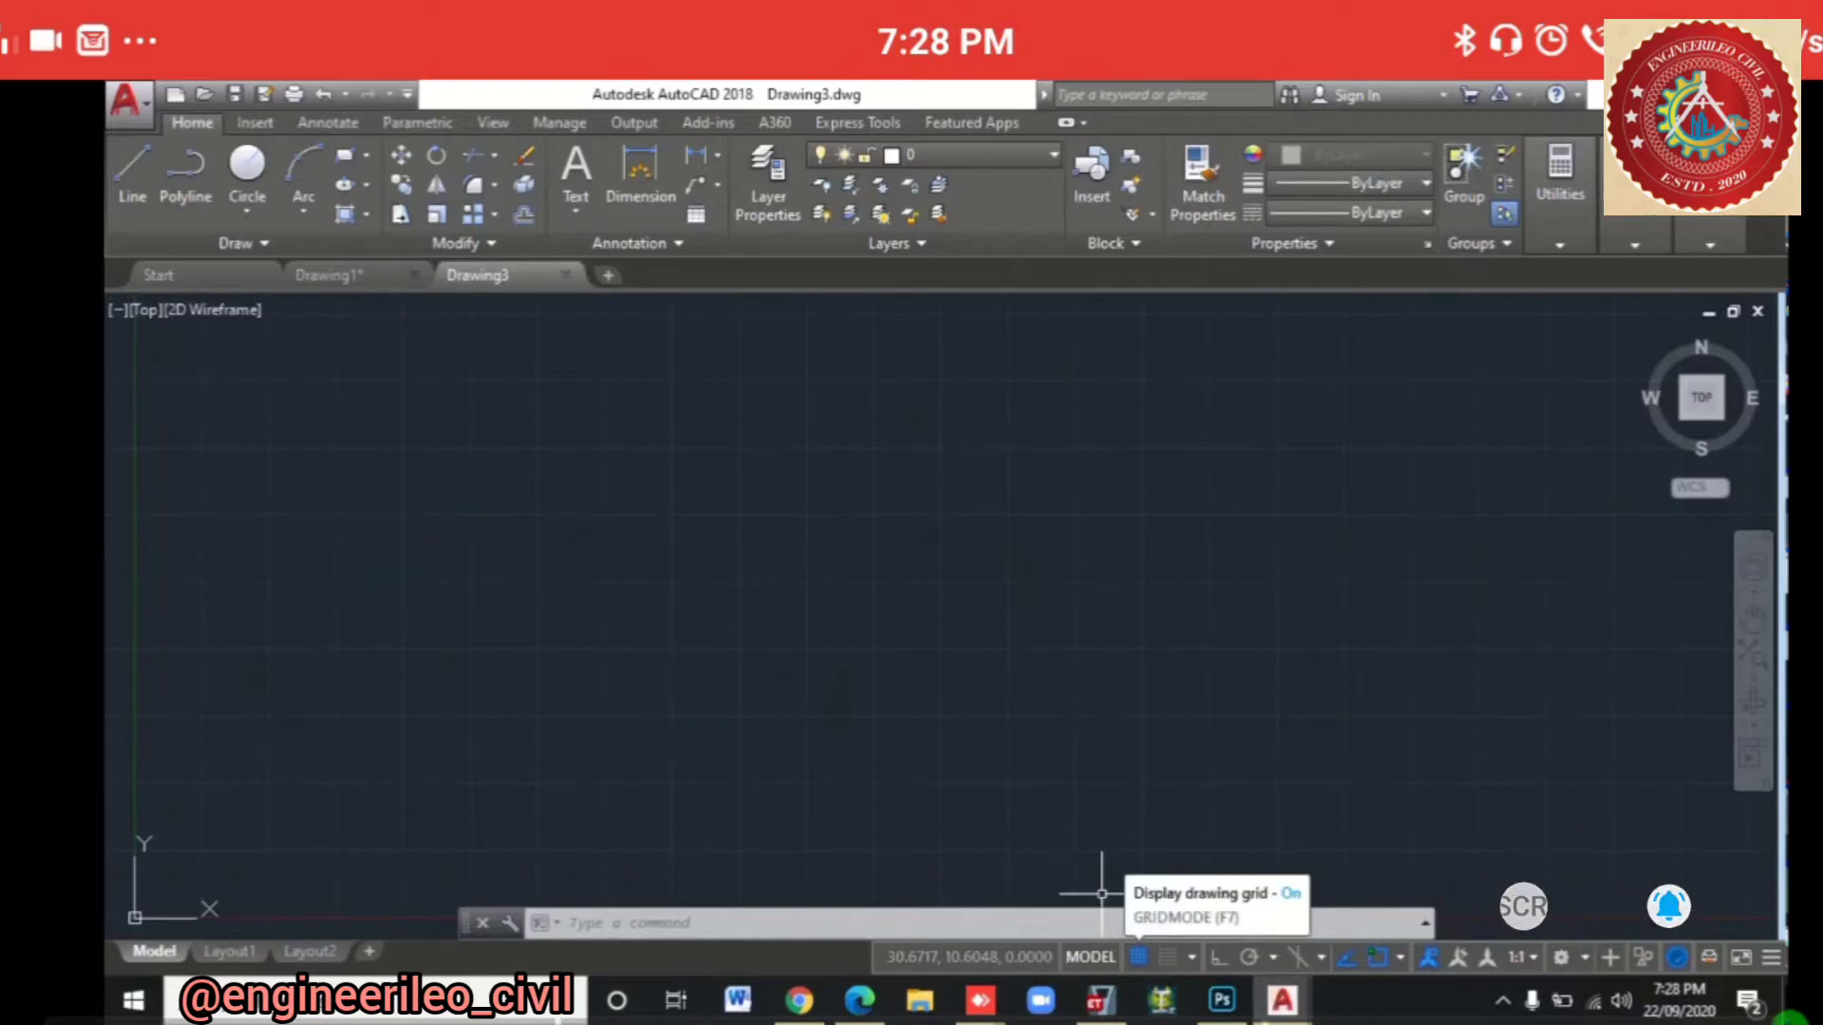
# Step: Toggle the drawing grid off and back on, and switch ortho mode on and off again
pyautogui.click(1138, 956)
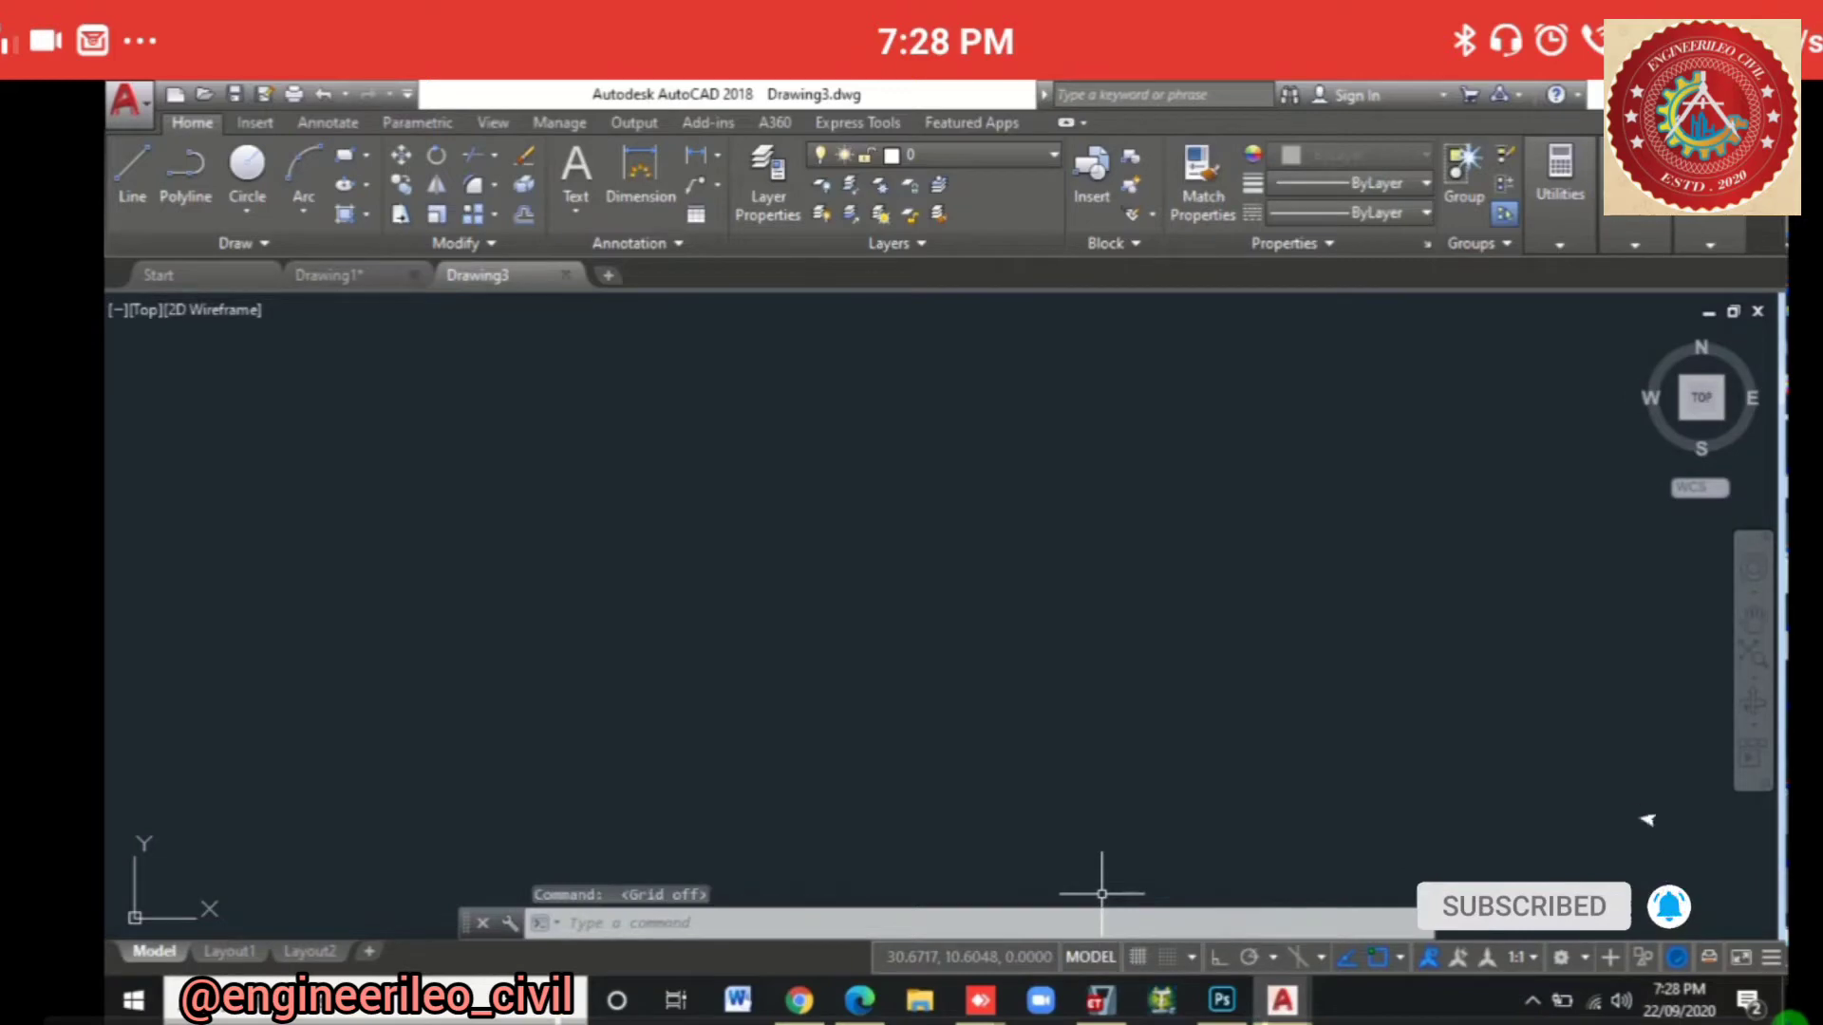
pyautogui.press('F7')
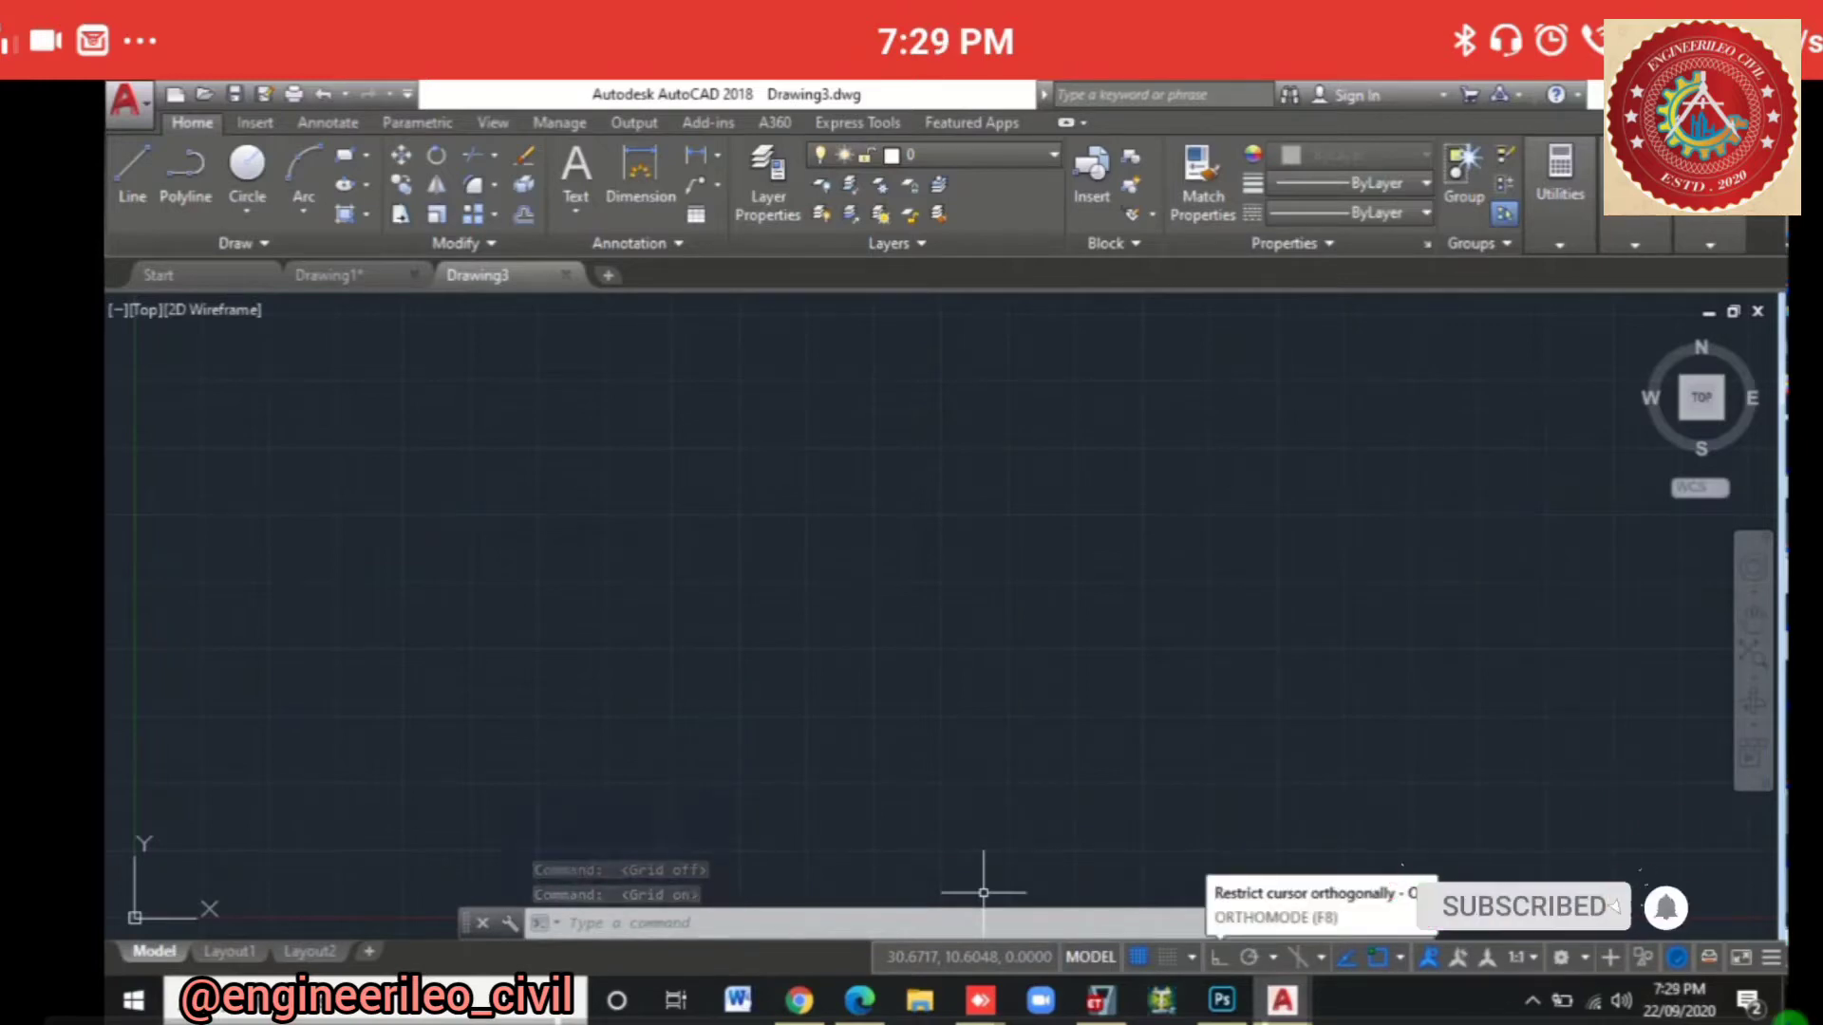
pyautogui.click(1219, 957)
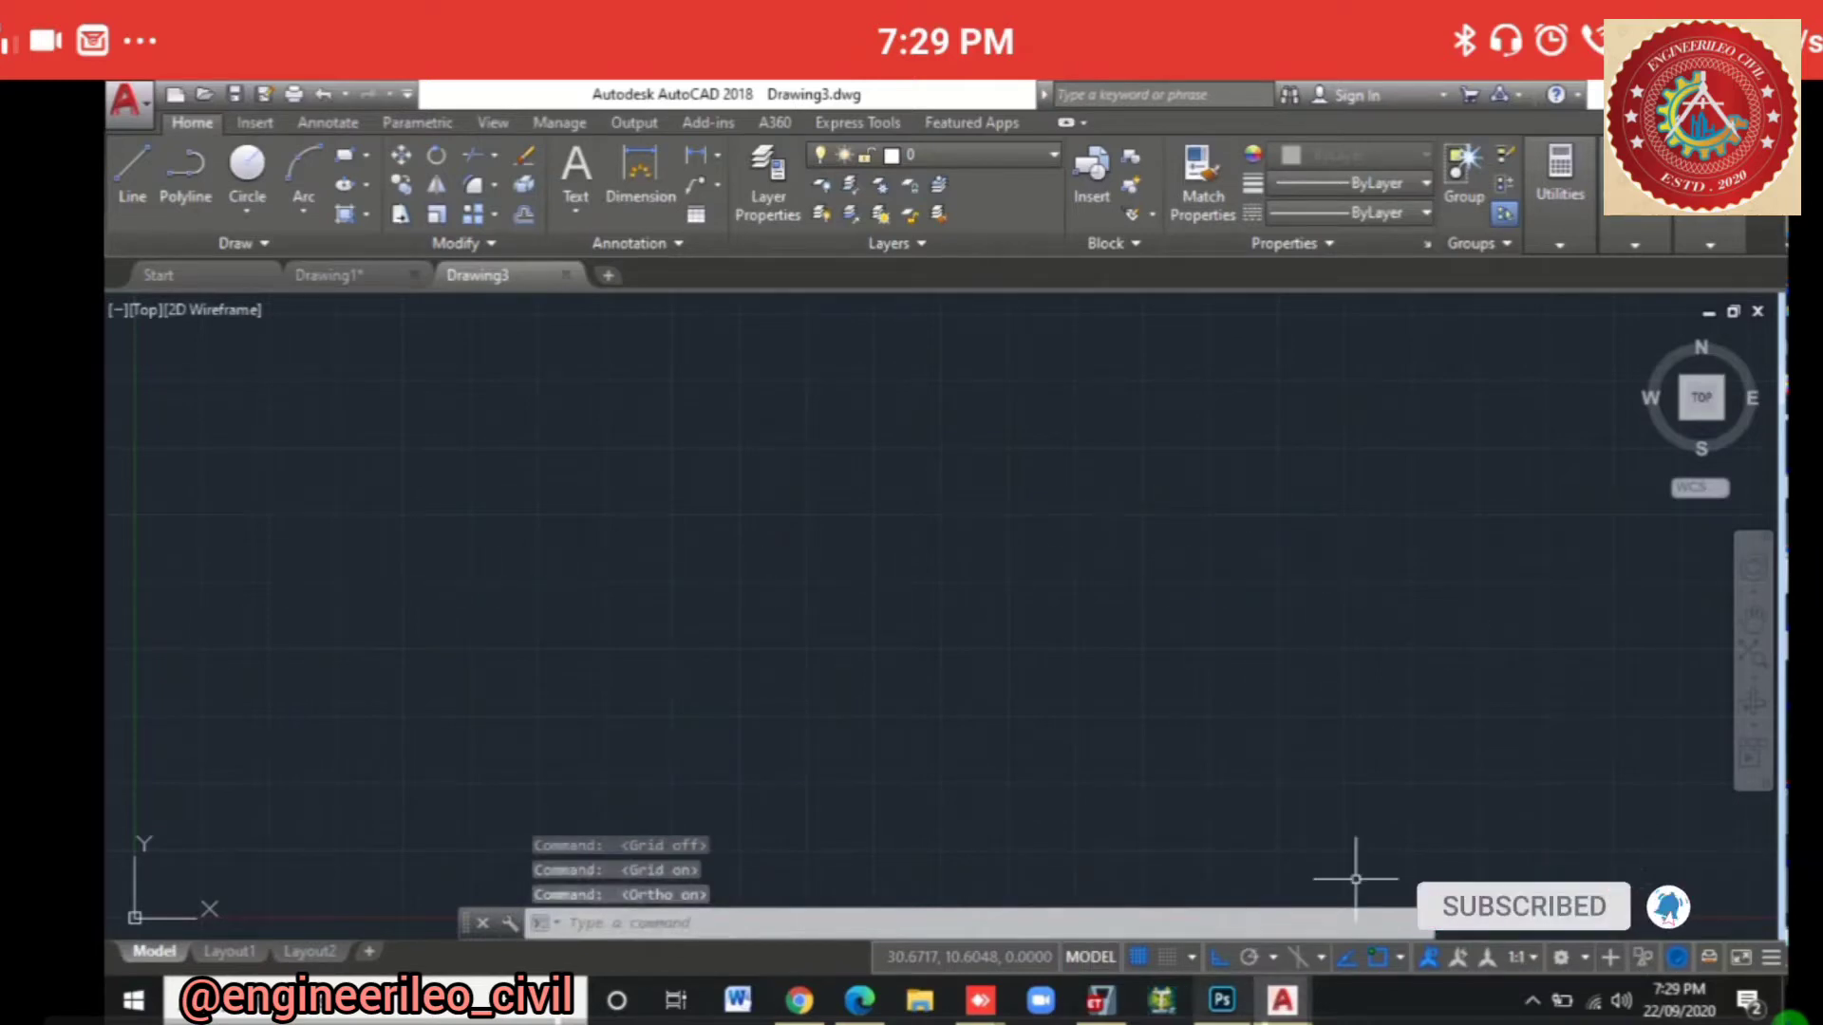
pyautogui.click(1218, 957)
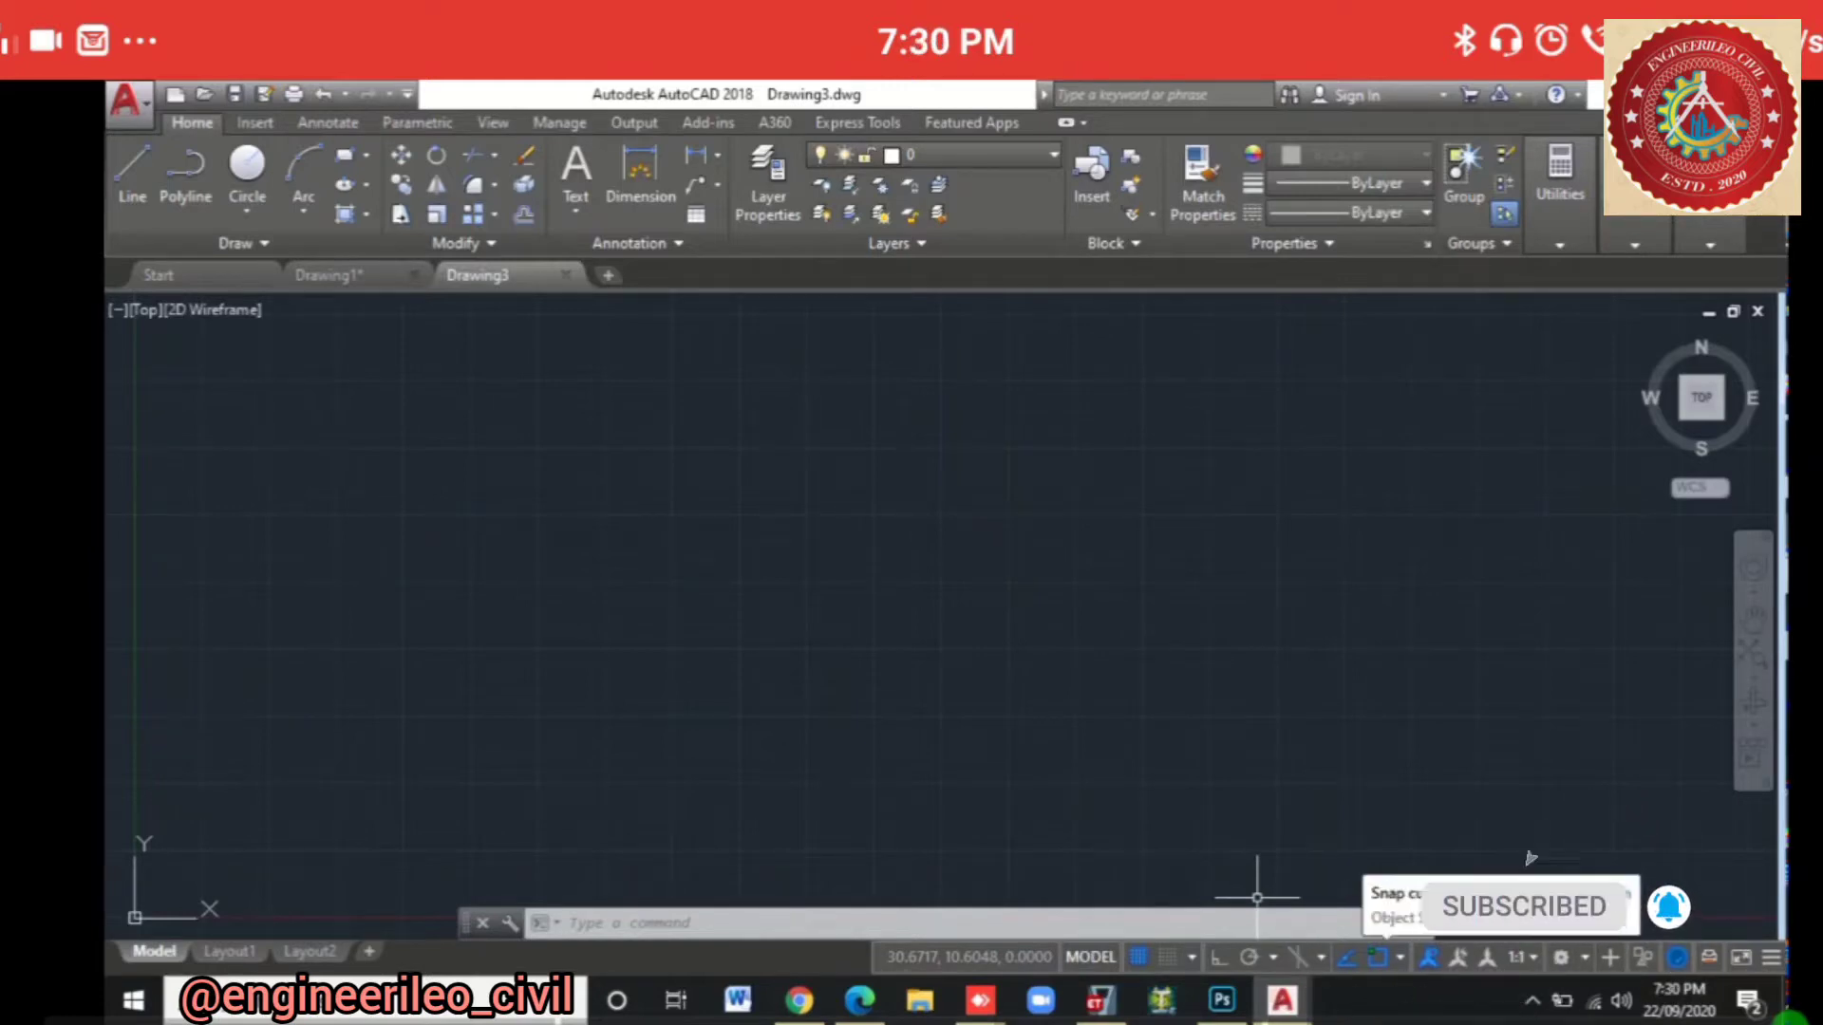
pyautogui.click(1345, 957)
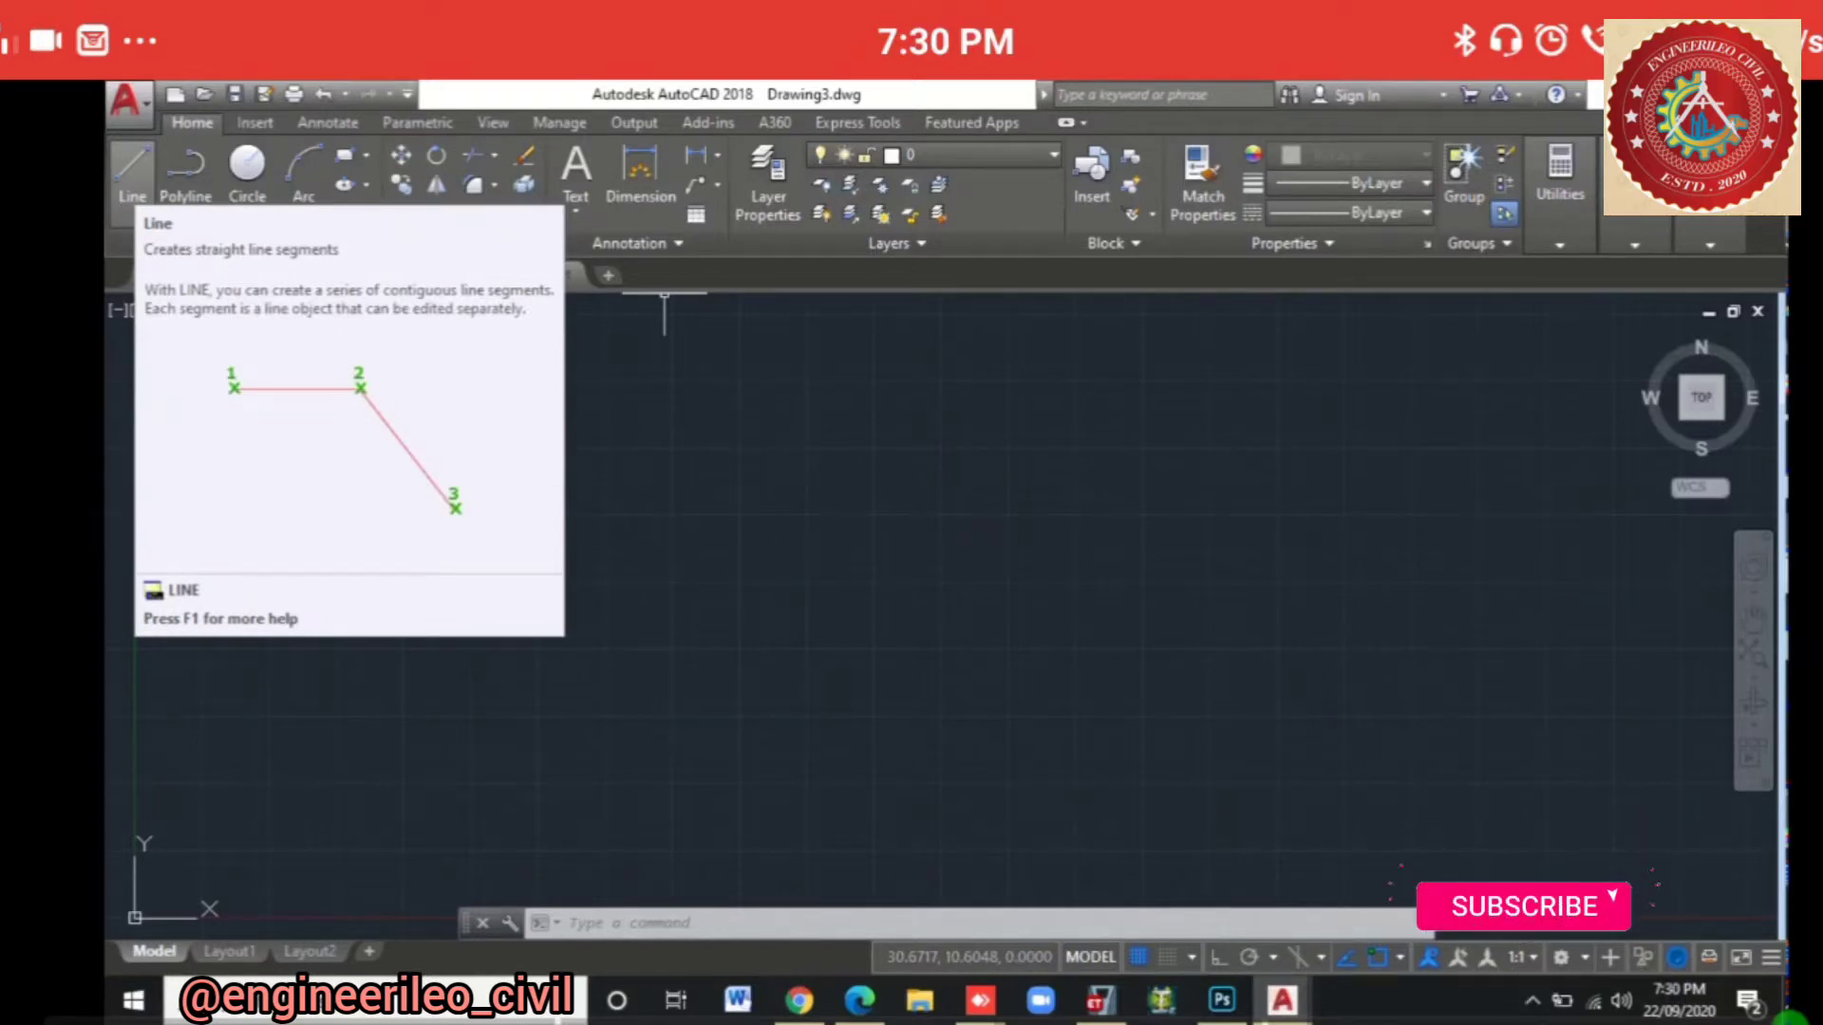
# Step: Draw a chain of three connected freehand line segments with the Line command across the empty drawing area
pyautogui.click(132, 170)
pyautogui.press('Escape')
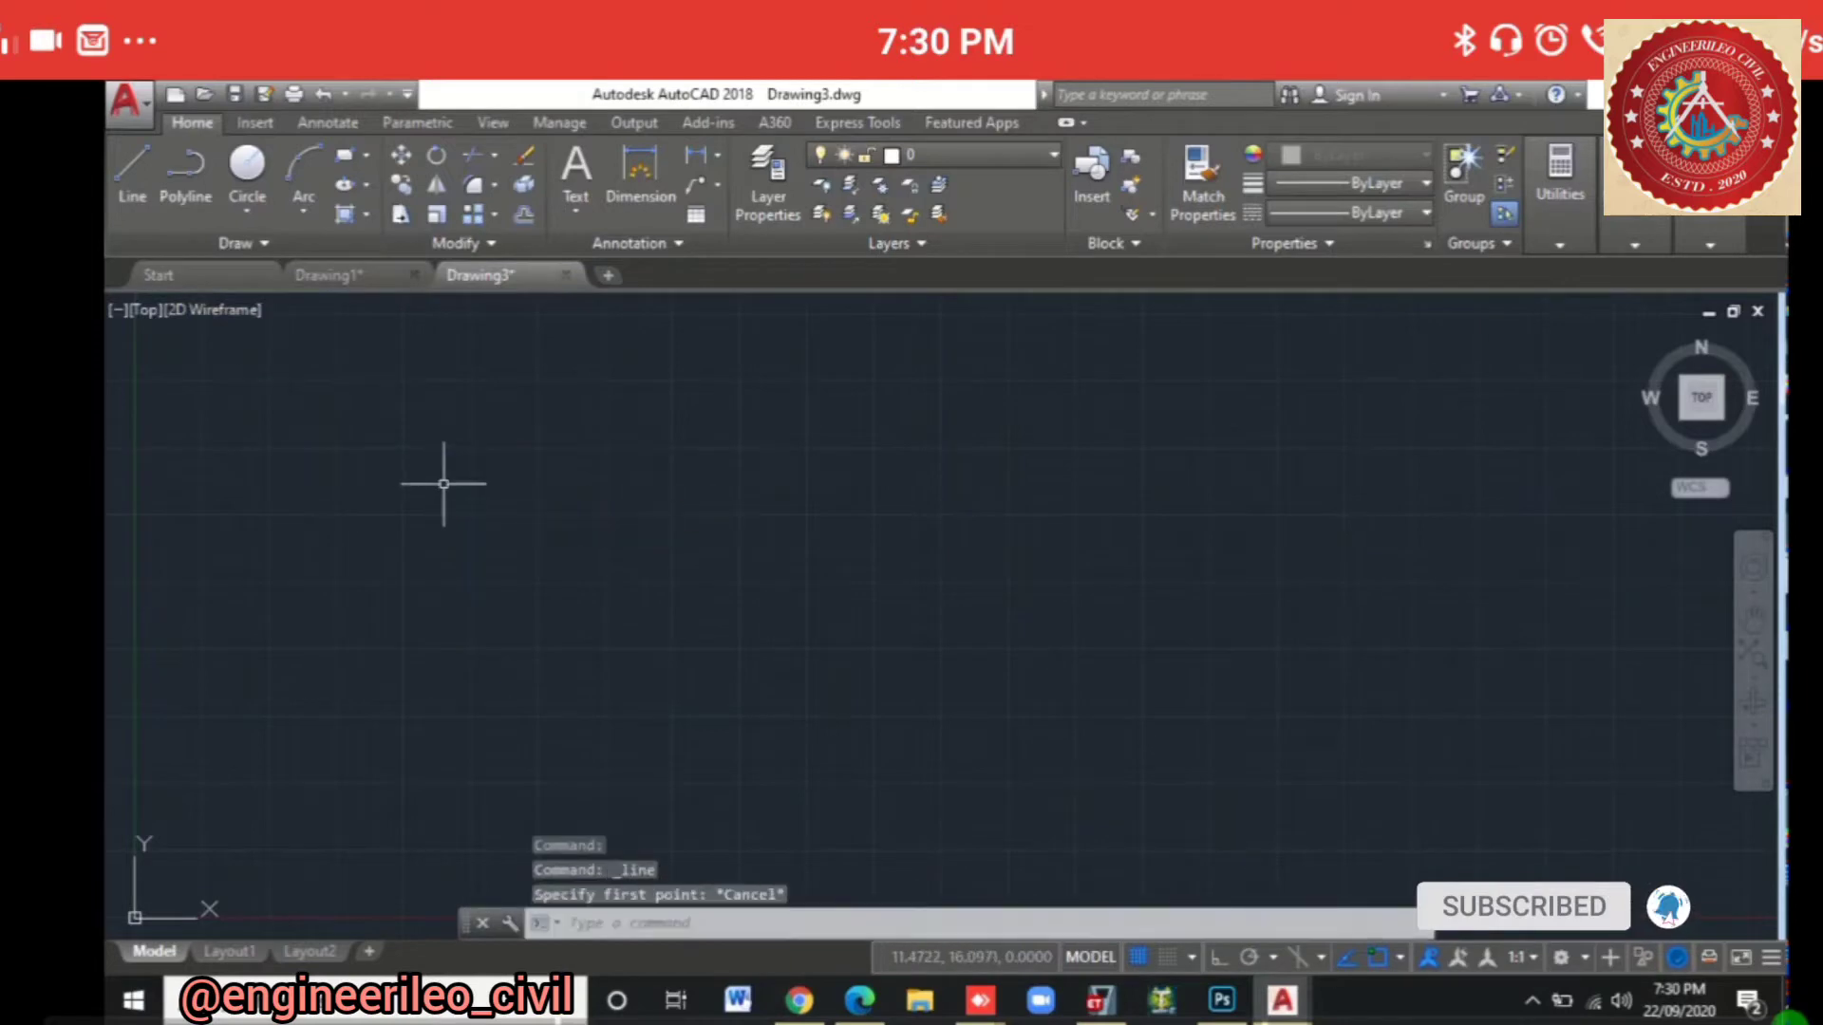
pyautogui.write('LIN')
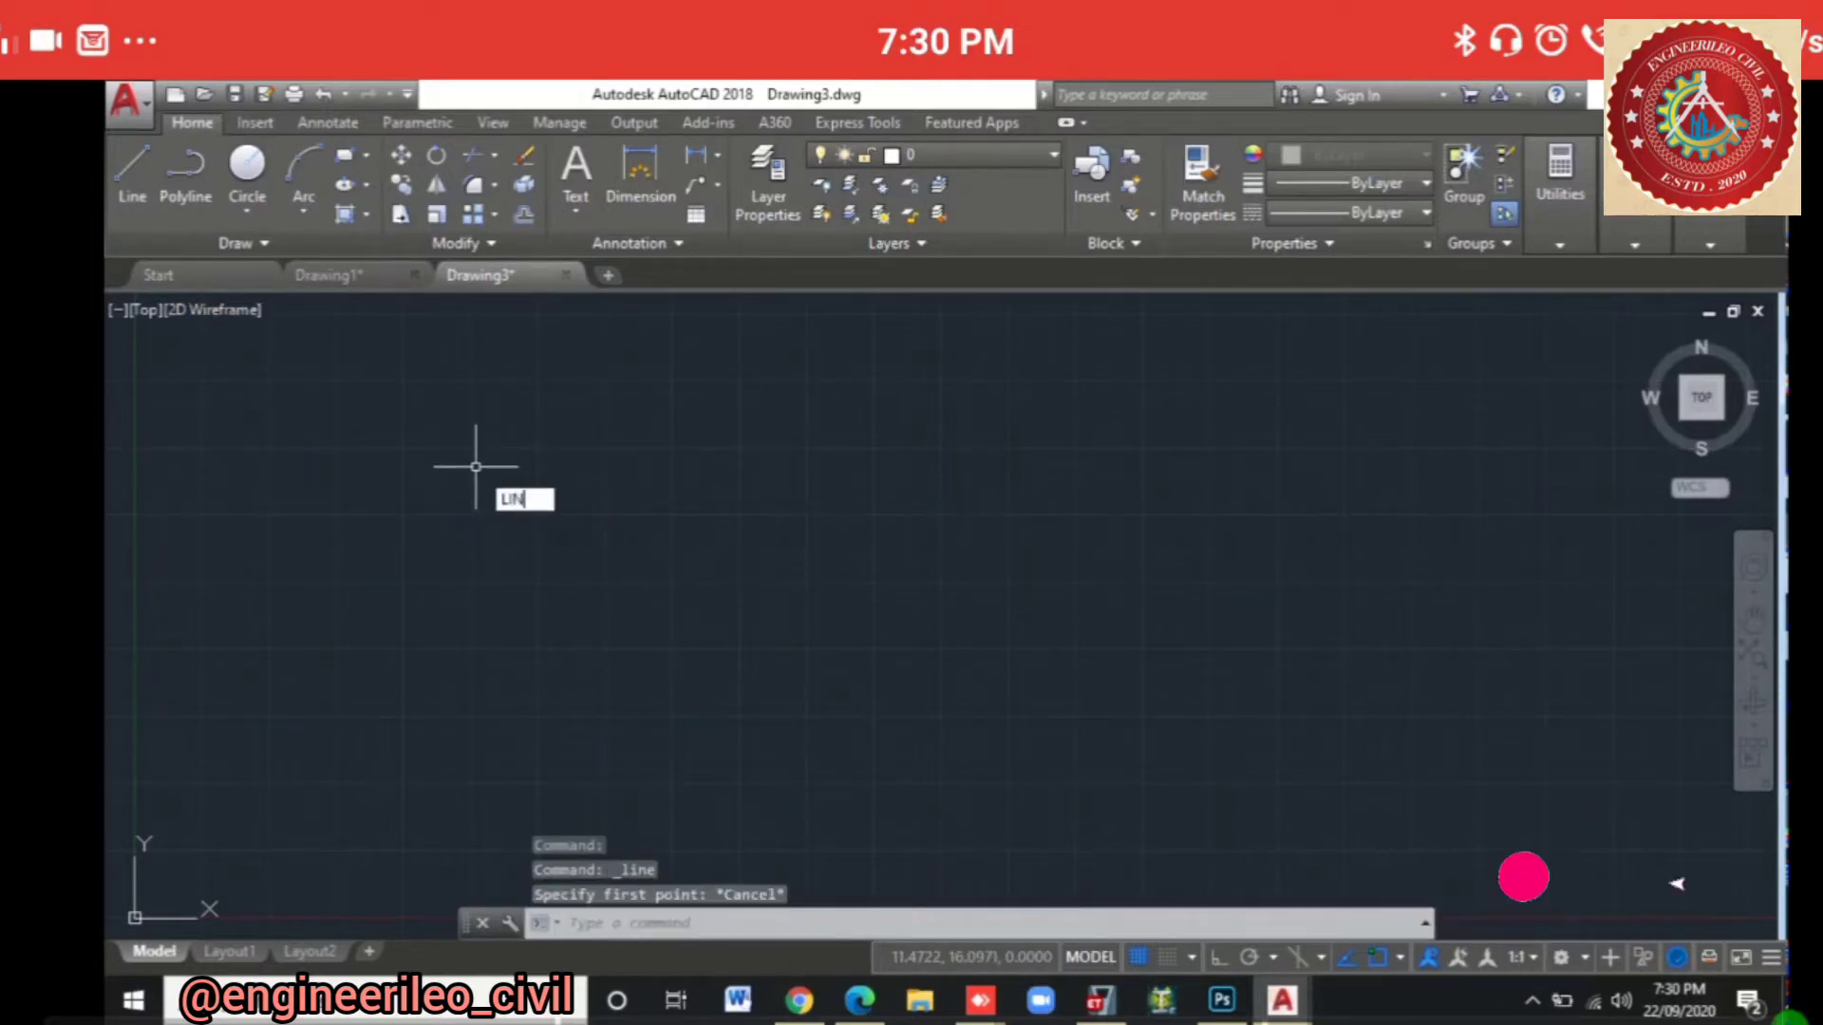
pyautogui.write('E')
pyautogui.press('Down')
pyautogui.press('Up')
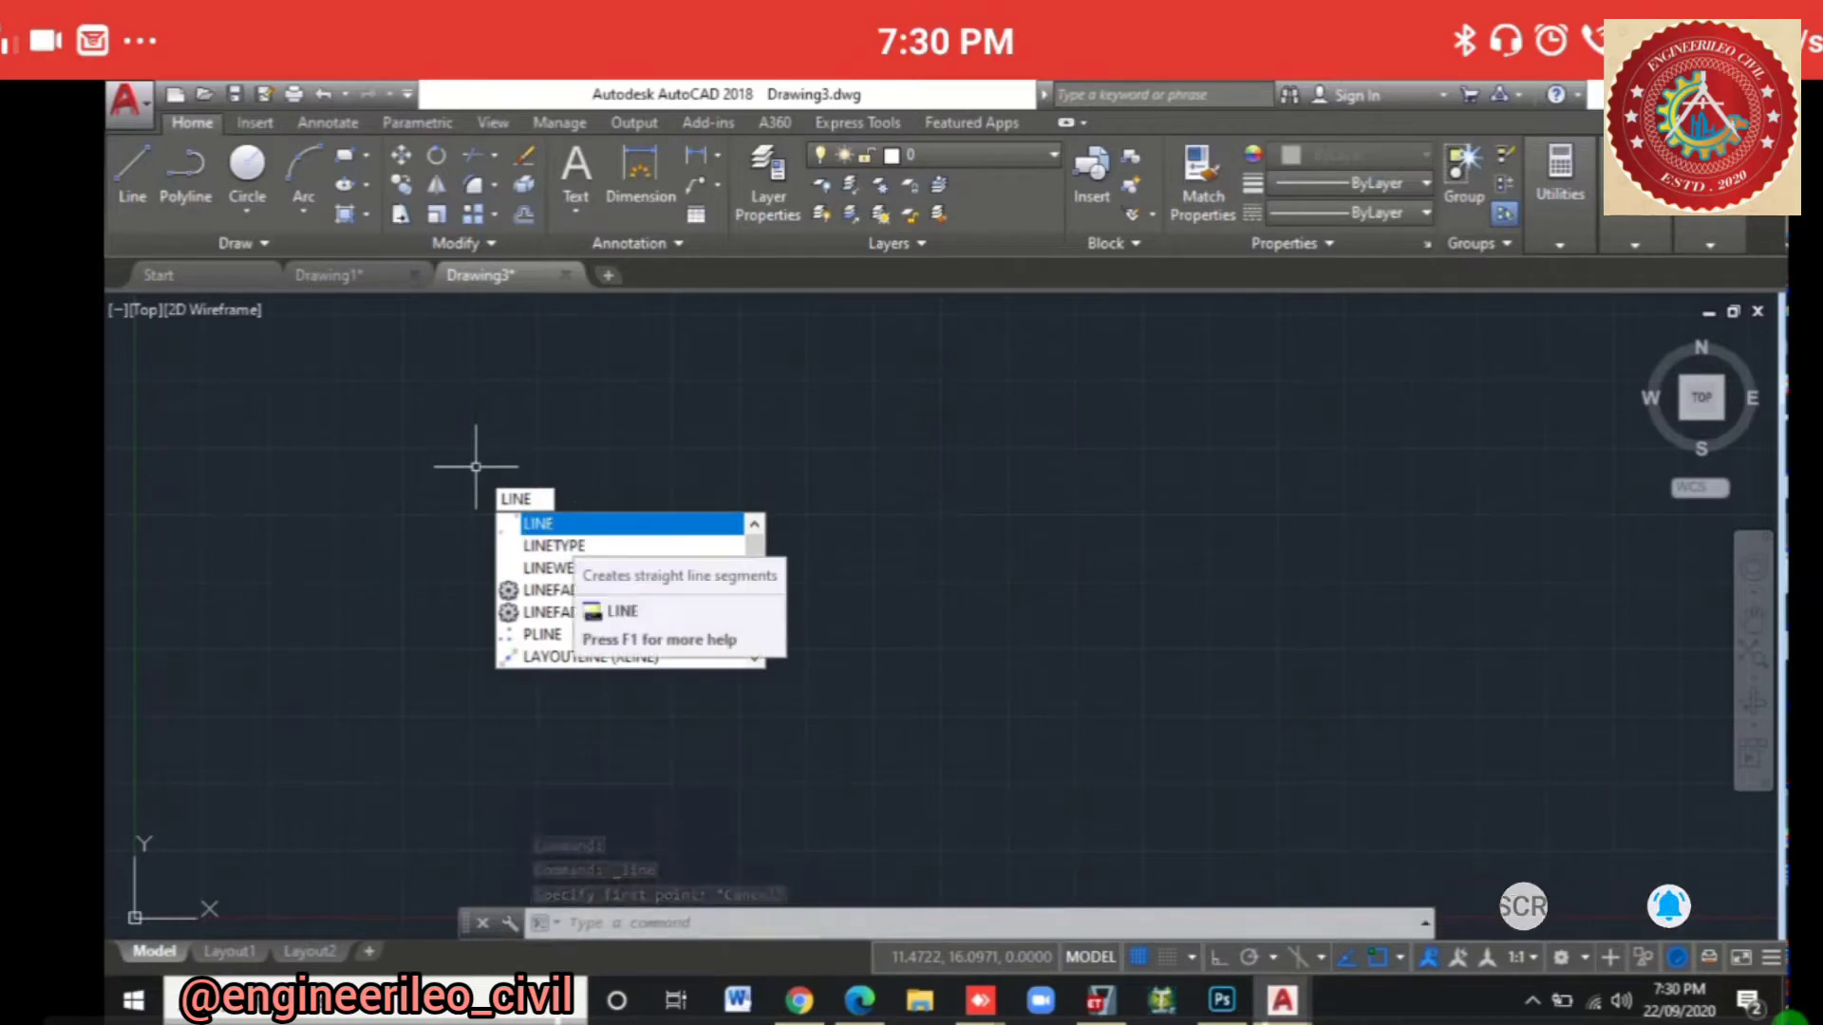
pyautogui.press('Escape')
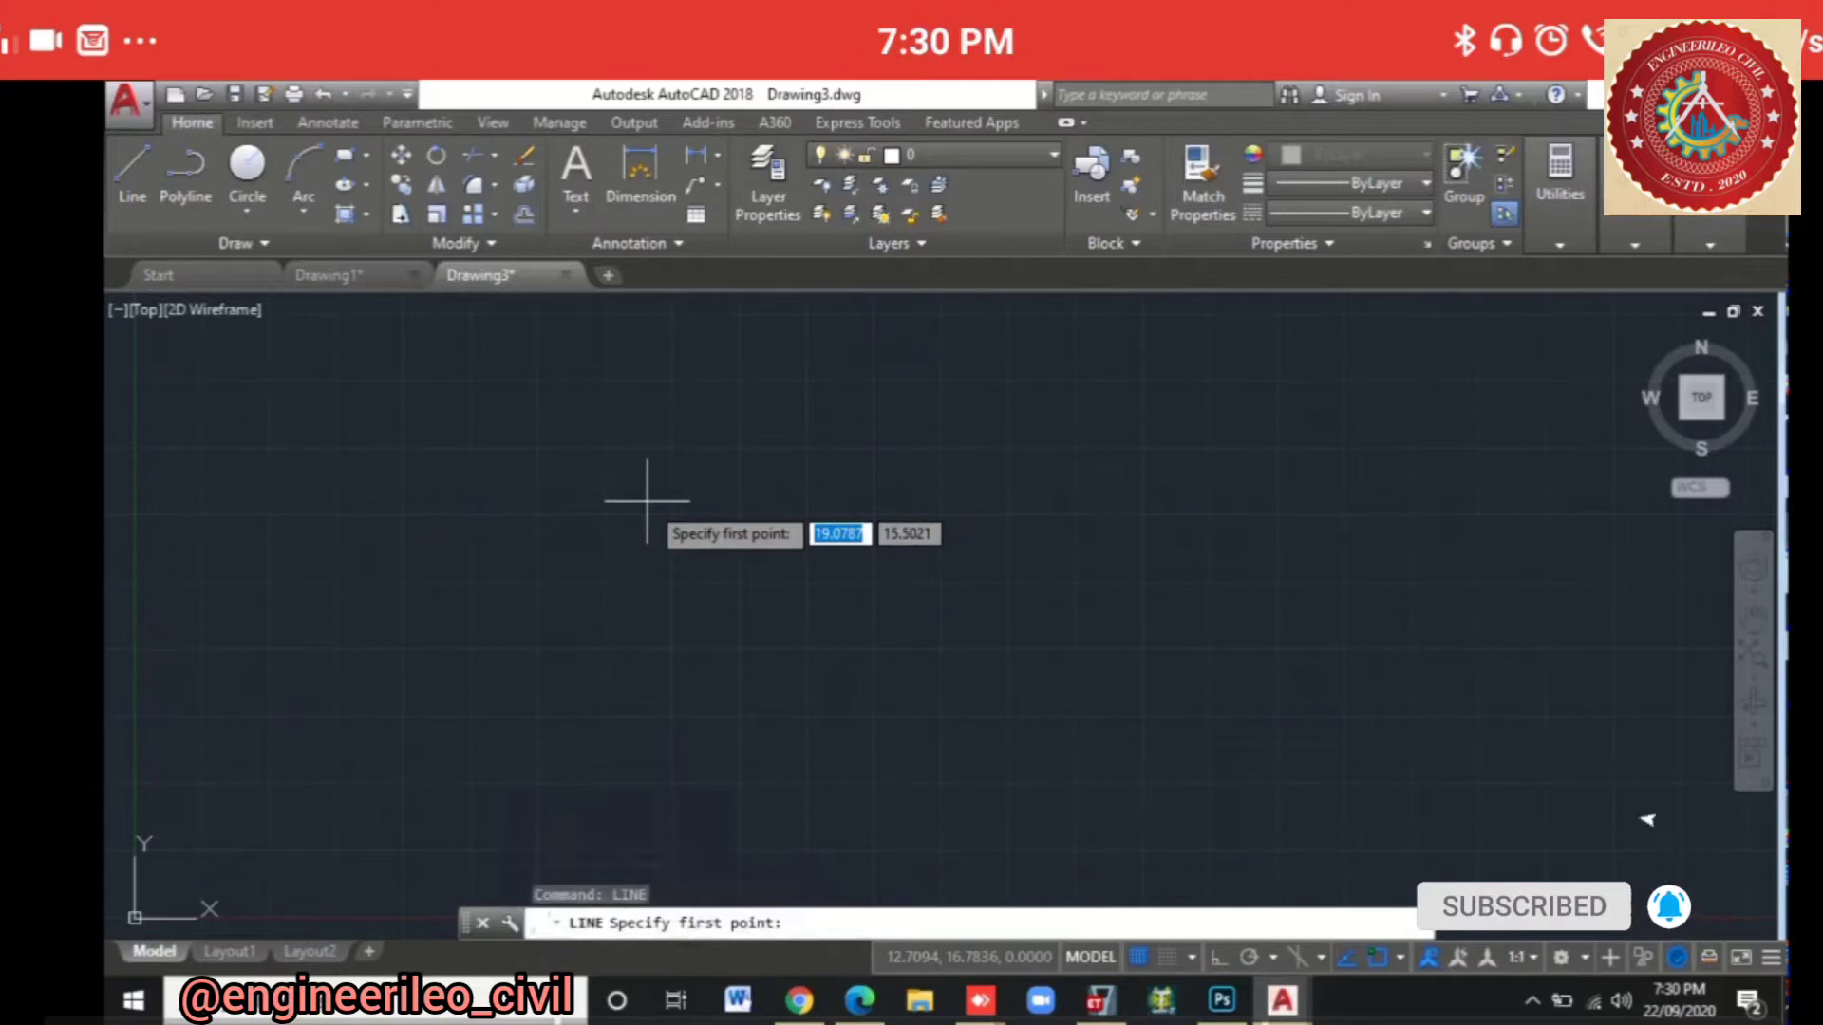
pyautogui.click(576, 492)
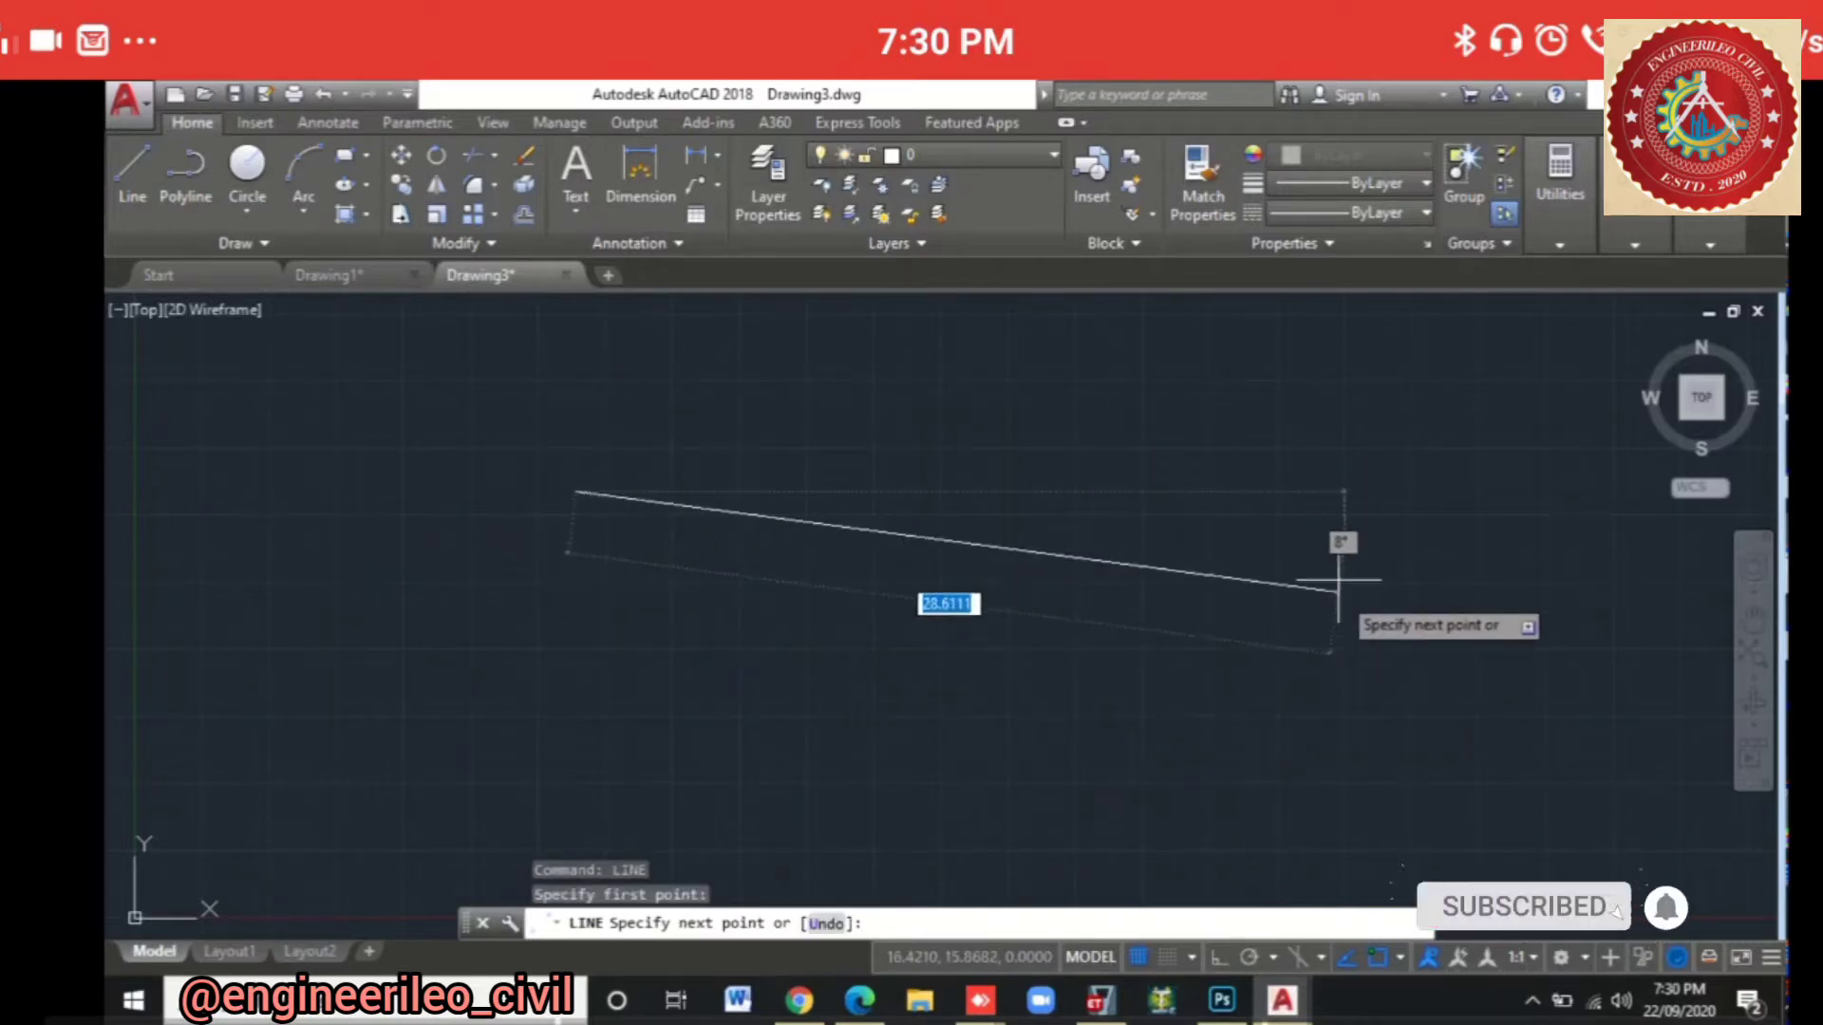
pyautogui.click(1344, 518)
pyautogui.click(824, 710)
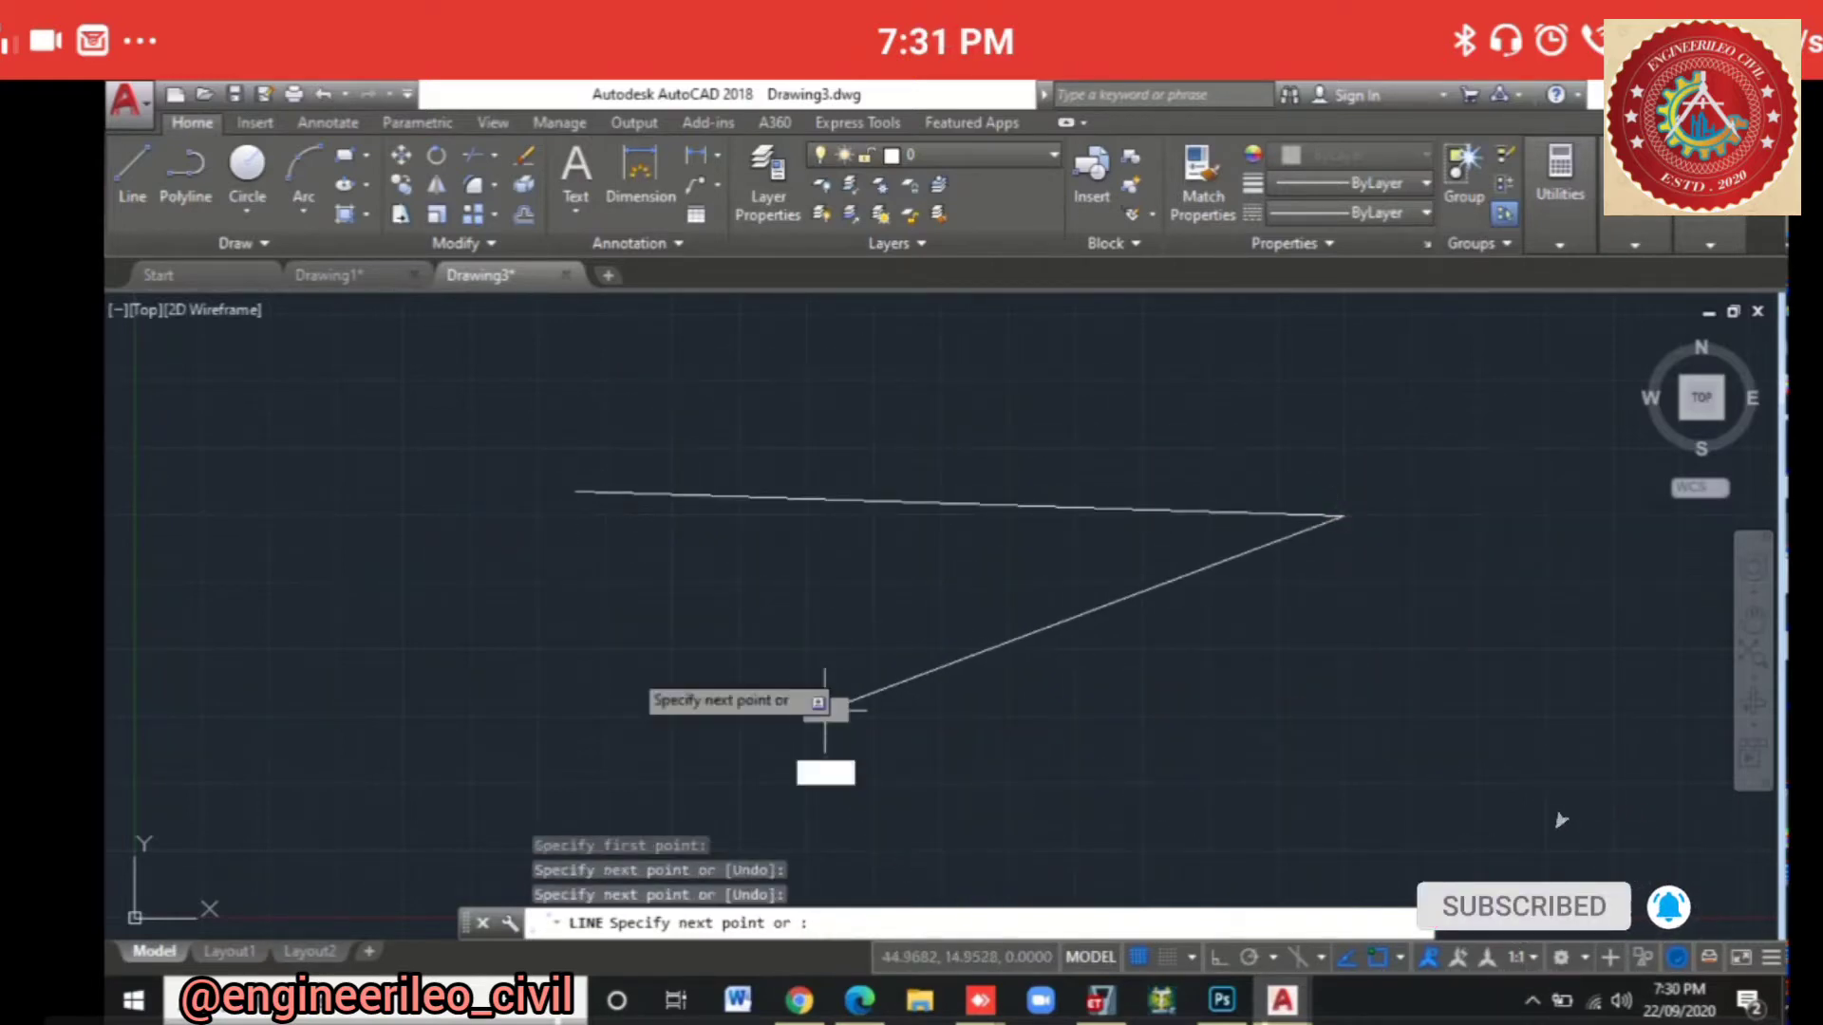
pyautogui.click(175, 631)
pyautogui.press('Escape')
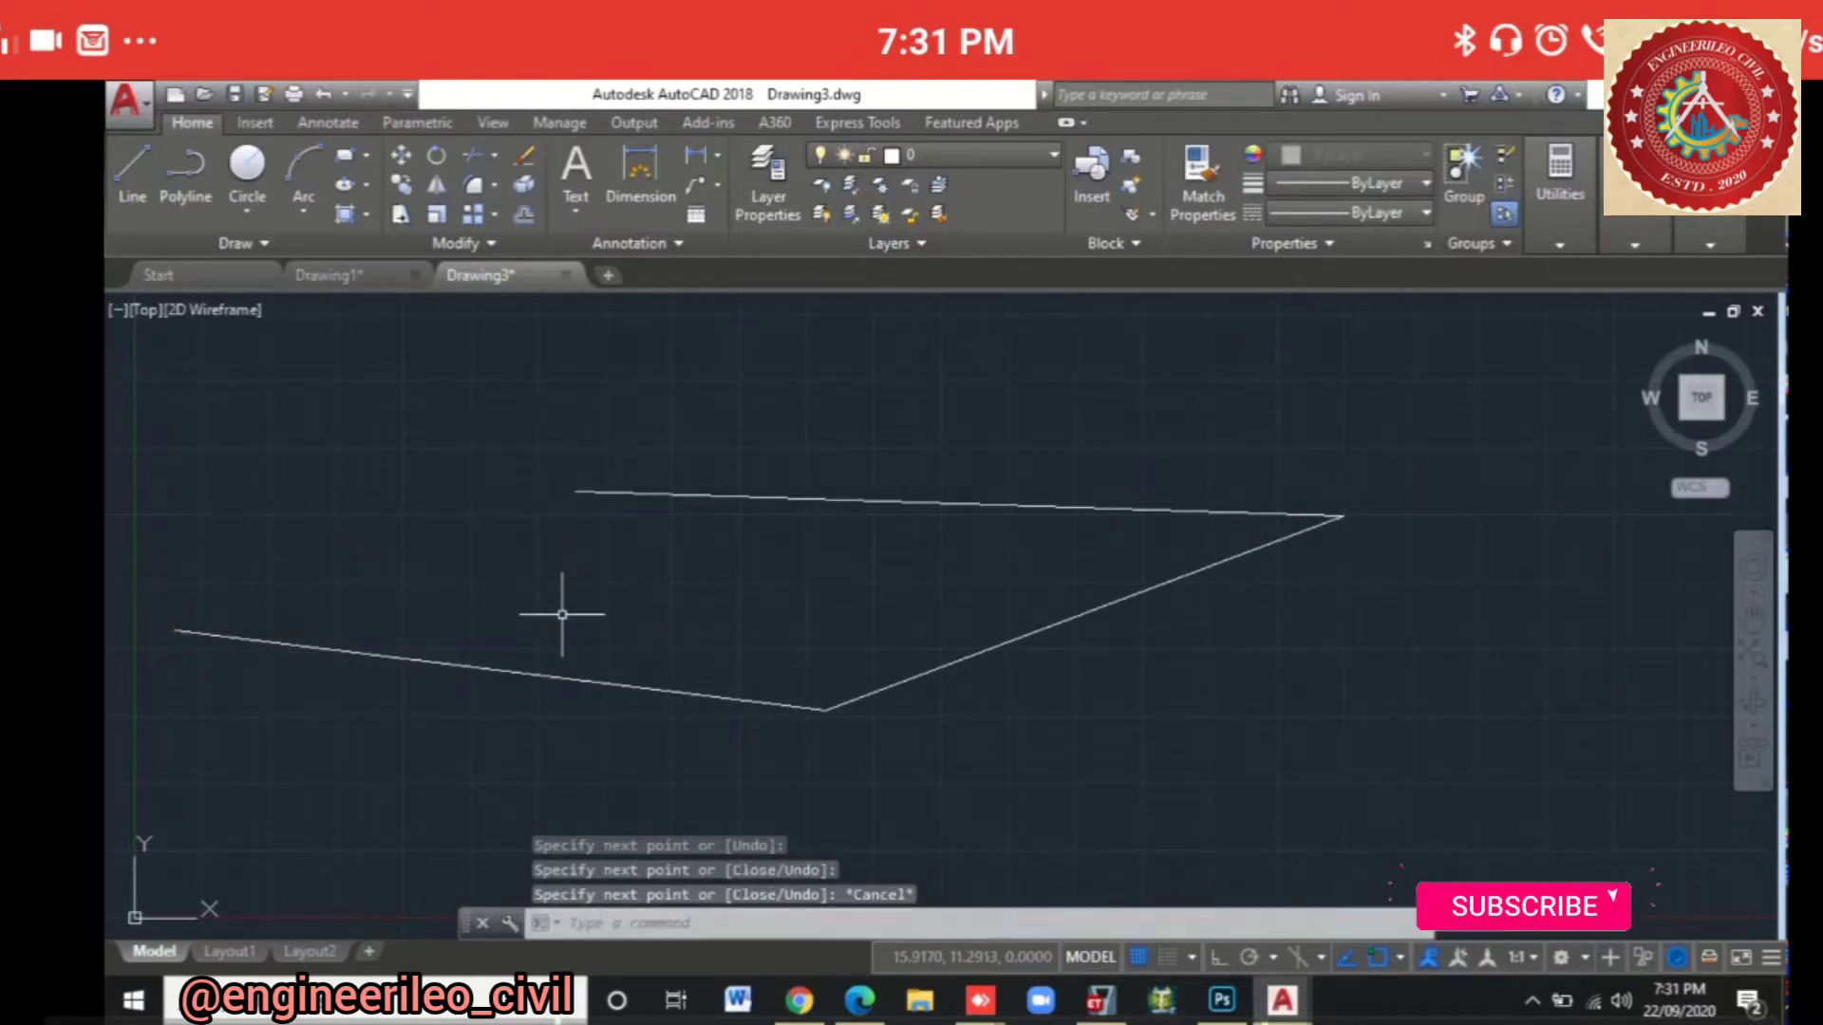
# Step: Undo the three freehand line segments
pyautogui.hotkey('ctrl', 'z')
pyautogui.hotkey('ctrl', 'z')
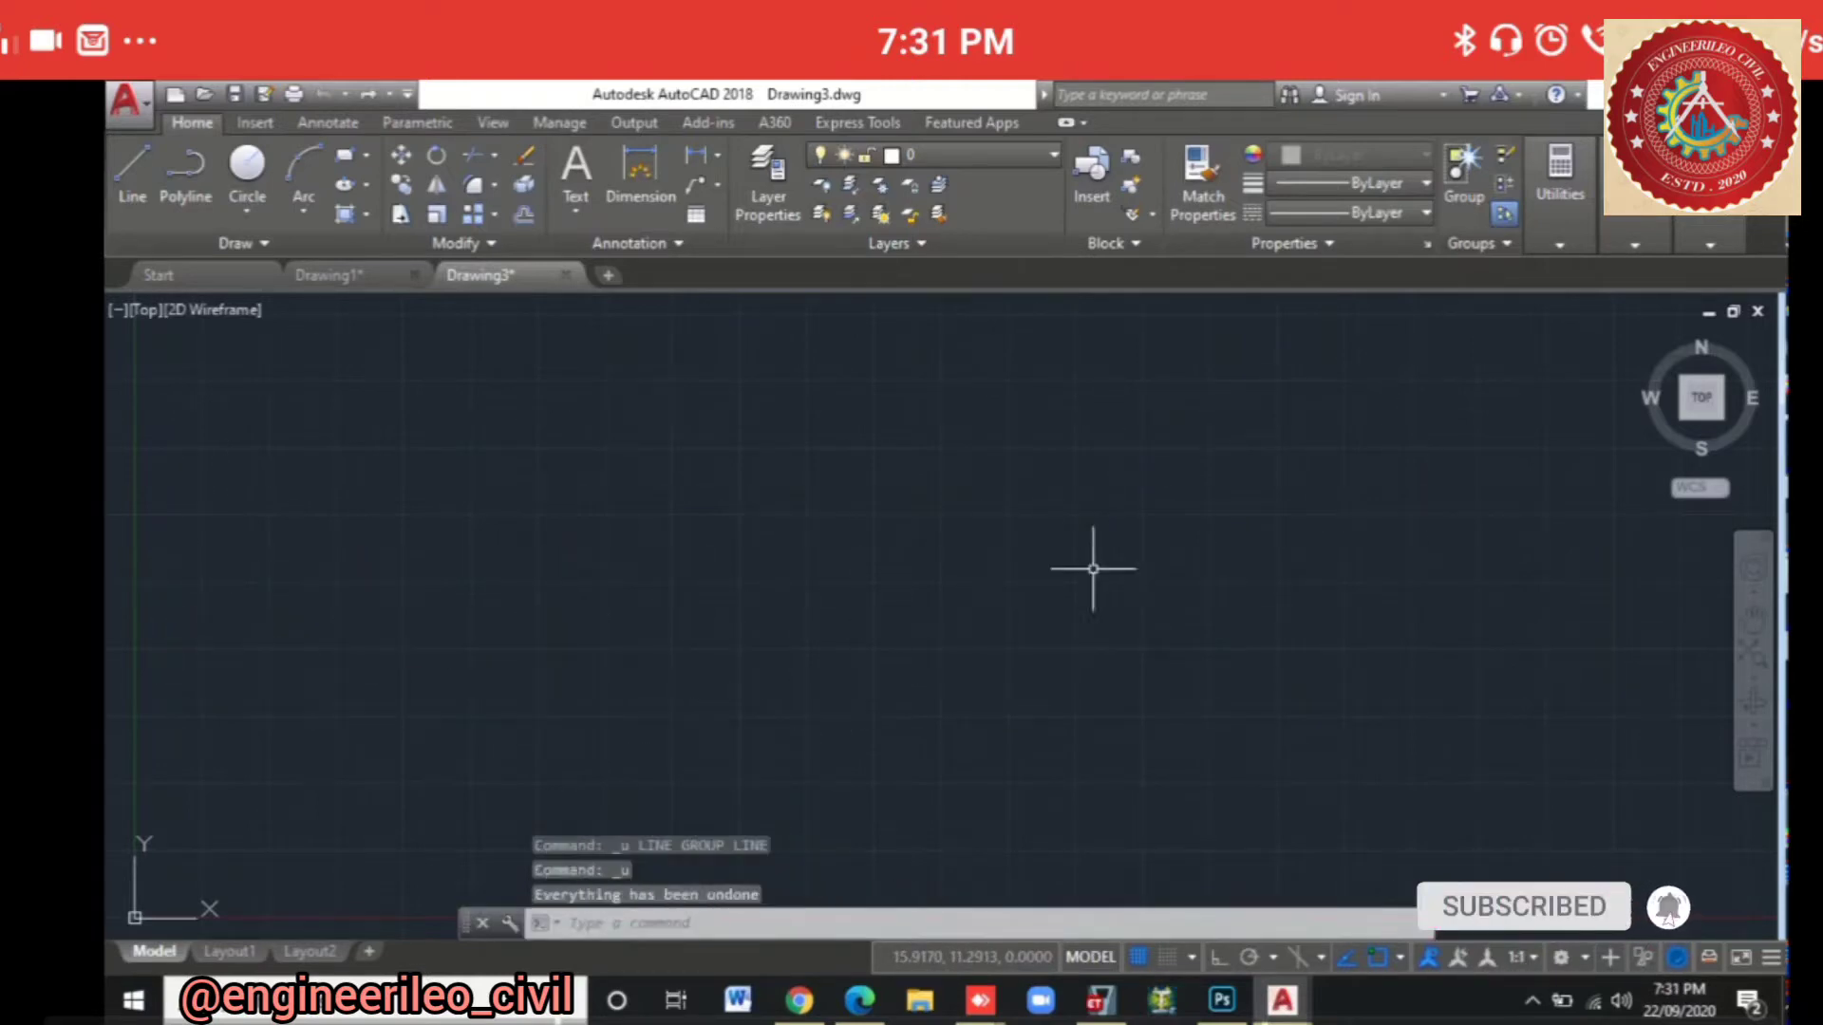
# Step: Draw a single horizontal line 15 units long in the upper middle of the drawing, with ortho mode turned on
pyautogui.write('l')
pyautogui.press('Return')
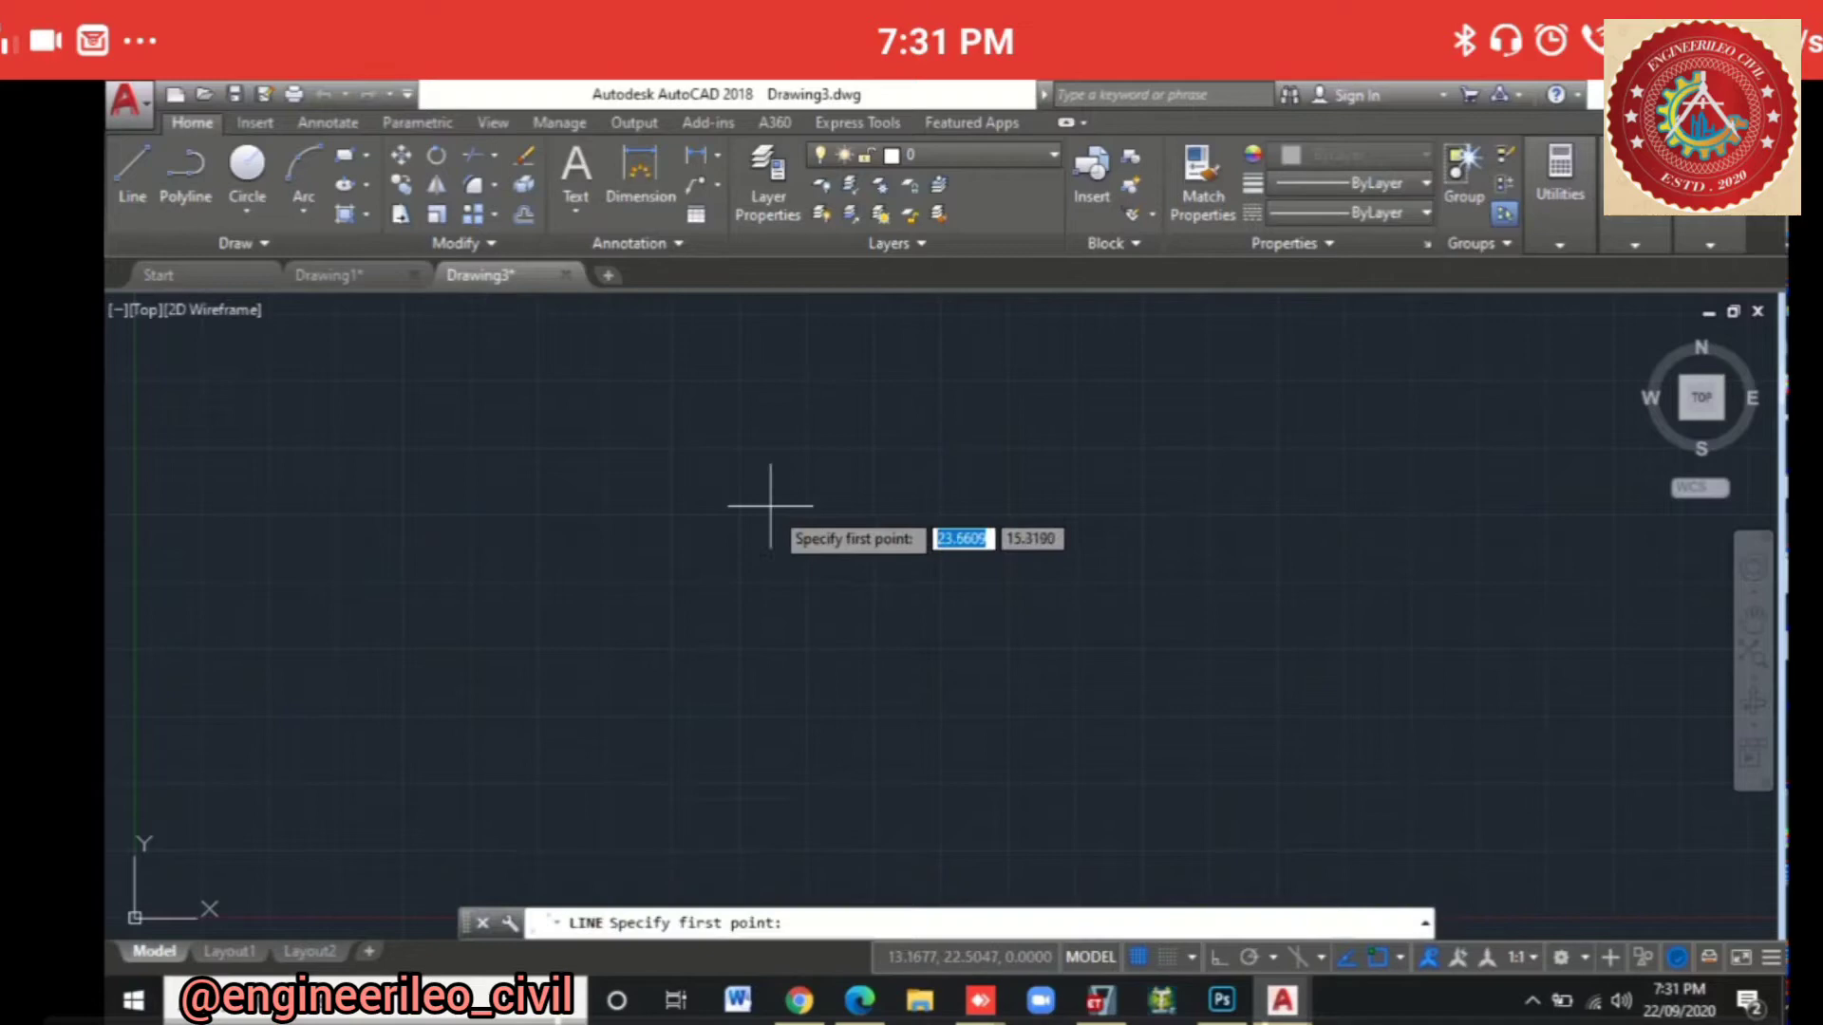
pyautogui.click(689, 466)
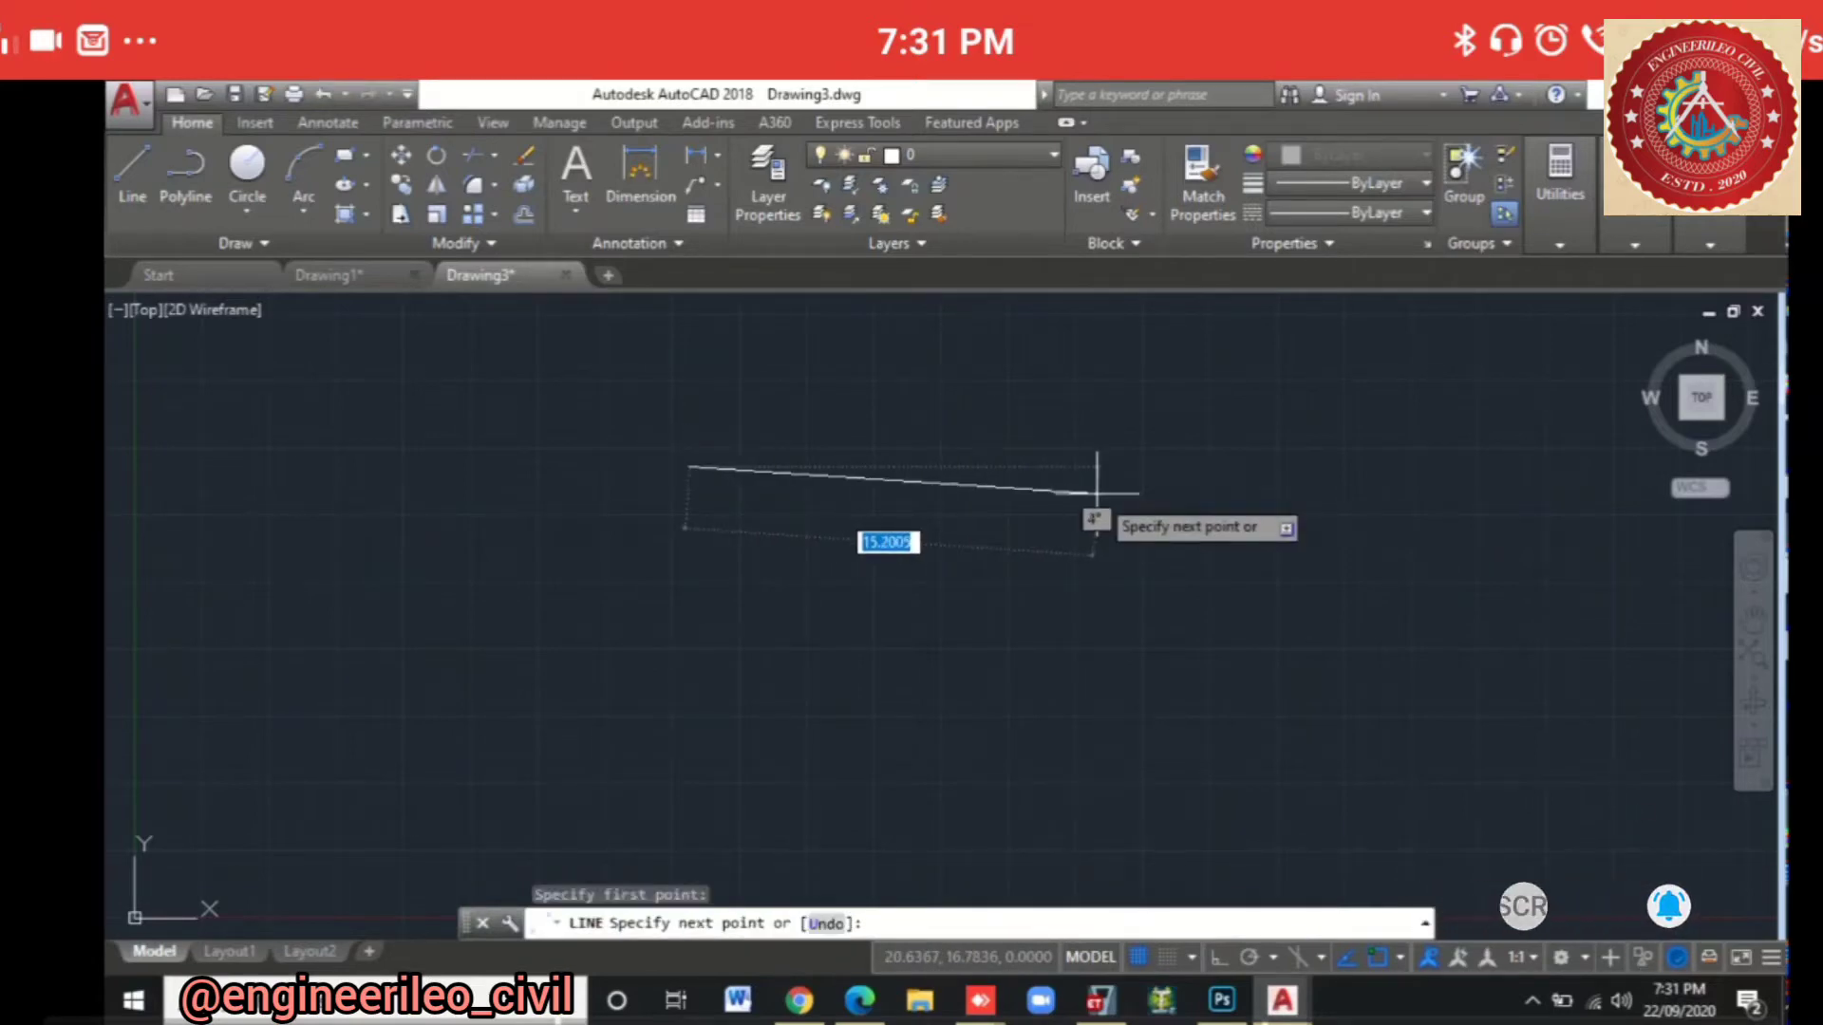
pyautogui.write('15')
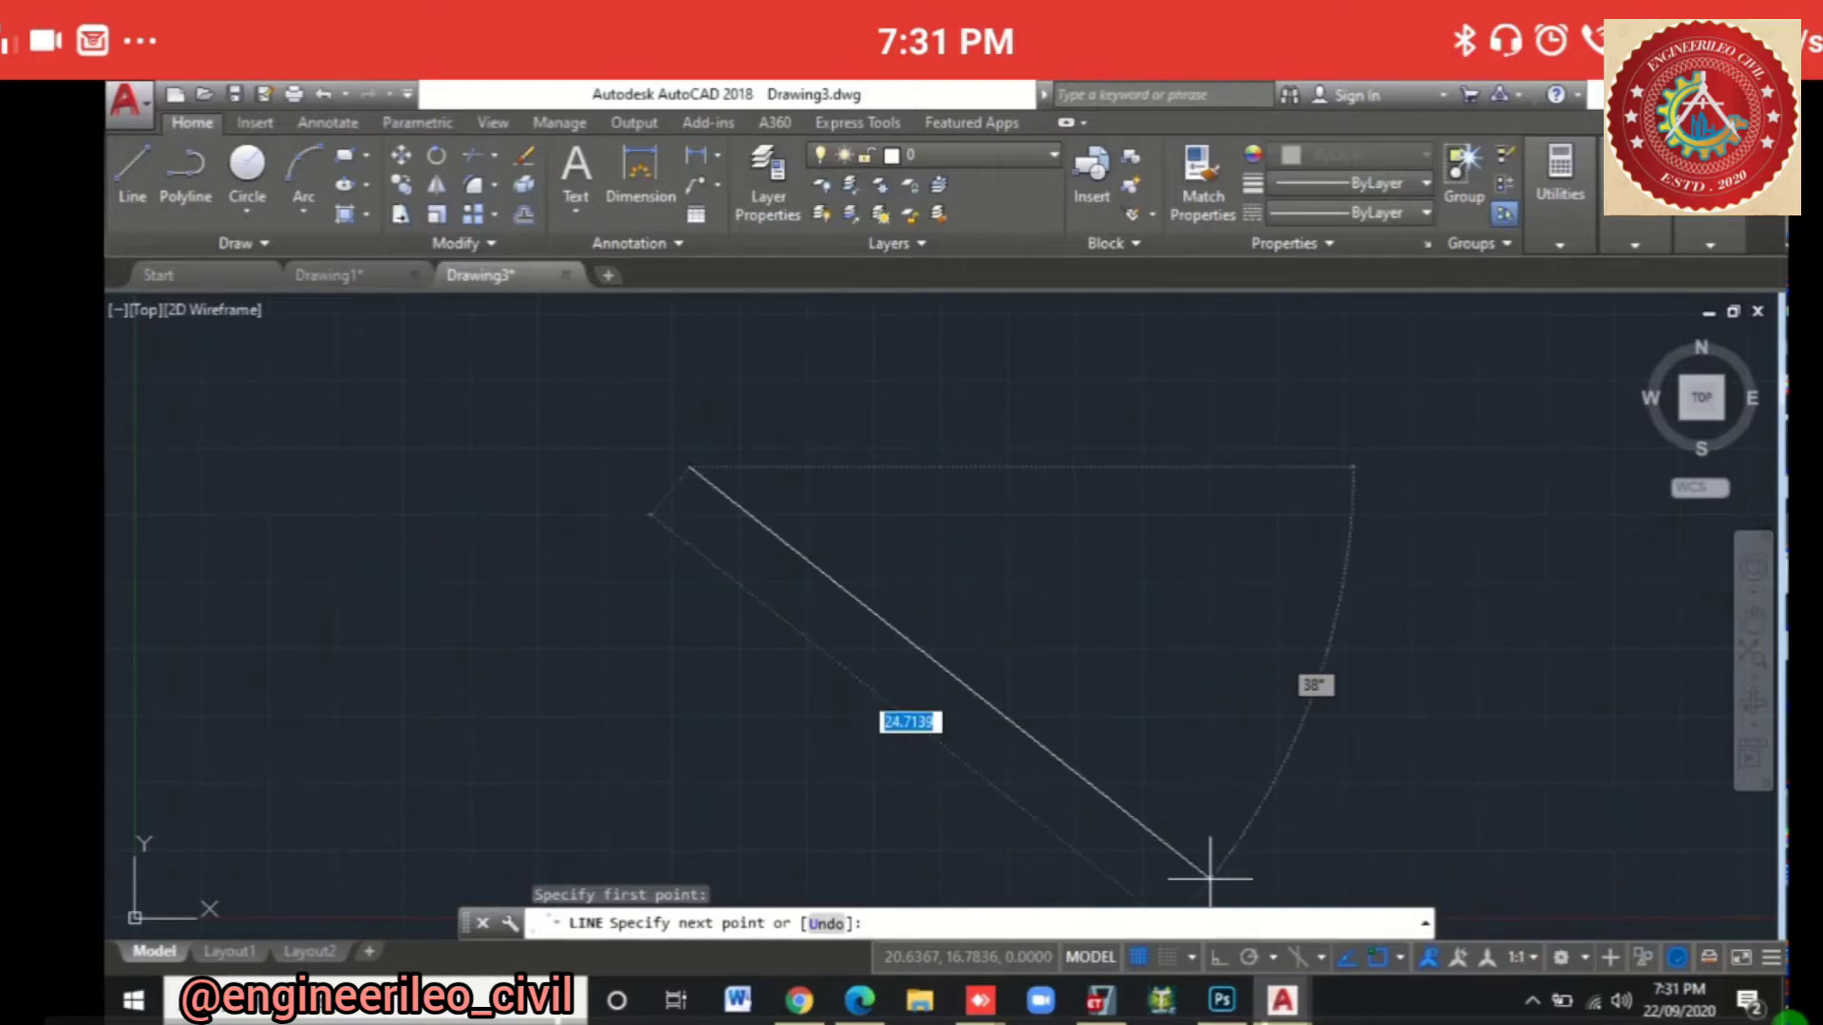
pyautogui.click(1218, 957)
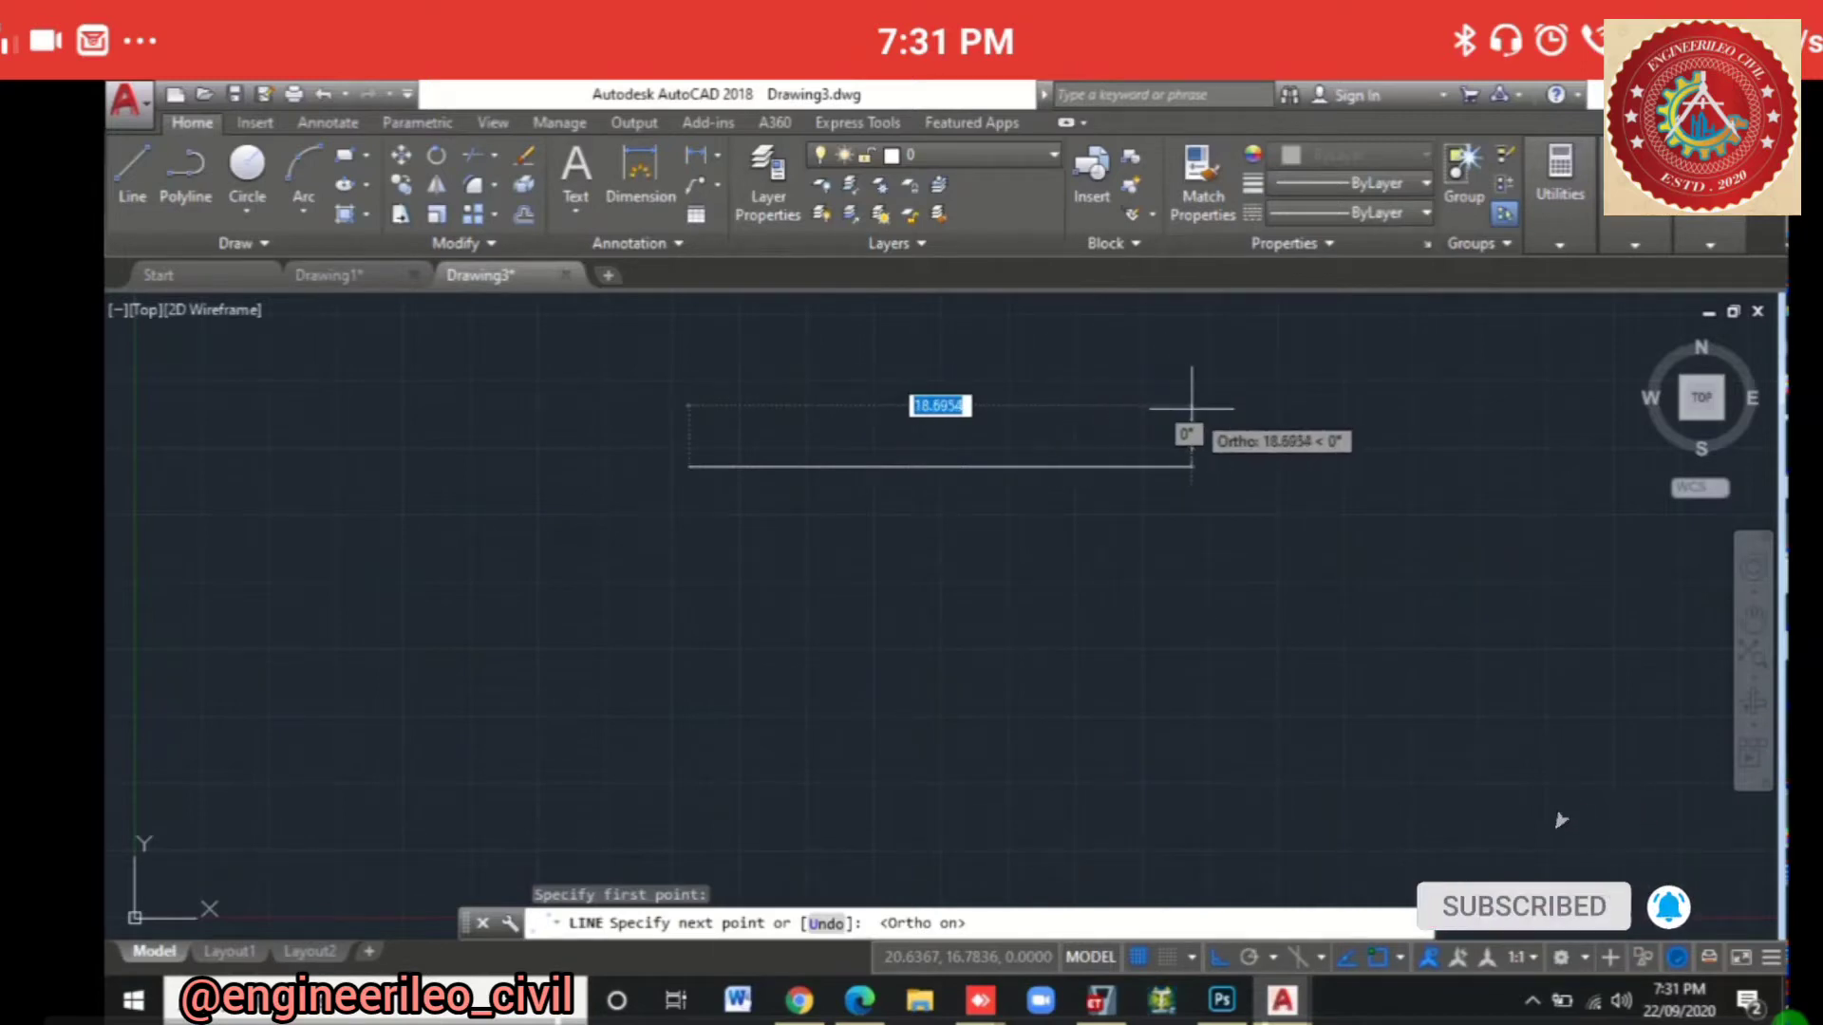
pyautogui.write('15')
pyautogui.press('Return')
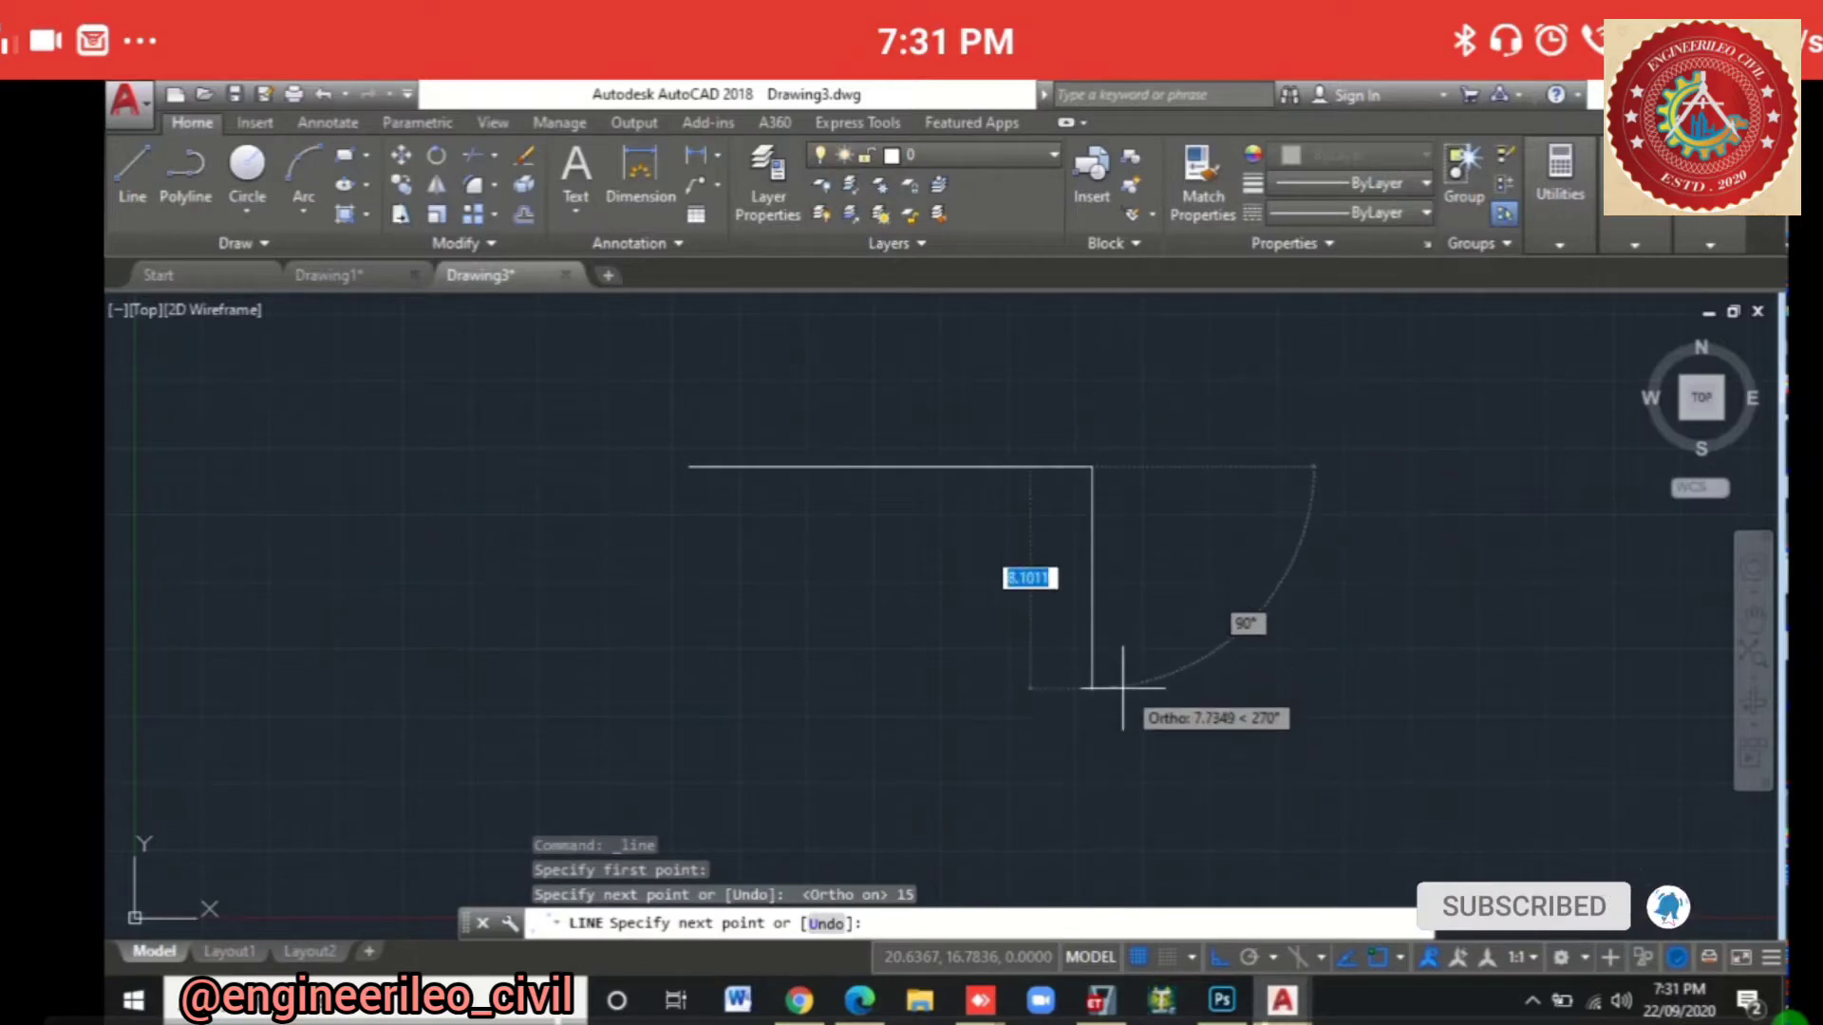
pyautogui.press('Escape')
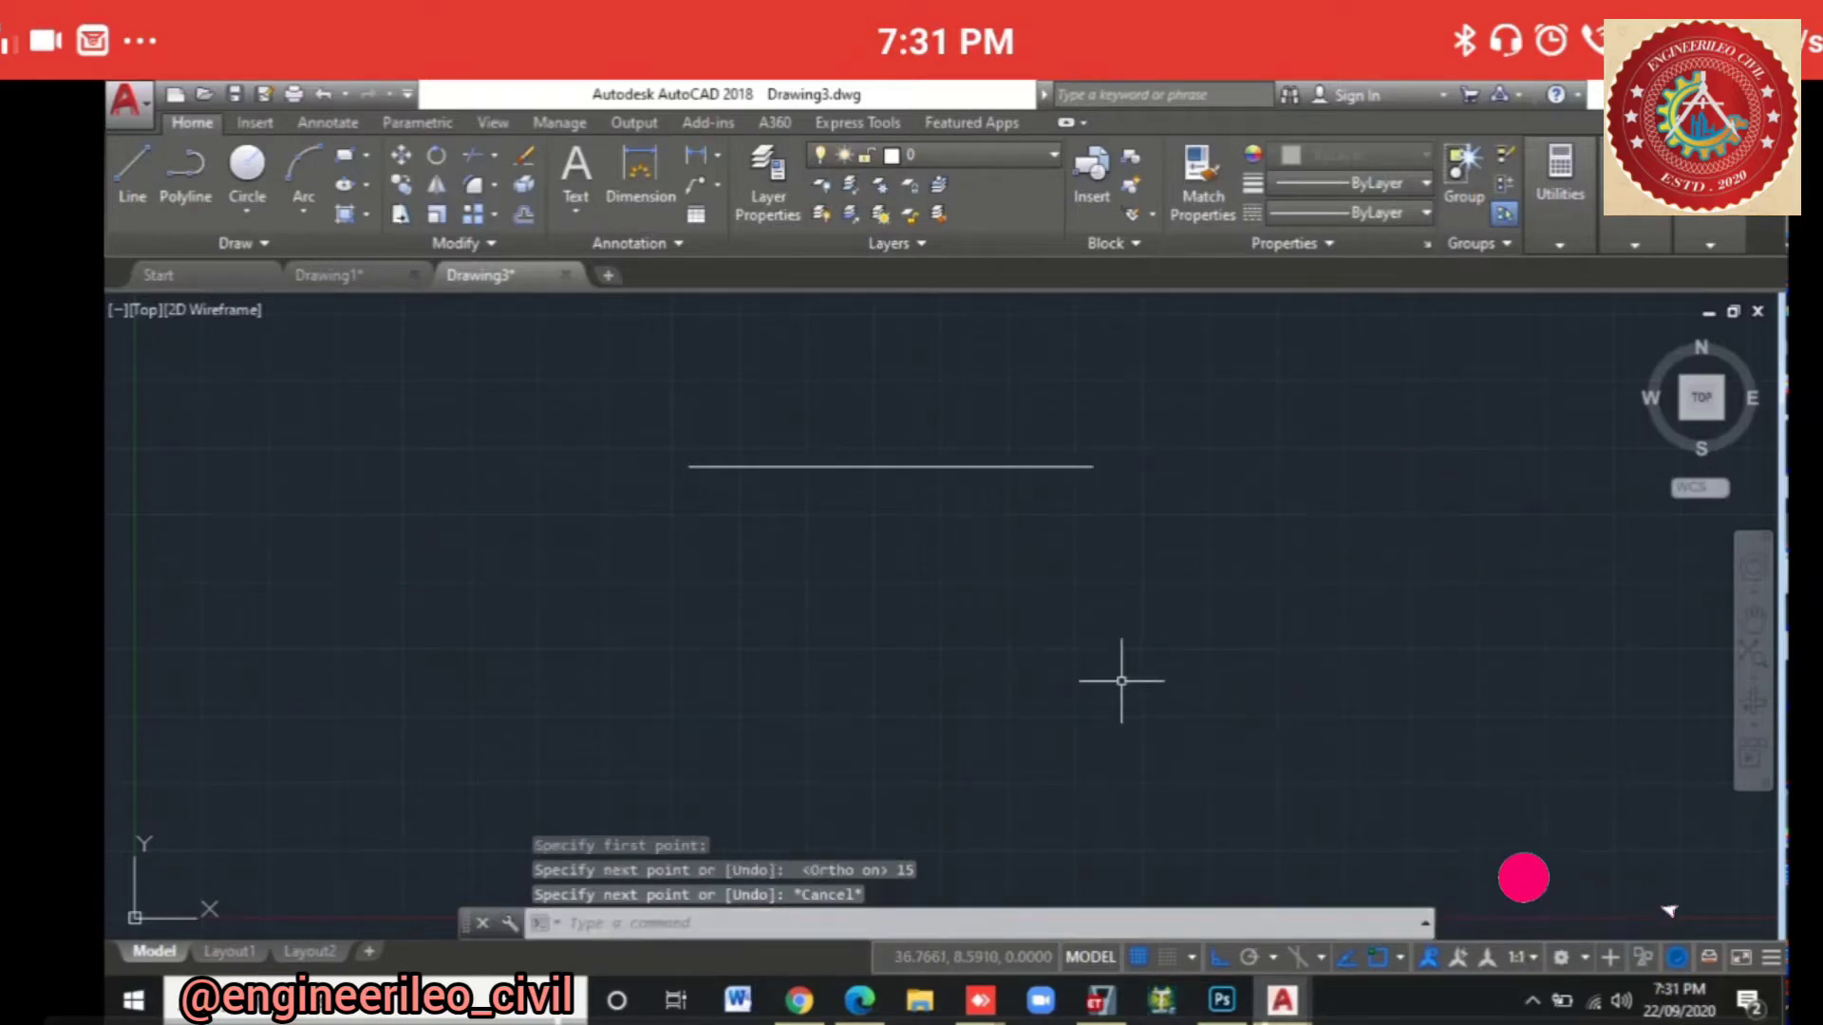
# Step: Check the horizontal line's length by previewing a linear dimension between its two endpoints, without placing it
pyautogui.click(803, 466)
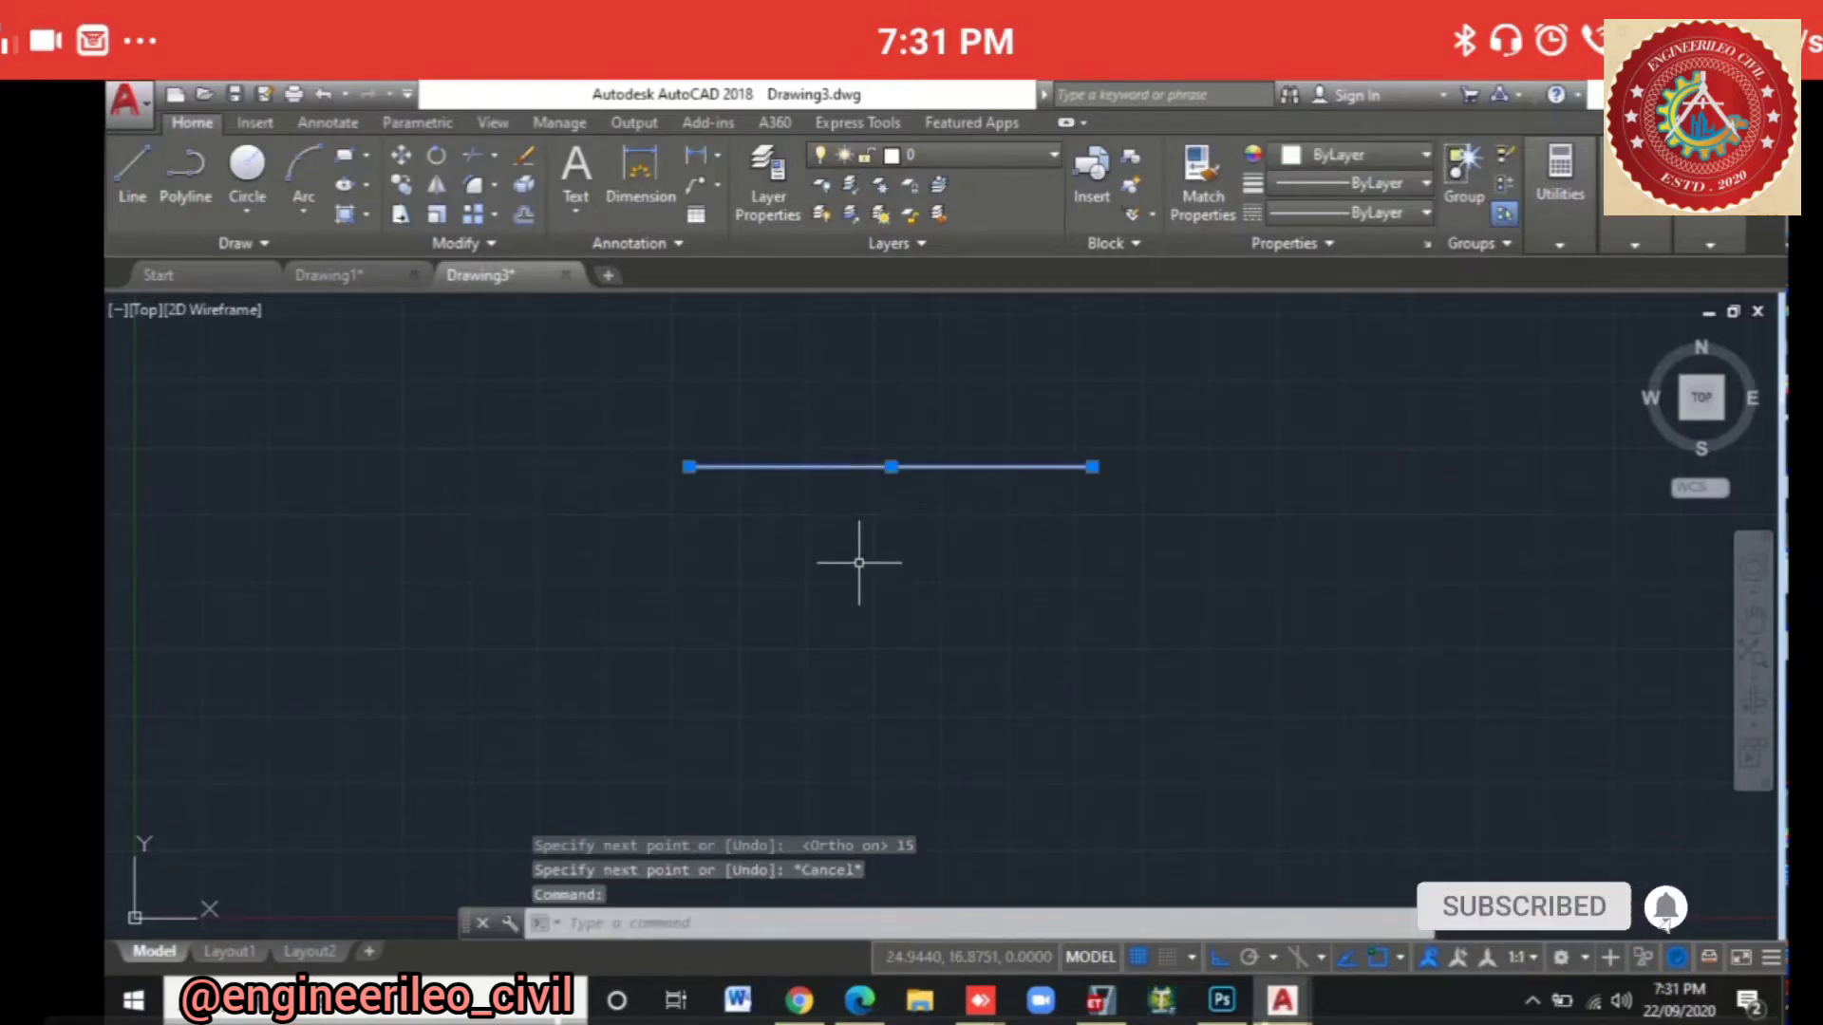
pyautogui.press('Escape')
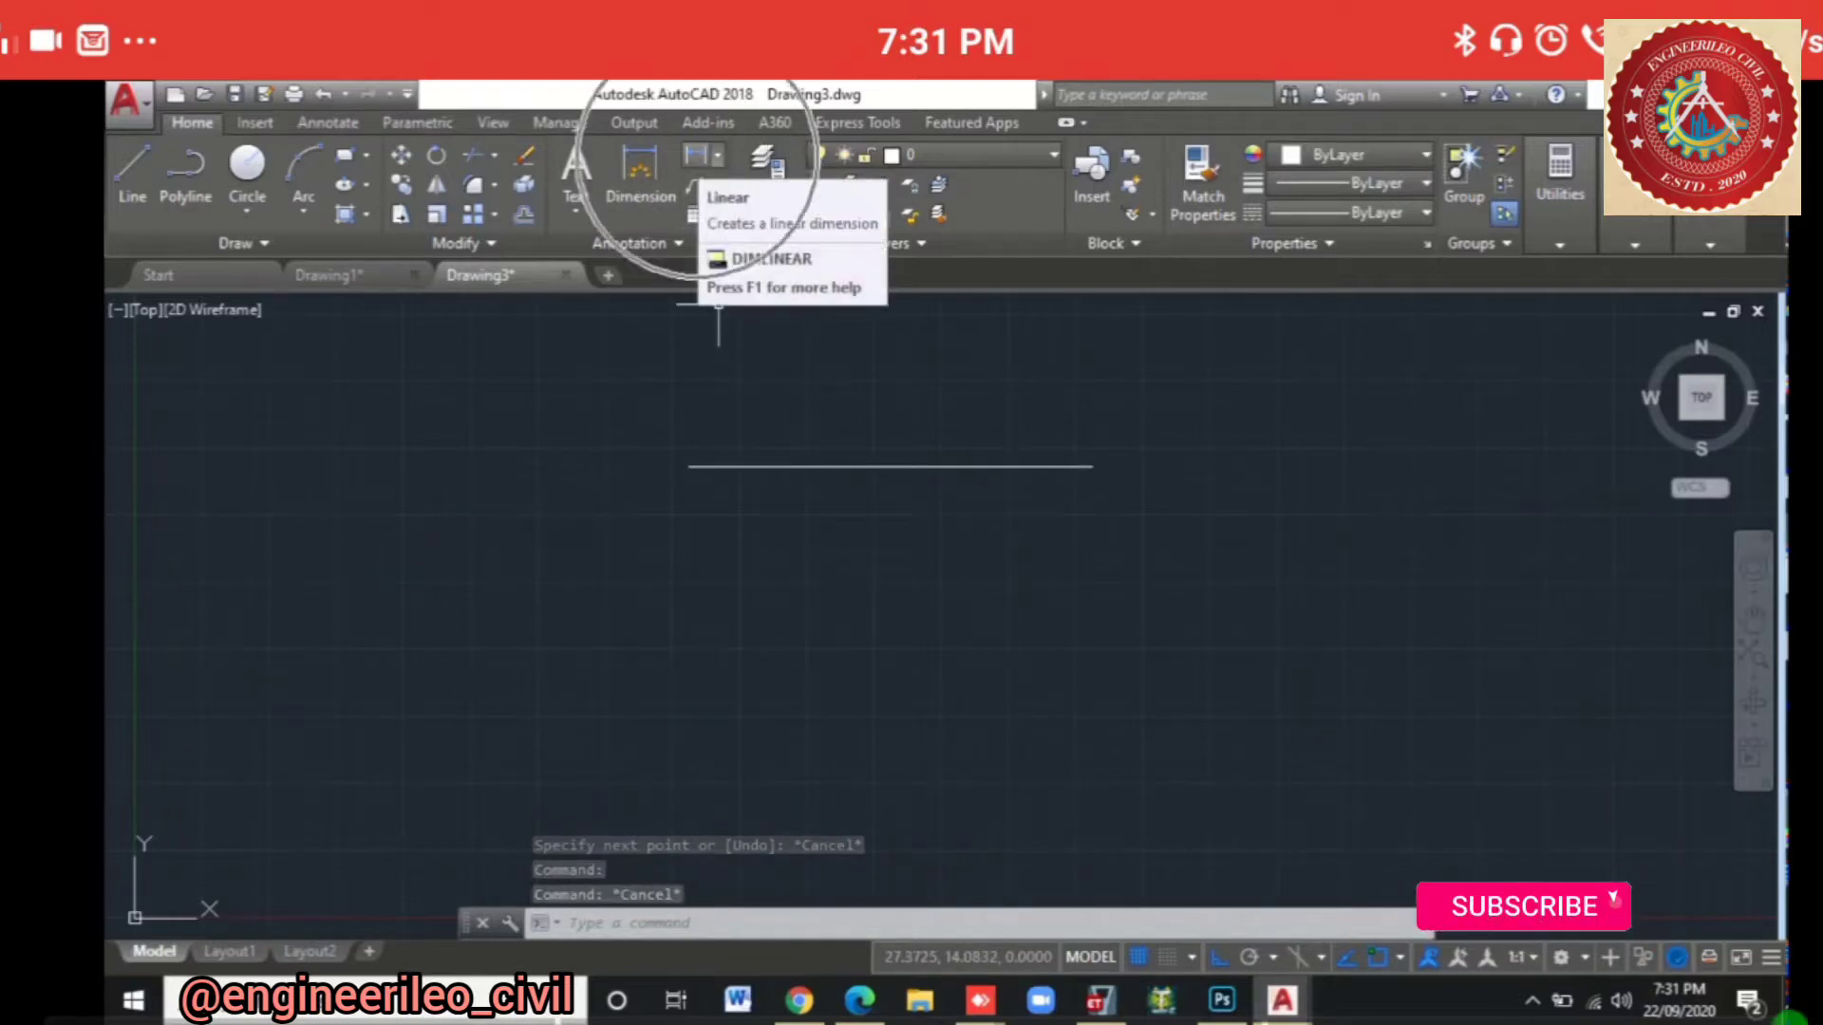
pyautogui.click(696, 157)
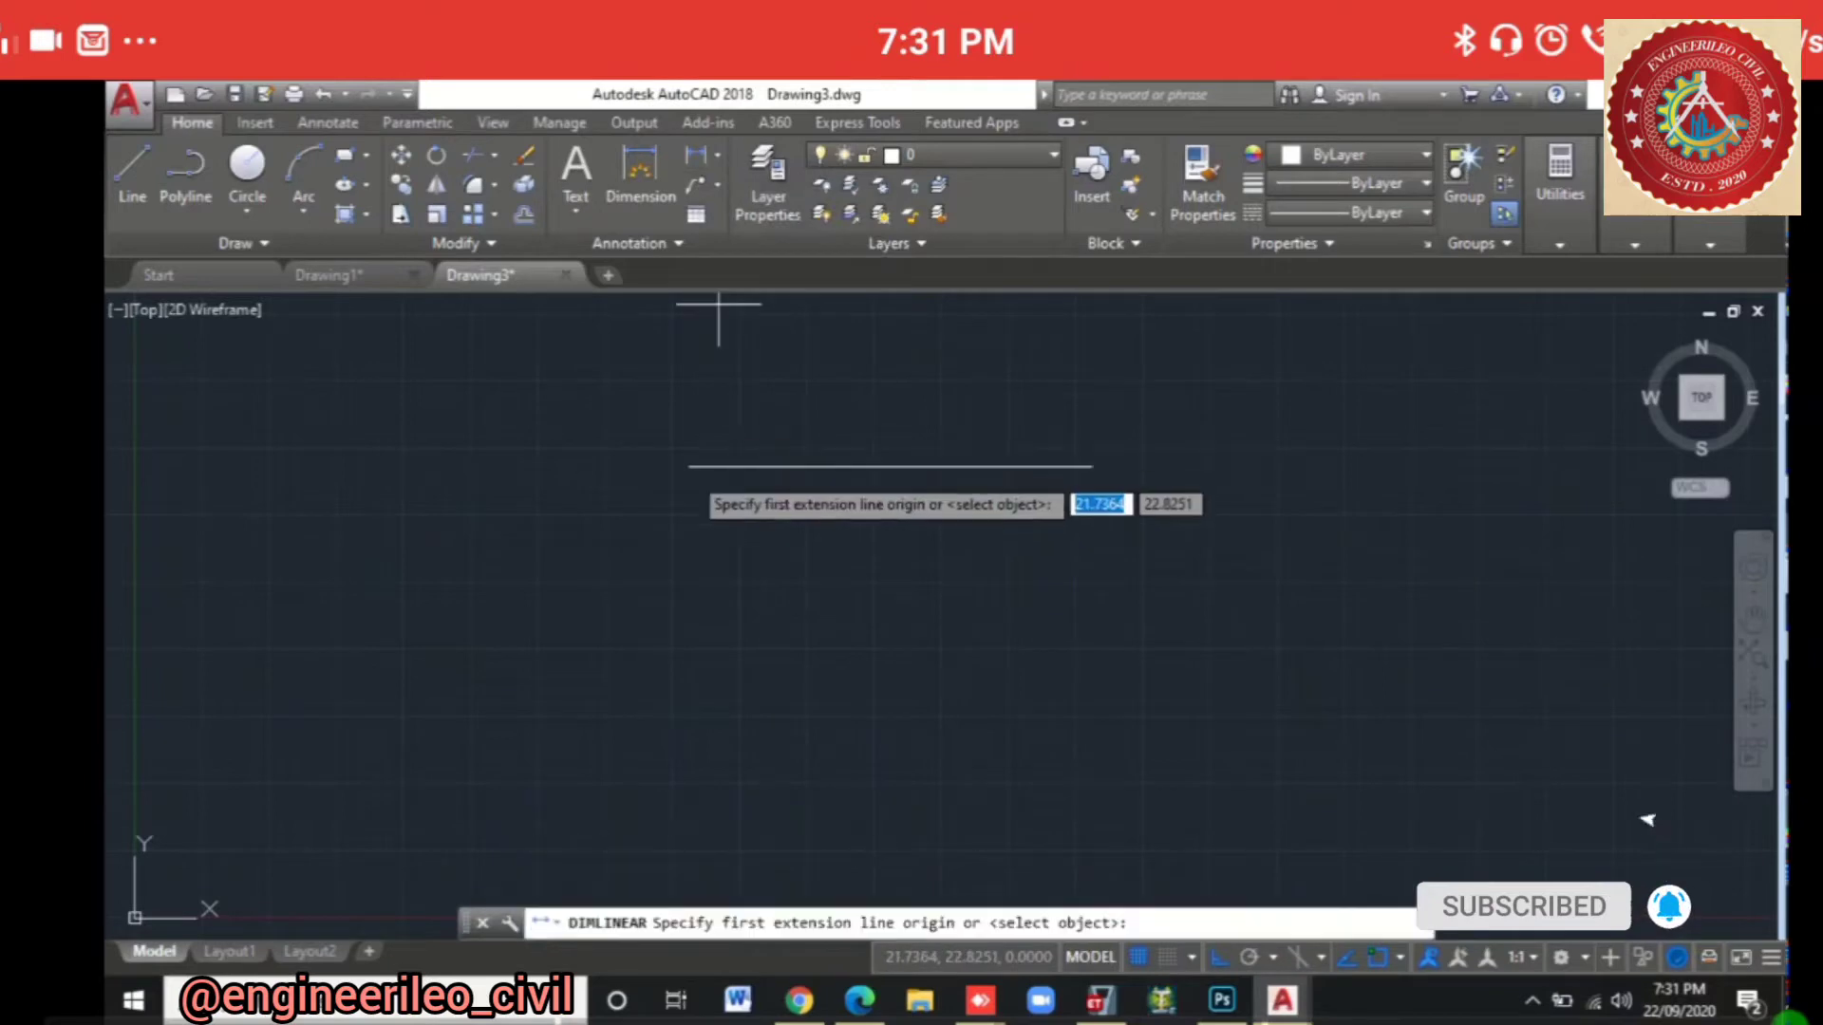
pyautogui.click(689, 466)
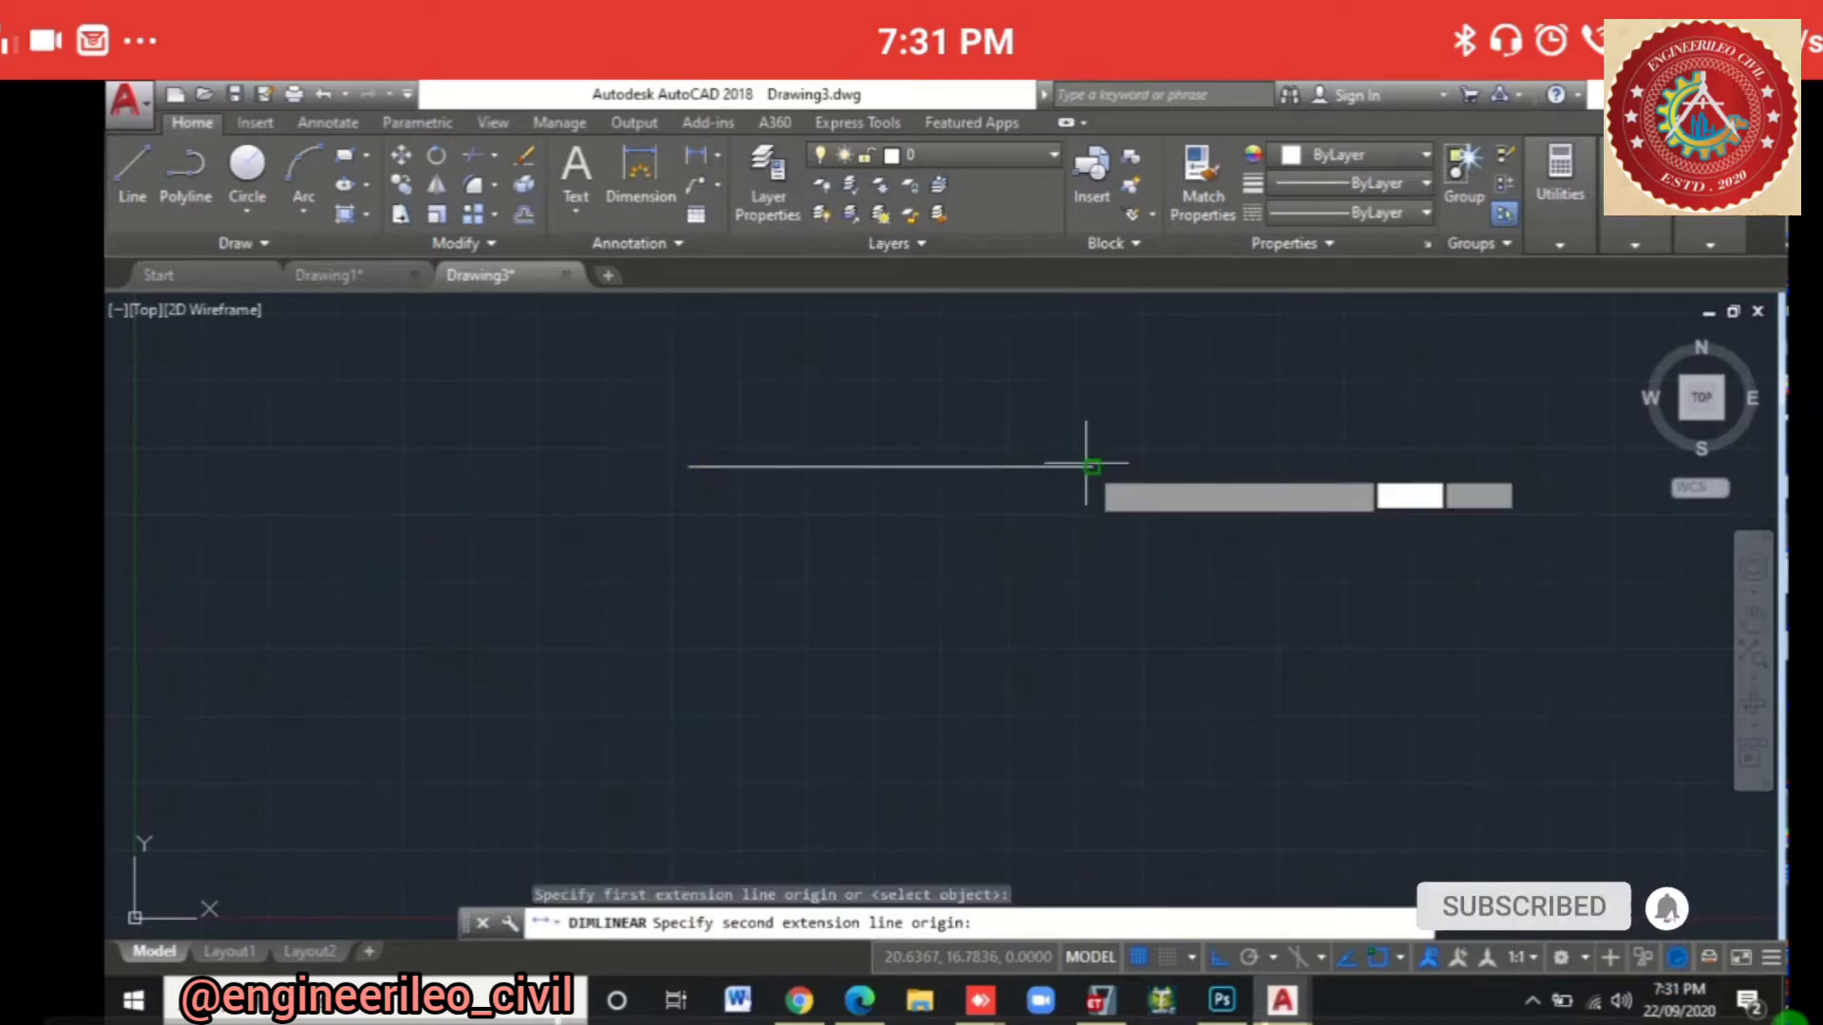
pyautogui.click(1089, 466)
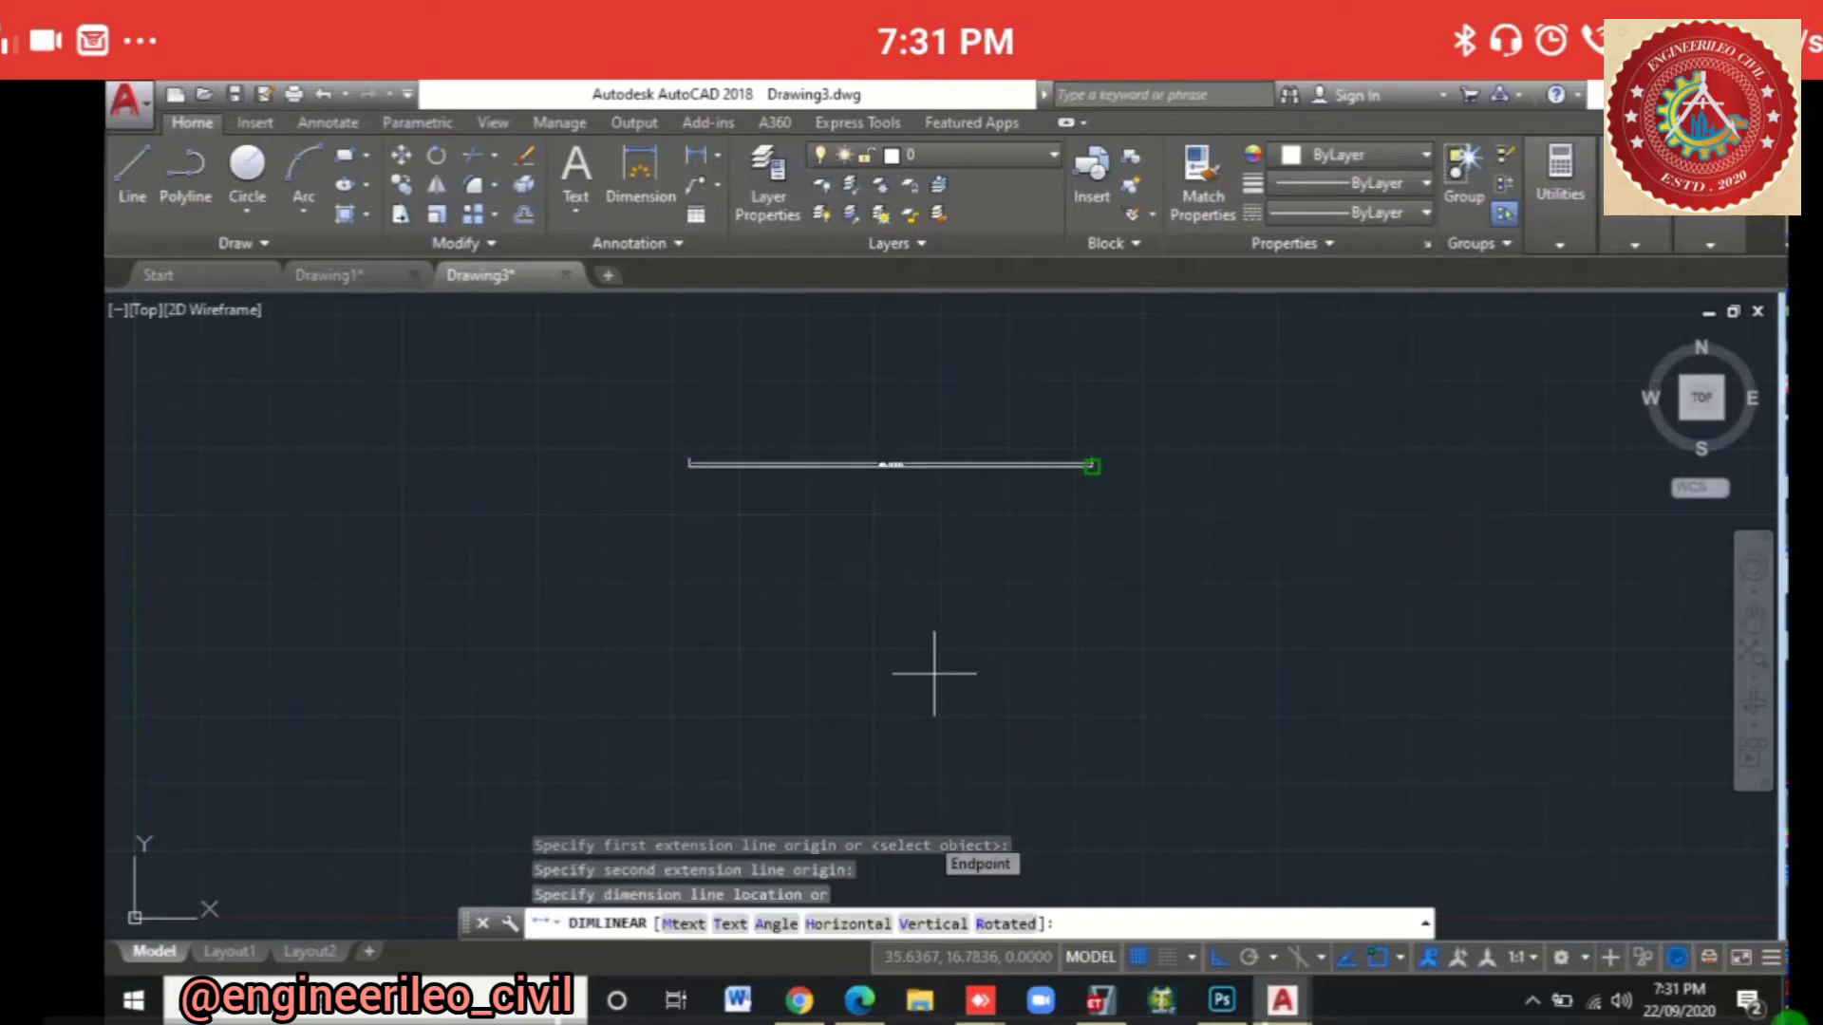
pyautogui.scroll(10, 899, 599)
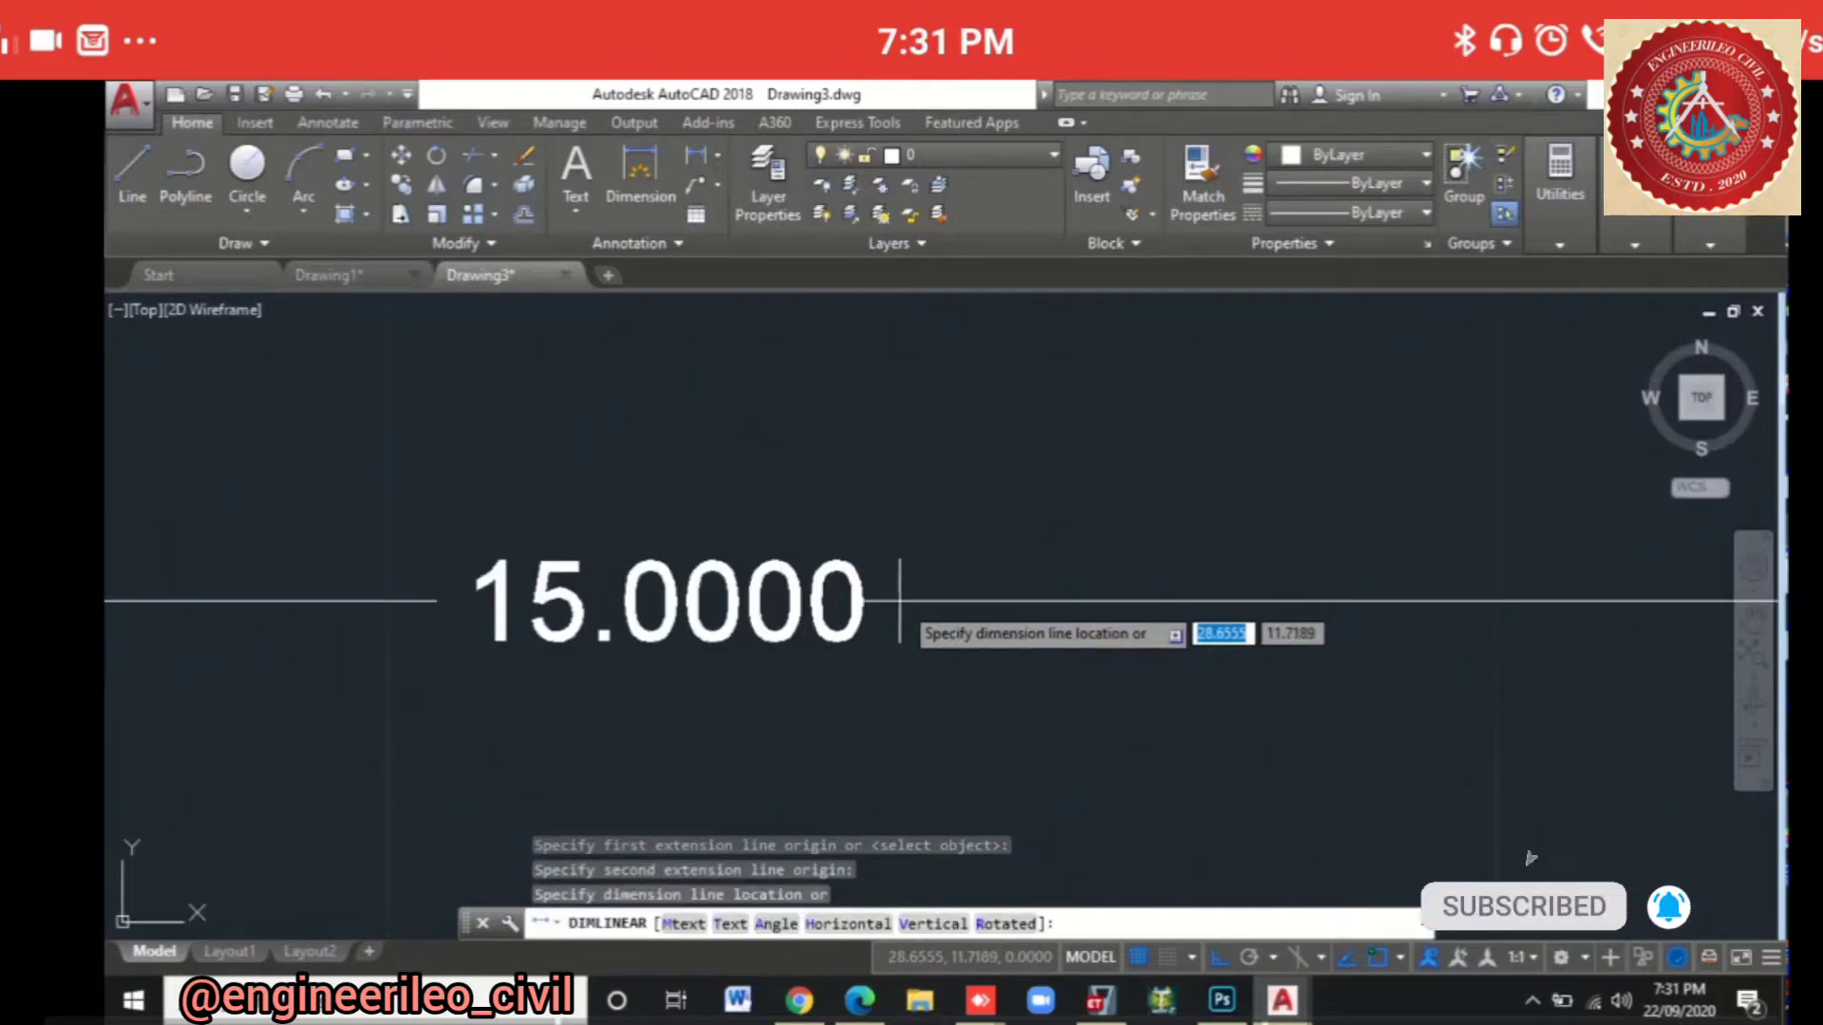
pyautogui.scroll(-8, 899, 600)
pyautogui.press('Escape')
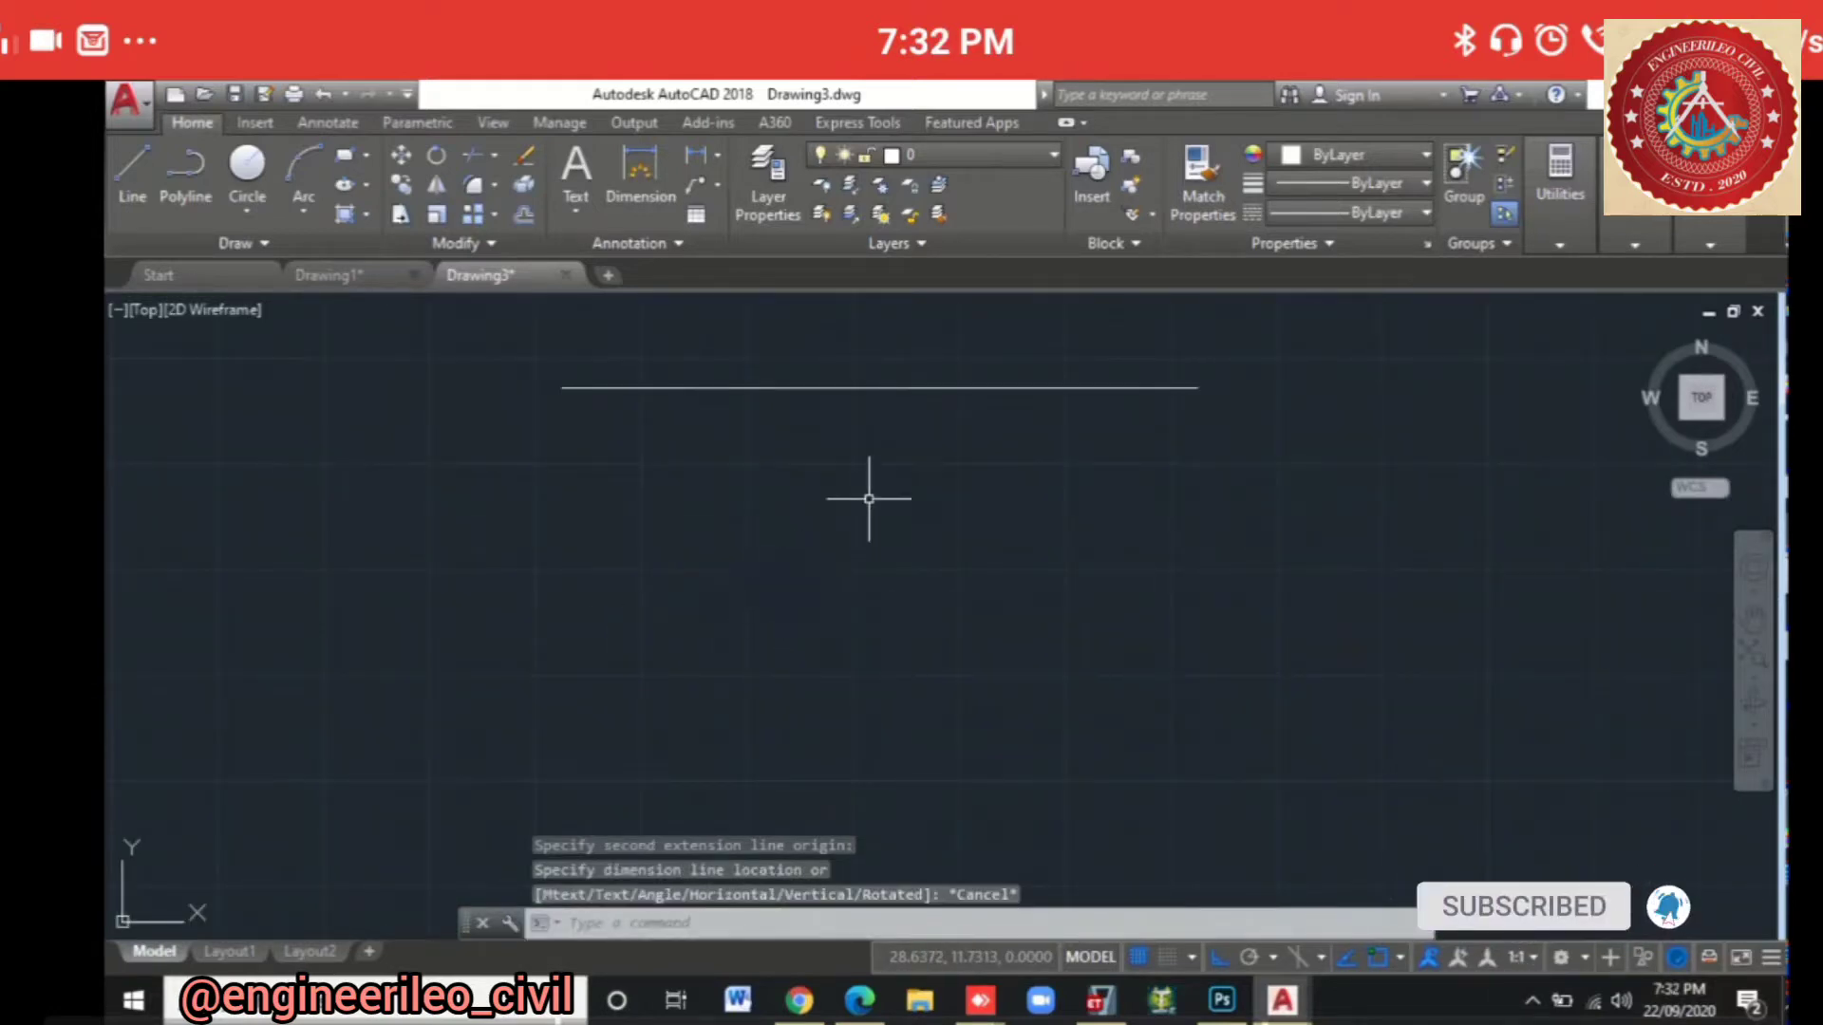
pyautogui.moveTo(848, 548); pyautogui.dragTo(843, 617, button='middle')
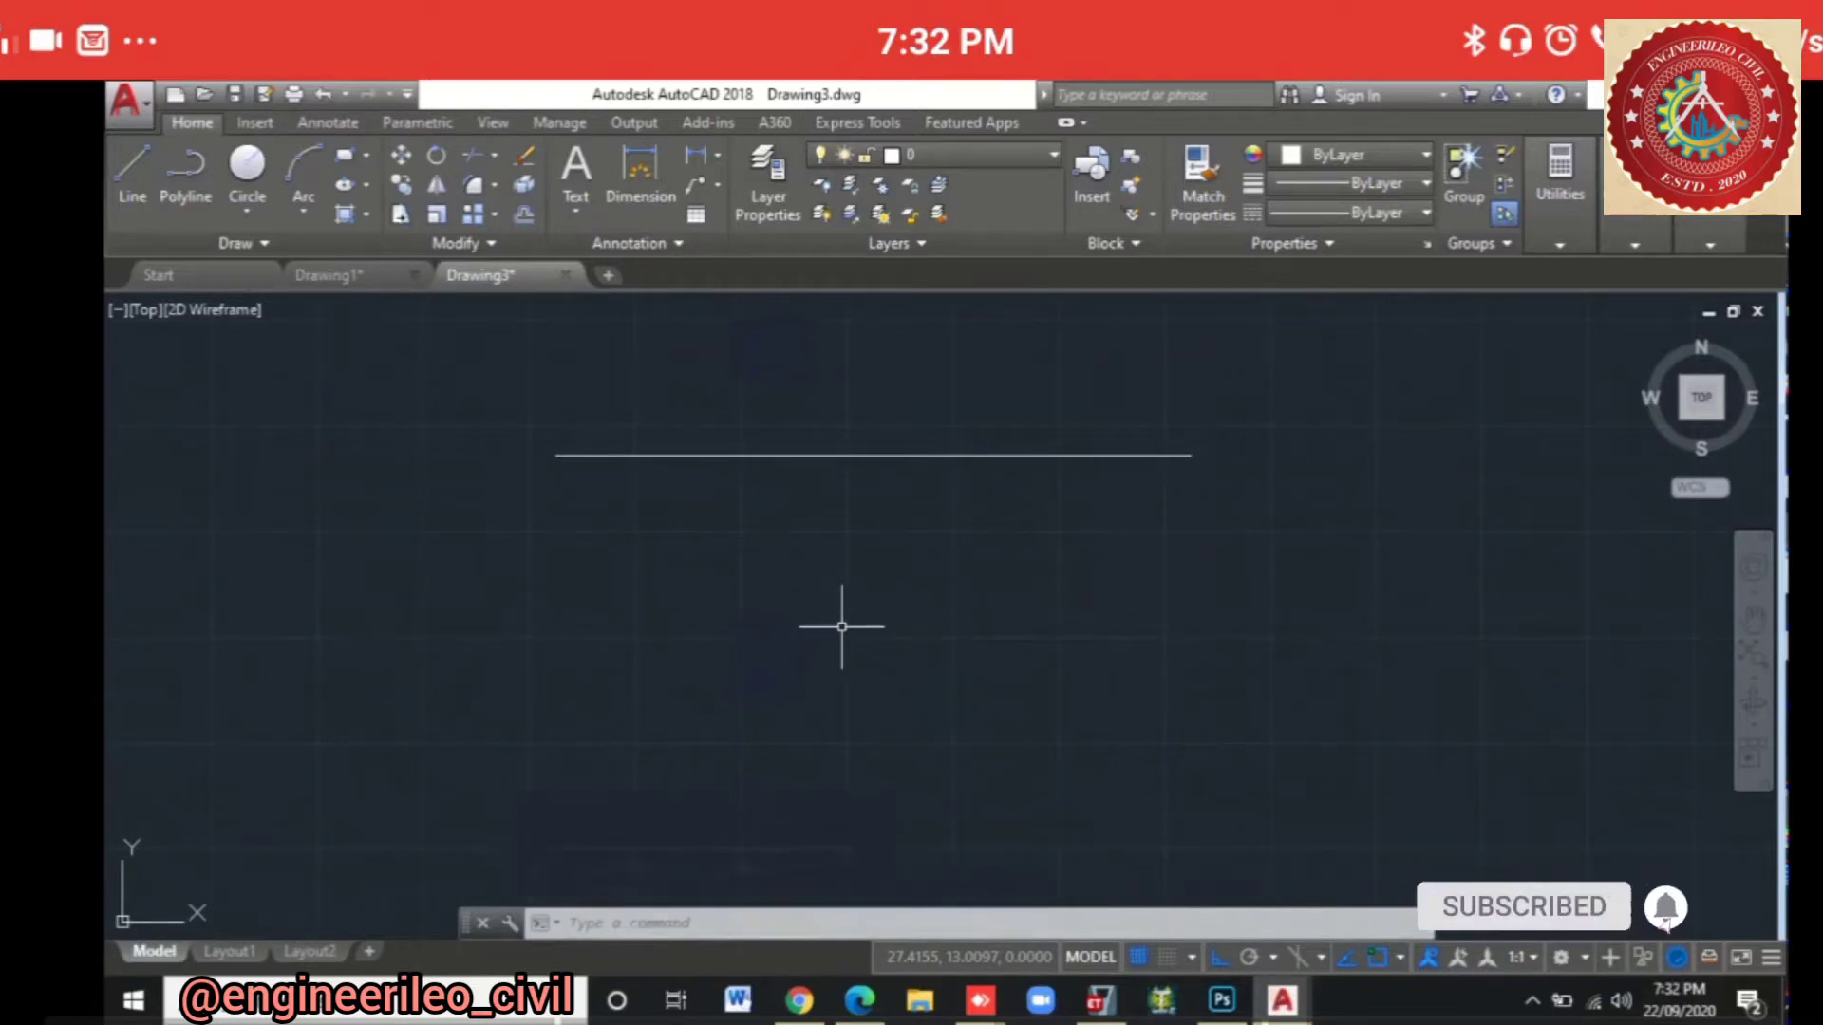
pyautogui.press('Escape')
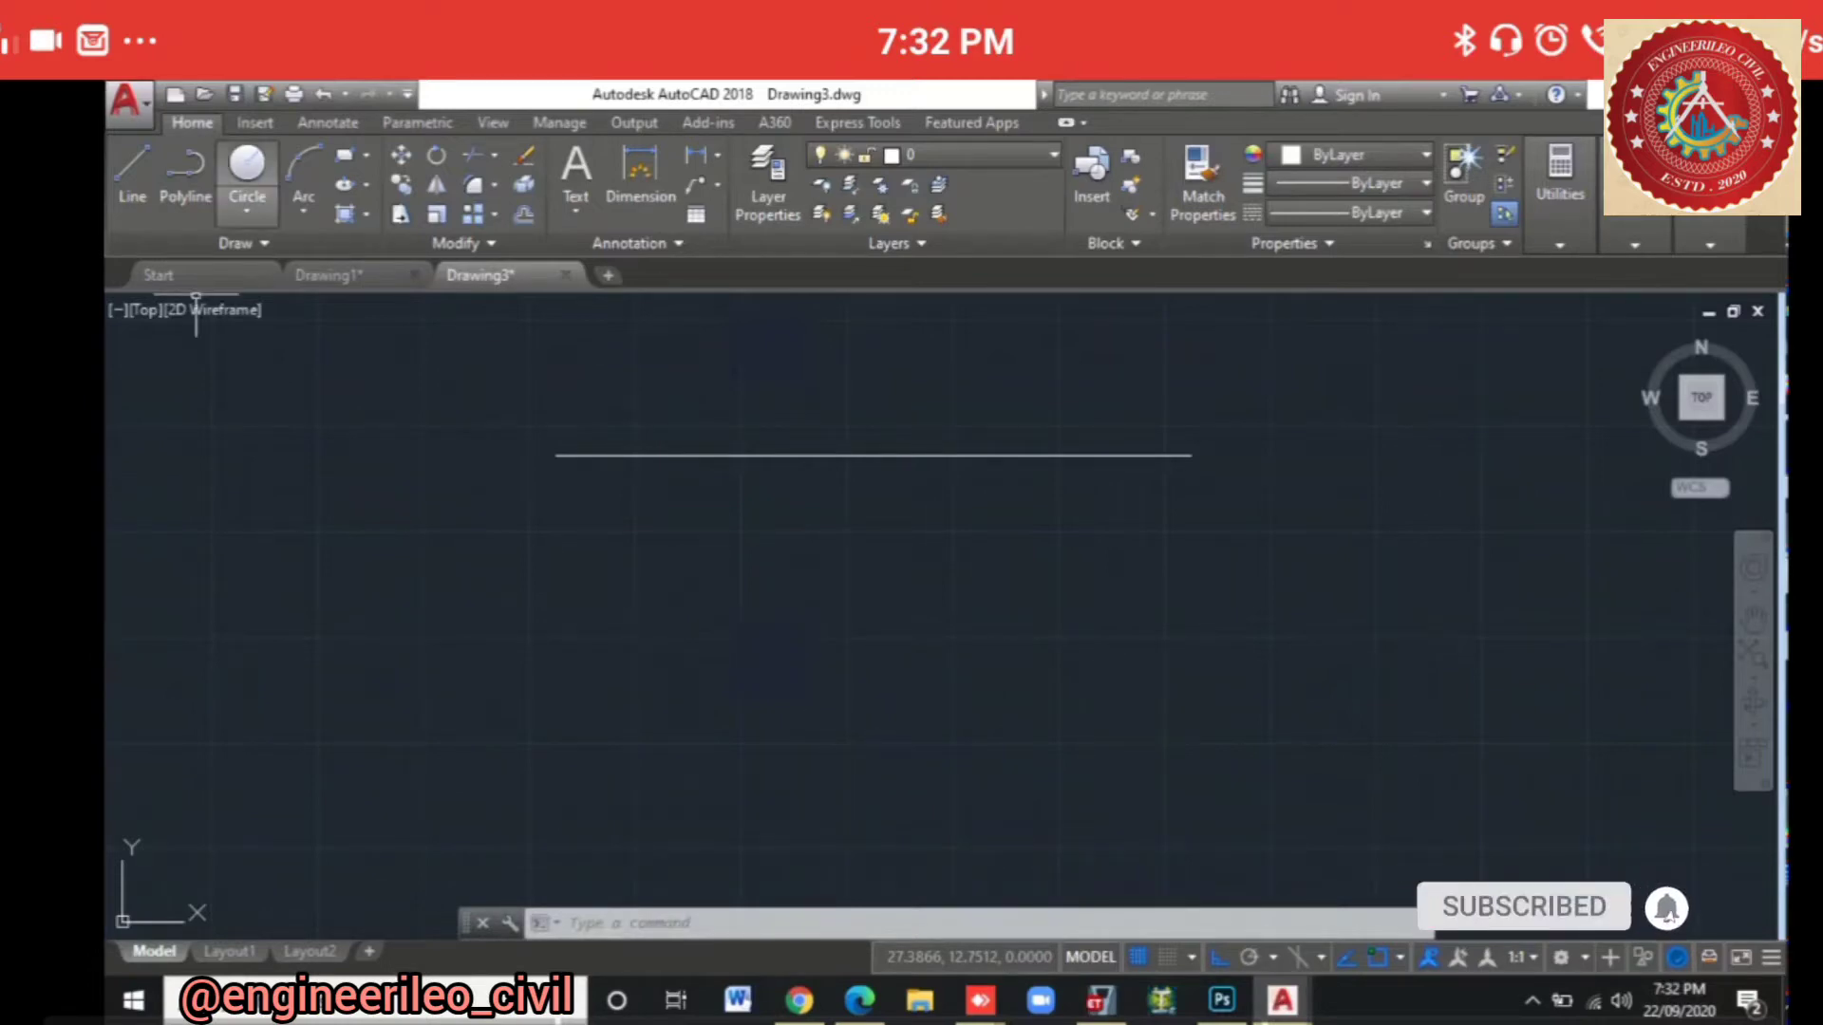
# Step: Draw a Center, Radius circle with radius 4 centred on the horizontal line's left endpoint
pyautogui.click(247, 166)
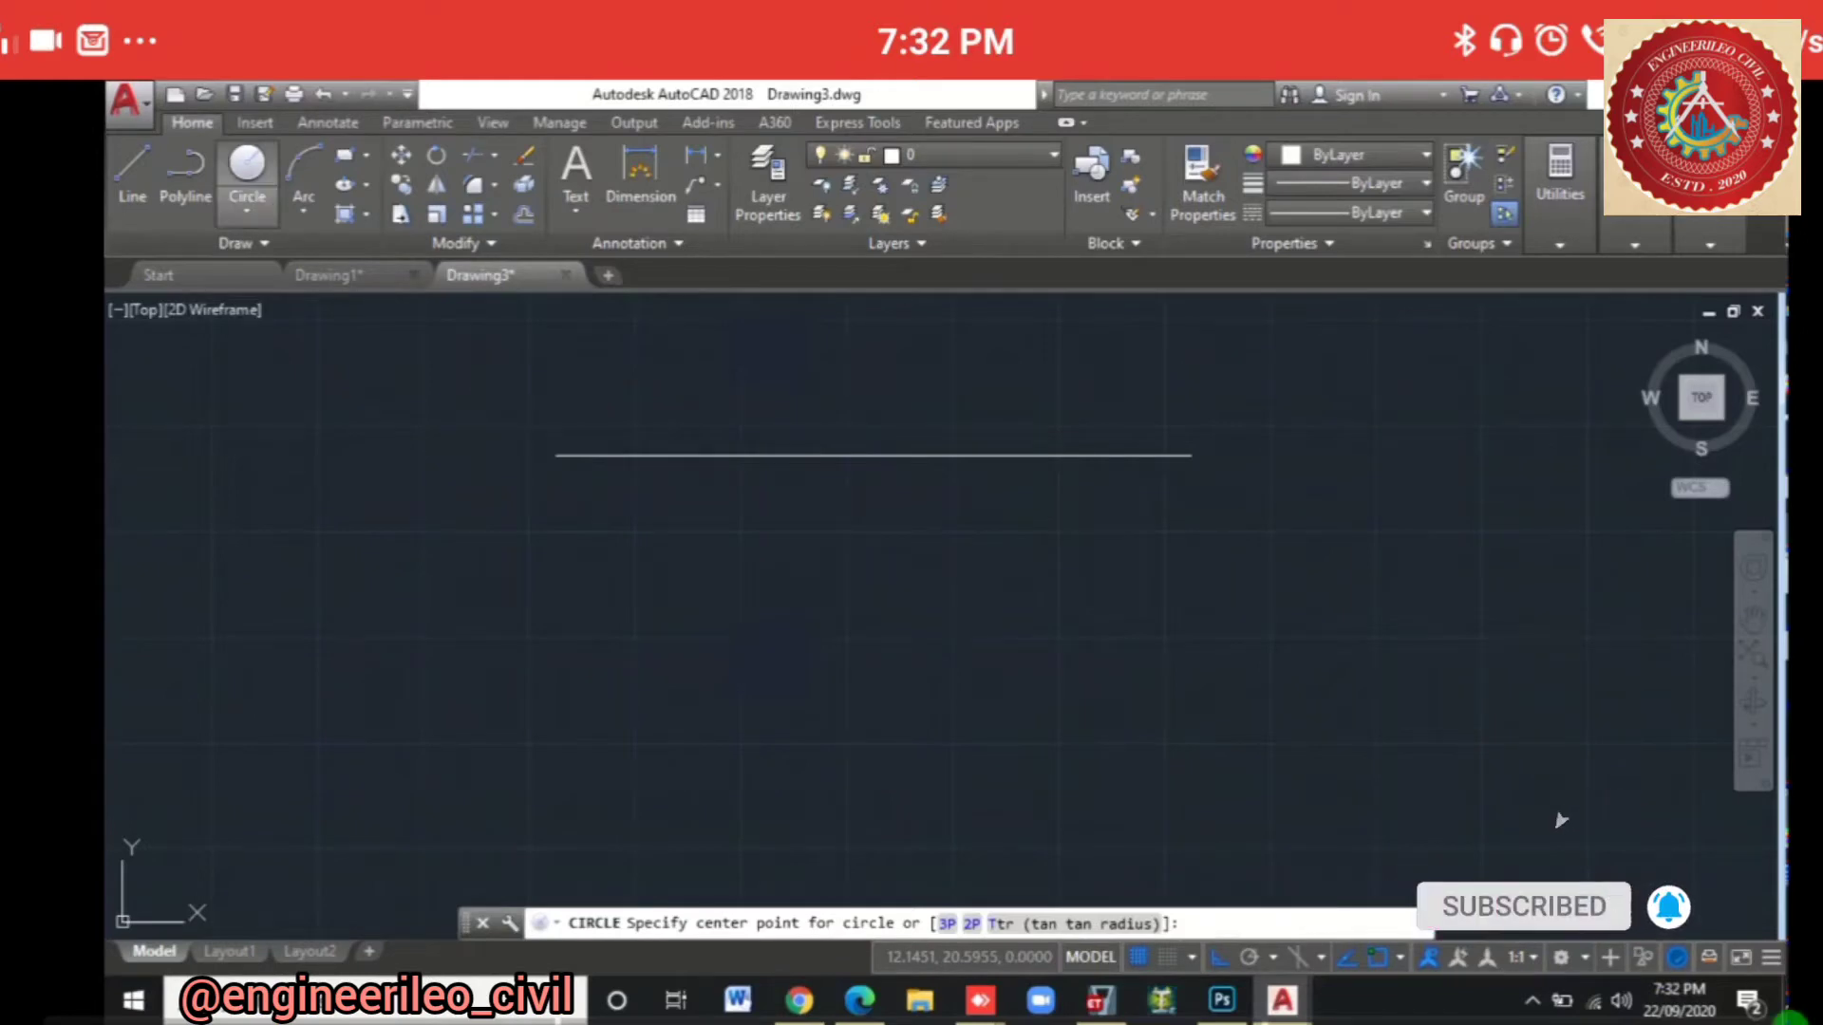
pyautogui.click(247, 211)
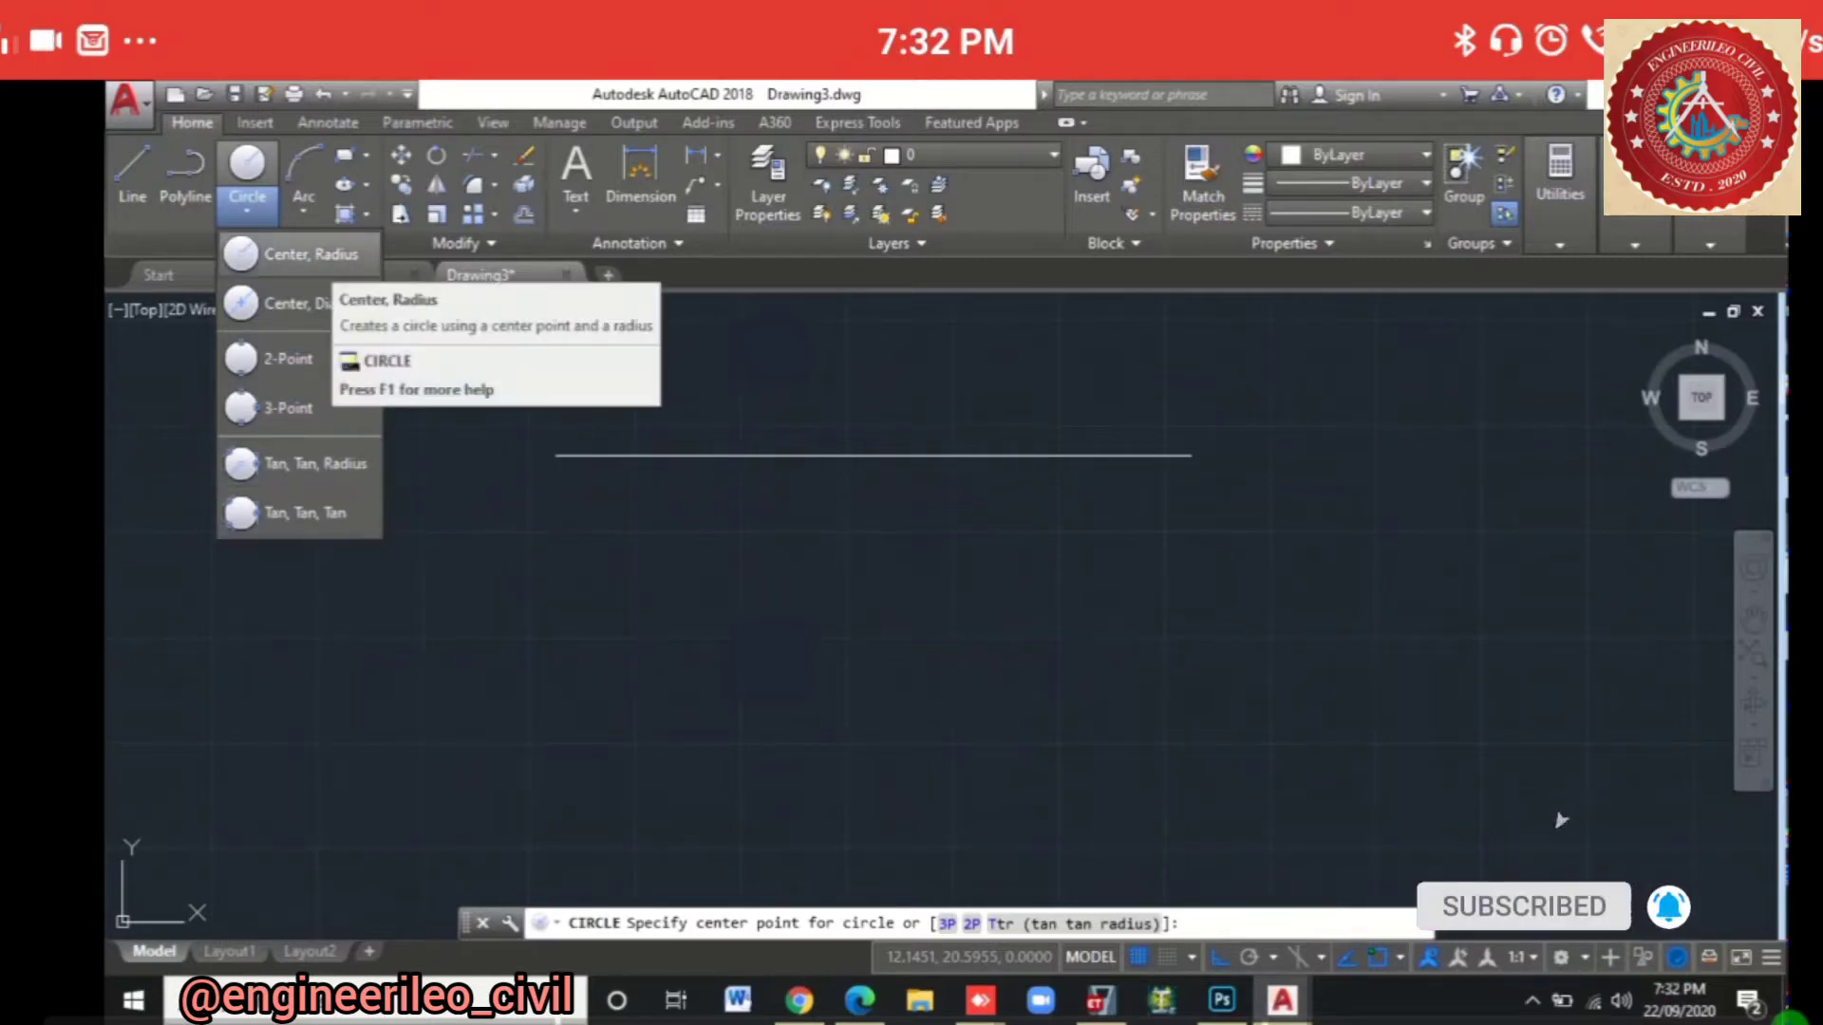
pyautogui.click(310, 253)
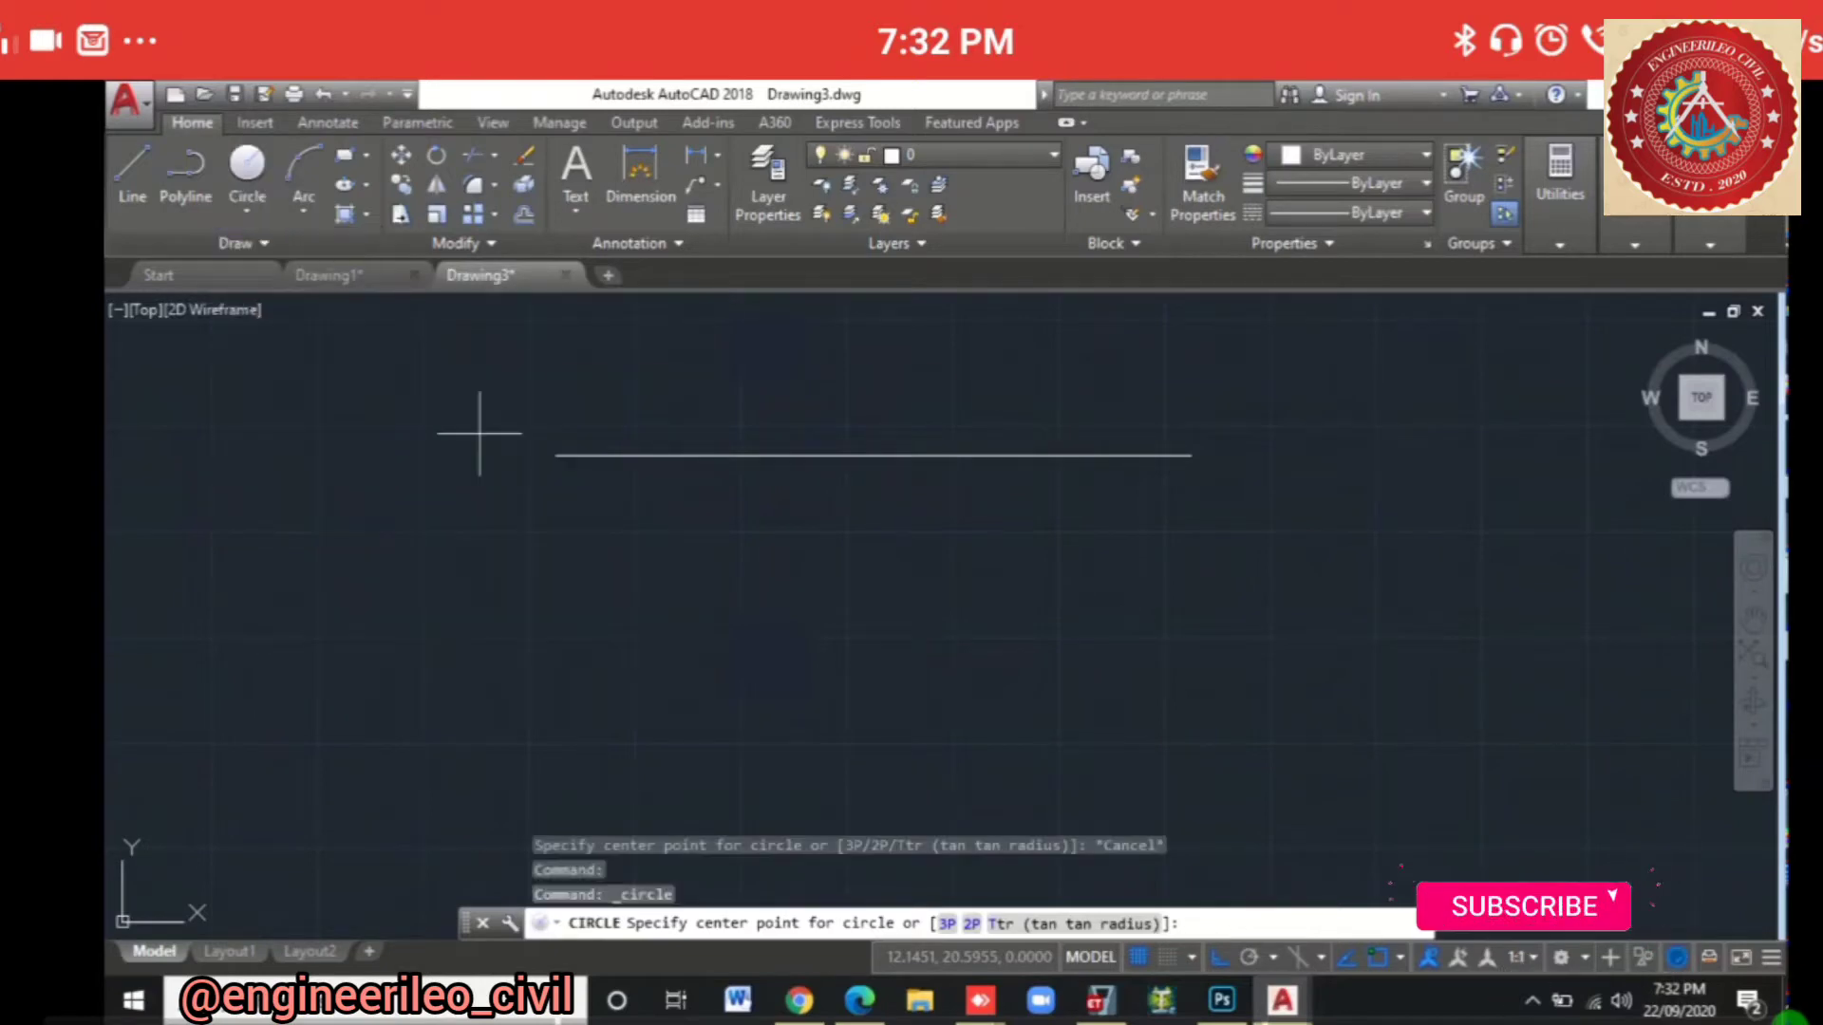
pyautogui.click(554, 457)
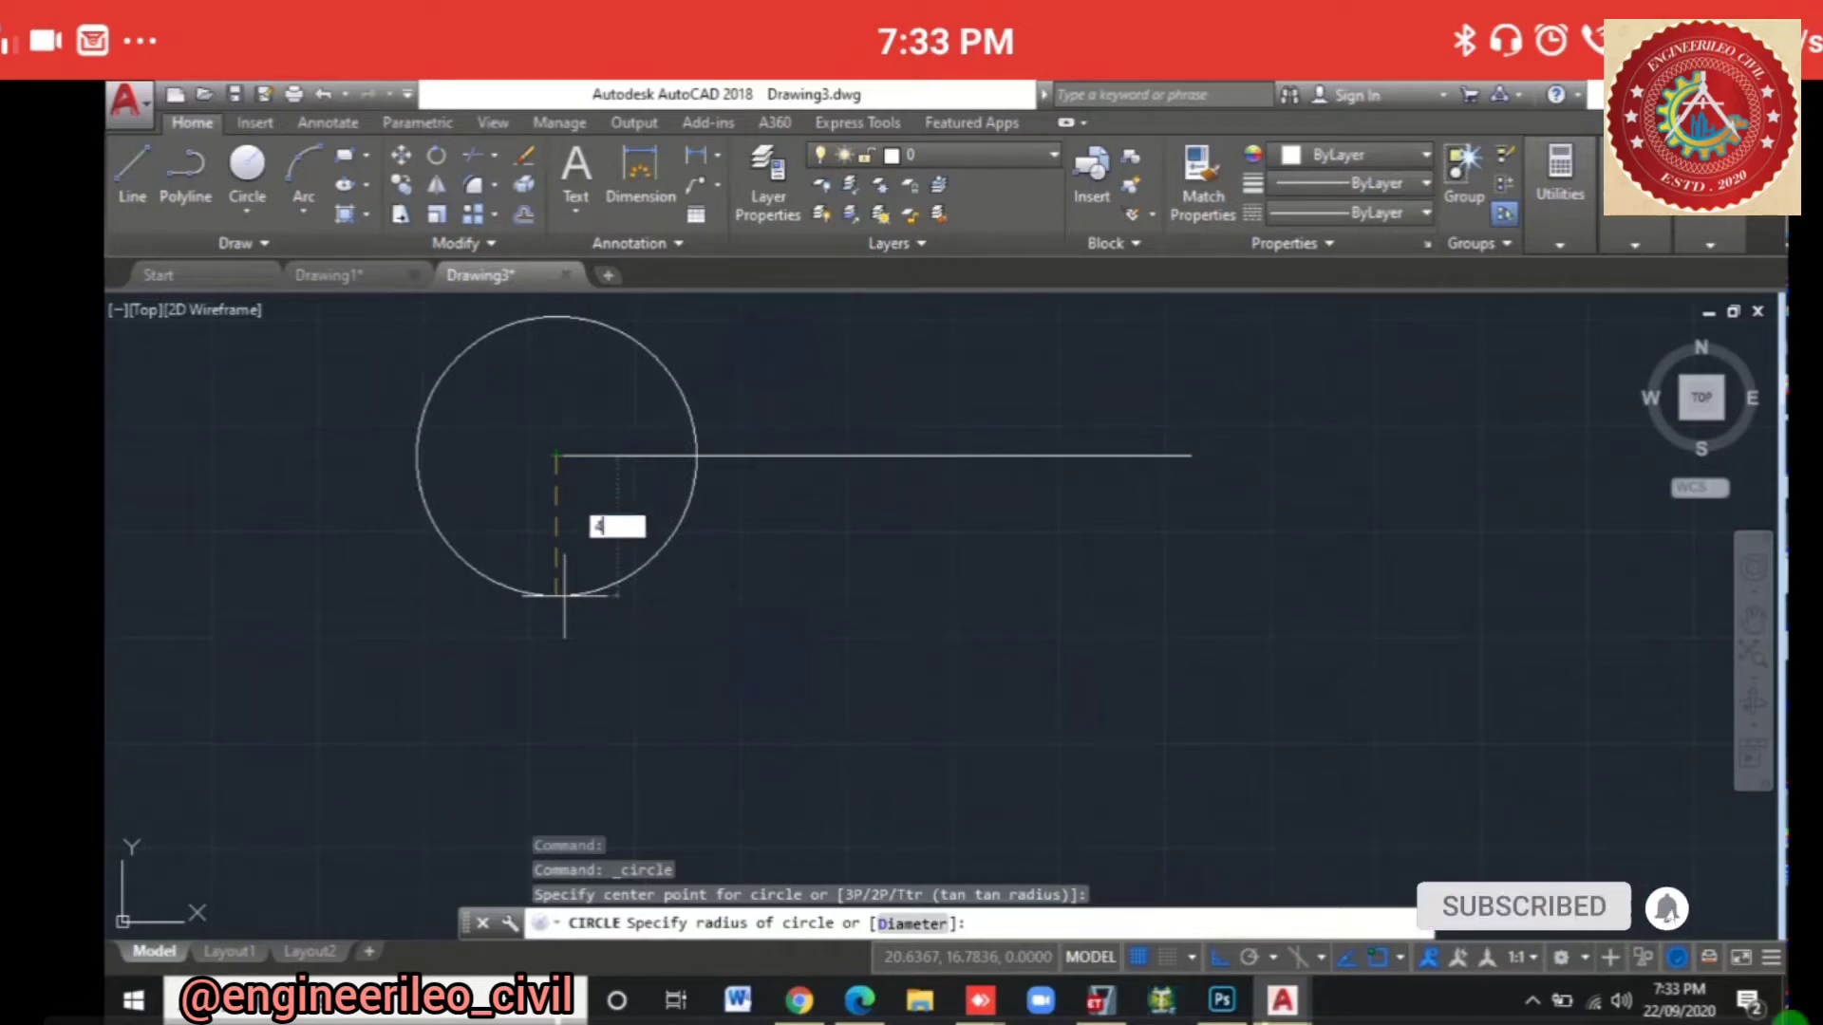
pyautogui.write('4')
pyautogui.press('Return')
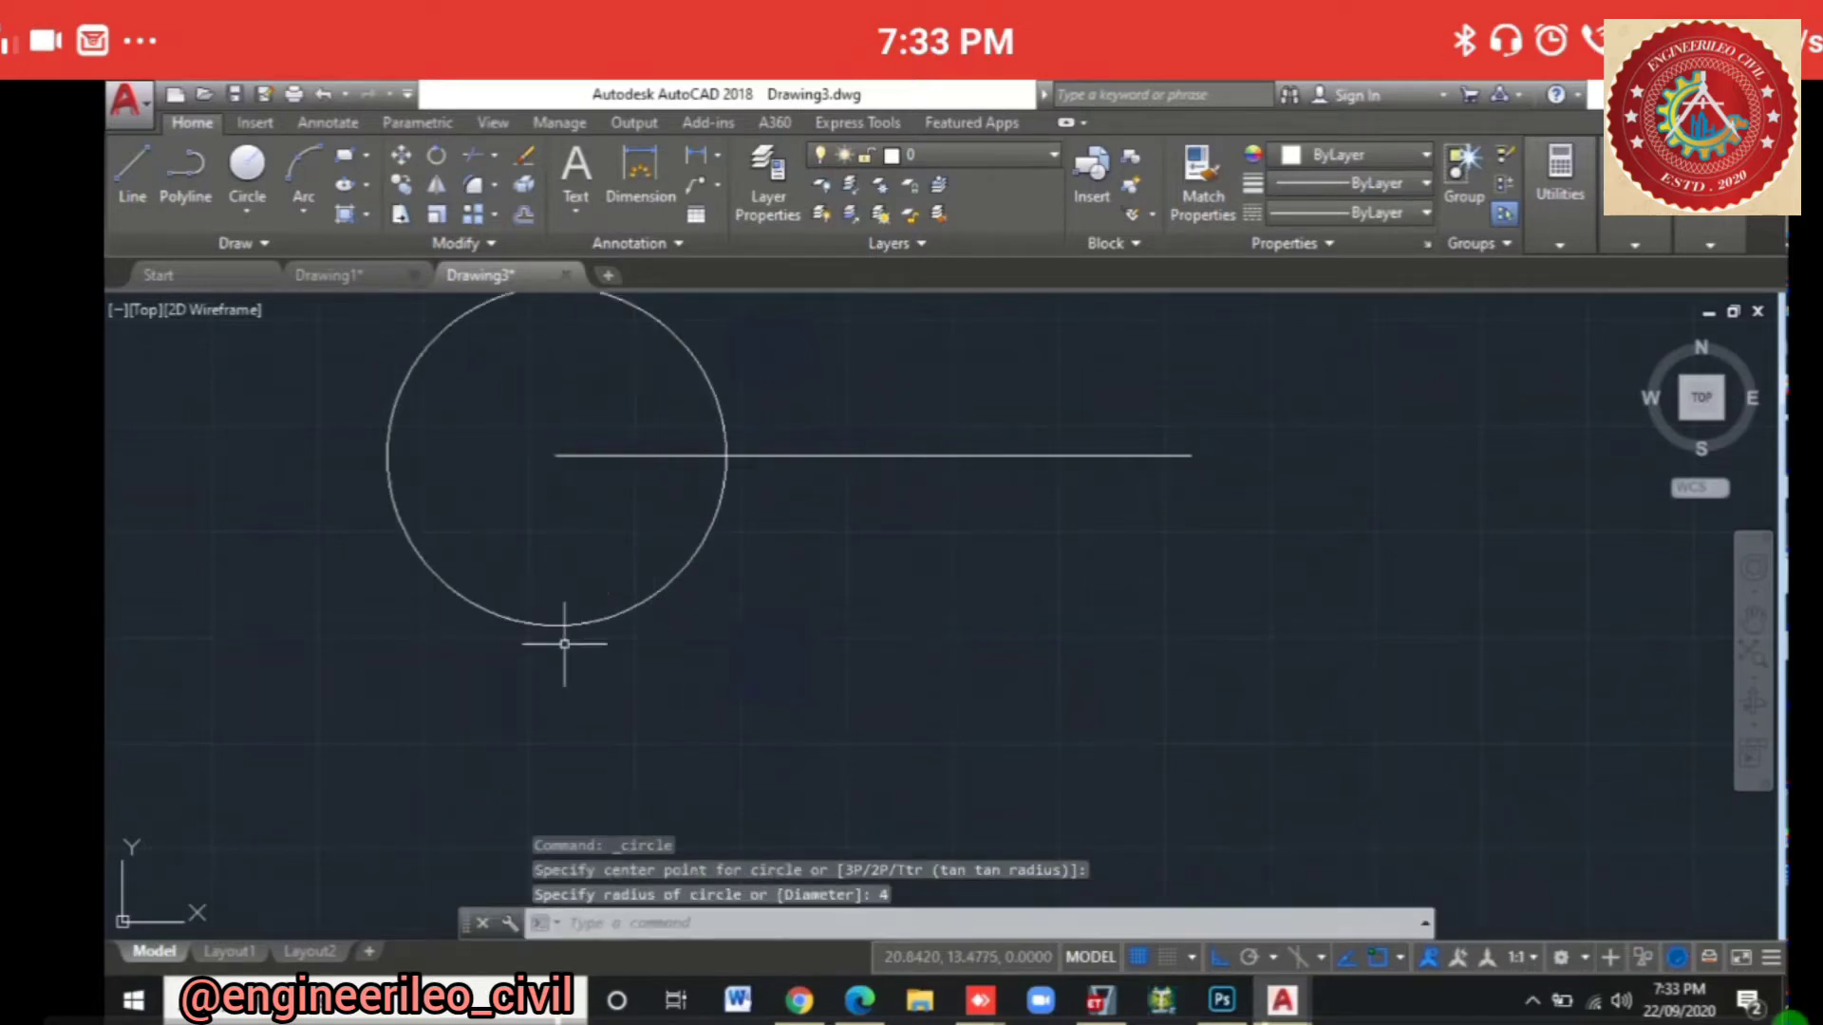
# Step: Draw a Center, Diameter circle centred on the horizontal line's left endpoint, picking the line's right endpoint to set the diameter
pyautogui.moveTo(731, 554); pyautogui.dragTo(744, 725, button='middle')
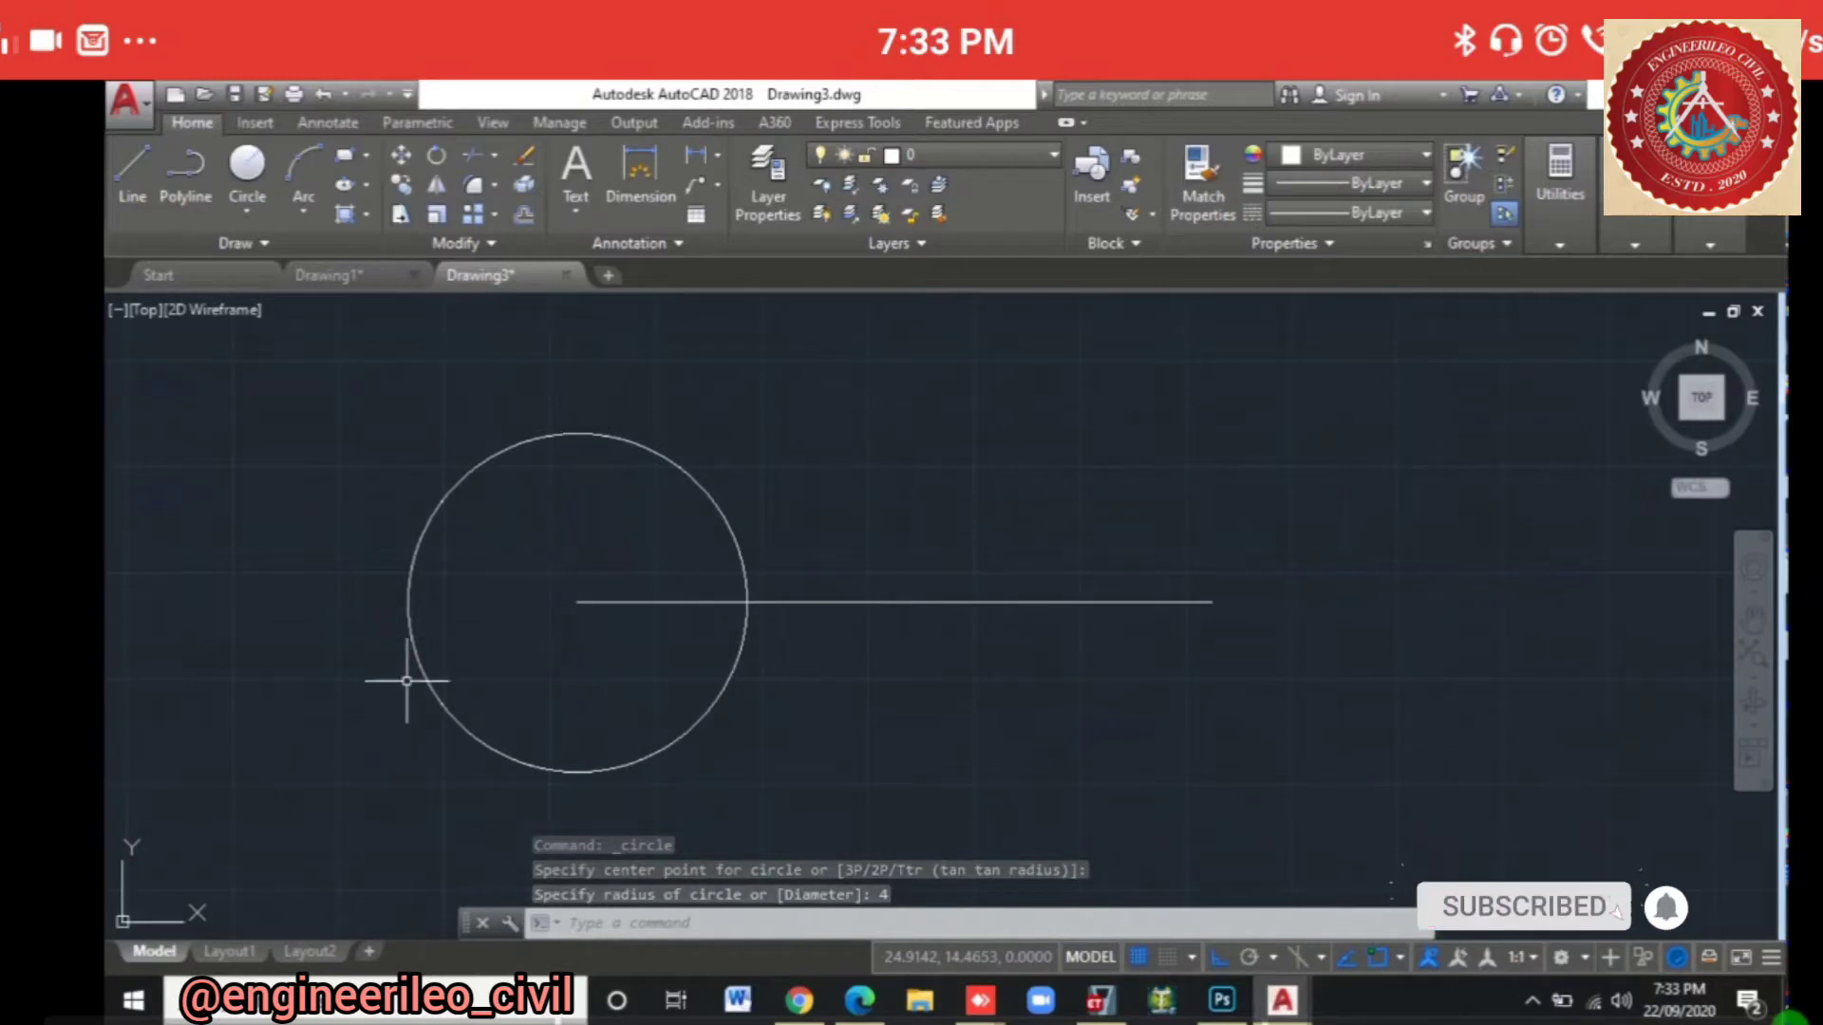
pyautogui.click(247, 209)
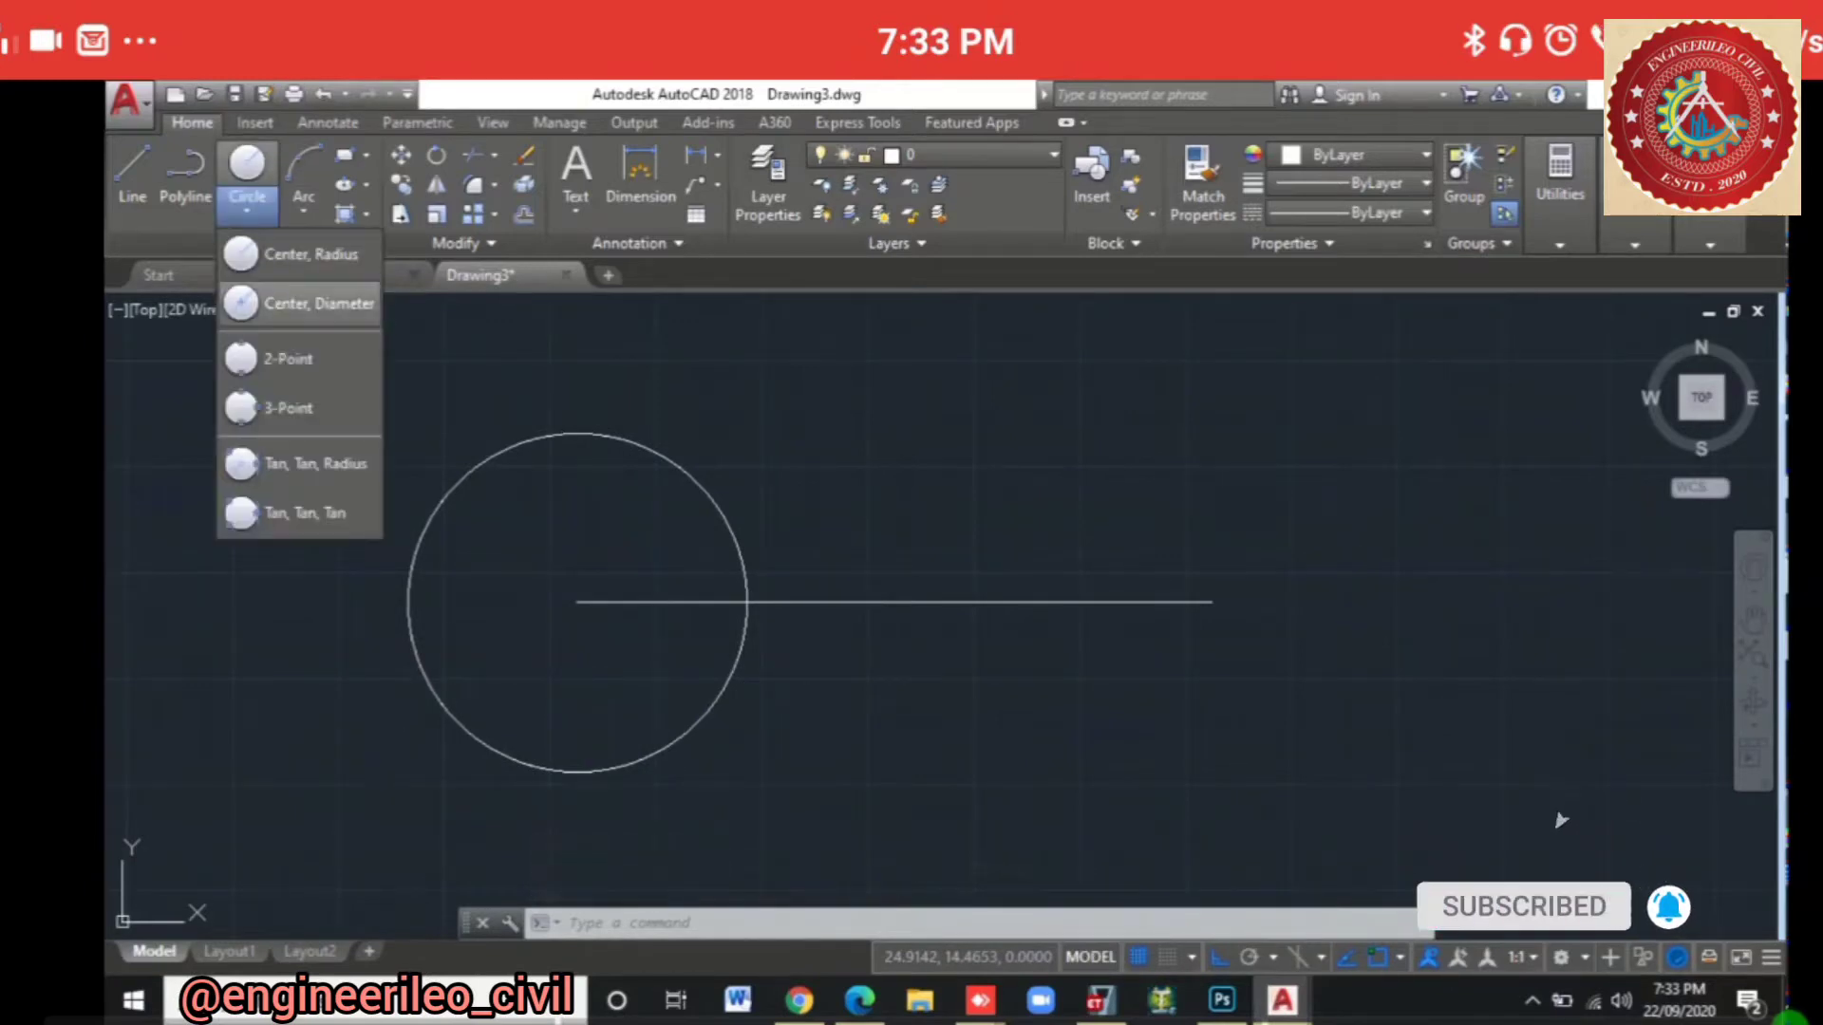
pyautogui.click(304, 303)
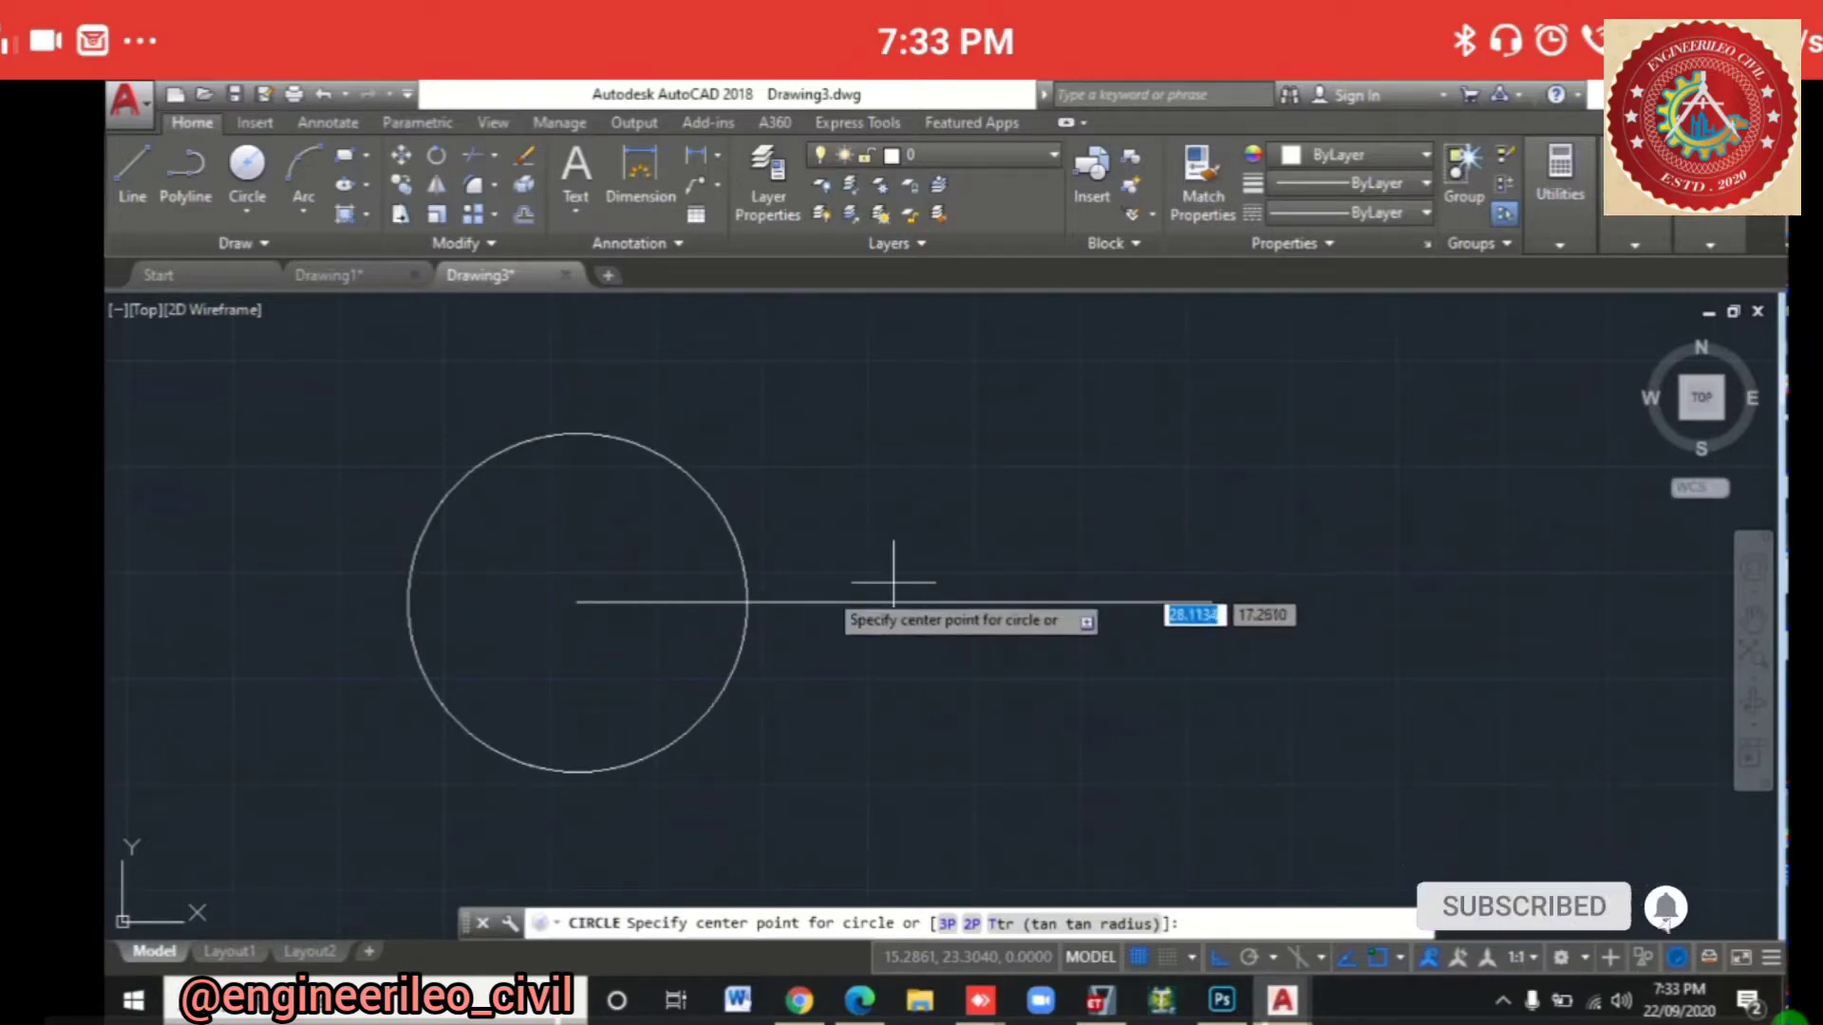
pyautogui.click(577, 601)
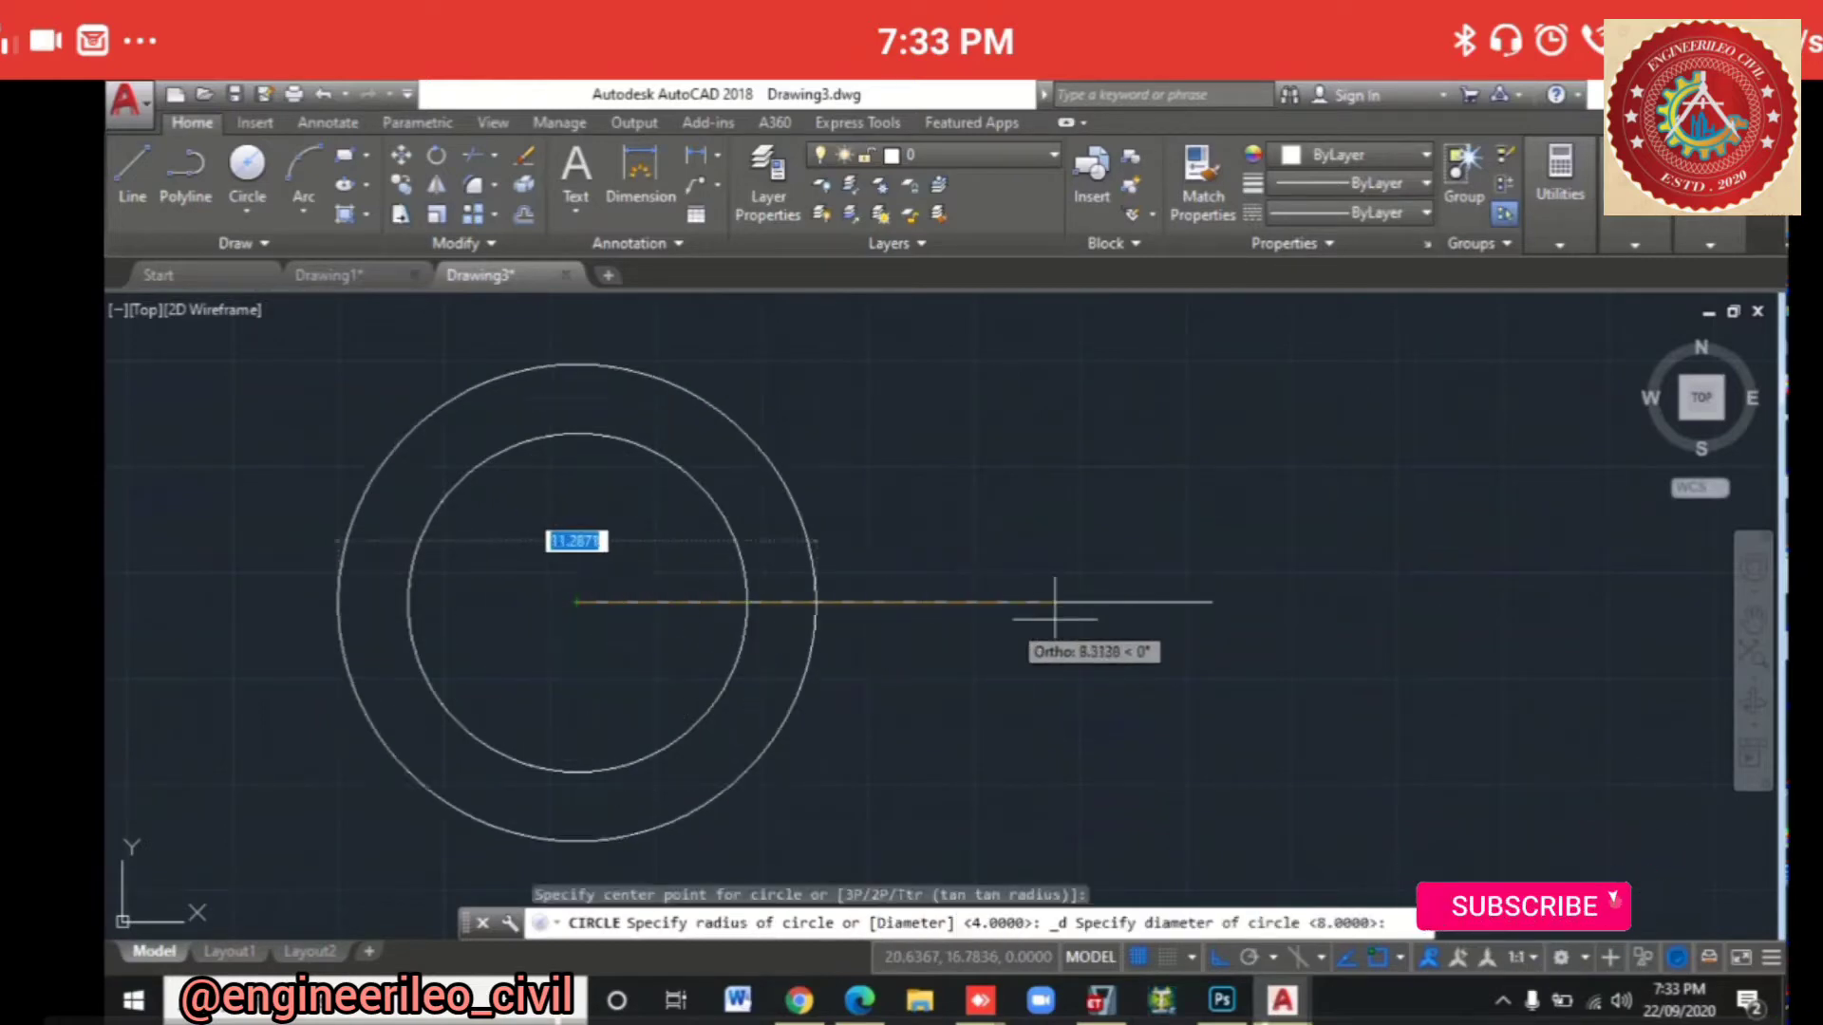
pyautogui.click(1213, 601)
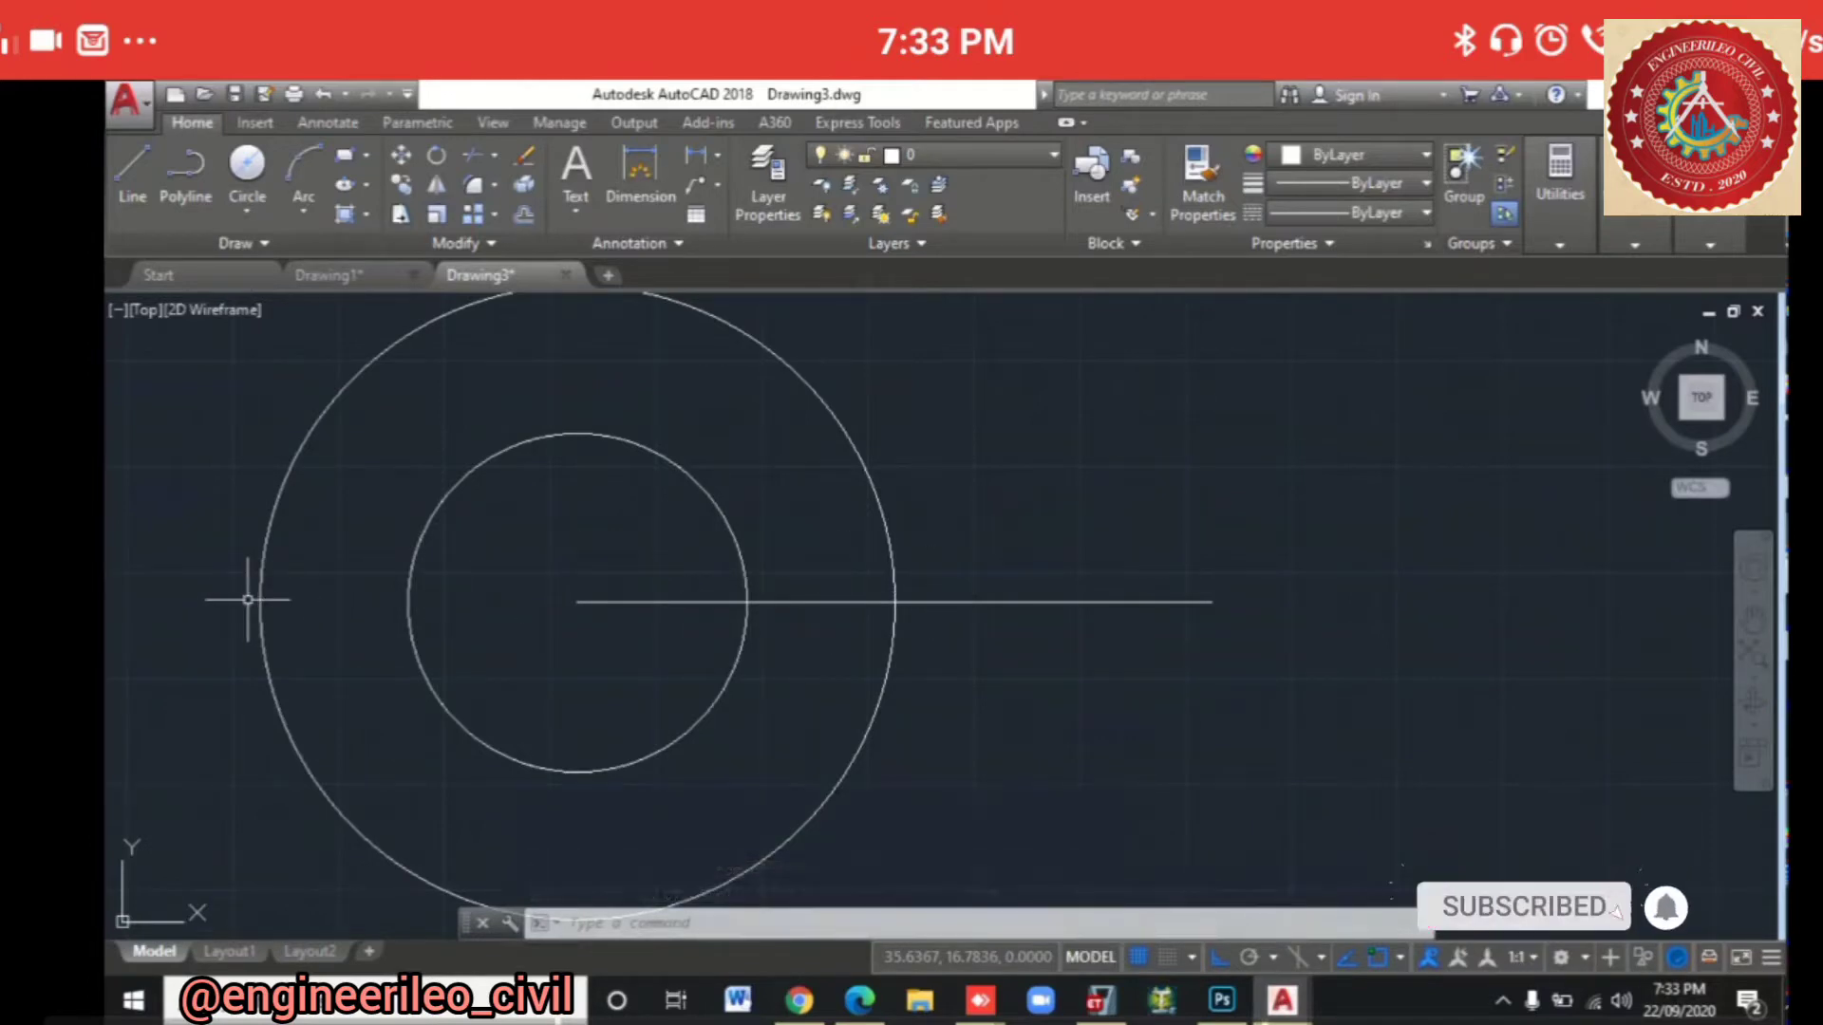
pyautogui.press('Escape')
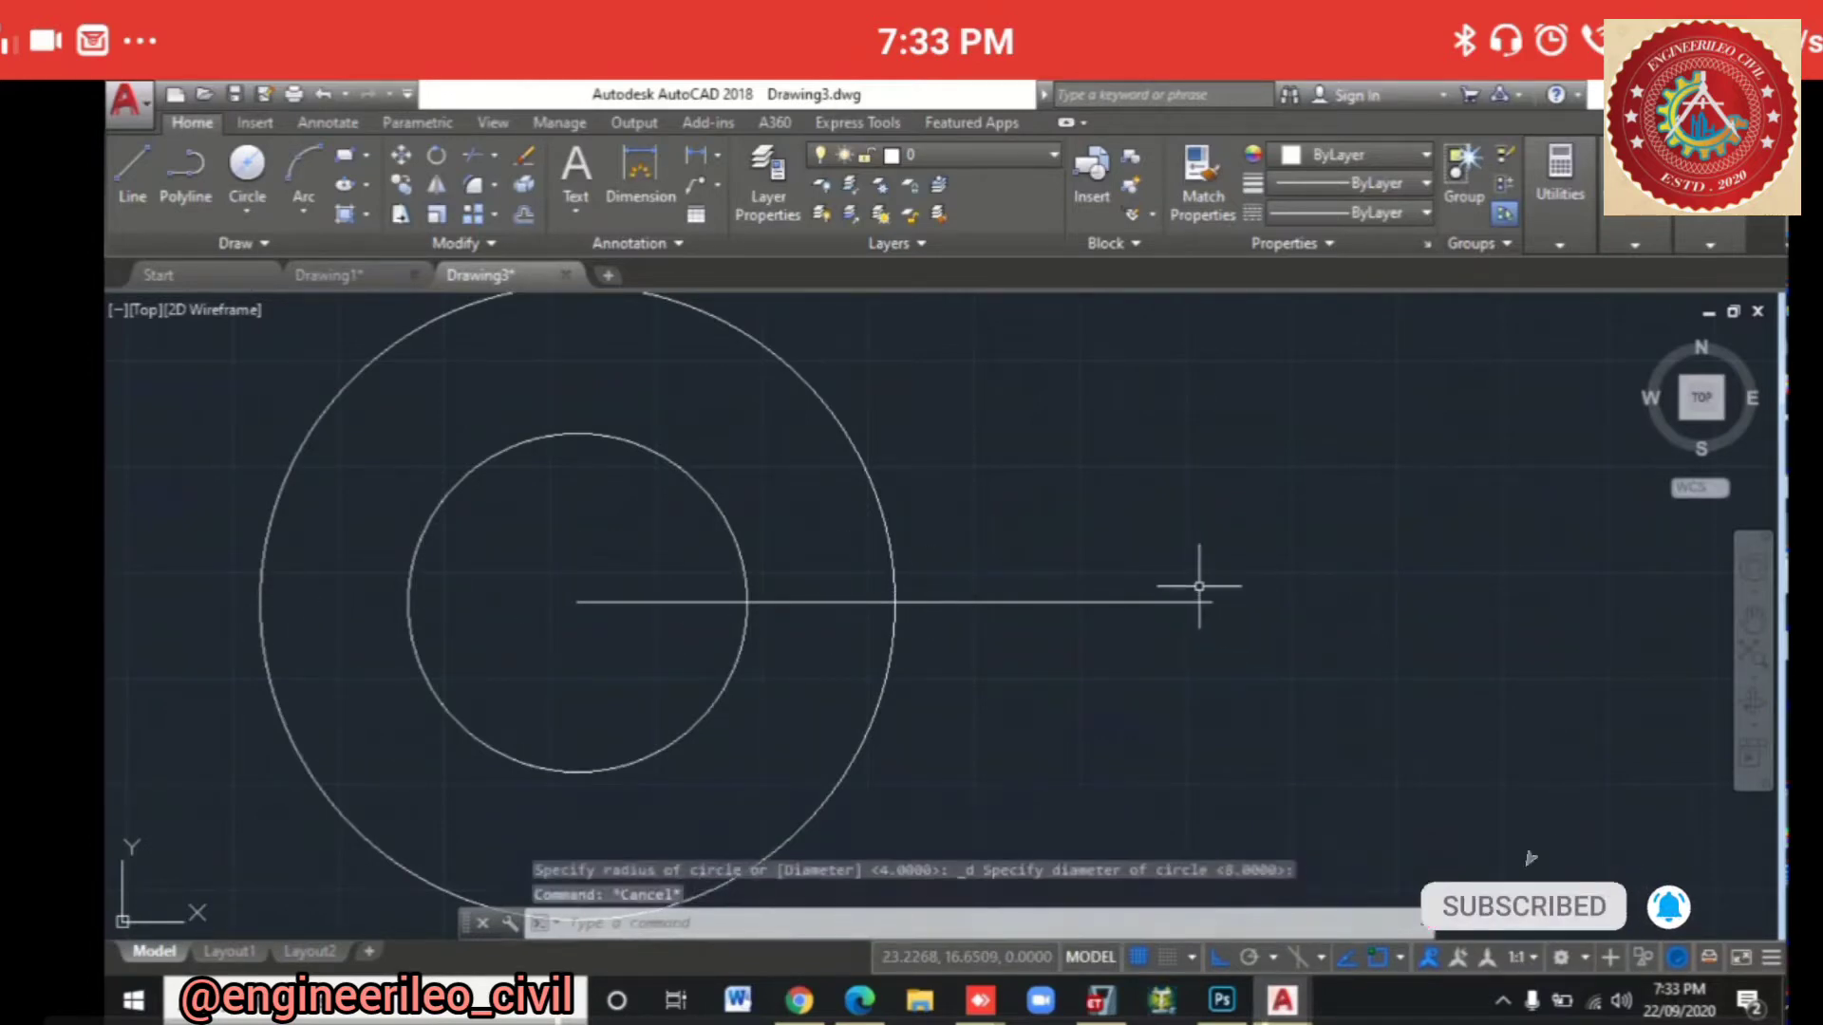
# Step: Undo both circles and the horizontal line until the drawing is empty
pyautogui.hotkey('ctrl', 'z')
pyautogui.hotkey('ctrl', 'z')
pyautogui.hotkey('ctrl', 'z')
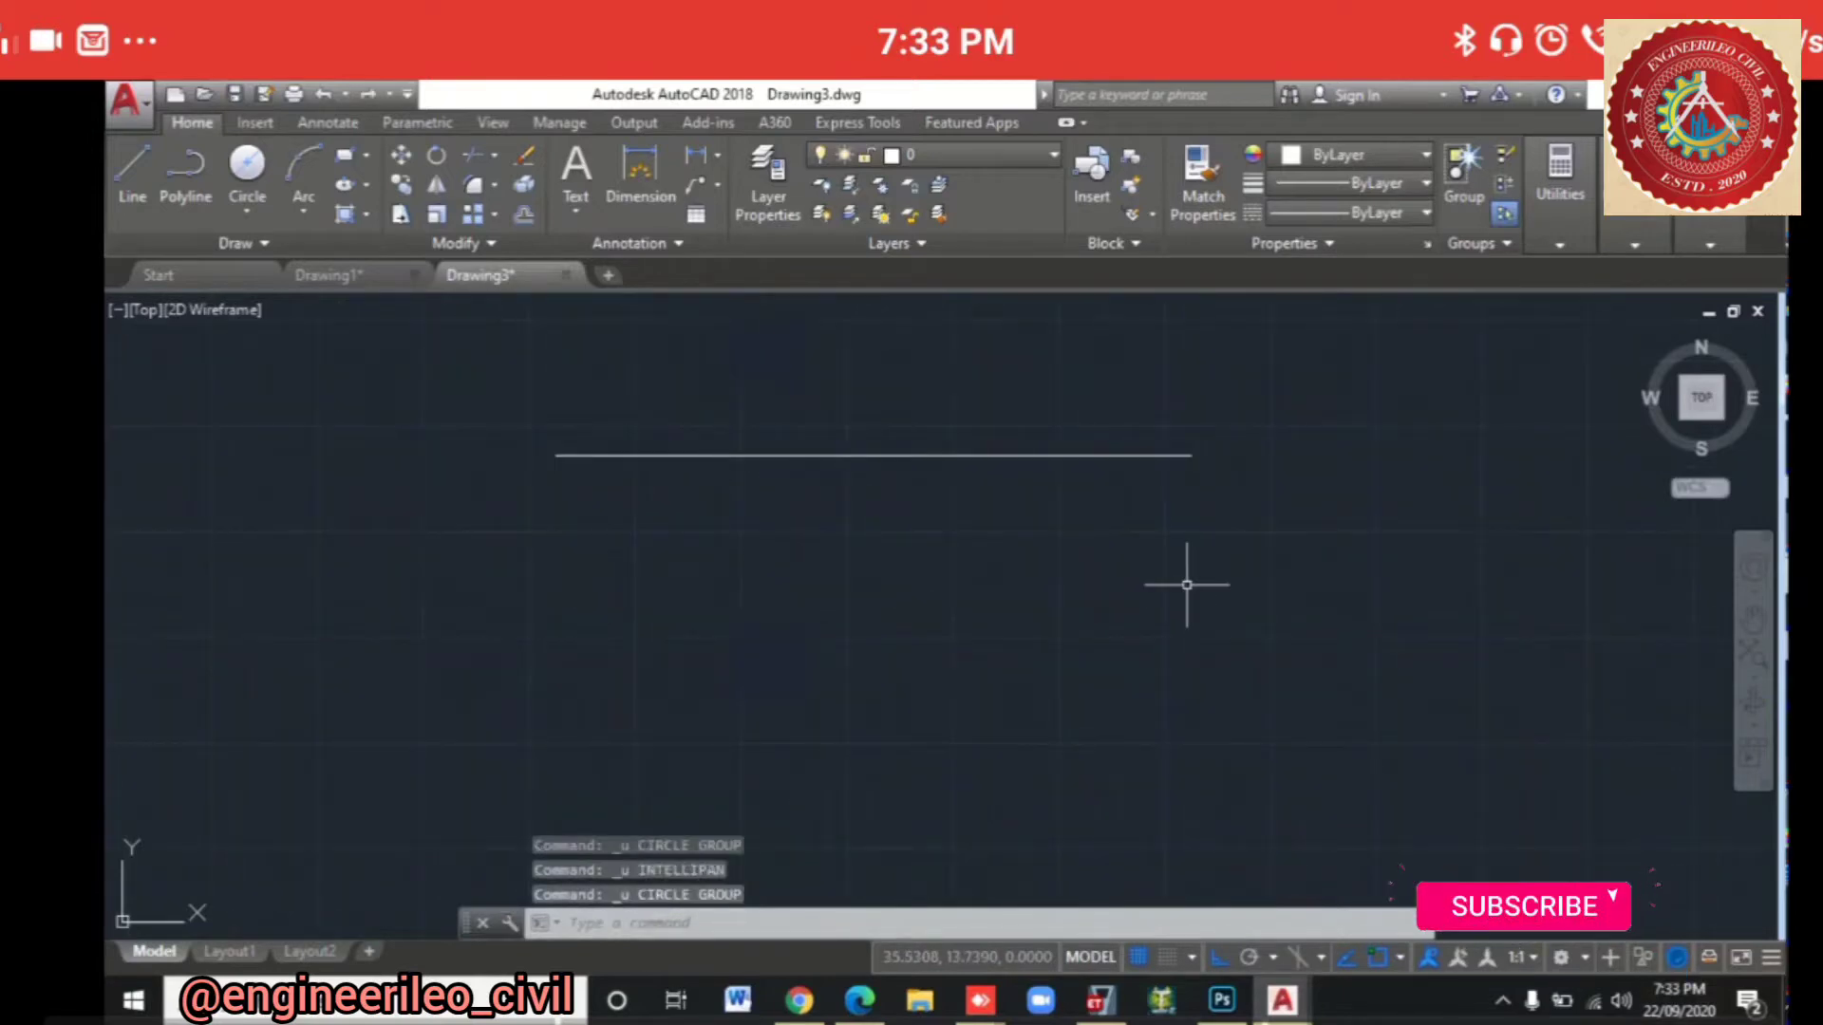
pyautogui.hotkey('ctrl', 'z')
pyautogui.hotkey('ctrl', 'z')
pyautogui.hotkey('ctrl', 'z')
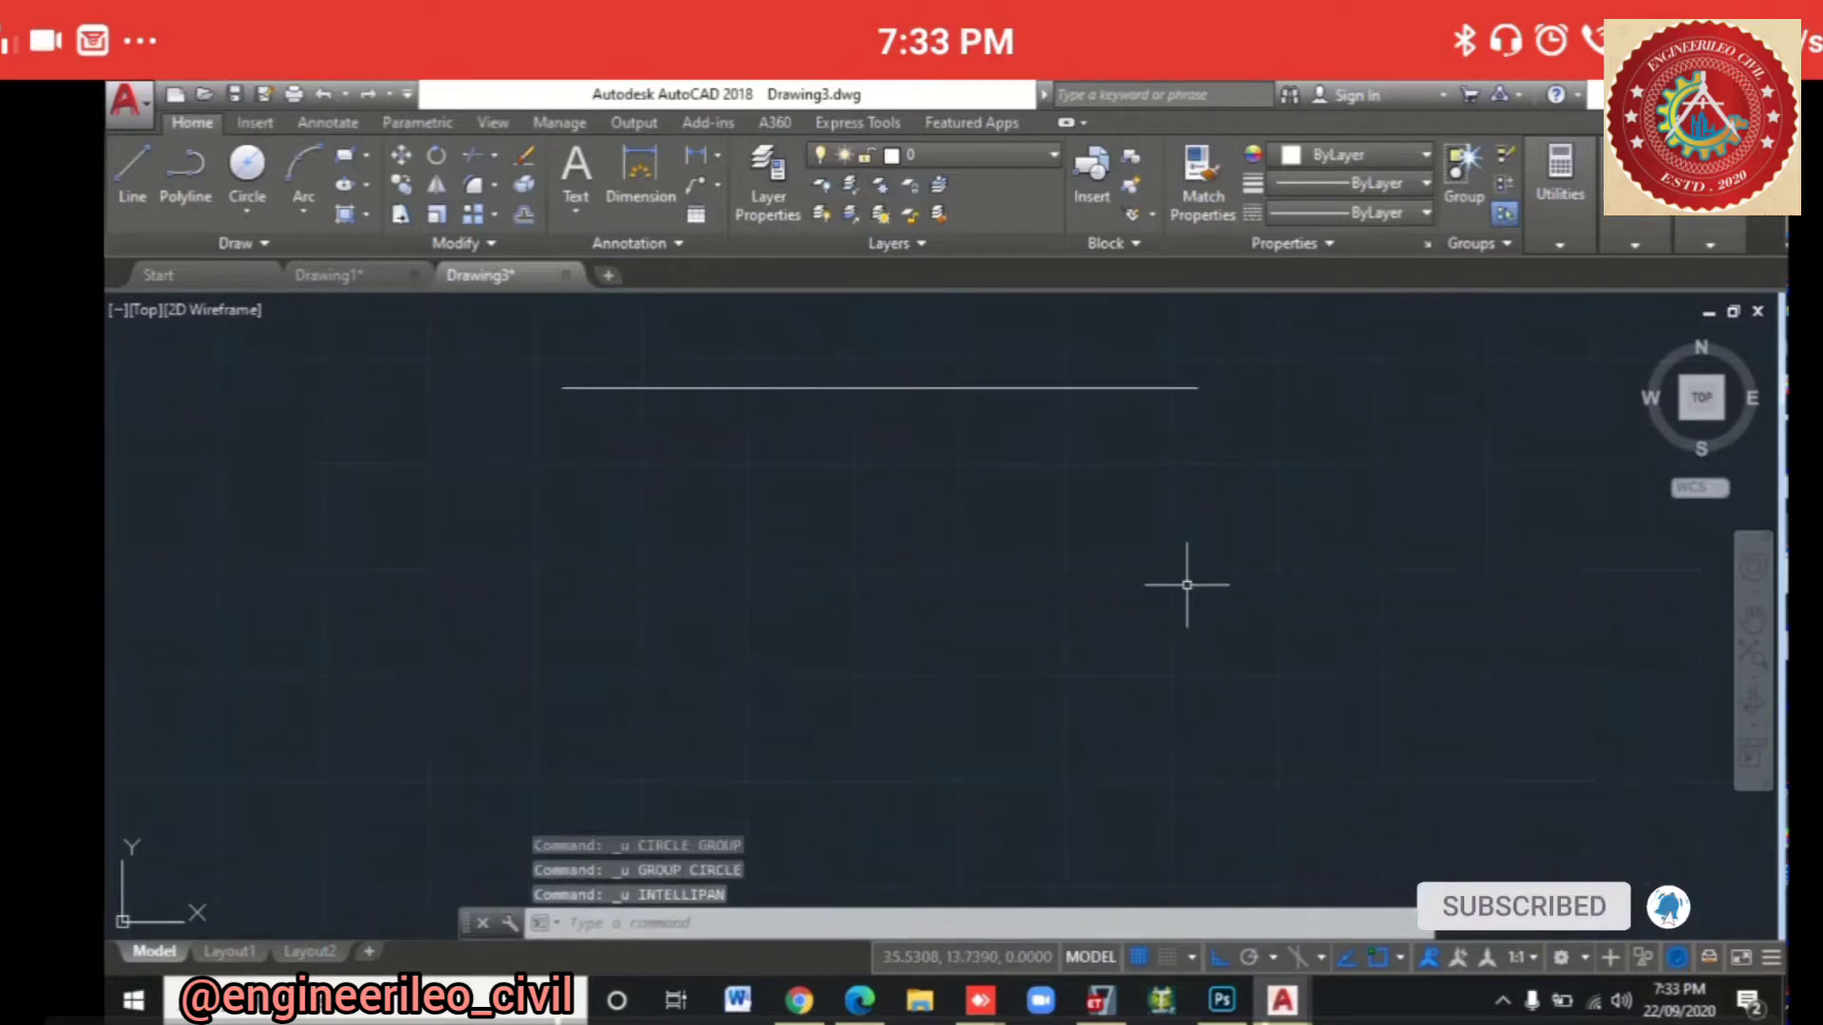
pyautogui.hotkey('ctrl', 'z')
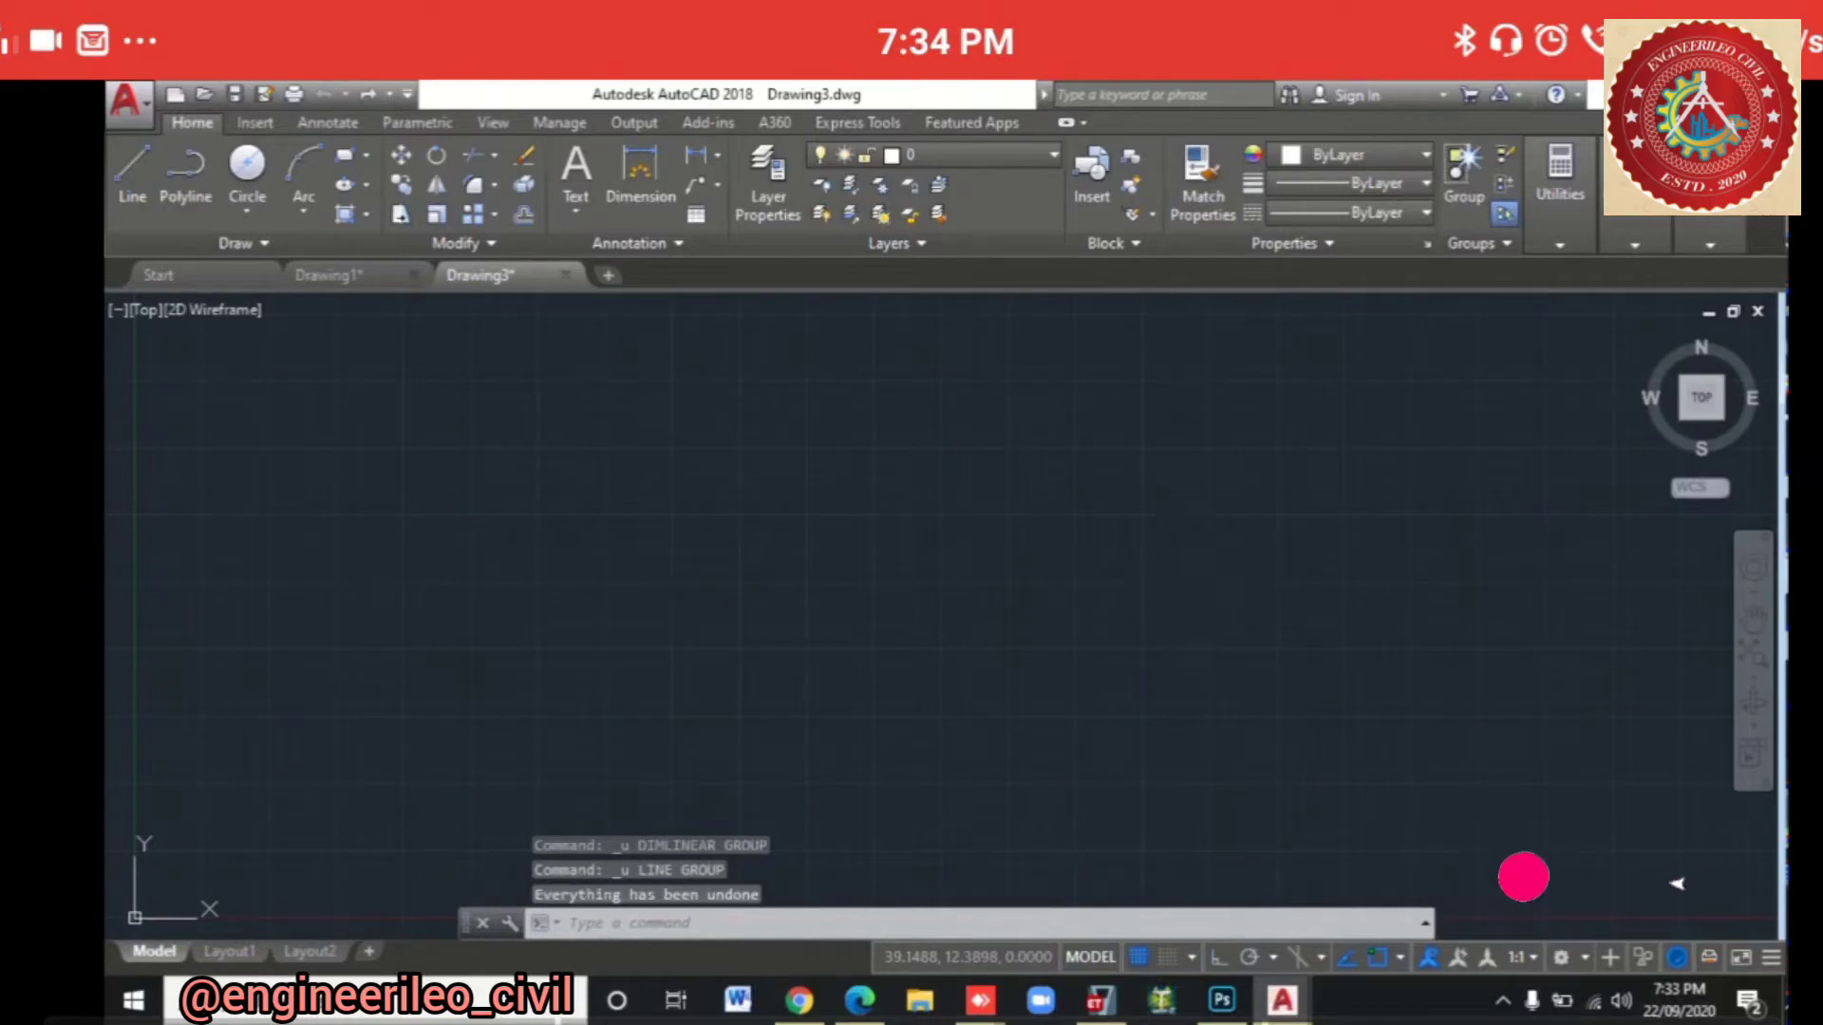
pyautogui.hotkey('ctrl', 'z')
pyautogui.hotkey('ctrl', 'x')
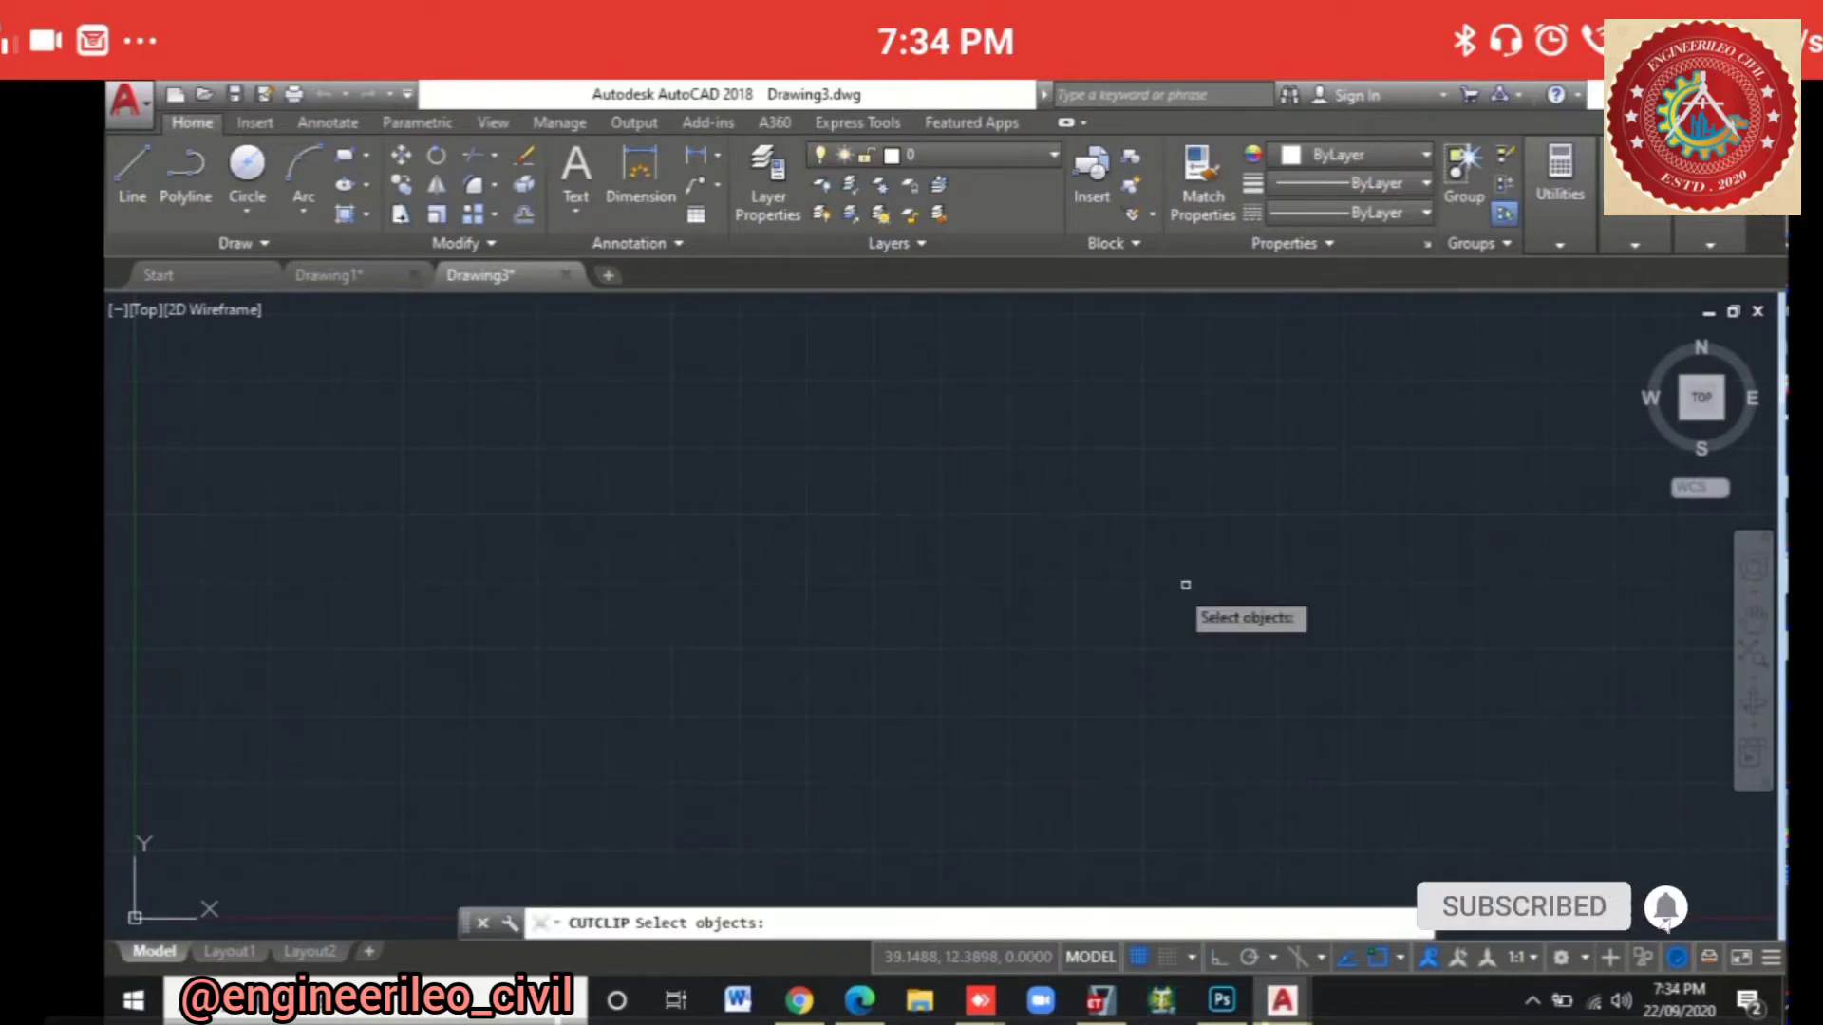
pyautogui.press('Escape')
pyautogui.hotkey('ctrl', 'a')
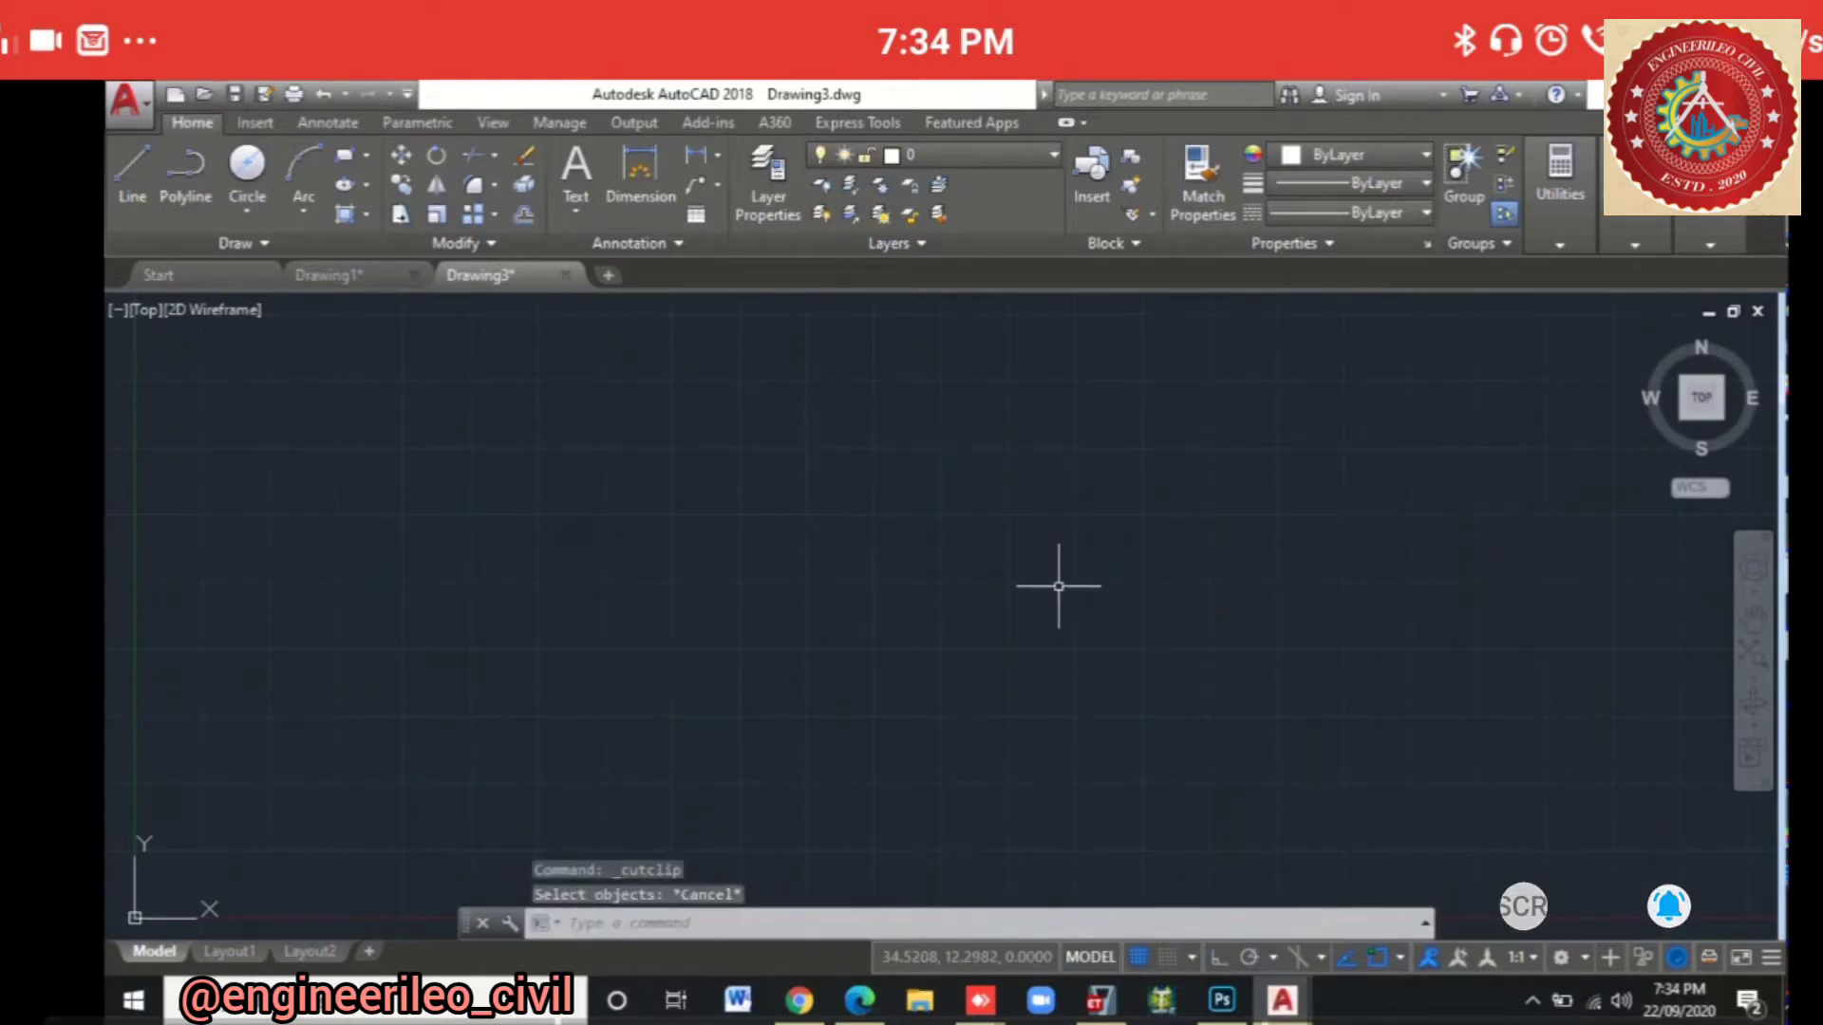
pyautogui.press('Escape')
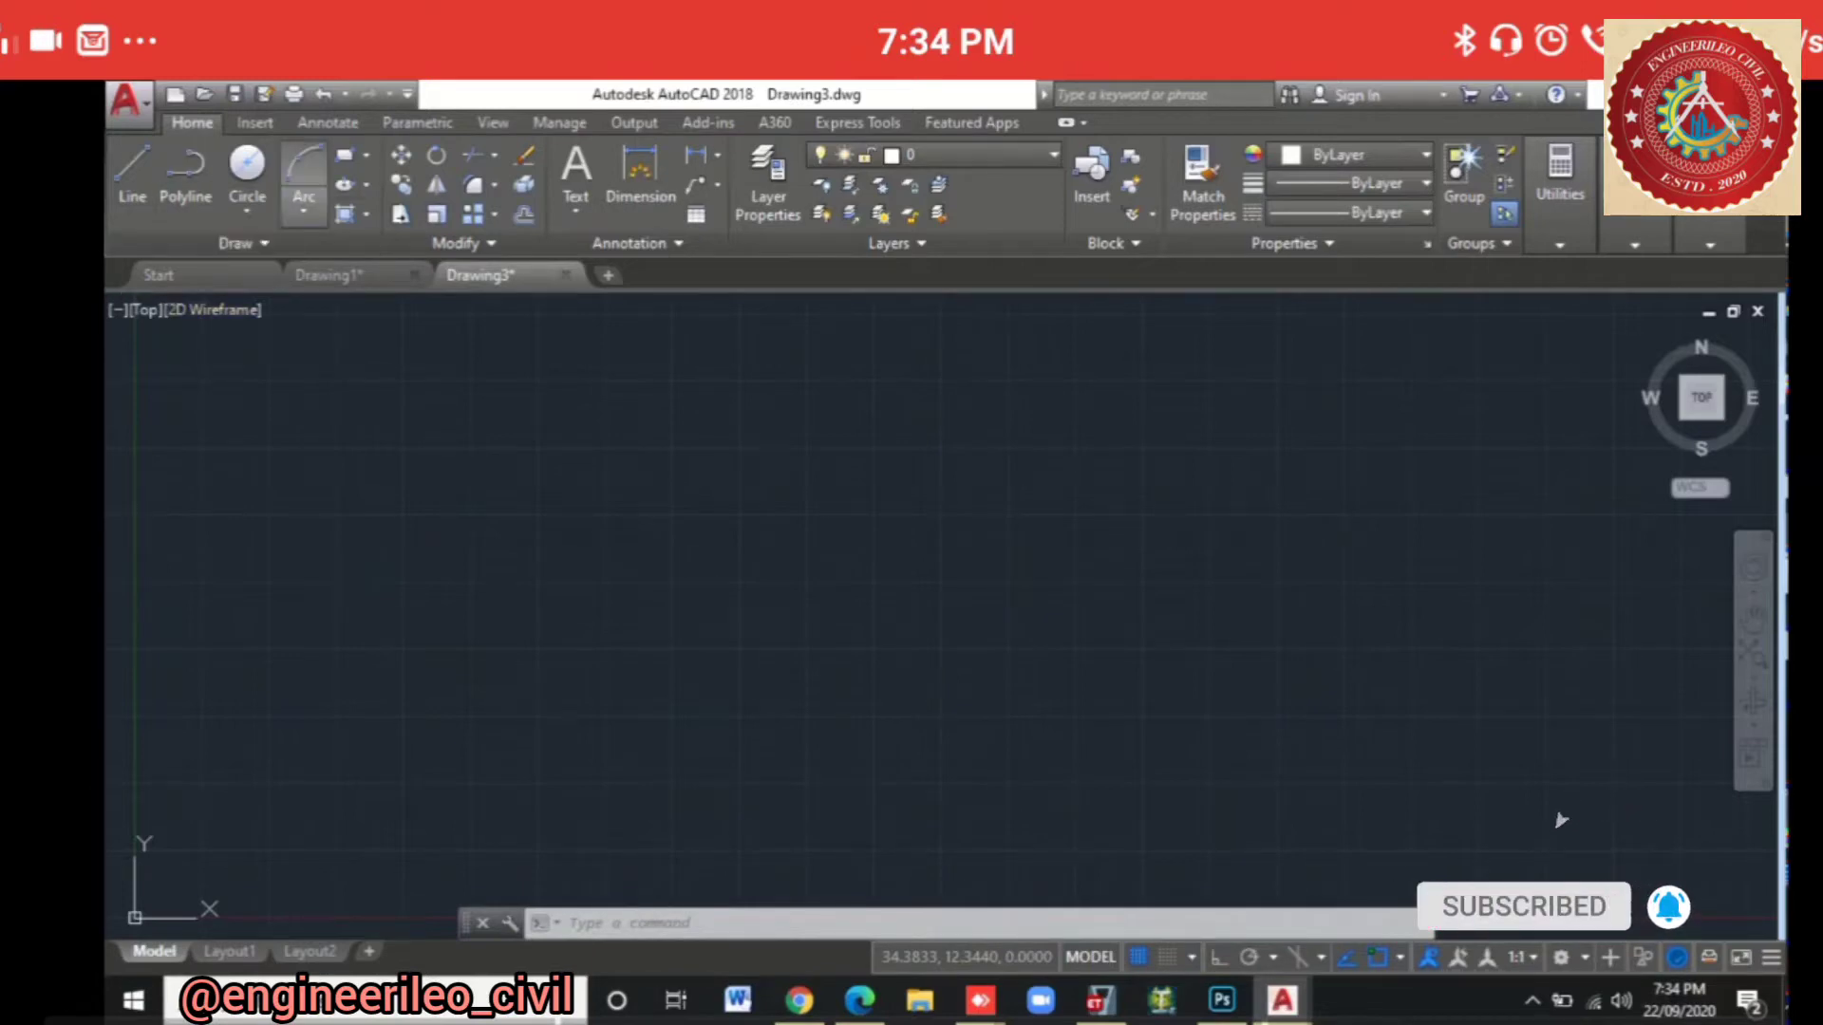
pyautogui.click(304, 211)
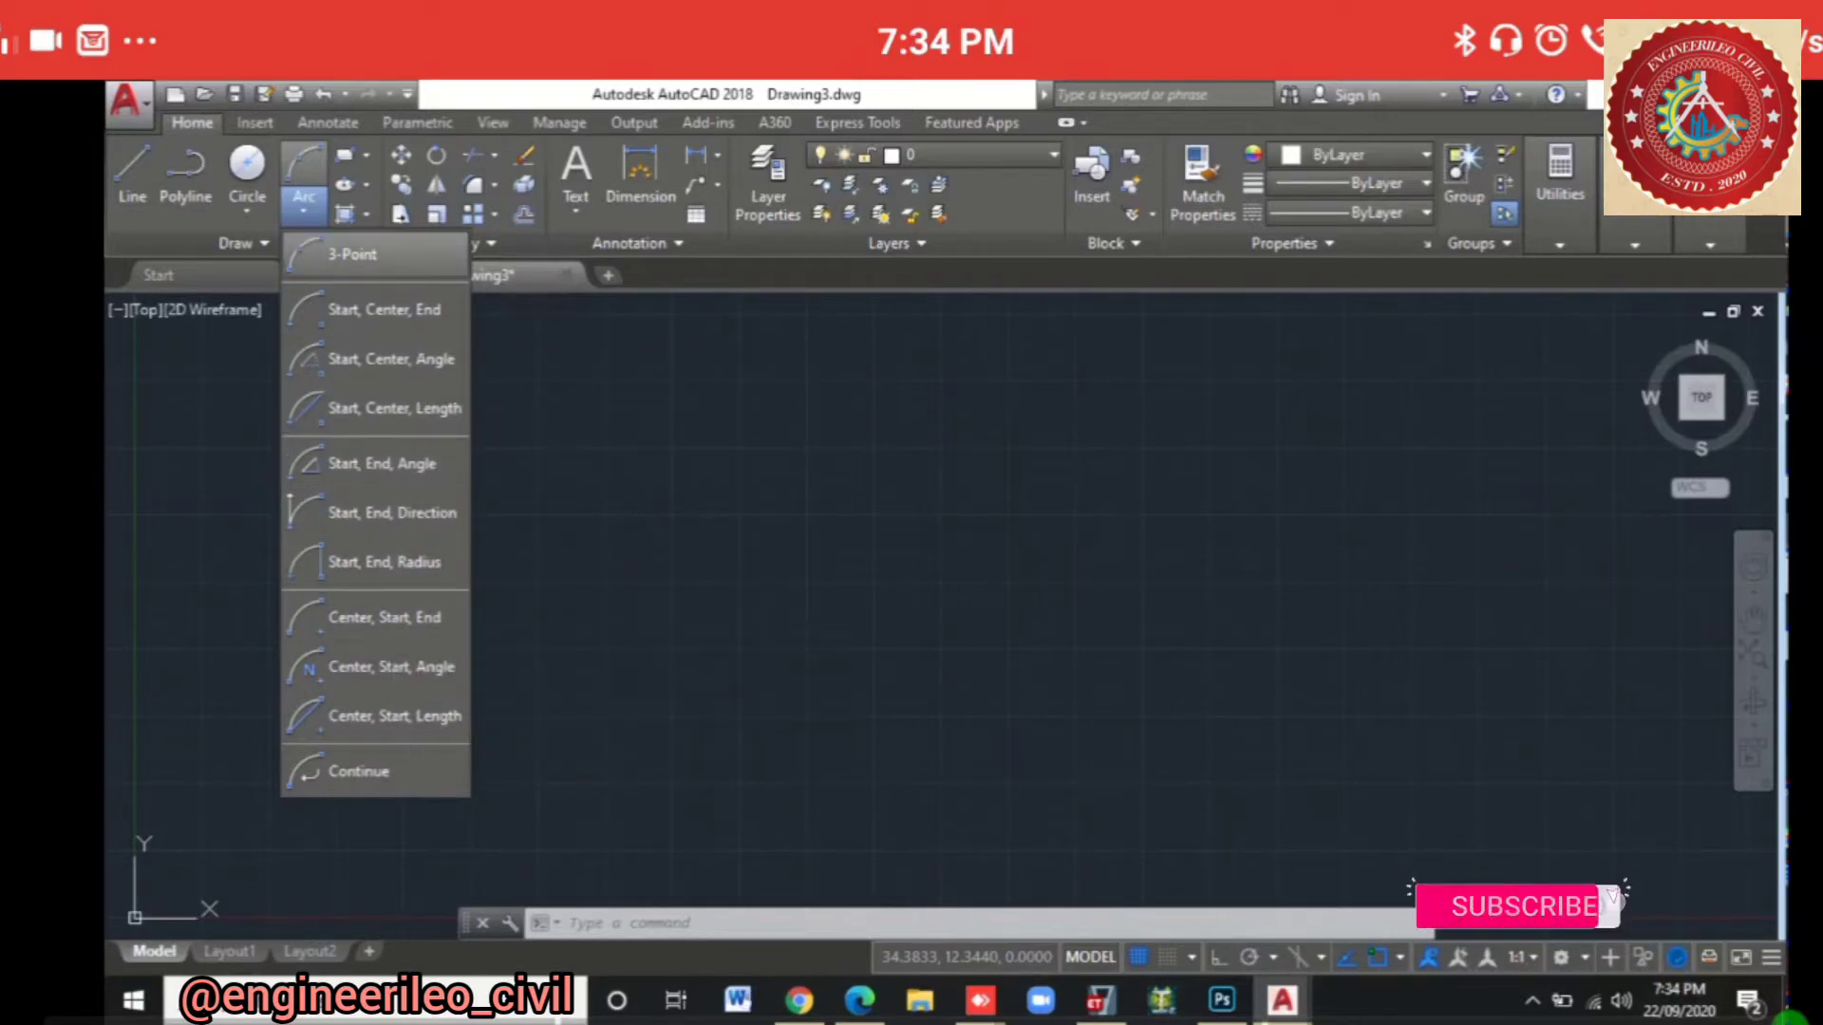
pyautogui.click(351, 255)
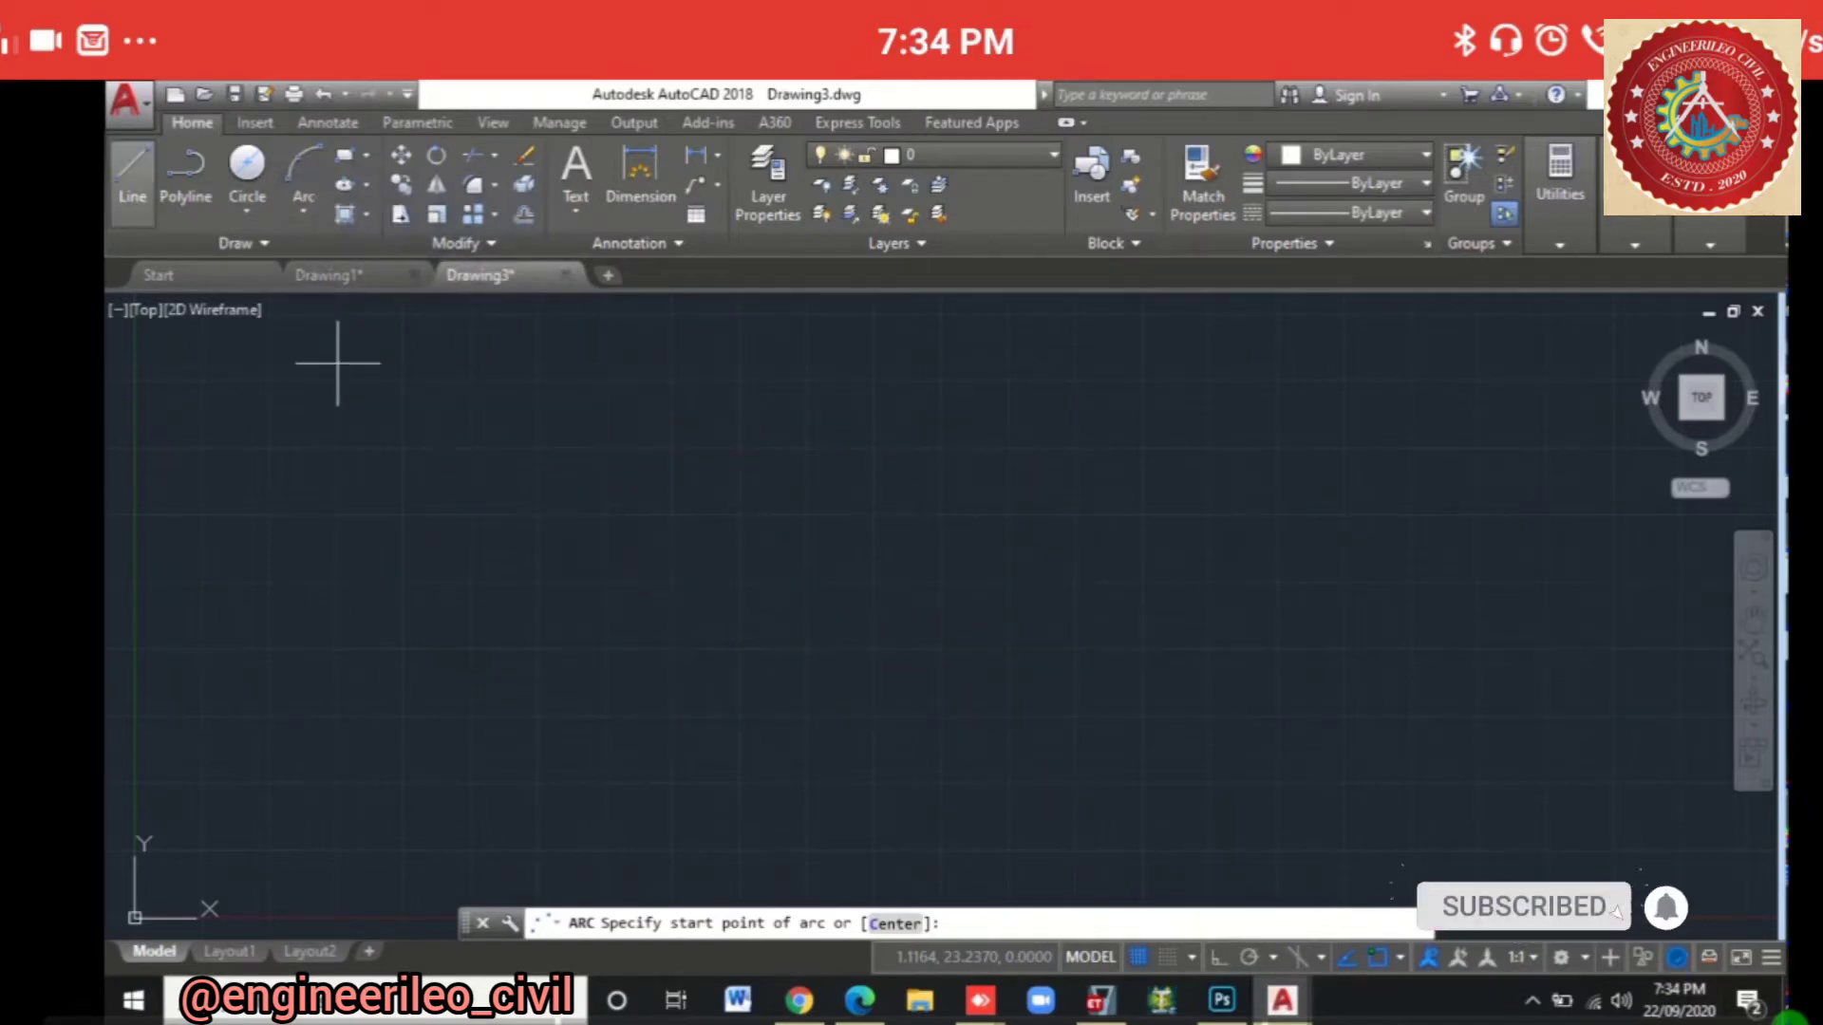
pyautogui.press('Escape')
# Step: Draw a single horizontal line about 22 units long across the middle of the drawing, with ortho mode turned on
pyautogui.click(132, 171)
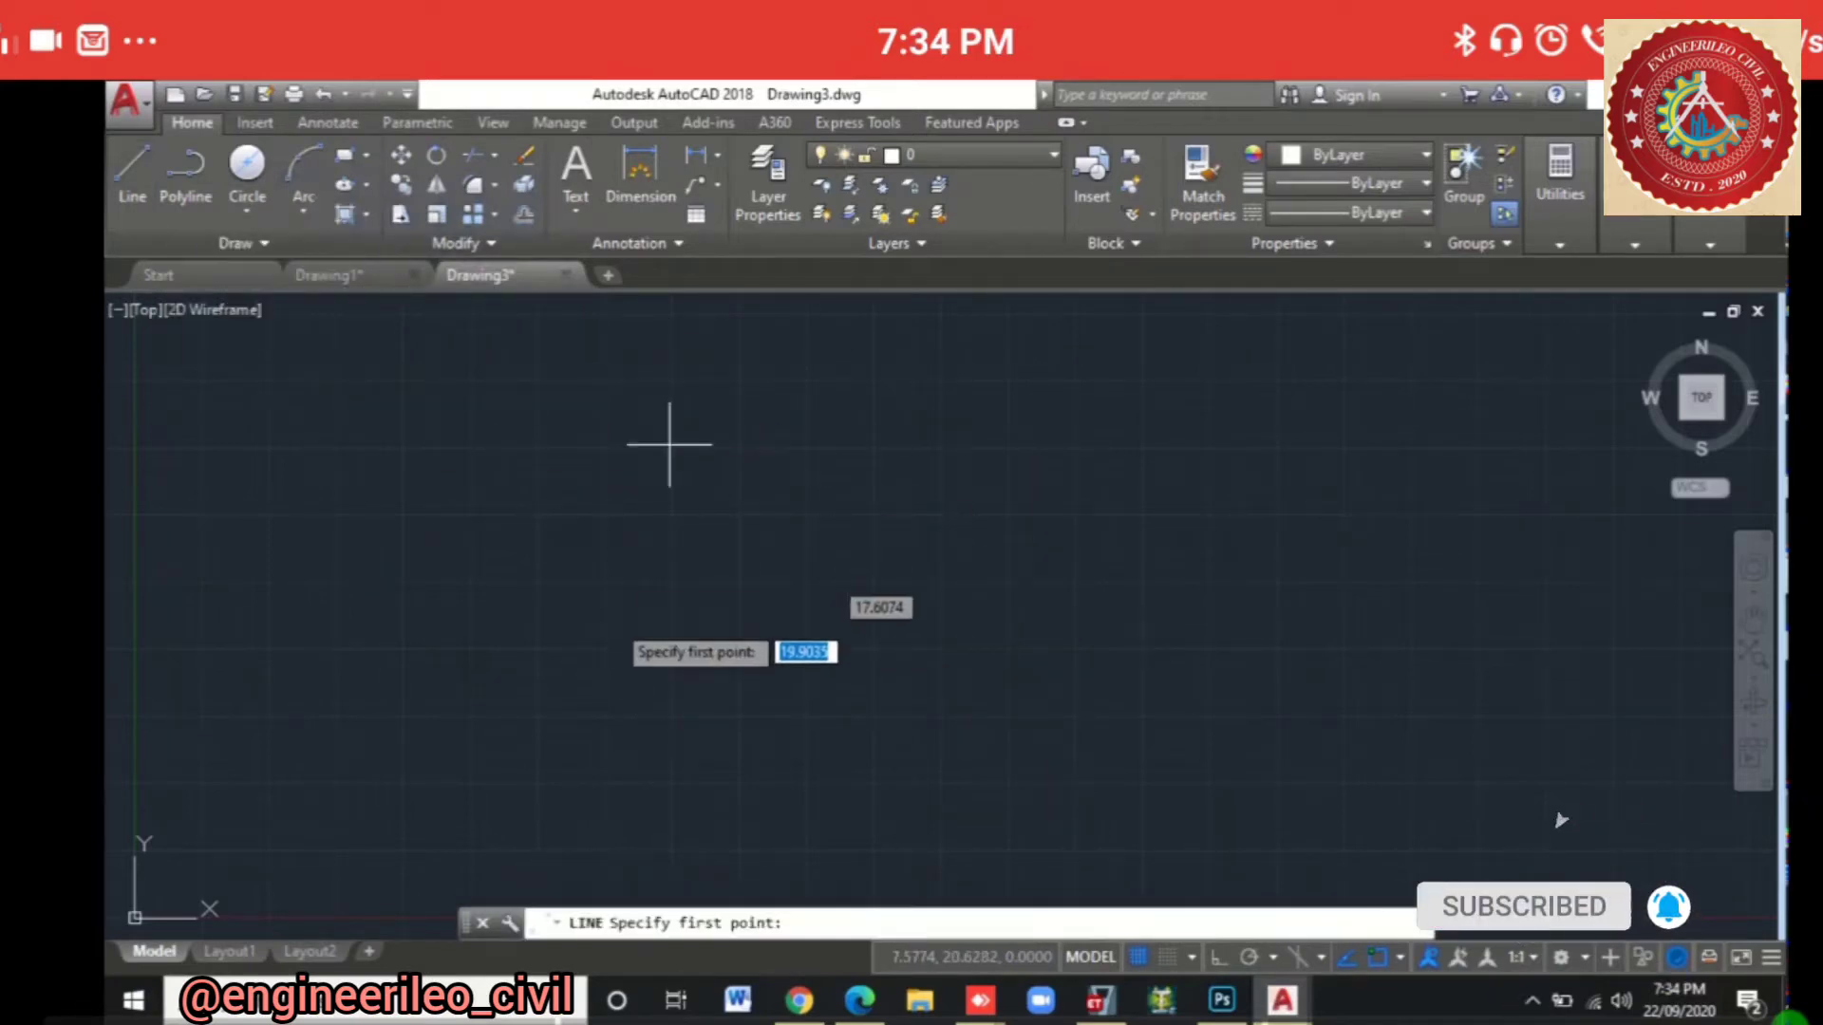
pyautogui.click(611, 620)
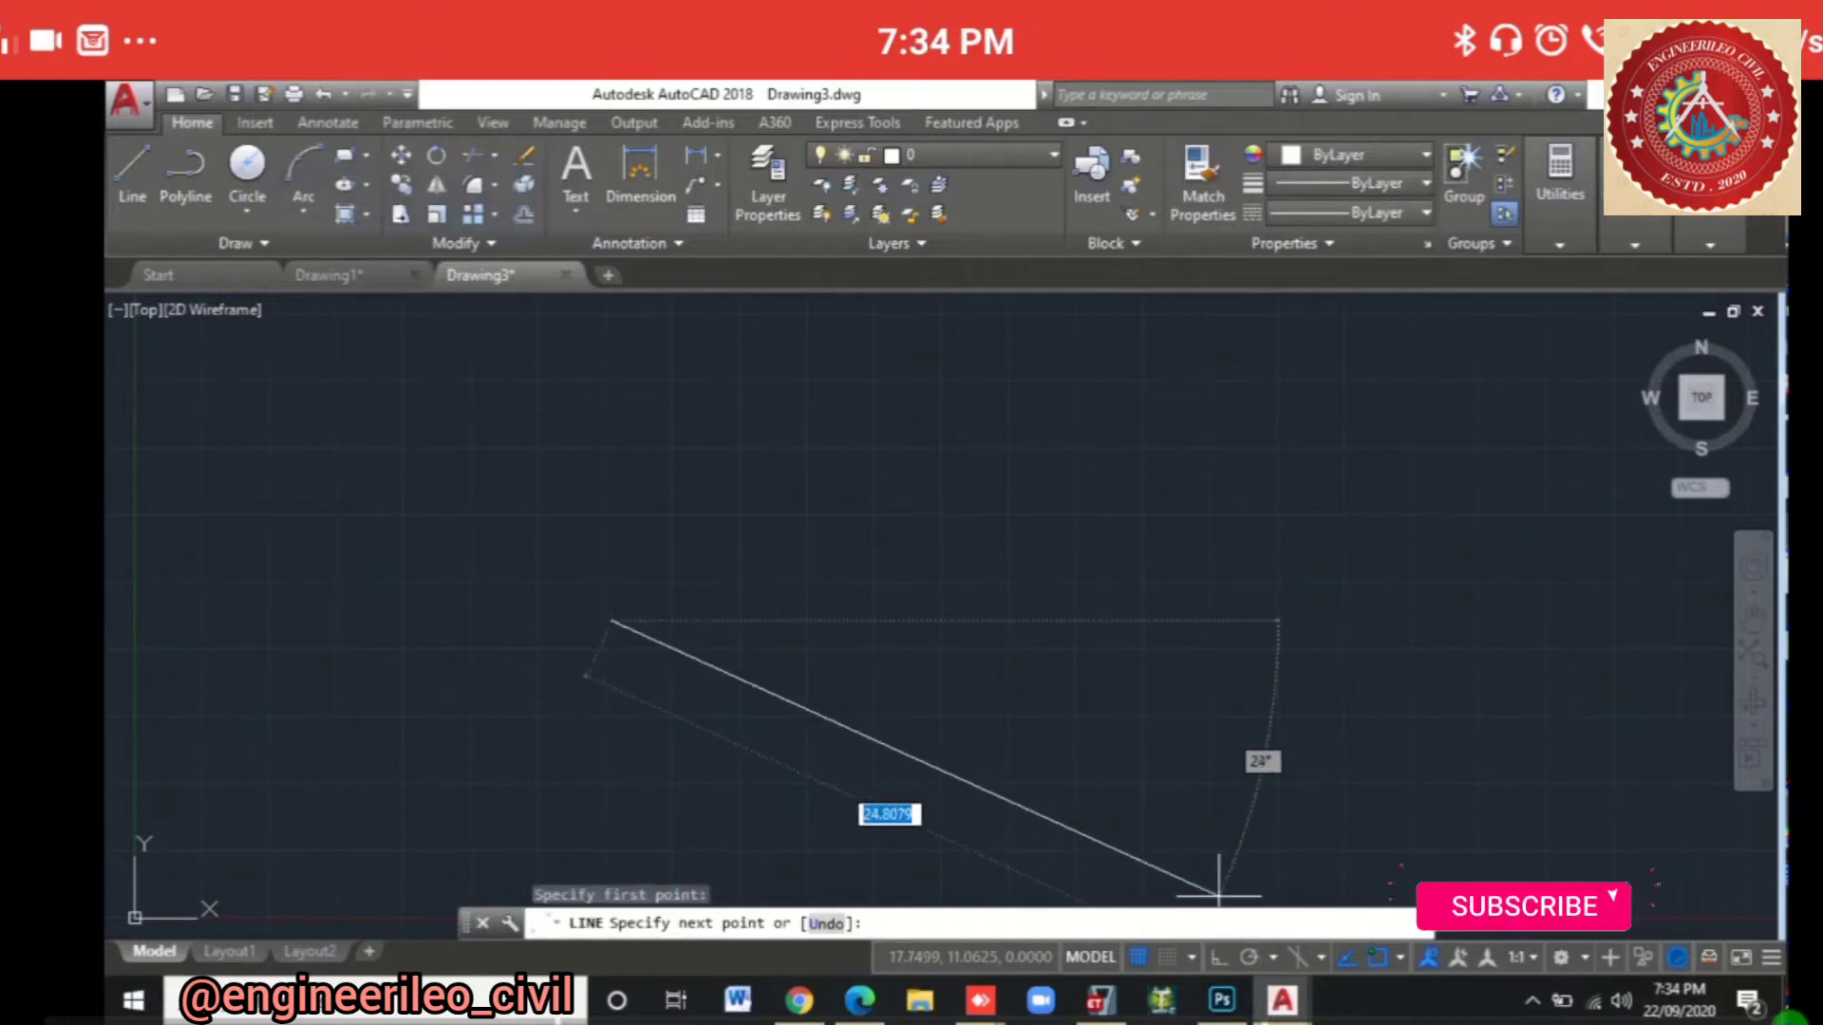
pyautogui.press('F8')
pyautogui.click(1207, 590)
pyautogui.press('Escape')
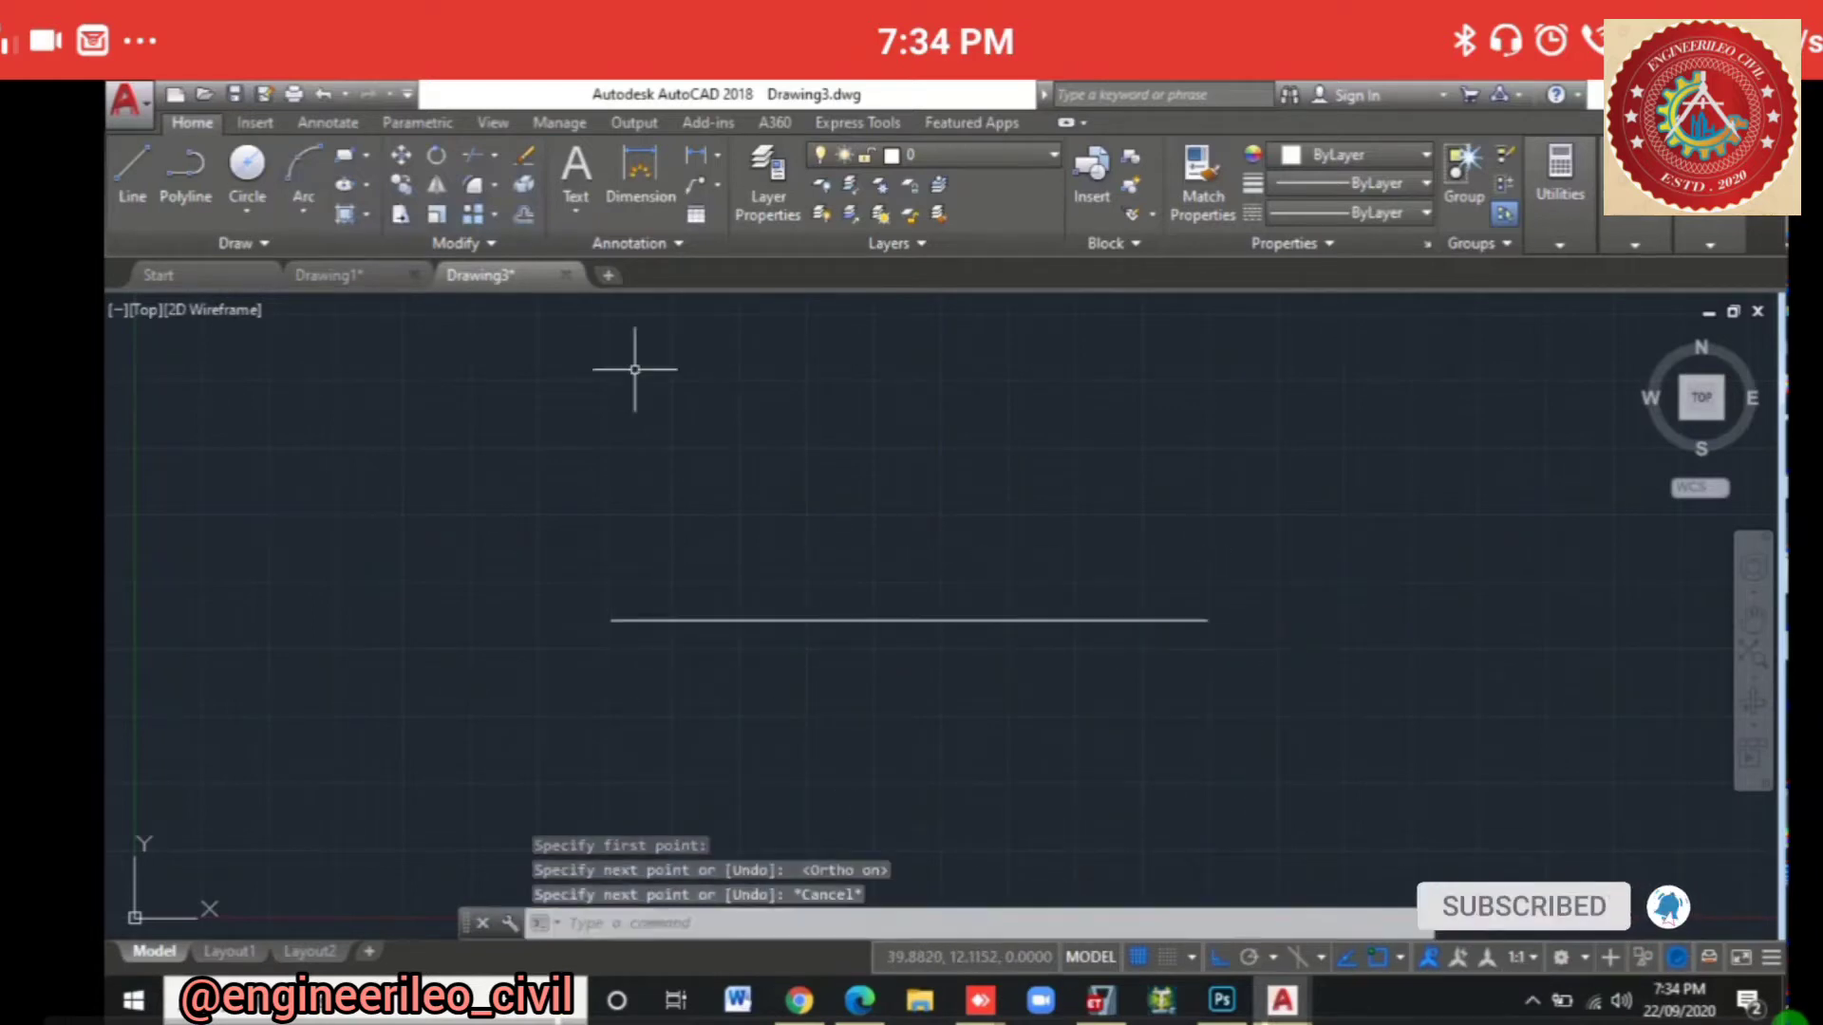
# Step: Draw a 3-Point arc from the line's left endpoint through its right endpoint, ending about 7.7 units straight below the right endpoint
pyautogui.click(303, 204)
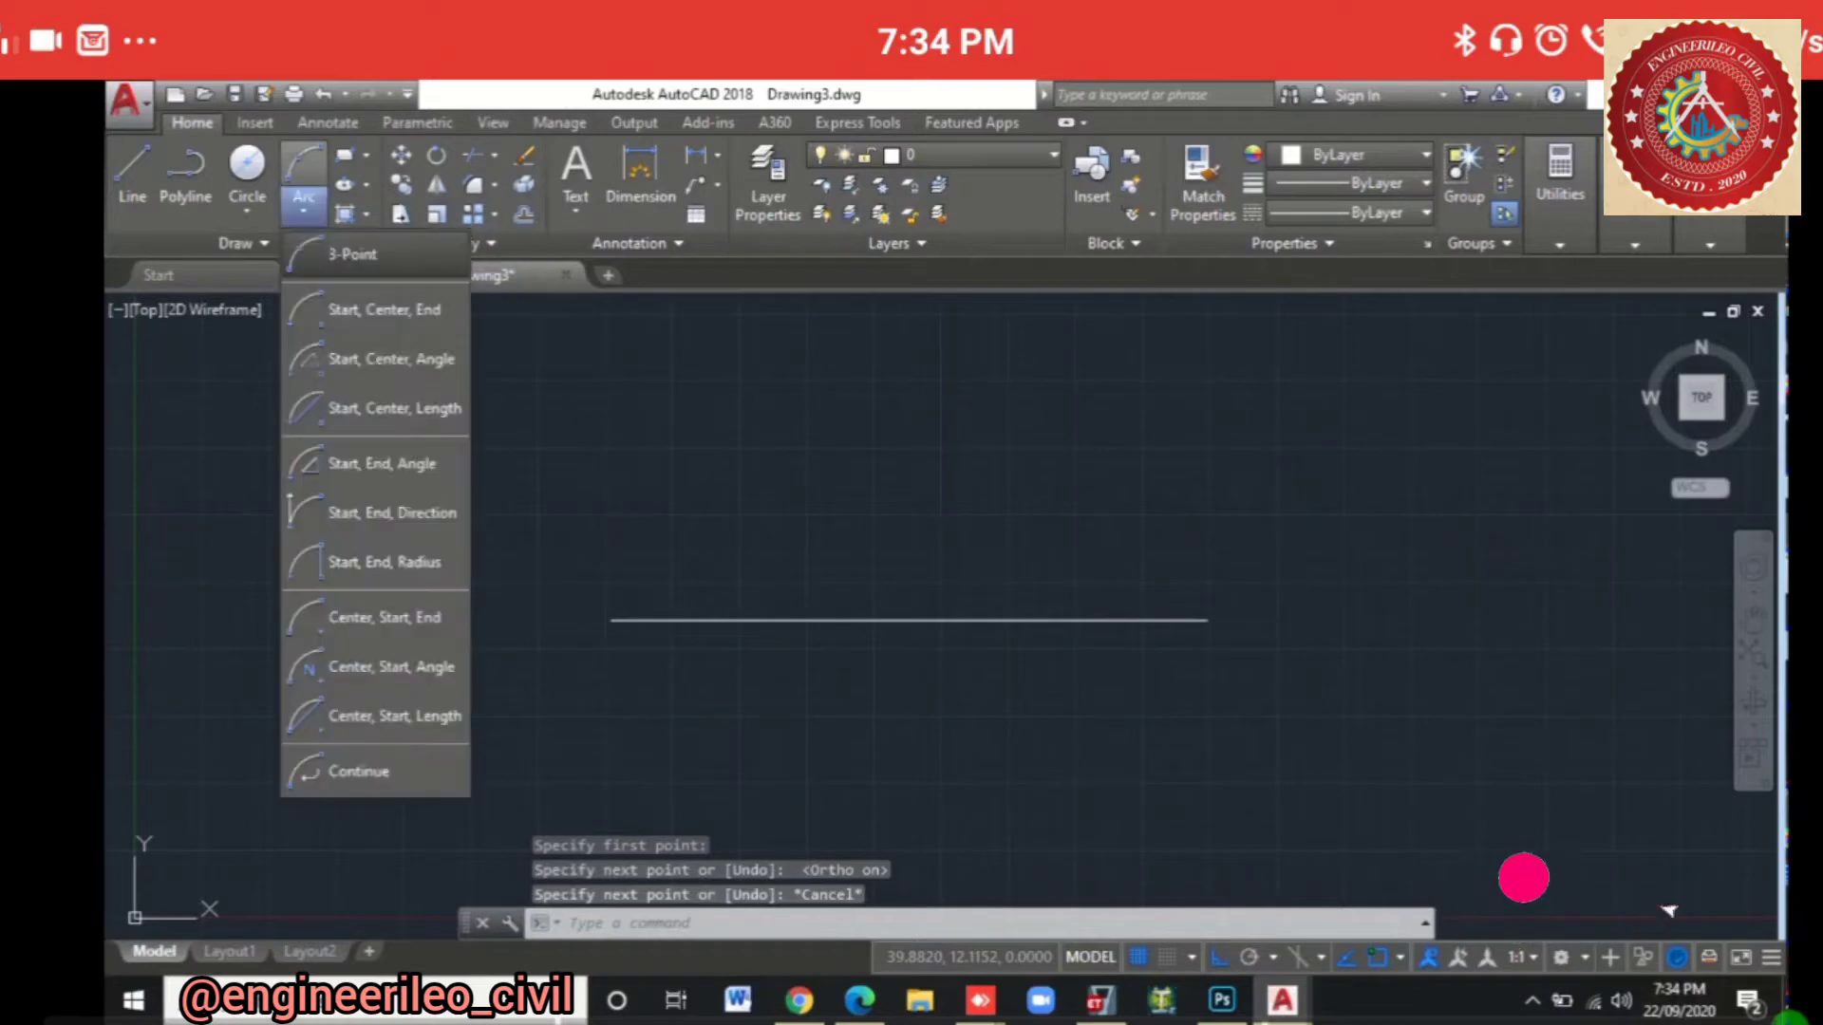
pyautogui.click(351, 255)
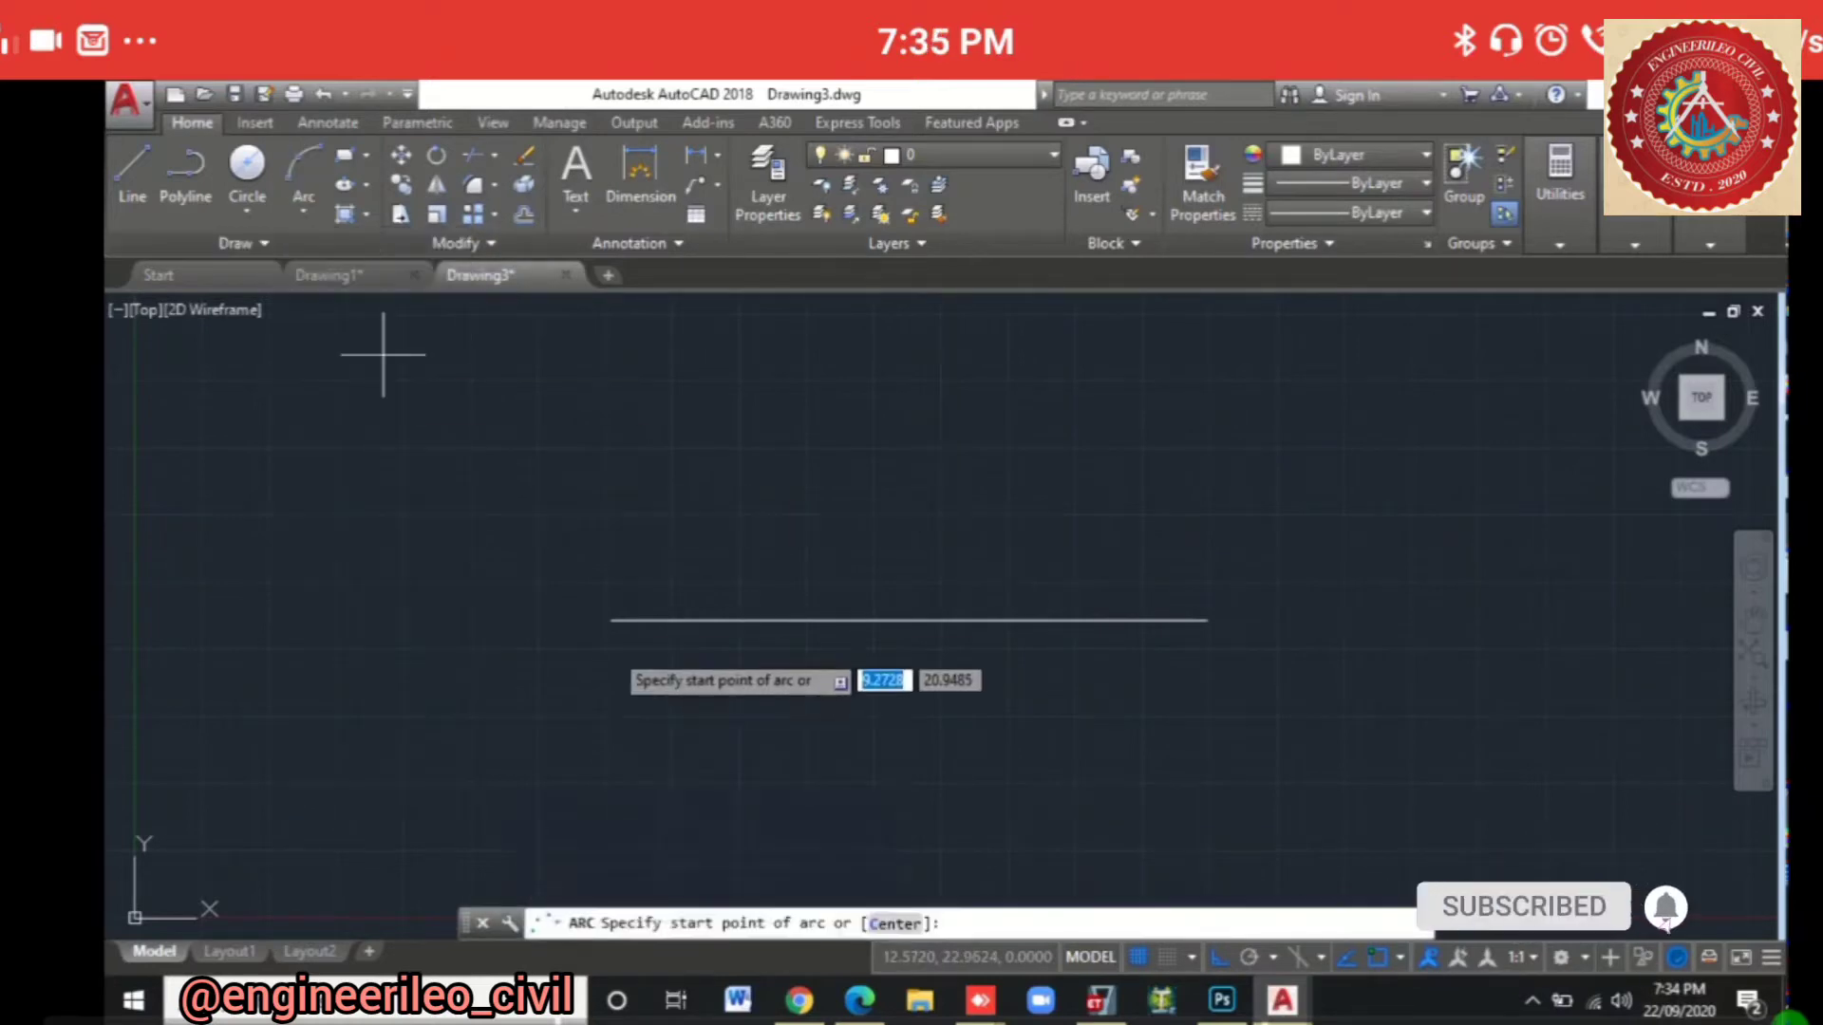
pyautogui.click(612, 621)
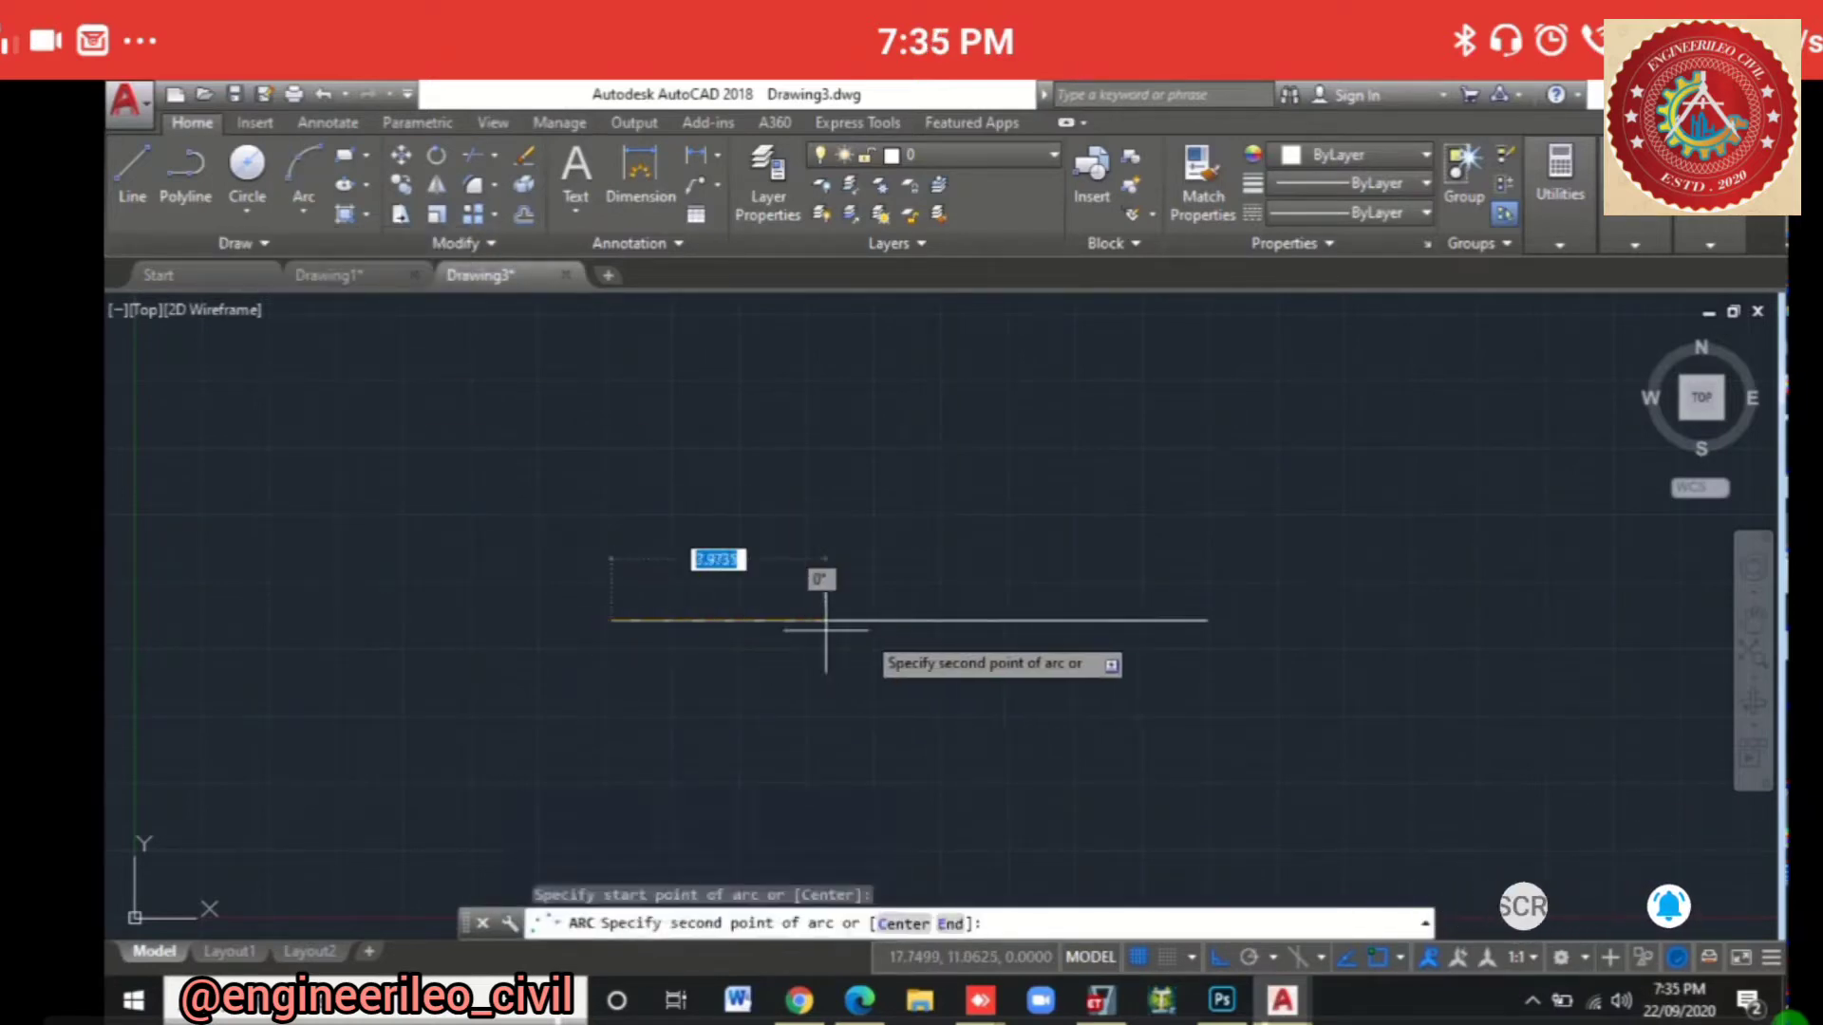
pyautogui.click(1206, 621)
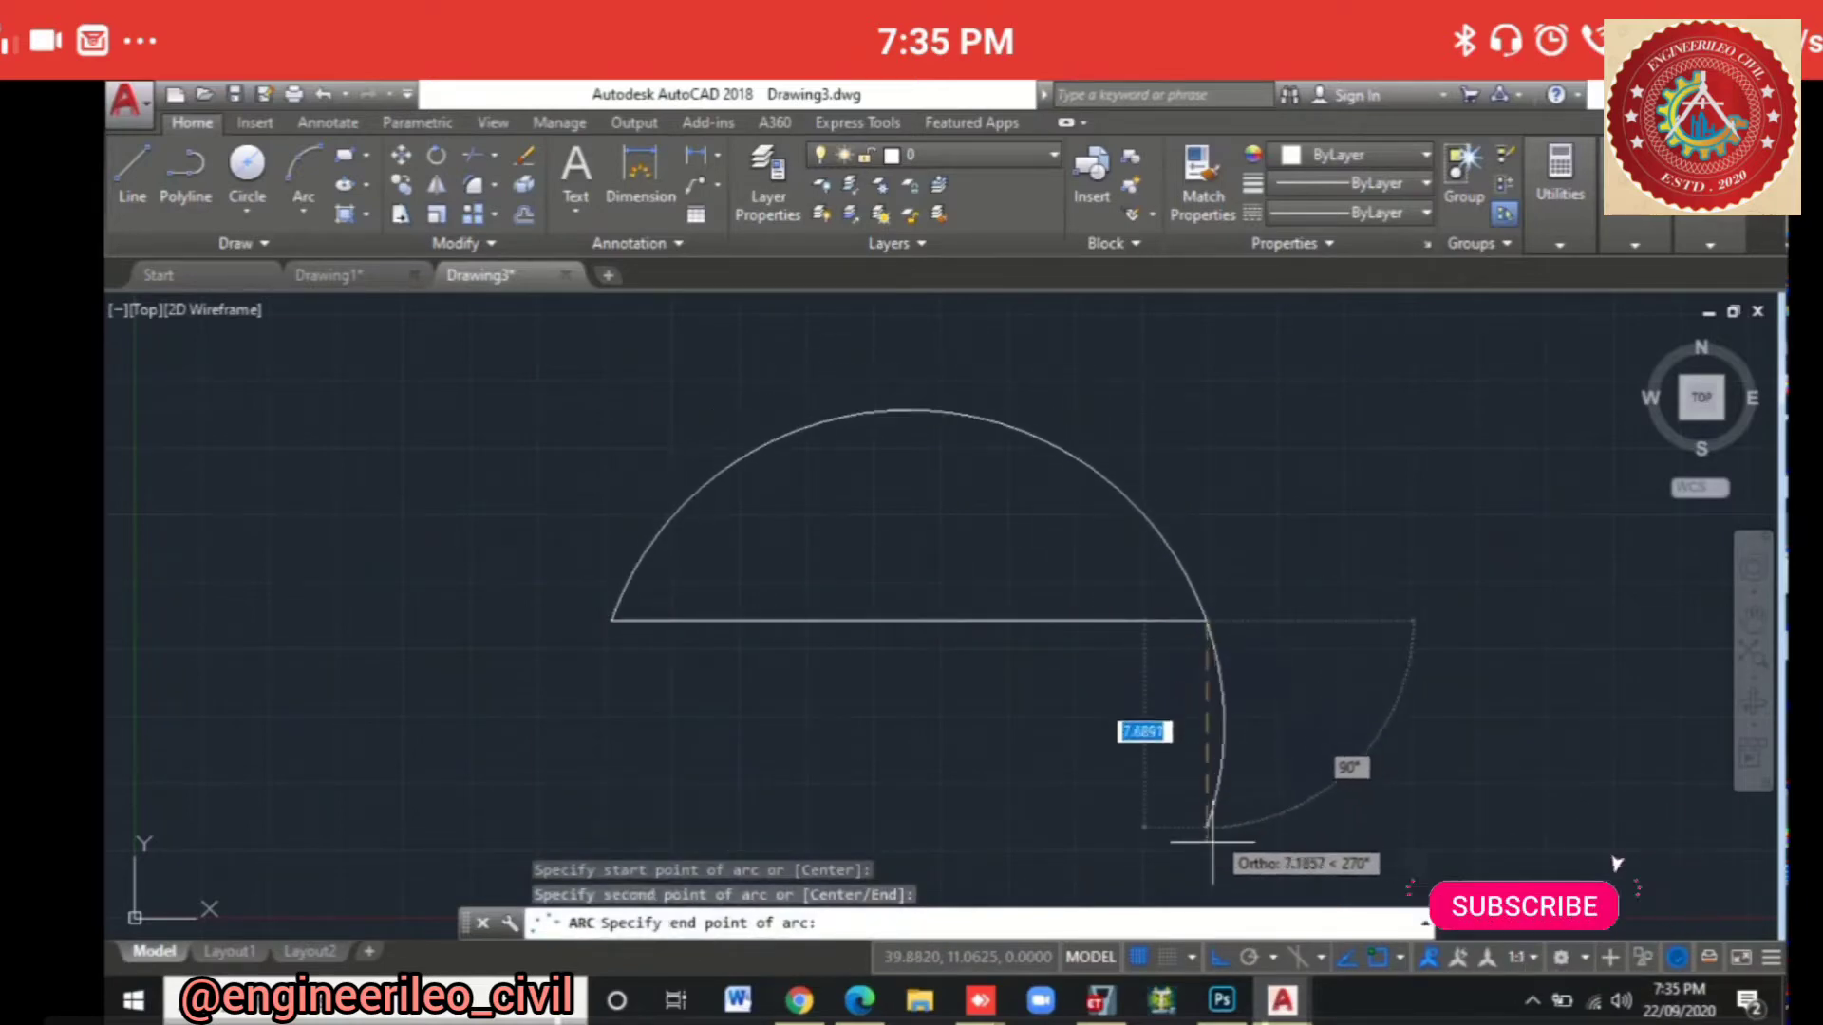
pyautogui.scroll(-3, 1210, 890)
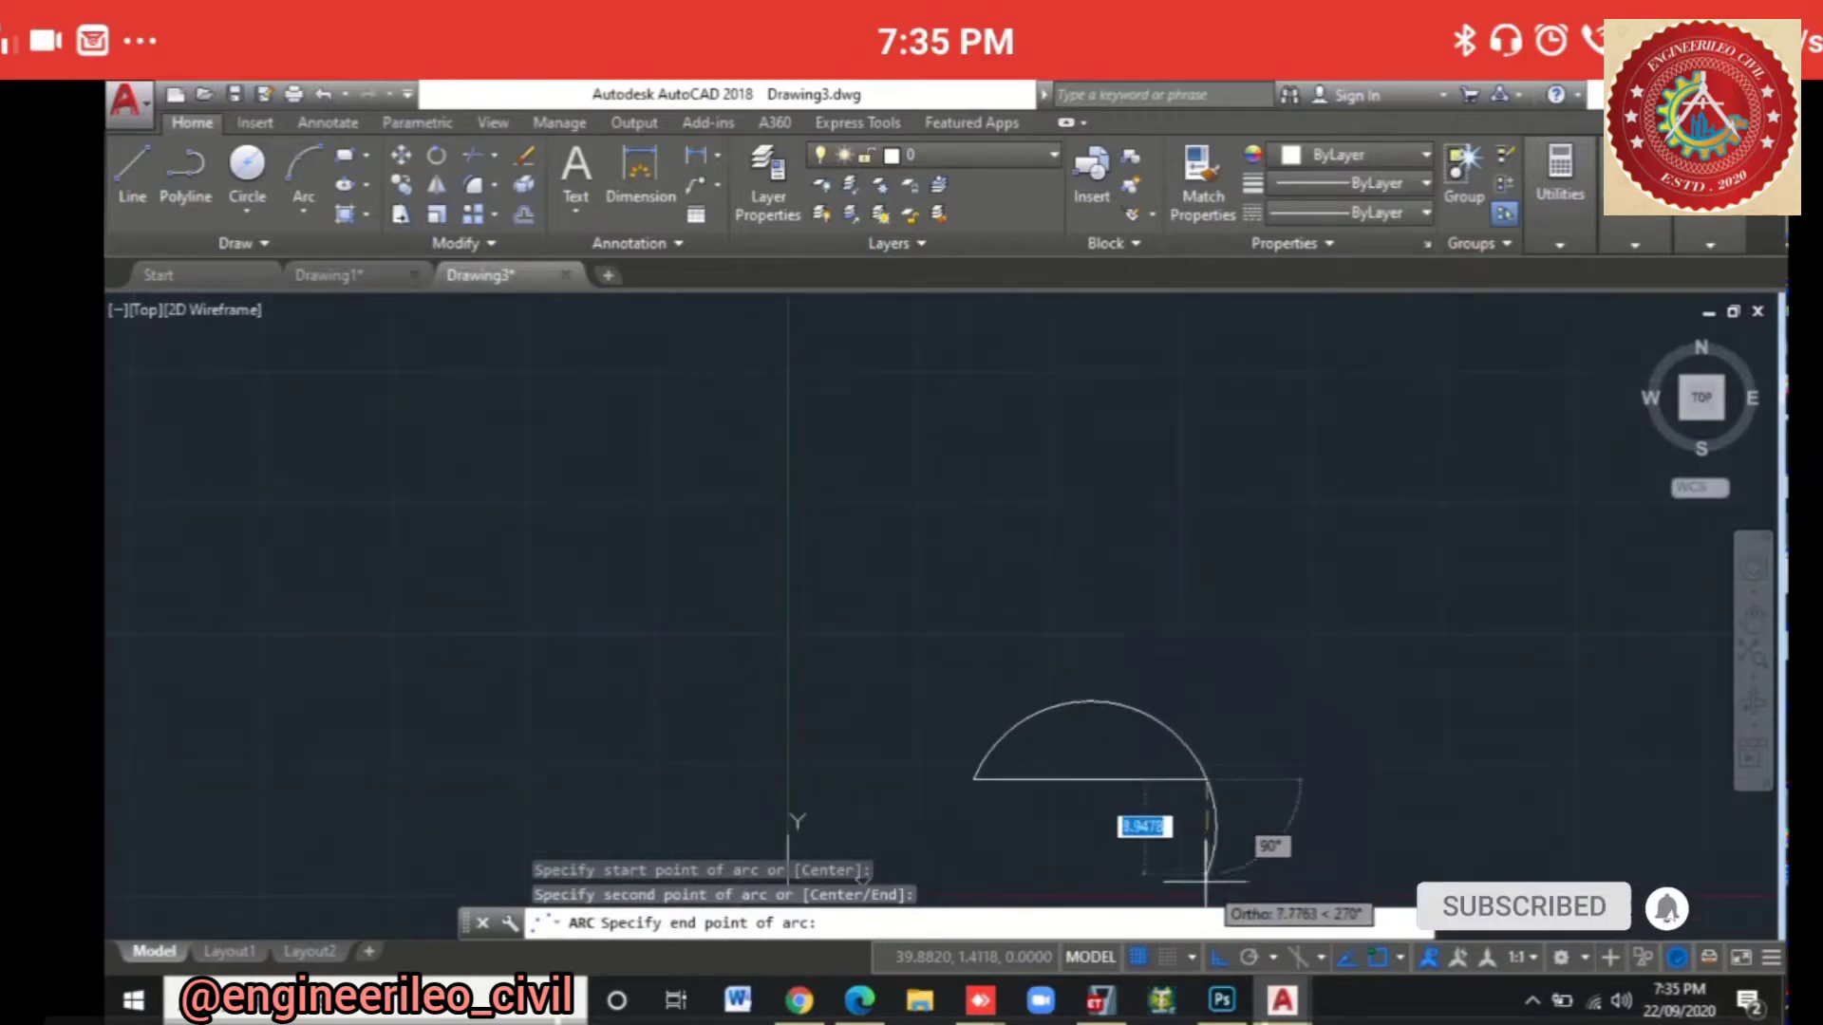
pyautogui.click(1198, 868)
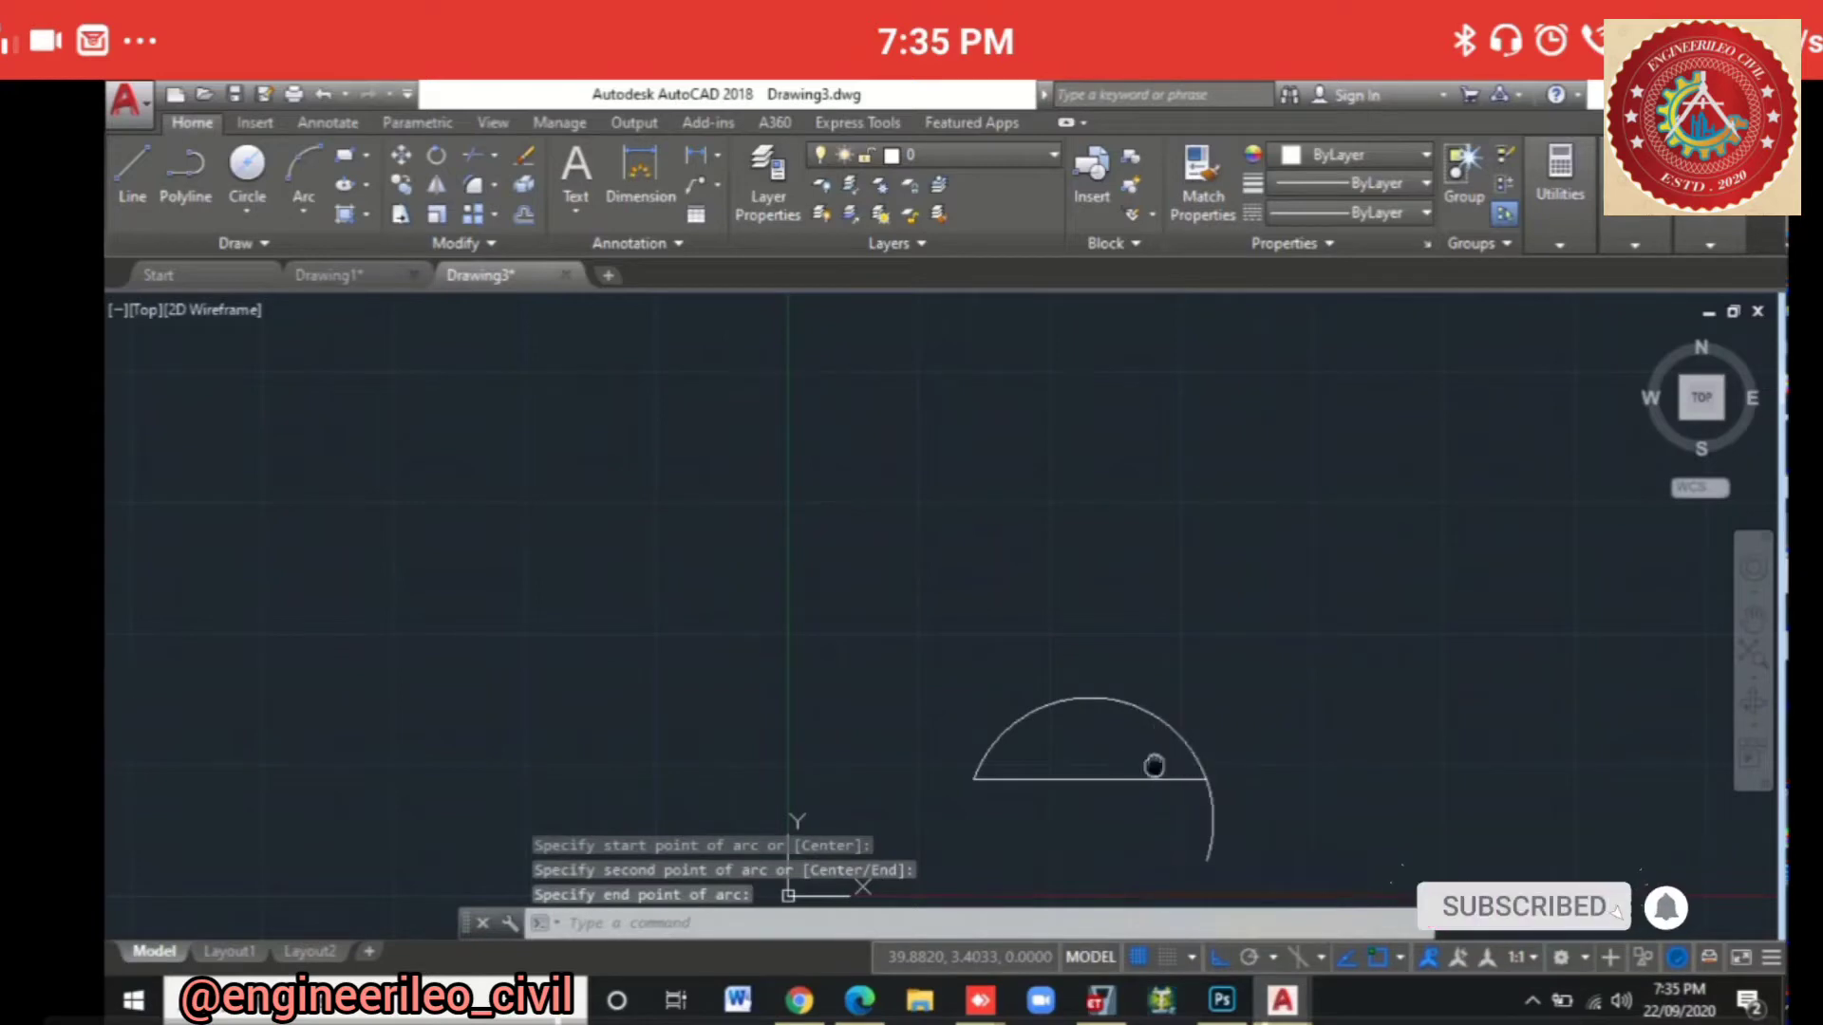
# Step: Examine the part of the arc that extends below the line's right endpoint, selecting the arc and clearing the selection
pyautogui.moveTo(1153, 761); pyautogui.dragTo(672, 480, button='middle')
pyautogui.scroll(2, 684, 484)
pyautogui.scroll(4, 721, 484)
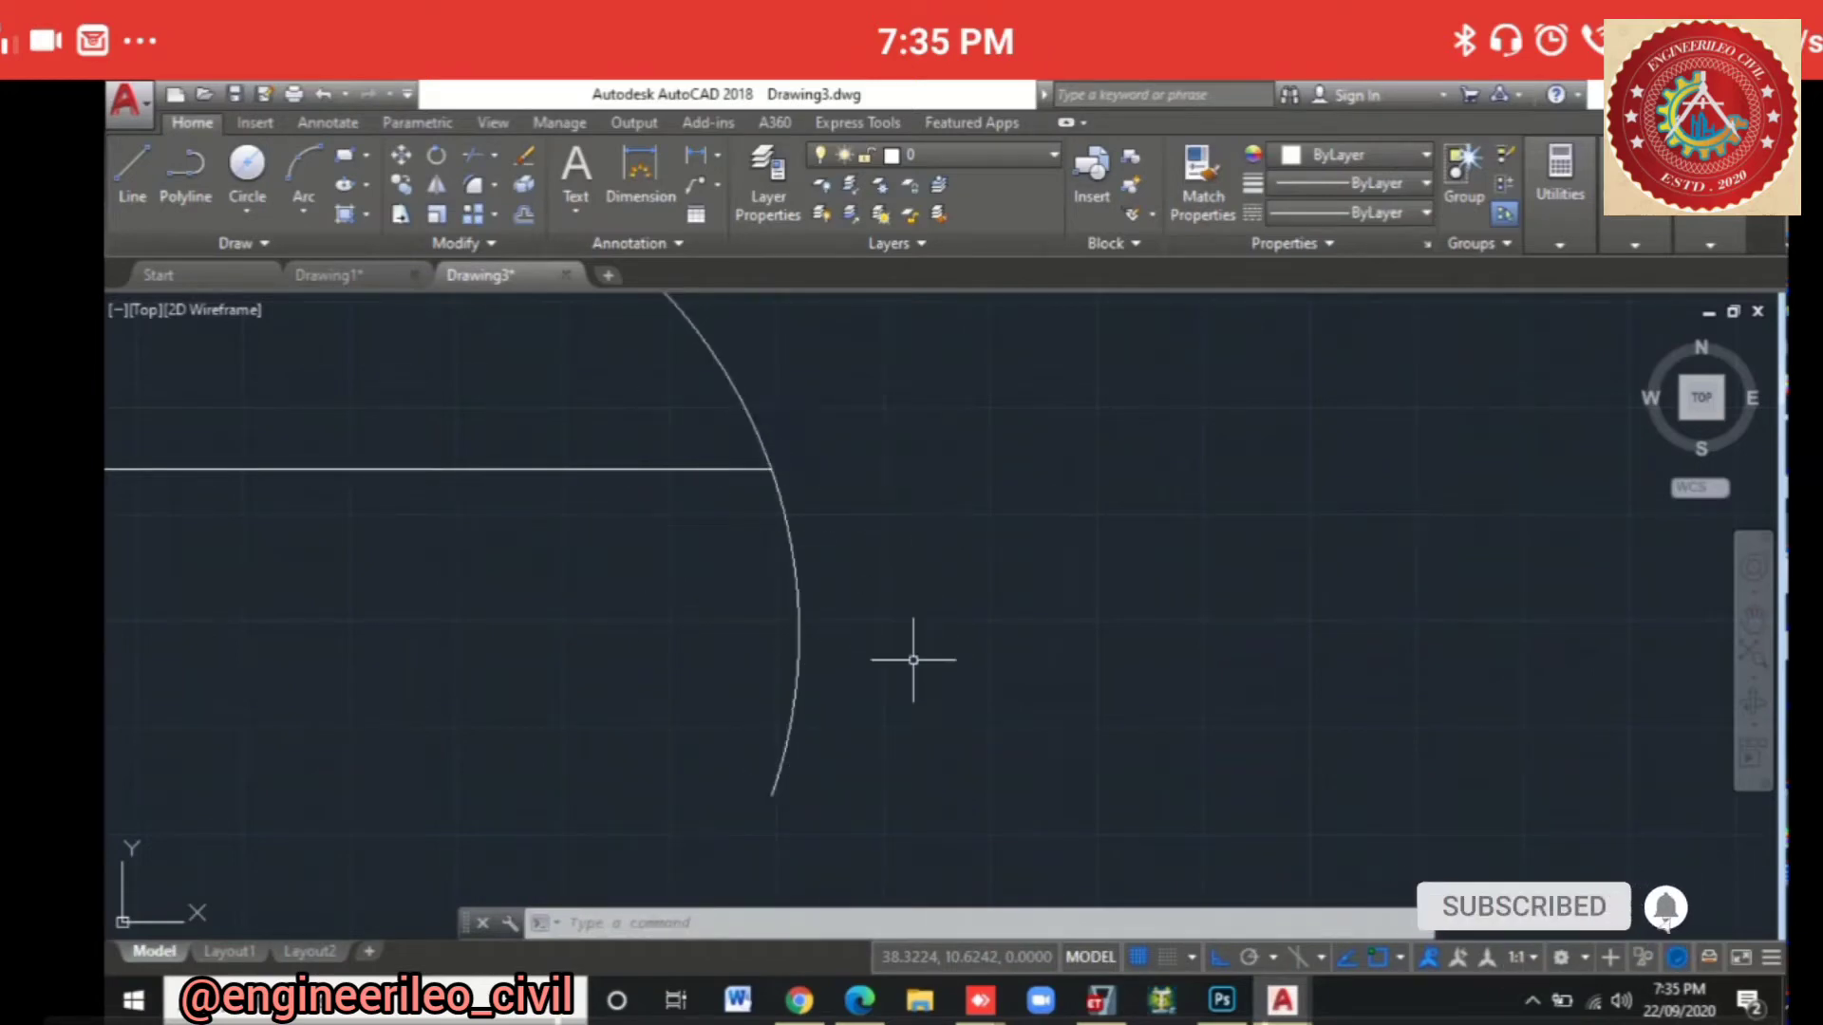
pyautogui.moveTo(948, 793)
pyautogui.mouseDown()
pyautogui.moveTo(549, 568)
pyautogui.moveTo(499, 449)
pyautogui.mouseUp()
pyautogui.press('Escape')
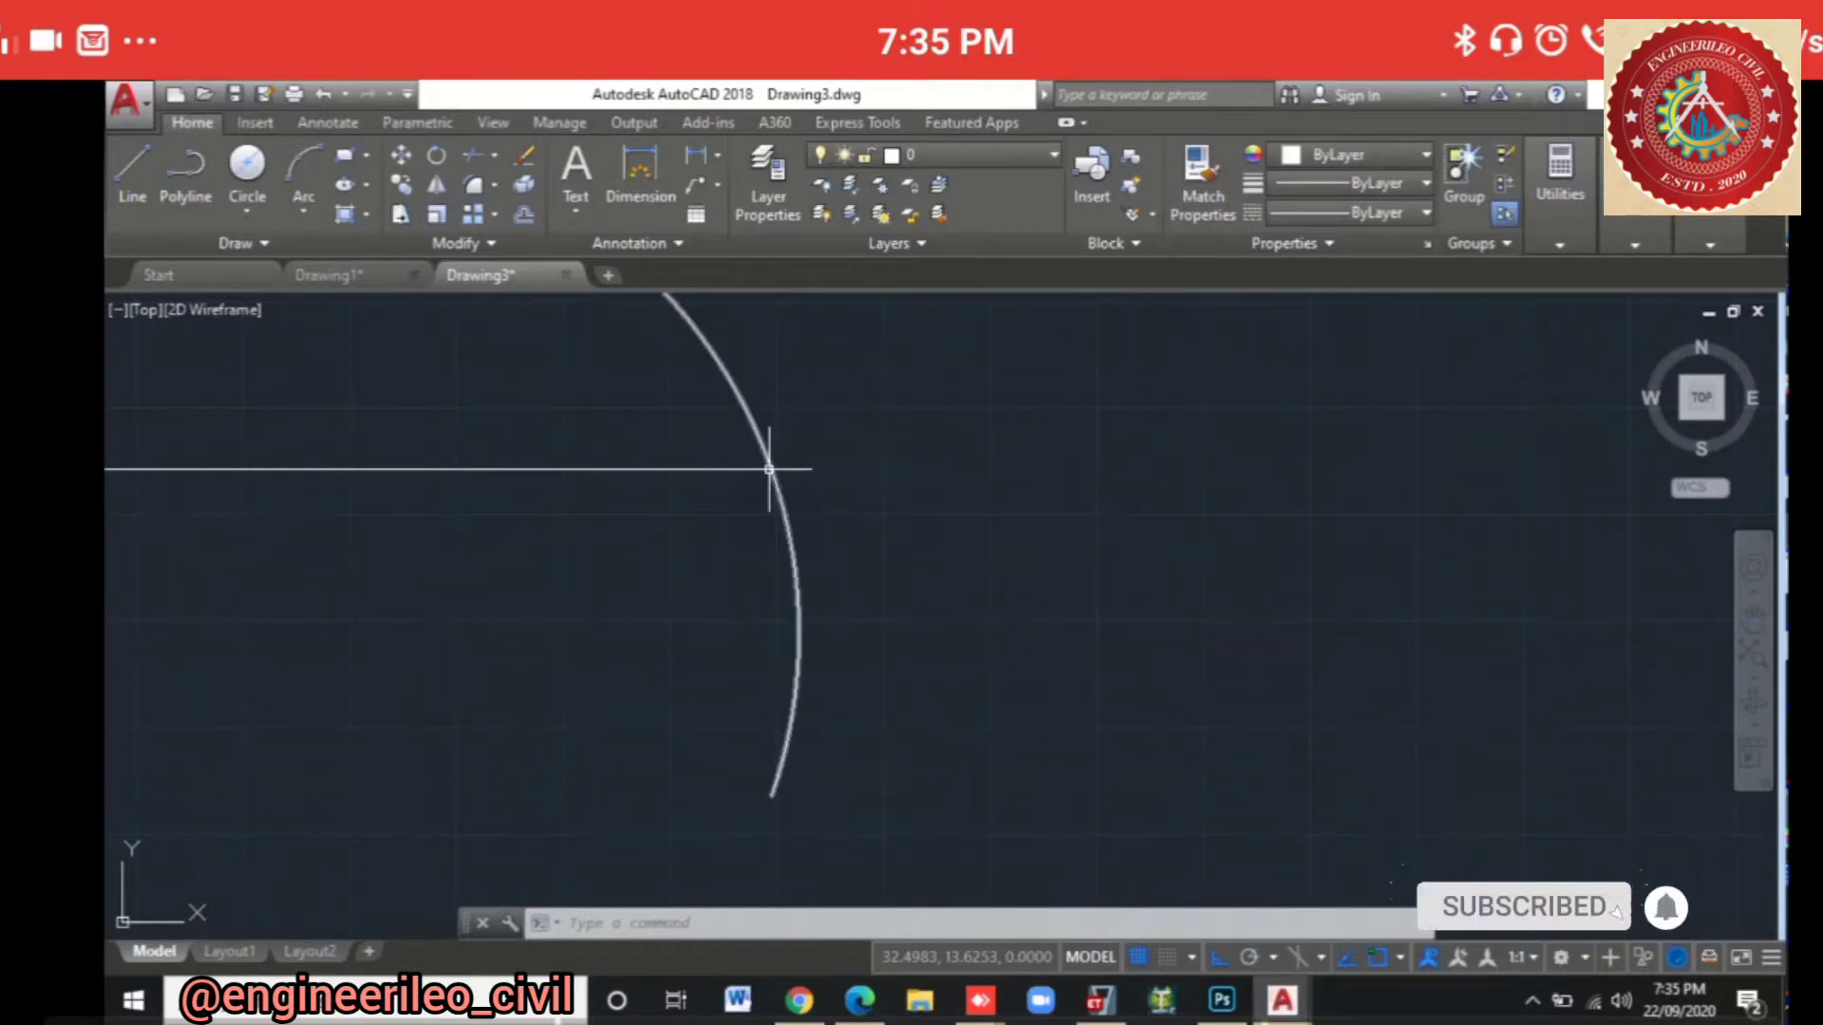
pyautogui.moveTo(864, 401)
pyautogui.mouseDown()
pyautogui.moveTo(712, 522)
pyautogui.moveTo(753, 496)
pyautogui.mouseUp()
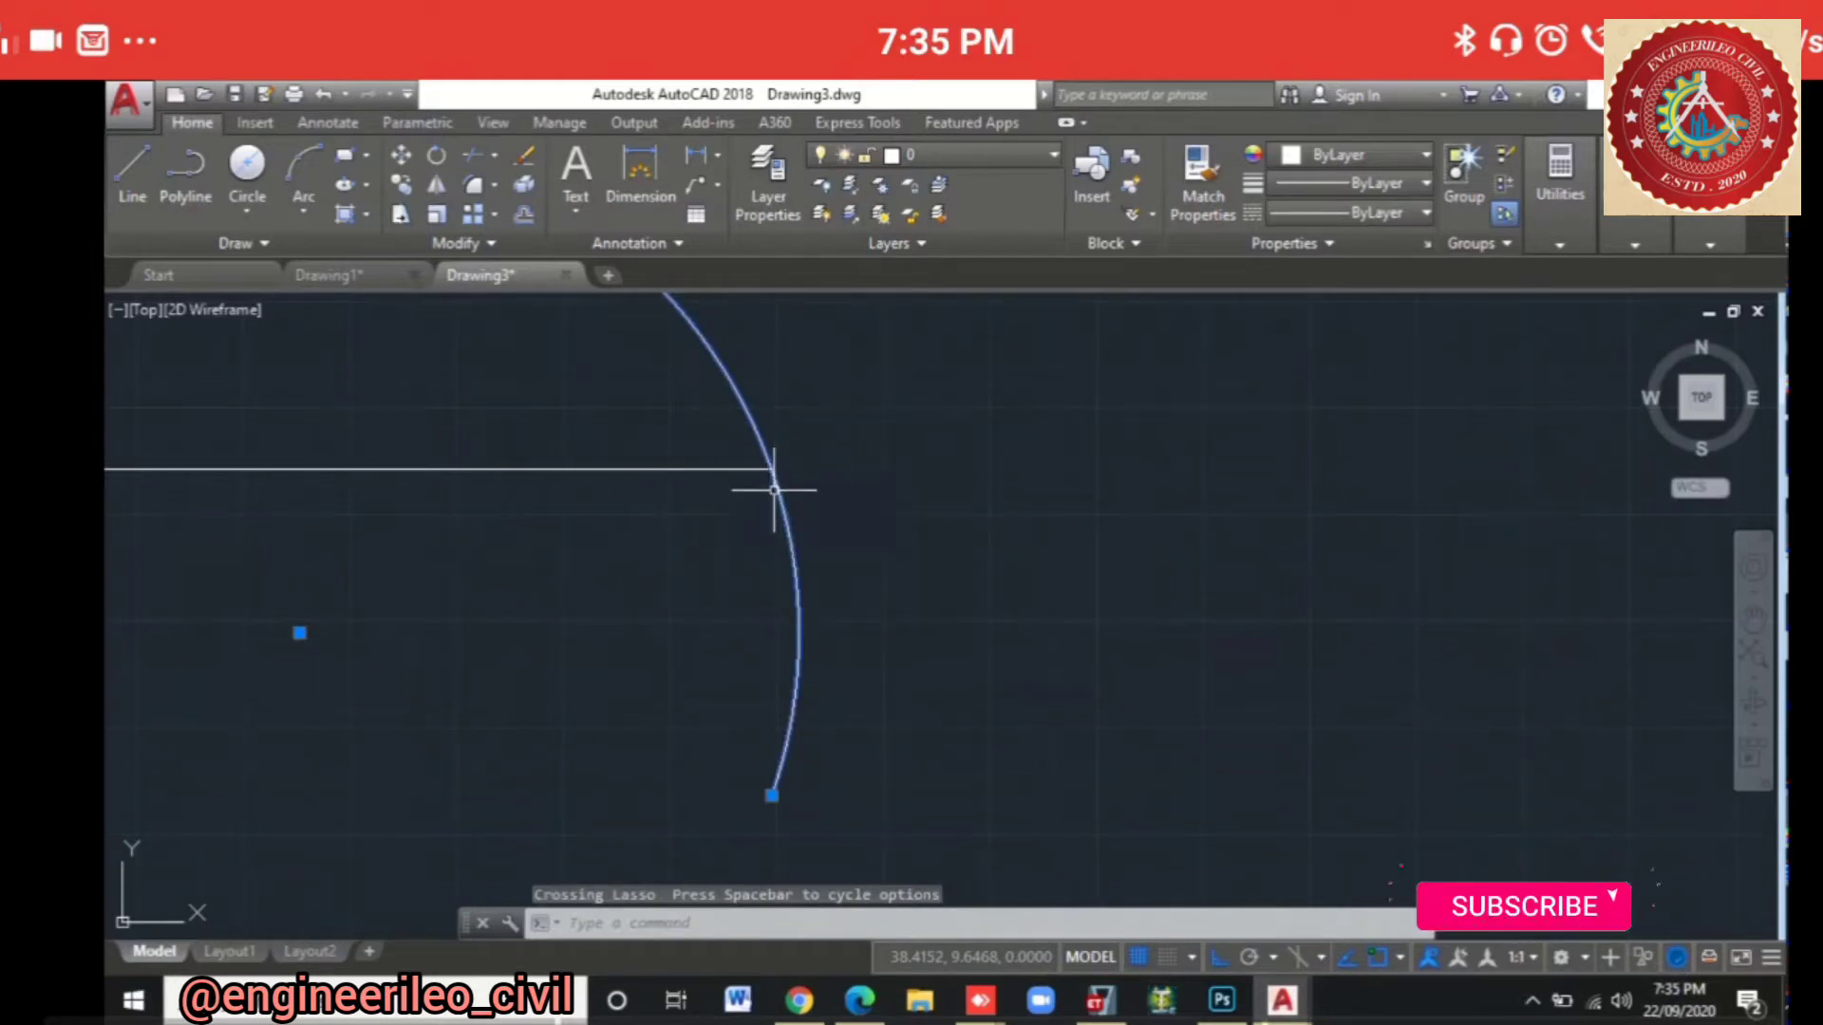
pyautogui.click(772, 490)
pyautogui.click(775, 475)
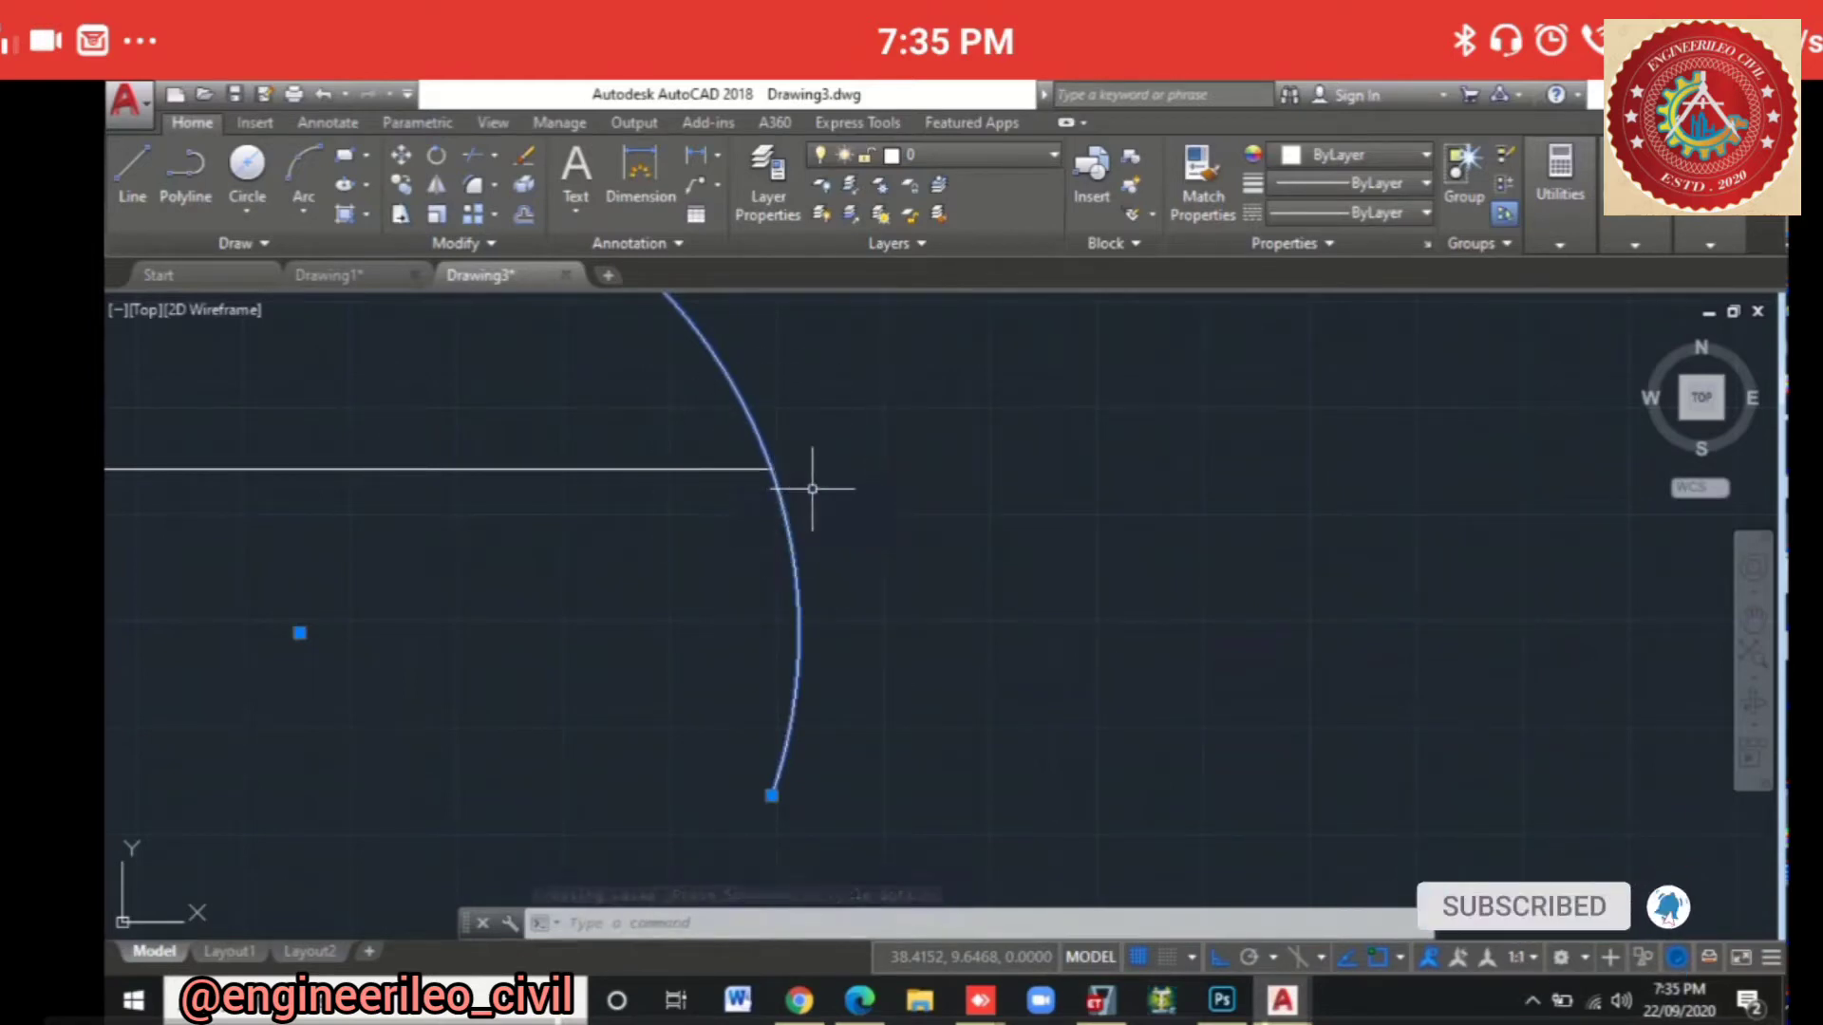
pyautogui.press('Escape')
pyautogui.press('Escape')
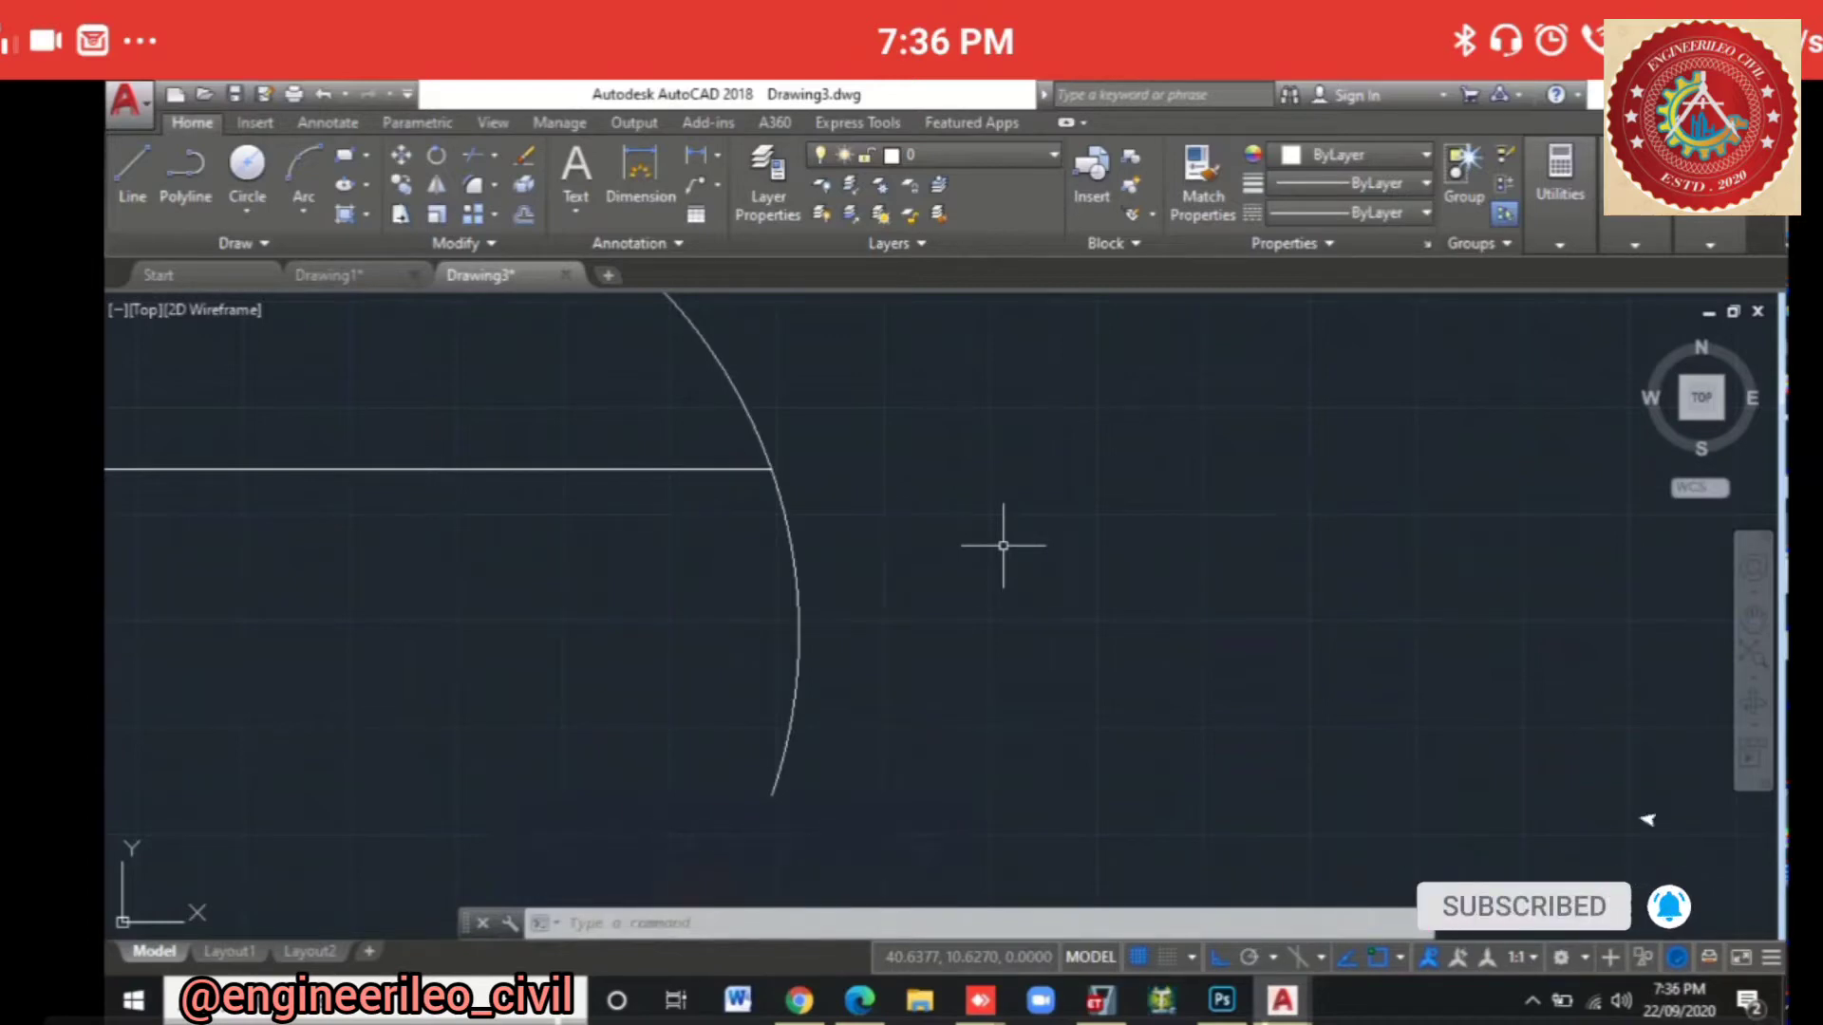
# Step: Trim away the part of the arc below the horizontal line, using all objects as cutting edges
pyautogui.write('R')
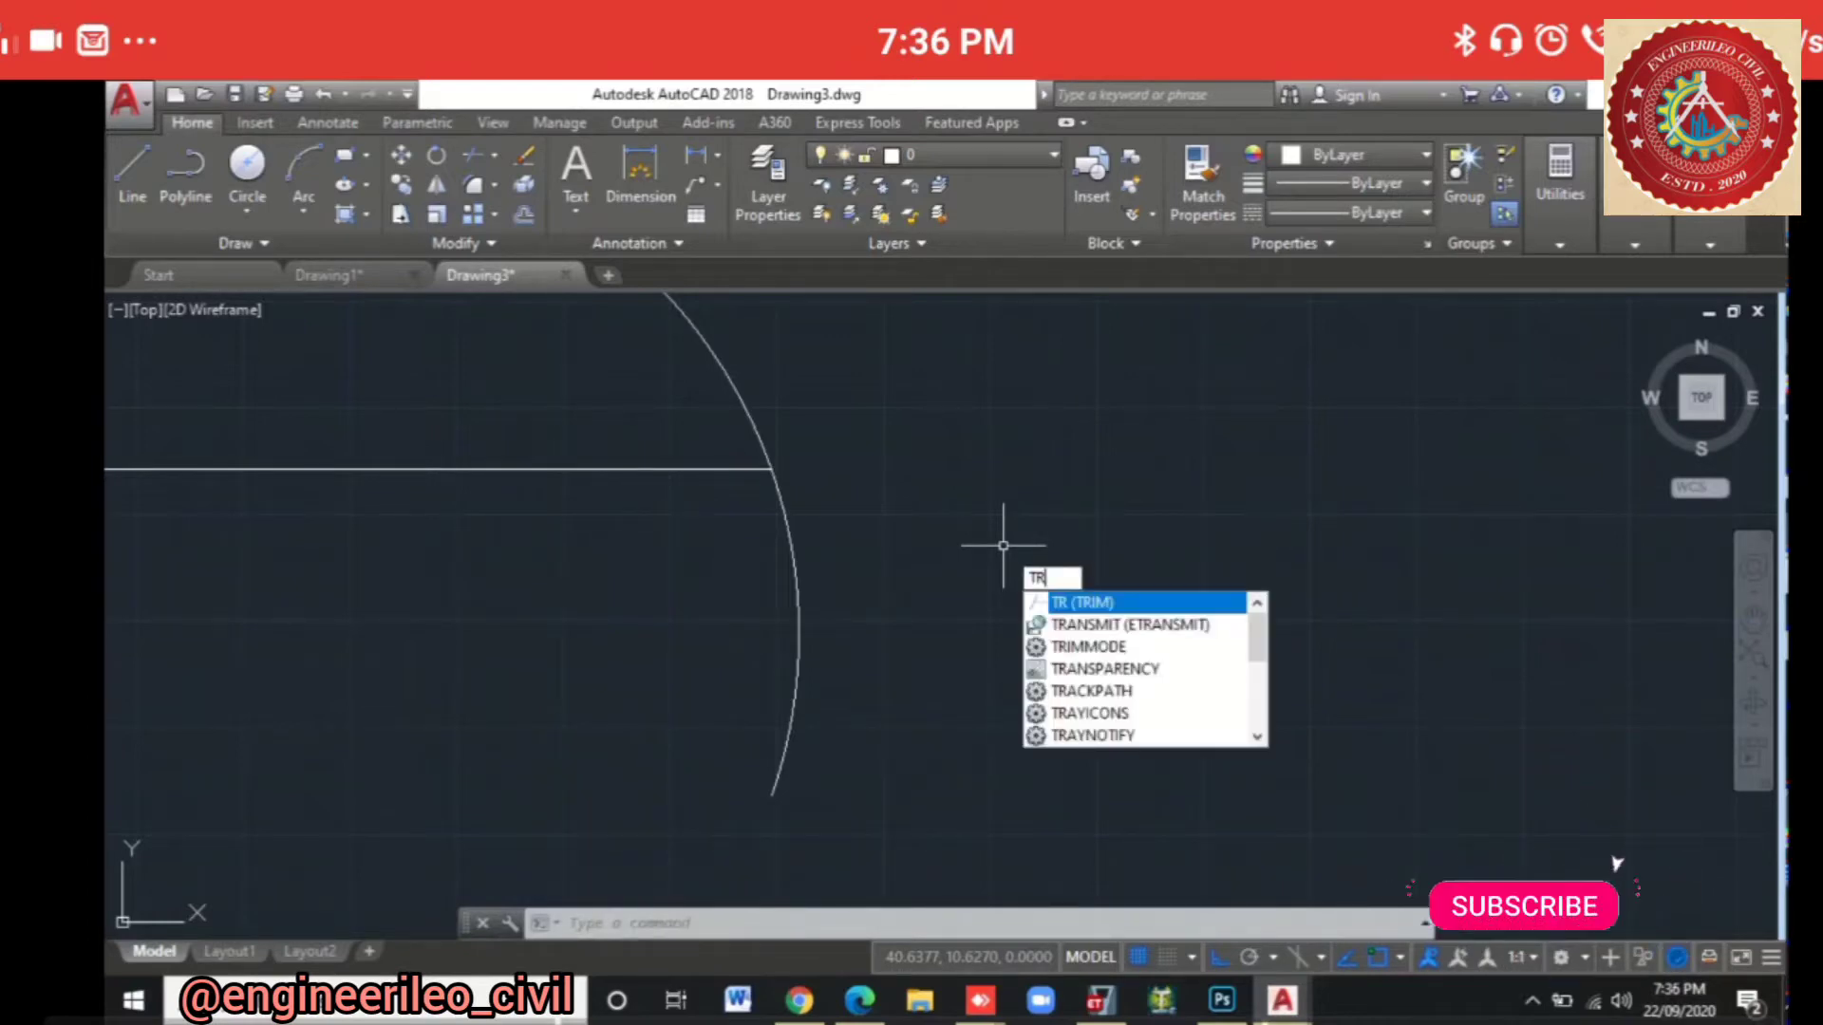
pyautogui.press('Escape')
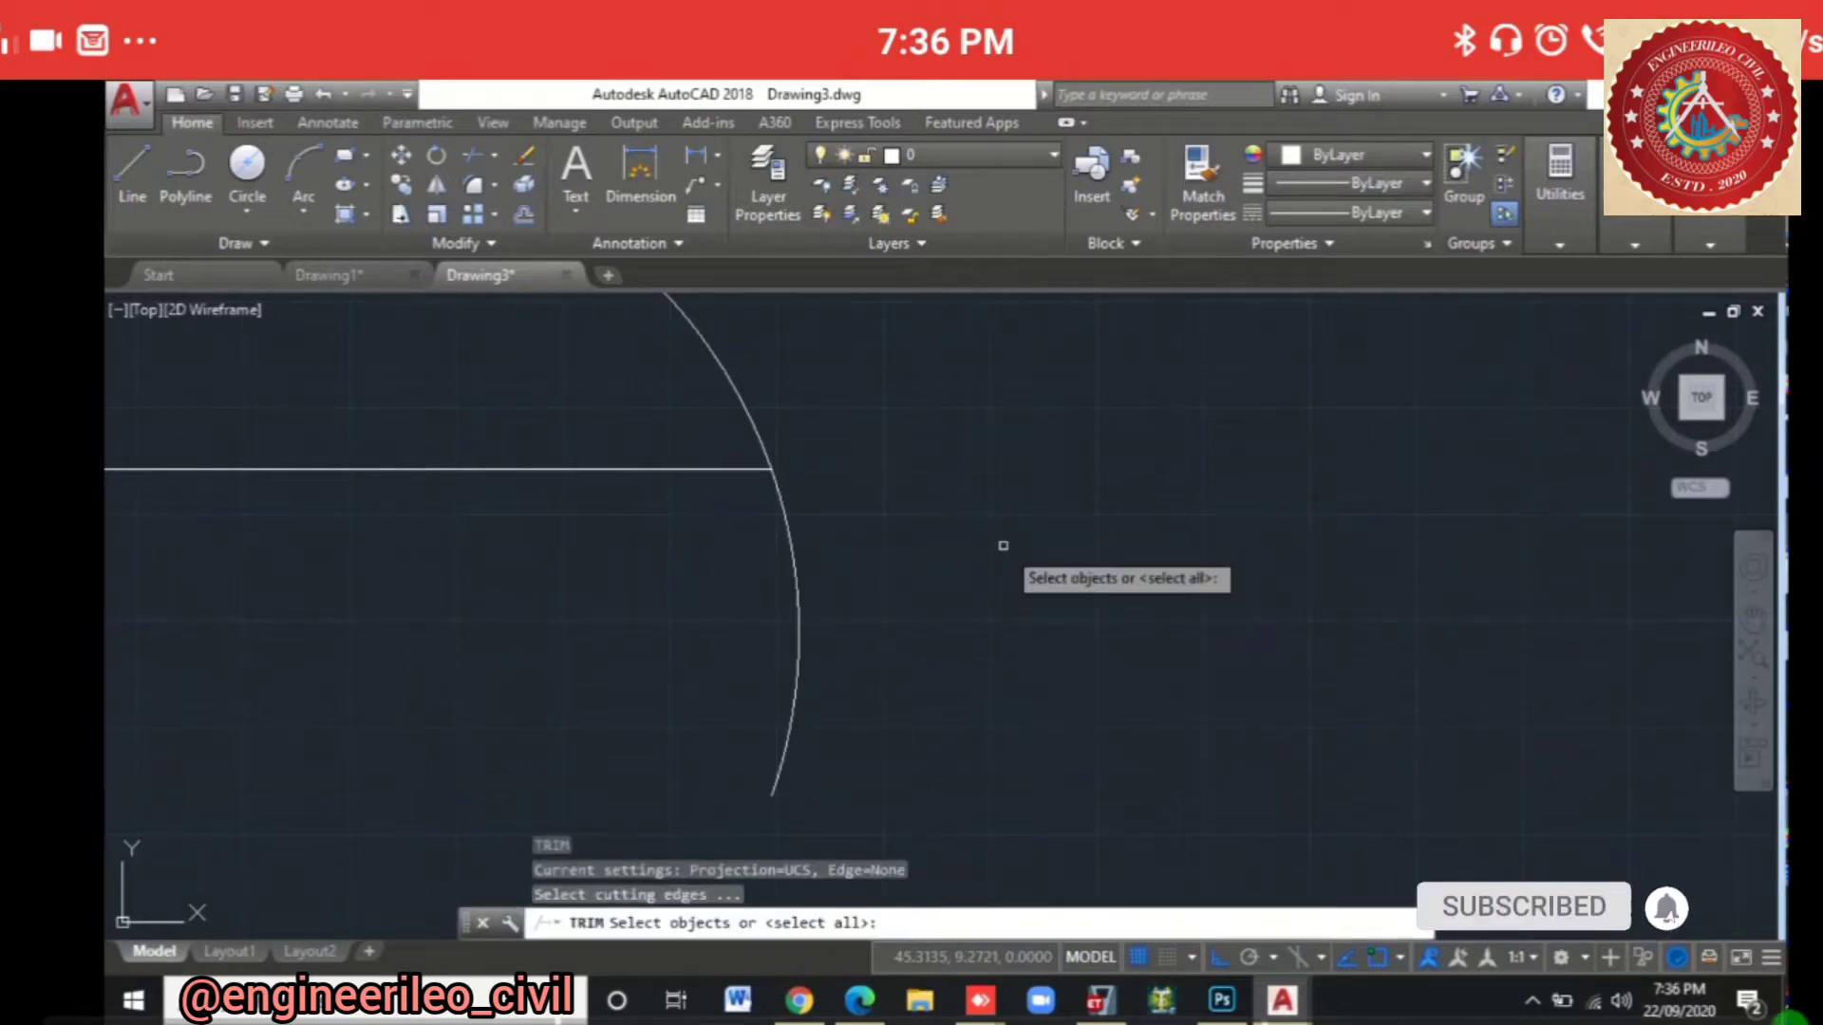
pyautogui.press('Return')
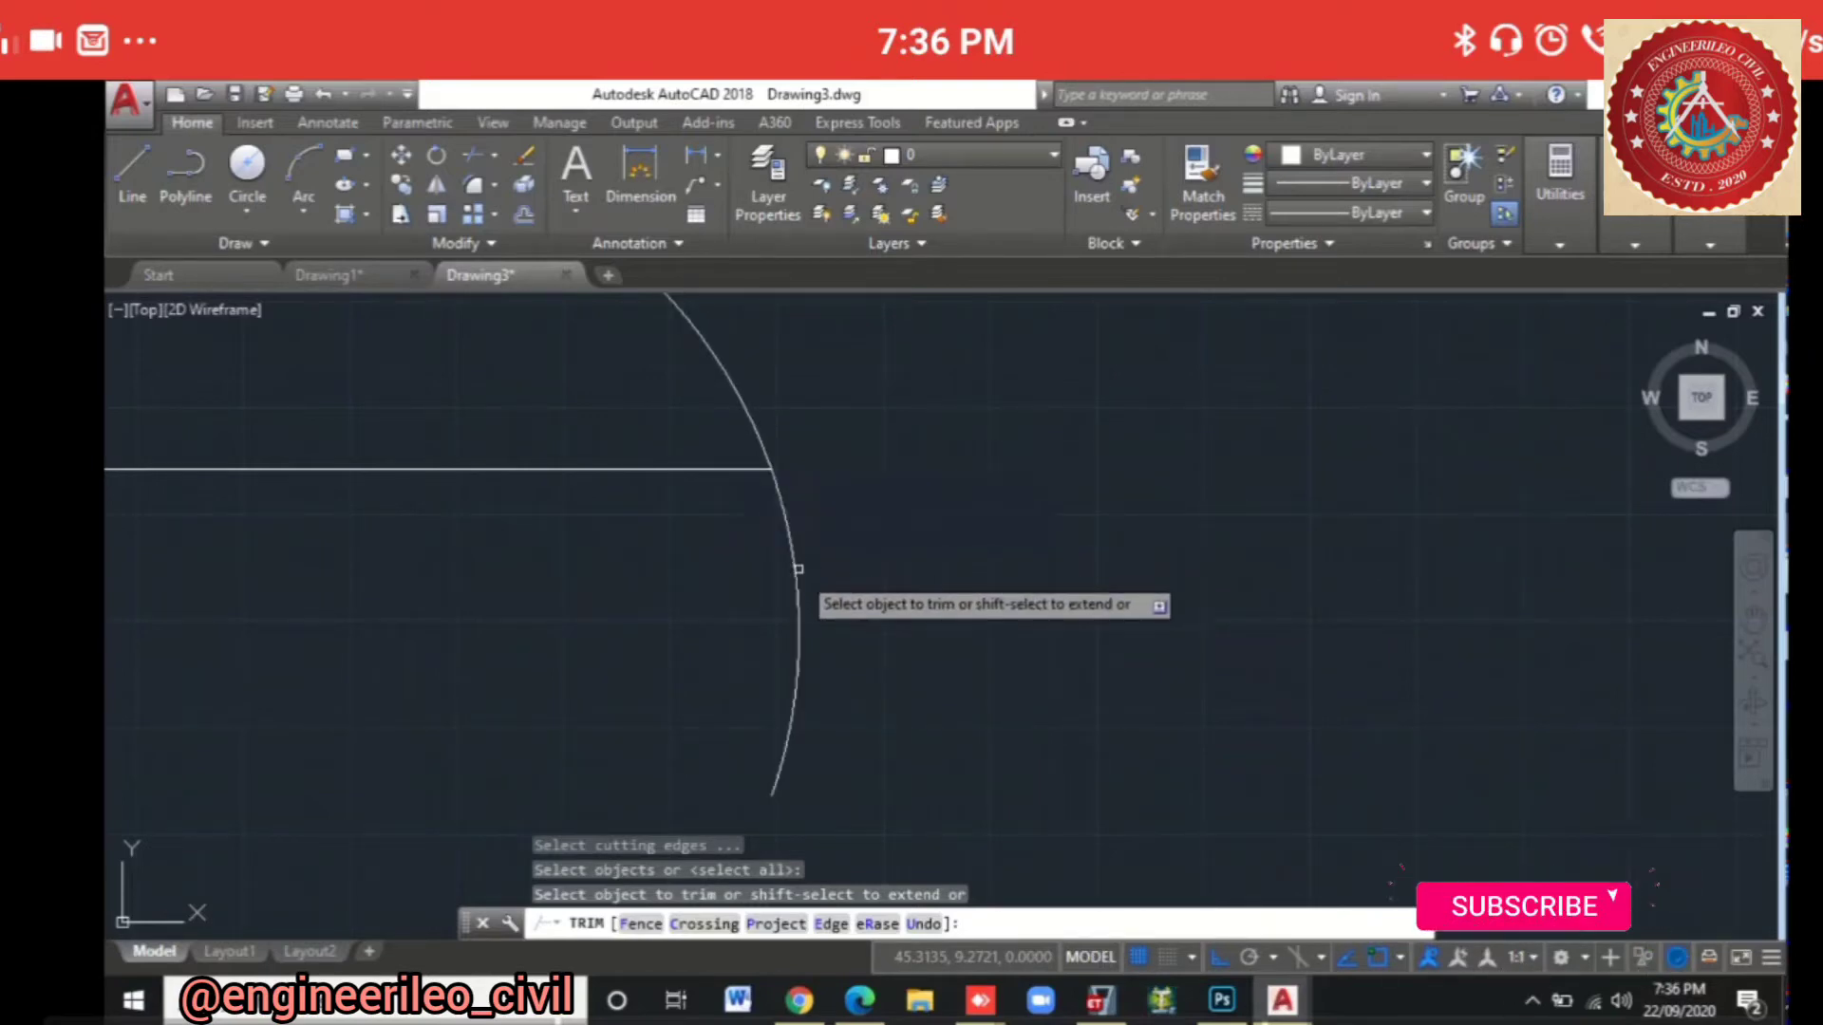
pyautogui.click(800, 643)
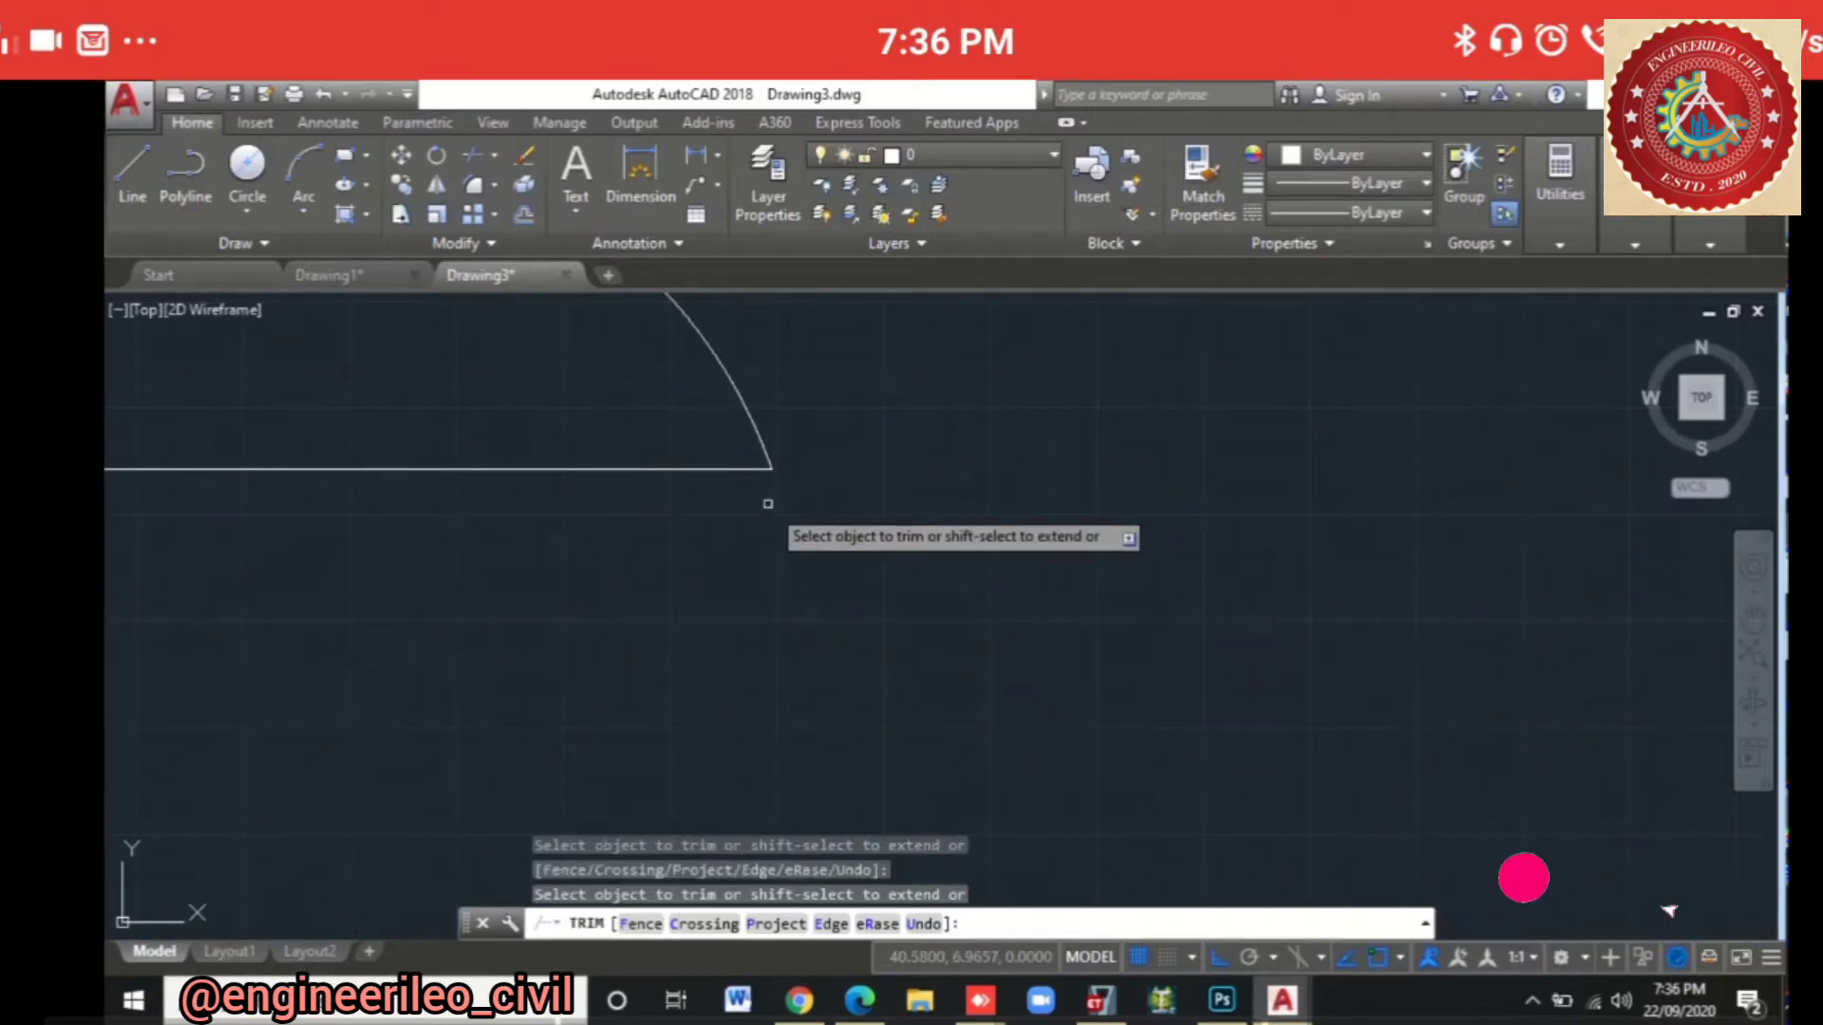
pyautogui.press('Escape')
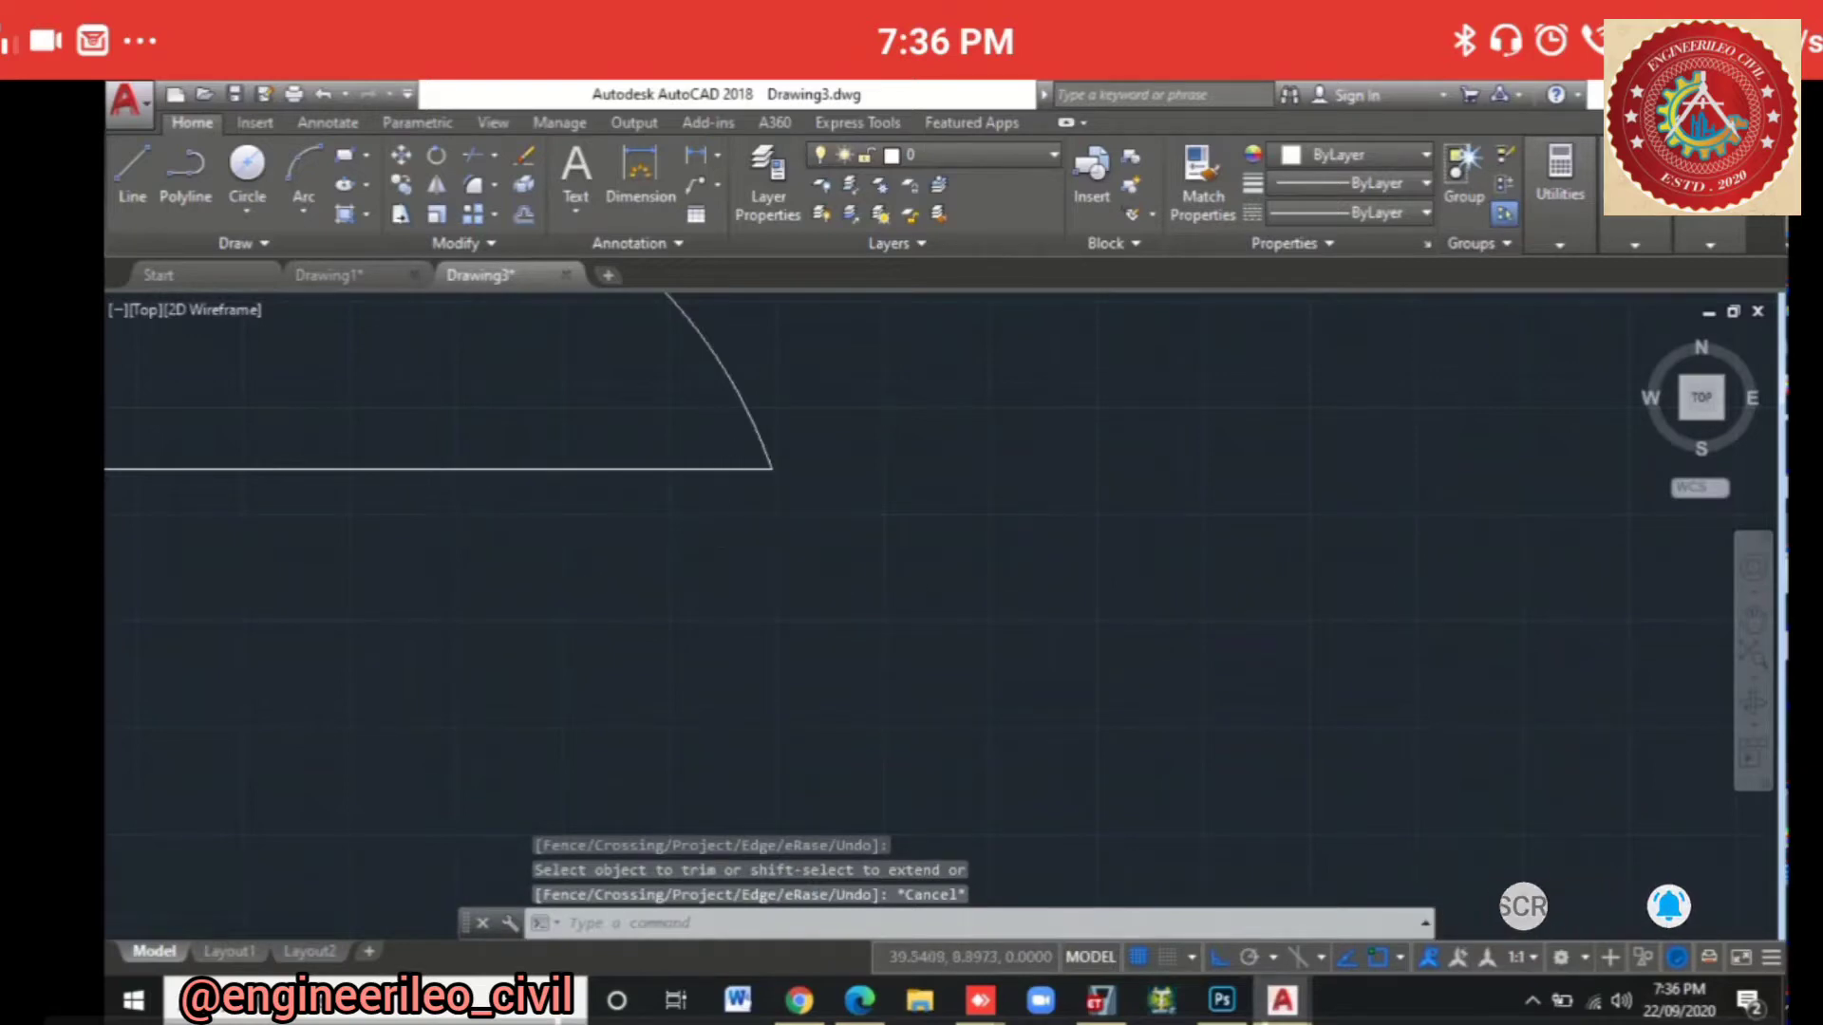
# Step: Draw a rectangle about 16 units wide and 21 units high to the right of the arc shape
pyautogui.scroll(-5, 750, 581)
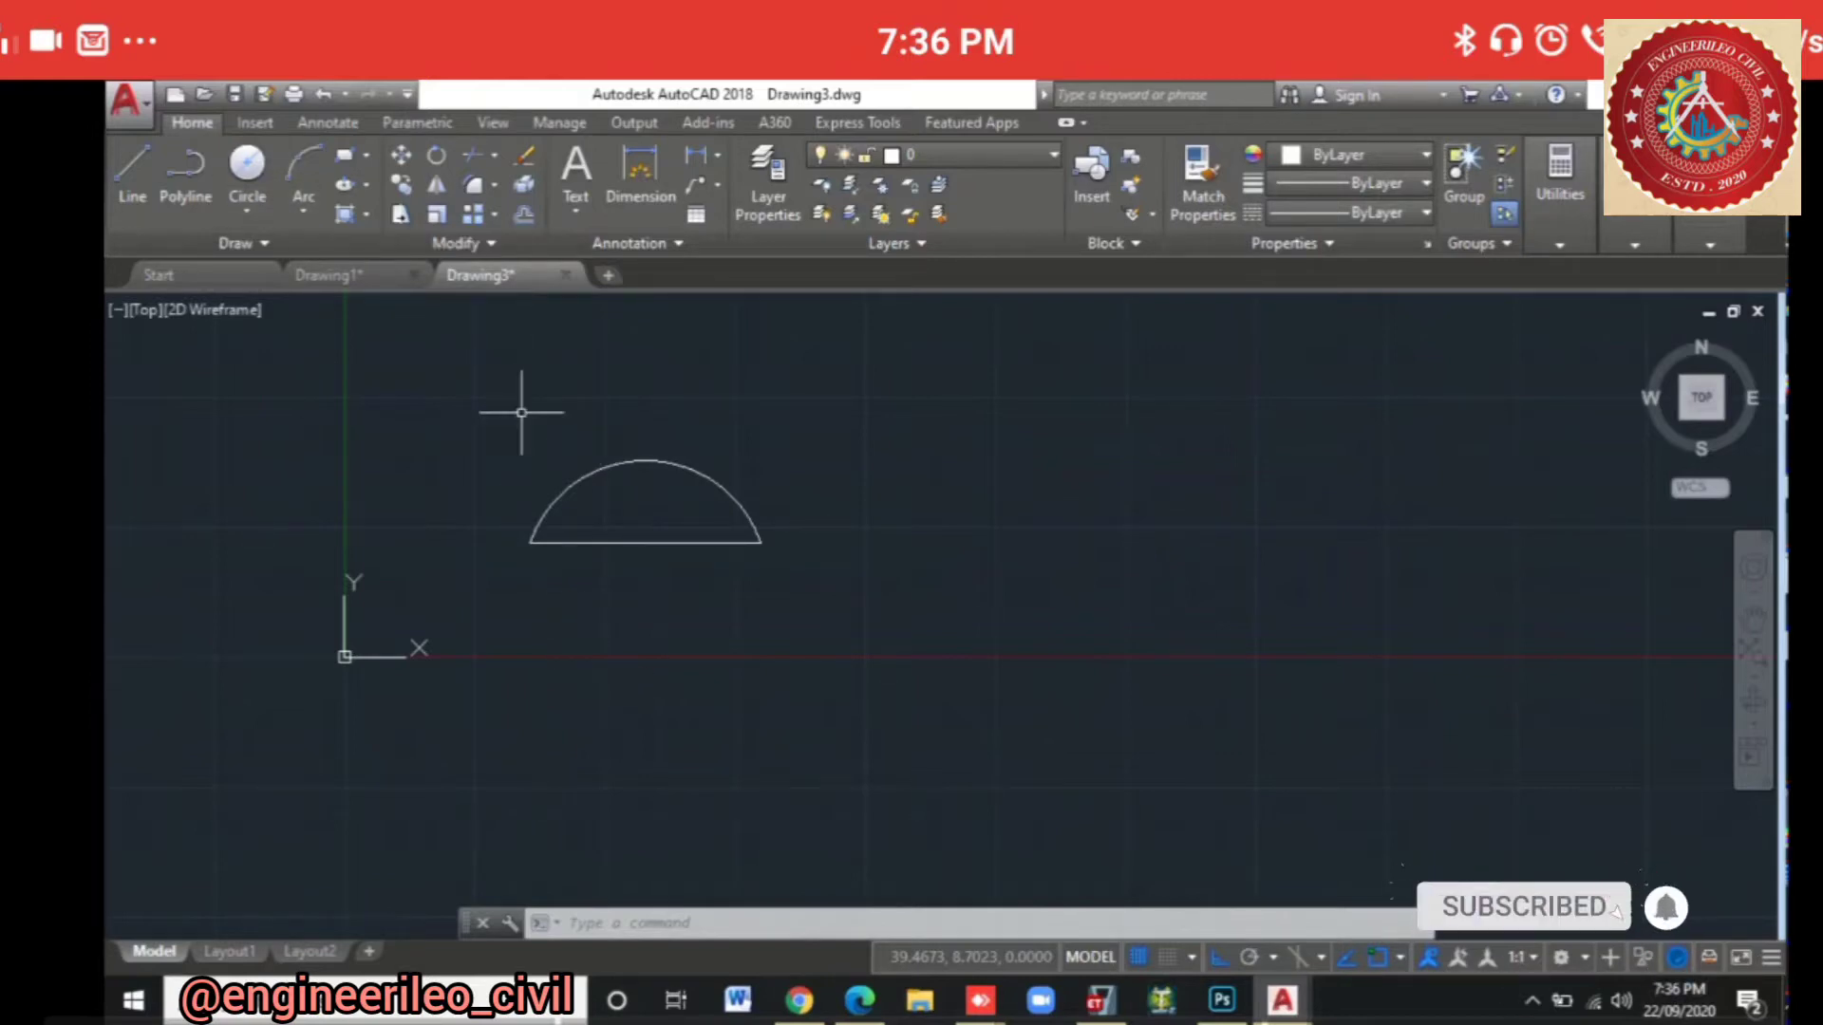
pyautogui.write('rec')
pyautogui.press('Return')
pyautogui.click(860, 401)
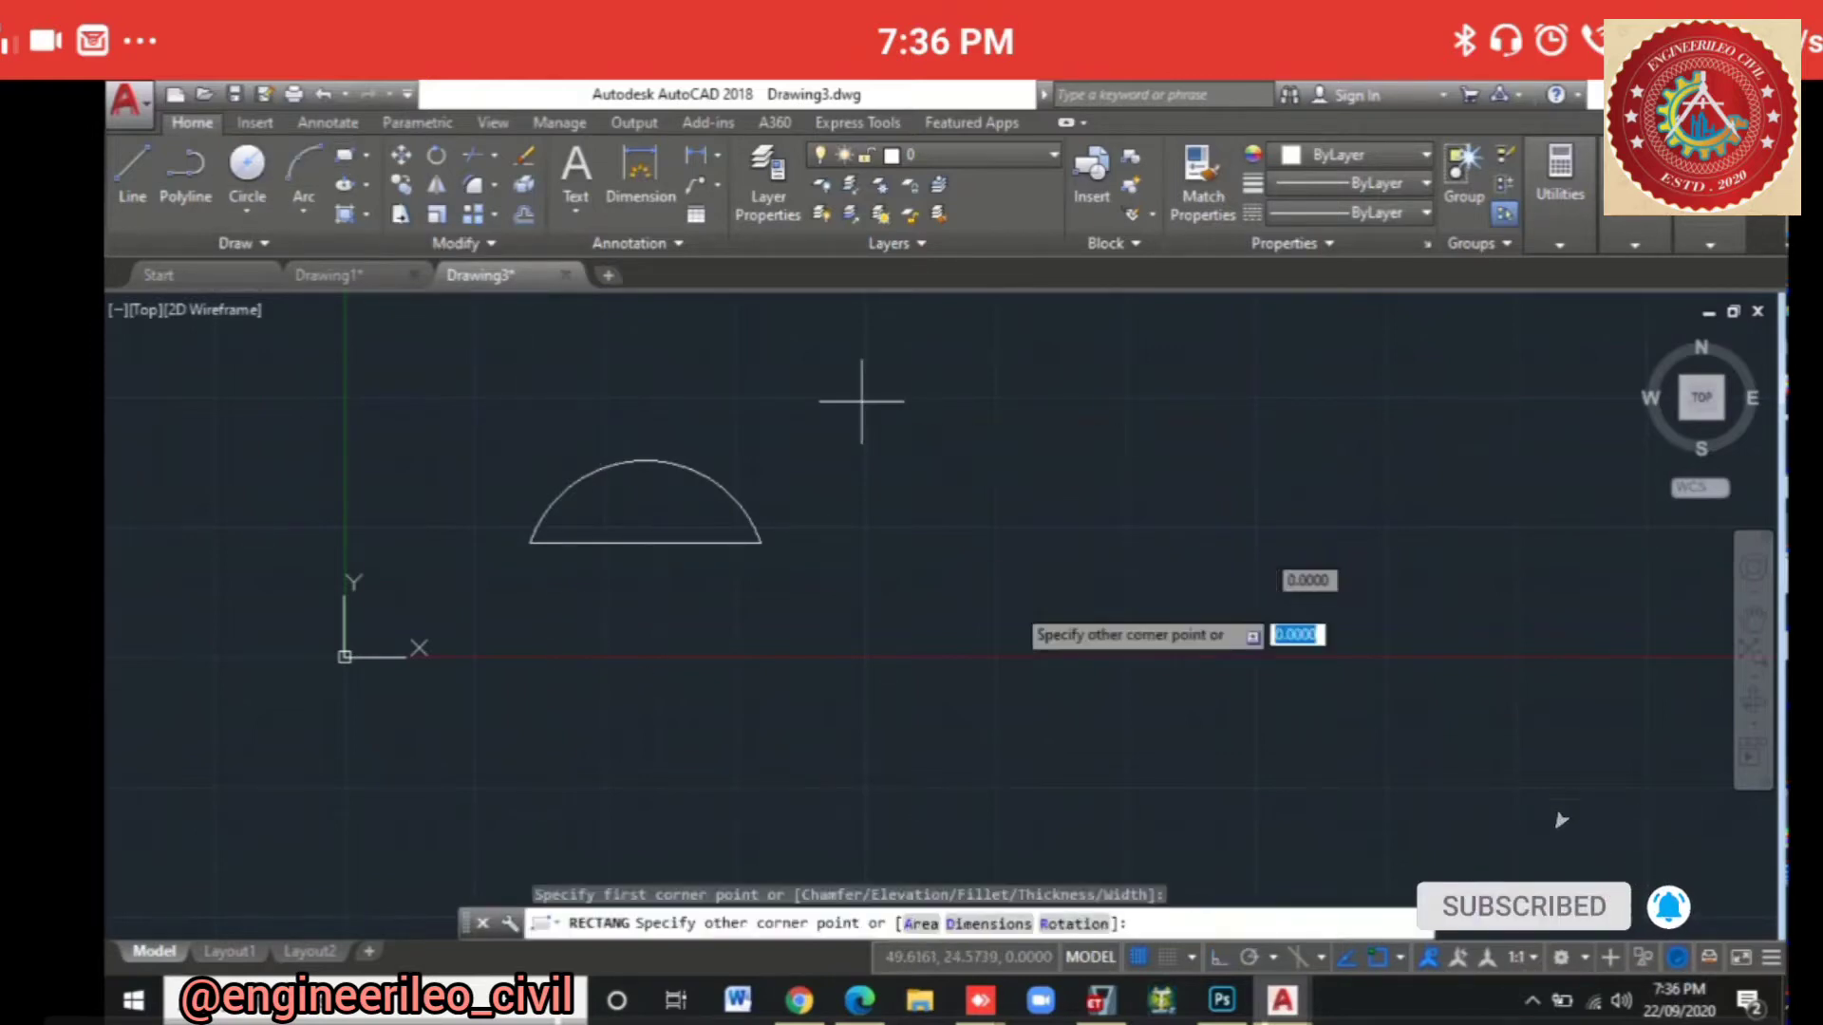
pyautogui.click(1028, 619)
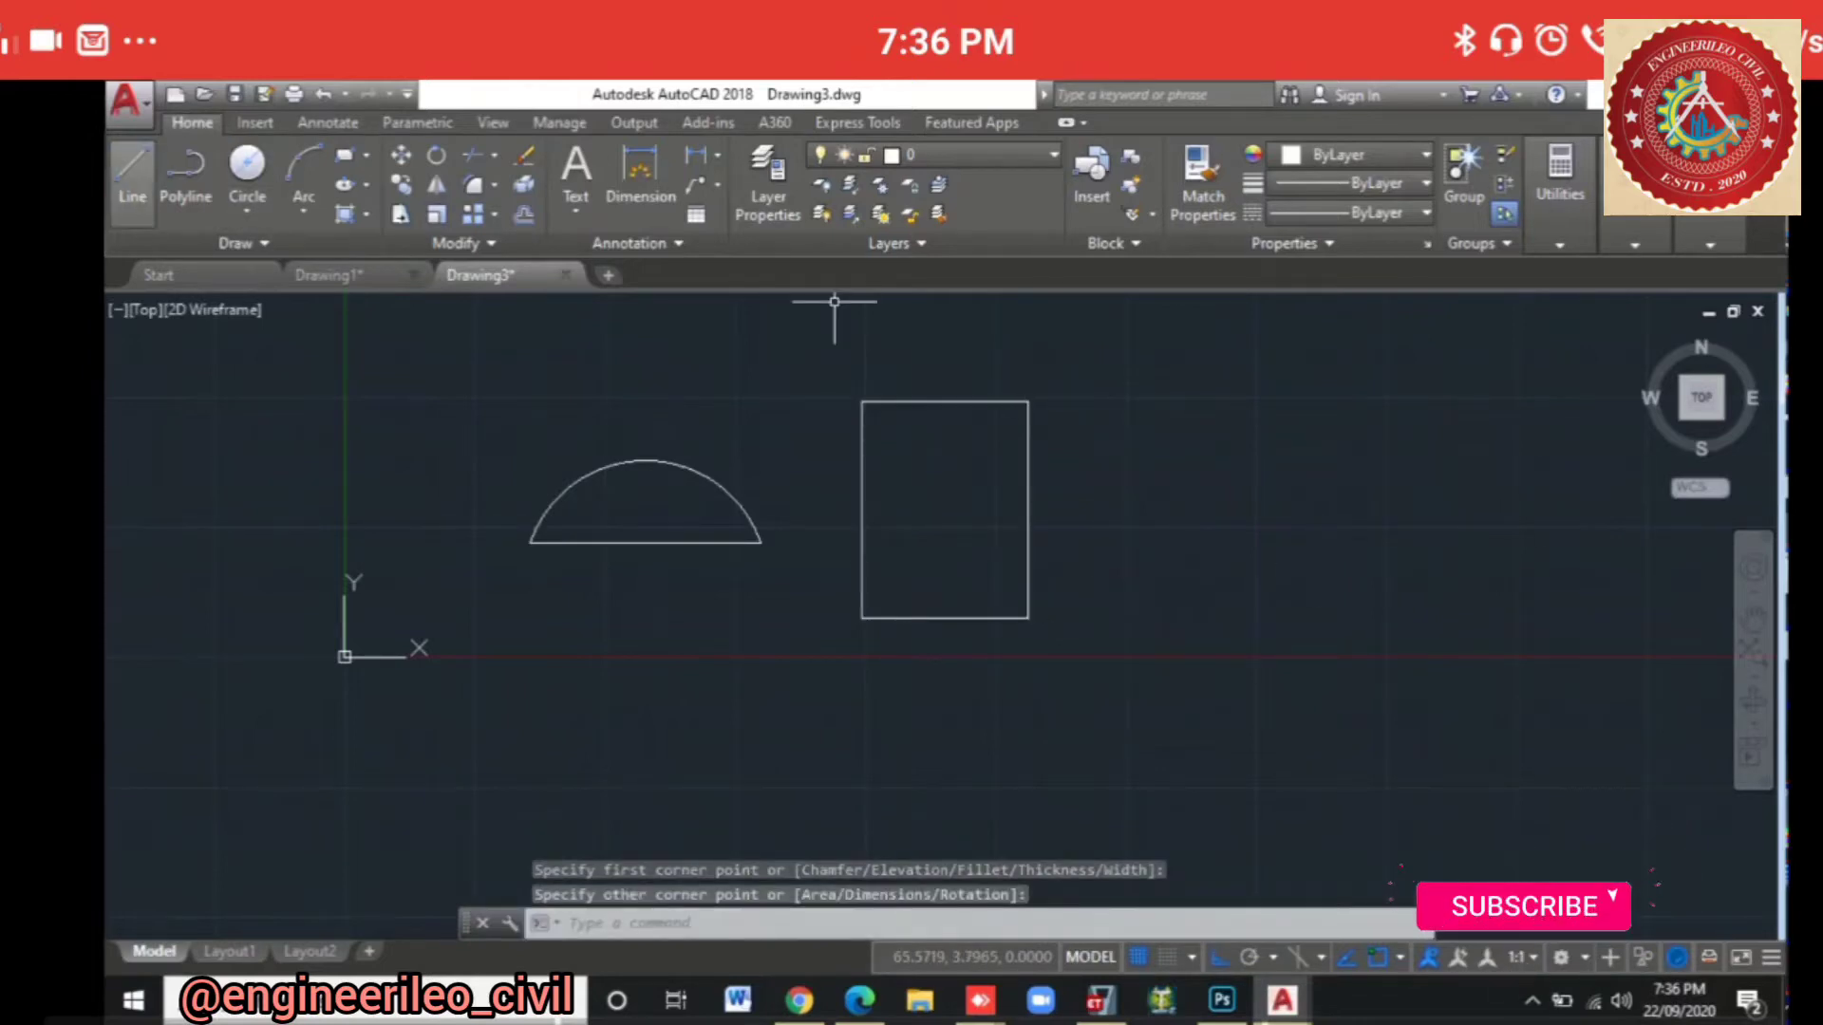
# Step: Draw a horizontal line about 43 units long from inside the rectangle out past its right edge
pyautogui.write('l')
pyautogui.press('Return')
pyautogui.click(929, 501)
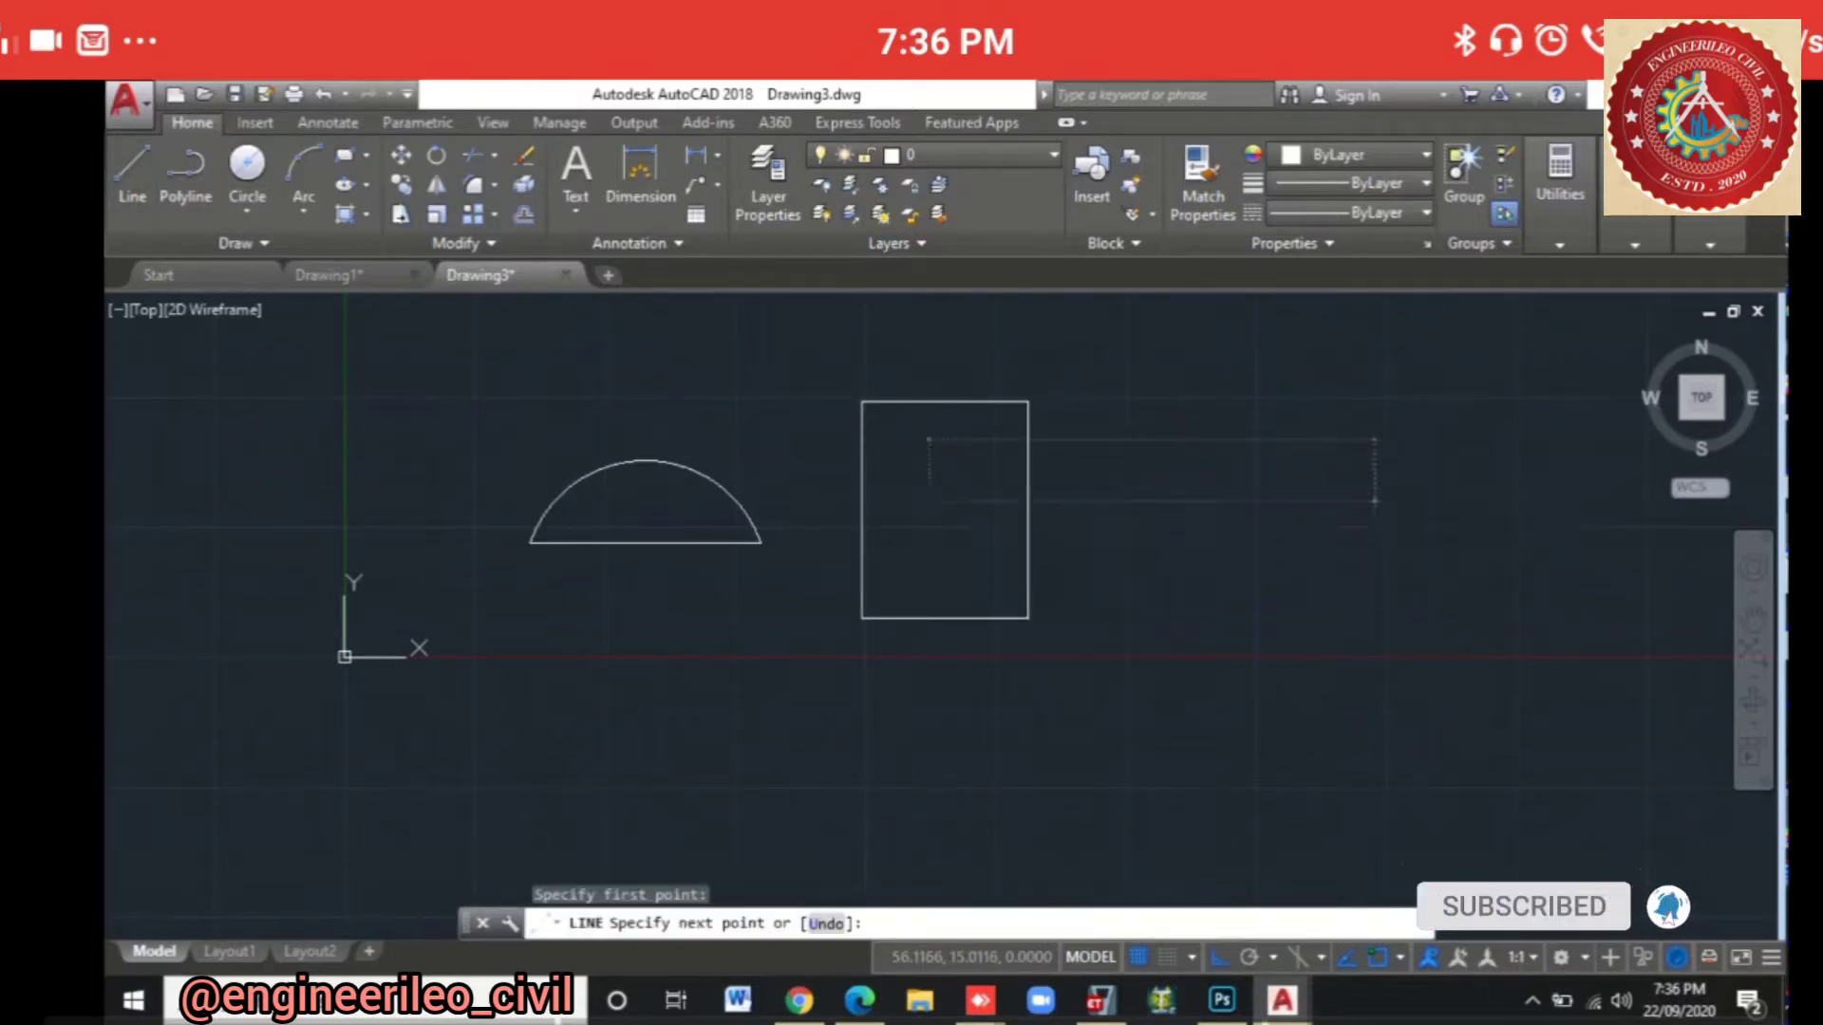
pyautogui.click(1376, 500)
pyautogui.press('Escape')
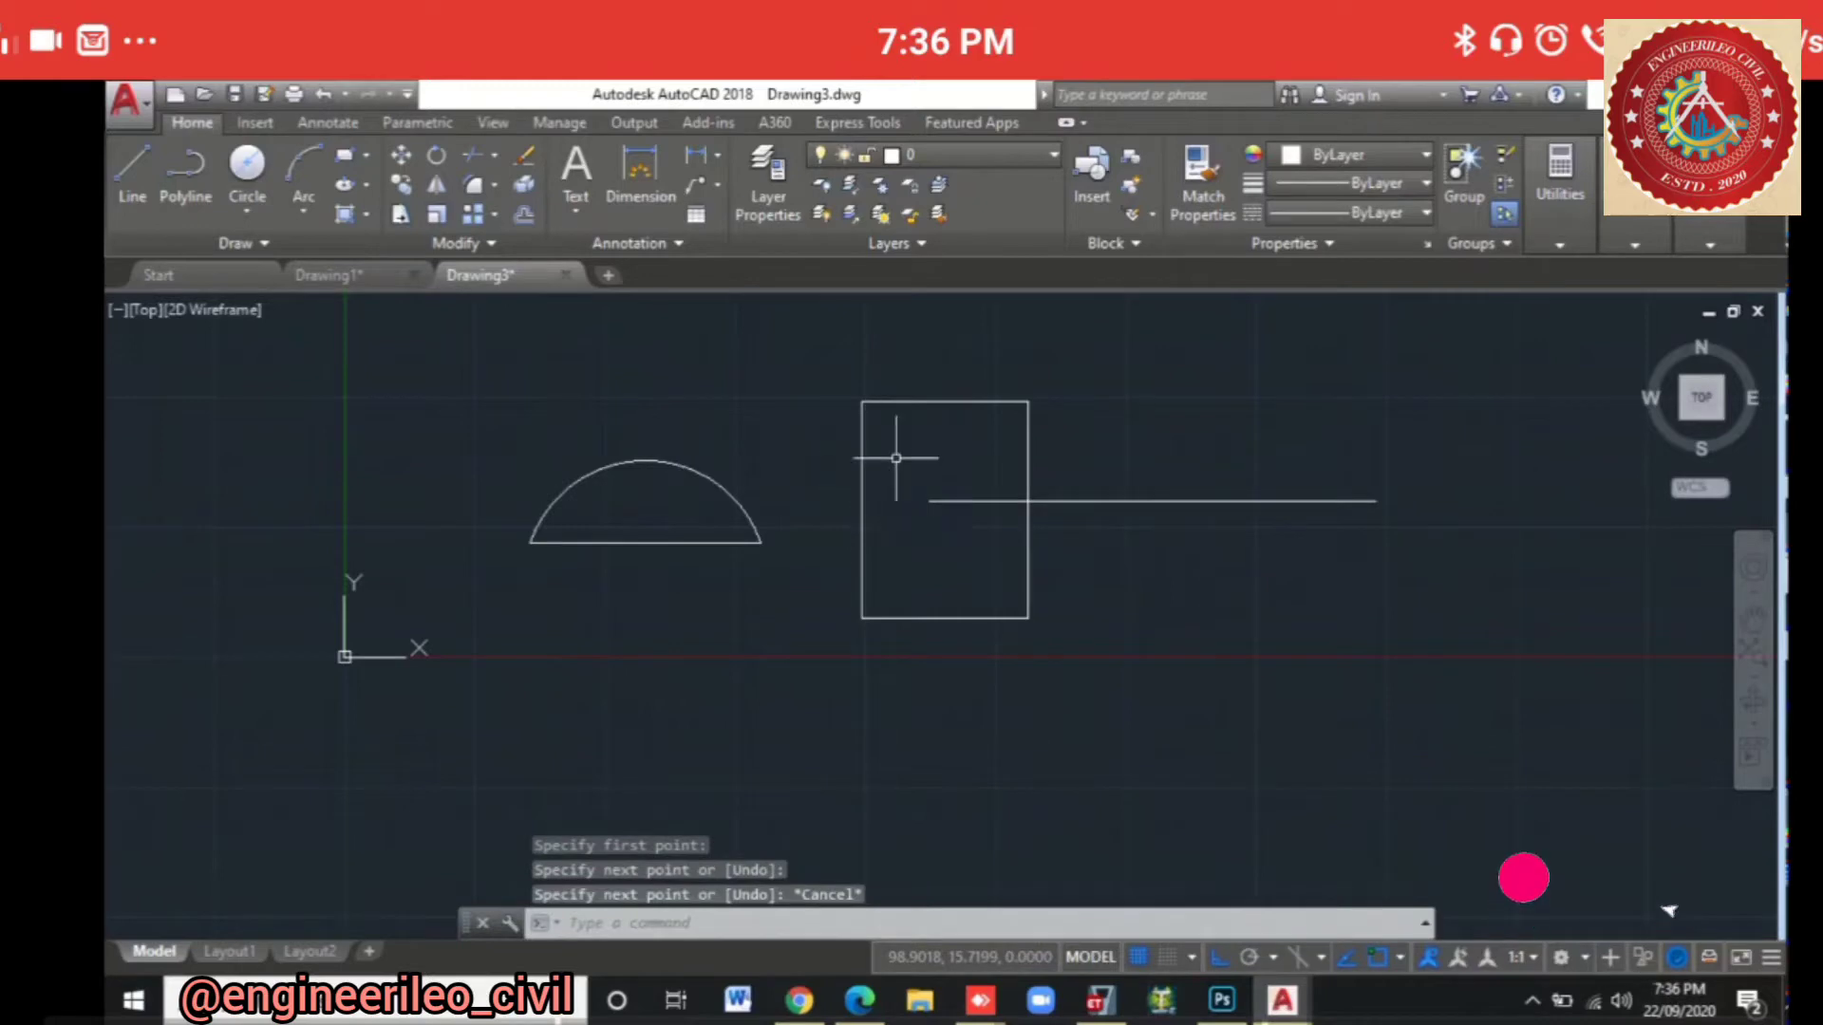
# Step: Try to stretch the horizontal line's left endpoint to the rectangle's upper-left corner, and undo the stretch
pyautogui.click(957, 528)
pyautogui.click(916, 454)
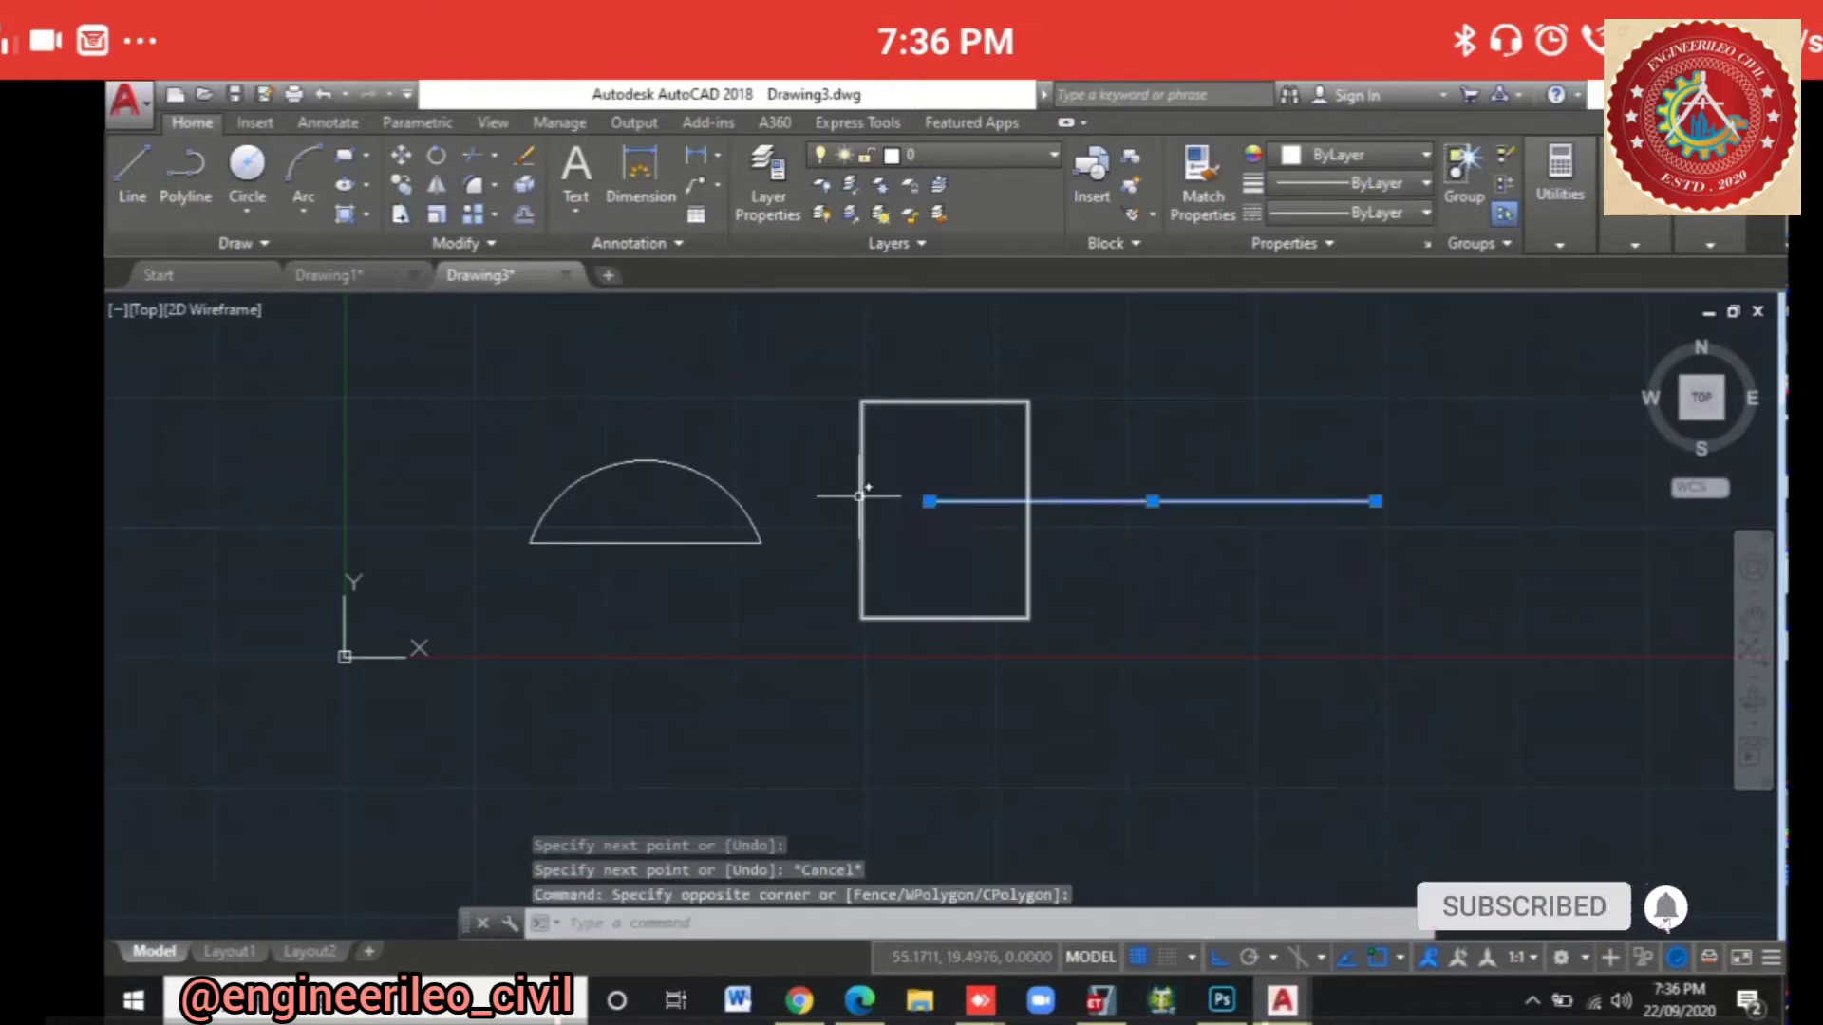
pyautogui.press('Escape')
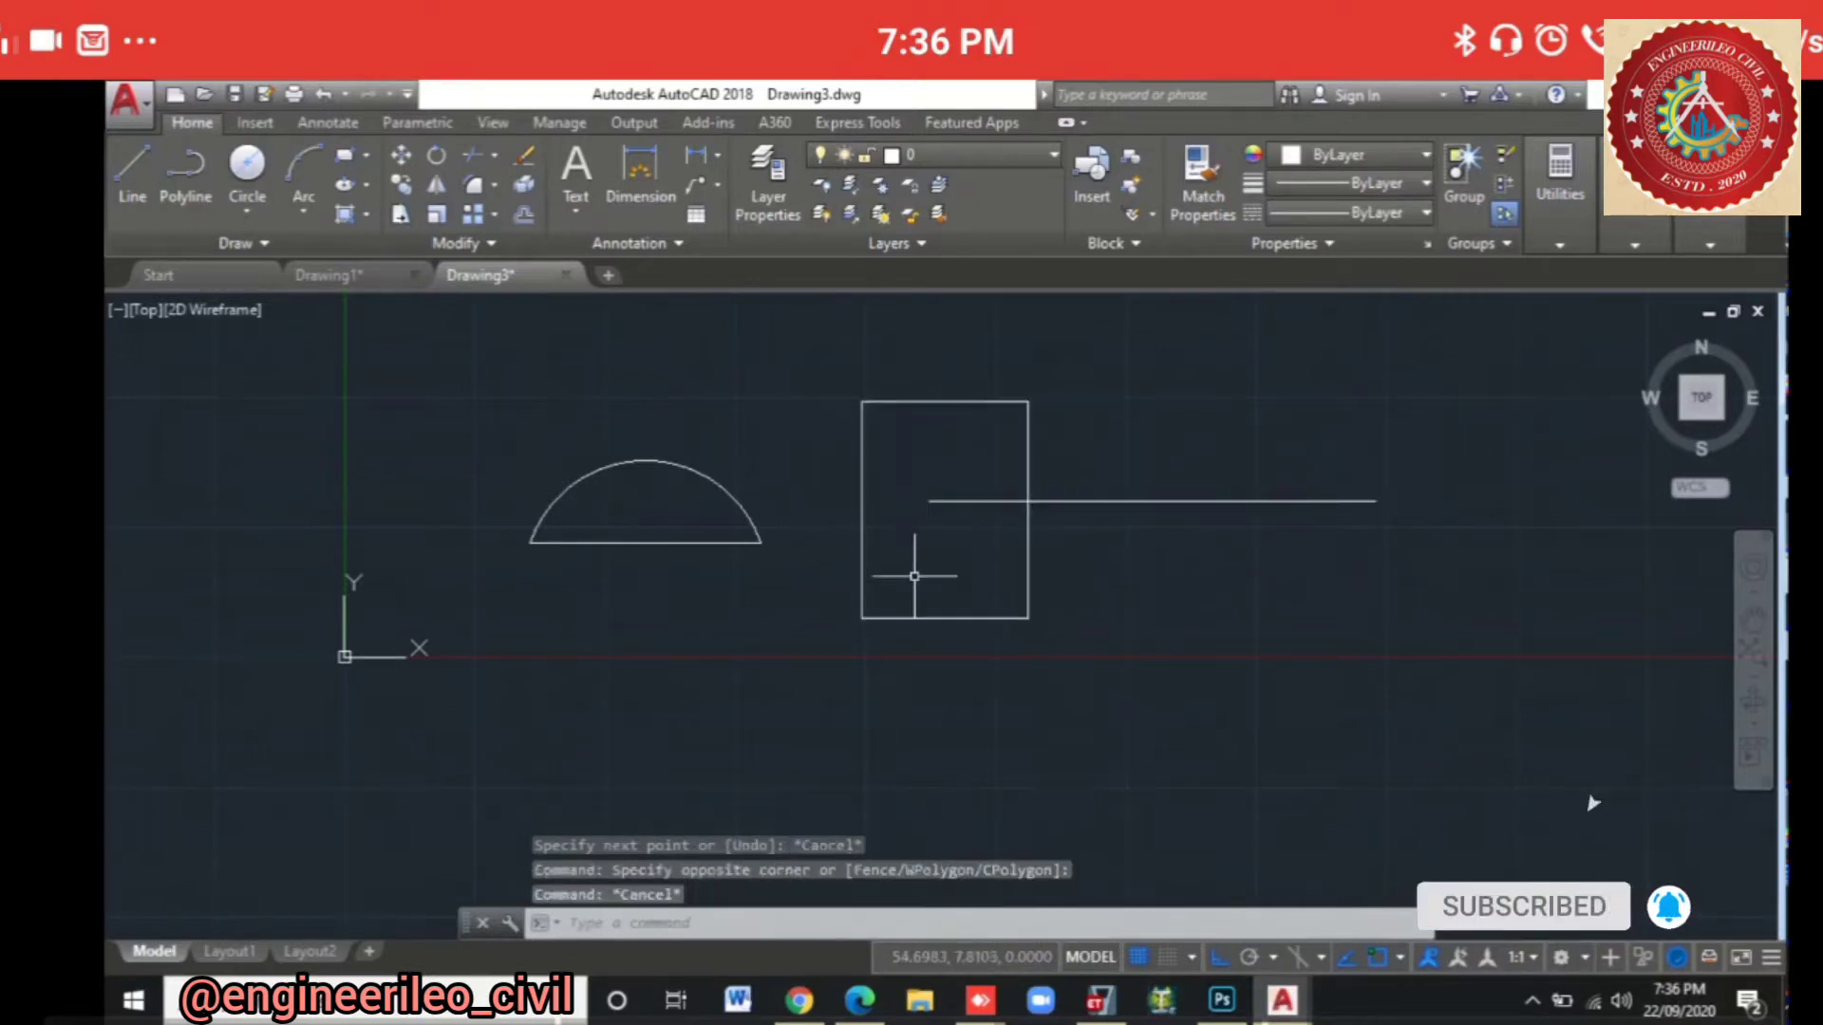
pyautogui.click(952, 502)
pyautogui.click(929, 502)
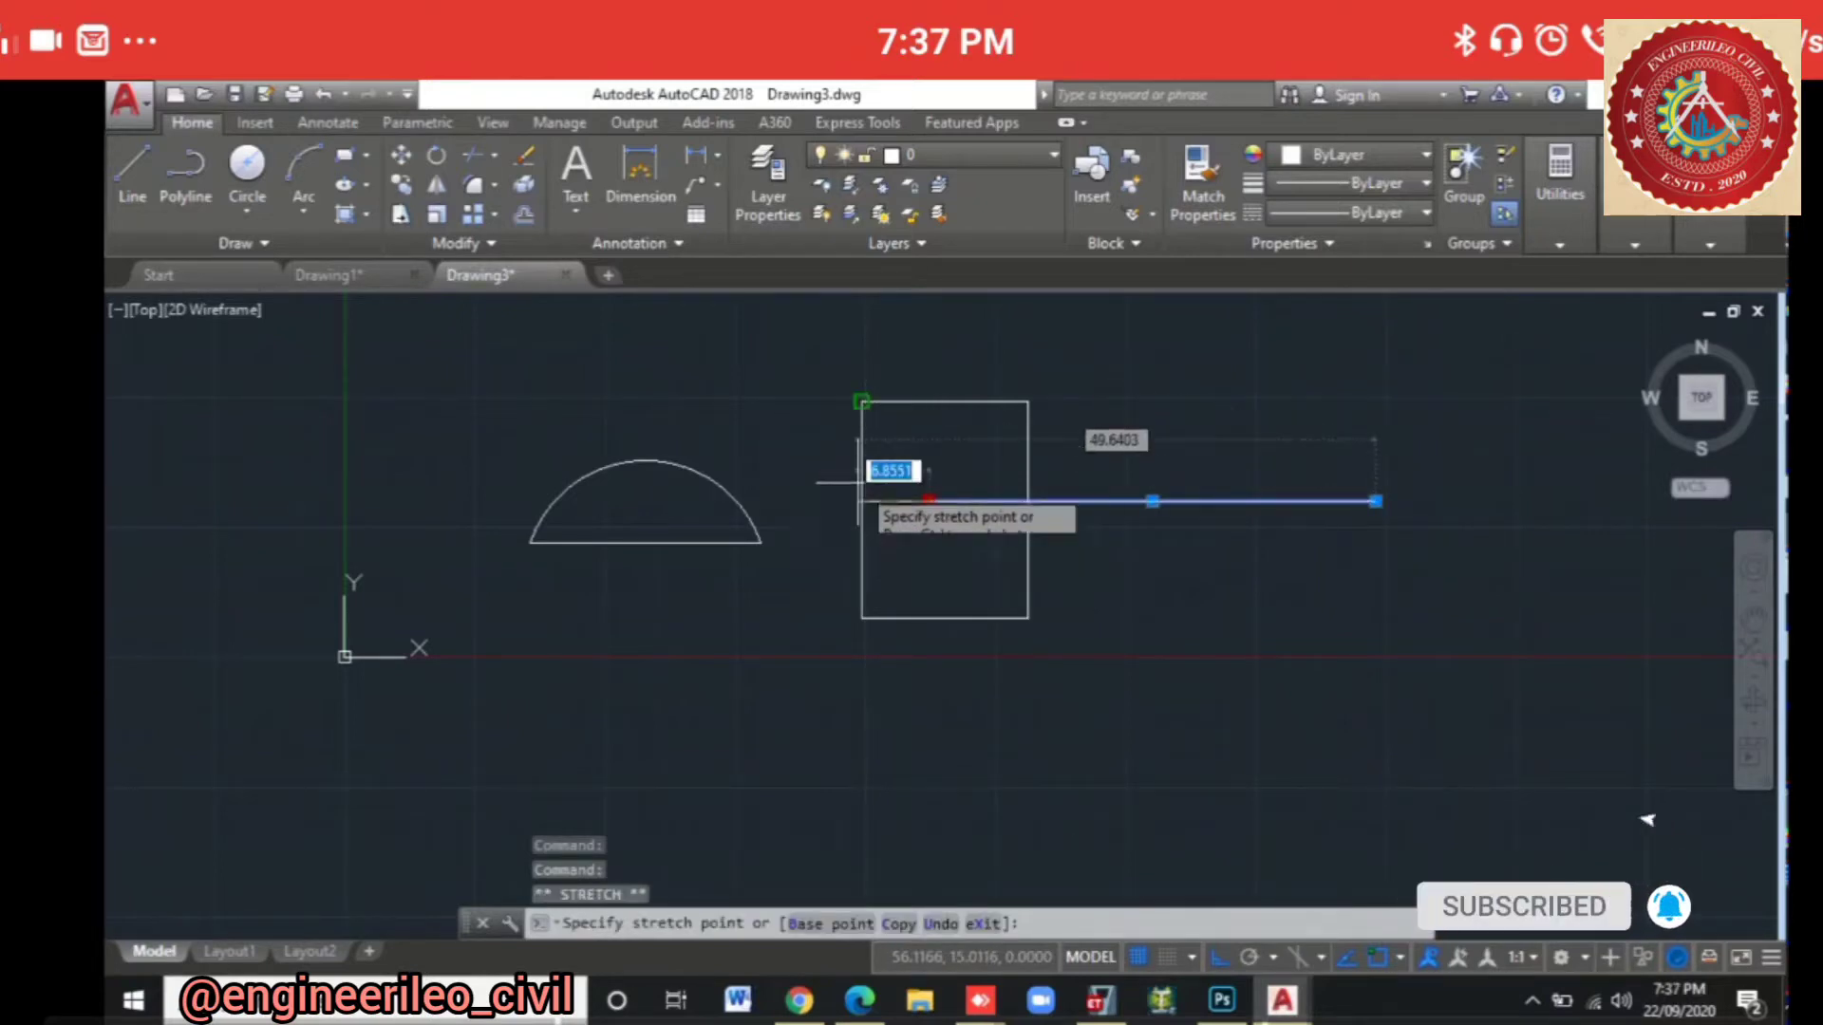
pyautogui.click(862, 402)
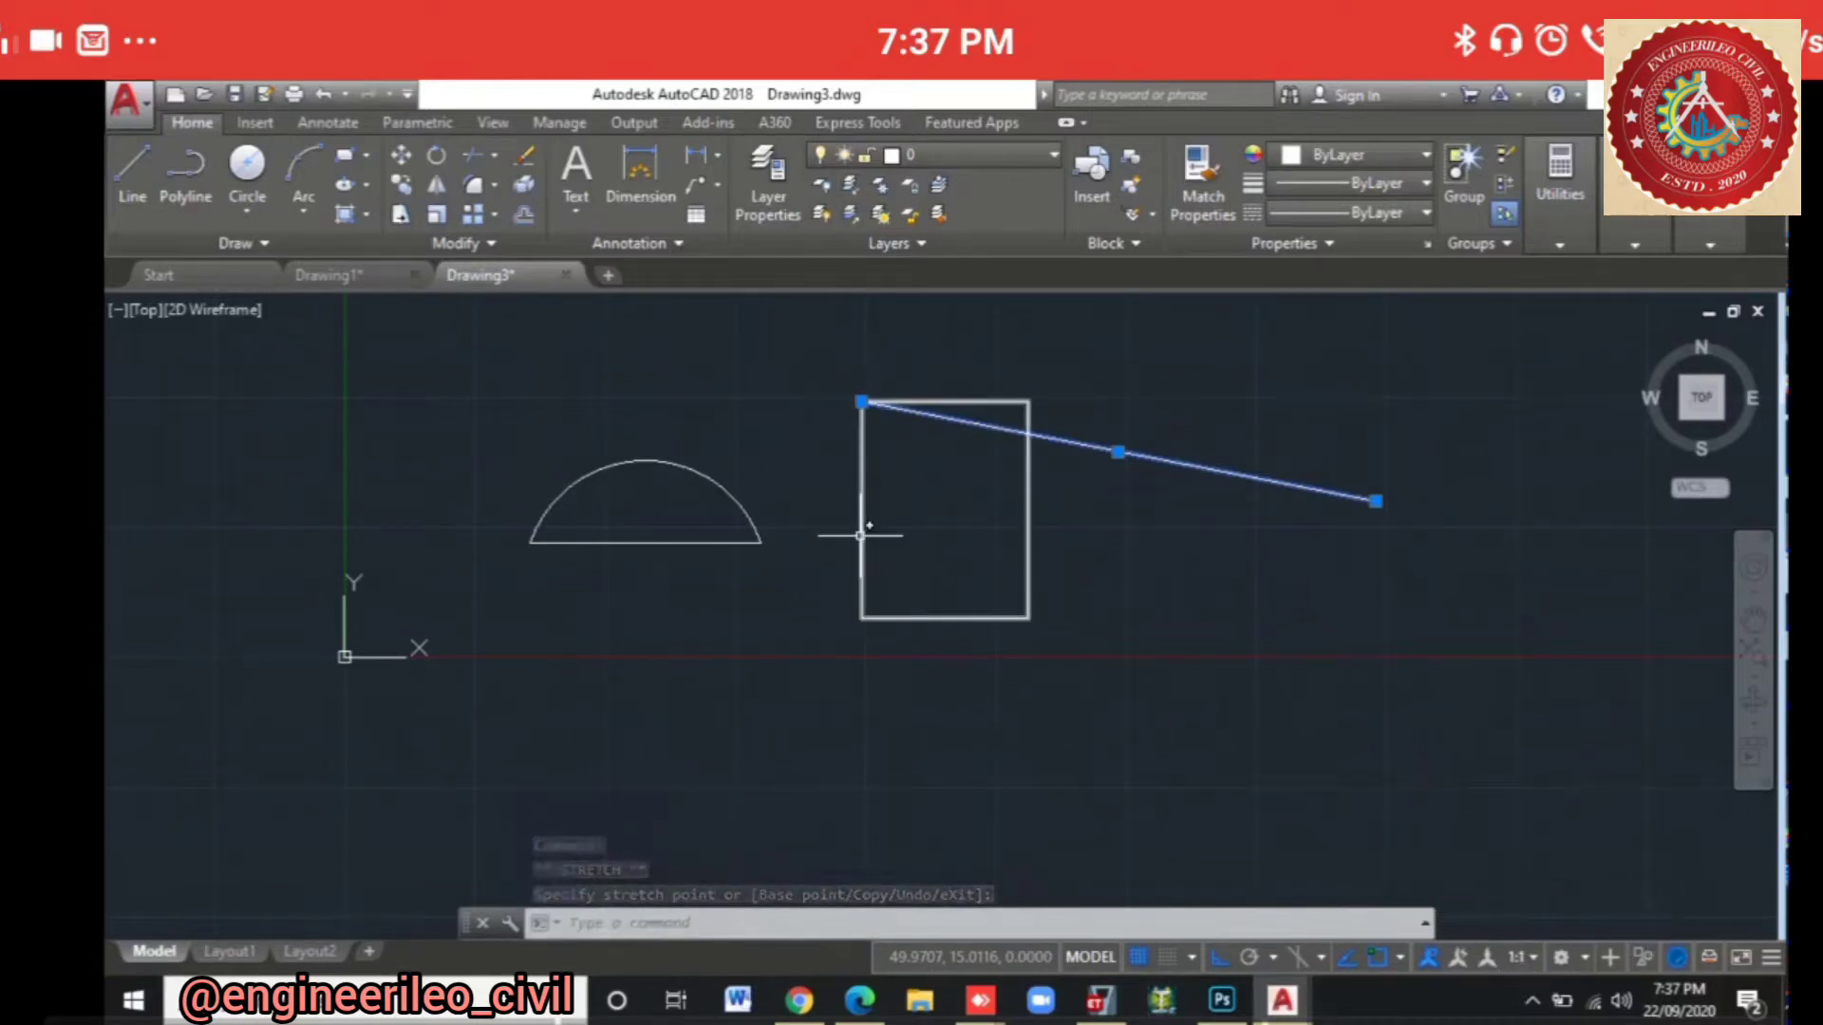
pyautogui.hotkey('ctrl', 'z')
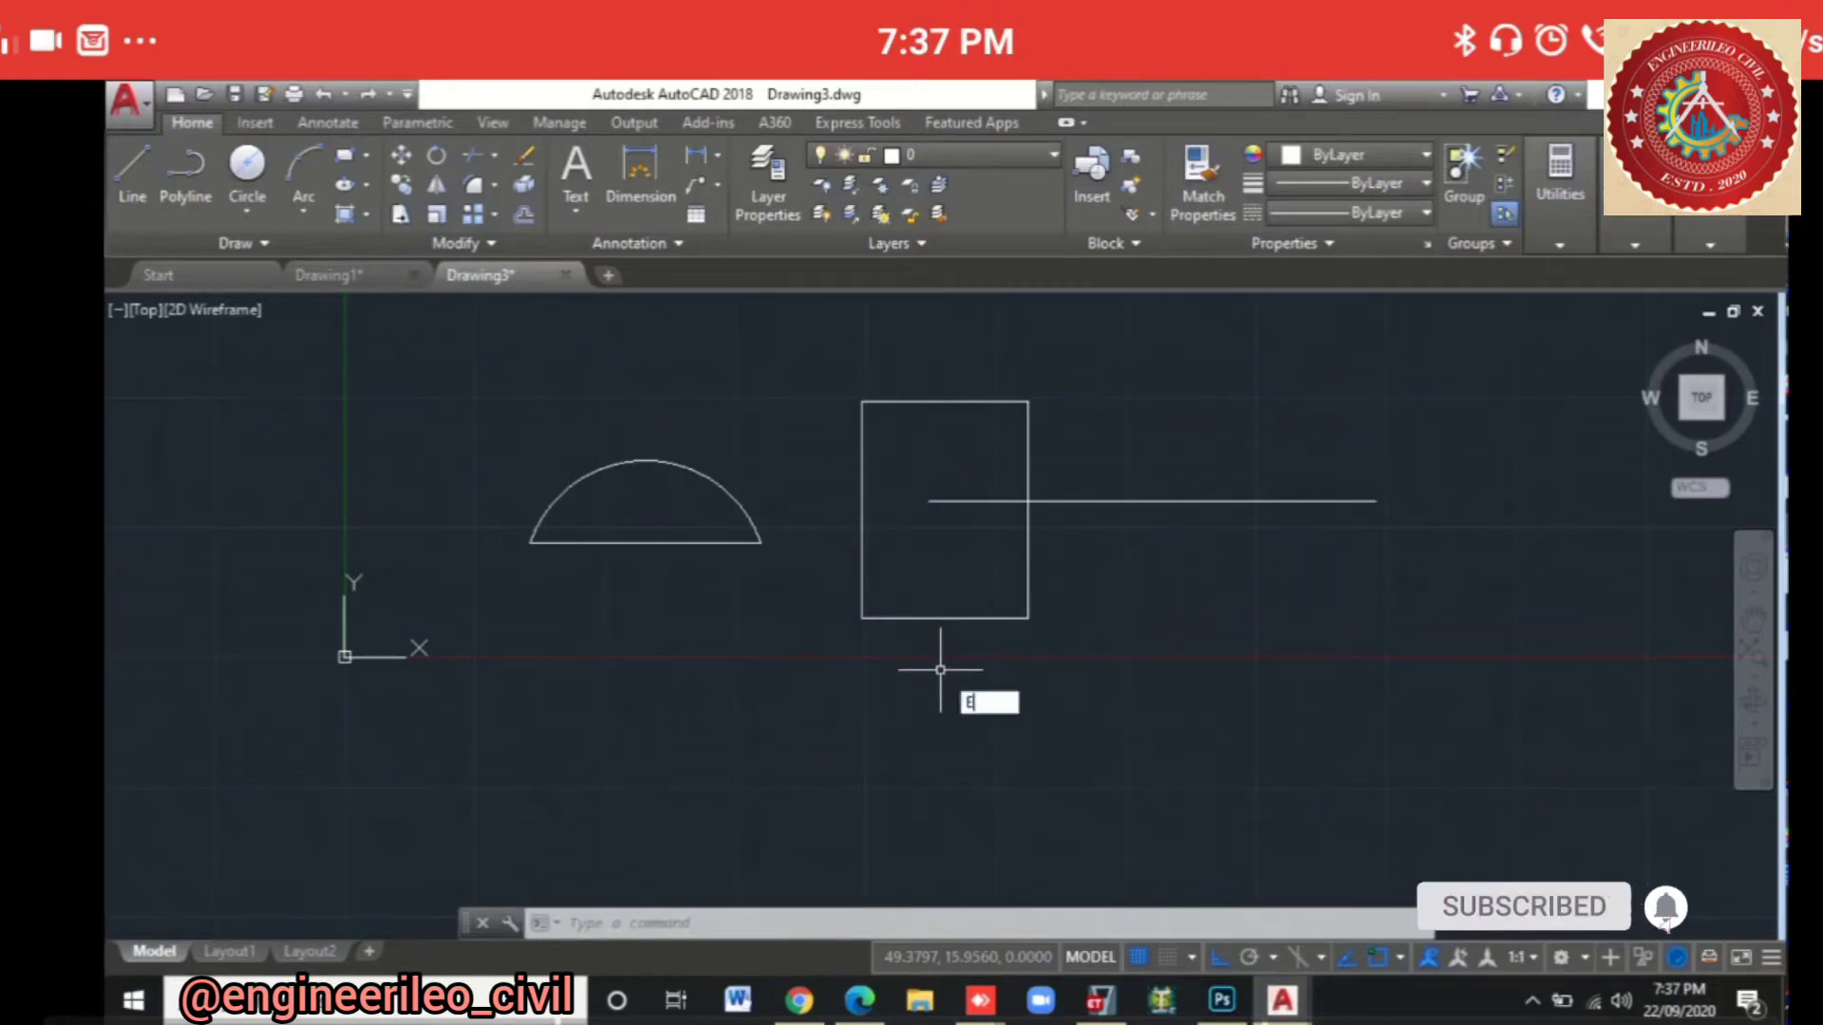
# Step: Extend the long line leftward to the rectangle's left edge and on to both sides of the arc, using all objects as boundaries
pyautogui.write('X')
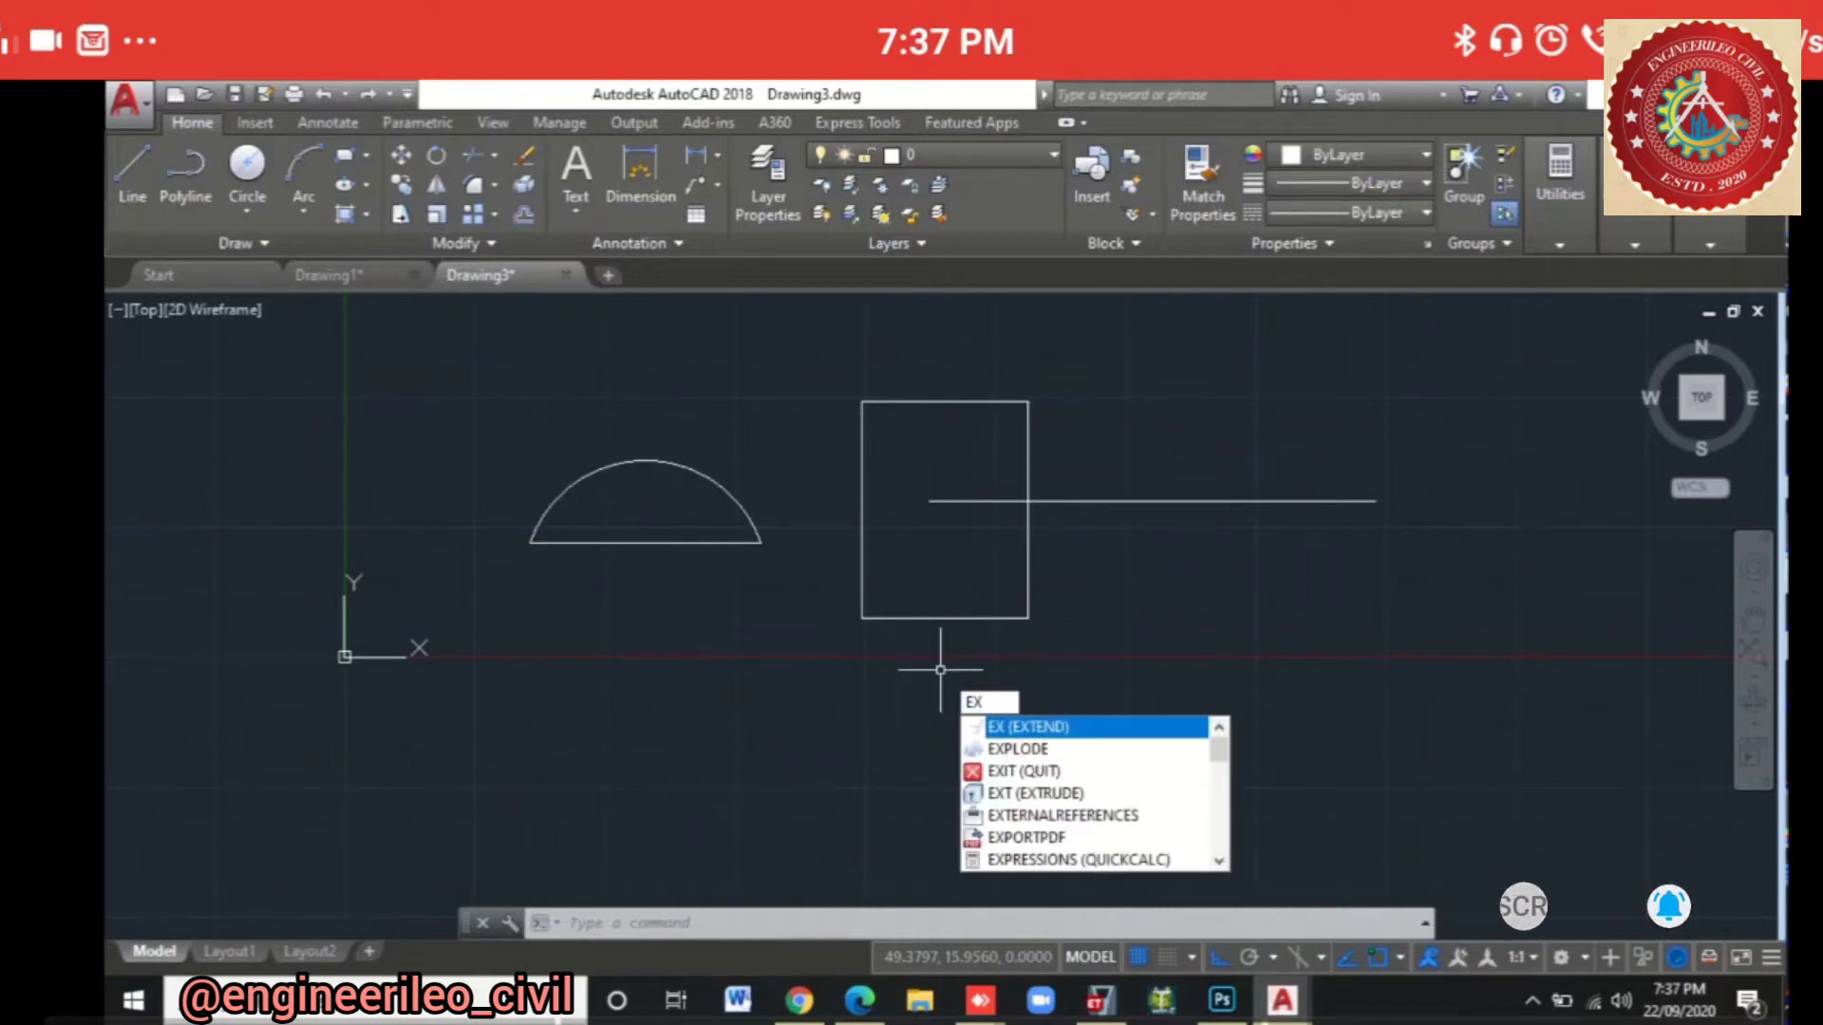
pyautogui.press('Return')
pyautogui.press('Return')
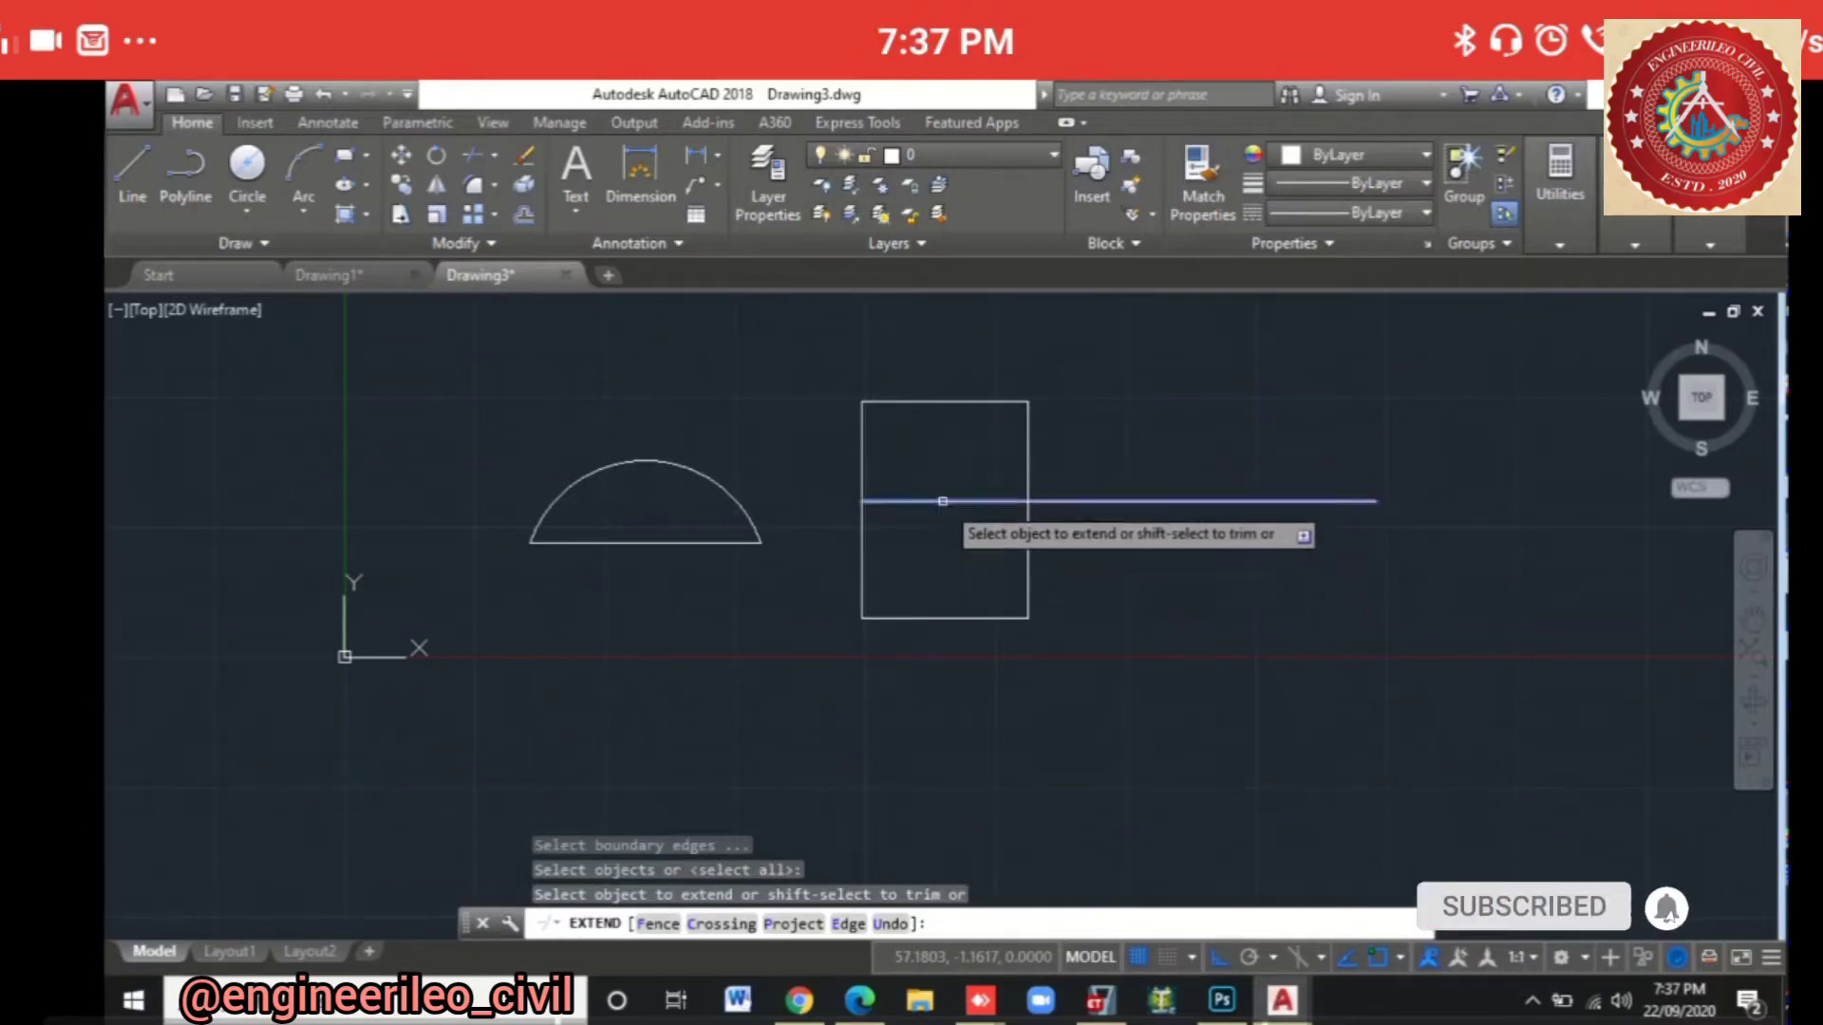
pyautogui.click(947, 500)
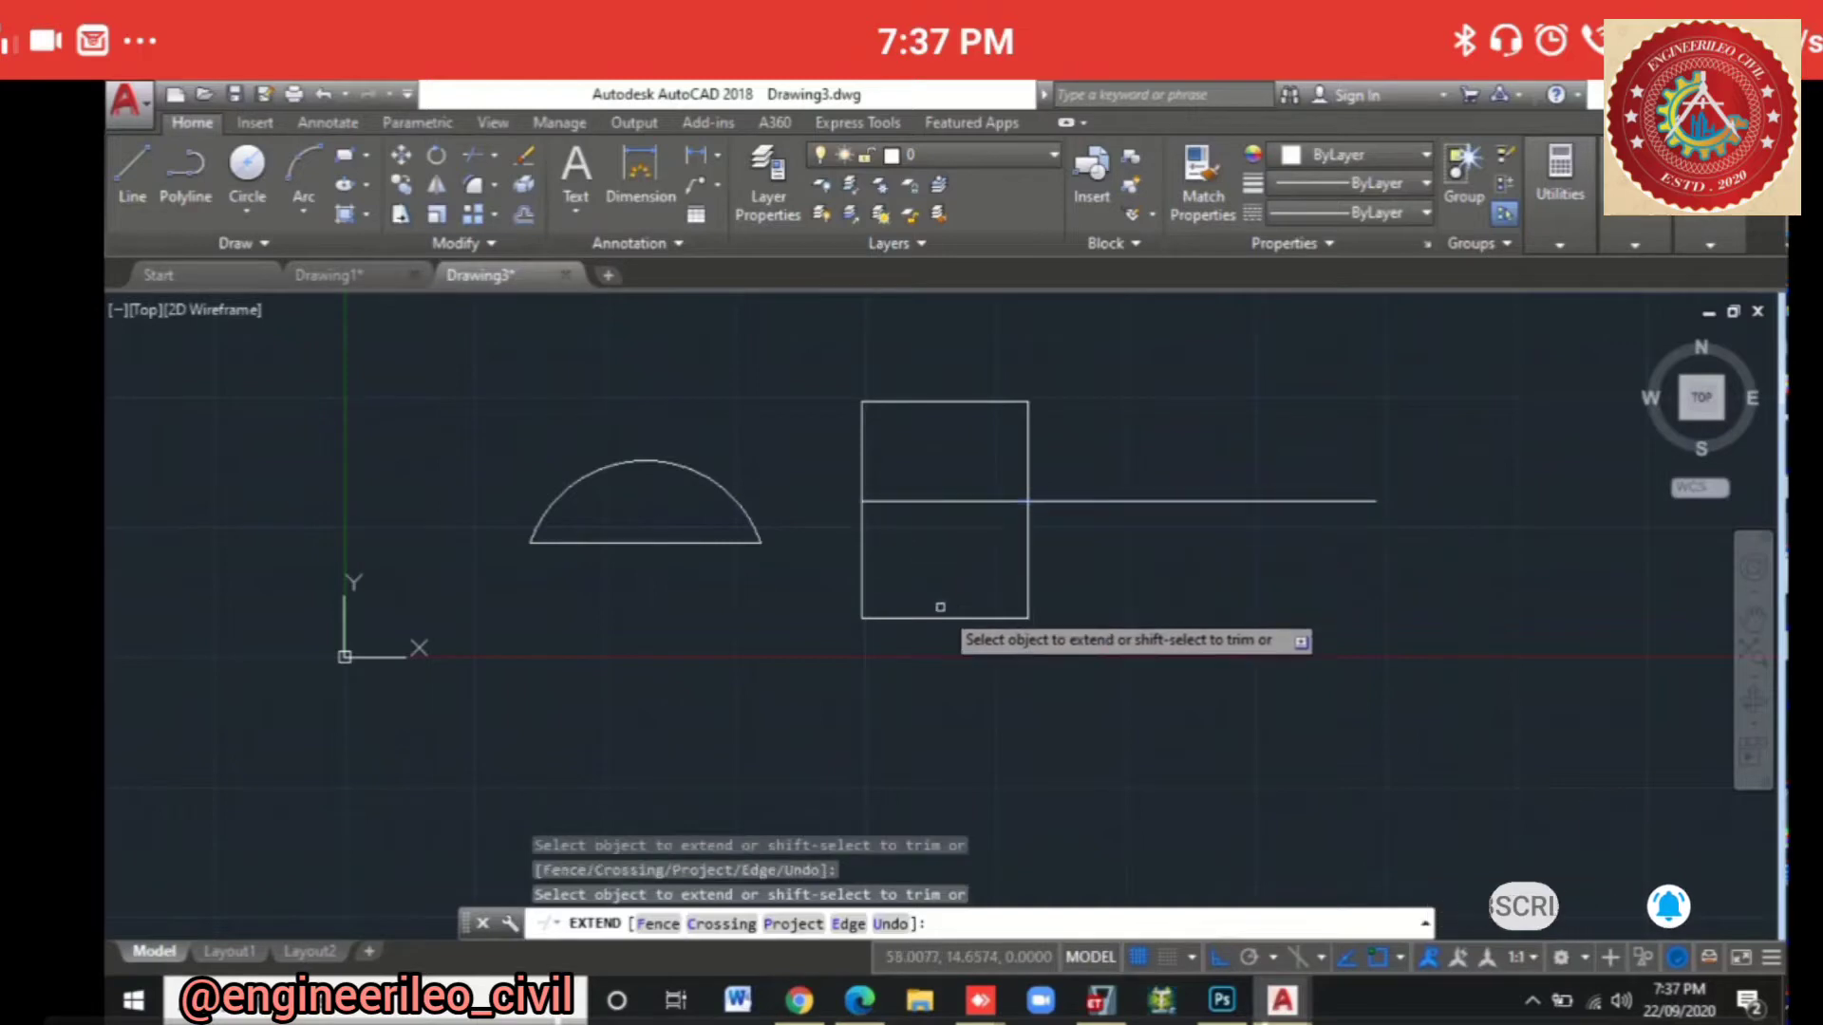
pyautogui.click(946, 501)
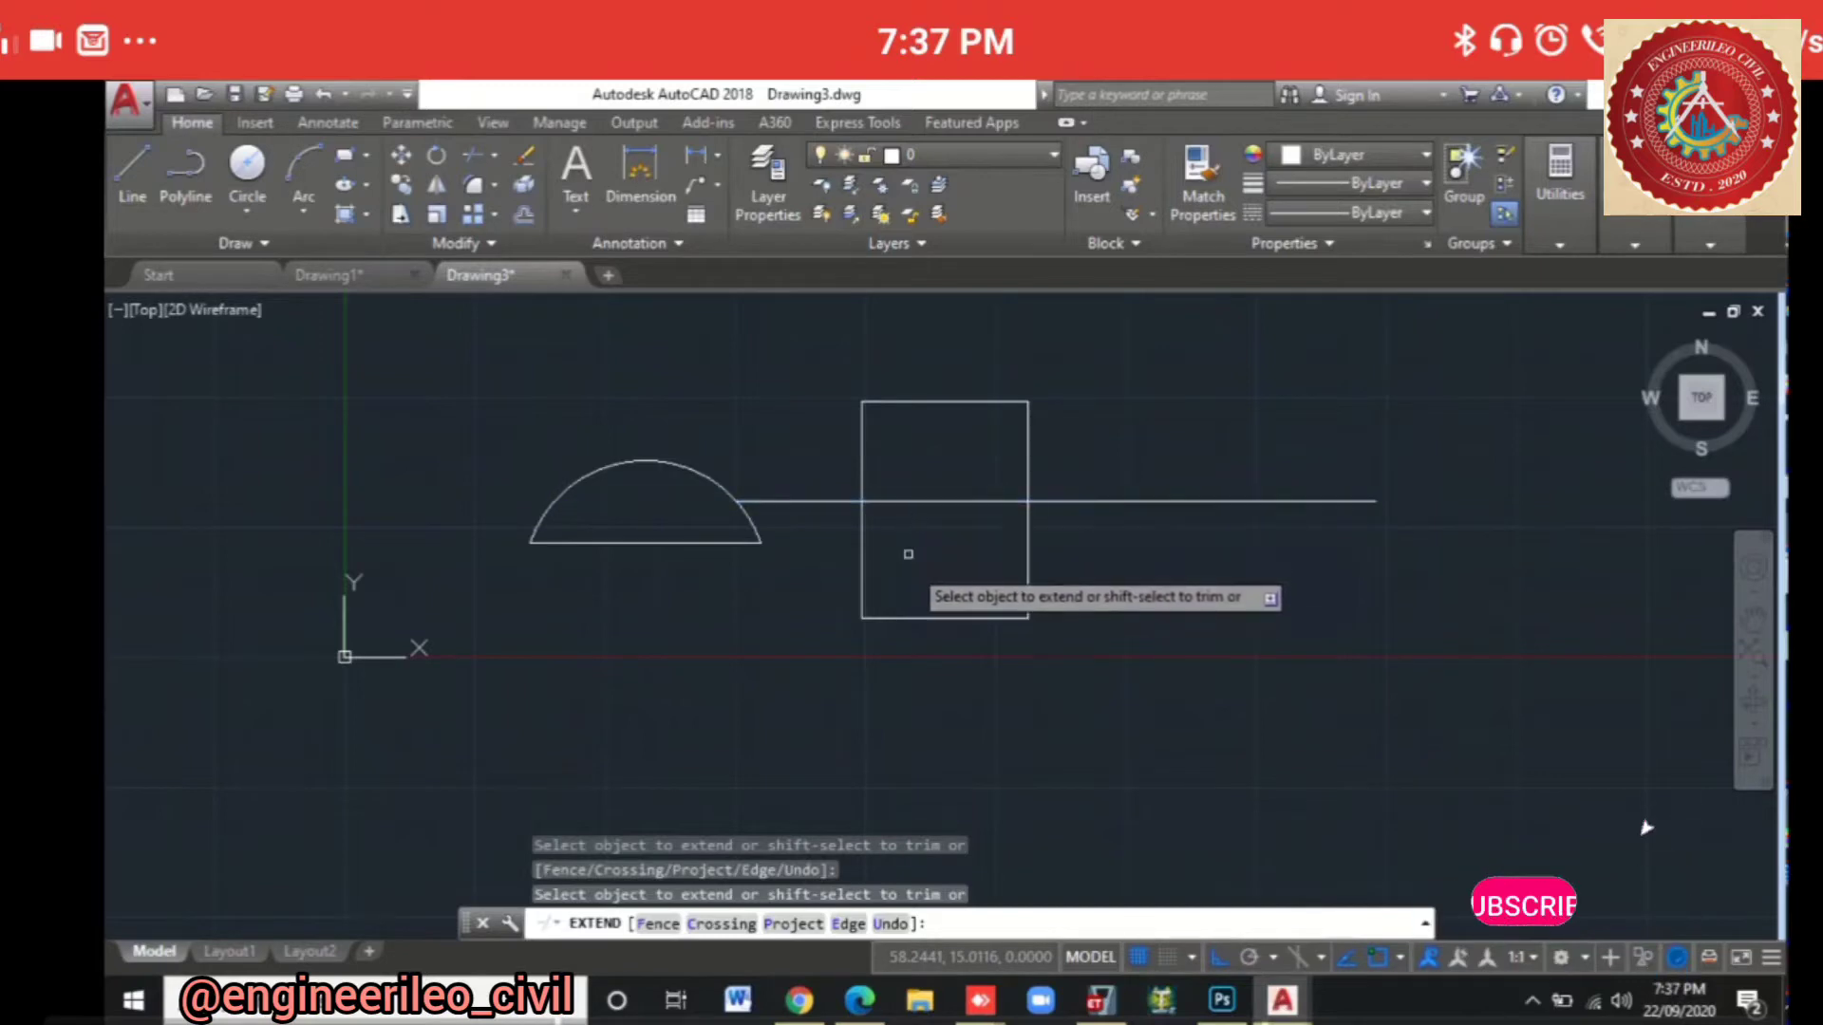
pyautogui.click(913, 502)
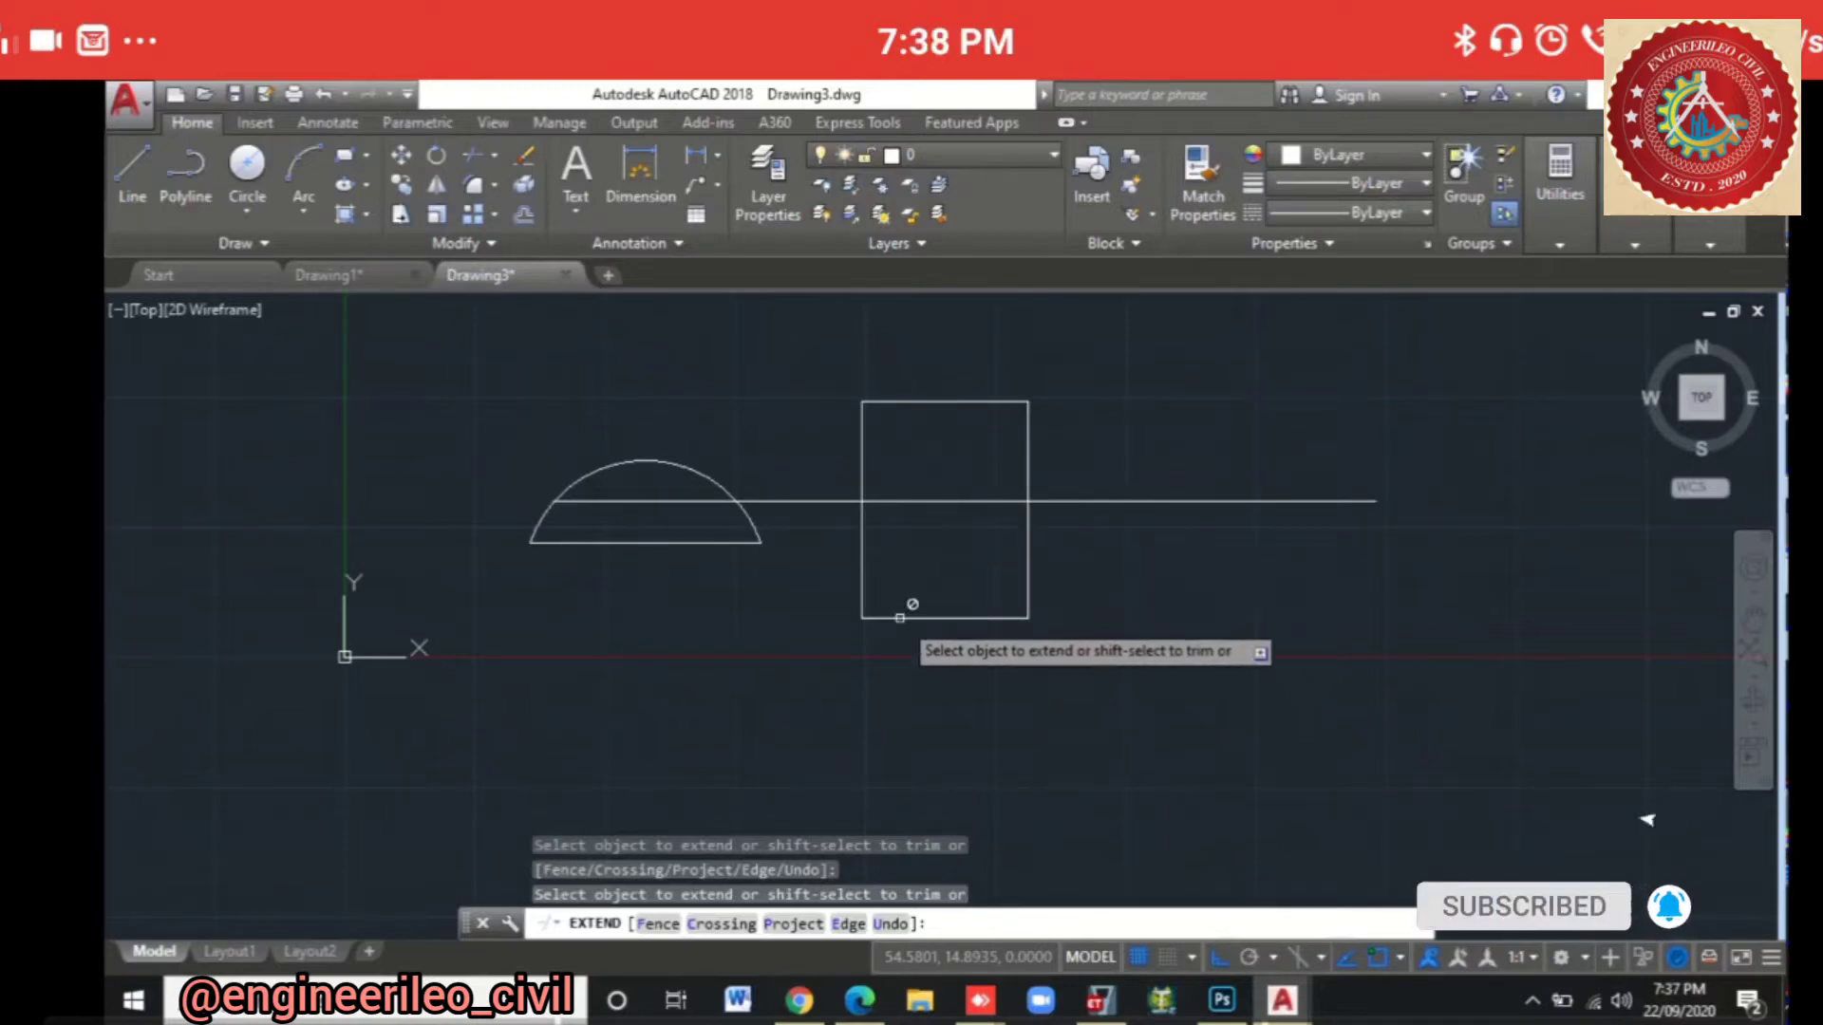
pyautogui.press('Escape')
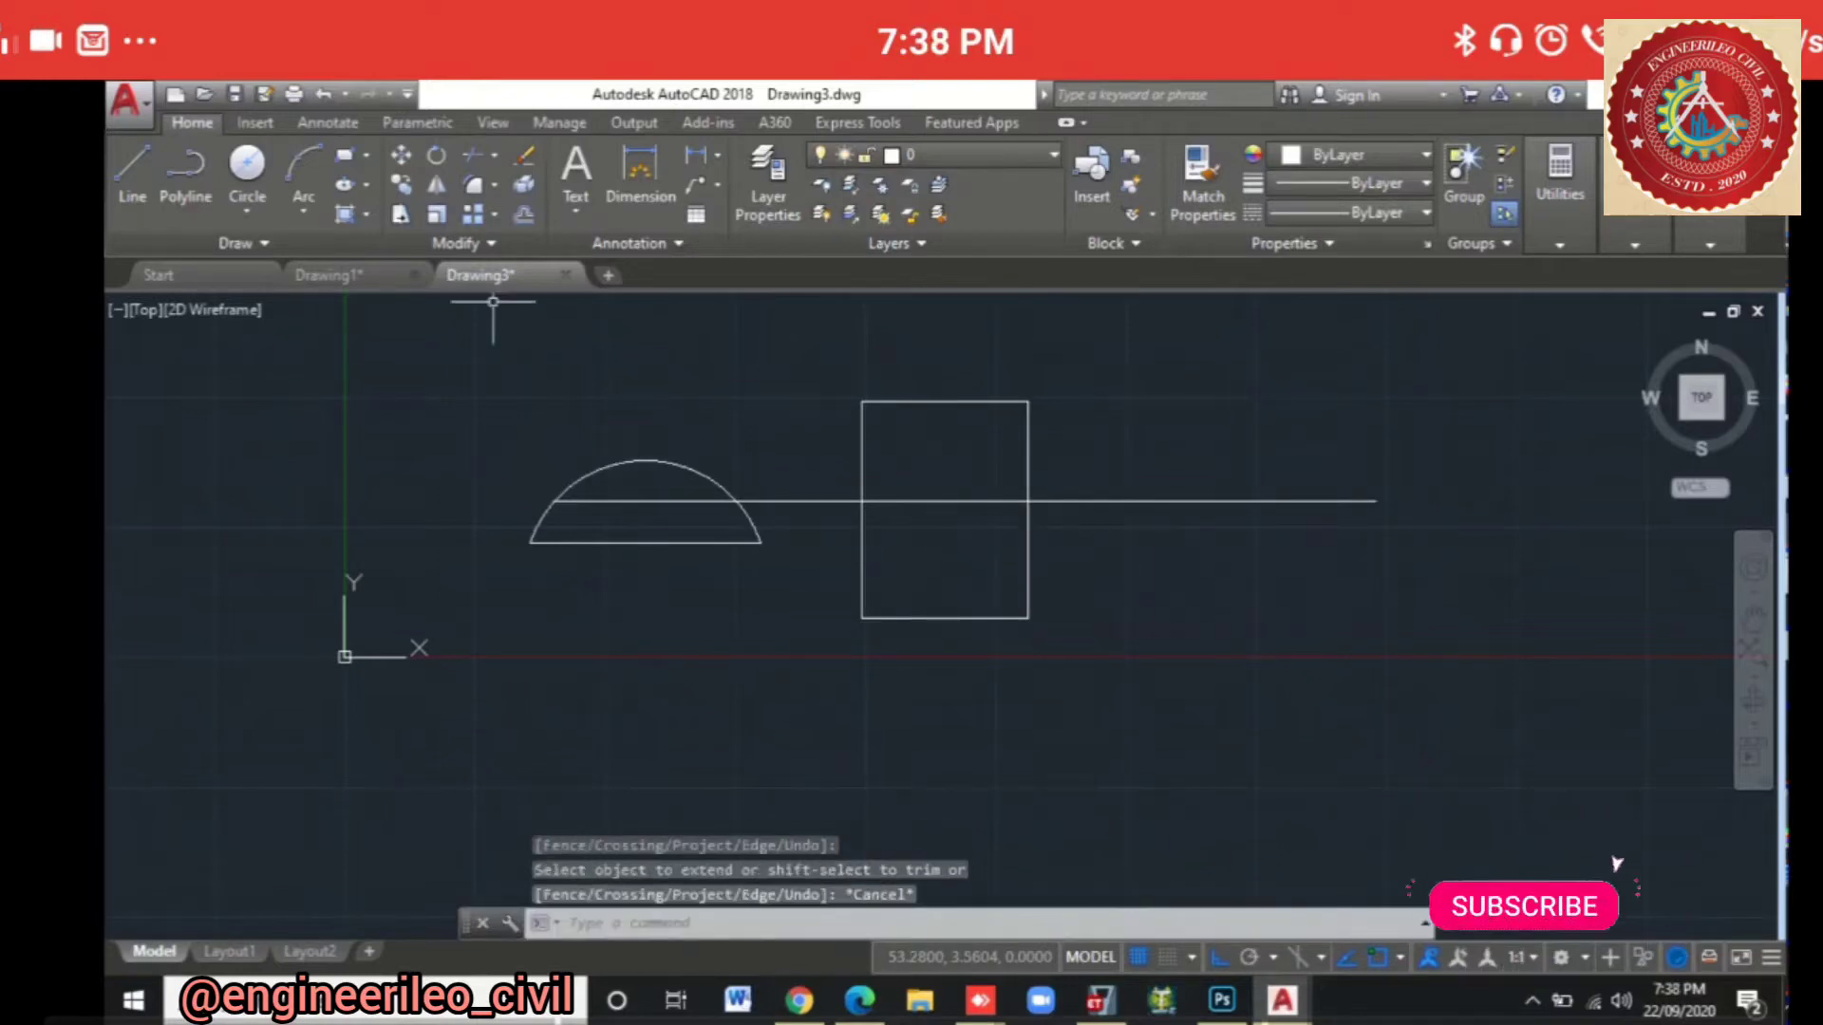
# Step: Try window-selecting the arc, its base line and the rectangle as trim cutting edges, and cancel the trim
pyautogui.click(493, 155)
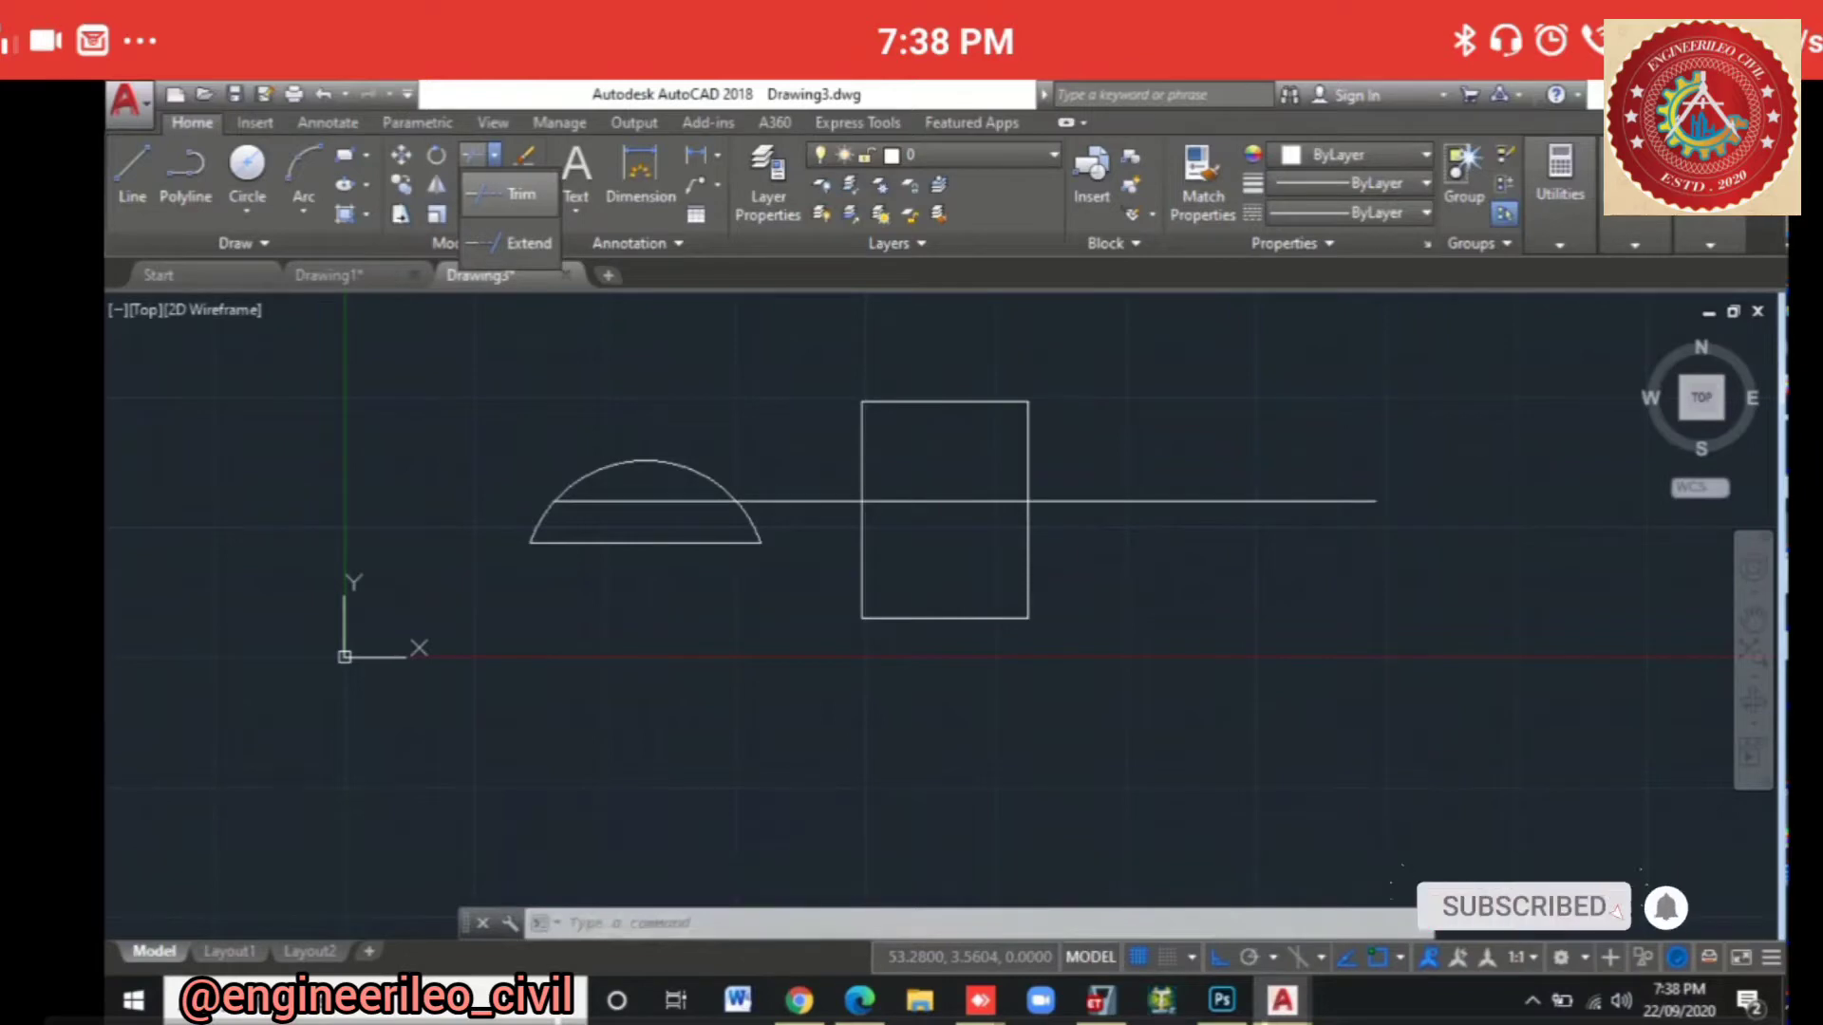
pyautogui.click(517, 194)
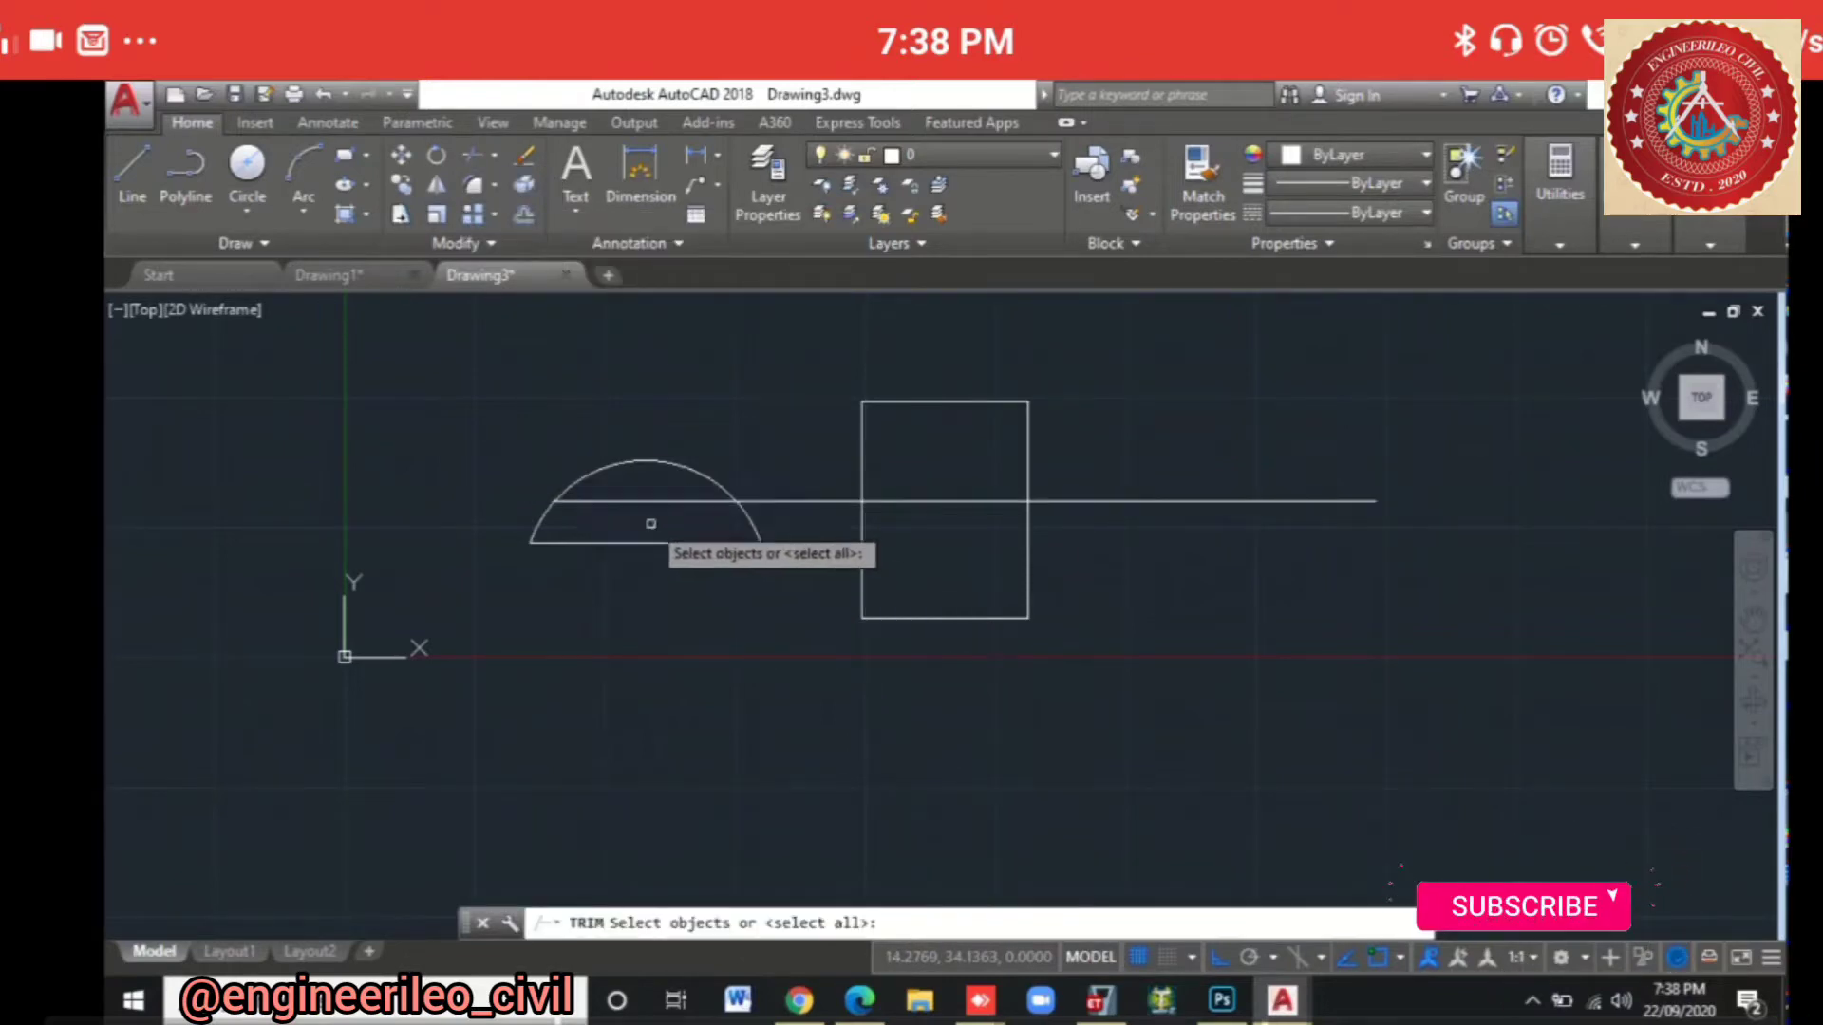
pyautogui.moveTo(424, 368)
pyautogui.mouseDown()
pyautogui.moveTo(936, 631)
pyautogui.moveTo(611, 521)
pyautogui.mouseUp()
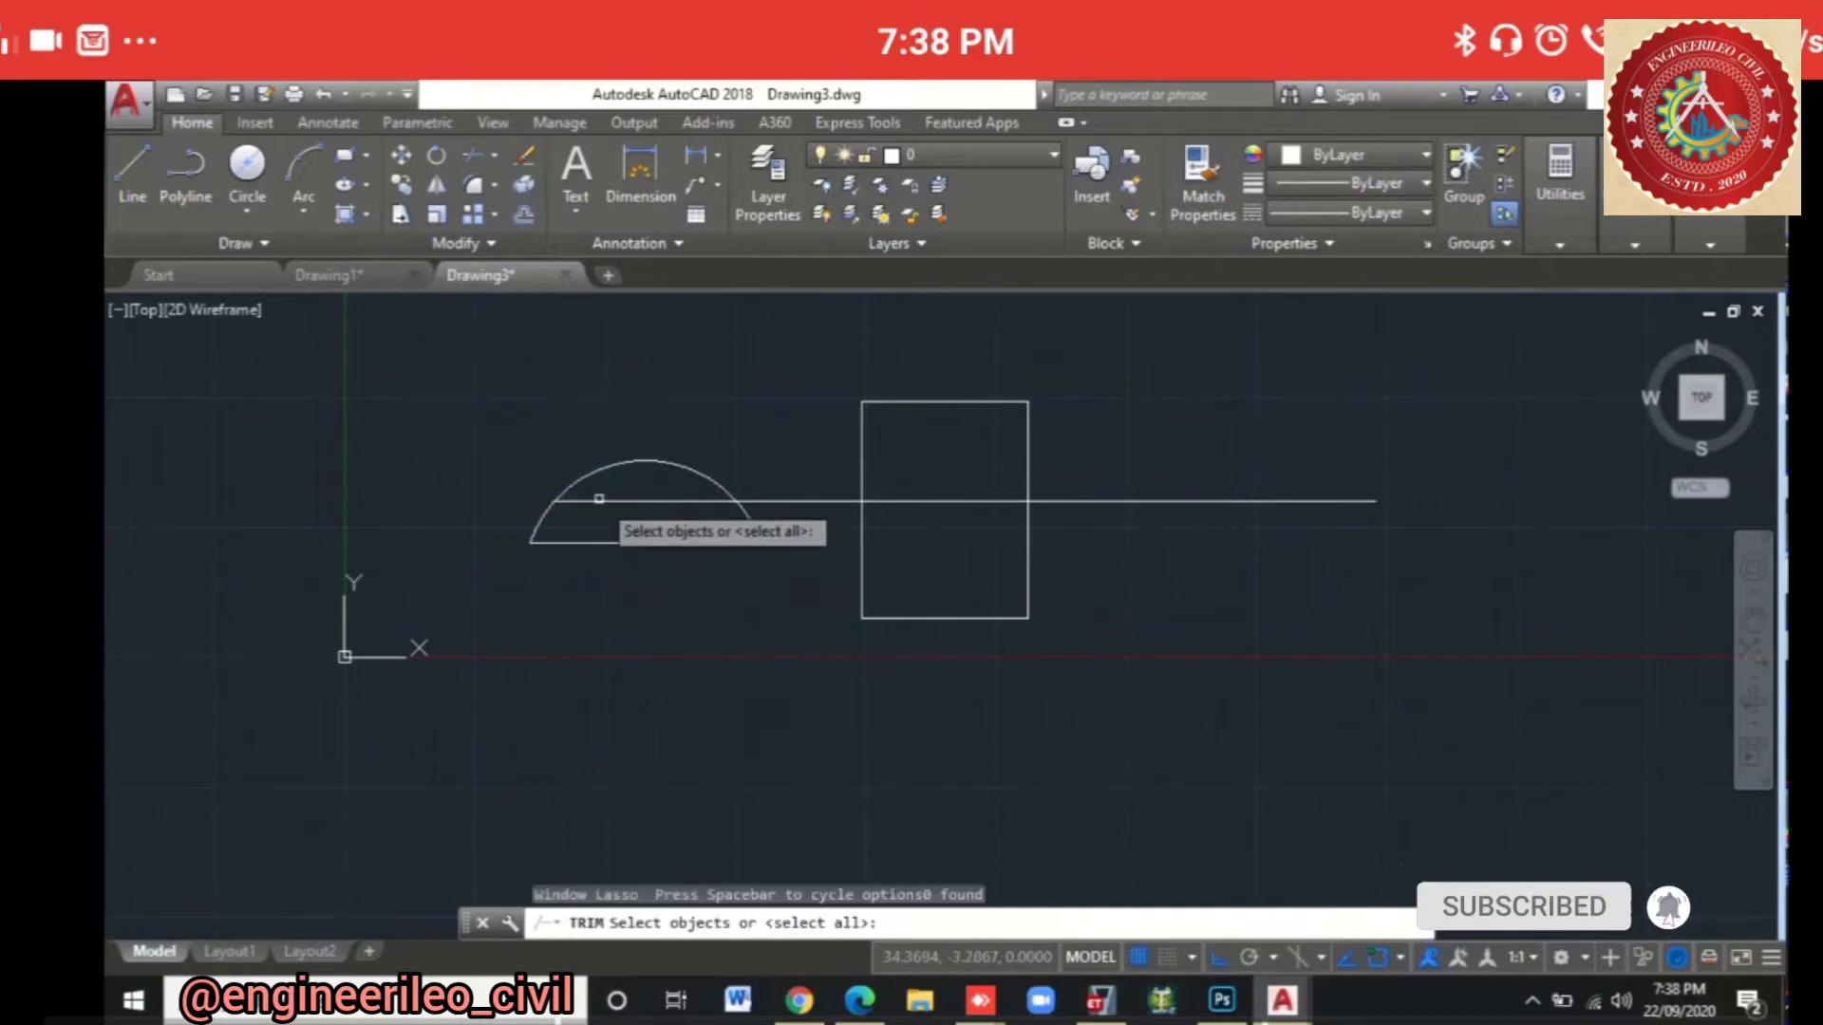
pyautogui.click(479, 365)
pyautogui.click(770, 597)
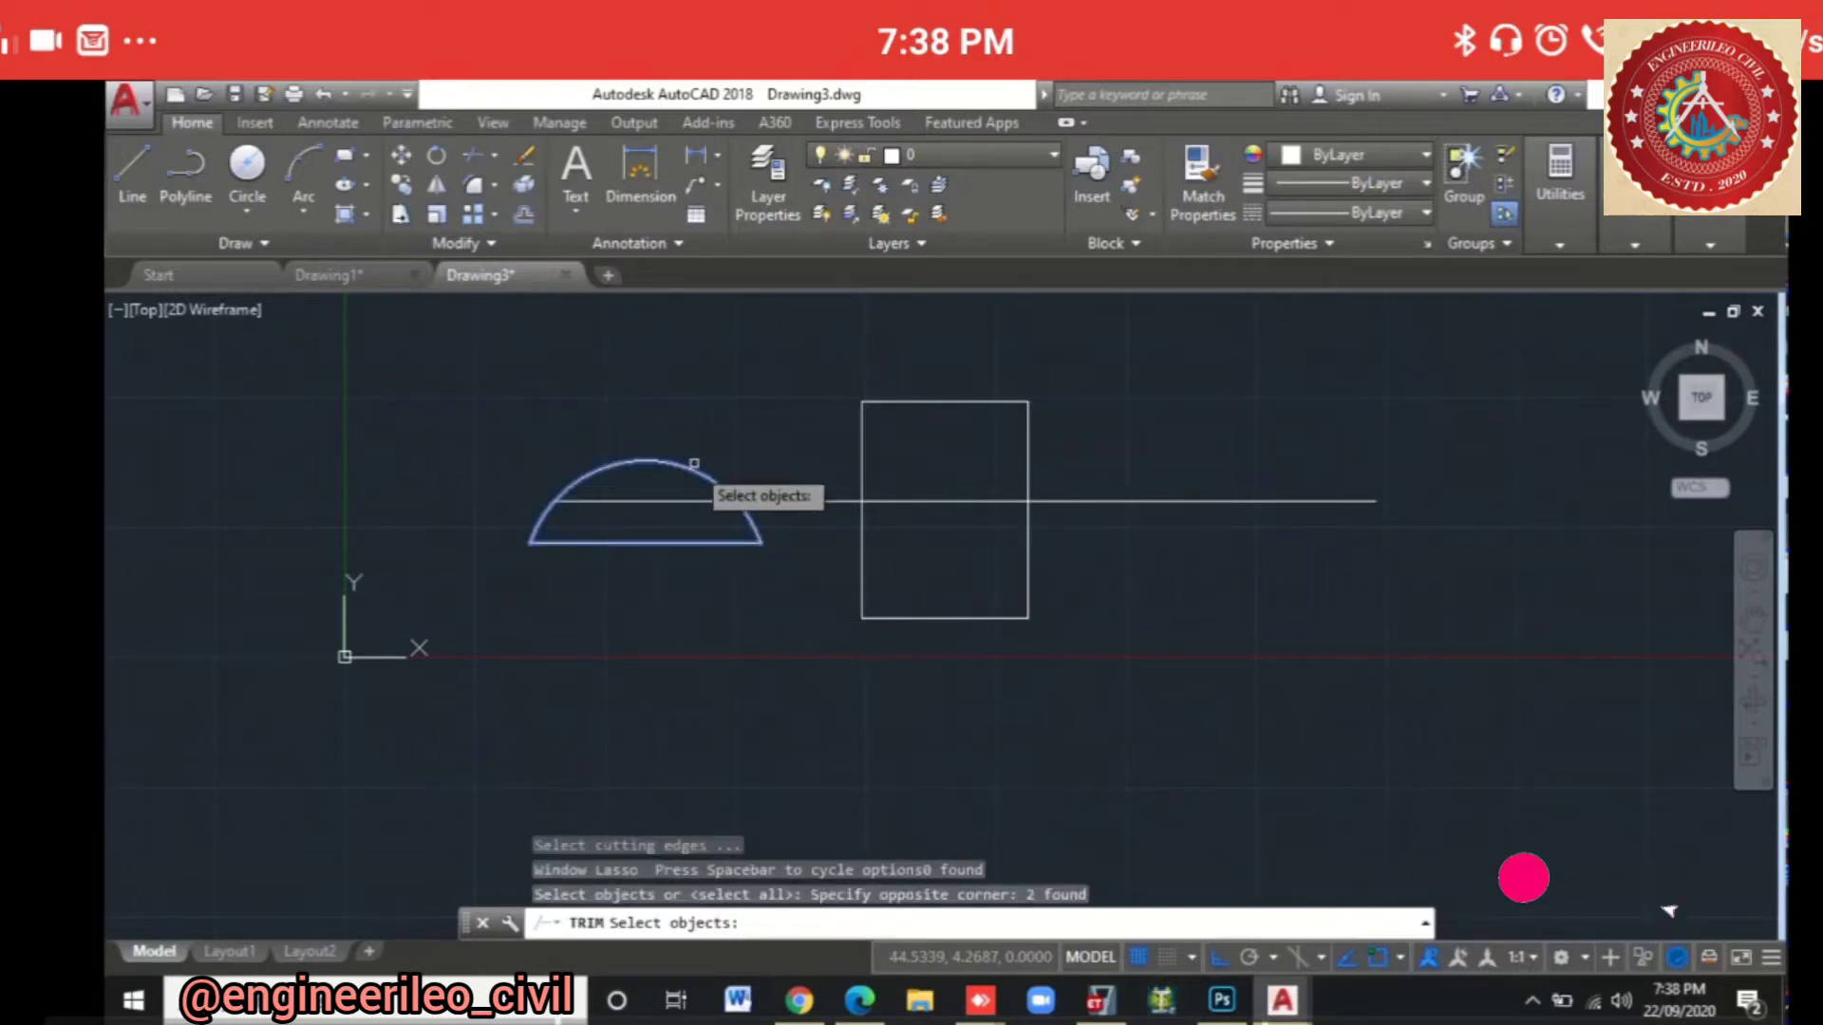
pyautogui.click(462, 329)
pyautogui.click(1006, 561)
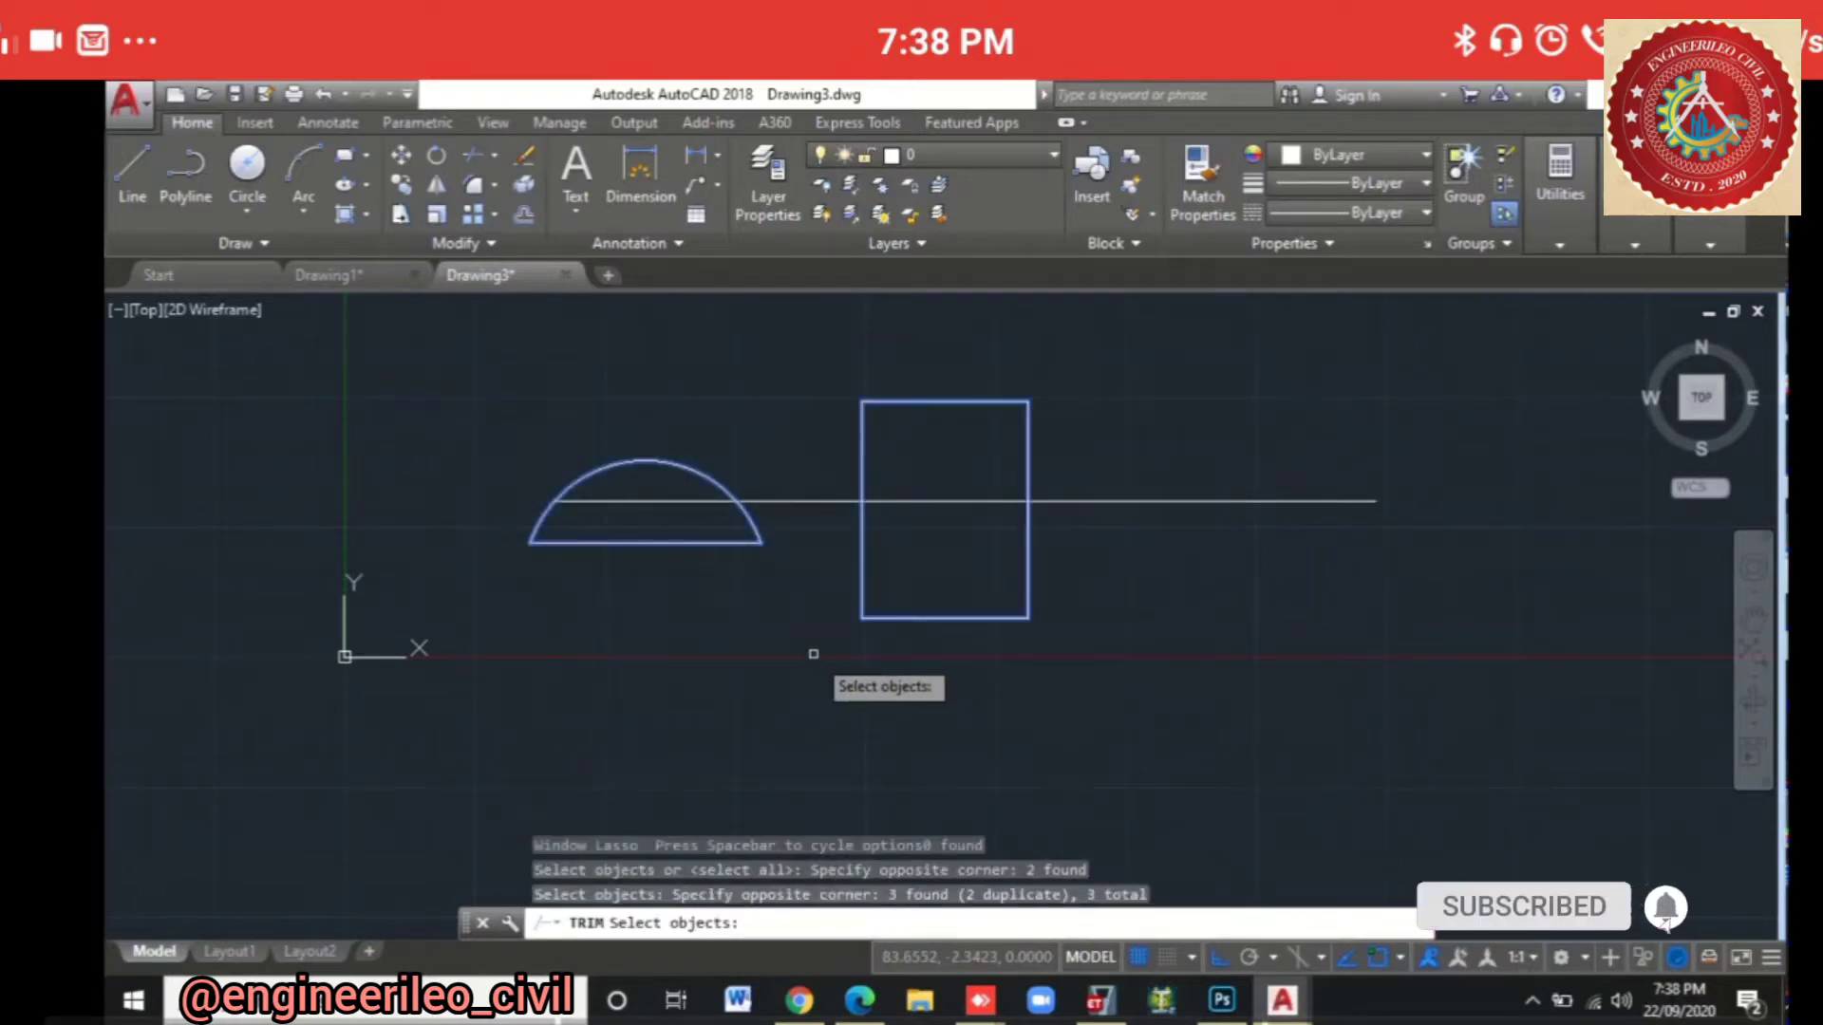
pyautogui.click(426, 336)
pyautogui.click(1086, 735)
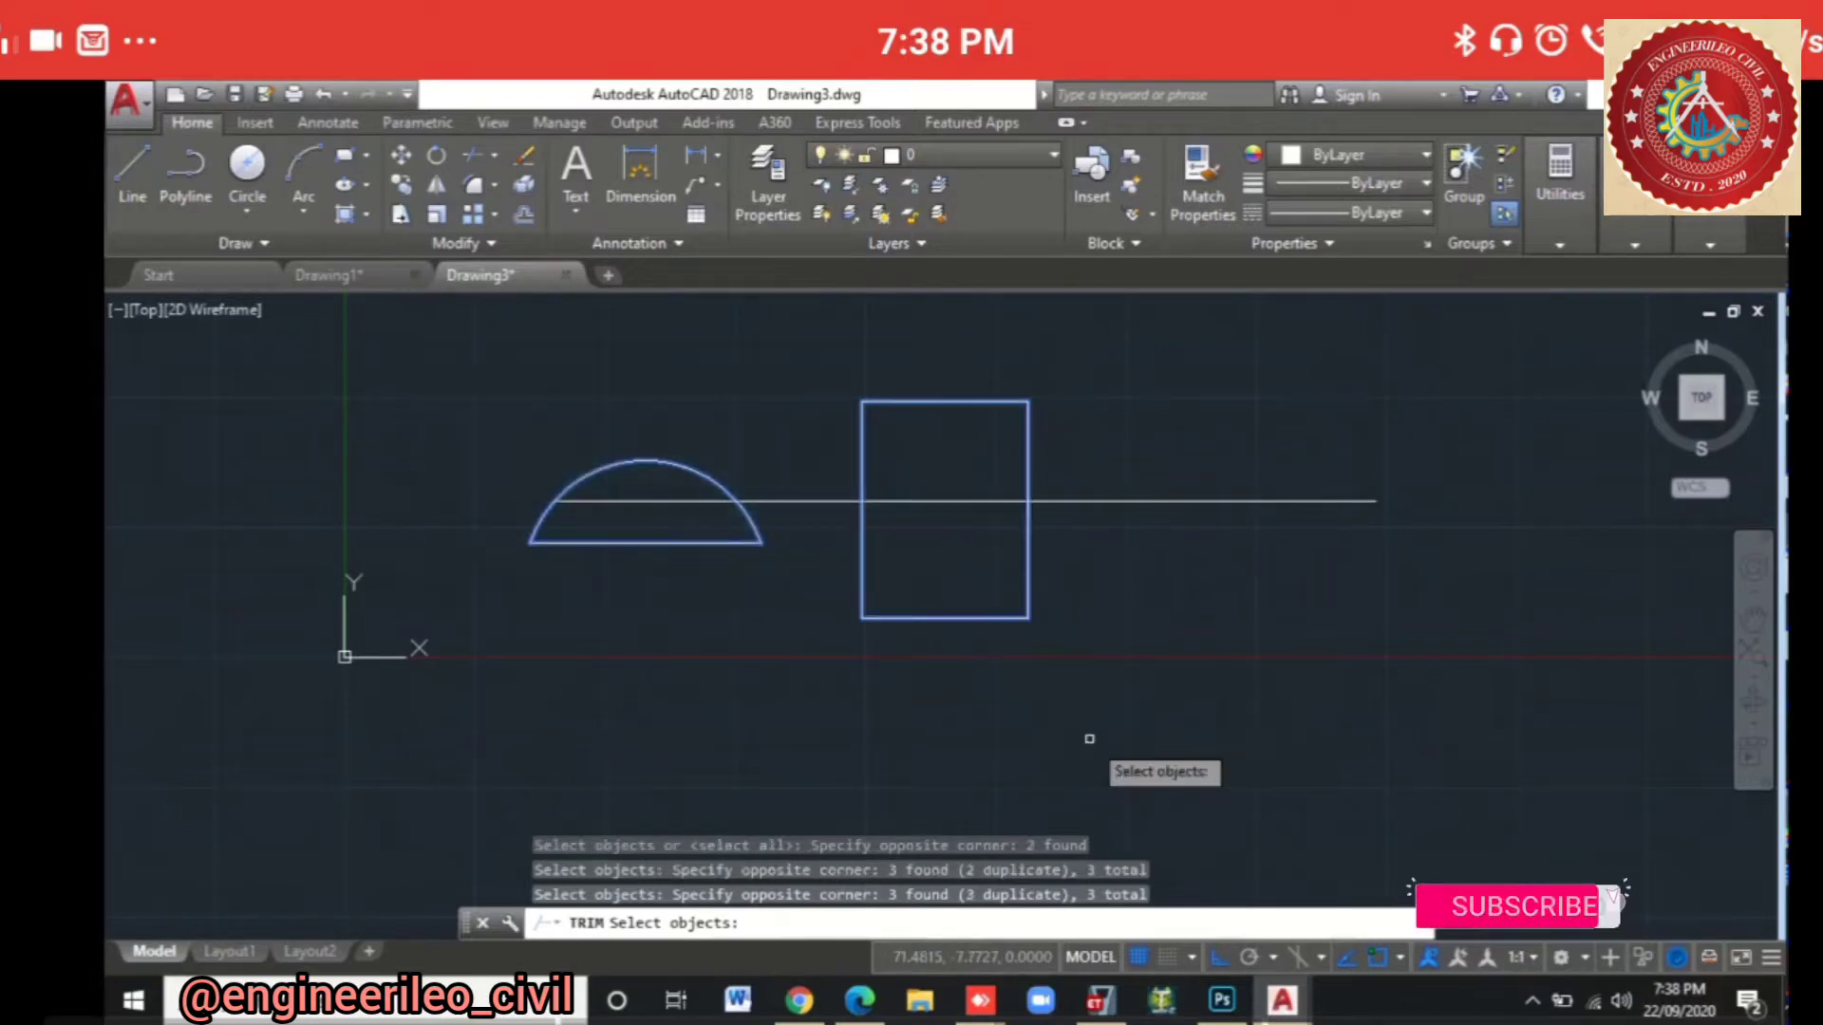
pyautogui.click(419, 332)
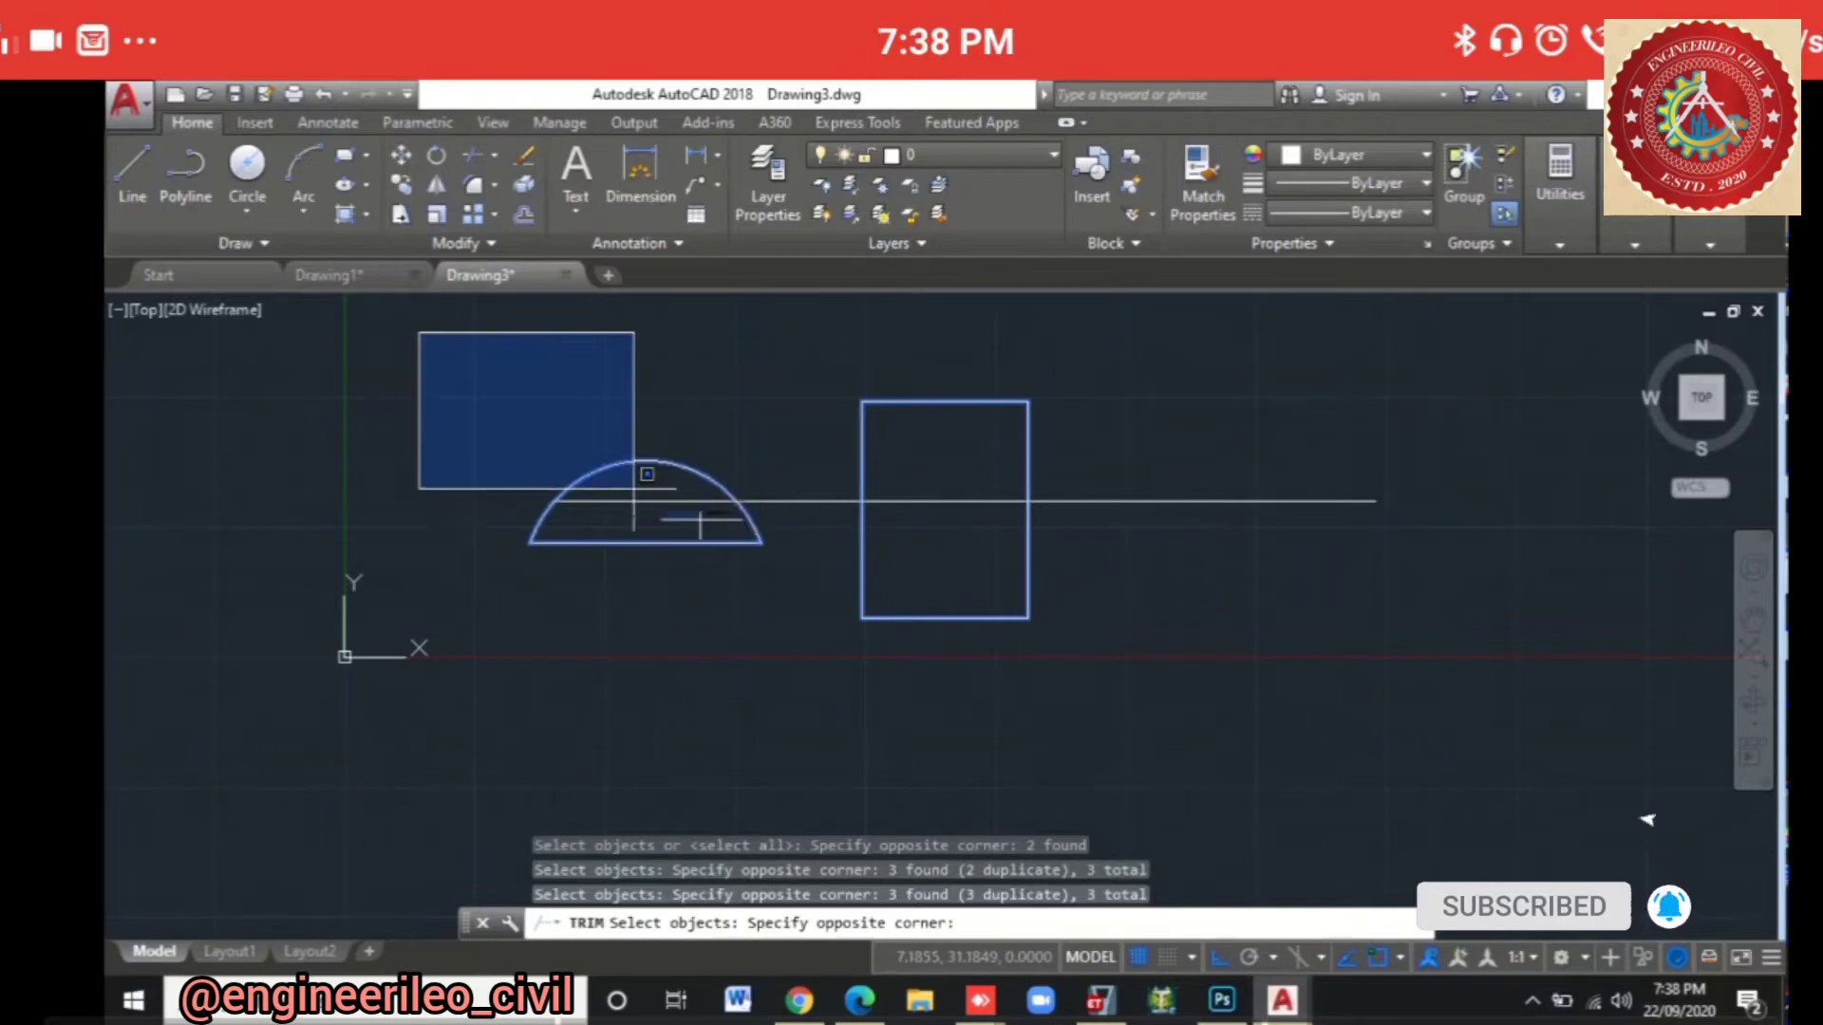
pyautogui.click(1093, 725)
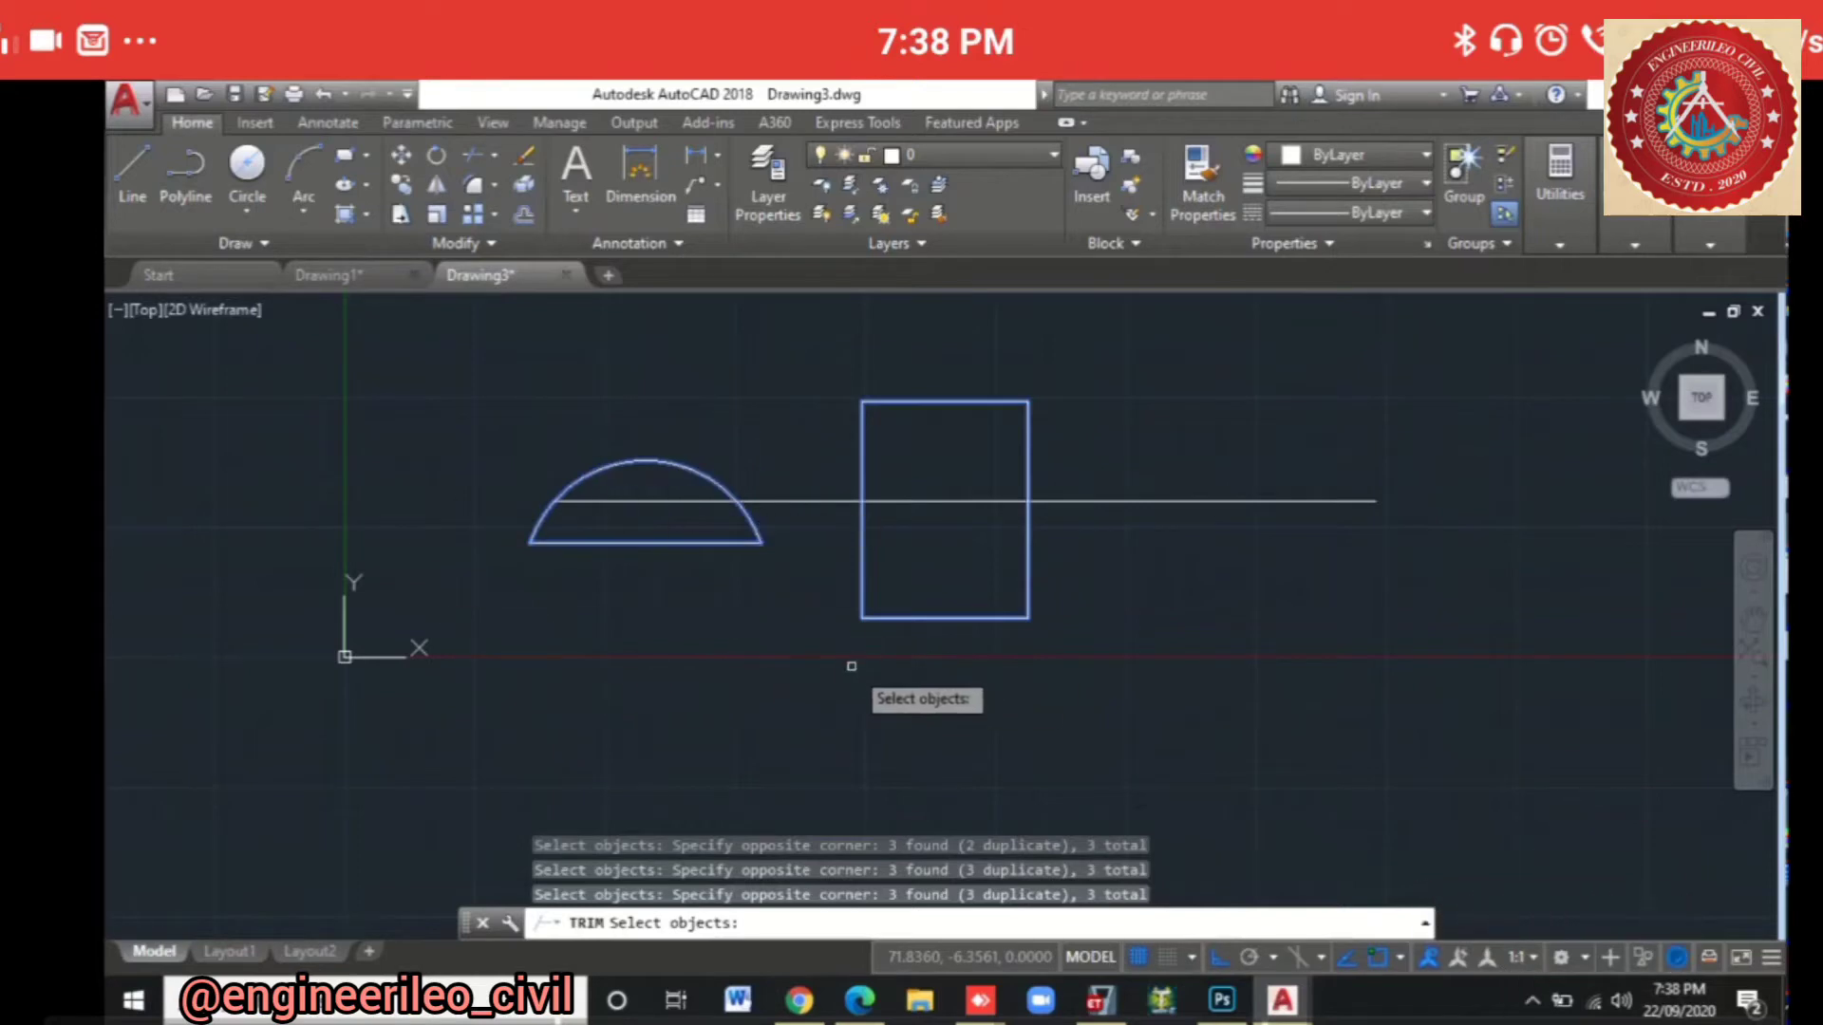
pyautogui.click(411, 329)
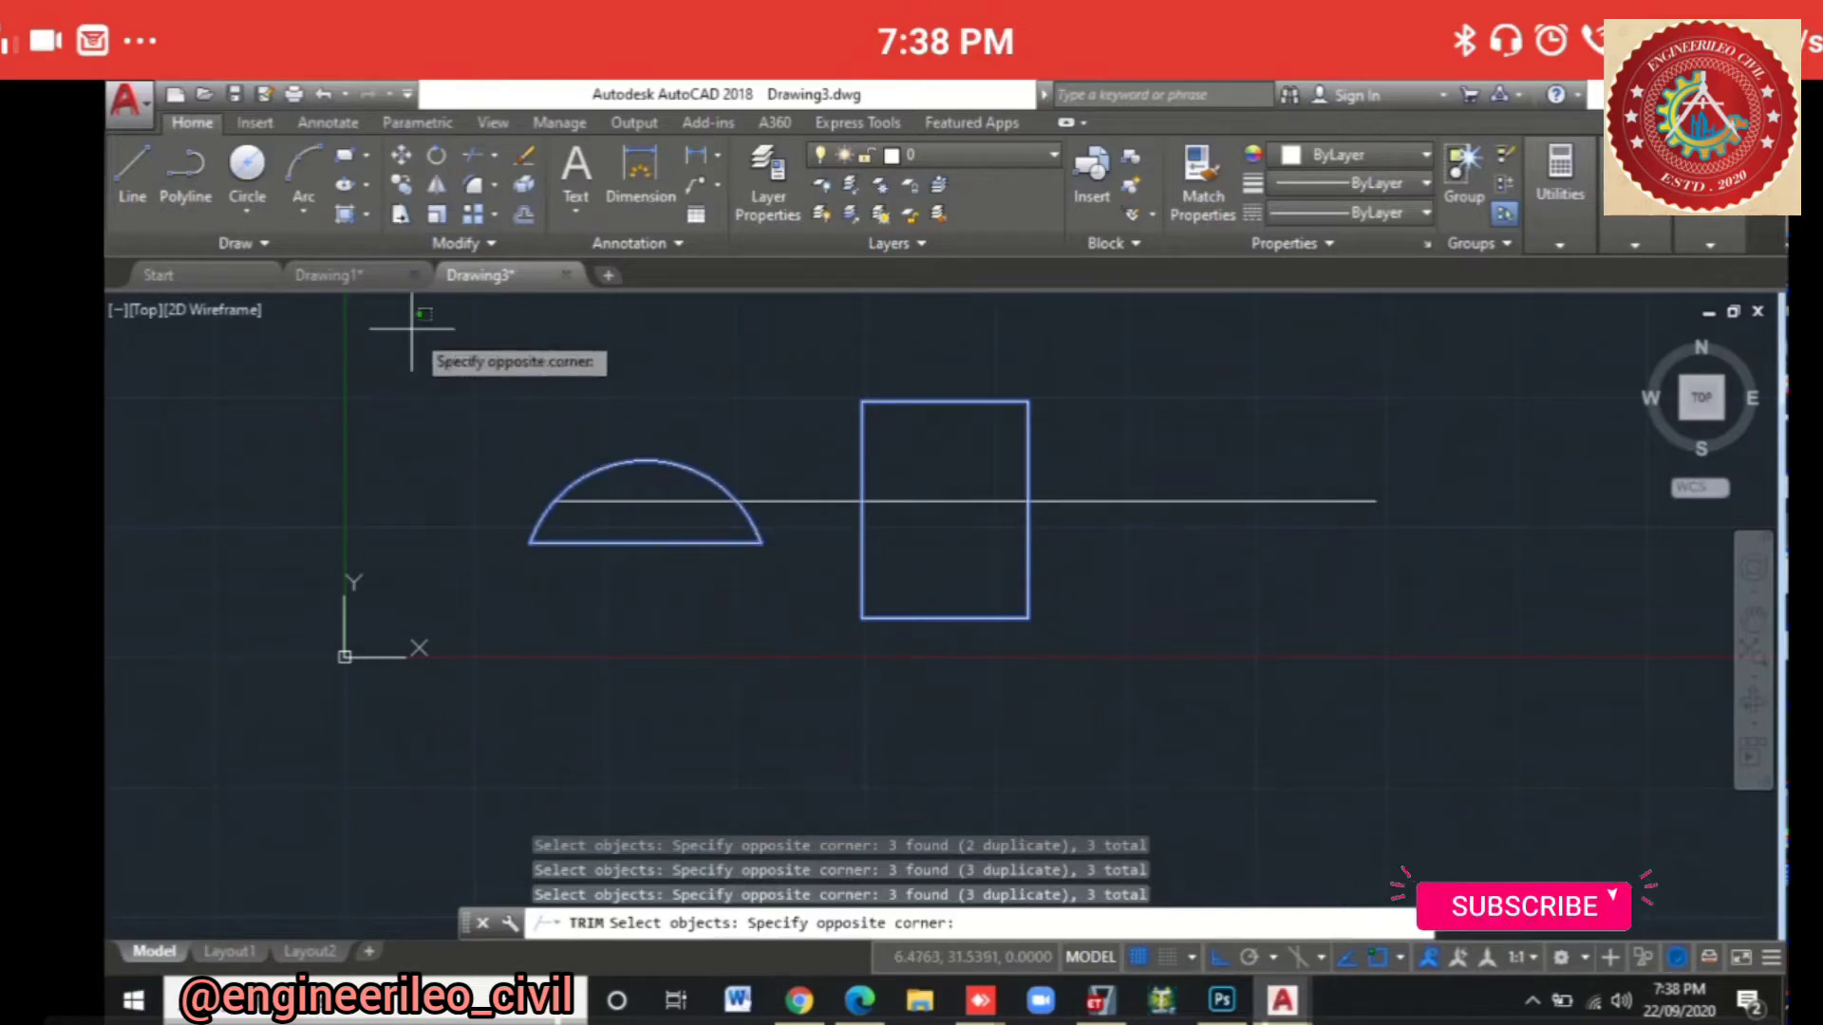
pyautogui.click(821, 655)
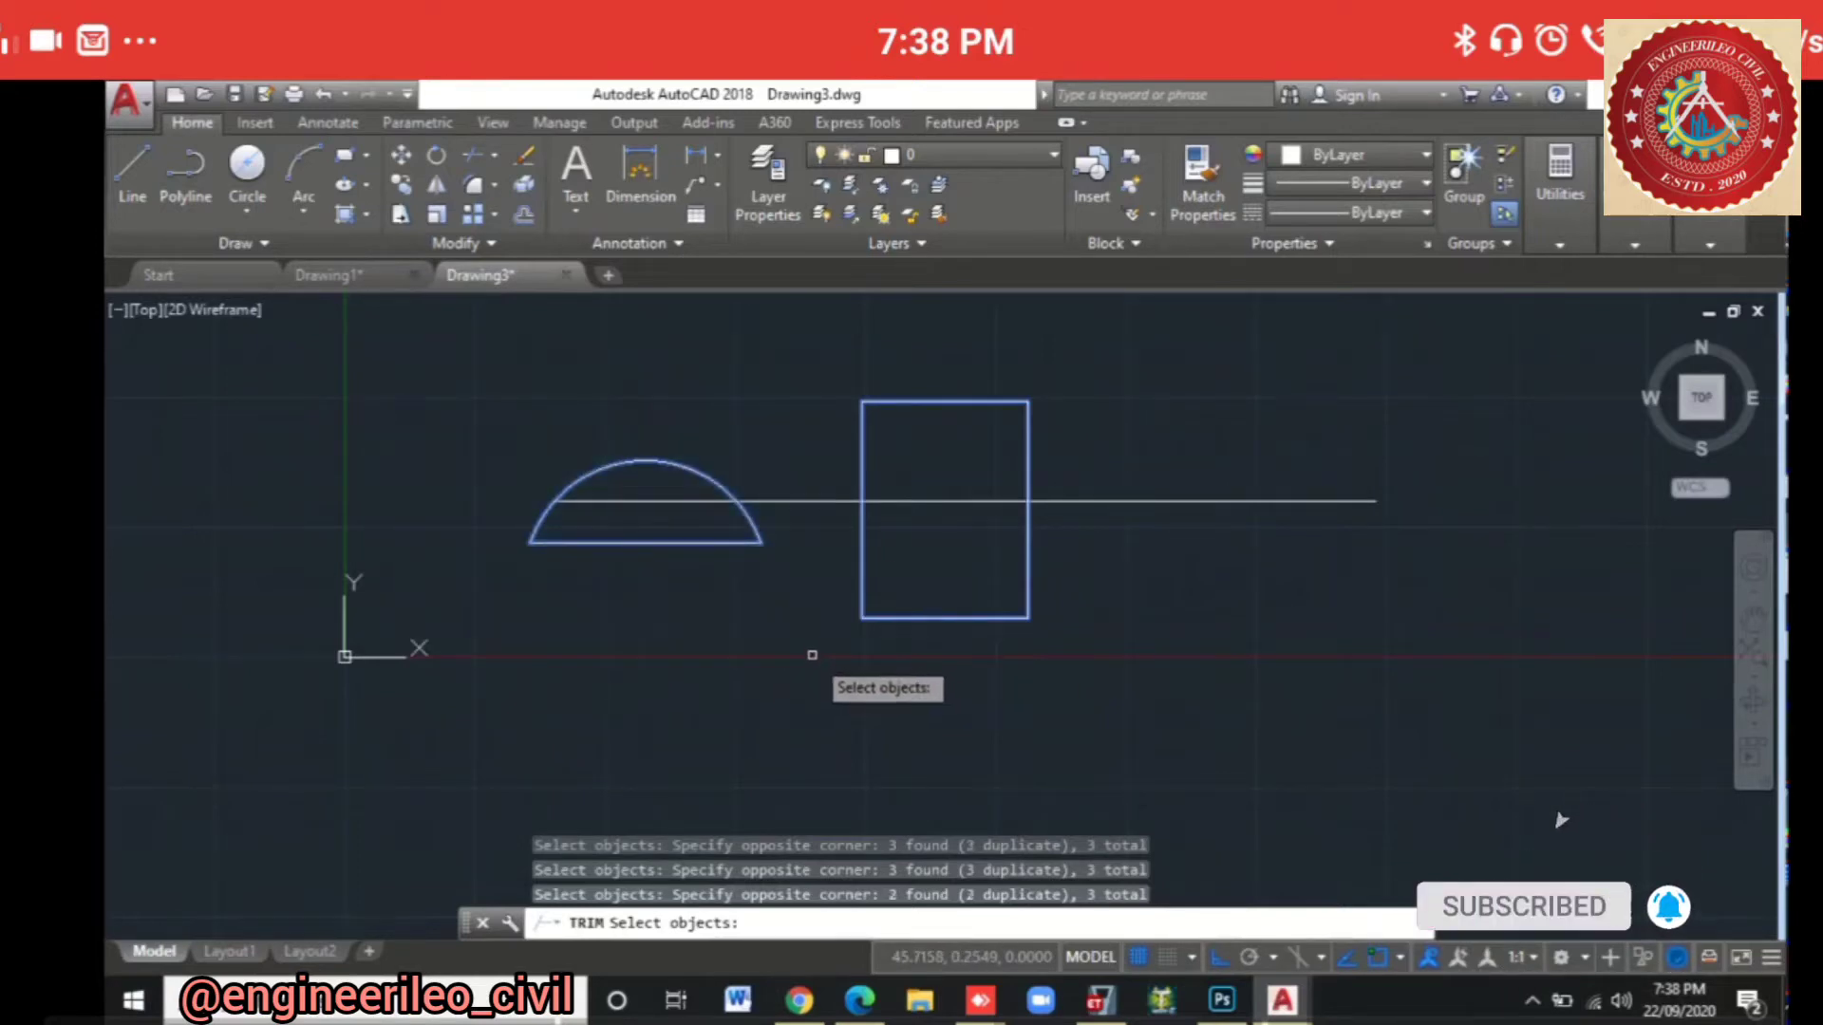
pyautogui.click(468, 365)
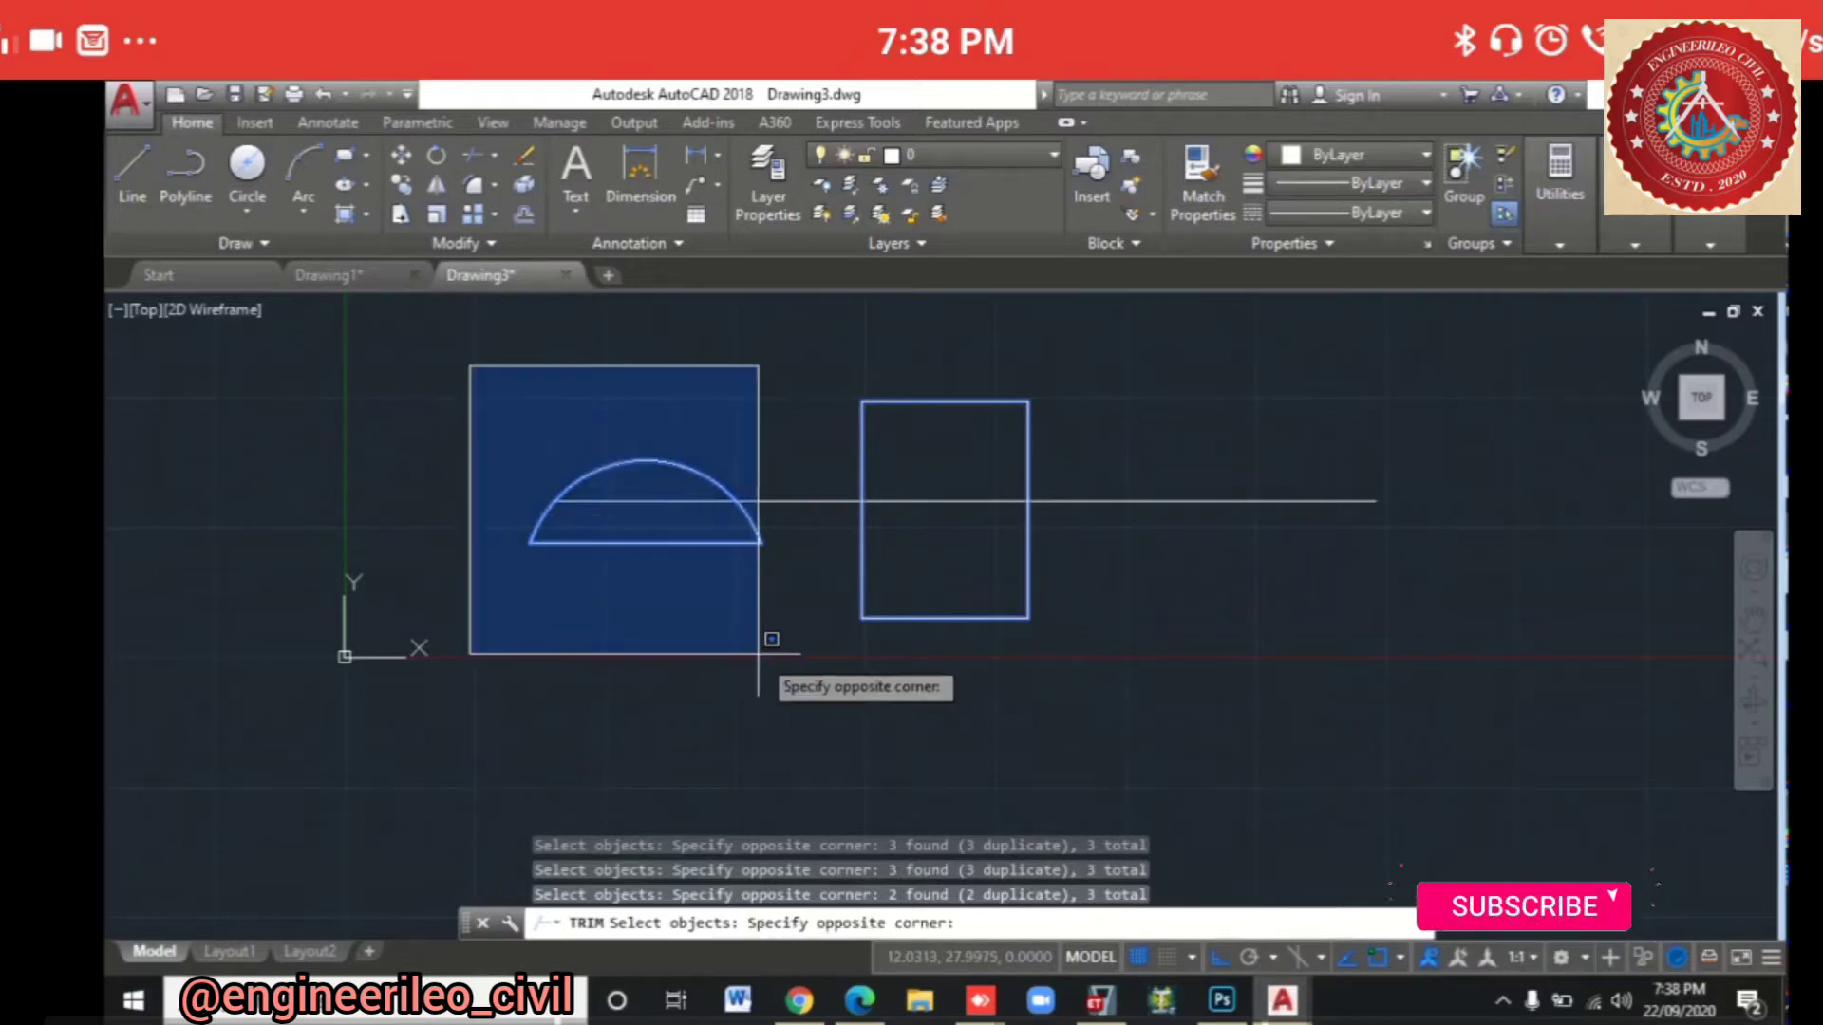
pyautogui.press('Escape')
pyautogui.press('Escape')
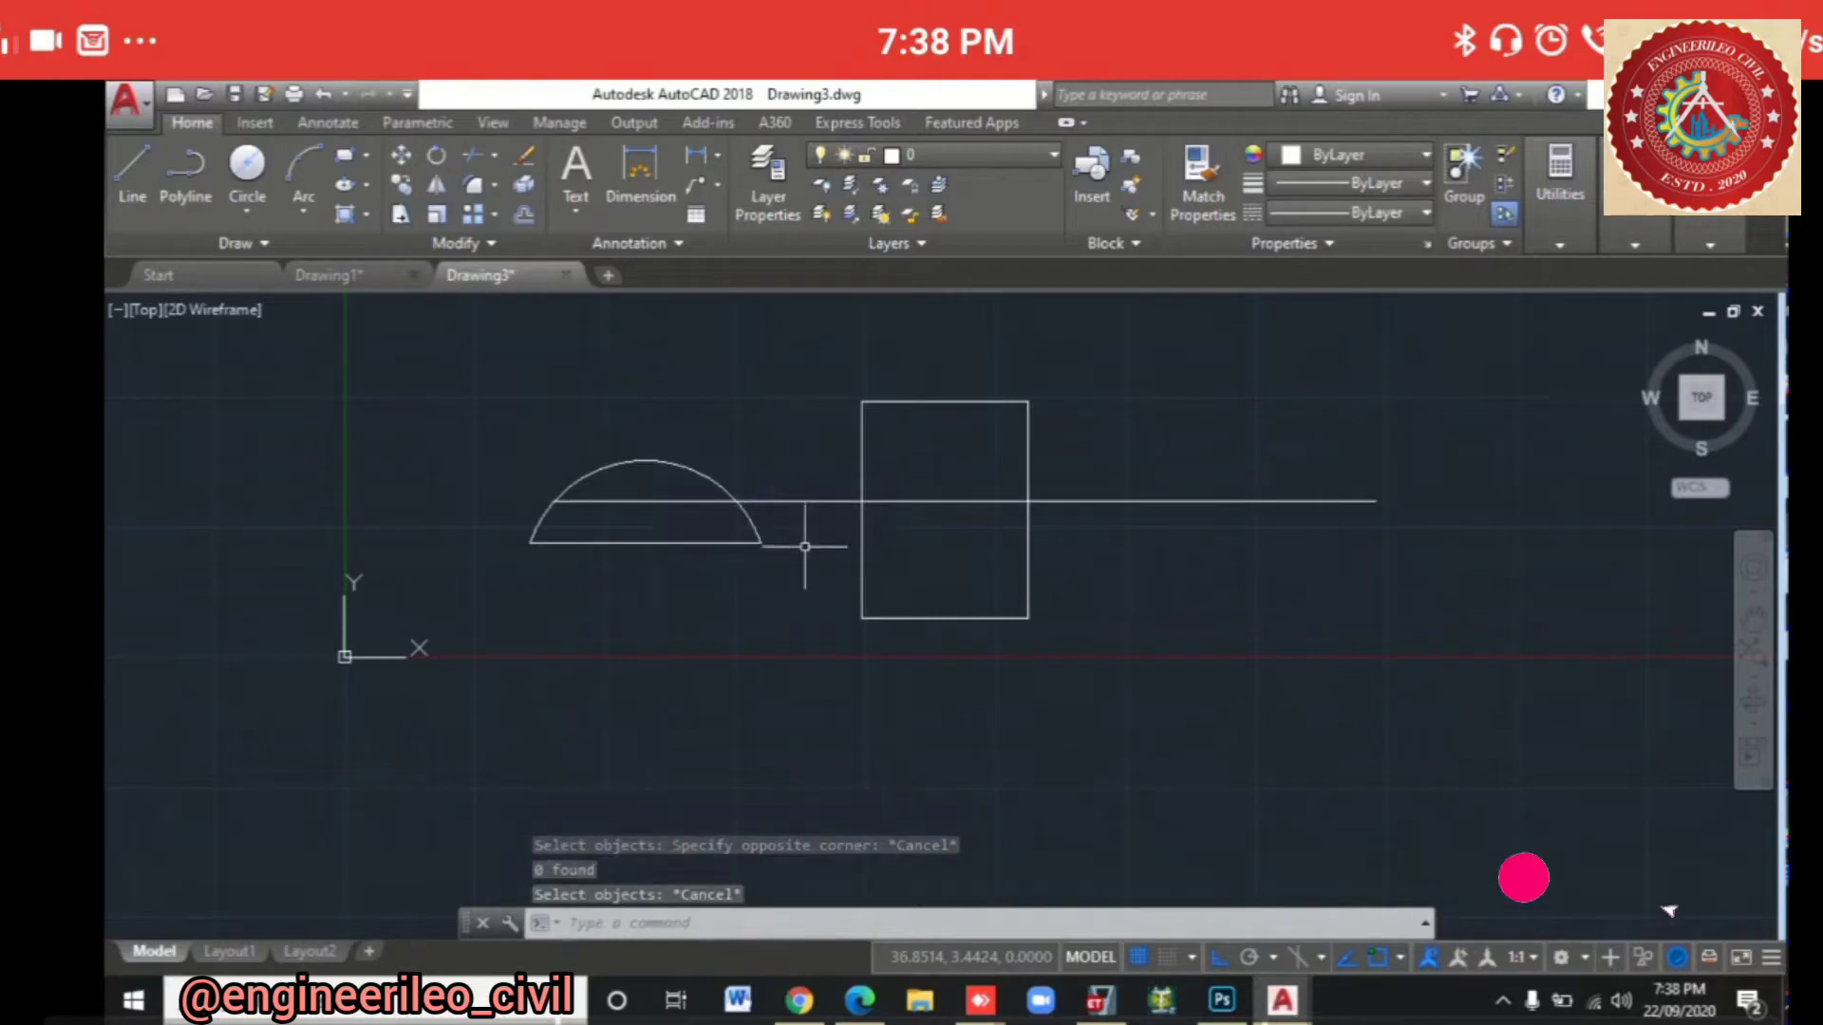
# Step: Select the arc and its base line with an enclosing window selection, and clear the selection
pyautogui.click(476, 354)
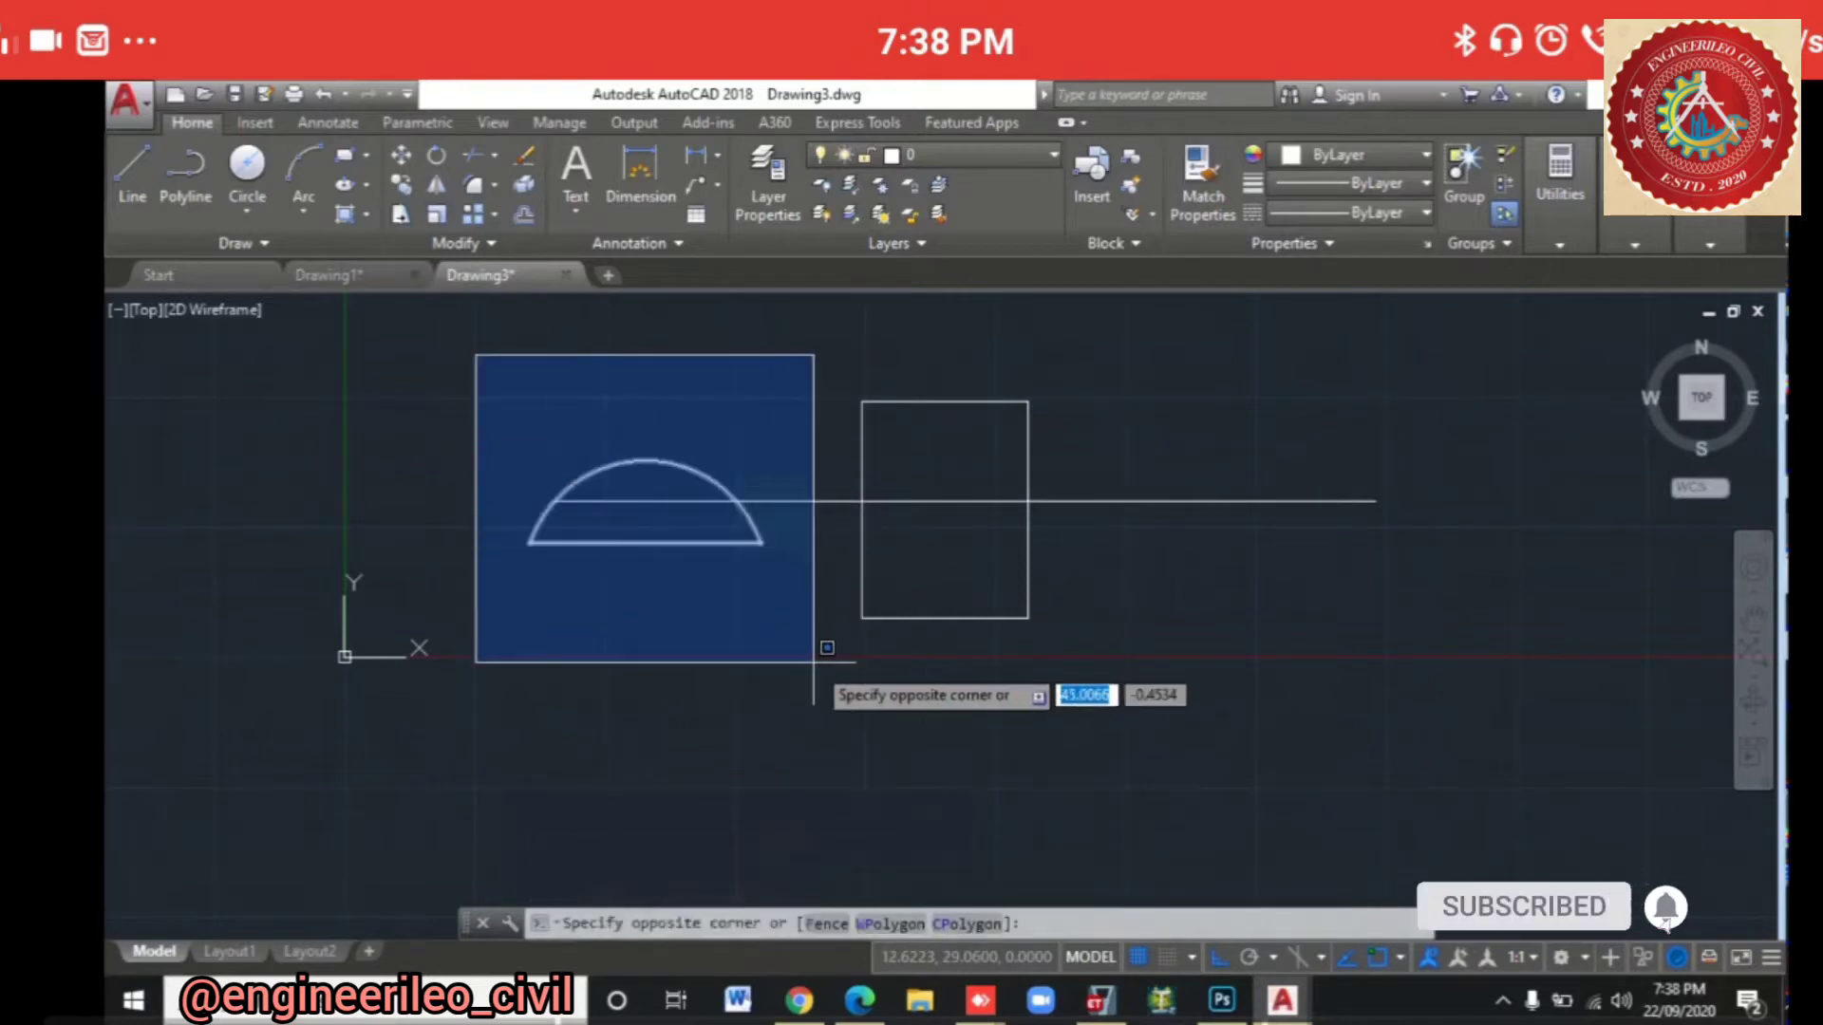
pyautogui.click(857, 706)
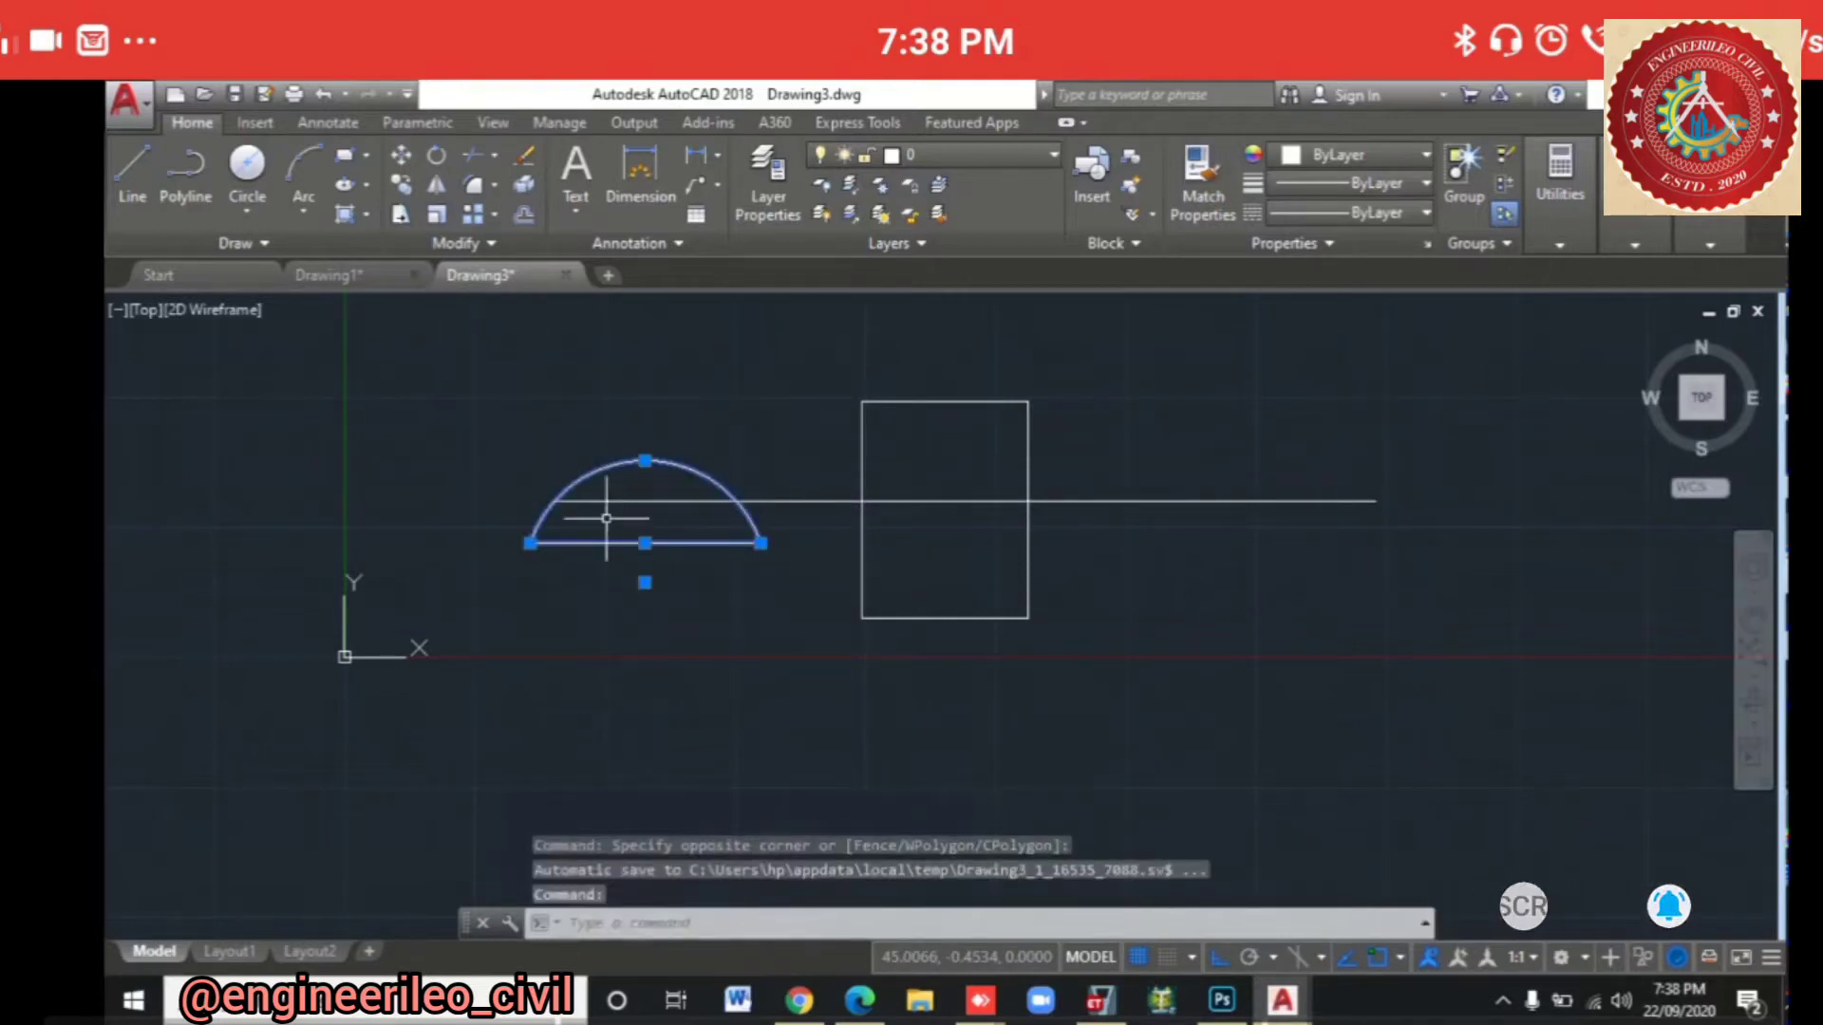
pyautogui.press('Escape')
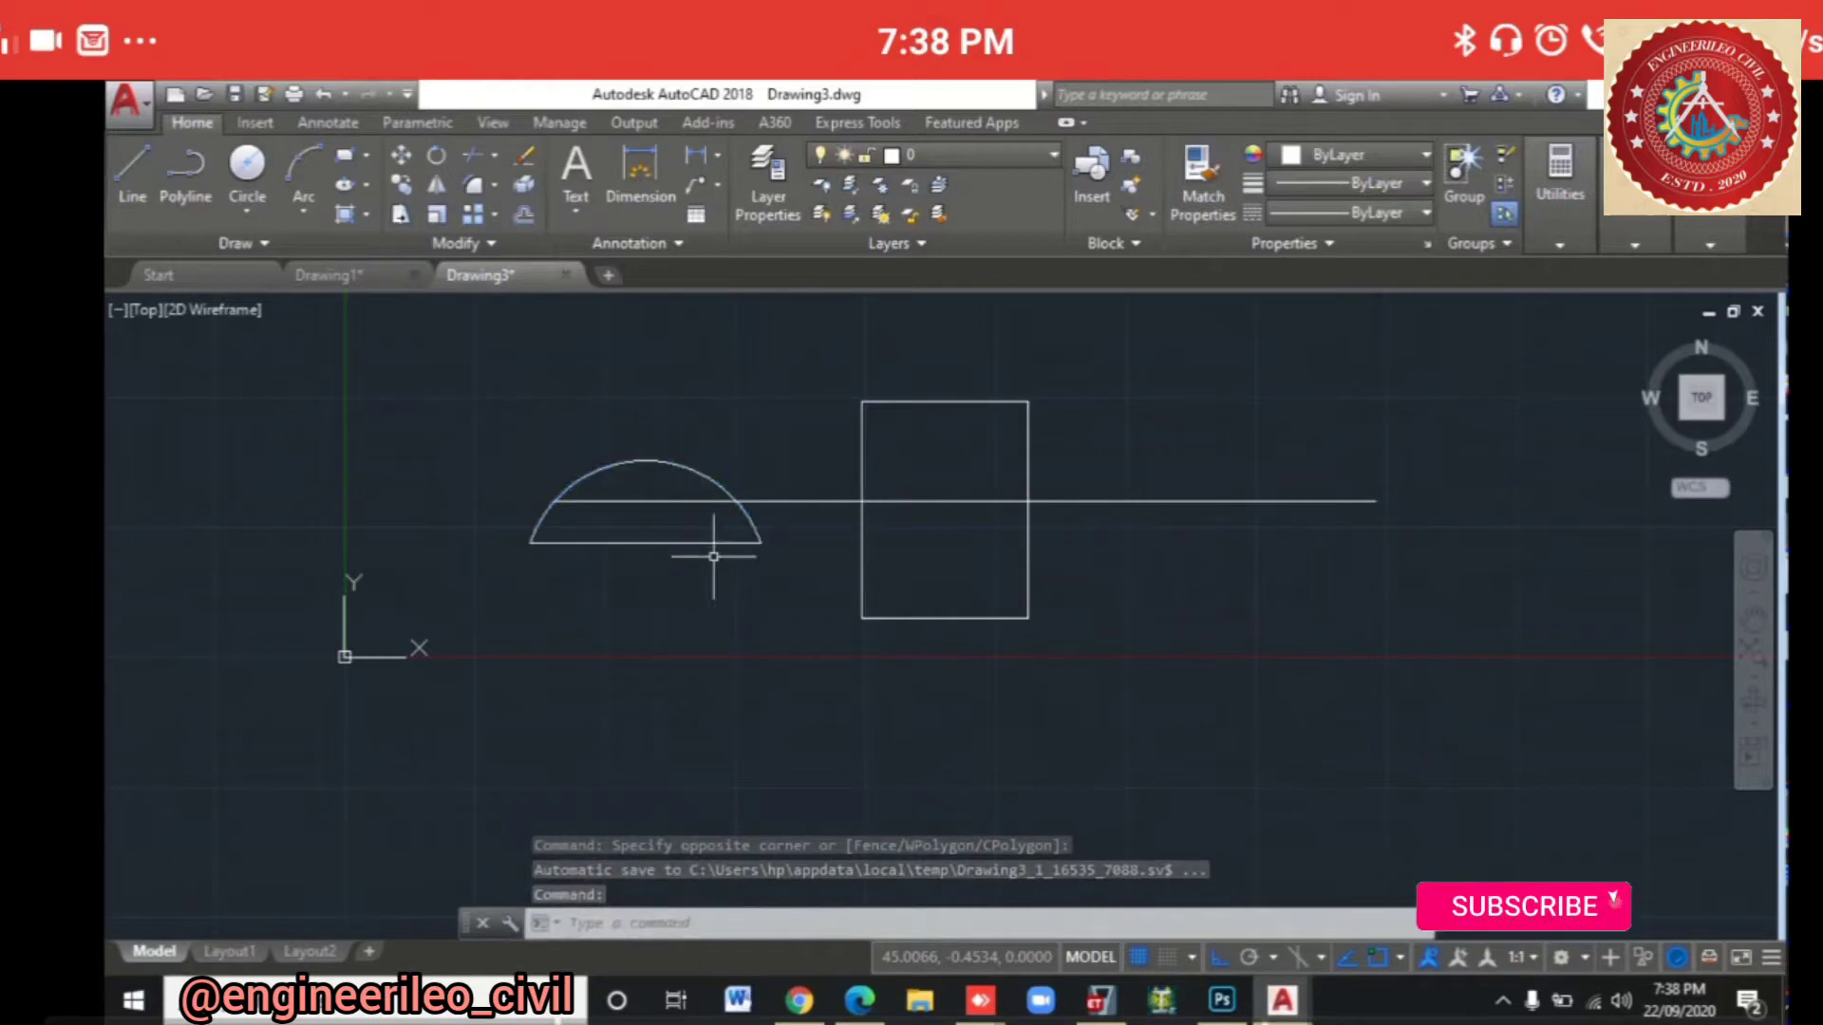
# Step: Select the arc, its base line and the long horizontal line with a crossing selection, and clear the selection
pyautogui.click(844, 355)
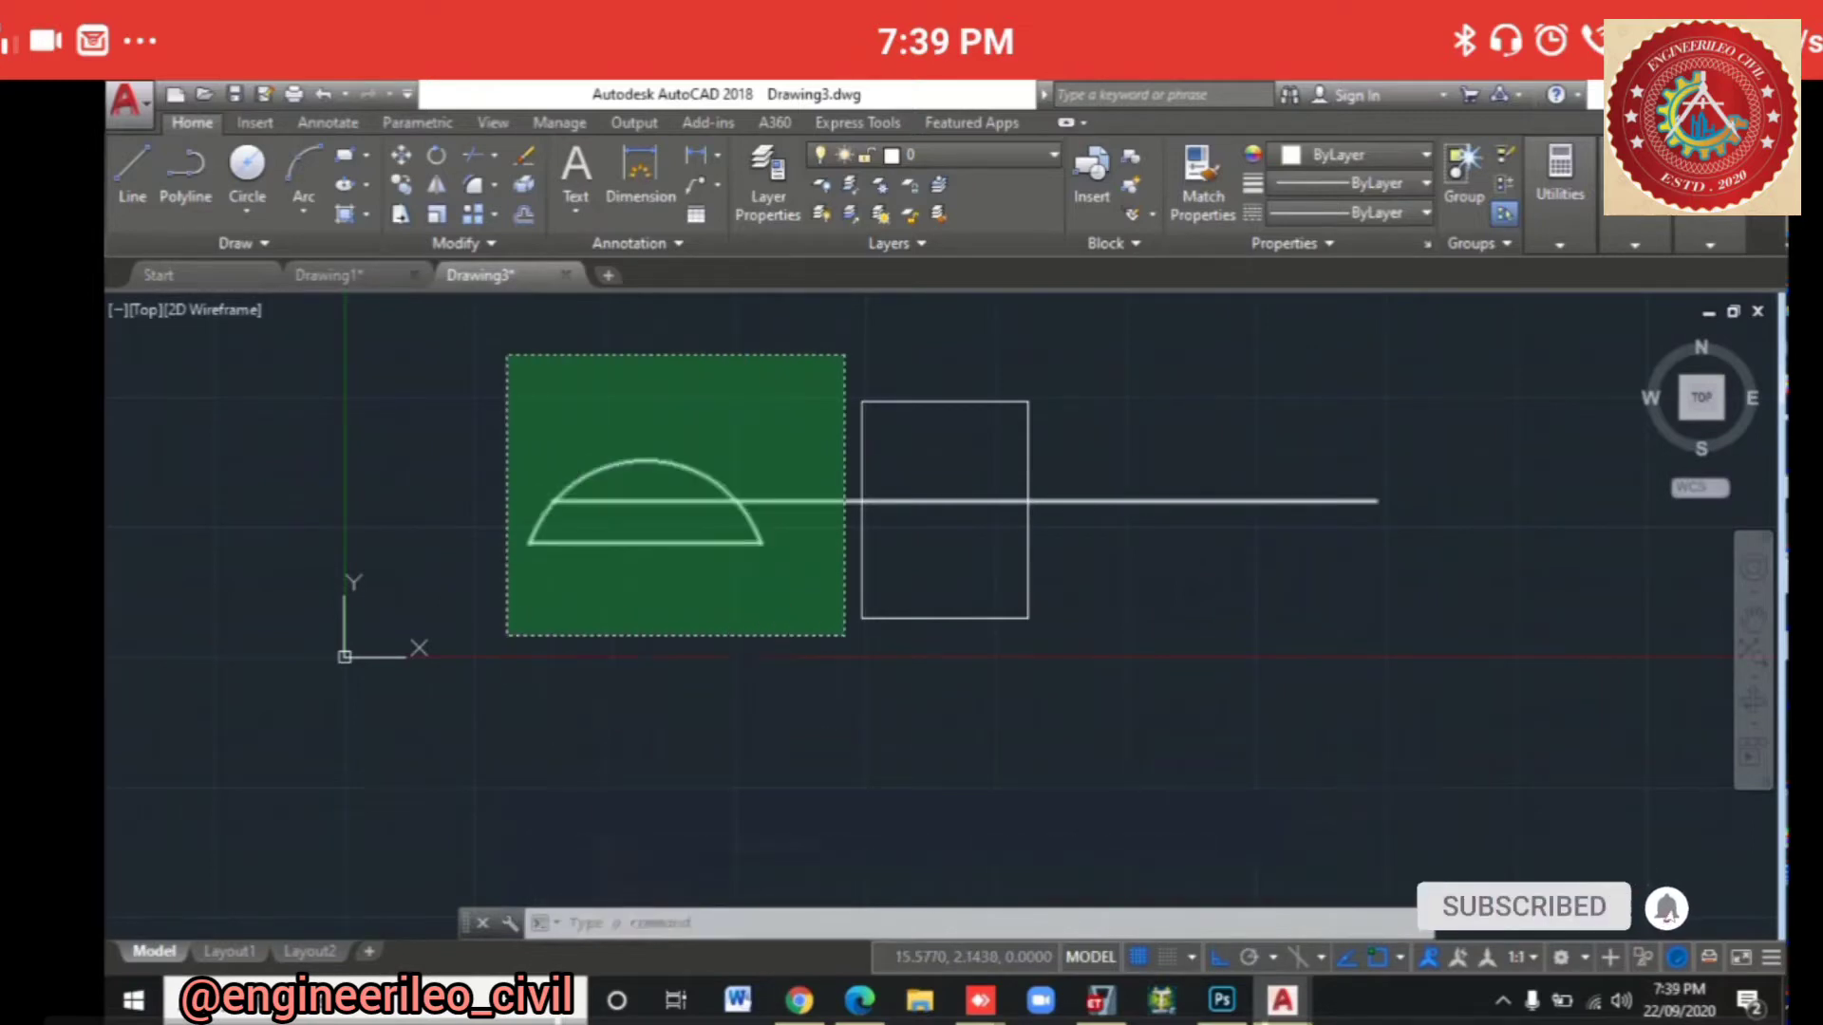
pyautogui.click(506, 634)
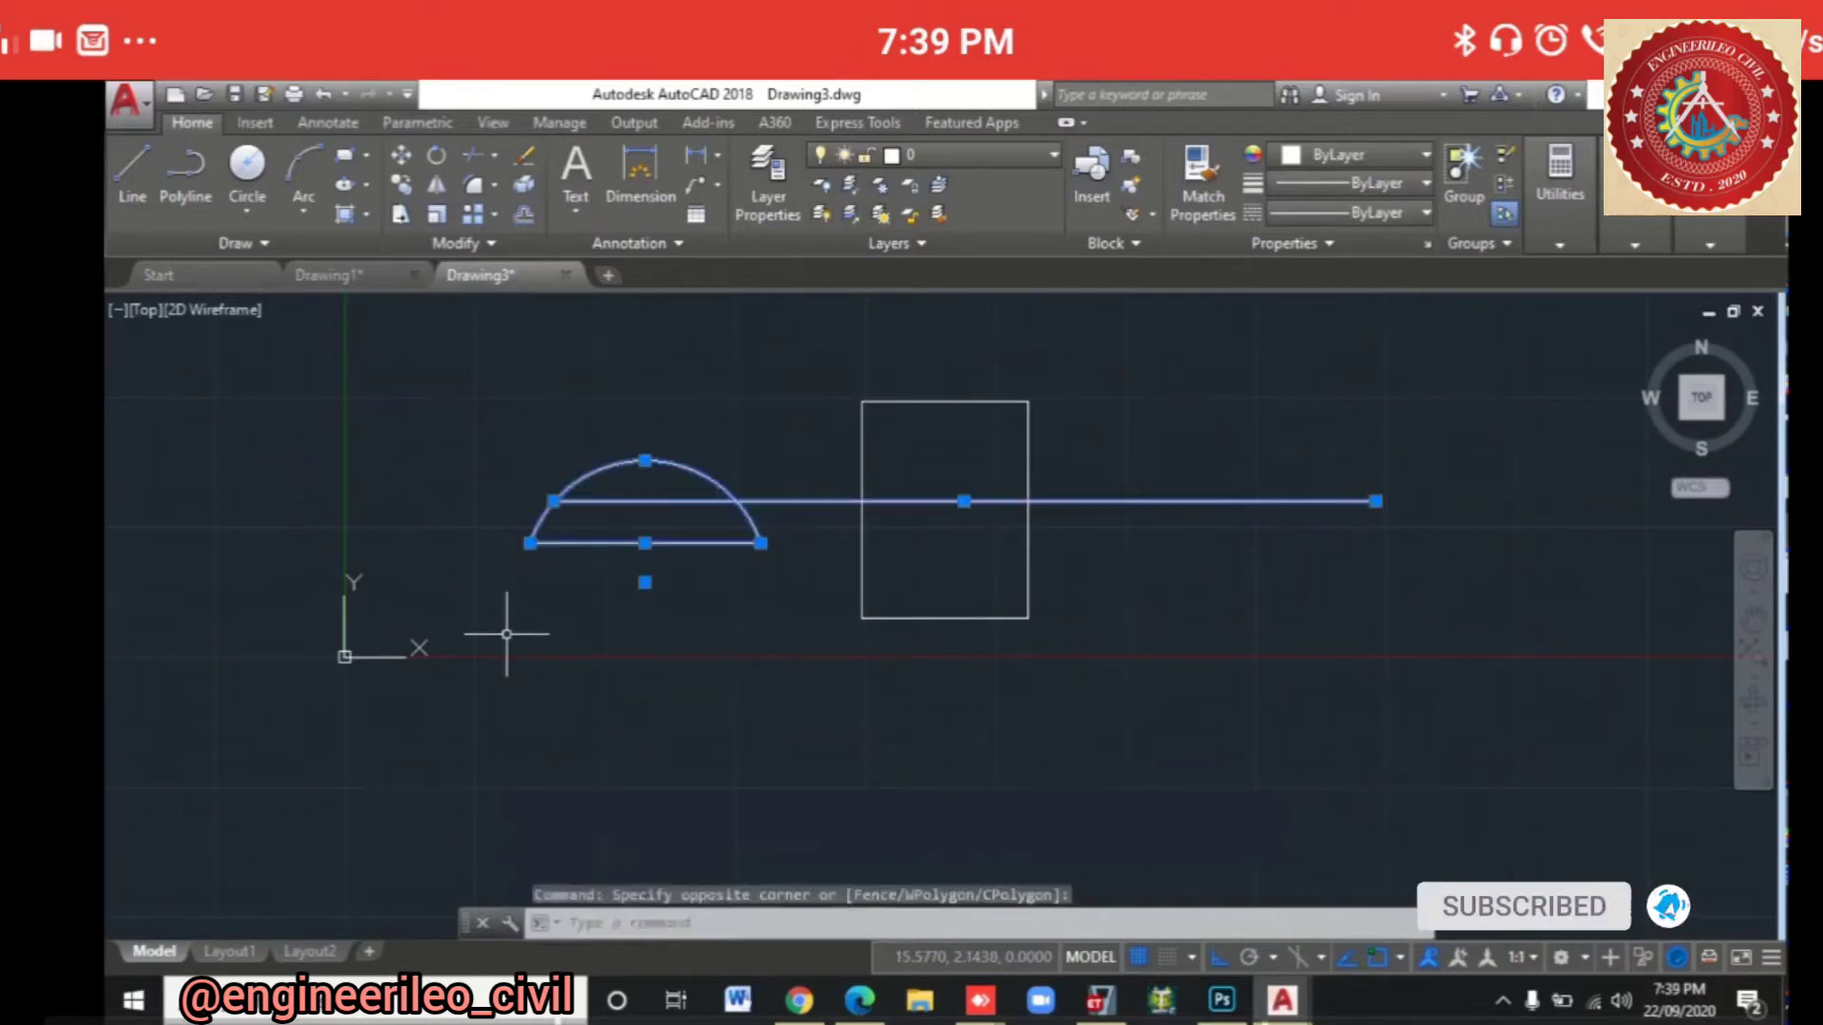
pyautogui.click(618, 583)
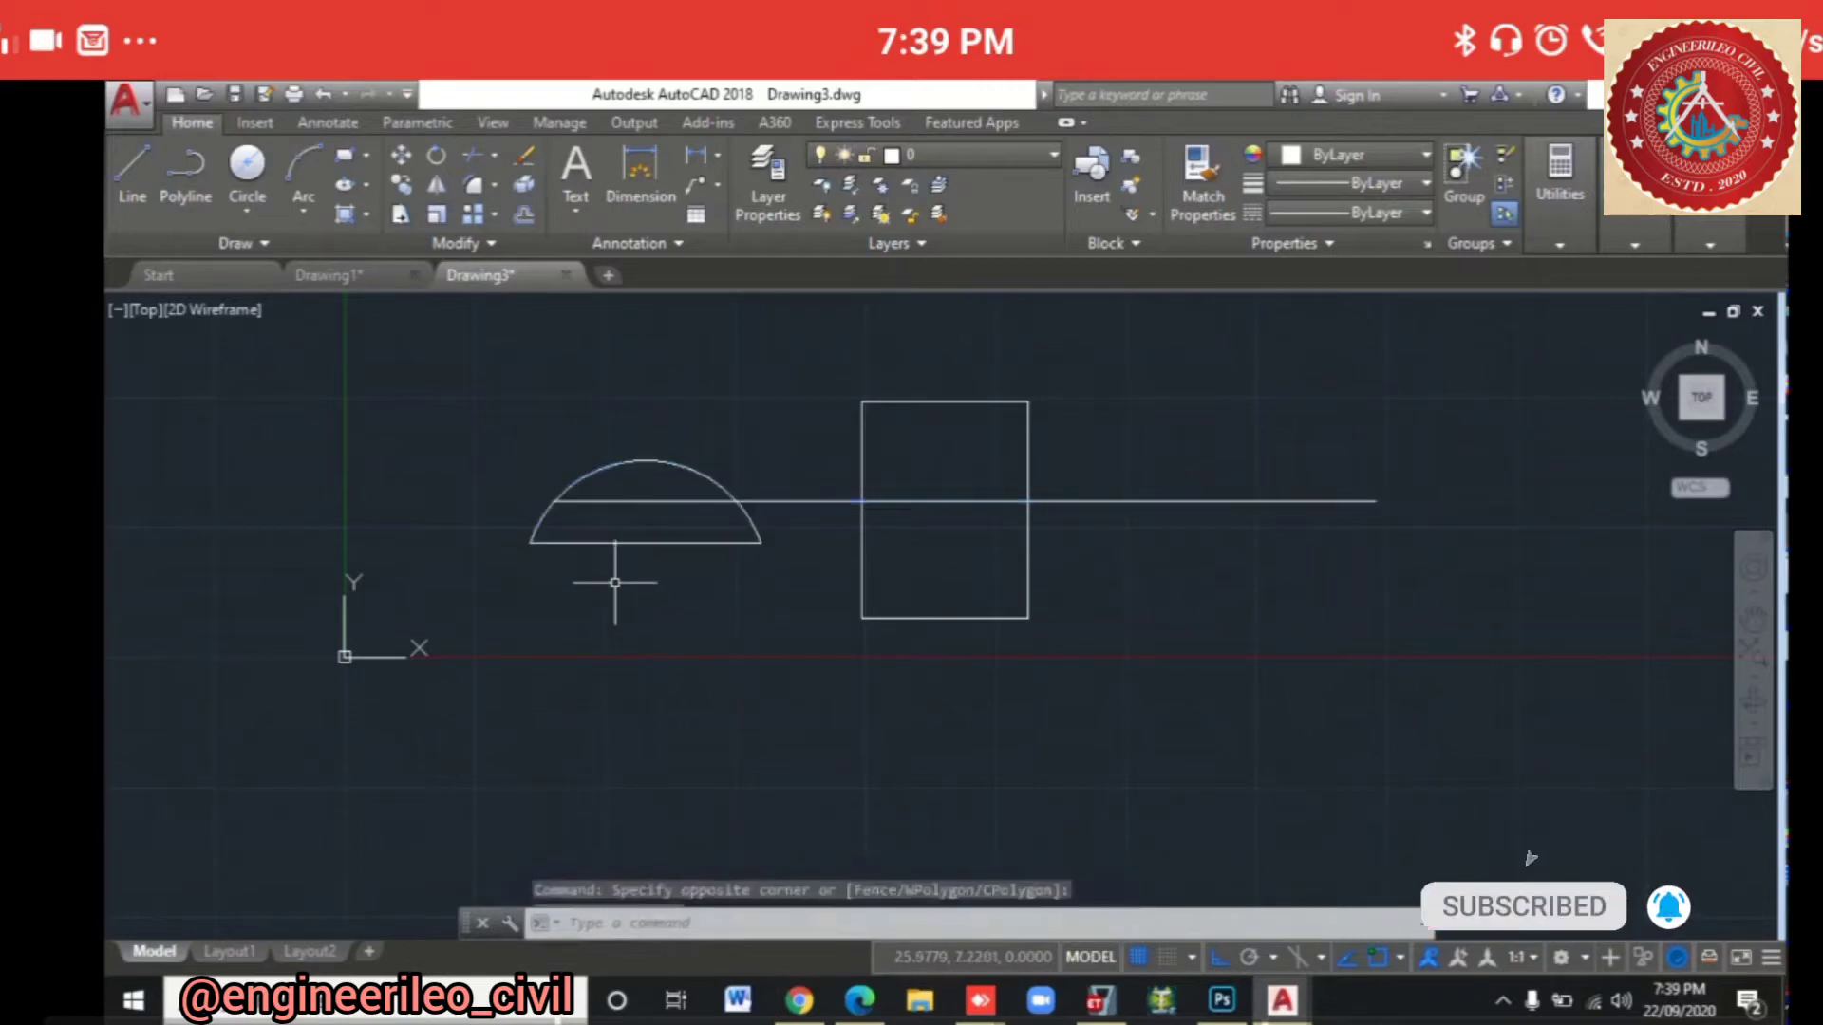
pyautogui.press('Escape')
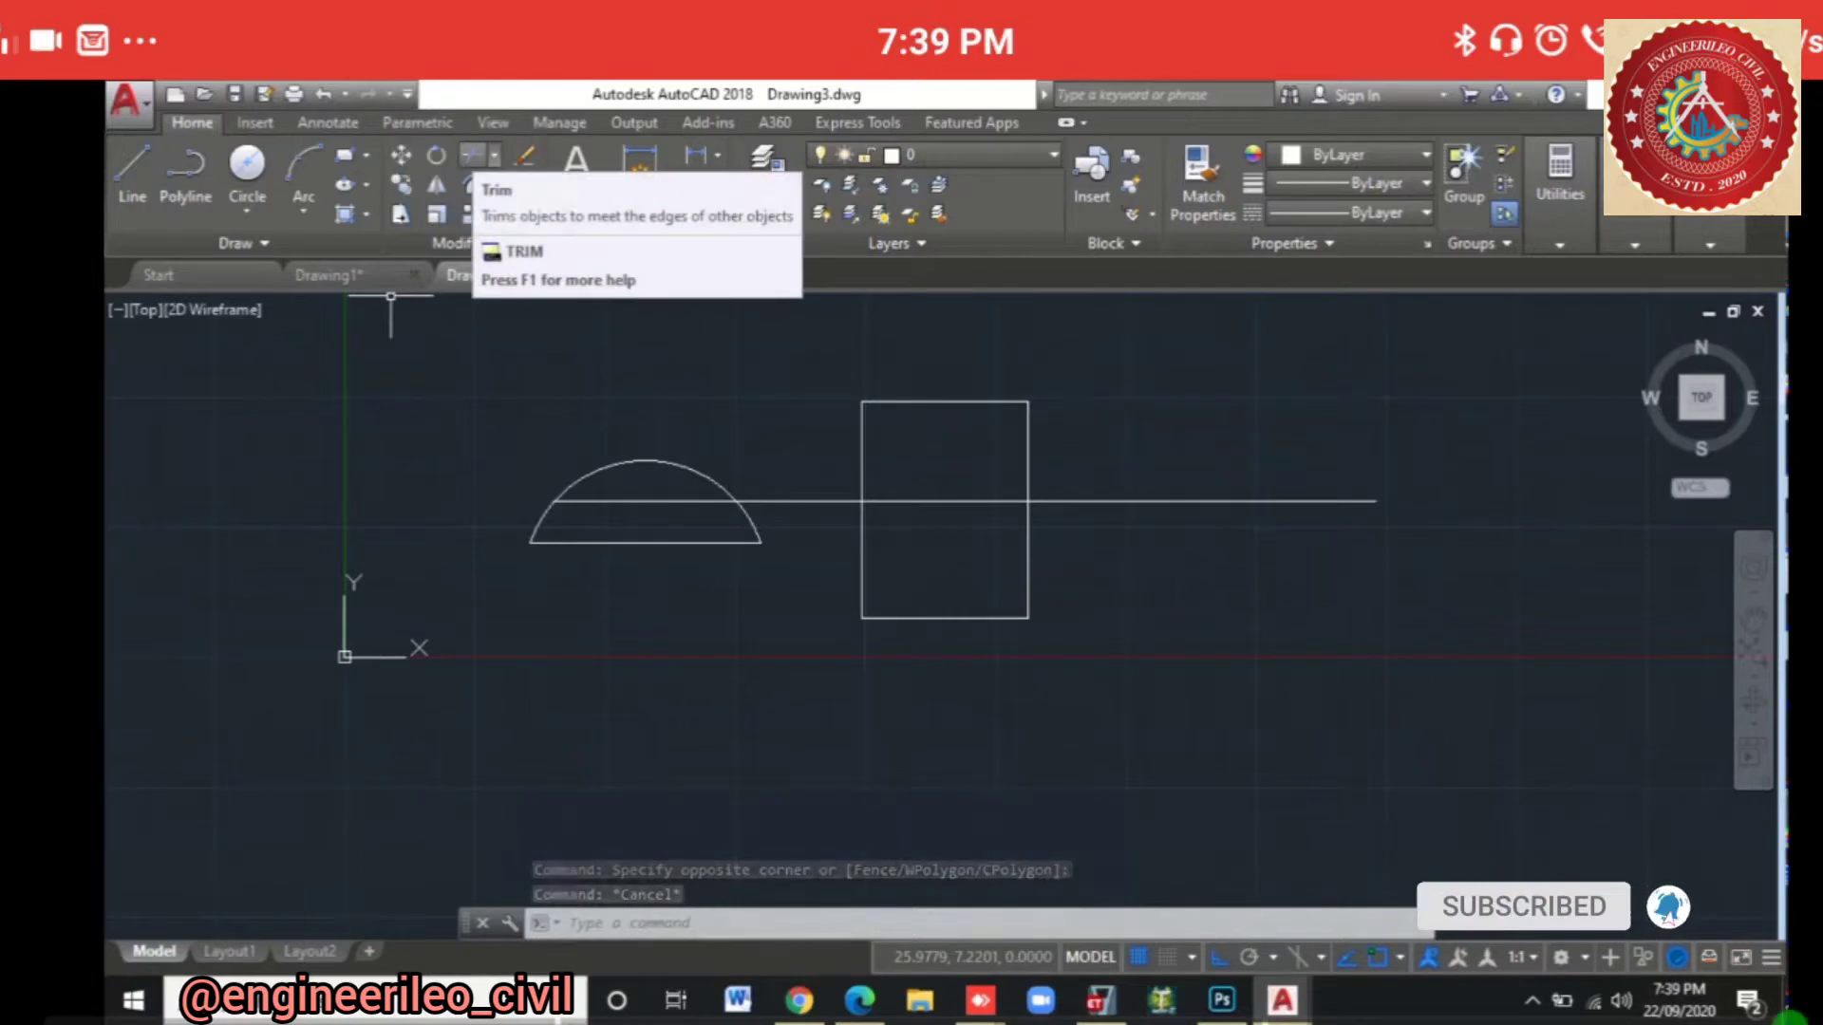
# Step: Trim the long line outside the arc and both arc ends below it, using a crossing selection of the arc and both lines as cutting edges
pyautogui.click(473, 155)
pyautogui.click(804, 401)
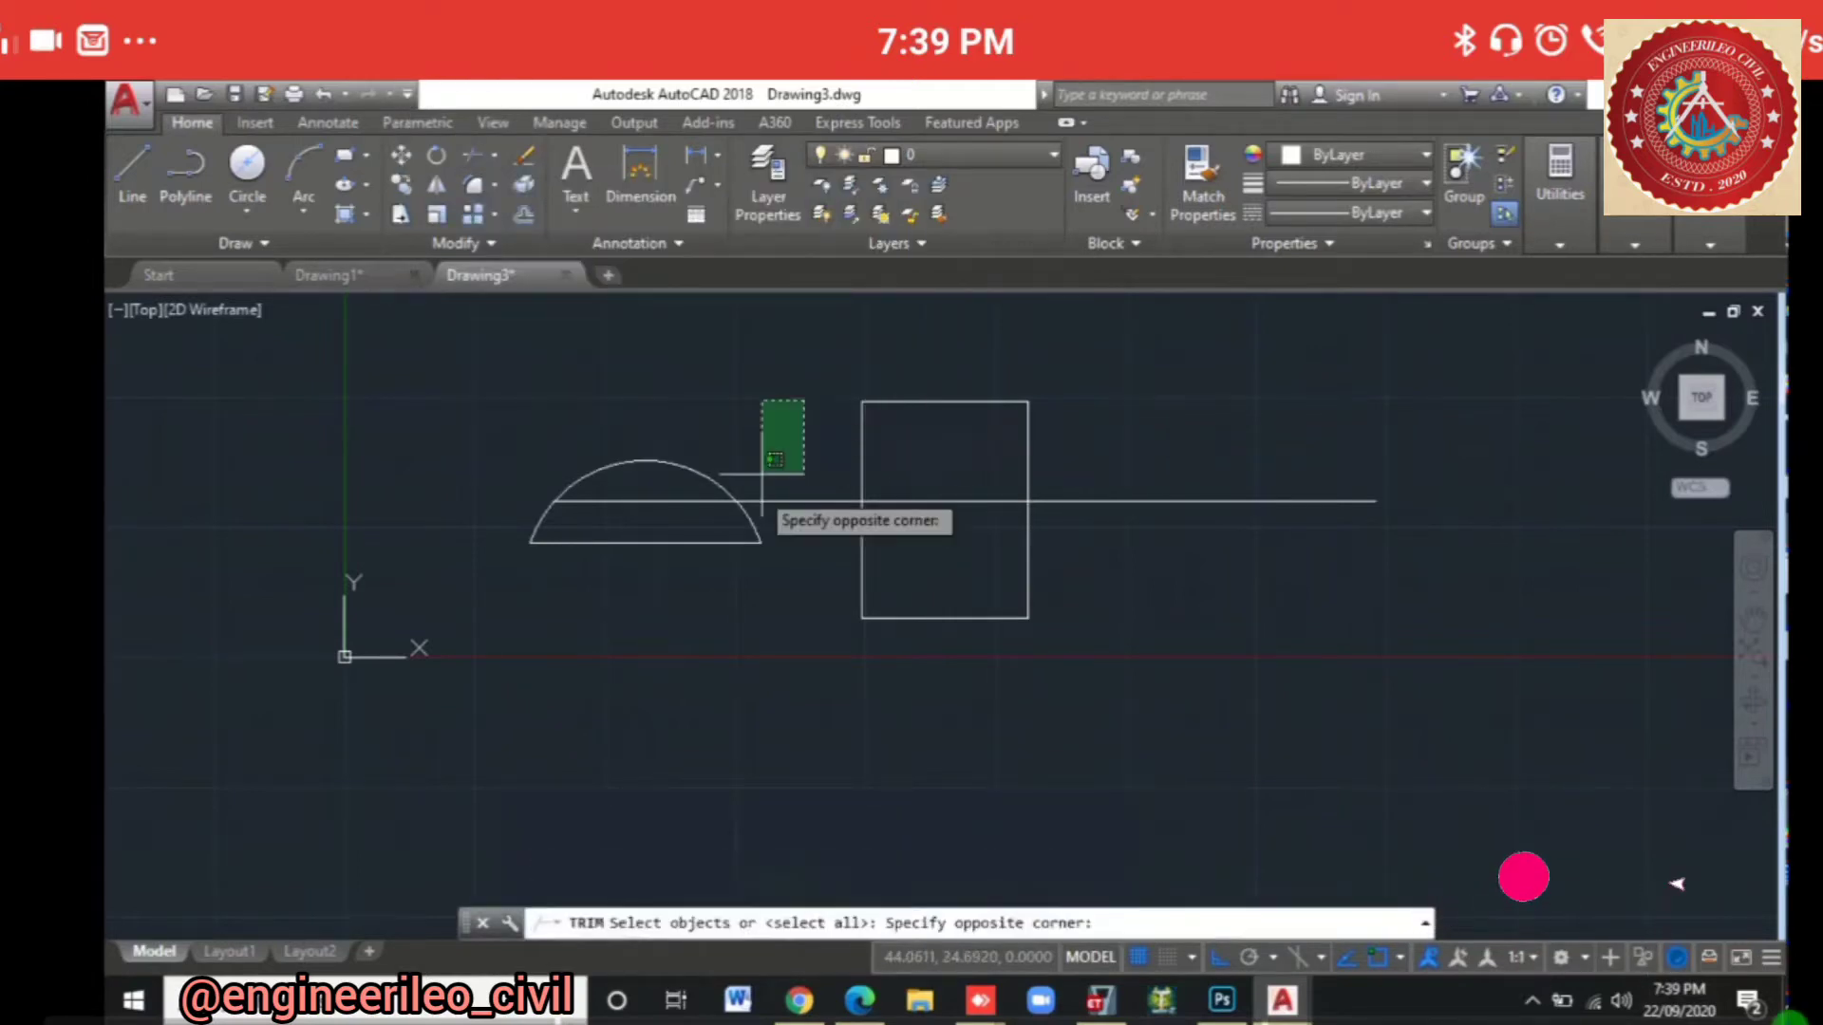
pyautogui.click(542, 649)
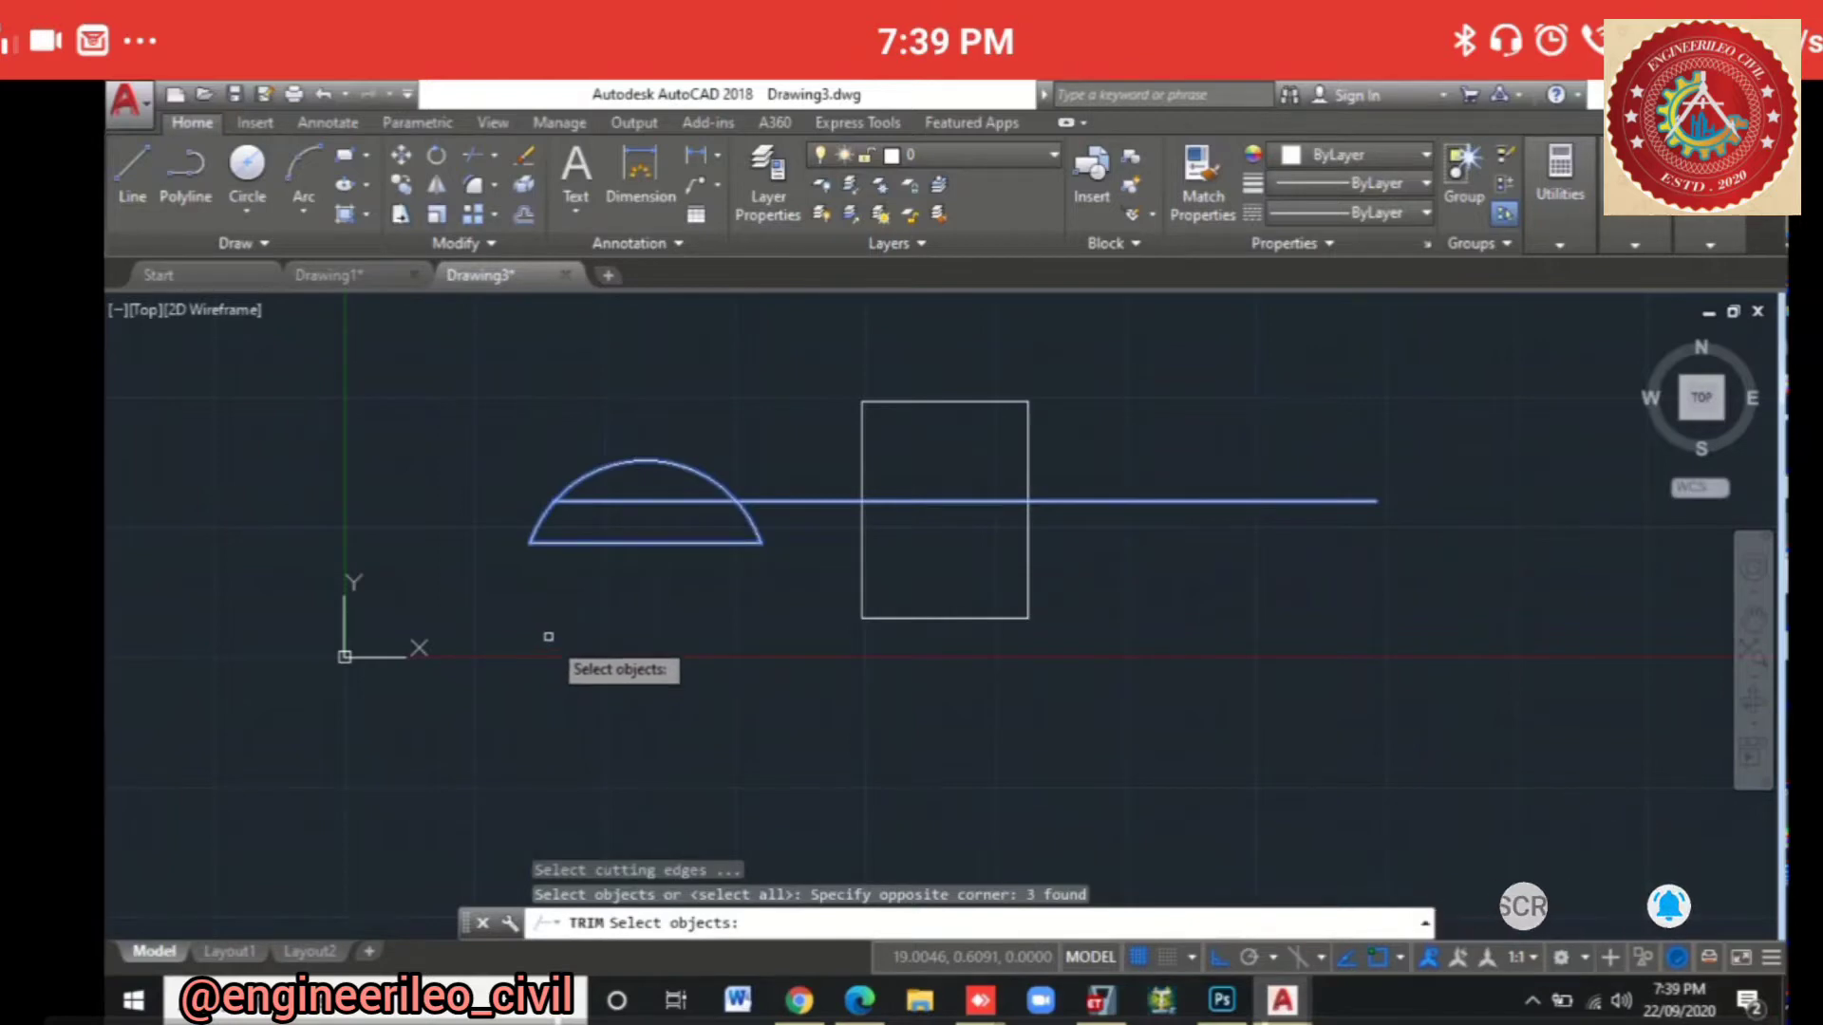
pyautogui.press('Return')
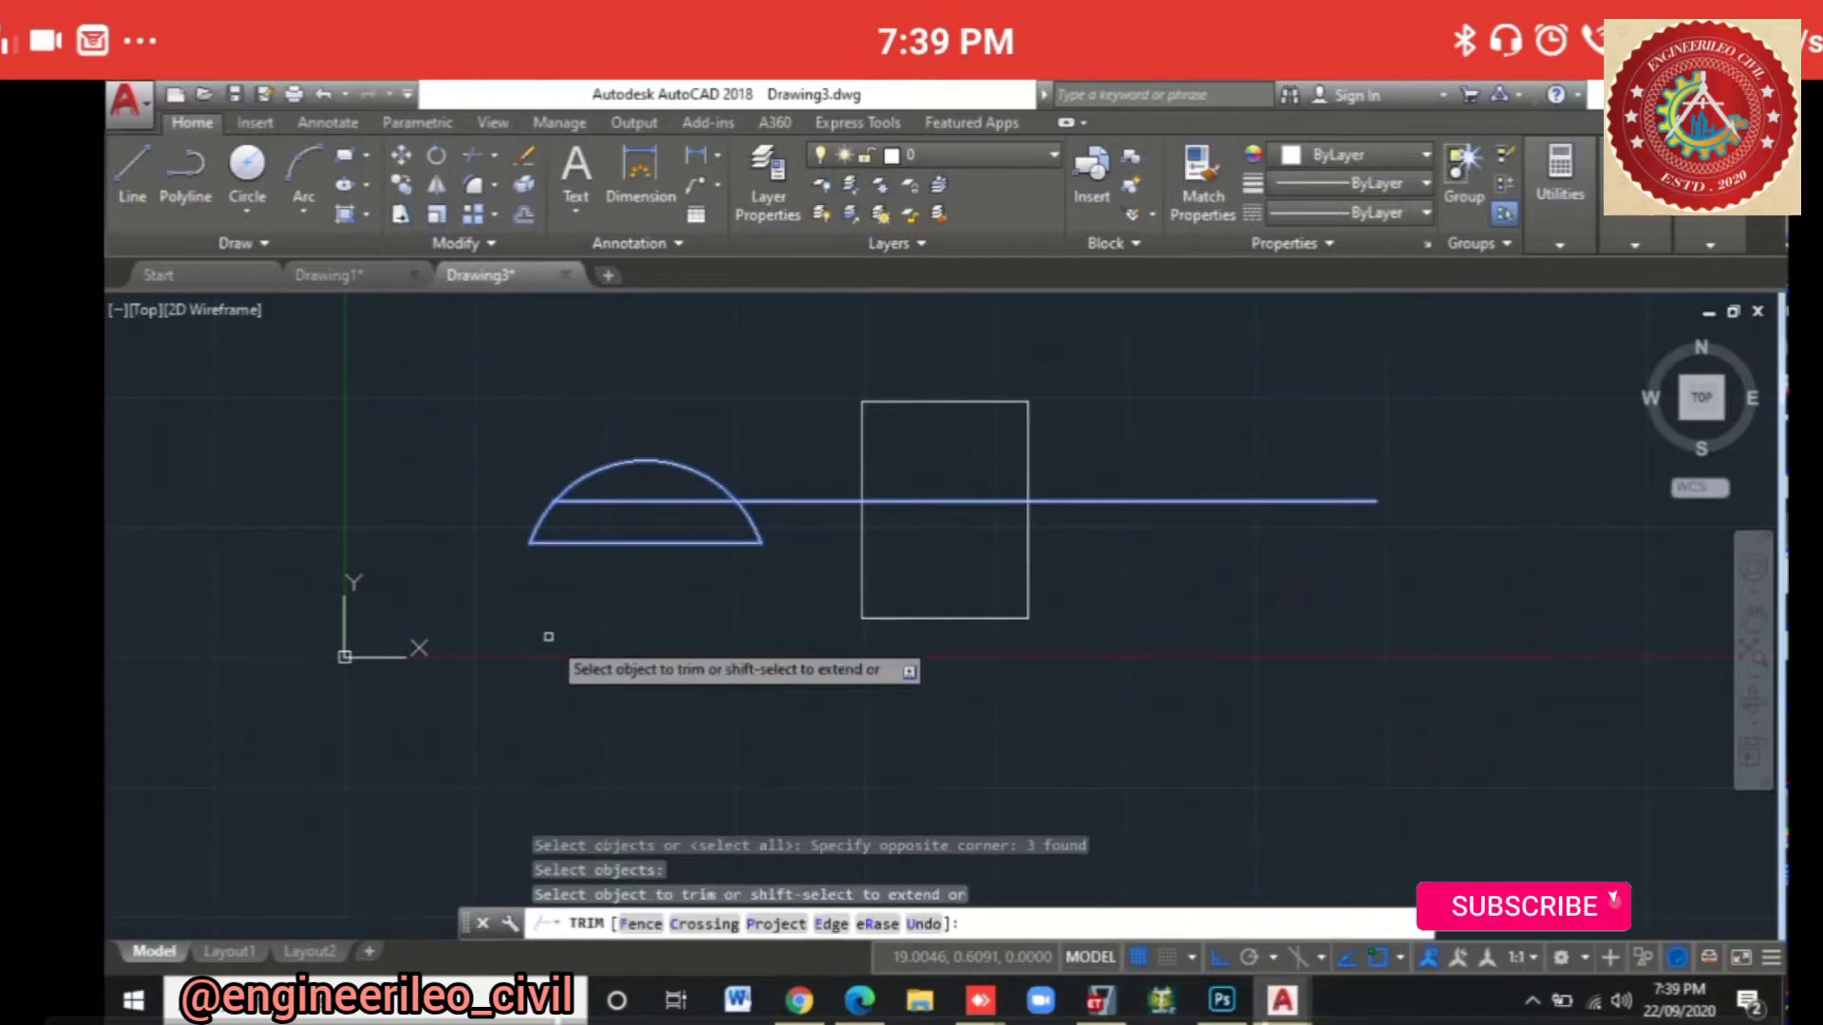
pyautogui.click(622, 501)
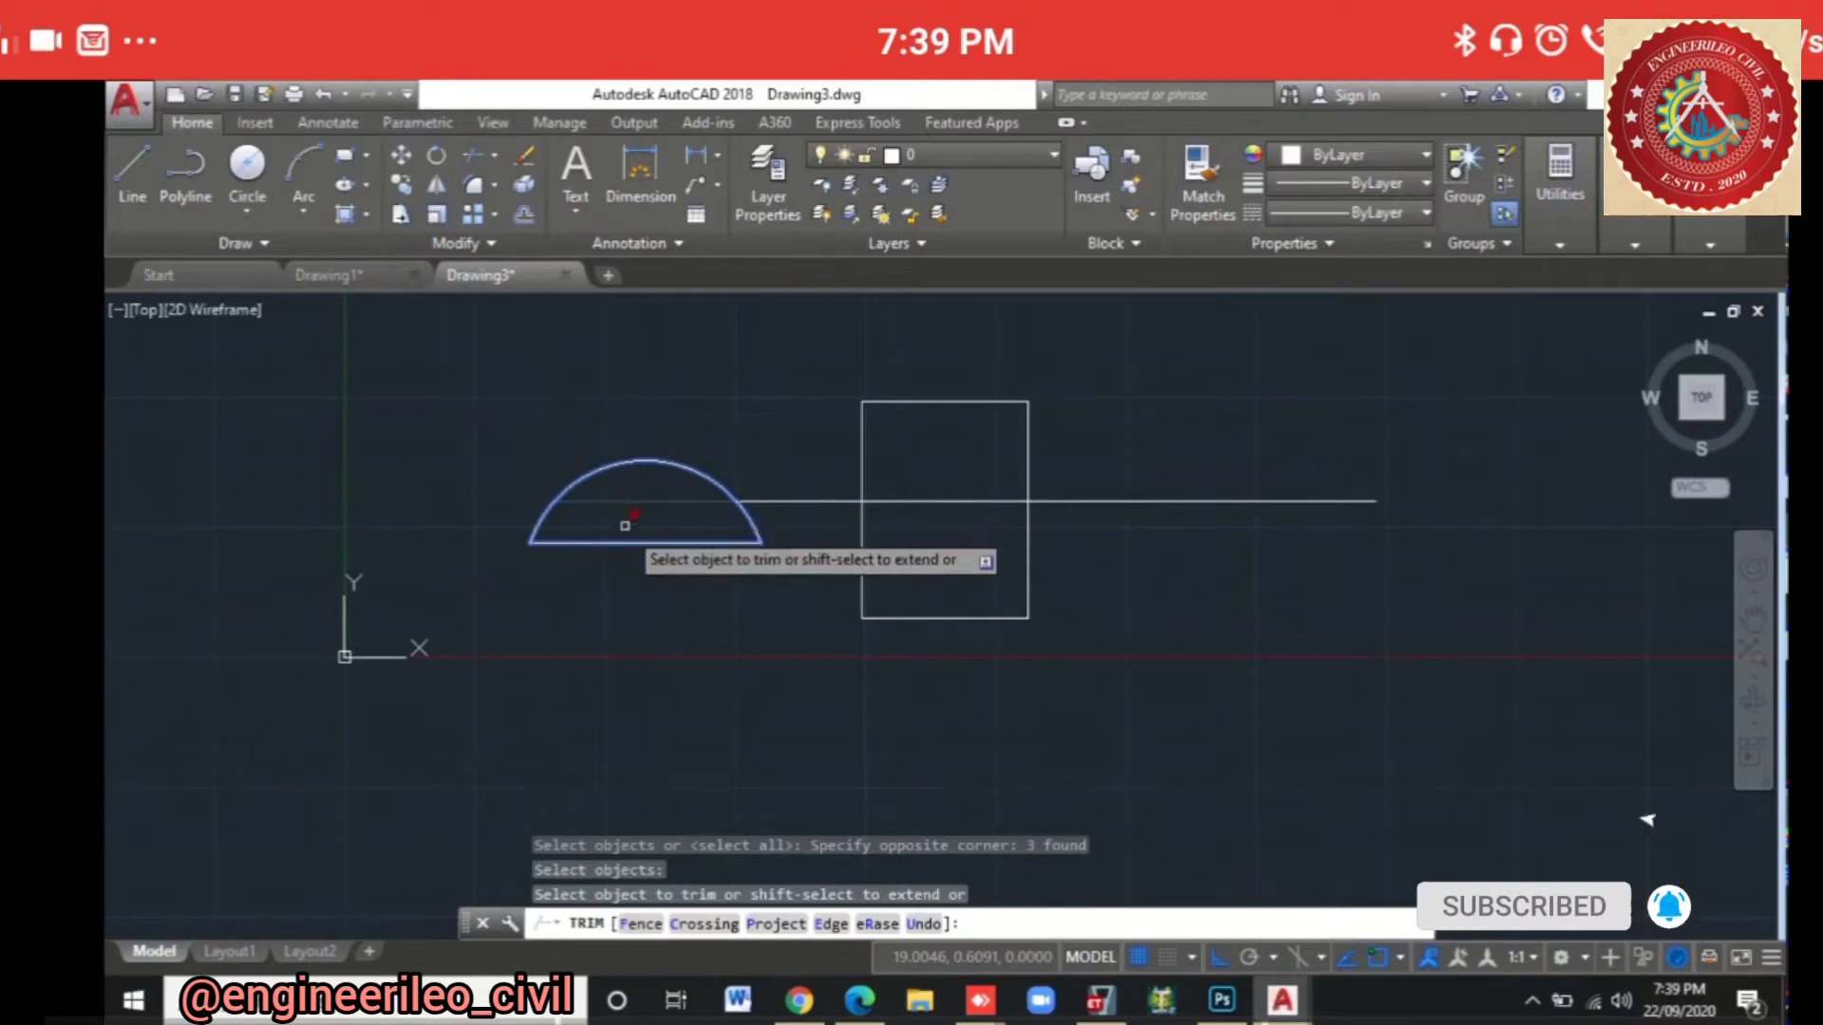
pyautogui.click(761, 503)
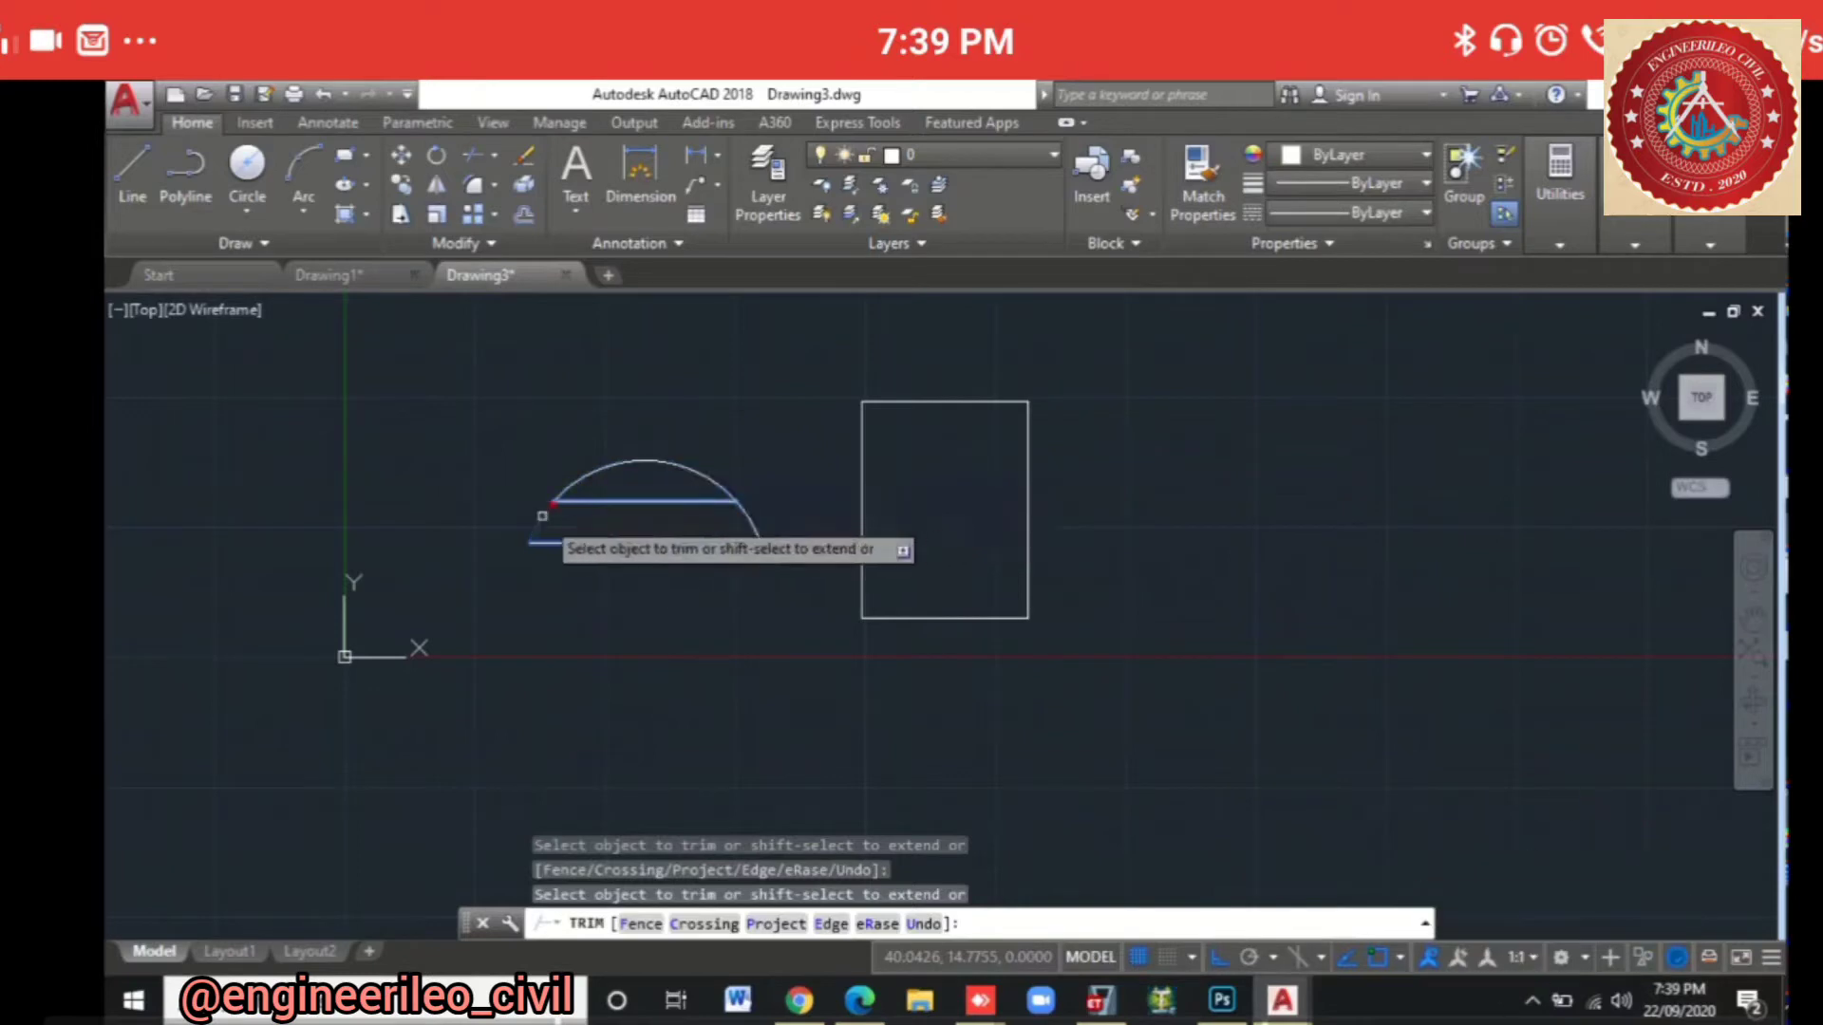
pyautogui.click(748, 522)
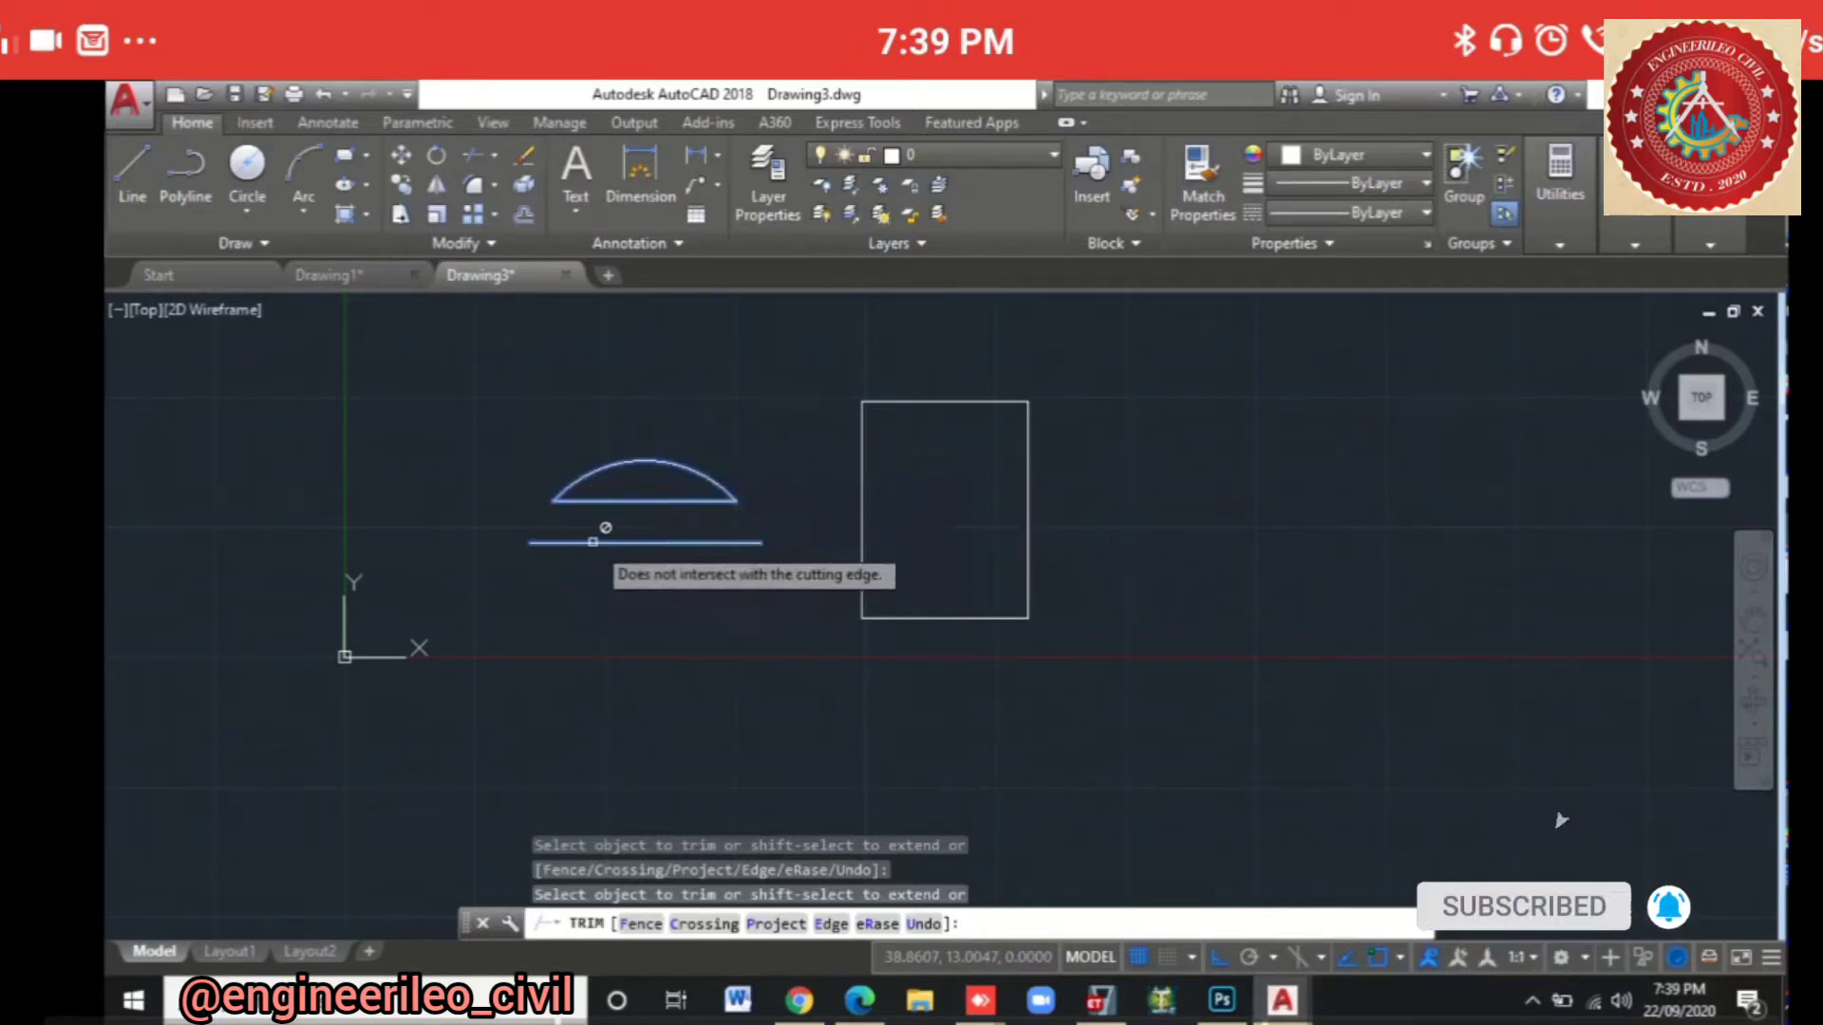
pyautogui.press('Escape')
# Step: Delete the horizontal line joining the ends of the trimmed arc
pyautogui.click(646, 500)
pyautogui.click(675, 555)
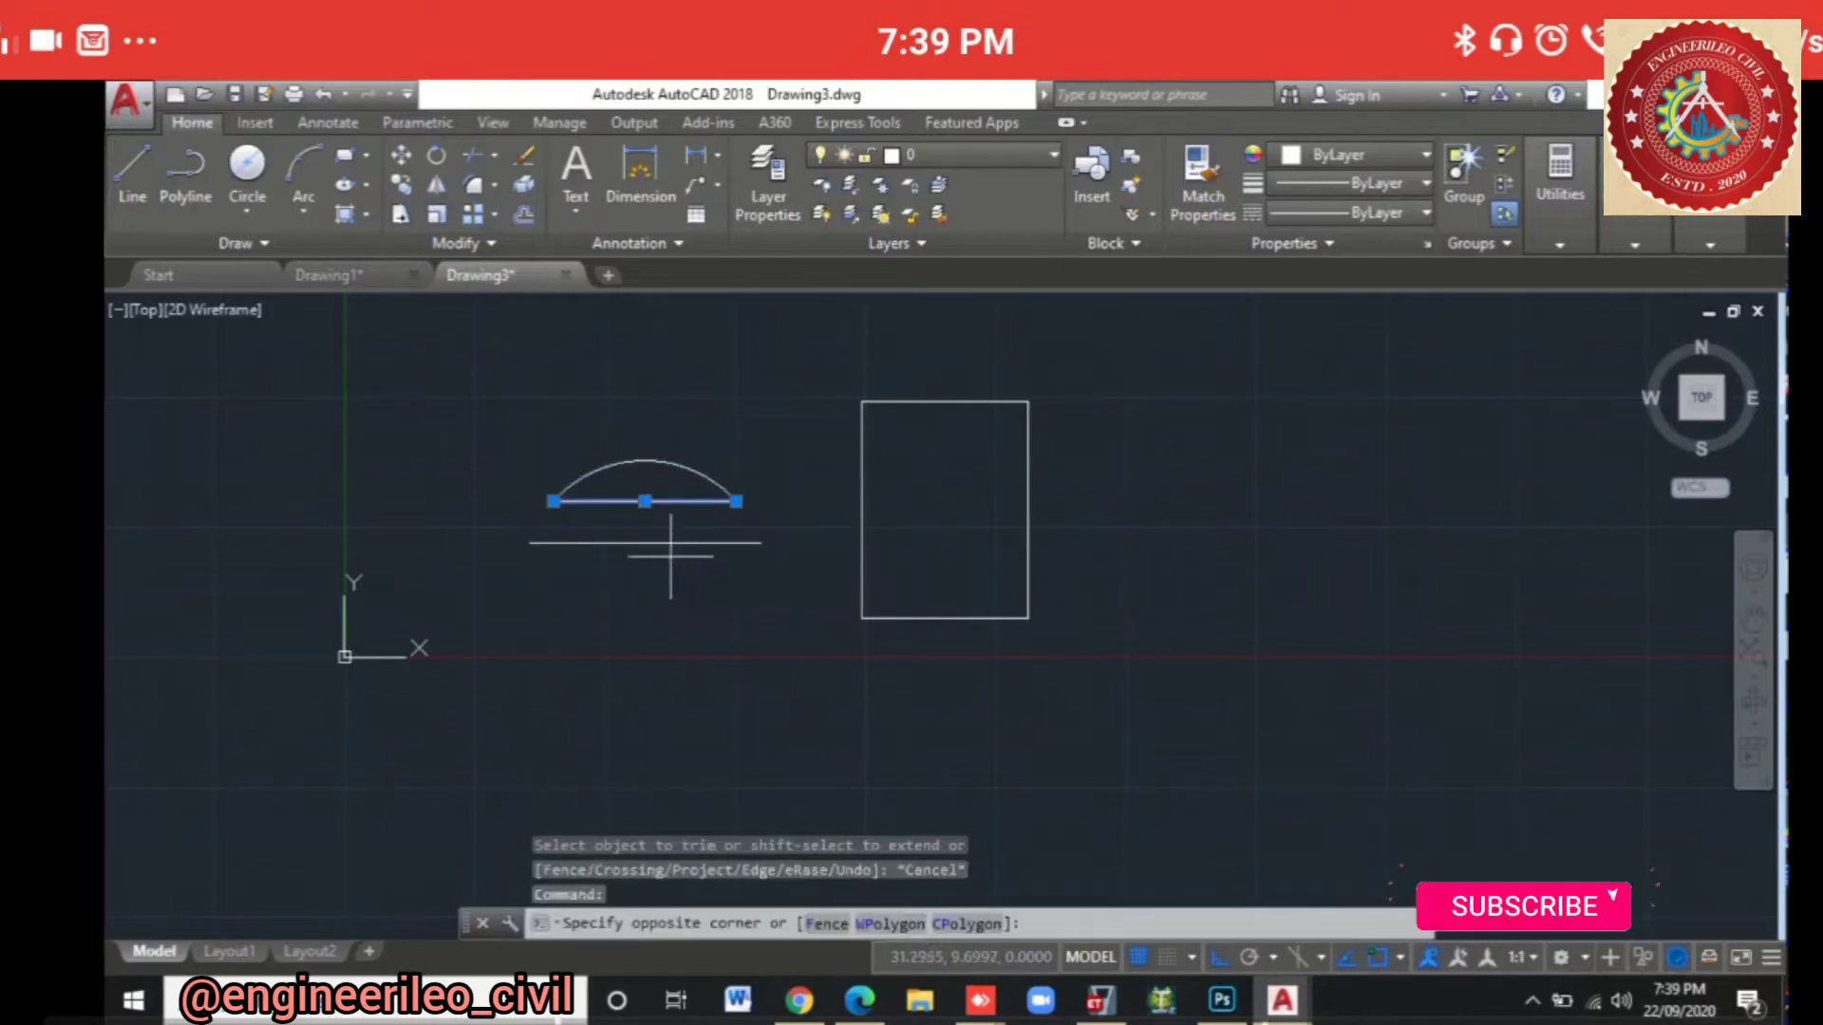
pyautogui.click(653, 525)
pyautogui.press('Escape')
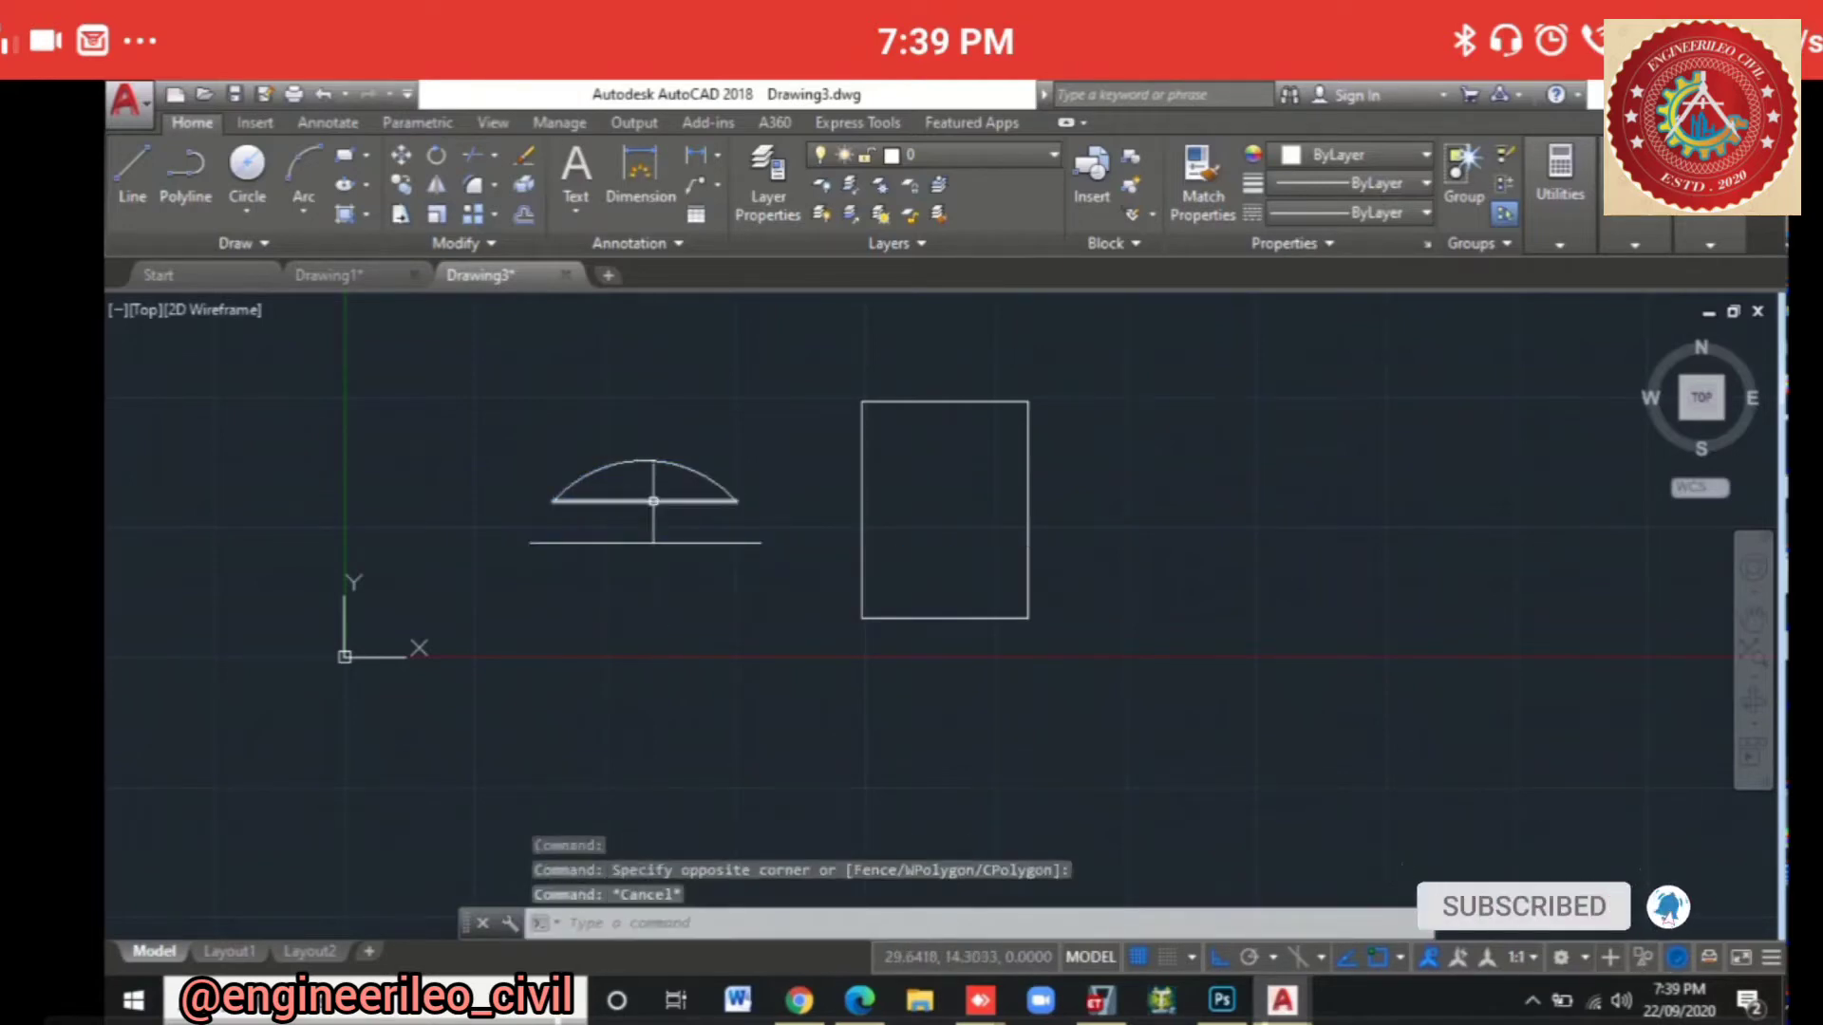
pyautogui.click(651, 501)
pyautogui.press('Delete')
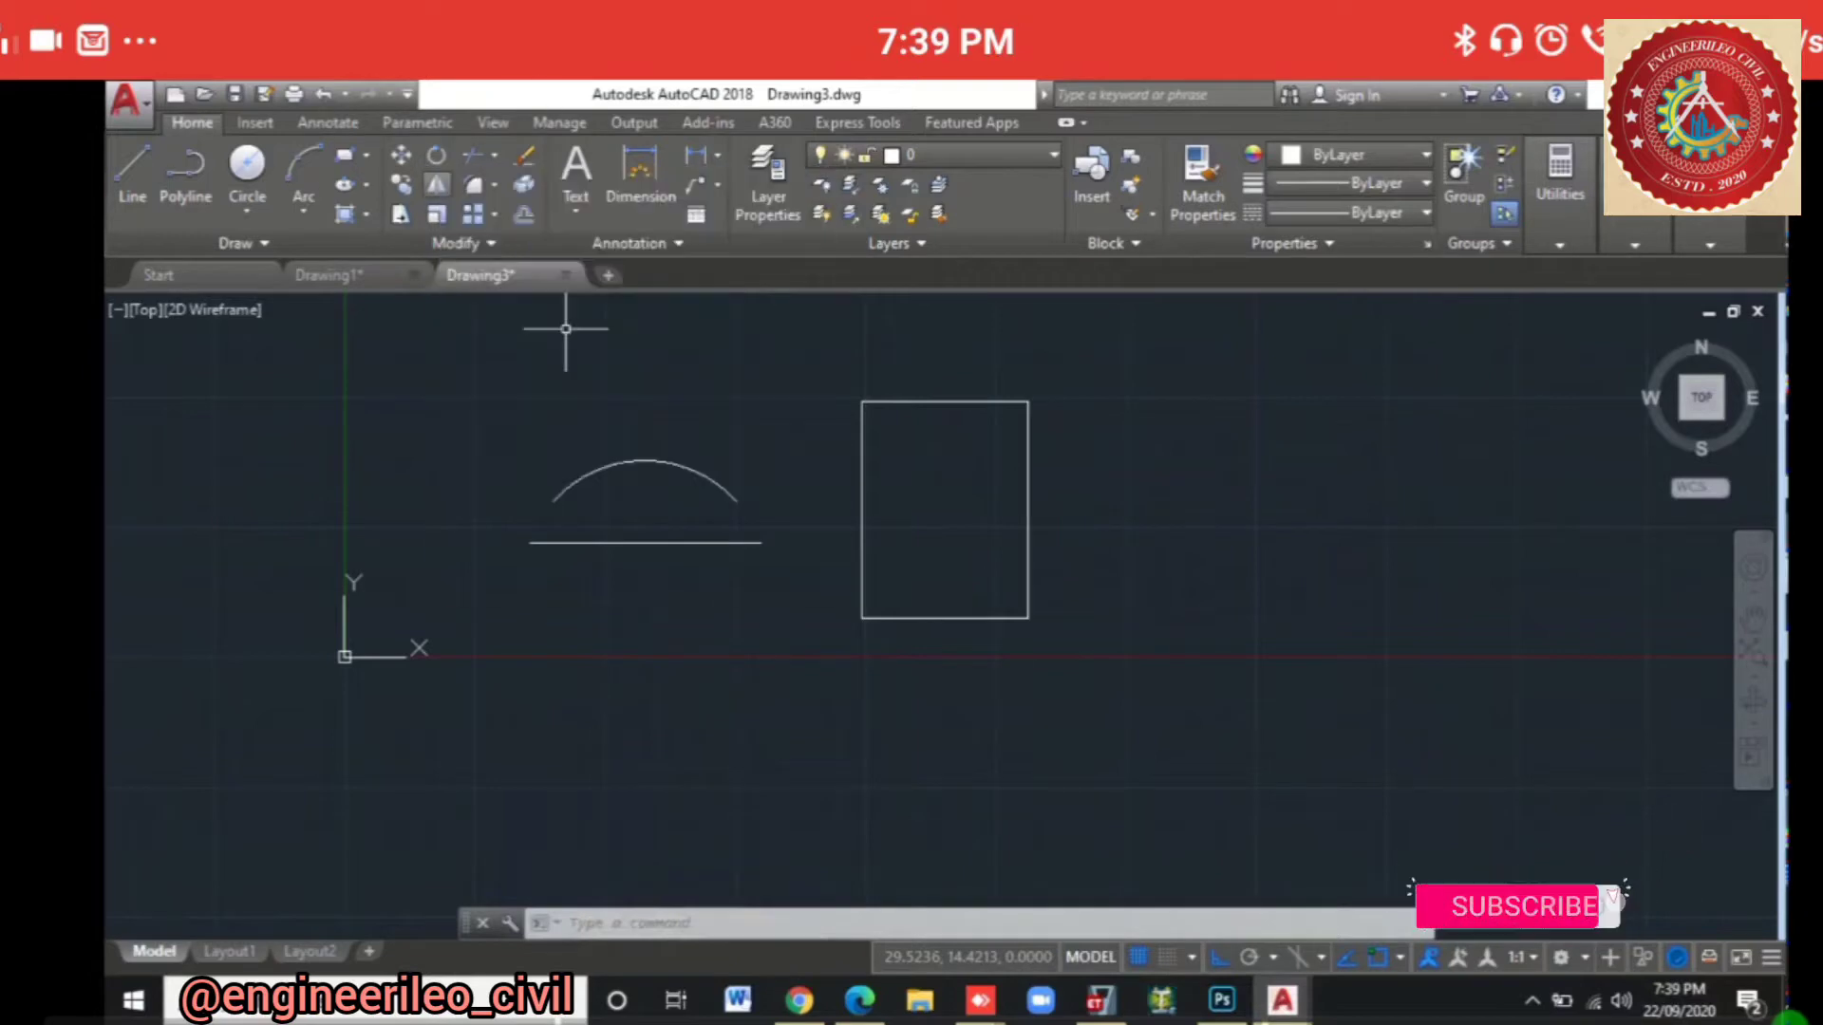
# Step: Rotate the arc 180° about its left endpoint
pyautogui.moveTo(665, 494); pyautogui.dragTo(632, 503)
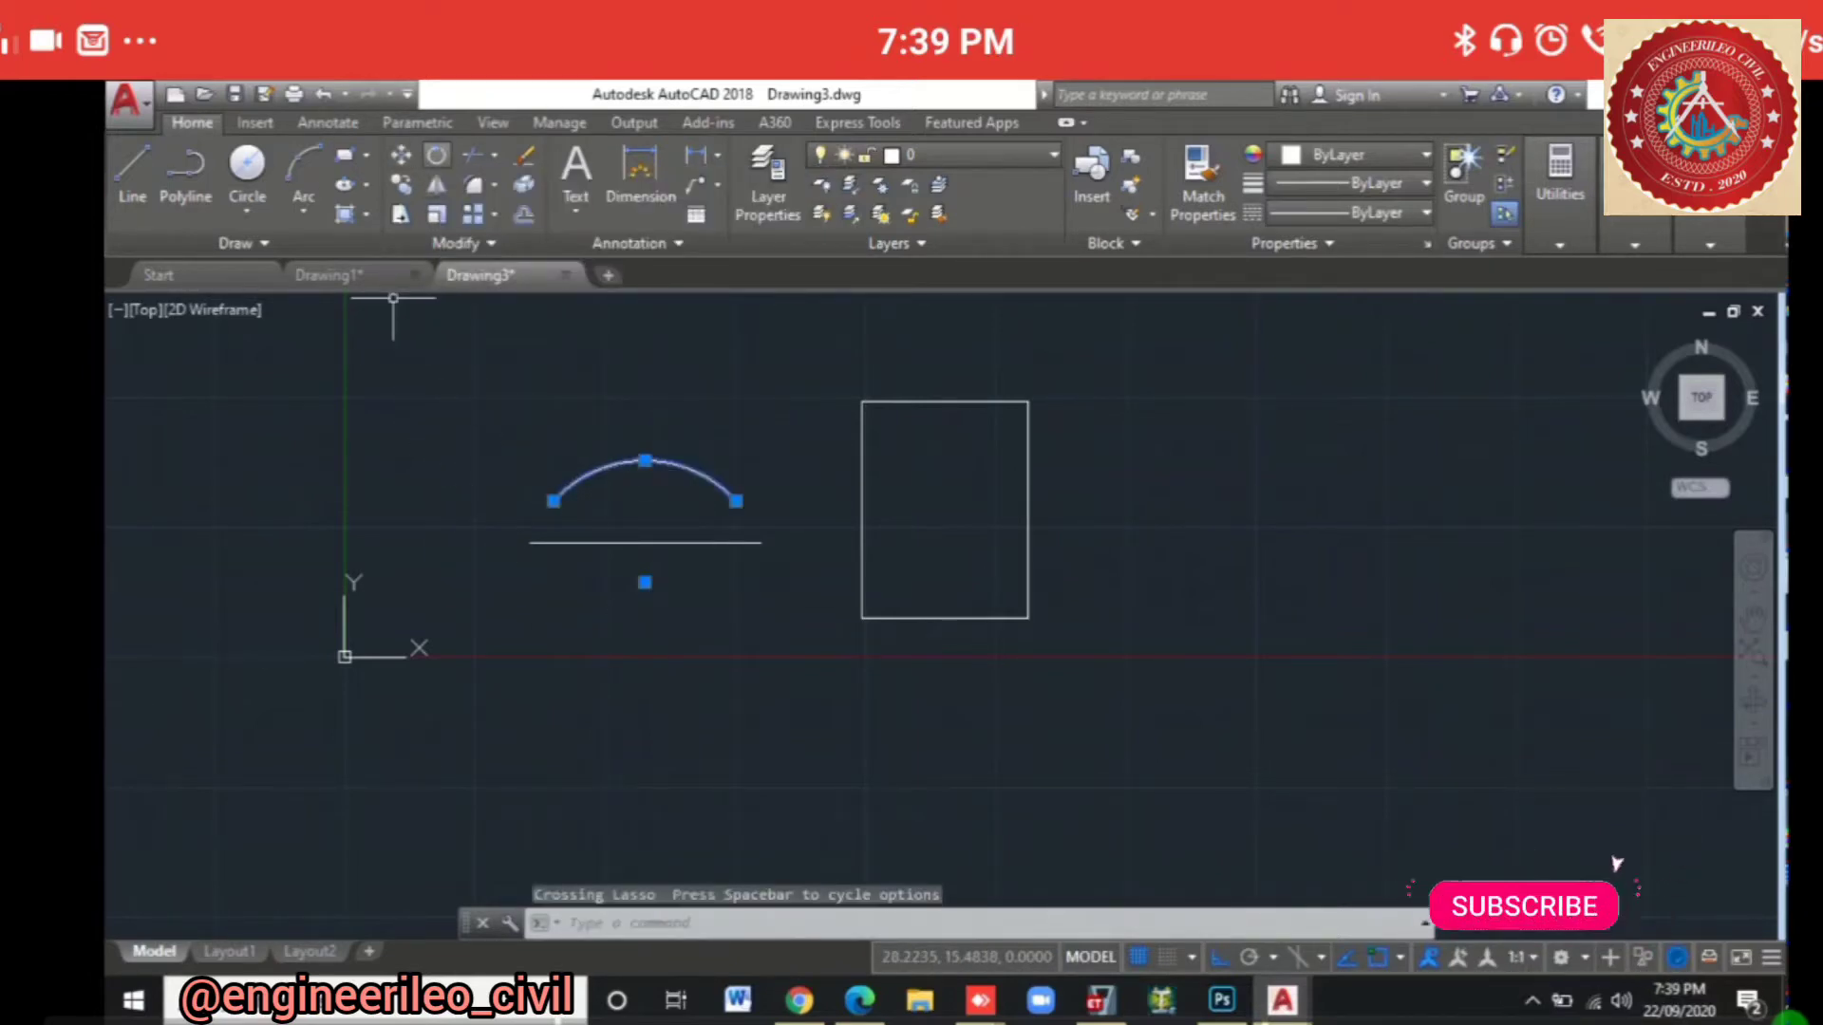
pyautogui.click(436, 156)
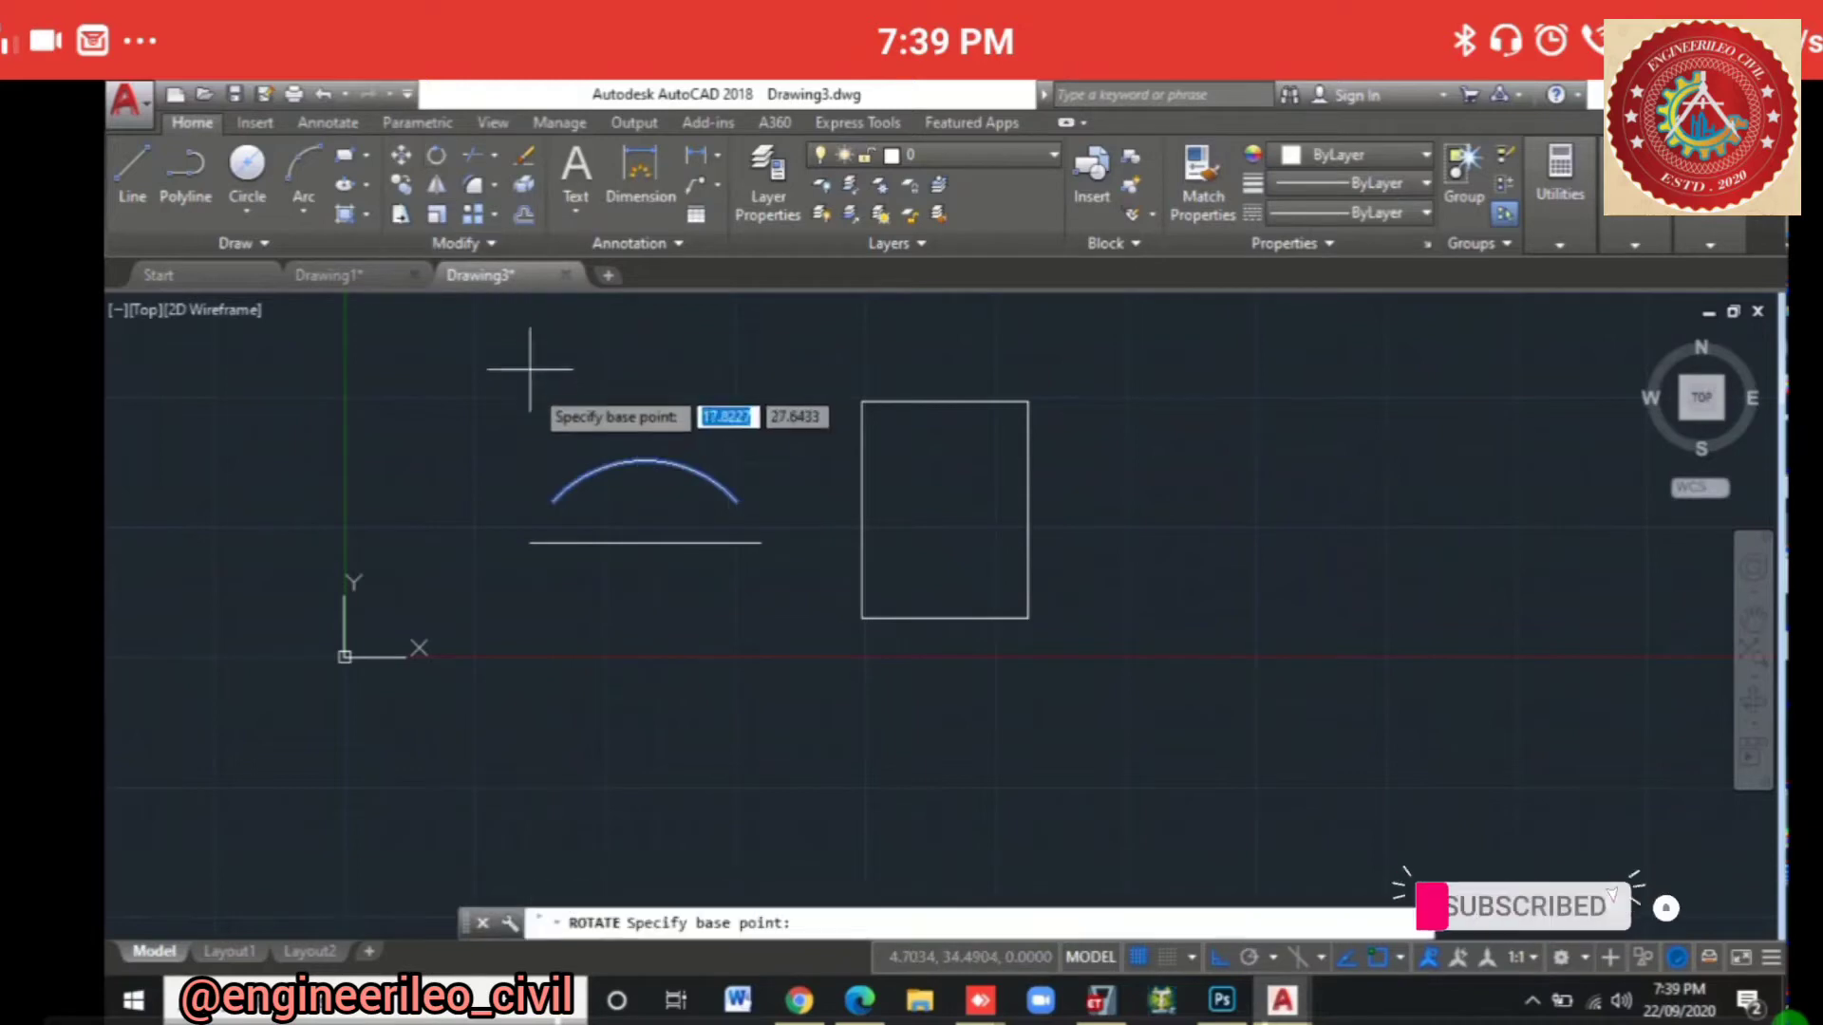
pyautogui.click(553, 500)
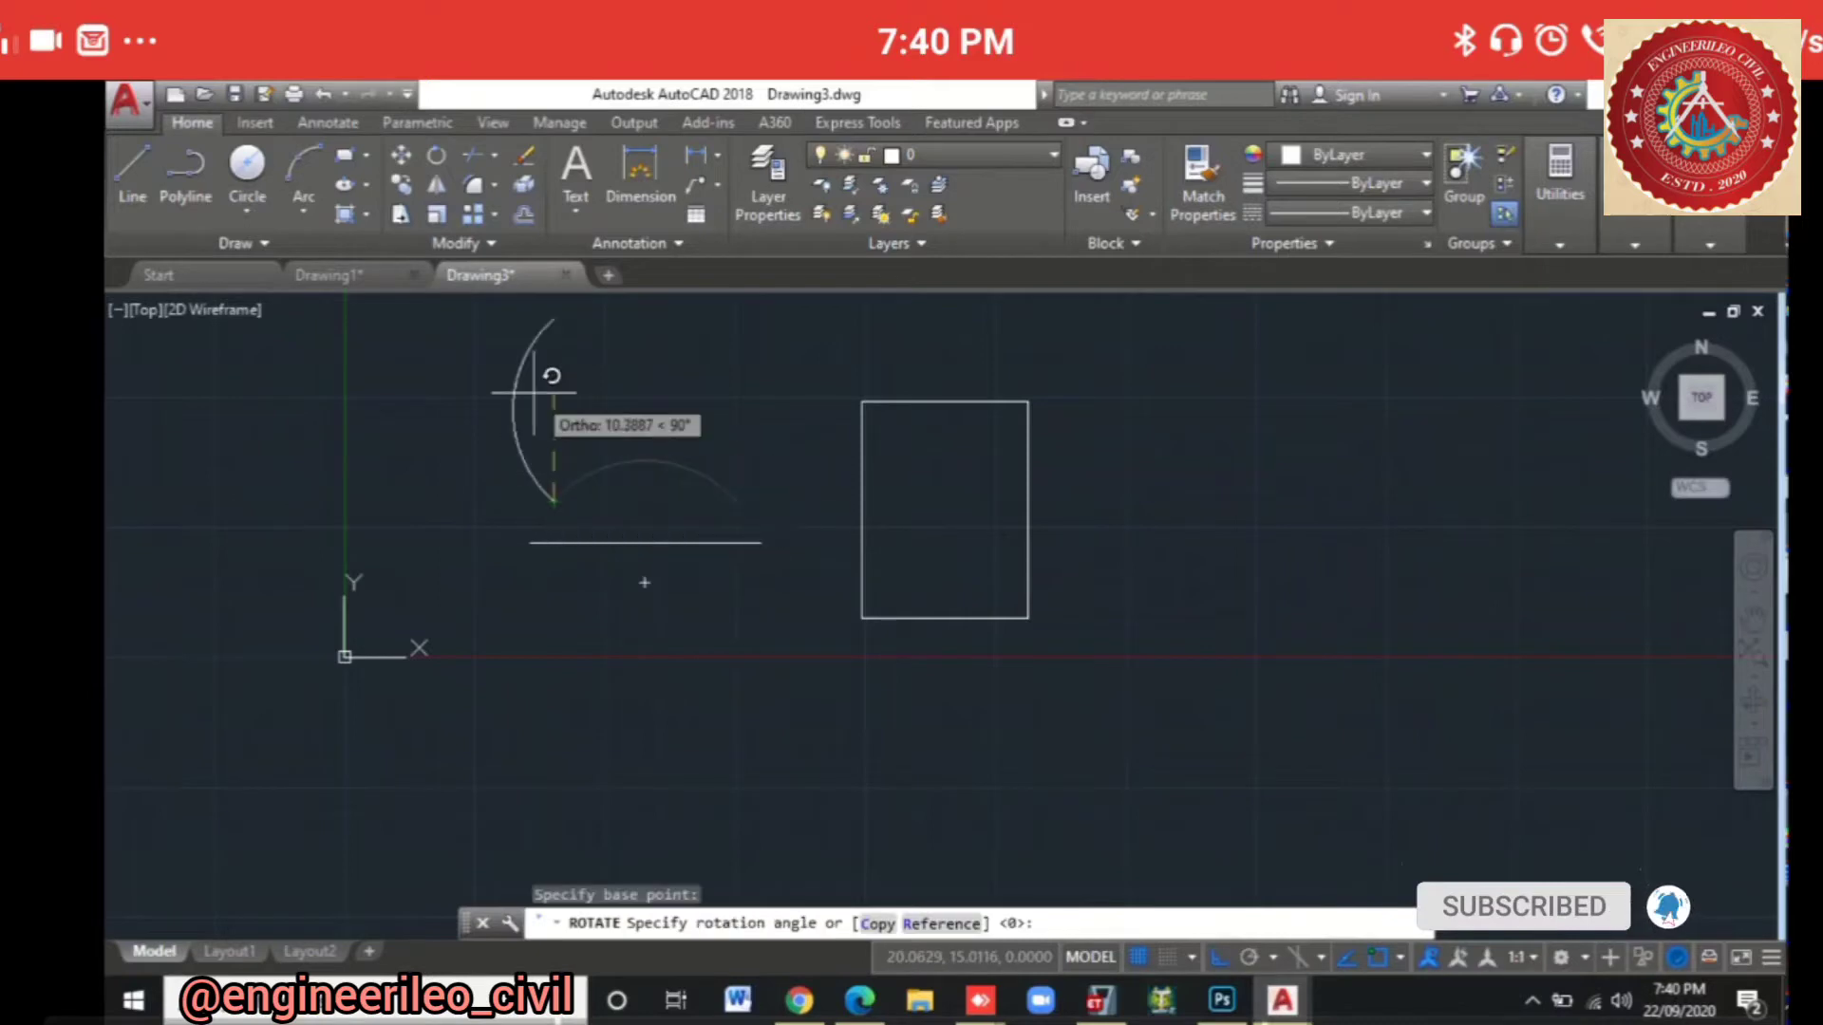
pyautogui.click(193, 451)
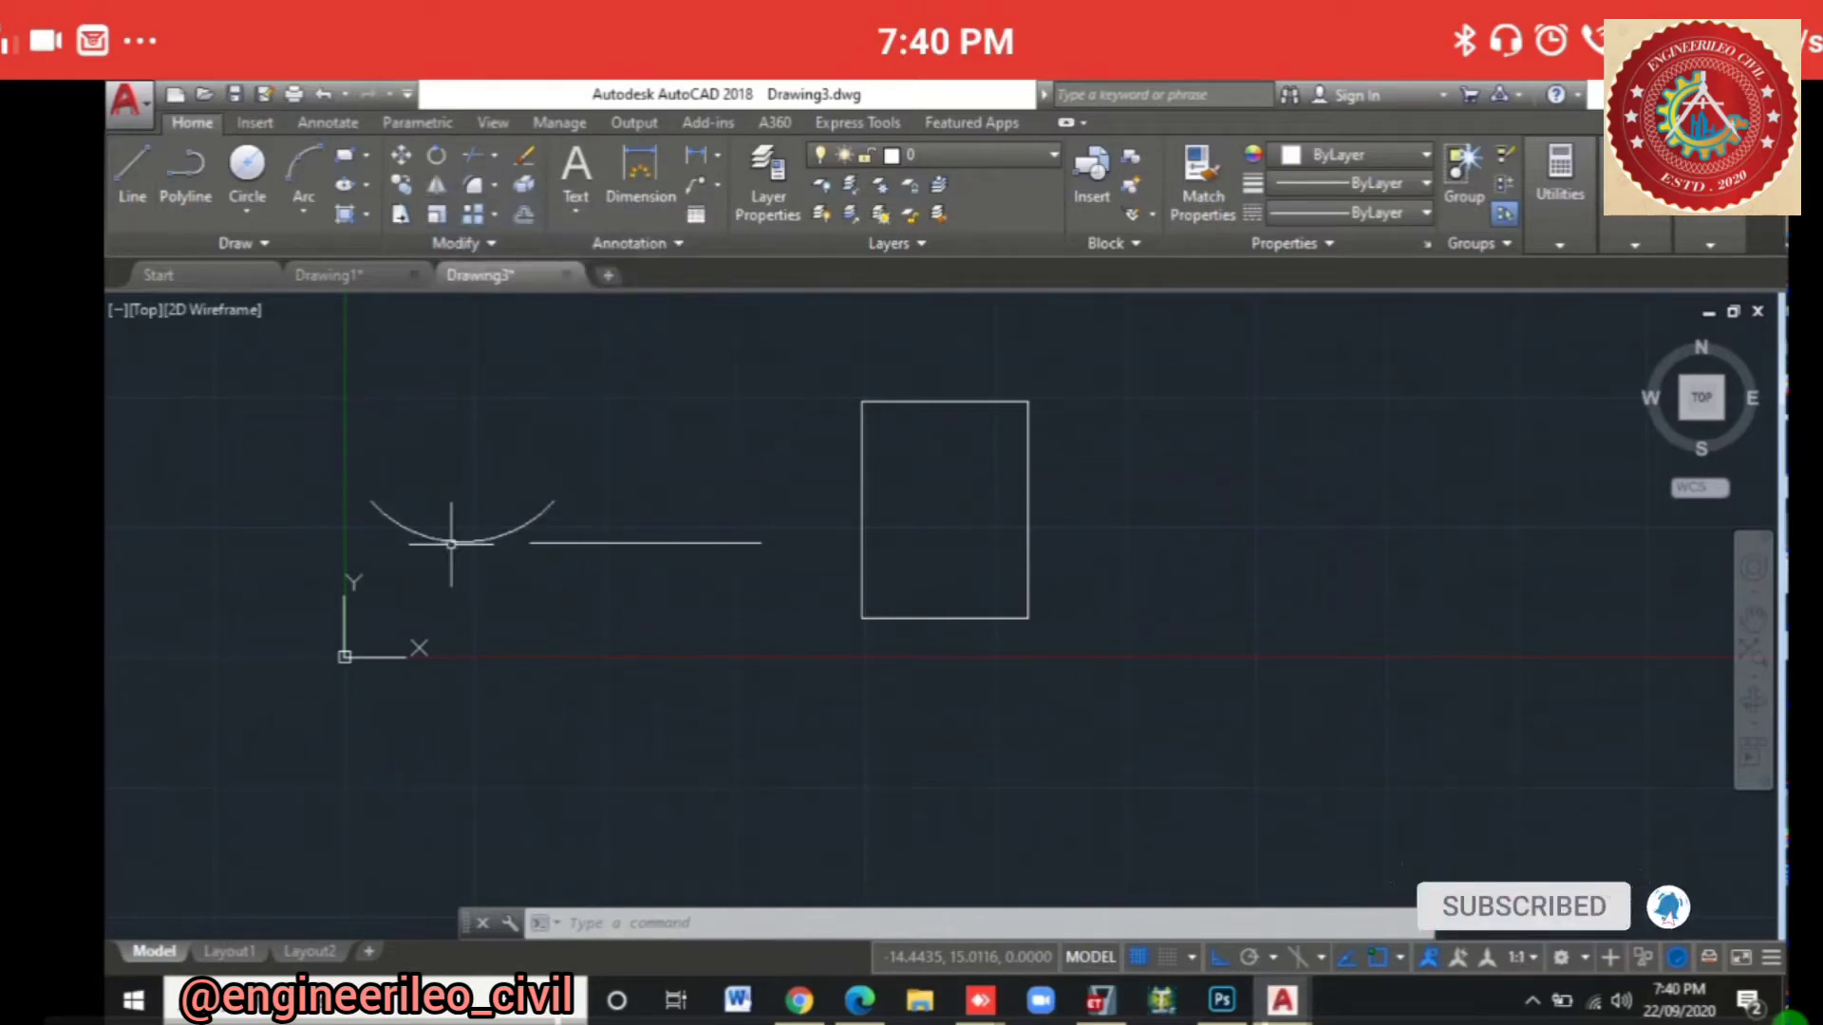
# Step: Delete the remaining horizontal base line beside the rotated arc
pyautogui.click(621, 597)
pyautogui.click(570, 500)
pyautogui.press('Delete')
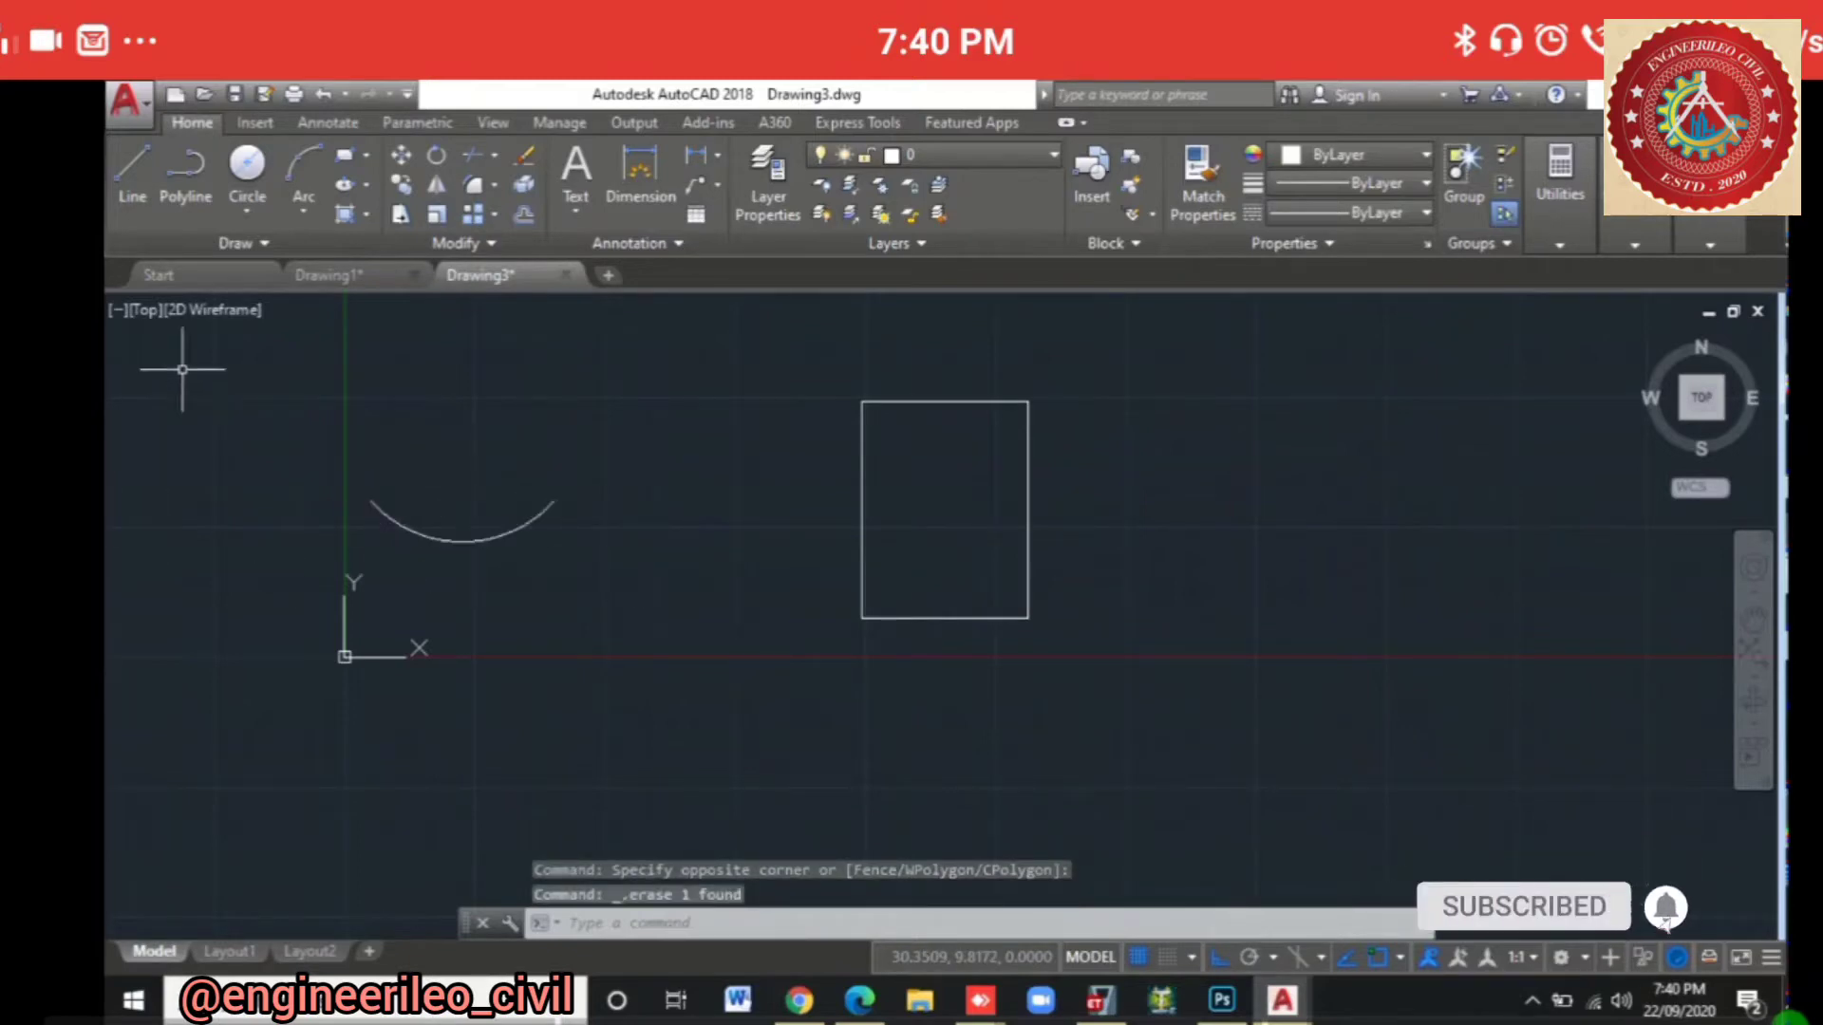
# Step: Draw a horizontal line joining the two endpoints of the rotated arc
pyautogui.click(132, 171)
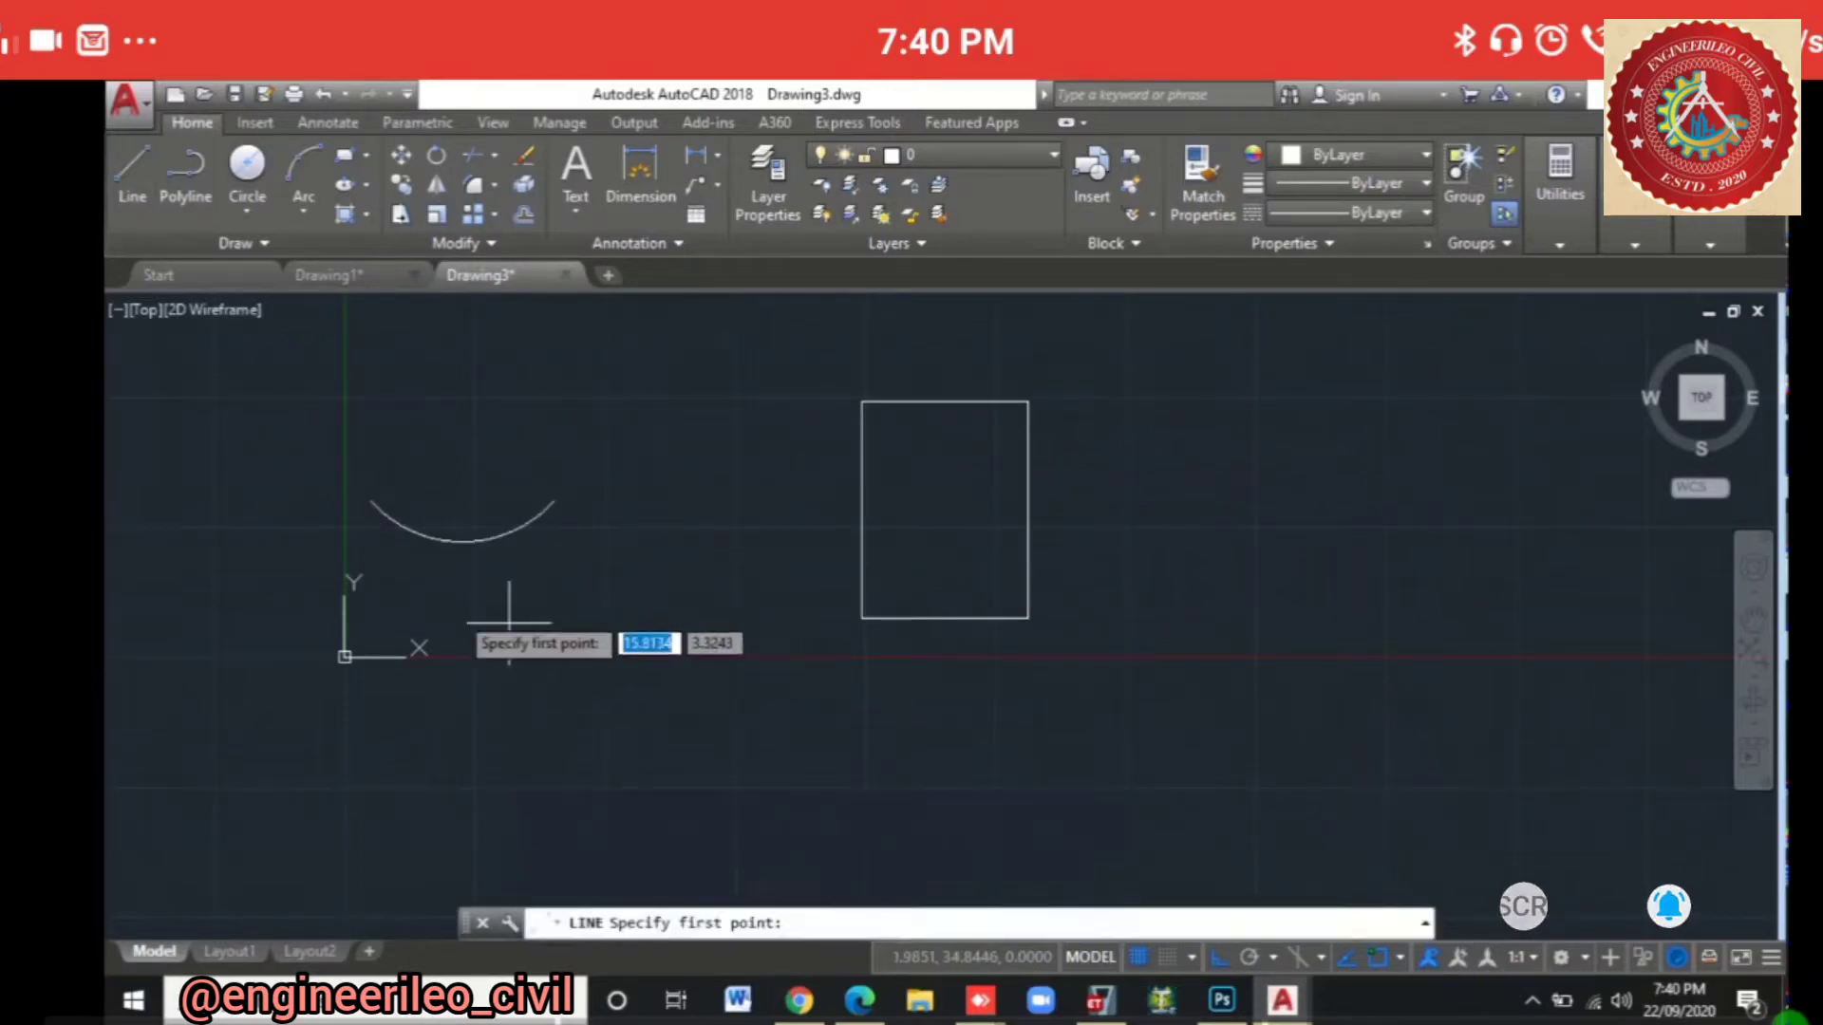
pyautogui.click(371, 501)
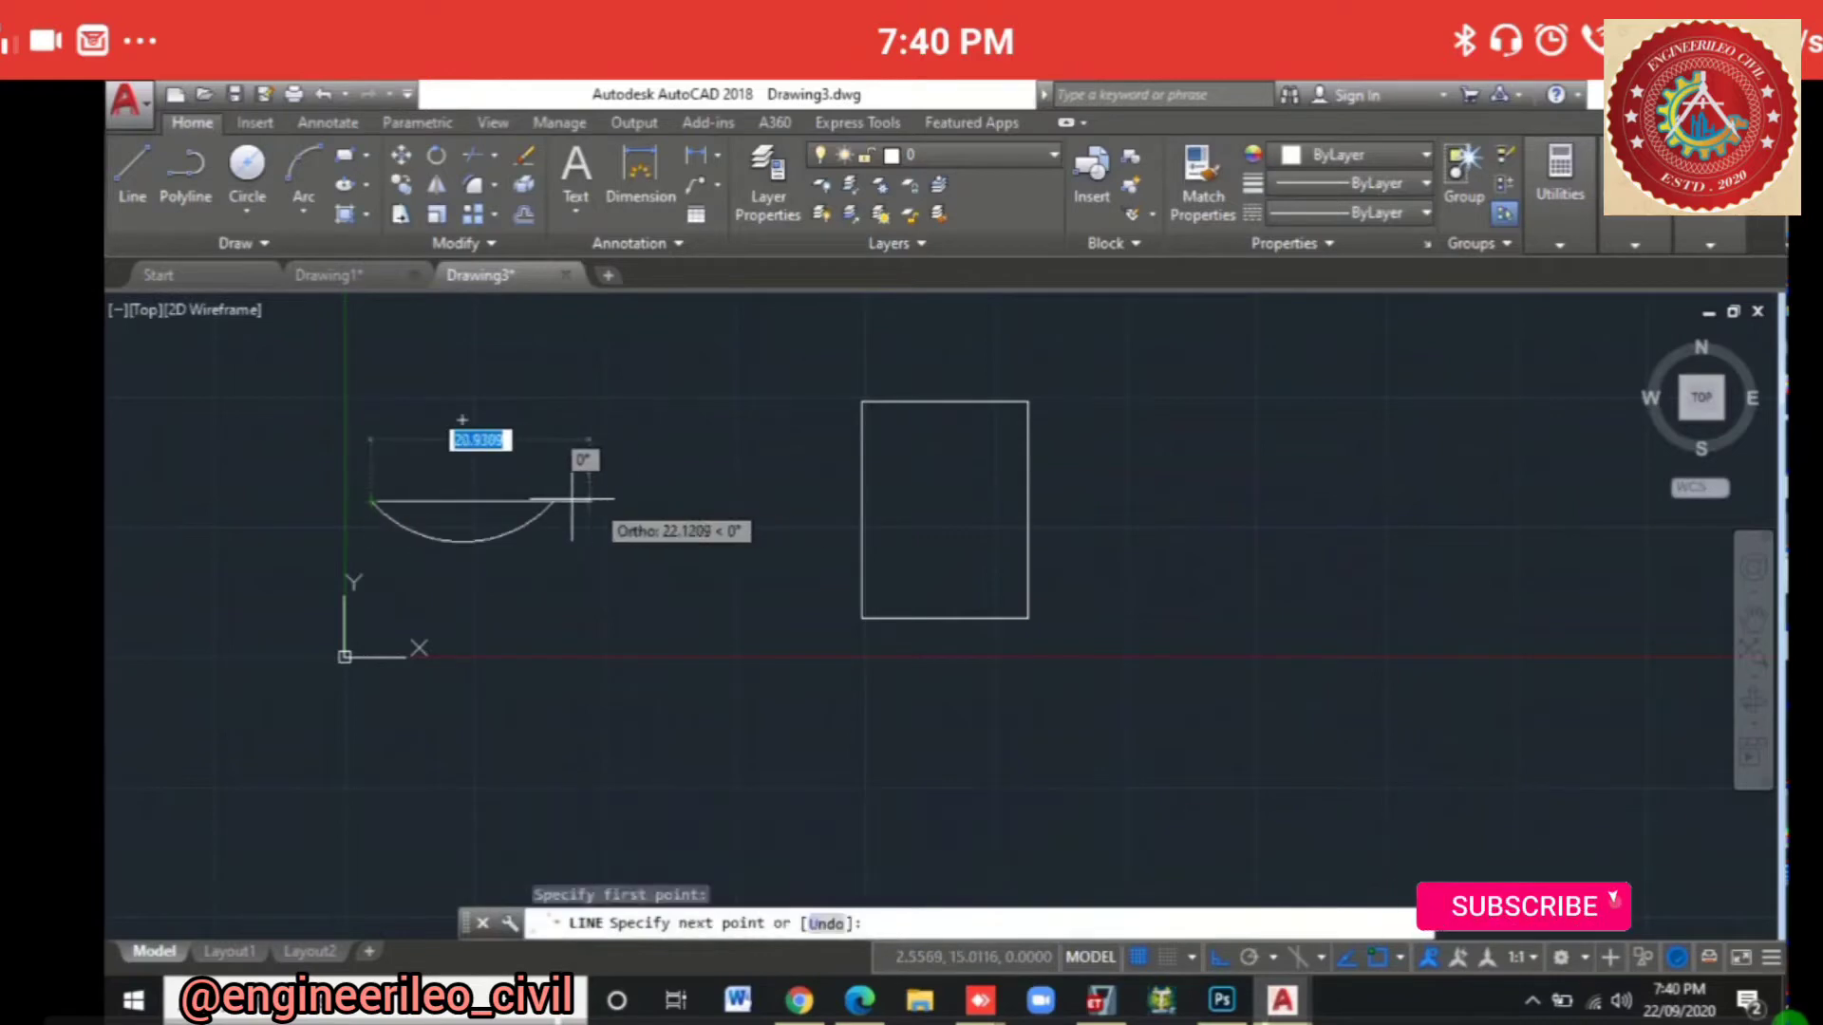
pyautogui.click(553, 502)
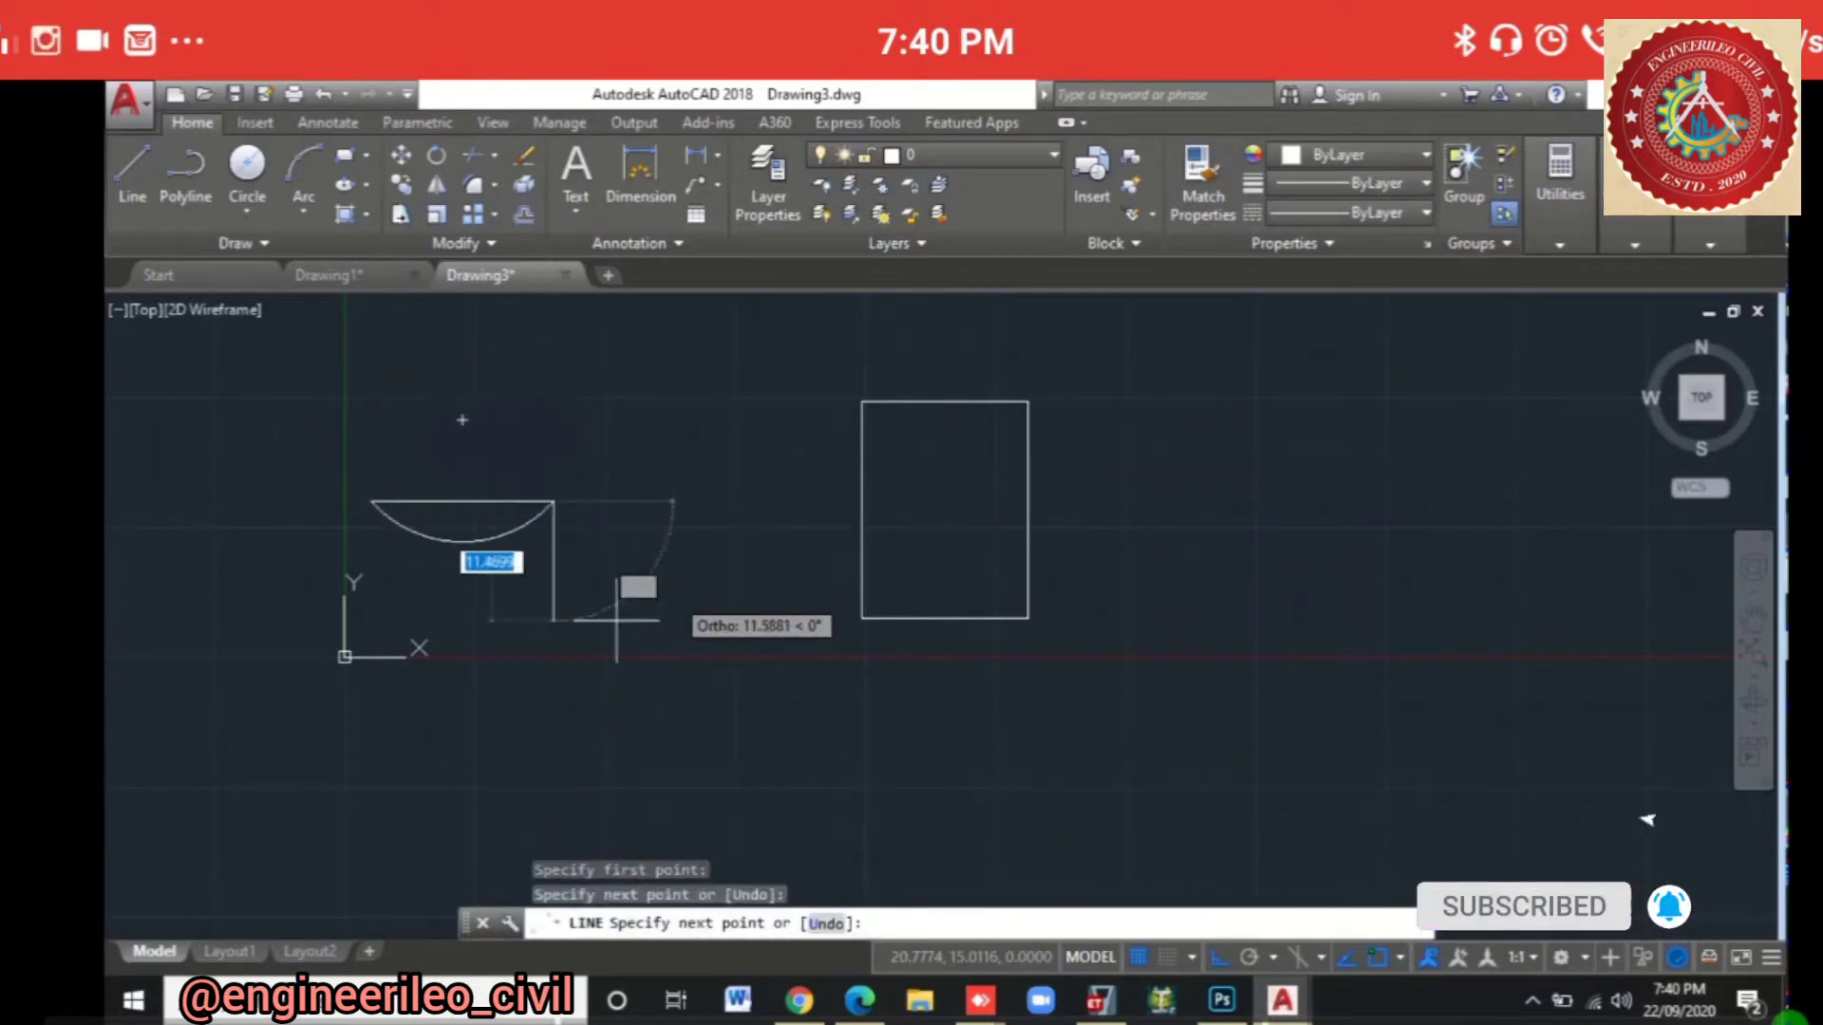
pyautogui.press('Escape')
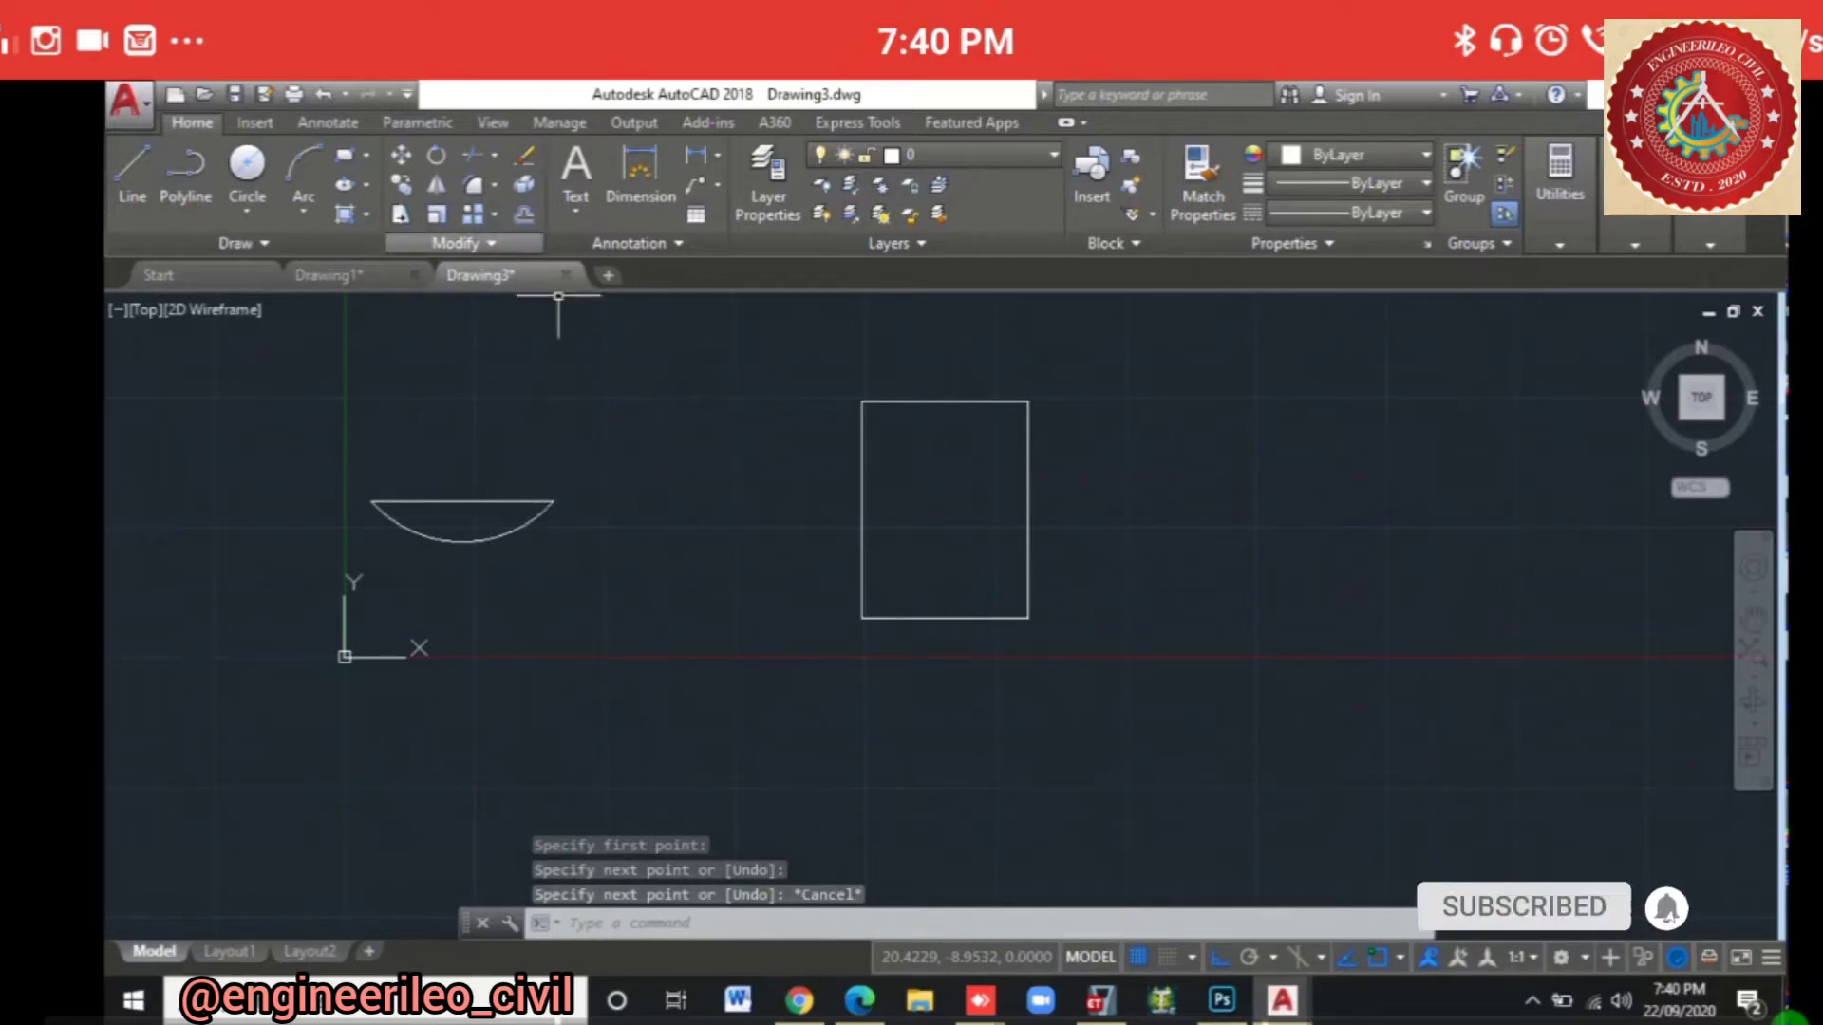
pyautogui.click(403, 522)
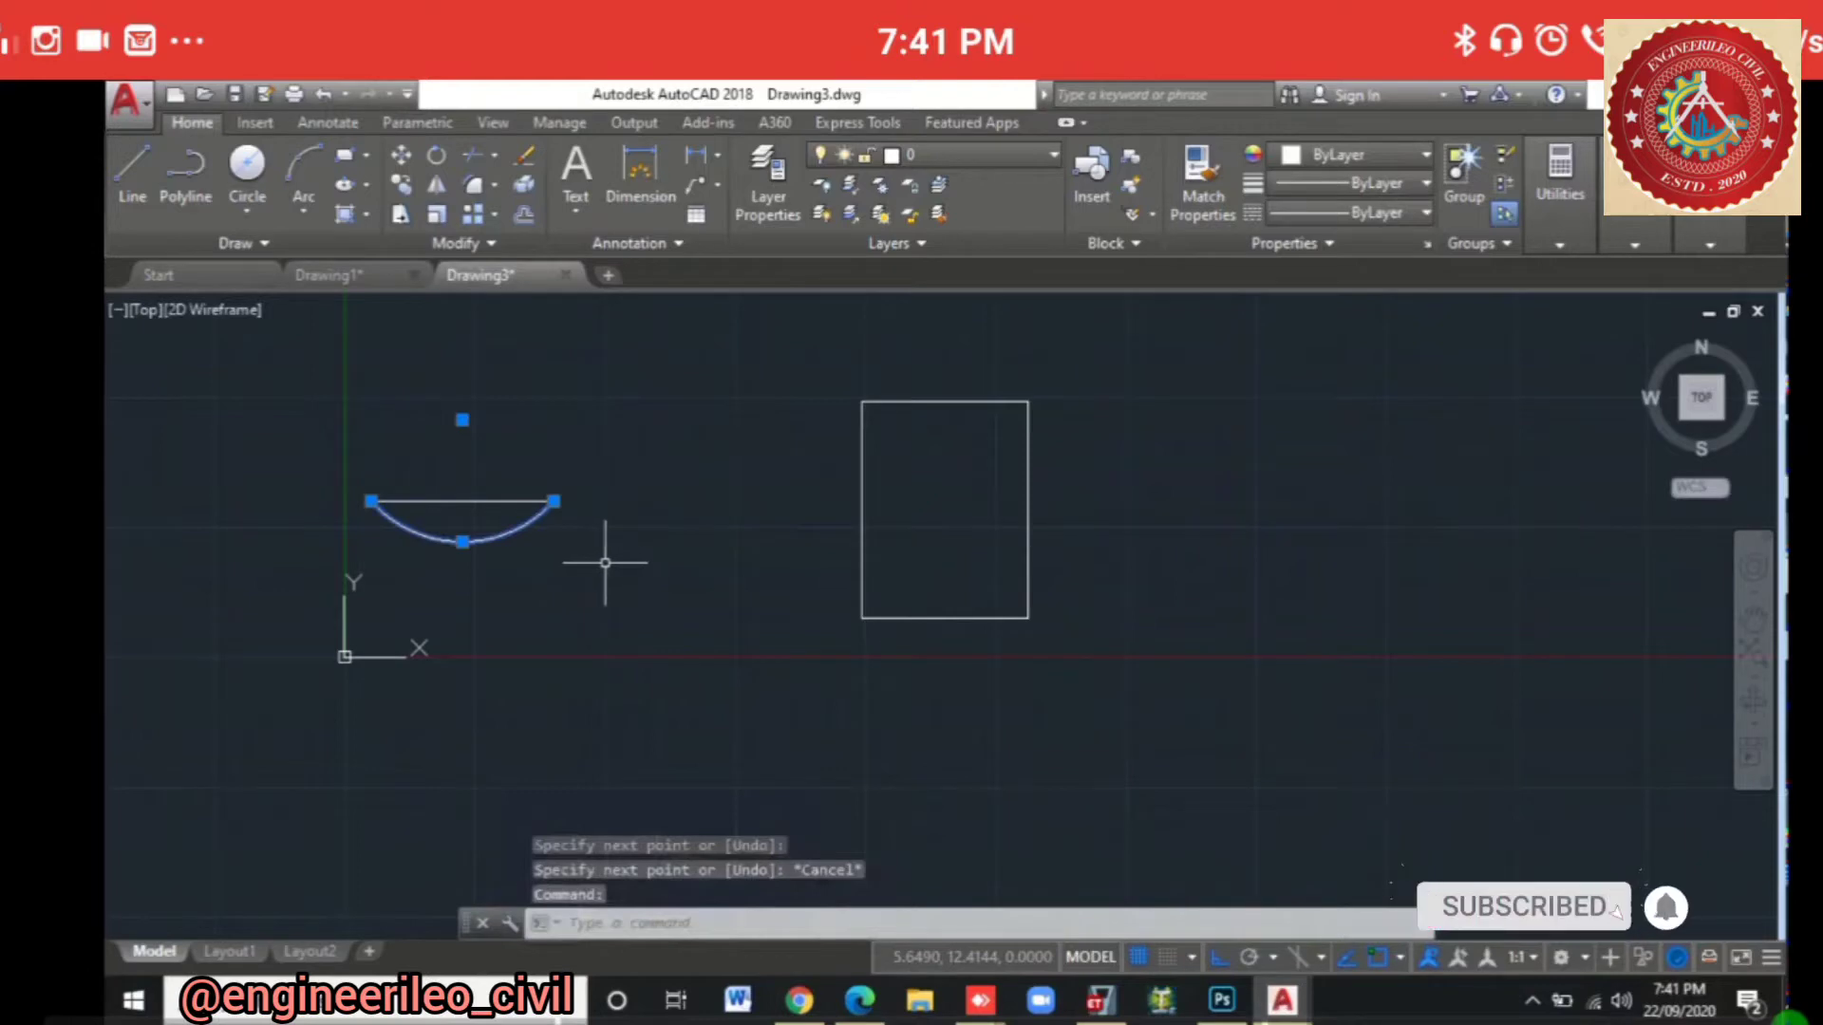
pyautogui.press('Escape')
pyautogui.click(436, 184)
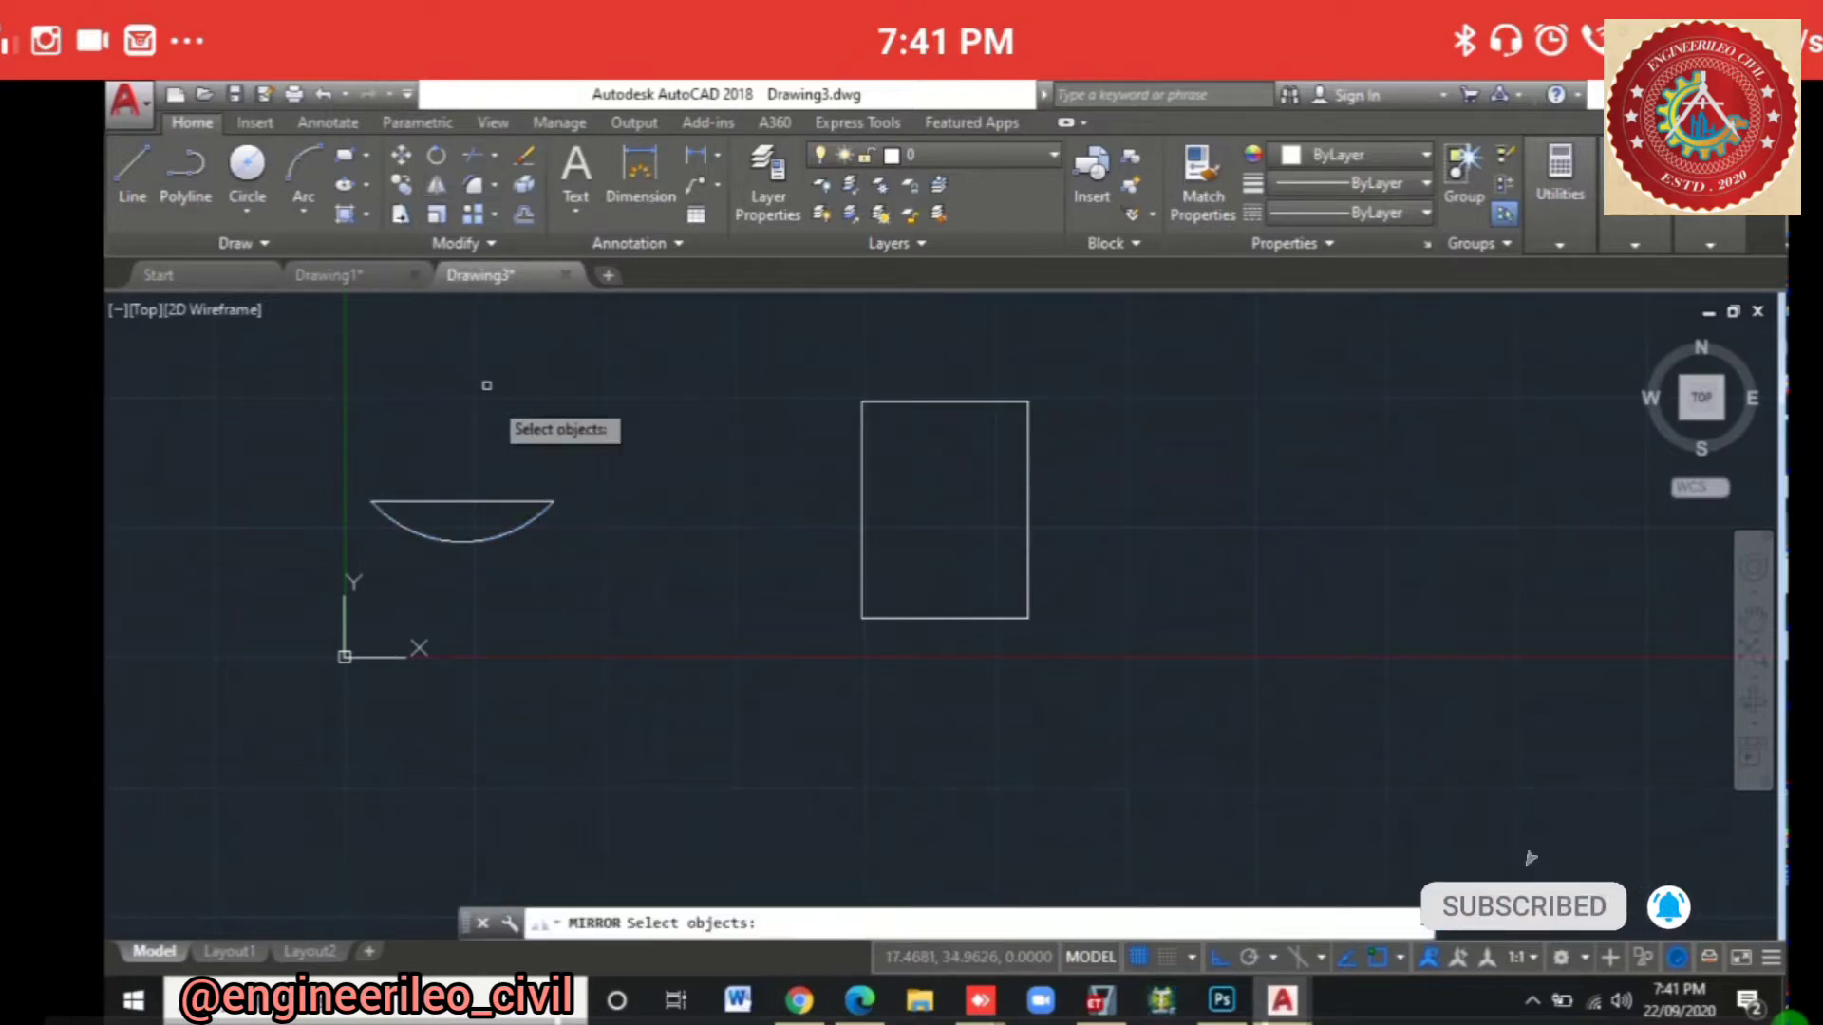
pyautogui.click(510, 557)
pyautogui.click(442, 443)
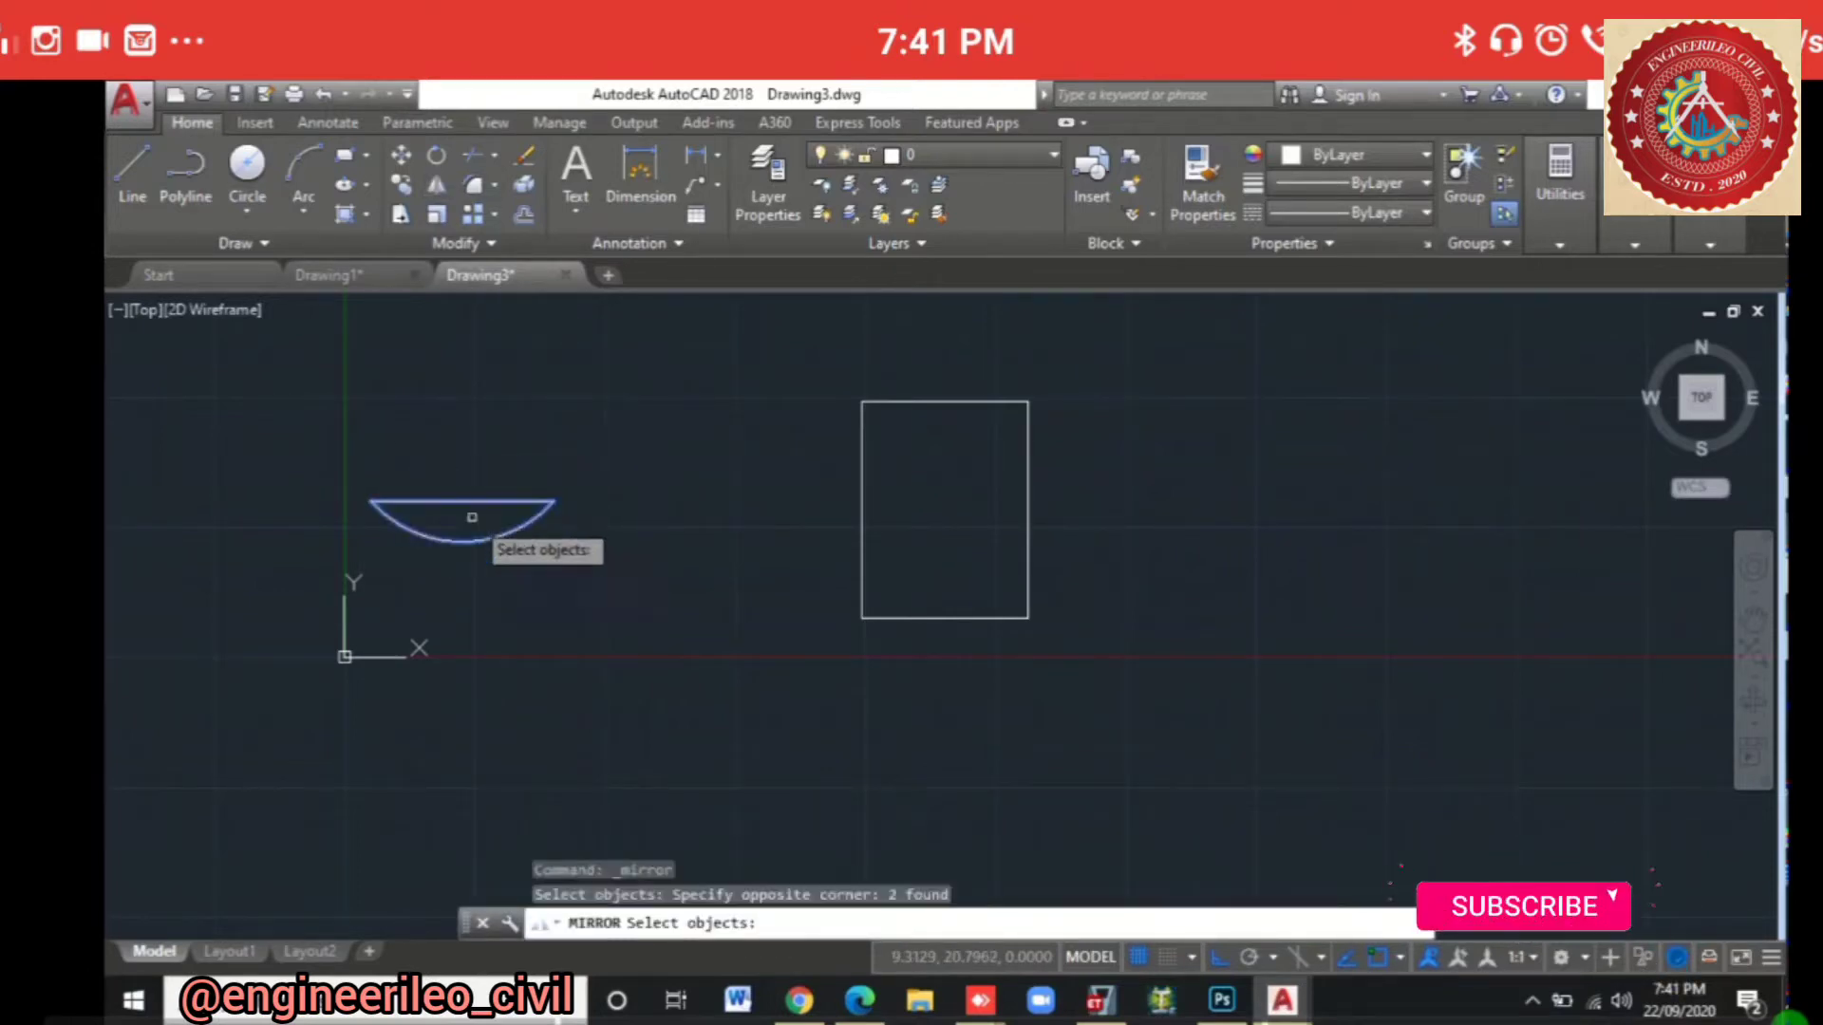
pyautogui.press('Return')
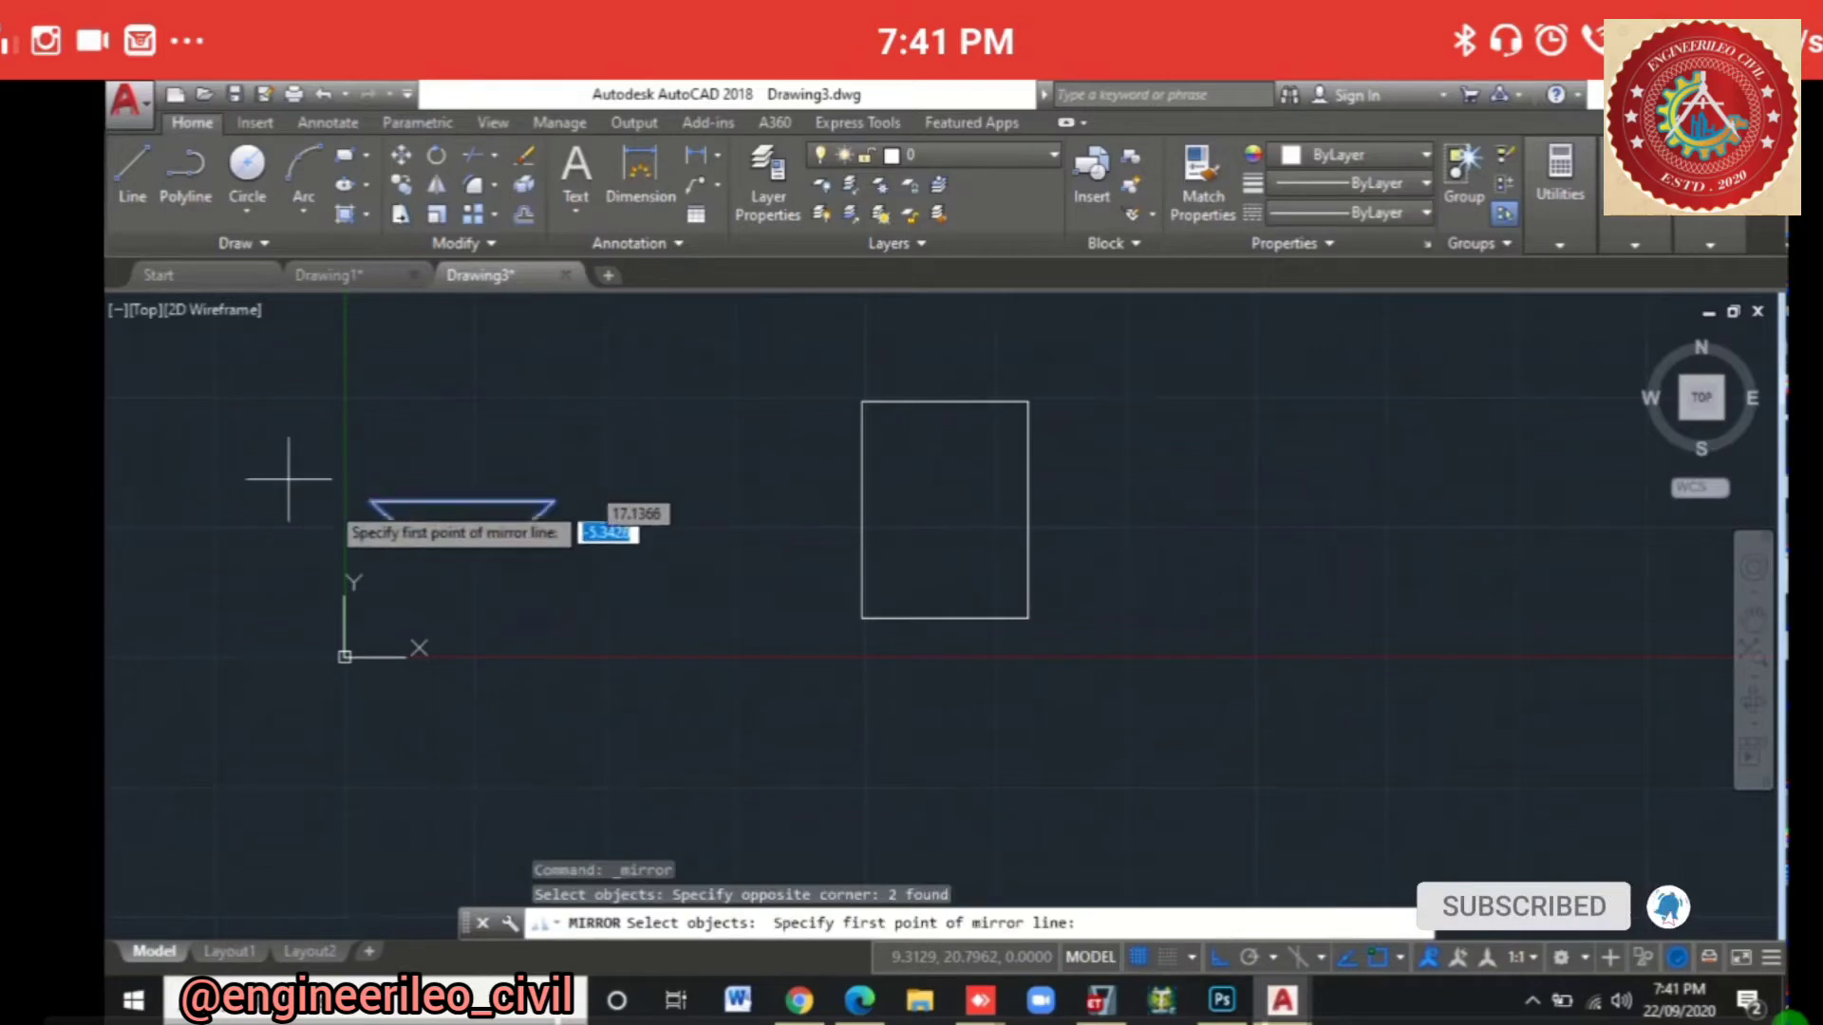
pyautogui.click(370, 501)
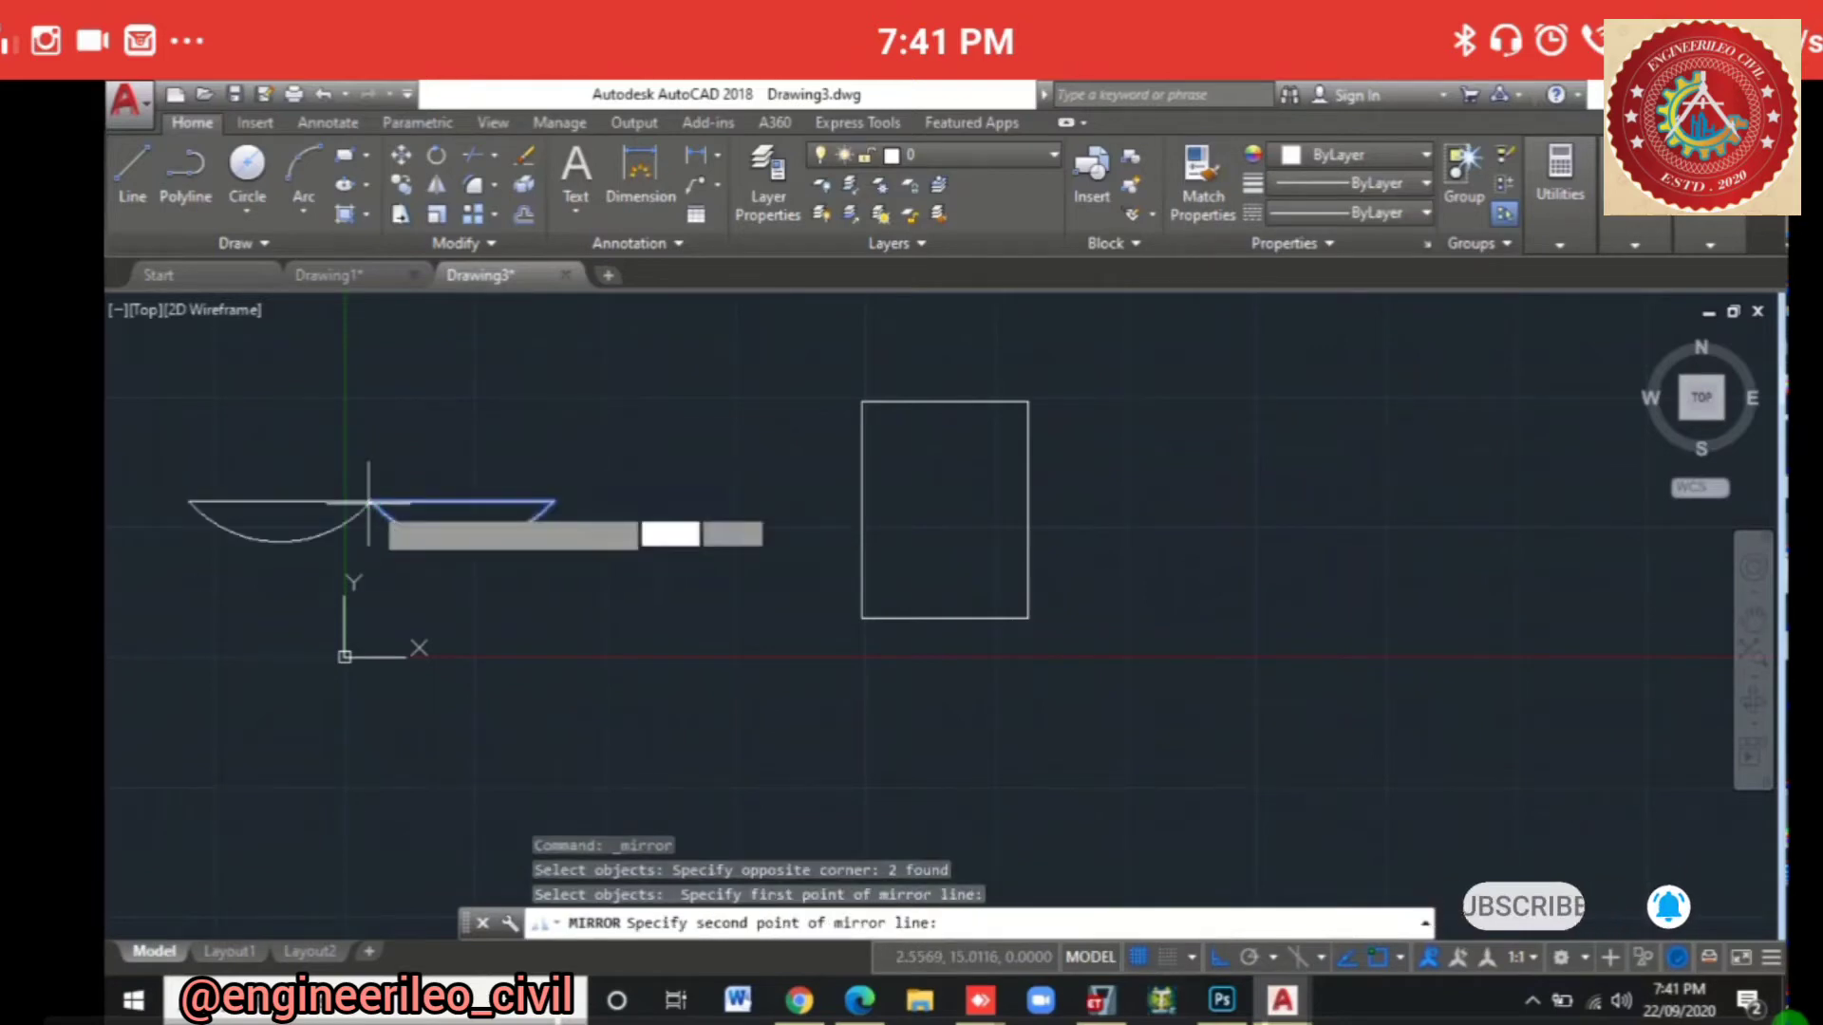
pyautogui.click(552, 500)
pyautogui.press('Escape')
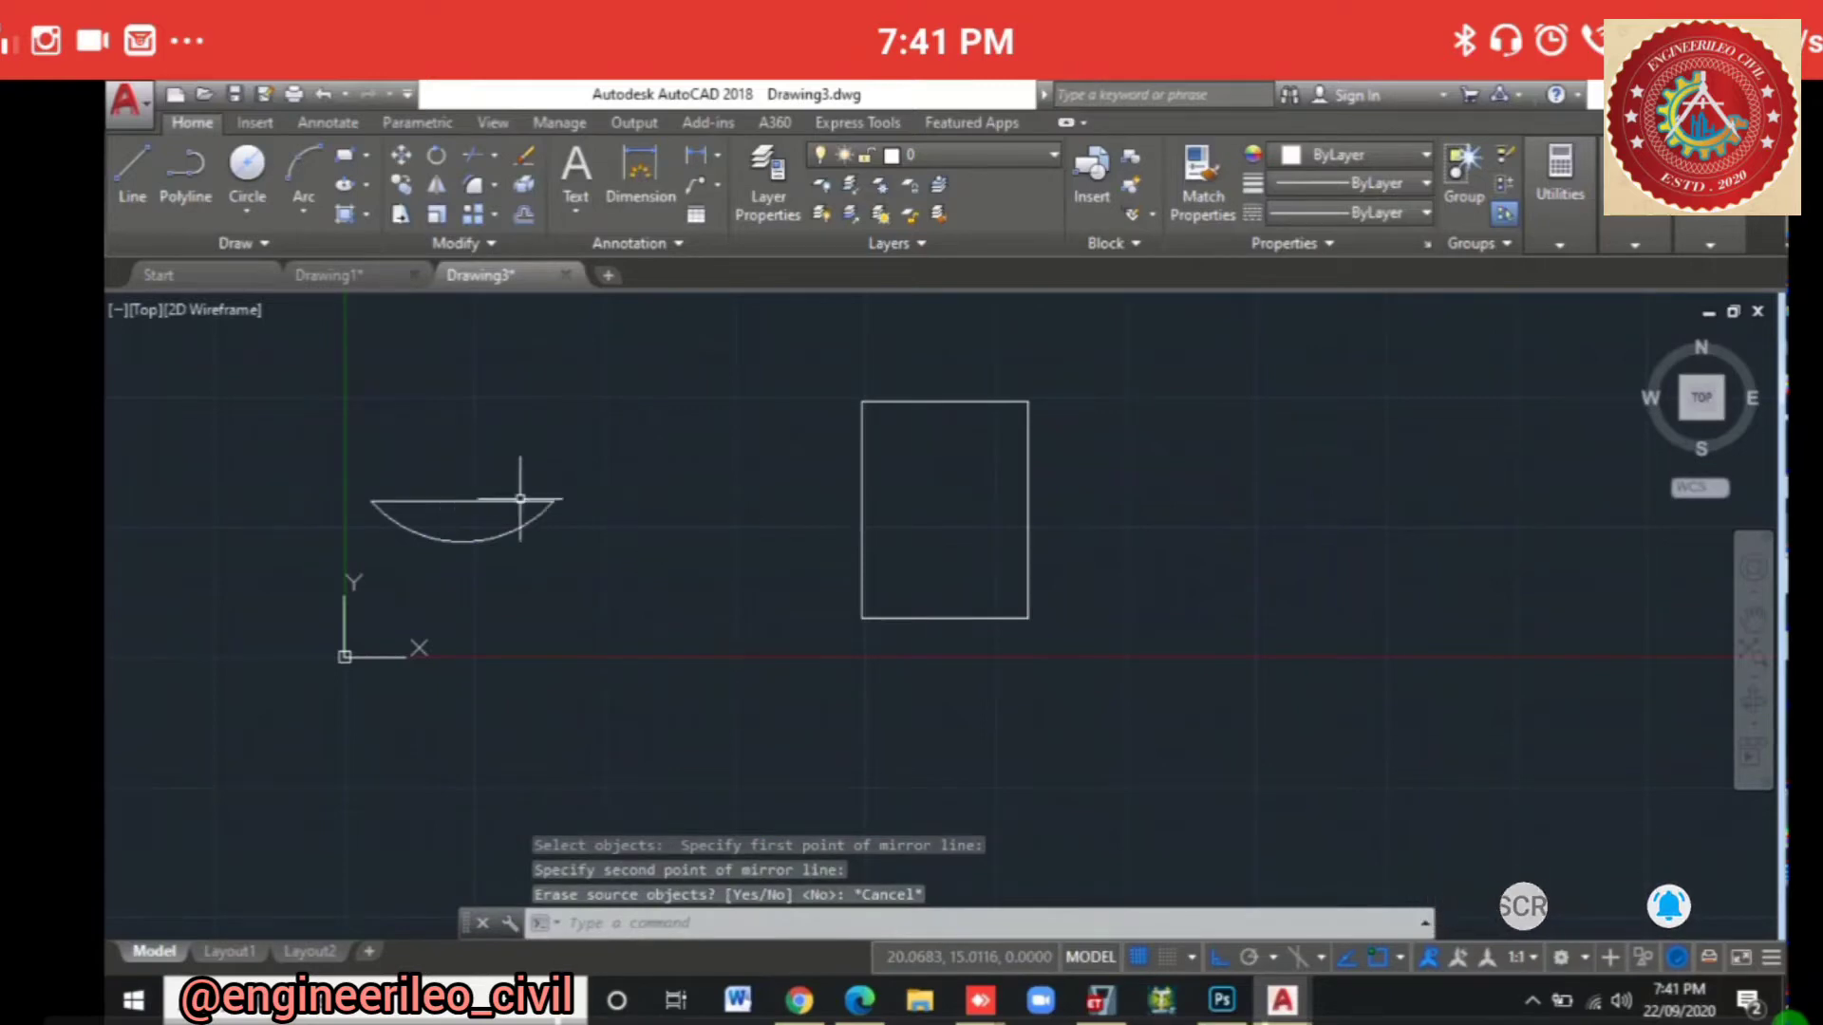
pyautogui.press('Escape')
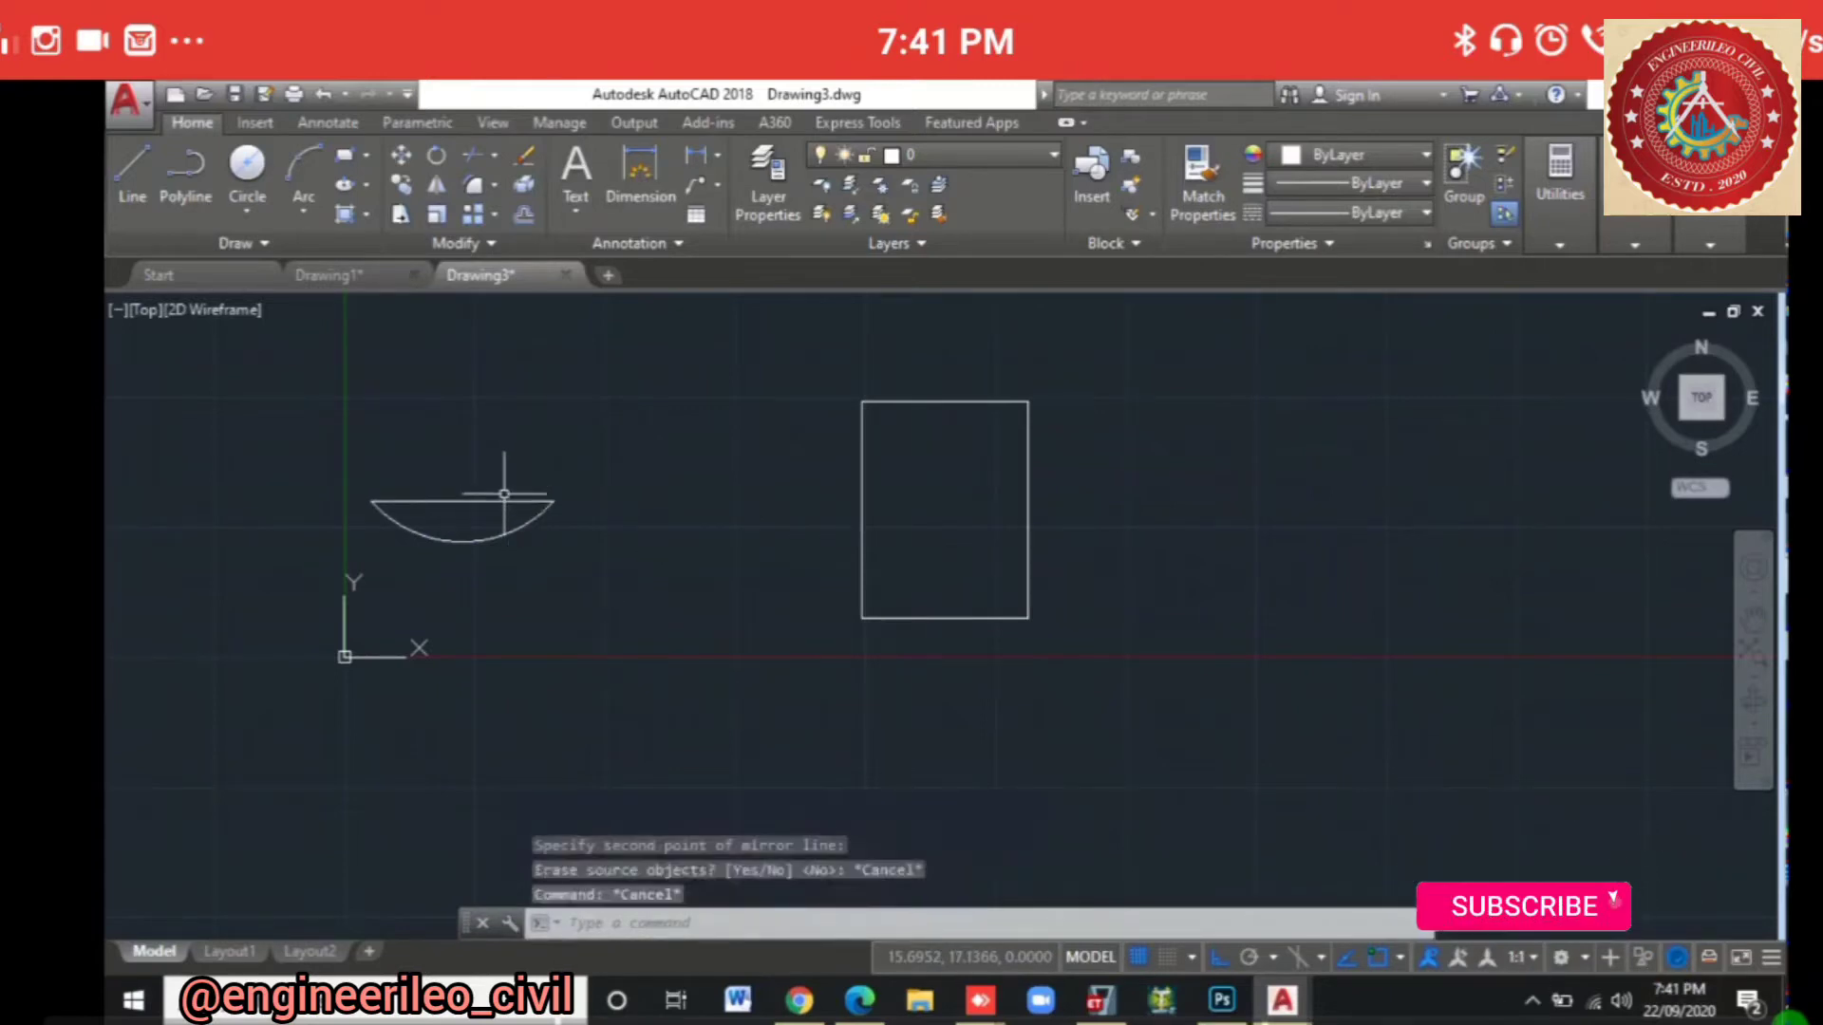
# Step: Mirror the arc about the line joining its endpoints, keeping the source object, and delete that line
pyautogui.write('MI')
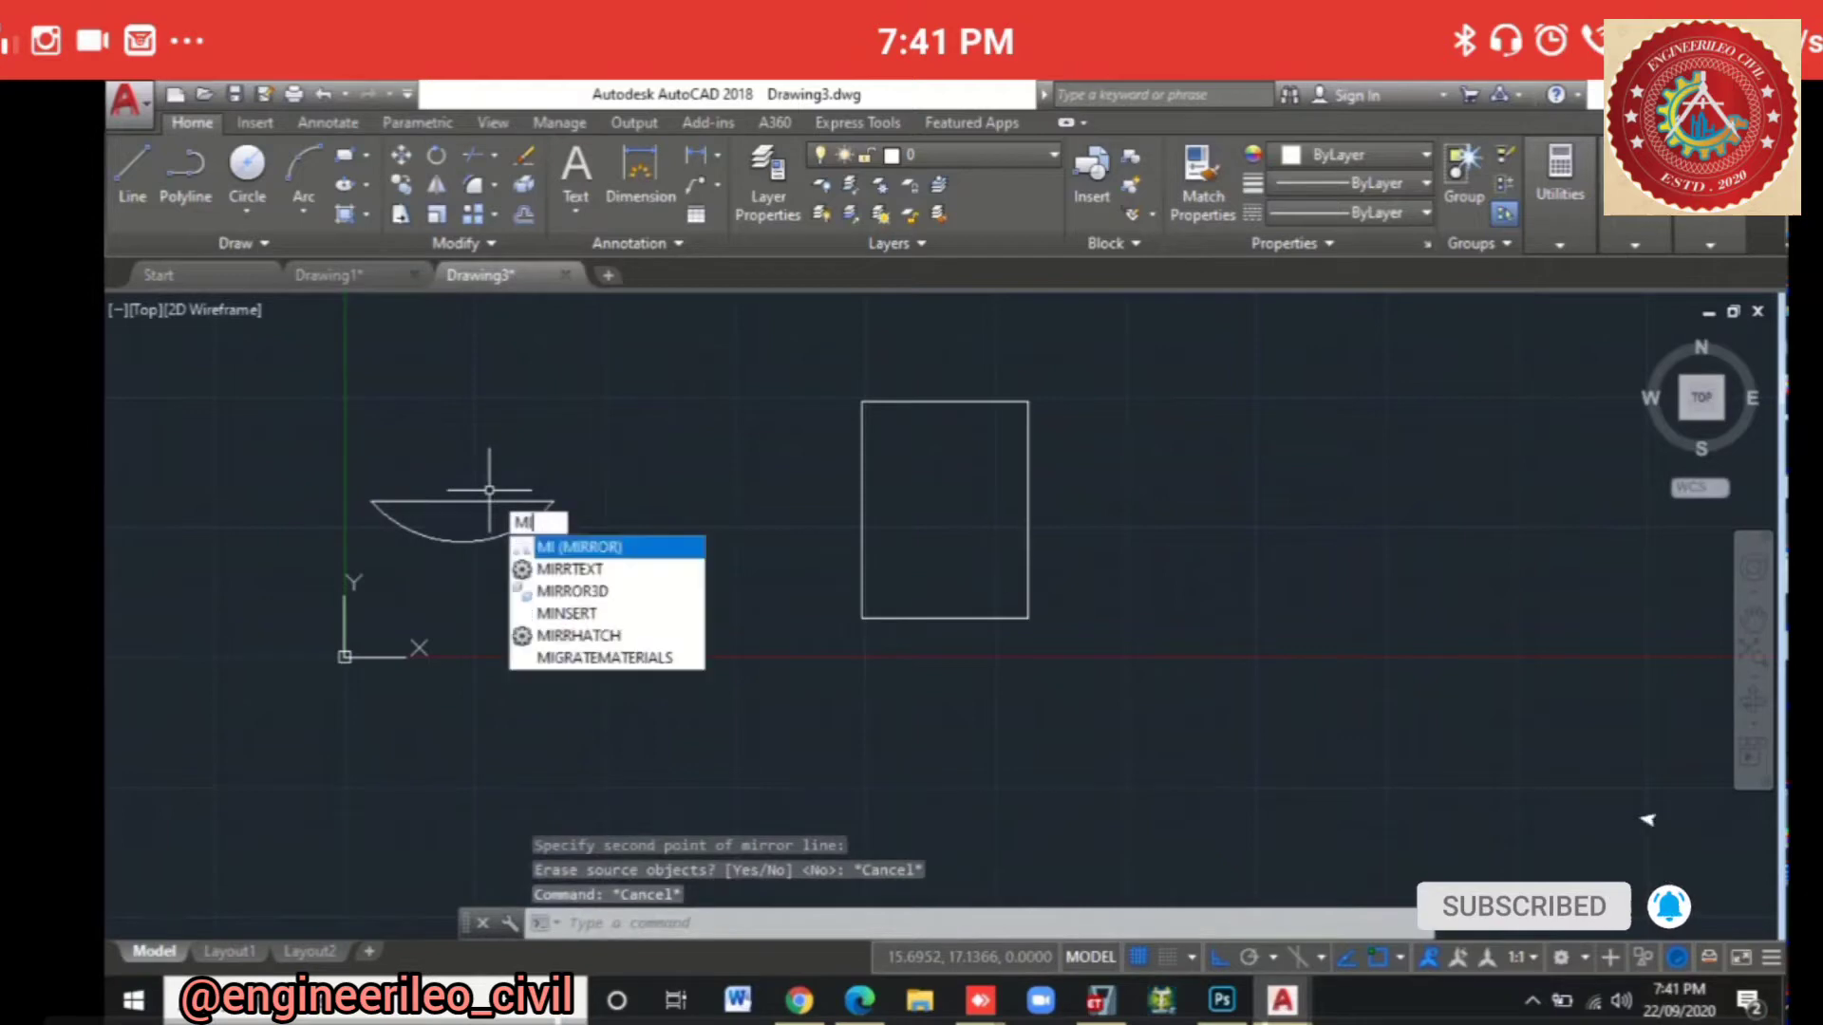
pyautogui.write('RR')
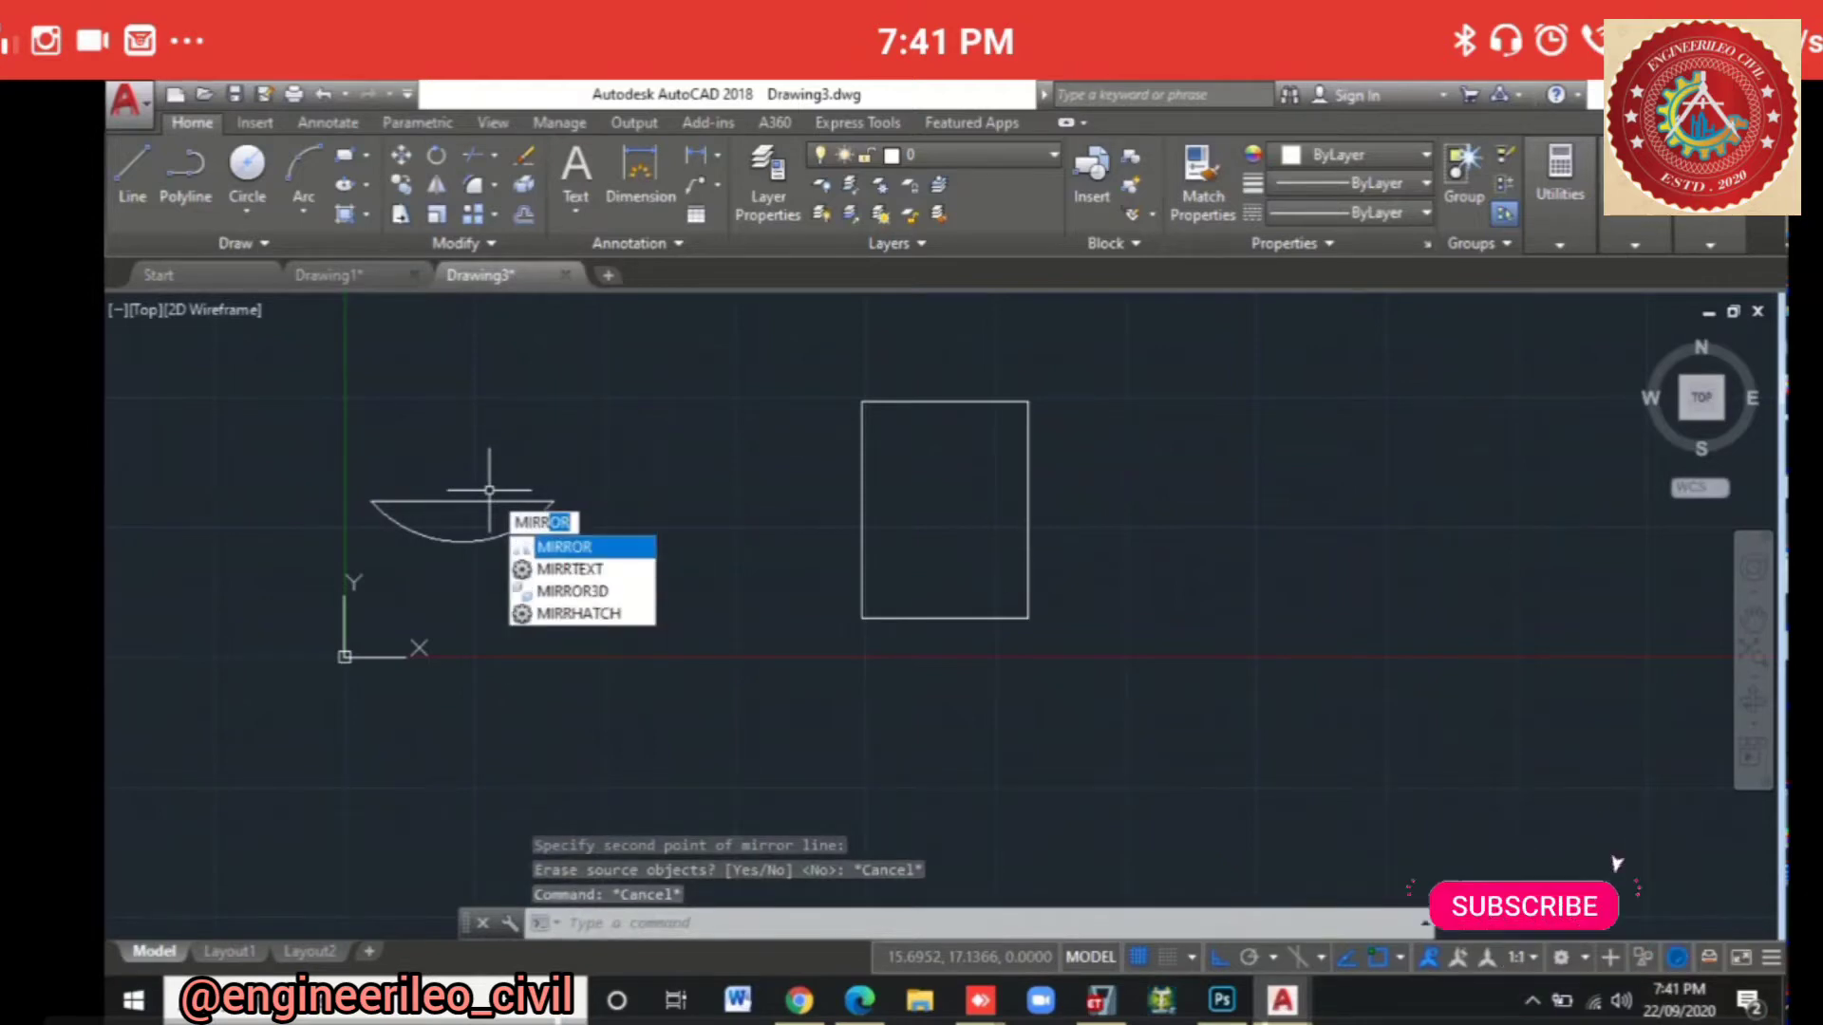
pyautogui.press('Return')
pyautogui.click(501, 534)
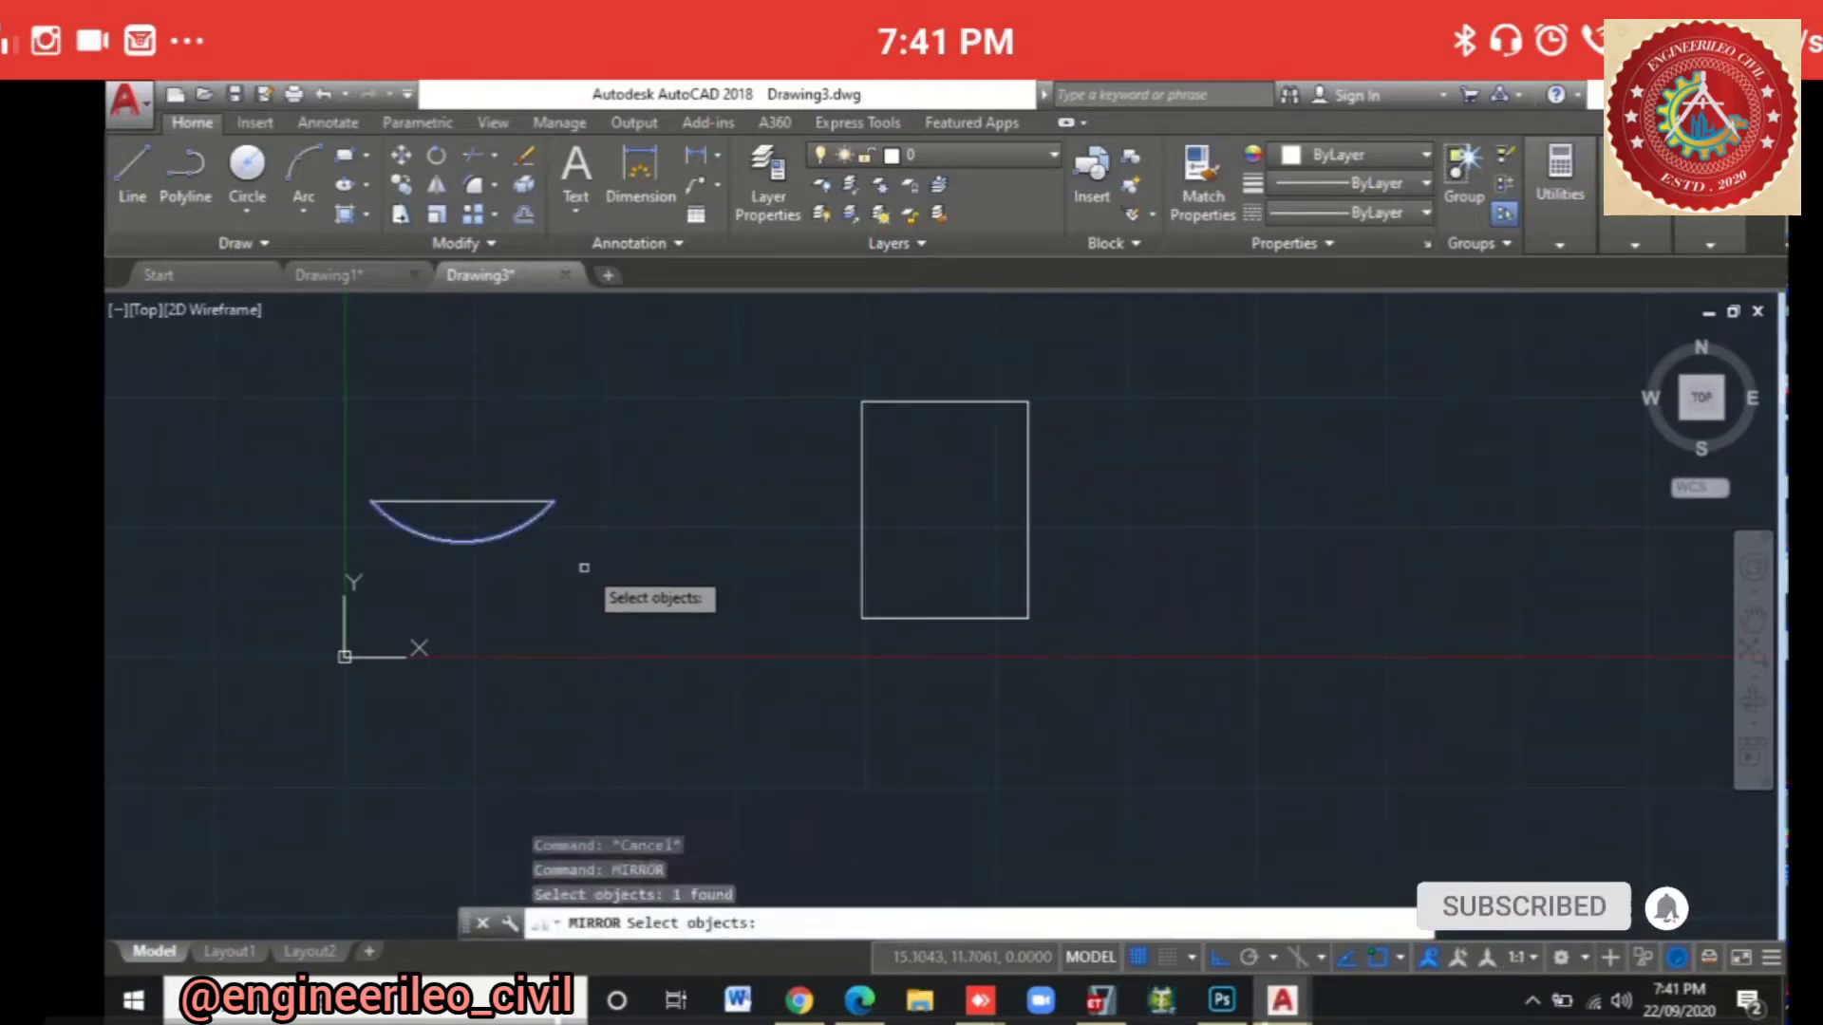
pyautogui.press('Return')
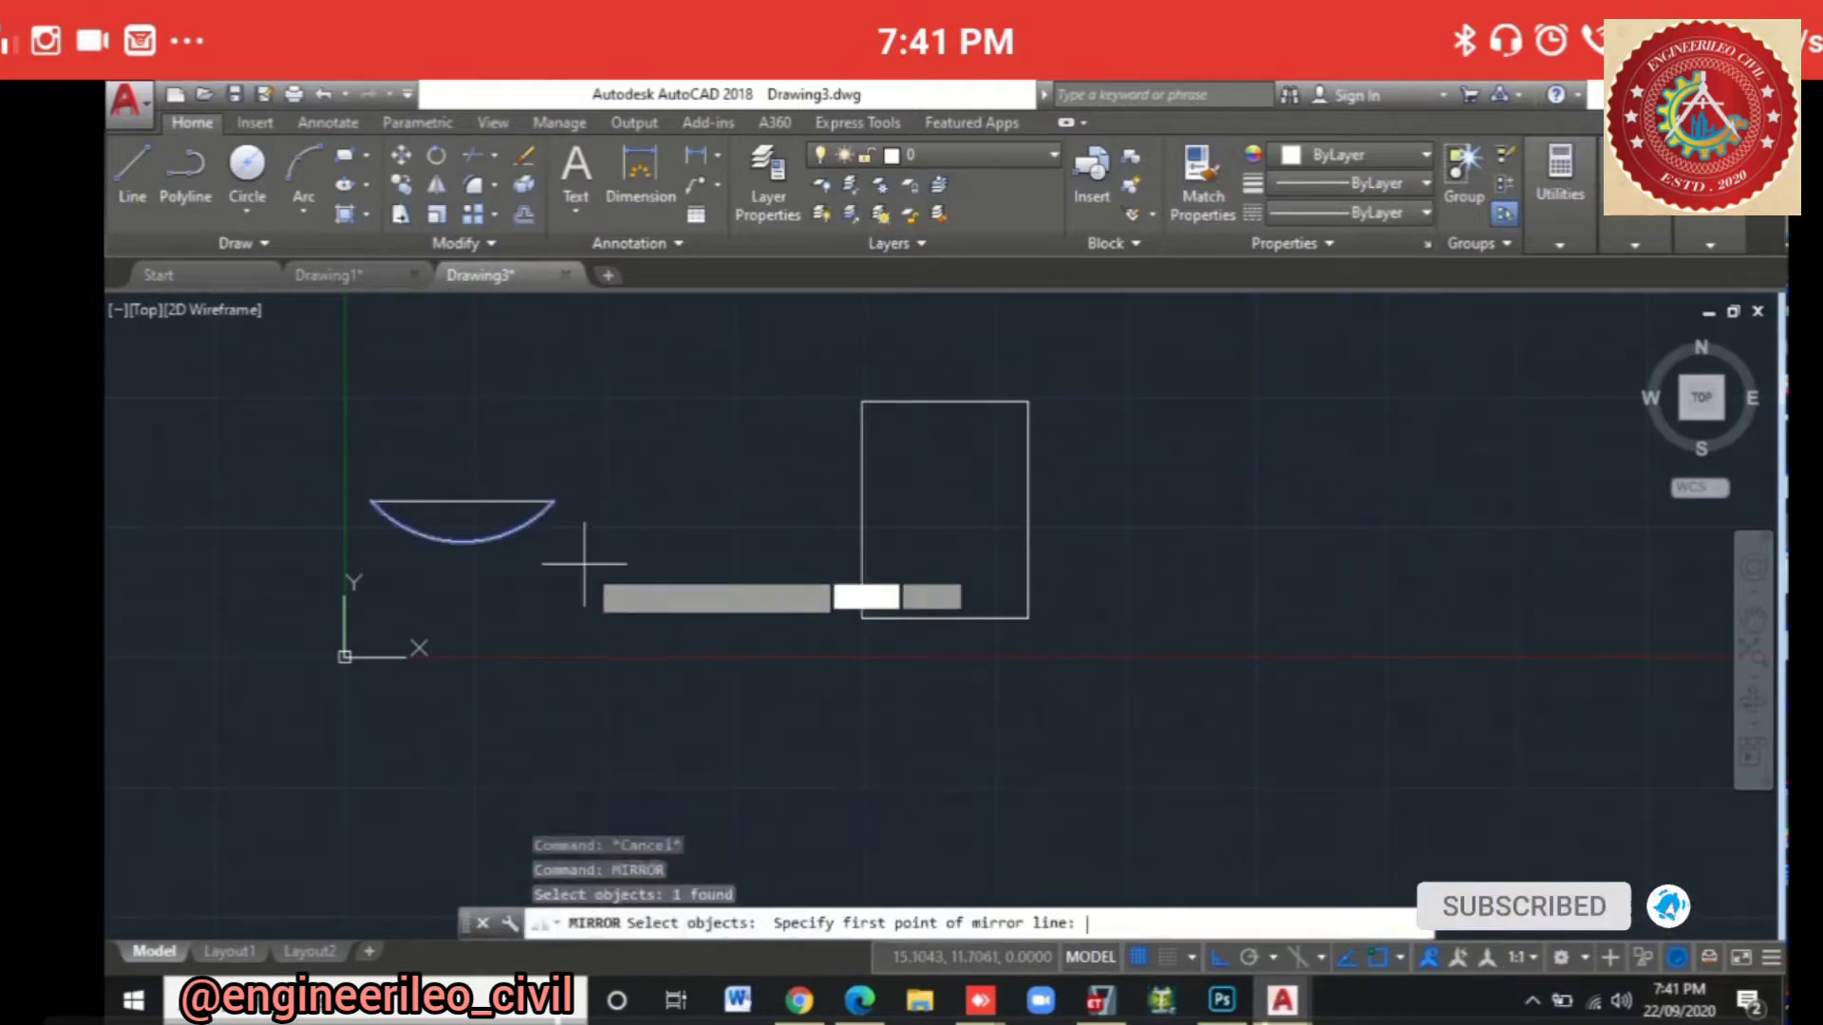
pyautogui.click(370, 501)
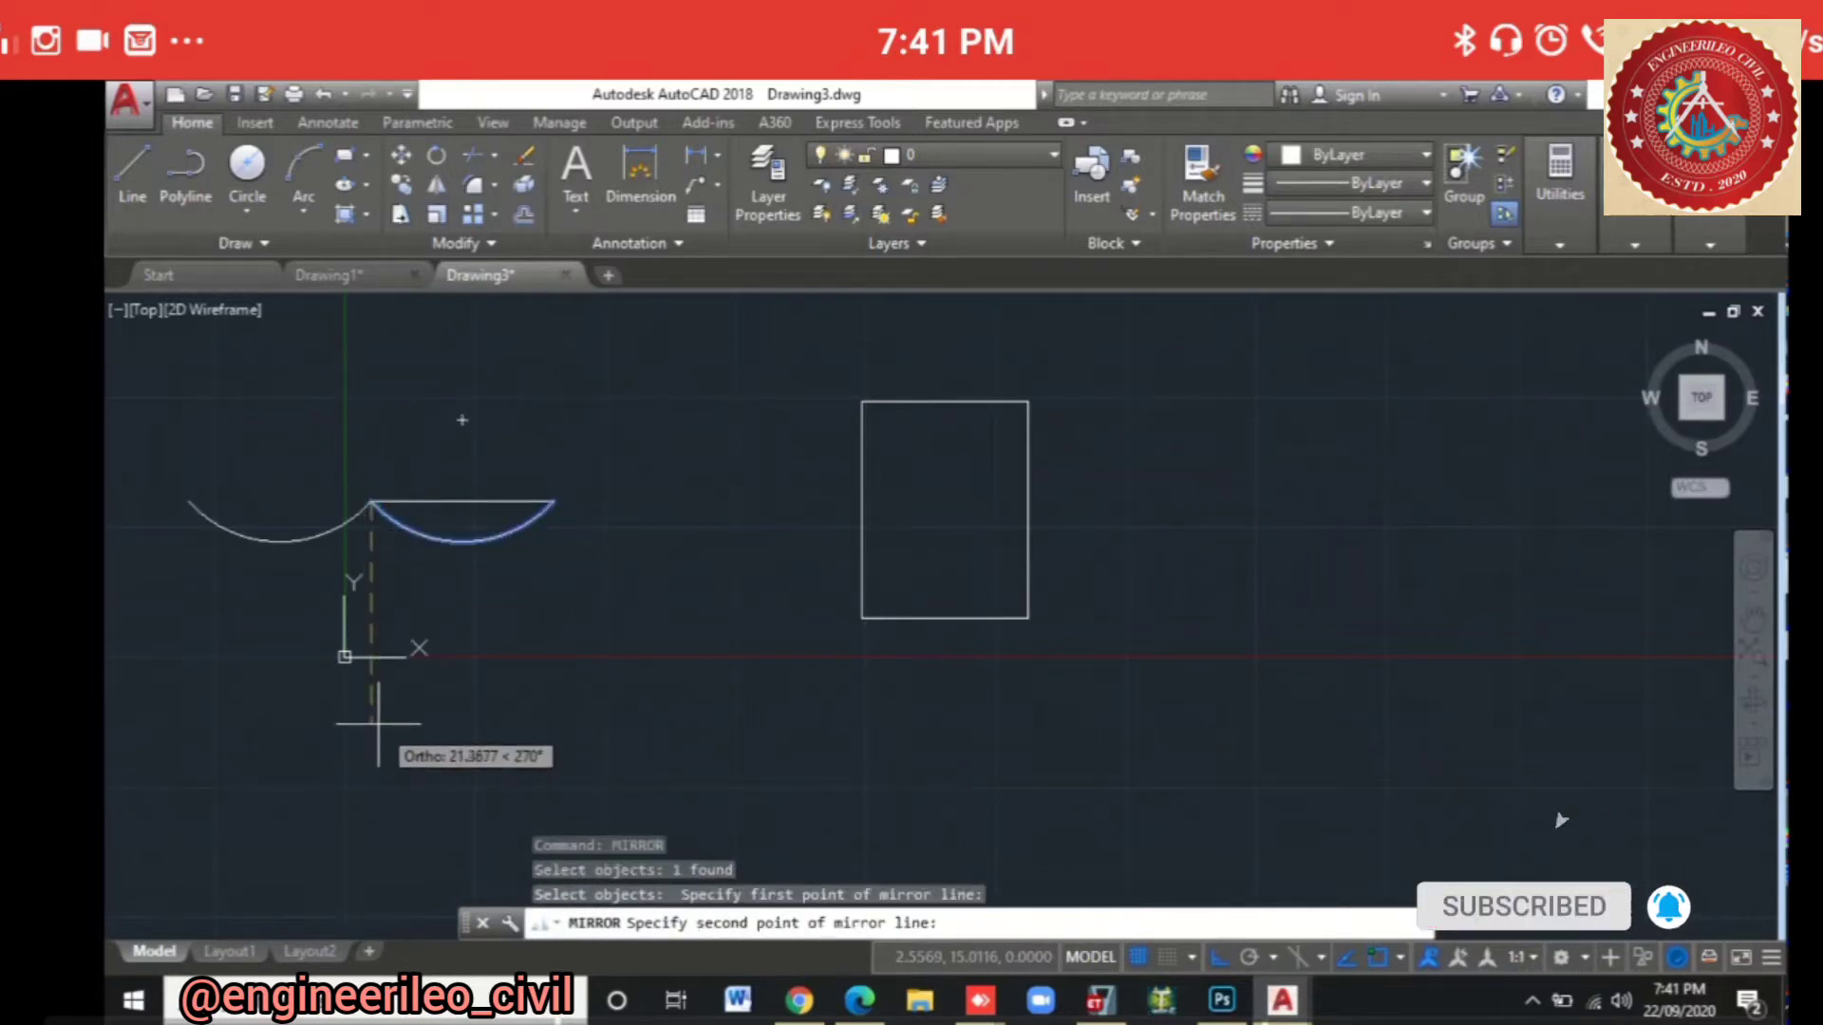
pyautogui.click(552, 499)
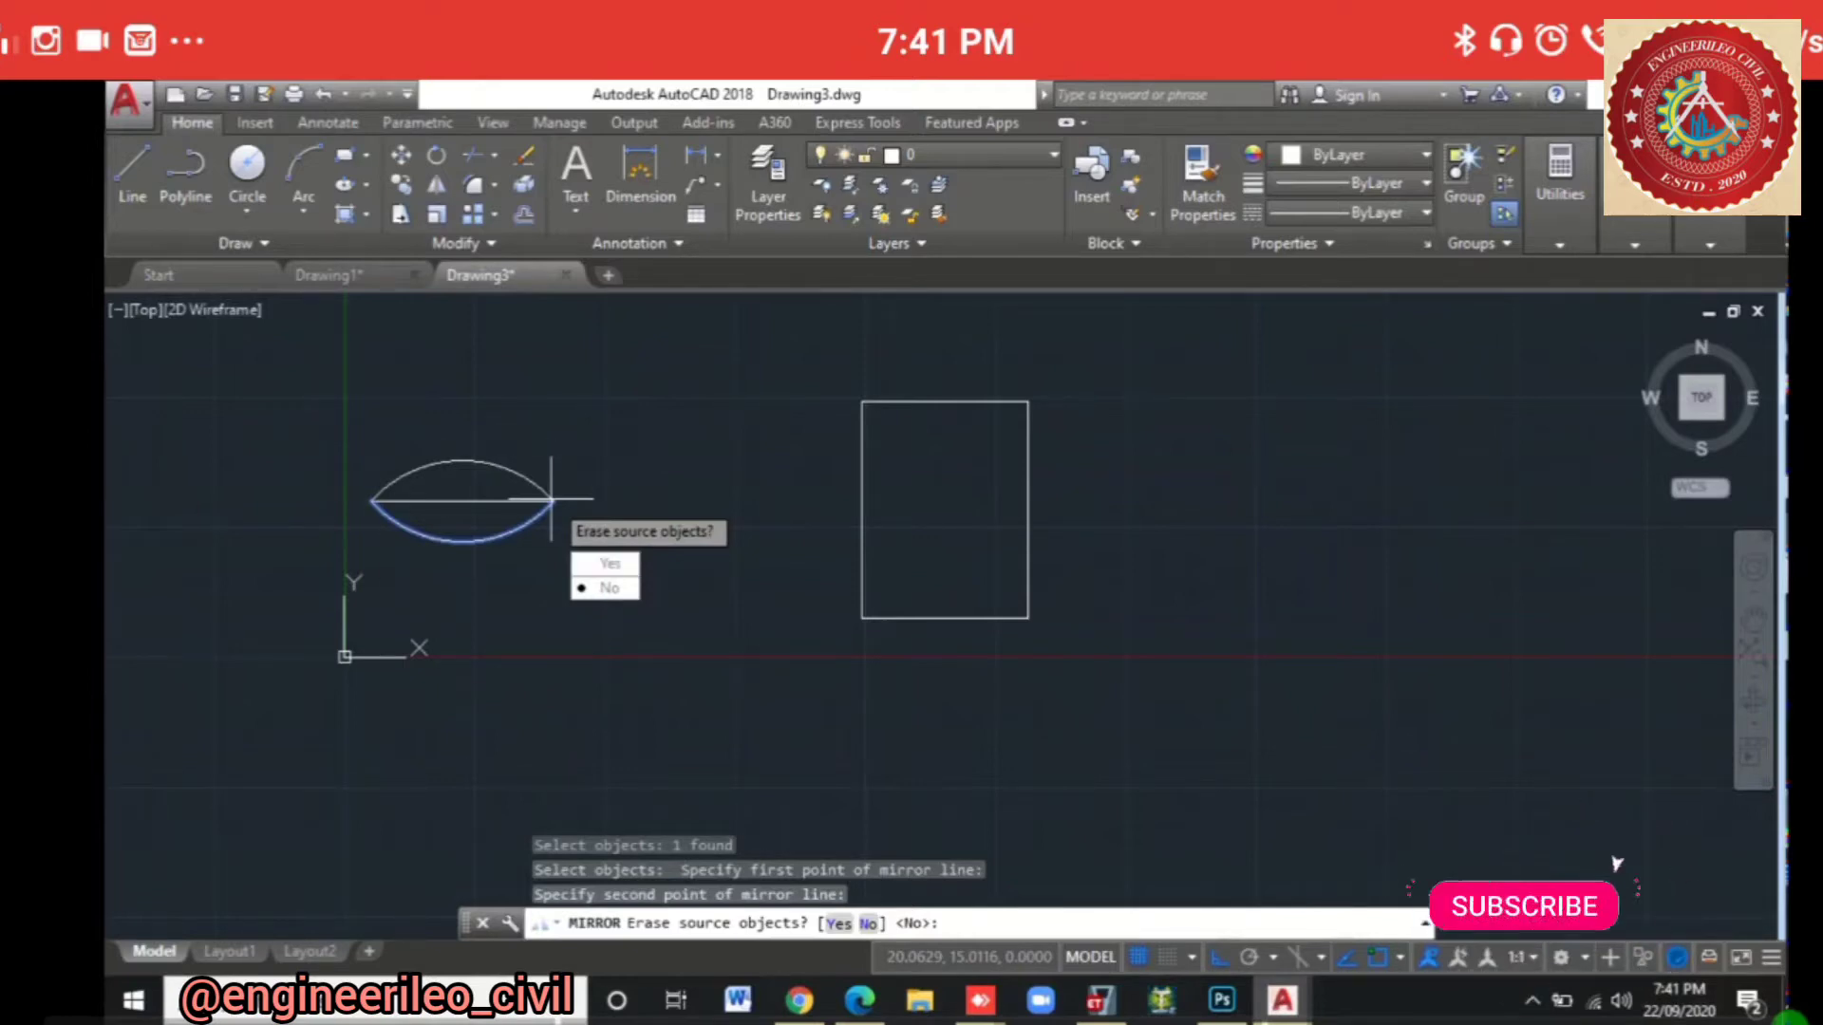
pyautogui.press('Down')
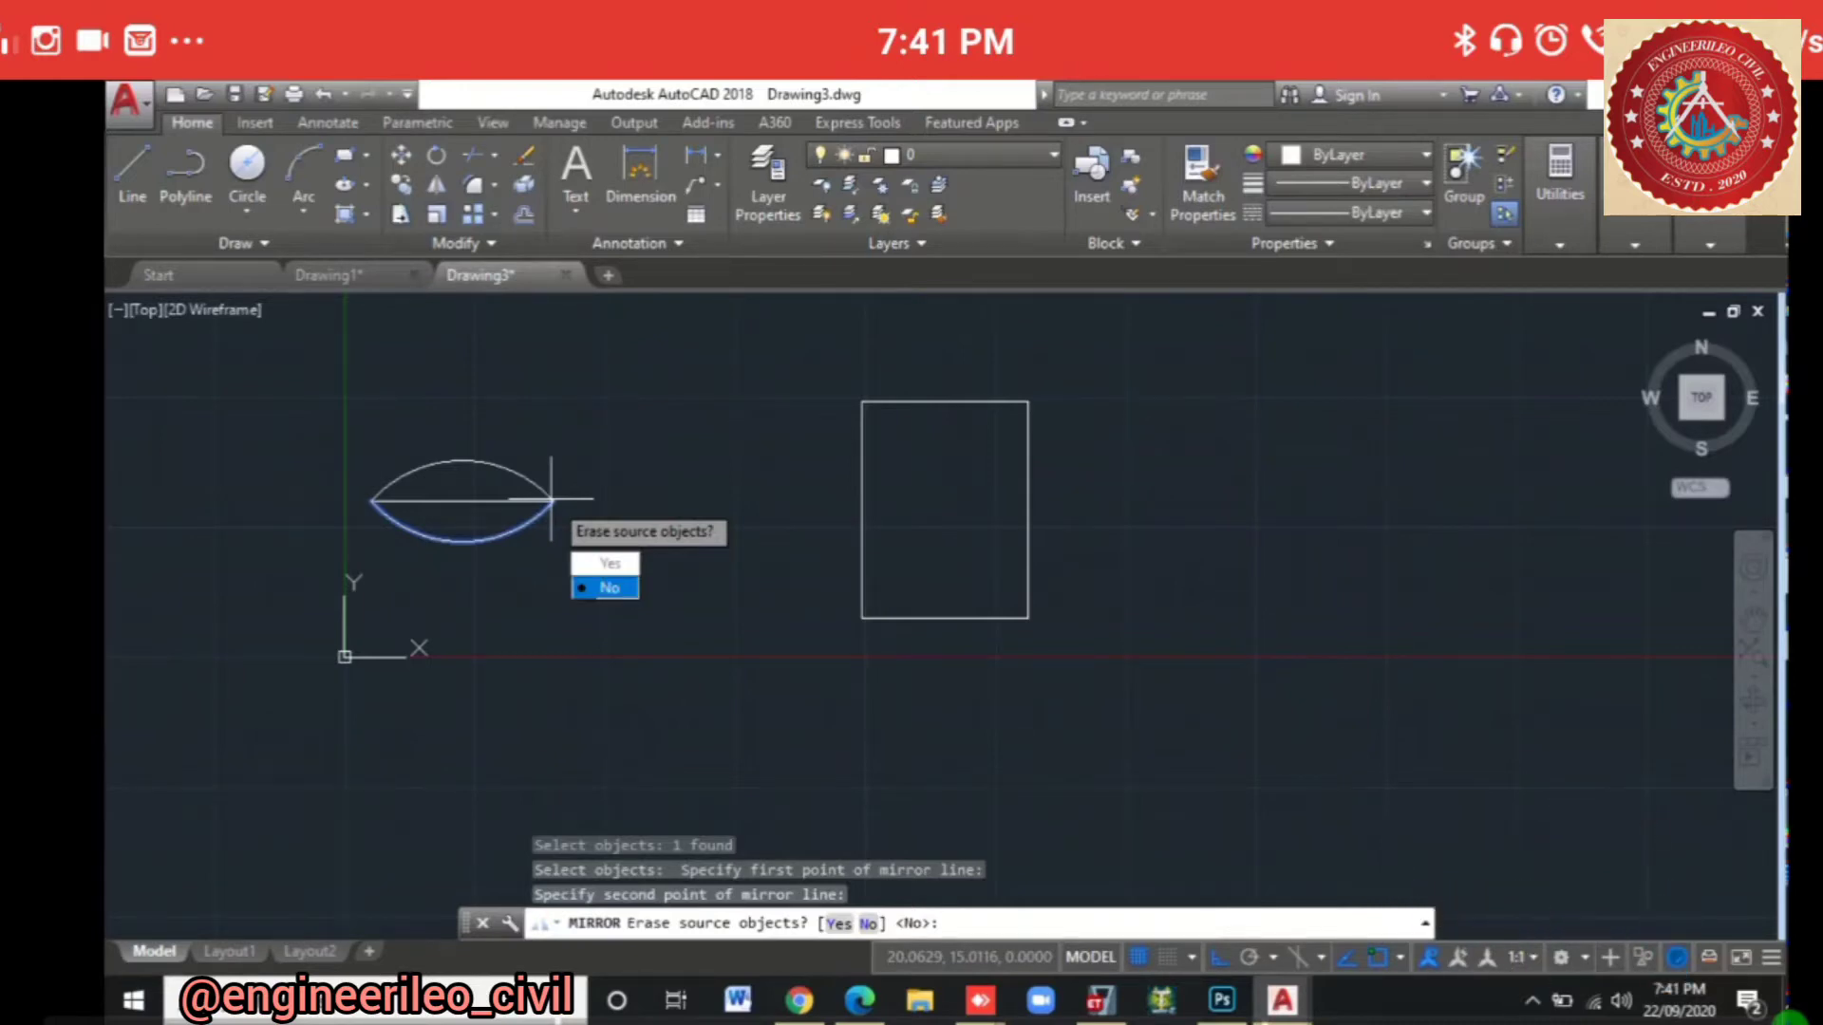
pyautogui.press('Return')
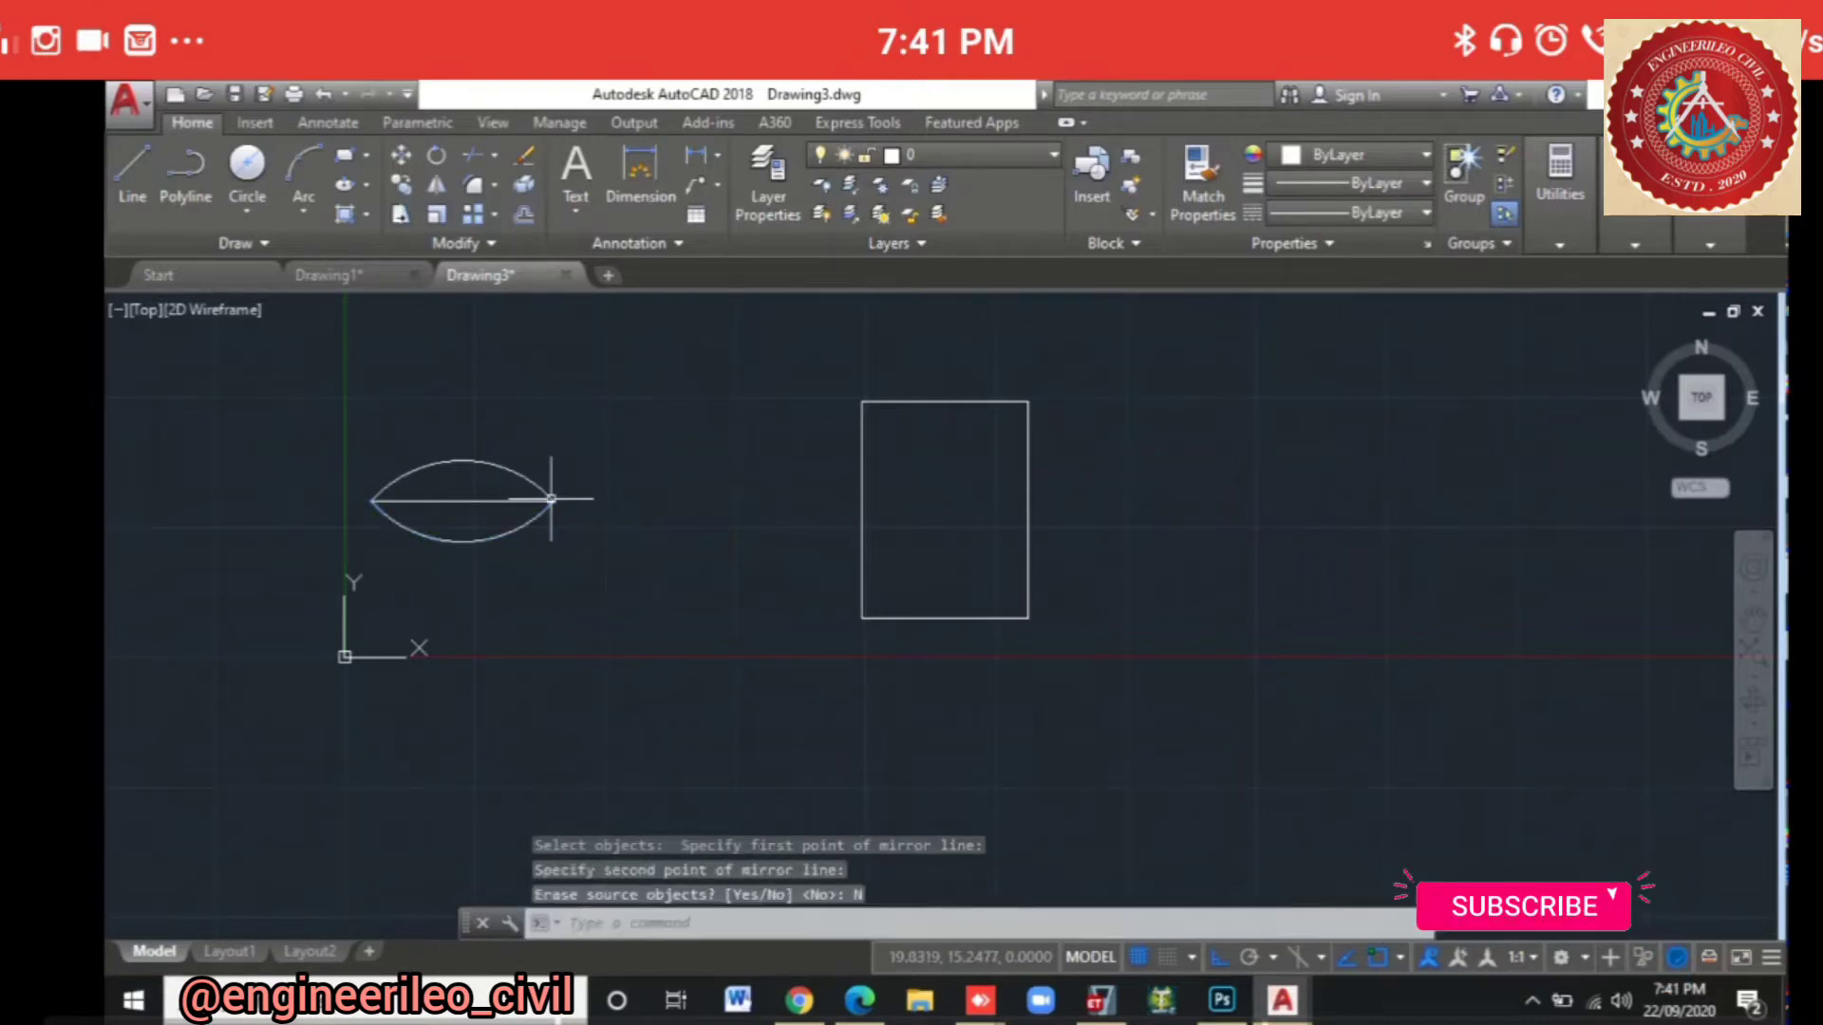
pyautogui.click(443, 500)
pyautogui.press('Delete')
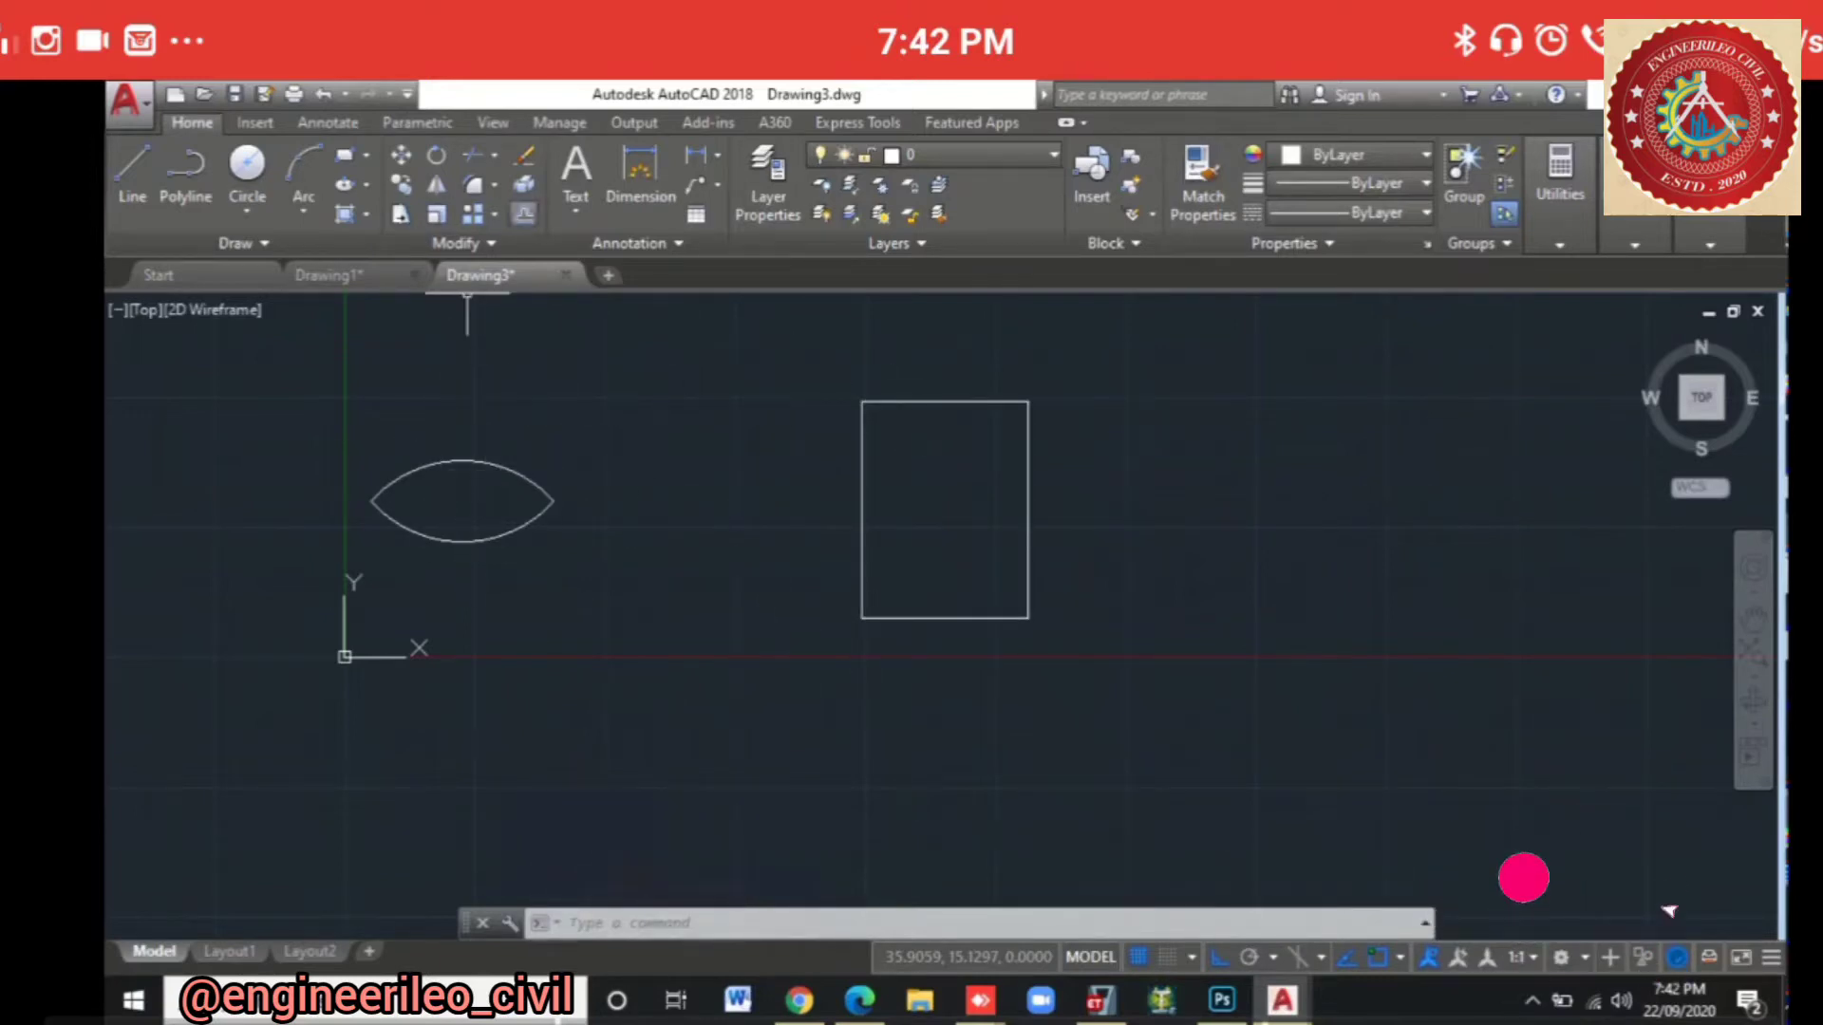
pyautogui.click(947, 399)
pyautogui.click(991, 419)
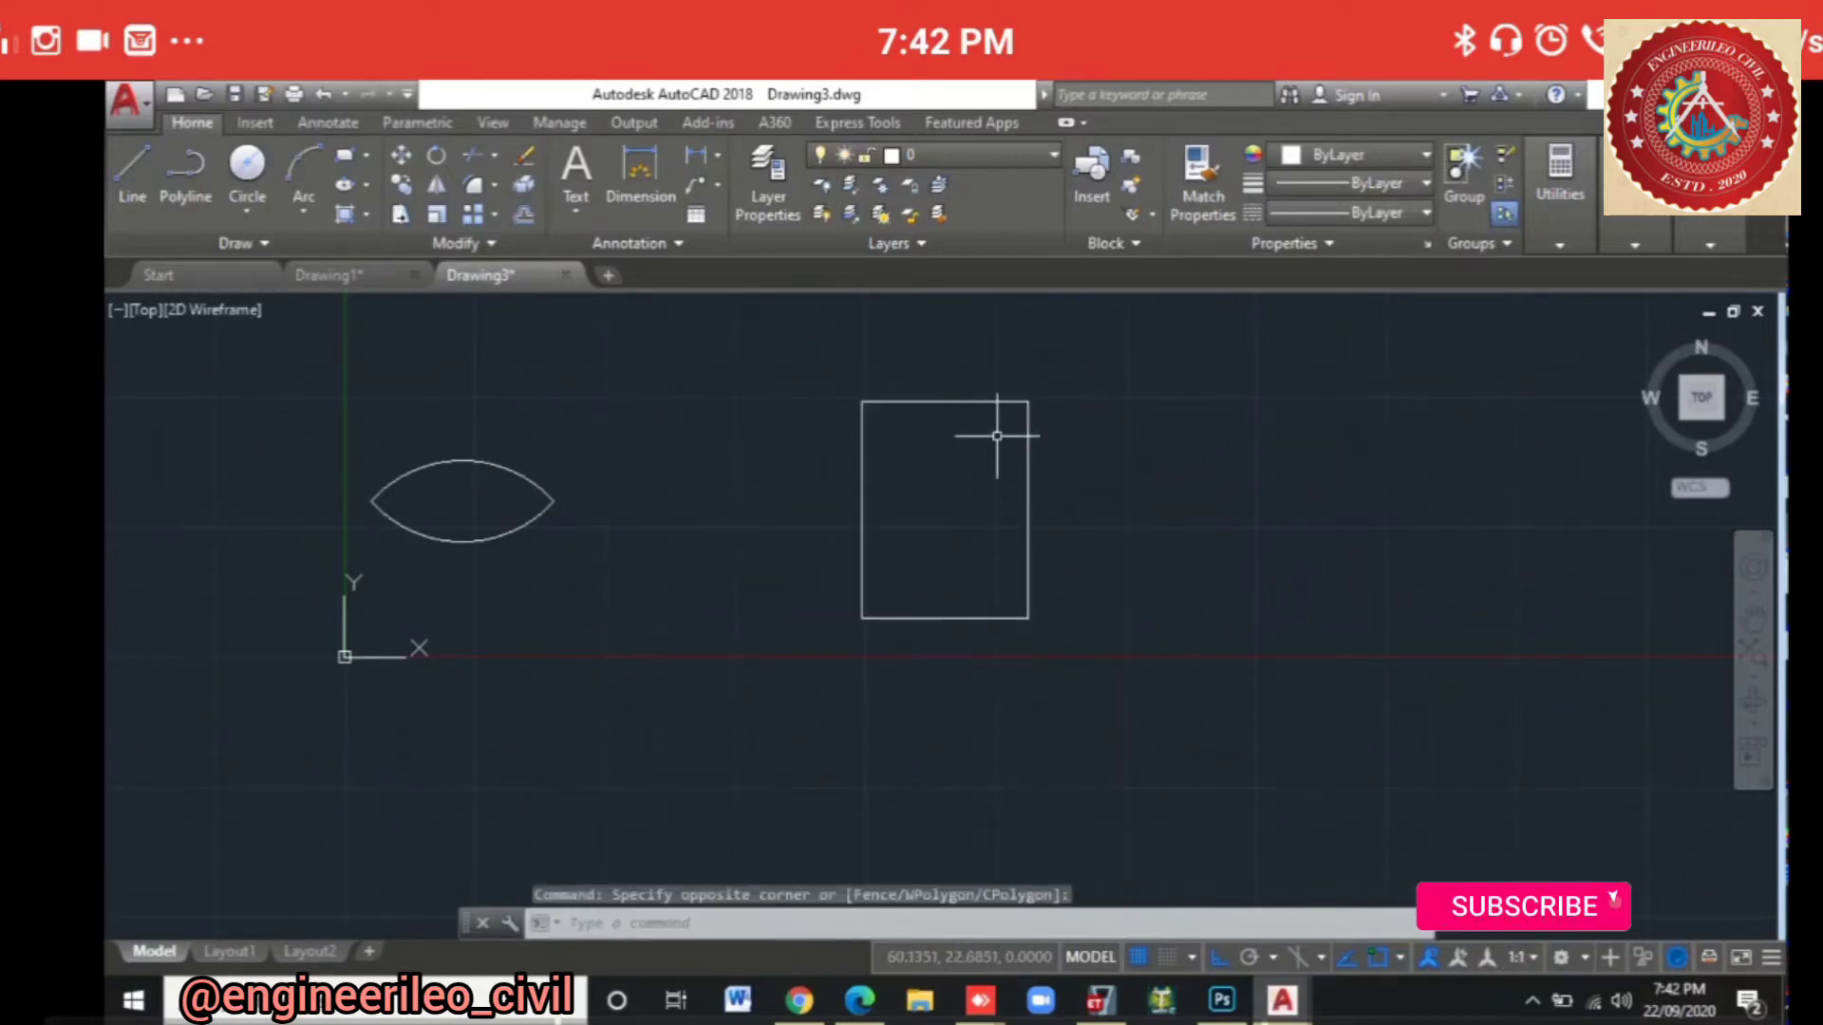
# Step: Select the rectangle with a crossing window and by its top edge, clearing the selection each time
pyautogui.click(982, 376)
pyautogui.click(913, 454)
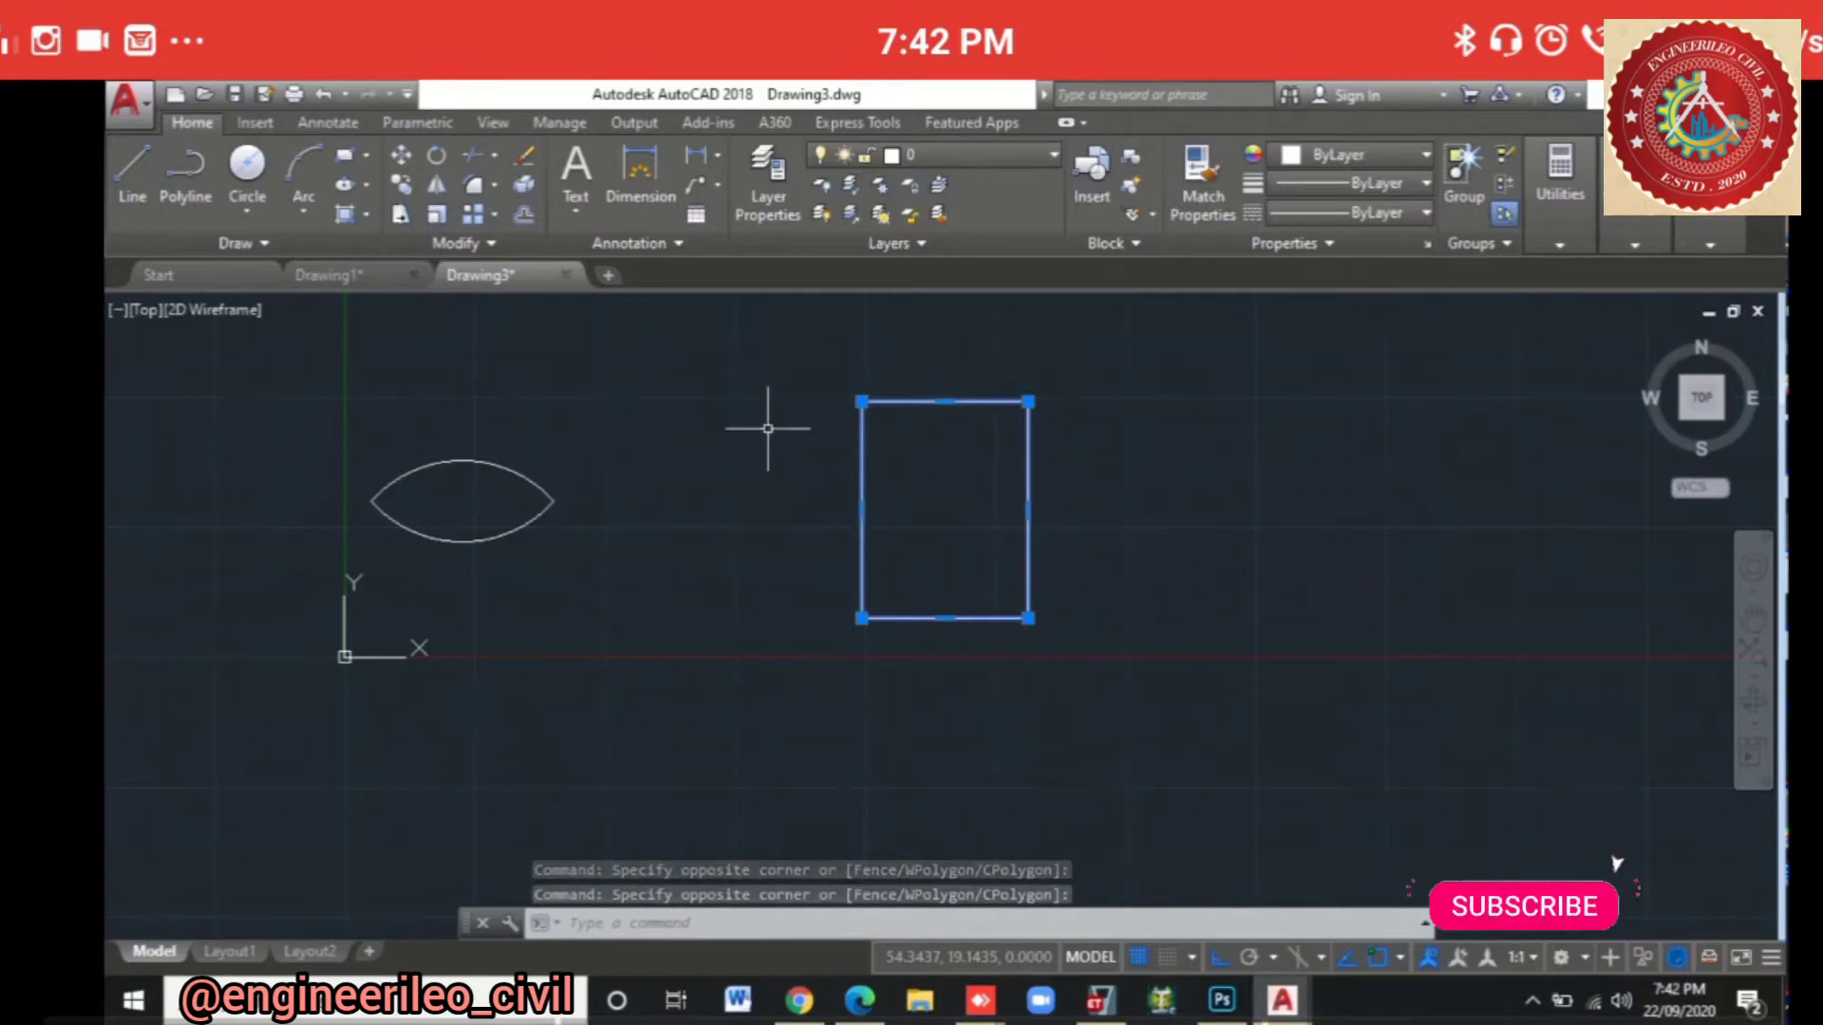
pyautogui.press('Escape')
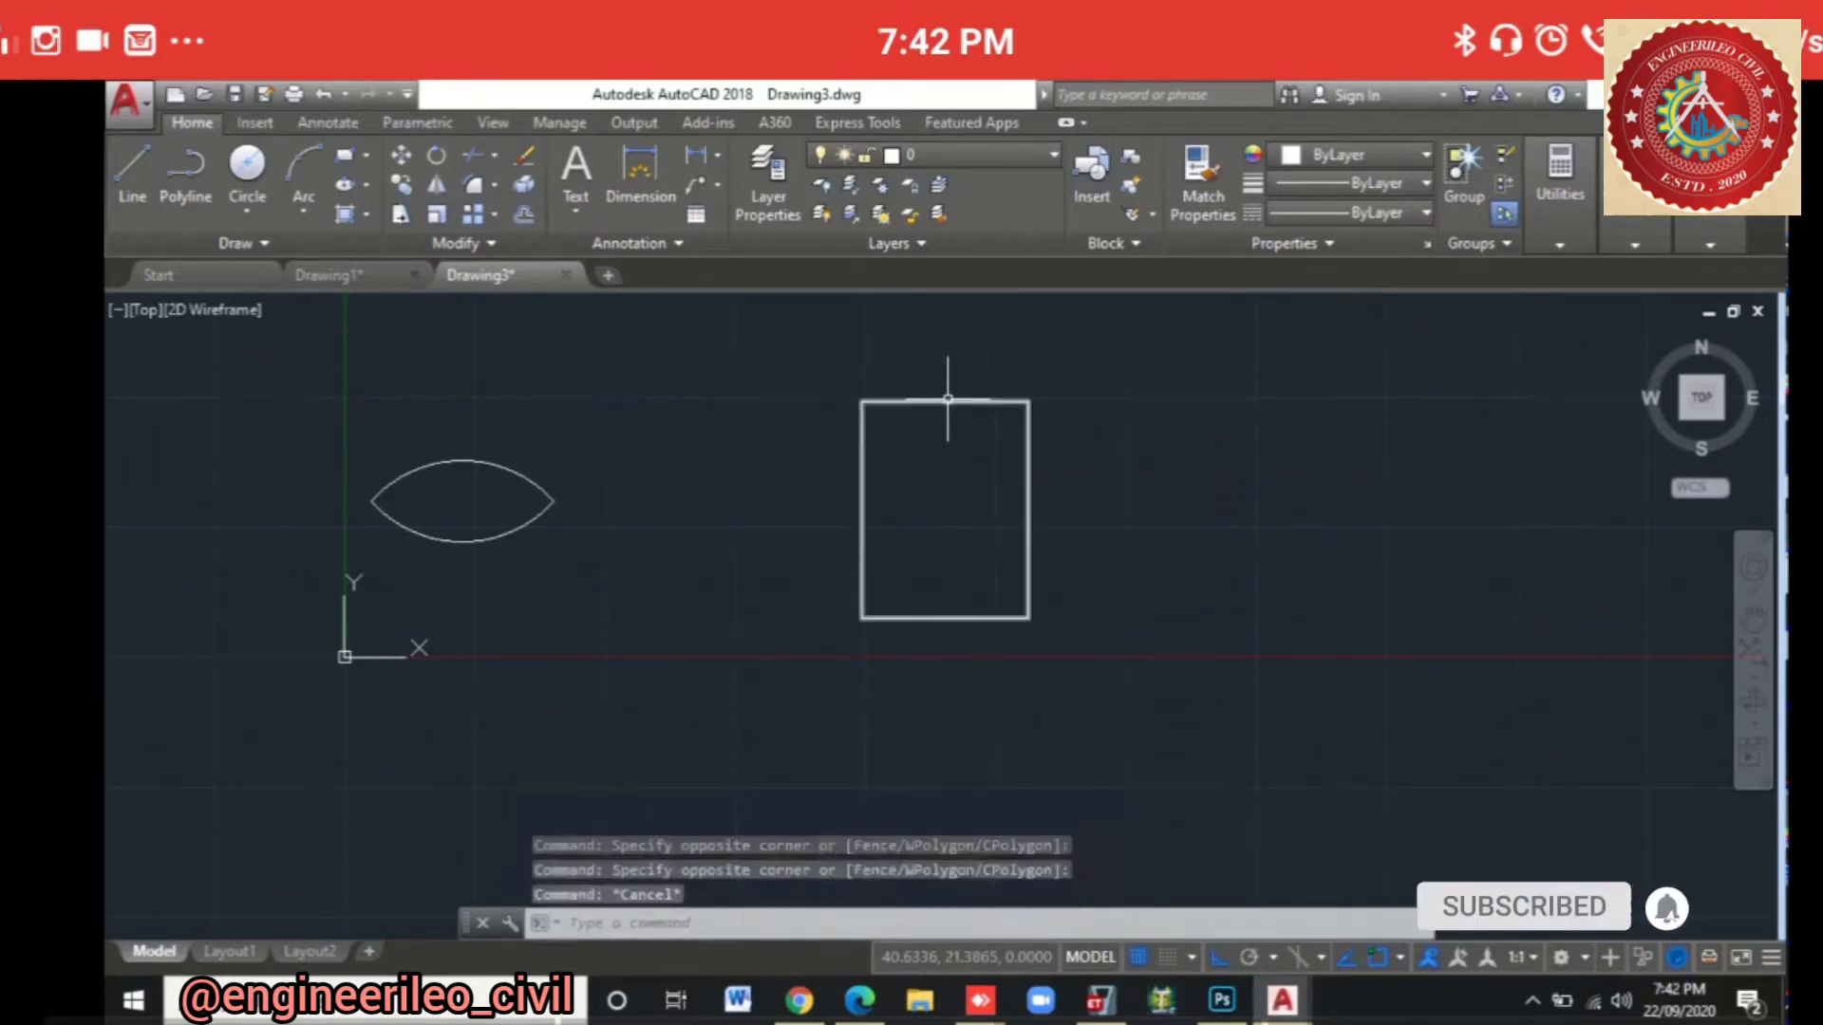
pyautogui.click(935, 402)
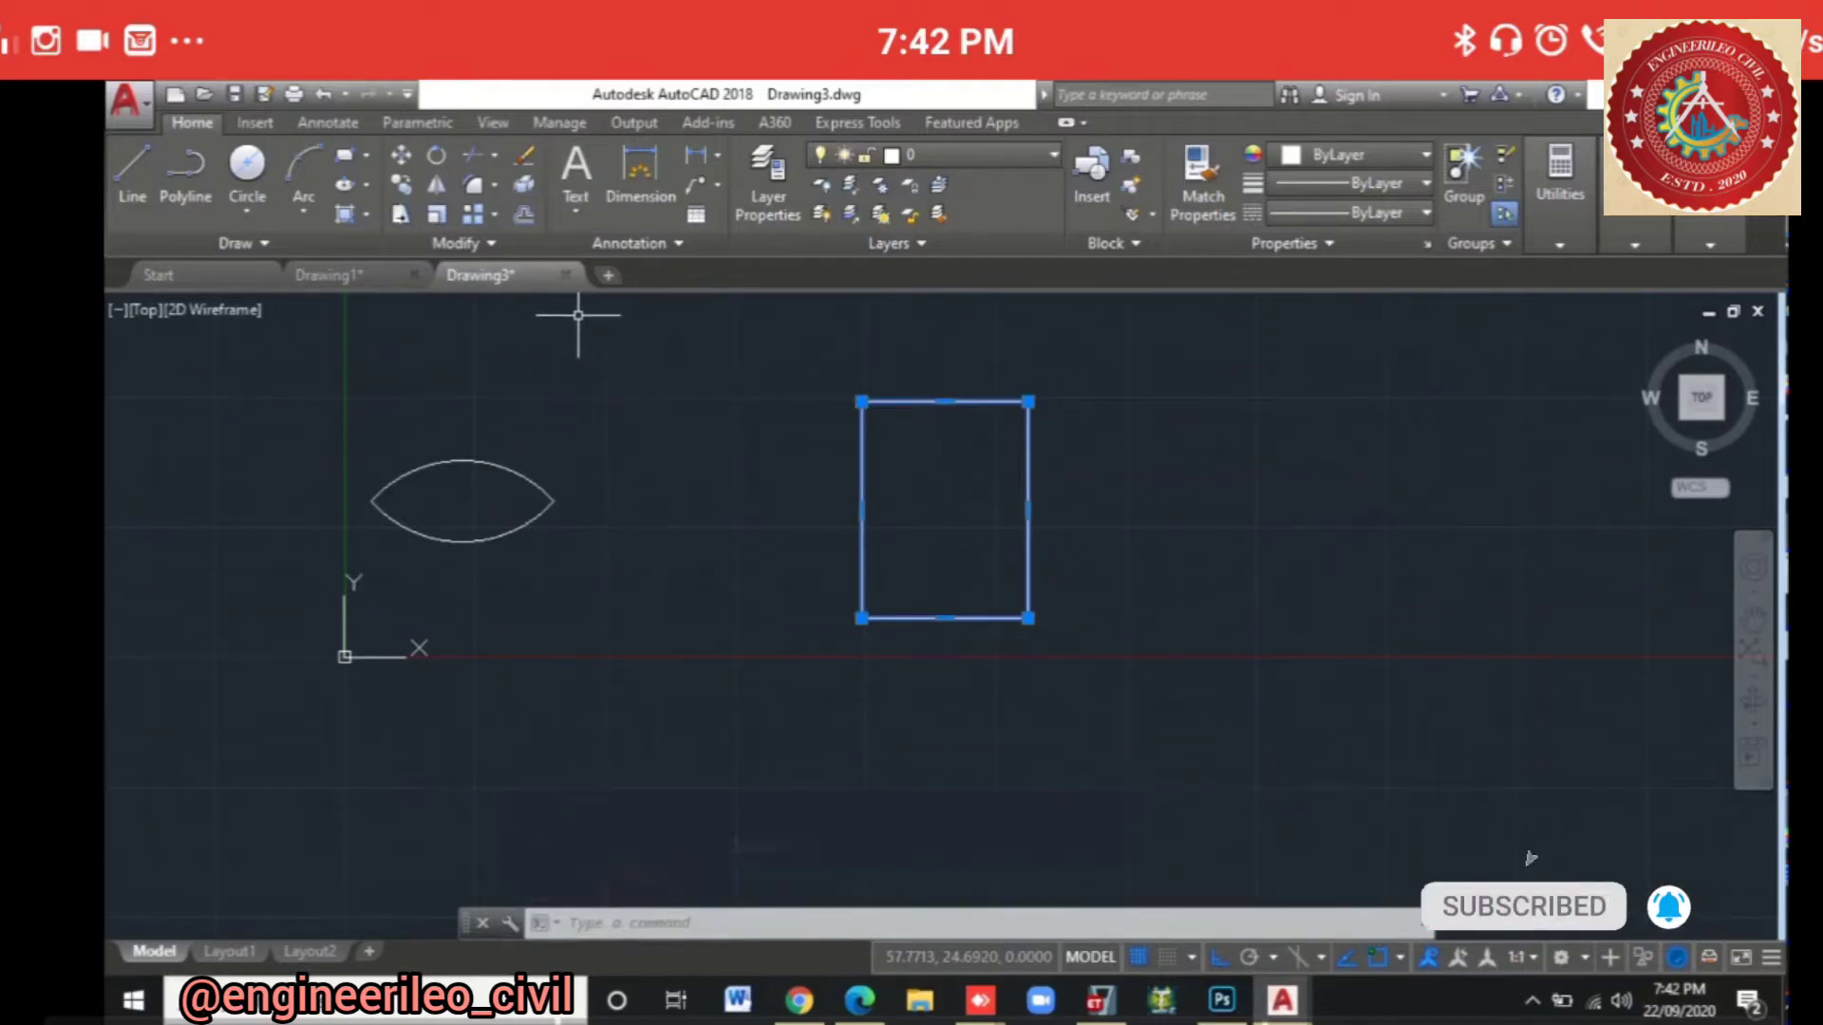
pyautogui.press('Escape')
# Step: Explode the rectangle into separate lines
pyautogui.click(964, 375)
pyautogui.click(927, 419)
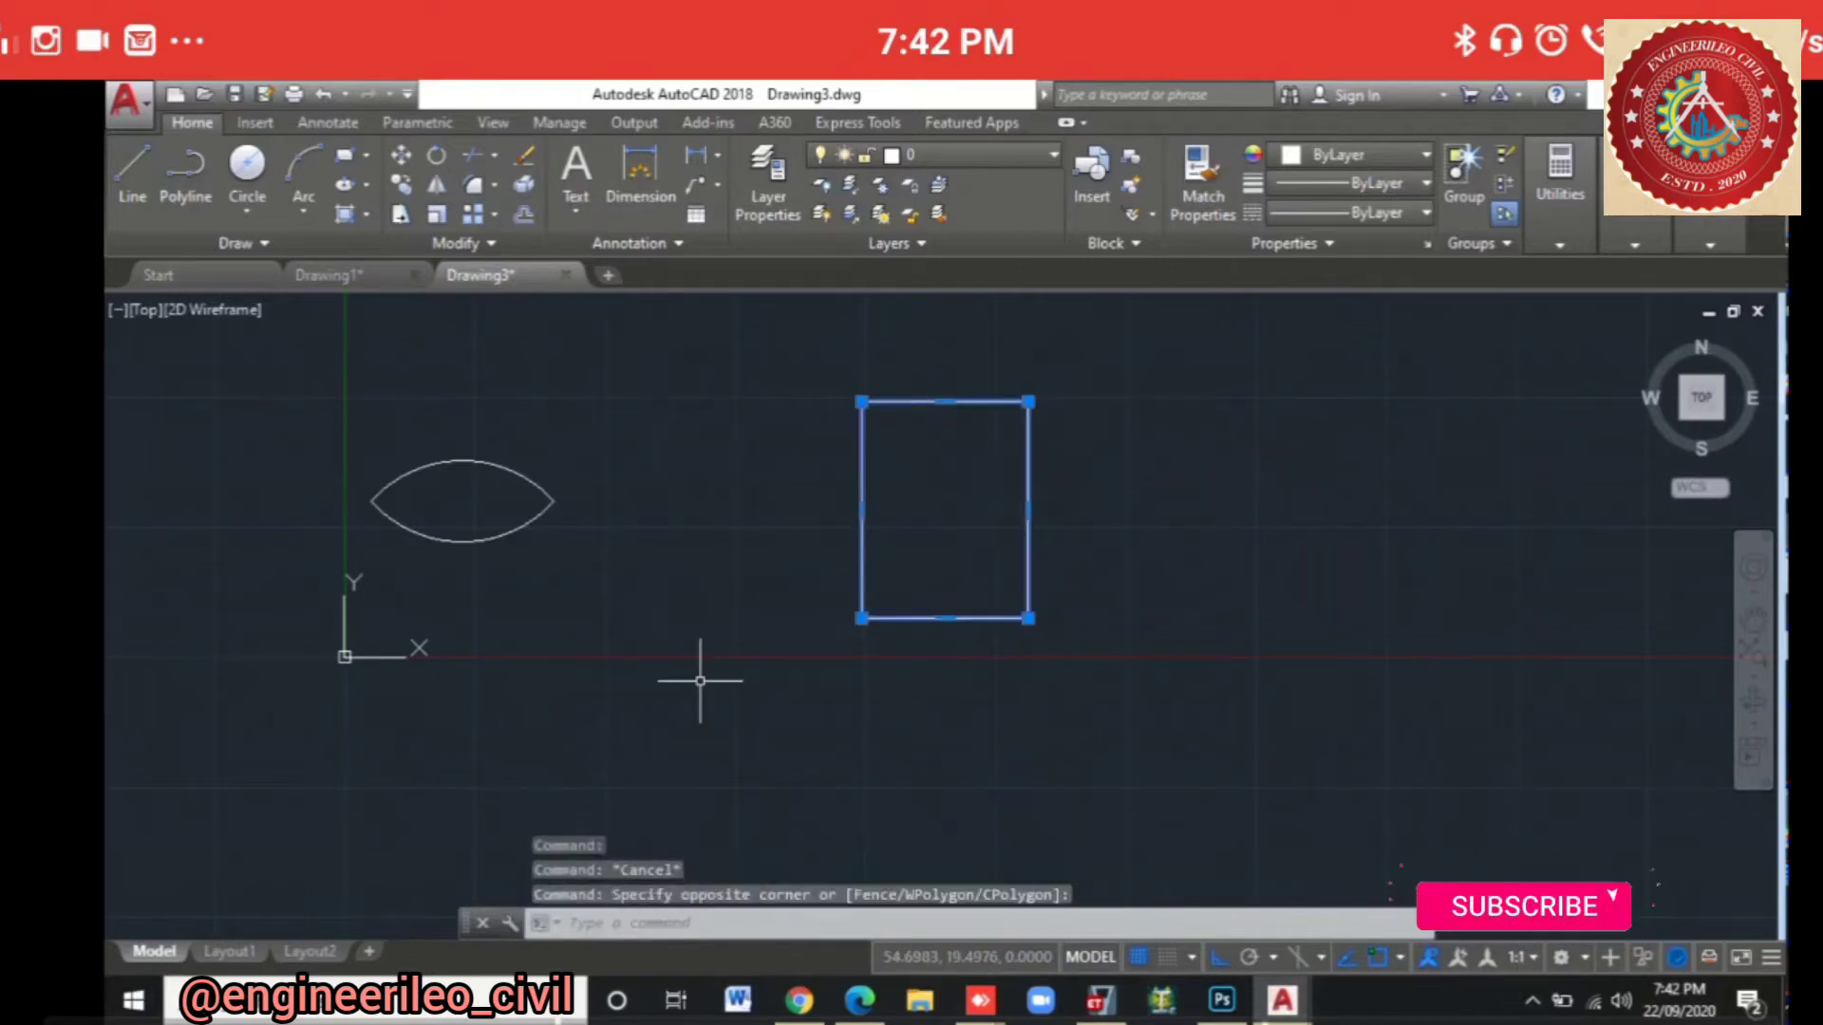
pyautogui.press('Escape')
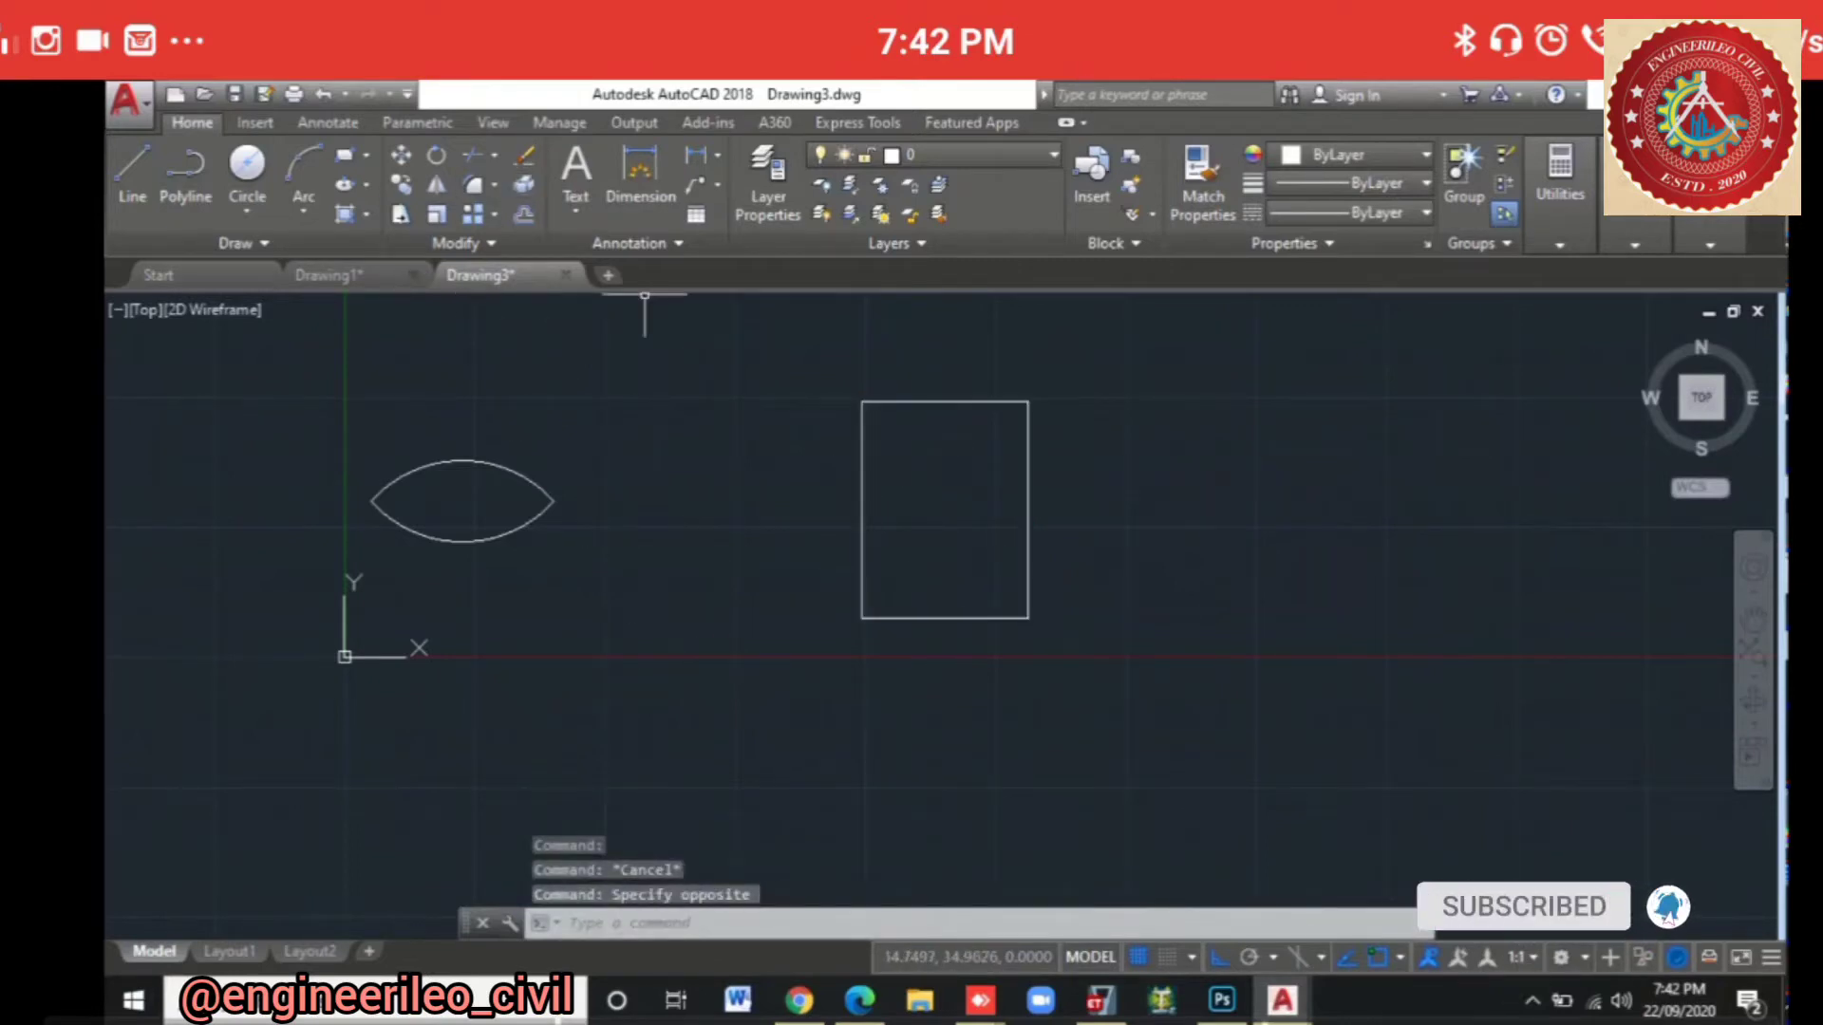
# Step: Move the exploded rectangle's top line straight up by its midpoint grip
pyautogui.click(941, 394)
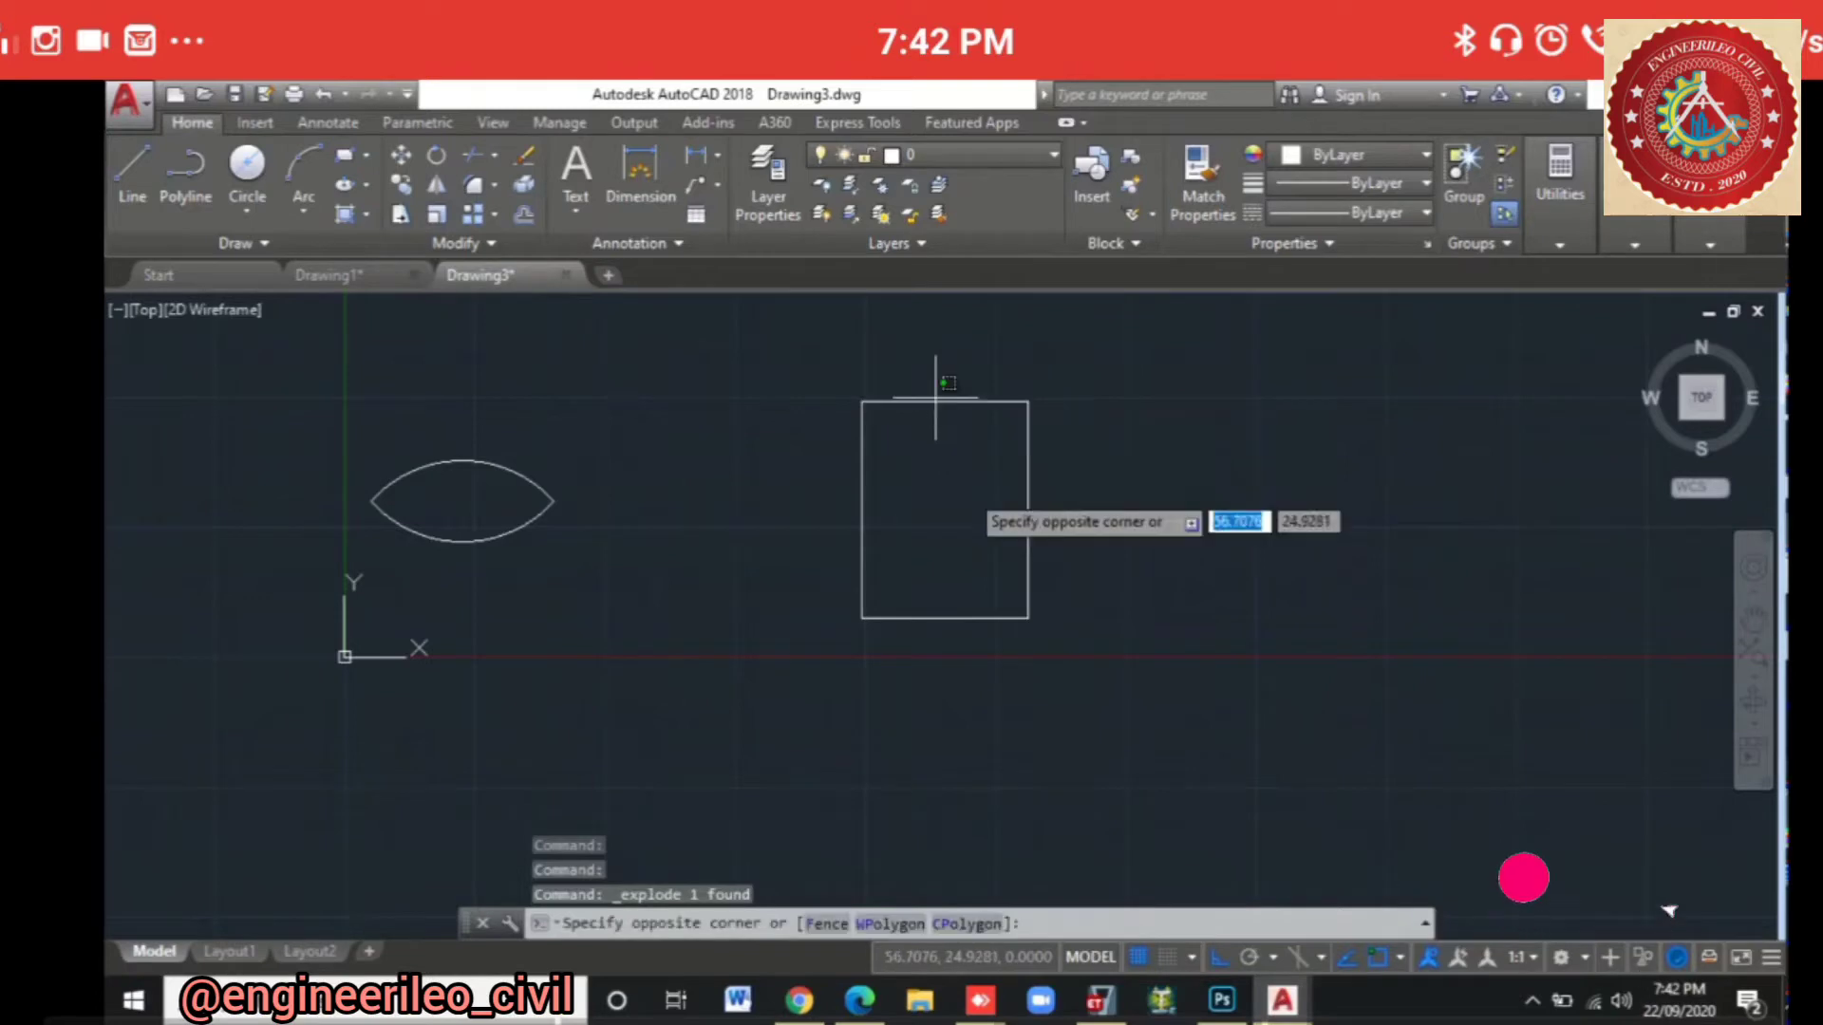
pyautogui.click(915, 406)
pyautogui.click(945, 382)
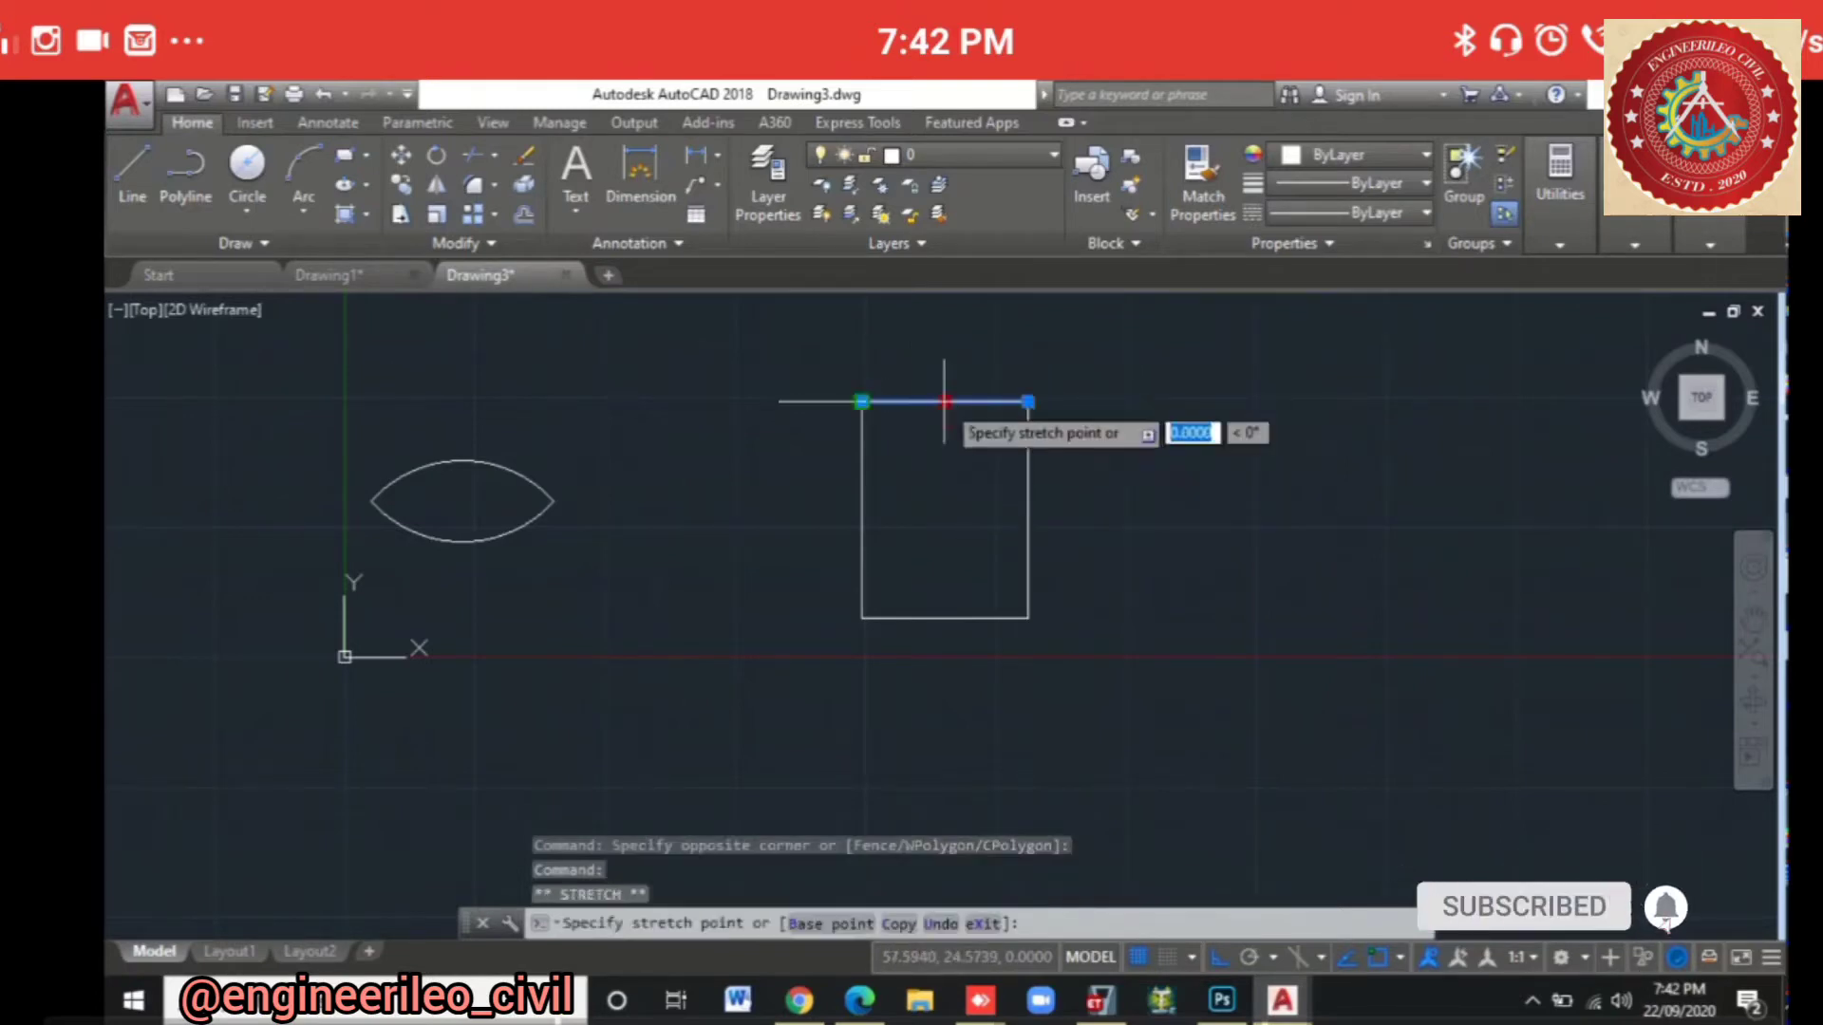
pyautogui.press('Escape')
# Step: Move the exploded rectangle's right line outward and its bottom line downward by their midpoint grips
pyautogui.click(1057, 529)
pyautogui.click(1013, 525)
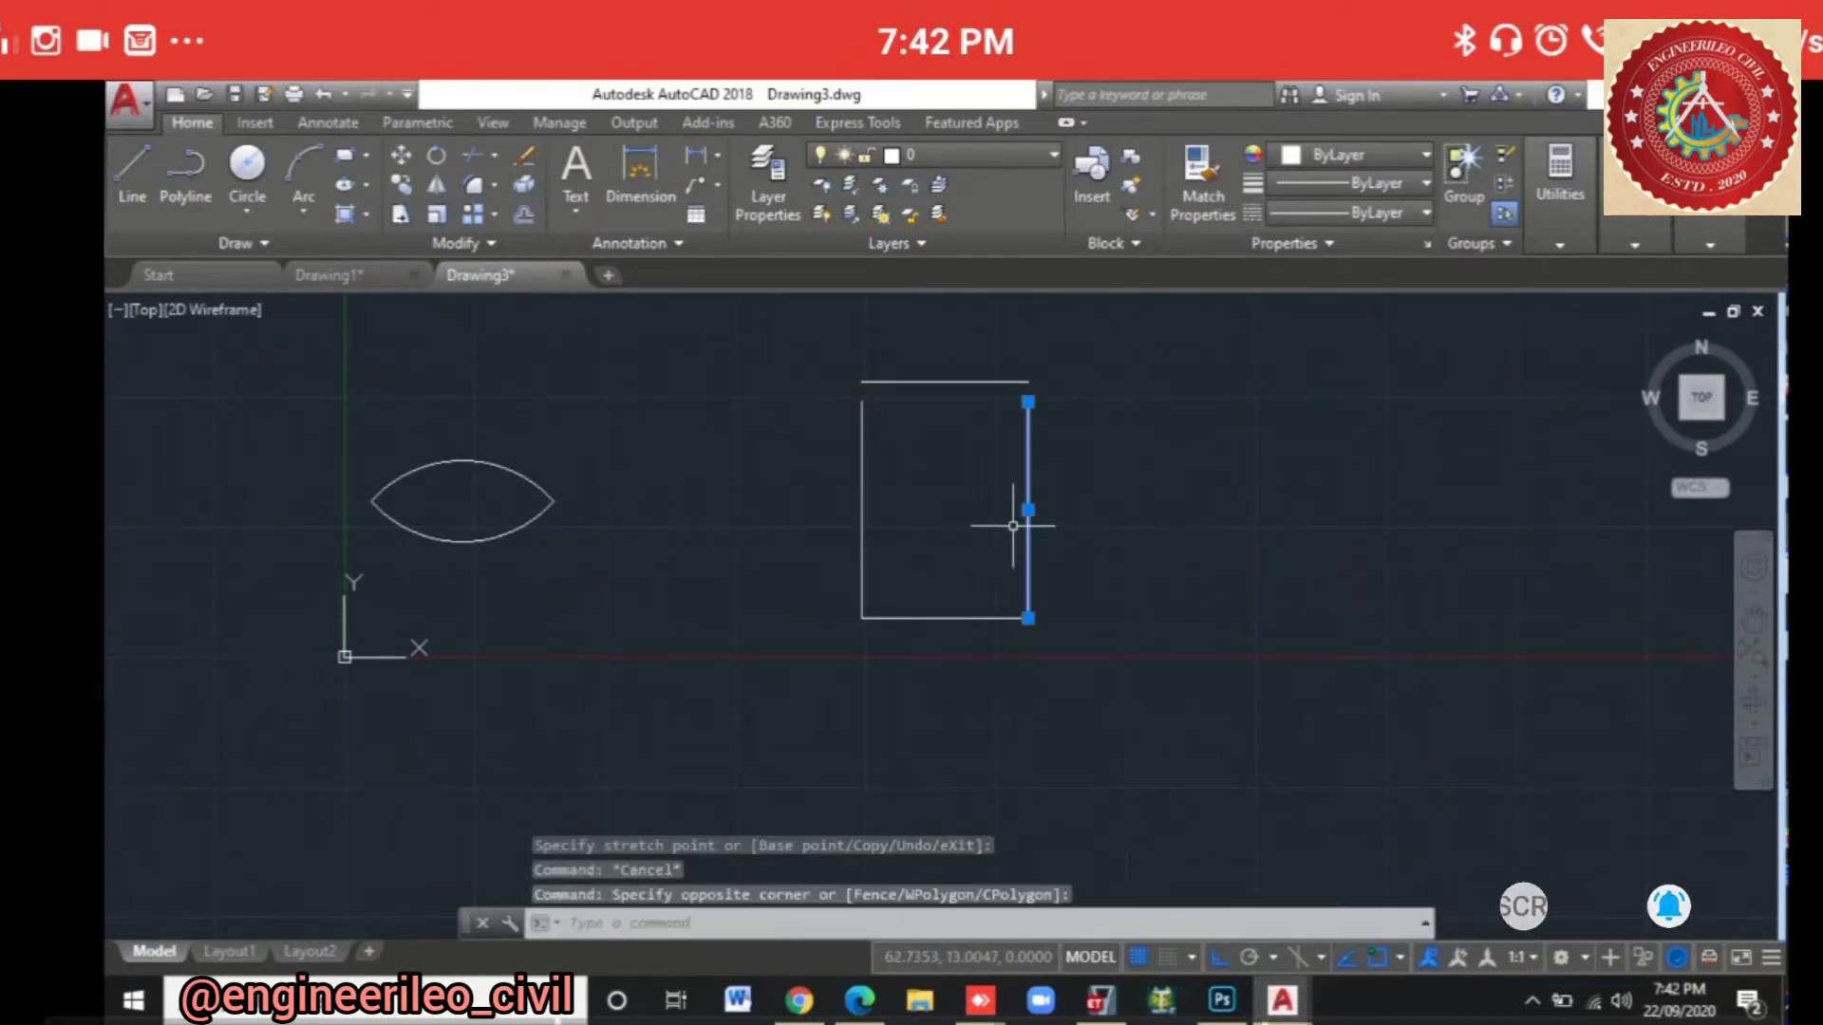
pyautogui.click(1028, 510)
pyautogui.click(1076, 510)
pyautogui.click(971, 589)
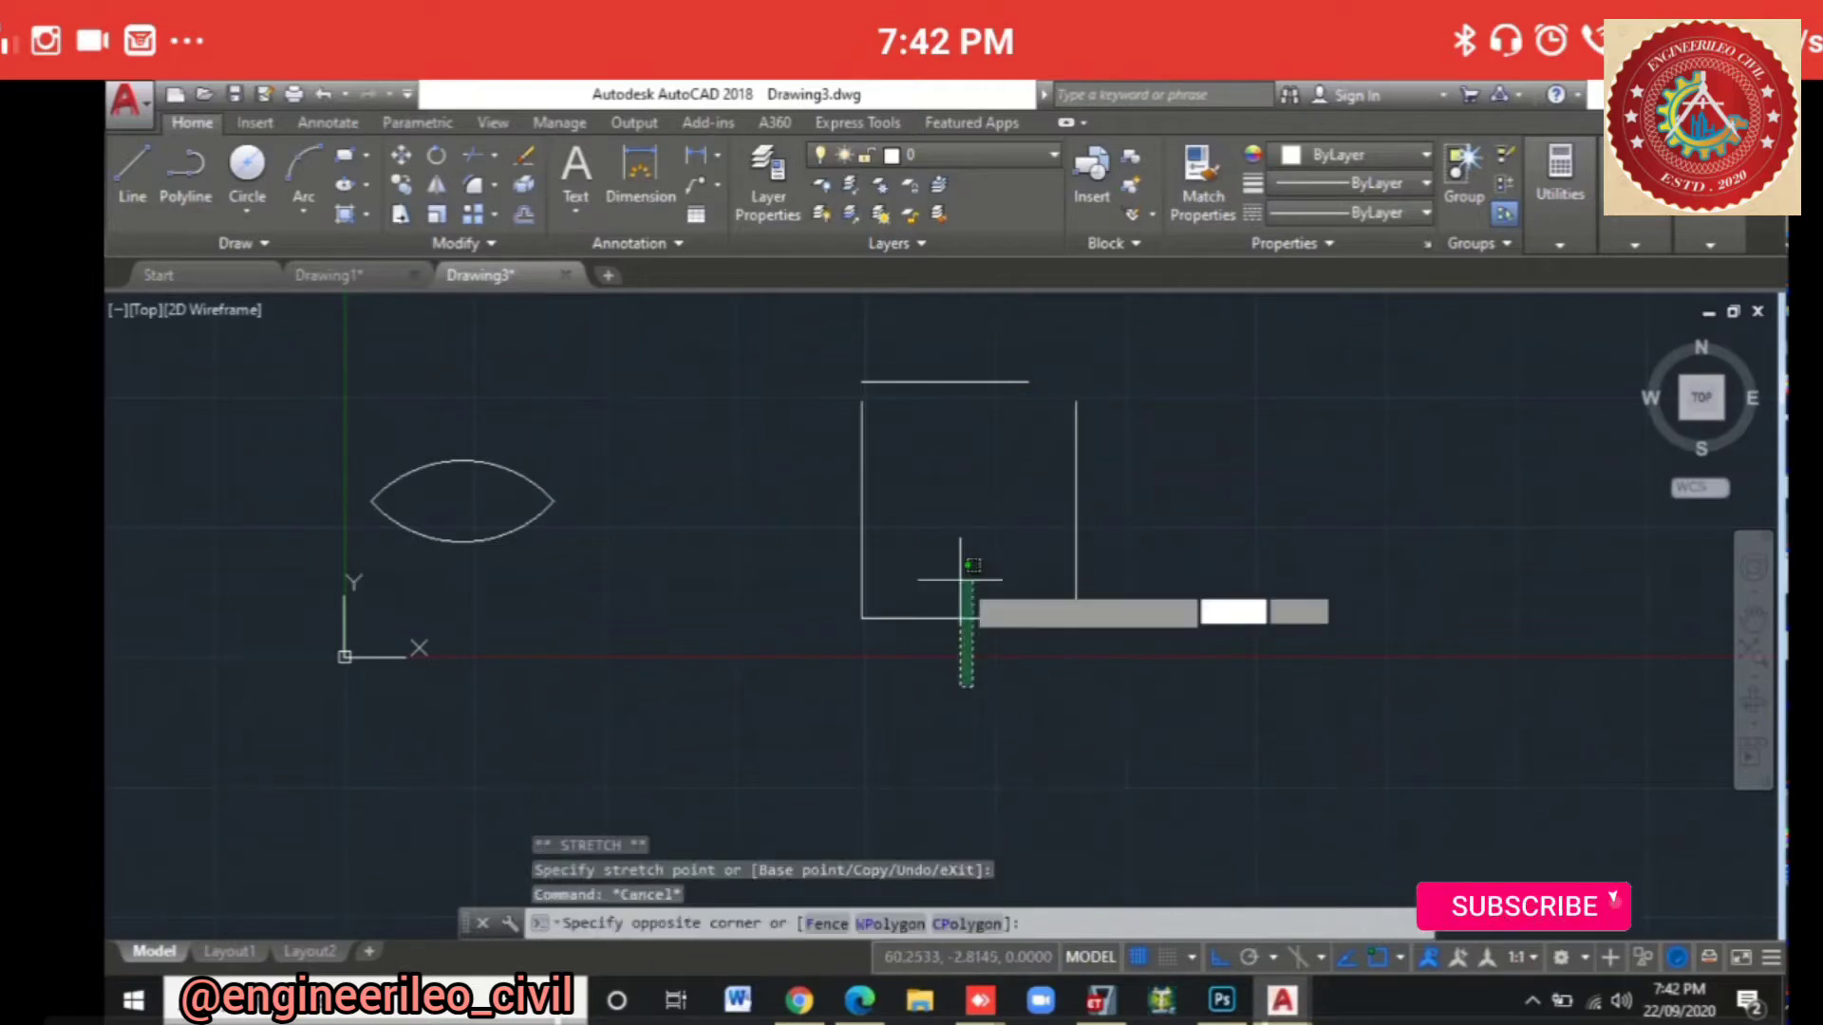
pyautogui.click(957, 634)
pyautogui.click(944, 618)
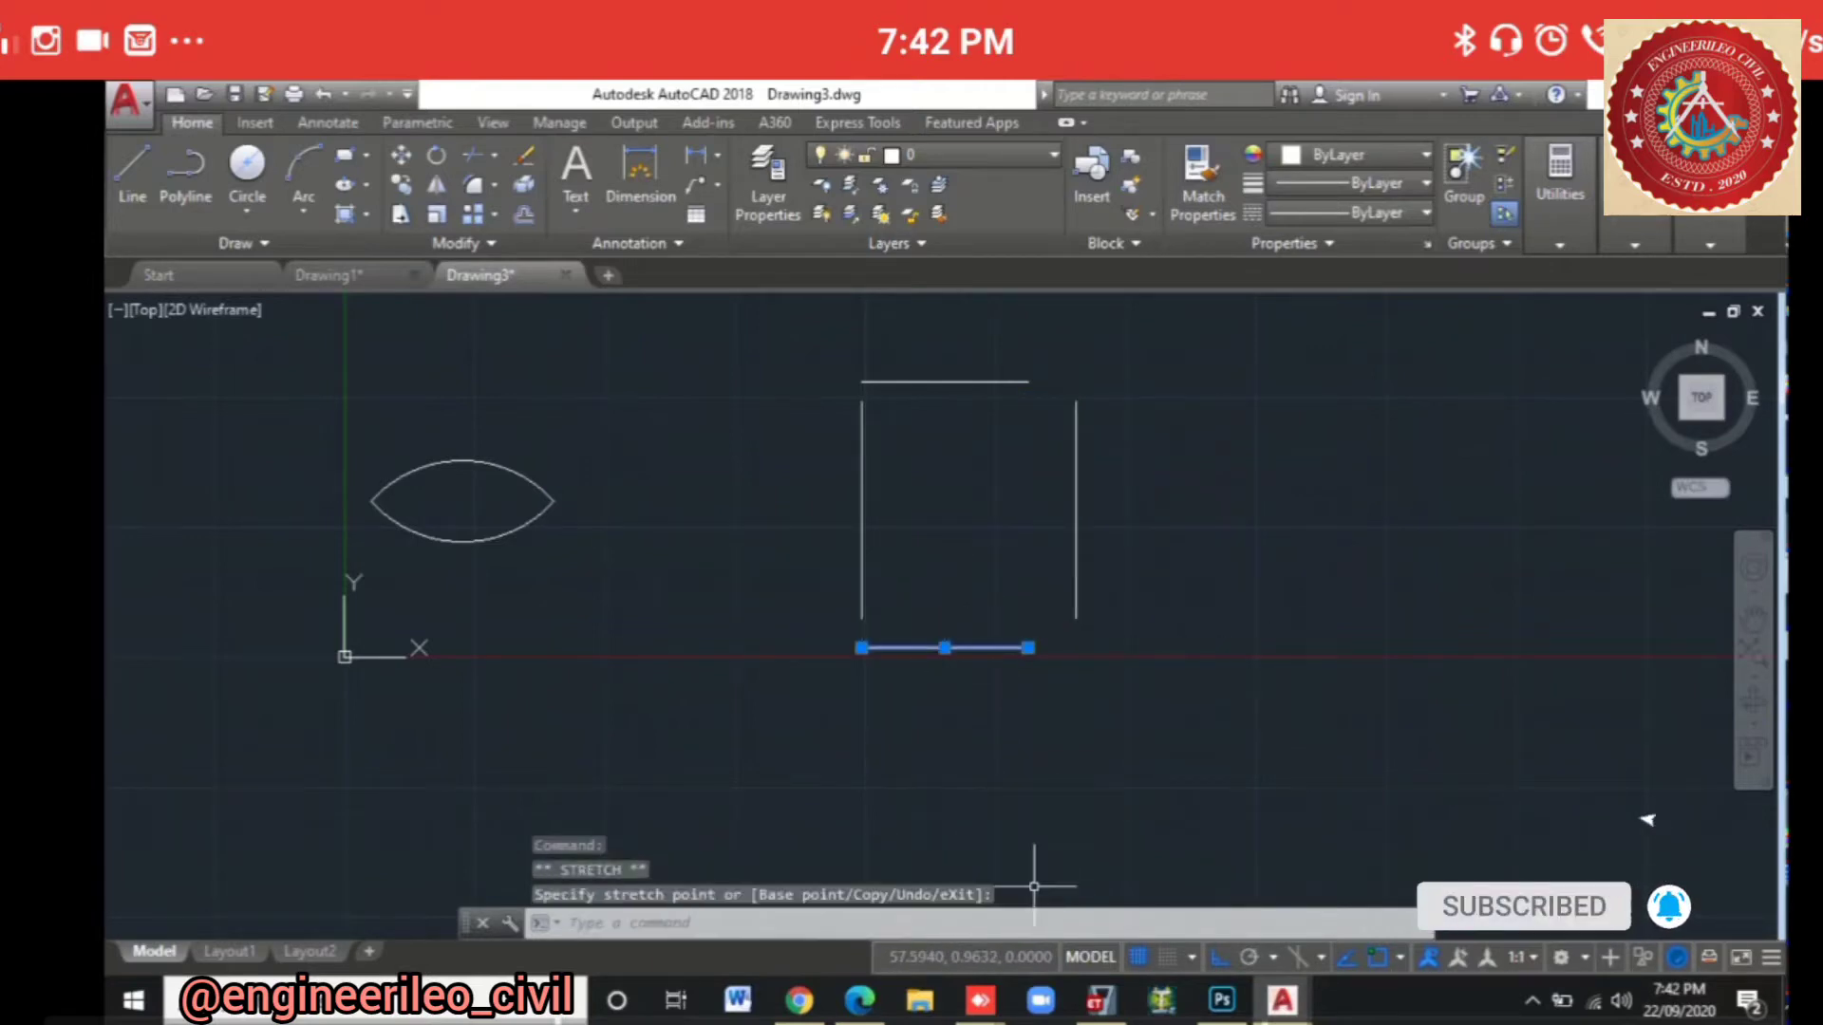
pyautogui.press('Escape')
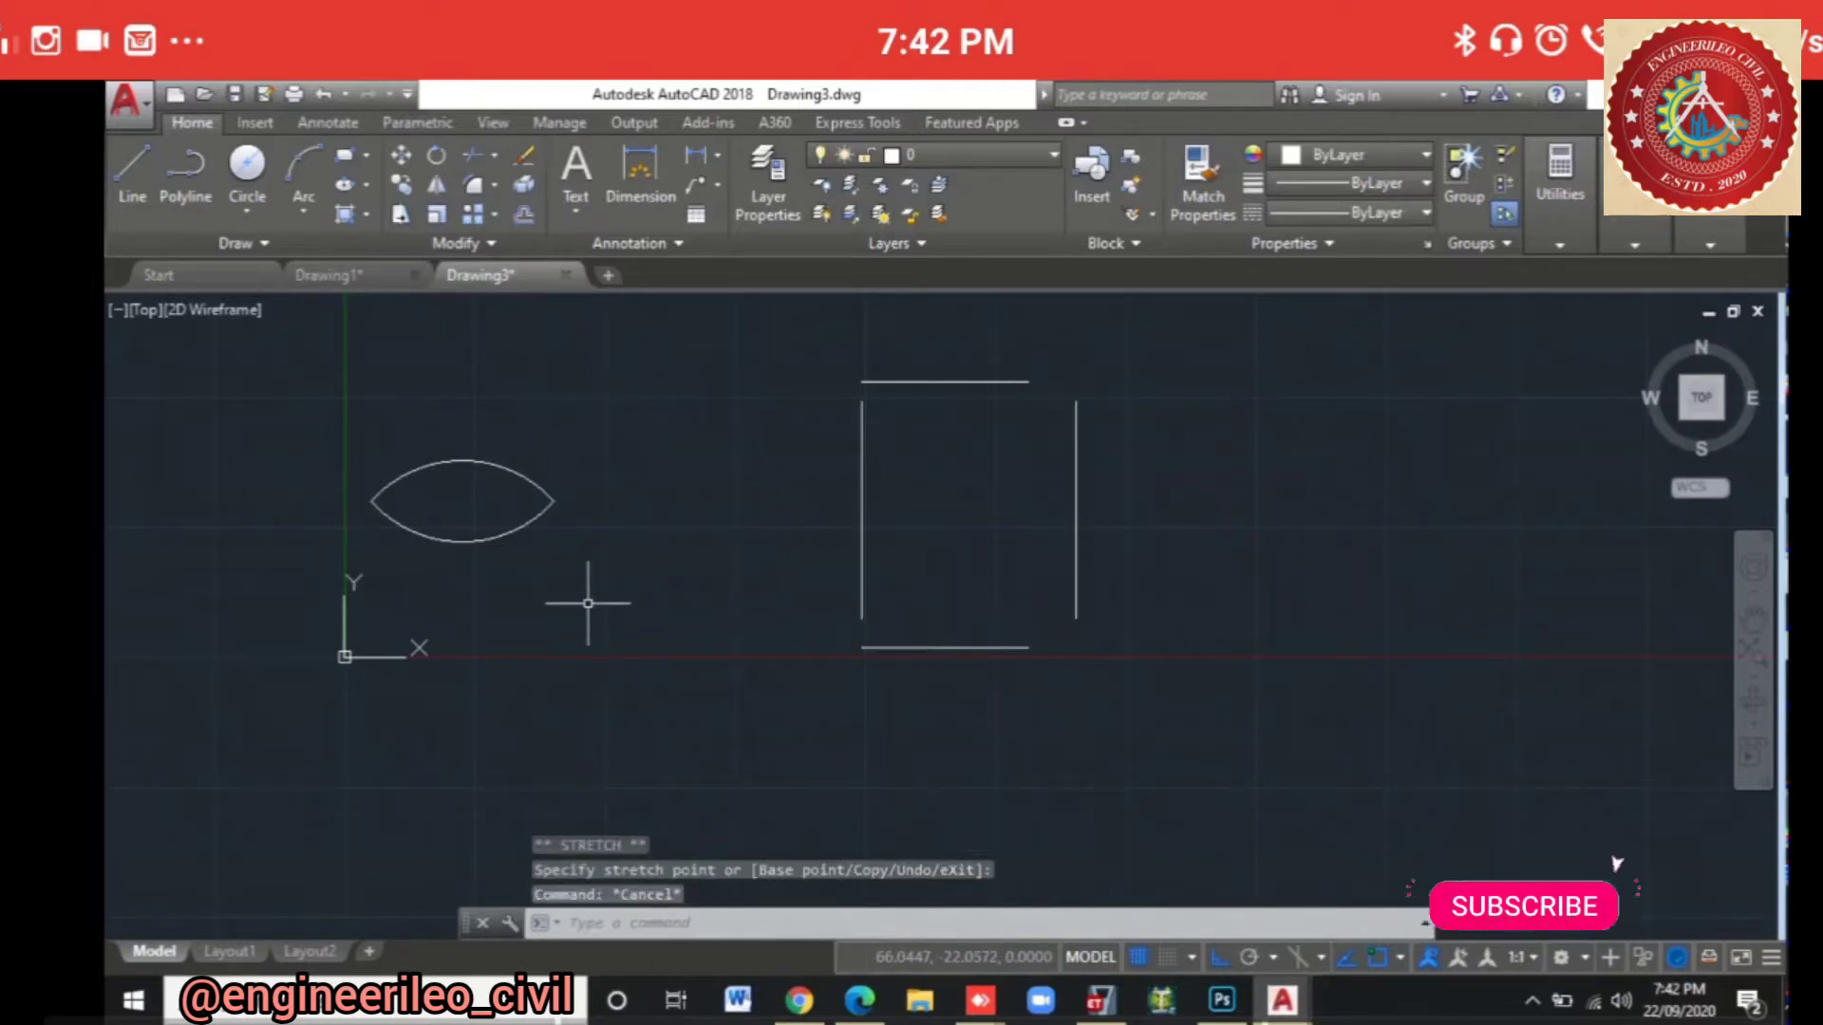
# Step: Undo the line moves and the explode of the rectangle
pyautogui.hotkey('ctrl', 'z')
pyautogui.hotkey('ctrl', 'z')
pyautogui.hotkey('ctrl', 'z')
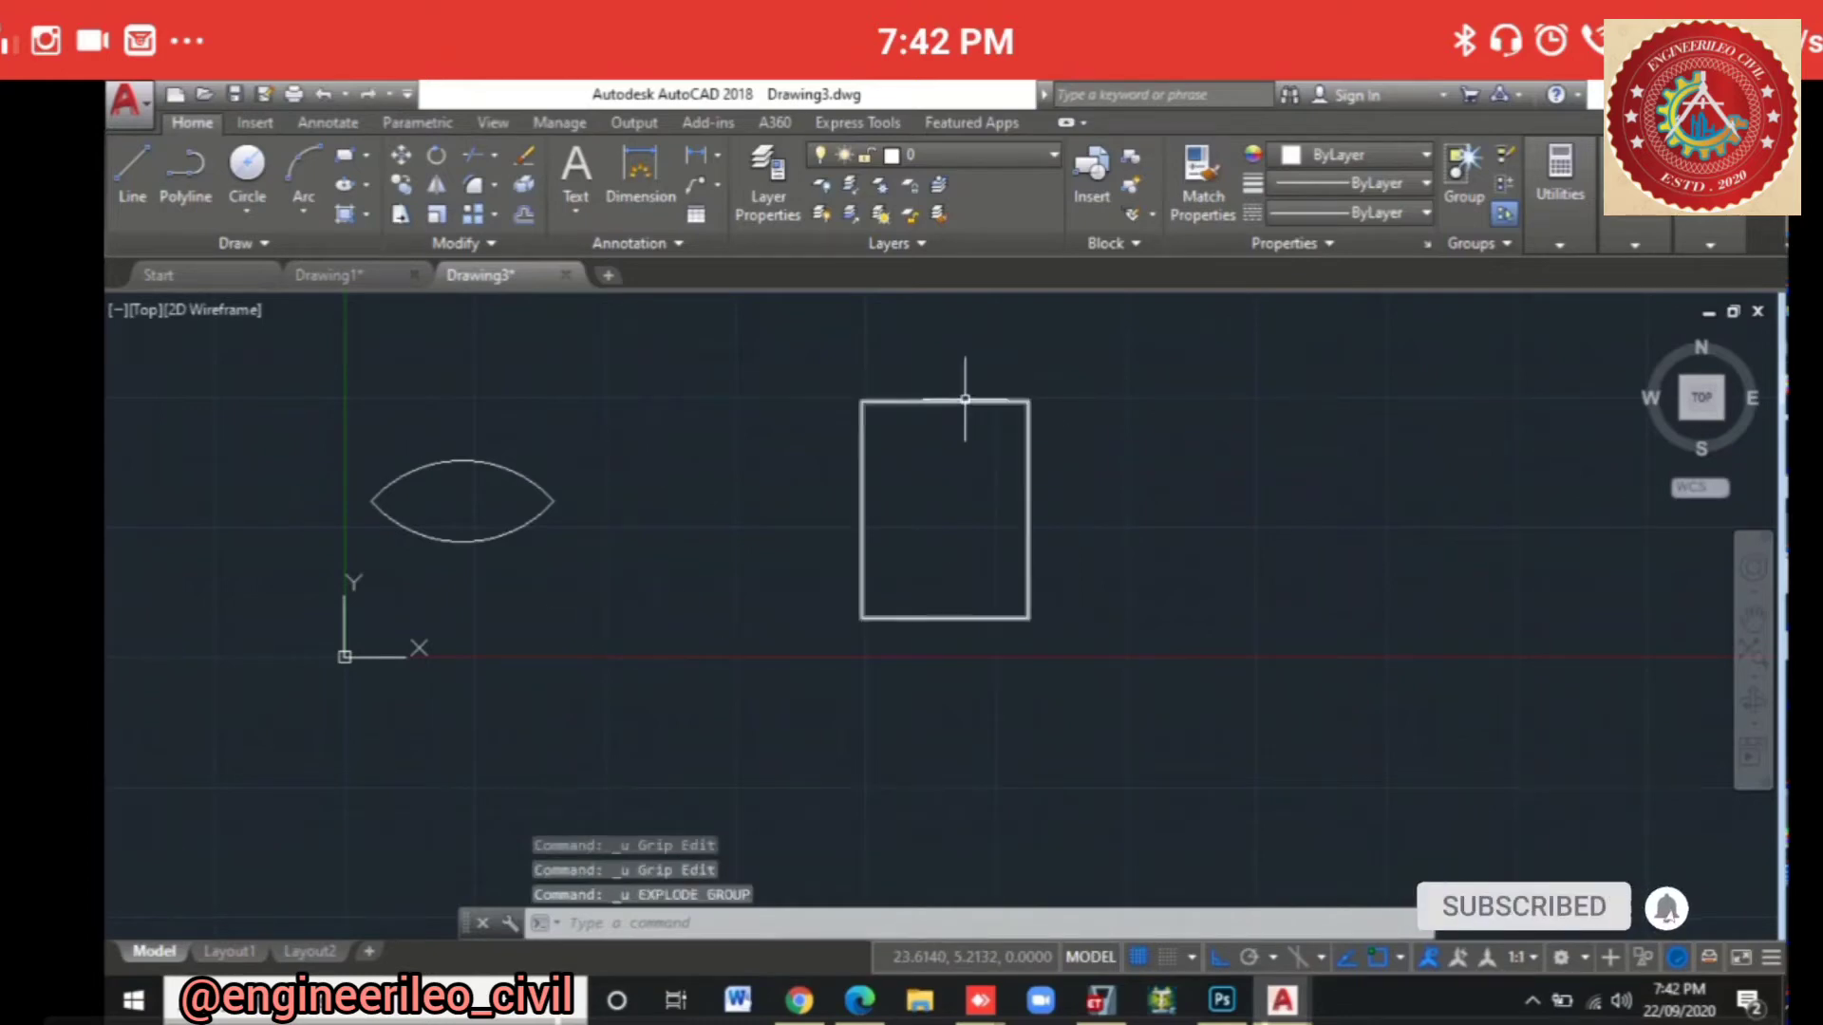
# Step: Select the whole rectangle by its edge and move it slightly left and down
pyautogui.click(952, 402)
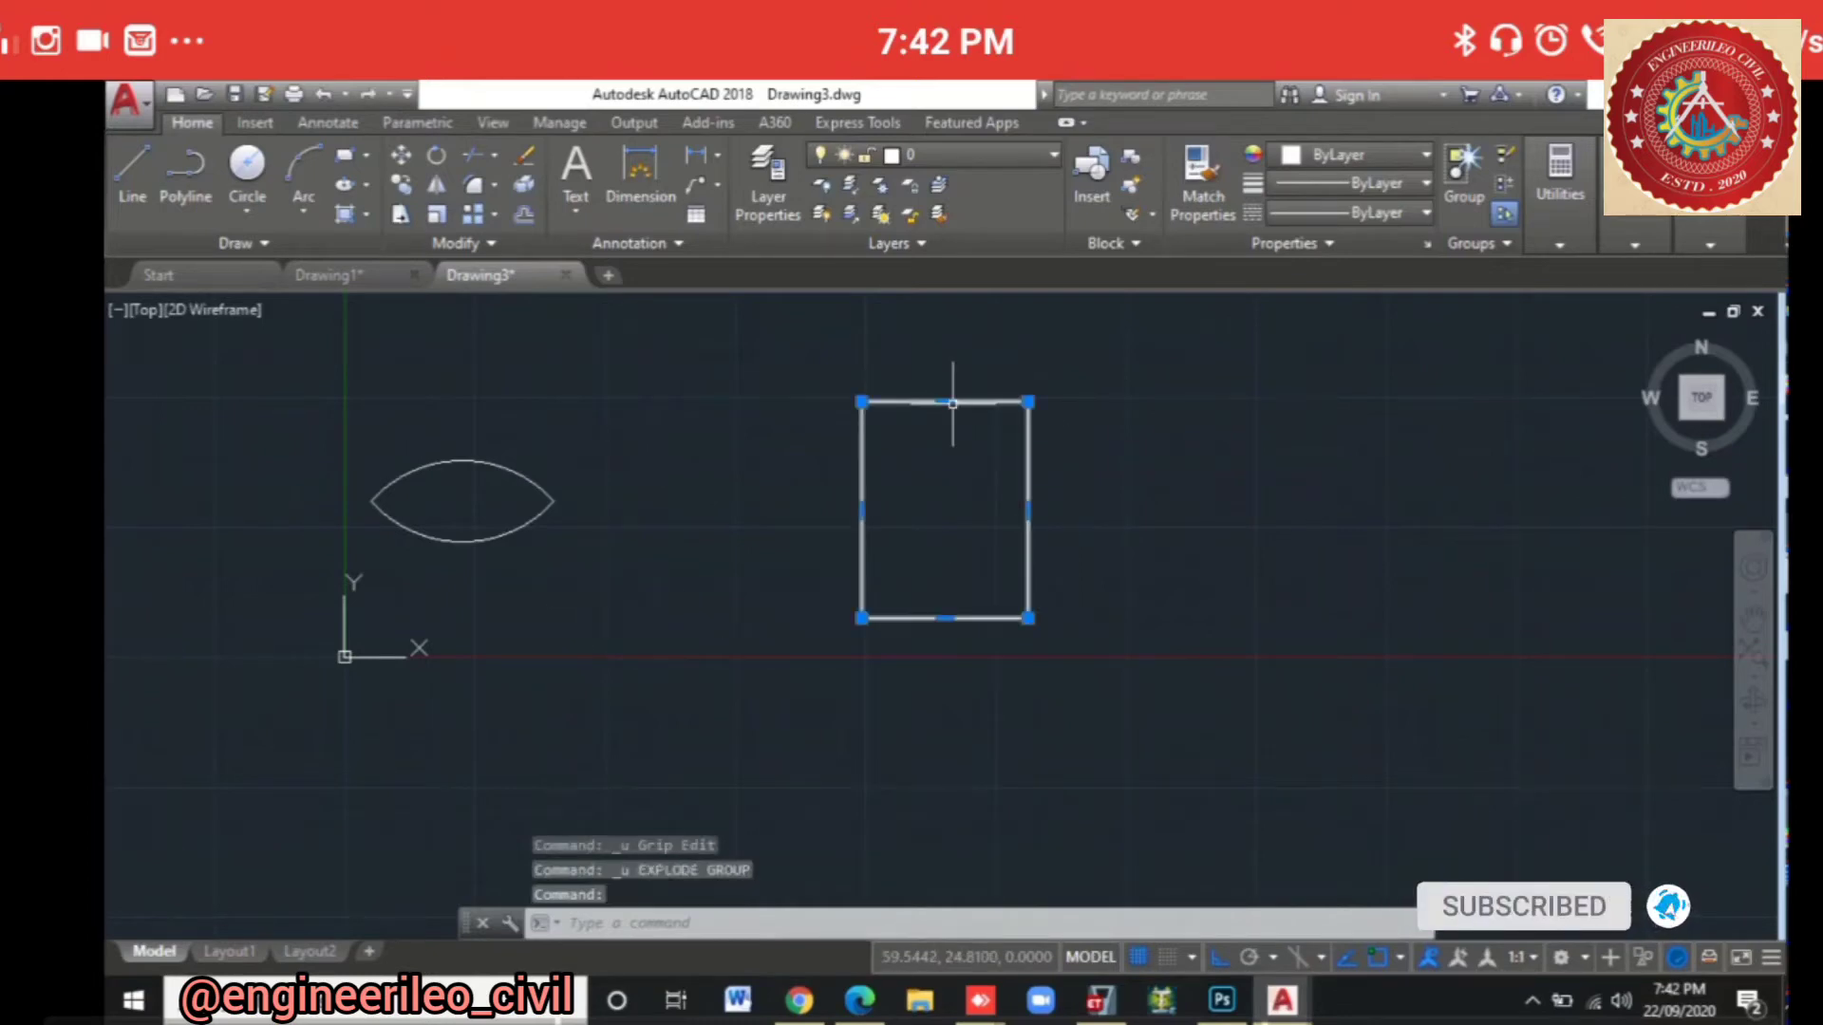
pyautogui.click(864, 432)
pyautogui.click(863, 458)
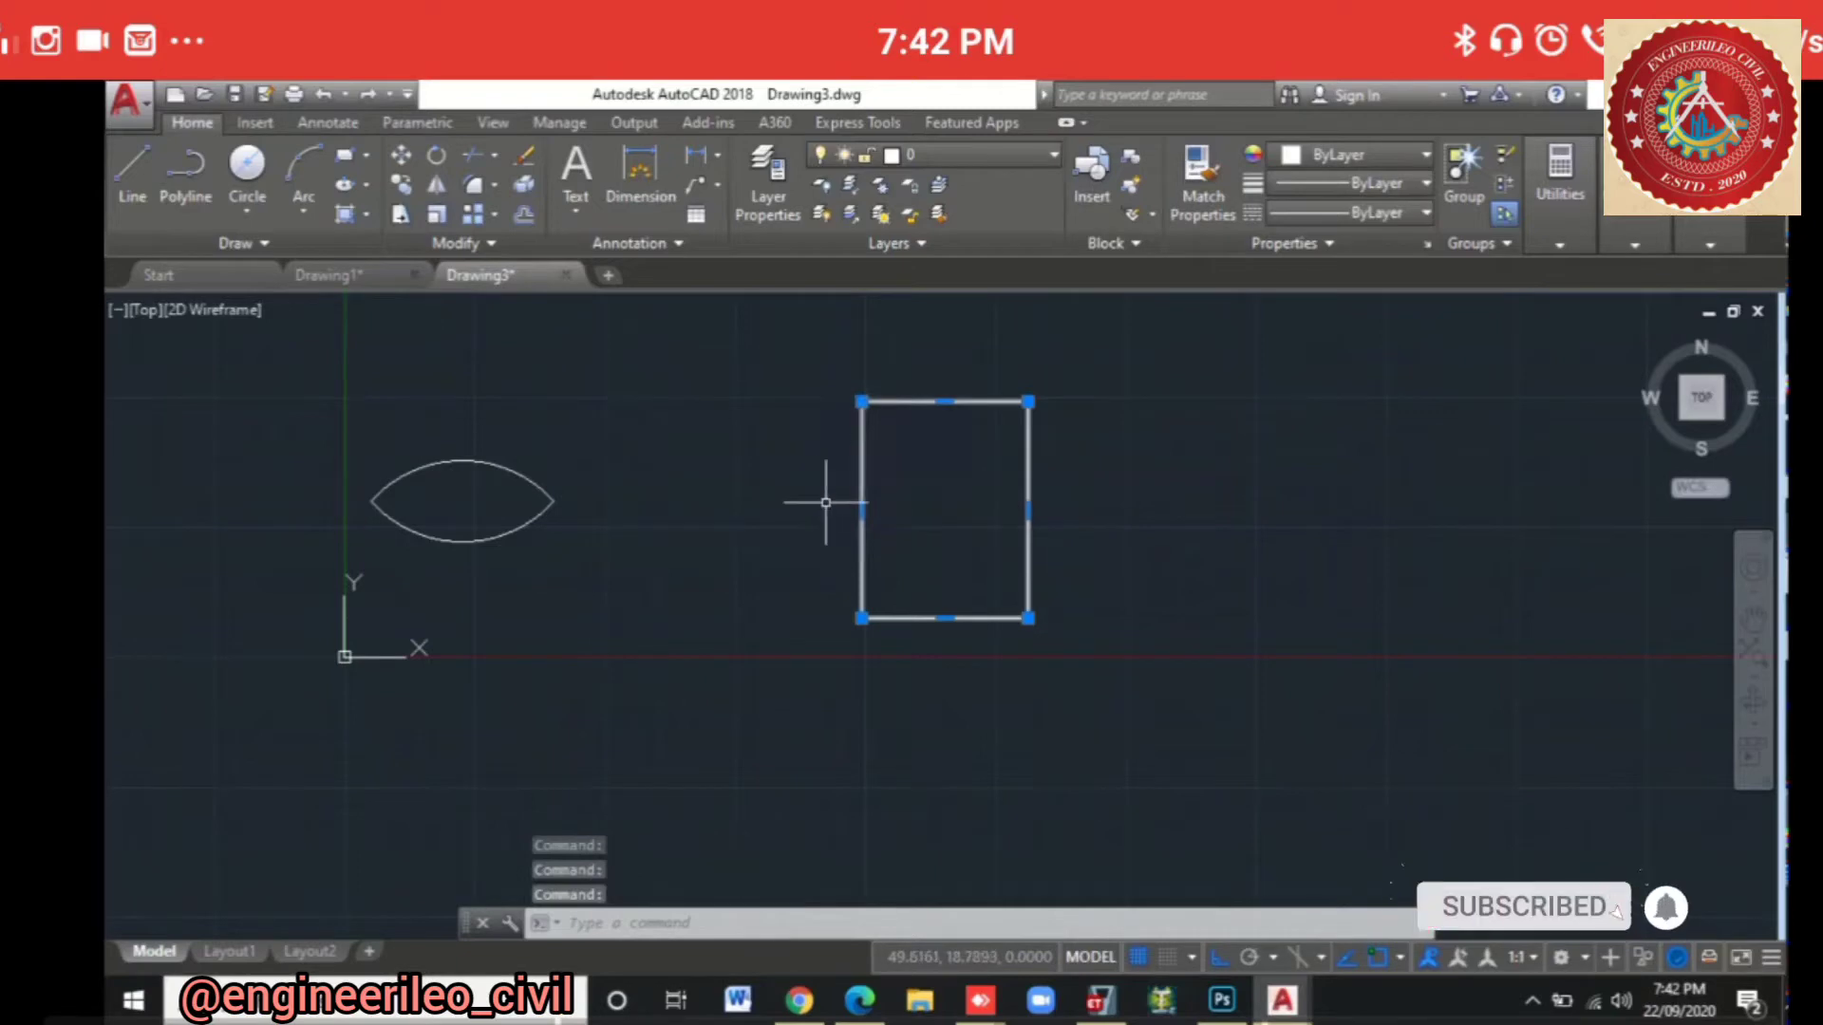
pyautogui.moveTo(861, 502); pyautogui.dragTo(807, 554)
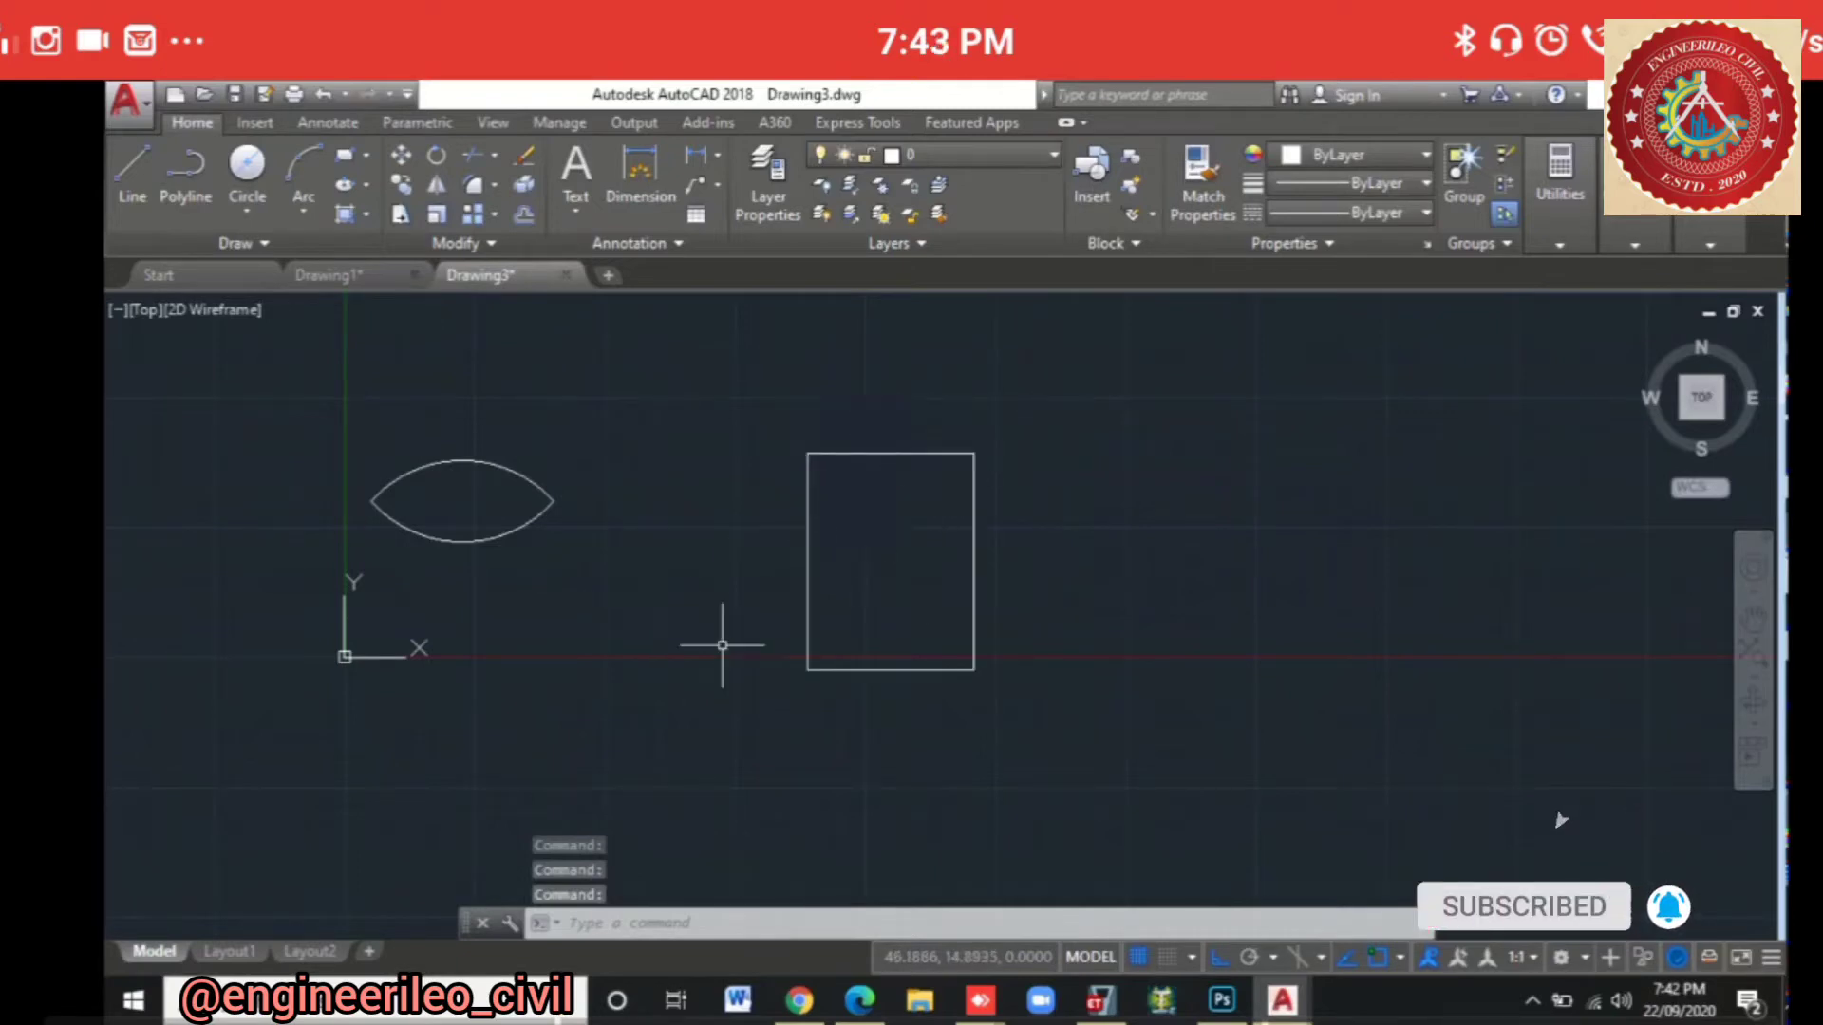
# Step: Select both mirrored arcs and move them horizontally from their left endpoint to the far side of the rectangle
pyautogui.click(432, 463)
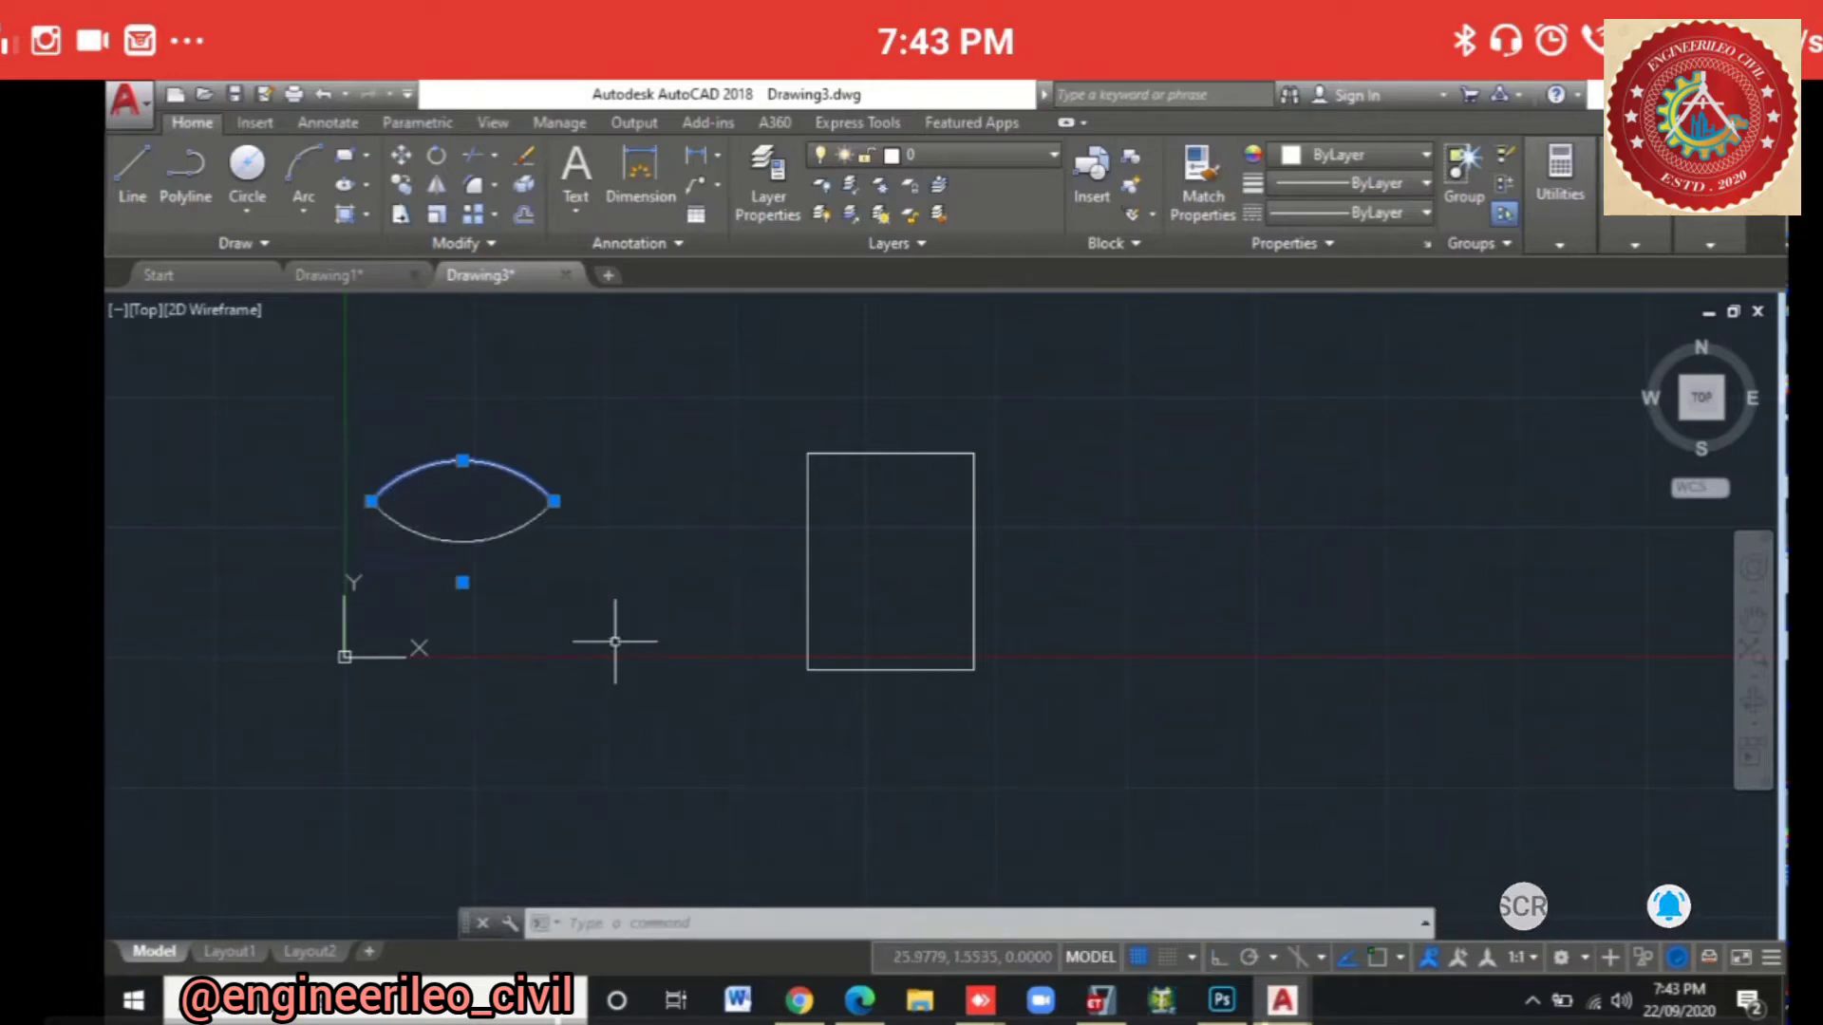
pyautogui.click(299, 453)
pyautogui.click(557, 594)
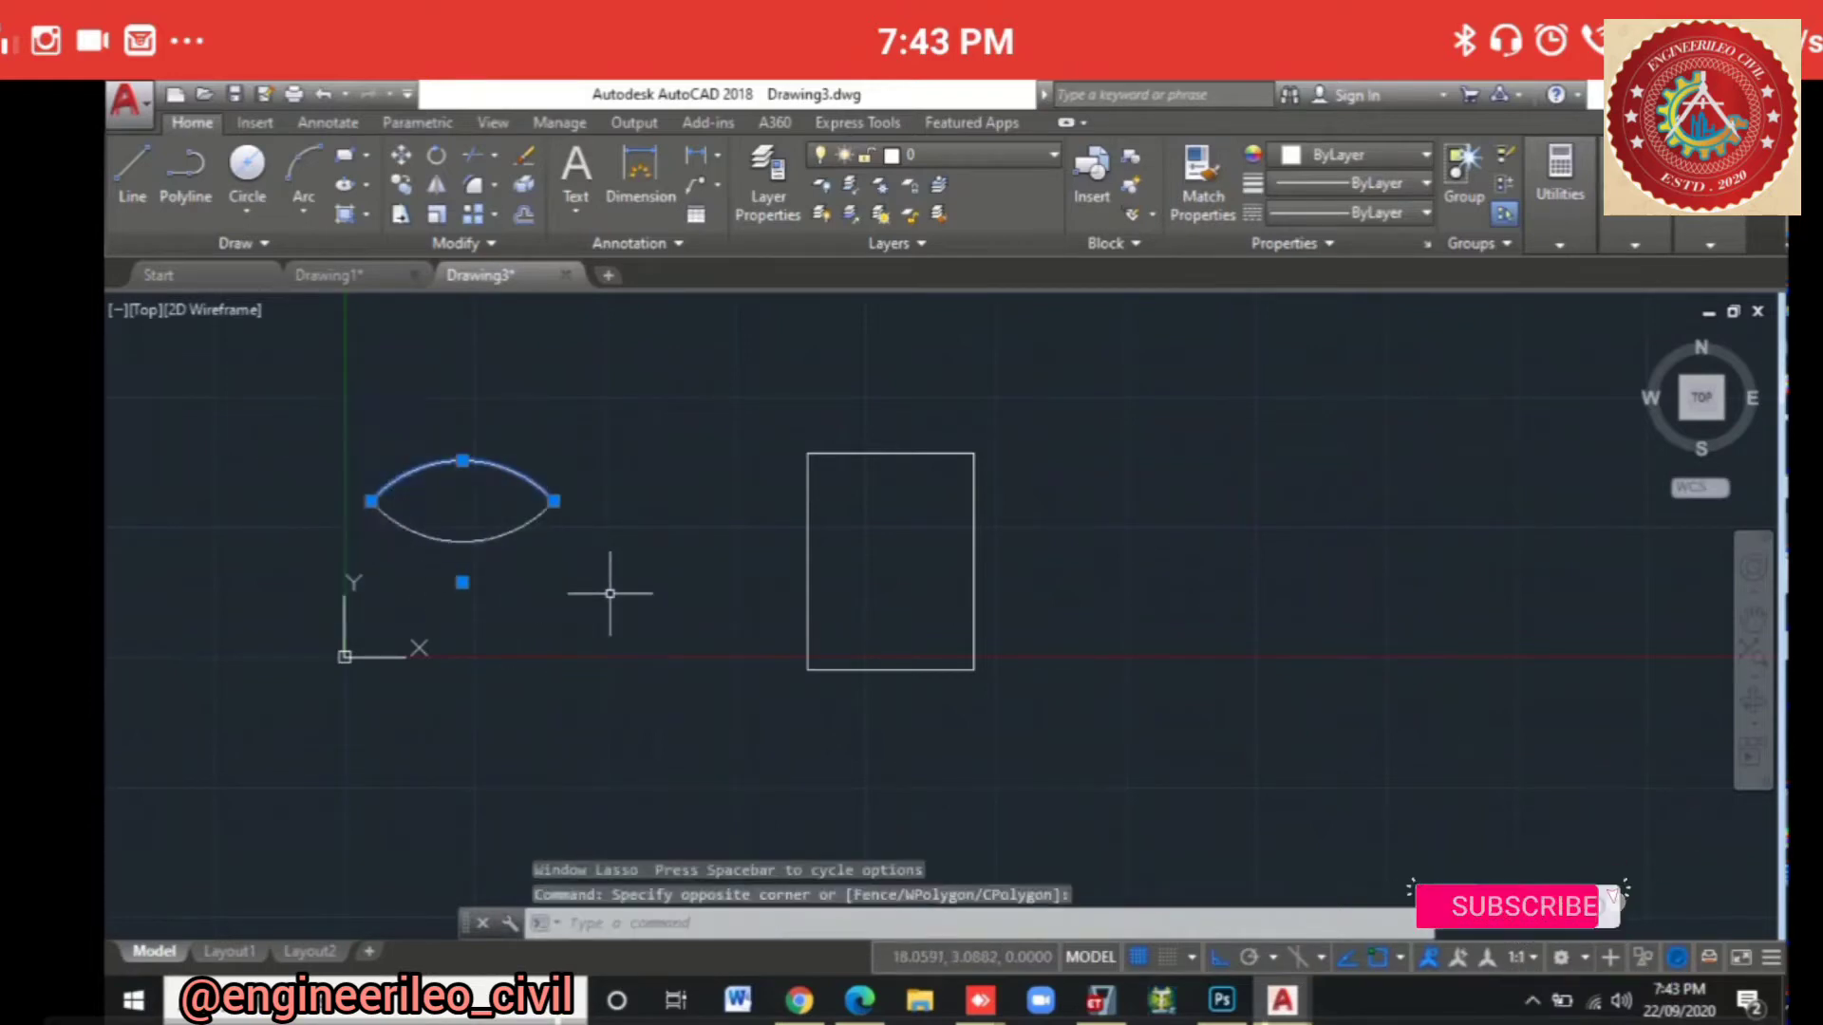
pyautogui.click(610, 590)
pyautogui.click(362, 439)
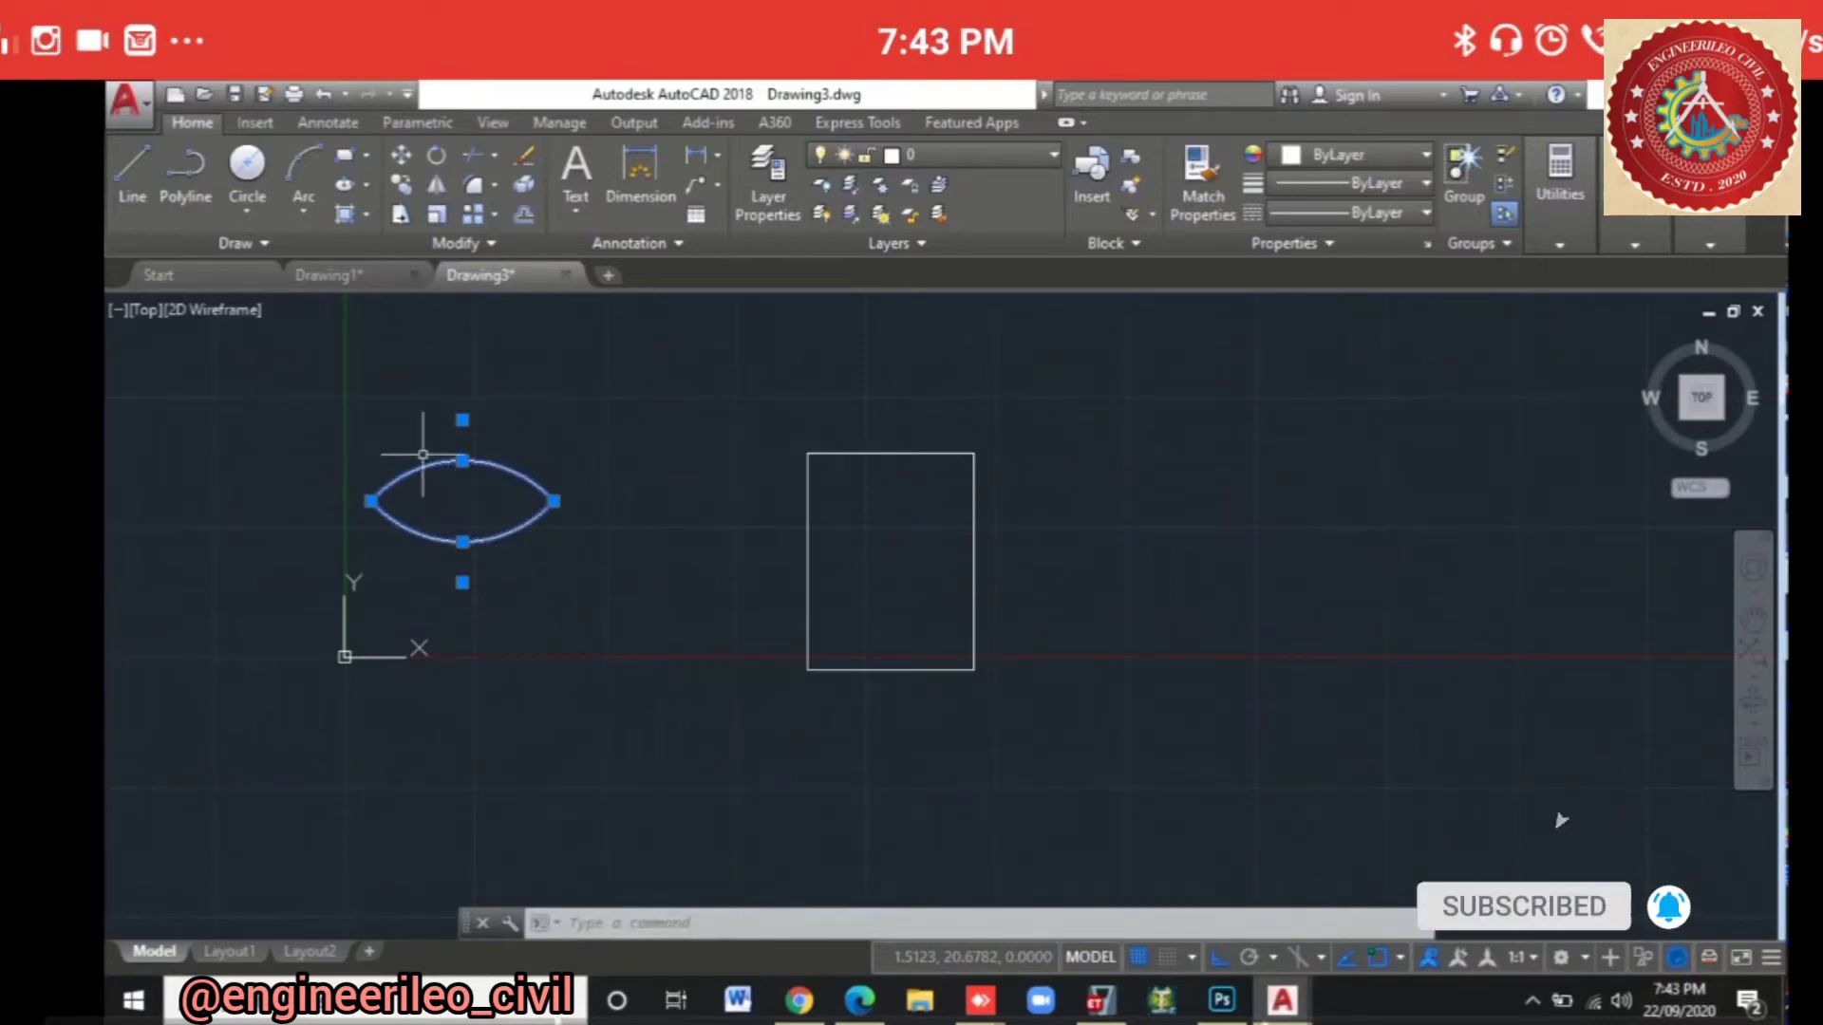
pyautogui.click(401, 155)
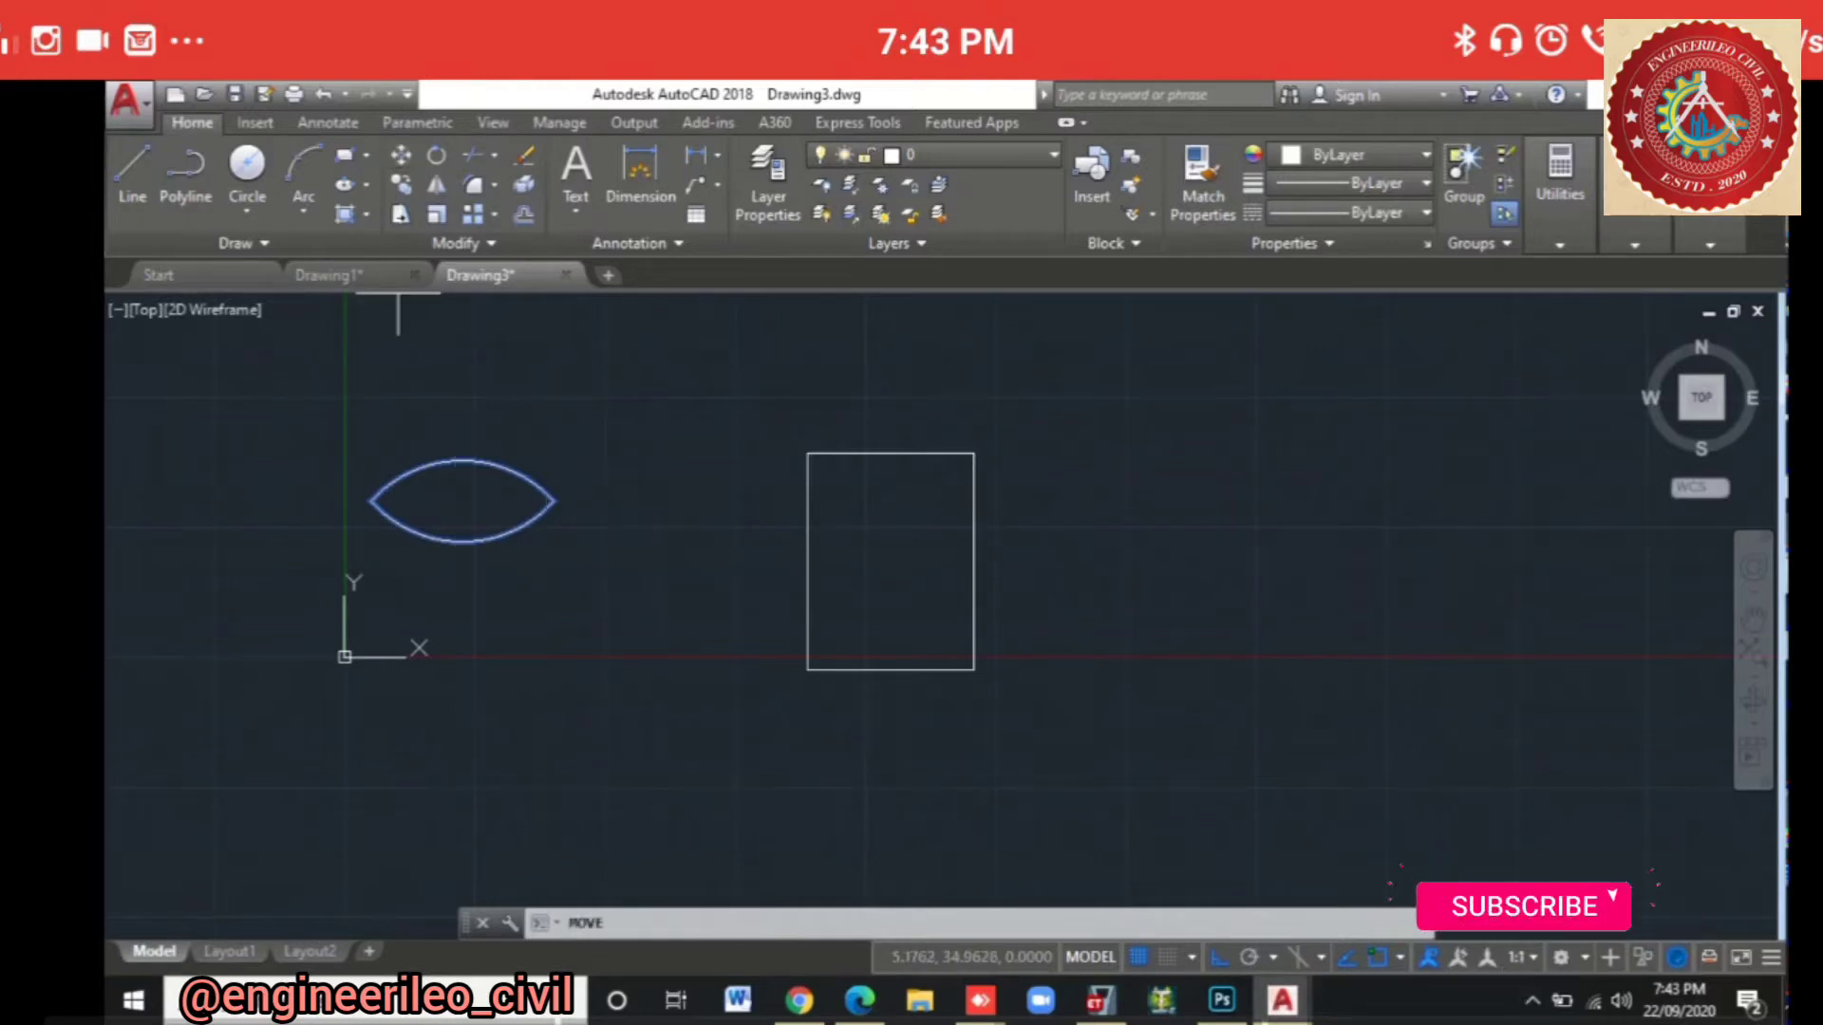
pyautogui.click(372, 502)
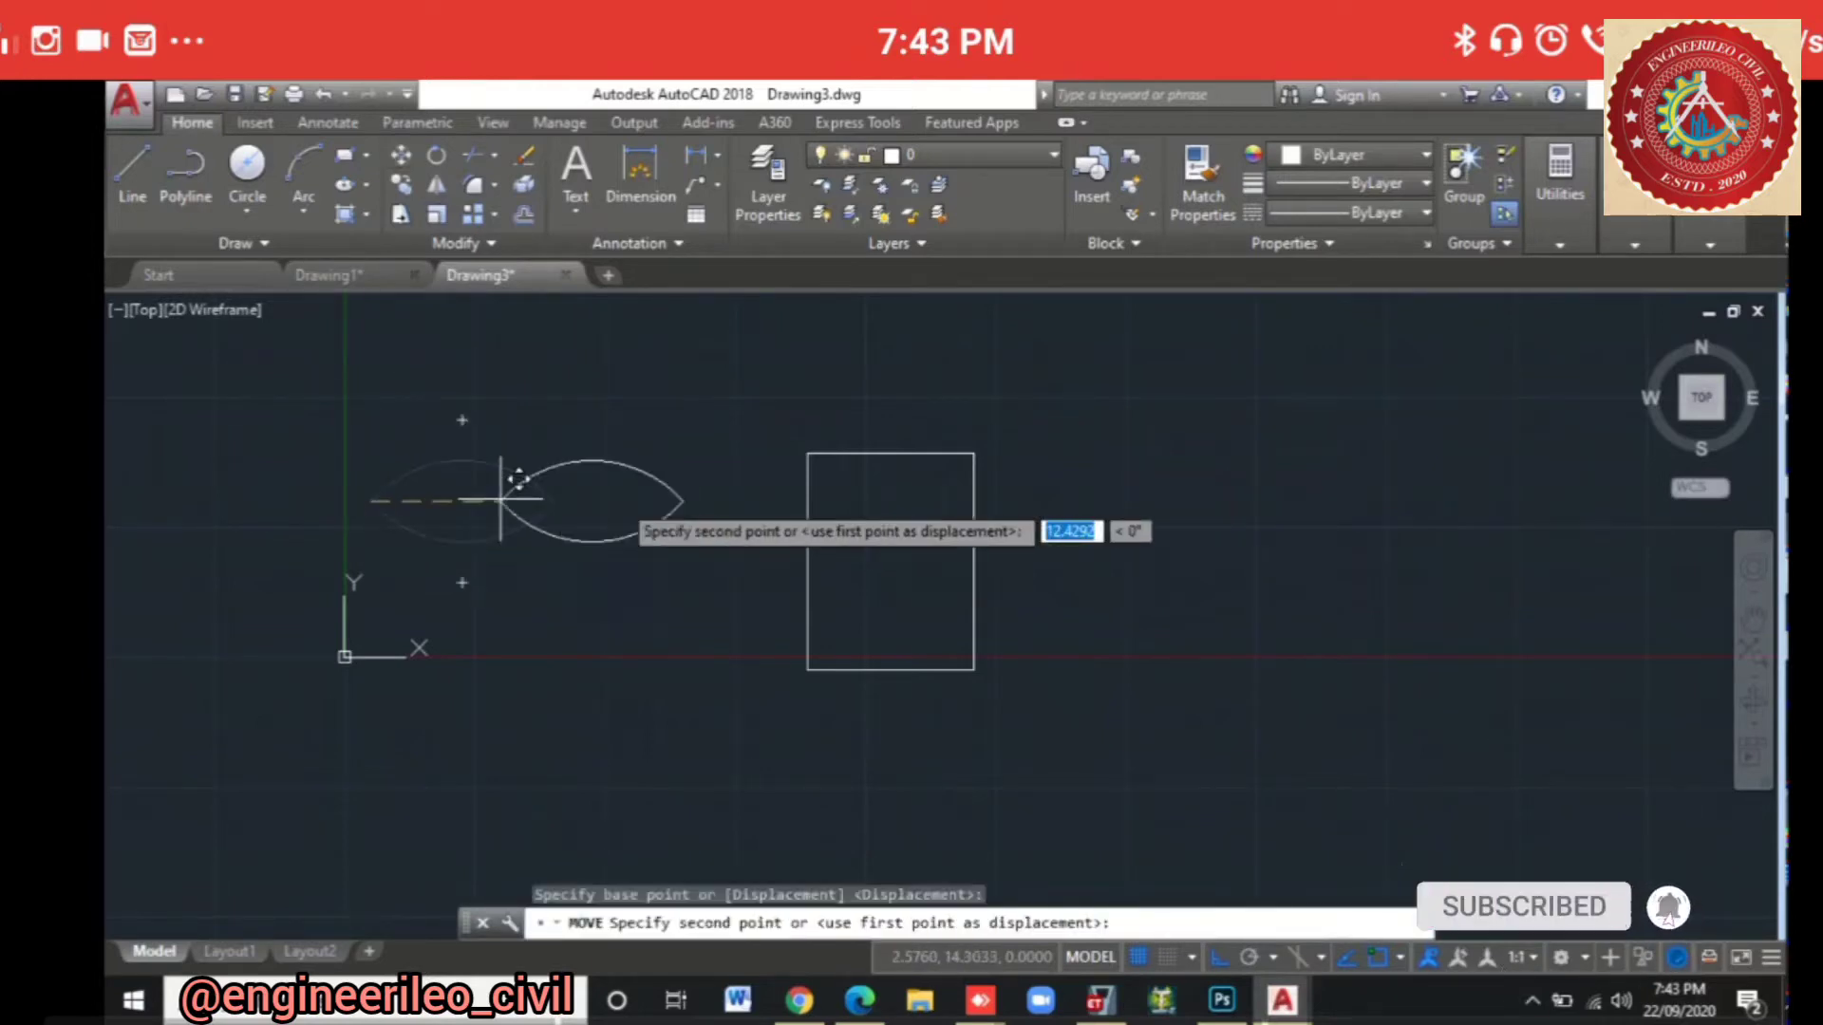
pyautogui.click(1229, 502)
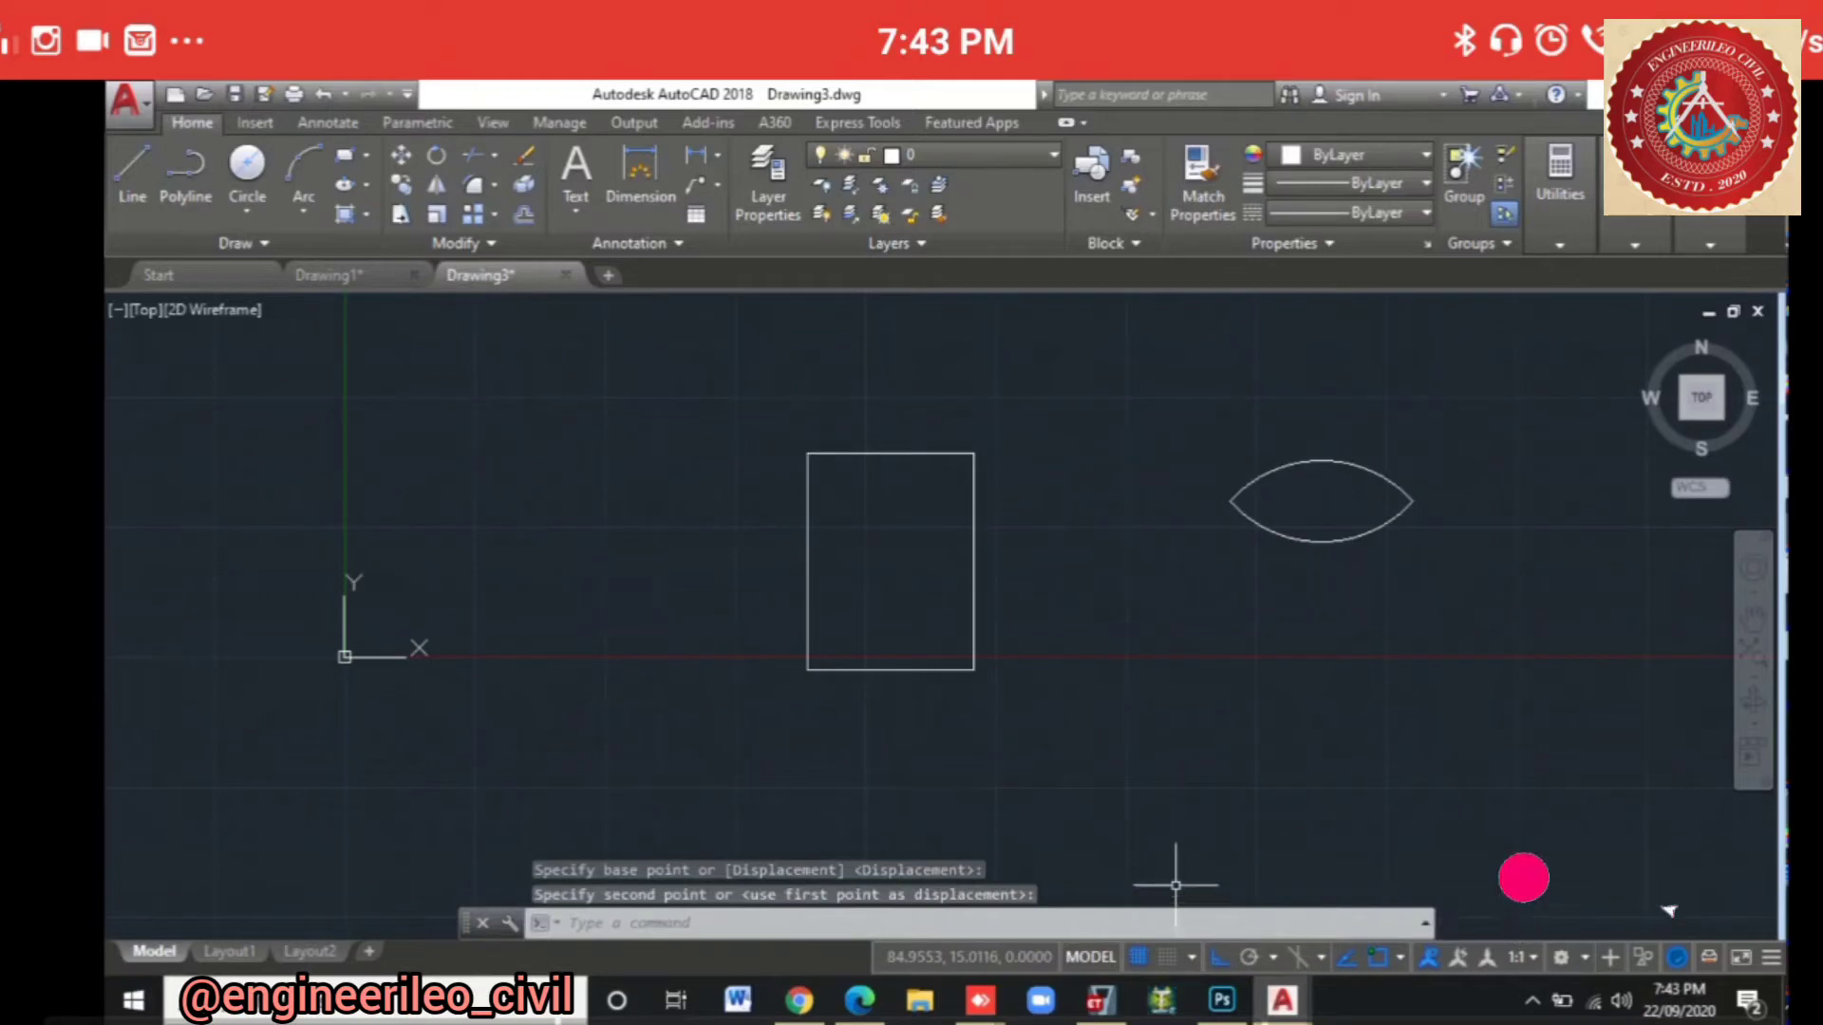
# Step: Copy the arc pair from its left endpoint to several spots left of it, the rectangle's upper-left corner and straight below the original
pyautogui.click(1203, 425)
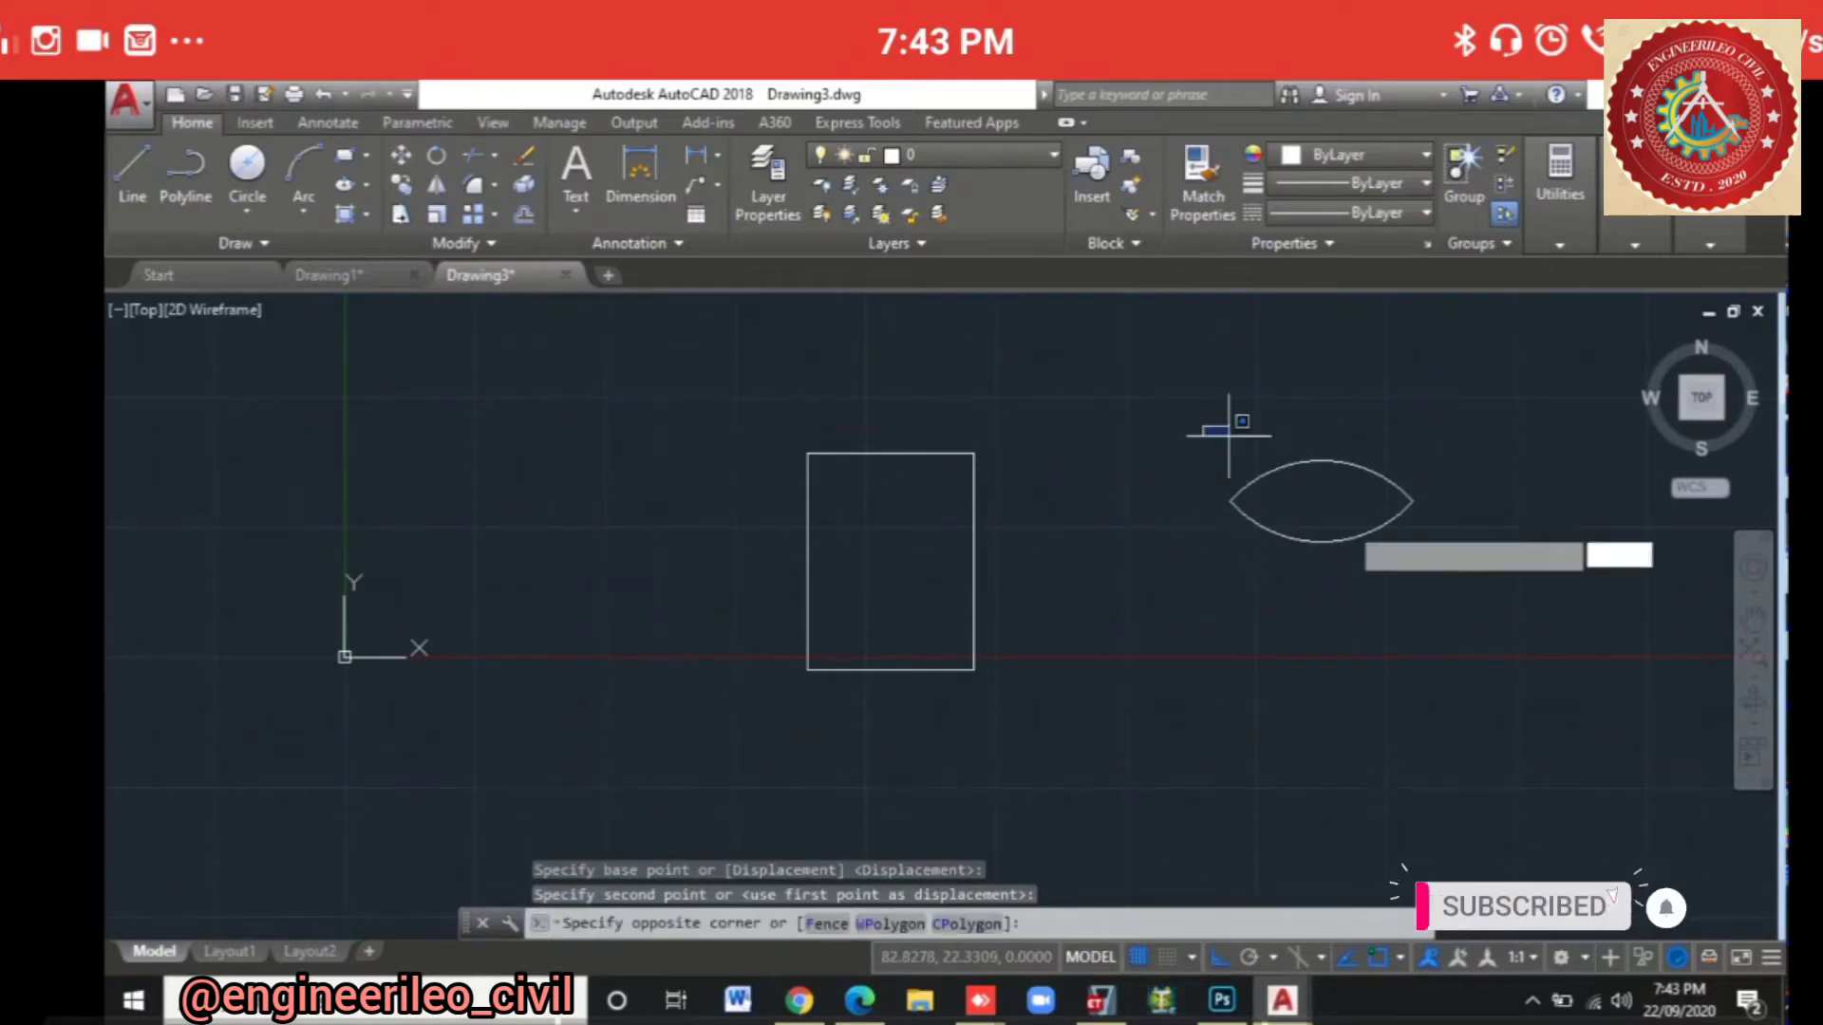
pyautogui.click(1440, 600)
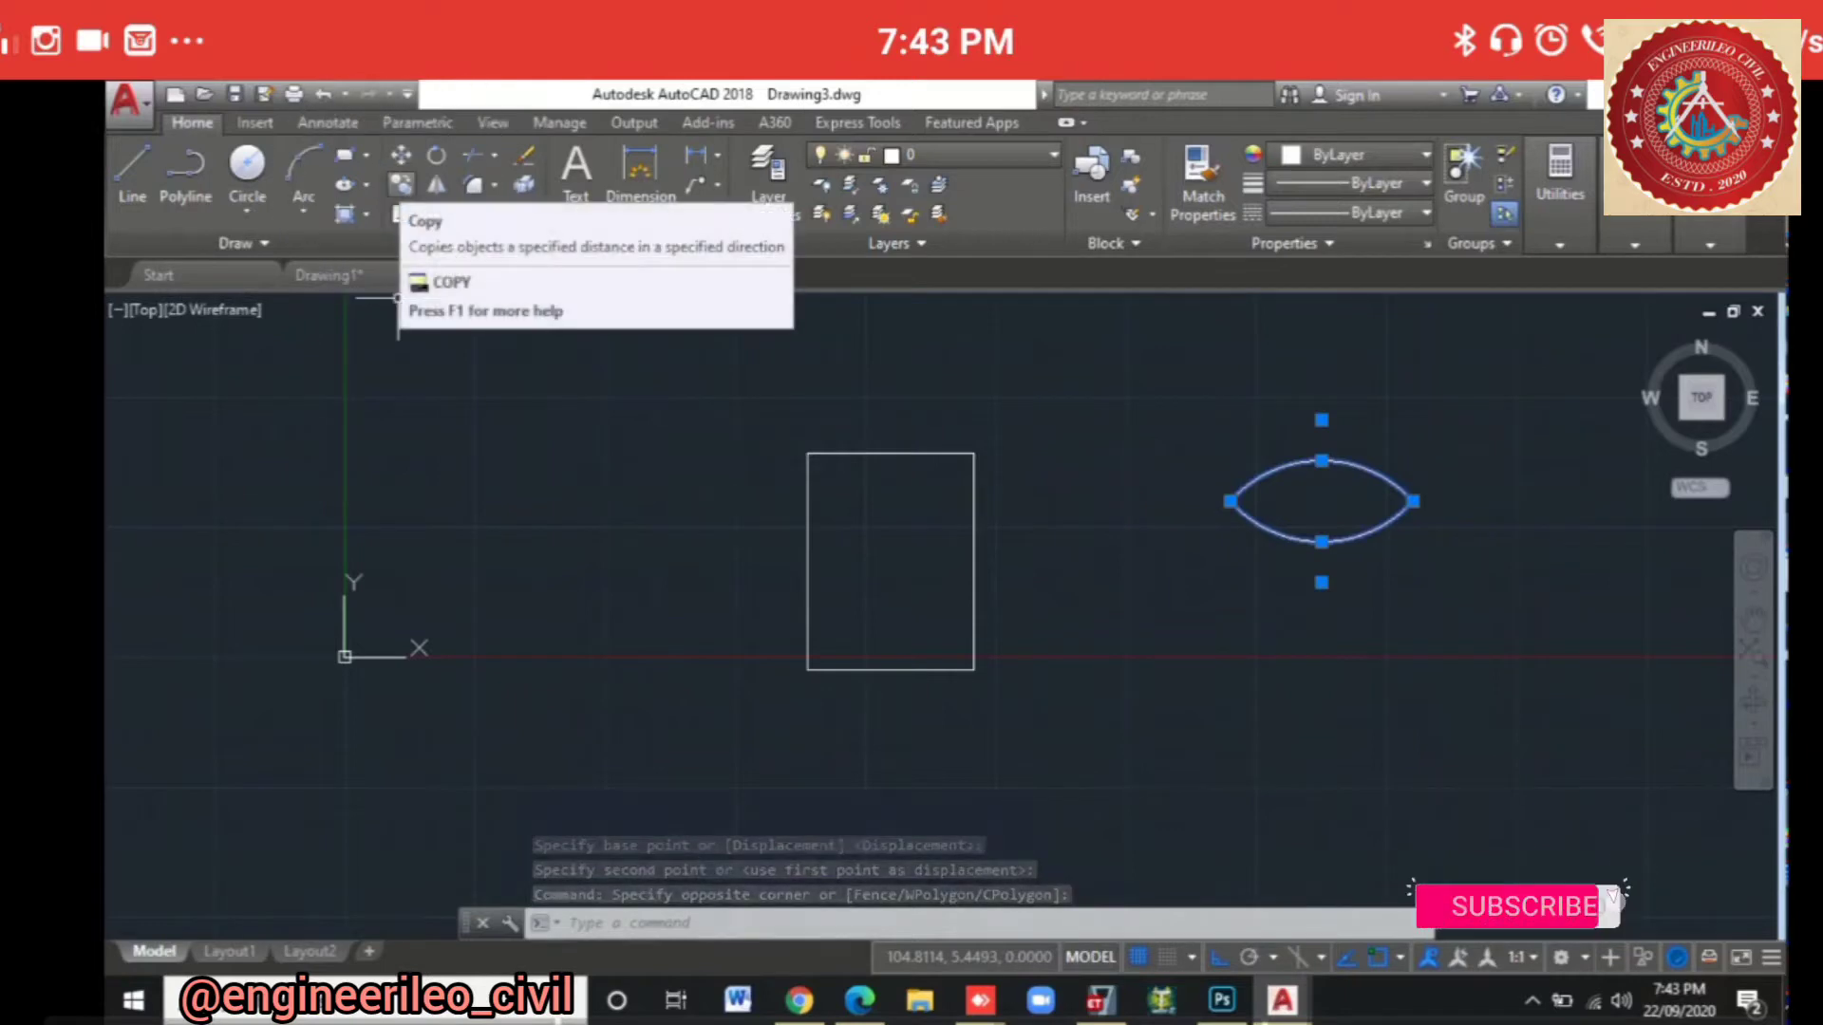
pyautogui.click(400, 184)
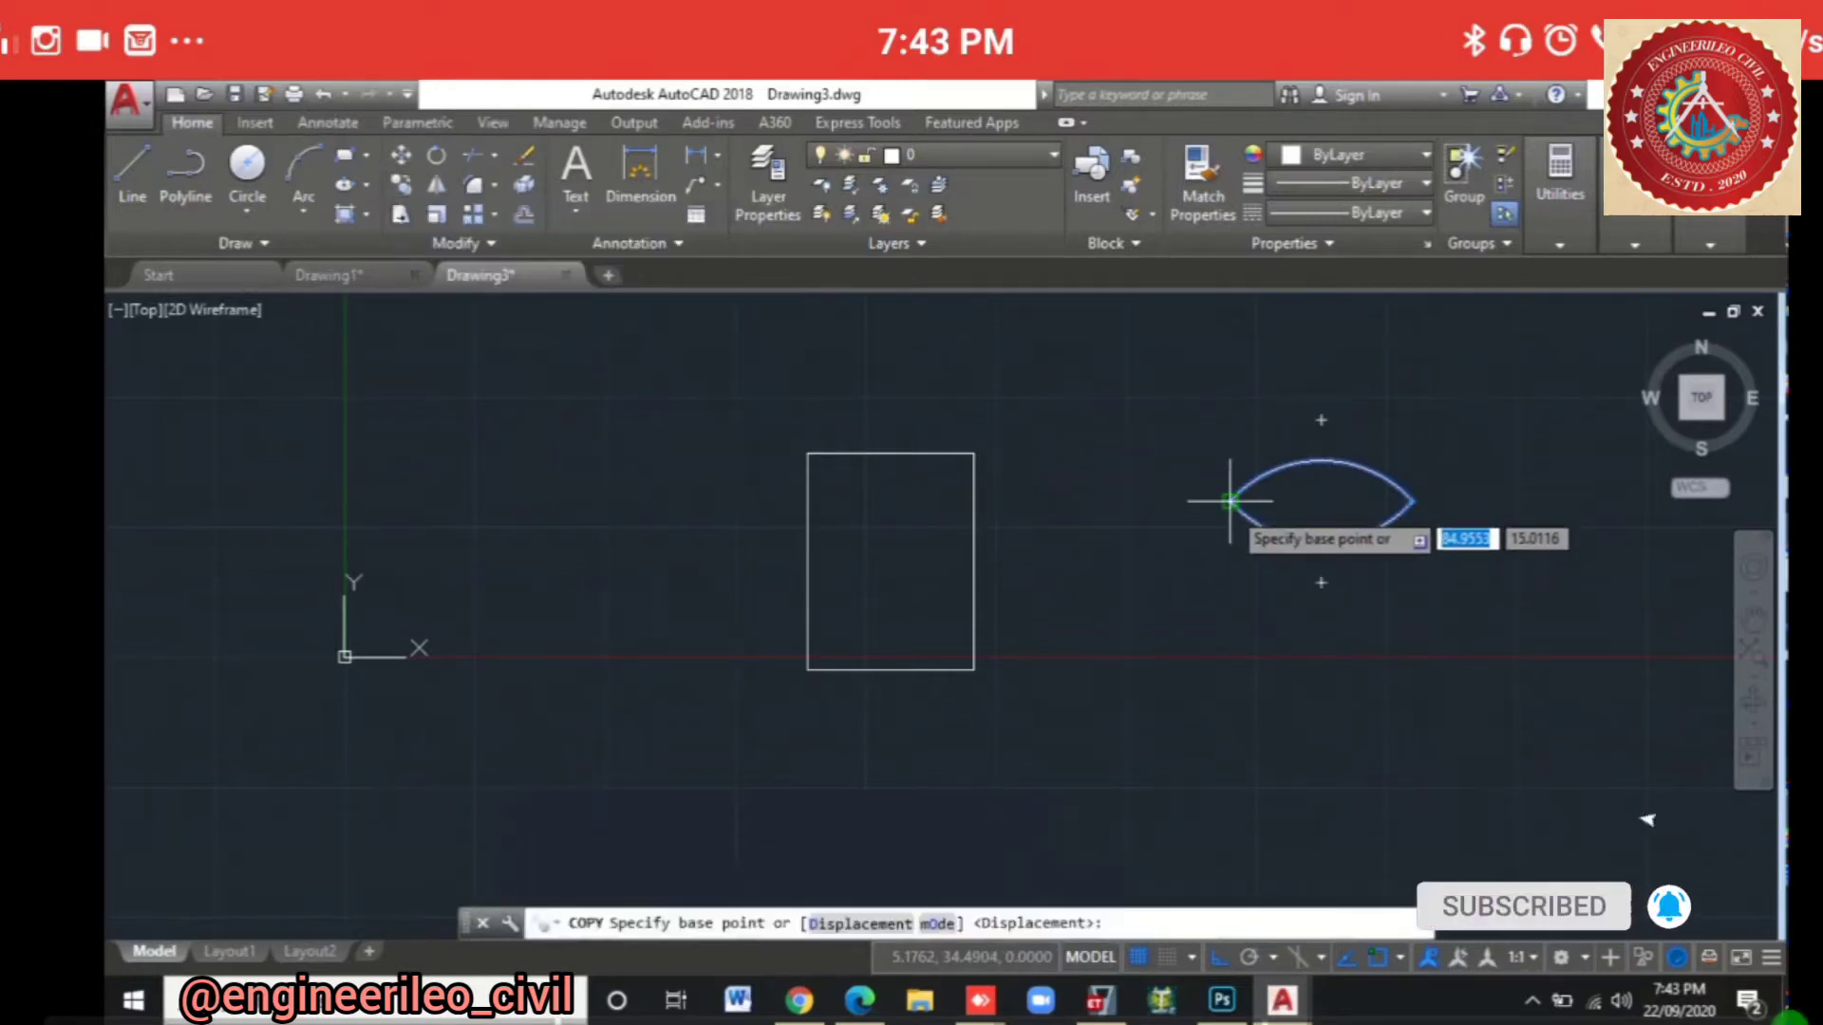
pyautogui.click(1228, 501)
pyautogui.click(586, 501)
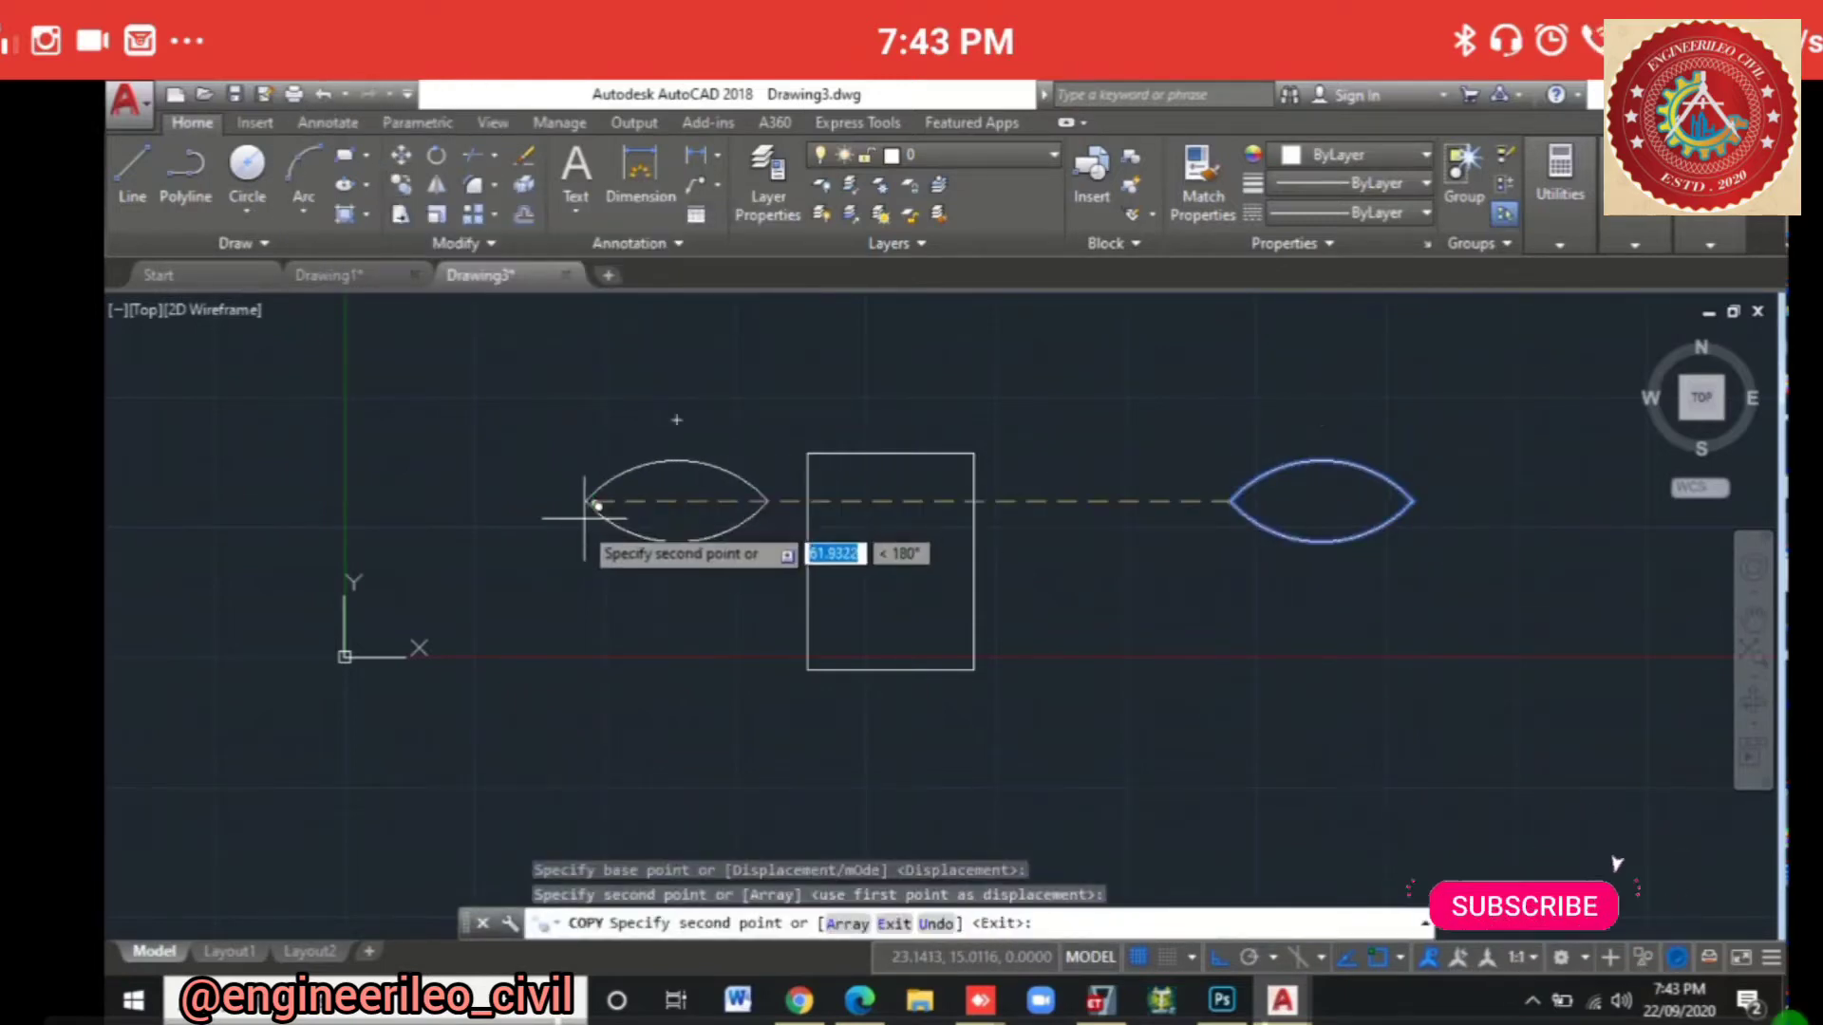
pyautogui.click(376, 503)
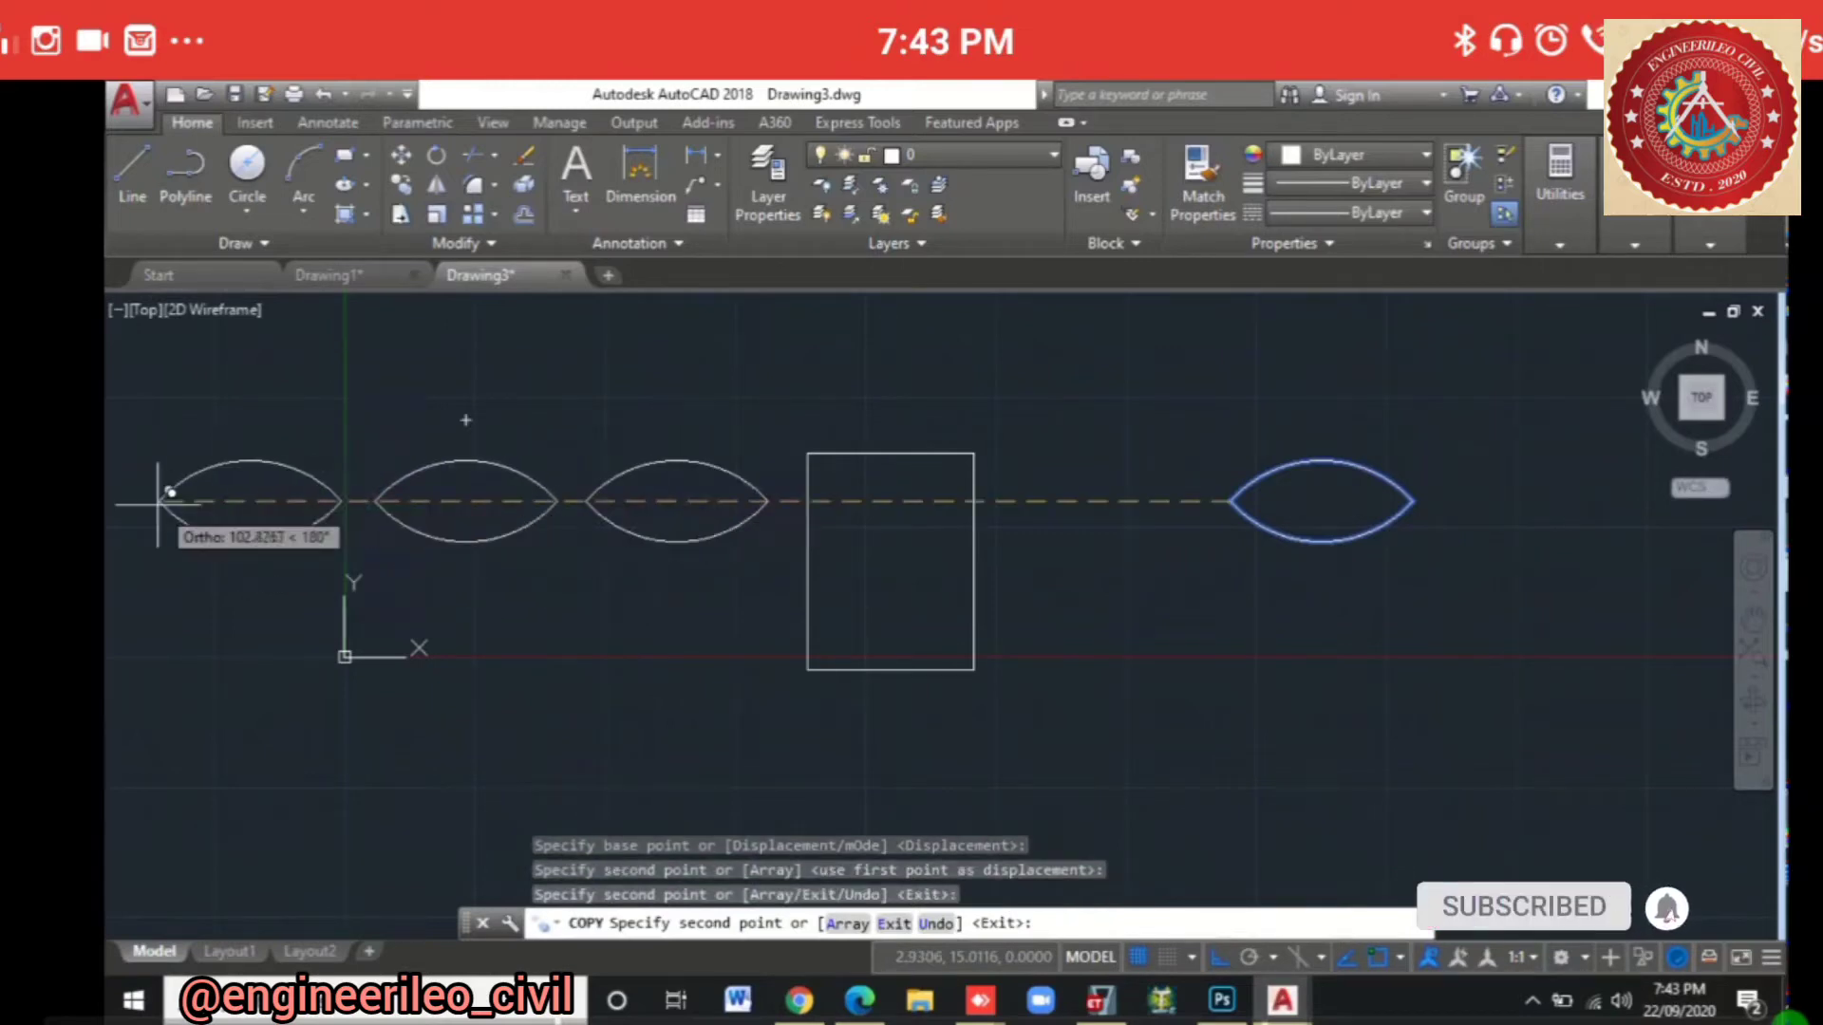
pyautogui.click(158, 501)
pyautogui.click(806, 455)
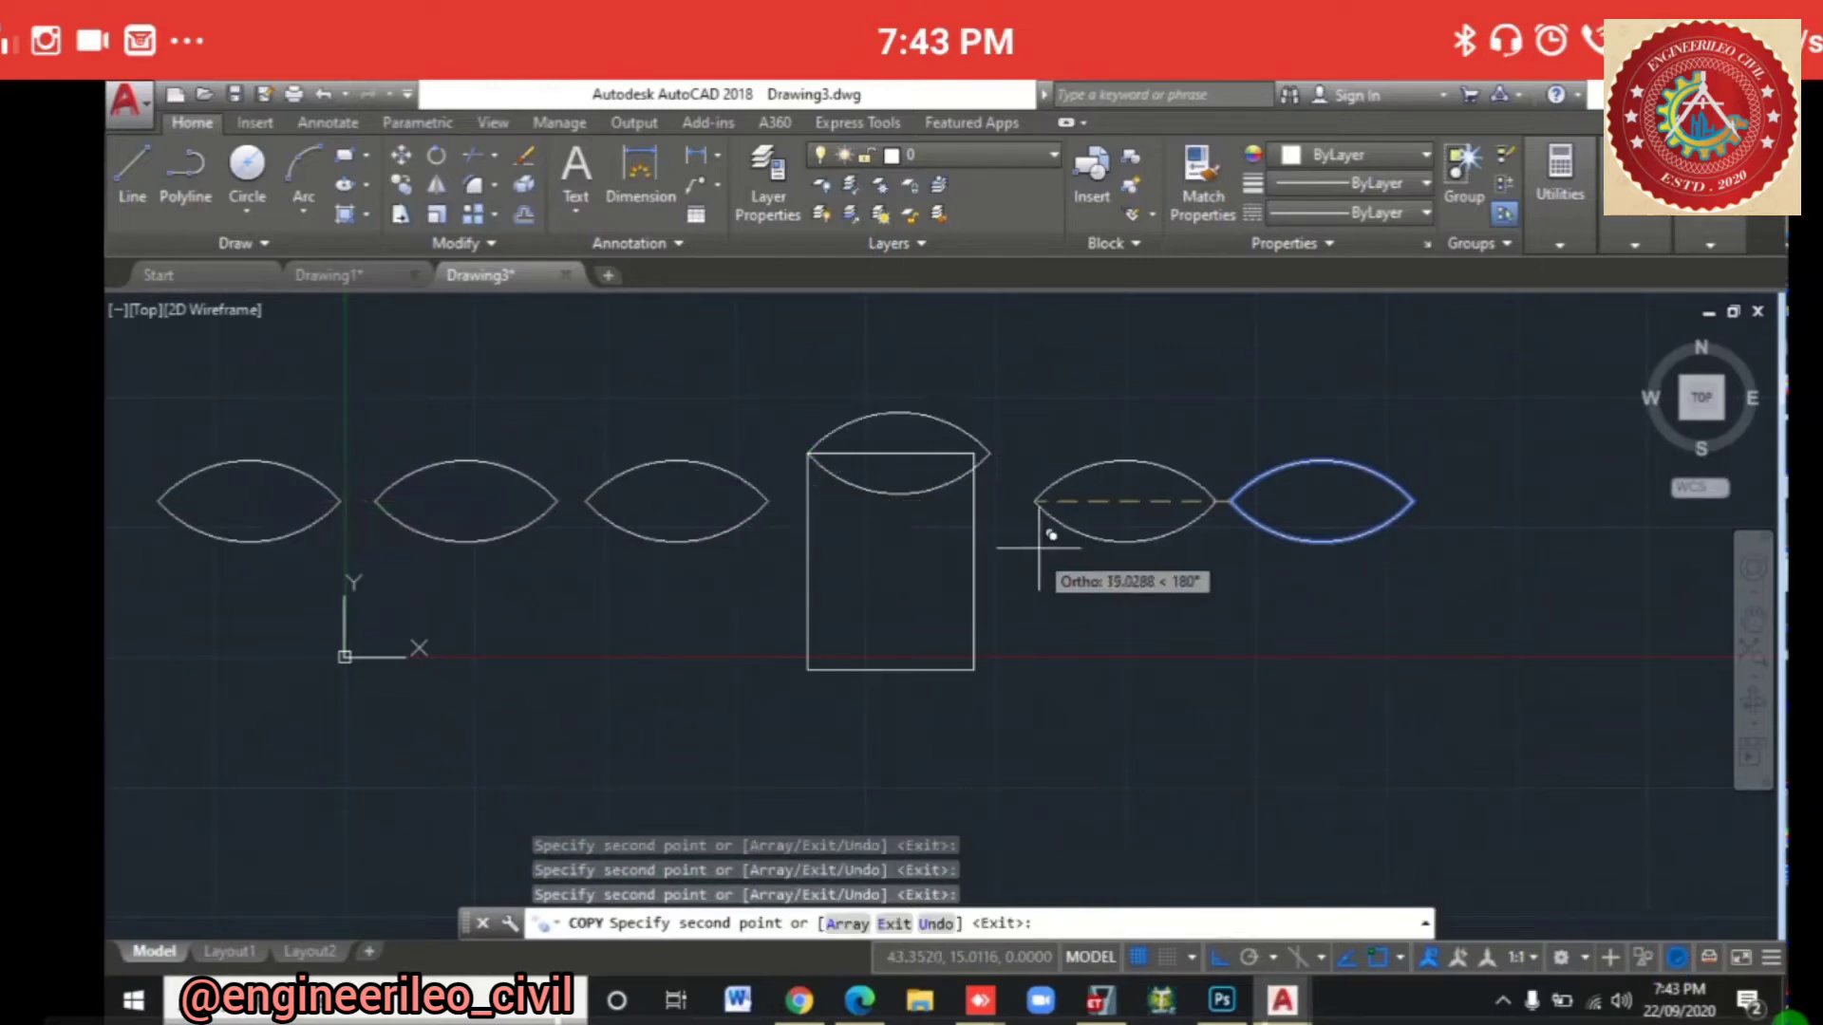
pyautogui.click(1004, 770)
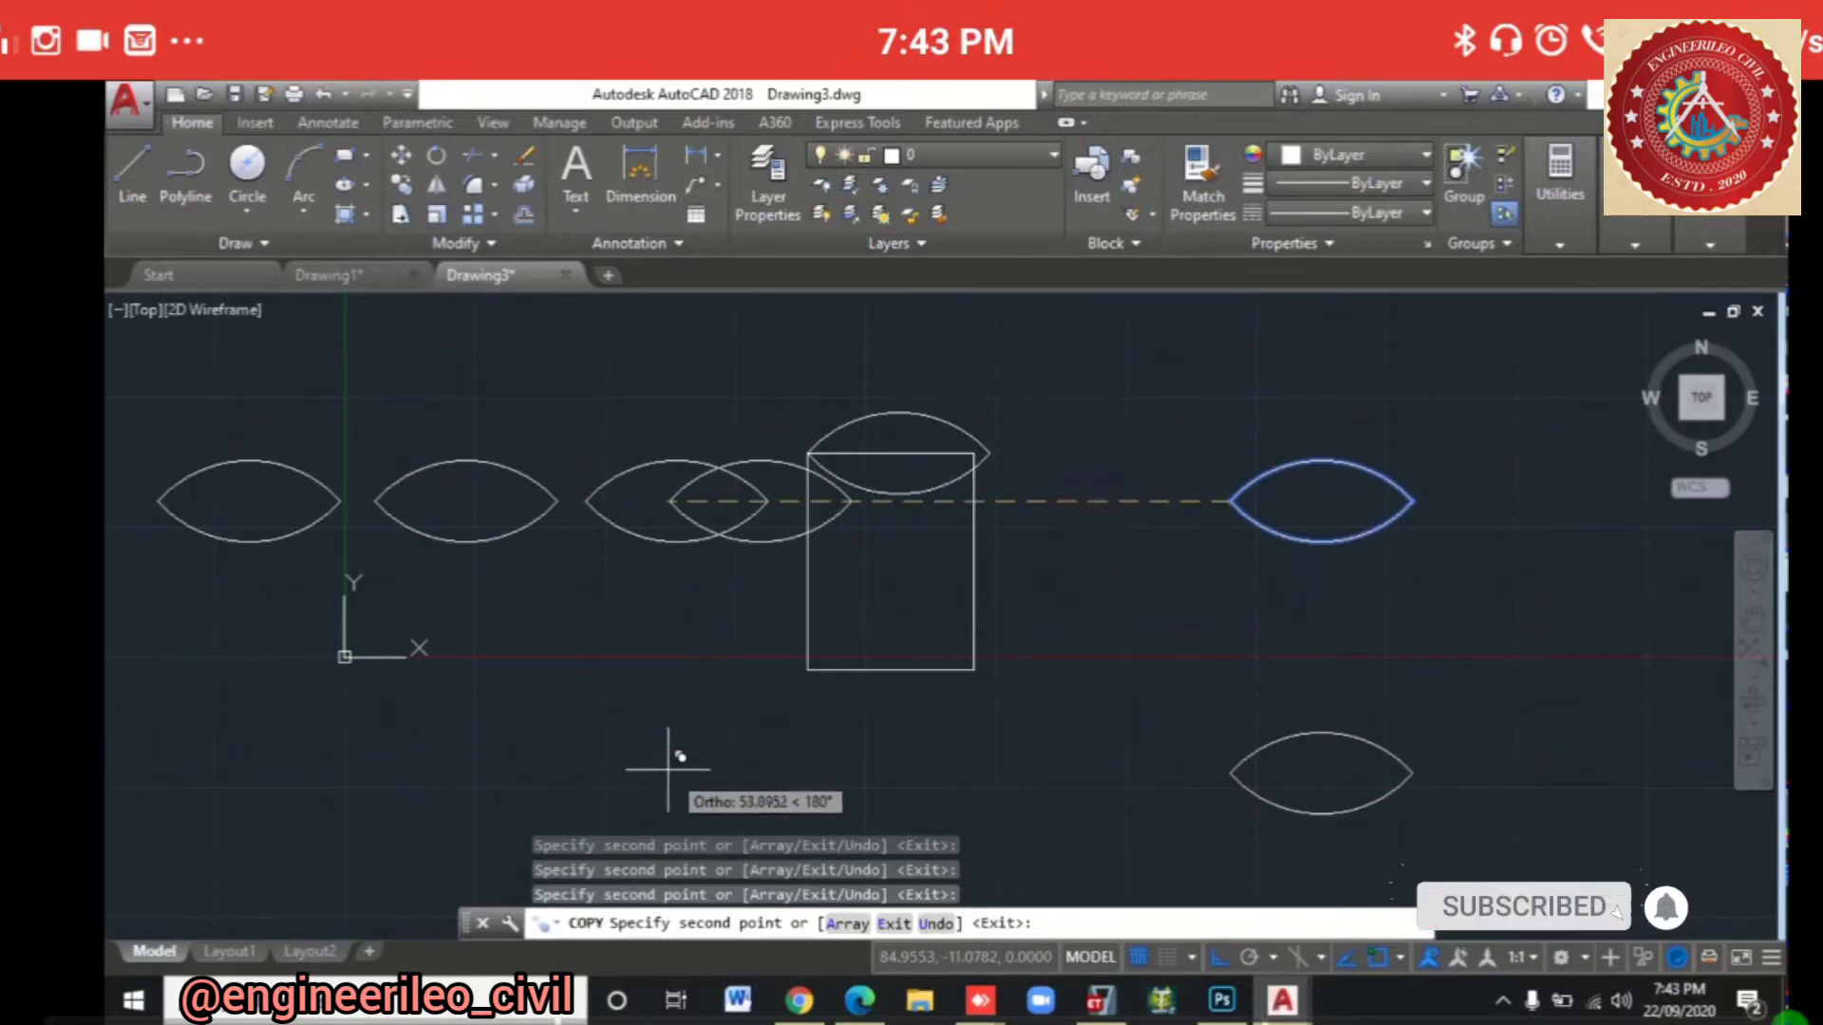
pyautogui.press('Escape')
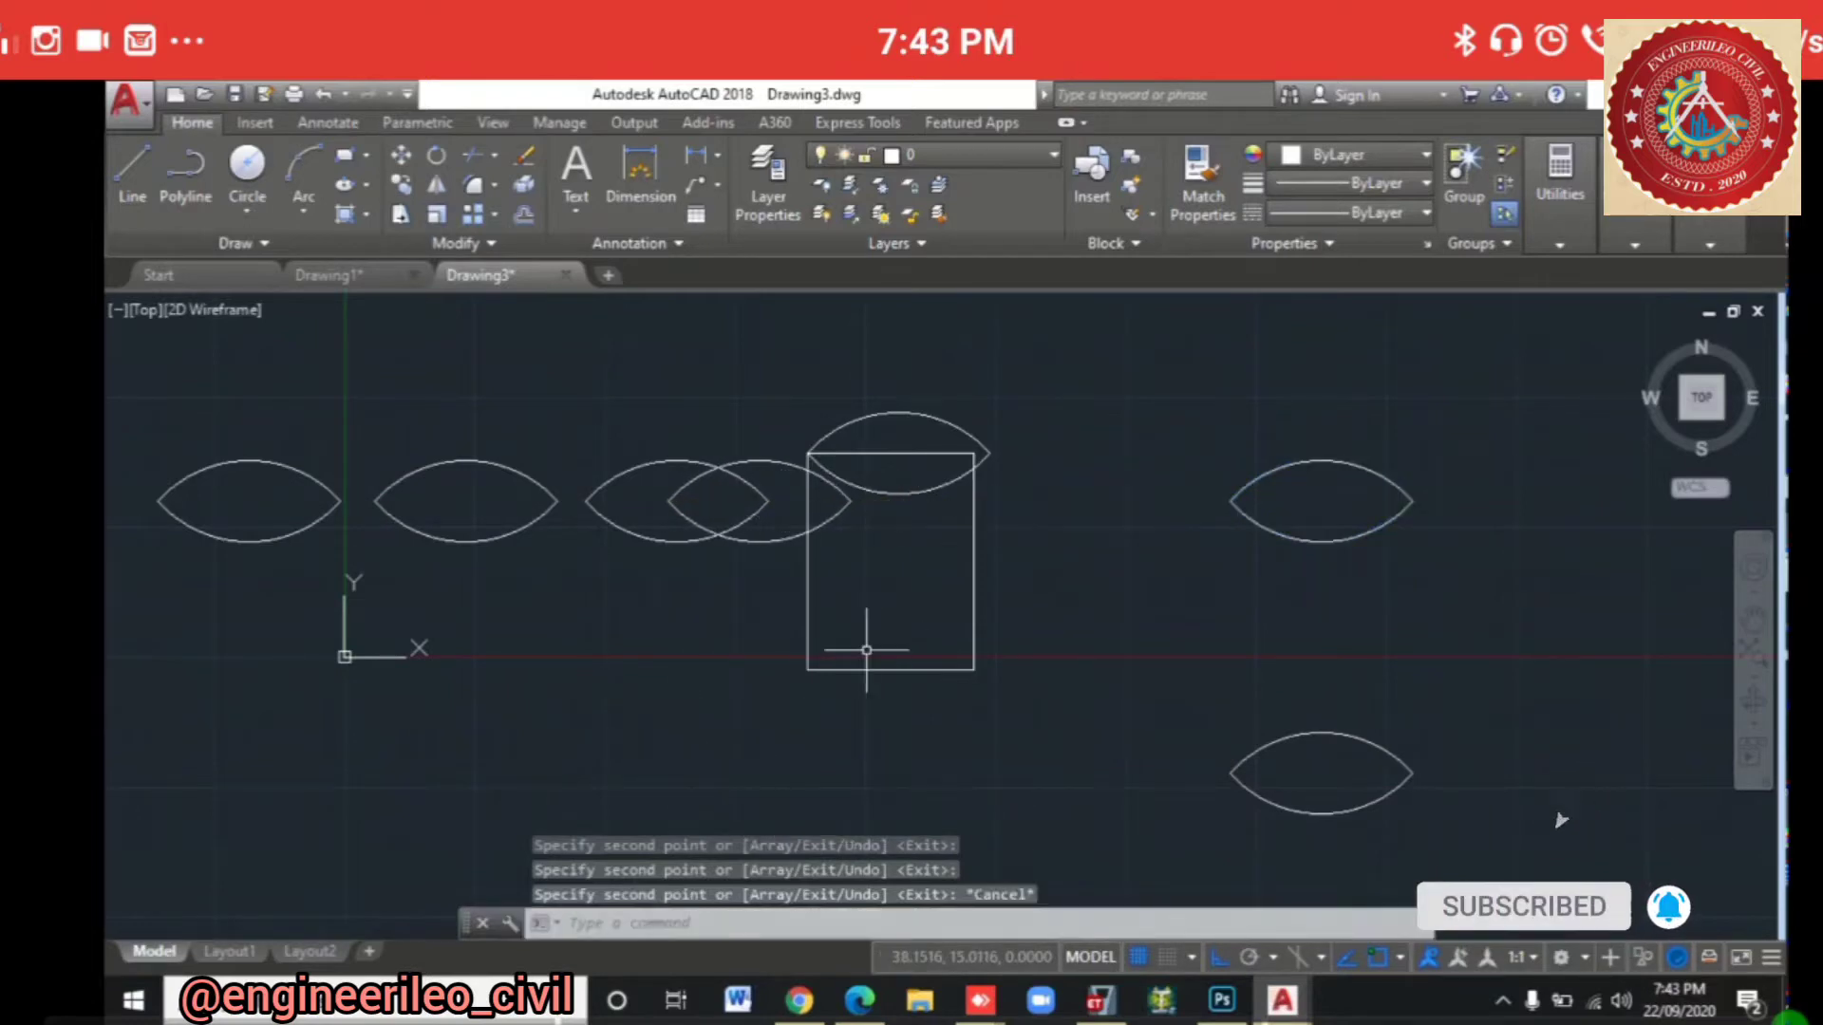
# Step: Undo the copies and the moves of the arc pair and the rectangle
pyautogui.hotkey('ctrl', 'z')
pyautogui.hotkey('ctrl', 'z')
pyautogui.hotkey('ctrl', 'z')
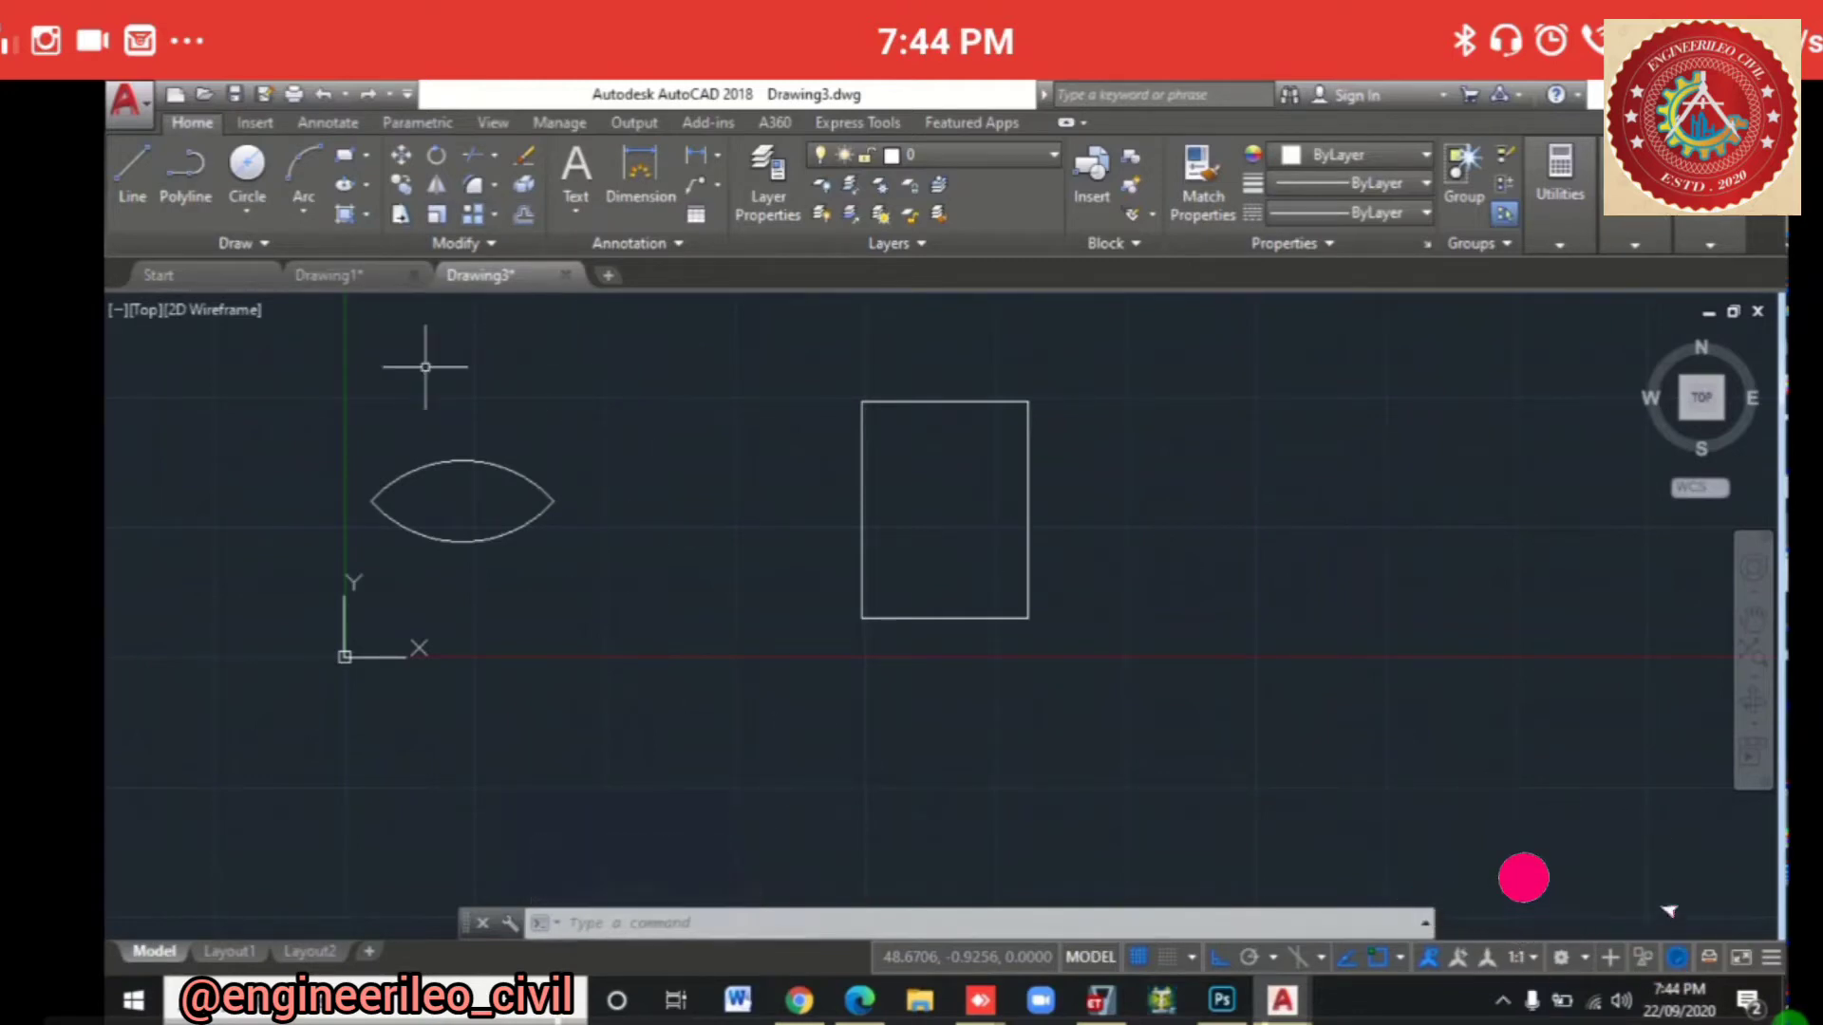
# Step: Draw a short horizontal line between the arc pair and the rectangle
pyautogui.click(132, 171)
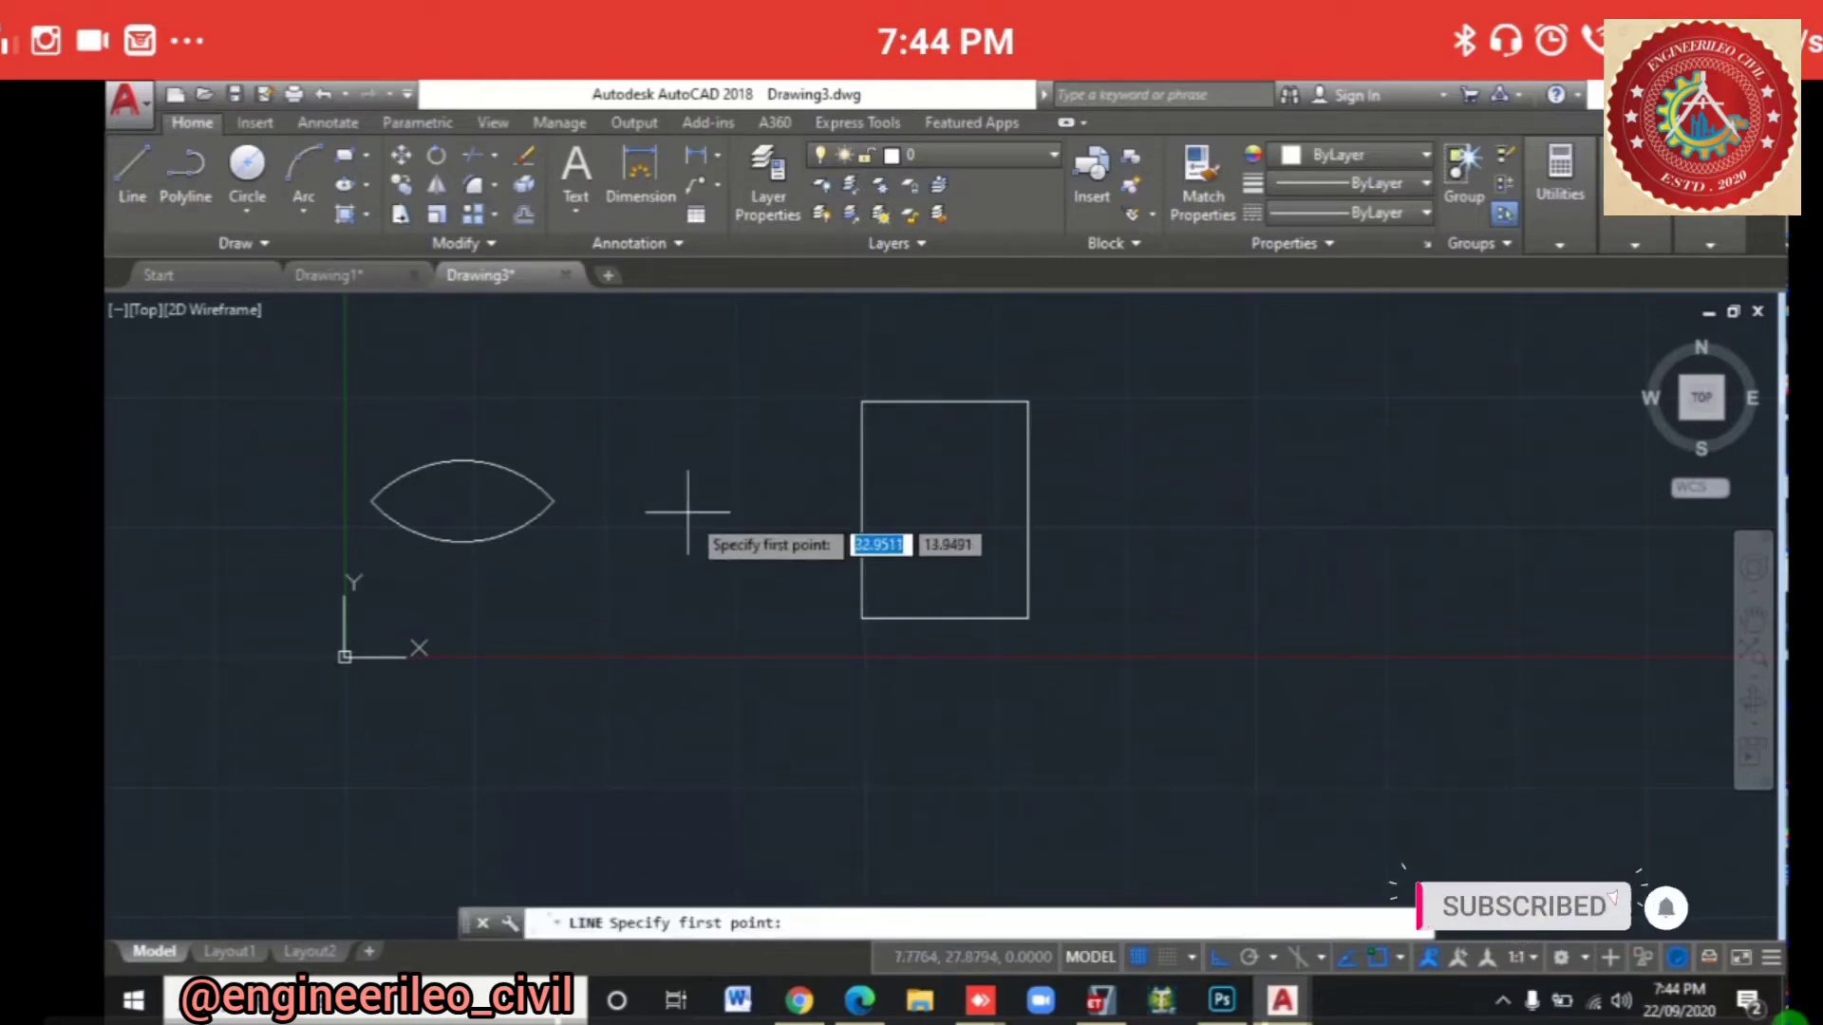
pyautogui.click(630, 509)
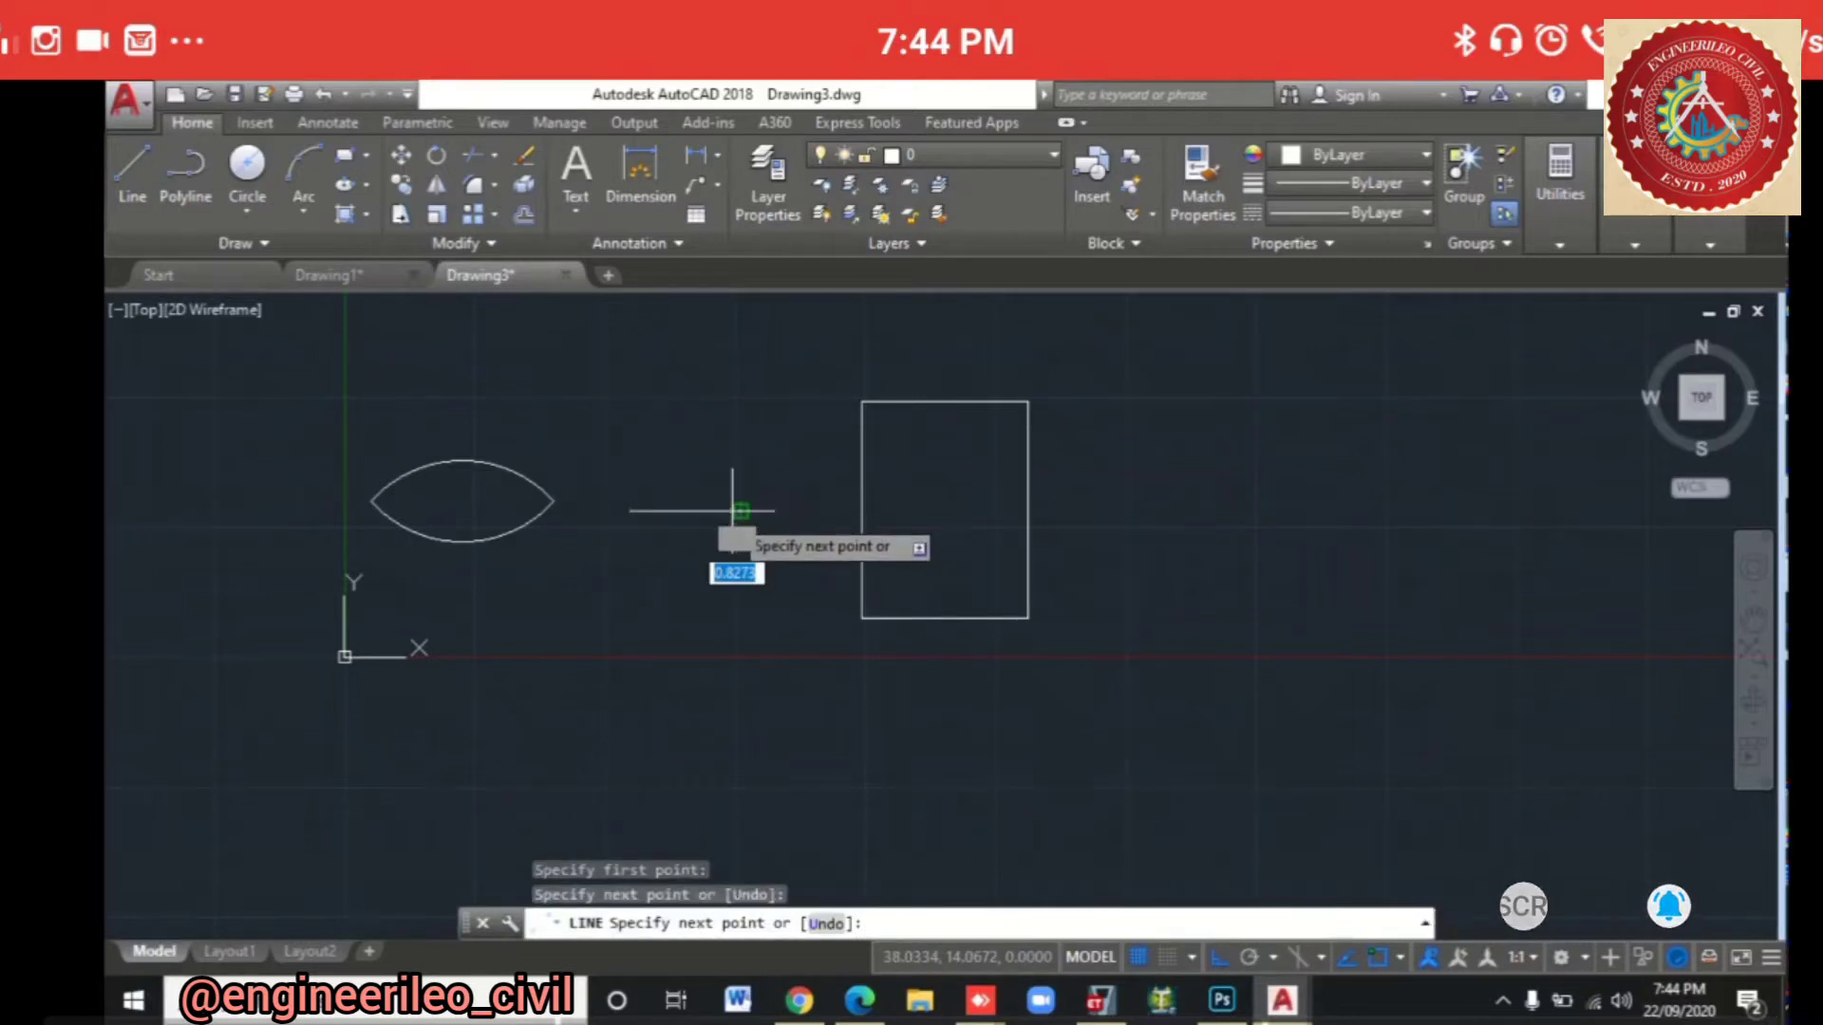
pyautogui.press('Return')
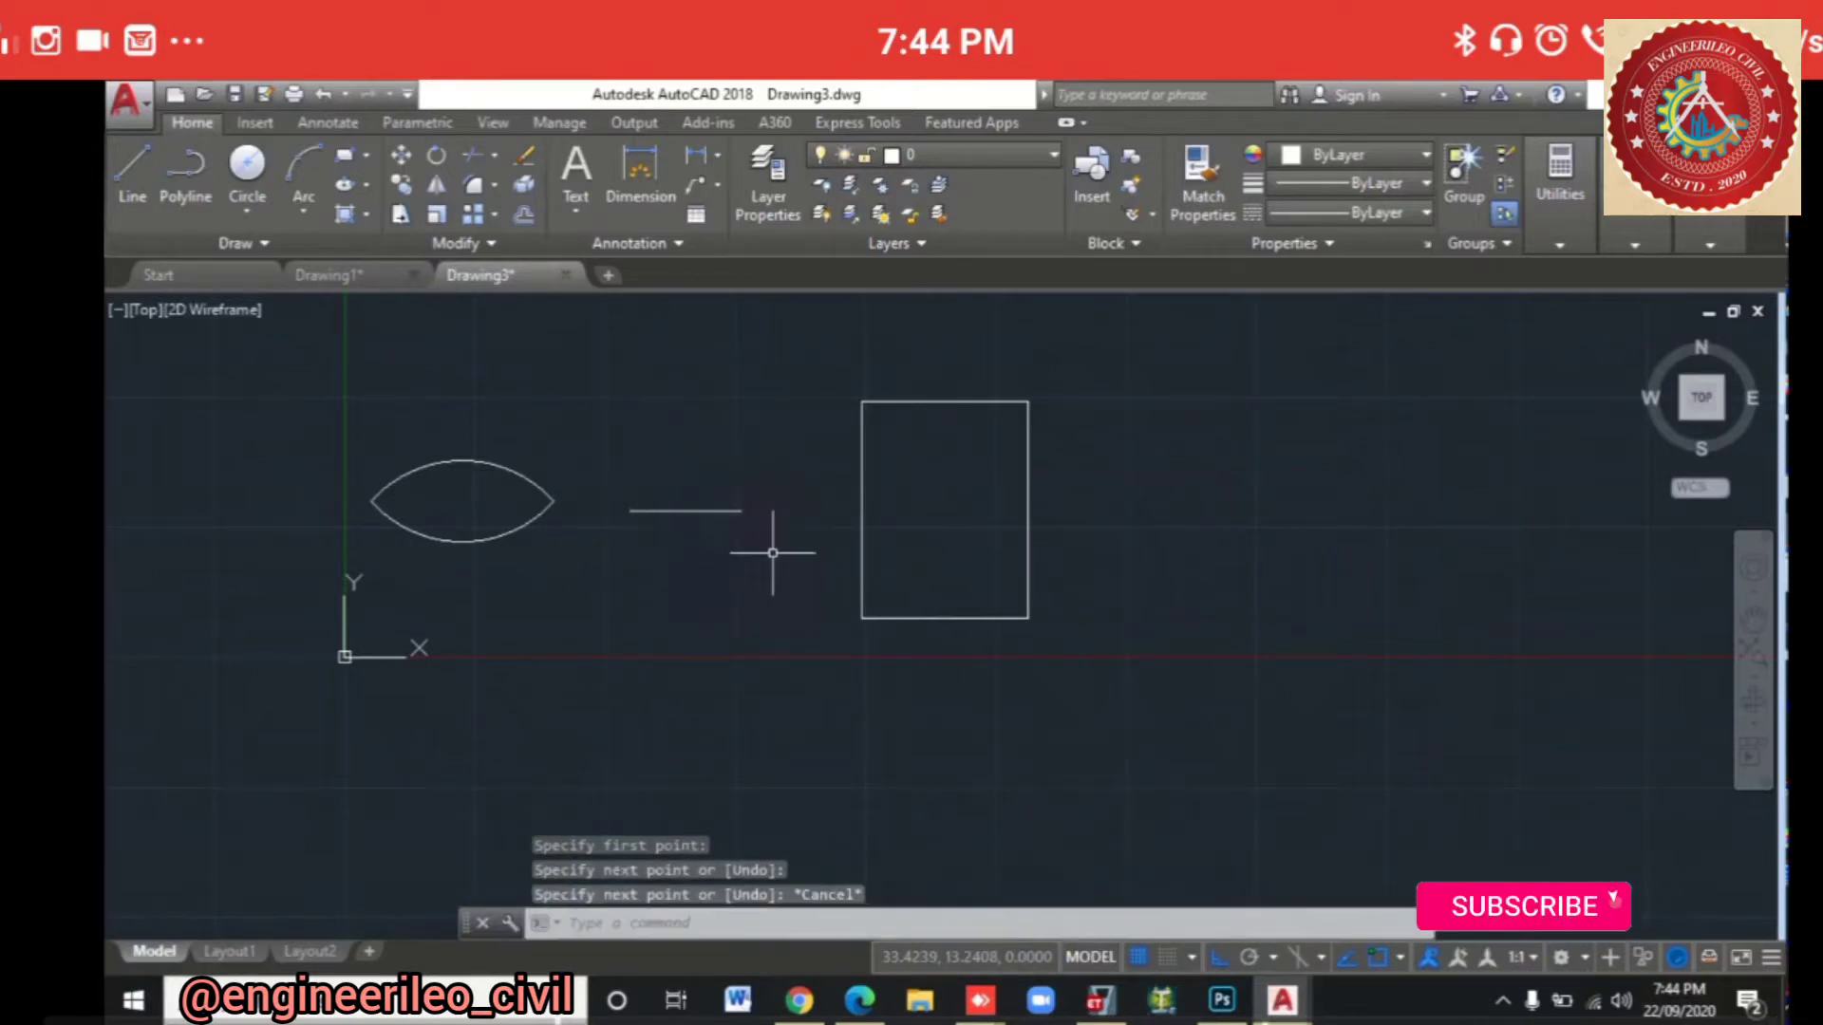
# Step: Draw a vertical line just beyond the right end of the horizontal line, running downward without touching it
pyautogui.press('Return')
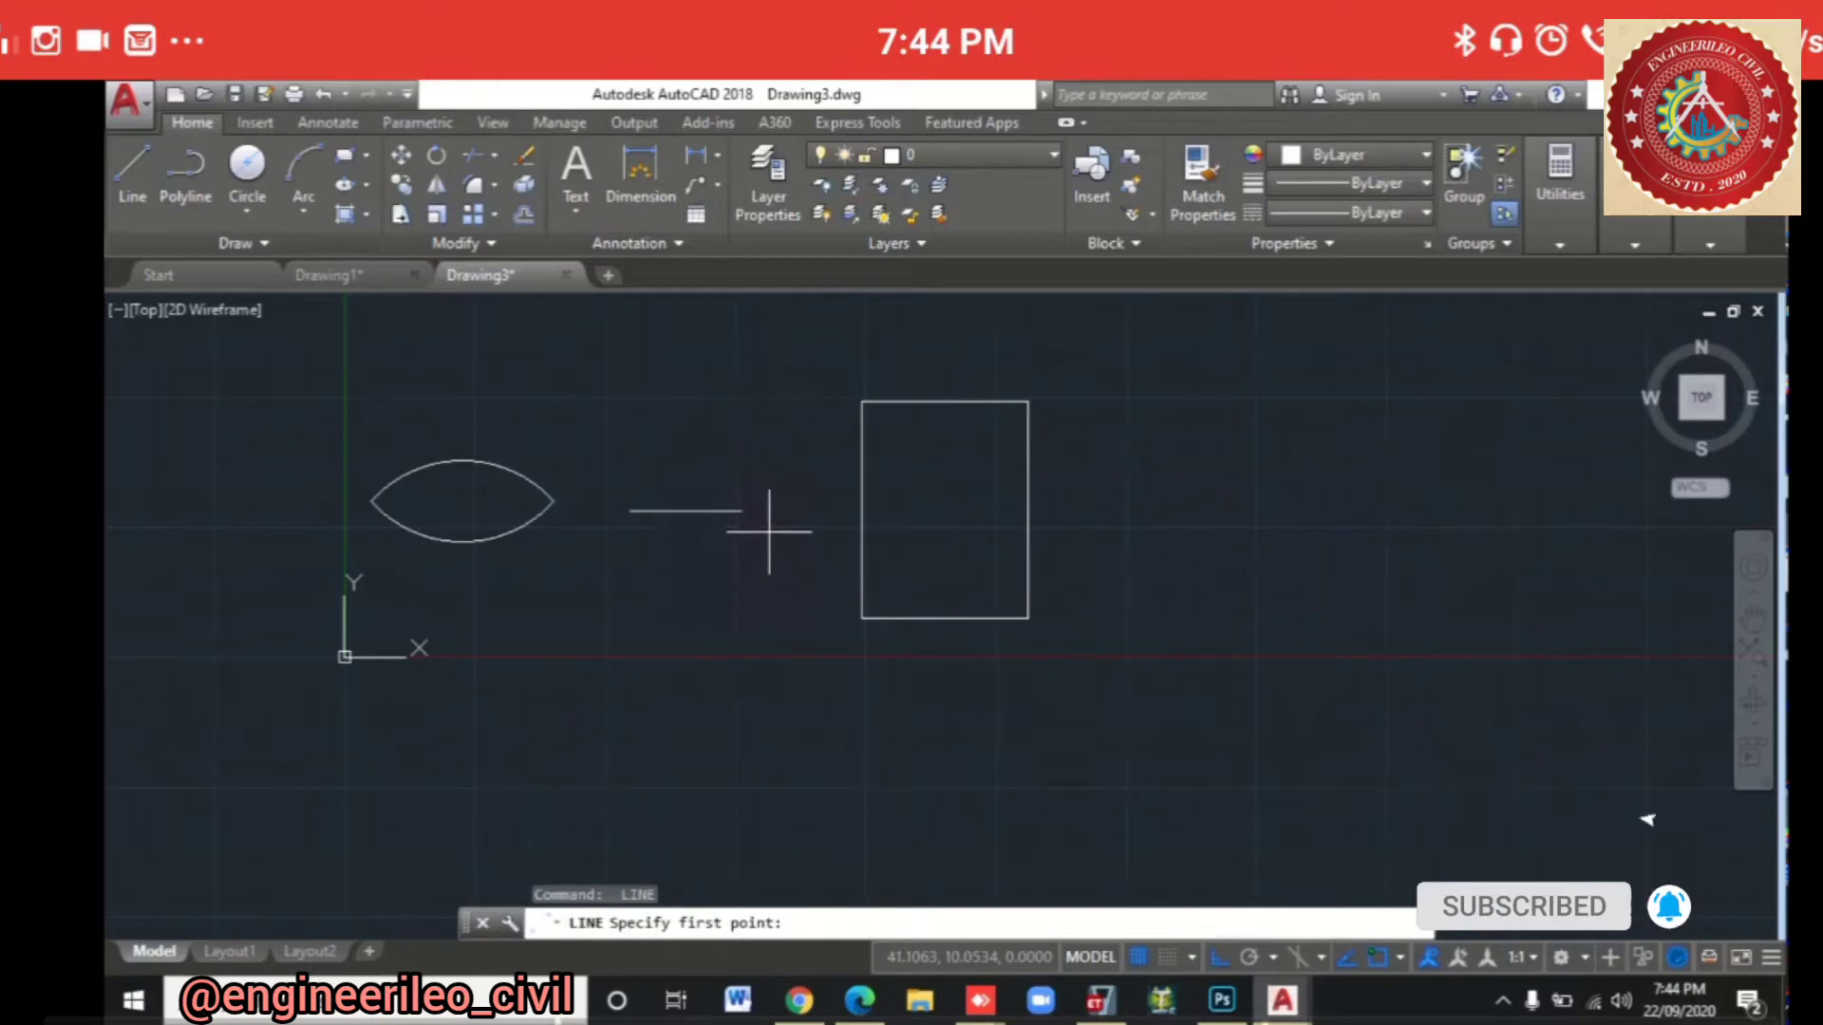
pyautogui.click(768, 532)
pyautogui.click(769, 655)
pyautogui.press('Escape')
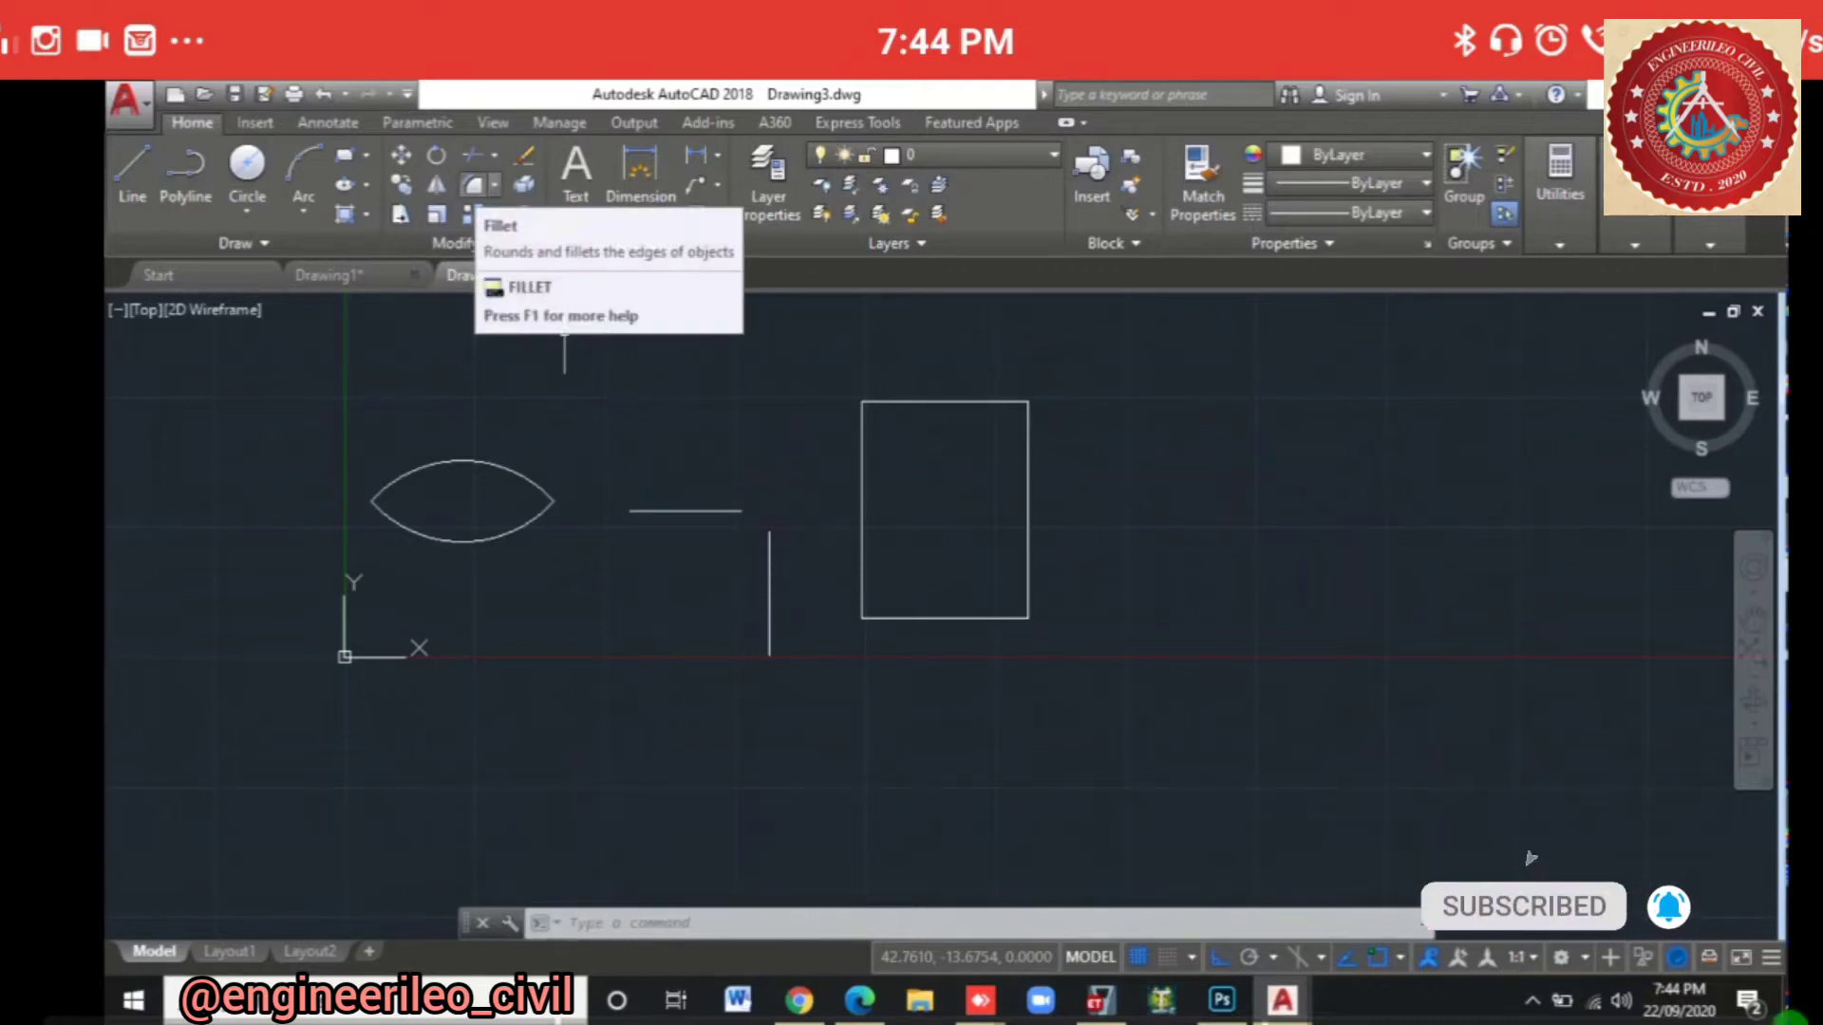
# Step: Fillet the short horizontal line and the separate vertical line so they meet at a corner
pyautogui.click(494, 185)
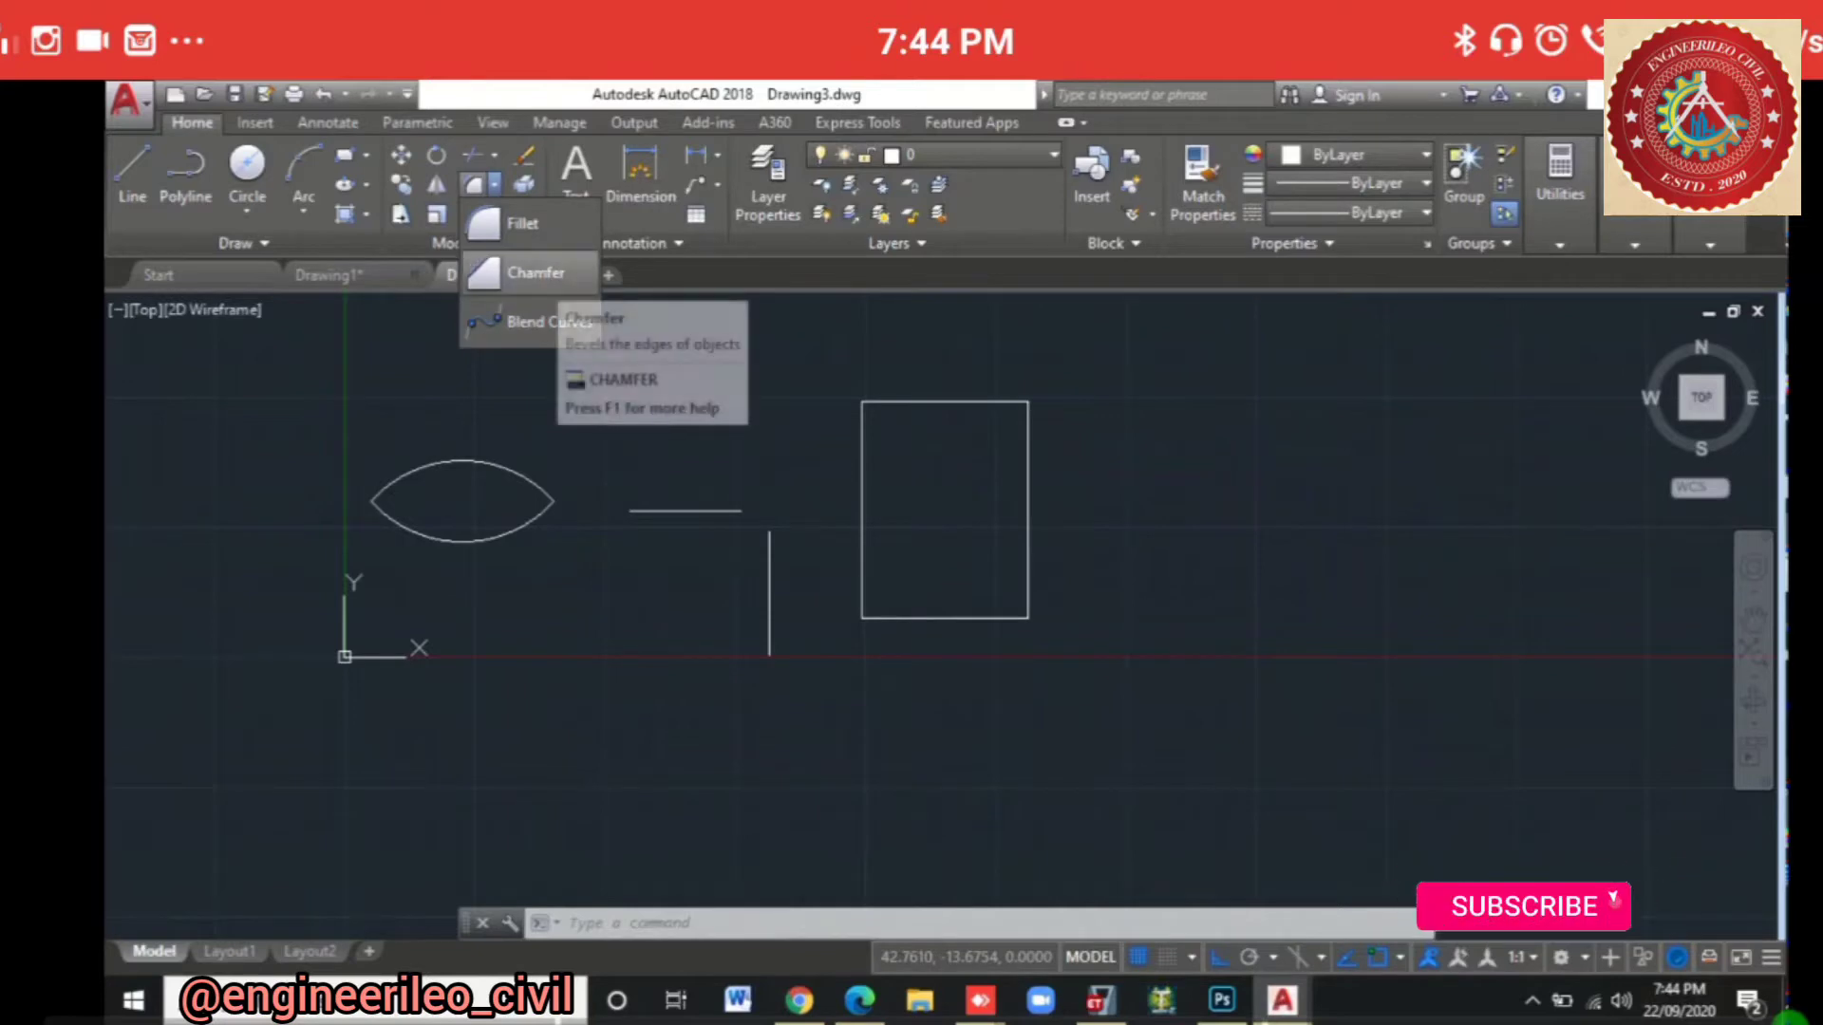
pyautogui.click(522, 223)
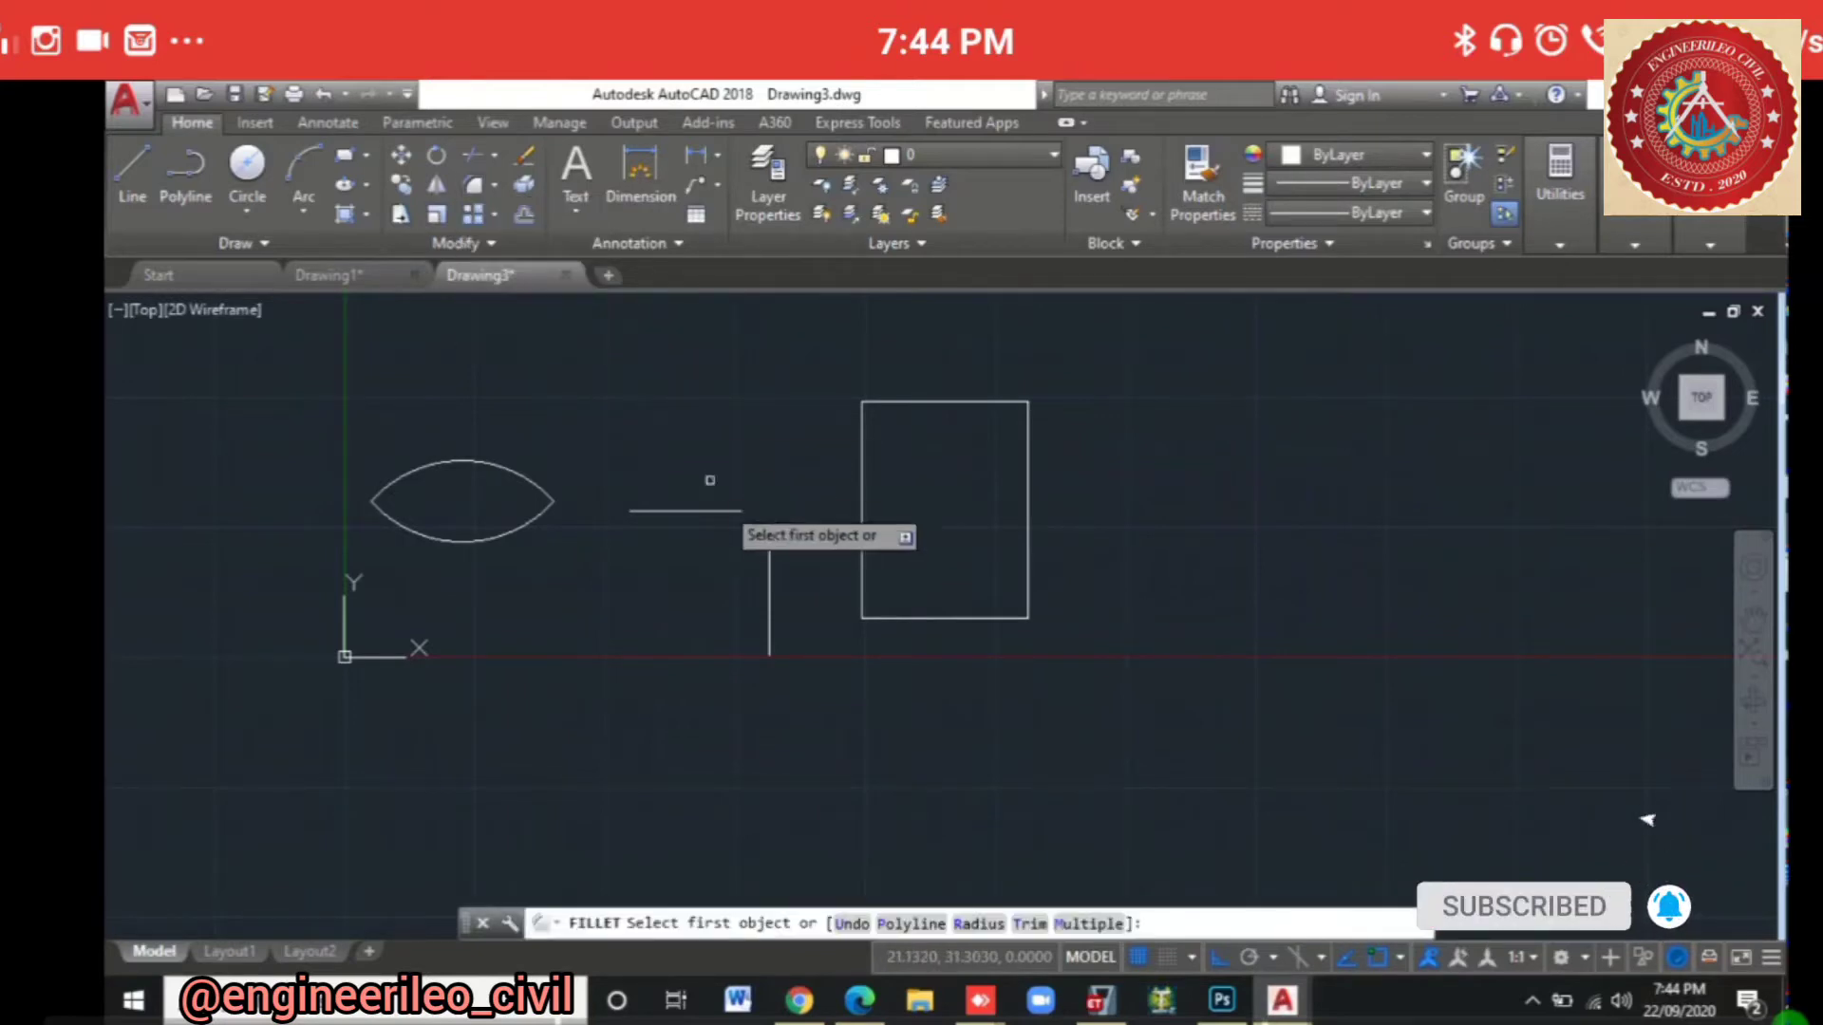
pyautogui.click(717, 511)
pyautogui.click(770, 555)
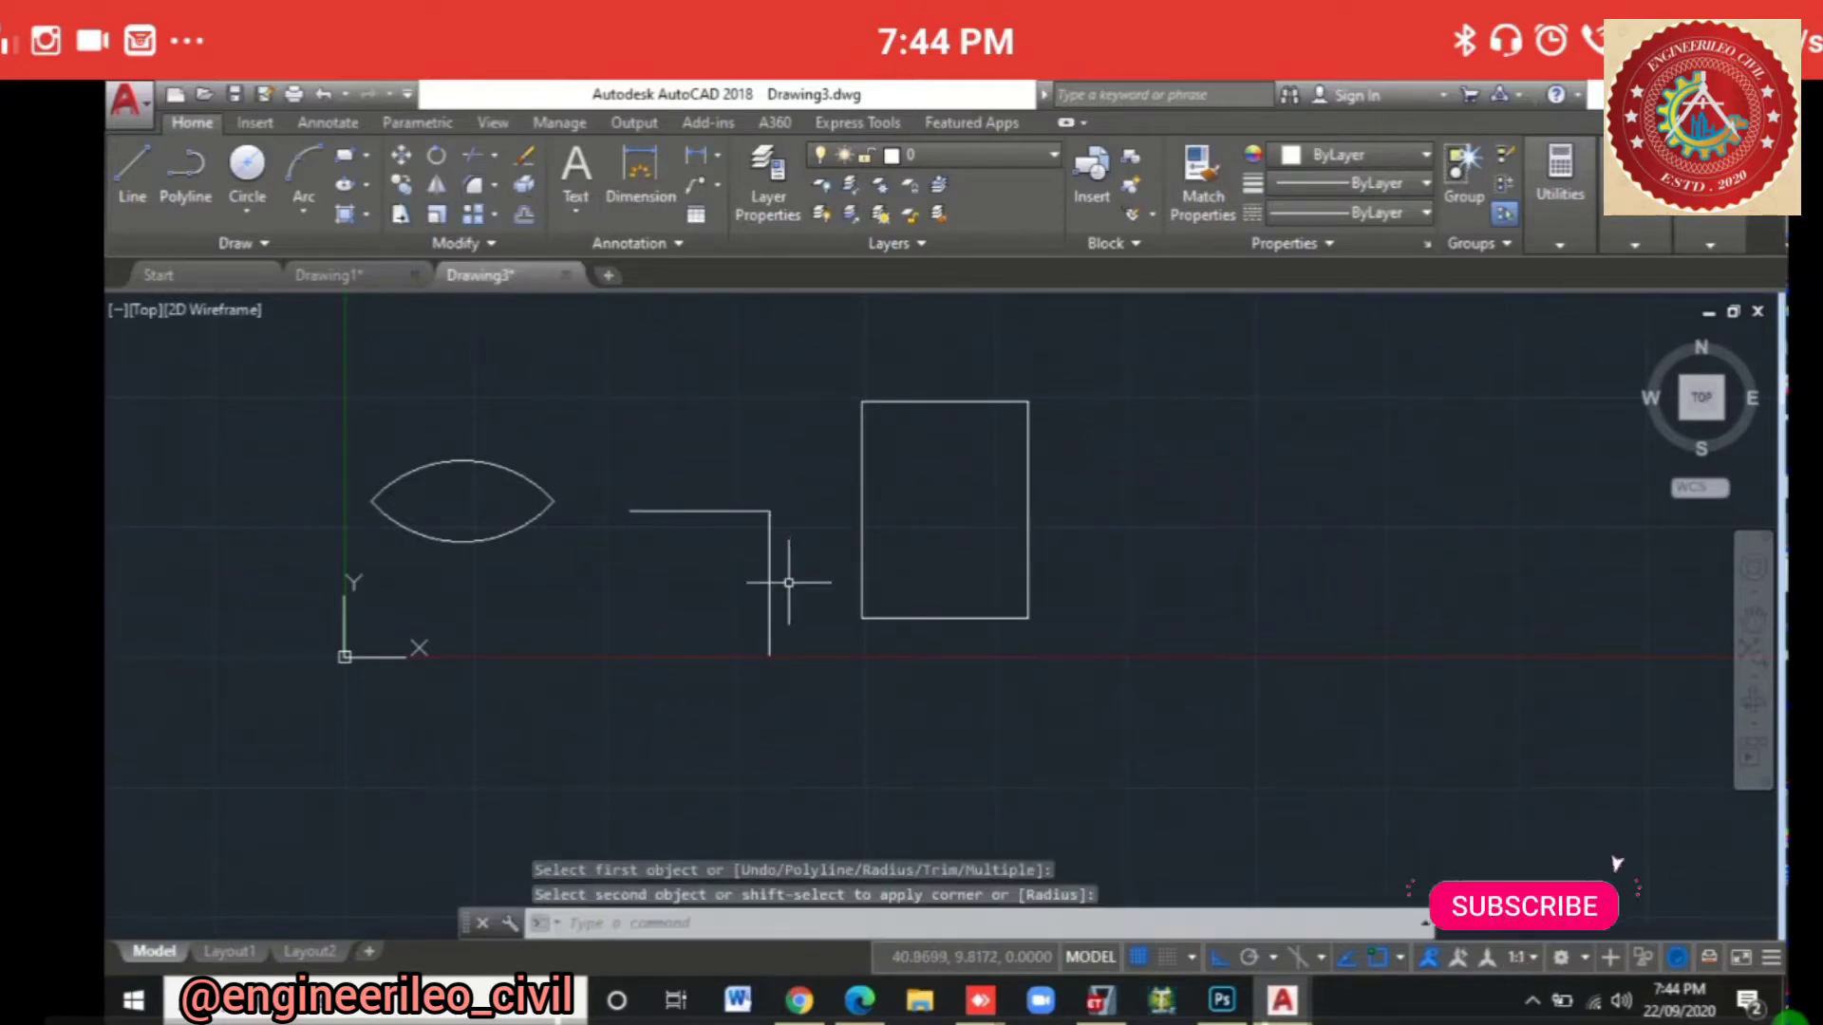
pyautogui.scroll(6, 771, 532)
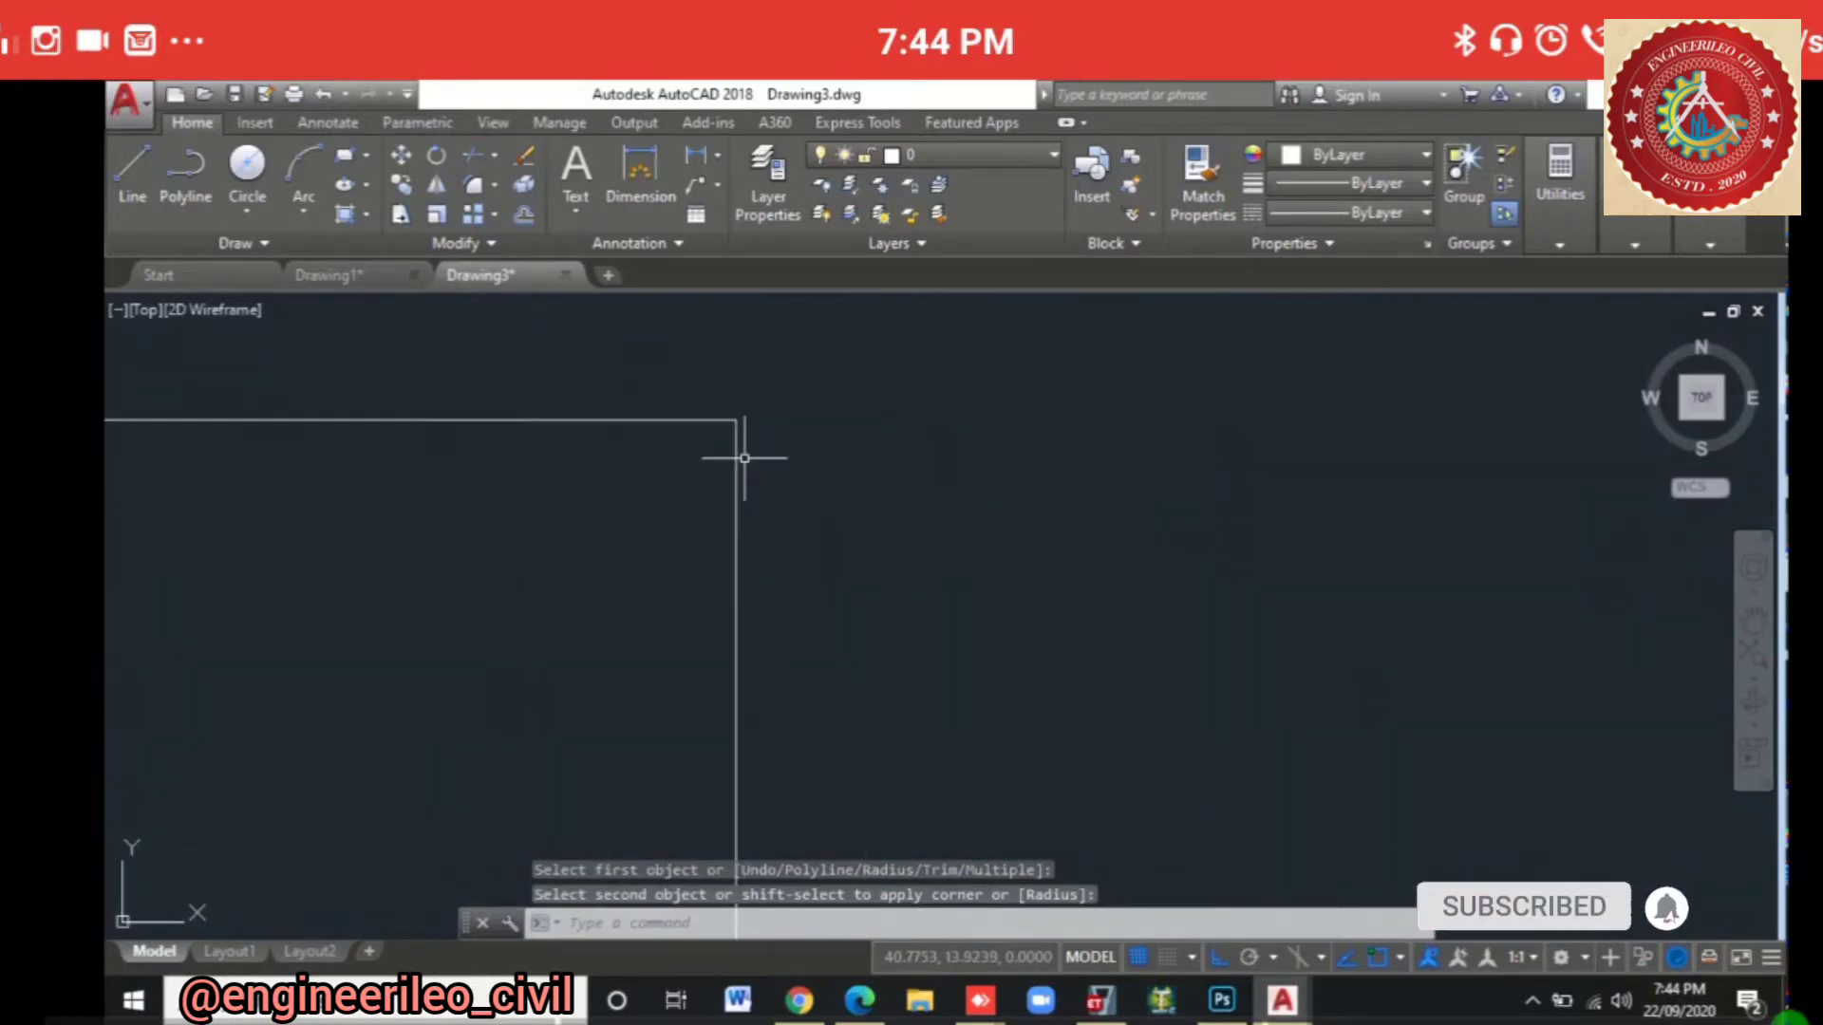
pyautogui.scroll(-6, 699, 463)
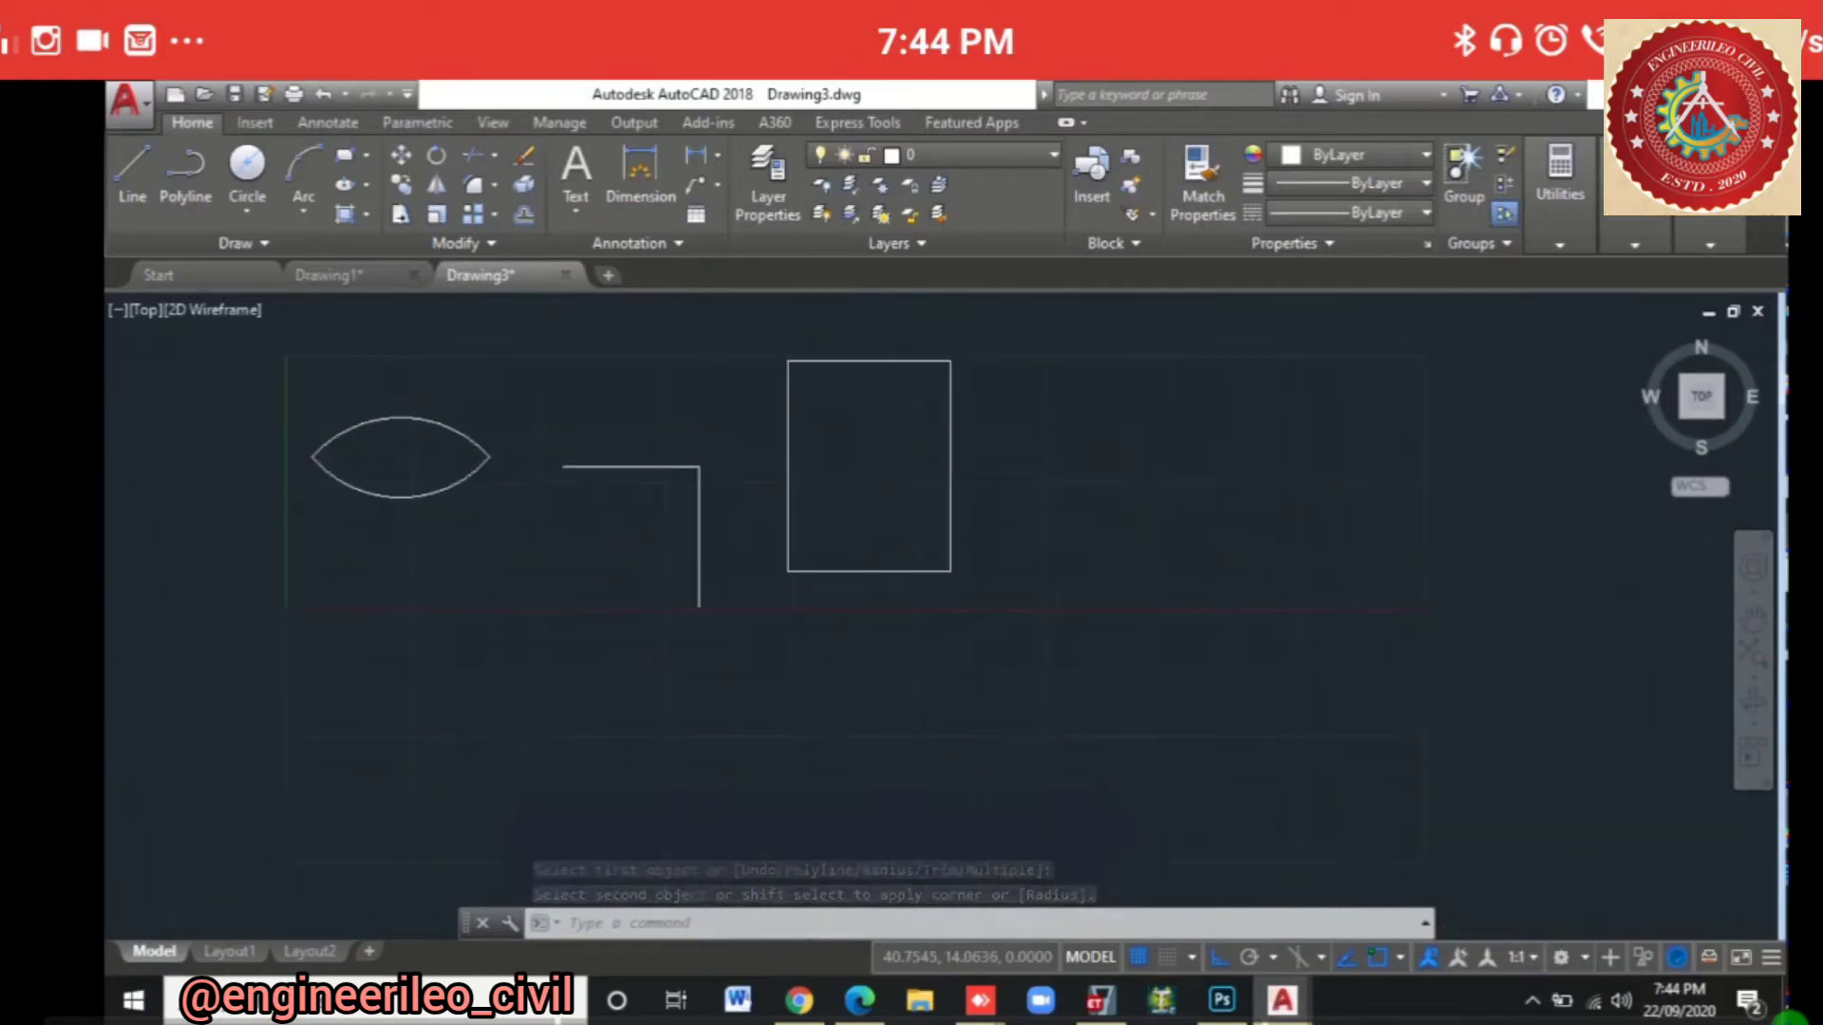
# Step: Undo the fillet between the horizontal and vertical lines
pyautogui.press('Escape')
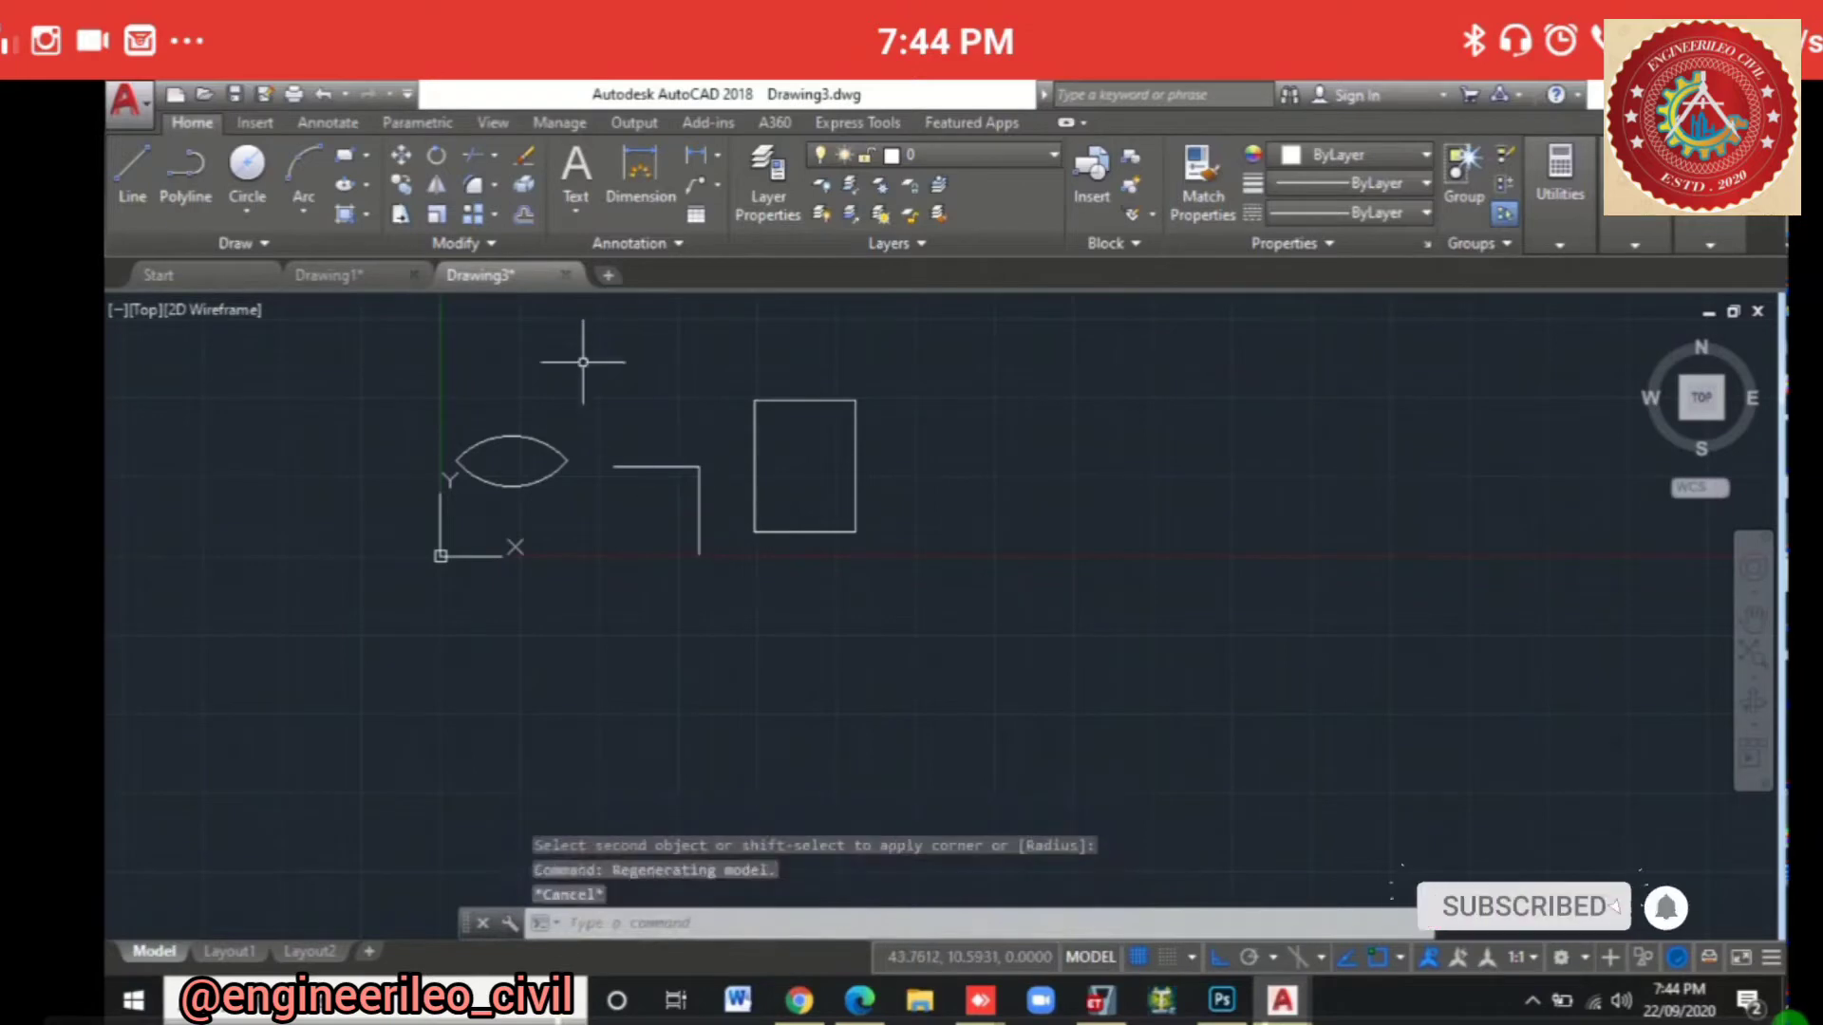
pyautogui.scroll(2, 711, 513)
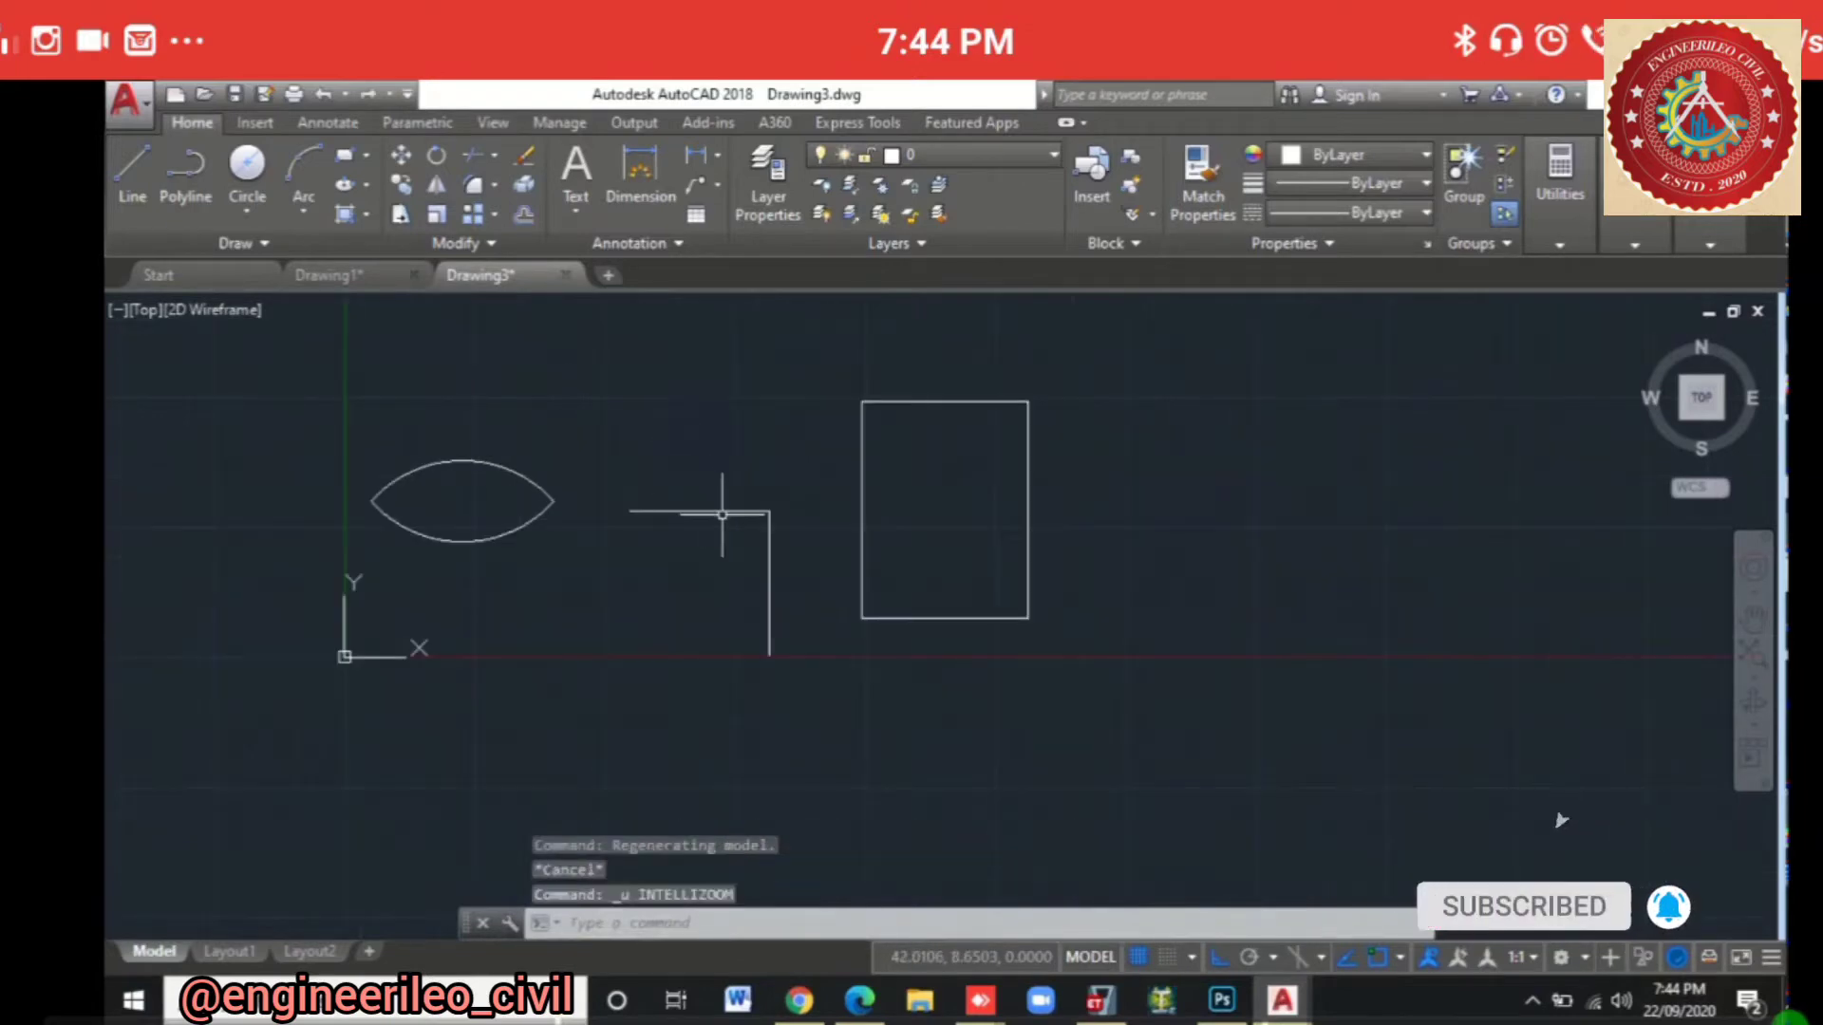
pyautogui.hotkey('ctrl', 'z')
# Step: Chamfer the short horizontal line with the vertical line so their ends join at the corner
pyautogui.click(495, 184)
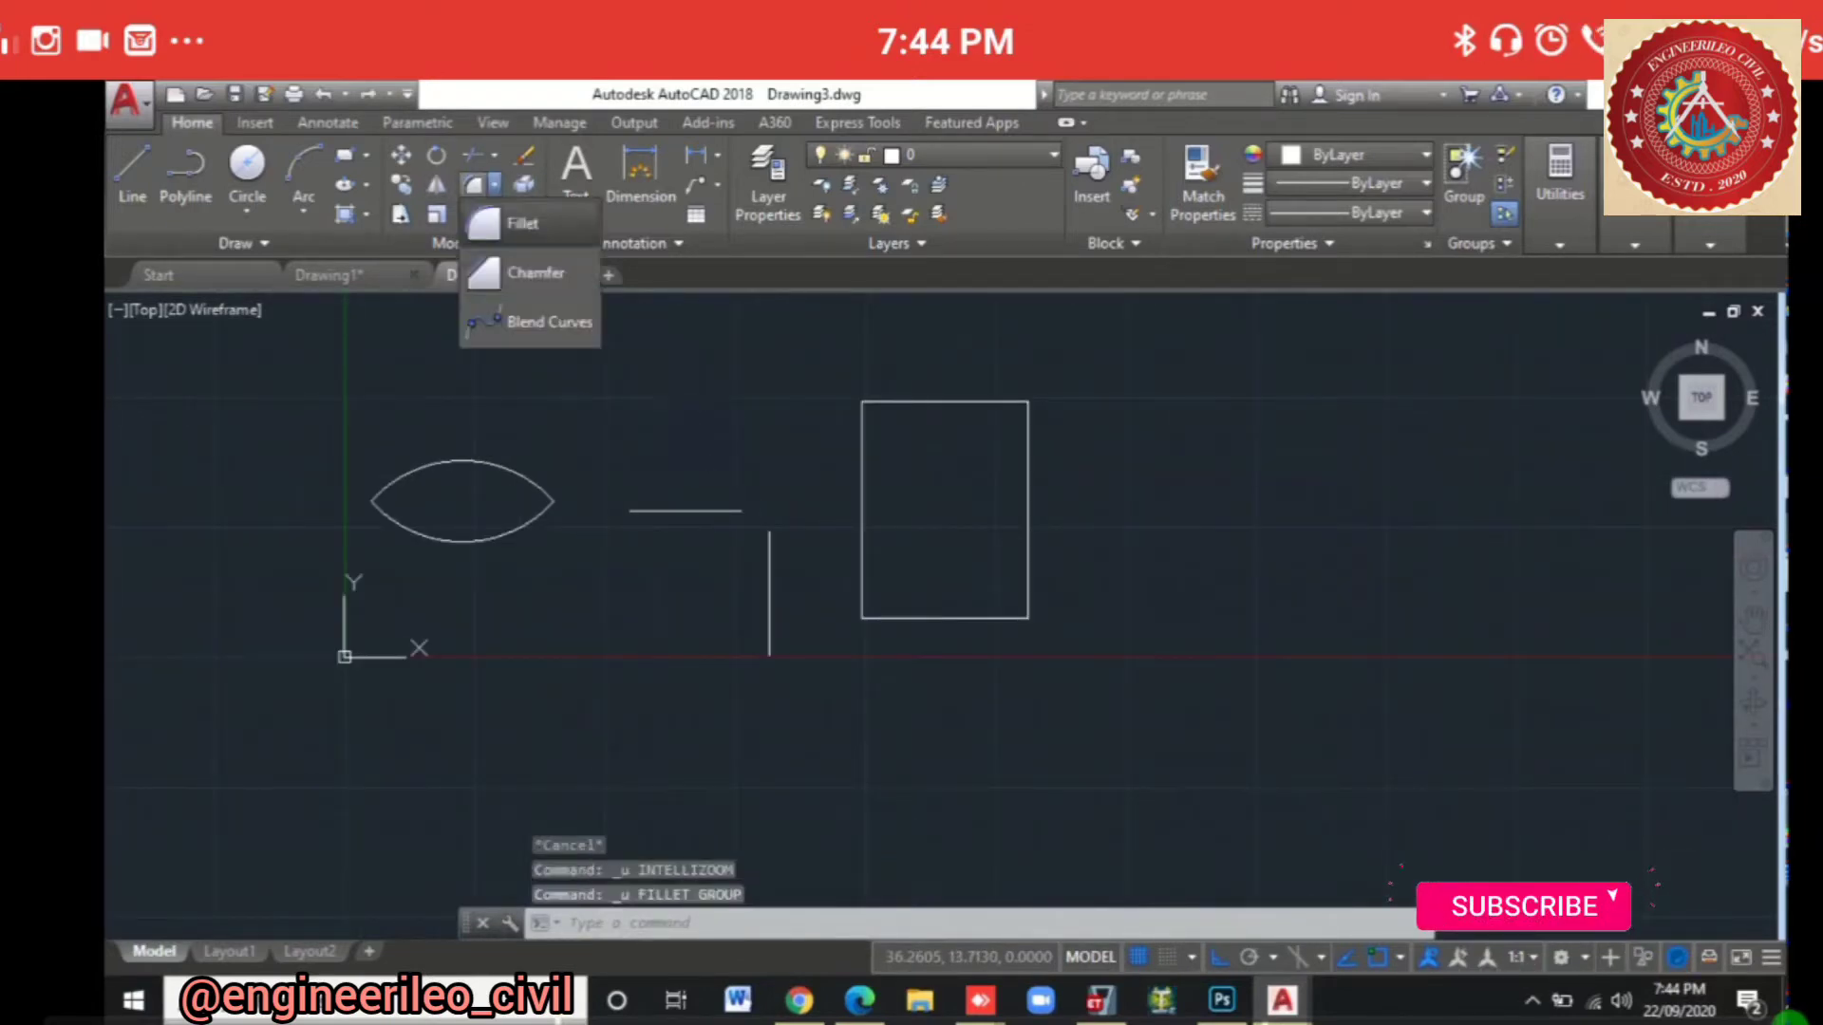
pyautogui.click(530, 270)
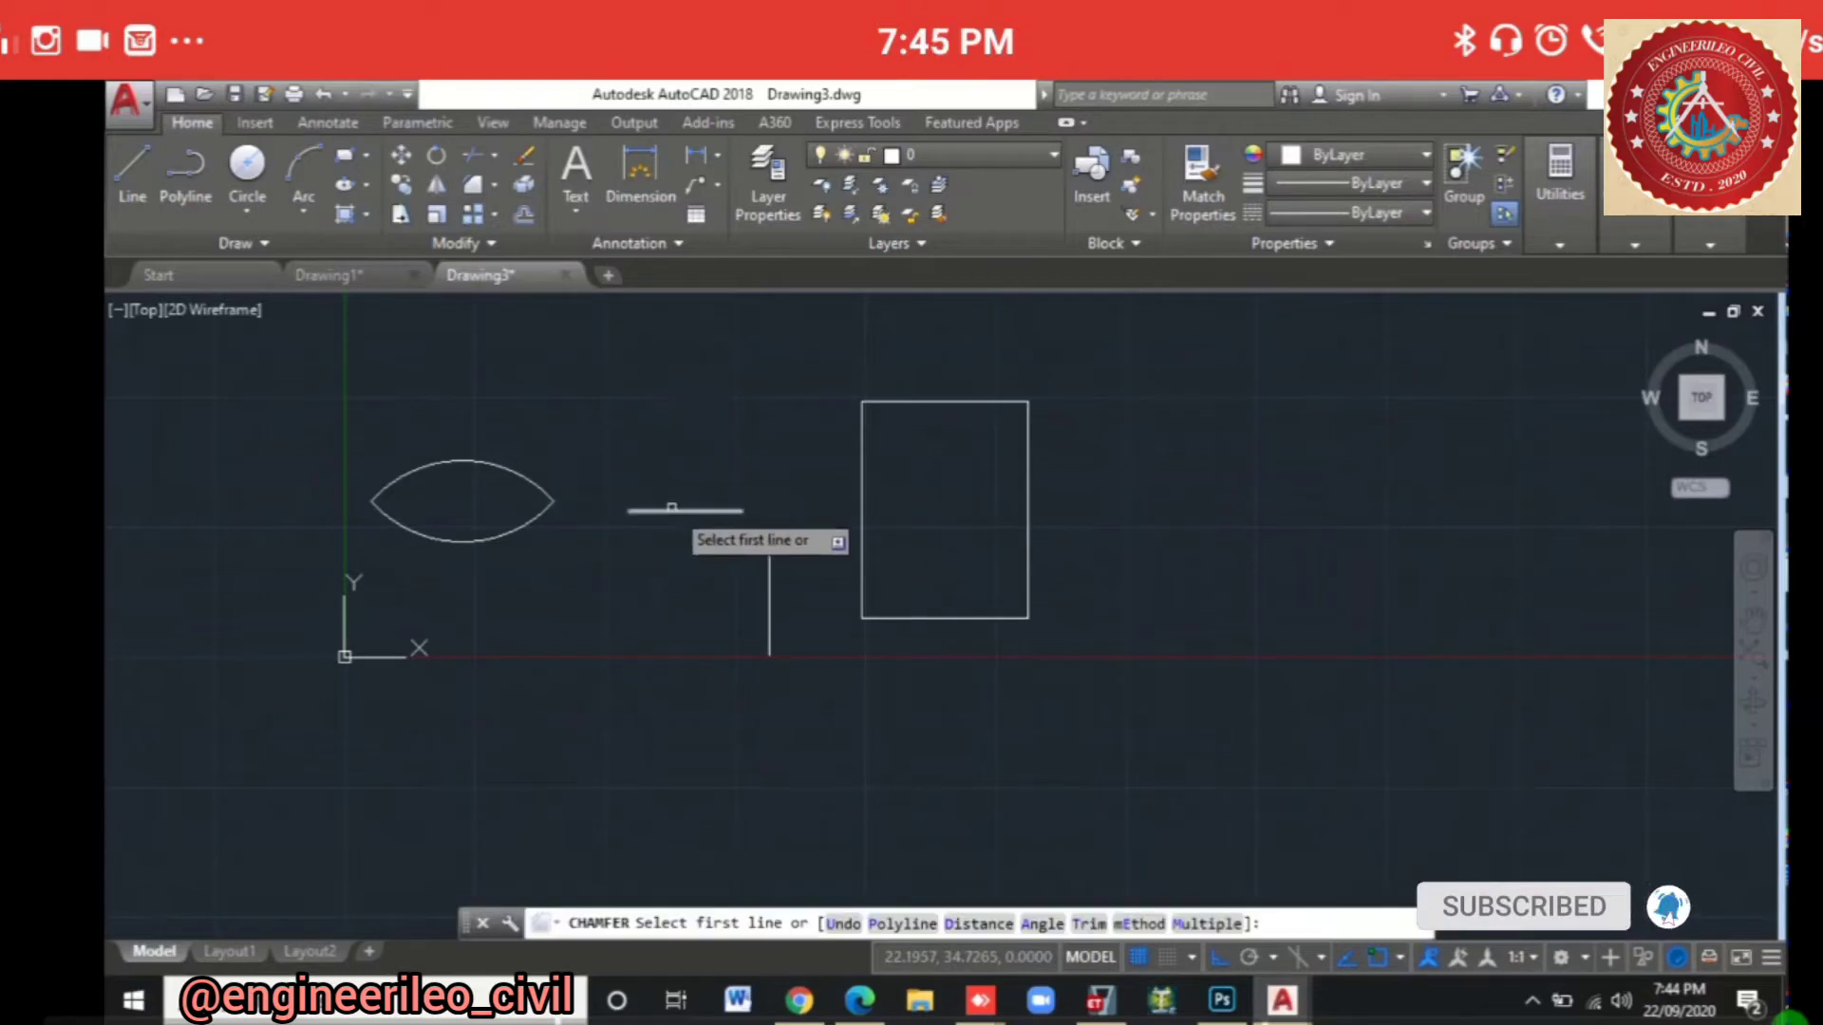
pyautogui.click(671, 510)
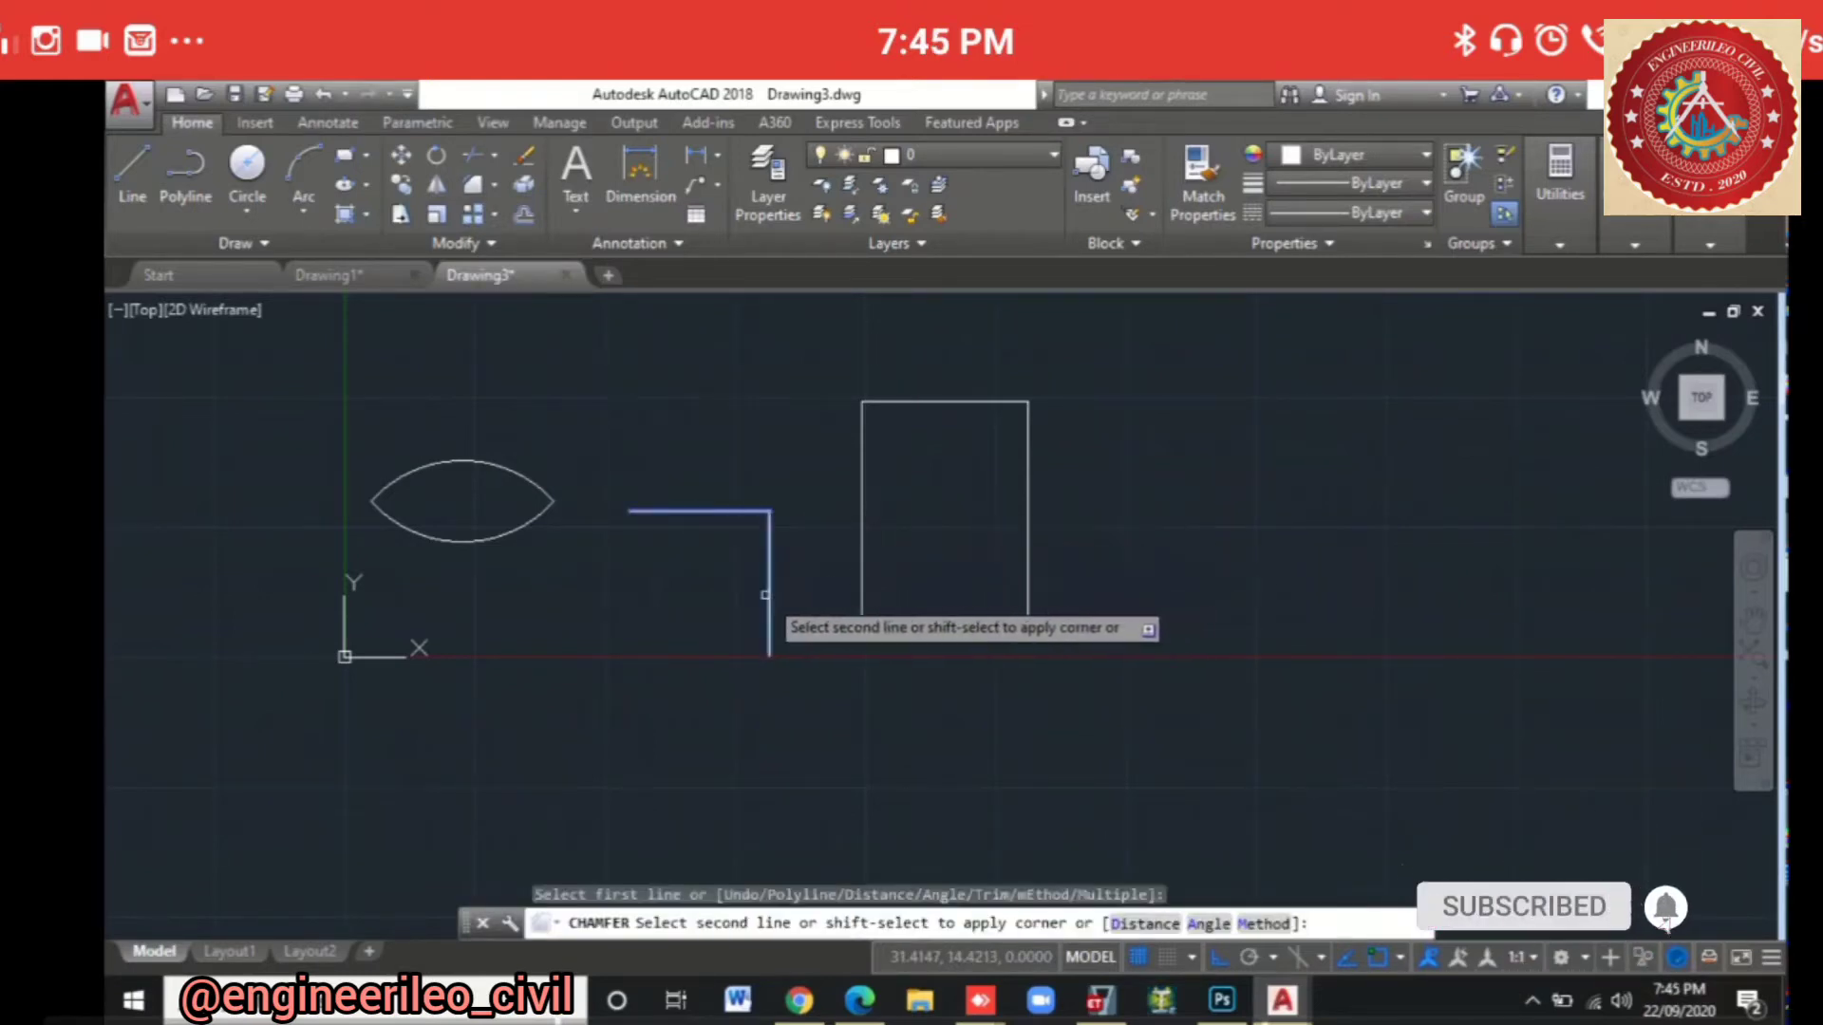
pyautogui.click(765, 596)
pyautogui.click(765, 596)
pyautogui.click(766, 596)
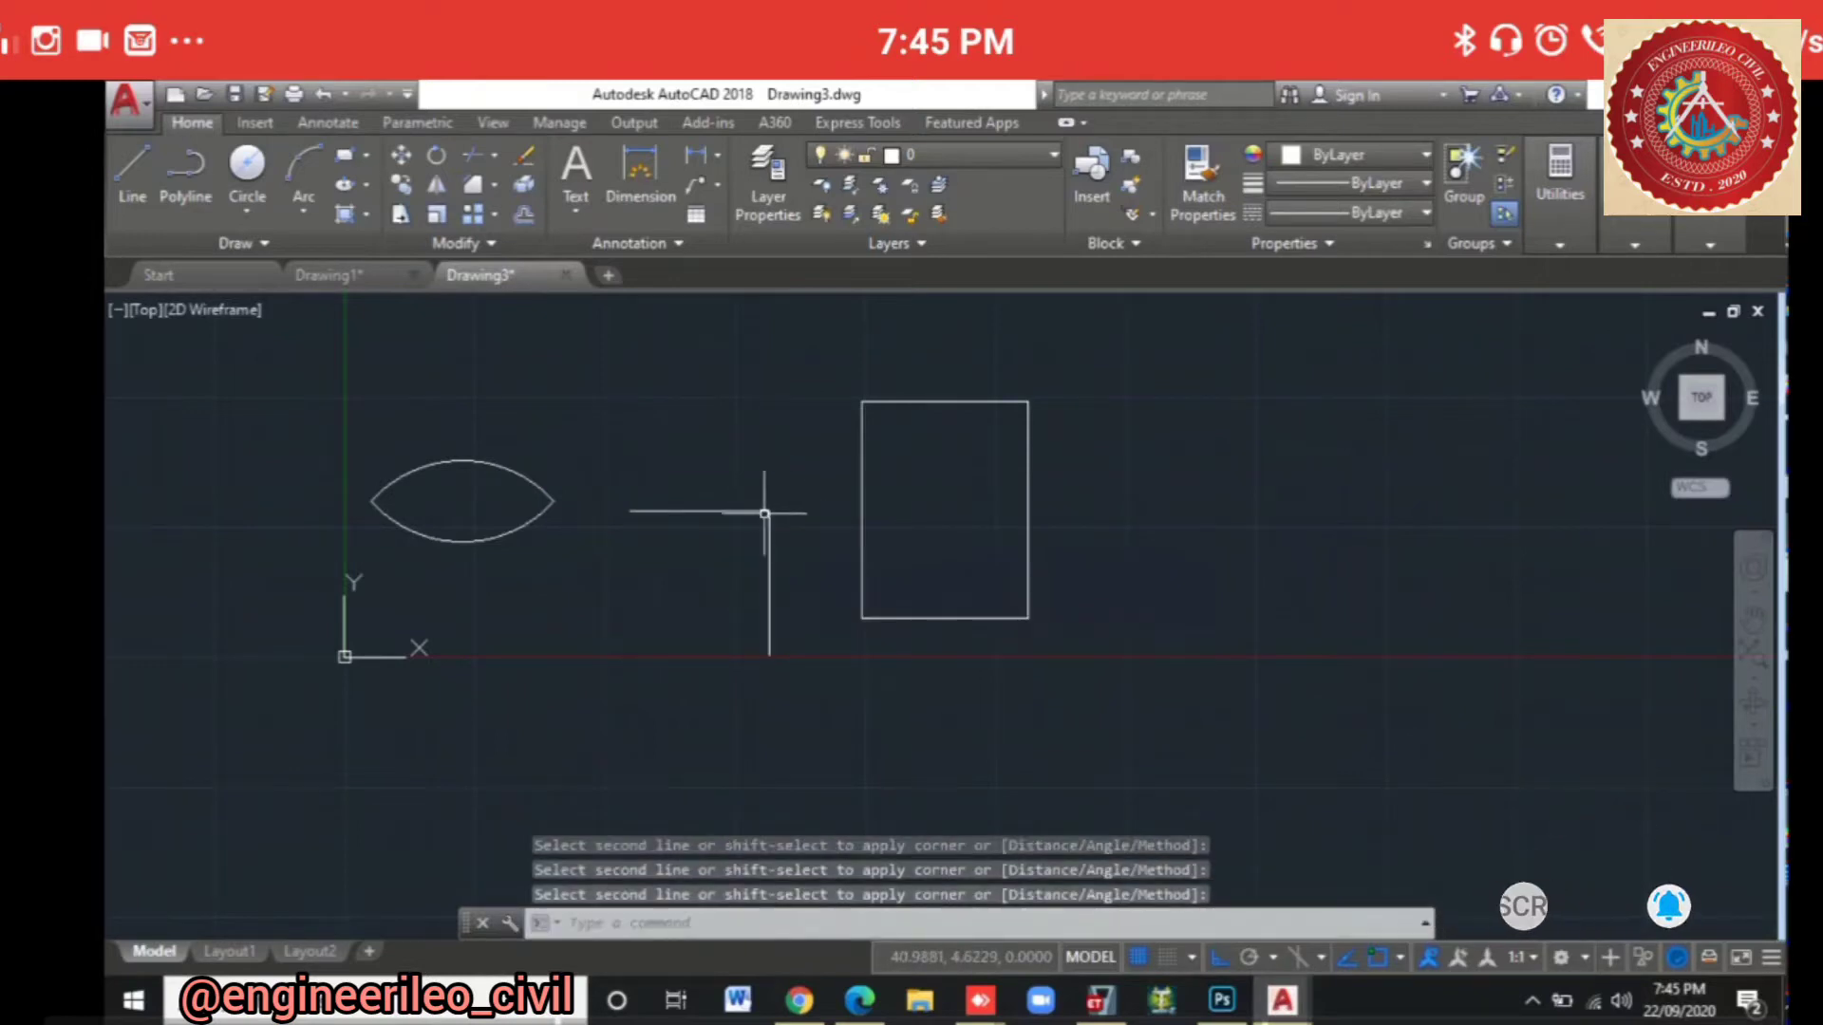
pyautogui.scroll(8, 765, 514)
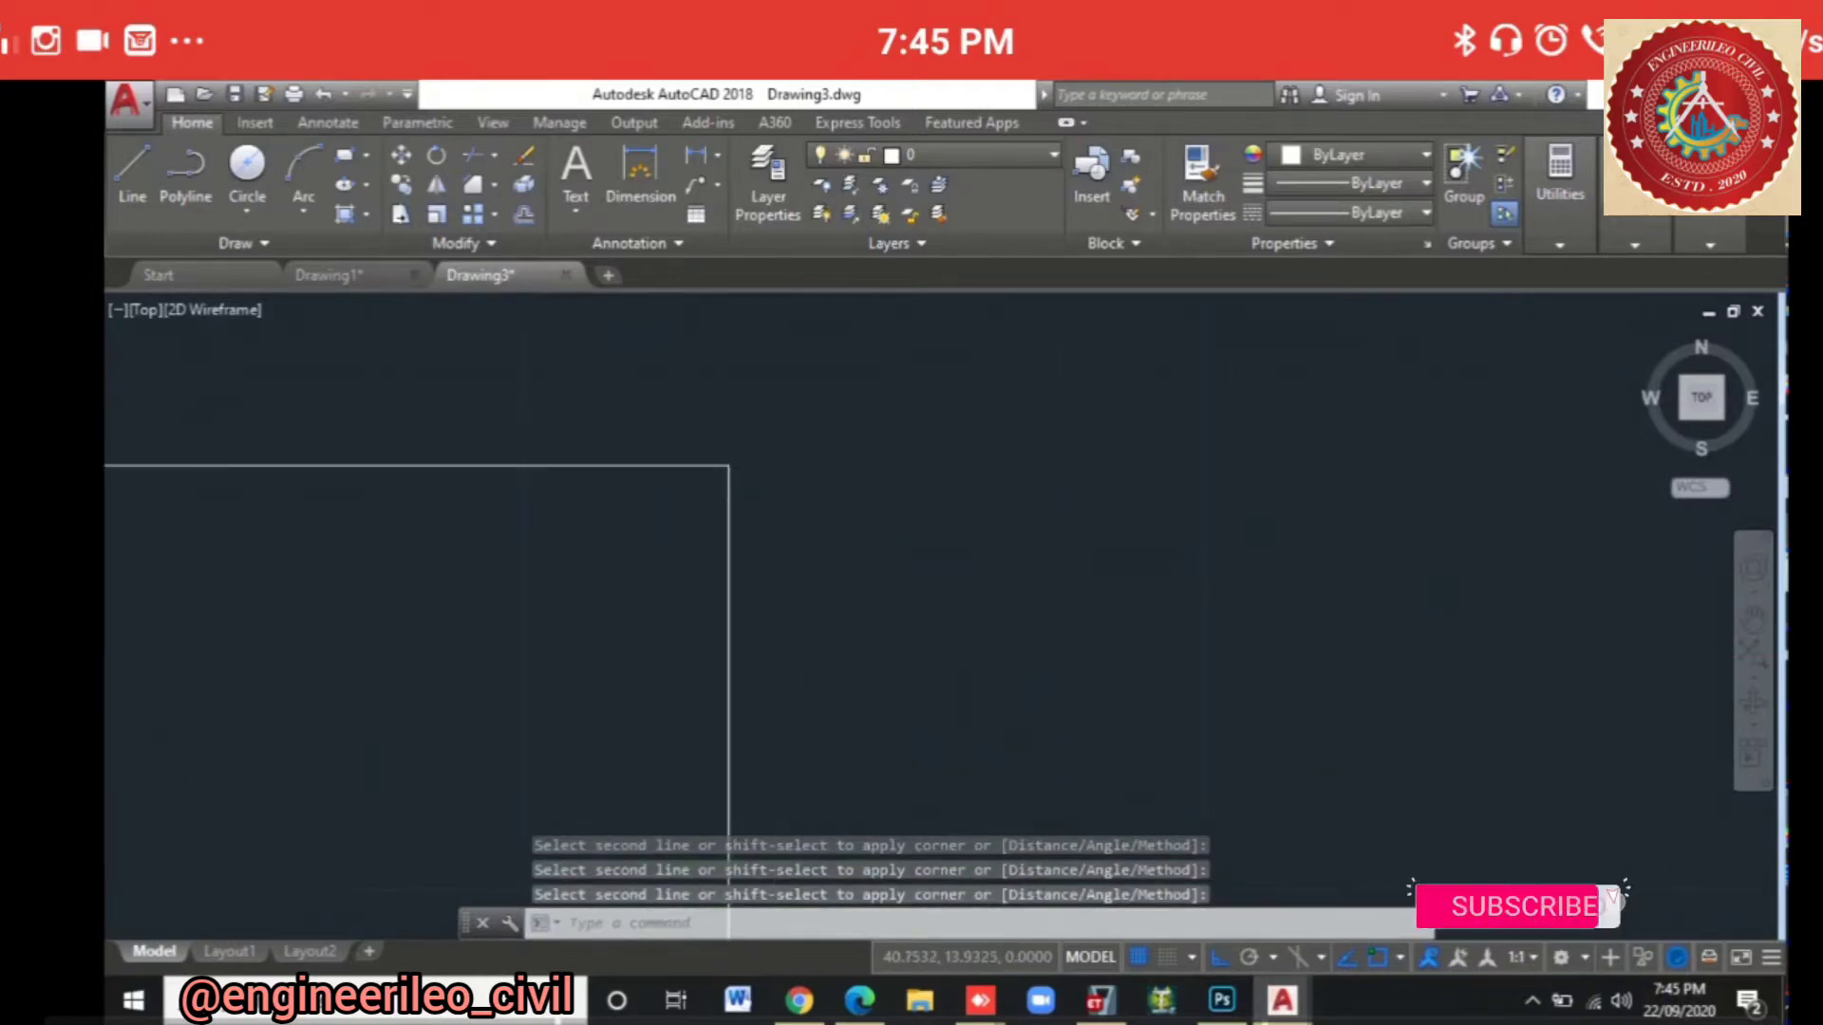
pyautogui.scroll(-5, 732, 496)
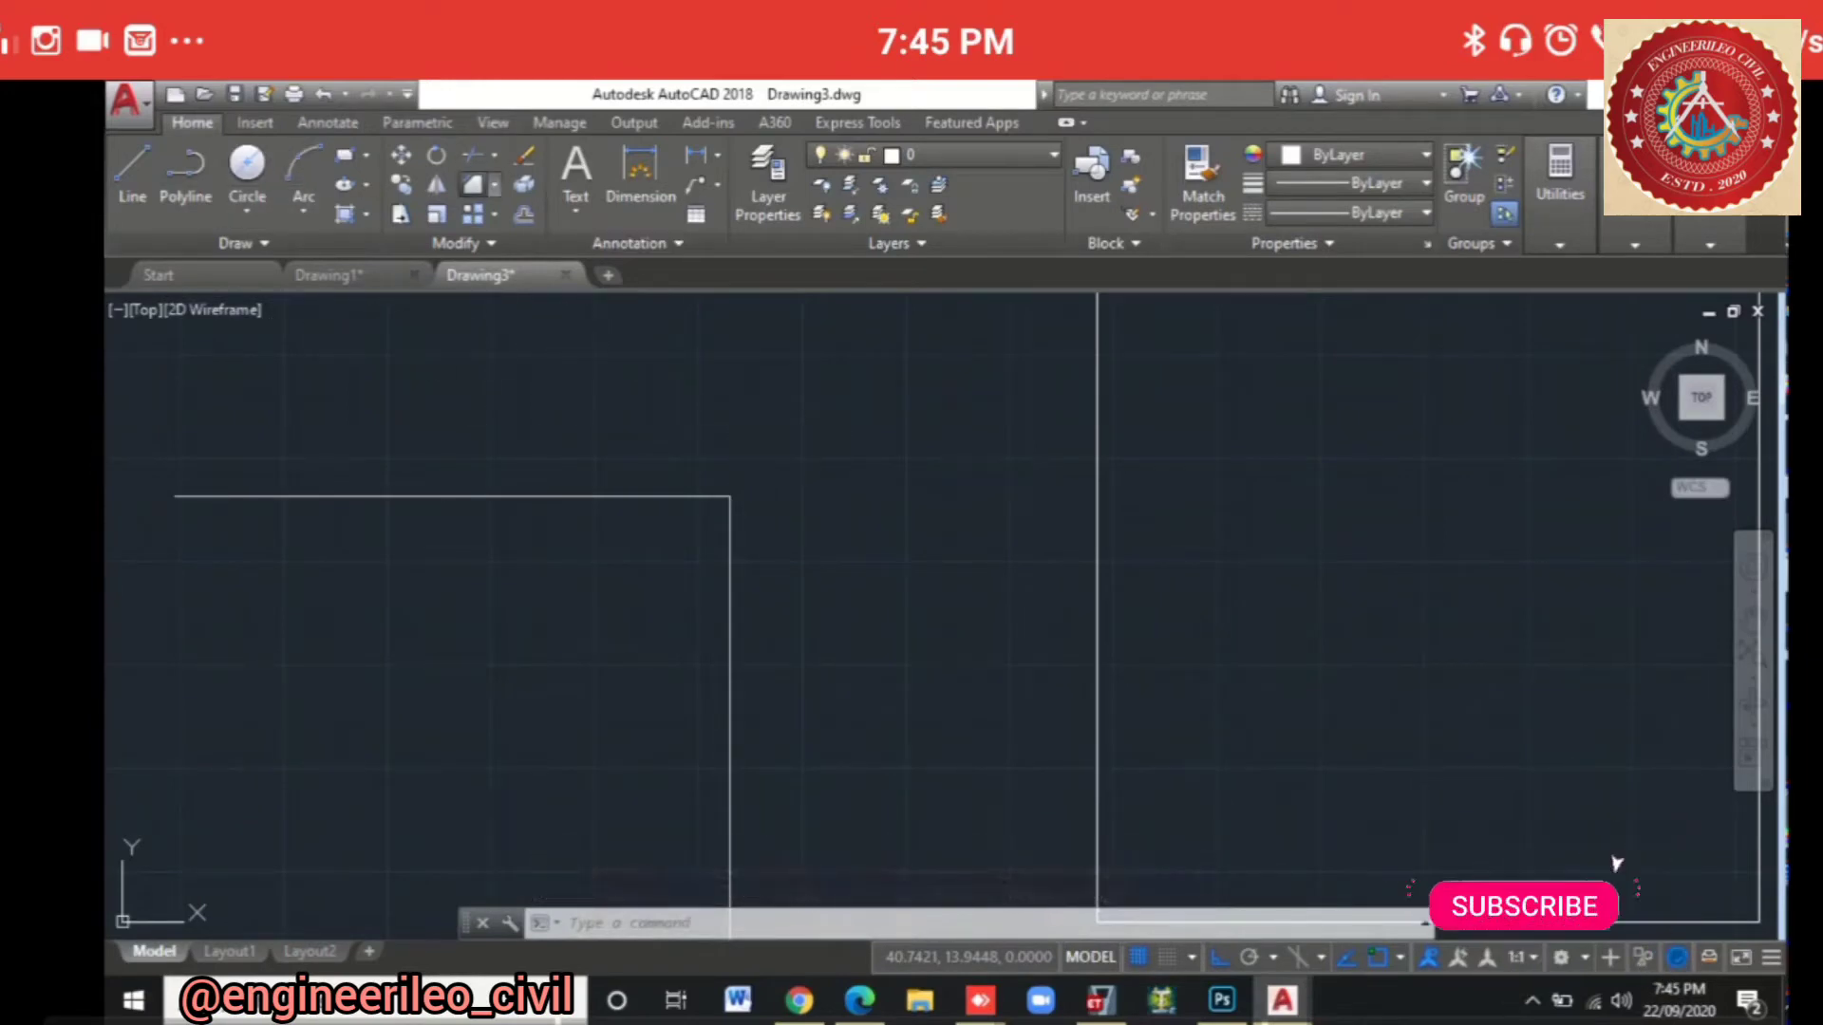
pyautogui.click(472, 185)
pyautogui.click(494, 184)
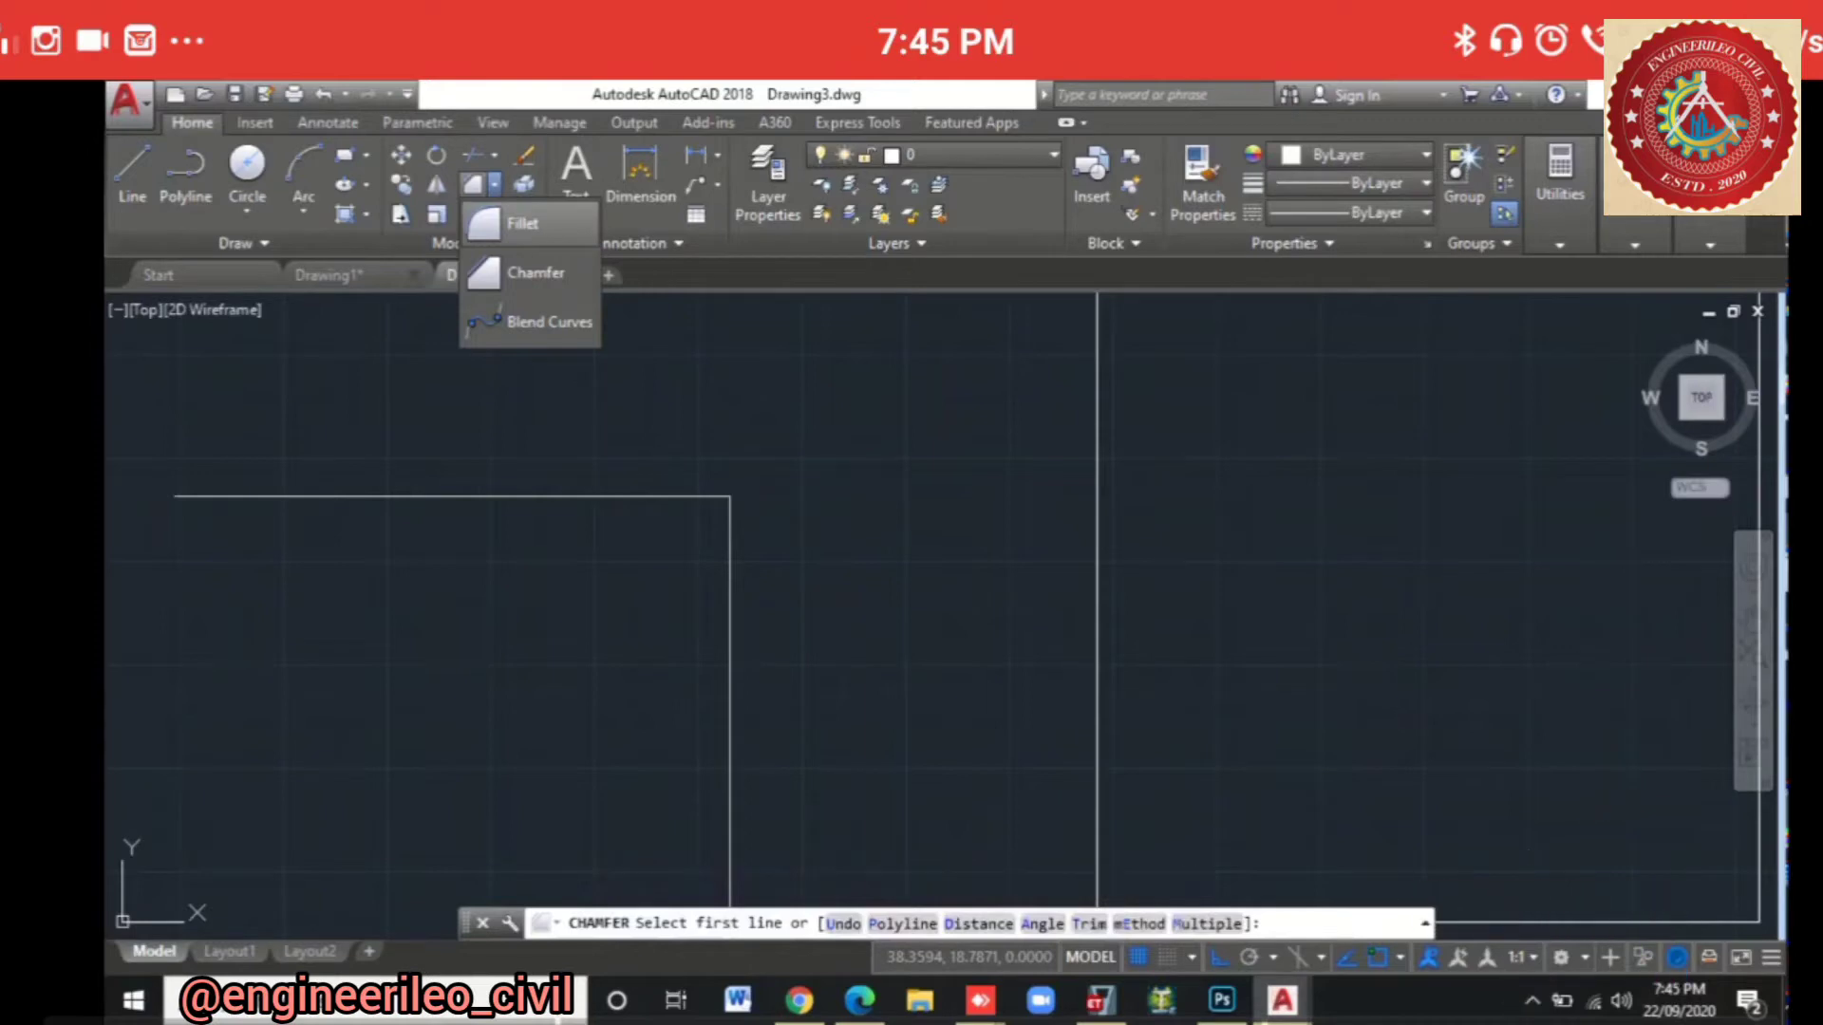
pyautogui.scroll(-5, 550, 560)
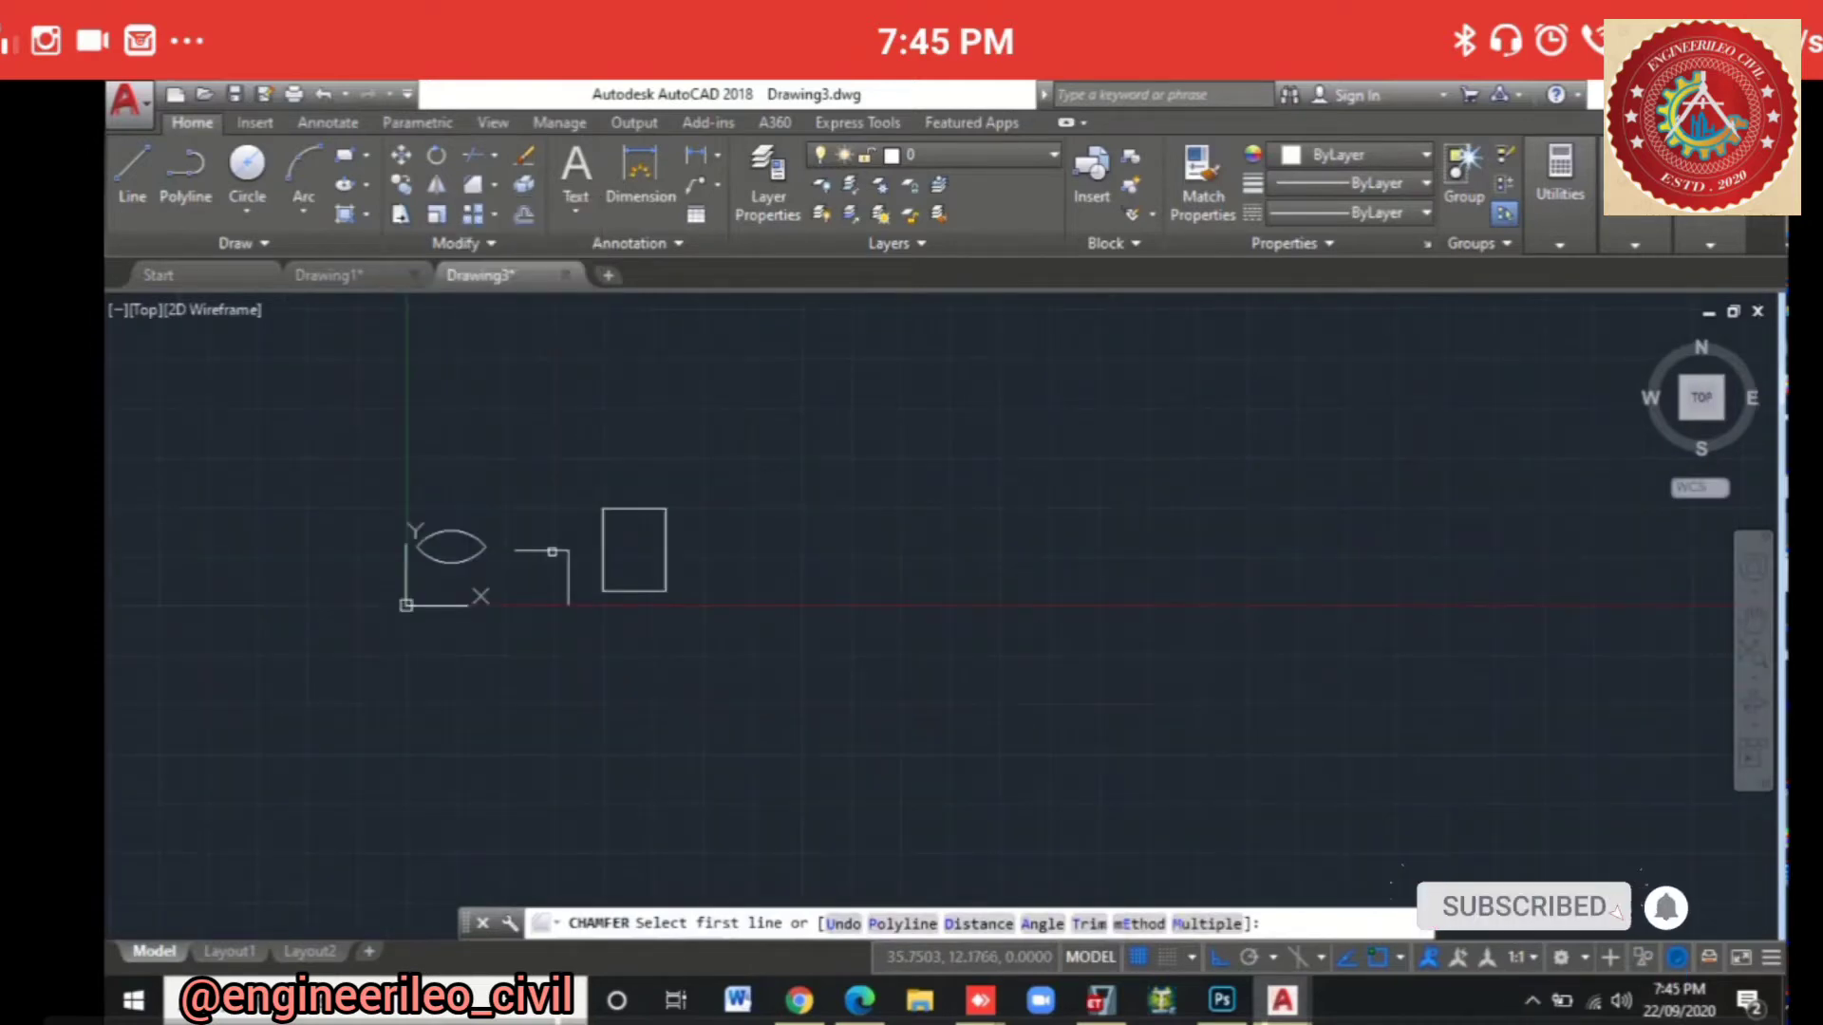
pyautogui.press('Escape')
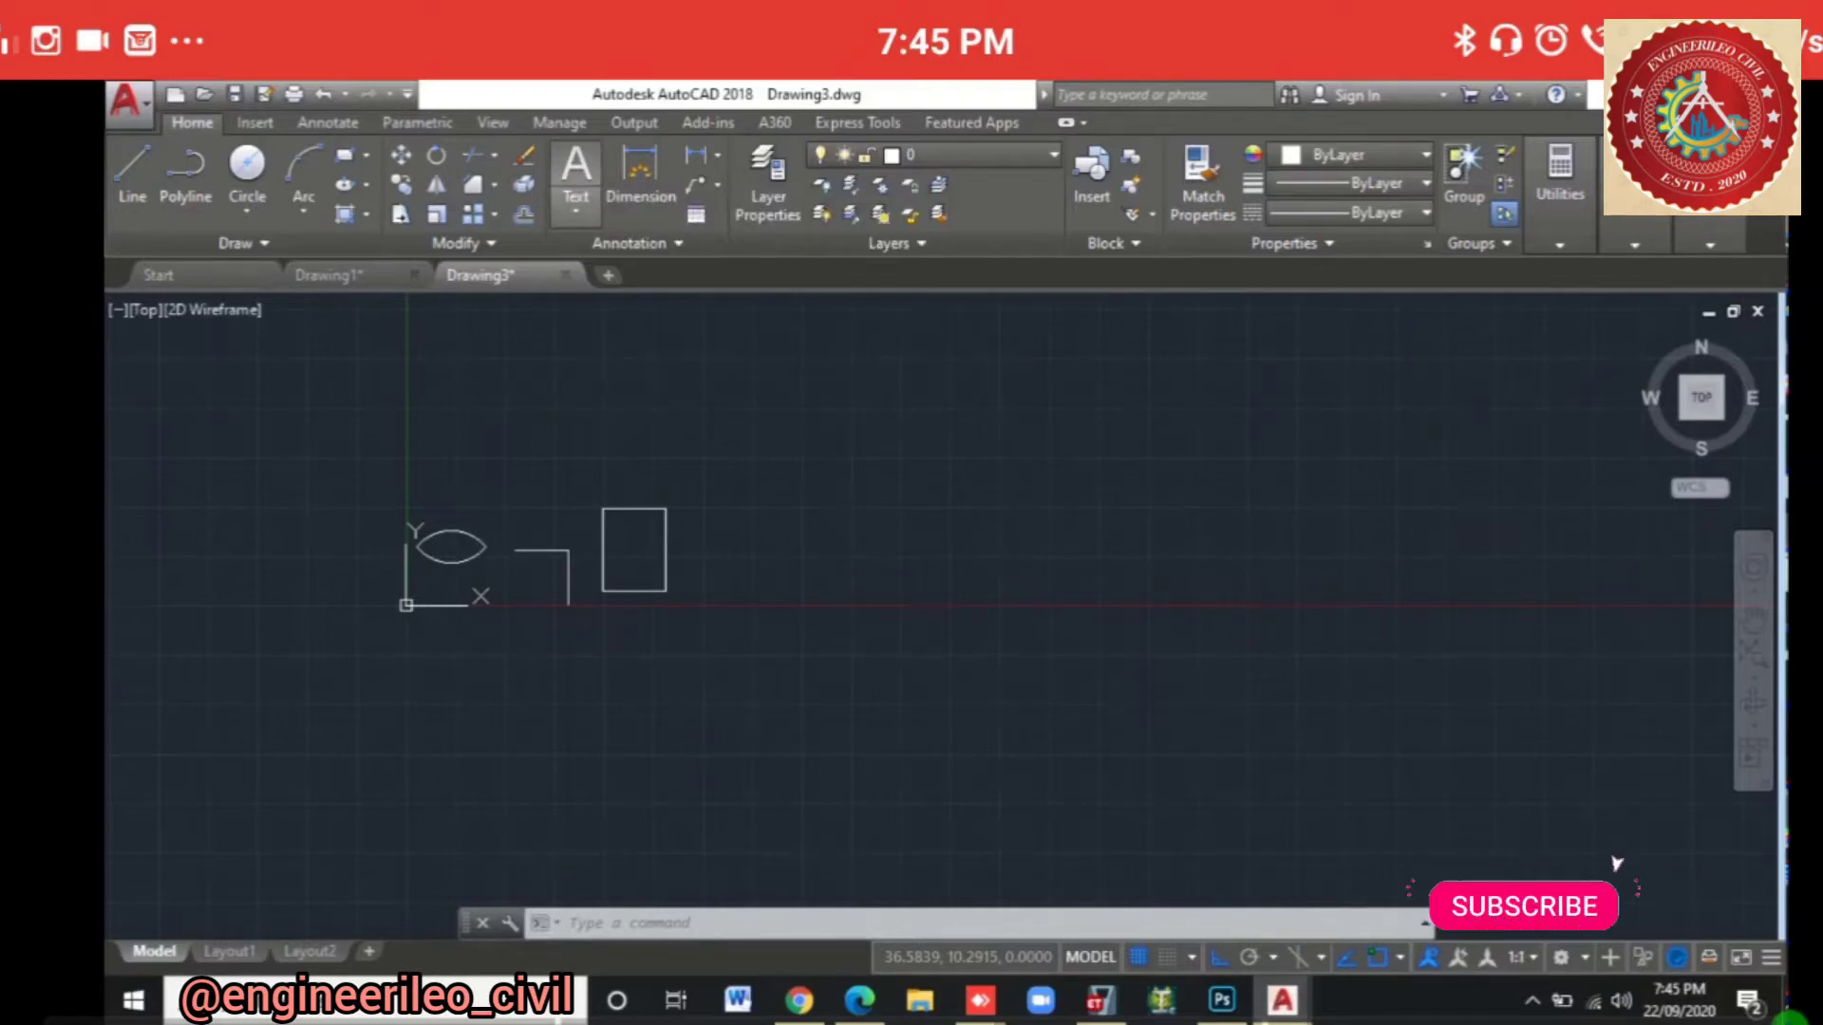
# Step: Place a wide multiline text box above and to the right of the rectangle containing BEDROOM
pyautogui.click(575, 175)
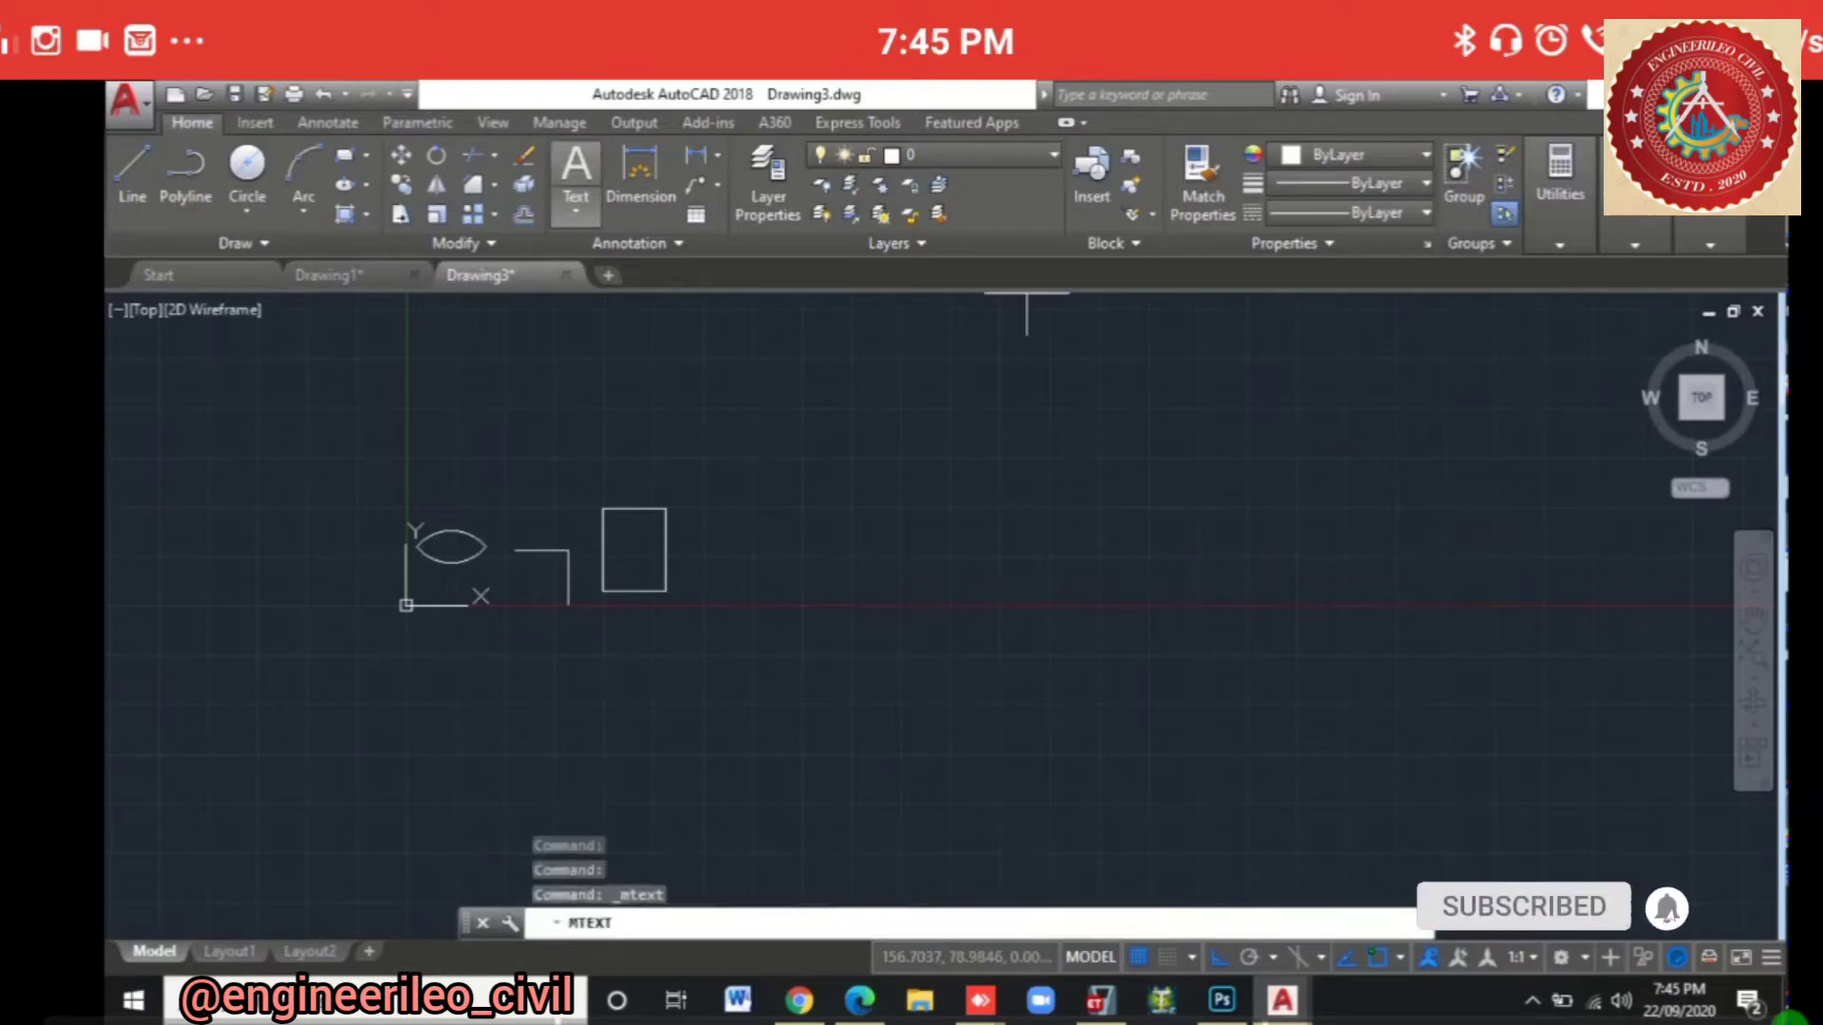
pyautogui.click(759, 384)
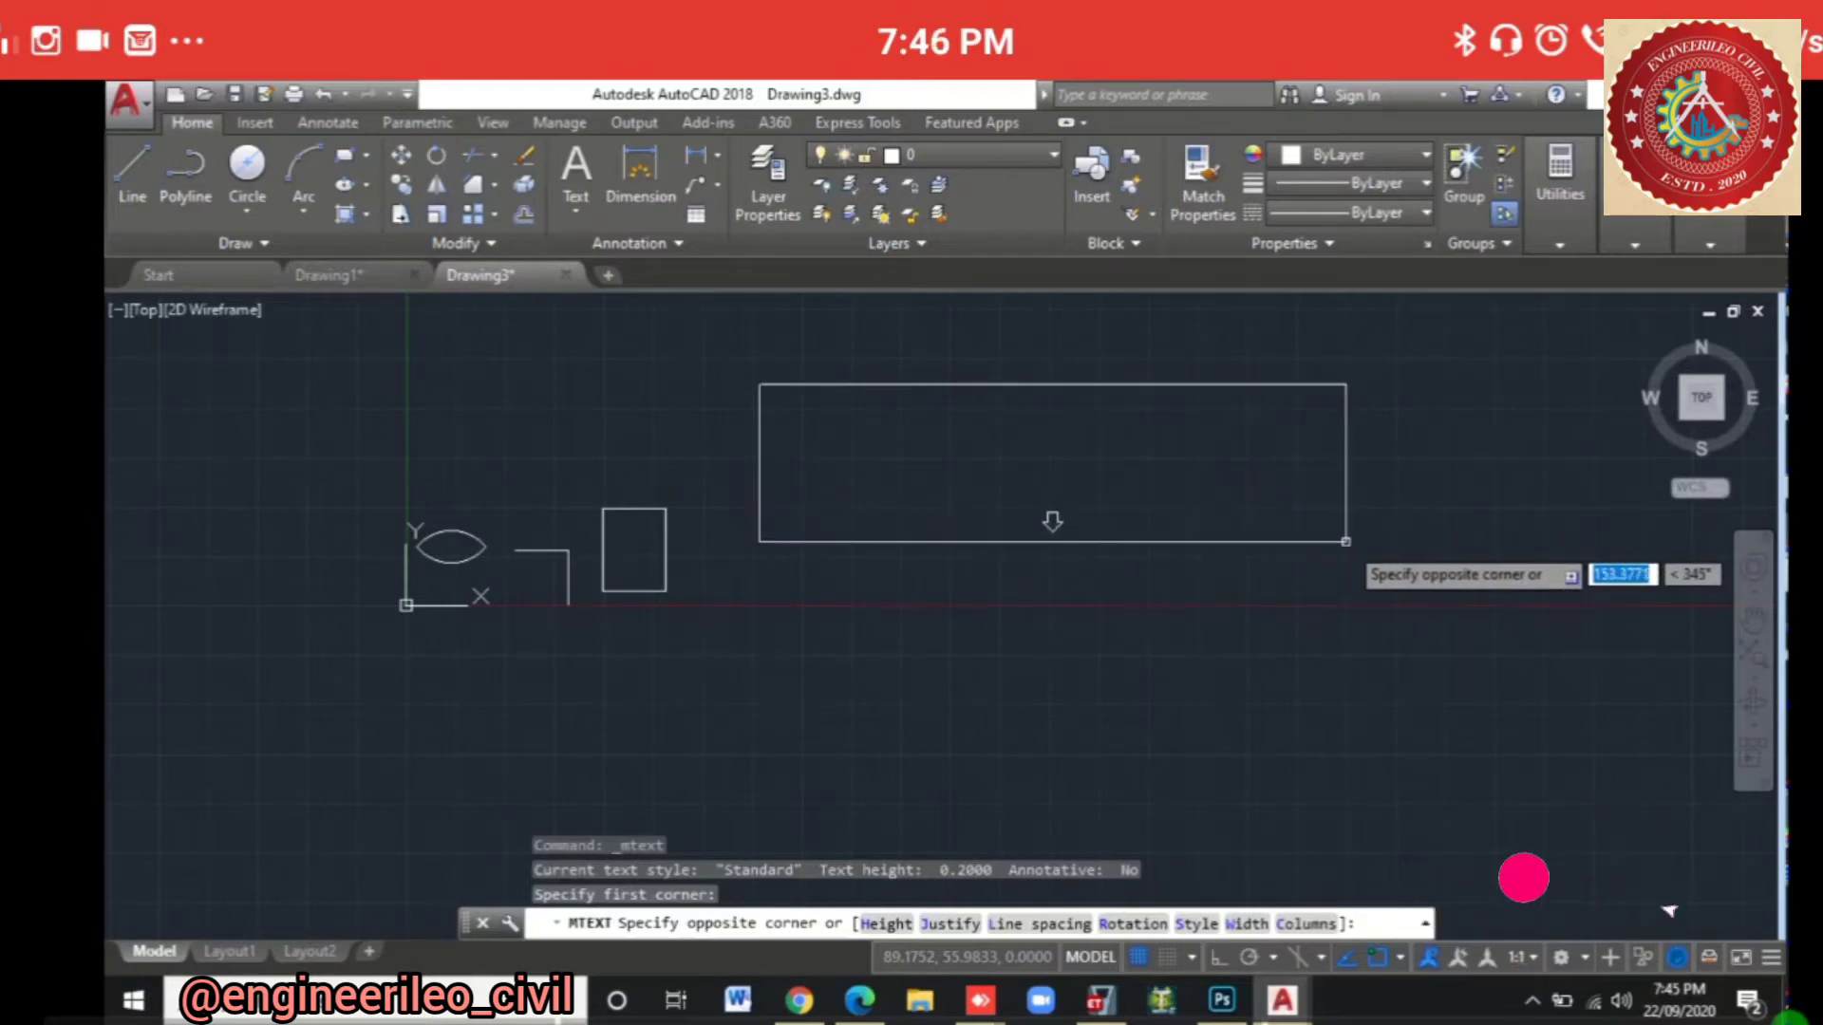
pyautogui.click(1595, 653)
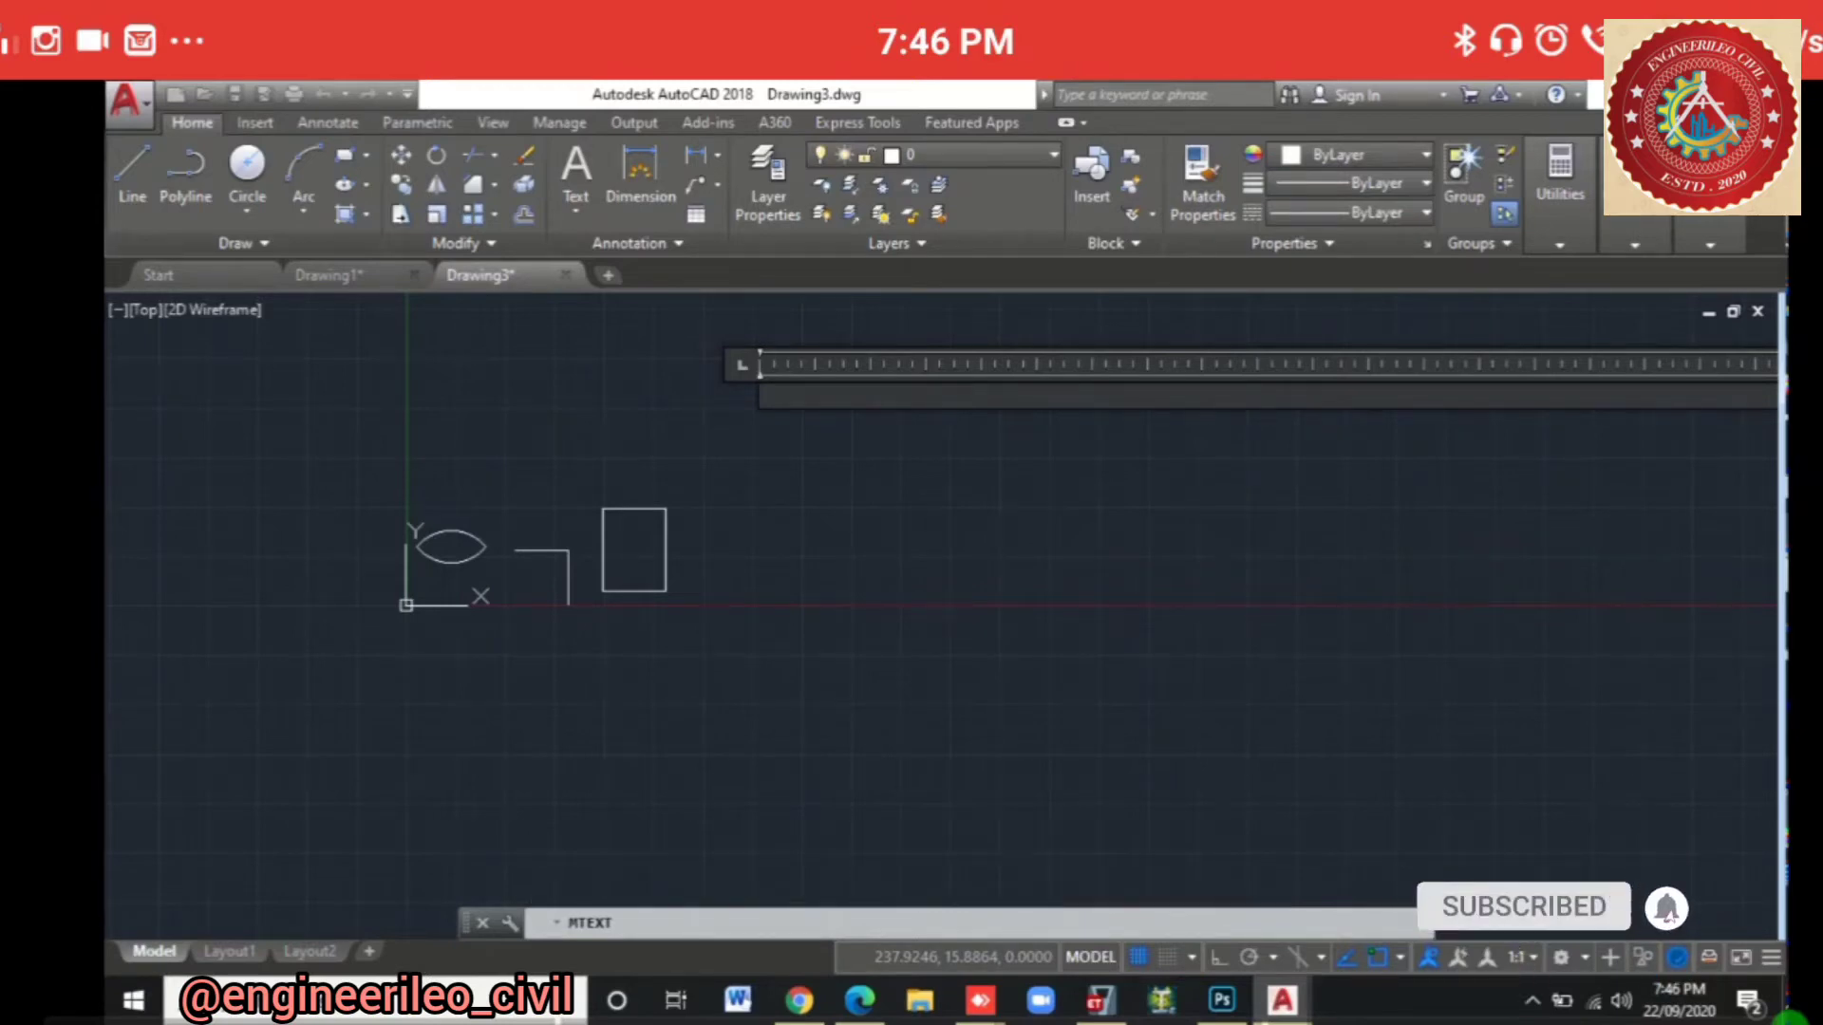
pyautogui.write('BEDROOM')
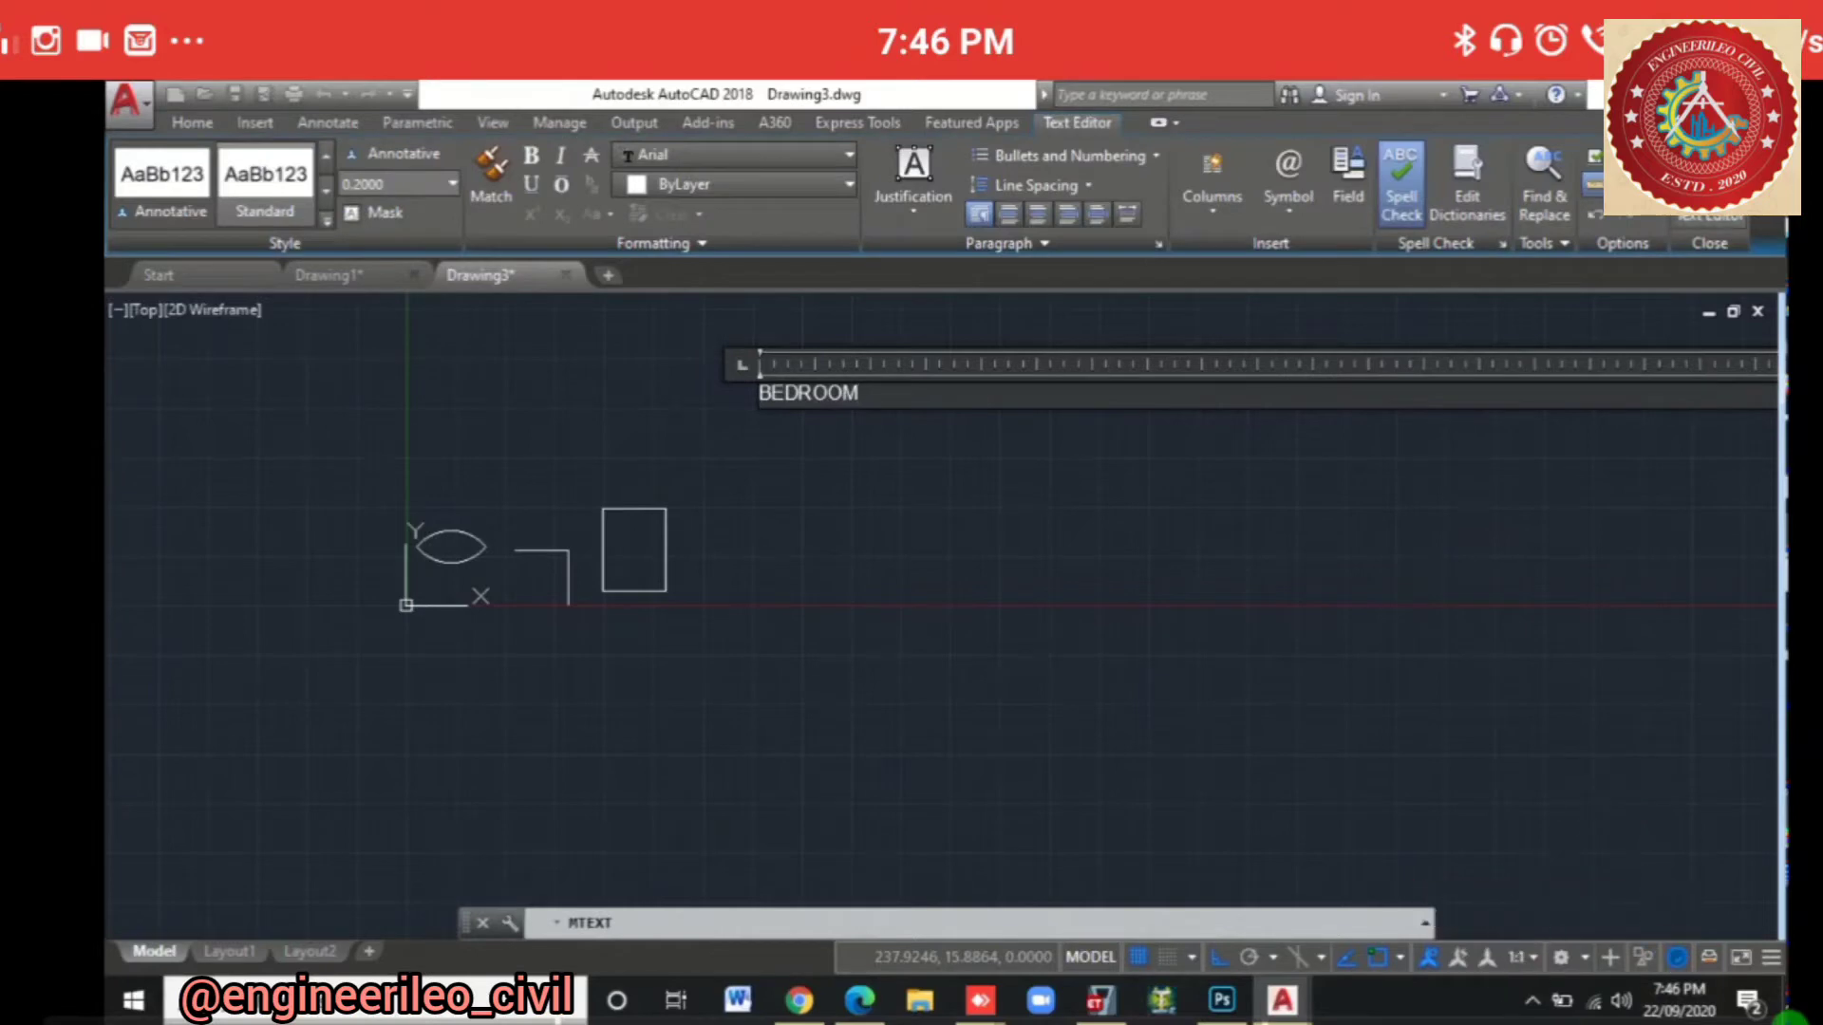
pyautogui.click(1683, 855)
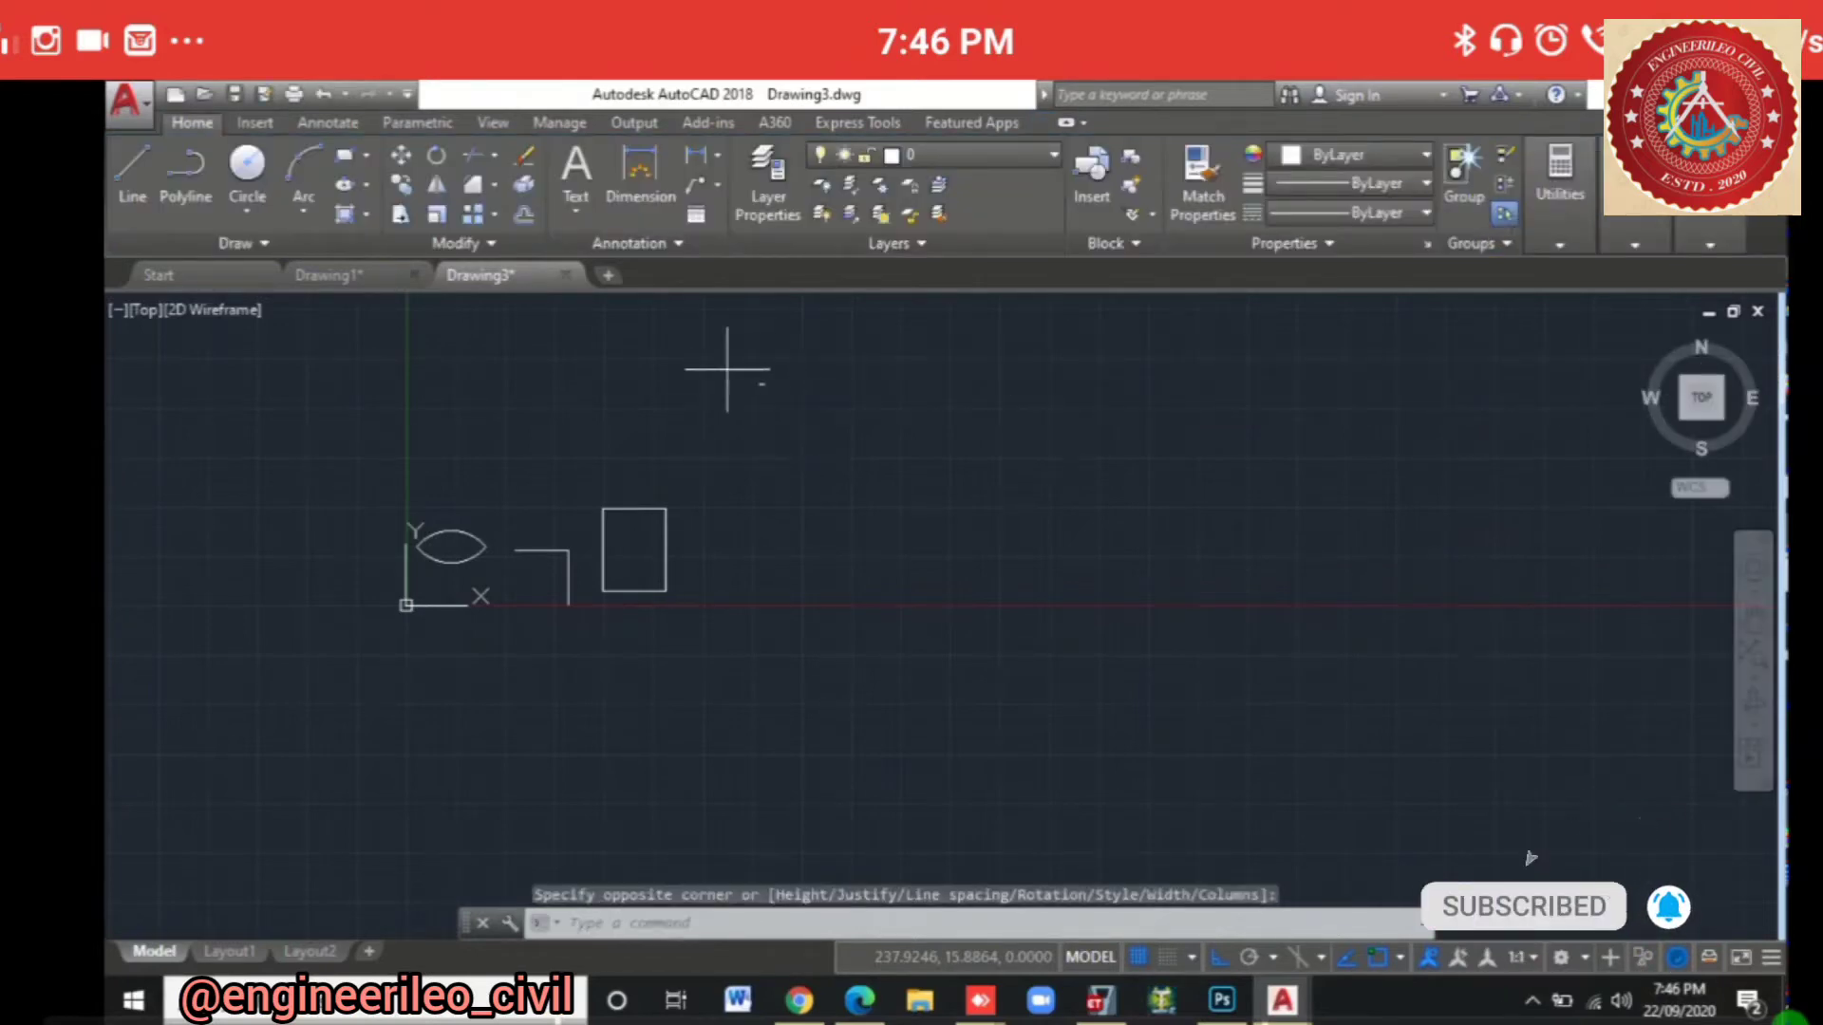
# Step: Set the height of the whole BEDROOM text to 20
pyautogui.click(727, 369)
pyautogui.click(800, 422)
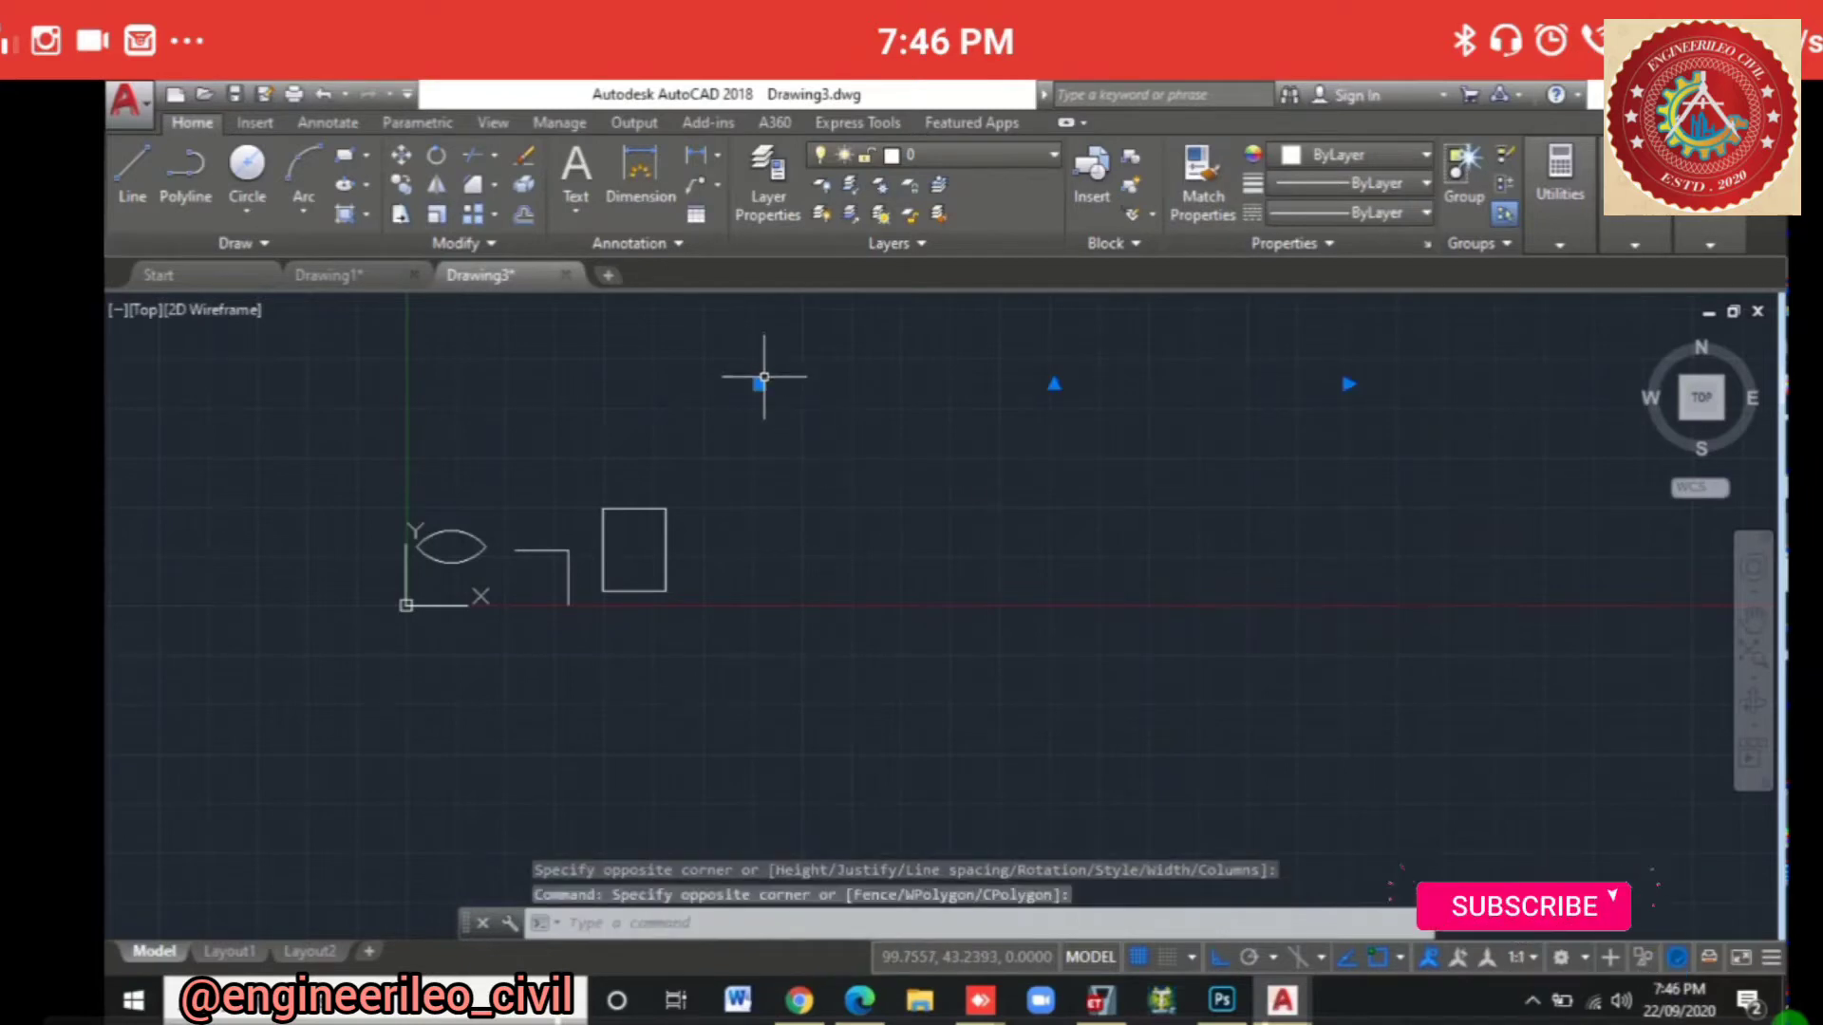
pyautogui.scroll(8, 765, 377)
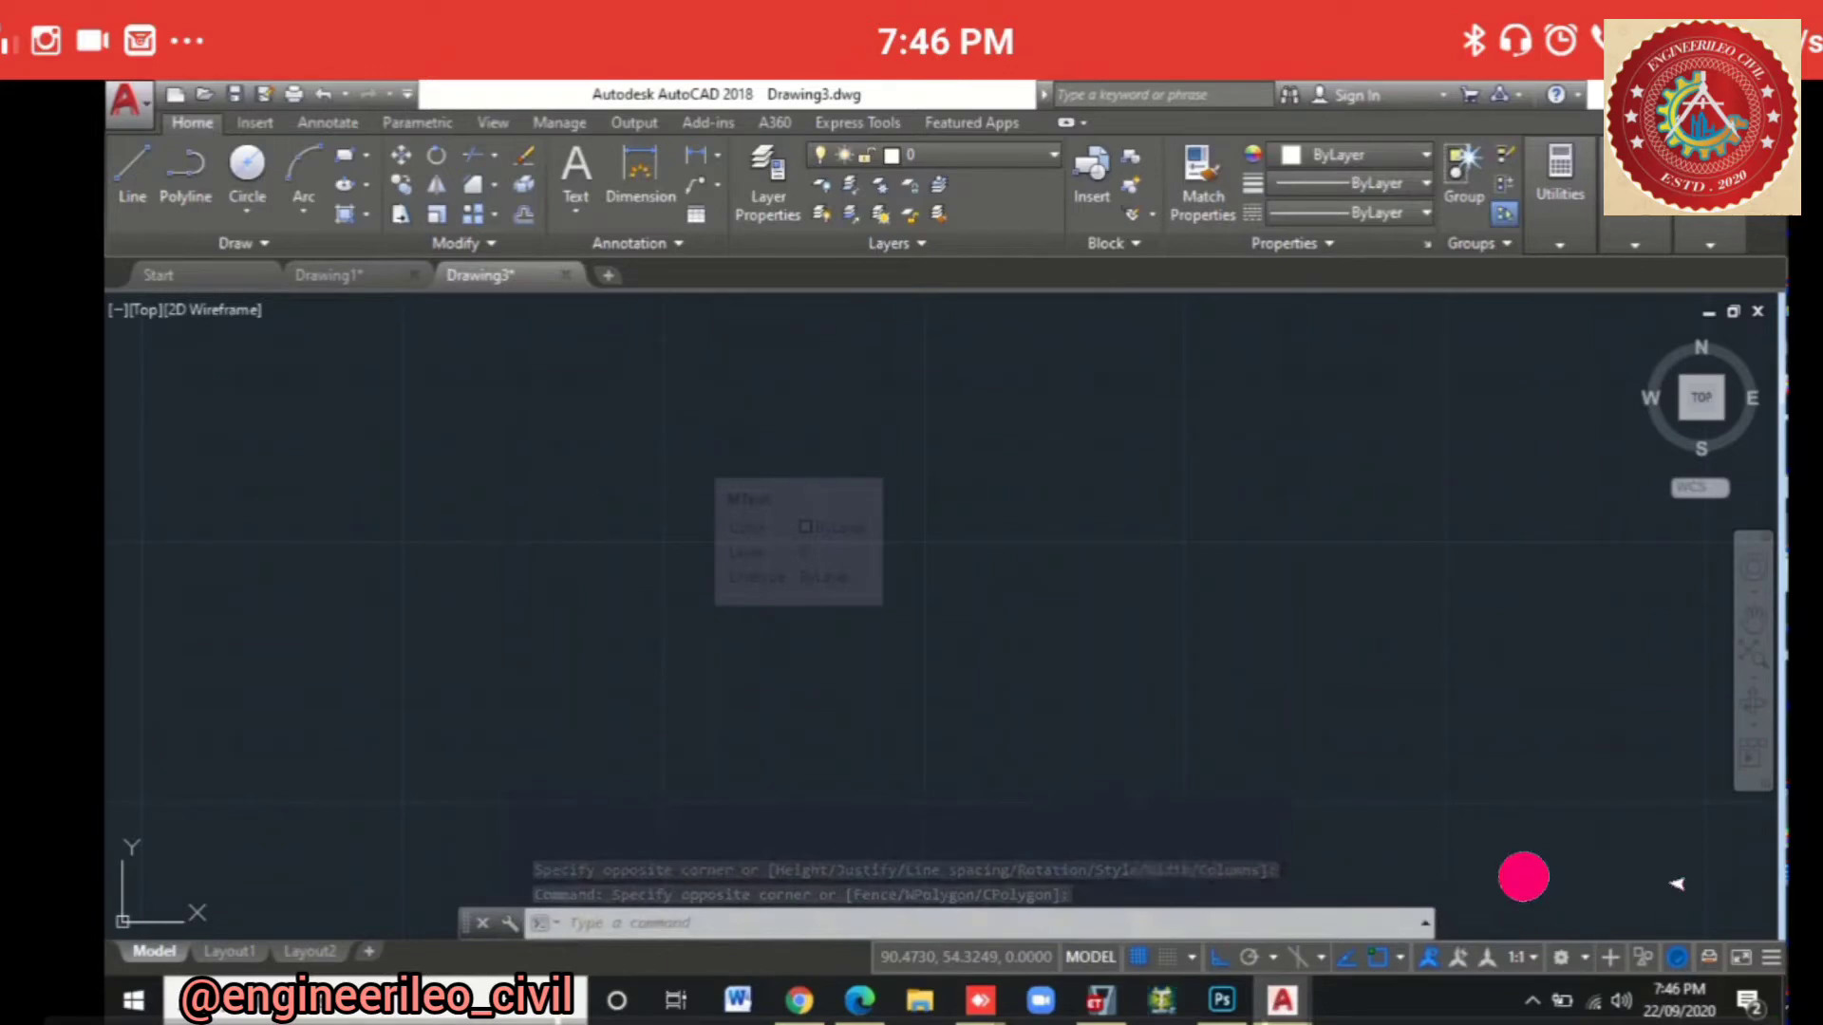
pyautogui.doubleClick(648, 451)
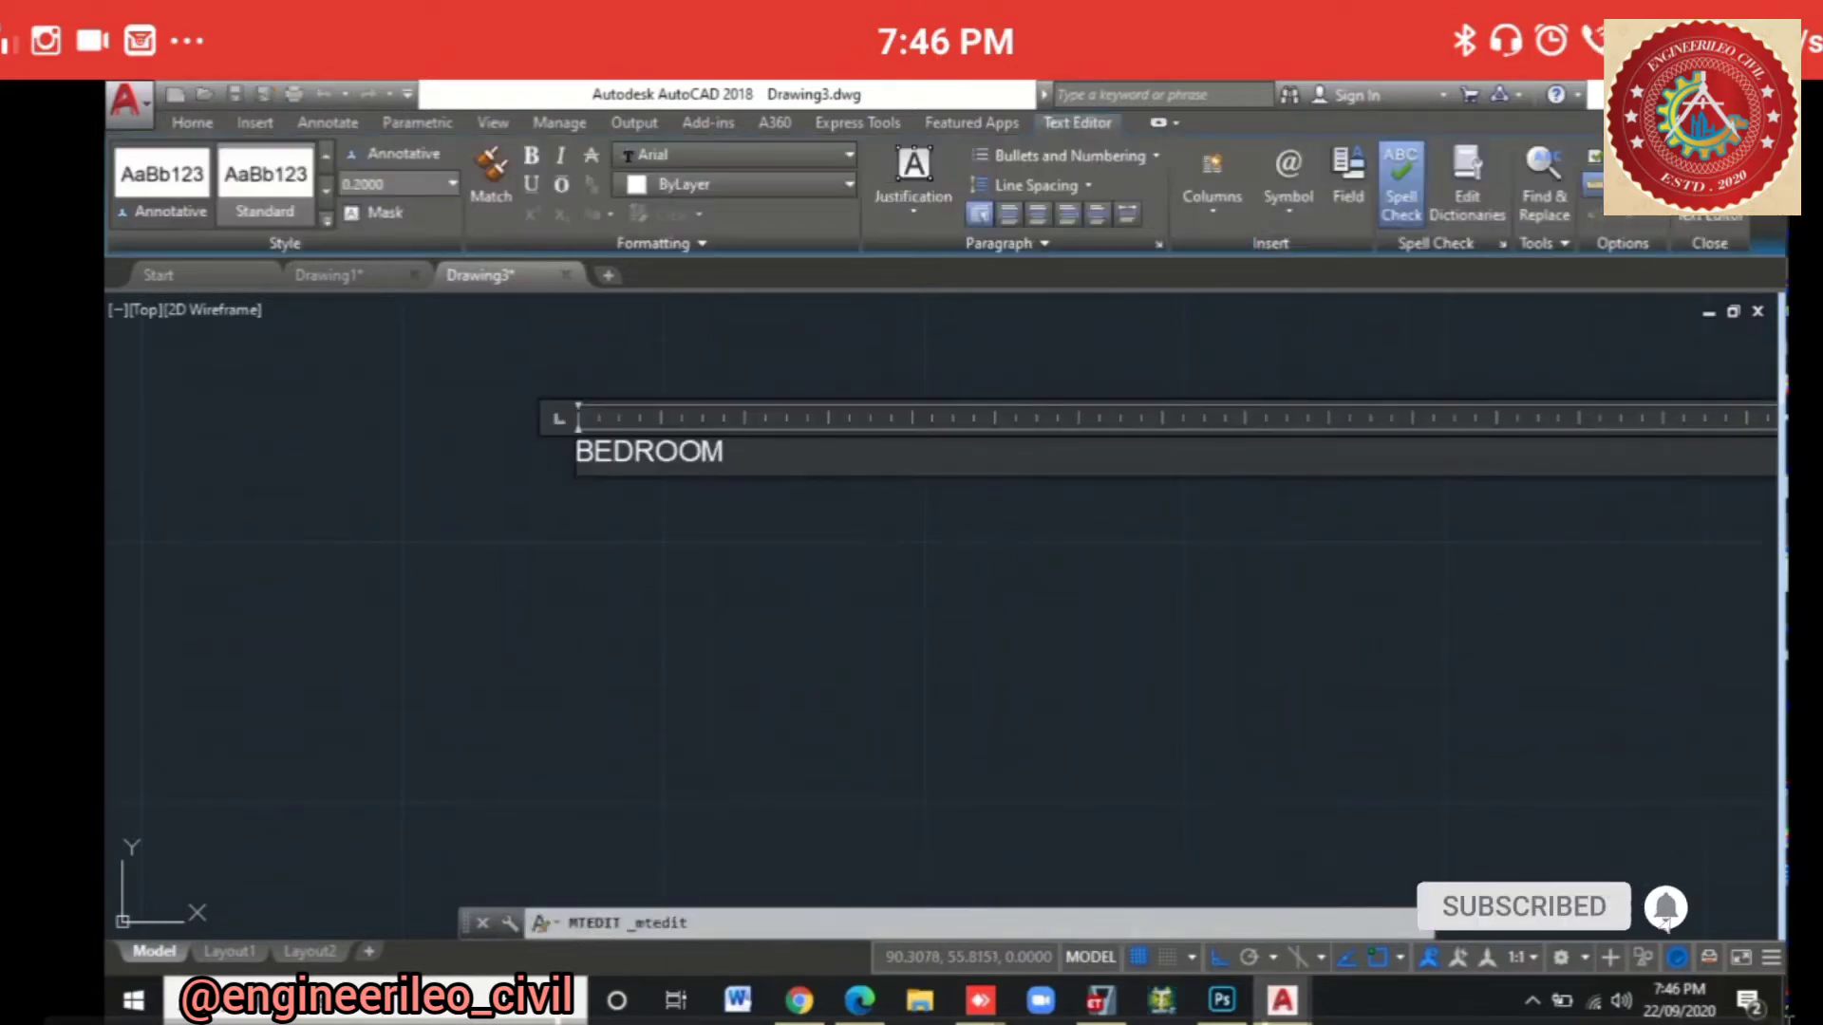
pyautogui.hotkey('ctrl', 'a')
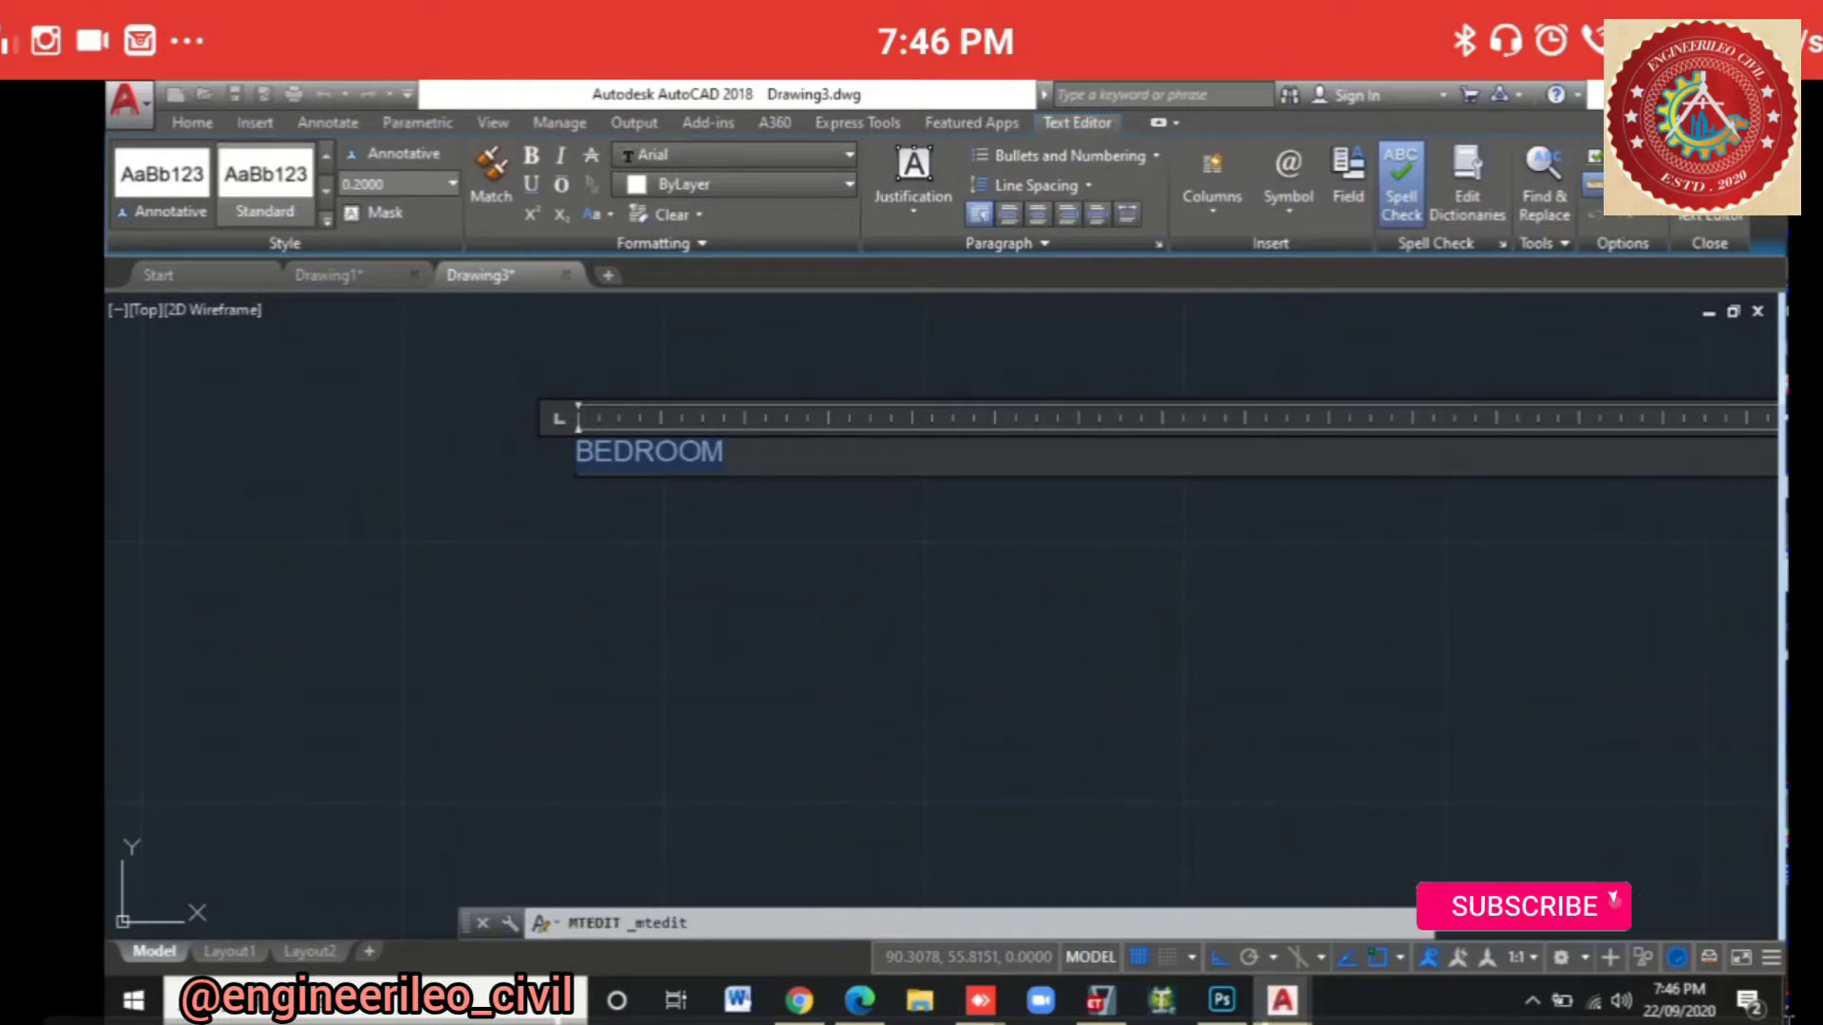
pyautogui.click(363, 183)
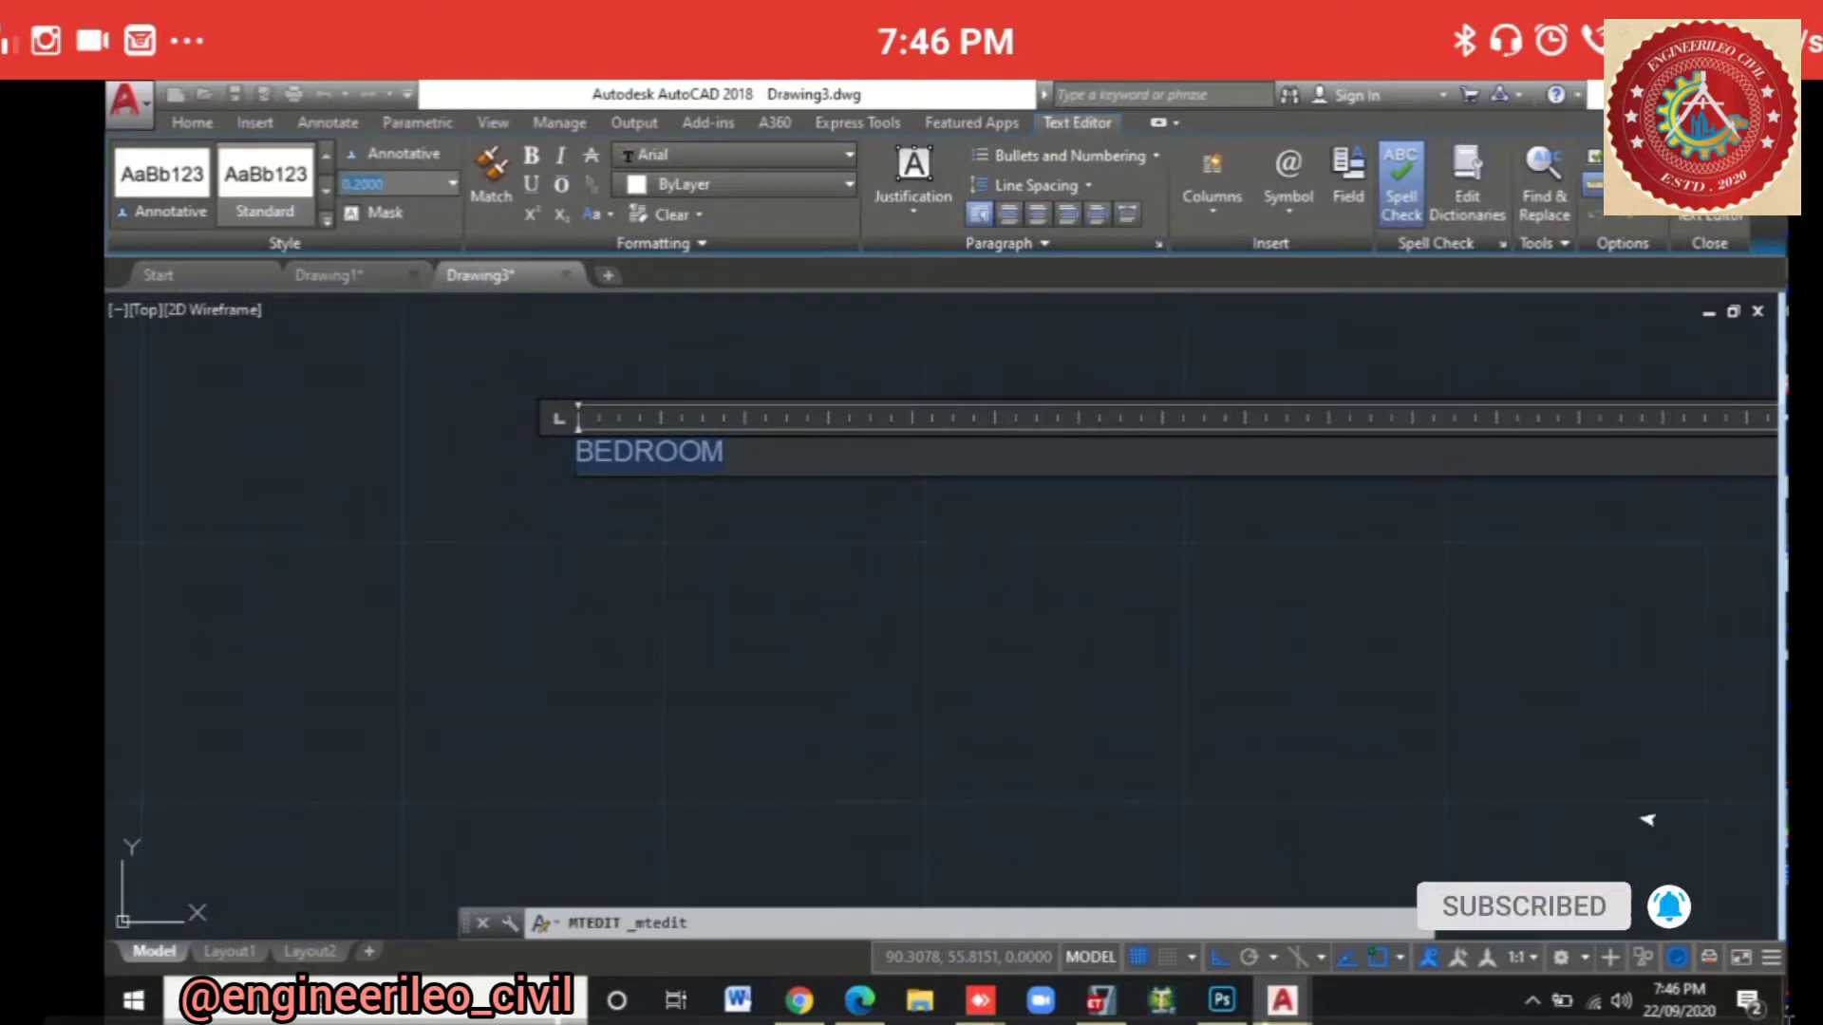
pyautogui.write('20')
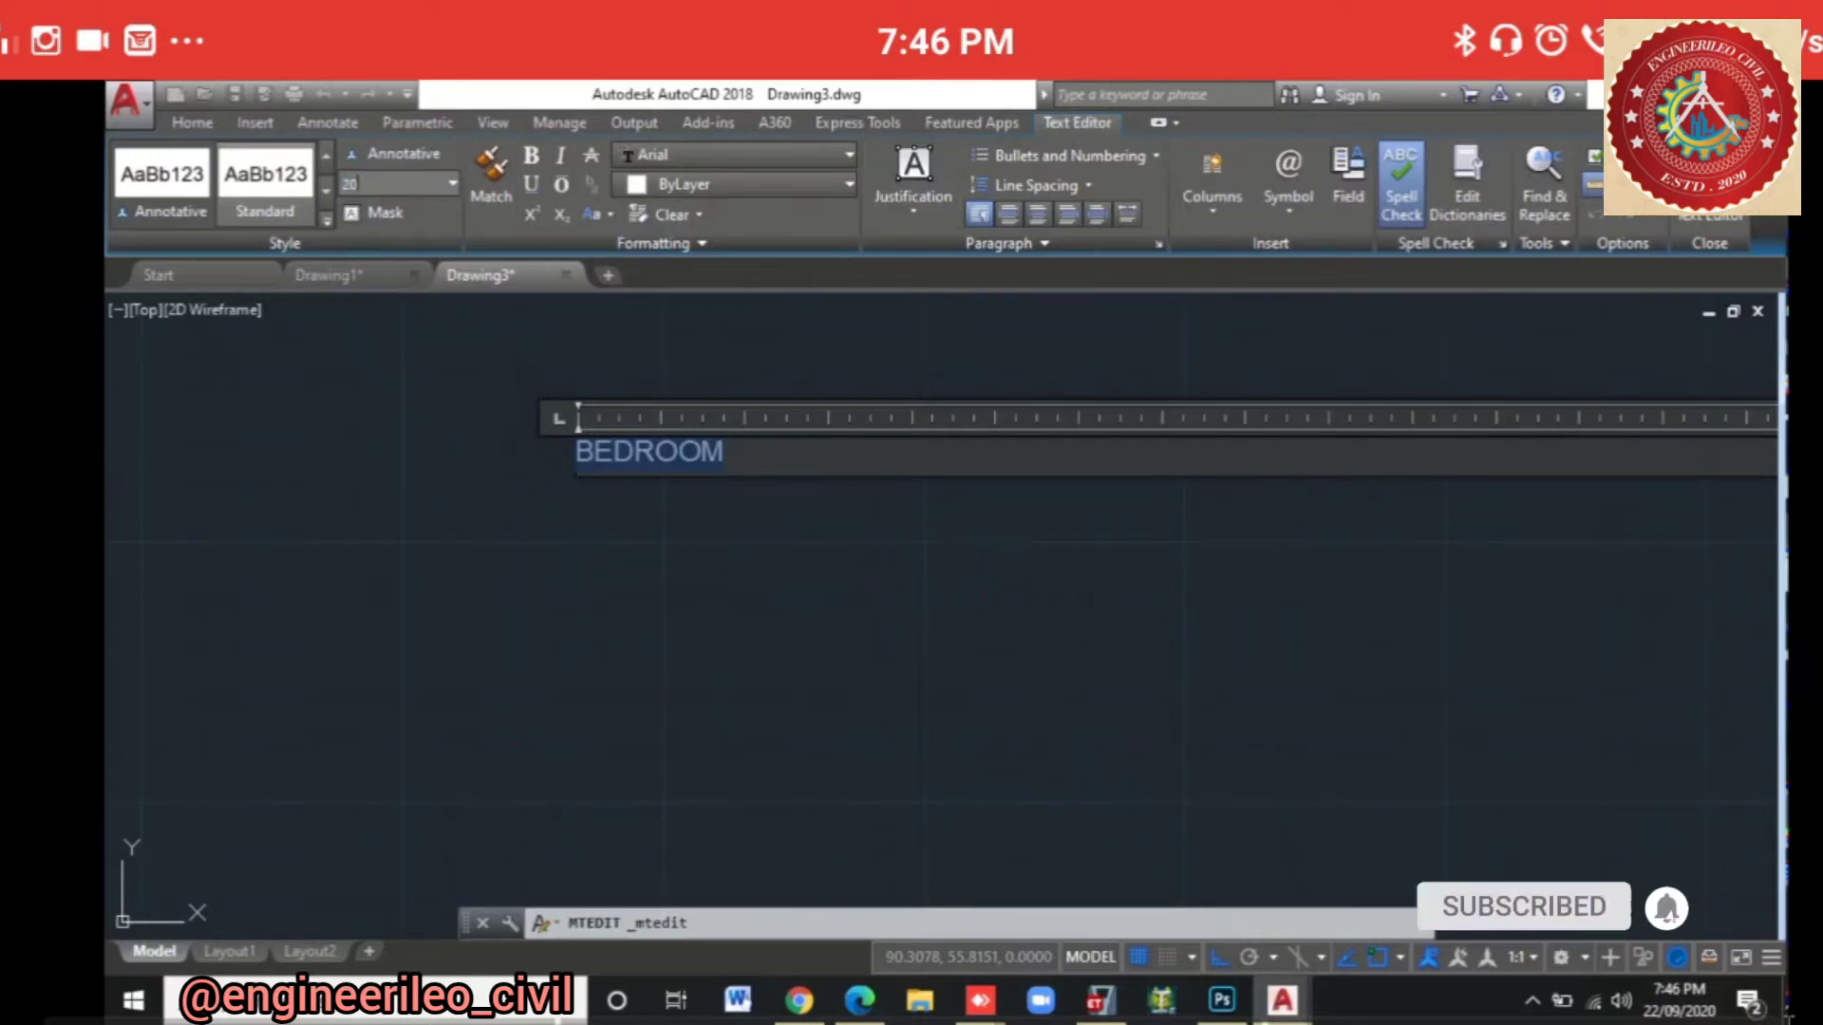
pyautogui.press('Return')
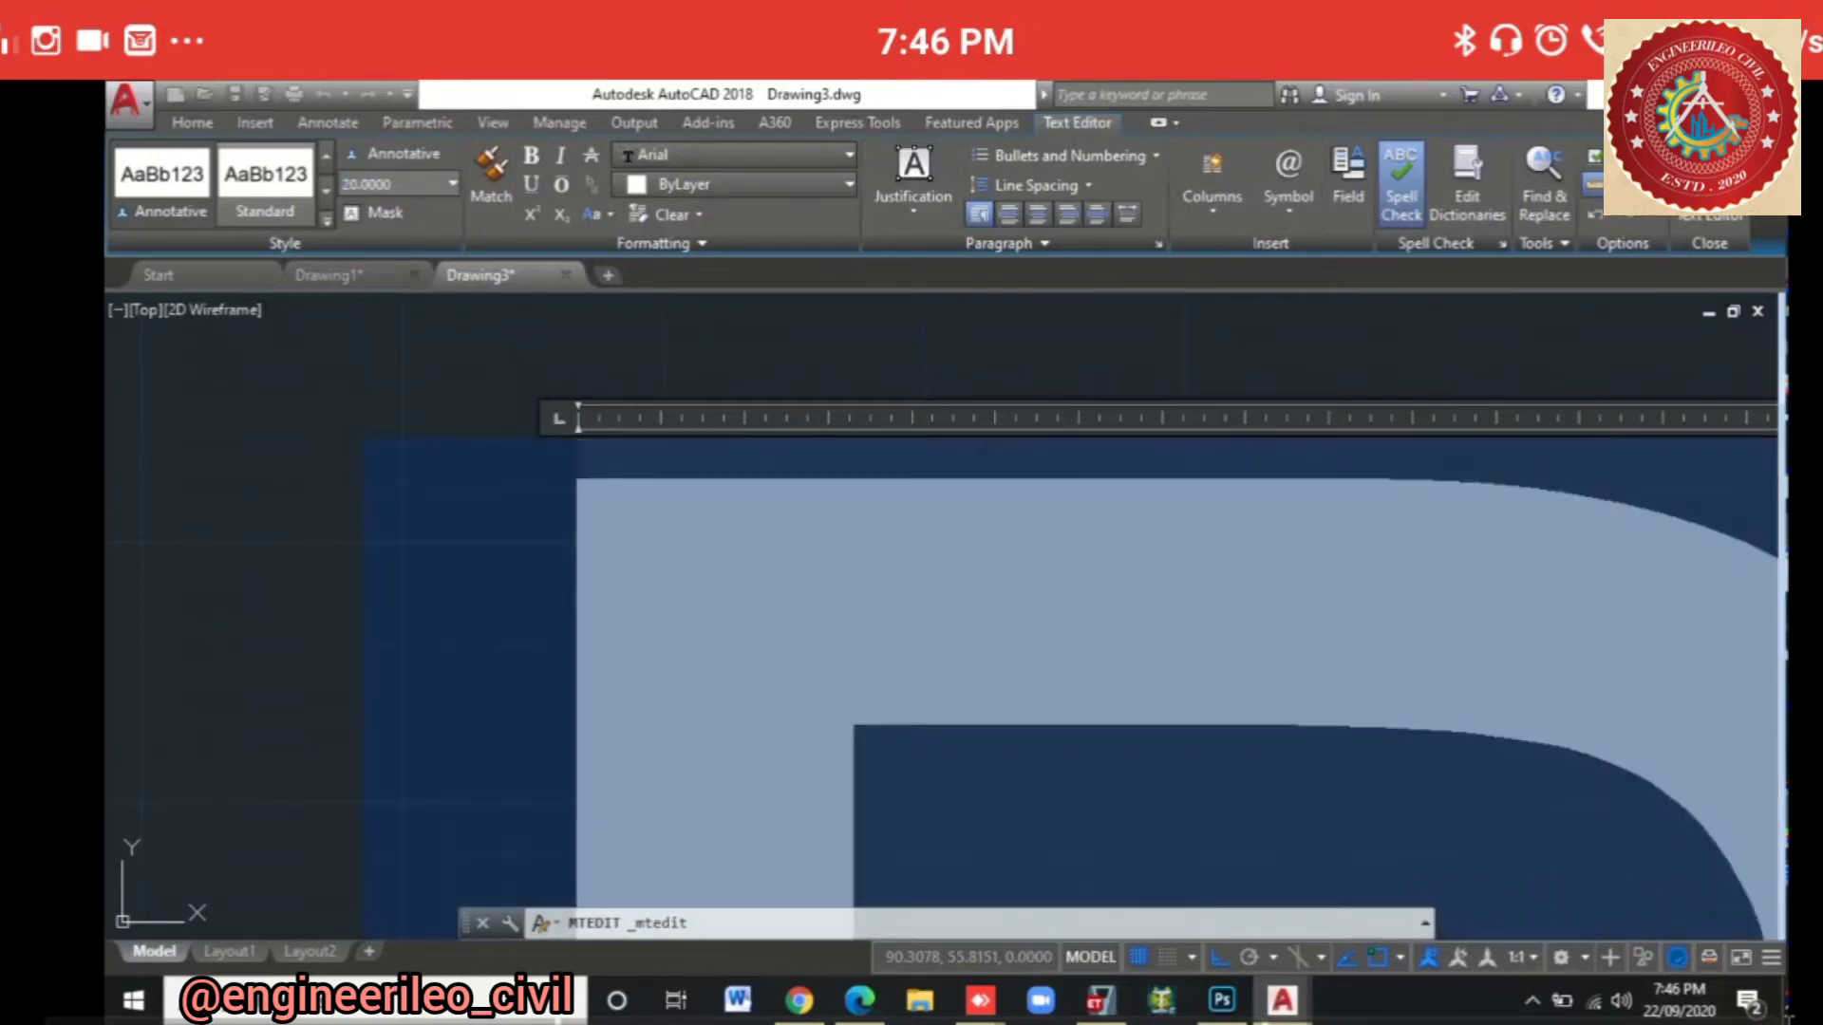
pyautogui.click(1683, 855)
pyautogui.scroll(-5, 1178, 695)
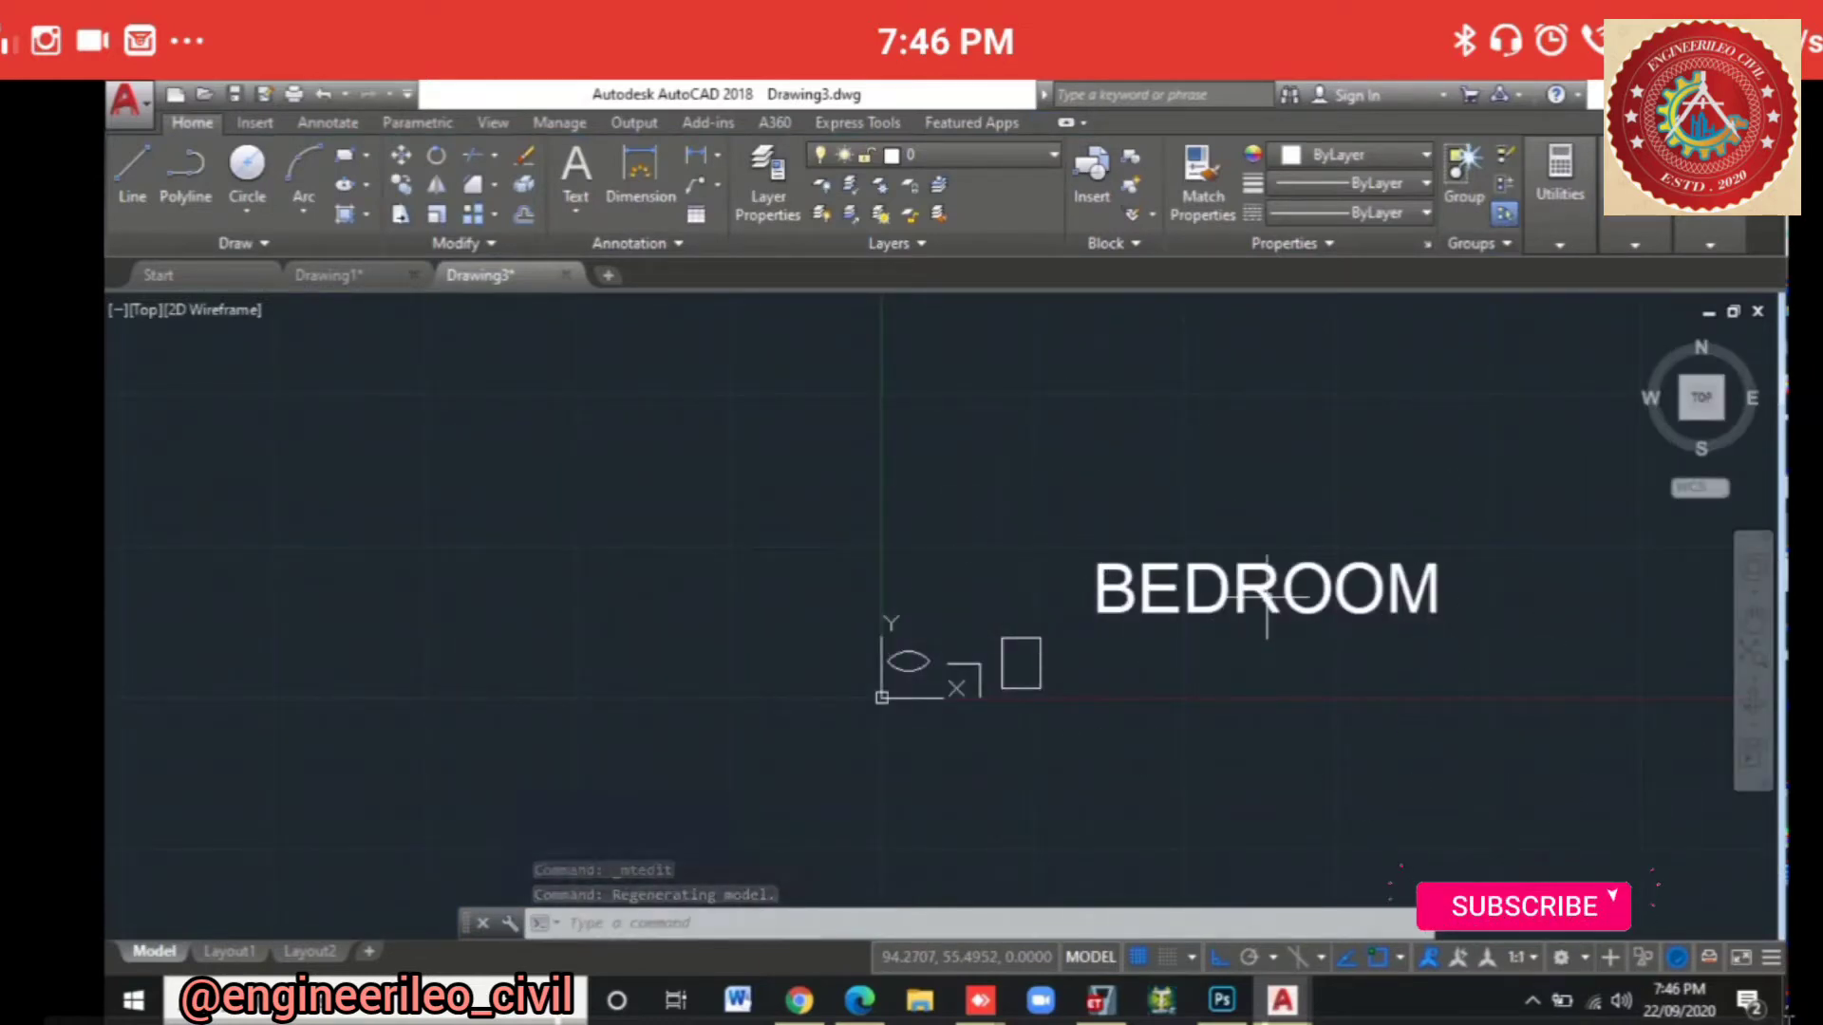
# Step: Try a linear dimension between the two upper corners of the rectangle, then cancel it without placing the dimension line
pyautogui.scroll(7, 1025, 667)
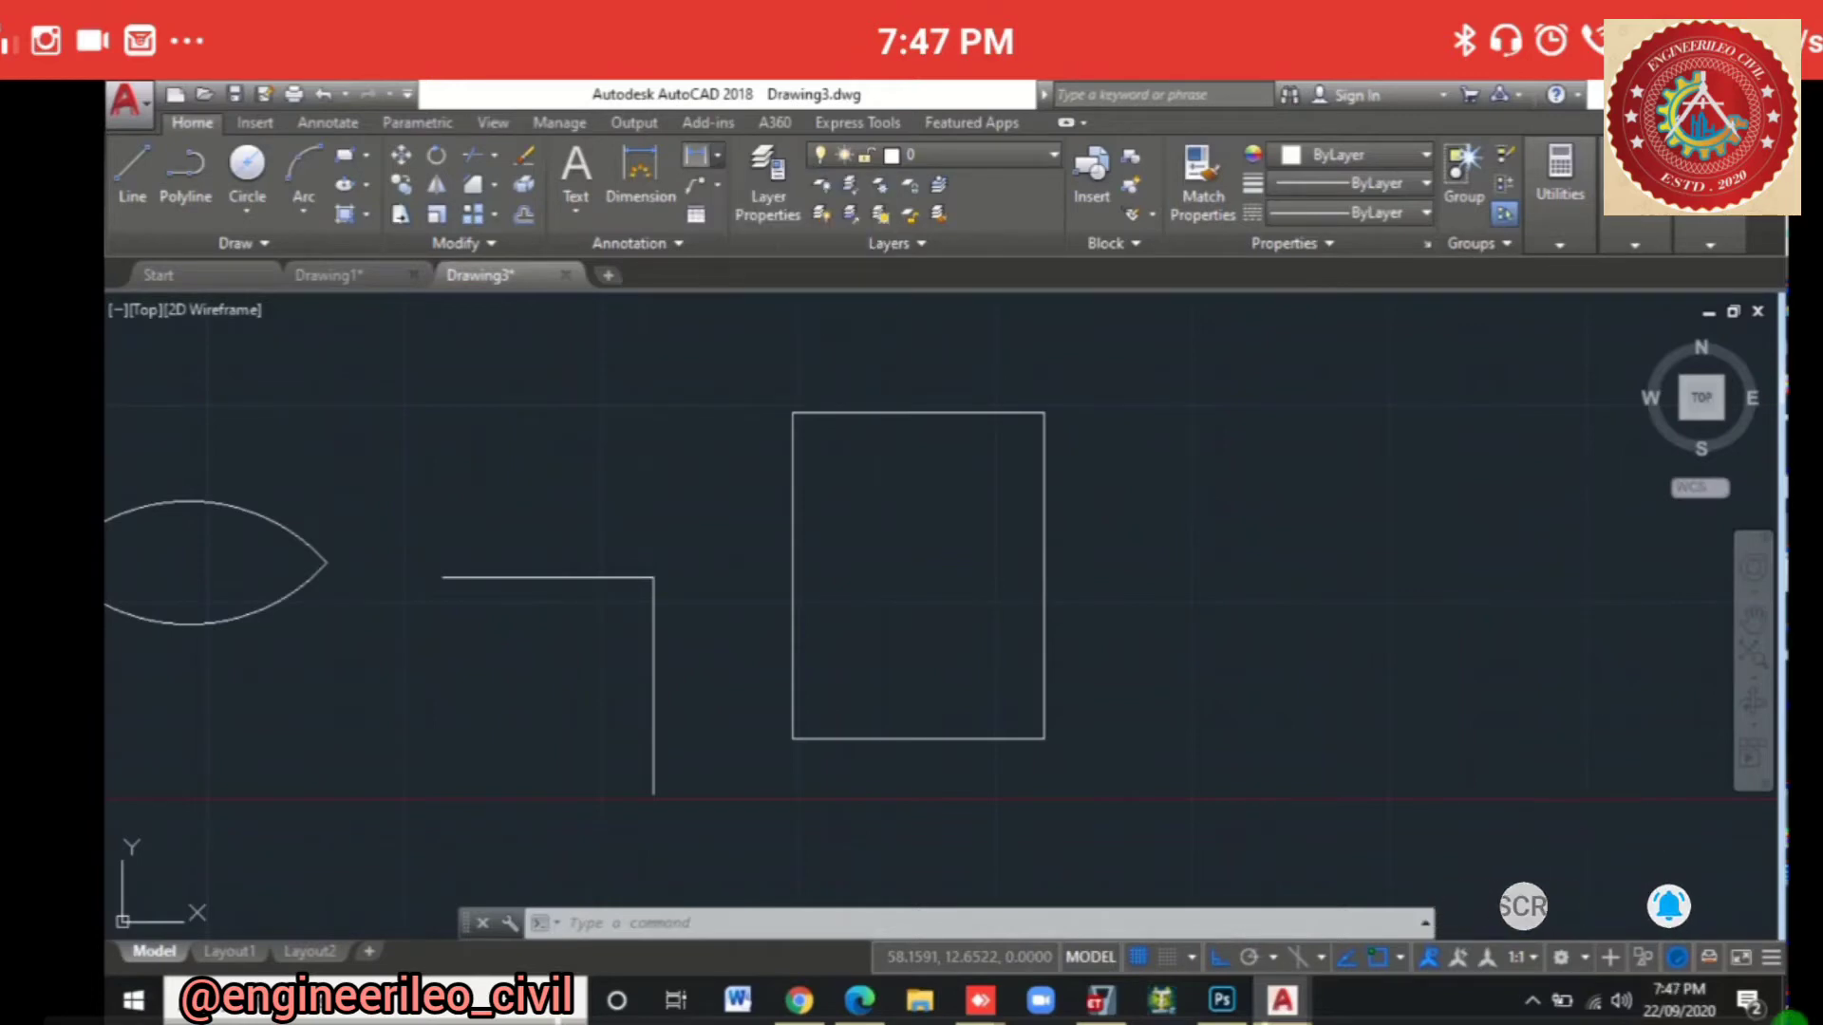
pyautogui.click(719, 155)
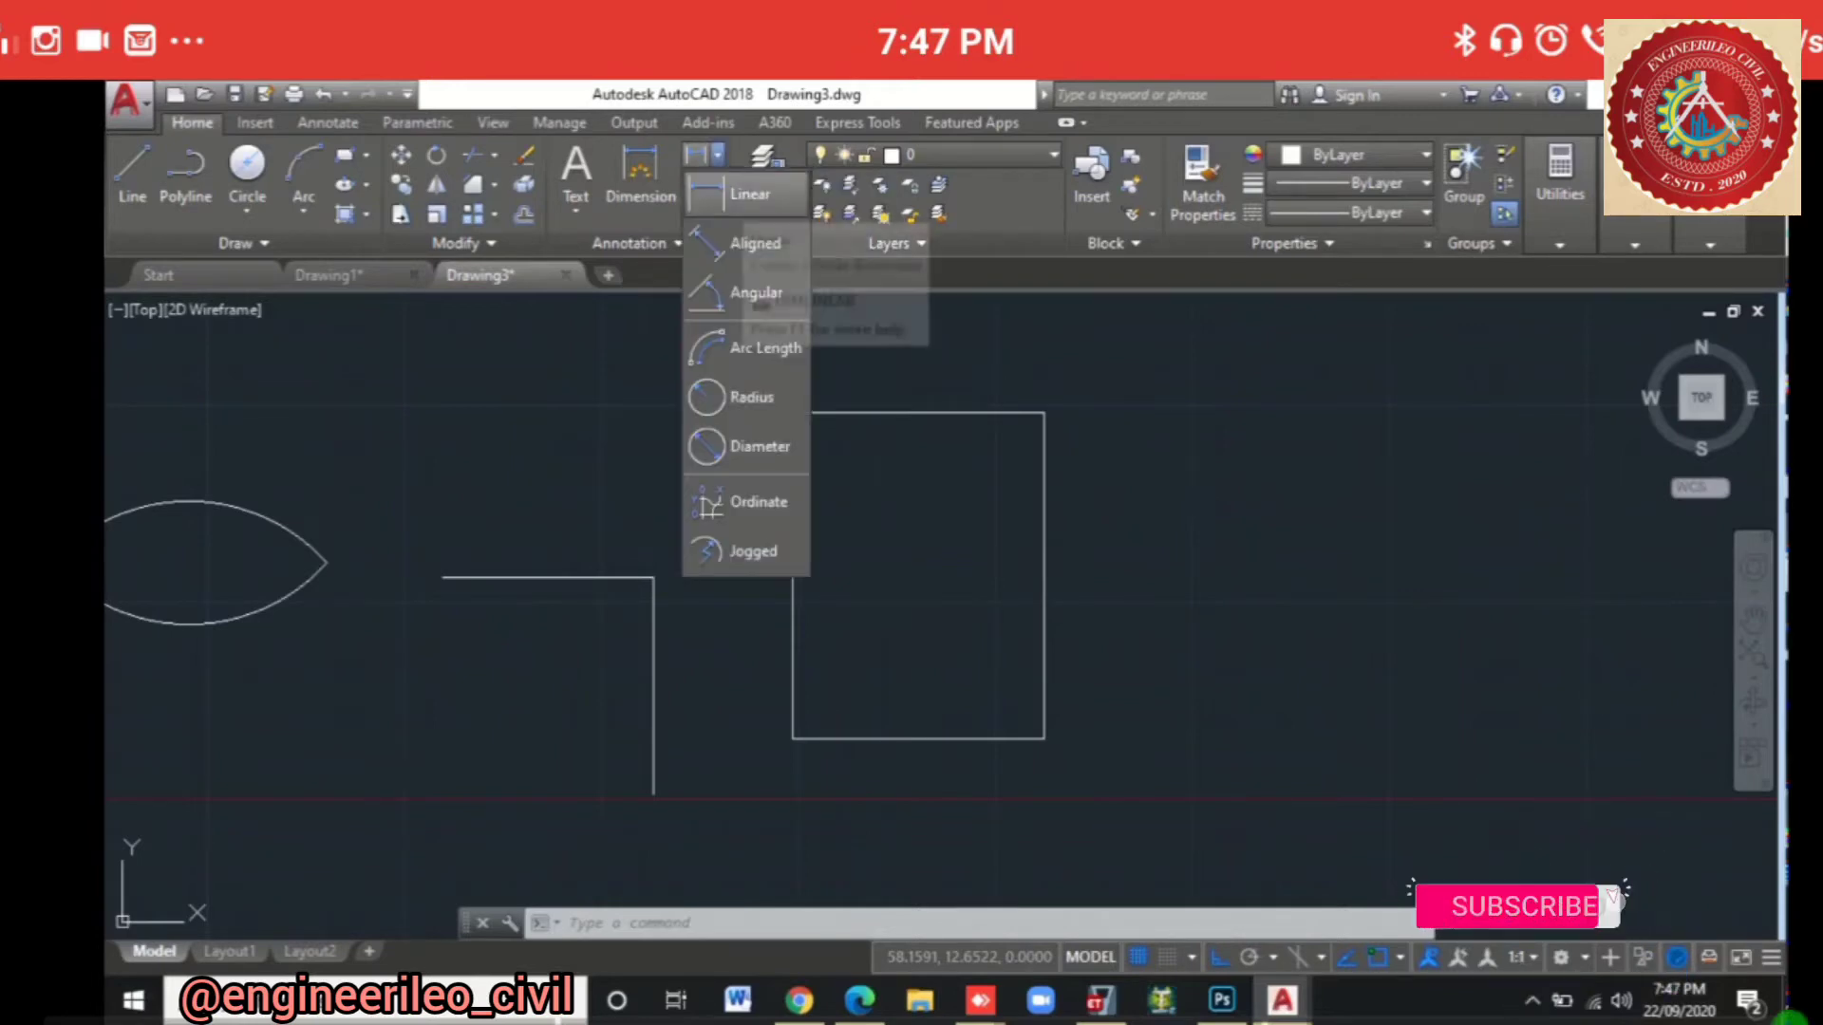
pyautogui.click(750, 194)
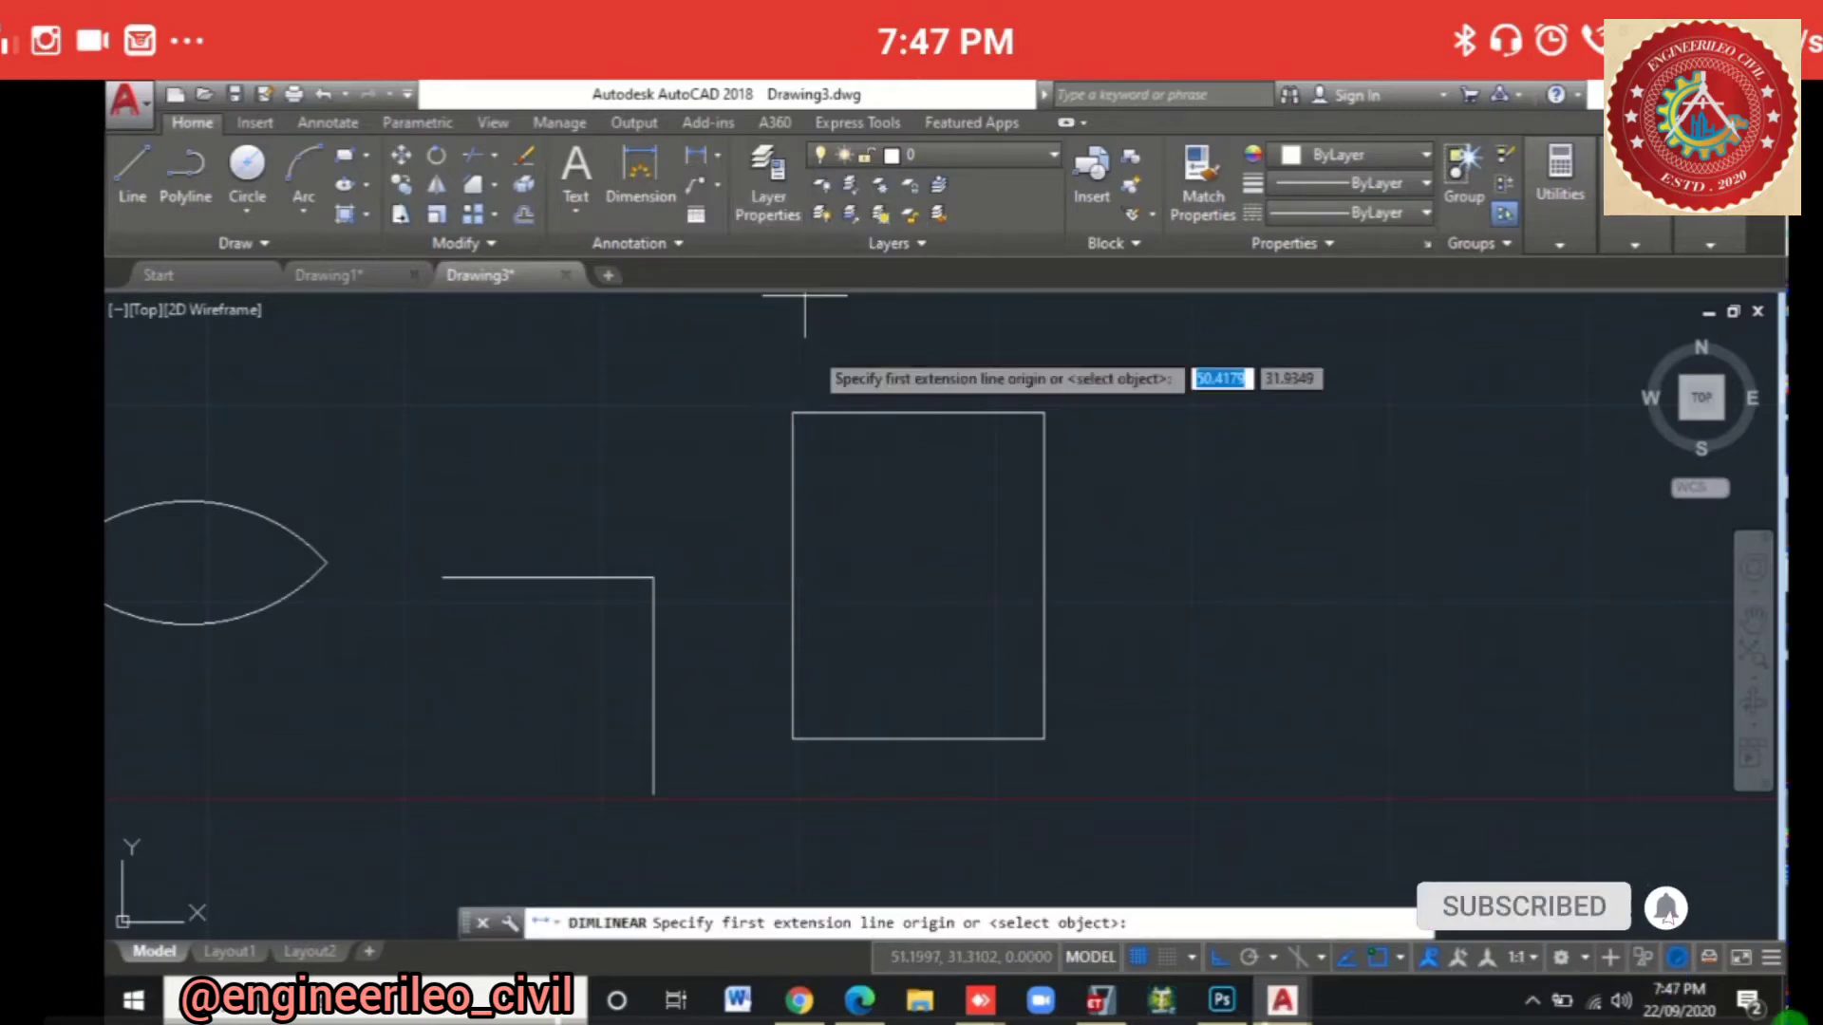
pyautogui.click(792, 412)
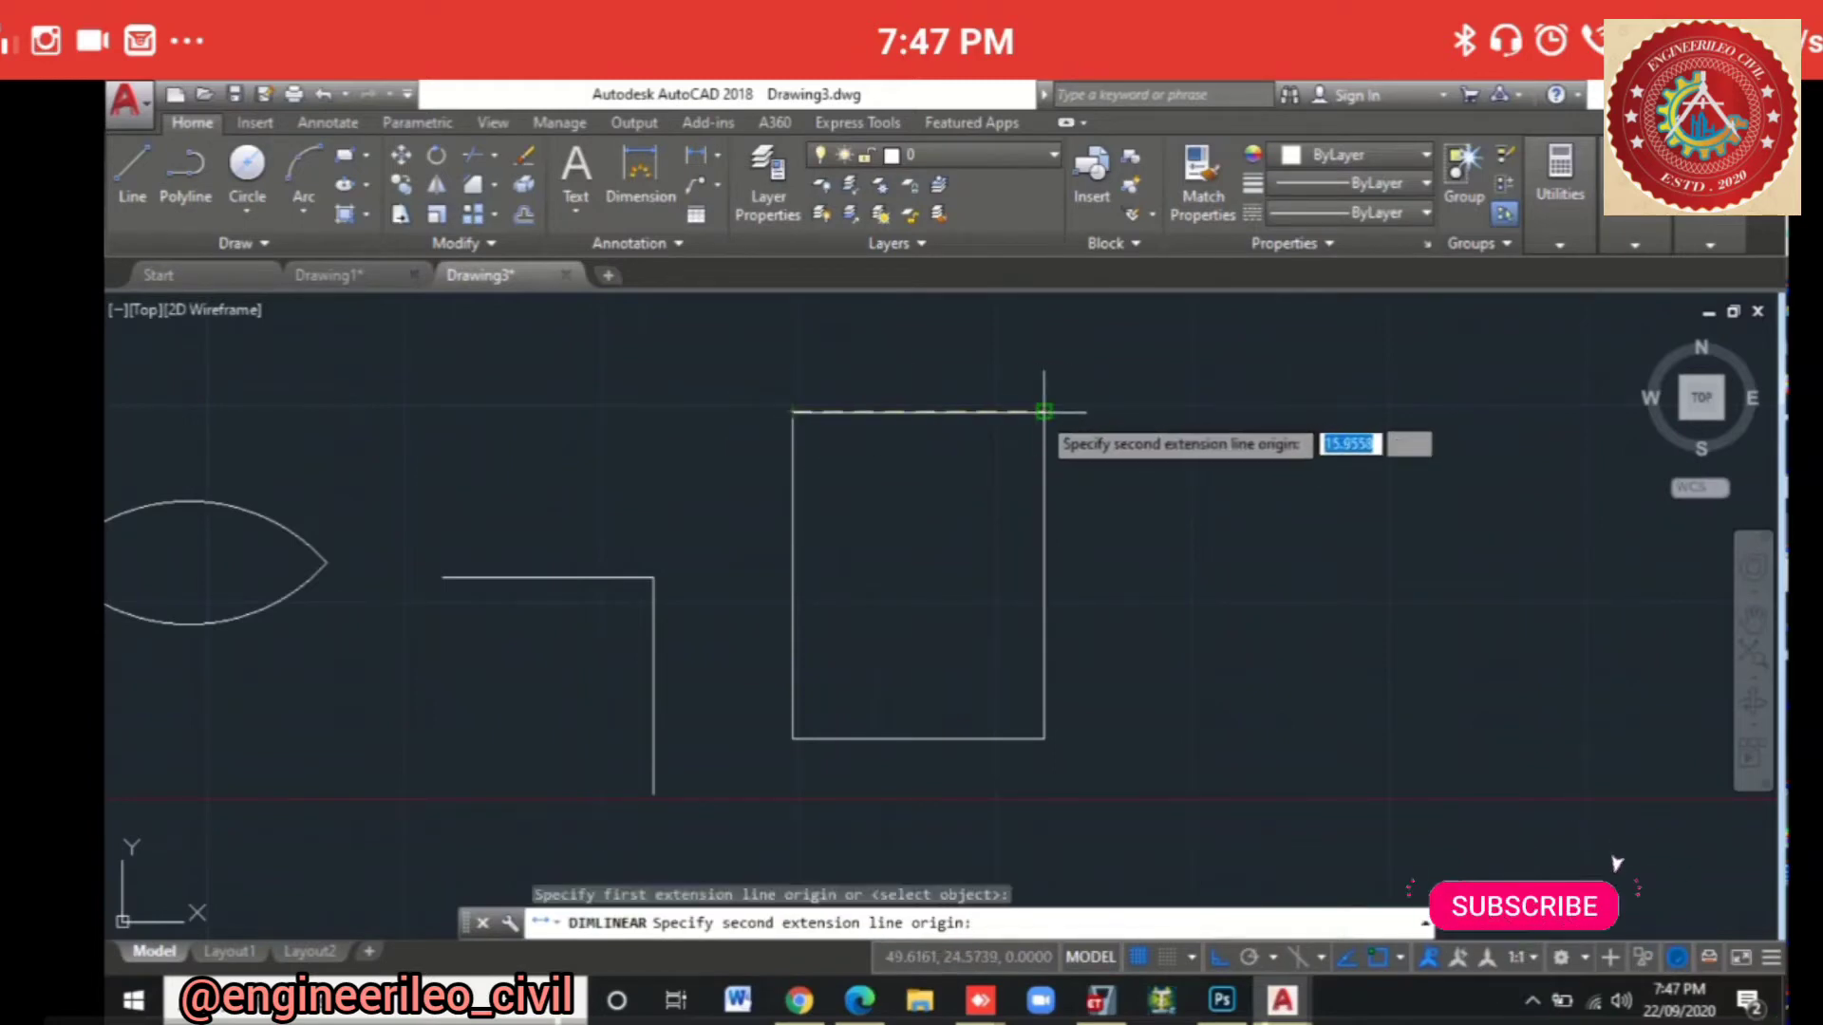
pyautogui.click(1043, 412)
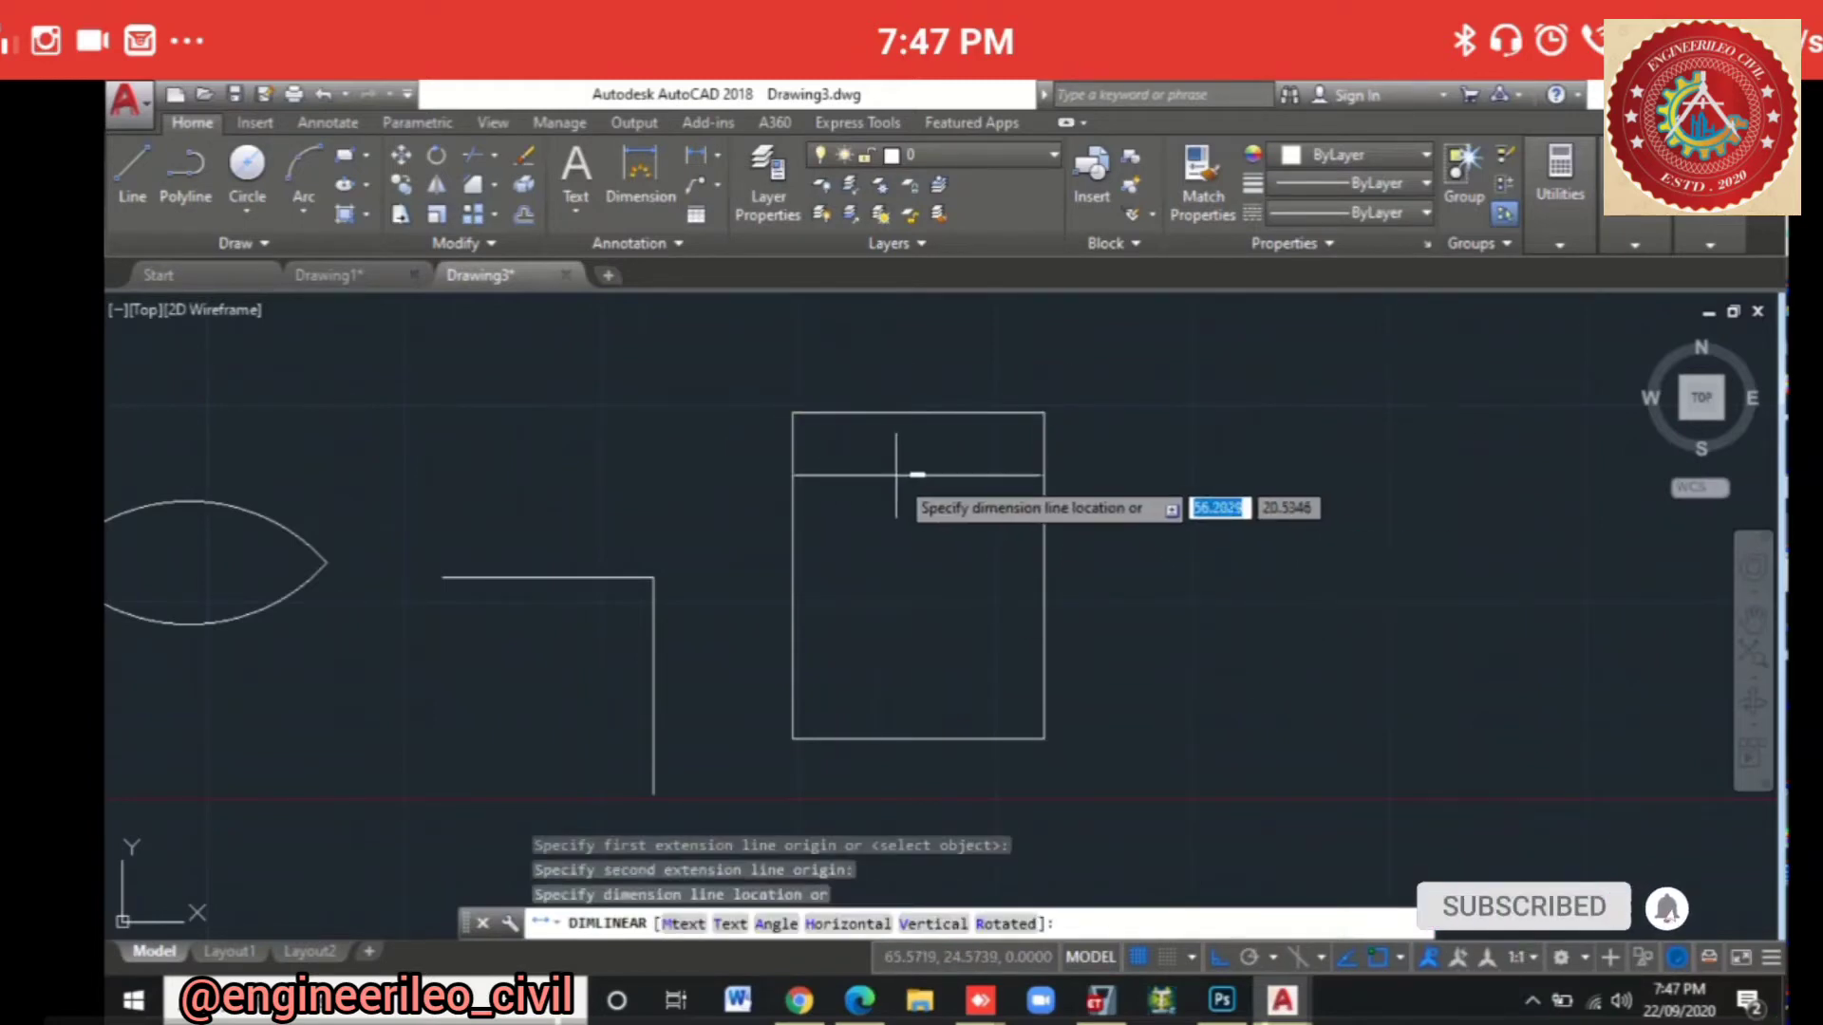
pyautogui.scroll(5, 940, 489)
pyautogui.scroll(-3, 949, 492)
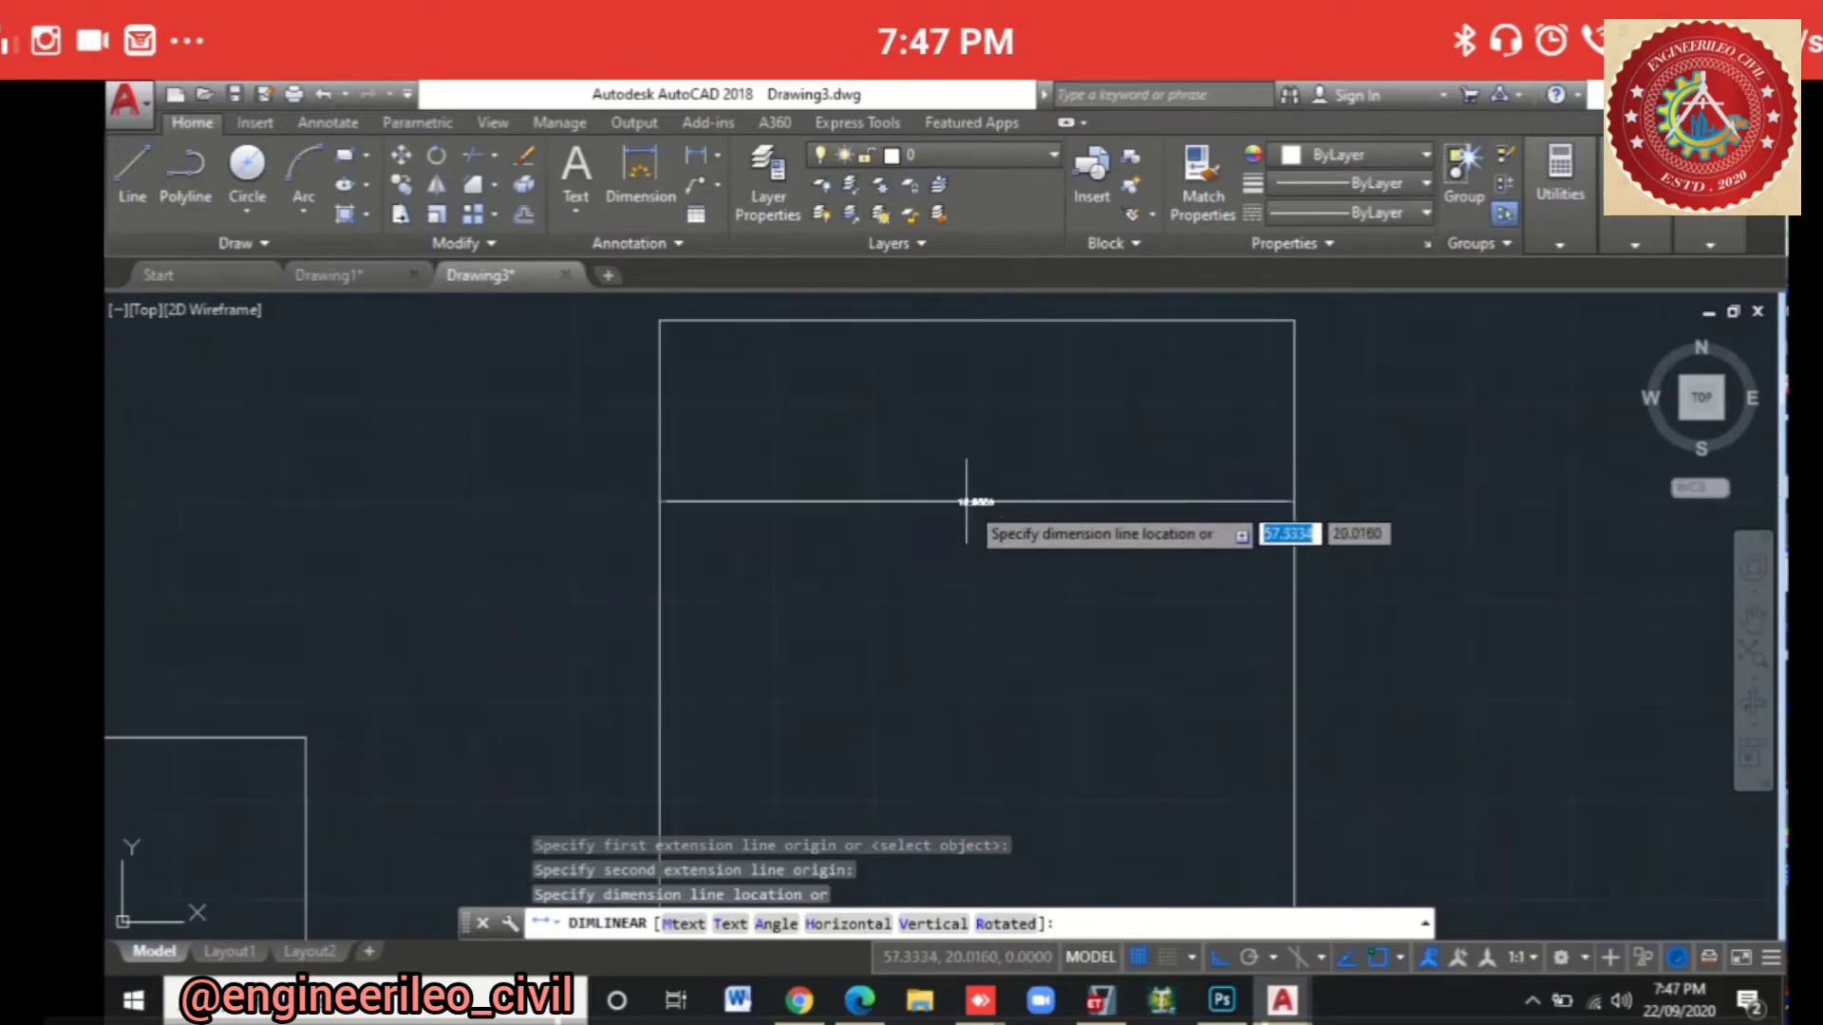
pyautogui.press('Escape')
# Step: Try an angular dimension on the upper arc of the lens shape, previewing locations above and below it, and cancel without placing it
pyautogui.scroll(-2, 805, 307)
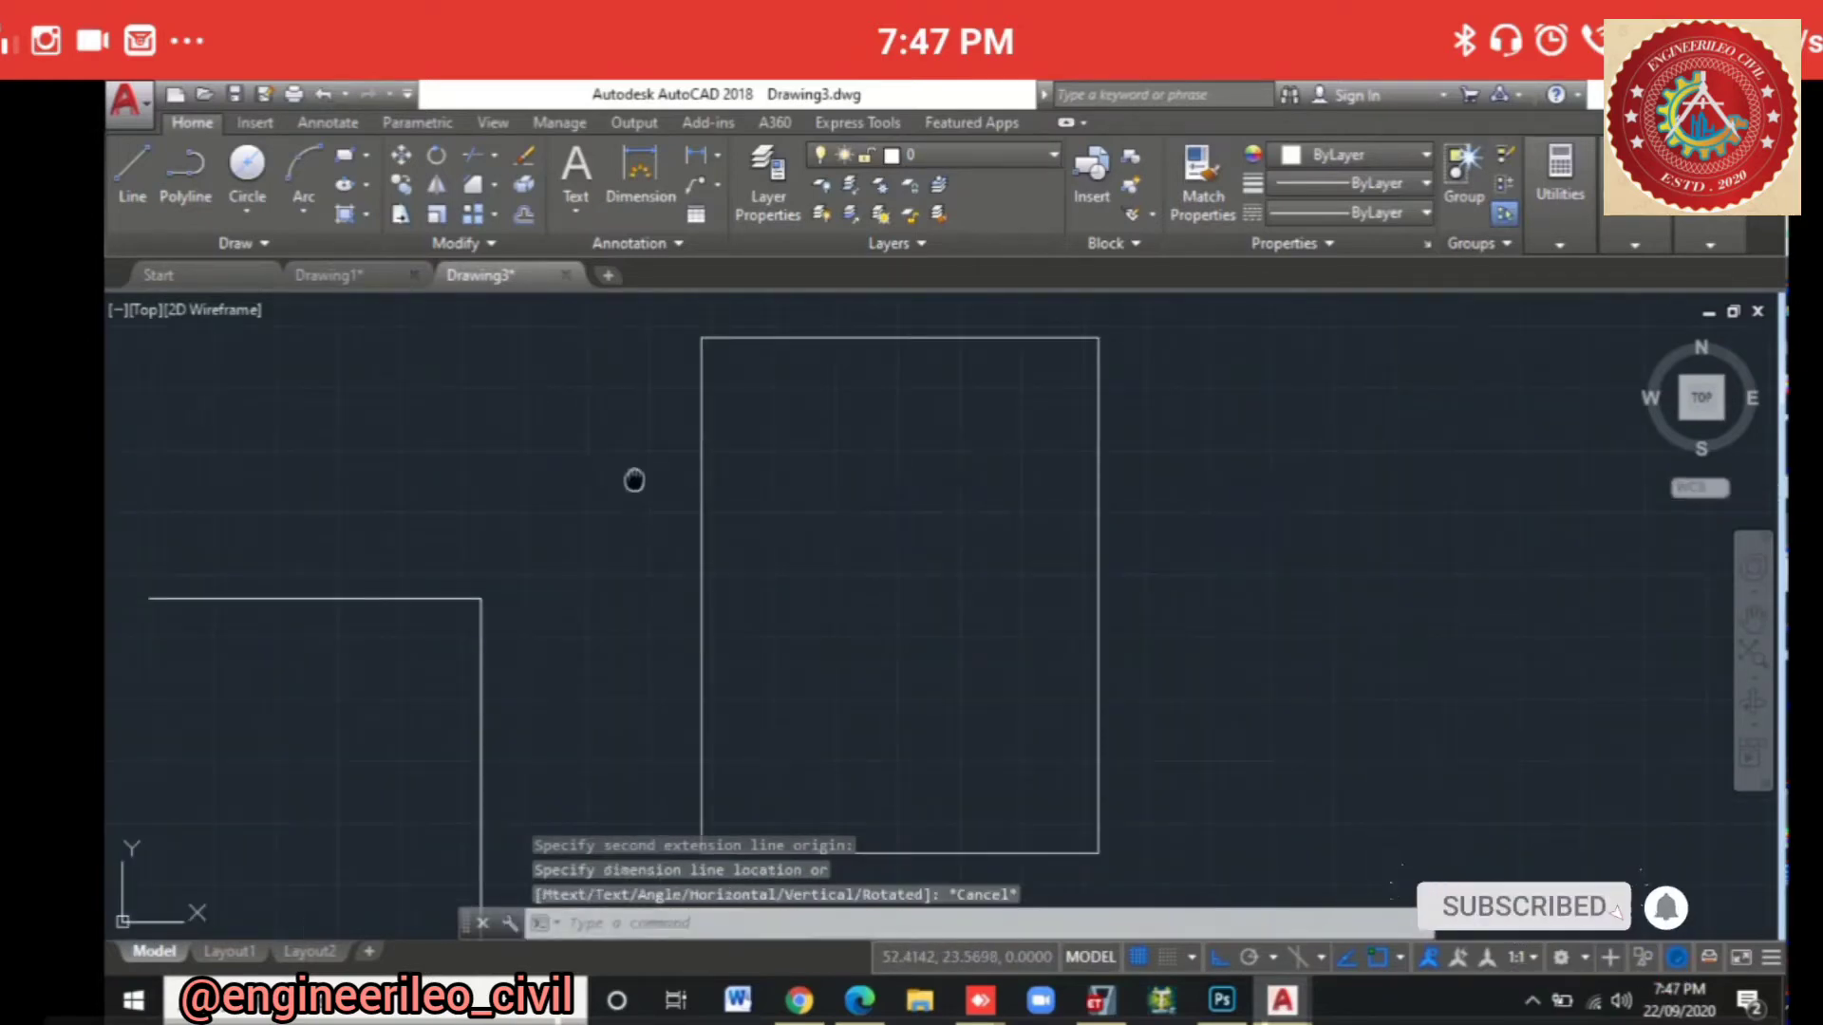
pyautogui.moveTo(631, 480); pyautogui.dragTo(1459, 480, button='middle')
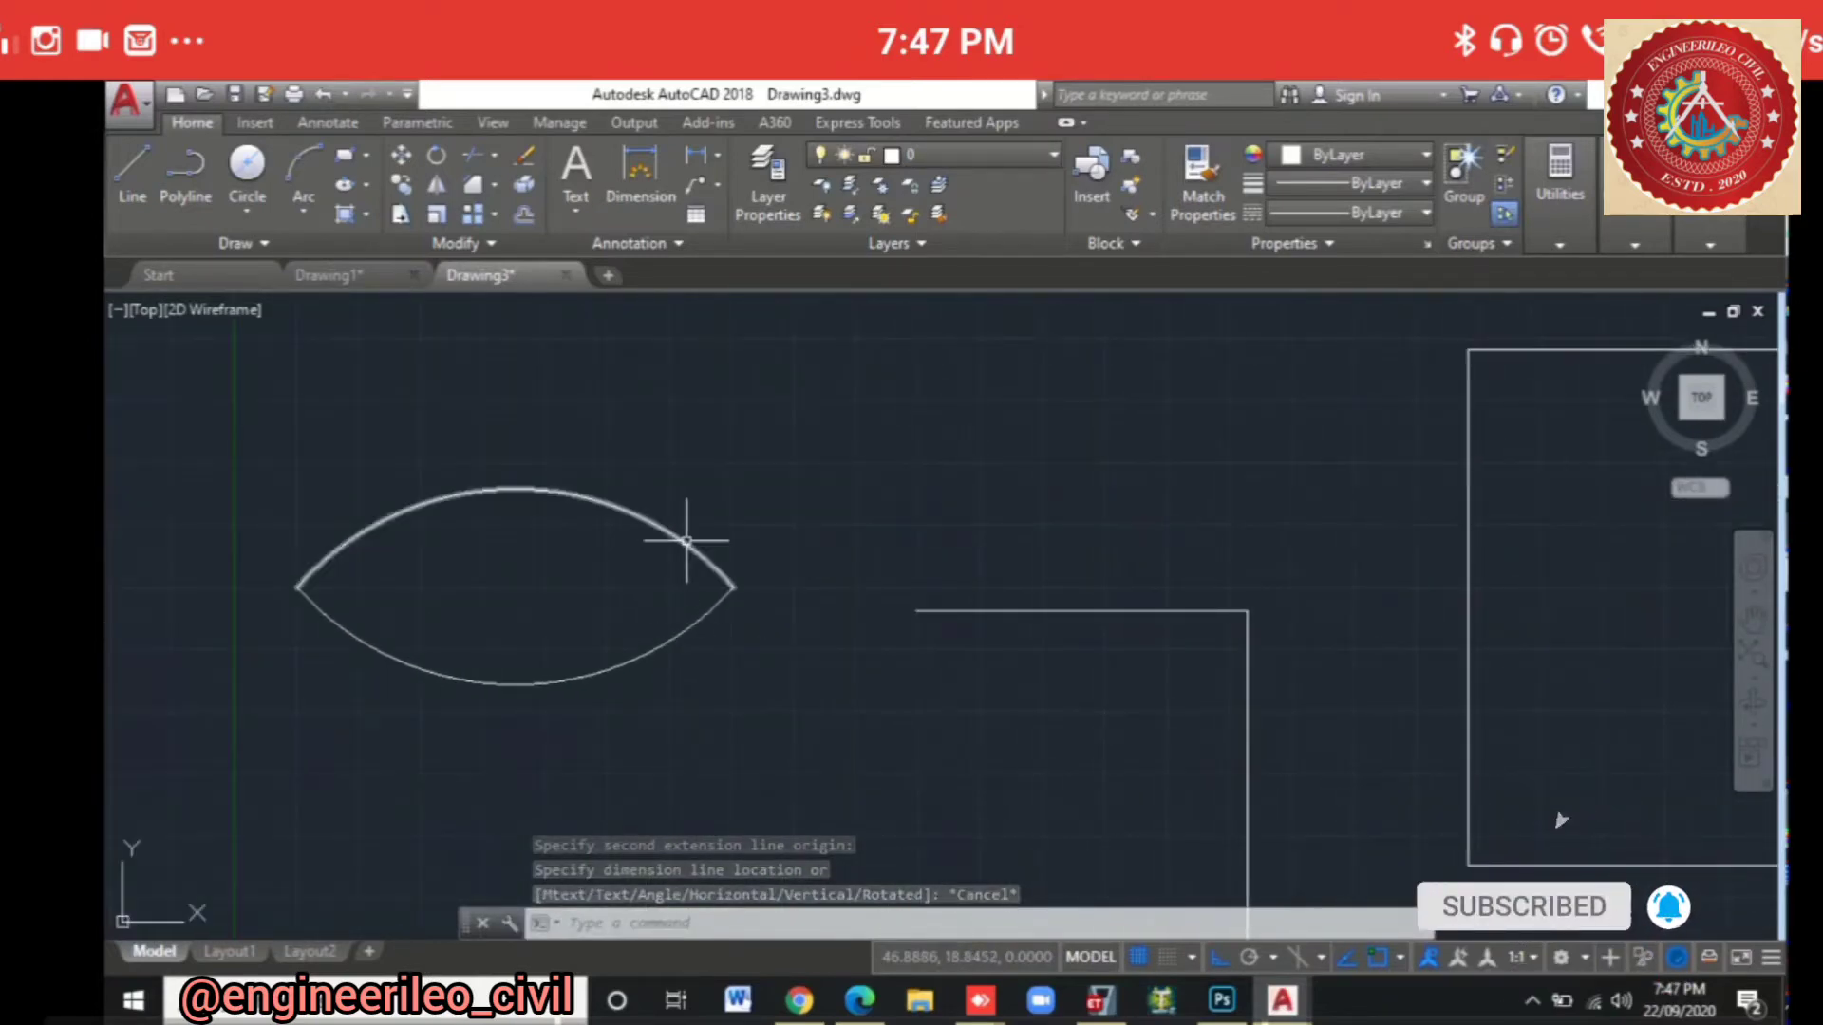
pyautogui.click(717, 155)
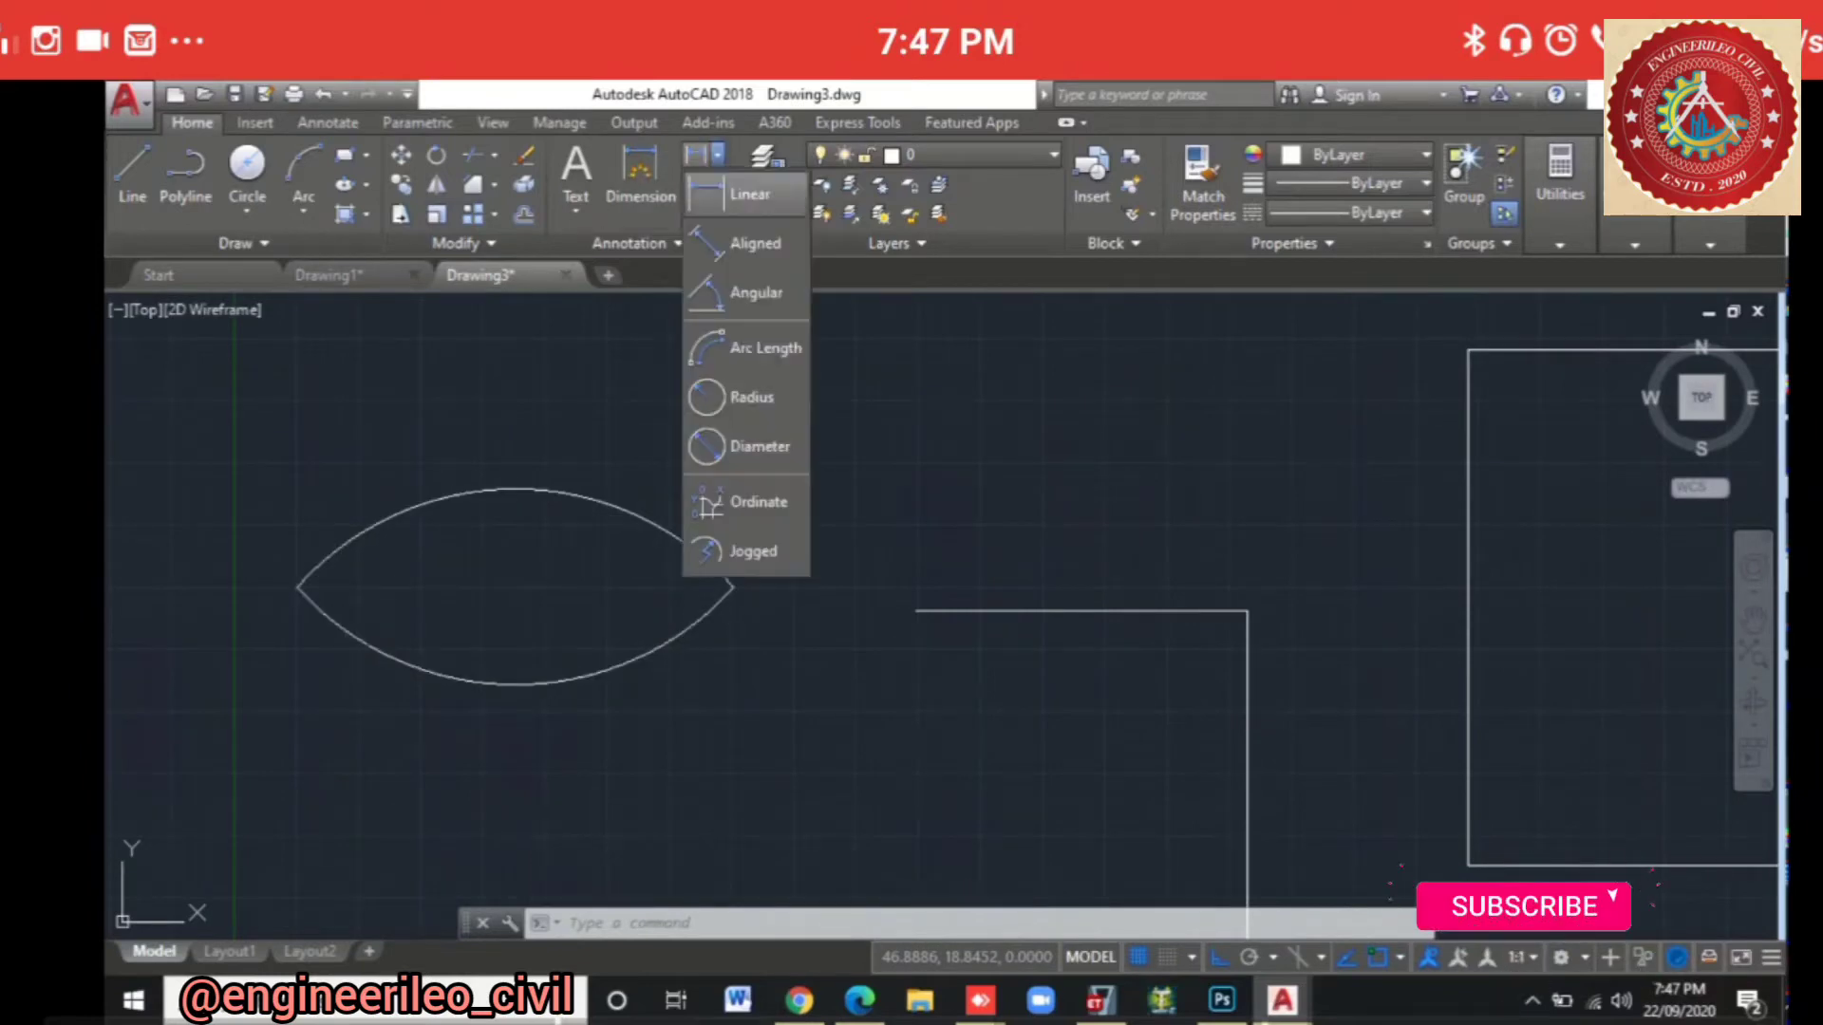
pyautogui.click(756, 293)
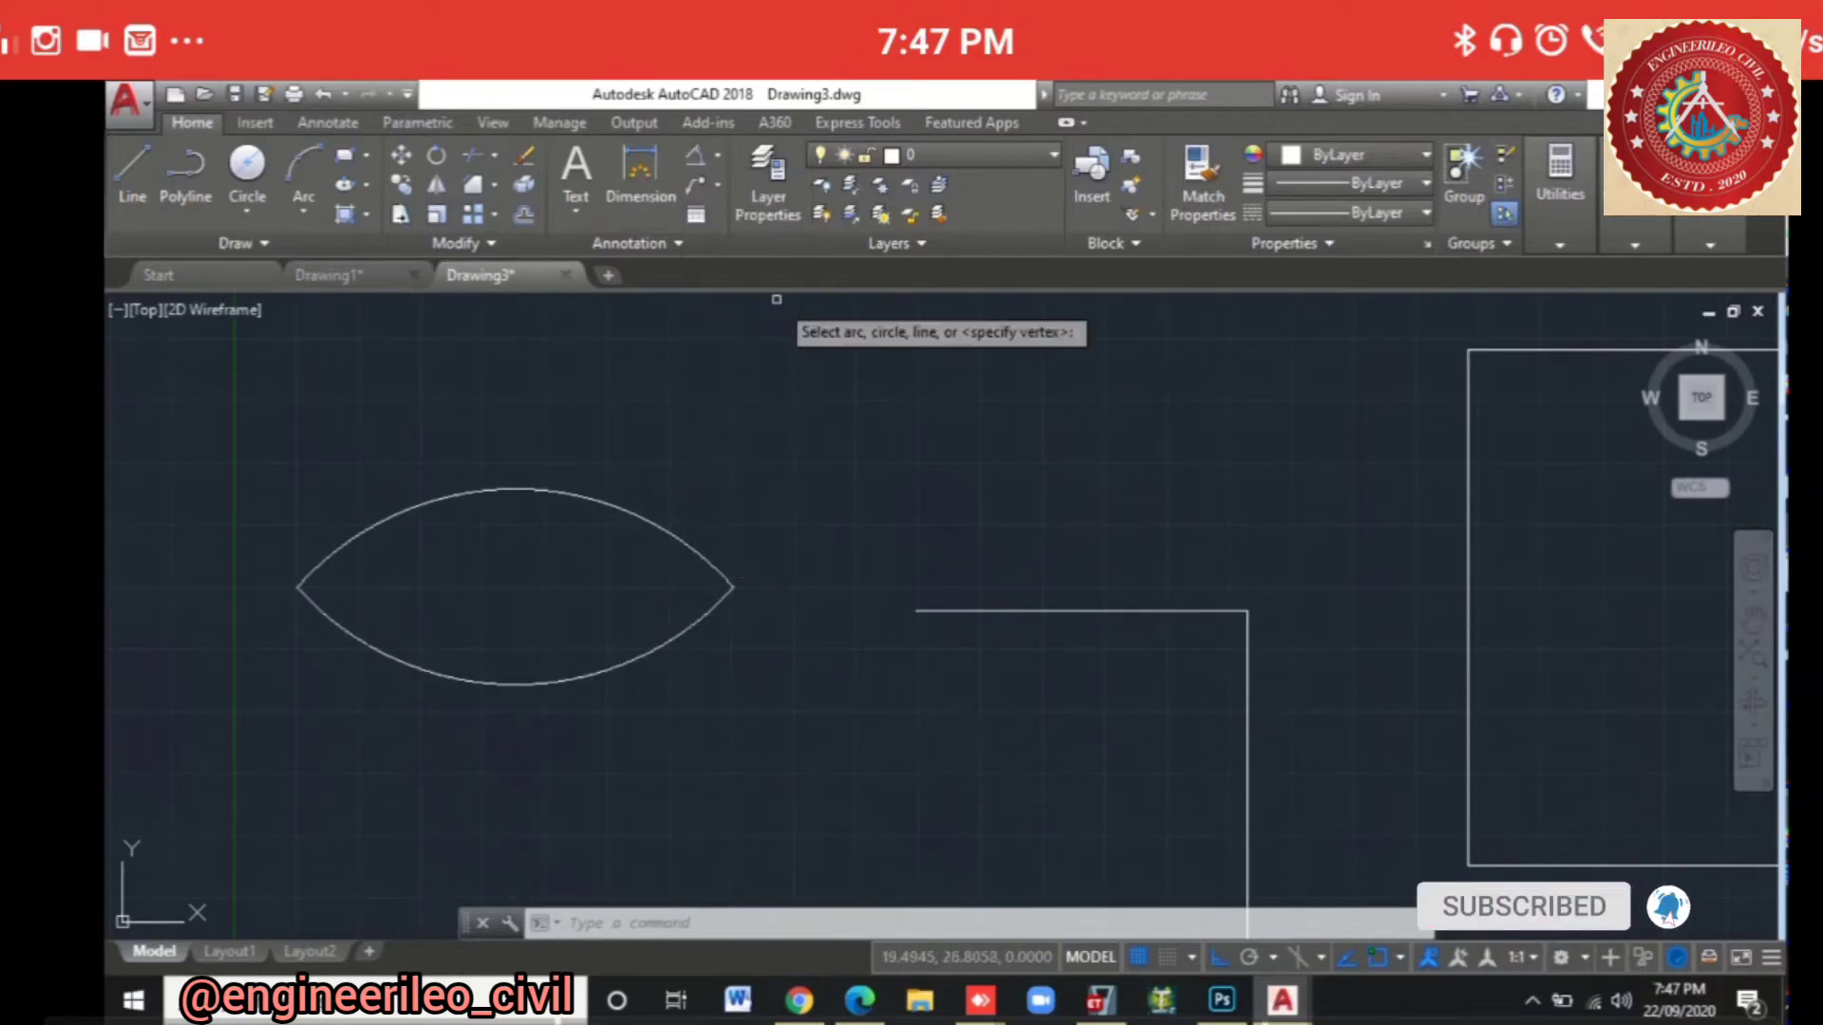
pyautogui.click(664, 528)
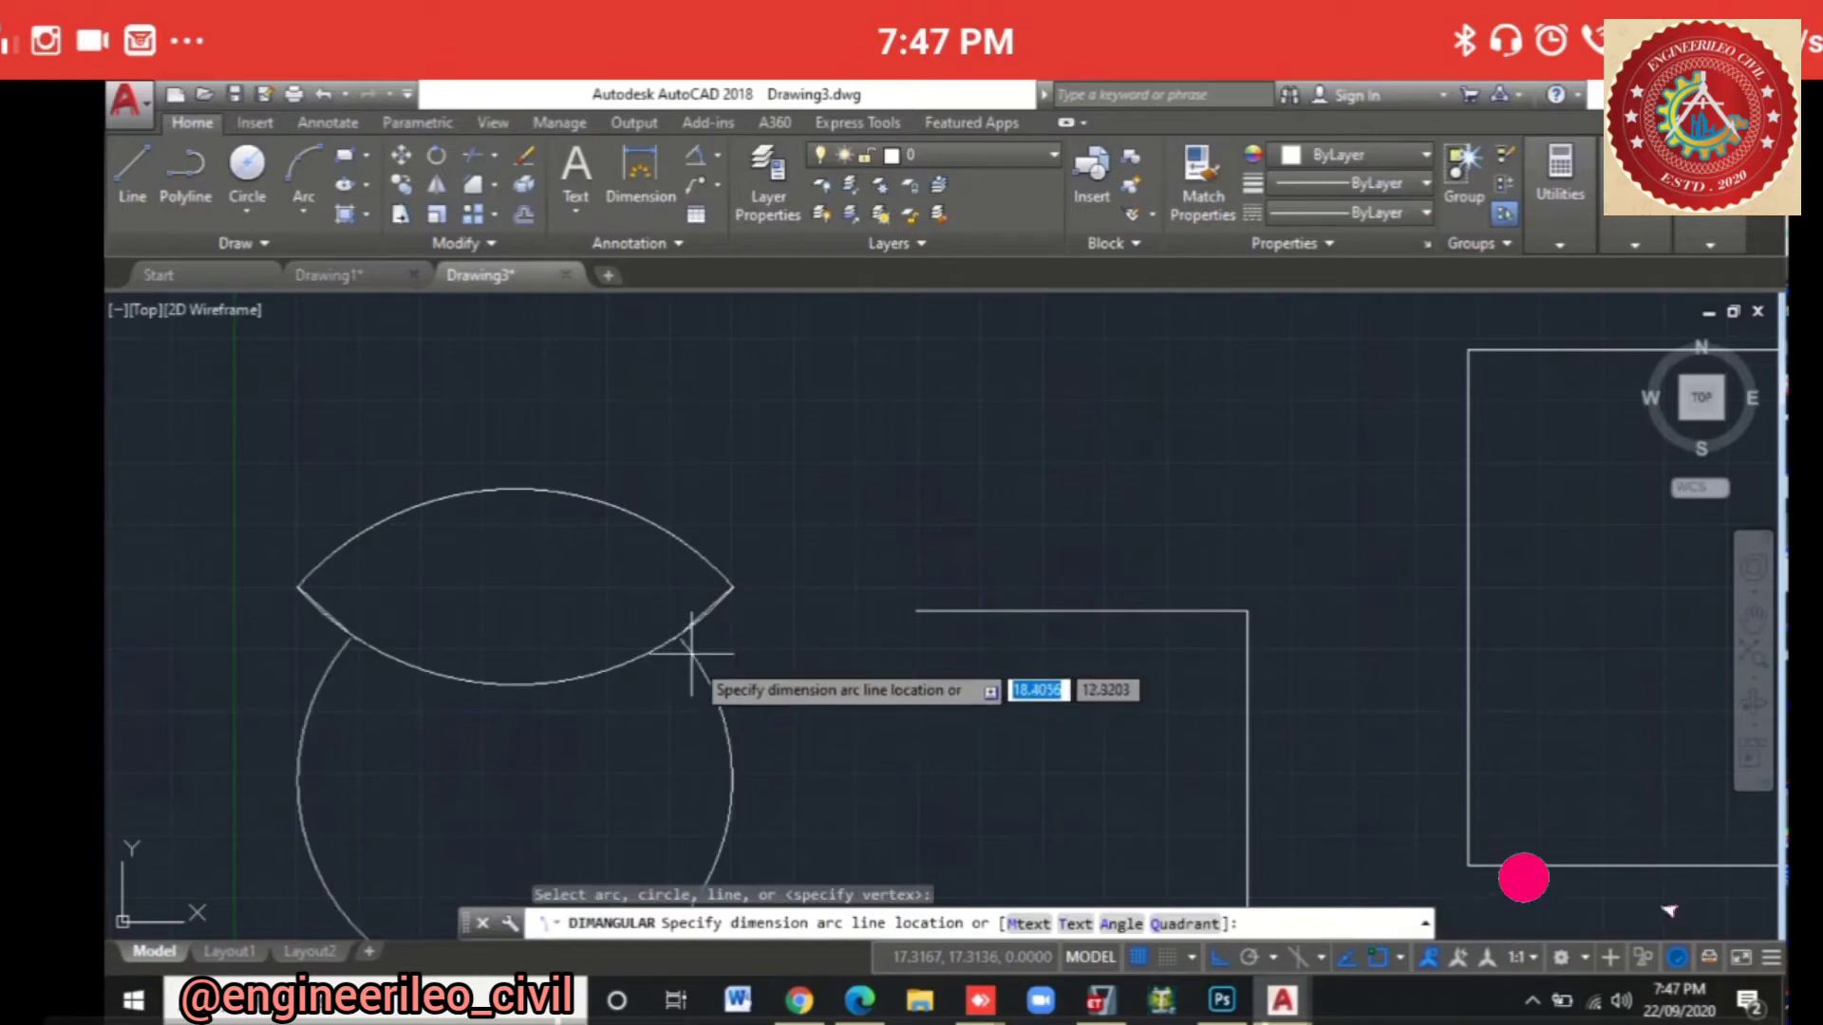
pyautogui.scroll(5, 507, 555)
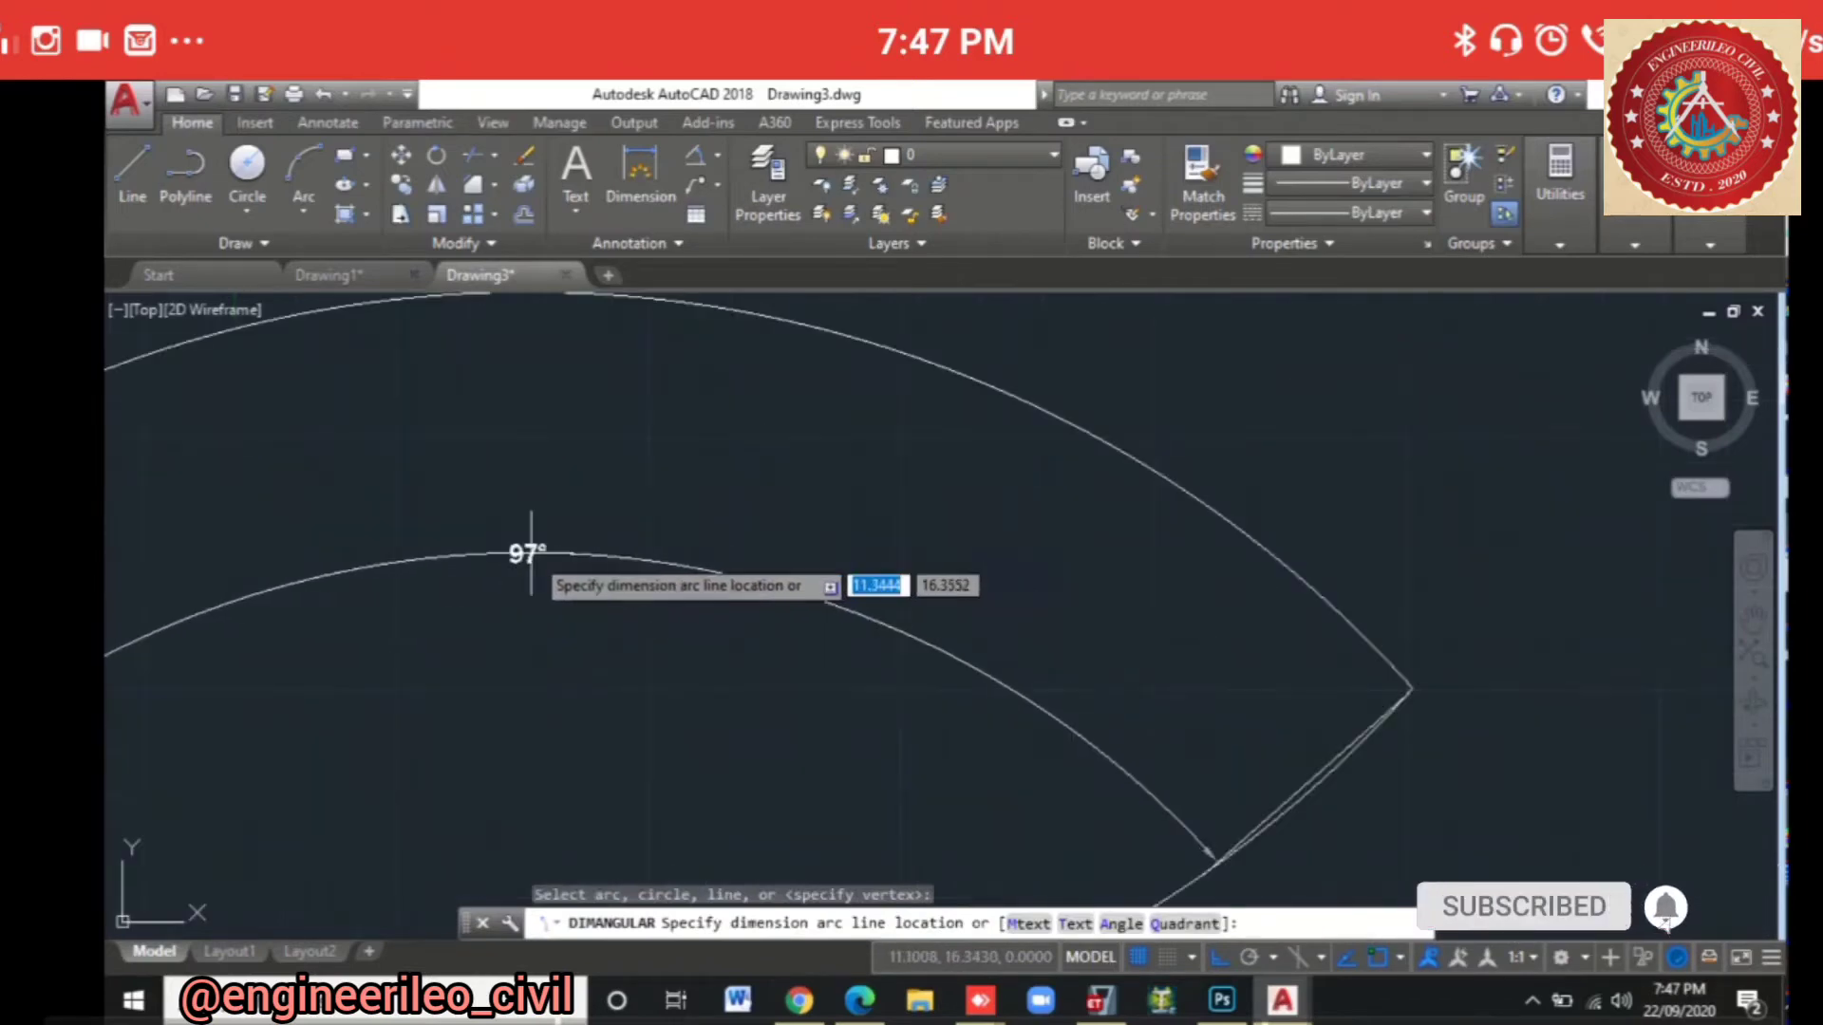
pyautogui.scroll(-5, 610, 570)
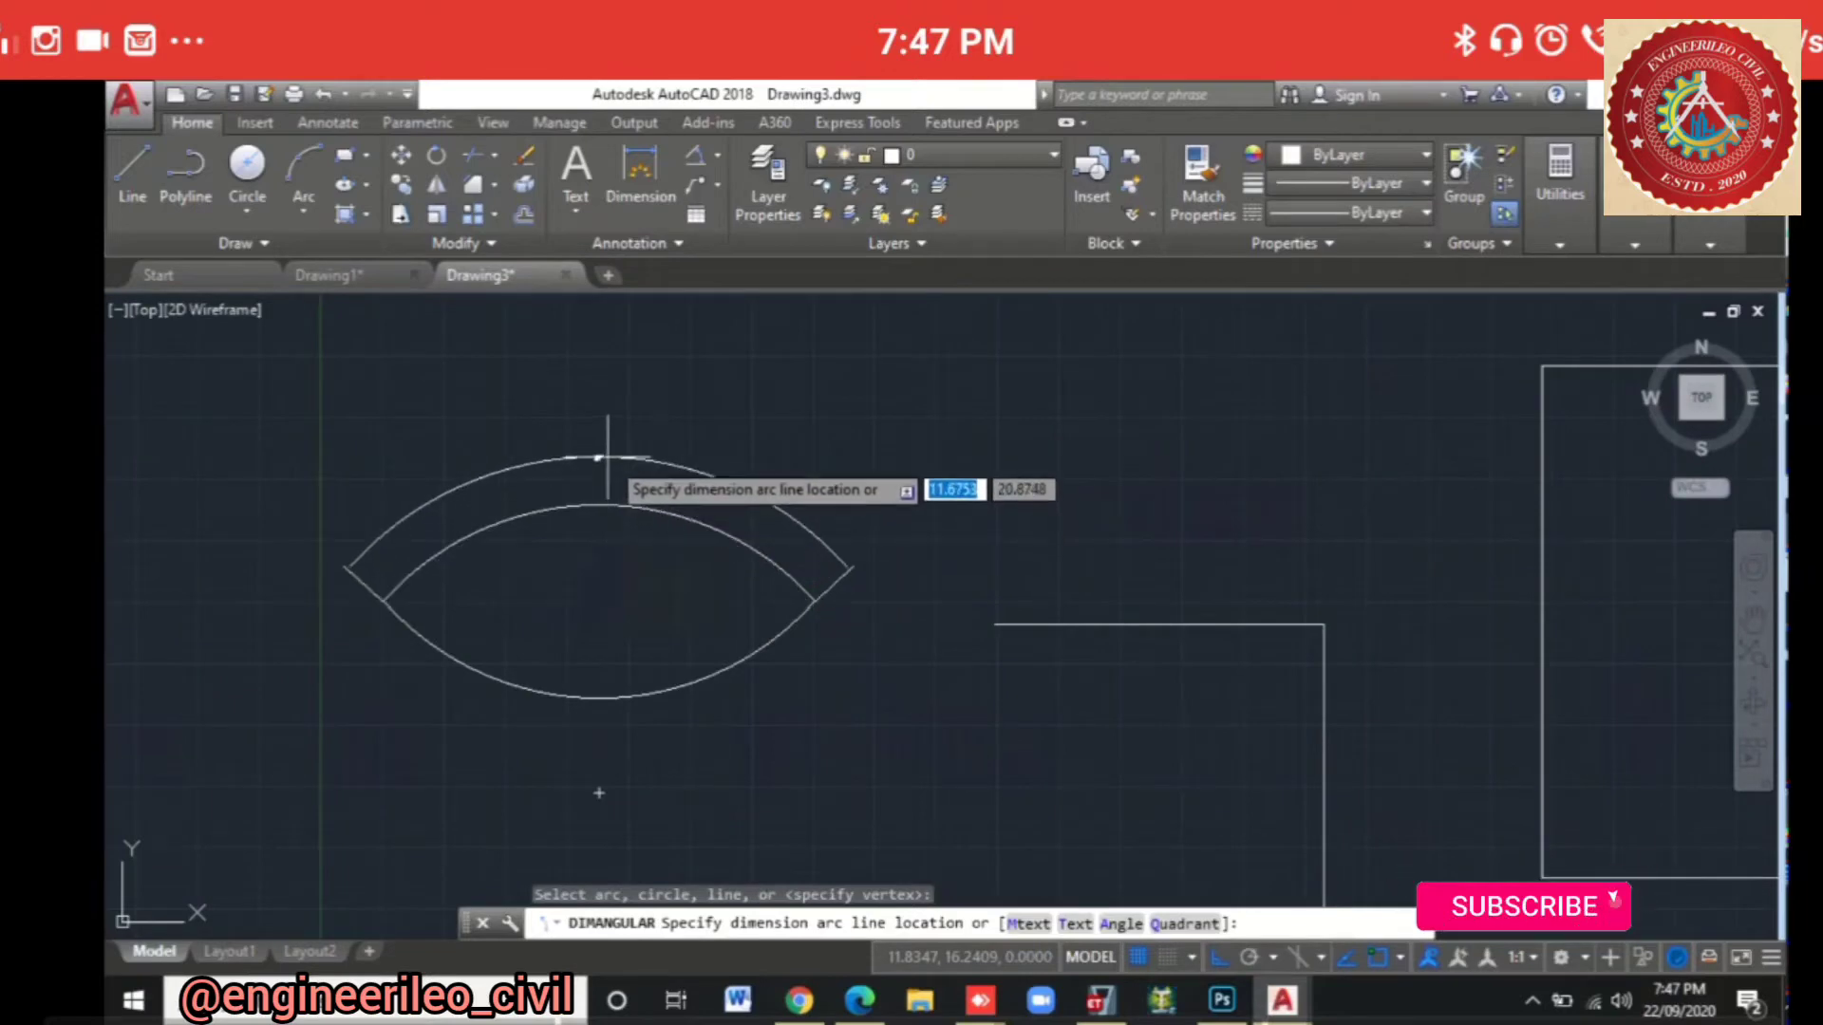
pyautogui.scroll(5, 606, 458)
pyautogui.scroll(-7, 598, 465)
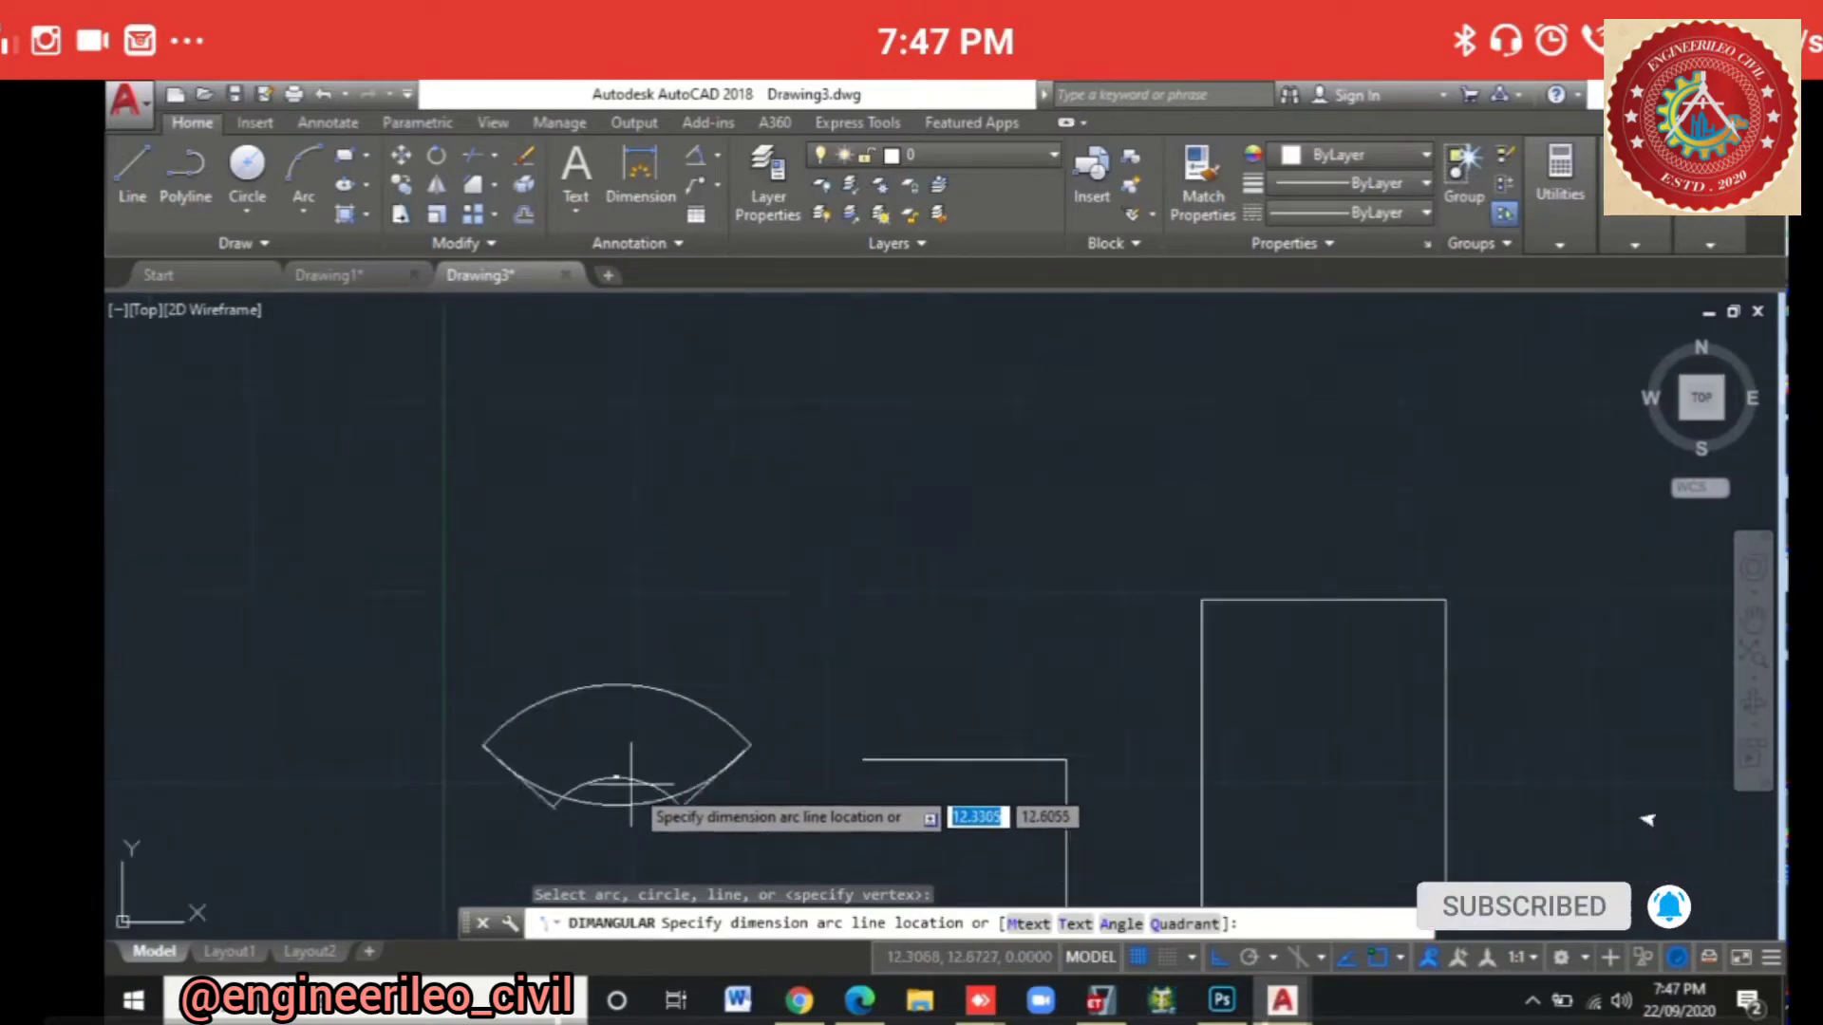
pyautogui.scroll(-3, 630, 784)
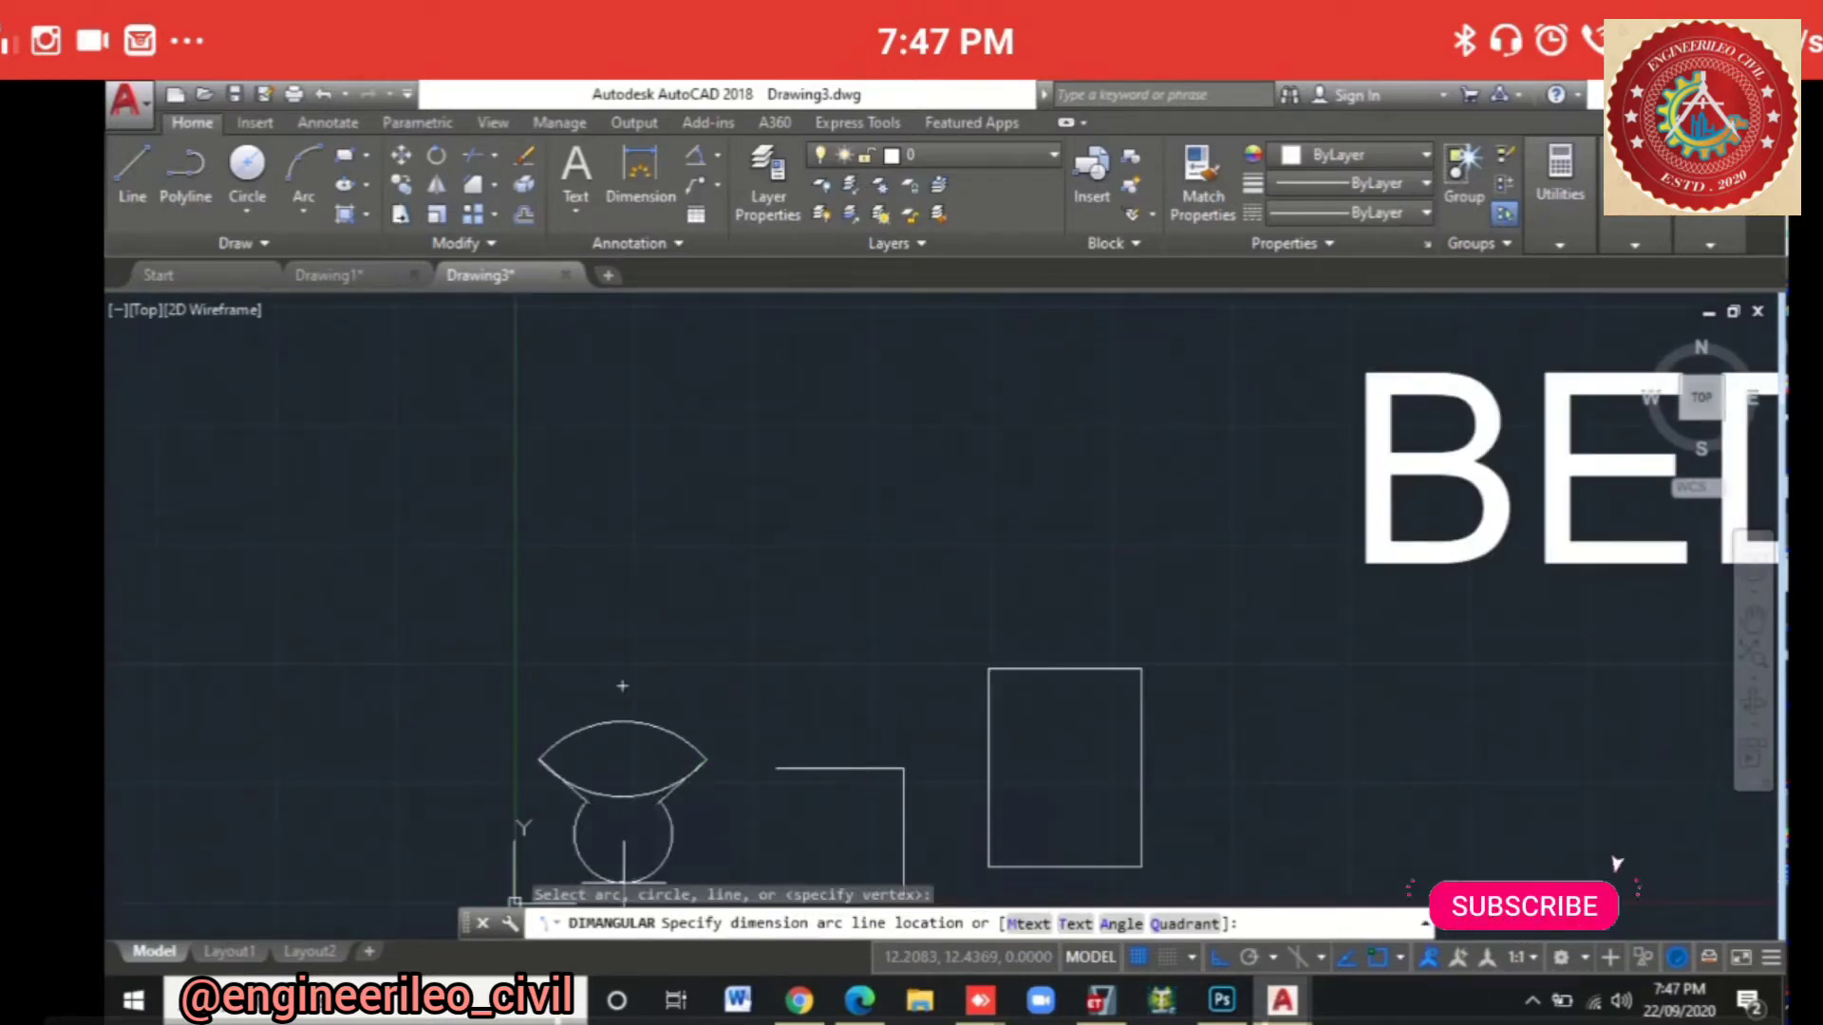
pyautogui.press('Escape')
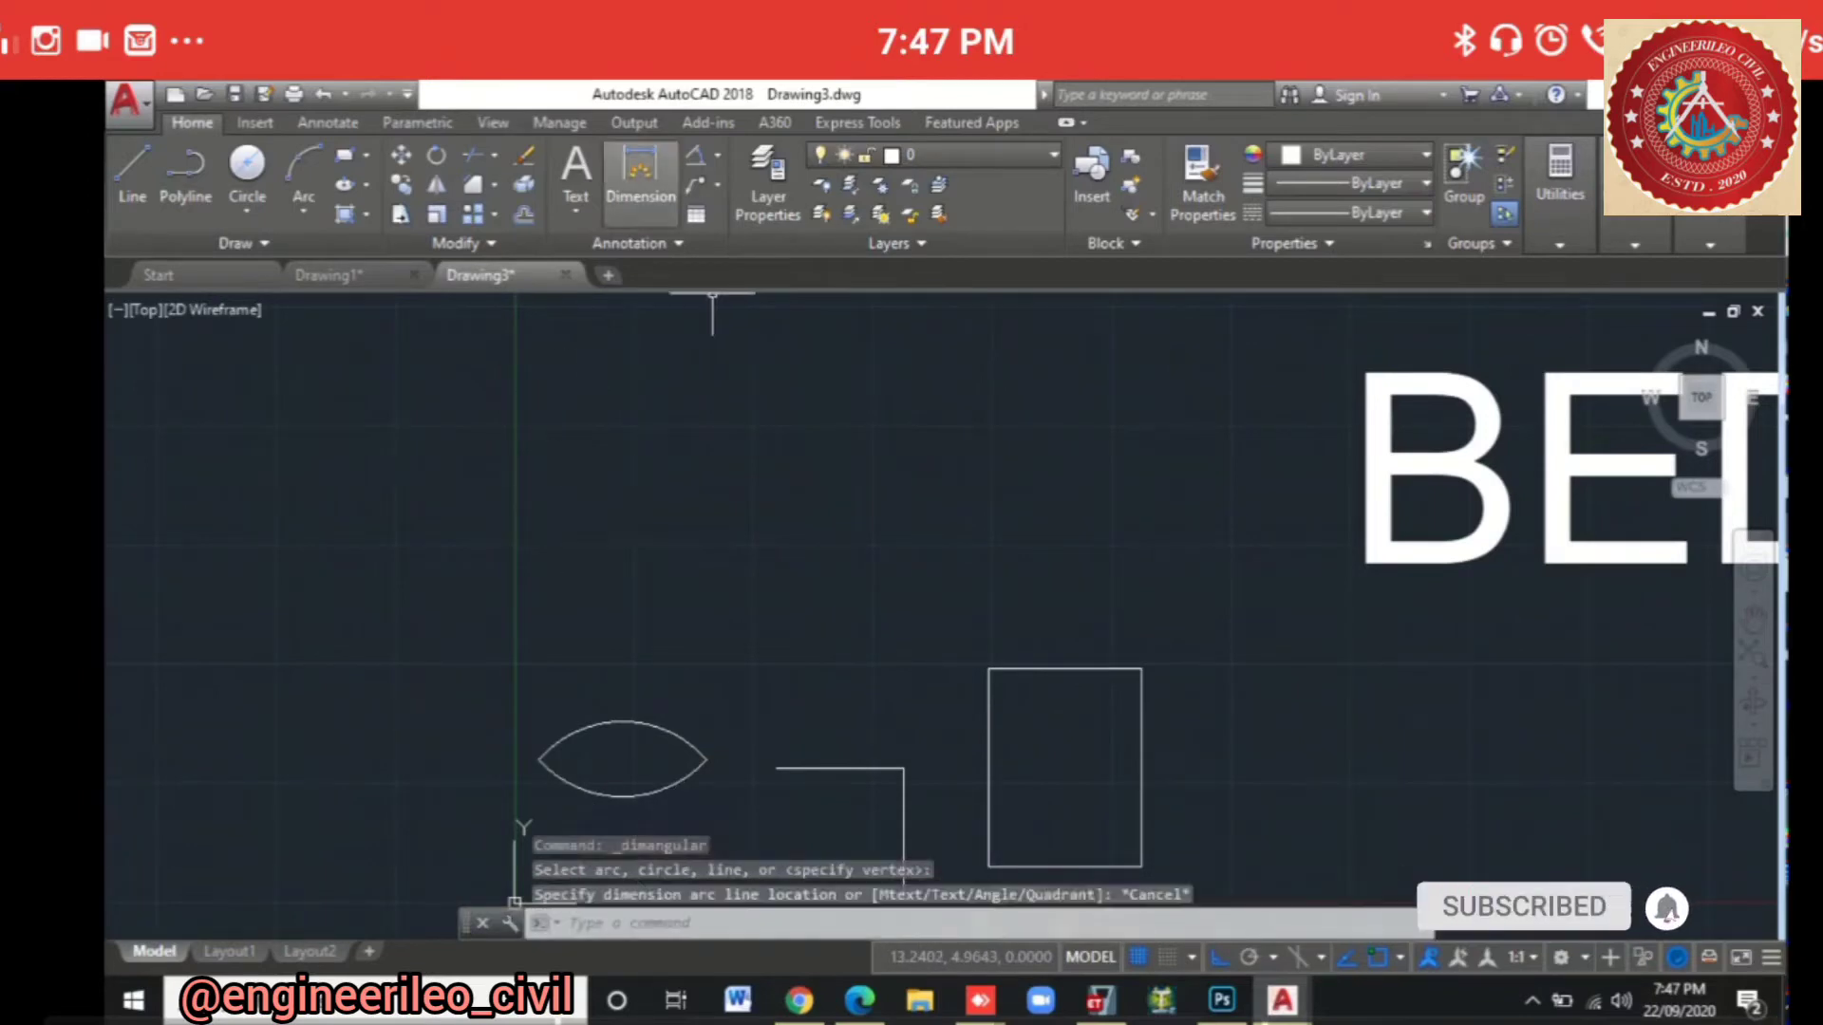
# Step: Try a radius dimension on the upper arc of the lens shape, previewing it inside the shape, and cancel without placing it
pyautogui.click(719, 155)
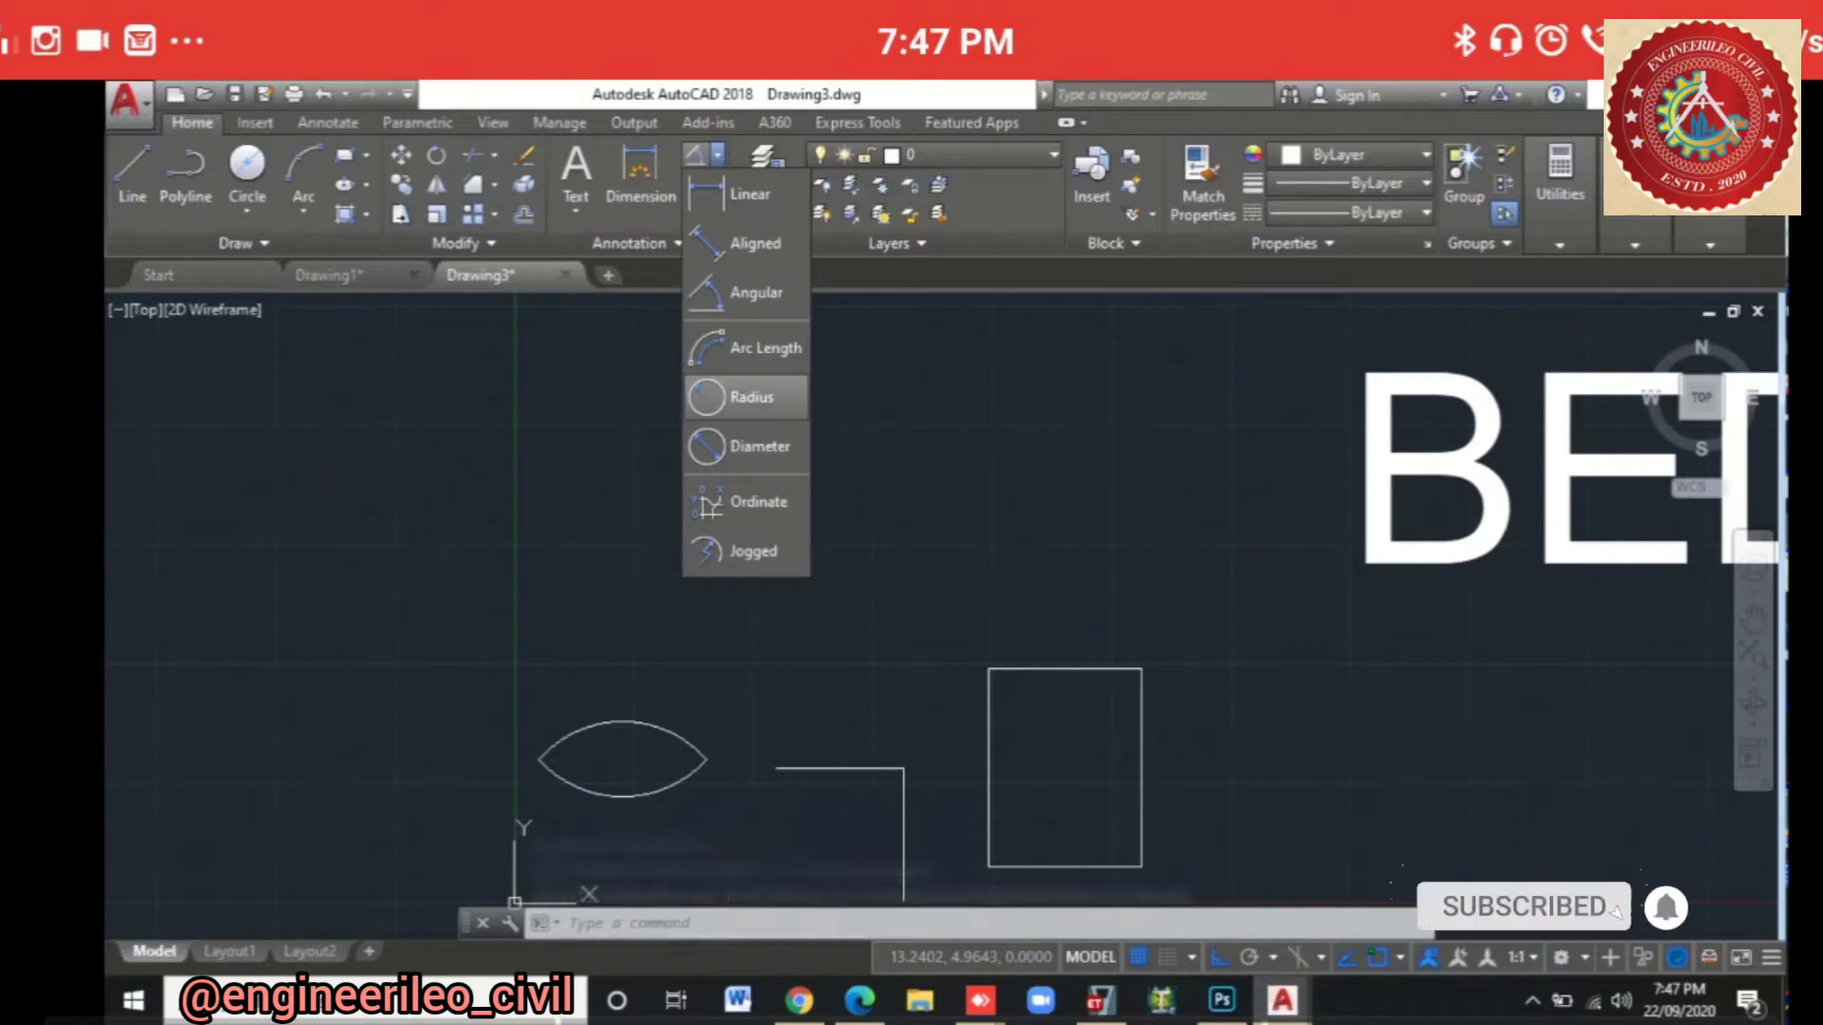
pyautogui.click(751, 397)
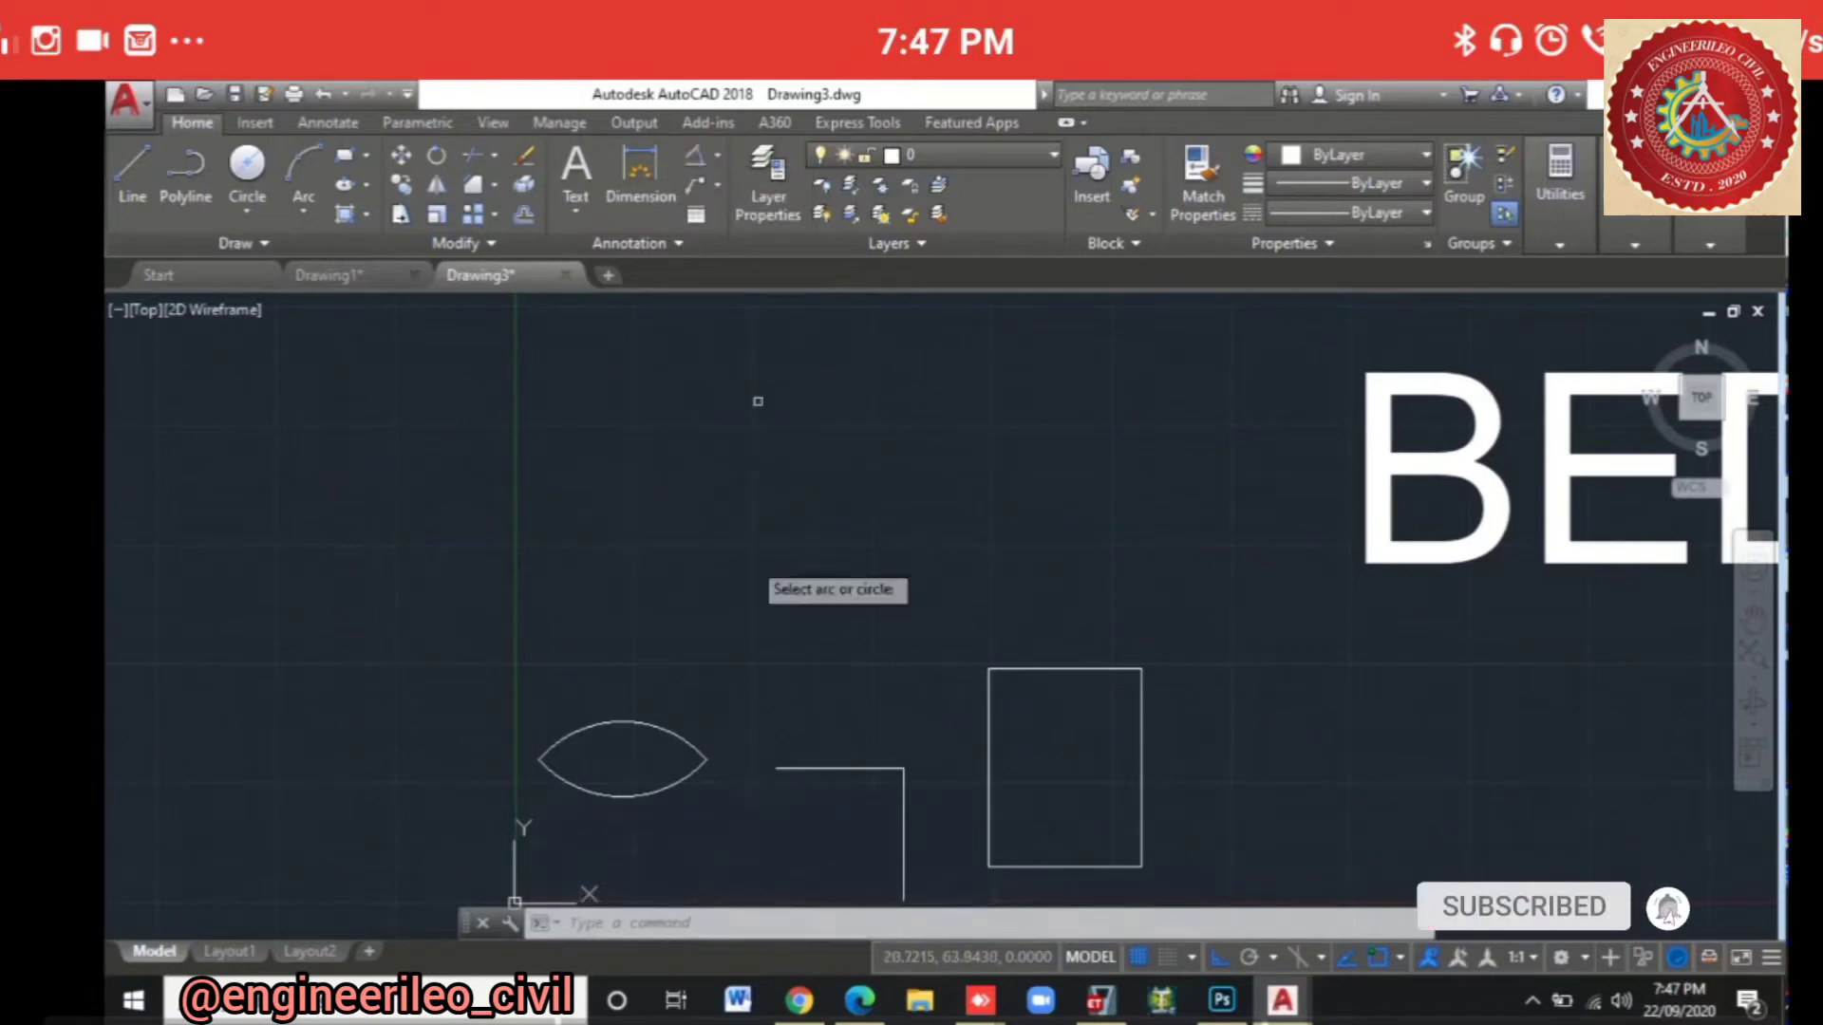
pyautogui.click(620, 724)
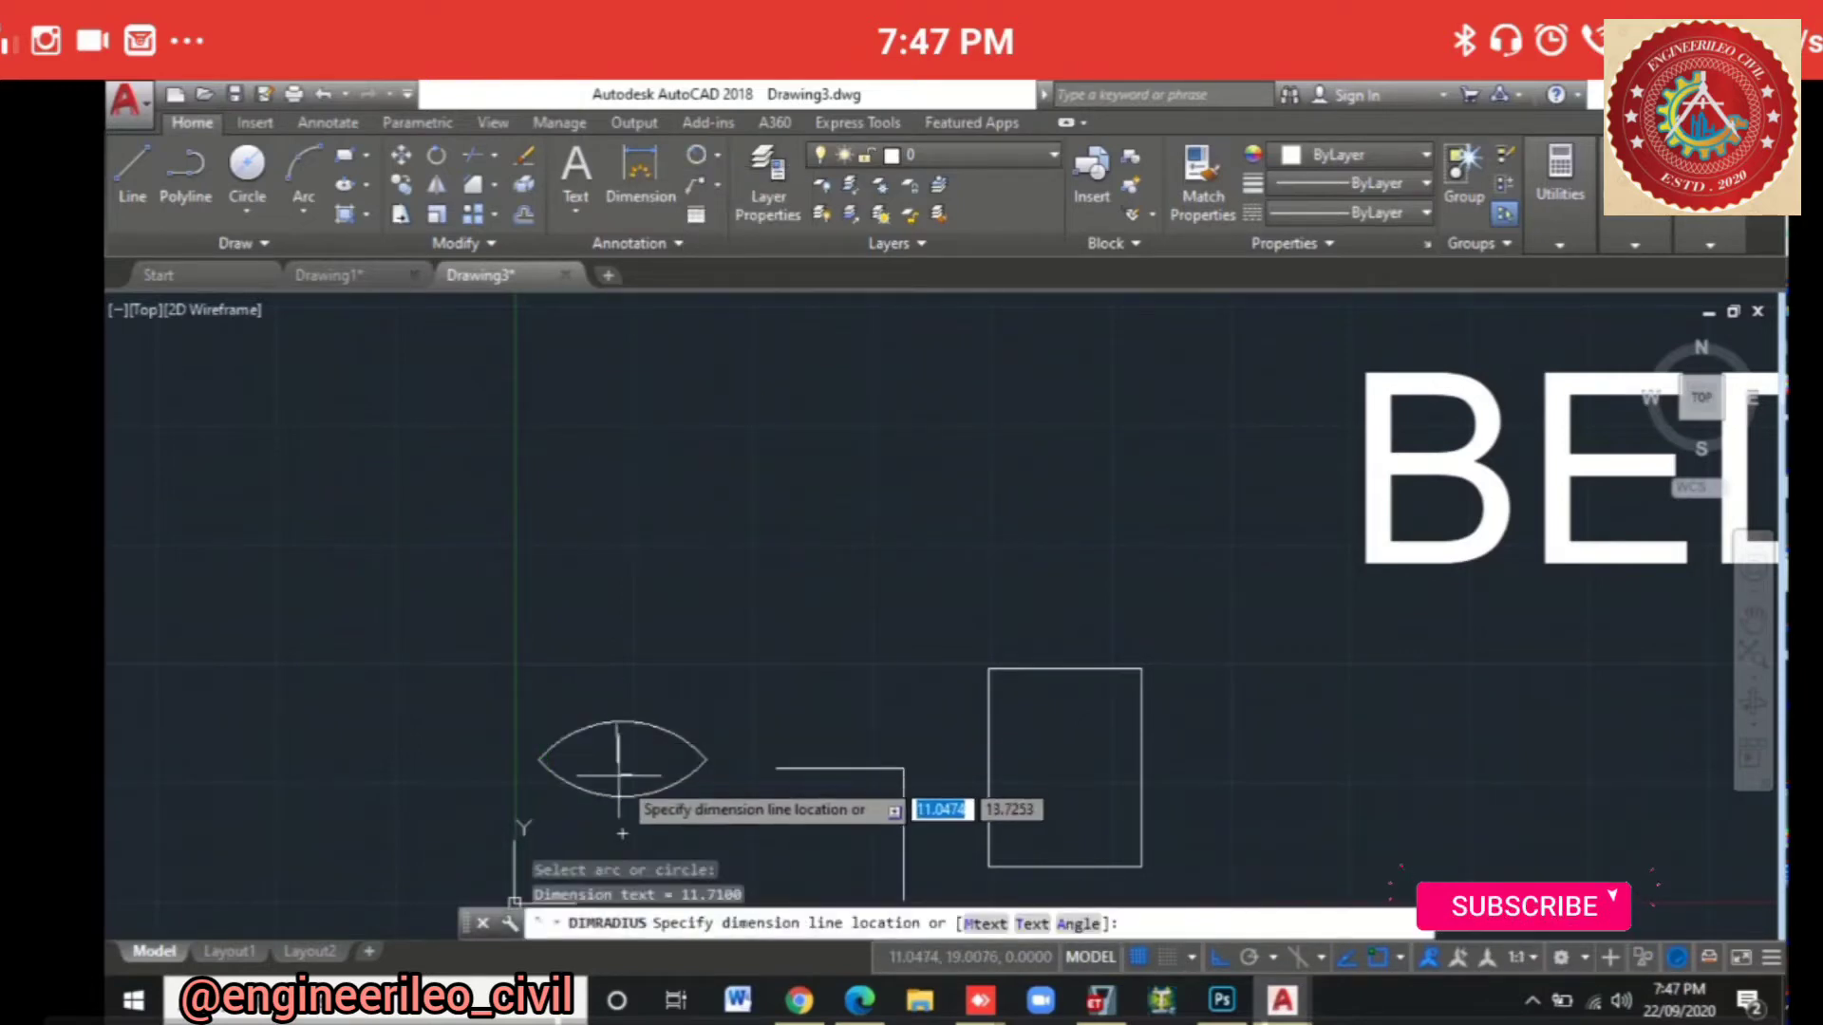
pyautogui.scroll(4, 599, 768)
pyautogui.scroll(5, 596, 770)
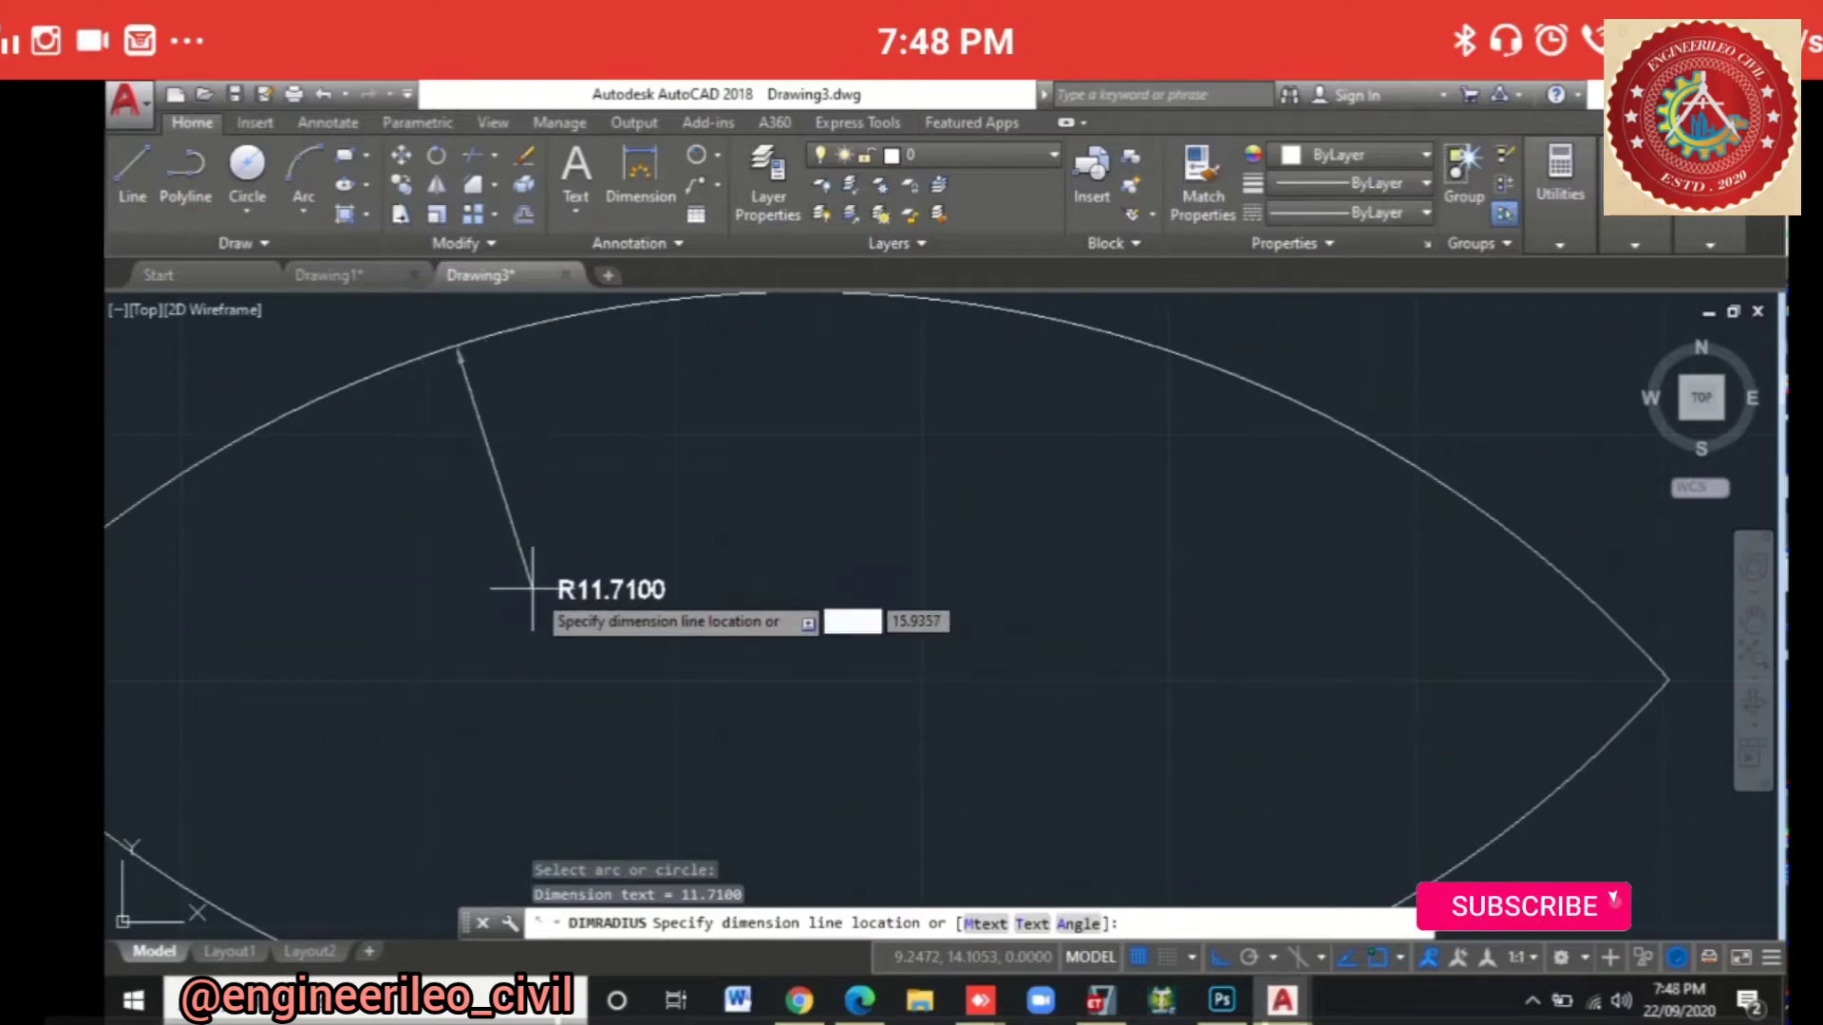
pyautogui.press('Escape')
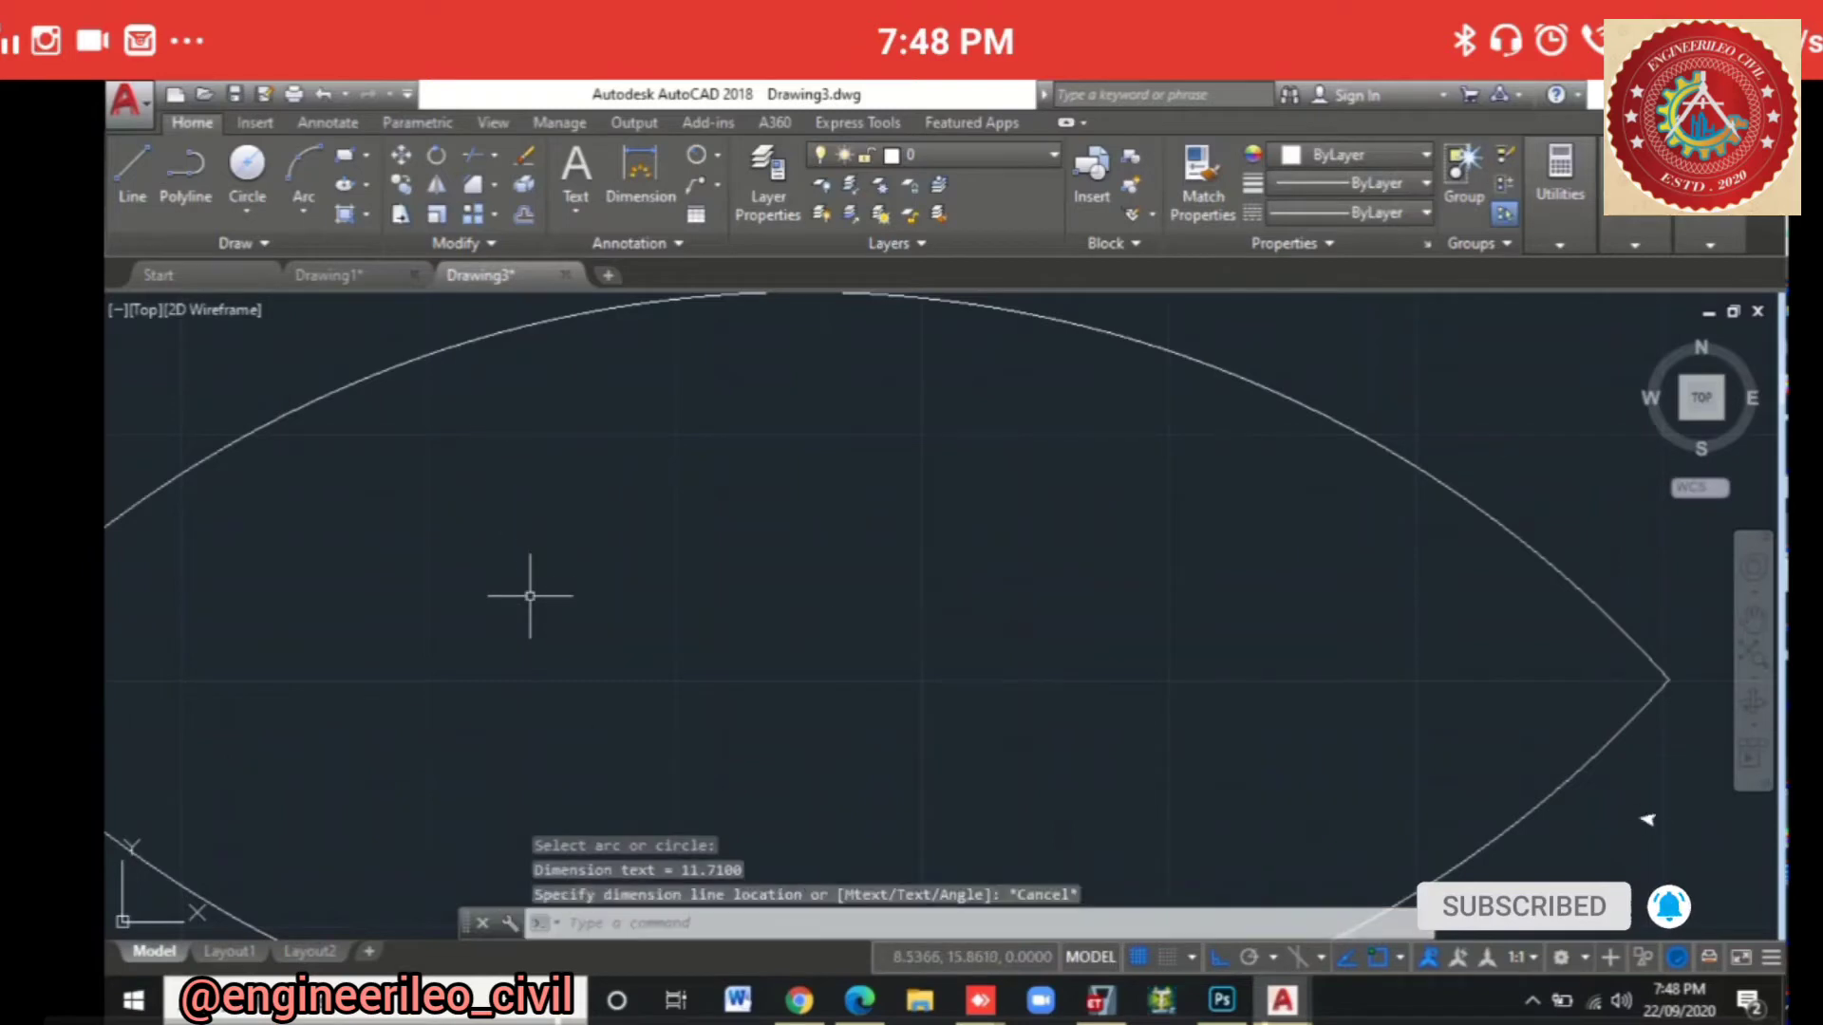
# Step: Try an arc length dimension on the upper arc of the lens shape, previewing it above the arc, and cancel without placing it
pyautogui.scroll(-5, 618, 439)
pyautogui.click(718, 183)
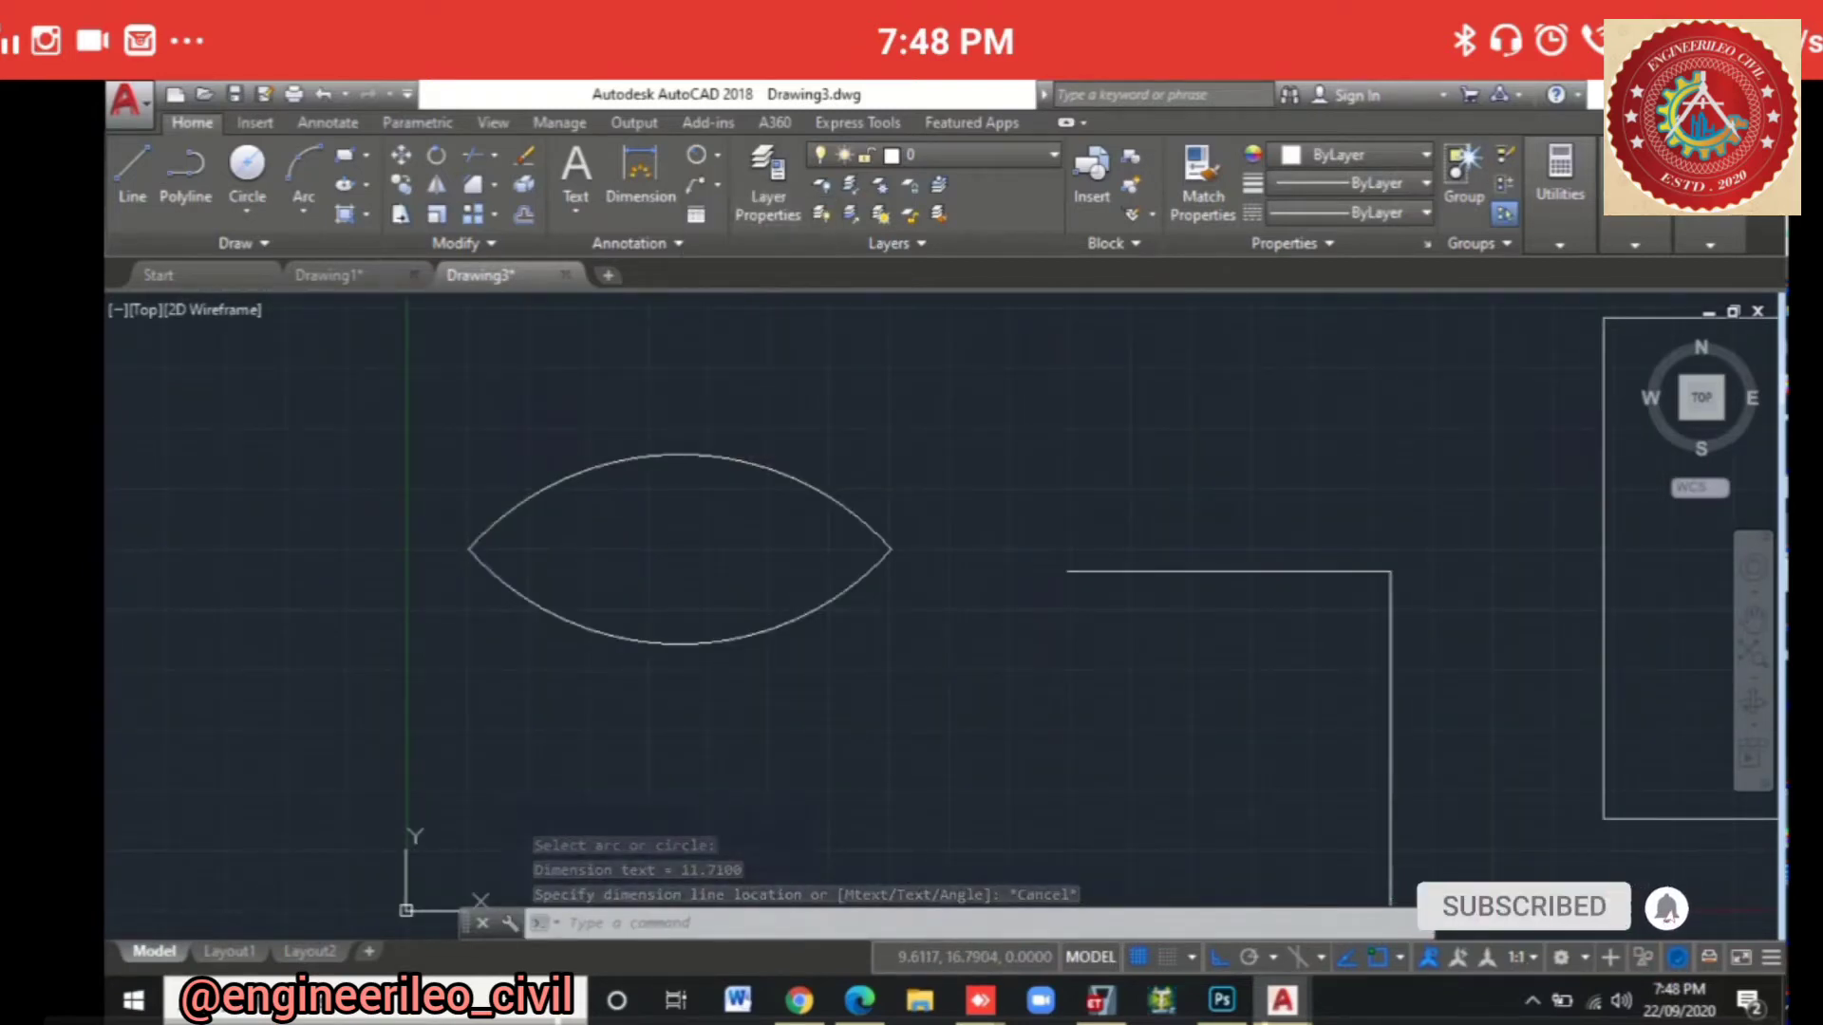
pyautogui.click(718, 155)
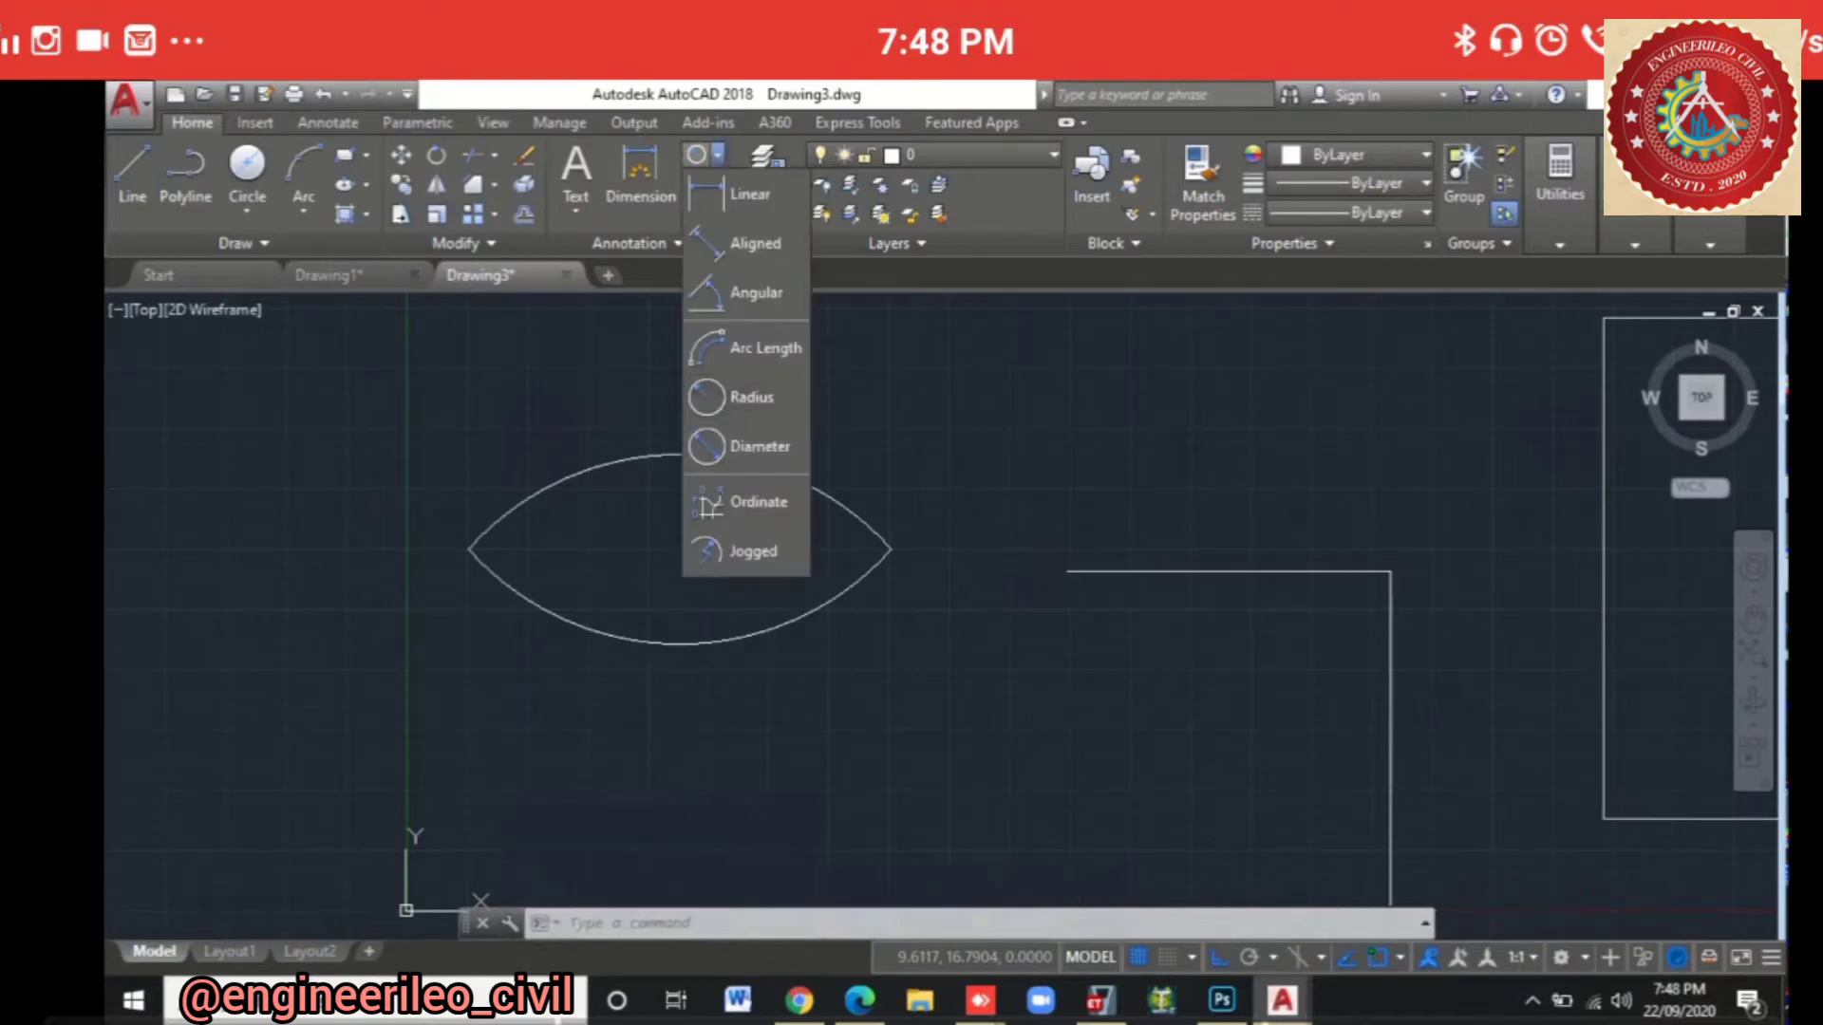
pyautogui.click(750, 347)
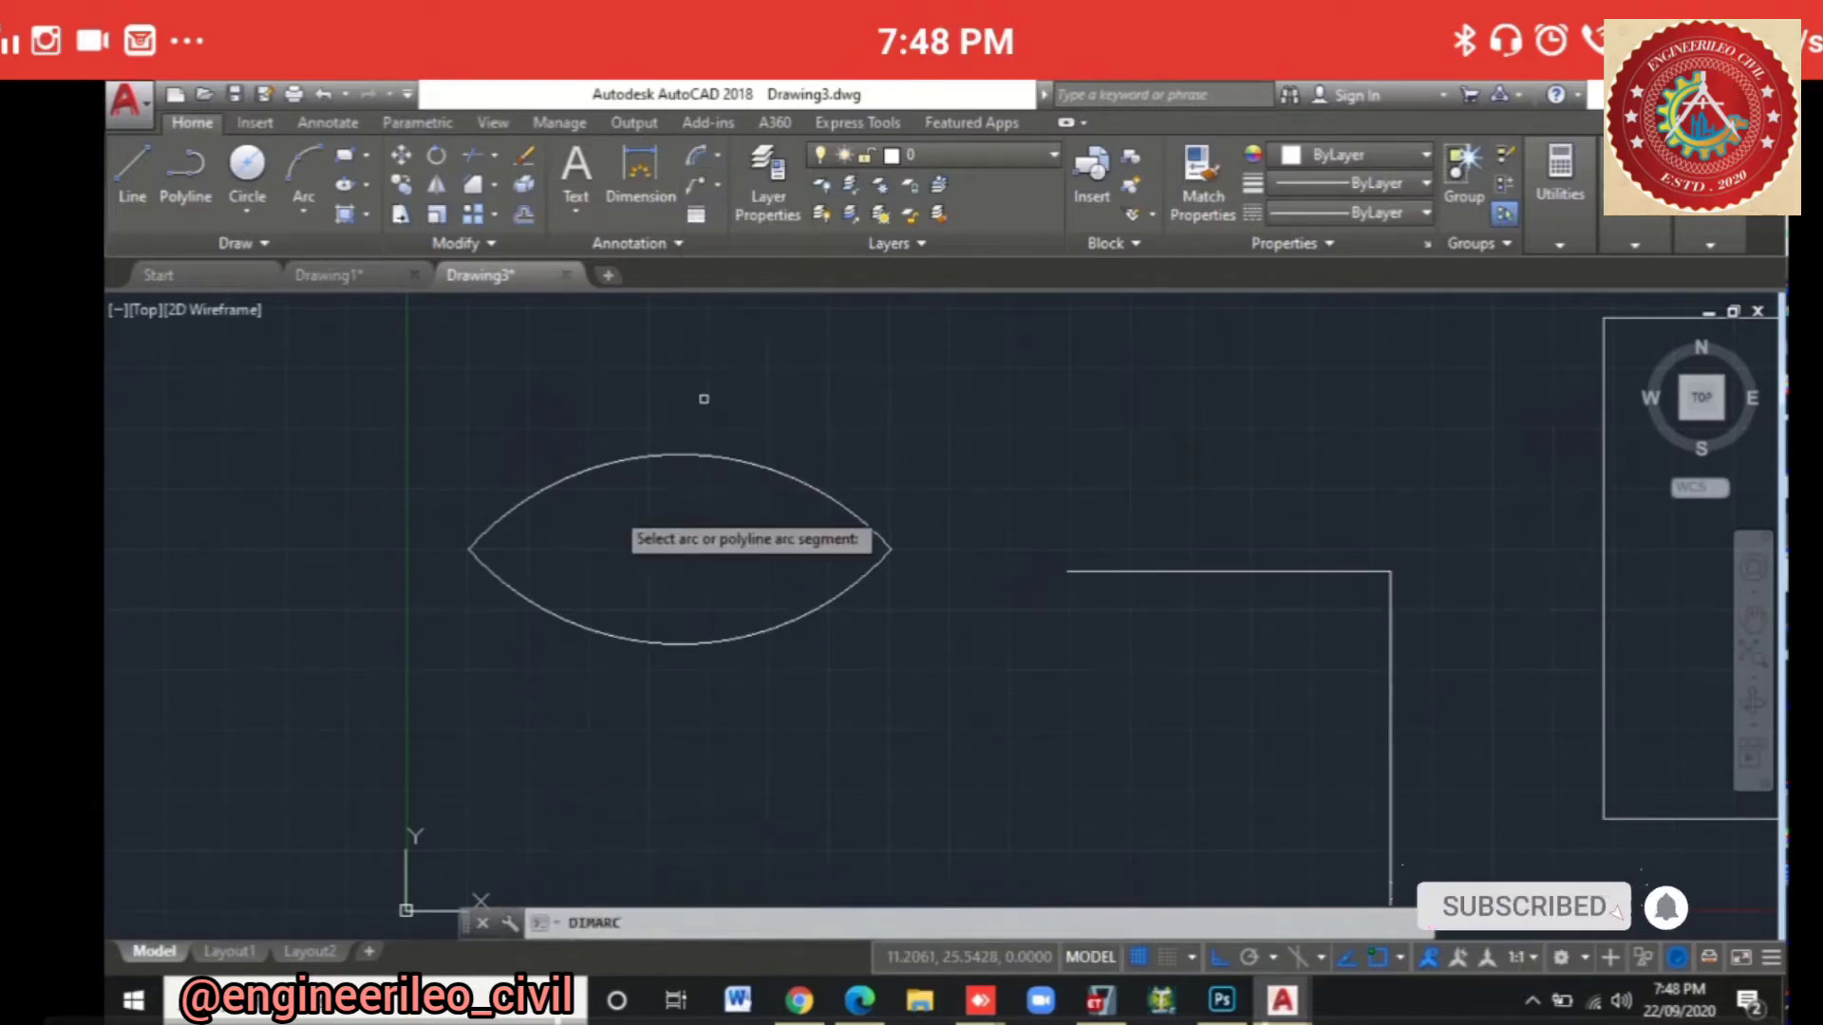
pyautogui.click(576, 469)
pyautogui.scroll(4, 660, 389)
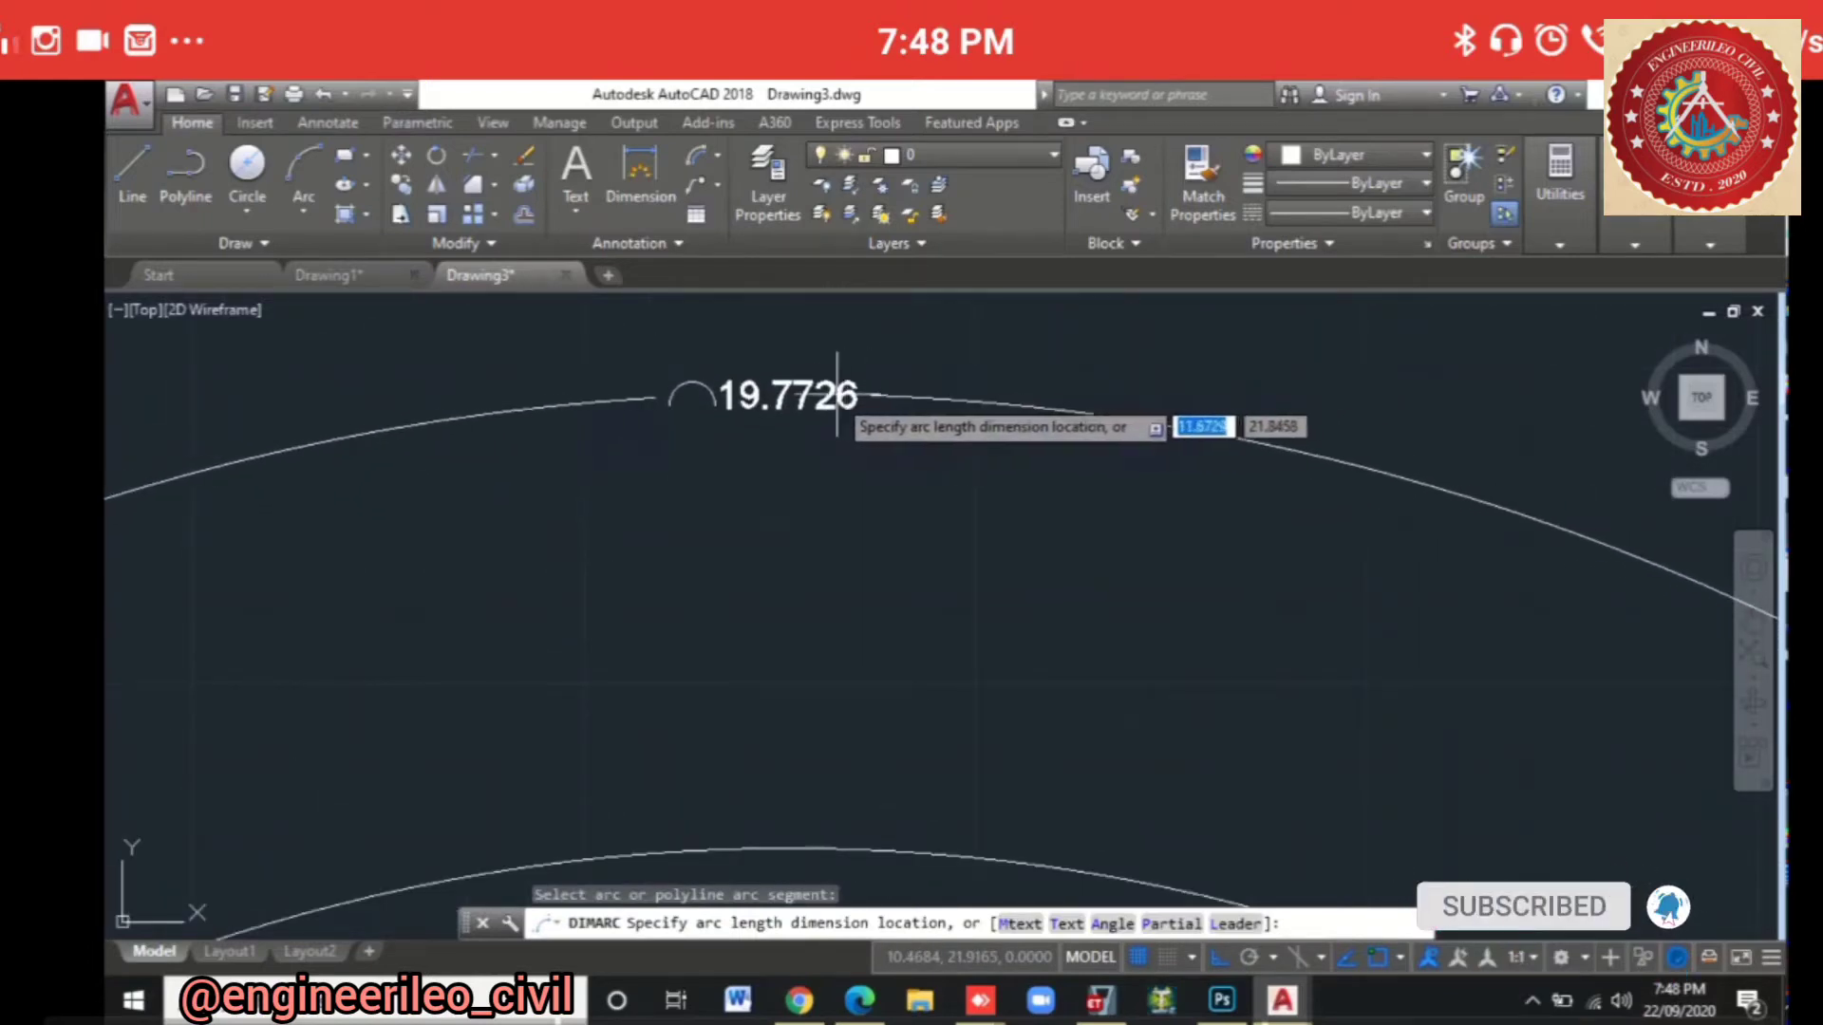
pyautogui.press('Escape')
pyautogui.scroll(-4, 709, 328)
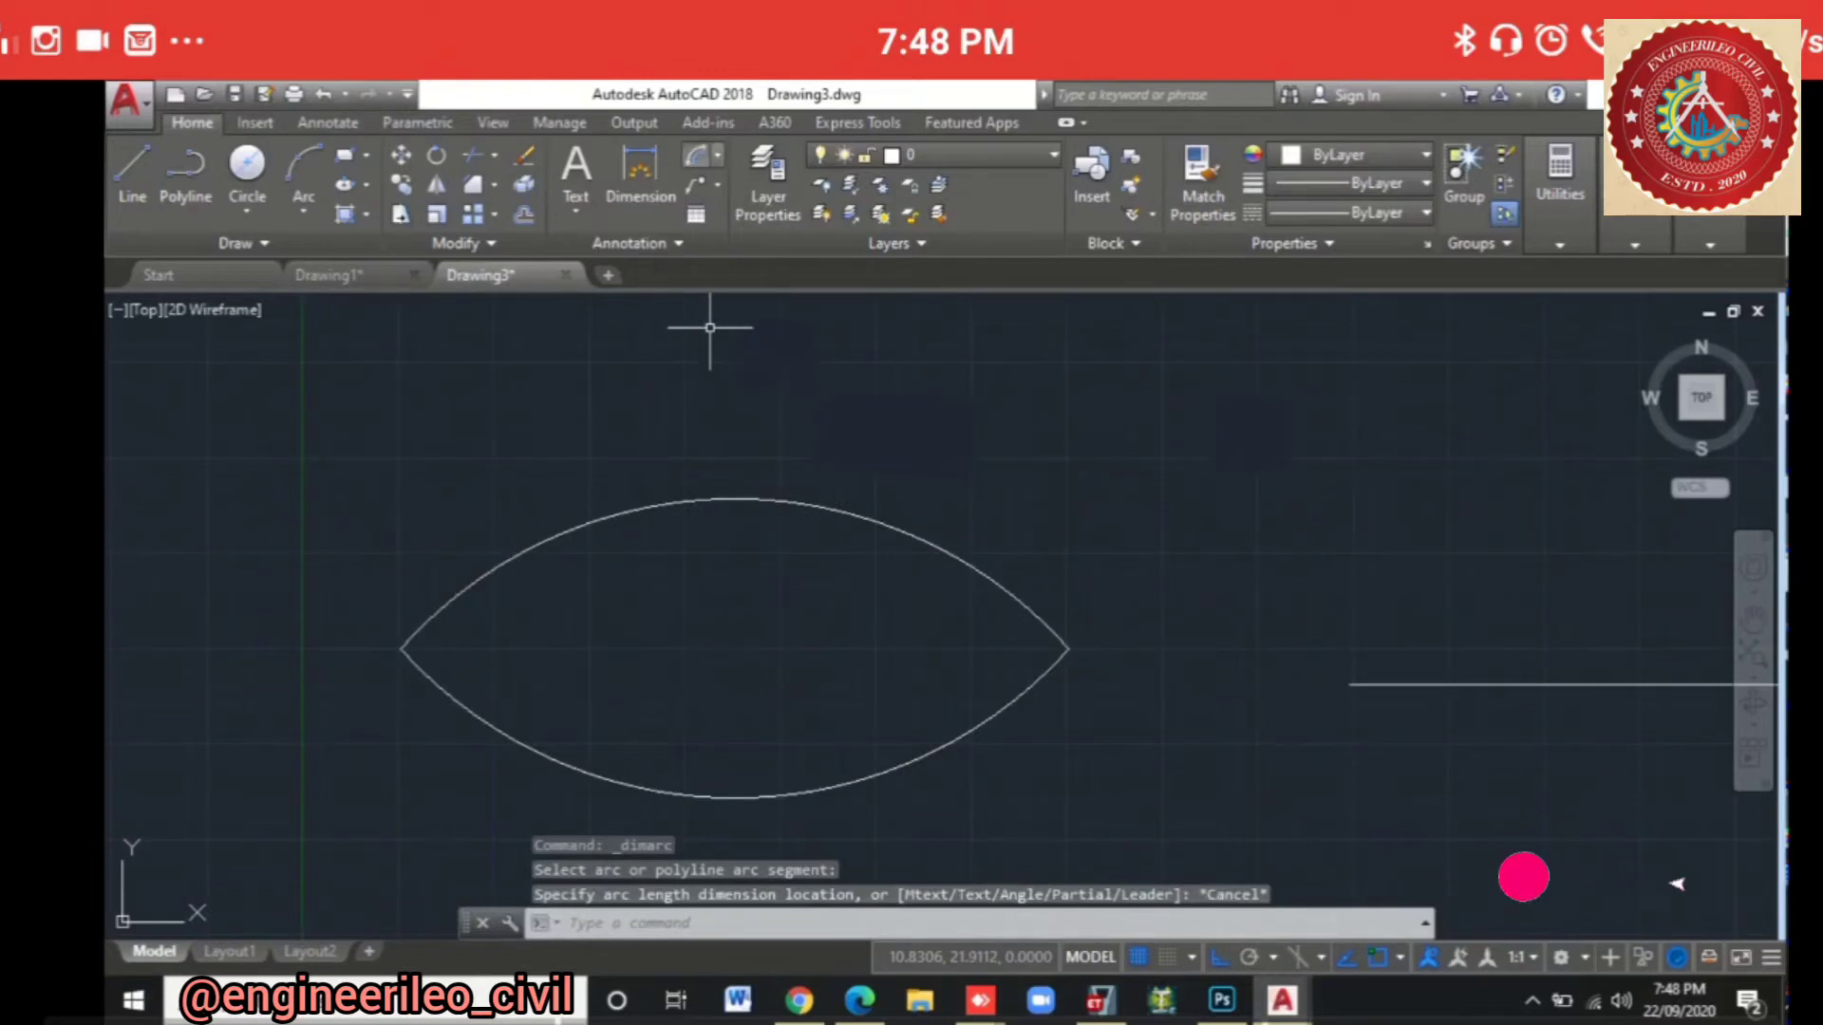
pyautogui.click(717, 155)
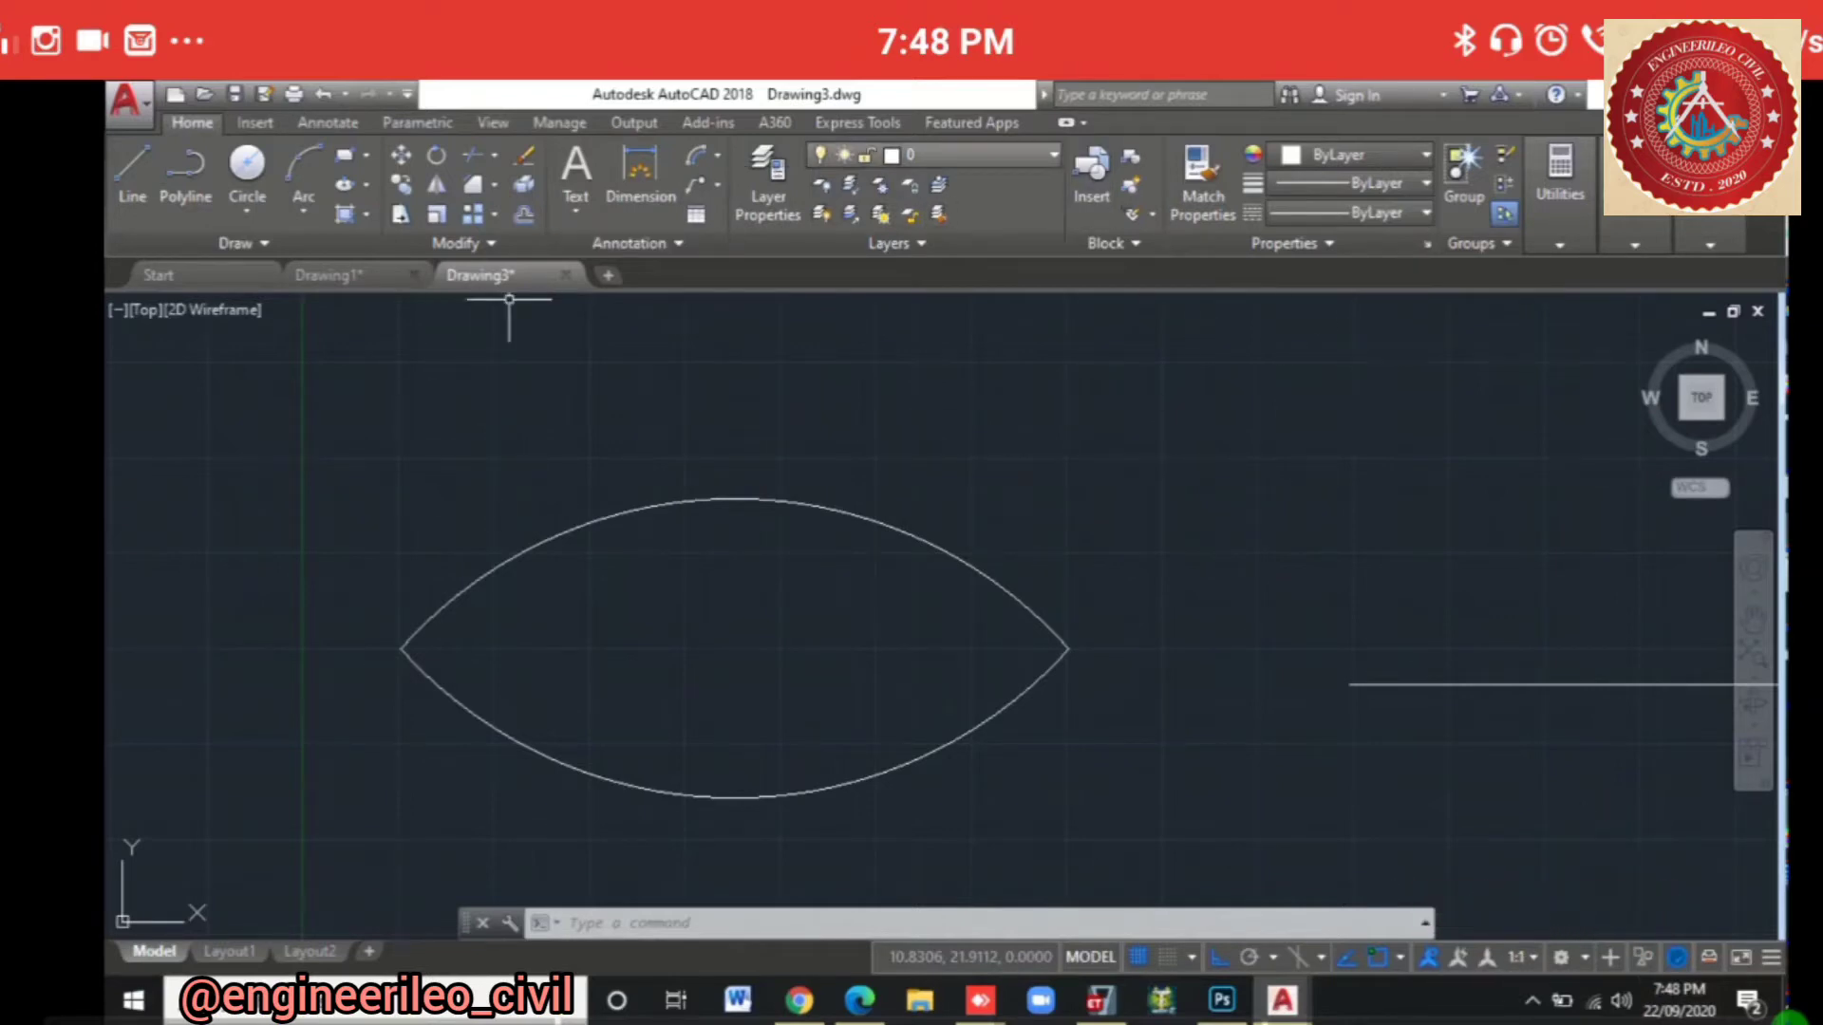
pyautogui.click(935, 155)
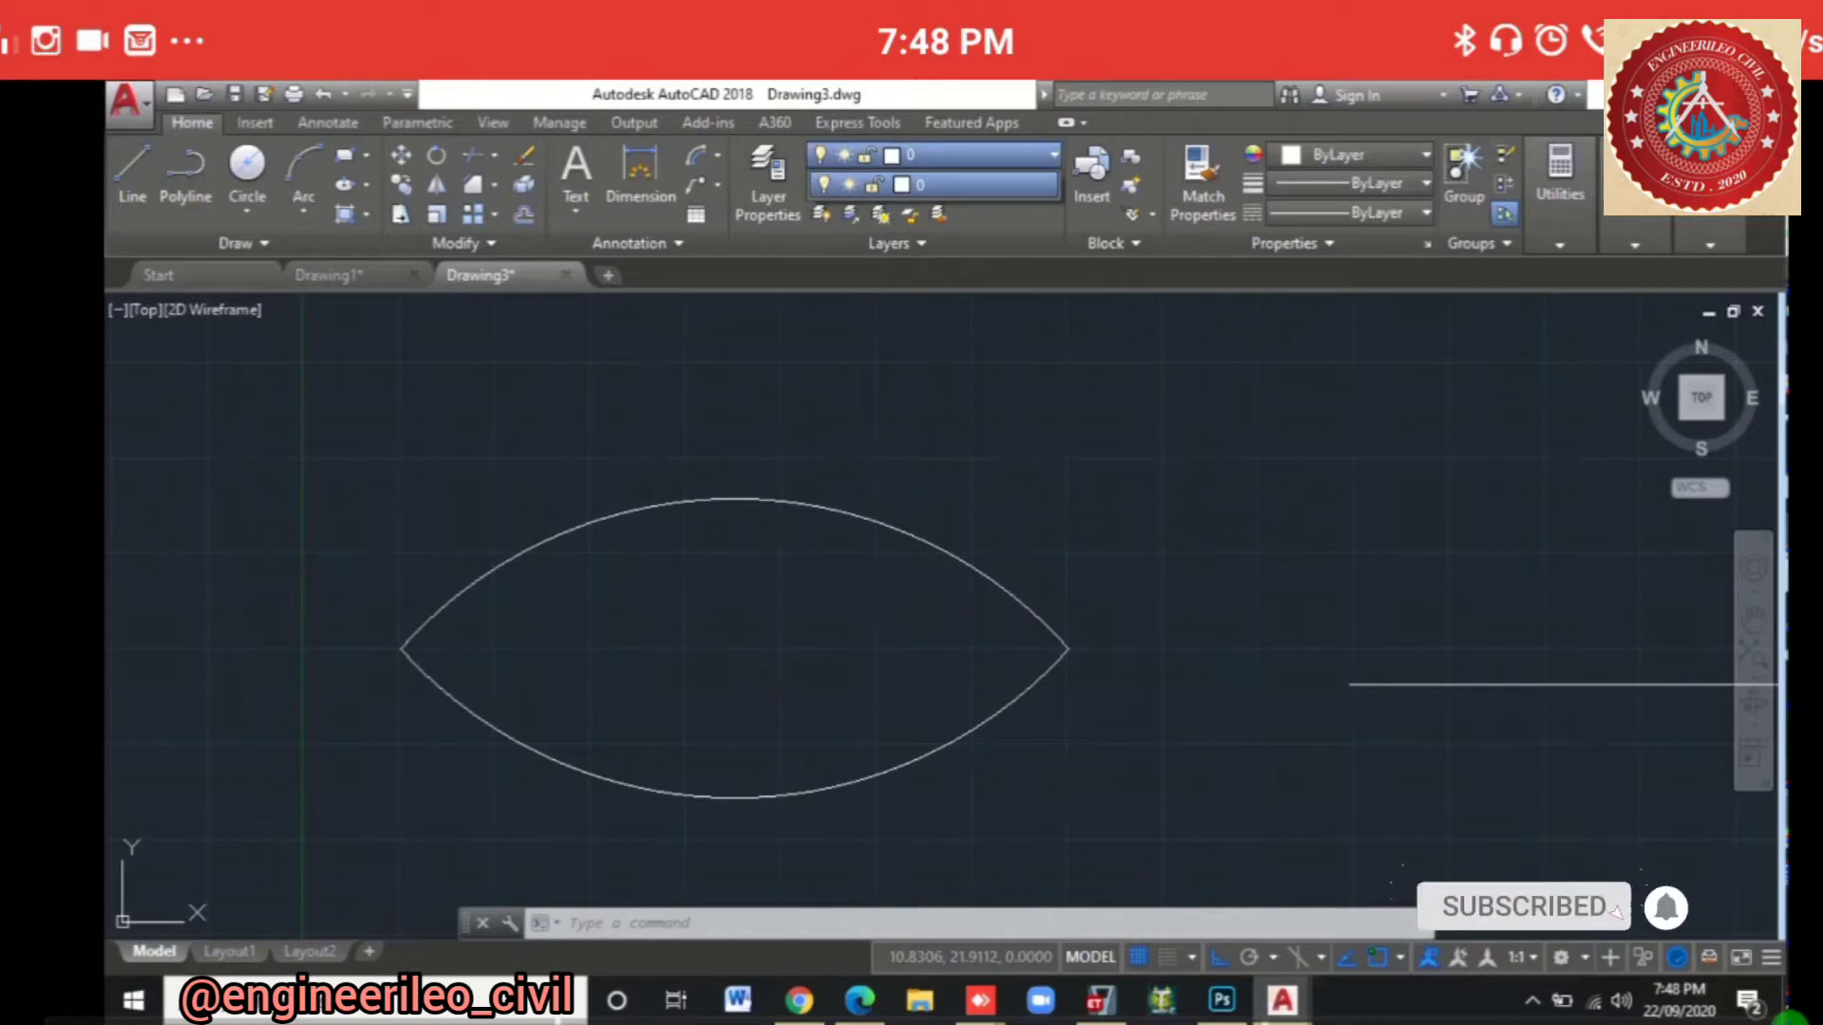
pyautogui.click(935, 184)
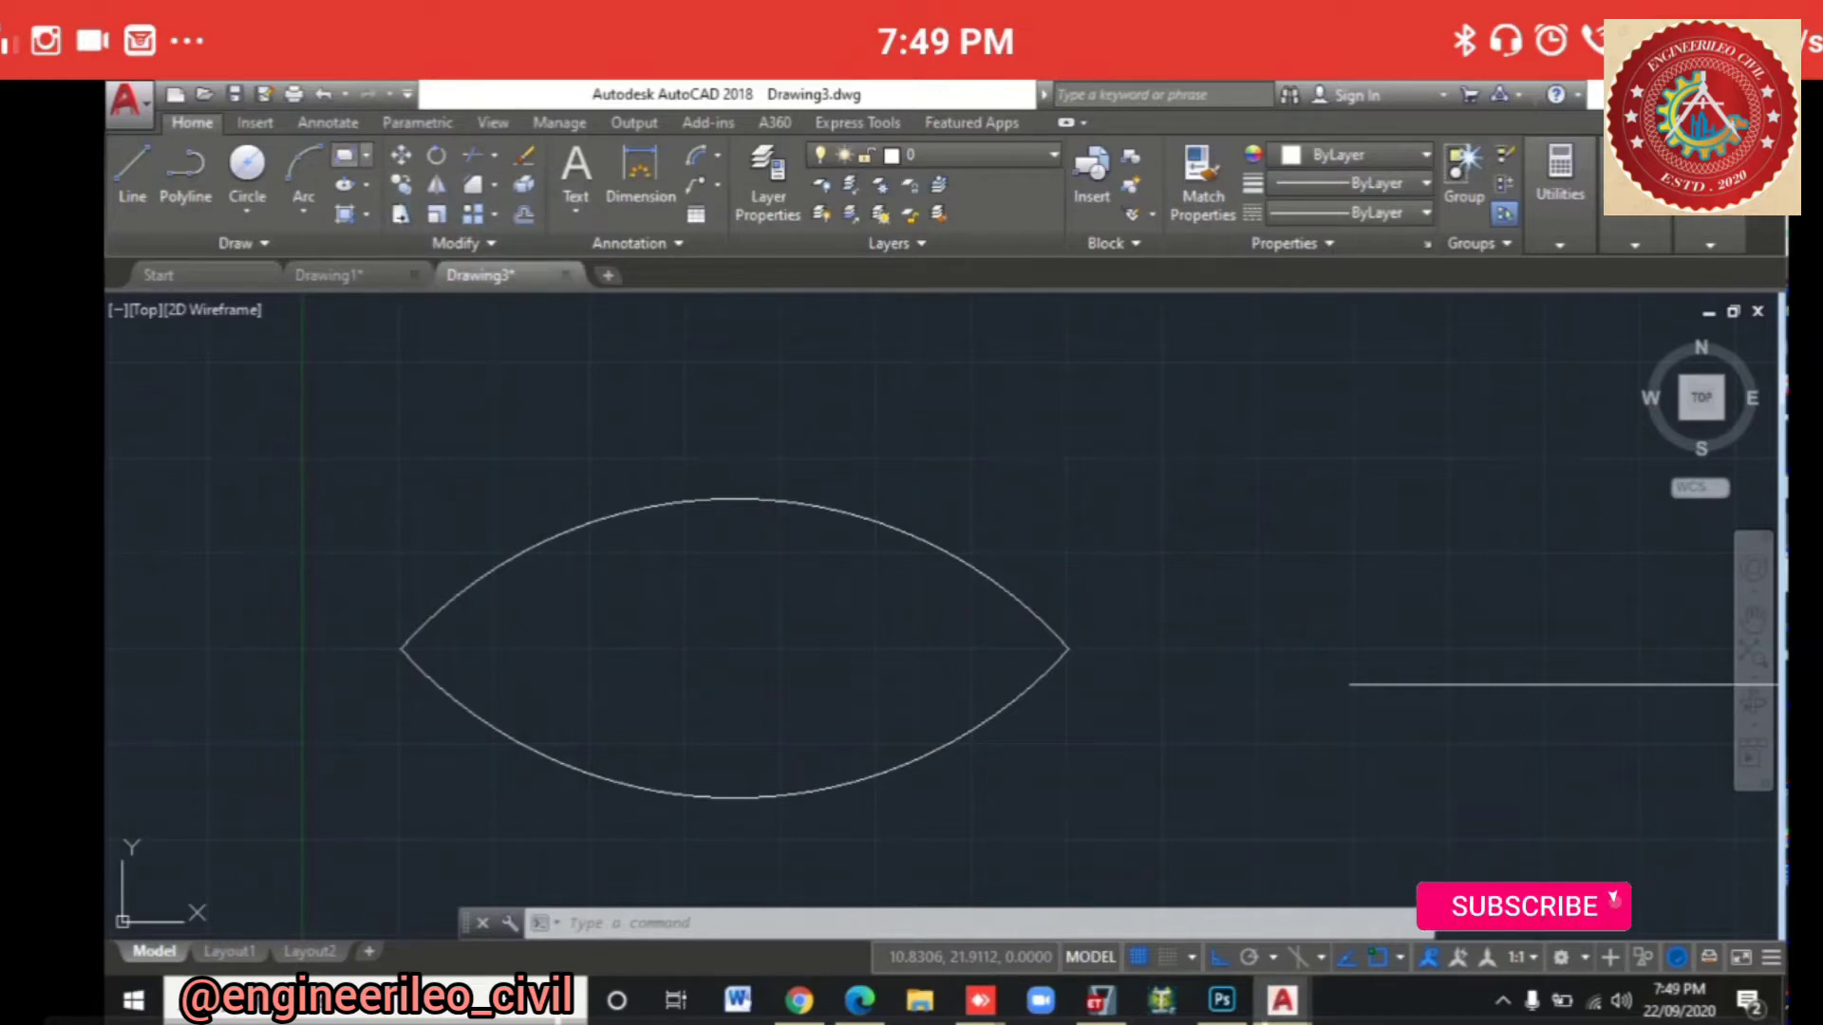
pyautogui.click(366, 155)
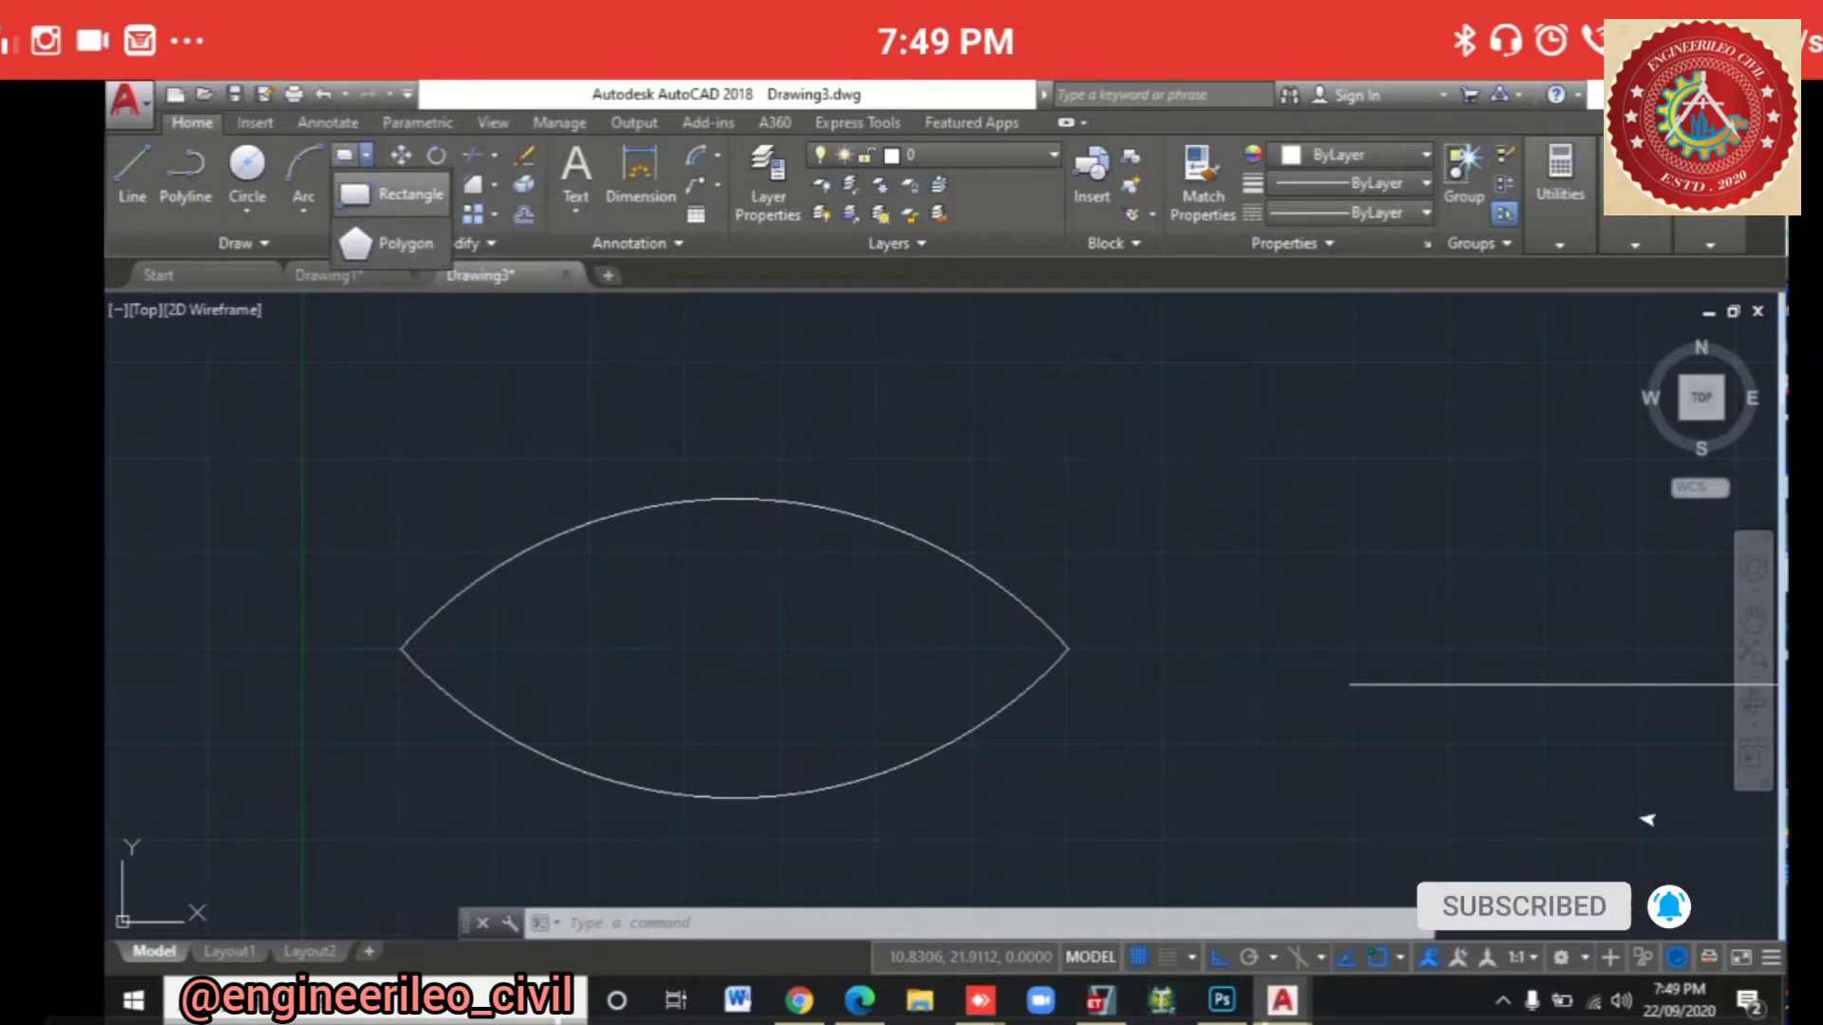
pyautogui.press('Escape')
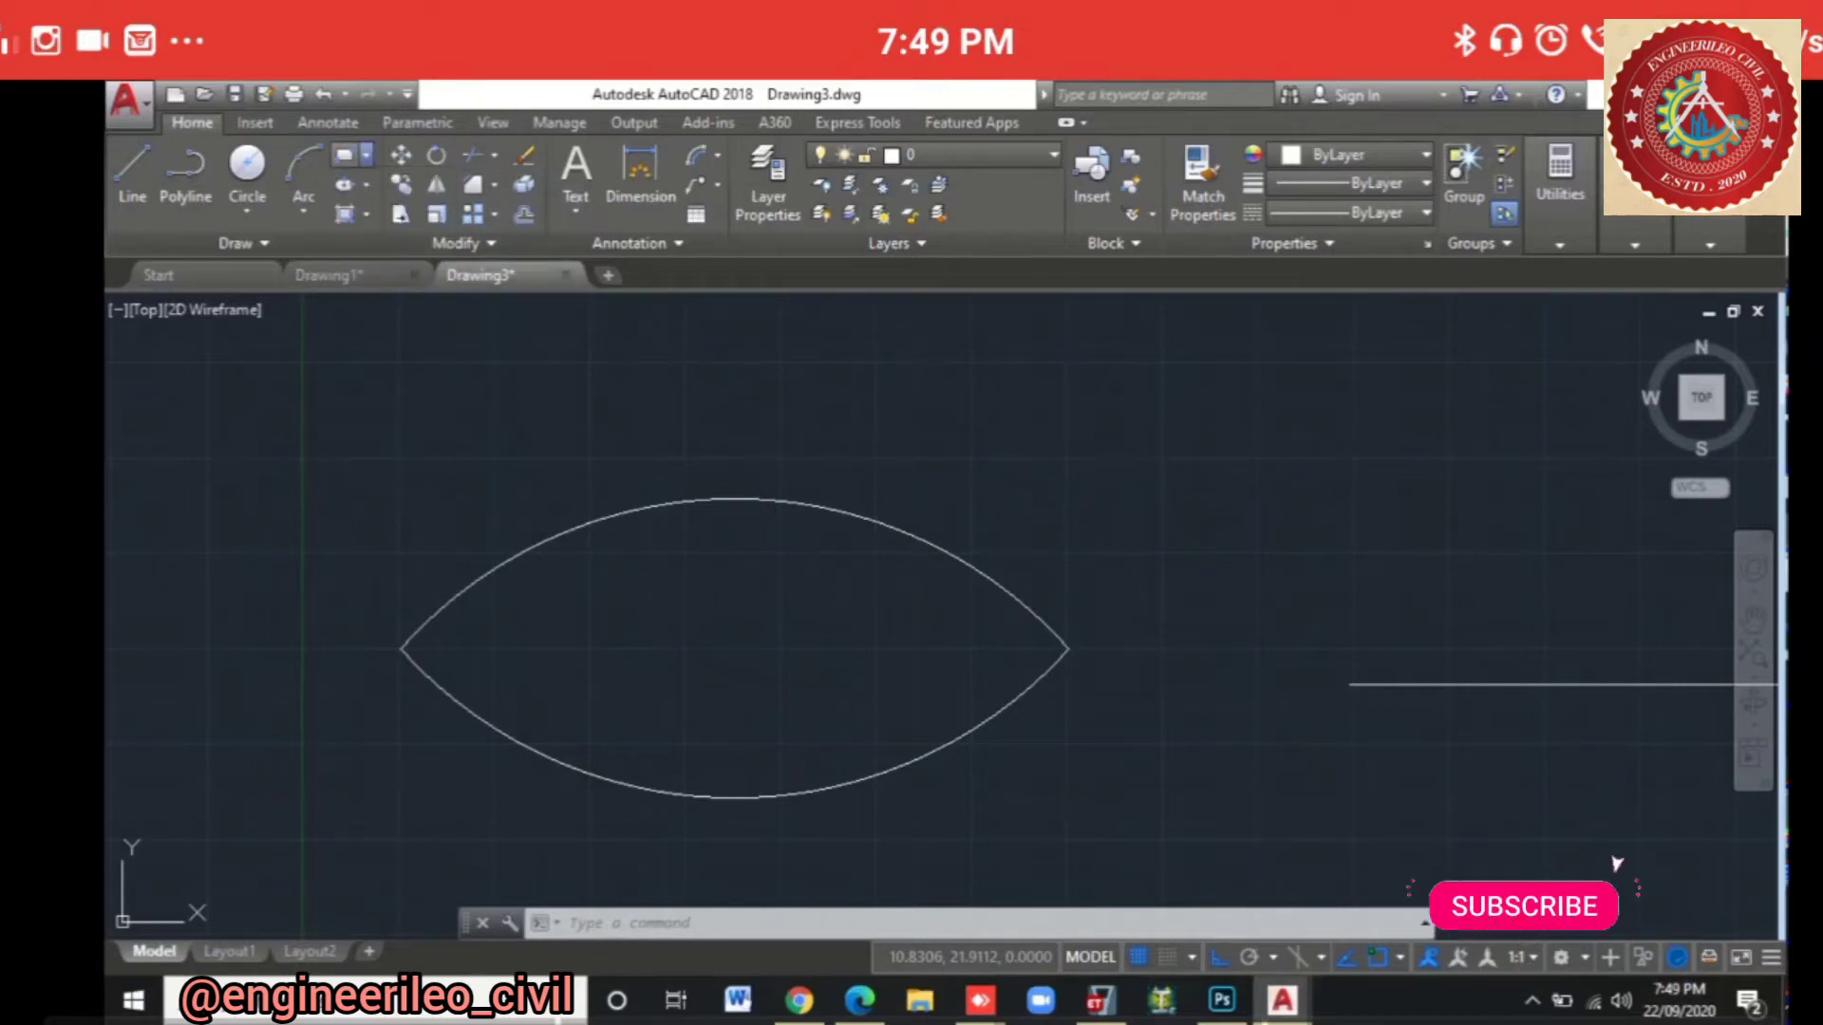
pyautogui.click(343, 155)
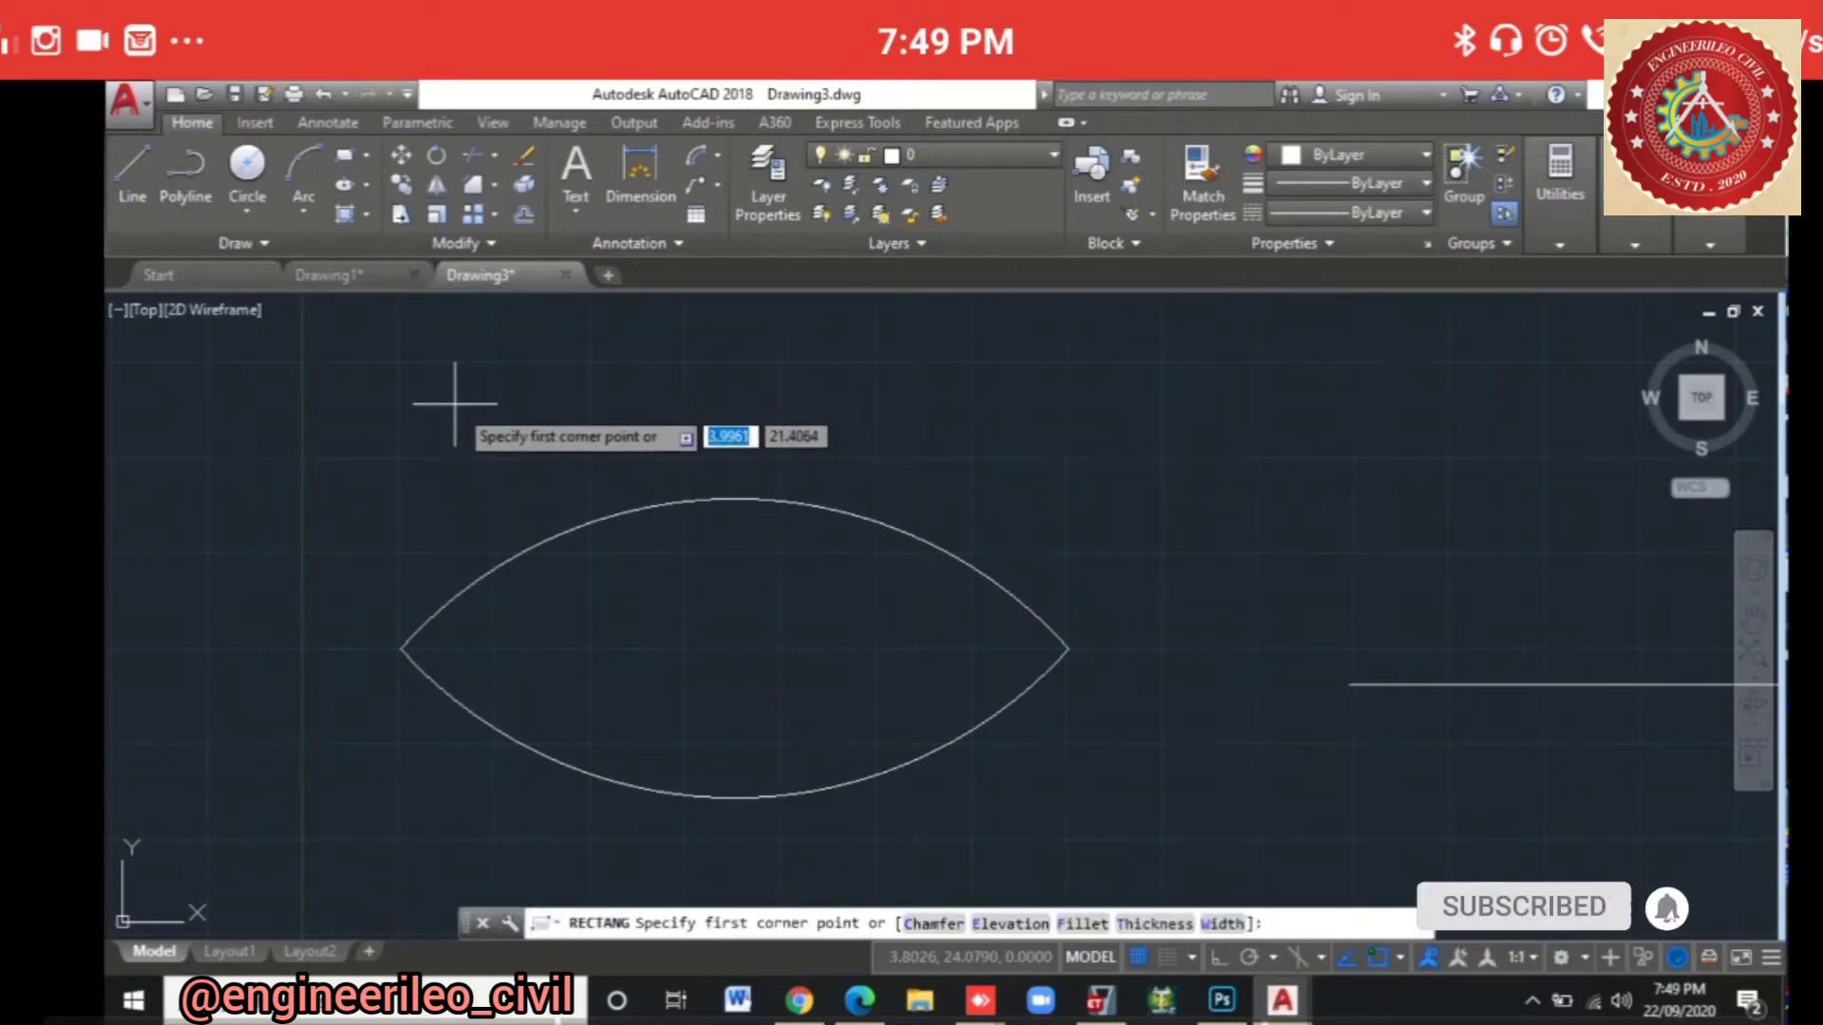
pyautogui.click(455, 404)
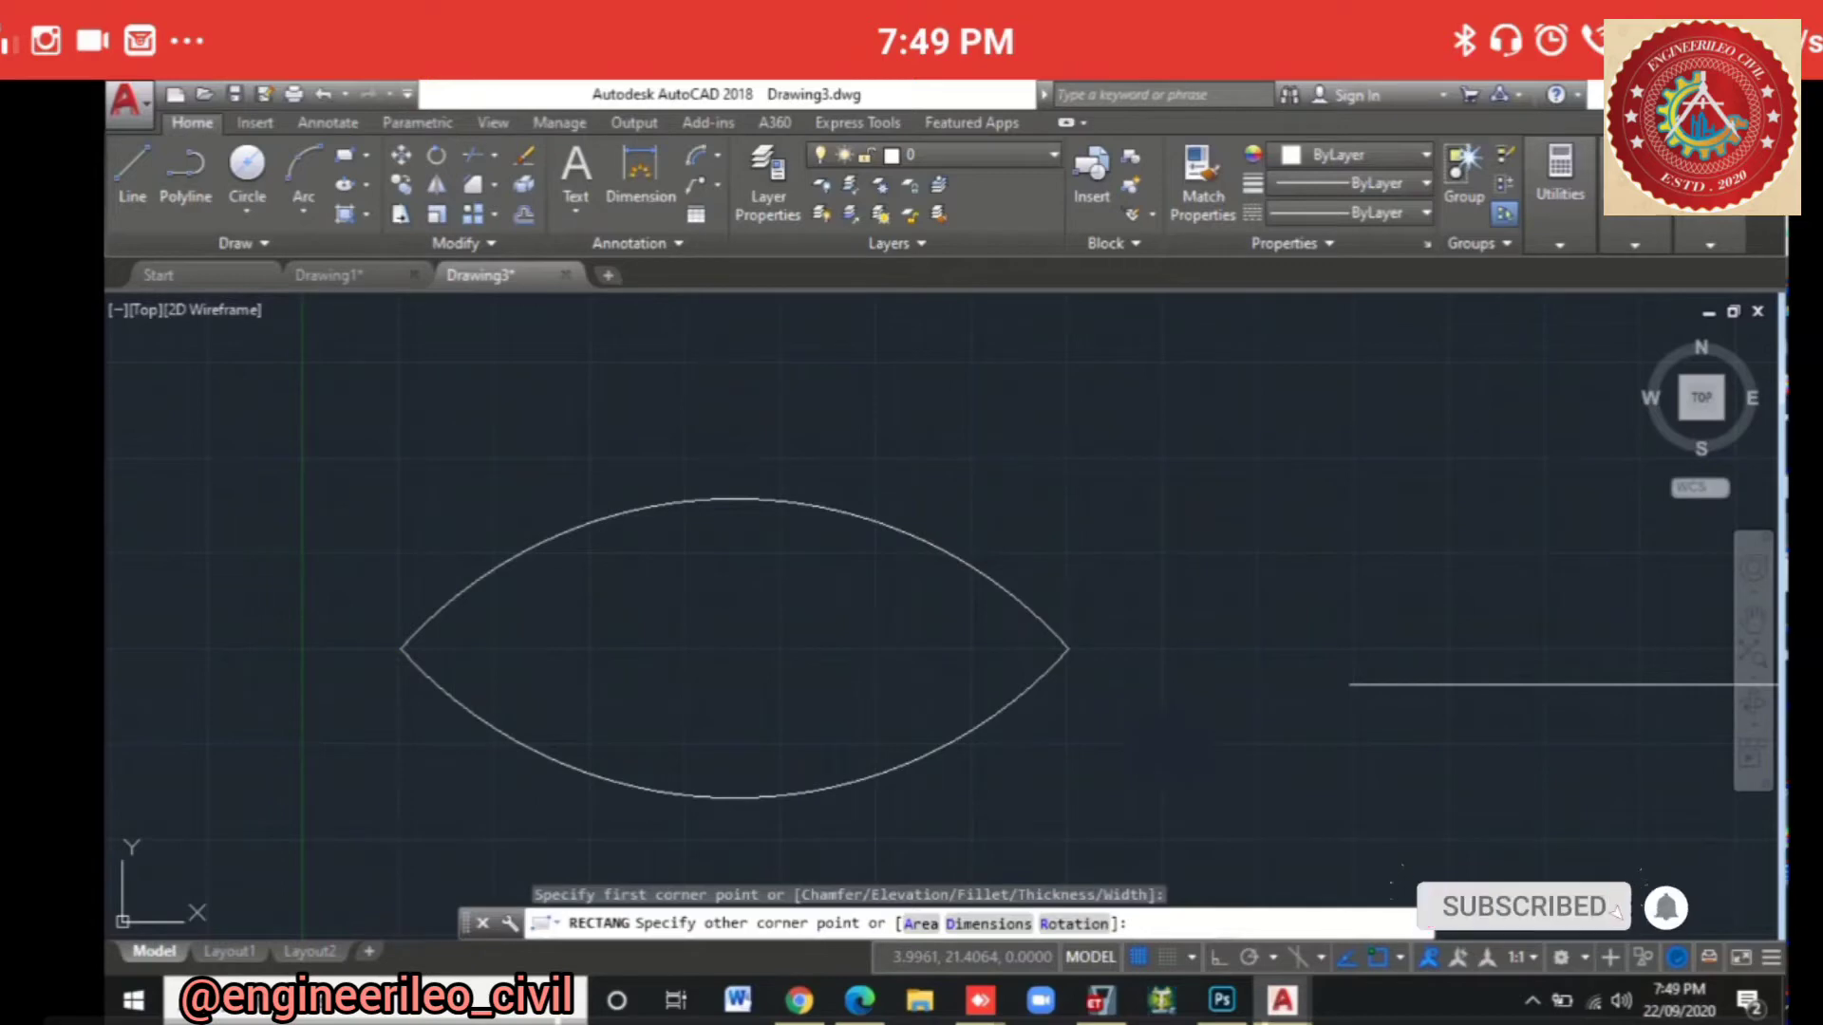
pyautogui.press('Escape')
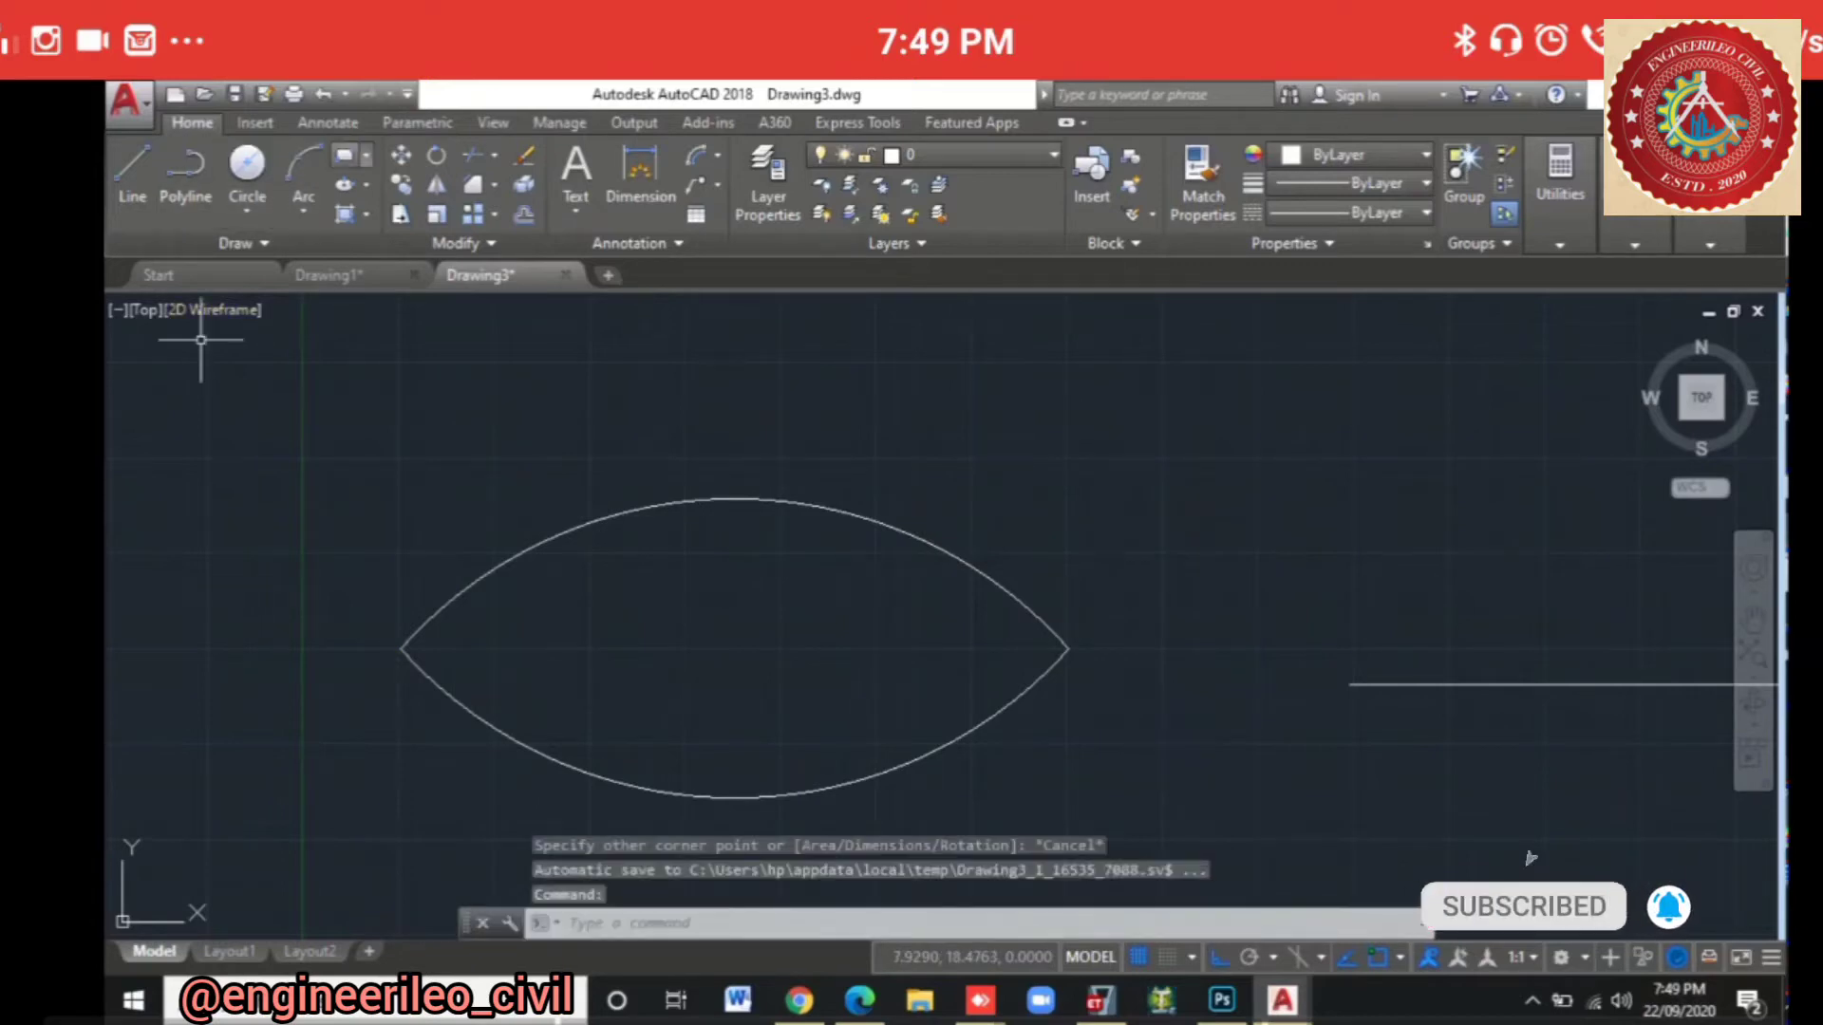
# Step: Draw a rectangle 2 units wide and 3 units high above the lens shape
pyautogui.click(343, 154)
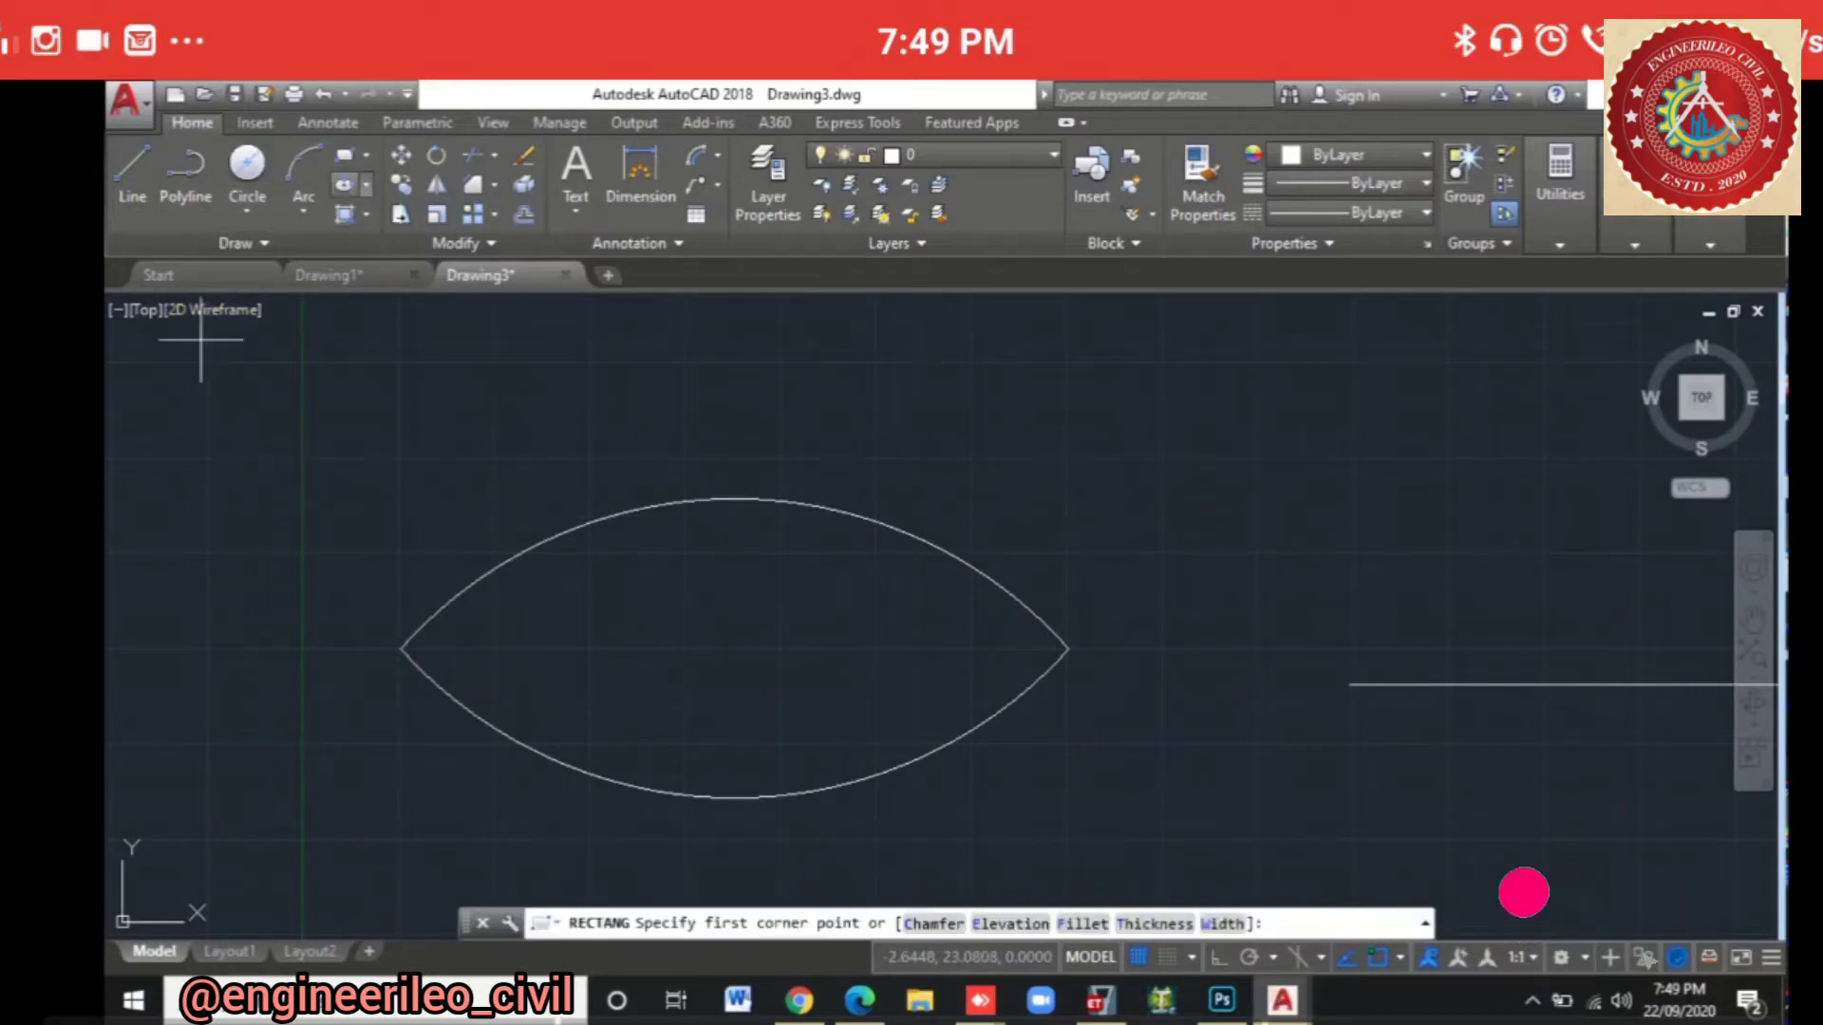
pyautogui.click(670, 403)
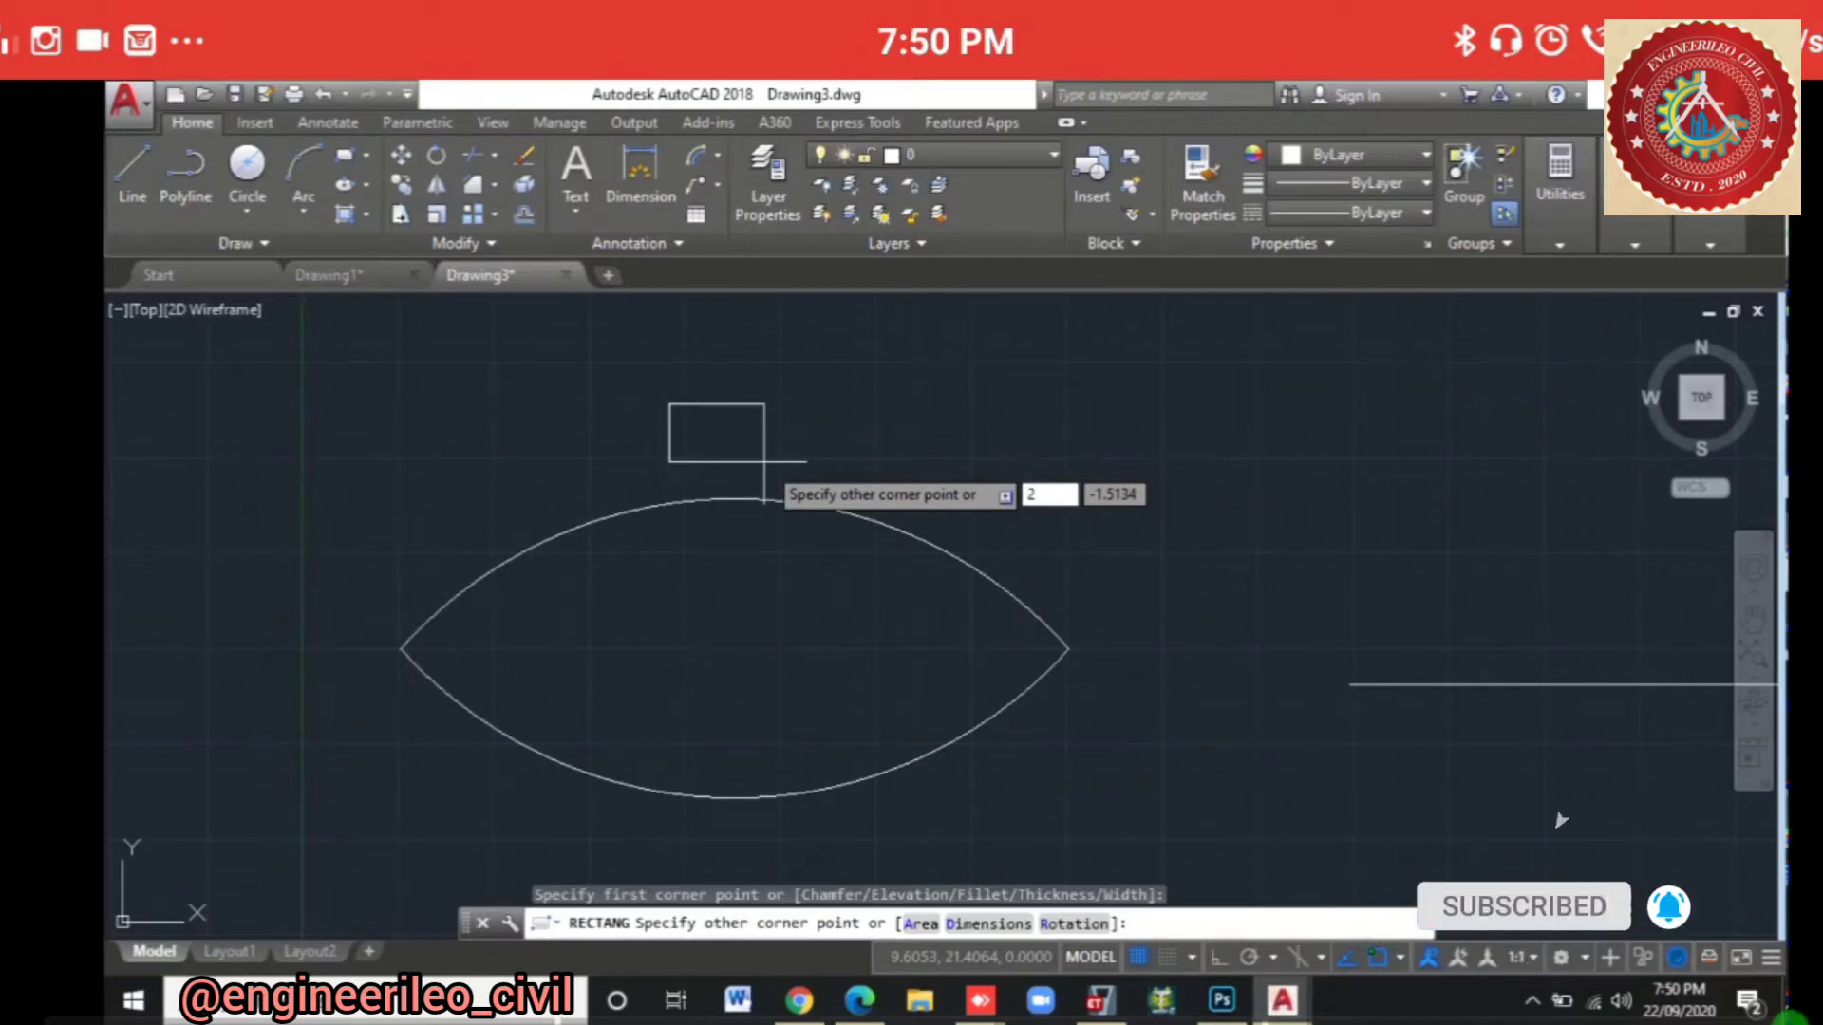
pyautogui.press('Tab')
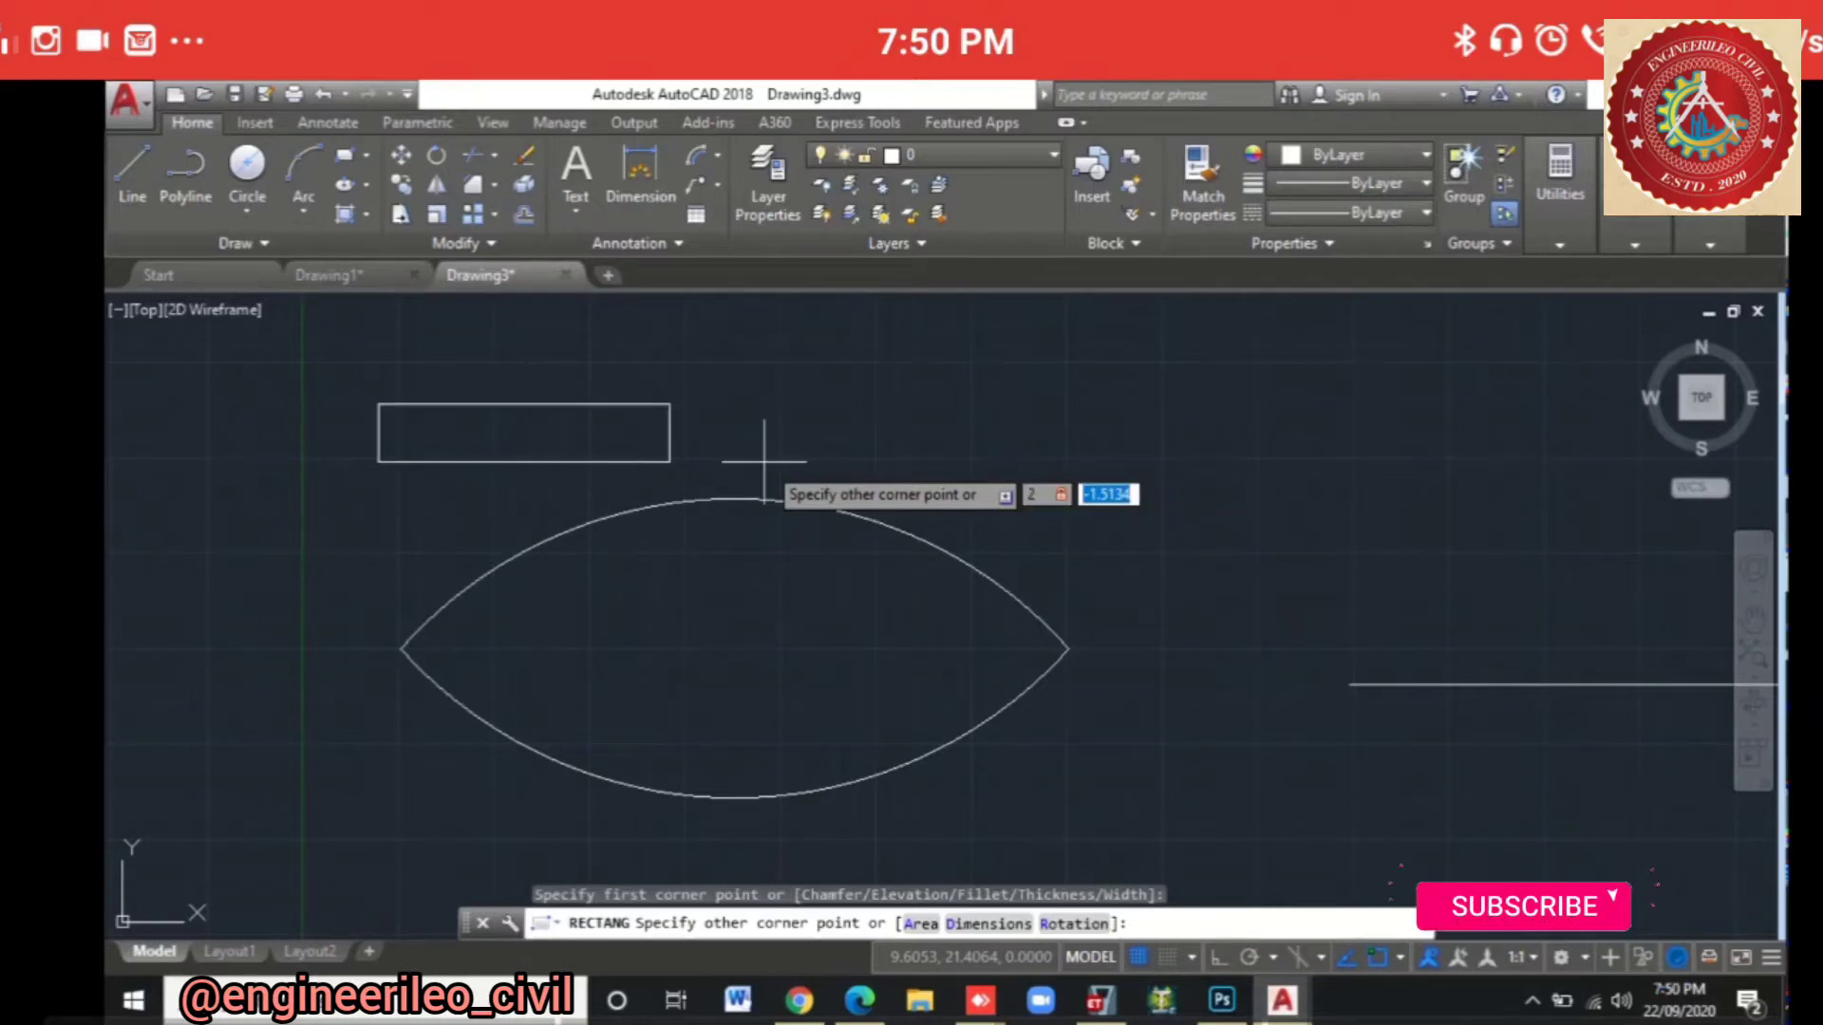
pyautogui.write('3')
pyautogui.press('Return')
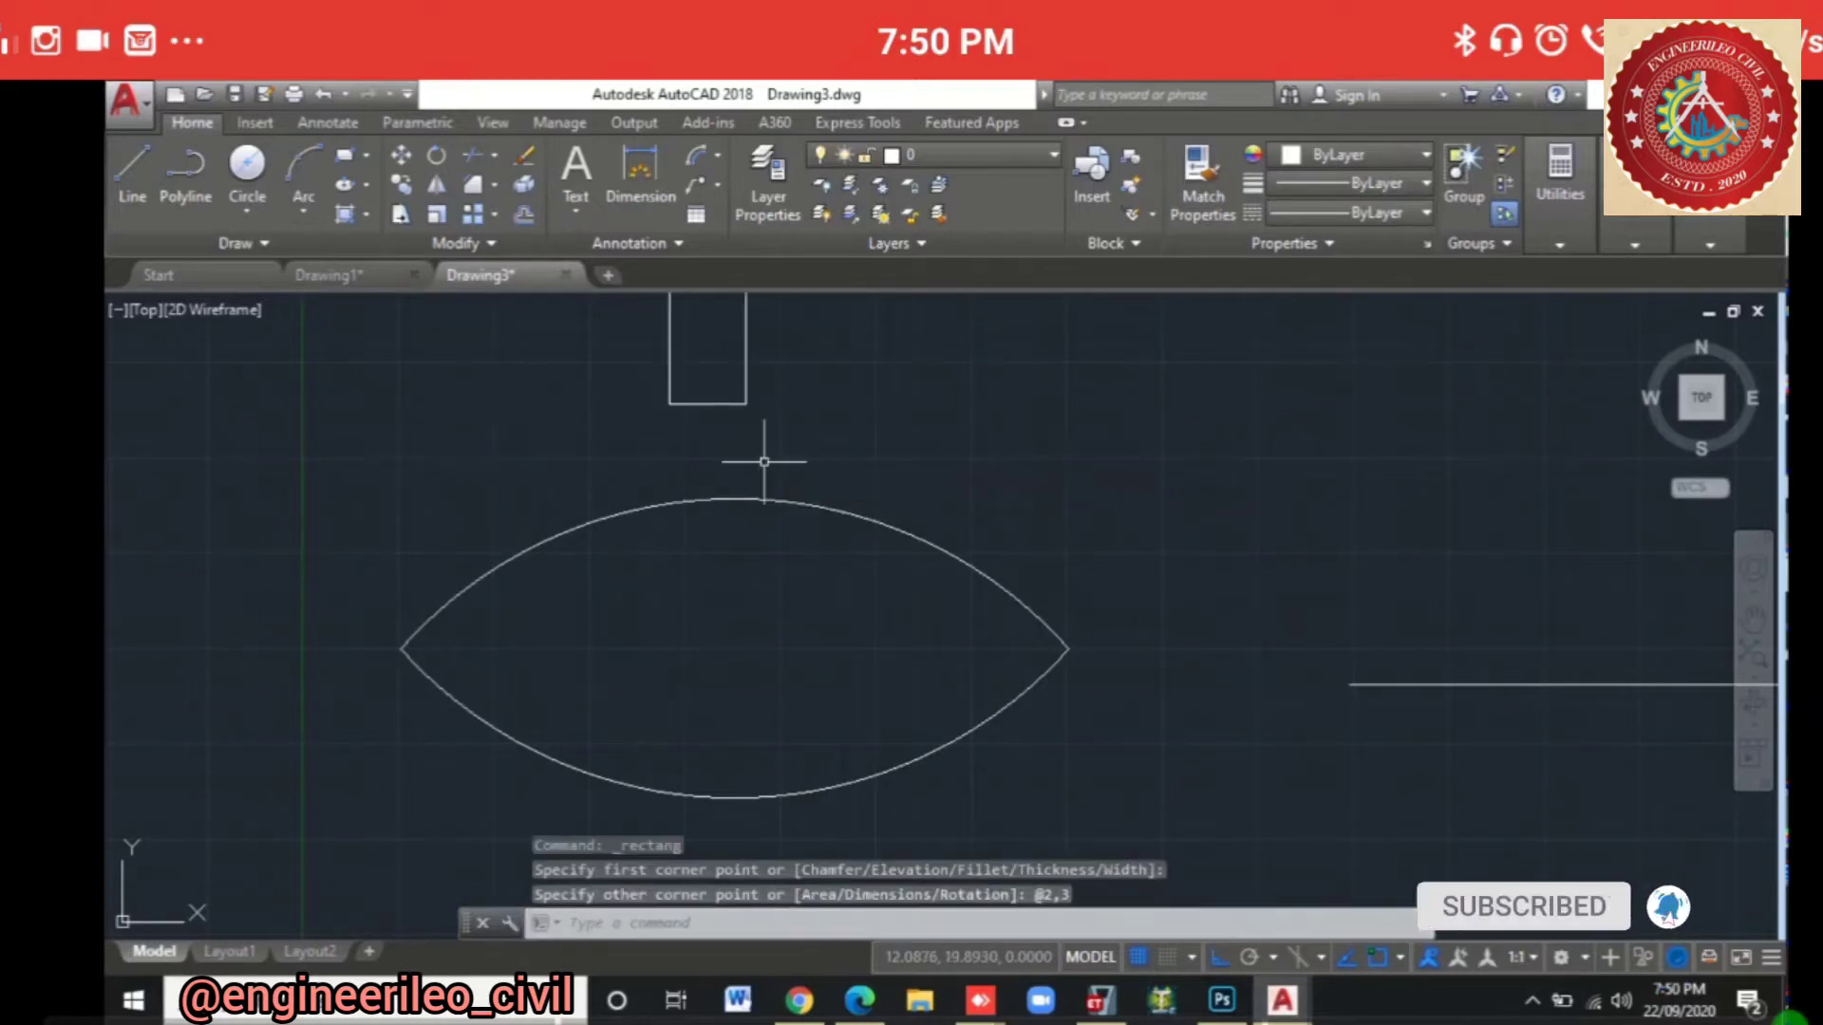
# Step: Add a linear dimension across the small rectangle's upper edge, placing the dimension line inside the rectangle
pyautogui.scroll(-2, 776, 459)
pyautogui.scroll(6, 725, 493)
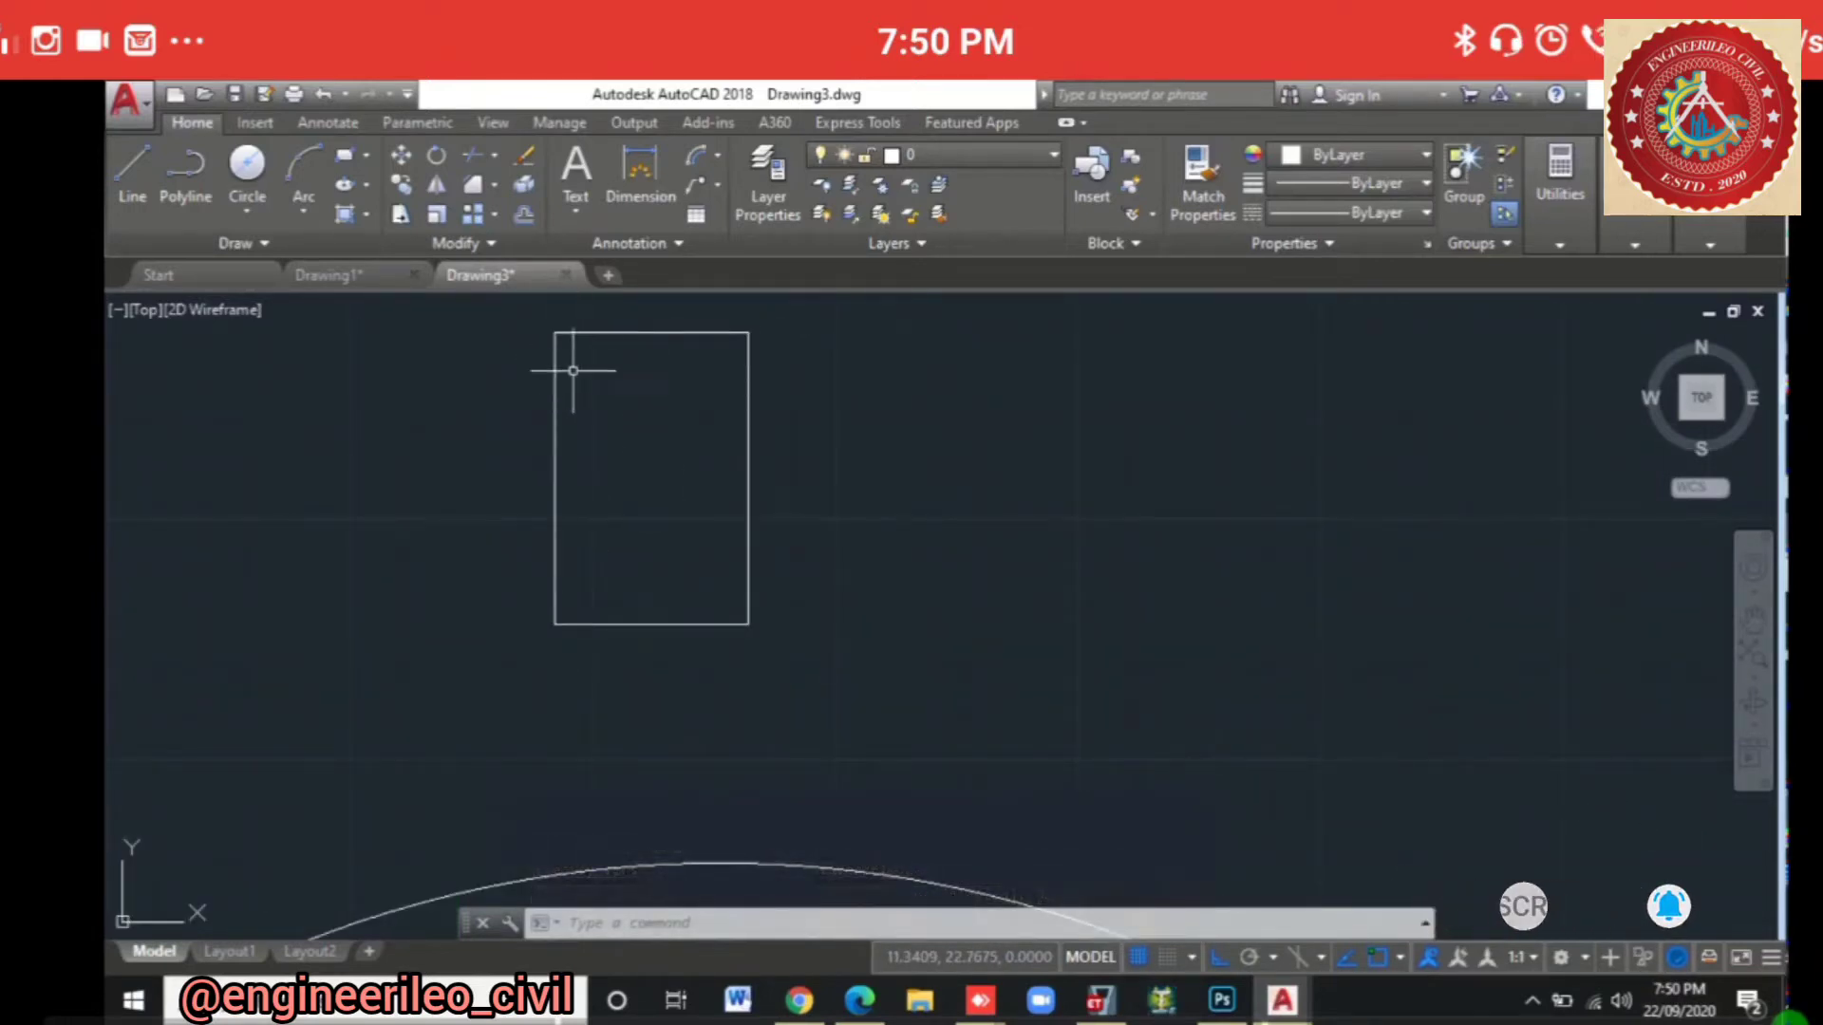
pyautogui.moveTo(582, 370)
pyautogui.mouseDown(button='middle')
pyautogui.moveTo(598, 509)
pyautogui.moveTo(576, 460)
pyautogui.mouseUp(button='middle')
pyautogui.click(717, 155)
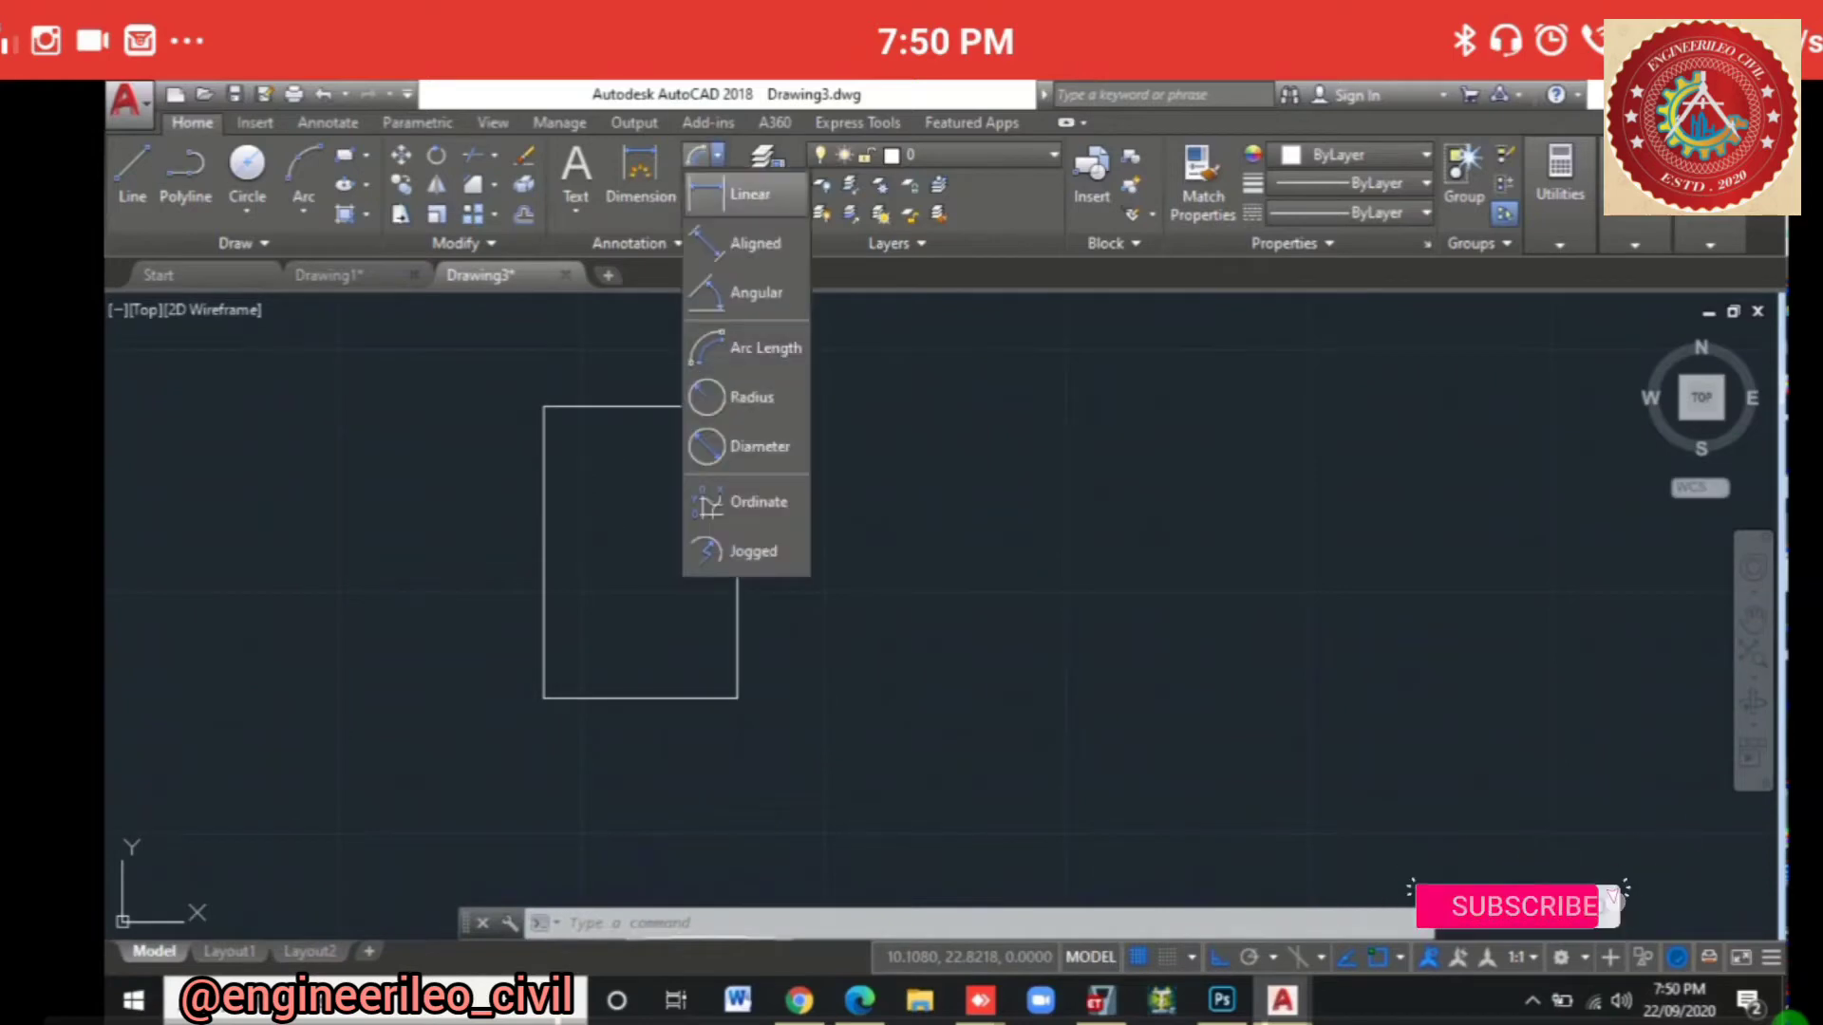
pyautogui.click(750, 195)
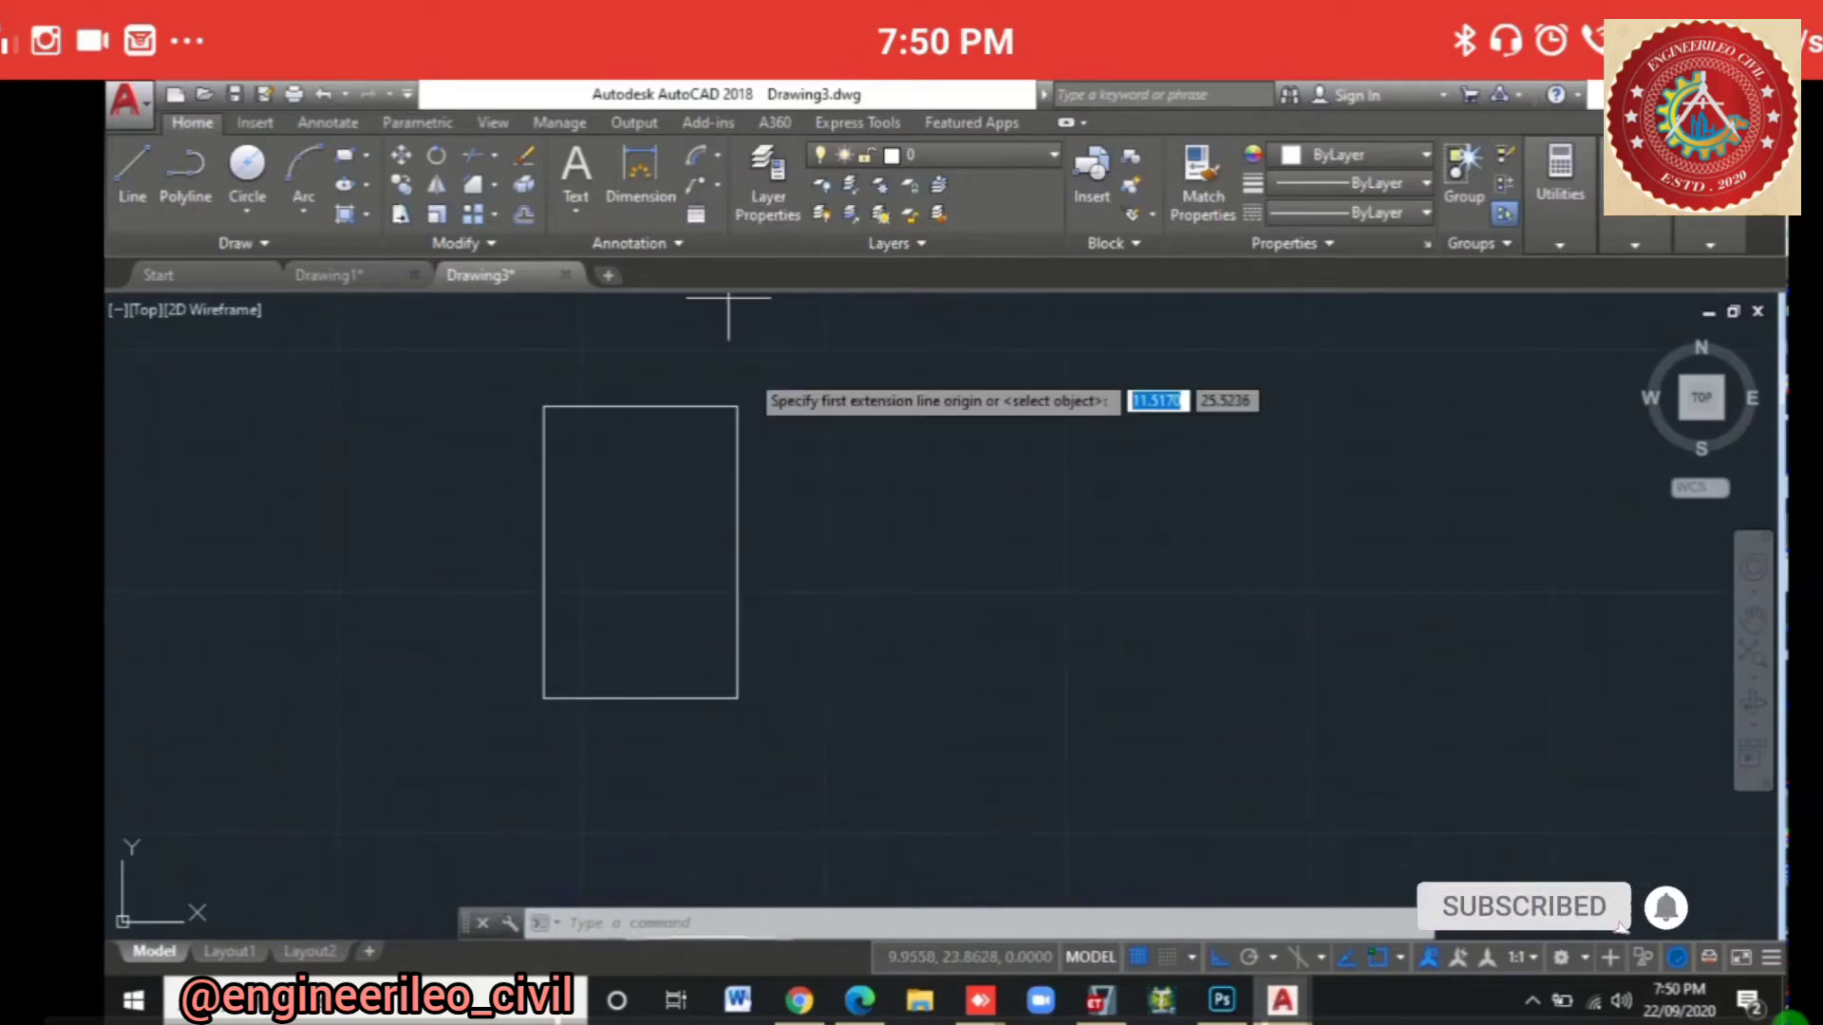
pyautogui.click(543, 406)
pyautogui.click(737, 406)
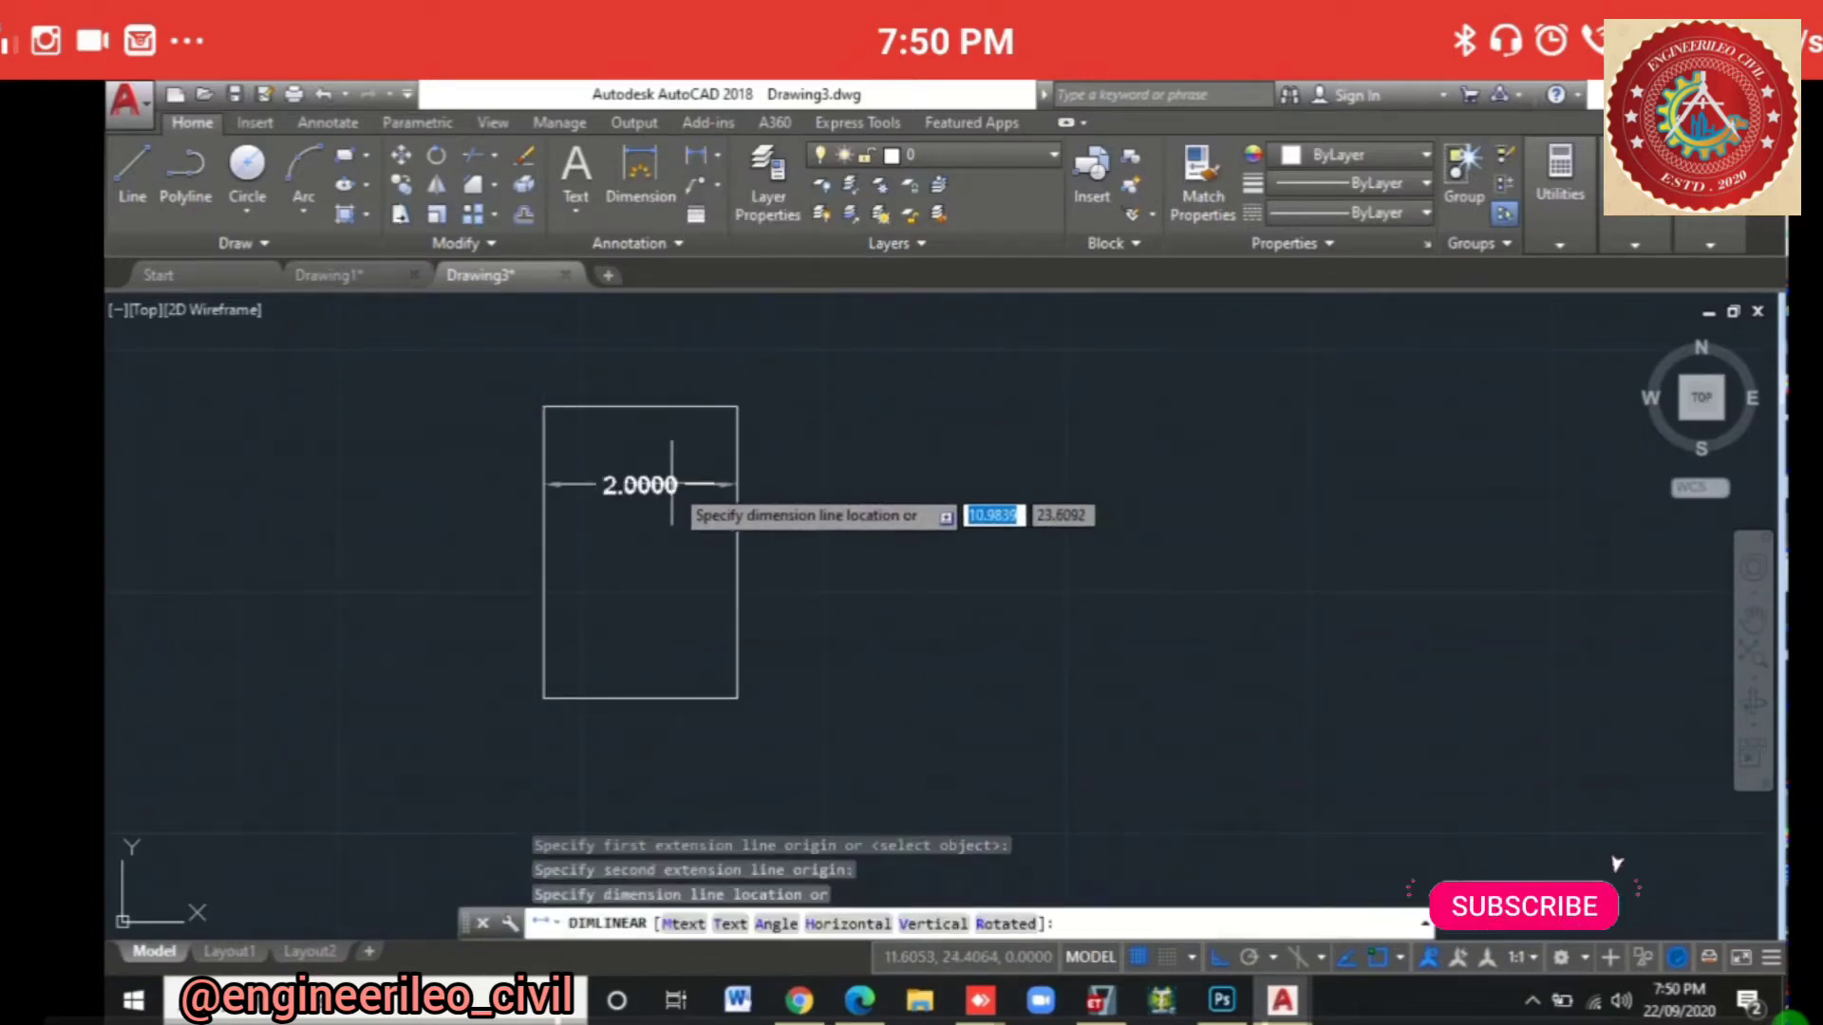
pyautogui.click(649, 484)
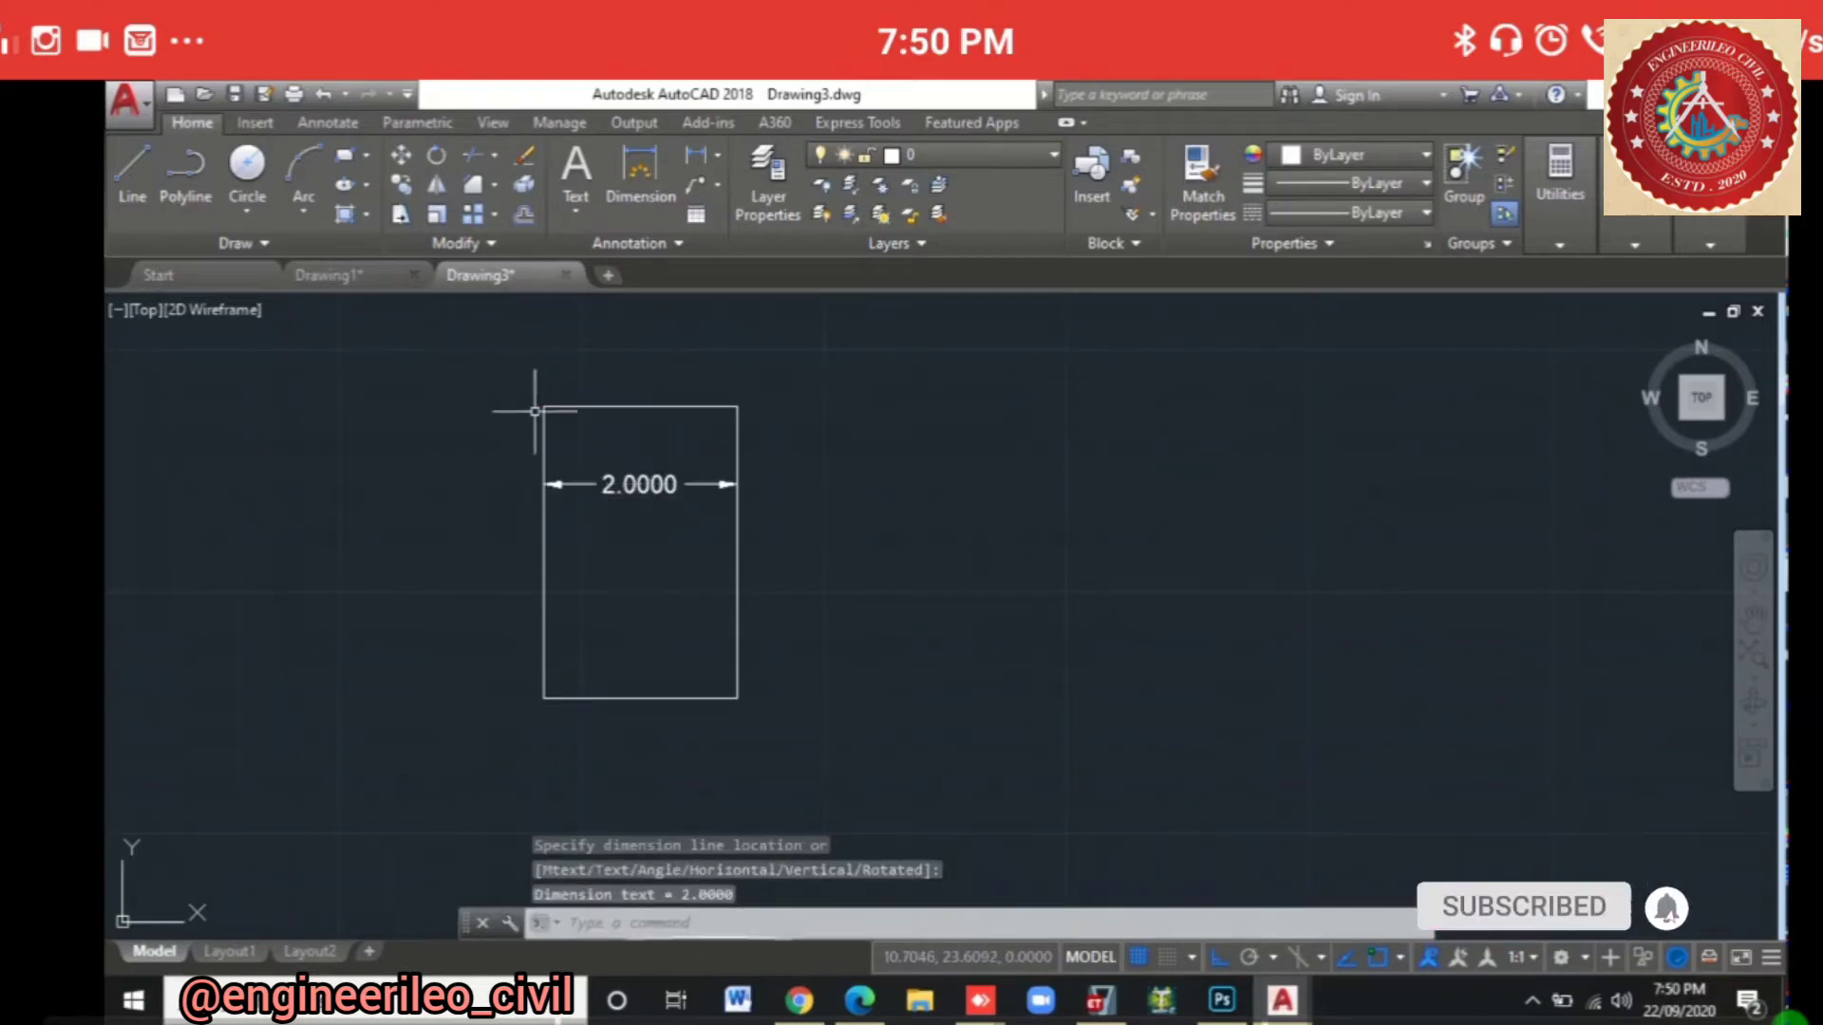
# Step: Add a linear dimension along the small rectangle's left edge, placing the dimension line outside it on the left
pyautogui.press('Return')
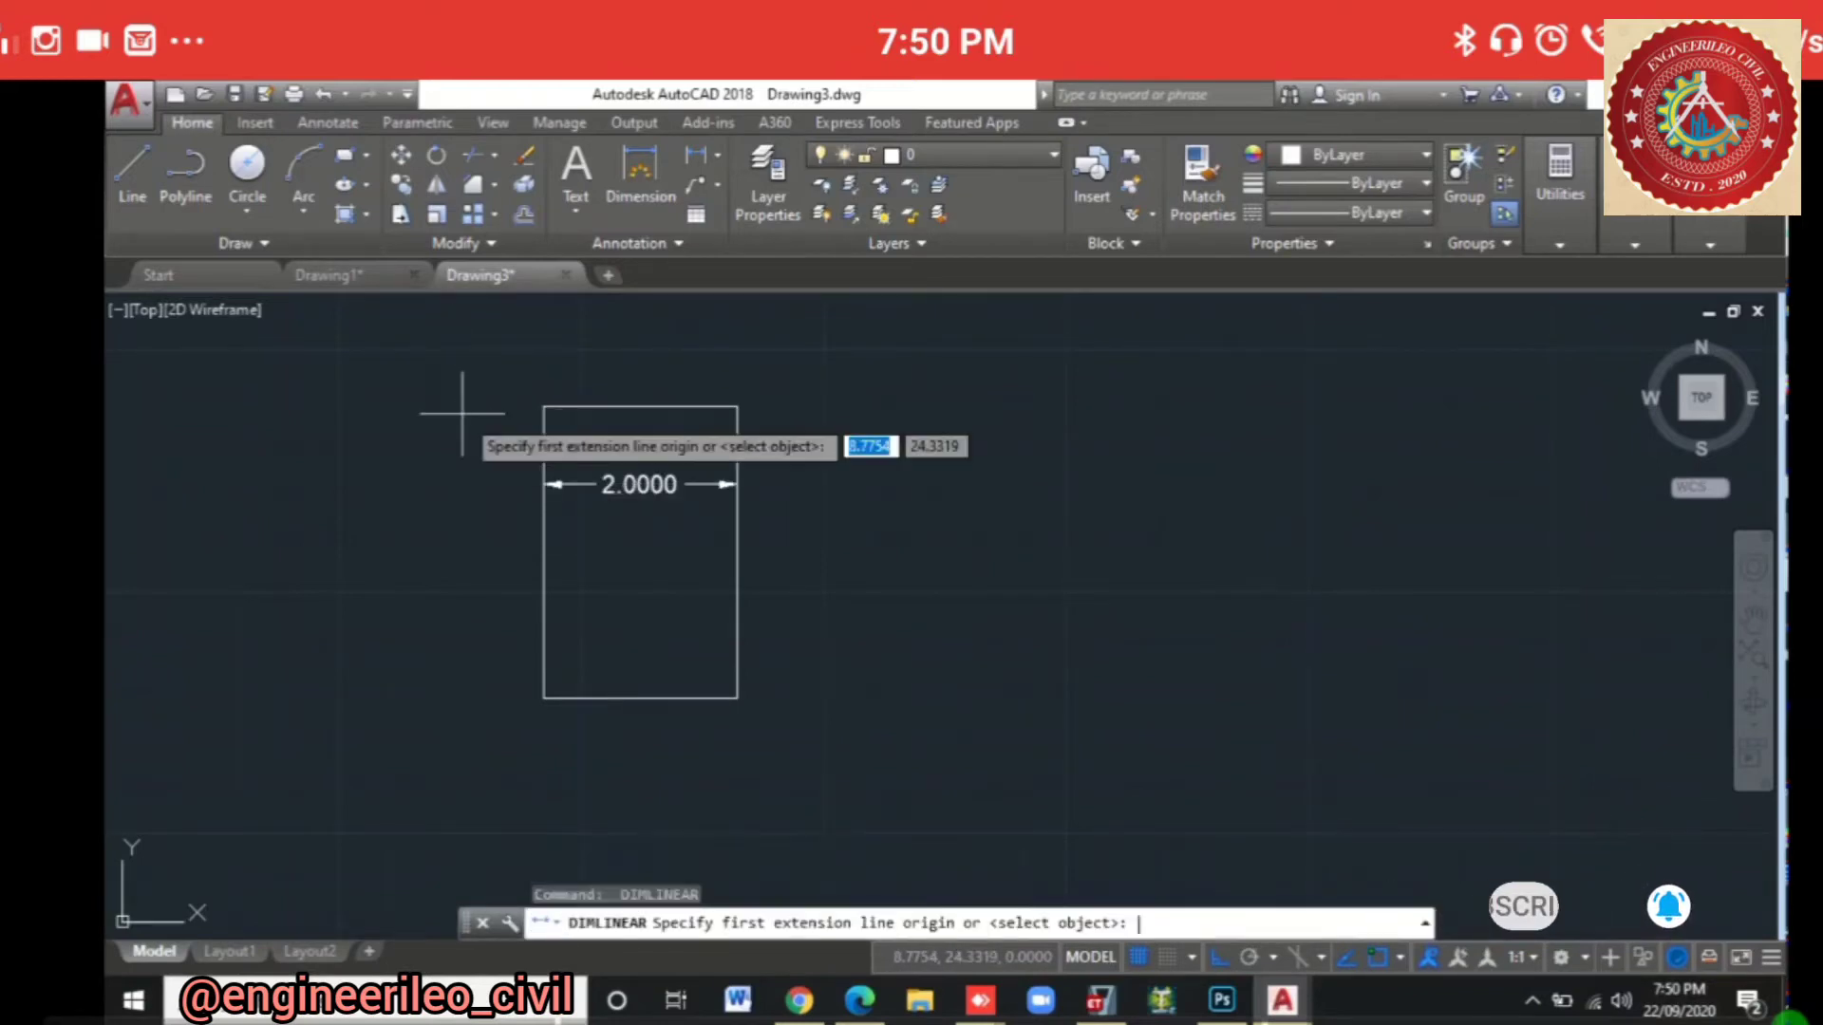
pyautogui.click(543, 407)
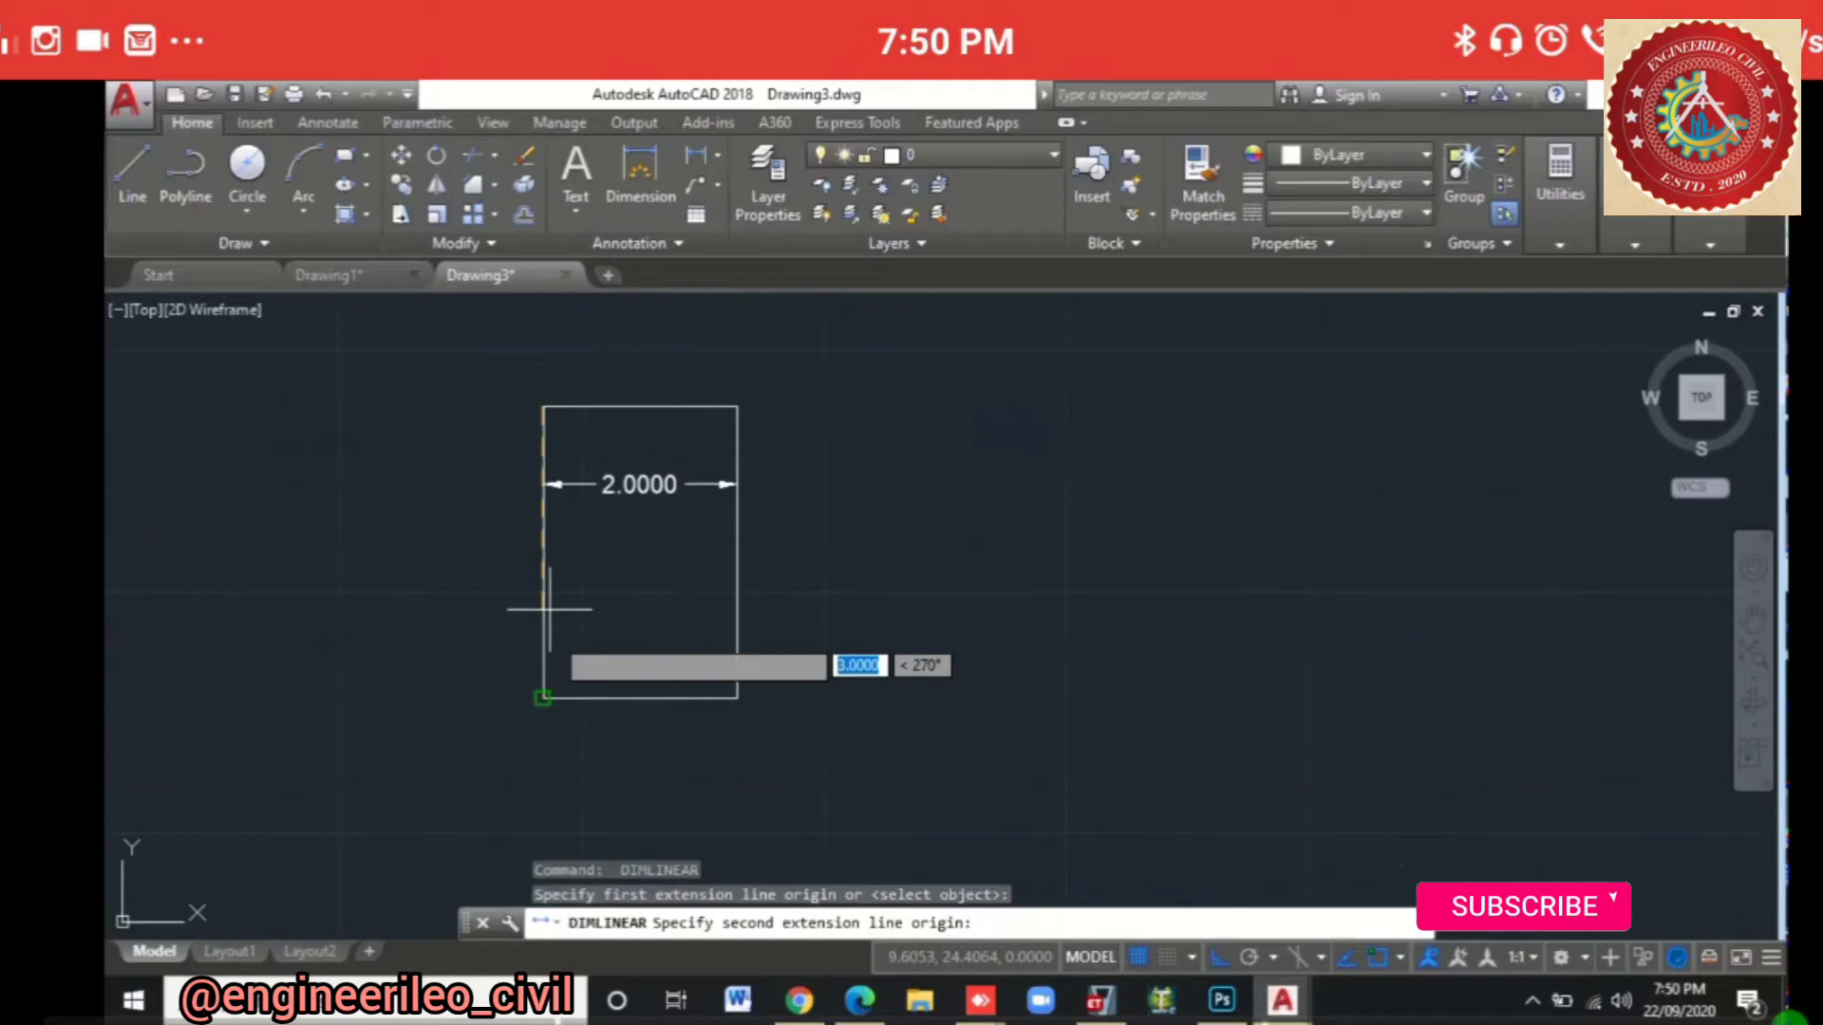
pyautogui.click(543, 698)
pyautogui.click(373, 698)
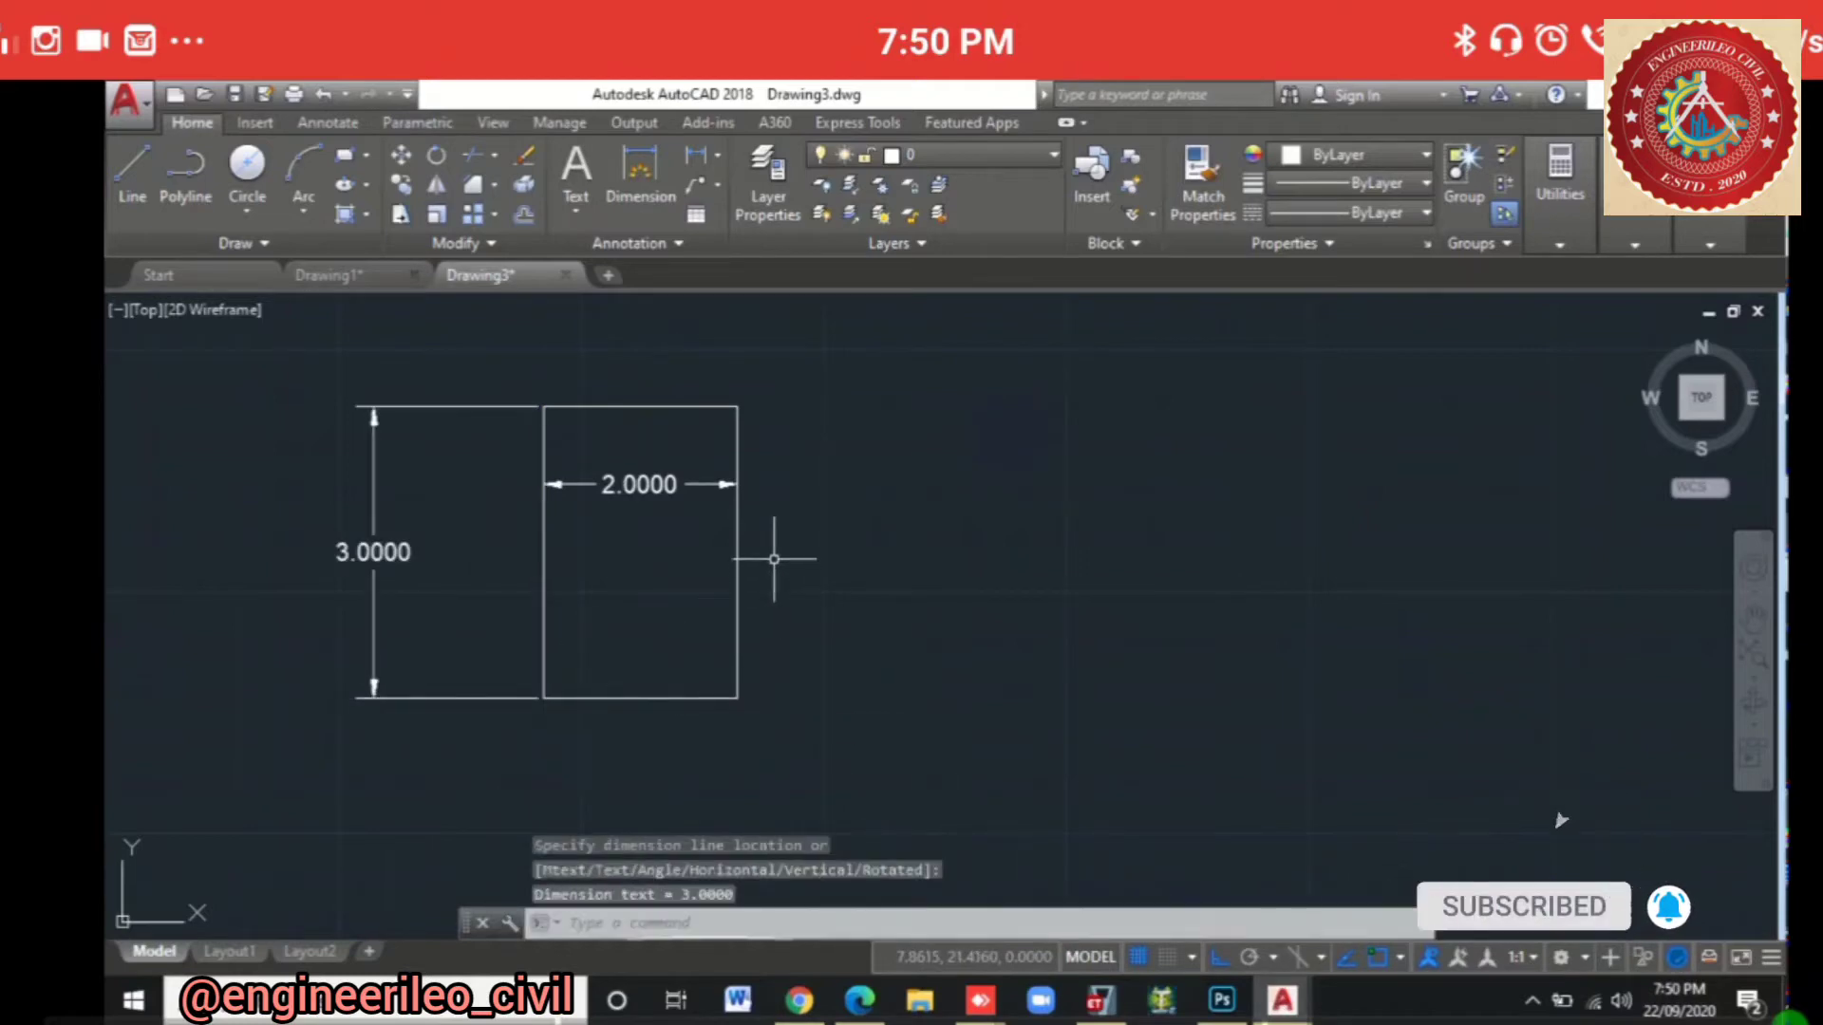
pyautogui.press('Escape')
# Step: Delete the dimensioned rectangle, the lens shape, the two connected lines, the large rectangle and the large text
pyautogui.scroll(-8, 803, 574)
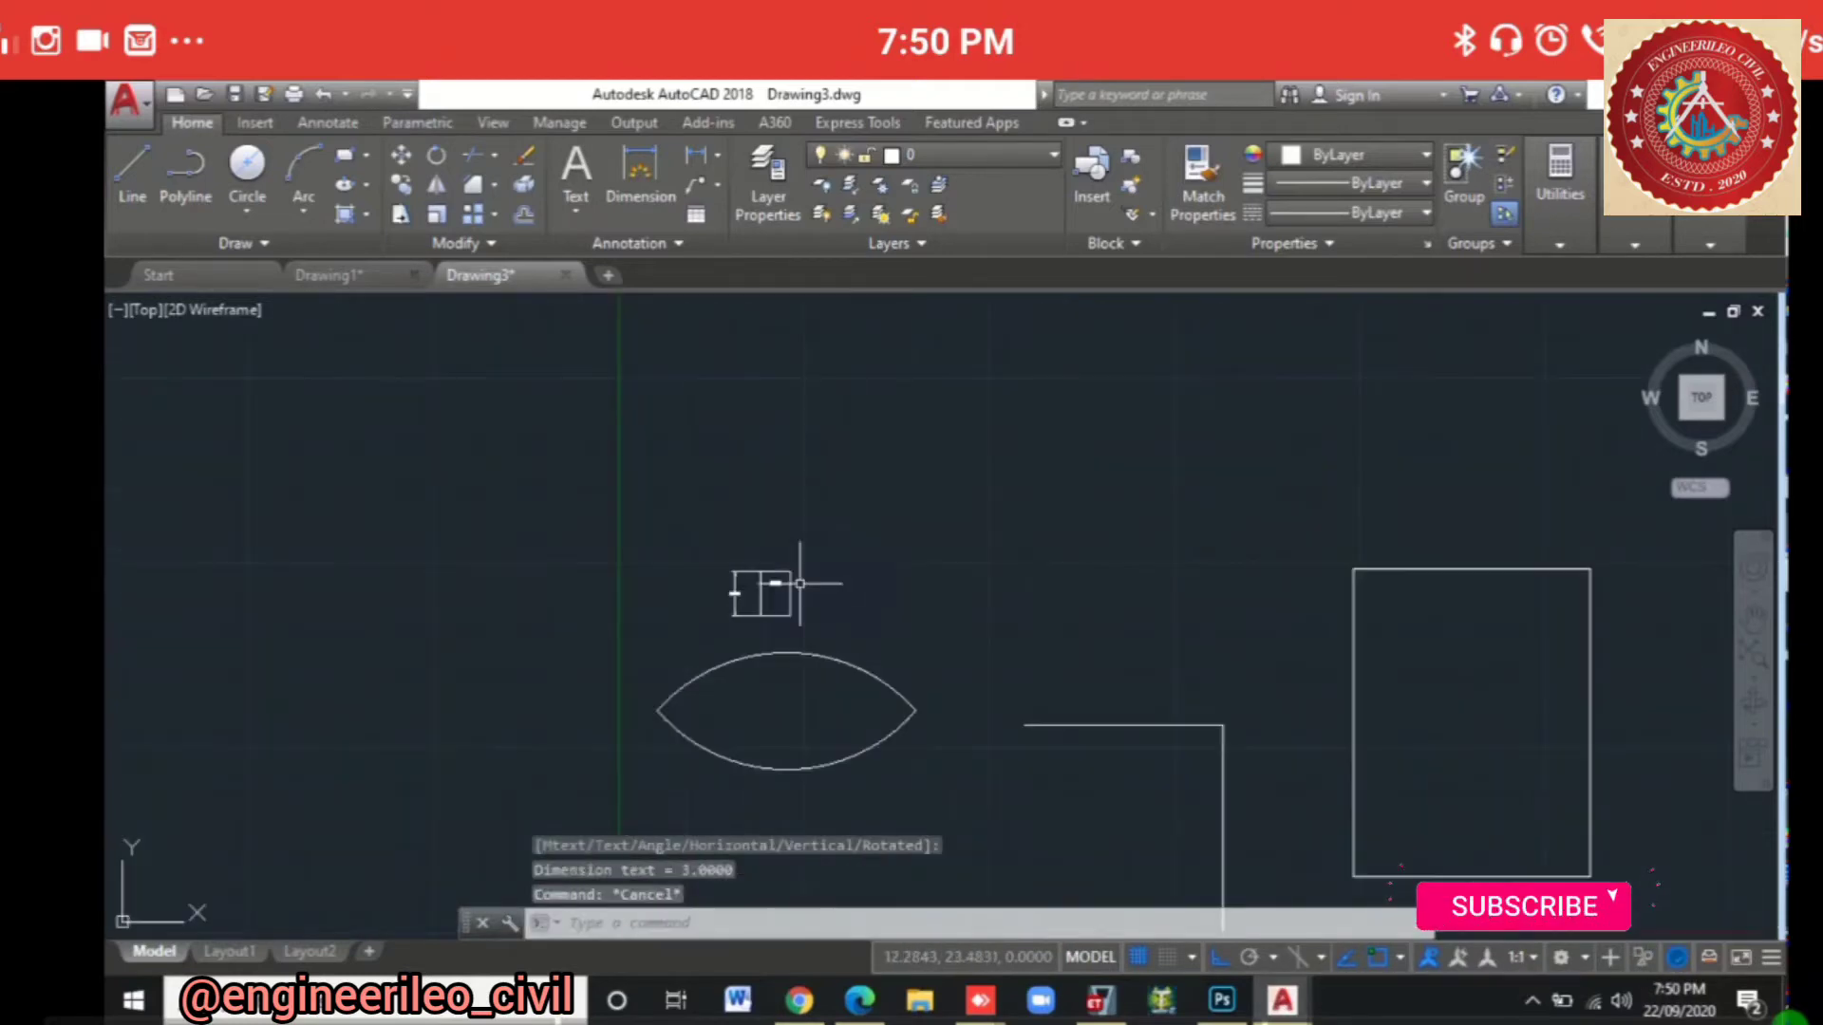
pyautogui.moveTo(858, 635); pyautogui.dragTo(602, 488, button='middle')
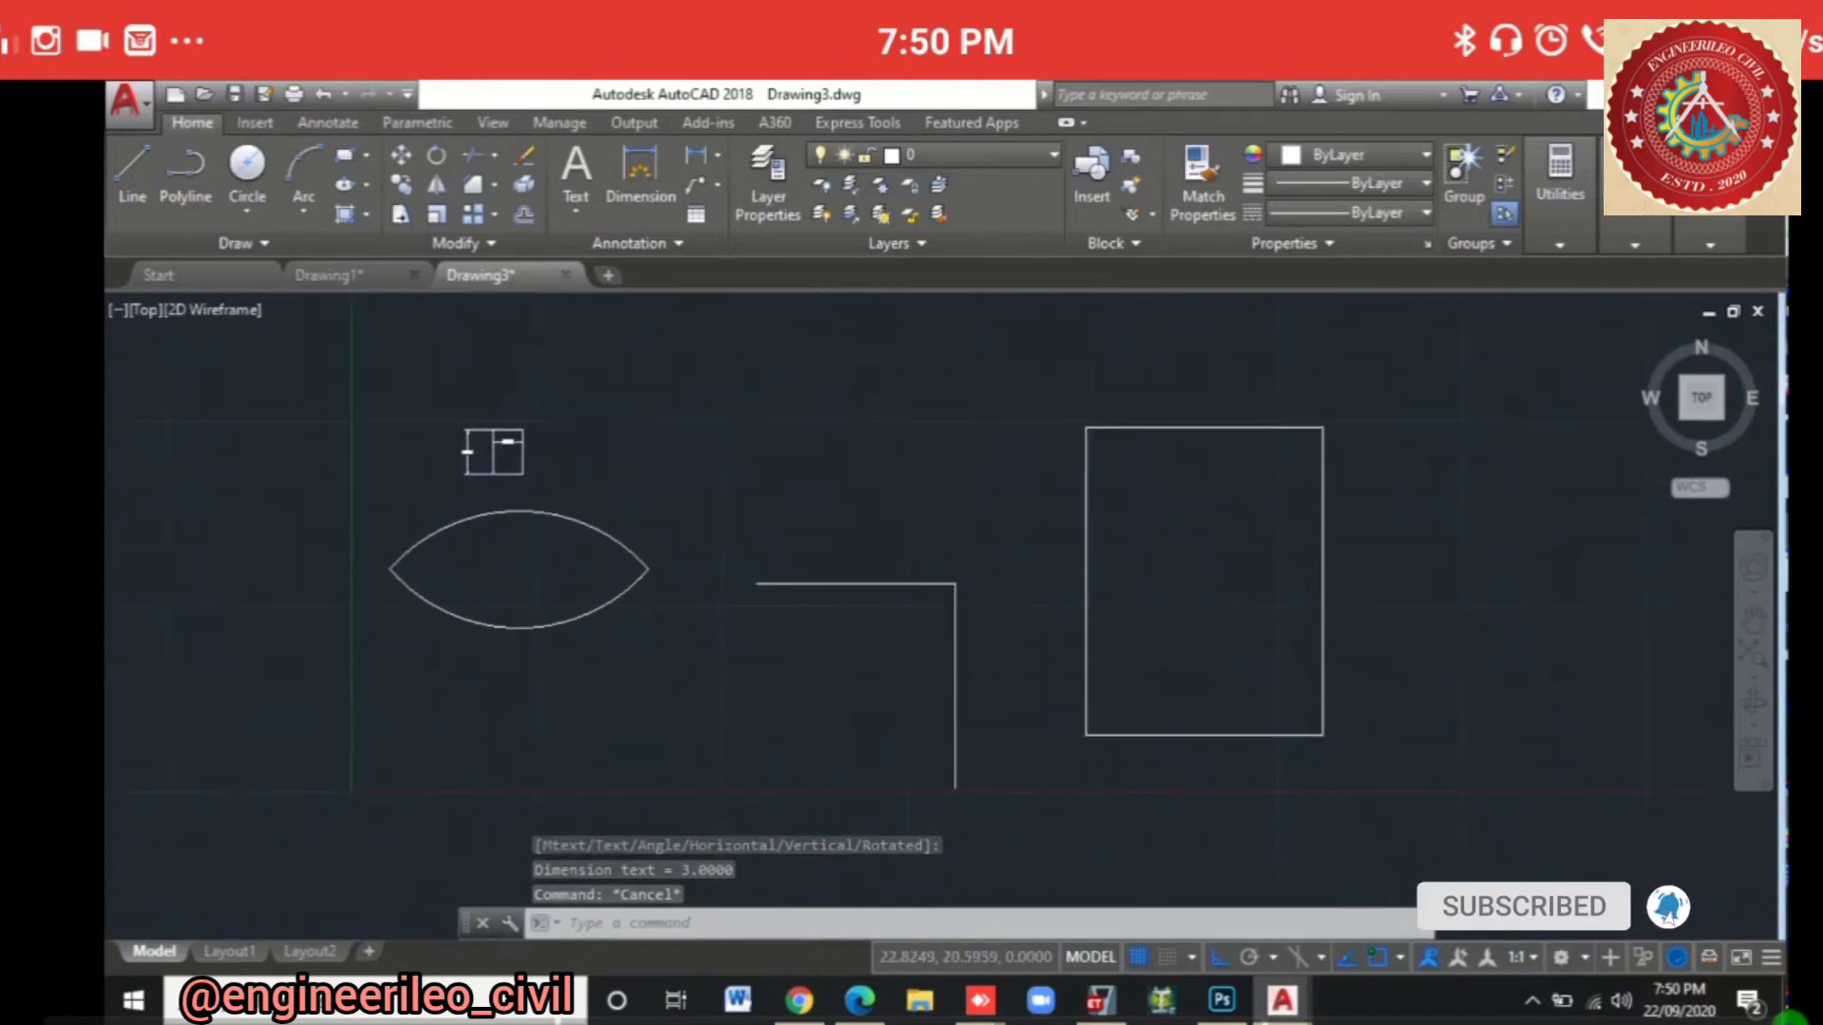
pyautogui.scroll(-2, 692, 485)
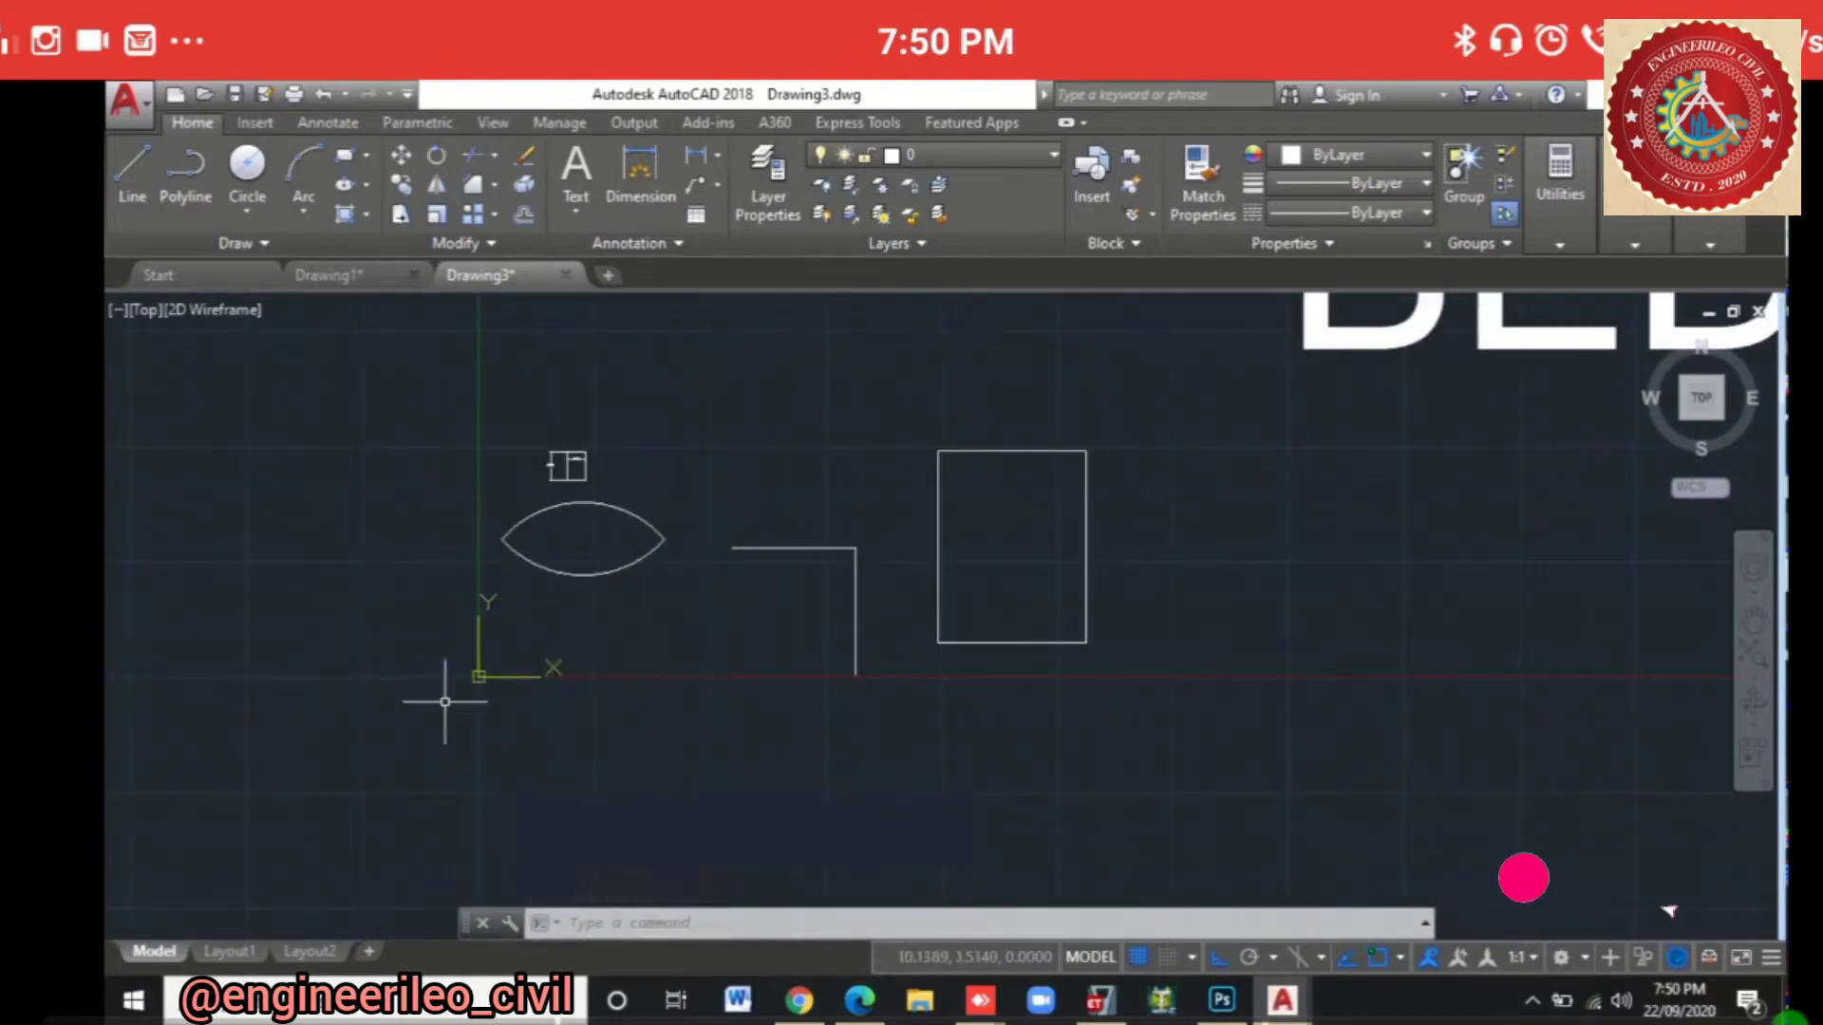
pyautogui.moveTo(507, 395)
pyautogui.mouseDown()
pyautogui.moveTo(1249, 702)
pyautogui.moveTo(1150, 792)
pyautogui.moveTo(1153, 733)
pyautogui.moveTo(638, 448)
pyautogui.moveTo(496, 334)
pyautogui.mouseUp()
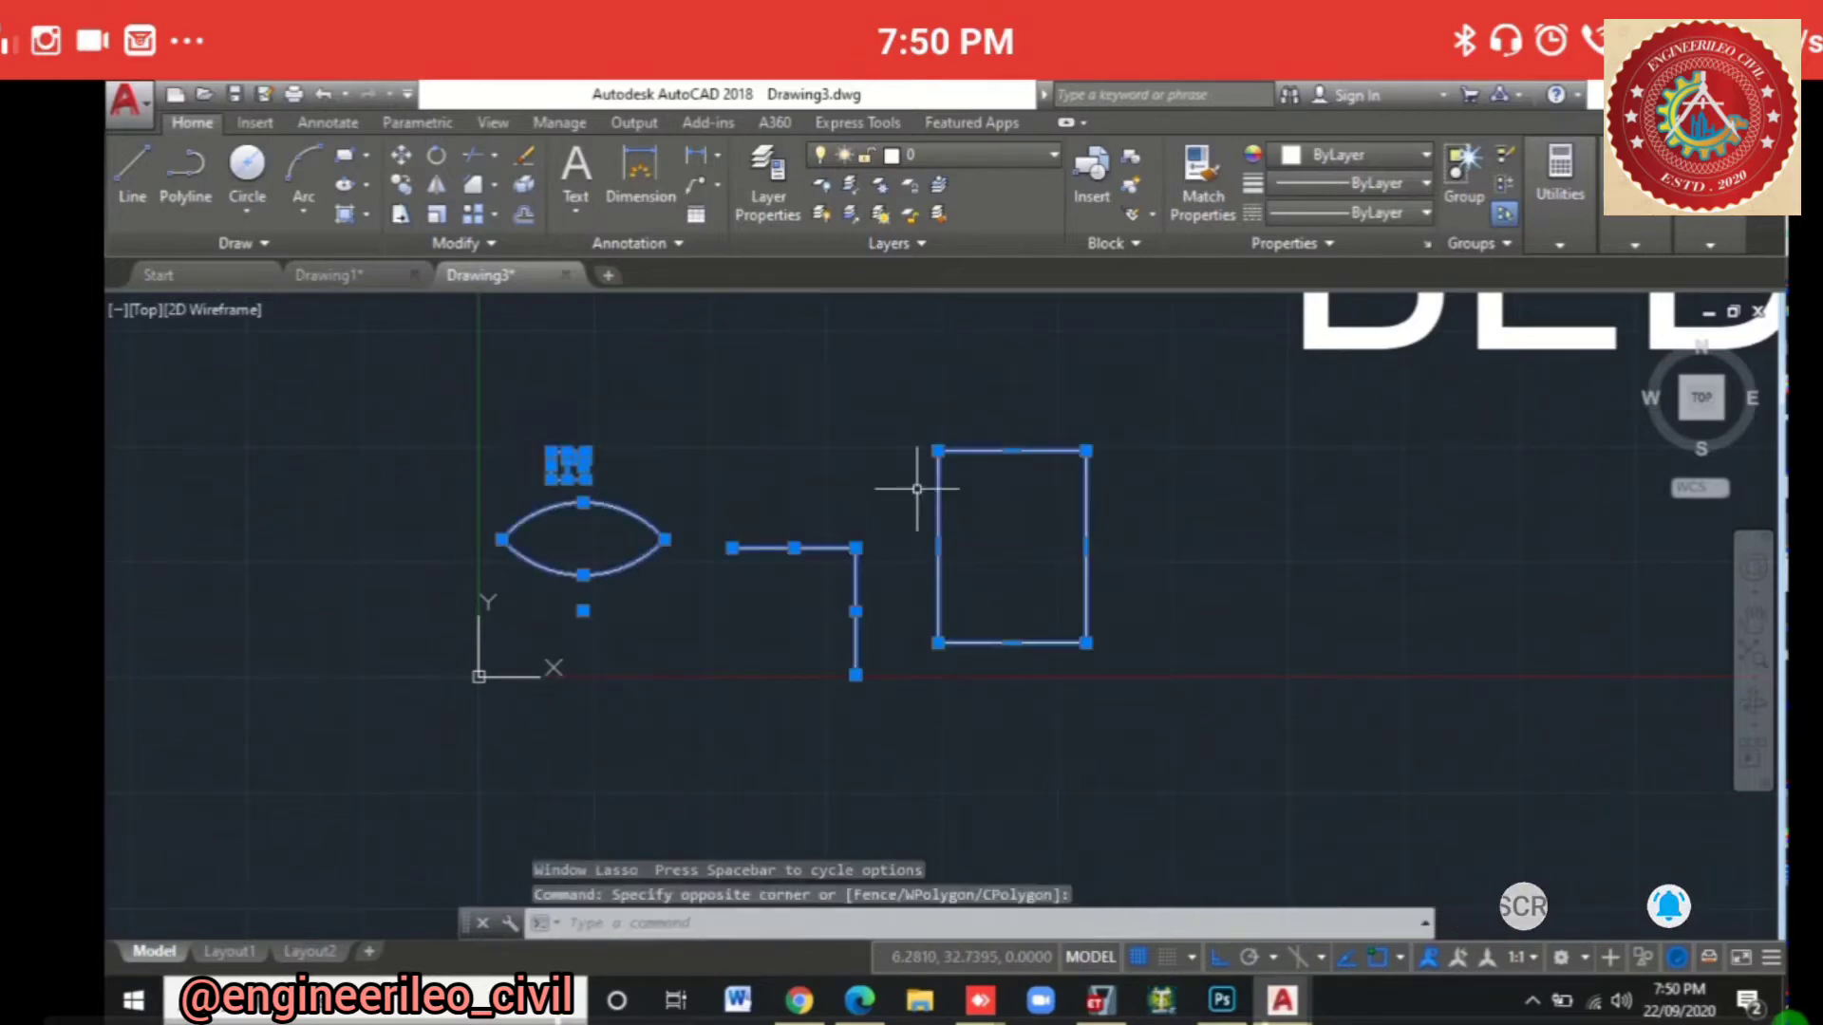
pyautogui.press('Delete')
pyautogui.moveTo(1433, 545); pyautogui.dragTo(1268, 344)
pyautogui.press('Delete')
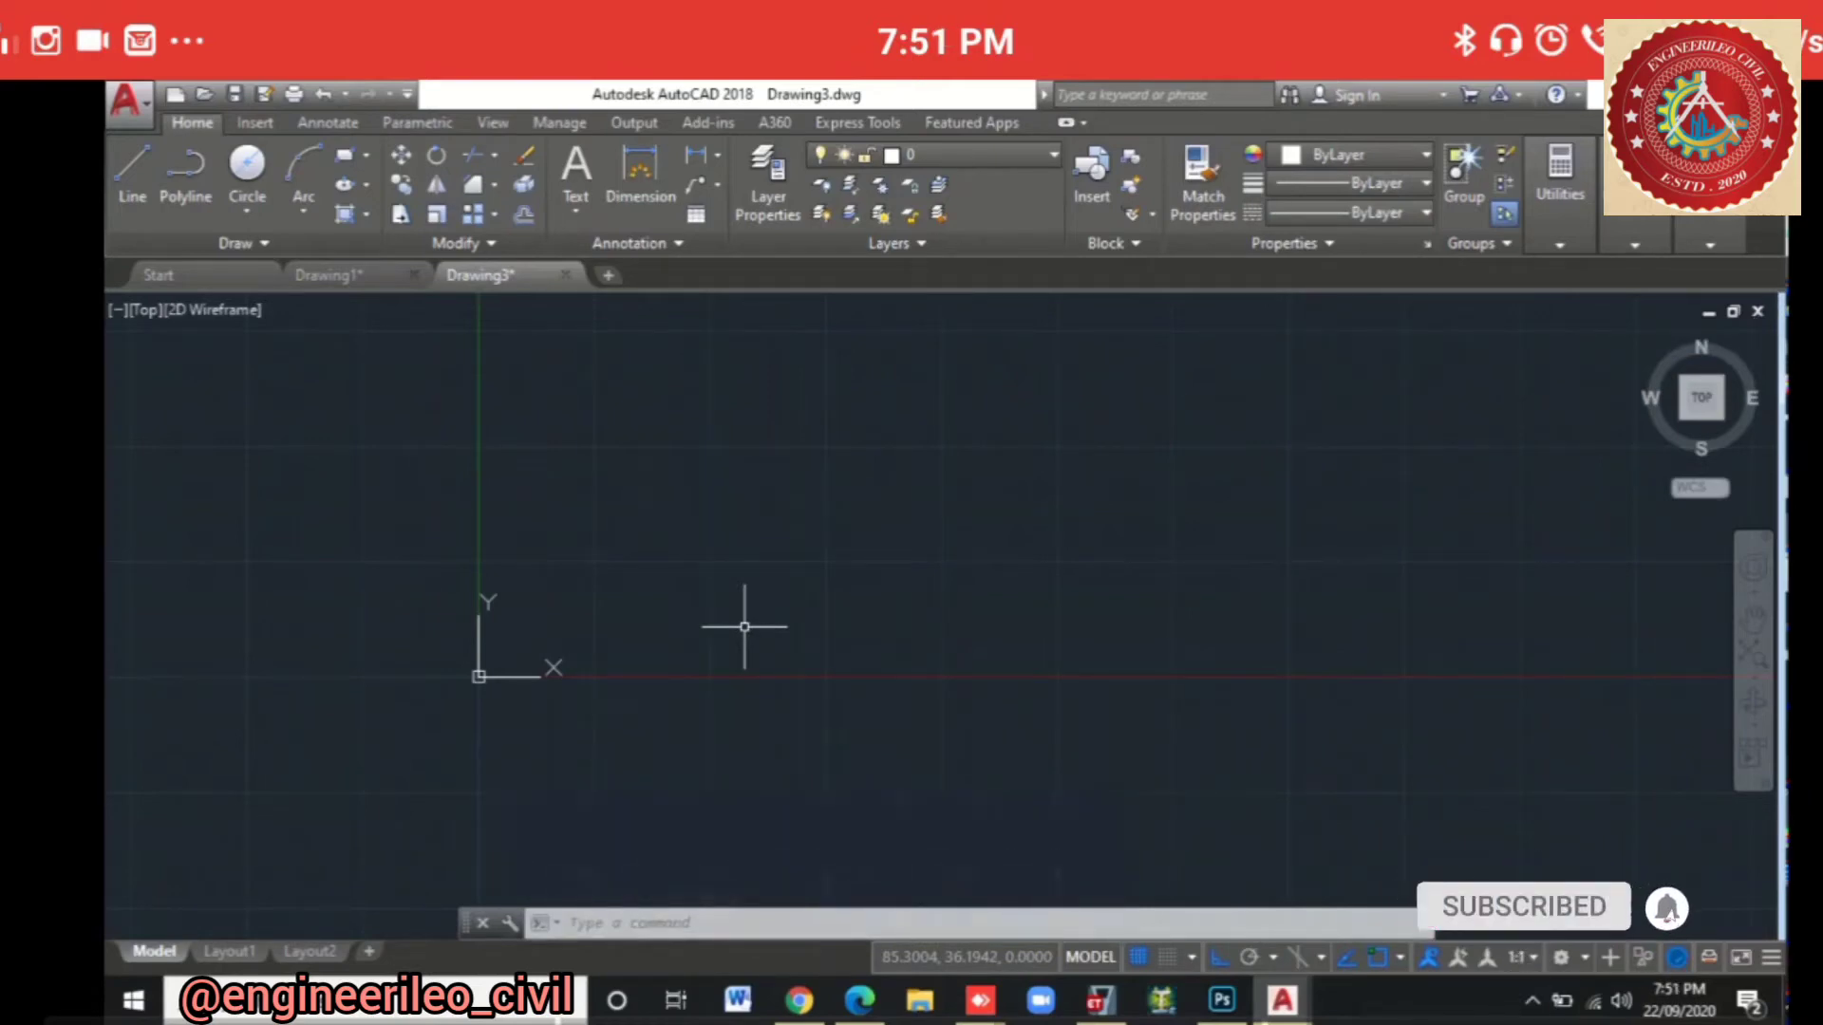
# Step: Zoom to the entire drawing area with the All option and frame an empty part of the grid
pyautogui.write('z')
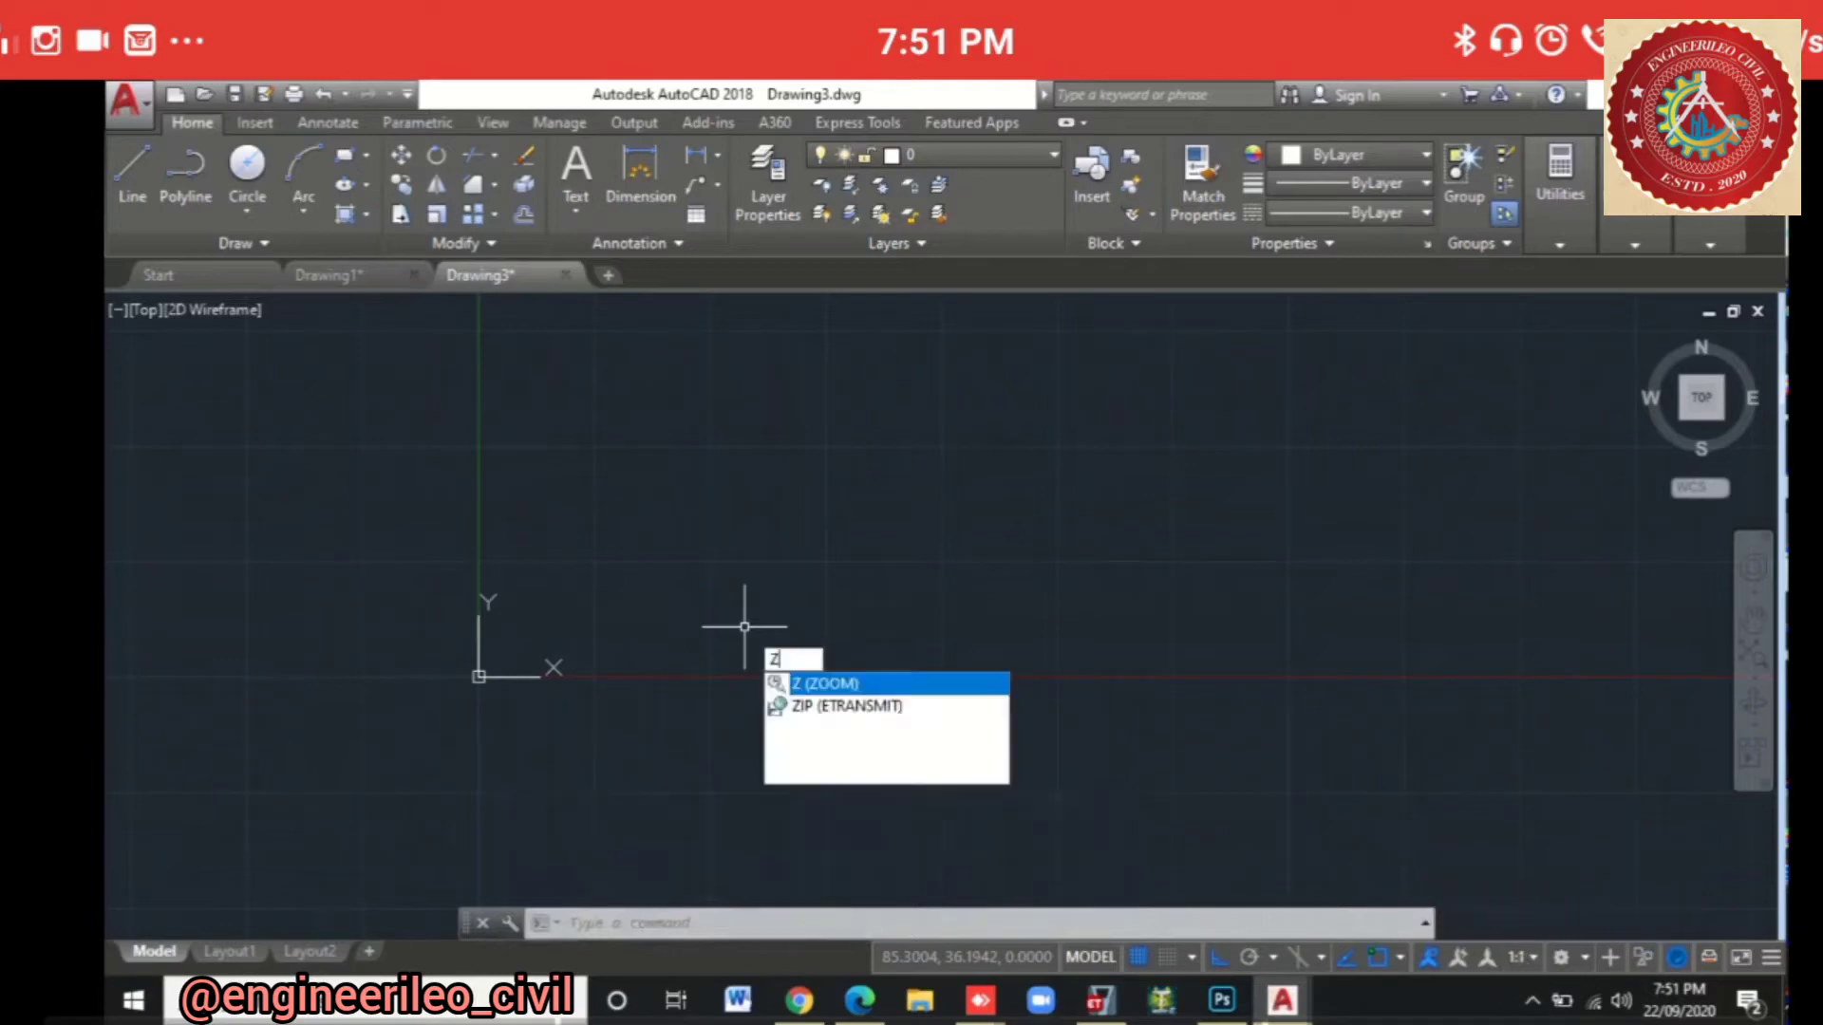
pyautogui.press('Return')
pyautogui.write('a')
pyautogui.press('Return')
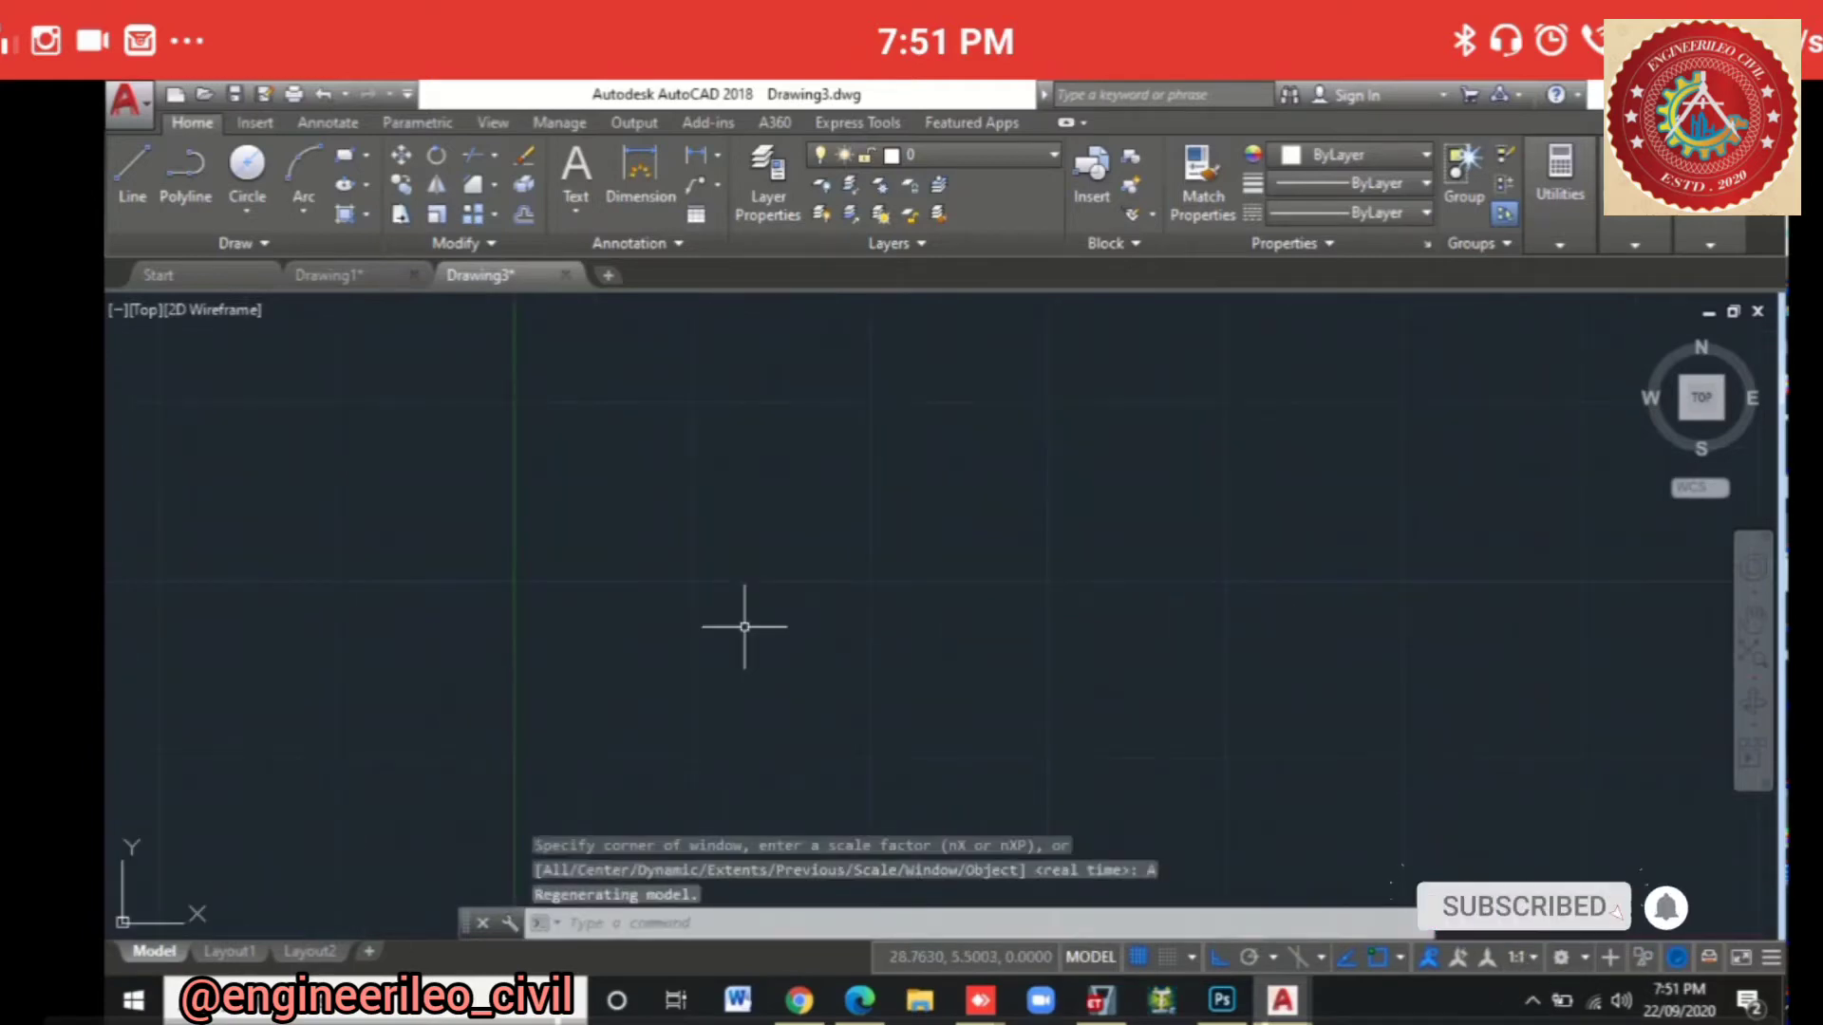
pyautogui.moveTo(1029, 644); pyautogui.dragTo(1019, 641, button='middle')
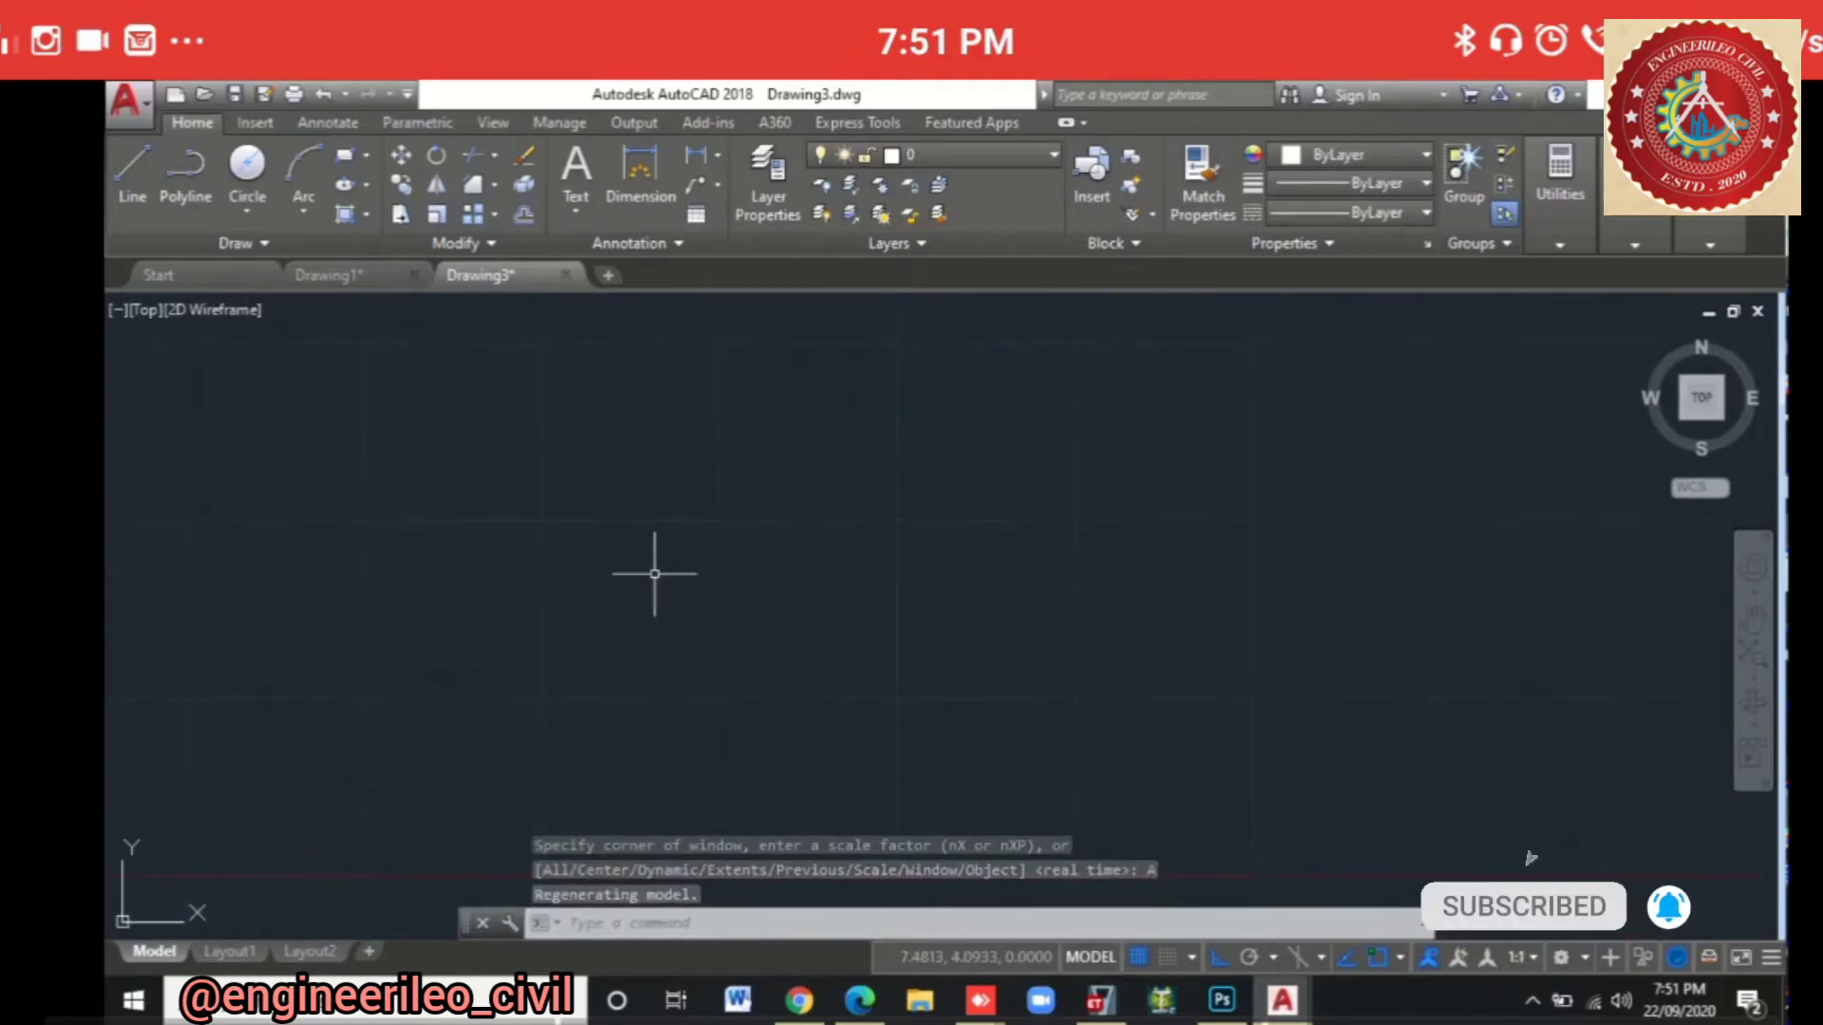
pyautogui.scroll(-1, 987, 570)
pyautogui.scroll(1, 963, 598)
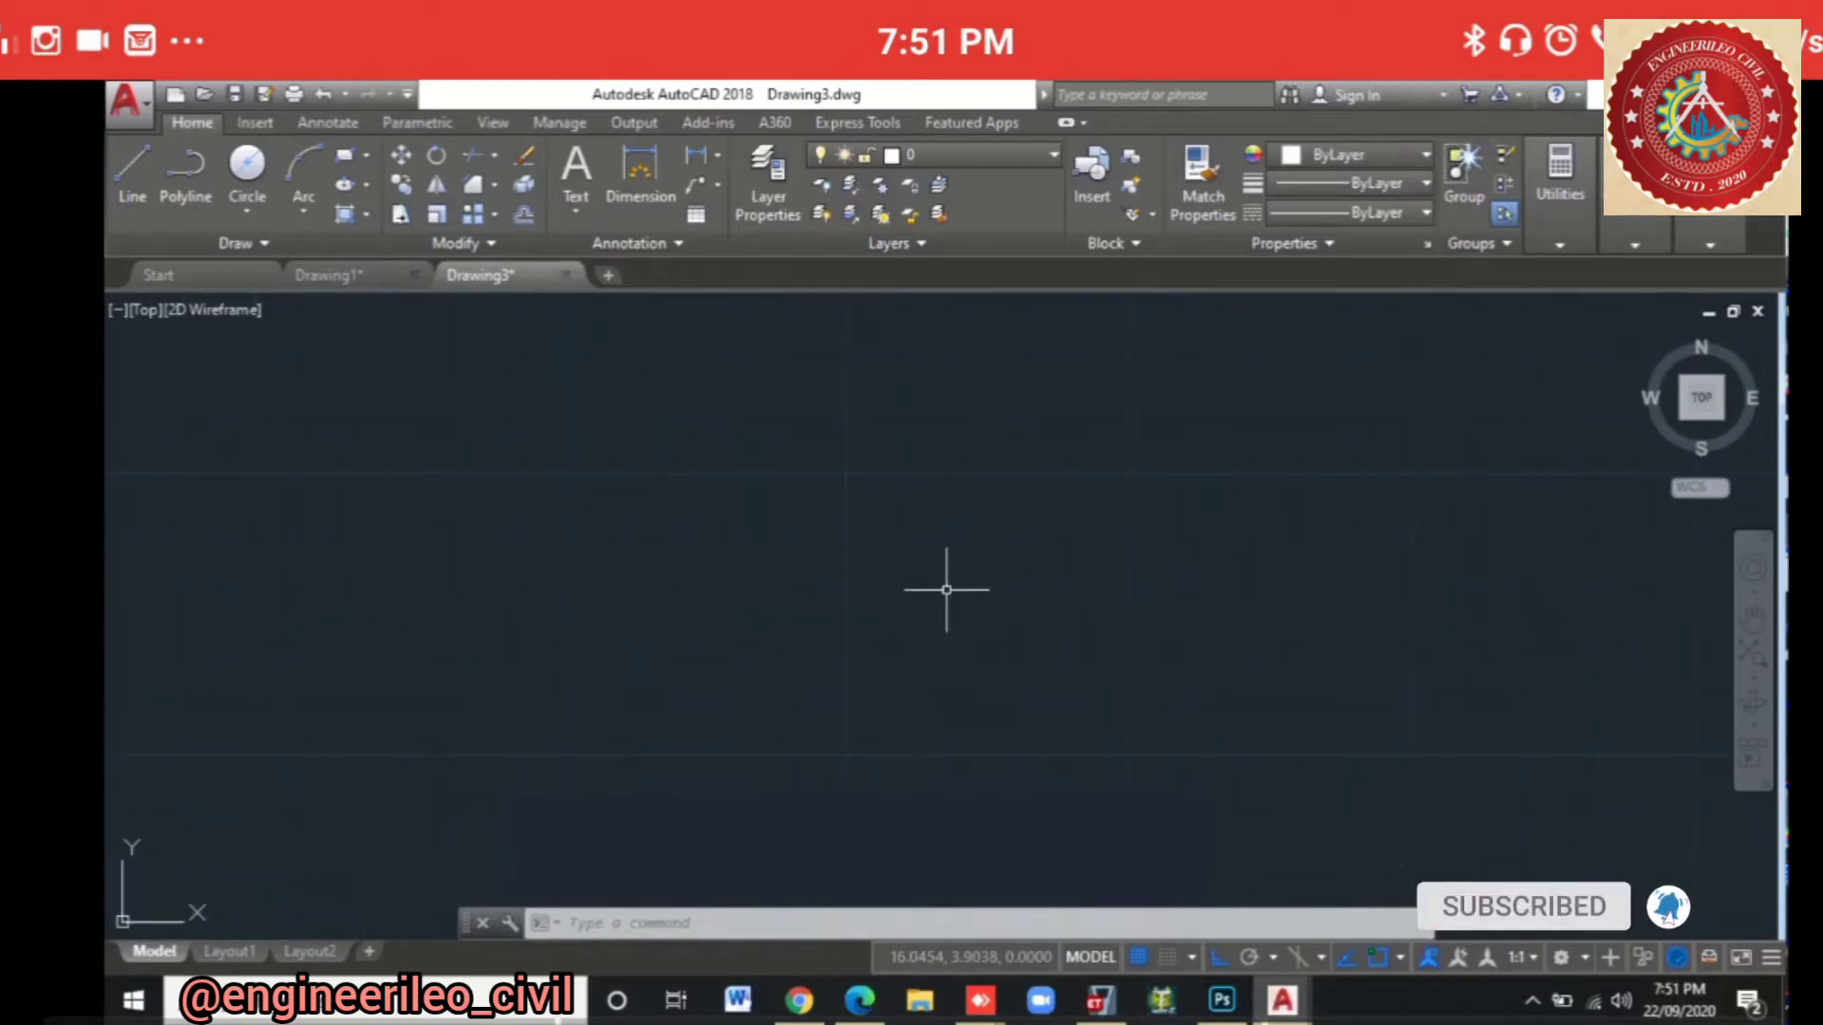
pyautogui.scroll(-1, 854, 636)
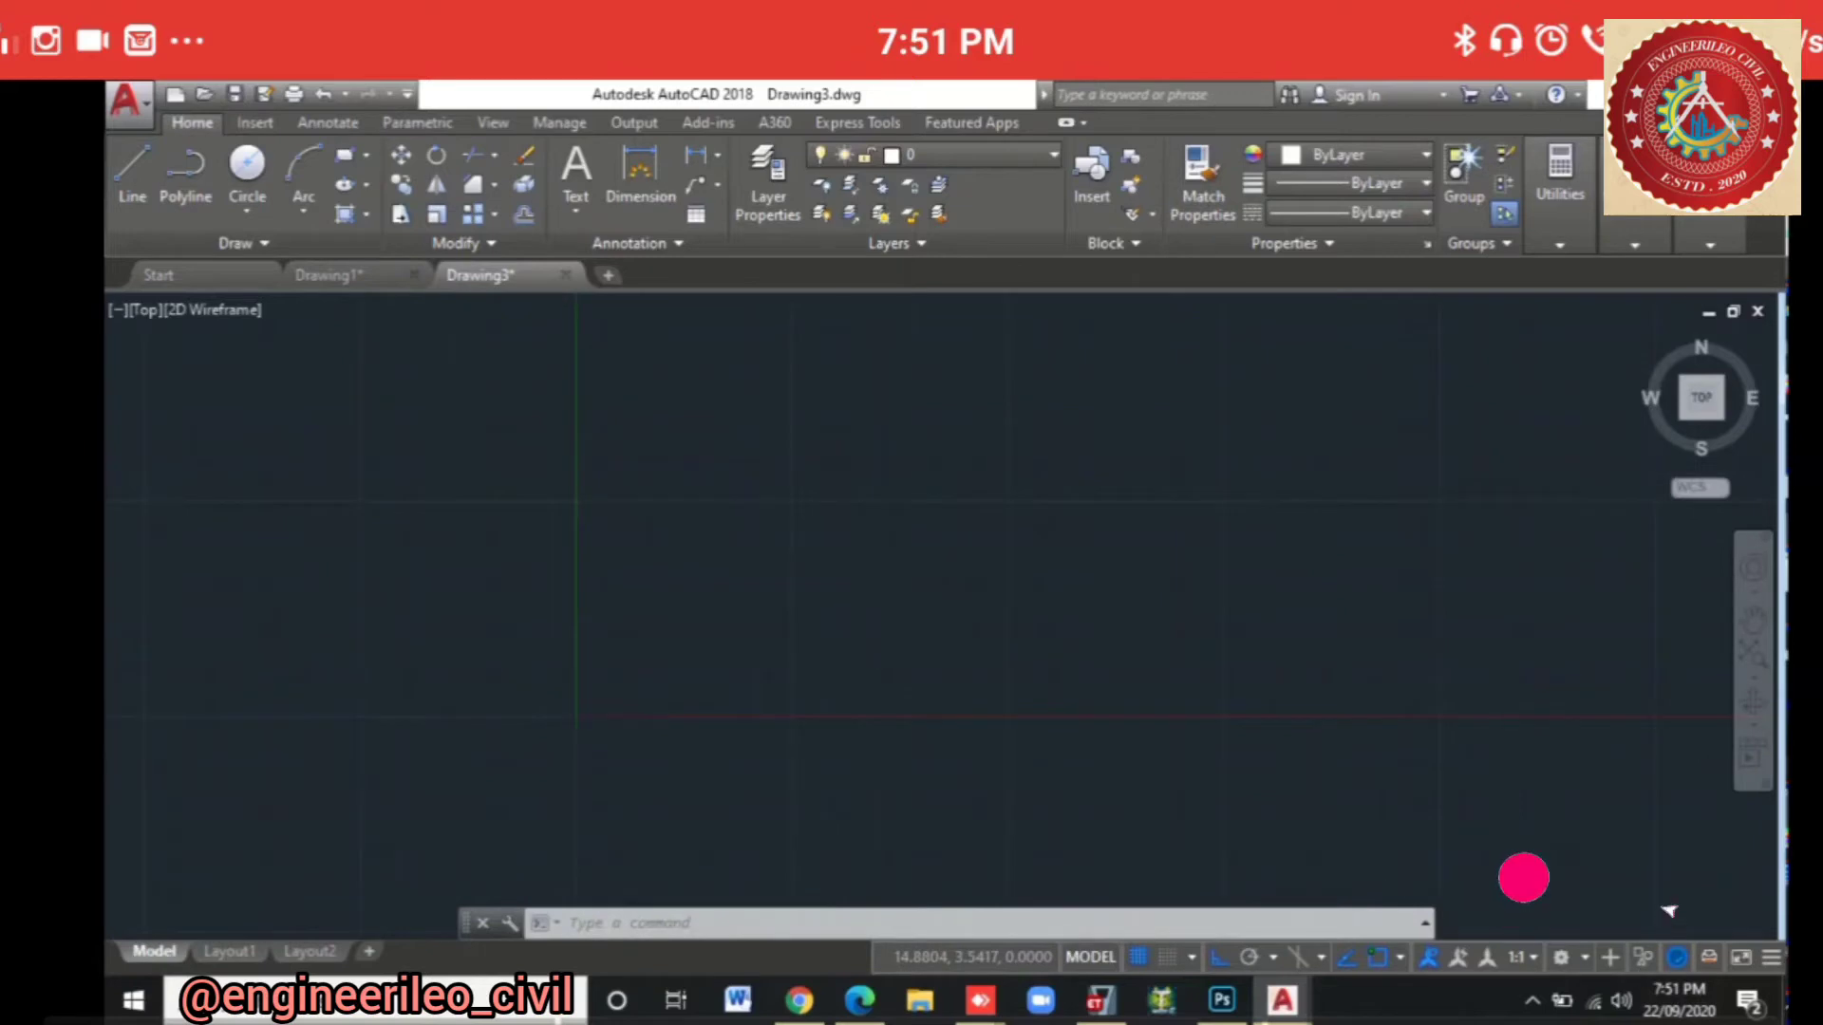
pyautogui.scroll(2, 828, 643)
pyautogui.scroll(1, 828, 644)
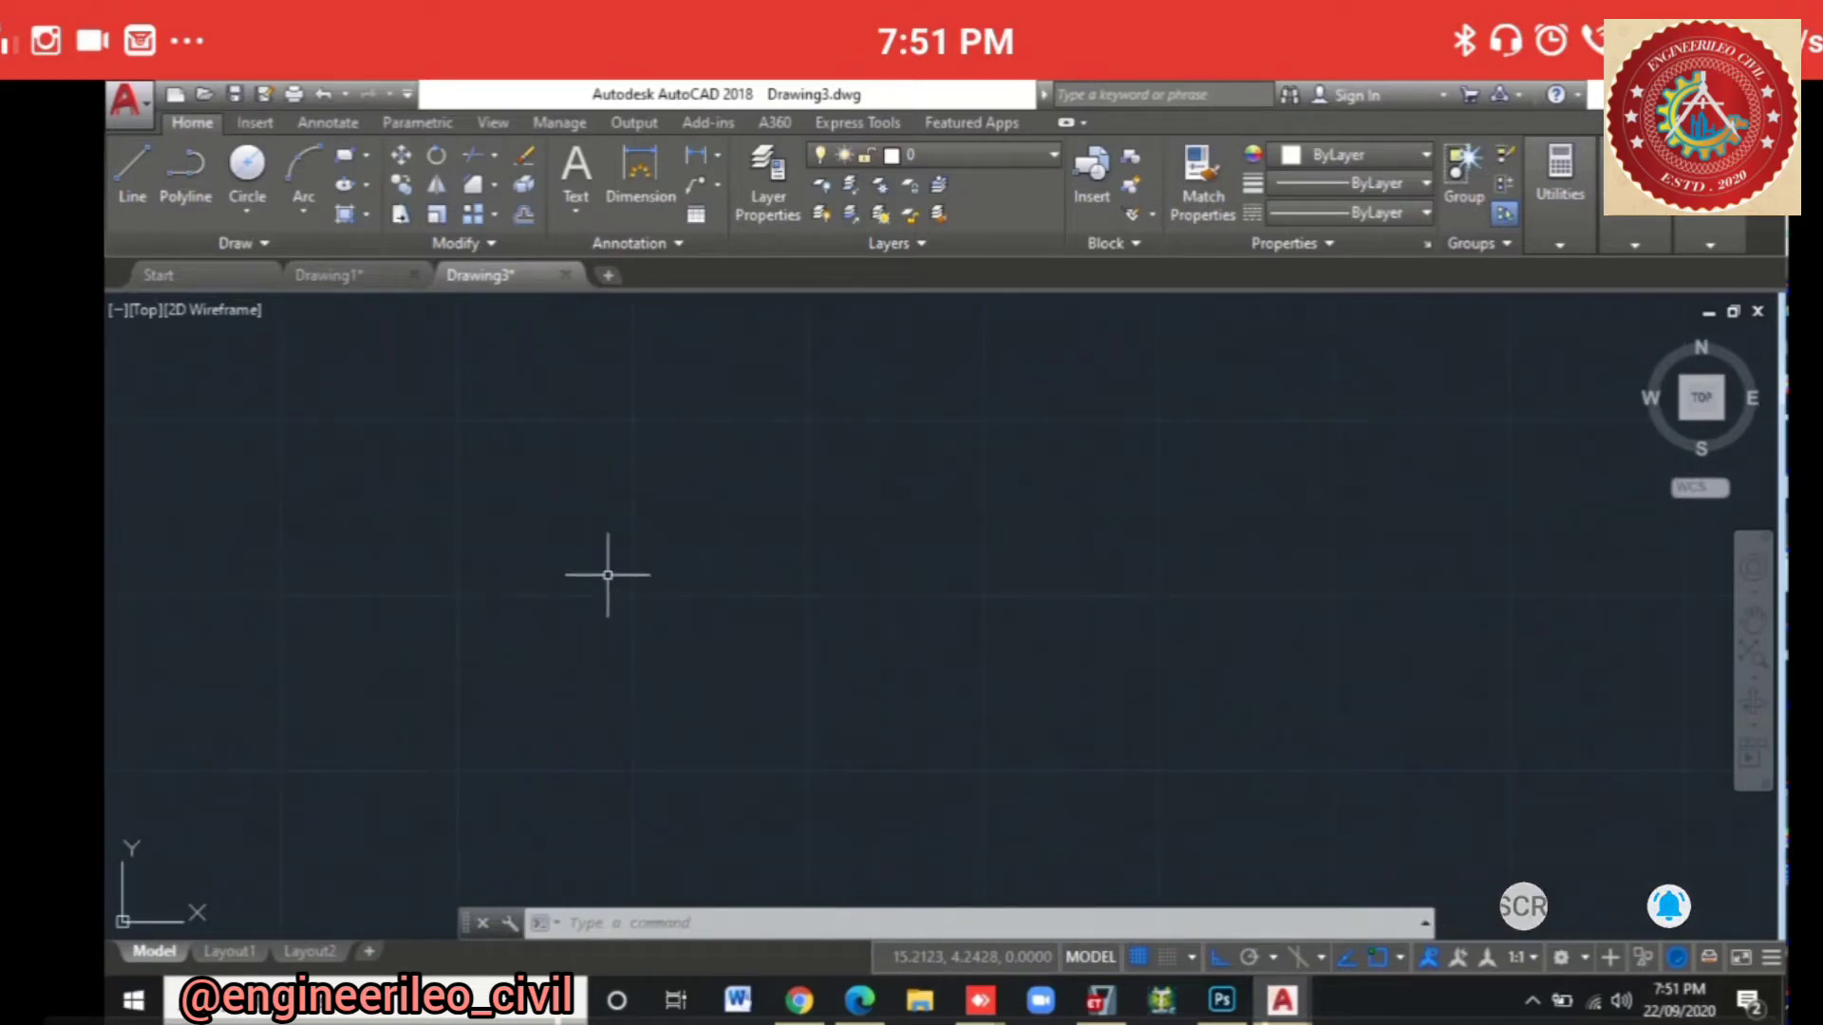
# Step: Open the Drawing Units settings with the UN command and list the insertion scale units
pyautogui.write('UN')
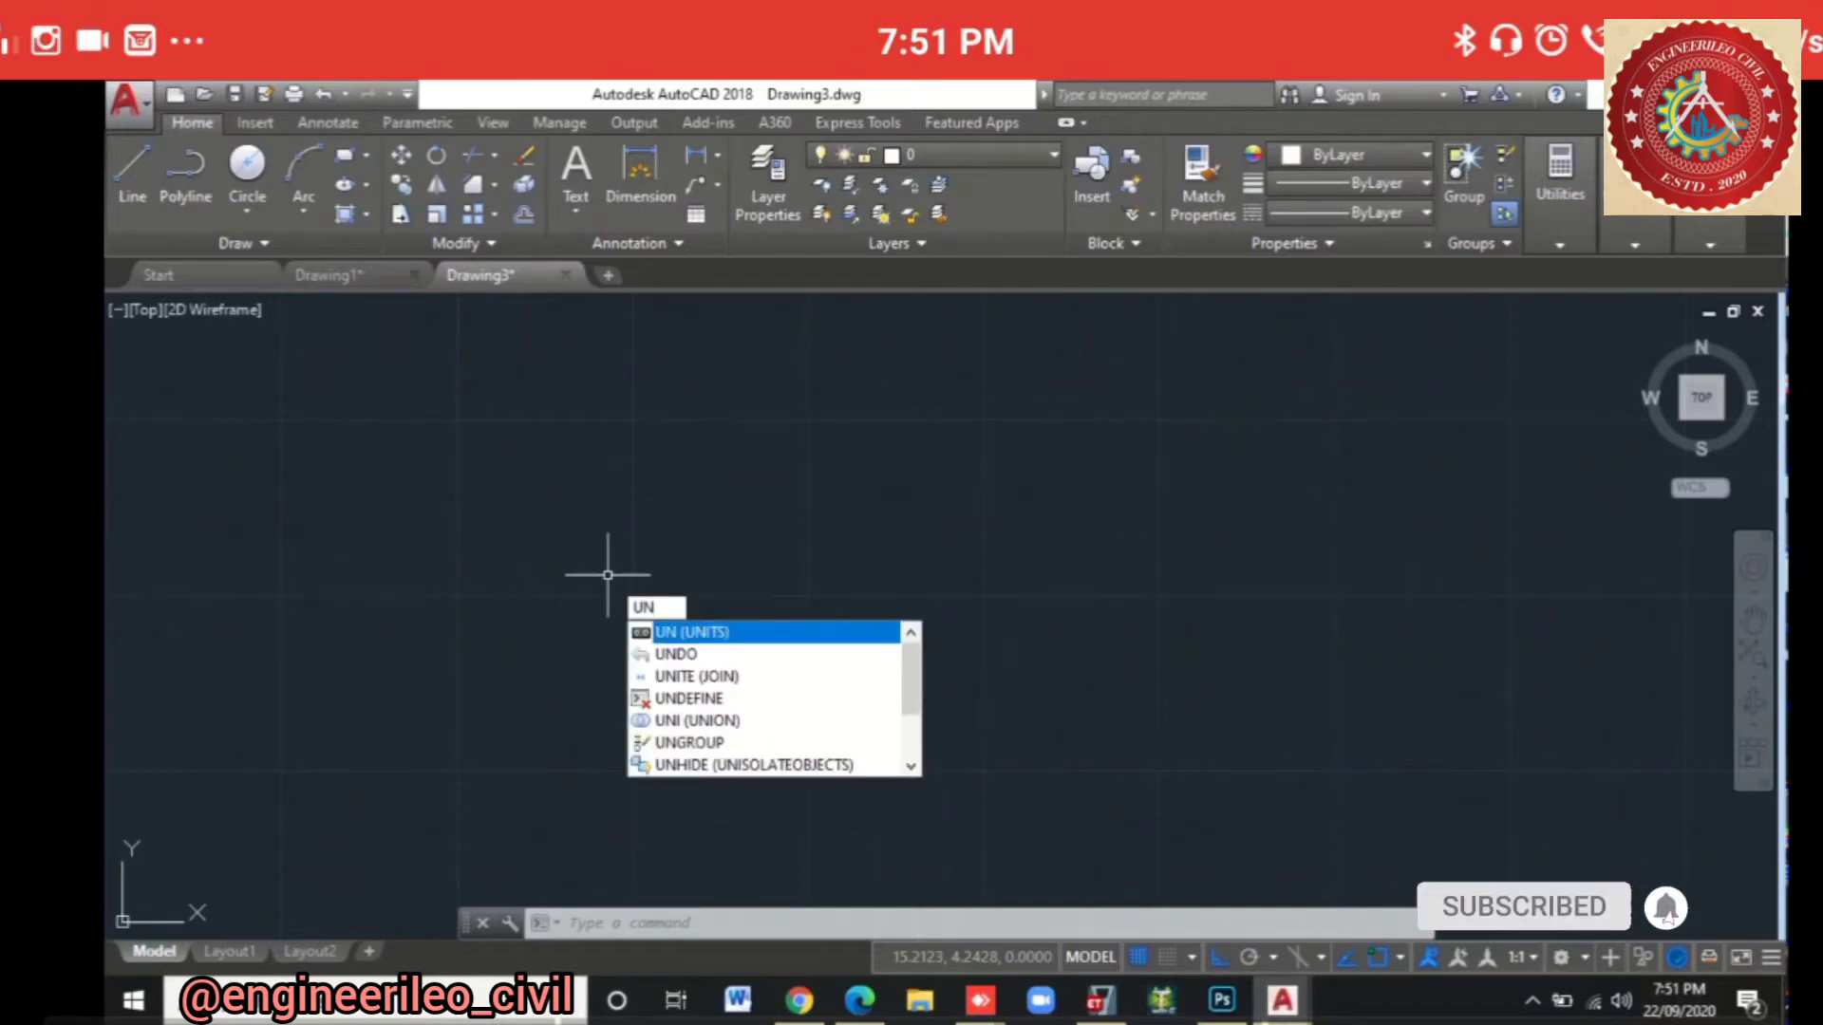
pyautogui.press('Return')
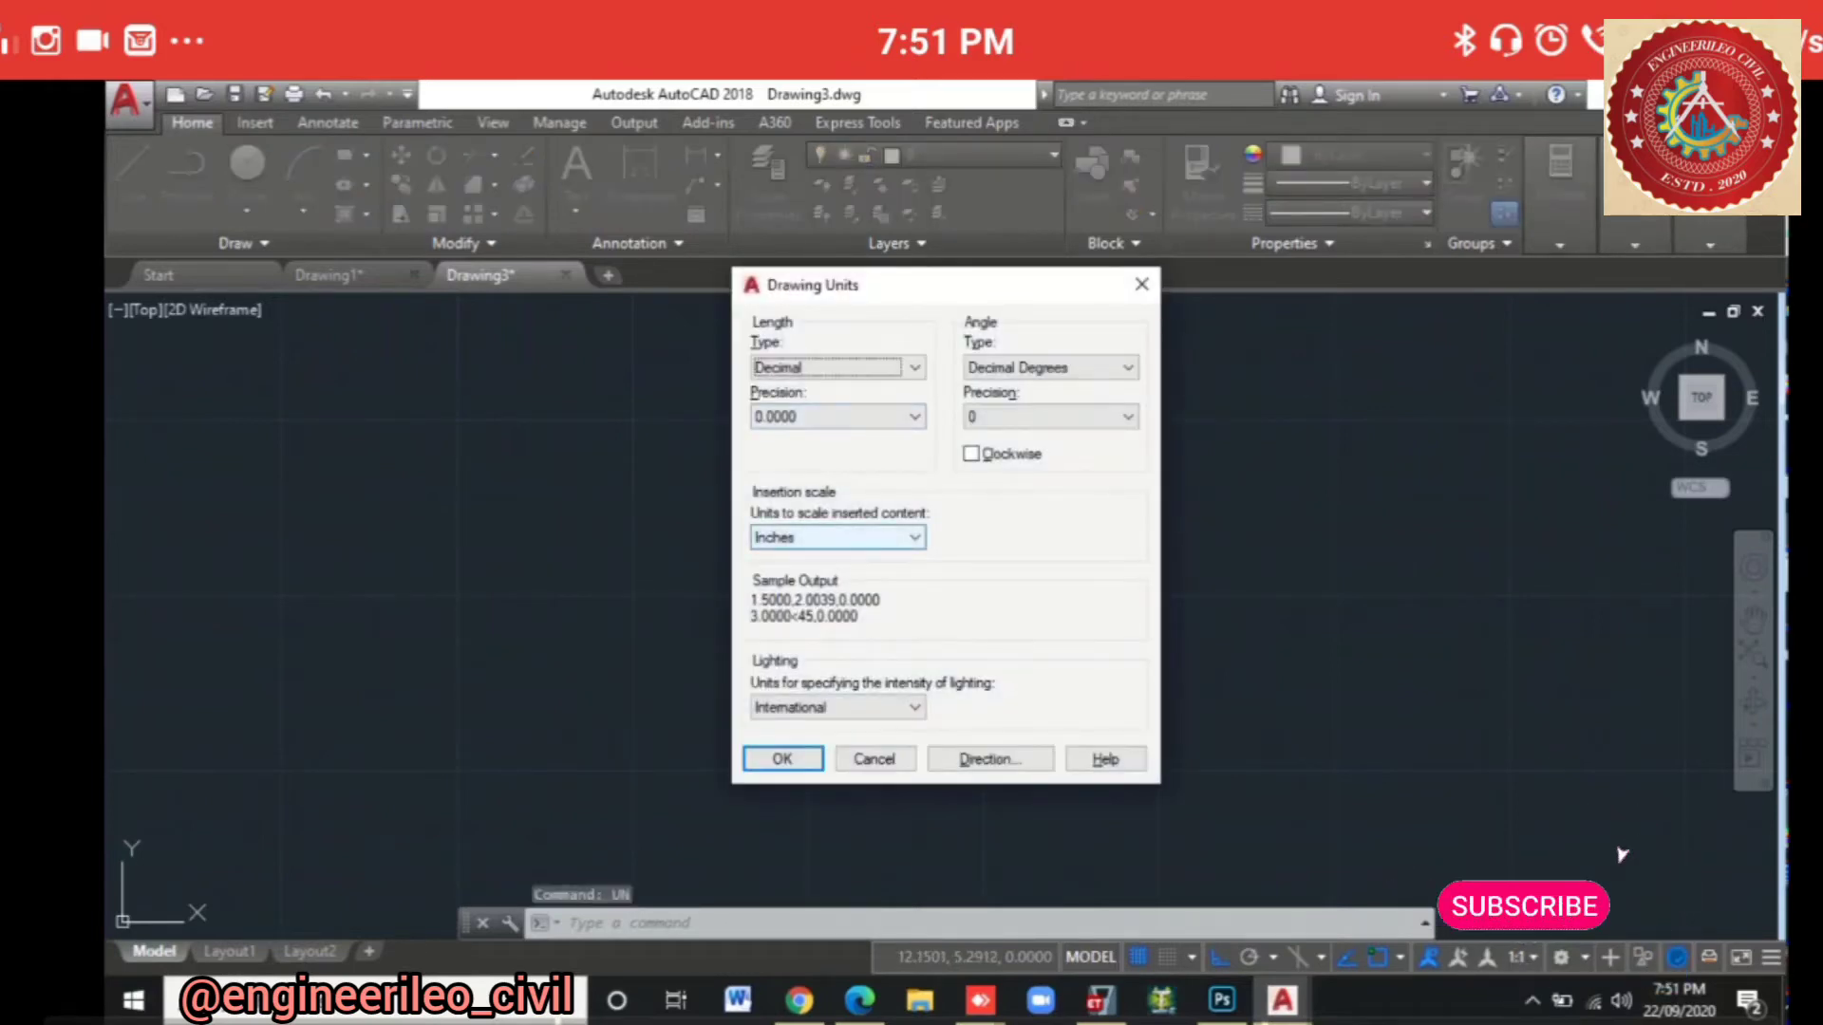
pyautogui.click(835, 537)
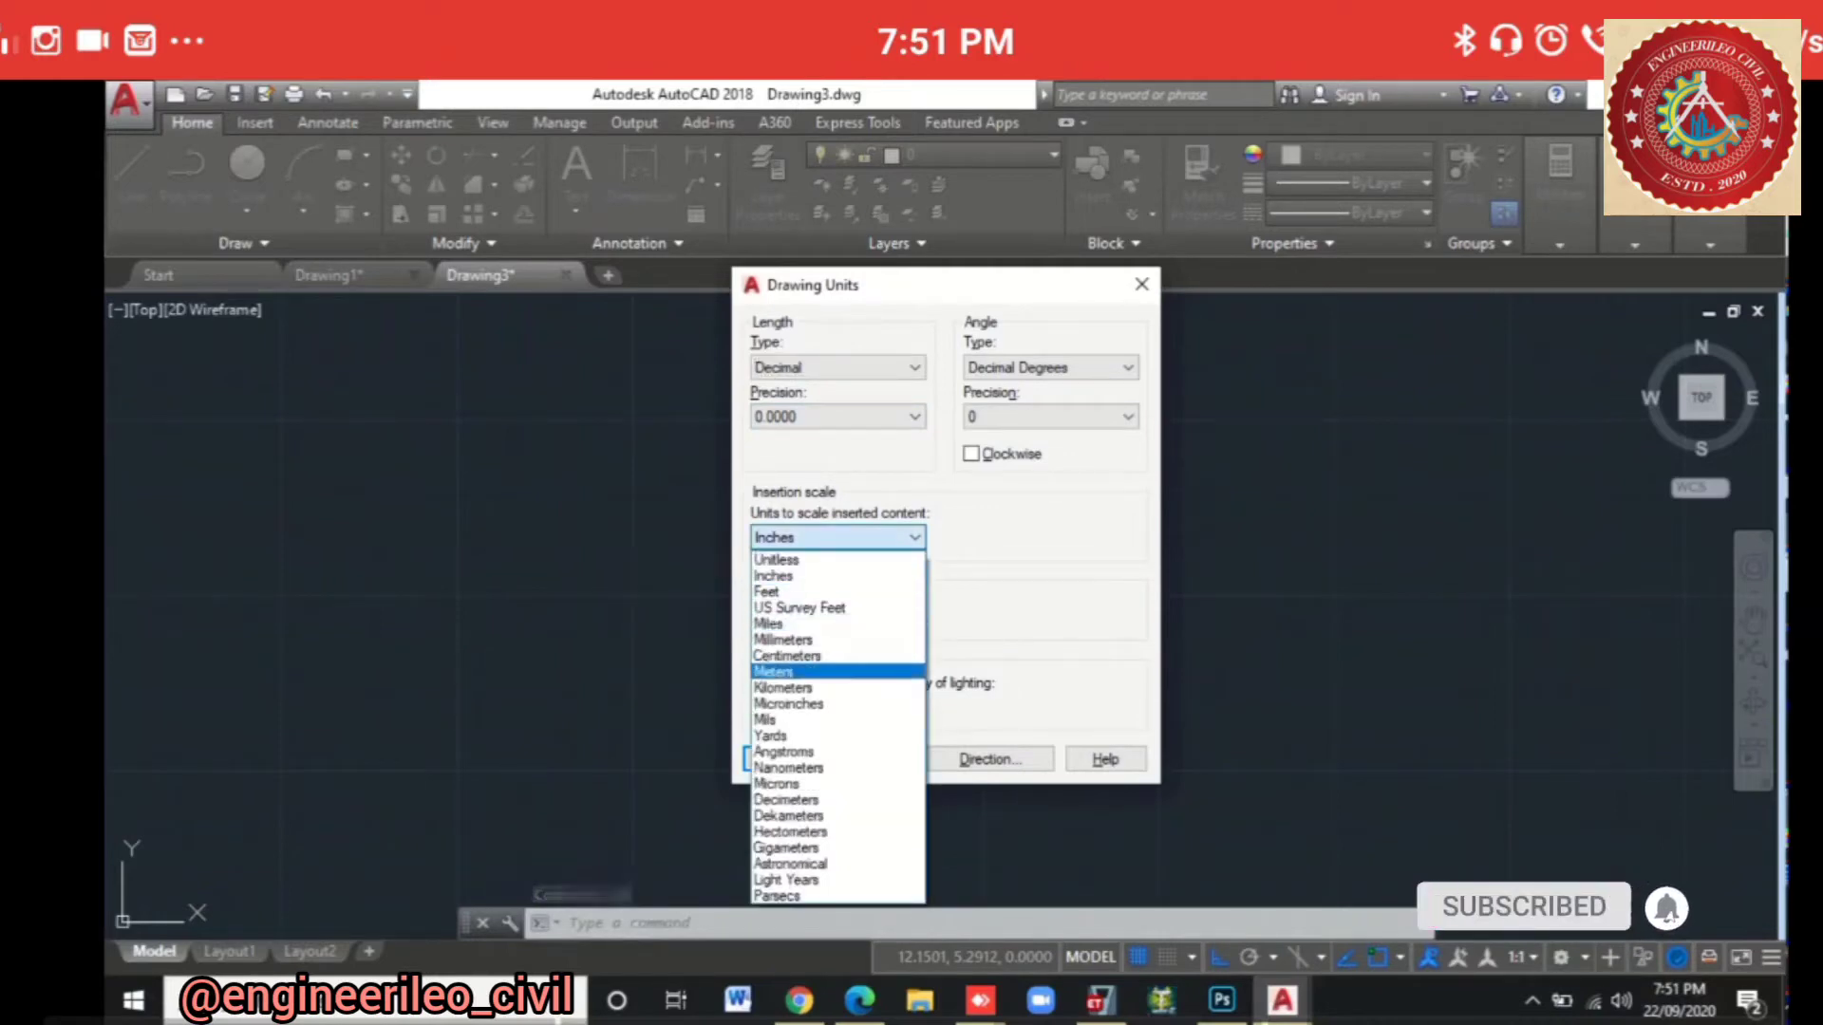
# Step: Switch to the browser to check the Assignment No. 1 architectural and structural plans, and return to AutoCAD
pyautogui.click(1608, 802)
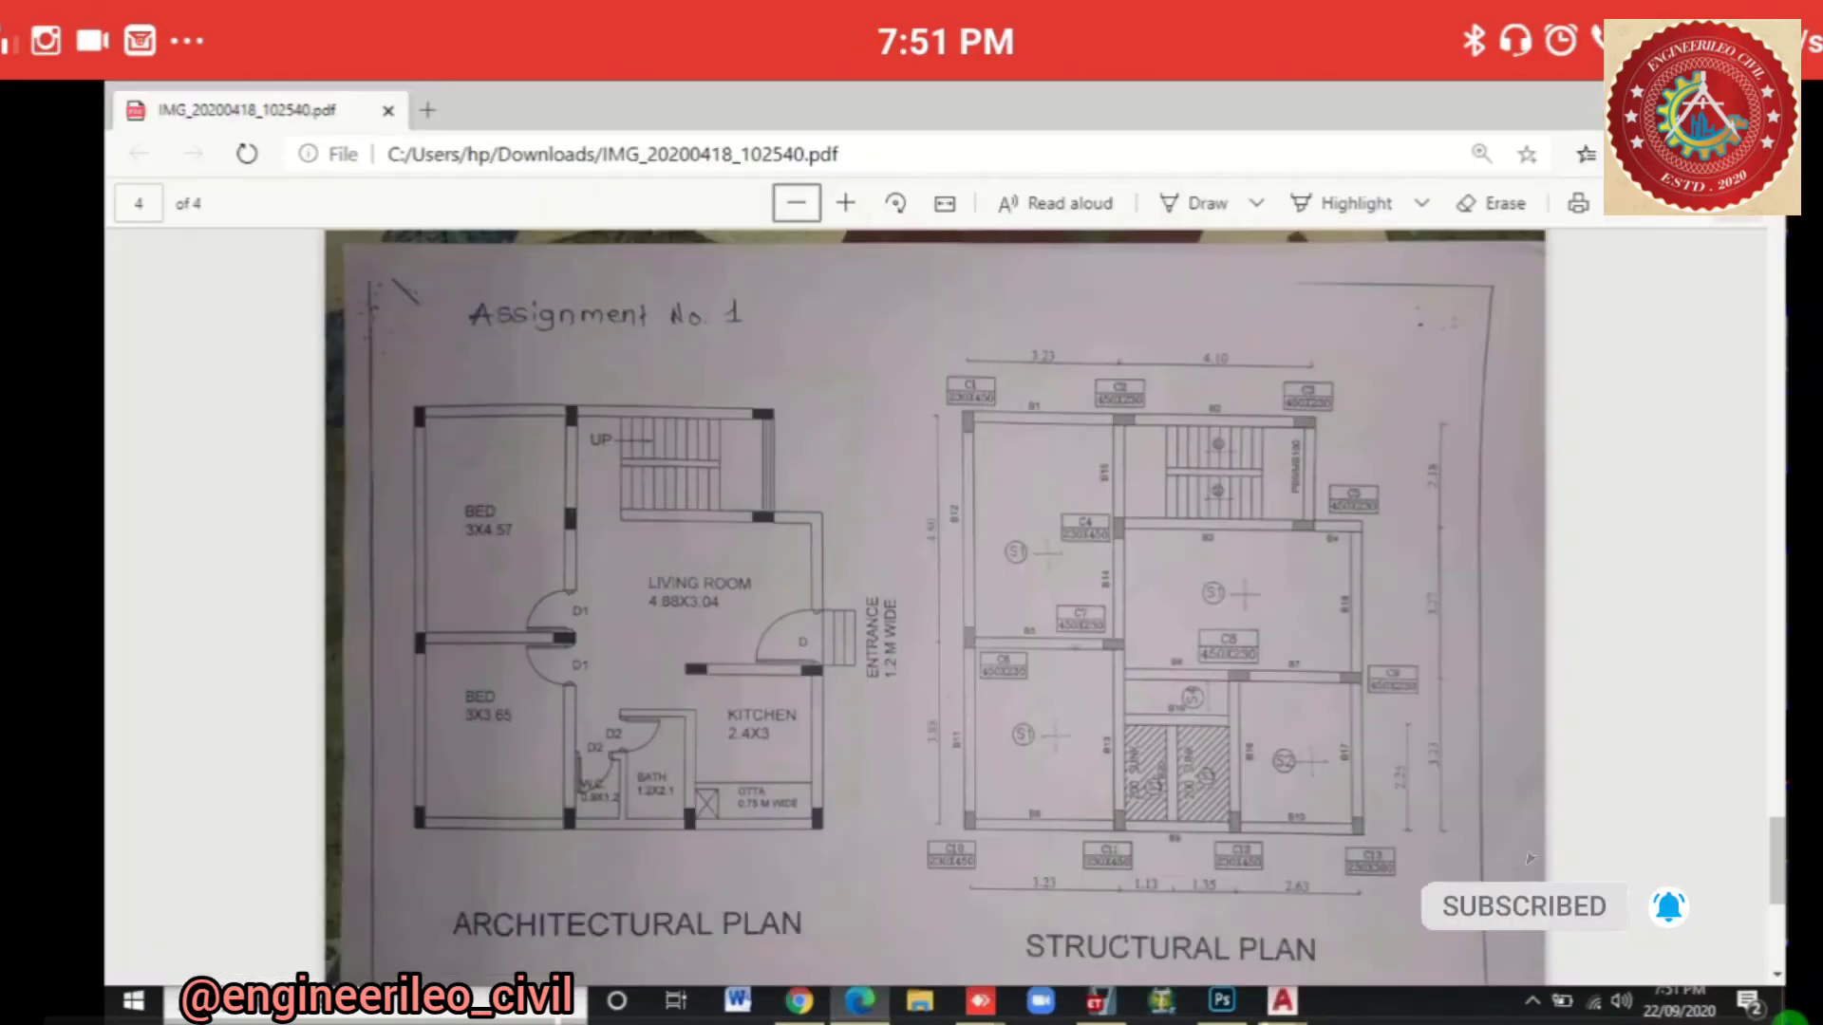
pyautogui.click(1282, 999)
pyautogui.click(1400, 878)
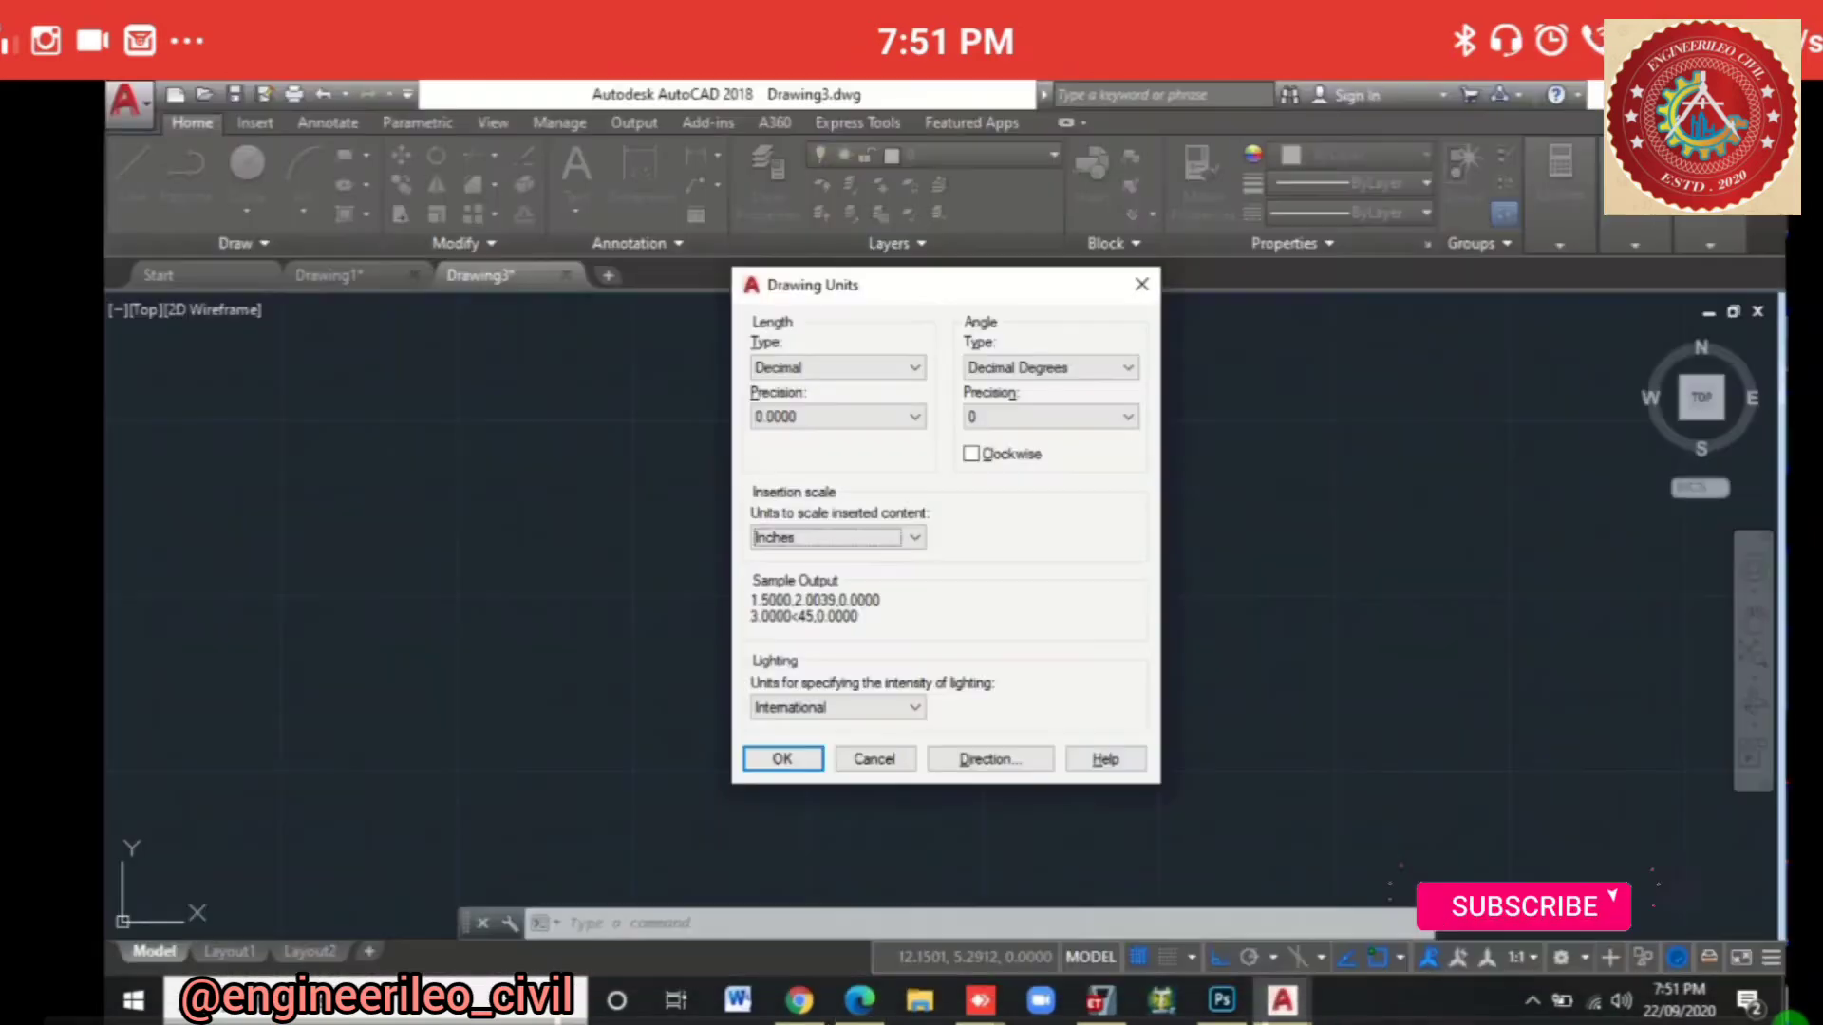
# Step: Set the drawing's insertion scale to Meters and both the length and angle precision to 0.00
pyautogui.click(914, 537)
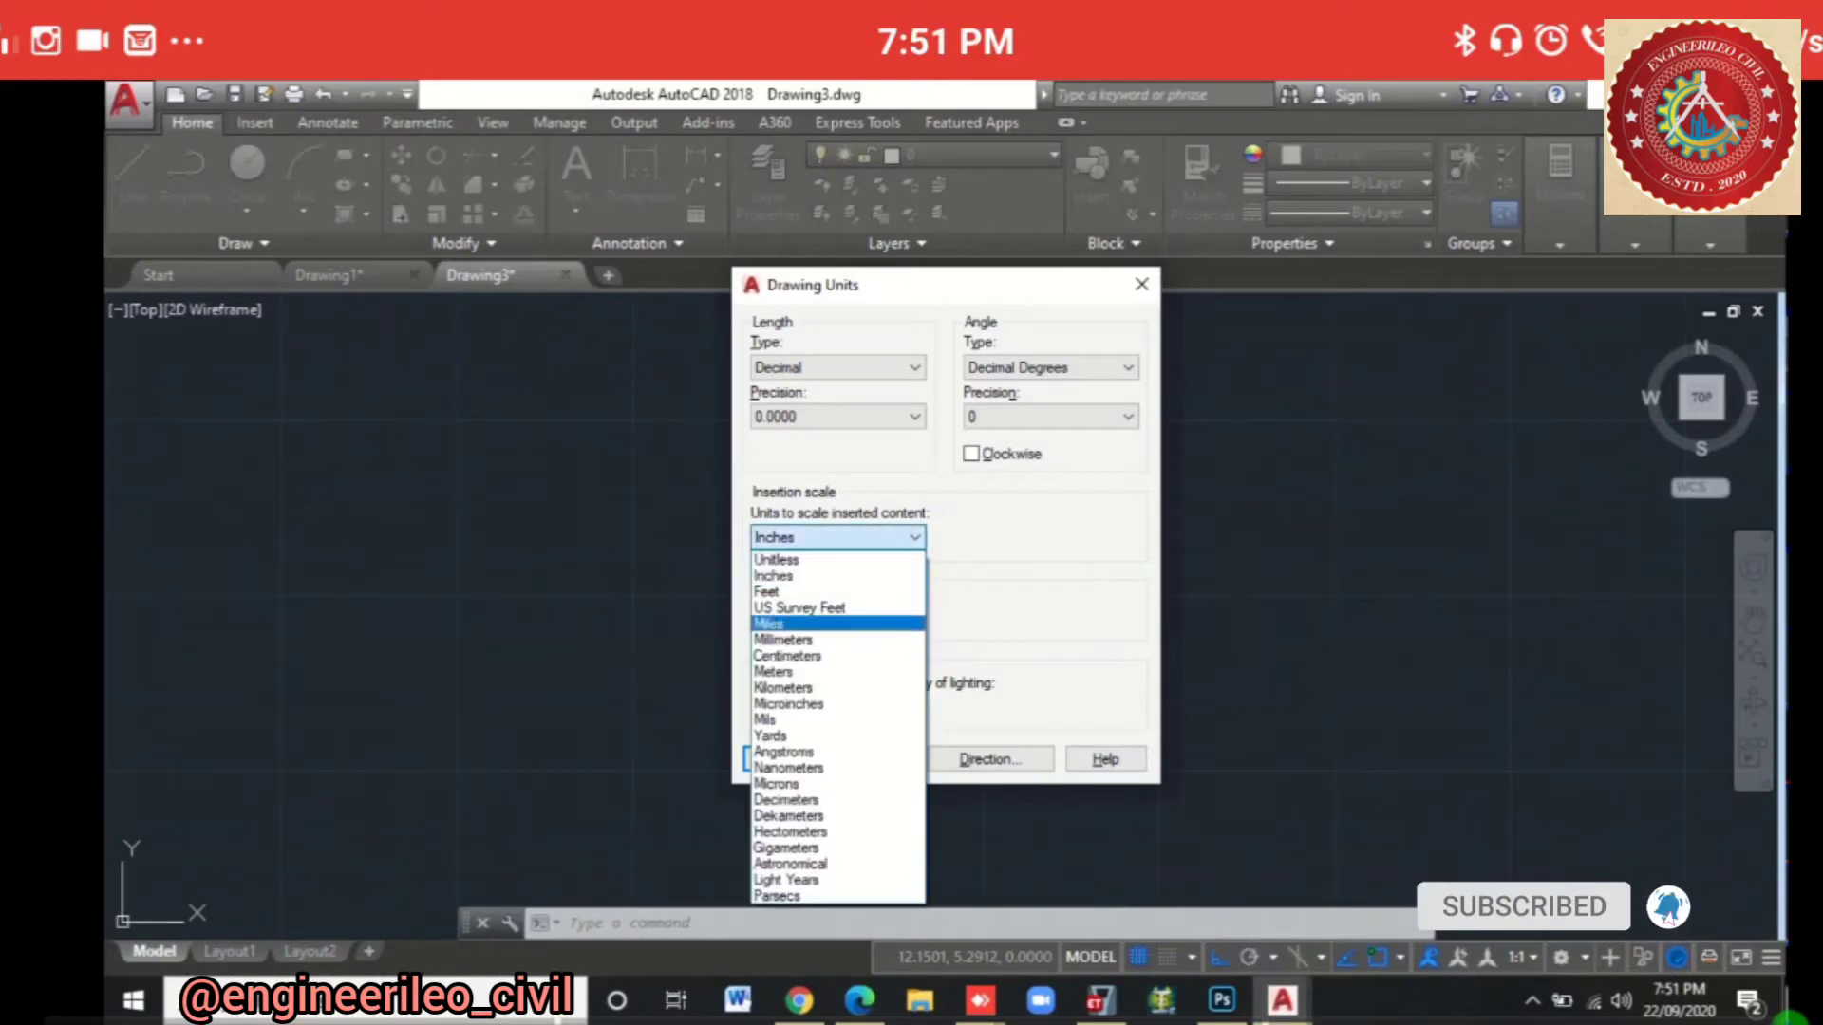
pyautogui.click(807, 624)
pyautogui.click(914, 537)
pyautogui.click(807, 672)
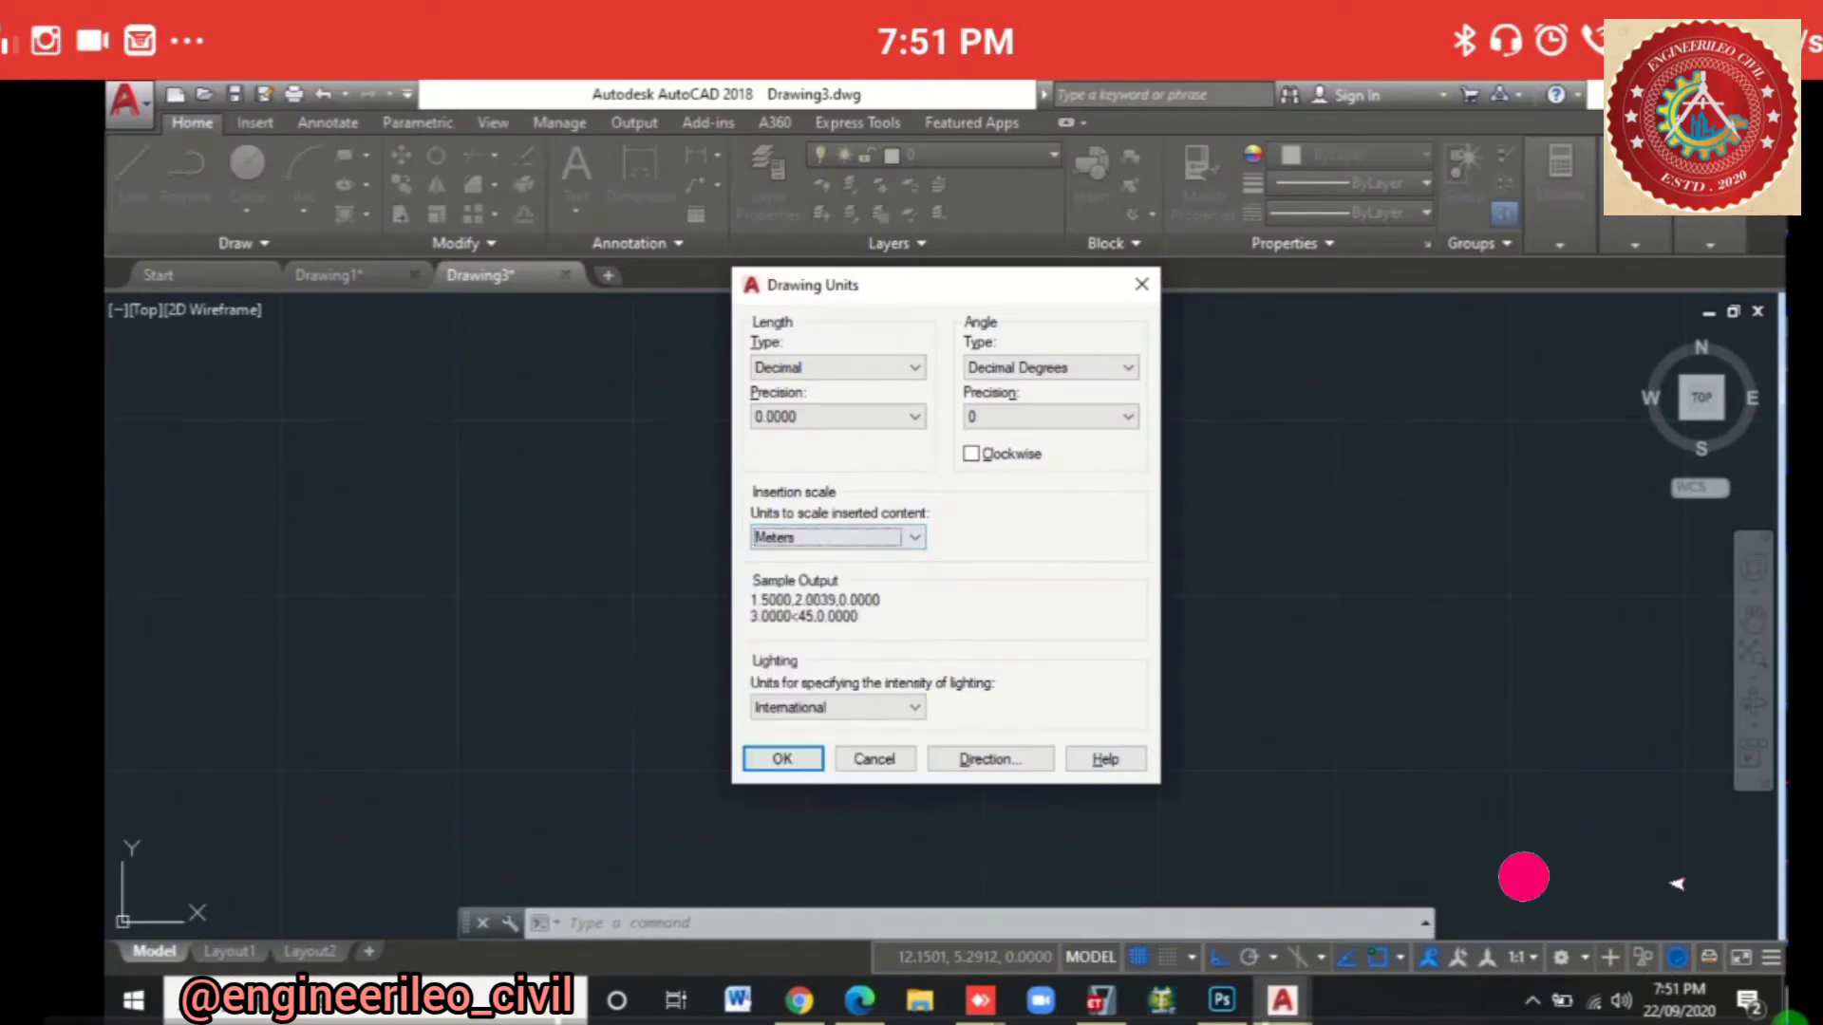
pyautogui.click(914, 416)
pyautogui.click(807, 471)
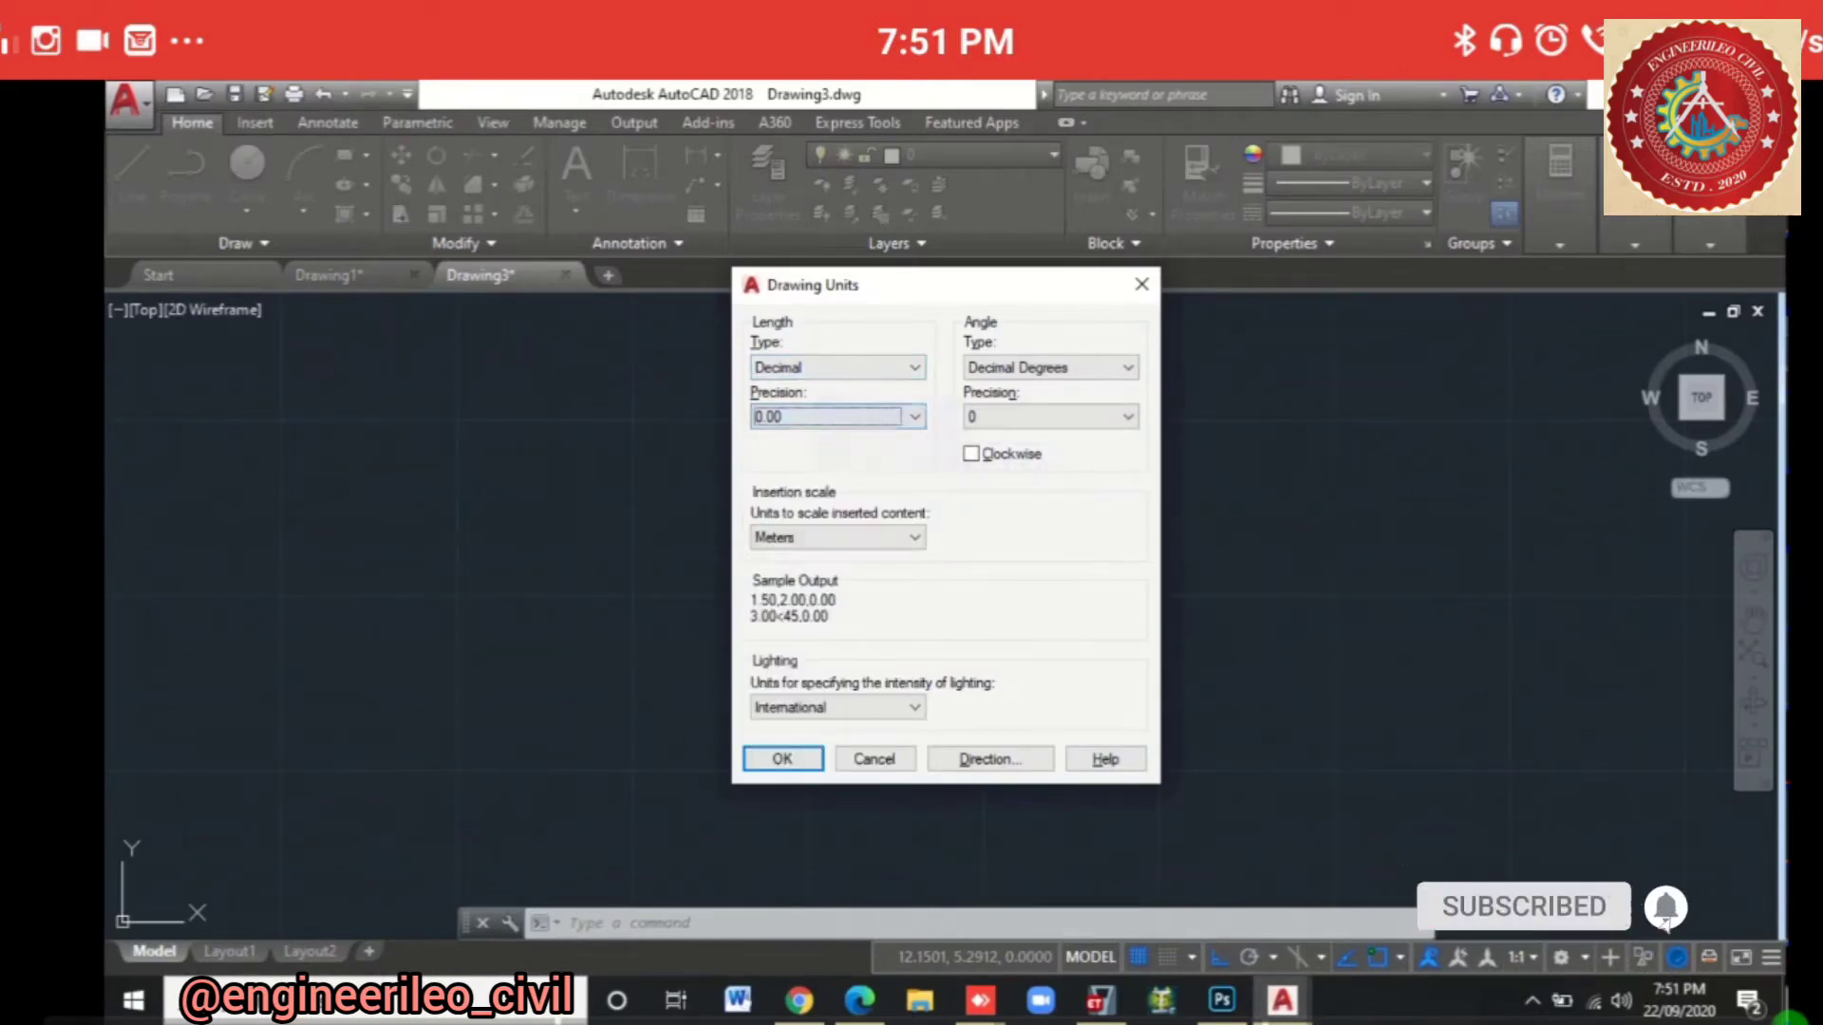
pyautogui.click(1128, 417)
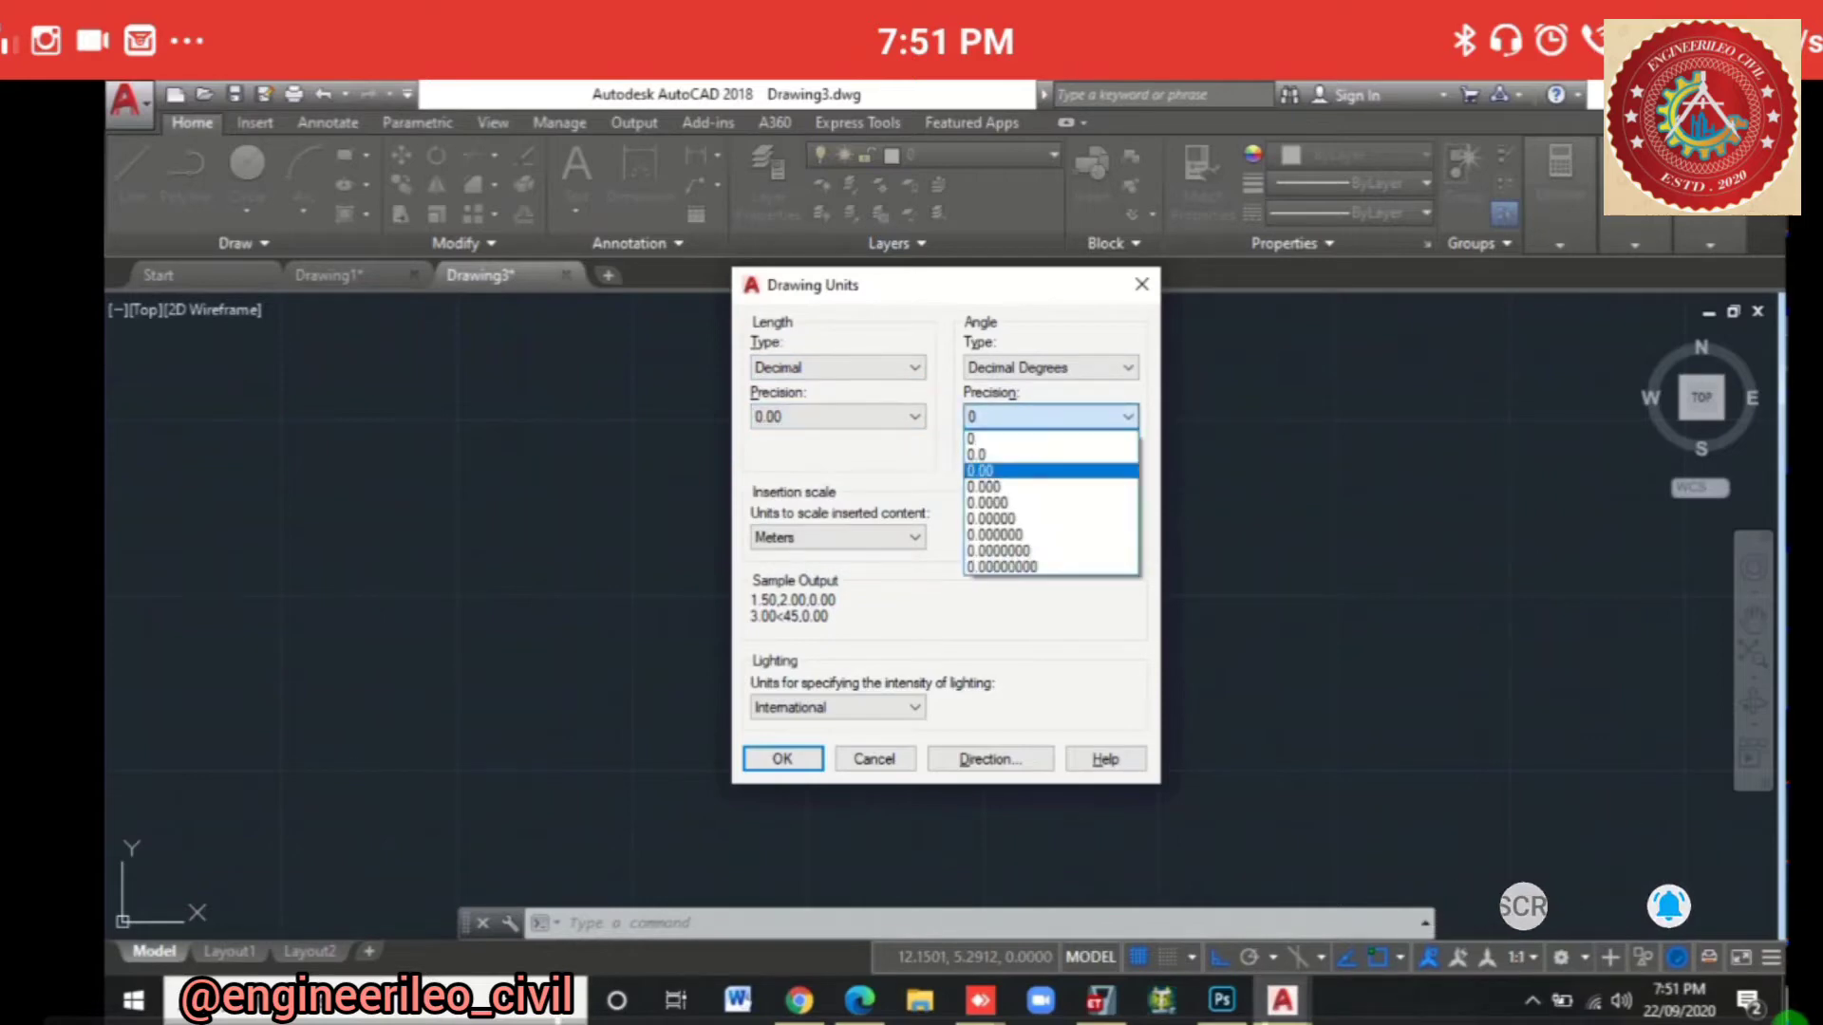
pyautogui.click(987, 471)
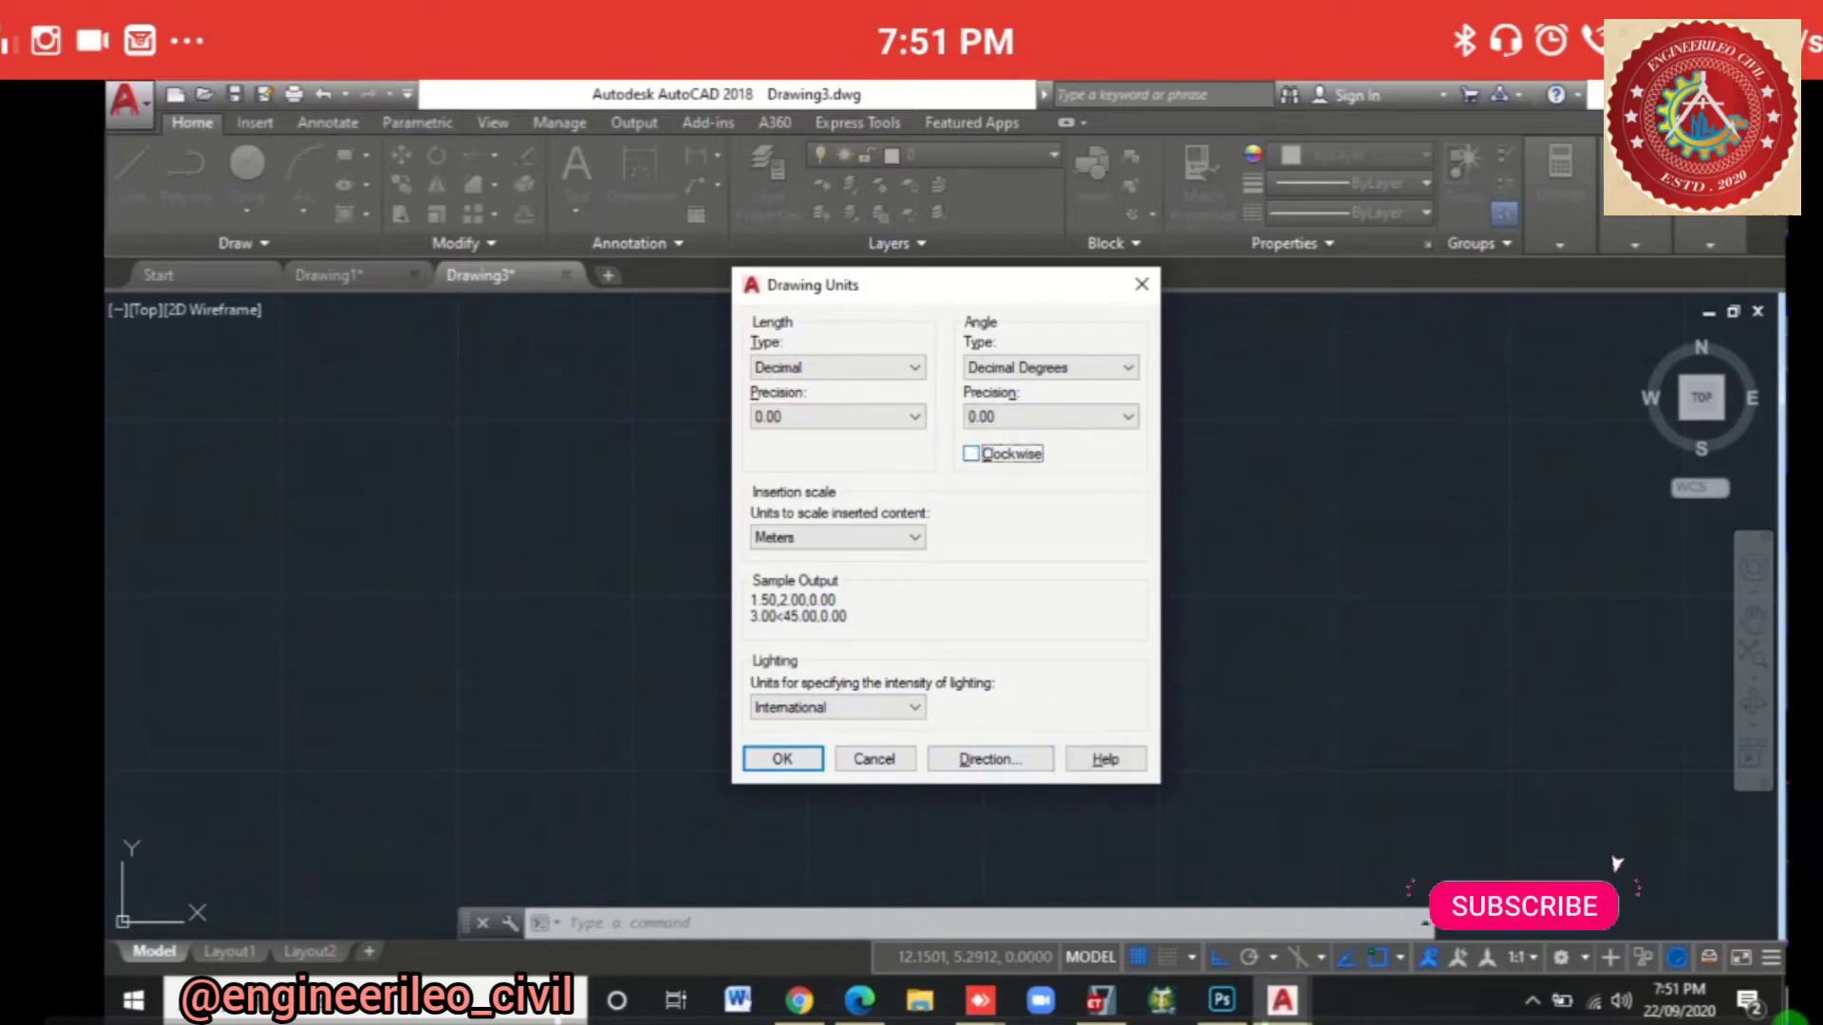
pyautogui.click(783, 759)
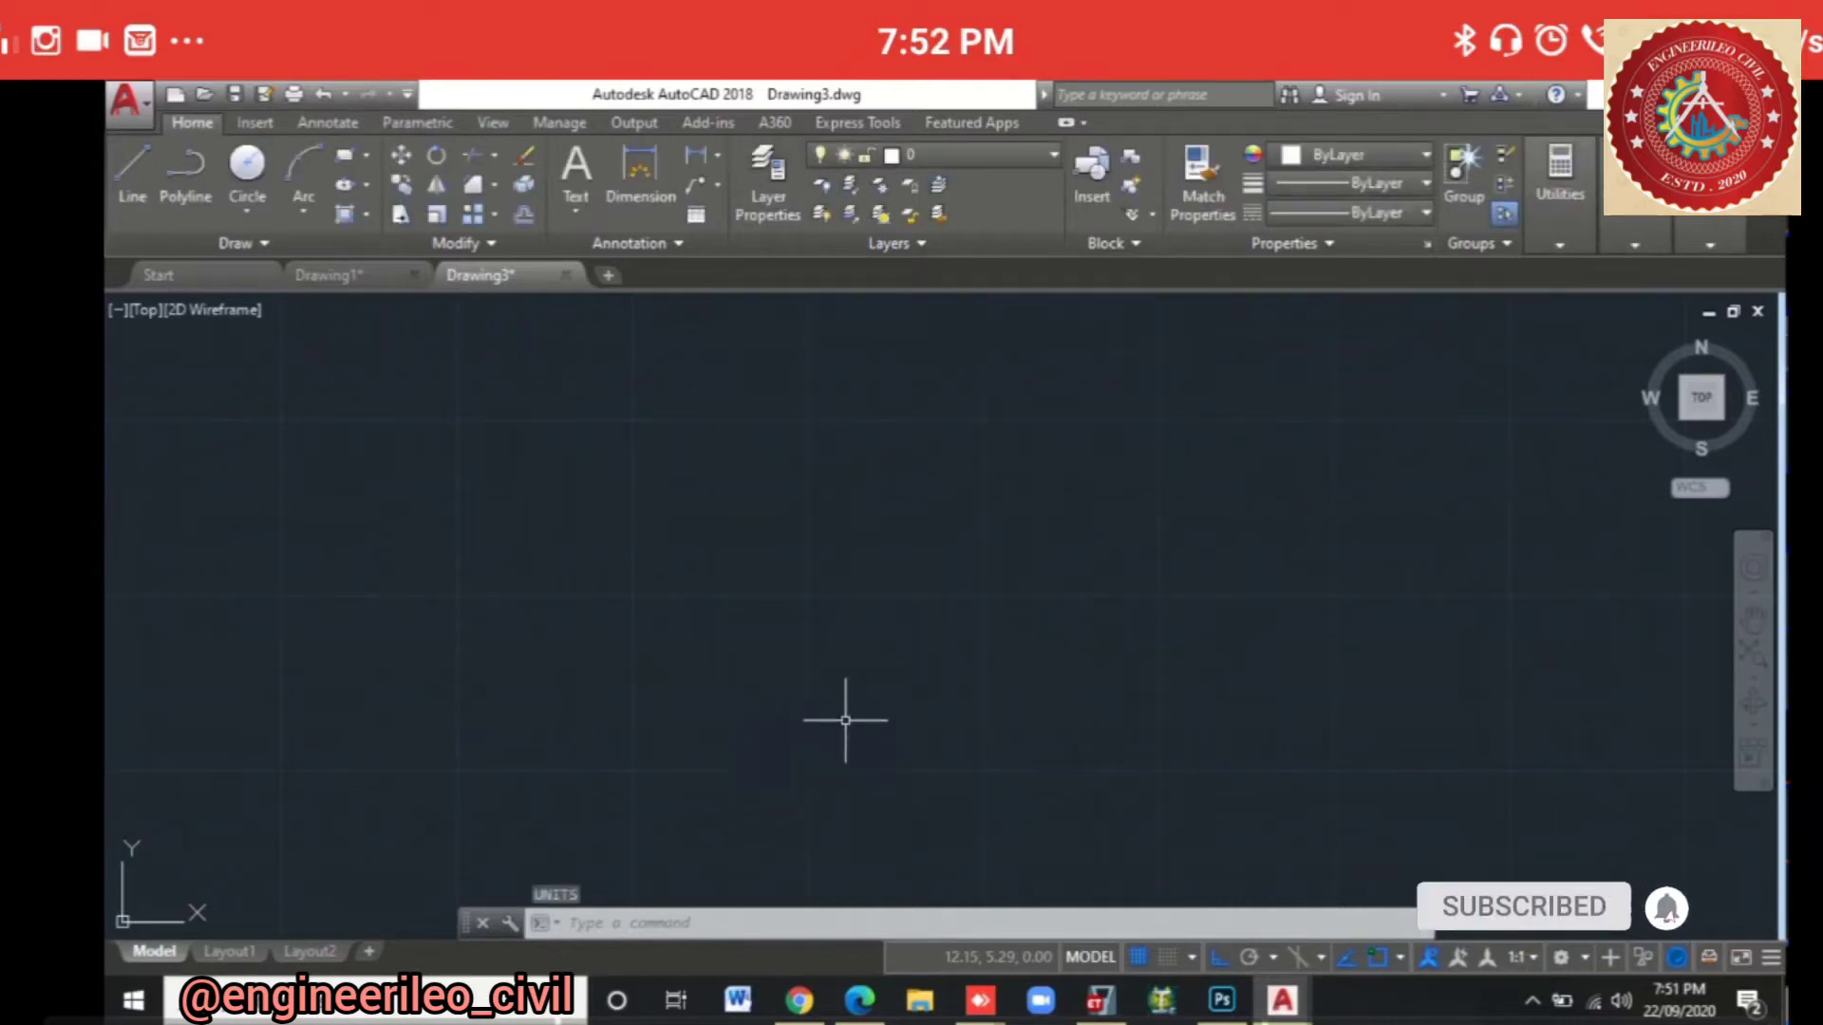
# Step: Turn Ortho off and move the UCS origin to the lower-left corner of the visible drawing area
pyautogui.scroll(3, 850, 696)
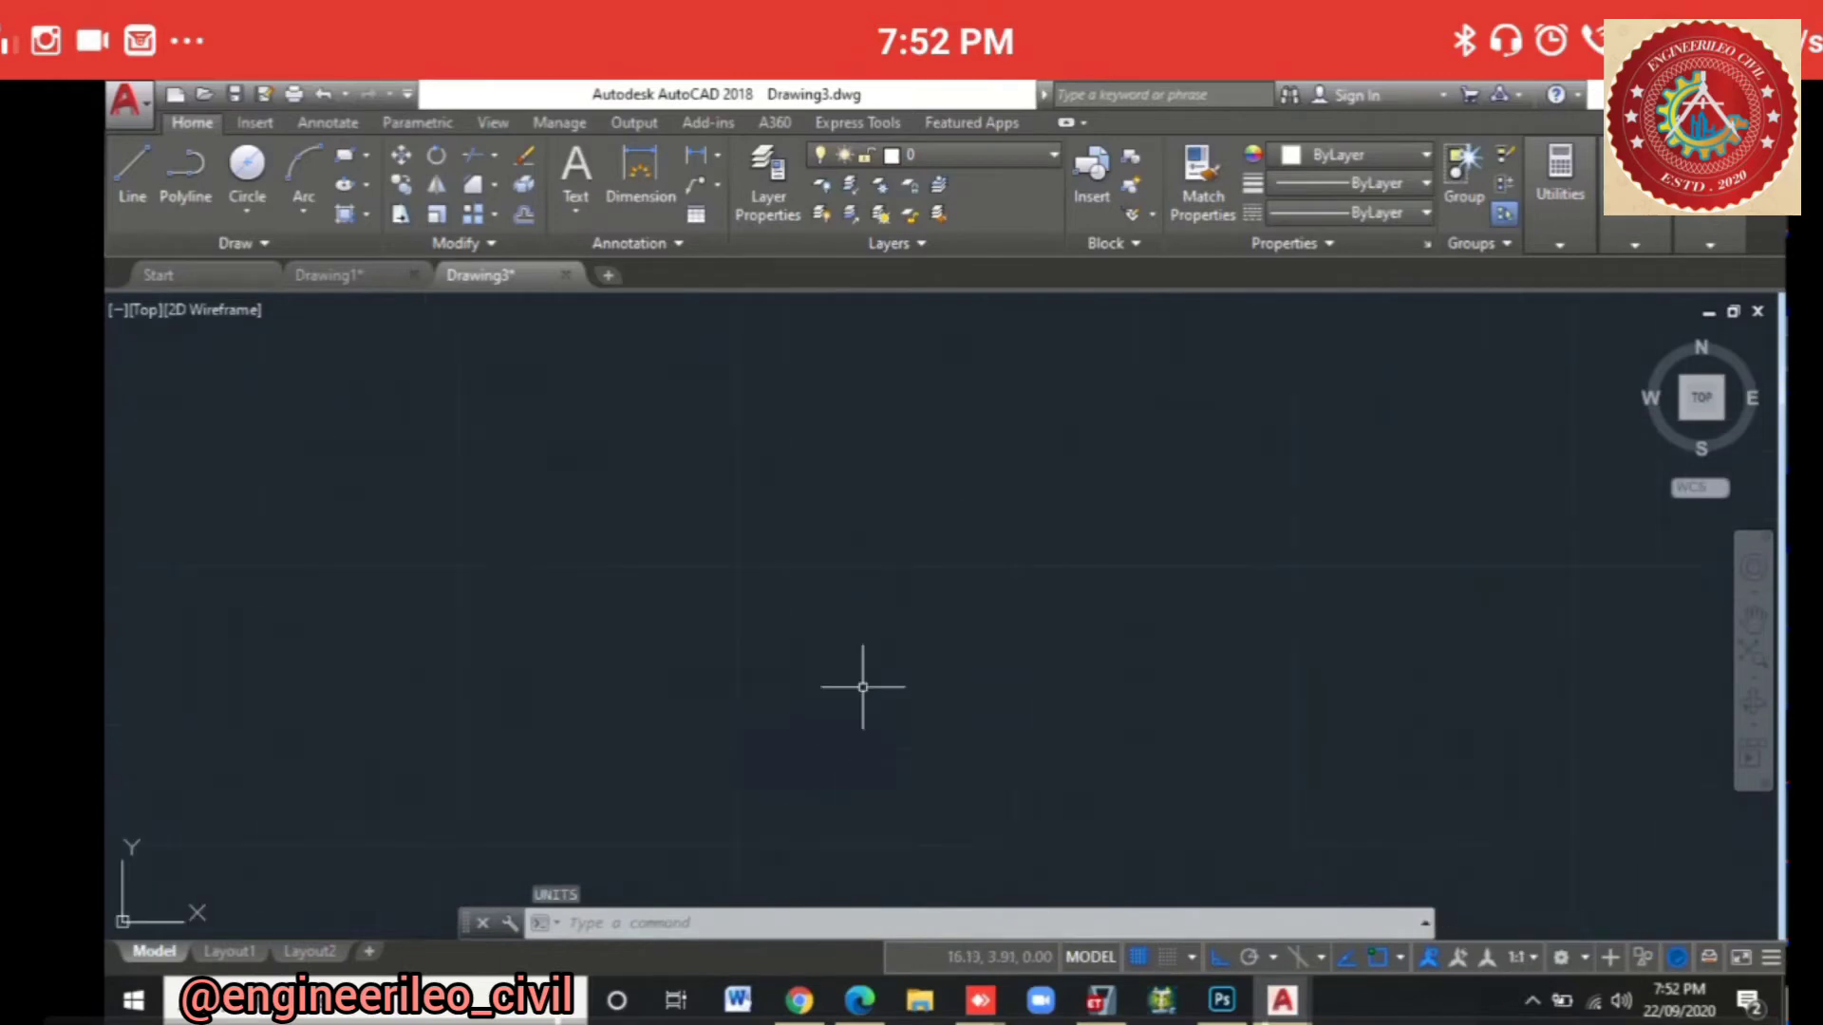
pyautogui.scroll(-2, 1682, 855)
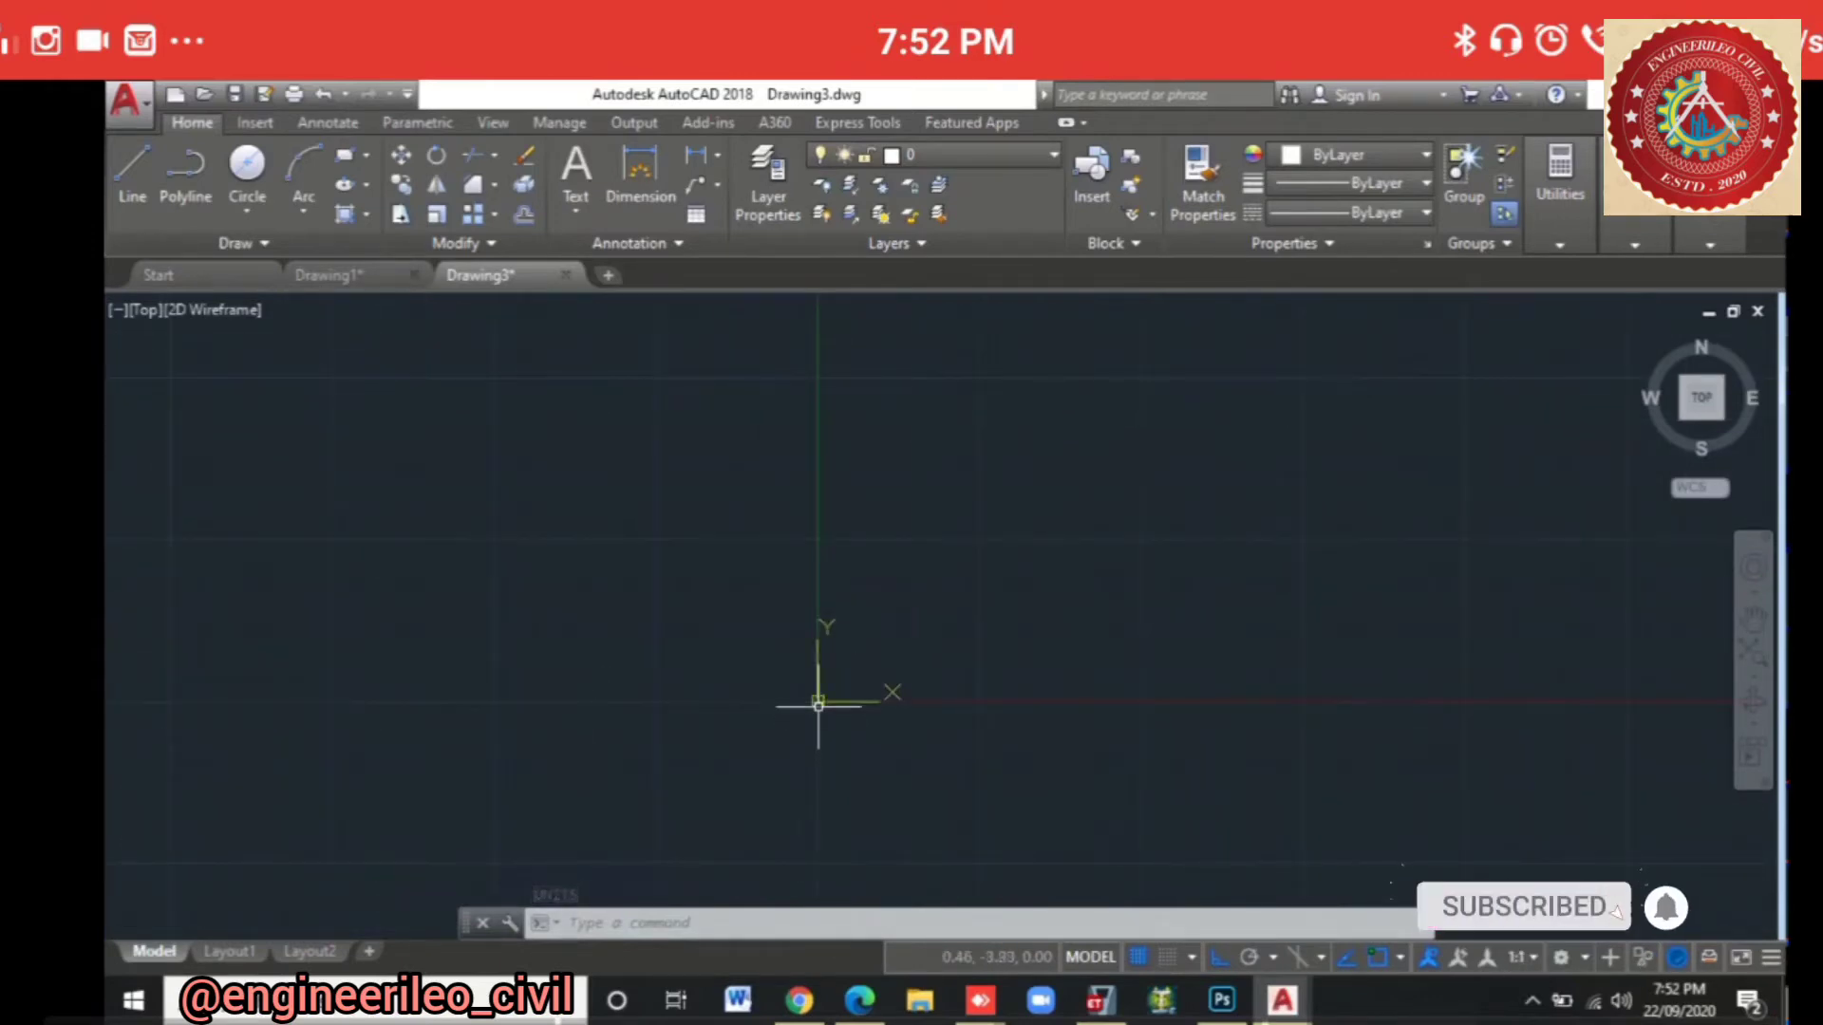
pyautogui.click(890, 685)
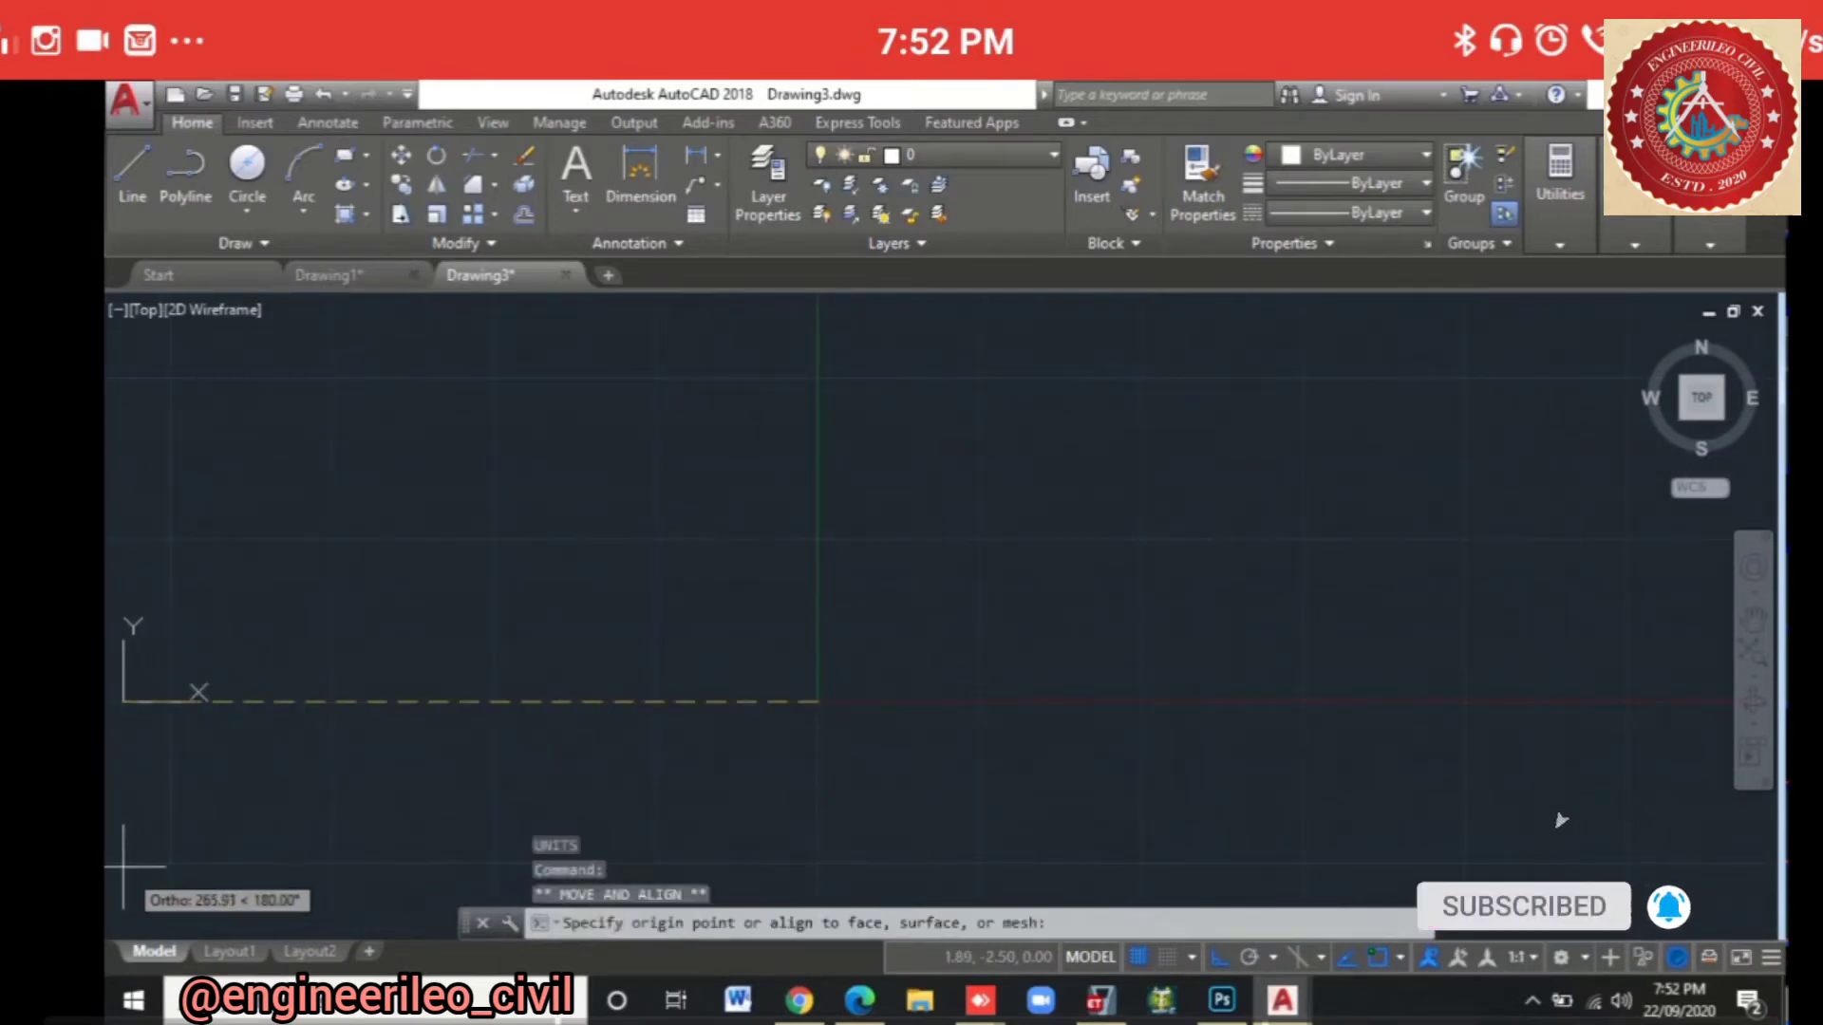
pyautogui.press('F8')
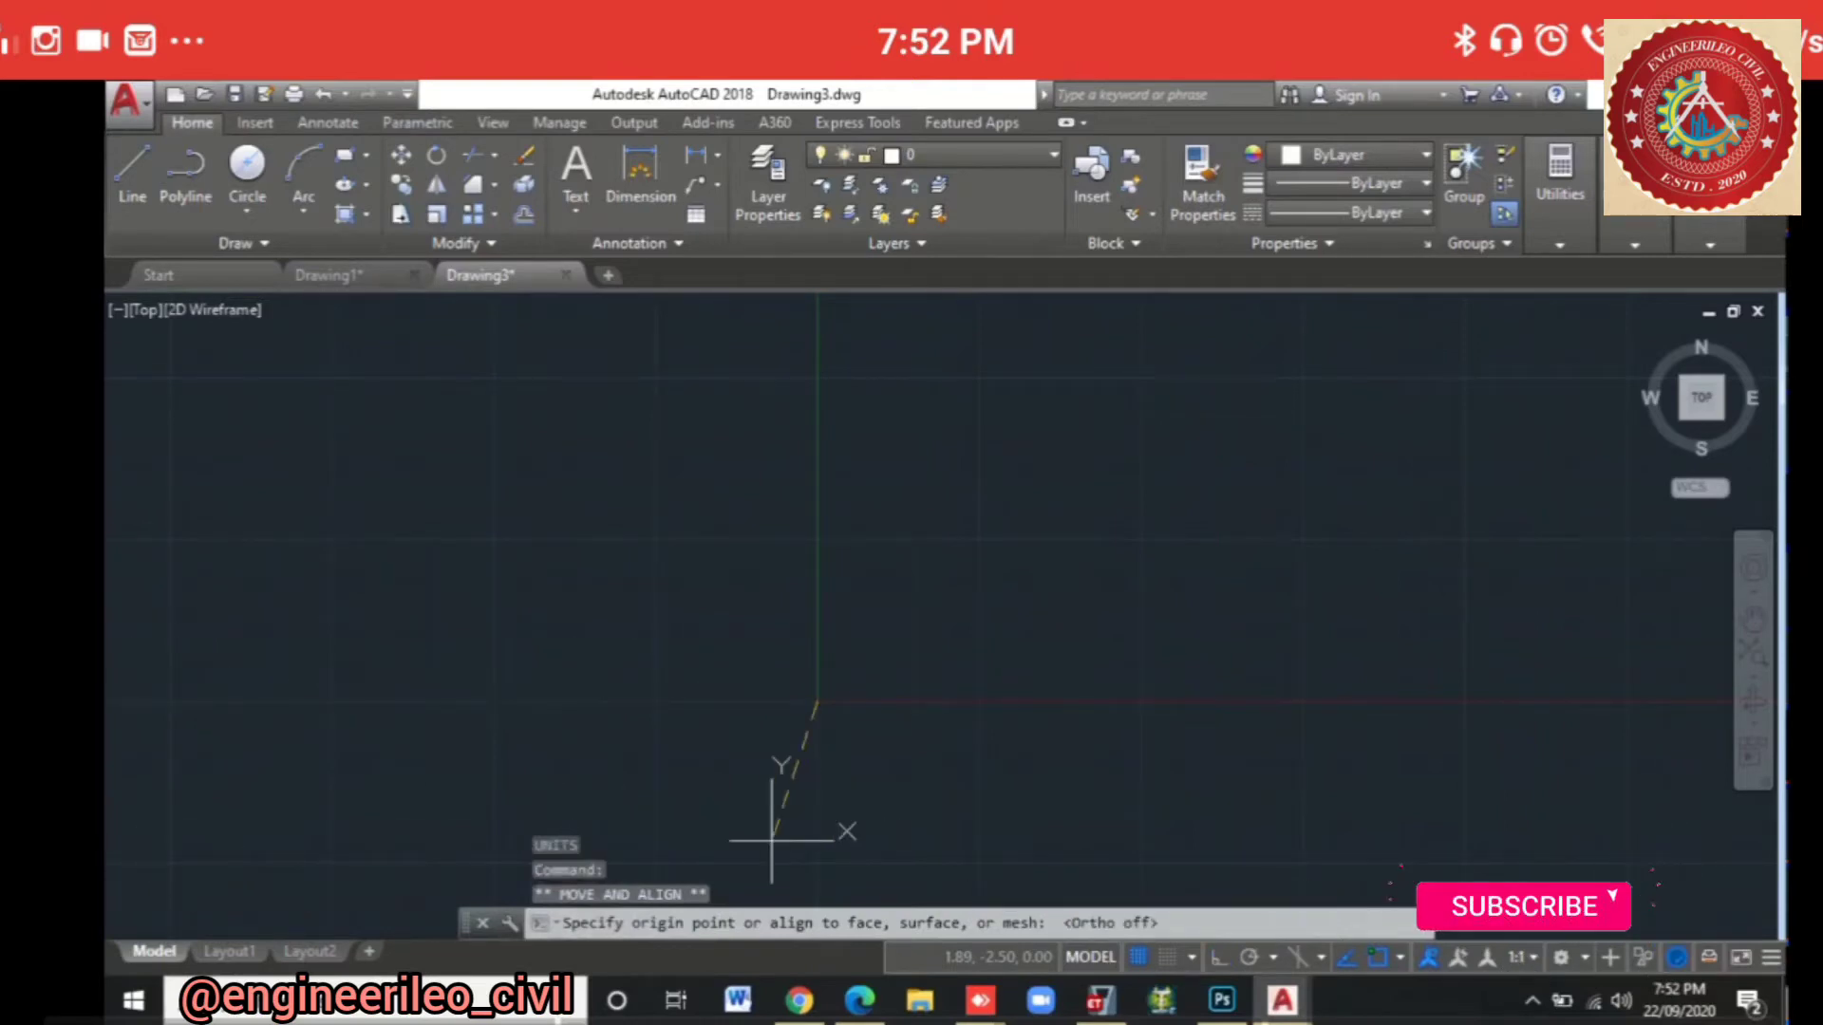
pyautogui.click(117, 923)
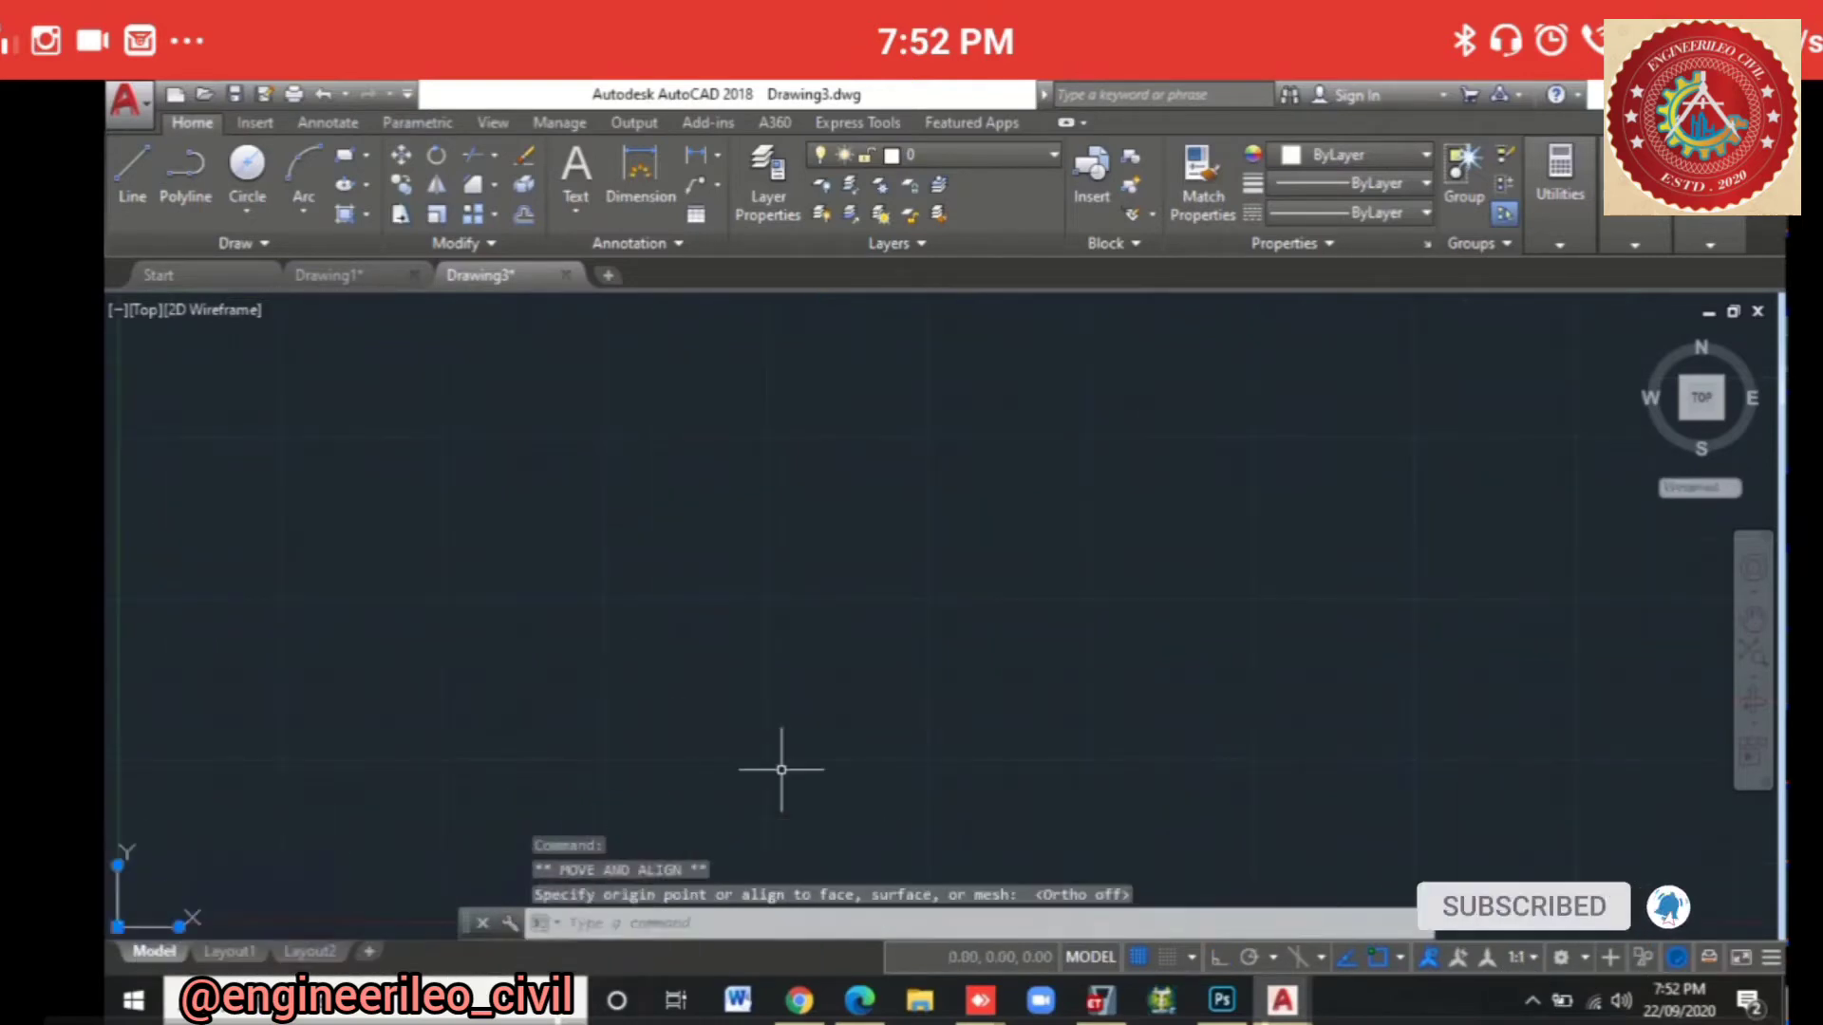
pyautogui.scroll(-4, 857, 728)
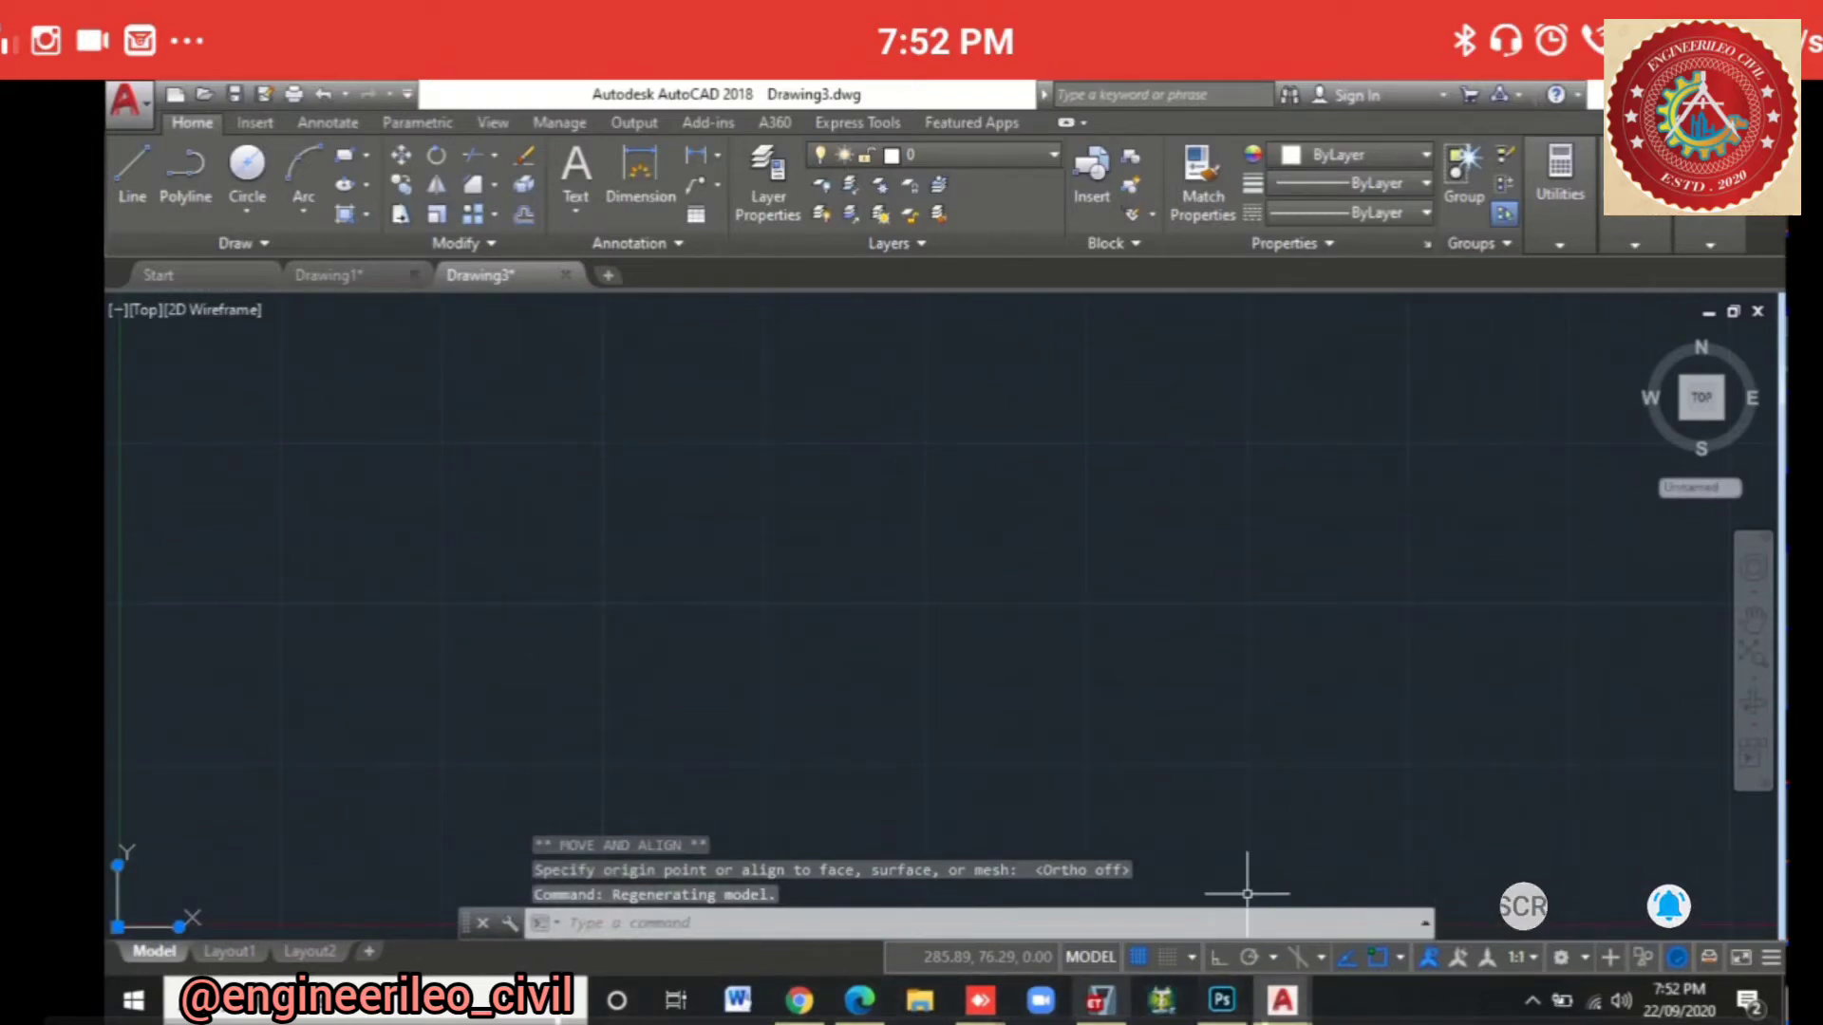
# Step: Switch to the browser to examine the dimensions along the structural plan's upper edge, and return to Drawing3 in AutoCAD
pyautogui.hotkey('alt', 'Tab')
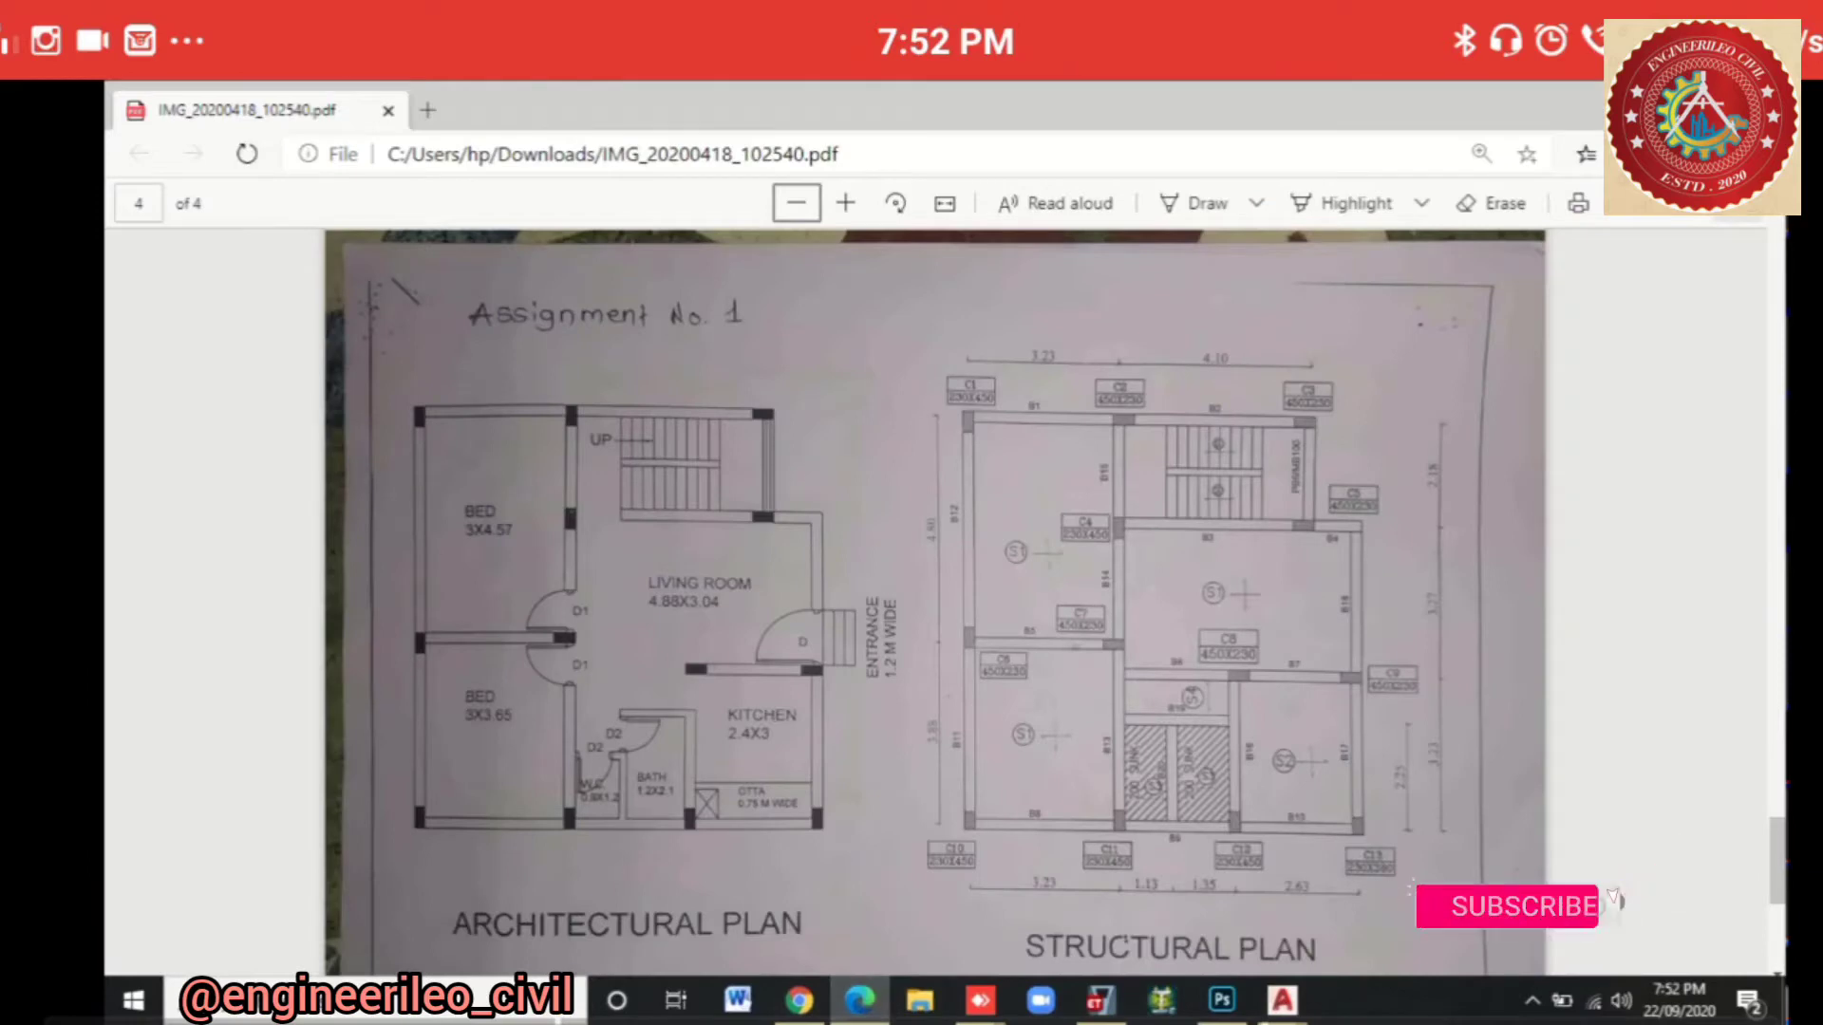
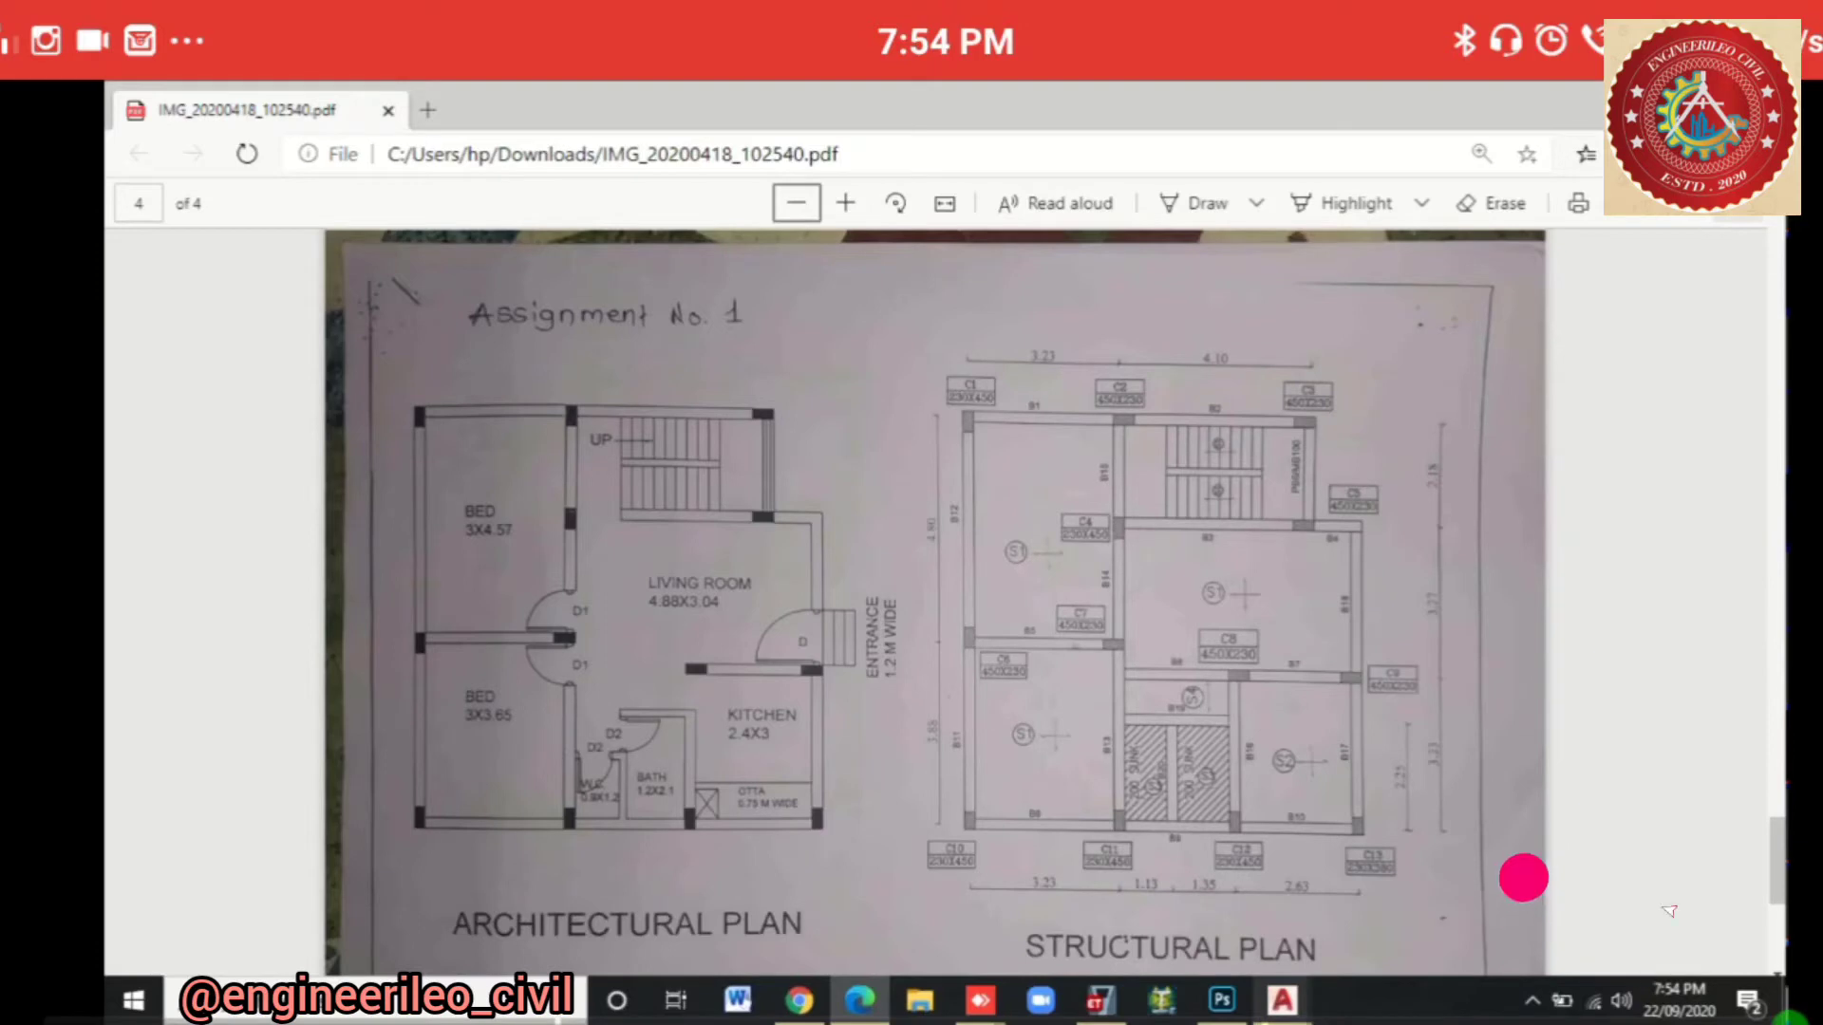
pyautogui.moveTo(1282, 1000)
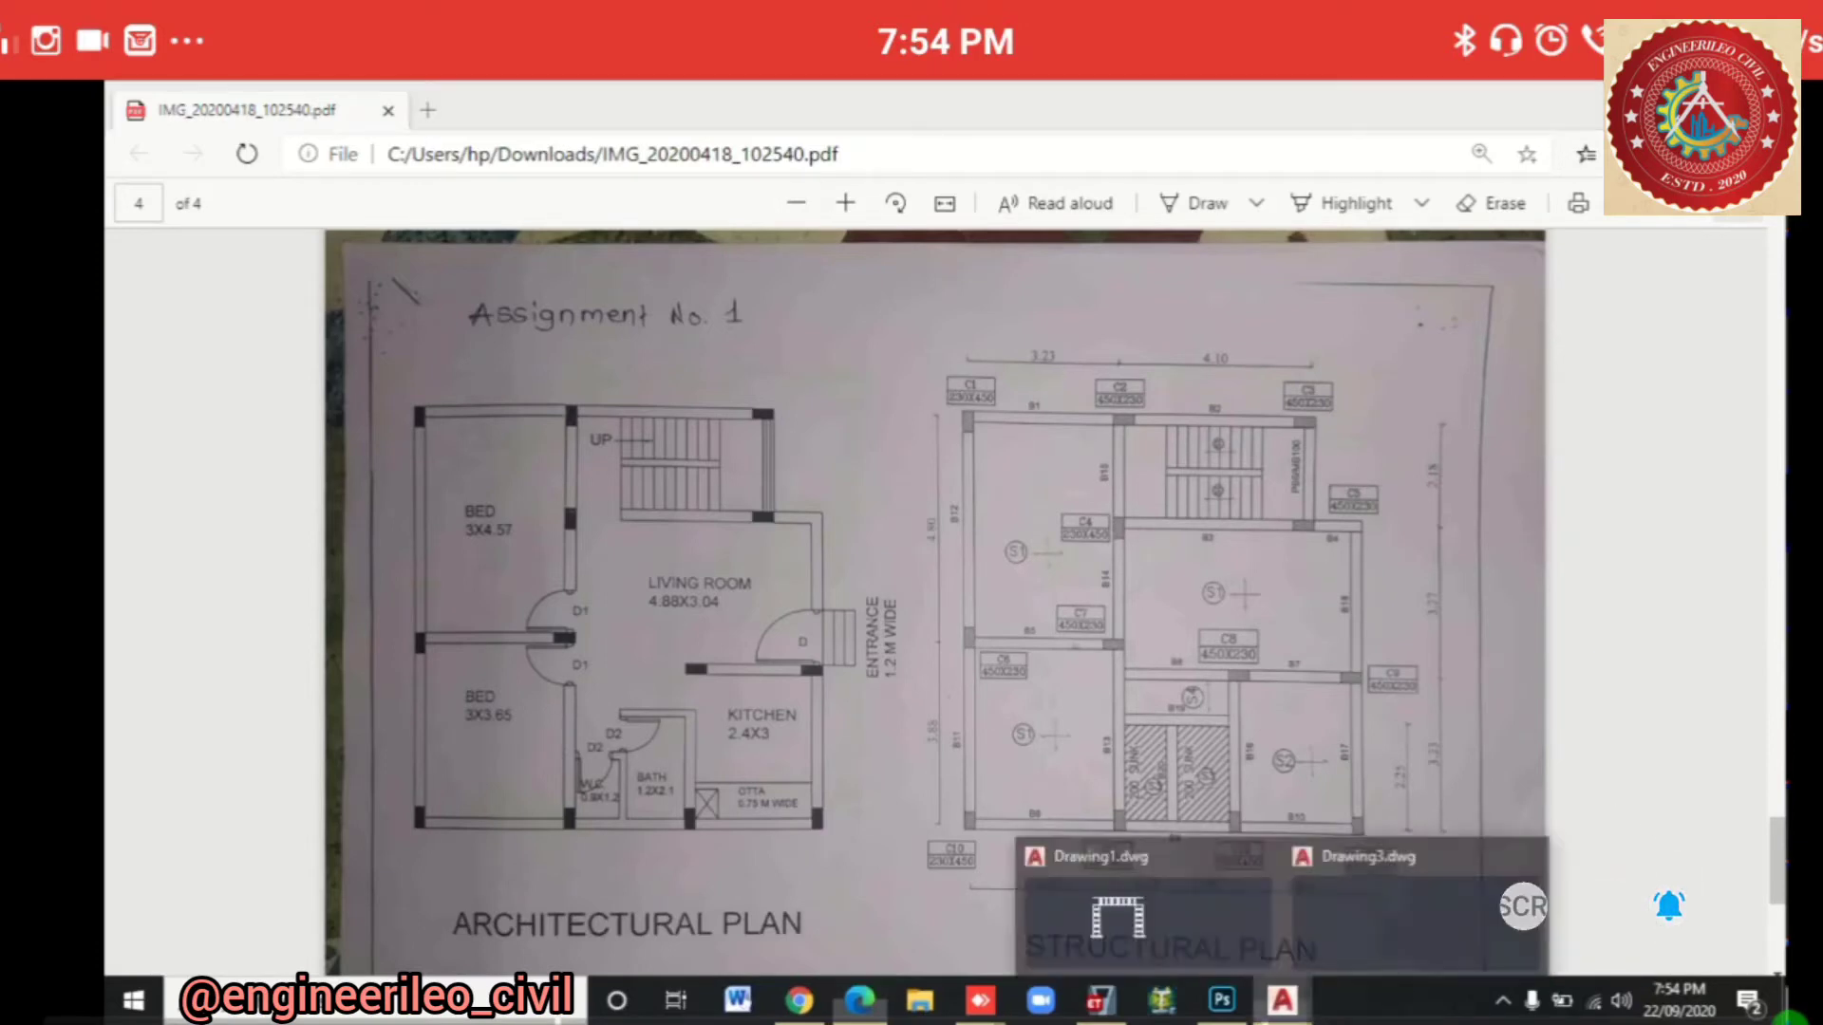
pyautogui.click(1420, 906)
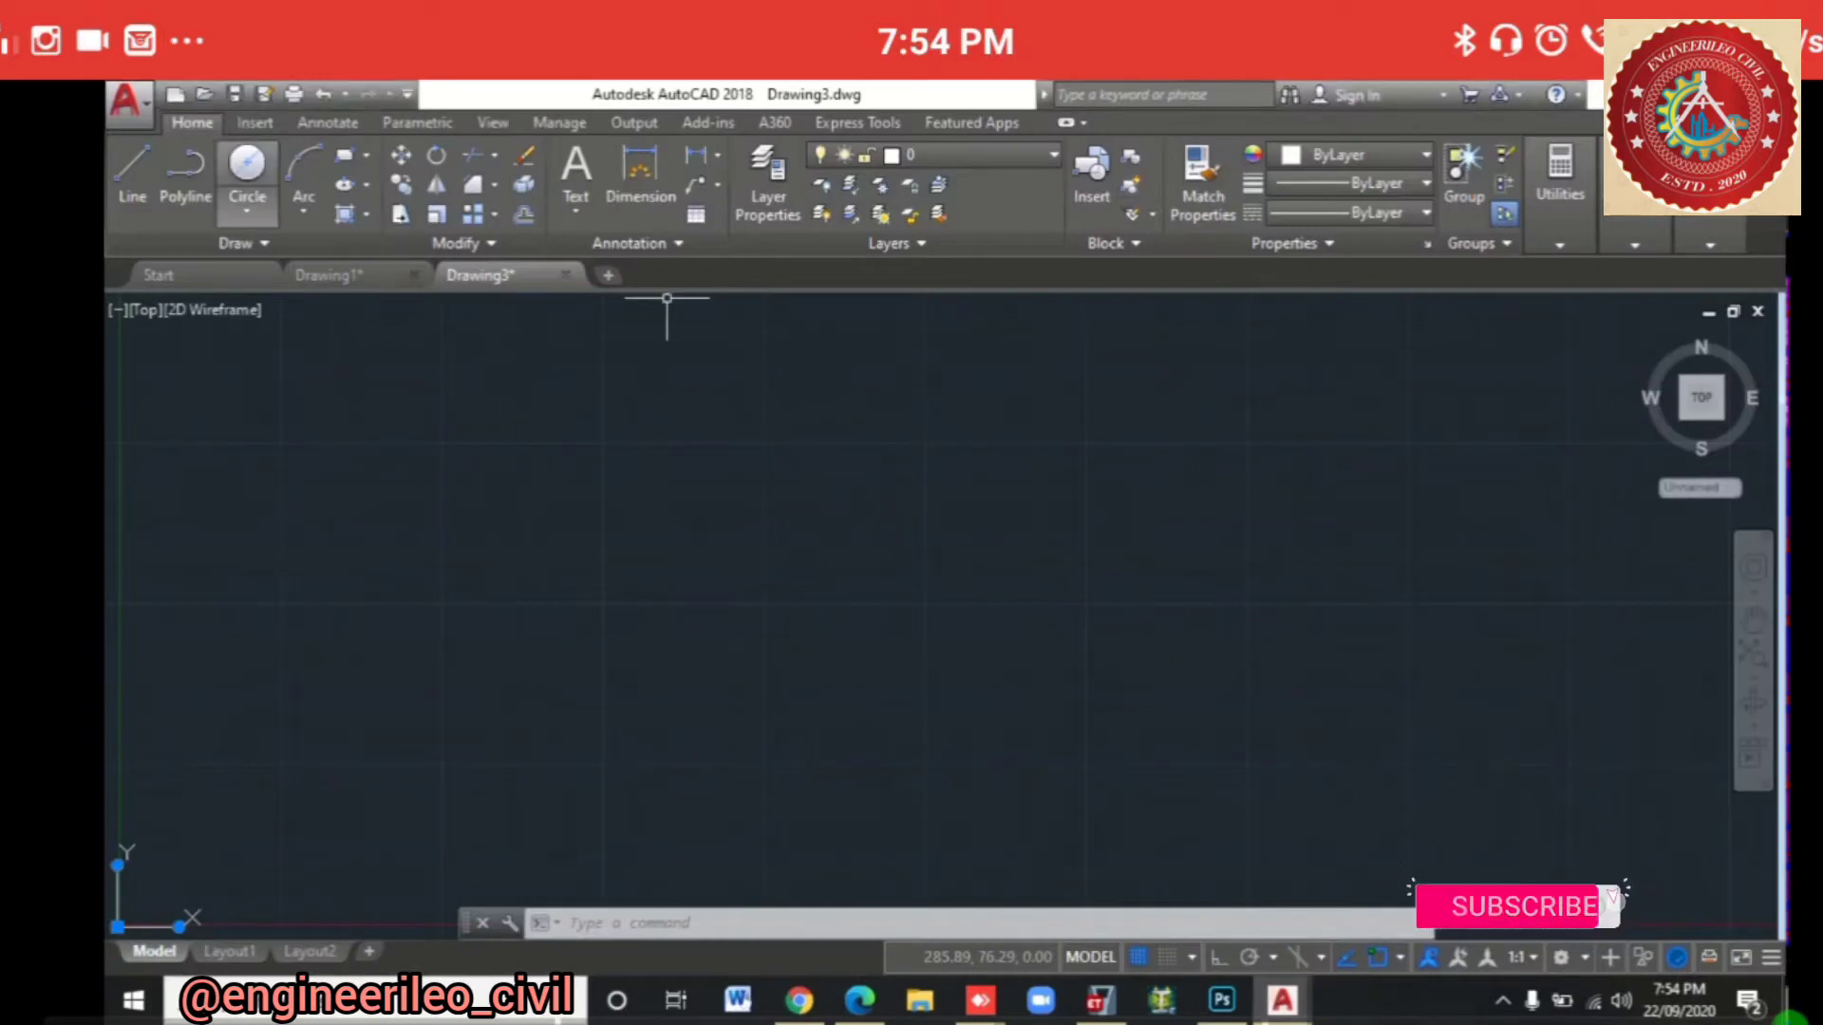
# Step: Draw two end-to-end horizontal lines 3.23 and 4.10 long, running rightward with Ortho on, for the plan's upper edge
pyautogui.click(132, 171)
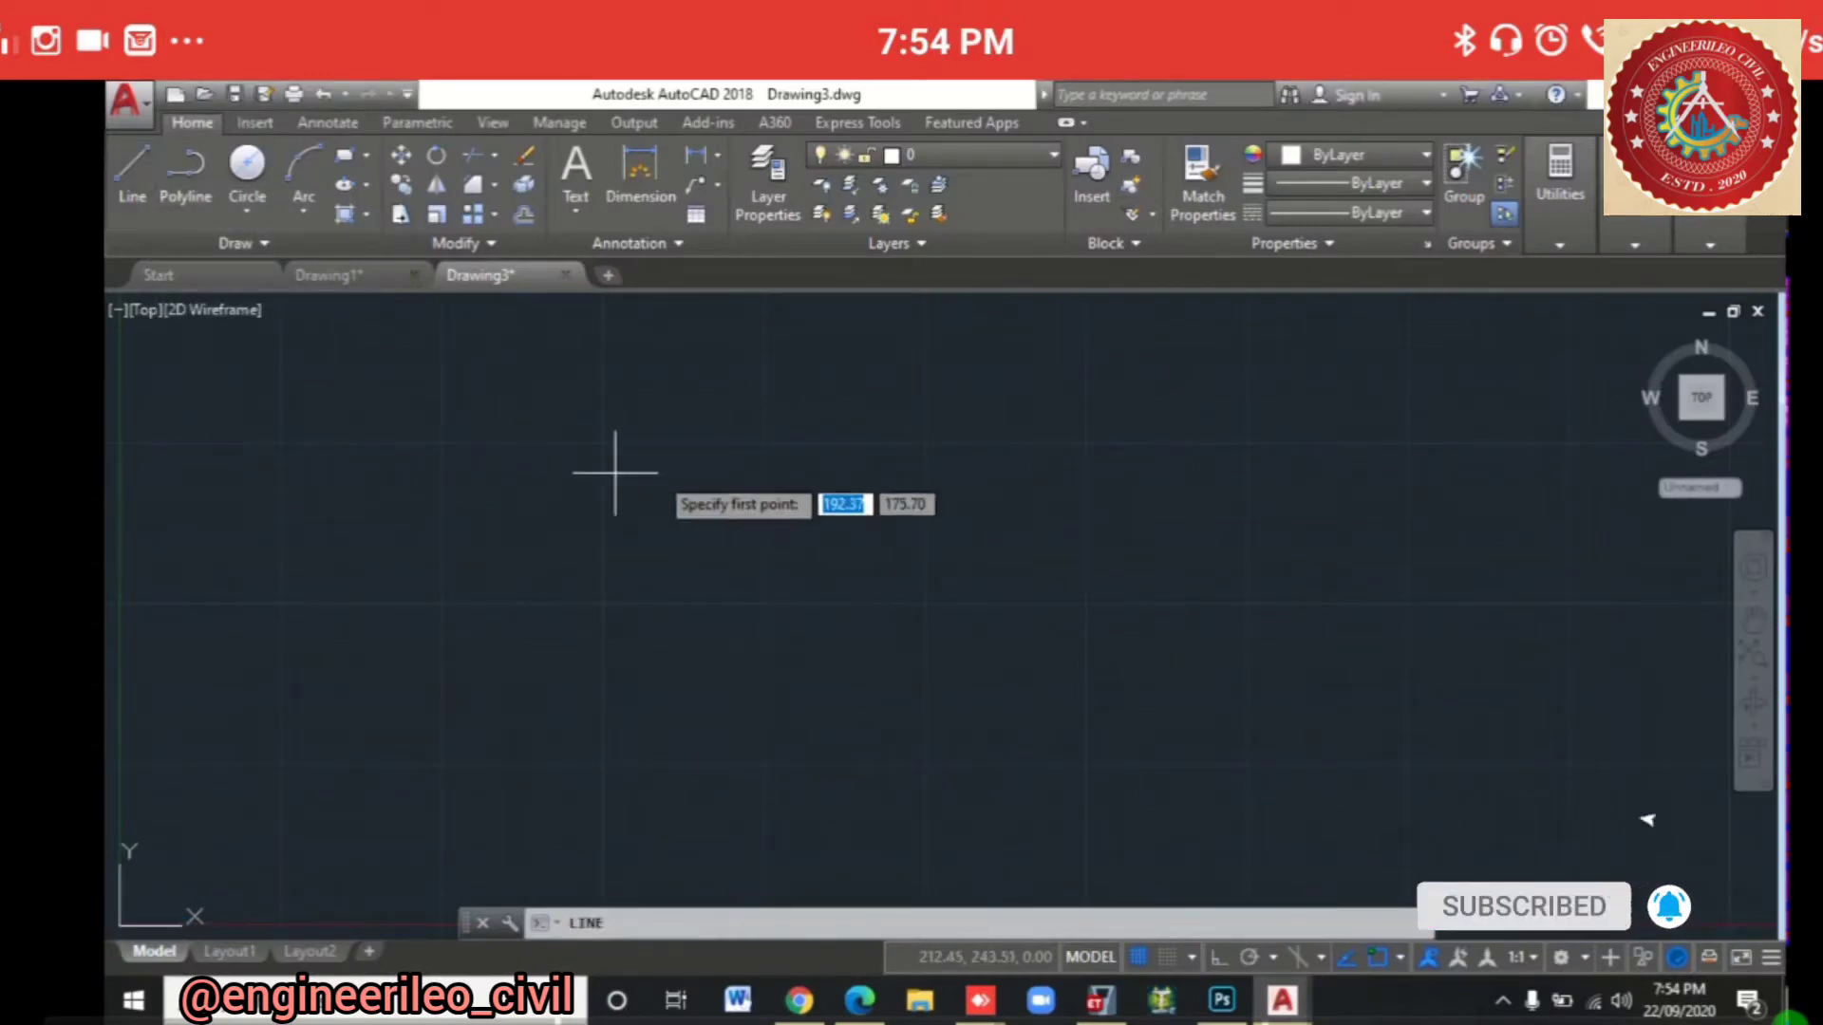
pyautogui.click(688, 429)
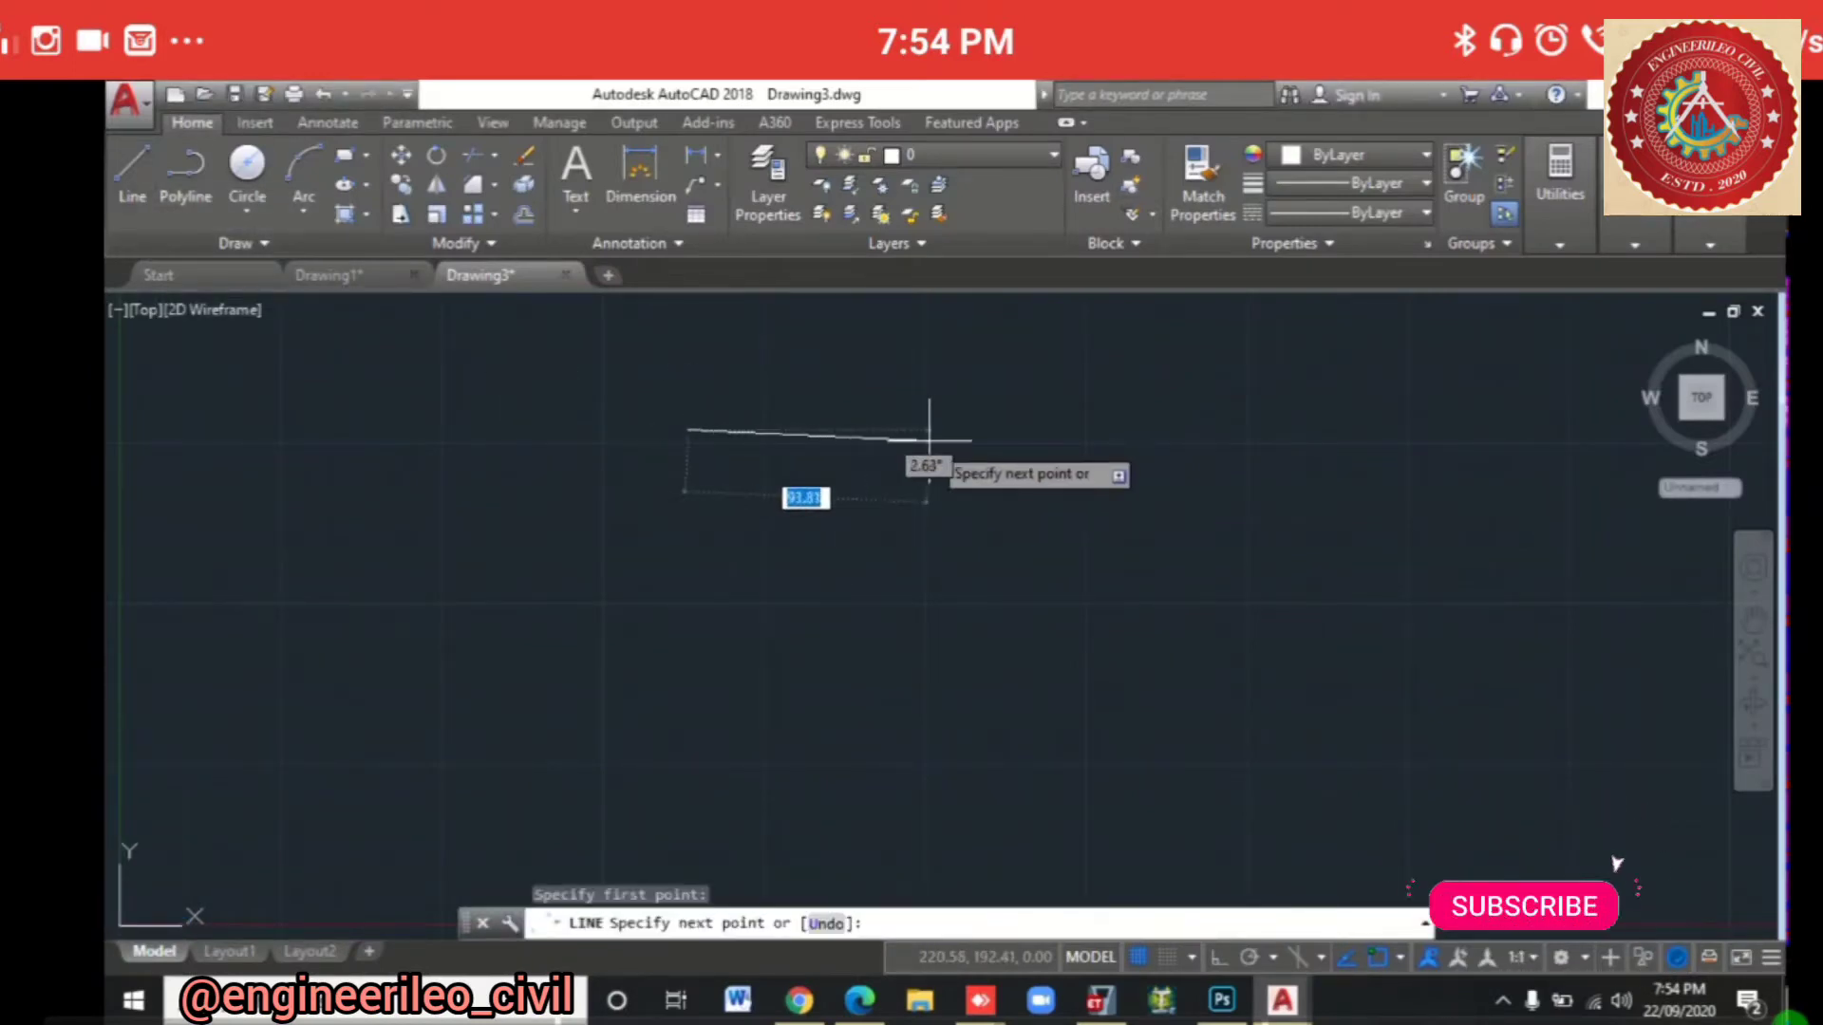
pyautogui.press('F8')
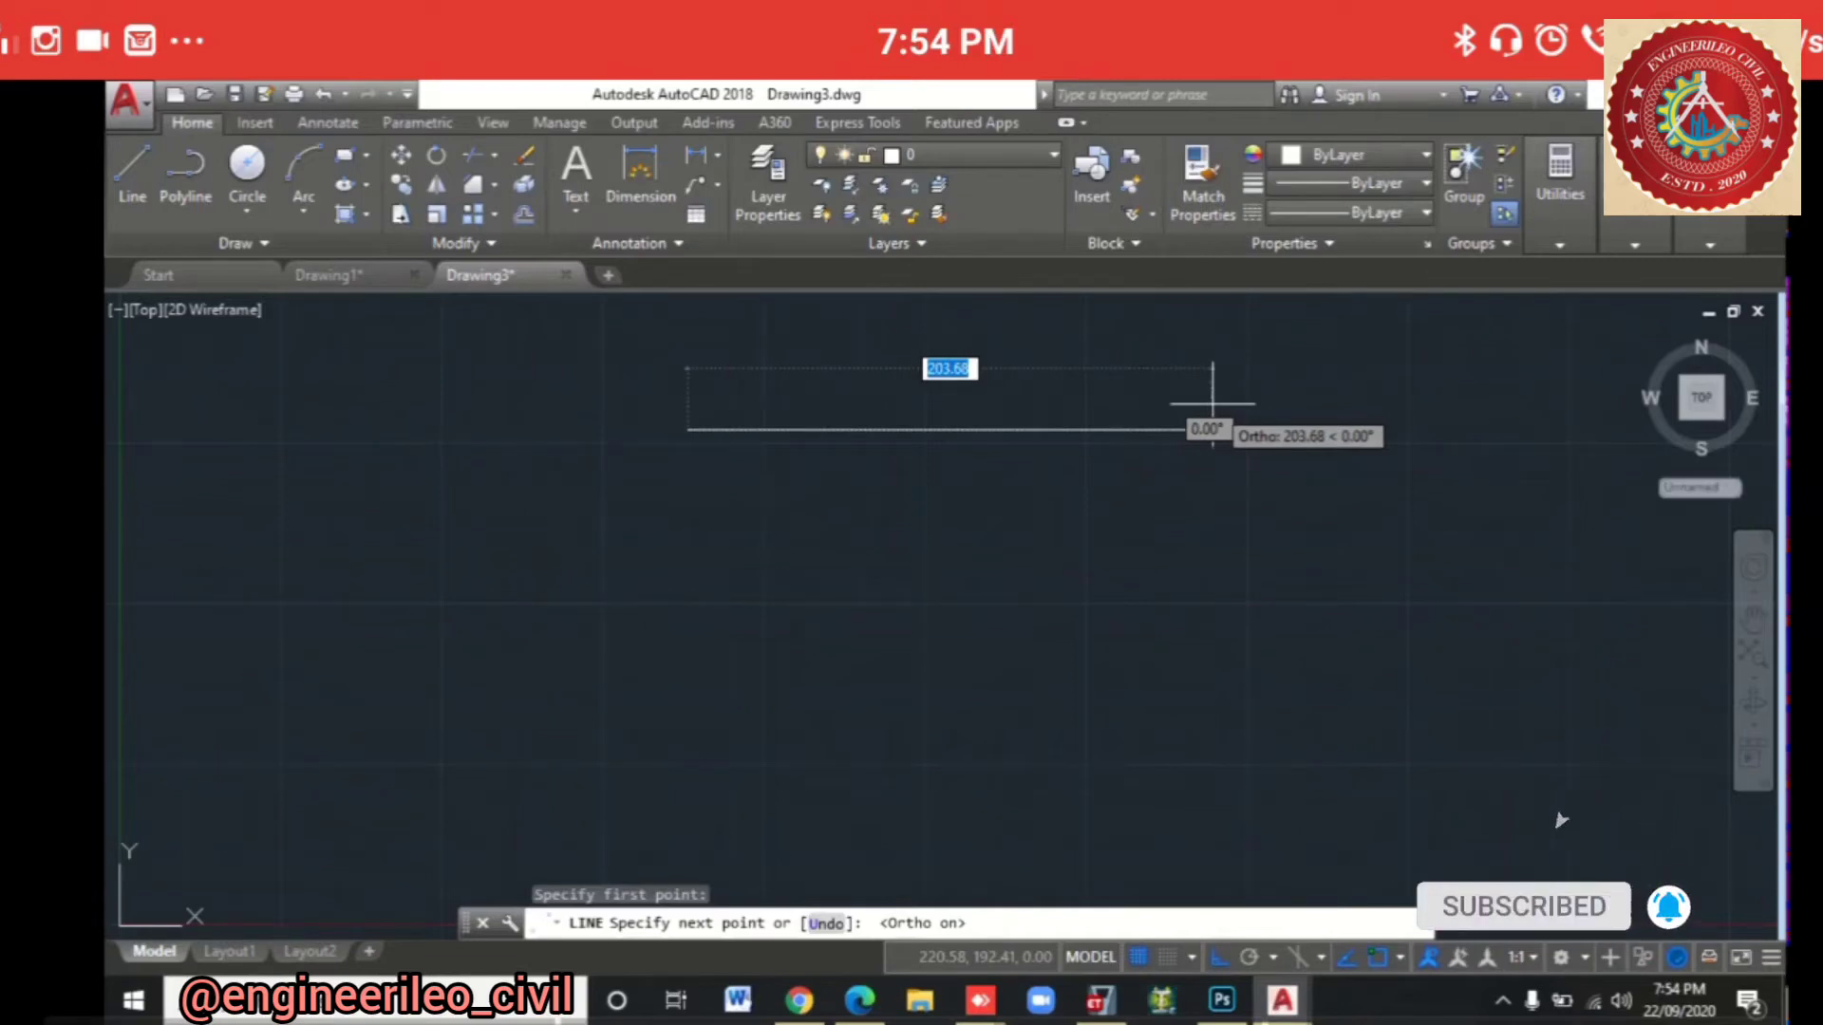
pyautogui.write('3.23')
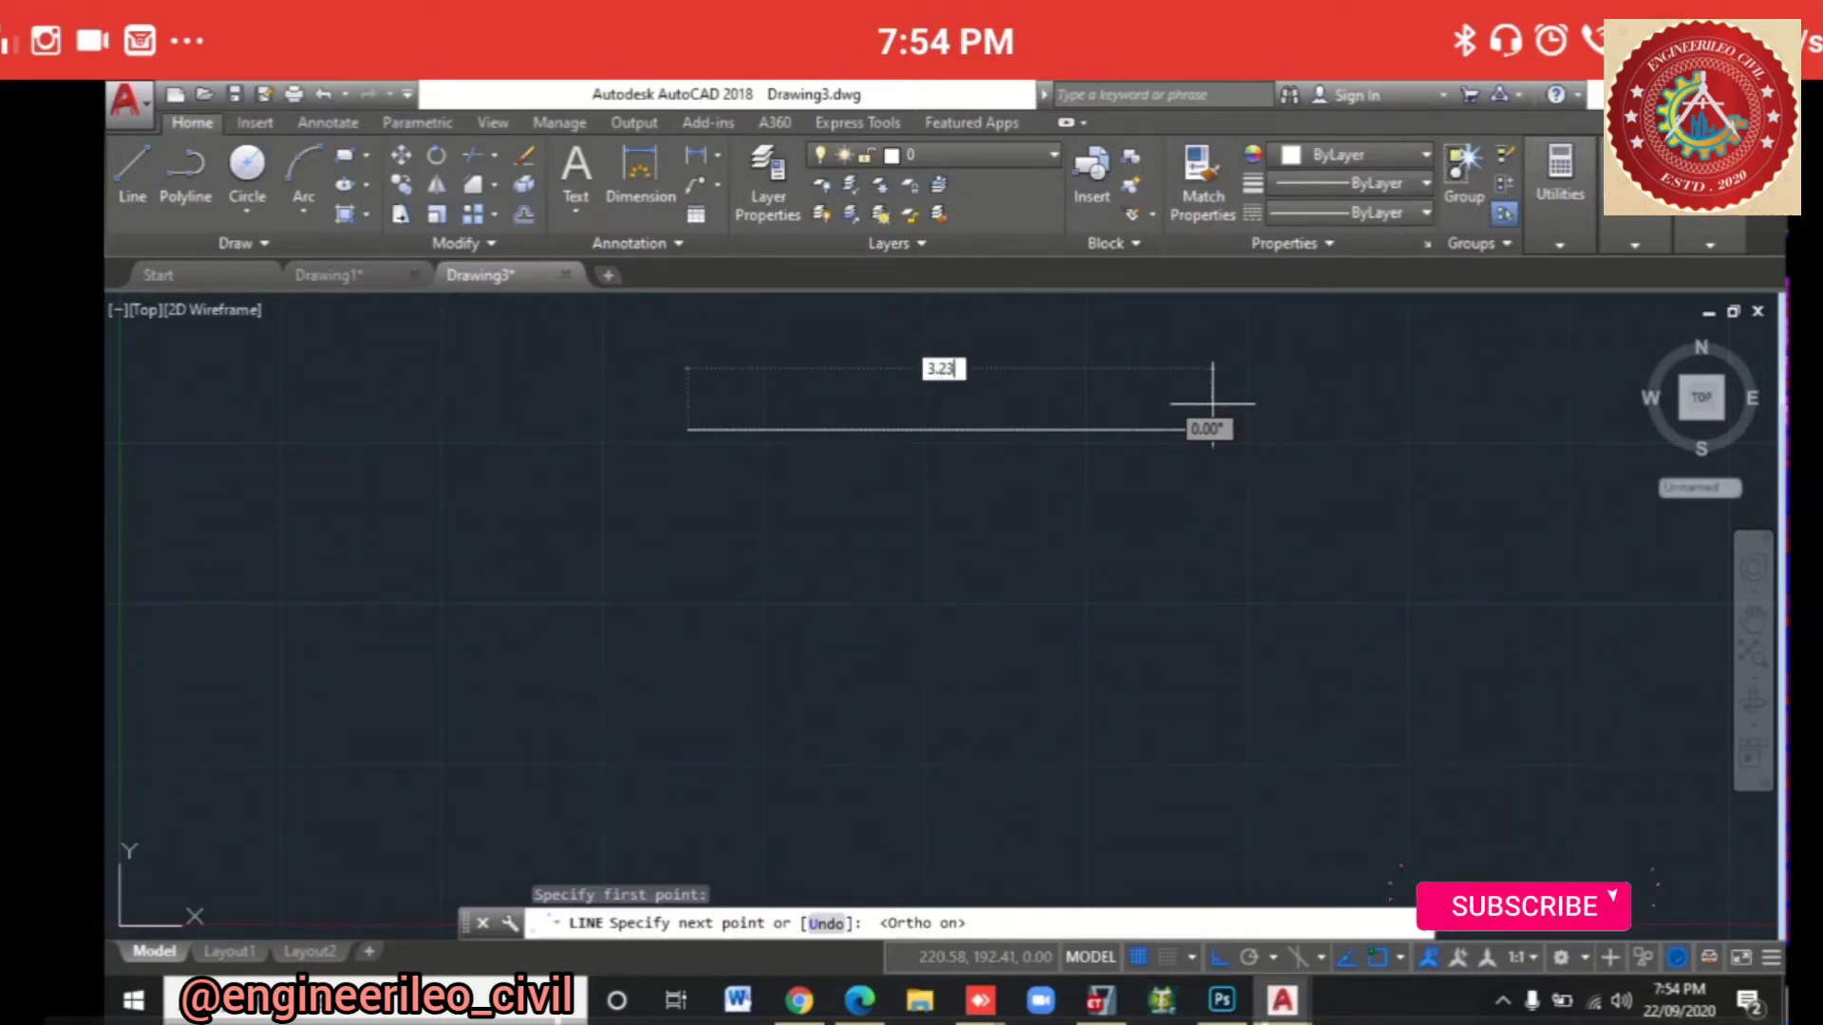
pyautogui.press('Return')
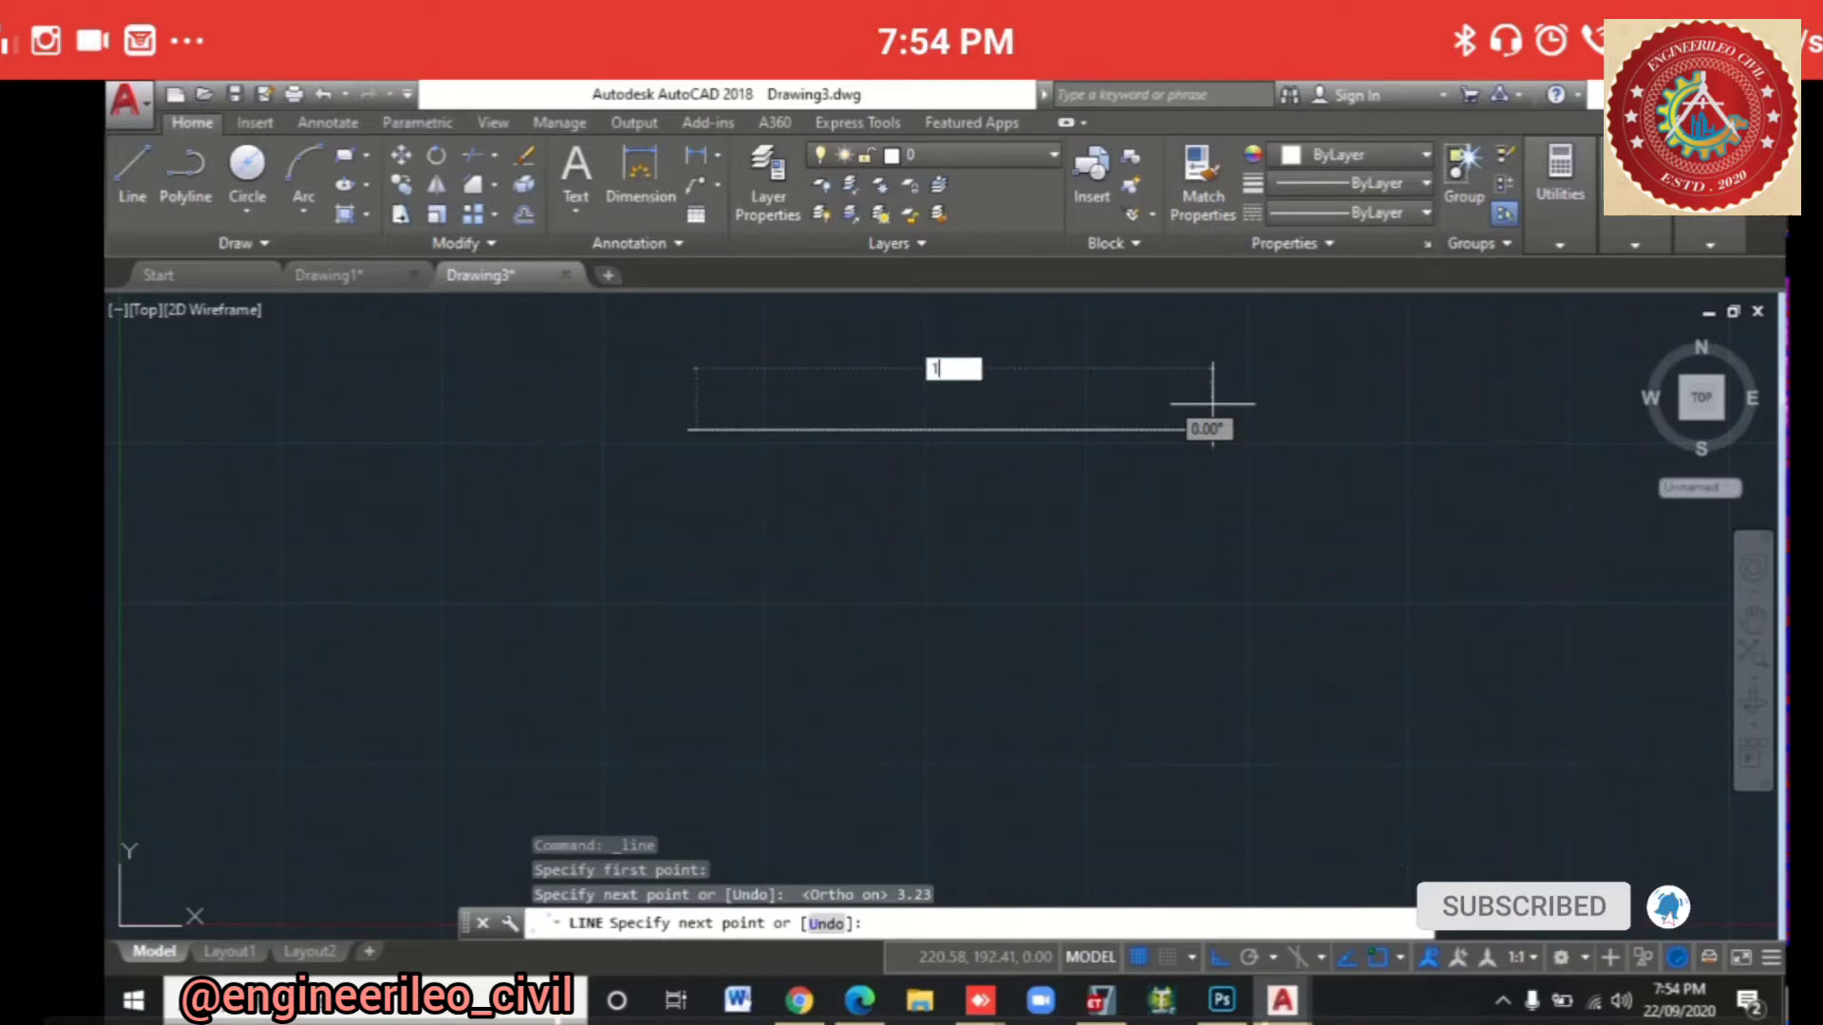
pyautogui.write('4.5')
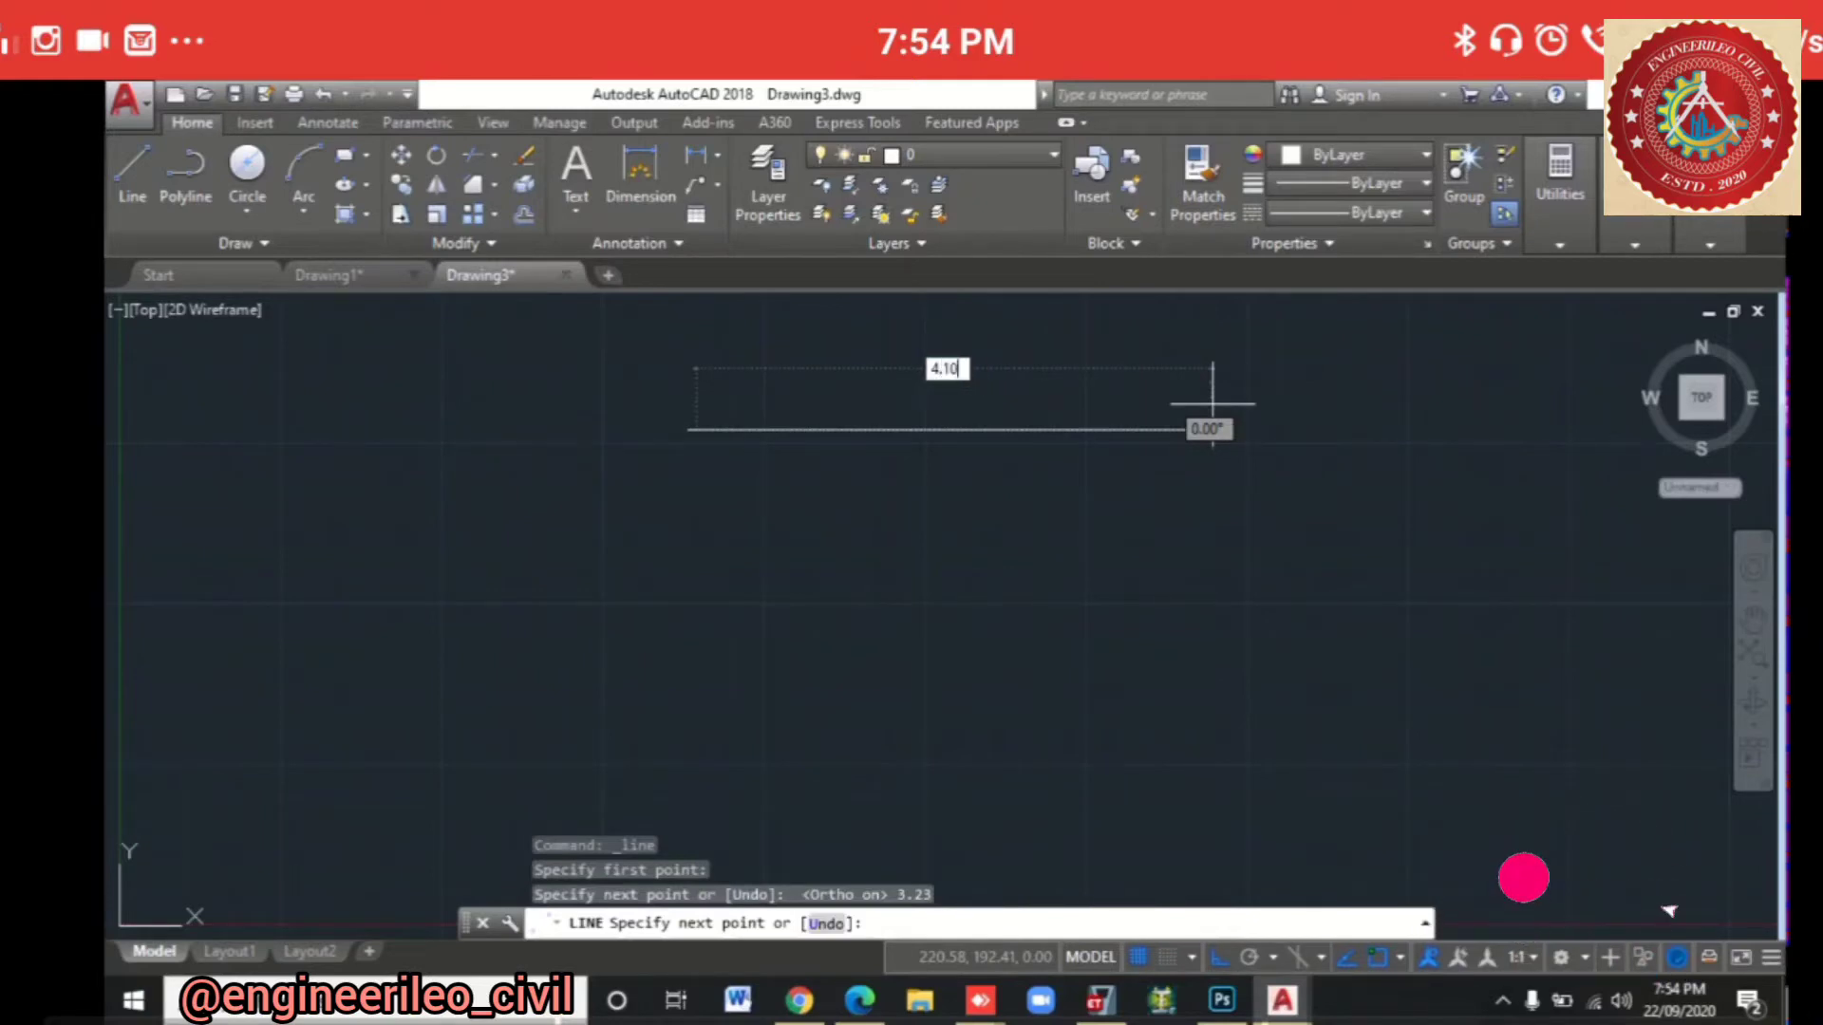
pyautogui.press('Return')
pyautogui.scroll(-4, 944, 725)
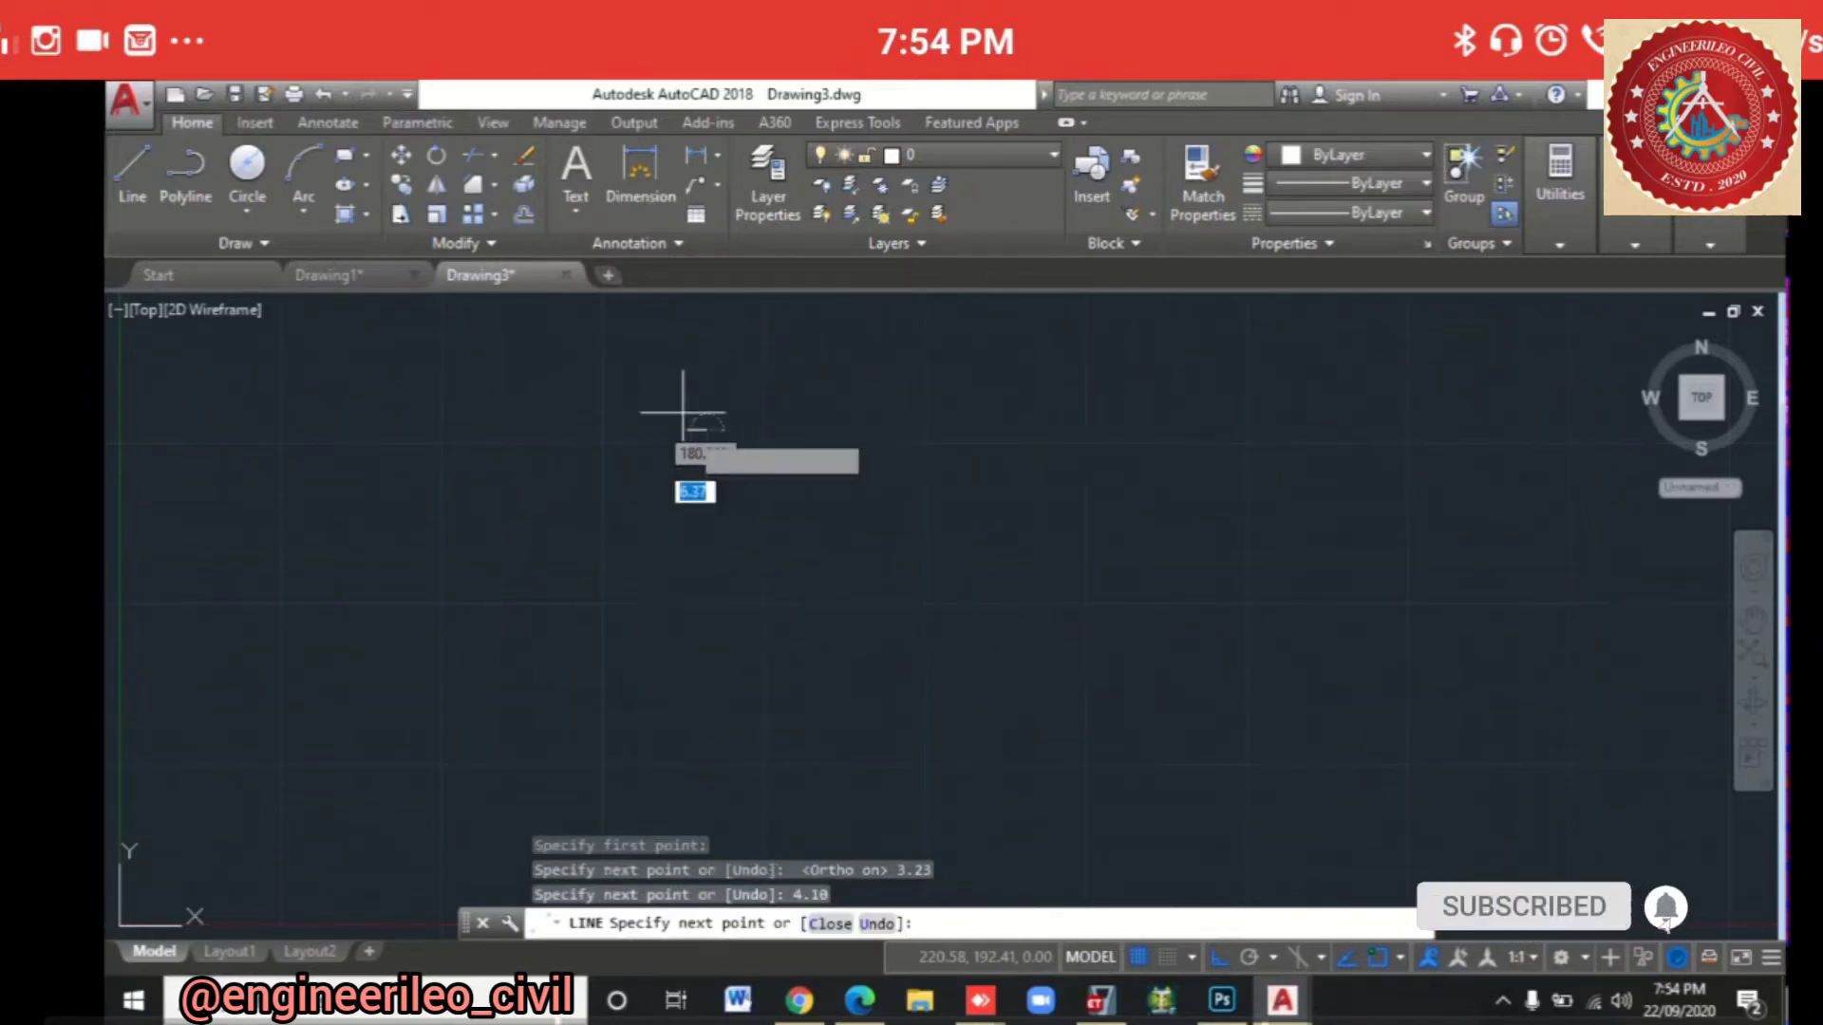
pyautogui.scroll(3, 655, 323)
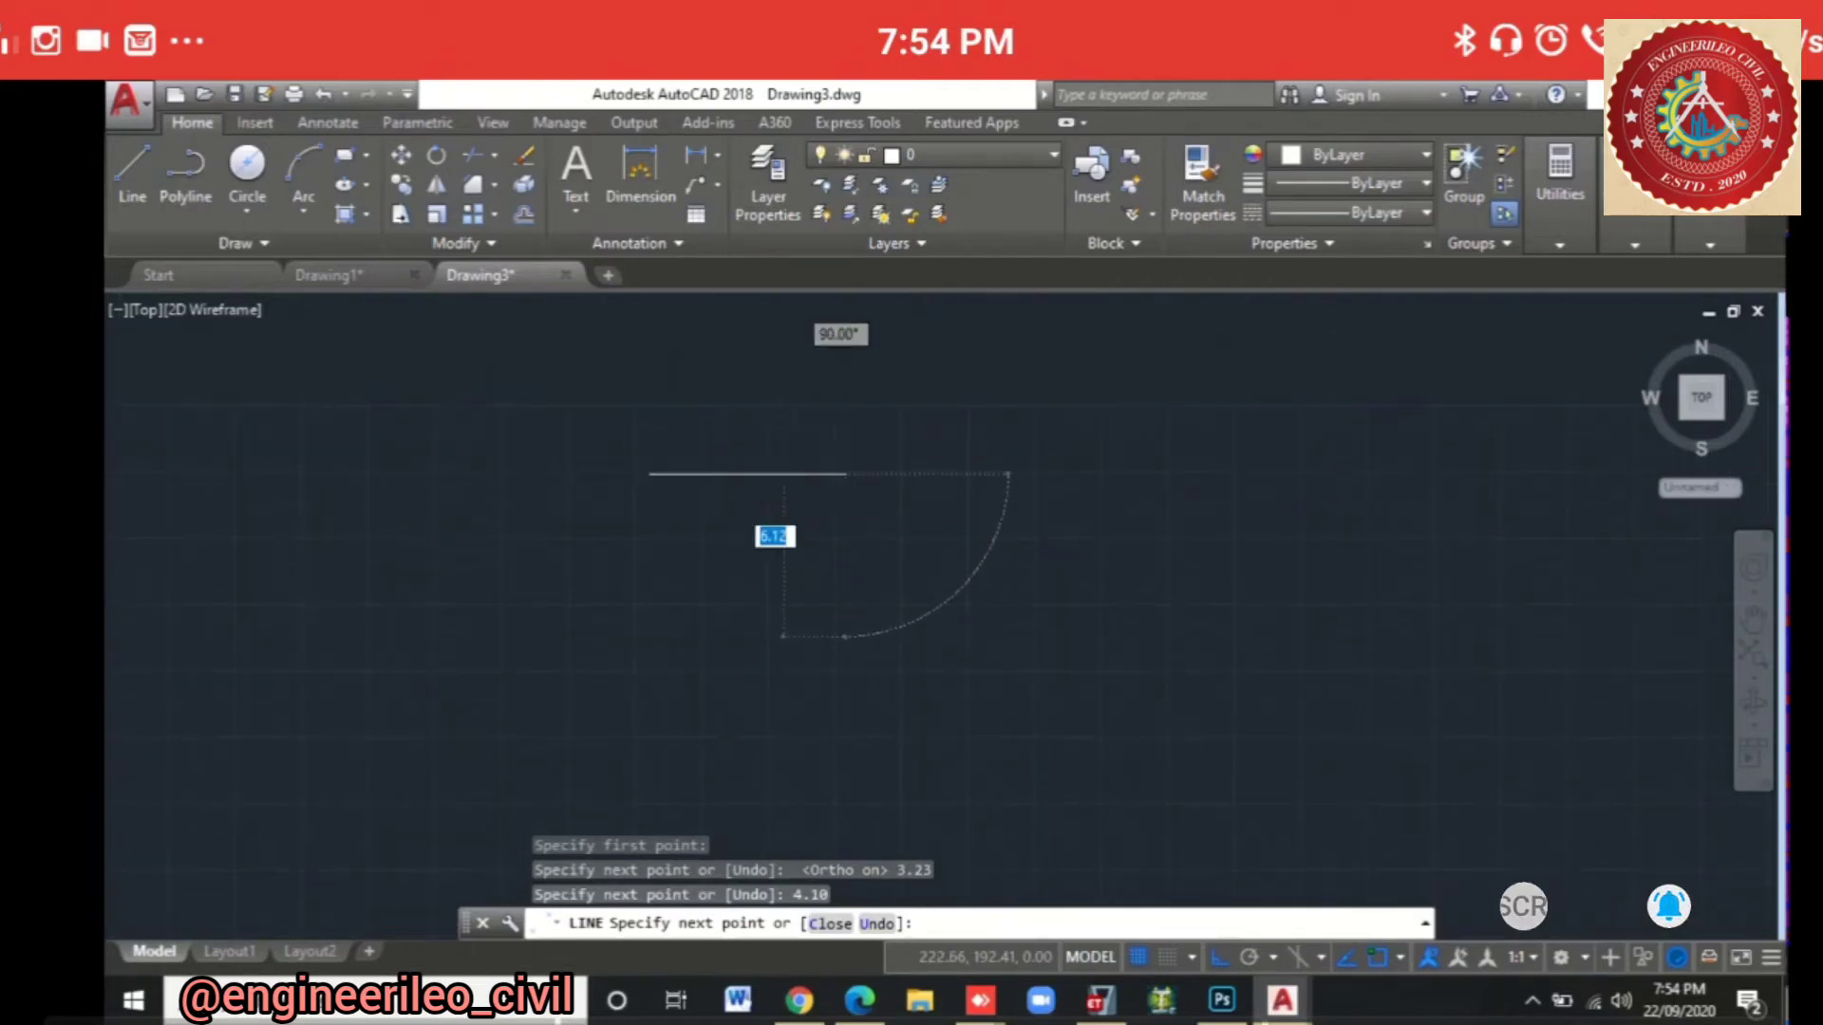
pyautogui.scroll(2, 714, 527)
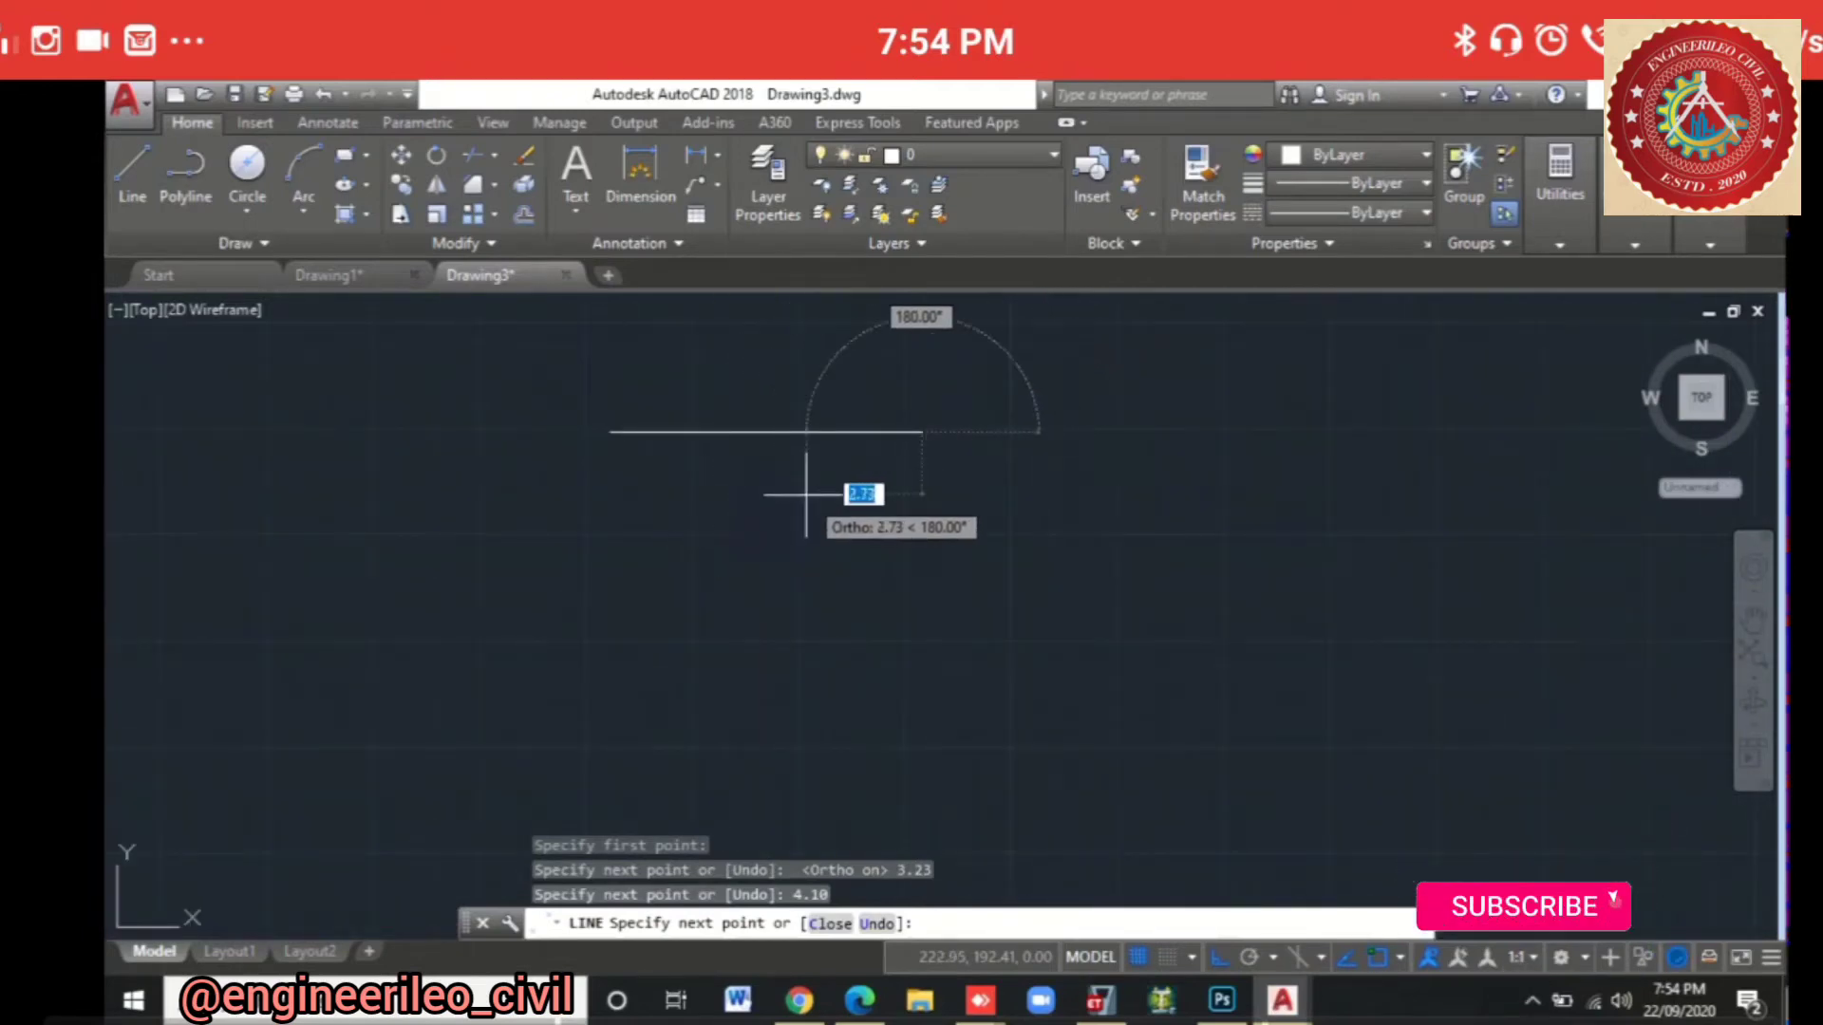
pyautogui.press('Escape')
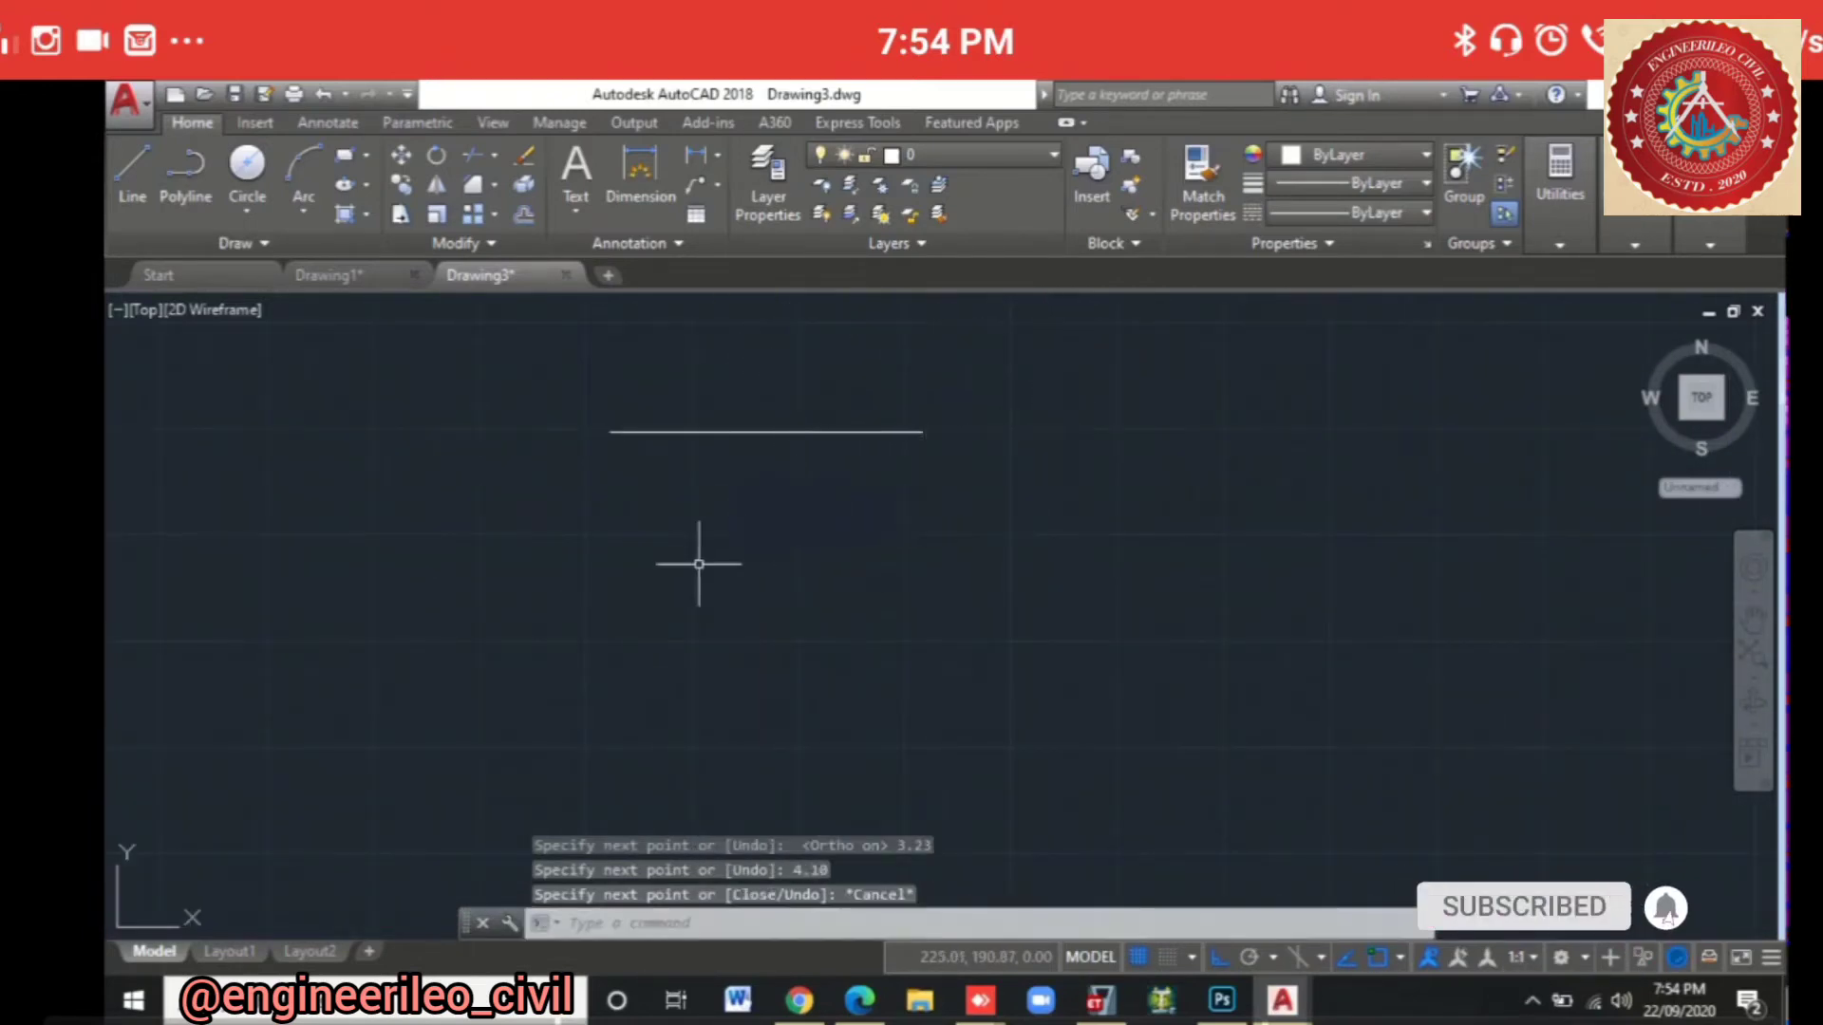
# Step: Check the two horizontal segments, examine the structural plan's left-side dimensions in the browser, and return to Drawing3 in AutoCAD
pyautogui.click(849, 432)
pyautogui.click(674, 422)
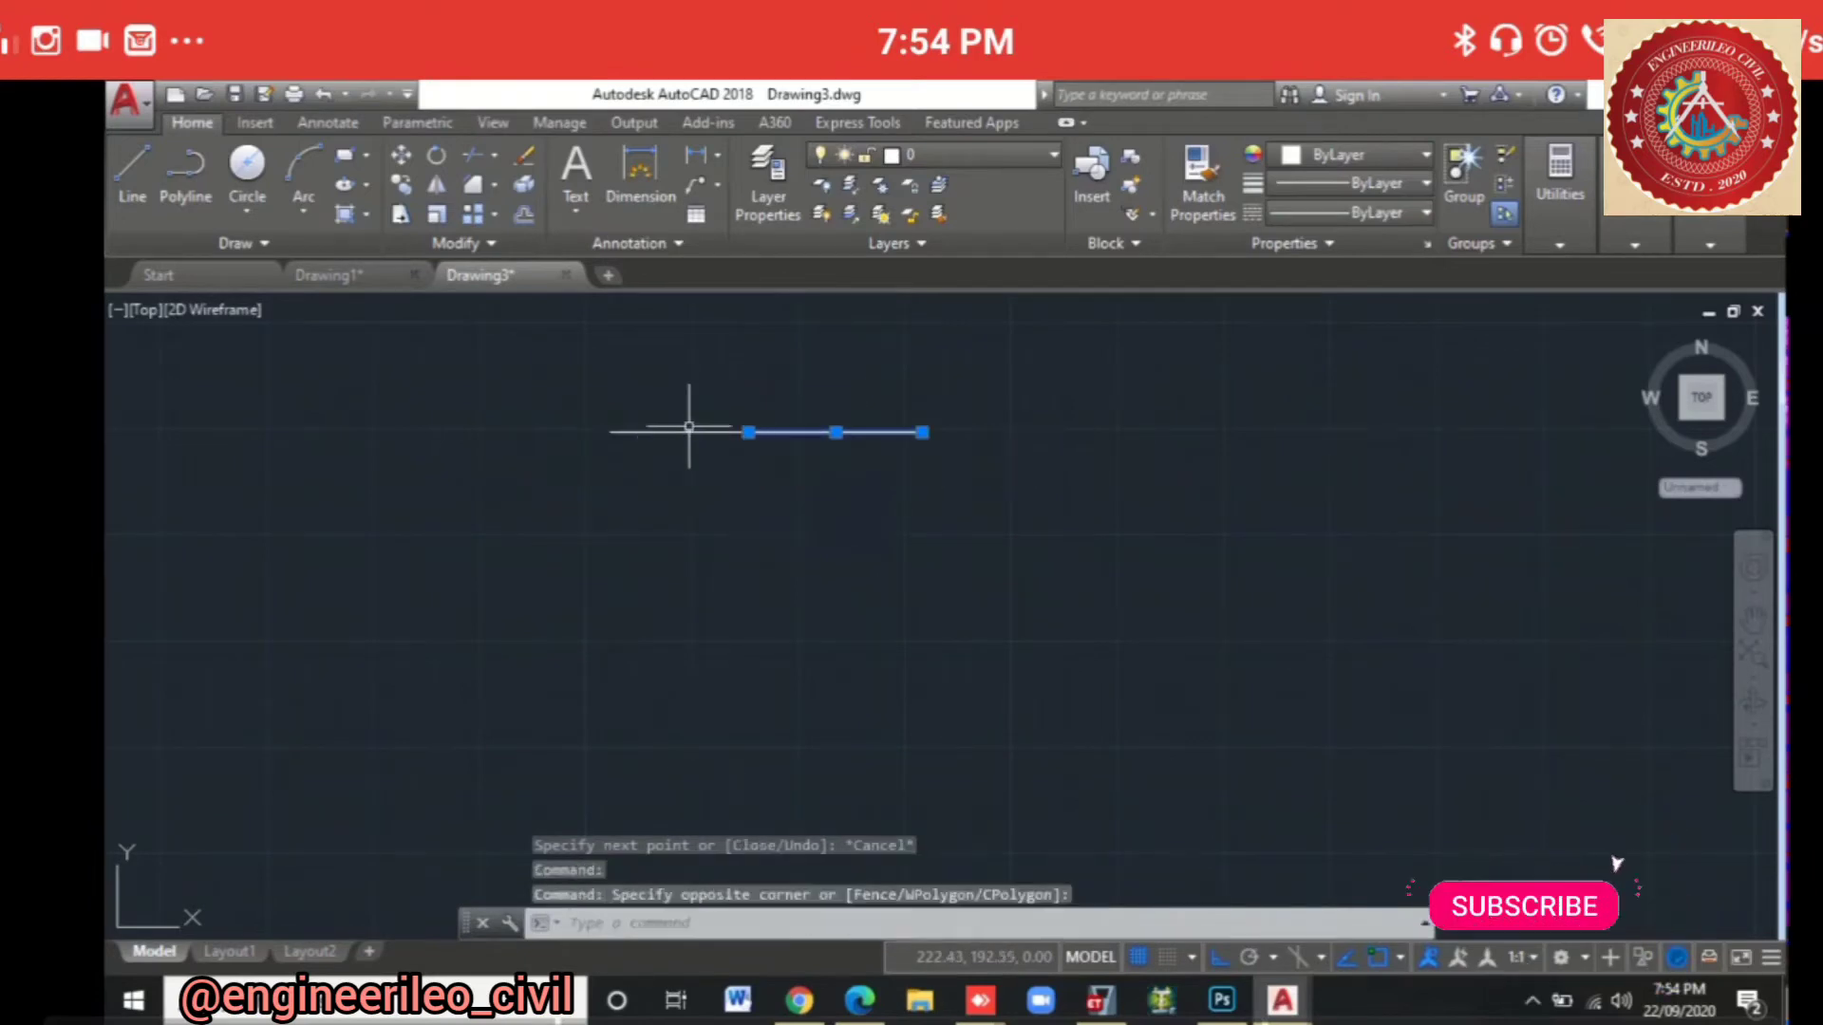
pyautogui.press('Escape')
pyautogui.moveTo(1282, 999)
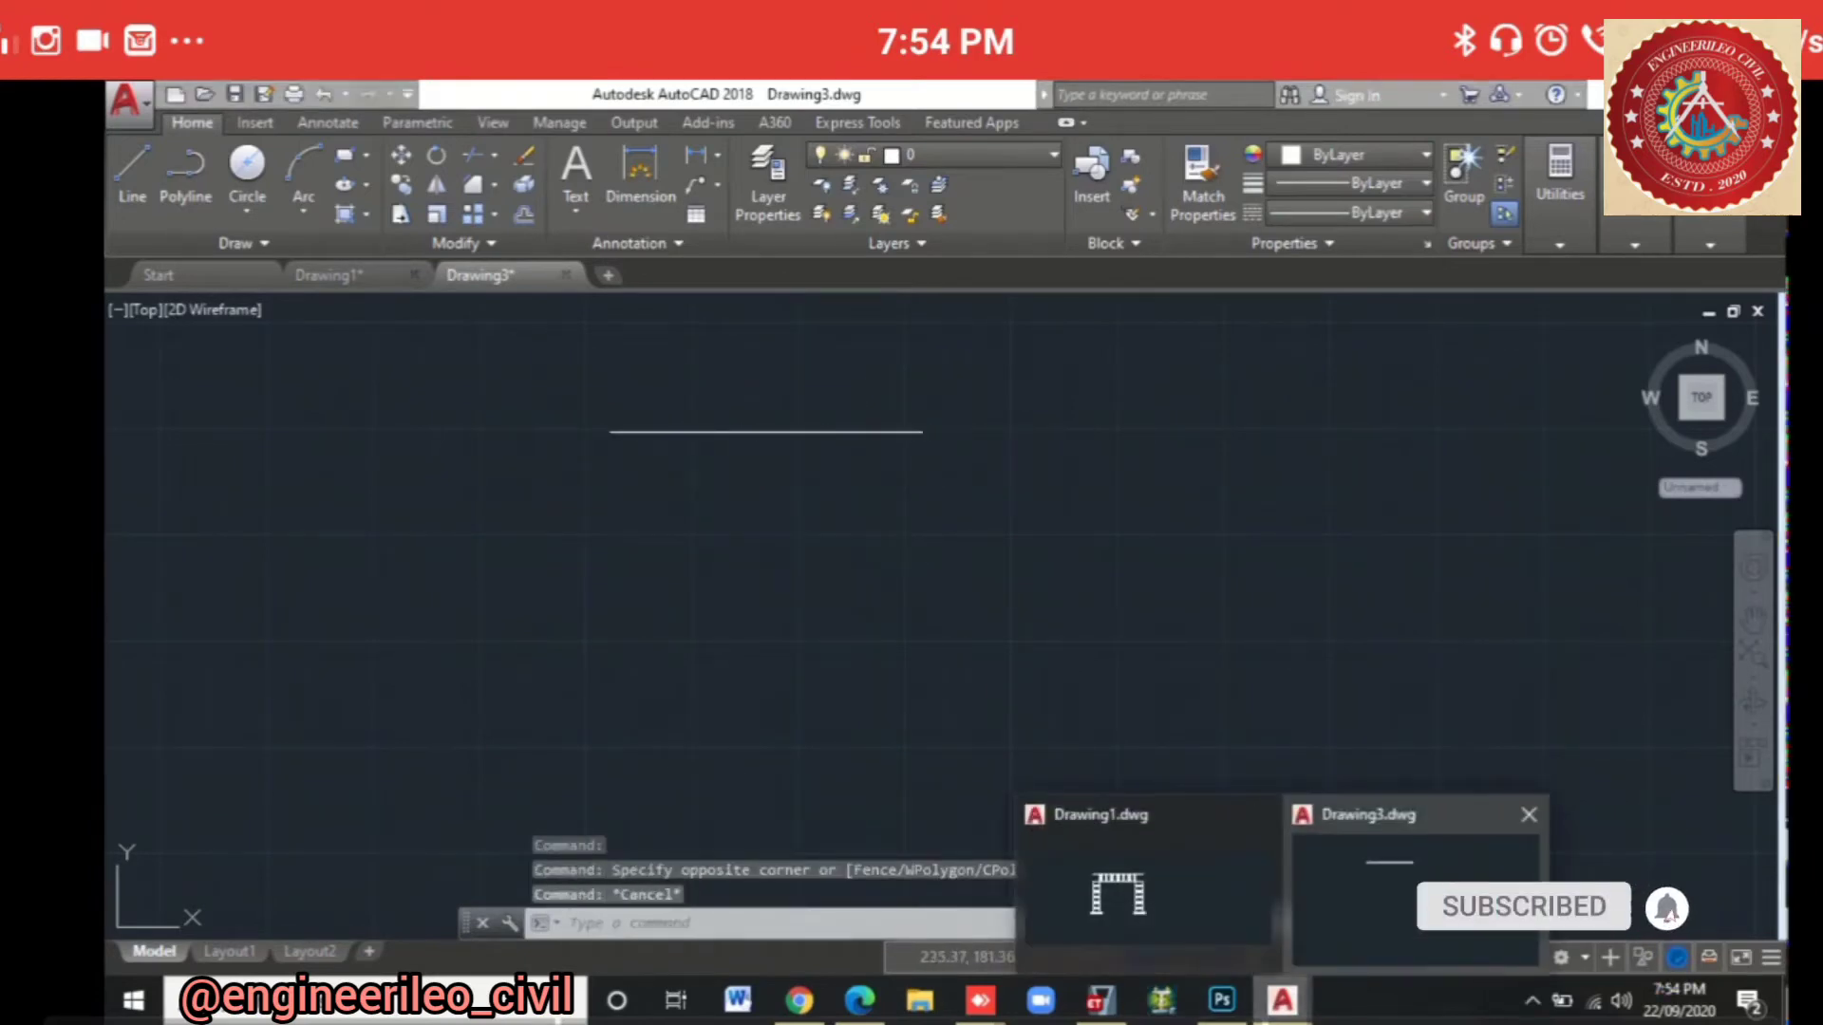
pyautogui.hotkey('alt', 'Tab')
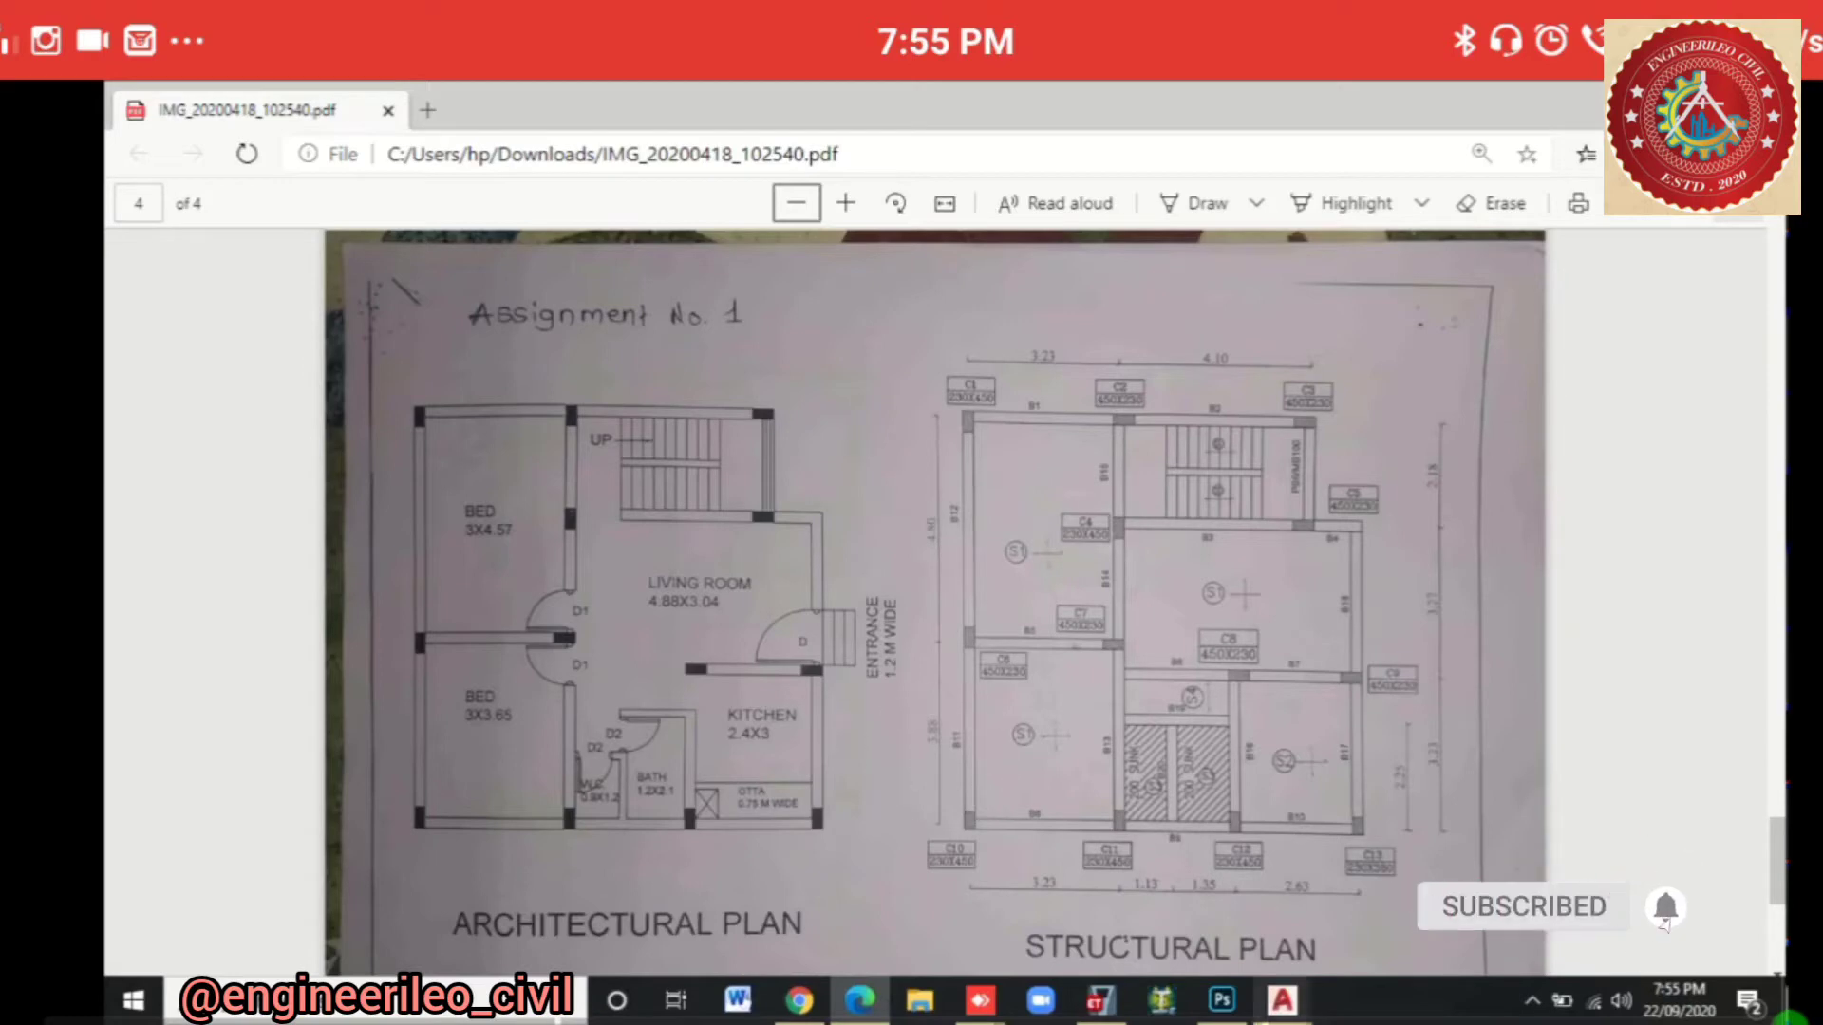
pyautogui.click(1424, 869)
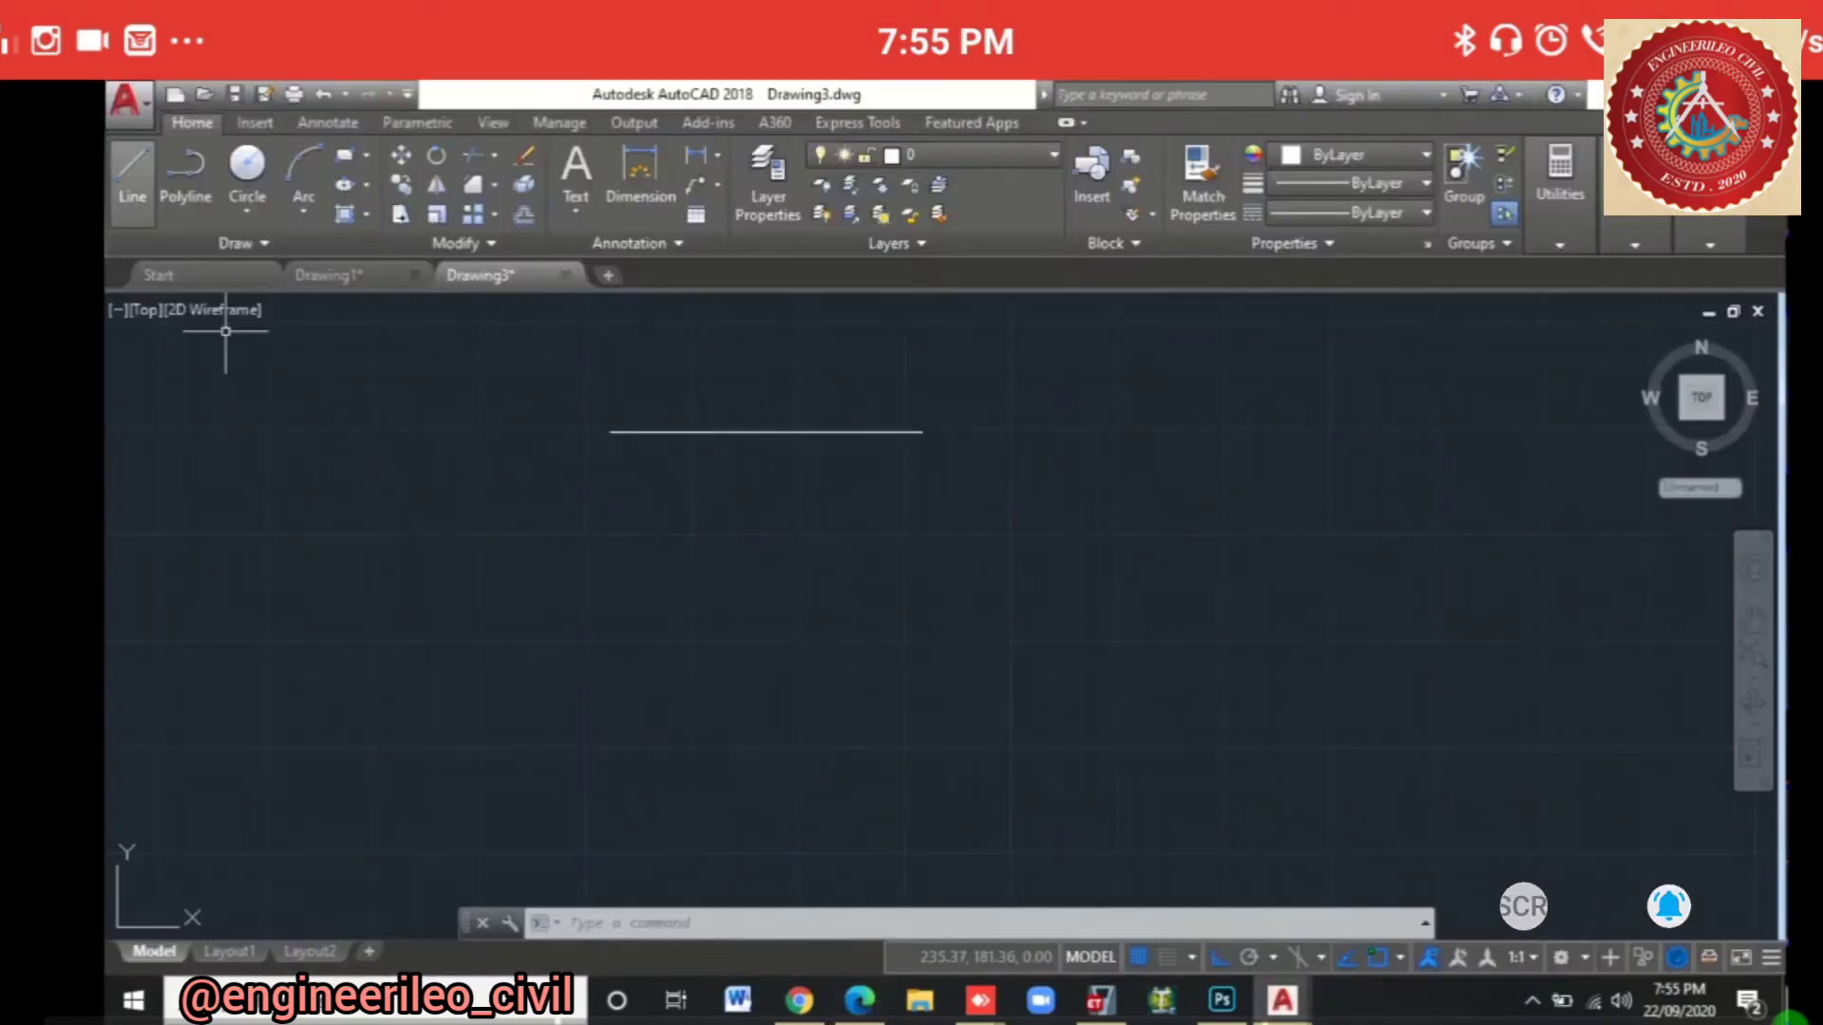
# Step: Draw two end-to-end vertical lines 4.8 and 3.88 long, running downward from the left end of the upper horizontal line
pyautogui.press('Return')
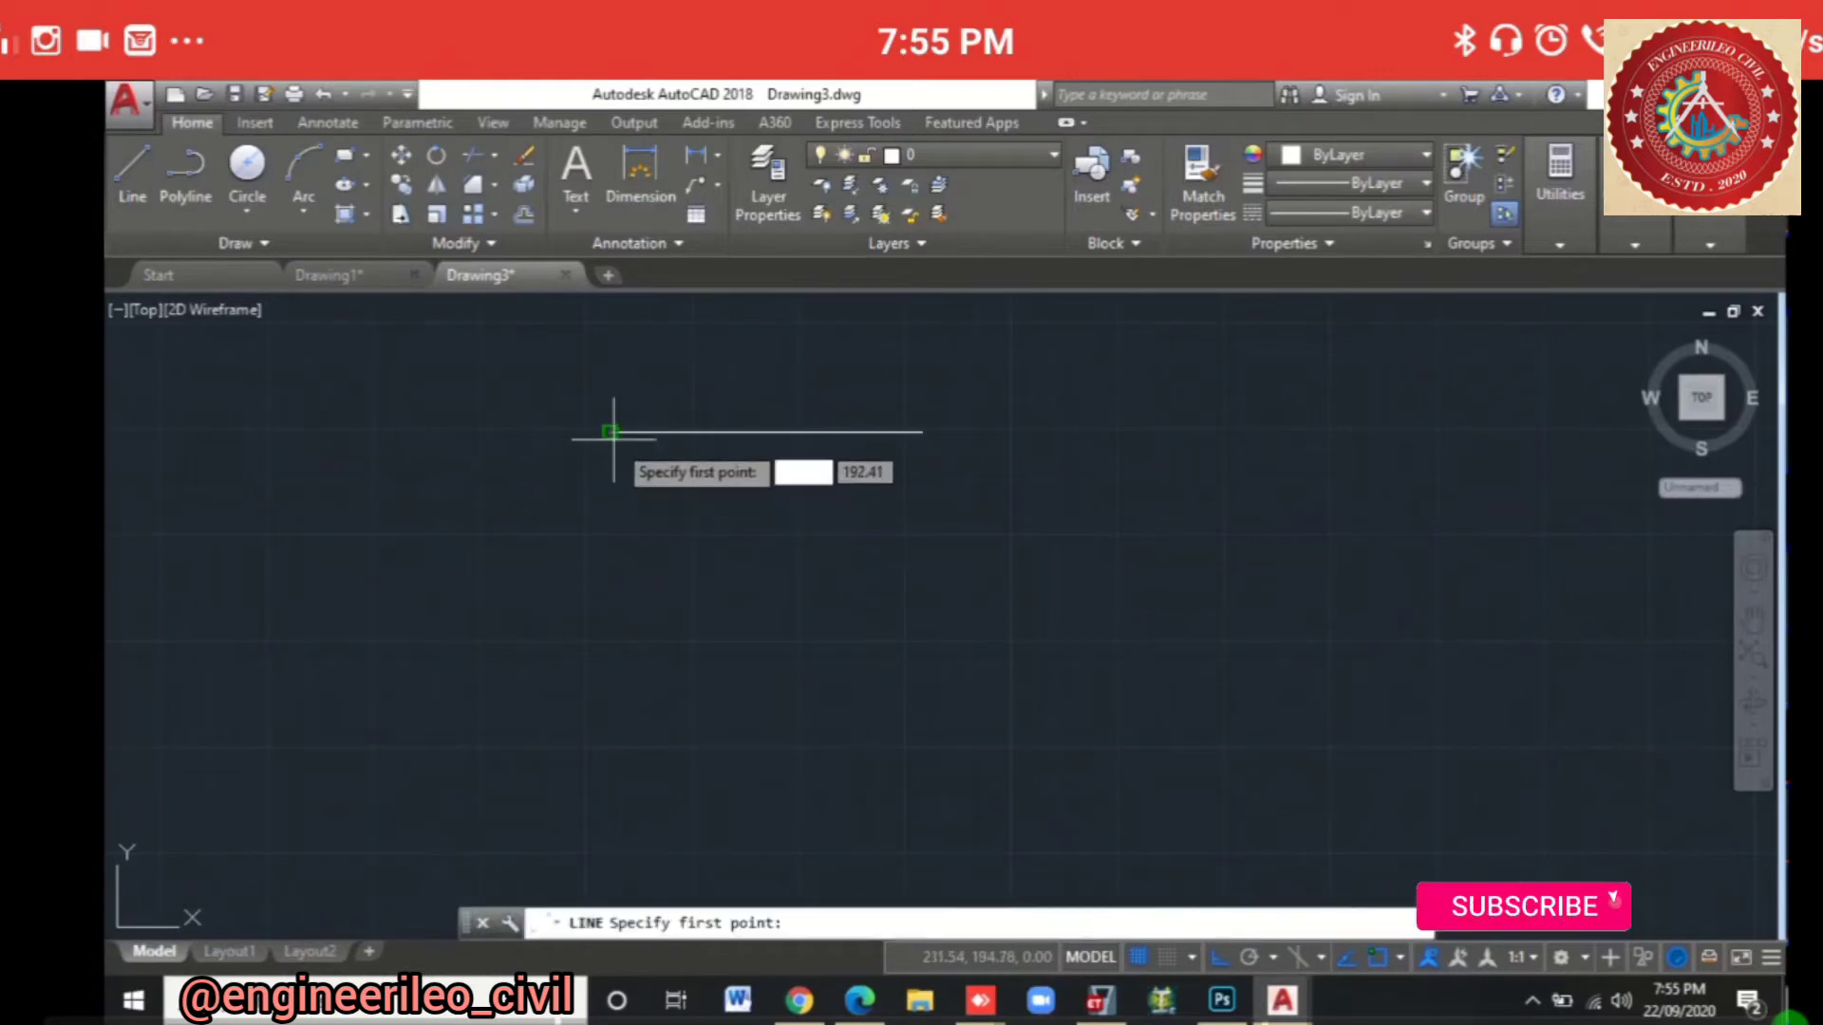
pyautogui.click(610, 433)
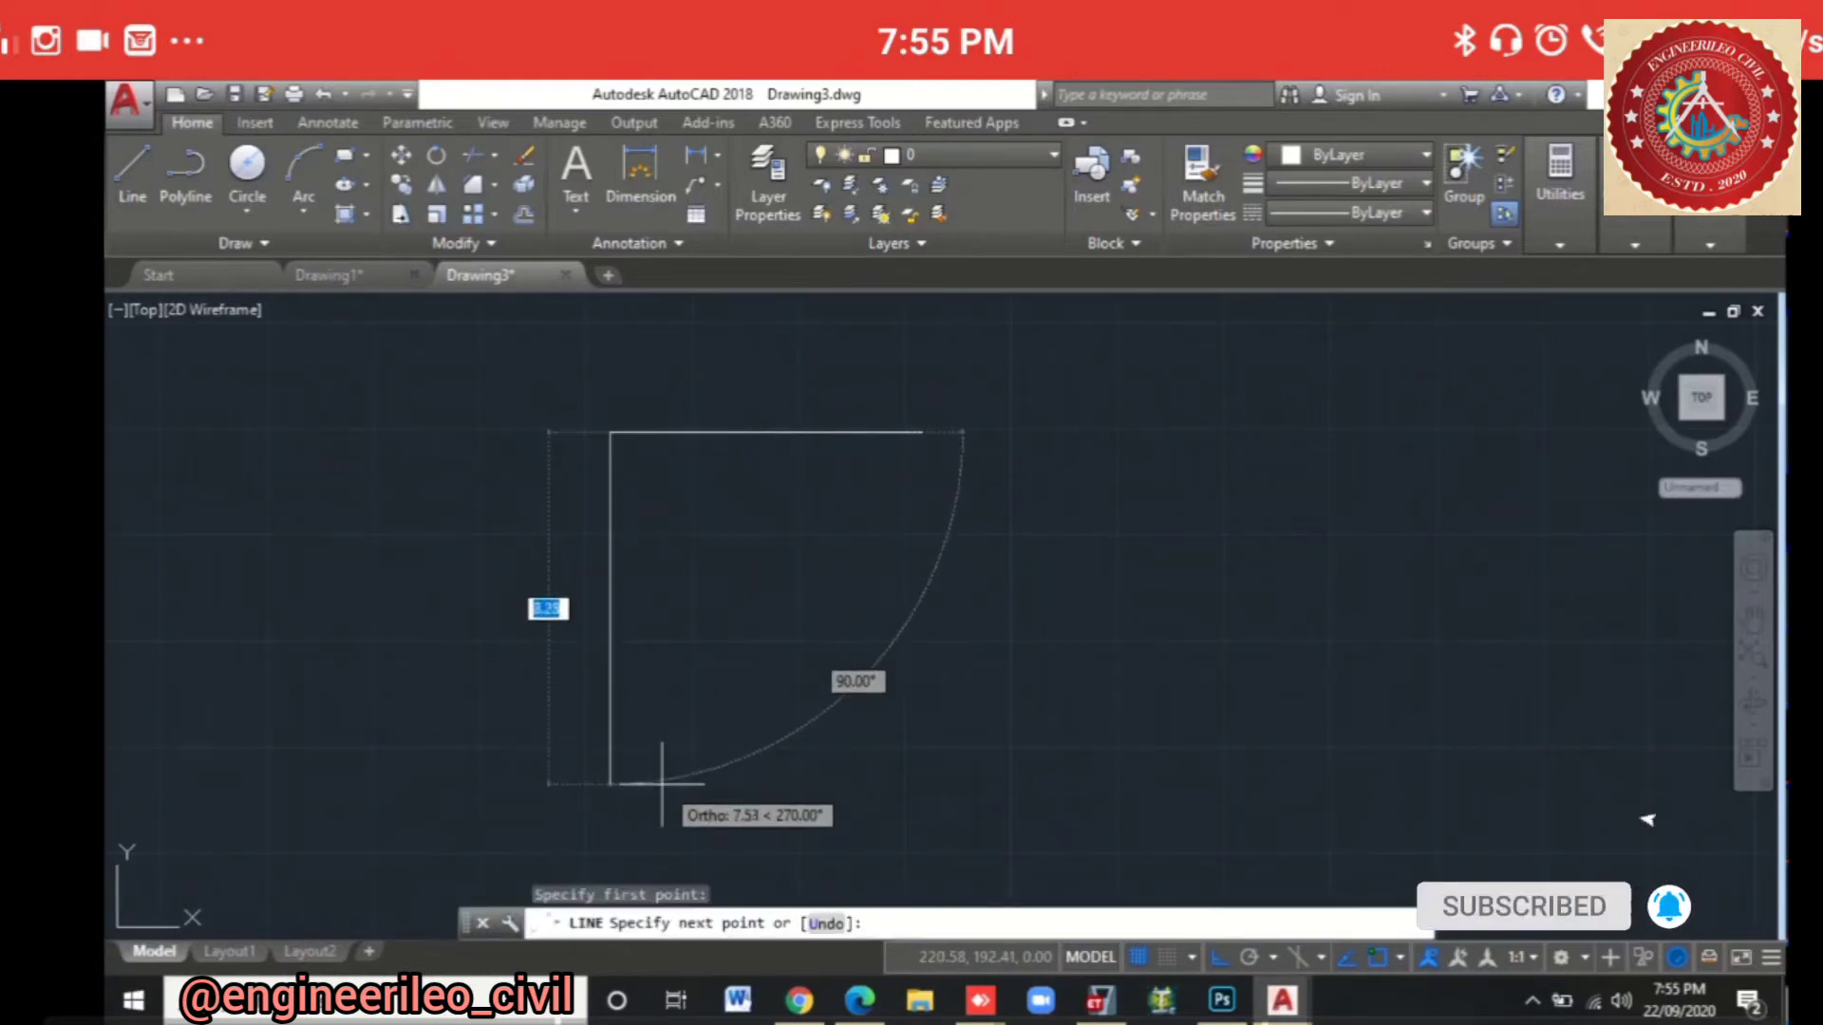
pyautogui.scroll(-2, 651, 765)
pyautogui.scroll(1, 671, 726)
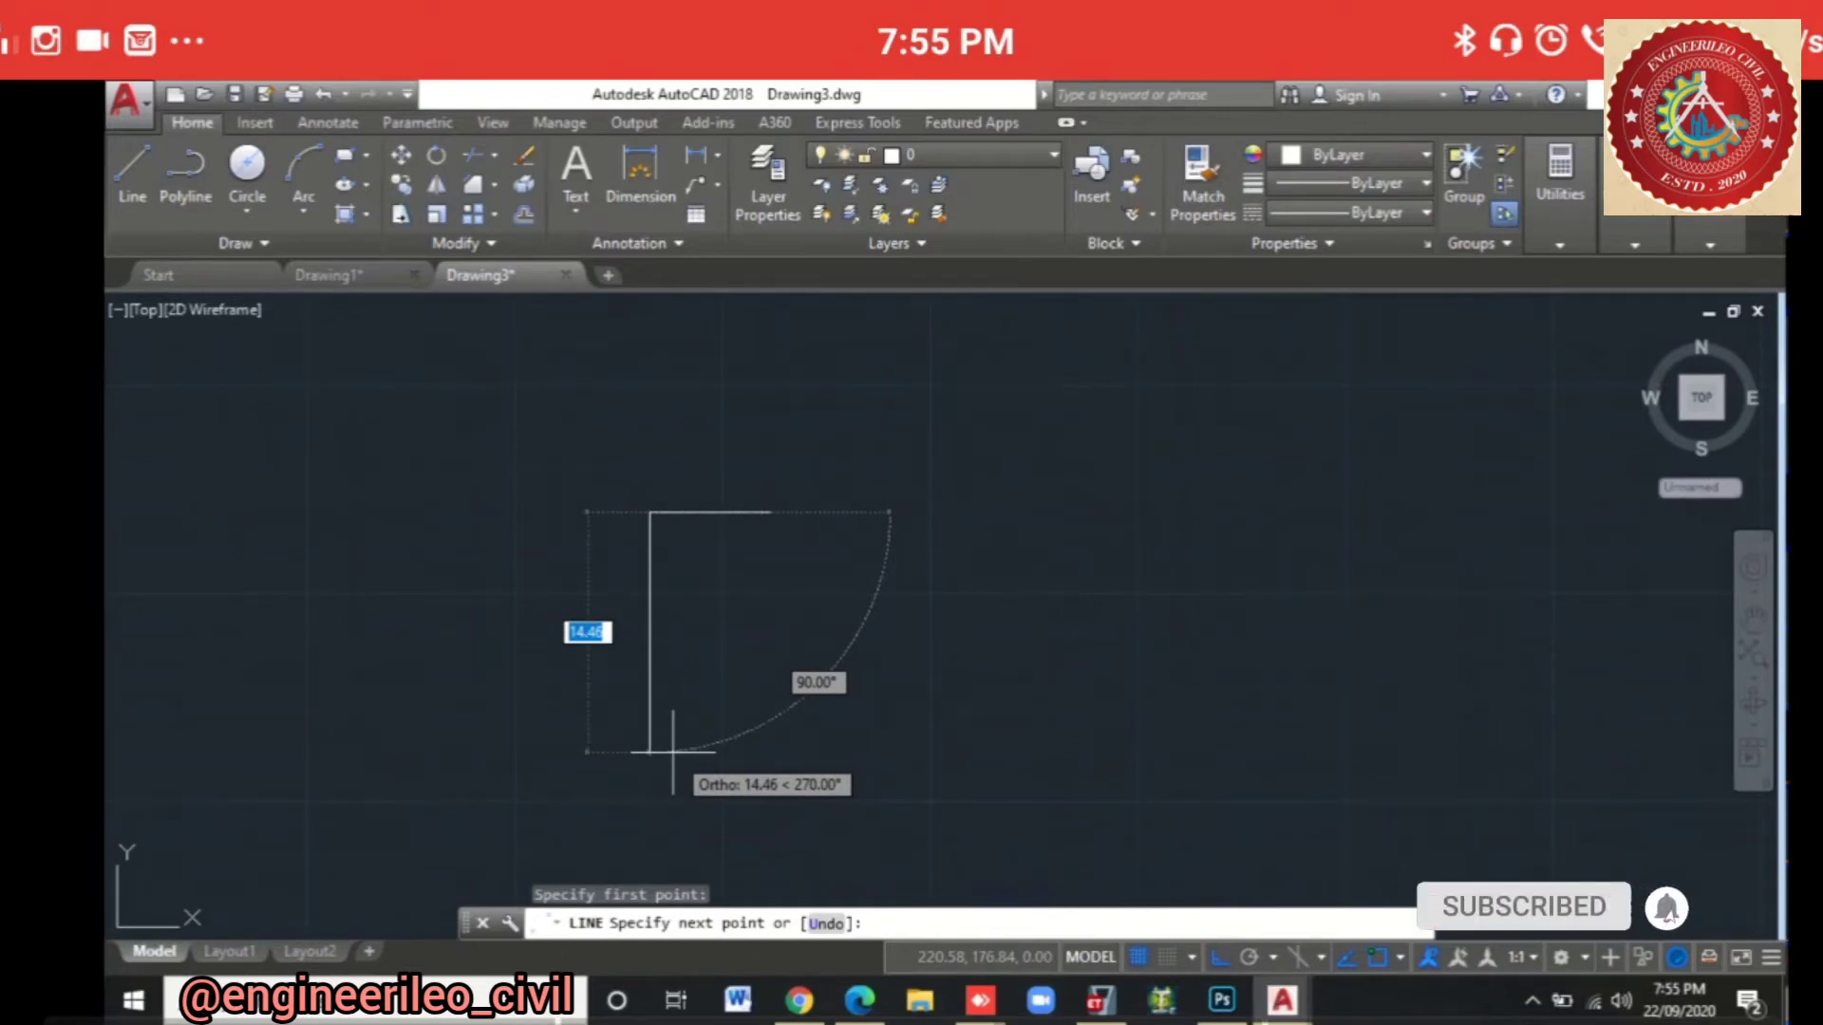
pyautogui.write('4.8')
pyautogui.press('Return')
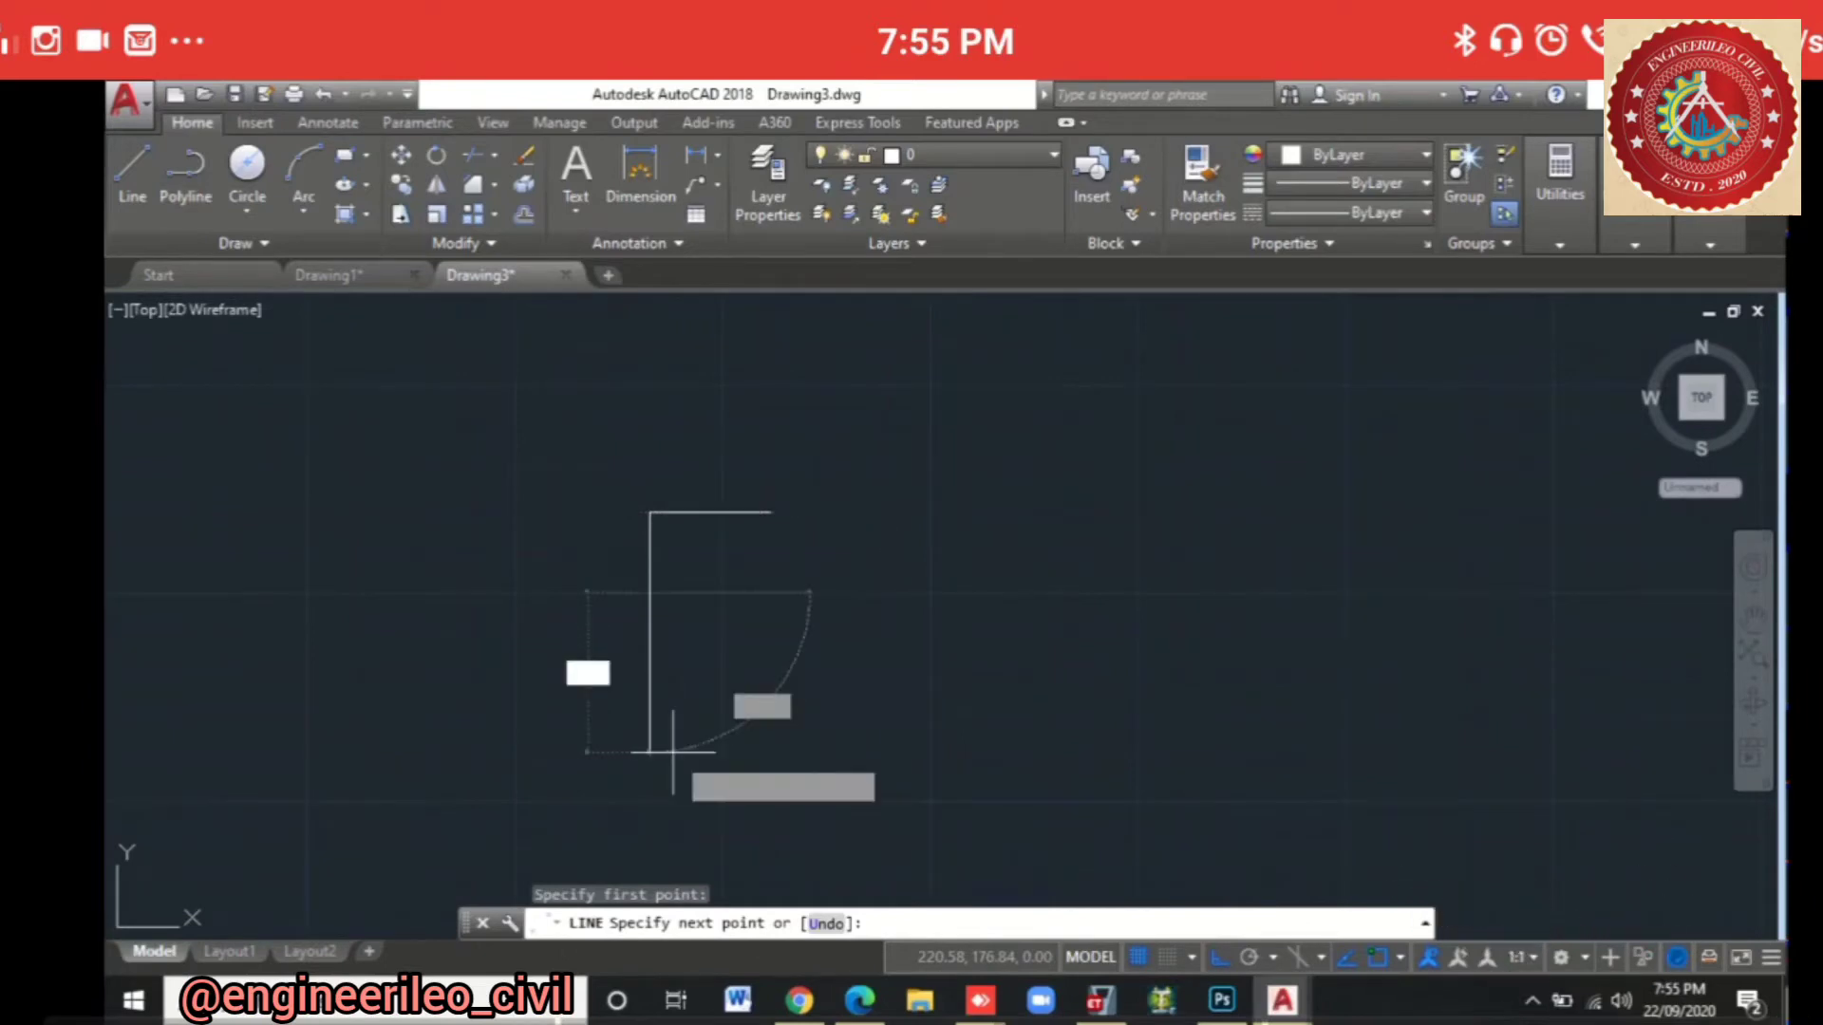
pyautogui.write('3.88')
pyautogui.press('Return')
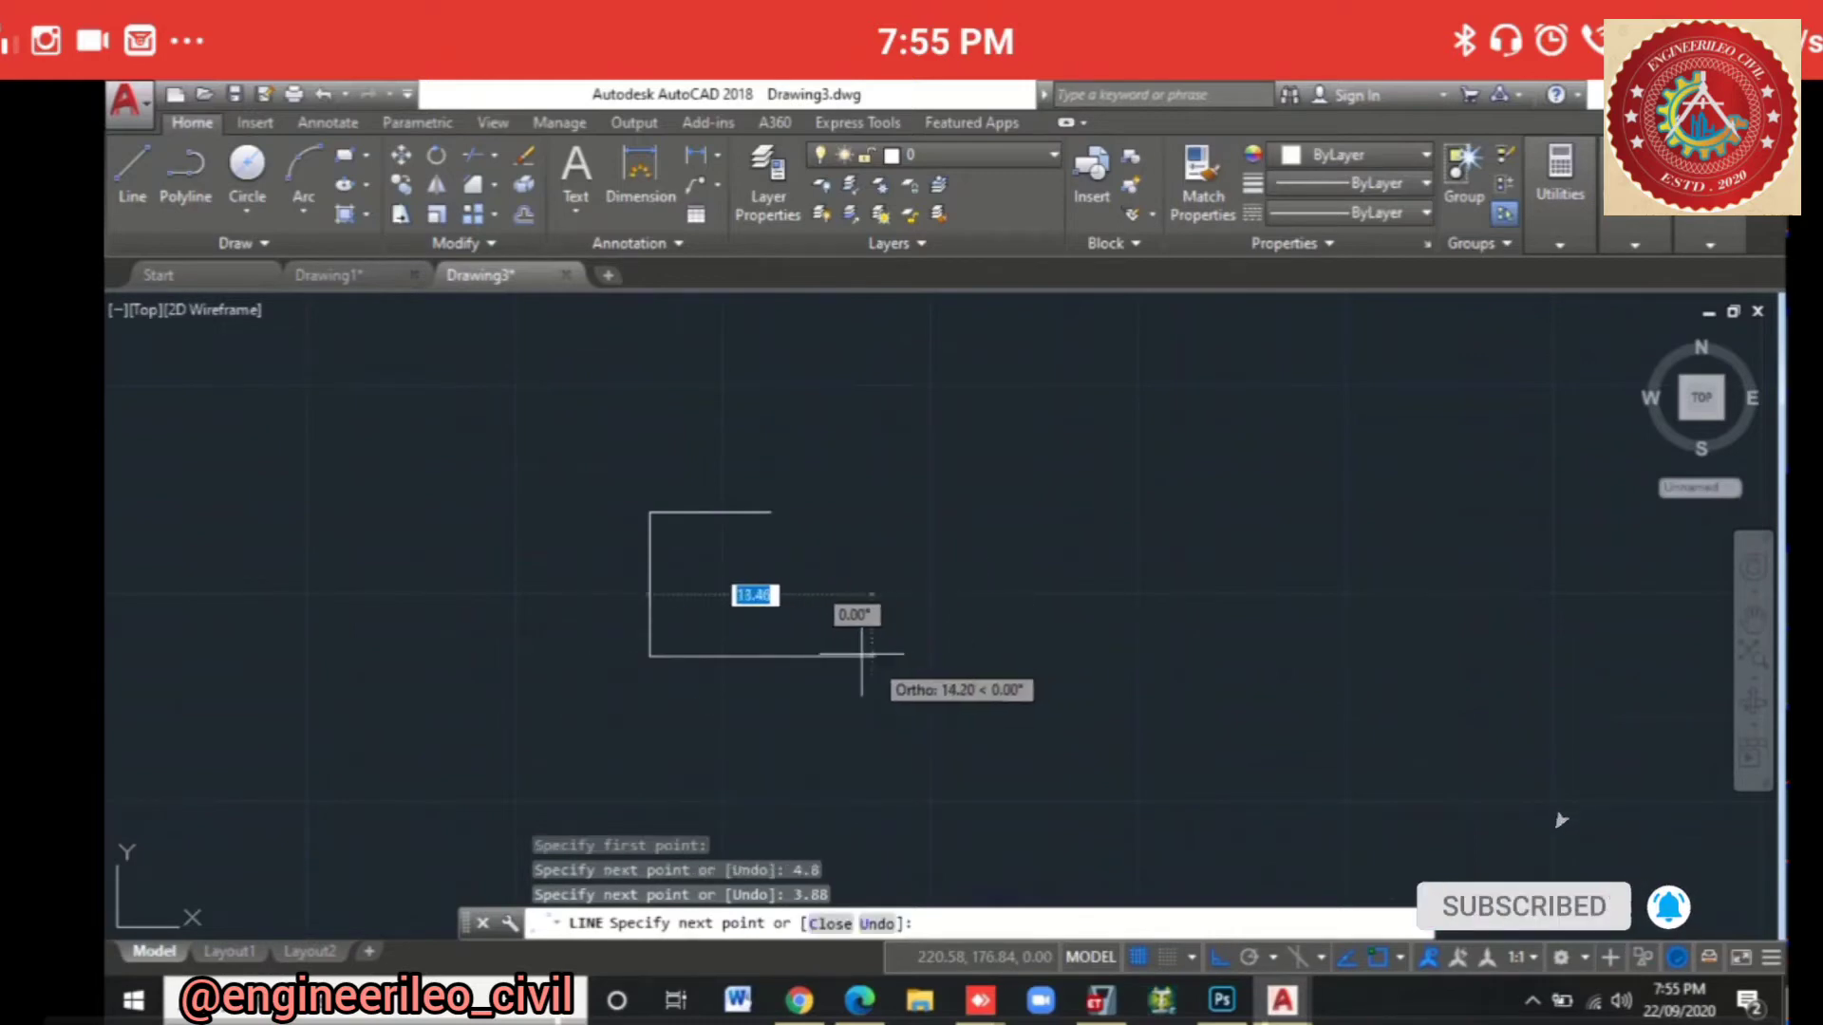
# Step: Check the structural plan's lower dimensions in the browser, then continue the outline rightward along the lower edge with segments 3.23, 1.13 and 1.35 long
pyautogui.scroll(4, 859, 613)
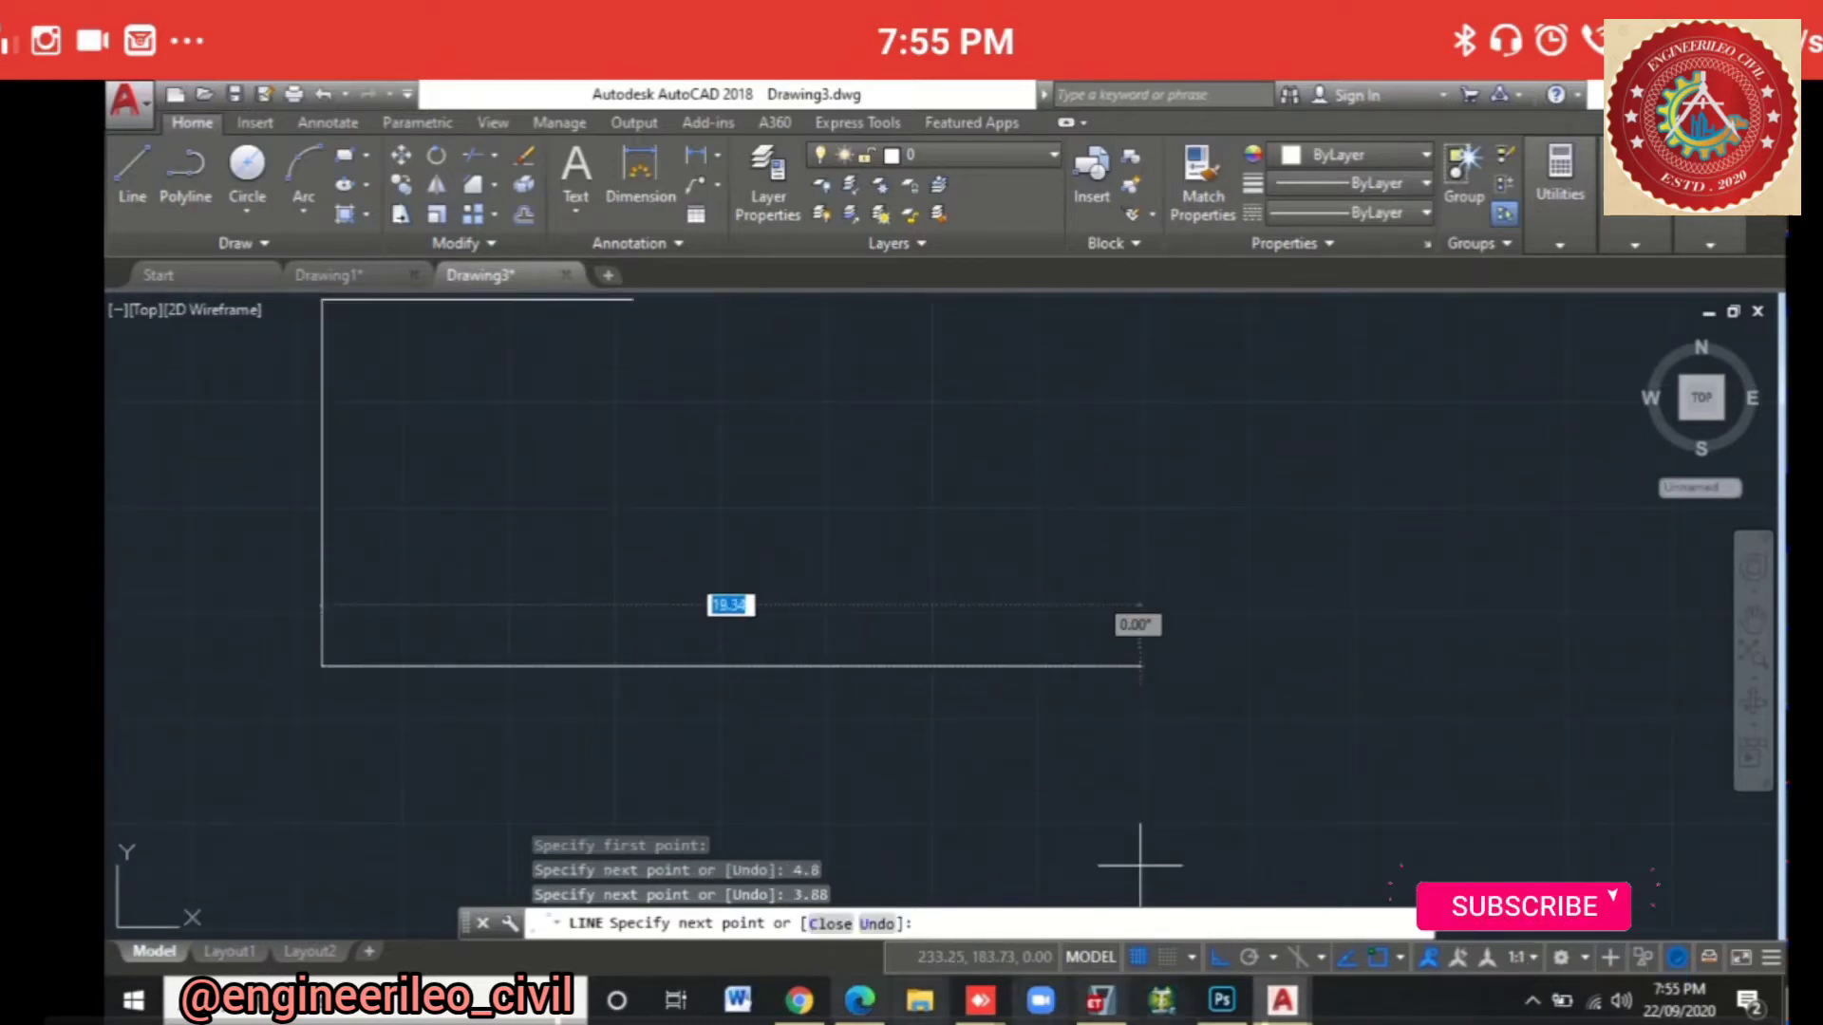
pyautogui.hotkey('alt', 'Tab')
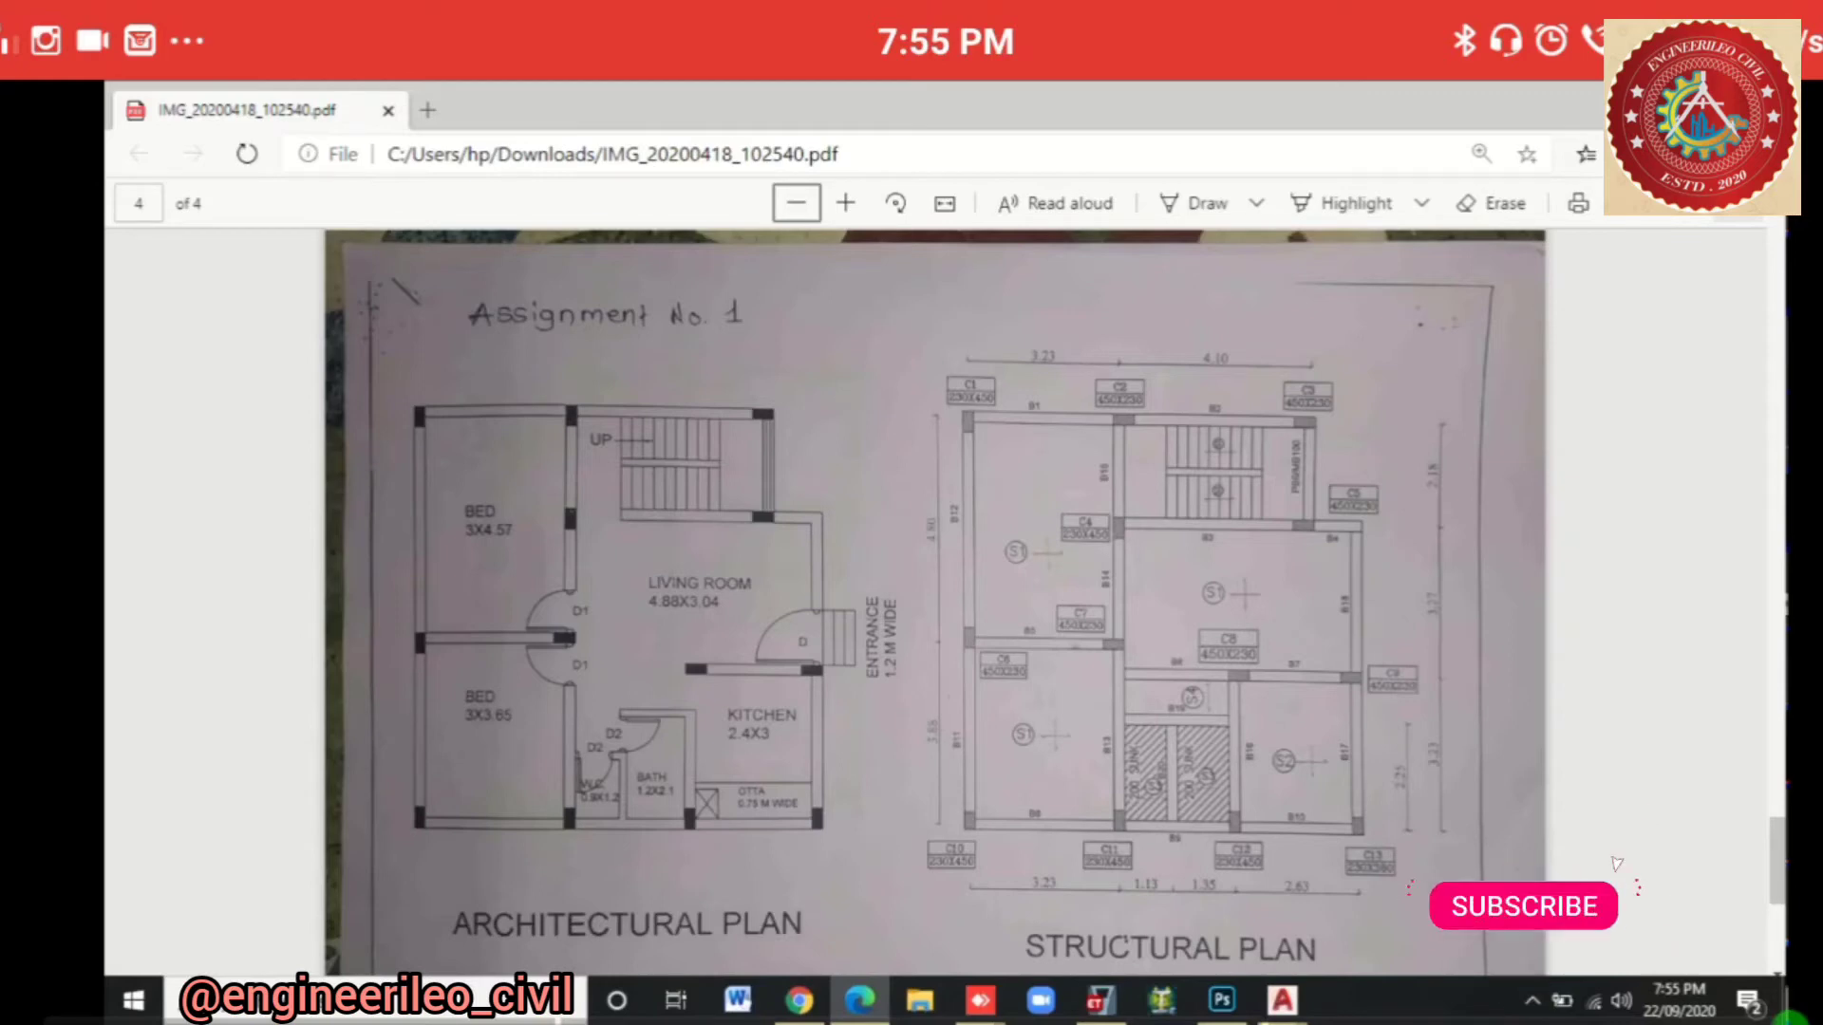
pyautogui.moveTo(1282, 1000)
pyautogui.click(1414, 888)
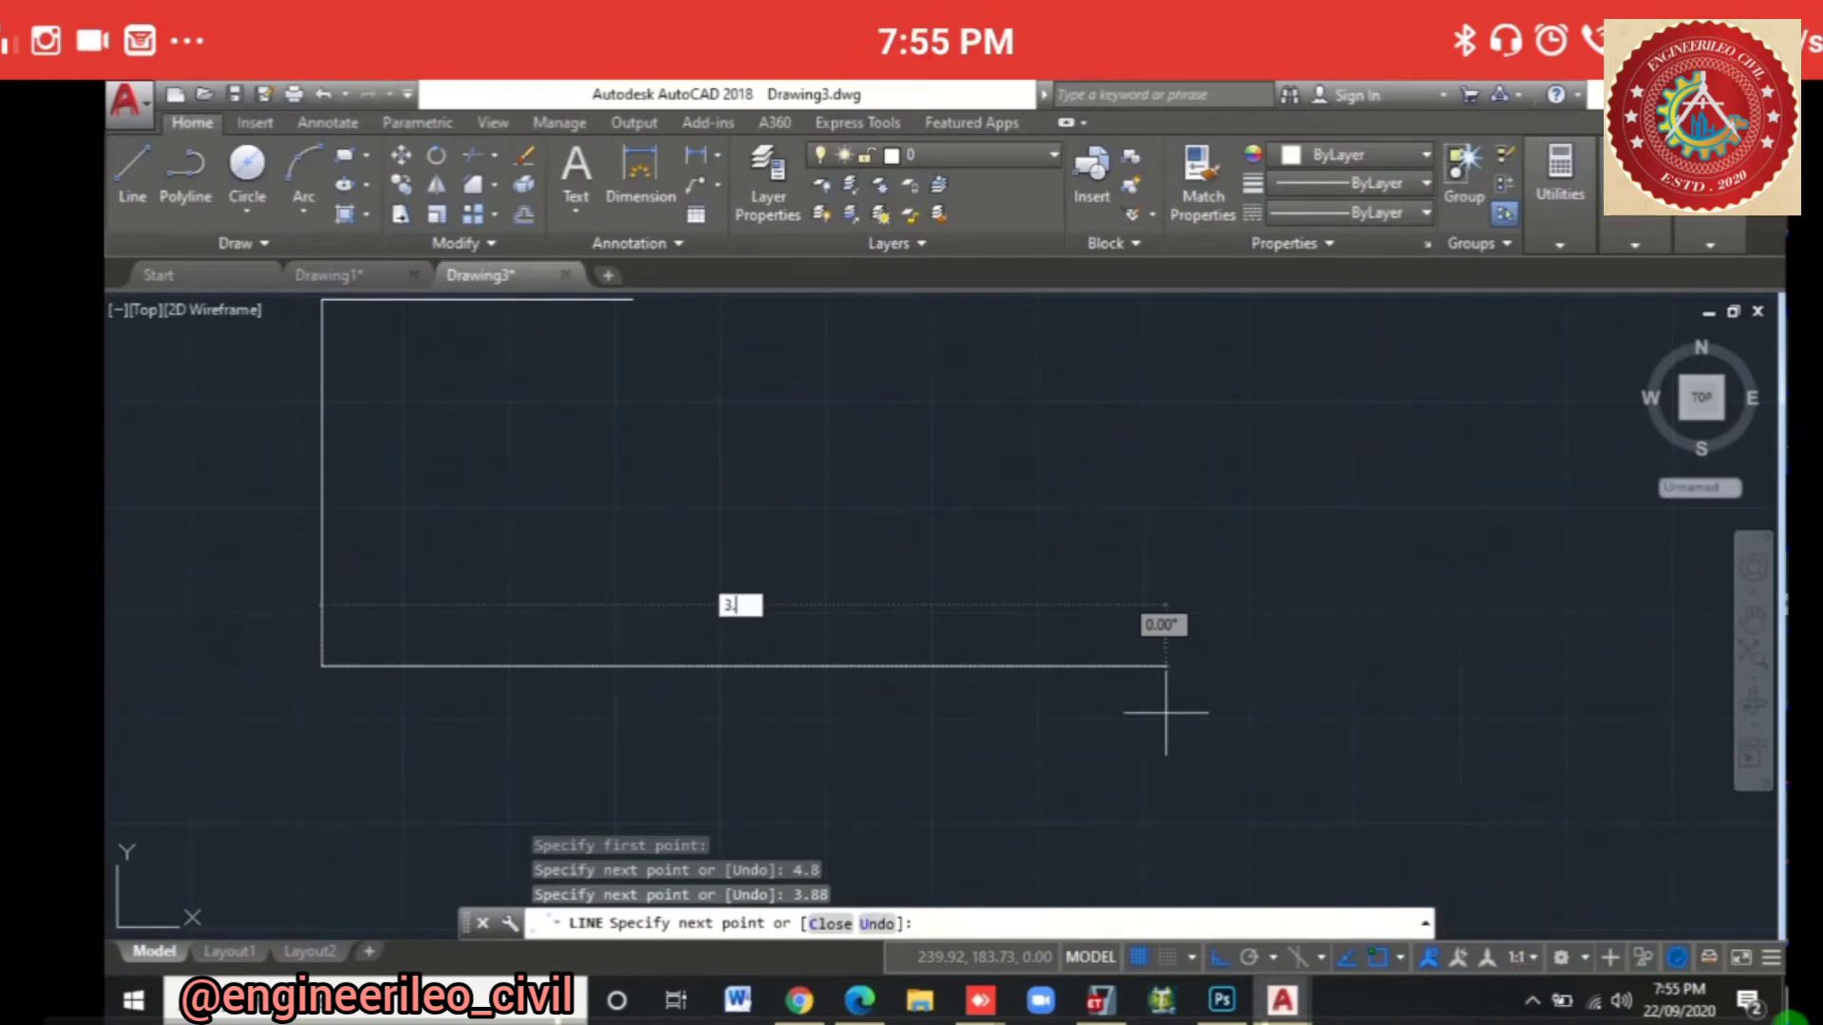
pyautogui.press('Return')
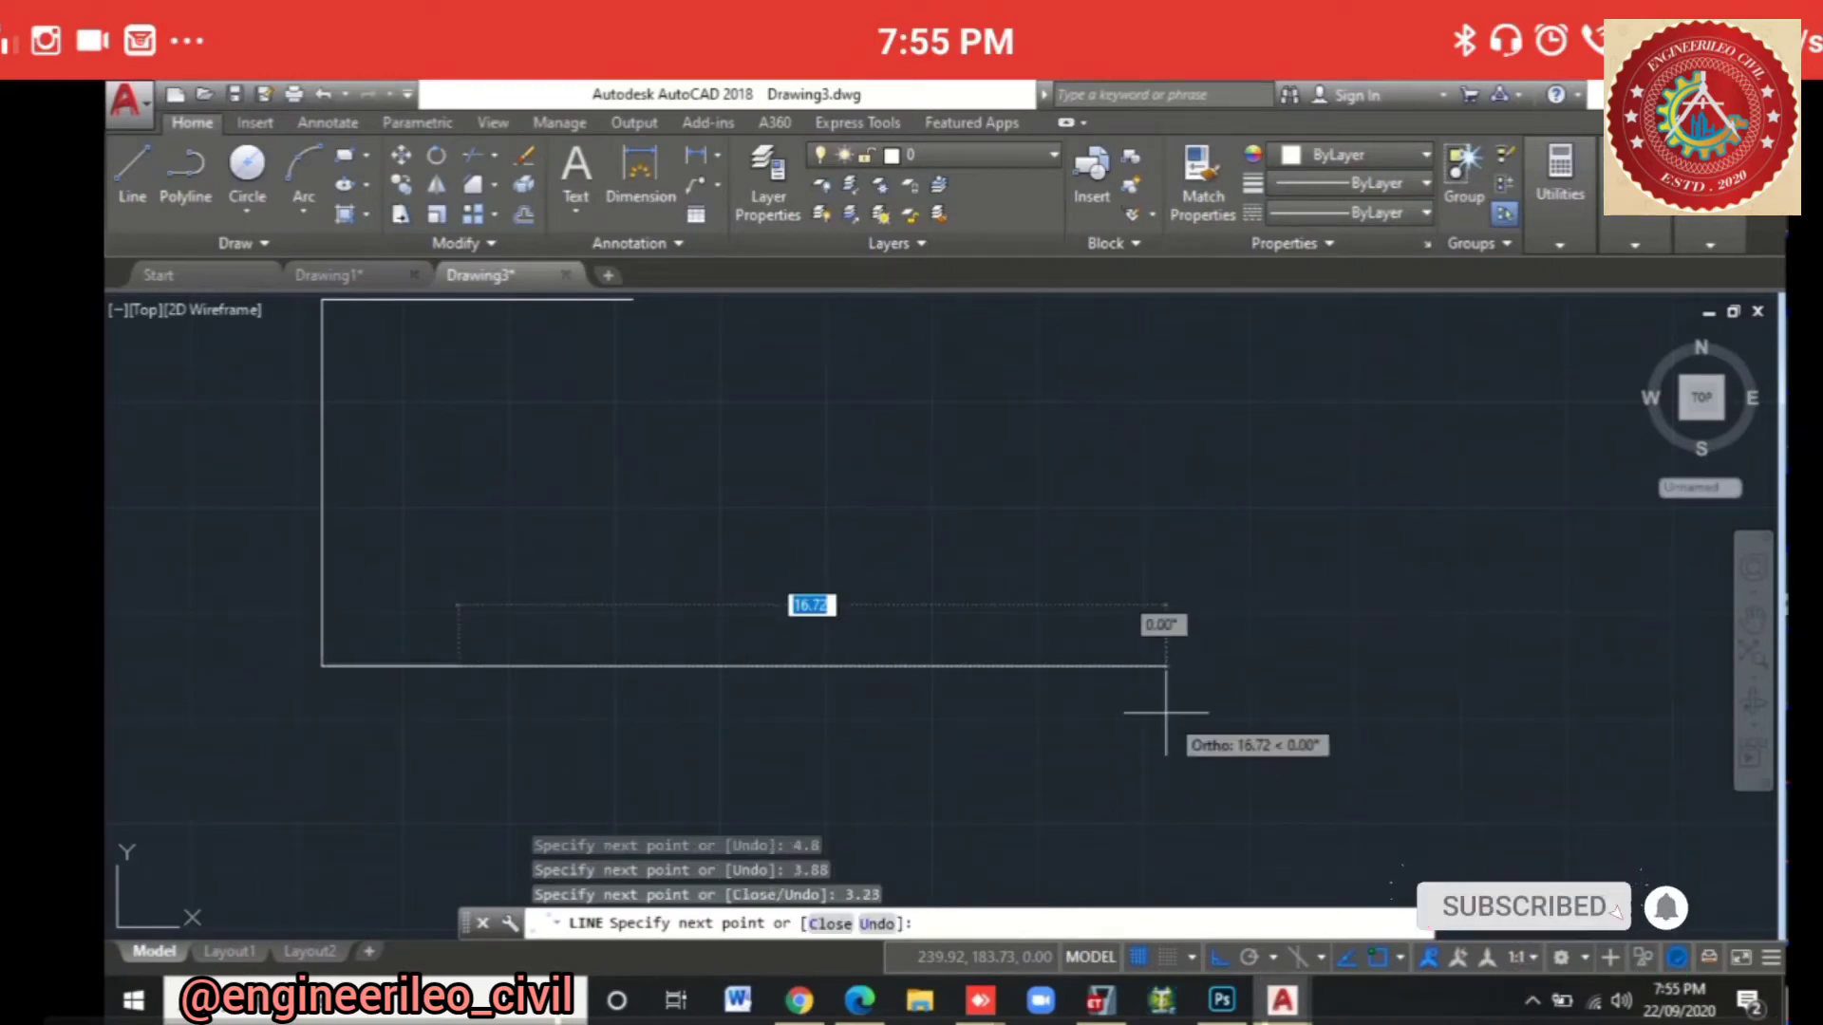
pyautogui.write('1.13')
pyautogui.press('Return')
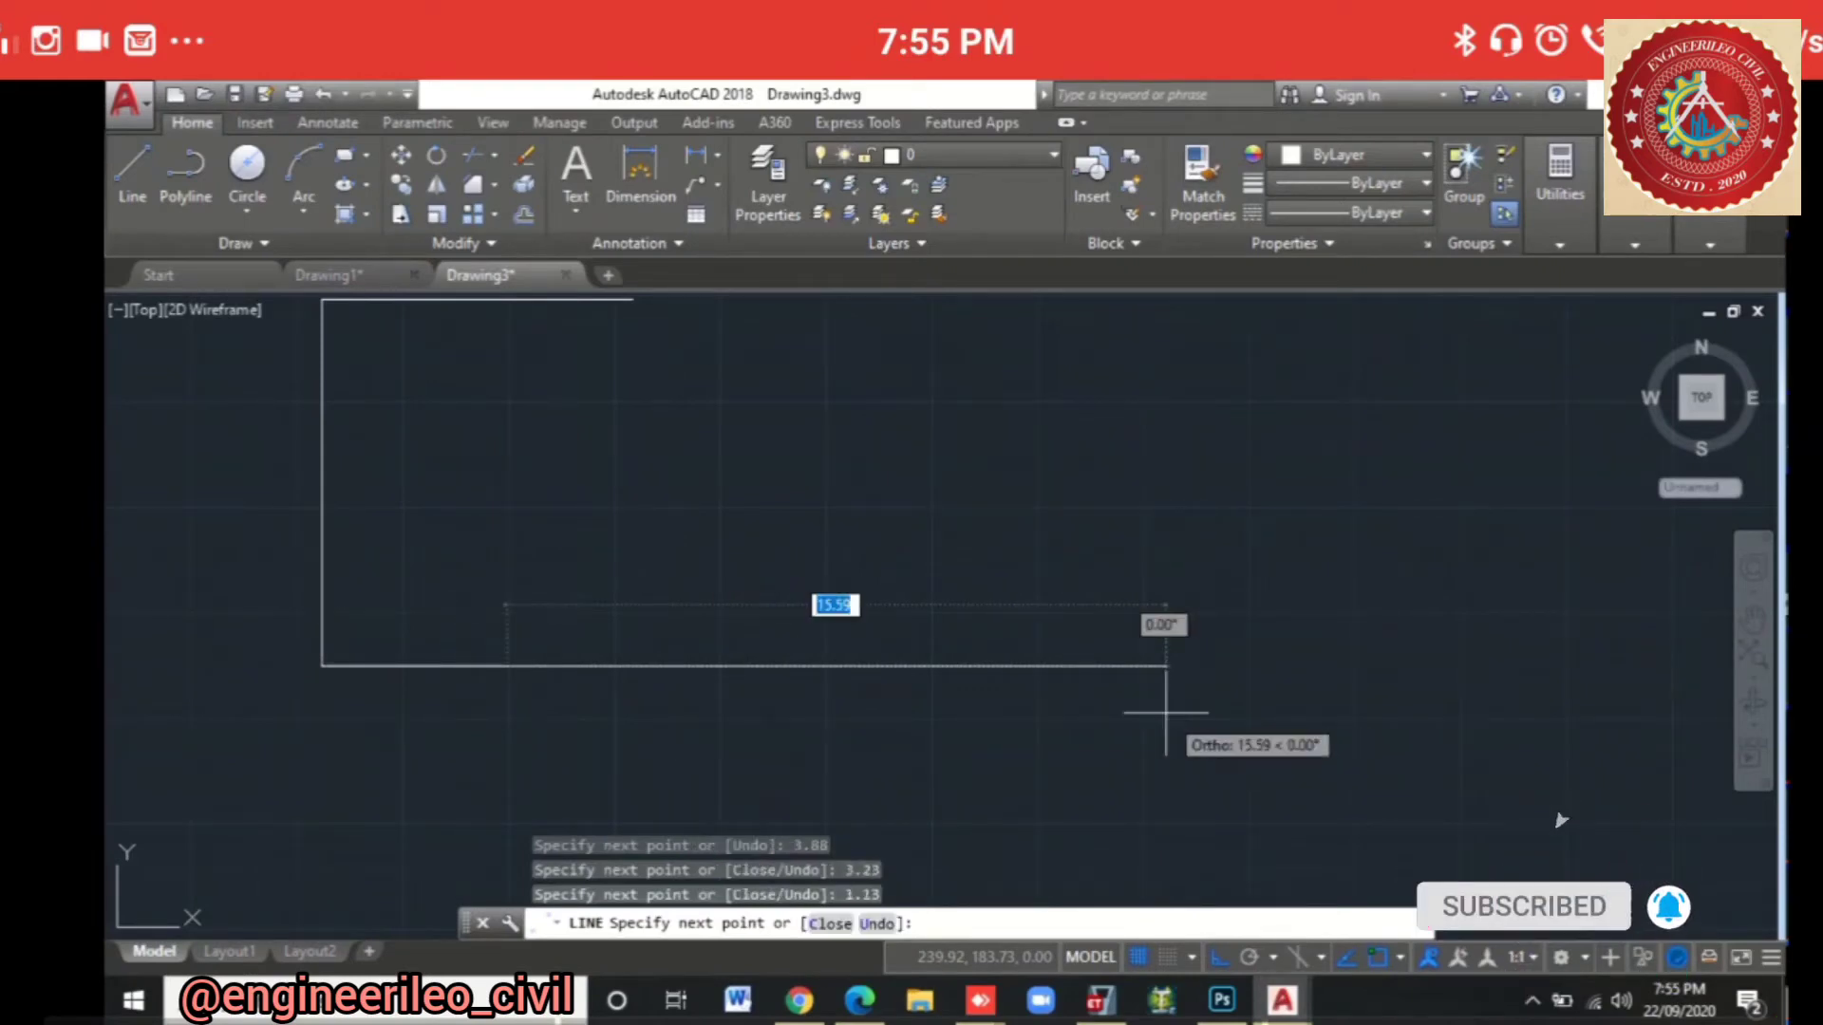
pyautogui.write('1.35')
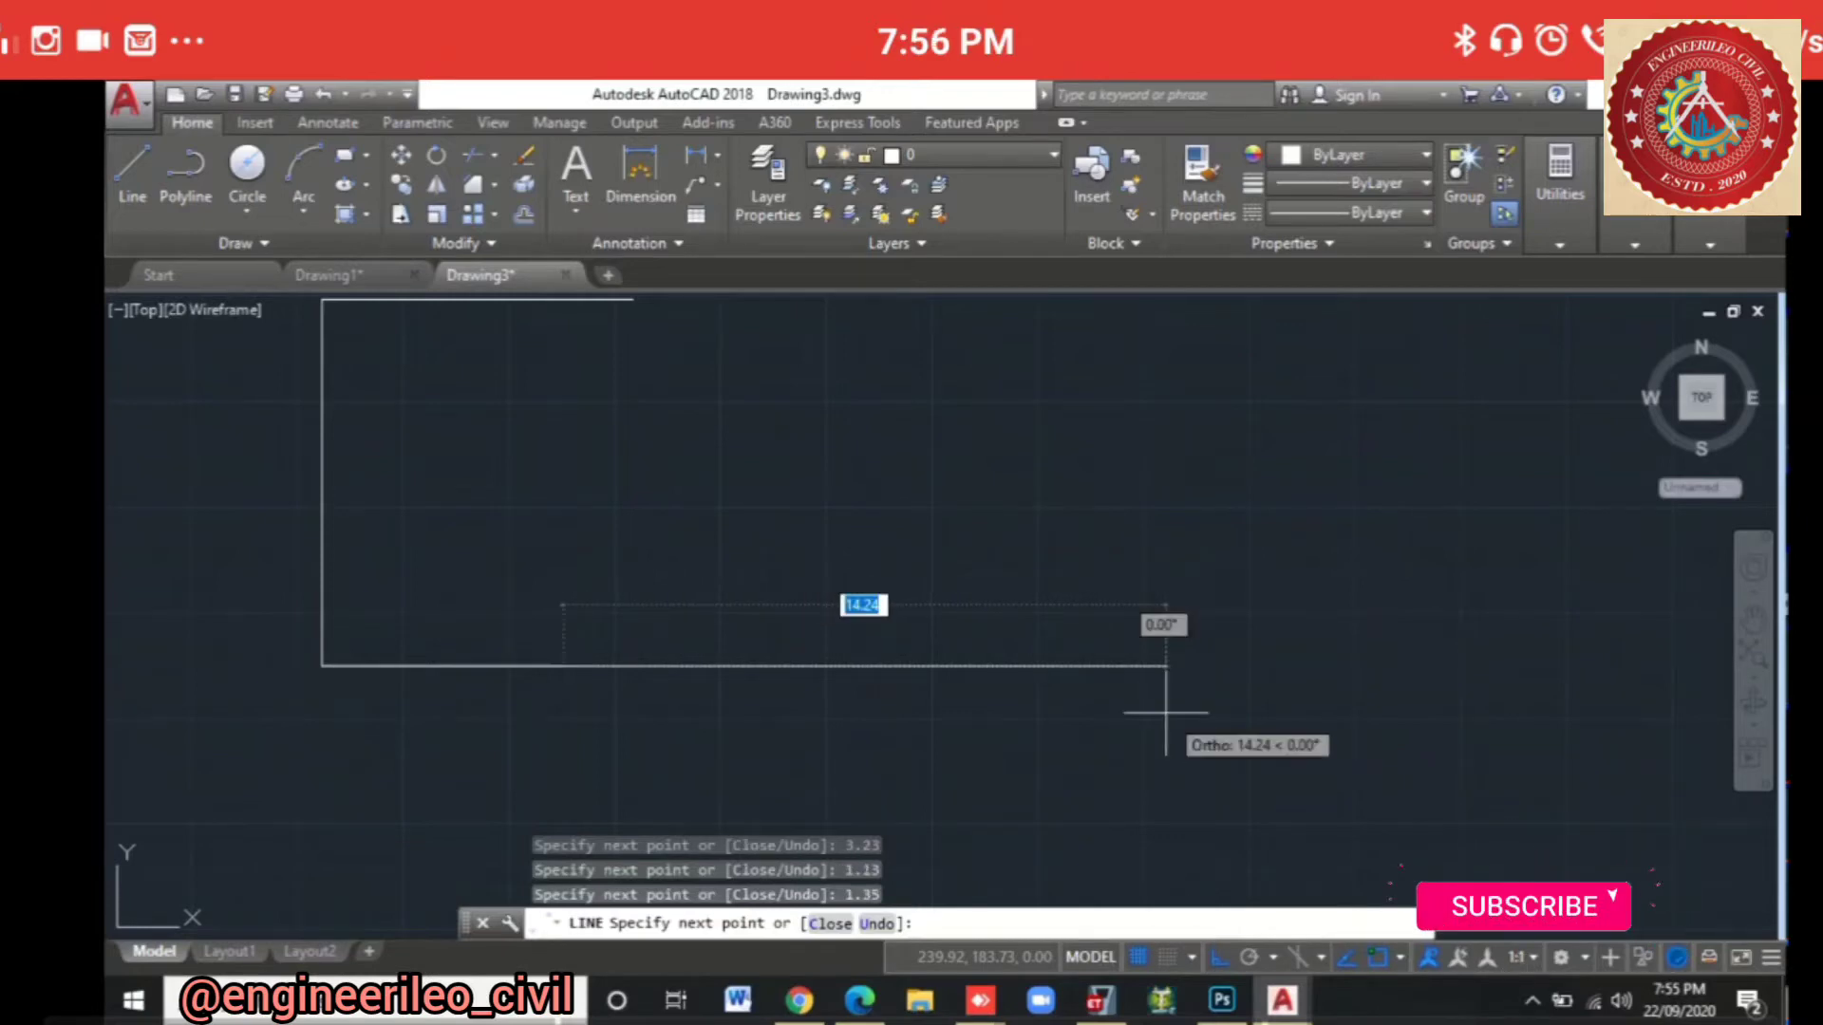
pyautogui.press('Return')
# Step: Recheck the structural plan in the browser and add the last lower-edge segment, 2.63 long, running rightward in Drawing3
pyautogui.hotkey('alt', 'Tab')
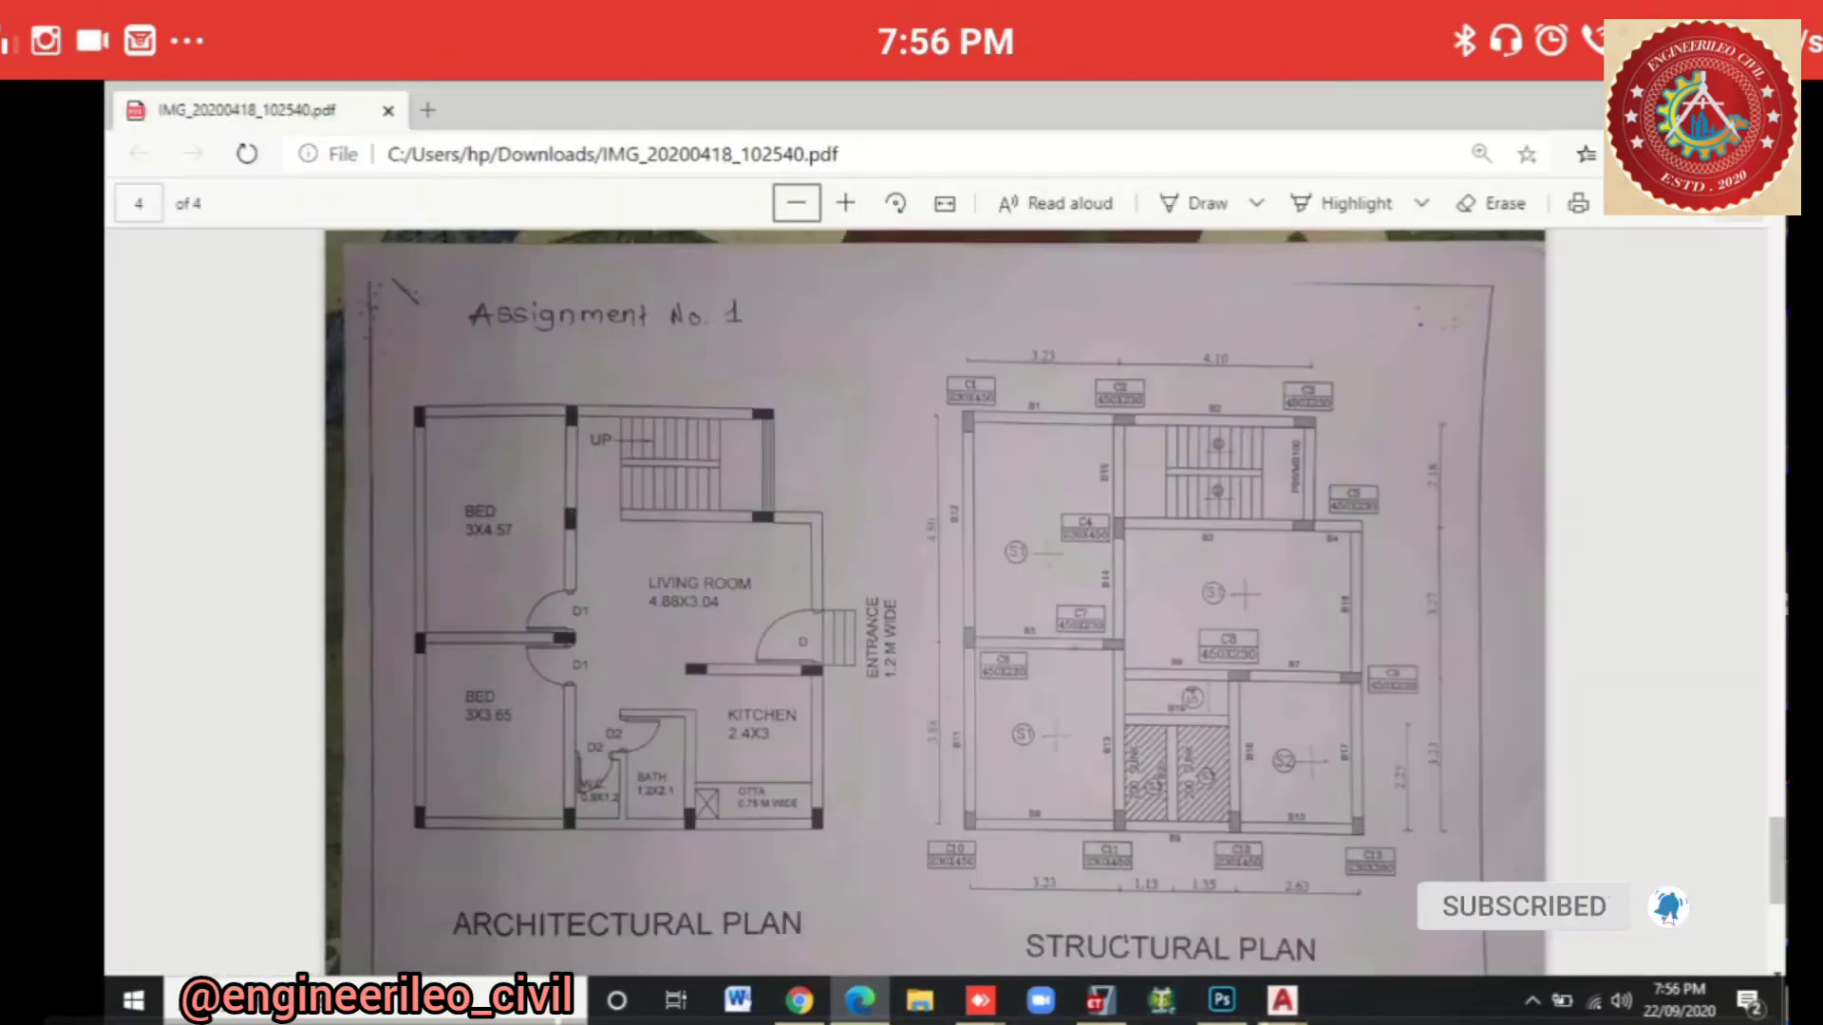
pyautogui.moveTo(1282, 1000)
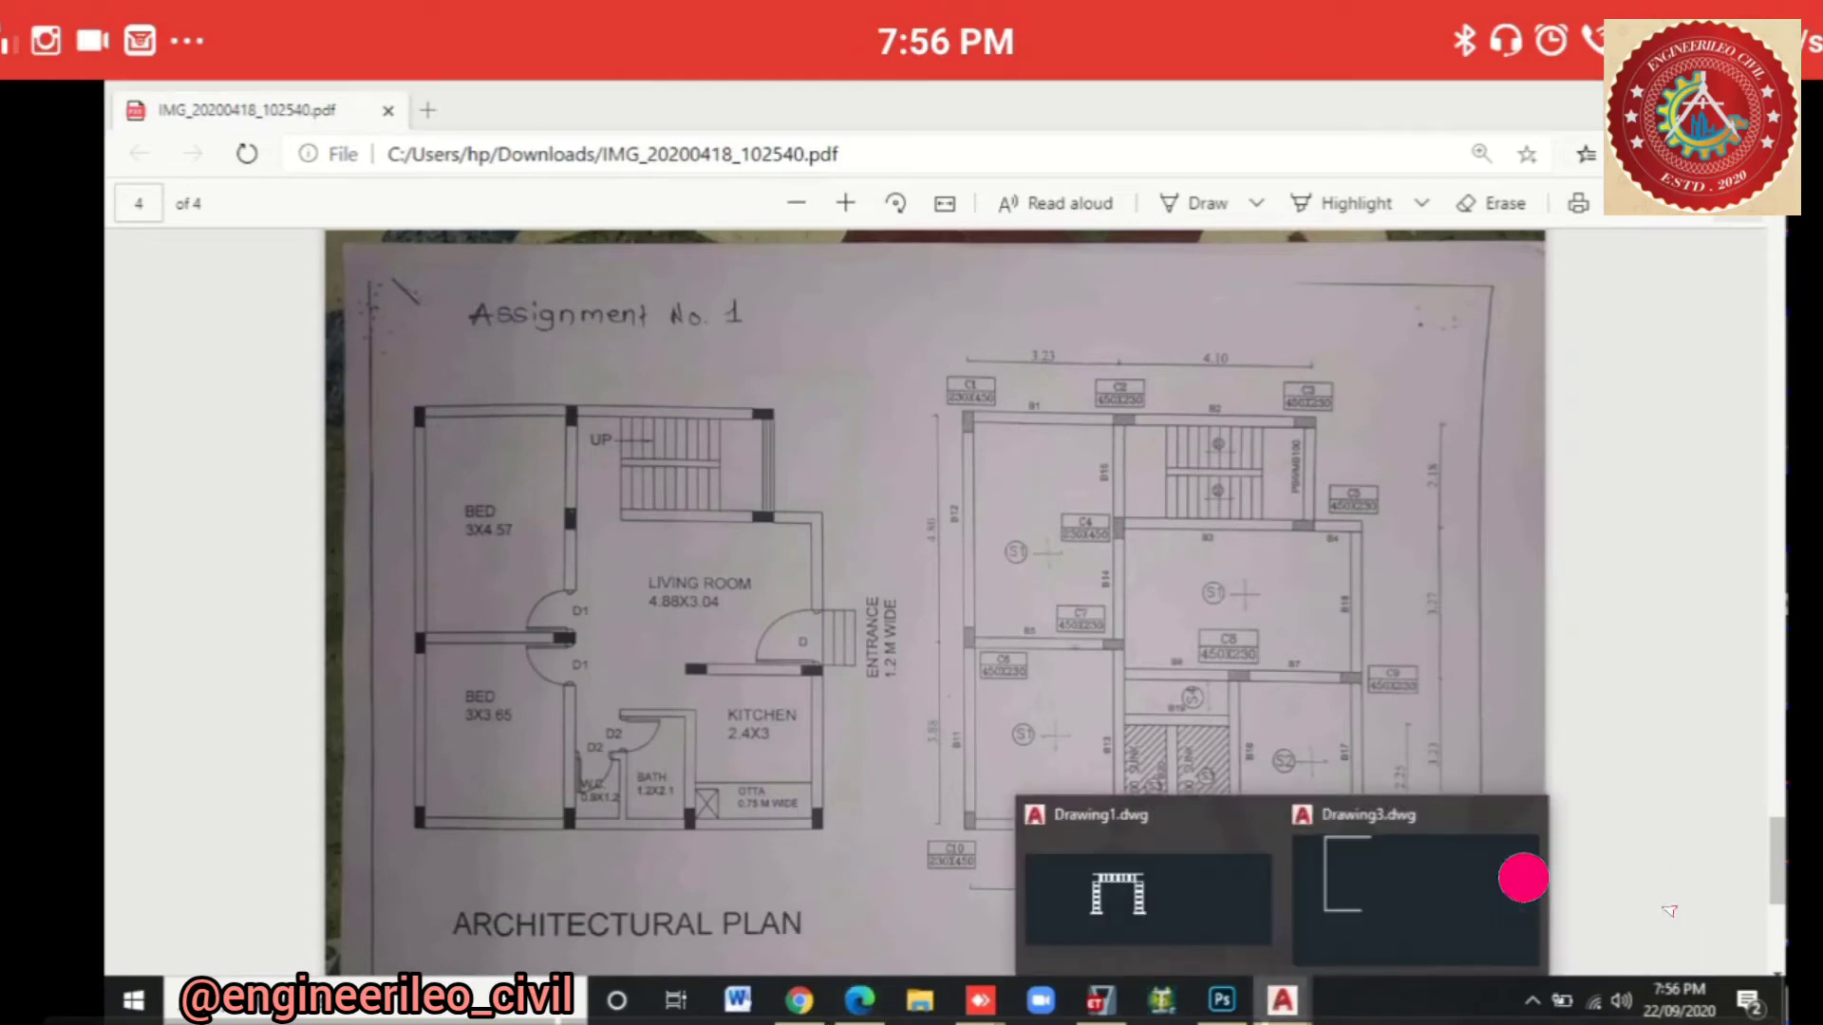
pyautogui.click(1414, 887)
pyautogui.write('2')
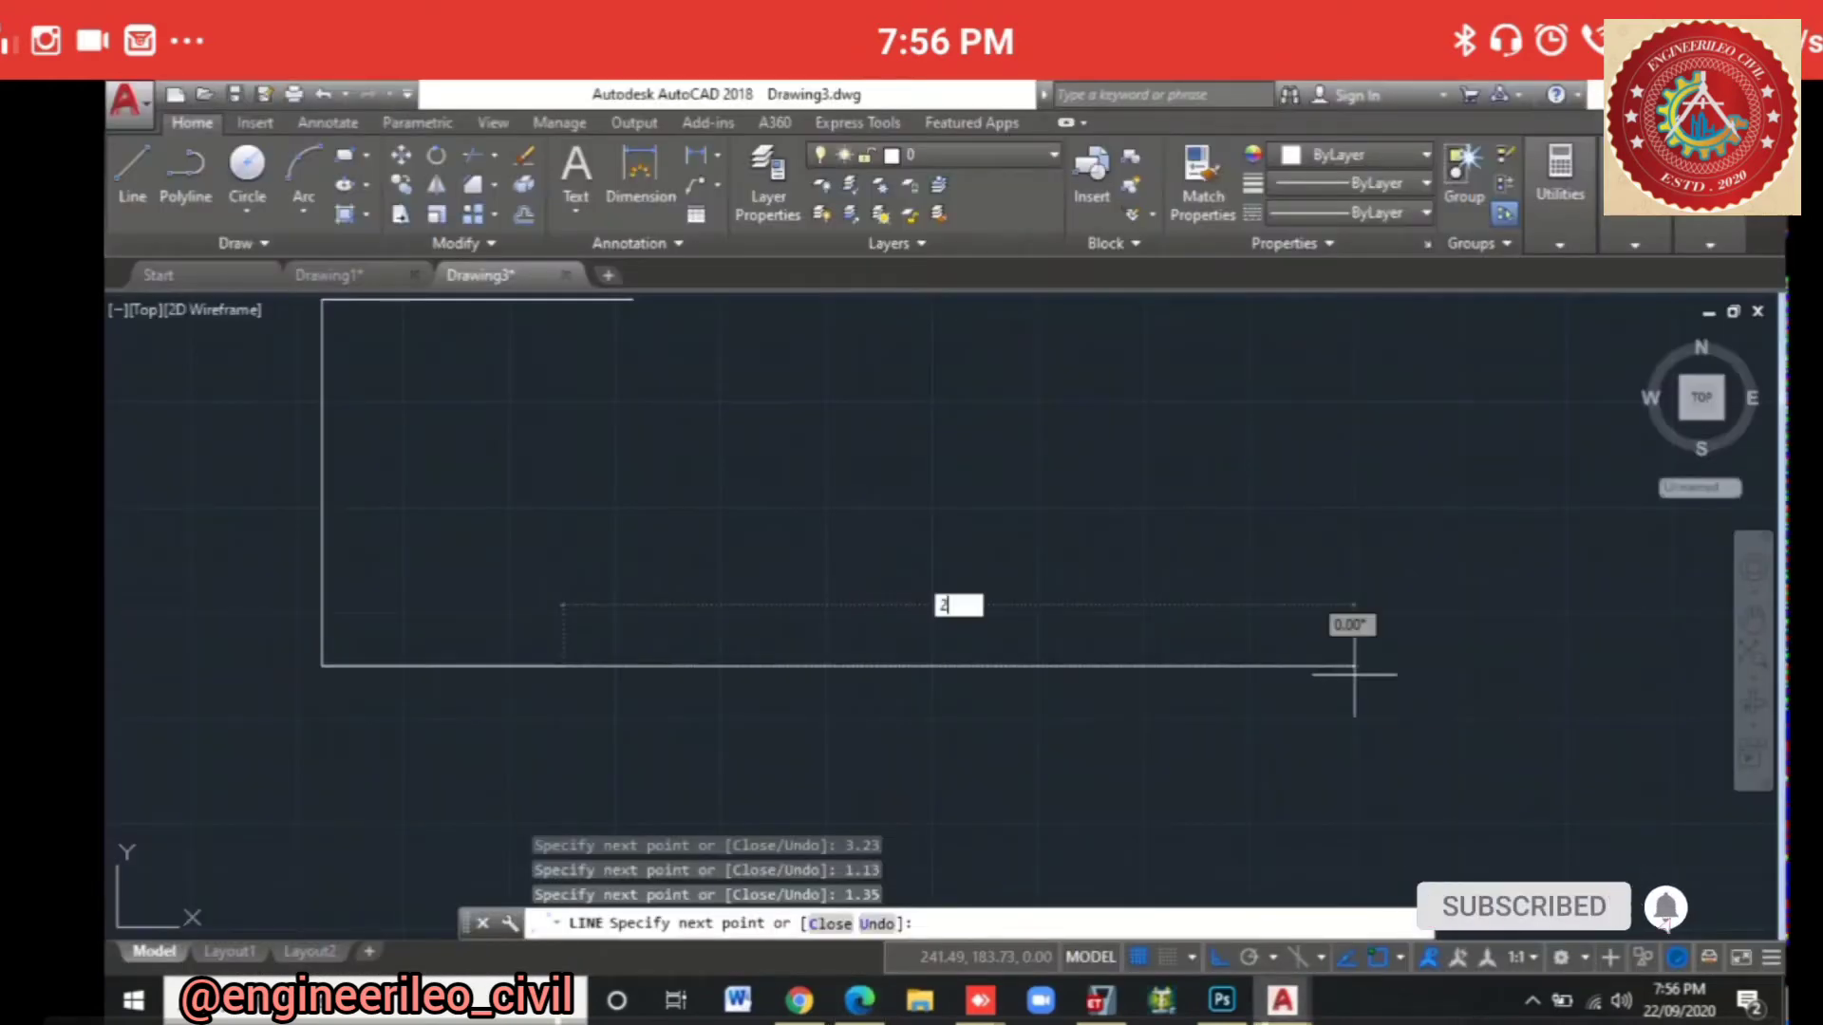
pyautogui.write('.63')
pyautogui.press('Return')
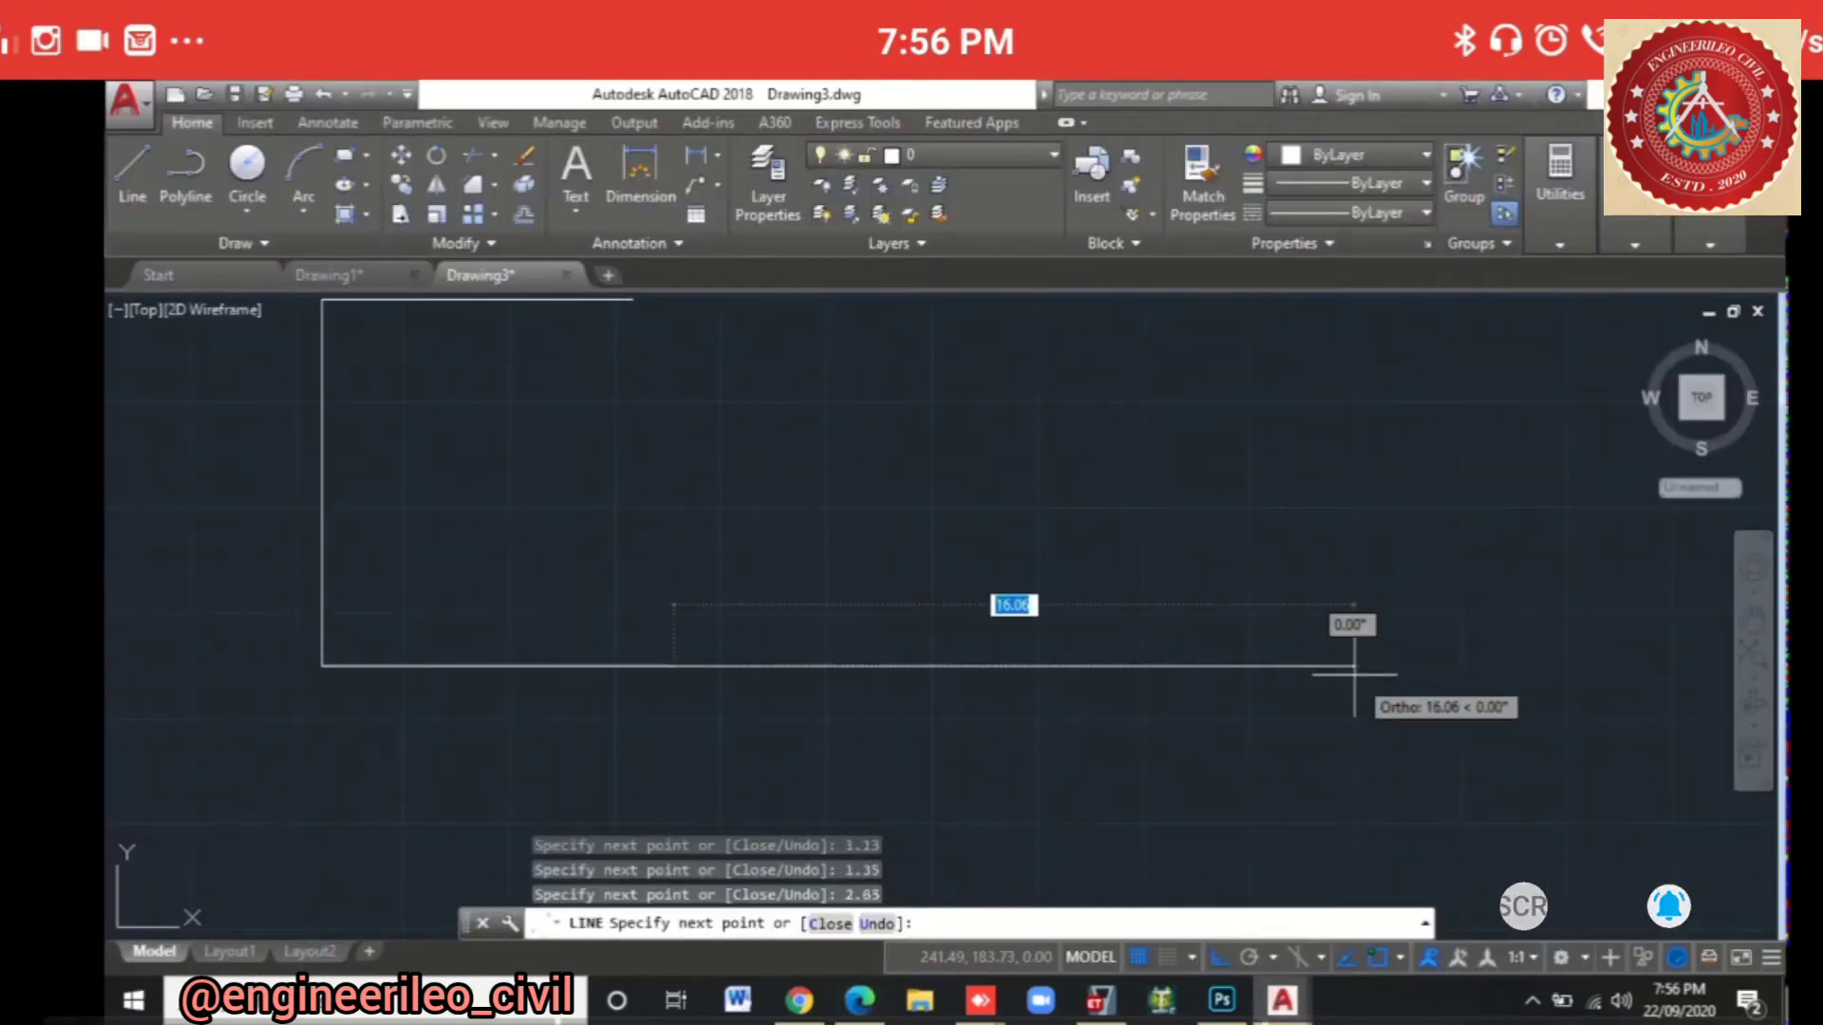
# Step: Examine the structural plan's right-side dimensions in the browser and draw two end-to-end vertical segments 3.23 and 3.27 long upward from the lower-right corner
pyautogui.moveTo(720, 468); pyautogui.dragTo(737, 541, button='middle')
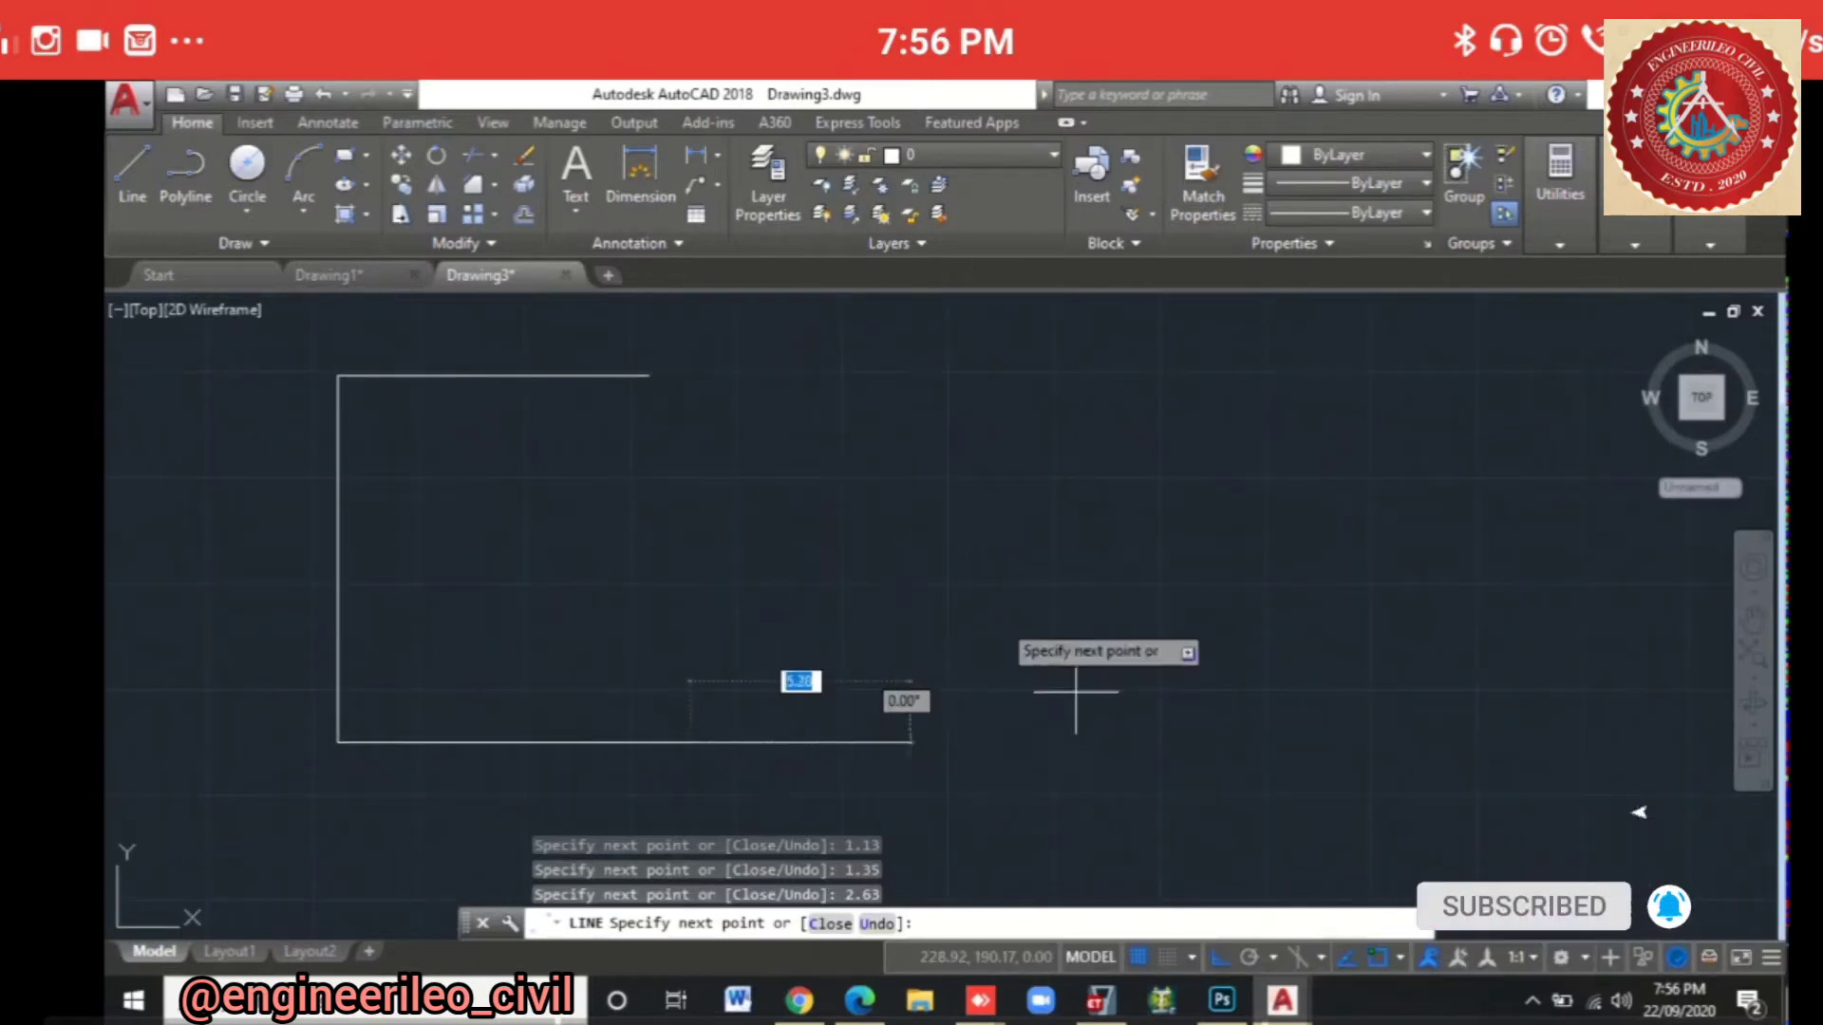
pyautogui.moveTo(1282, 1000)
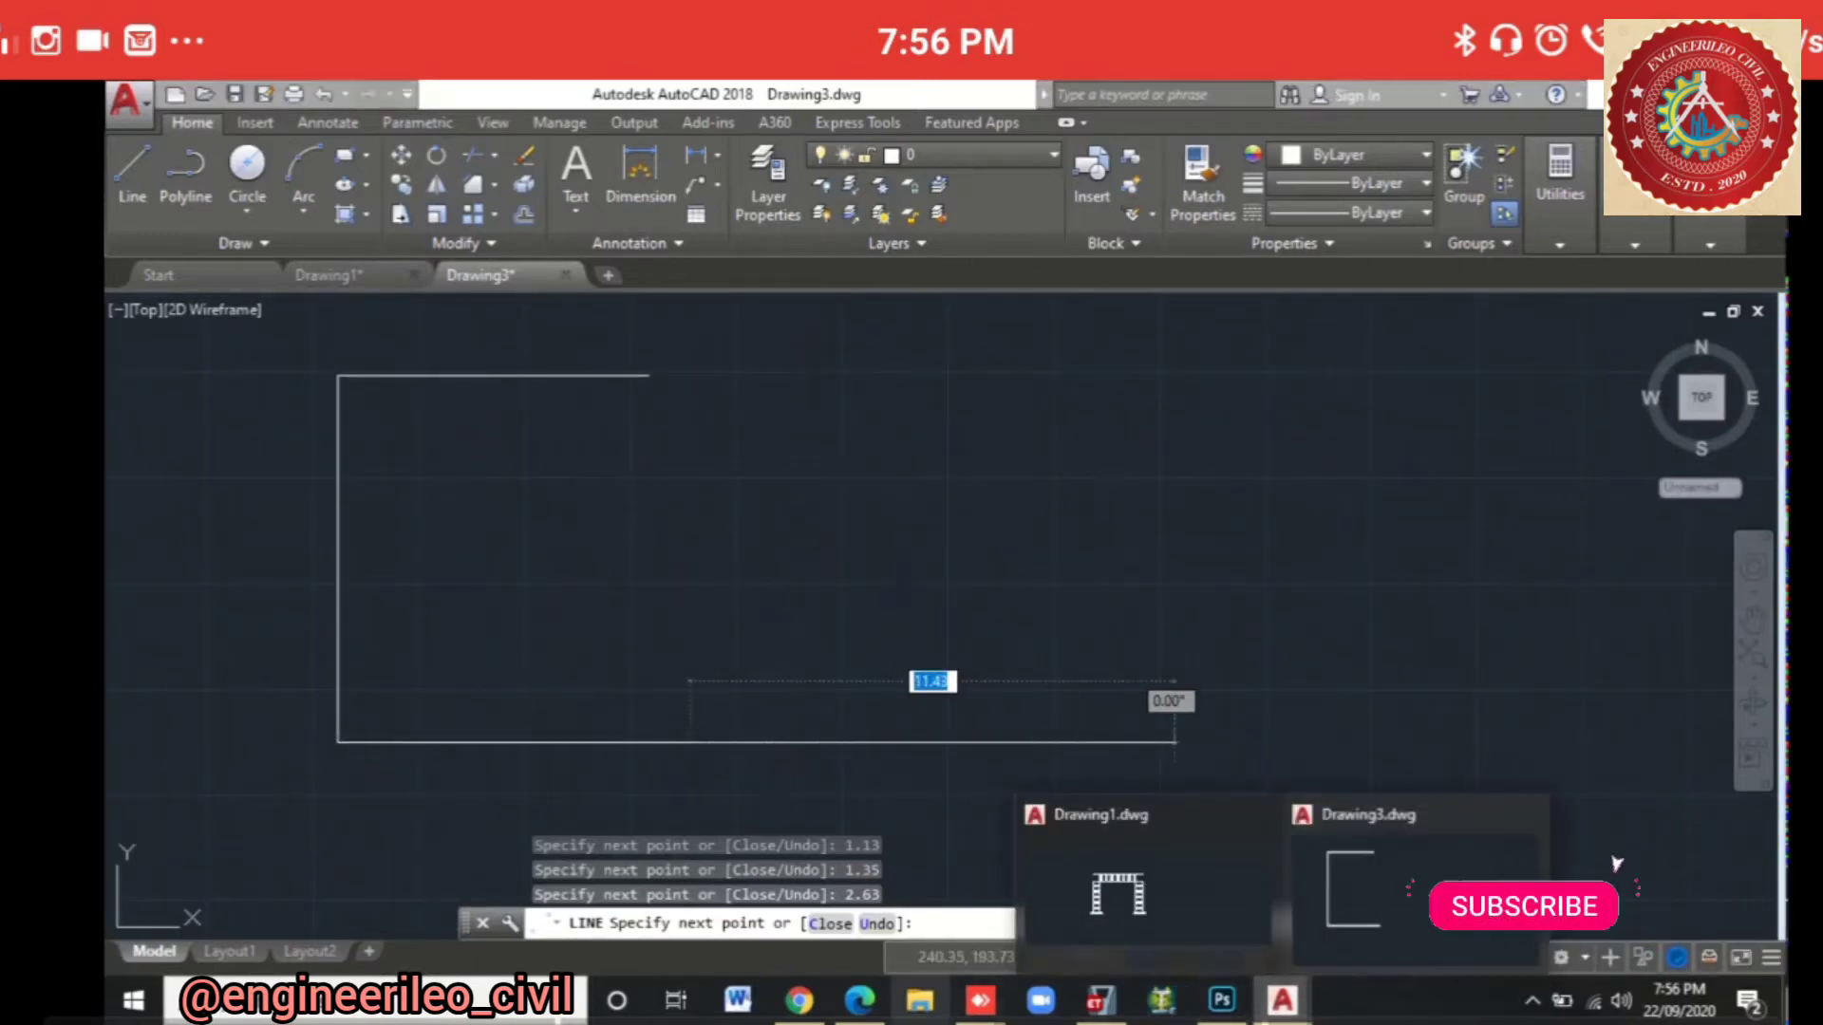
pyautogui.click(860, 999)
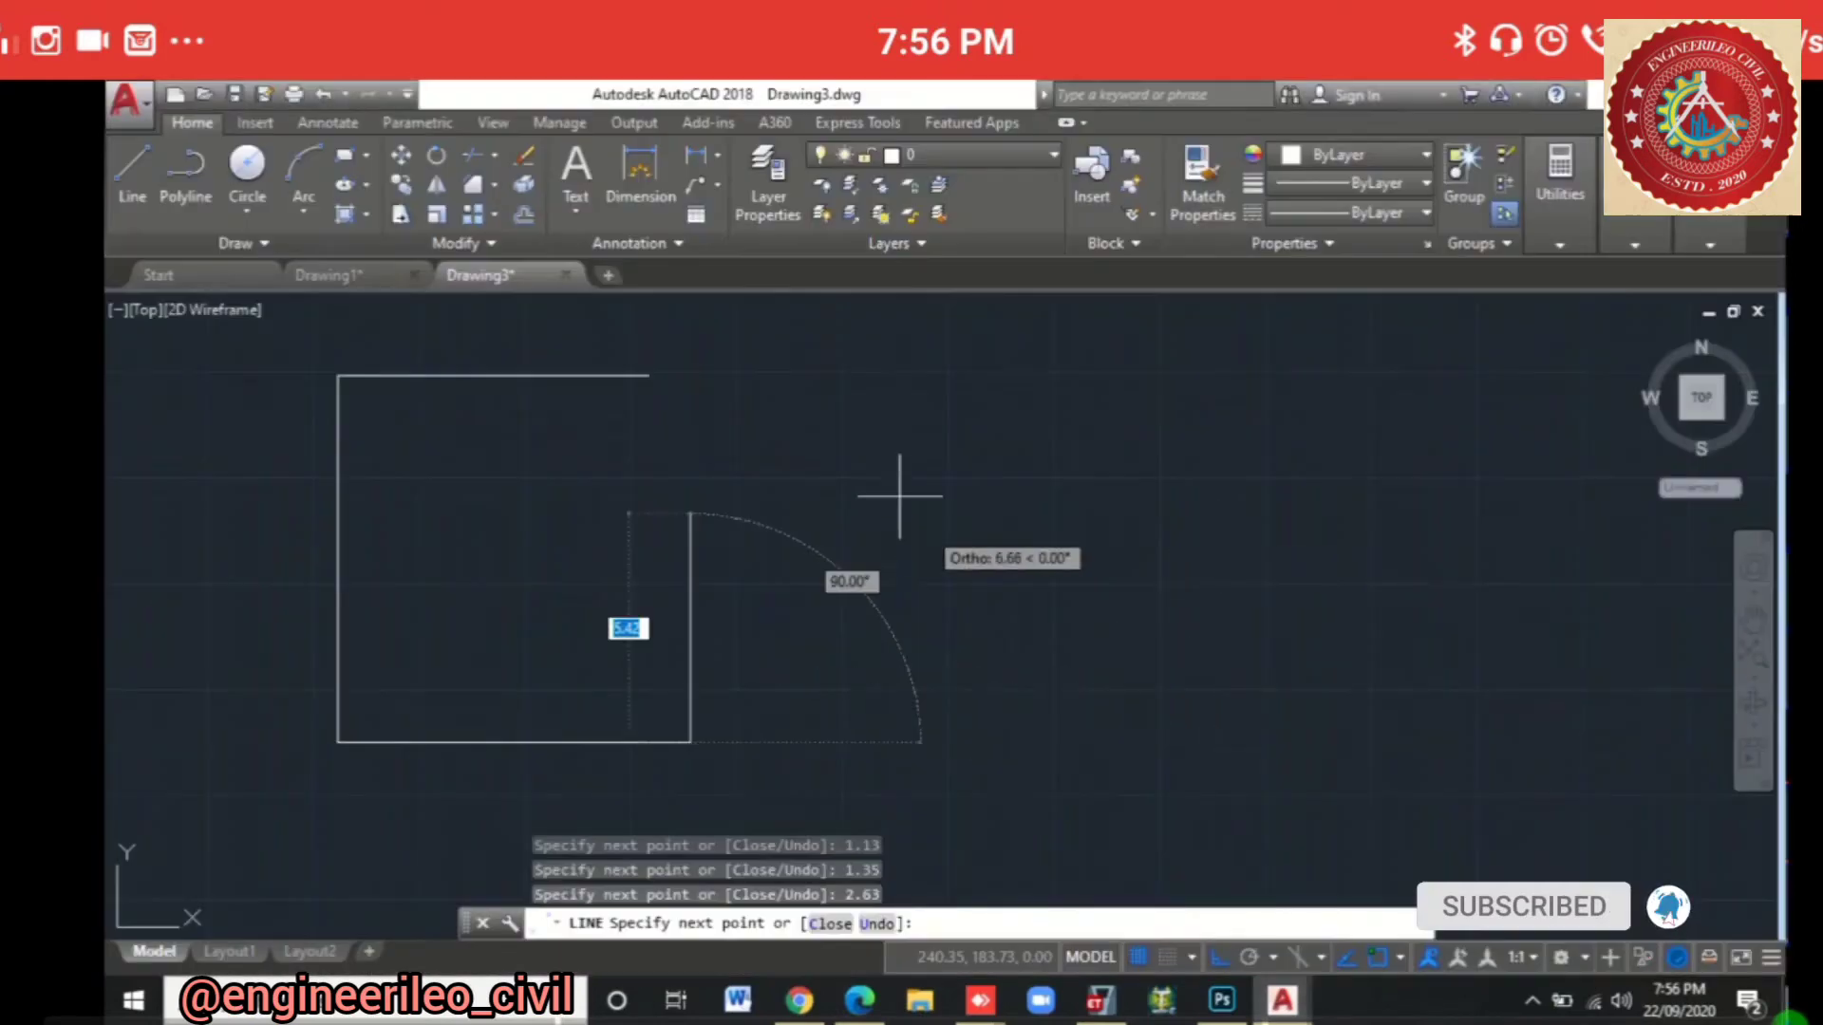
pyautogui.write('3.23')
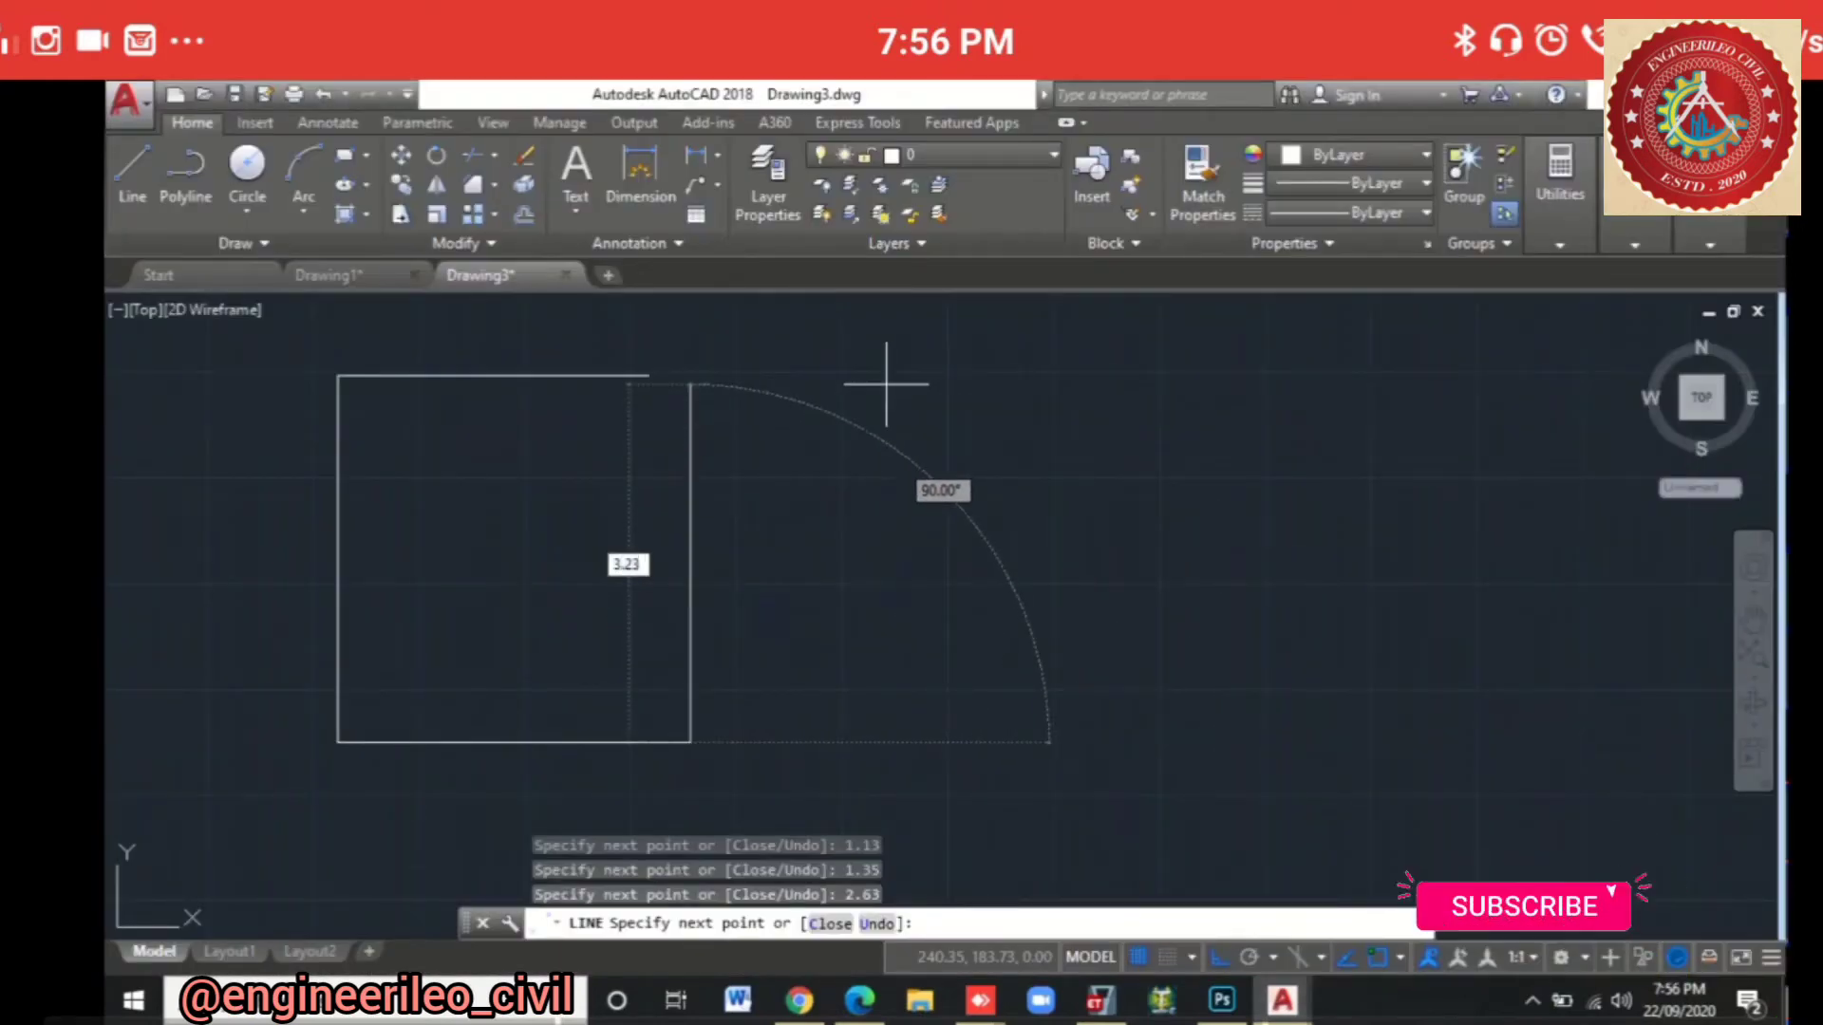
pyautogui.press('Return')
pyautogui.write('3.2')
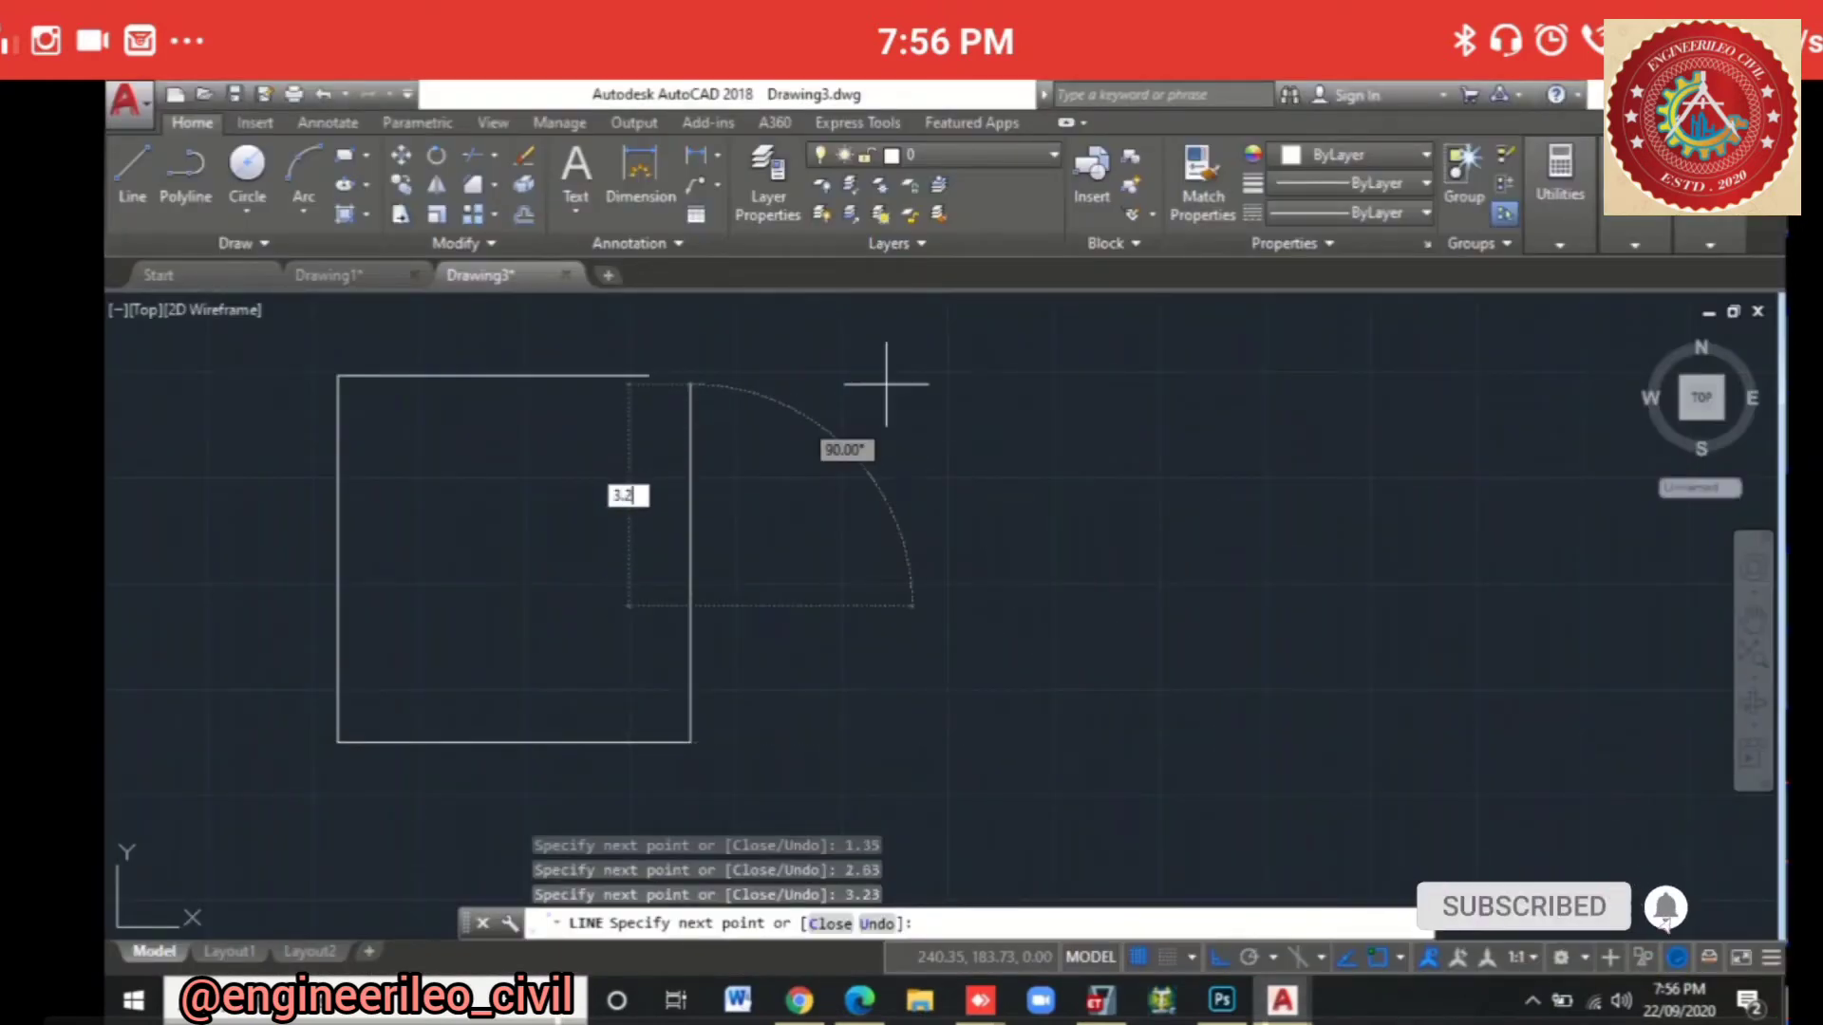
pyautogui.write('7')
pyautogui.press('Return')
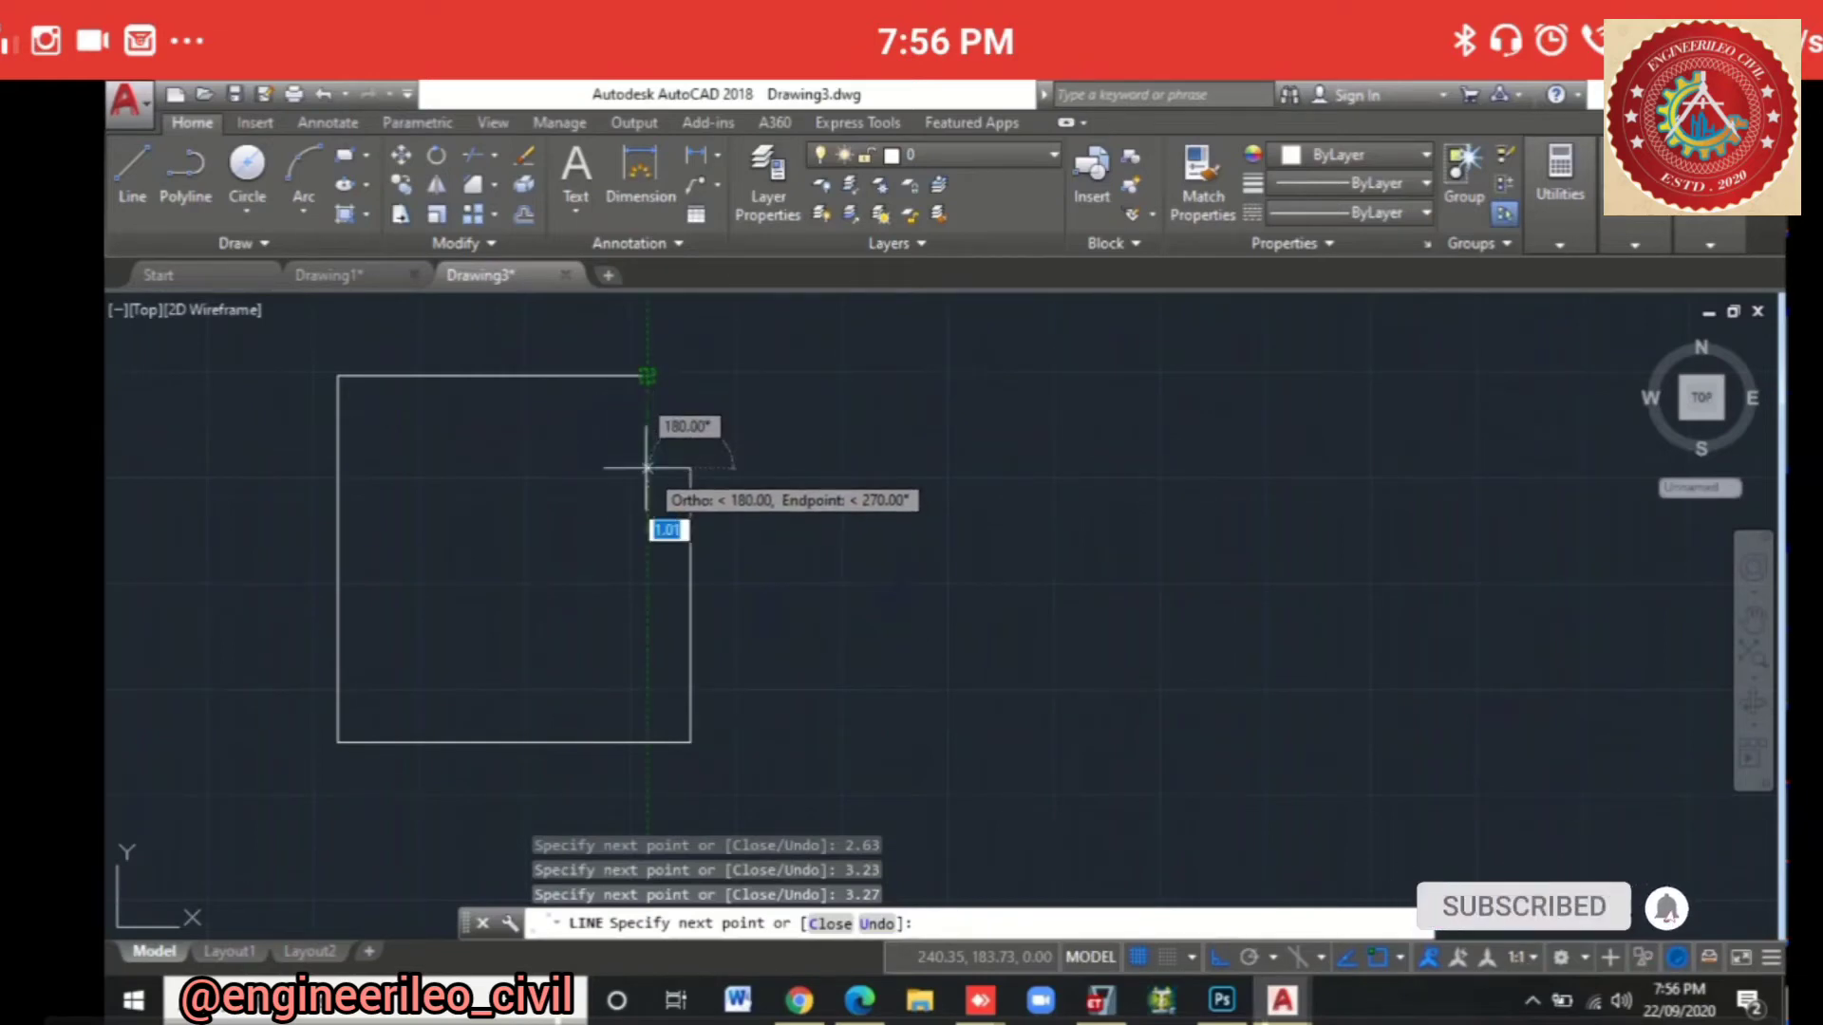
# Step: Close the outline with a short leftward segment aligned to the upper edge's right end and a vertical segment up to that end
pyautogui.click(646, 467)
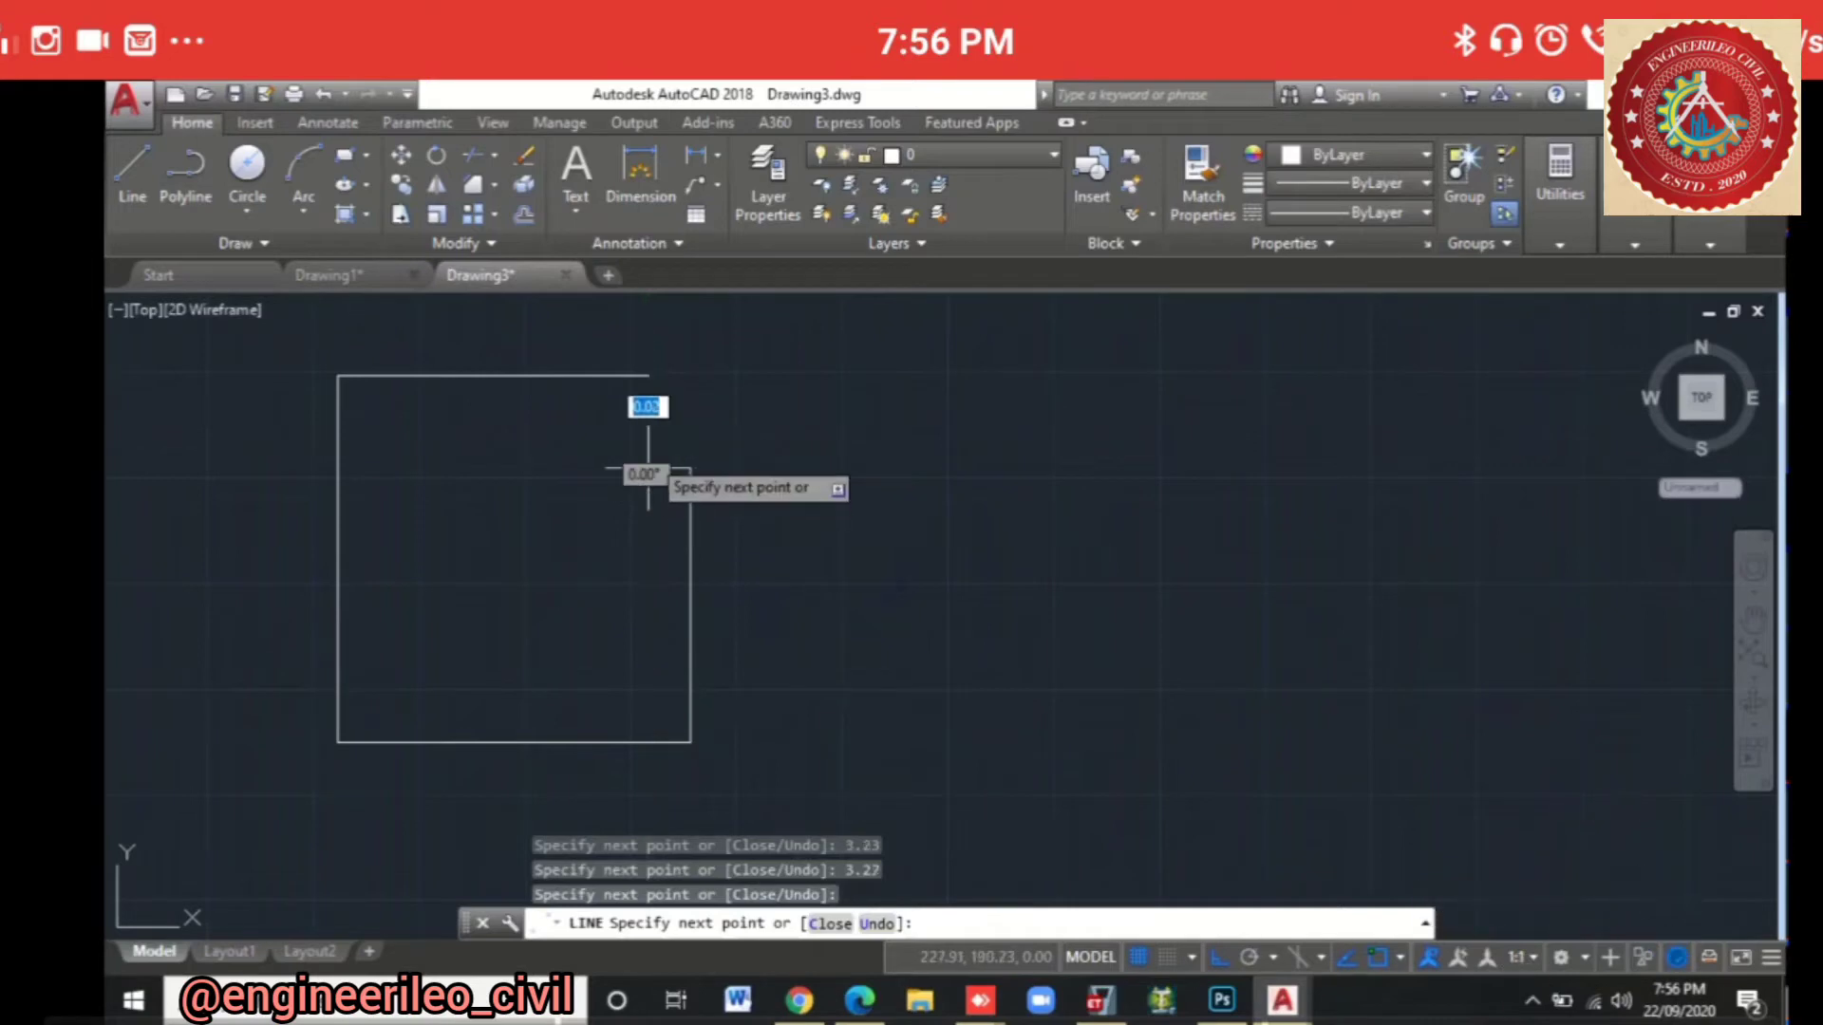
pyautogui.click(648, 375)
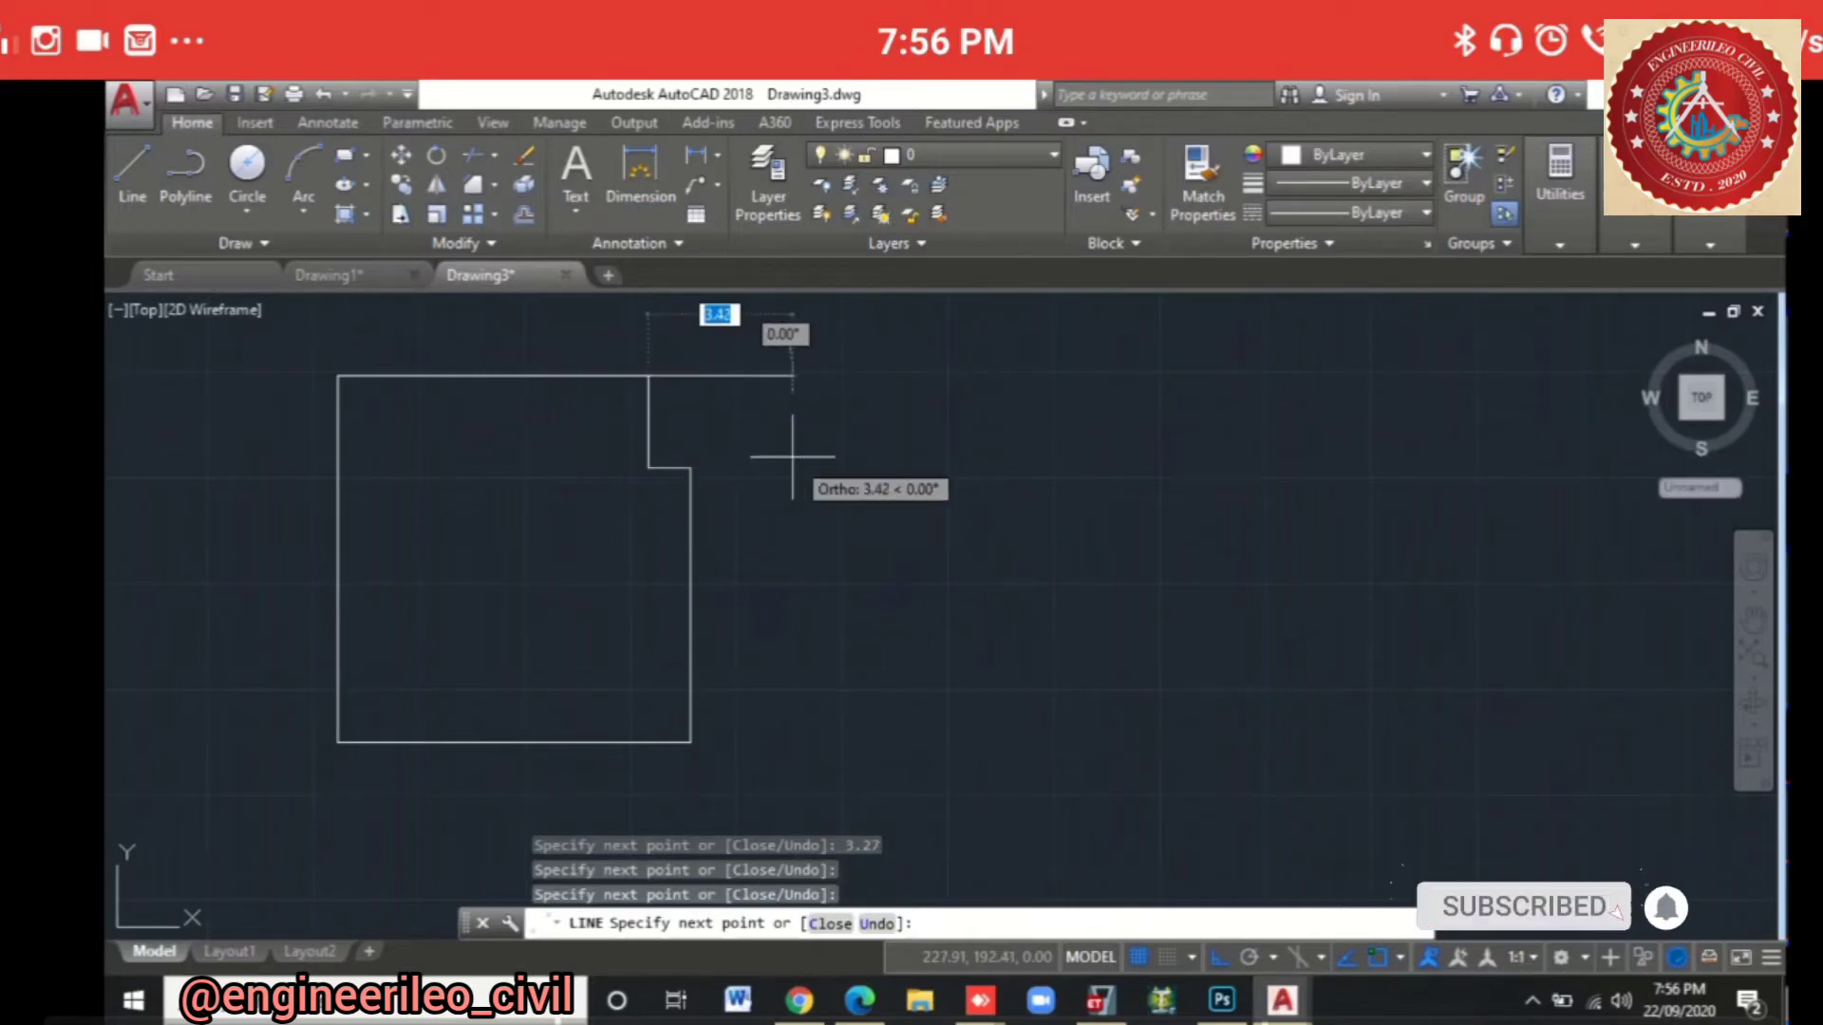
pyautogui.press('Escape')
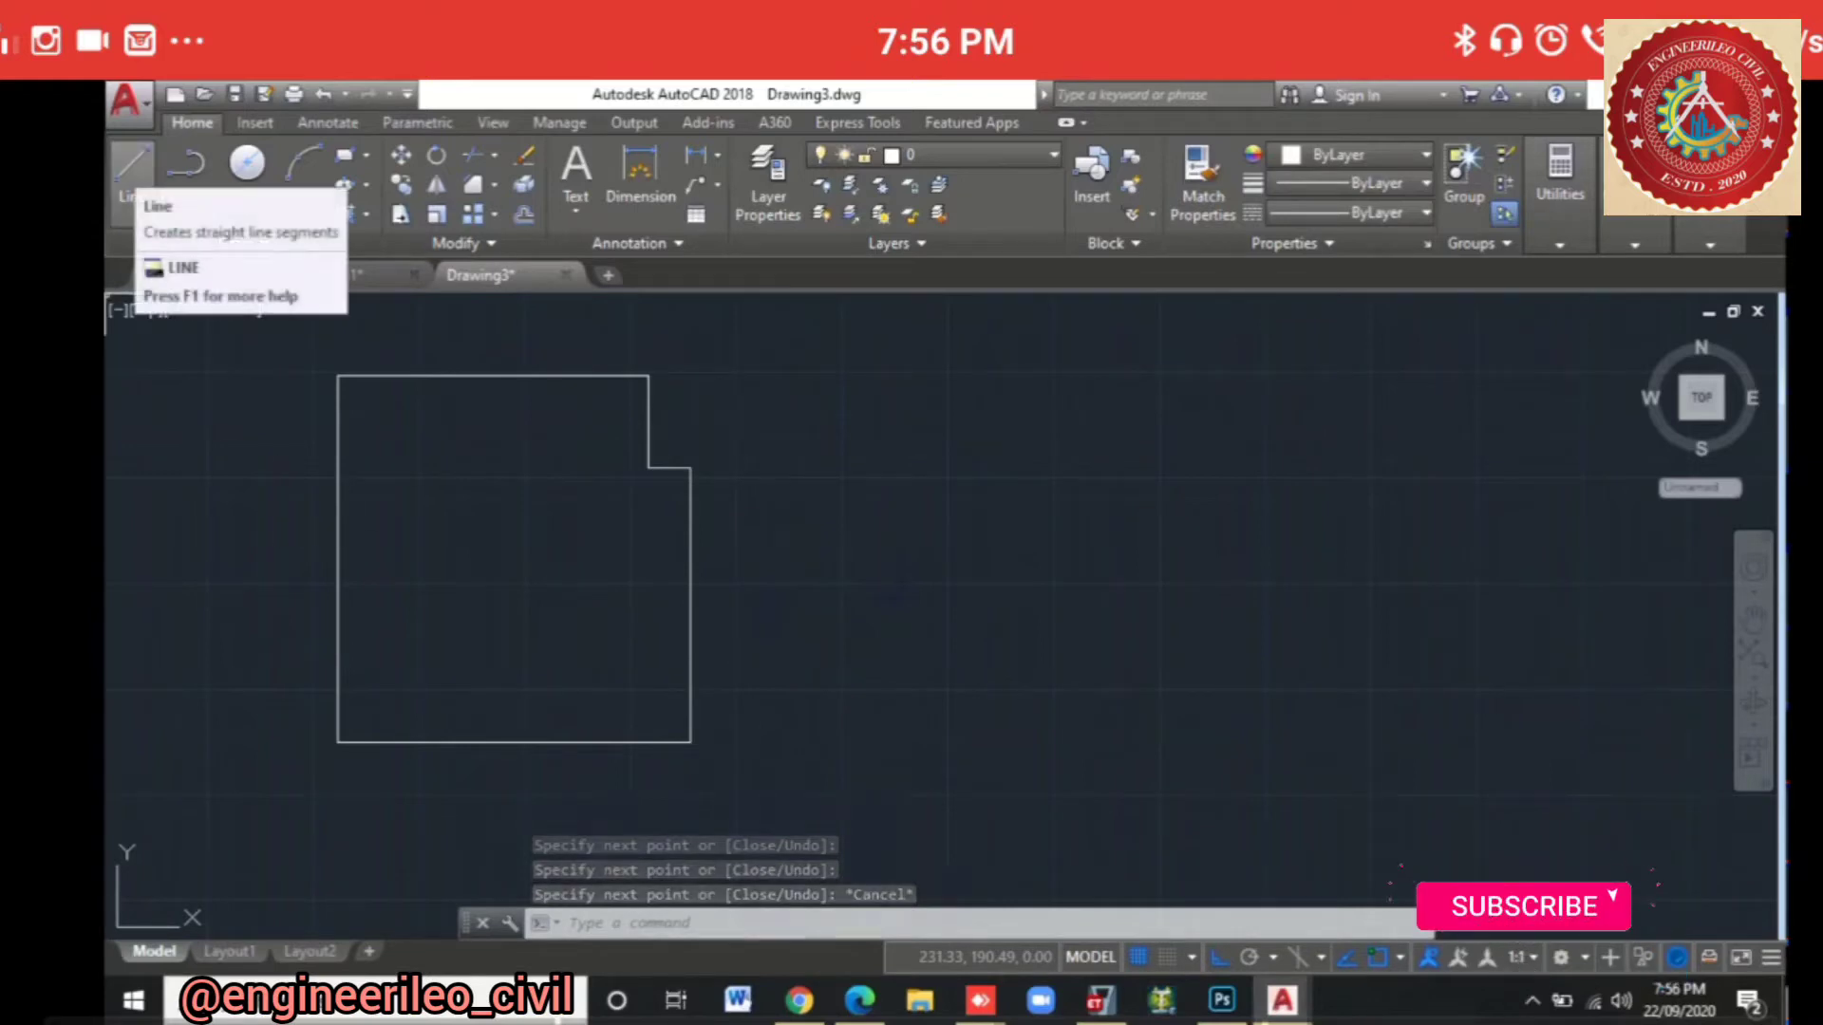
# Step: Check the interior walls in the browser plan and draw a vertical line from the 3.23/4.10 joint on the upper edge down to the lower edge
pyautogui.click(132, 169)
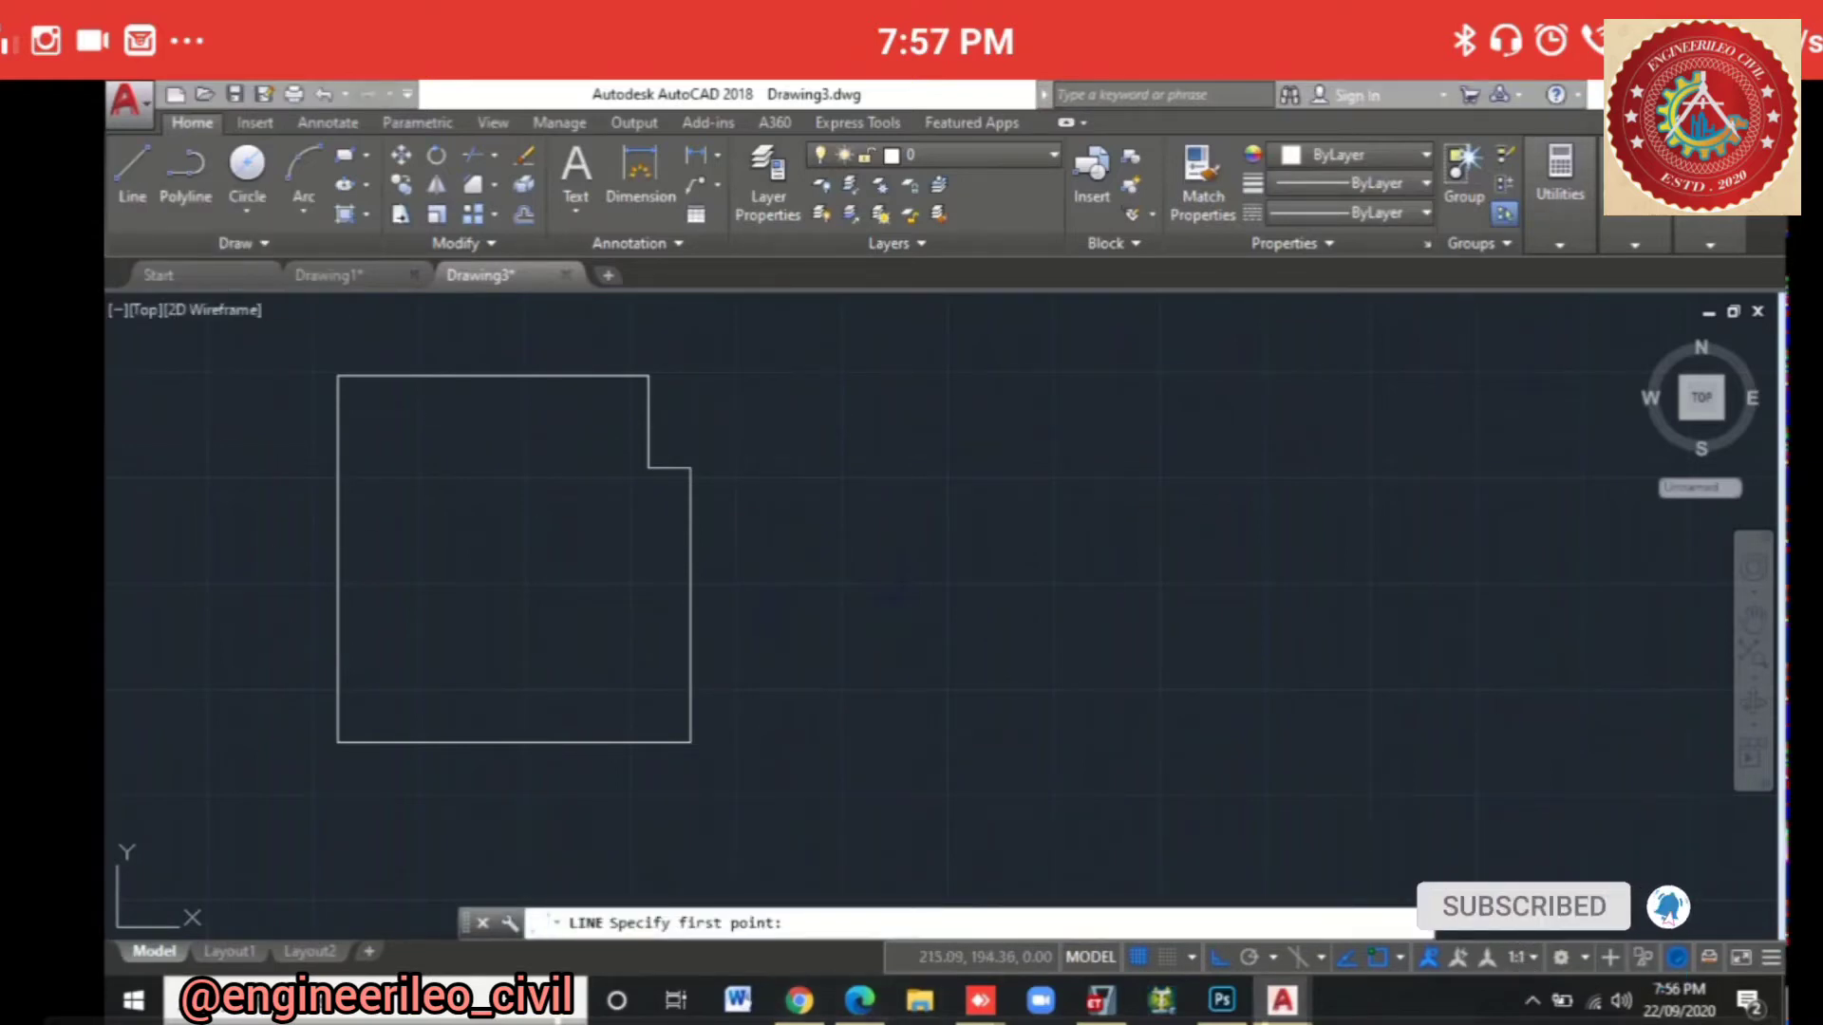
pyautogui.click(859, 999)
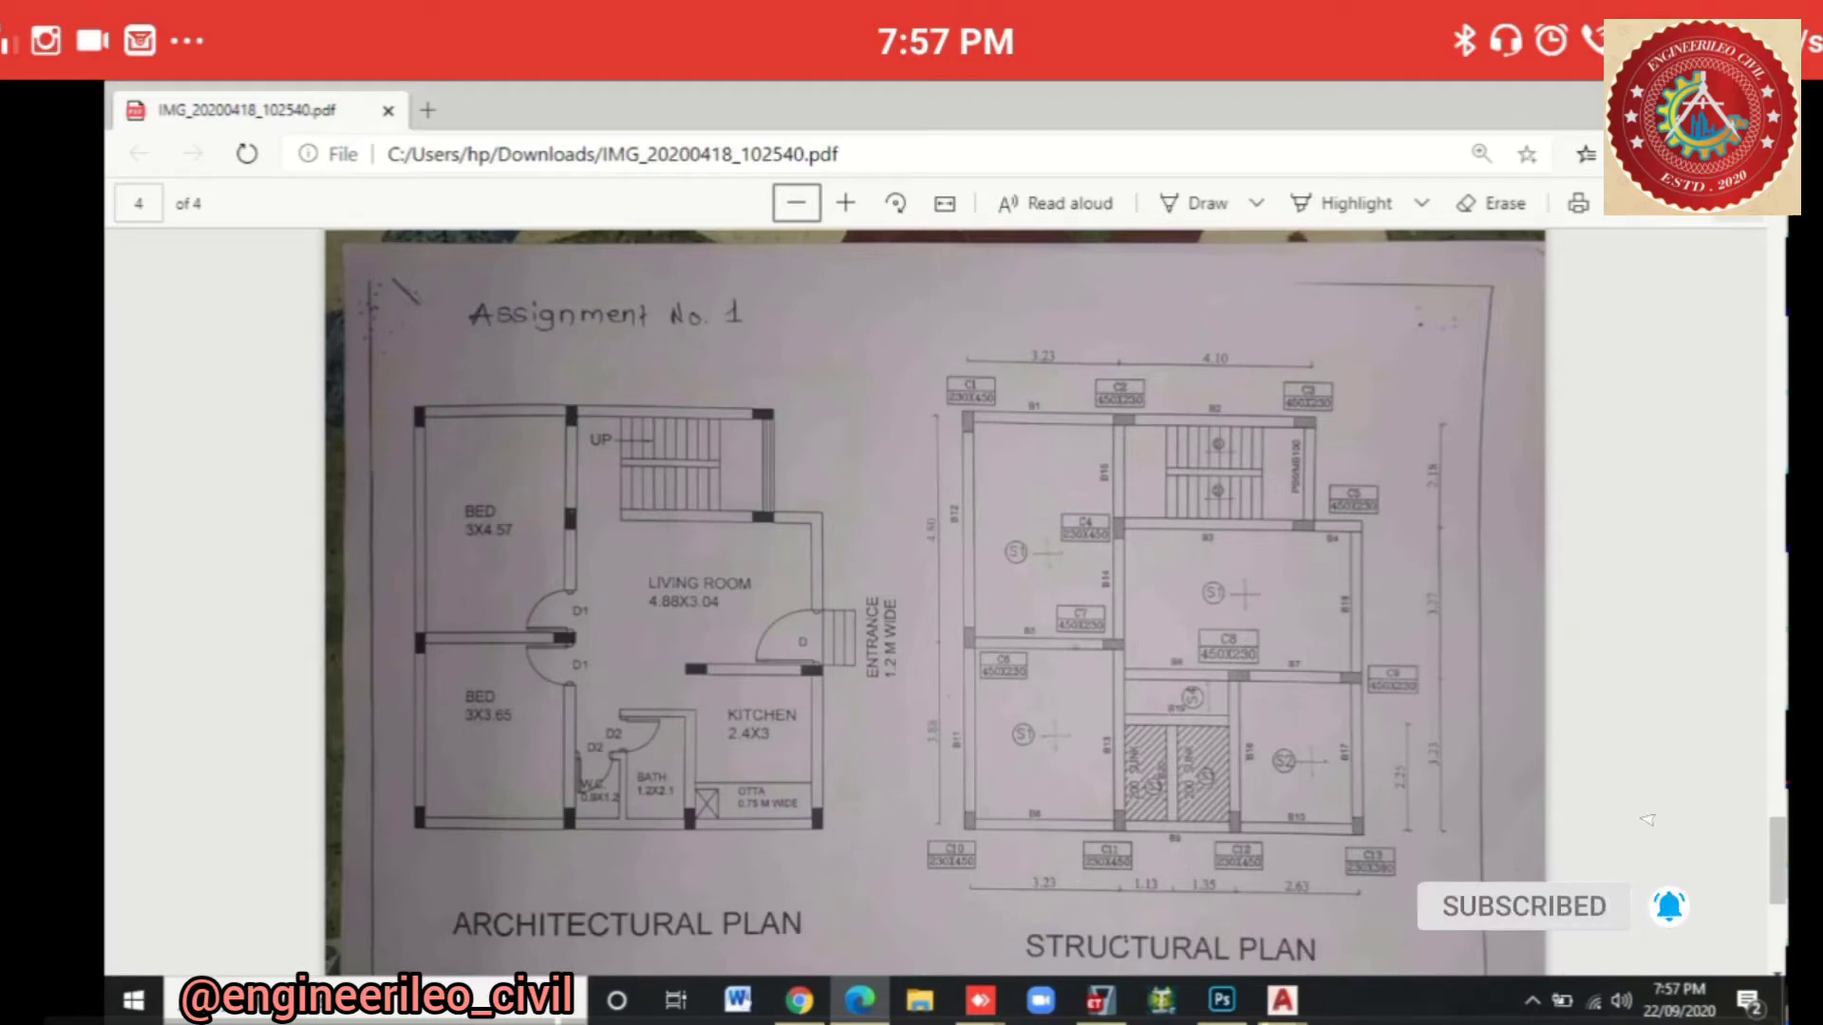
pyautogui.click(1281, 1000)
pyautogui.click(1516, 875)
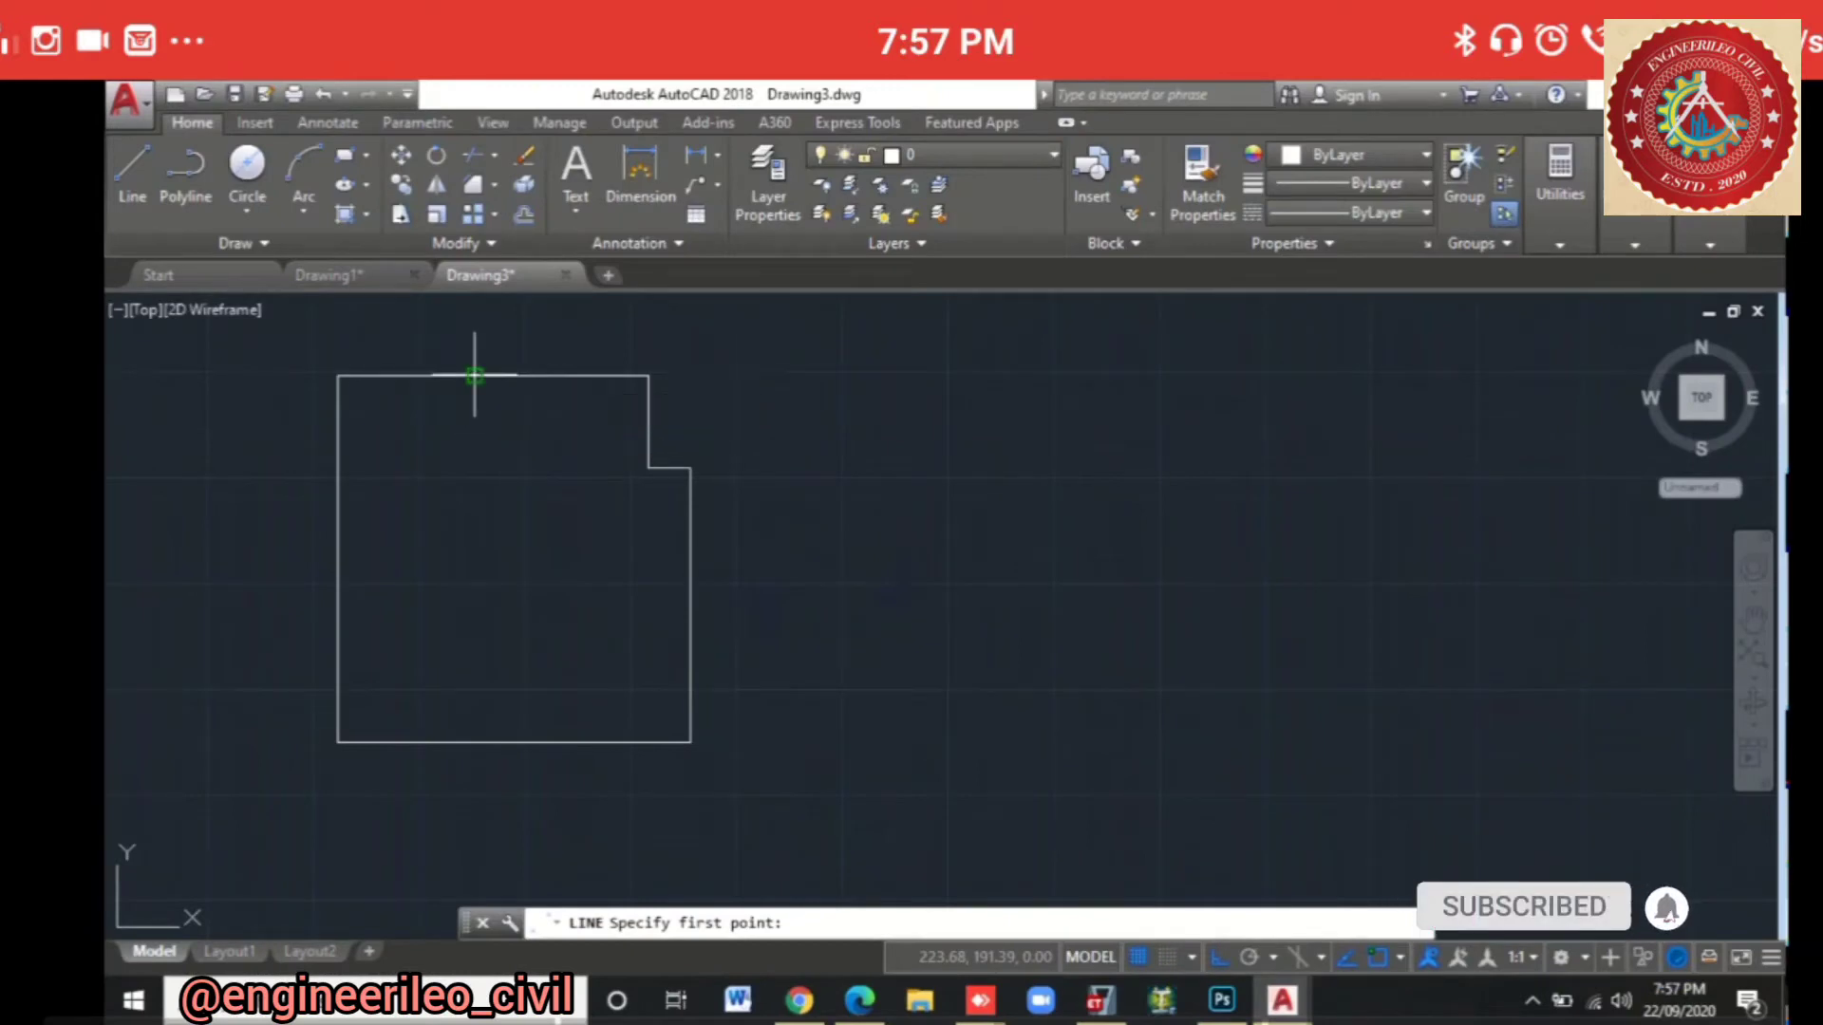
pyautogui.click(475, 376)
pyautogui.click(475, 742)
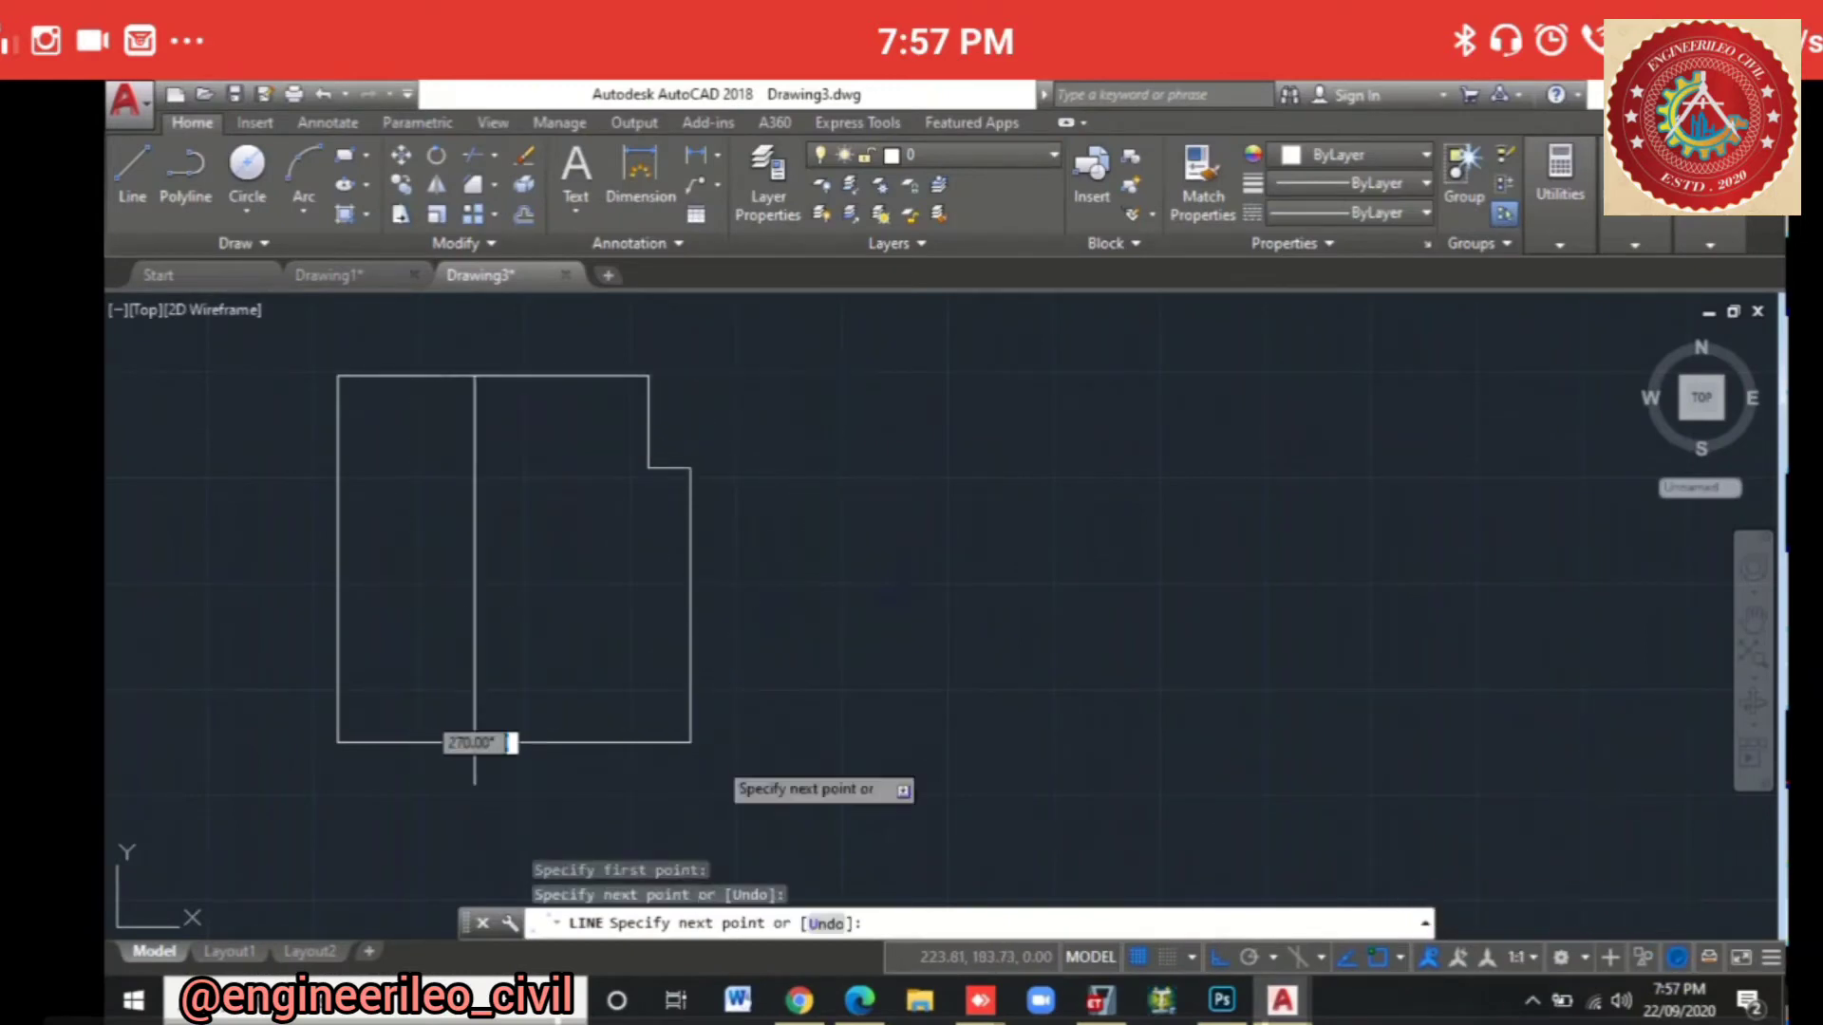
pyautogui.press('Escape')
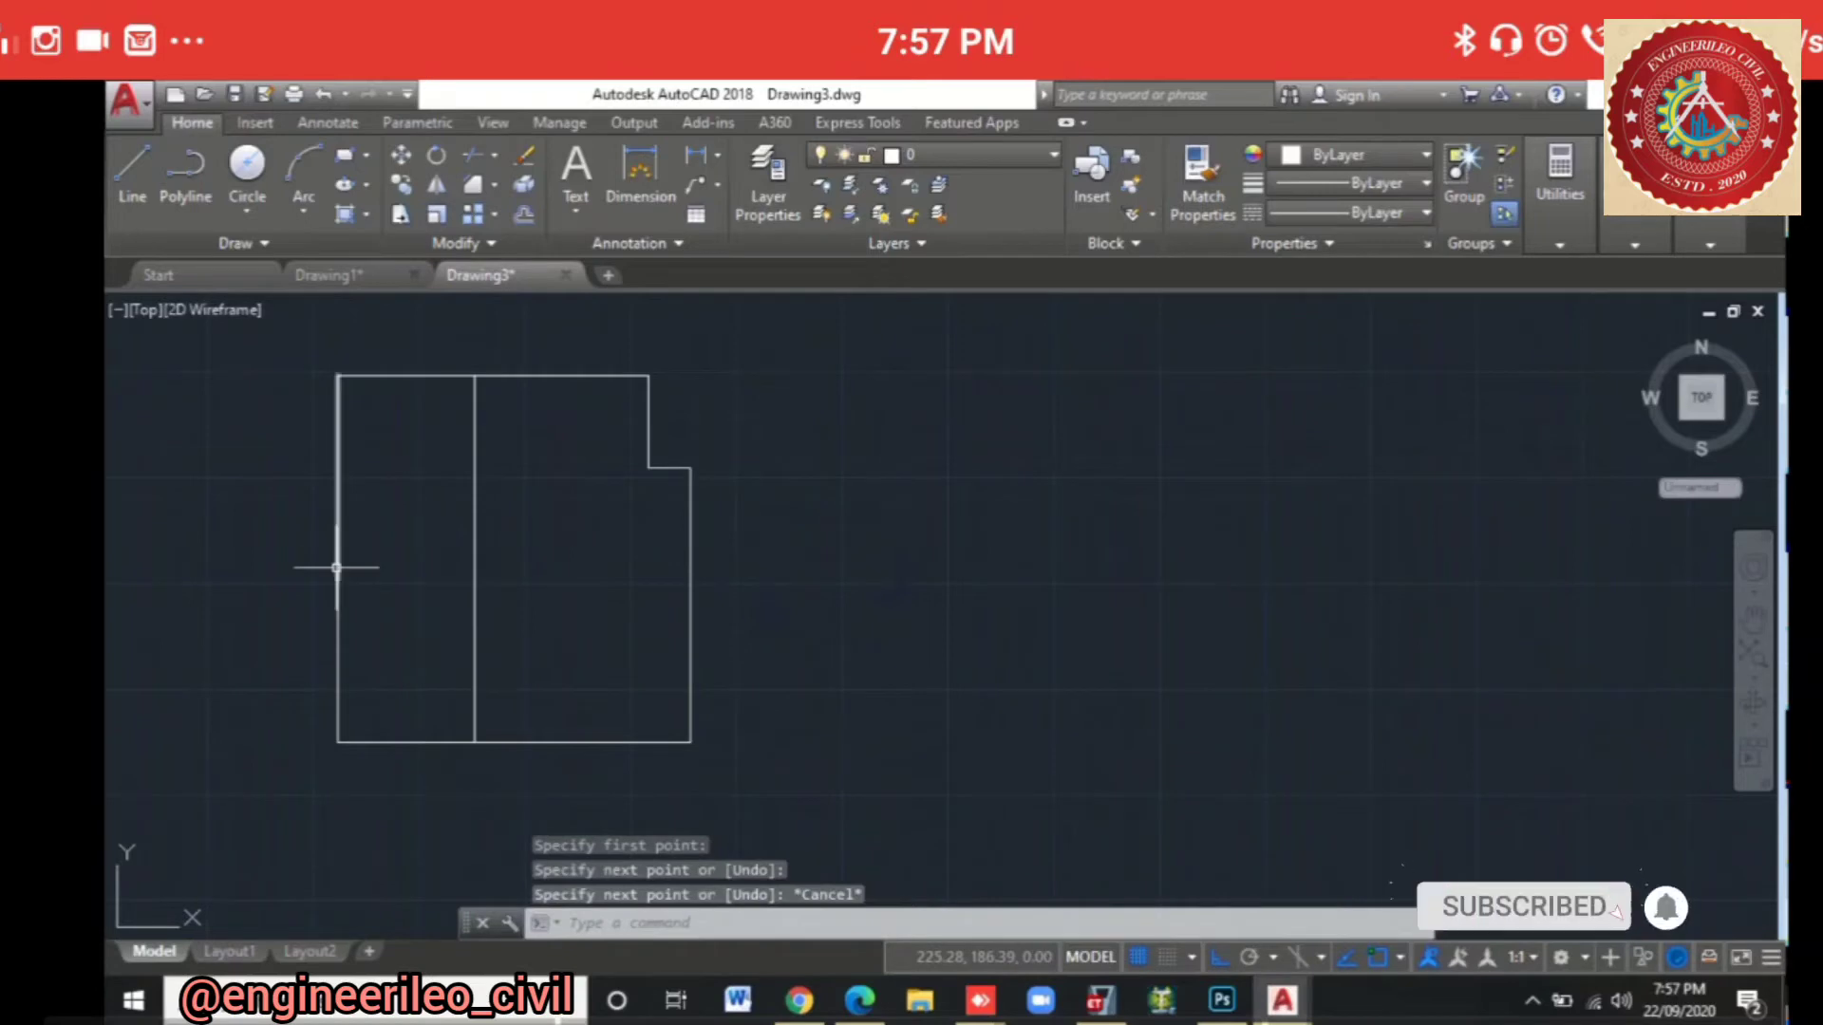
# Step: Draw a horizontal line from the 4.8/3.88 joint on the left edge to slightly past the interior vertical line
pyautogui.press('BackSpace')
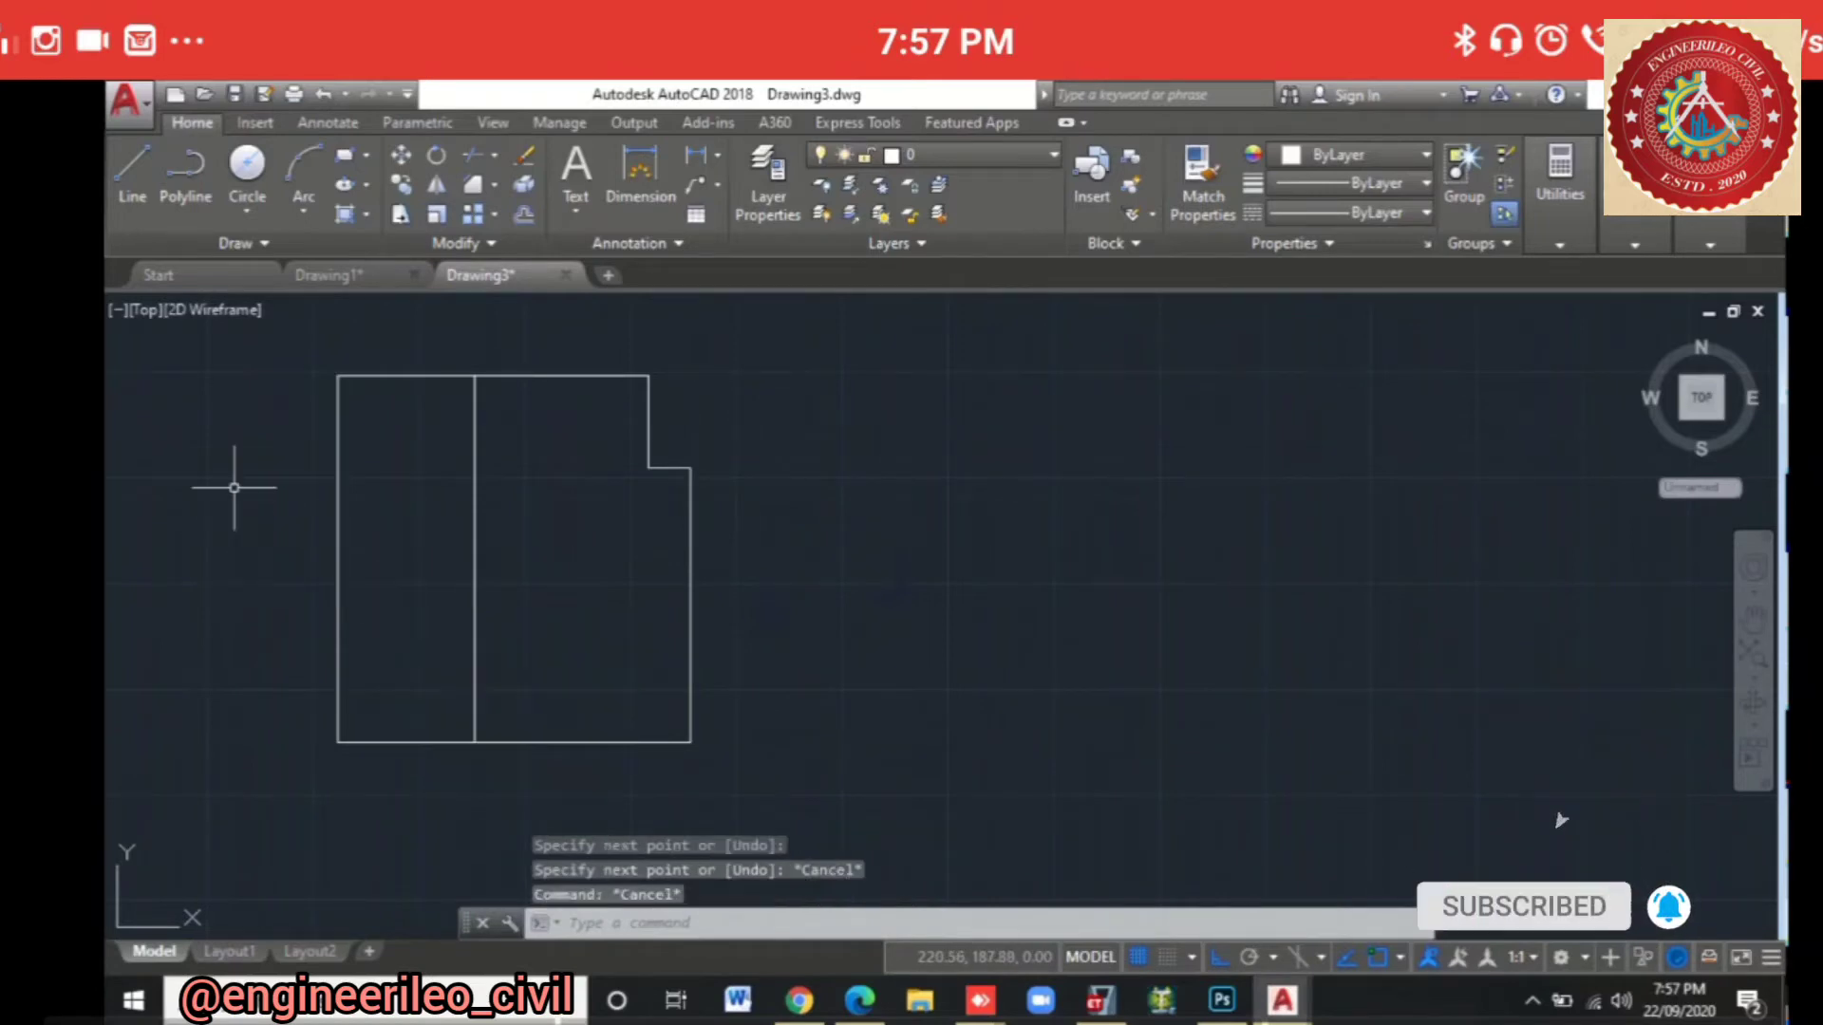
pyautogui.write('l')
pyautogui.press('Return')
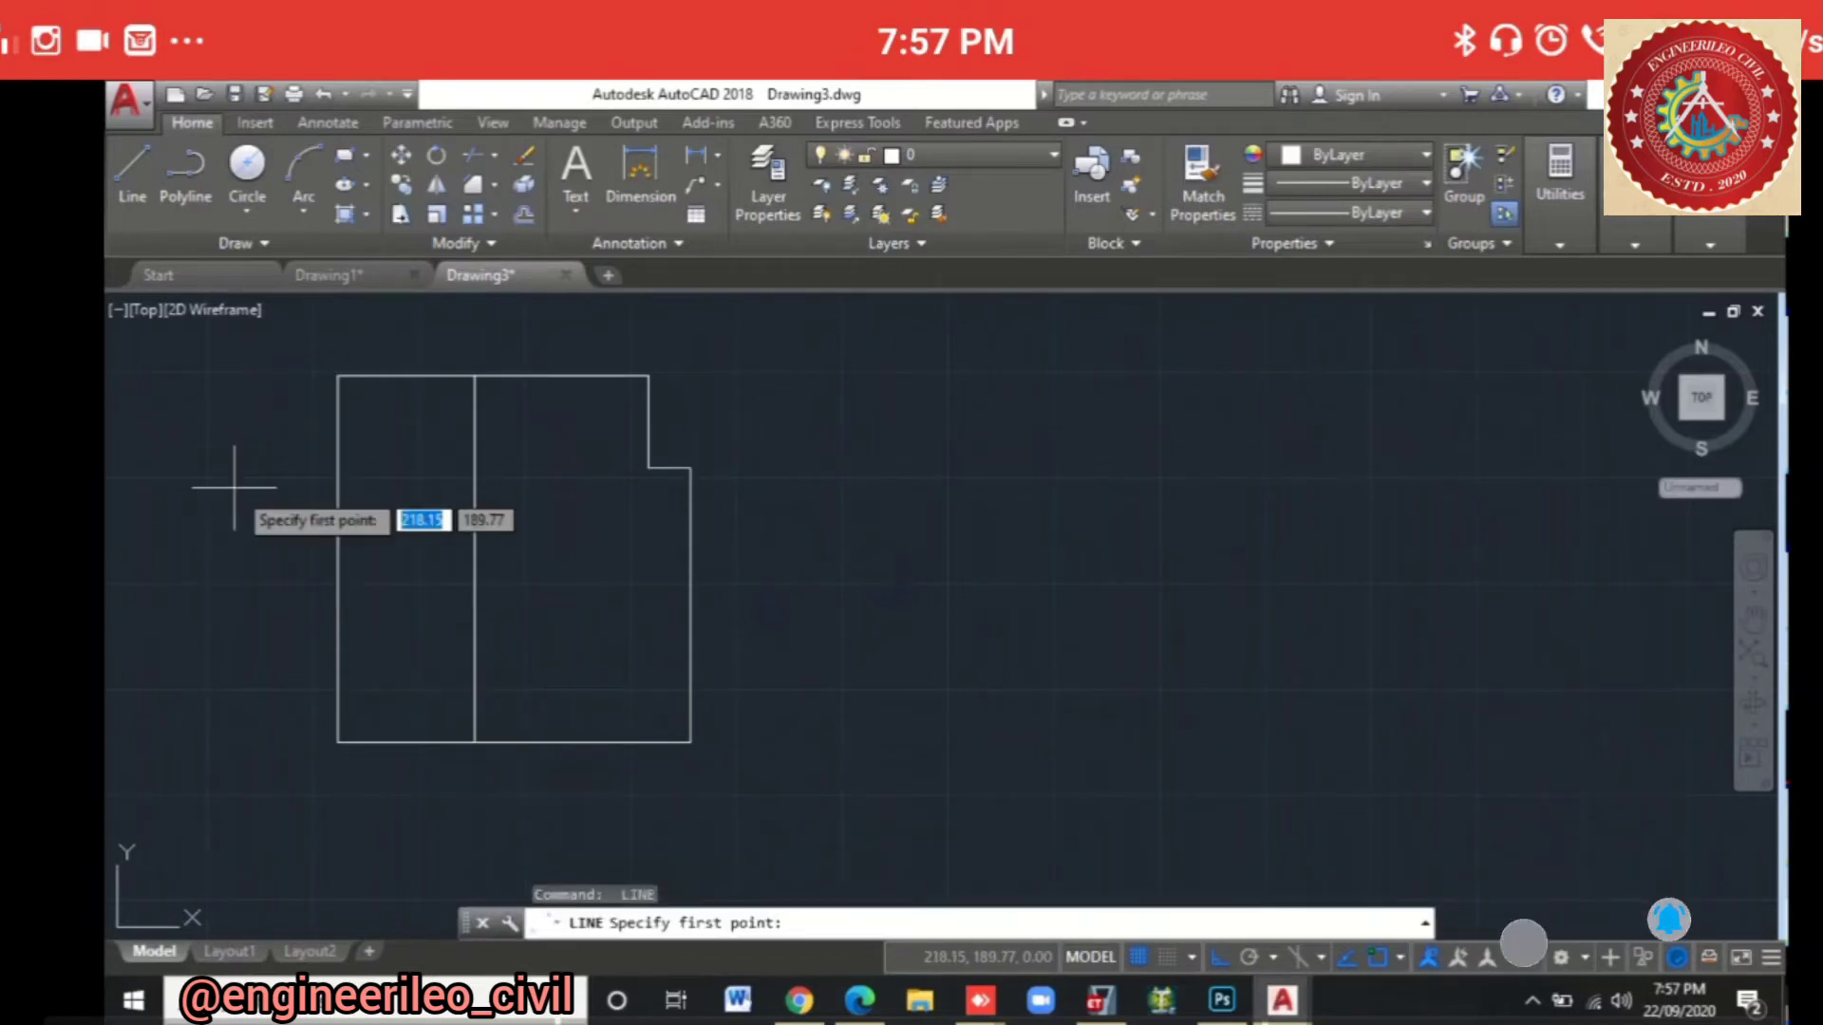
pyautogui.click(338, 578)
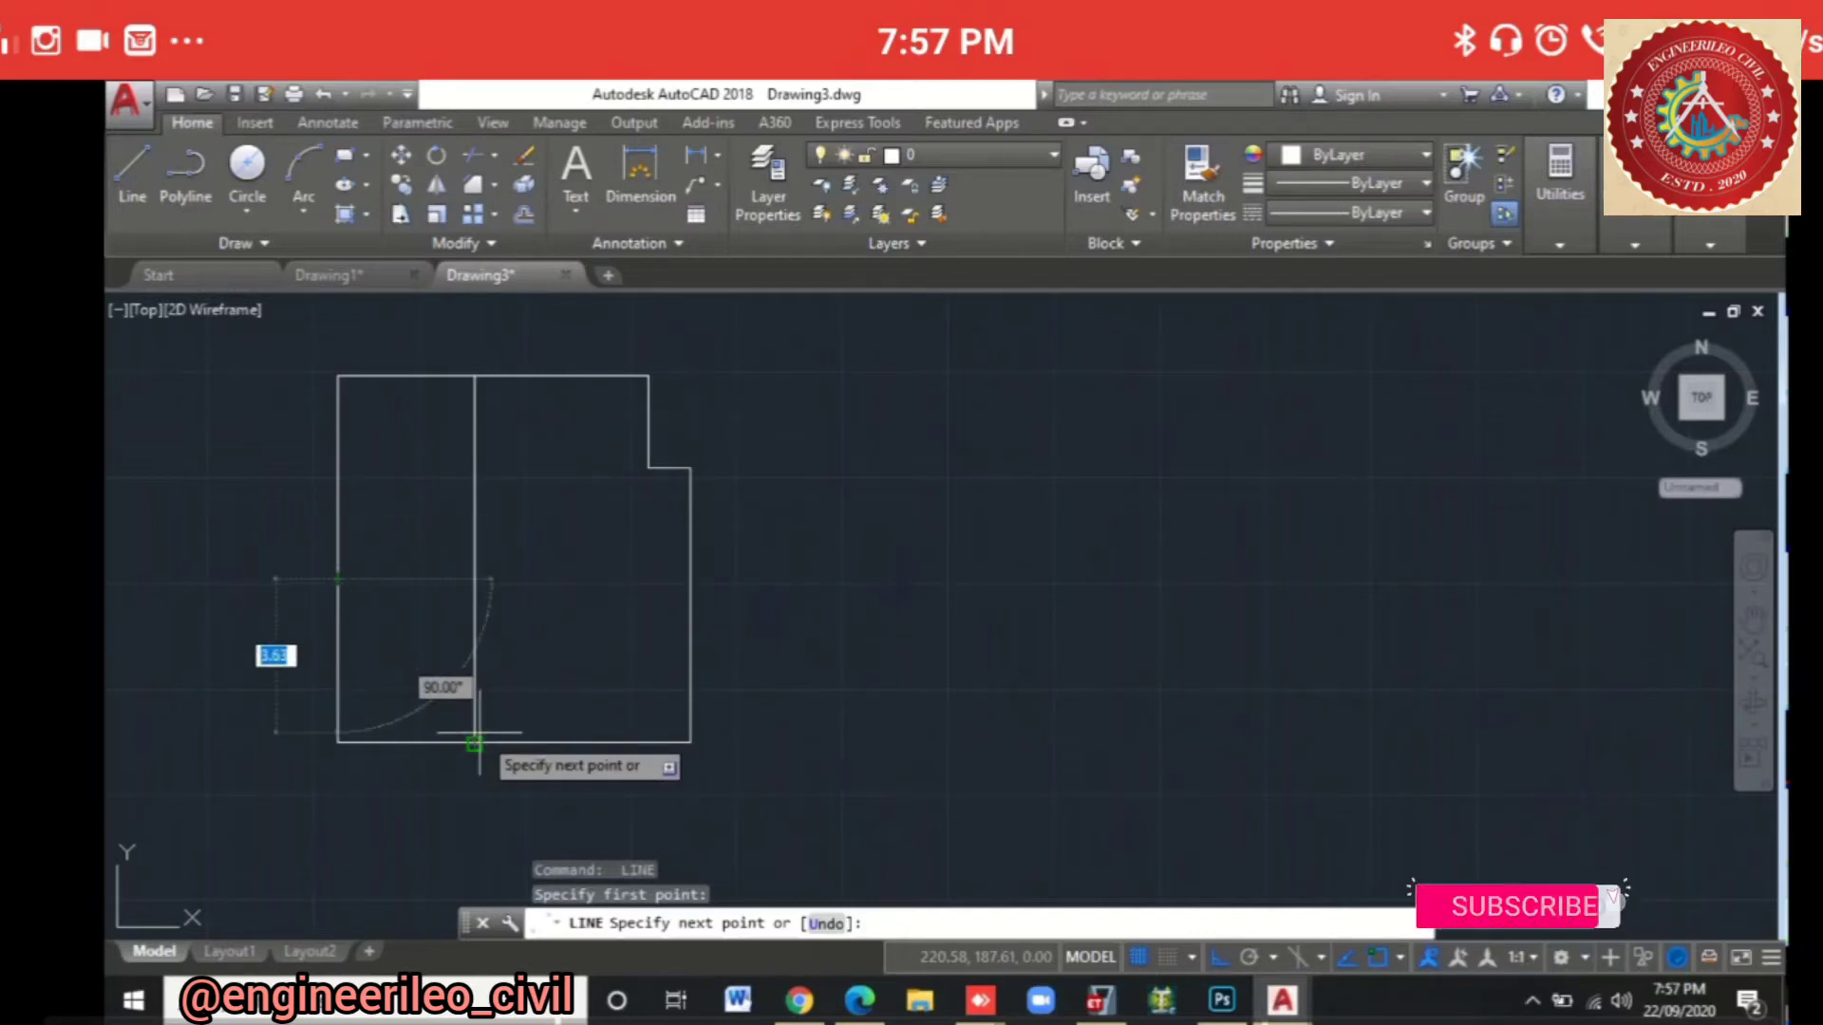
pyautogui.click(515, 582)
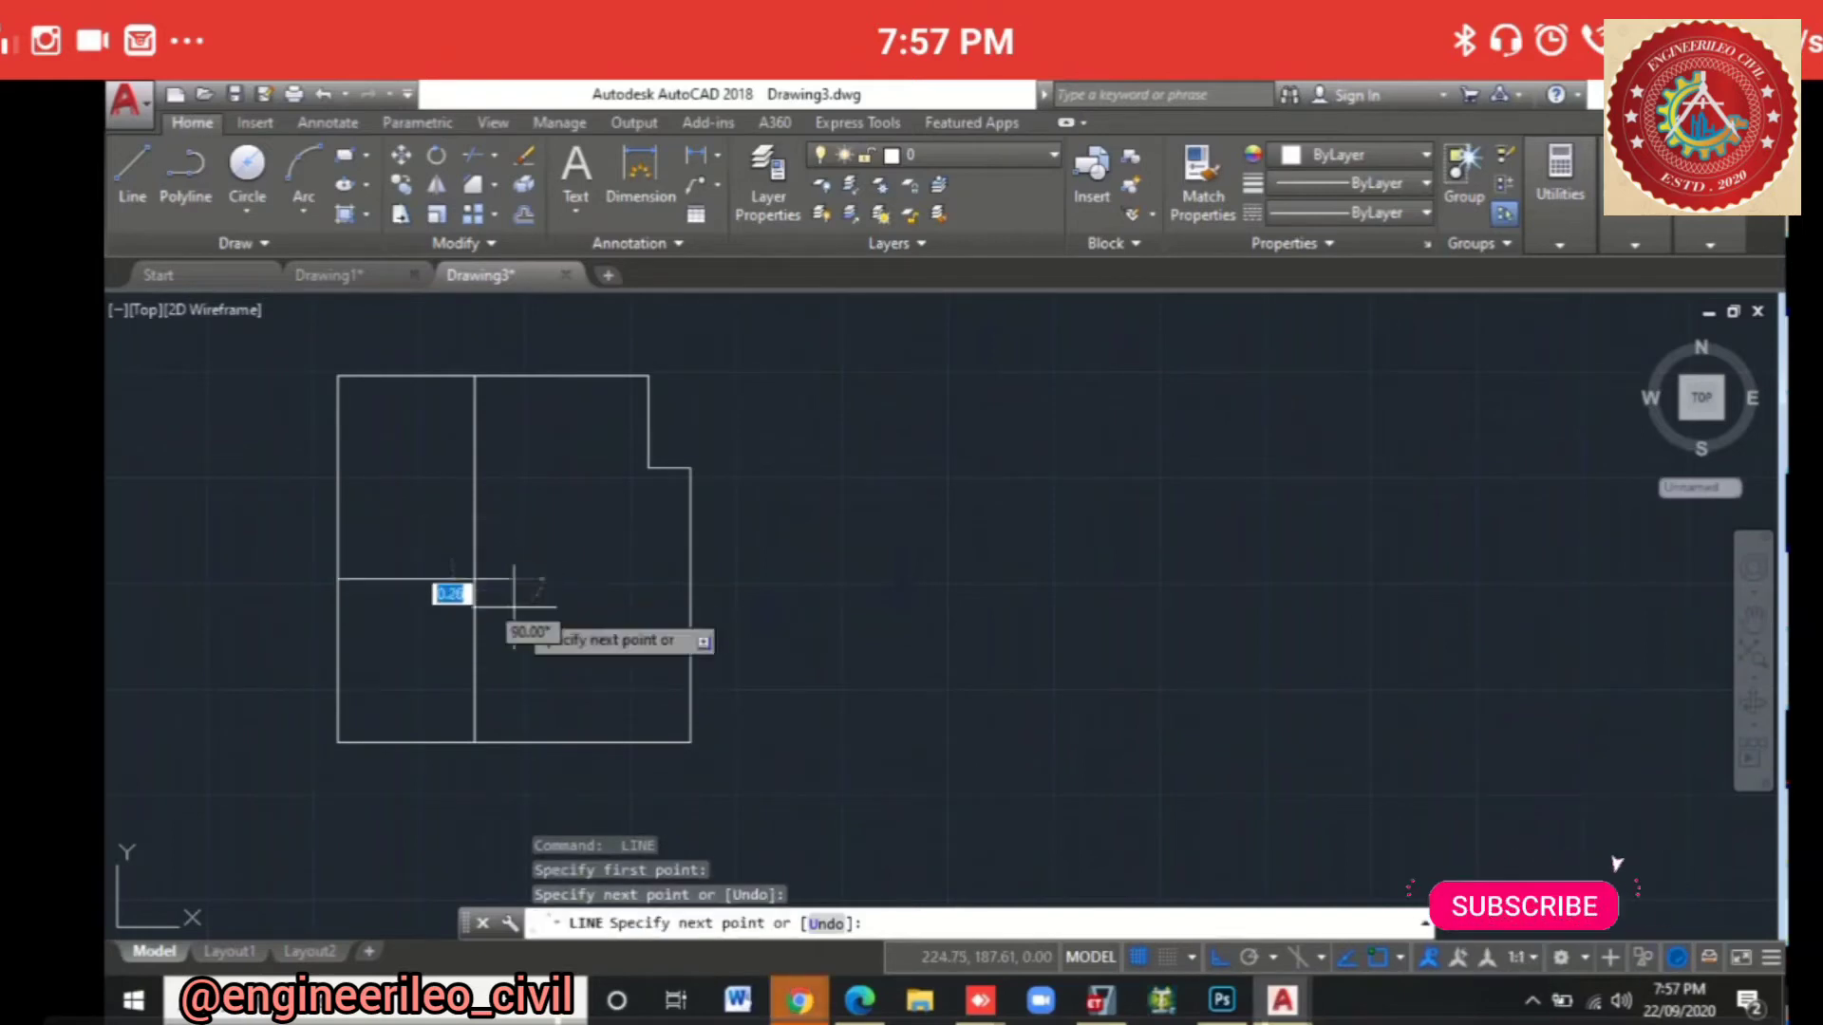
pyautogui.press('Escape')
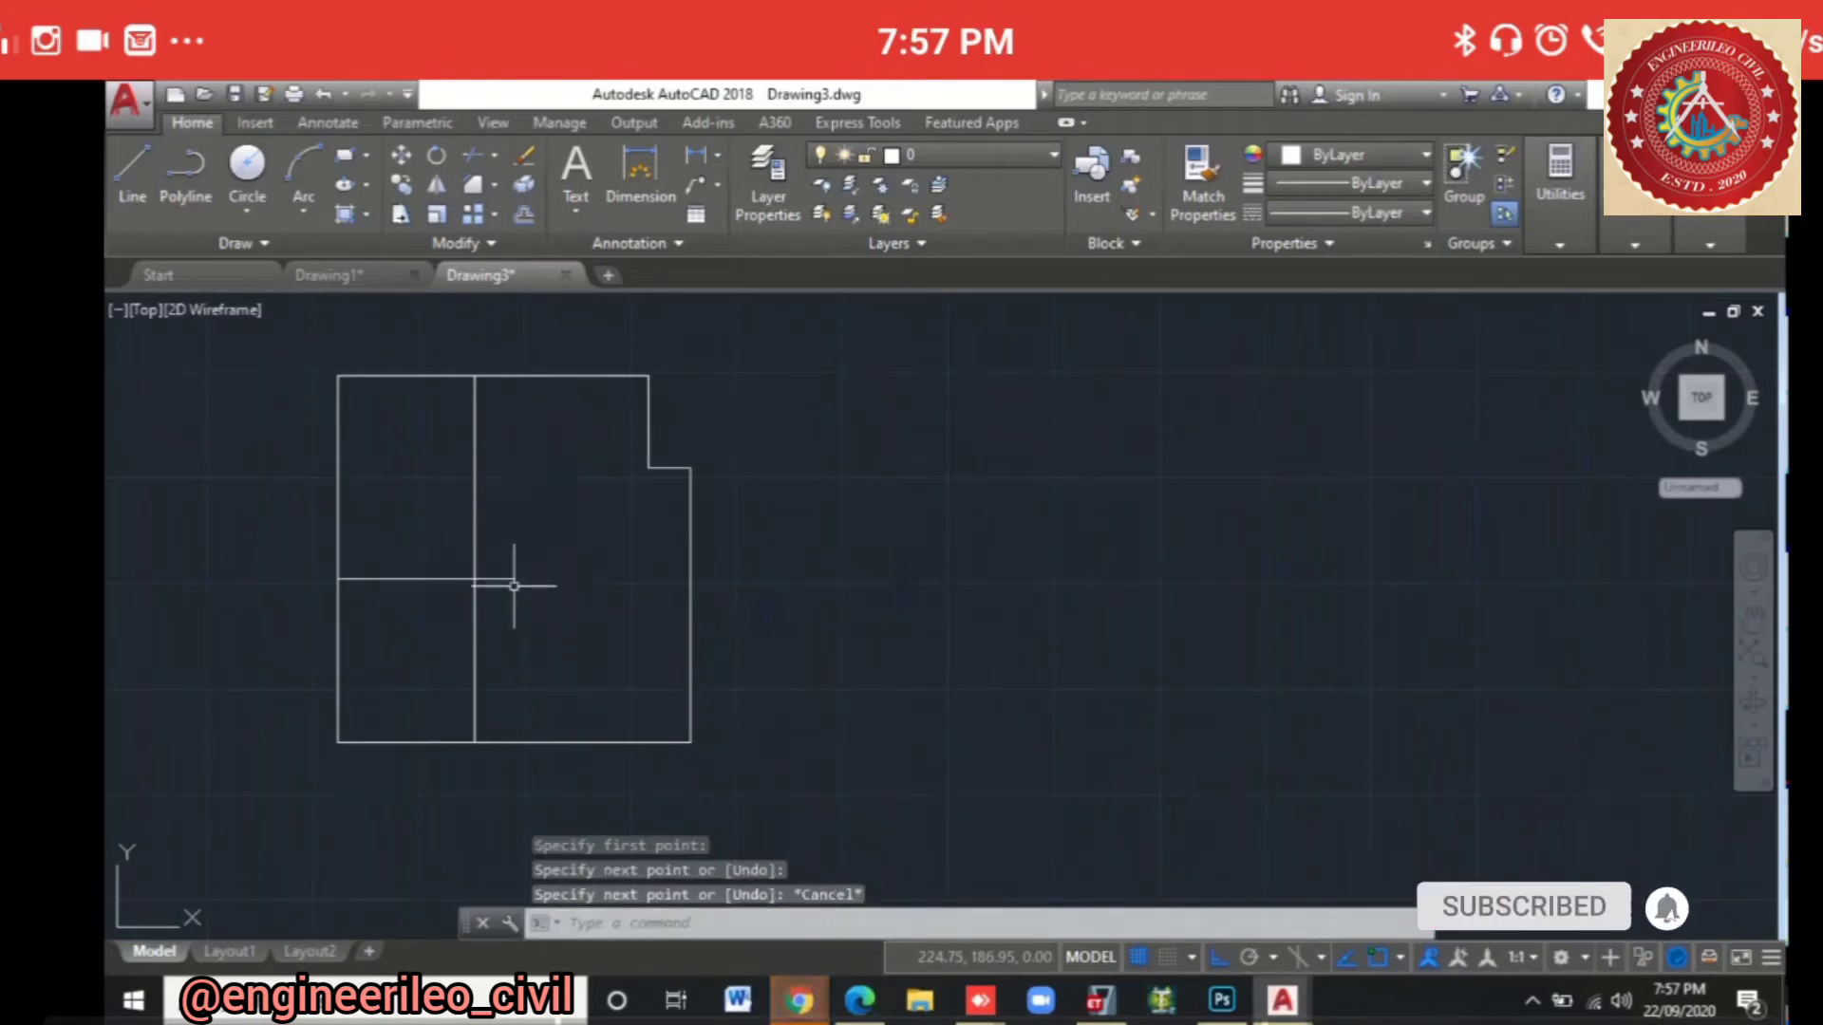
# Step: Trim the part of the horizontal line that extends beyond the interior vertical line
pyautogui.write('tr')
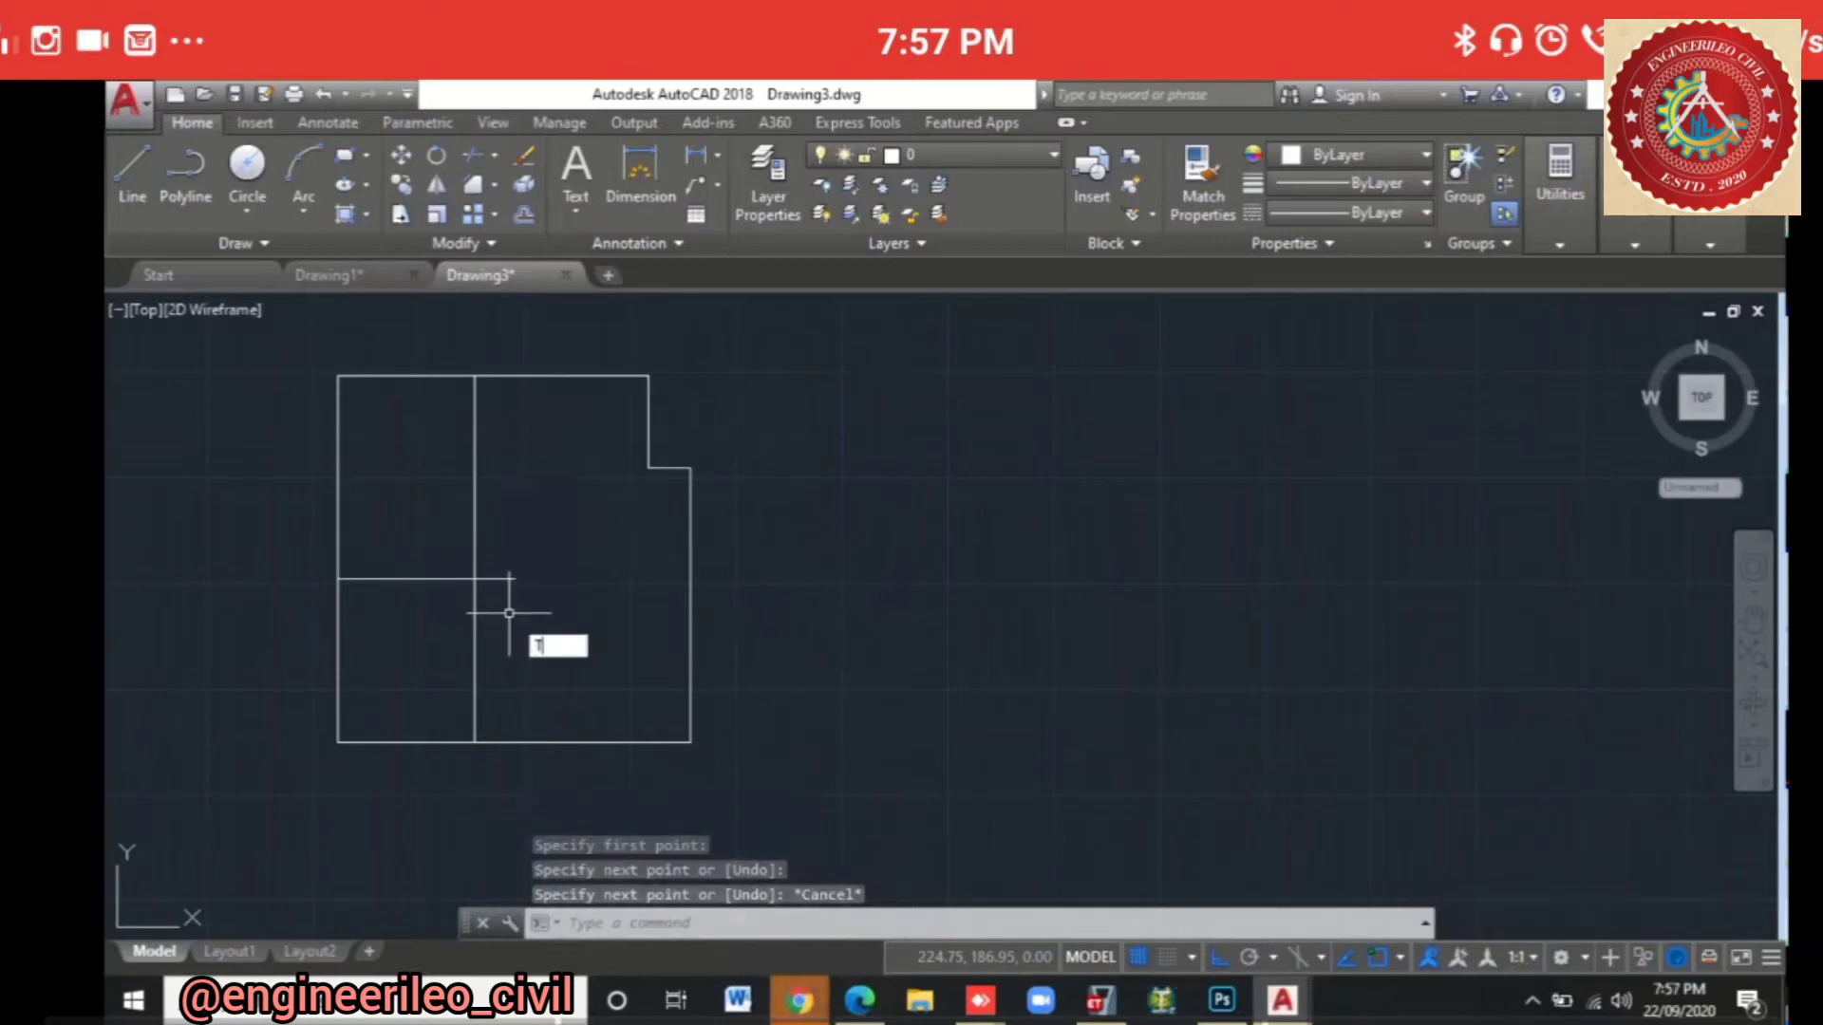
pyautogui.press('Return')
pyautogui.press('Return')
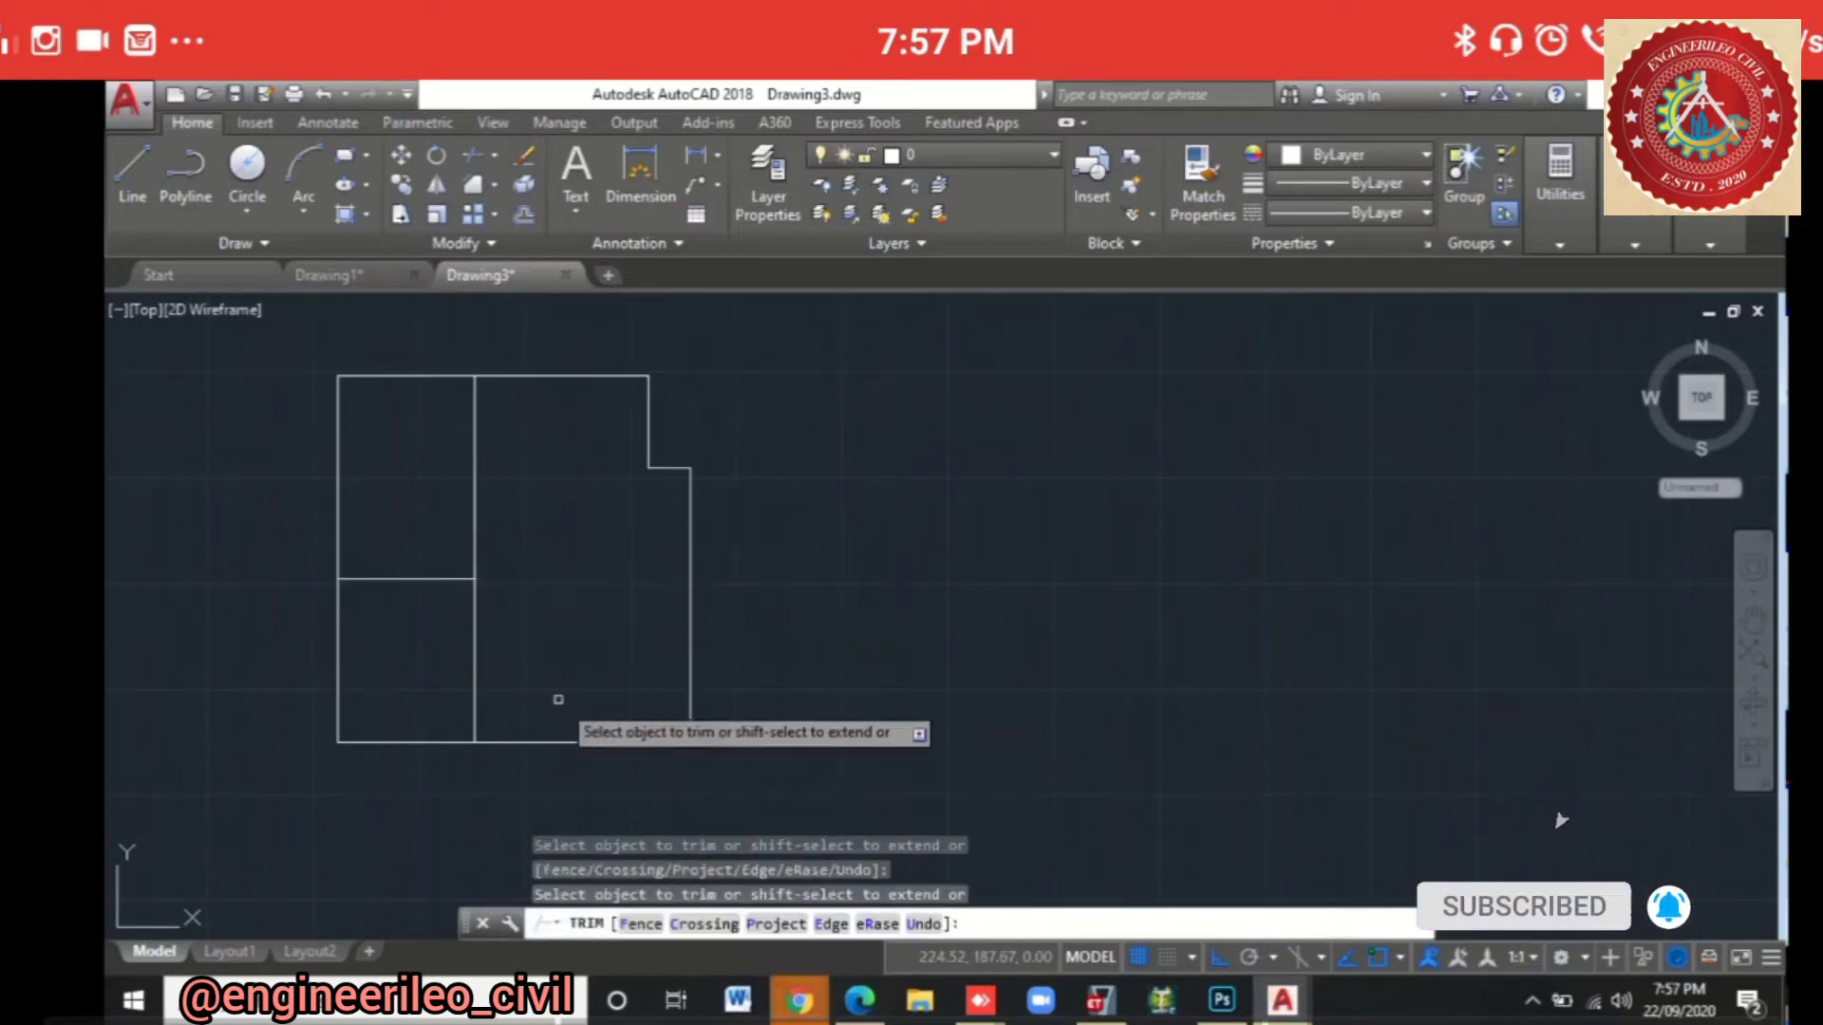
pyautogui.press('Escape')
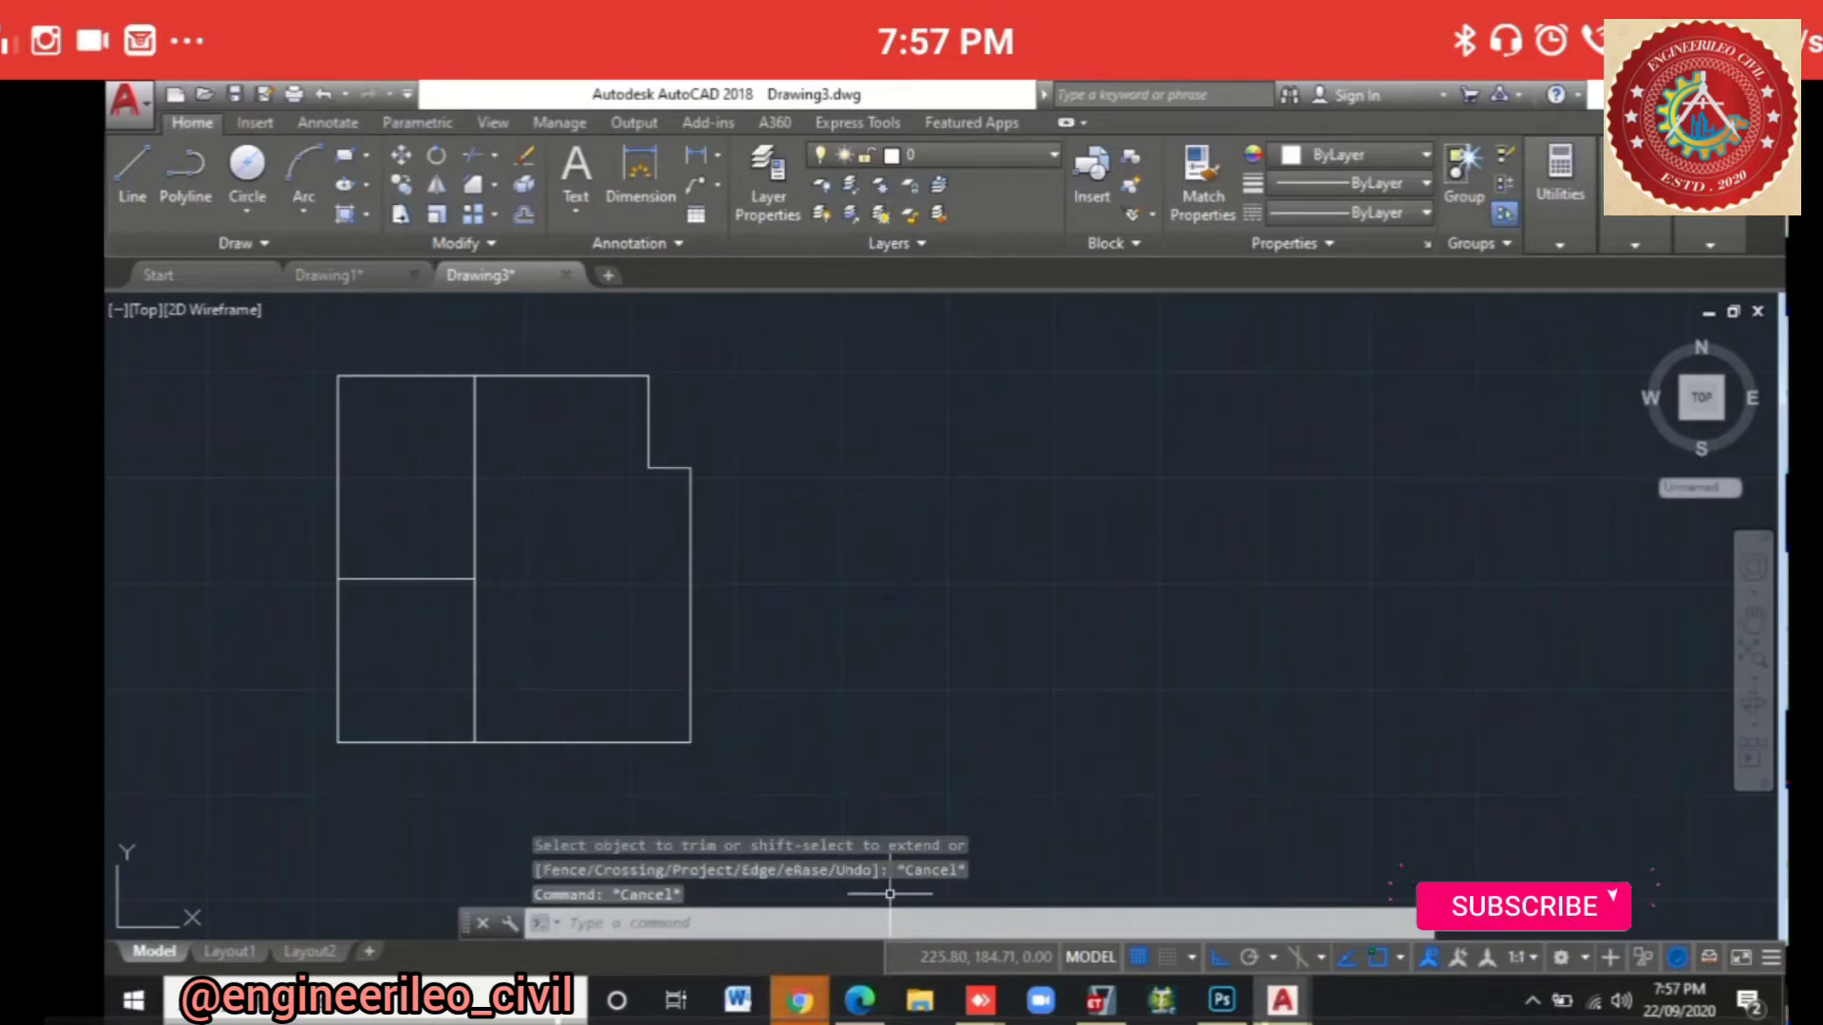
# Step: Check the browser plan and draw a horizontal line from the 3.27/3.23 joint on the right edge to slightly past the interior vertical line
pyautogui.hotkey('alt', 'Tab')
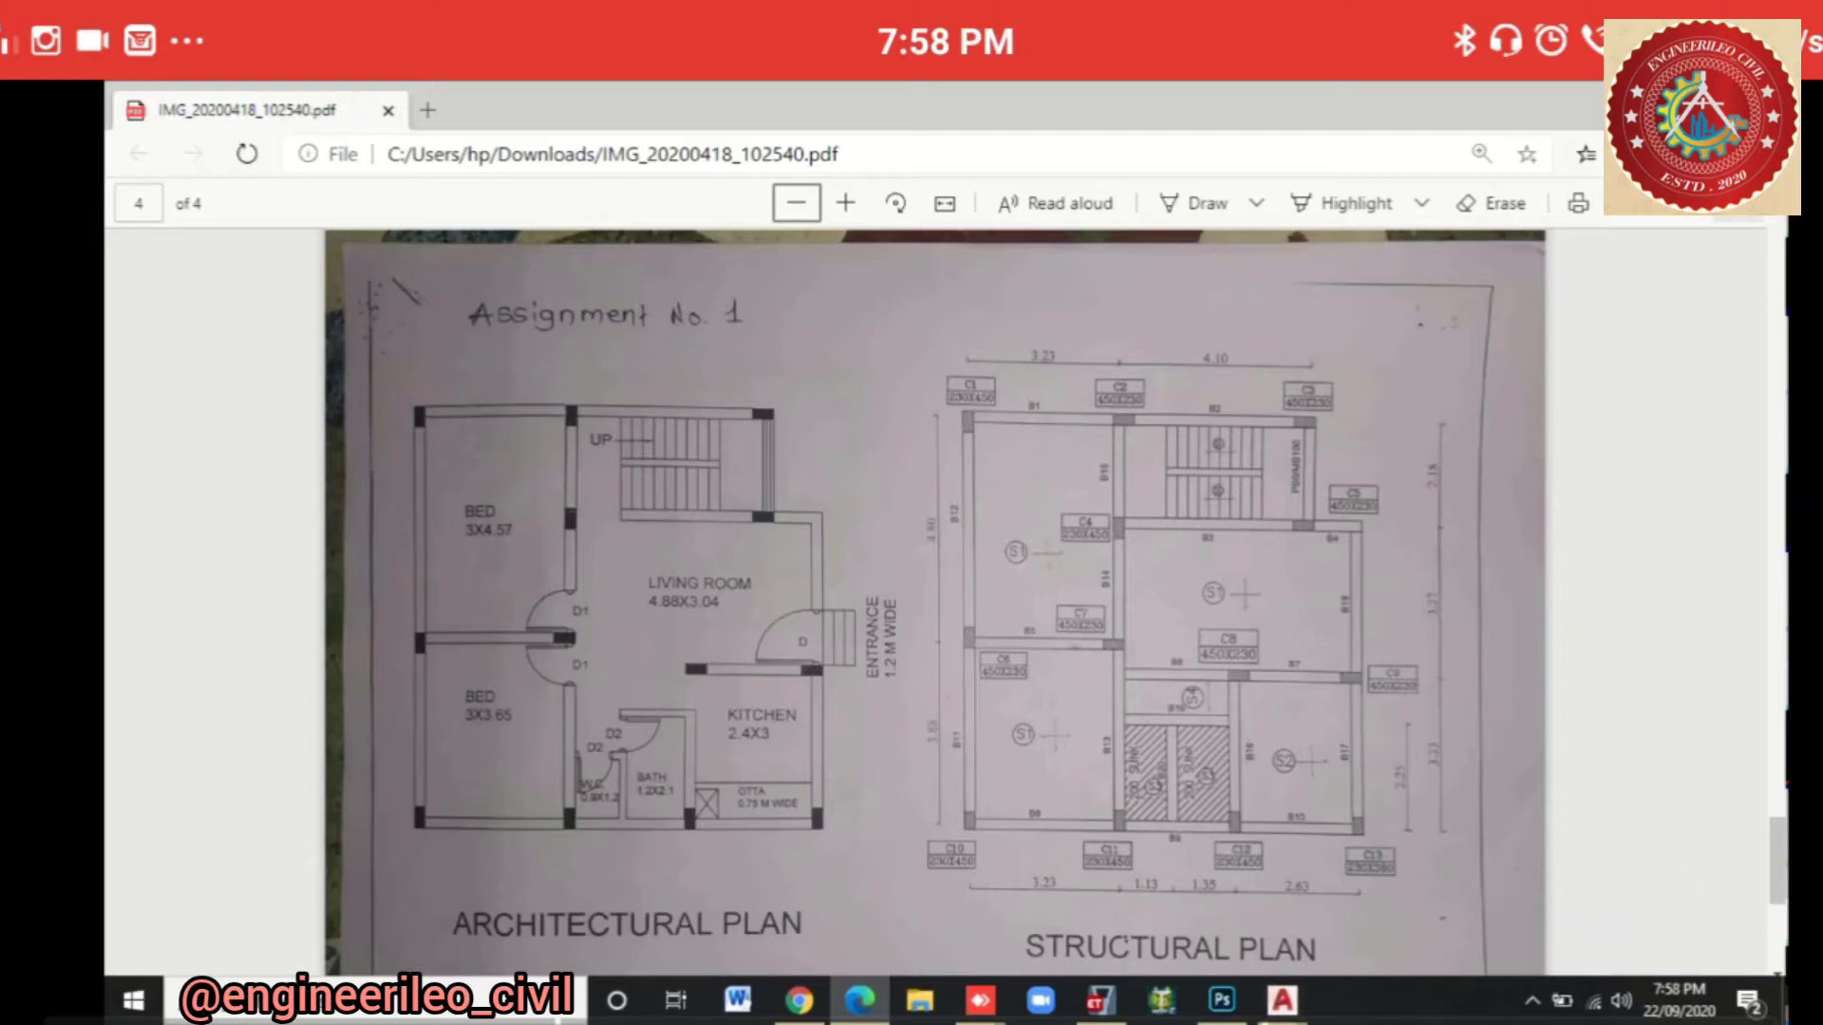
pyautogui.moveTo(1281, 1000)
pyautogui.click(1424, 878)
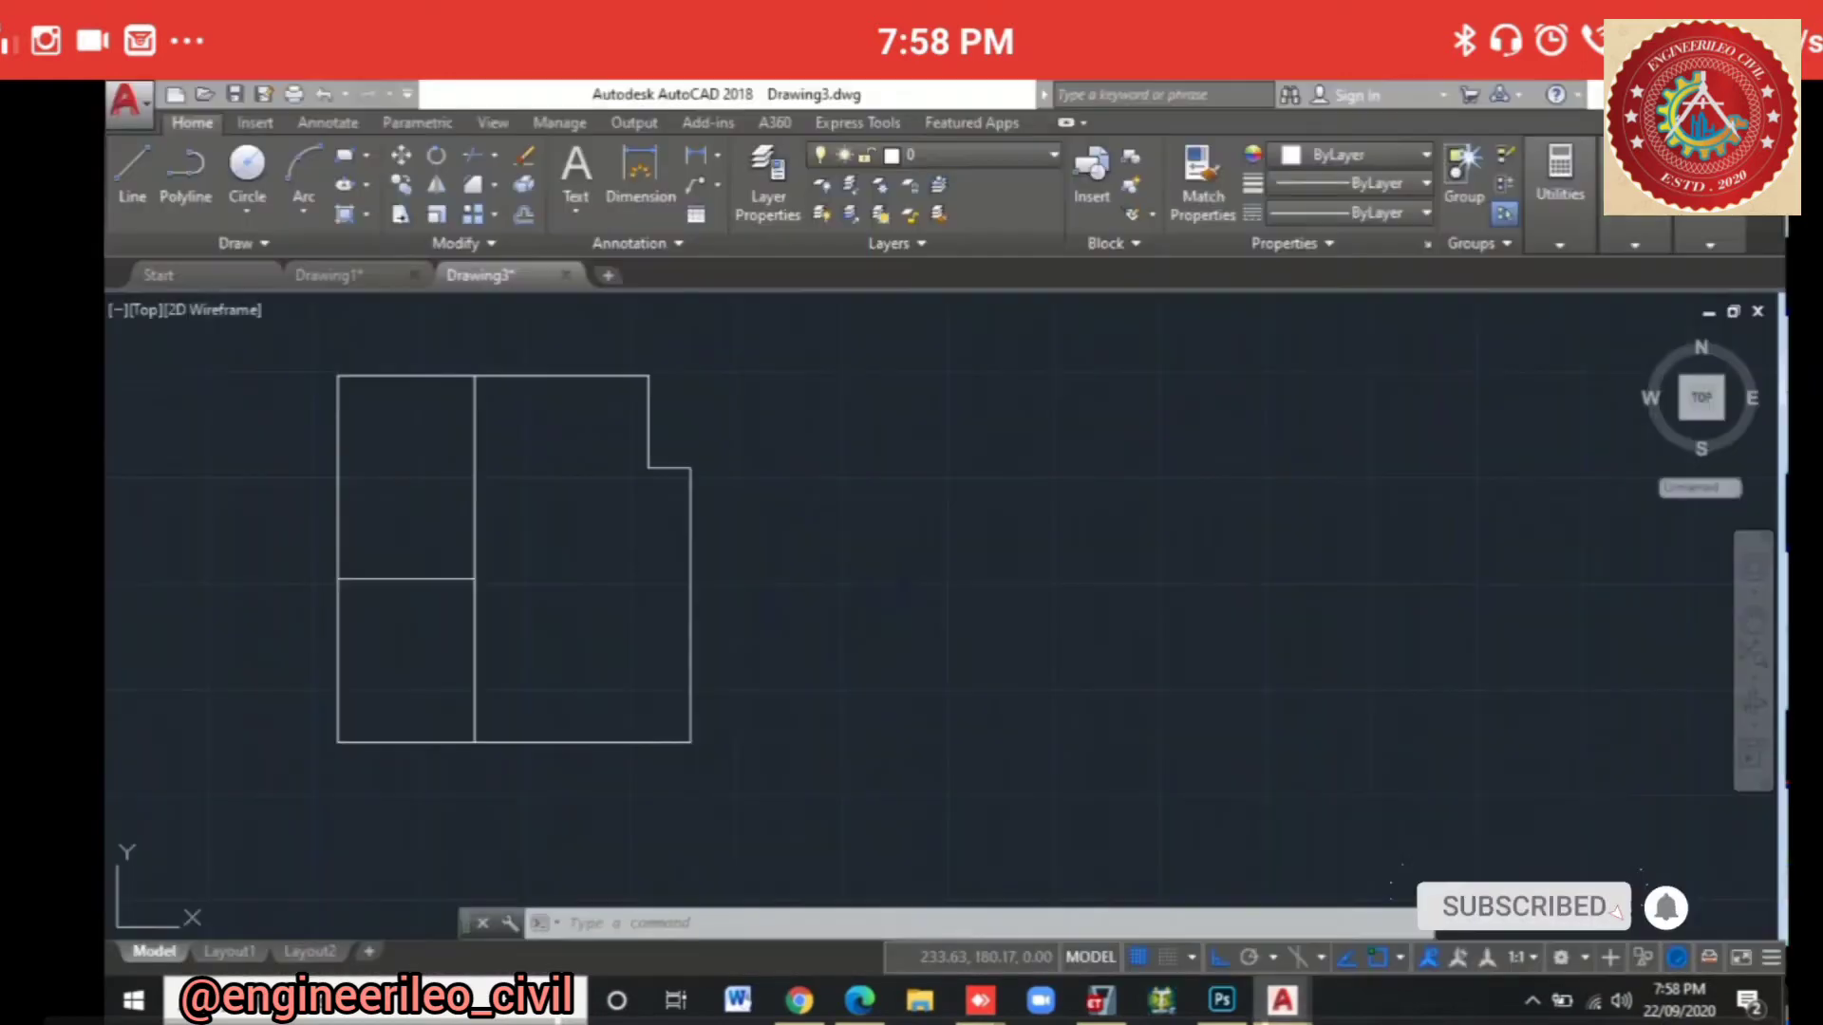
pyautogui.click(133, 171)
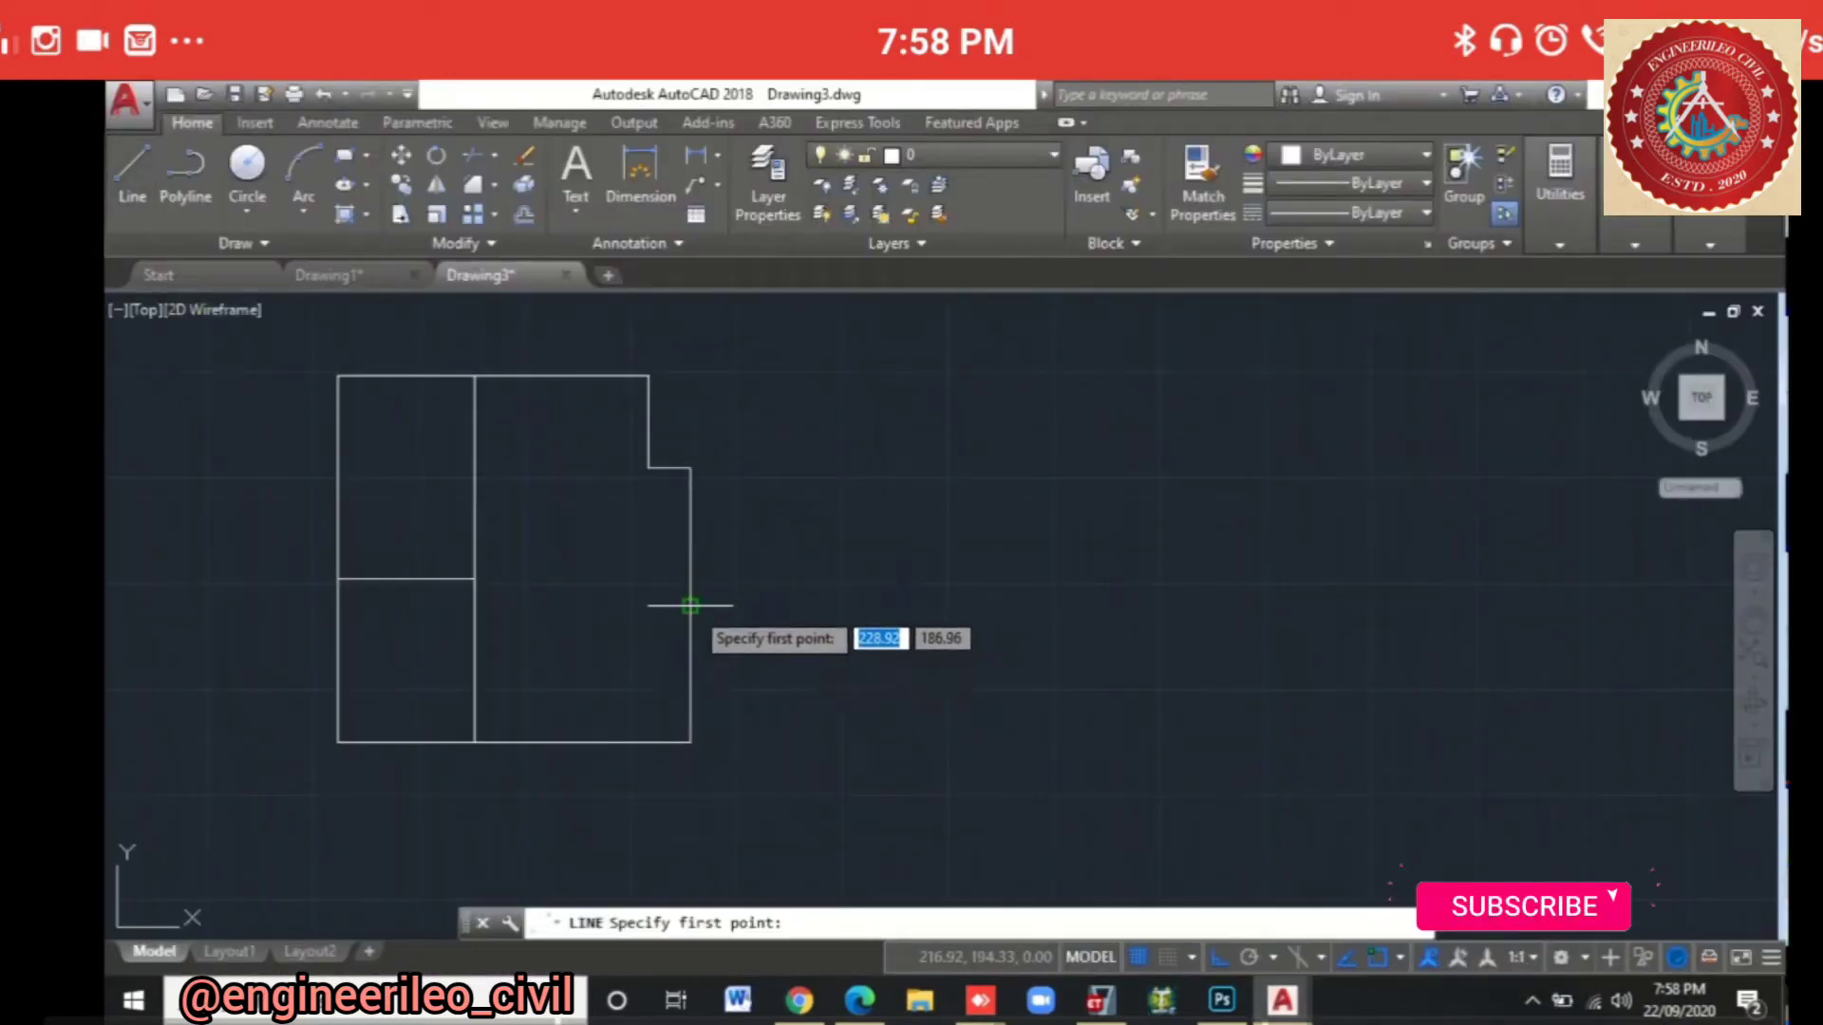
pyautogui.click(690, 605)
pyautogui.click(442, 602)
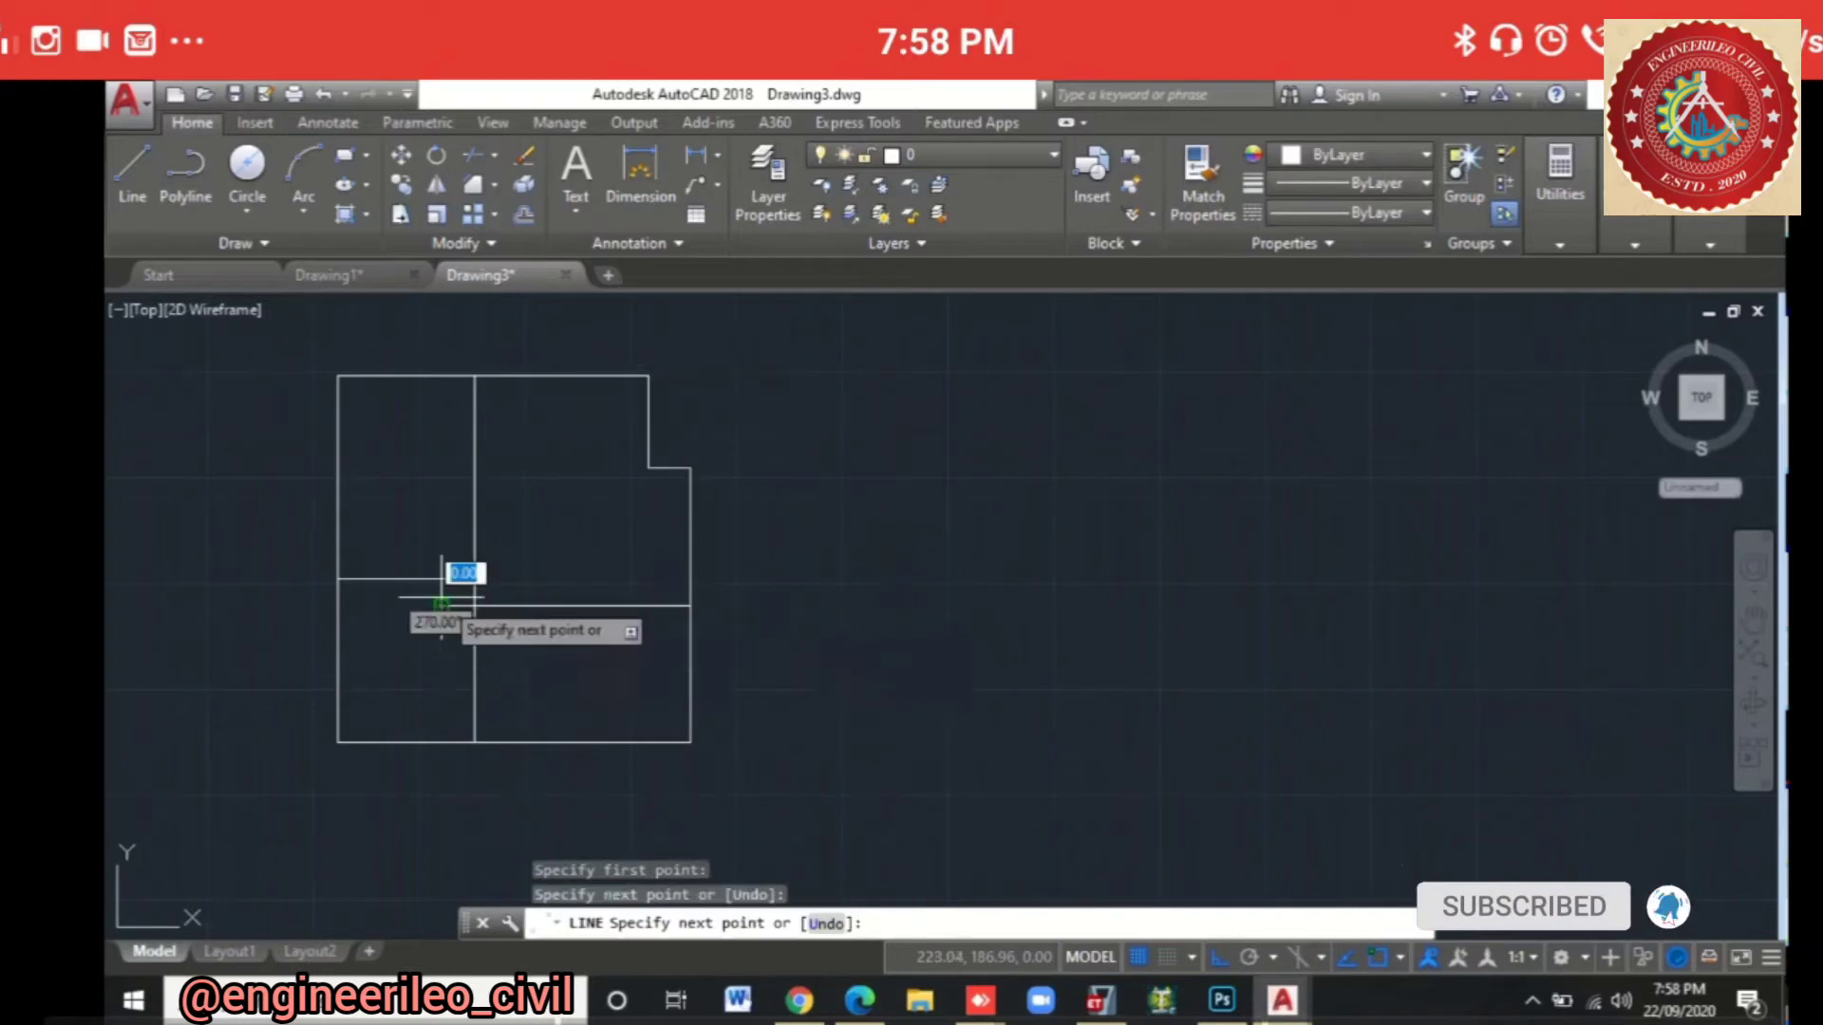
pyautogui.press('Escape')
# Step: Trim the part of the new horizontal line that extends left of the interior vertical line
pyautogui.write('T')
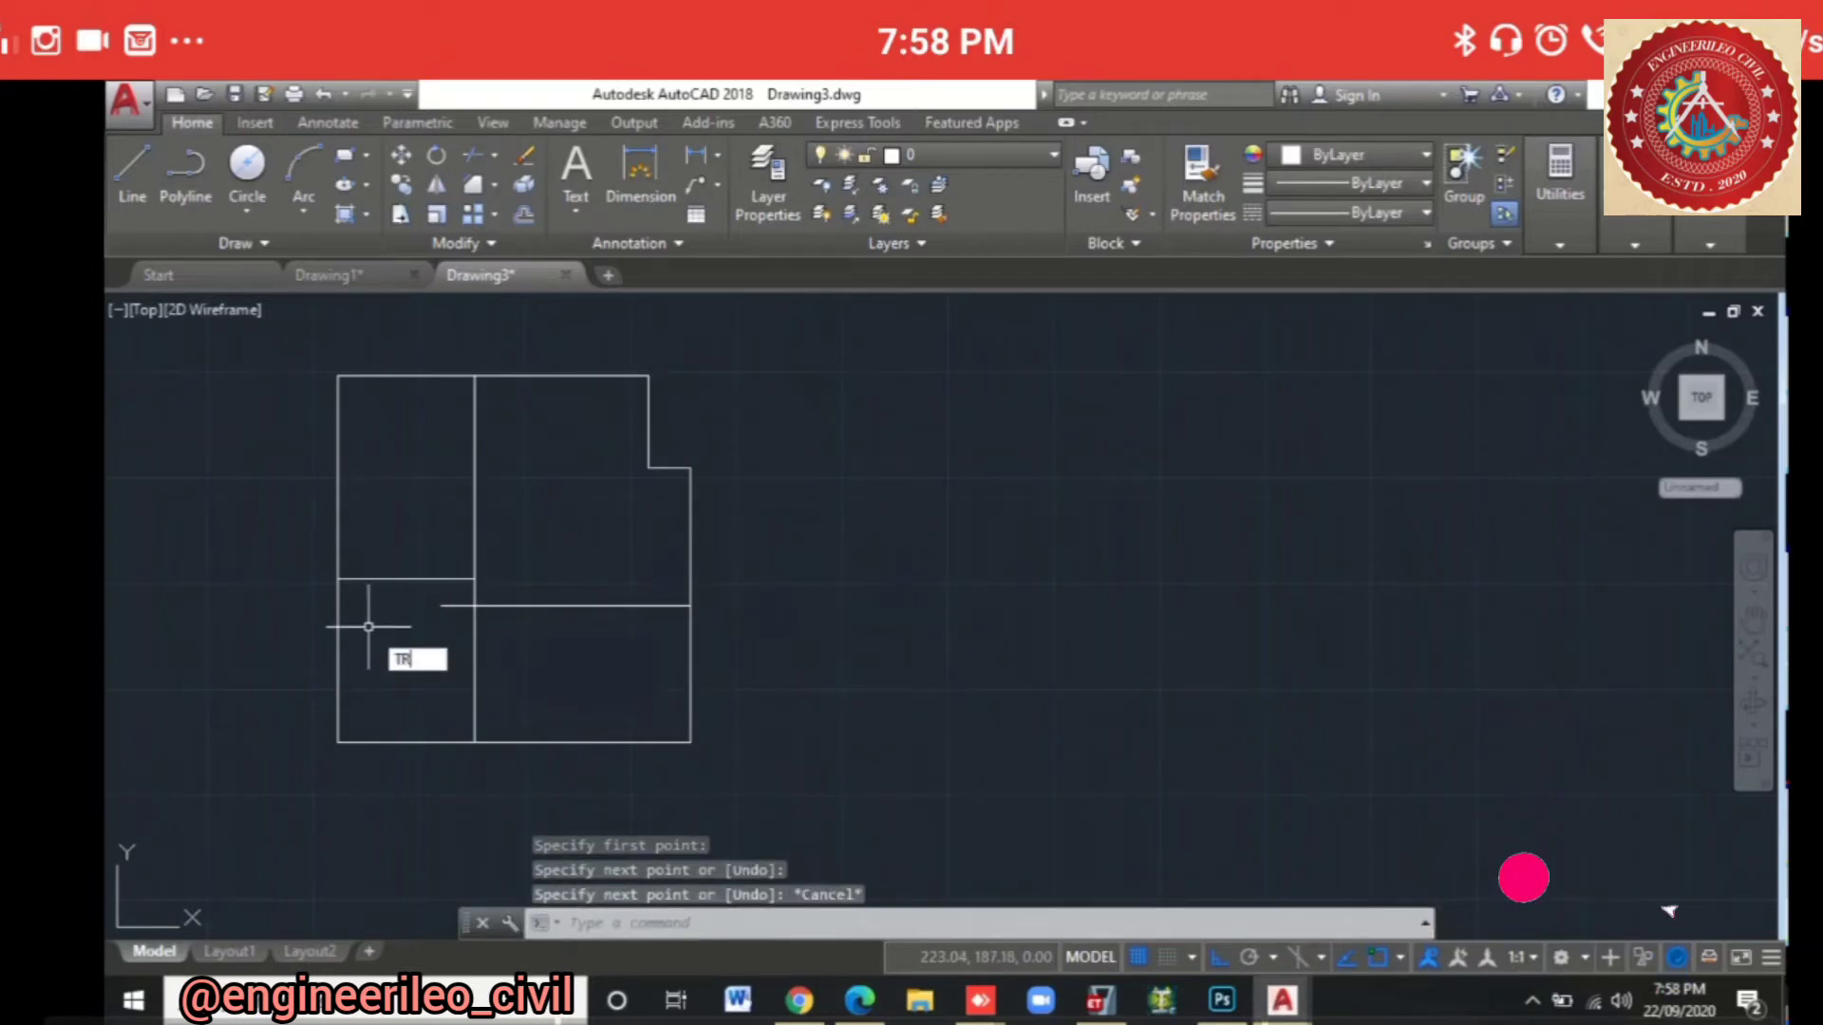
pyautogui.write('R')
pyautogui.press('Return')
pyautogui.press('Return')
pyautogui.click(457, 605)
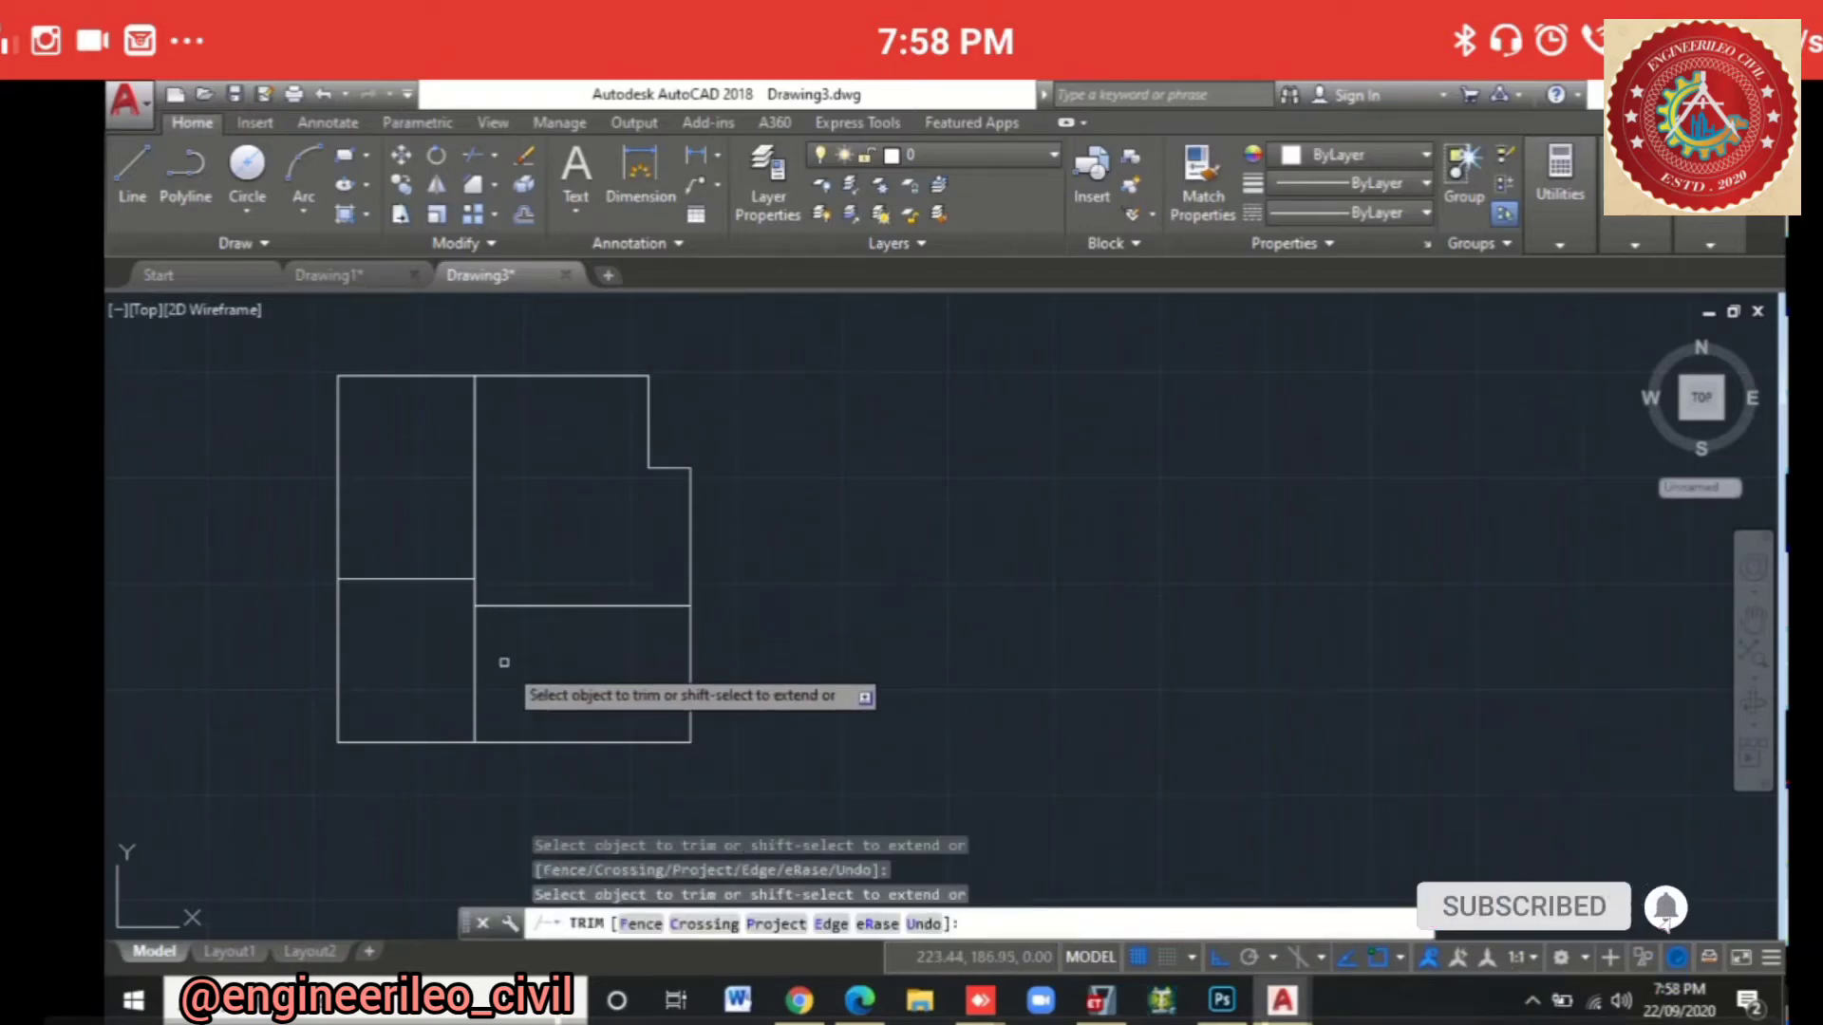
pyautogui.press('Escape')
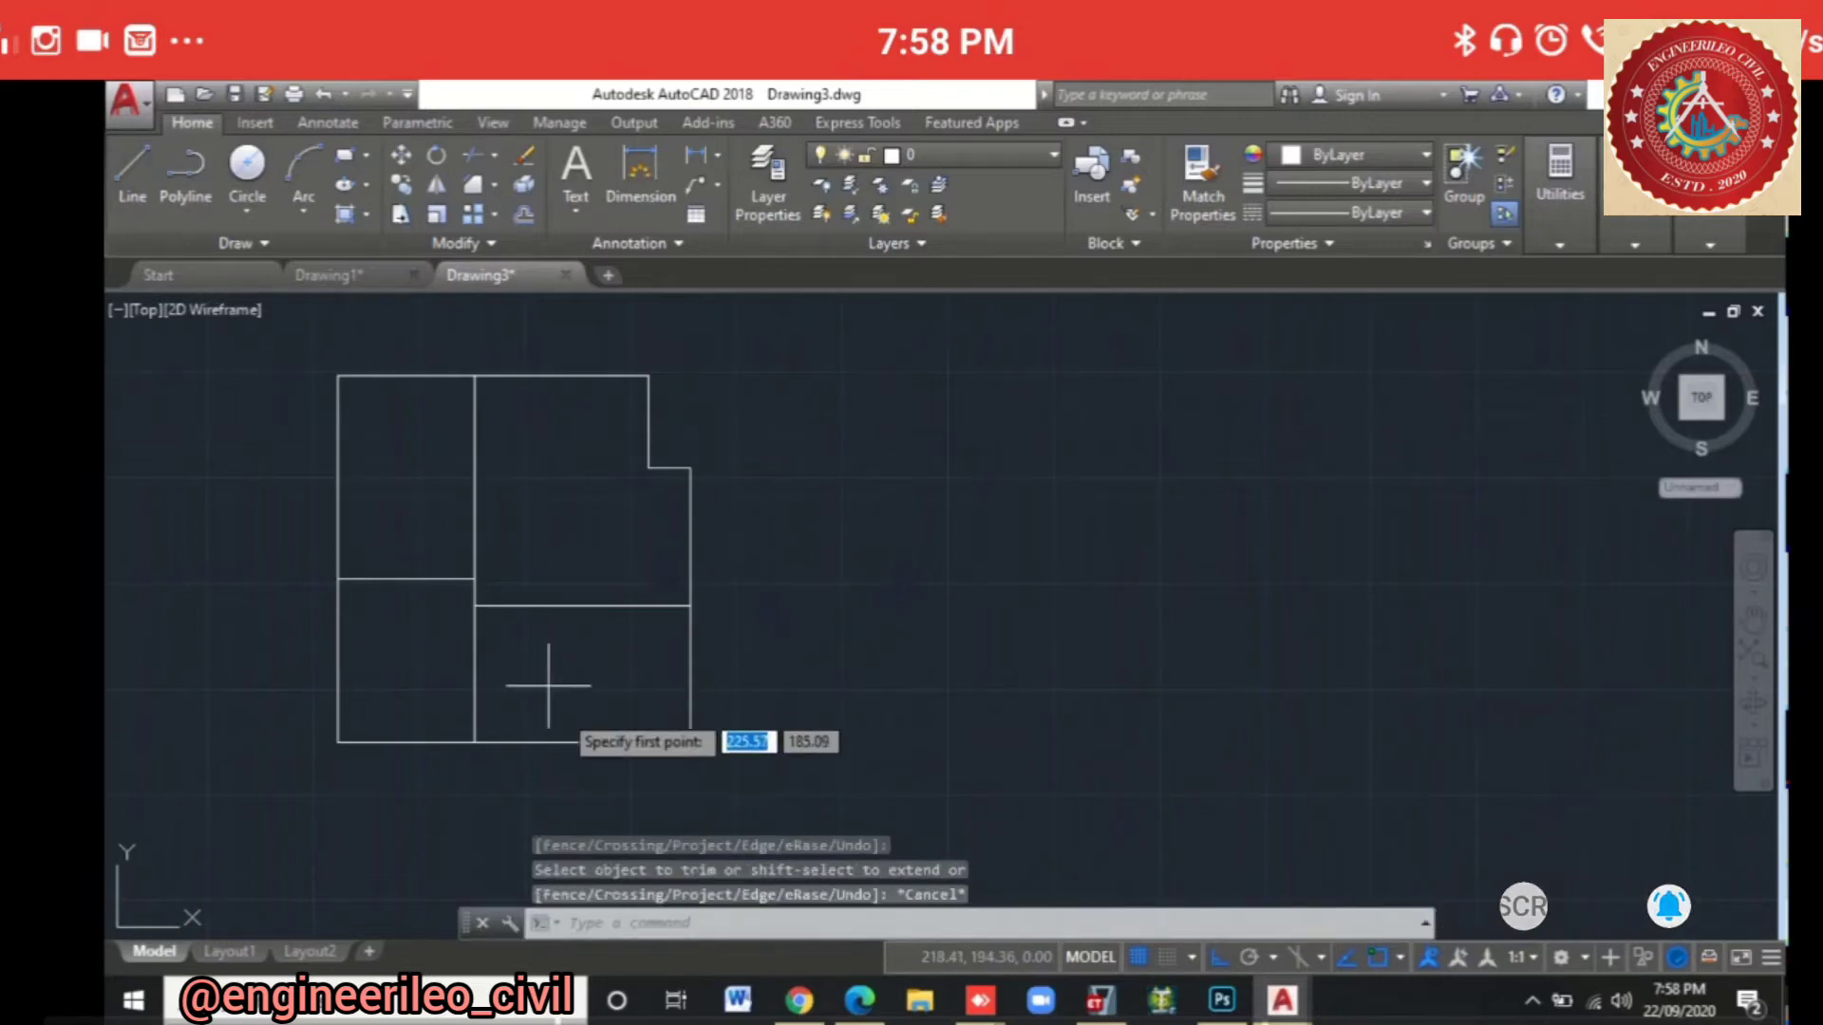
# Step: Draw a vertical line from the 1.35/2.63 joint on the lower edge up to slightly past the right-hand horizontal wall line
pyautogui.click(578, 742)
pyautogui.click(580, 569)
pyautogui.press('Escape')
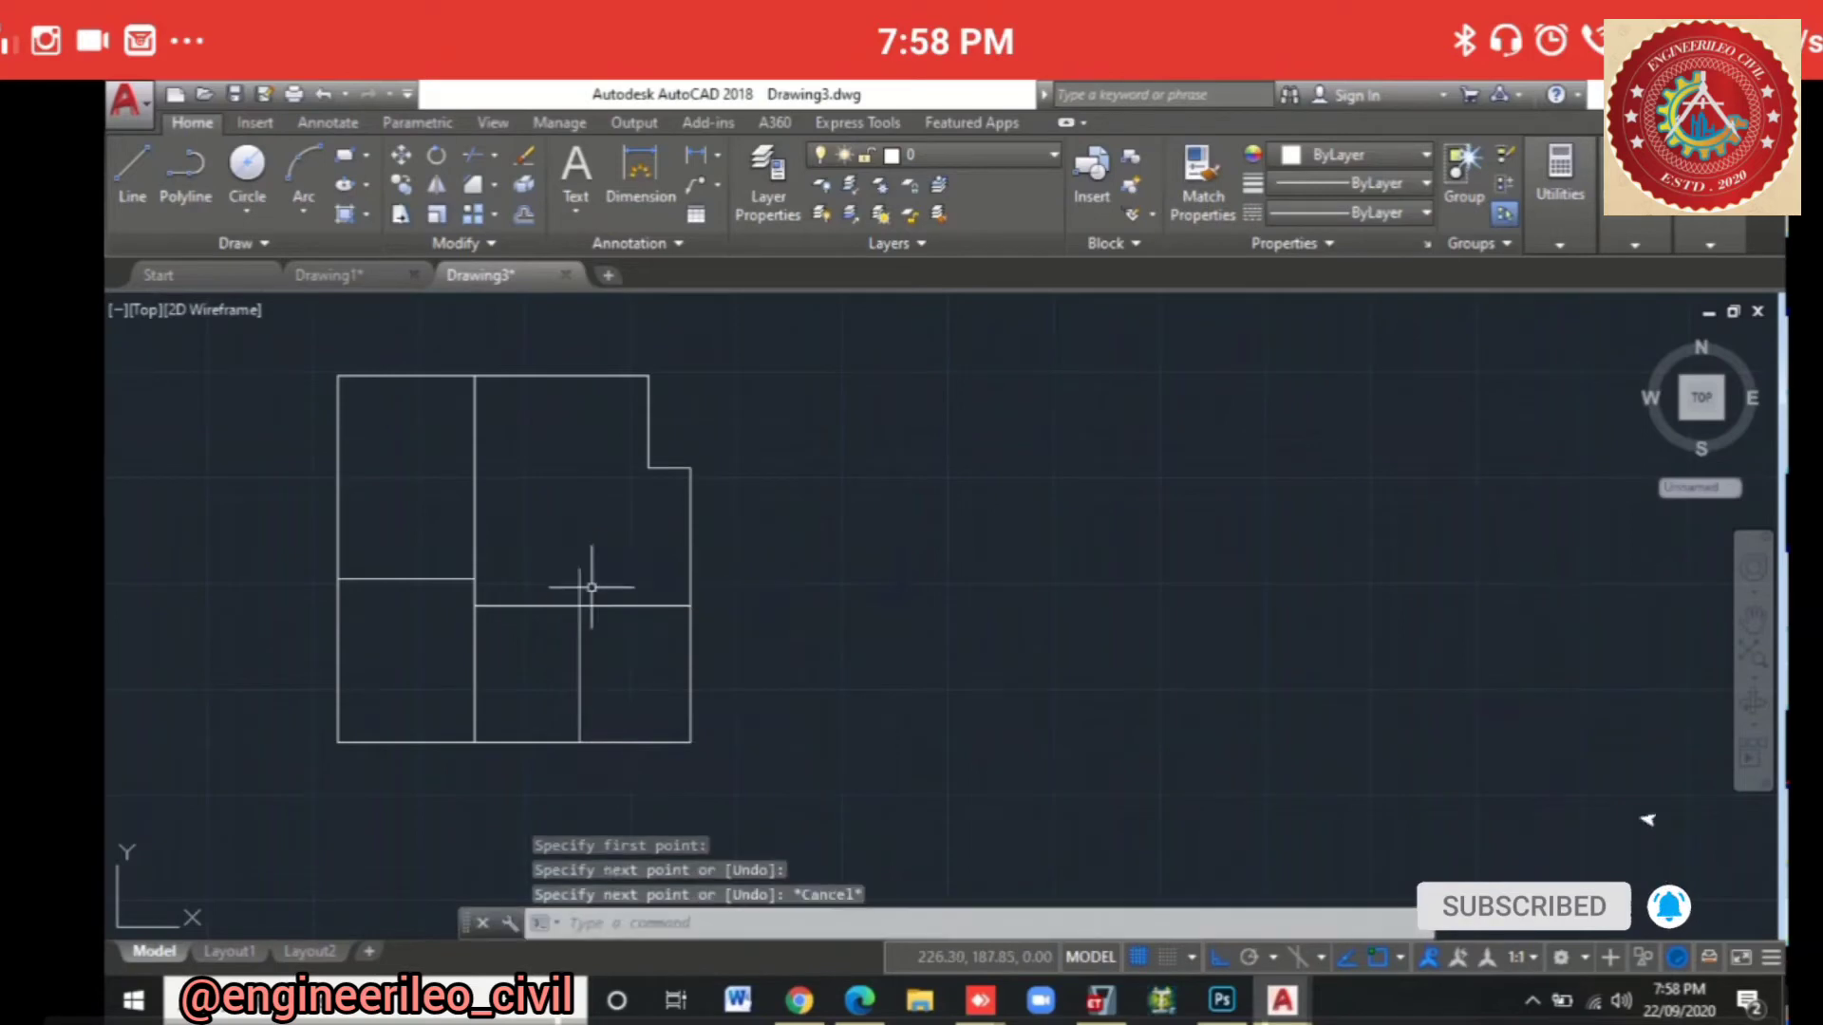
pyautogui.write('RE')
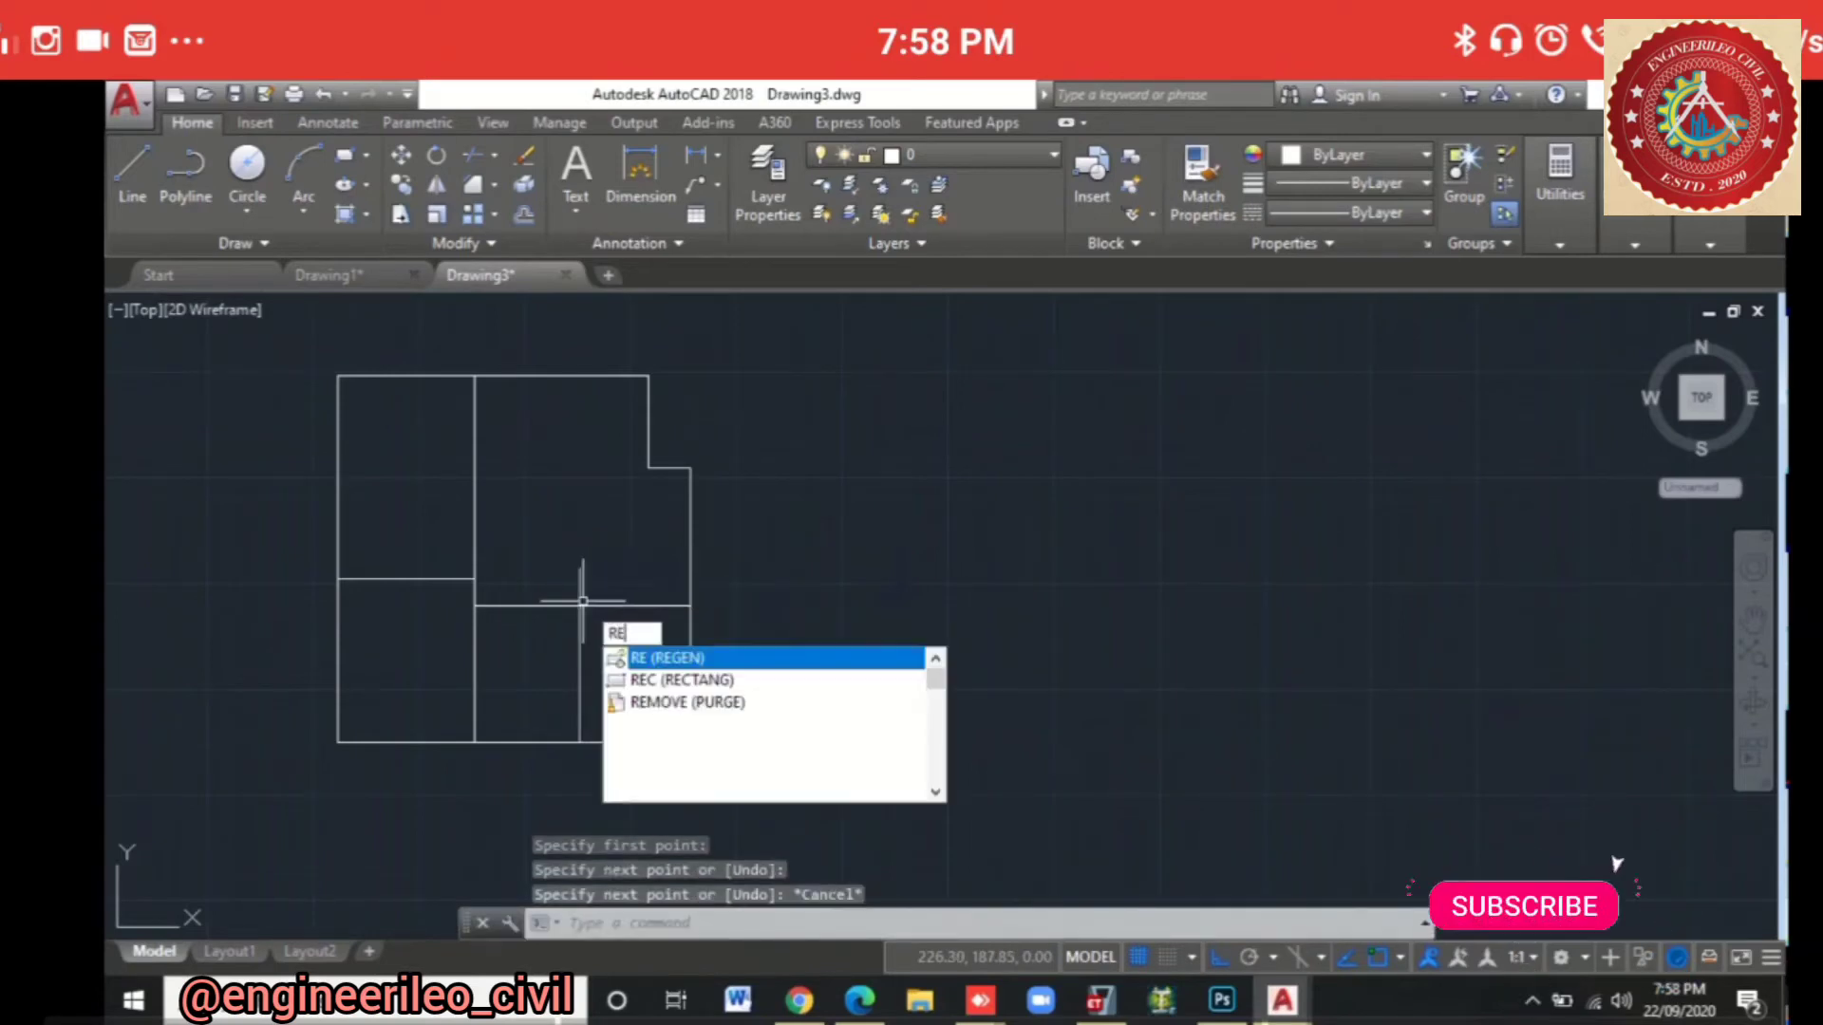
pyautogui.press('Escape')
pyautogui.press('Escape')
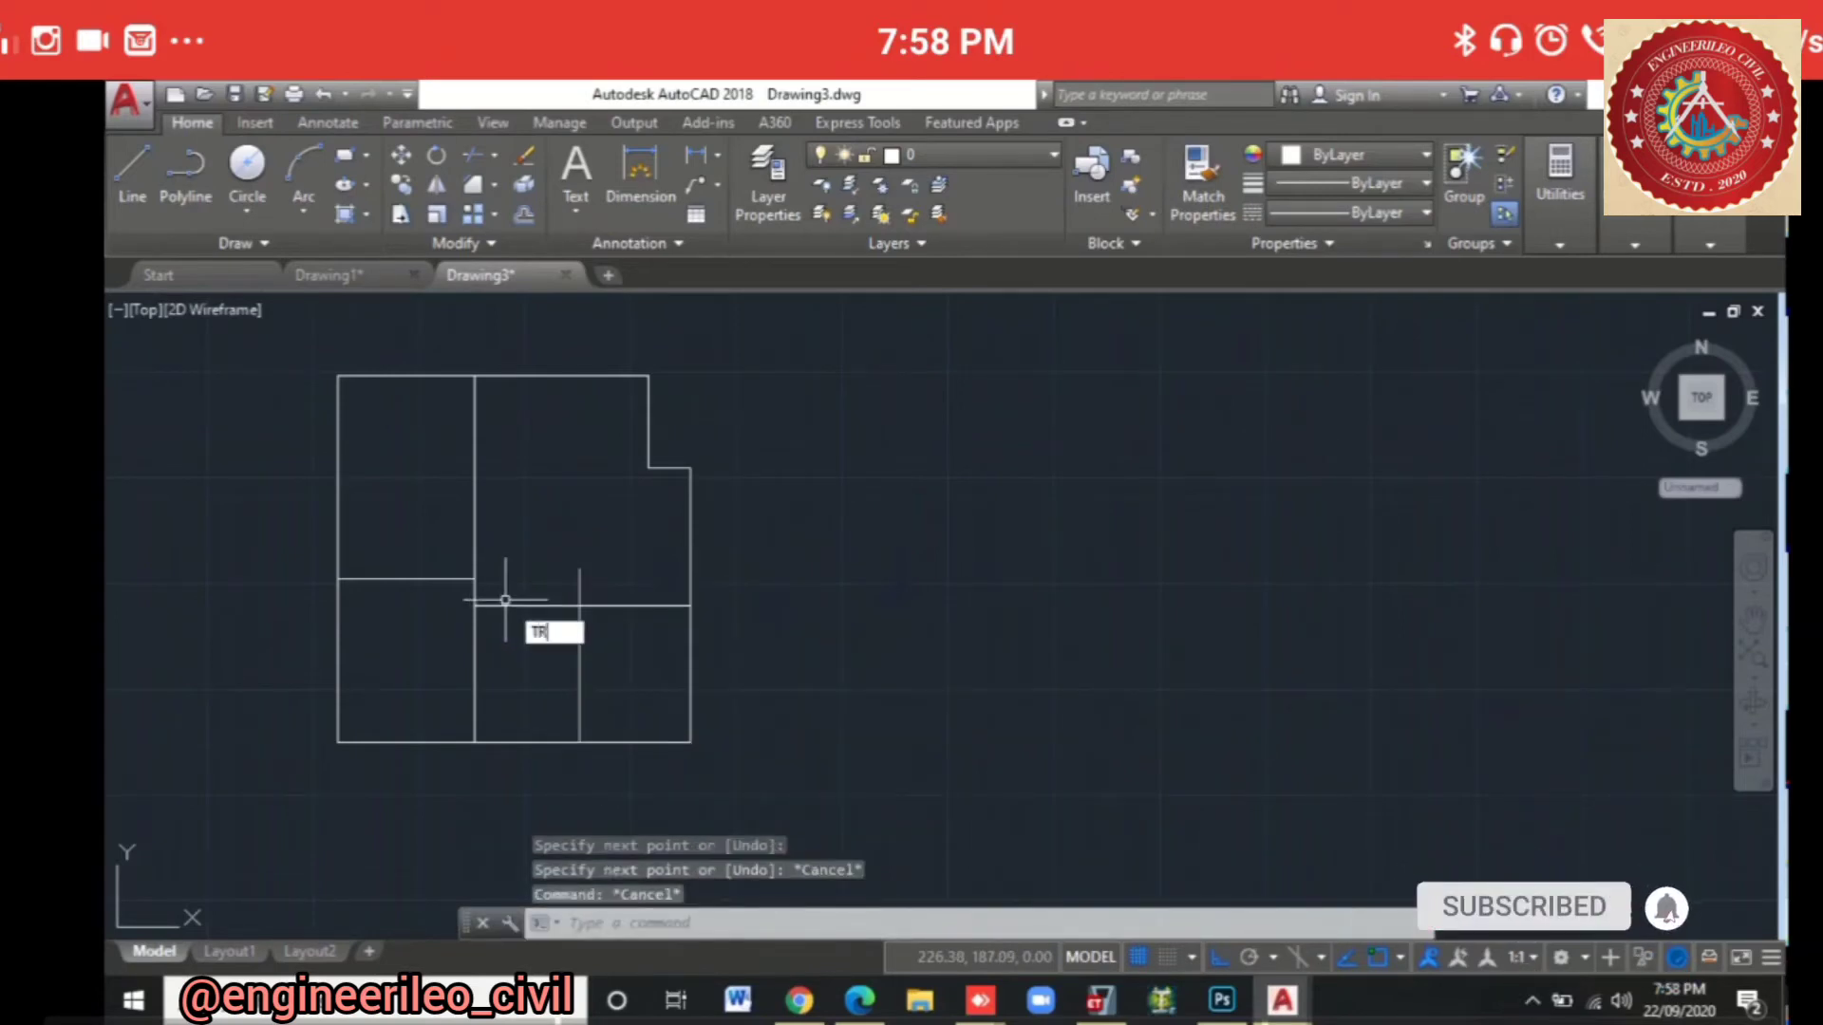
# Step: Trim the part of the new vertical line that projects above the right-hand horizontal wall line
pyautogui.write('TR')
pyautogui.press('Return')
pyautogui.press('Return')
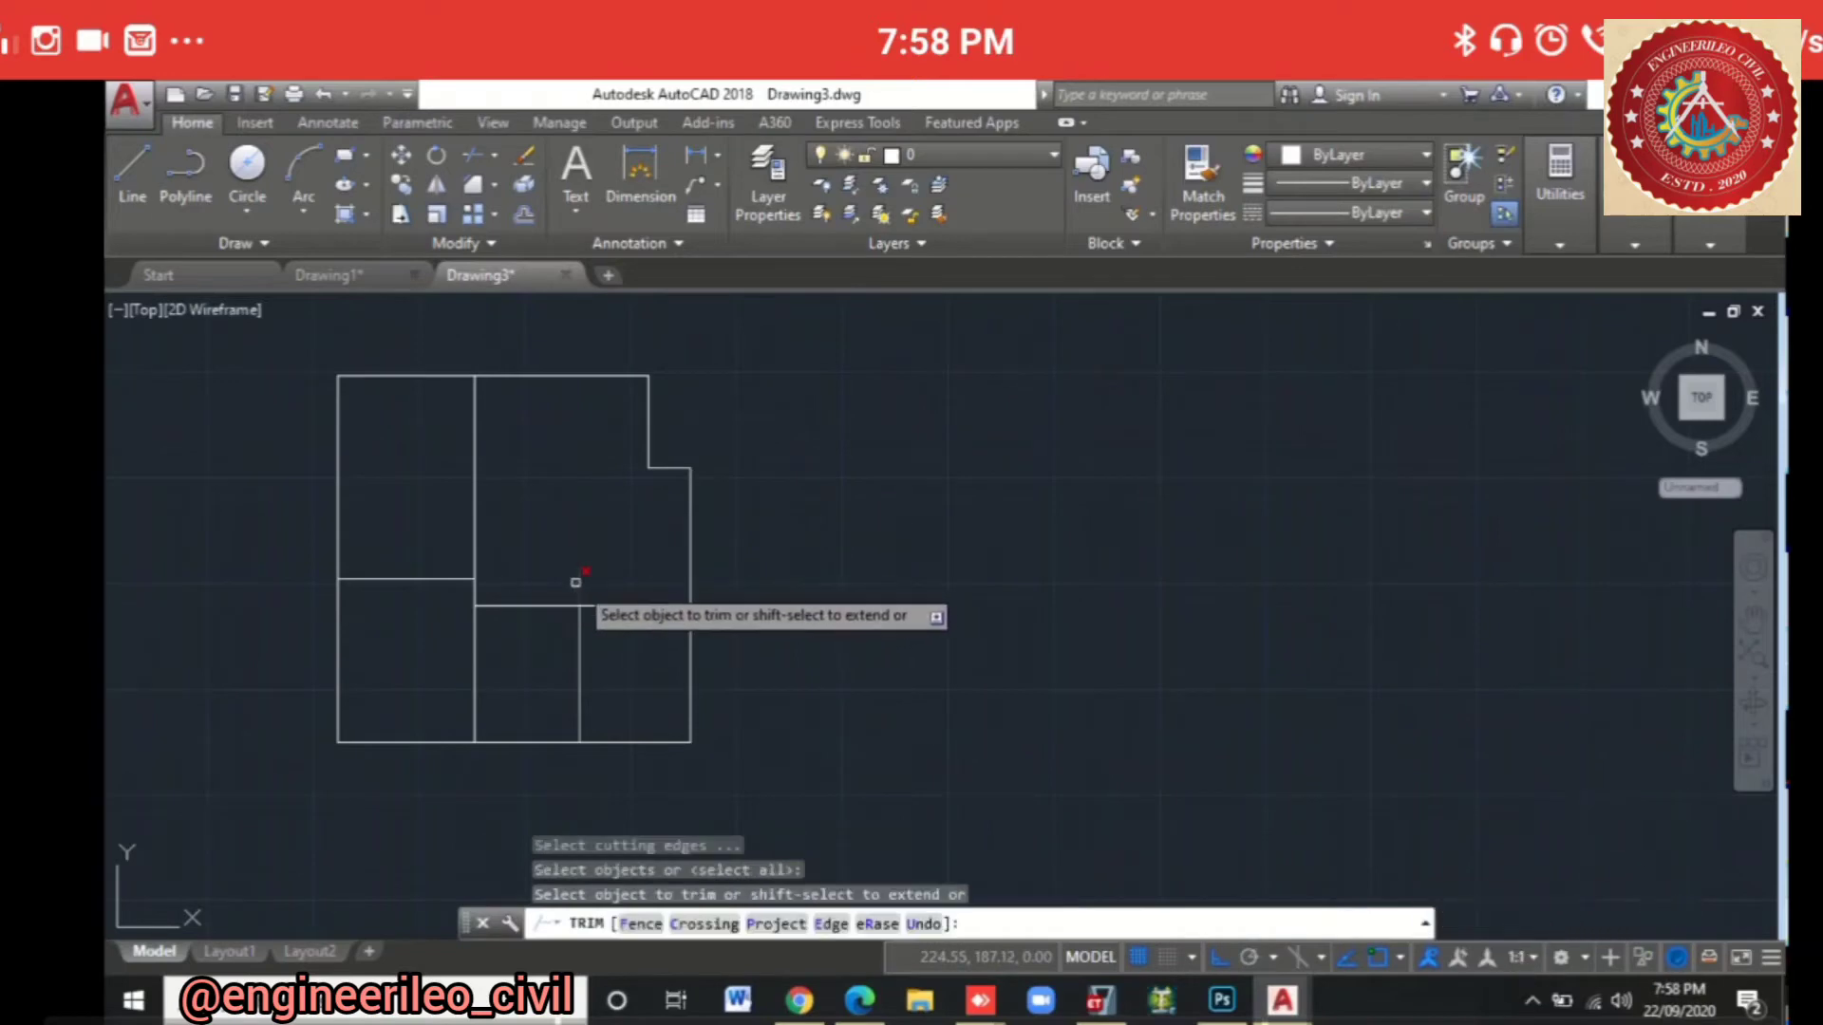
pyautogui.press('Escape')
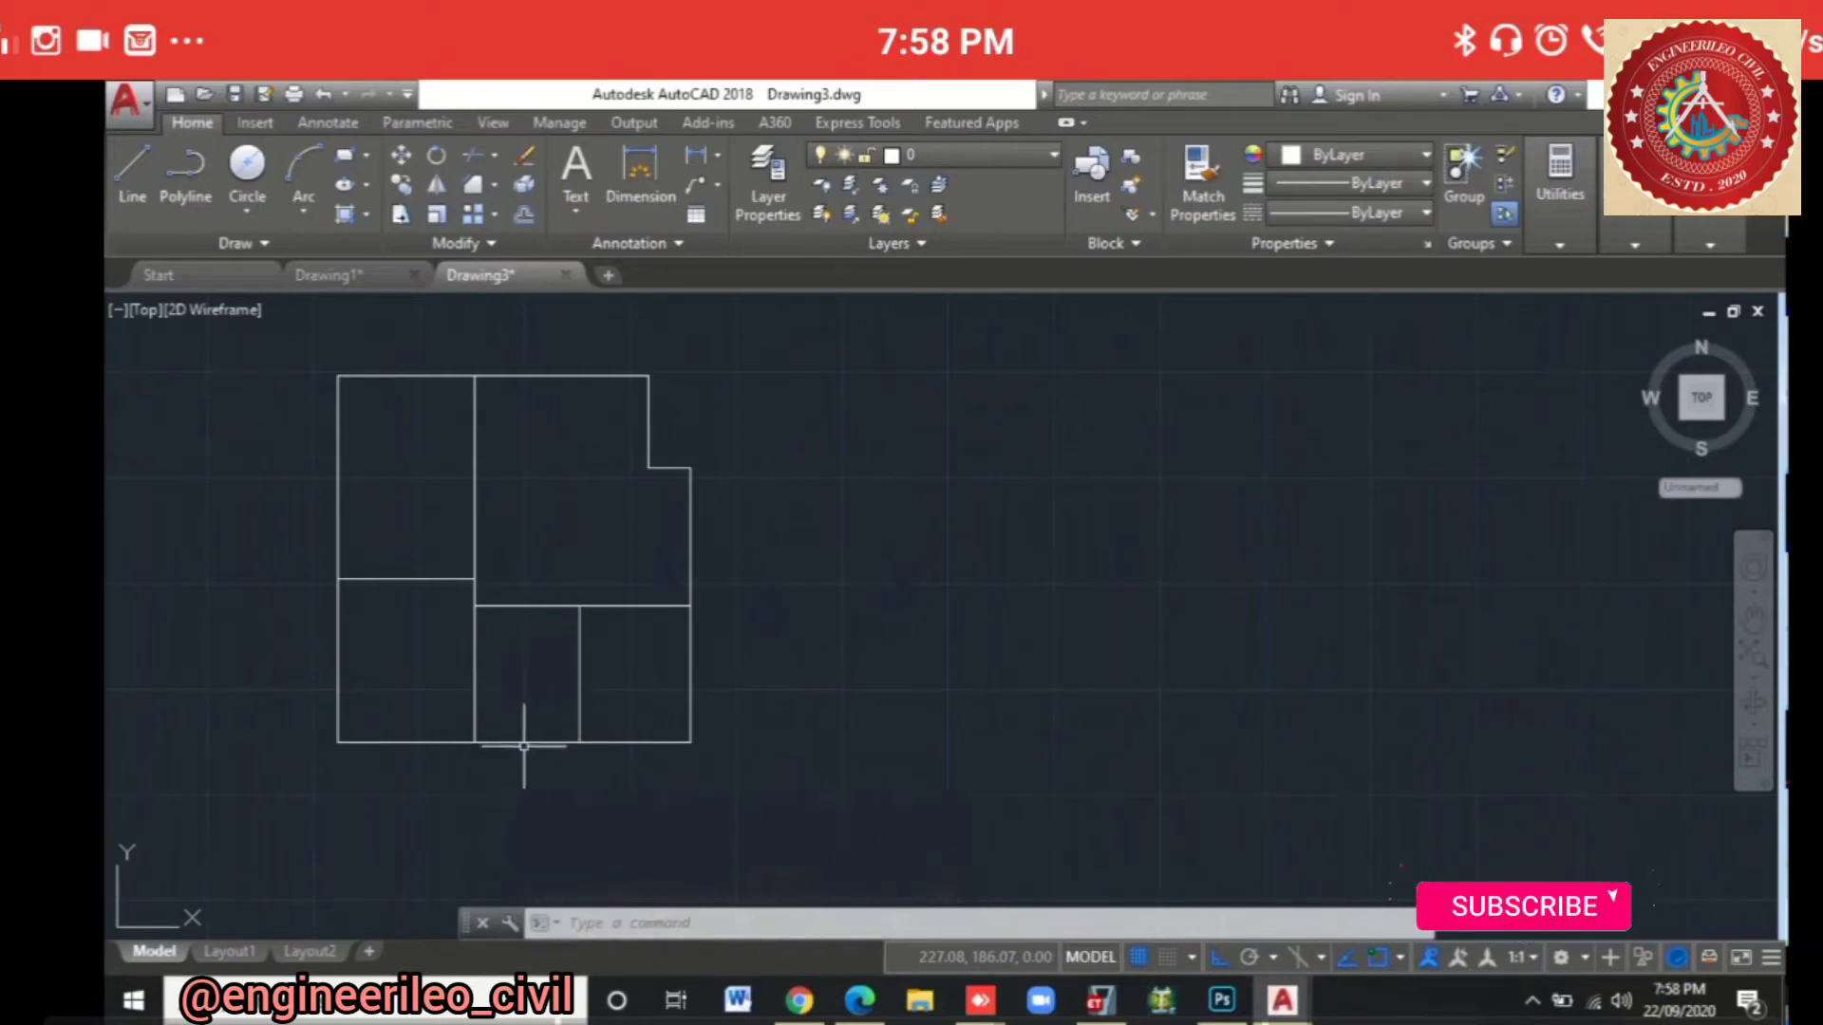
# Step: Check the plan, then draw a 2.25 line up from the 1.13/1.35 joint on the lower edge and a horizontal line rightward past the next wall
pyautogui.click(133, 176)
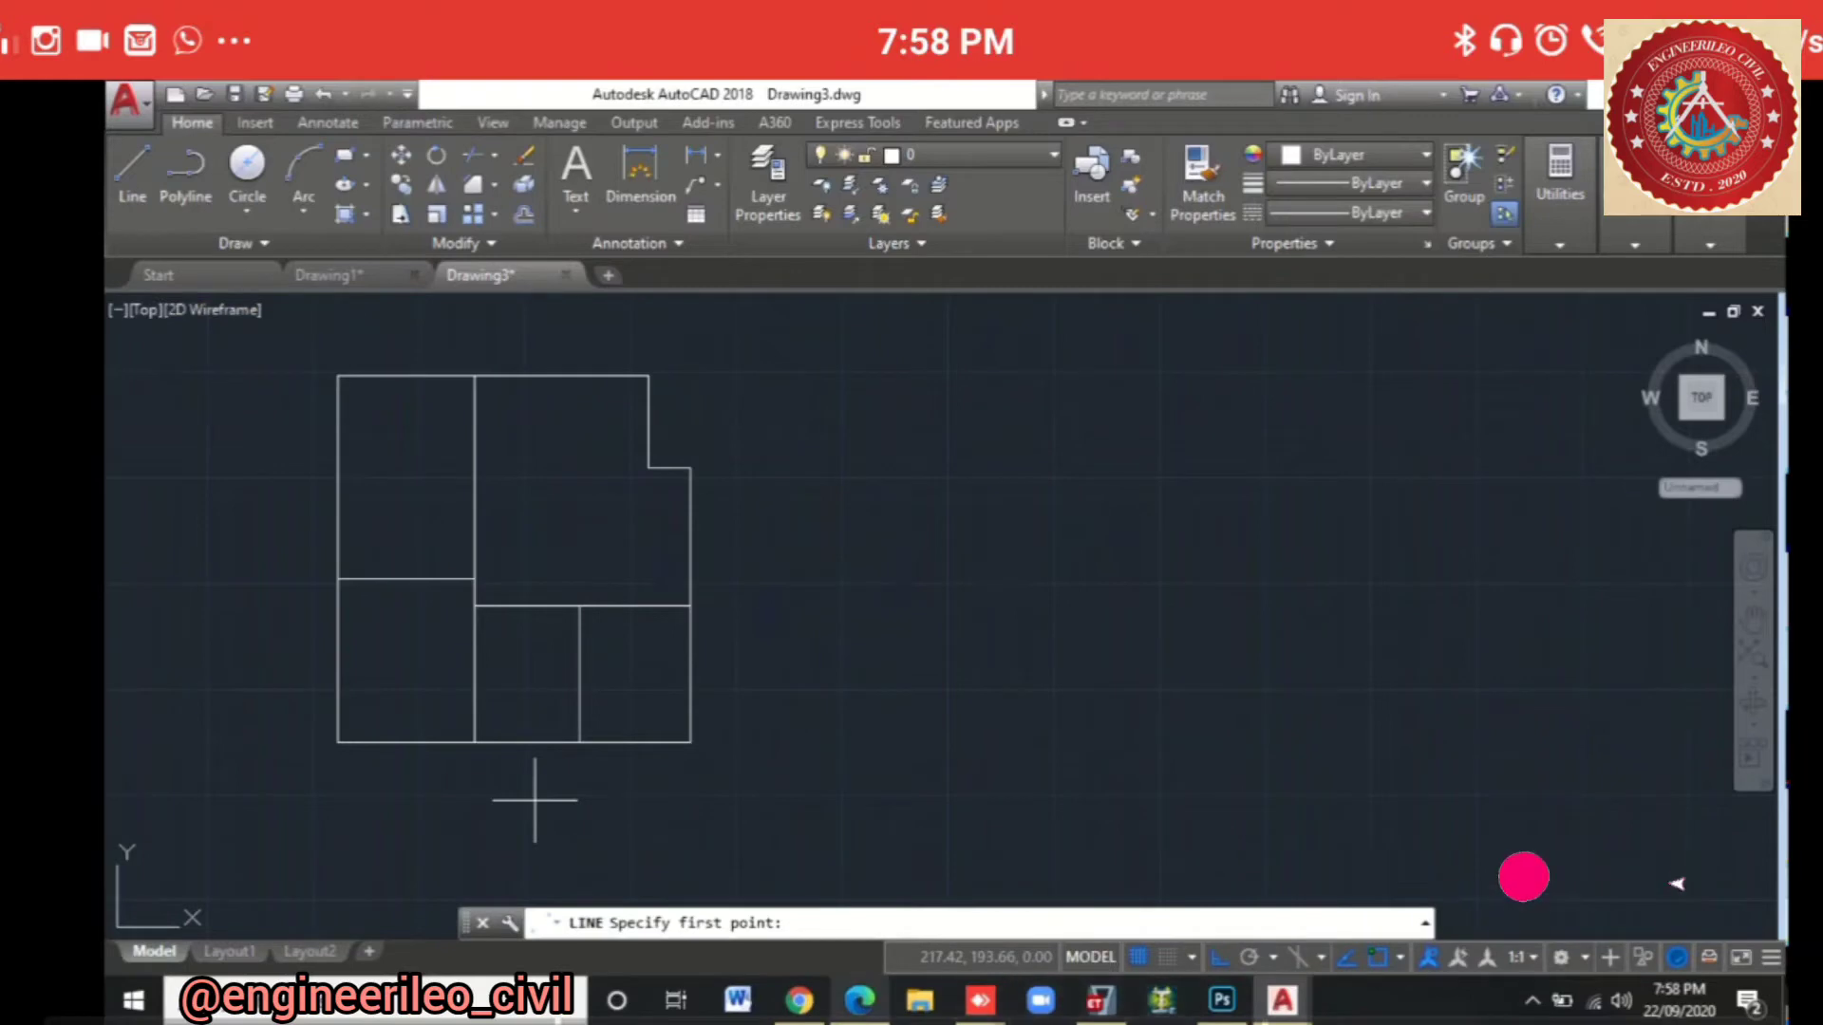
pyautogui.click(859, 1000)
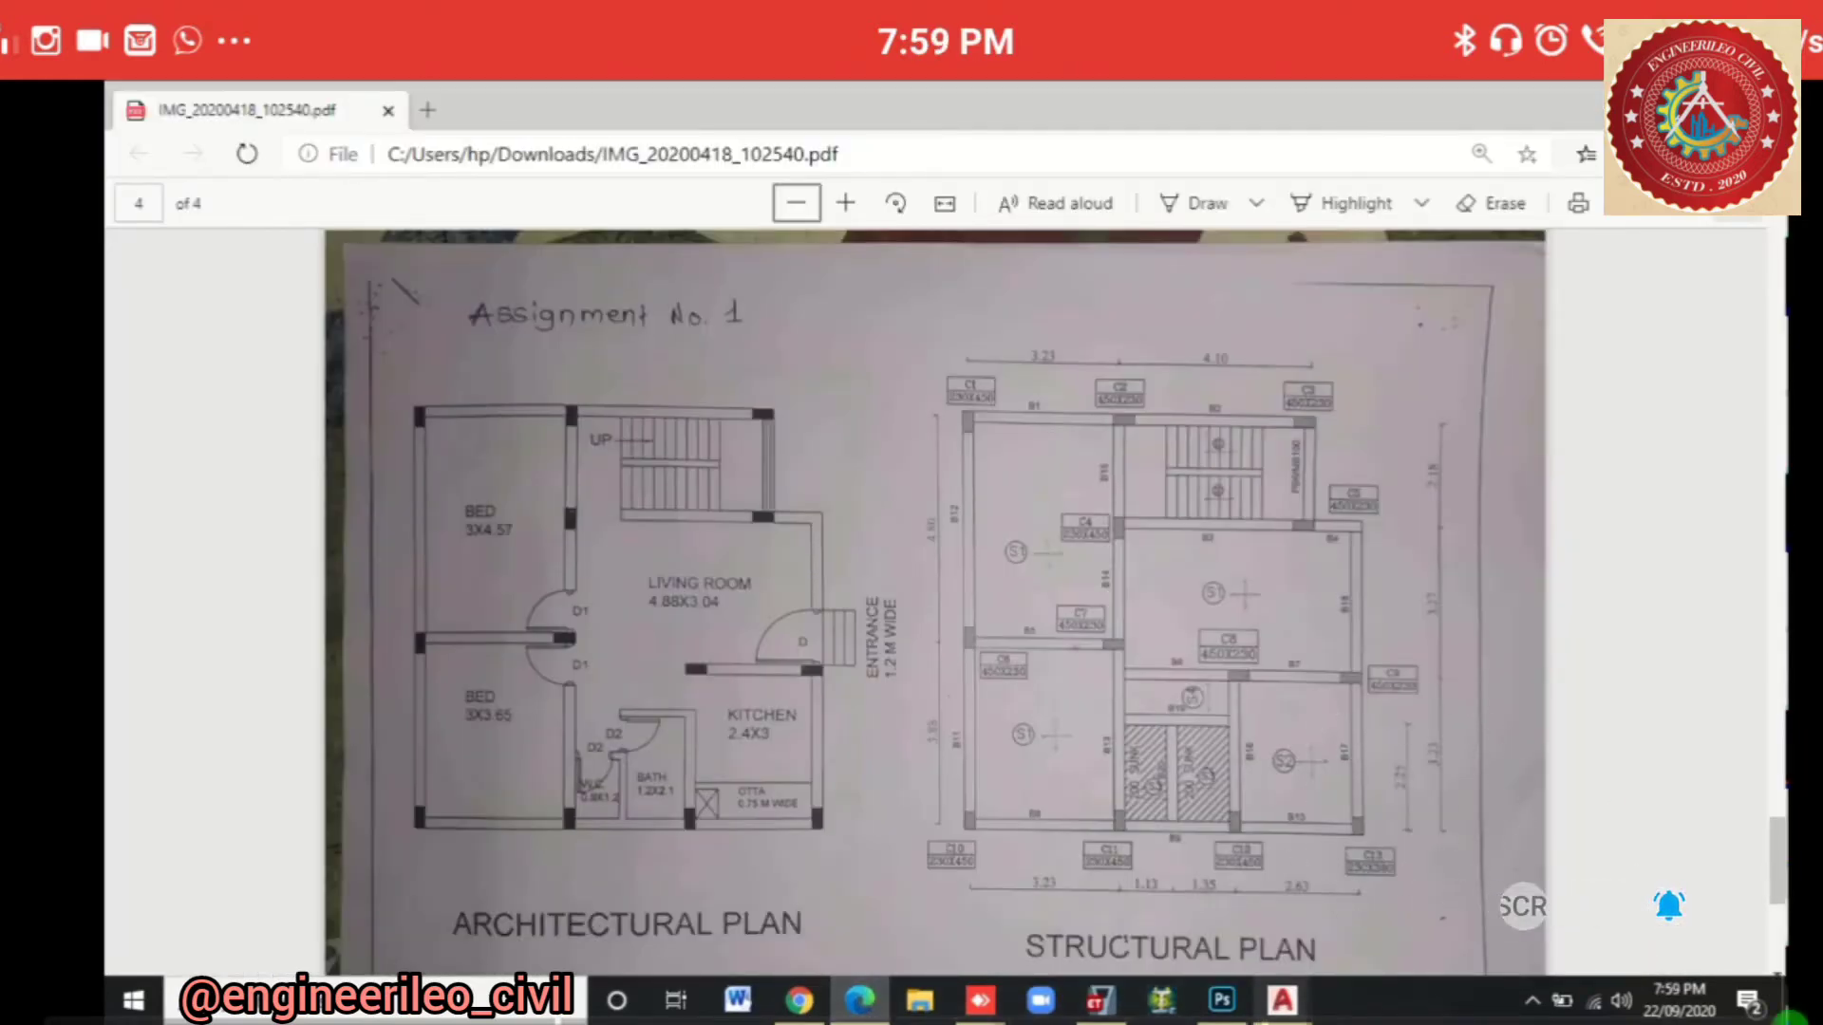
pyautogui.moveTo(1282, 1000)
pyautogui.click(1348, 892)
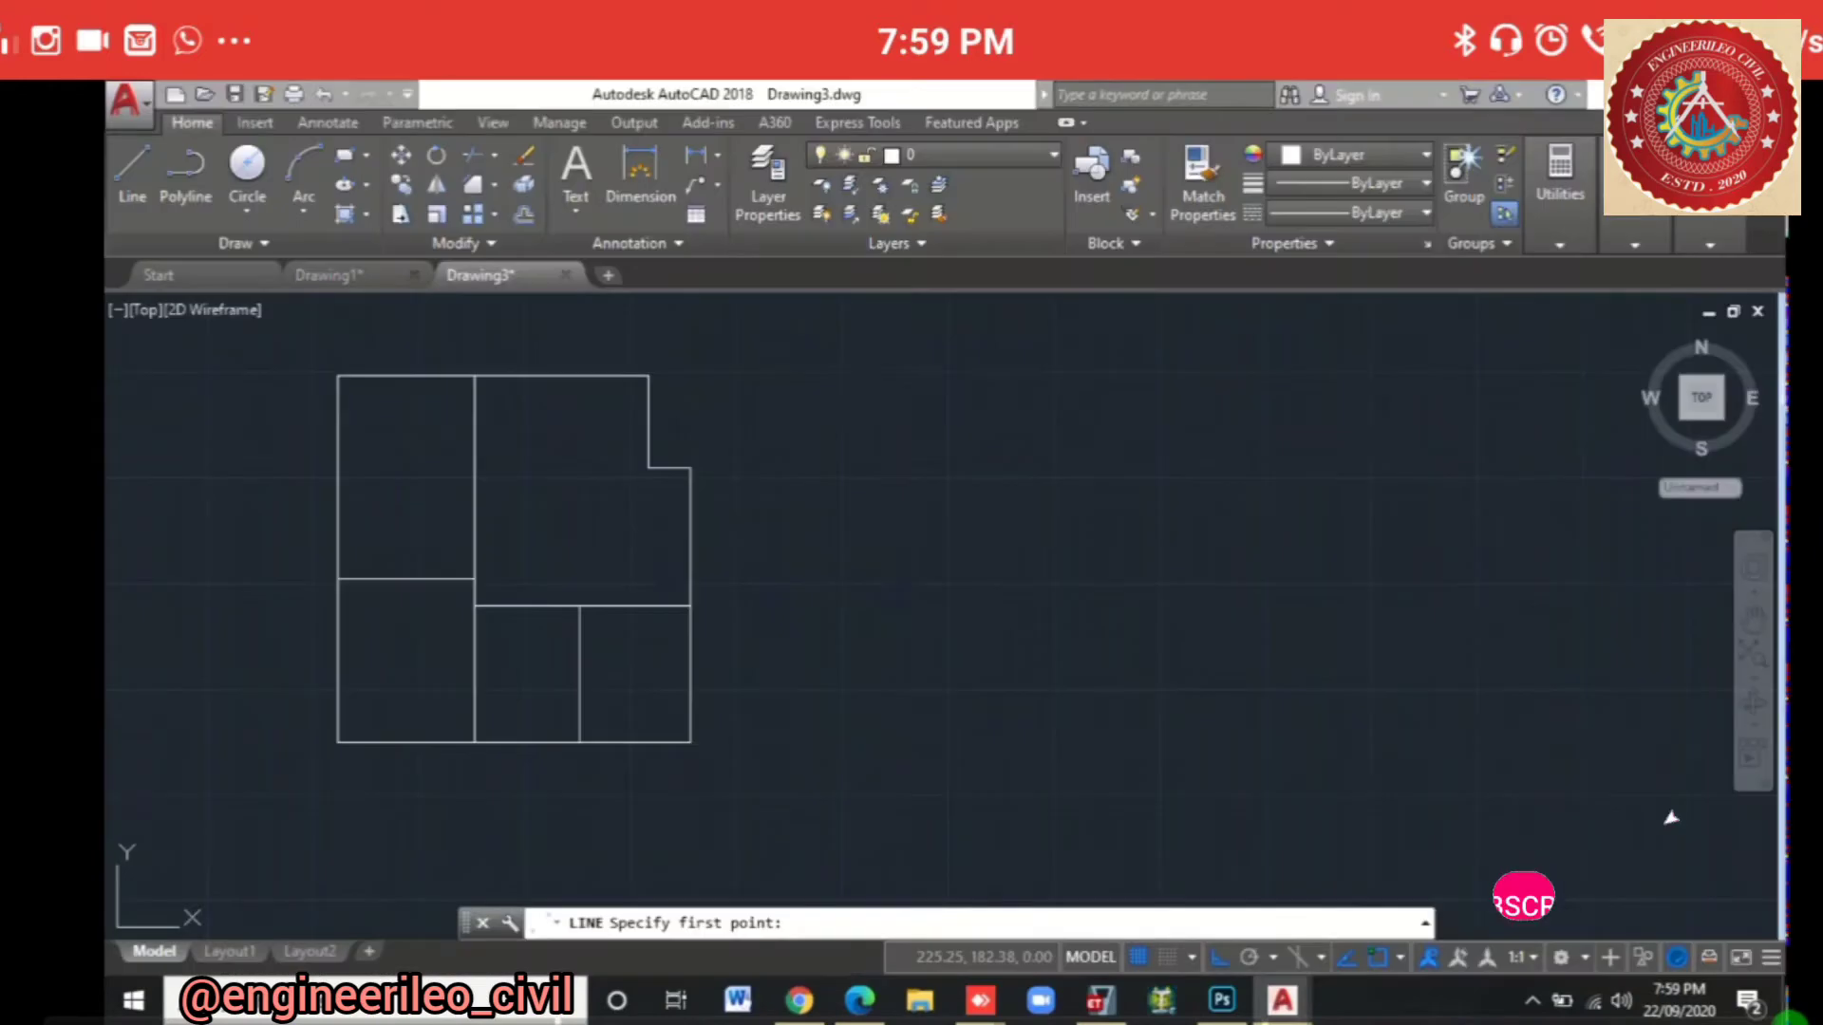
pyautogui.click(522, 744)
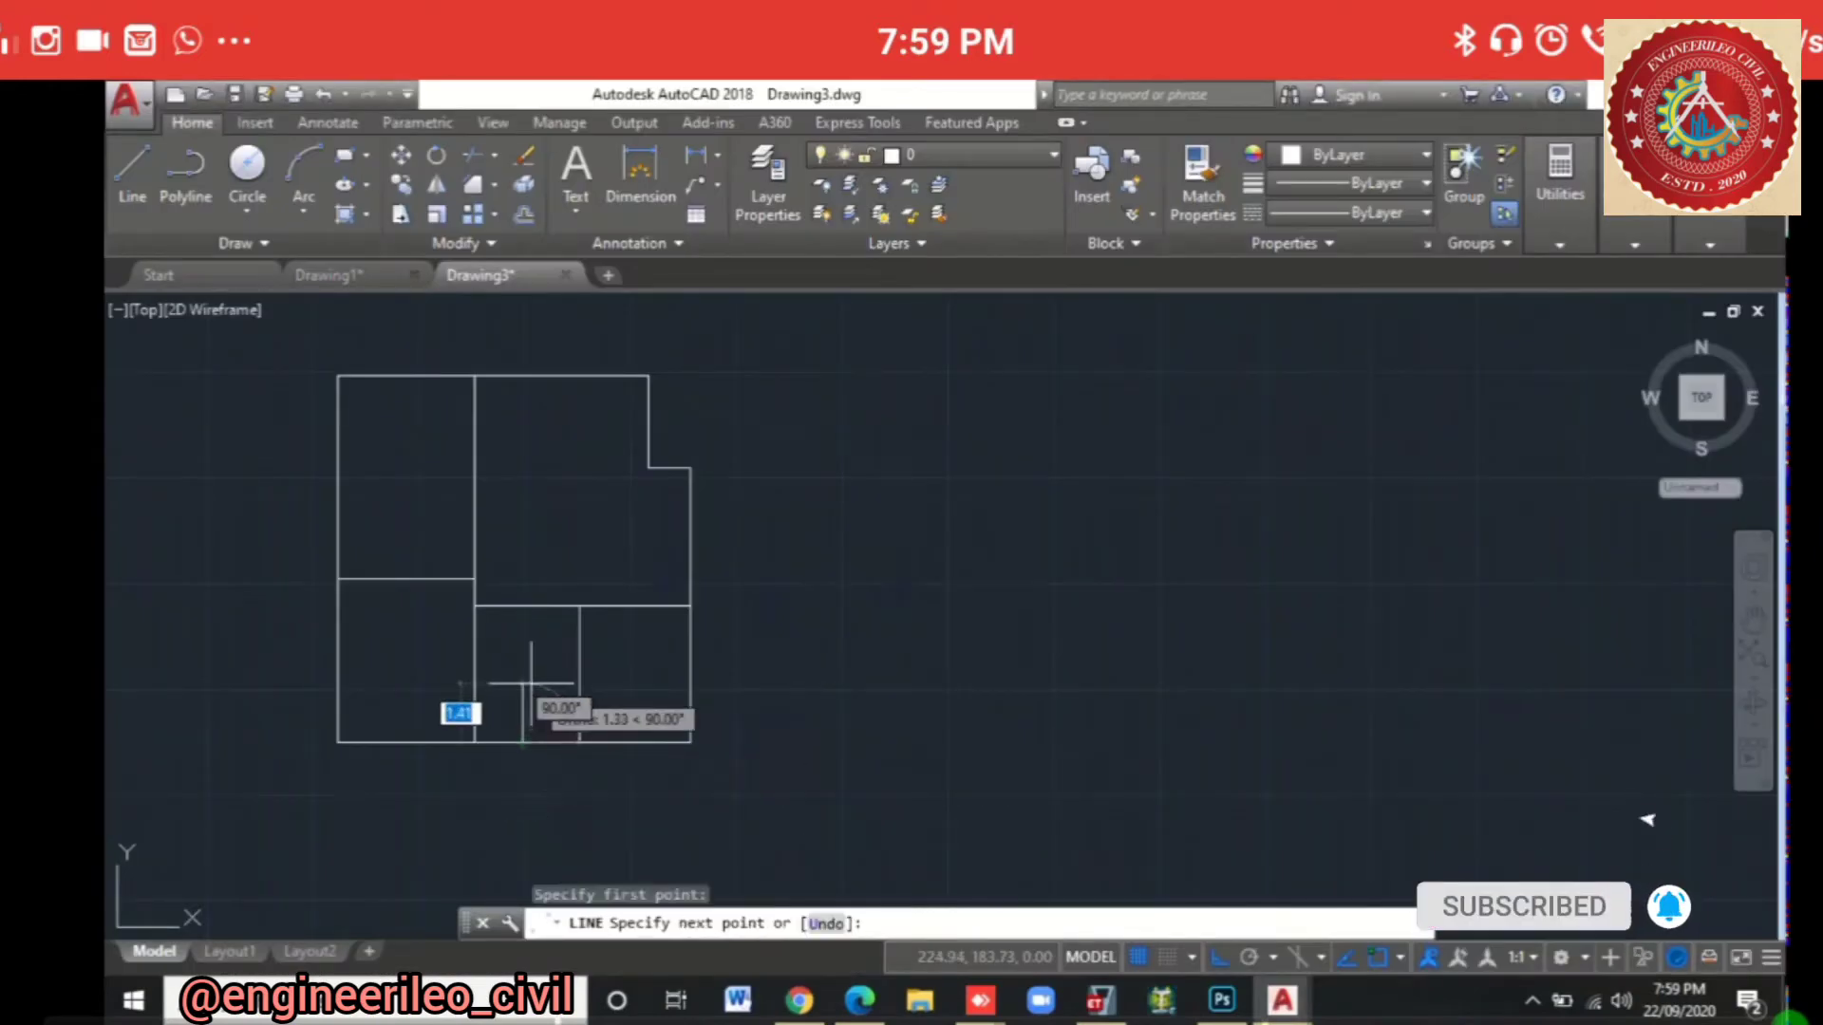
pyautogui.write('2')
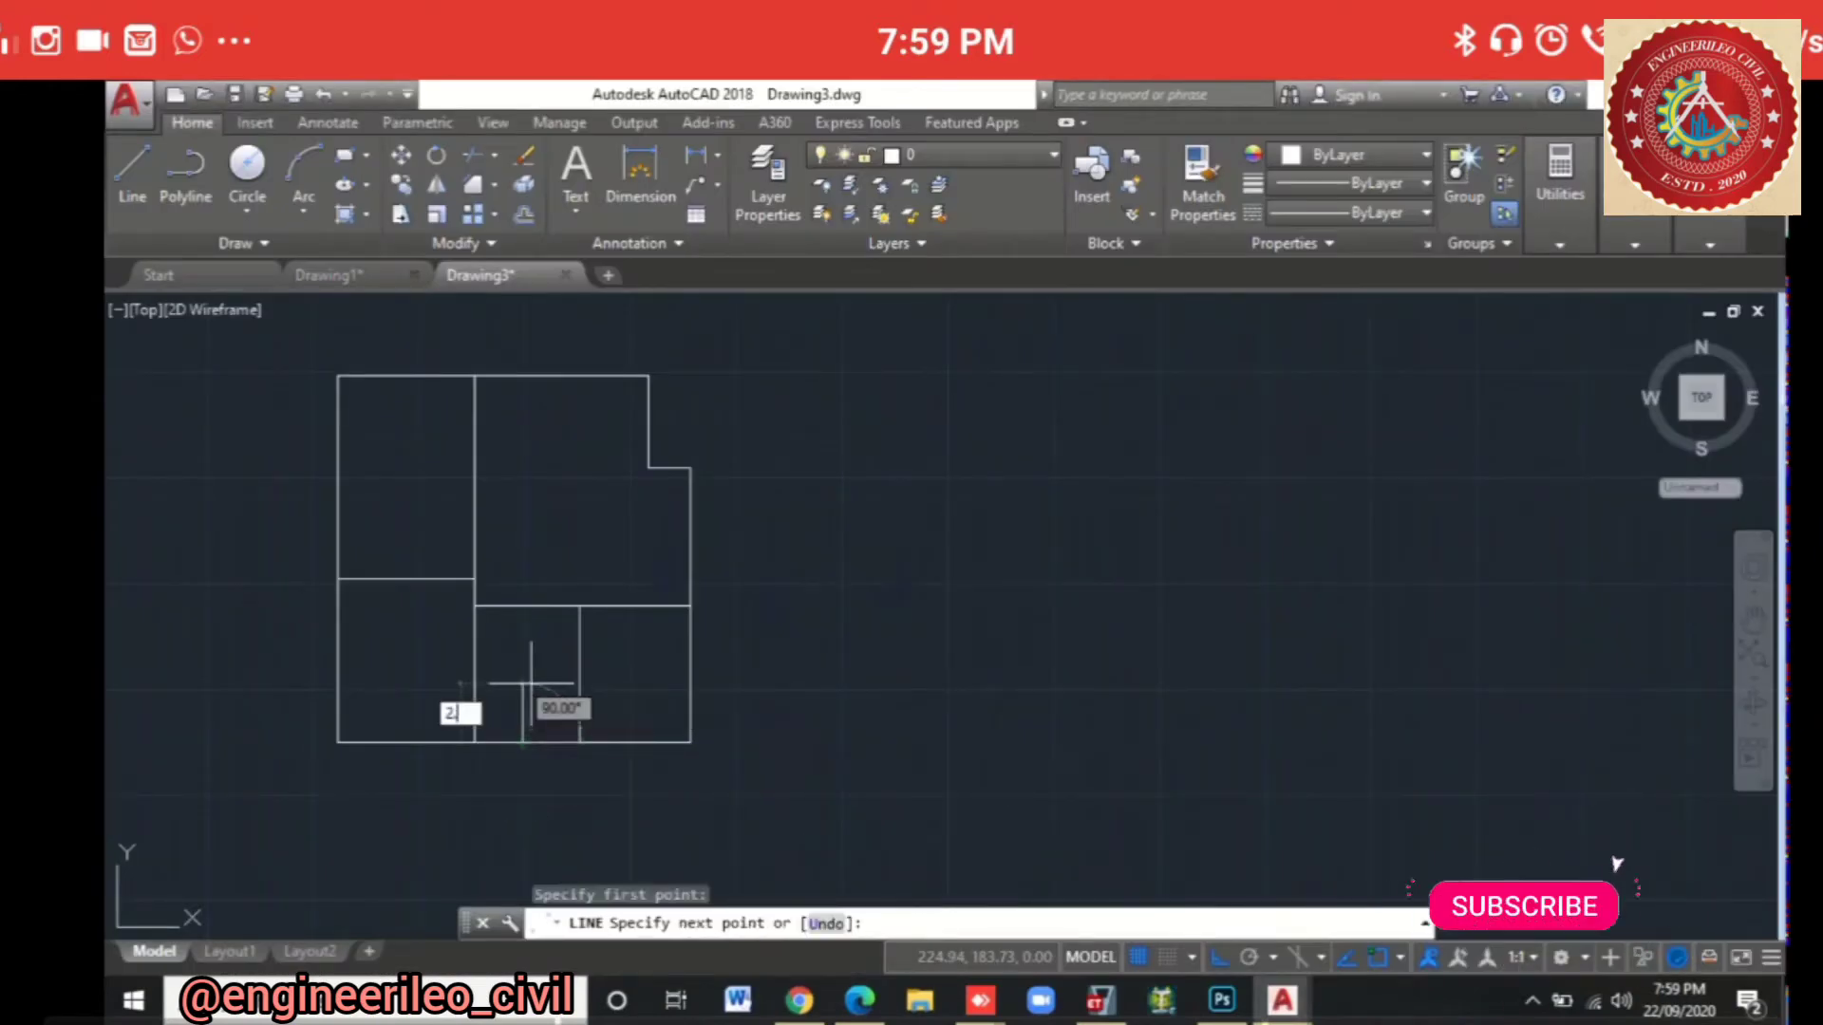
pyautogui.write('.25')
pyautogui.press('Return')
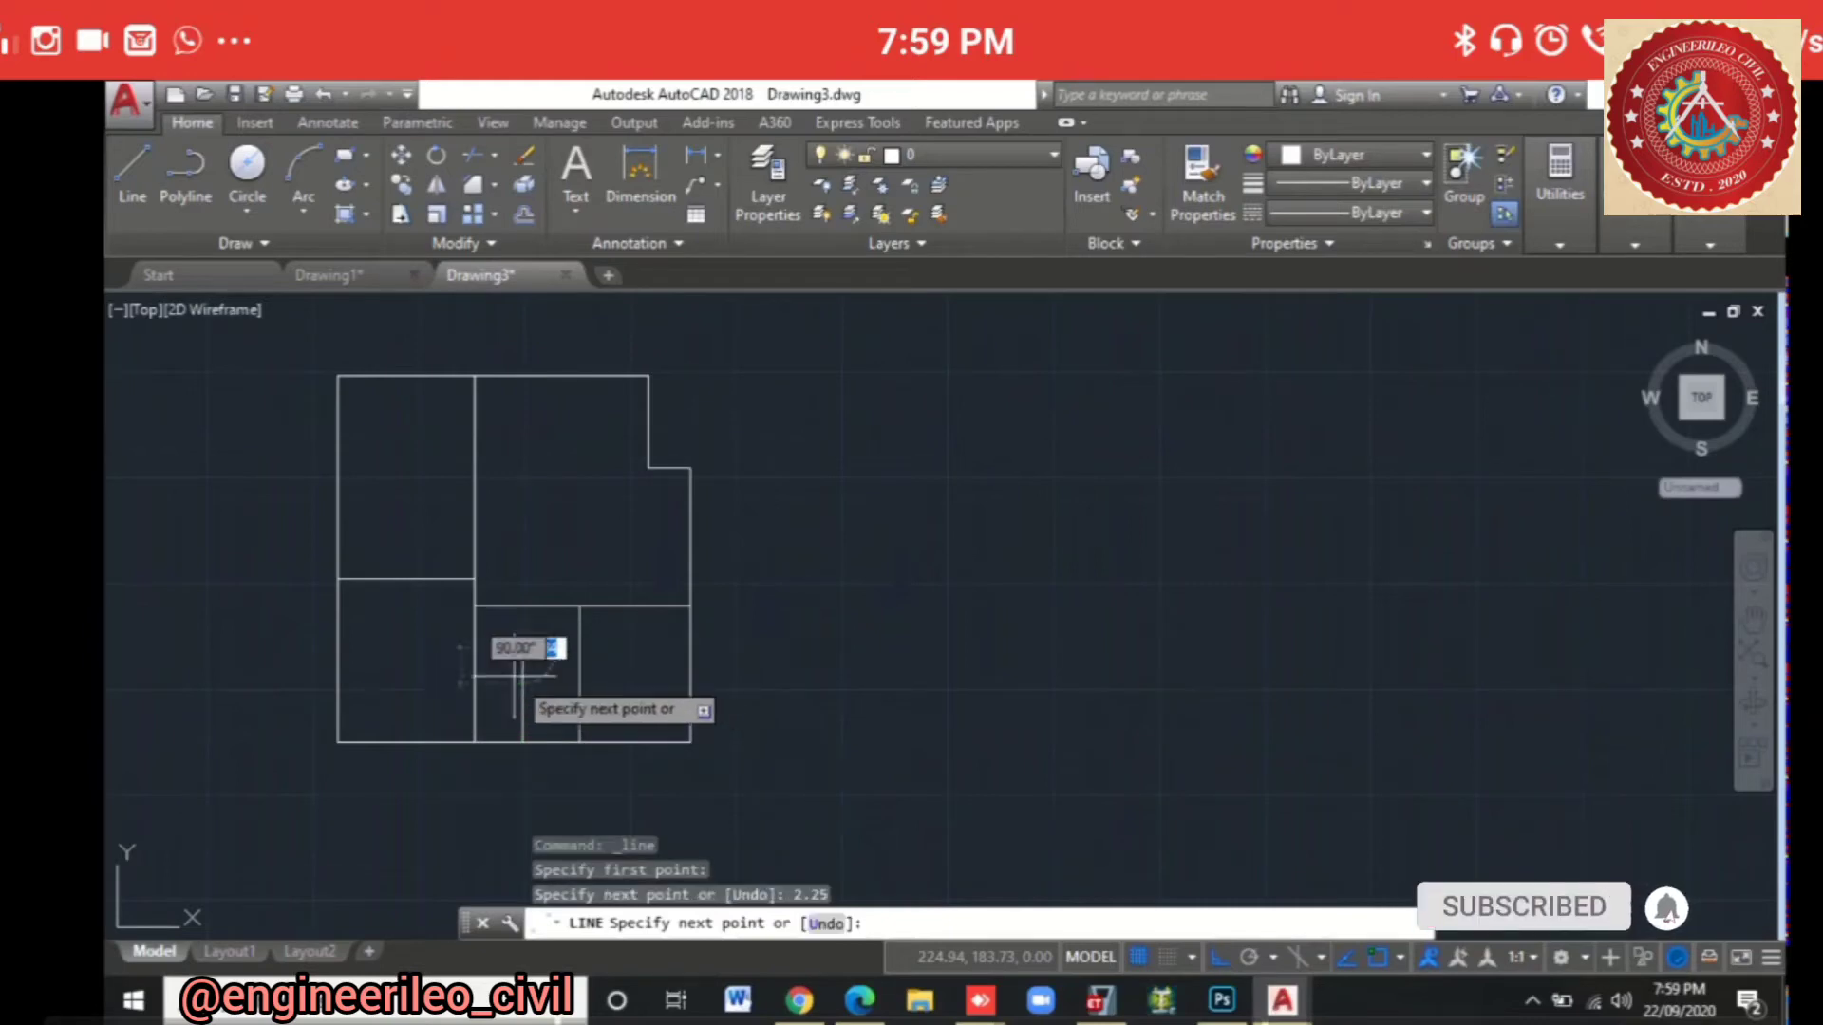
pyautogui.click(608, 649)
pyautogui.press('Escape')
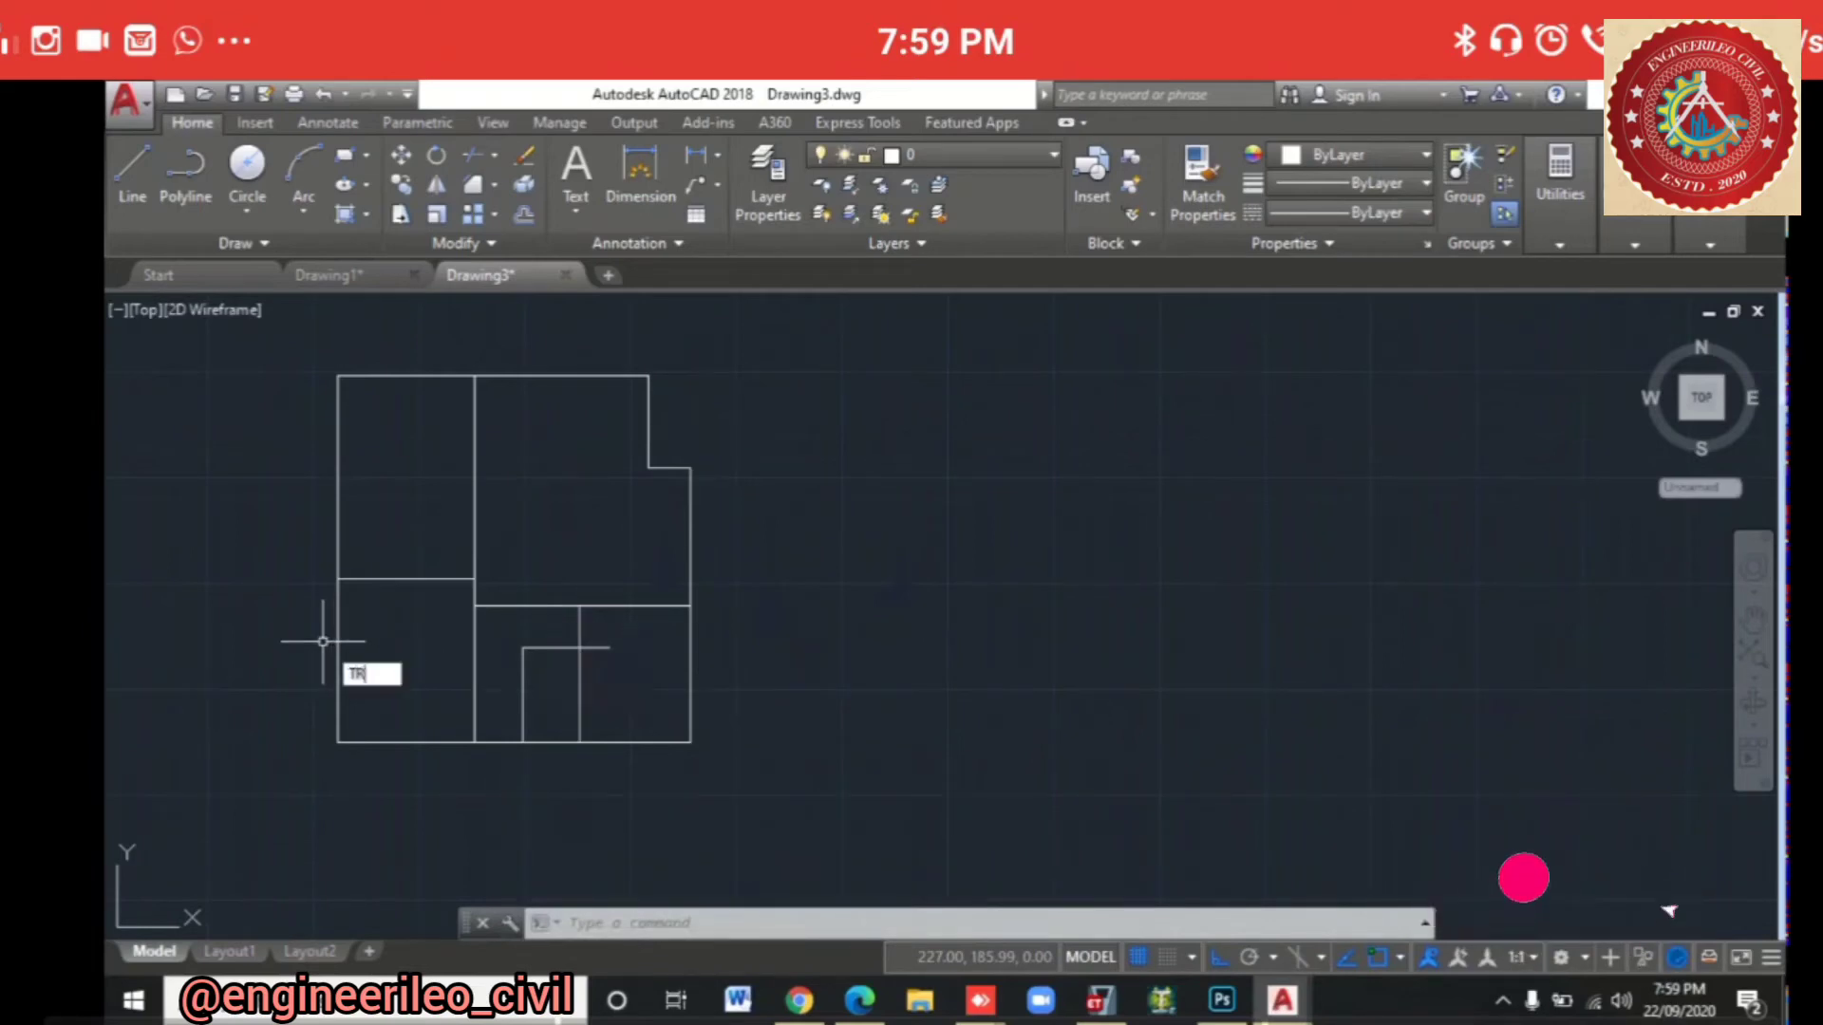
# Step: Trim the part of the short horizontal line that extends right of the kitchen's vertical wall line
pyautogui.press('Return')
pyautogui.press('Return')
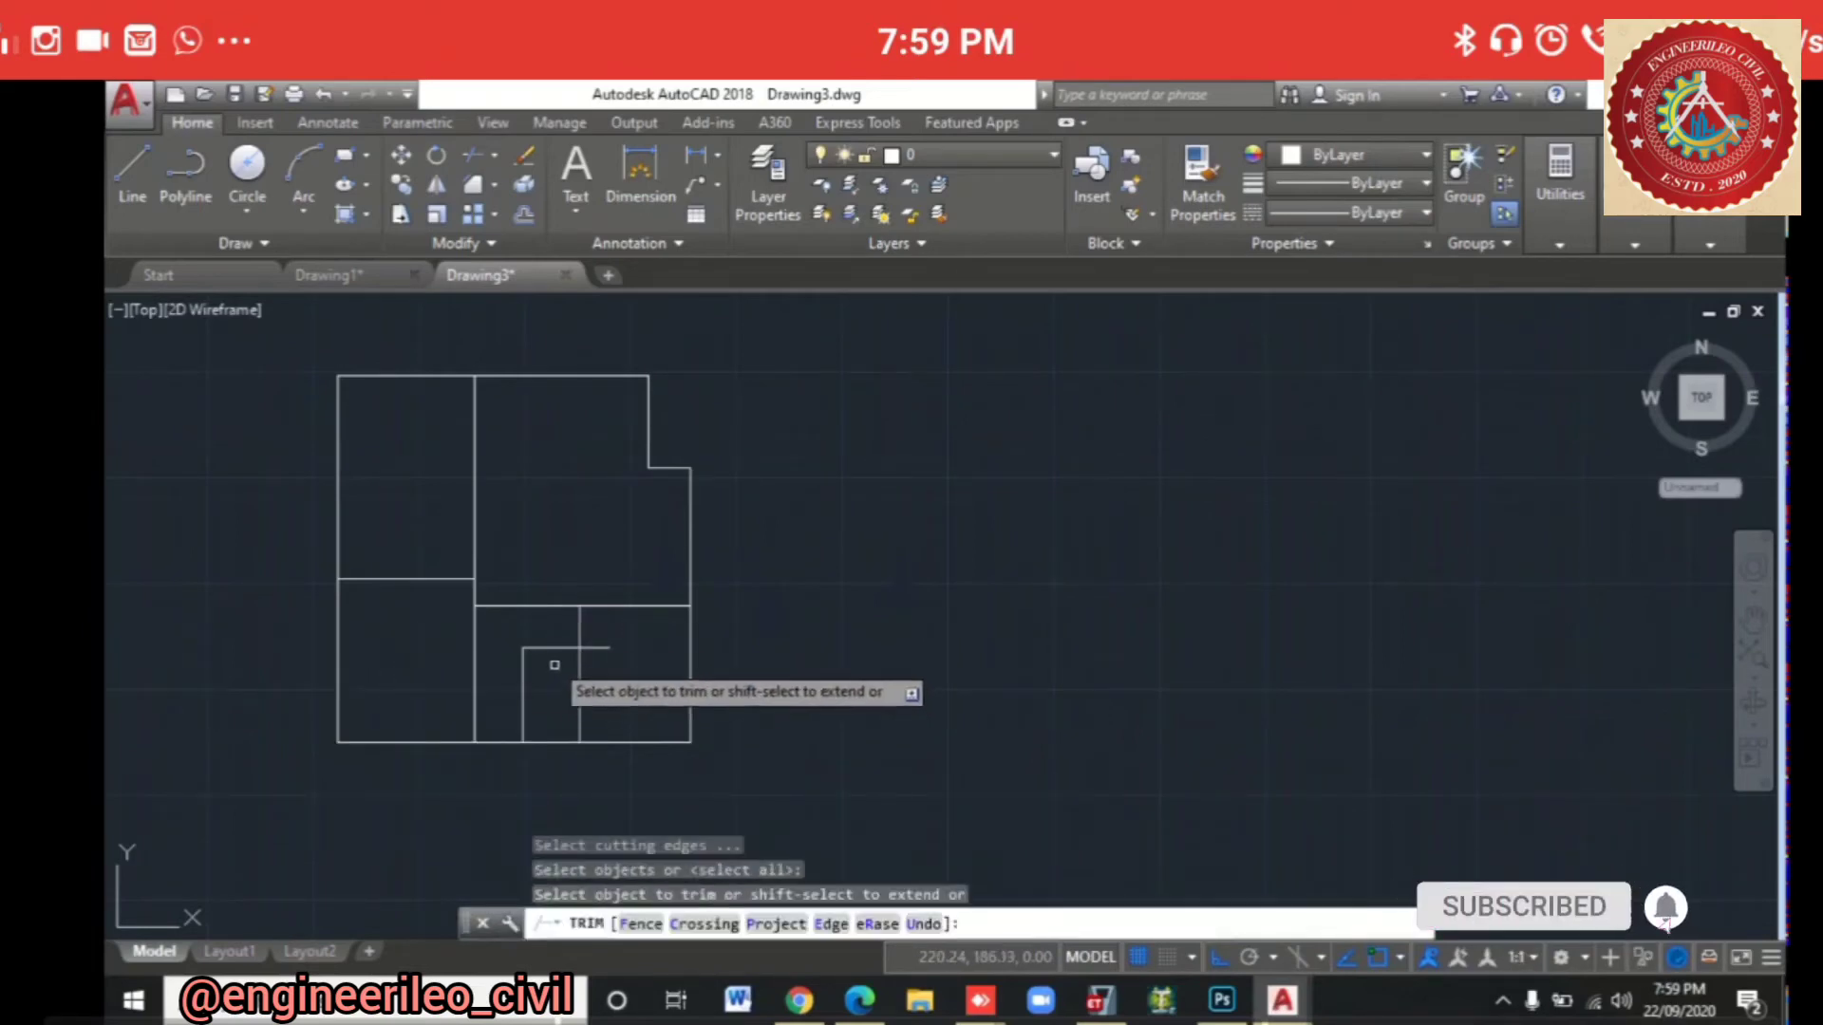
pyautogui.click(598, 648)
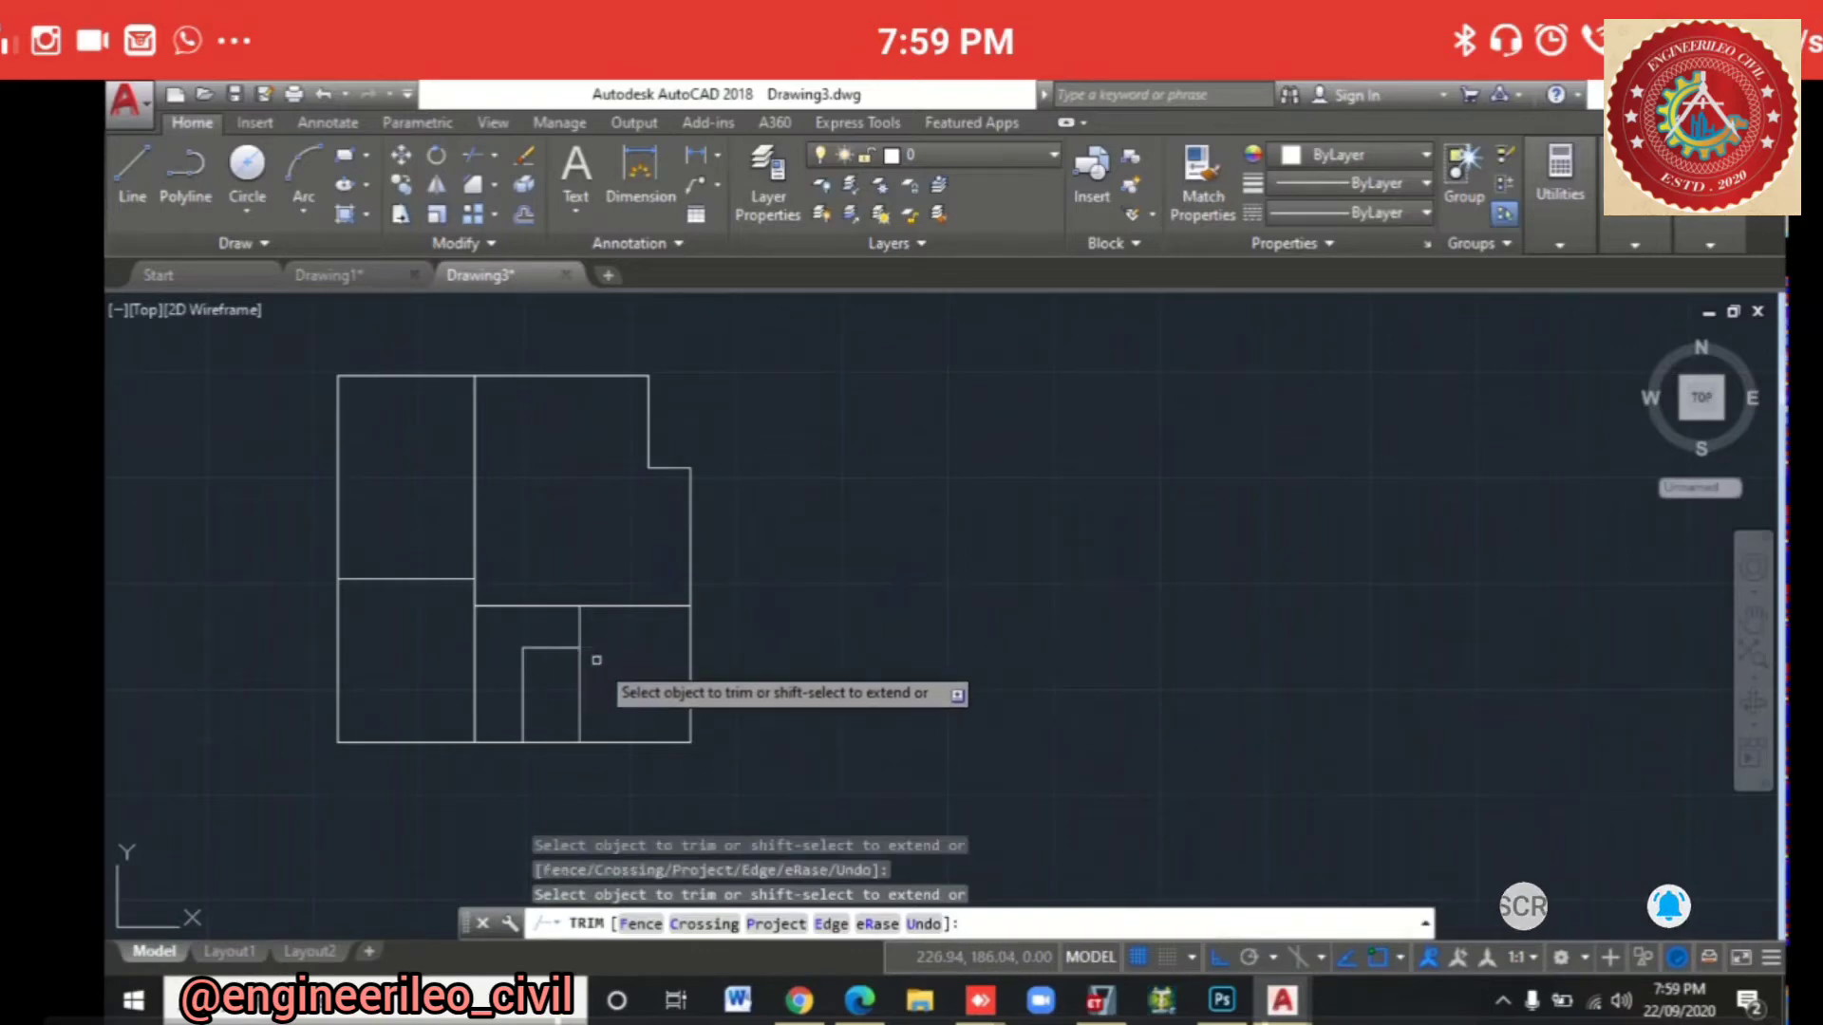
pyautogui.press('Escape')
# Step: Extend the short horizontal line leftward to the main interior vertical line
pyautogui.write('EX')
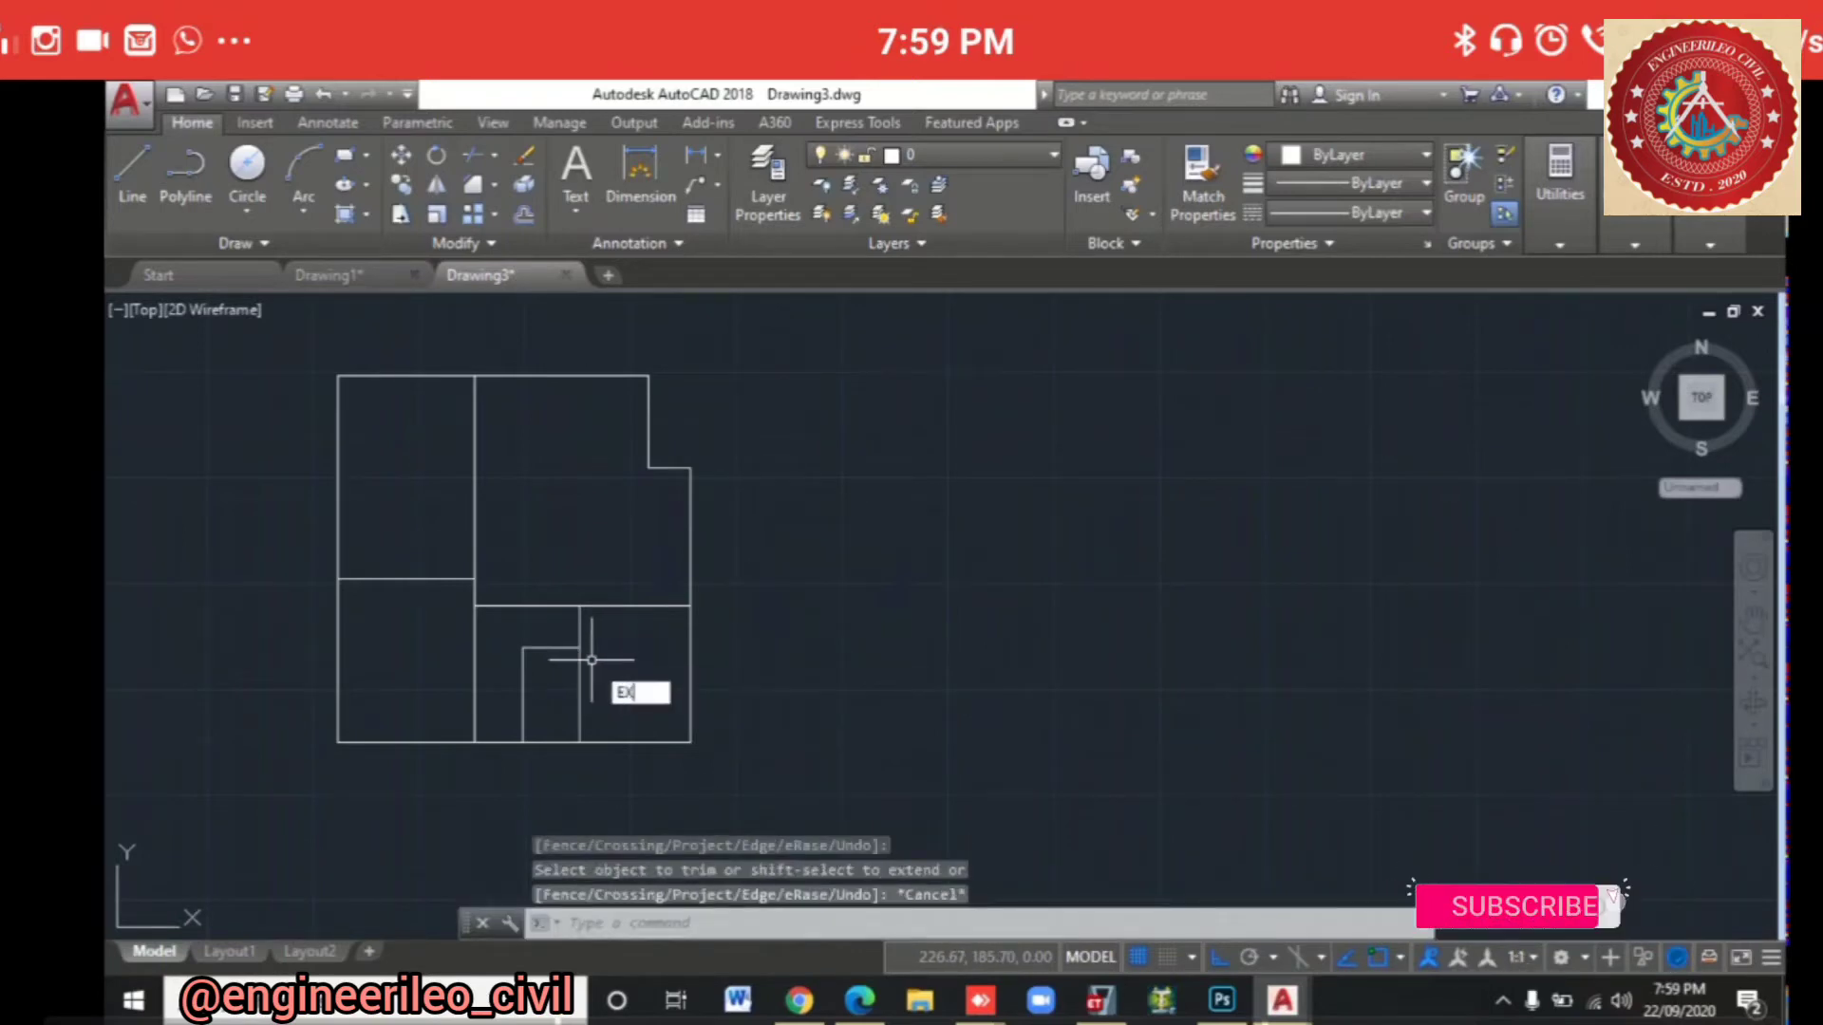
pyautogui.press('Return')
pyautogui.press('Return')
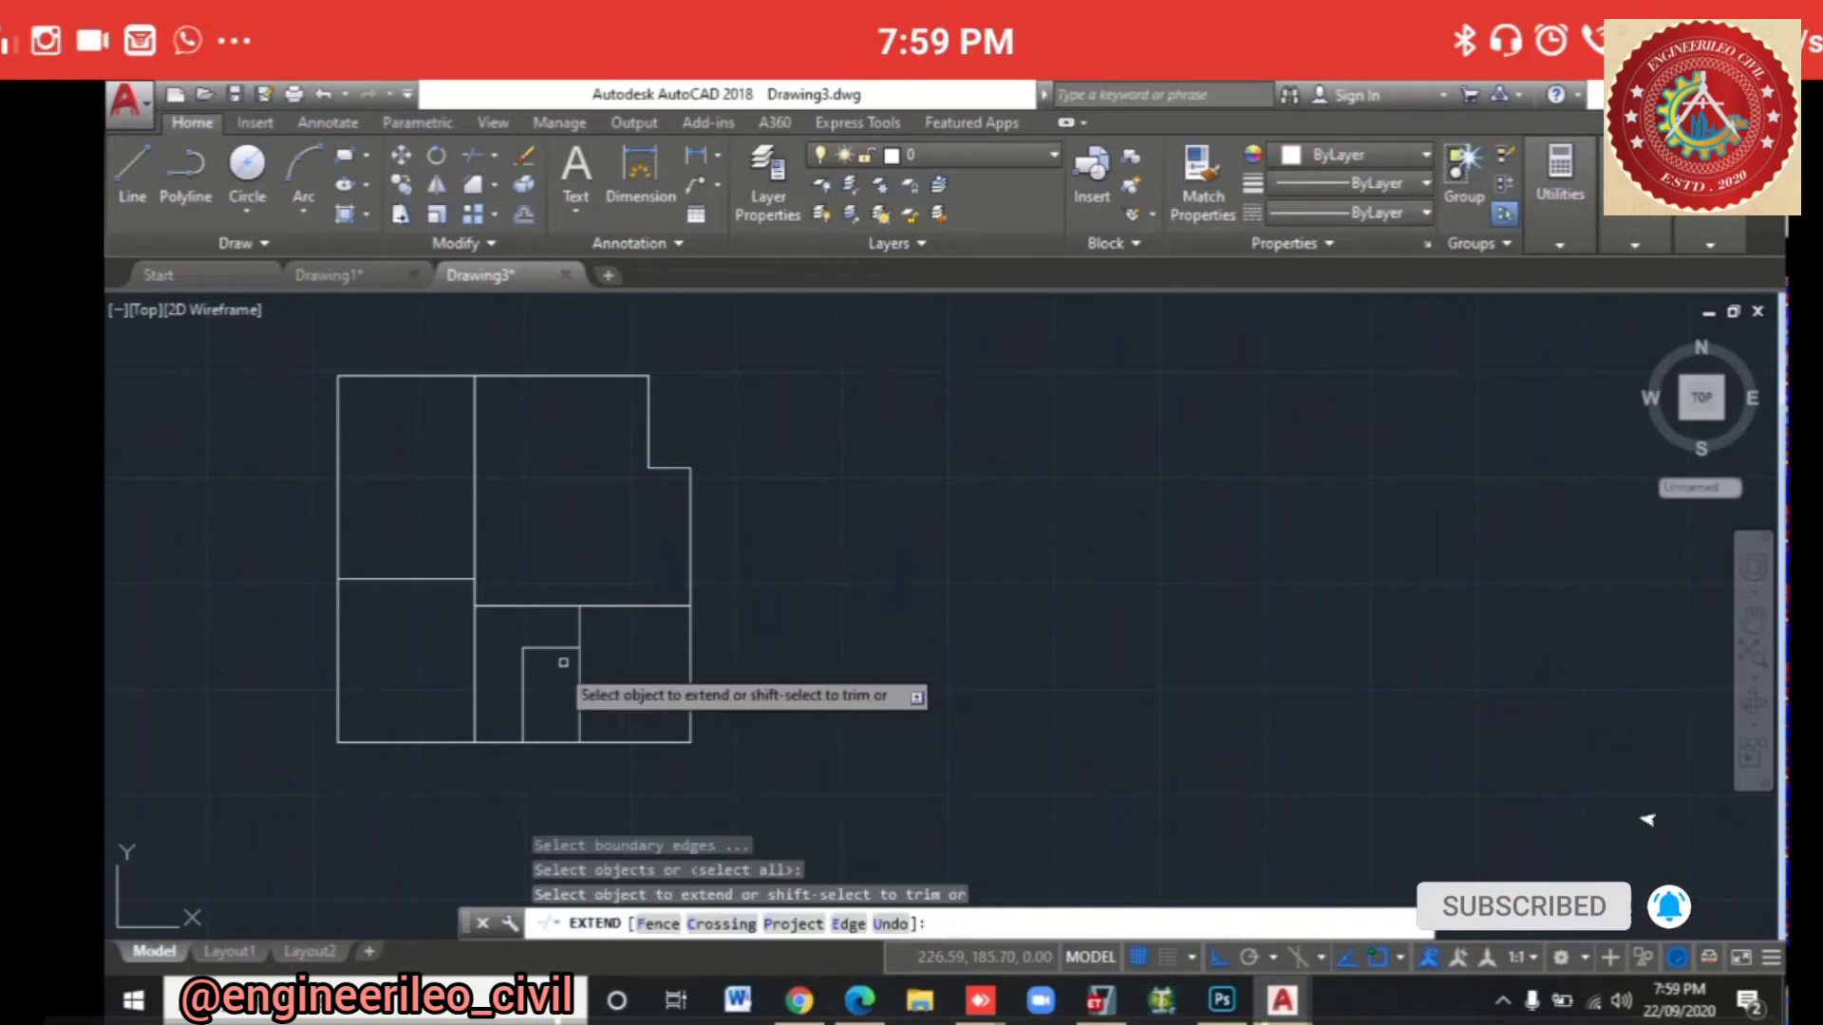
pyautogui.click(536, 648)
pyautogui.press('Escape')
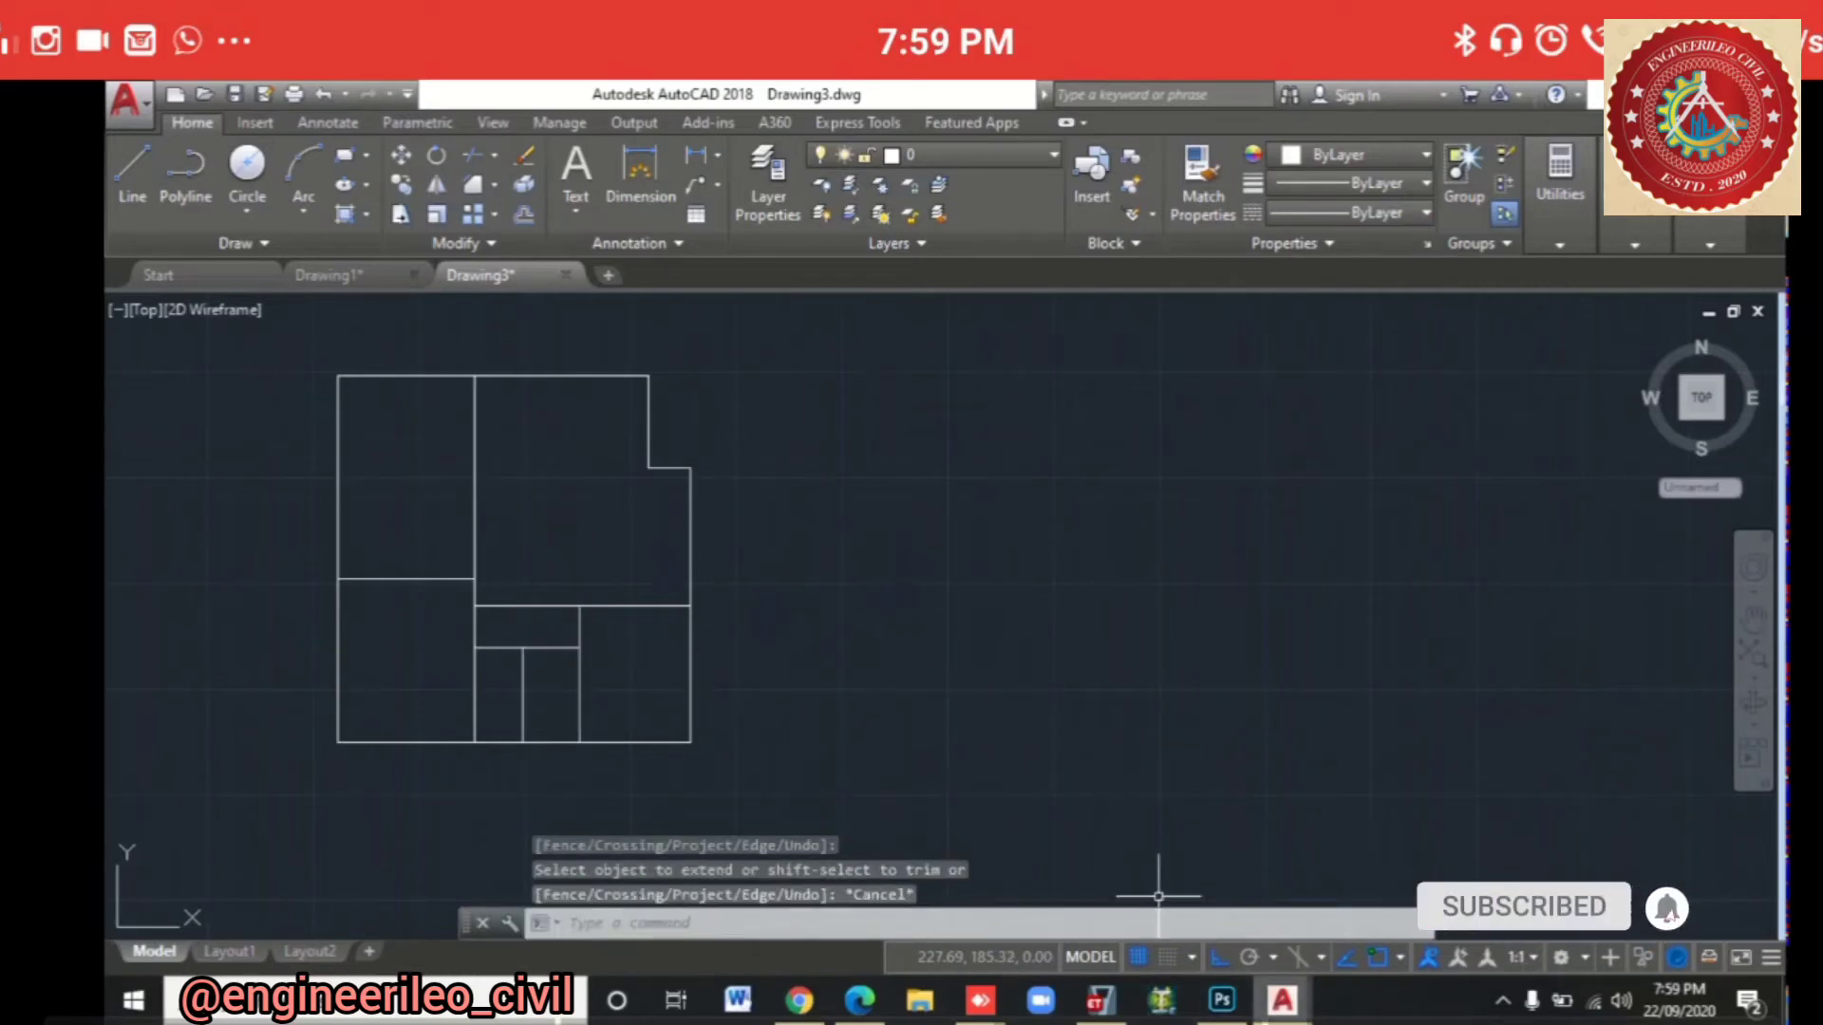
# Step: Check the plan and draw a horizontal line from the outline's inner corner at the upper right to slightly past the main interior vertical line
pyautogui.hotkey('alt', 'Tab')
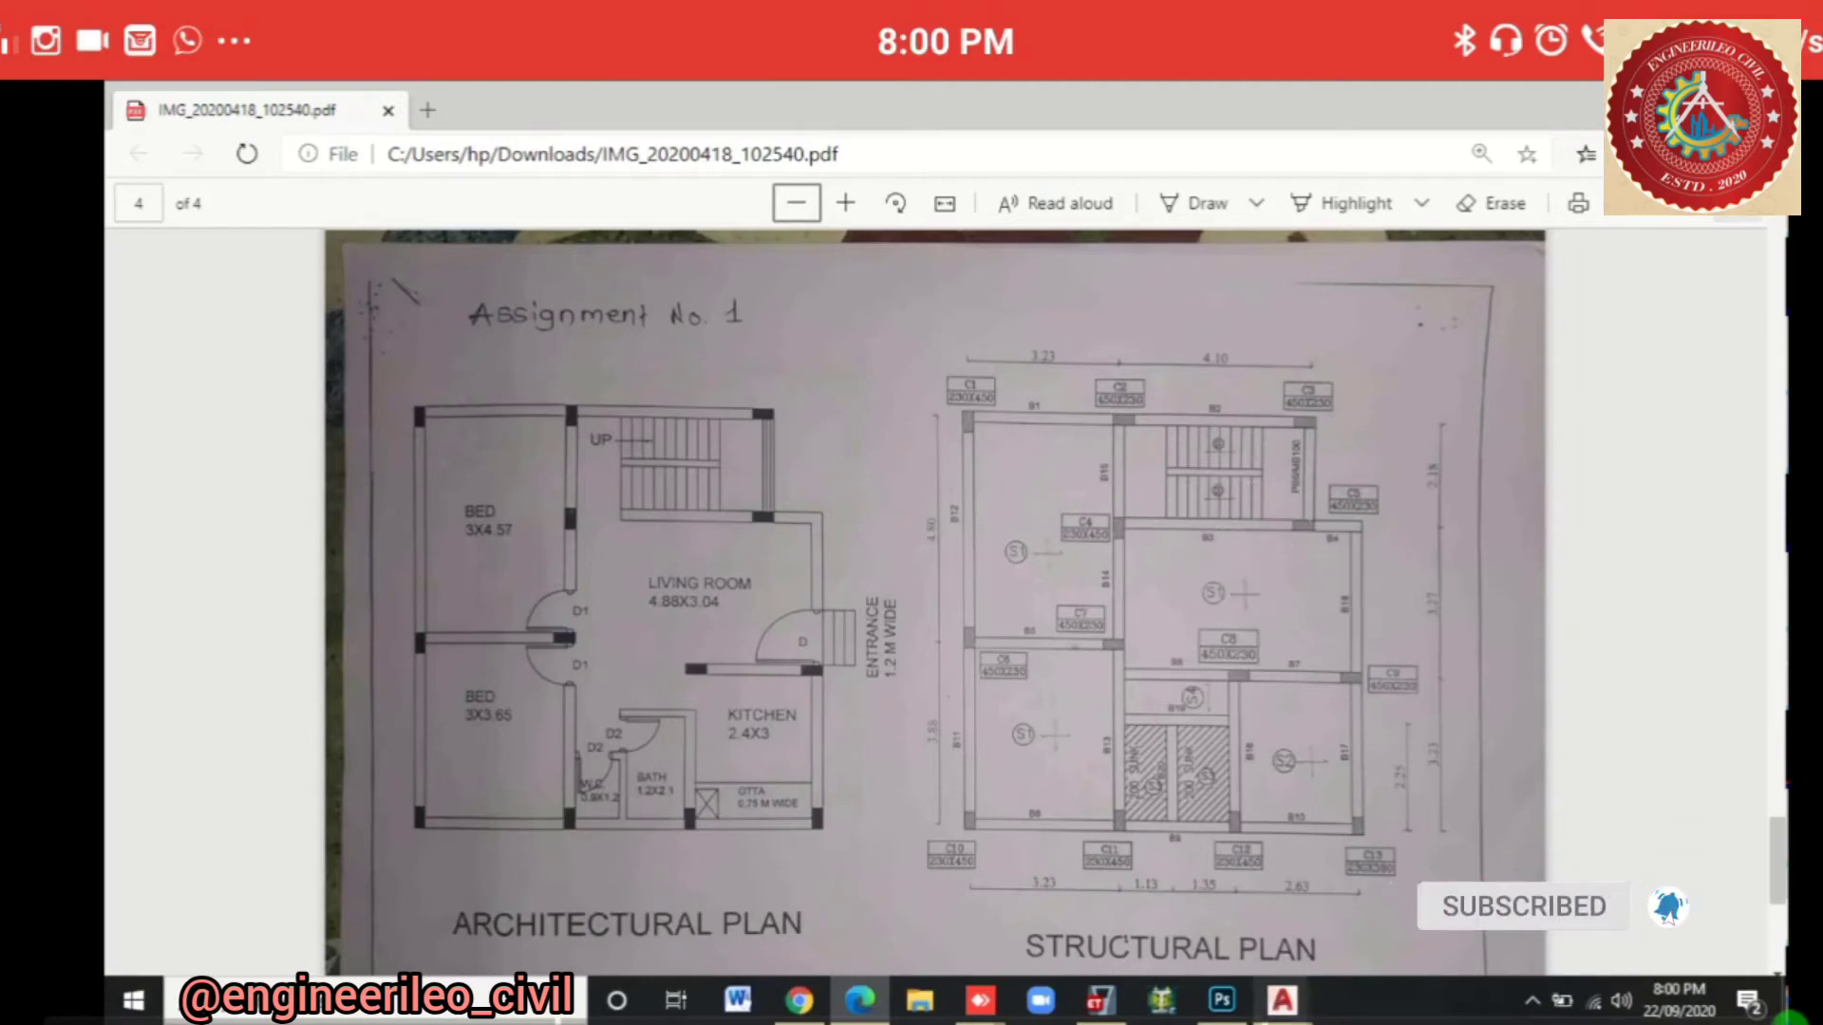
pyautogui.click(1281, 1000)
pyautogui.click(1523, 879)
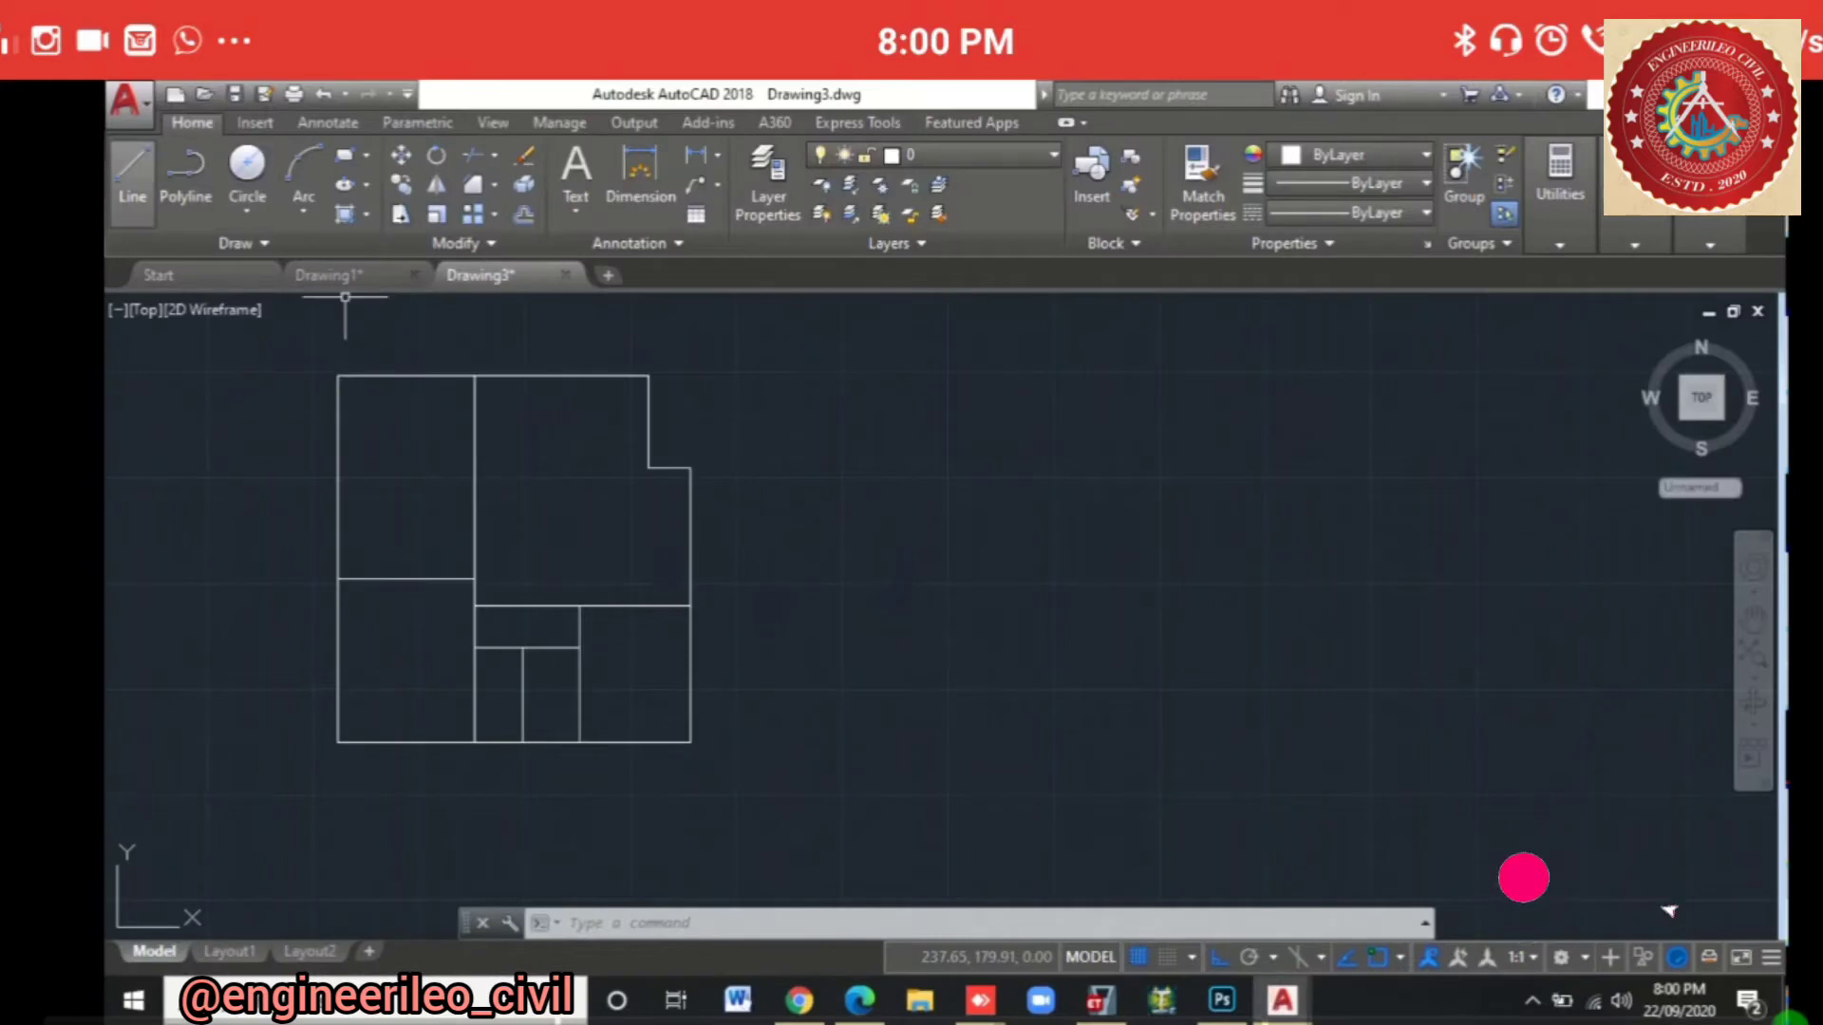
pyautogui.click(133, 171)
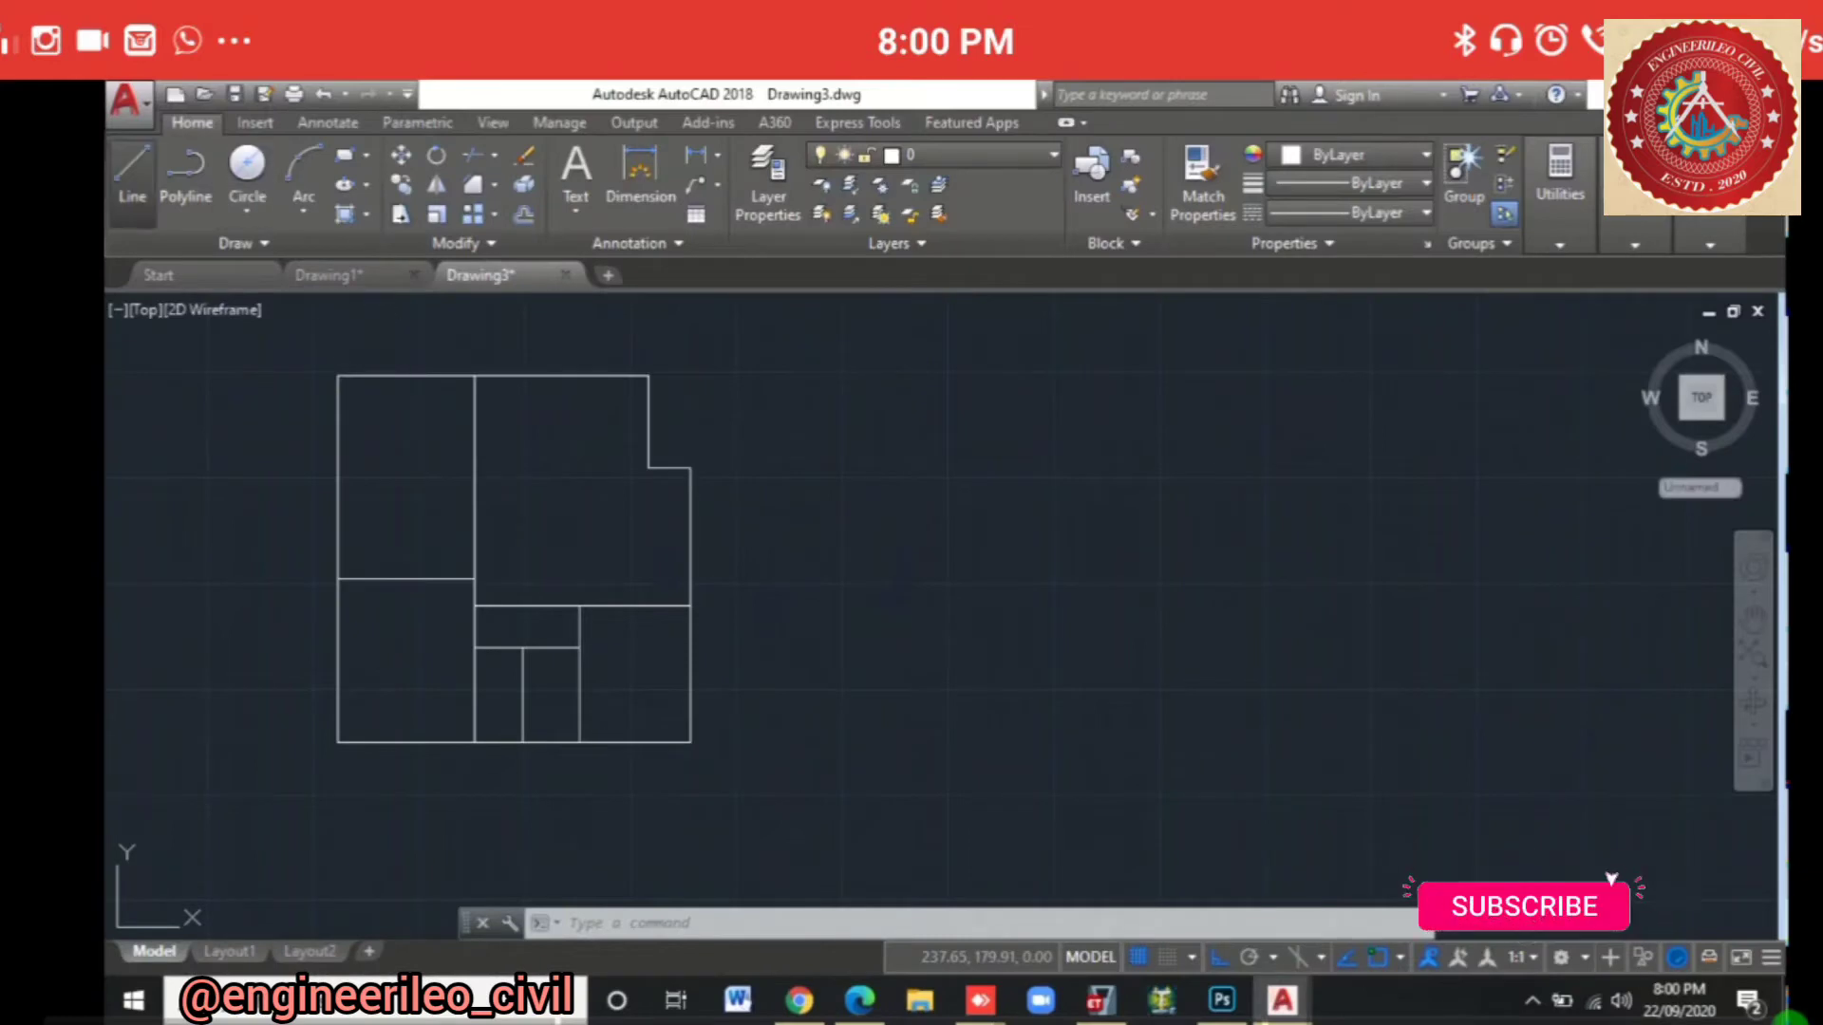
pyautogui.click(648, 468)
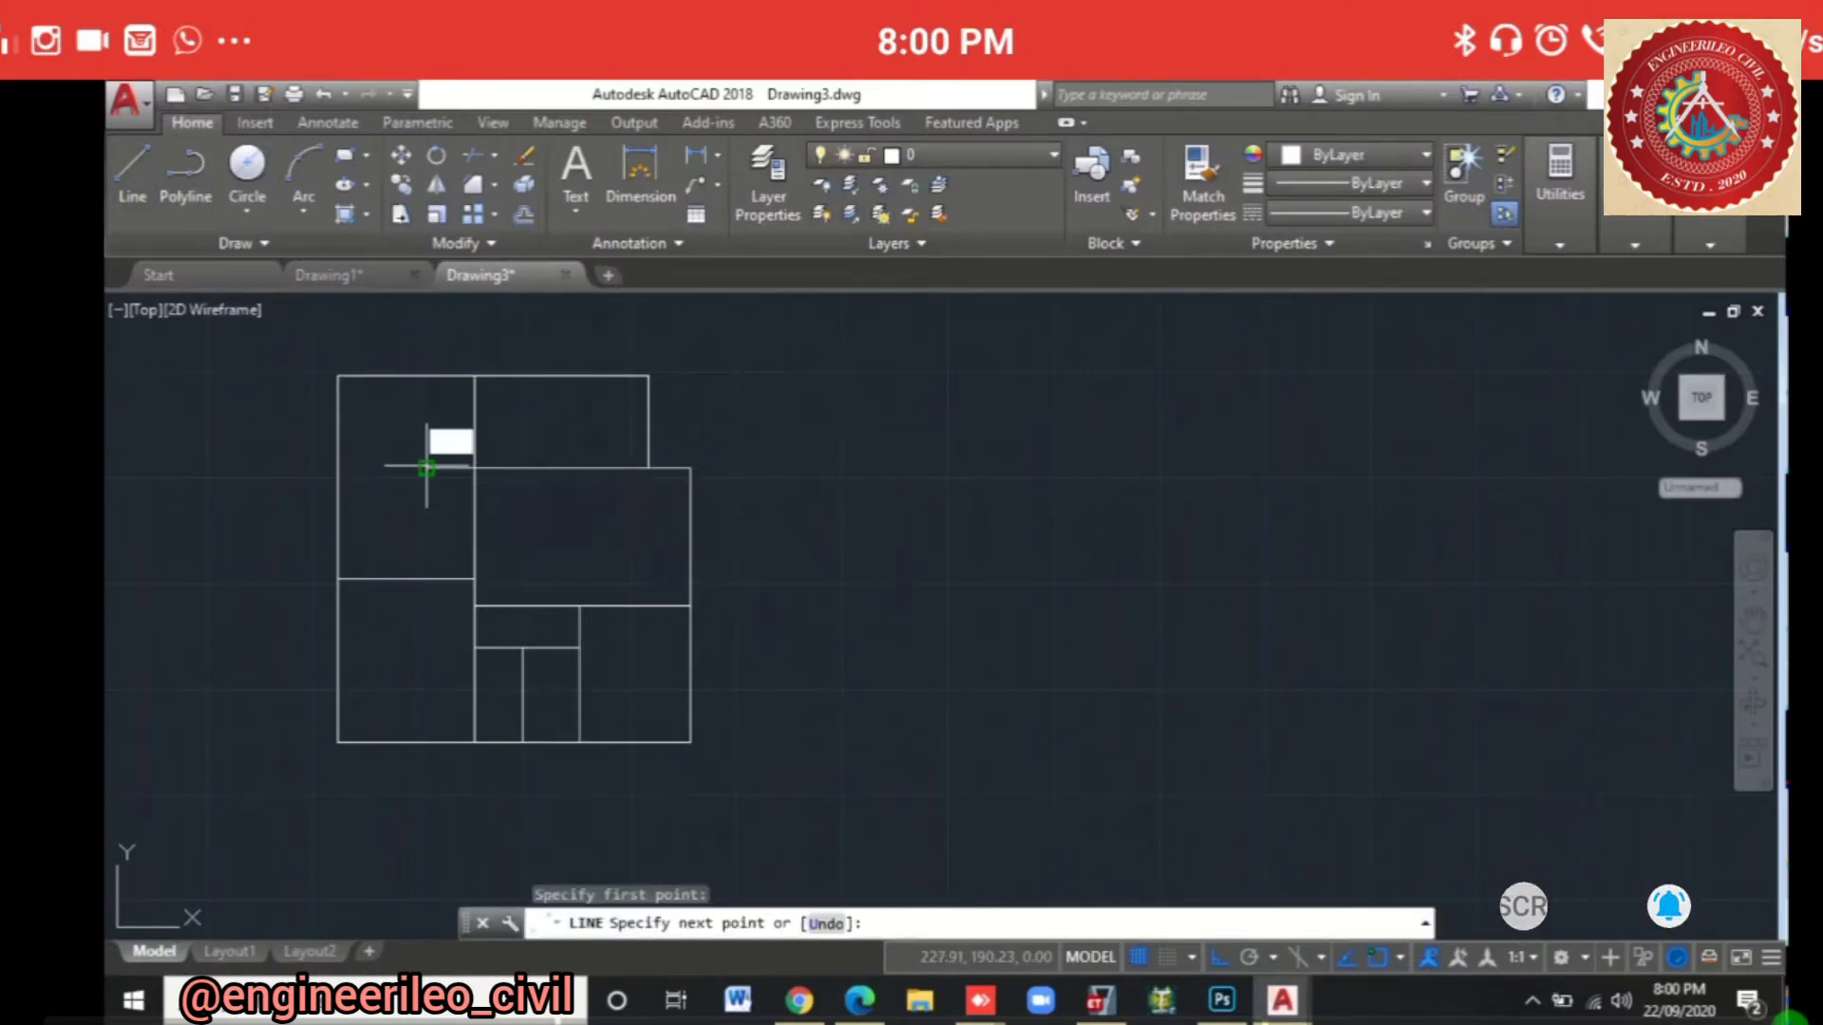
pyautogui.moveTo(460, 493); pyautogui.dragTo(718, 599, button='middle')
pyautogui.press('Escape')
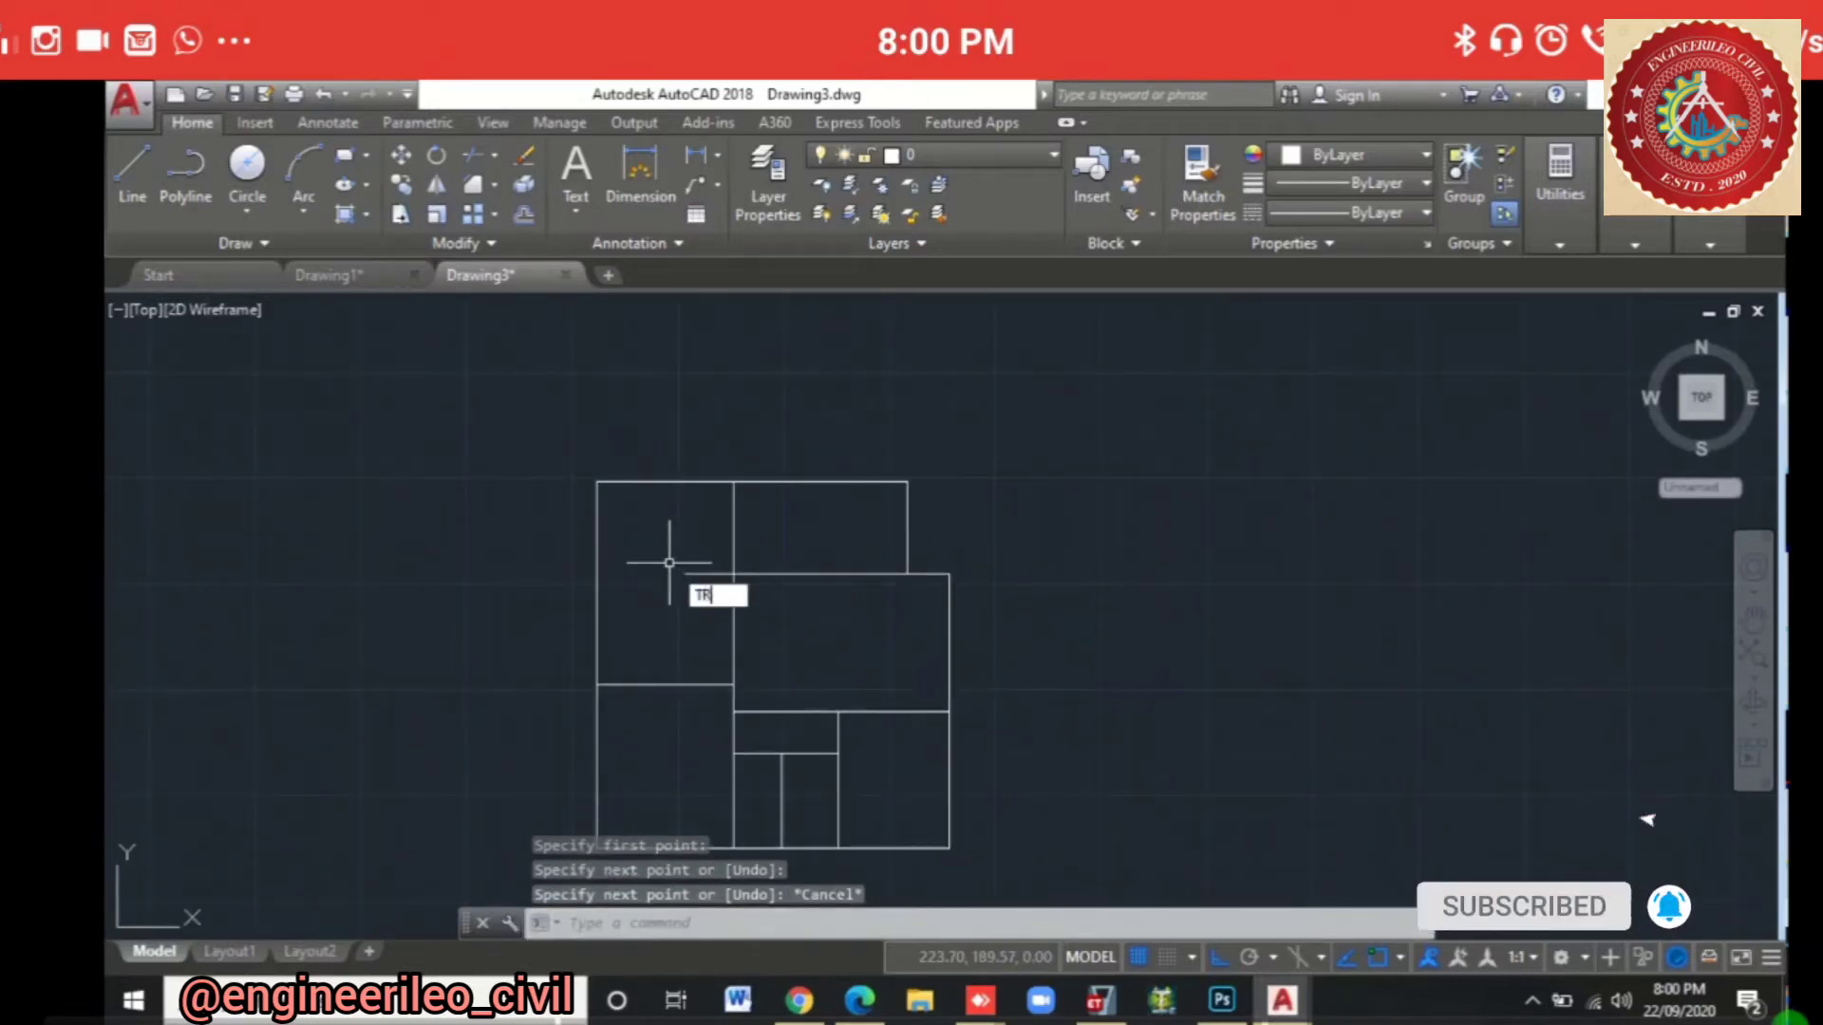
# Step: Trim the part of the staircase wall line that extends left of the main interior vertical line
pyautogui.press('Return')
pyautogui.press('Return')
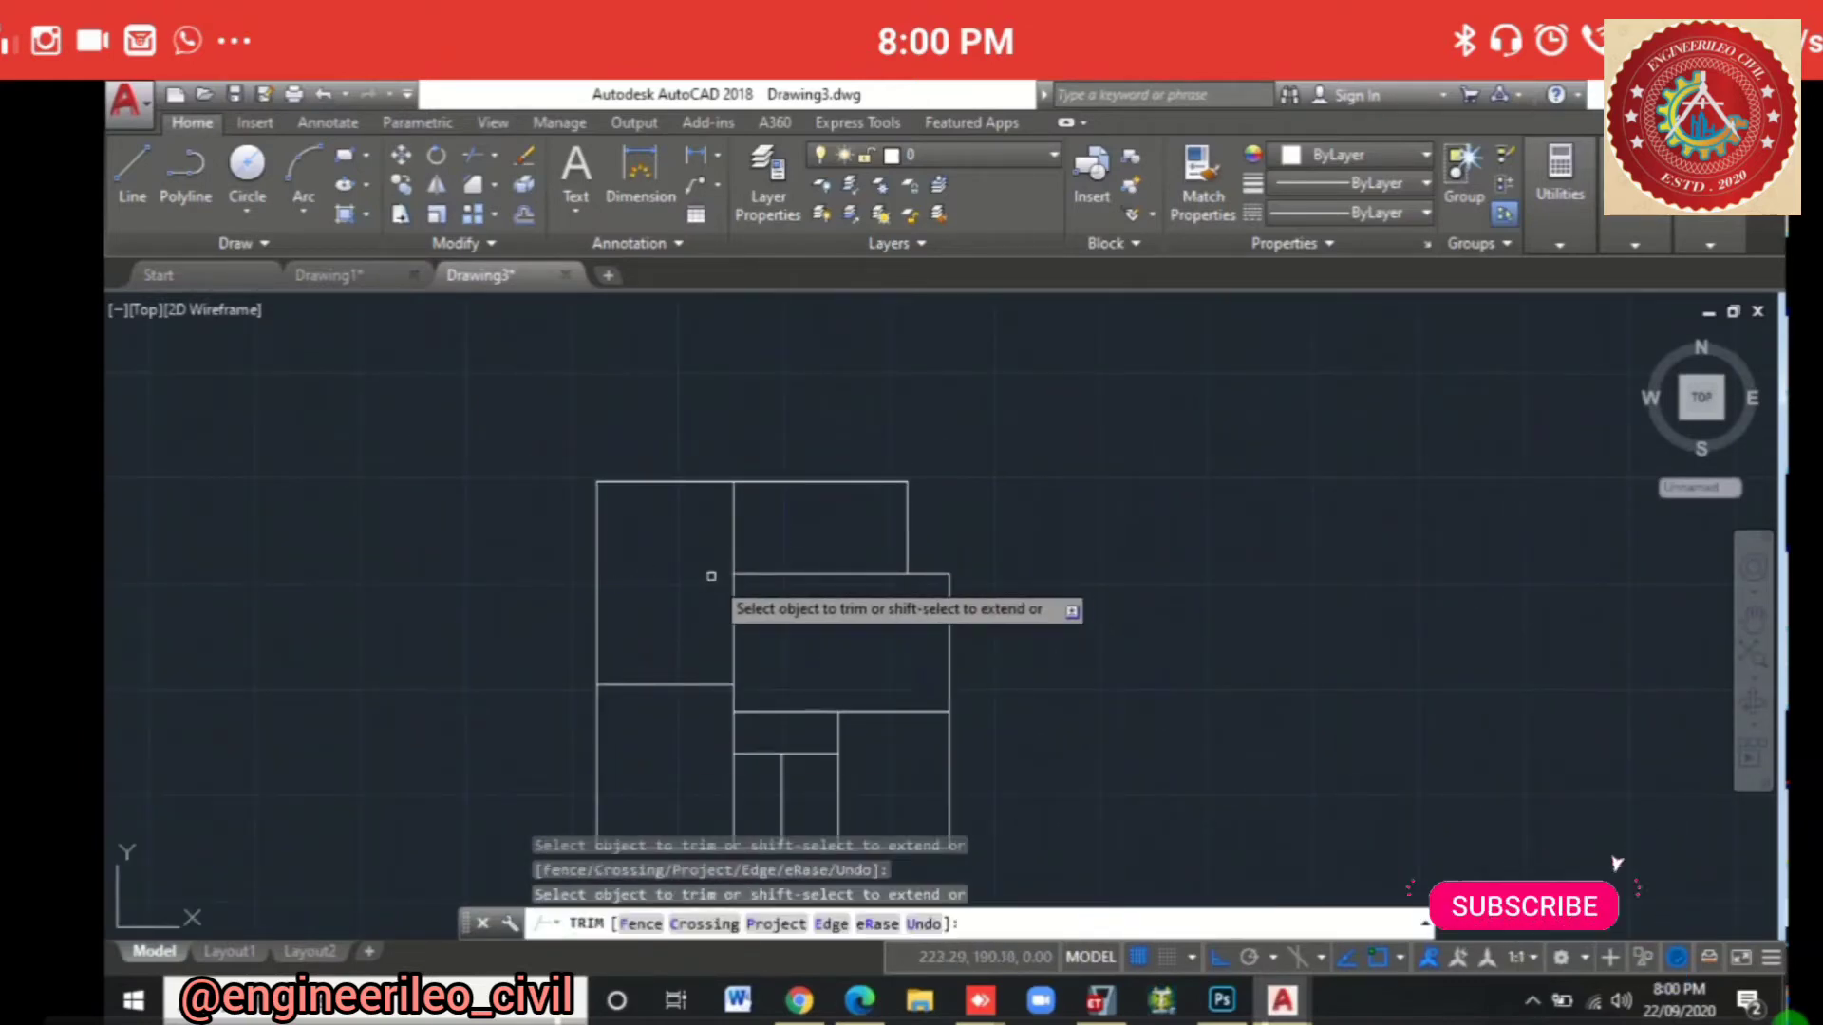
pyautogui.moveTo(819, 622); pyautogui.dragTo(842, 561, button='middle')
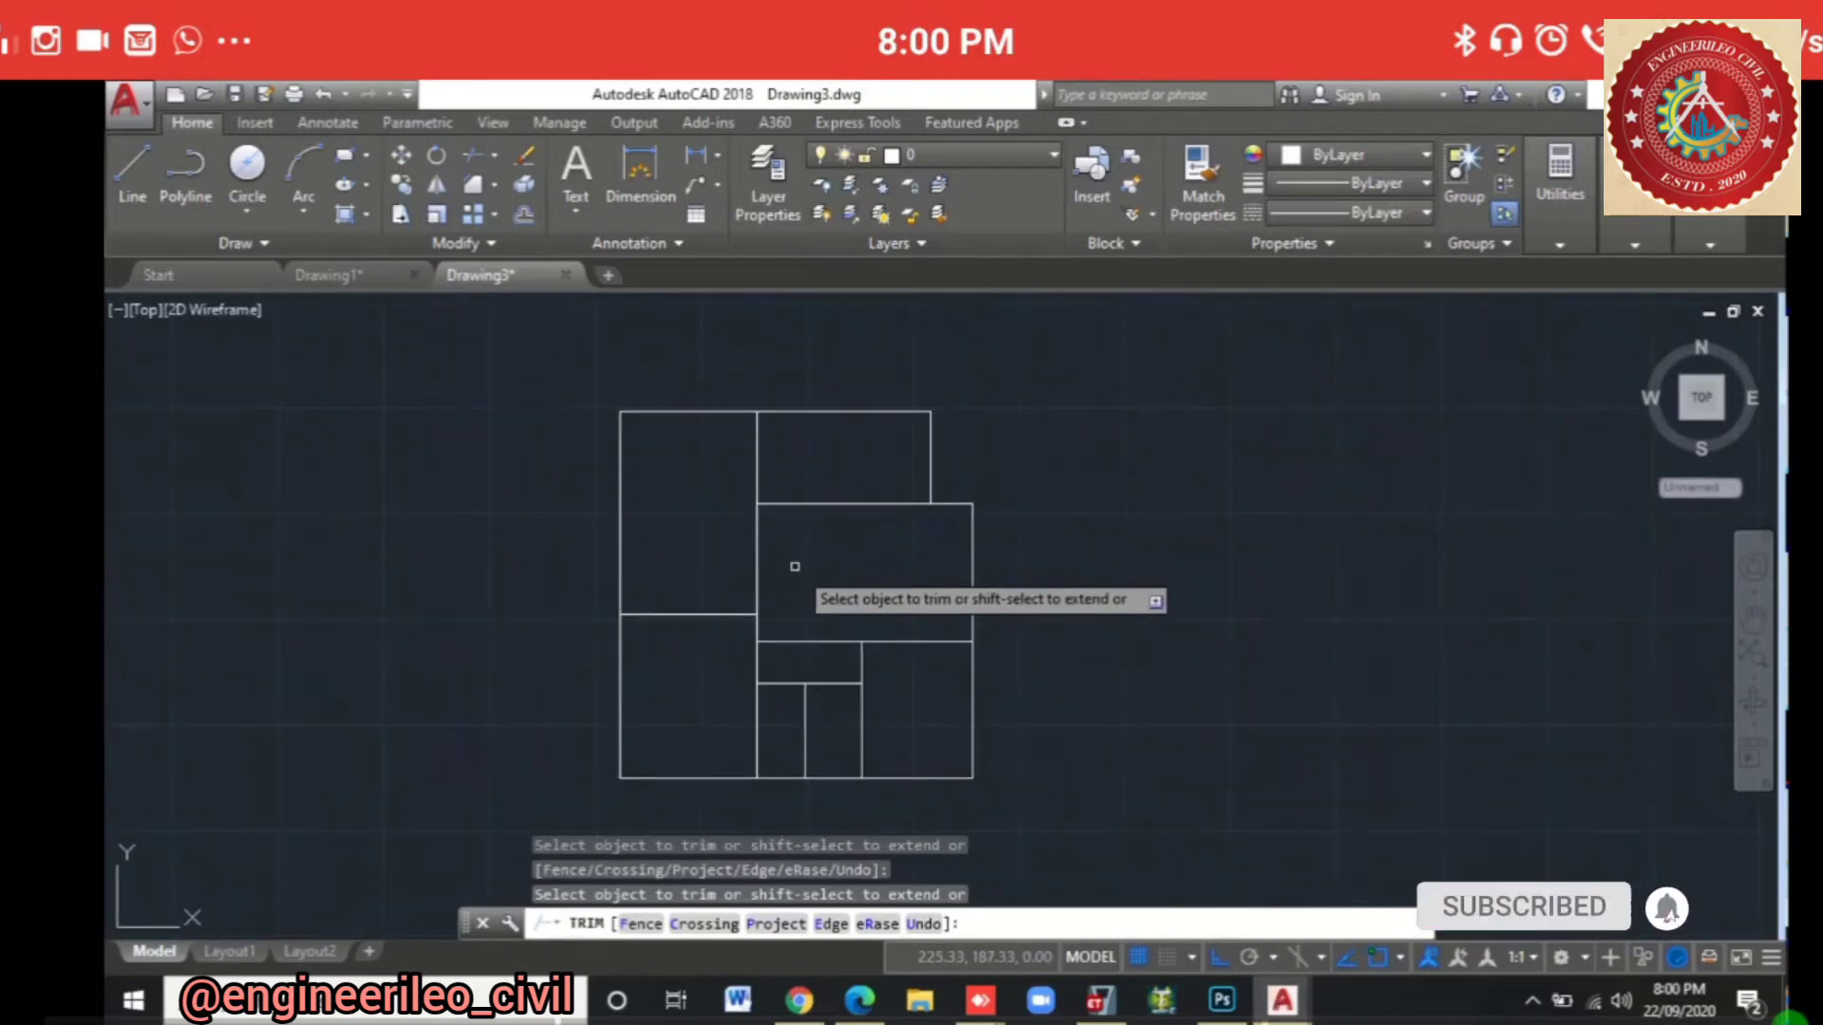
pyautogui.press('Escape')
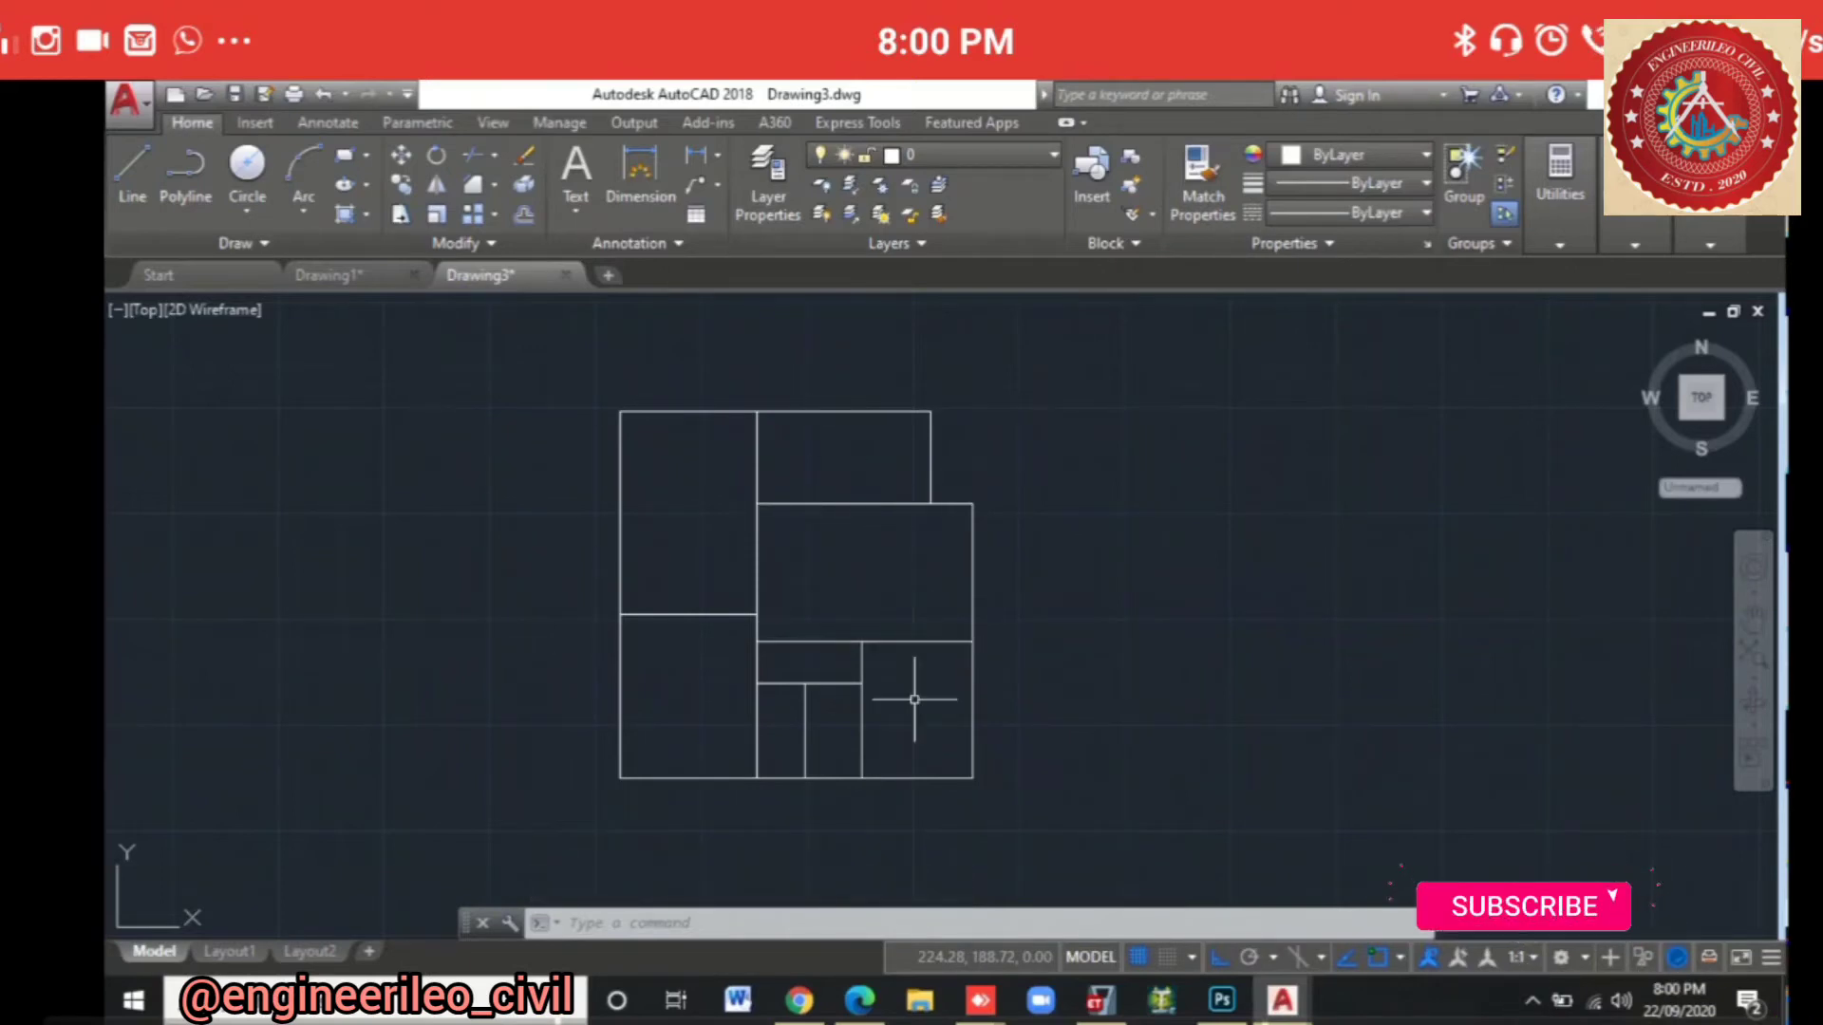
# Step: Copy the complete line plan horizontally to the empty area right of the original, using its upper-left corner as base point
pyautogui.click(571, 383)
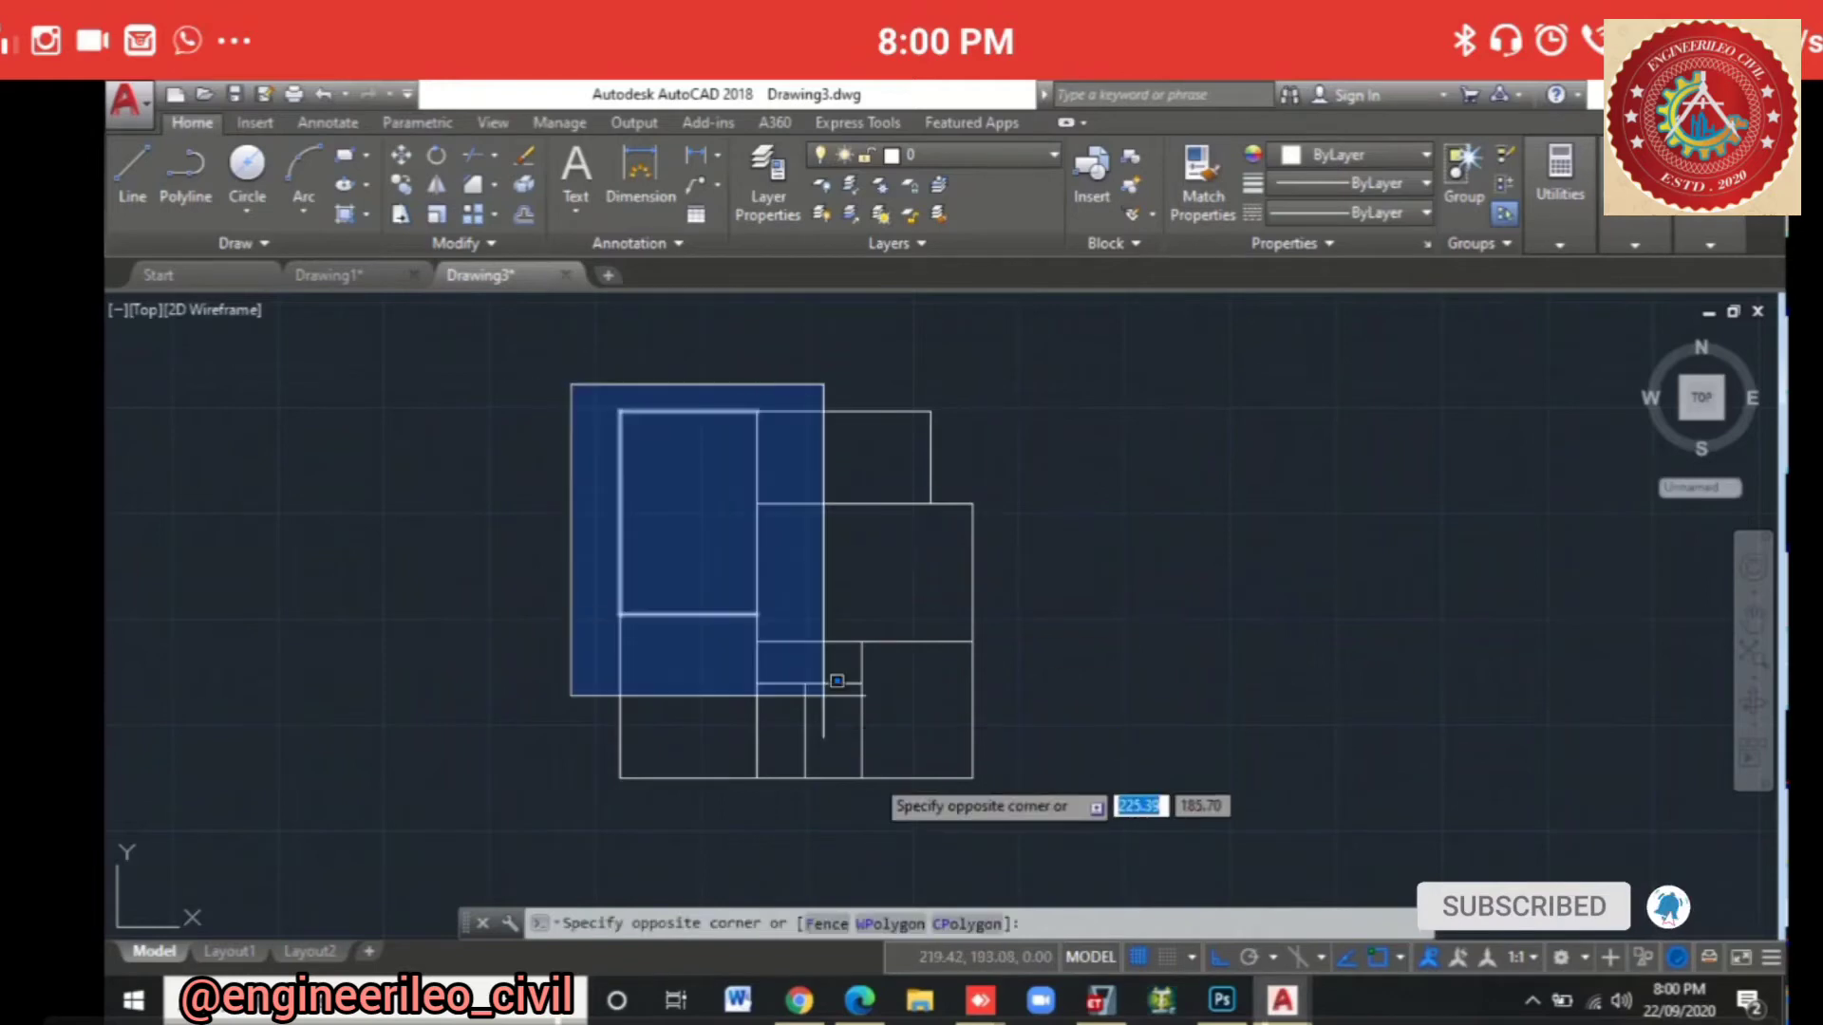
pyautogui.click(987, 809)
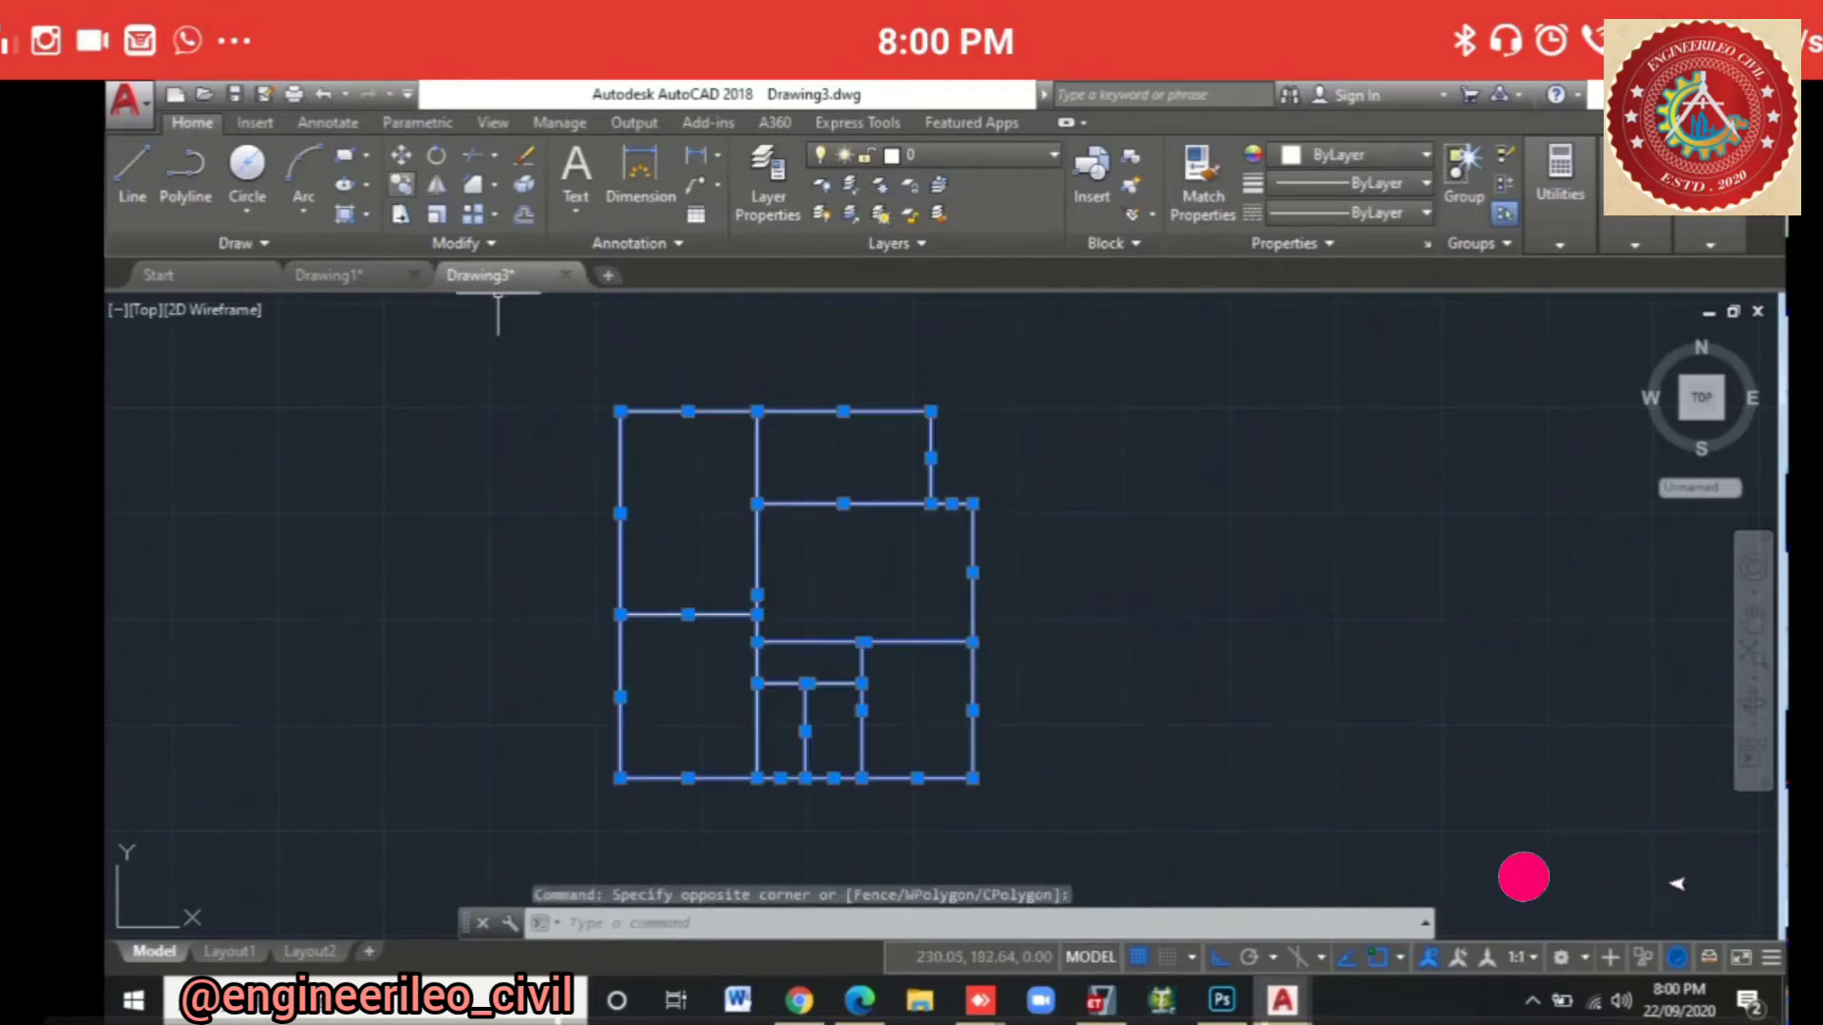
pyautogui.write('co')
pyautogui.press('Return')
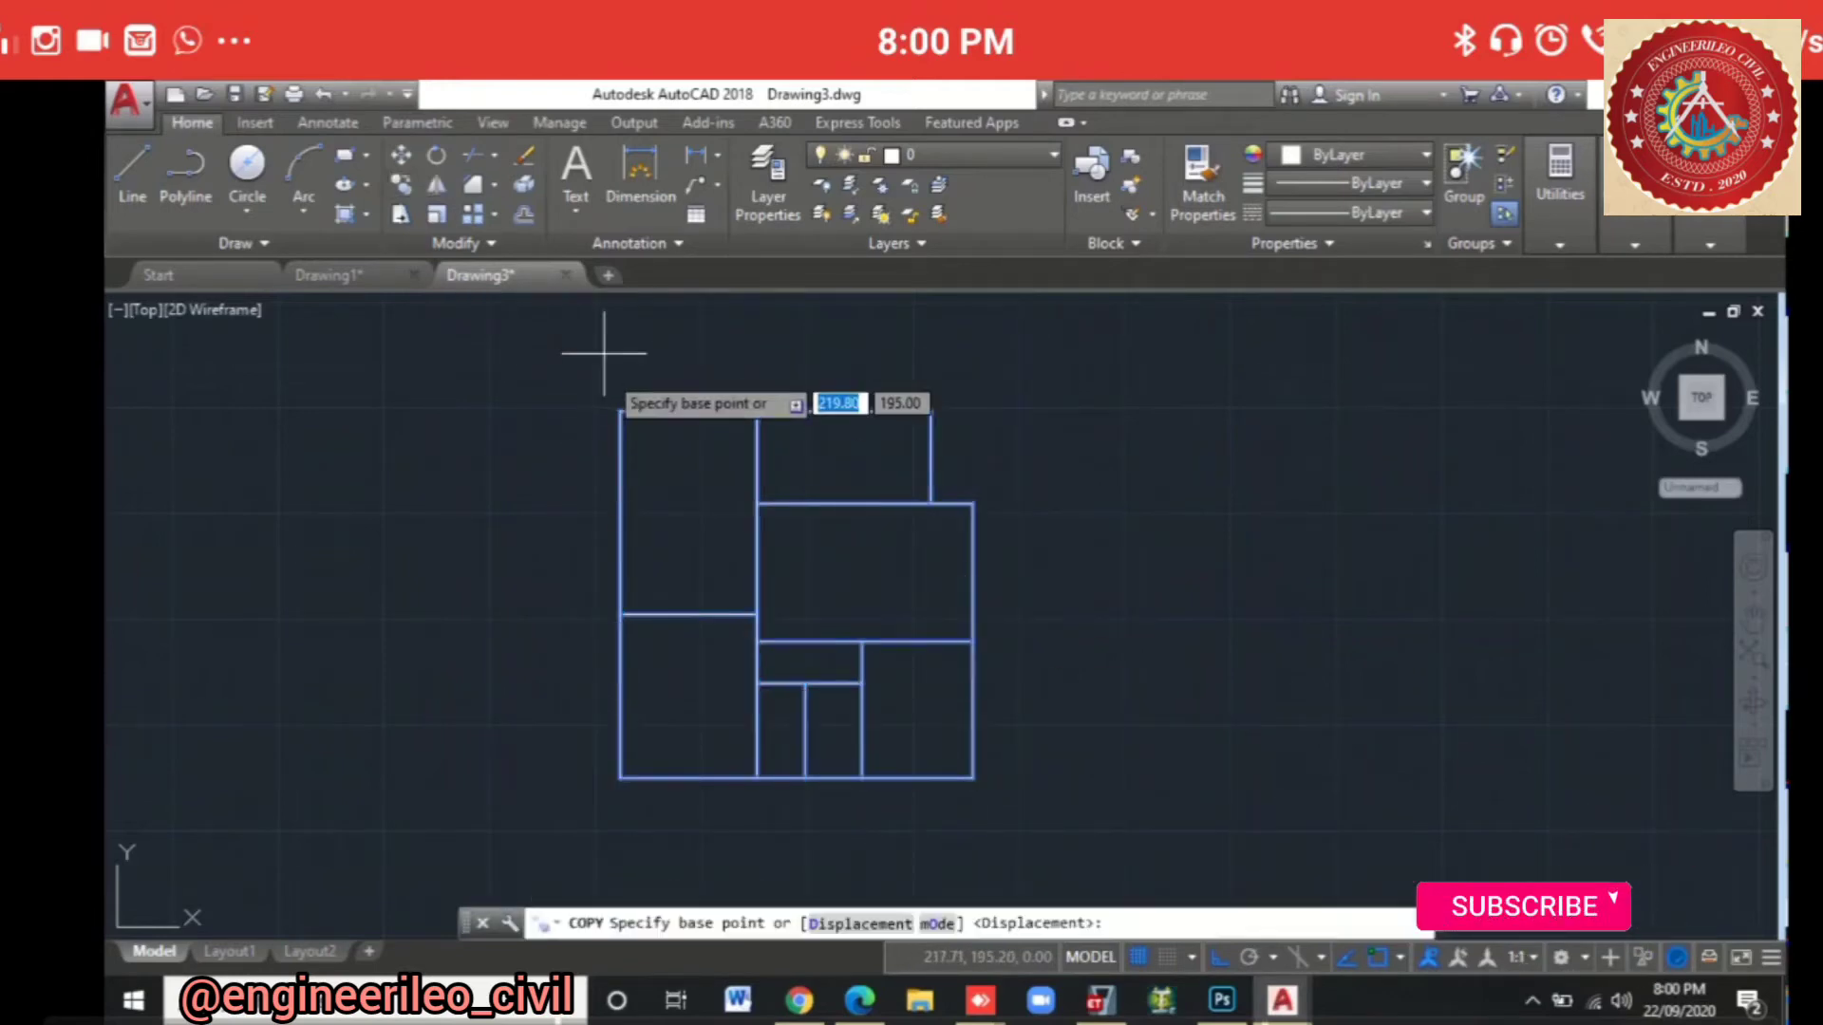
pyautogui.click(620, 412)
pyautogui.click(1234, 378)
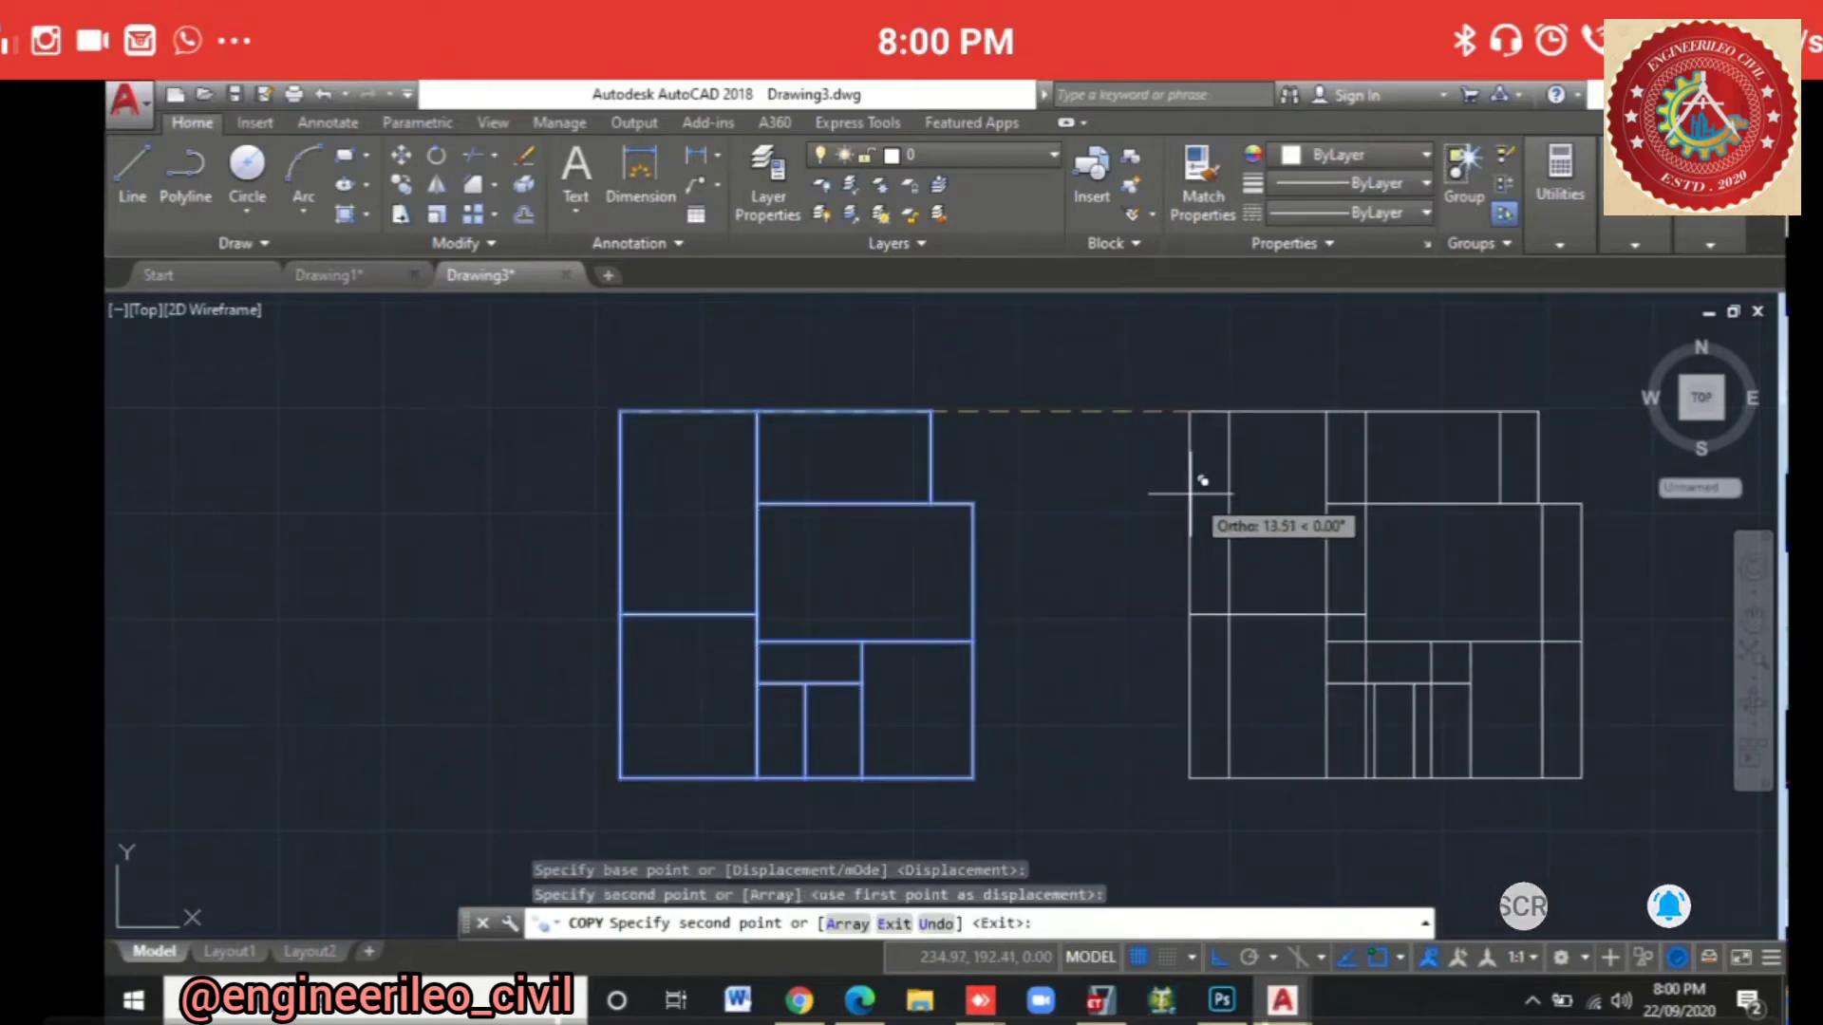
pyautogui.press('Escape')
pyautogui.moveTo(845, 557); pyautogui.dragTo(438, 545, button='middle')
pyautogui.scroll(-2, 595, 569)
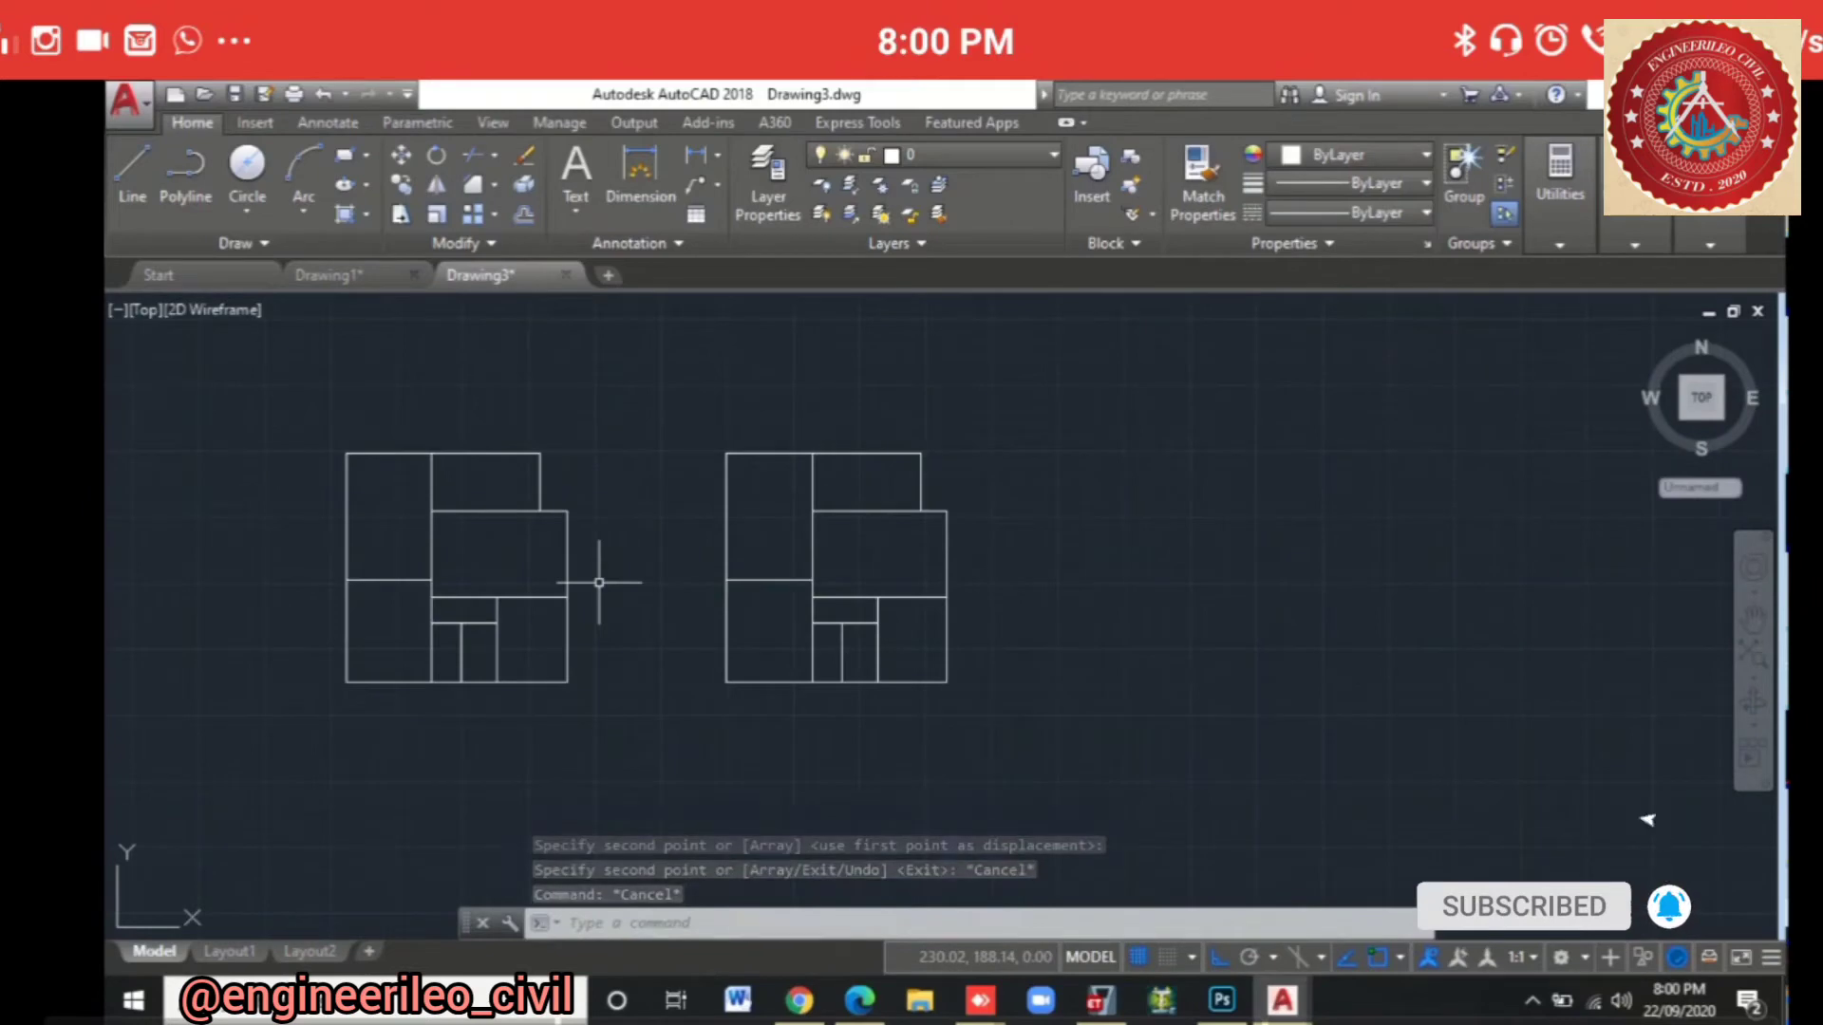
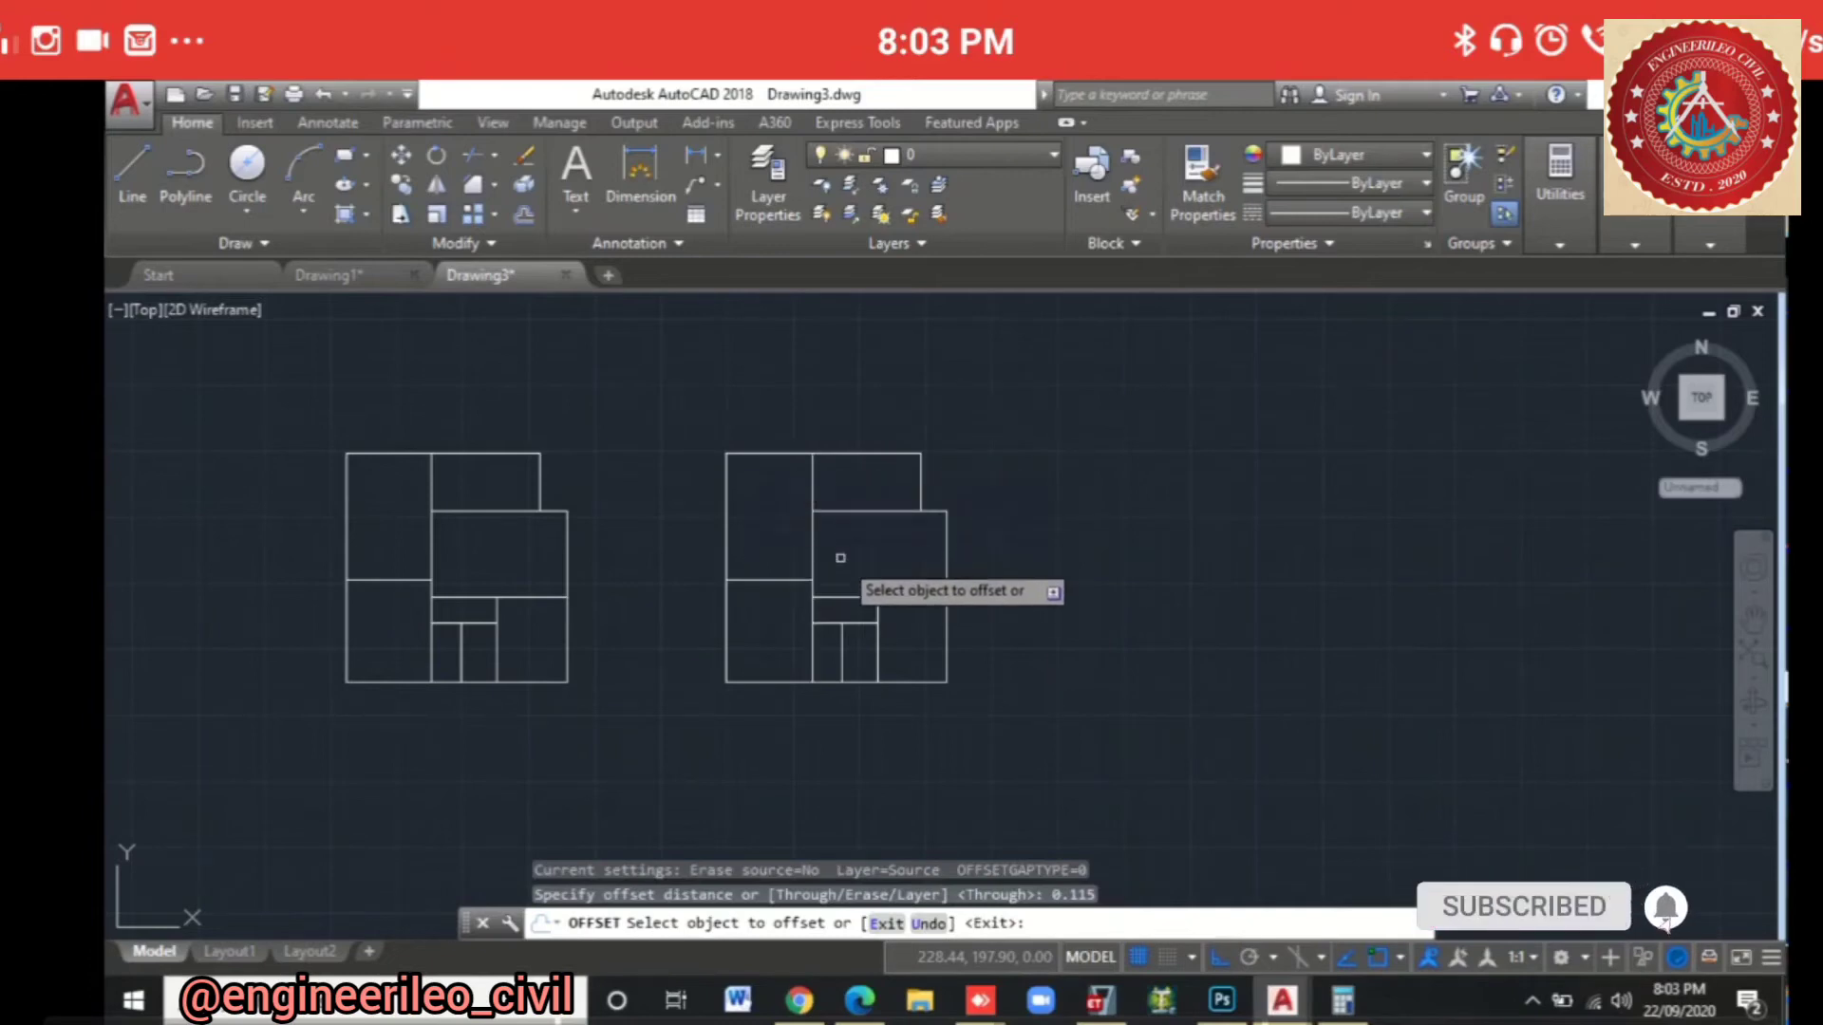
# Step: Offset the copied plan's main interior vertical line by 0.115 to both its right and left sides
pyautogui.scroll(4, 827, 497)
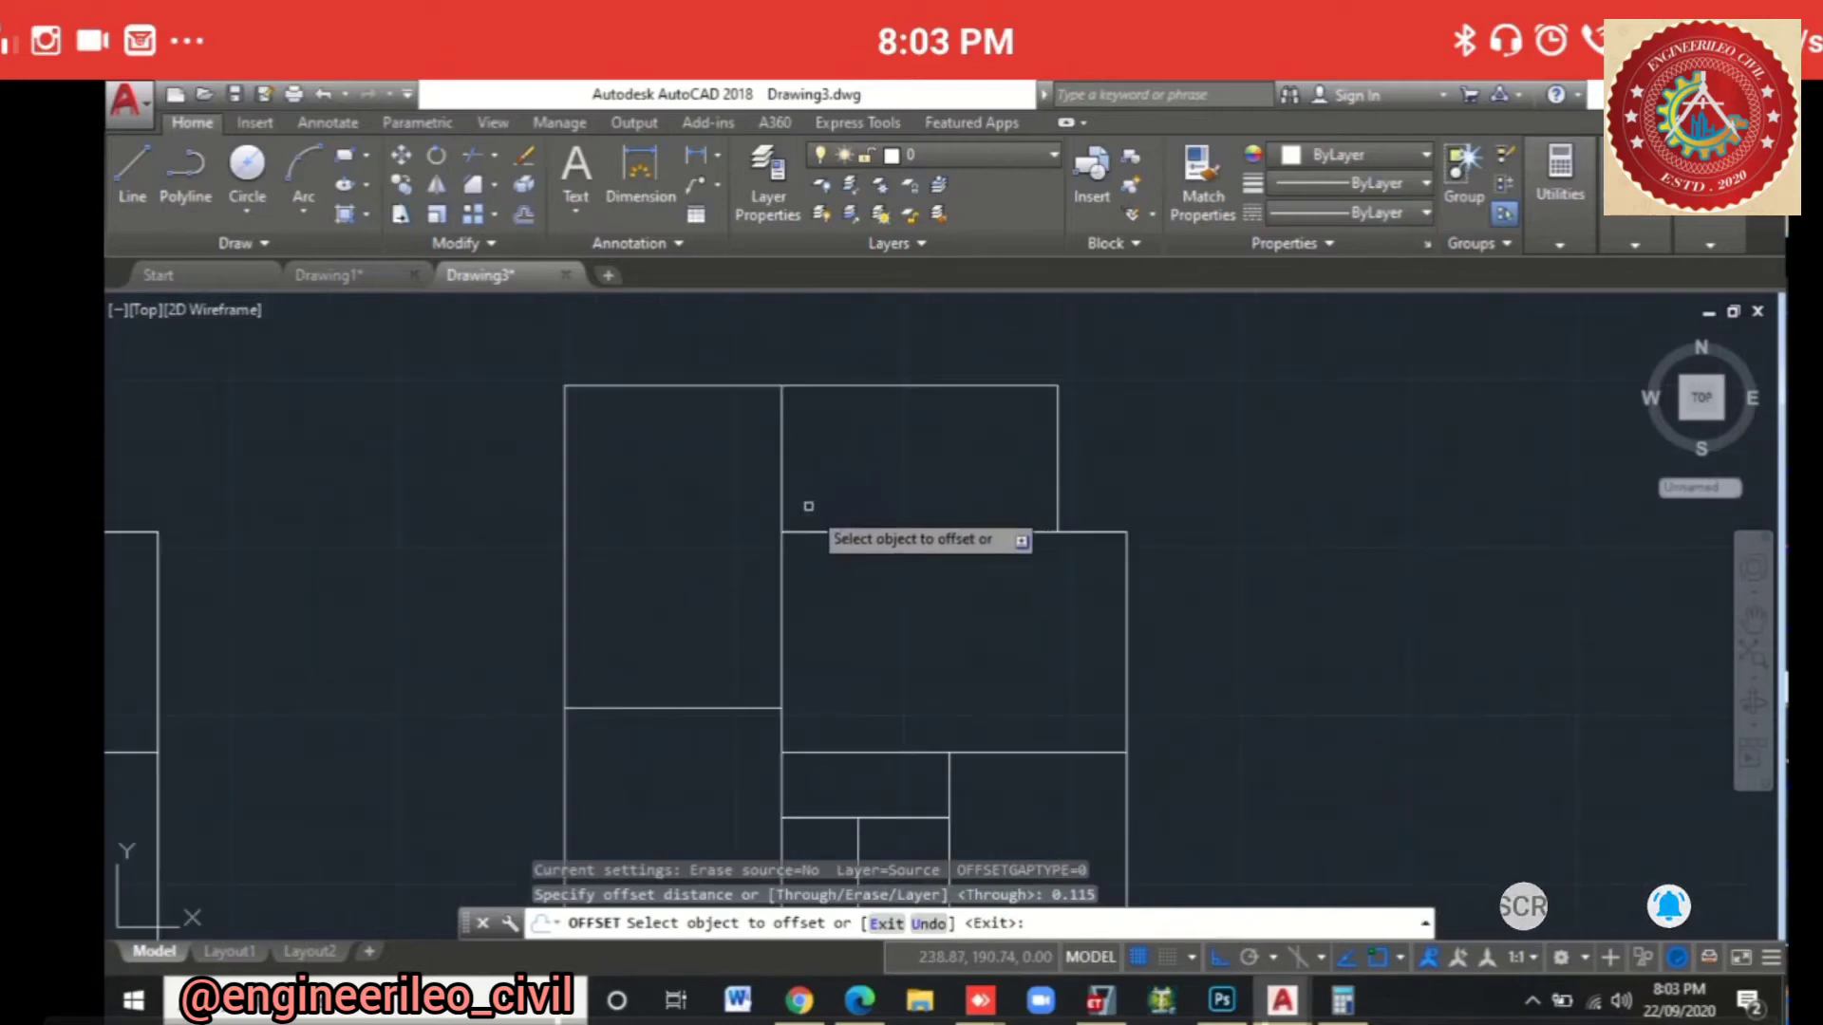
pyautogui.click(781, 494)
pyautogui.click(784, 492)
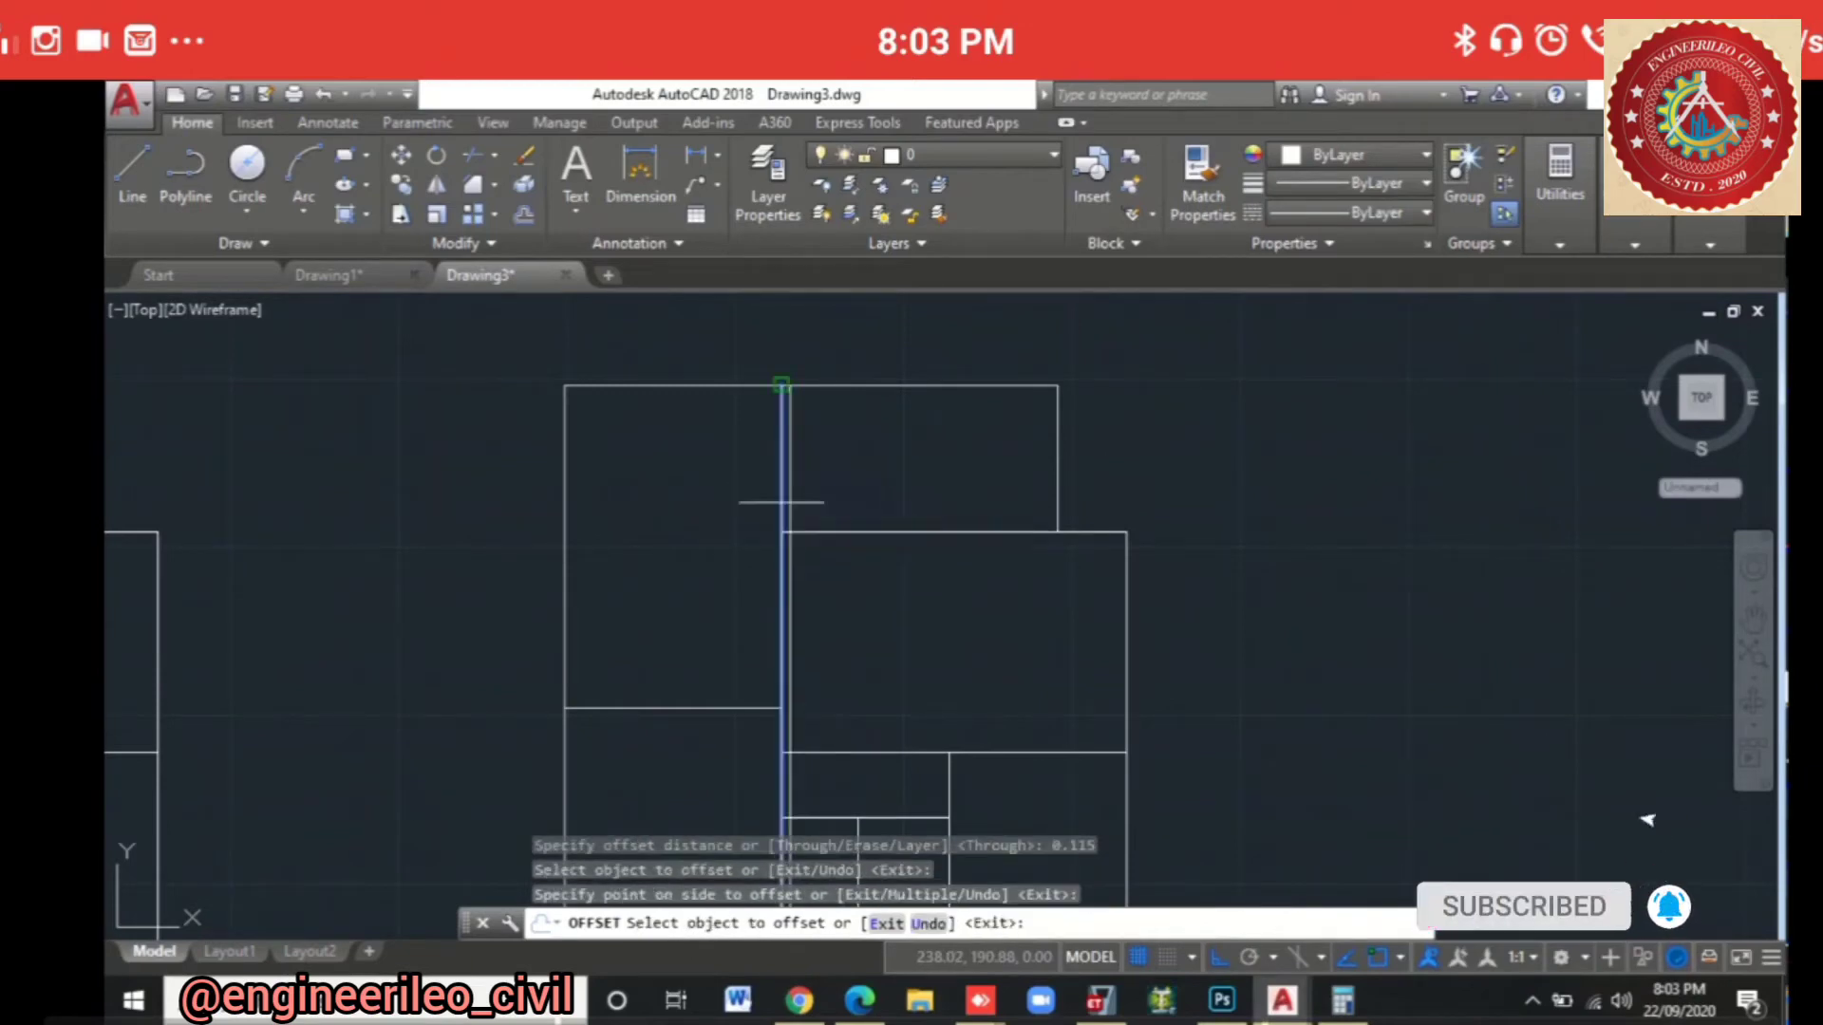
pyautogui.click(780, 500)
pyautogui.click(698, 510)
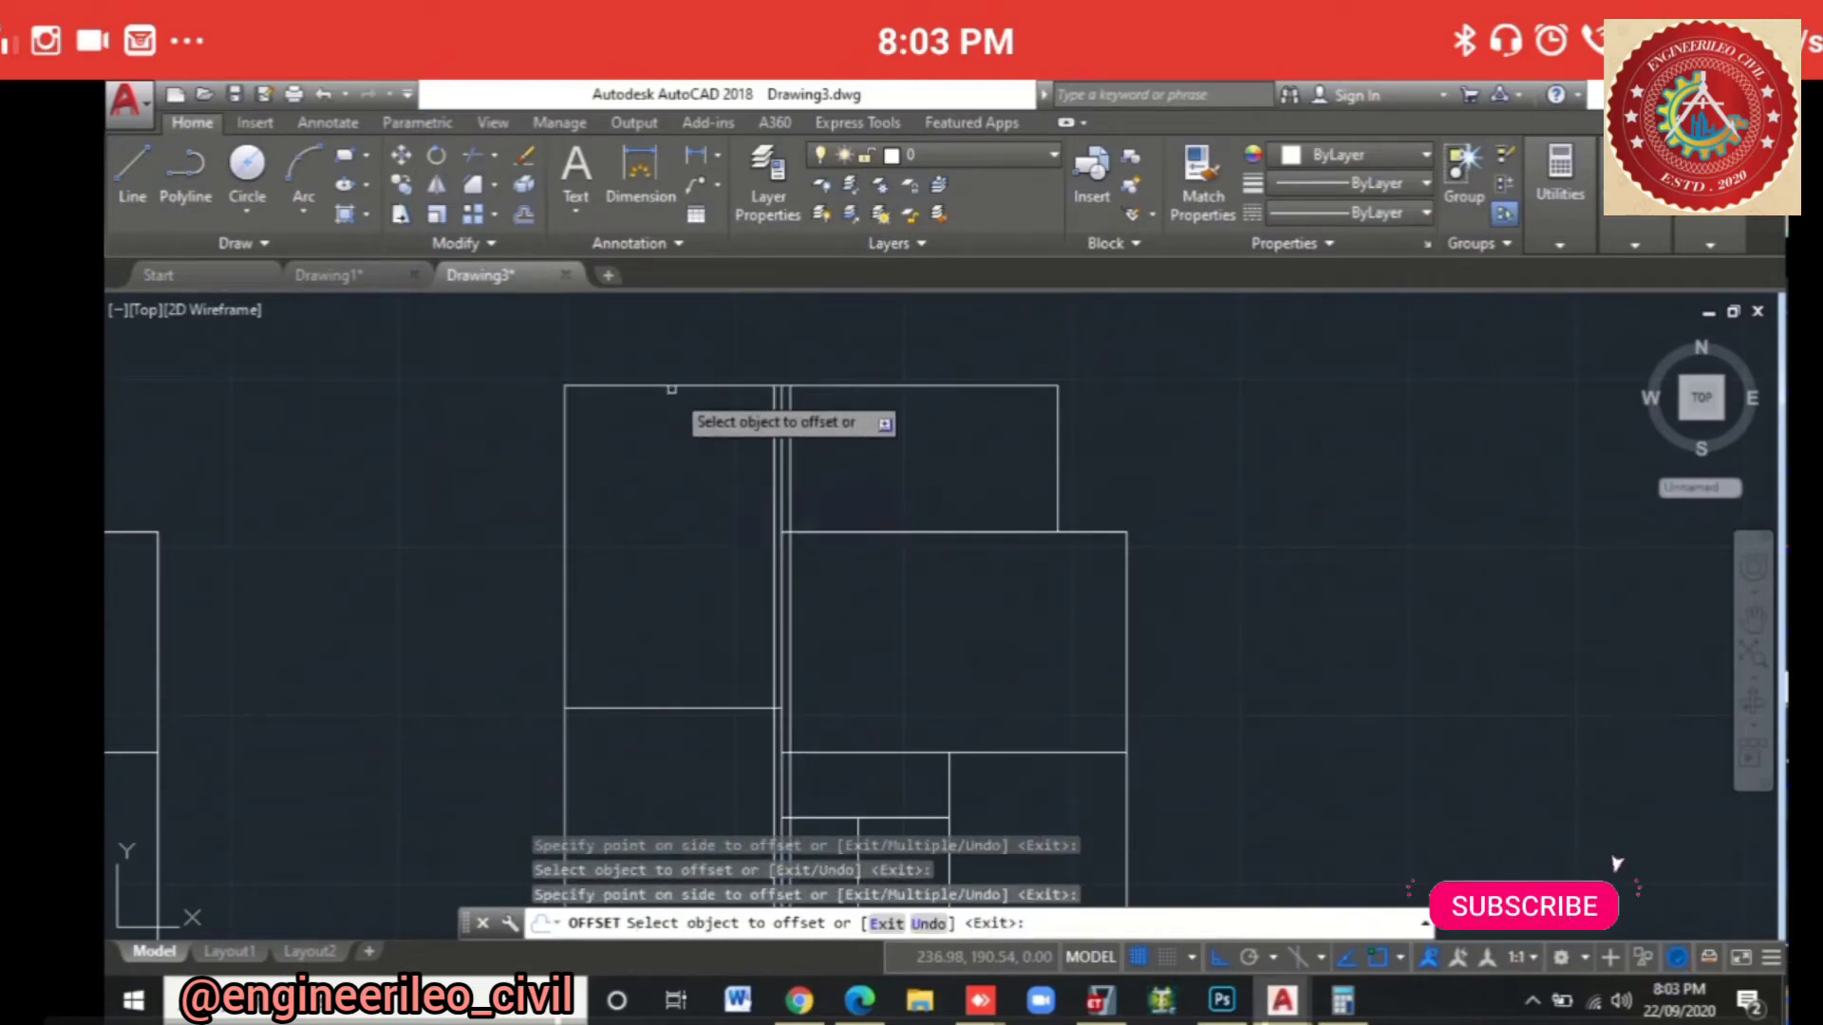
# Step: Offset the top and left wall lines of the upper-left room by 0.11 to both sides
pyautogui.click(674, 384)
pyautogui.click(630, 472)
pyautogui.click(686, 385)
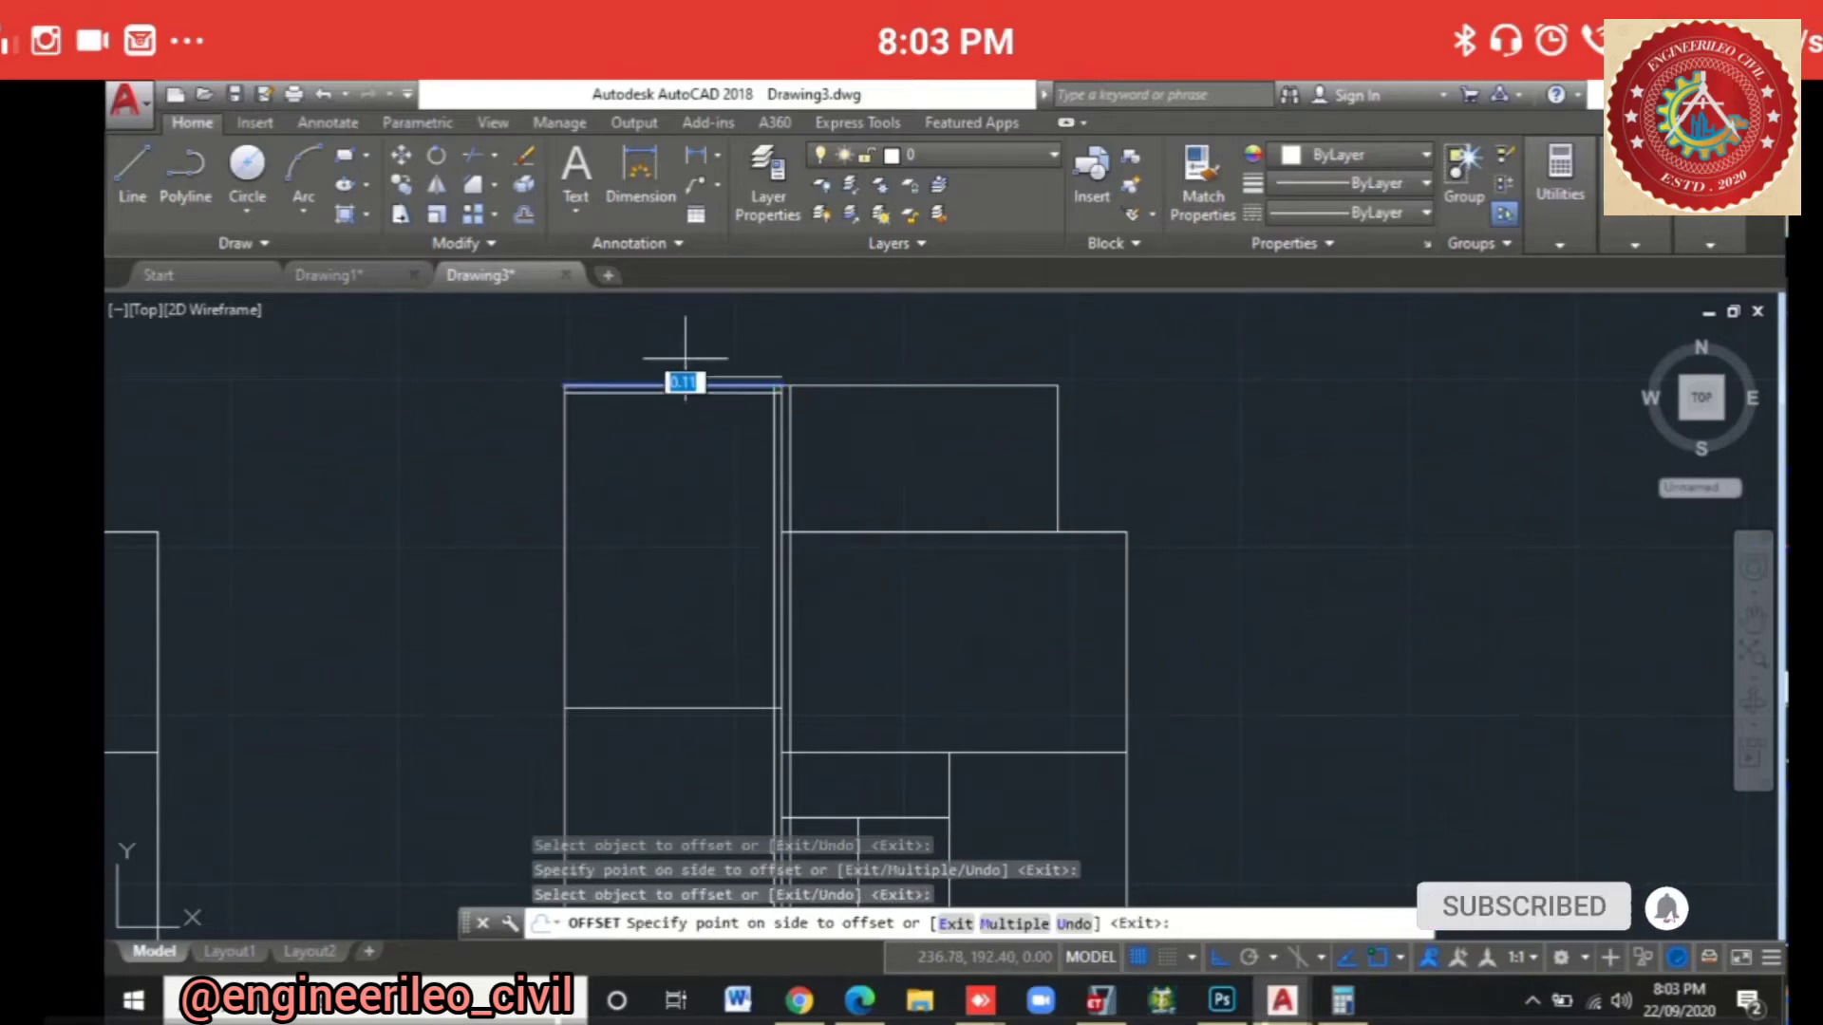
pyautogui.click(679, 361)
pyautogui.click(565, 490)
pyautogui.click(638, 475)
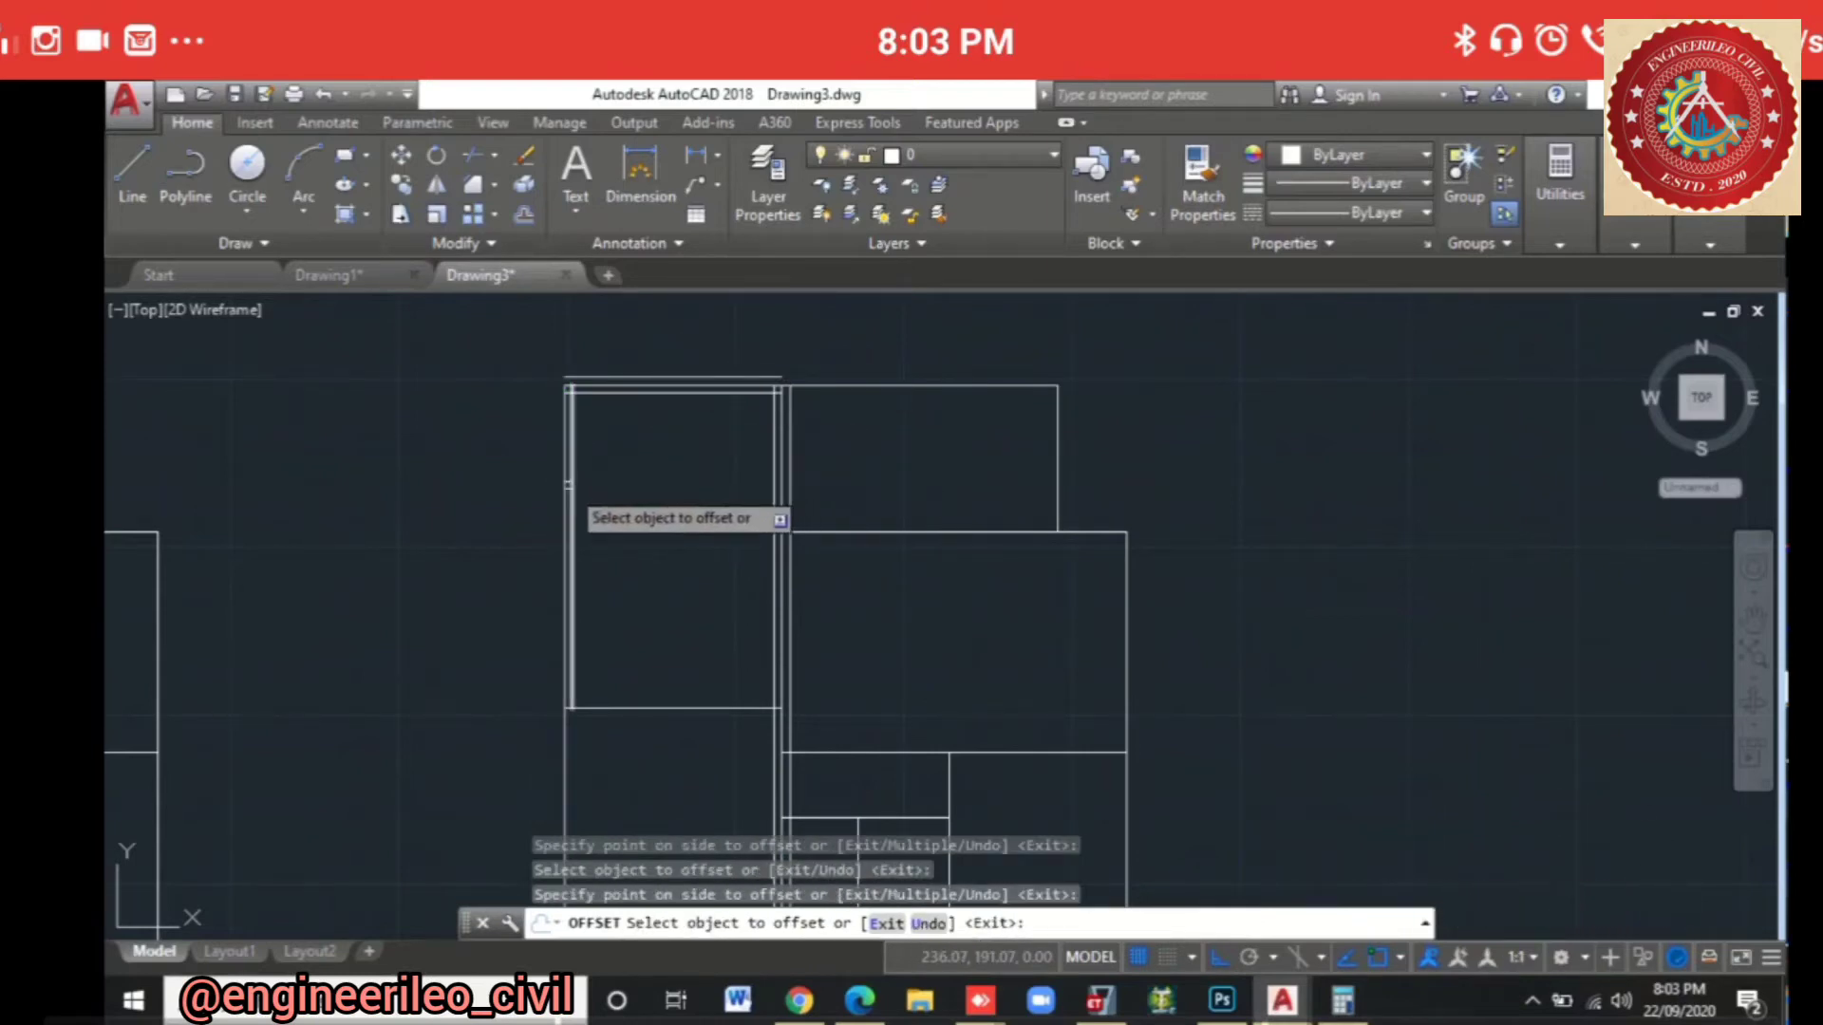
# Step: Offset the divider between the two left rooms and the lower-left room's left wall line by 0.11 to both sides
pyautogui.moveTo(631, 589)
pyautogui.mouseDown(button='middle')
pyautogui.moveTo(630, 505)
pyautogui.moveTo(629, 584)
pyautogui.mouseUp(button='middle')
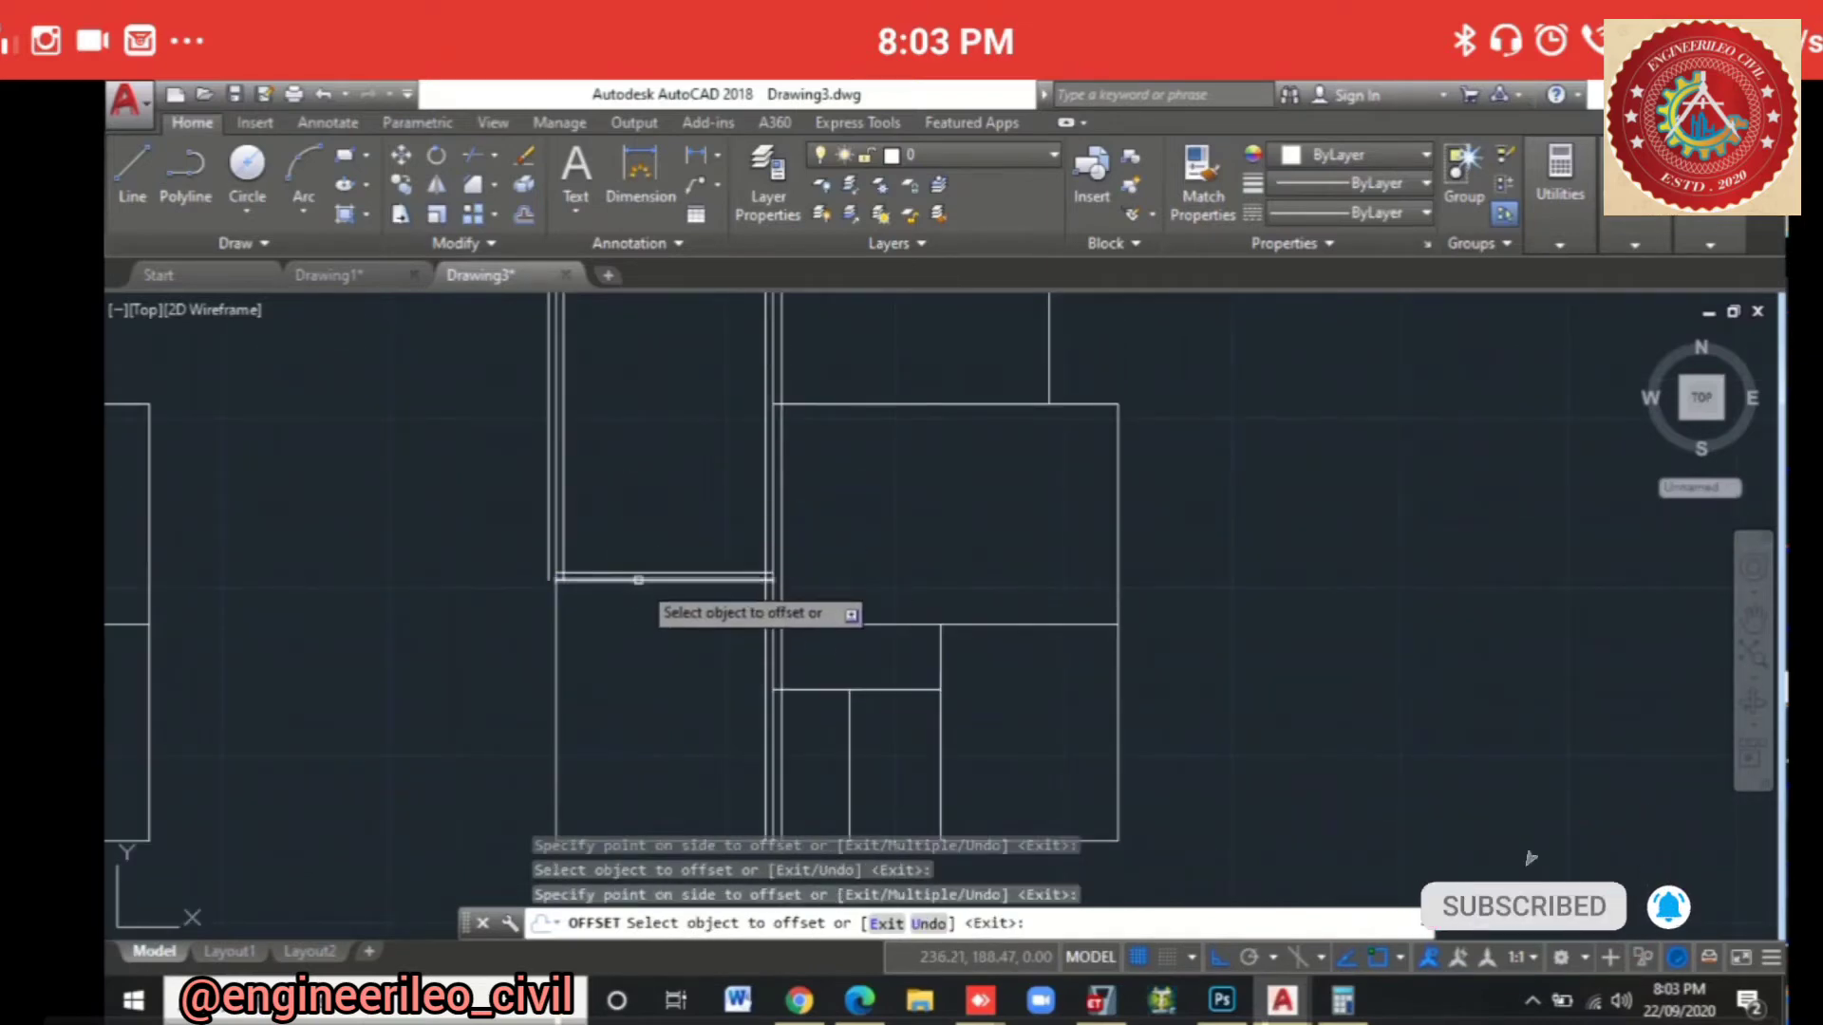
pyautogui.click(629, 582)
pyautogui.click(627, 642)
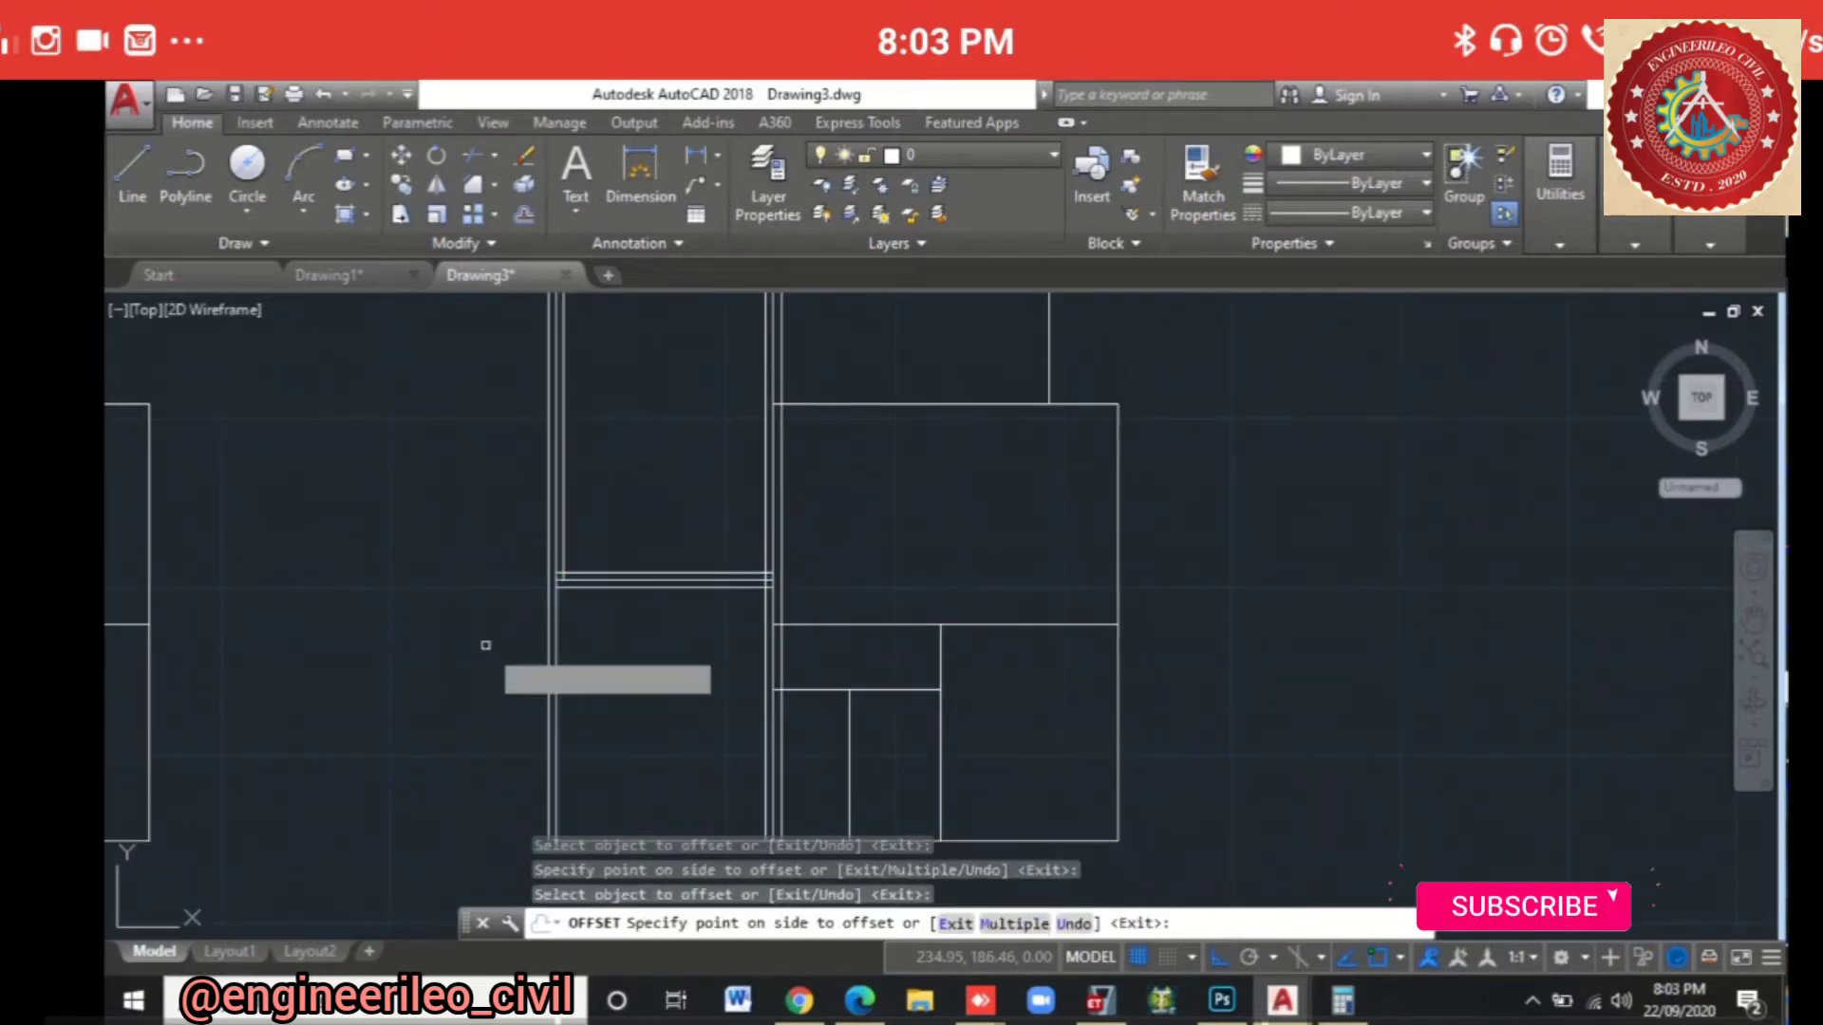
pyautogui.click(570, 659)
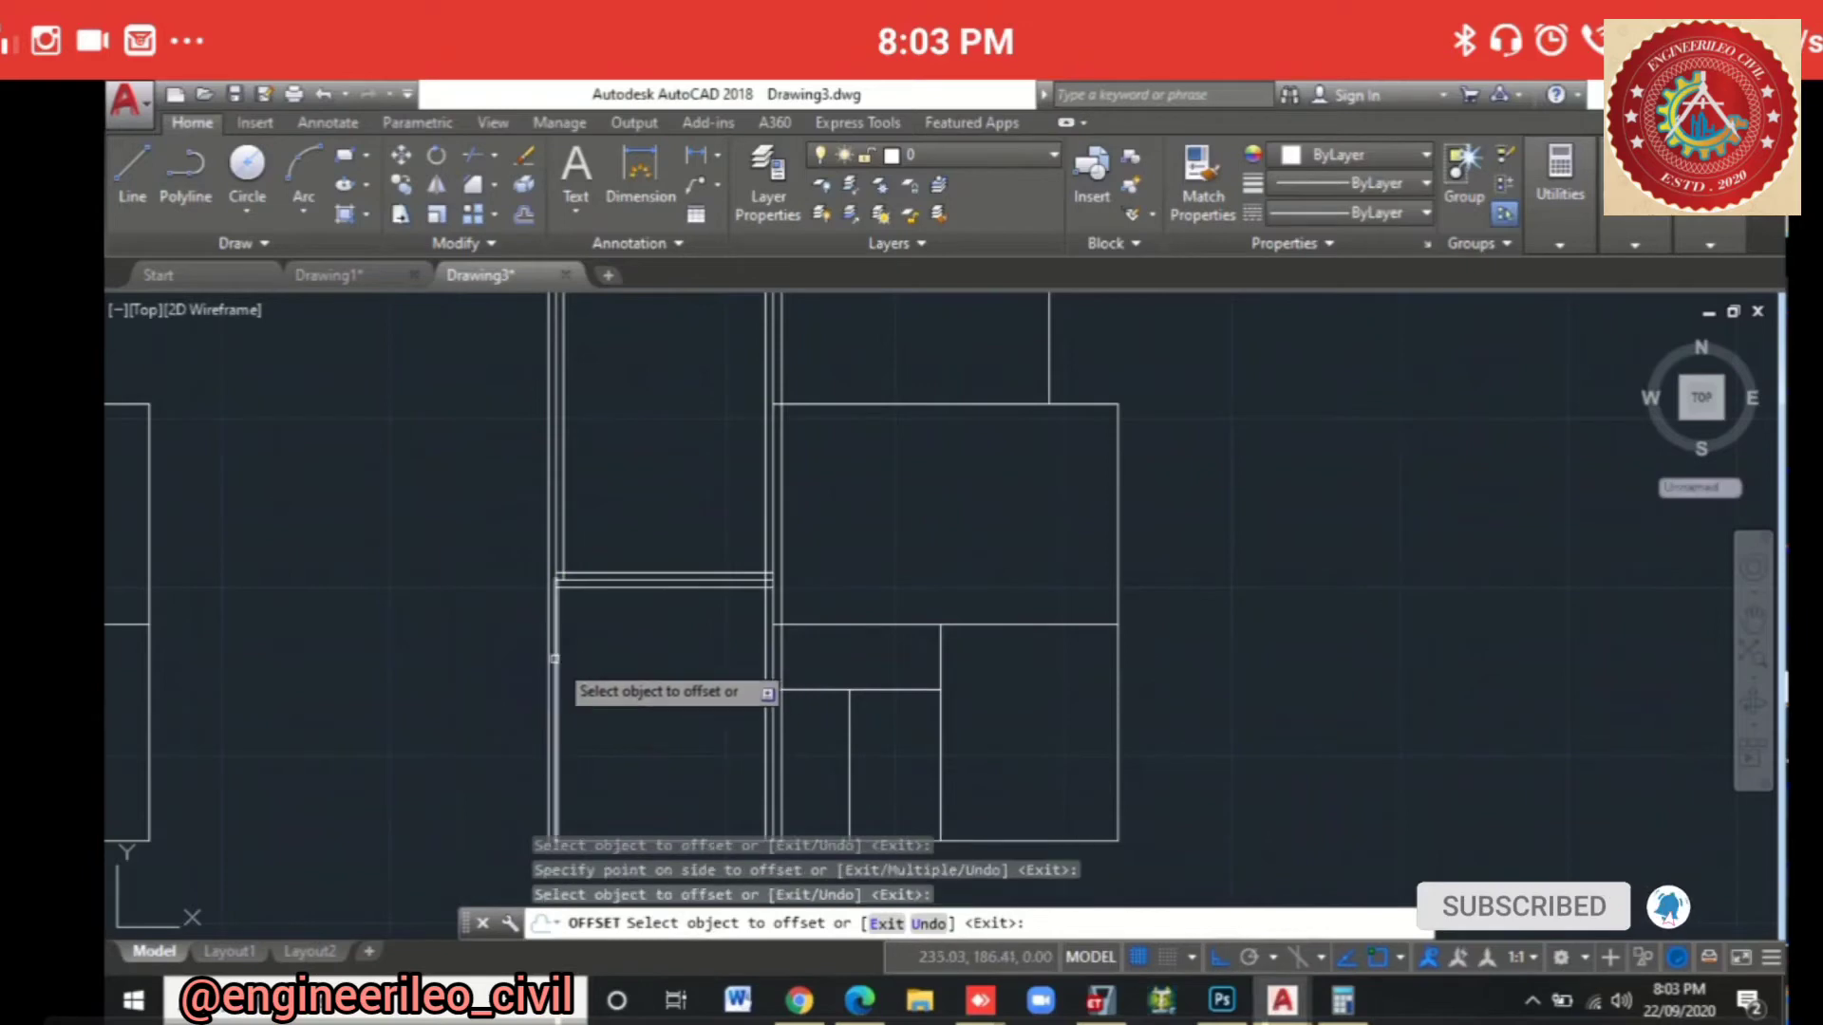
pyautogui.click(554, 628)
pyautogui.click(663, 672)
# Step: Offset the bottom wall line of the lower-left room by 0.11 inward and outward
pyautogui.moveTo(660, 834); pyautogui.dragTo(665, 651, button='middle')
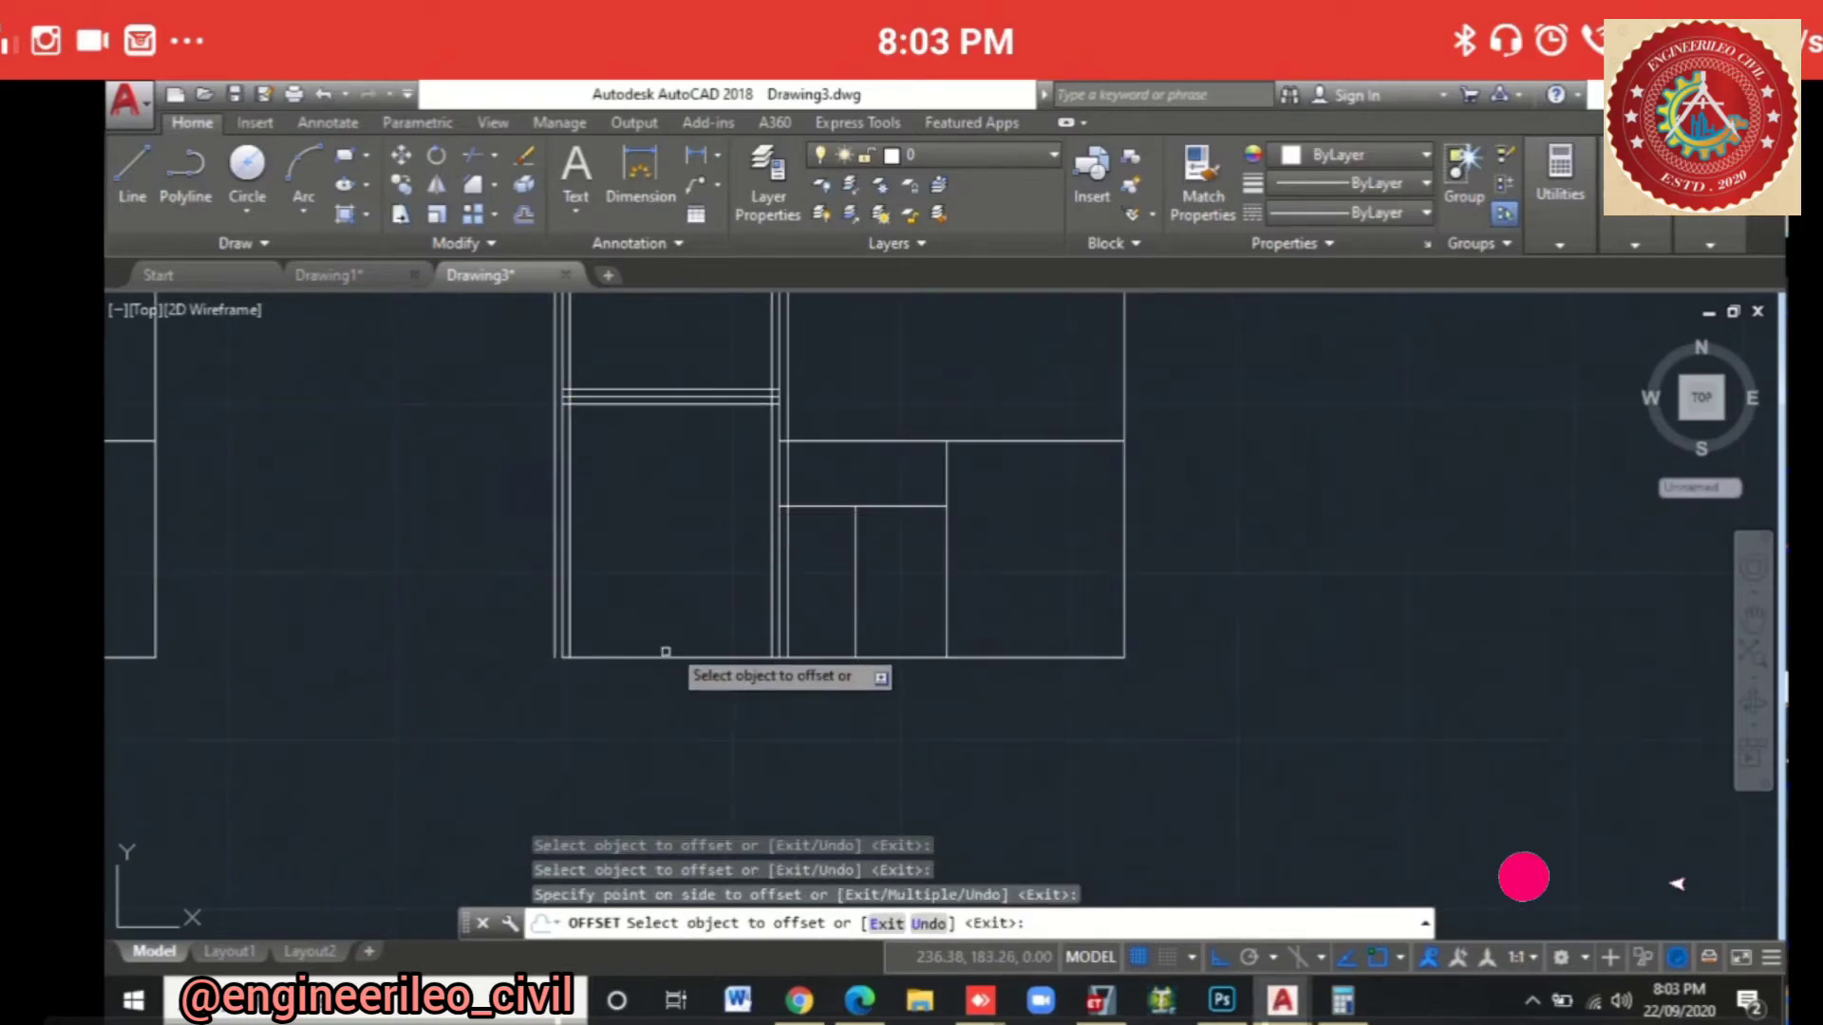
pyautogui.click(665, 651)
pyautogui.click(659, 652)
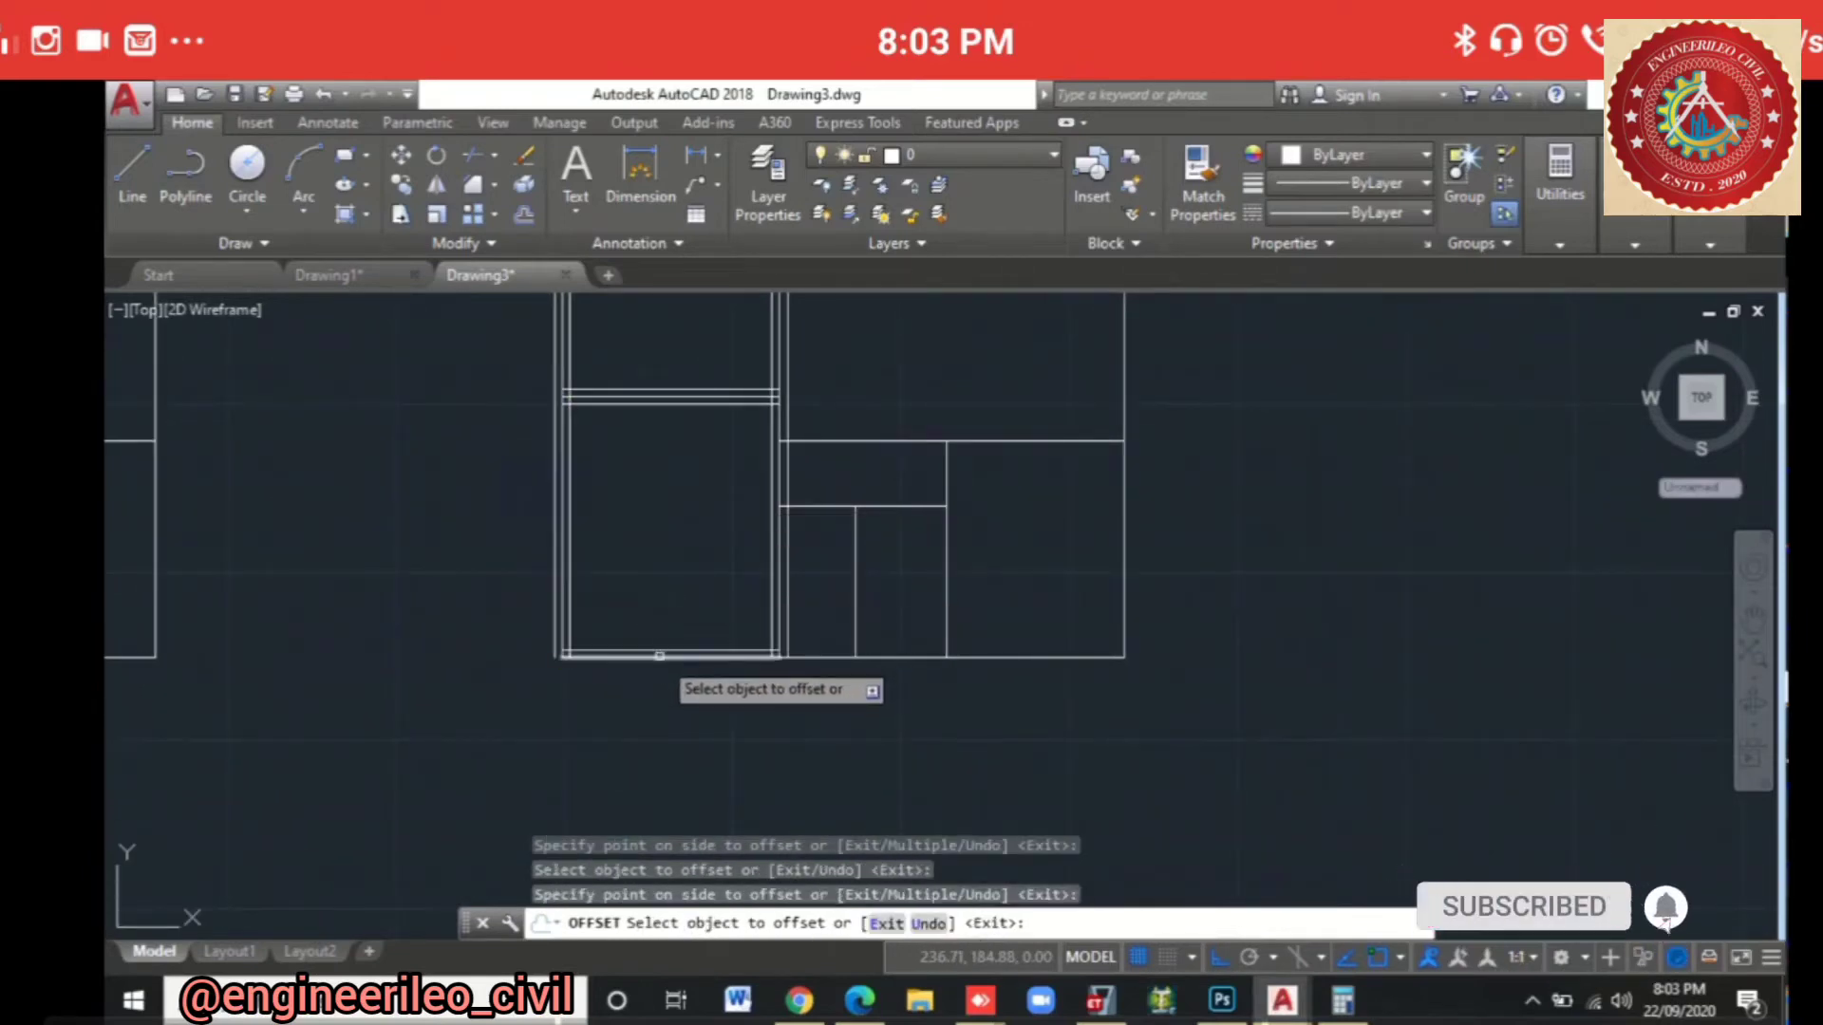
pyautogui.click(658, 655)
pyautogui.click(834, 669)
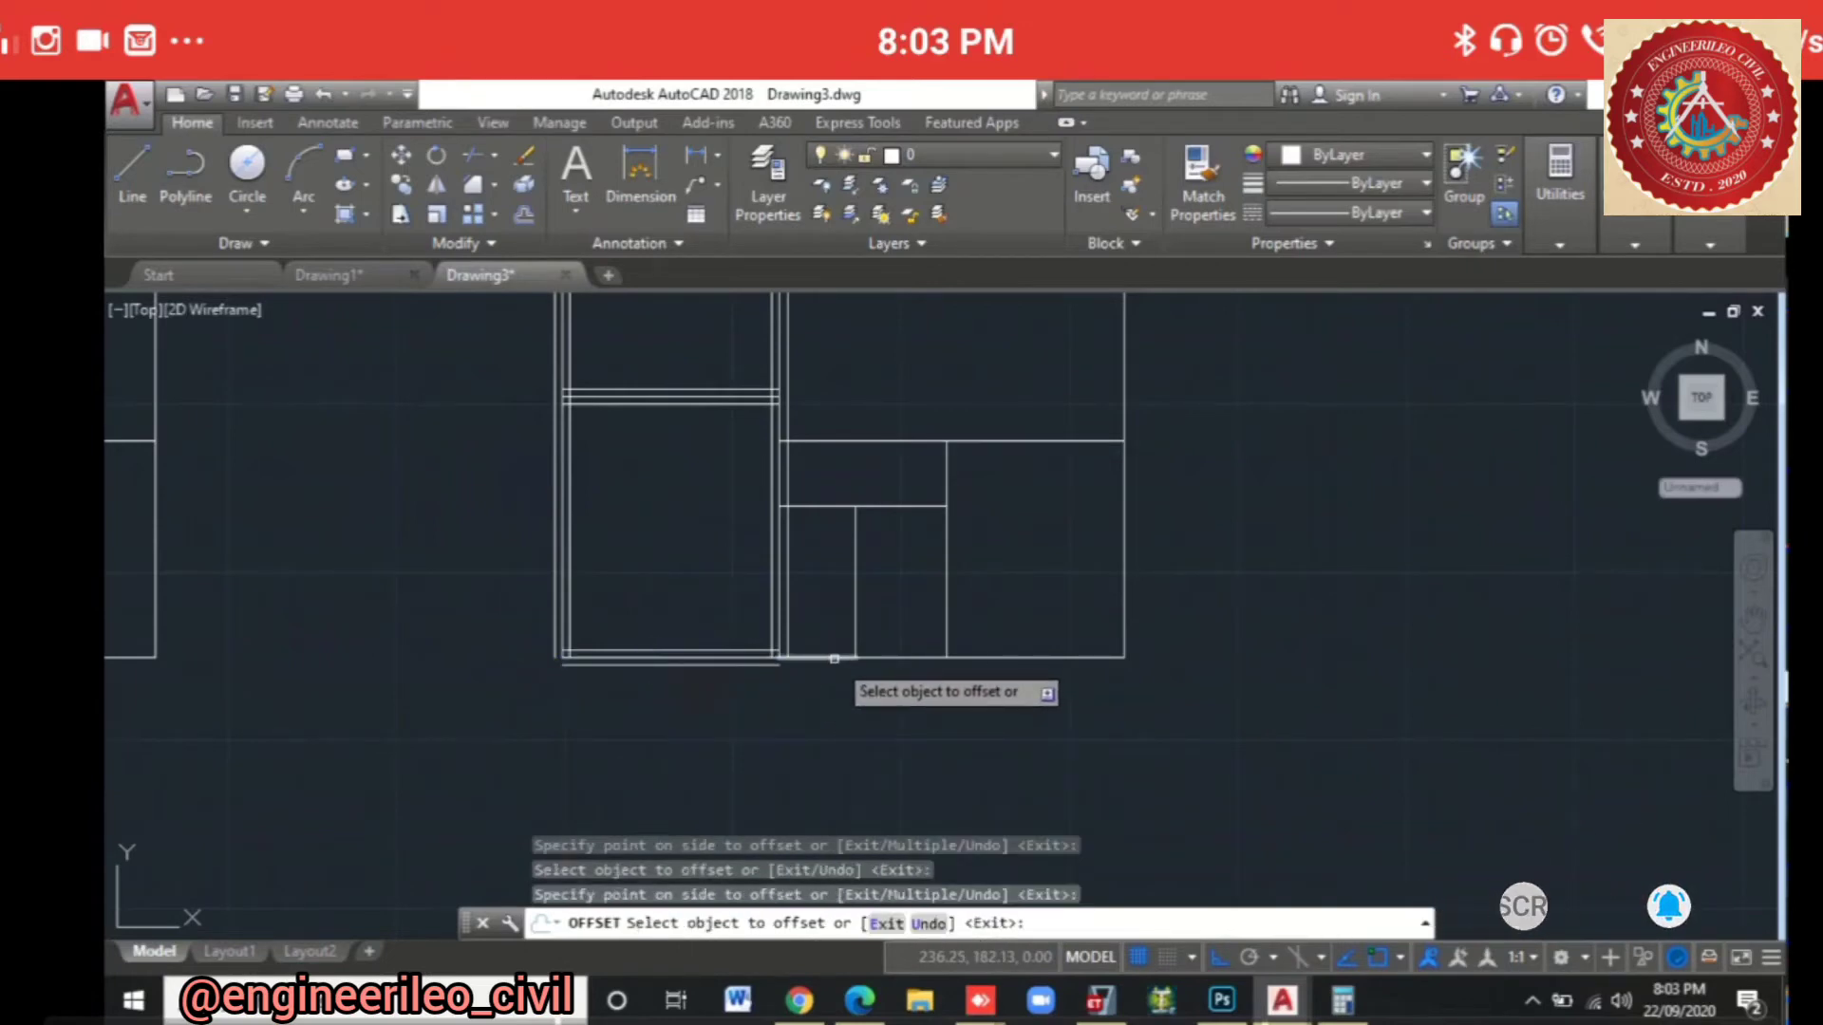
# Step: Offset the bottom wall lines of the two small rooms and the lower-right room by 0.11, inward and outward
pyautogui.click(834, 655)
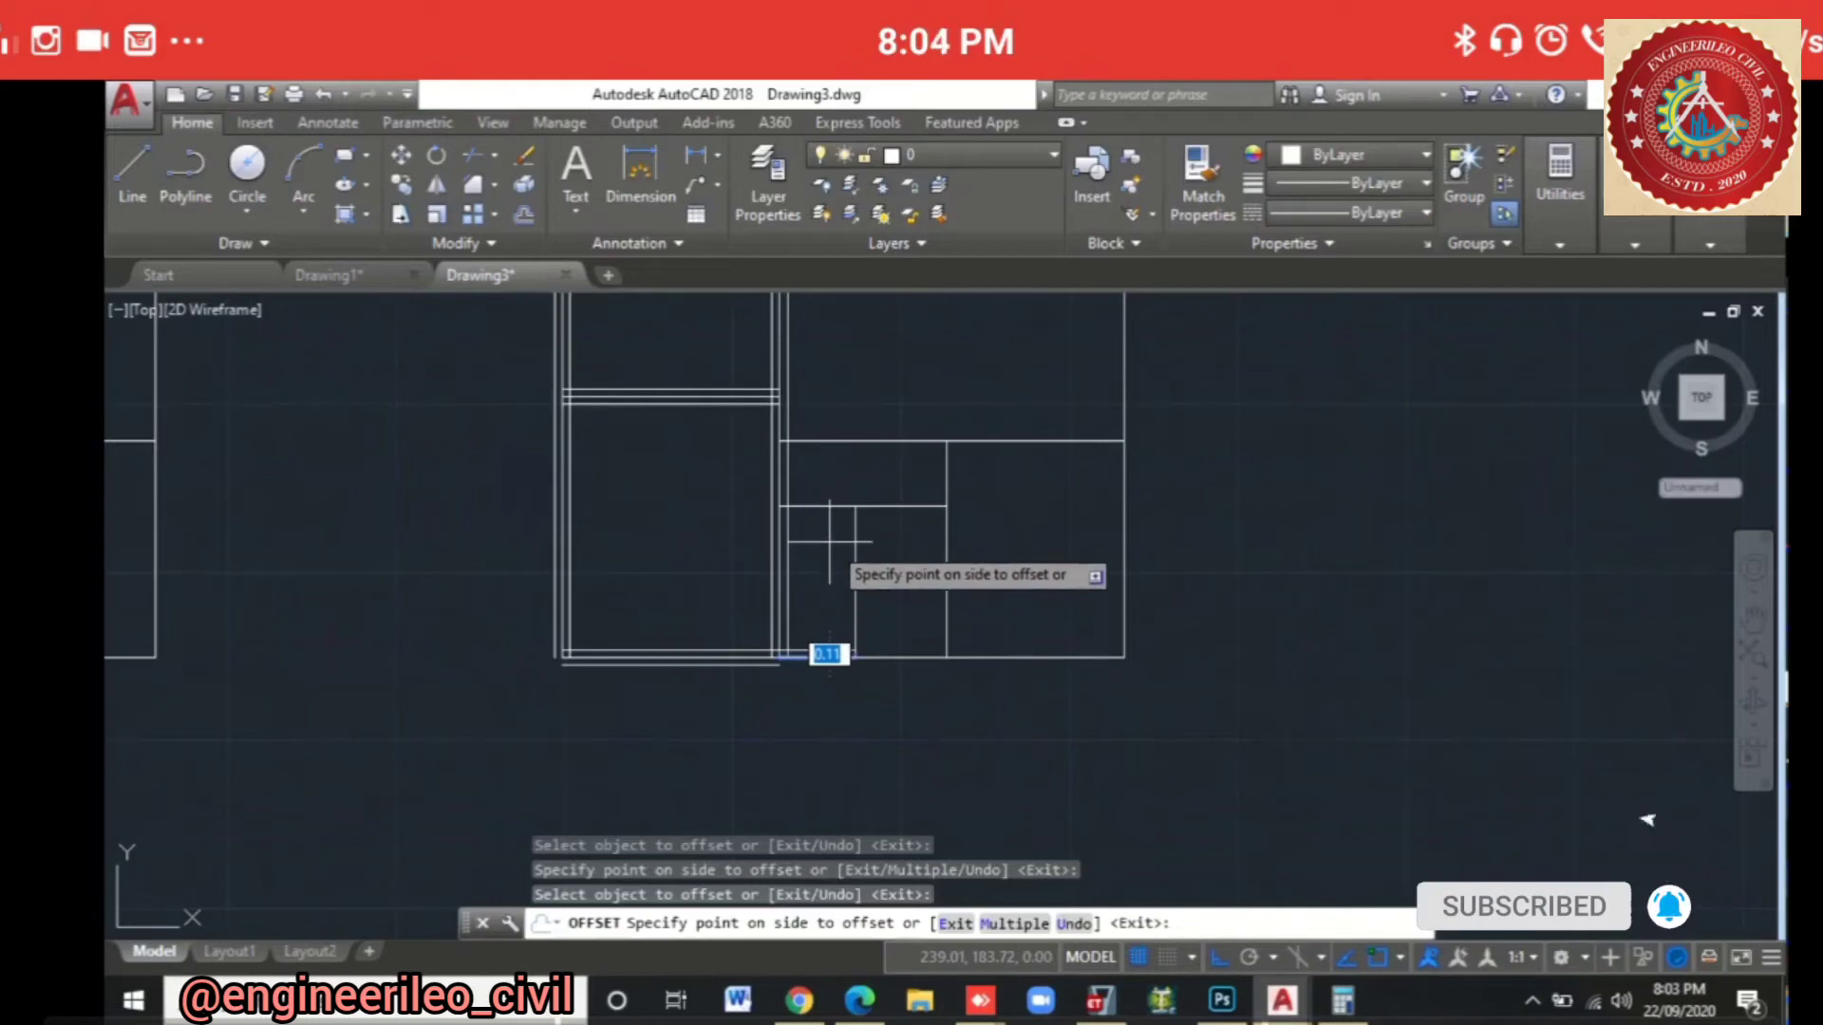
pyautogui.click(827, 646)
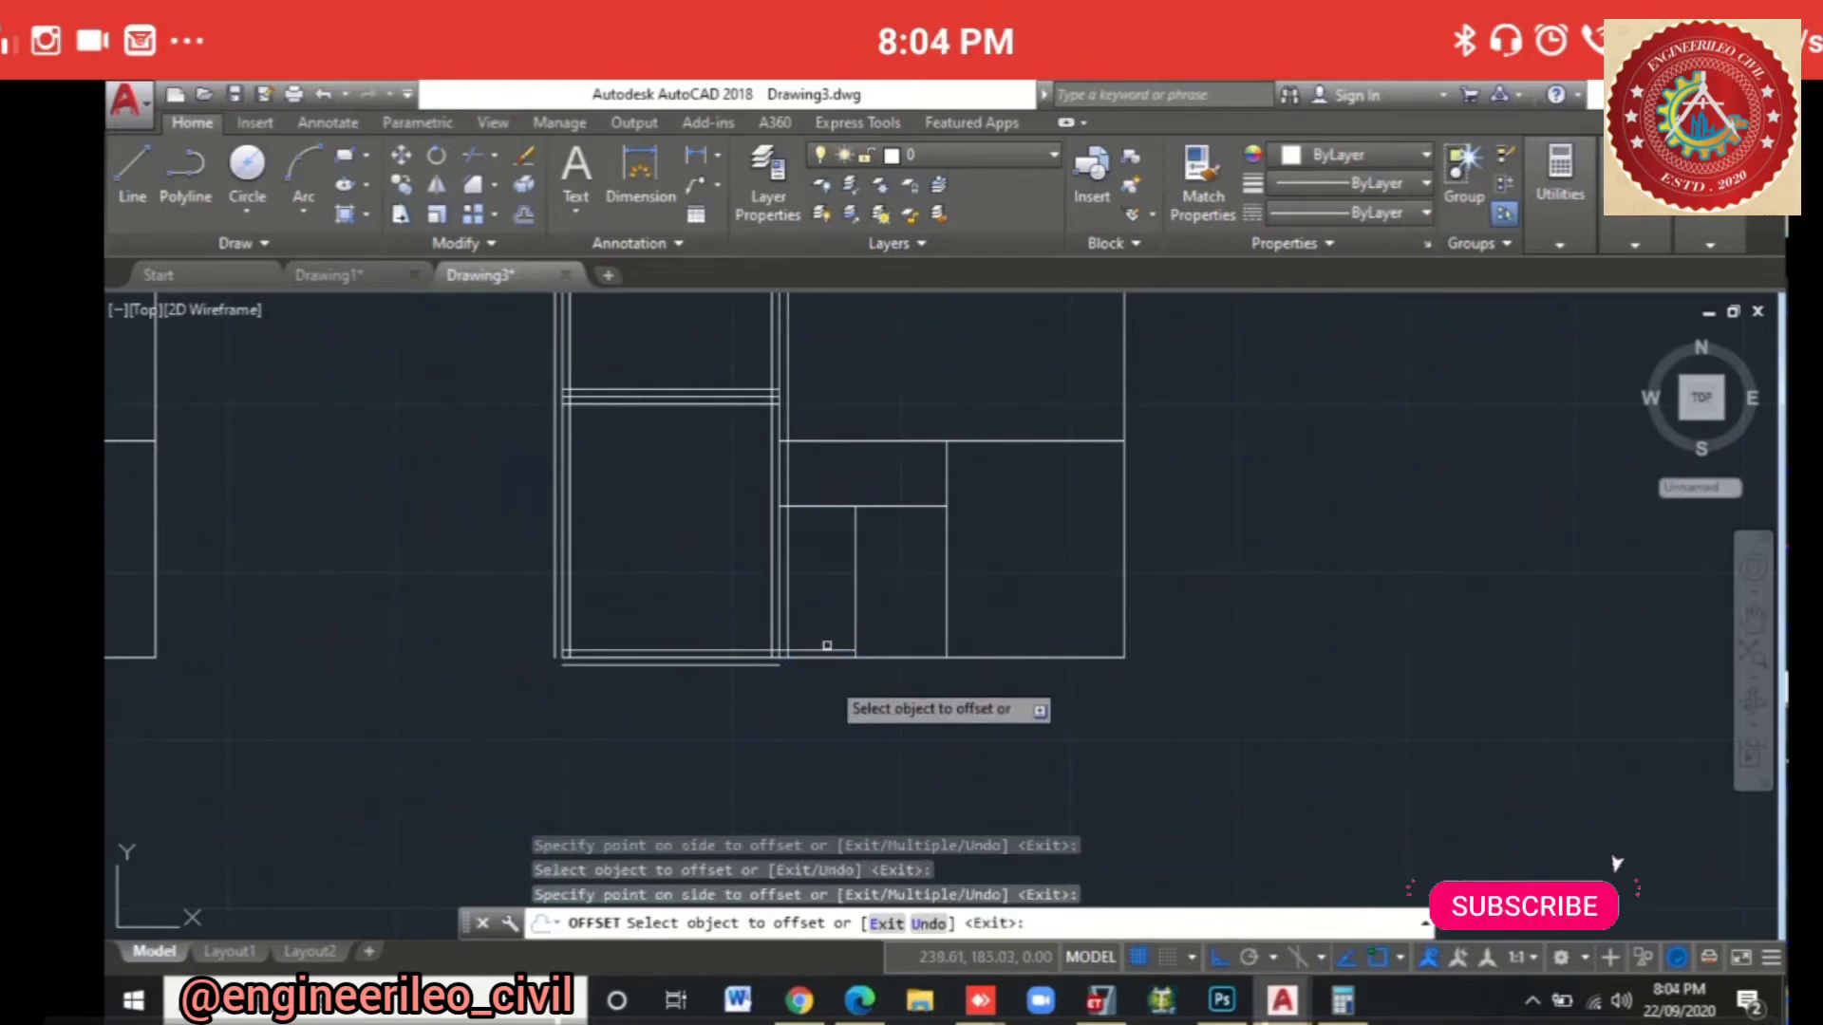
pyautogui.click(827, 657)
pyautogui.click(873, 672)
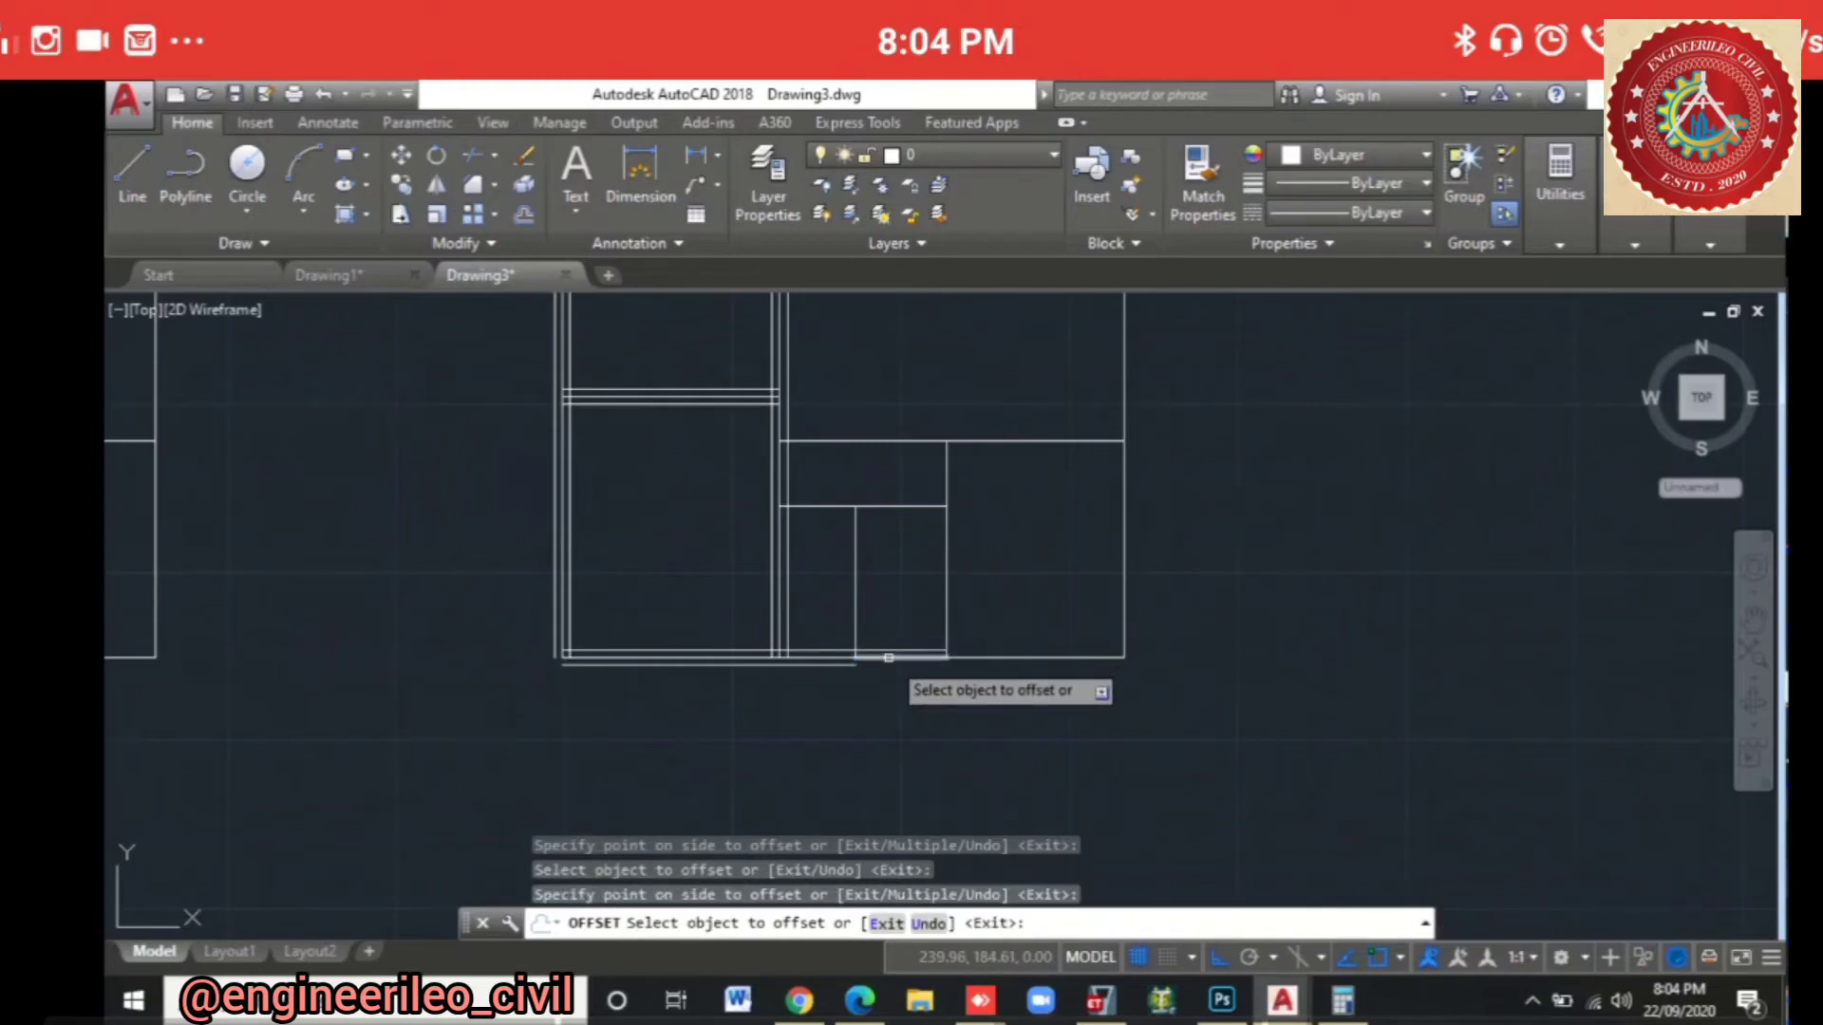
pyautogui.click(897, 656)
pyautogui.click(888, 704)
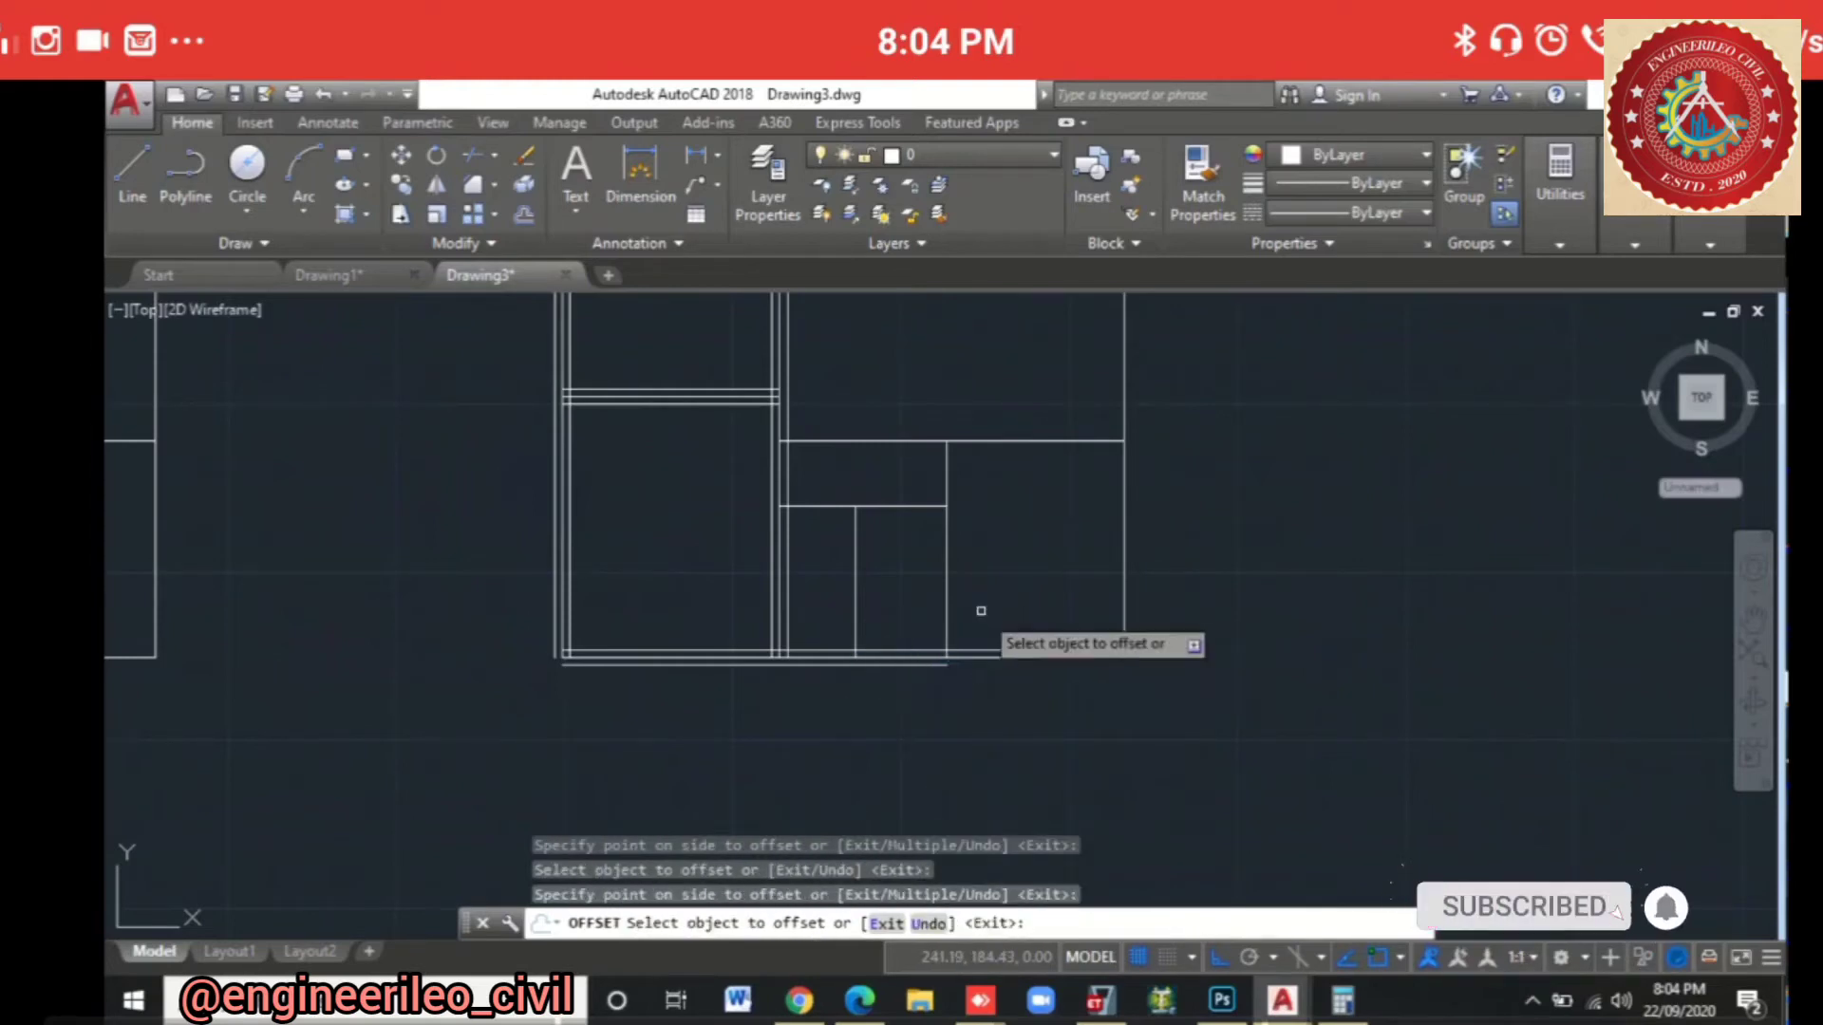
pyautogui.click(987, 655)
pyautogui.click(981, 699)
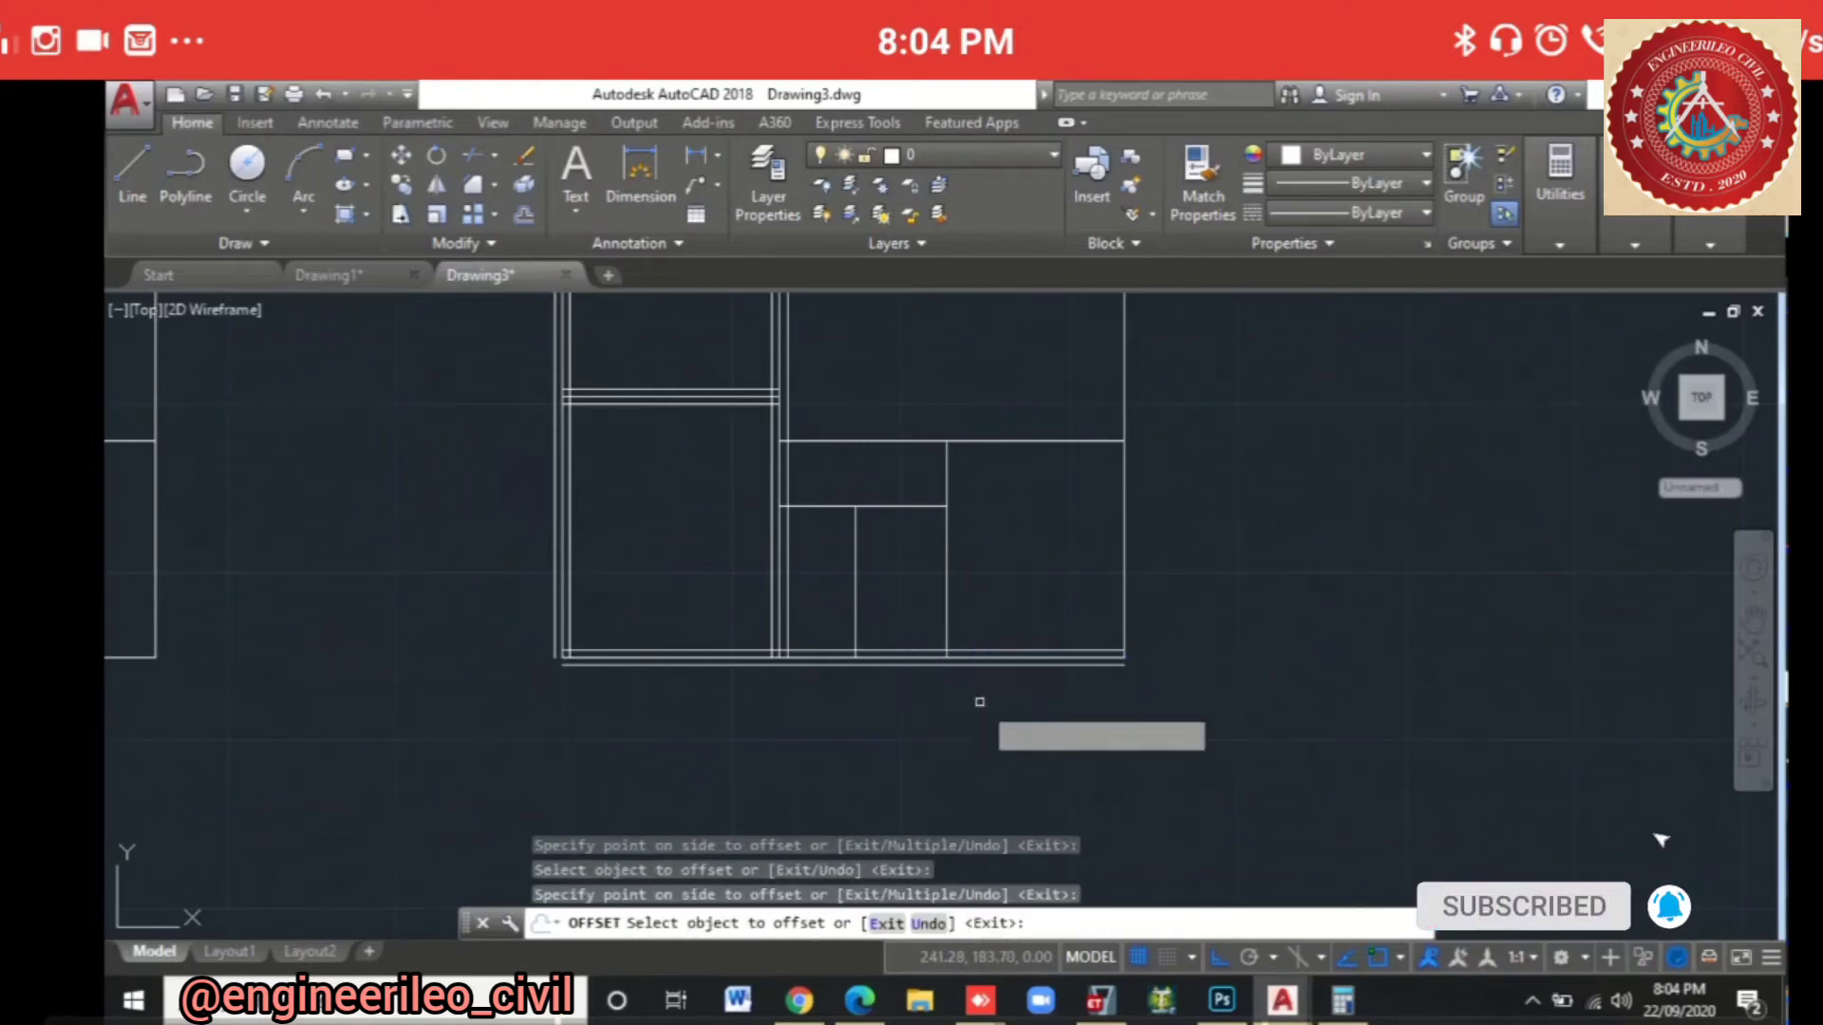
# Step: Offset the right wall line of the lower-right room by 0.11 outward and inward
pyautogui.click(1124, 598)
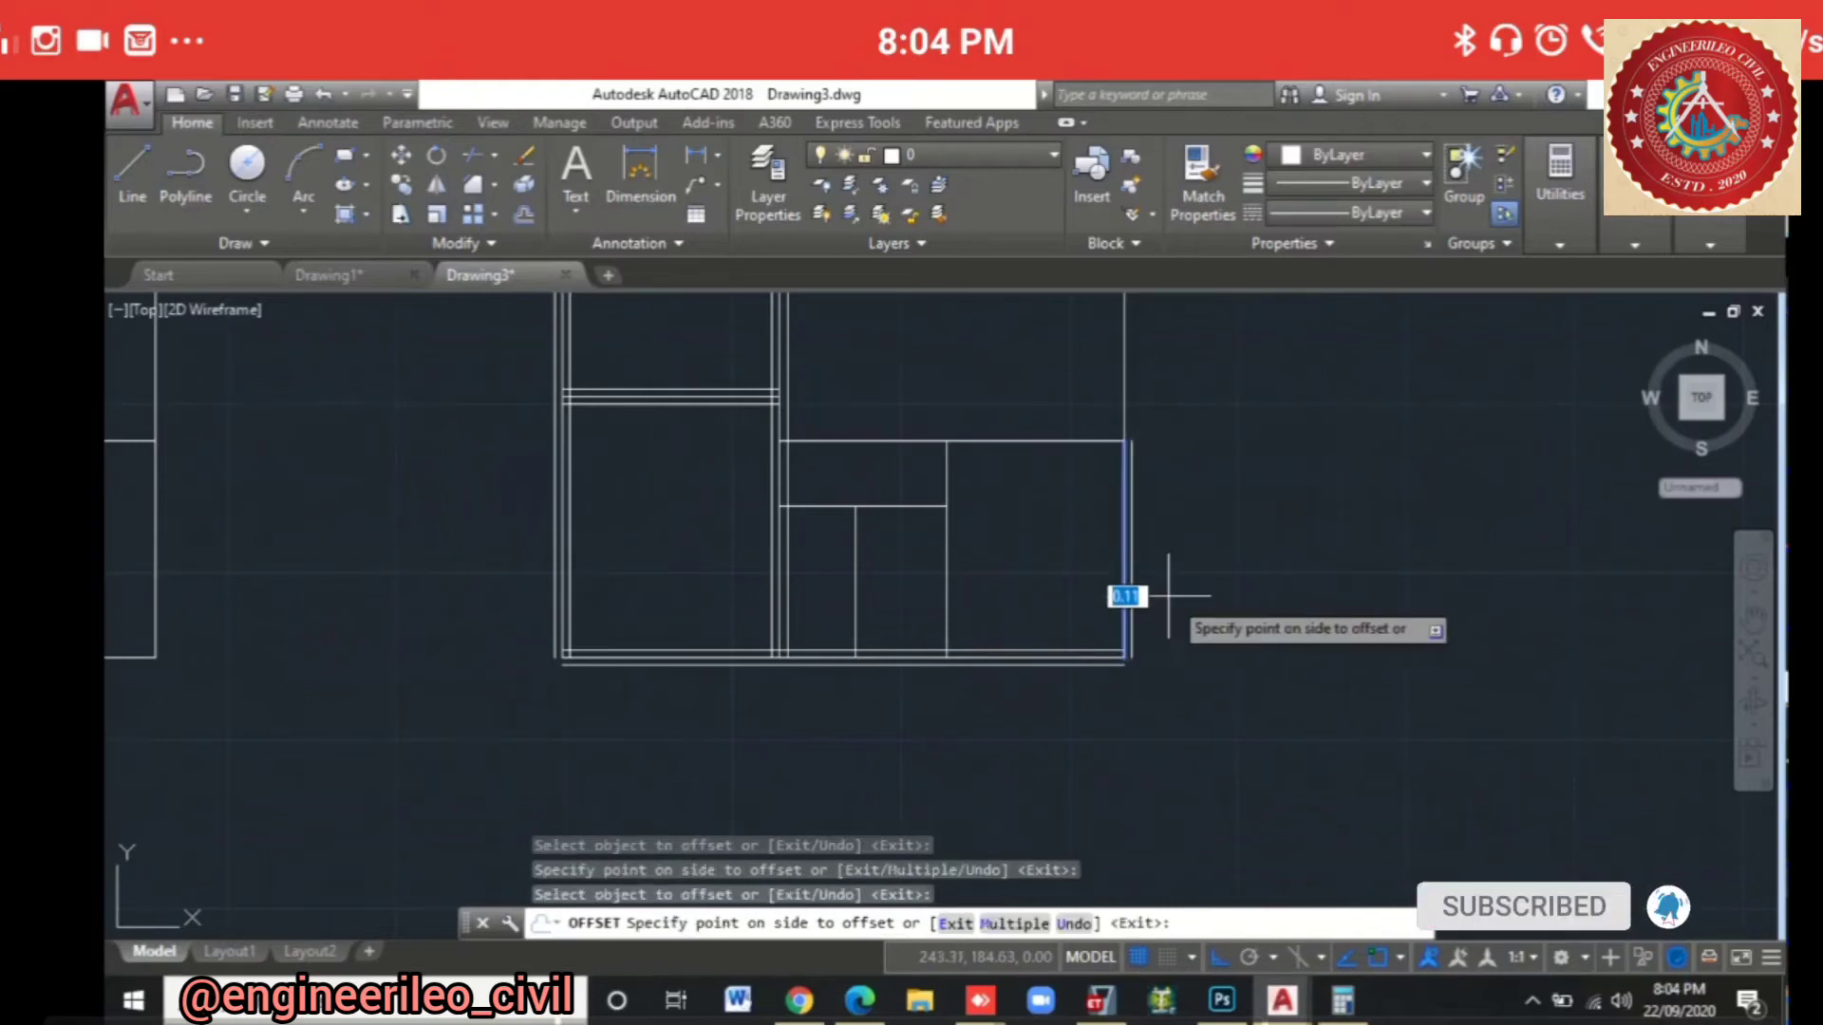
pyautogui.click(1137, 608)
pyautogui.click(1131, 589)
pyautogui.click(1141, 556)
# Step: Offset the wall line above the lower-right rooms and the lower-right room's left wall line by 0.11 to both sides
pyautogui.moveTo(1141, 556)
pyautogui.mouseDown(button='middle')
pyautogui.moveTo(1147, 626)
pyautogui.moveTo(1124, 698)
pyautogui.mouseUp(button='middle')
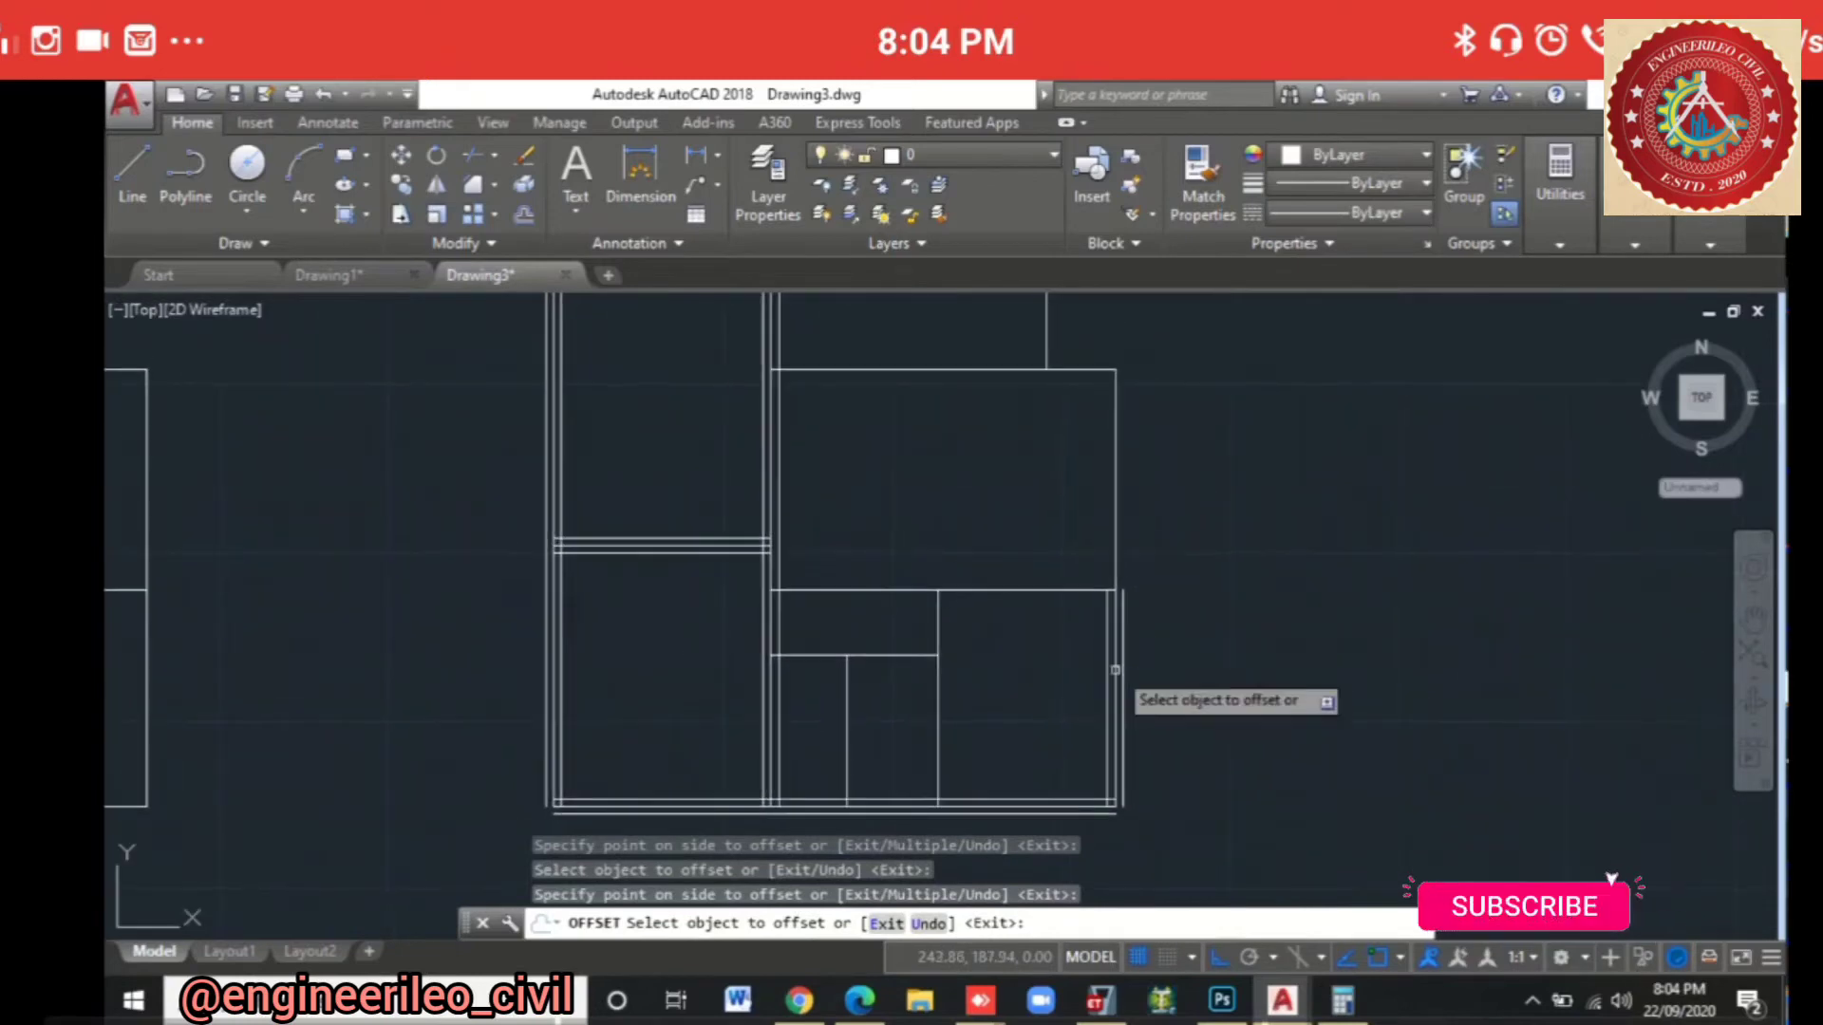
pyautogui.click(1010, 589)
pyautogui.click(977, 617)
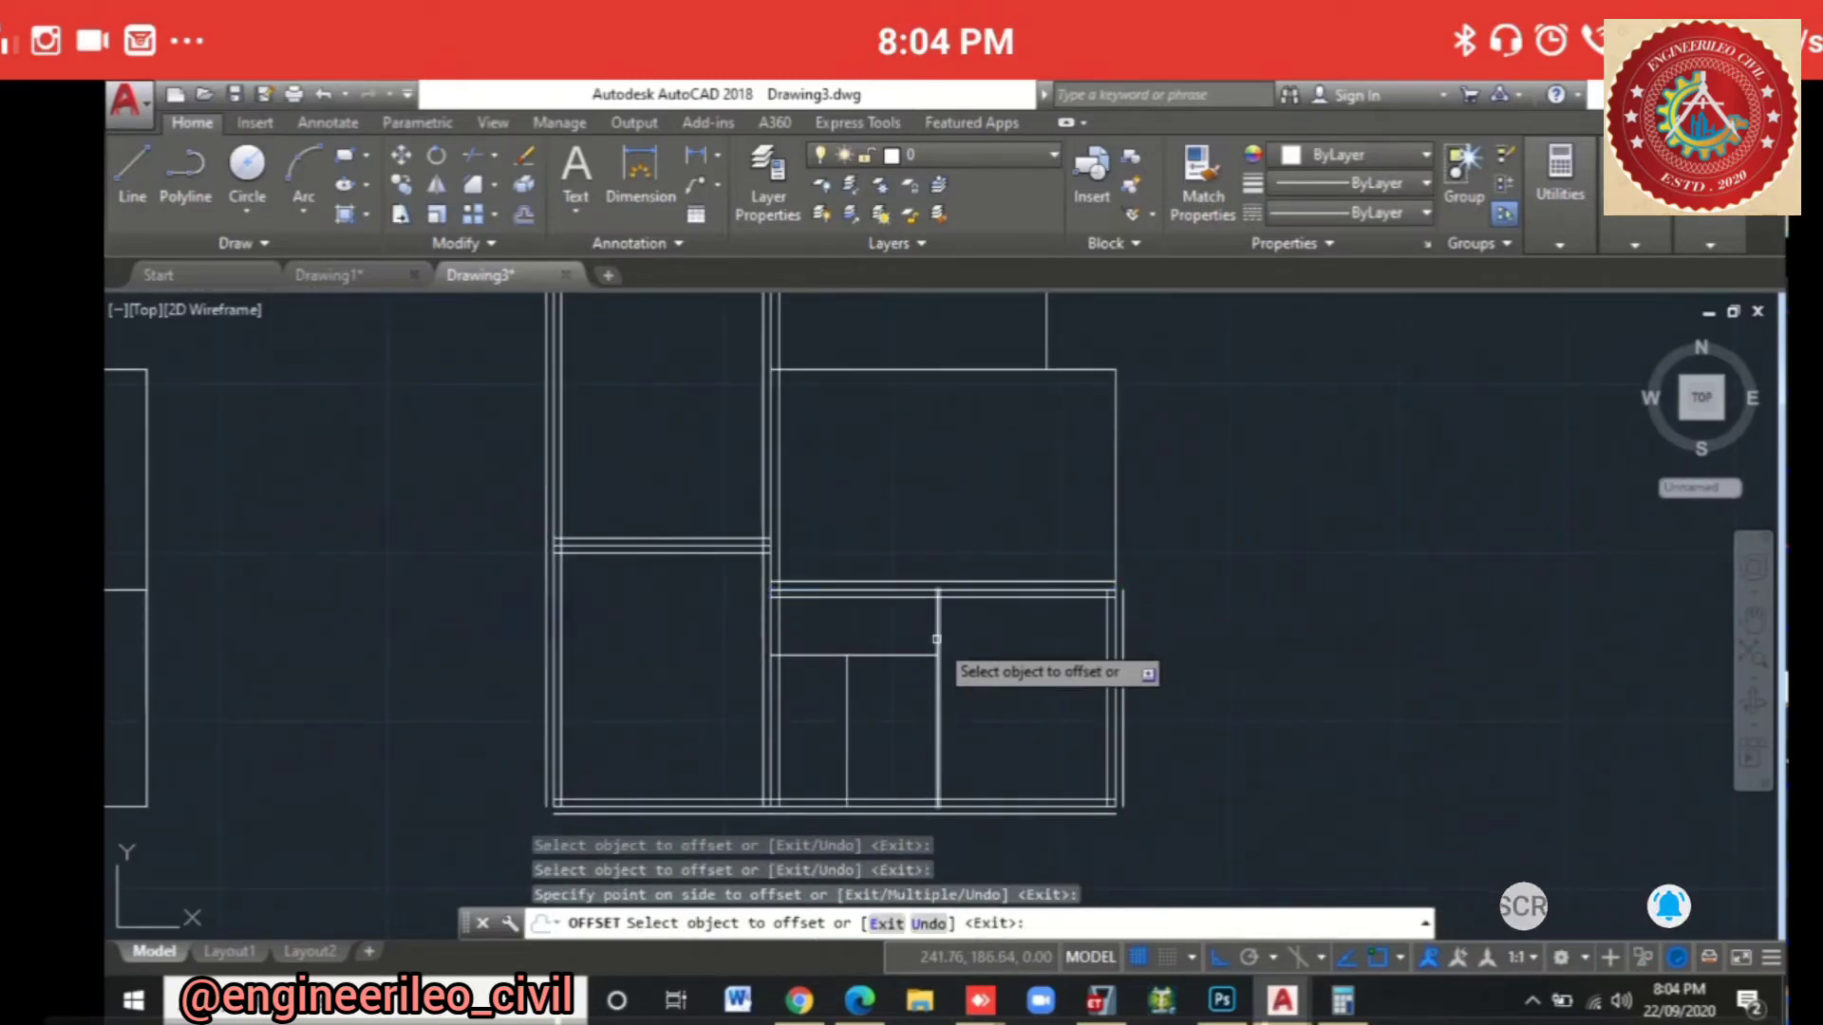
pyautogui.click(938, 612)
pyautogui.click(946, 635)
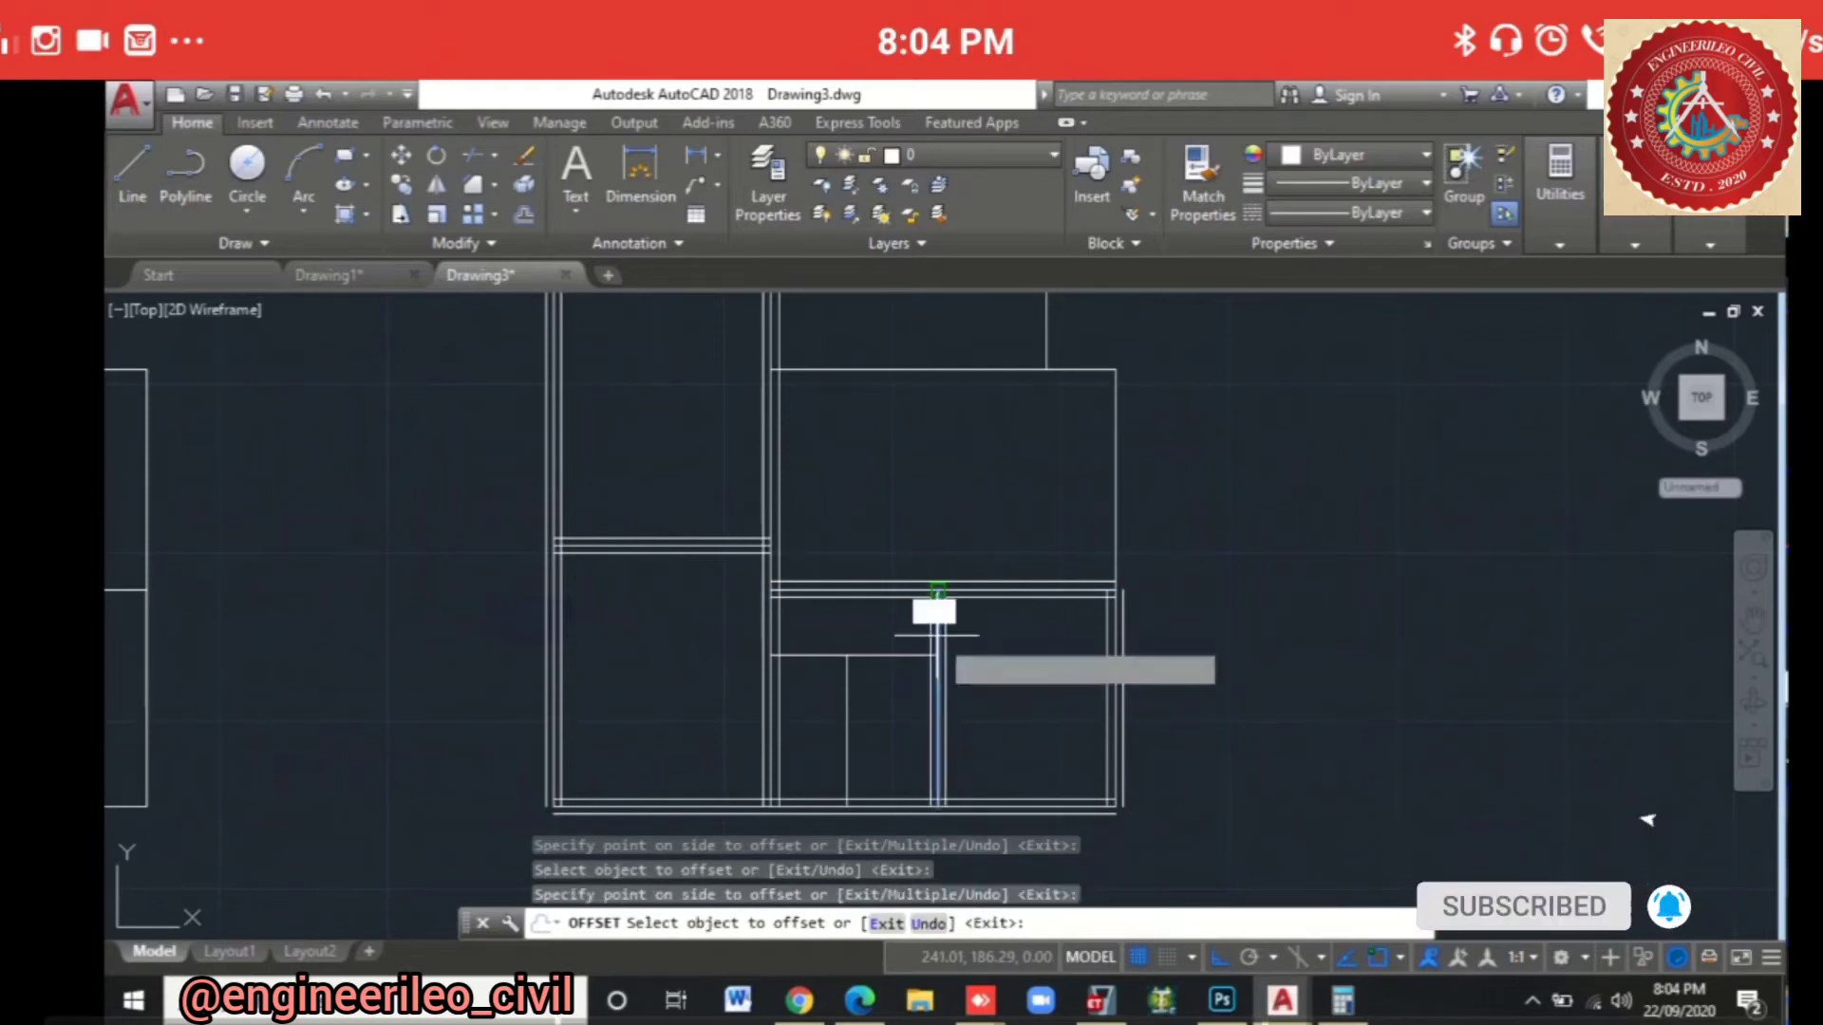
# Step: Offset the horizontal line above the two small rooms and the vertical partition between them by 0.11 to both sides
pyautogui.click(875, 652)
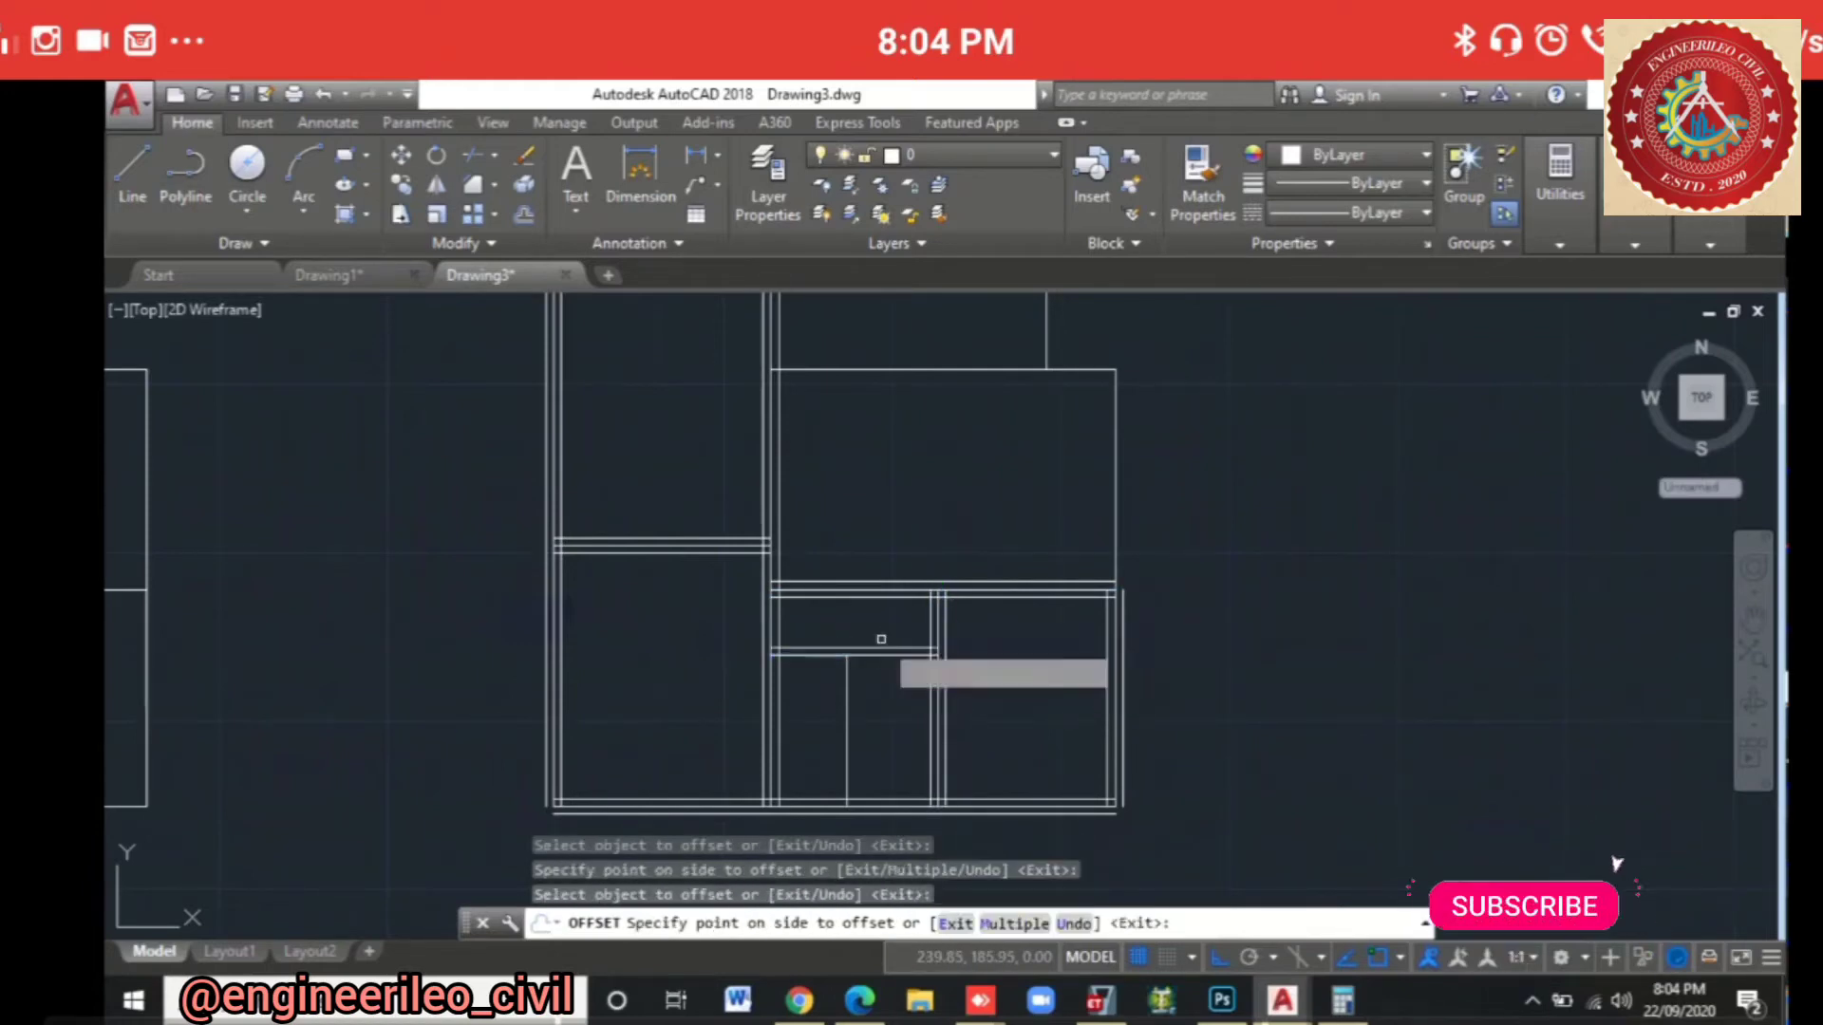
pyautogui.click(875, 645)
pyautogui.click(867, 655)
pyautogui.click(852, 700)
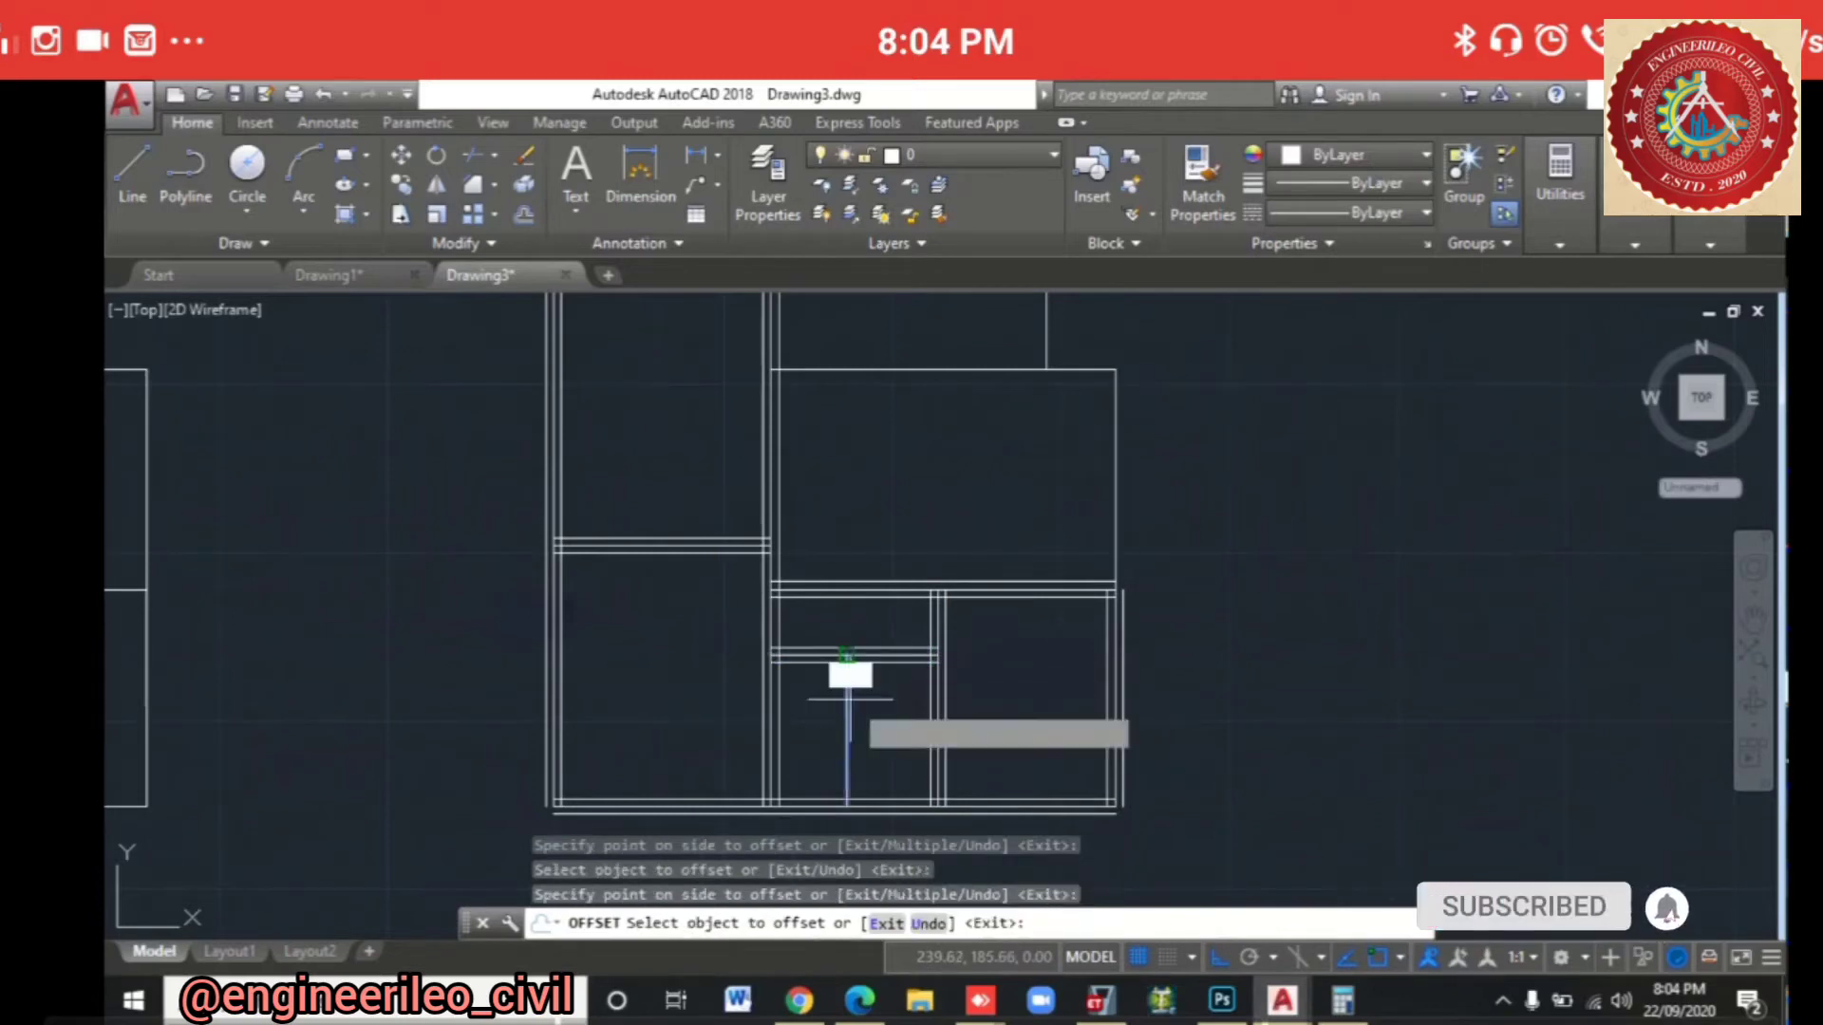
pyautogui.click(848, 700)
pyautogui.click(845, 712)
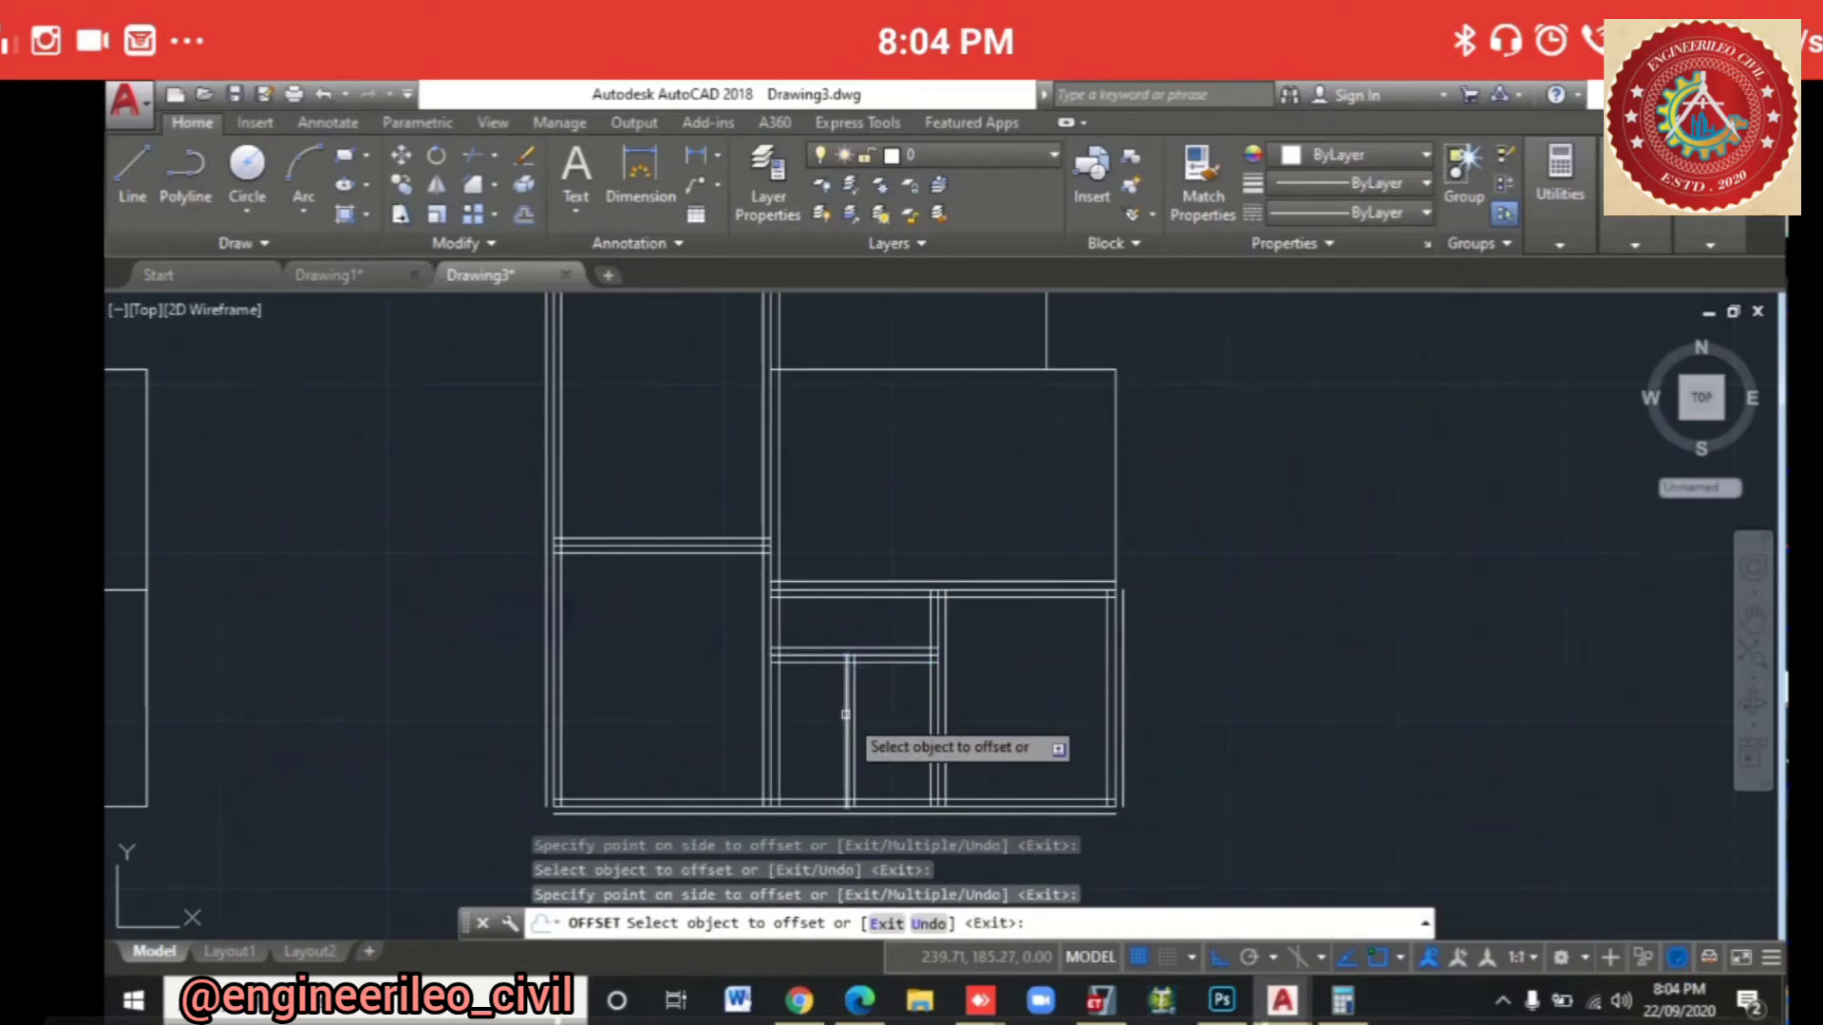
pyautogui.click(848, 707)
pyautogui.click(945, 691)
# Step: Offset the right and top wall lines of the large middle-right room by 0.11 to both sides
pyautogui.moveTo(1020, 649); pyautogui.dragTo(961, 753, button='middle')
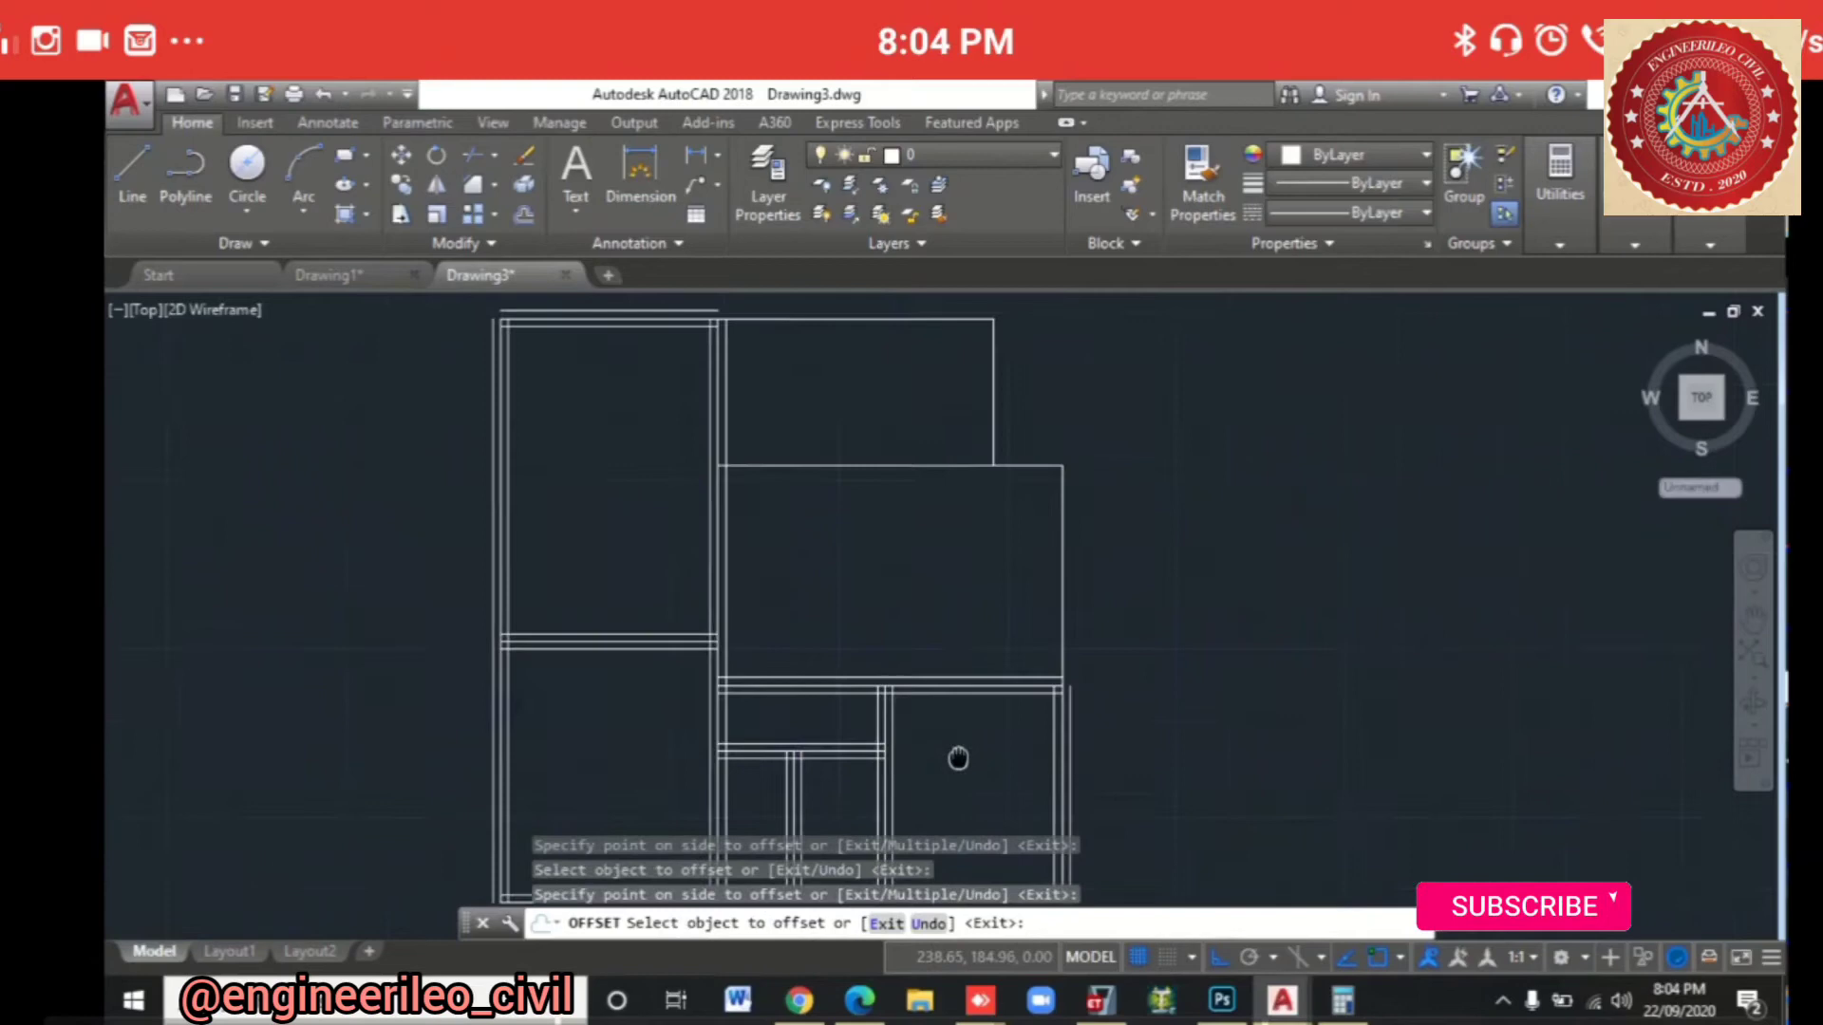
pyautogui.click(1057, 580)
pyautogui.click(1078, 590)
pyautogui.click(1063, 608)
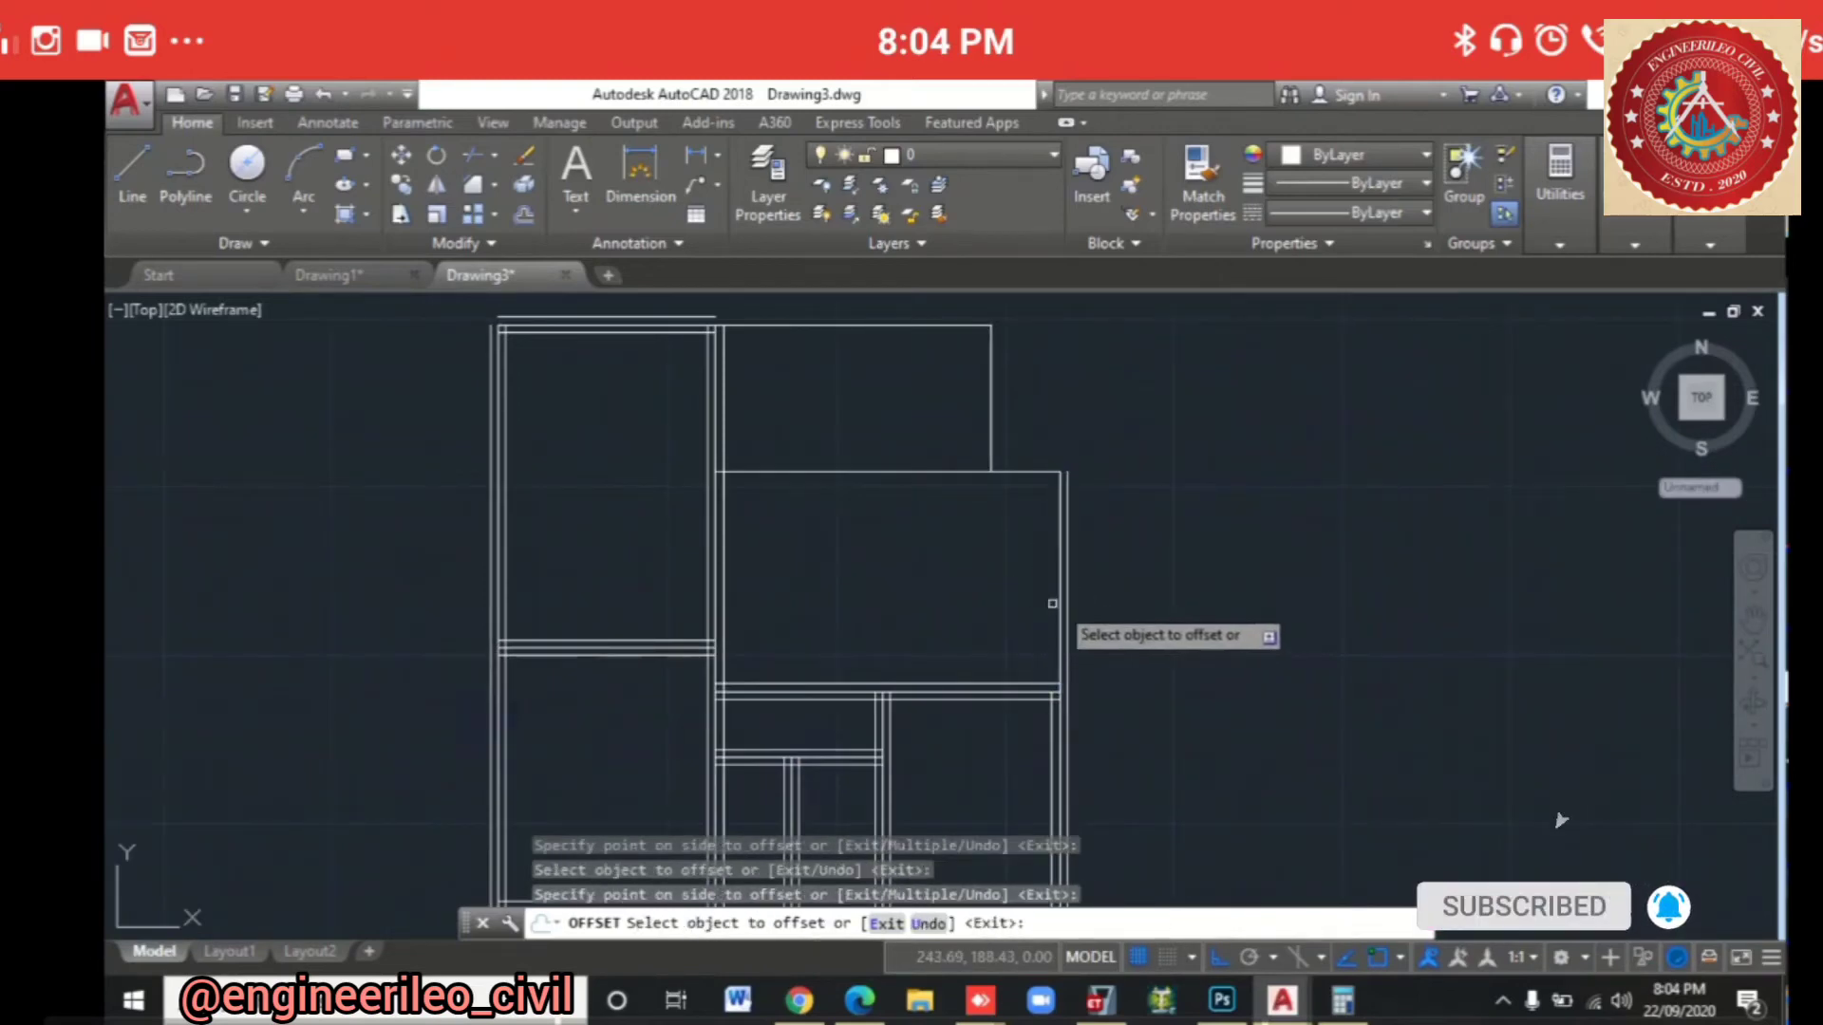
pyautogui.click(1054, 600)
pyautogui.click(818, 472)
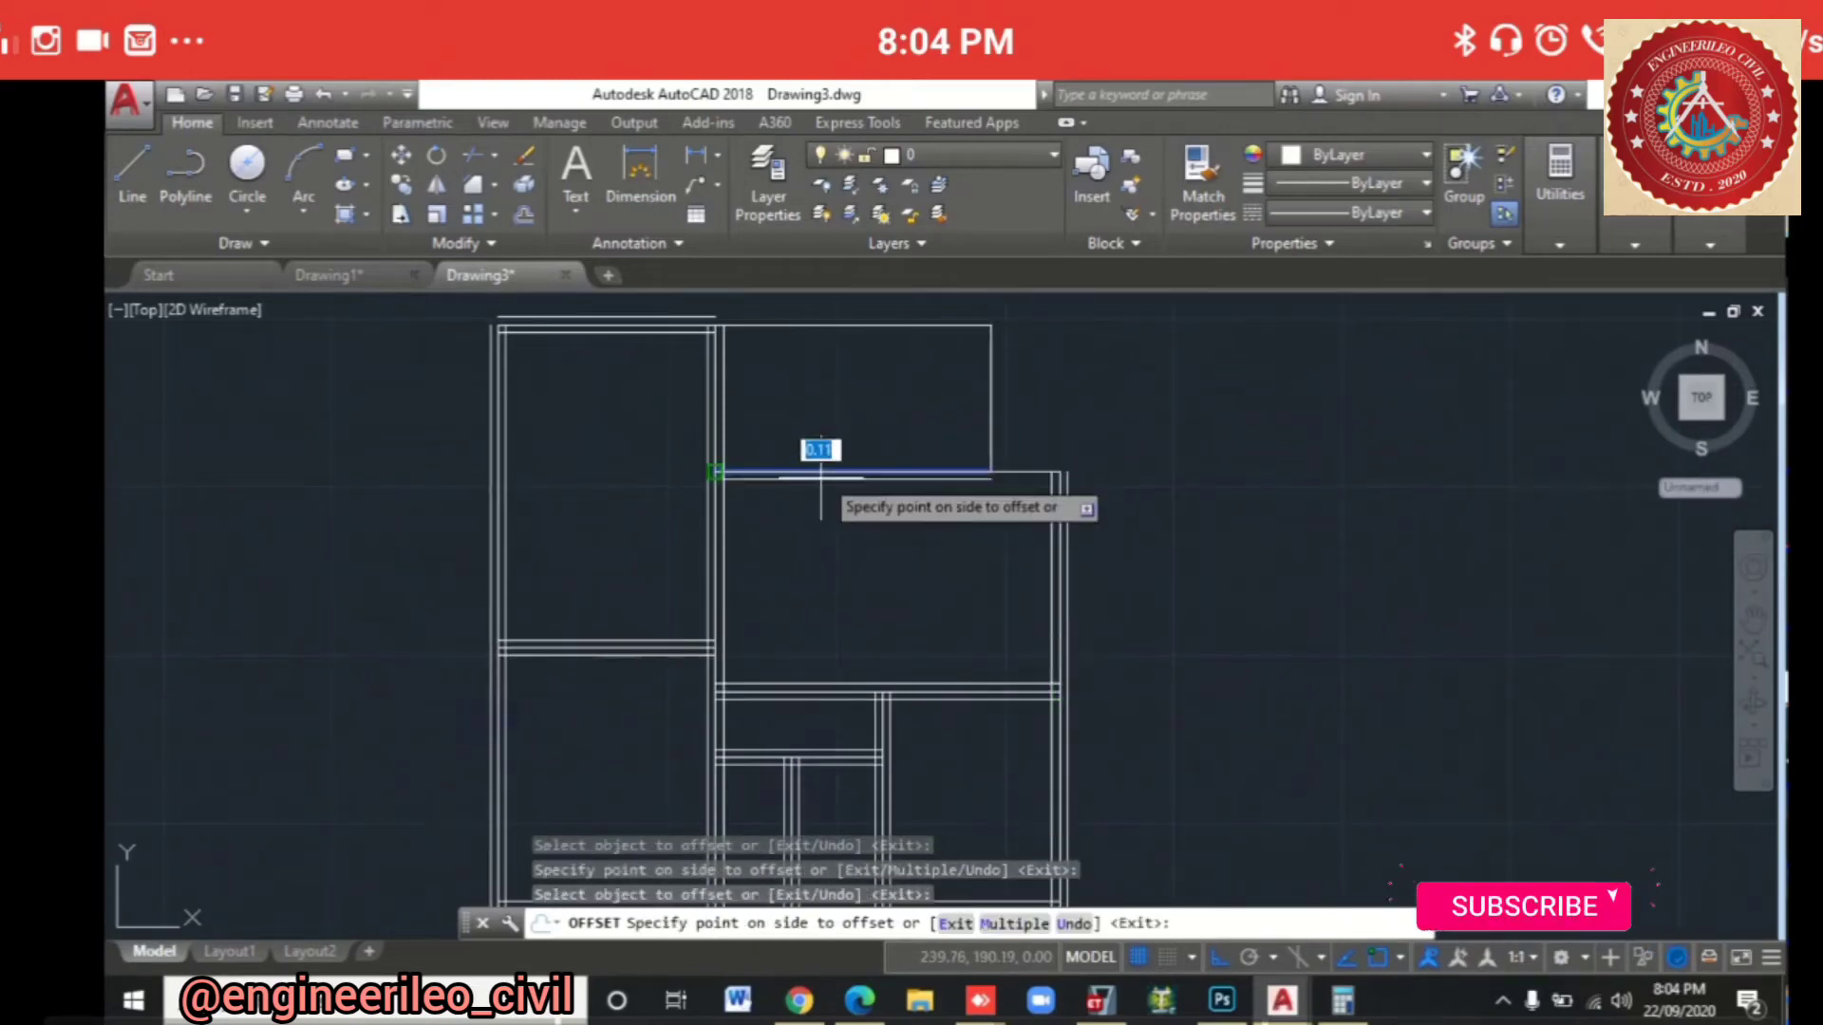
pyautogui.click(820, 518)
pyautogui.click(834, 472)
pyautogui.click(846, 420)
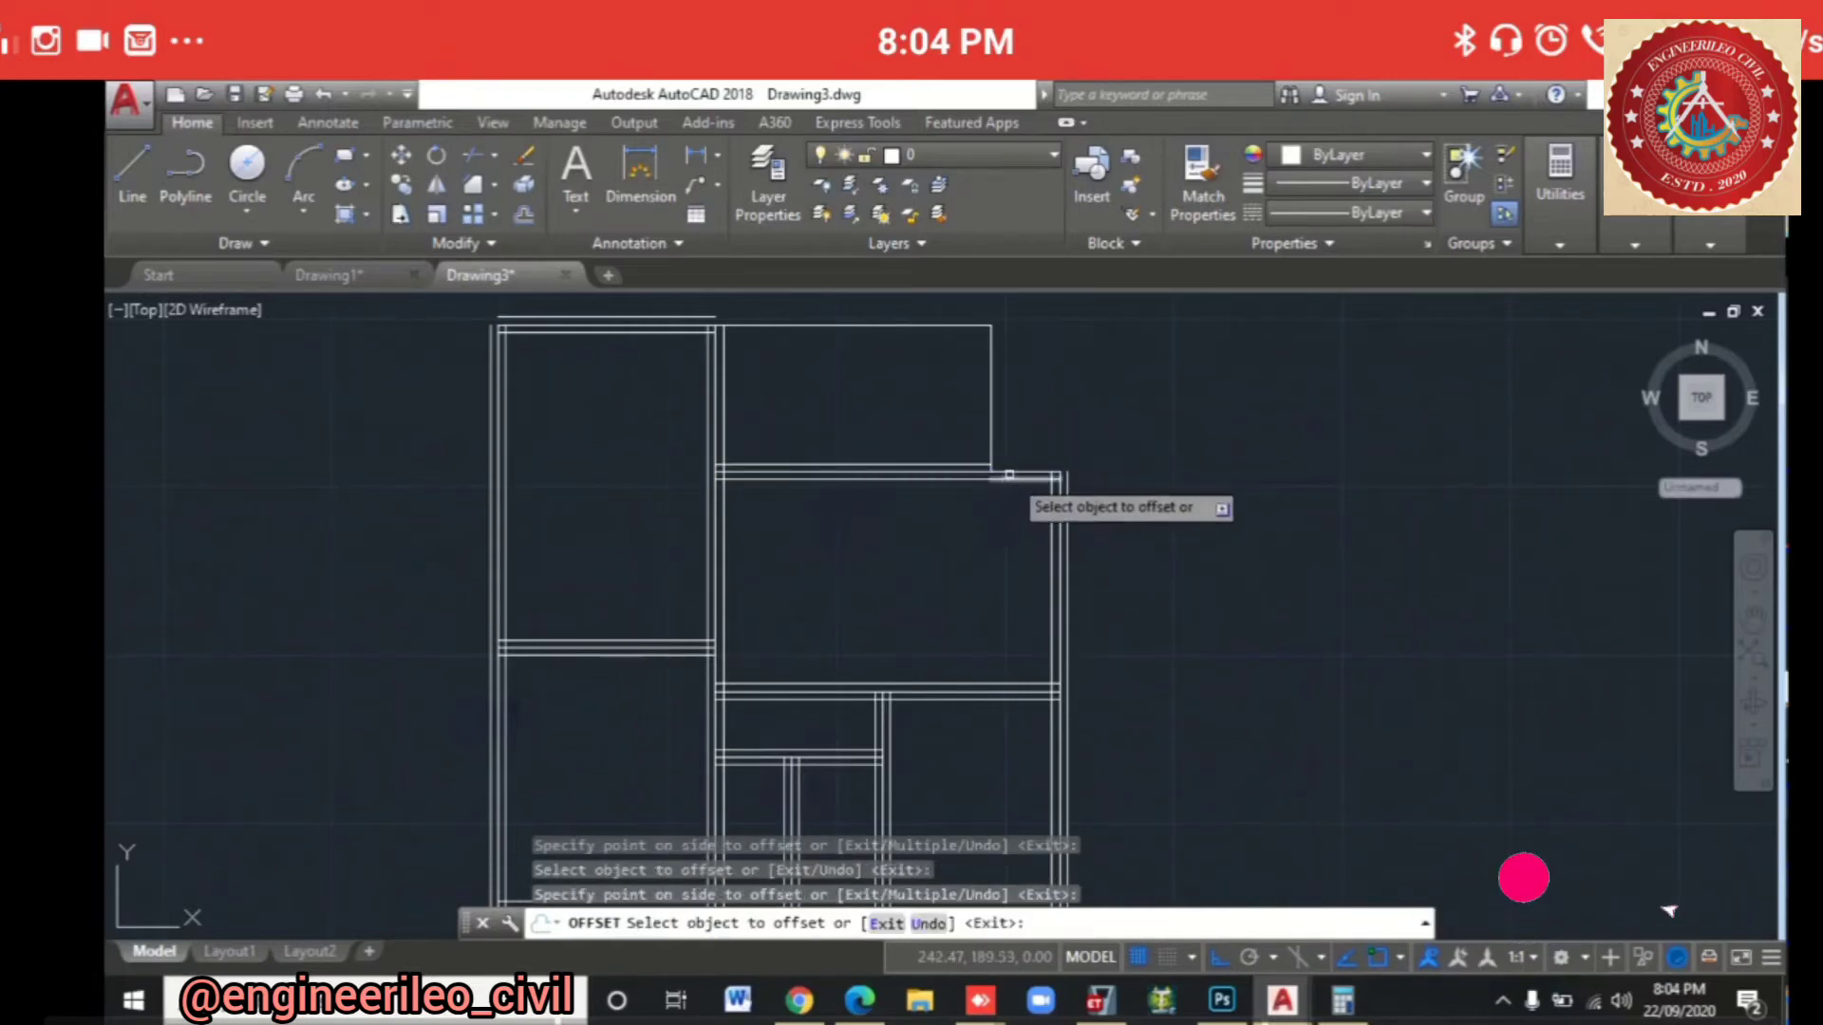
# Step: Offset the right and top wall lines of the upper-right room by 0.11 to both sides and end the Offset command
pyautogui.click(992, 408)
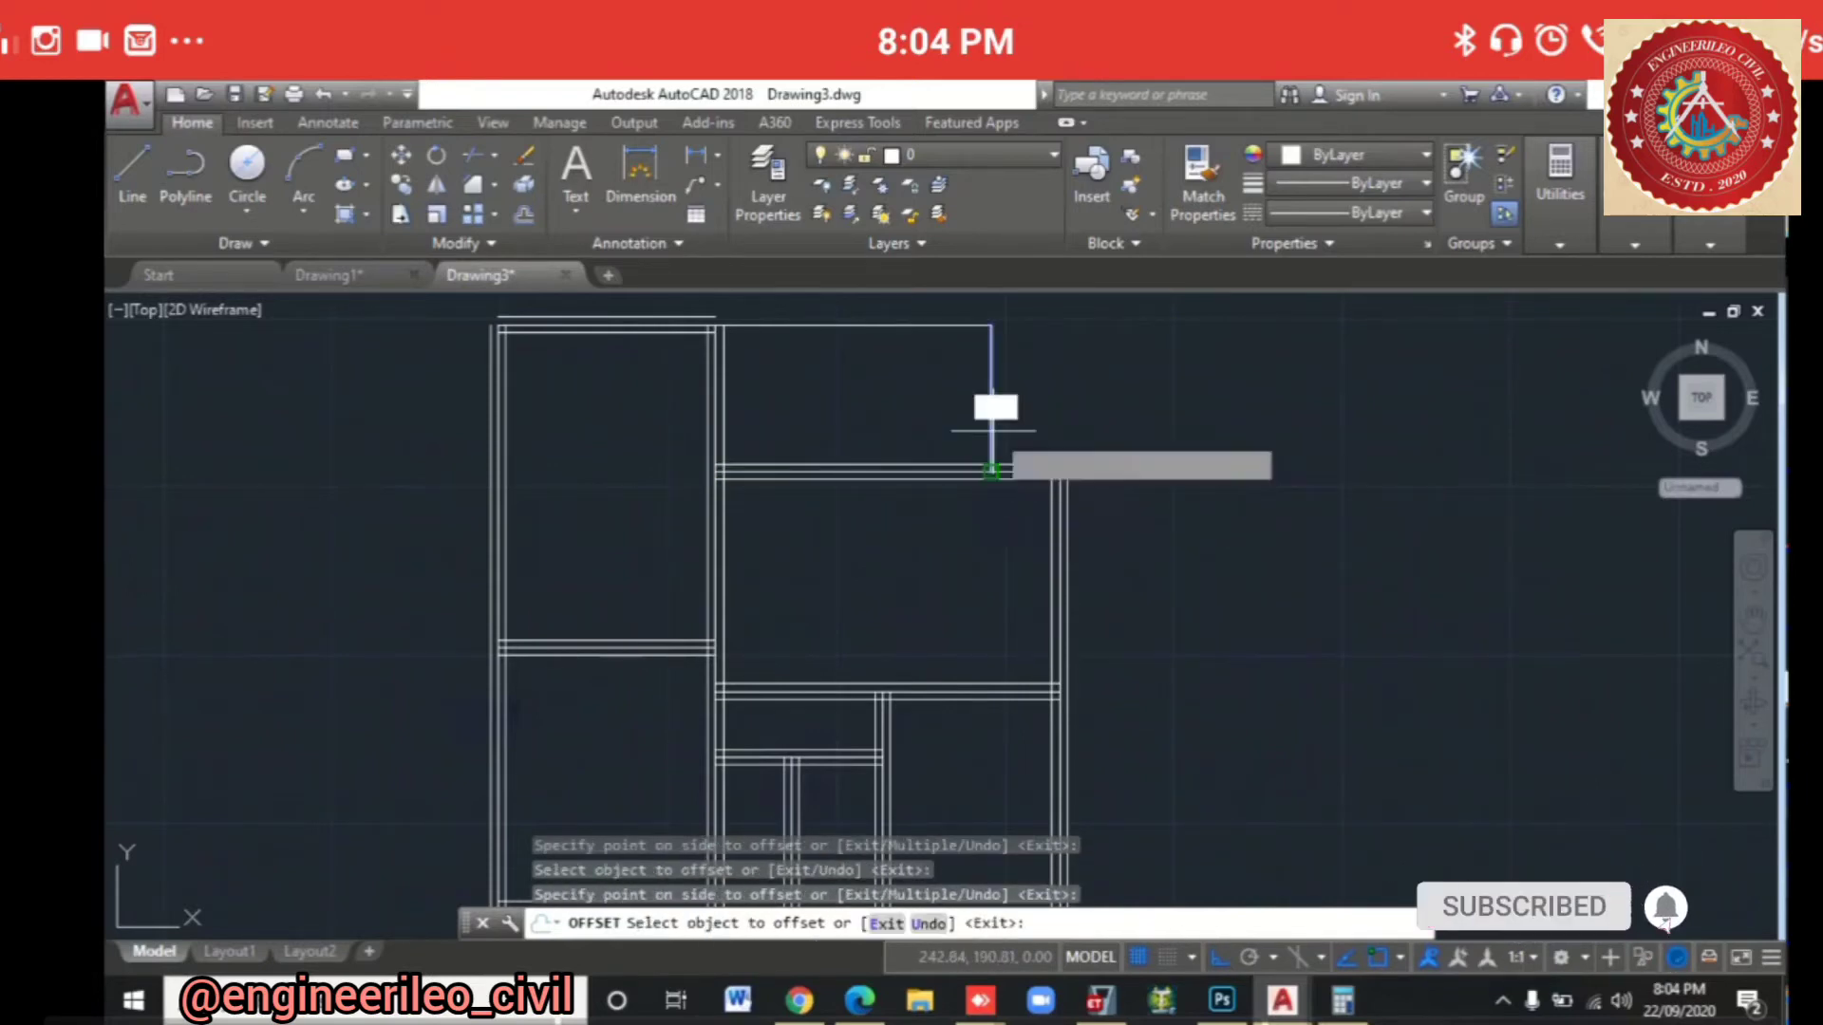
pyautogui.click(1010, 440)
pyautogui.click(992, 434)
pyautogui.click(907, 354)
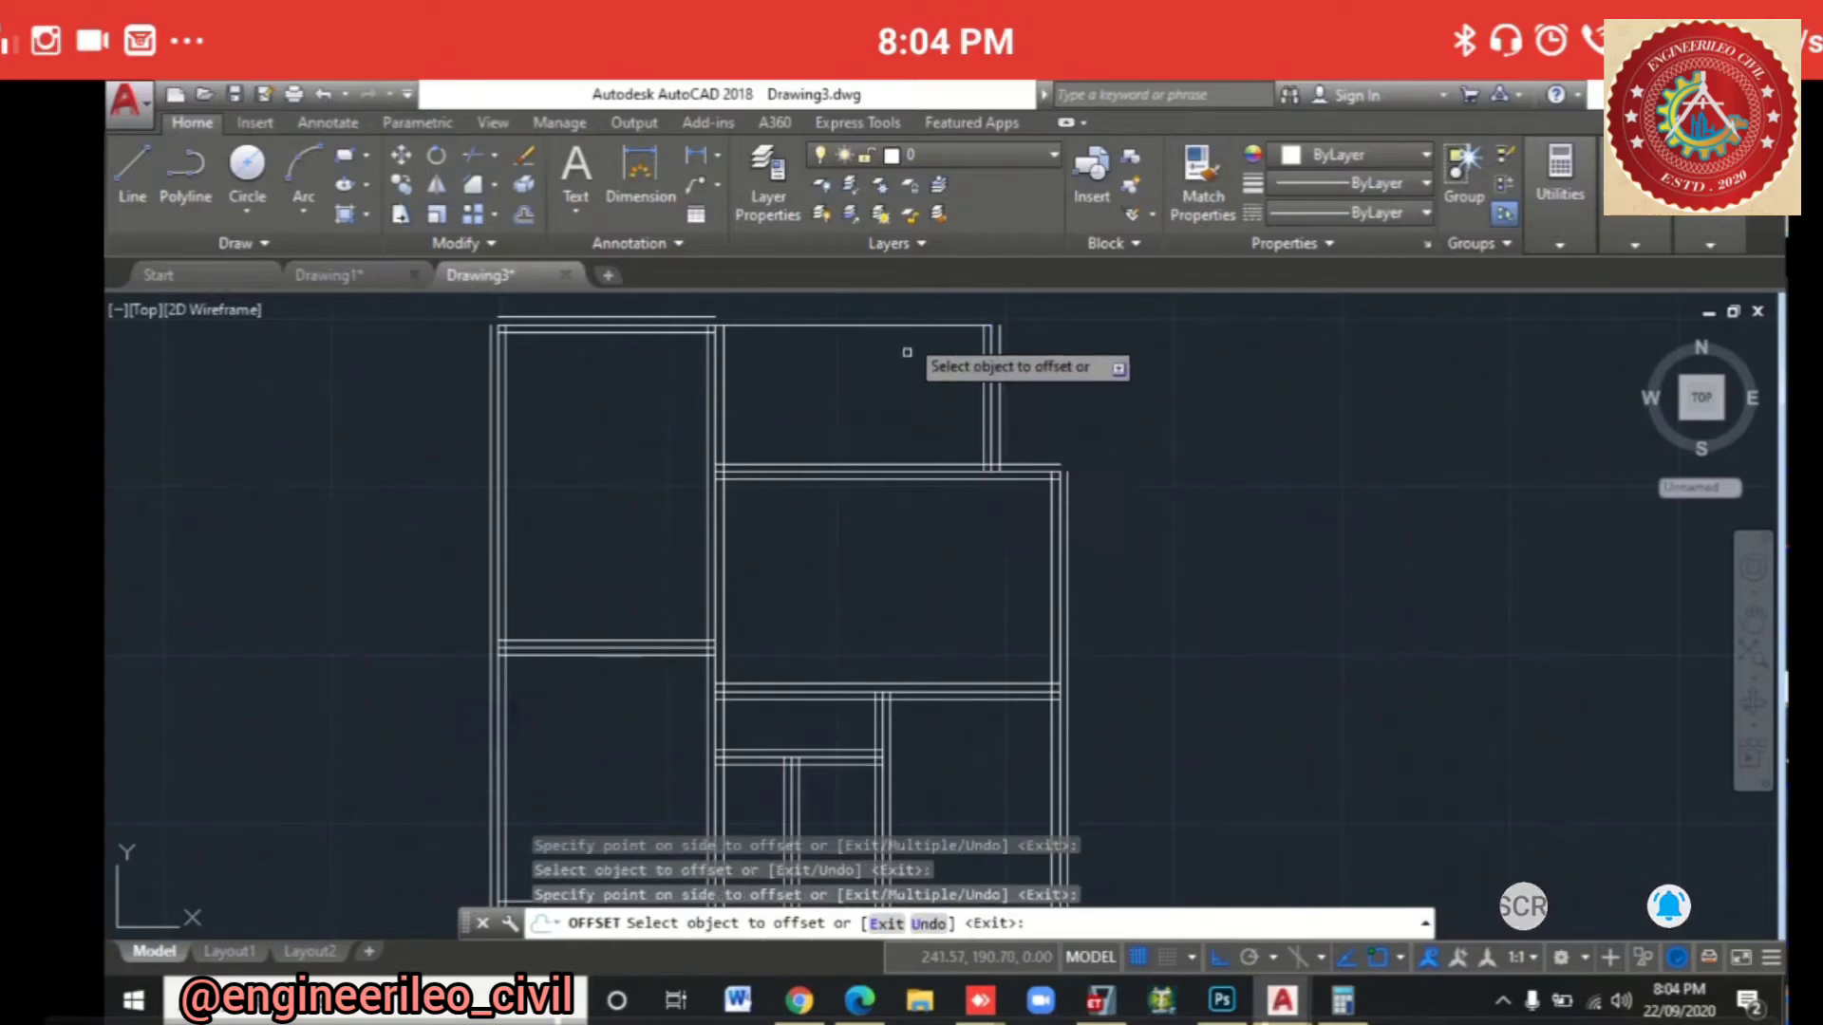
pyautogui.click(907, 303)
pyautogui.click(895, 325)
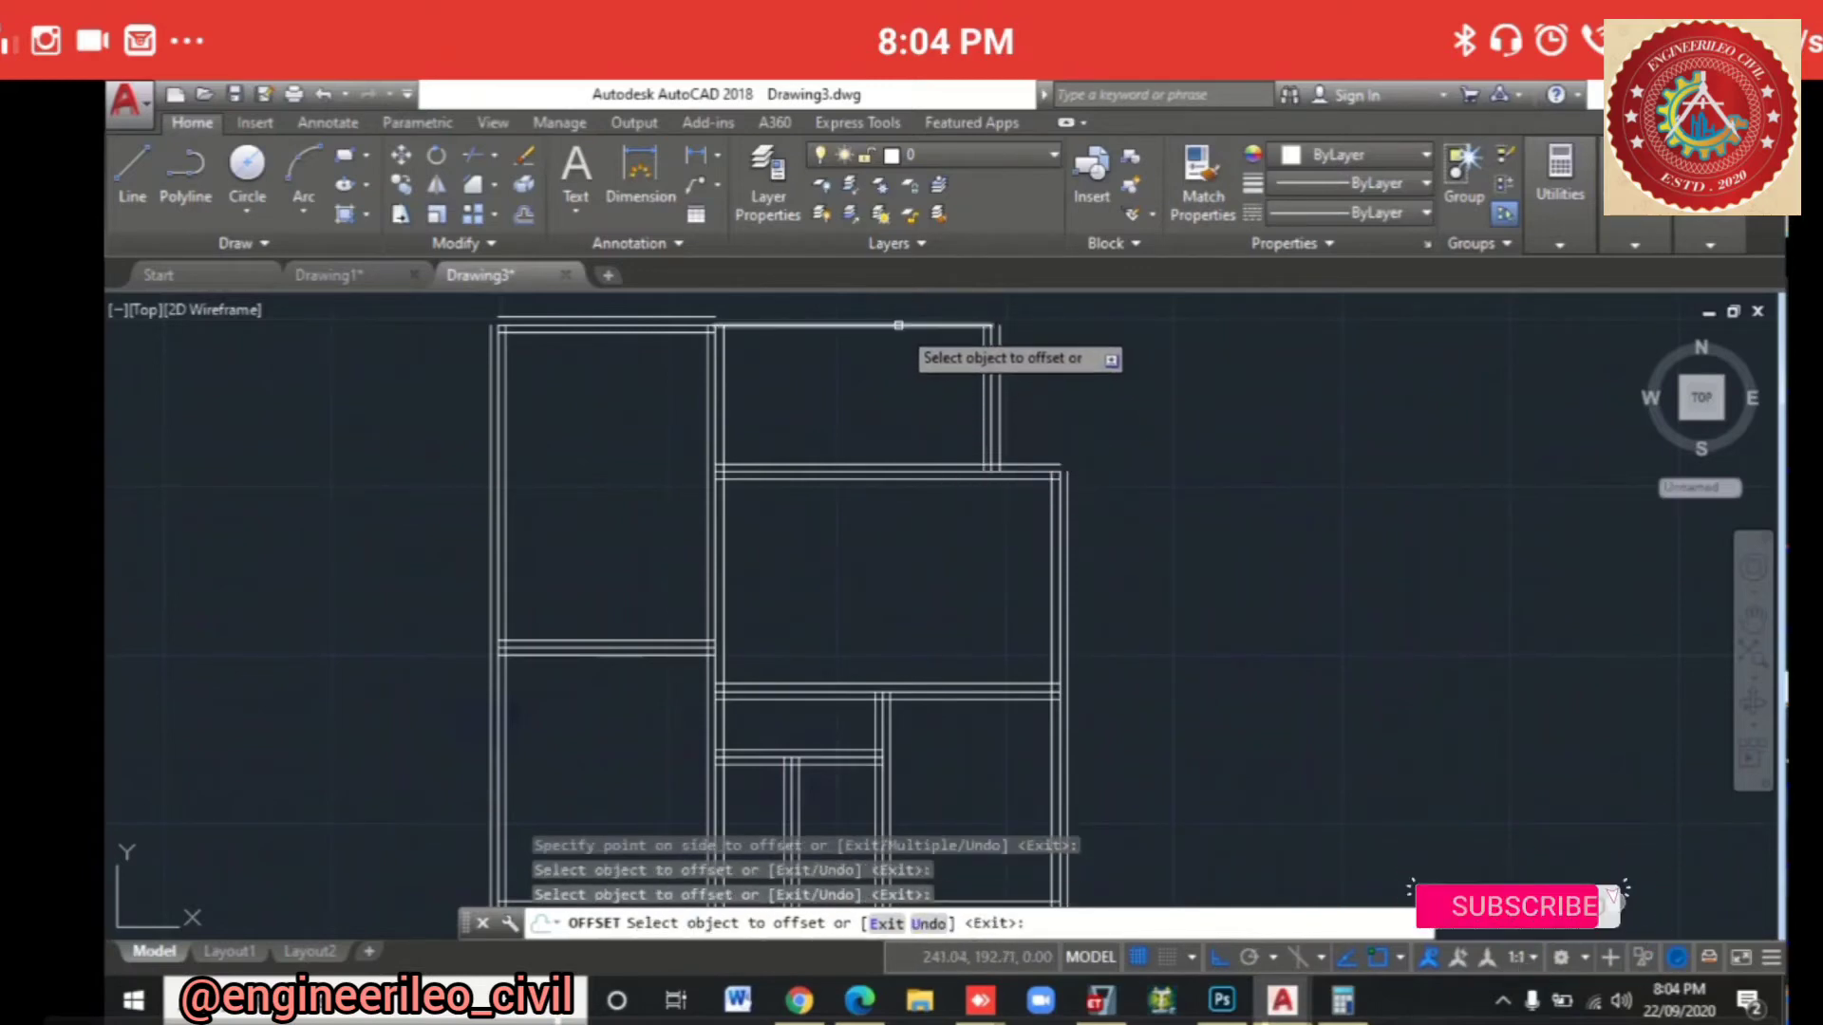
pyautogui.click(901, 307)
pyautogui.click(894, 325)
pyautogui.click(883, 389)
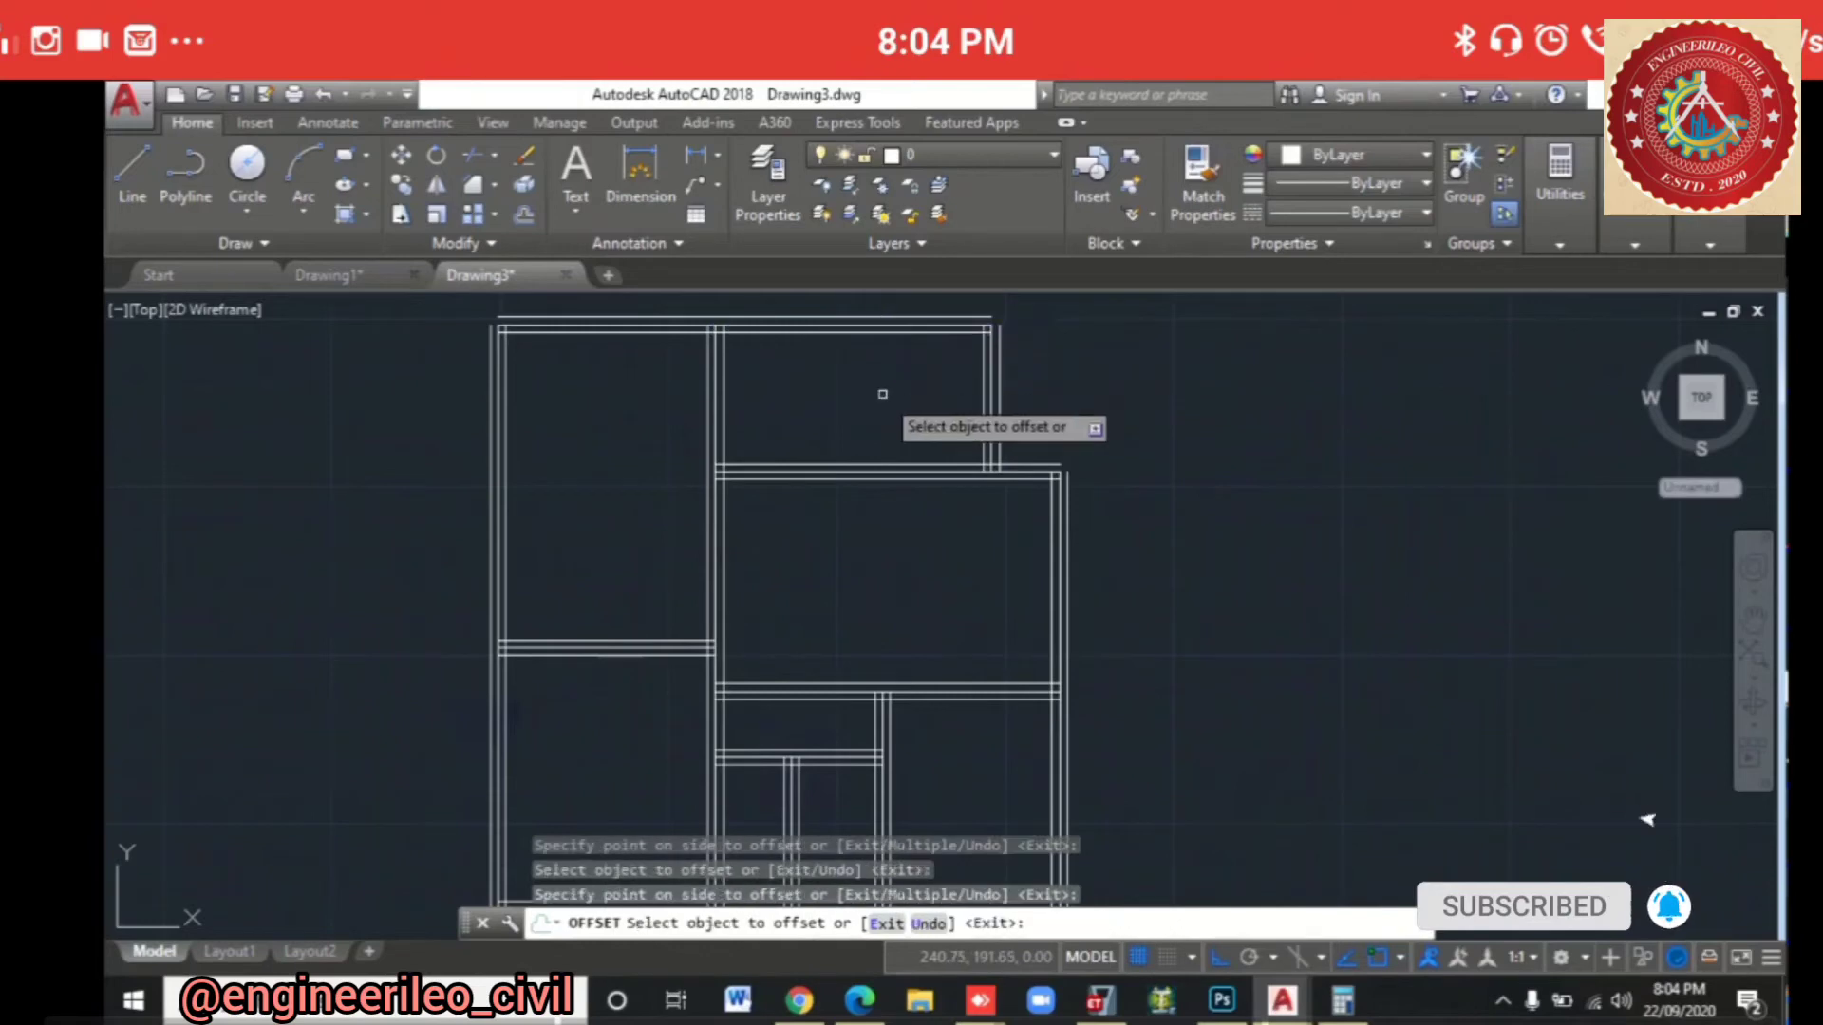
pyautogui.press('Escape')
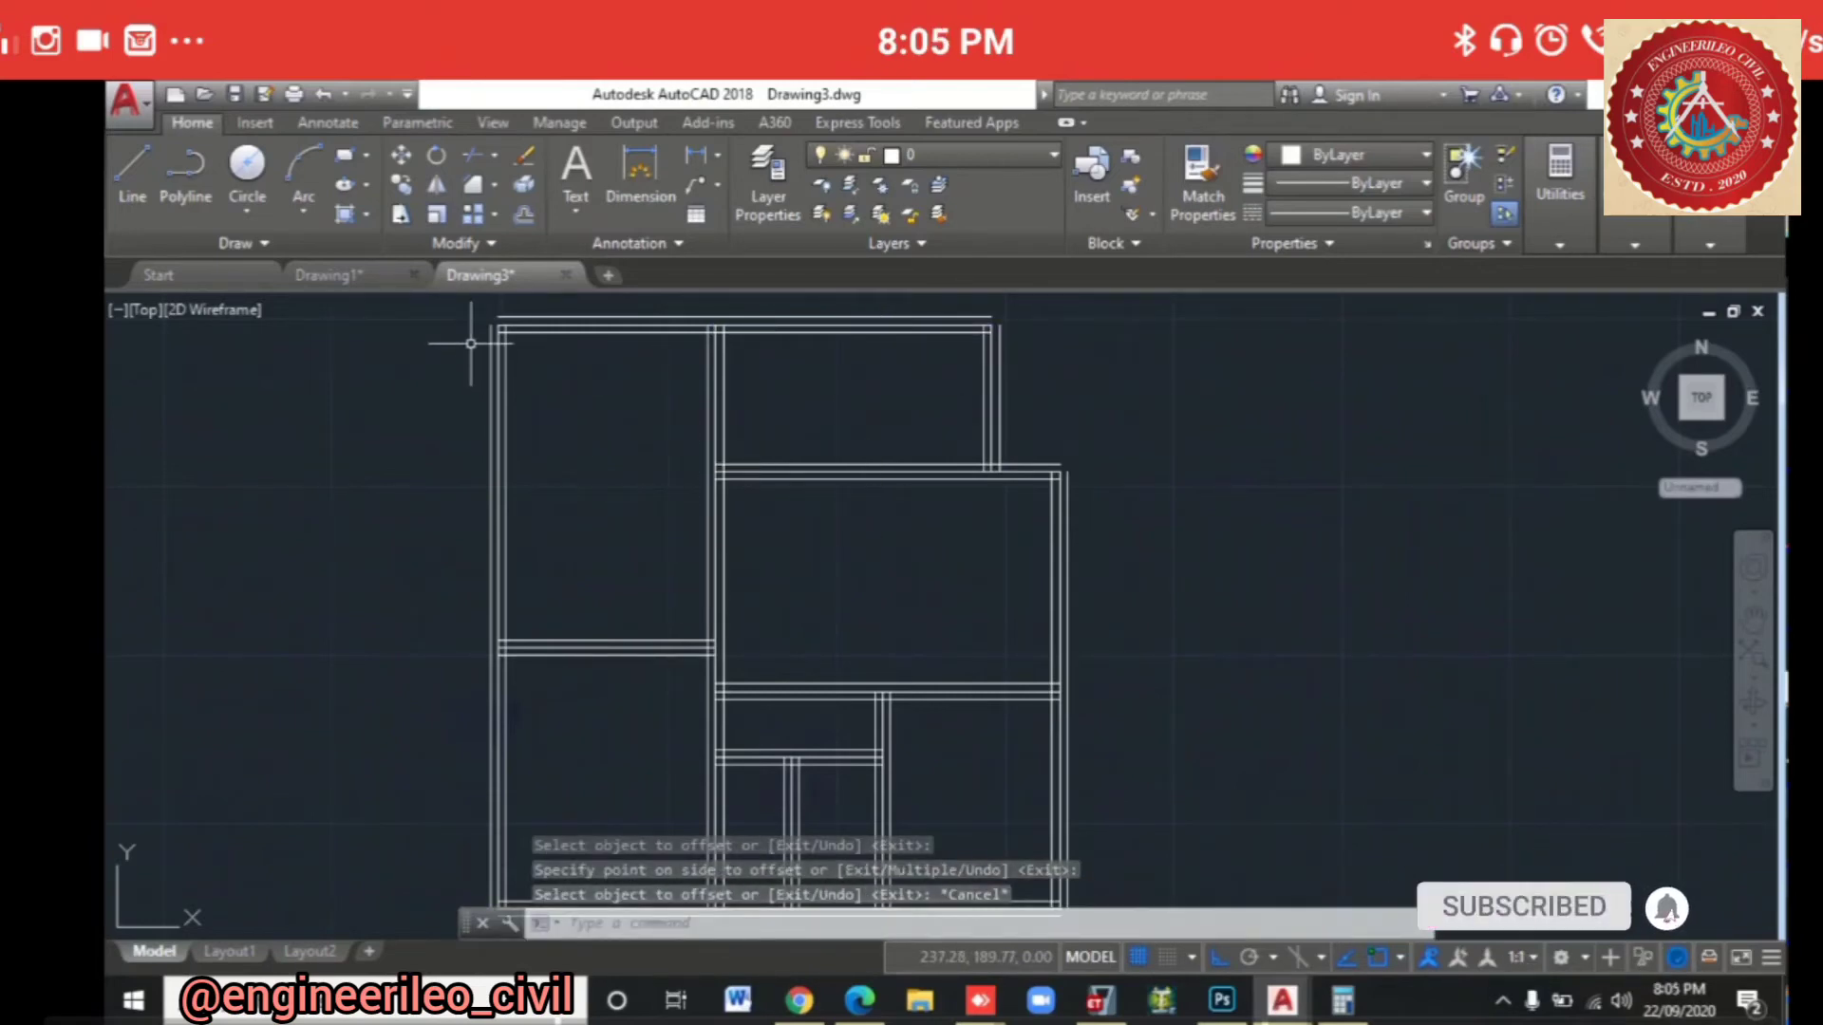
# Step: Erase the two original centre lines that meet at the outer top corner of the upper-left room
pyautogui.moveTo(541, 537); pyautogui.dragTo(574, 770, button='middle')
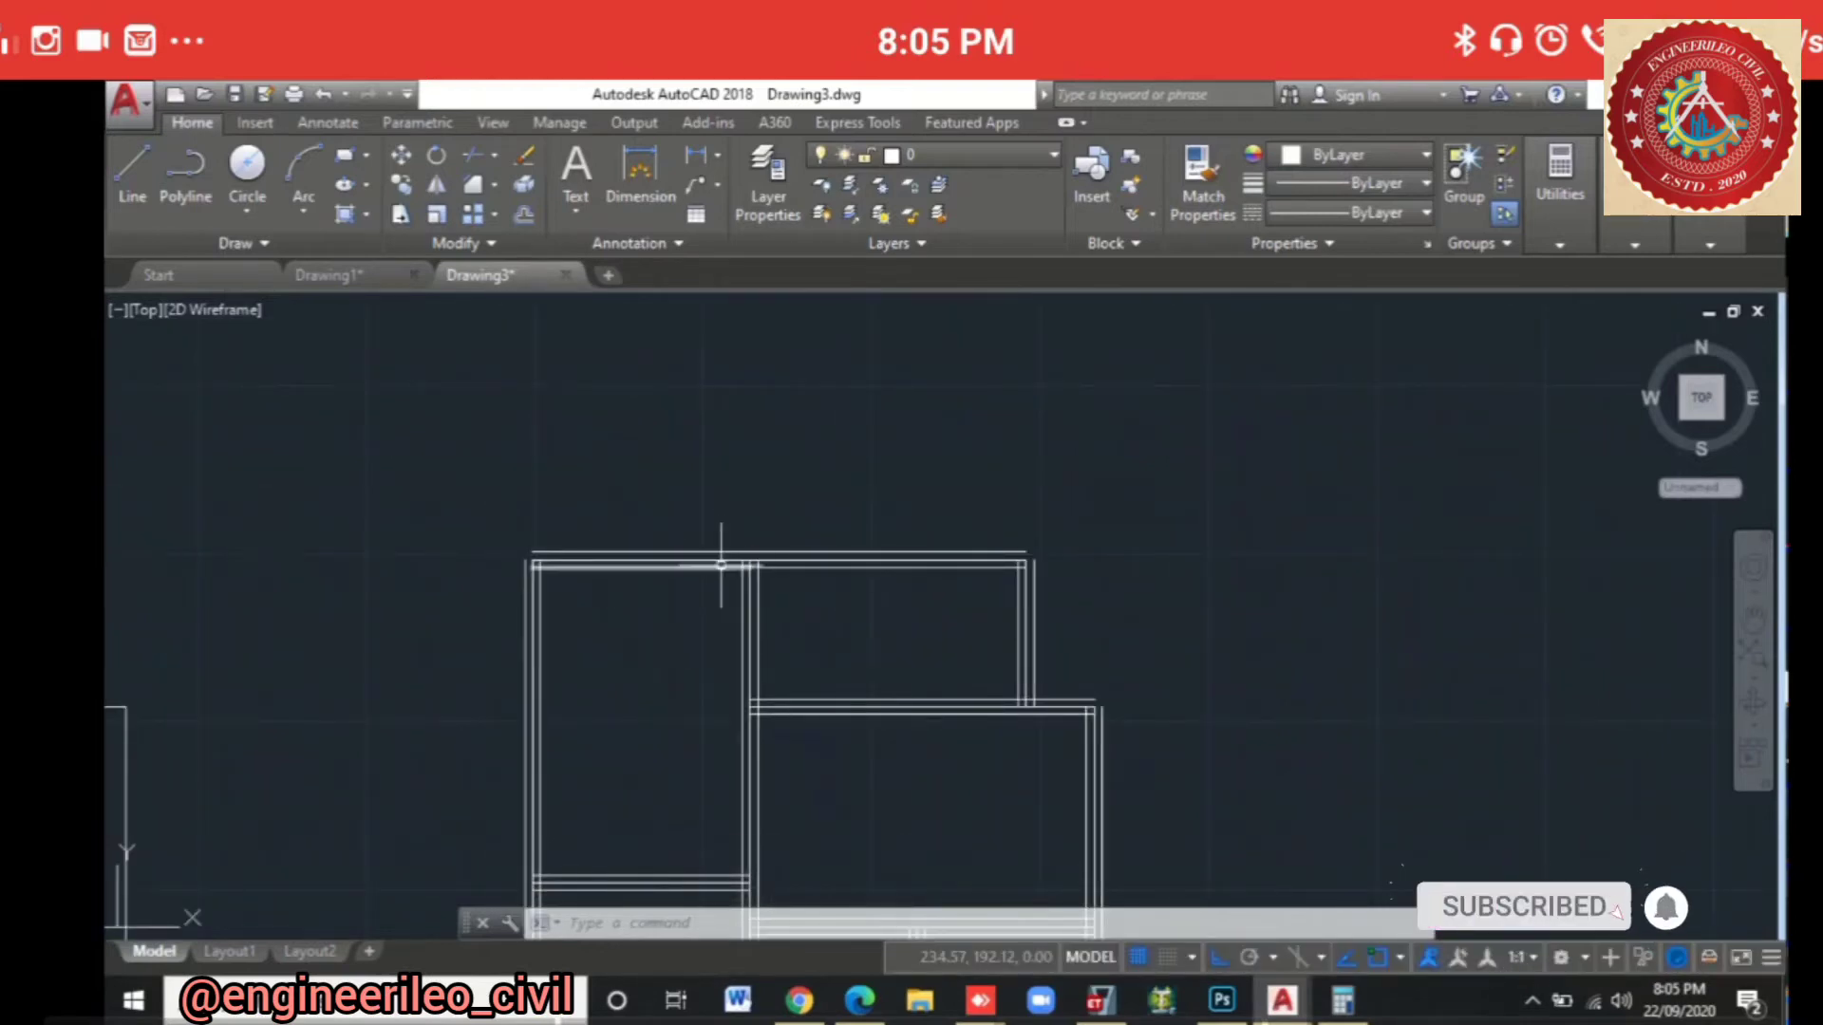
pyautogui.scroll(5, 535, 559)
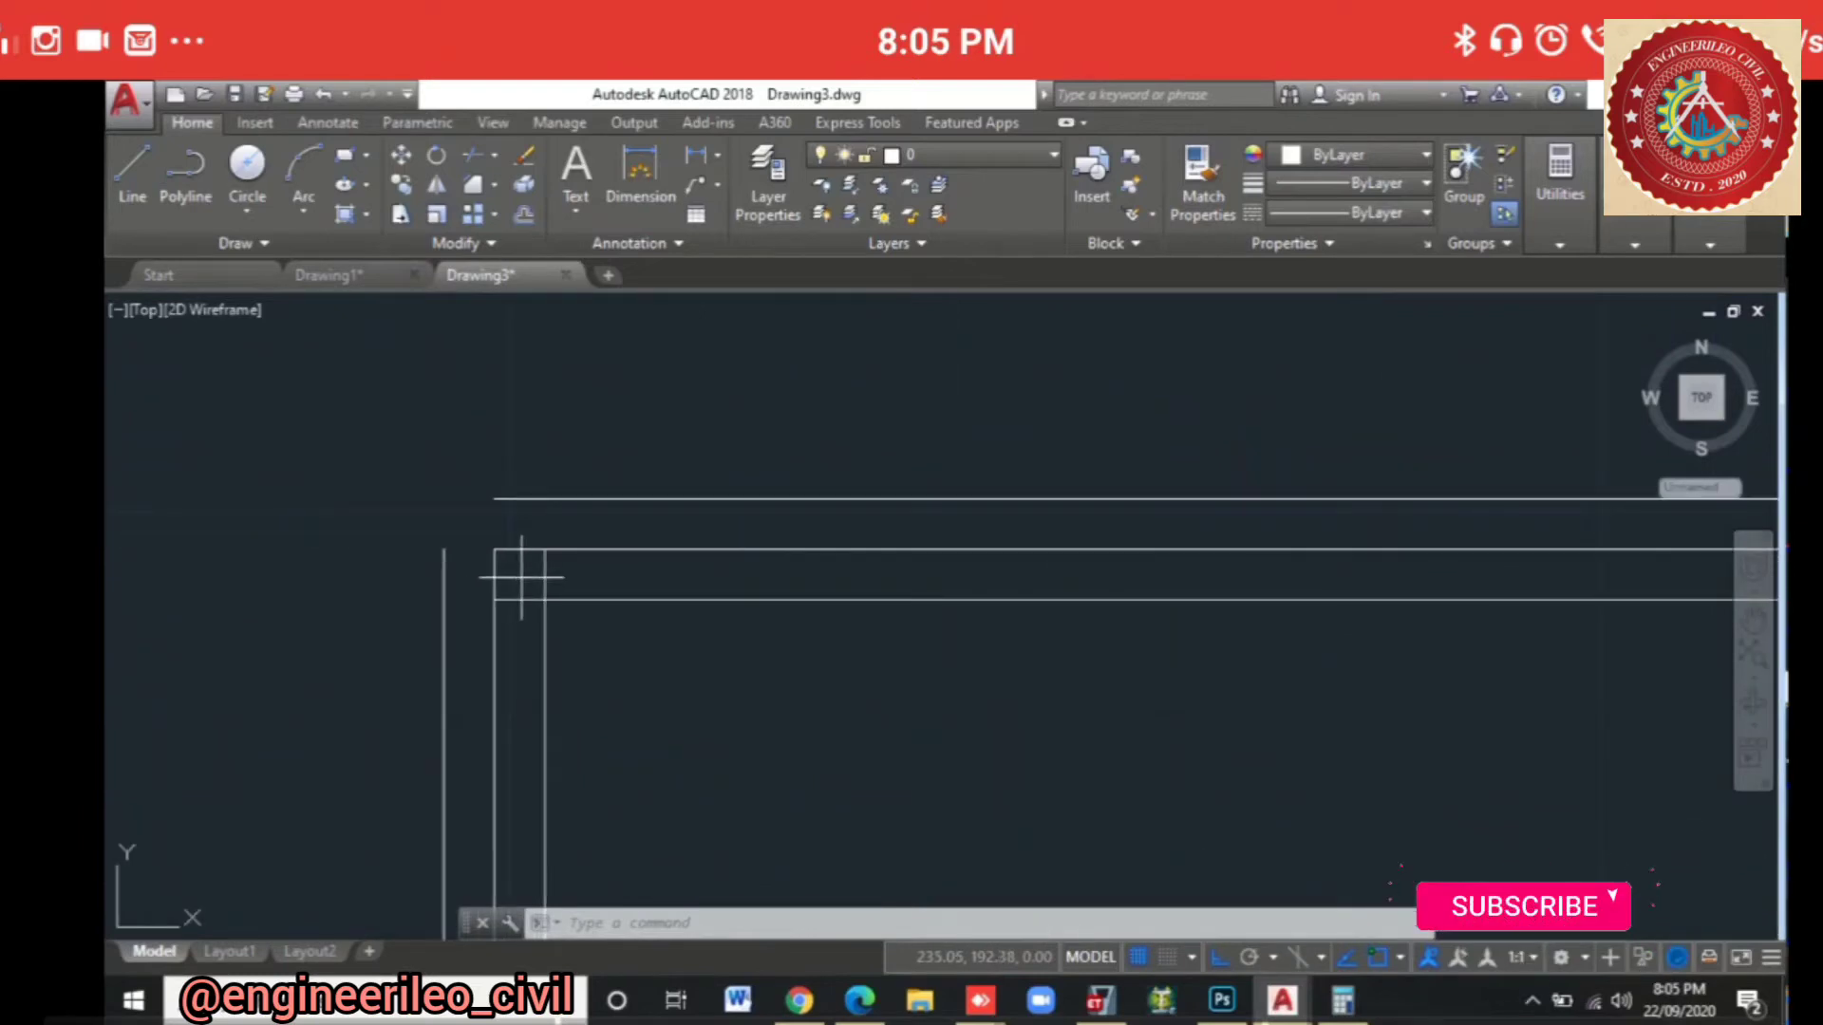
pyautogui.click(521, 575)
pyautogui.click(463, 523)
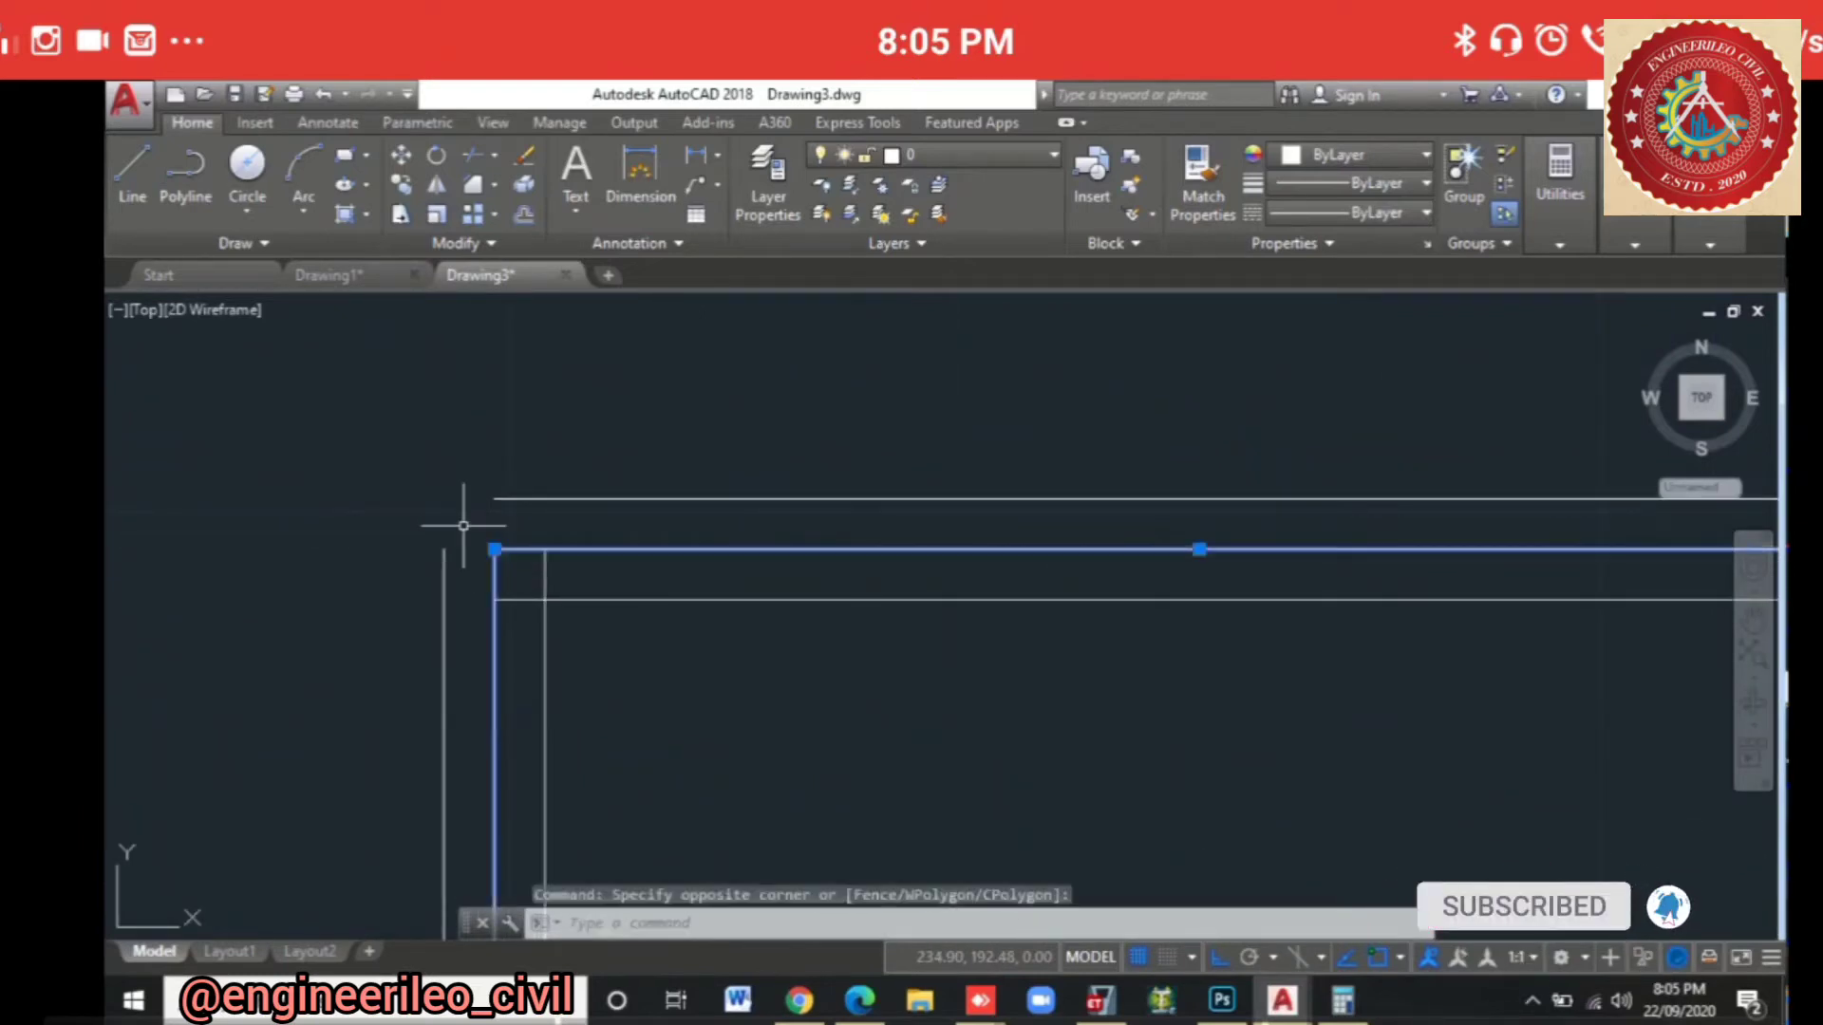
pyautogui.press('Delete')
# Step: Erase the two original centre lines that meet where the vertical partition joins the top wall of the upper-right room
pyautogui.scroll(-2, 647, 649)
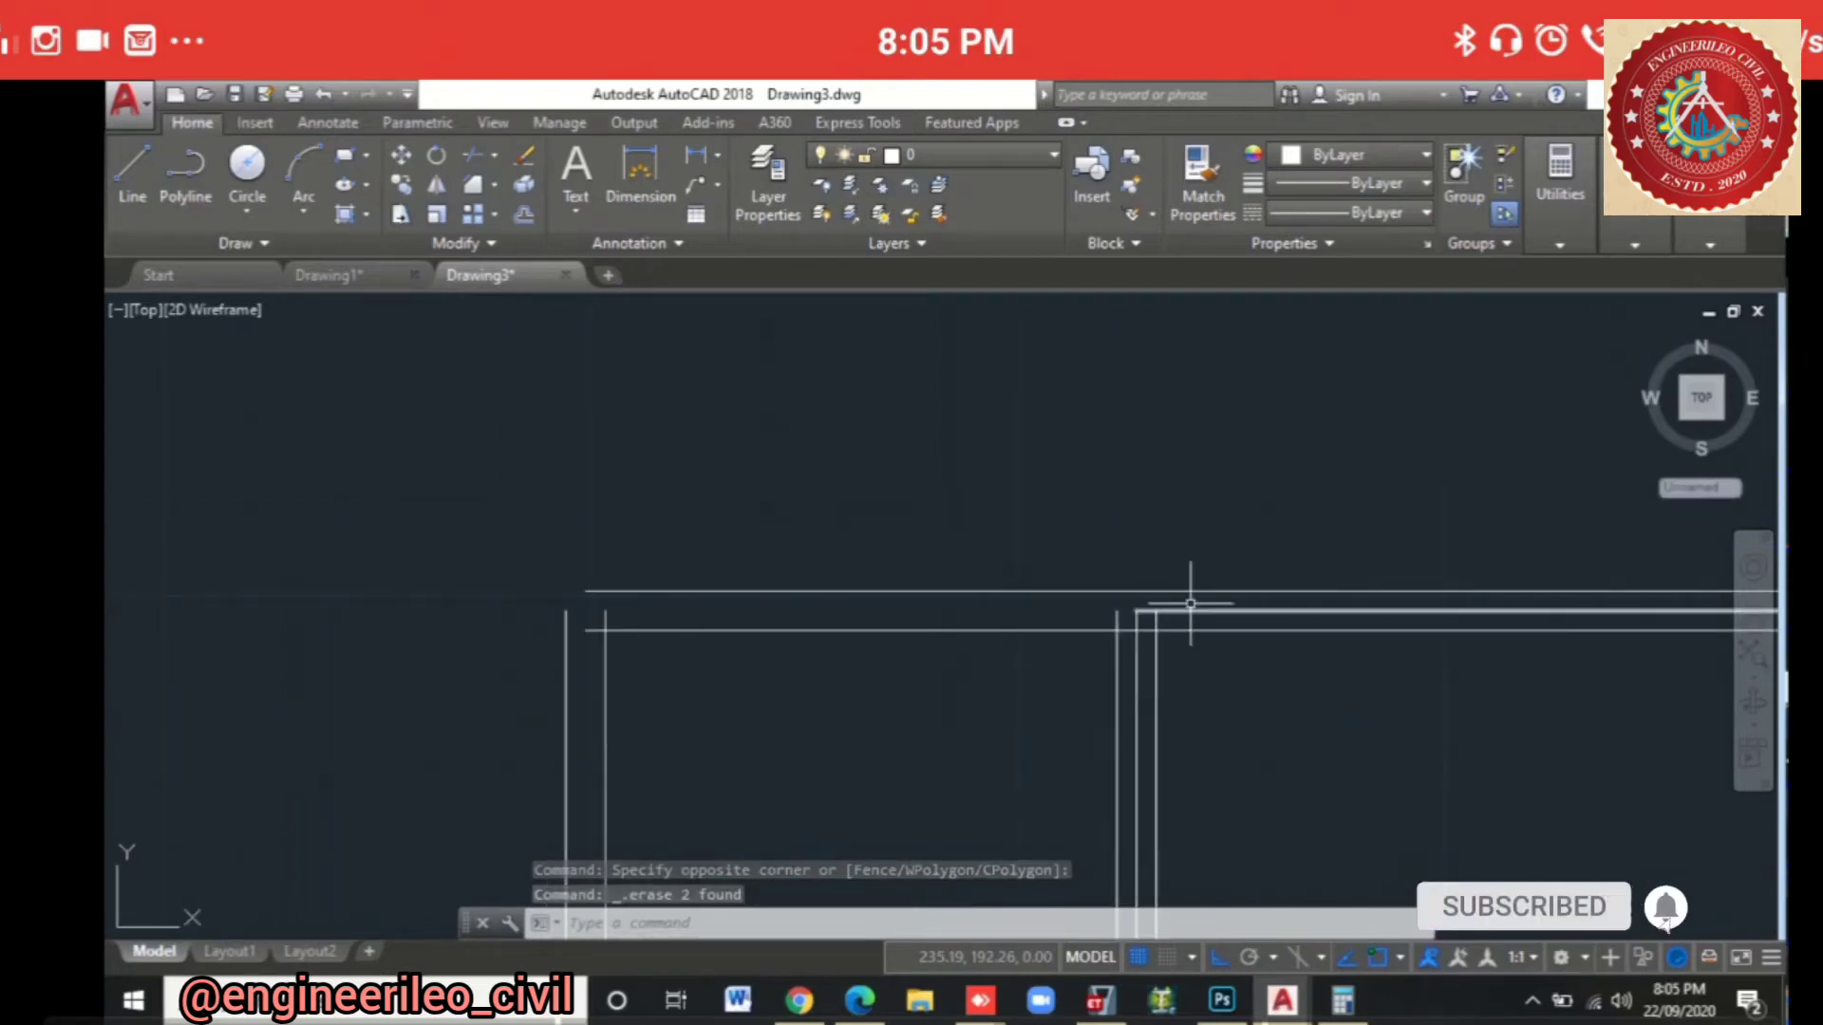
pyautogui.scroll(4, 1135, 622)
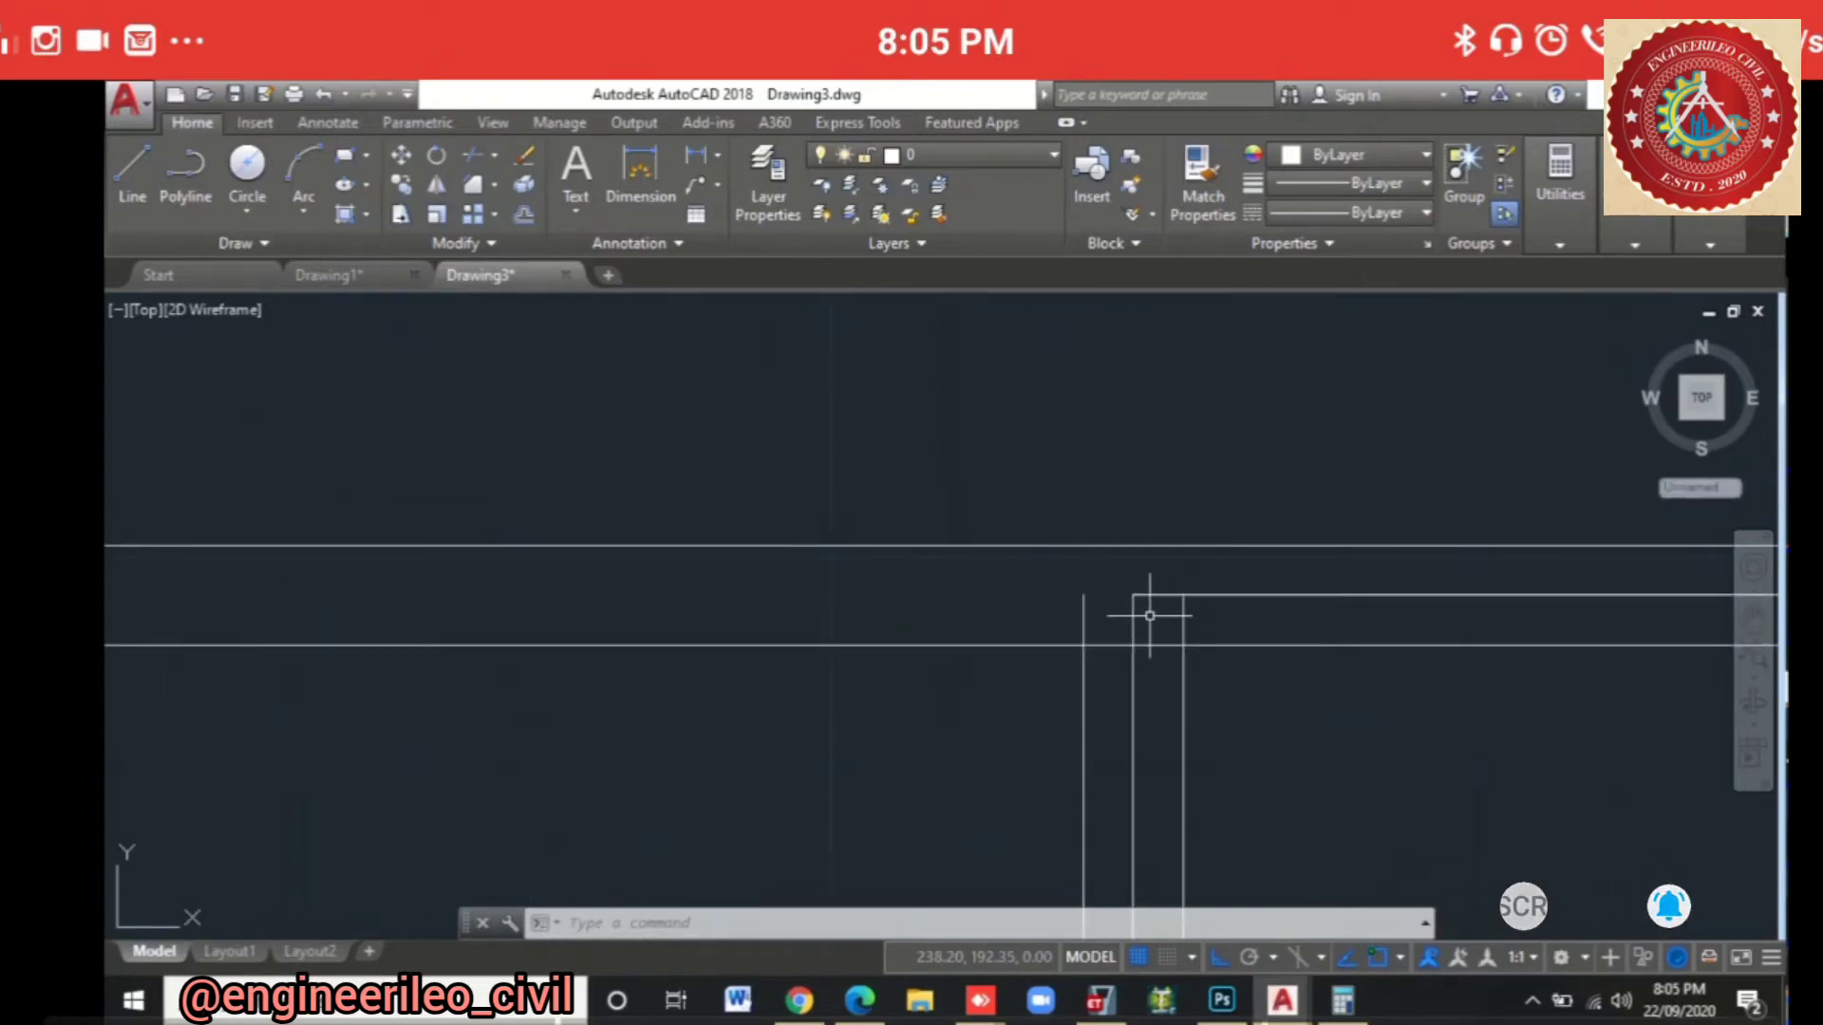
pyautogui.click(1150, 616)
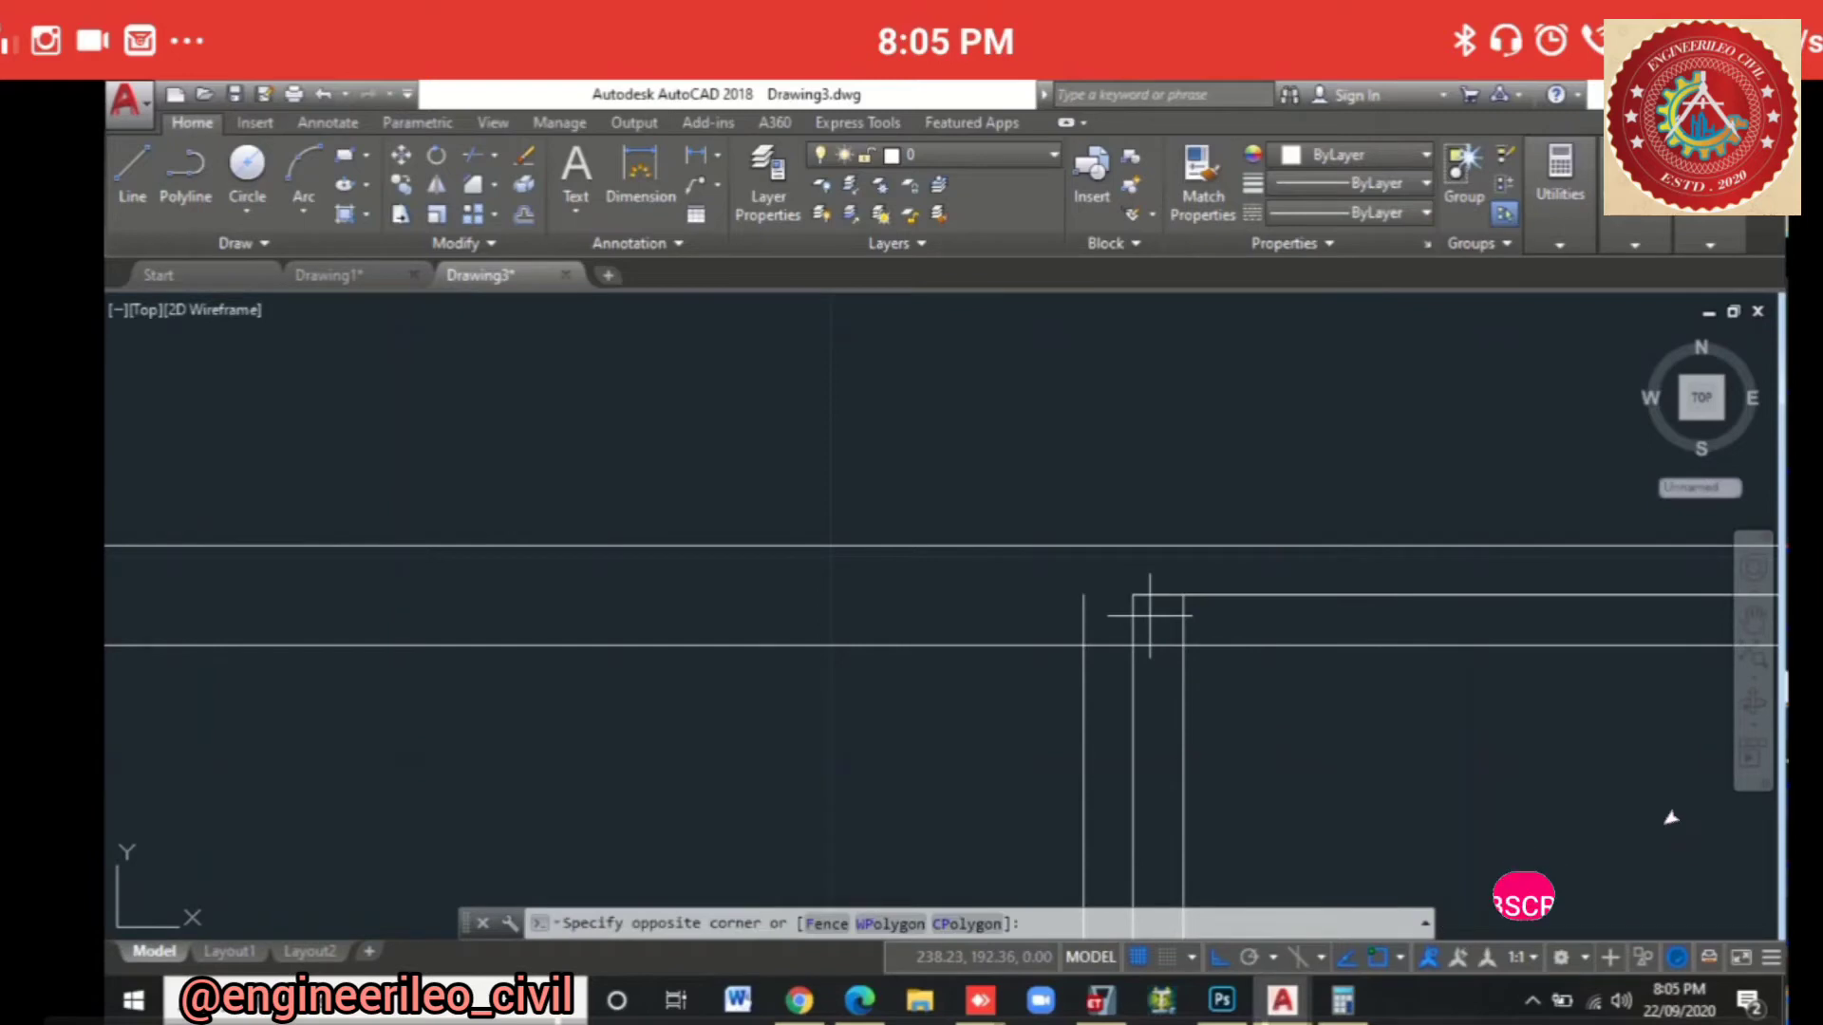
pyautogui.click(1091, 559)
pyautogui.press('Delete')
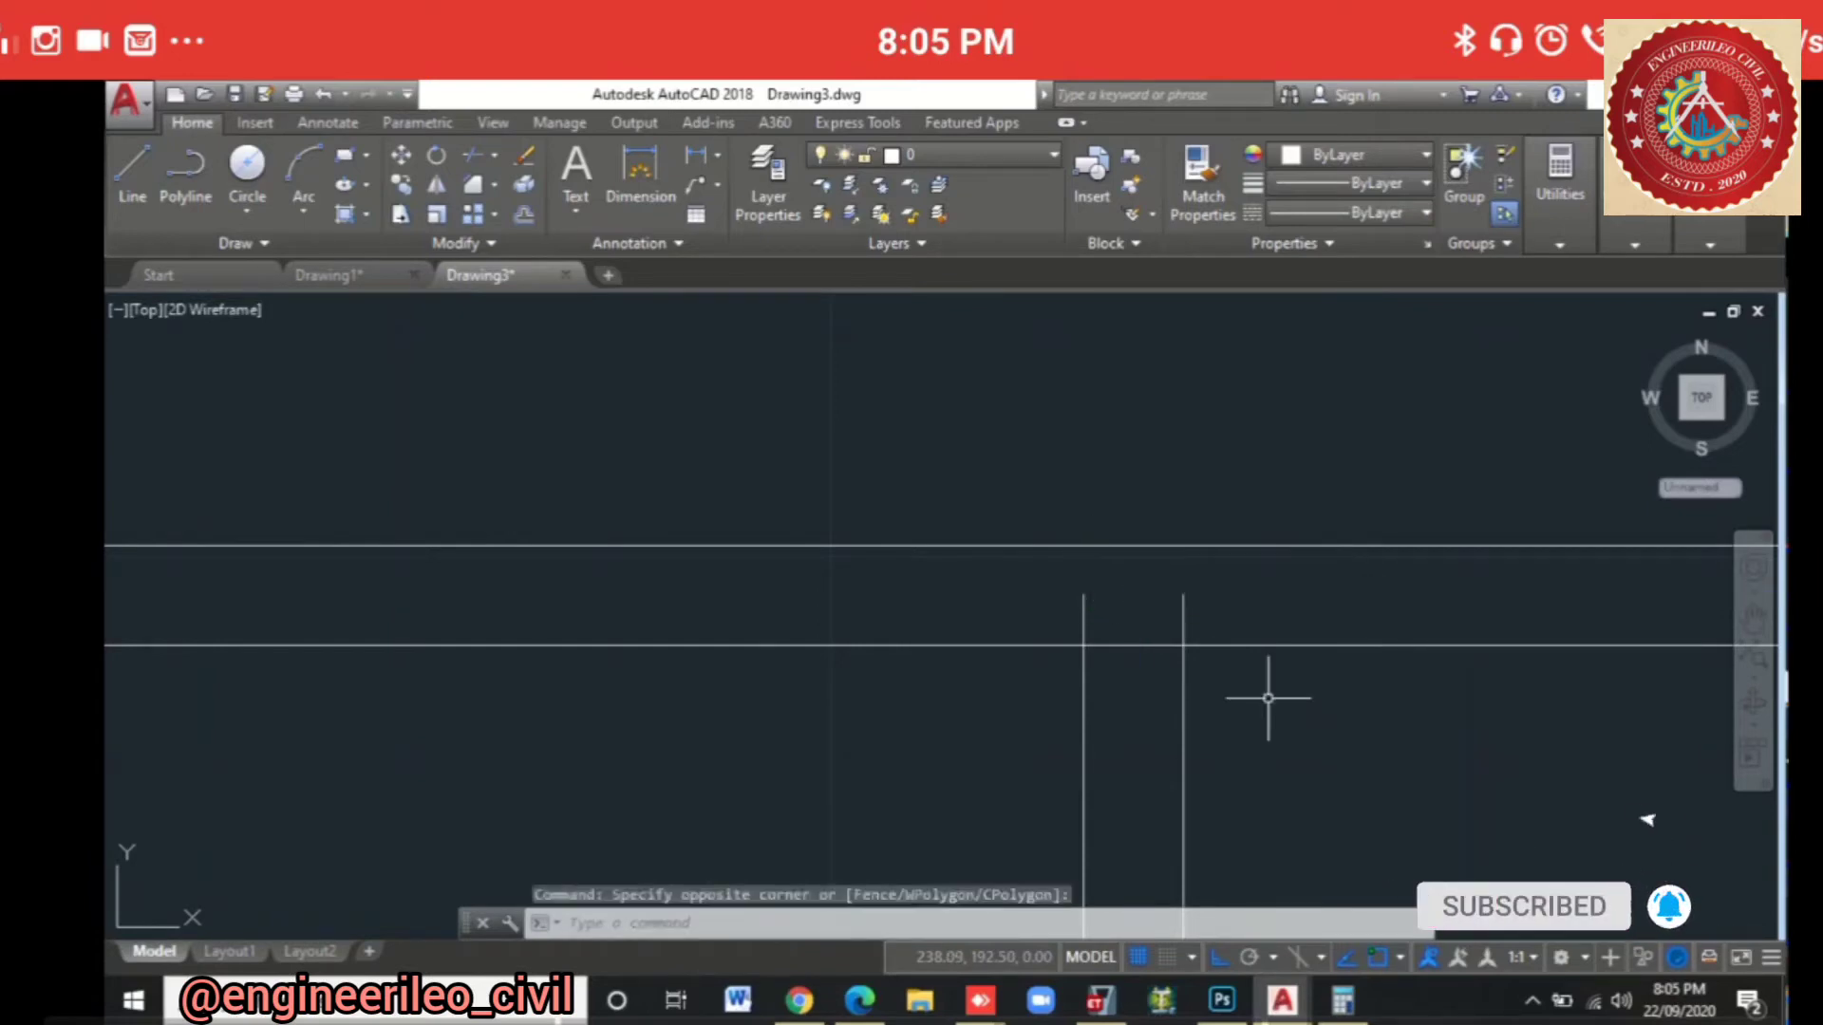
# Step: Erase the original centre line of the upper-right room's right wall
pyautogui.scroll(-4, 1360, 706)
pyautogui.scroll(-3, 1511, 755)
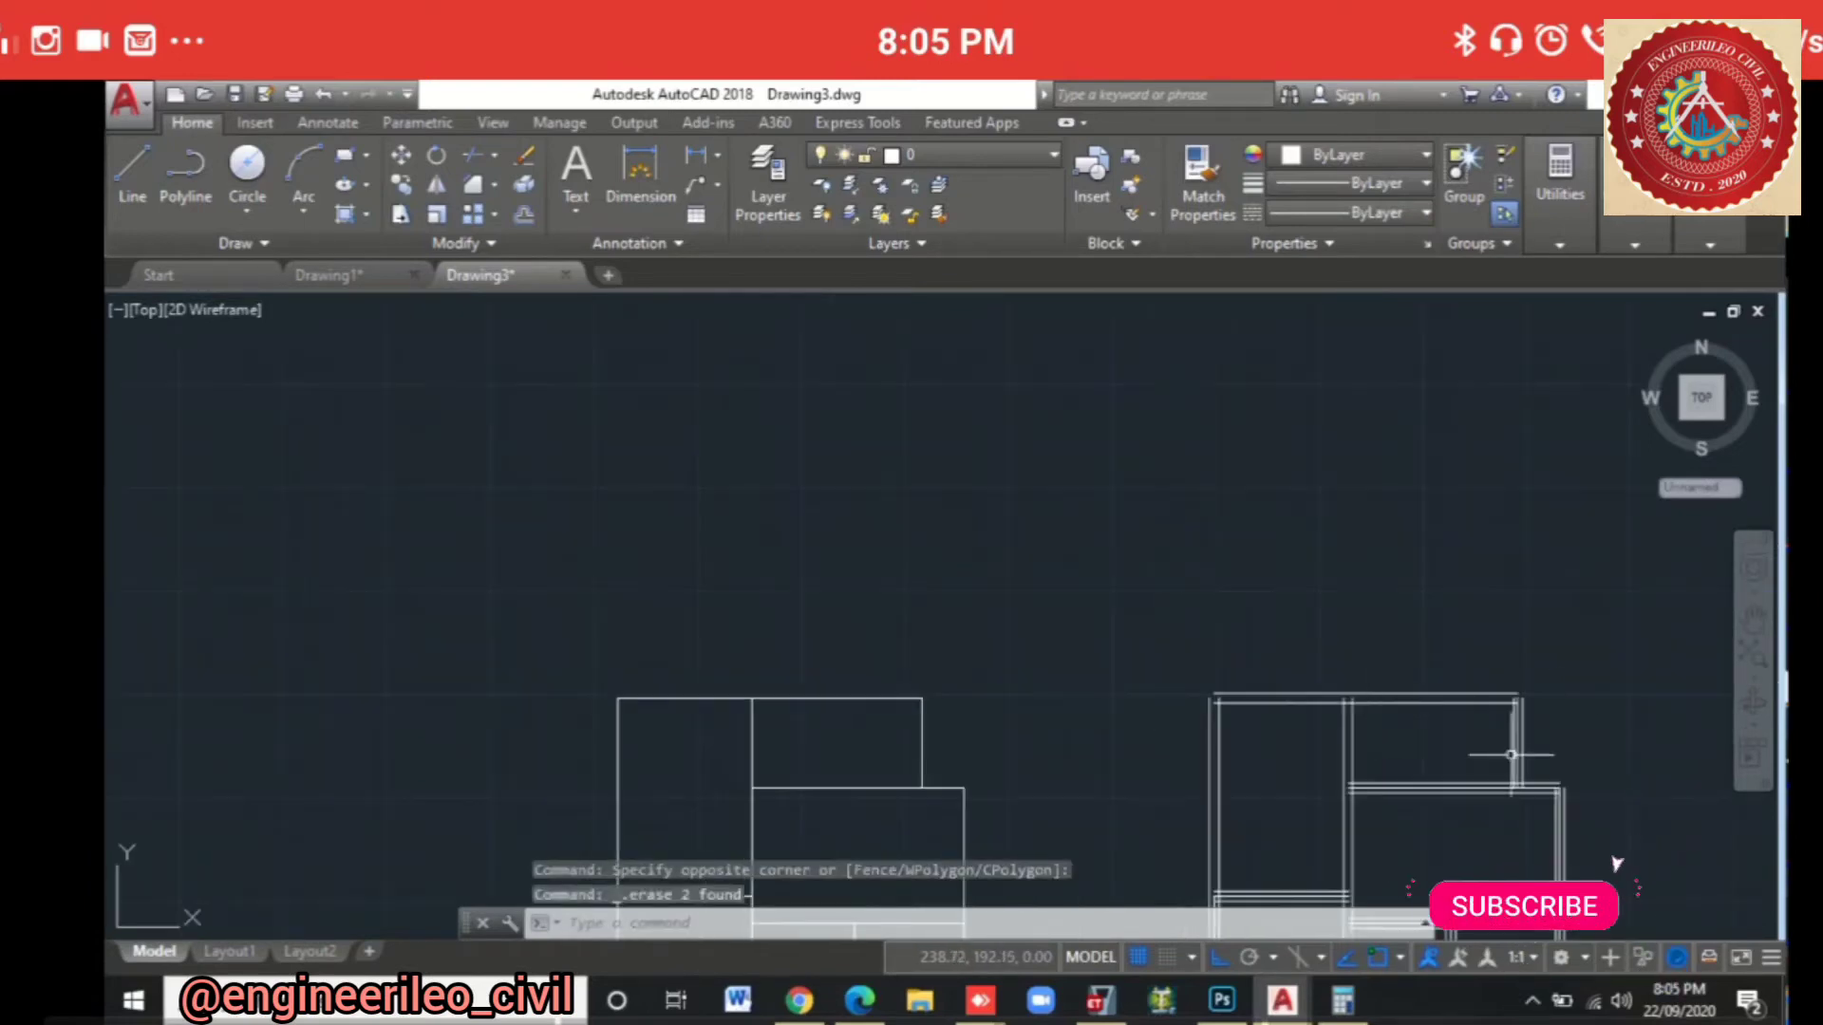
pyautogui.scroll(5, 1519, 703)
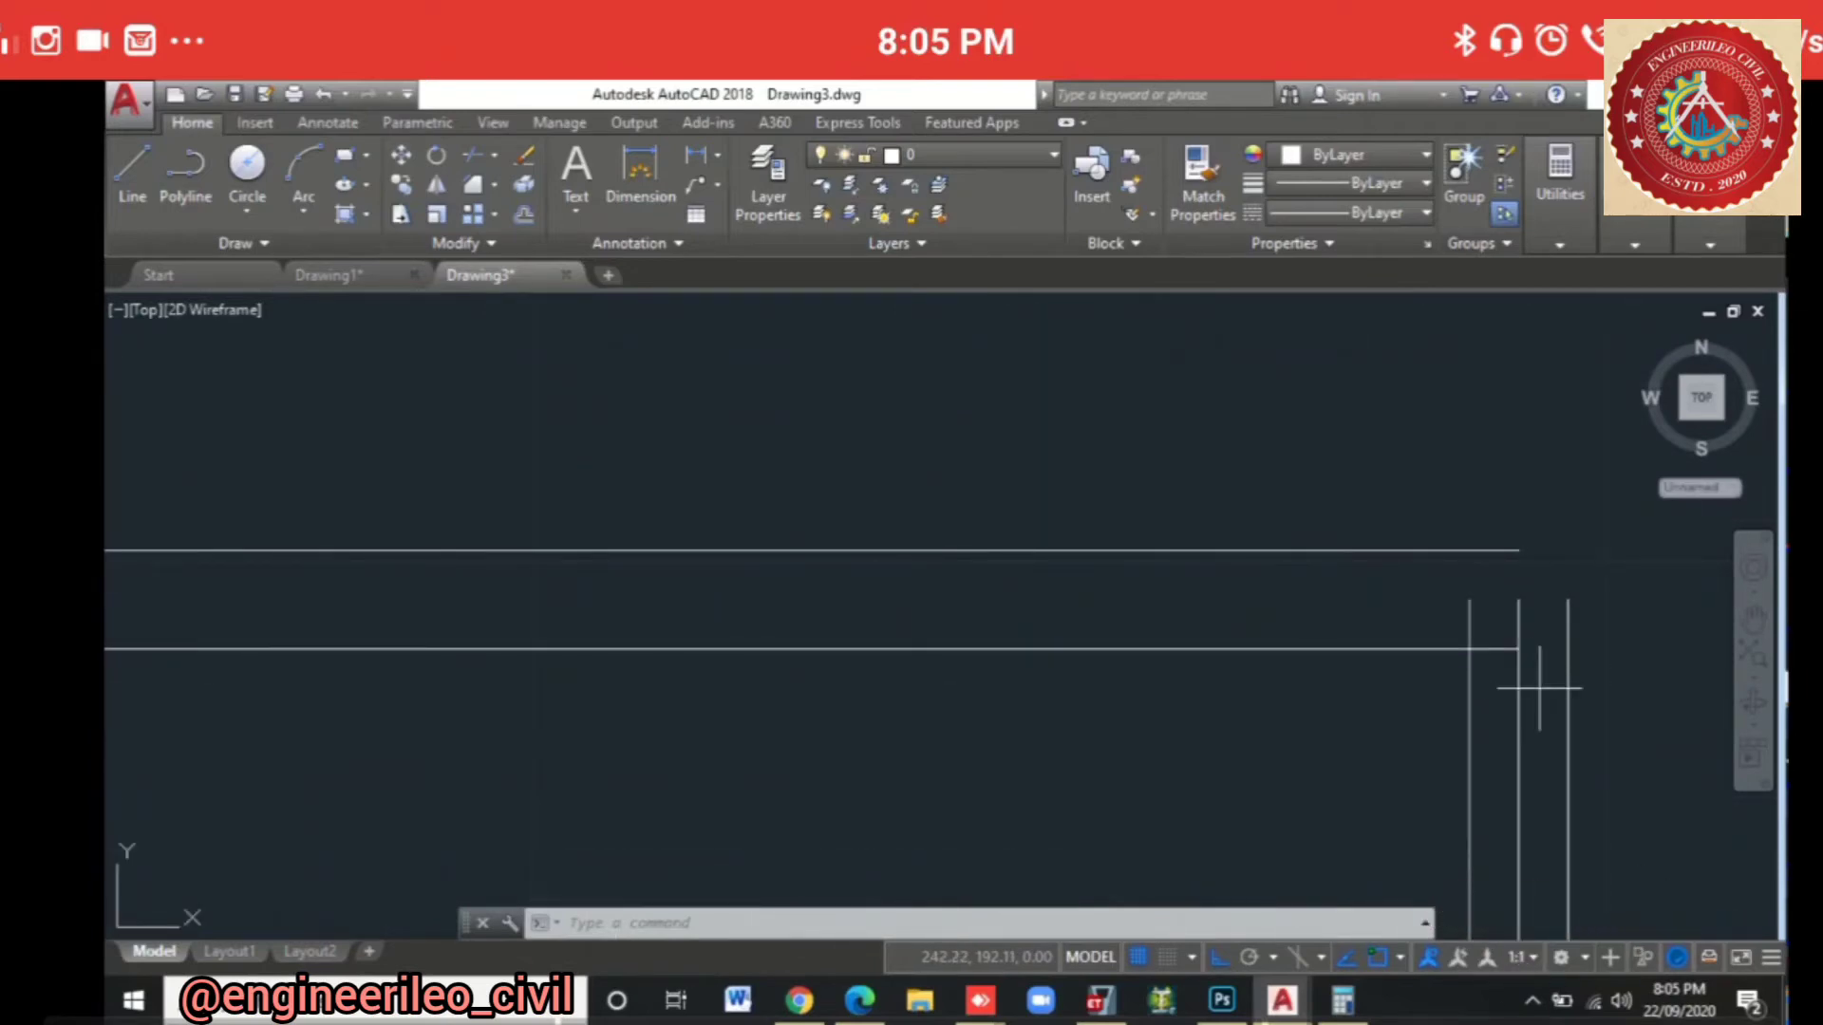
pyautogui.click(1524, 869)
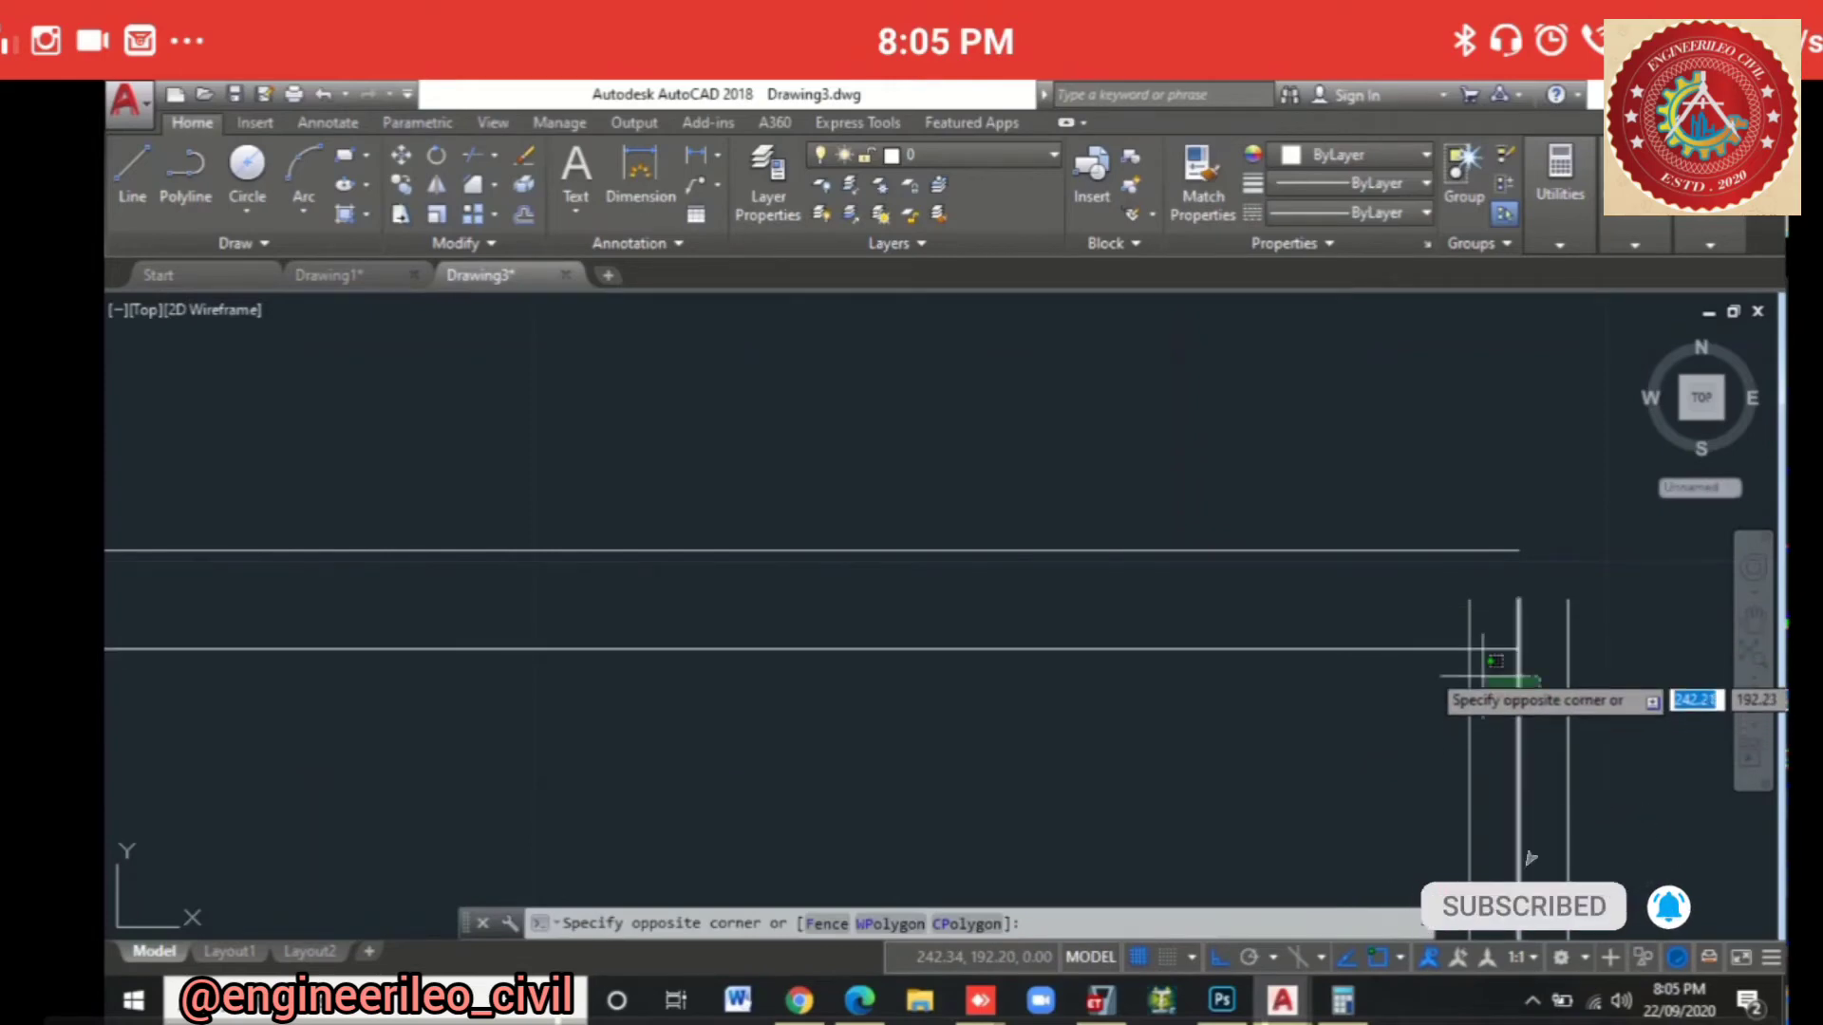
pyautogui.click(1496, 662)
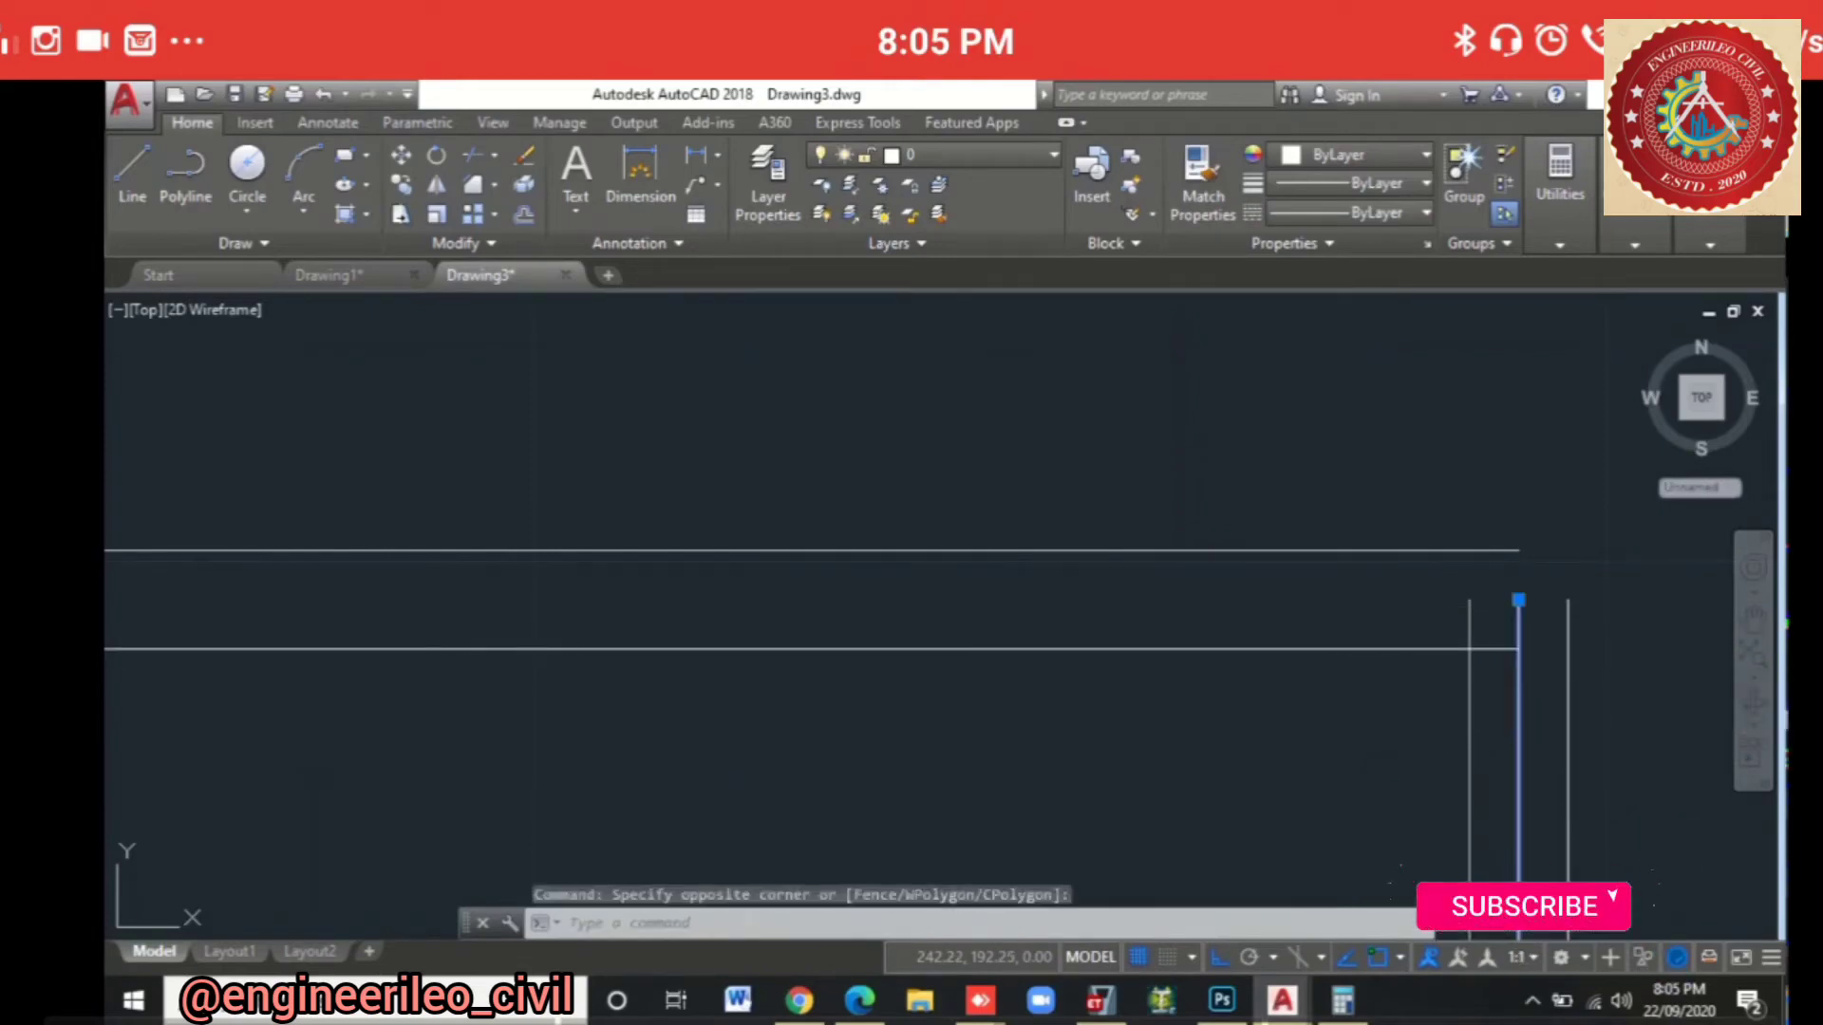
pyautogui.press('Delete')
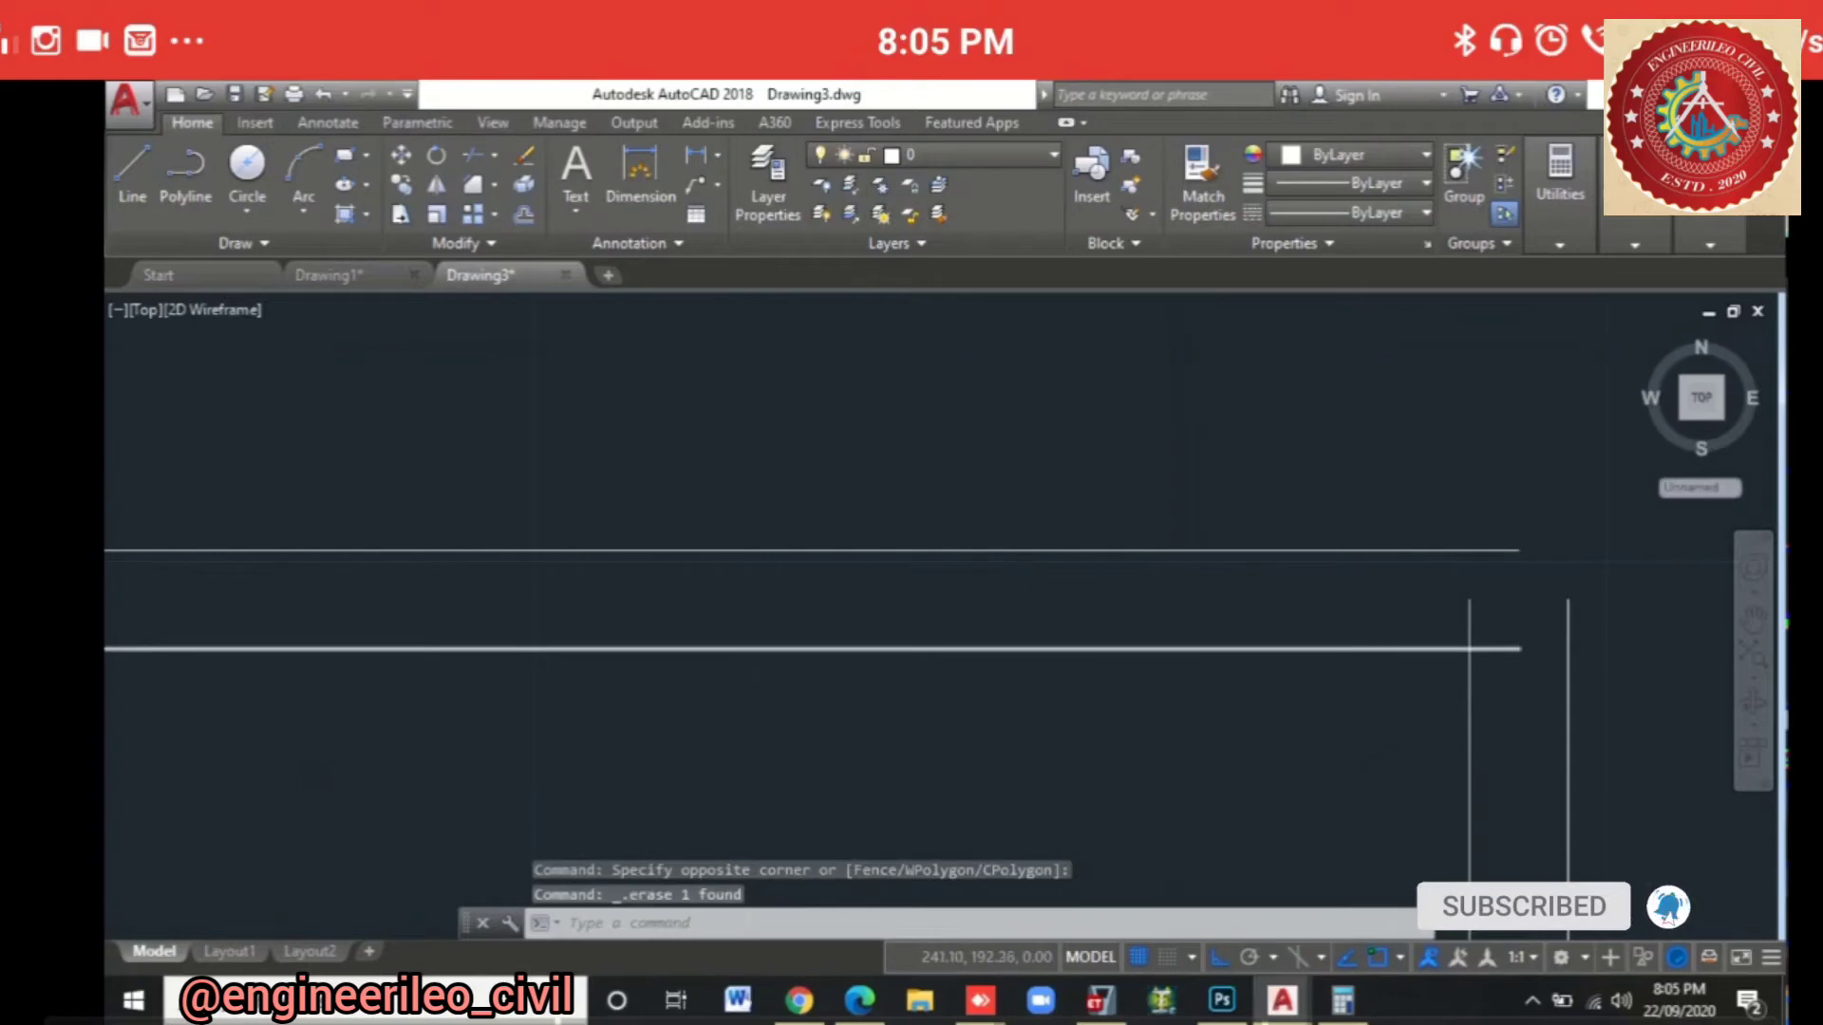
# Step: Erase the original centre lines of the middle-right room's top wall, including its short outer segment, and of its right wall
pyautogui.scroll(-5, 1339, 736)
pyautogui.moveTo(1074, 745); pyautogui.dragTo(1134, 513, button='middle')
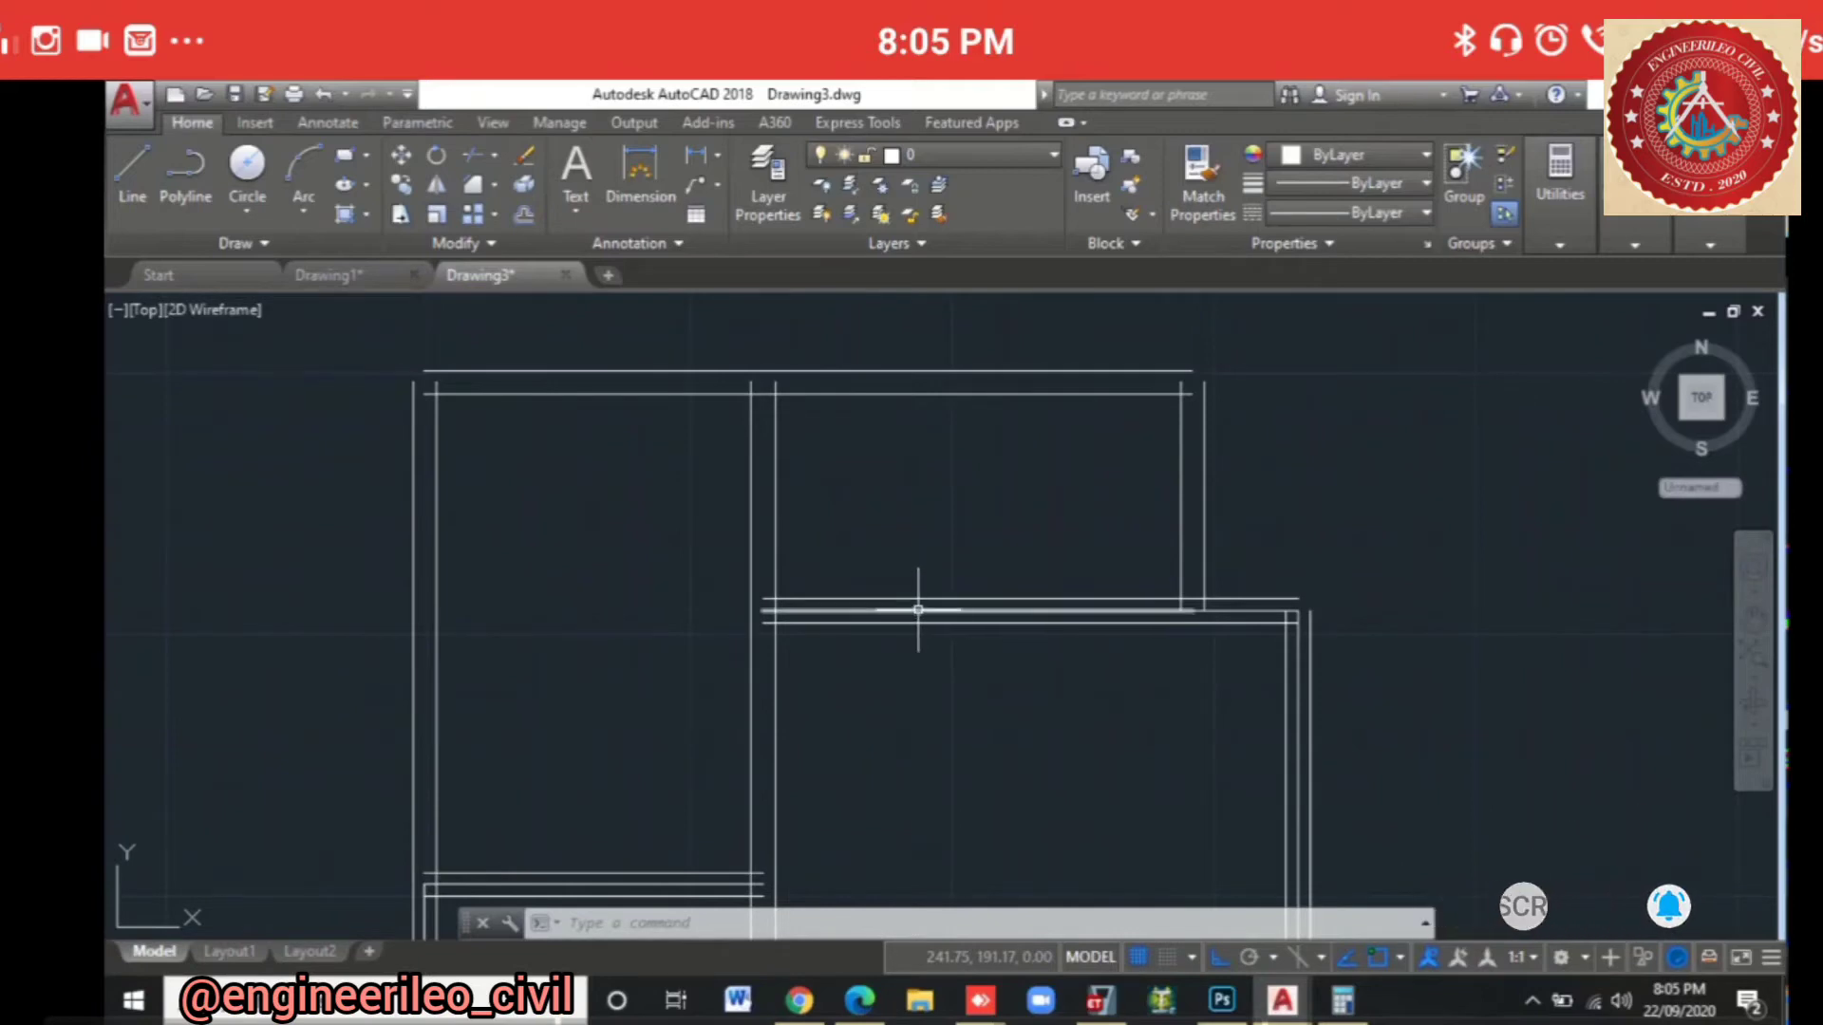
pyautogui.click(919, 610)
pyautogui.press('Delete')
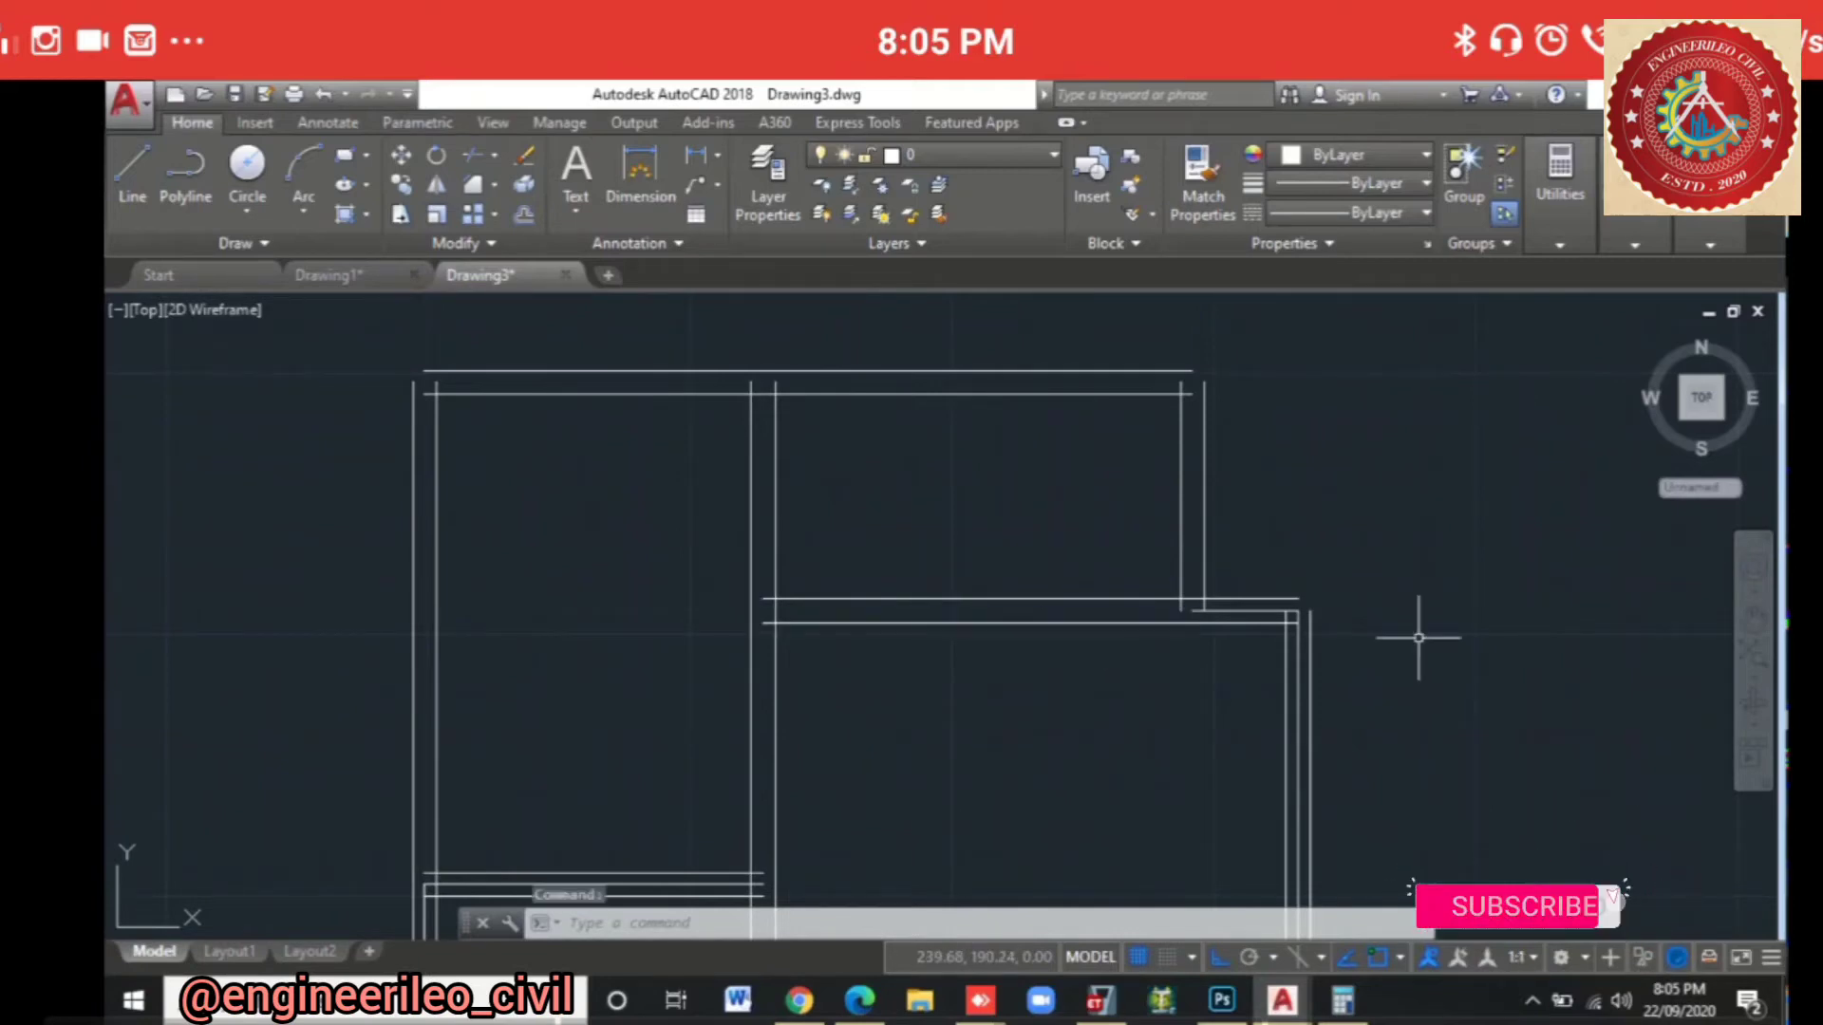
pyautogui.click(1234, 610)
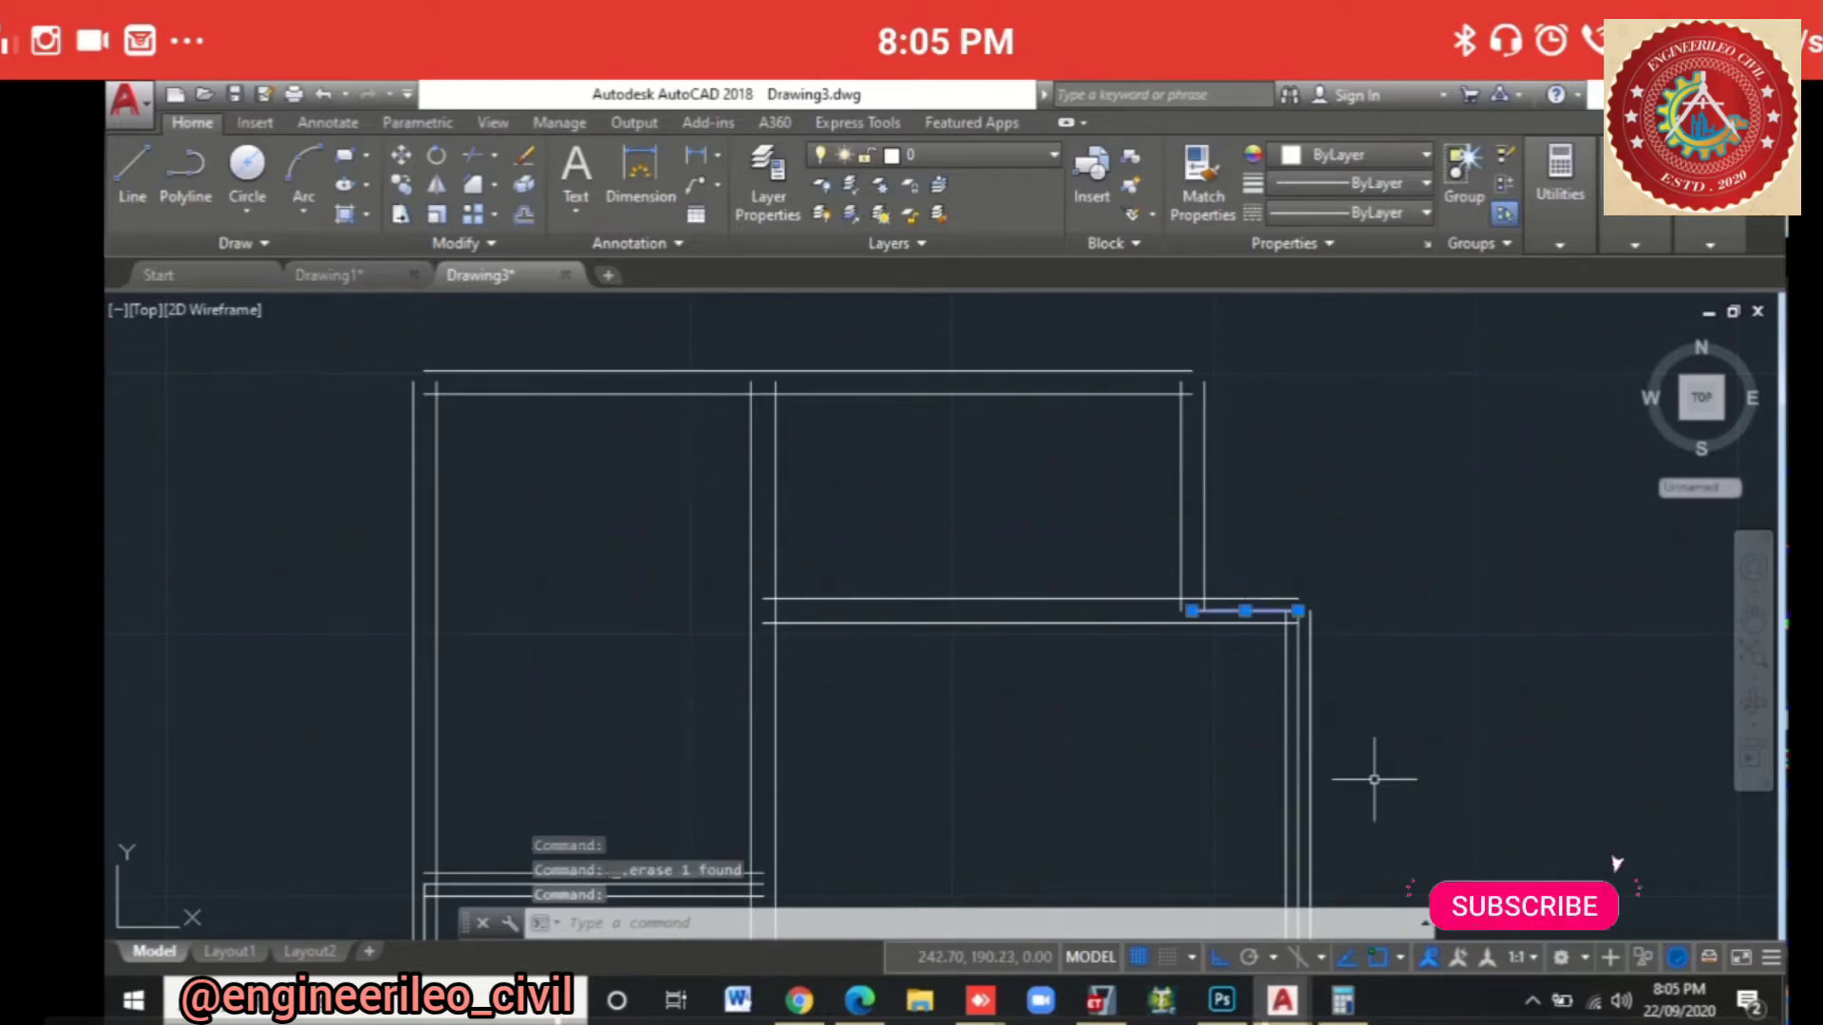
pyautogui.press('Delete')
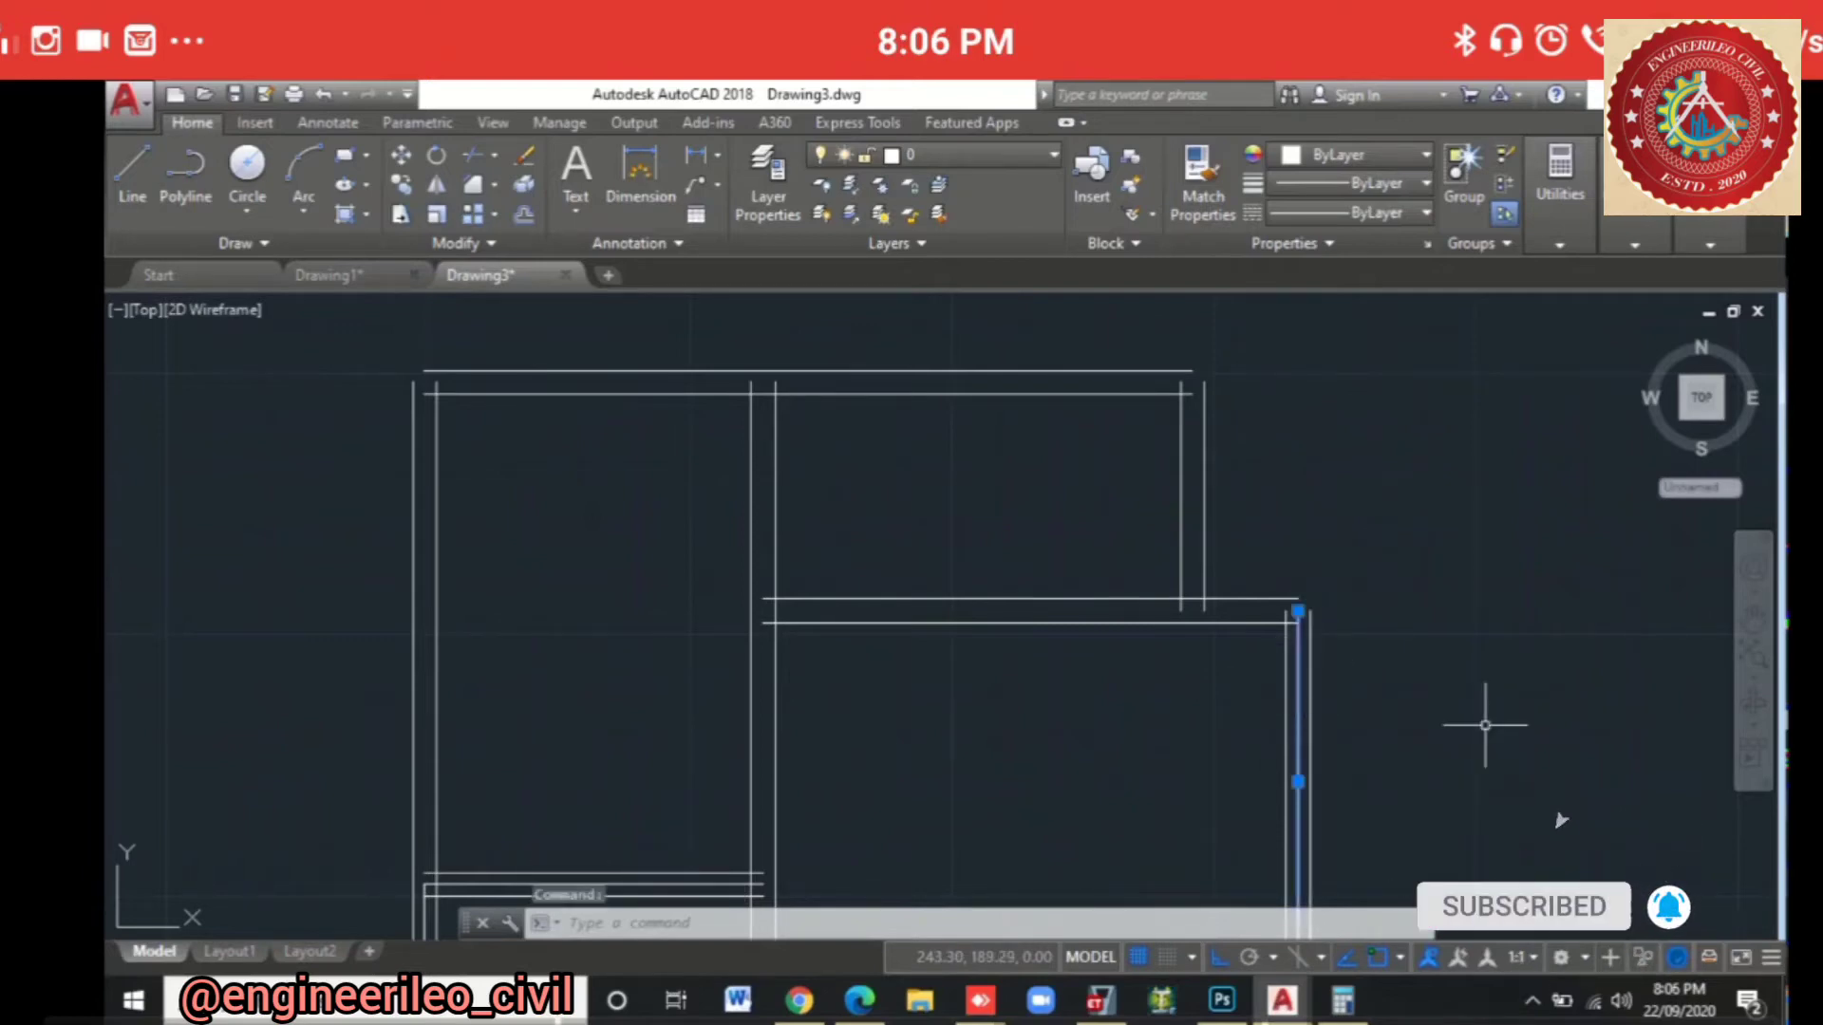
pyautogui.press('Delete')
# Step: Join the outer and the inner wall lines at the upper-left corner of the double-line plan with the Chamfer command
pyautogui.moveTo(1193, 712); pyautogui.dragTo(1199, 495, button='middle')
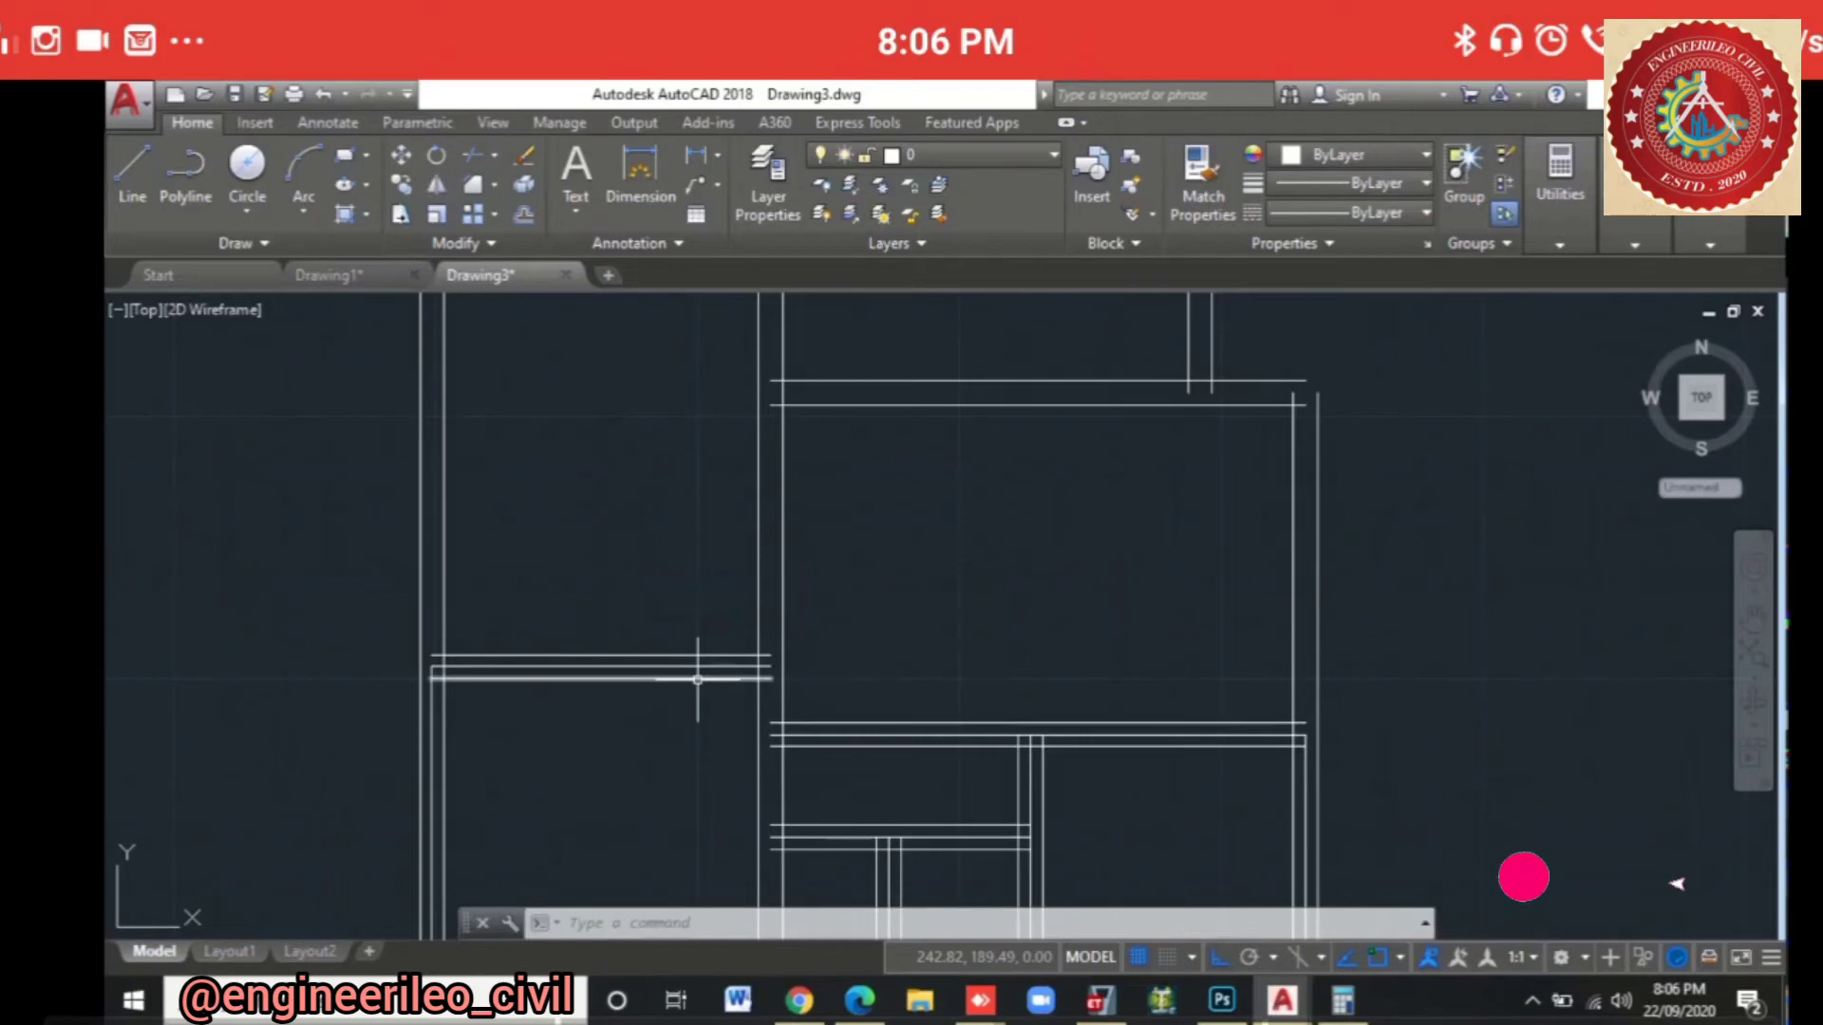
pyautogui.scroll(-4, 649, 564)
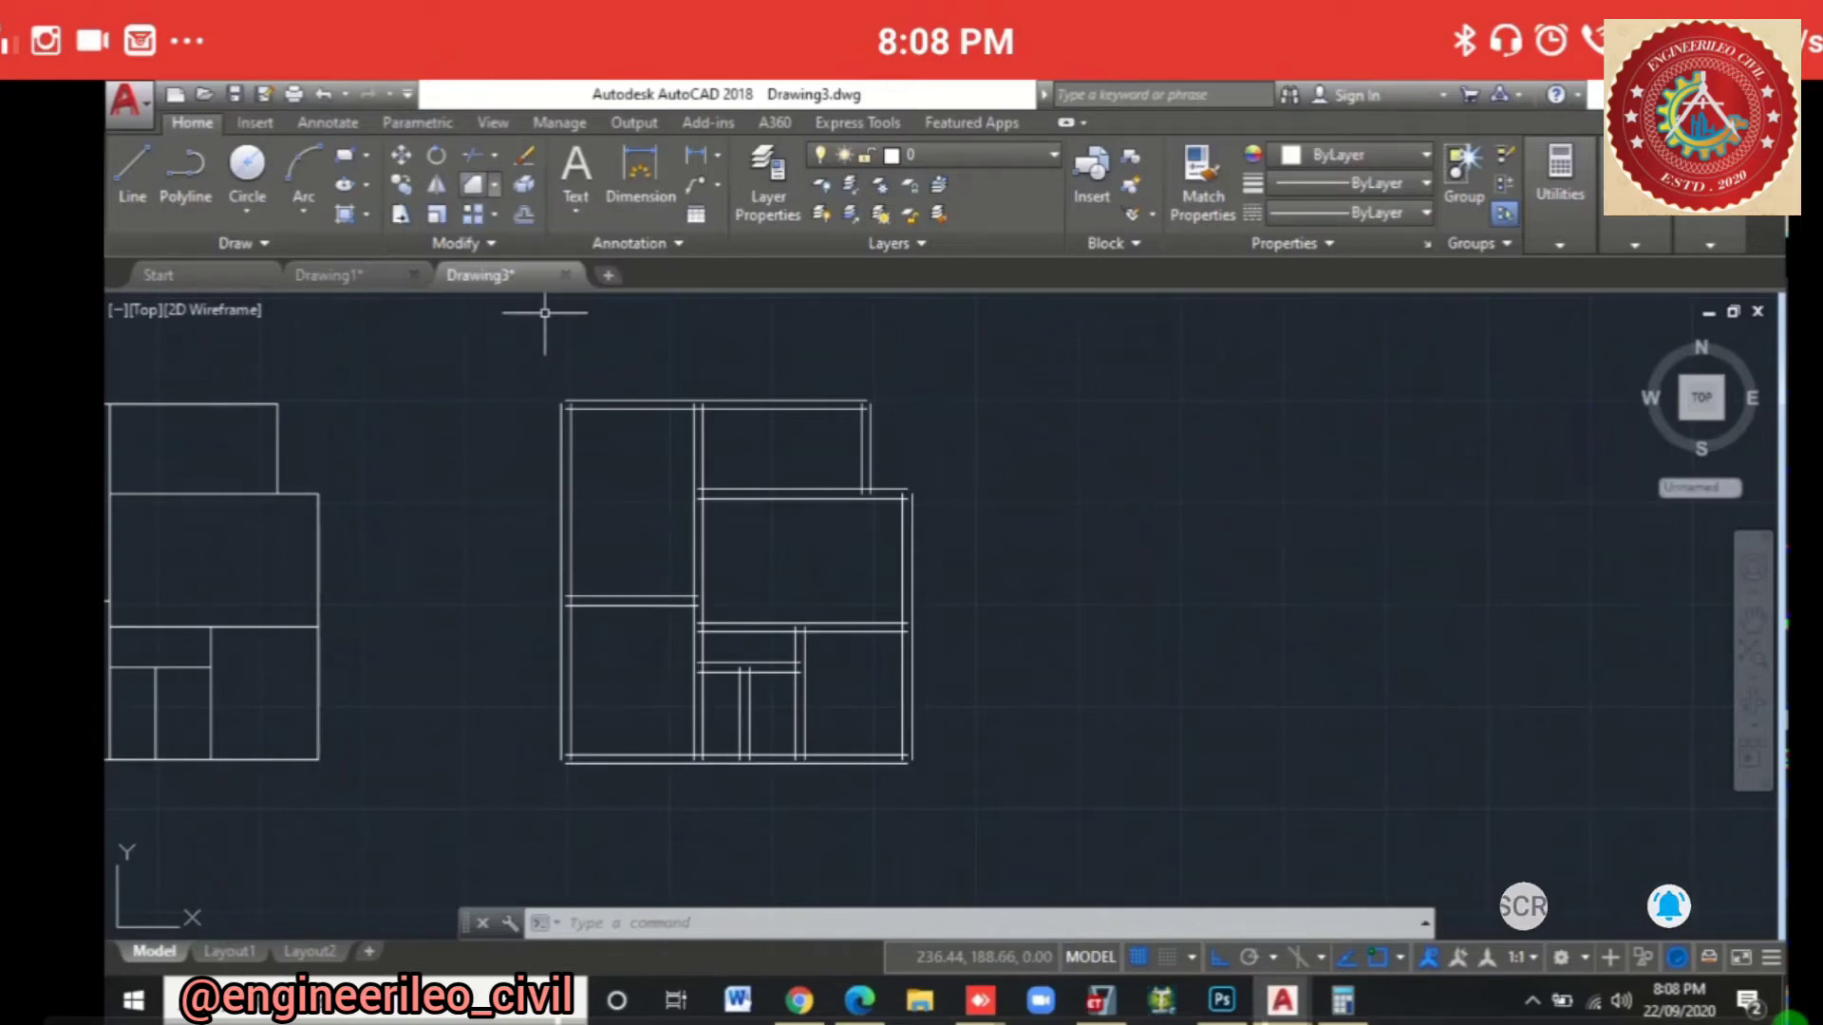
pyautogui.write('cha')
pyautogui.press('Return')
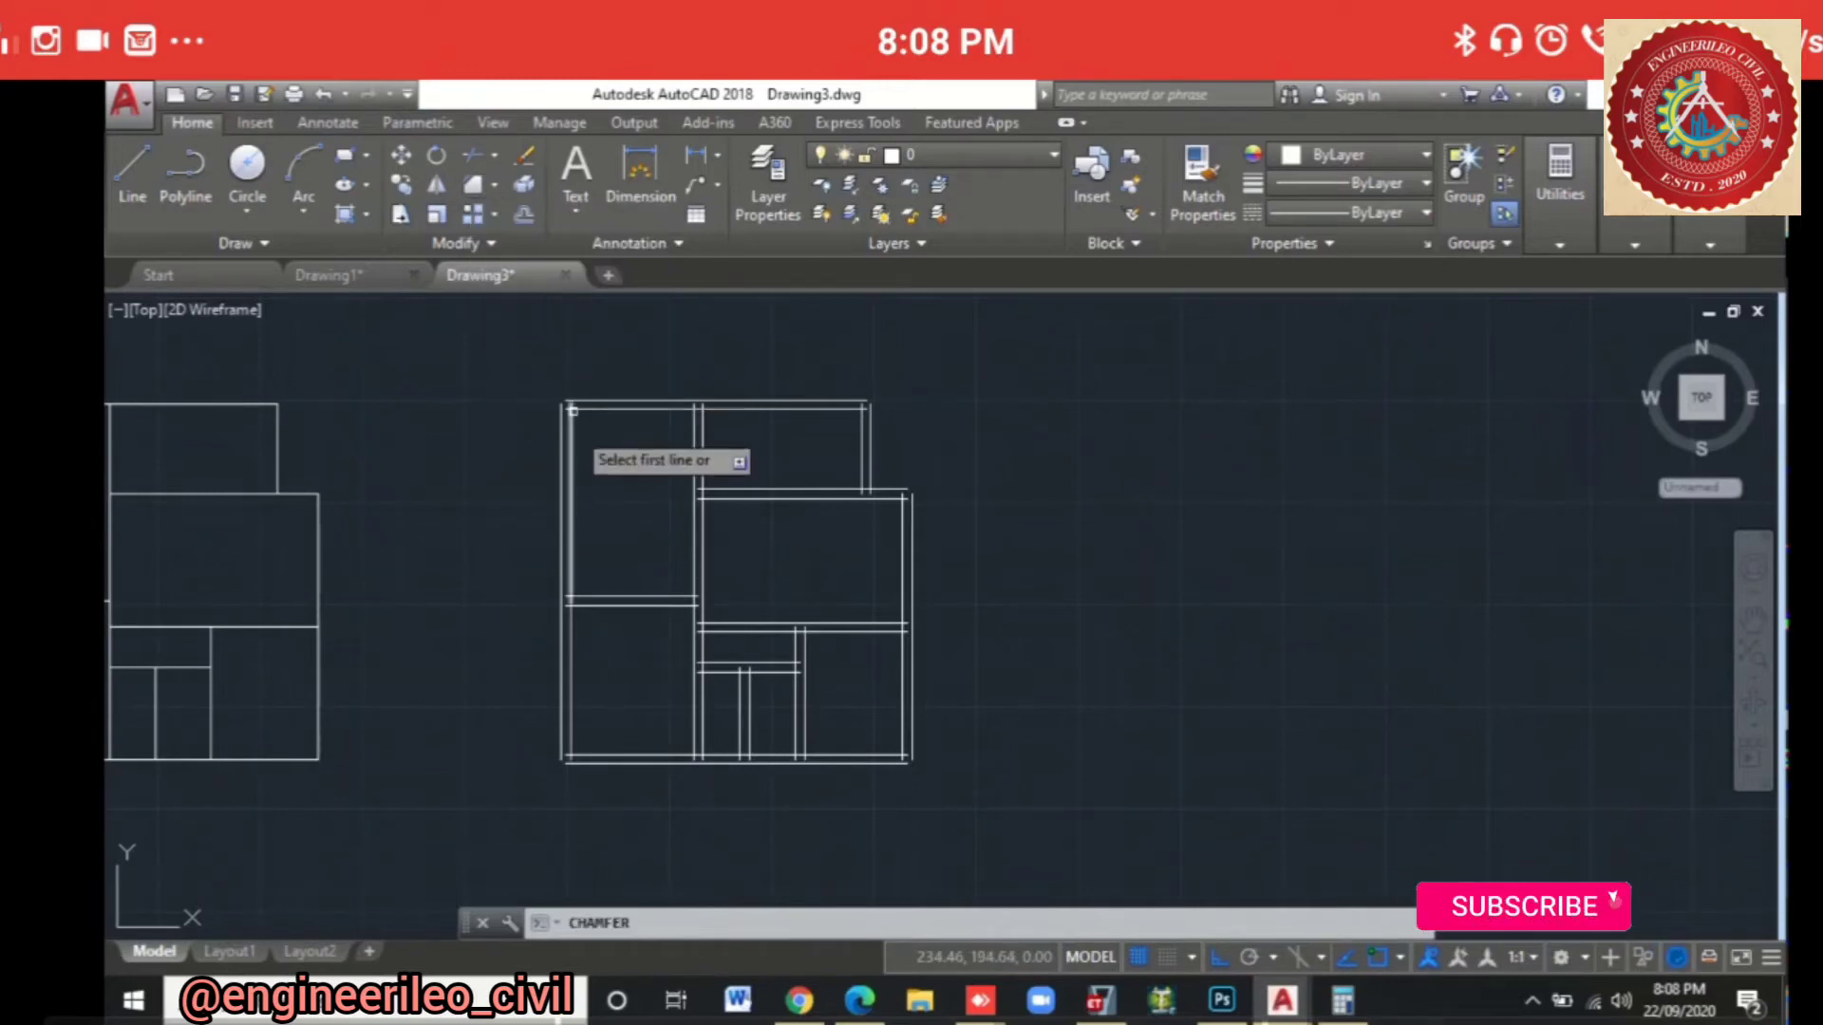
pyautogui.scroll(4, 581, 408)
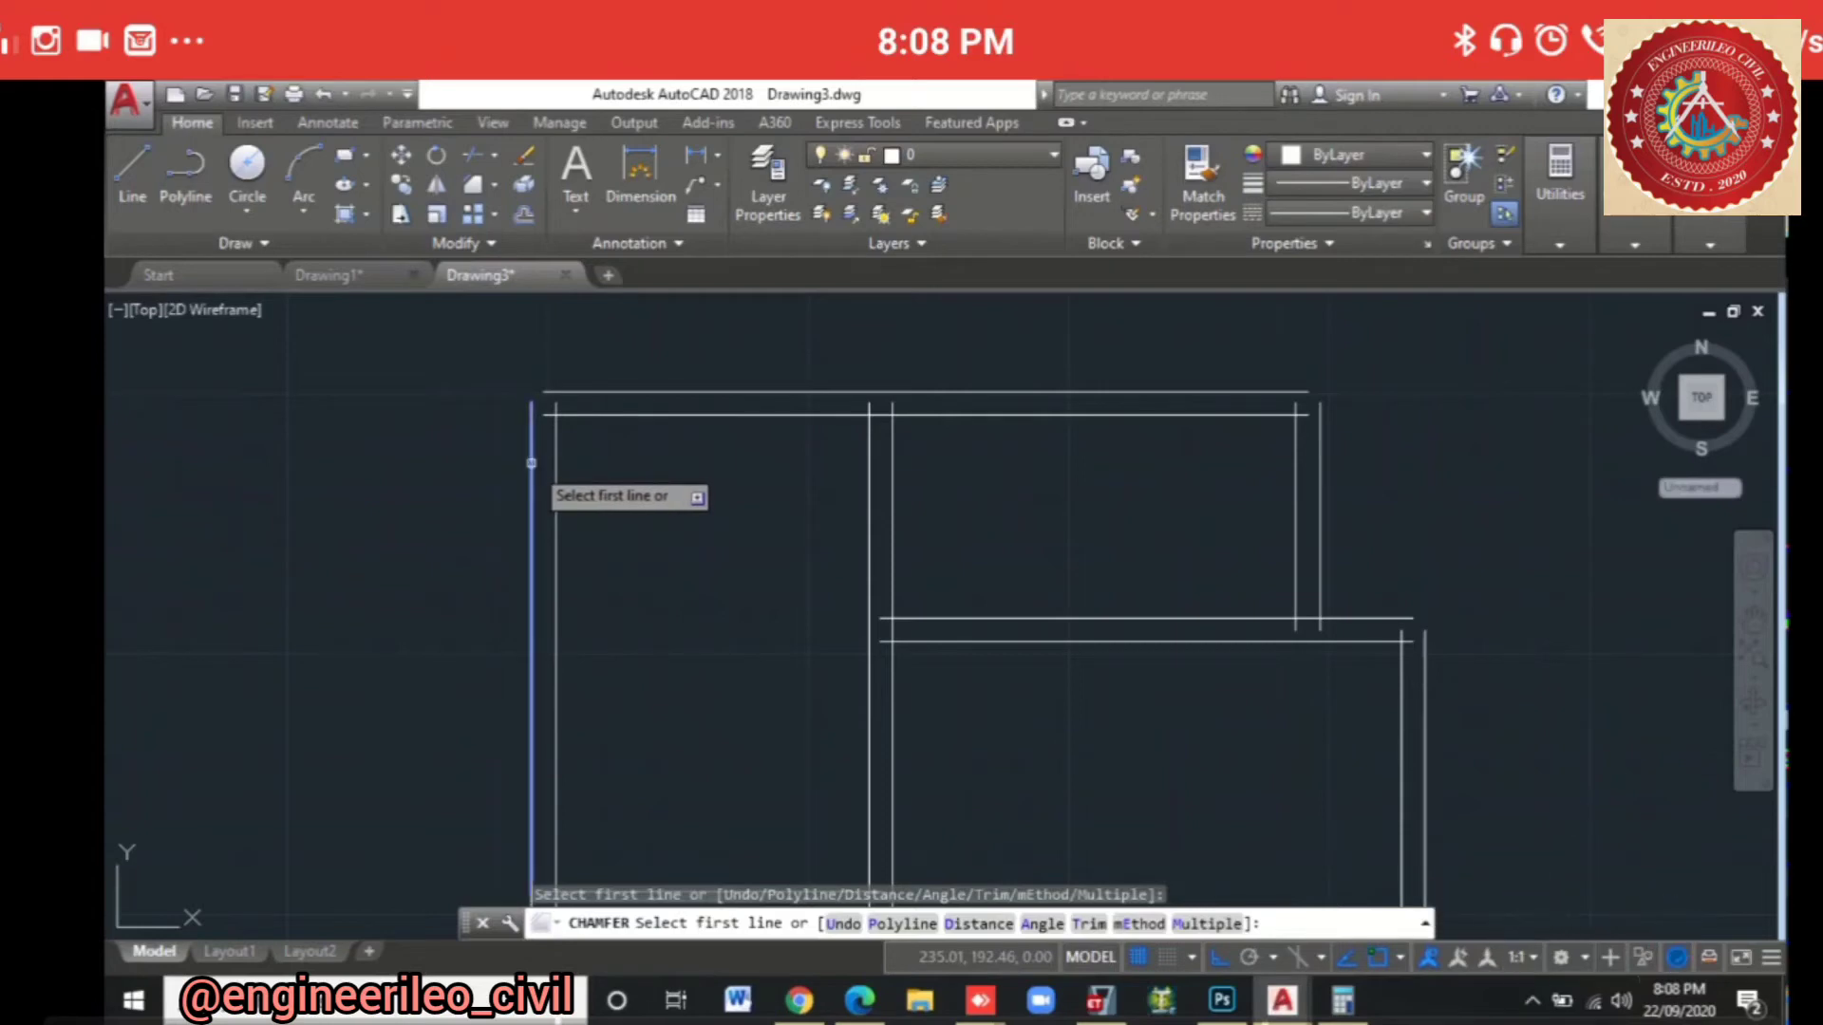
pyautogui.click(531, 463)
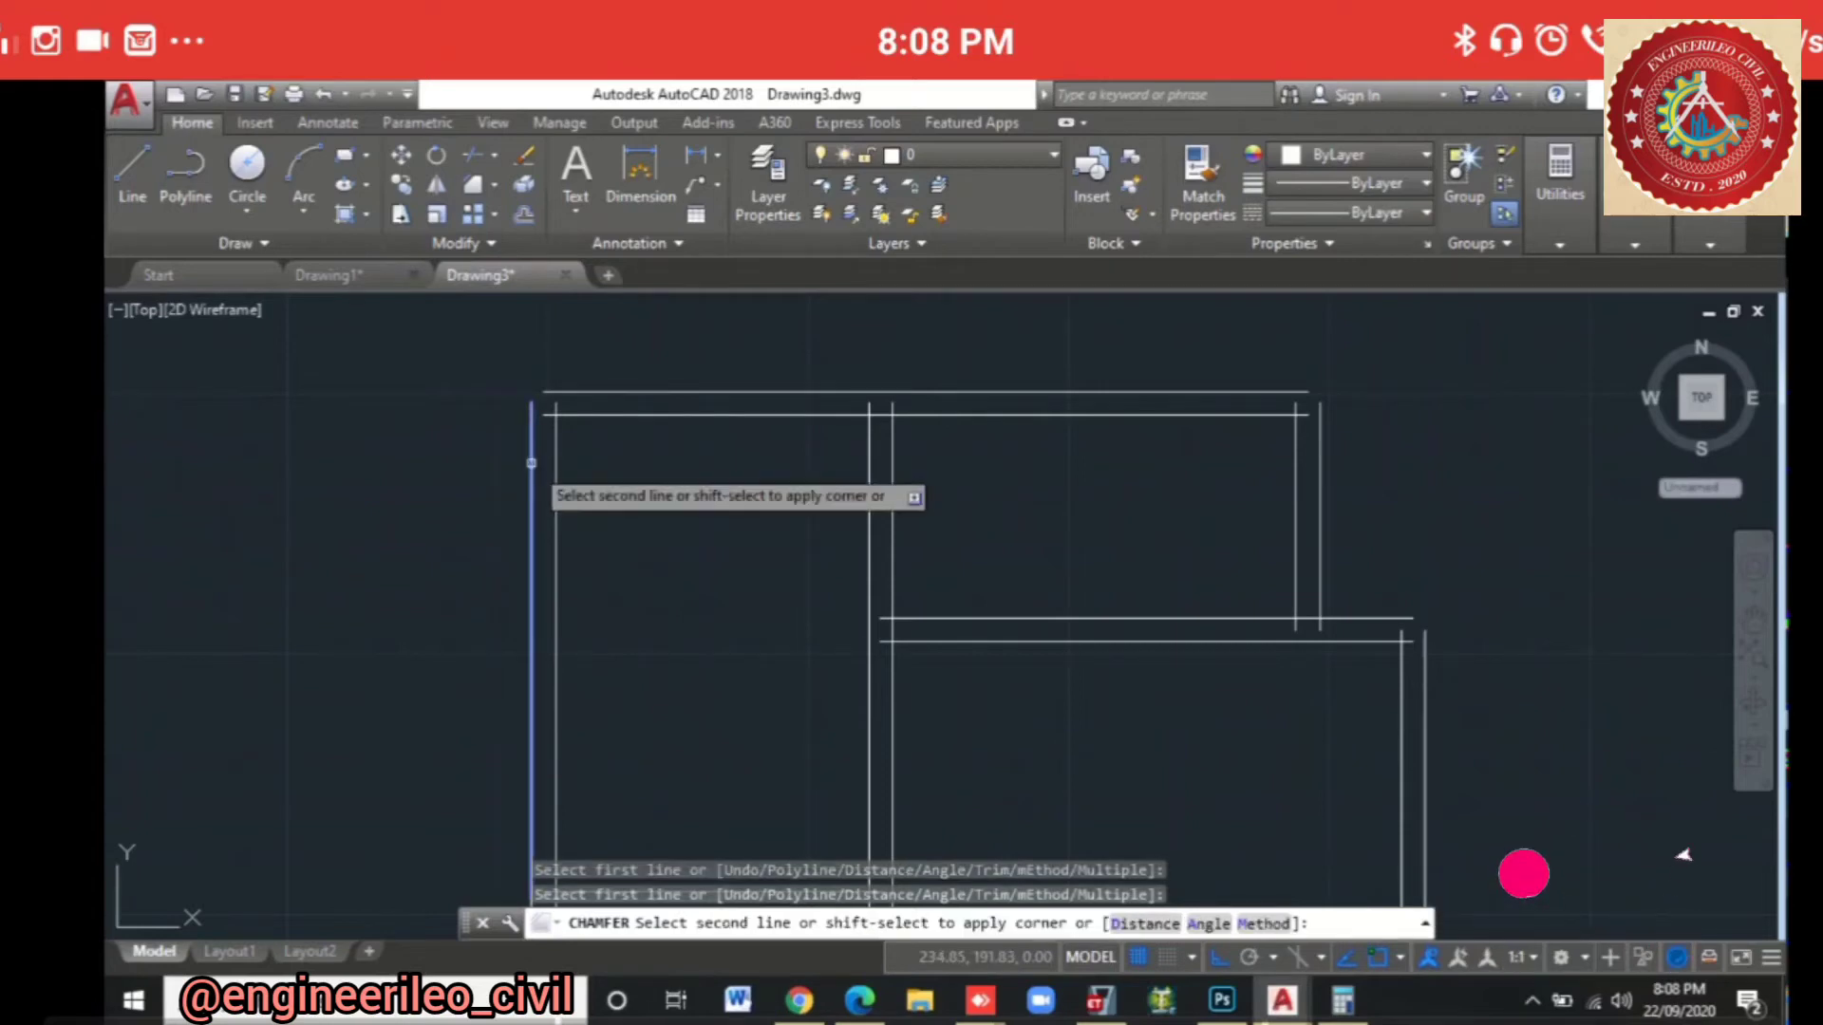
pyautogui.click(565, 396)
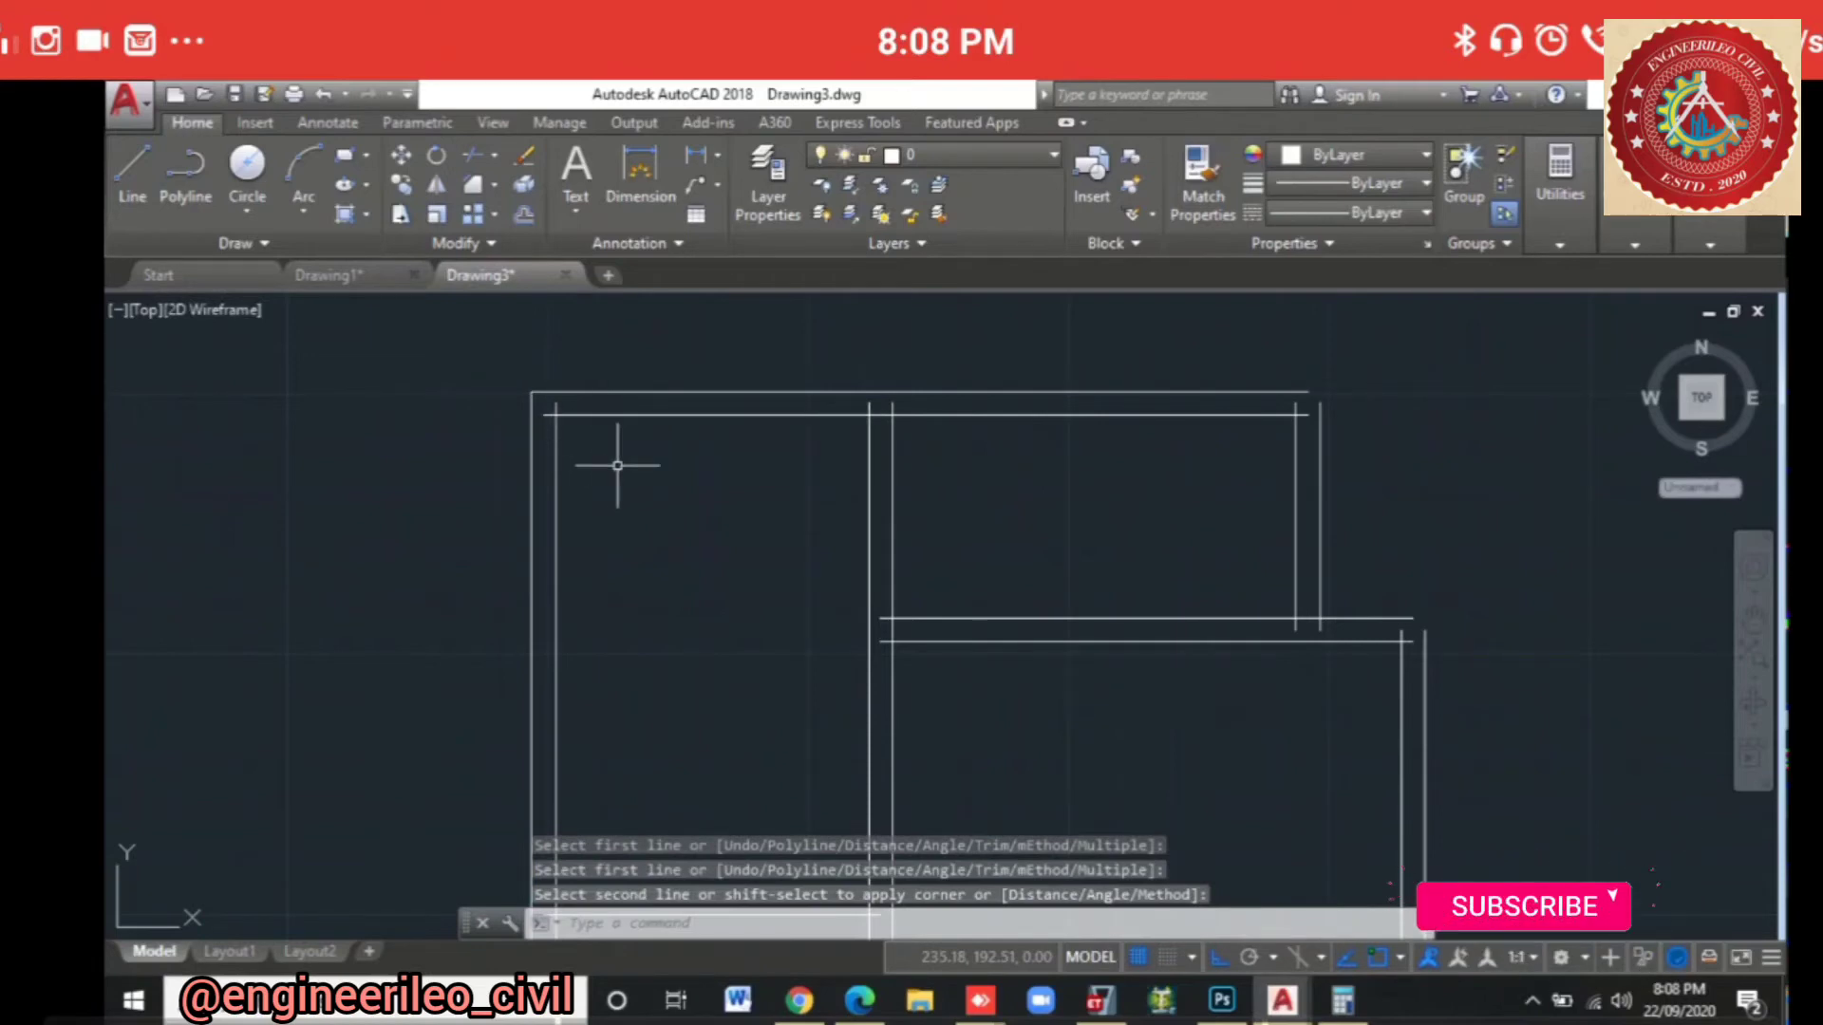
pyautogui.press('Return')
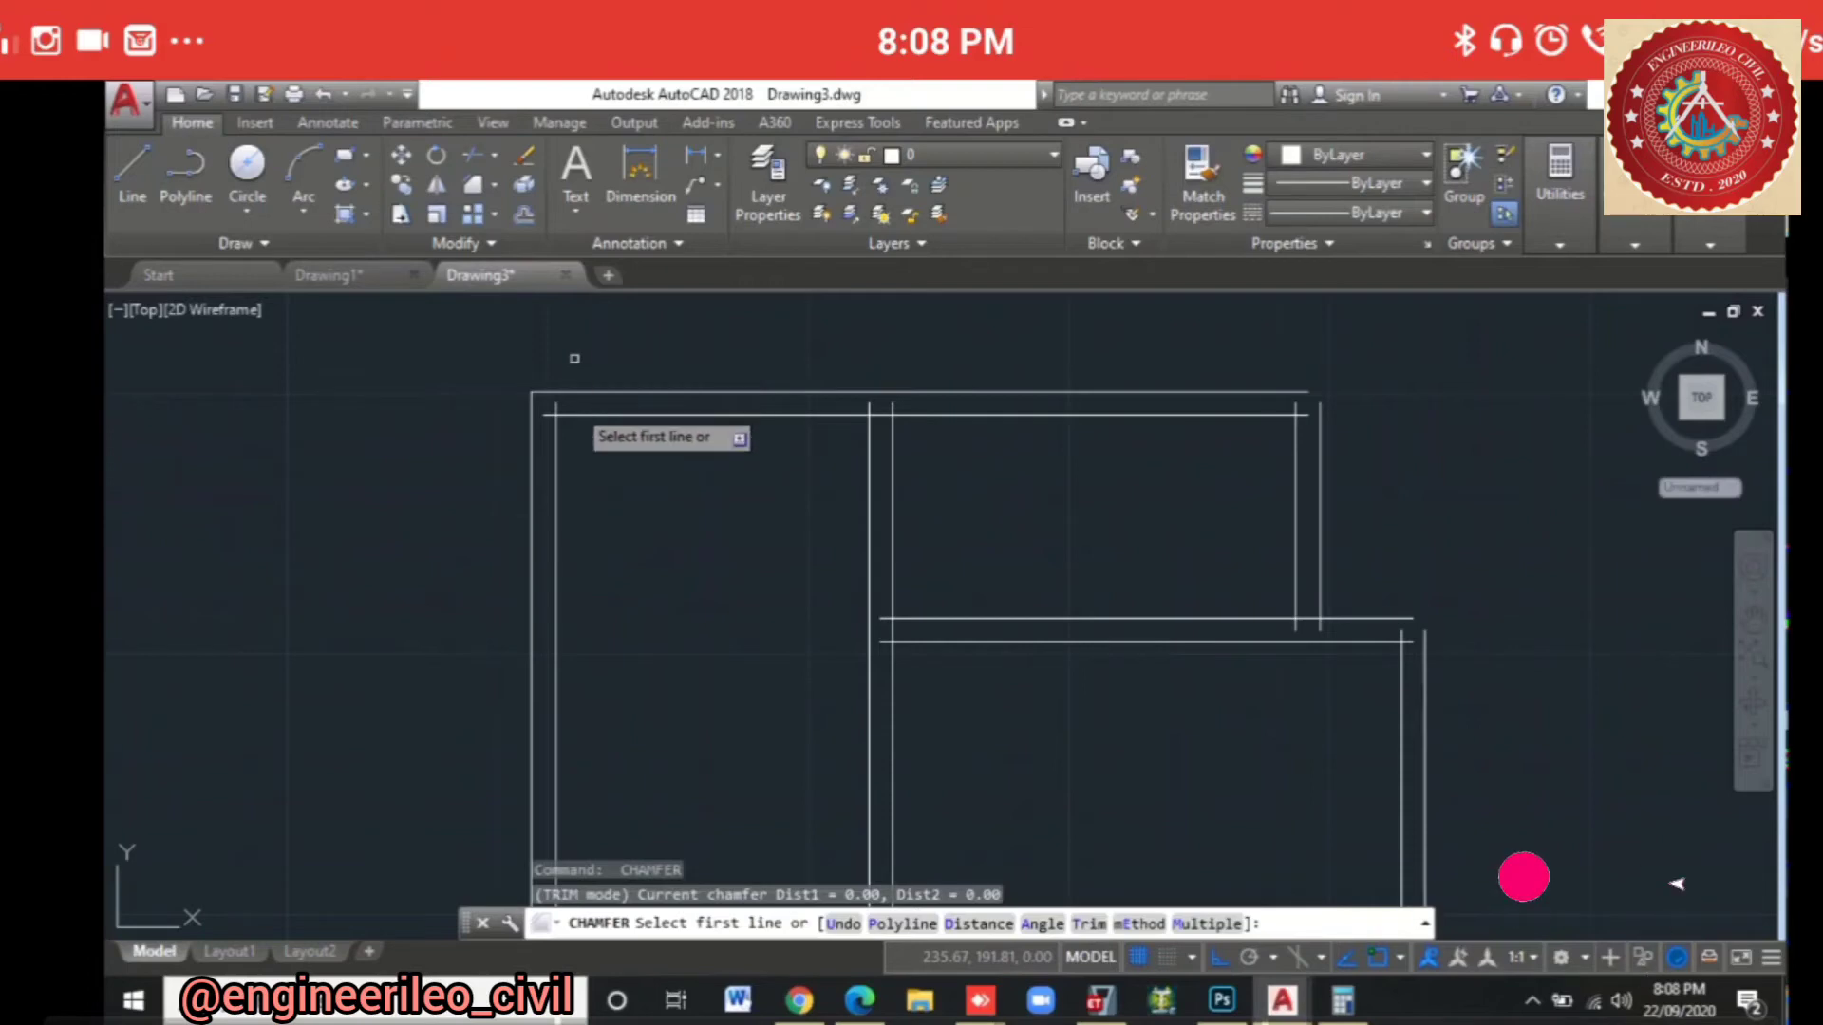
pyautogui.click(575, 414)
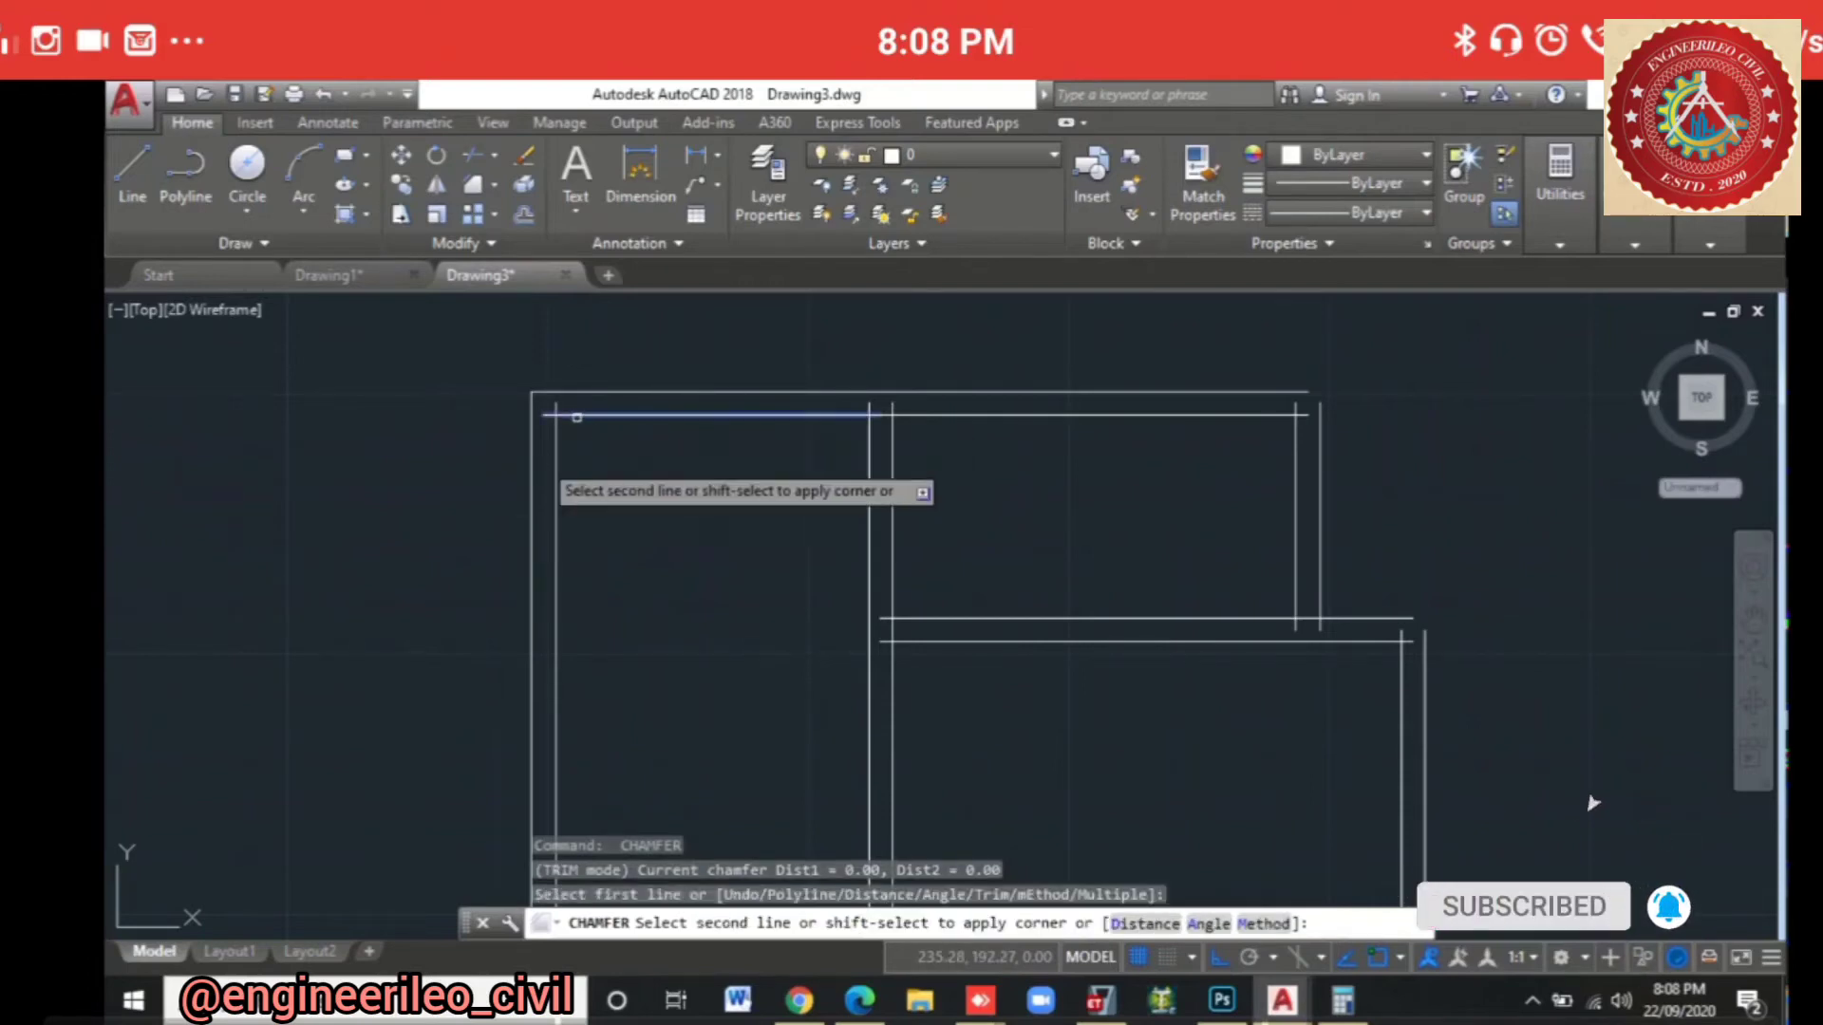
pyautogui.click(552, 465)
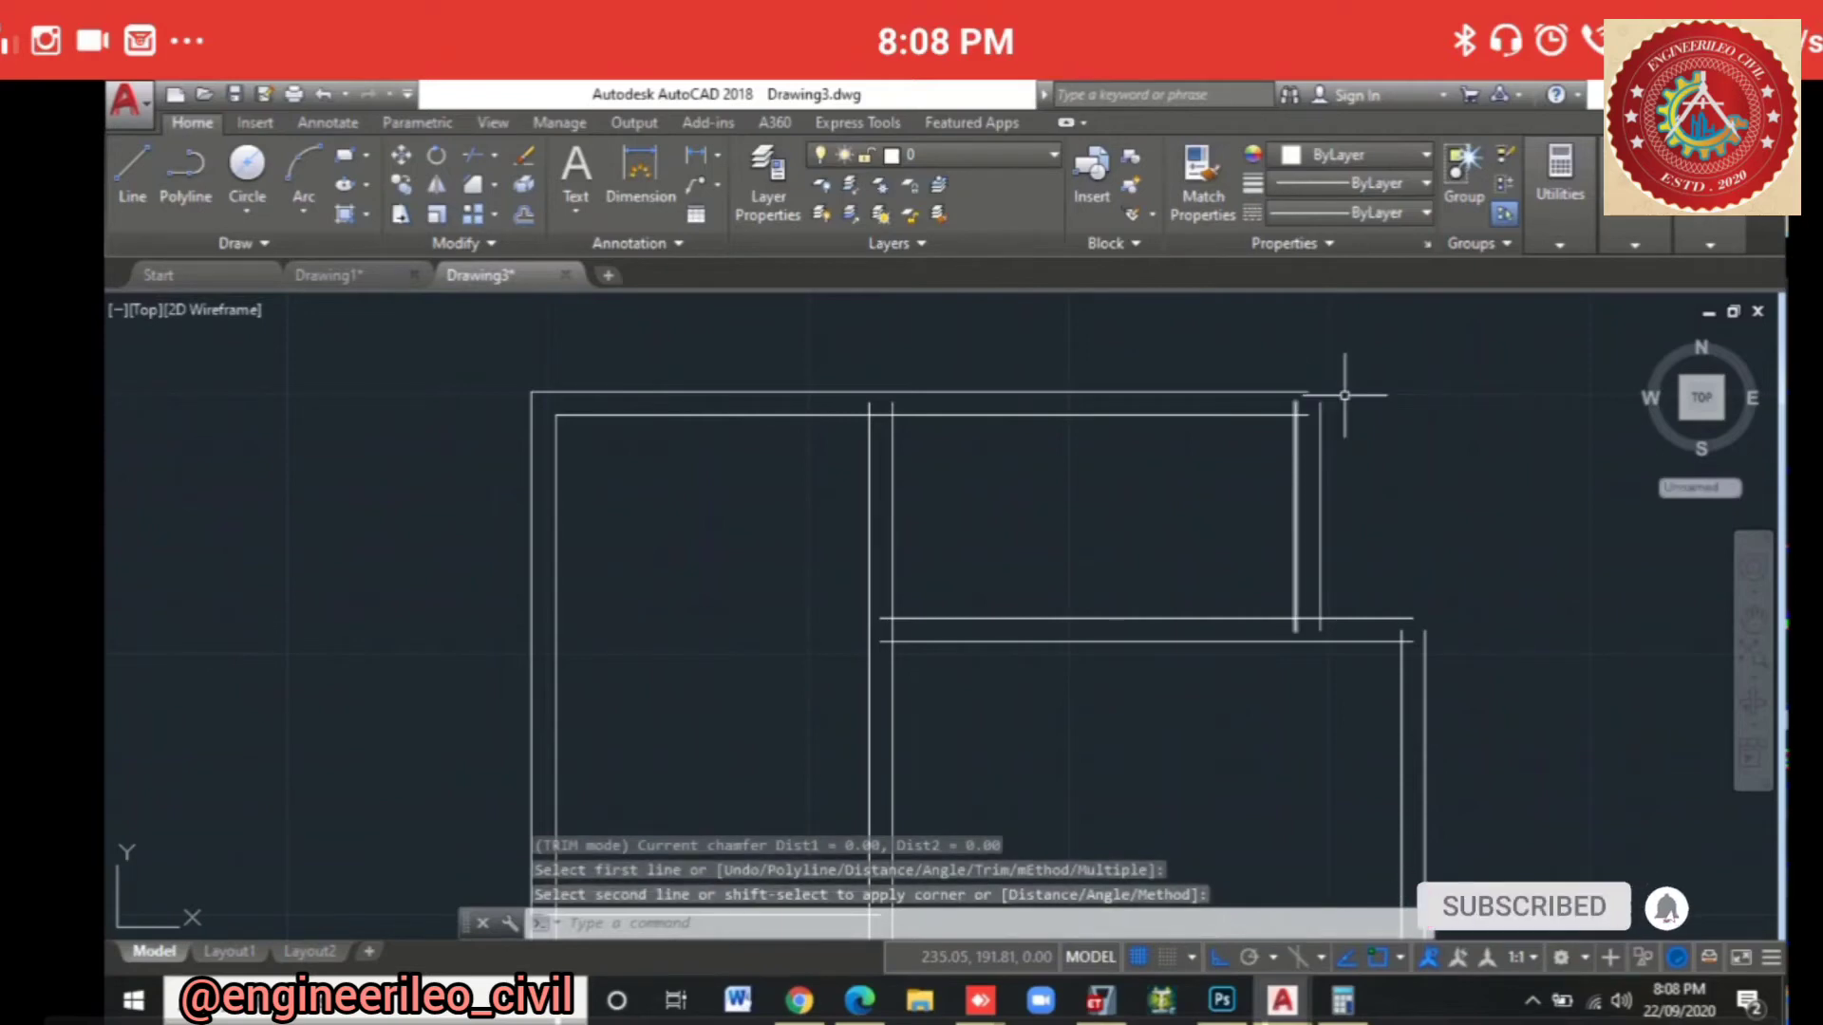
# Step: Join the inner and the outer wall lines at the top right corner of the upper-right room with Chamfer
pyautogui.press('Escape')
pyautogui.press('Return')
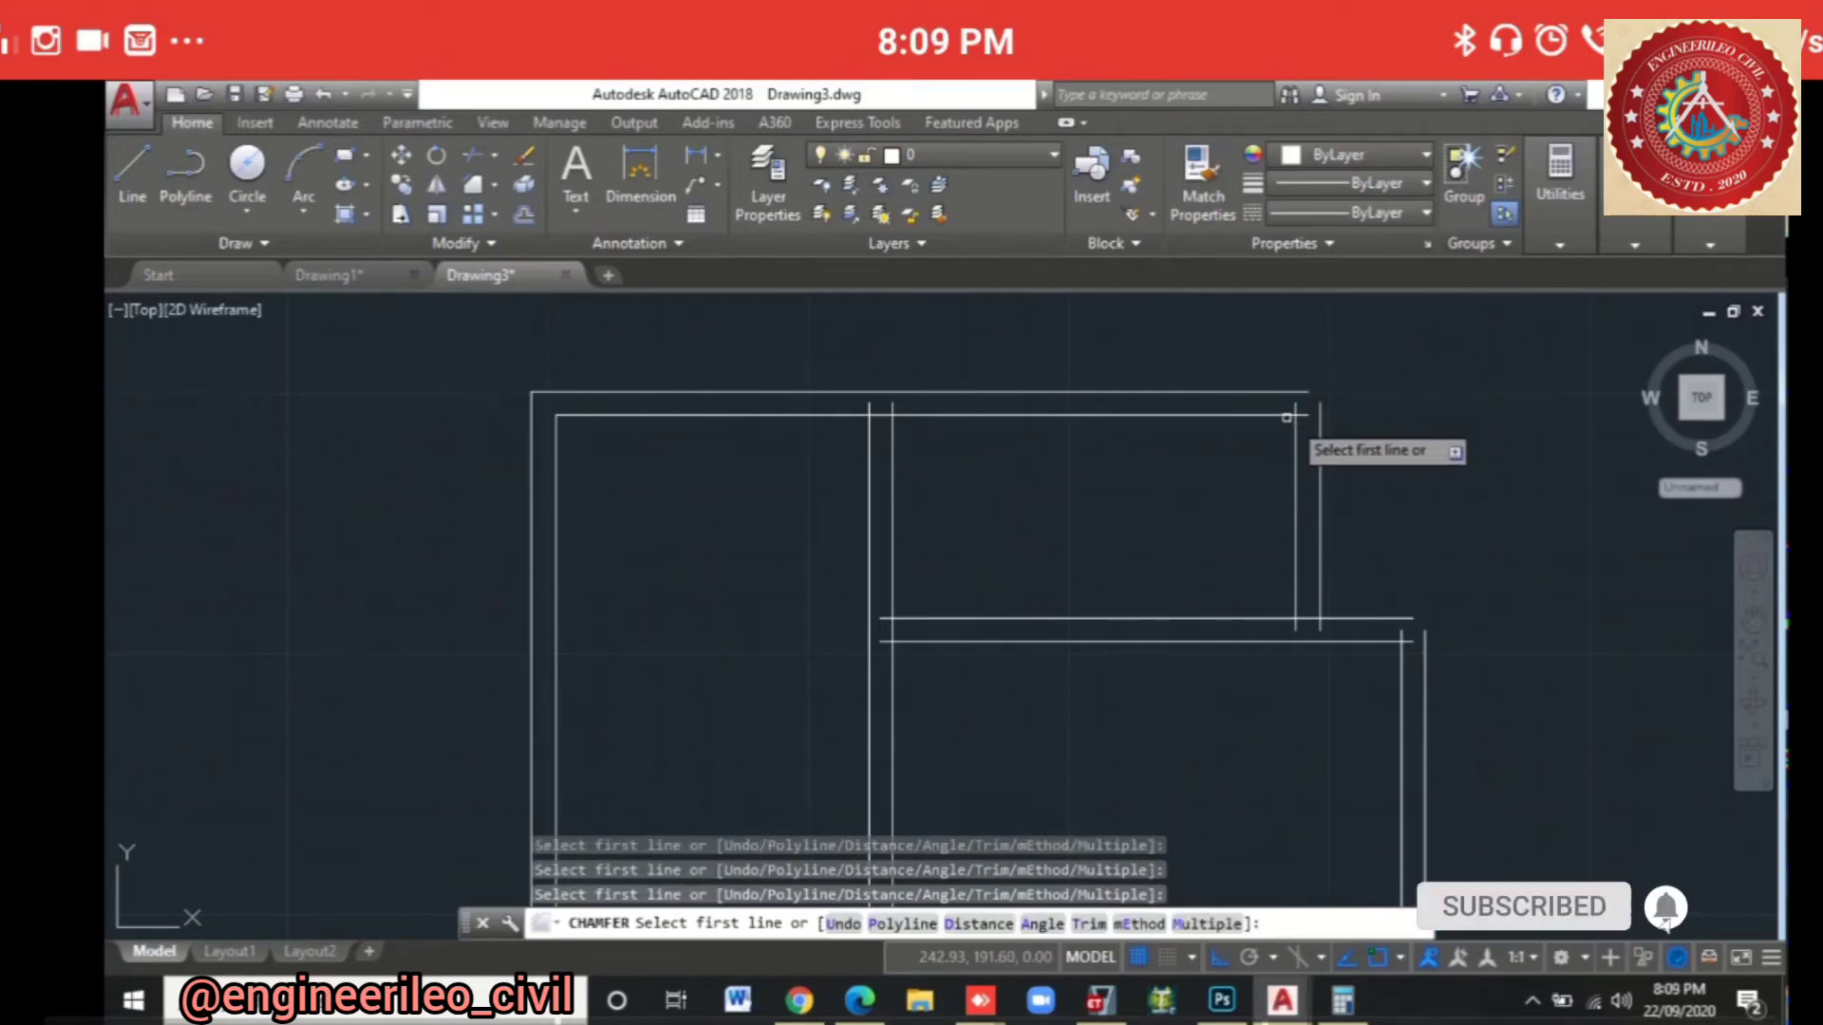
pyautogui.click(1294, 415)
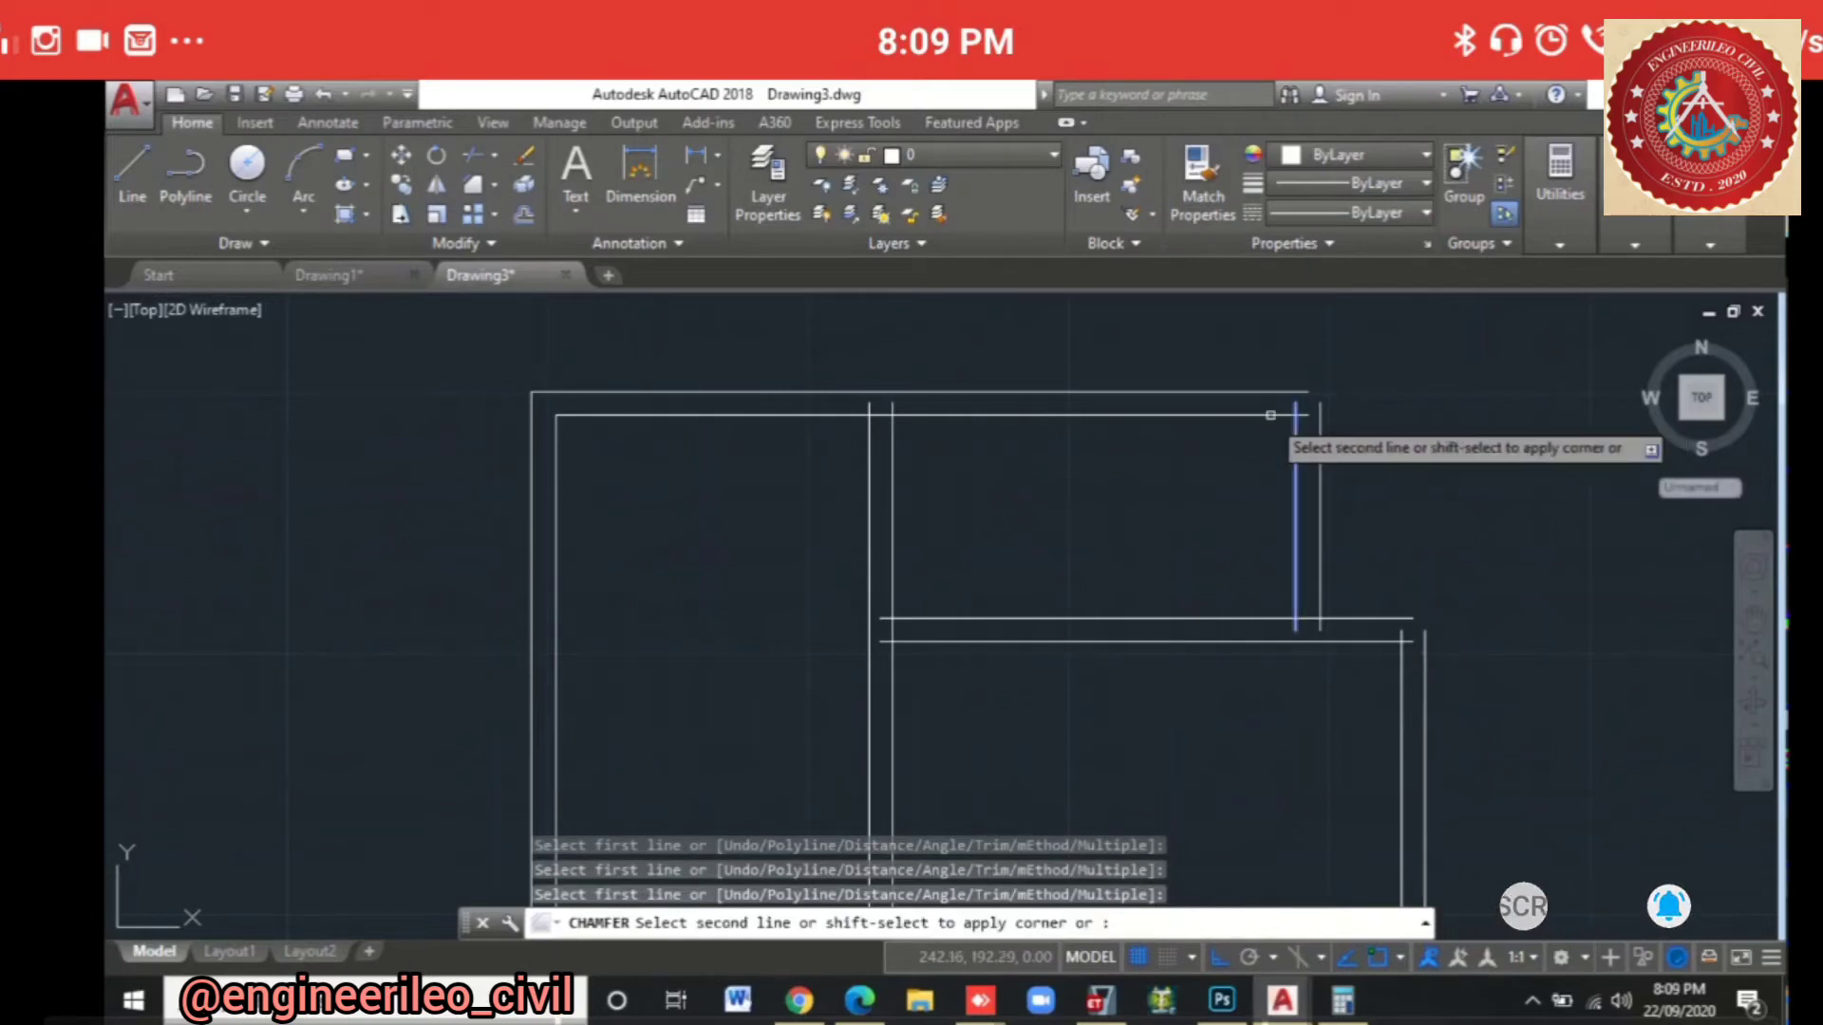
pyautogui.click(1301, 389)
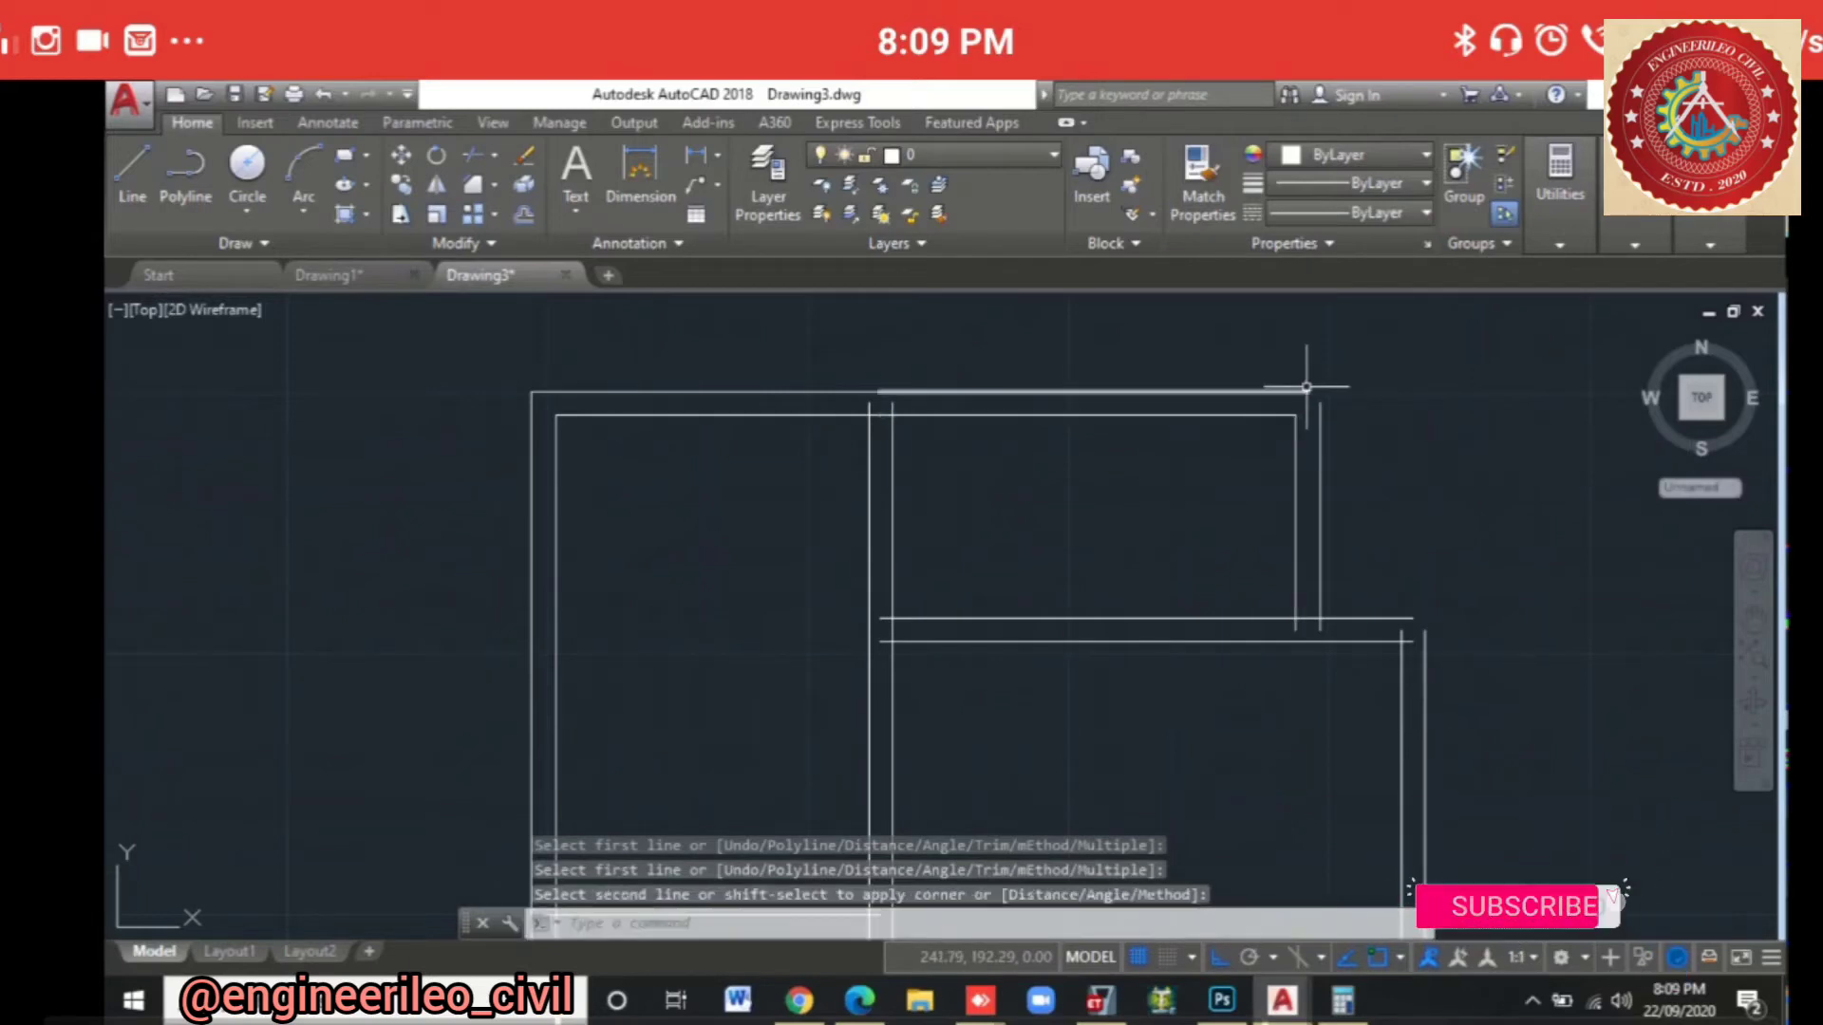
pyautogui.click(1292, 390)
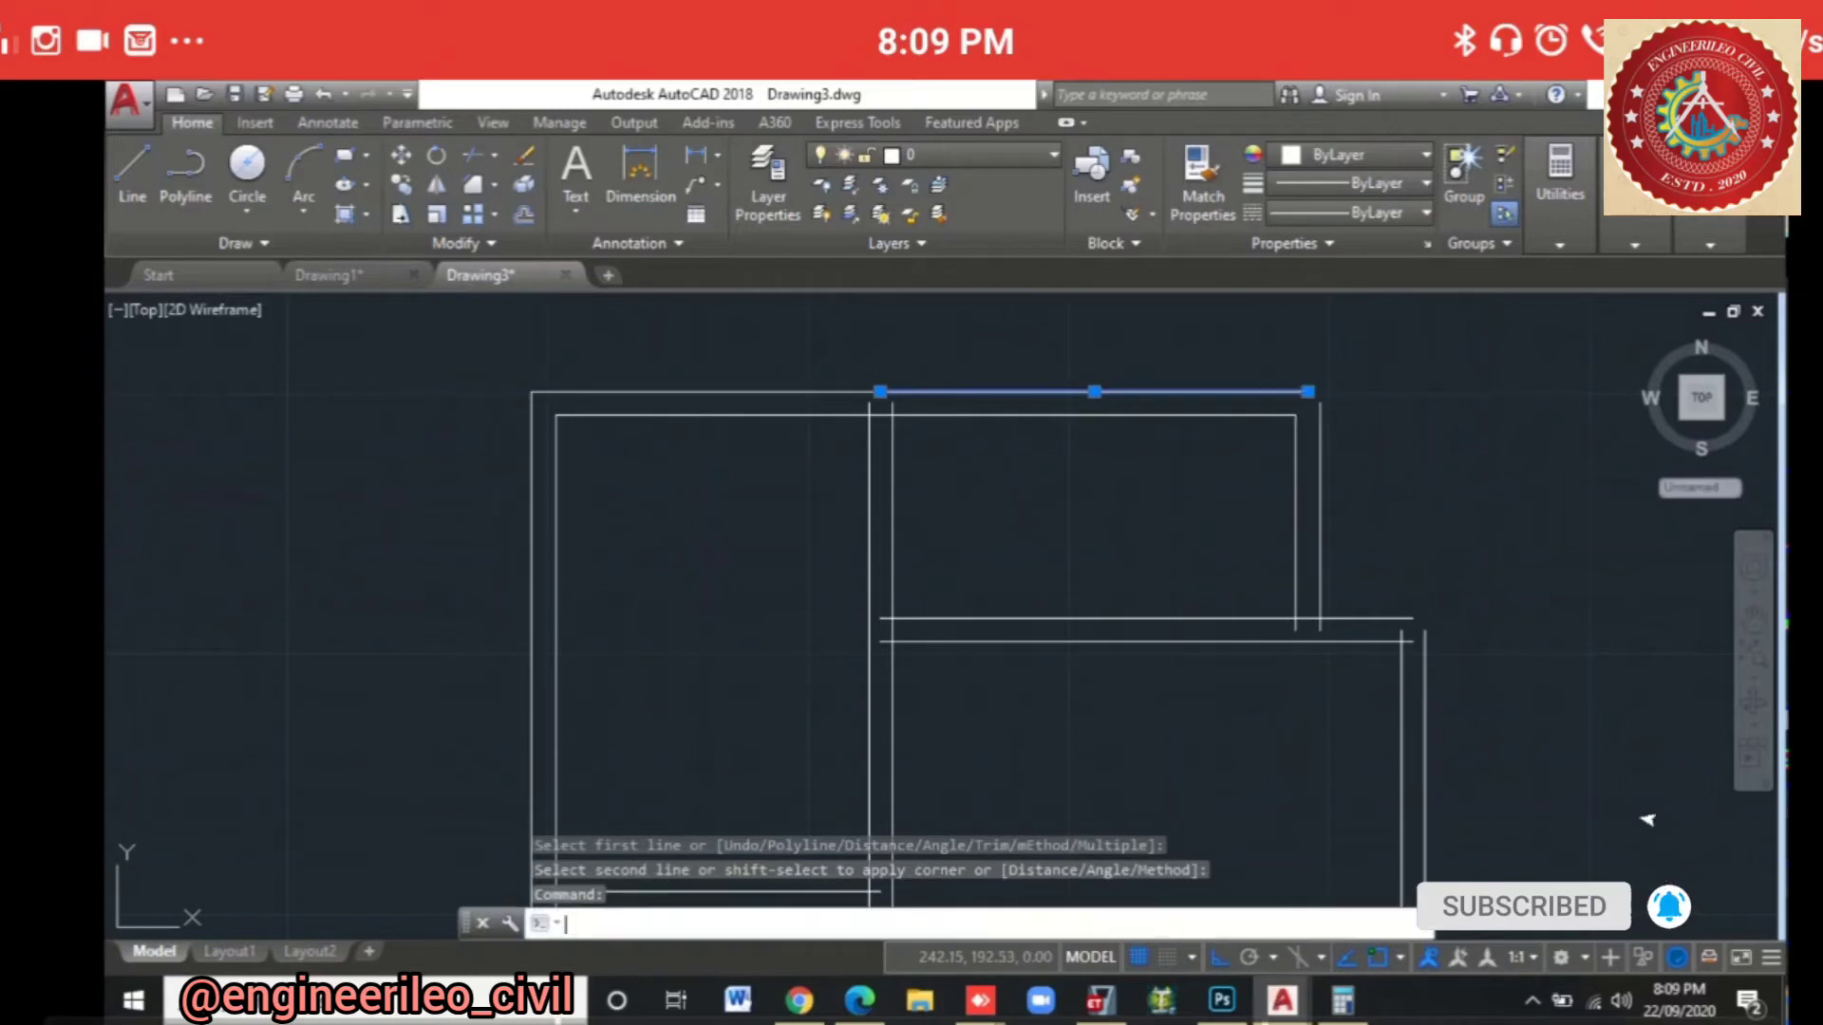
pyautogui.press('Return')
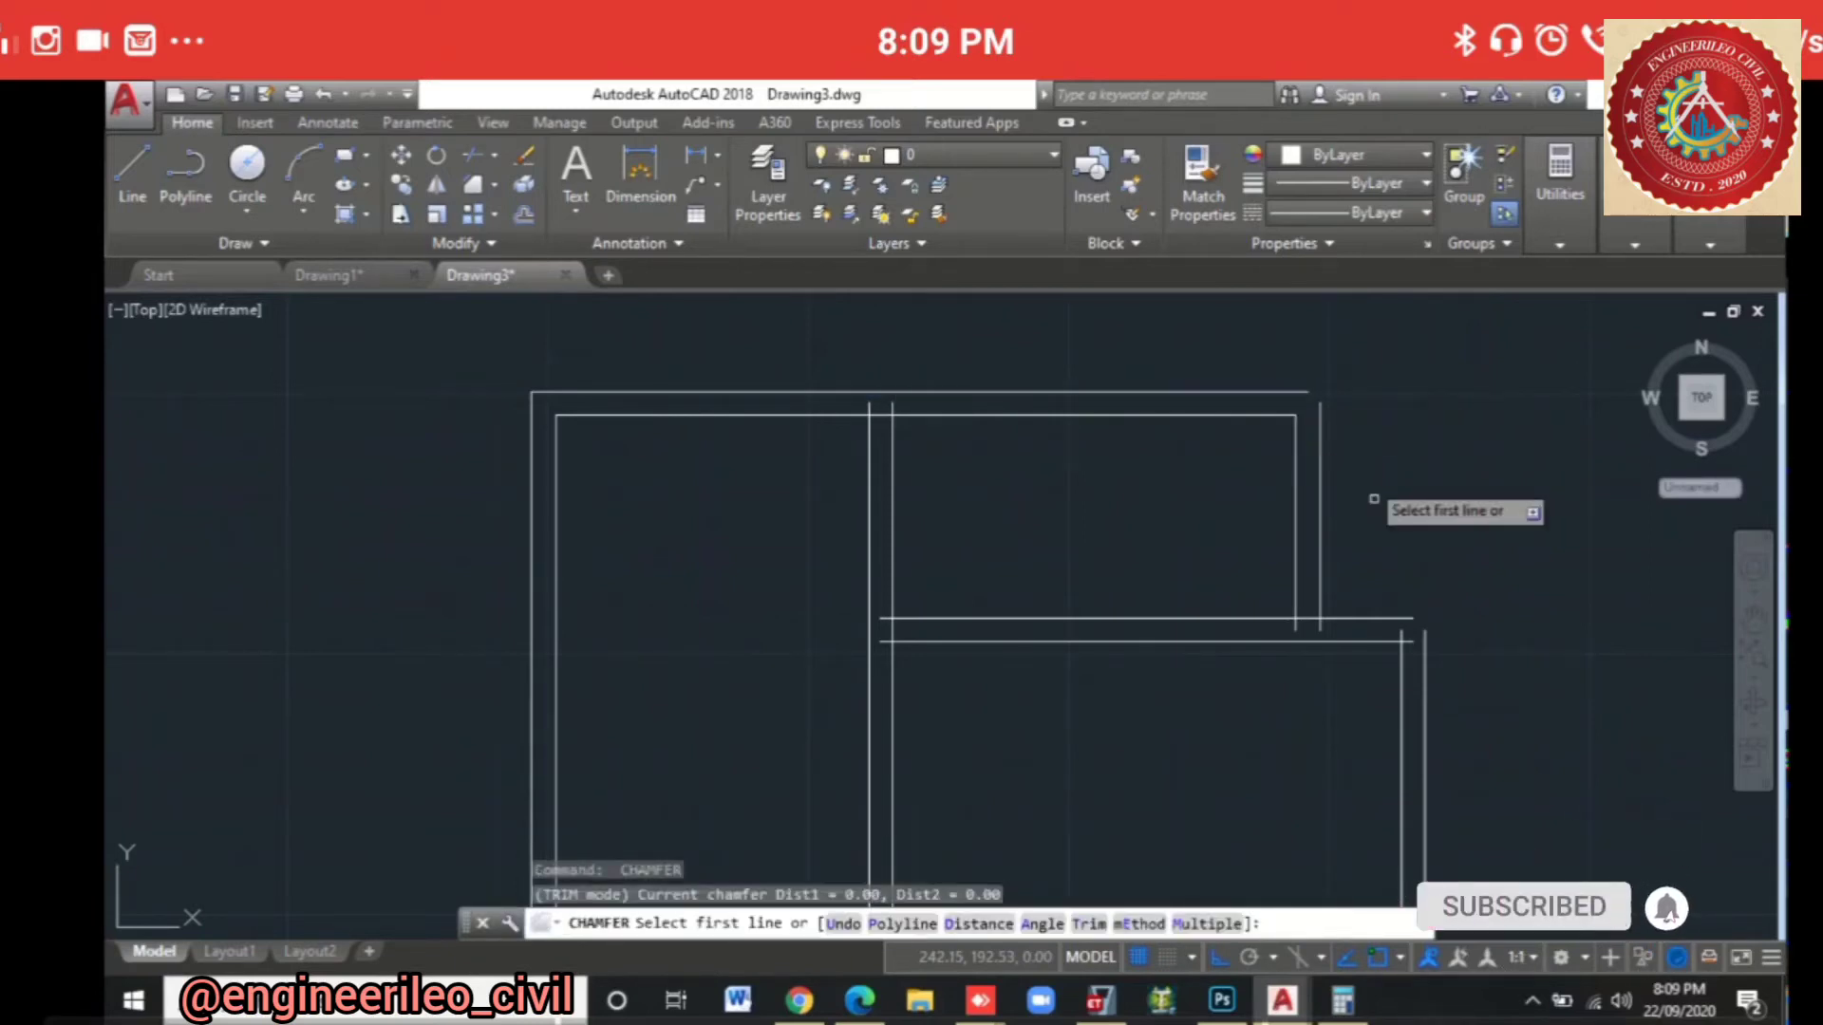
pyautogui.click(1317, 409)
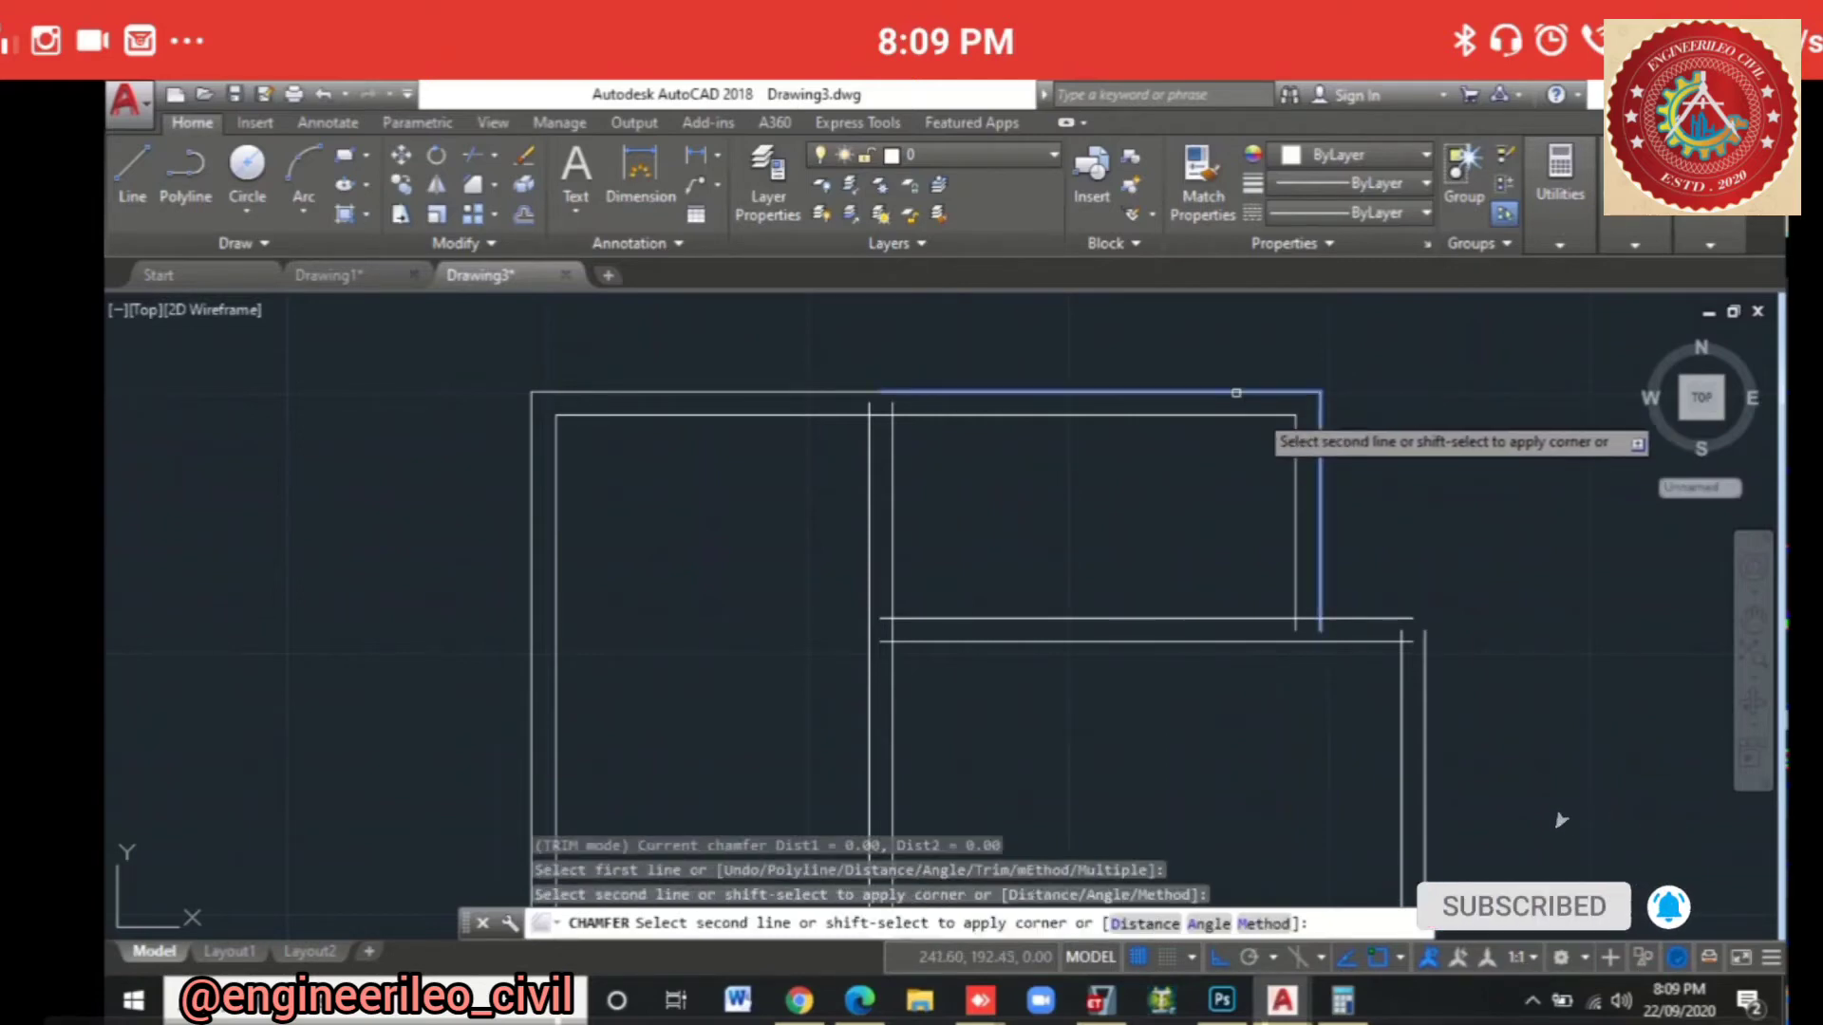
pyautogui.press('Escape')
# Step: Using the whole double-line plan as cutting edges, trim open the junction of the central vertical wall with the top outer wall
pyautogui.scroll(-4, 718, 421)
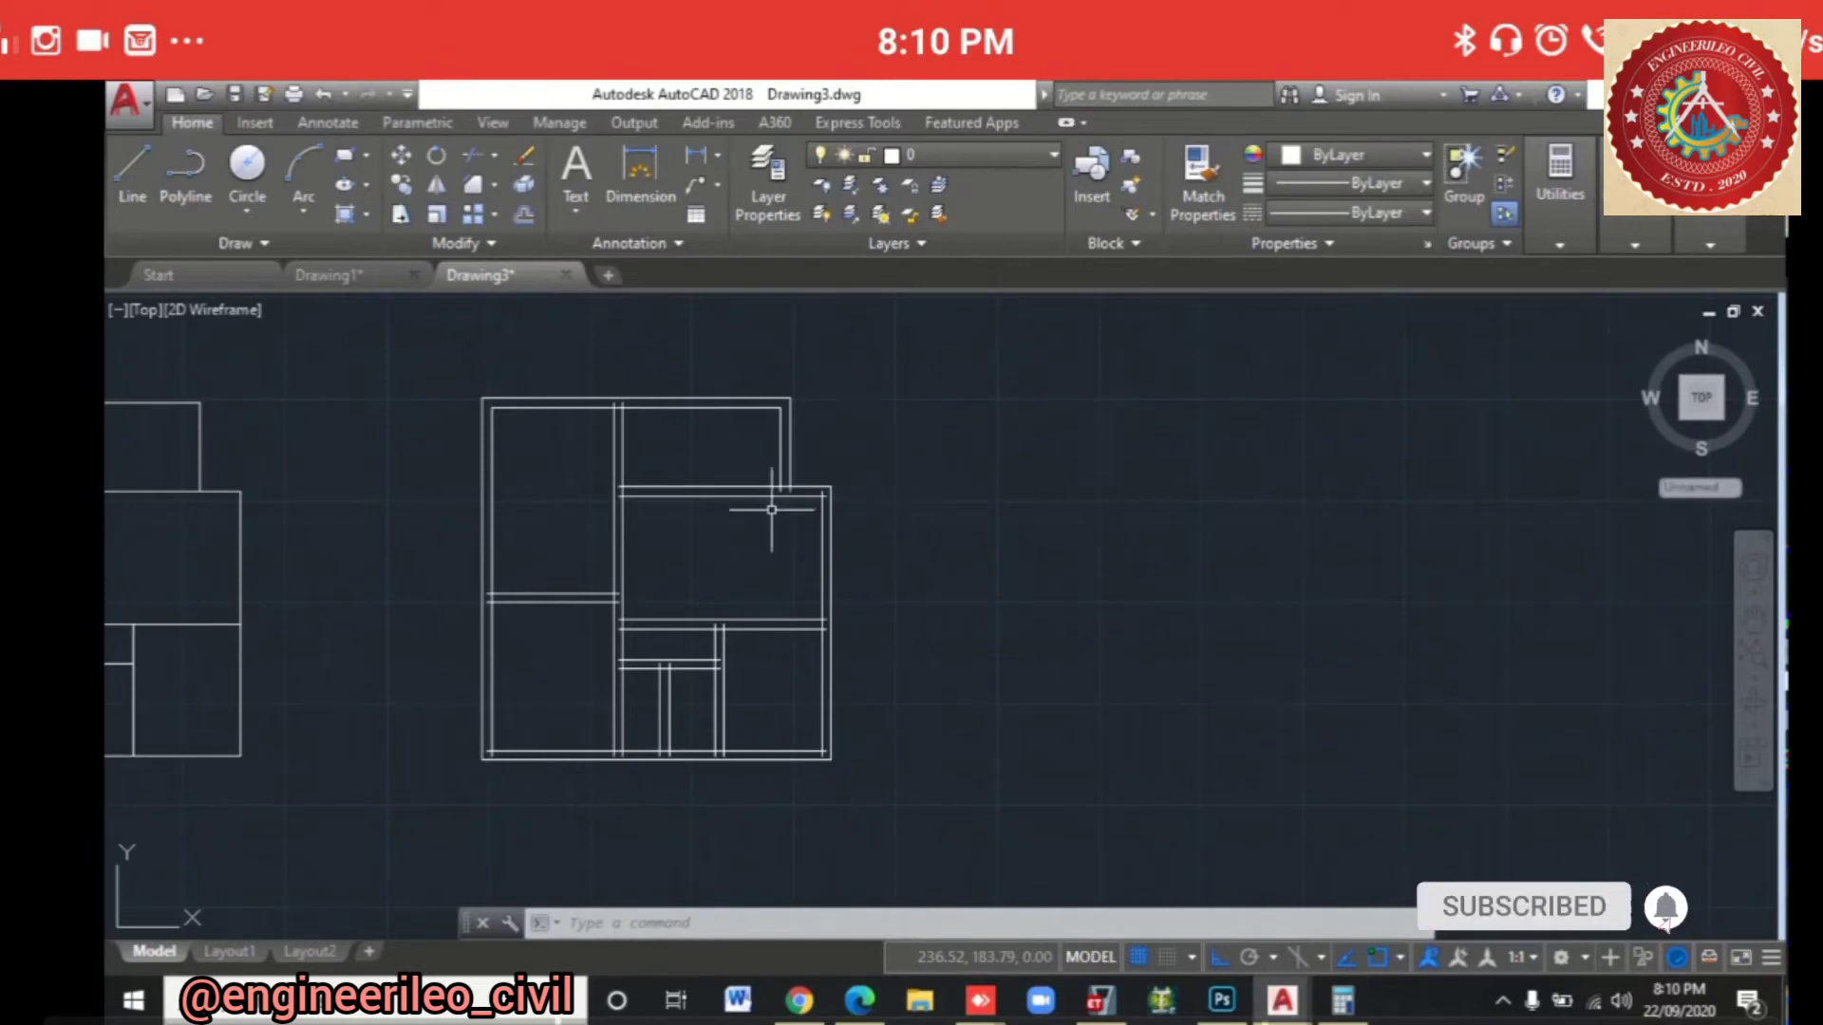
pyautogui.click(423, 359)
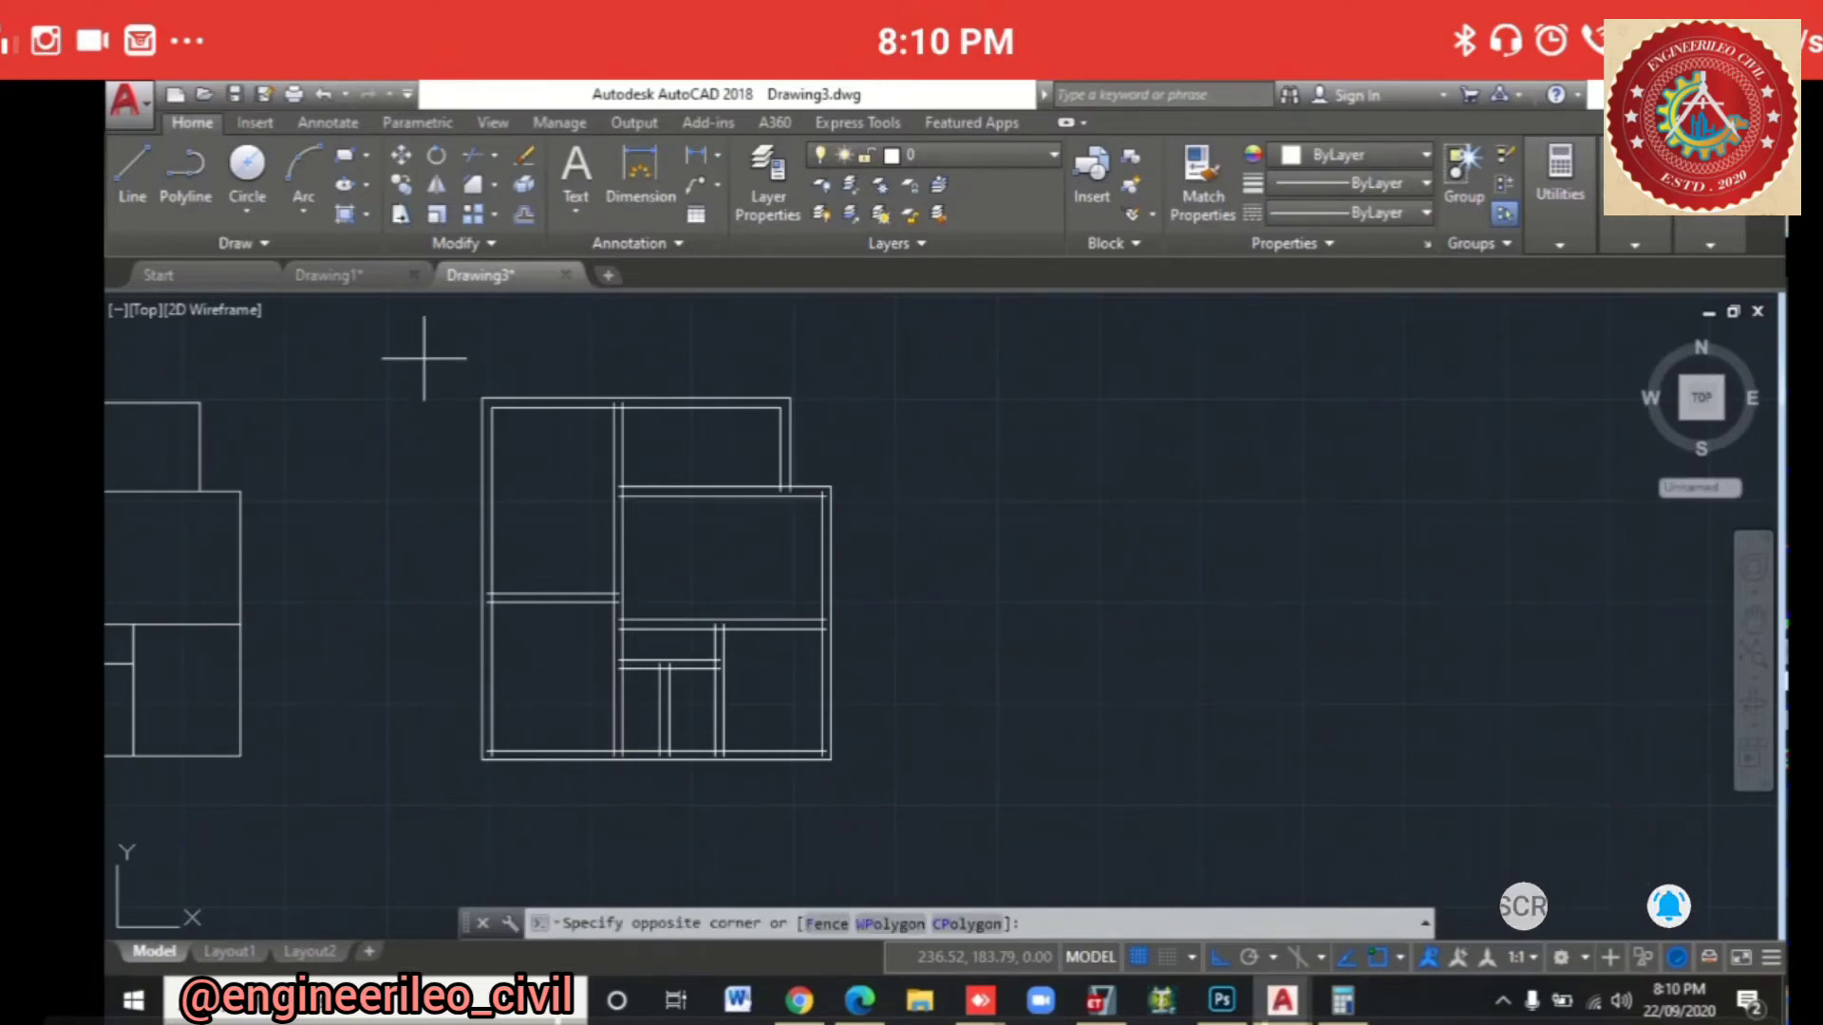
pyautogui.click(897, 816)
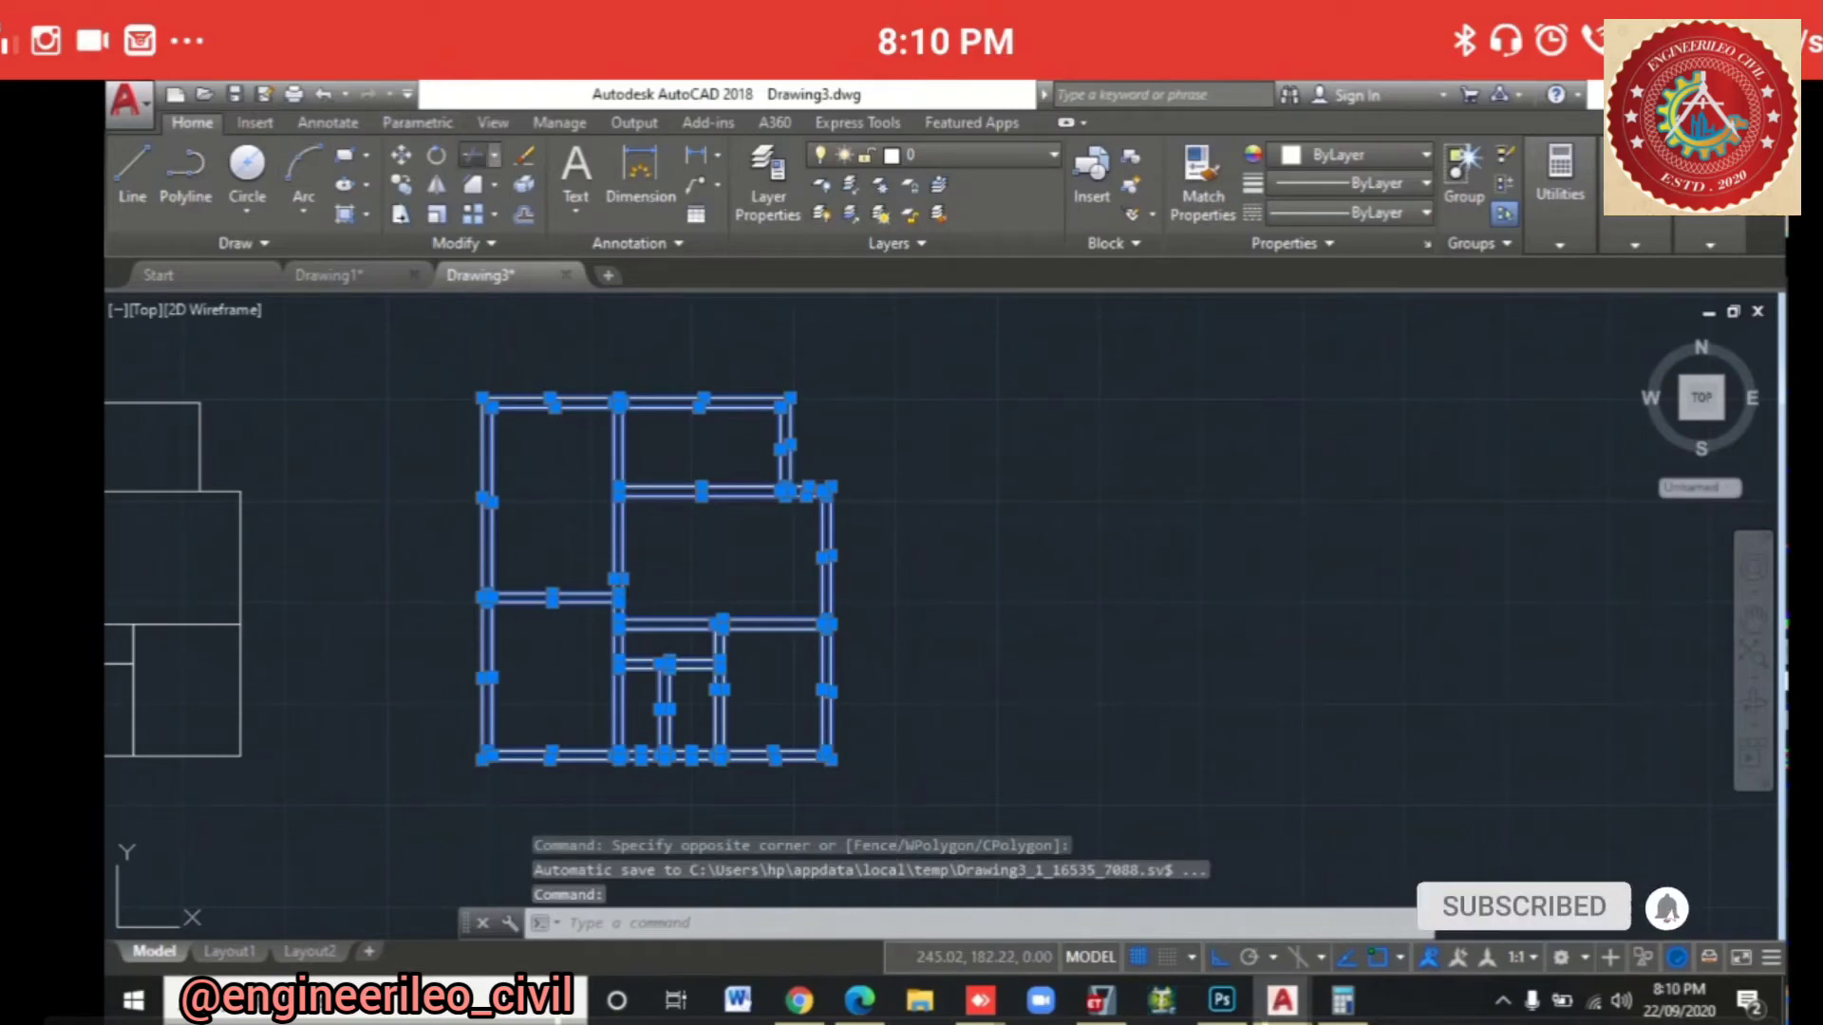
pyautogui.click(472, 155)
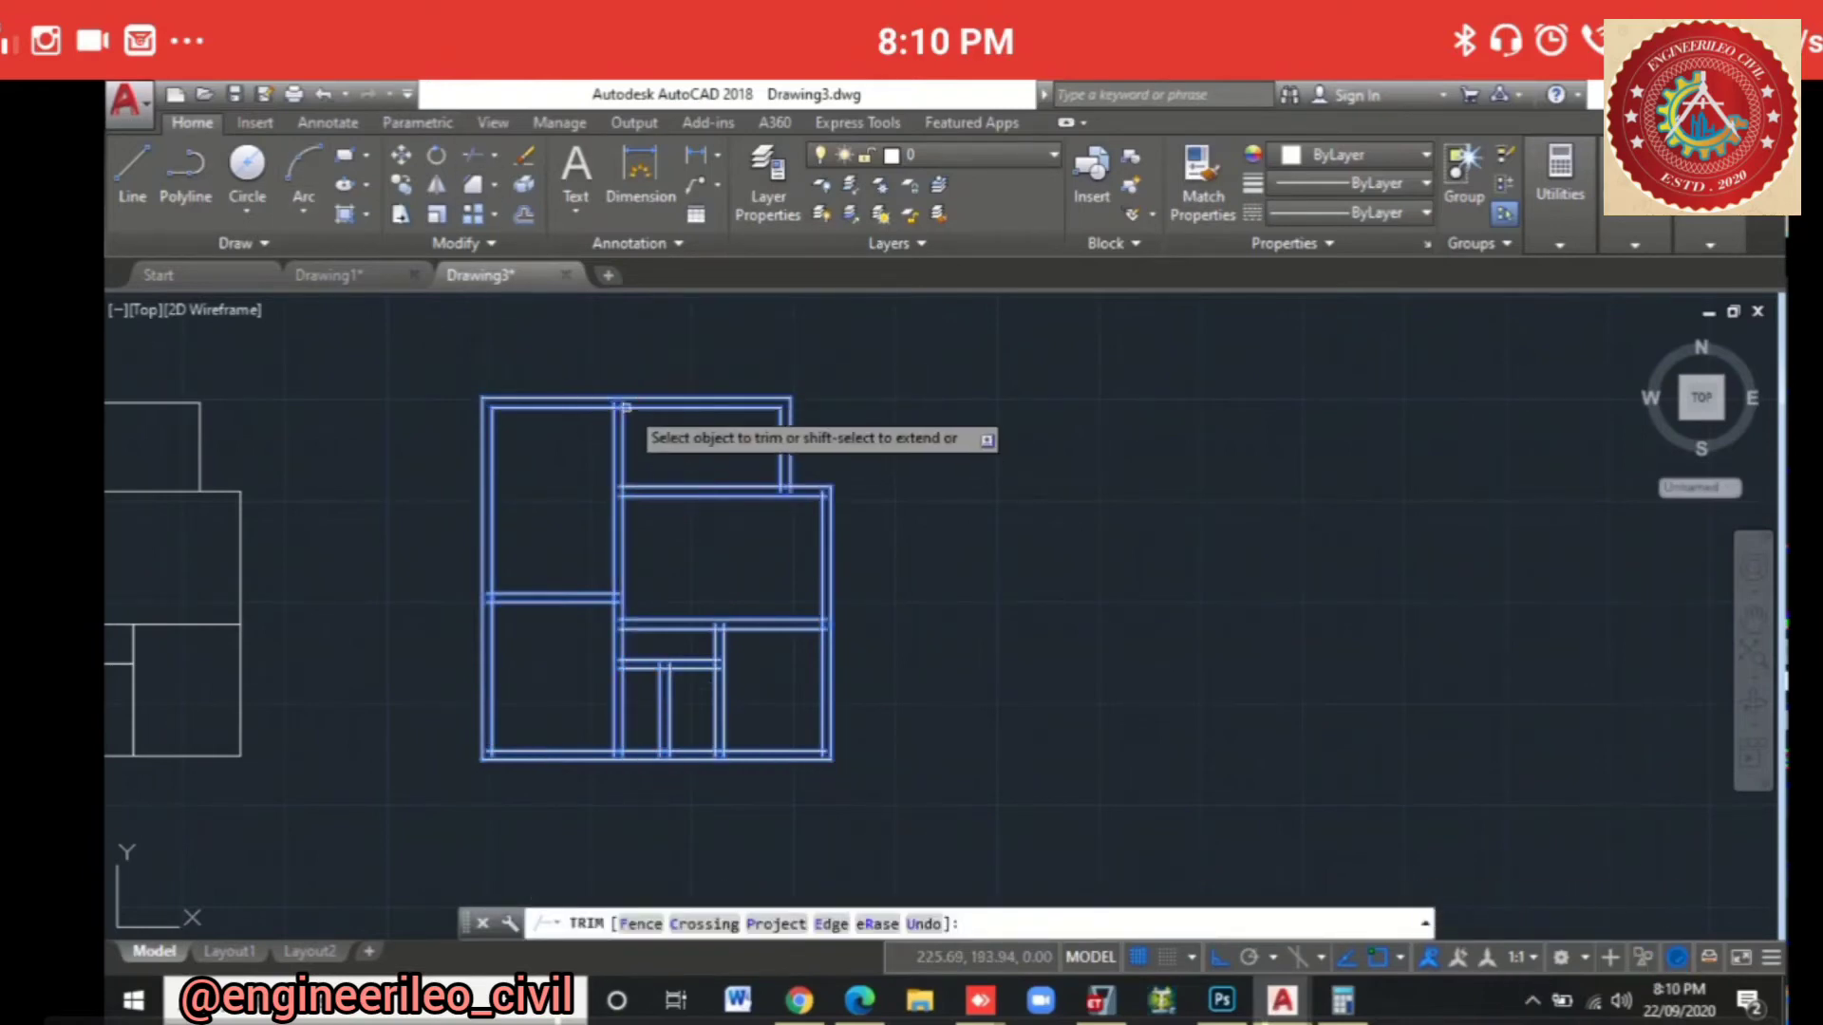
pyautogui.scroll(5, 617, 408)
pyautogui.click(638, 378)
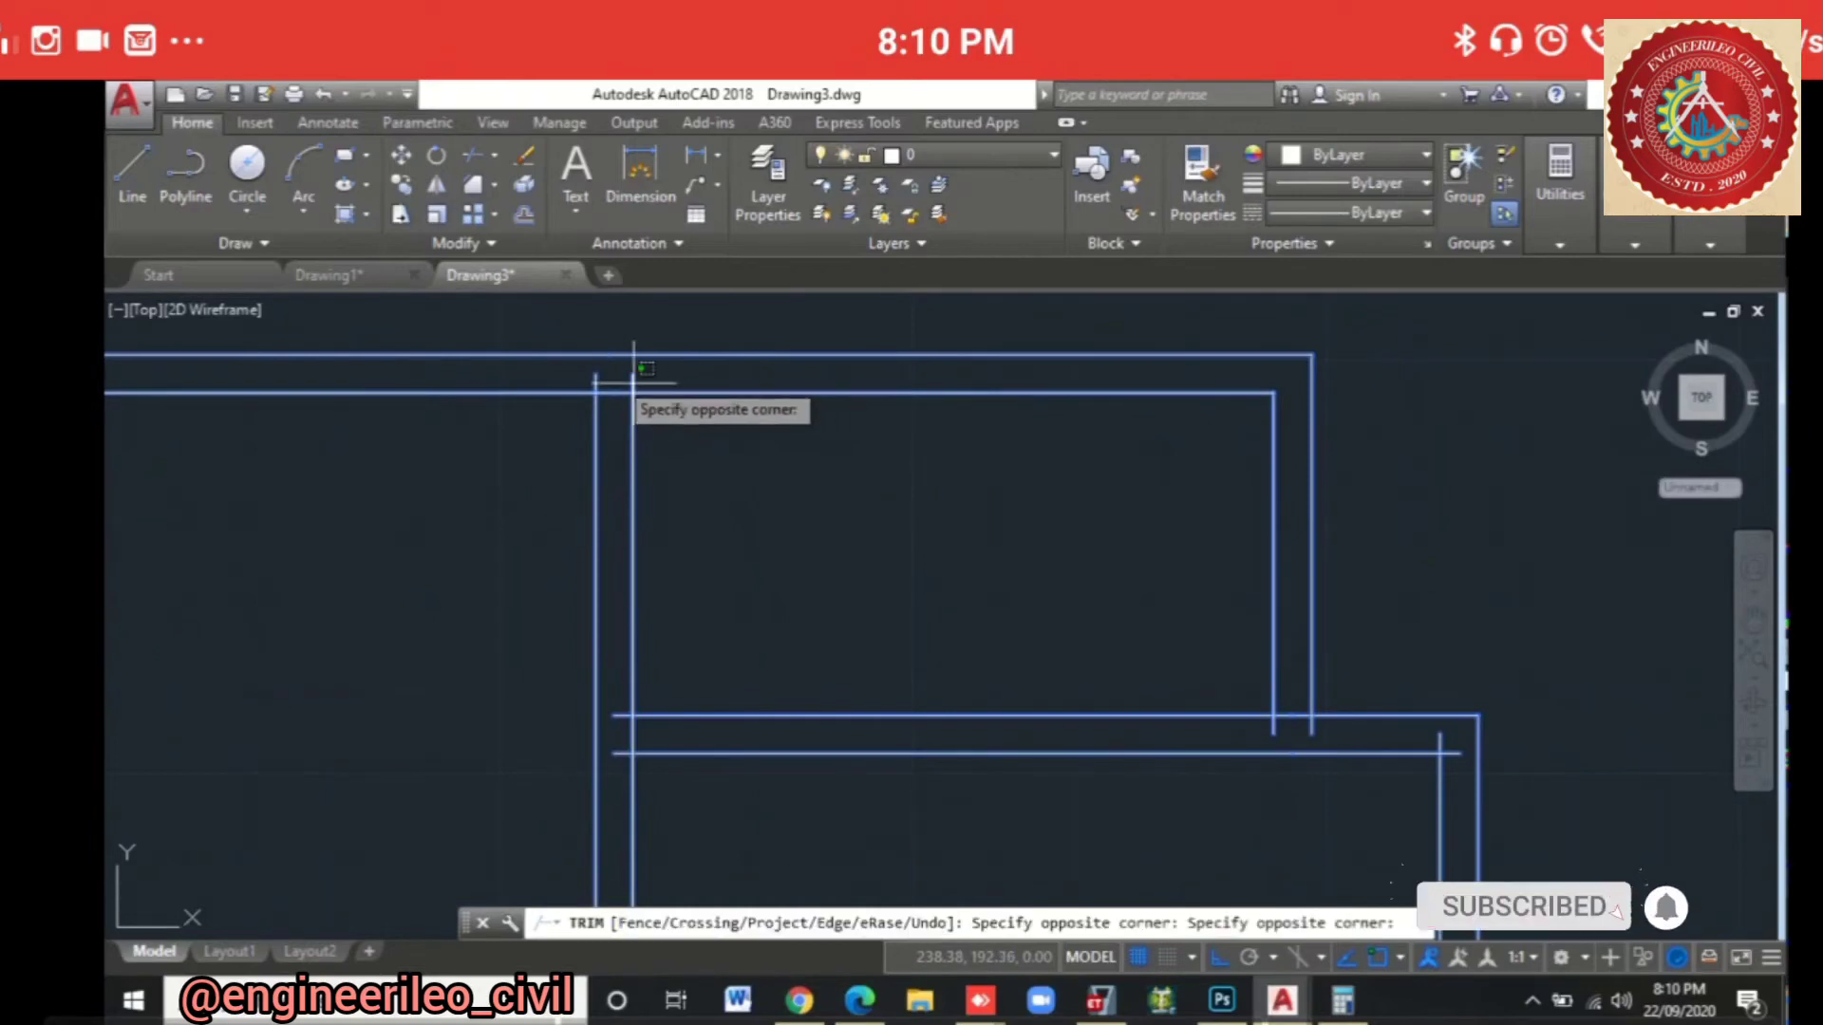
pyautogui.click(564, 373)
pyautogui.click(610, 403)
pyautogui.click(603, 384)
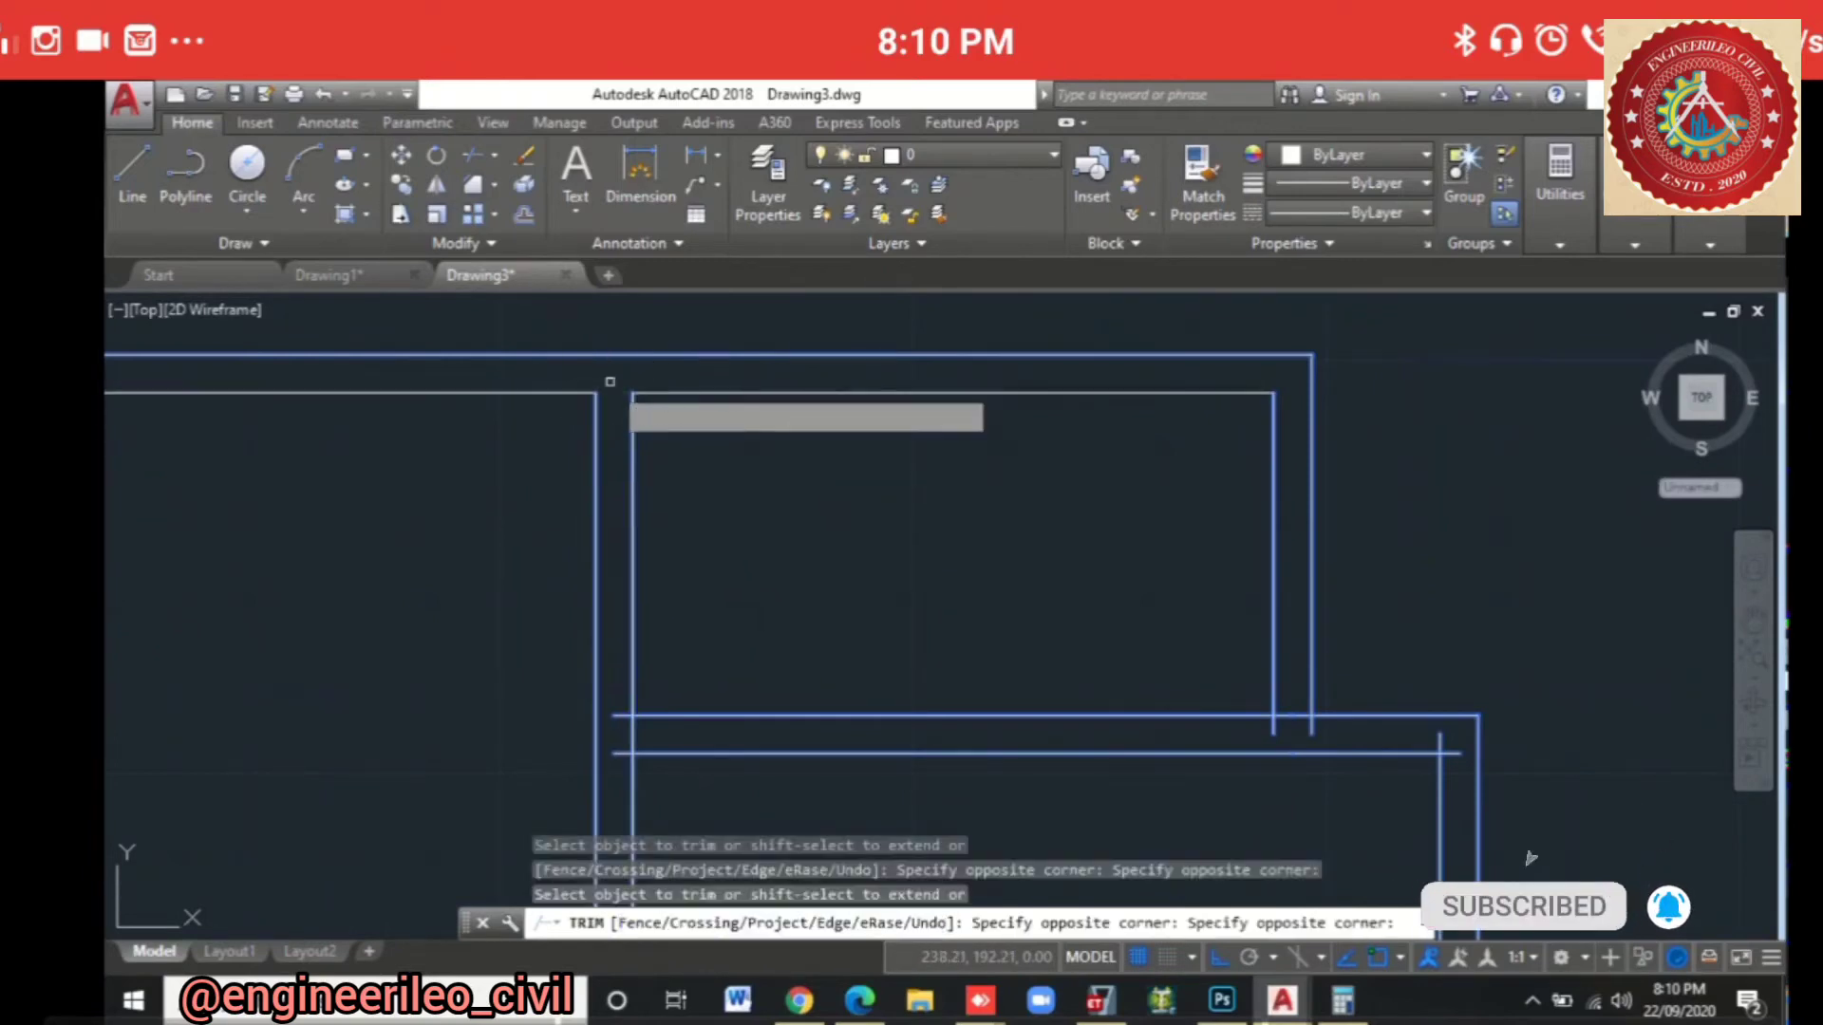
# Step: Trim the junction where the middle-right room's top wall meets the central vertical wall
pyautogui.click(611, 735)
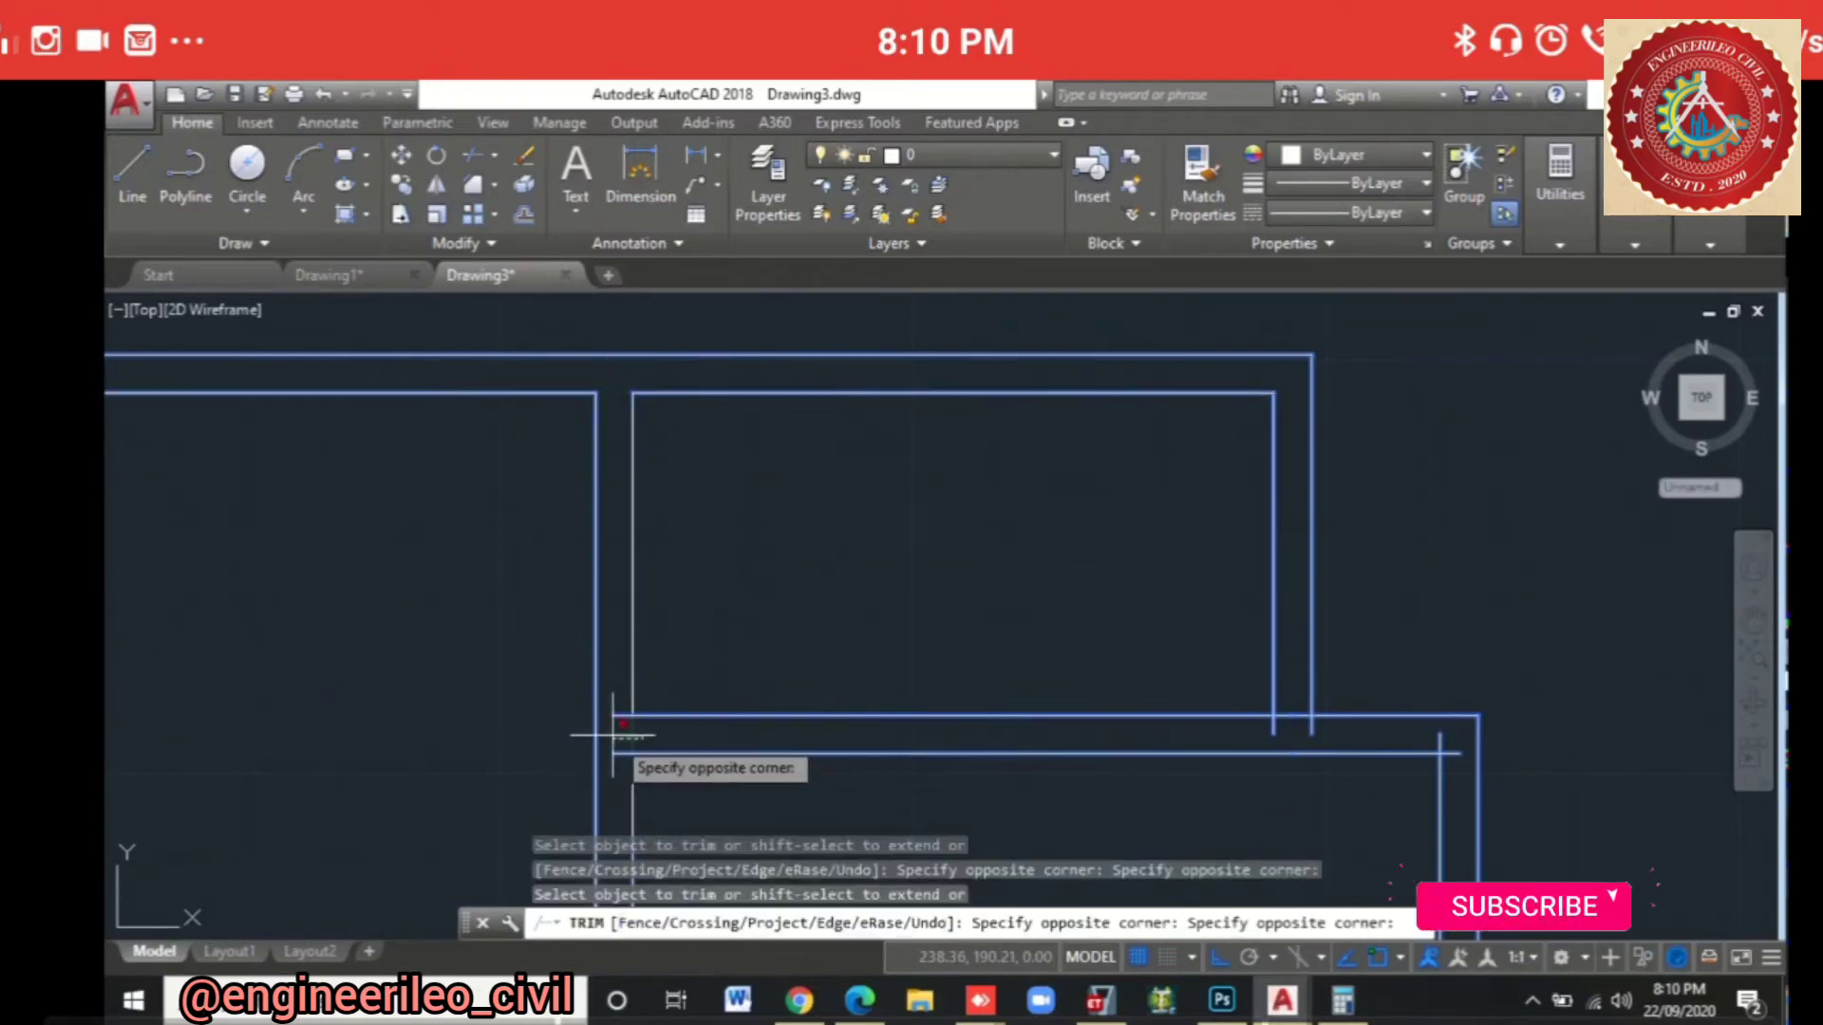
pyautogui.click(618, 751)
pyautogui.click(617, 700)
pyautogui.click(607, 731)
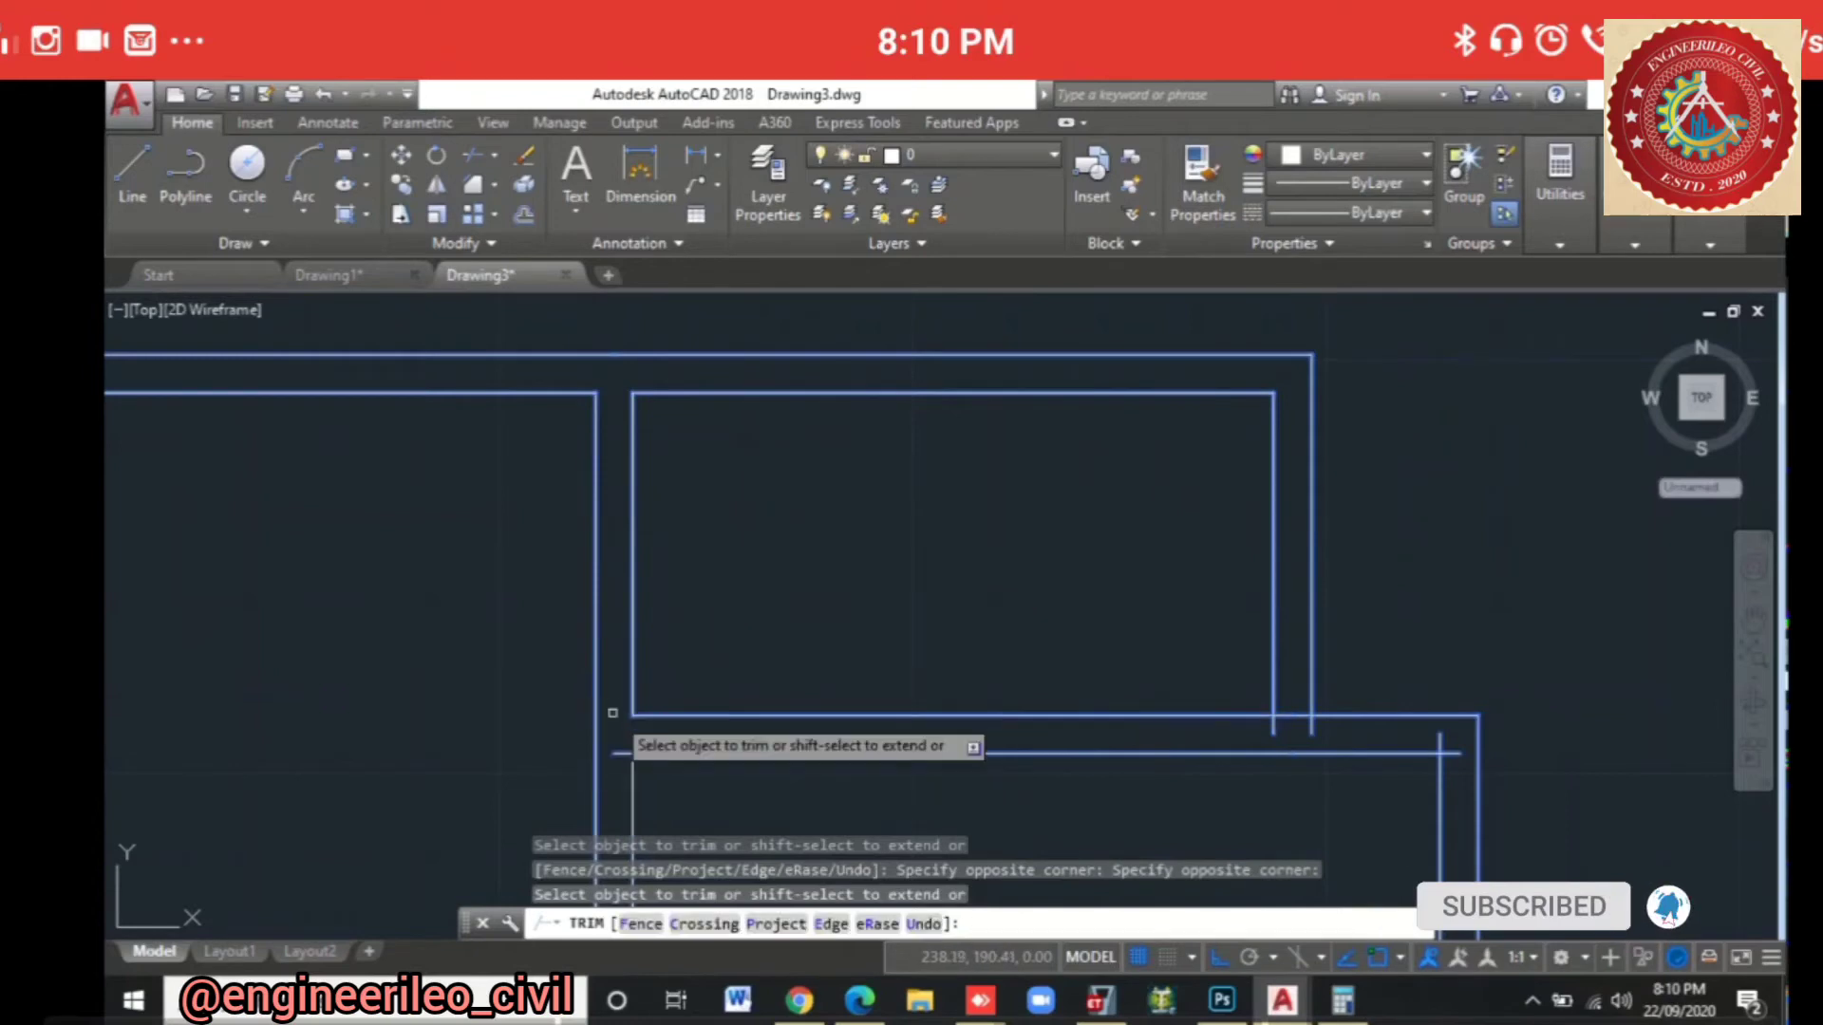
pyautogui.click(611, 757)
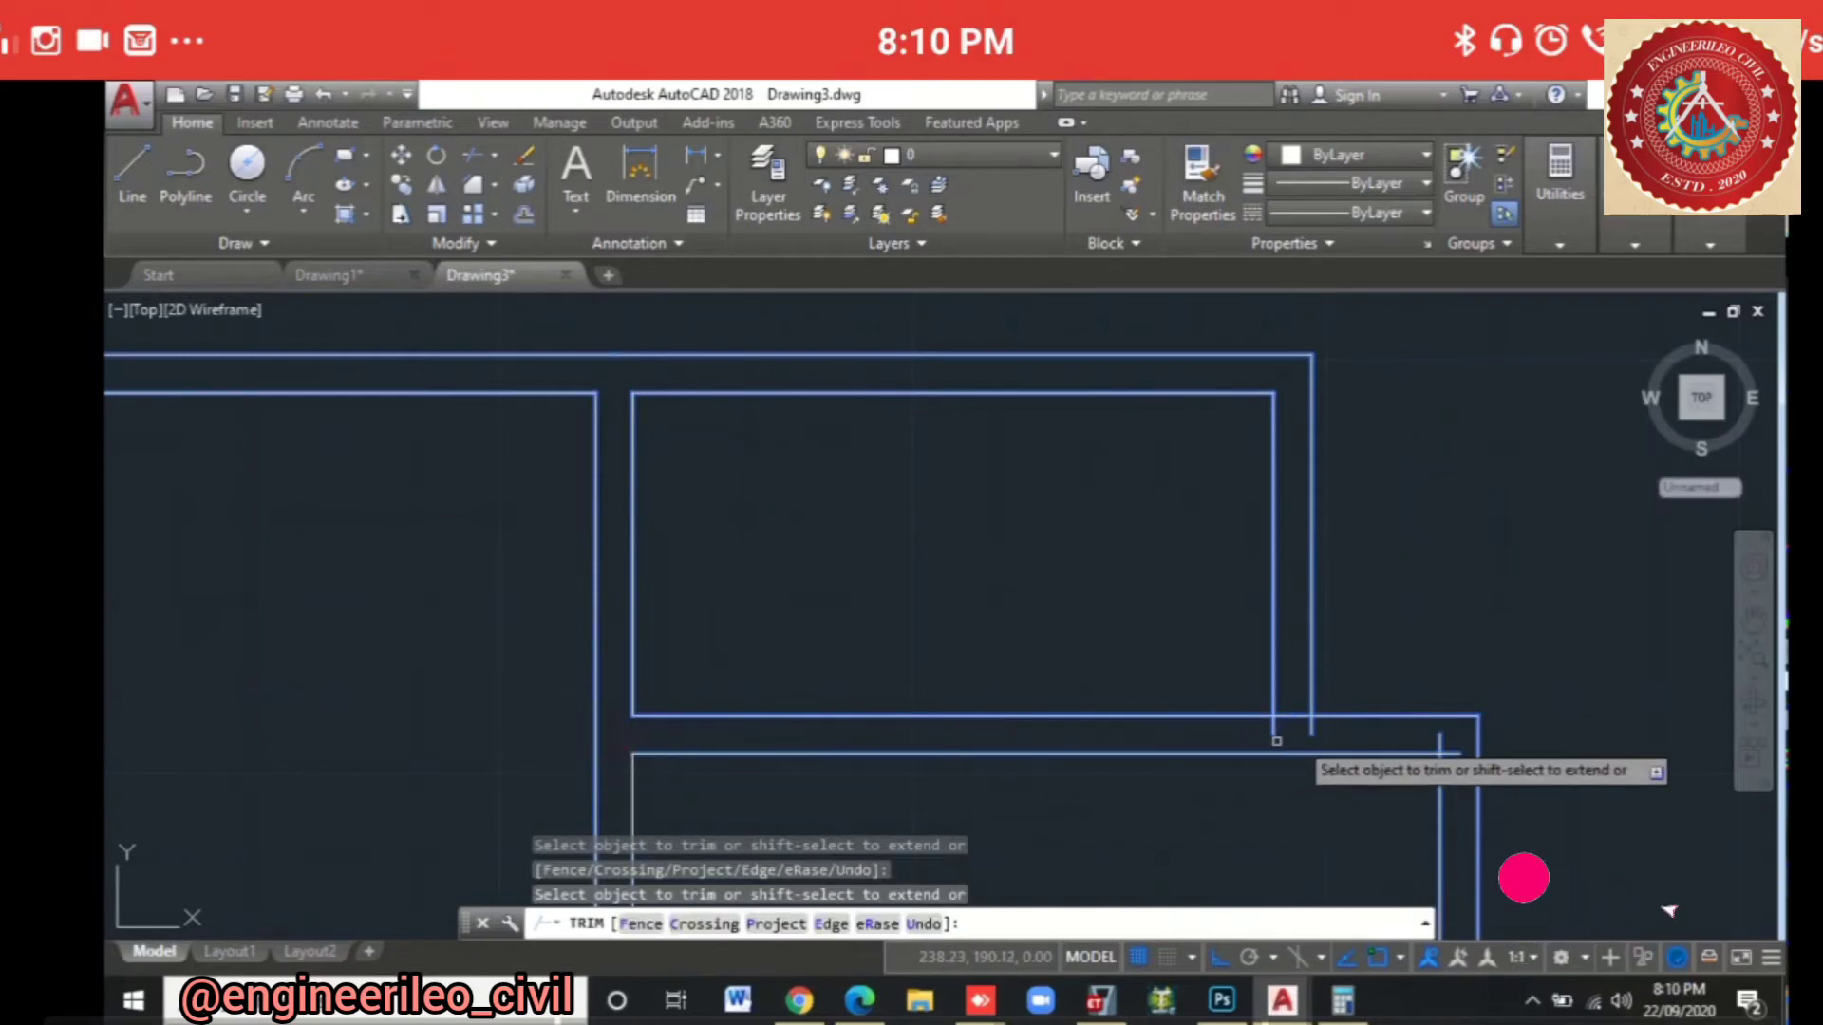
# Step: Trim the junction where the upper-right room's right wall meets the middle-right room's top wall
pyautogui.click(1330, 737)
pyautogui.click(1276, 714)
pyautogui.click(1286, 697)
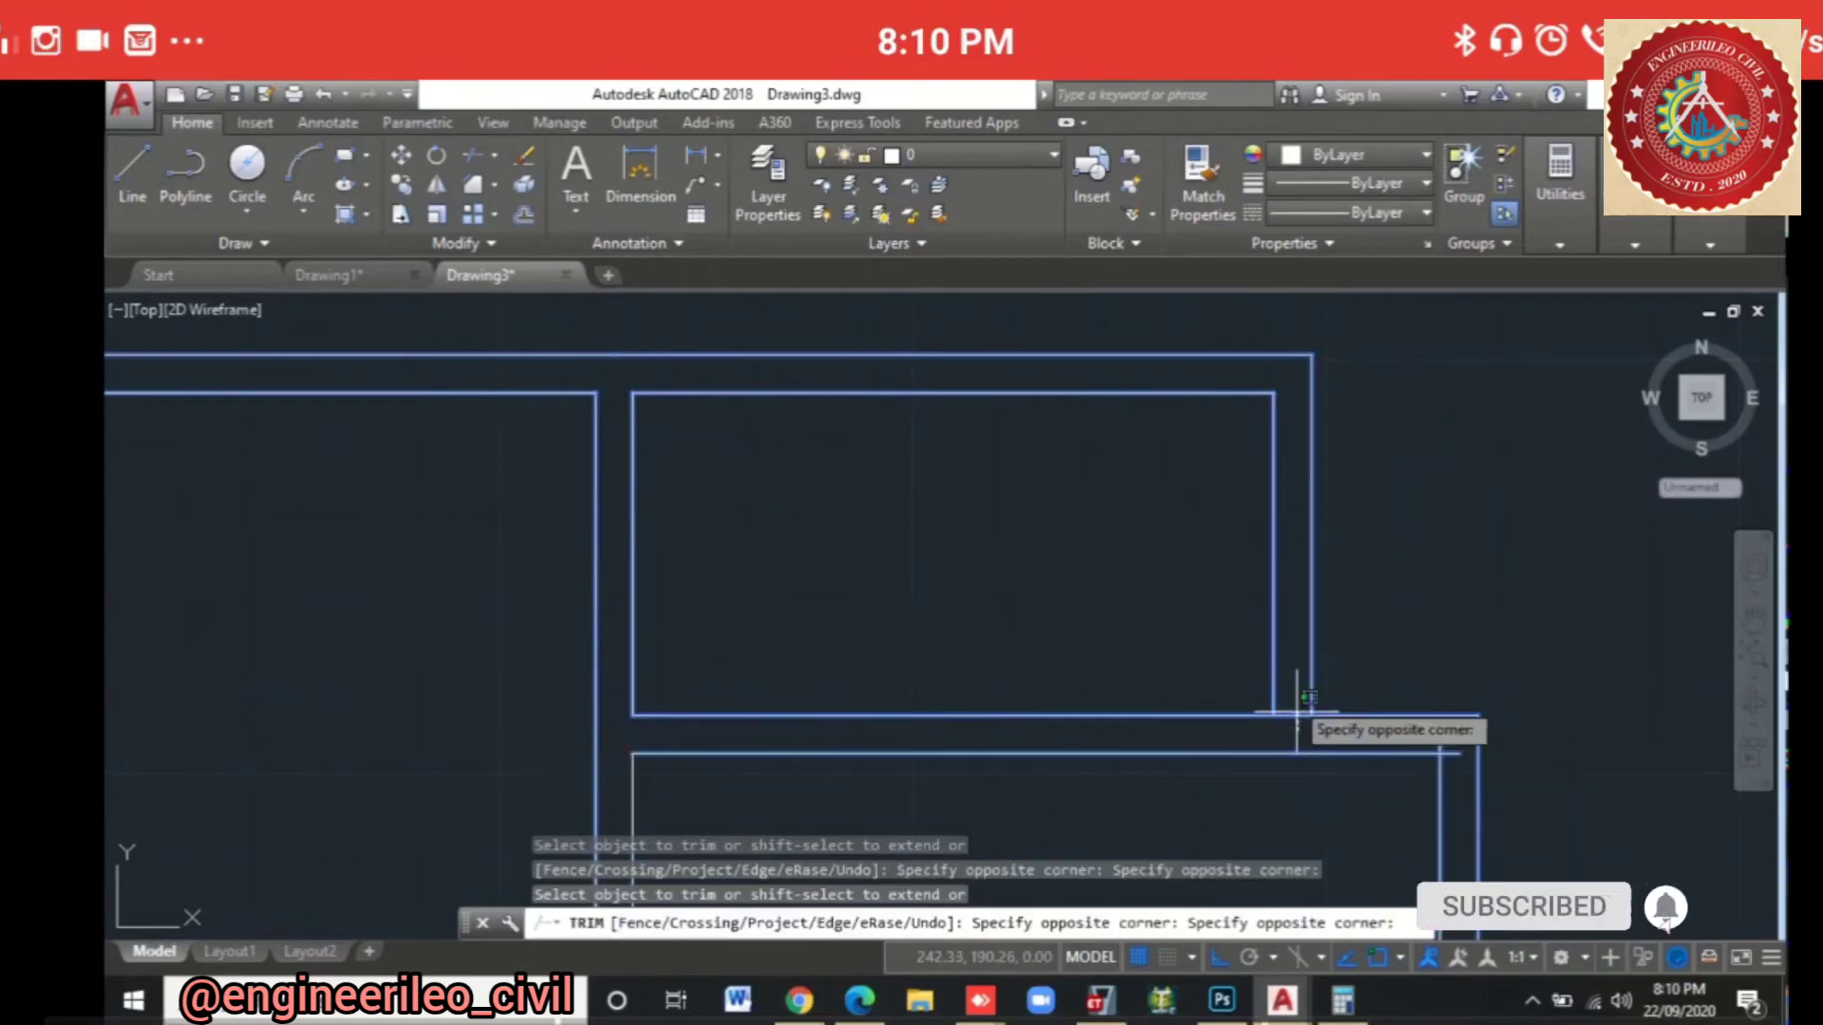
pyautogui.click(1321, 737)
# Step: Trim the overlapping inner line ends at the middle-right room's upper-right corner
pyautogui.moveTo(1321, 737)
pyautogui.mouseDown(button='middle')
pyautogui.moveTo(1098, 679)
pyautogui.moveTo(987, 617)
pyautogui.mouseUp(button='middle')
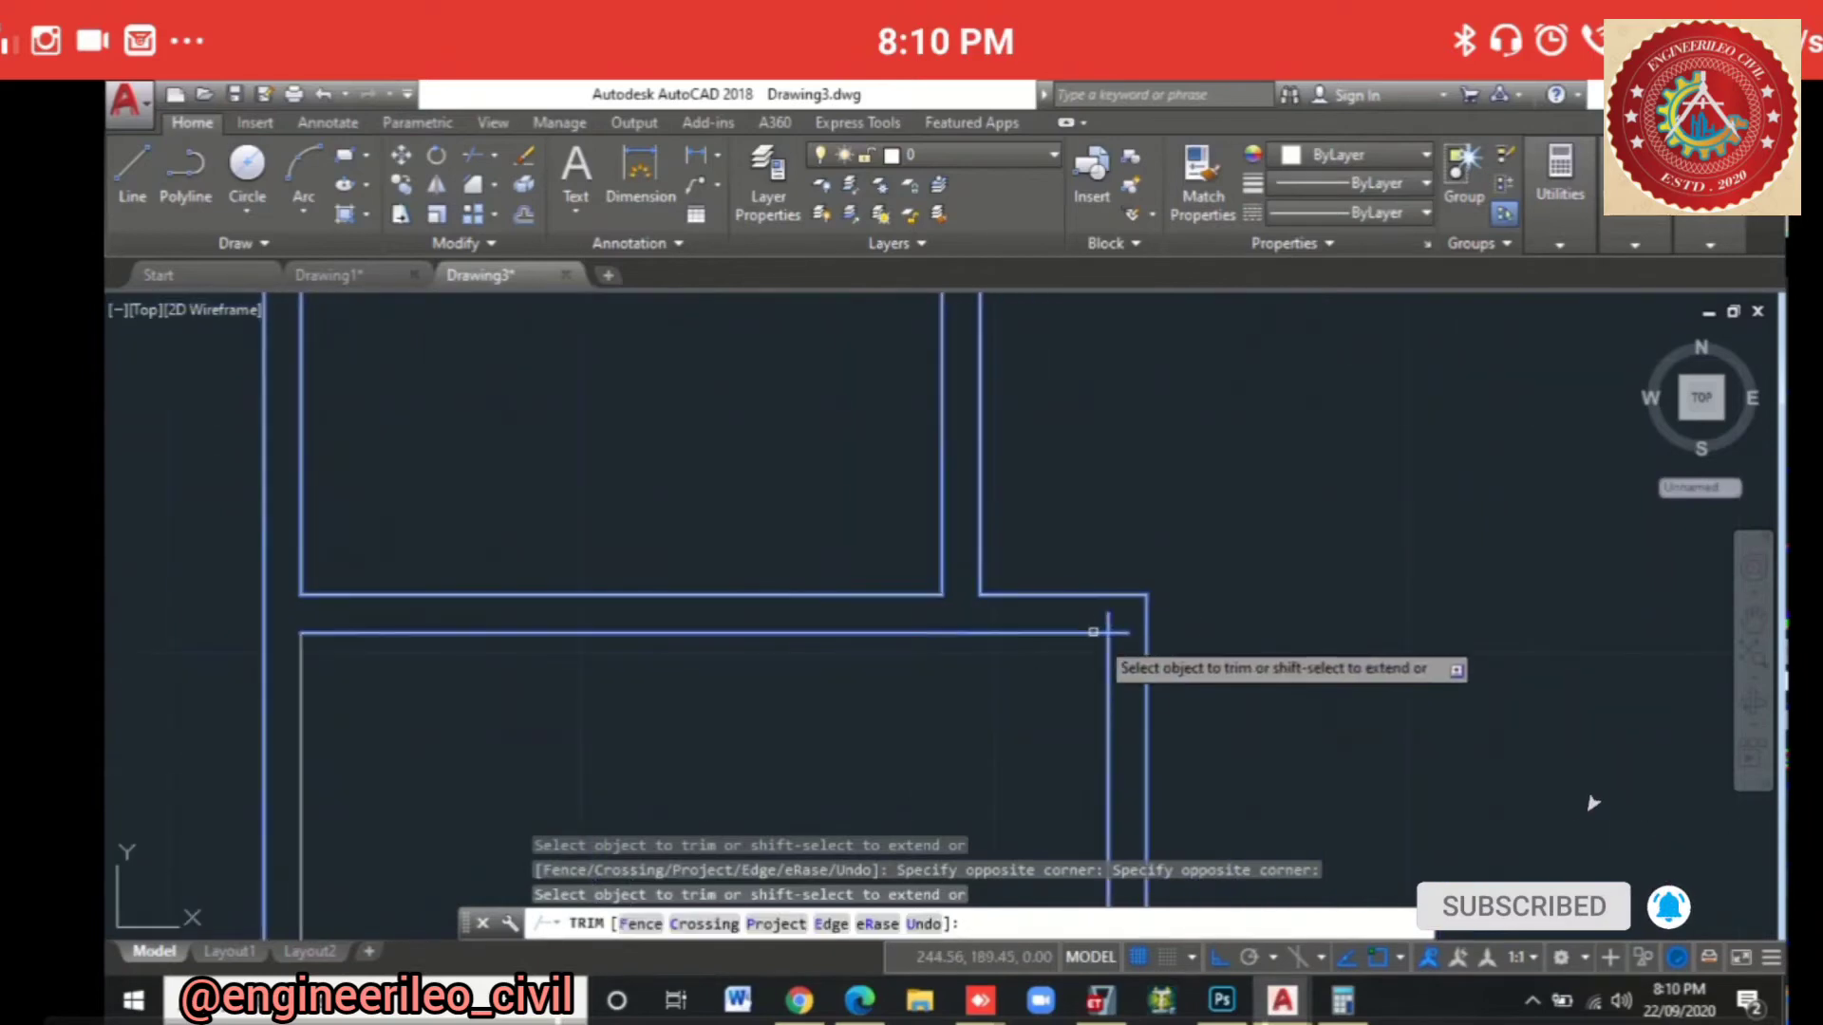
pyautogui.click(1134, 658)
pyautogui.click(1127, 619)
pyautogui.click(1084, 605)
pyautogui.click(1056, 662)
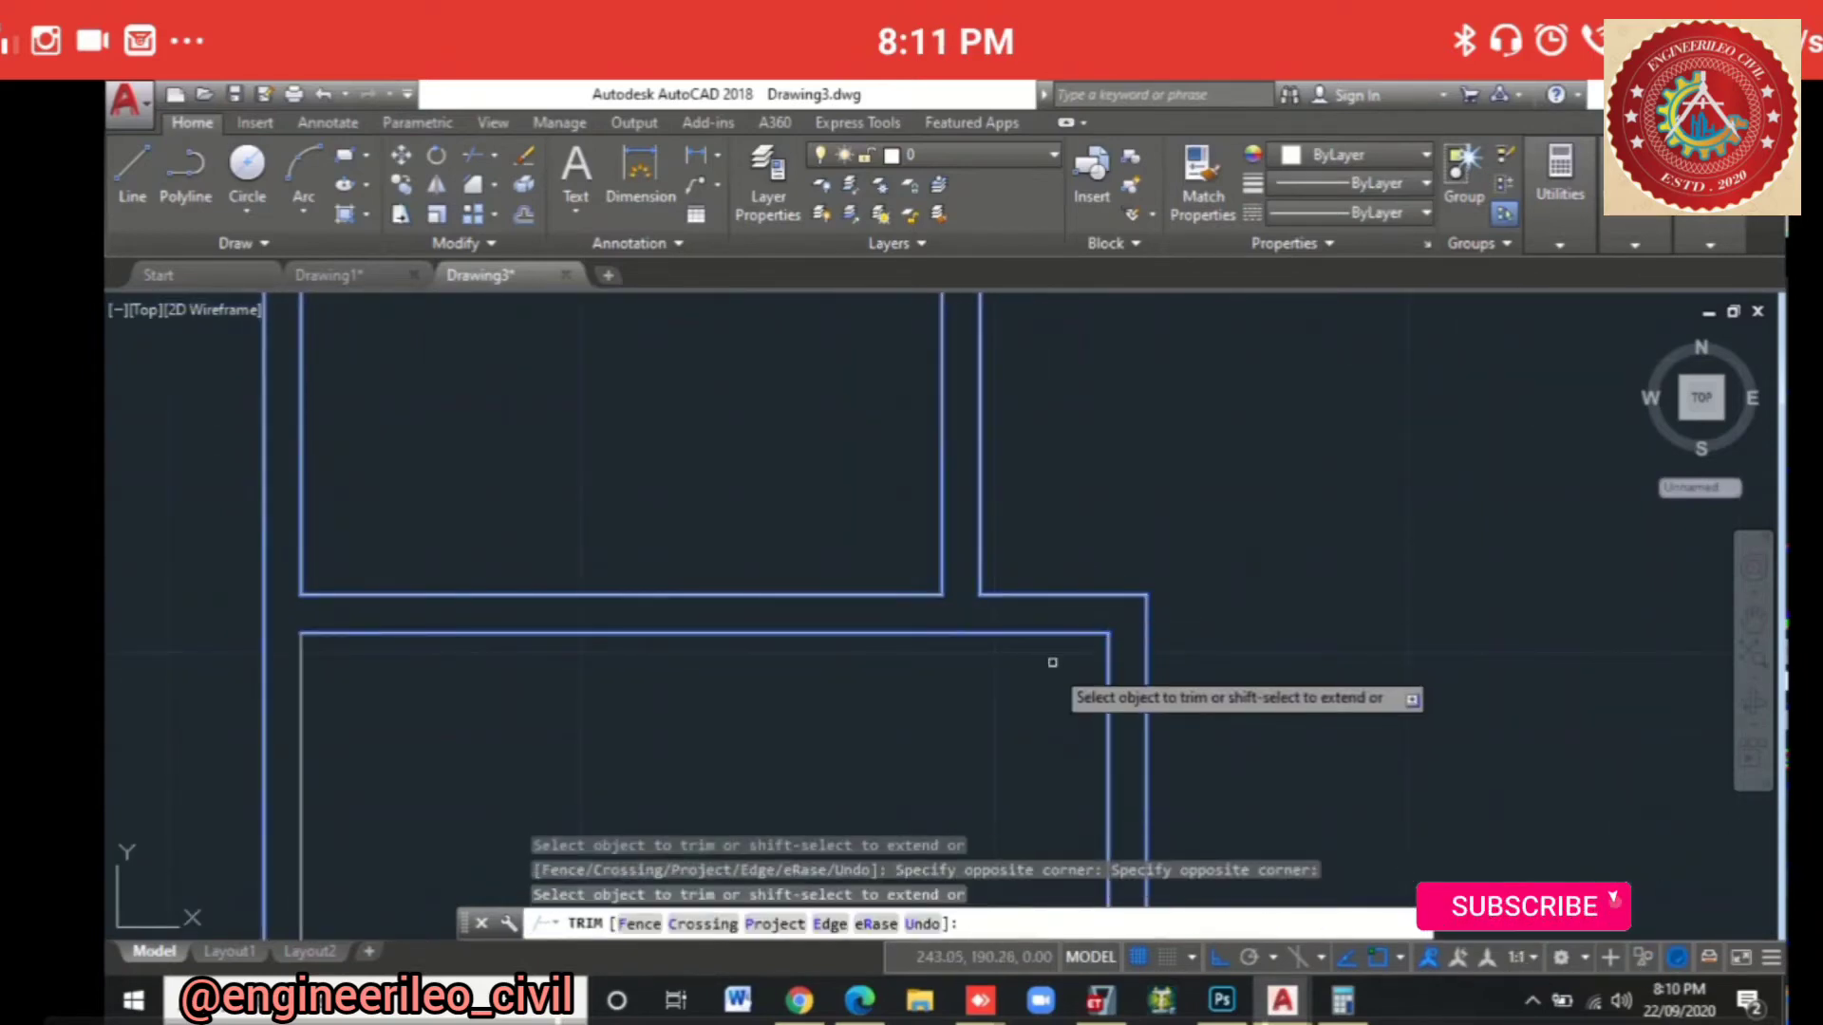
# Step: Trim both ends of the horizontal wall between the two left rooms, opening its junctions with the central and left outer walls
pyautogui.scroll(-4, 1022, 700)
pyautogui.moveTo(1022, 701); pyautogui.dragTo(1044, 537, button='middle')
pyautogui.scroll(5, 893, 583)
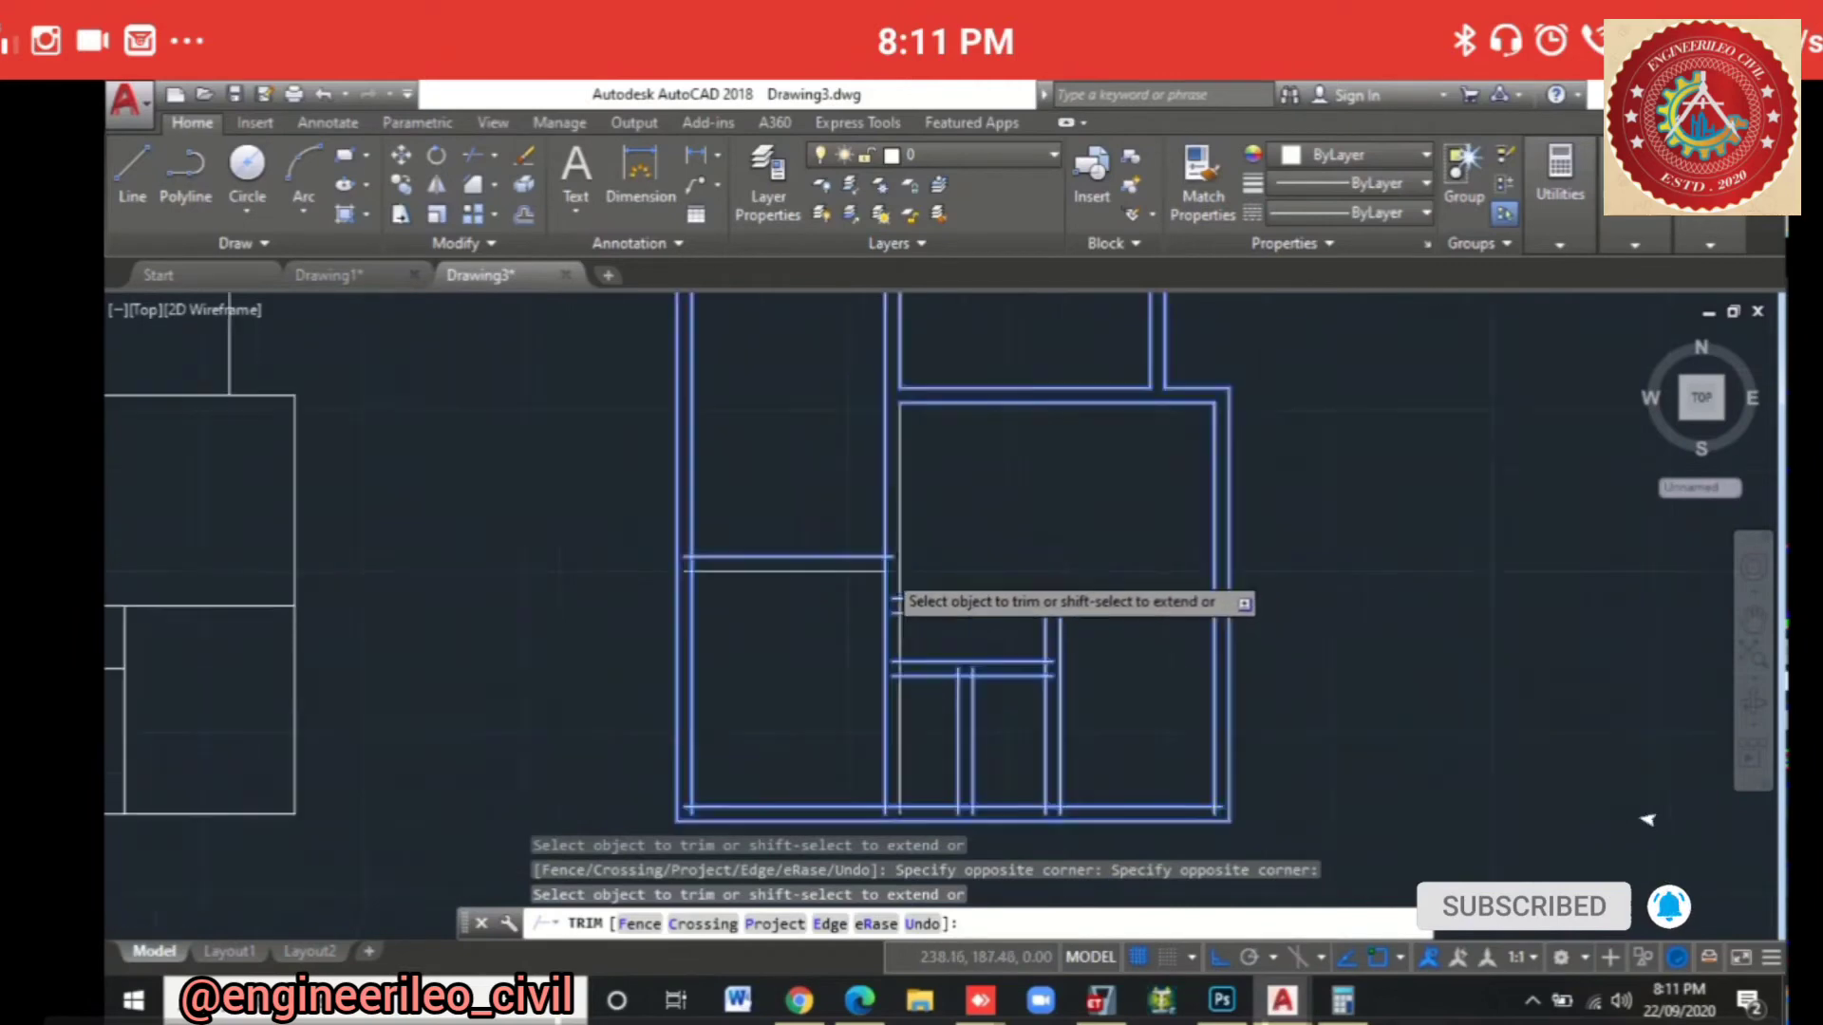
pyautogui.click(896, 524)
pyautogui.click(570, 581)
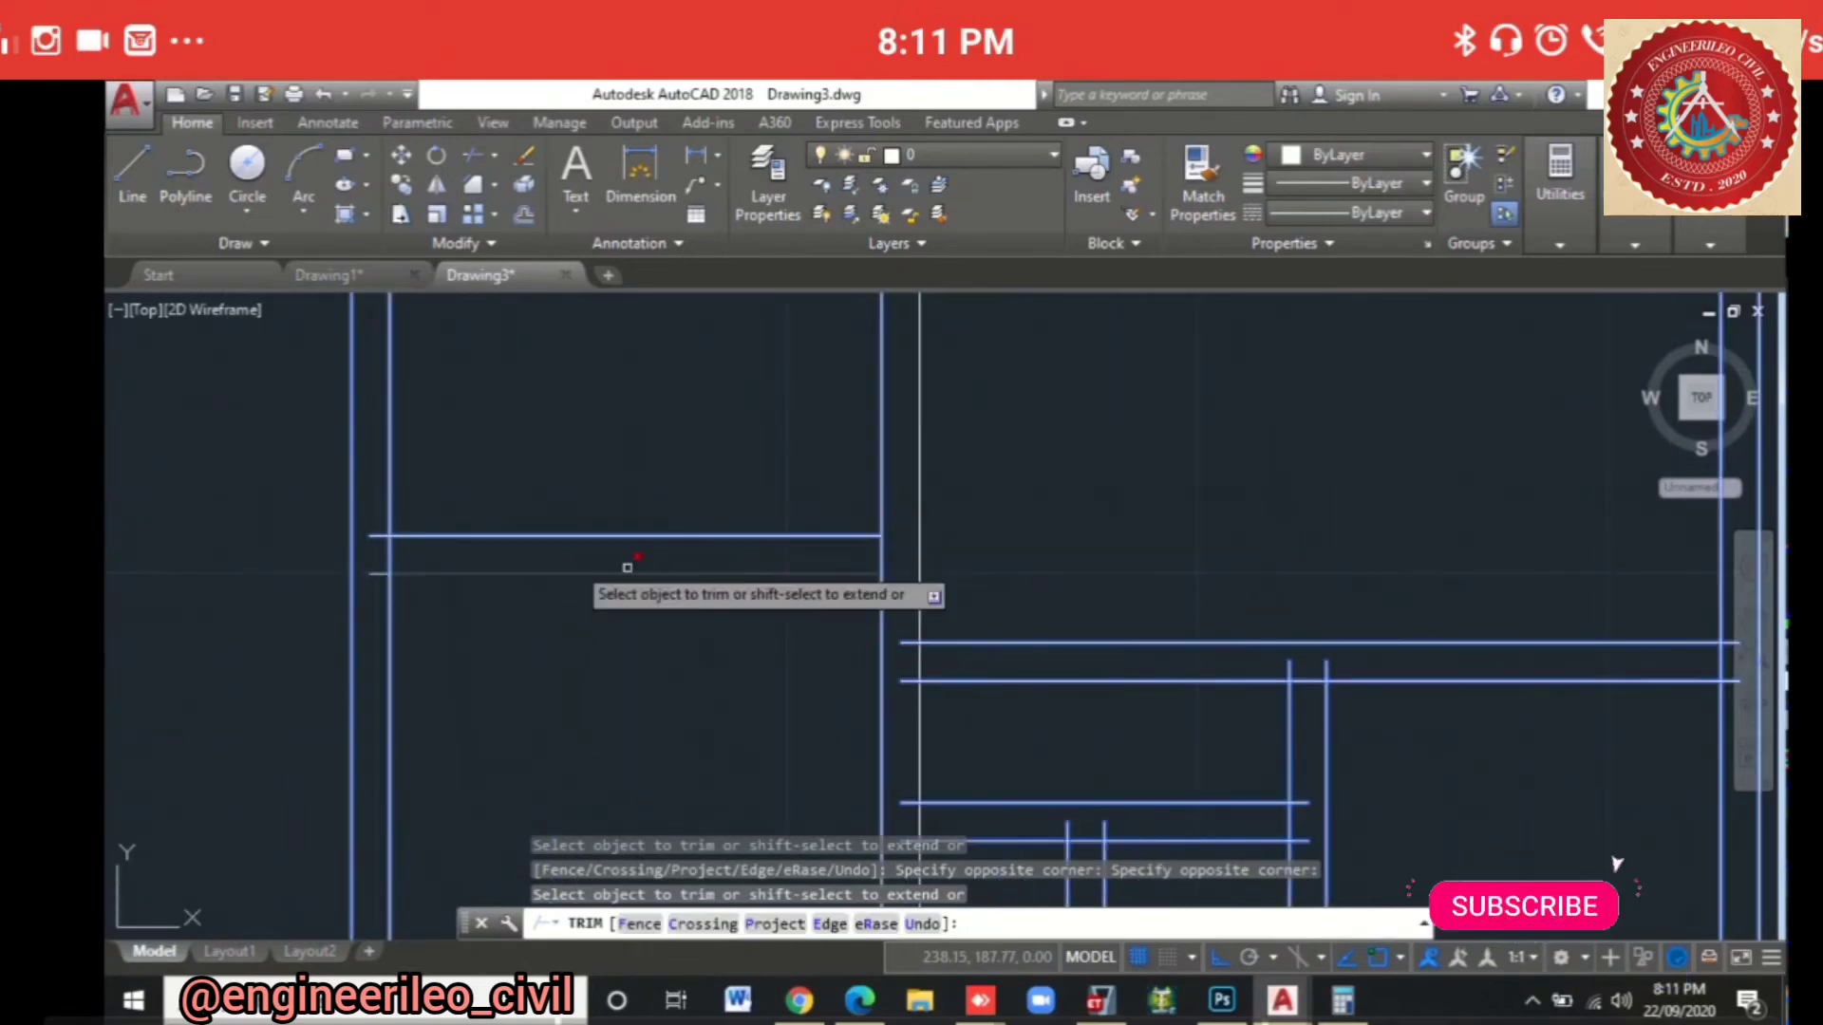
pyautogui.click(901, 561)
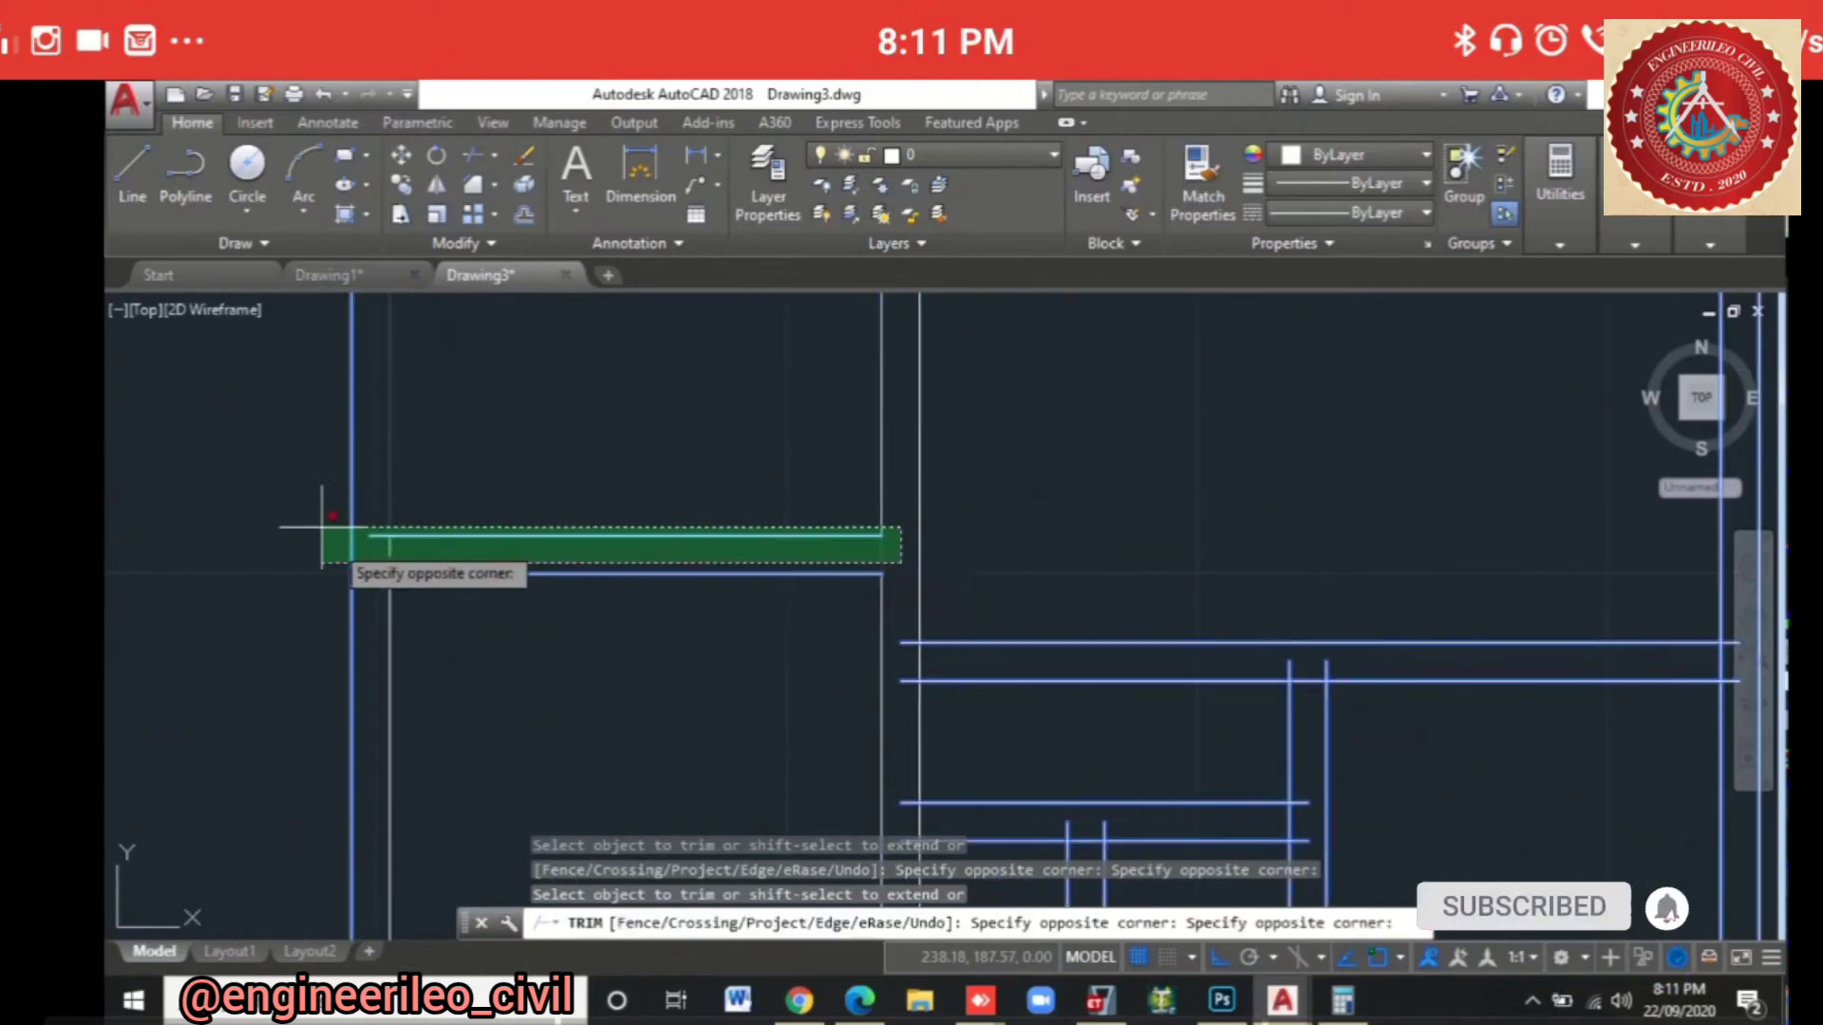
pyautogui.click(364, 542)
pyautogui.click(353, 518)
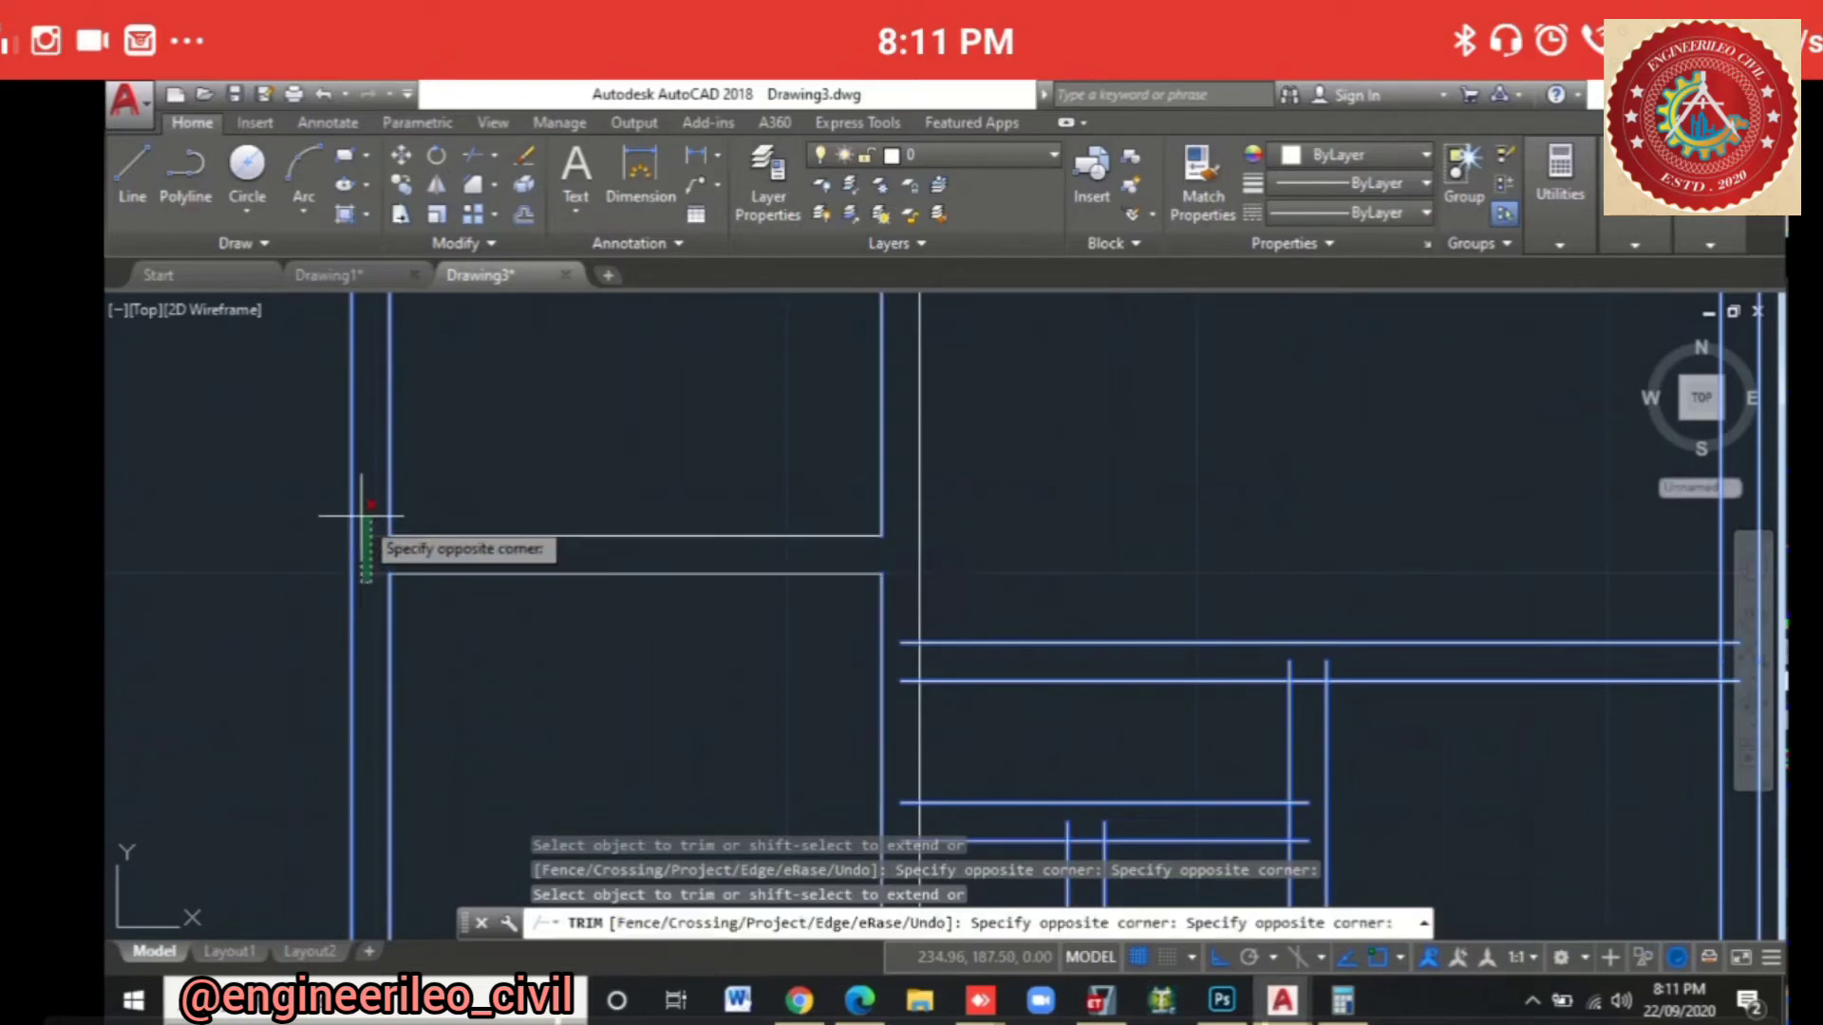
pyautogui.click(360, 512)
pyautogui.moveTo(840, 707); pyautogui.dragTo(802, 636, button='middle')
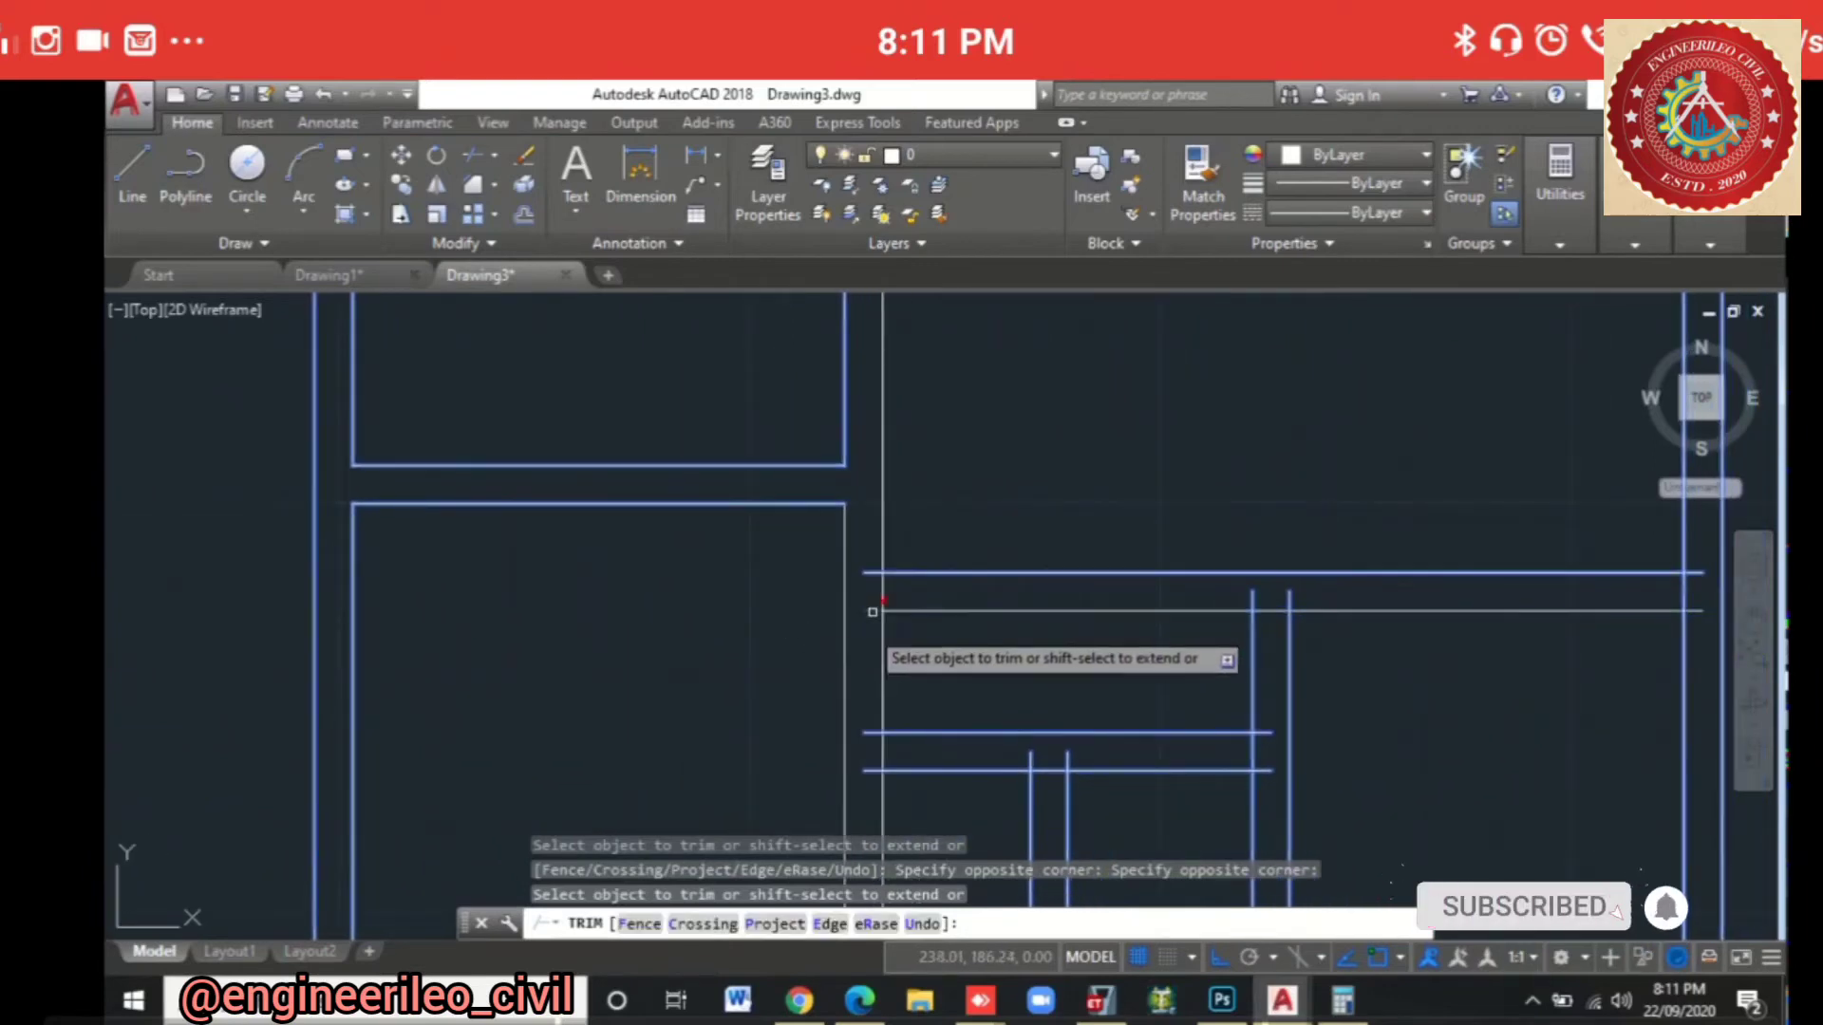
pyautogui.click(1239, 576)
pyautogui.click(884, 606)
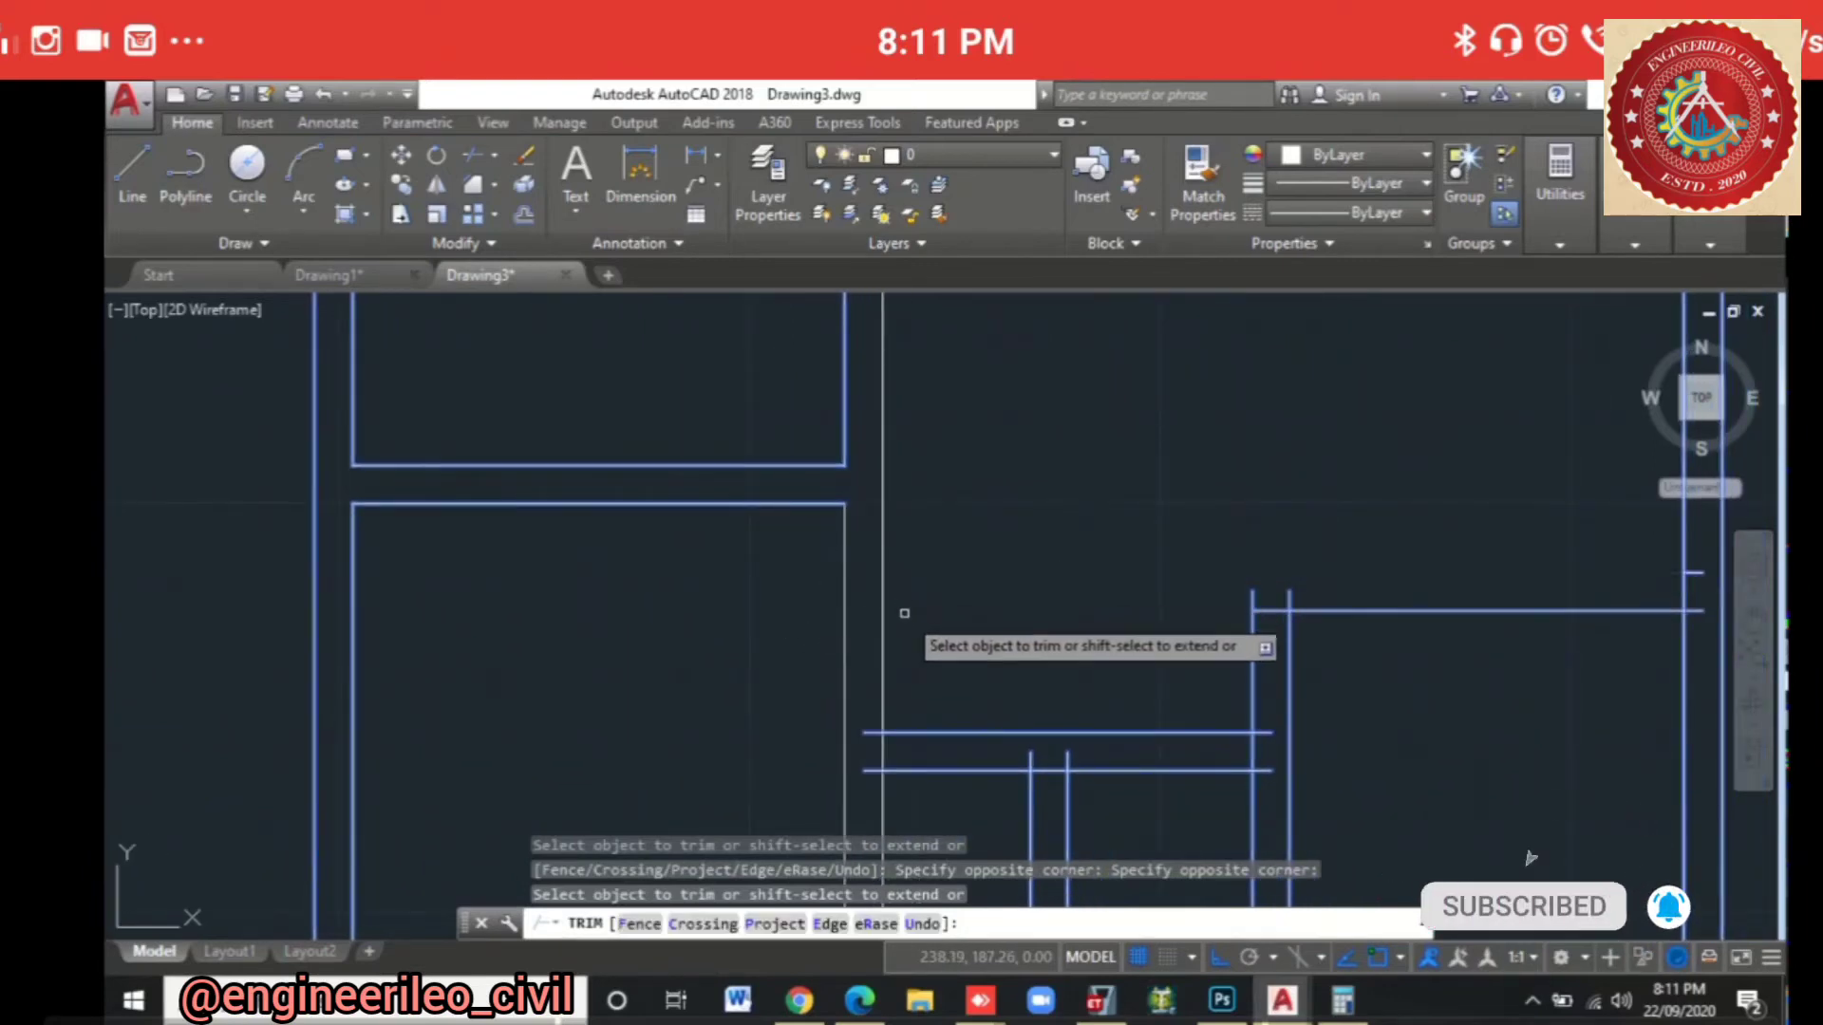
pyautogui.hotkey('ctrl', 'z')
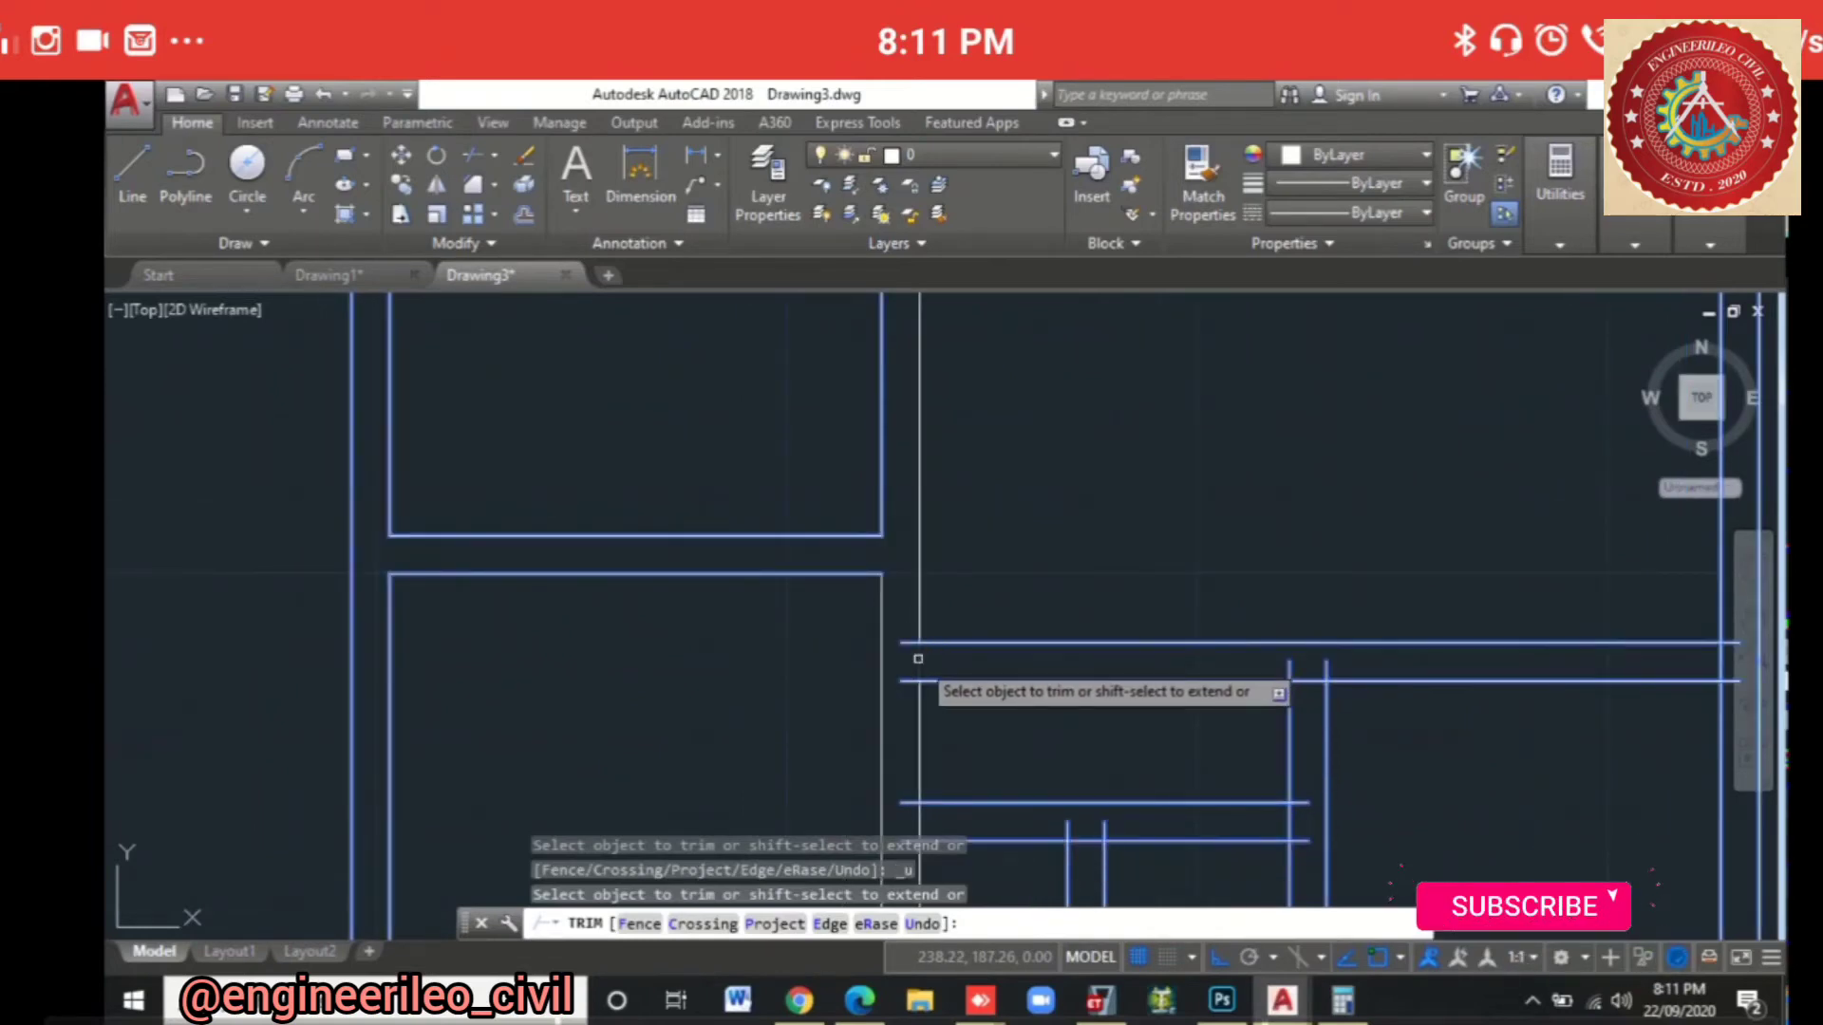
pyautogui.click(906, 702)
pyautogui.click(887, 631)
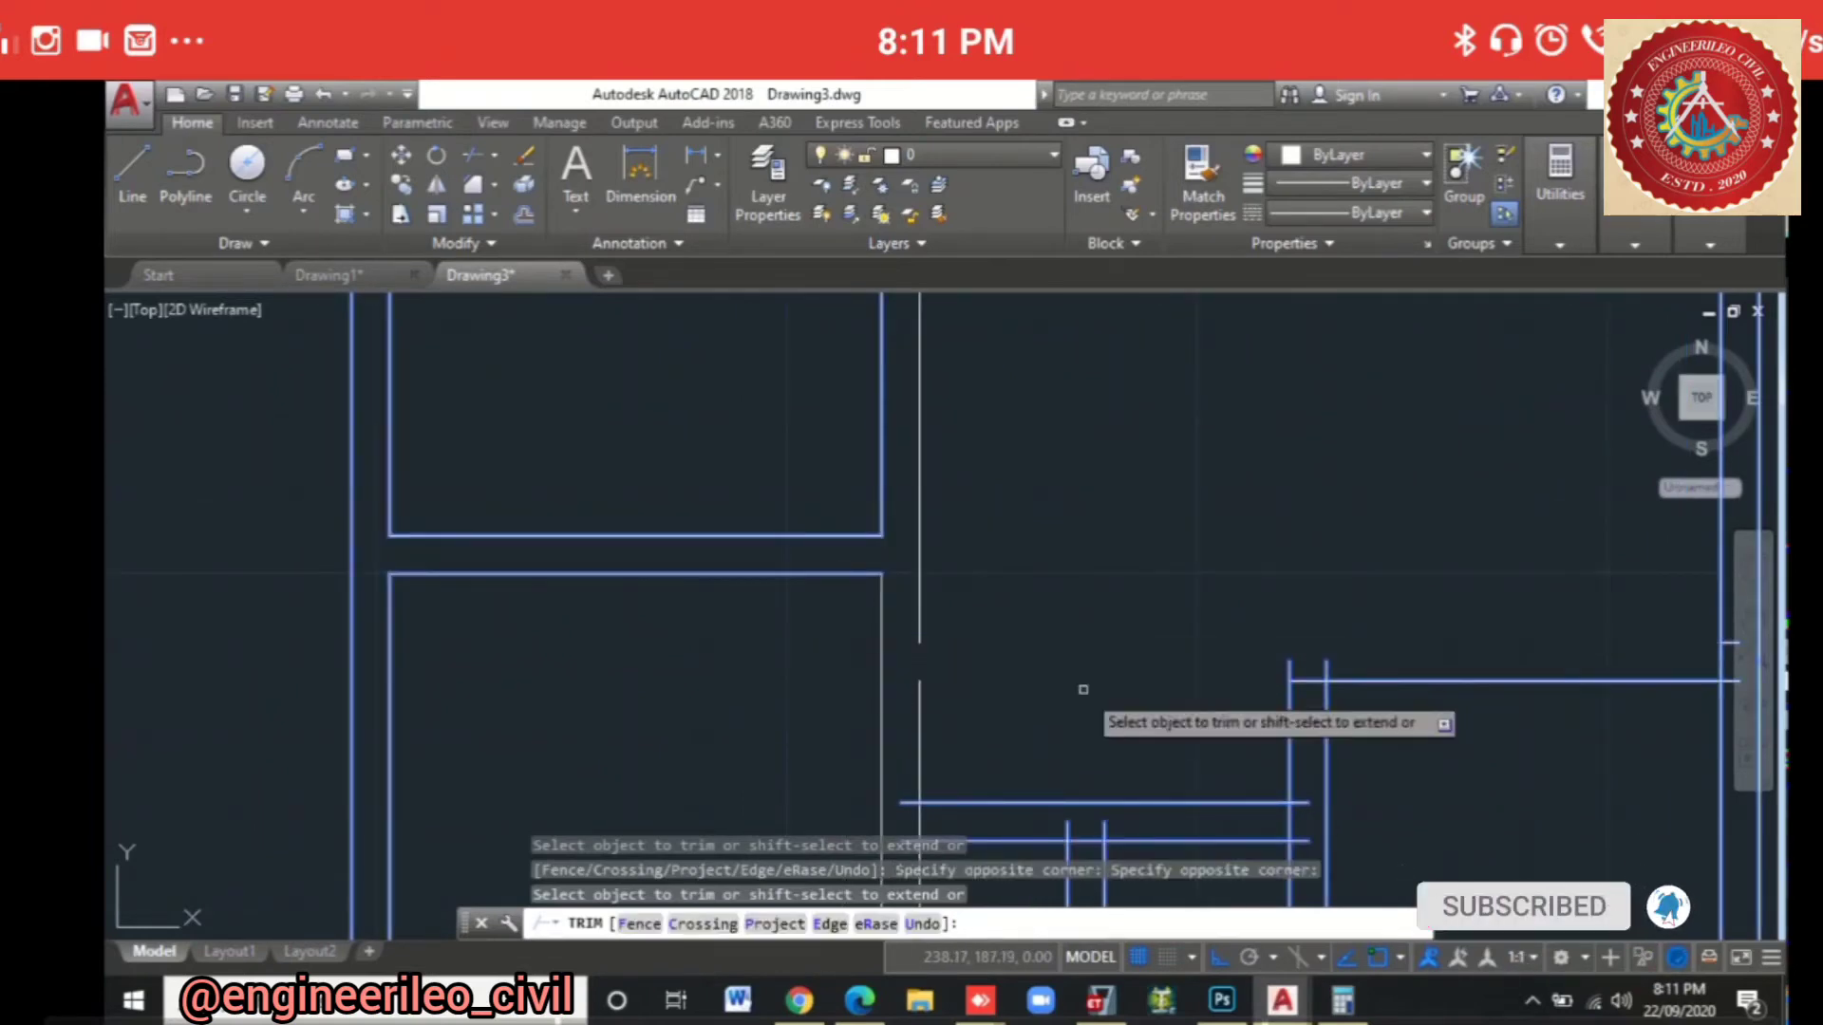
pyautogui.hotkey('ctrl', 'z')
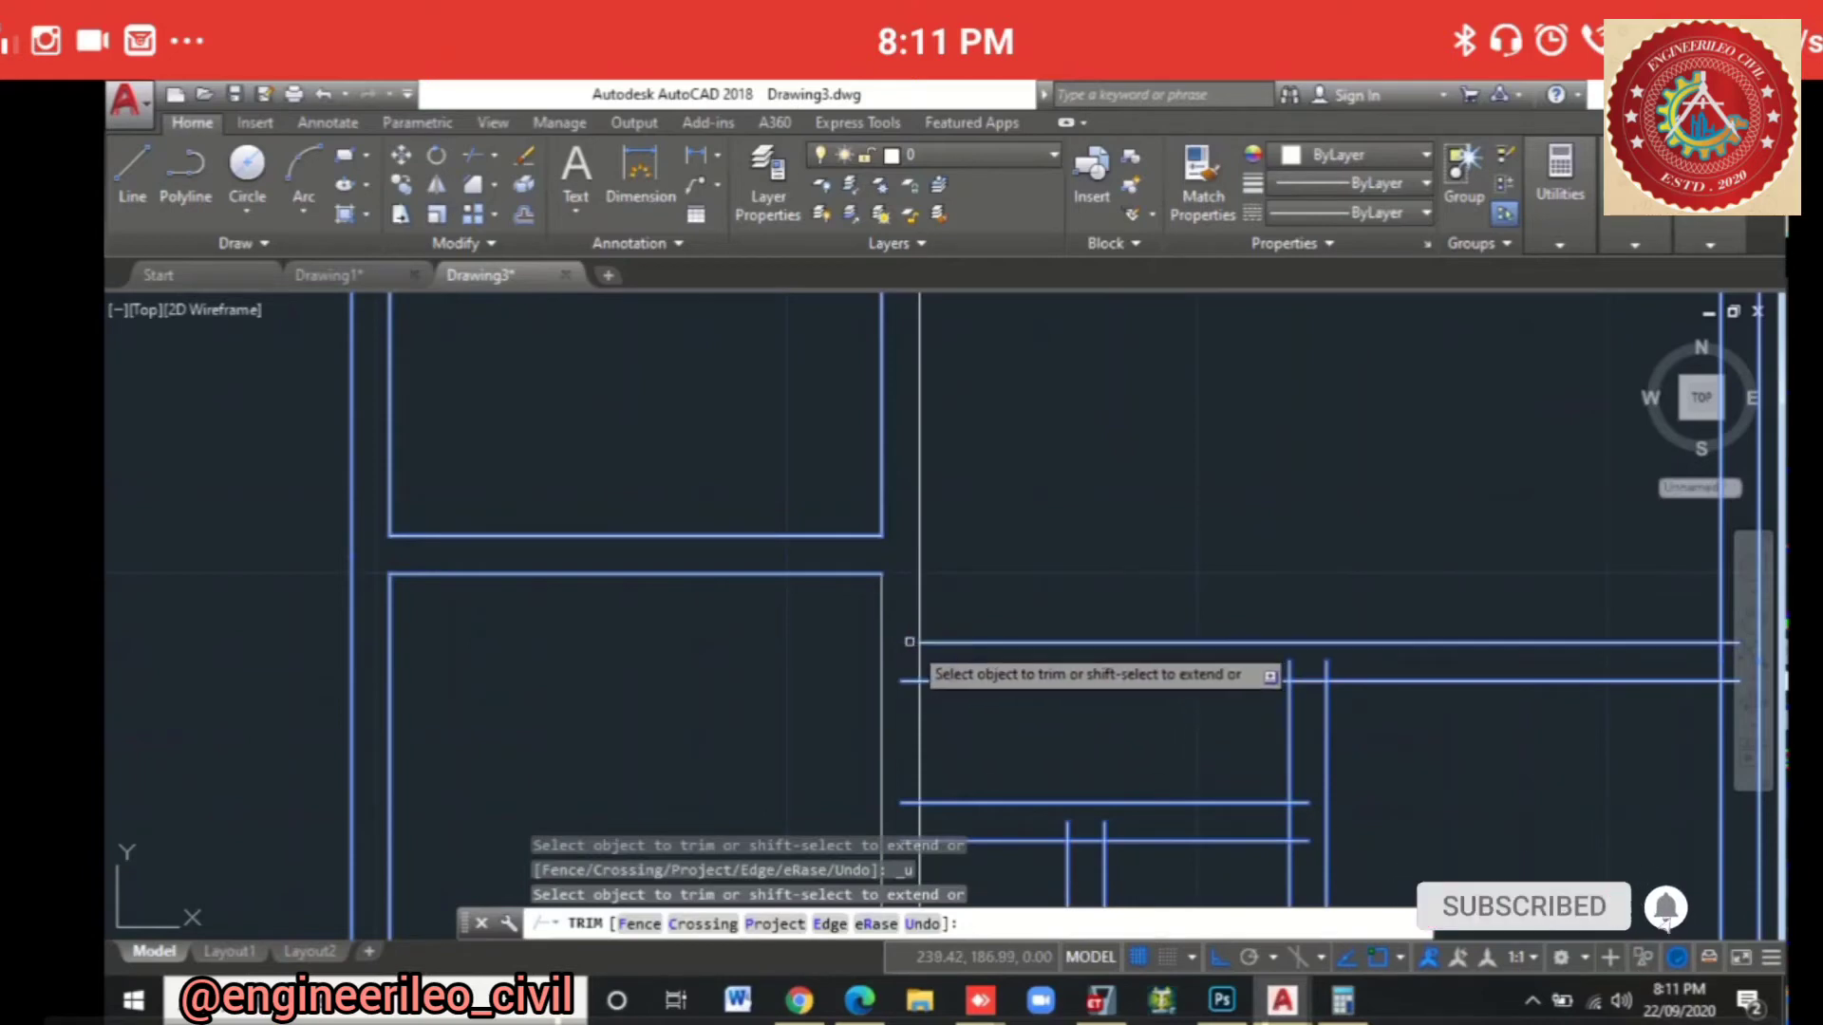
# Step: Trim the middle-right room's bottom wall where it meets the central wall and the vertical wall of the lower-right room
pyautogui.click(911, 681)
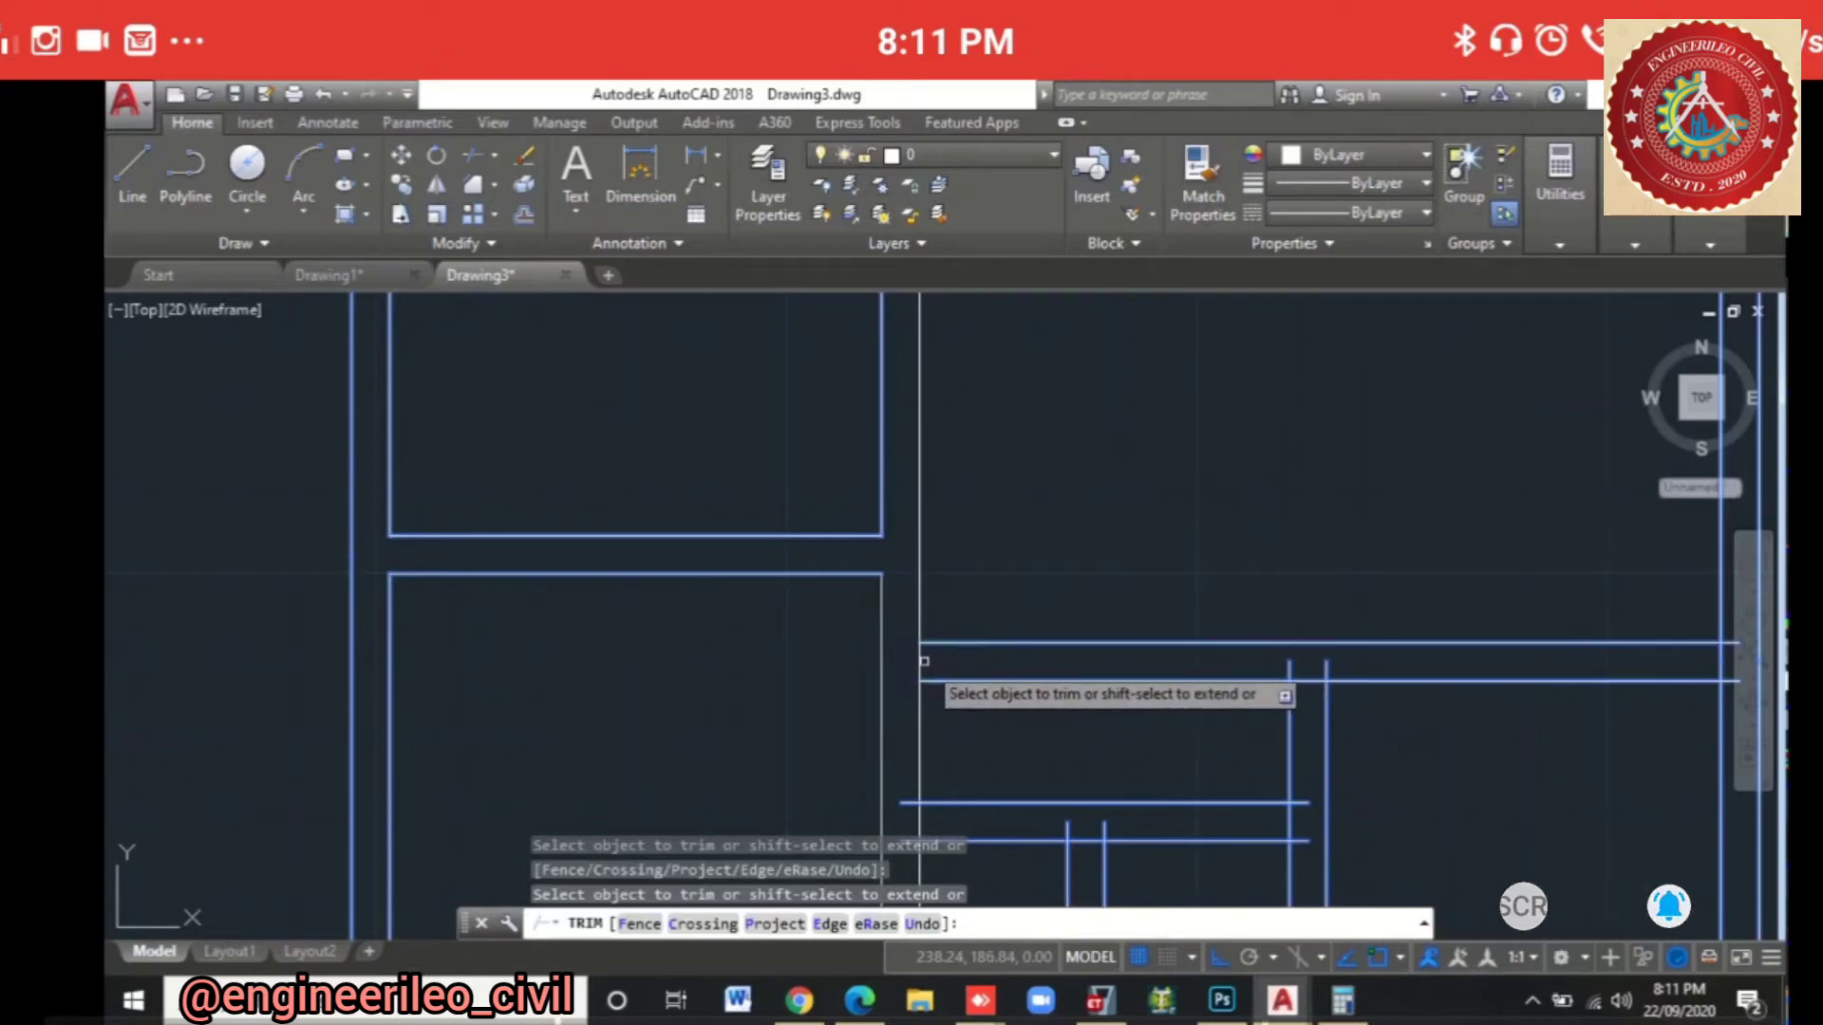
pyautogui.click(1289, 670)
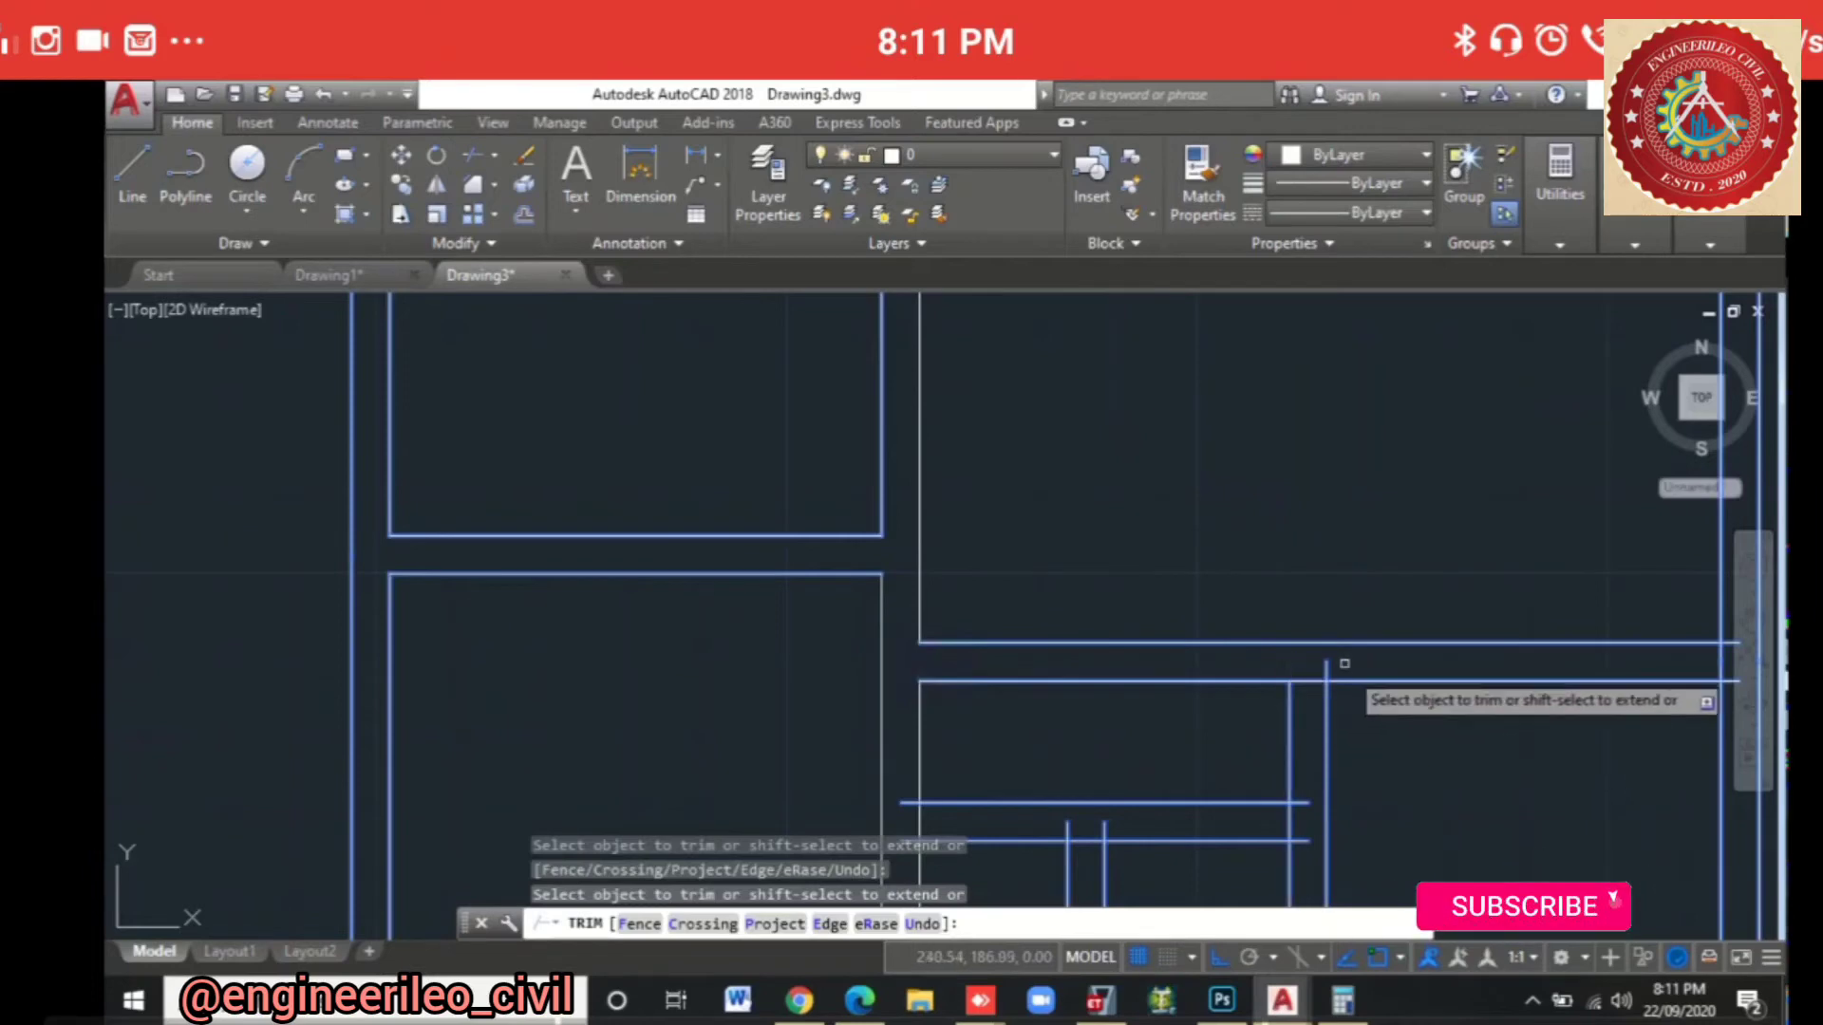
pyautogui.click(1331, 685)
pyautogui.click(1304, 668)
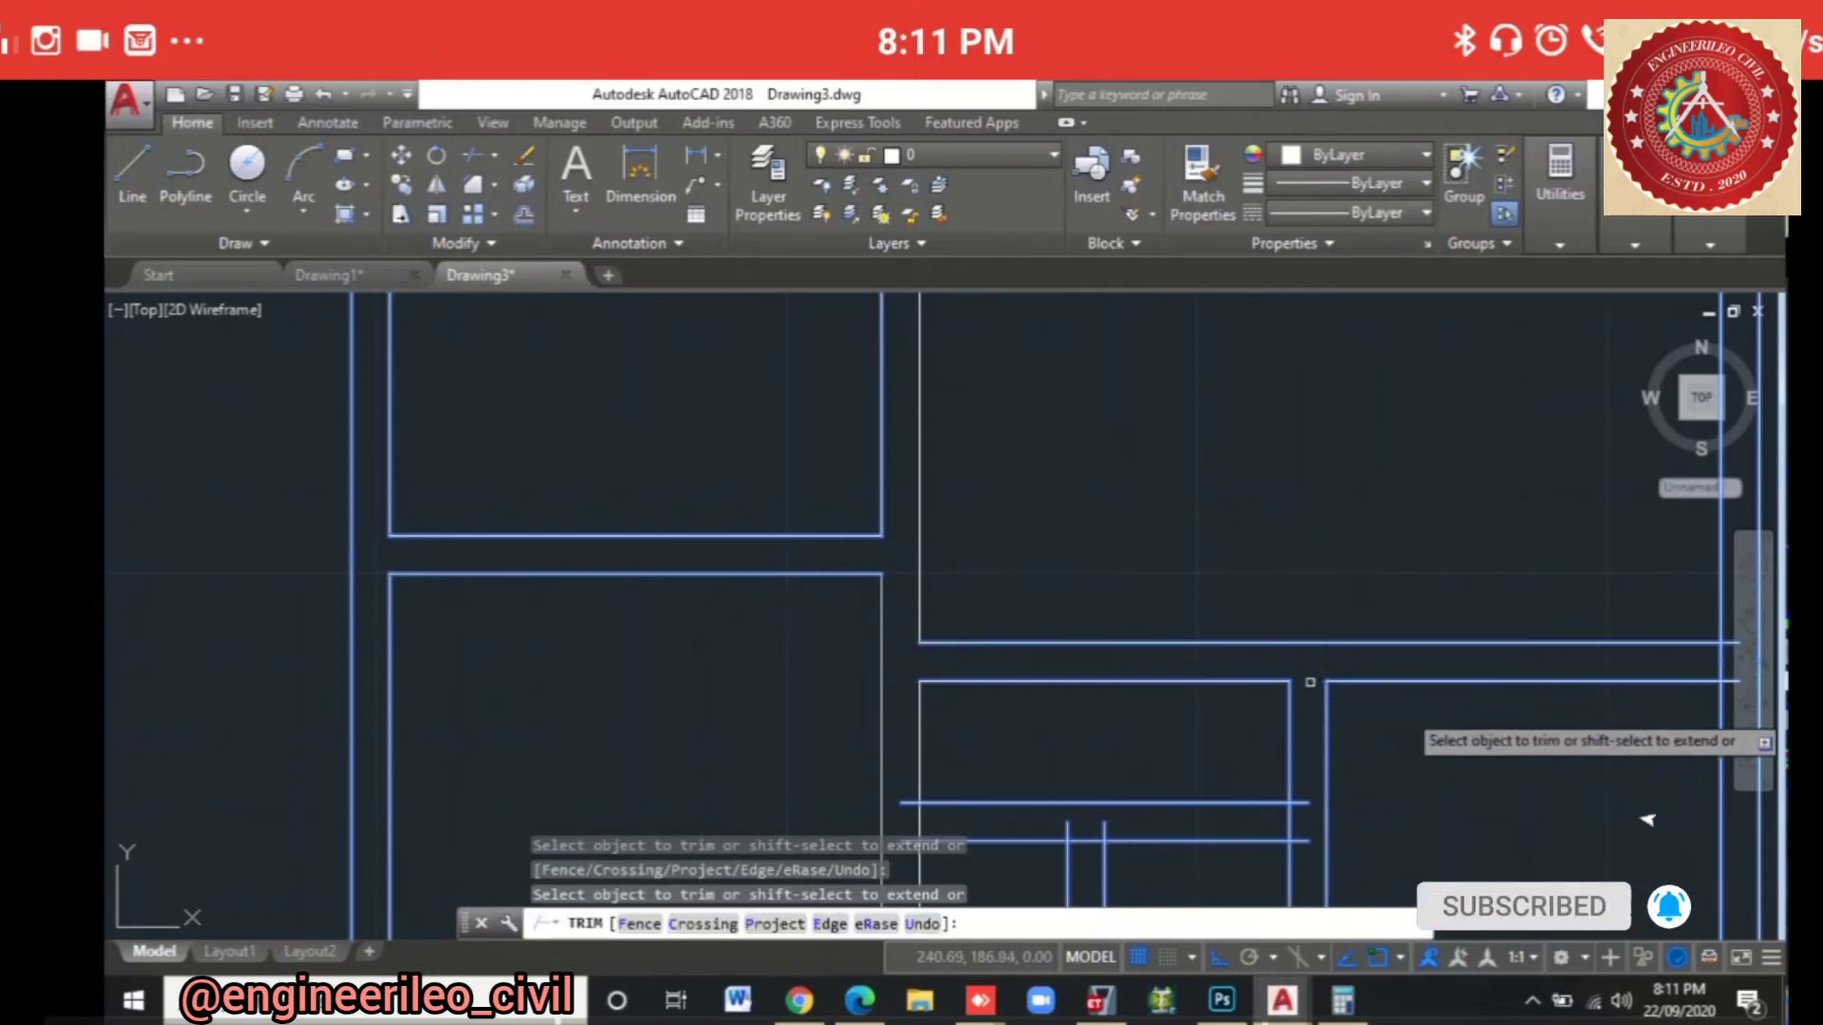
# Step: Trim the junction of the middle-right room's bottom wall with the right outer wall
pyautogui.moveTo(1358, 700); pyautogui.dragTo(899, 682, button='middle')
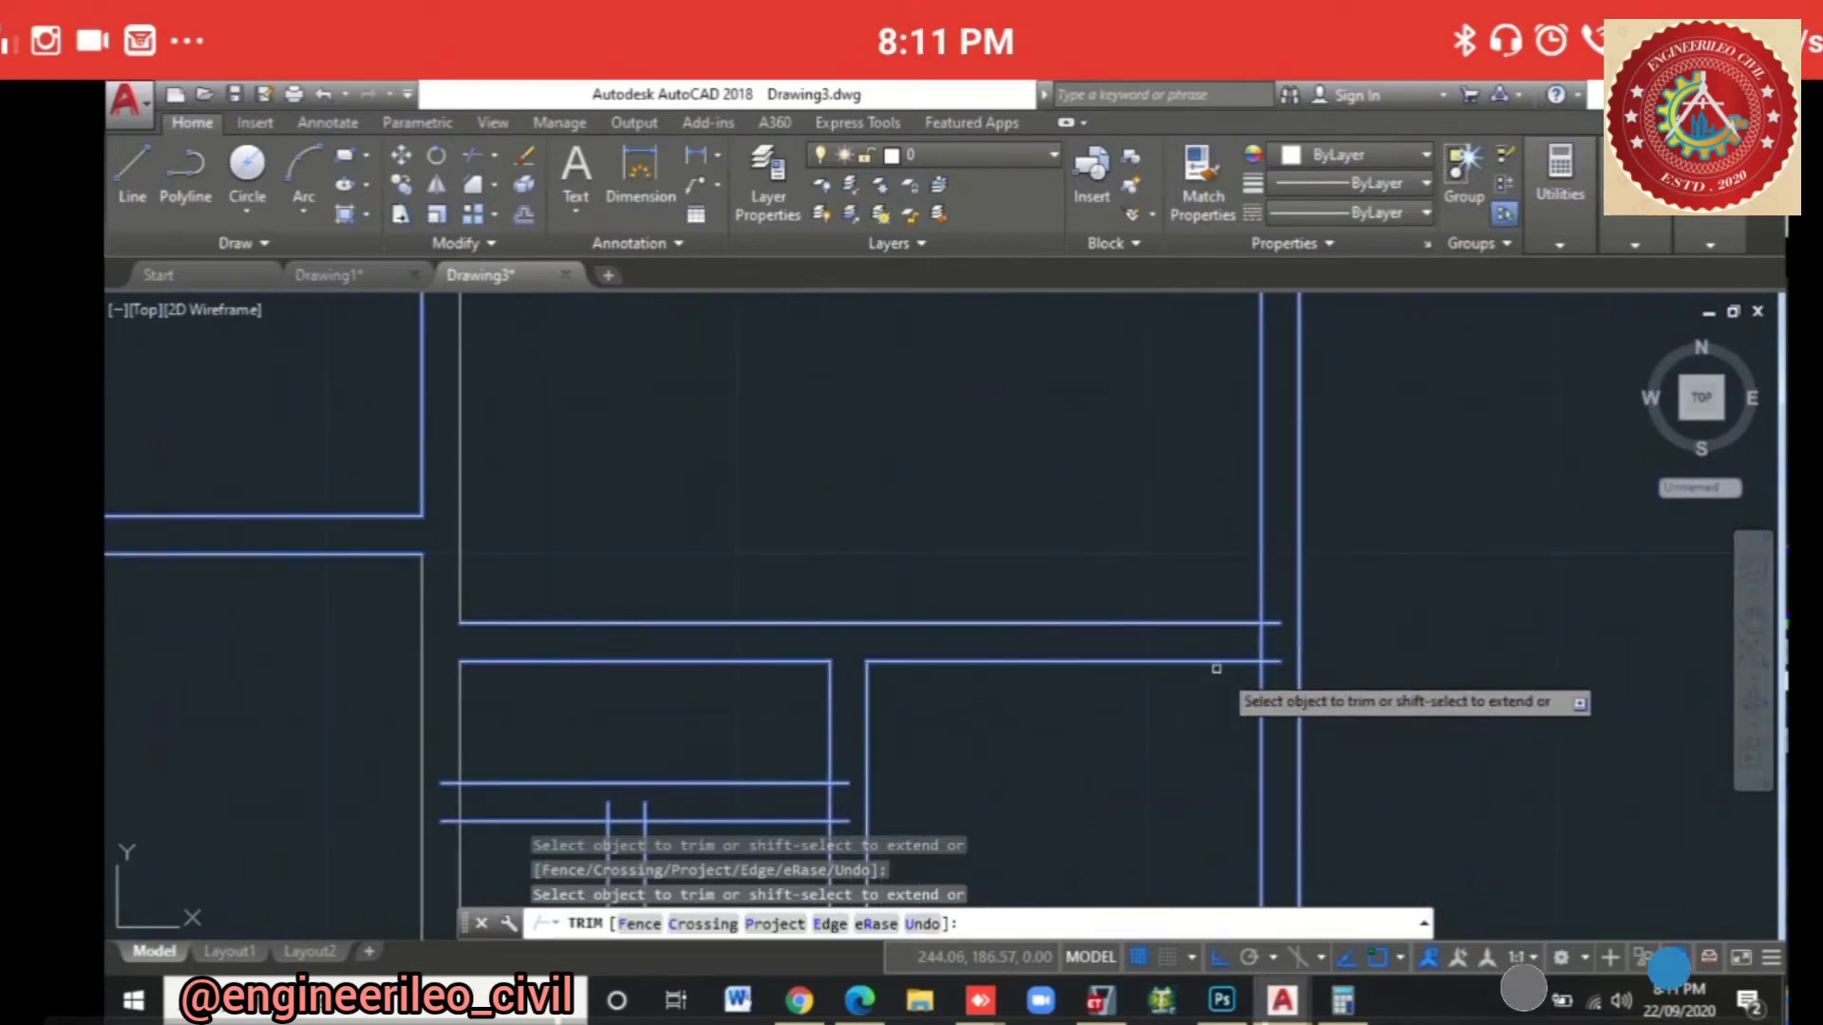
pyautogui.click(1277, 653)
pyautogui.click(1259, 644)
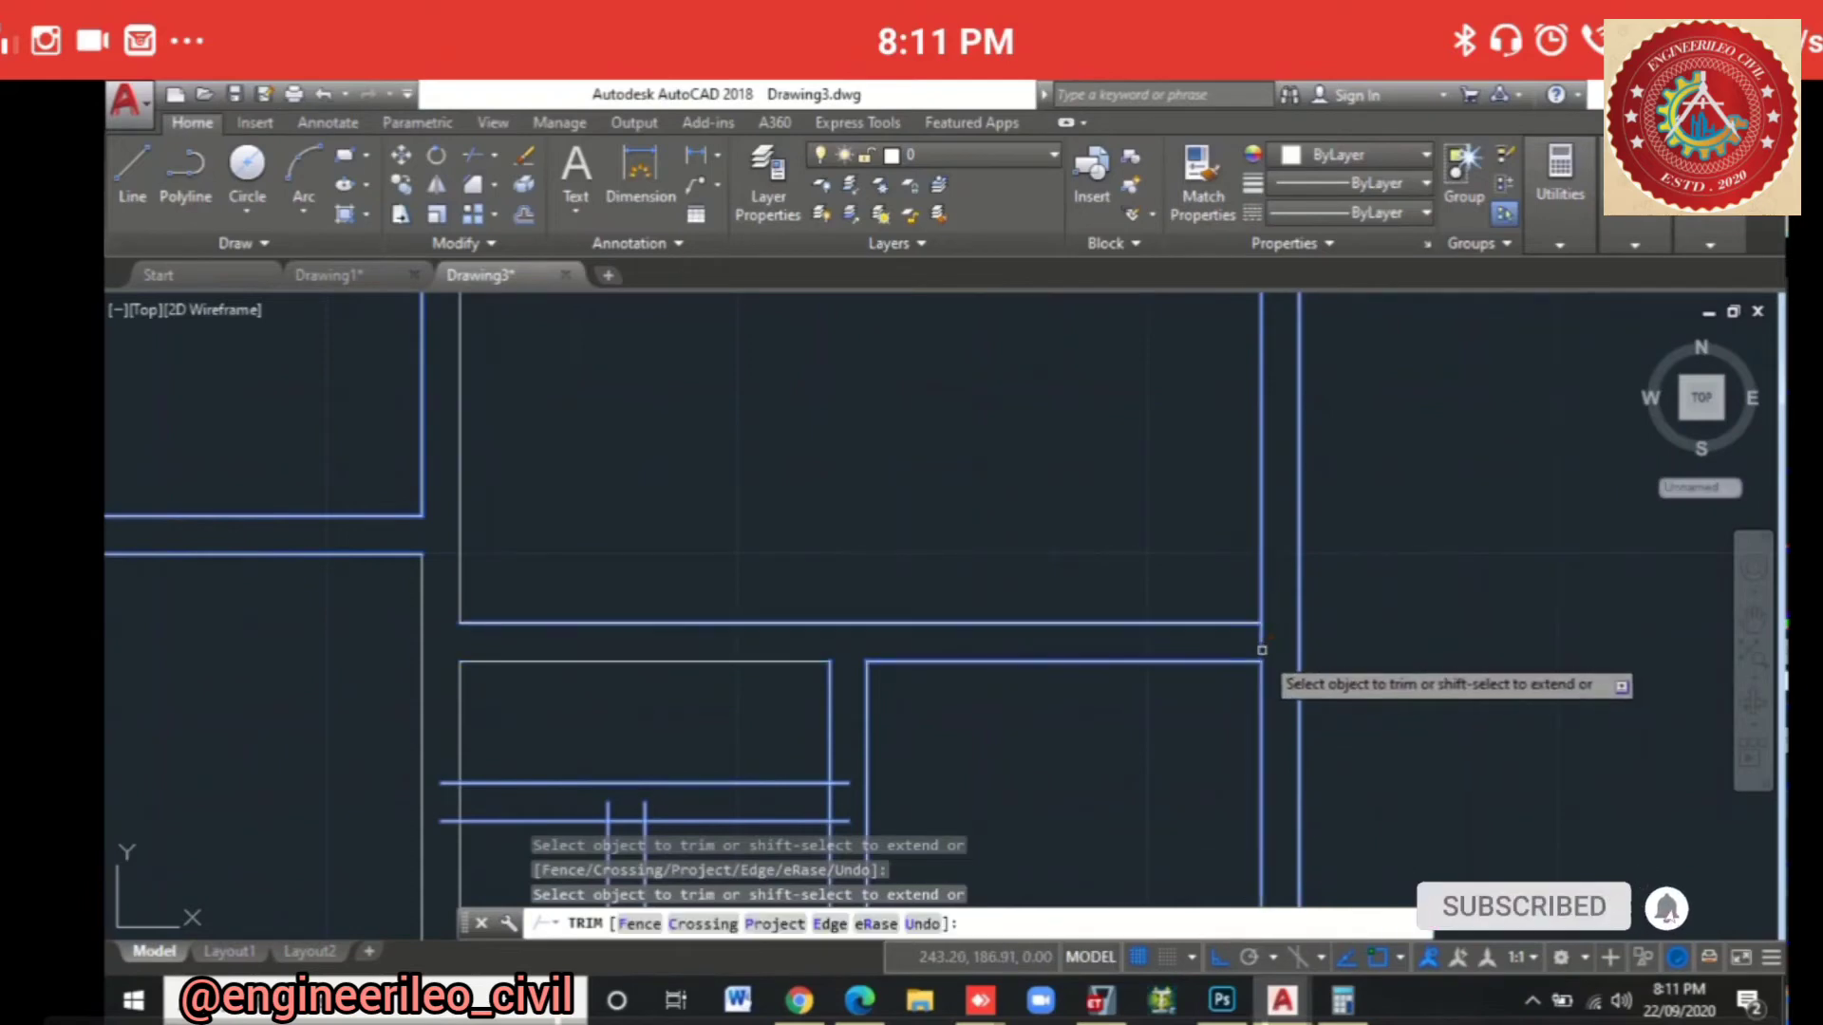
# Step: Trim the overhanging right ends of the small middle room's bottom wall lines
pyautogui.moveTo(1123, 687)
pyautogui.mouseDown(button='middle')
pyautogui.moveTo(1205, 700)
pyautogui.moveTo(1232, 653)
pyautogui.mouseUp(button='middle')
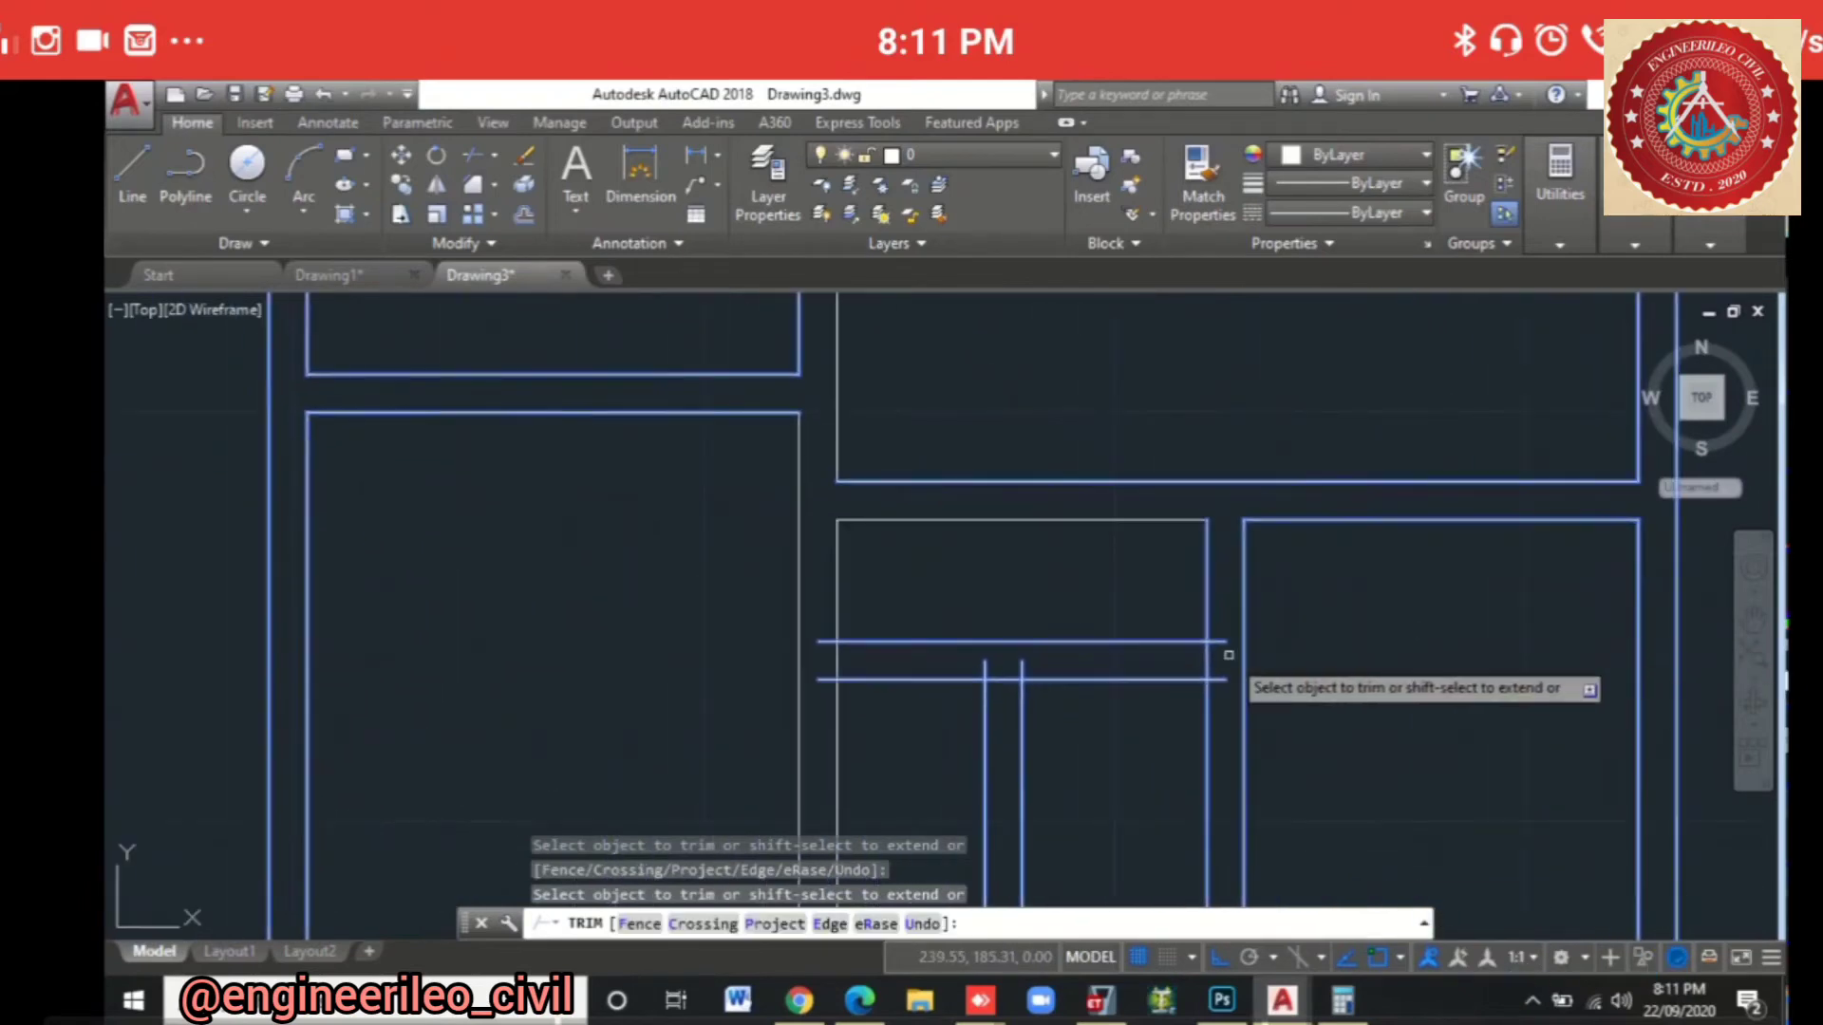
pyautogui.click(1228, 694)
pyautogui.click(1221, 623)
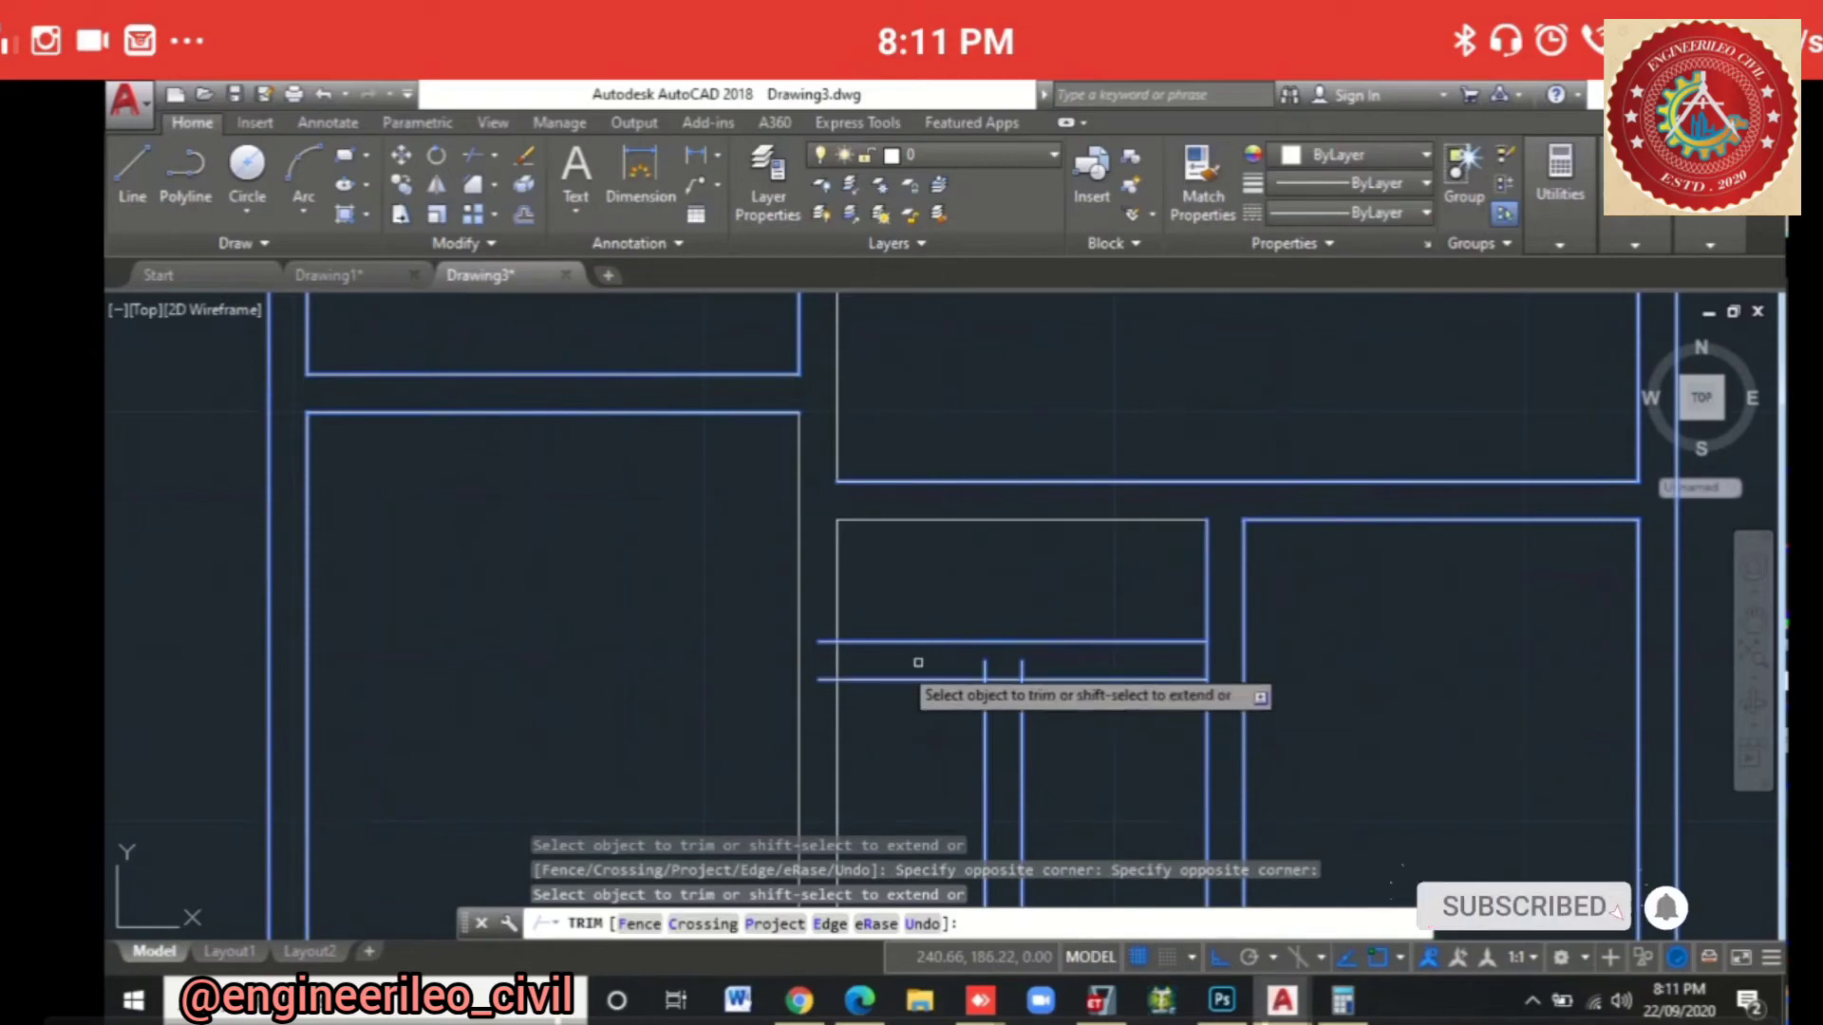
pyautogui.click(855, 680)
pyautogui.click(839, 680)
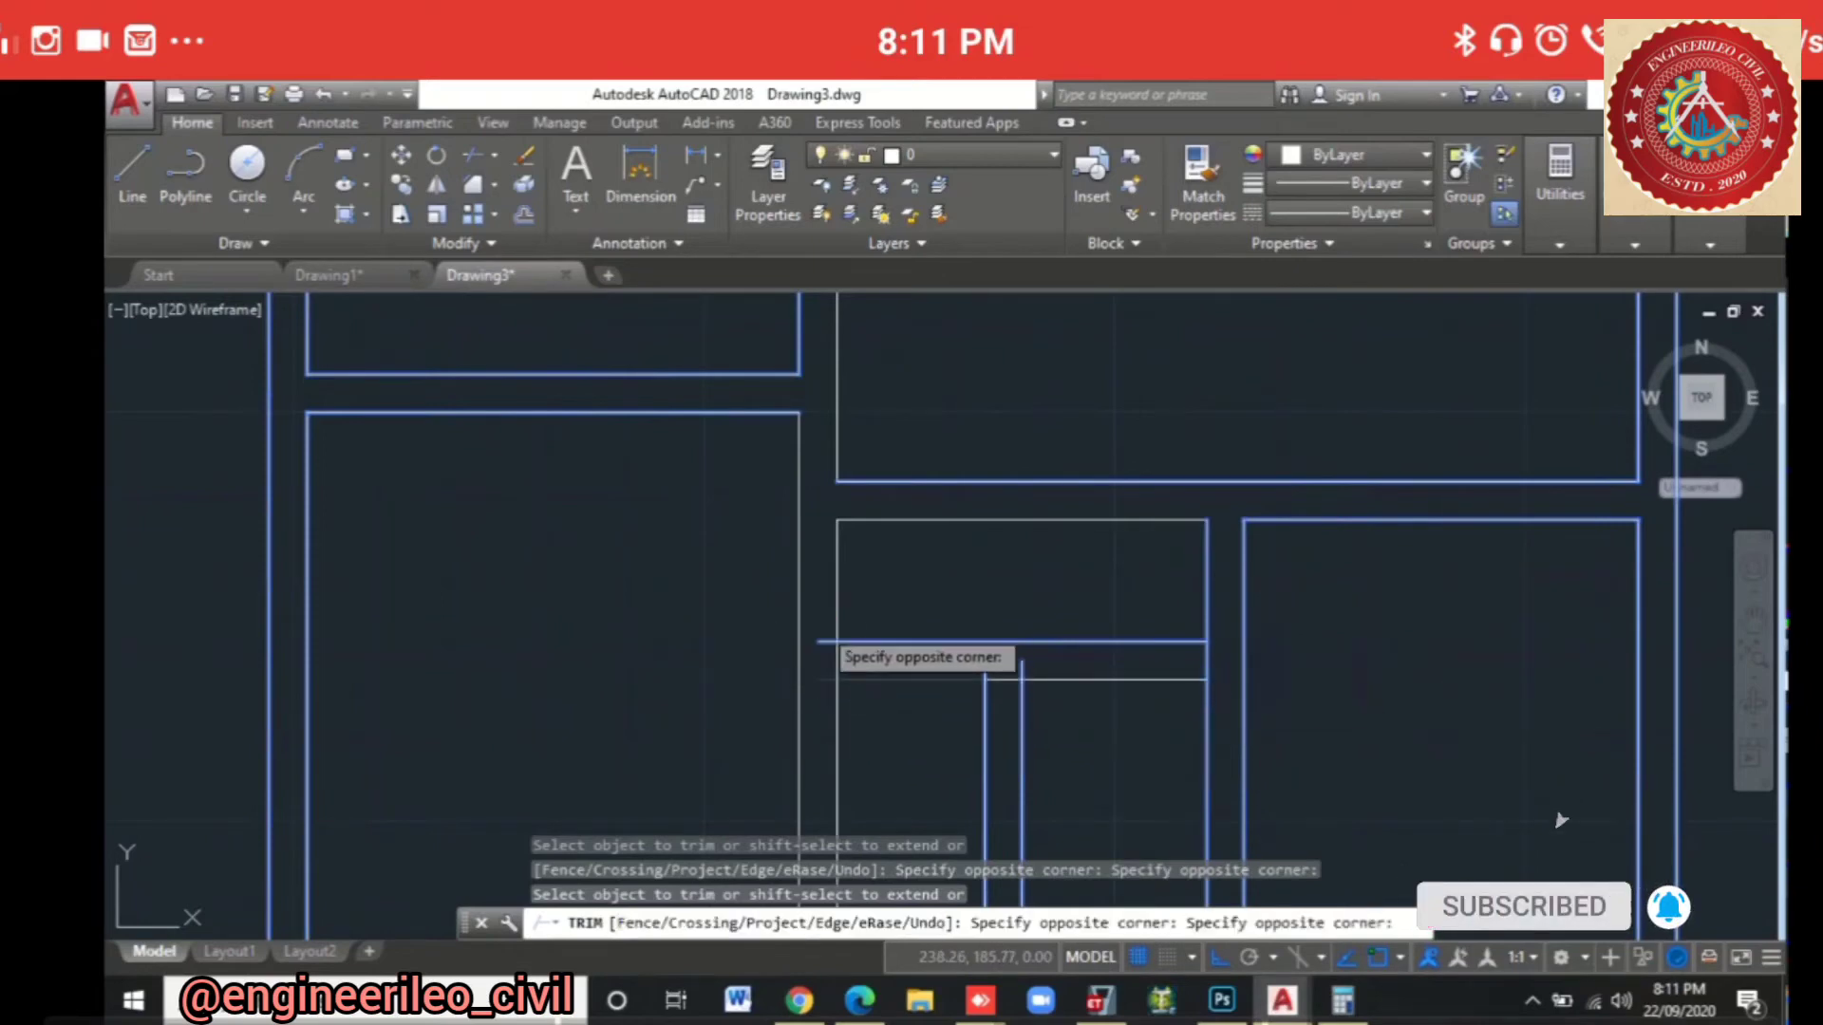
pyautogui.click(826, 638)
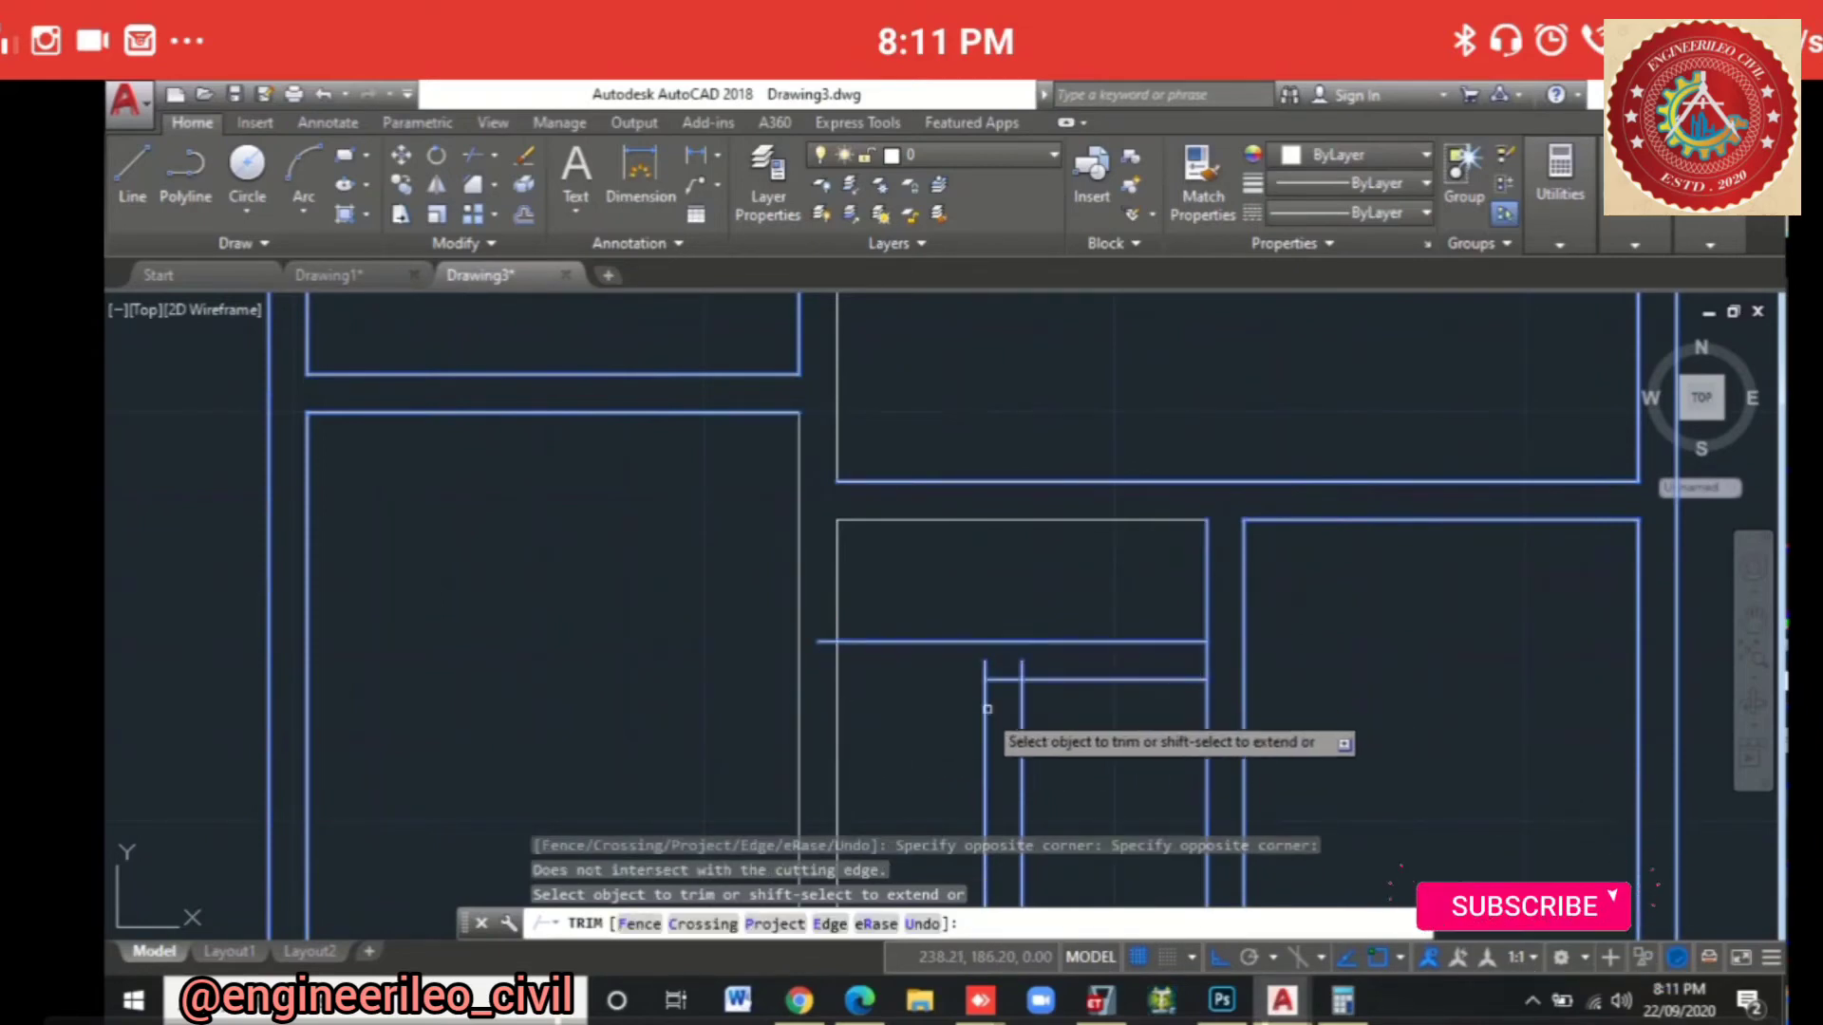
pyautogui.hotkey('ctrl', 'z')
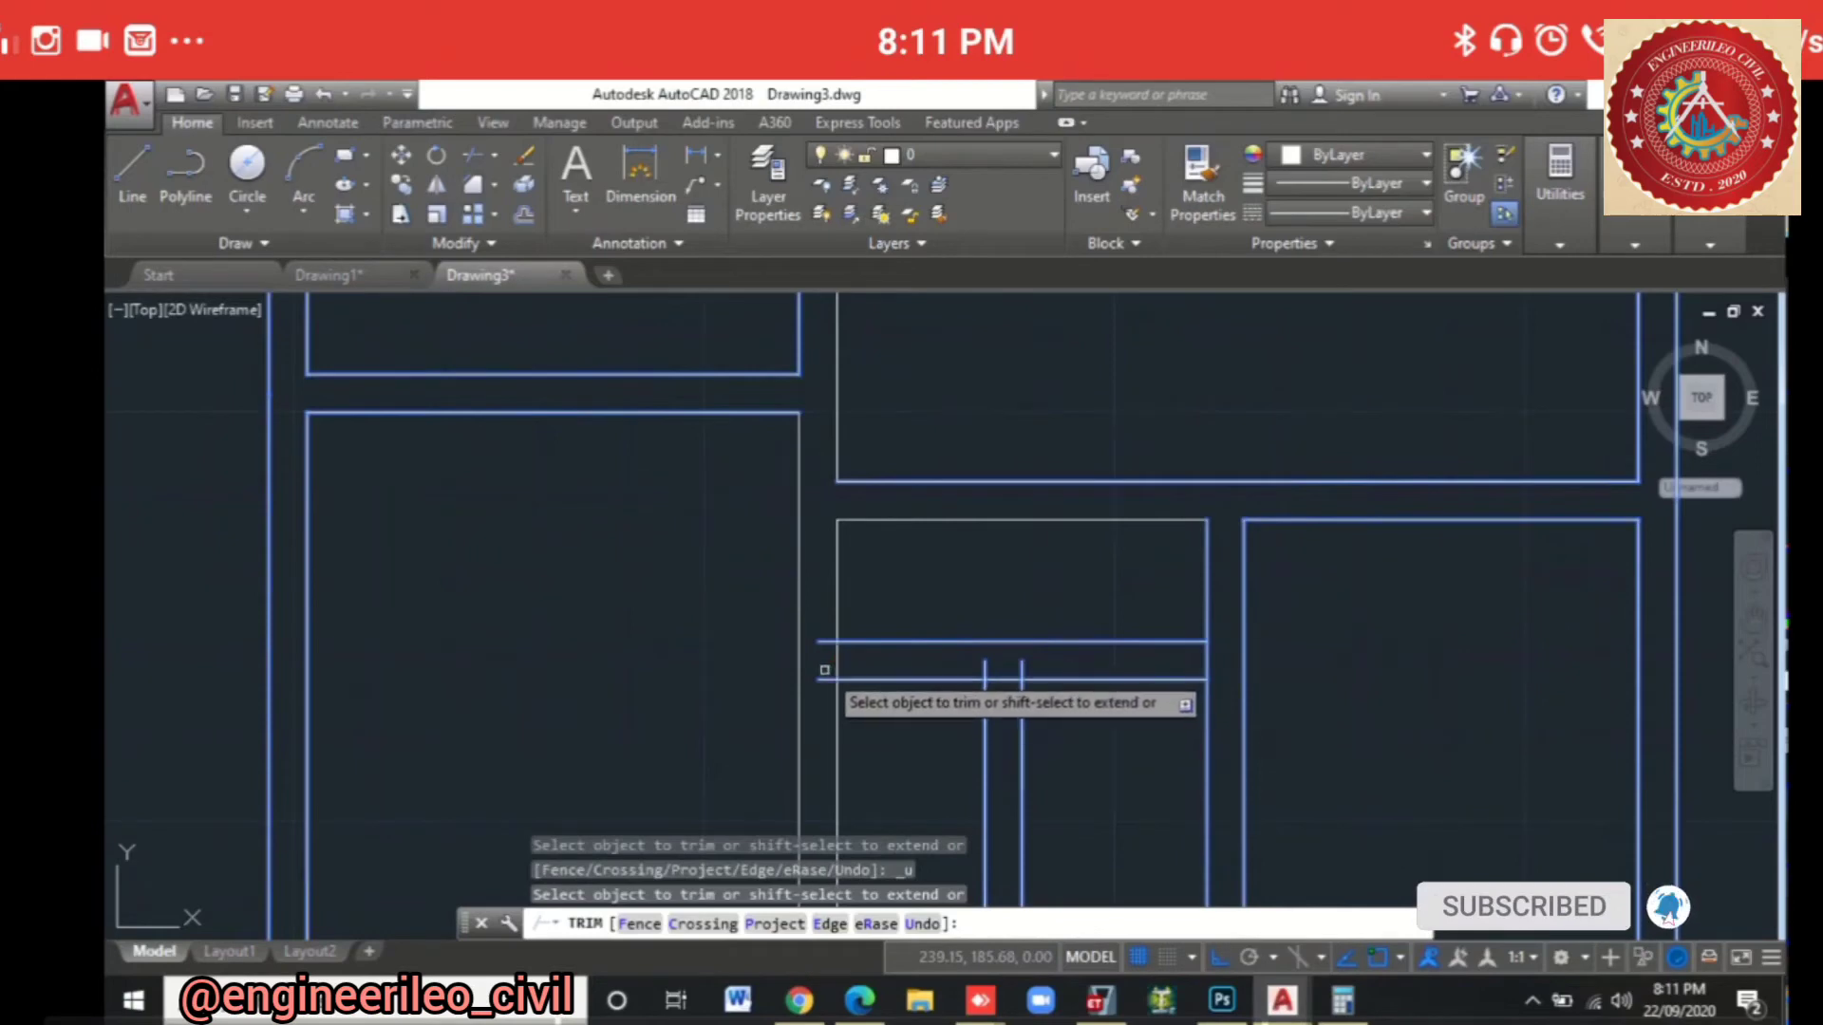
# Step: Trim the small middle room's bottom wall at the central wall, the short vertical partition below it and the lower-right room's wall
pyautogui.click(824, 679)
pyautogui.click(825, 642)
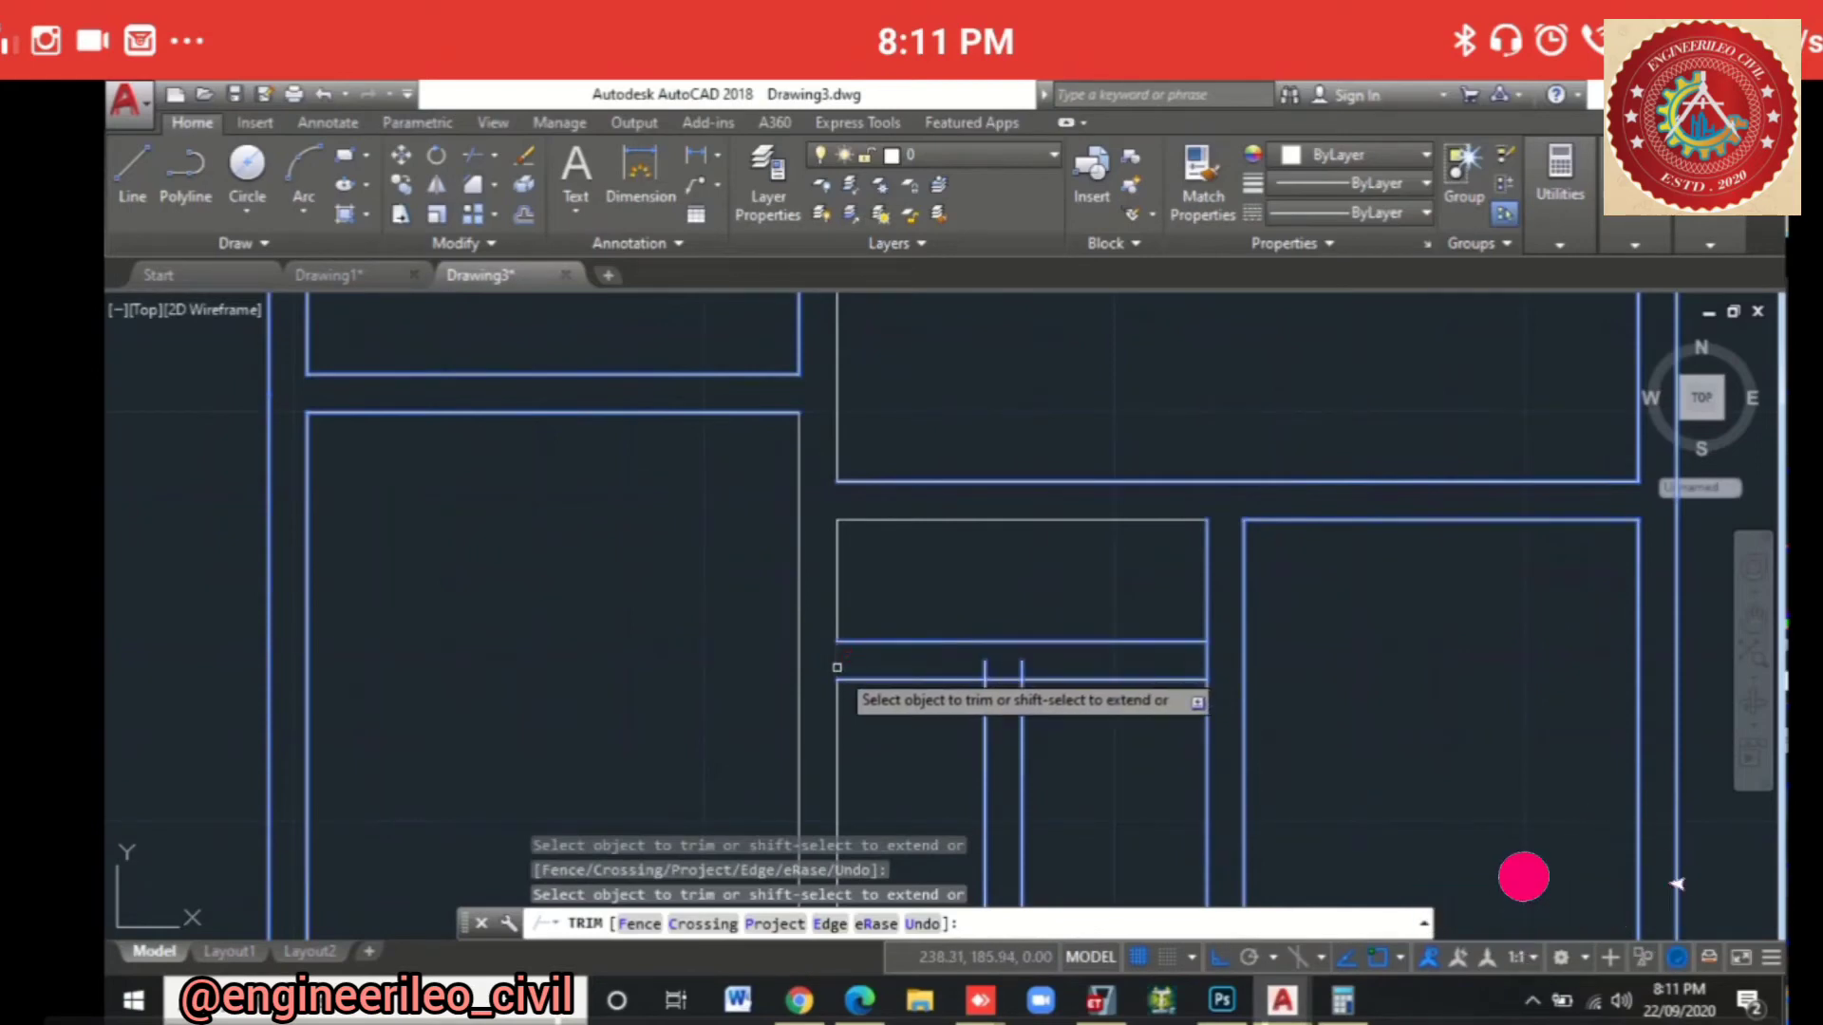
pyautogui.click(988, 669)
pyautogui.click(1022, 671)
pyautogui.click(1006, 679)
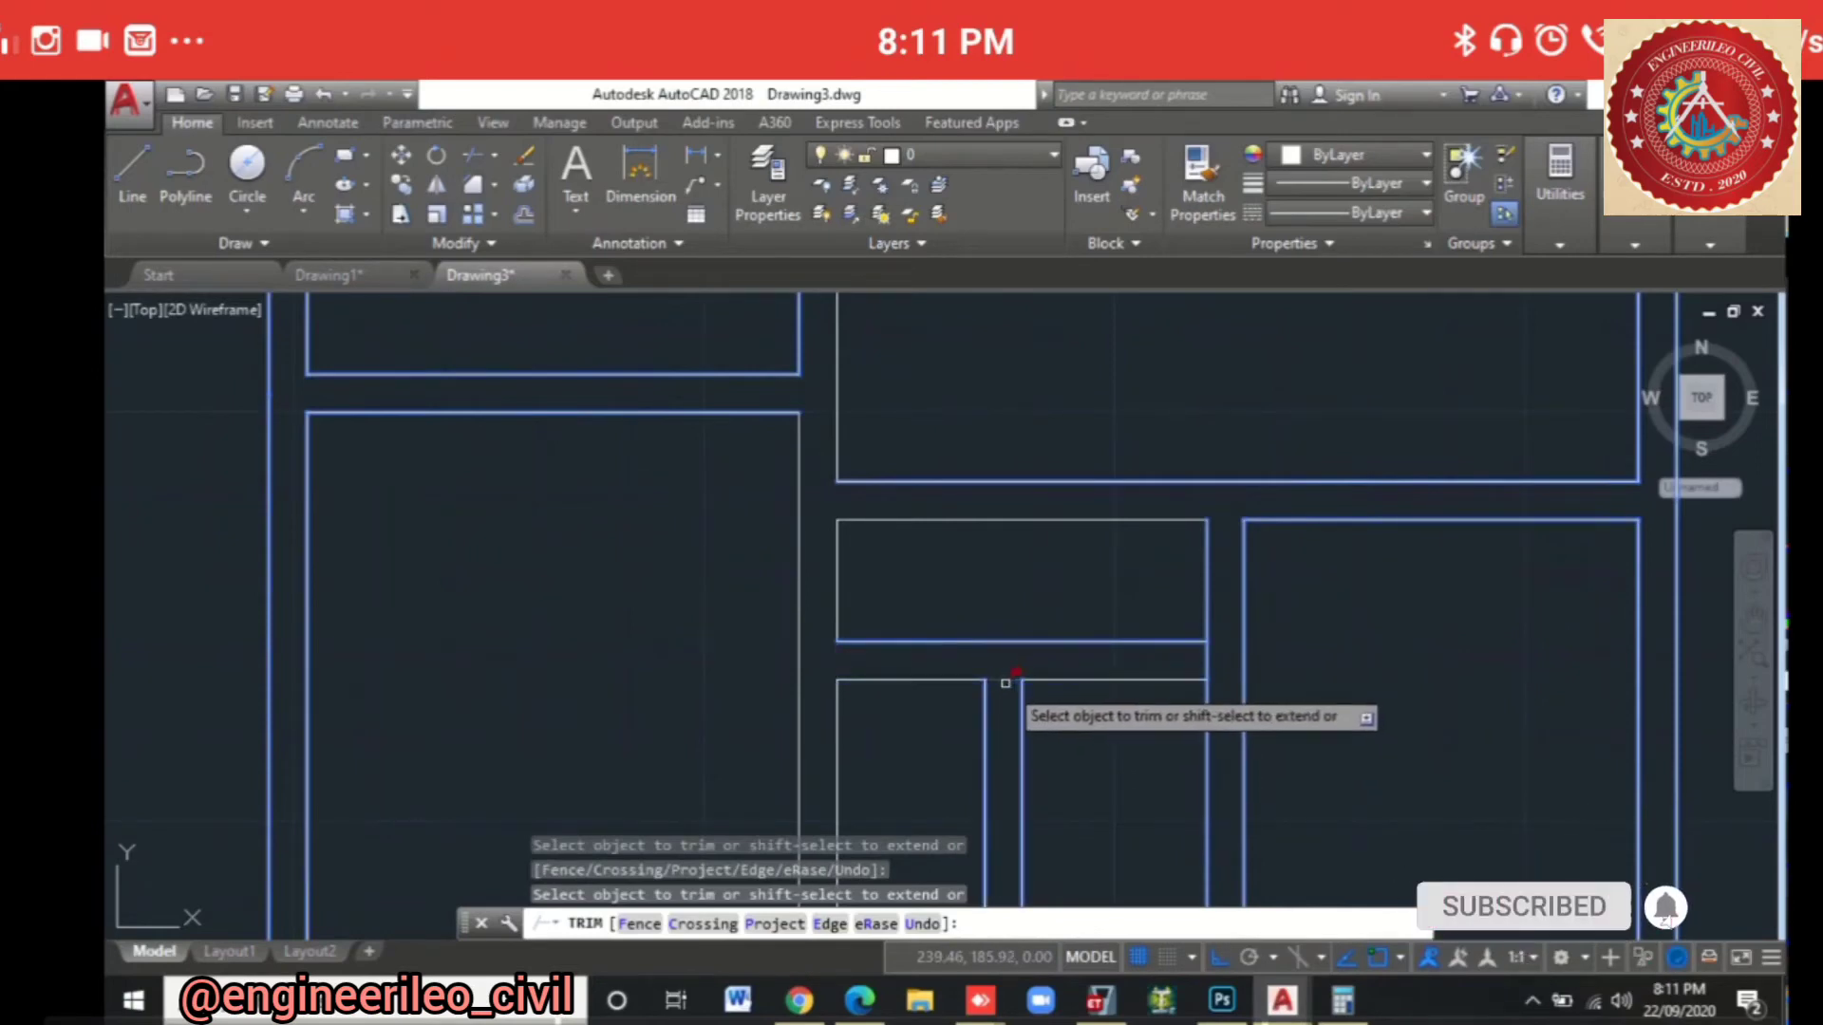
pyautogui.click(1208, 662)
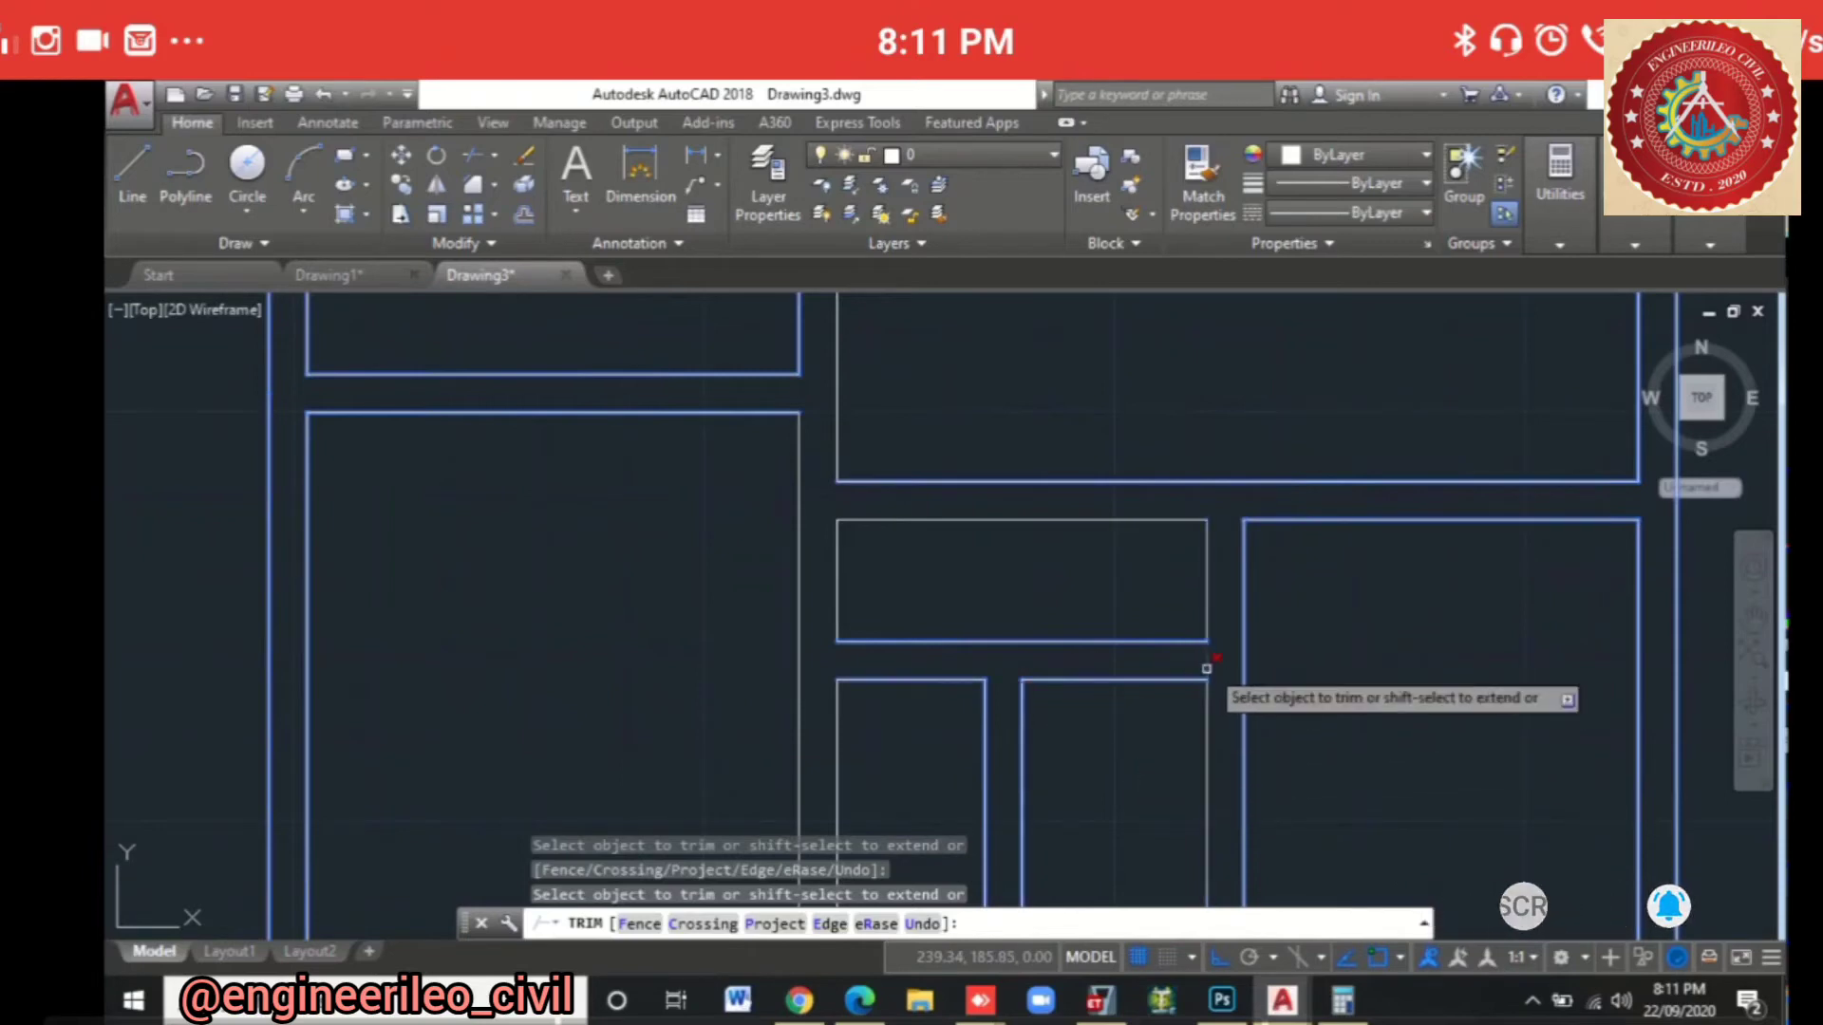
pyautogui.moveTo(1134, 756); pyautogui.dragTo(1146, 411, button='middle')
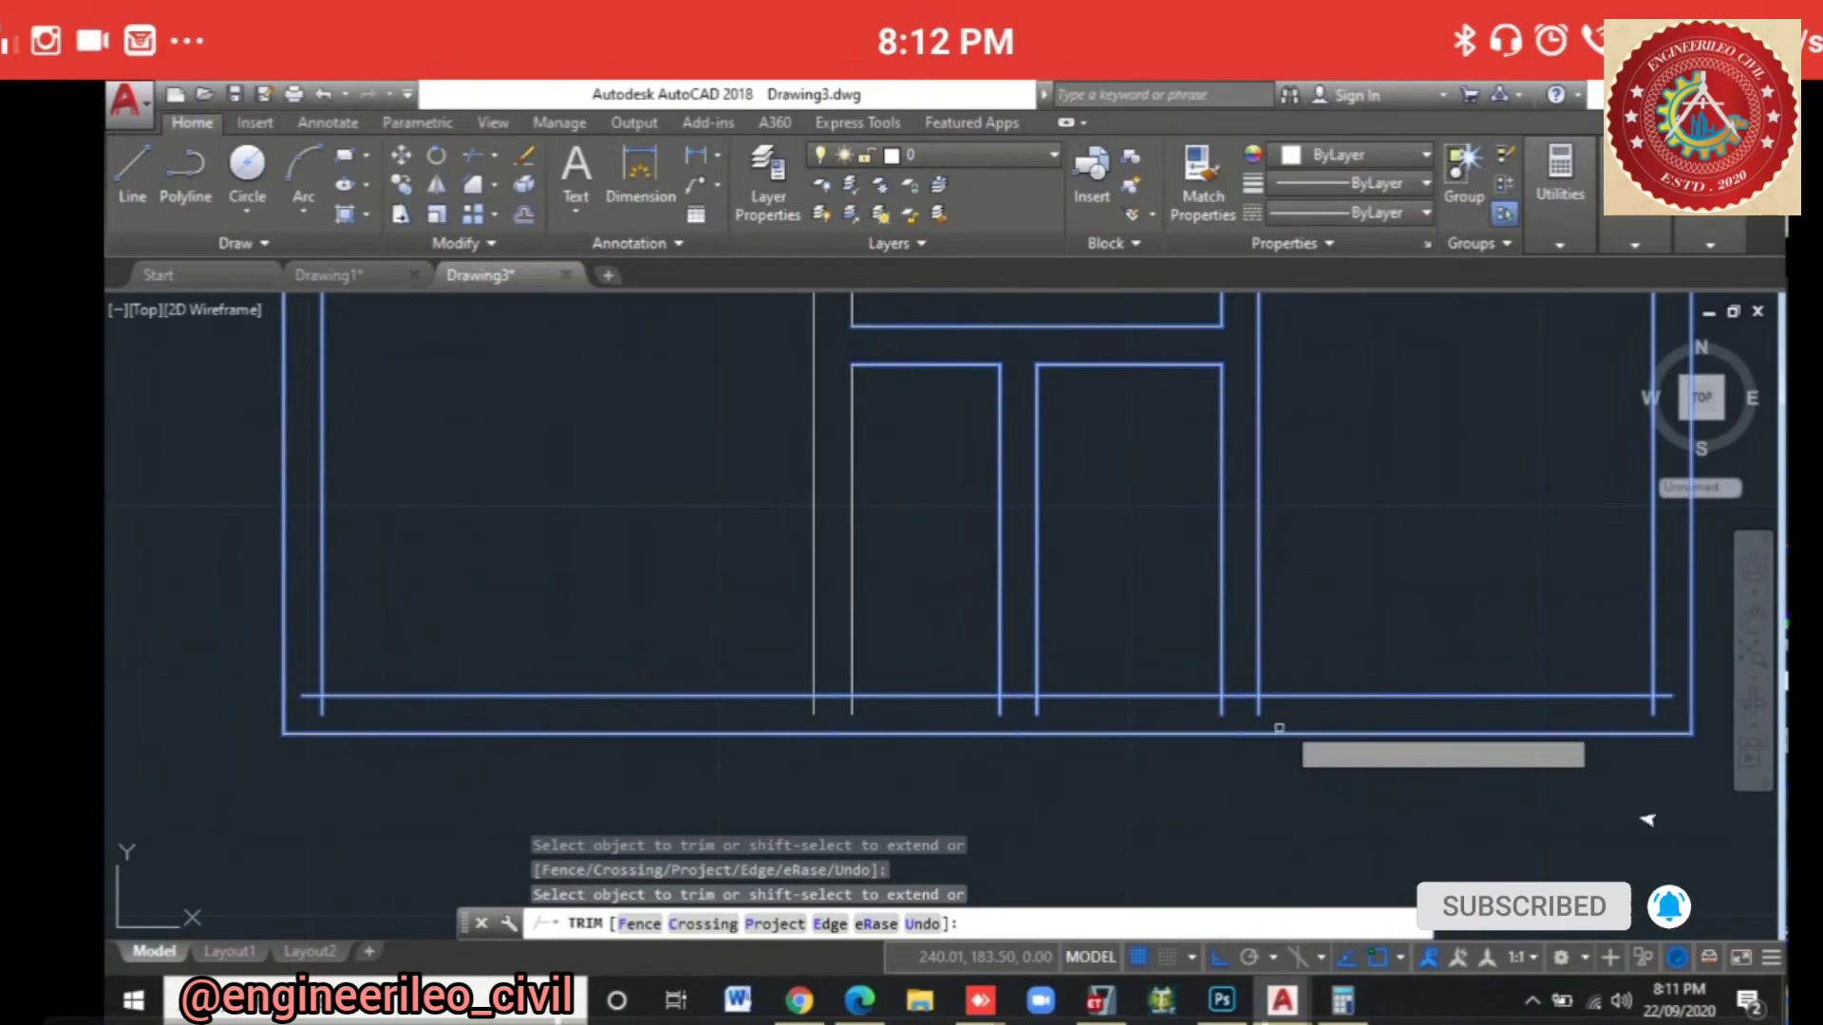
# Step: Trim the vertical wall ends overhanging the inner bottom wall line, and cut that line at every wall junction and outer corner
pyautogui.click(1676, 721)
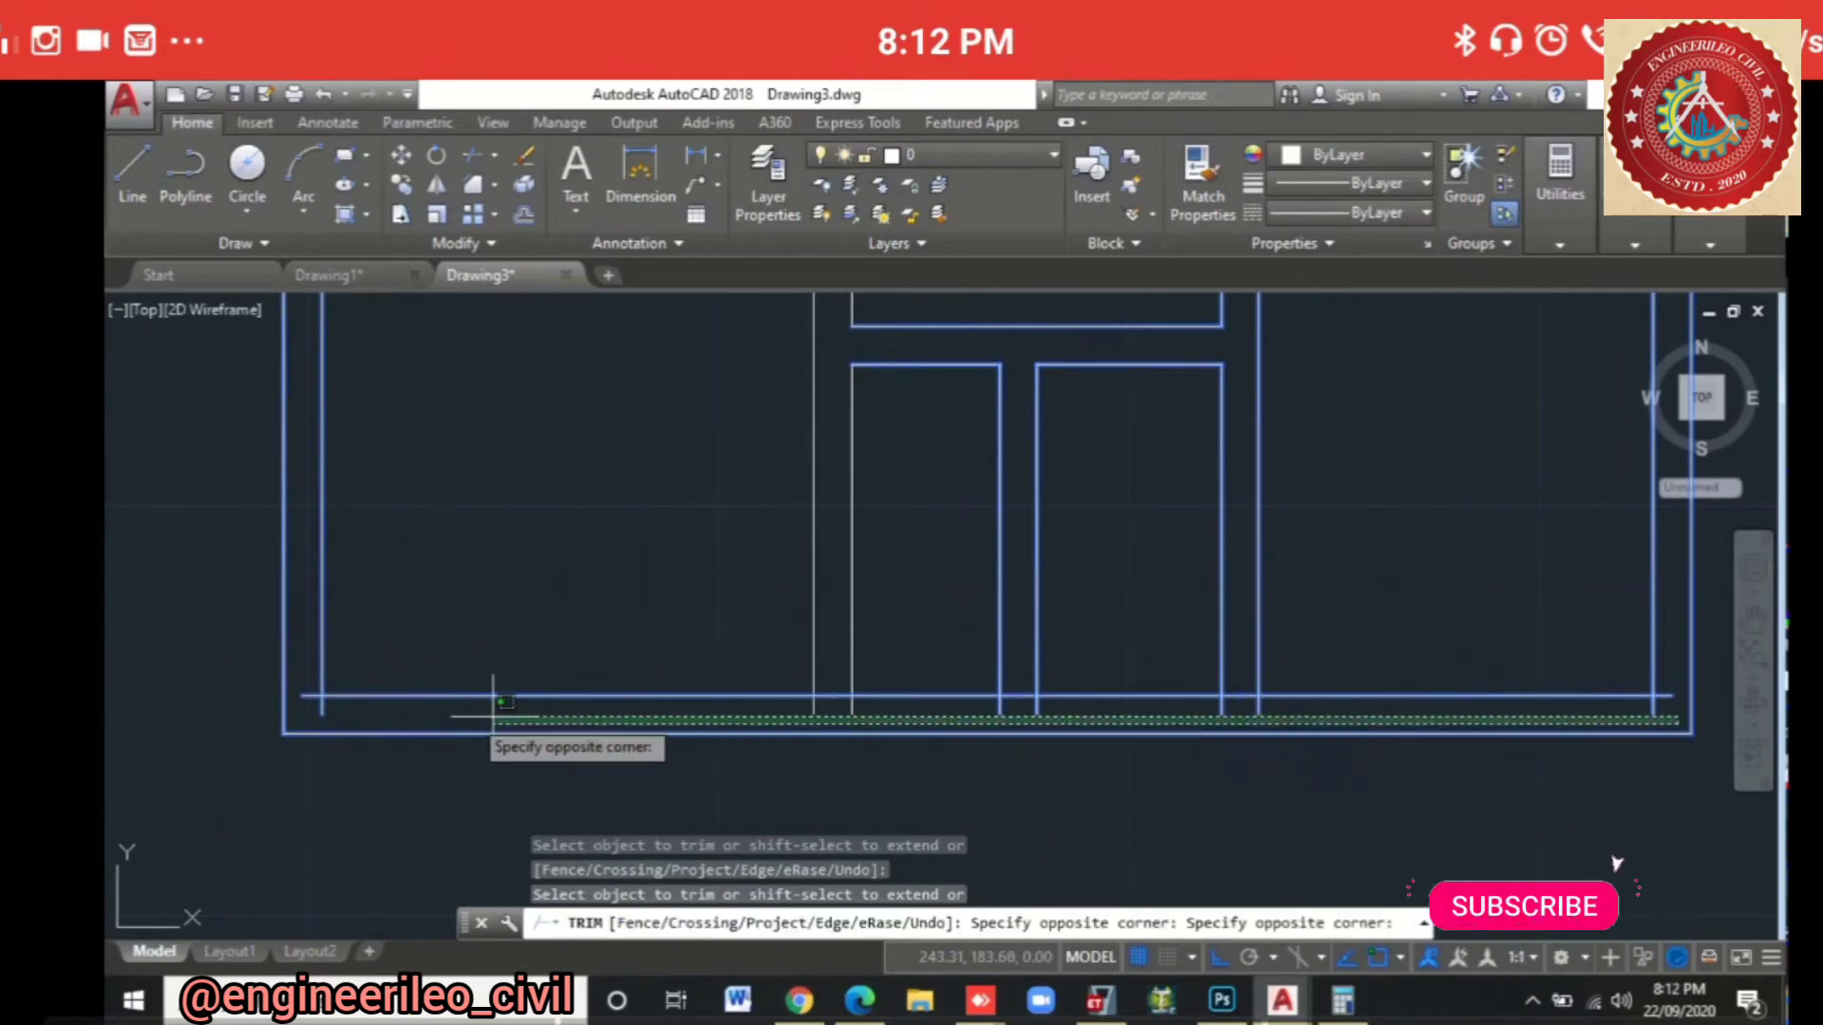
pyautogui.click(310, 702)
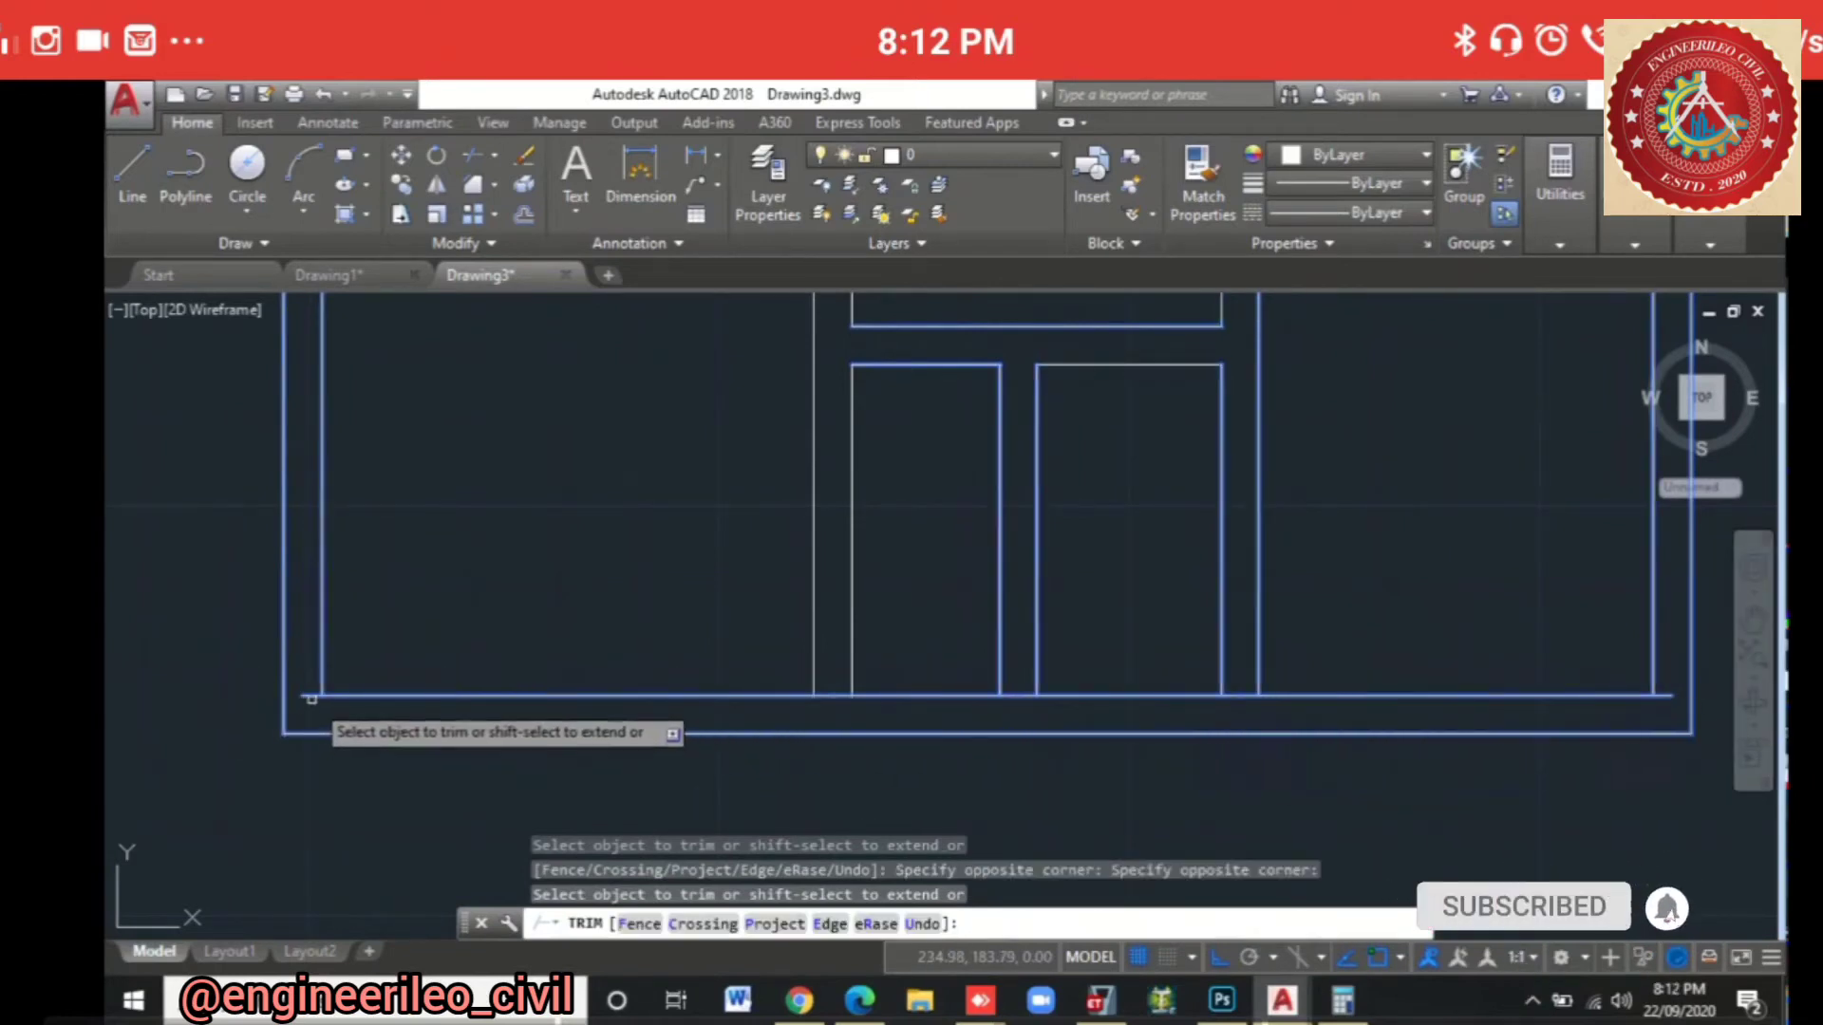
pyautogui.click(845, 699)
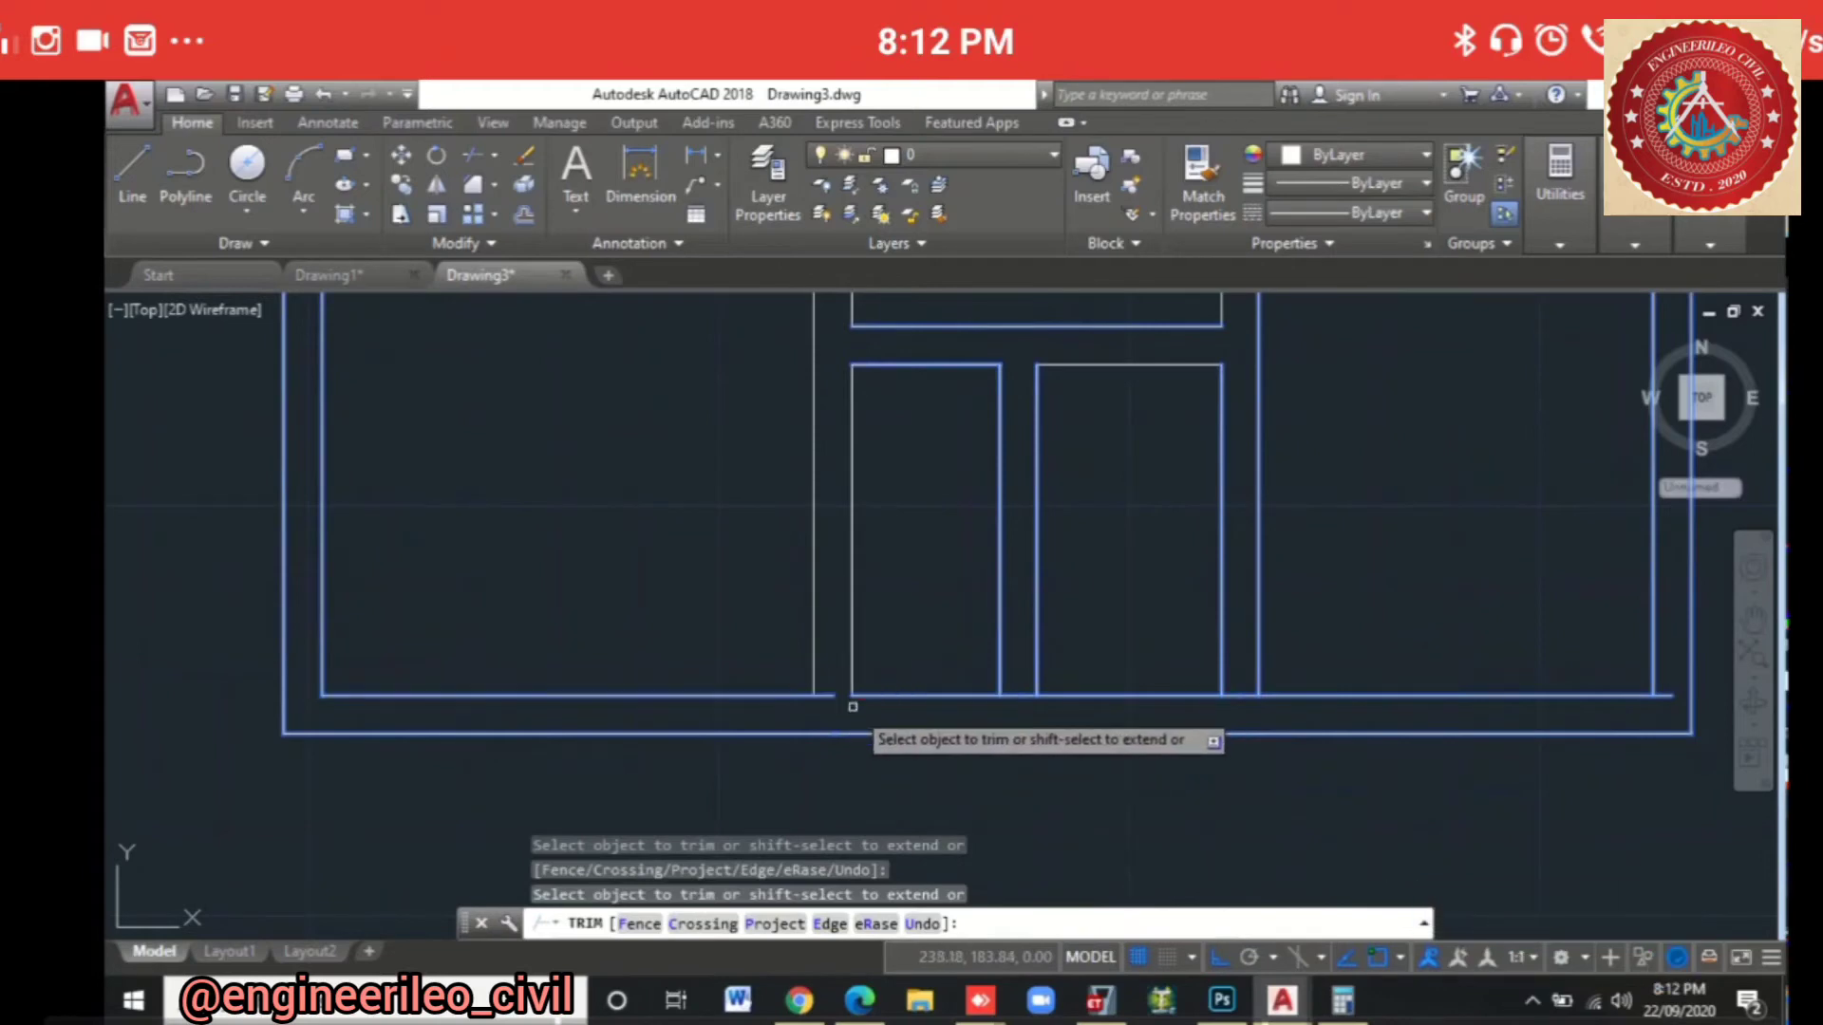
pyautogui.click(831, 698)
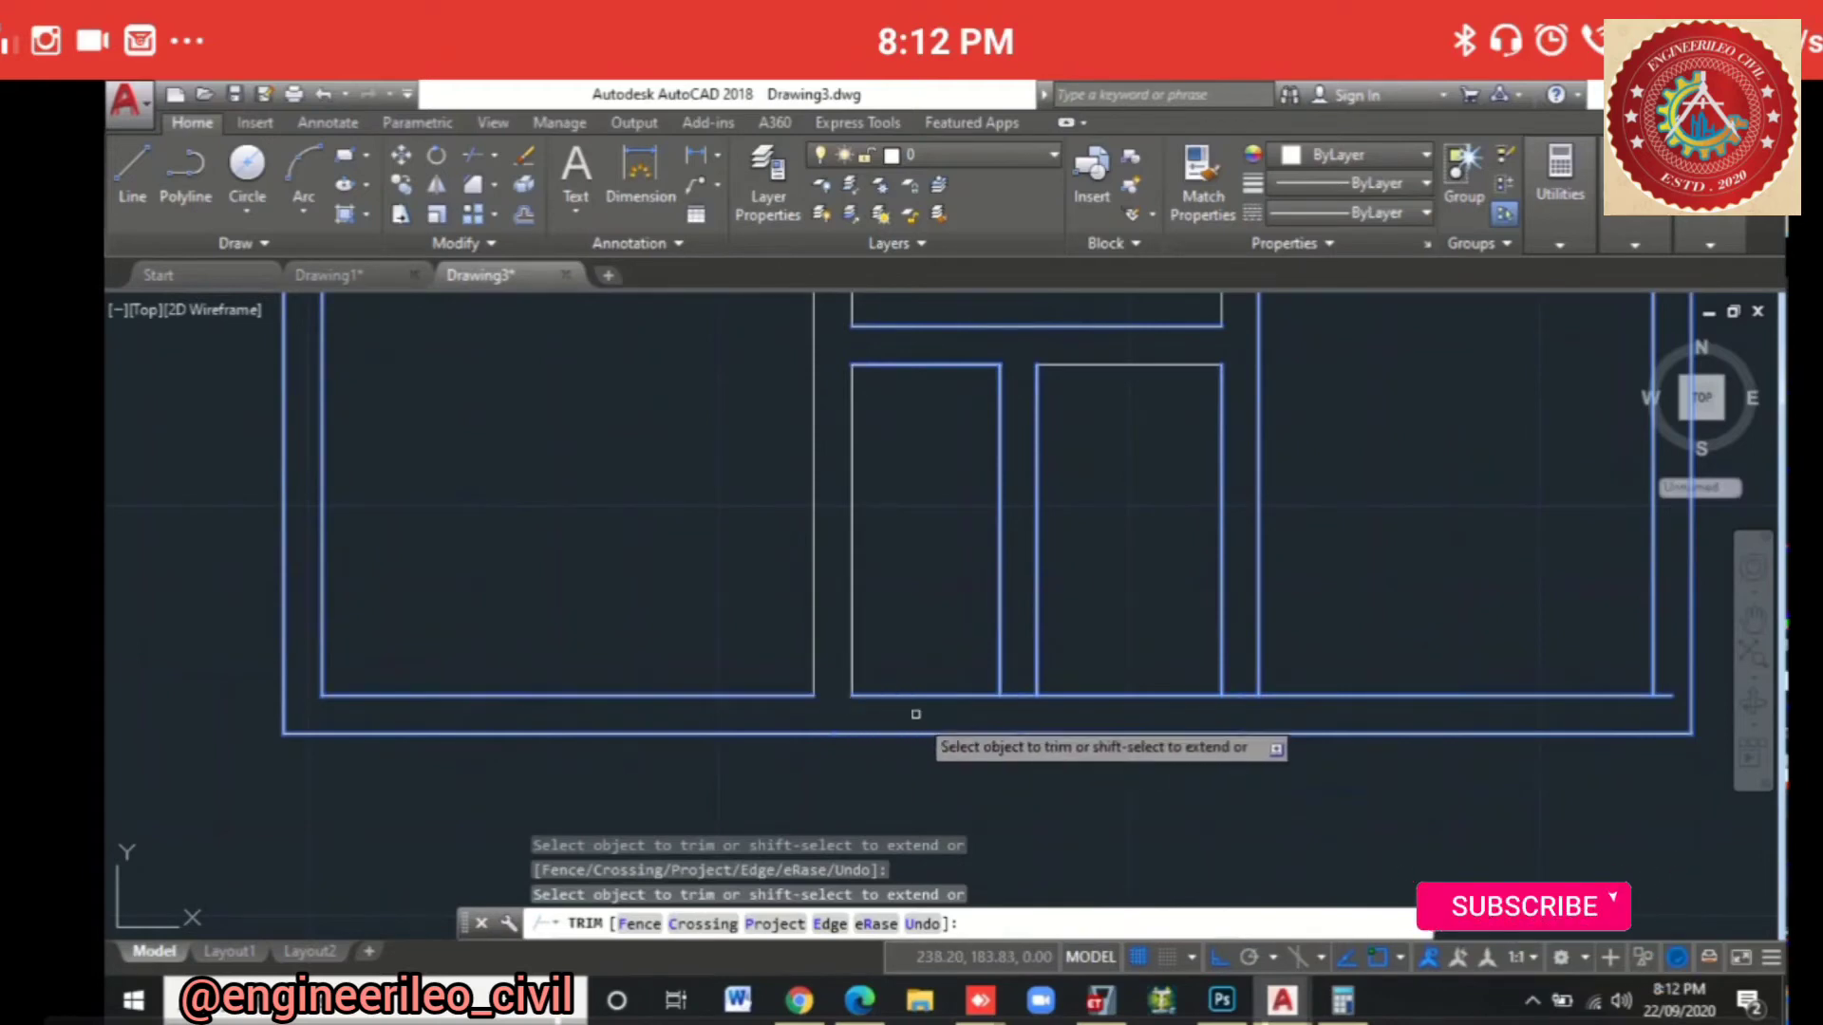
pyautogui.click(1011, 698)
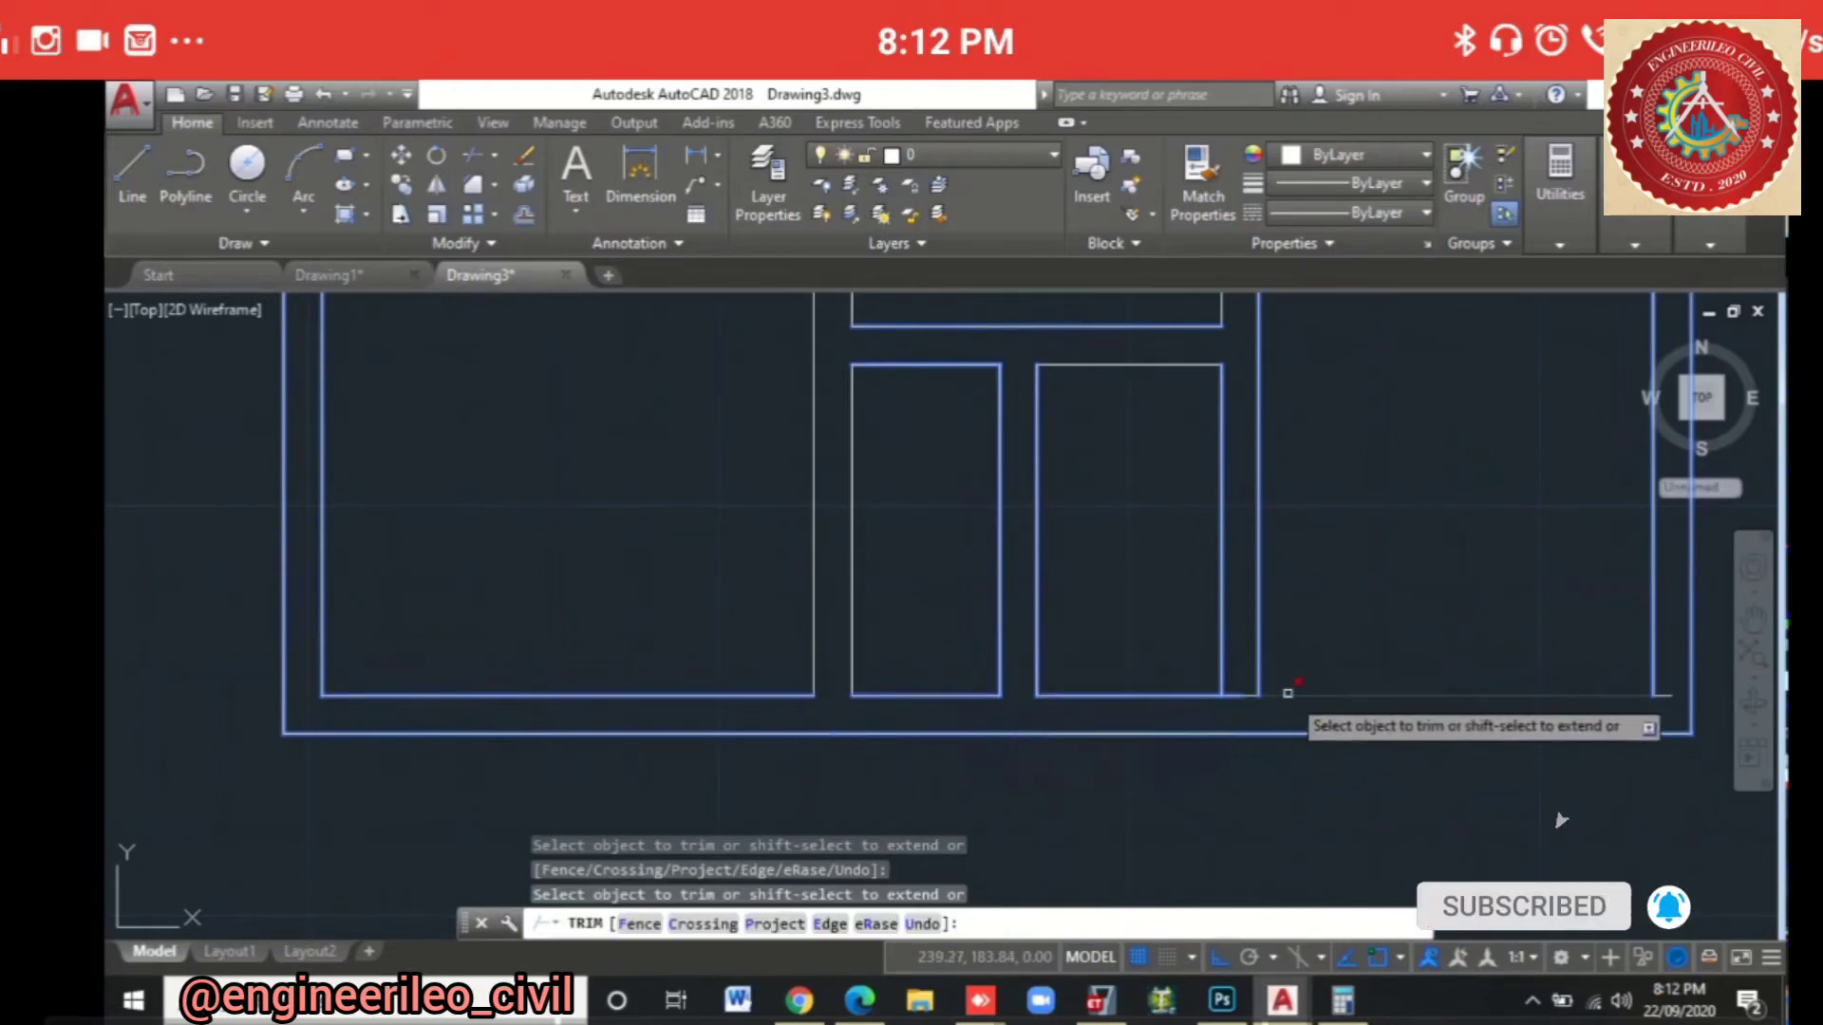
pyautogui.click(1240, 697)
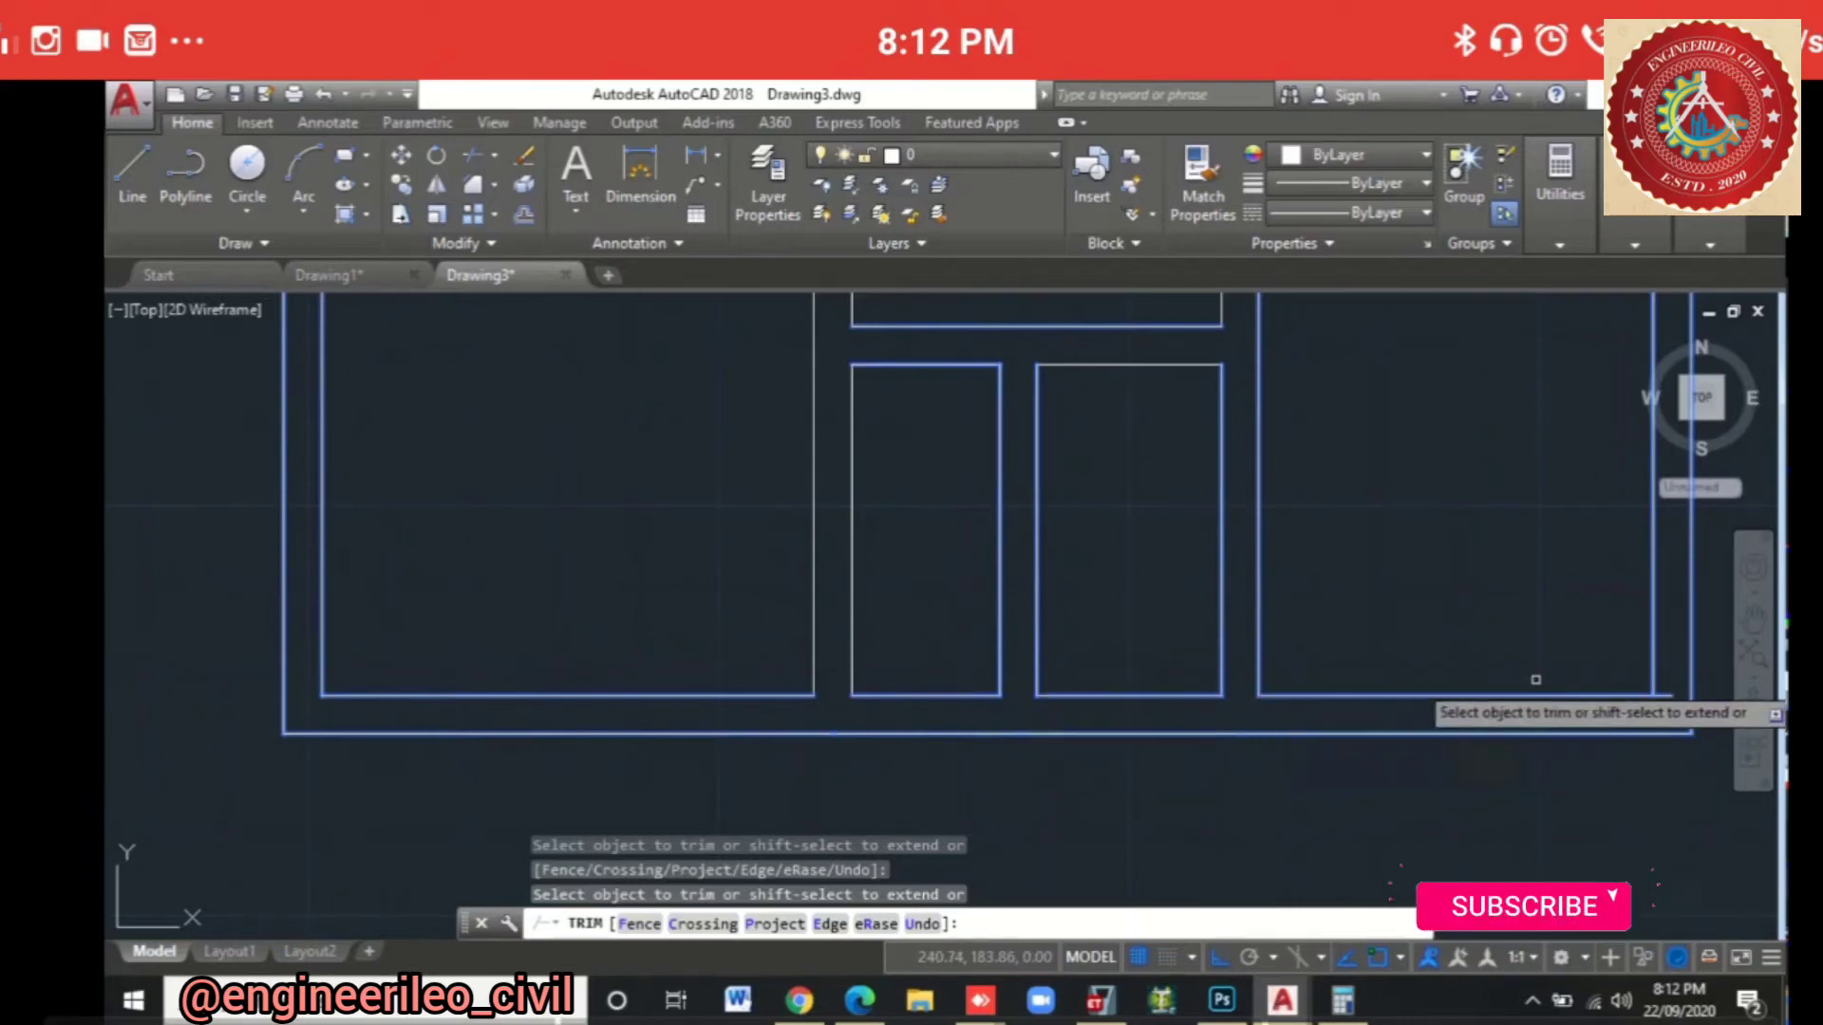
pyautogui.moveTo(1670, 669); pyautogui.dragTo(1680, 707)
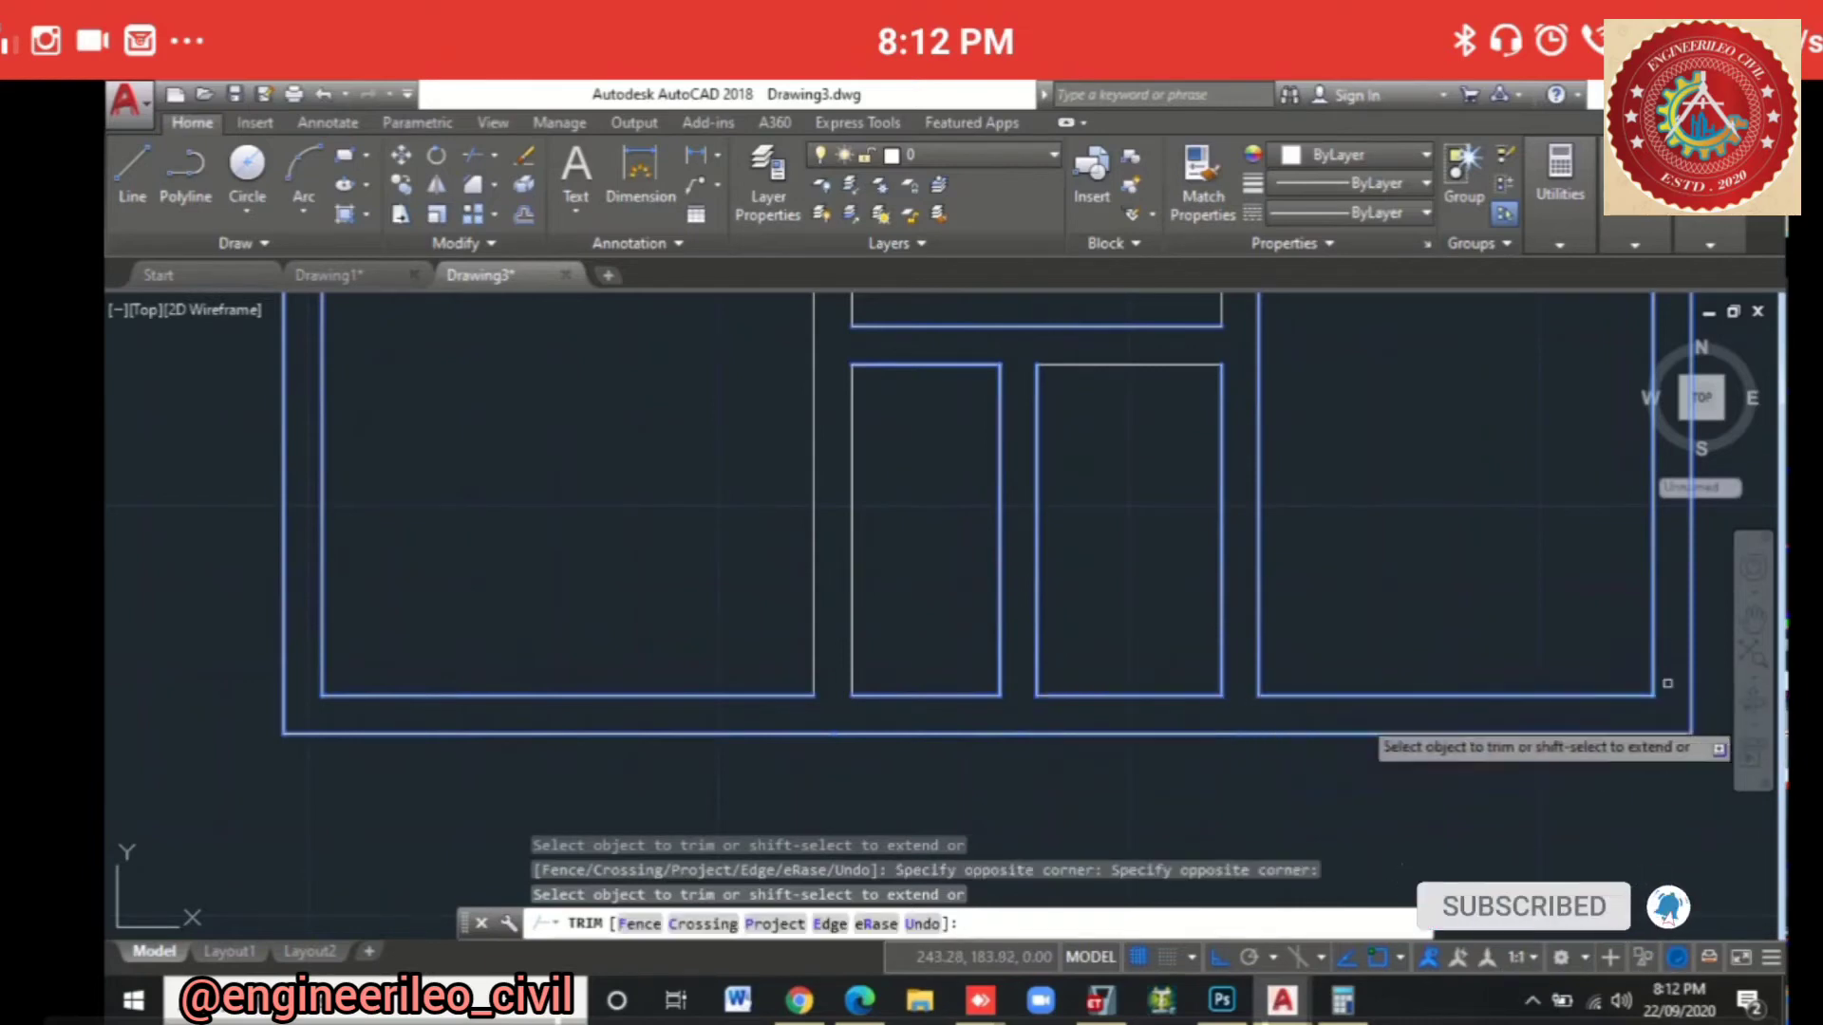
pyautogui.scroll(-8, 1667, 684)
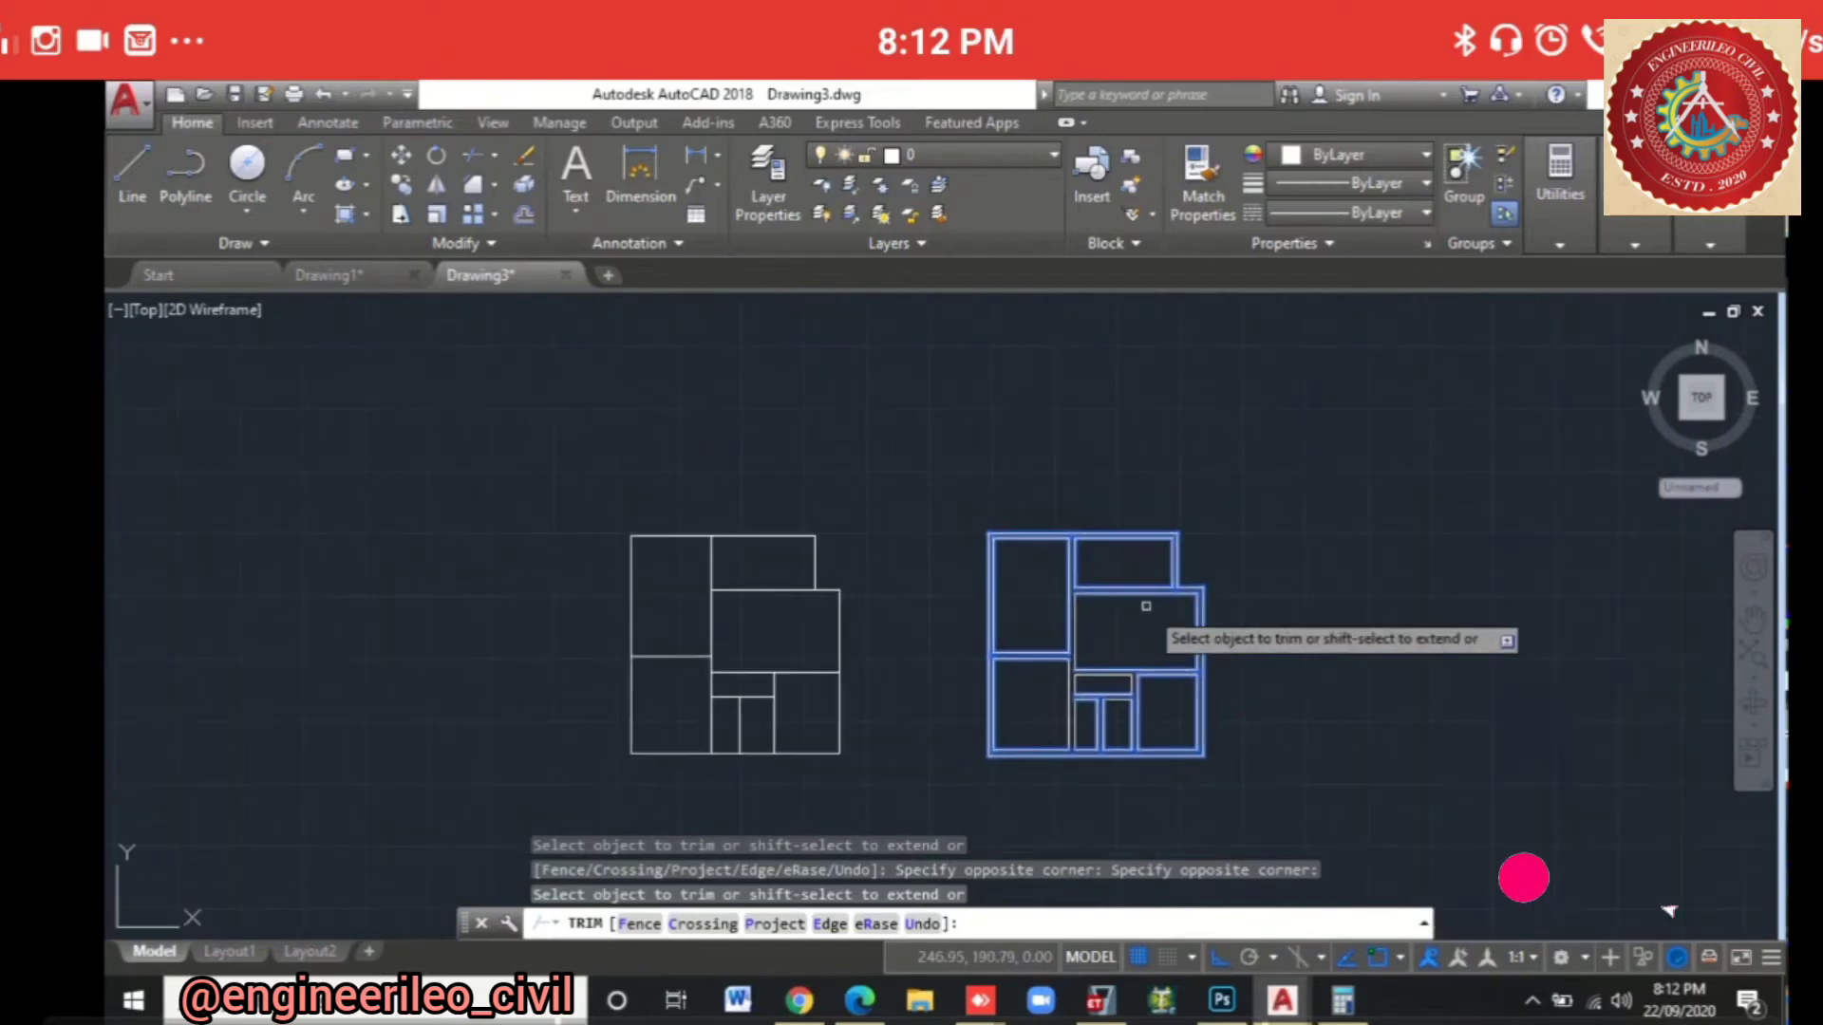
pyautogui.scroll(4, 1146, 605)
pyautogui.press('Escape')
# Step: Measure the upper-left room's inner width with a linear dimension, without placing the dimension
pyautogui.moveTo(1151, 642); pyautogui.dragTo(1130, 649, button='middle')
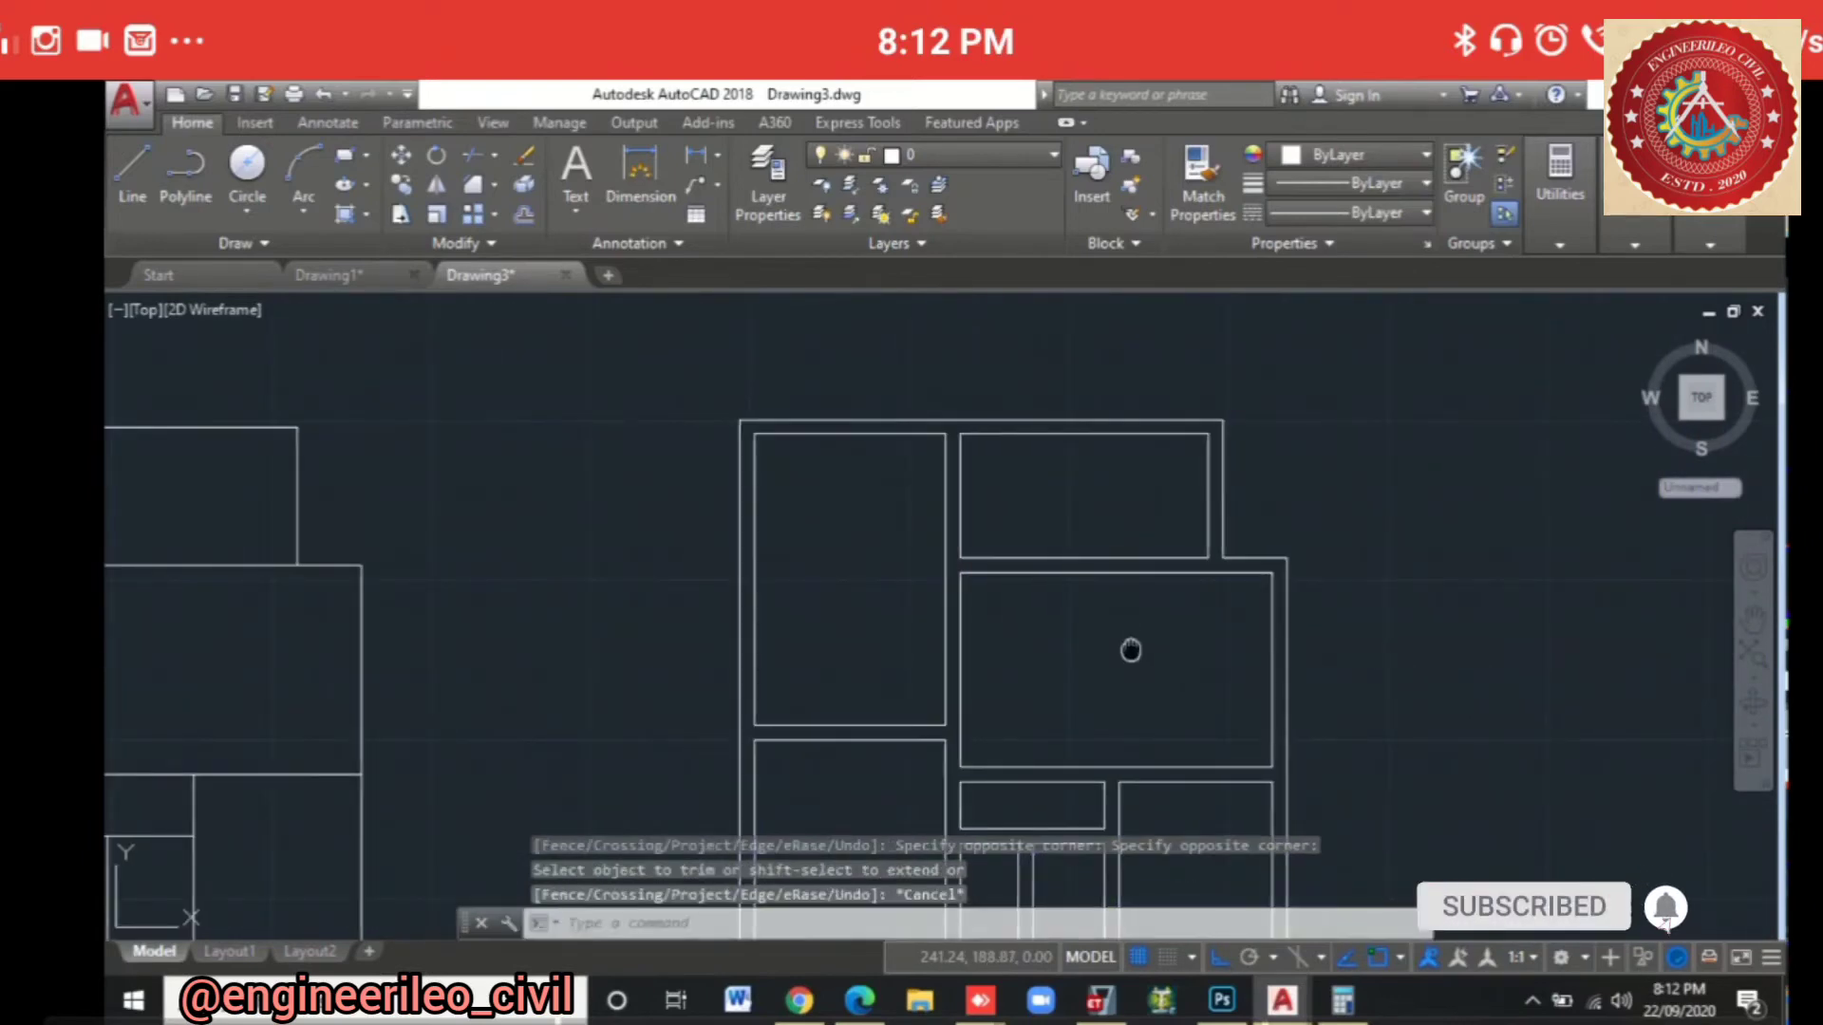
pyautogui.scroll(-3, 1130, 649)
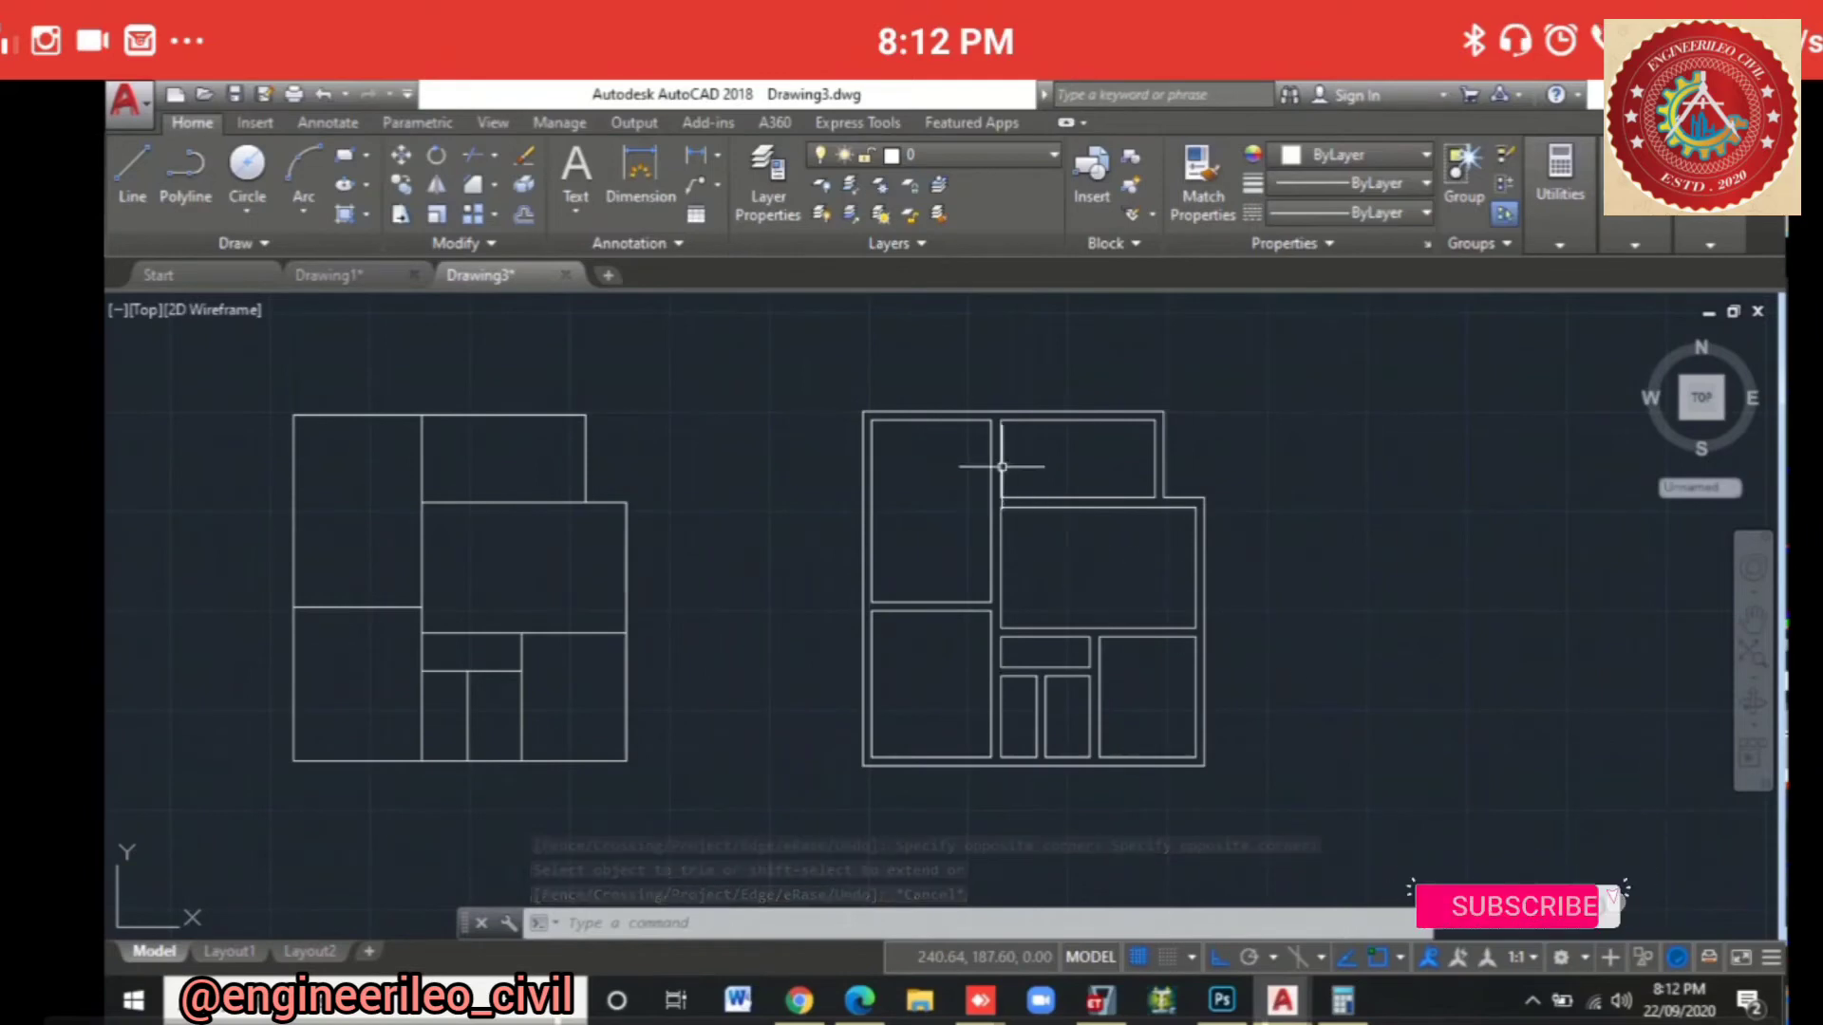
pyautogui.scroll(3, 959, 598)
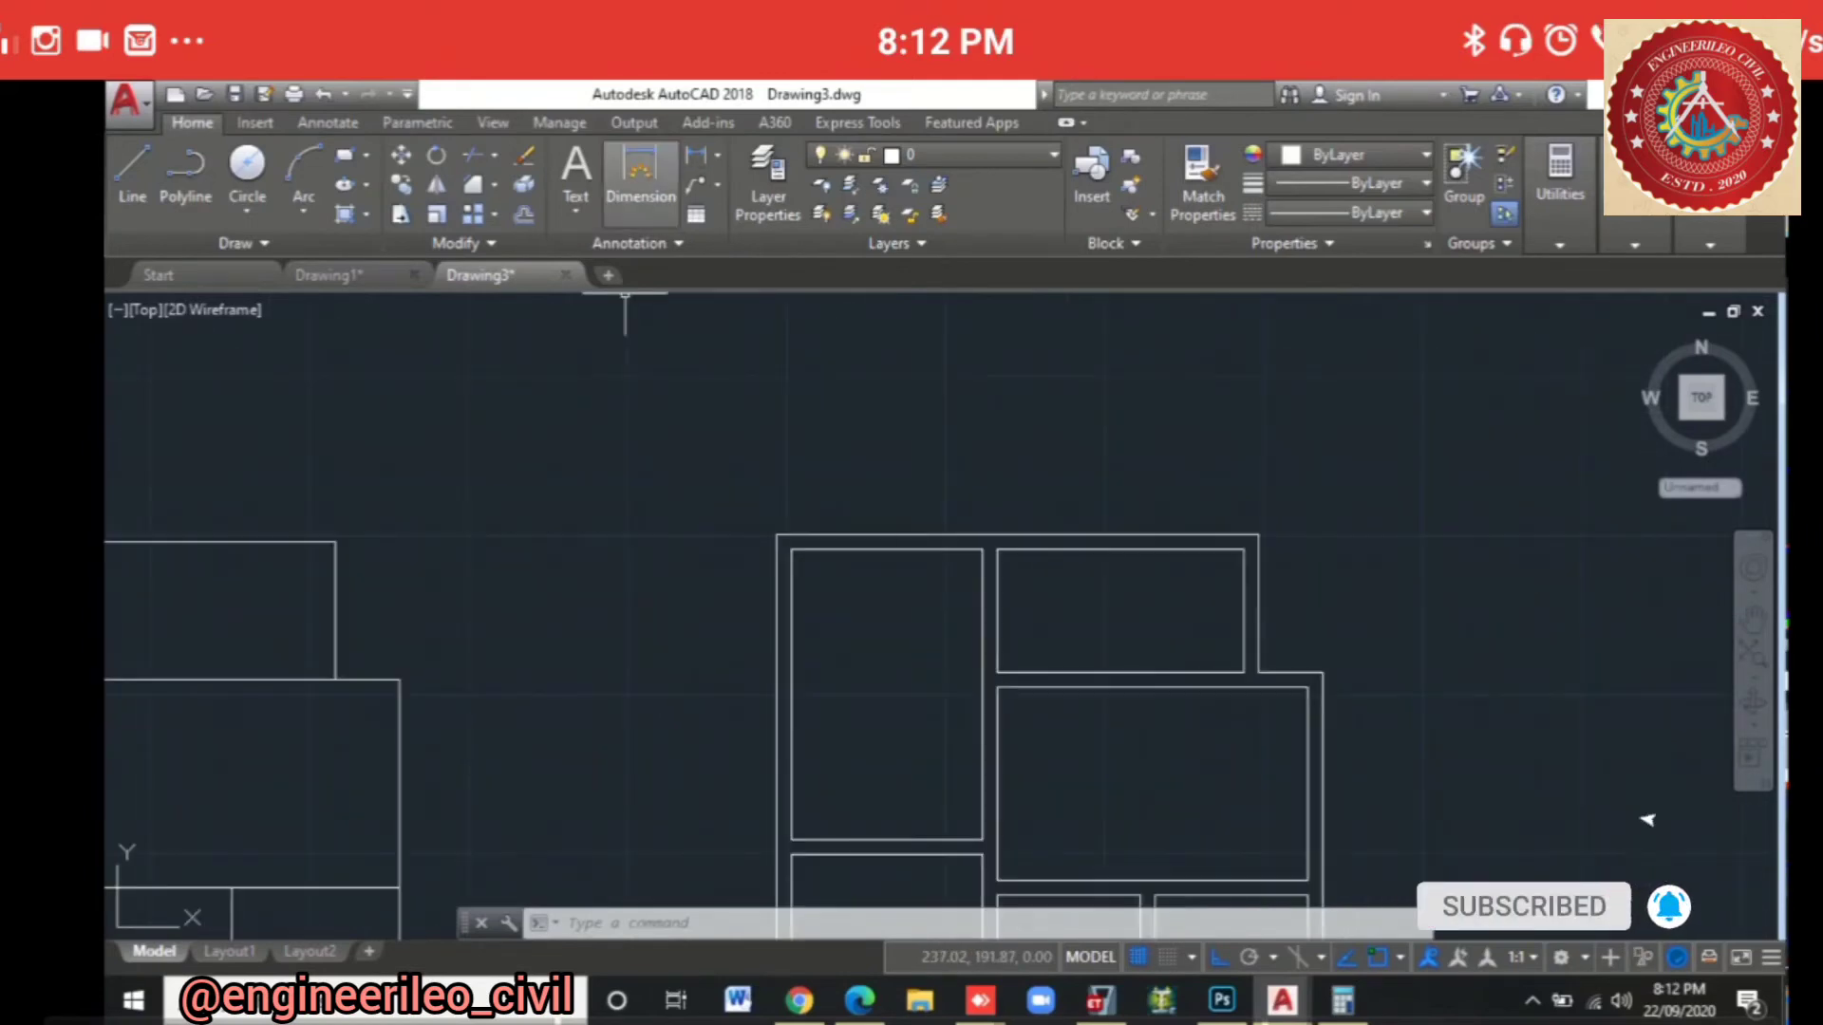
pyautogui.click(696, 155)
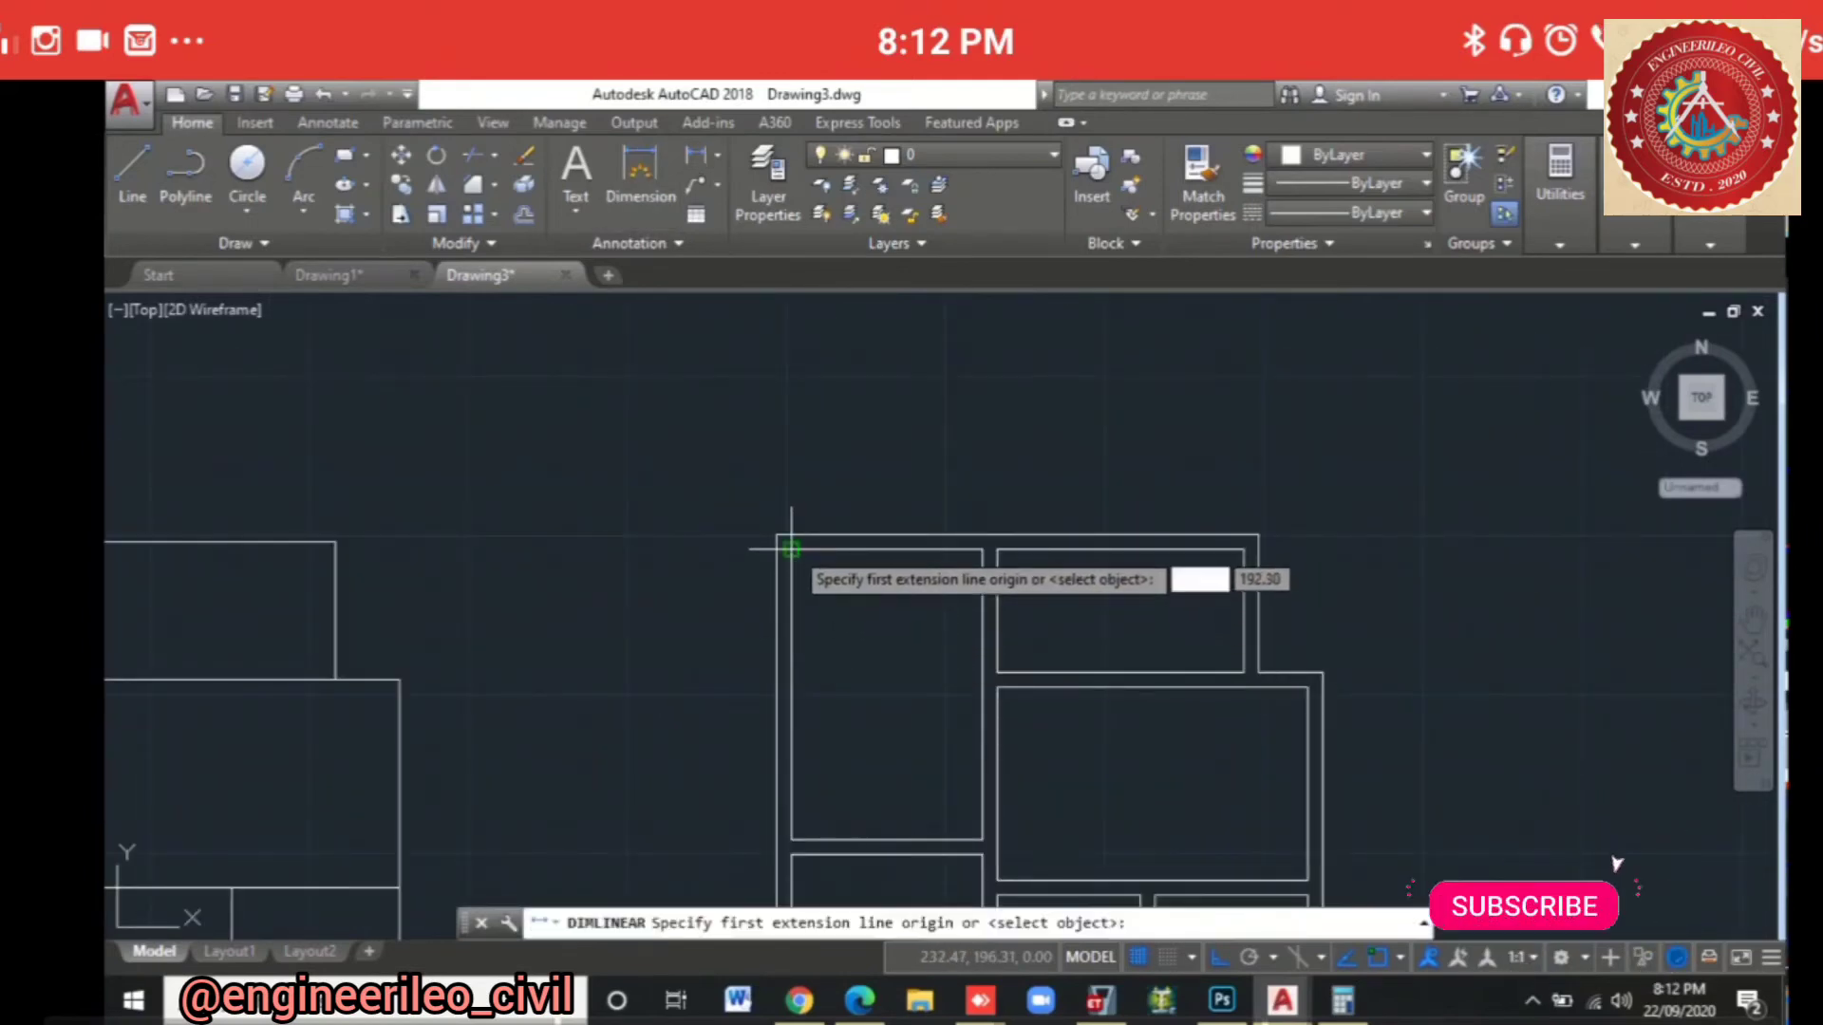
pyautogui.click(790, 548)
pyautogui.click(981, 549)
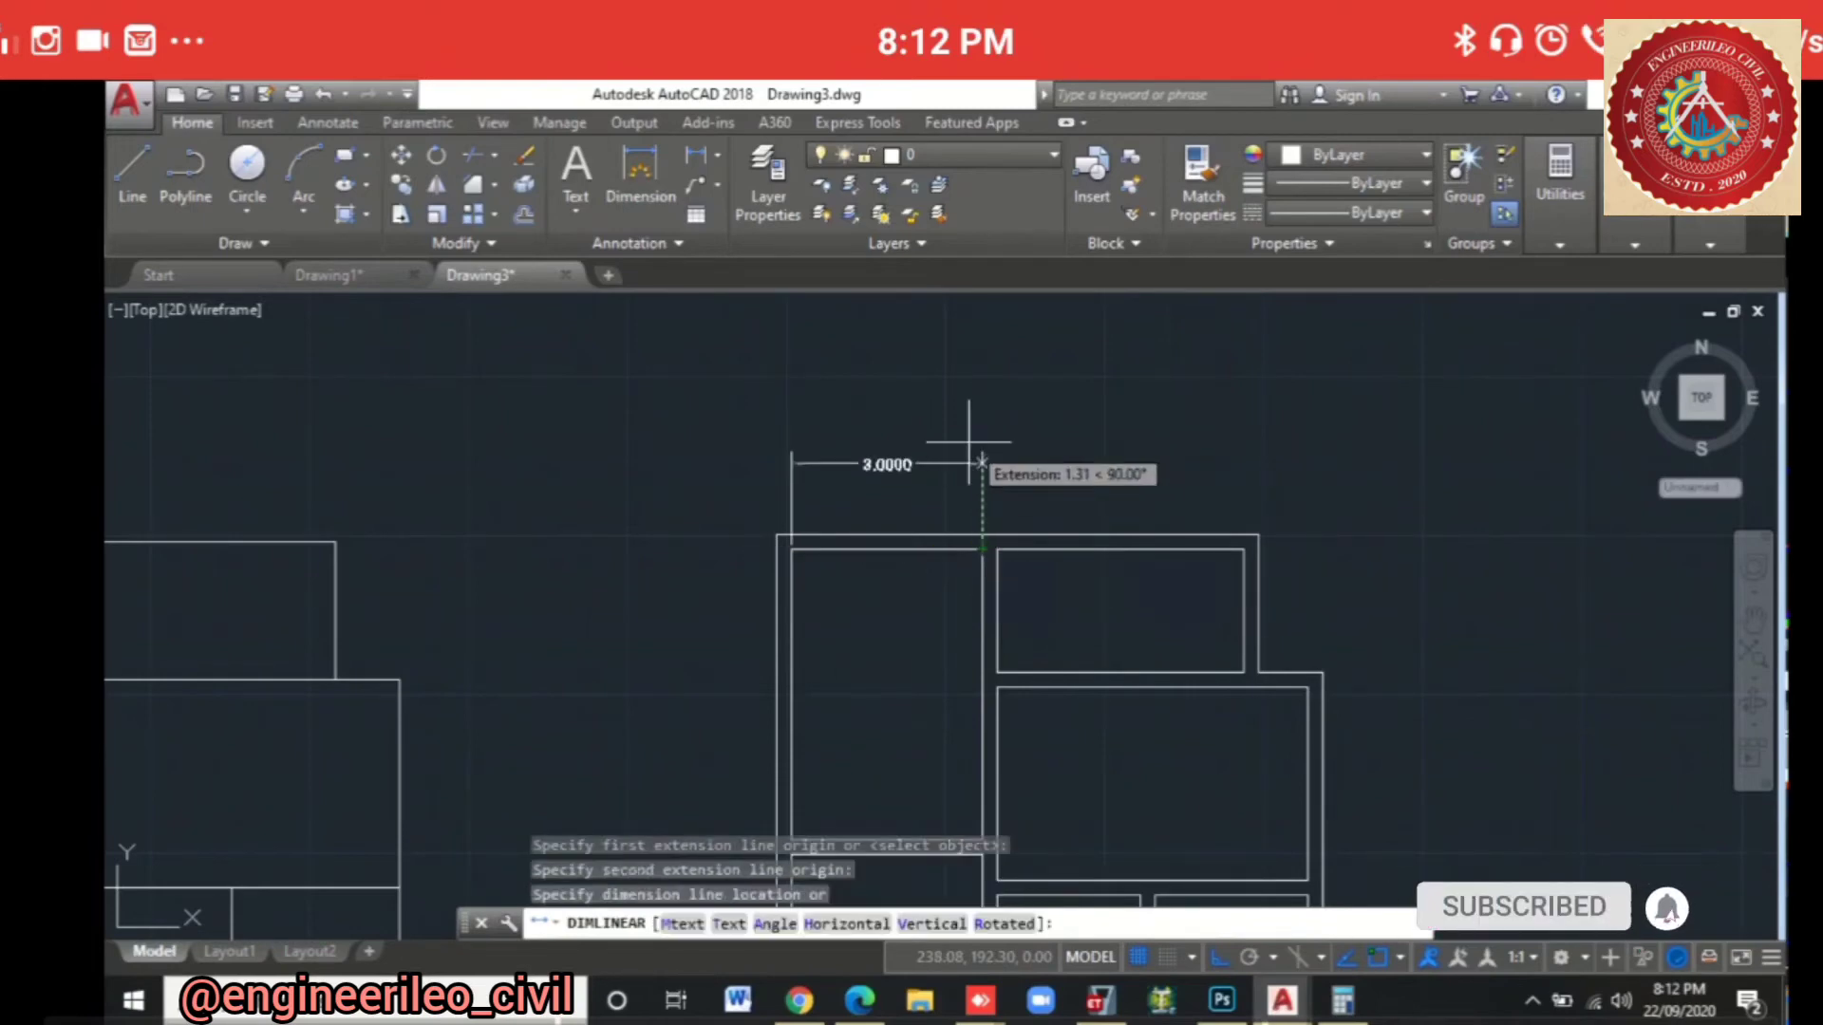
pyautogui.press('Escape')
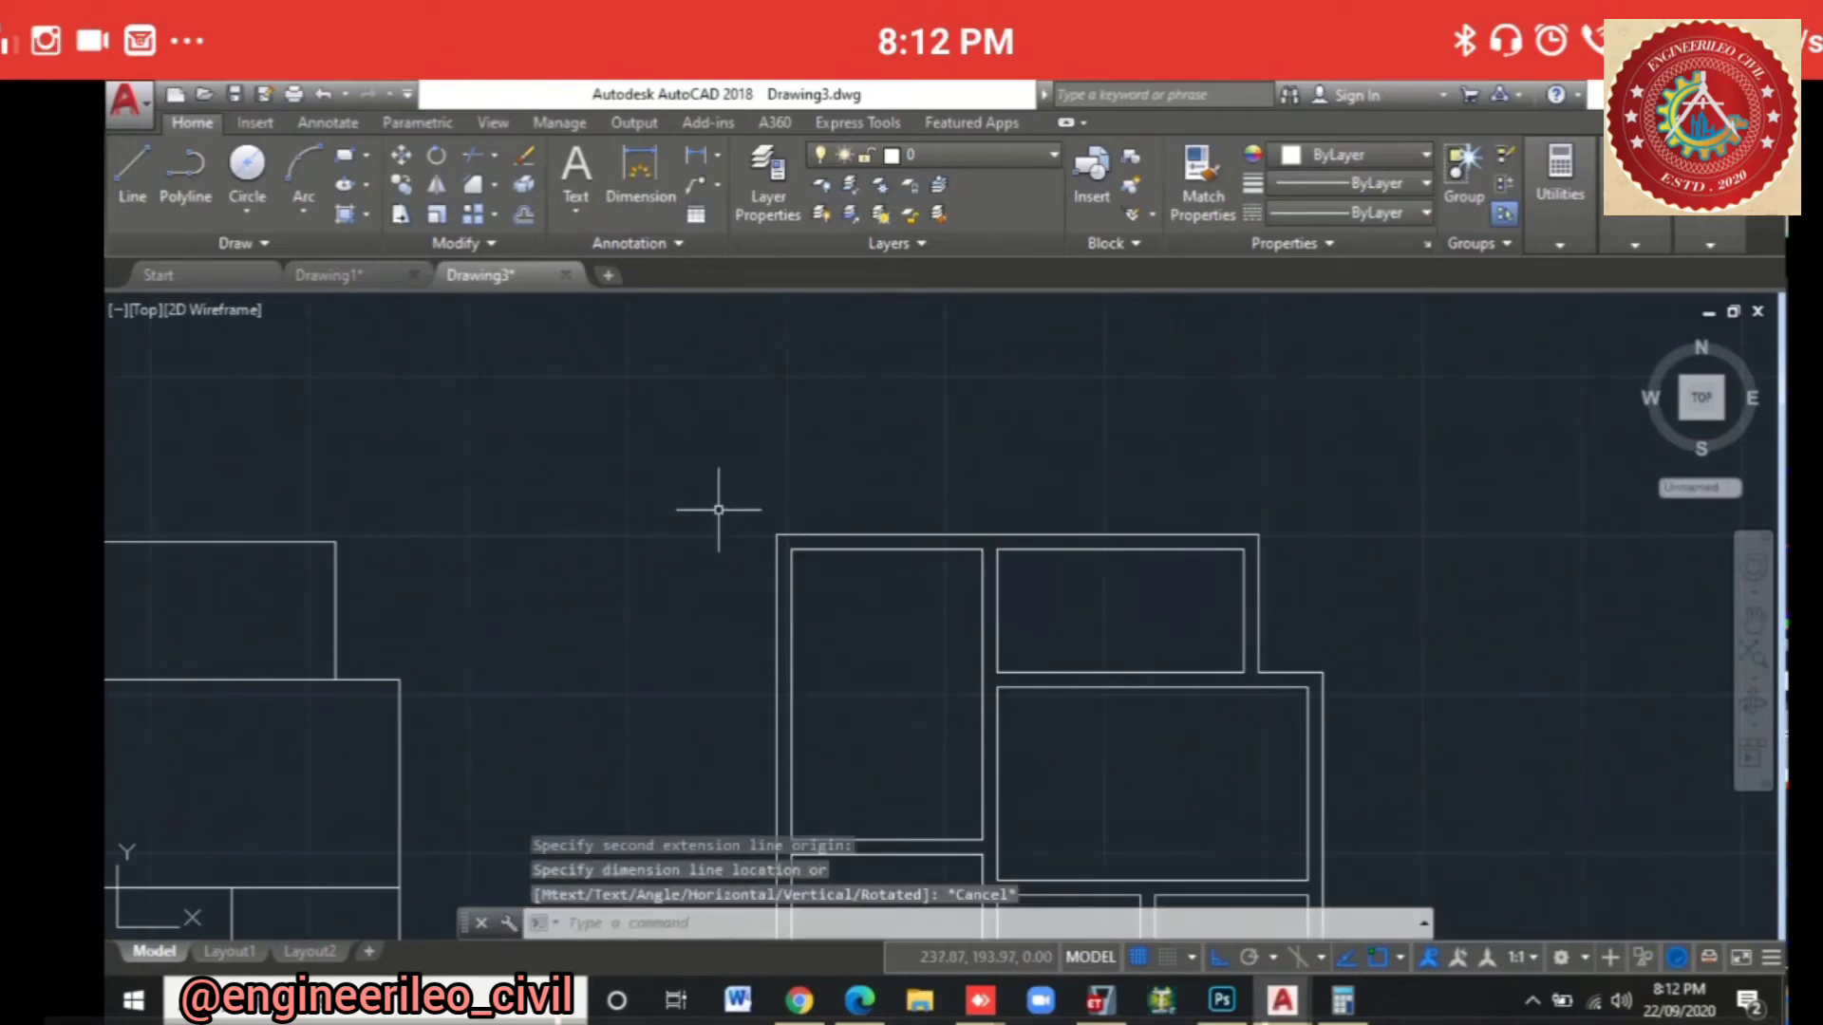
# Step: Measure the upper-left room's inner height with a linear dimension, without placing the dimension
pyautogui.press('Return')
pyautogui.click(790, 549)
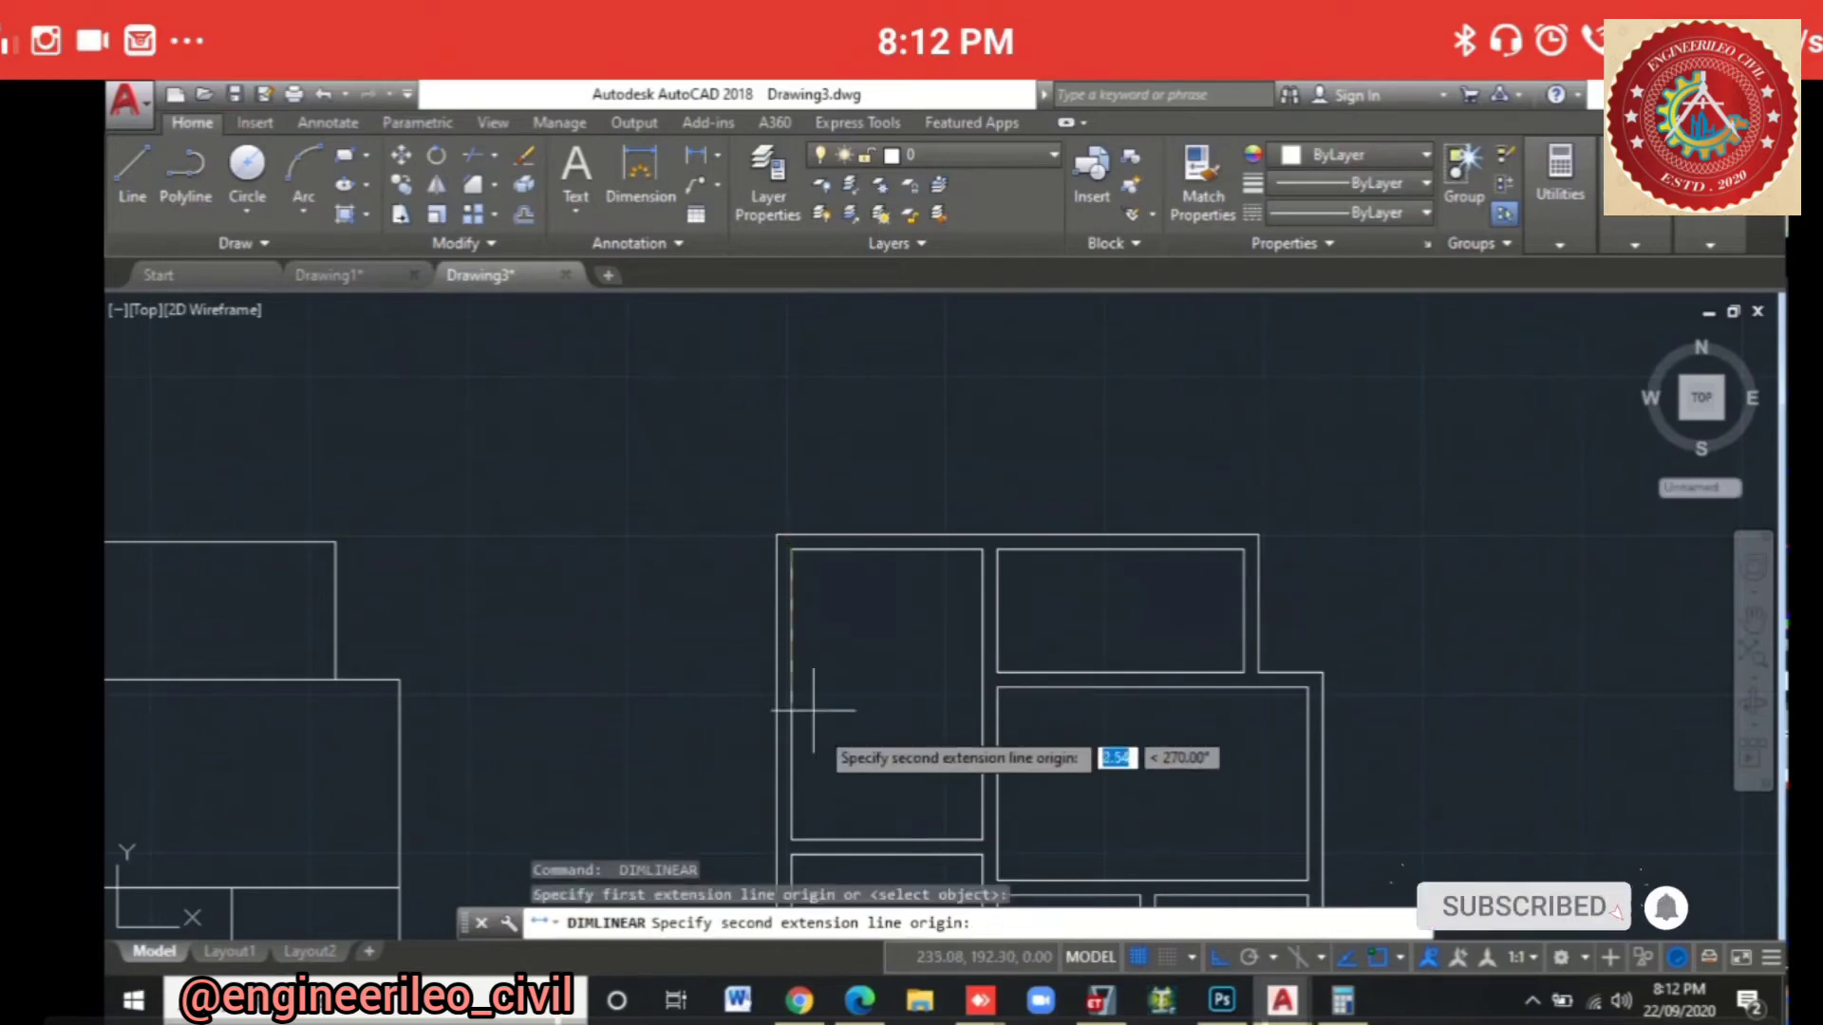
pyautogui.click(790, 838)
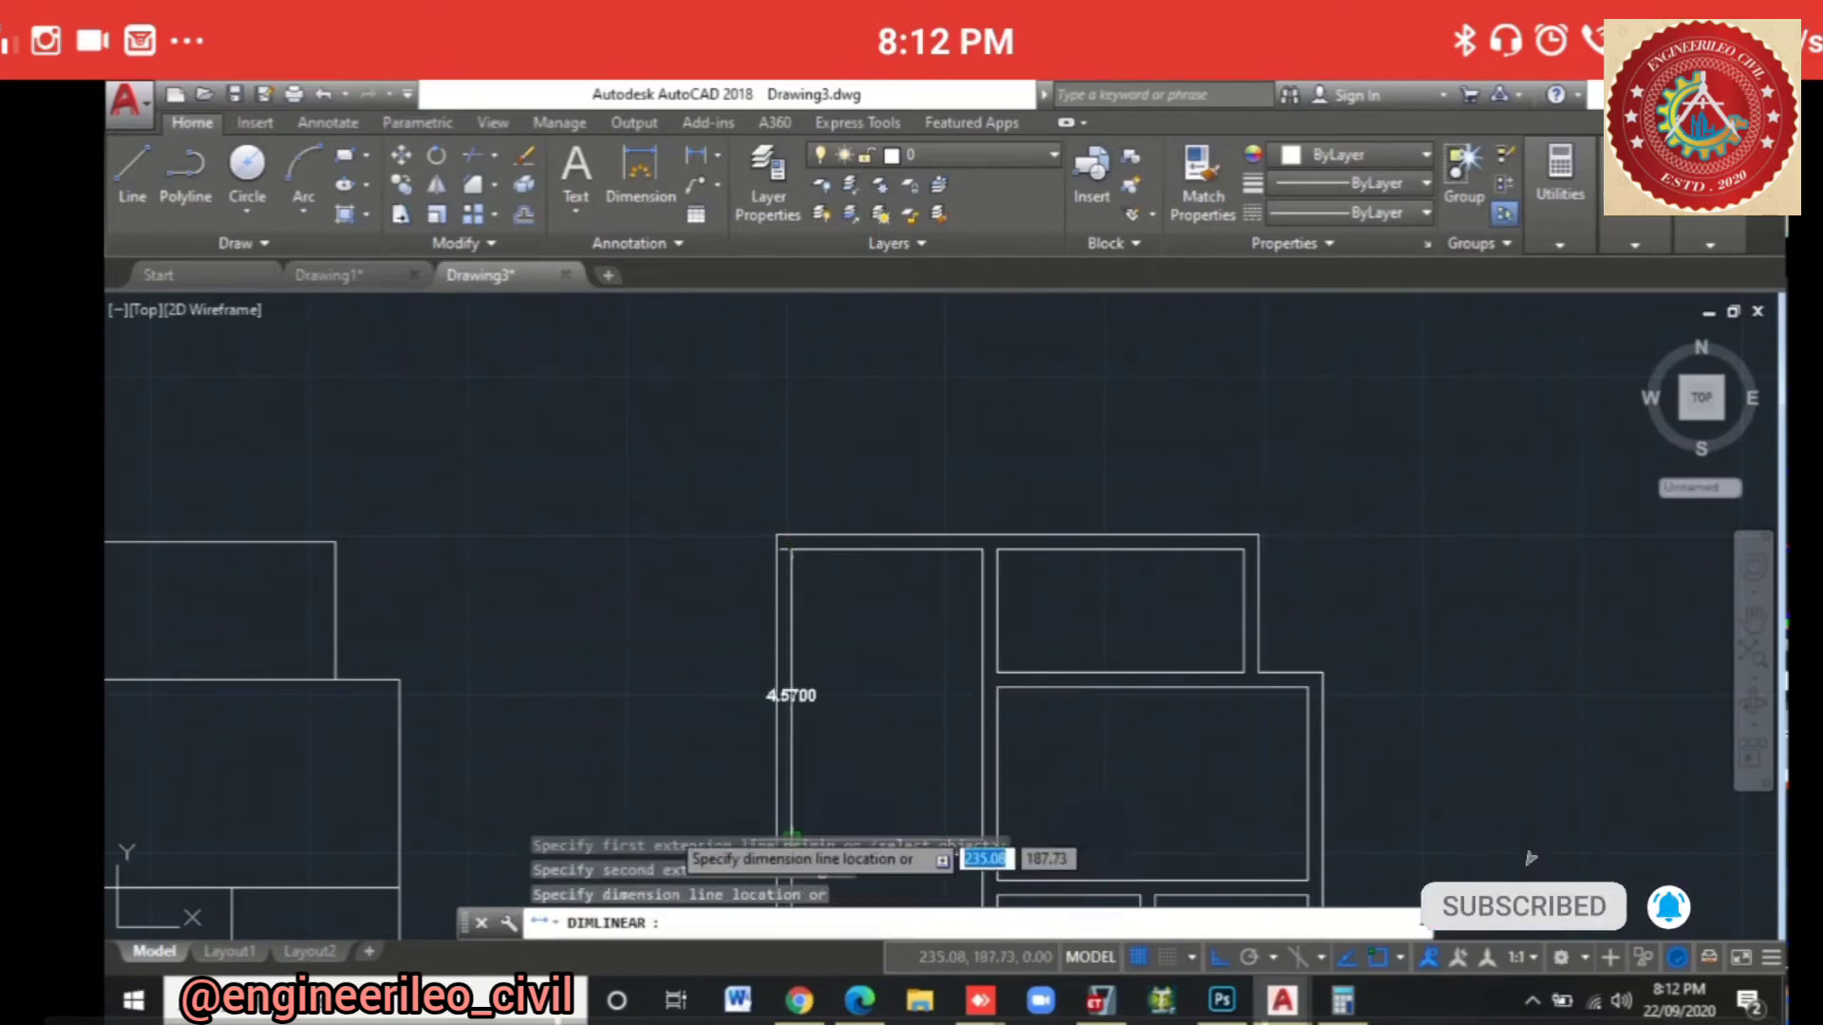
pyautogui.press('Escape')
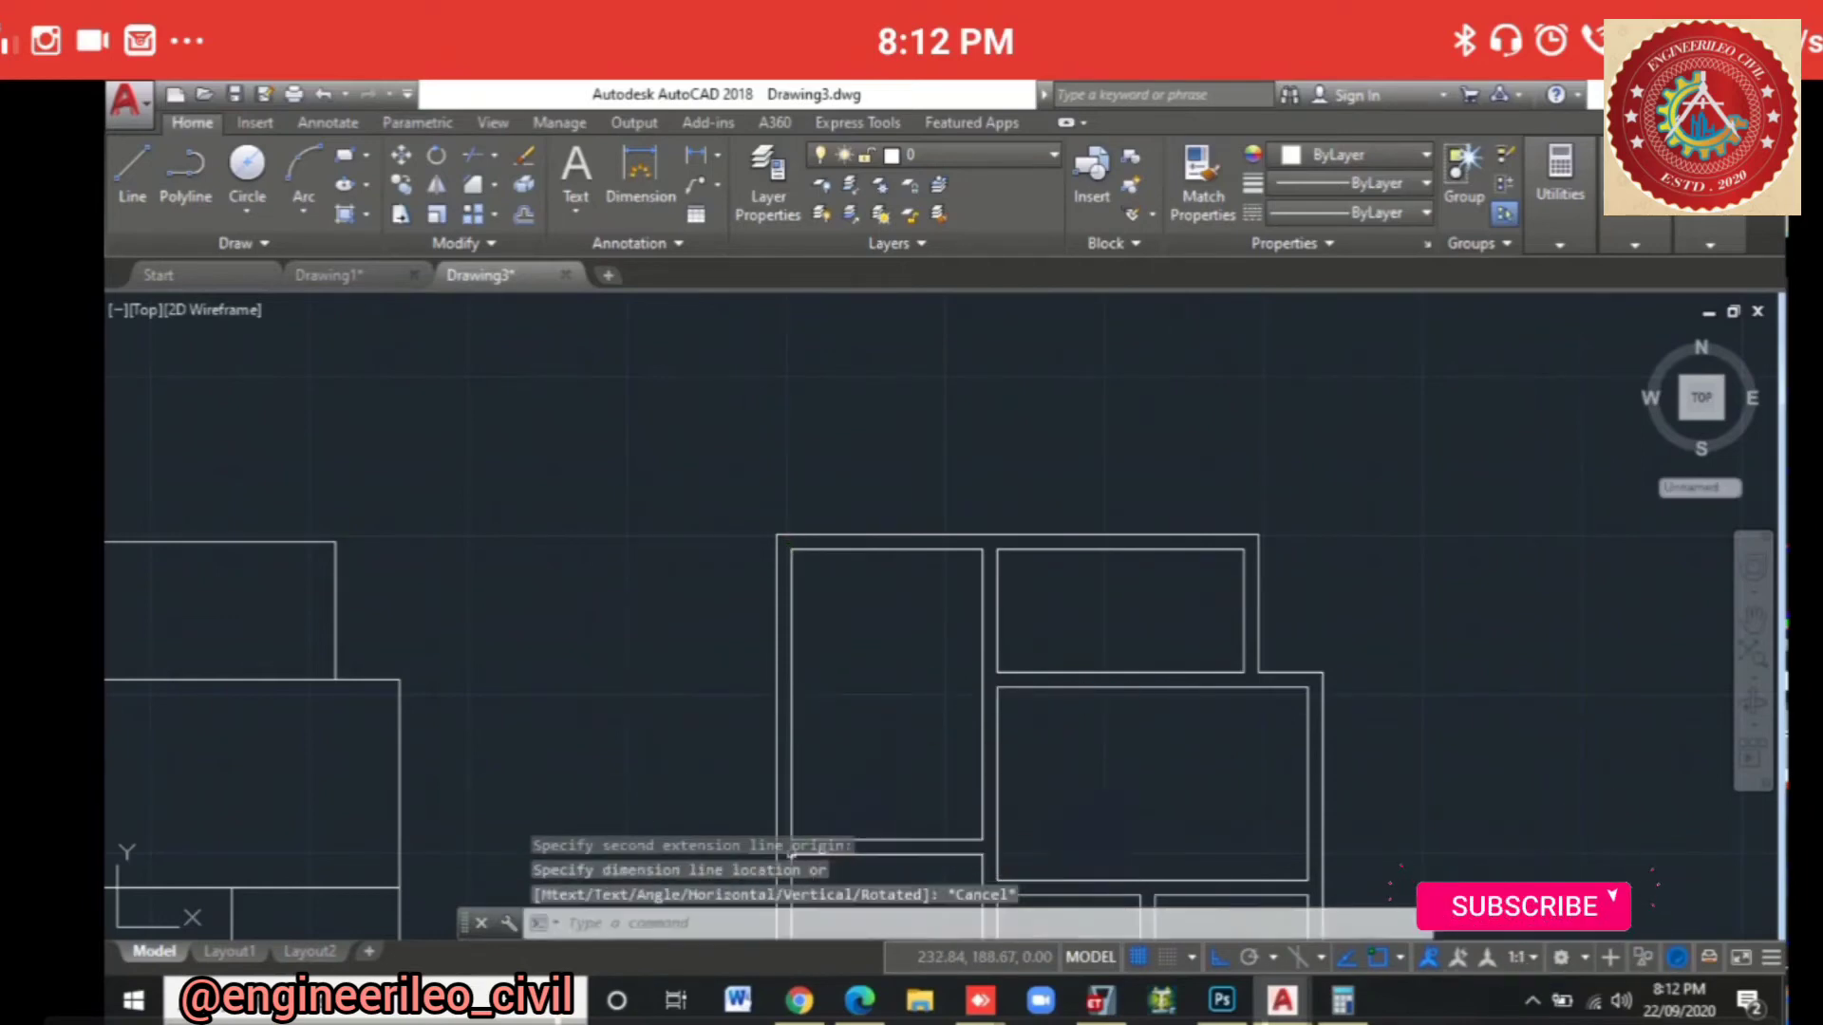
# Step: Switch to the reference plan PDF in the browser and examine the column sizes and positions on page 4
pyautogui.hotkey('alt', 'Tab')
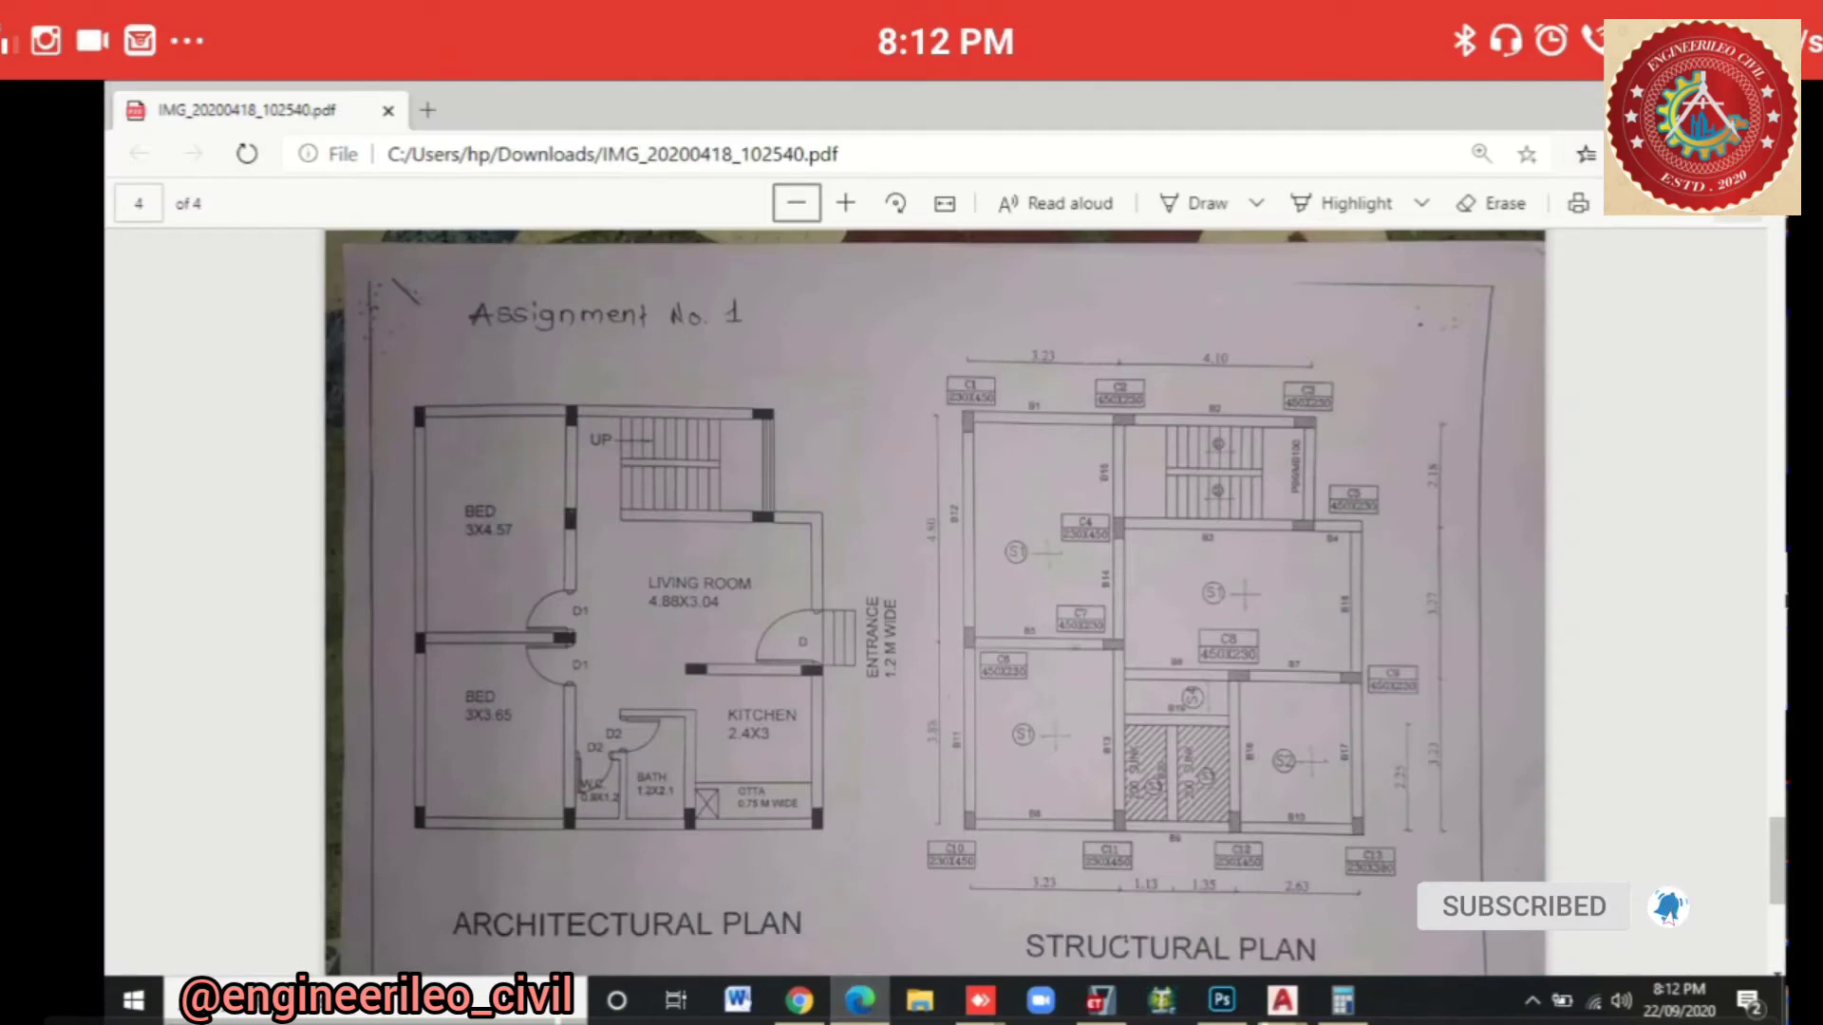
pyautogui.scroll(5, 935, 608)
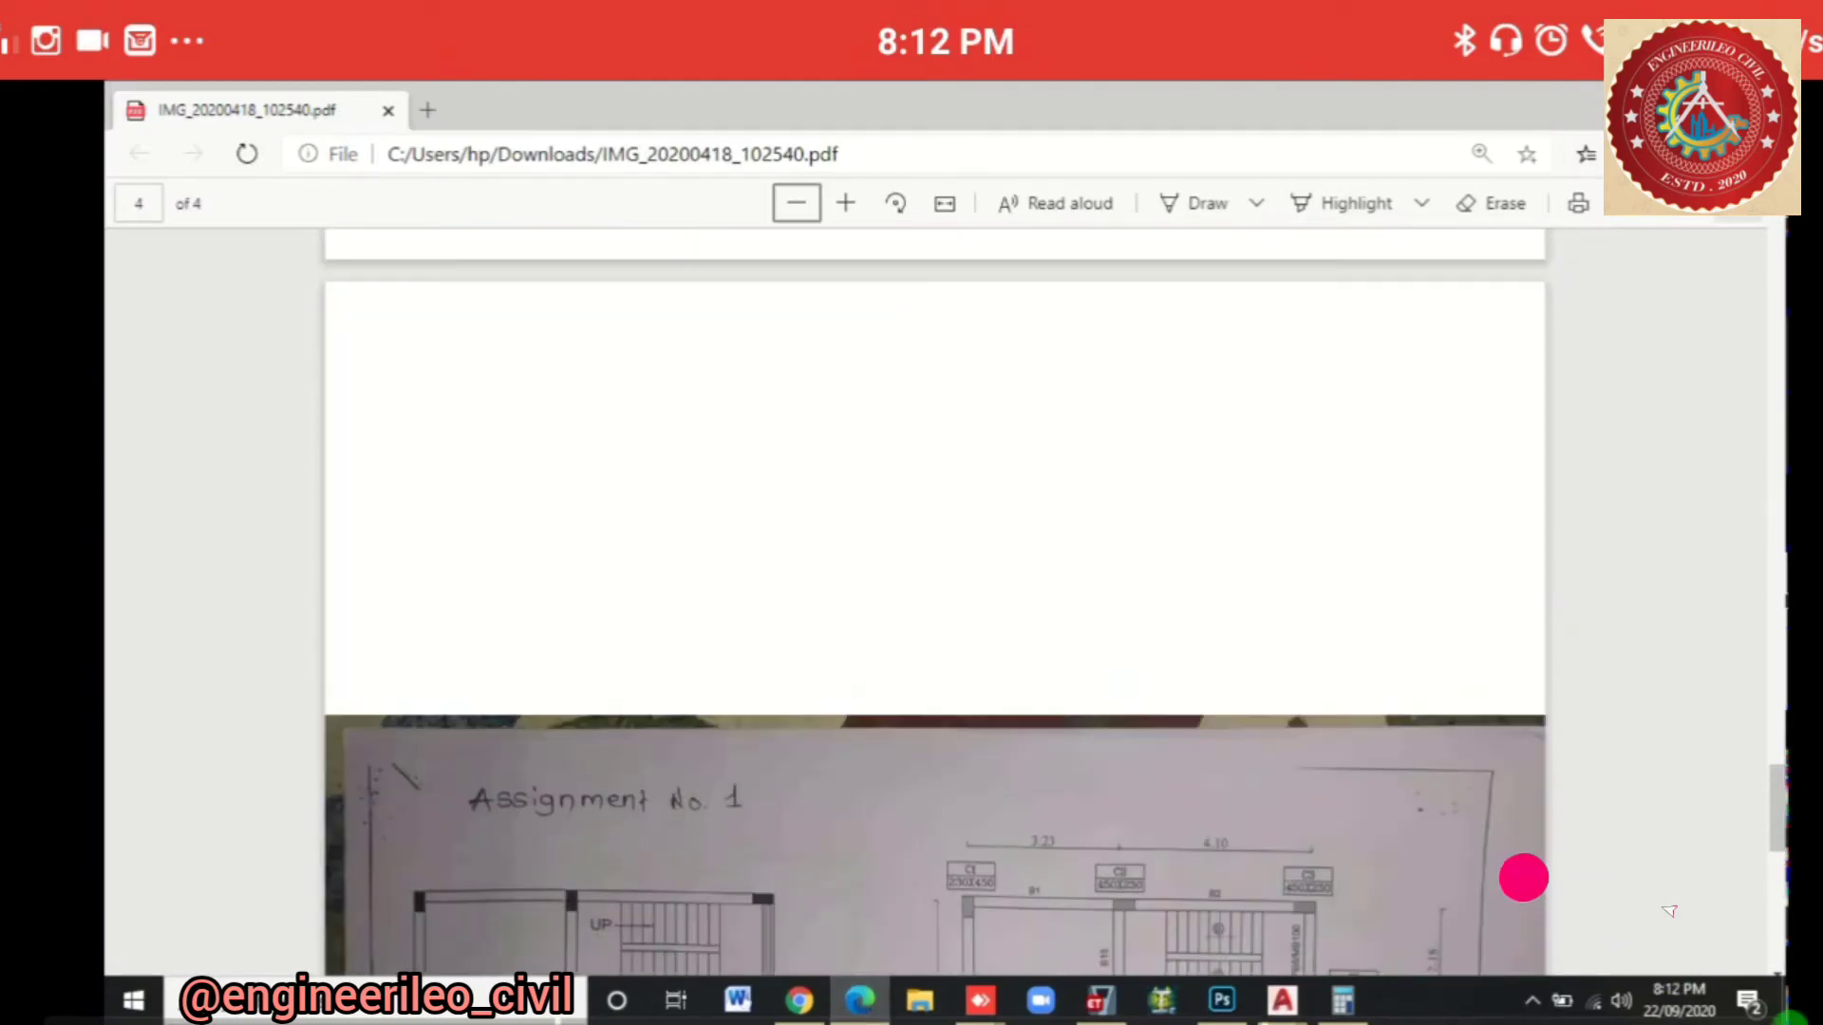
pyautogui.scroll(-3, 935, 608)
pyautogui.scroll(-2, 935, 608)
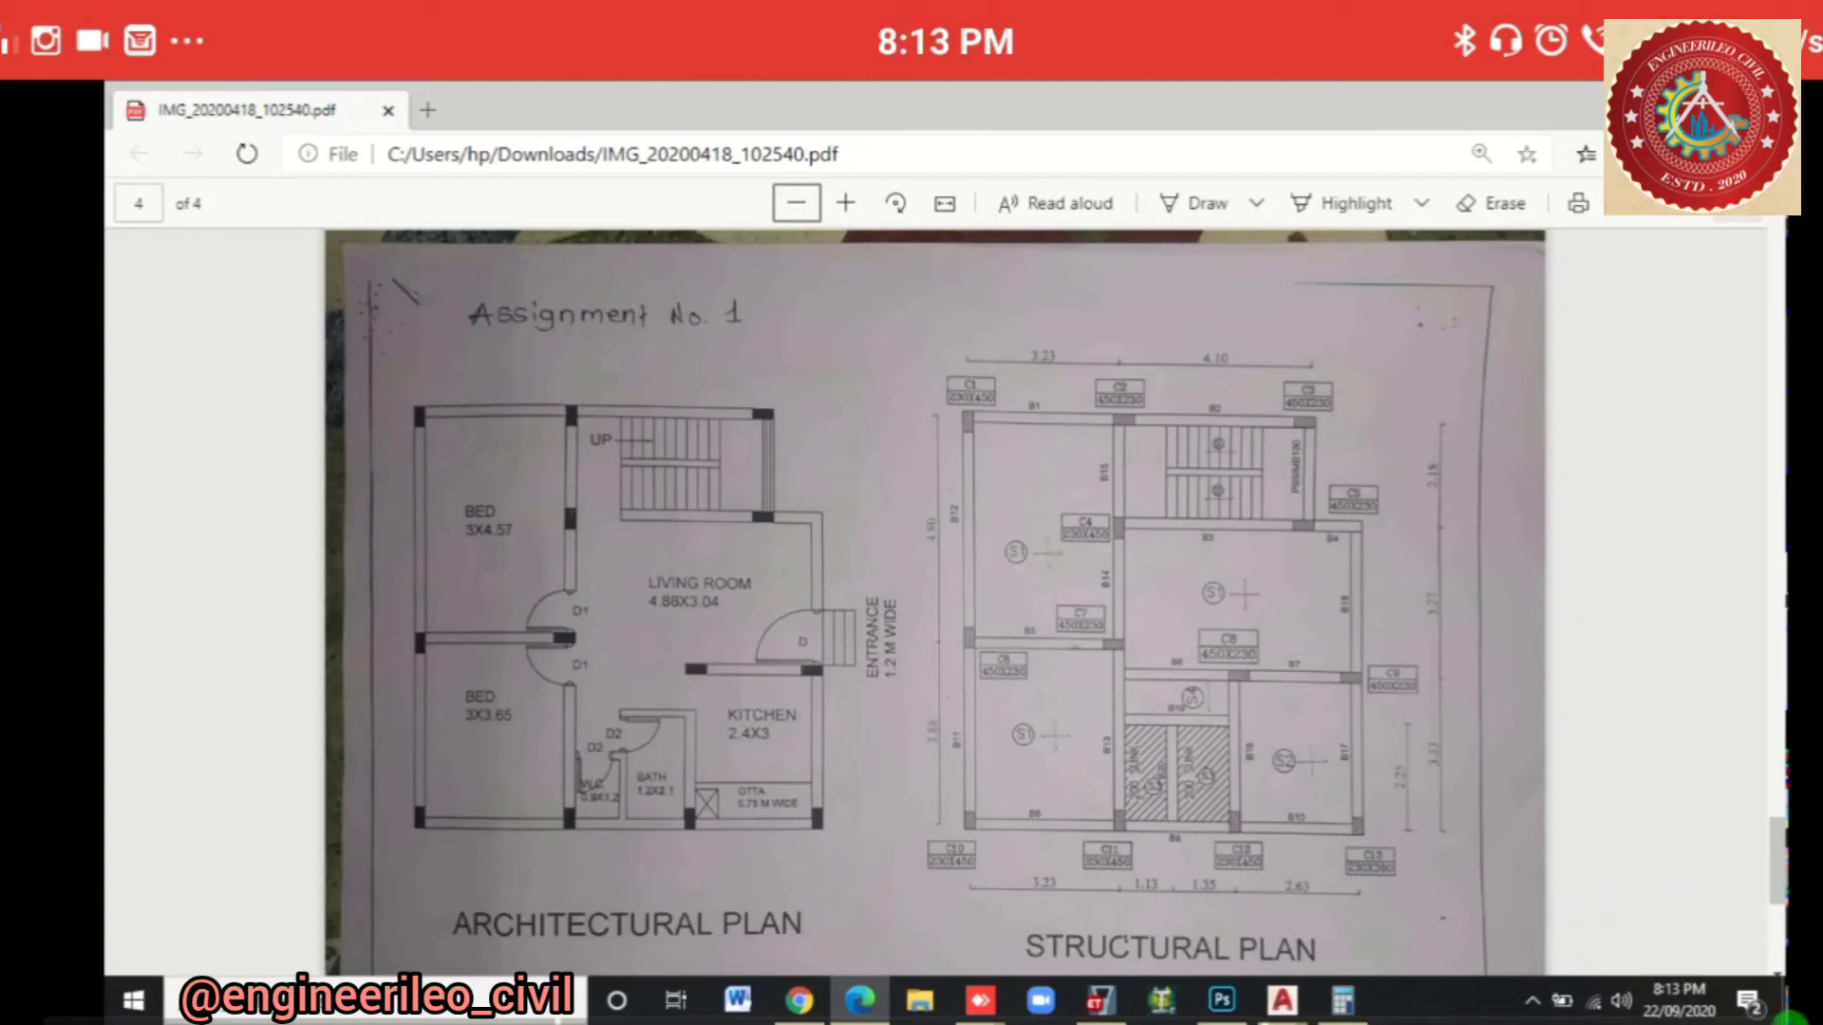
pyautogui.click(598, 803)
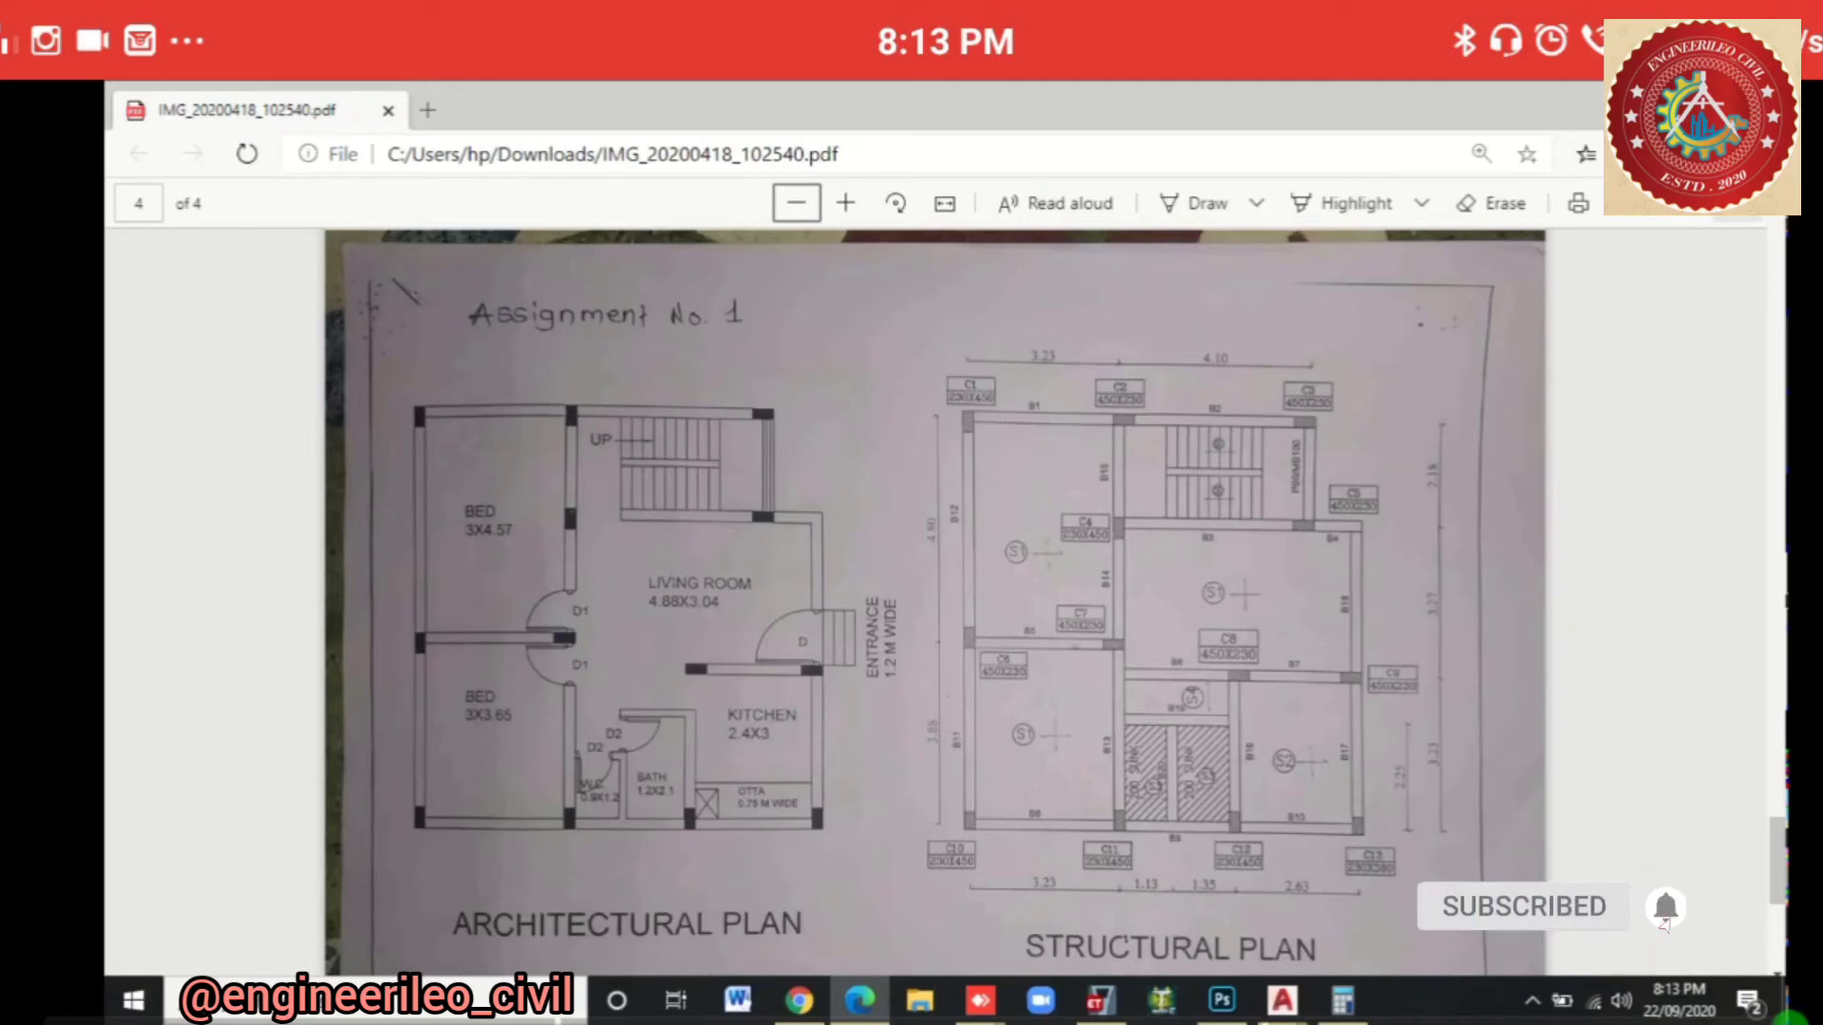
# Step: Switch back to Drawing3.dwg in AutoCAD and draw a 0.23 by 0.45 upright column rectangle in the empty space above the plans
pyautogui.moveTo(1282, 999)
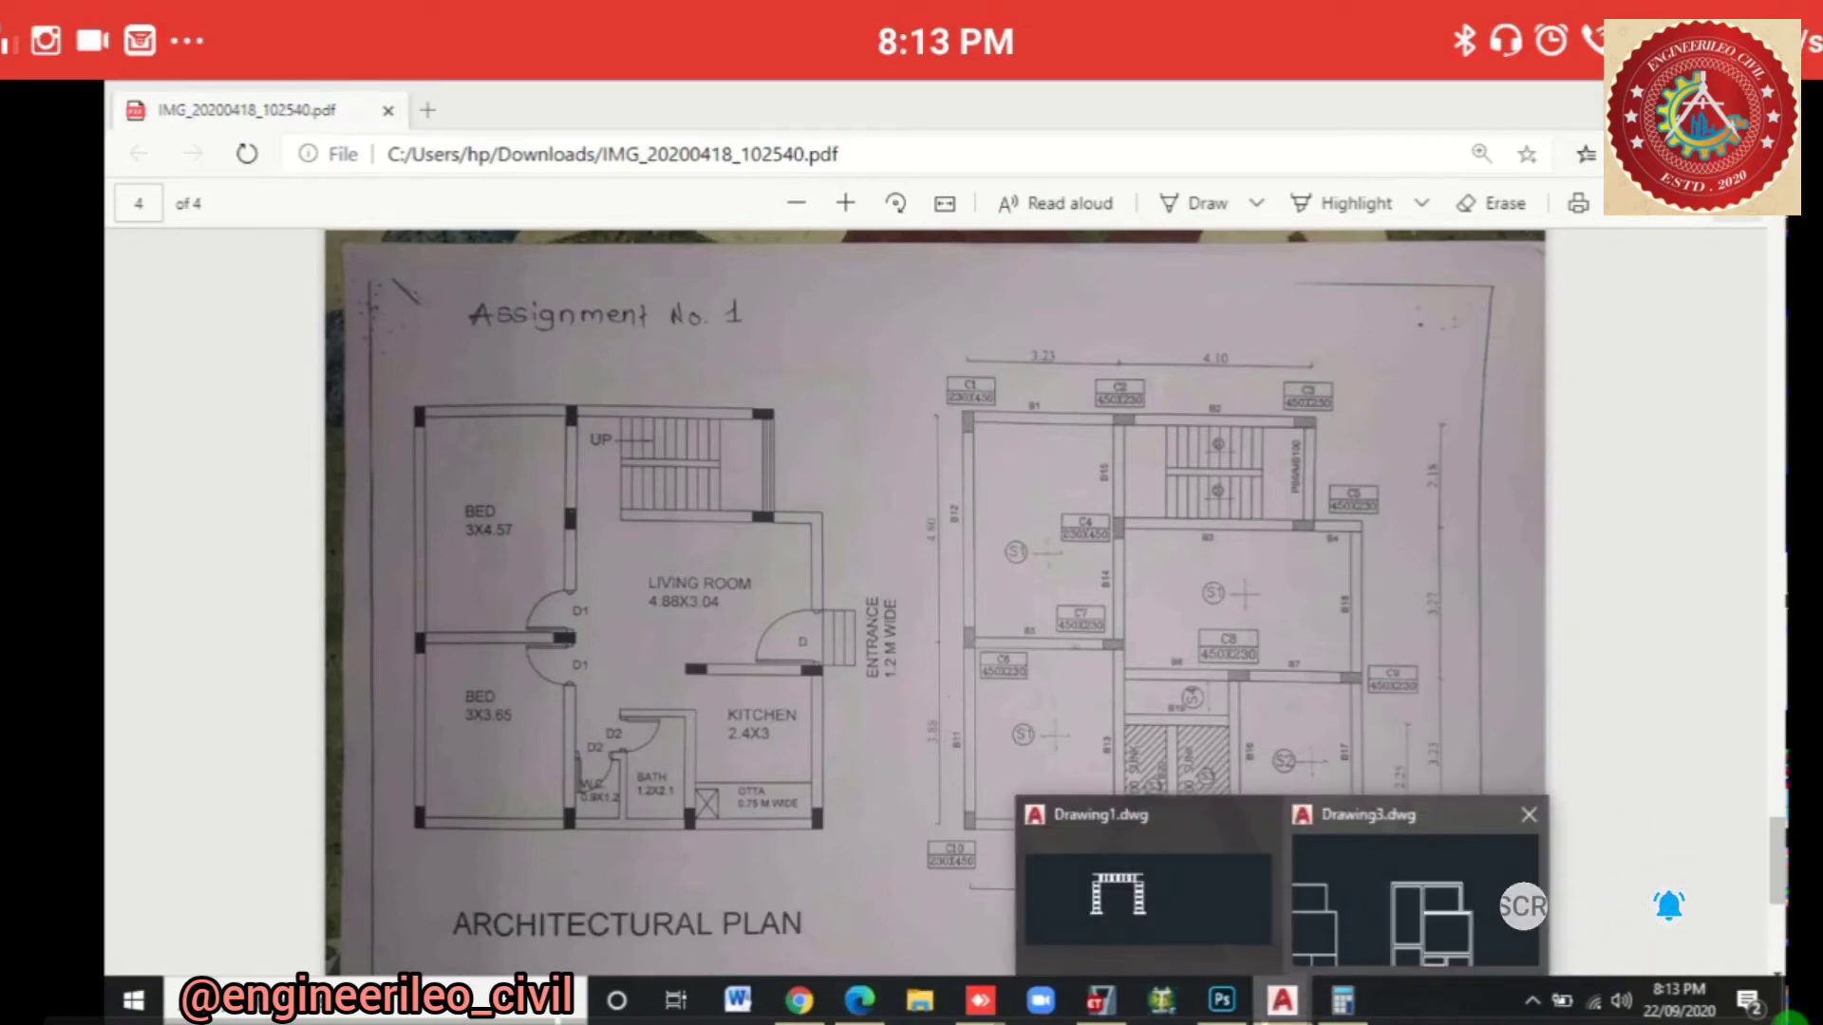
pyautogui.click(1405, 883)
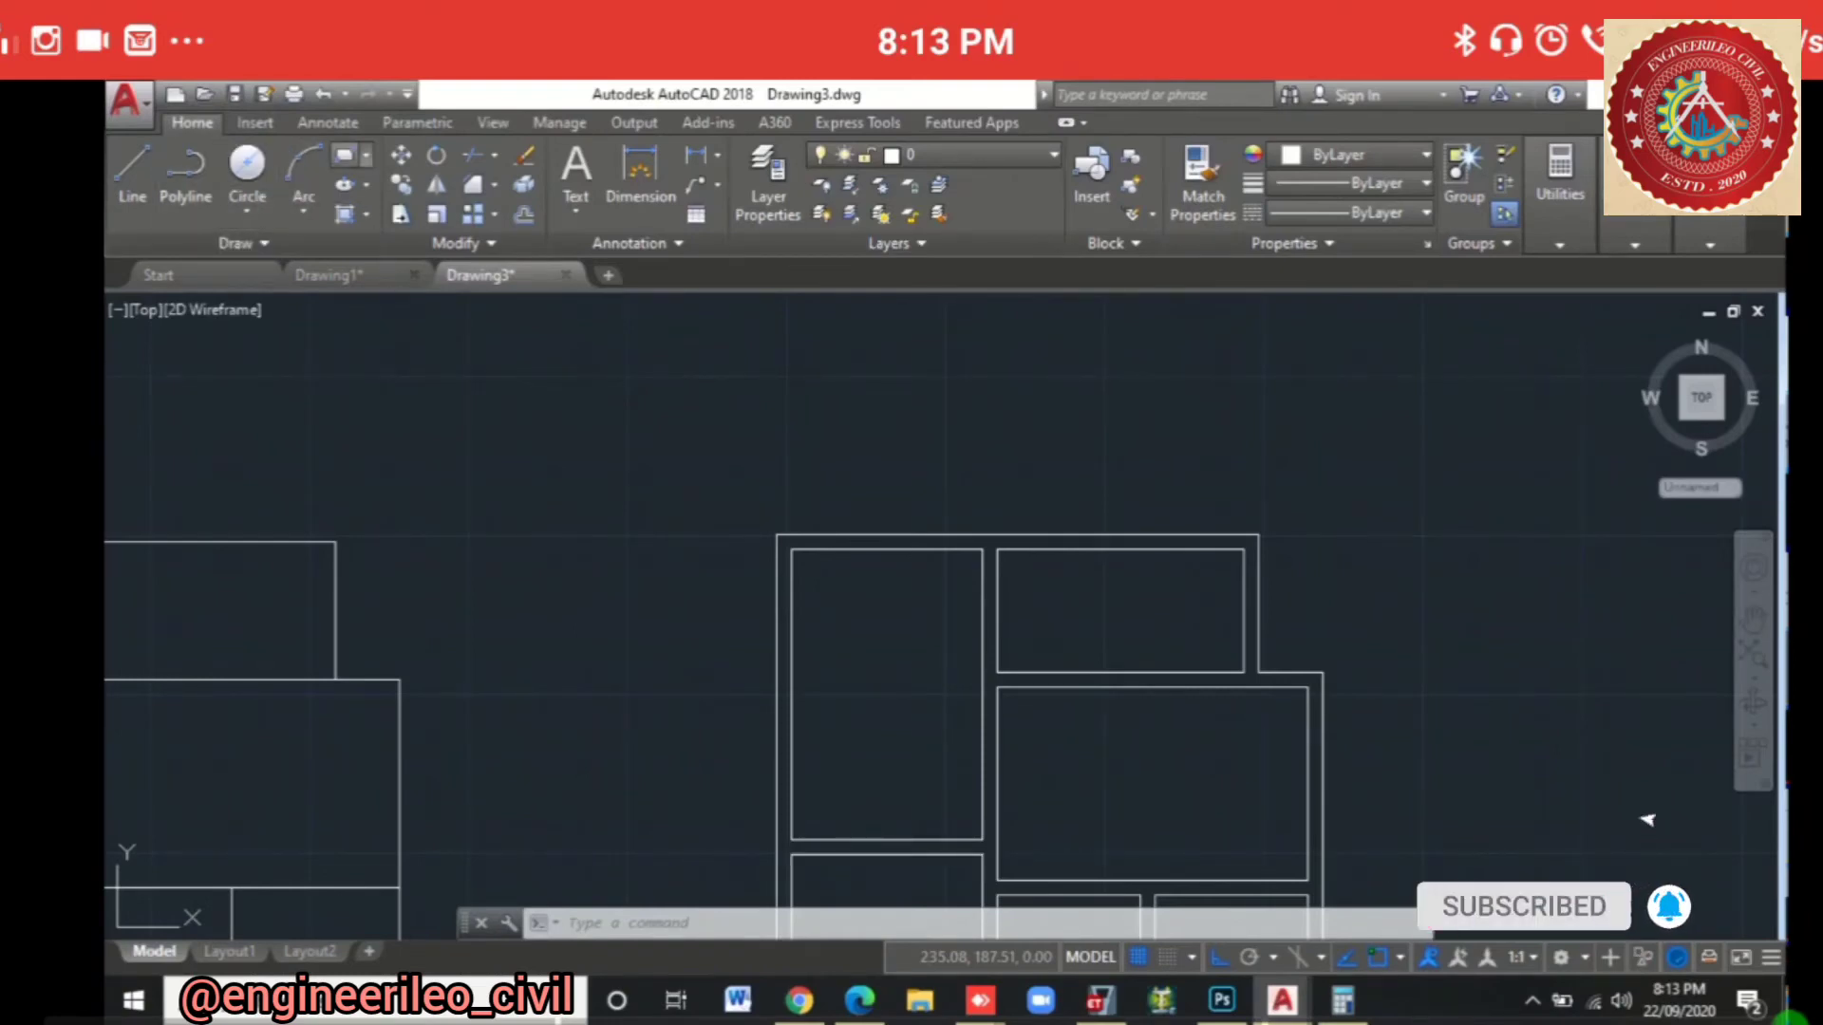
pyautogui.click(344, 155)
pyautogui.click(558, 394)
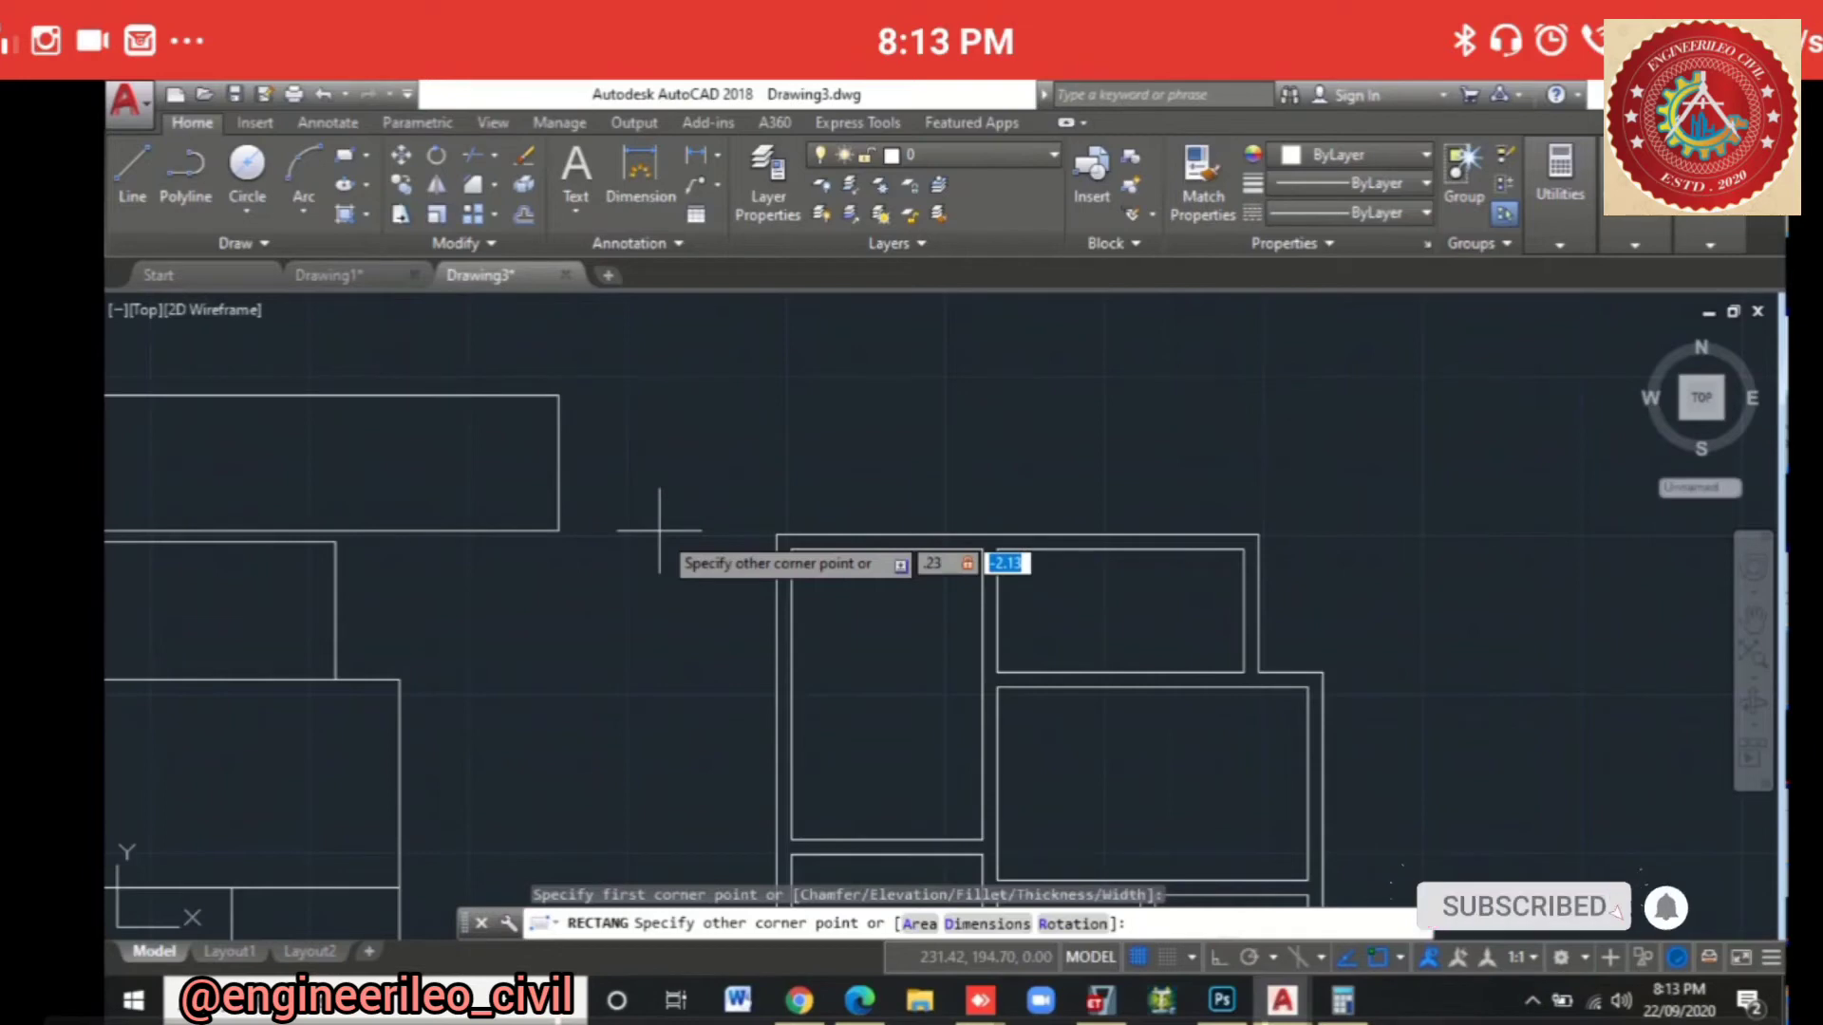
pyautogui.press('Return')
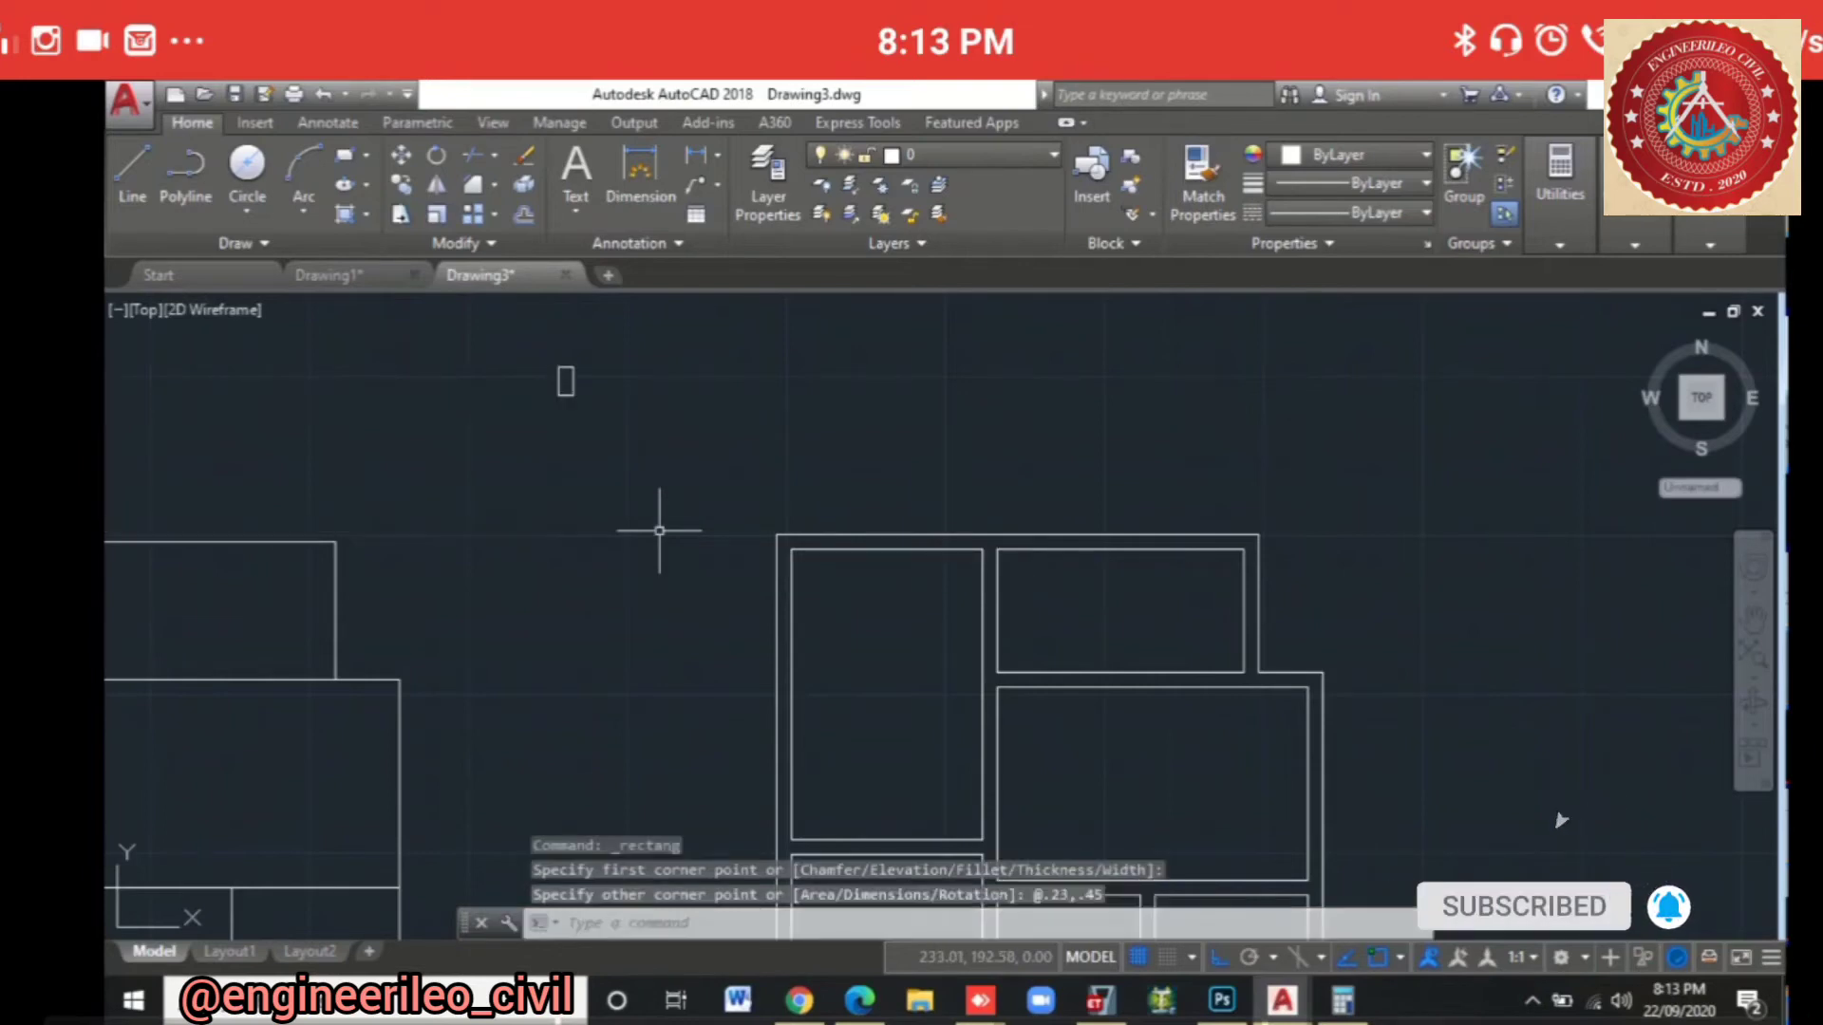
# Step: Draw a second column rectangle, 0.45 wide by 0.23 high, beside the upright one
pyautogui.write('rec')
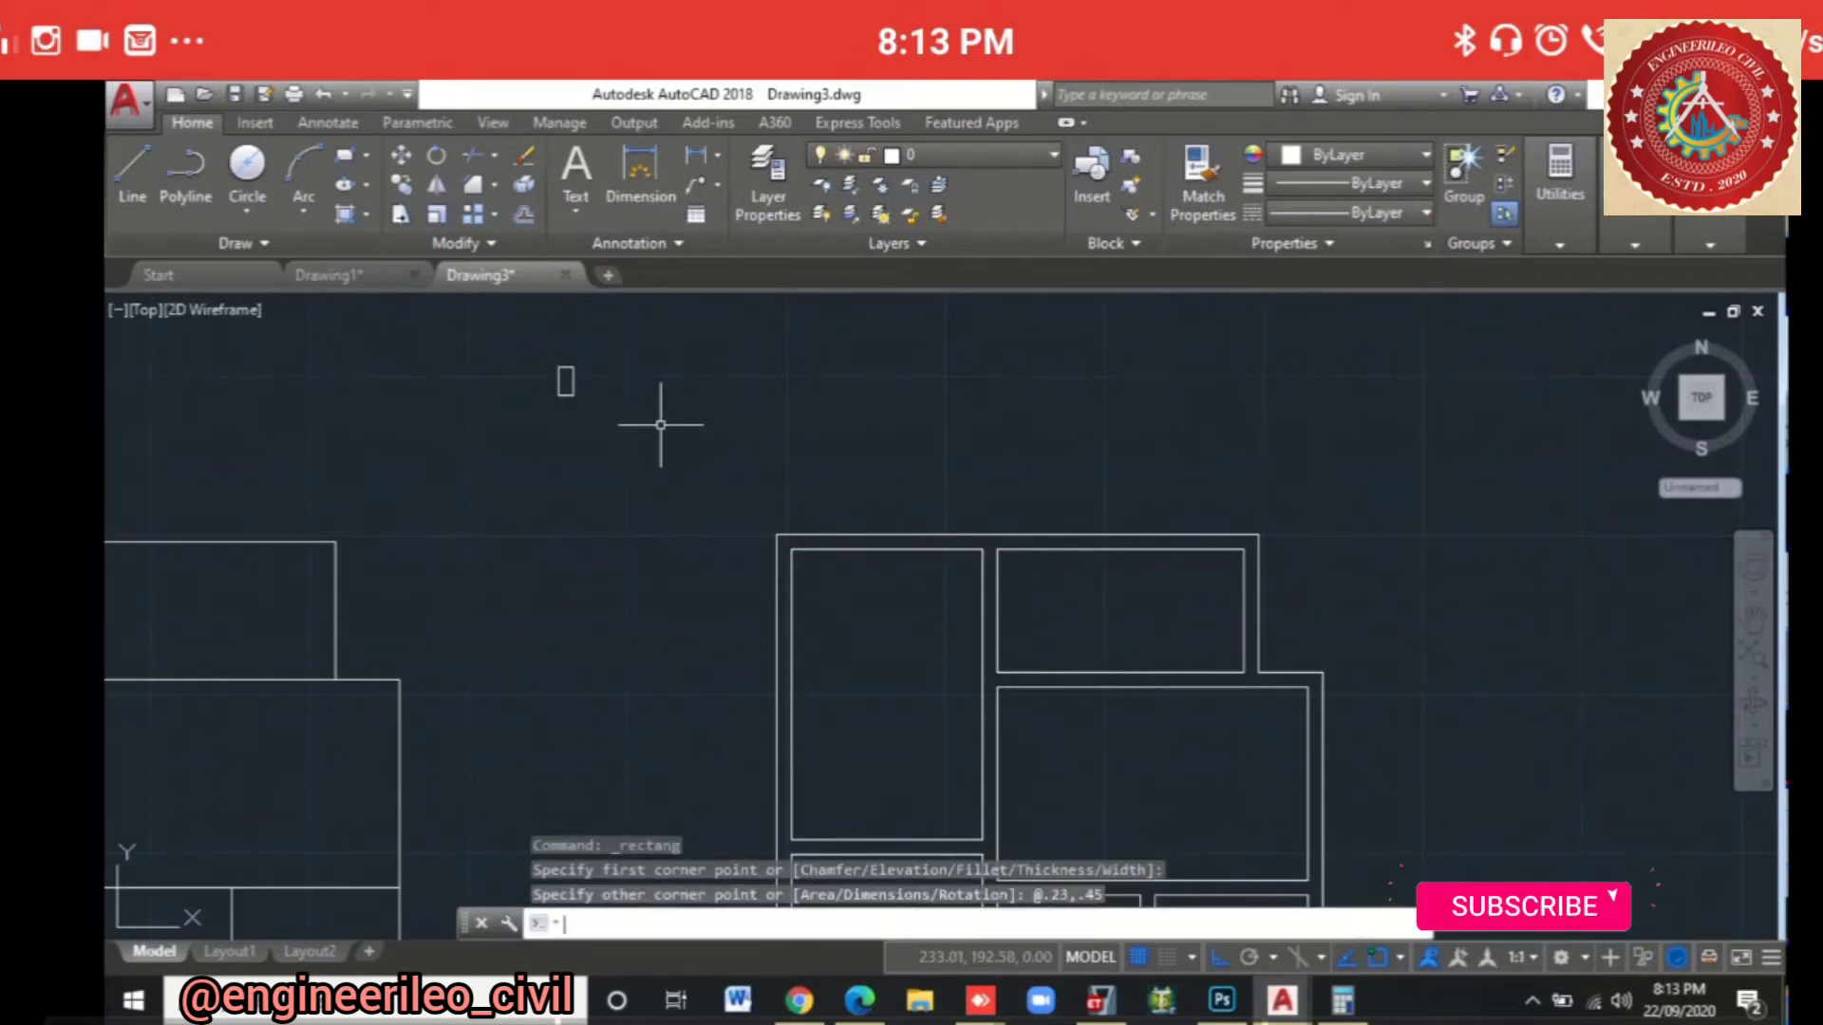
pyautogui.press('Return')
pyautogui.click(661, 385)
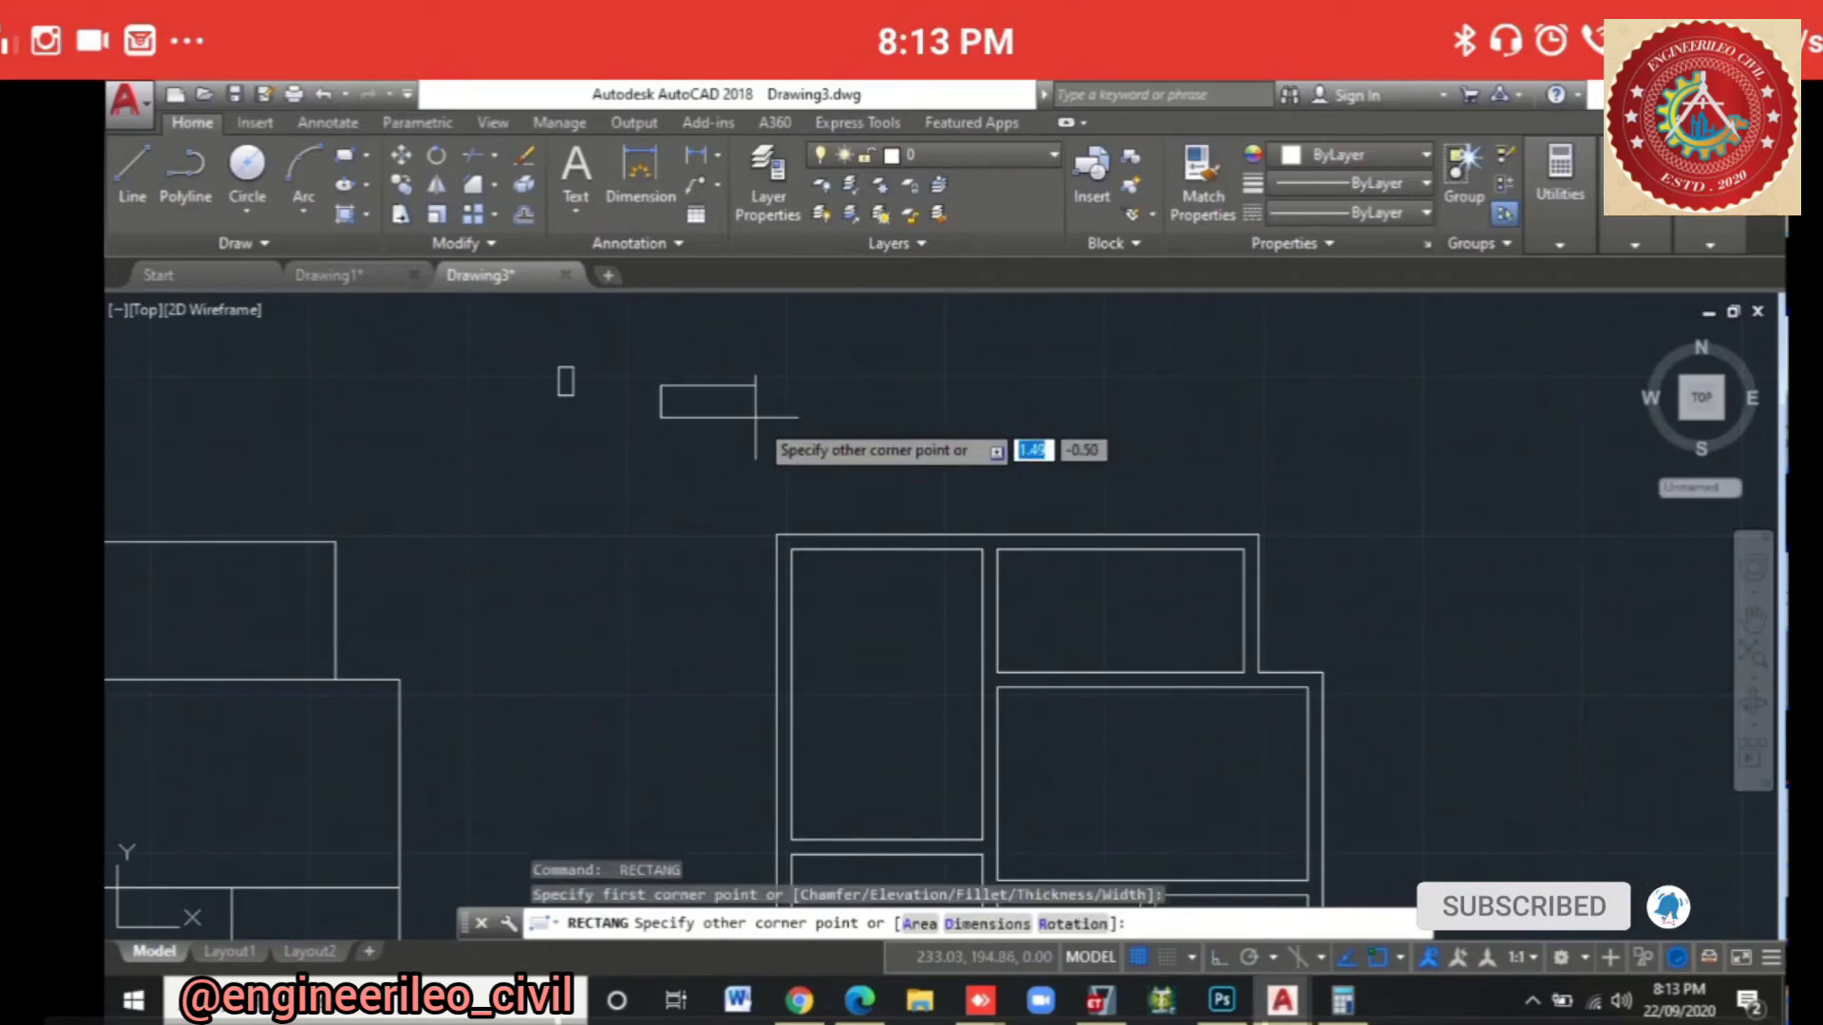
pyautogui.write('.4')
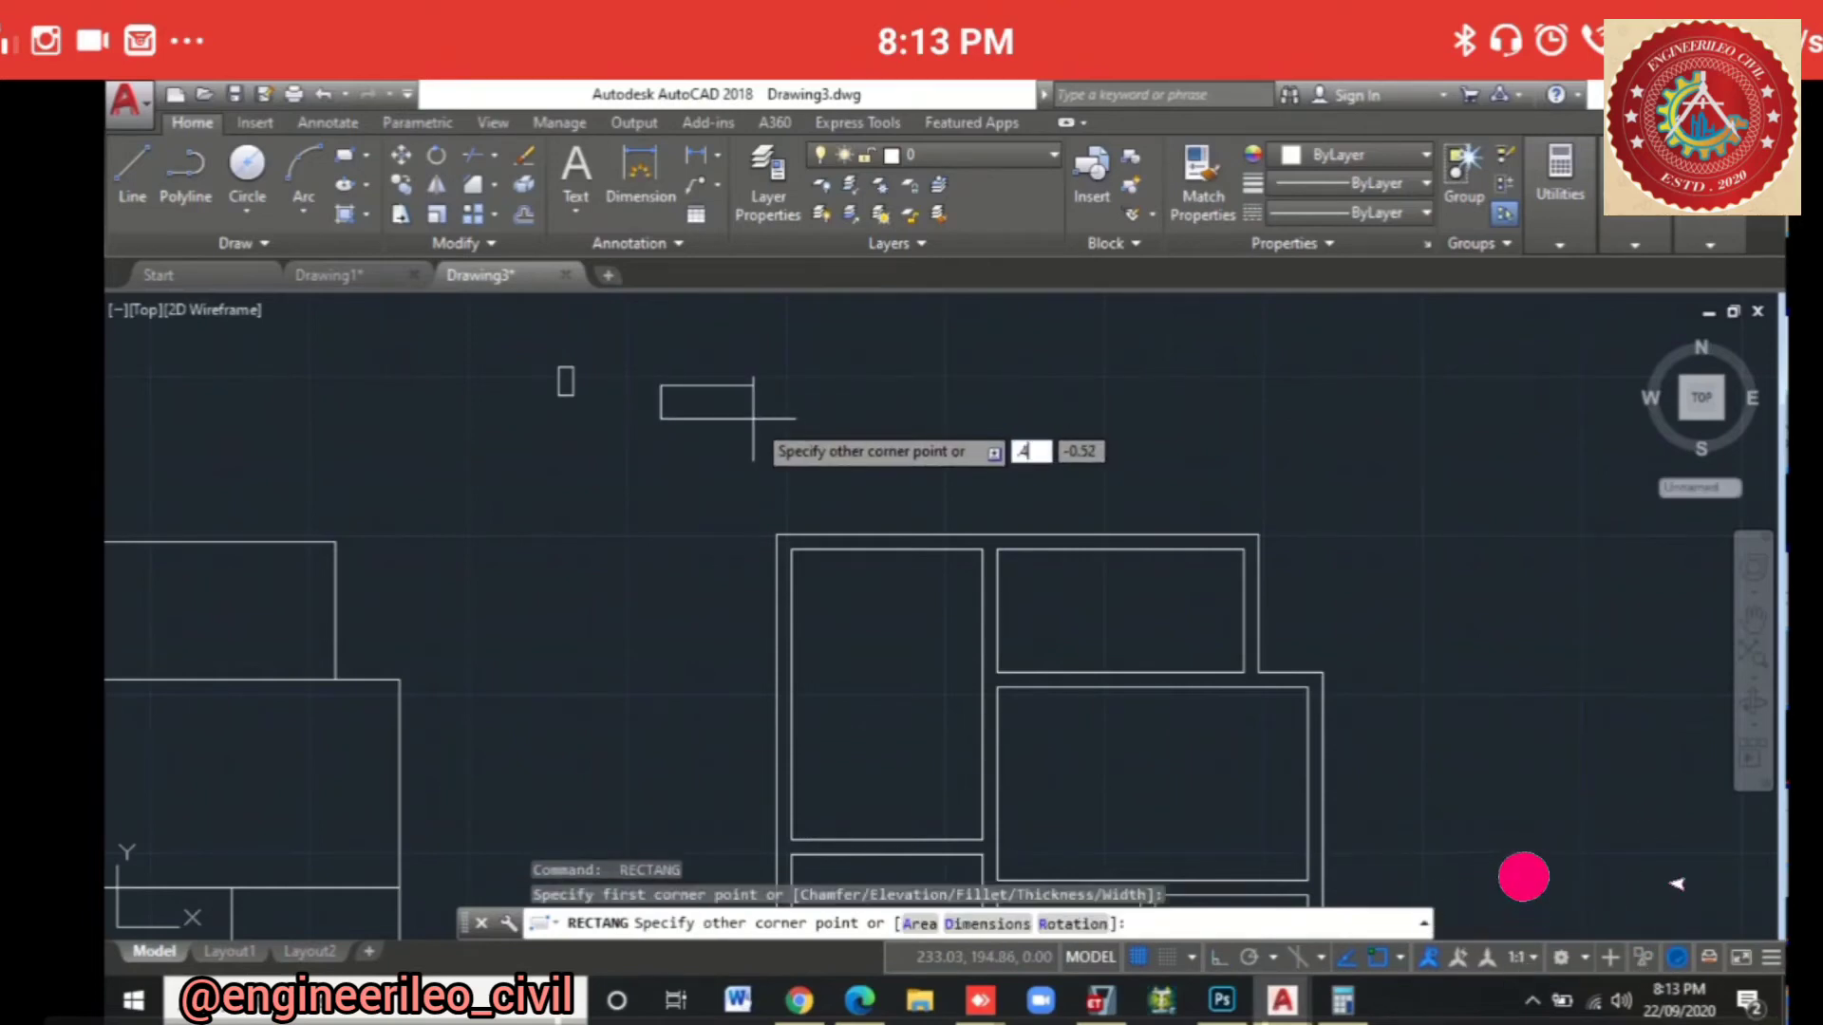
pyautogui.write('5')
pyautogui.press('Tab')
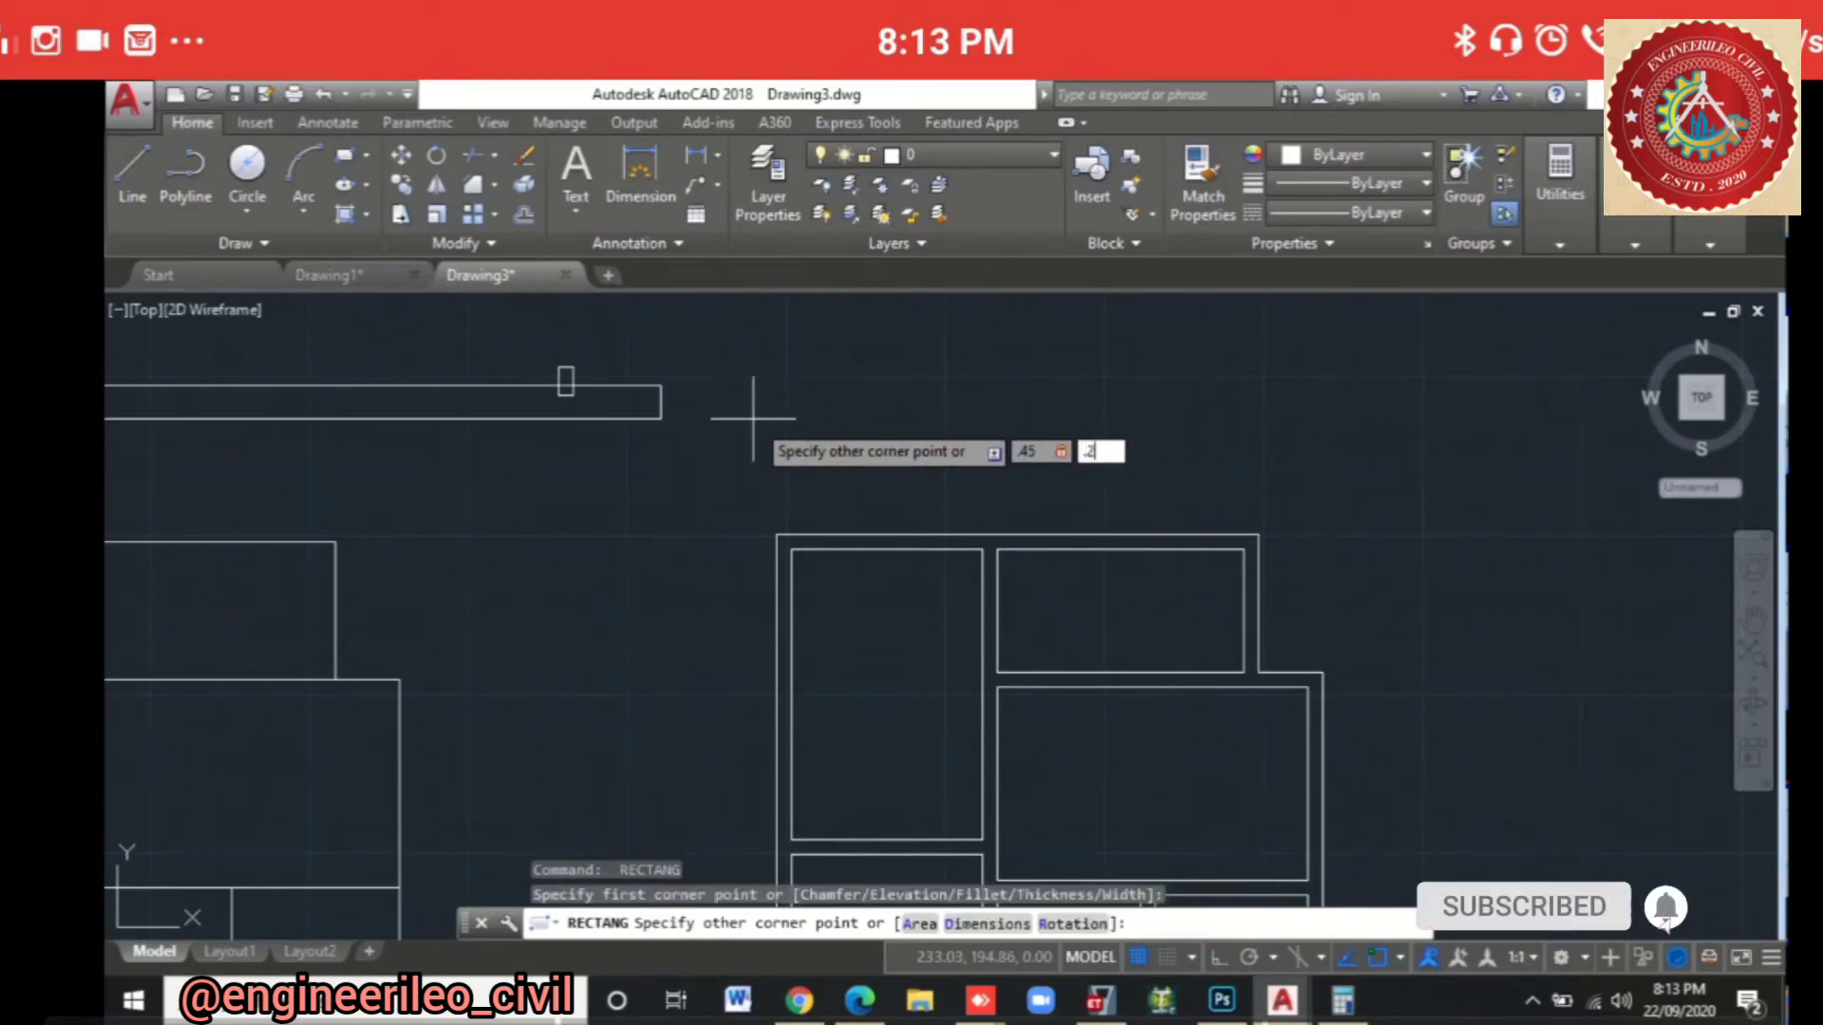
pyautogui.write('.23')
pyautogui.press('Return')
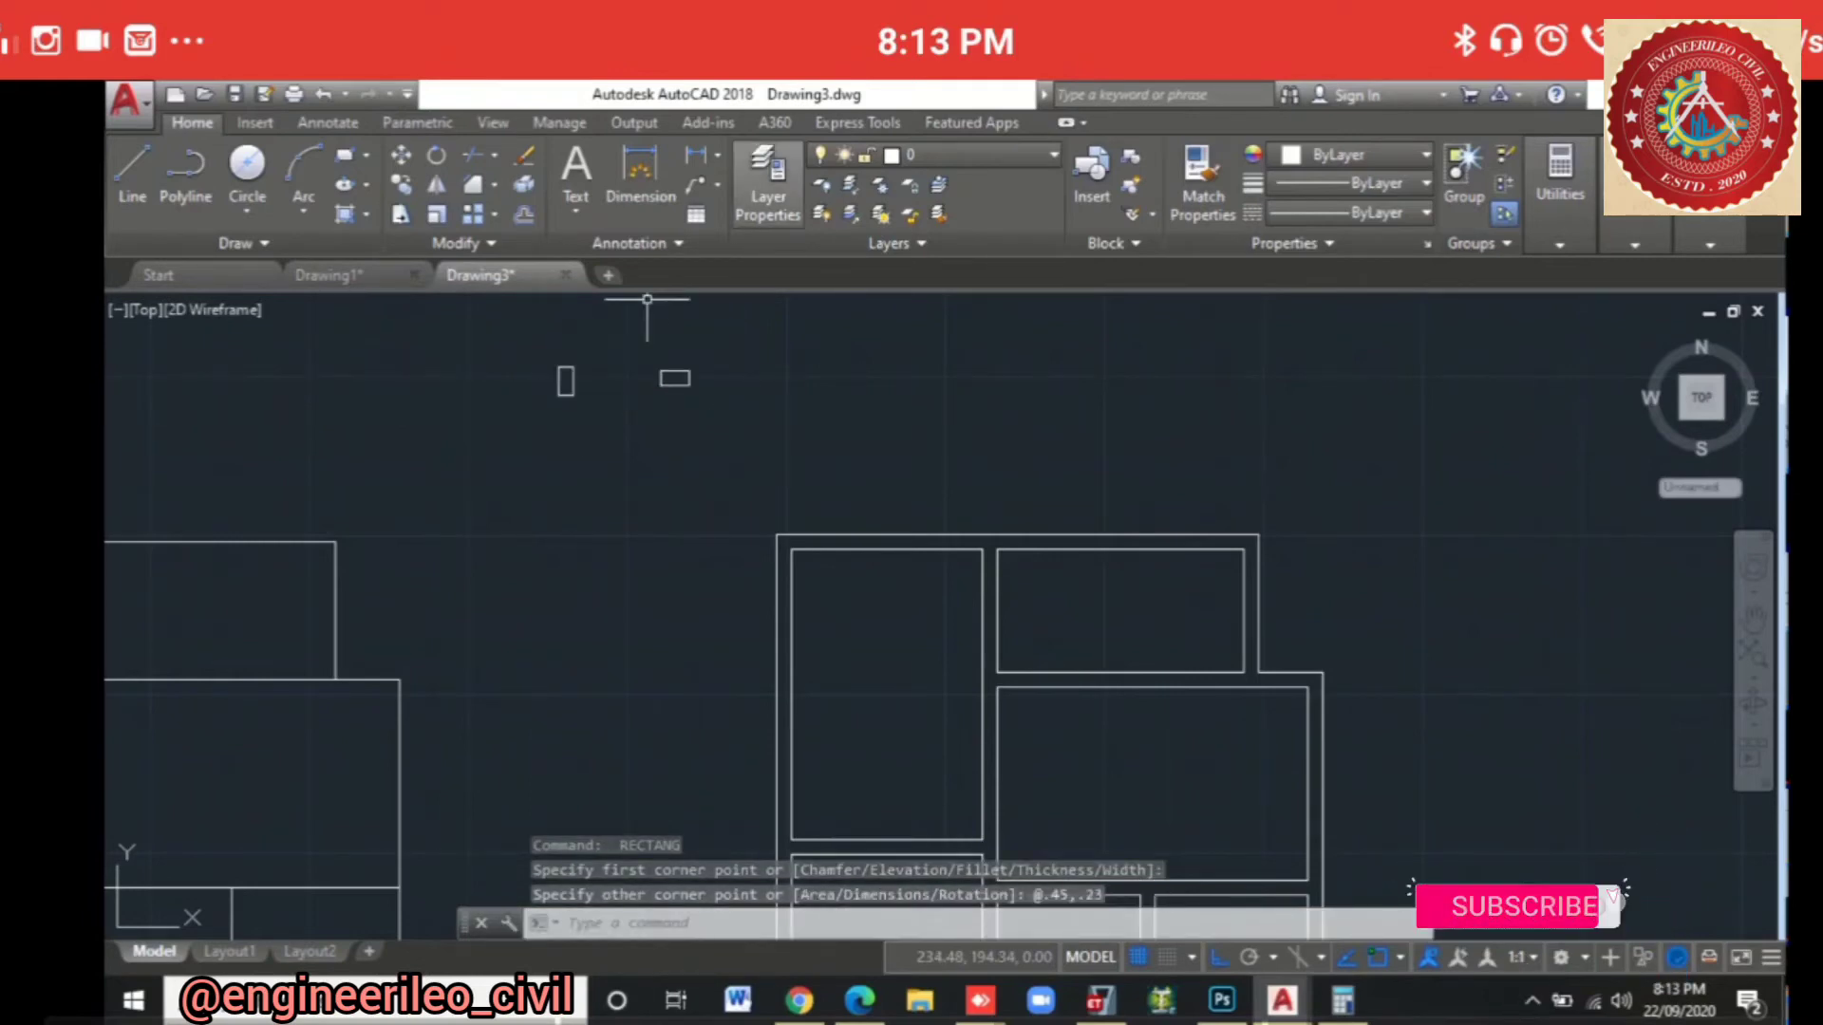
# Step: Check the column orientations in the reference plan PDF and return to Drawing3.dwg in AutoCAD
pyautogui.hotkey('alt', 'Tab')
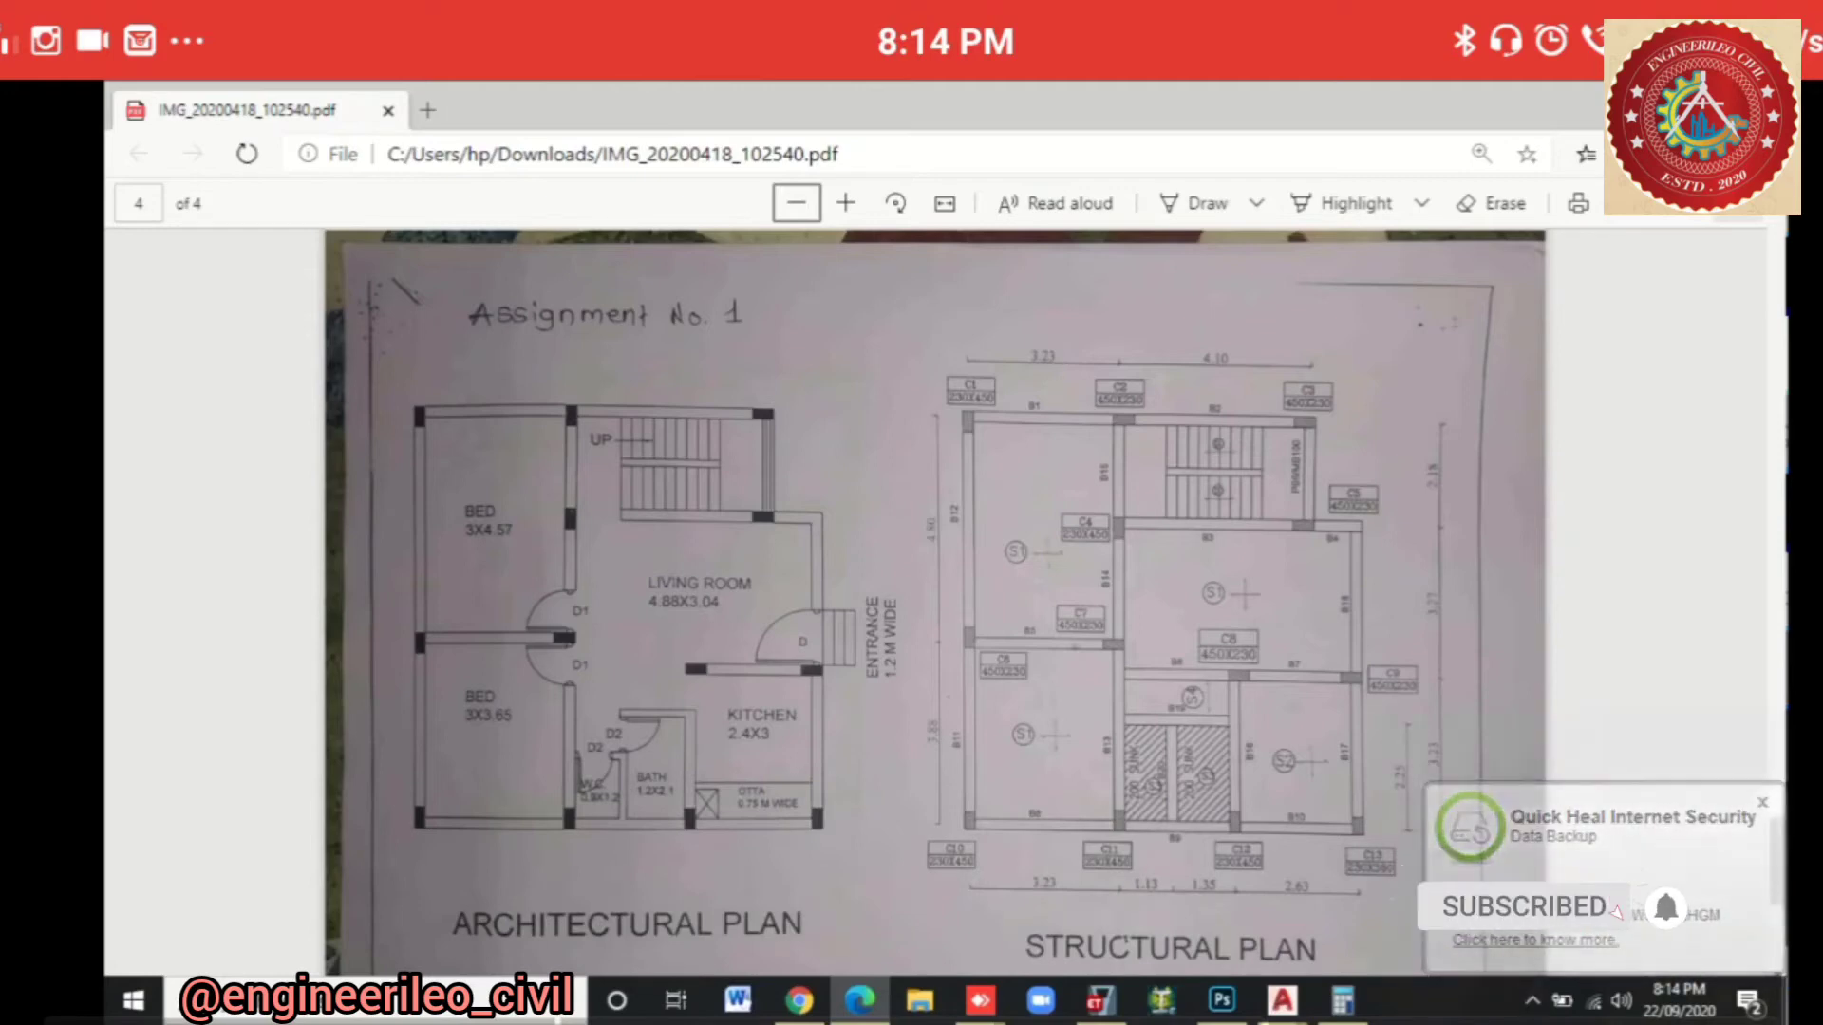
pyautogui.moveTo(1282, 1000)
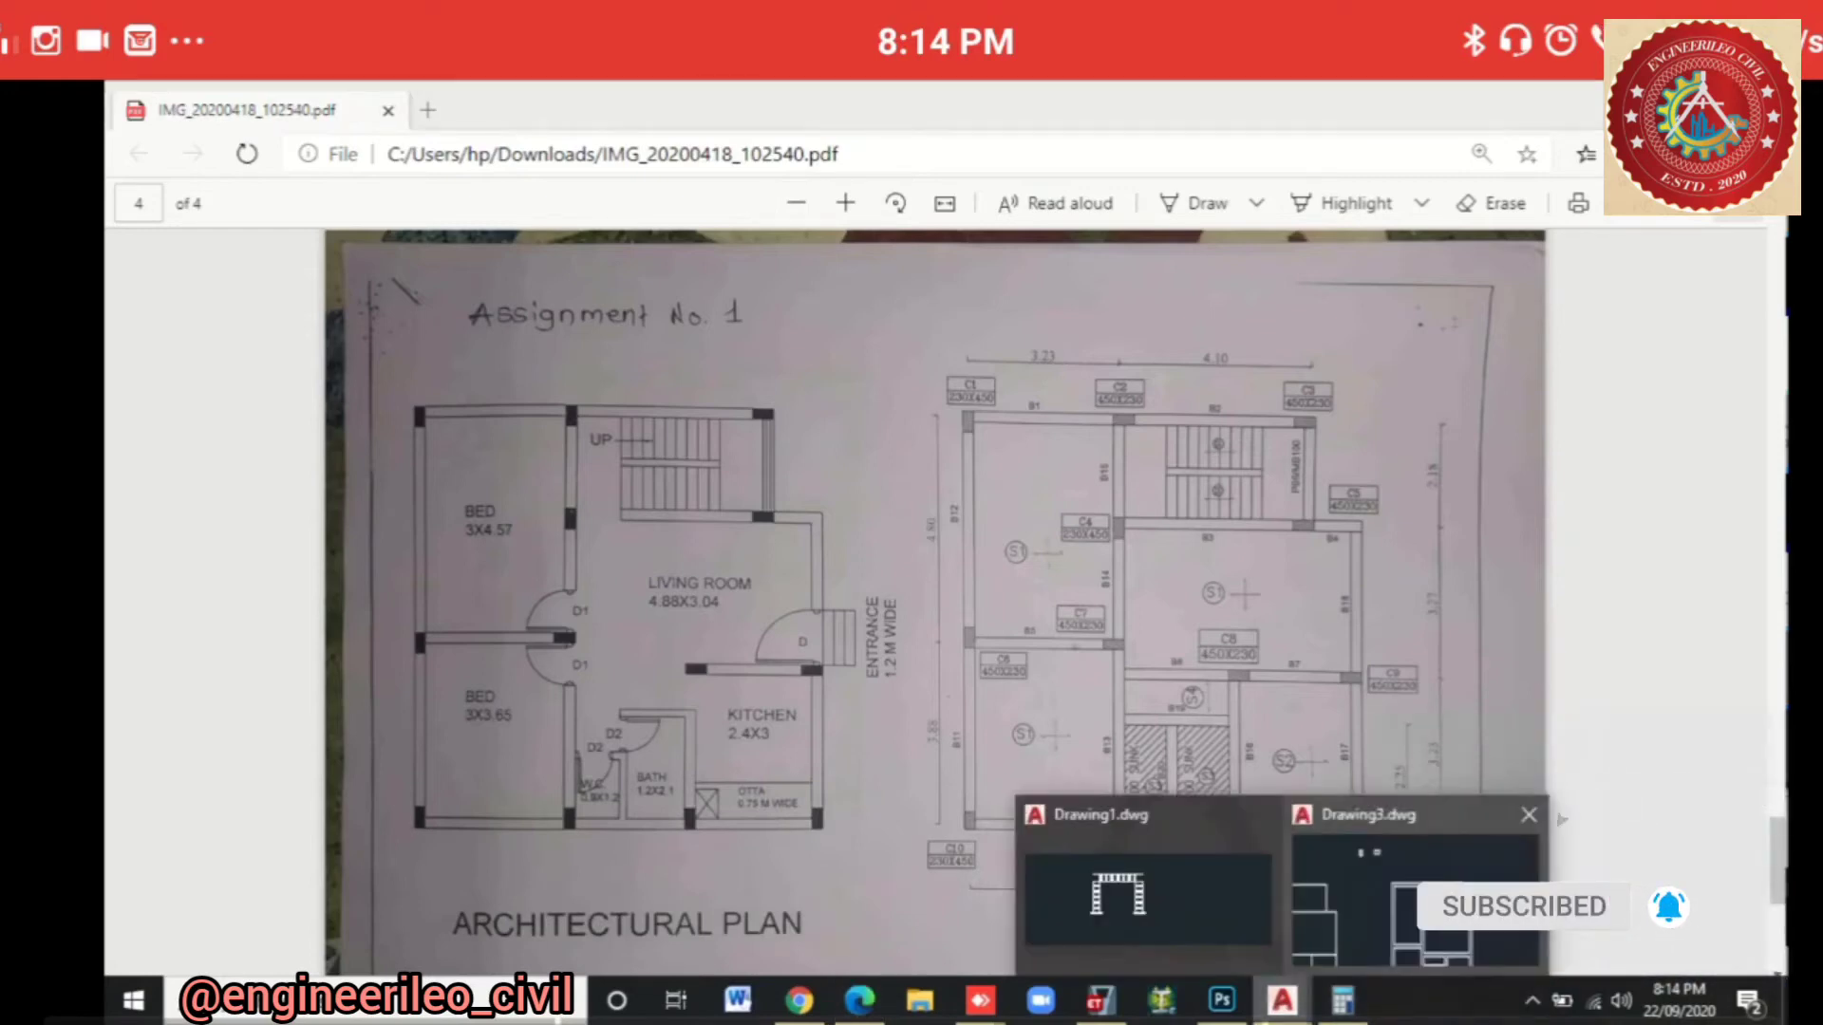
pyautogui.click(1424, 878)
# Step: Copy the upright column rectangle from its upper-left corner onto the upper-left outer corner of the double-line plan, with Ortho off
pyautogui.click(607, 439)
pyautogui.click(549, 365)
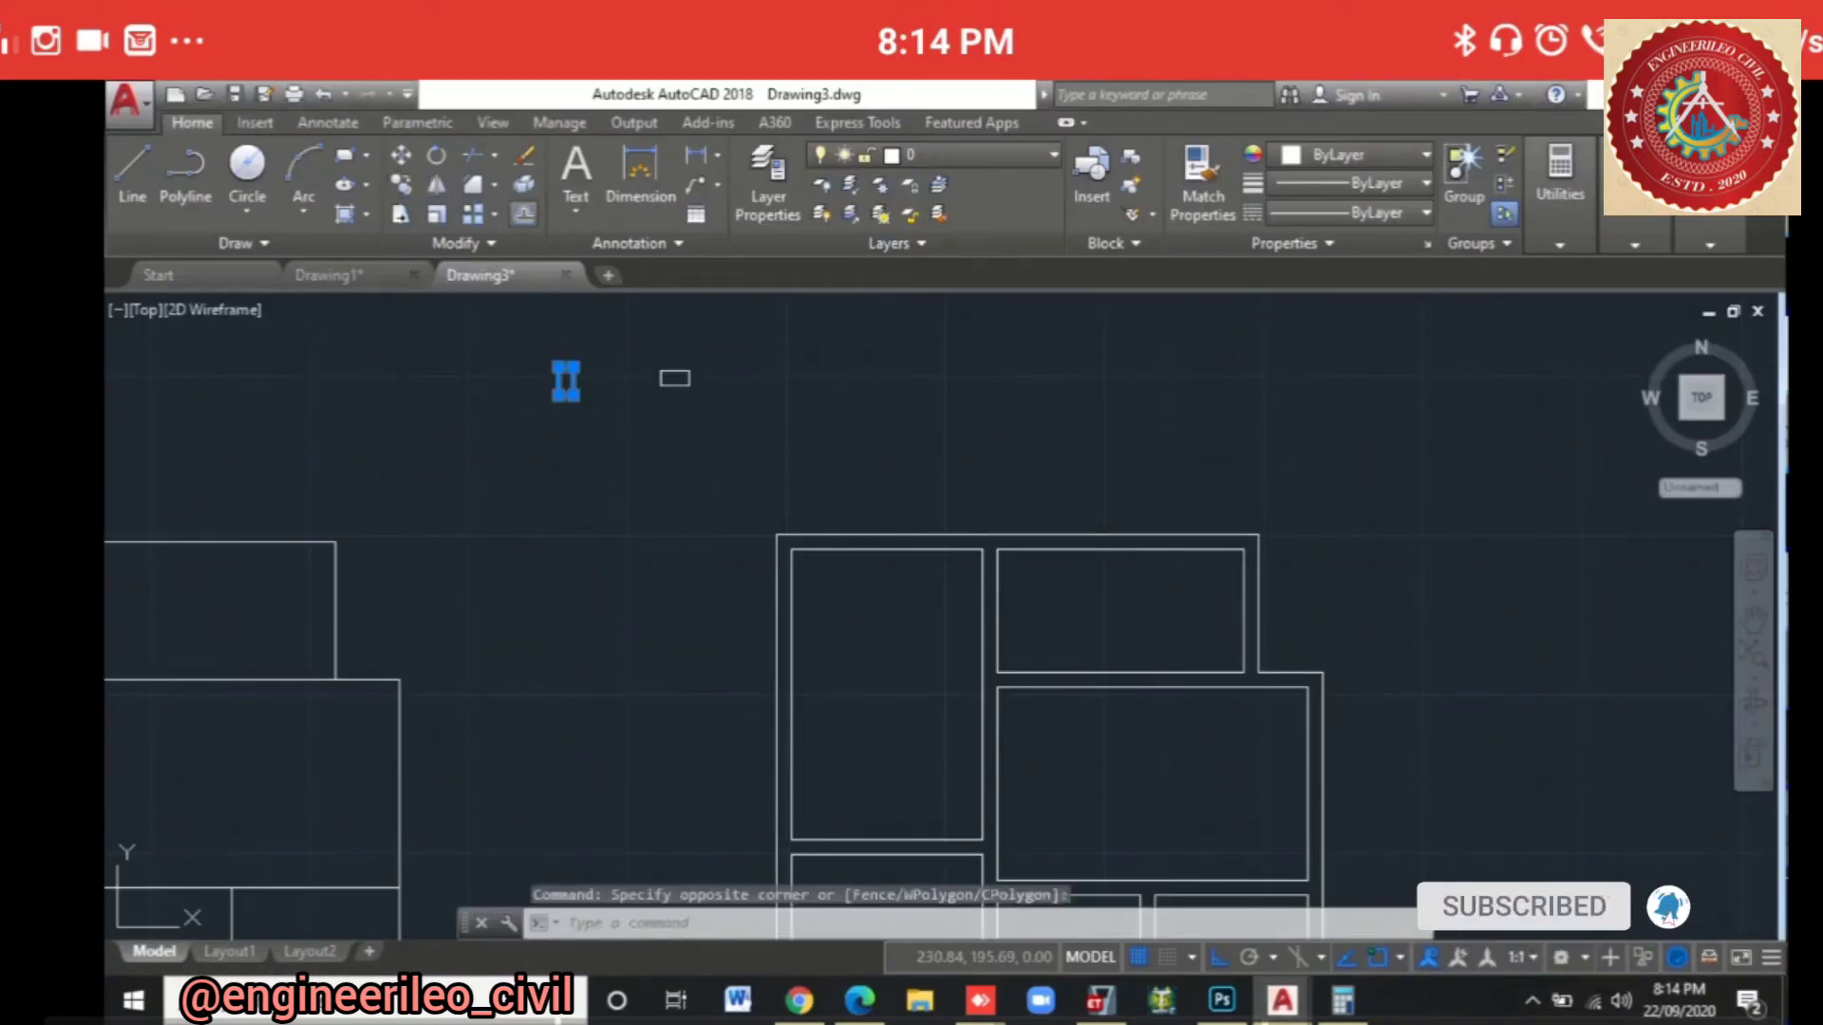
pyautogui.write('co')
pyautogui.press('Return')
pyautogui.click(561, 371)
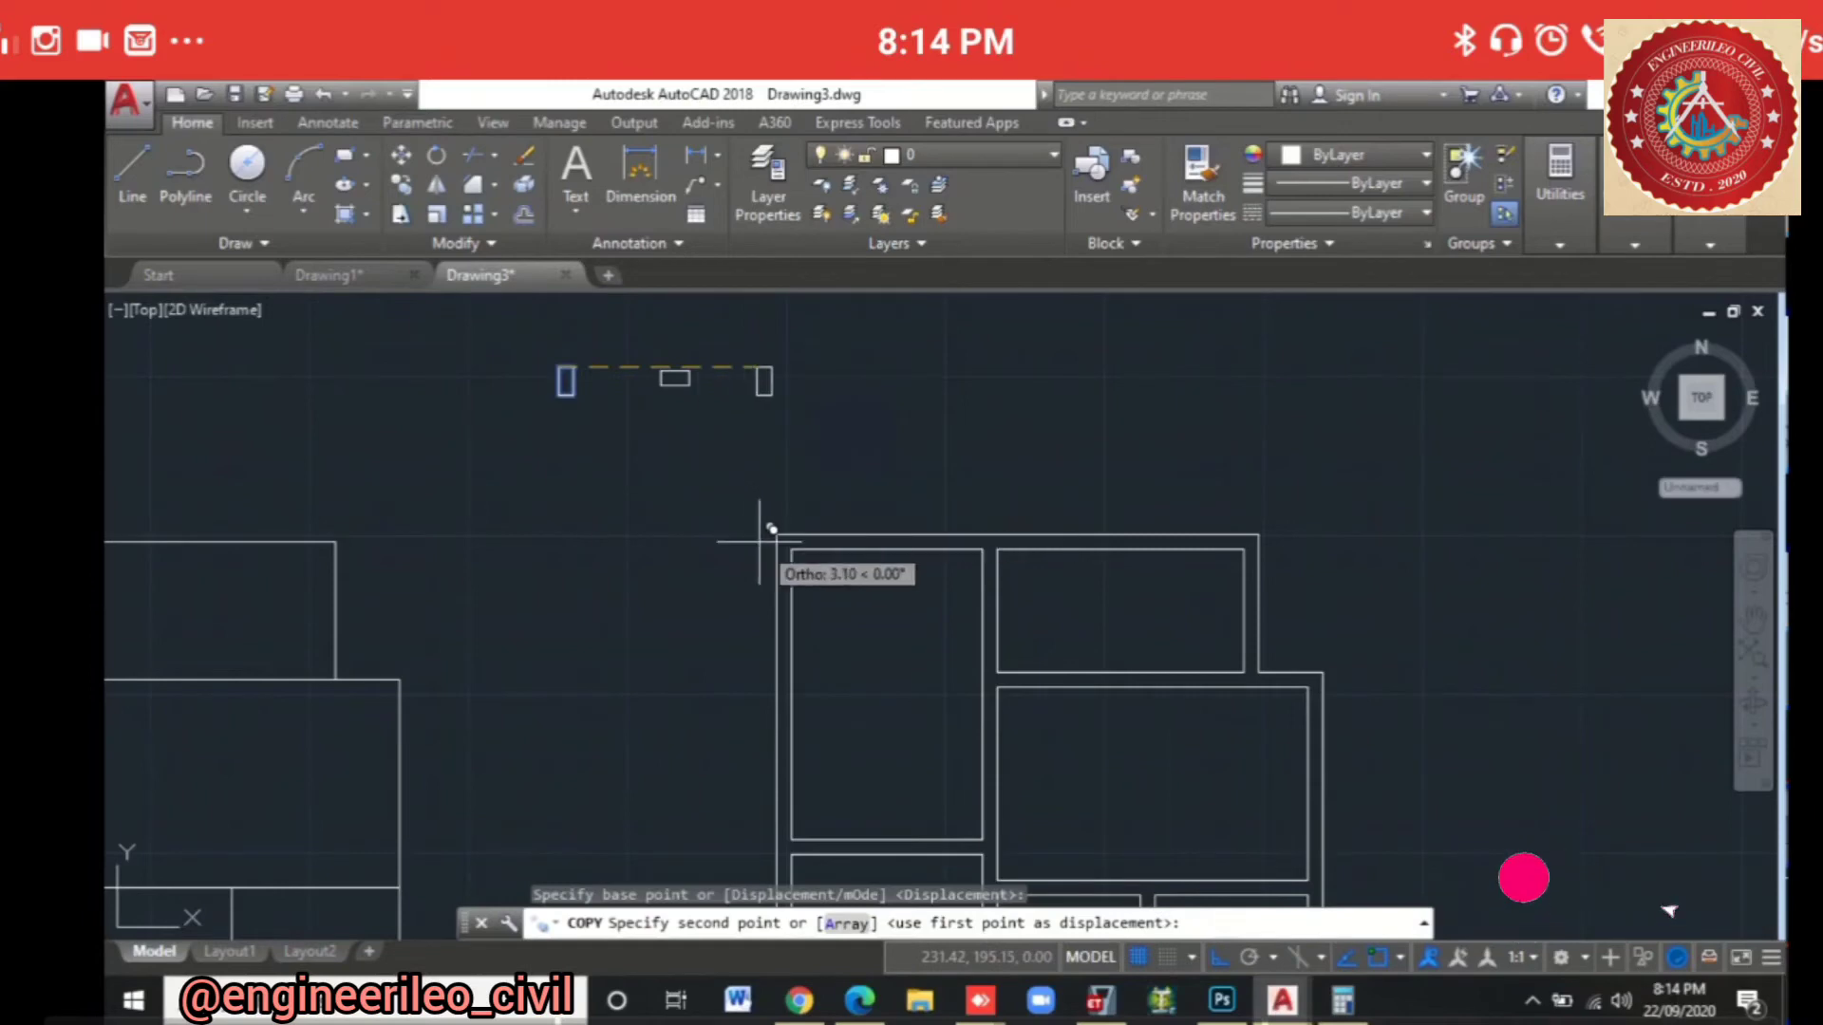
pyautogui.write('9')
pyautogui.press('Return')
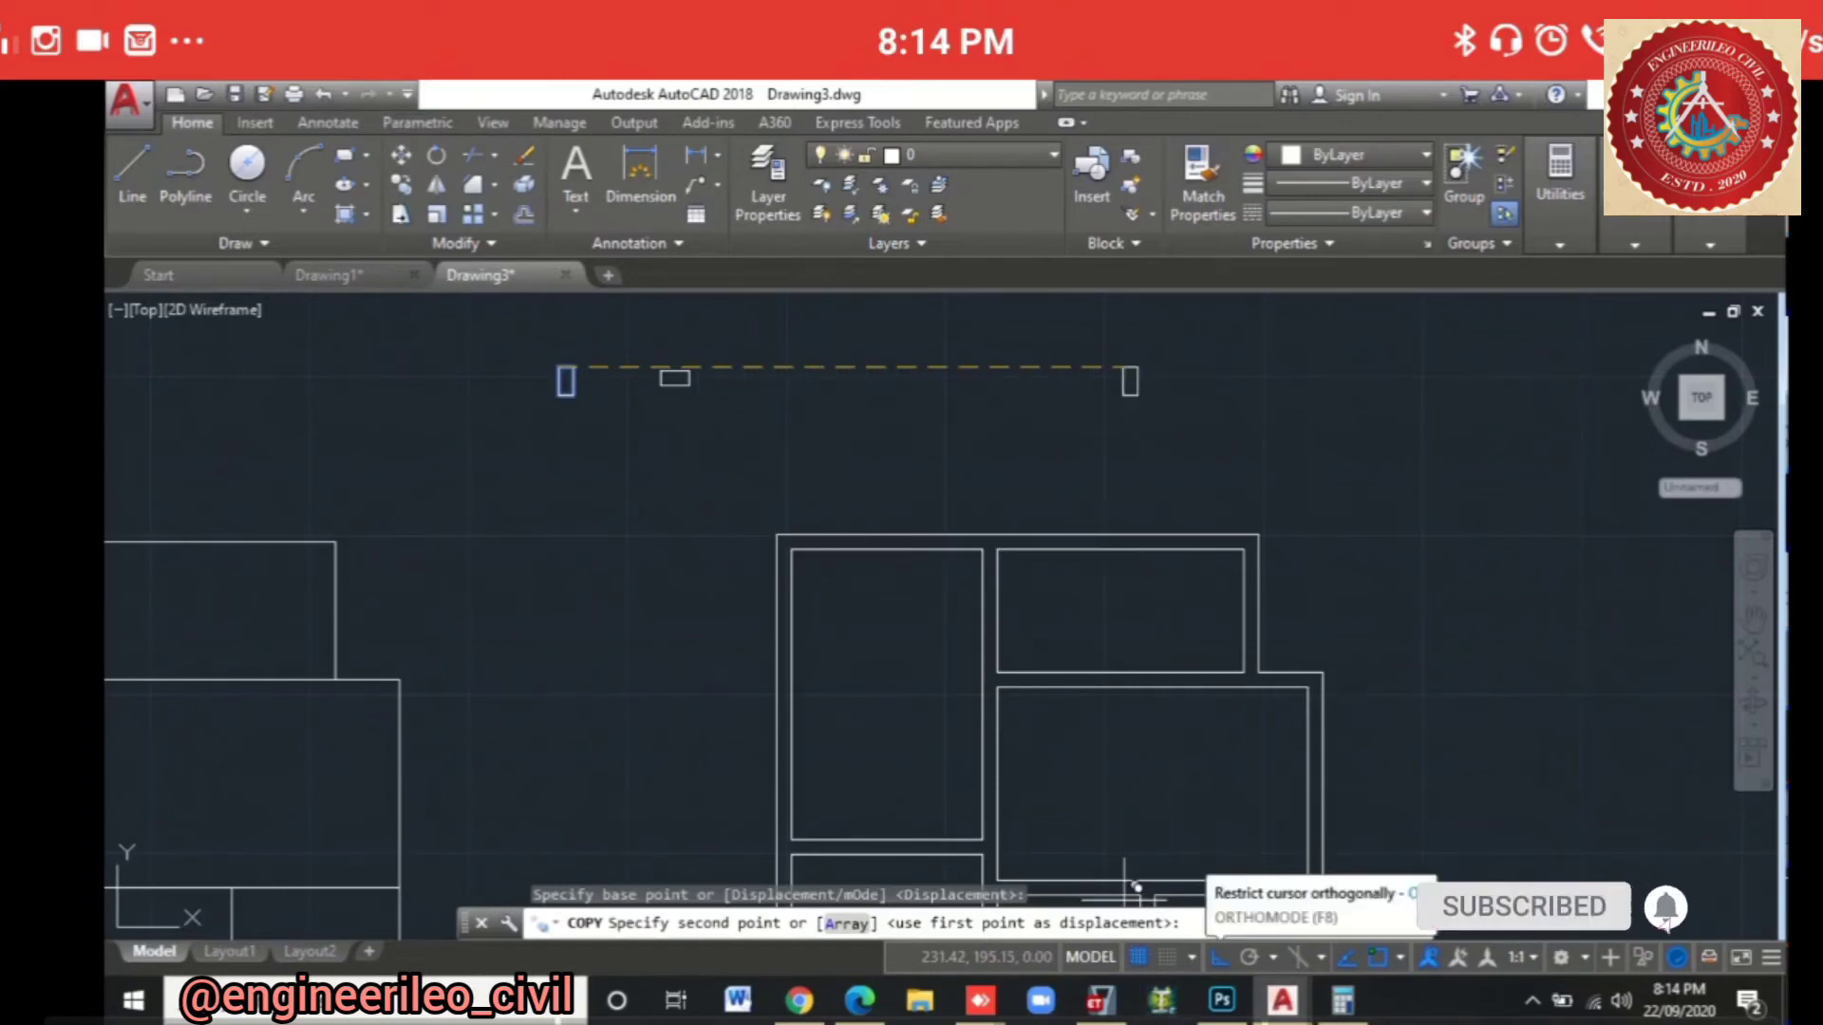
pyautogui.press('F8')
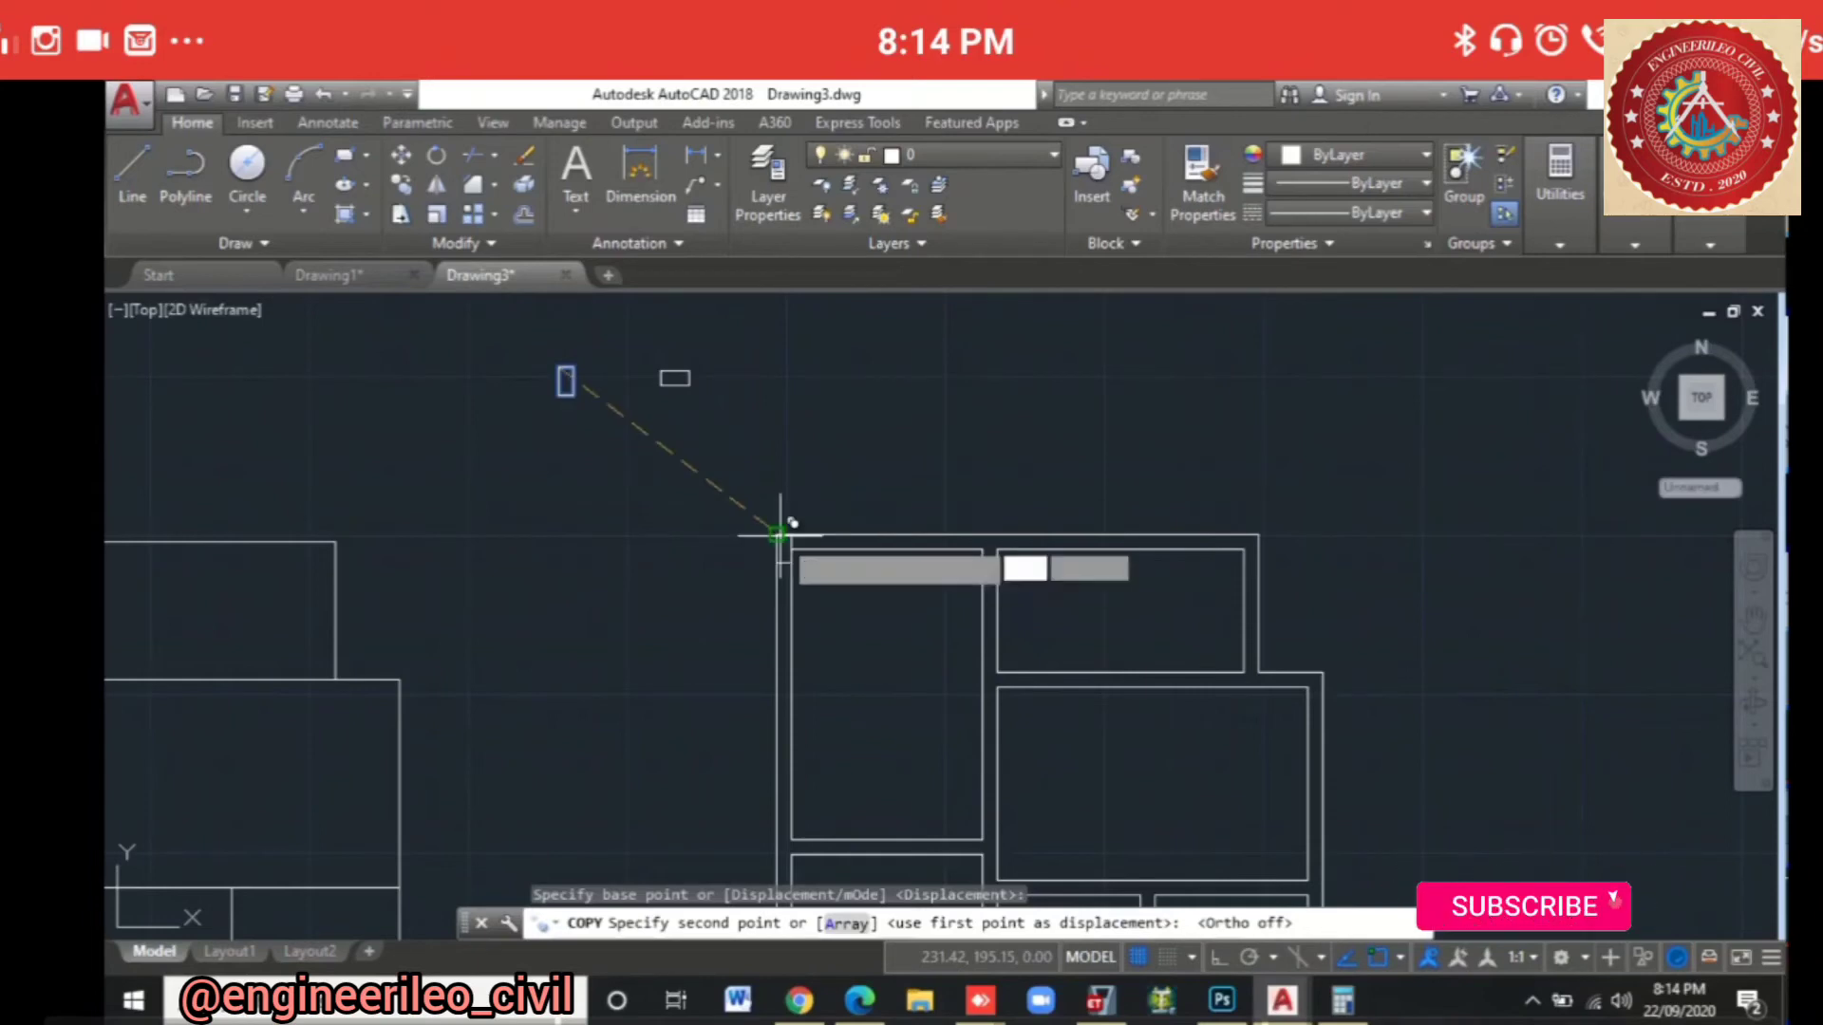
pyautogui.click(777, 534)
# Step: Check the column positions in the reference plan PDF, return to Drawing3.dwg in AutoCAD and end the copy command
pyautogui.moveTo(871, 700); pyautogui.dragTo(826, 299, button='middle')
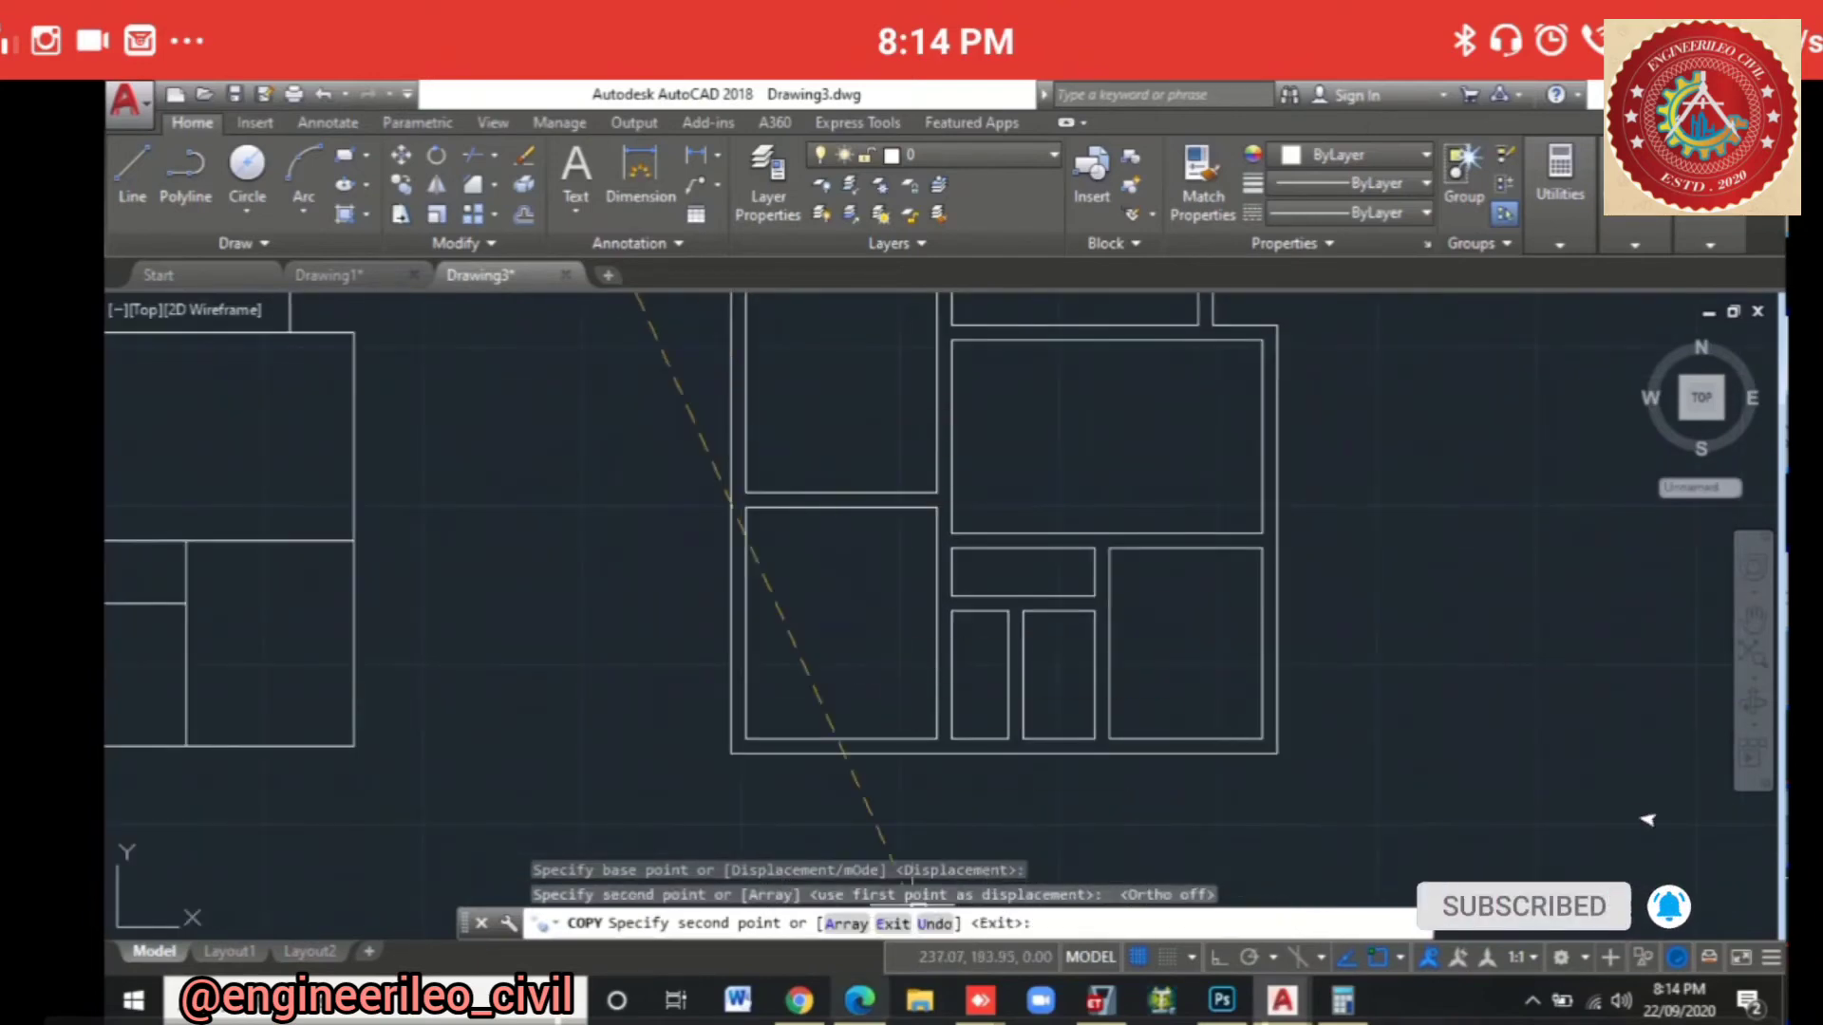
pyautogui.hotkey('alt', 'Tab')
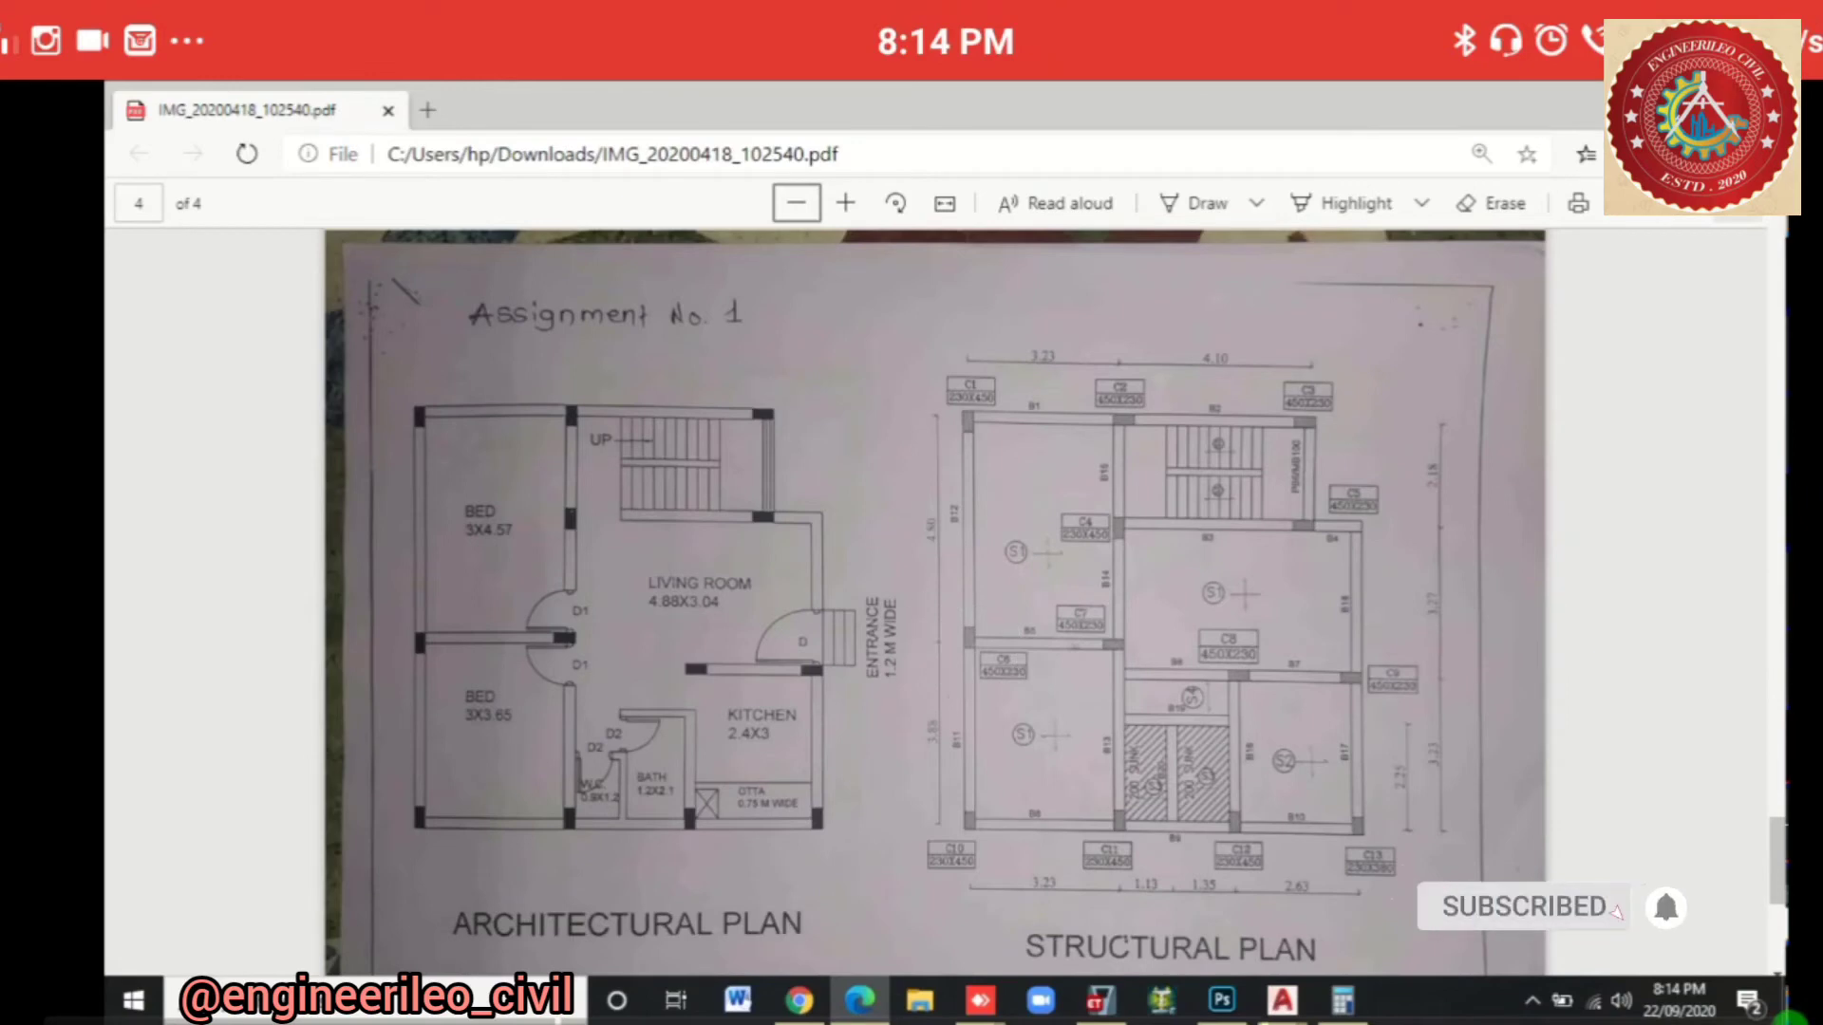
pyautogui.hotkey('alt', 'Tab')
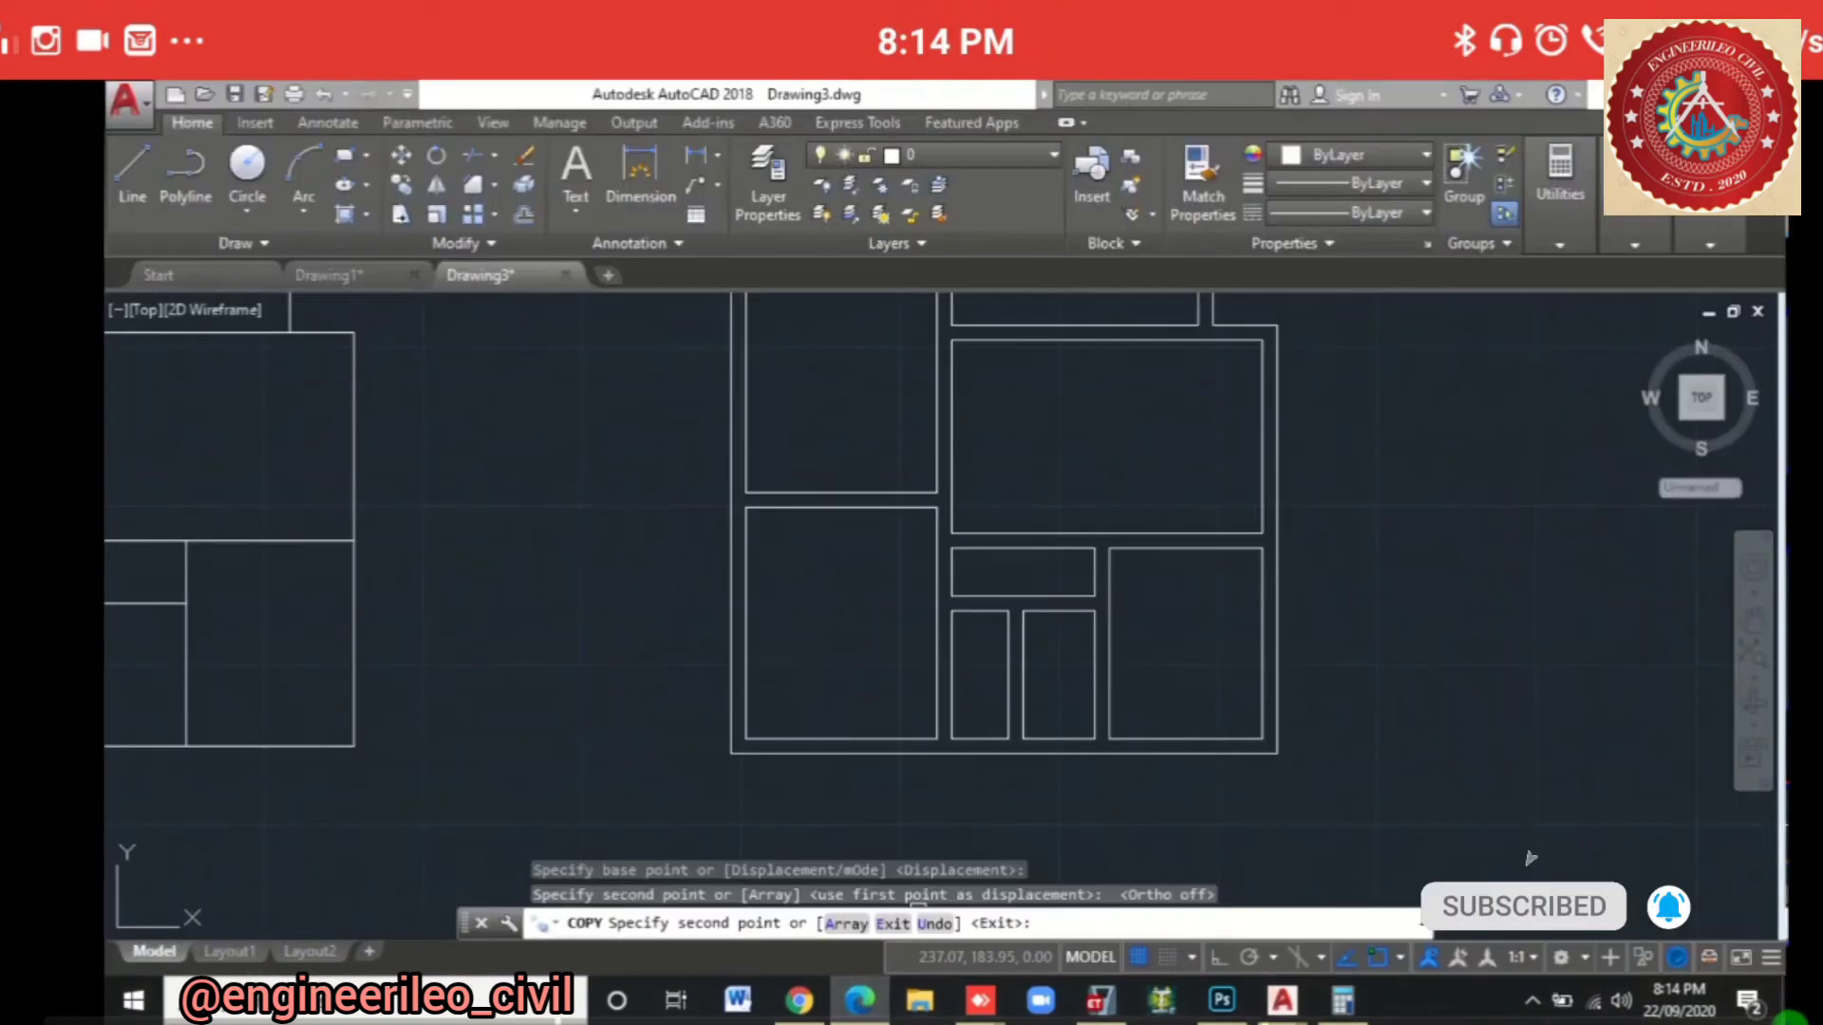
pyautogui.moveTo(751, 592); pyautogui.dragTo(753, 630, button='middle')
pyautogui.press('Escape')
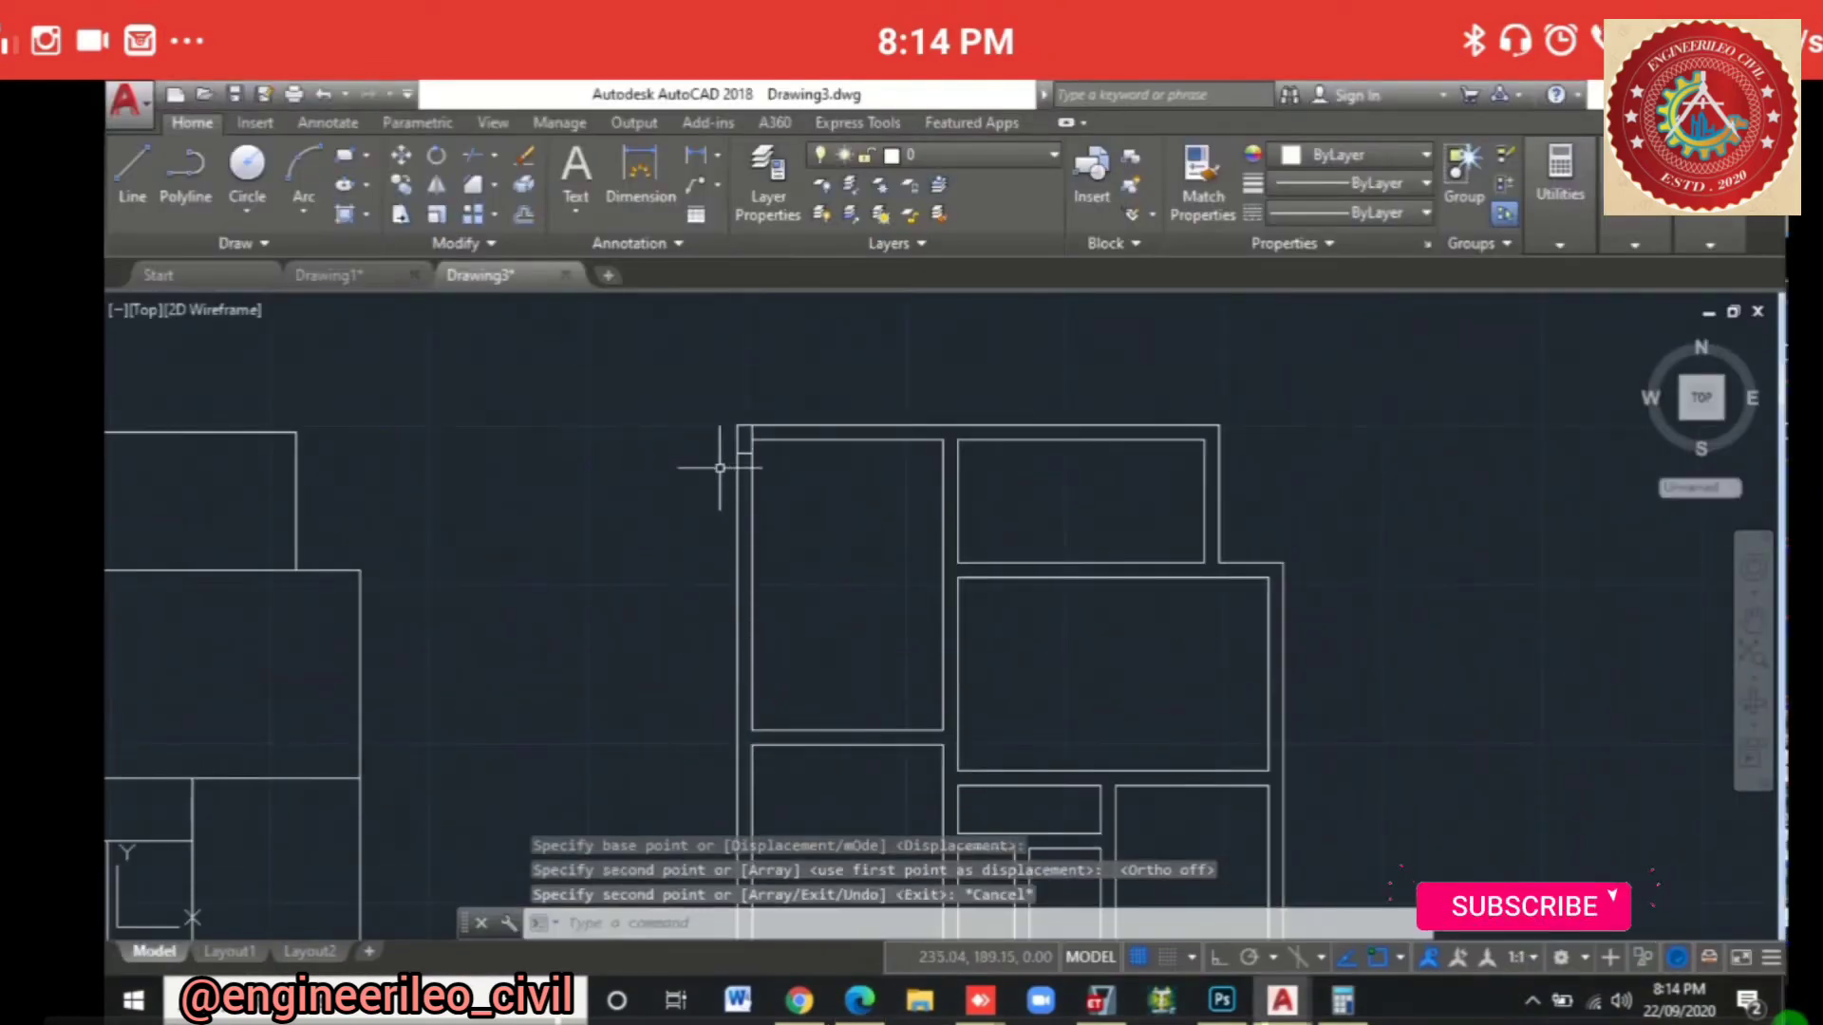
# Step: Copy the upper-left corner column down the left outer wall to its junction with the partition between the two left rooms
pyautogui.click(744, 449)
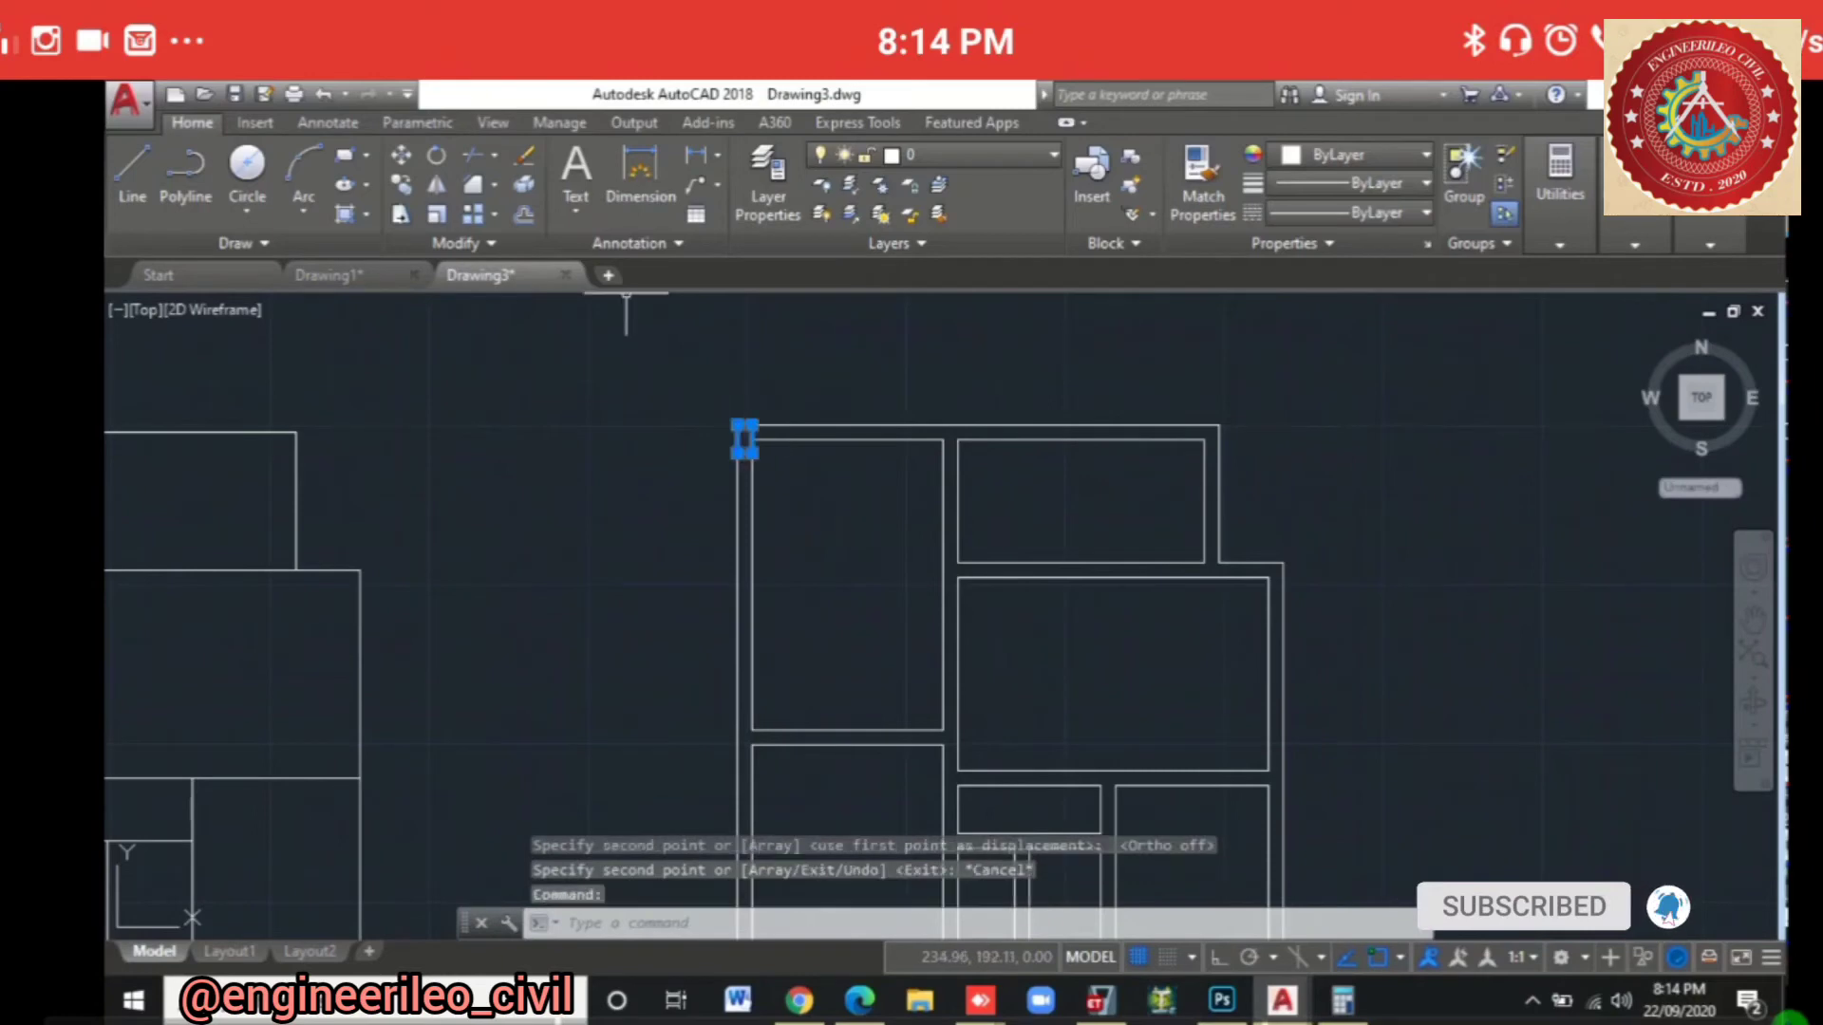
pyautogui.write('co')
pyautogui.press('Return')
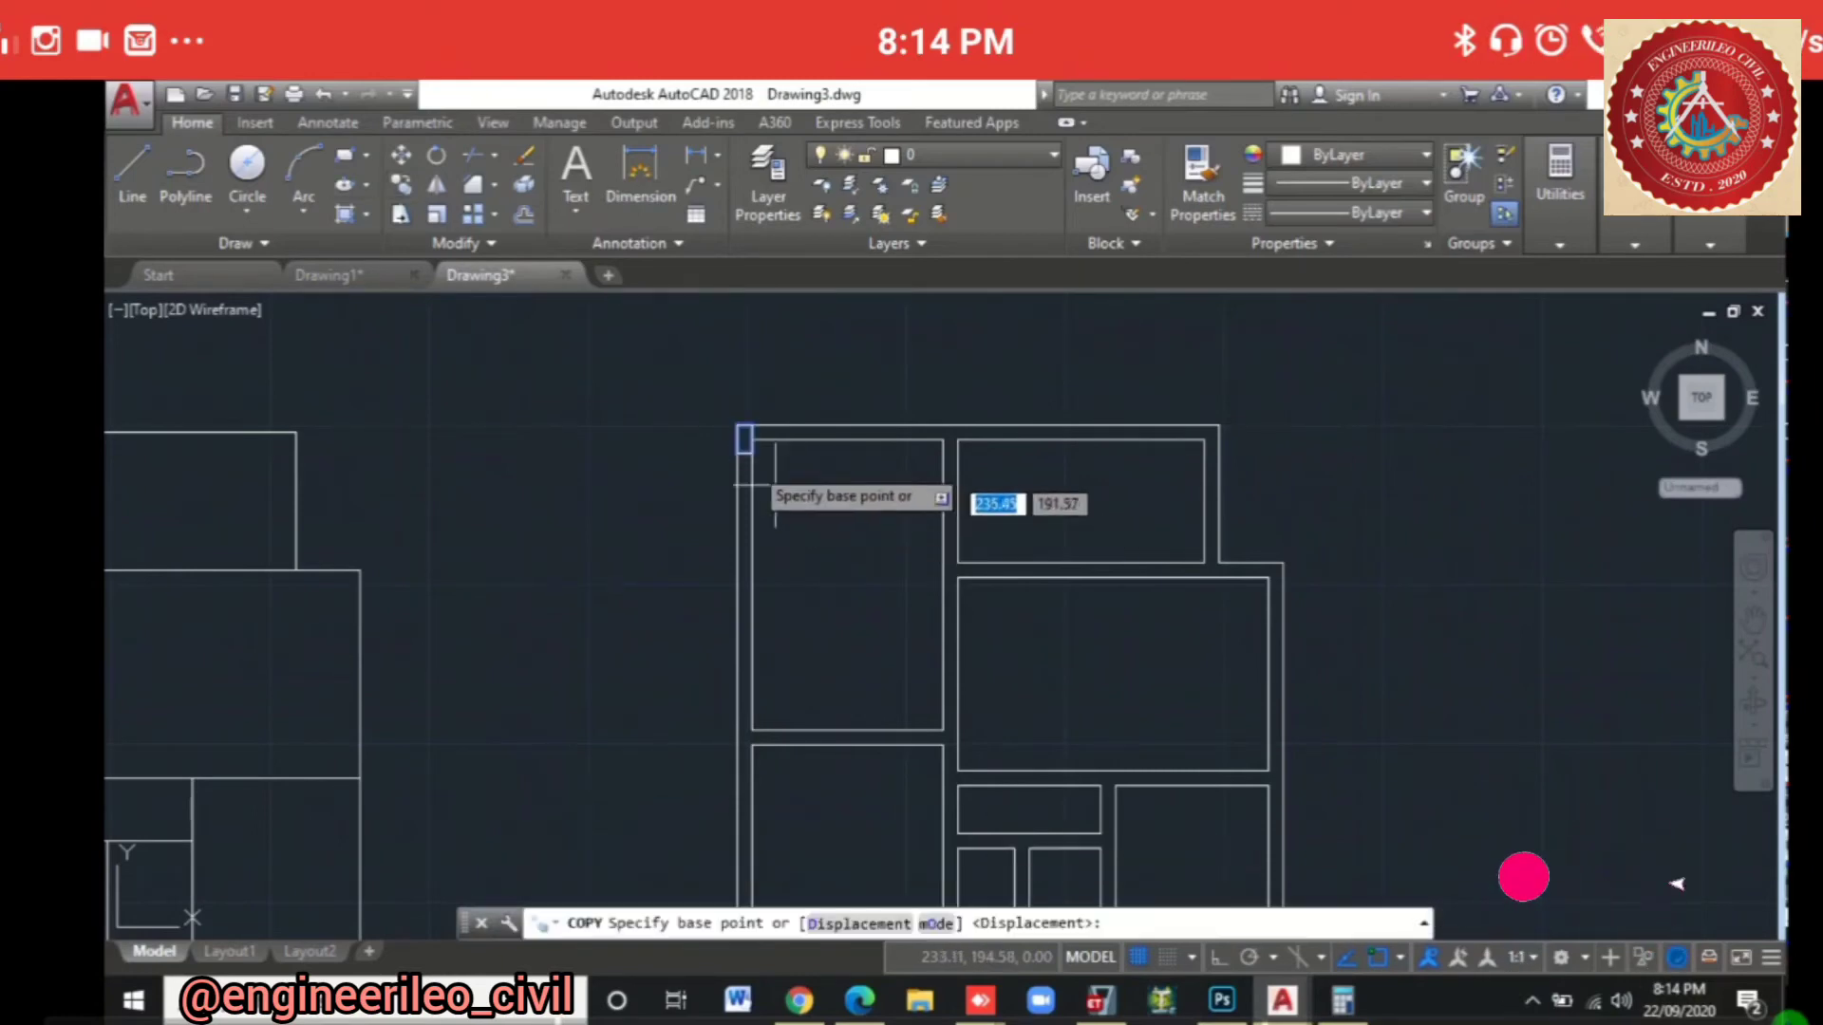
pyautogui.click(750, 453)
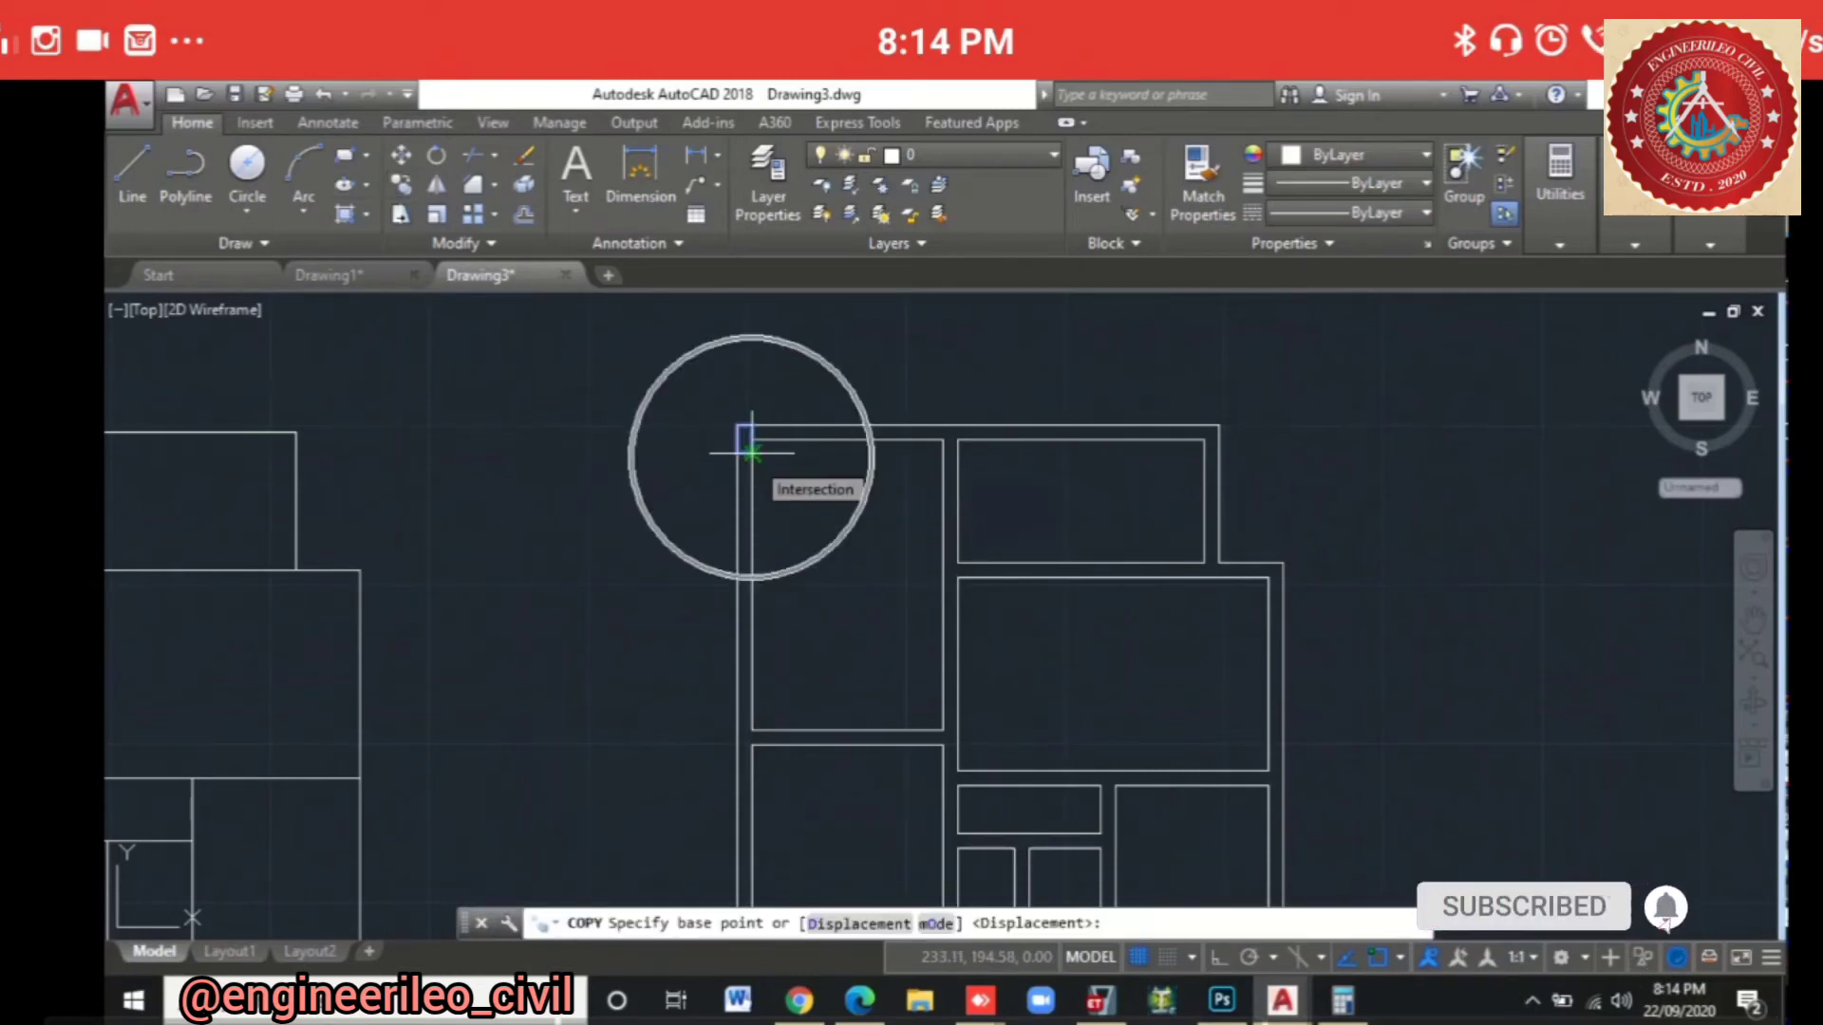
pyautogui.click(751, 744)
pyautogui.press('Escape')
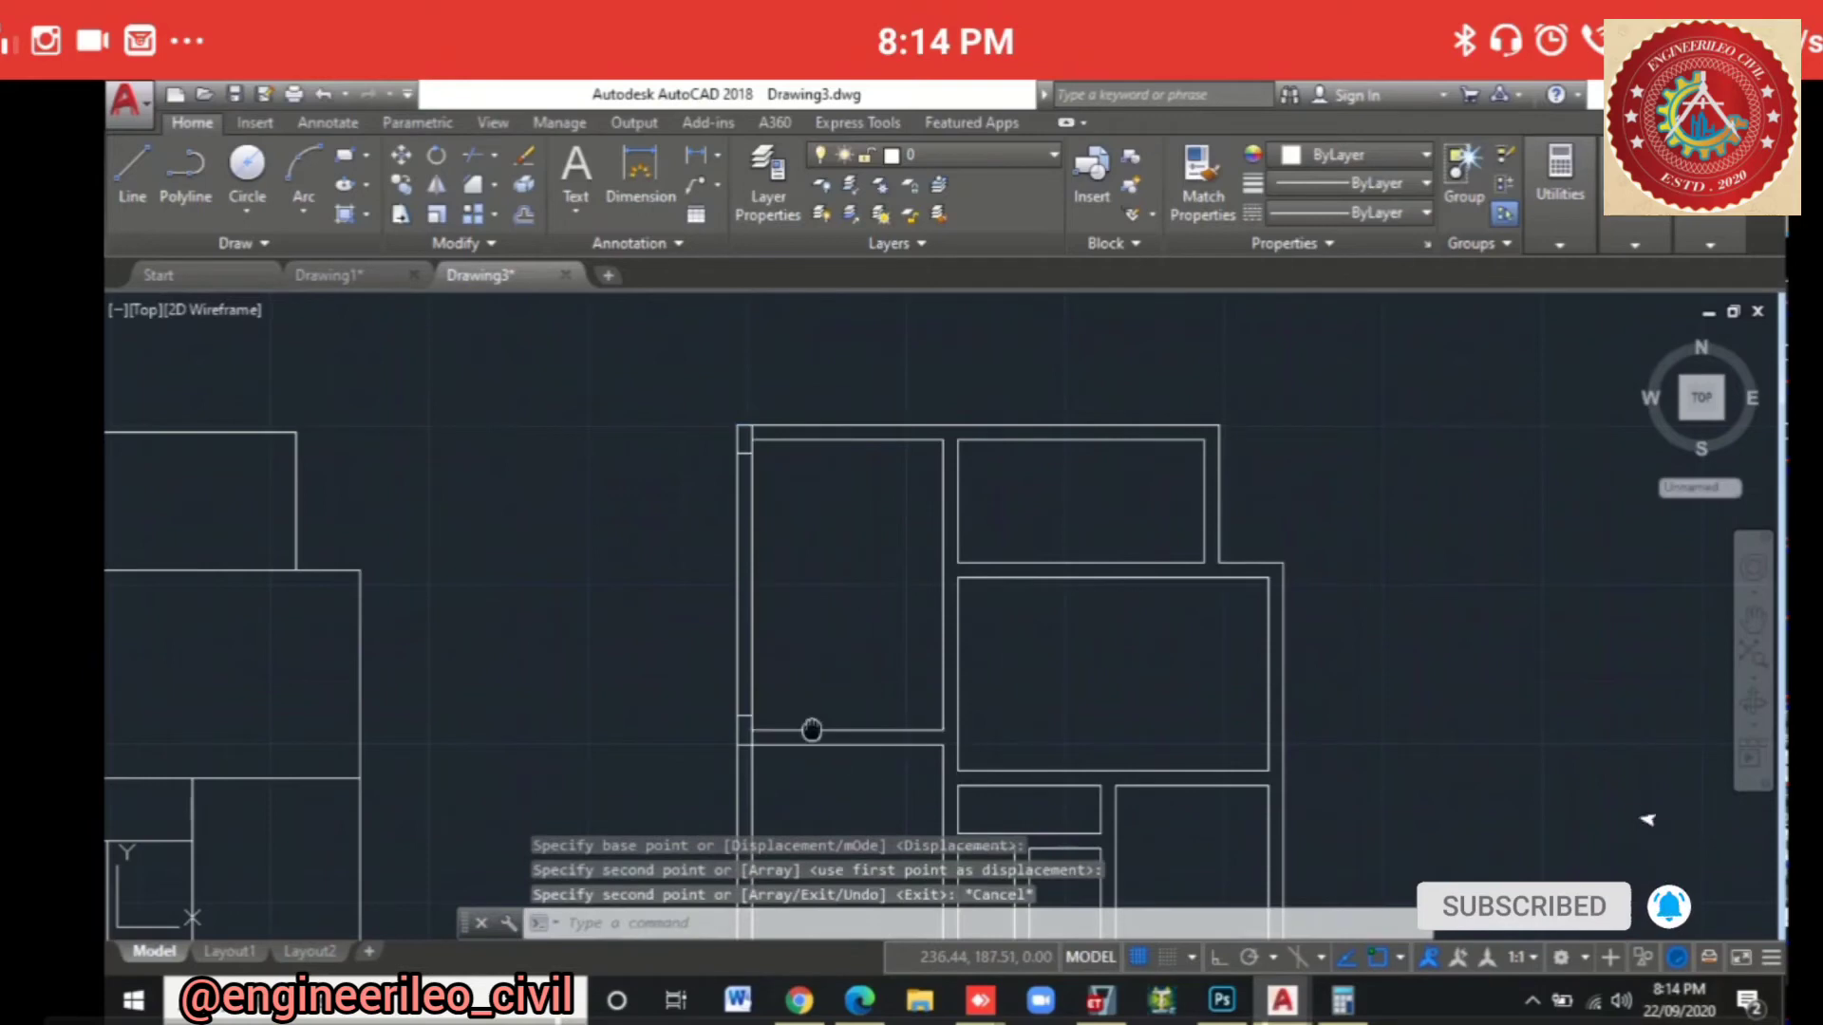
# Step: Copy the column at the left wall's partition junction down to the plan's lower-left outer corner
pyautogui.moveTo(811, 729); pyautogui.dragTo(803, 427, button='middle')
pyautogui.click(737, 442)
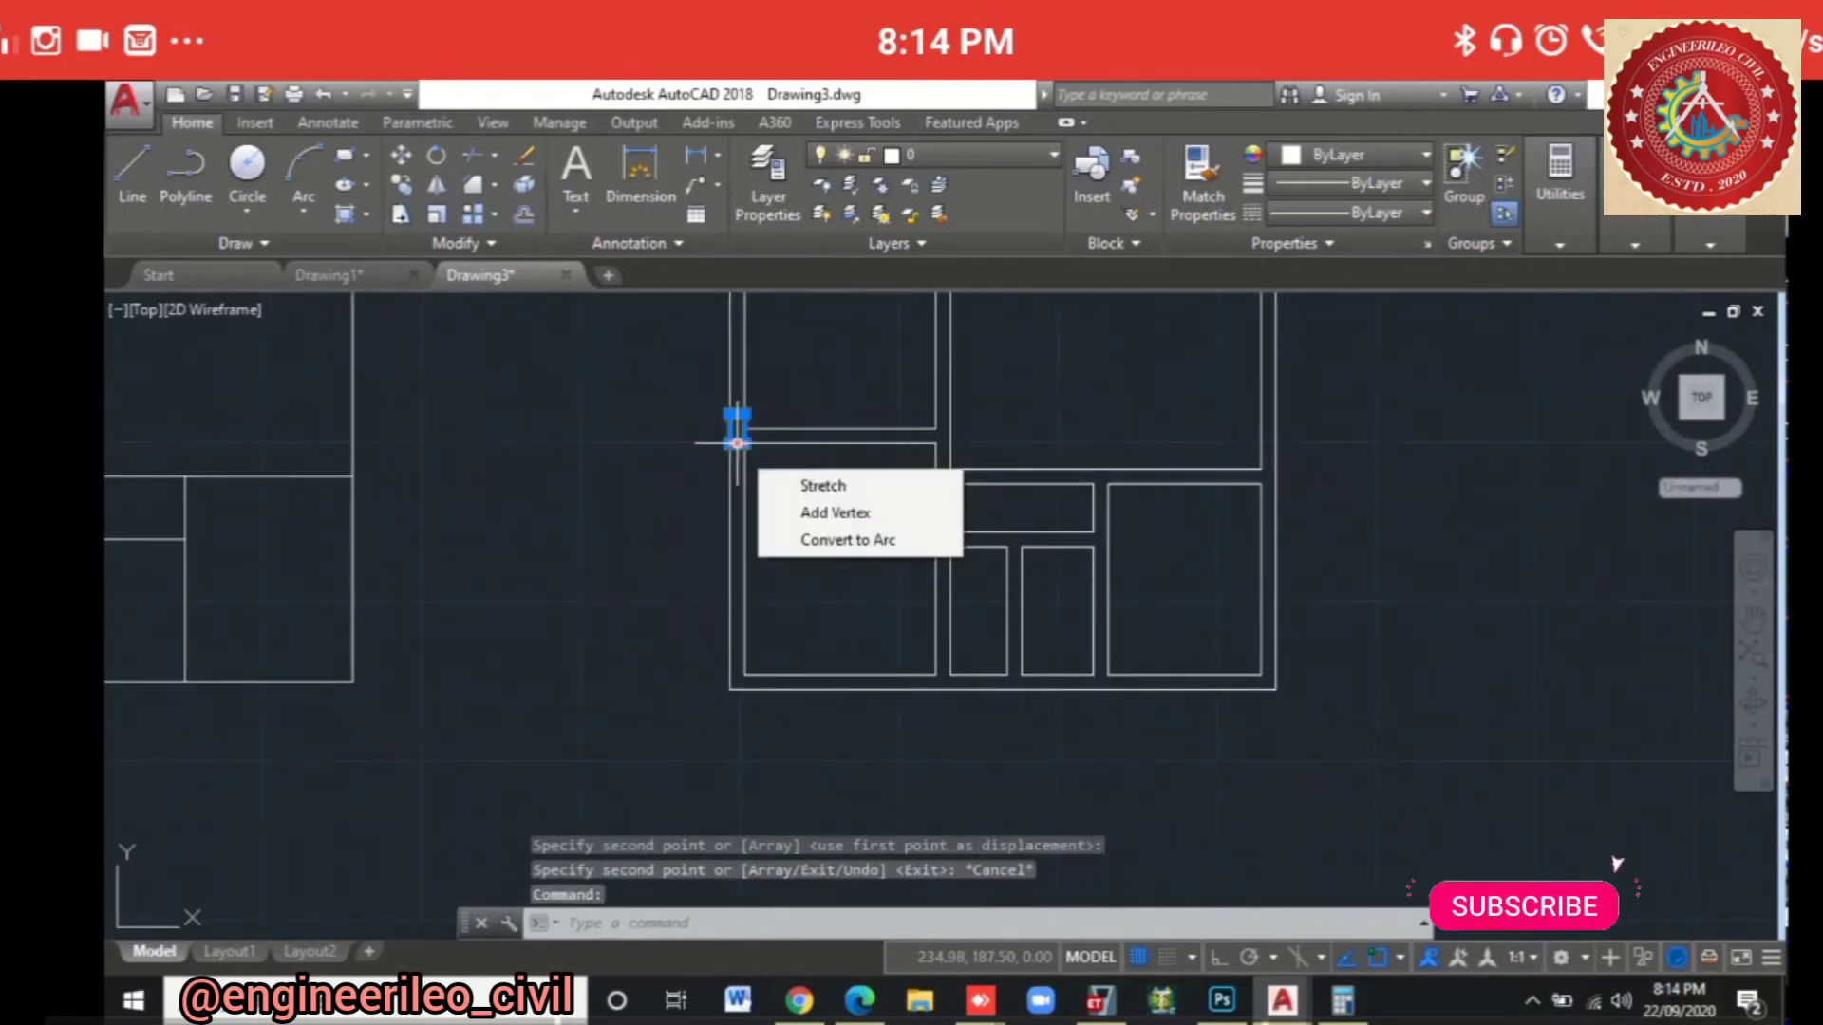
pyautogui.press('Return')
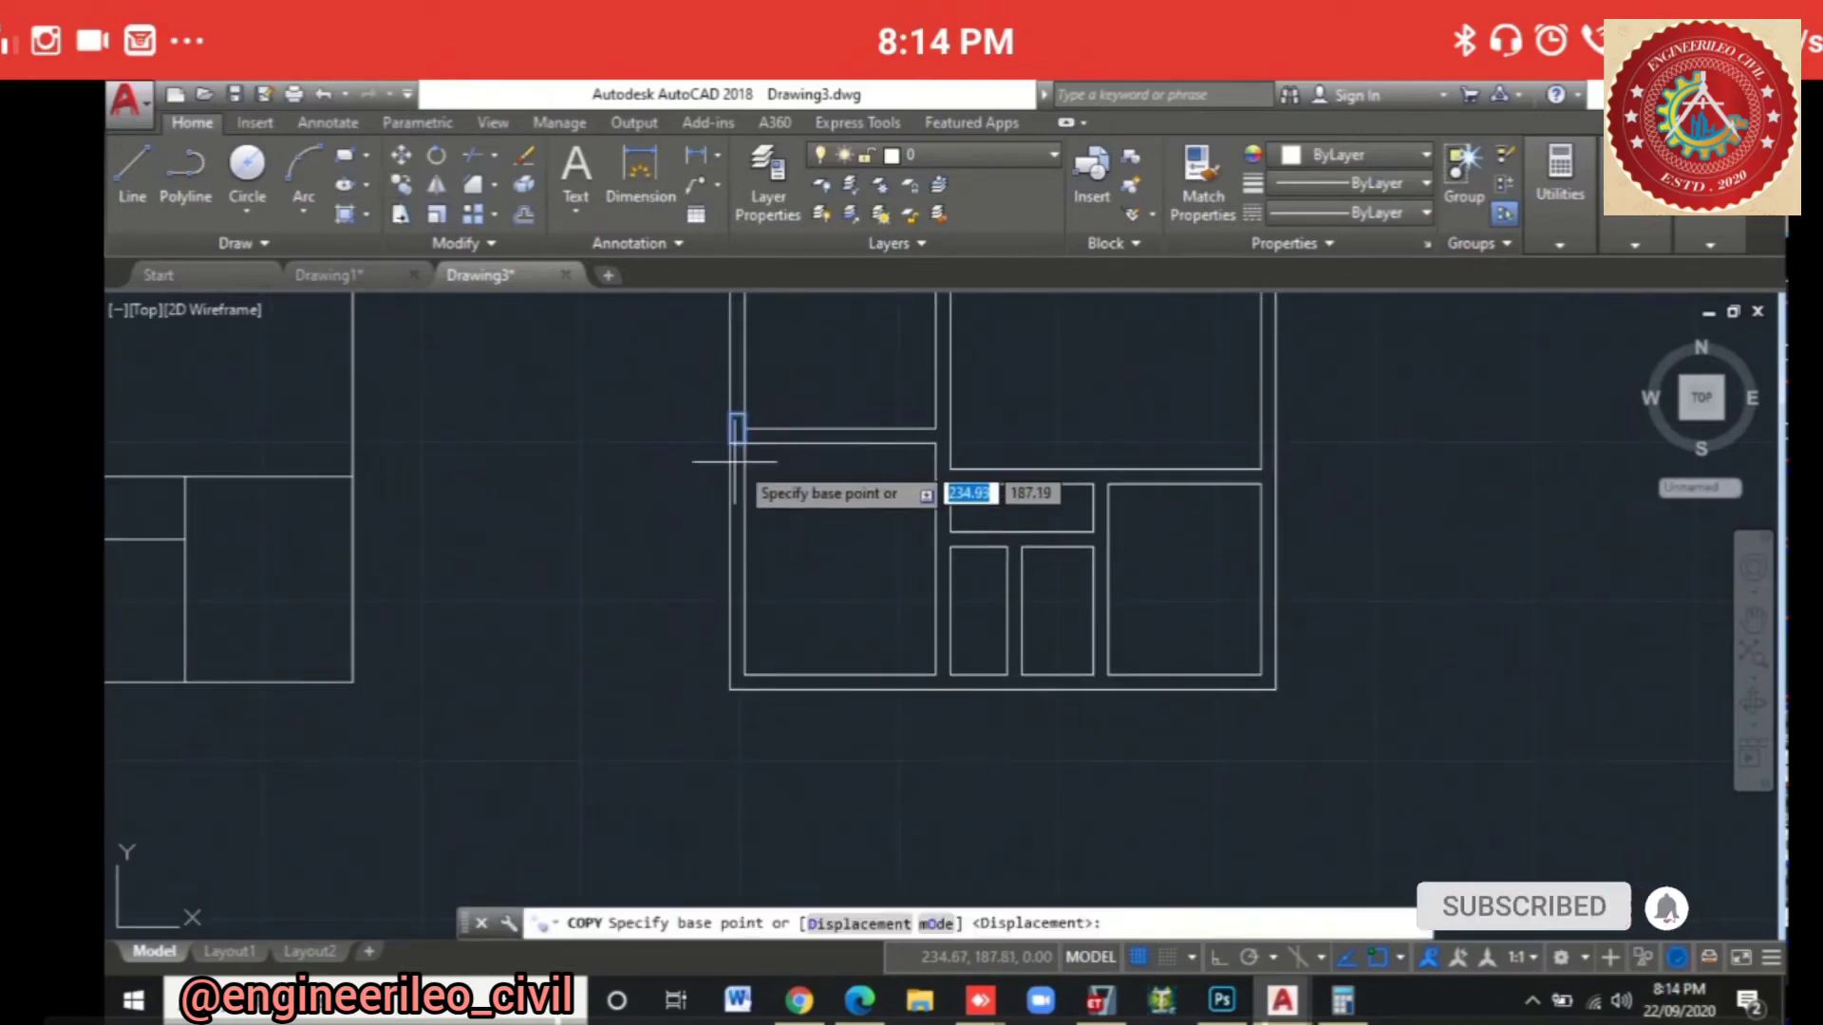
pyautogui.click(731, 441)
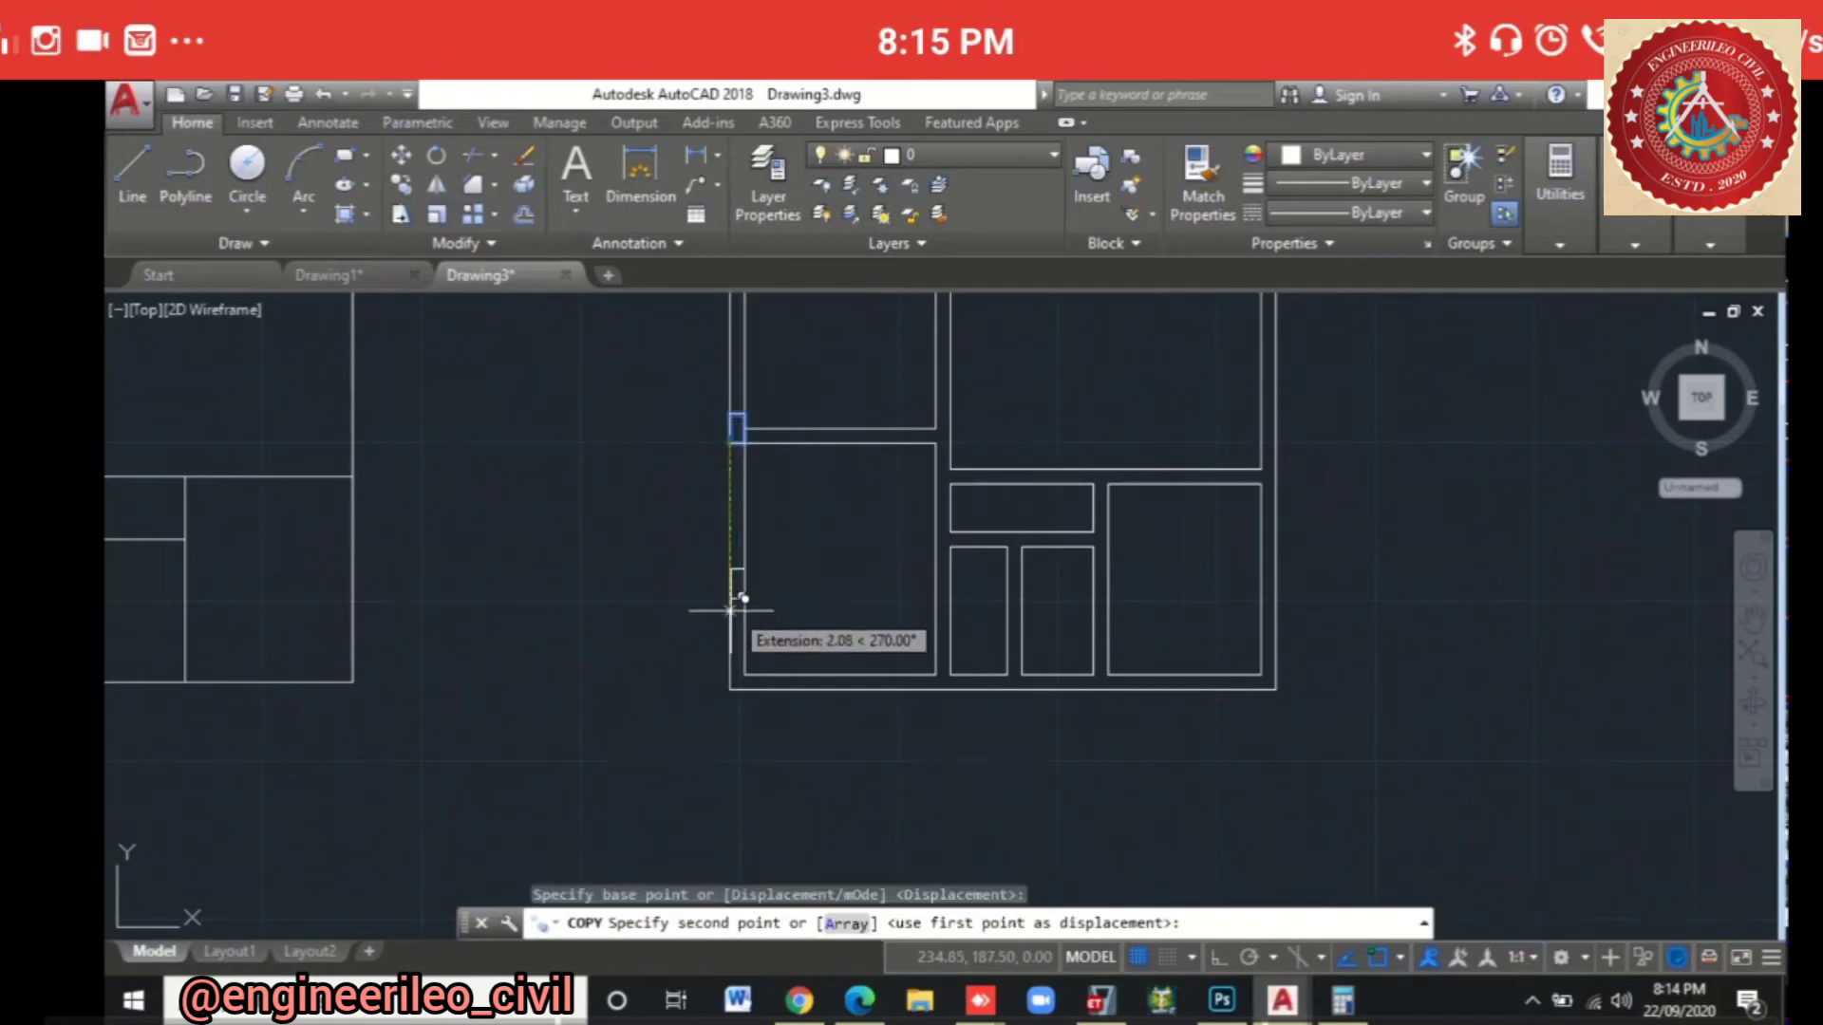
pyautogui.click(731, 690)
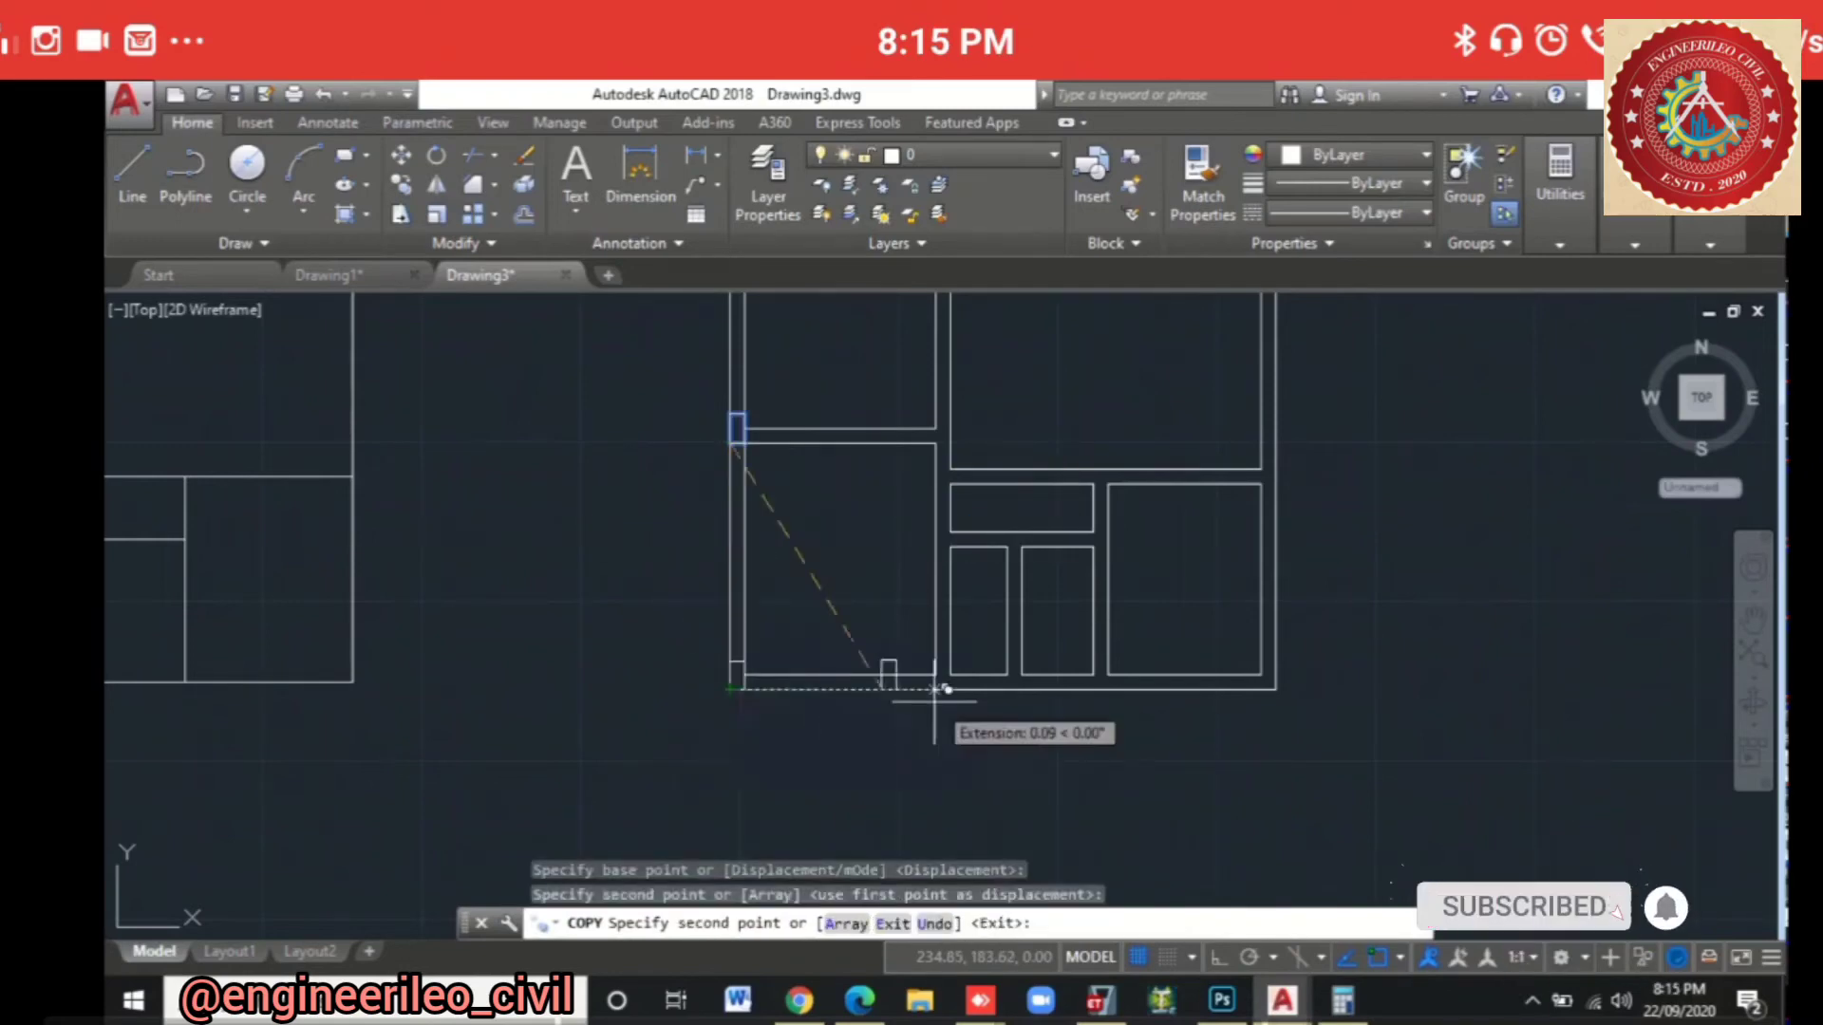
pyautogui.press('Escape')
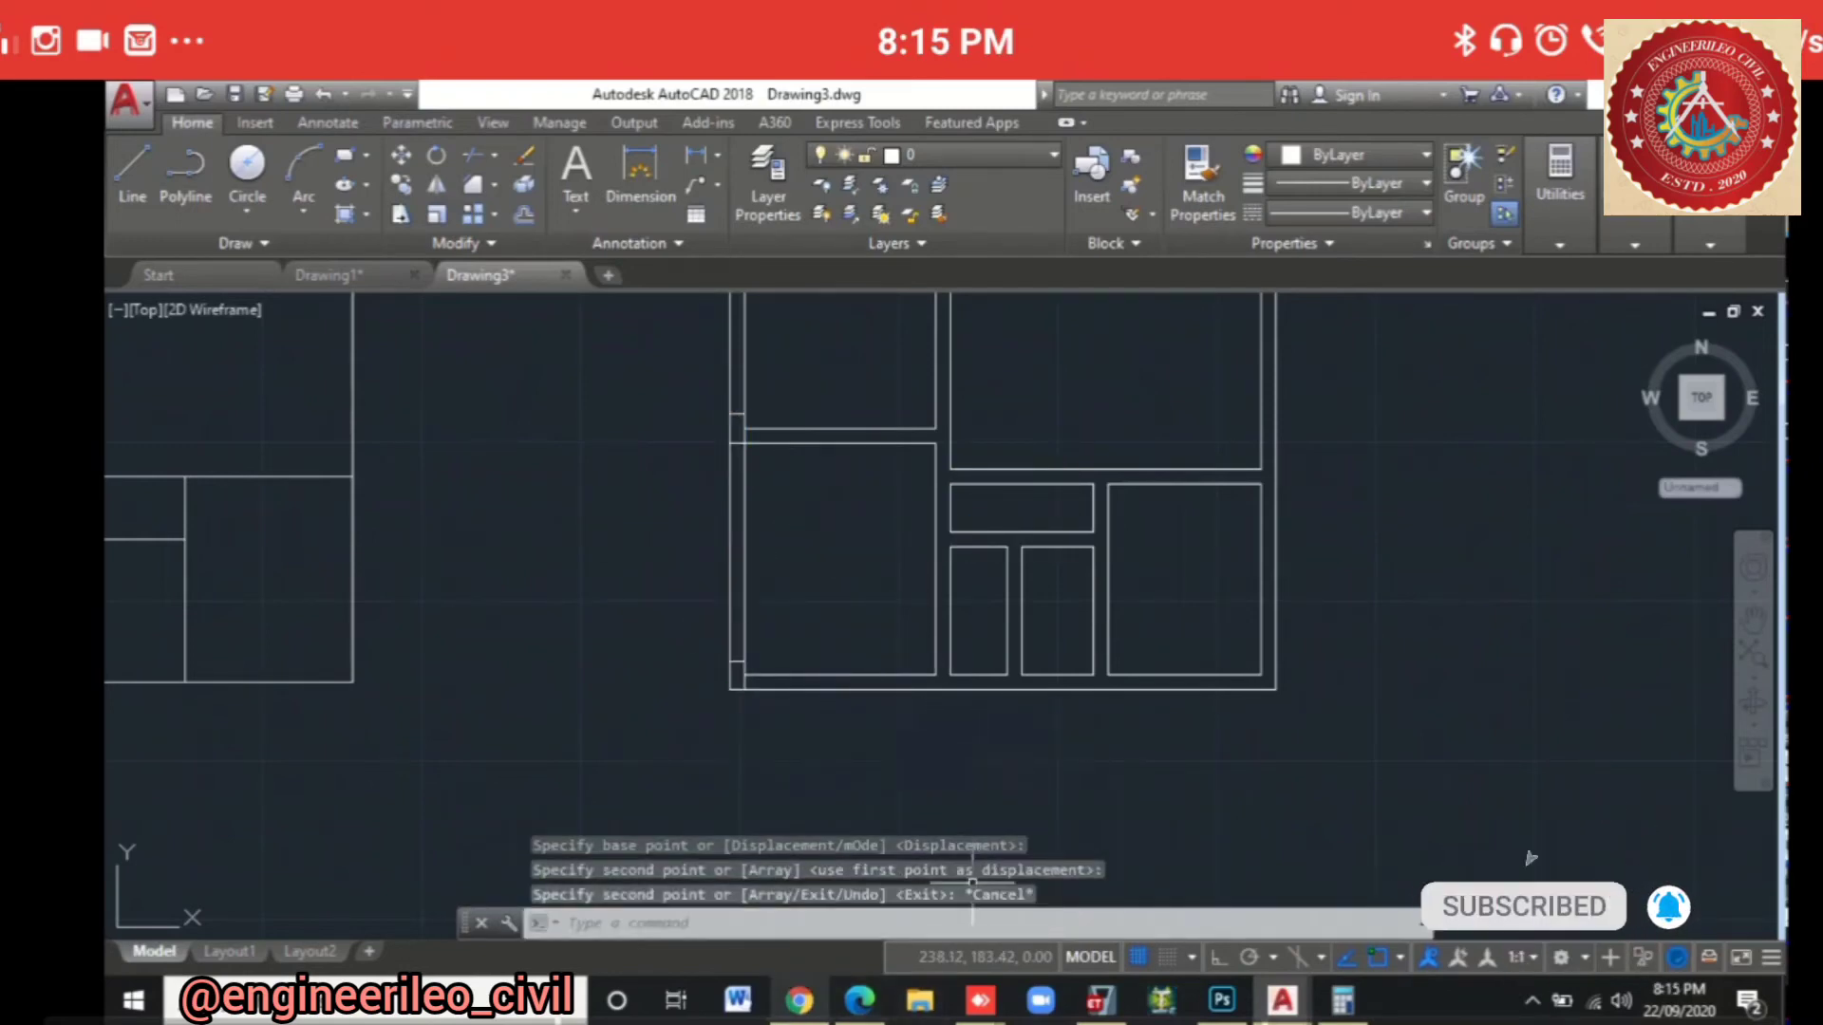
# Step: Following the reference PDF, copy the lower-left corner column to the lower-right corner and the two main interior wall junctions along the bottom wall
pyautogui.click(859, 1000)
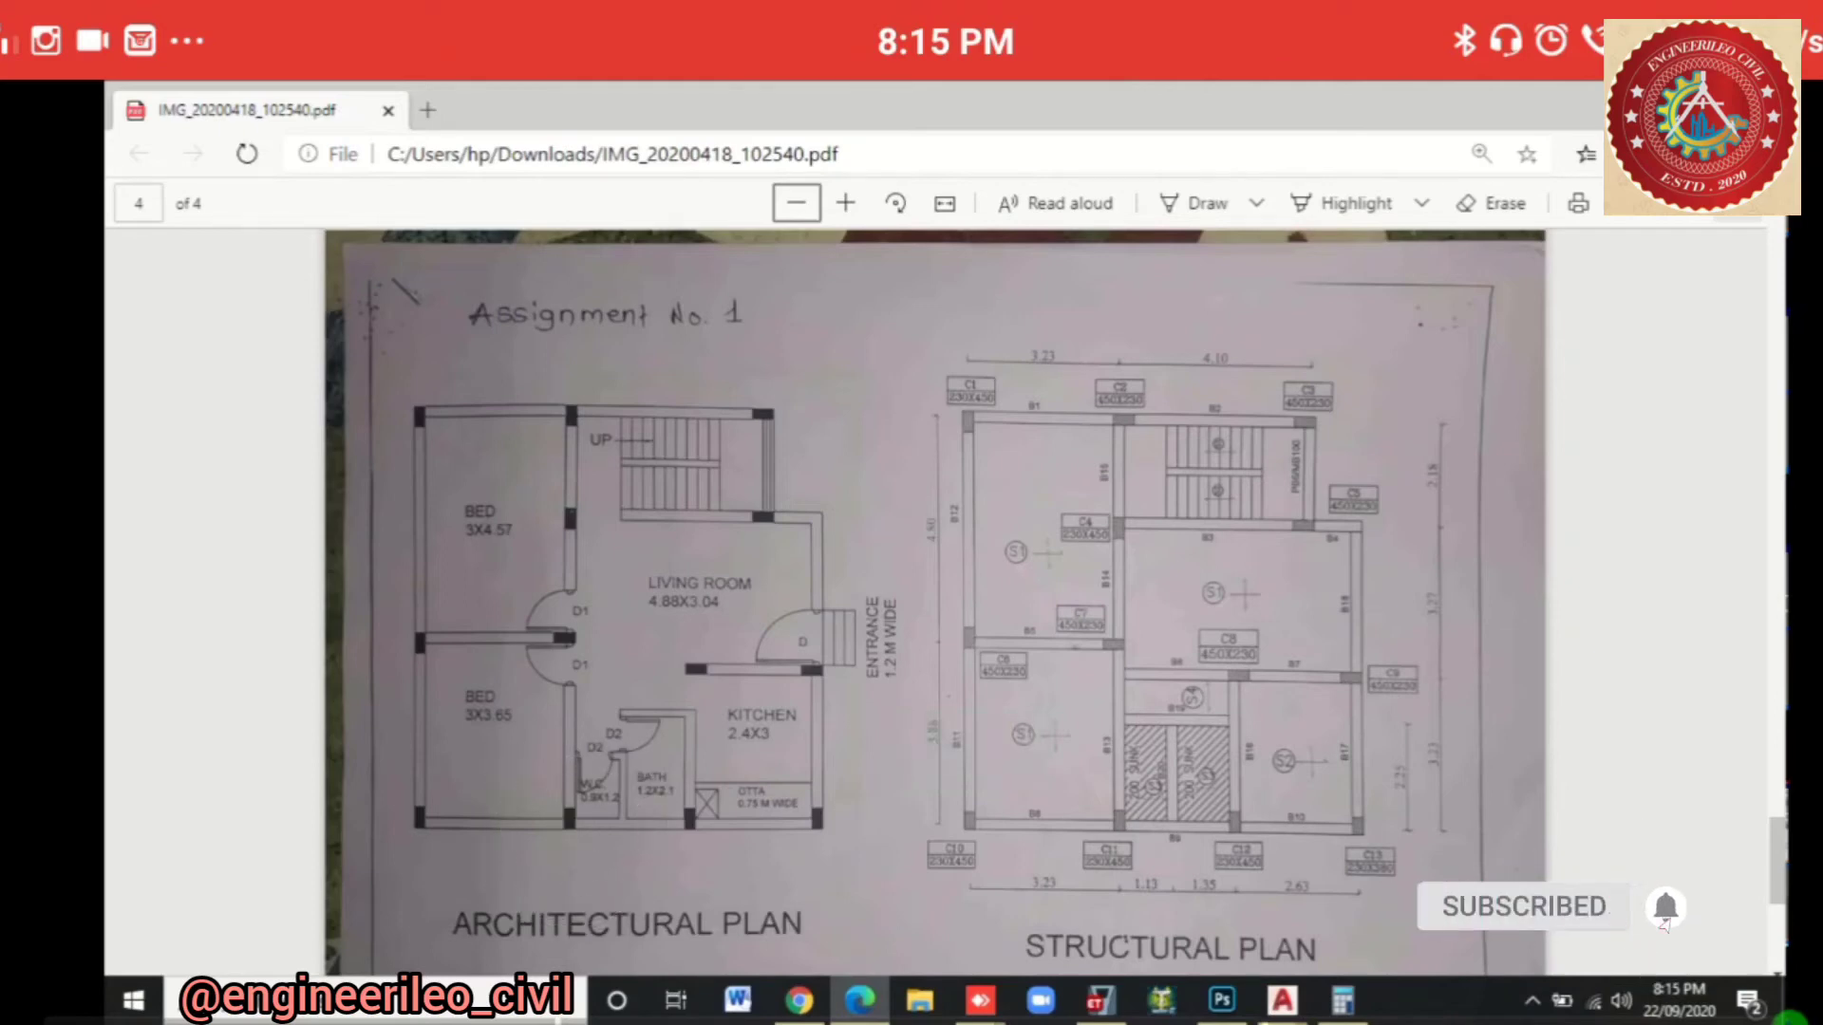
pyautogui.hotkey('alt', 'Tab')
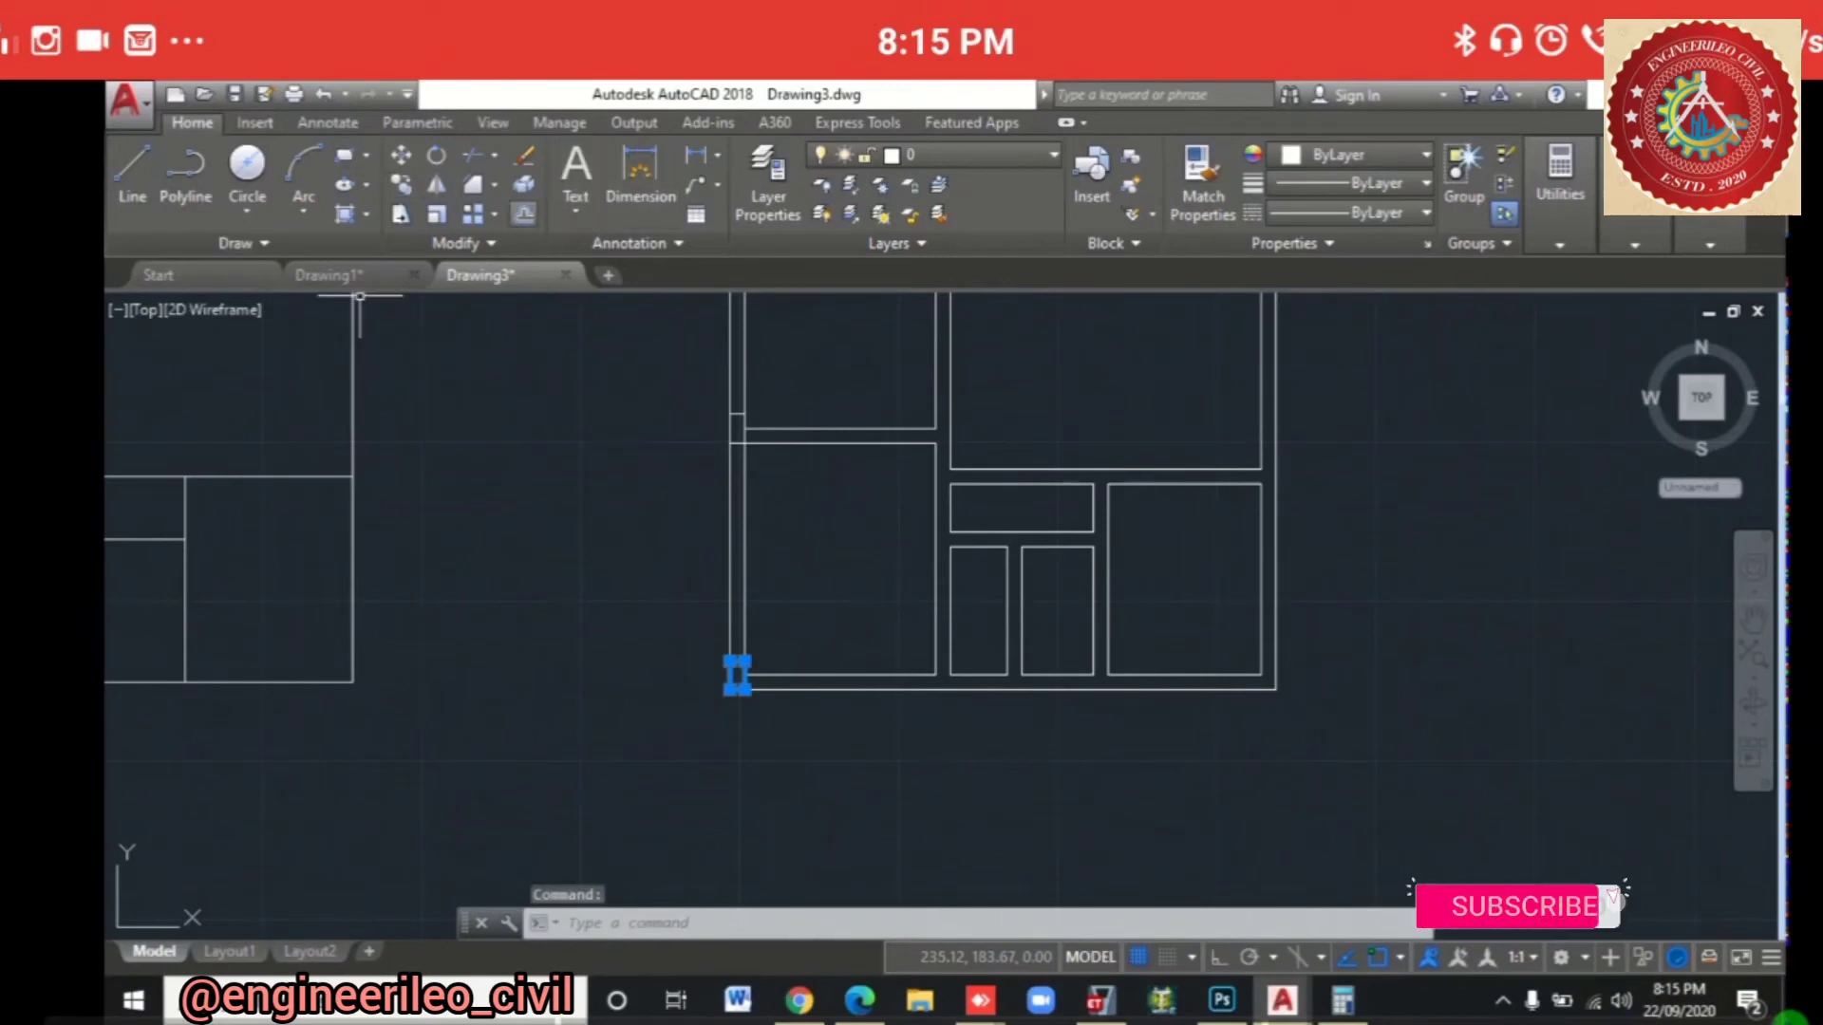
pyautogui.write('co')
pyautogui.press('Return')
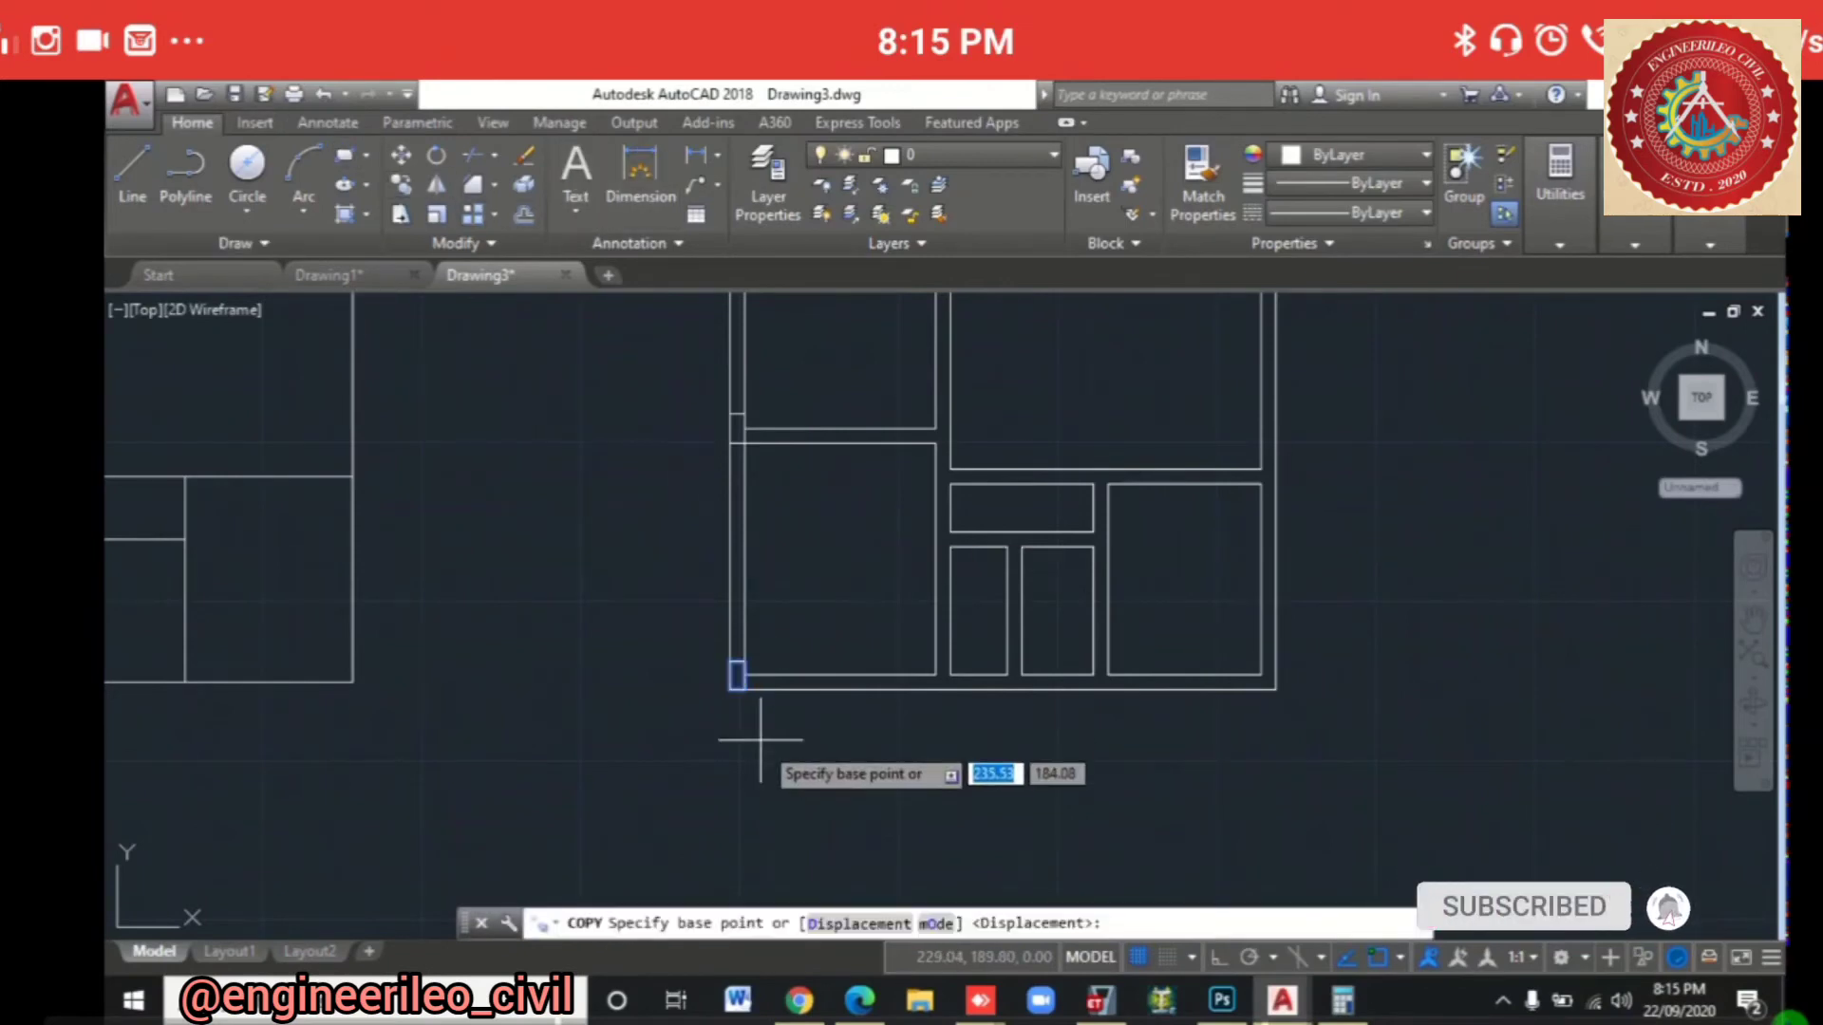
pyautogui.click(746, 687)
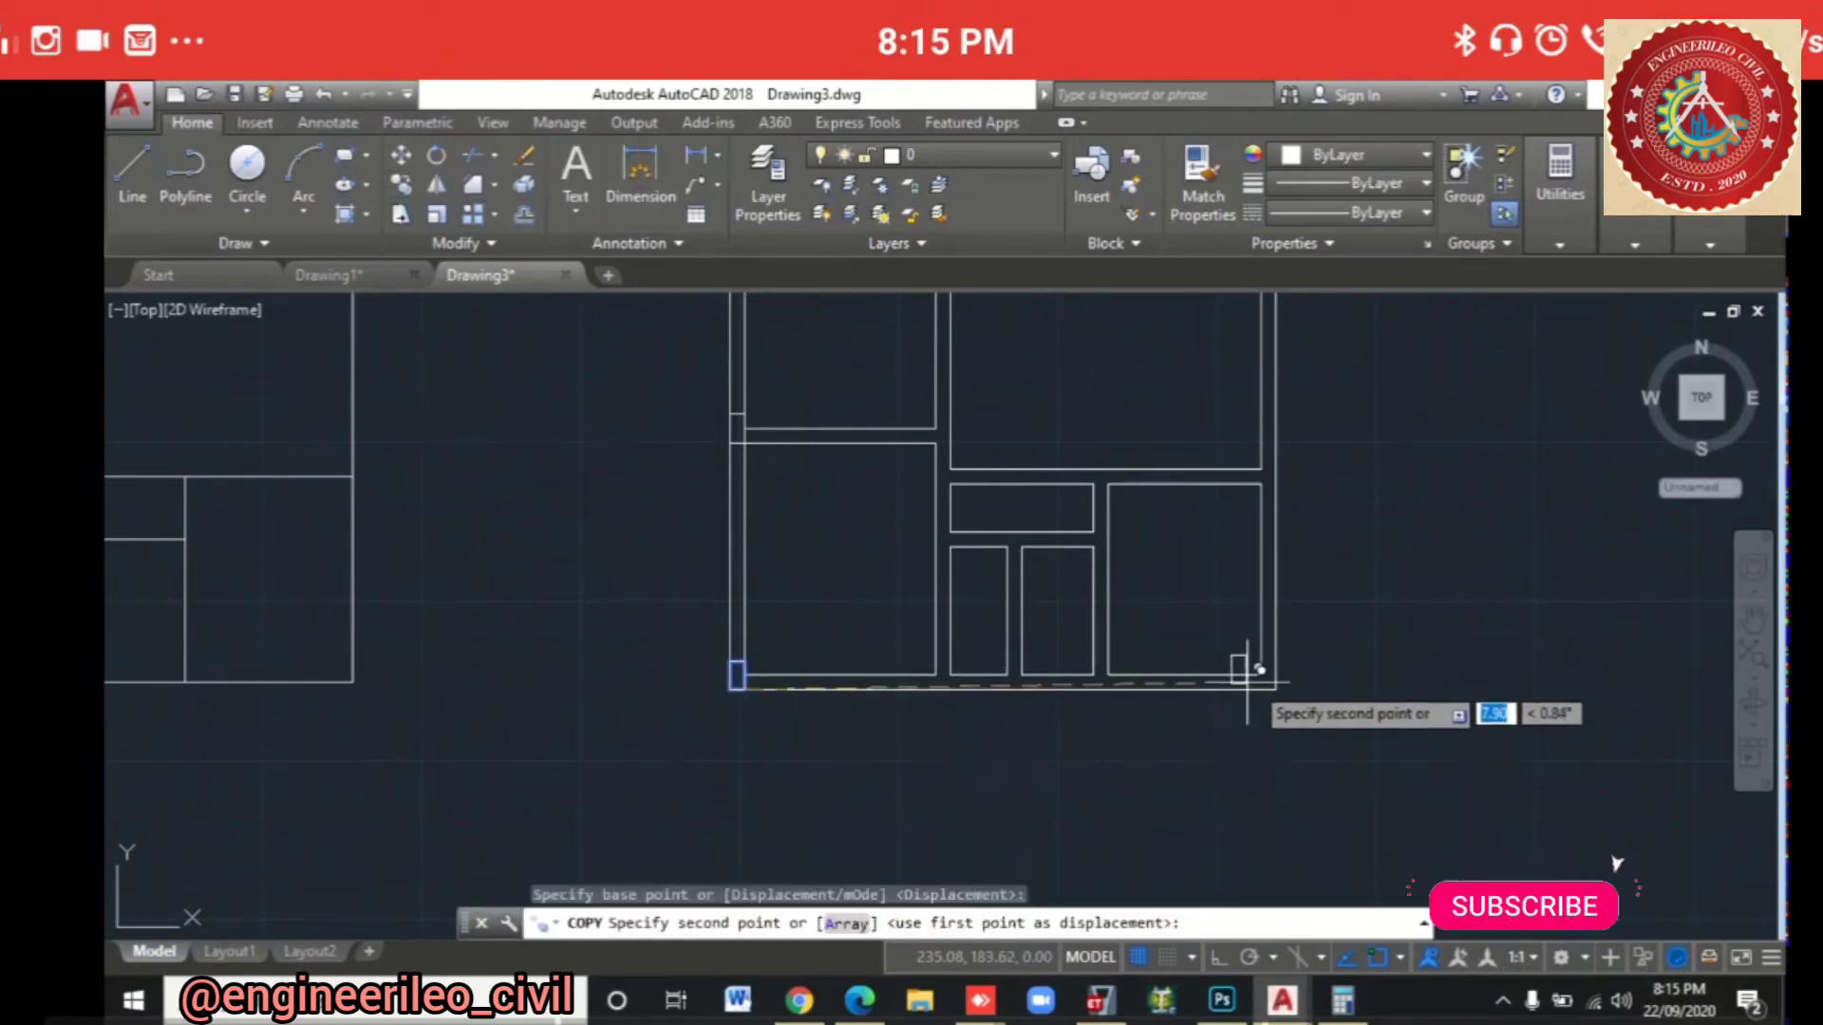
pyautogui.click(1275, 690)
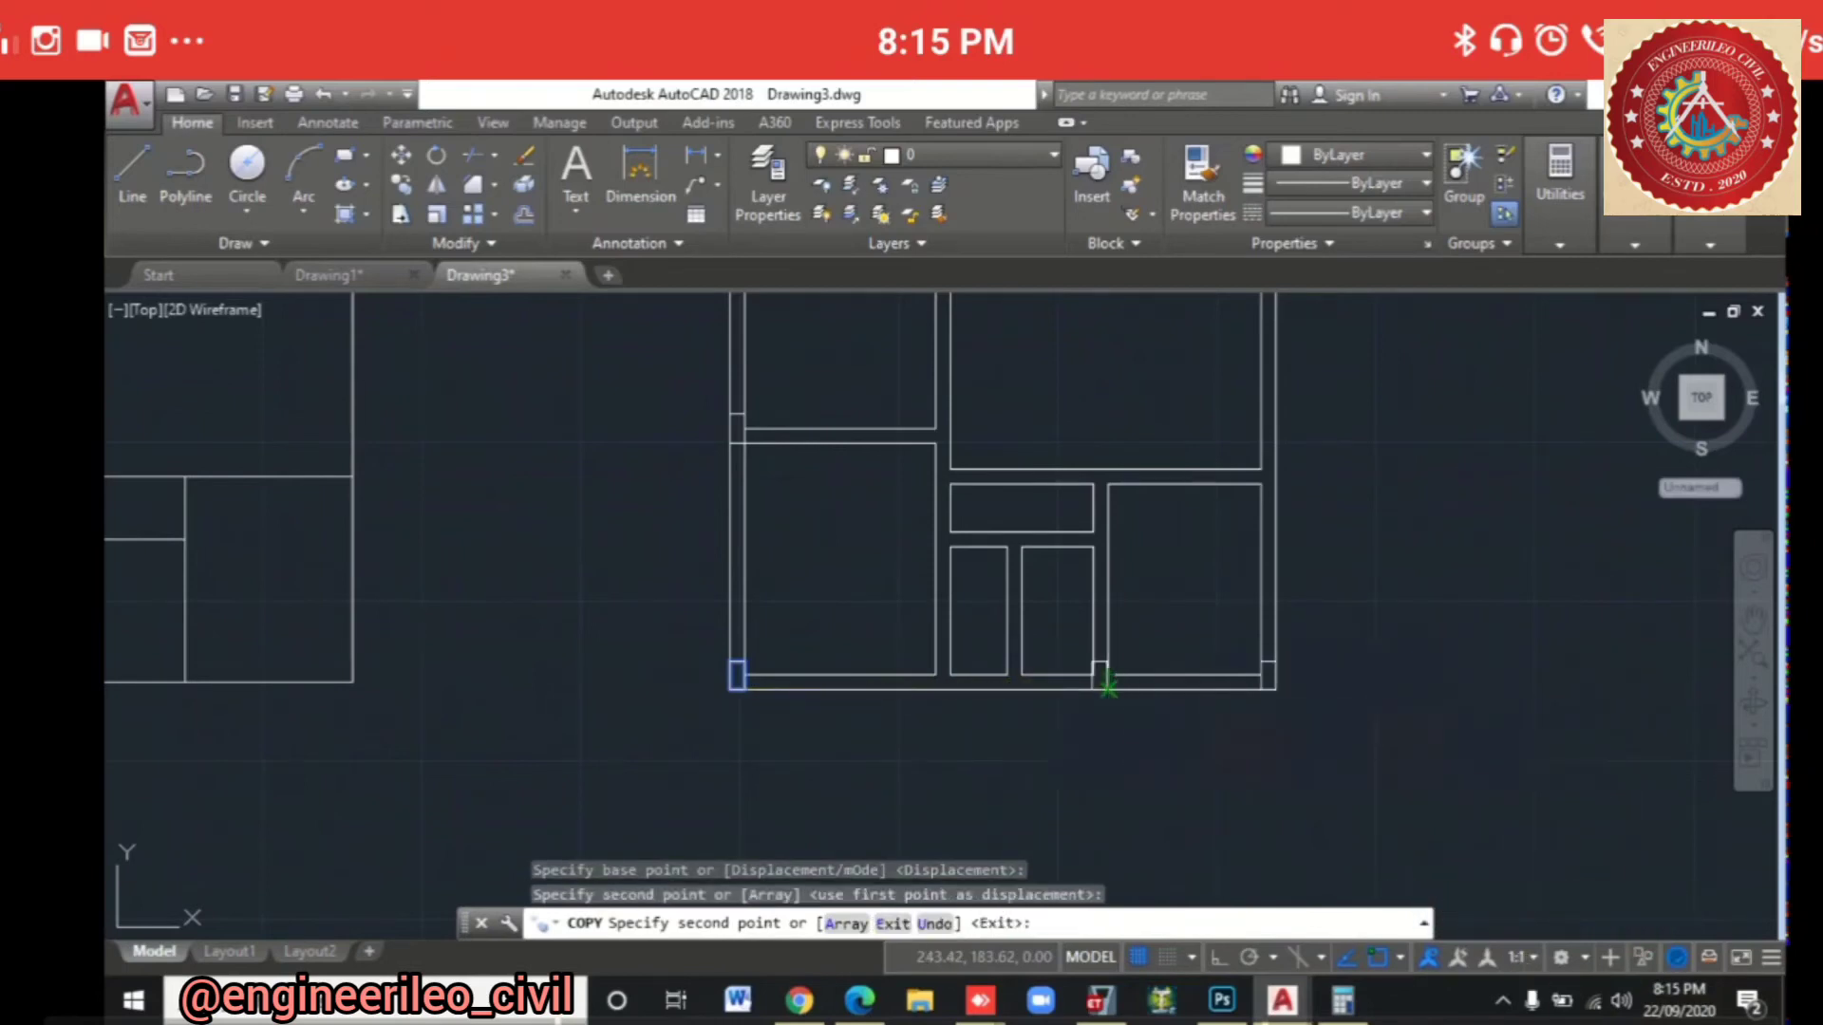
pyautogui.click(1107, 687)
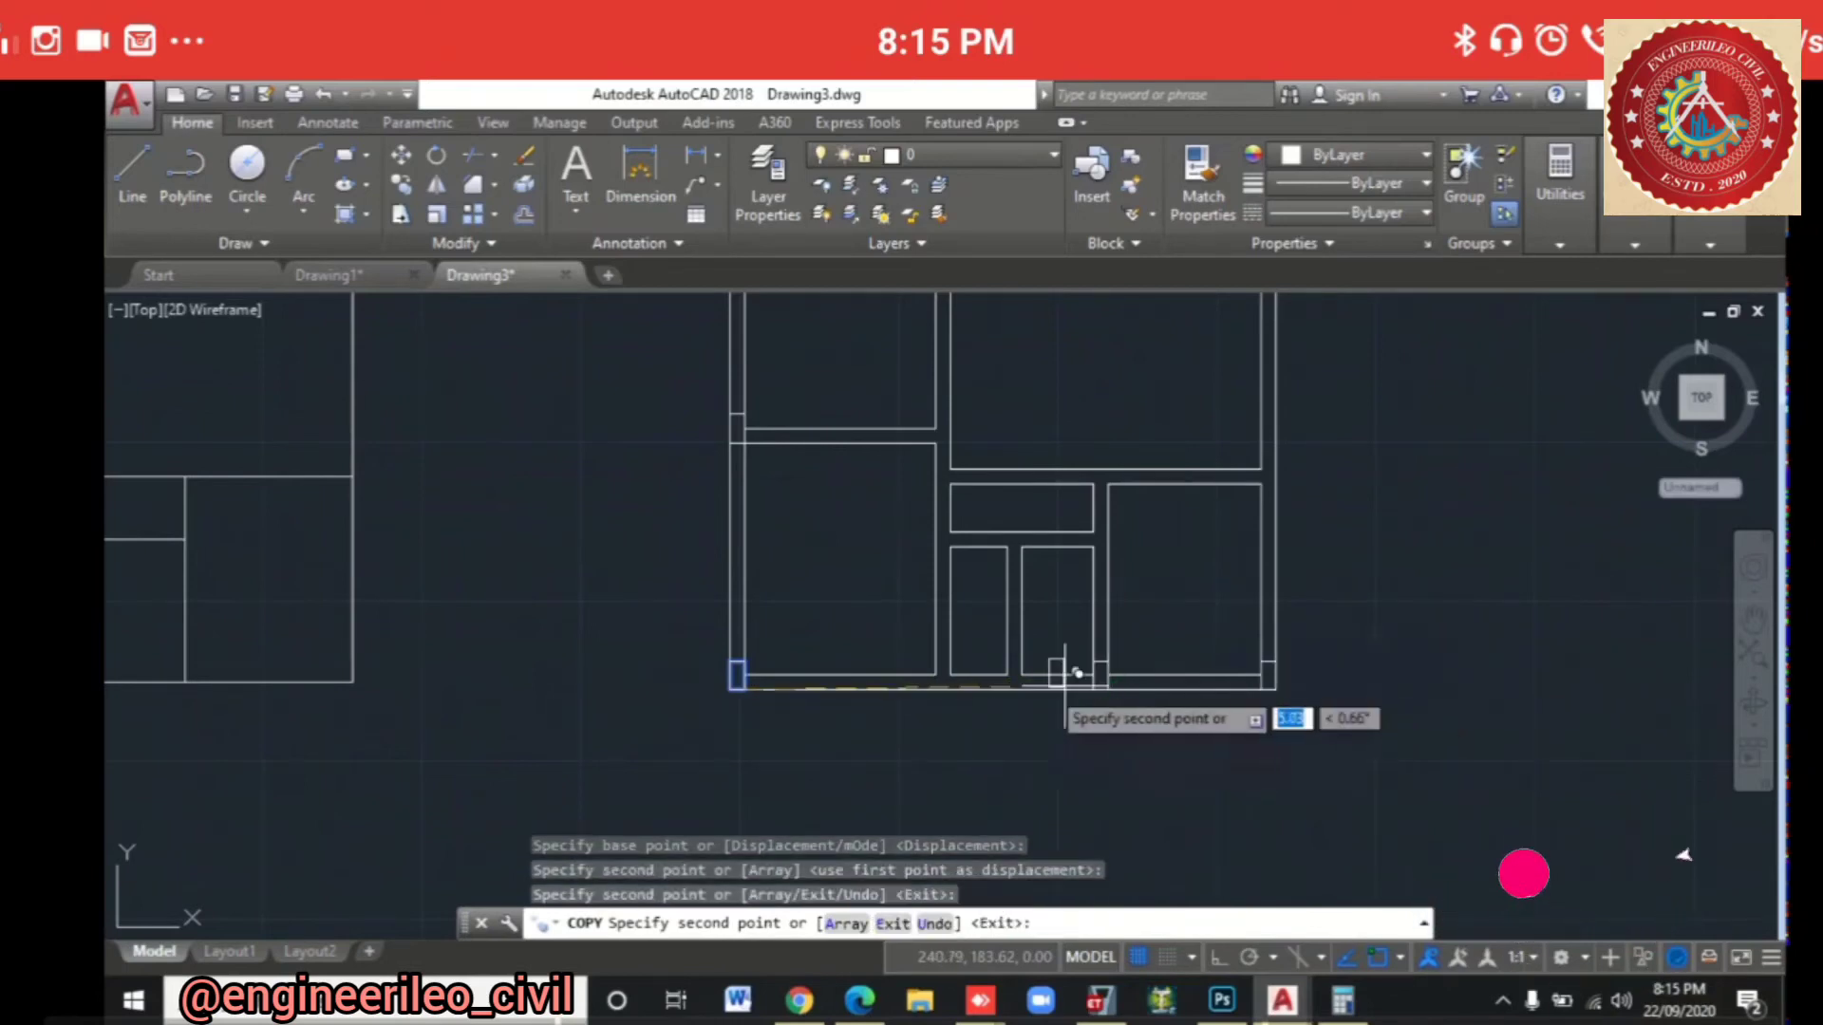
pyautogui.click(954, 685)
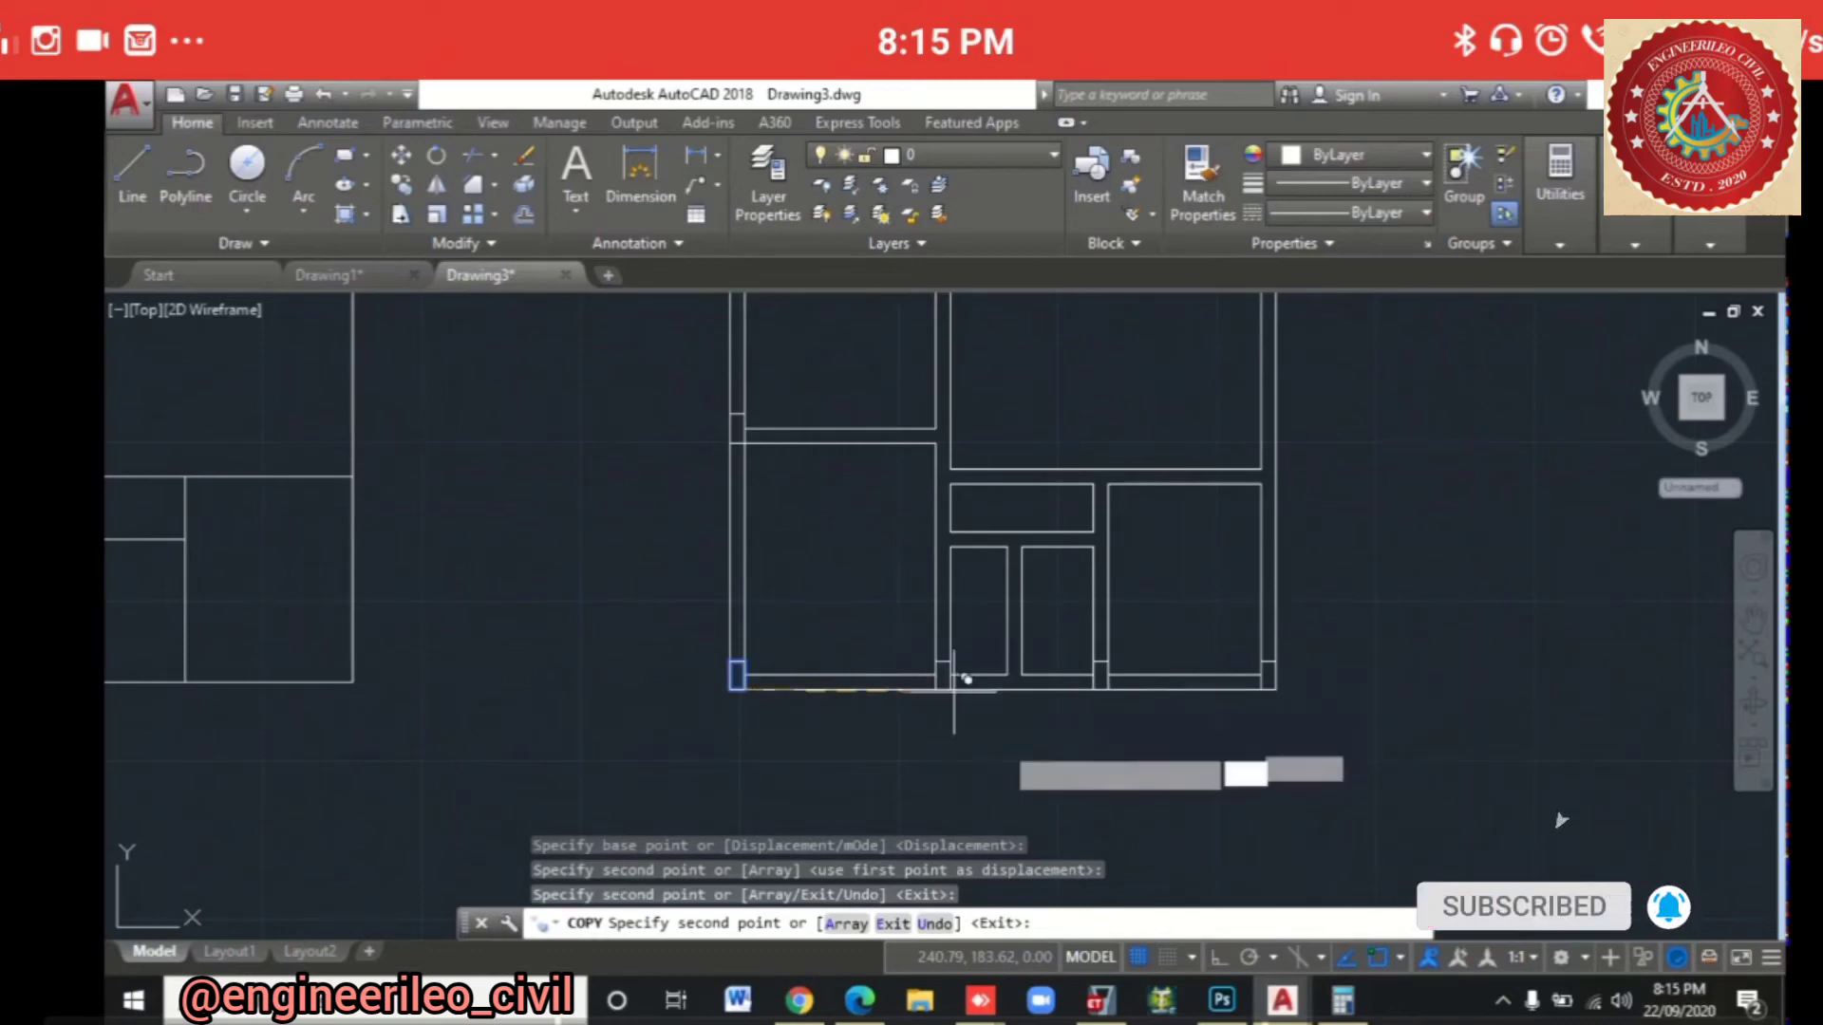
pyautogui.press('Escape')
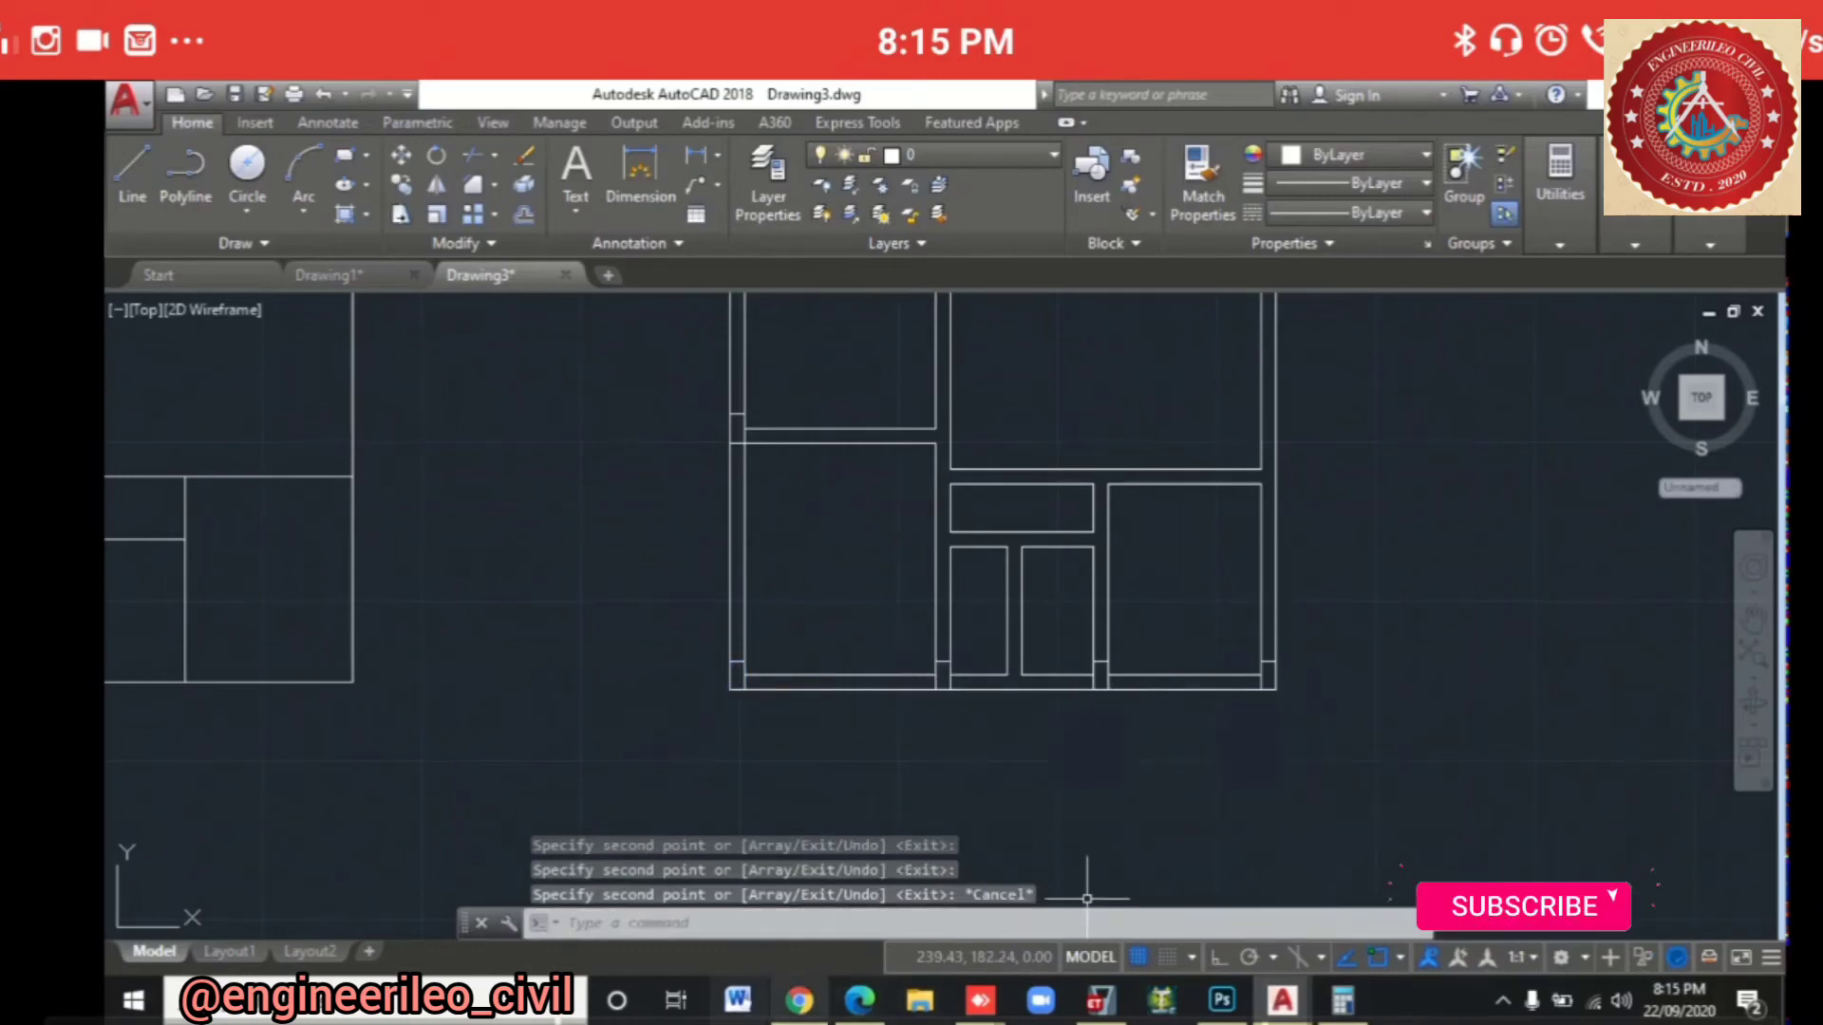
# Step: After checking the reference PDF, copy the upper-left upright column to where the middle wall meets the wall below the upper-right room
pyautogui.hotkey('alt', 'Tab')
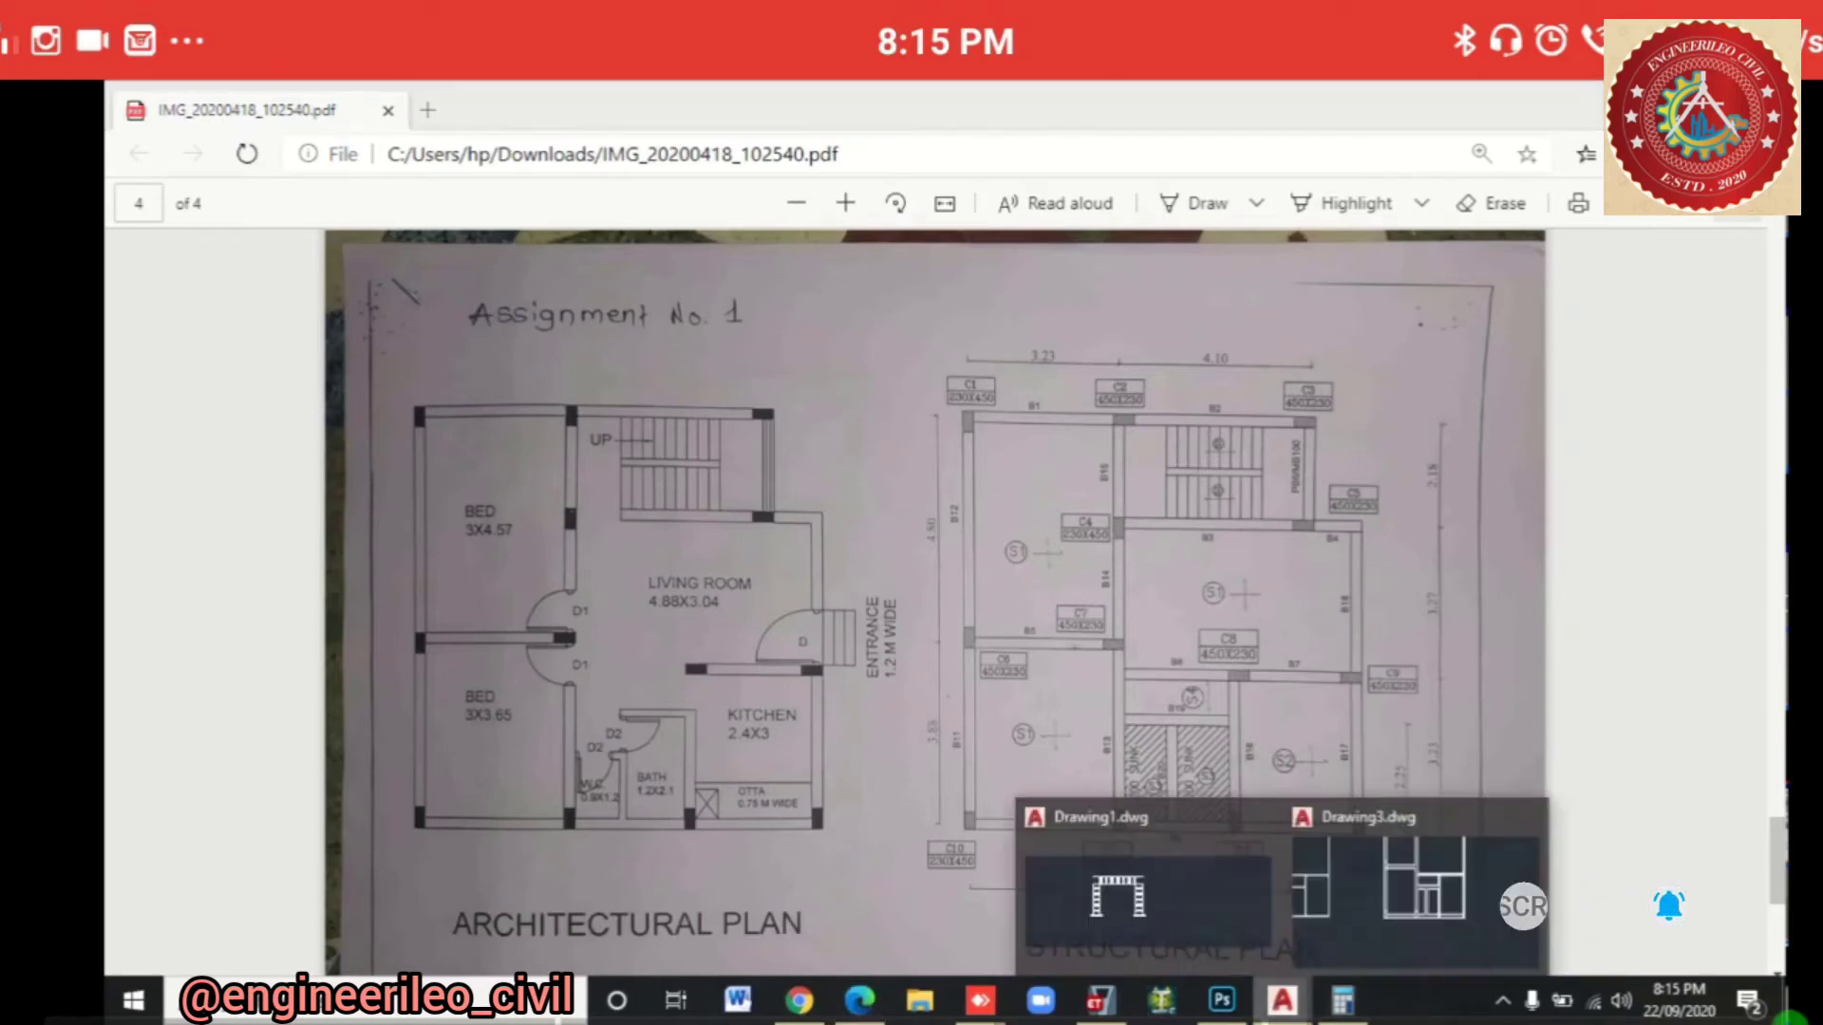
pyautogui.click(1363, 901)
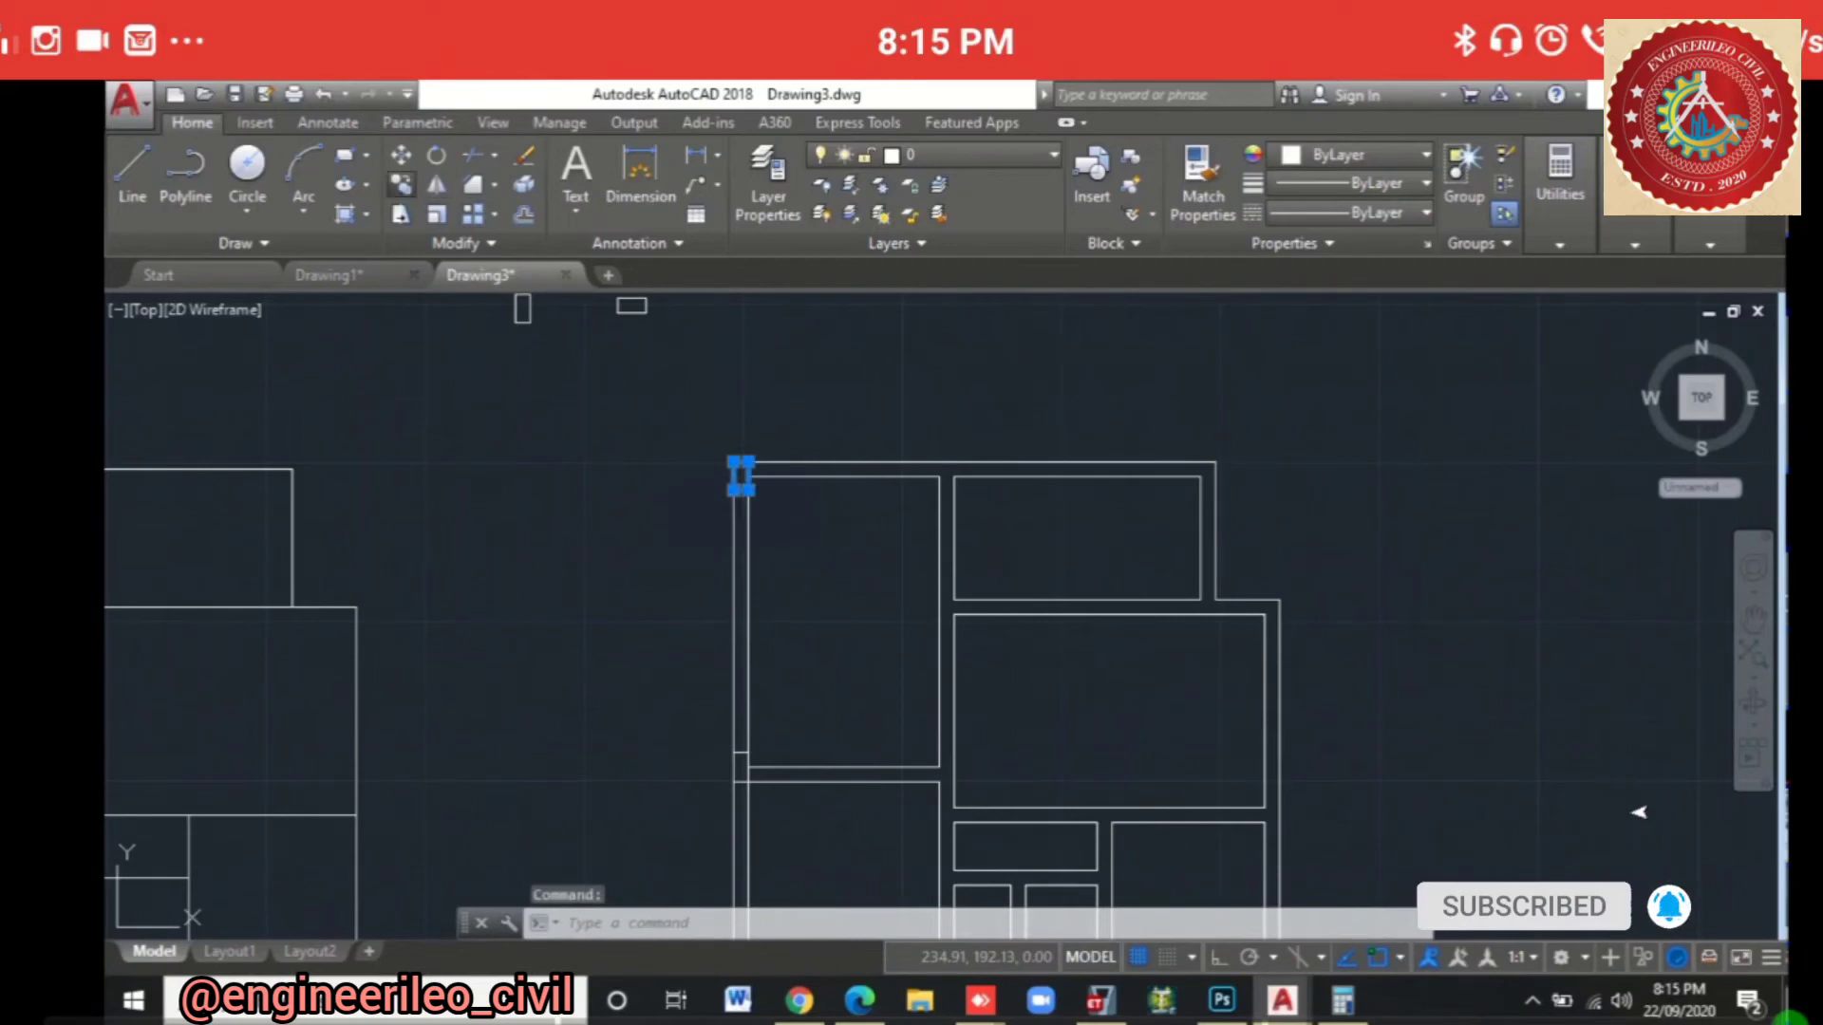
pyautogui.write('co')
pyautogui.press('Return')
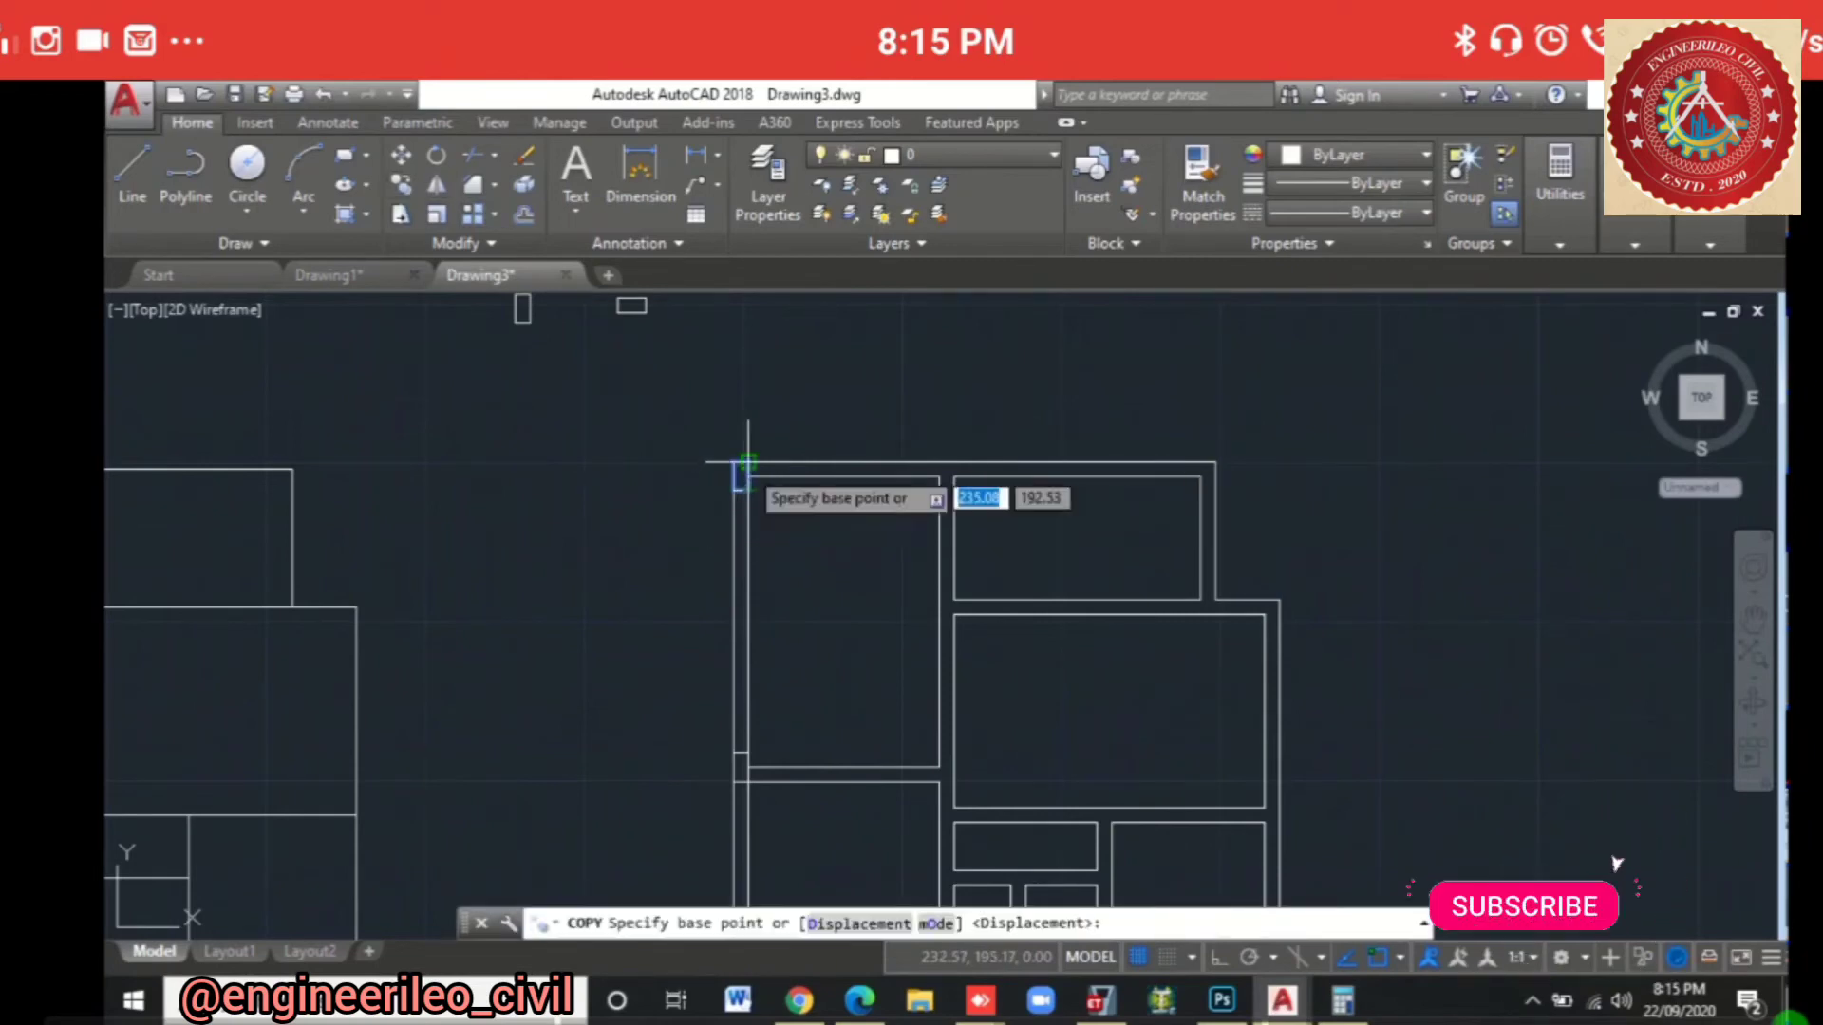
pyautogui.click(747, 463)
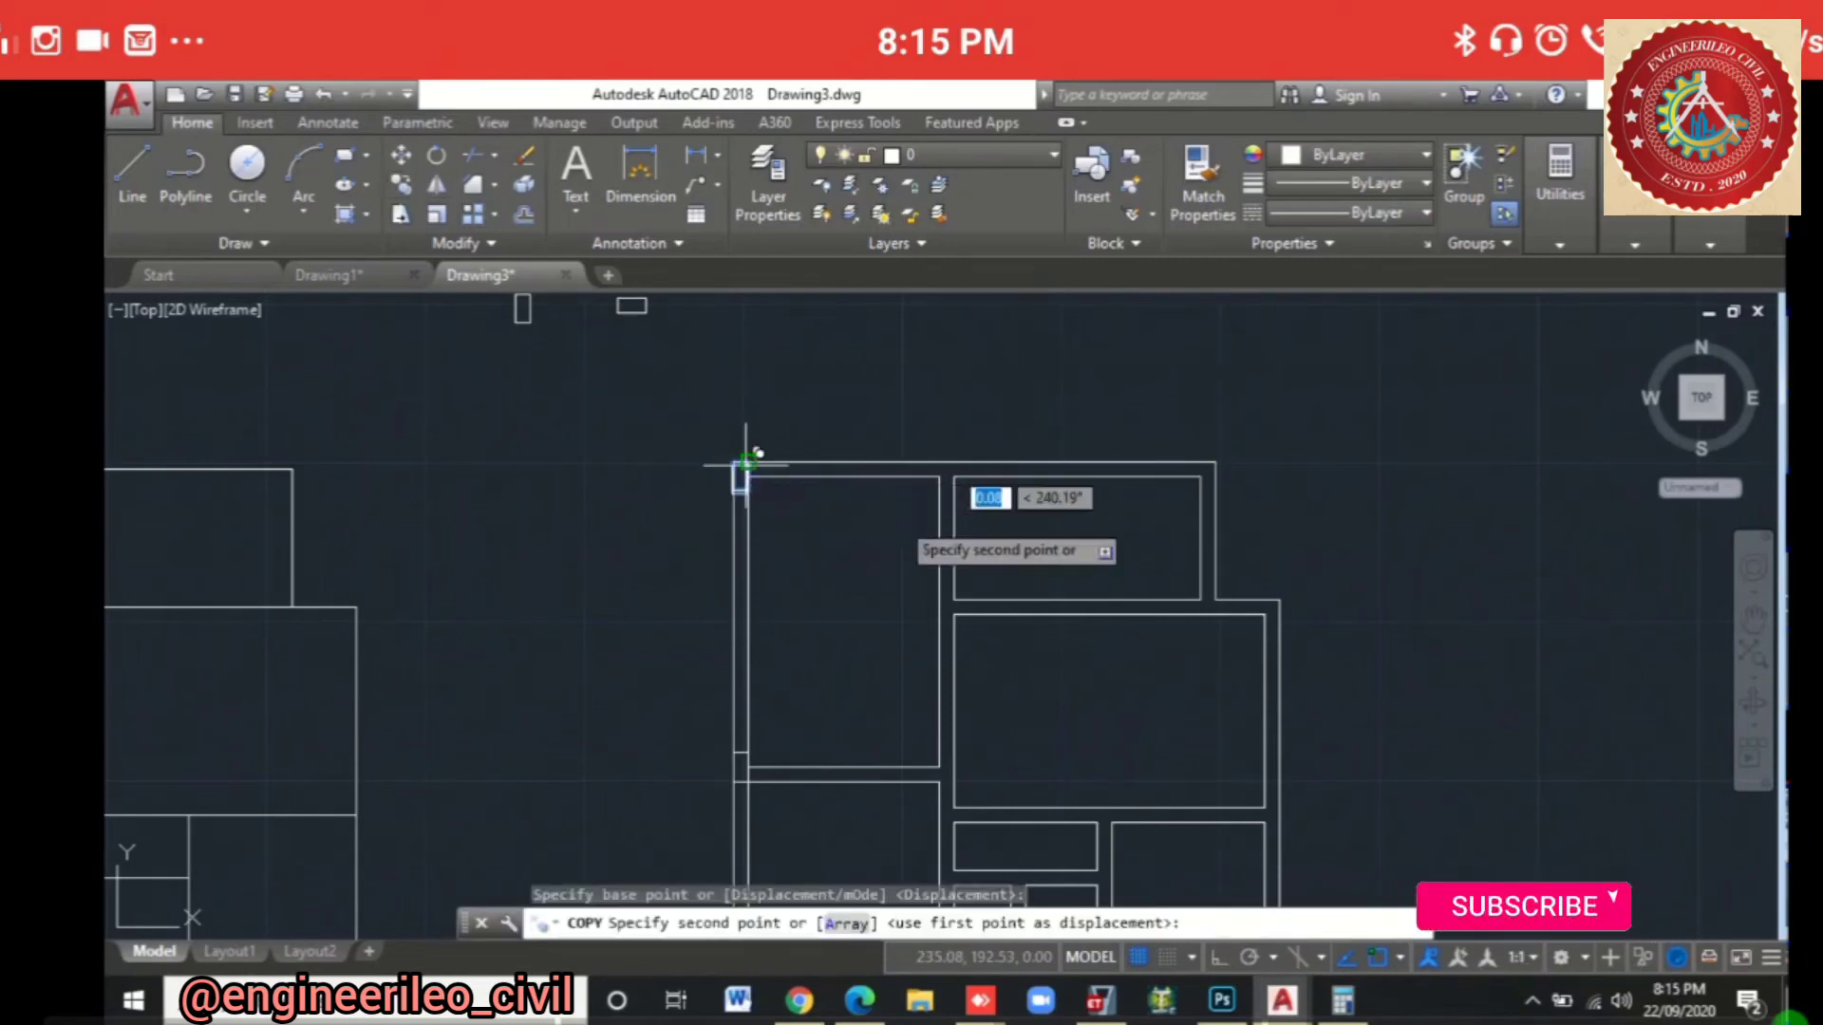
pyautogui.click(954, 600)
pyautogui.press('Escape')
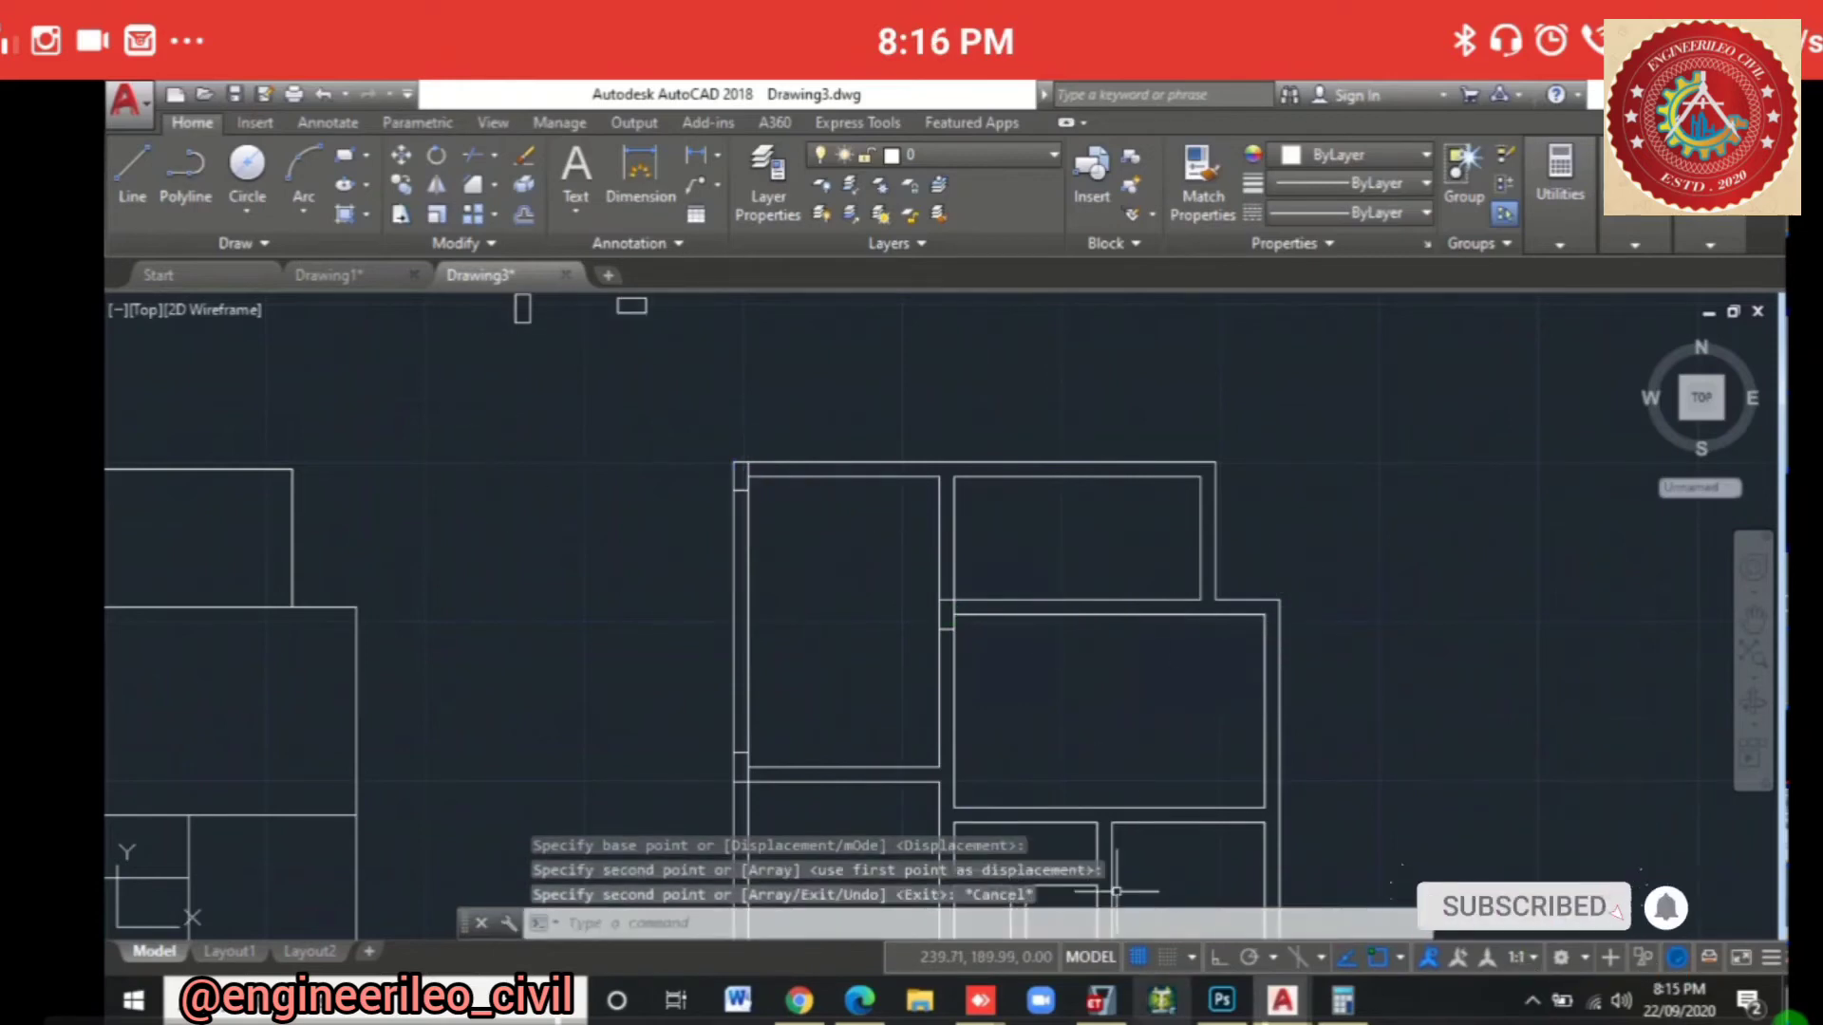
# Step: Check the reference PDF, then copy the wide column rectangle to the junction of the top wall and the middle vertical wall
pyautogui.hotkey('alt', 'Tab')
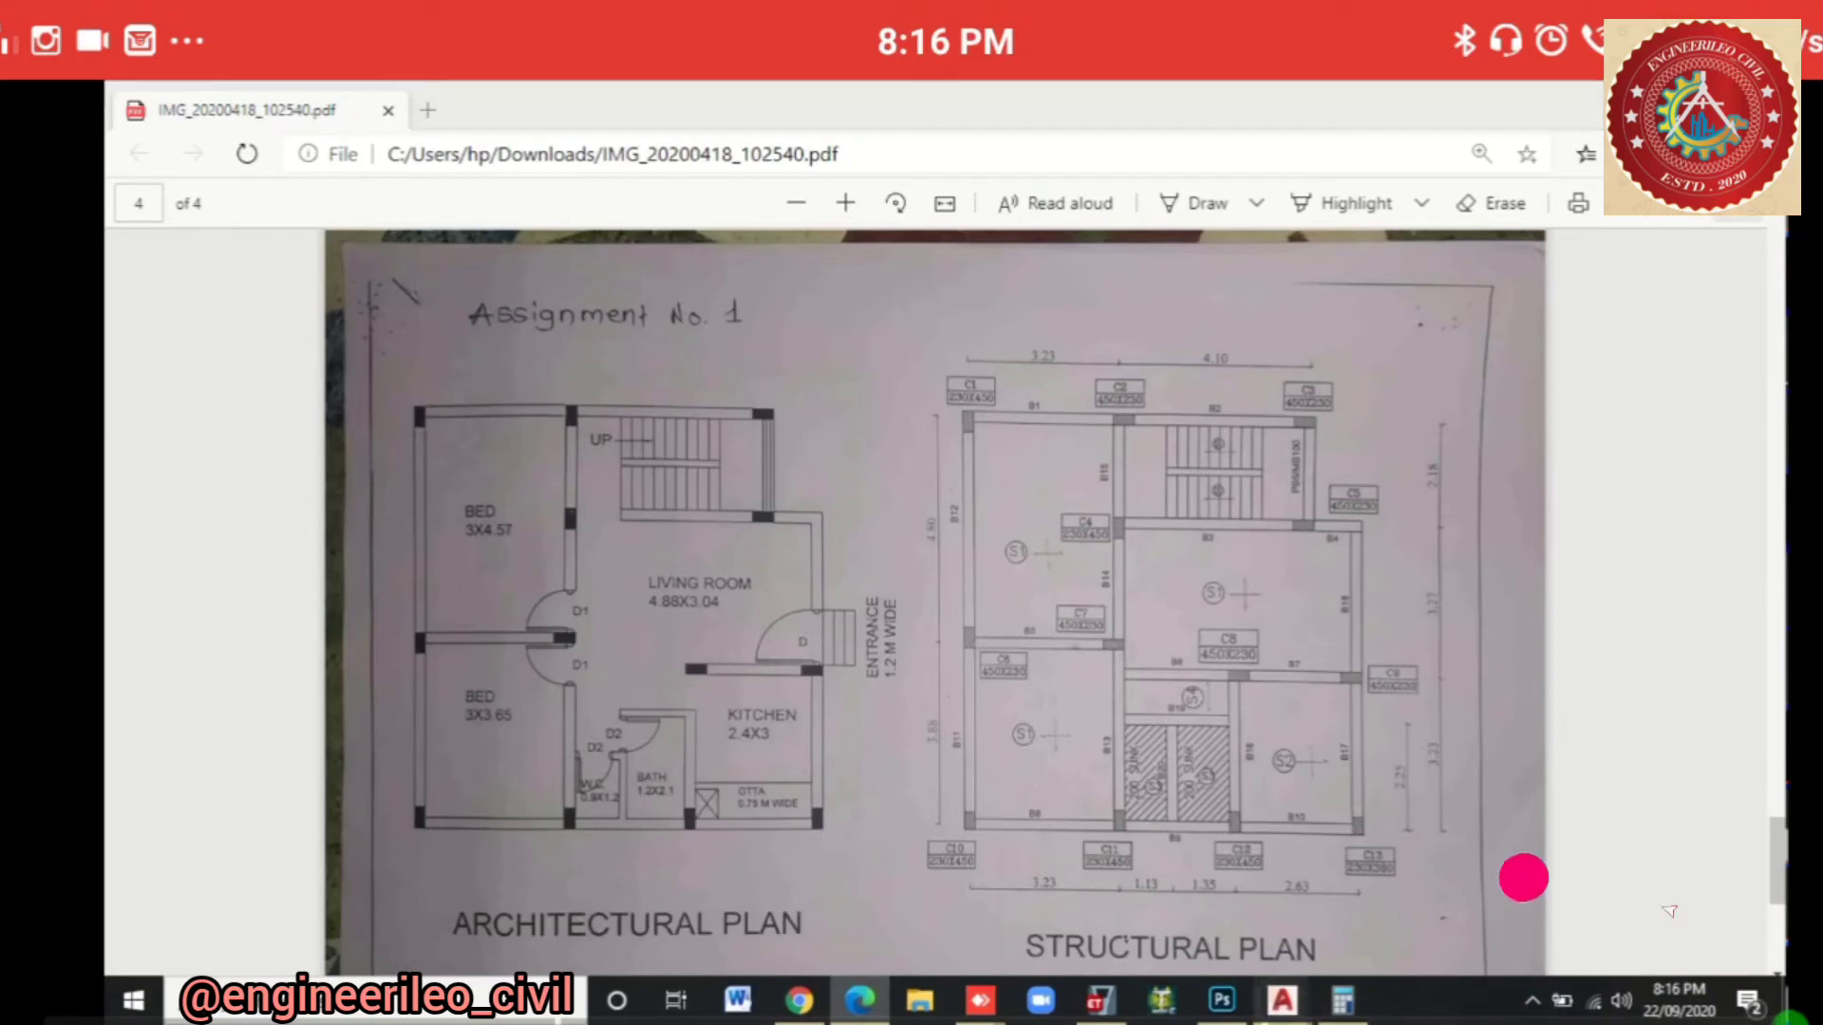
pyautogui.hotkey('alt', 'Tab')
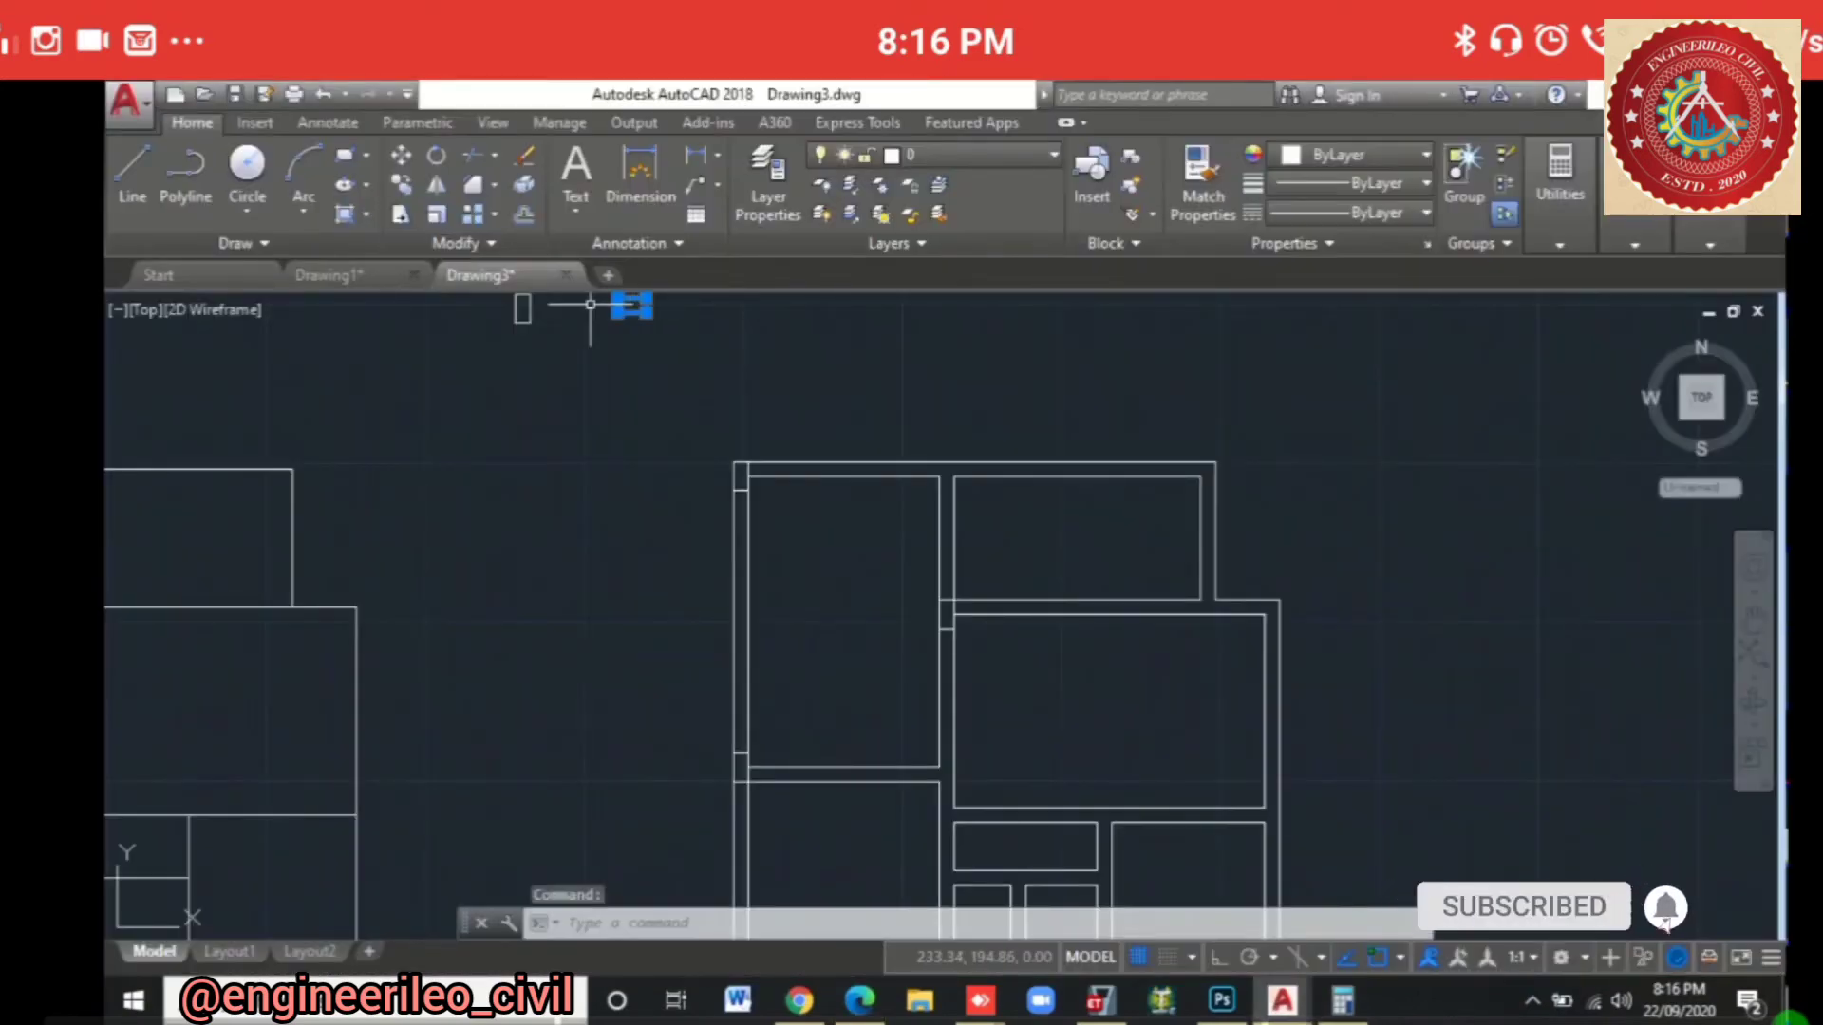
pyautogui.click(400, 183)
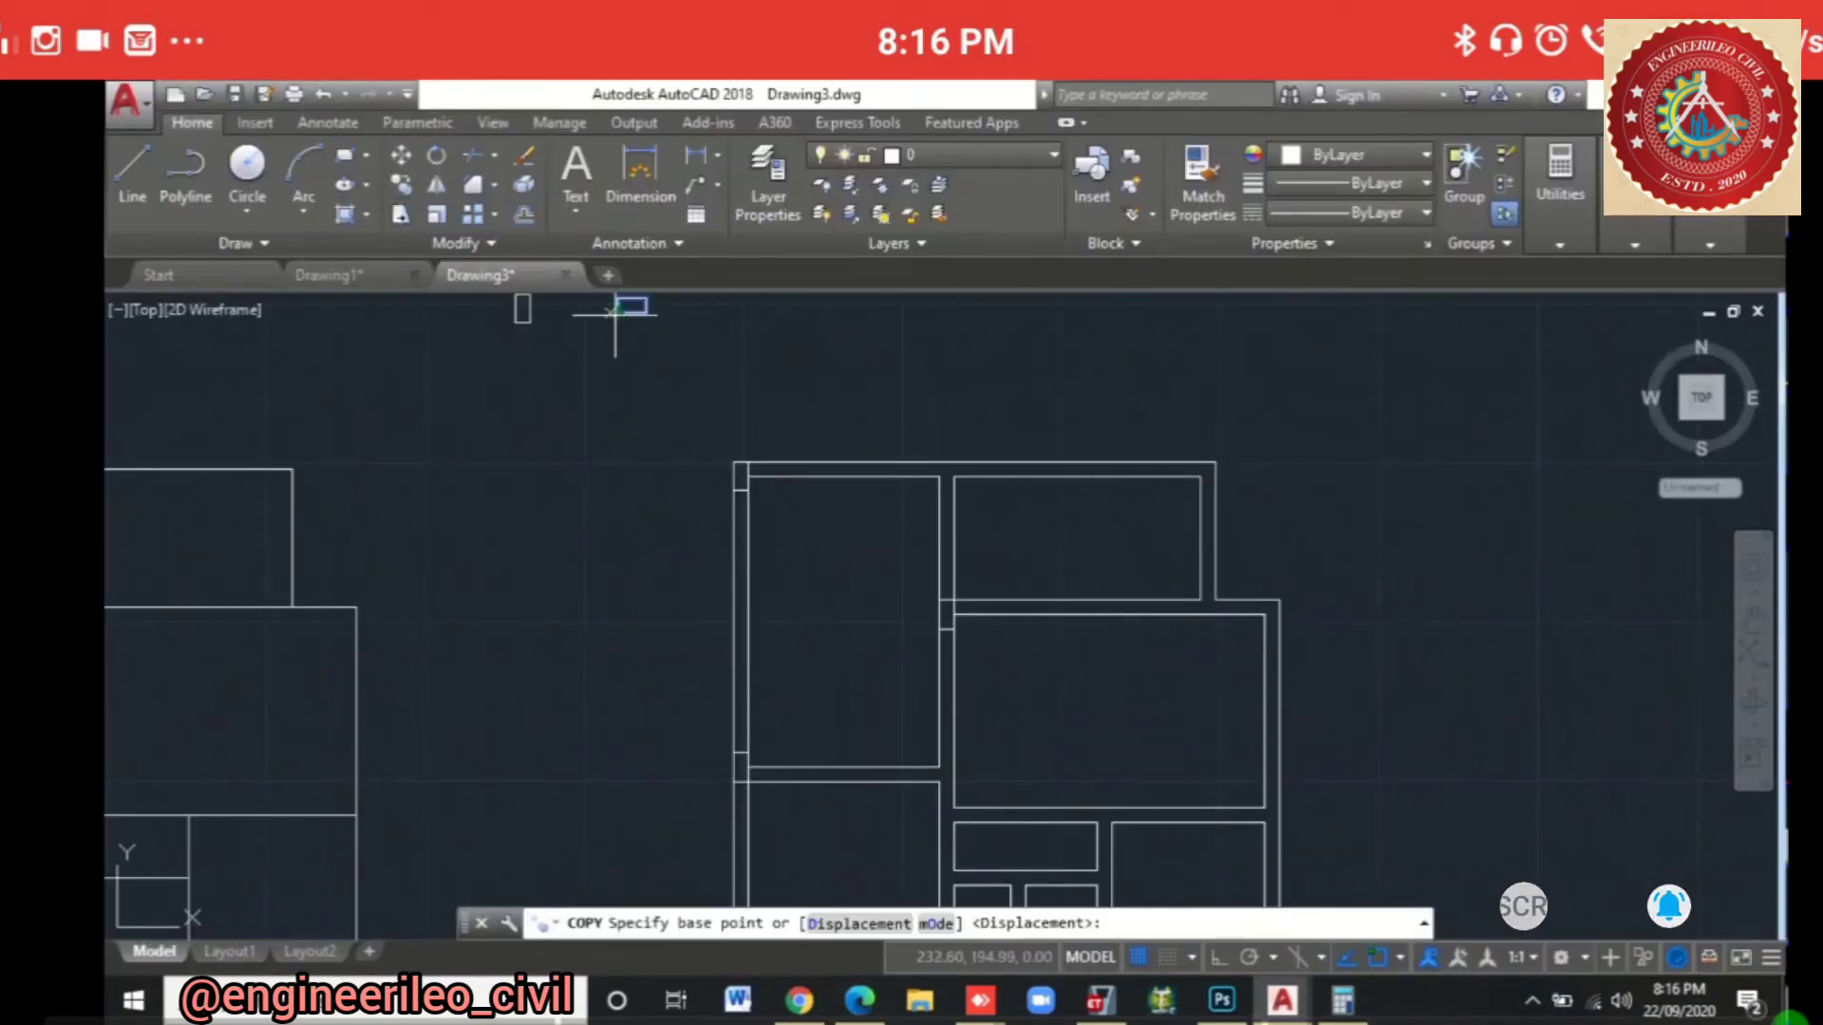
pyautogui.click(622, 307)
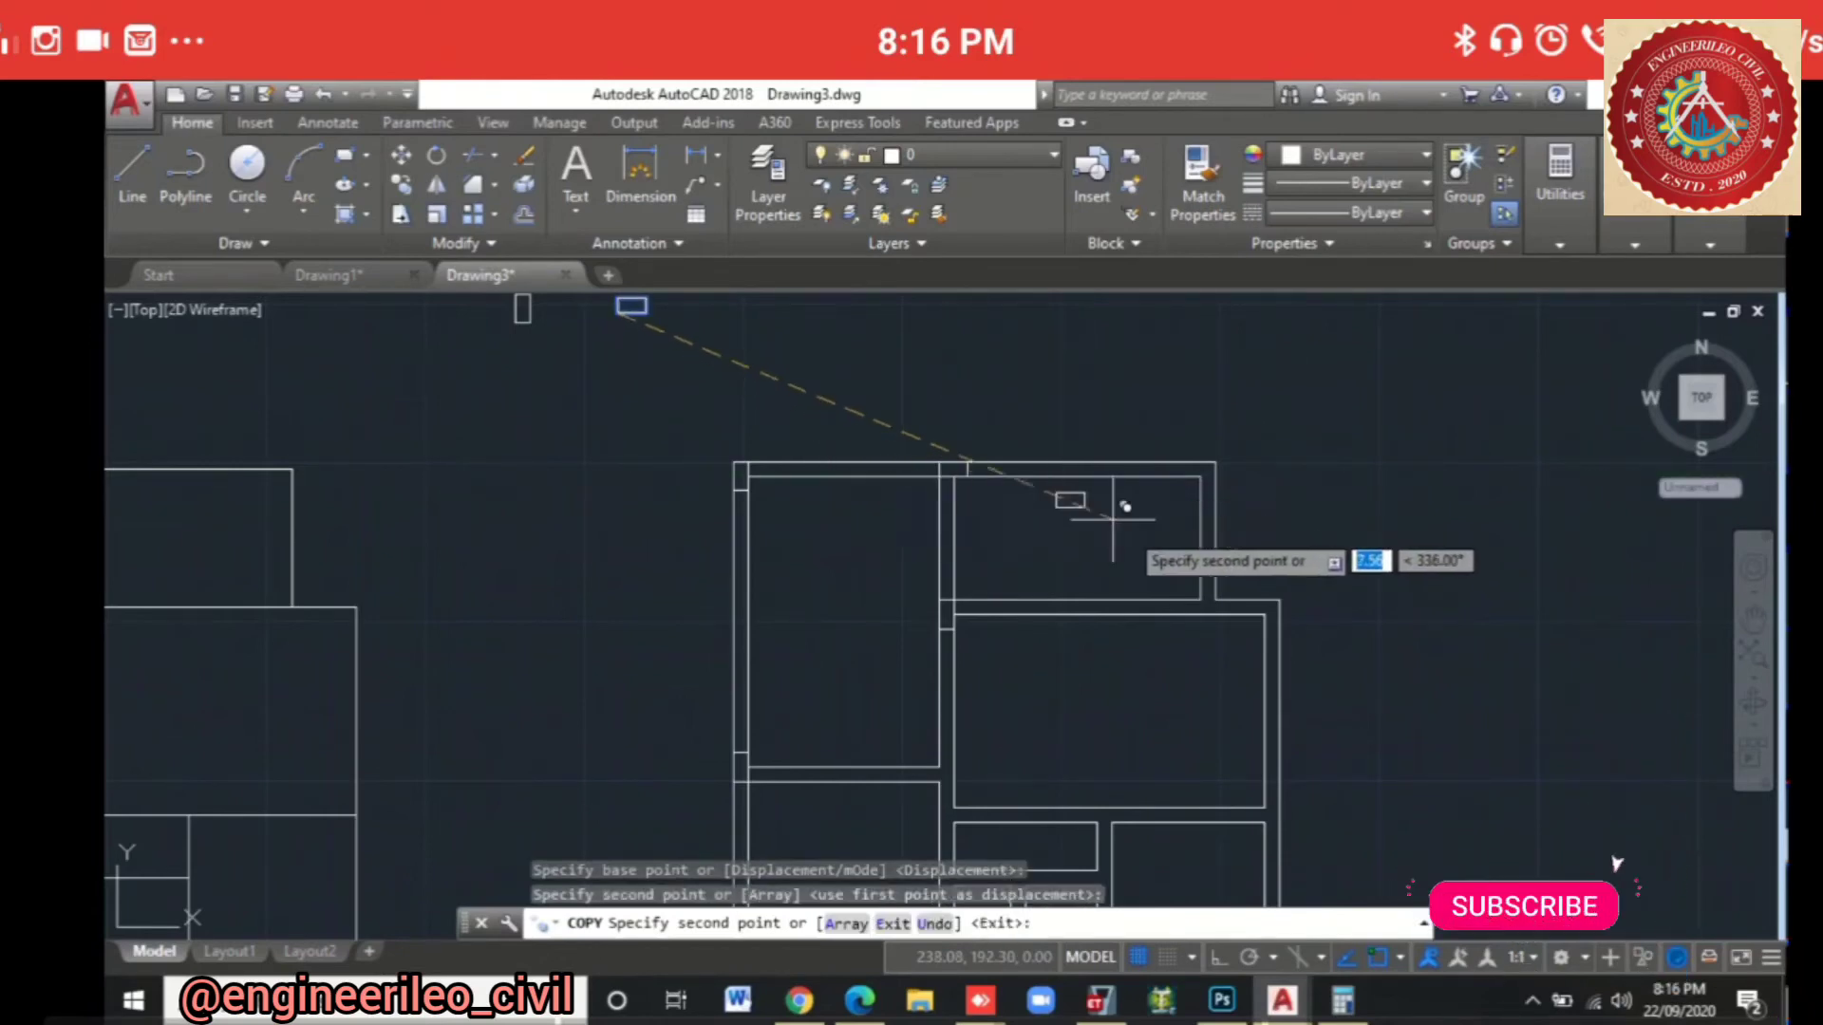
pyautogui.press('Escape')
pyautogui.click(642, 312)
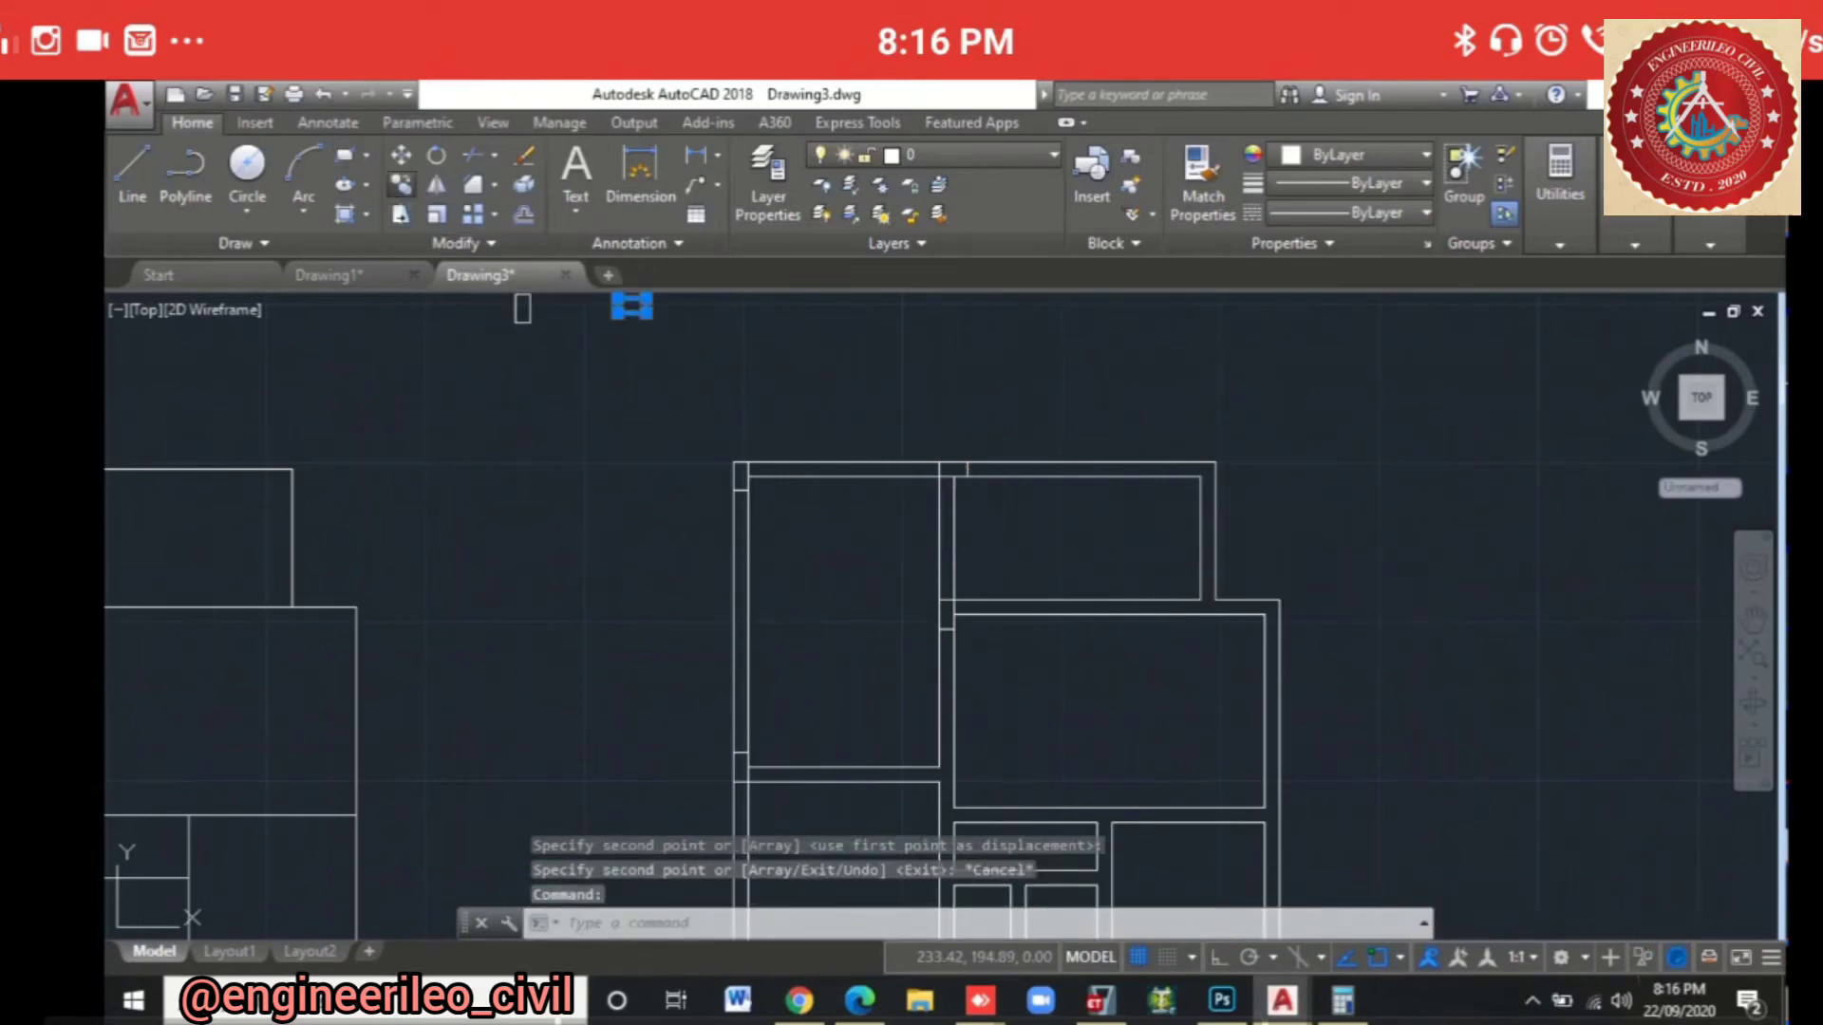
pyautogui.click(400, 184)
pyautogui.click(648, 313)
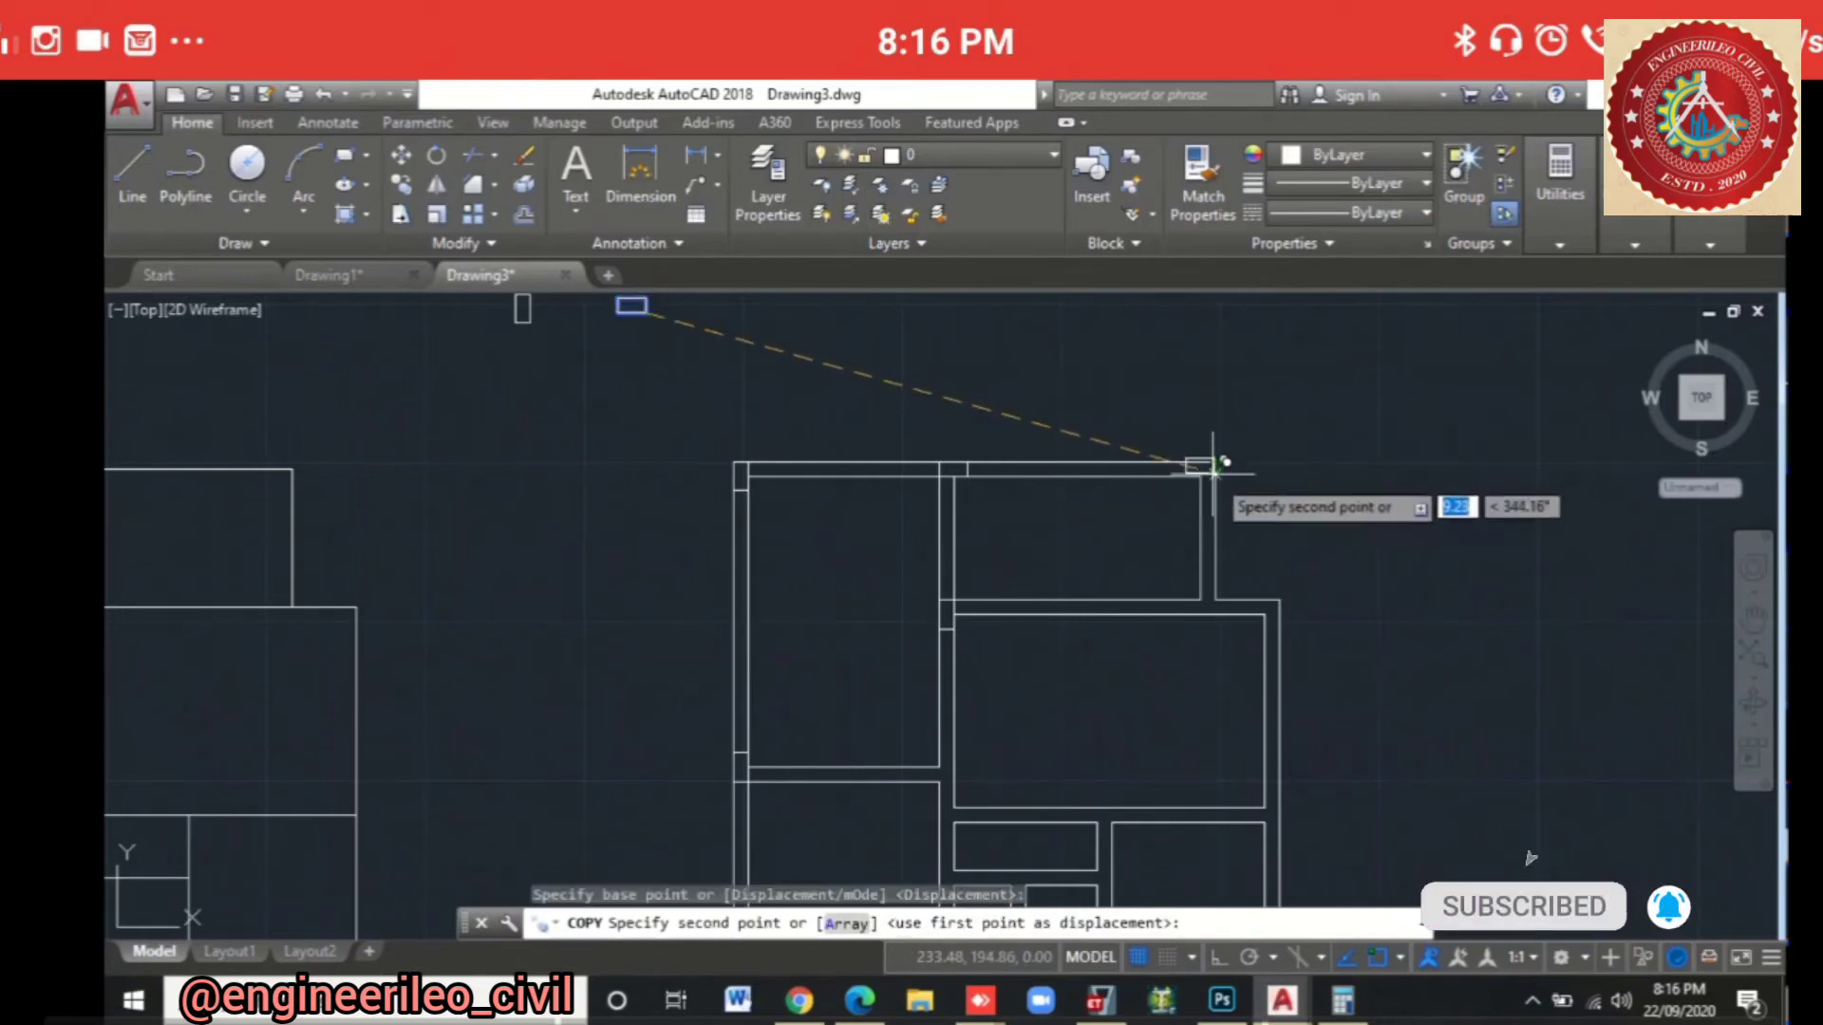
pyautogui.press('Escape')
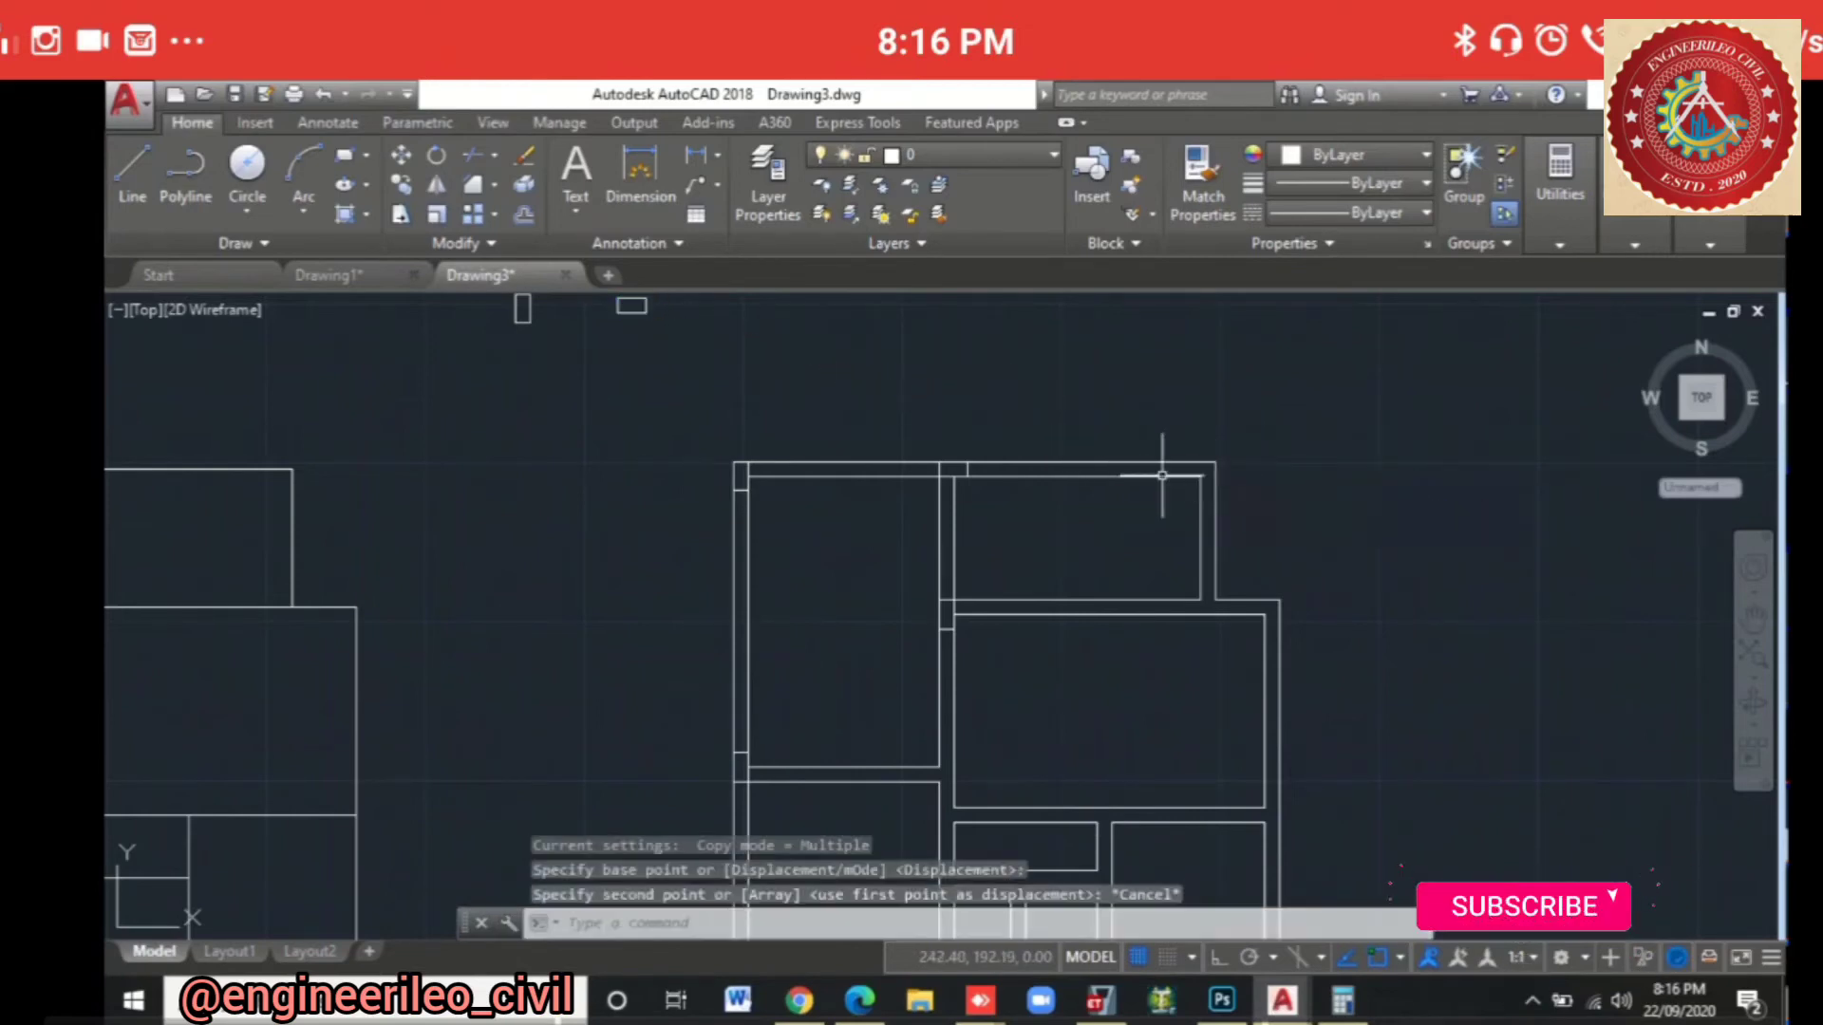
# Step: Copy the wide column rectangle from above the plan to the outer upper-right corner of the top wall
pyautogui.click(632, 309)
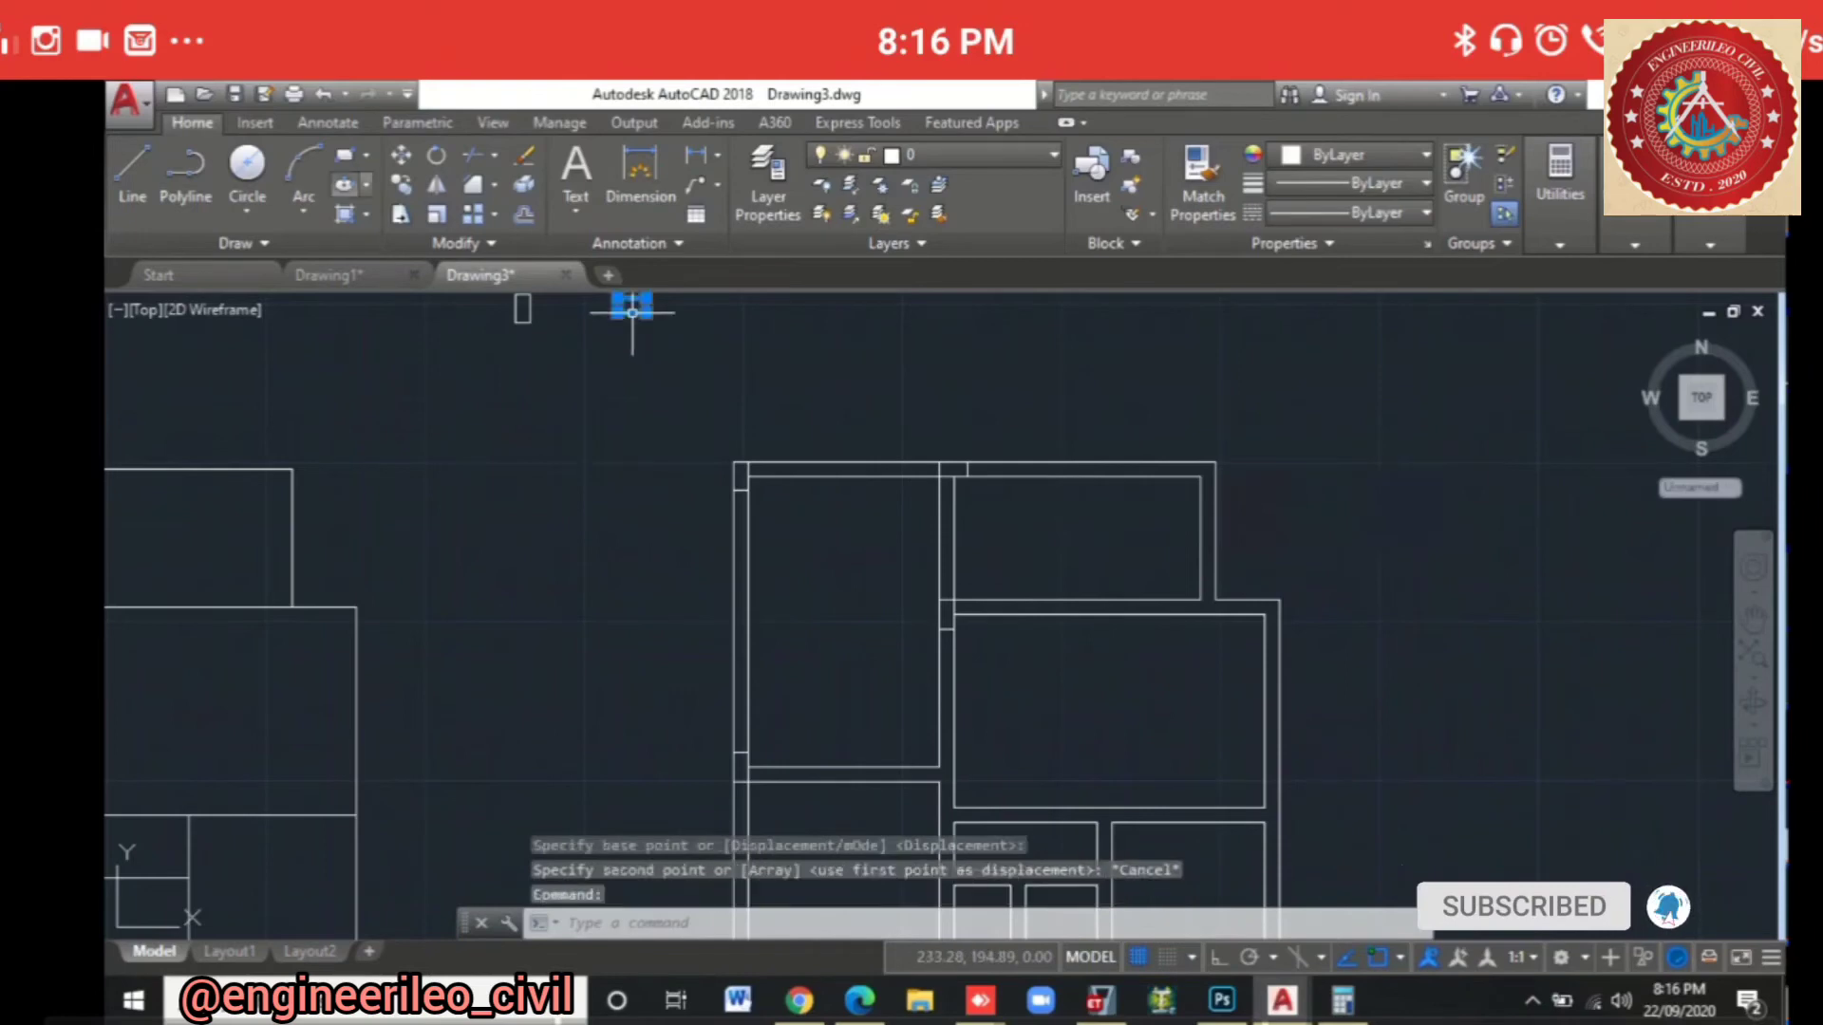
pyautogui.press('Return')
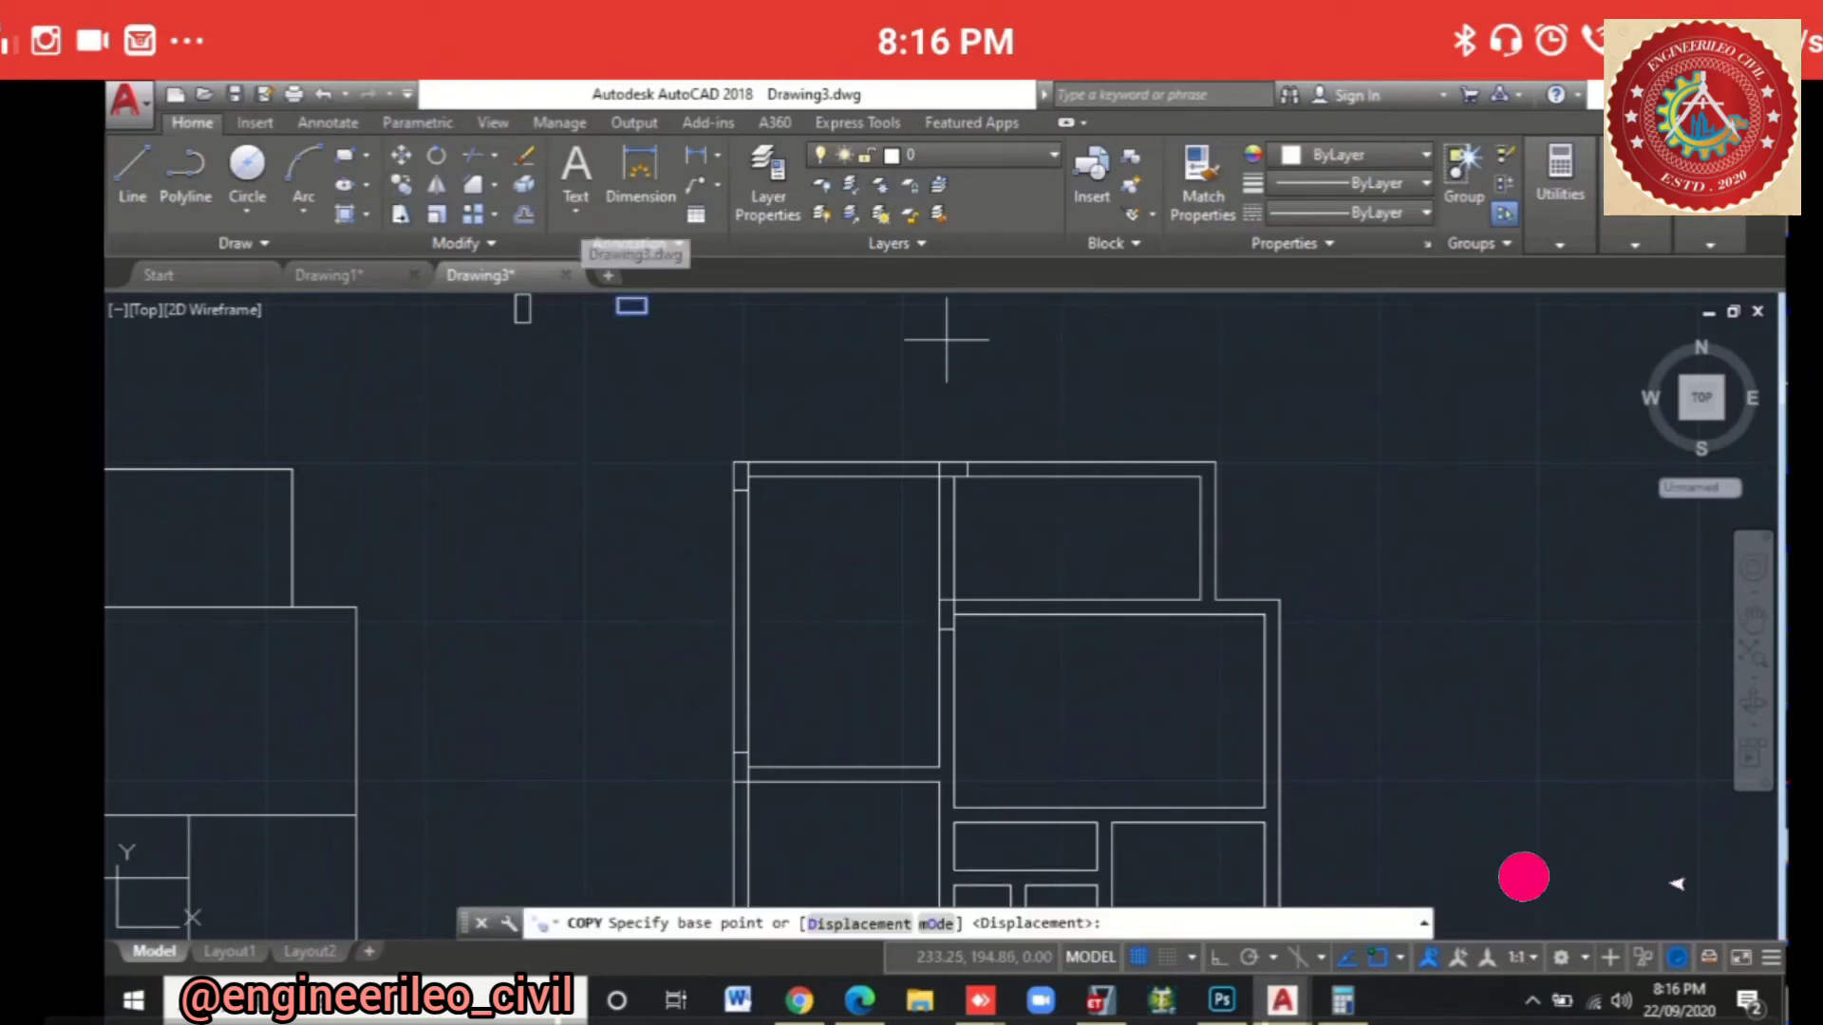
pyautogui.click(634, 305)
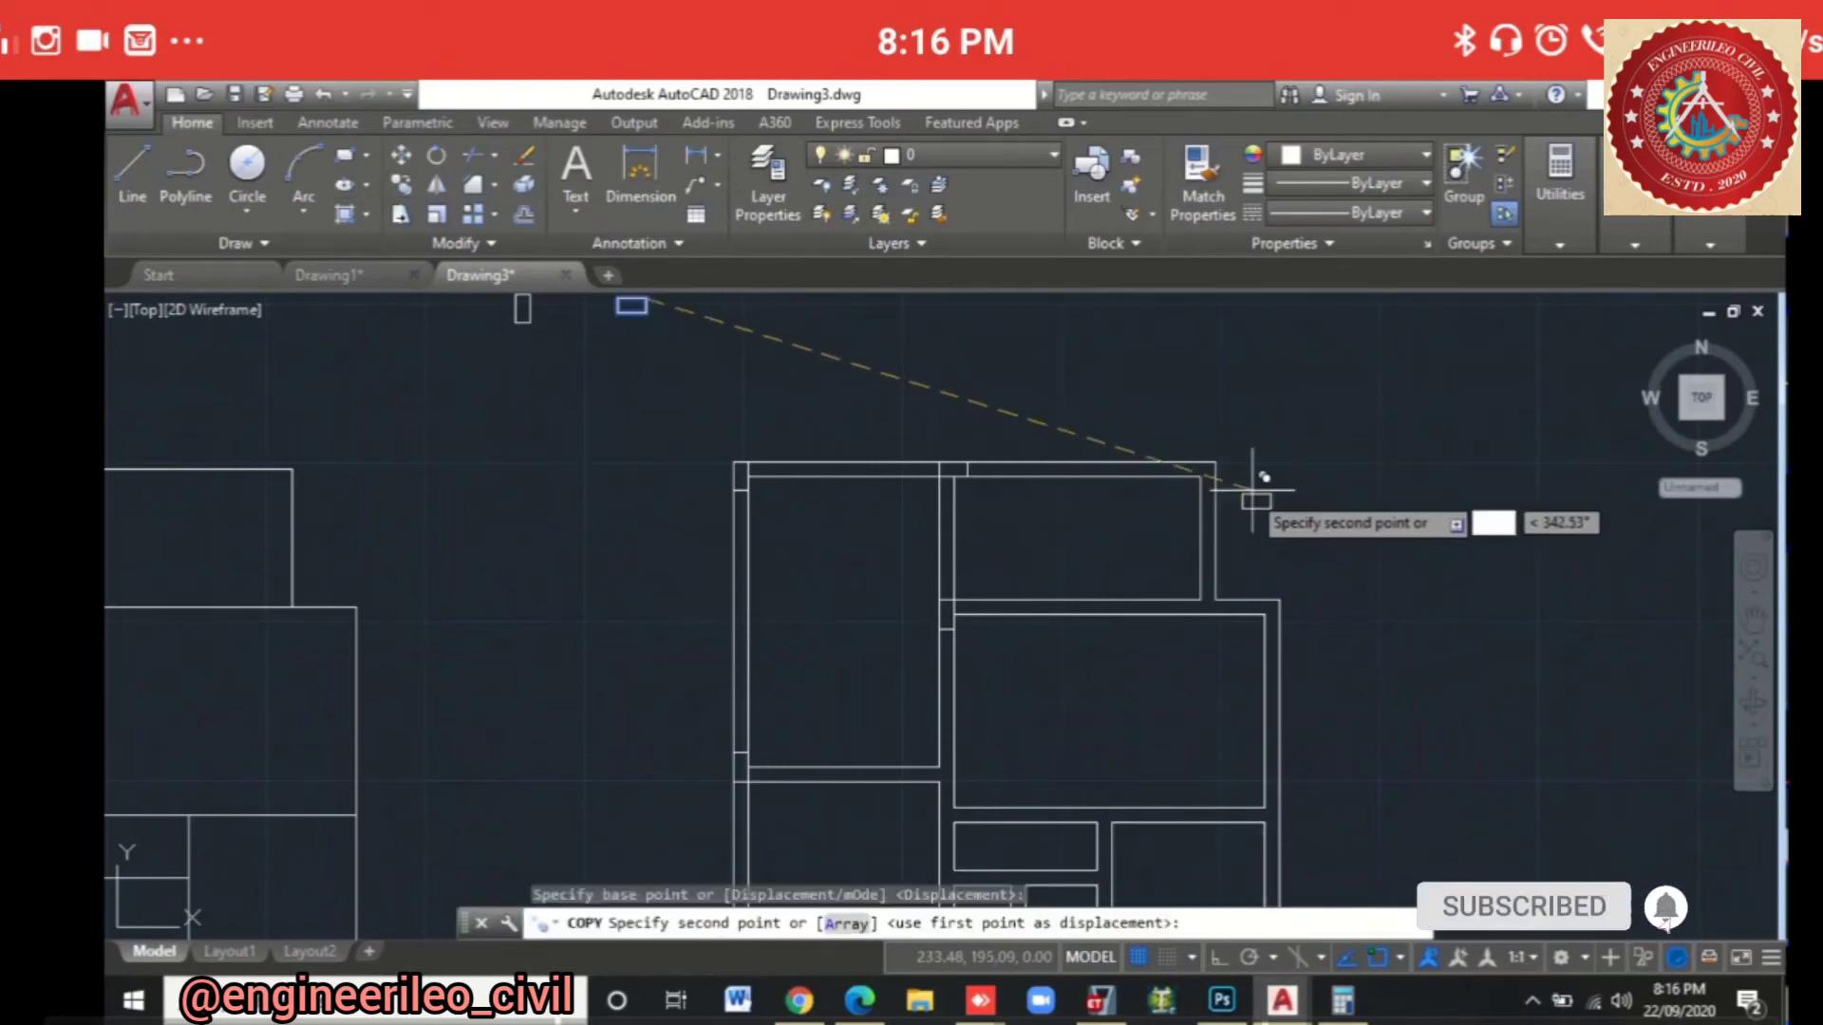
pyautogui.click(1201, 469)
pyautogui.press('Escape')
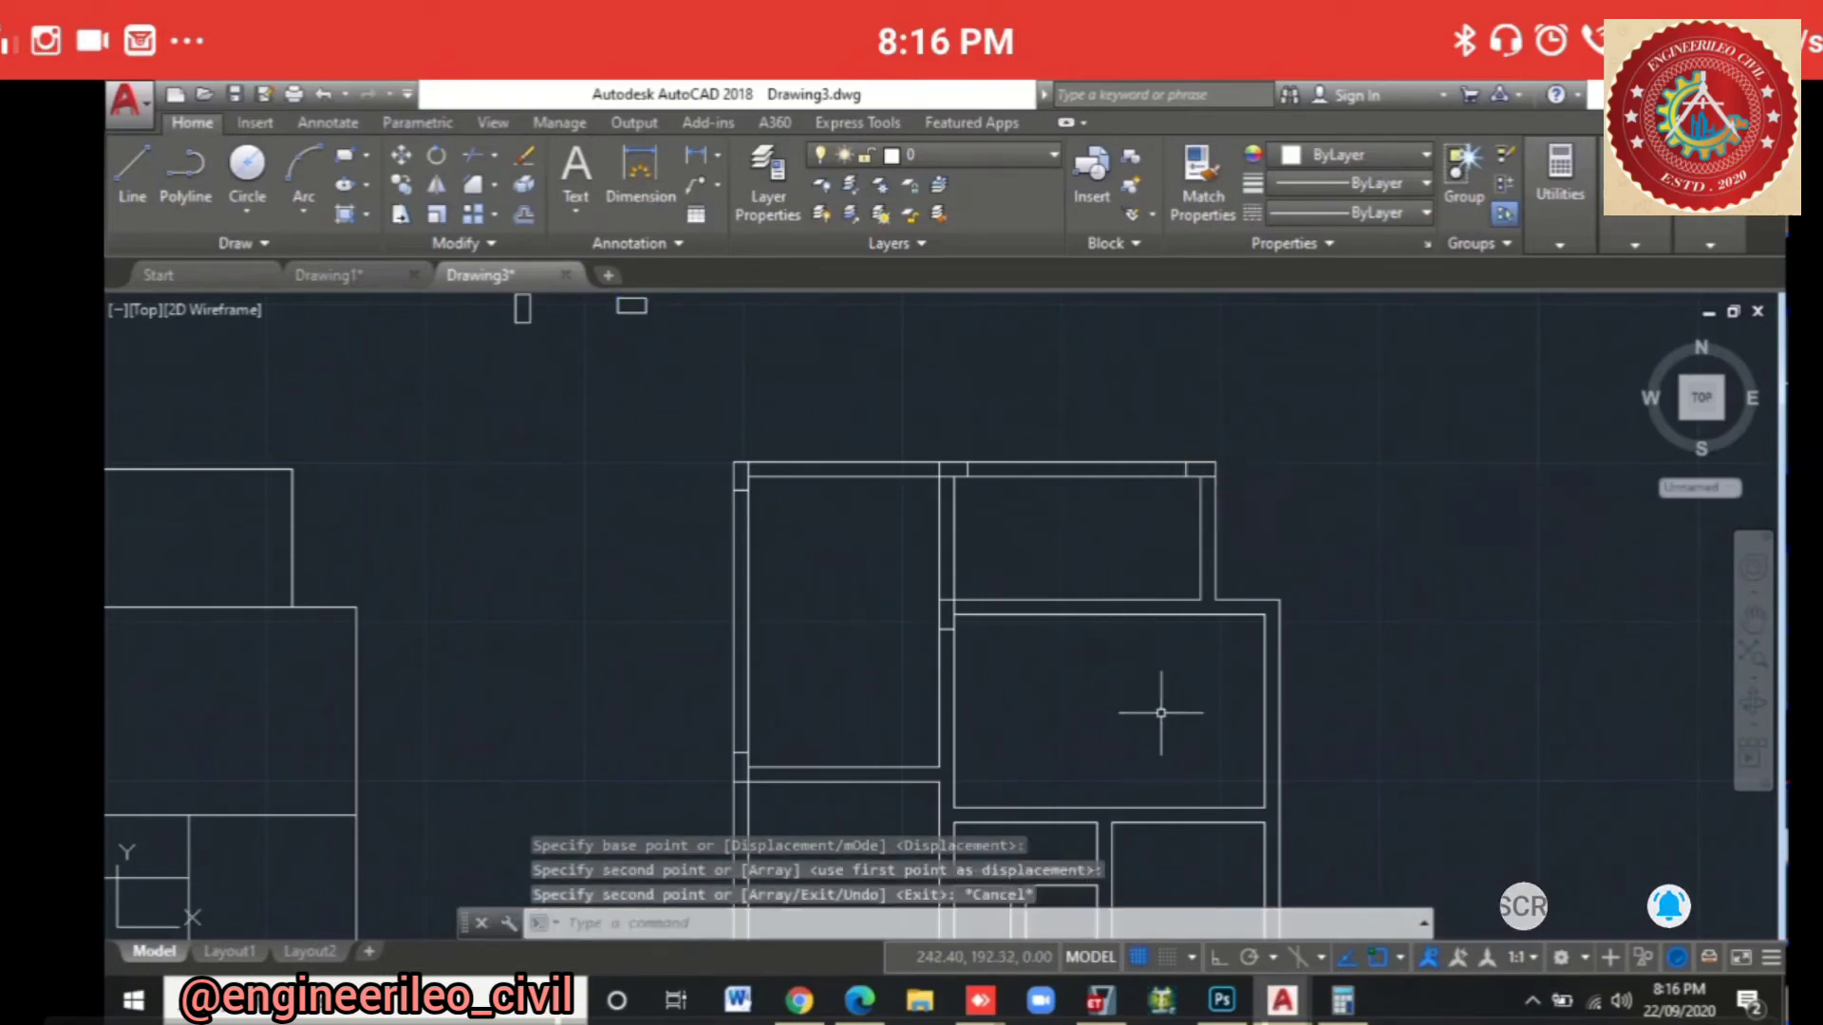
# Step: Check the reference PDF, then copy the upper-right corner column down to the wall junction at the upper-right room's lower-right corner
pyautogui.hotkey('alt', 'Tab')
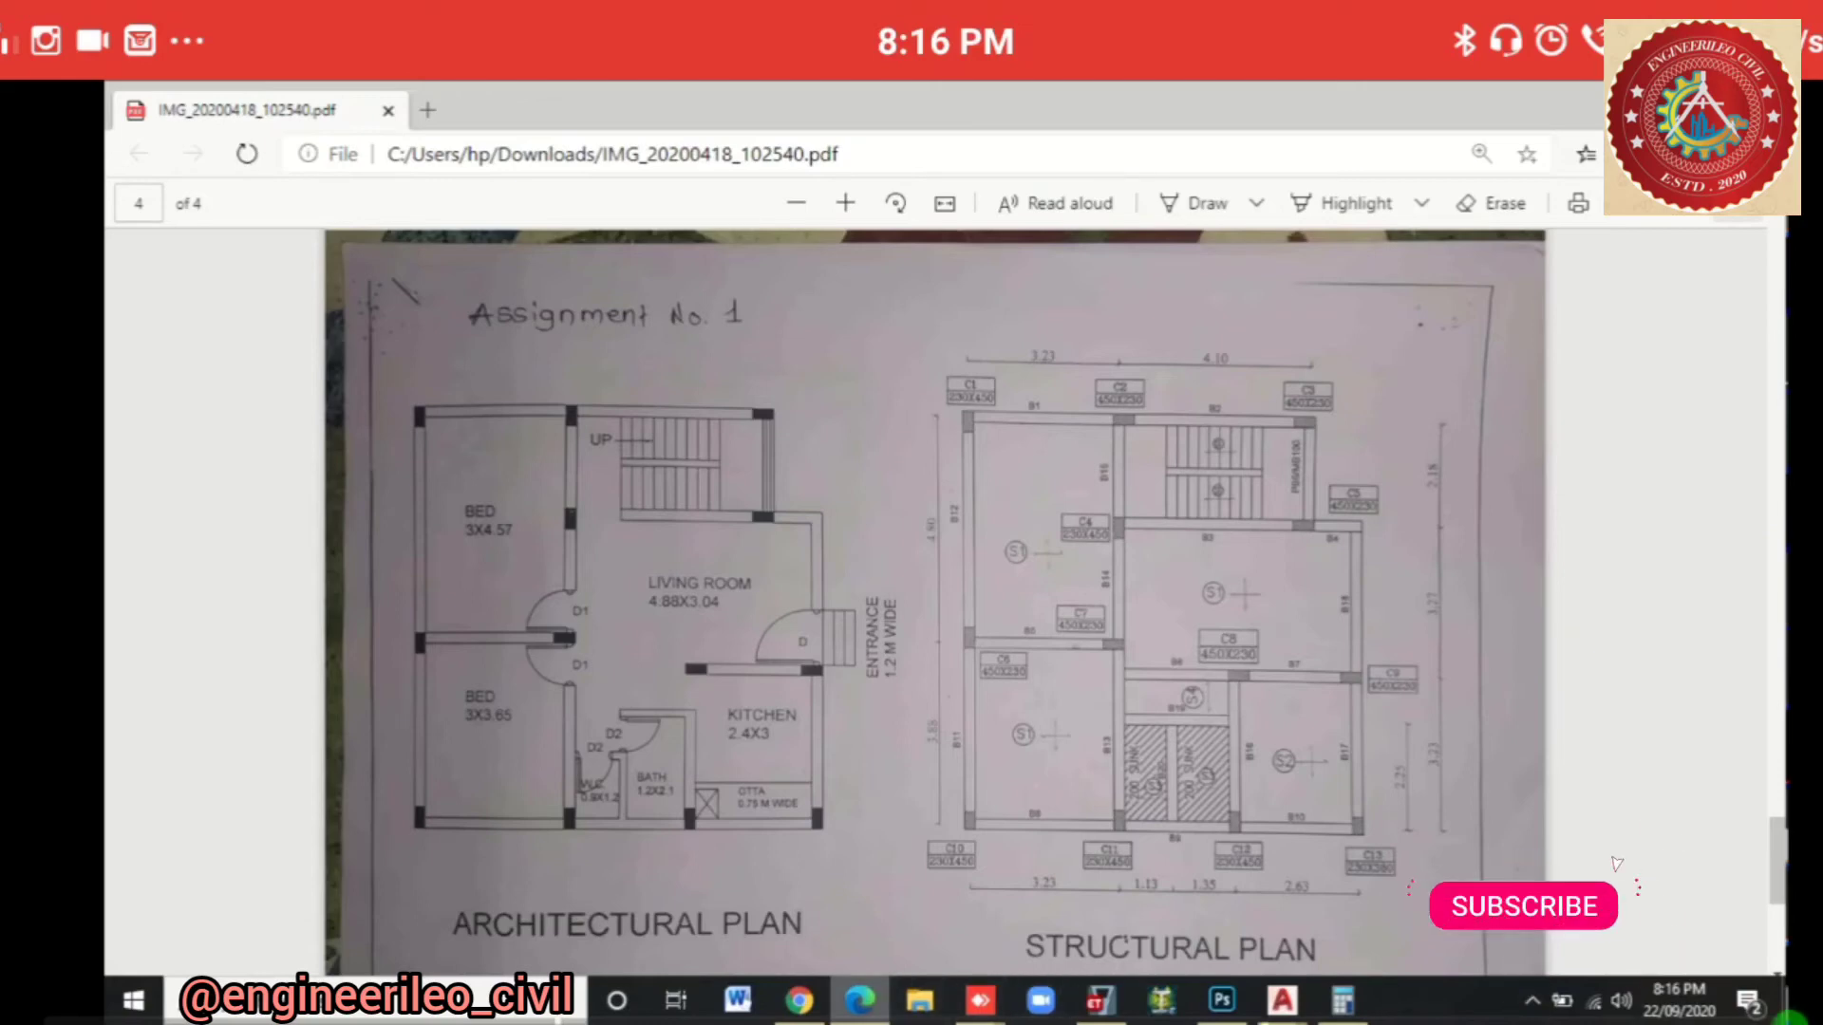
pyautogui.hotkey('alt', 'Tab')
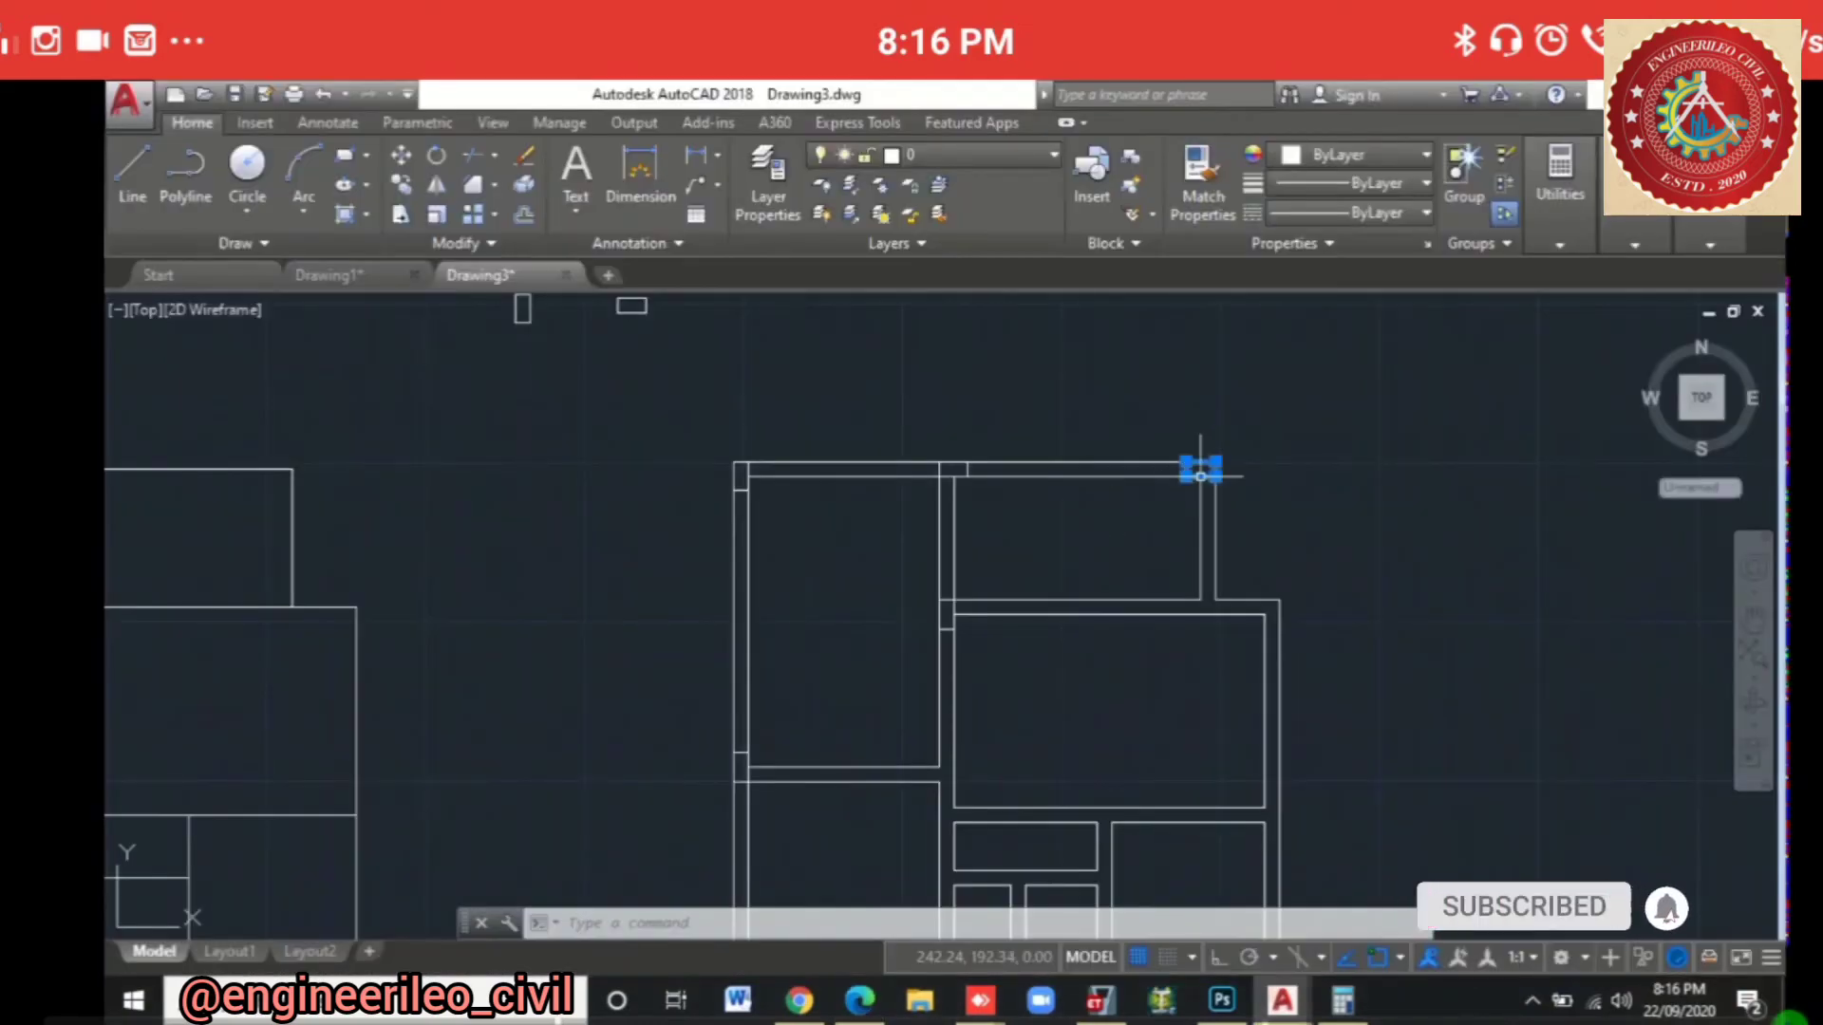
pyautogui.write('co')
pyautogui.press('Return')
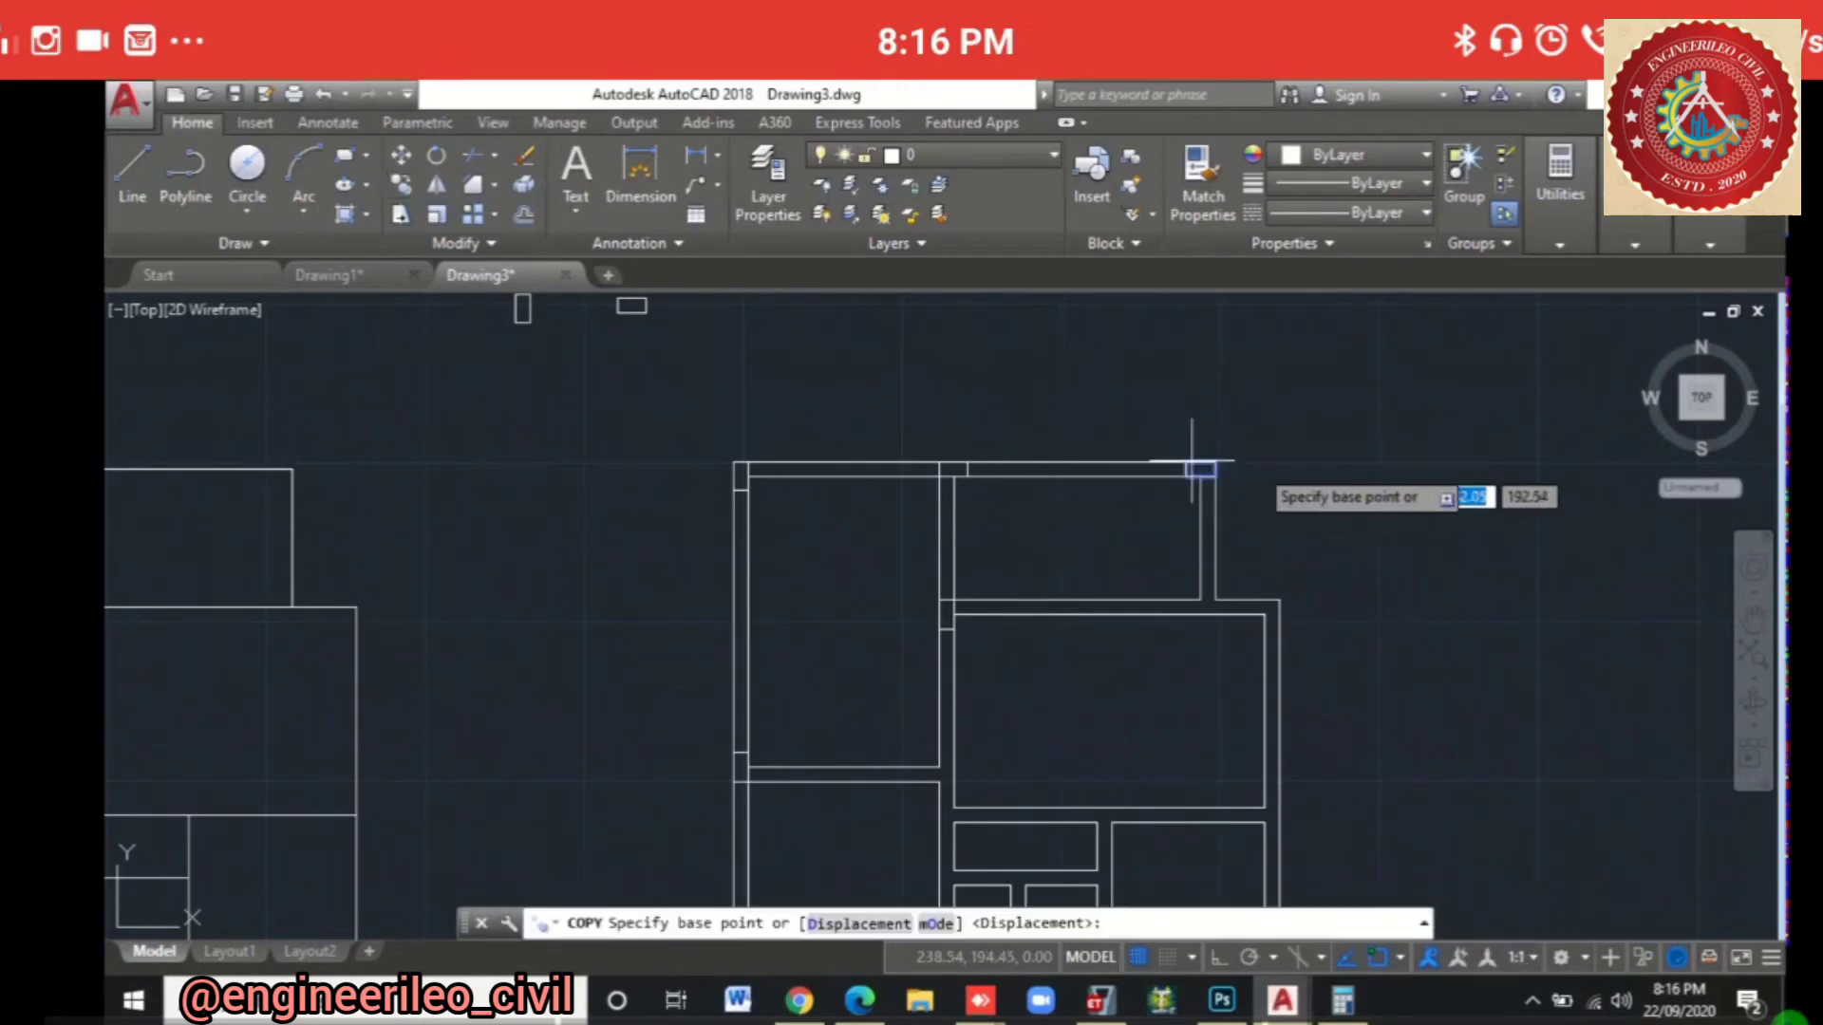
pyautogui.click(1207, 465)
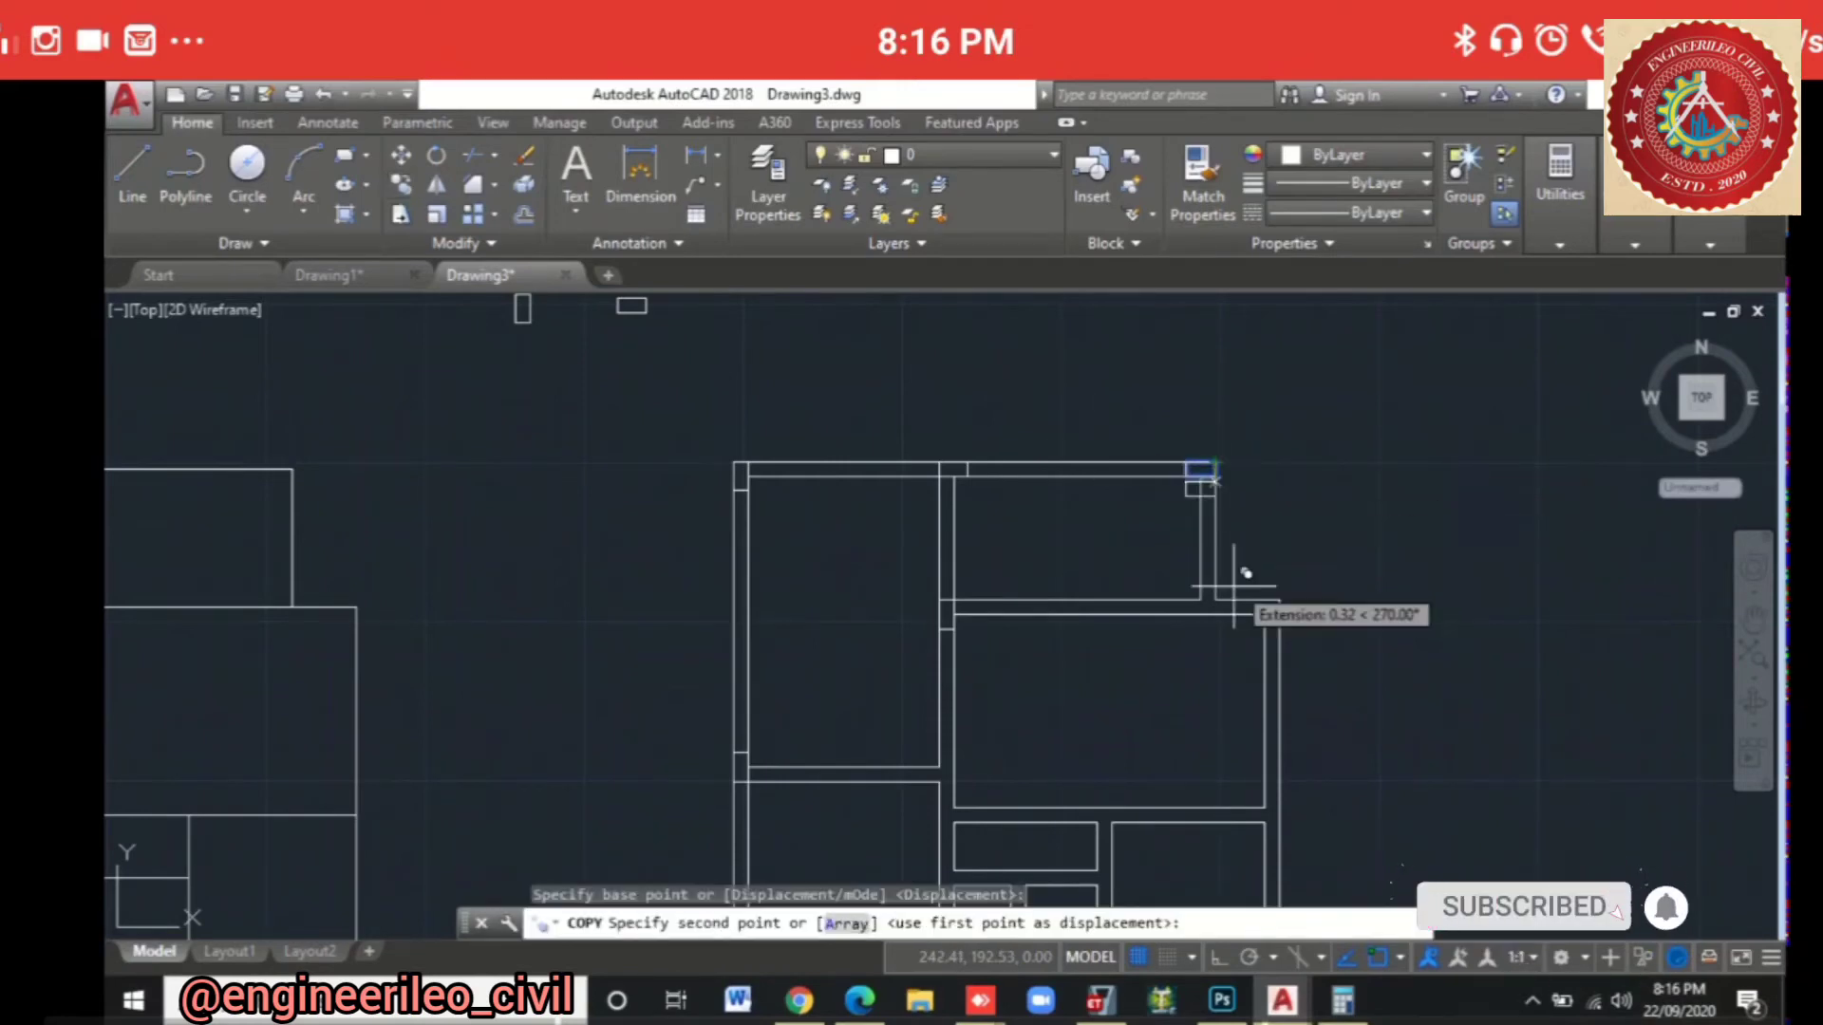
pyautogui.click(1215, 600)
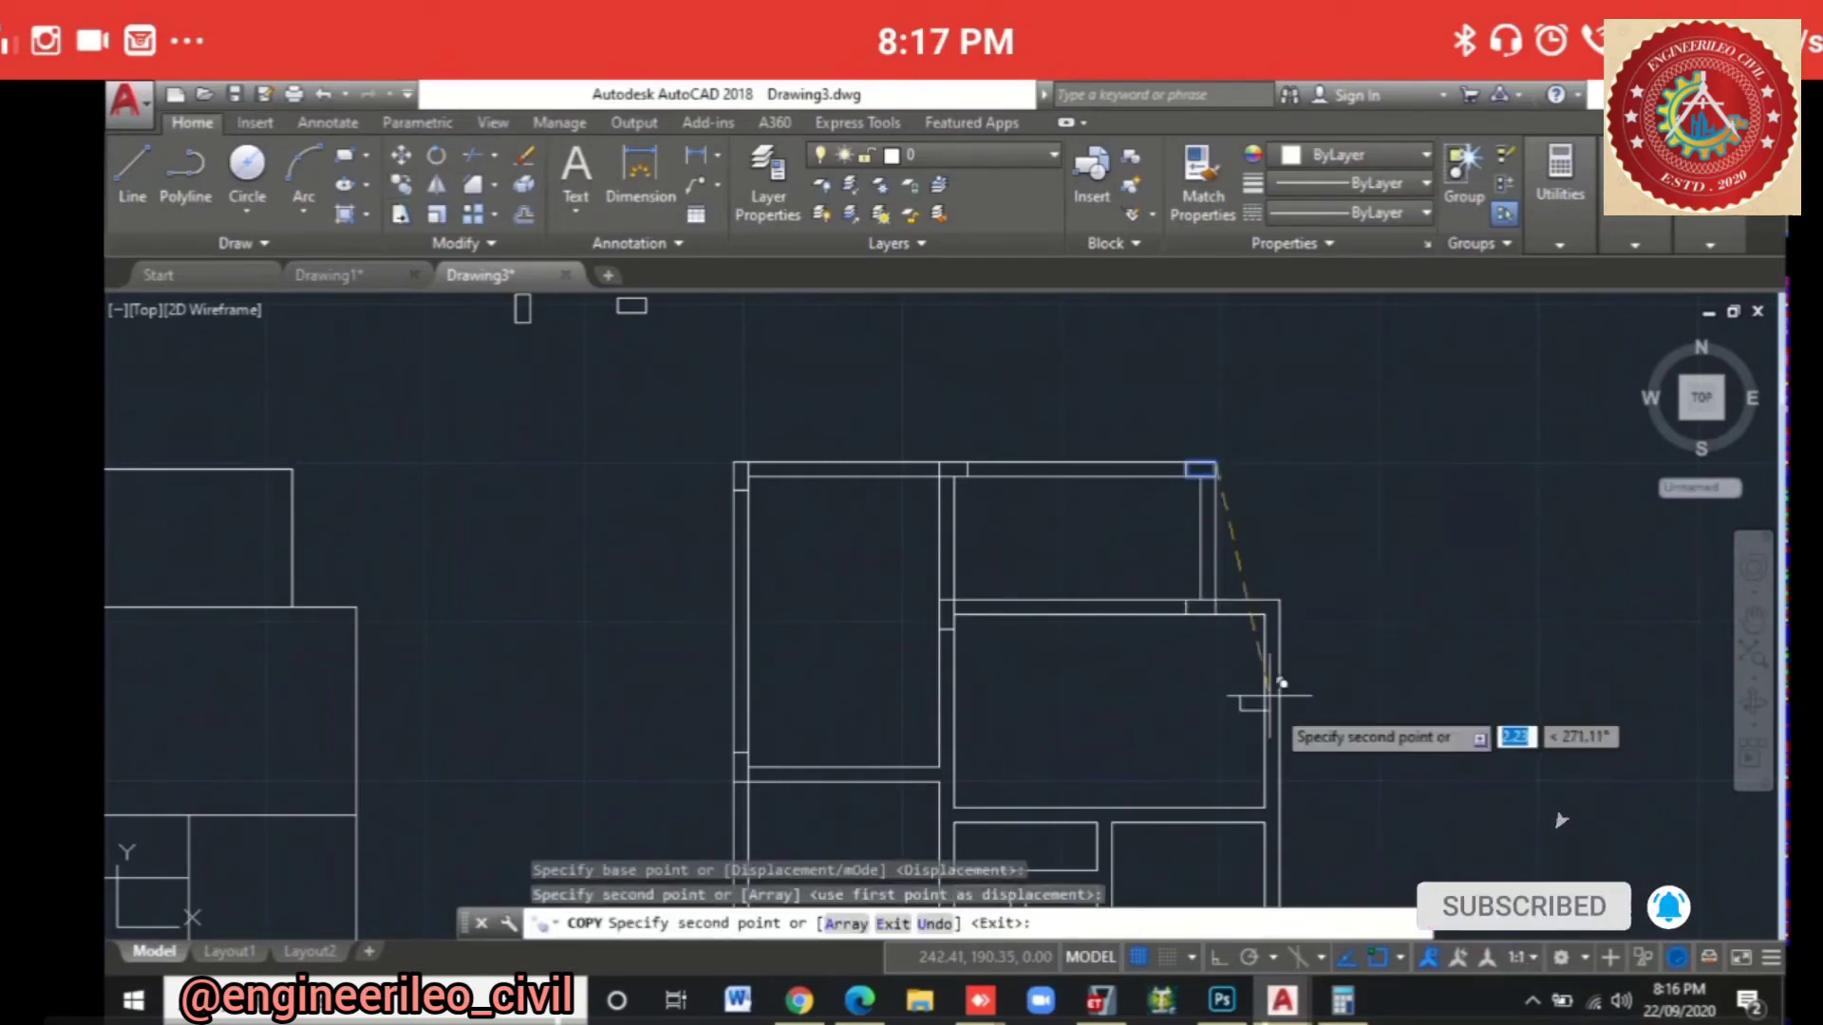
pyautogui.press('Escape')
# Step: Following the reference PDF, copy that wide column to the wall below the large middle room, where the kitchen's left wall meets it
pyautogui.hotkey('alt', 'Tab')
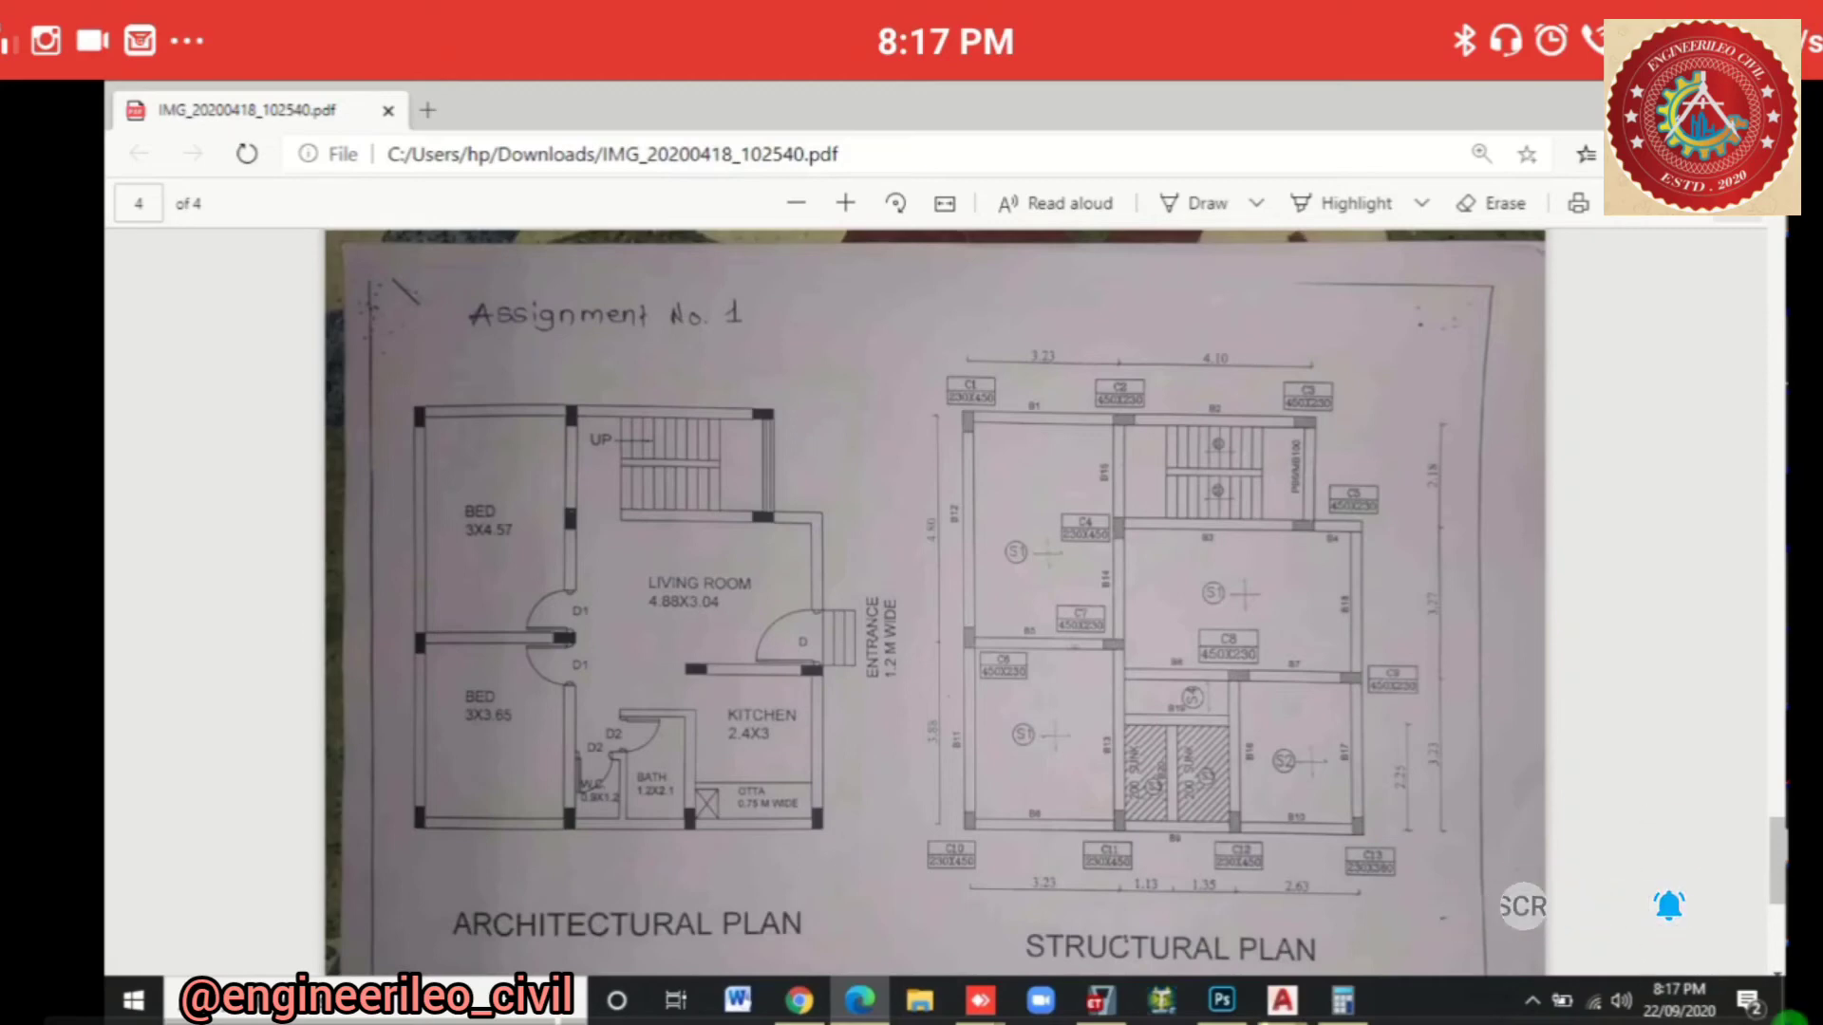
pyautogui.moveTo(1282, 999)
pyautogui.click(1396, 883)
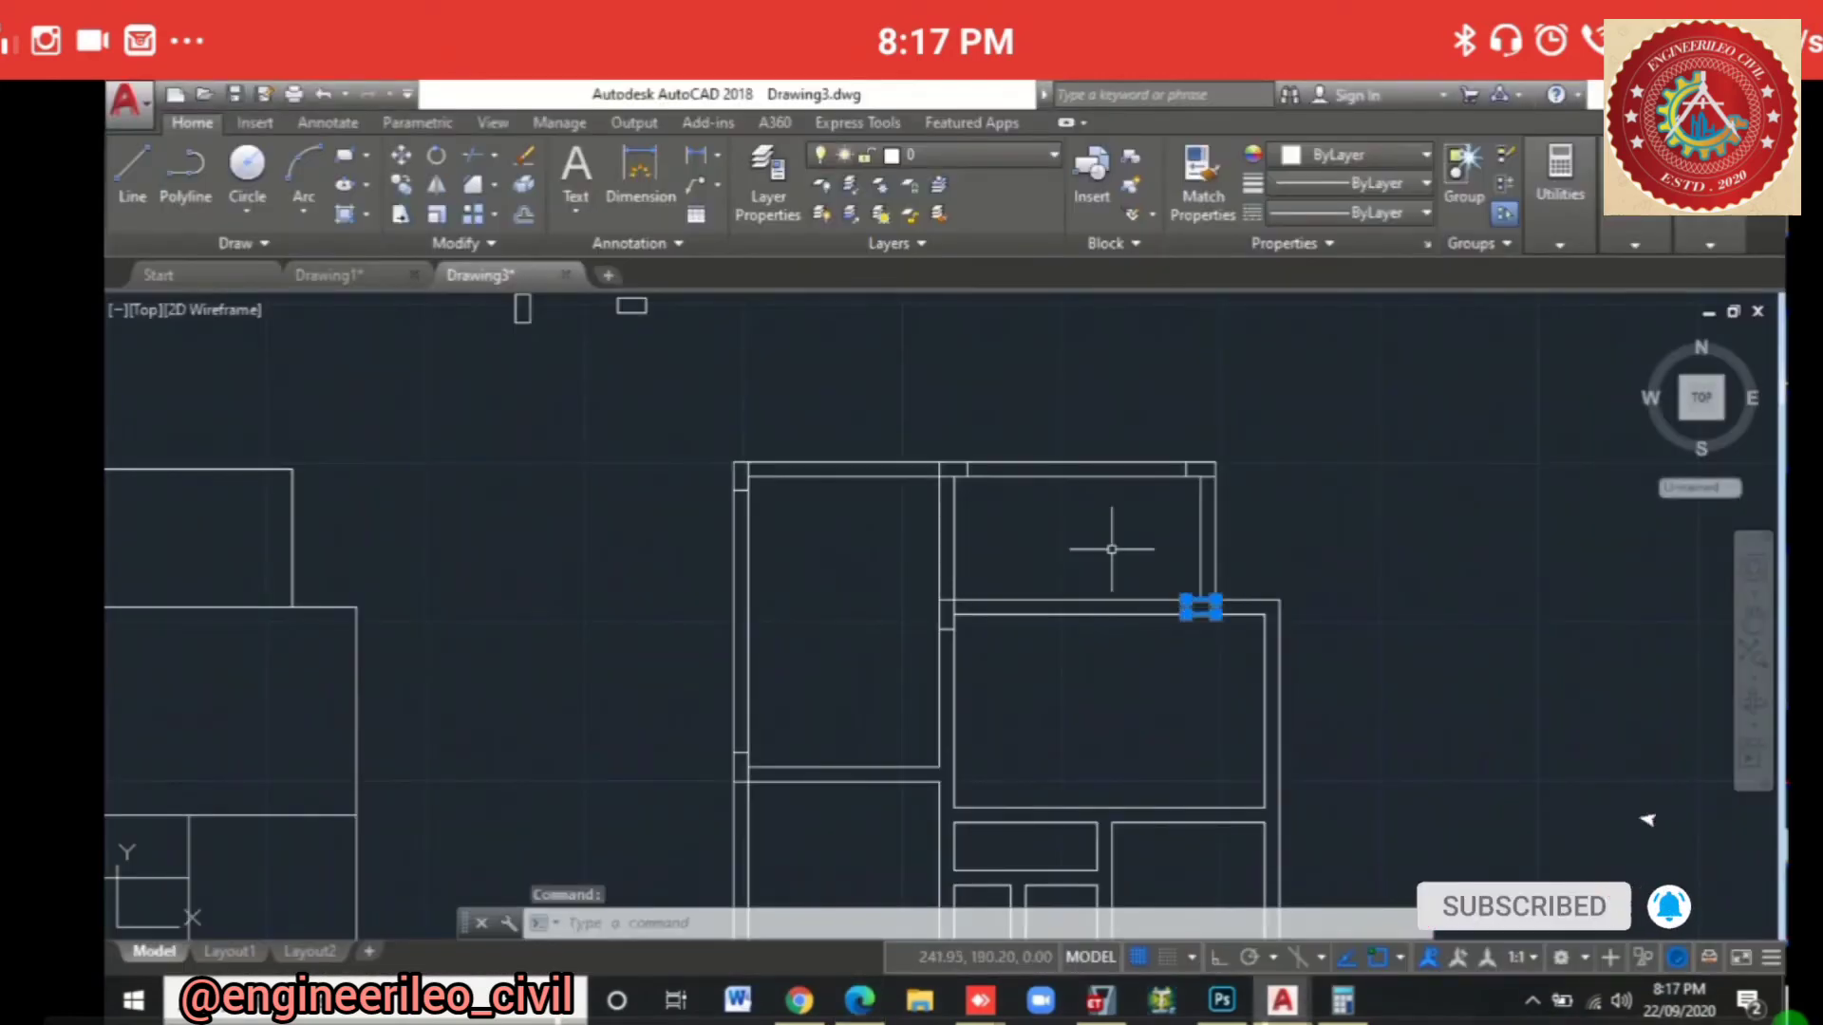
pyautogui.click(401, 184)
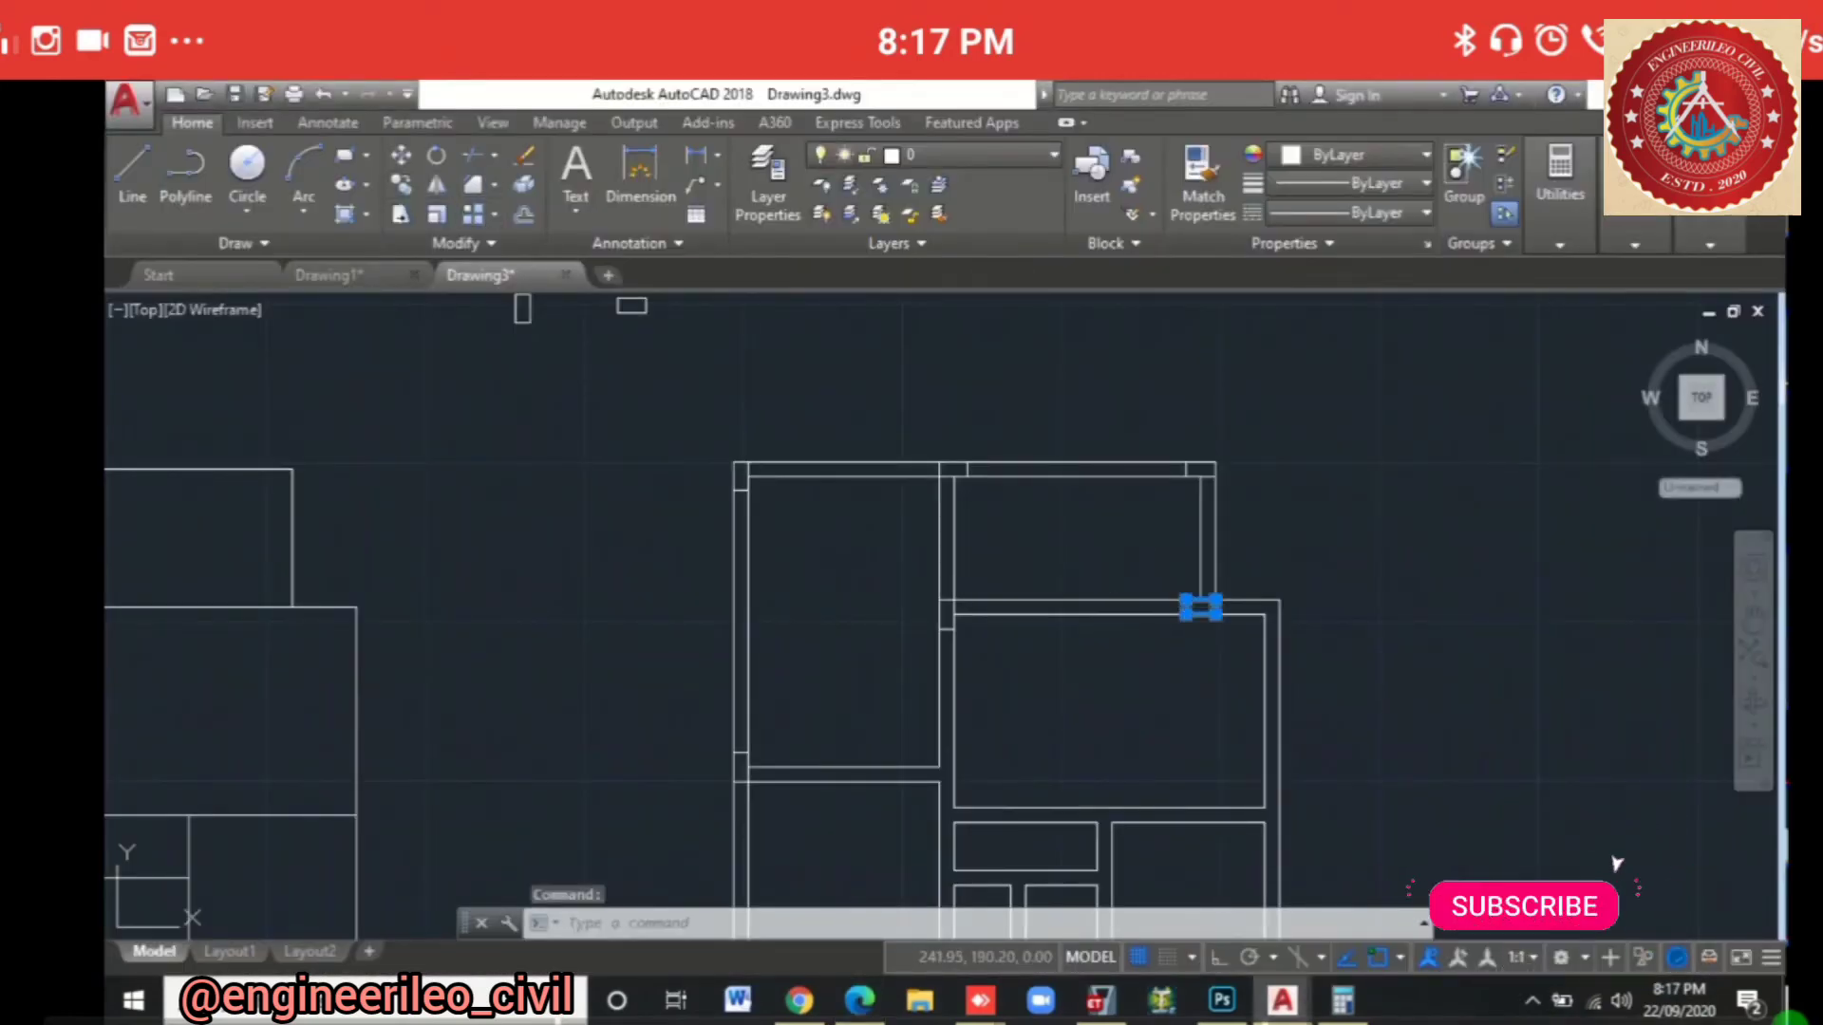
pyautogui.click(1186, 612)
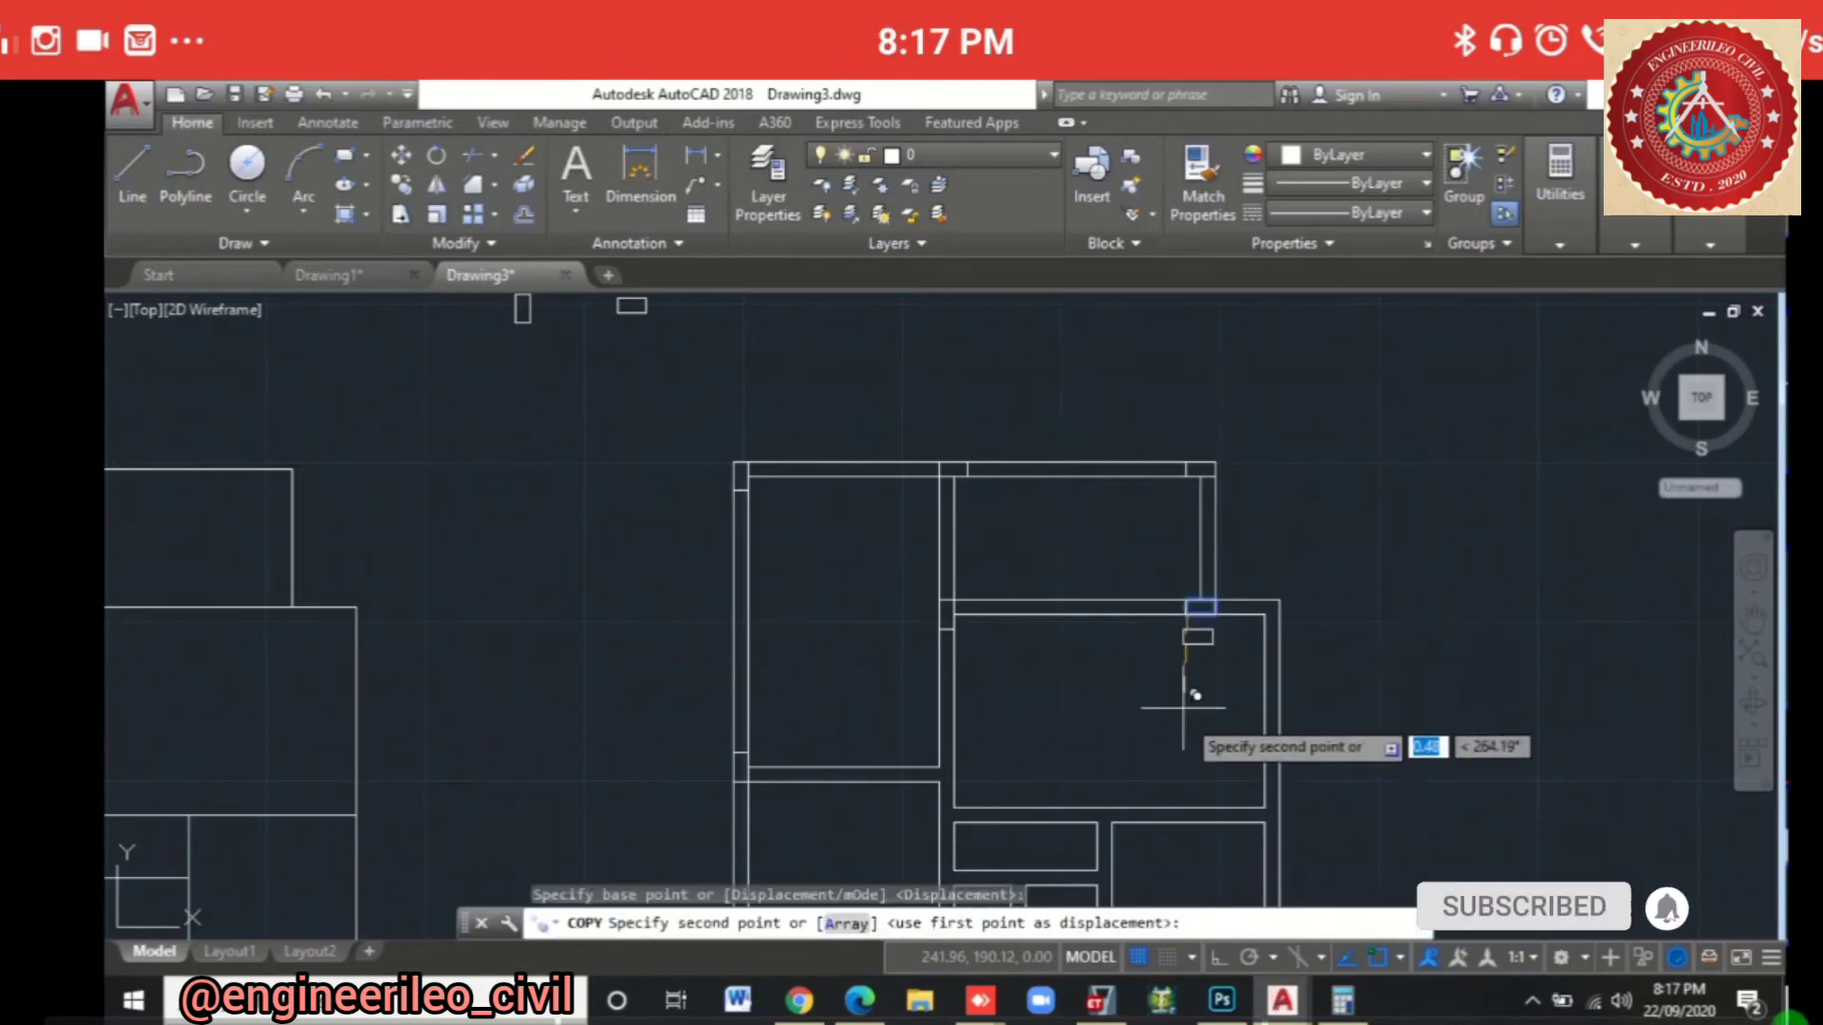
pyautogui.moveTo(1184, 756)
pyautogui.mouseDown(button='middle')
pyautogui.moveTo(1172, 598)
pyautogui.moveTo(1186, 558)
pyautogui.mouseUp(button='middle')
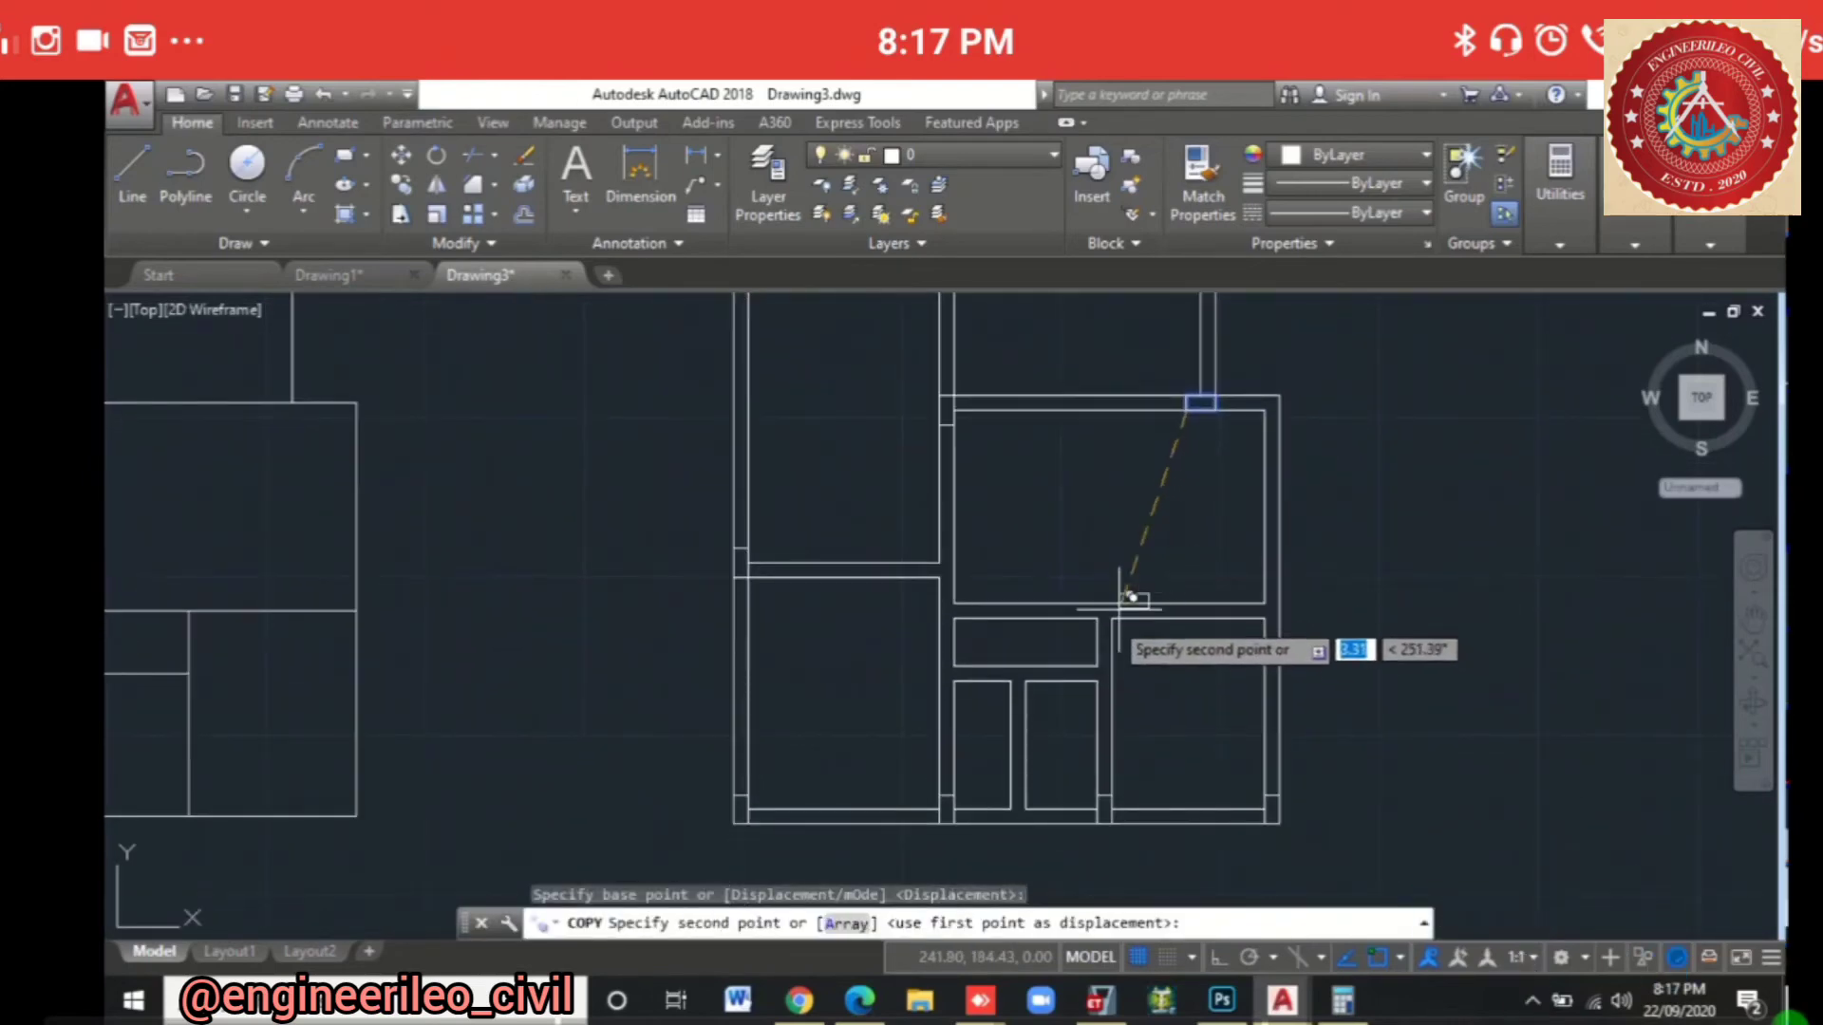
pyautogui.click(1108, 602)
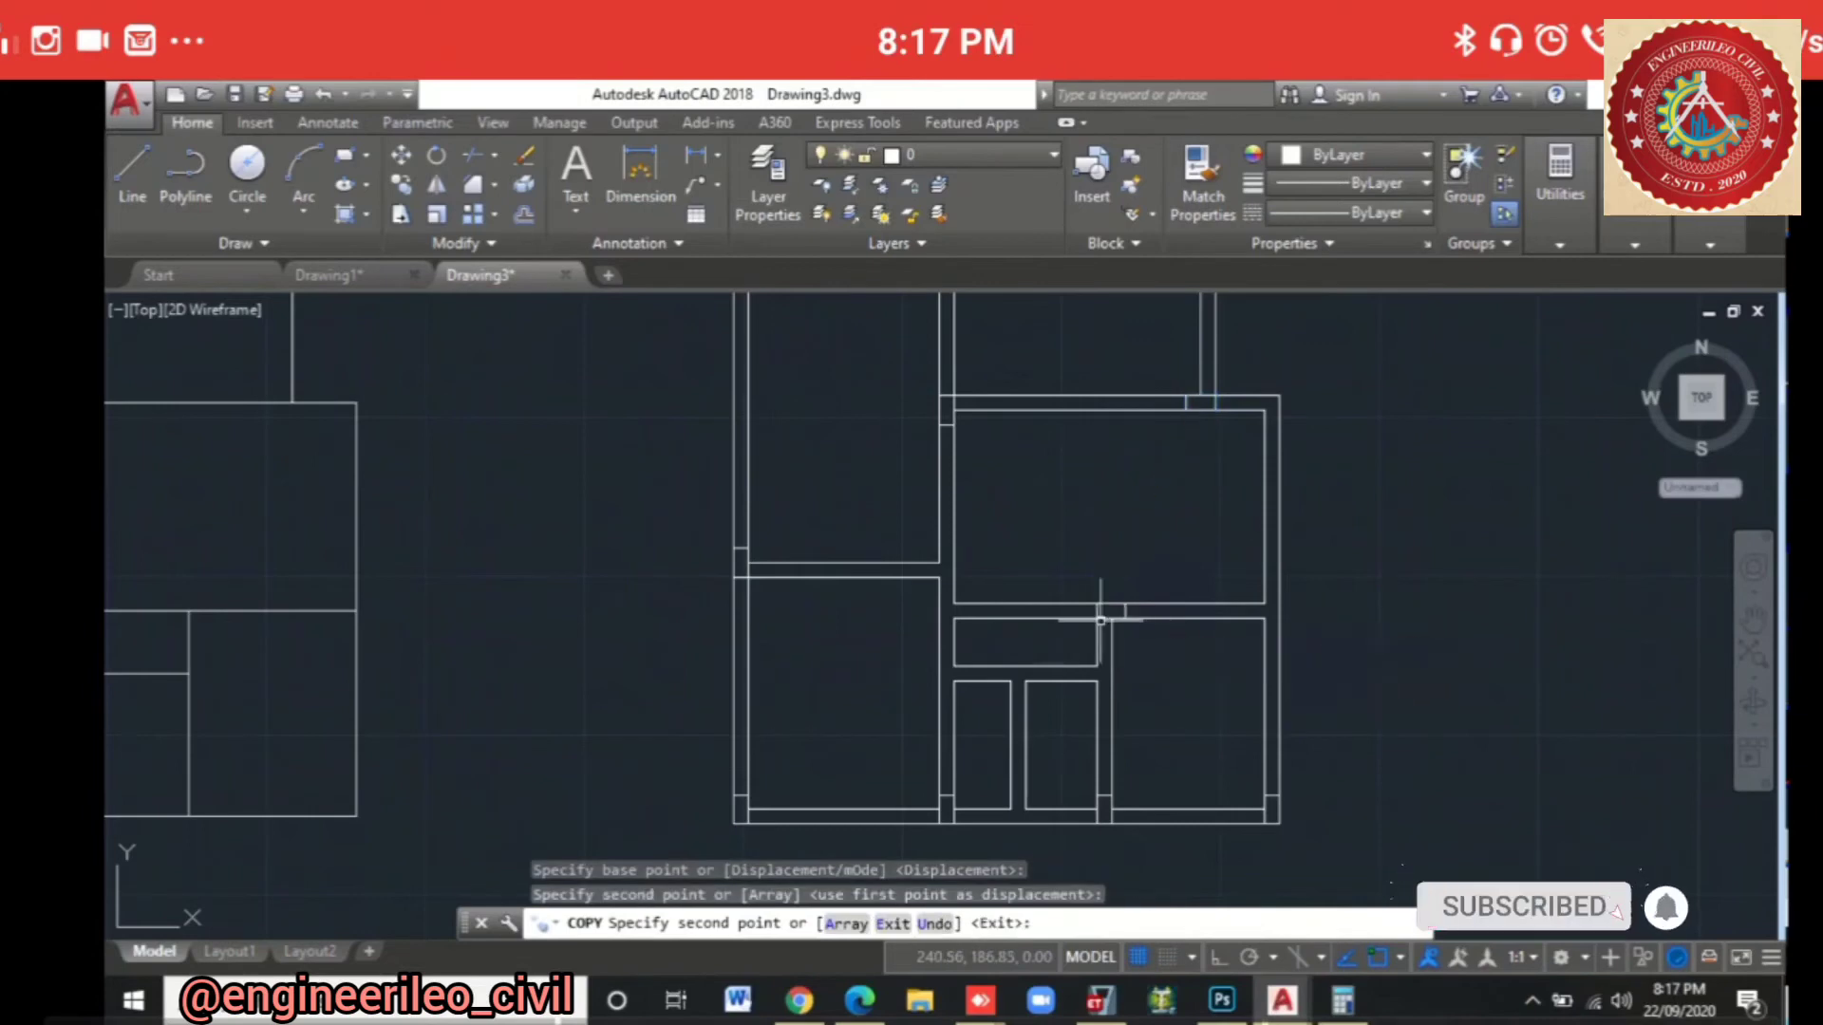
pyautogui.press('Escape')
# Step: Copy the wide column at the kitchen wall junction across to the right outer wall at the same wall line
pyautogui.click(1123, 610)
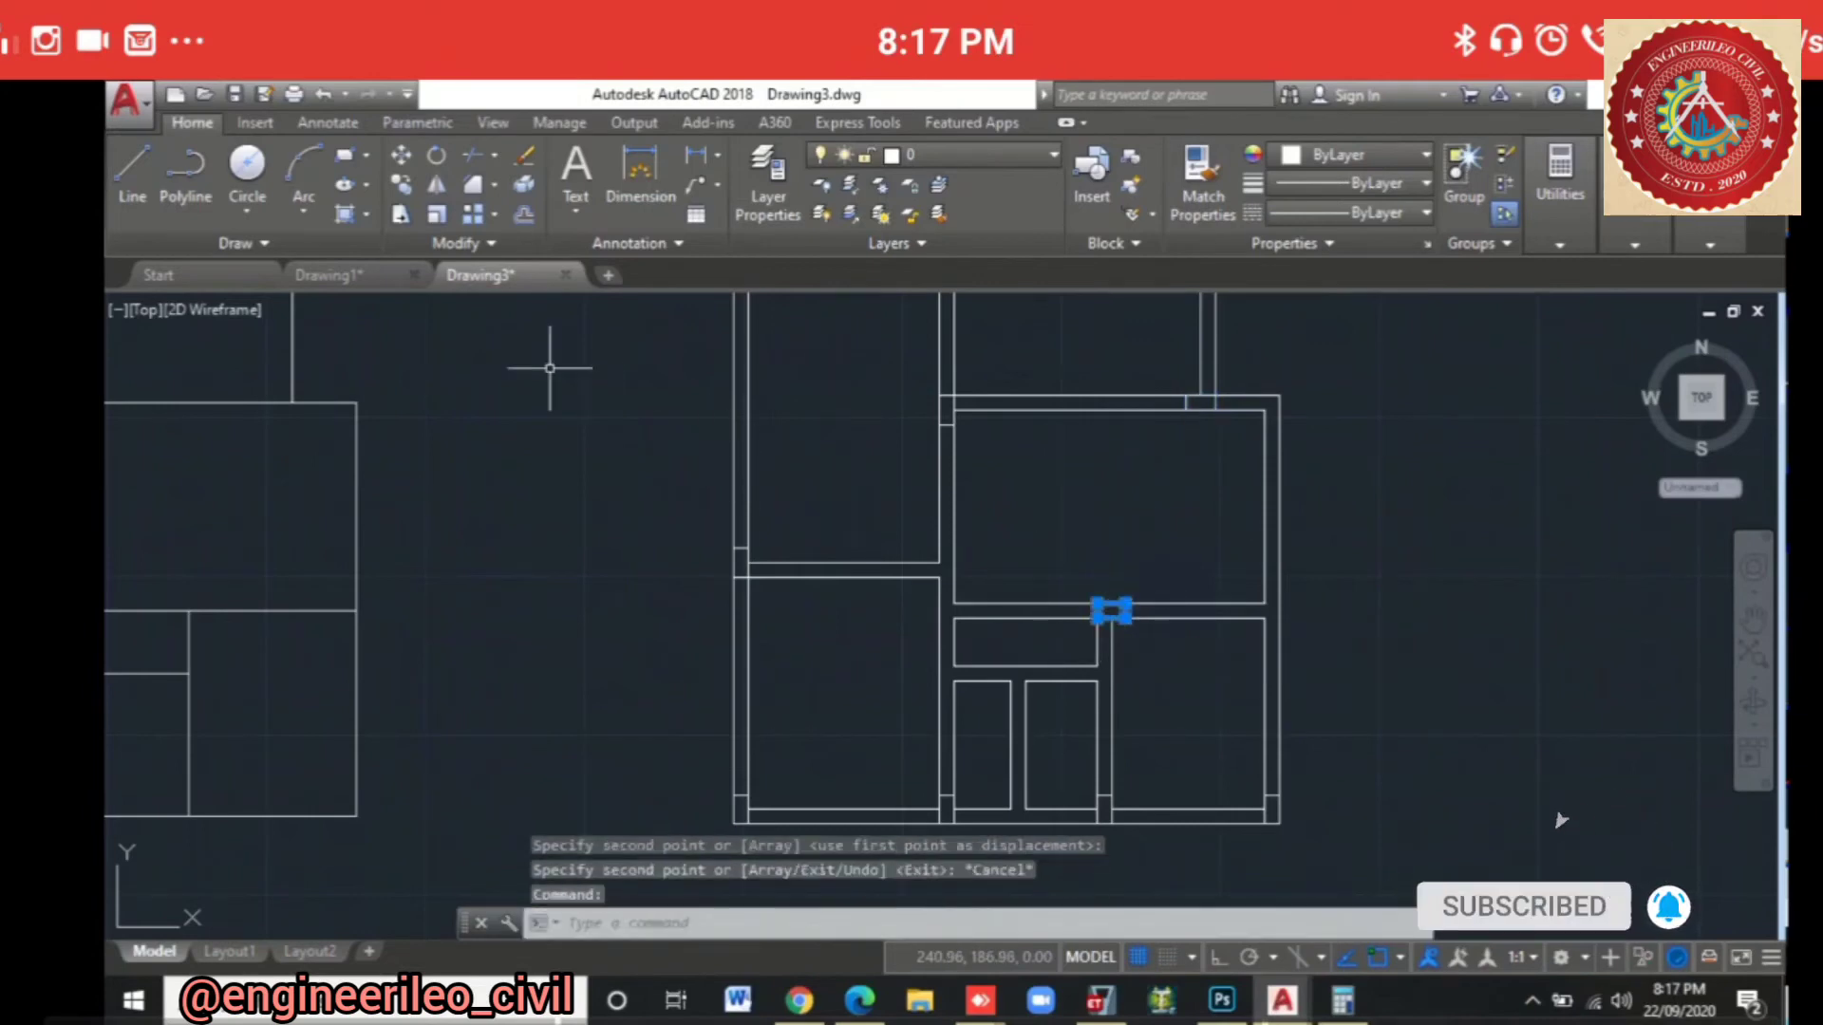
pyautogui.press('Return')
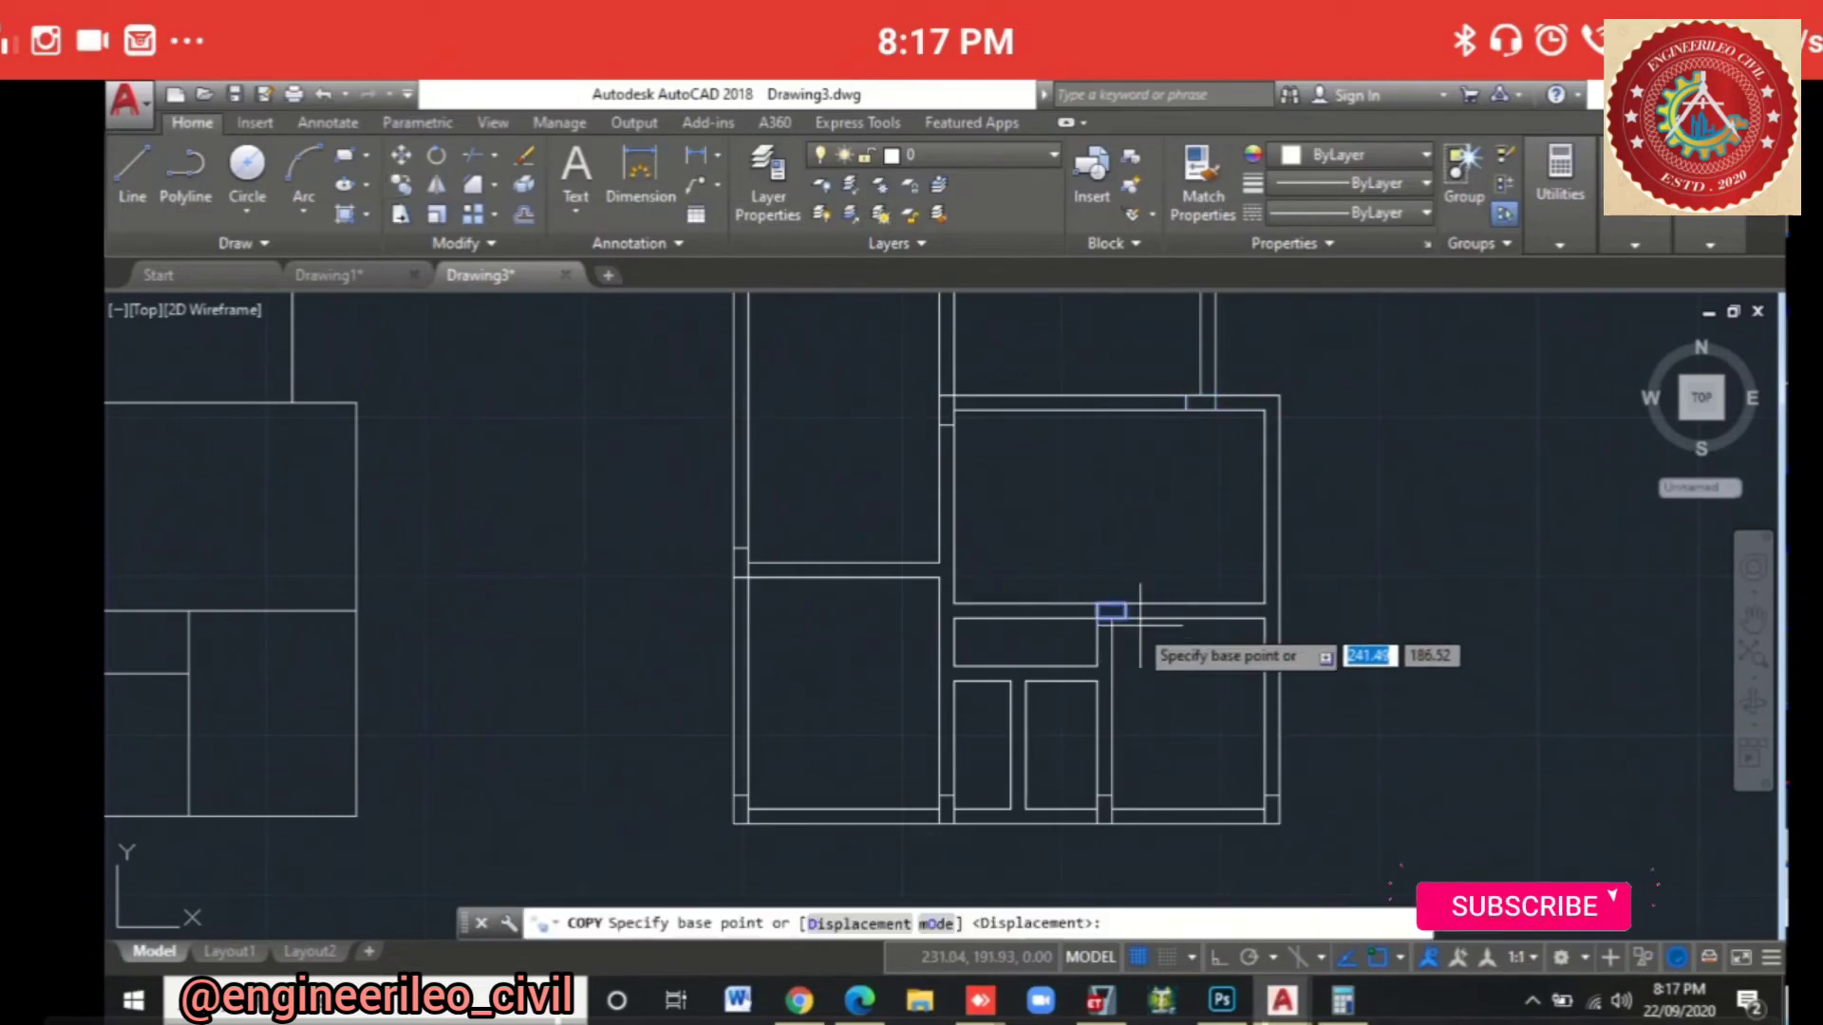
pyautogui.click(1113, 613)
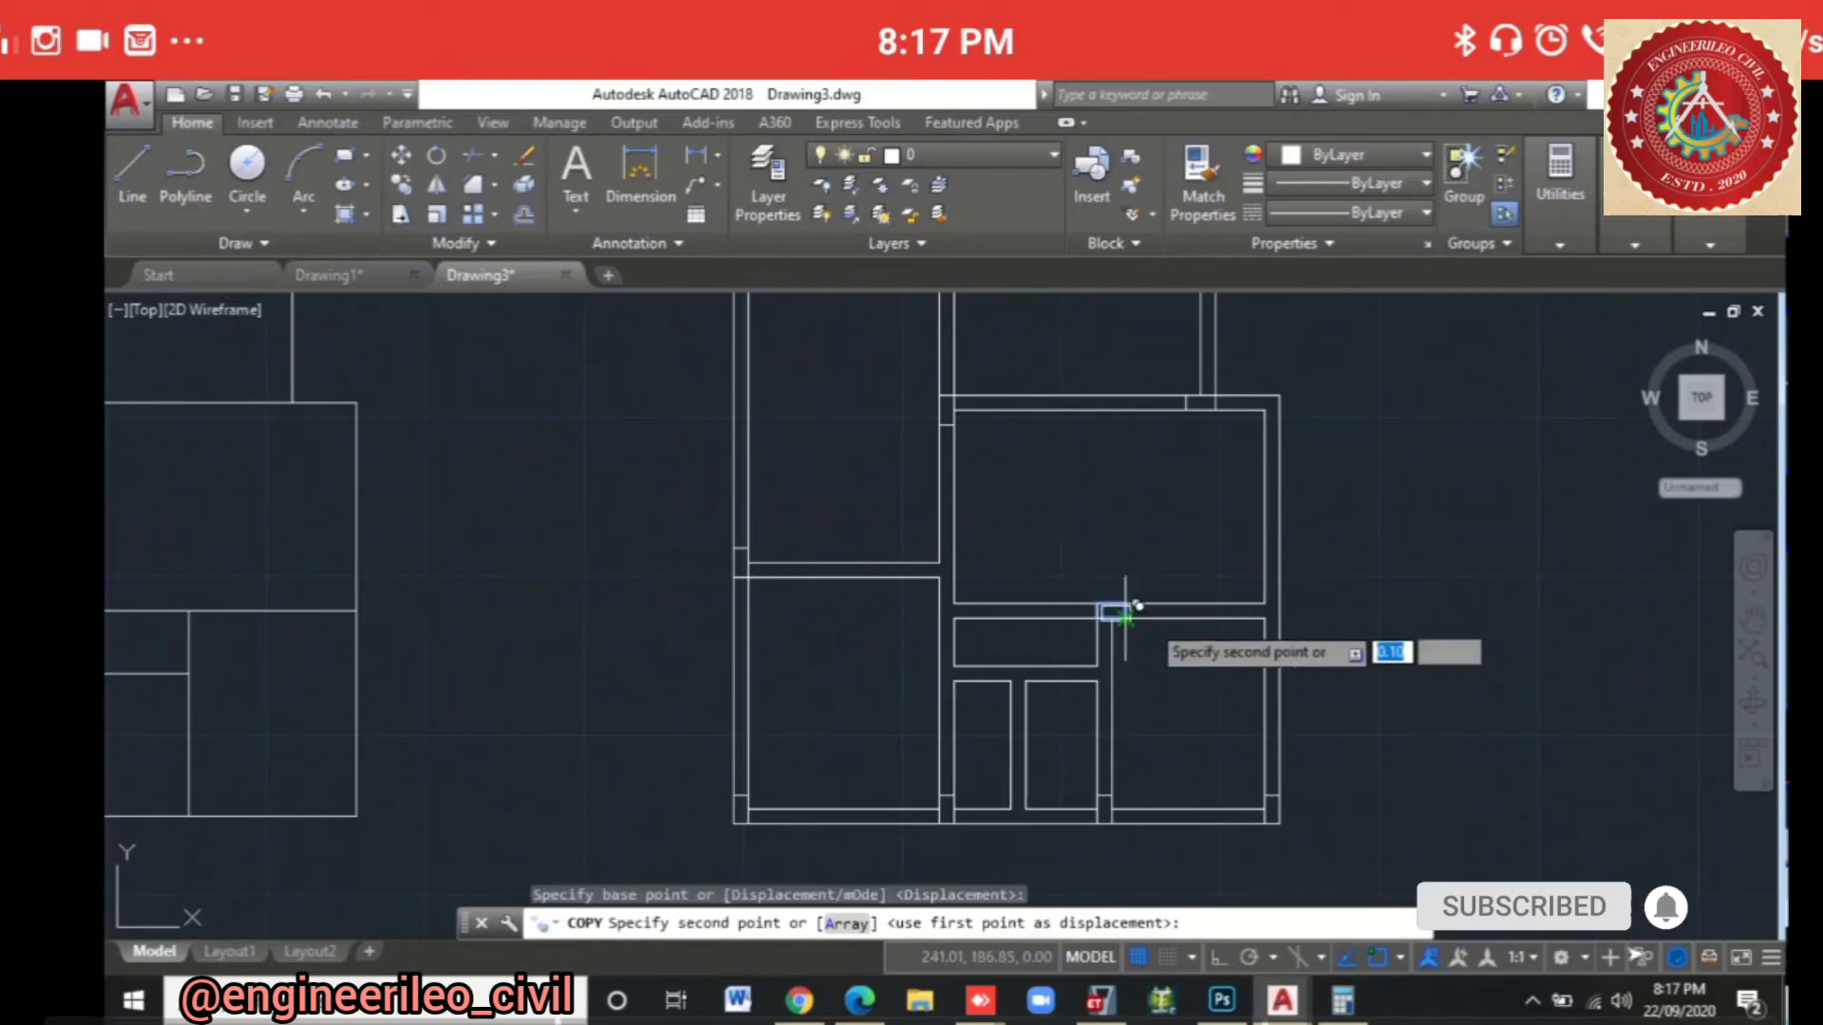
pyautogui.click(1279, 615)
pyautogui.press('Escape')
# Step: Start a hatch with the SOLID pattern and set its color to Cyan
pyautogui.scroll(-2, 1367, 703)
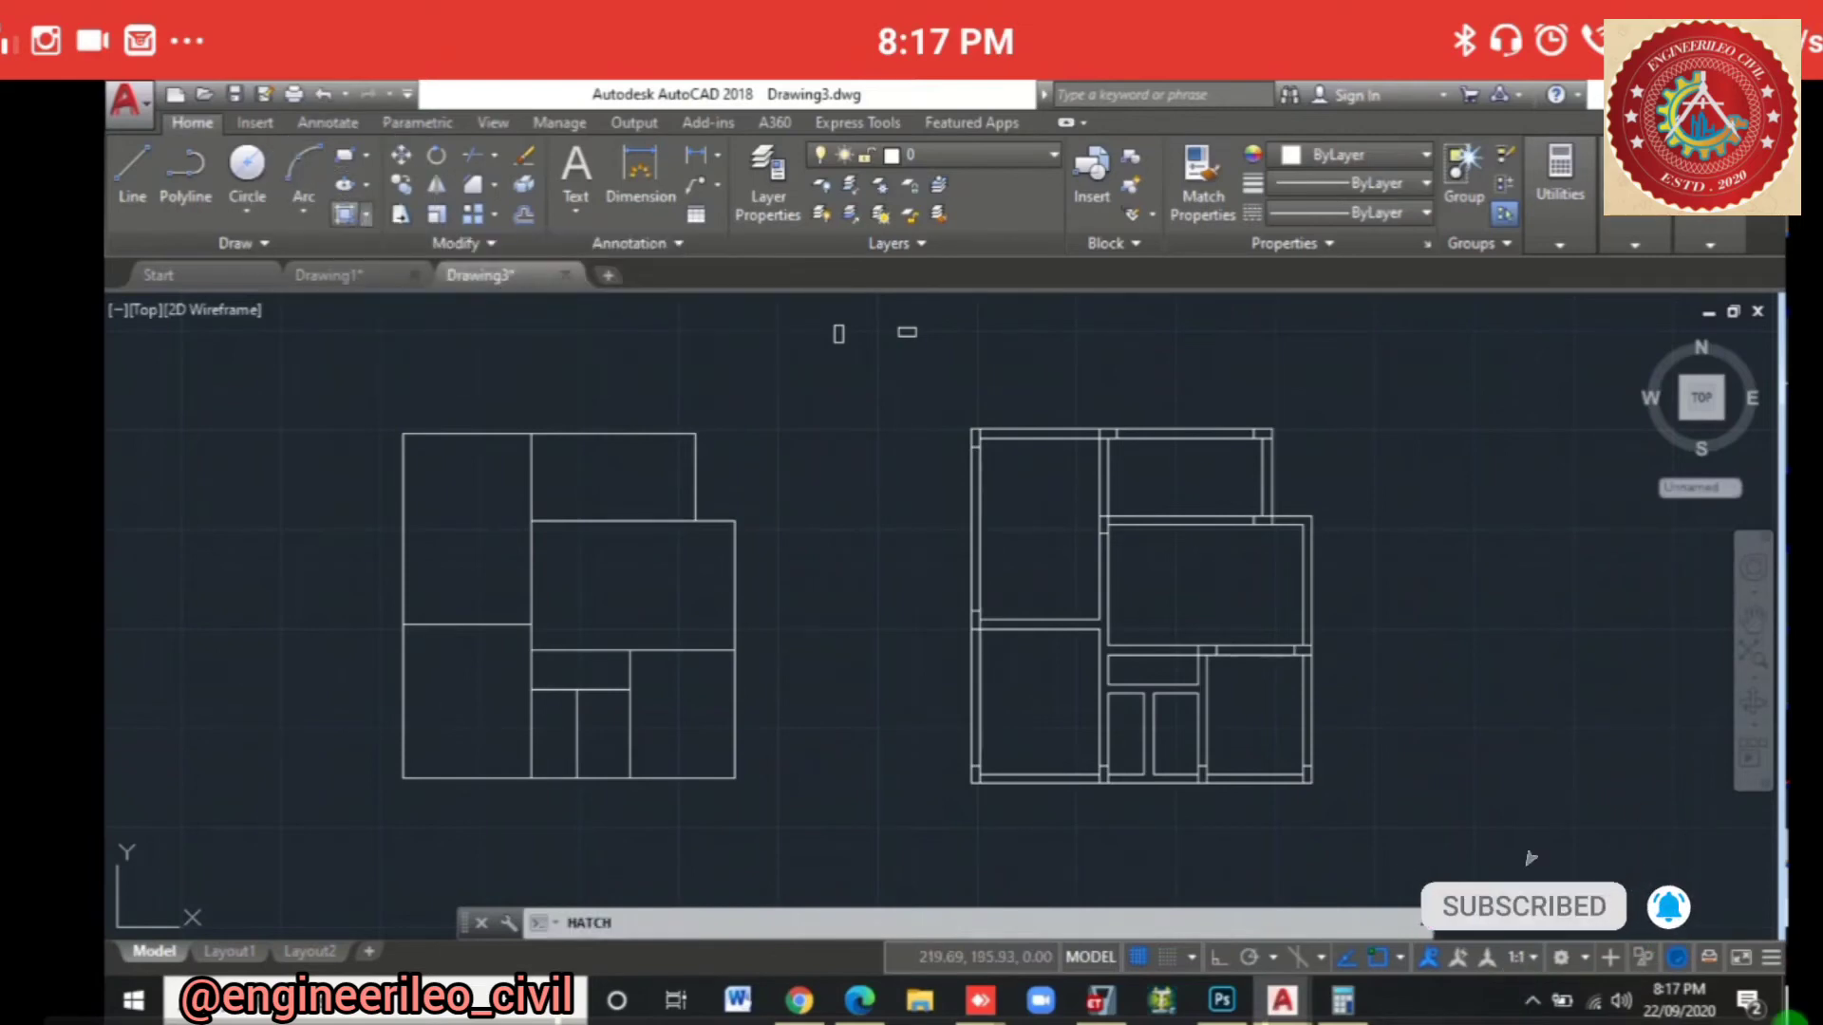
pyautogui.click(345, 213)
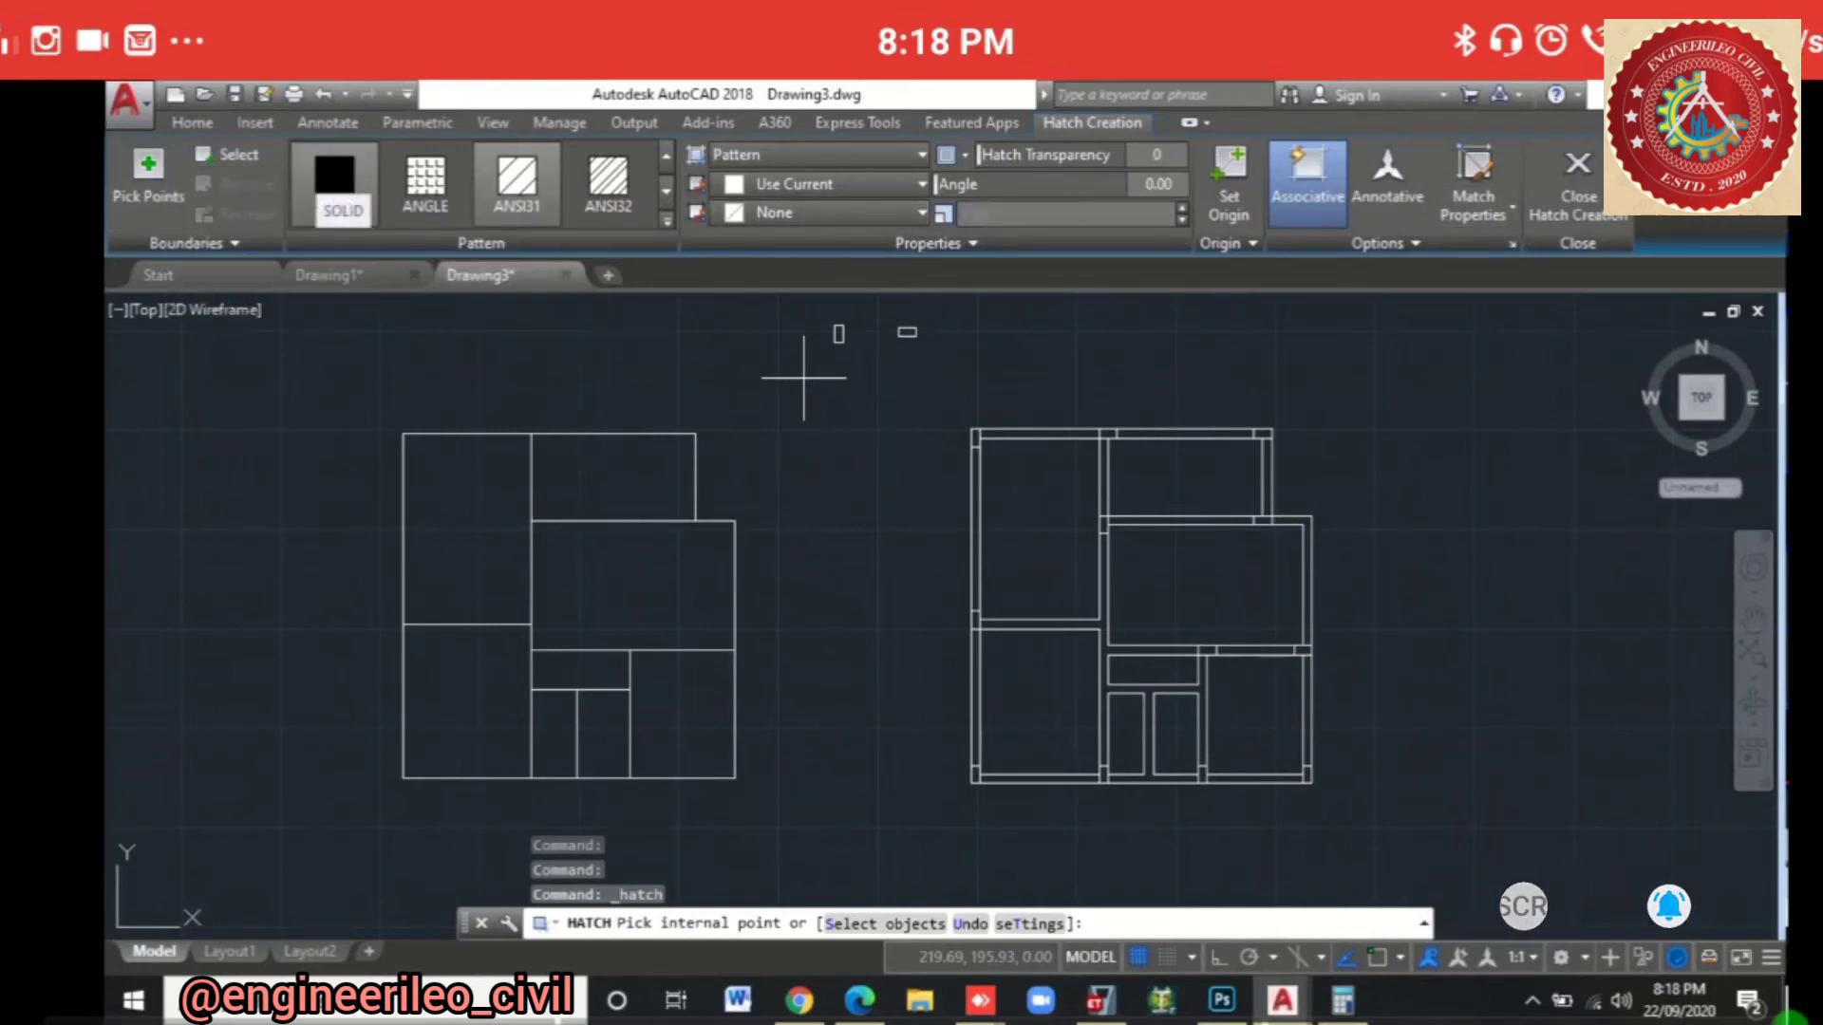
pyautogui.click(334, 181)
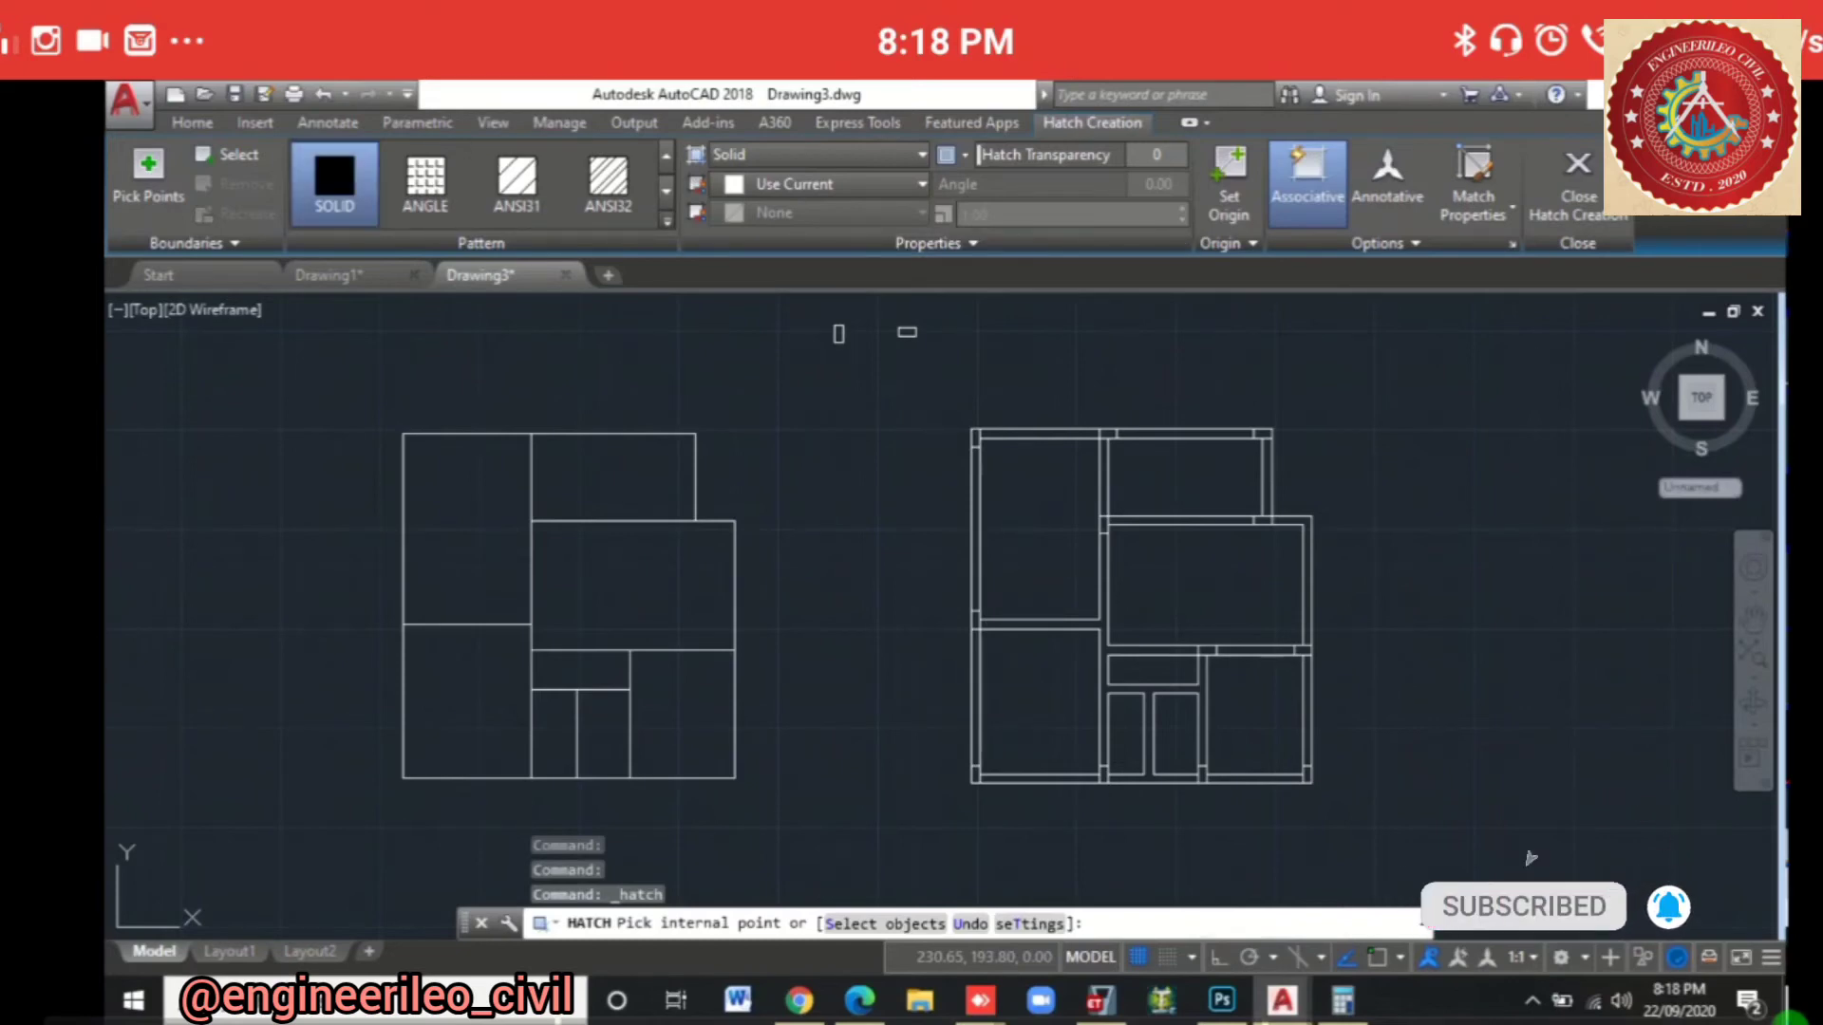
pyautogui.click(667, 220)
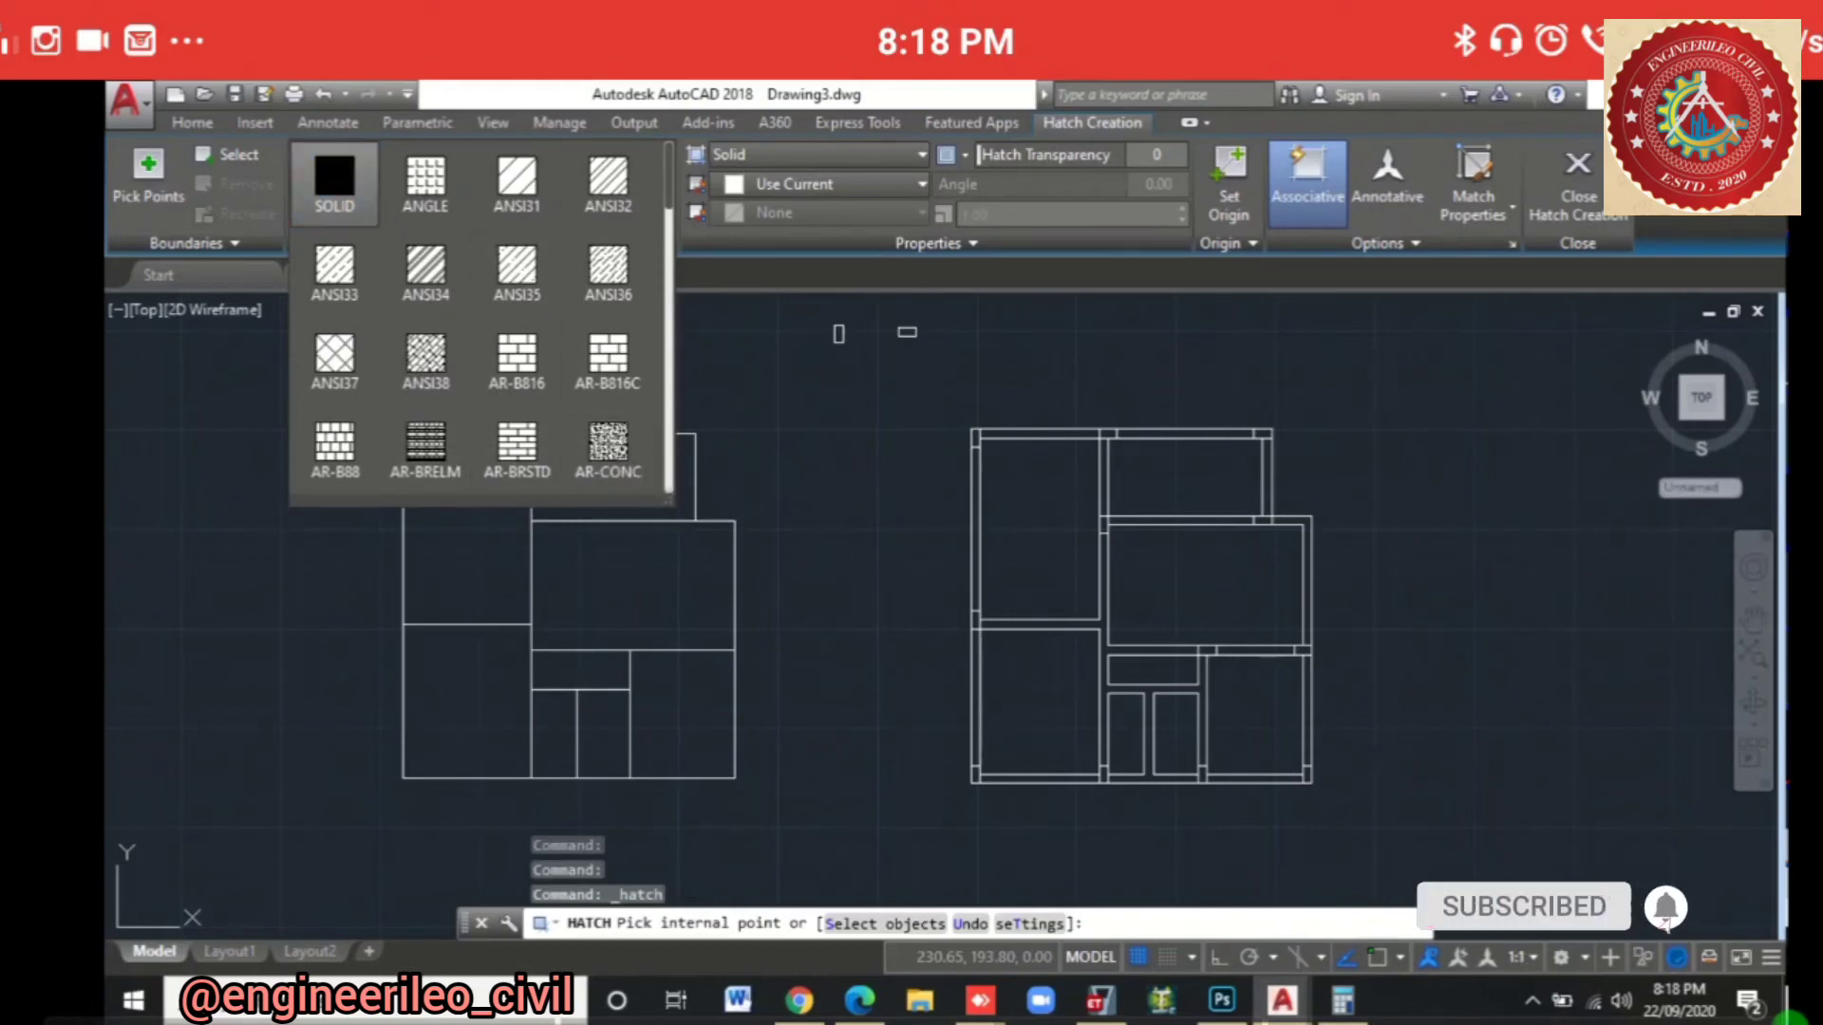
pyautogui.click(334, 180)
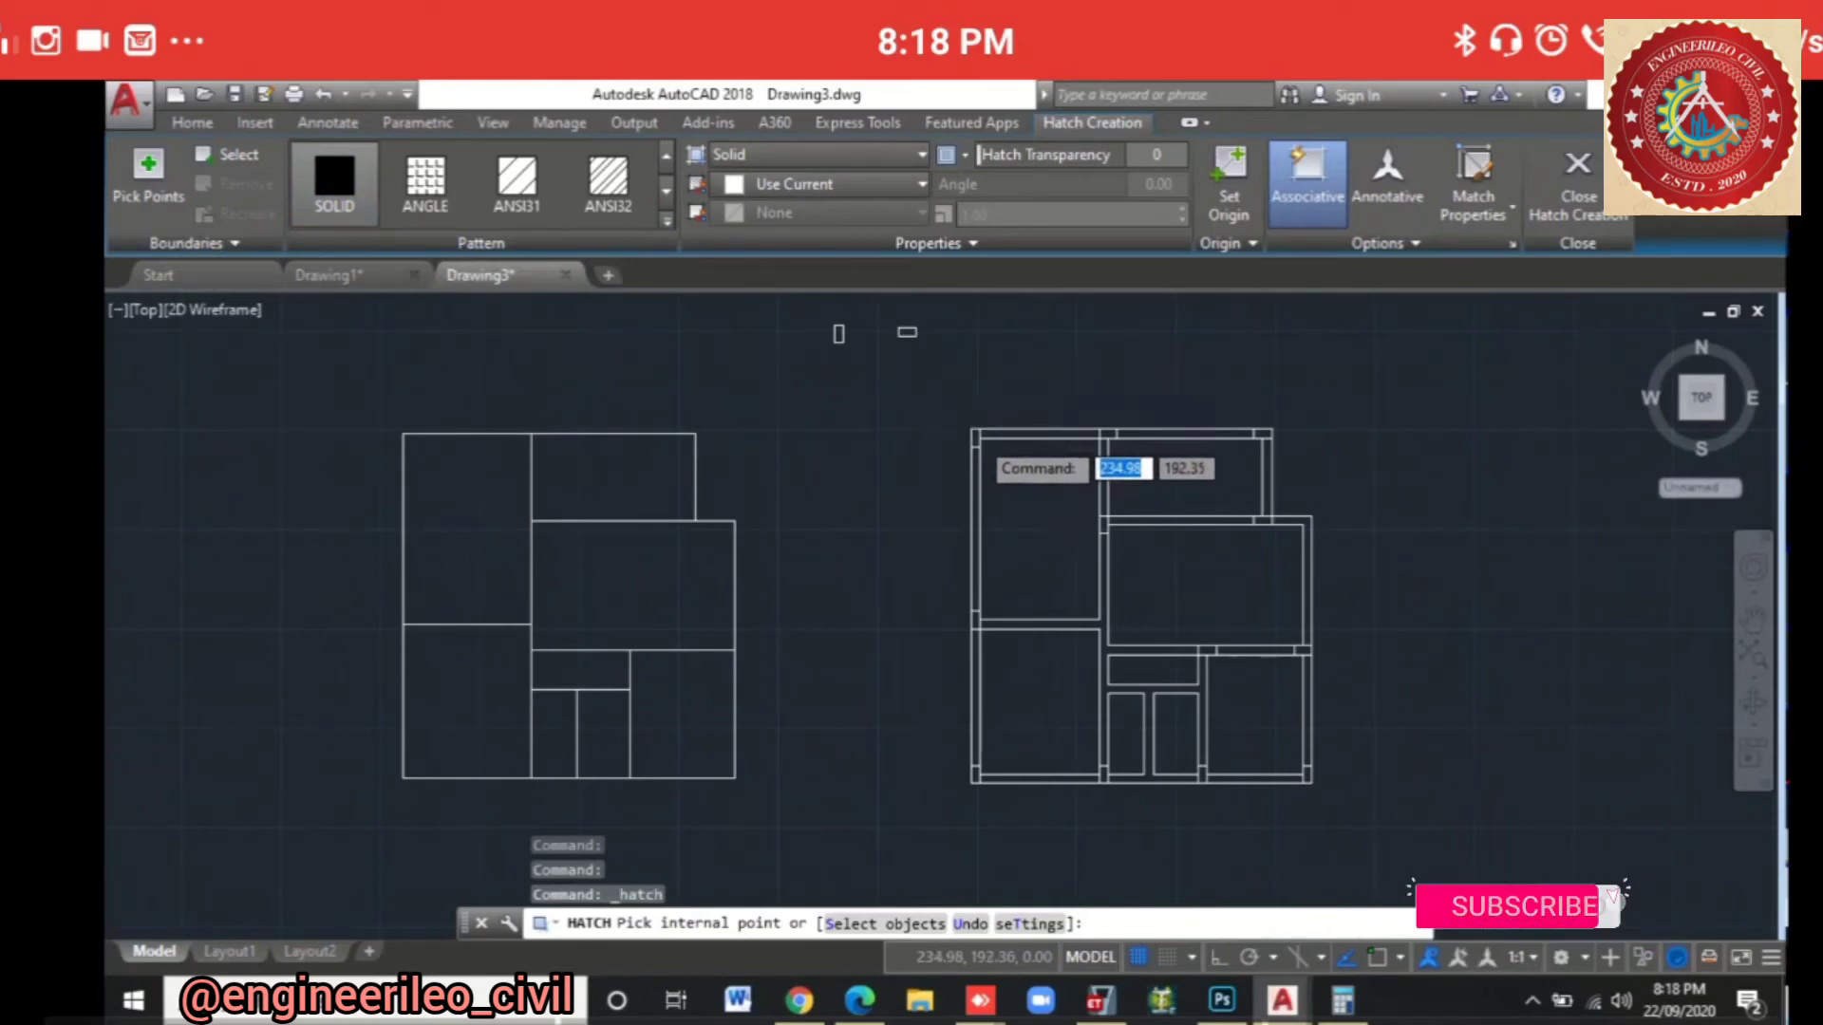
pyautogui.scroll(5, 975, 432)
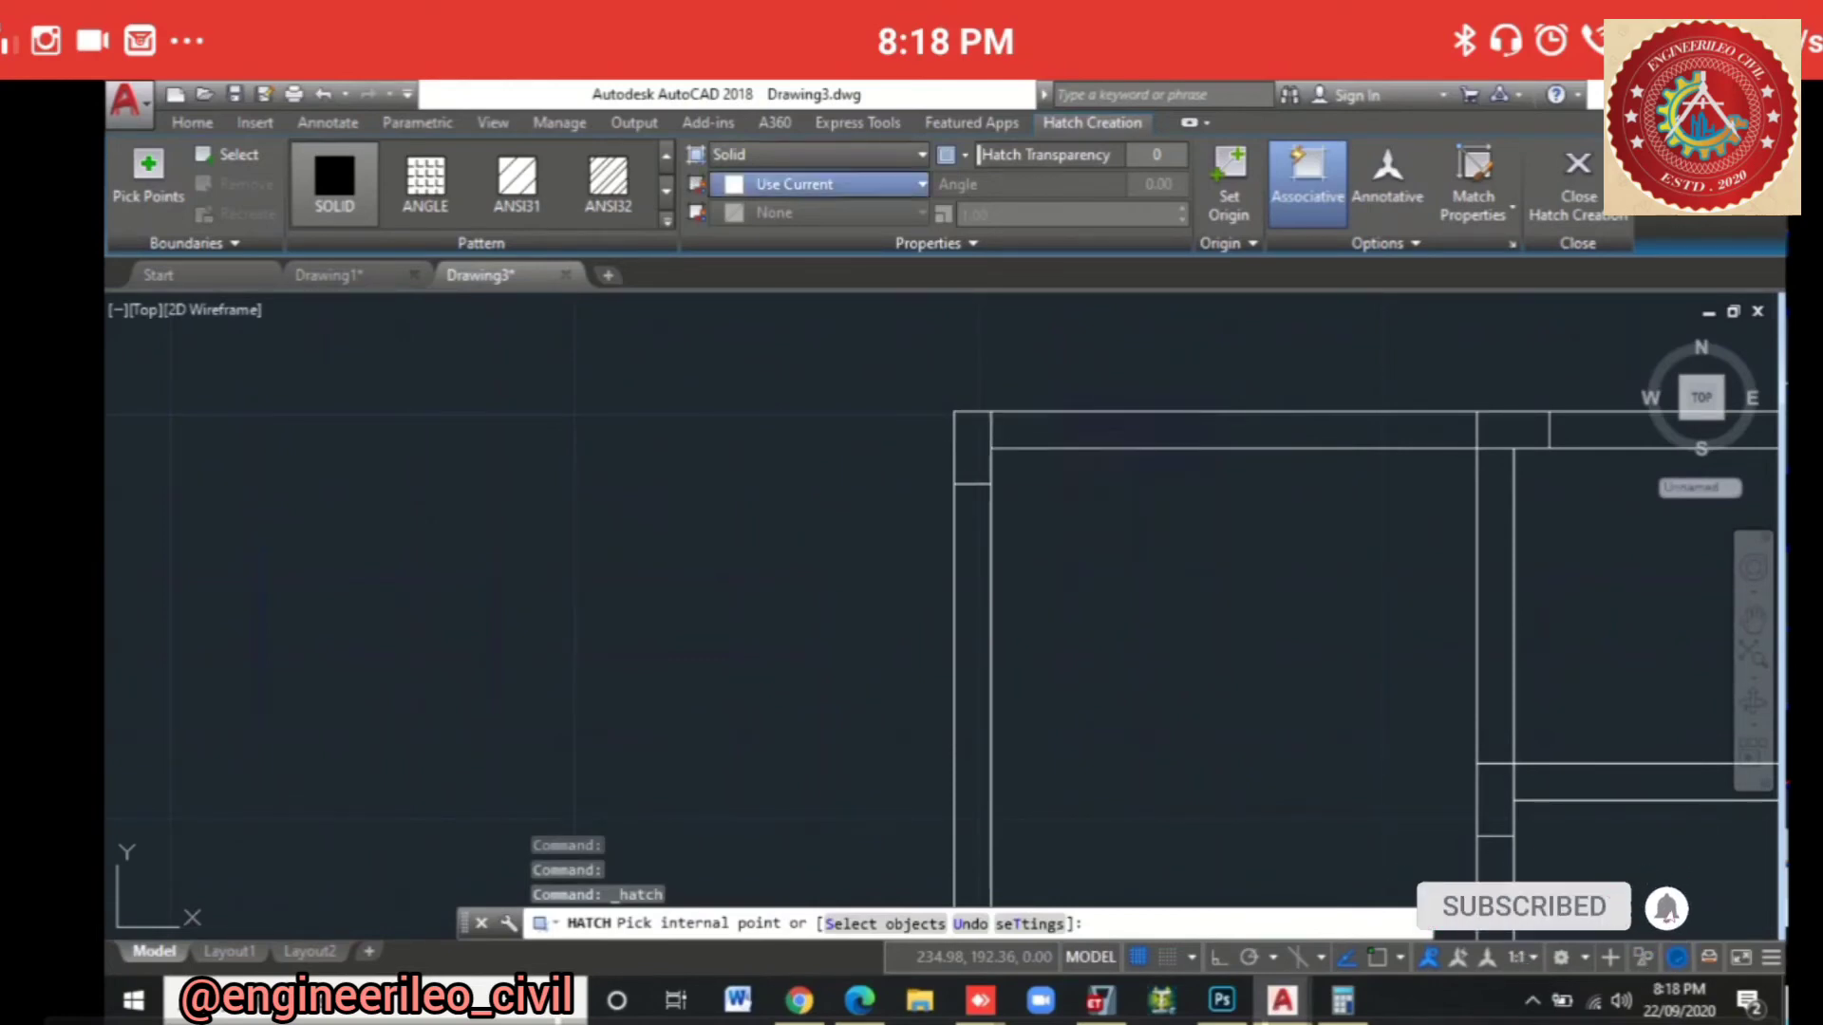
pyautogui.click(921, 183)
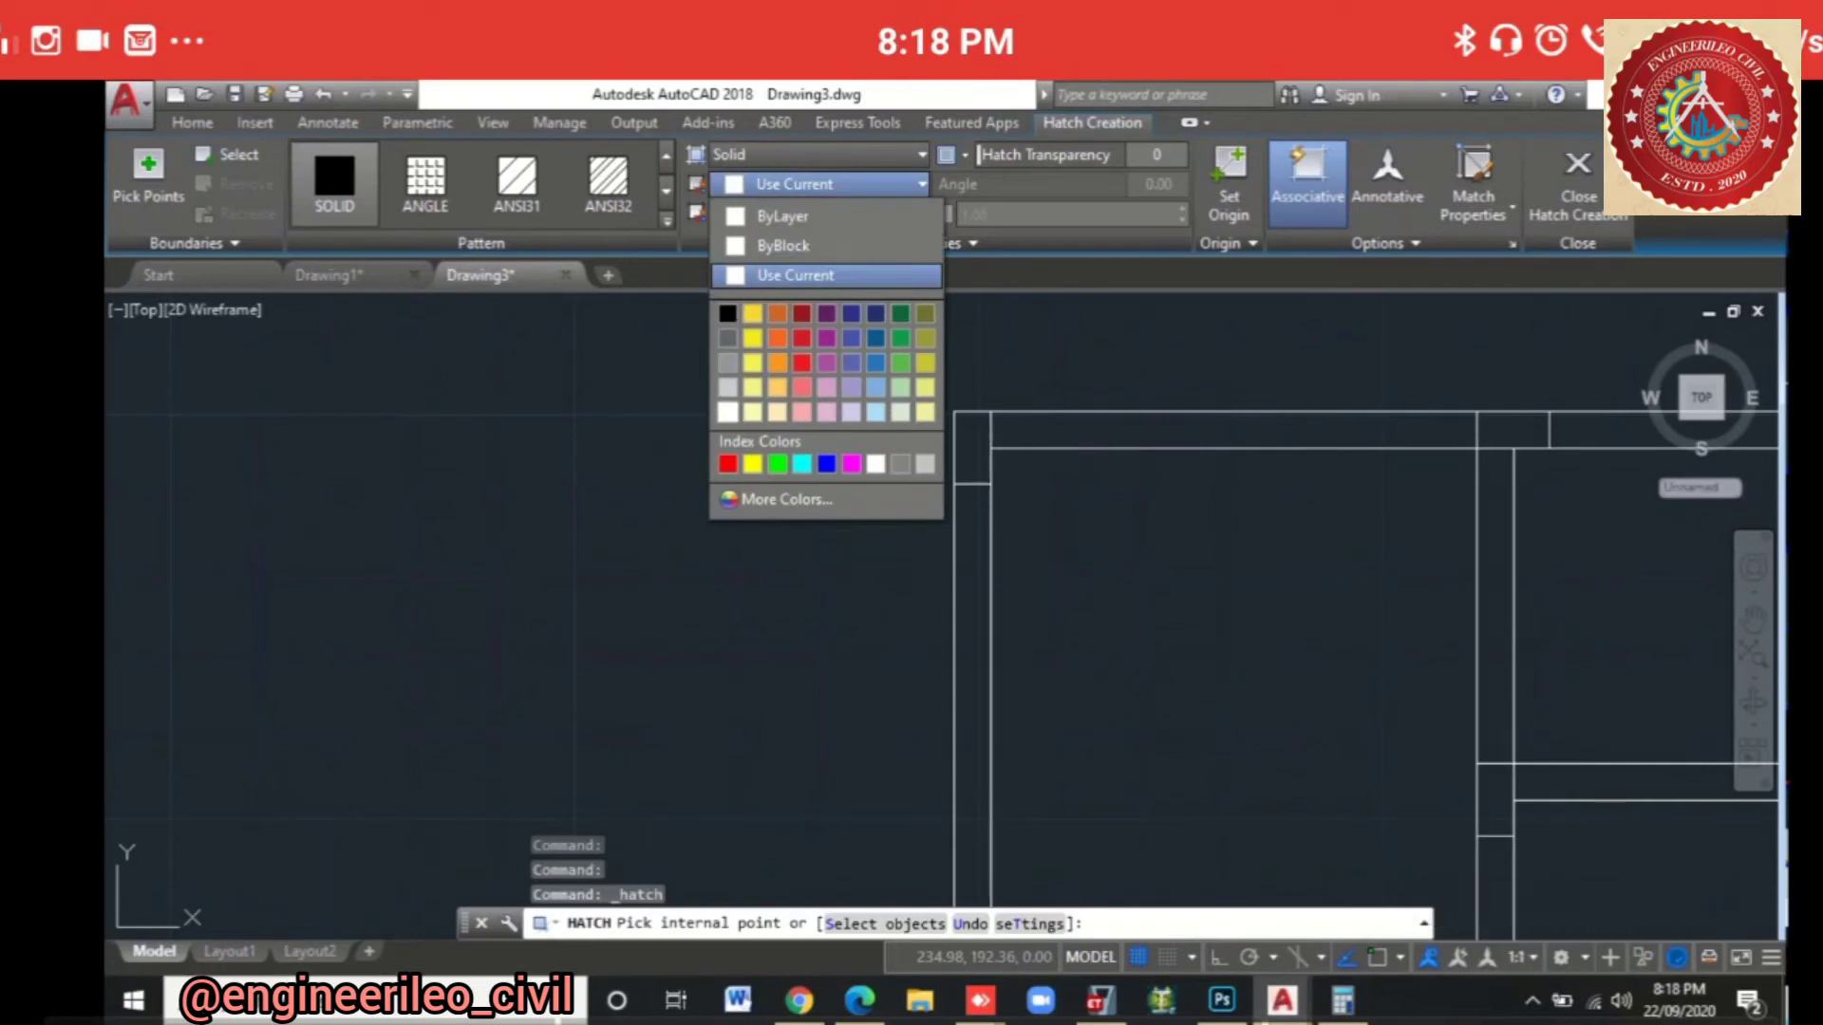
pyautogui.click(801, 463)
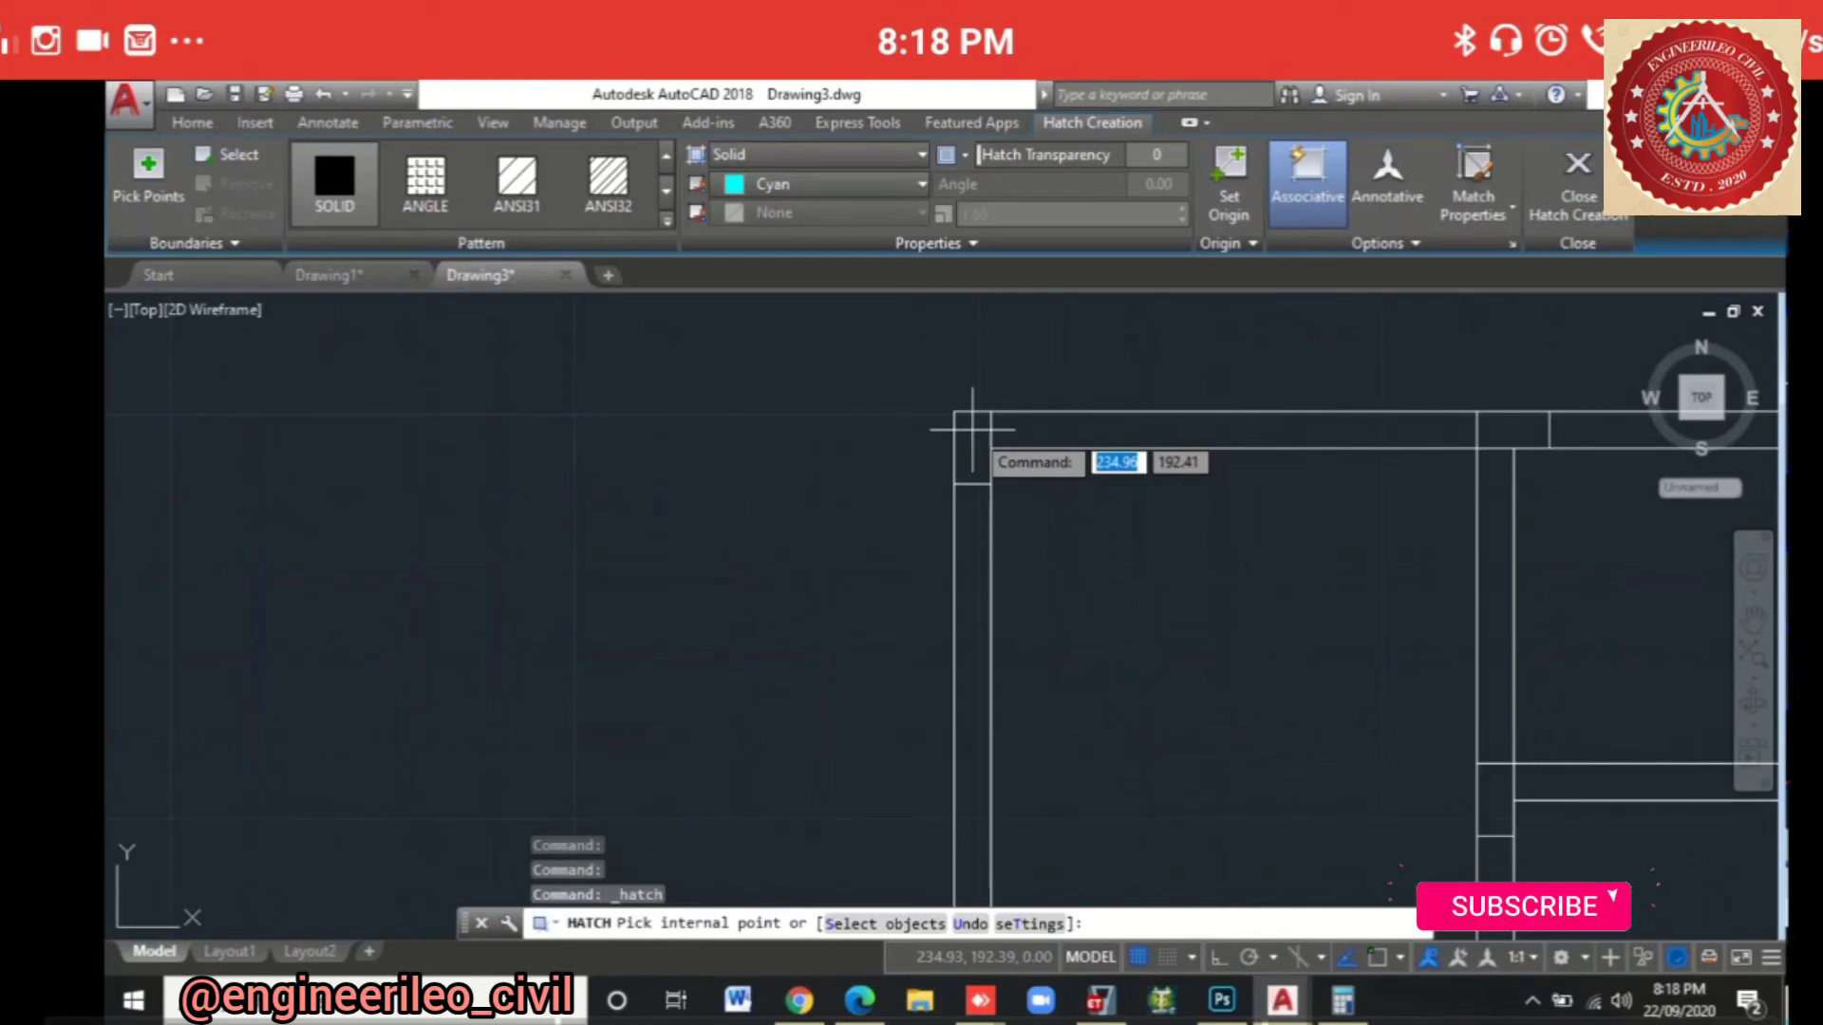
# Step: Fill the upper-left corner column, the middle wall's two upper columns and the upper-right room's two right-hand columns with the solid cyan hatch
pyautogui.click(972, 429)
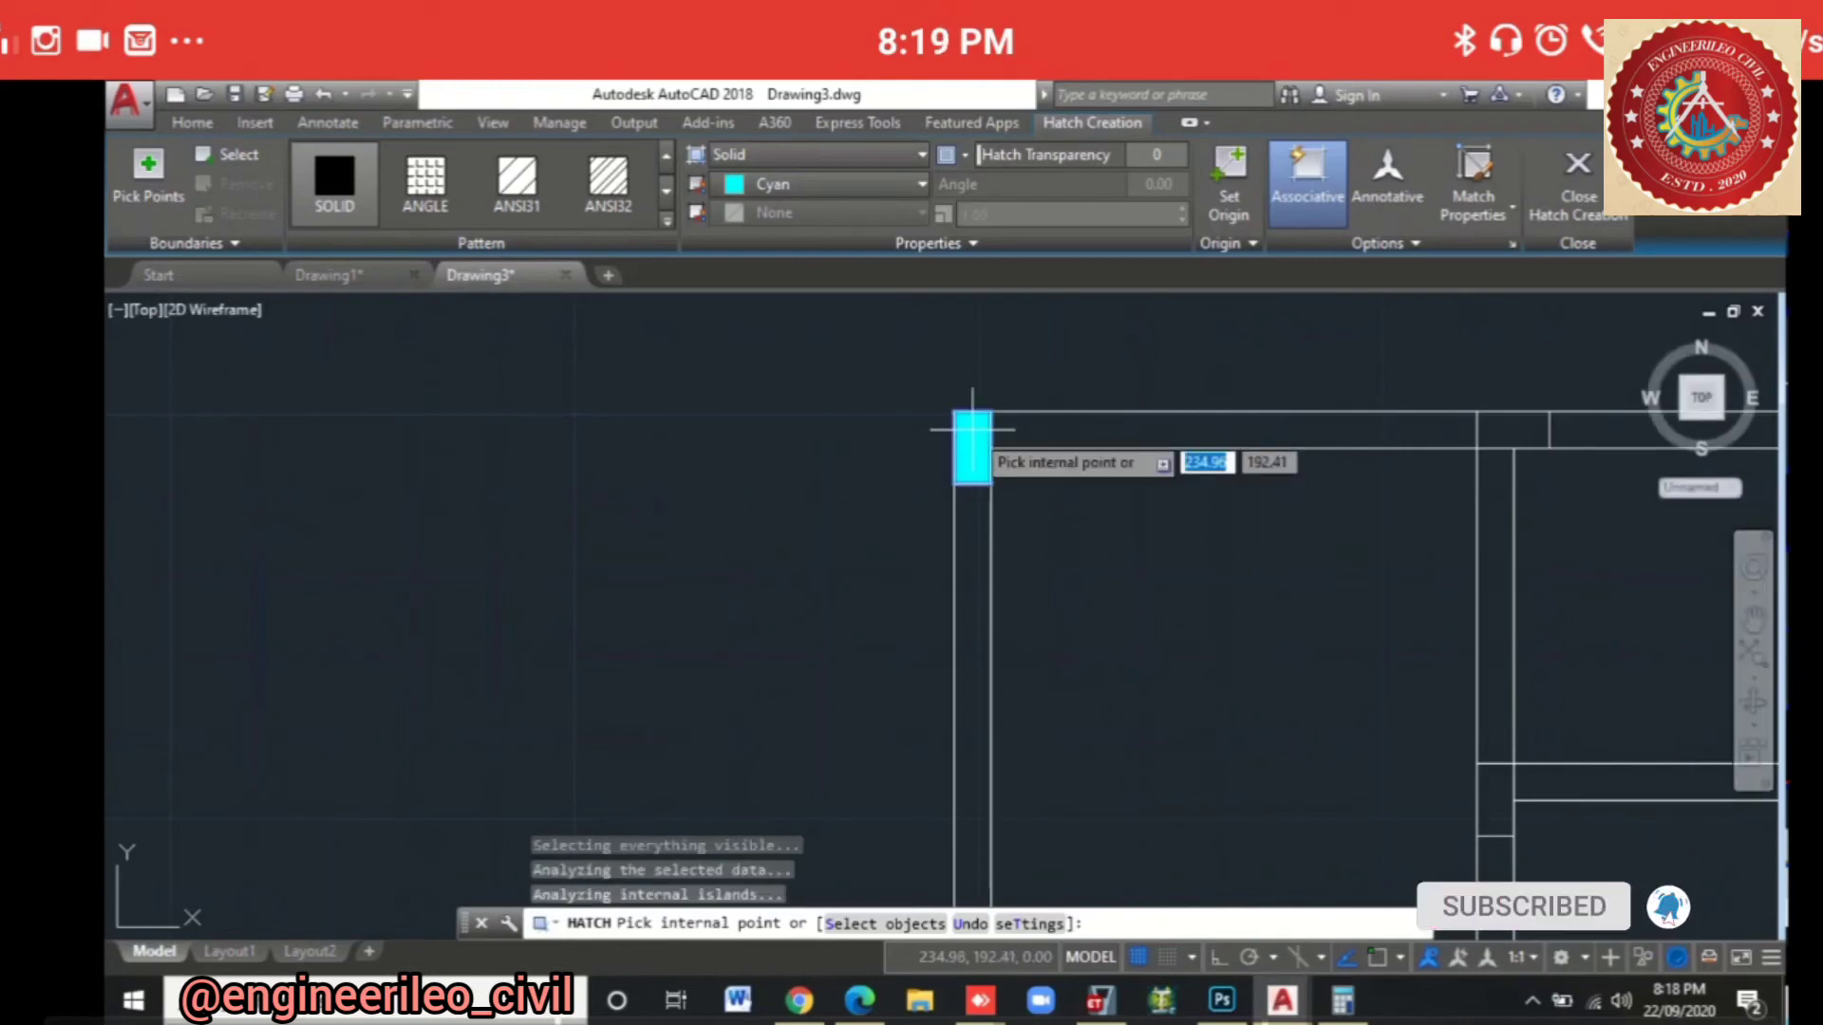
pyautogui.click(1527, 430)
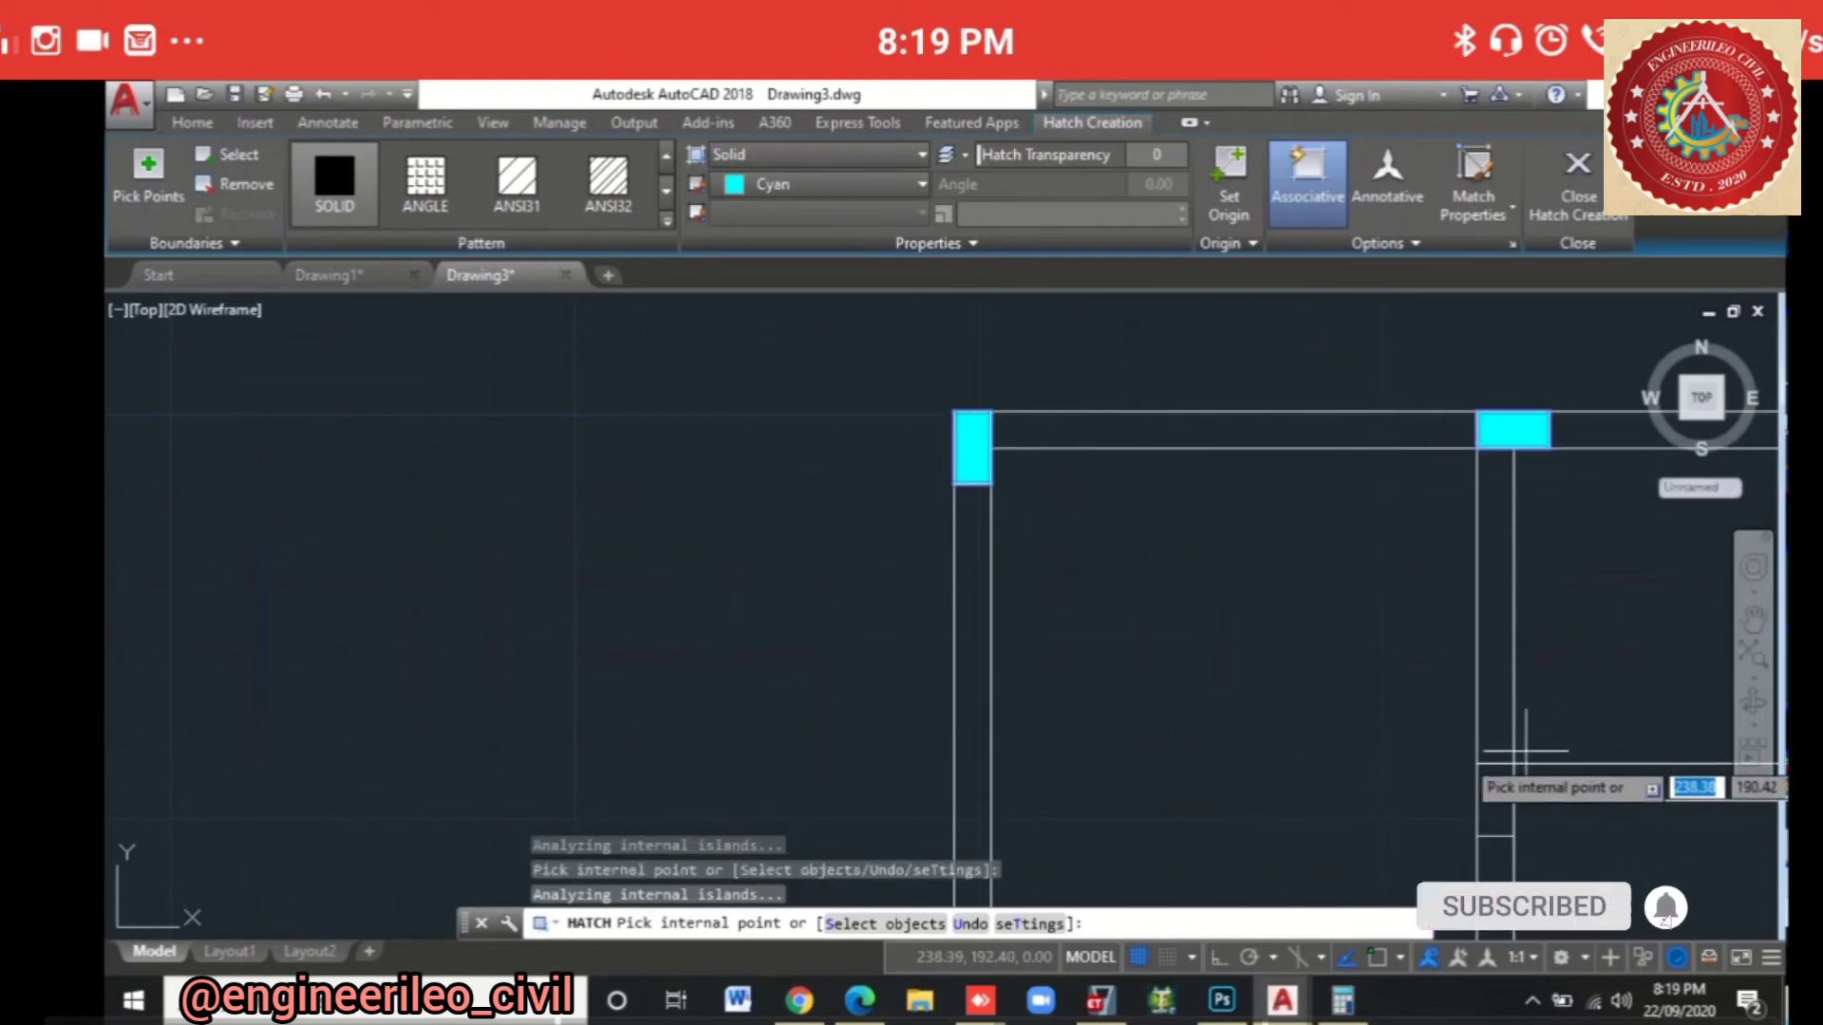
pyautogui.click(1508, 775)
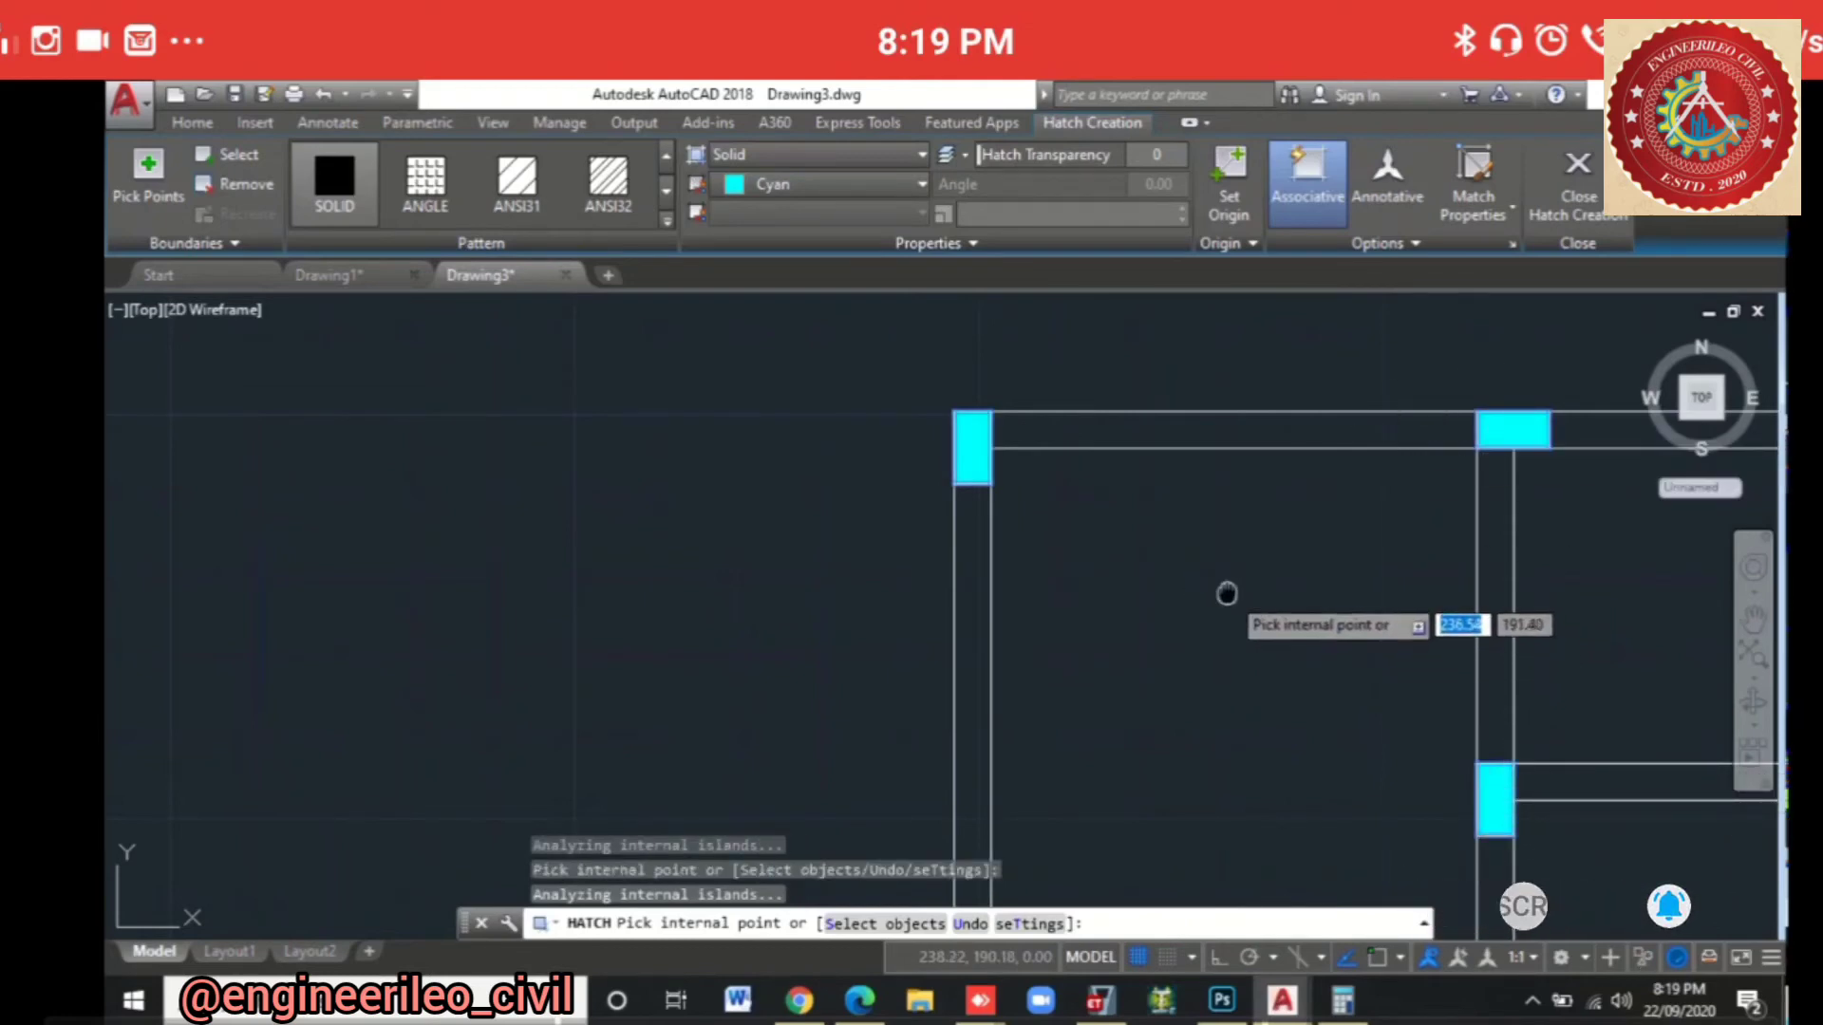
pyautogui.moveTo(1225, 595); pyautogui.dragTo(259, 617, button='middle')
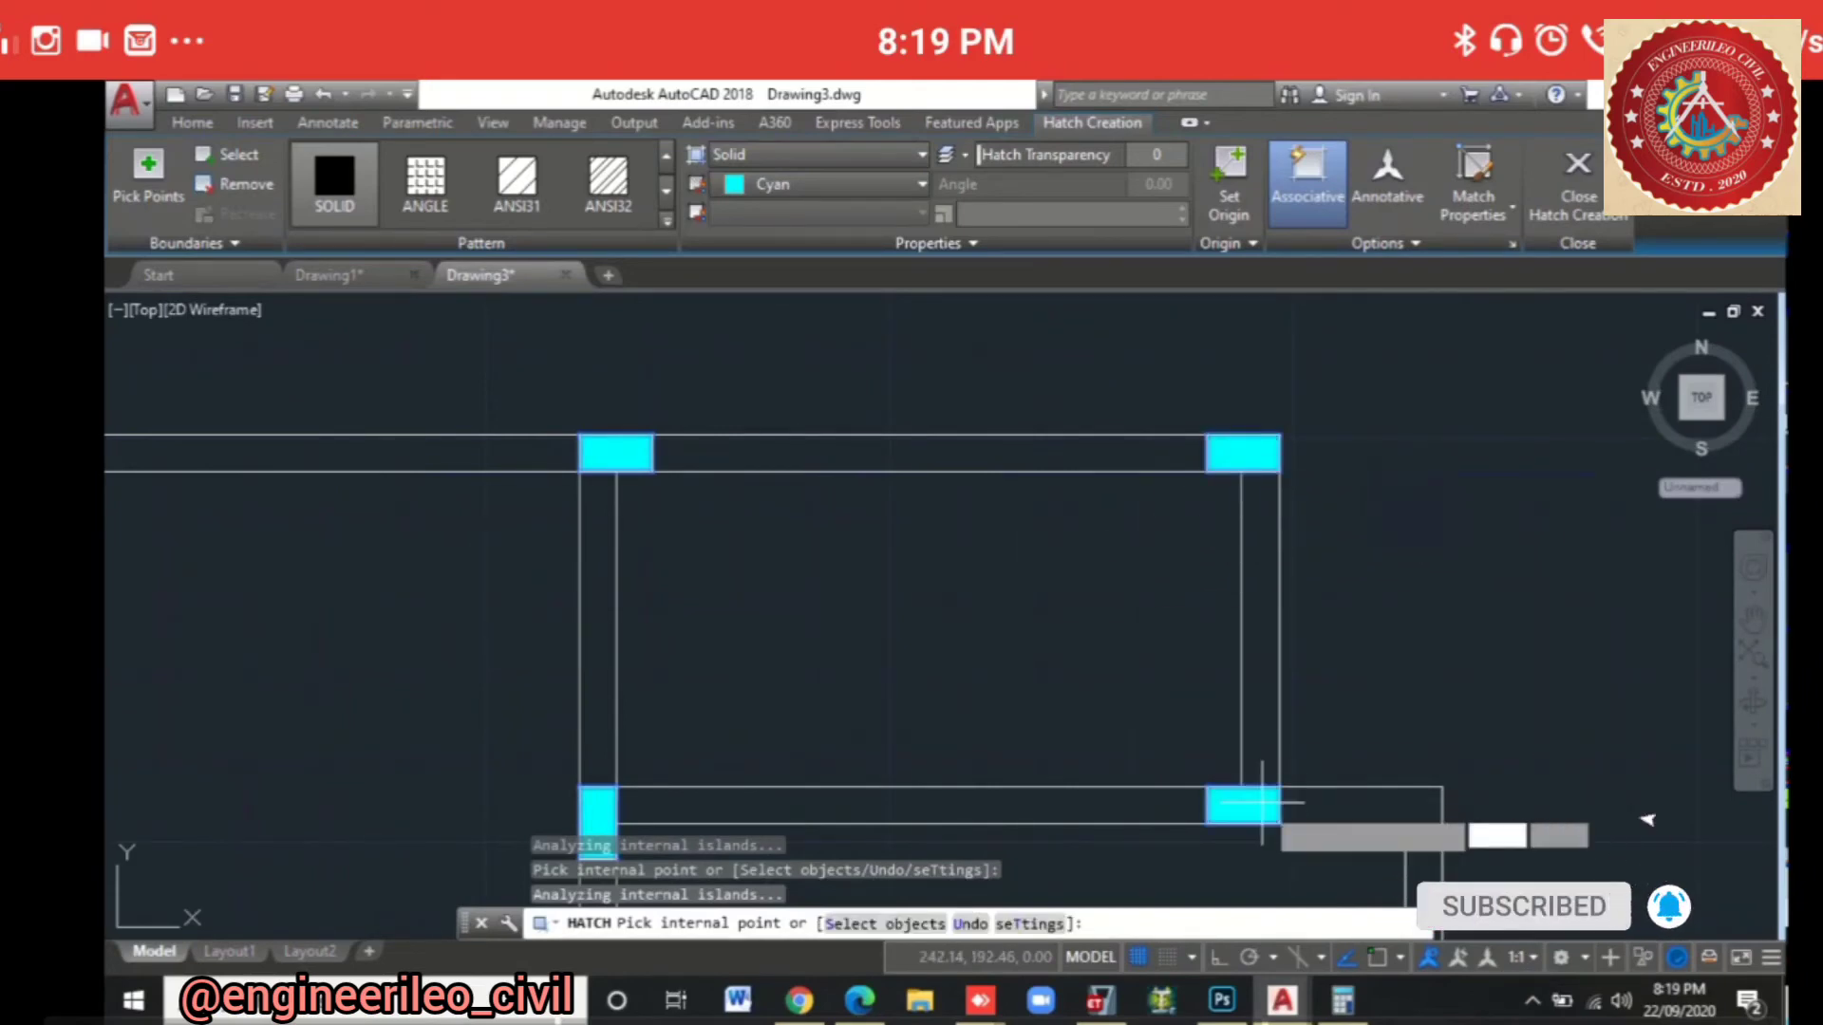
pyautogui.moveTo(1262, 802)
pyautogui.mouseDown(button='middle')
pyautogui.moveTo(1107, 488)
pyautogui.moveTo(1066, 509)
pyautogui.moveTo(984, 396)
pyautogui.mouseUp(button='middle')
# Step: Fill the two columns on the kitchen's upper wall line and the bottom wall's three right-hand columns with the solid cyan hatch
pyautogui.click(1096, 584)
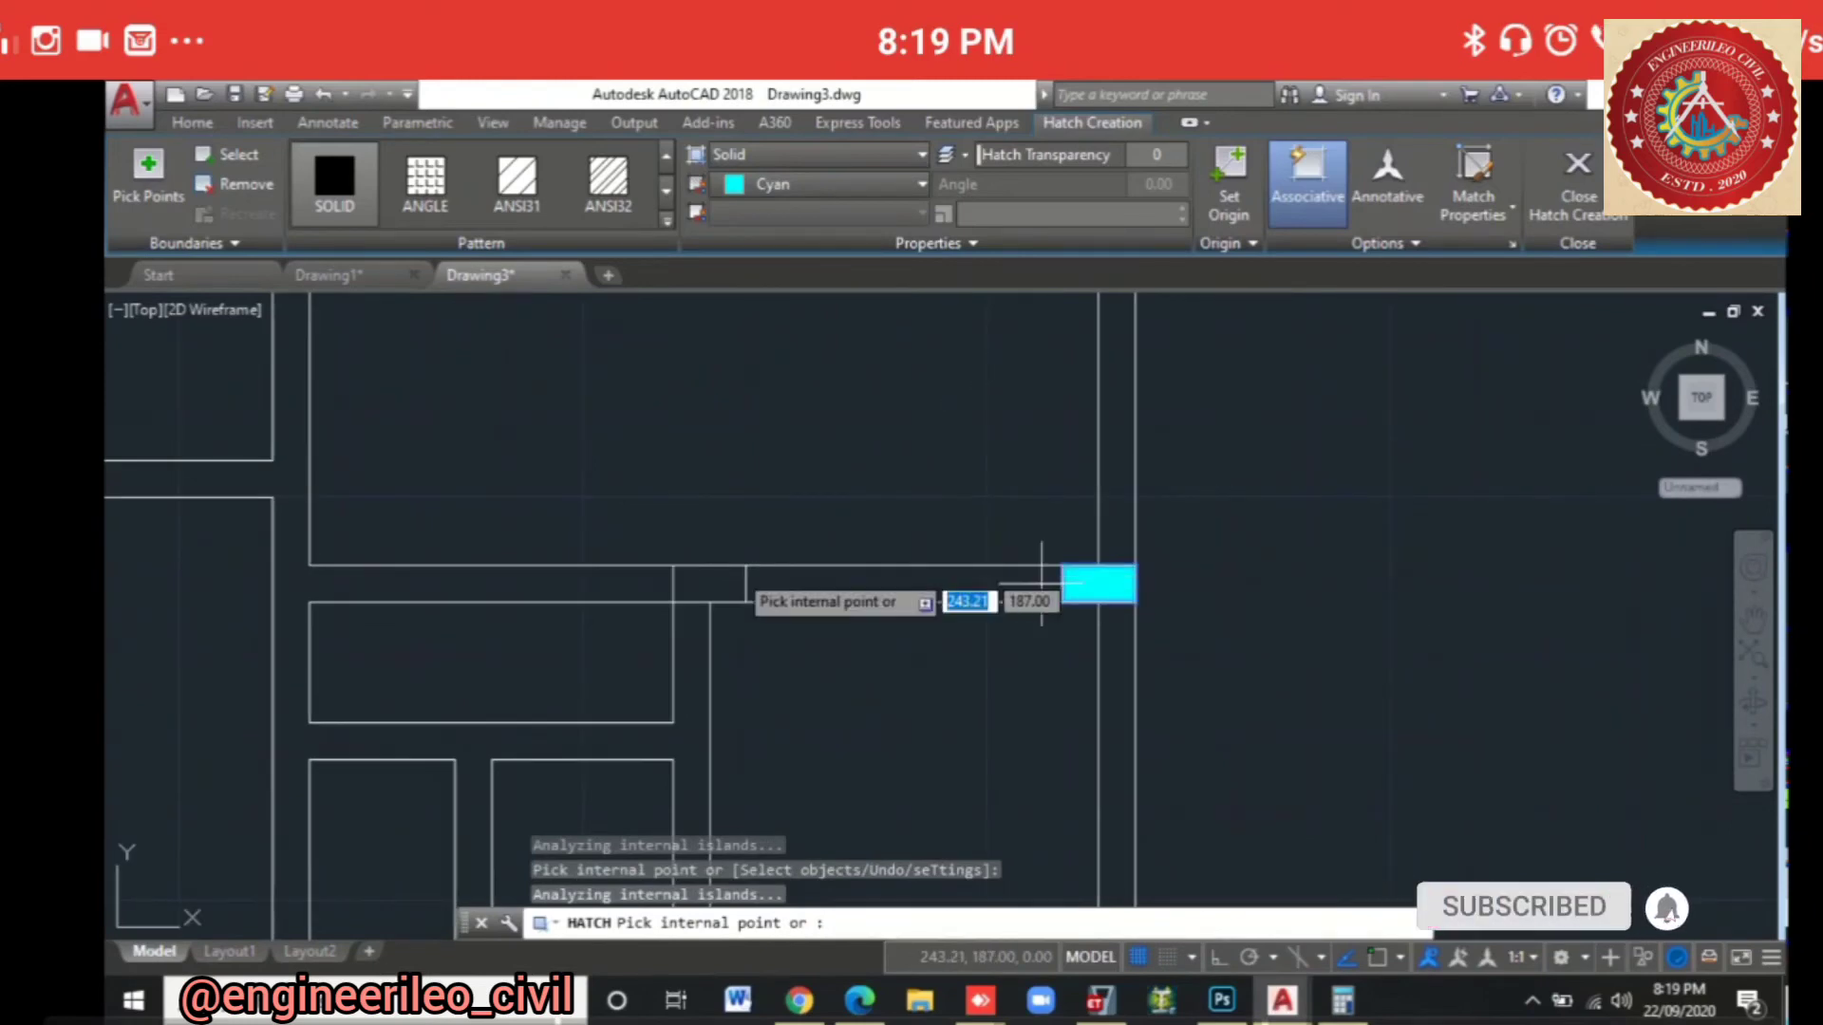
pyautogui.click(684, 579)
pyautogui.moveTo(736, 642)
pyautogui.mouseDown(button='middle')
pyautogui.moveTo(949, 816)
pyautogui.moveTo(1208, 636)
pyautogui.mouseUp(button='middle')
pyautogui.click(1324, 724)
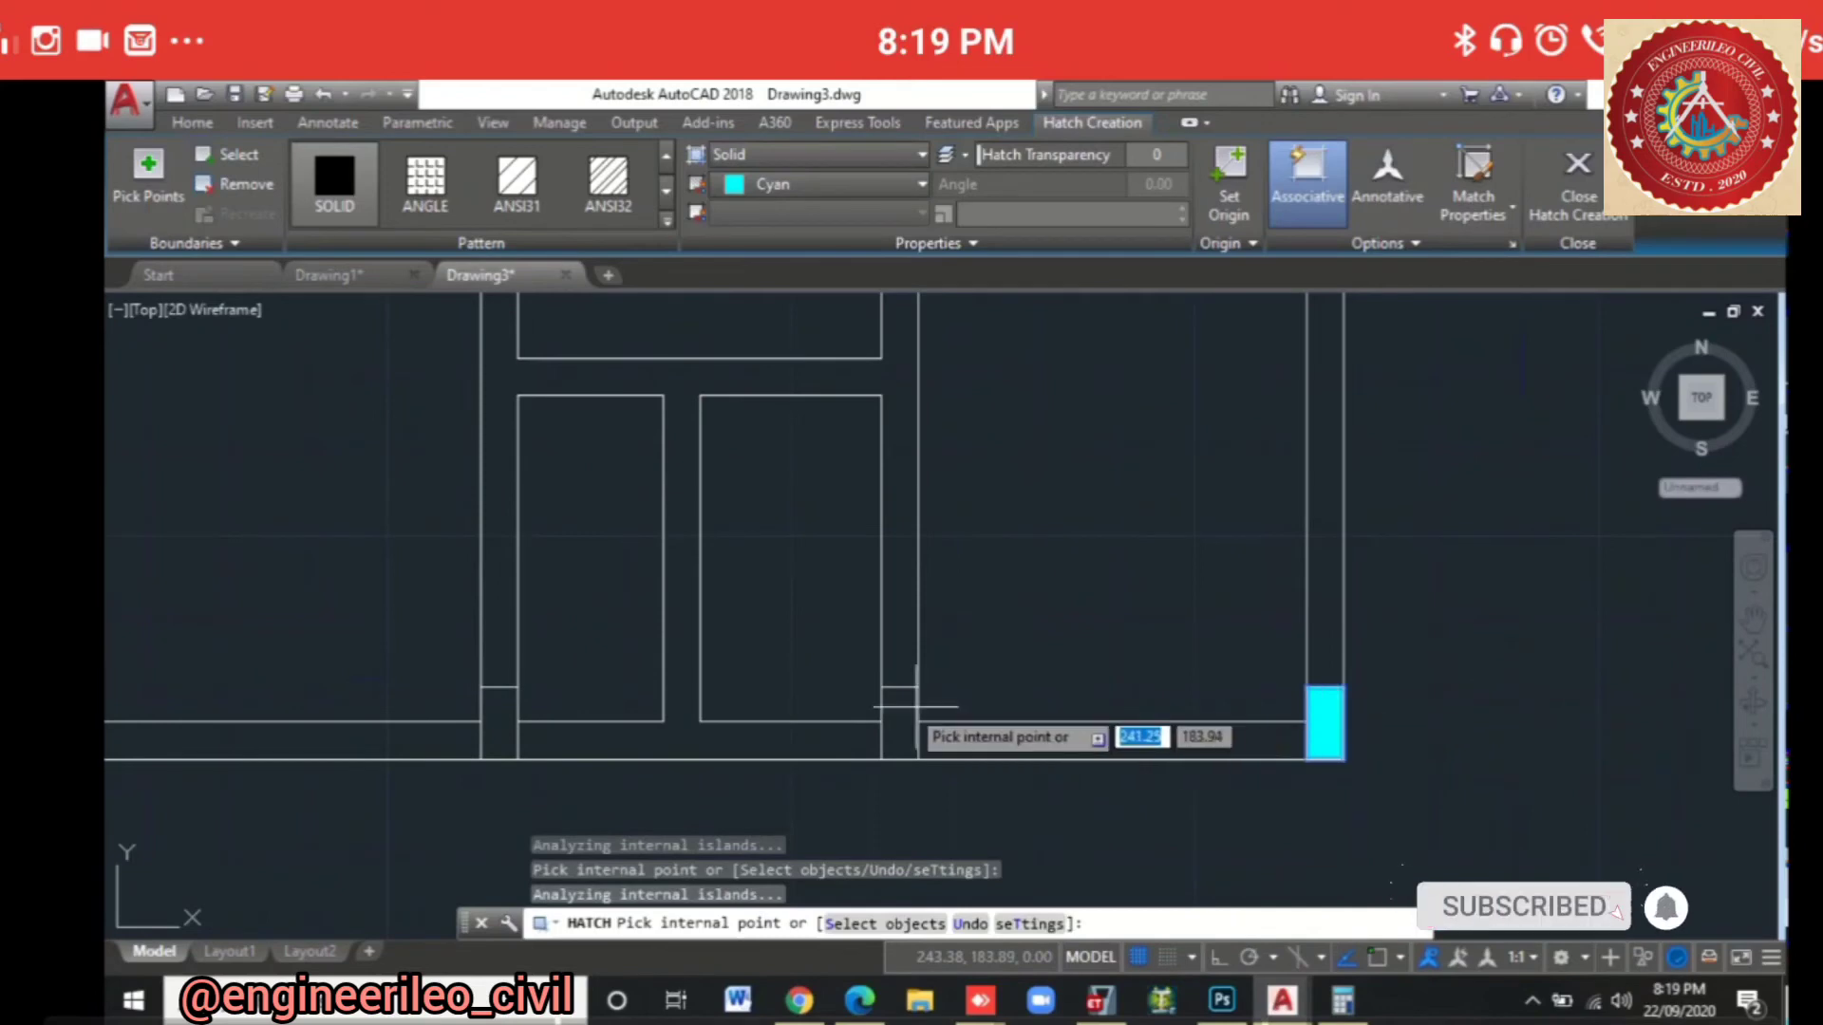
pyautogui.click(900, 723)
pyautogui.click(499, 722)
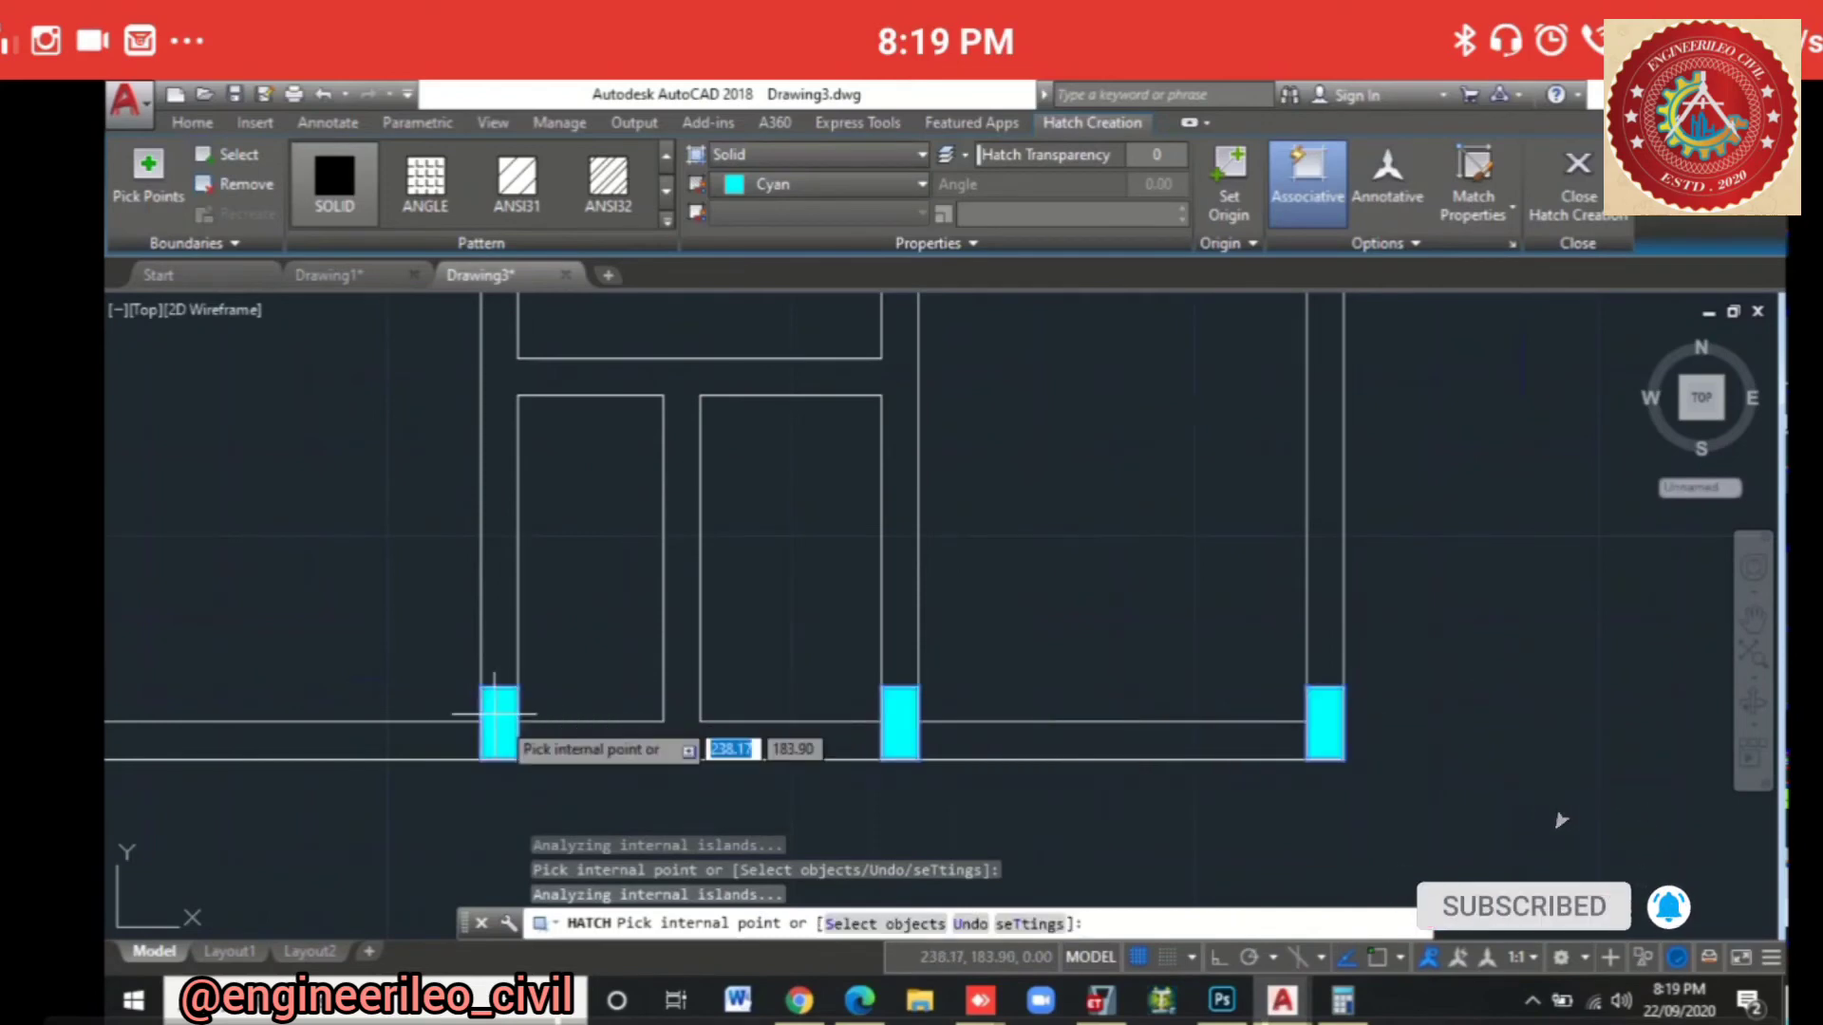
# Step: Fill the lower-left corner column and the left outer wall's middle column with the same hatch, and finish the hatch
pyautogui.moveTo(718, 666); pyautogui.dragTo(1265, 647, button='middle')
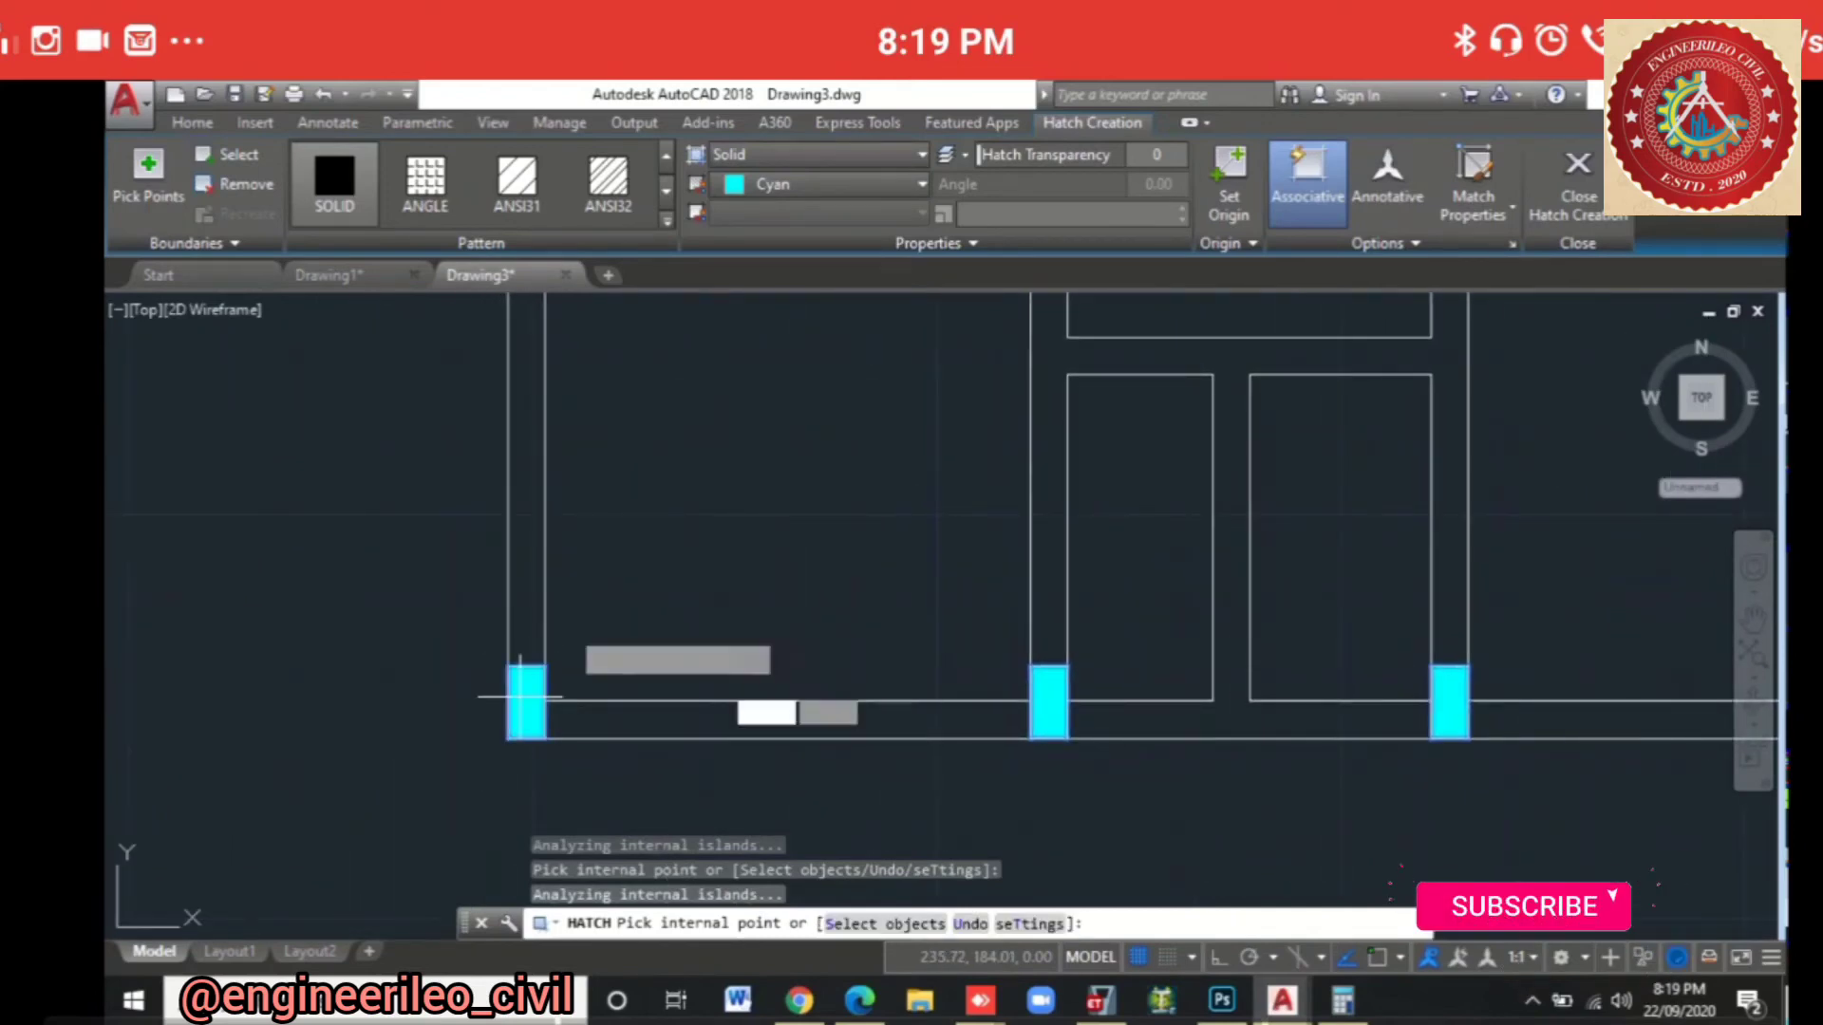
pyautogui.scroll(-3, 631, 477)
pyautogui.scroll(3, 663, 468)
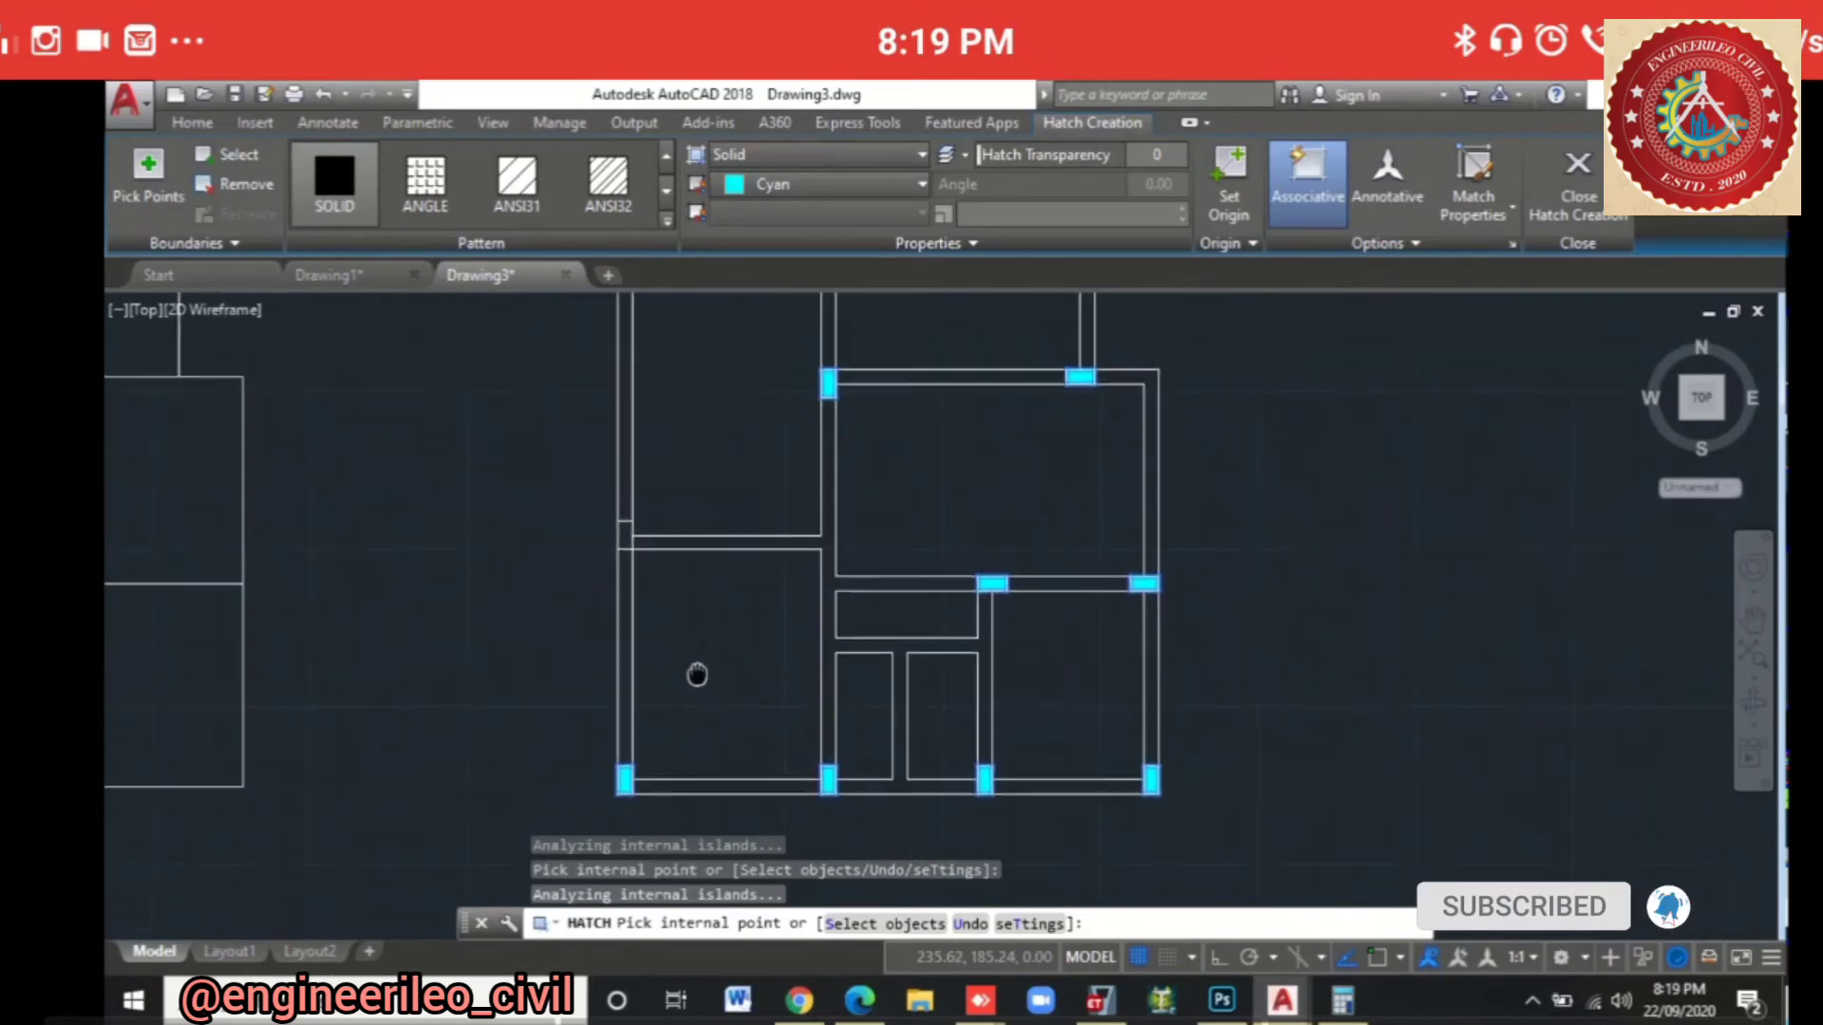
pyautogui.click(627, 533)
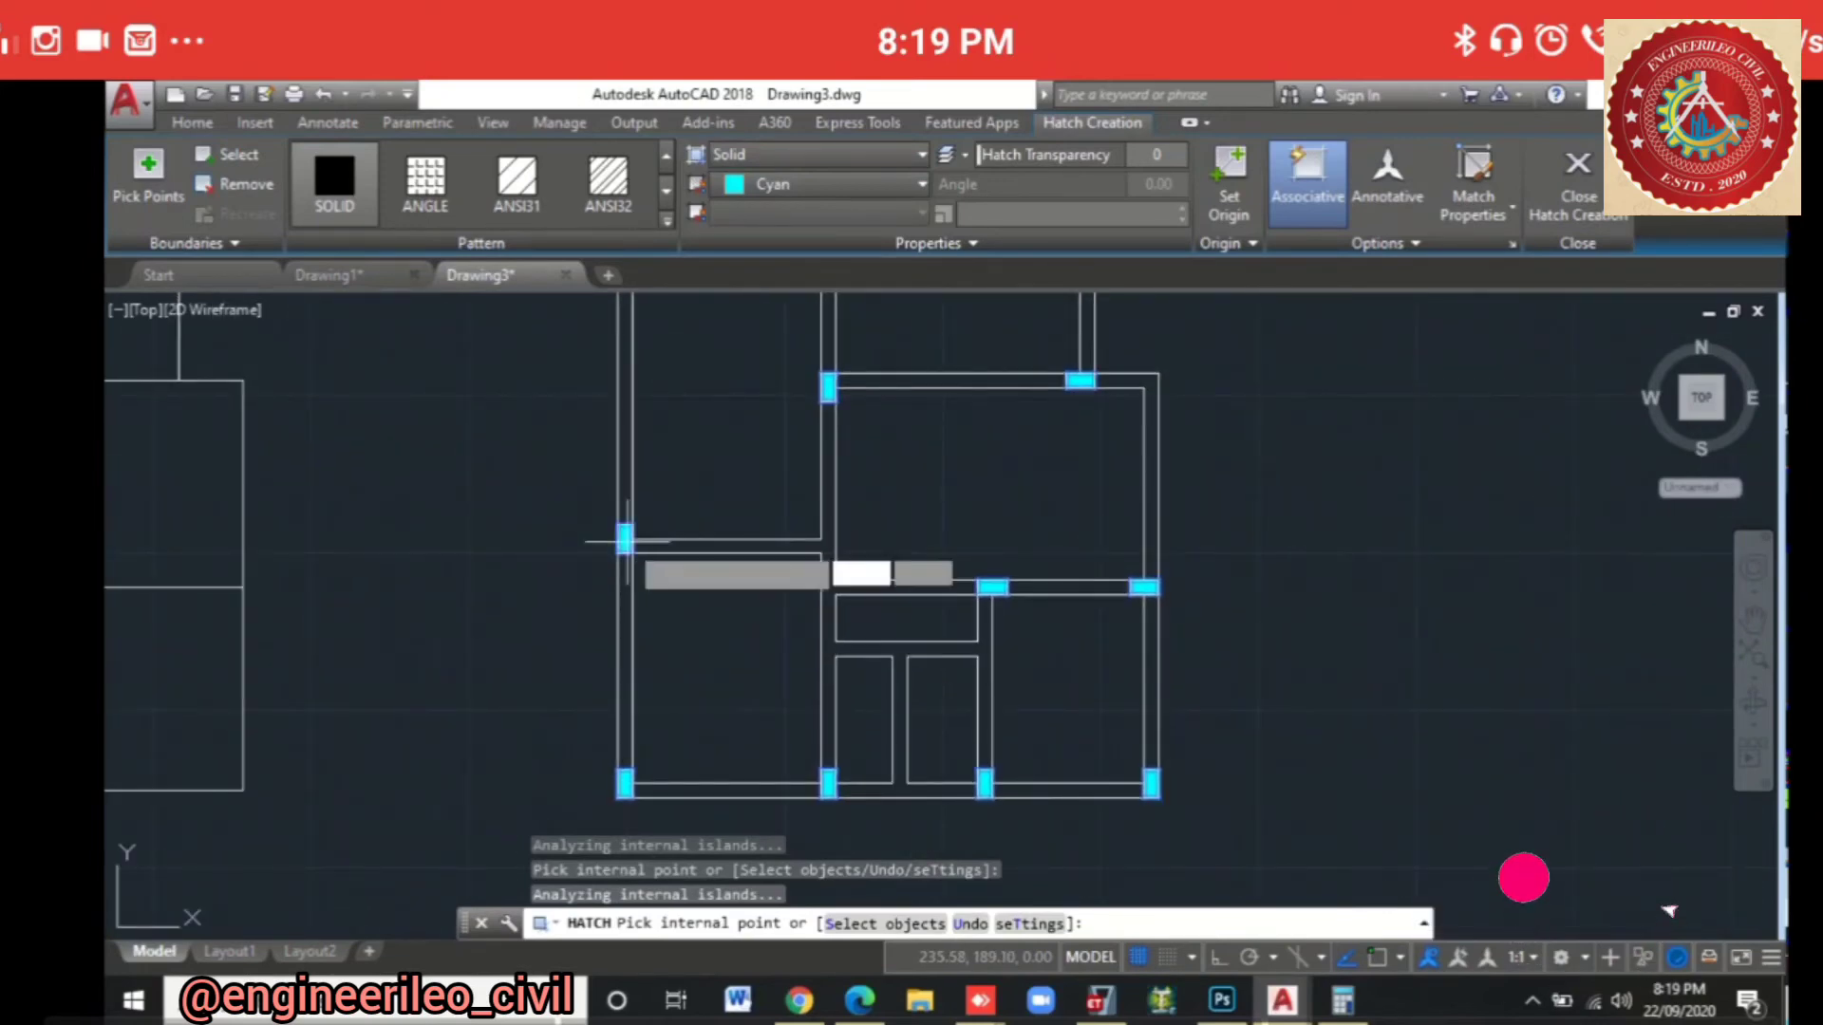
pyautogui.scroll(-2, 744, 590)
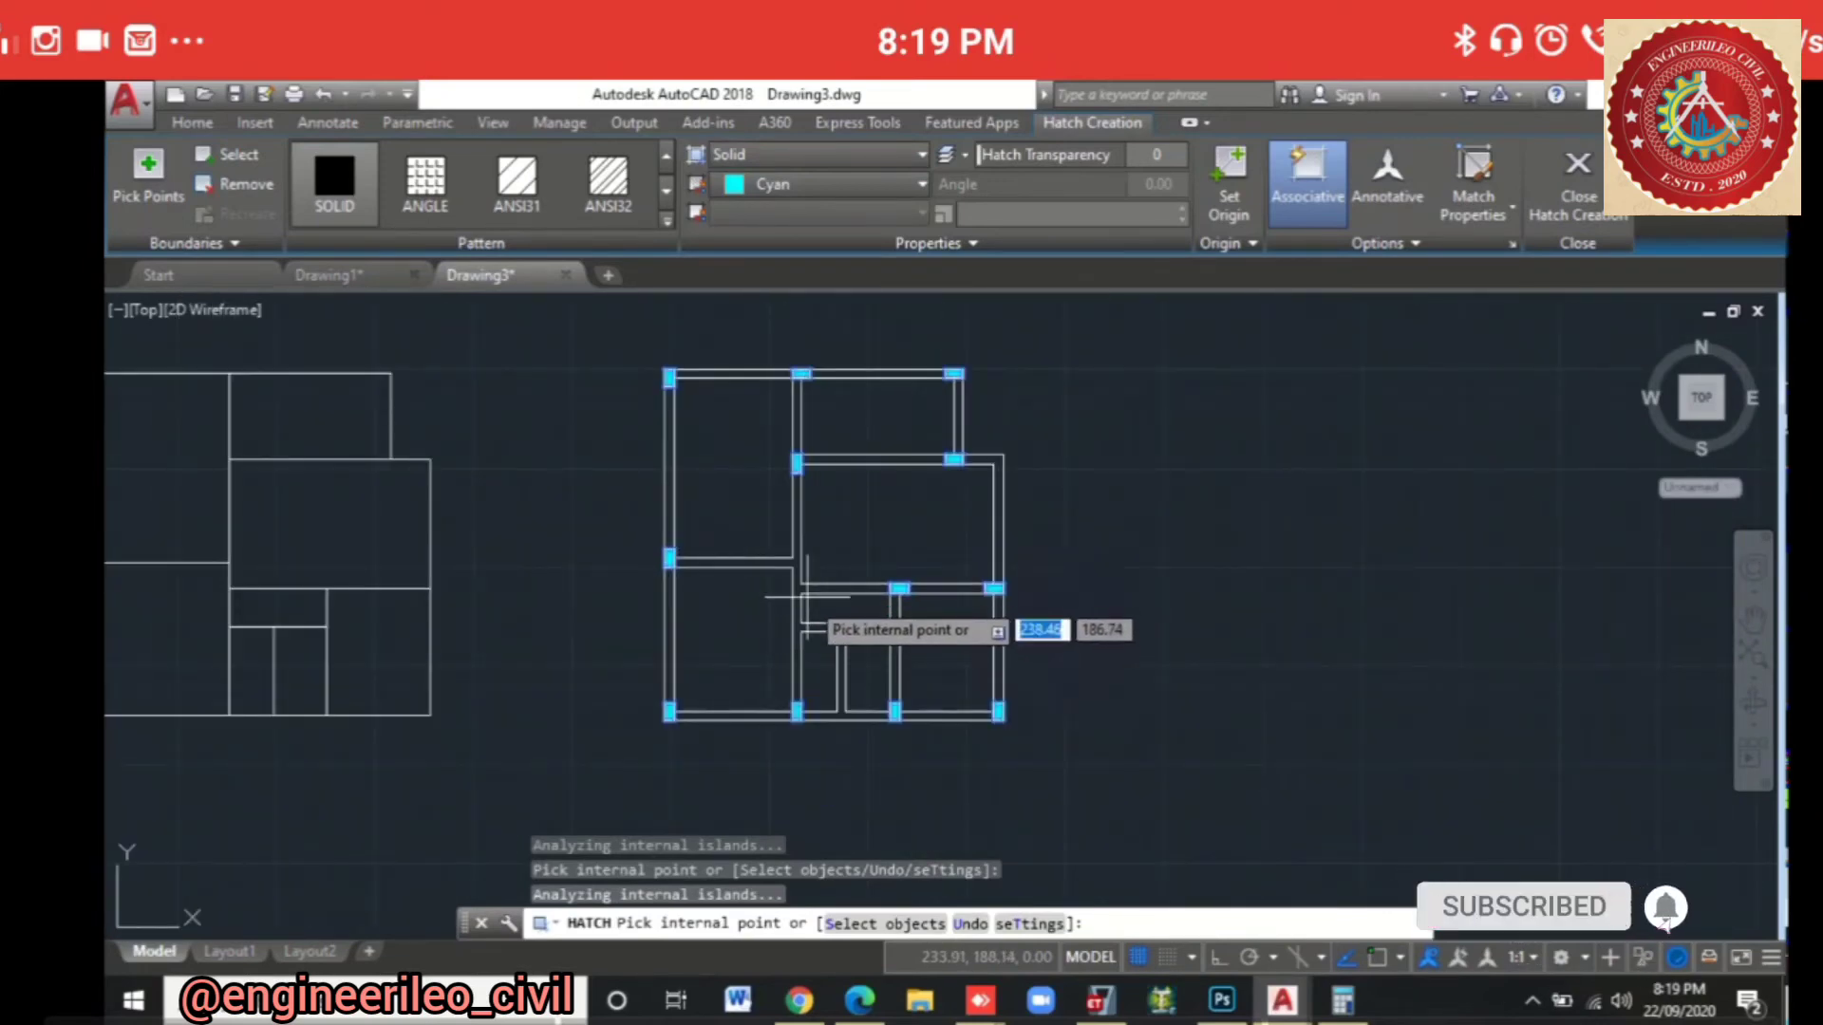
pyautogui.press('Escape')
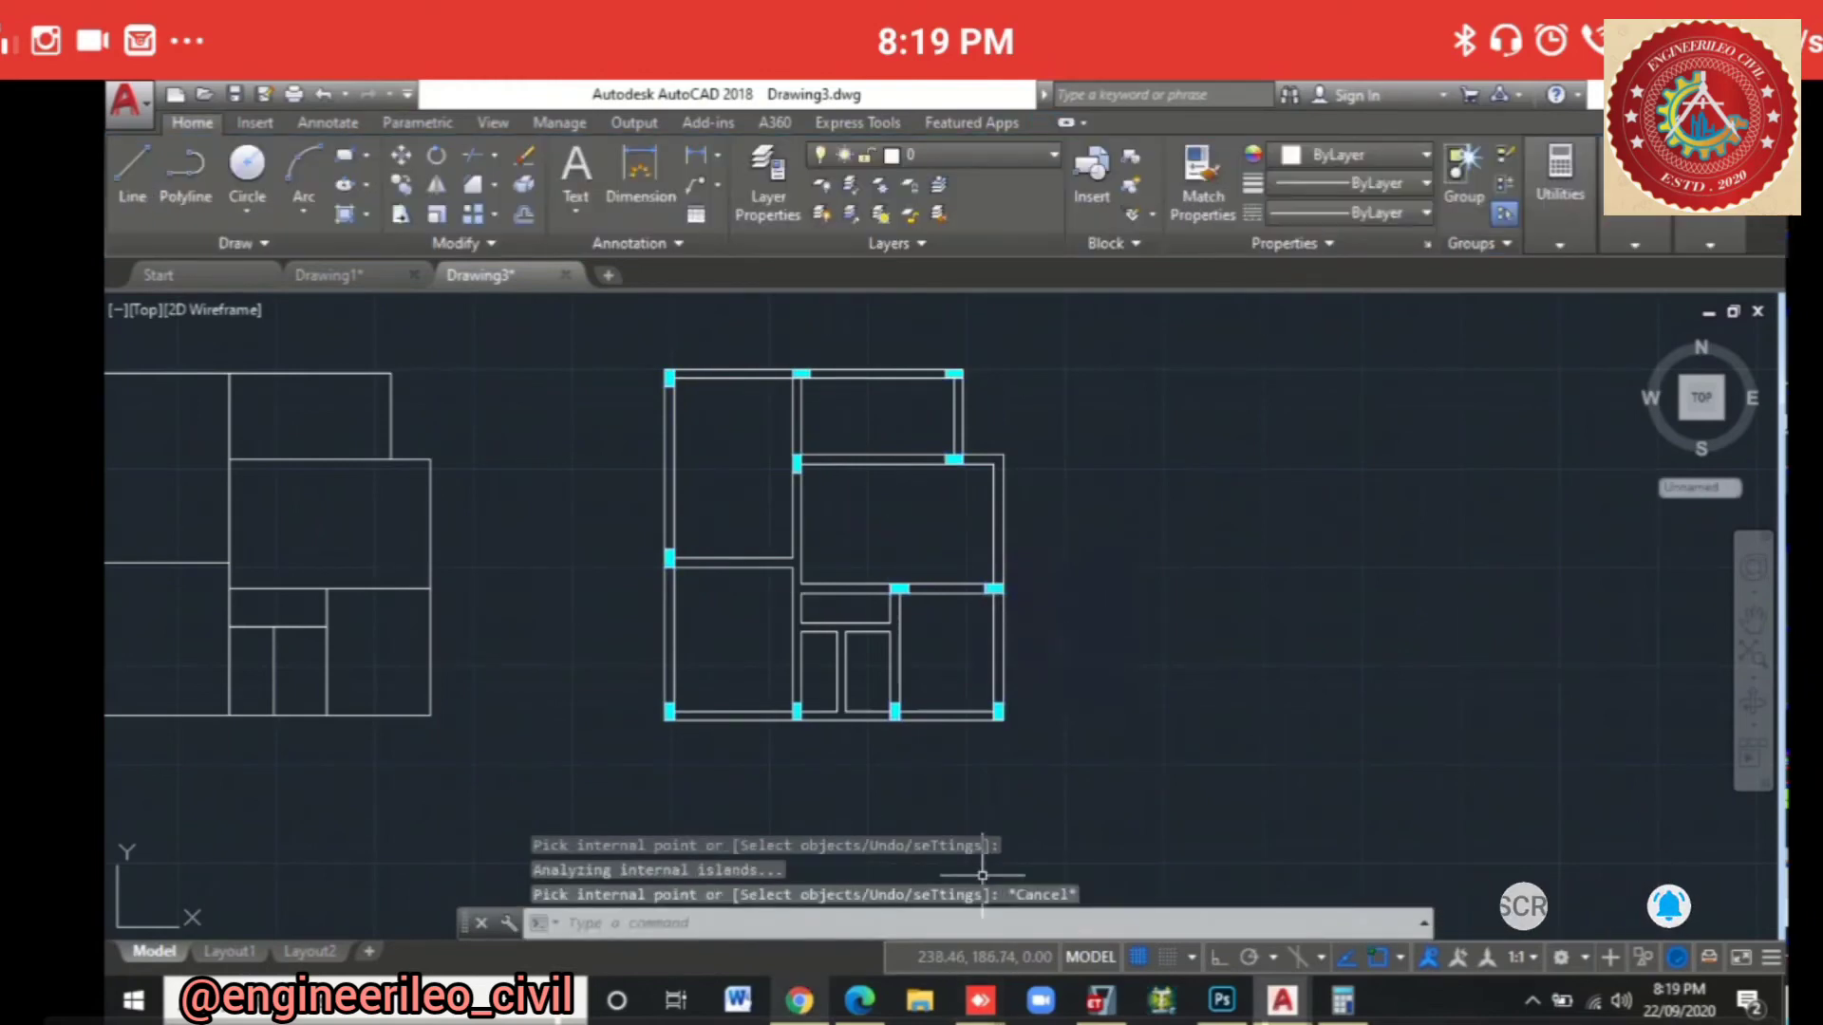
# Step: Following the reference PDF, copy the wide column outline from the kitchen wall junction to where the bedroom partition meets the middle wall
pyautogui.click(859, 998)
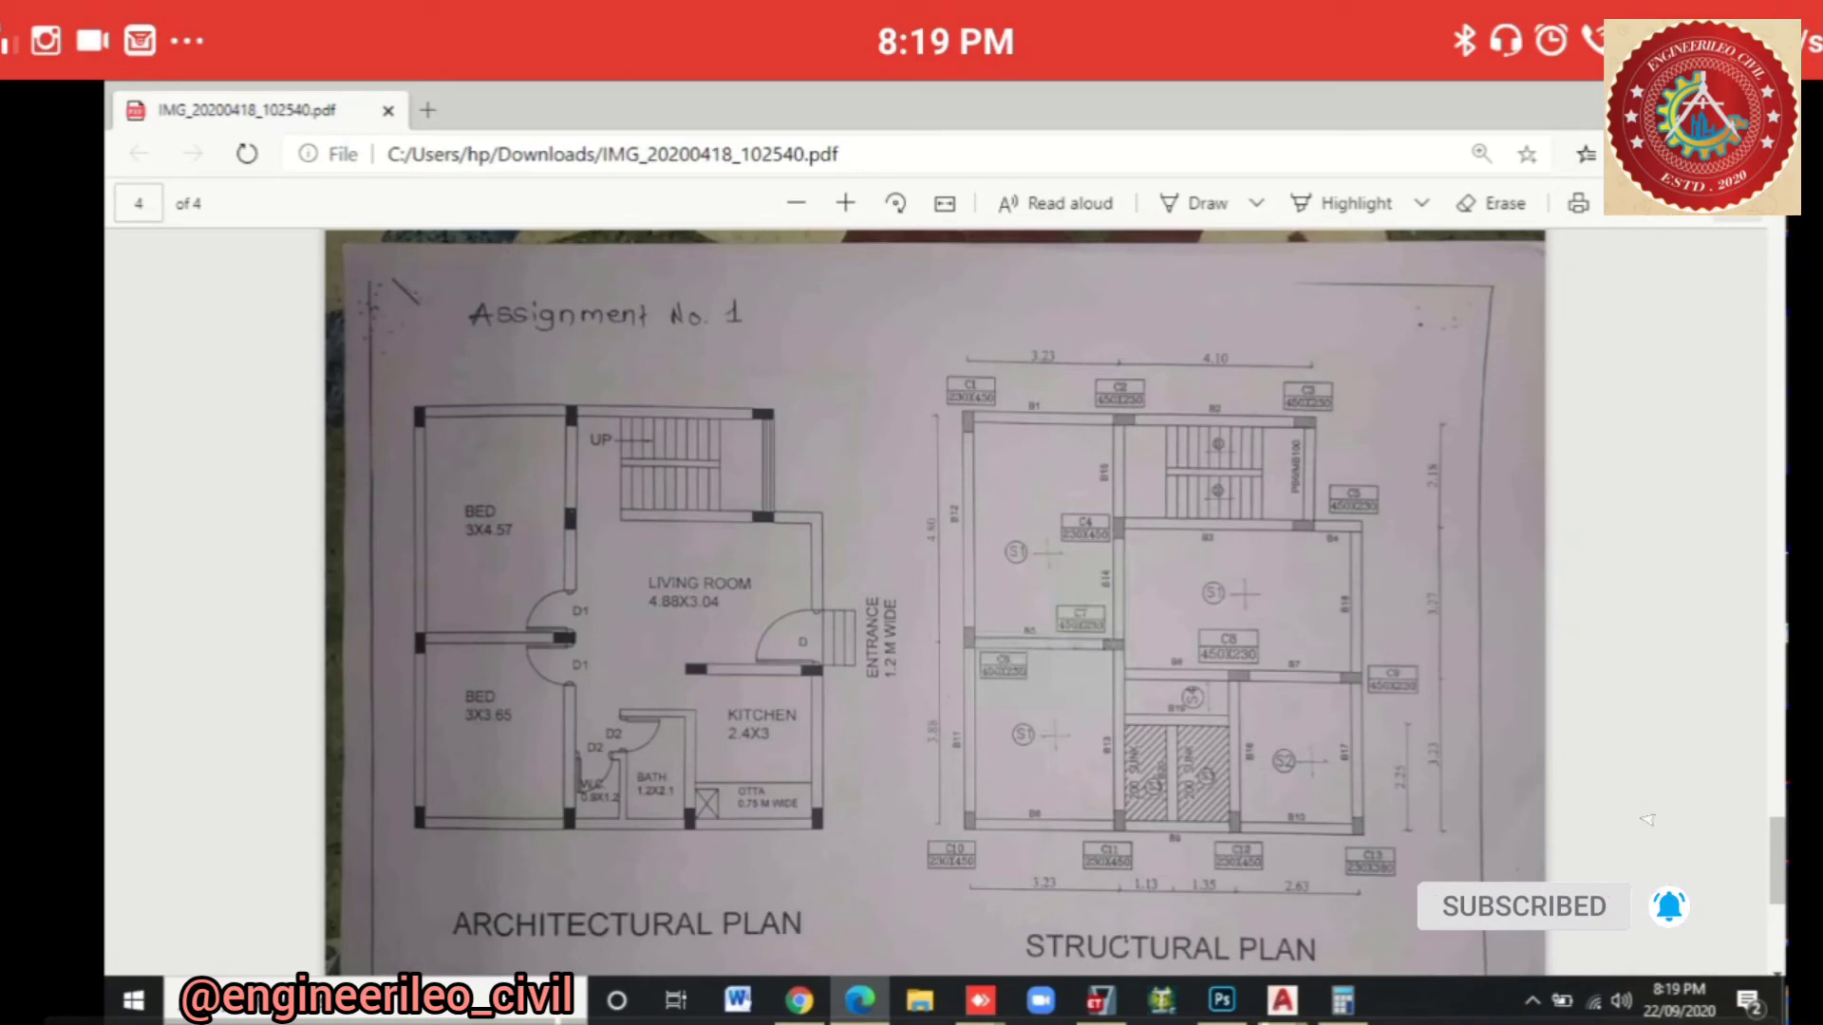
pyautogui.moveTo(1282, 999)
pyautogui.click(1580, 911)
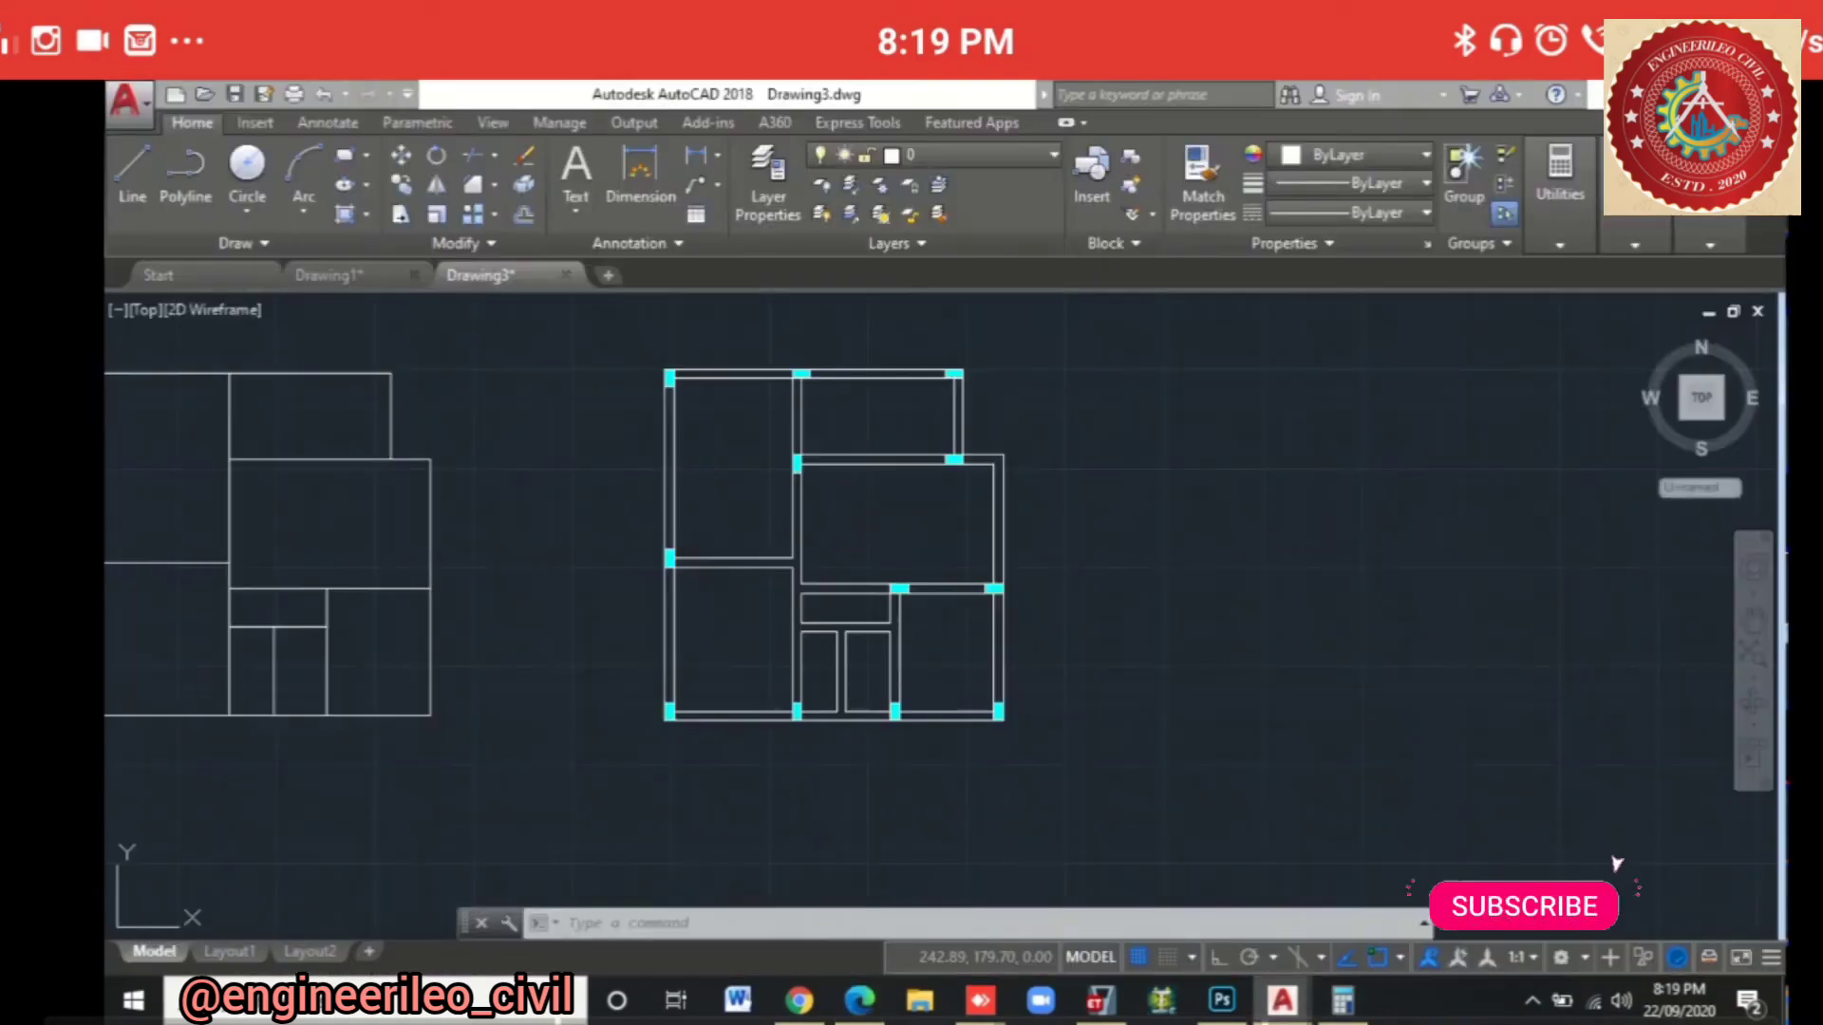
pyautogui.scroll(4, 988, 602)
pyautogui.scroll(4, 851, 627)
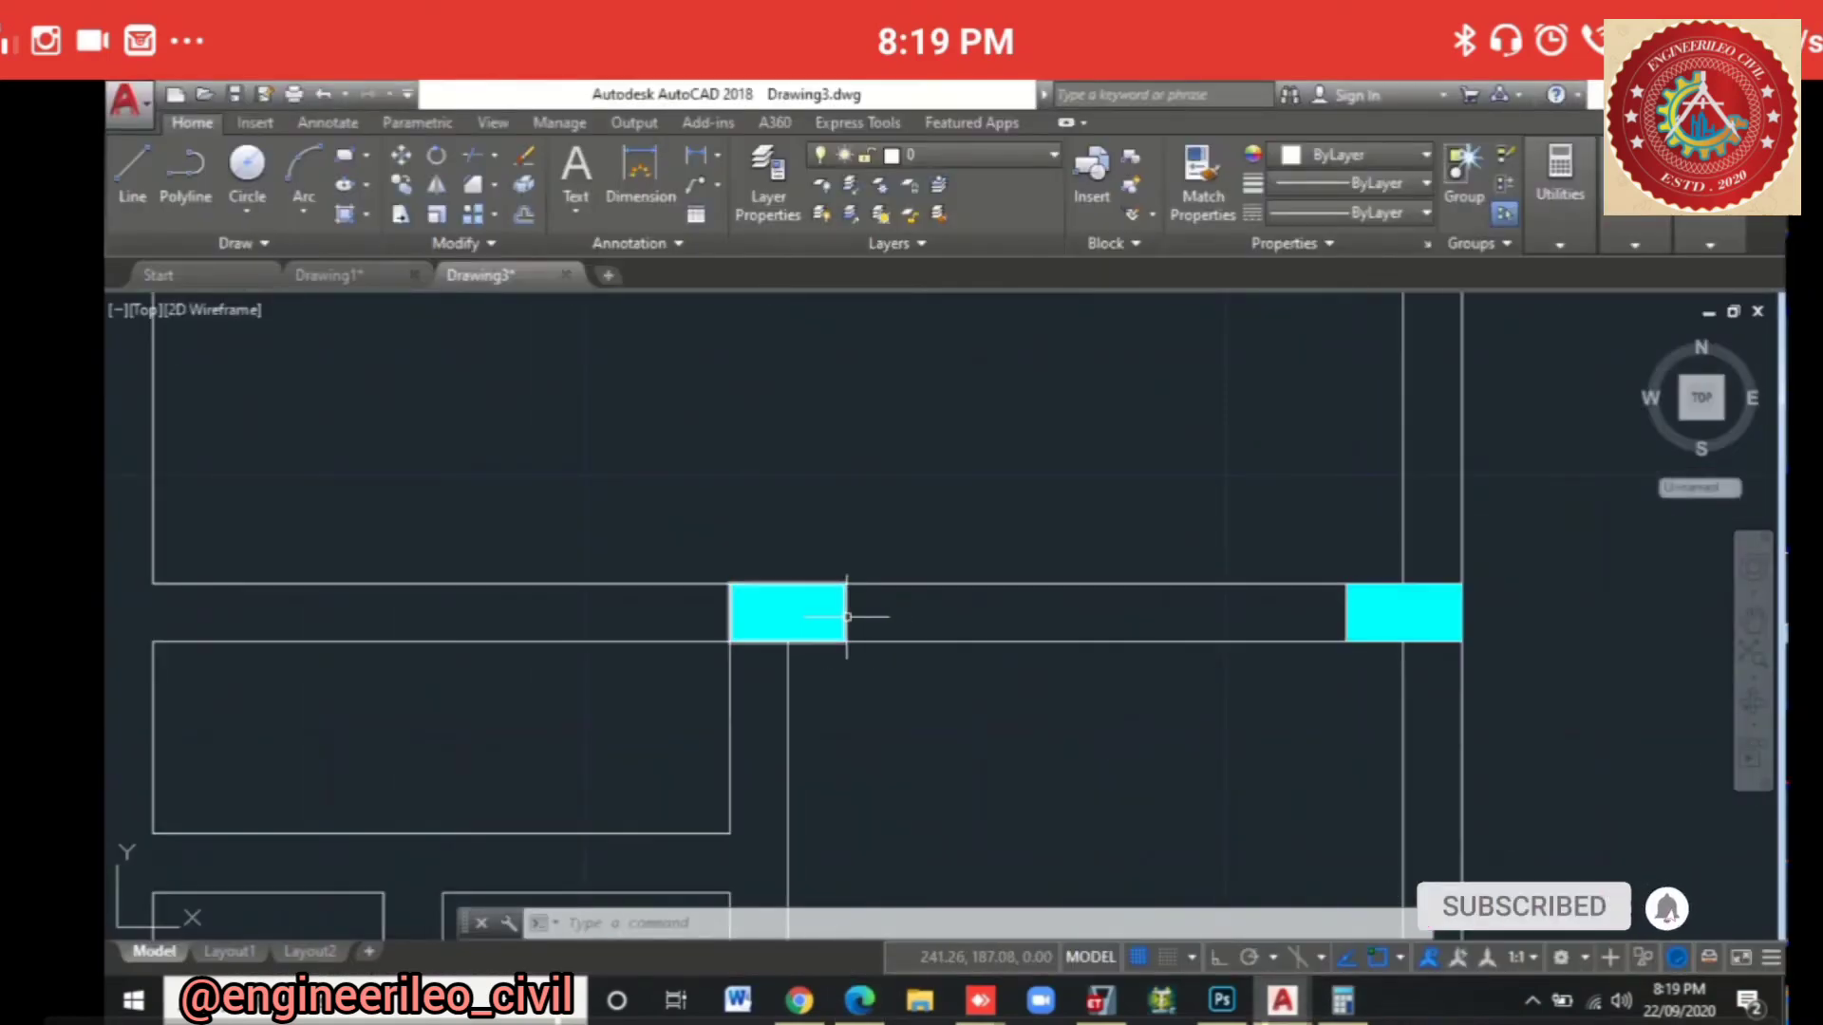
pyautogui.click(401, 184)
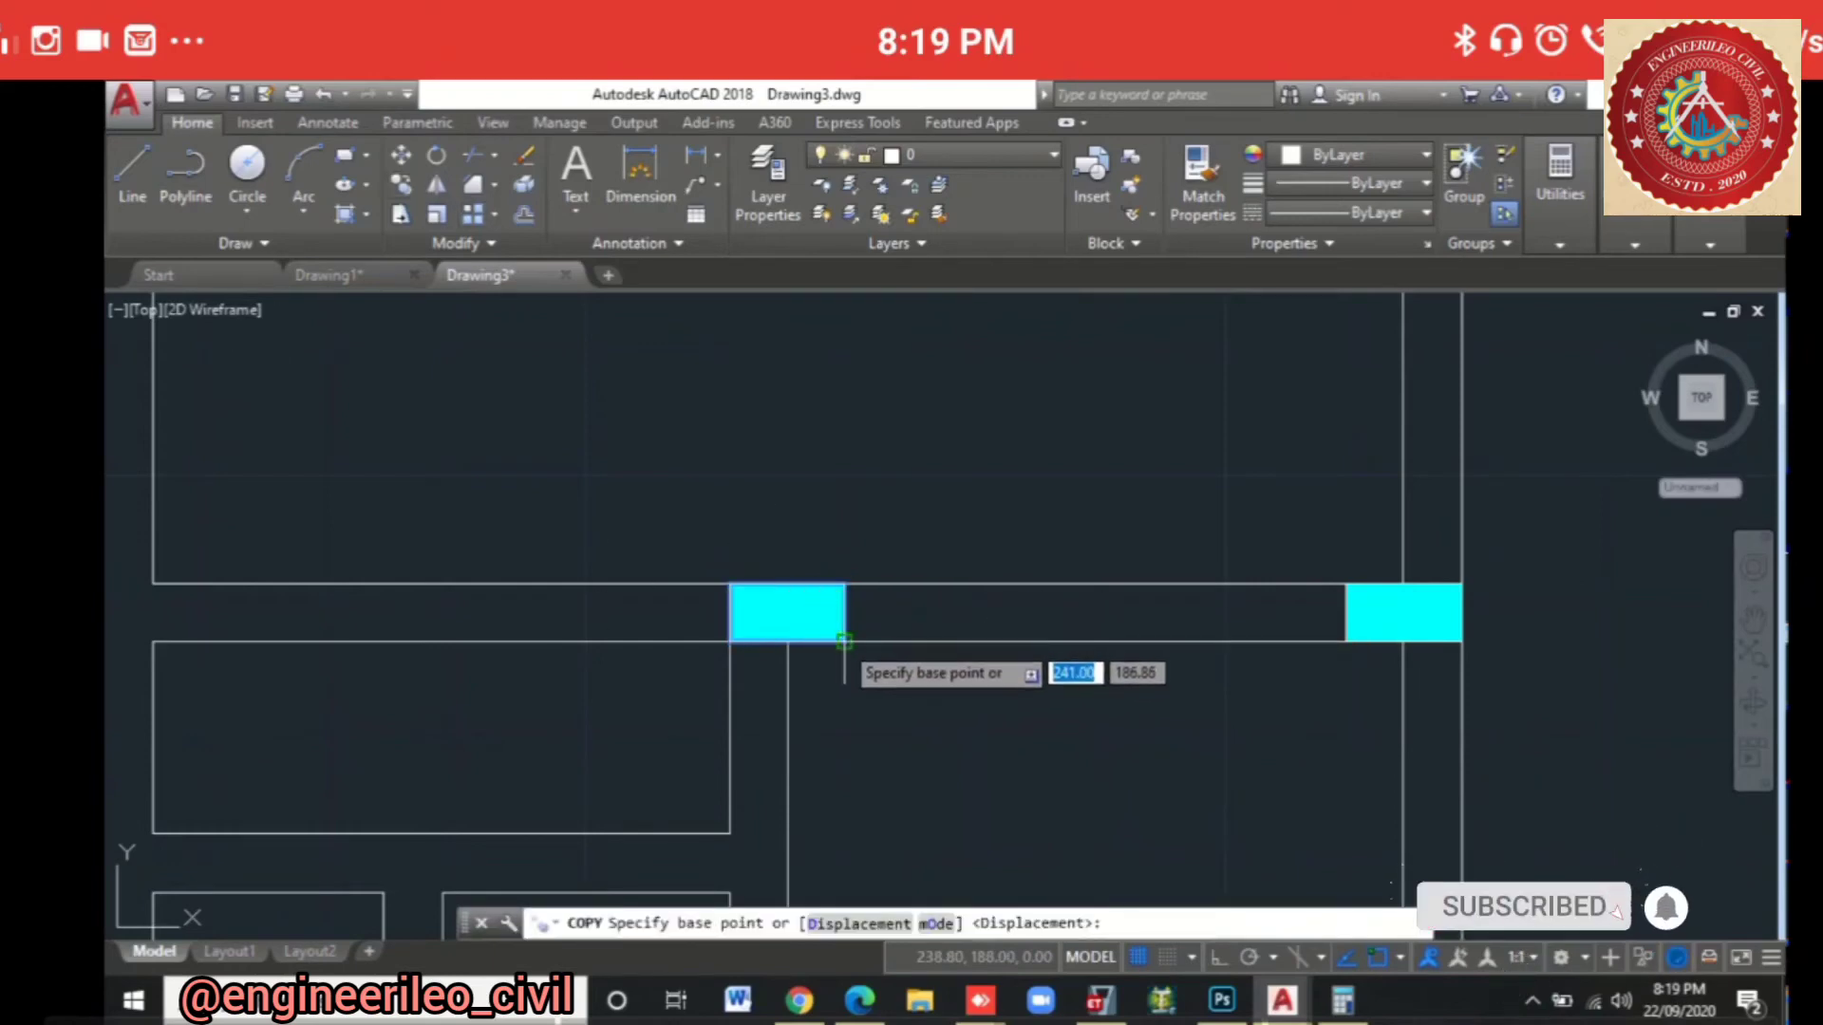
pyautogui.click(844, 642)
pyautogui.moveTo(568, 568); pyautogui.dragTo(1003, 683, button='middle')
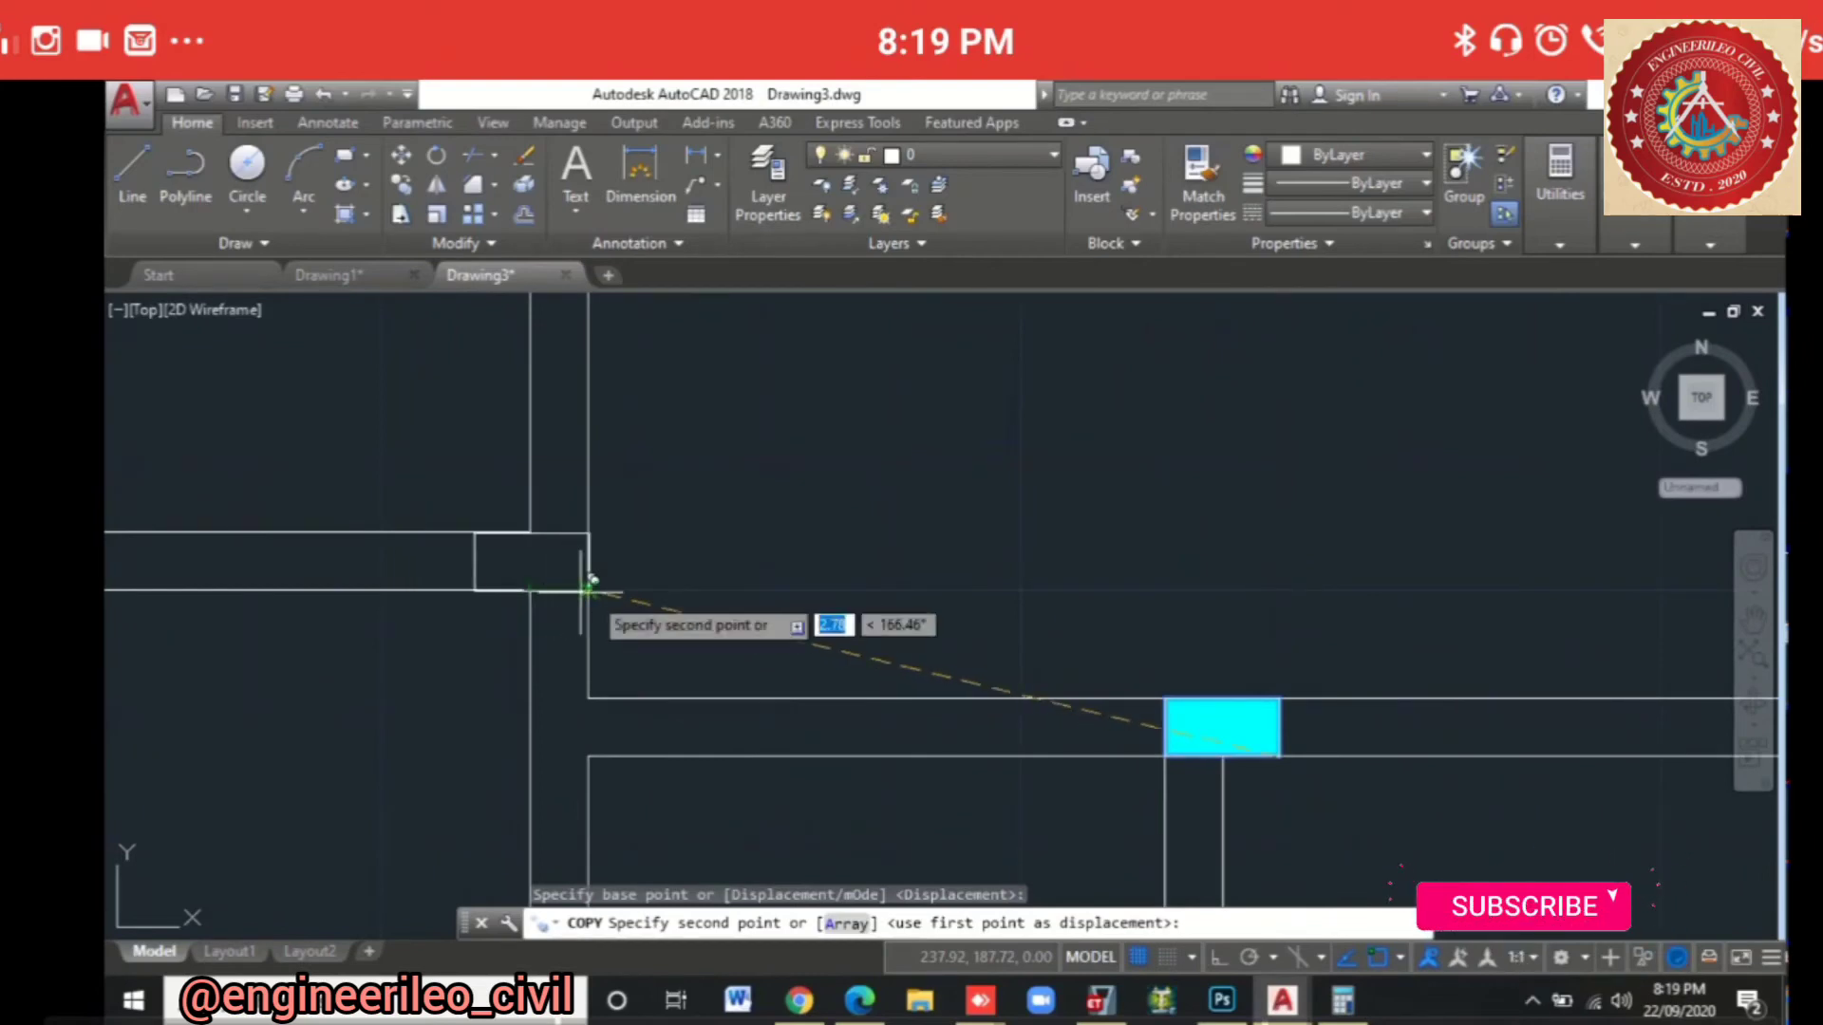
pyautogui.click(589, 589)
pyautogui.press('Escape')
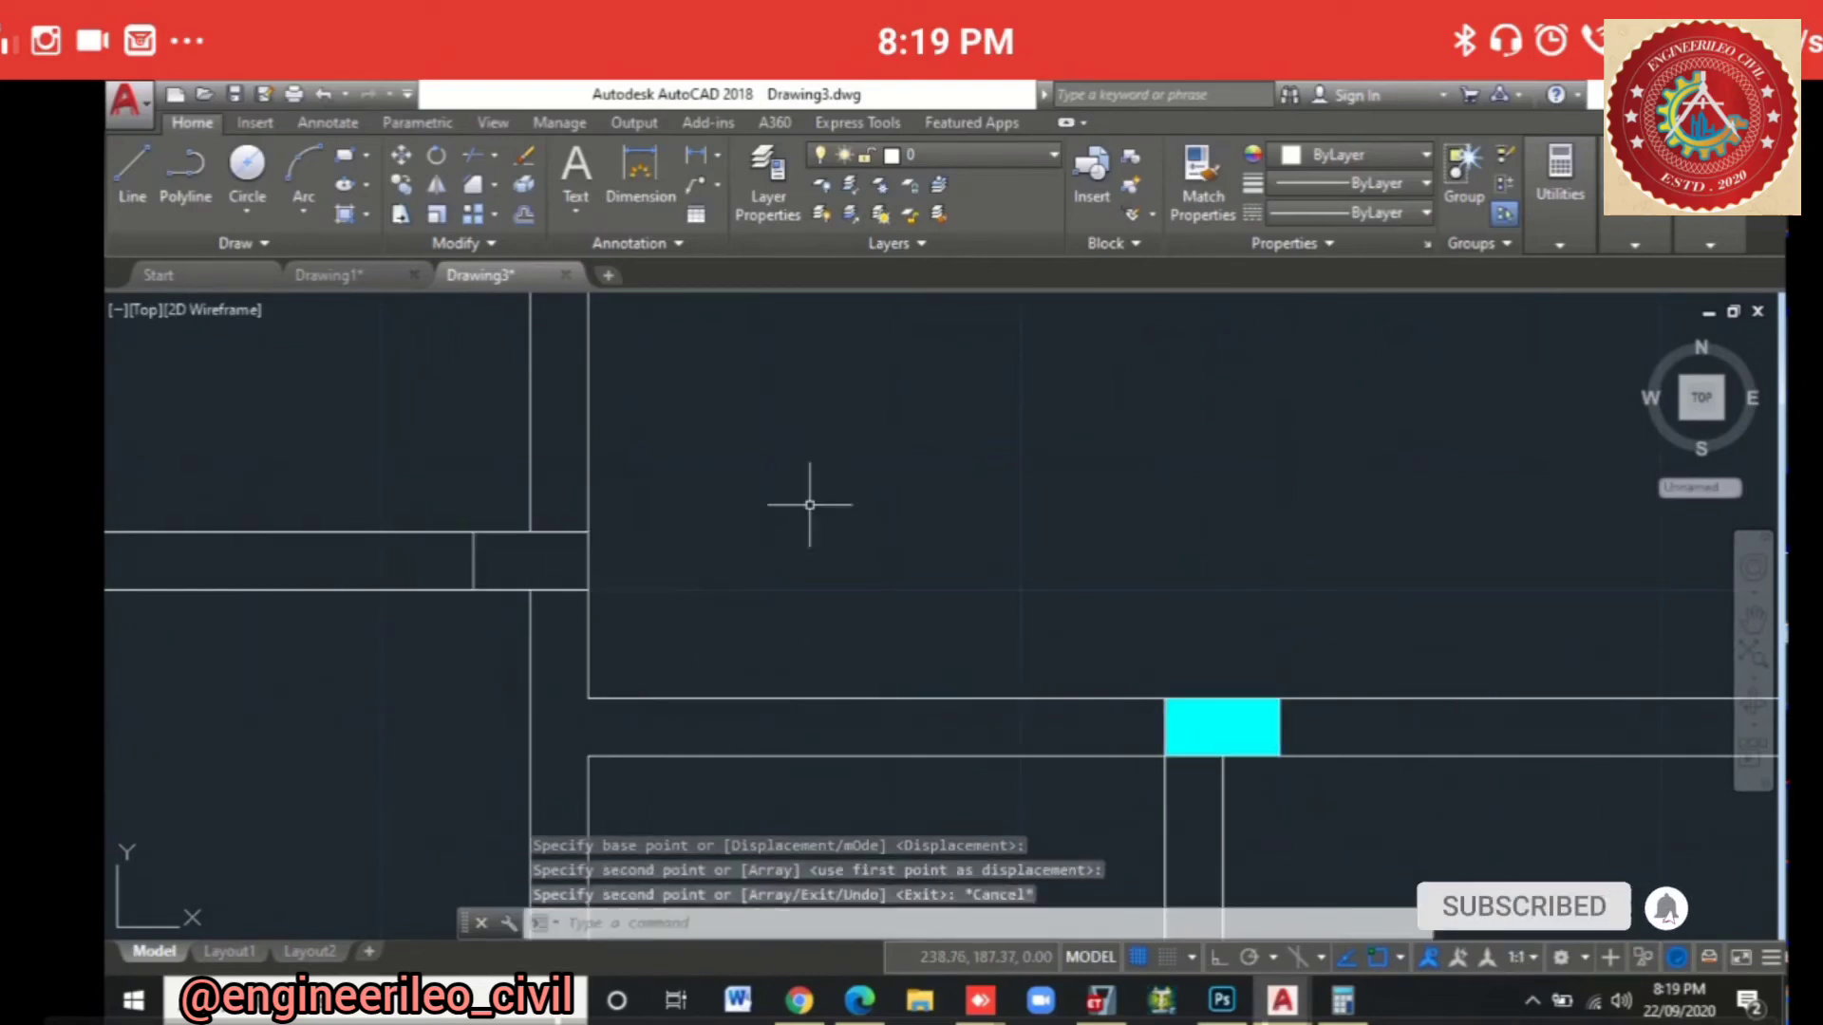
# Step: Try to extend the kitchen-junction column's hatch to the copied outline by picking a point inside it
pyautogui.click(1212, 730)
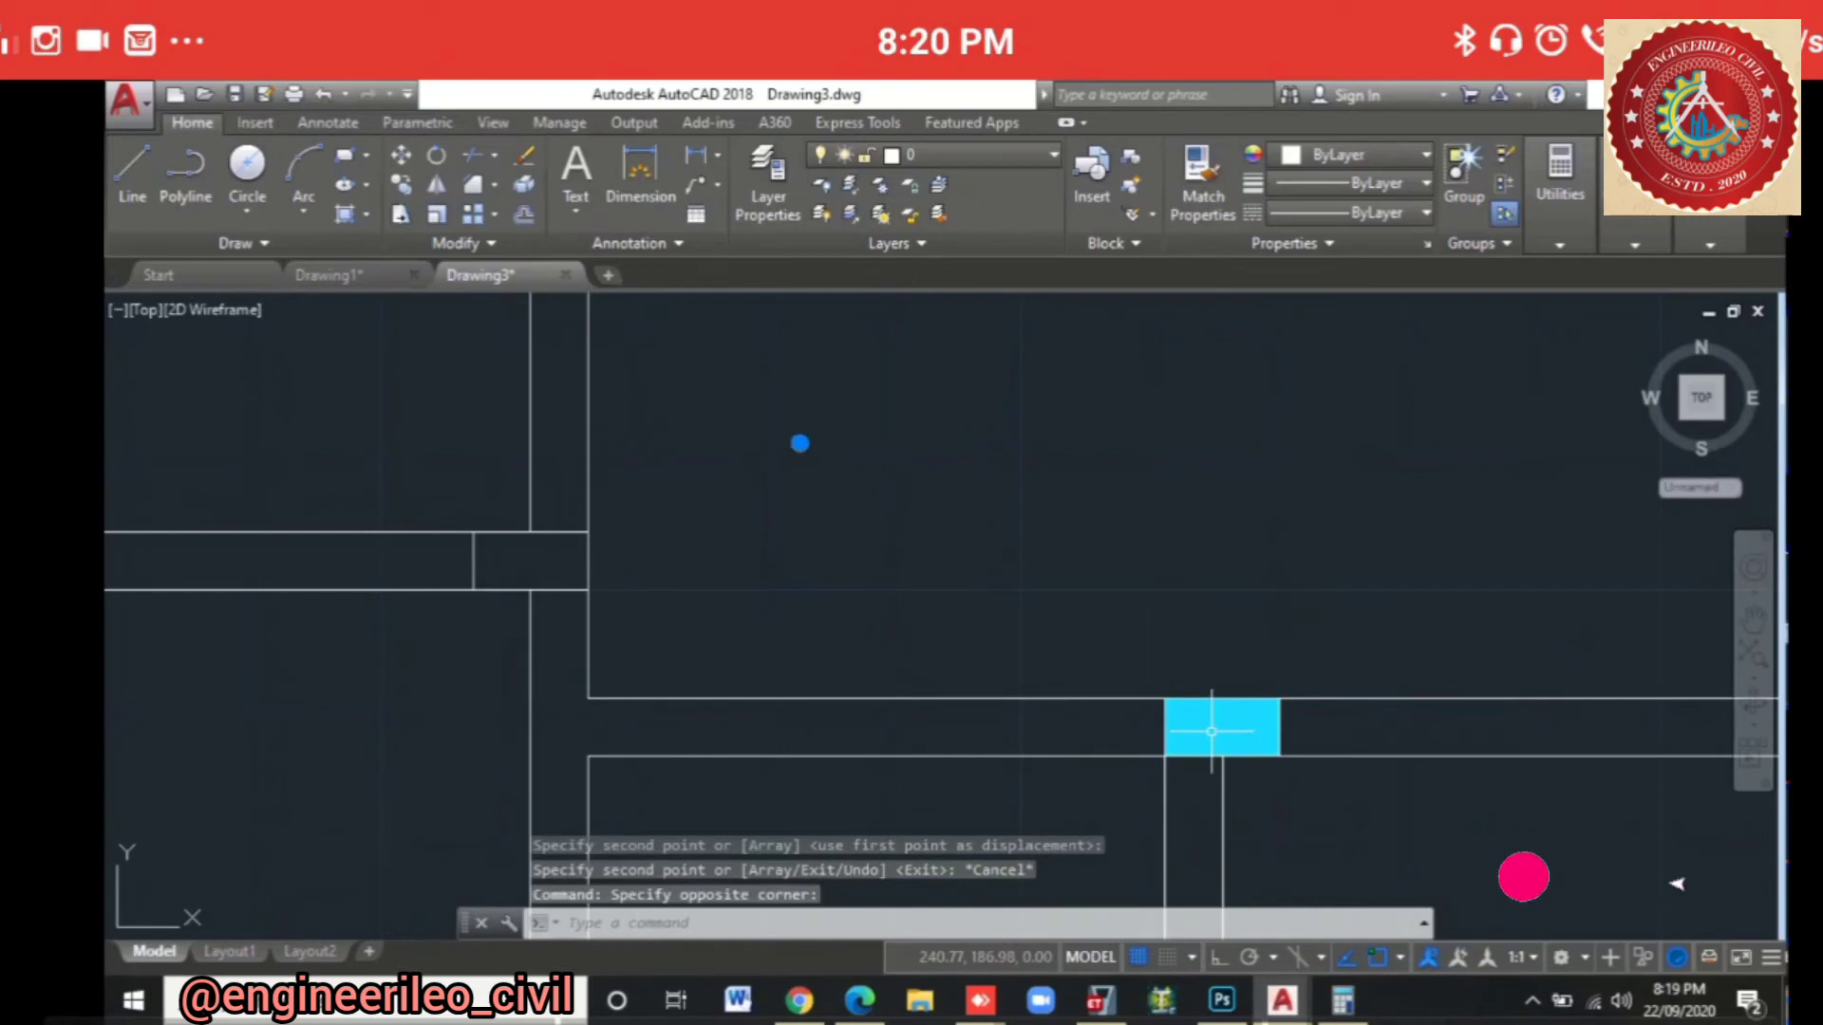
pyautogui.click(1212, 730)
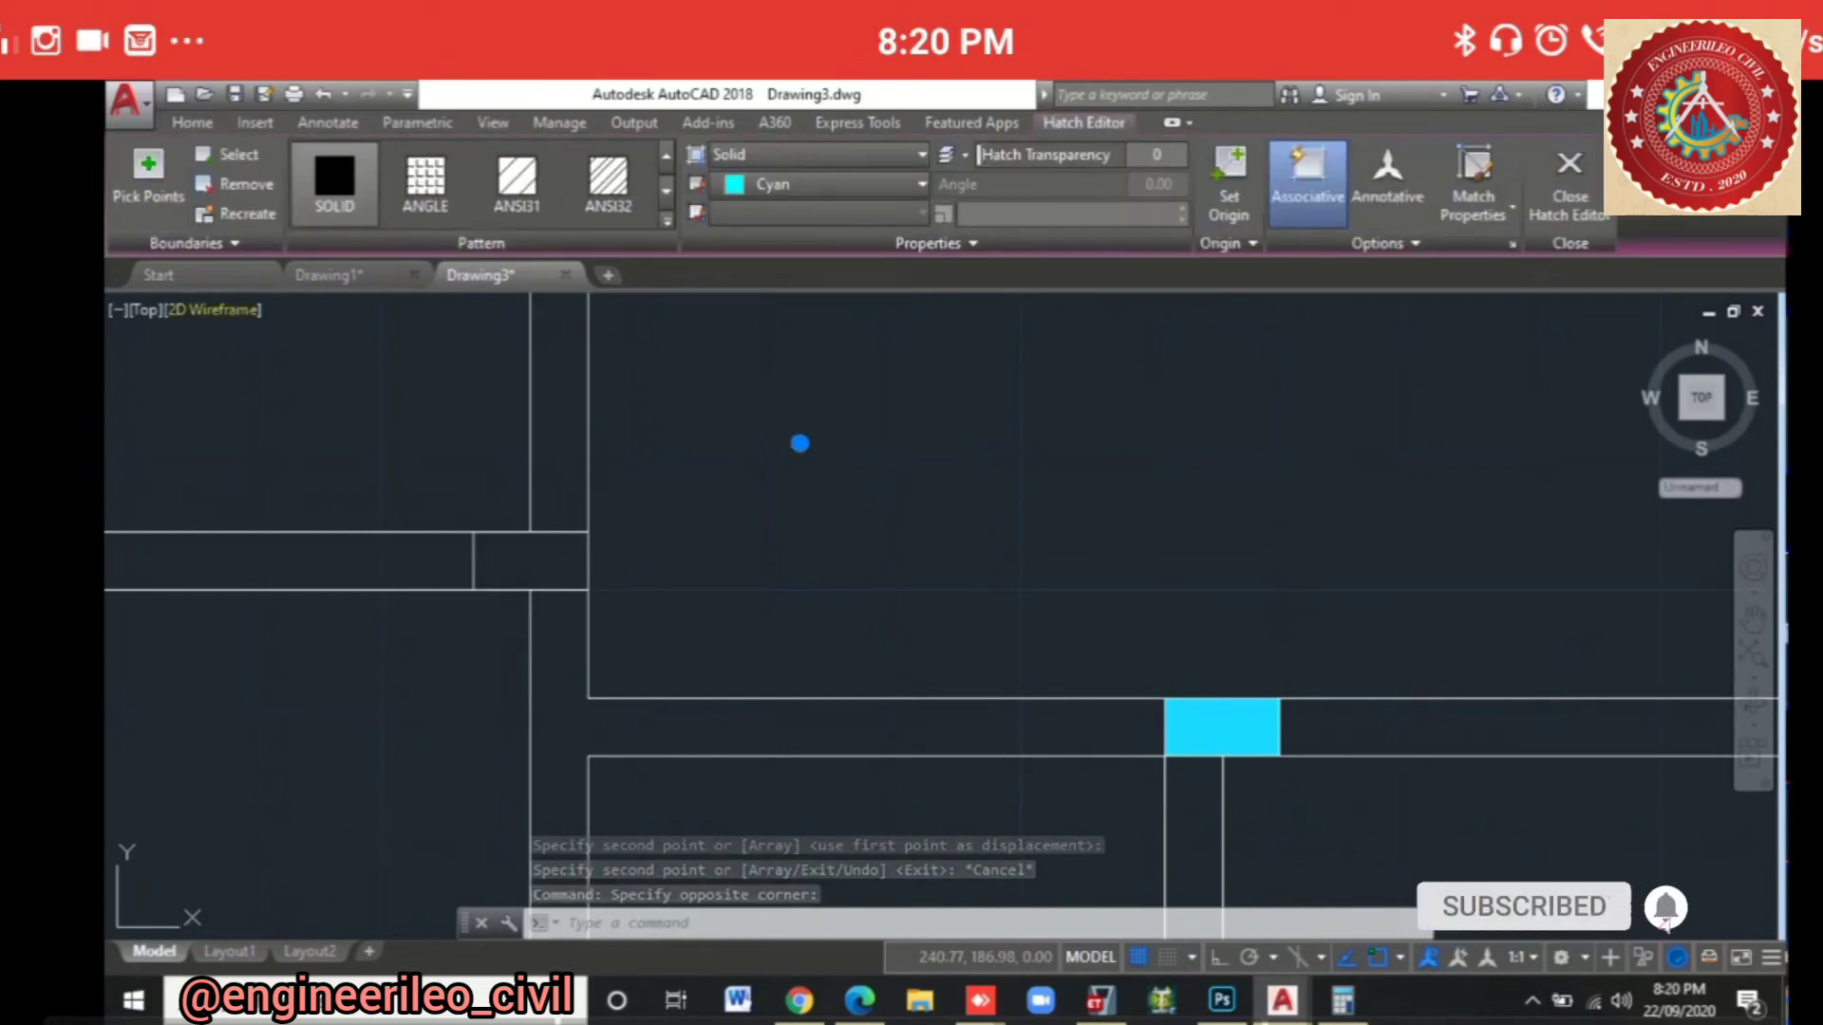
pyautogui.click(148, 175)
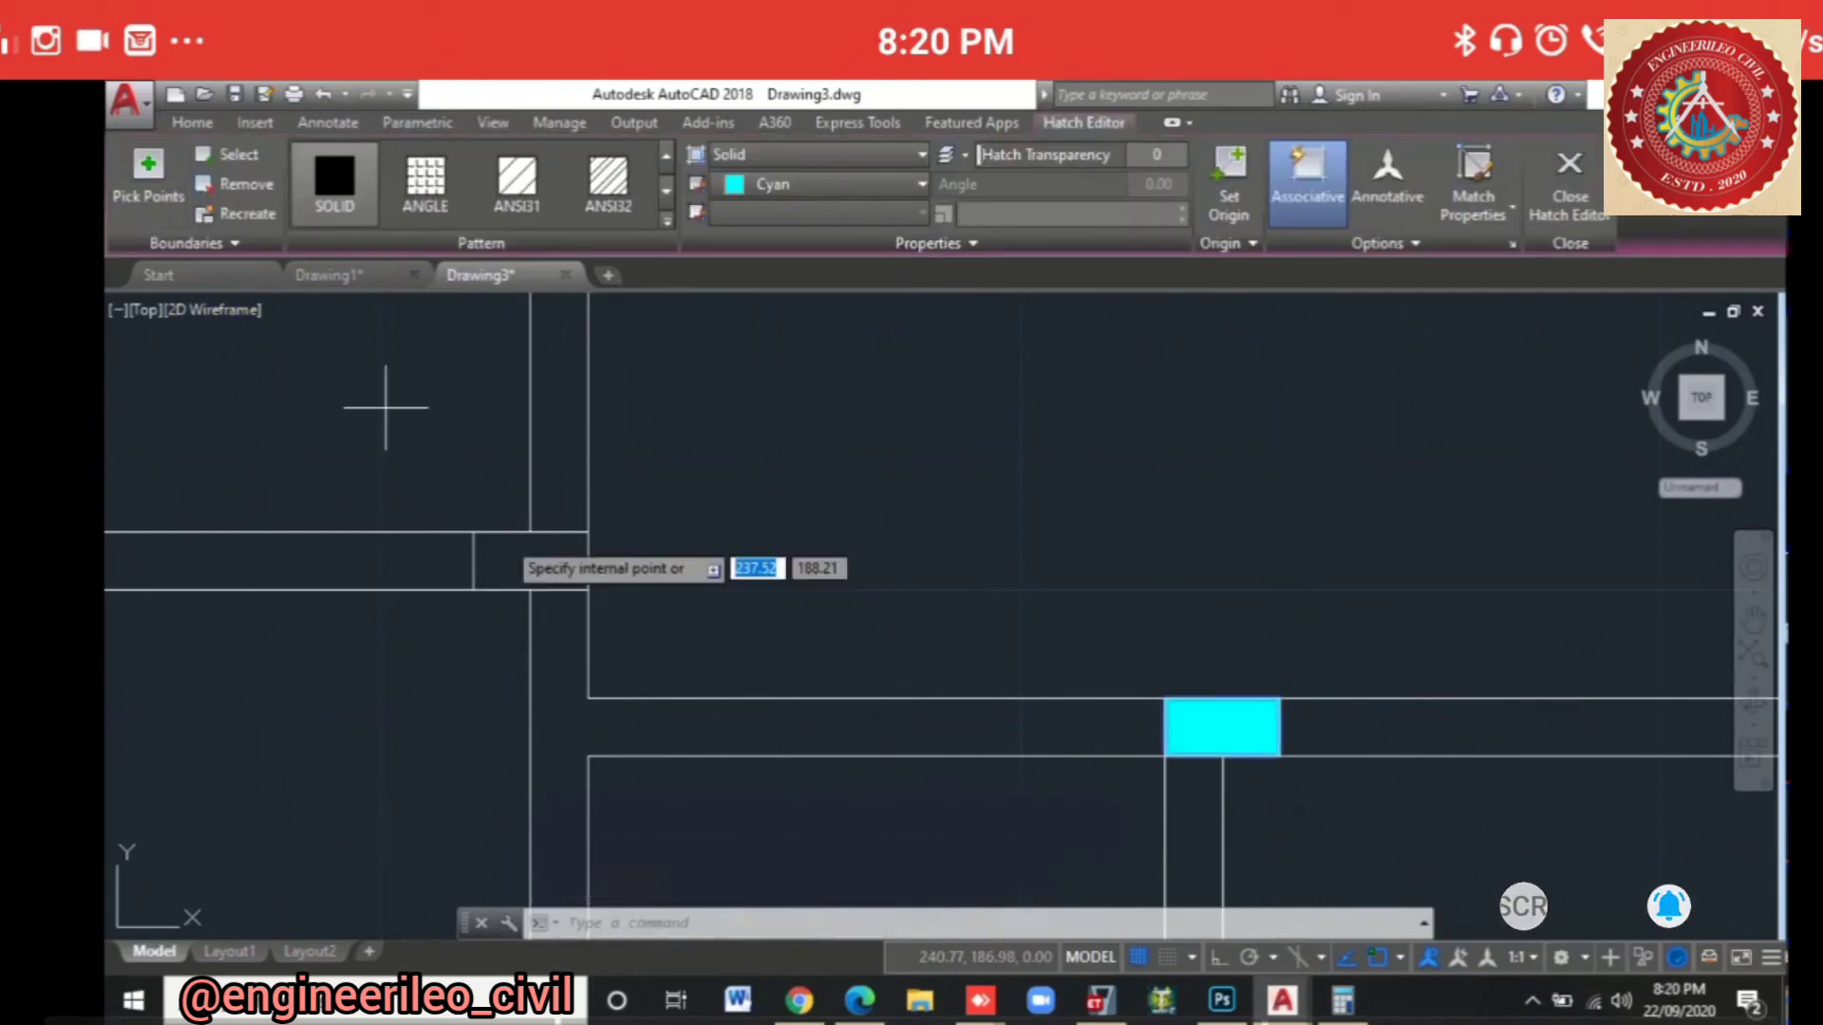
pyautogui.click(528, 555)
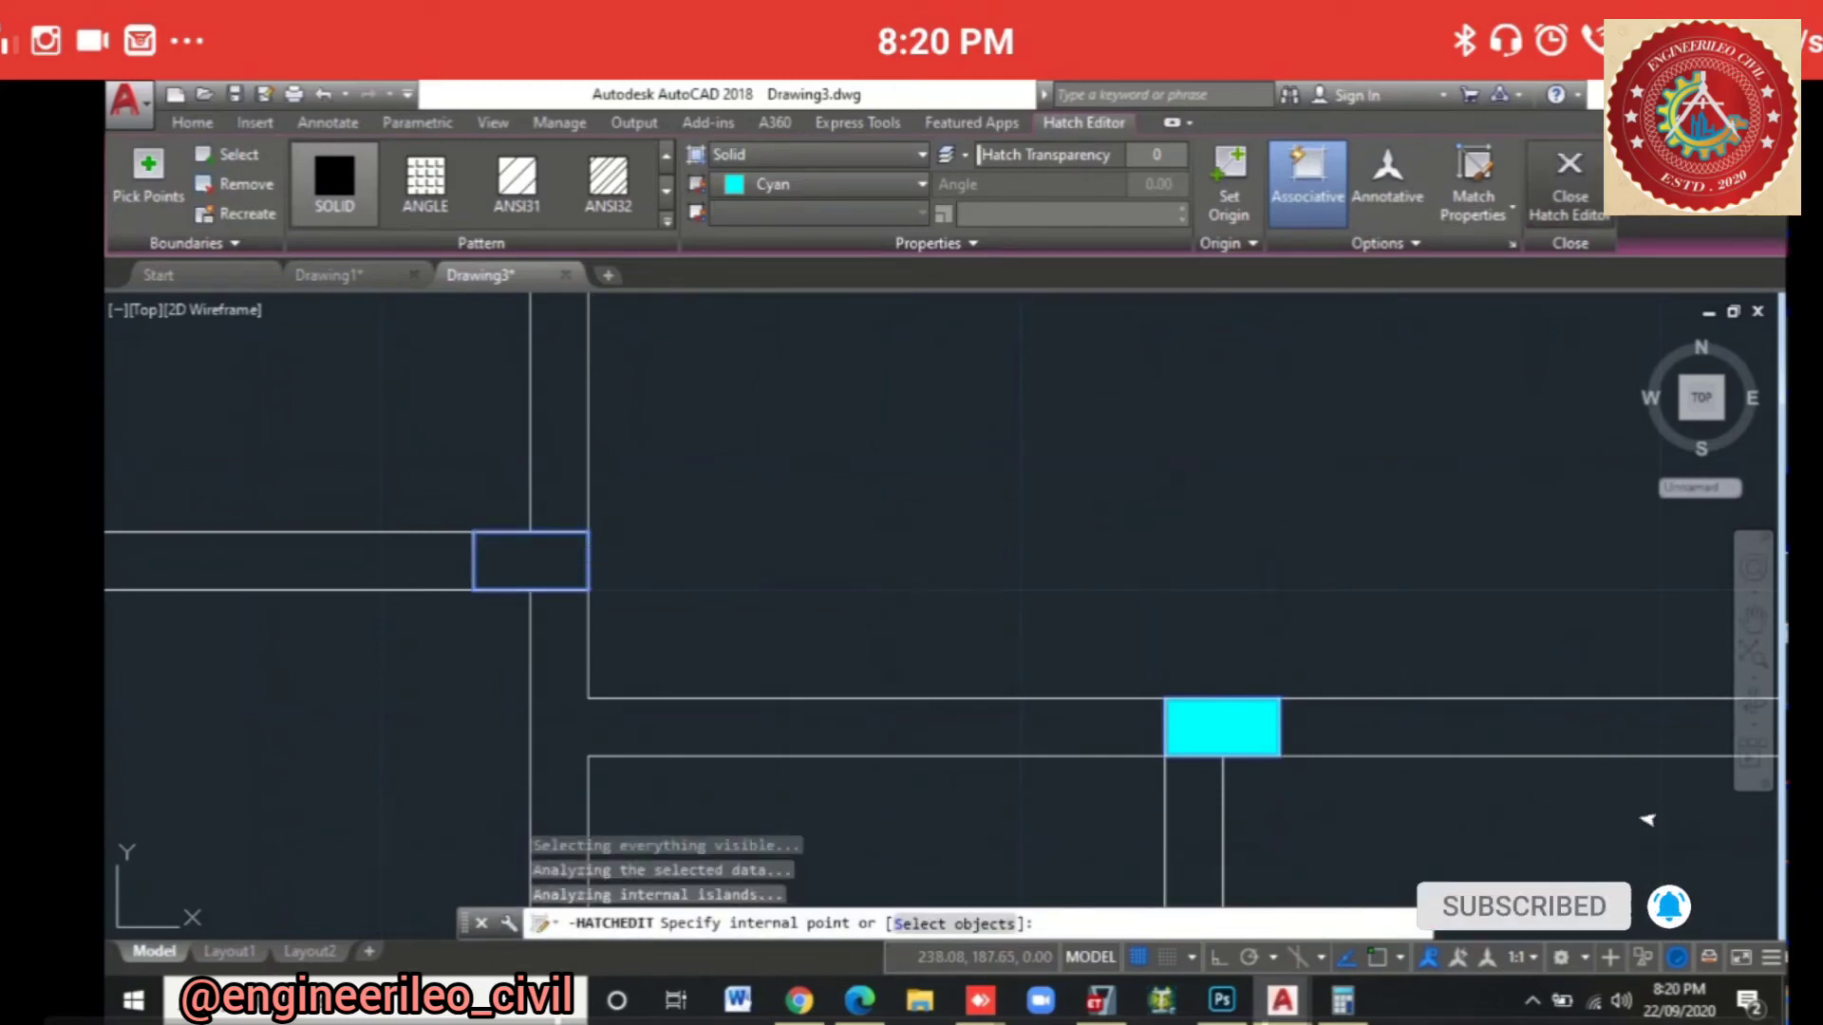
pyautogui.press('Escape')
pyautogui.press('Escape')
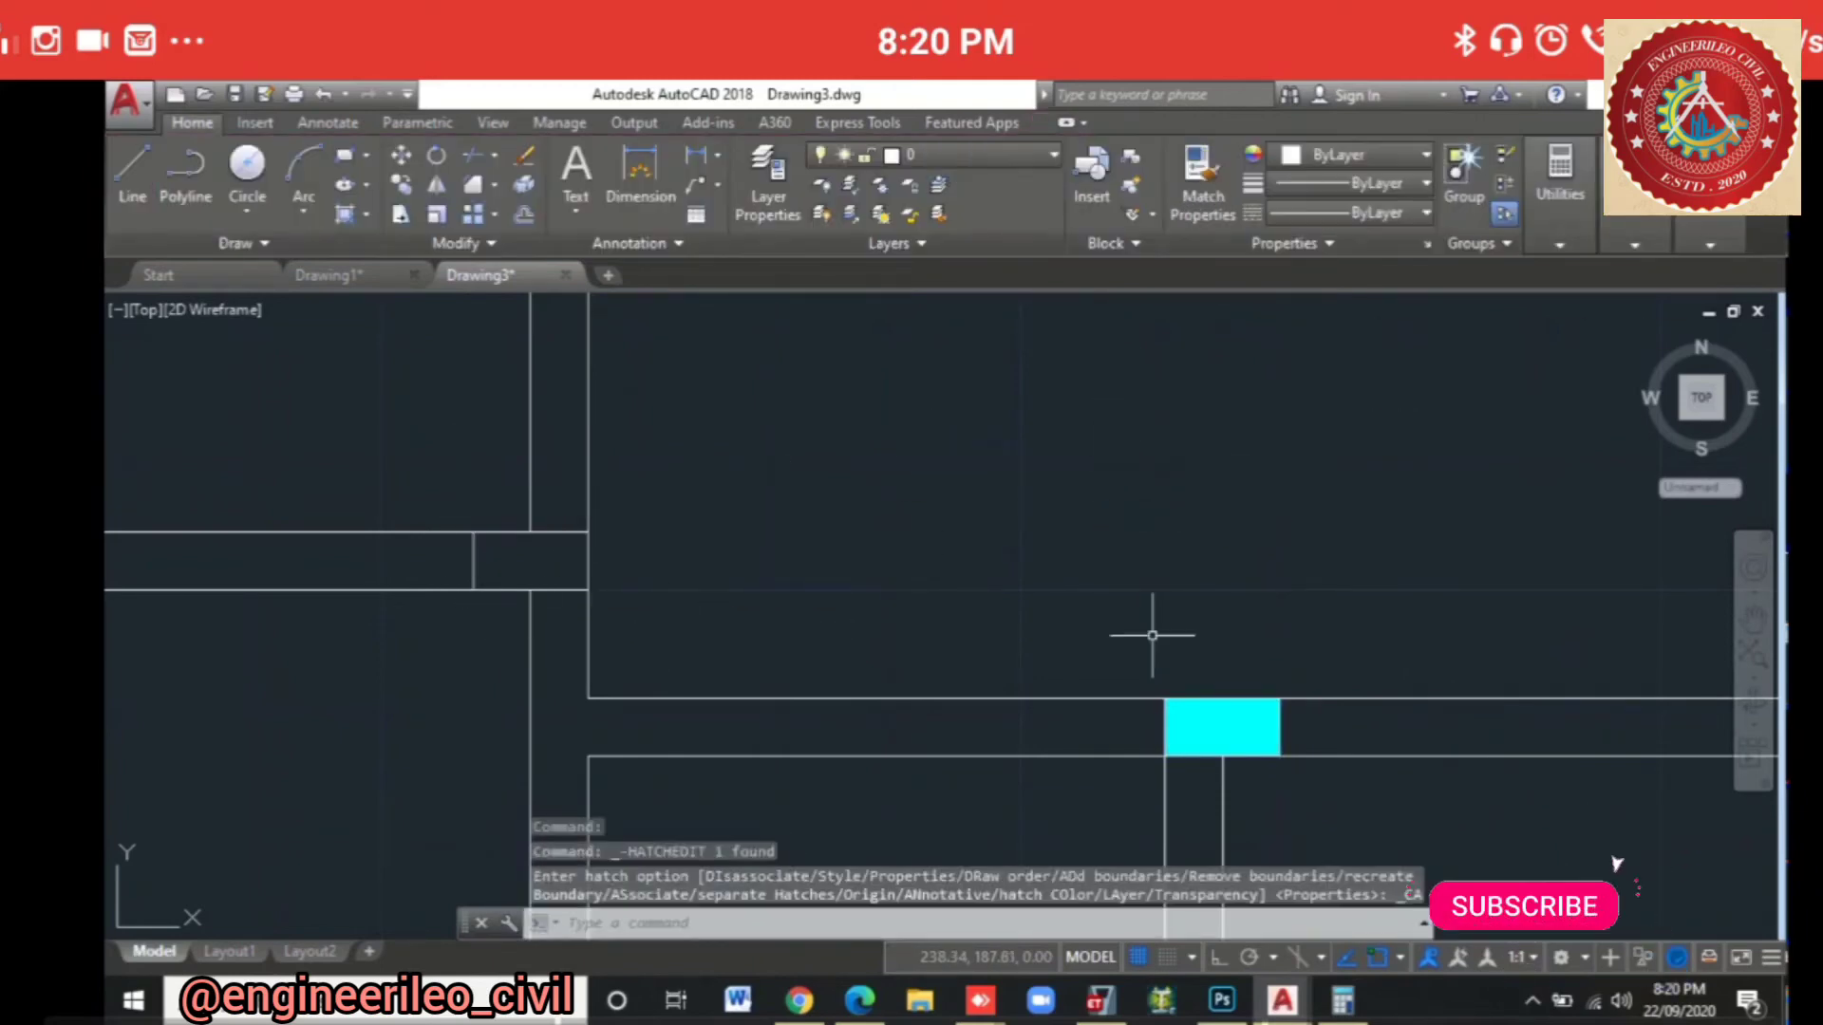
# Step: Try to add the copied column outline to the kitchen-junction hatch as a selected boundary object
pyautogui.click(1242, 750)
pyautogui.click(798, 441)
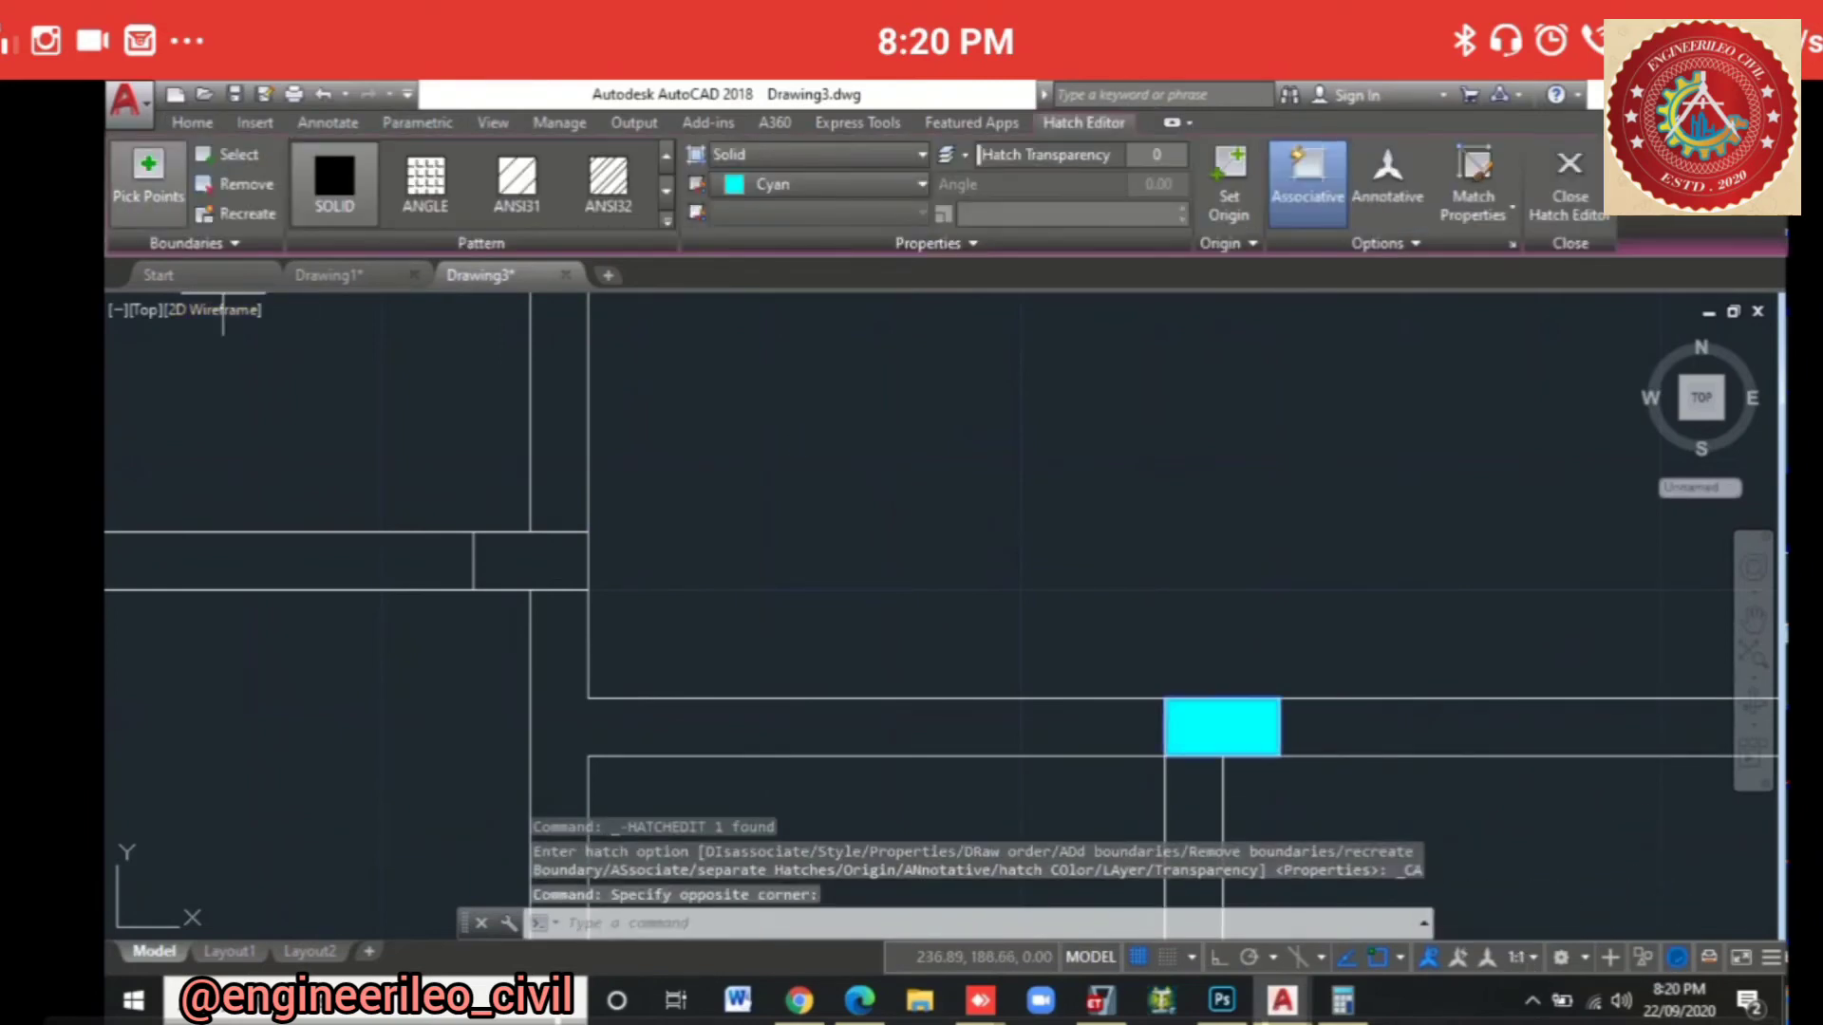
pyautogui.rightClick(1523, 873)
pyautogui.click(227, 154)
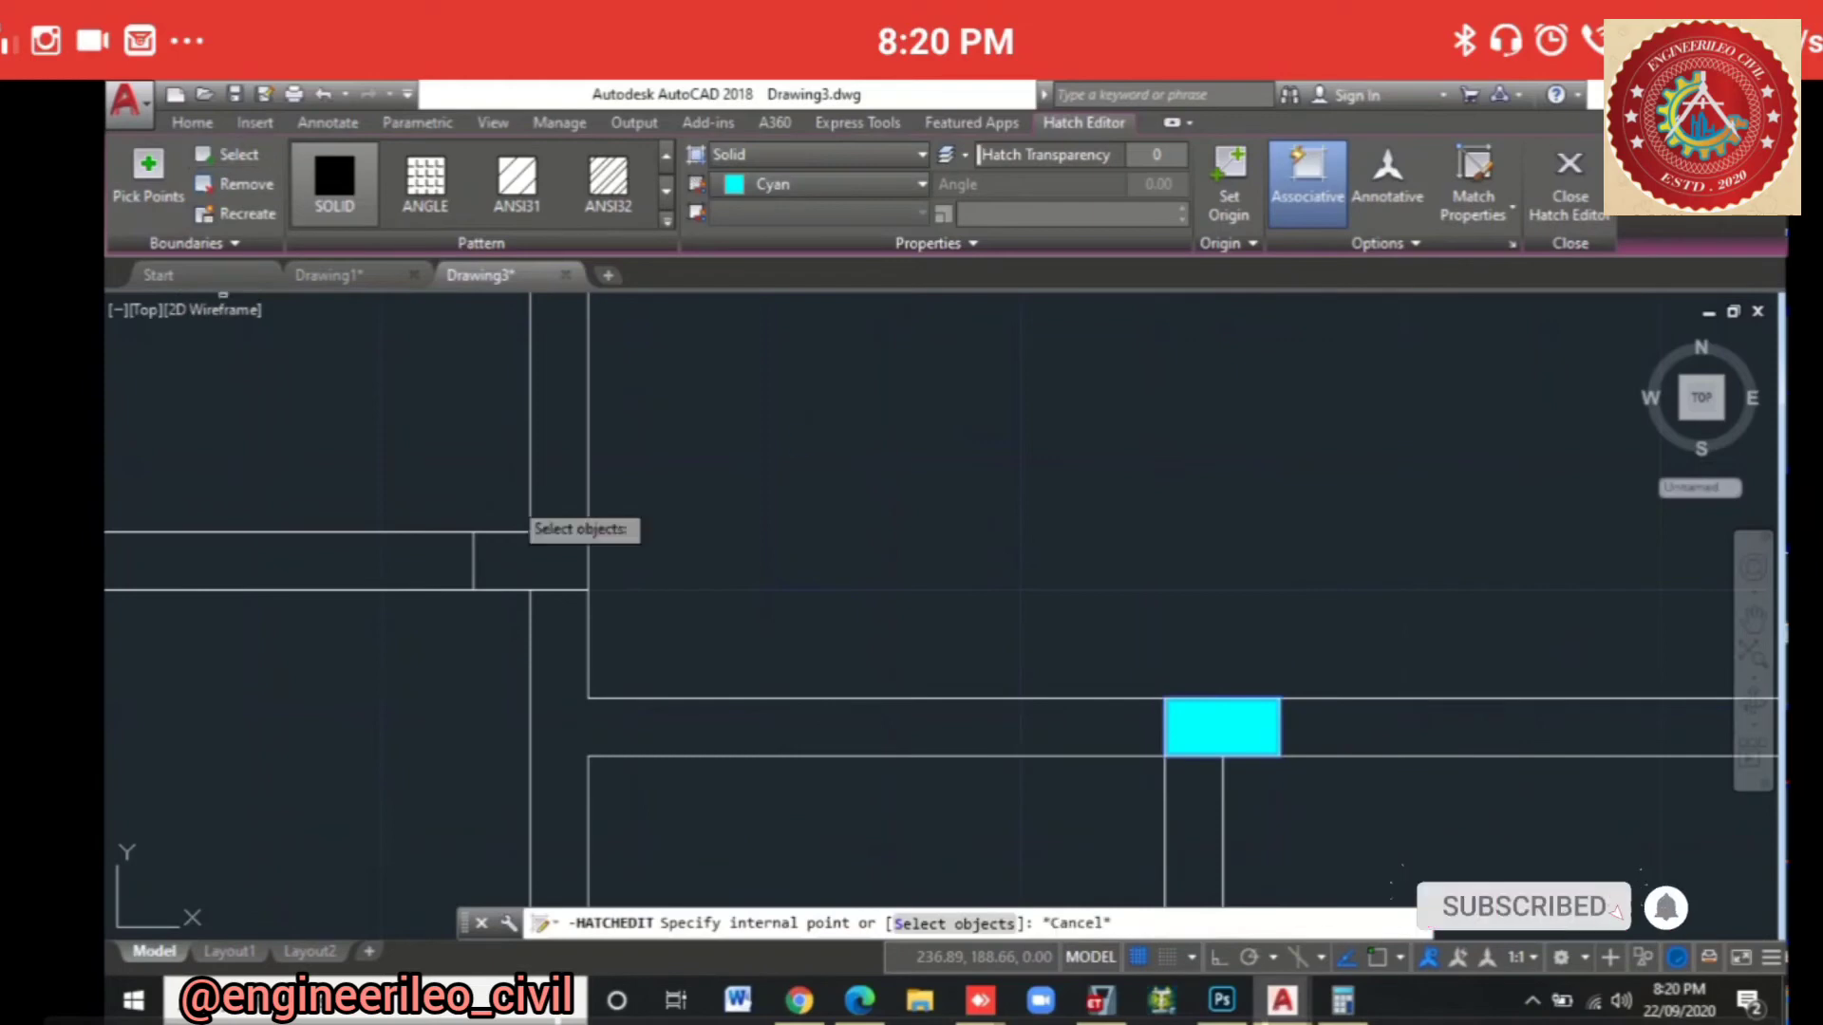
pyautogui.click(474, 553)
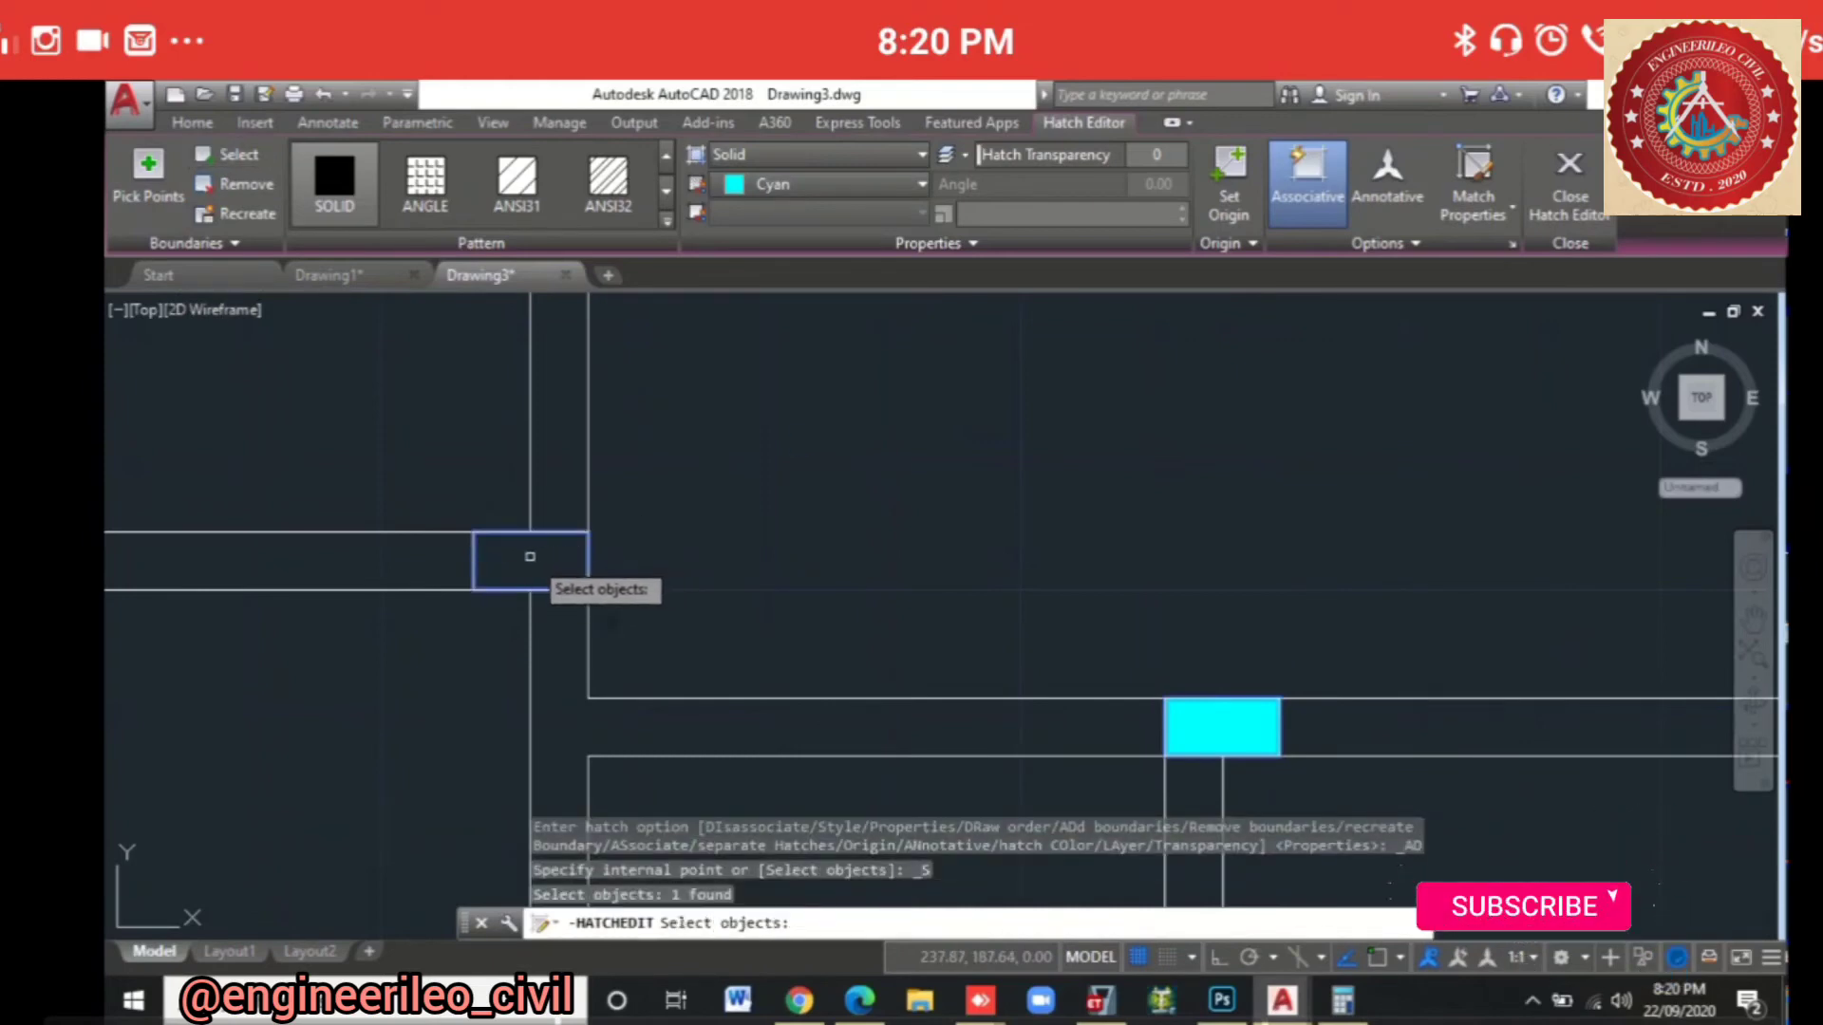
pyautogui.click(530, 556)
pyautogui.click(530, 556)
pyautogui.press('Escape')
pyautogui.press('Escape')
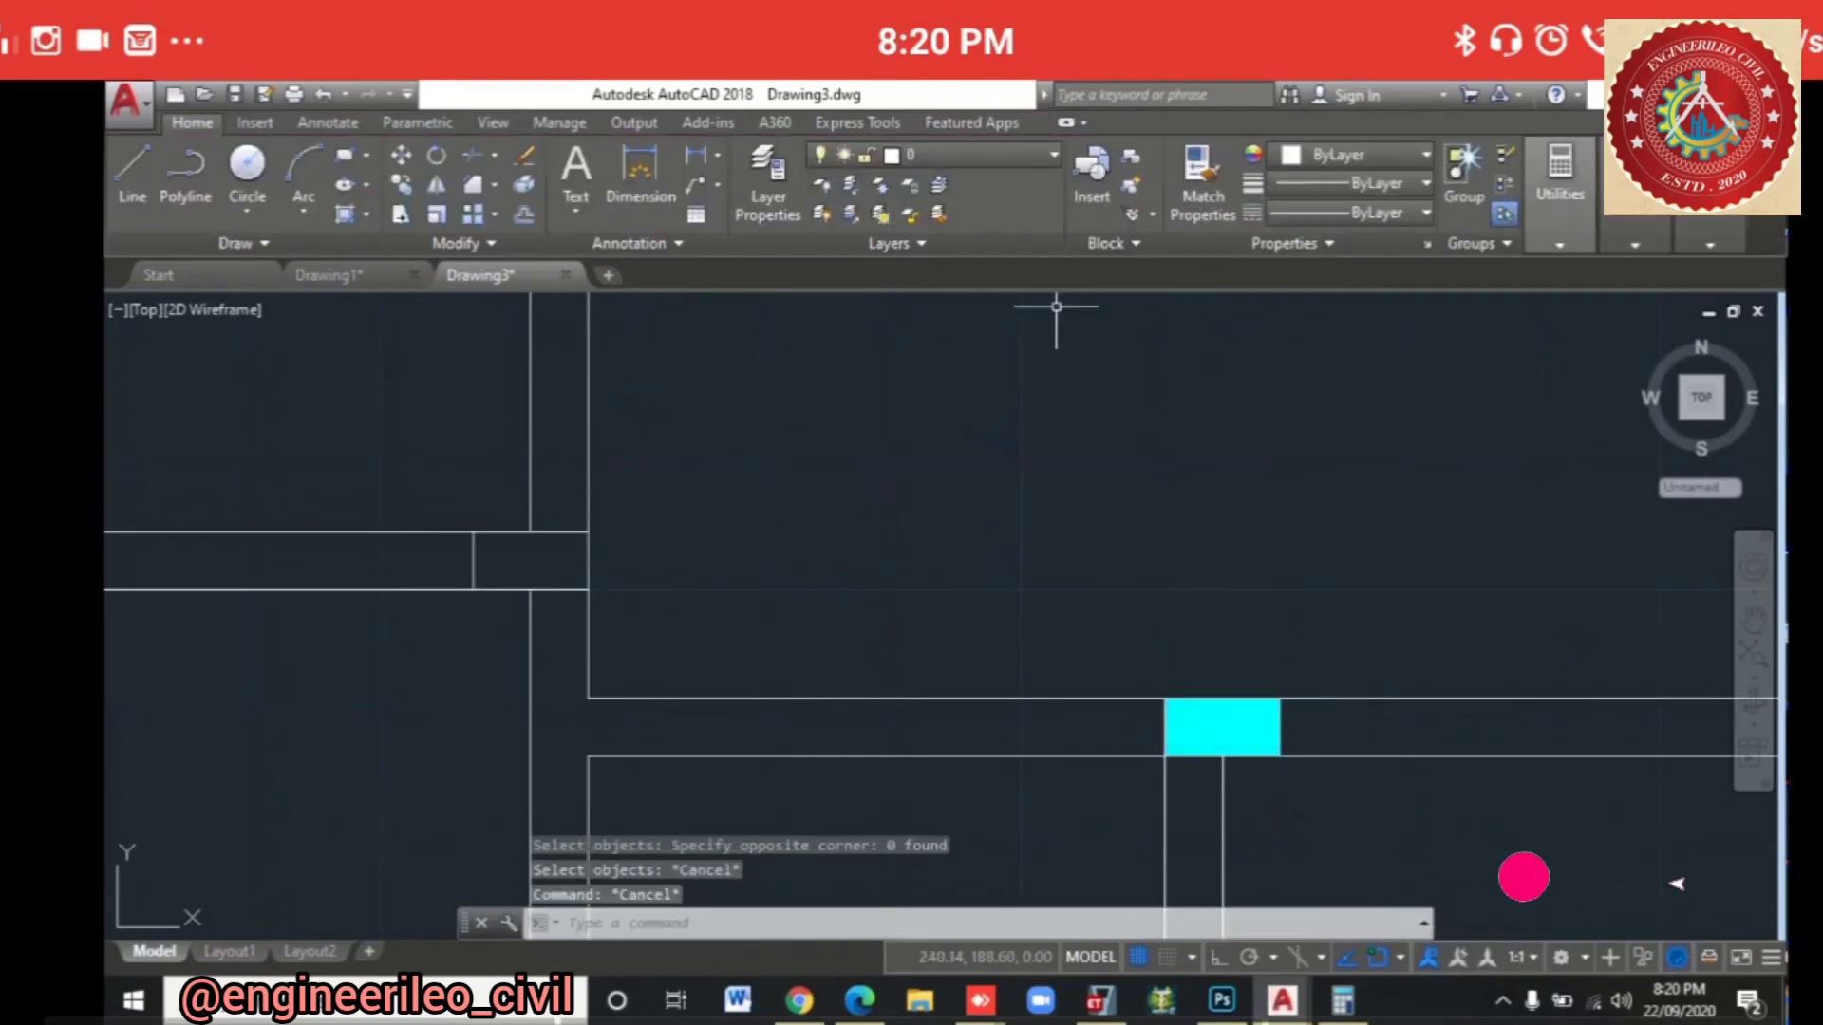
# Step: Fill the copied column at the bedroom partition's junction with the middle wall using a new solid cyan hatch
pyautogui.click(1560, 181)
pyautogui.write('h')
pyautogui.press('Return')
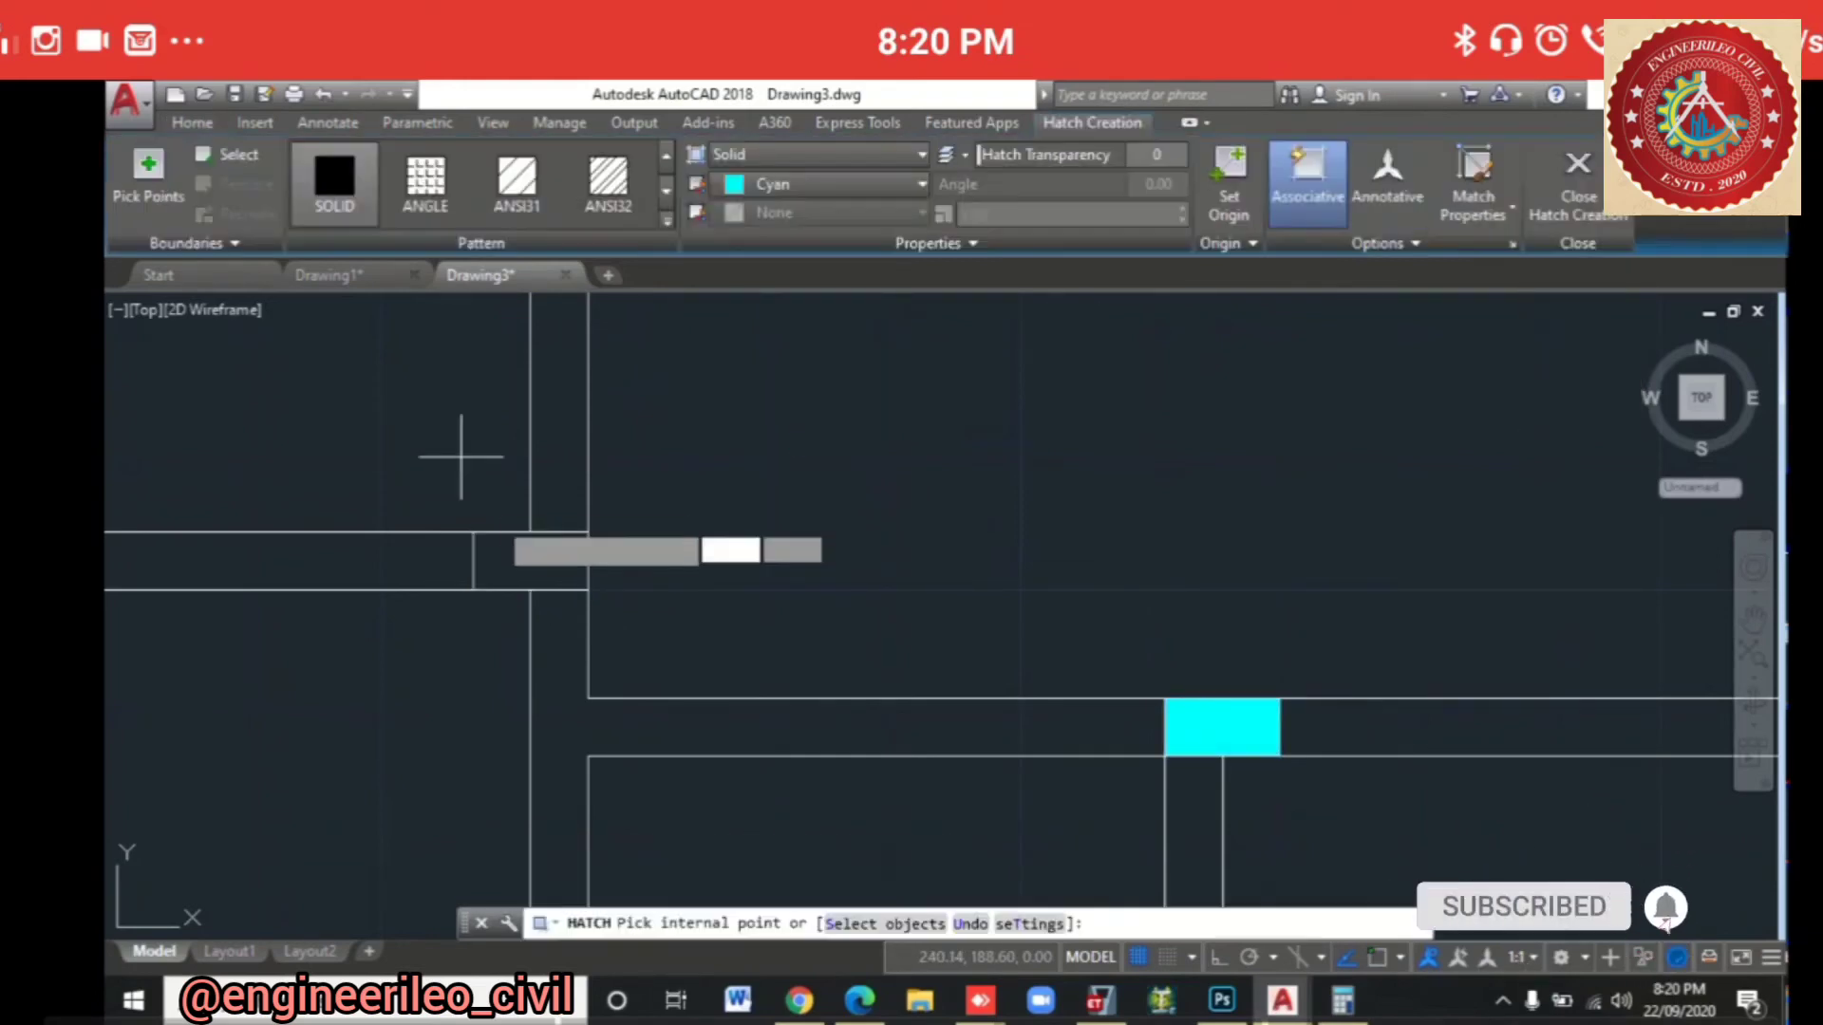
pyautogui.click(529, 551)
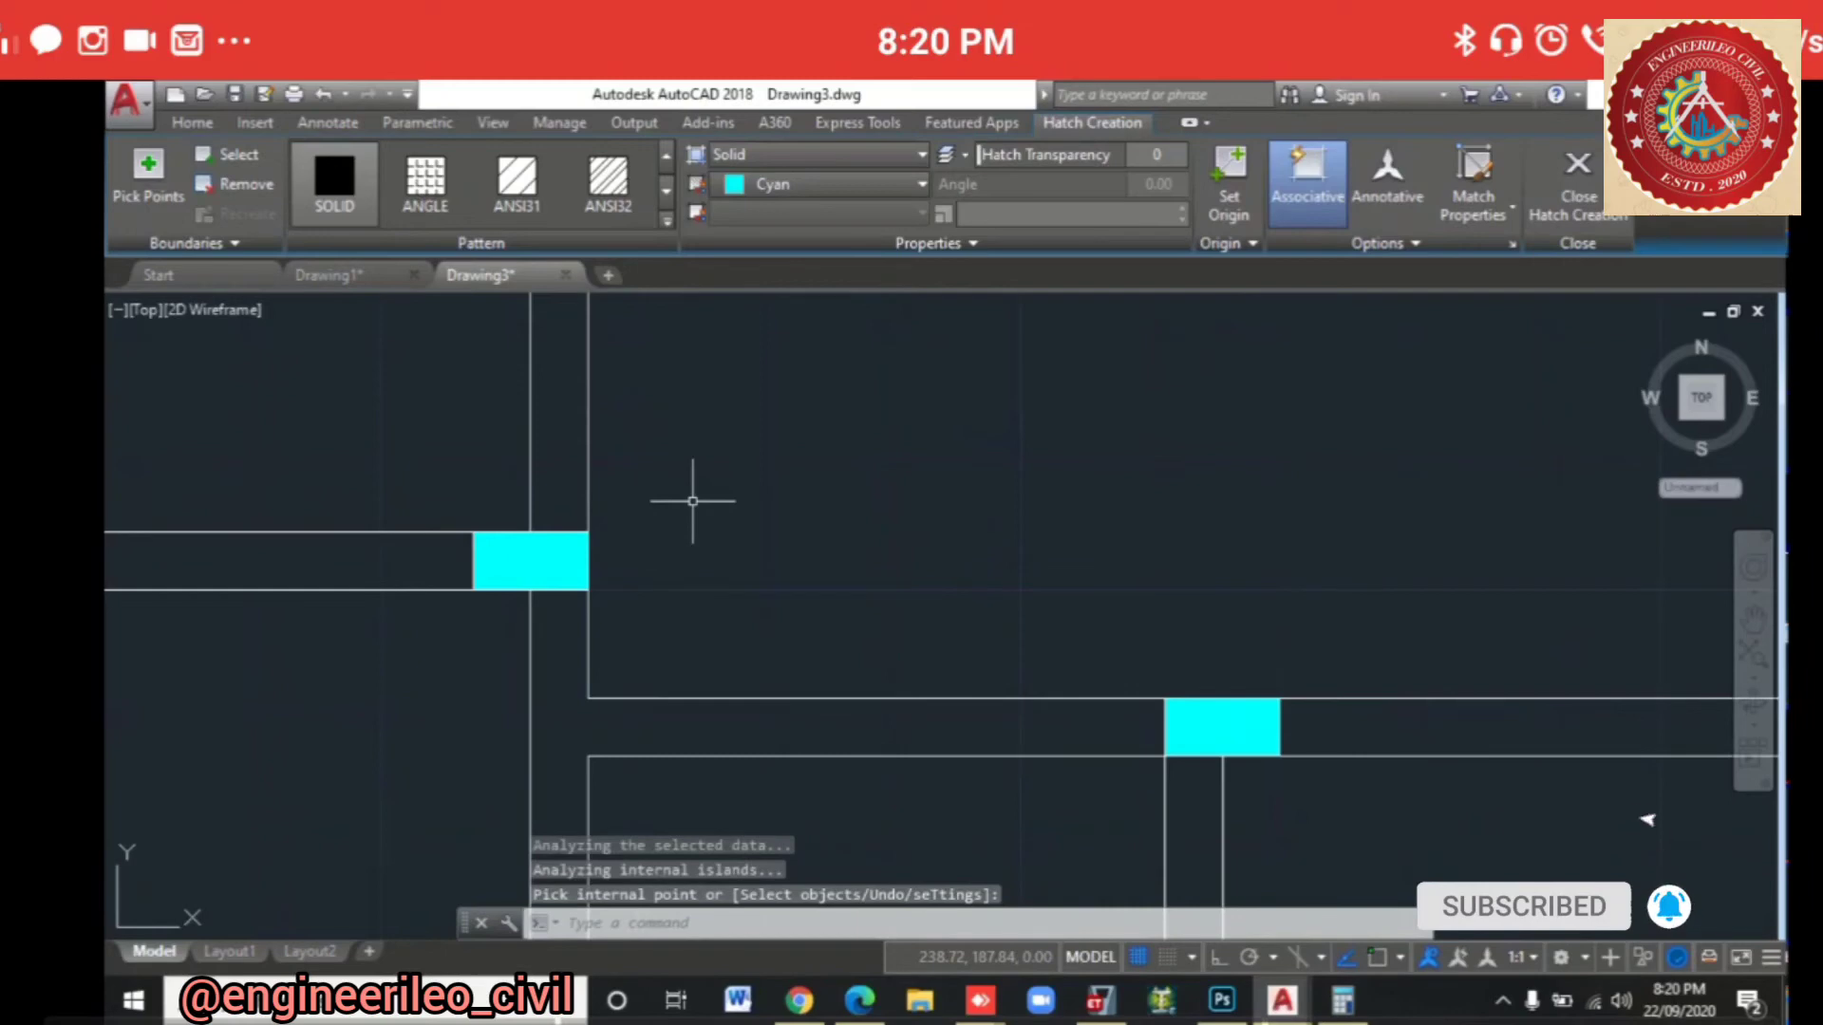
pyautogui.press('Return')
# Step: Measure the inner height of the upper-right staircase room along its left wall with a linear dimension, without placing it
pyautogui.scroll(-6, 692, 498)
pyautogui.scroll(2, 797, 381)
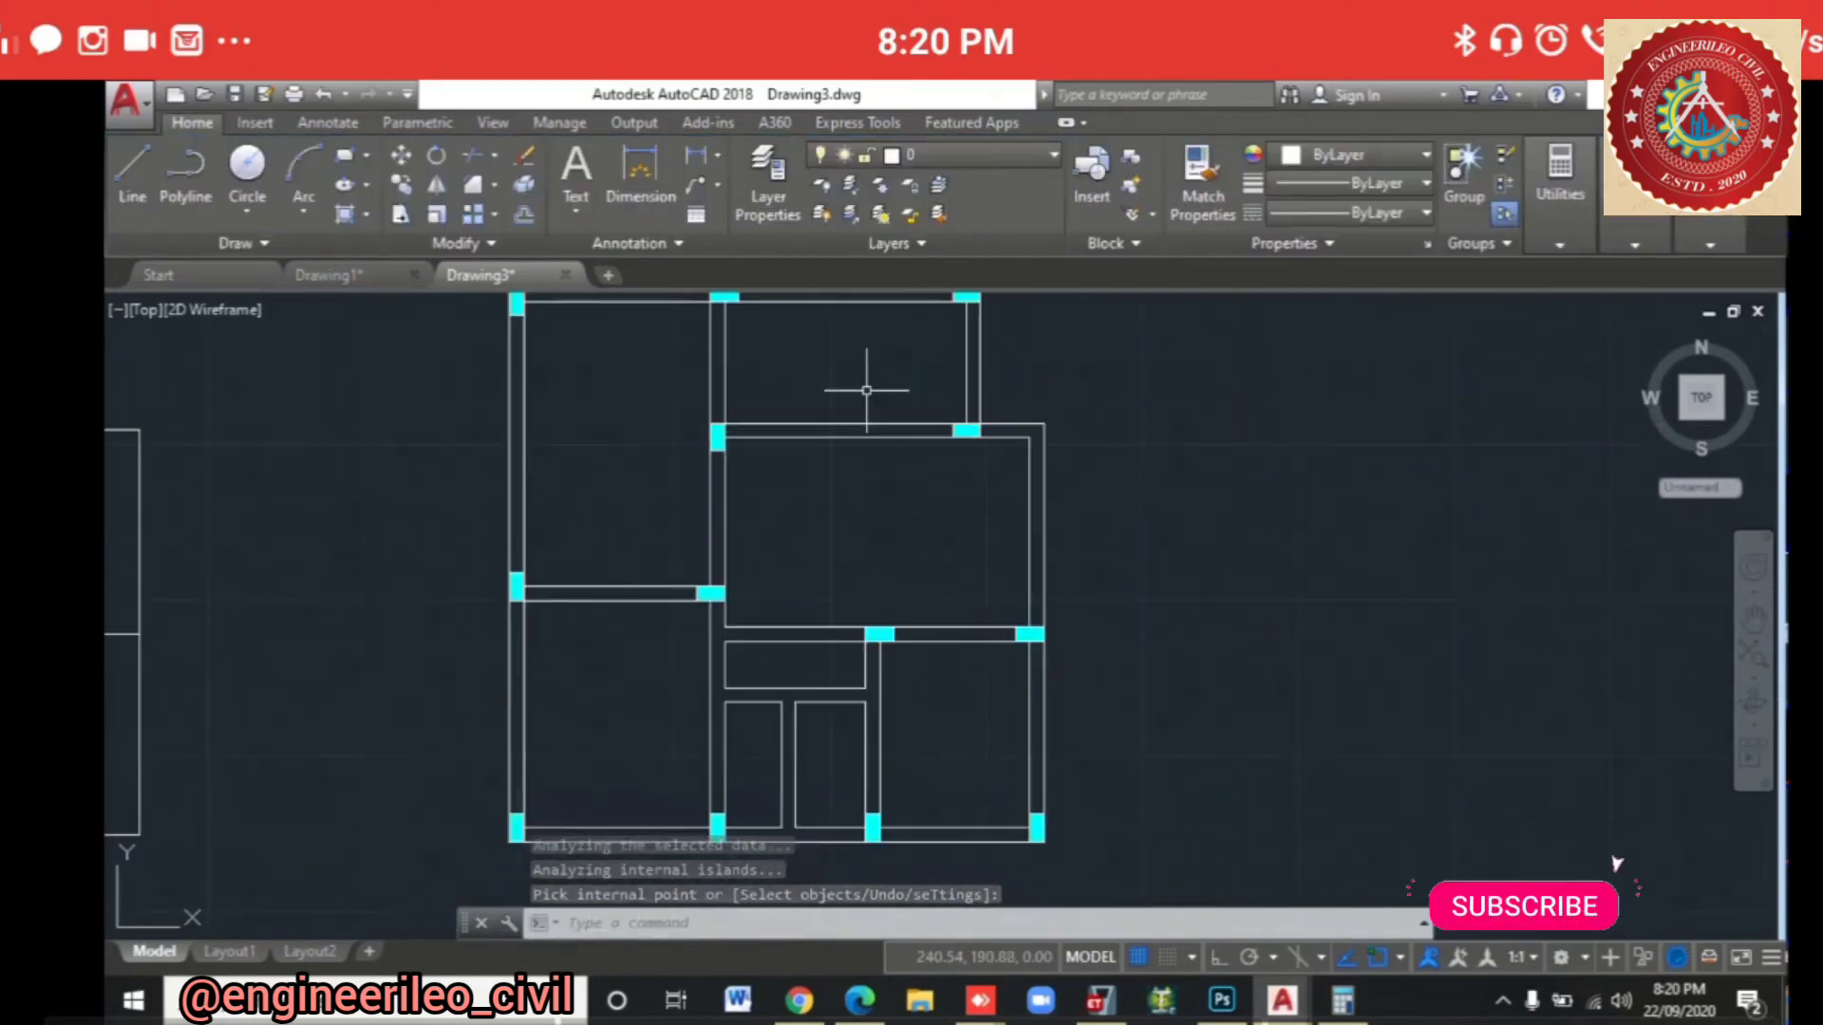
pyautogui.moveTo(830, 390); pyautogui.dragTo(895, 390, button='middle')
pyautogui.scroll(-2, 896, 396)
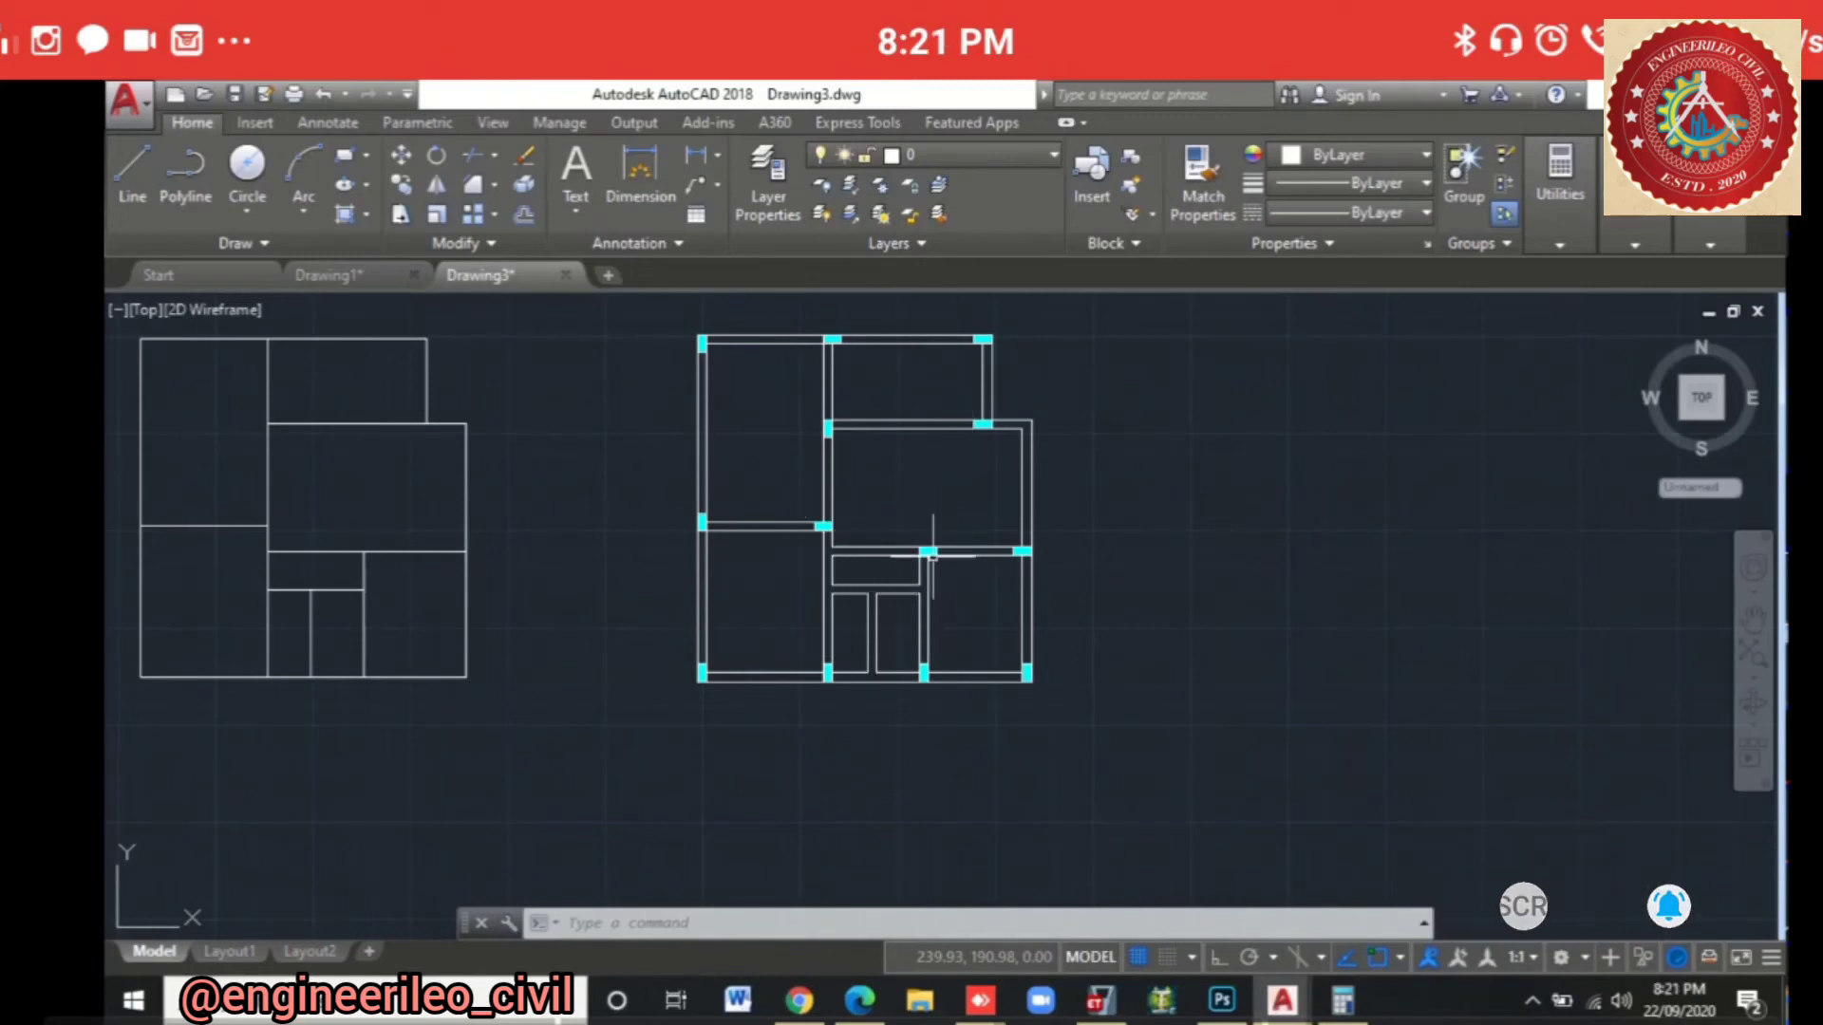
pyautogui.moveTo(909, 373); pyautogui.dragTo(895, 488, button='middle')
pyautogui.scroll(5, 892, 484)
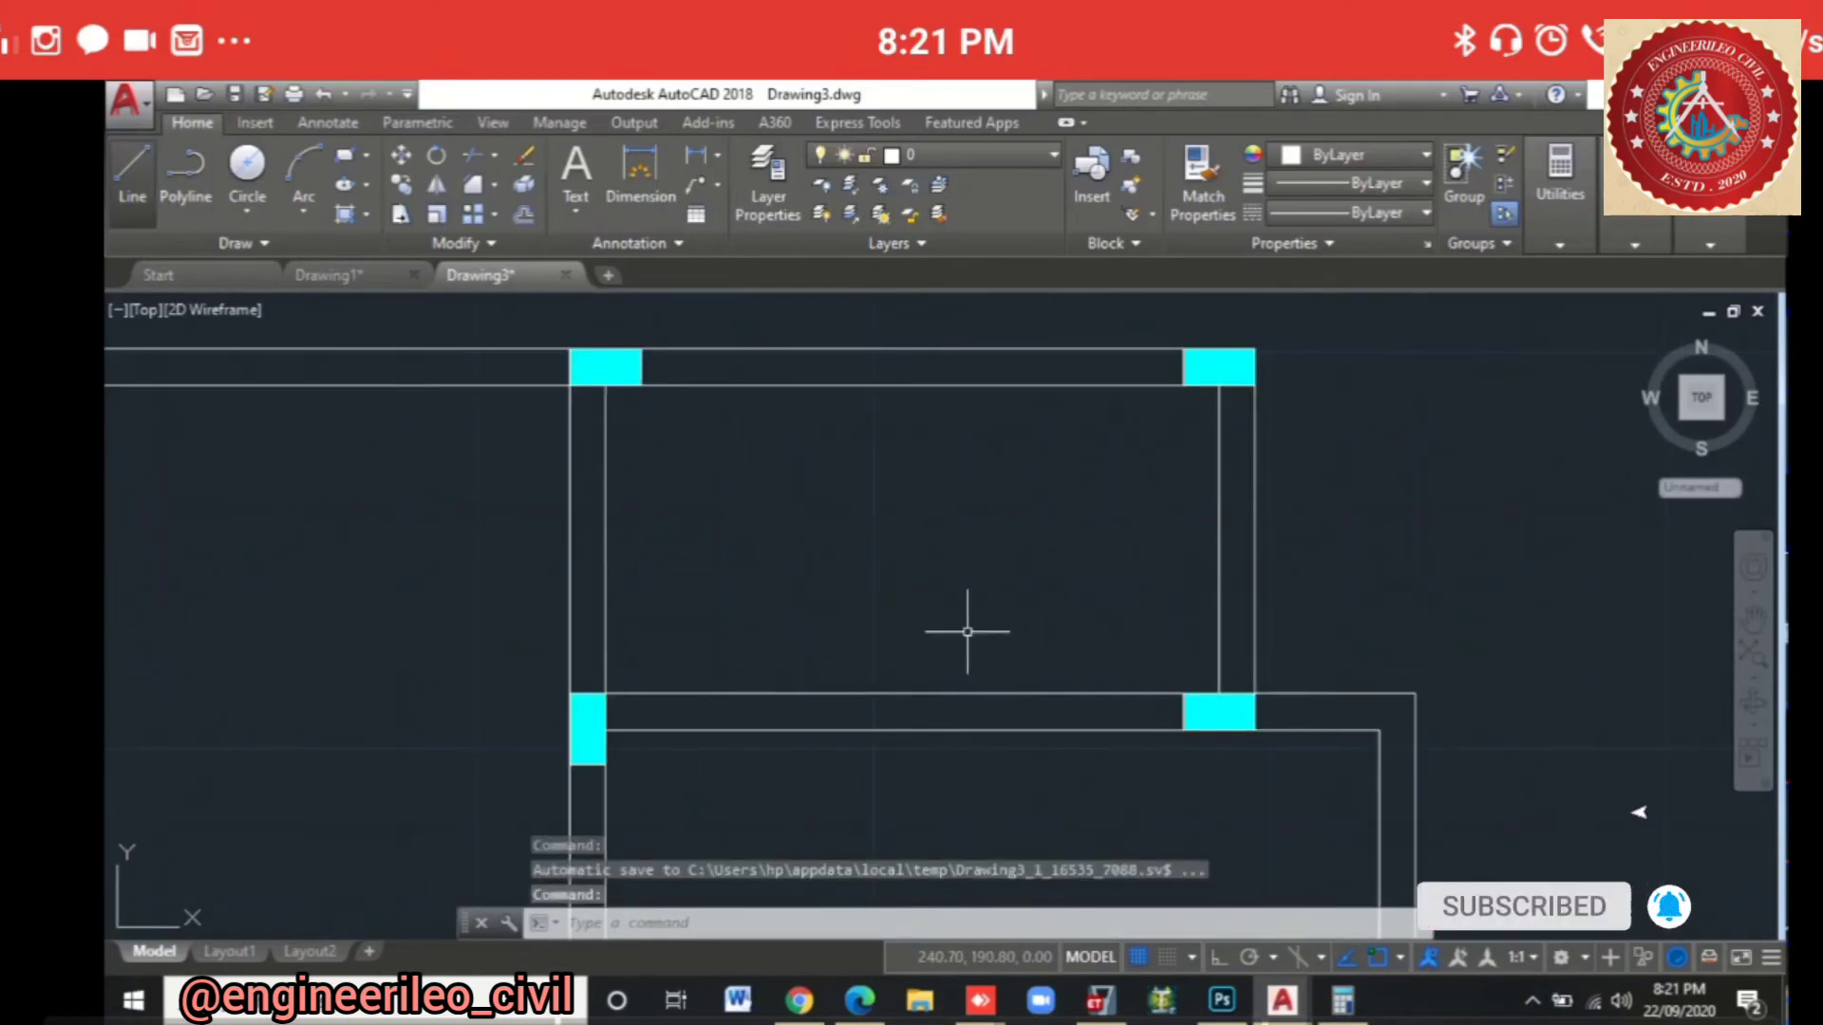
pyautogui.click(132, 175)
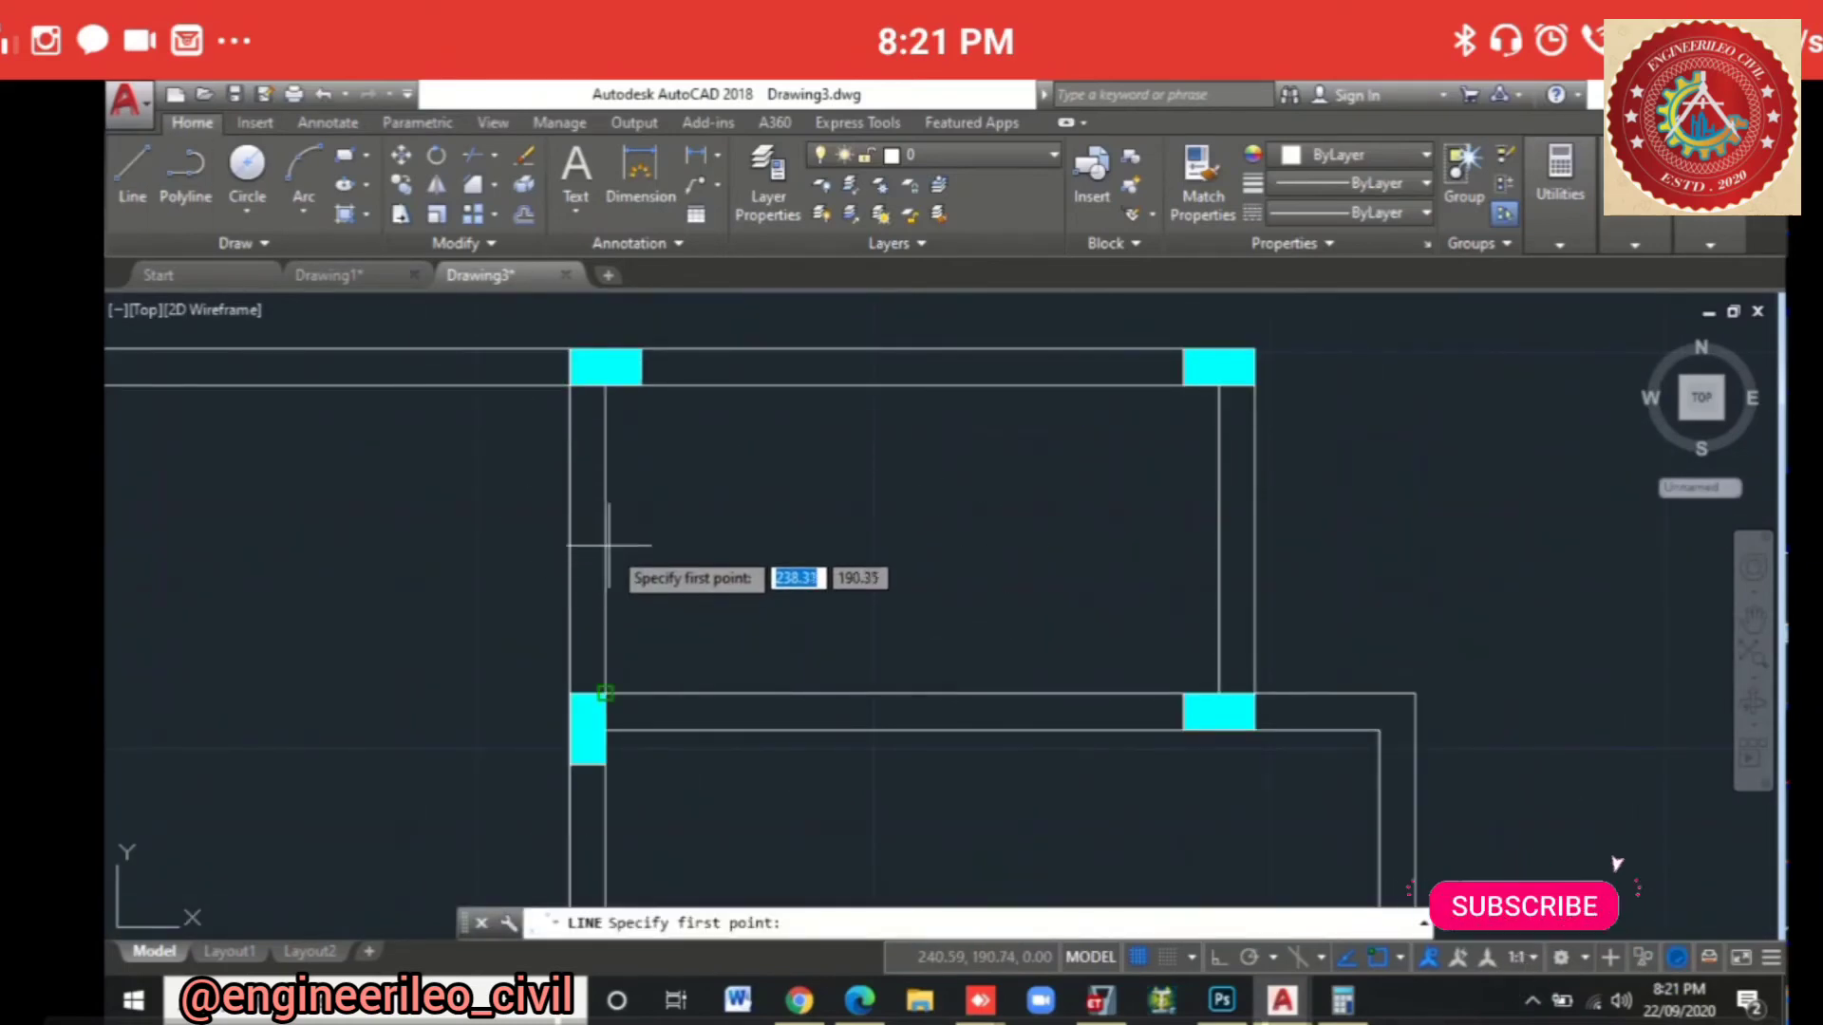
pyautogui.press('Escape')
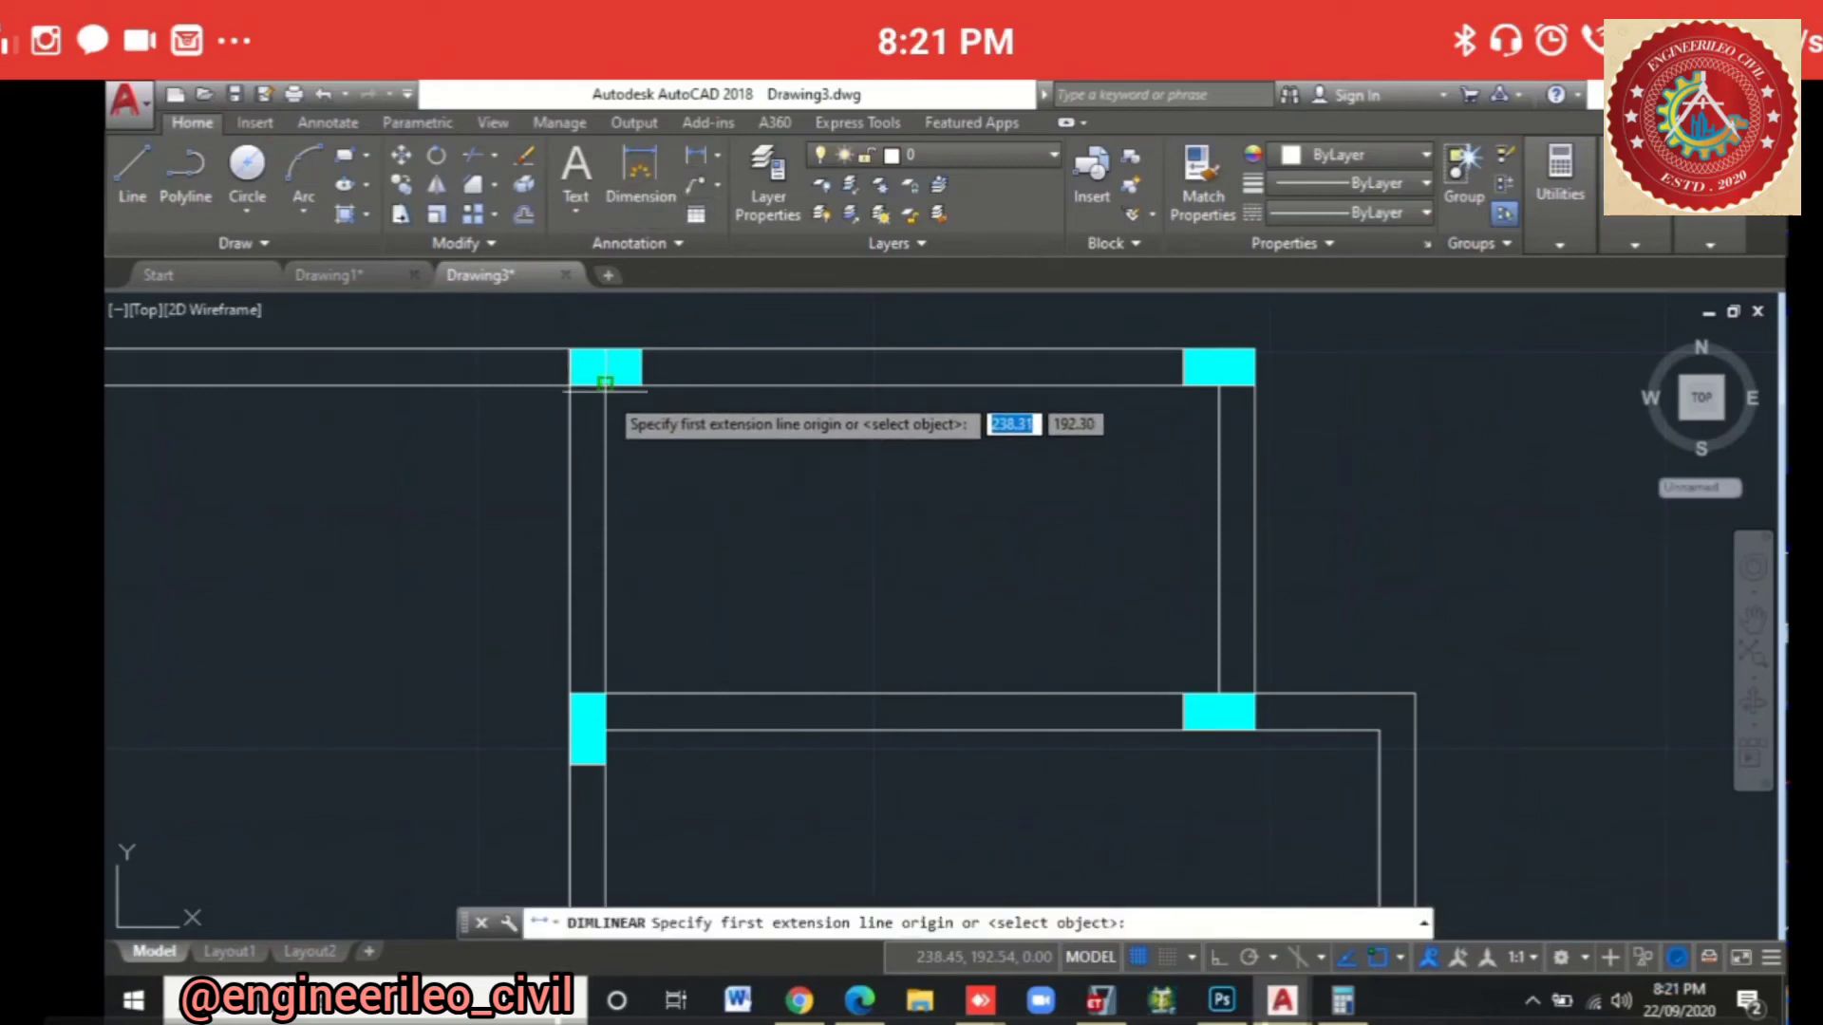
pyautogui.click(605, 383)
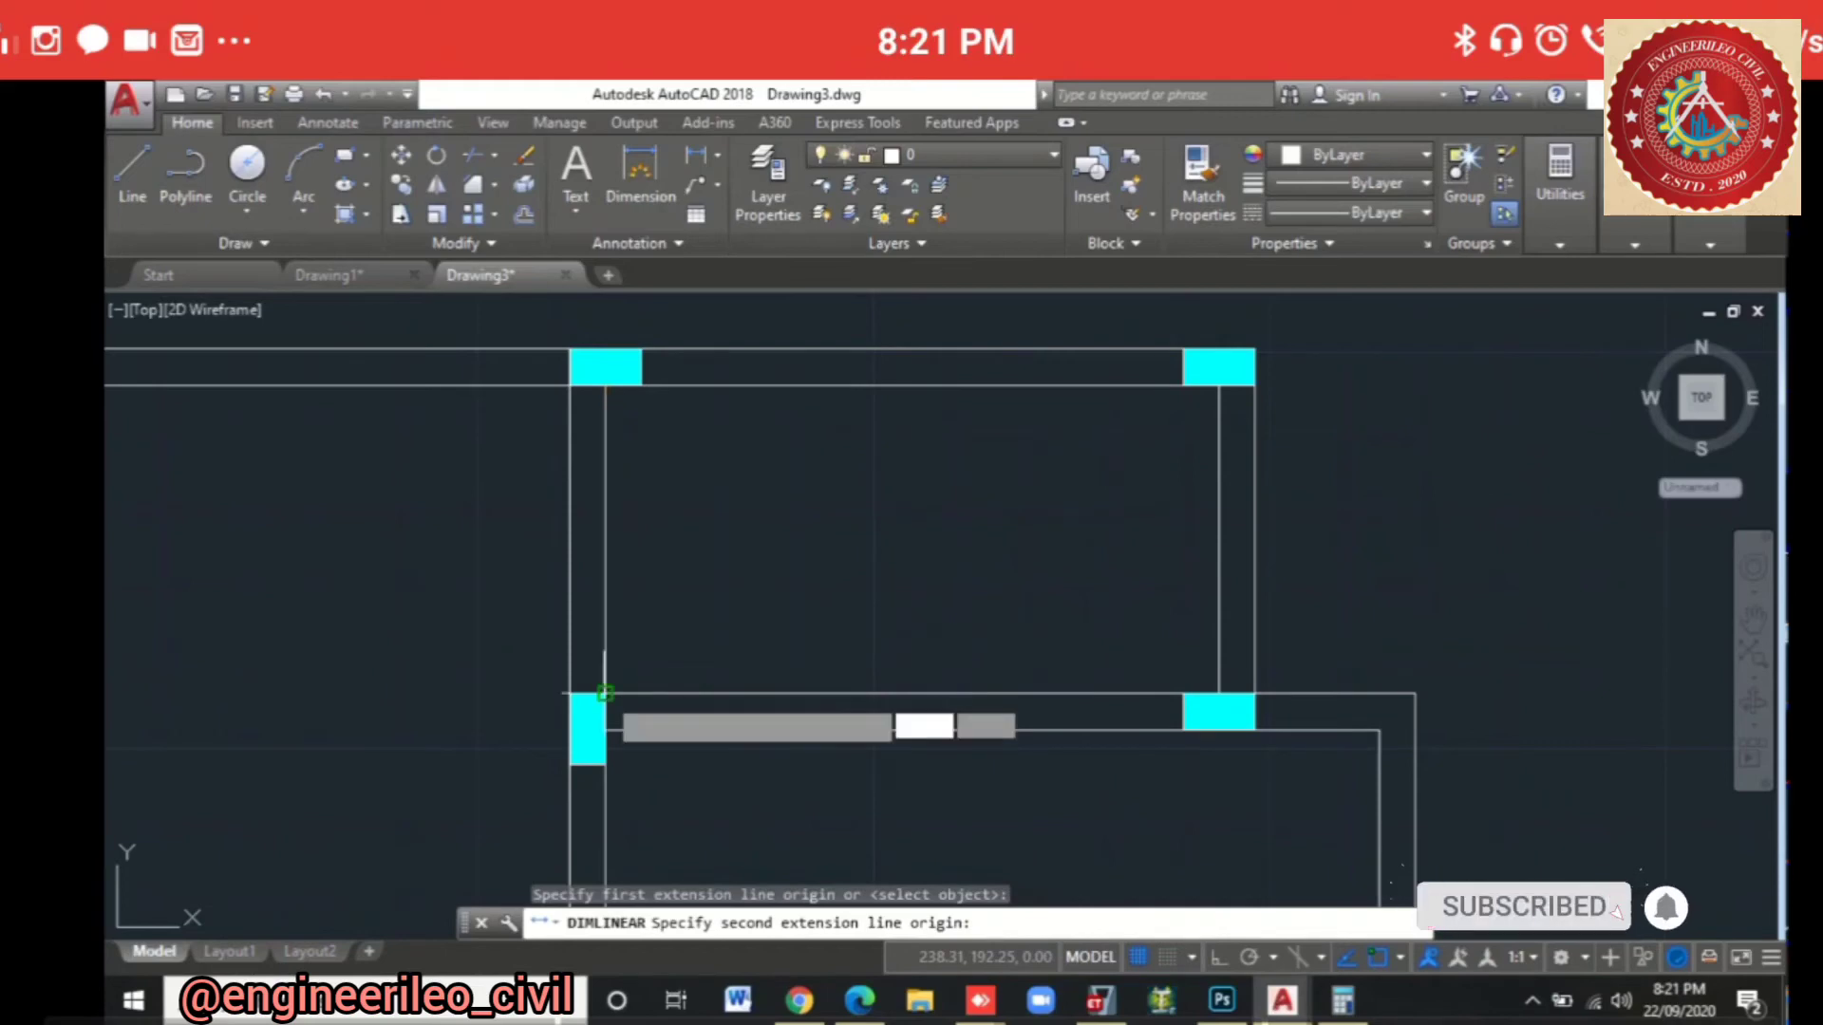
pyautogui.click(605, 693)
pyautogui.press('Escape')
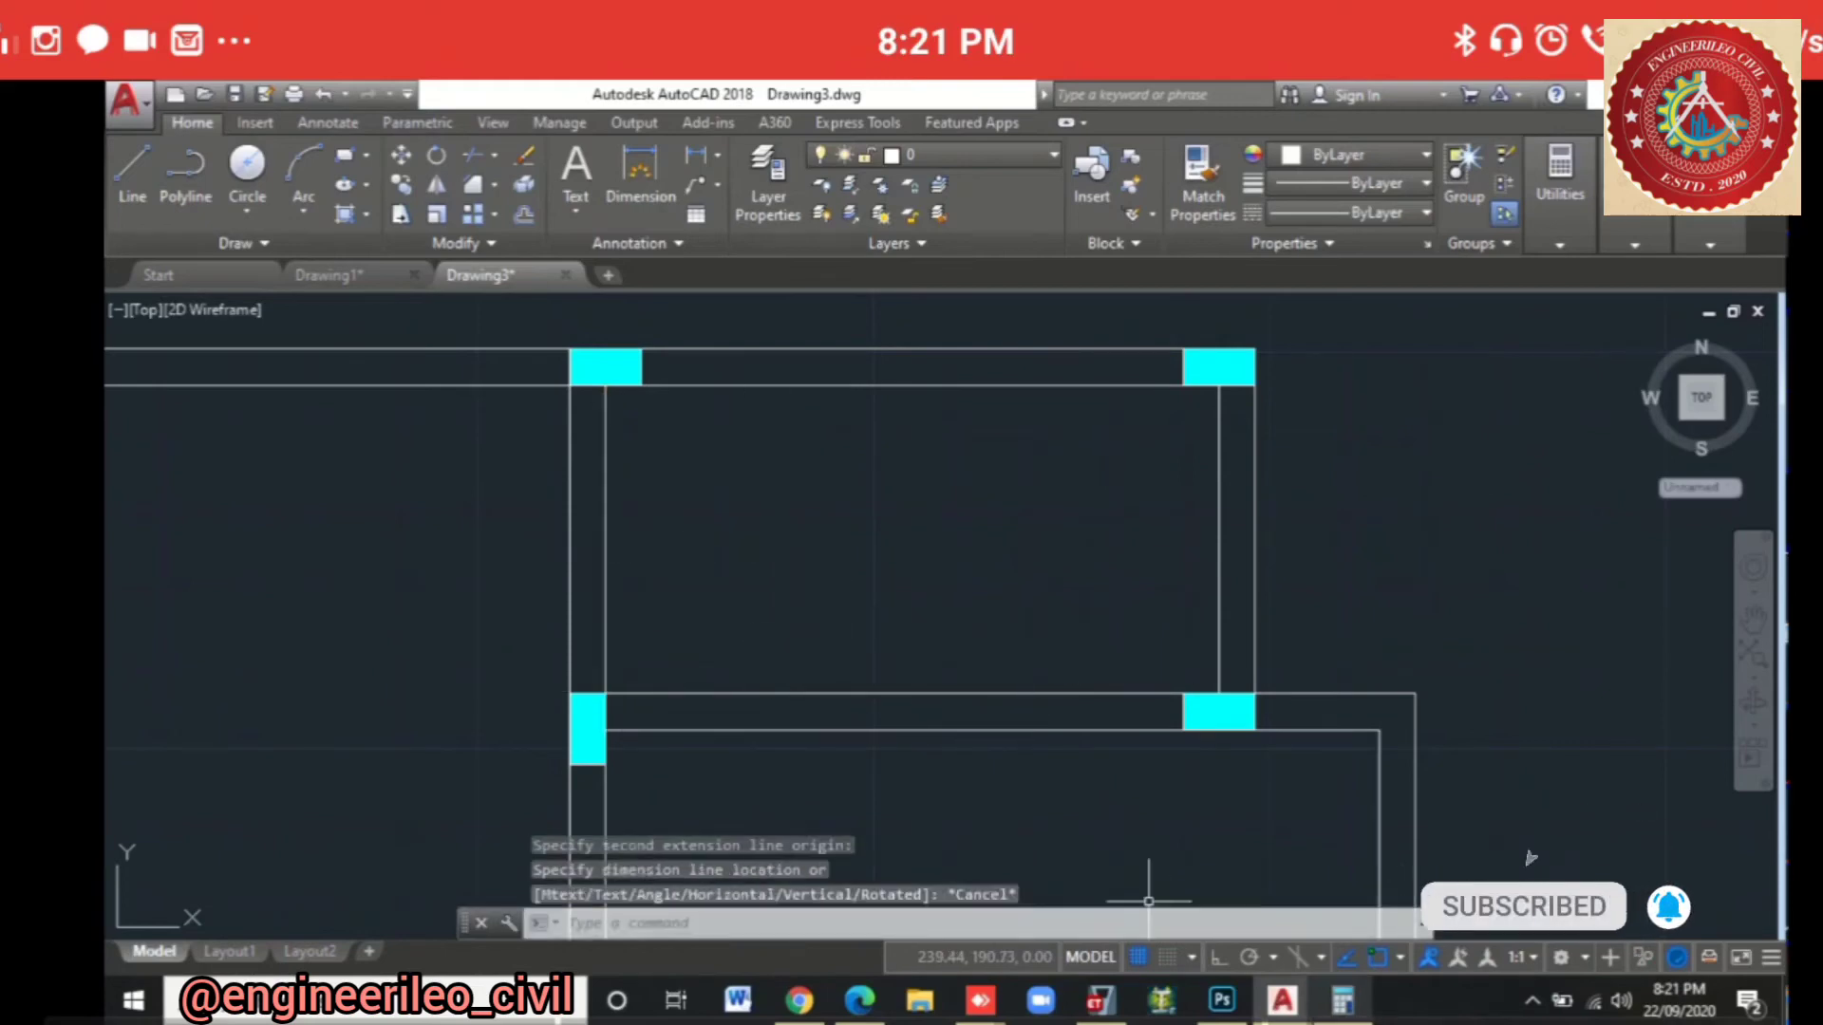
# Step: Switch to Calculator and divide the staircase room's 1.95 inner height by 2
pyautogui.click(1342, 1000)
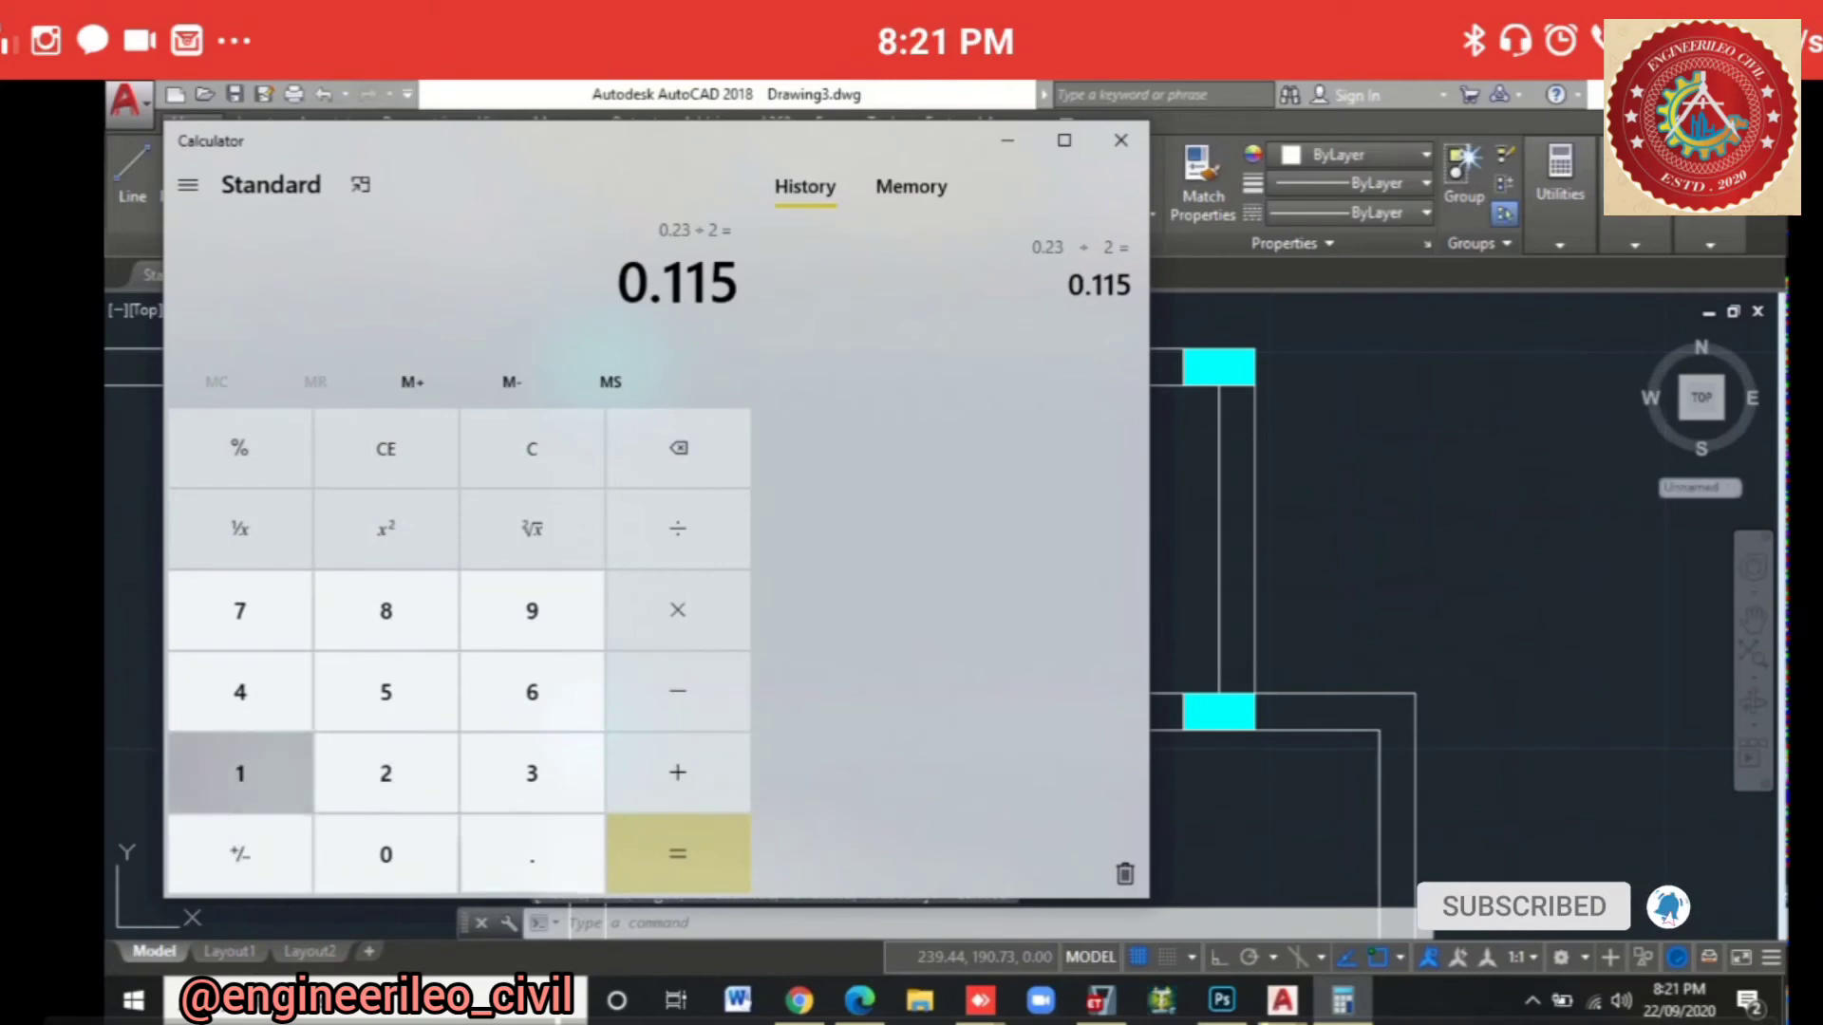
pyautogui.click(240, 773)
pyautogui.click(532, 853)
pyautogui.click(532, 610)
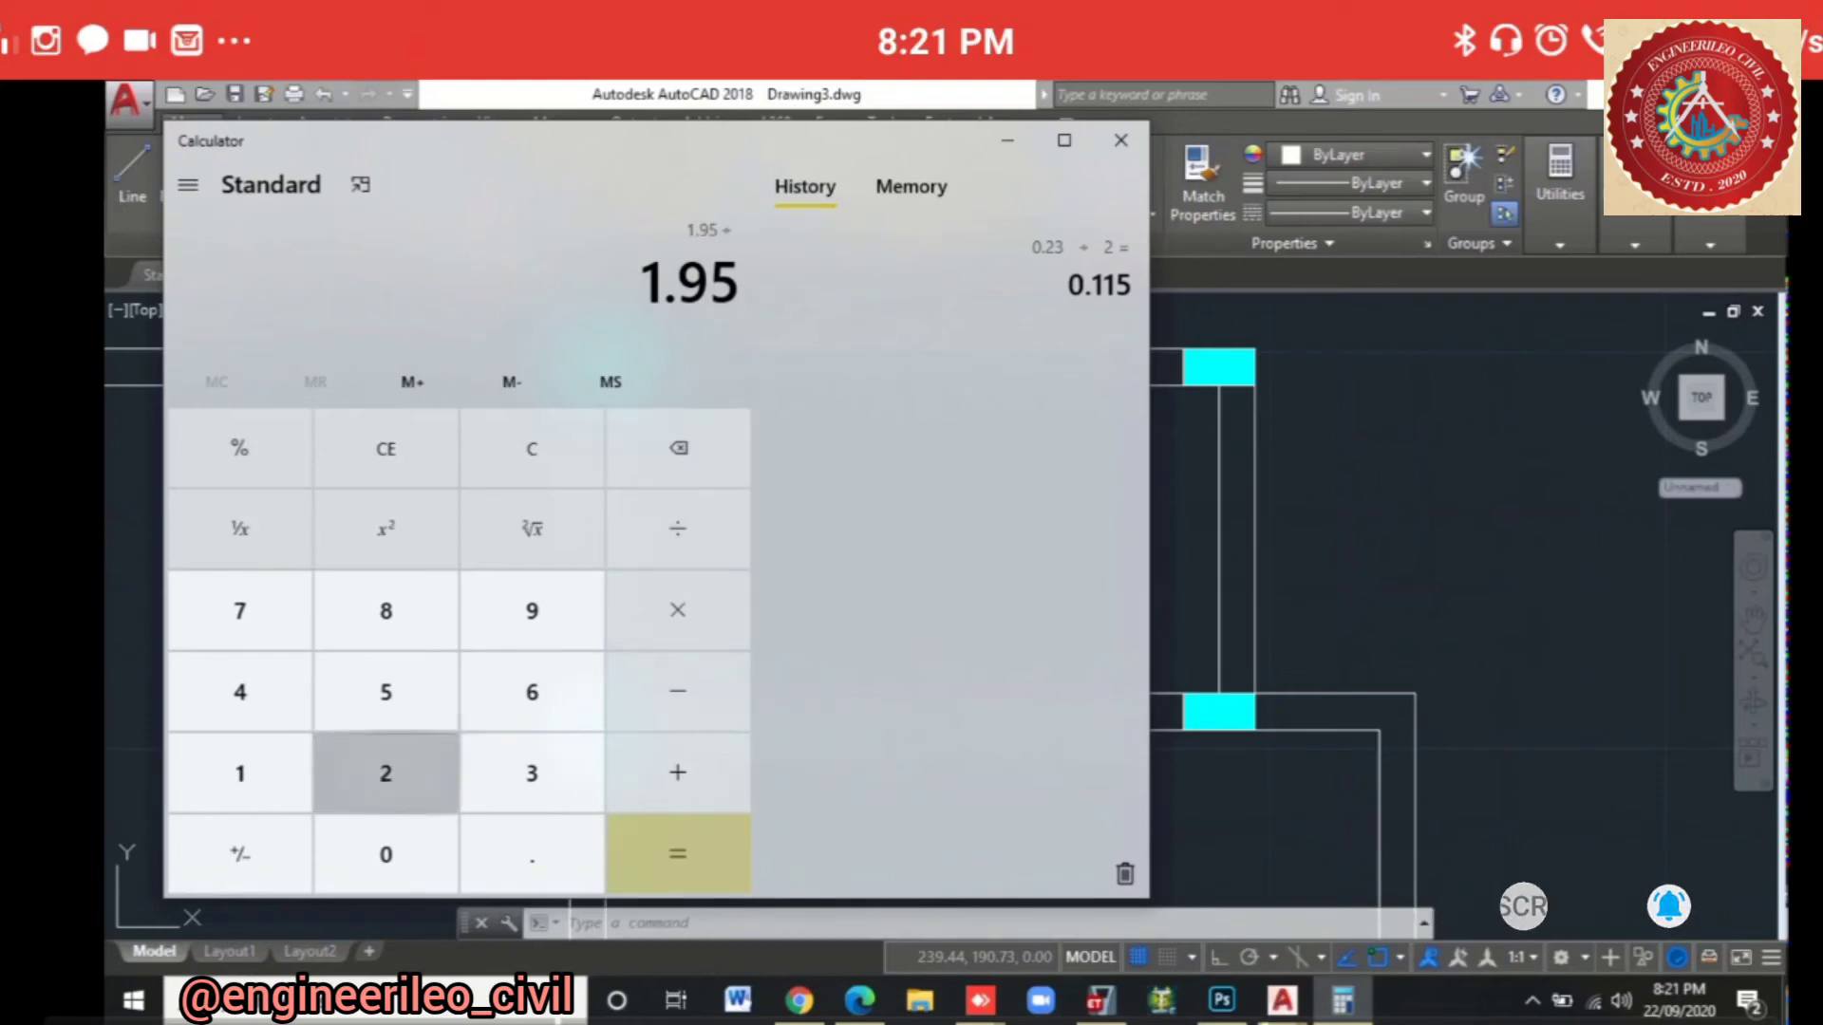
pyautogui.click(386, 774)
pyautogui.click(678, 854)
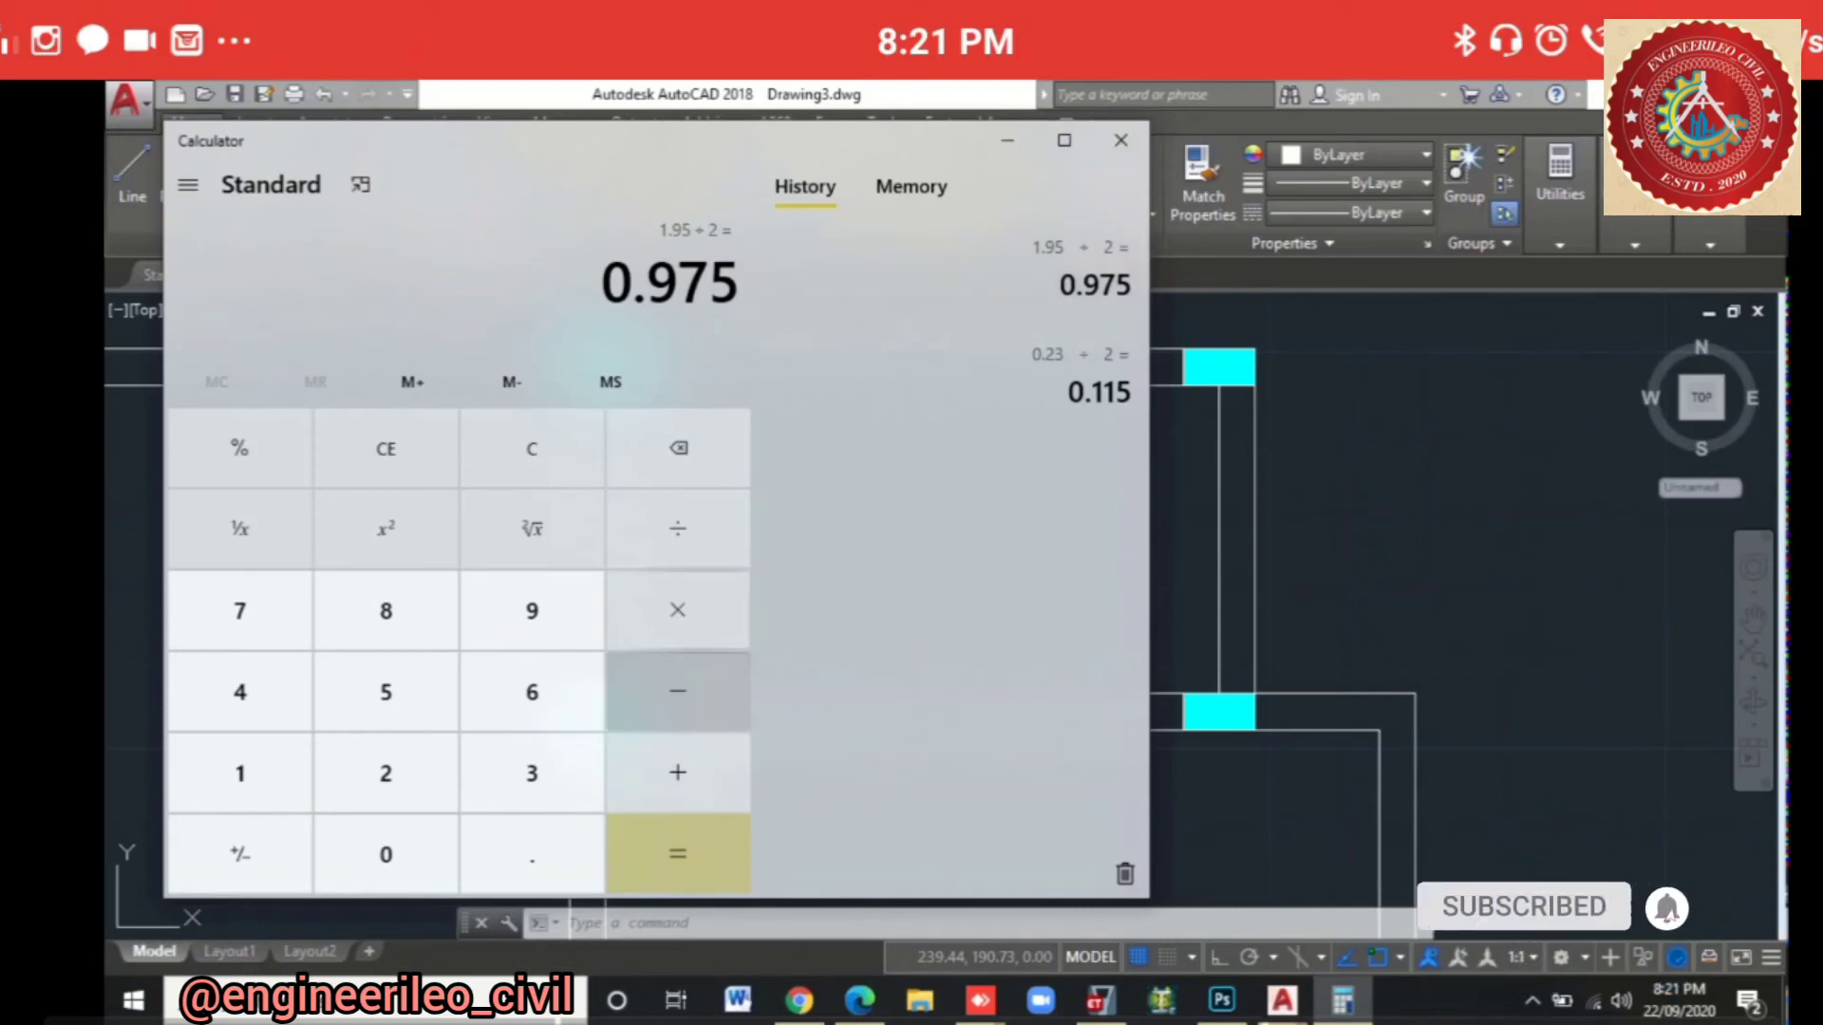
# Step: Subtract 0.75 from the halved room height of 0.975 in Calculator and return to the AutoCAD drawing
pyautogui.click(678, 691)
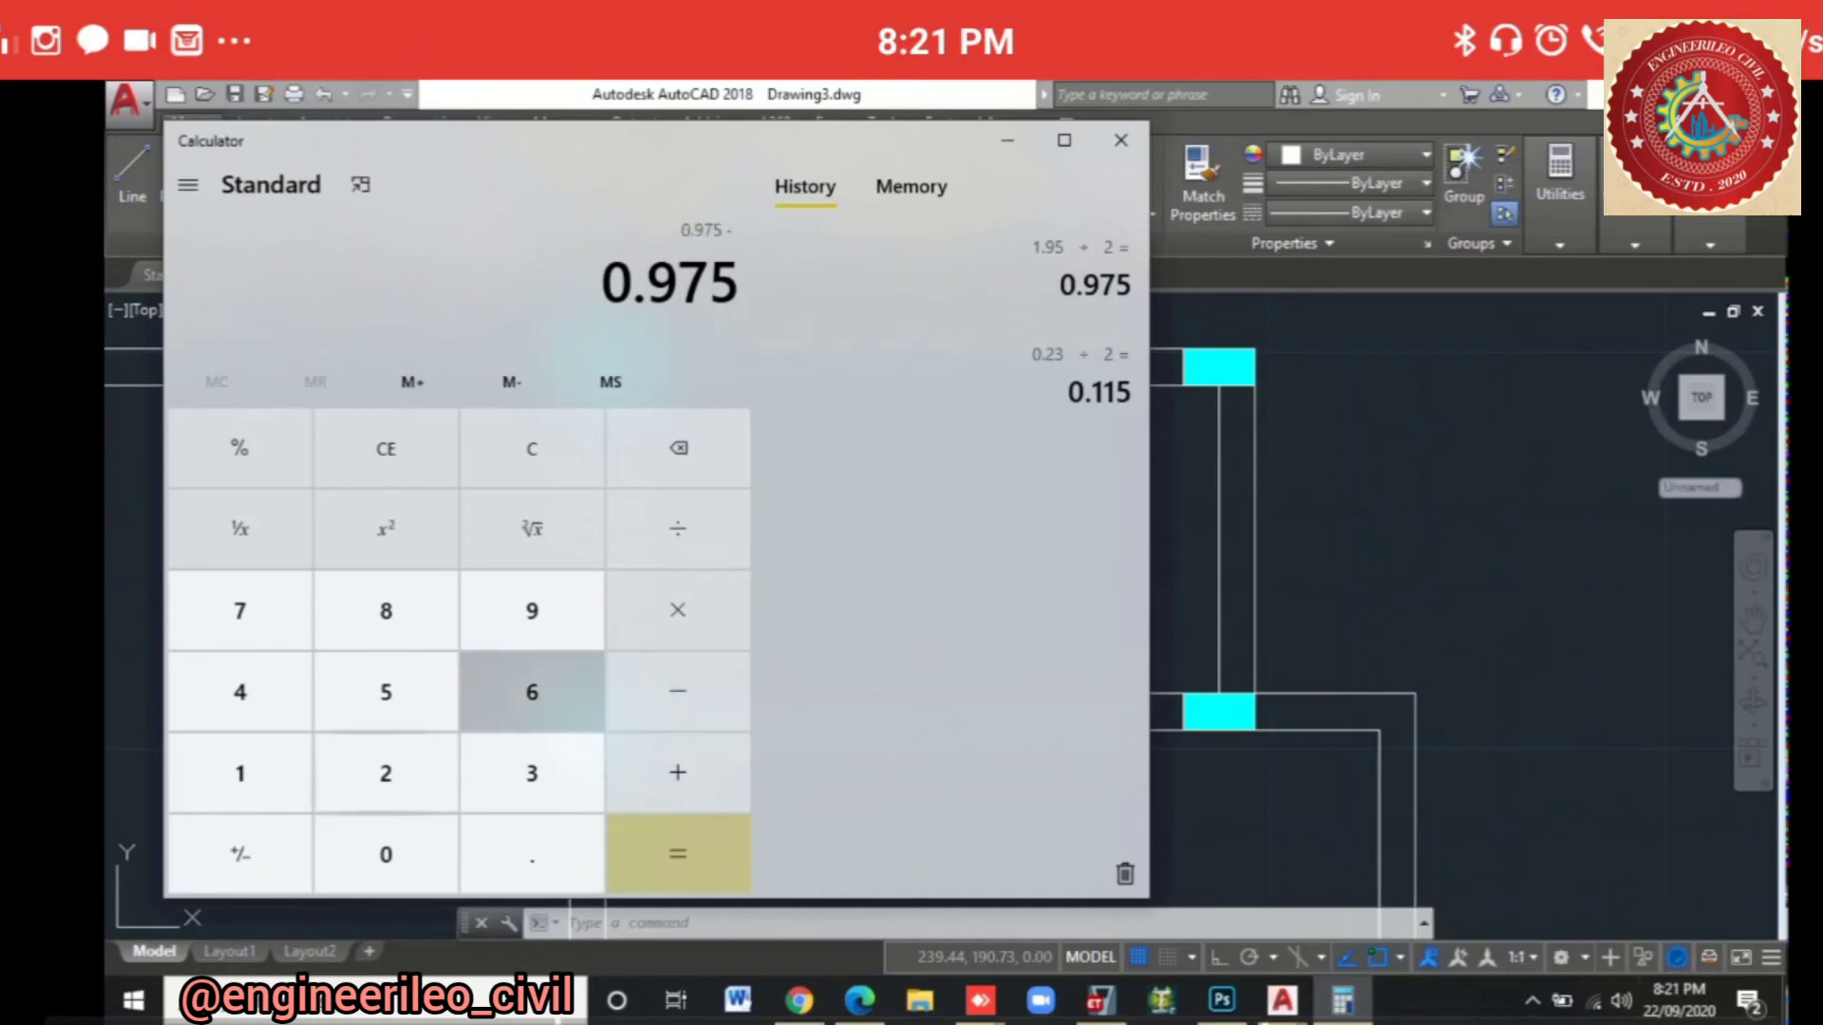
pyautogui.click(532, 854)
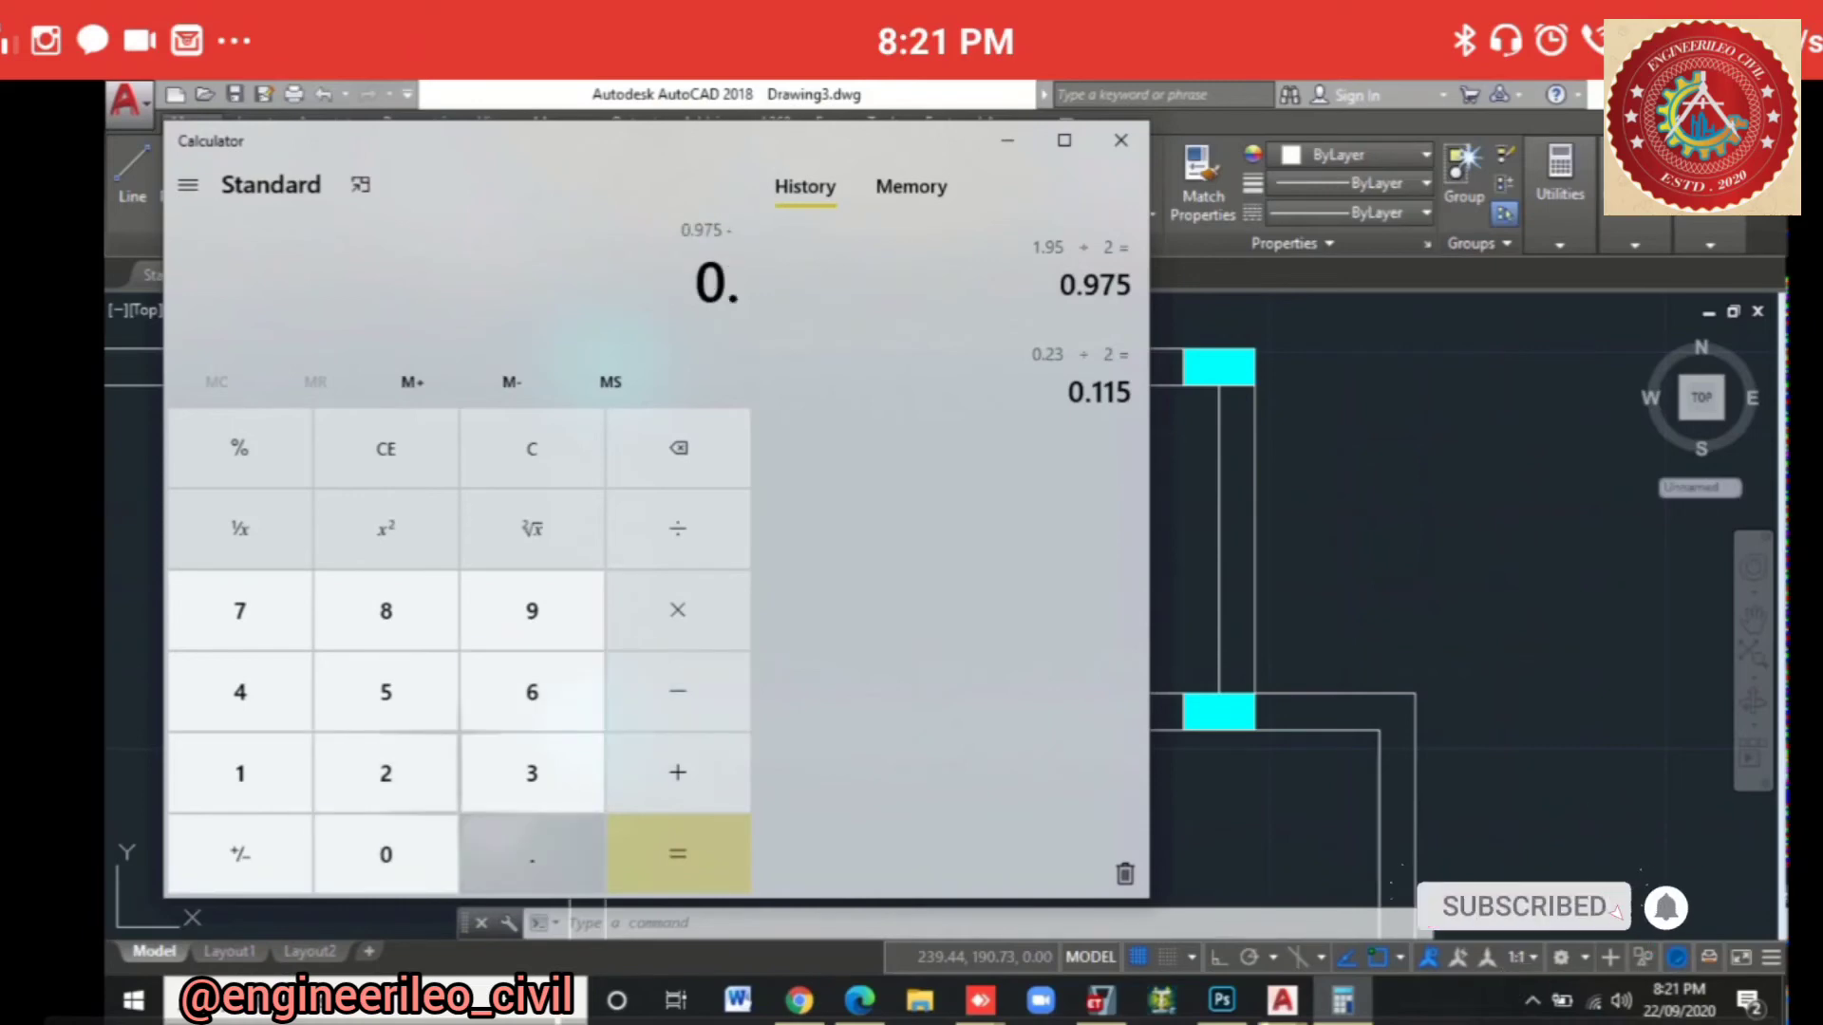
pyautogui.click(240, 610)
pyautogui.click(385, 692)
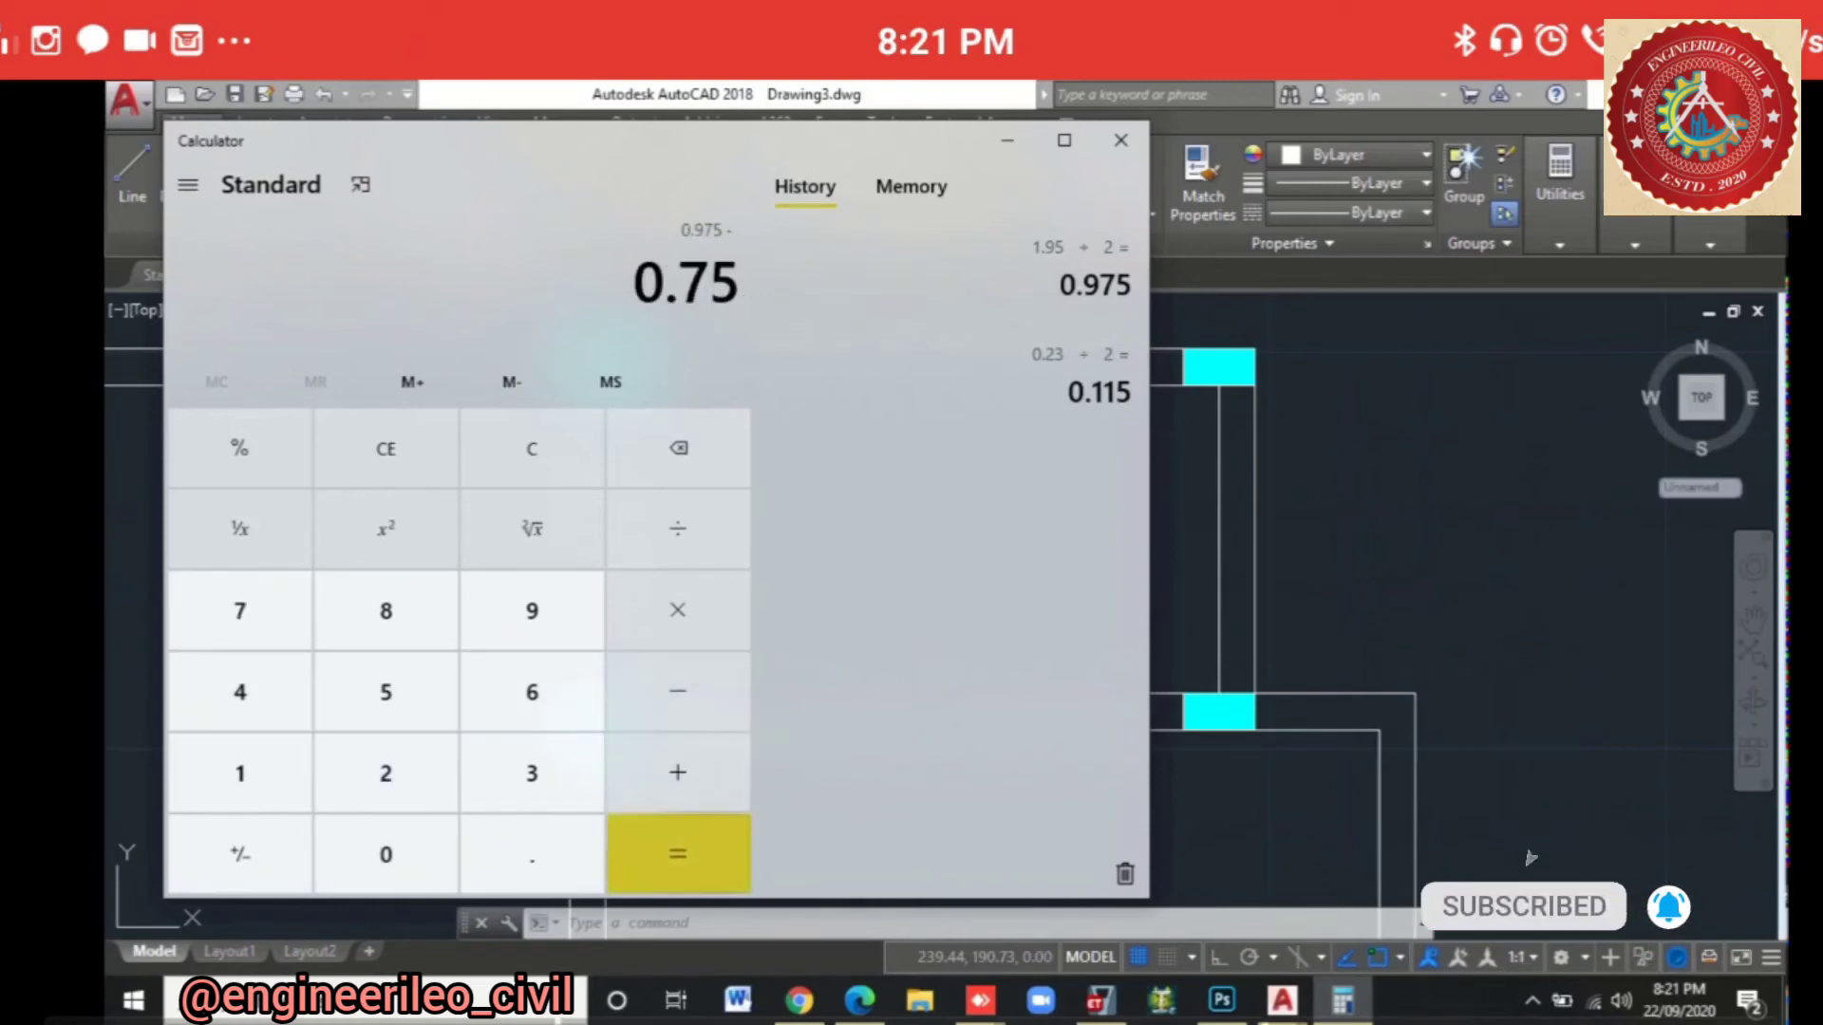
pyautogui.click(677, 855)
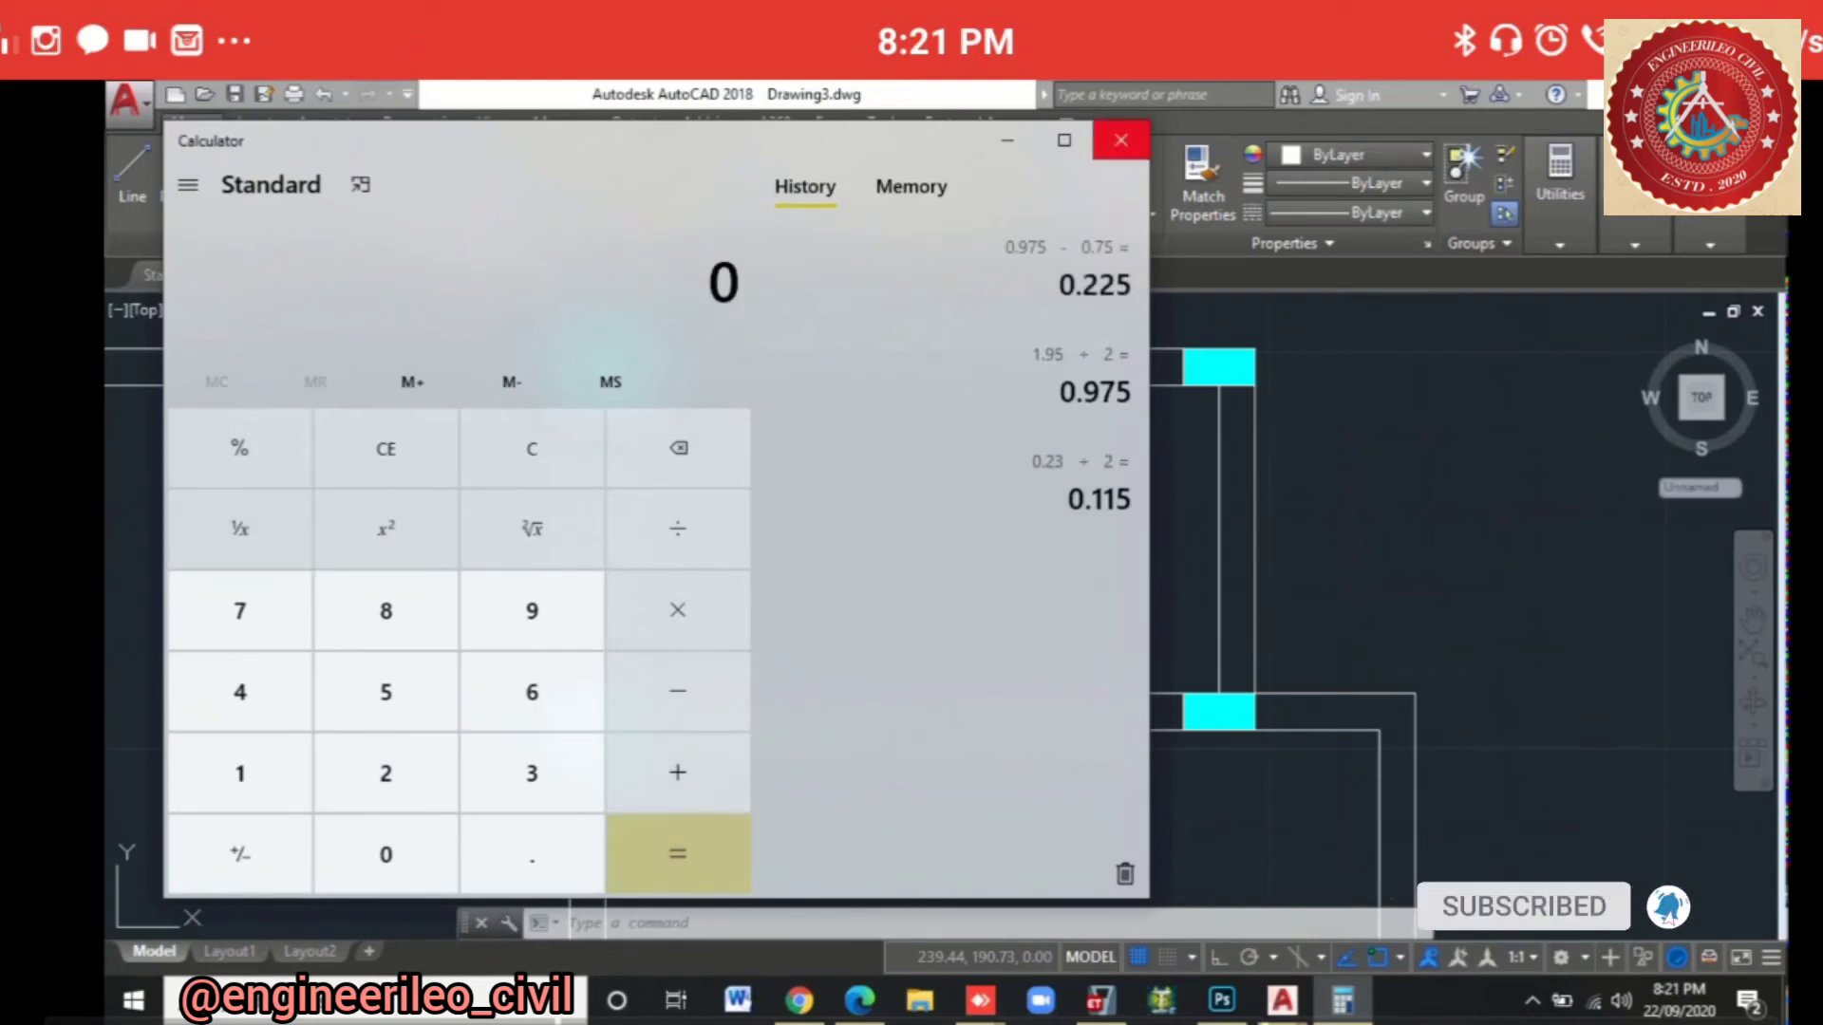
pyautogui.click(1579, 809)
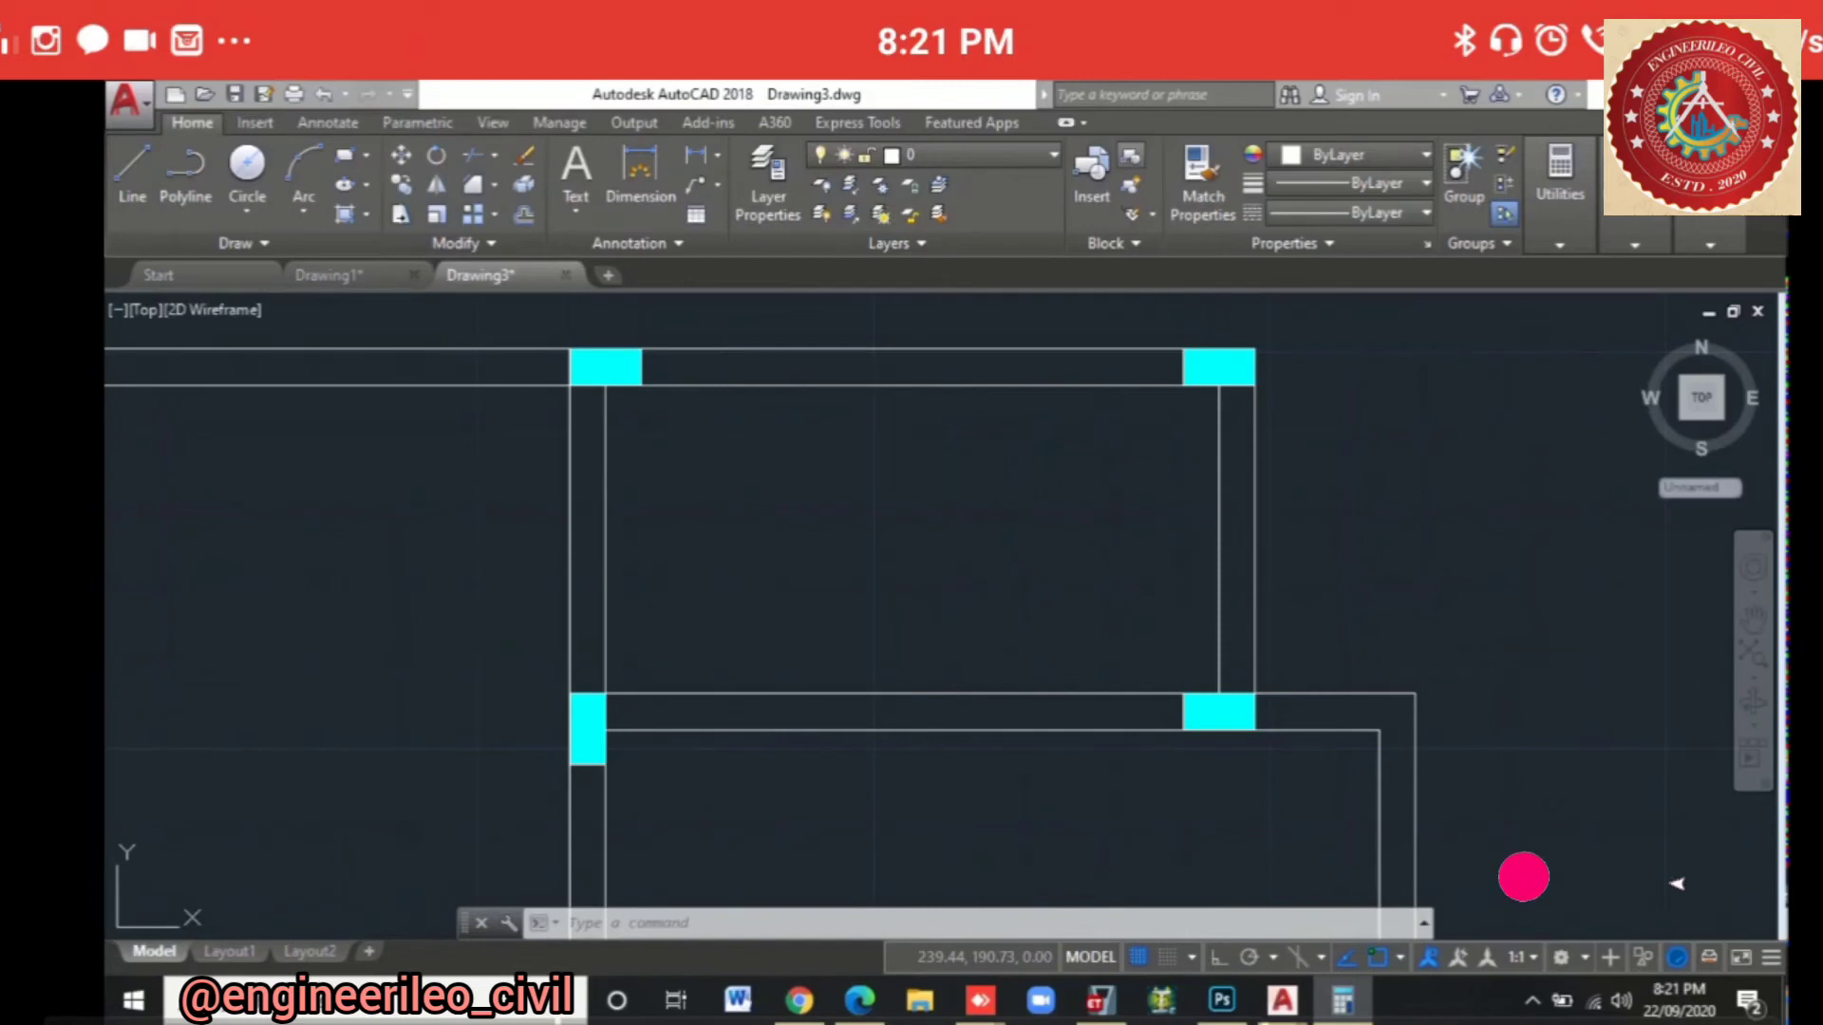
# Step: Offset the staircase room's lower inner wall line upward by 0.975 to divide the room into two stair flights
pyautogui.click(857, 692)
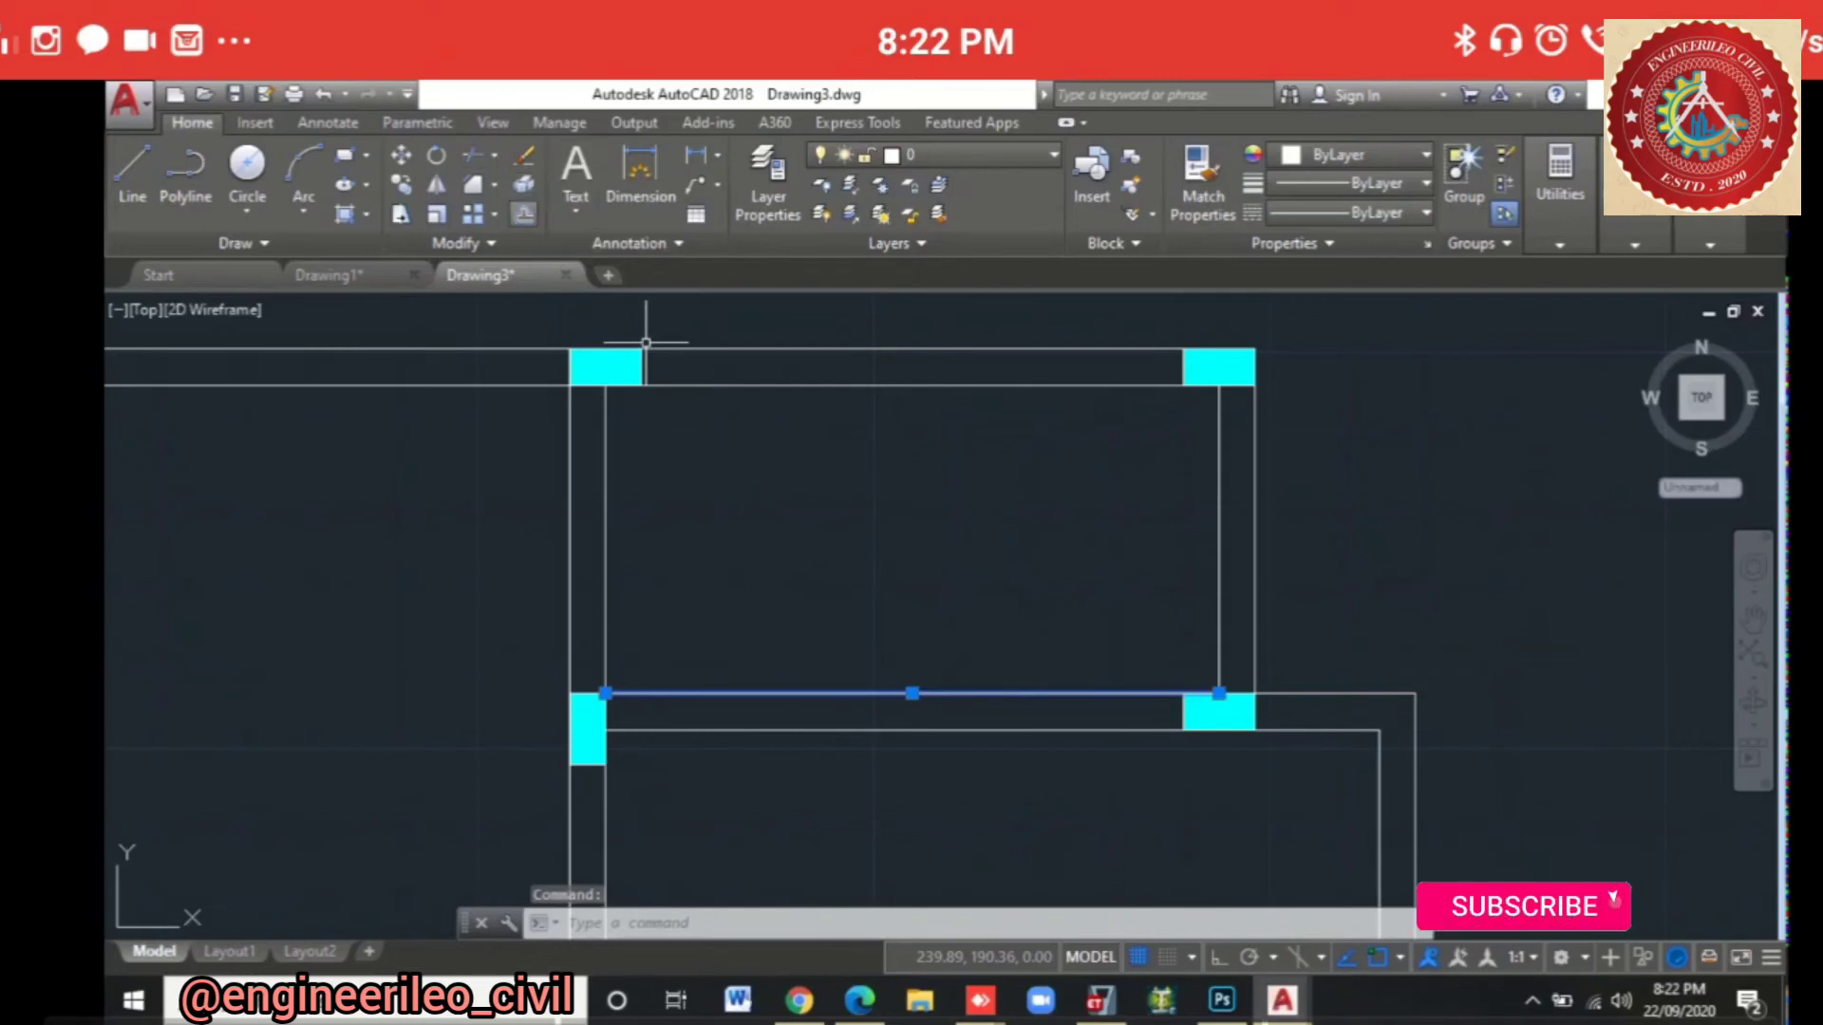
pyautogui.write('o')
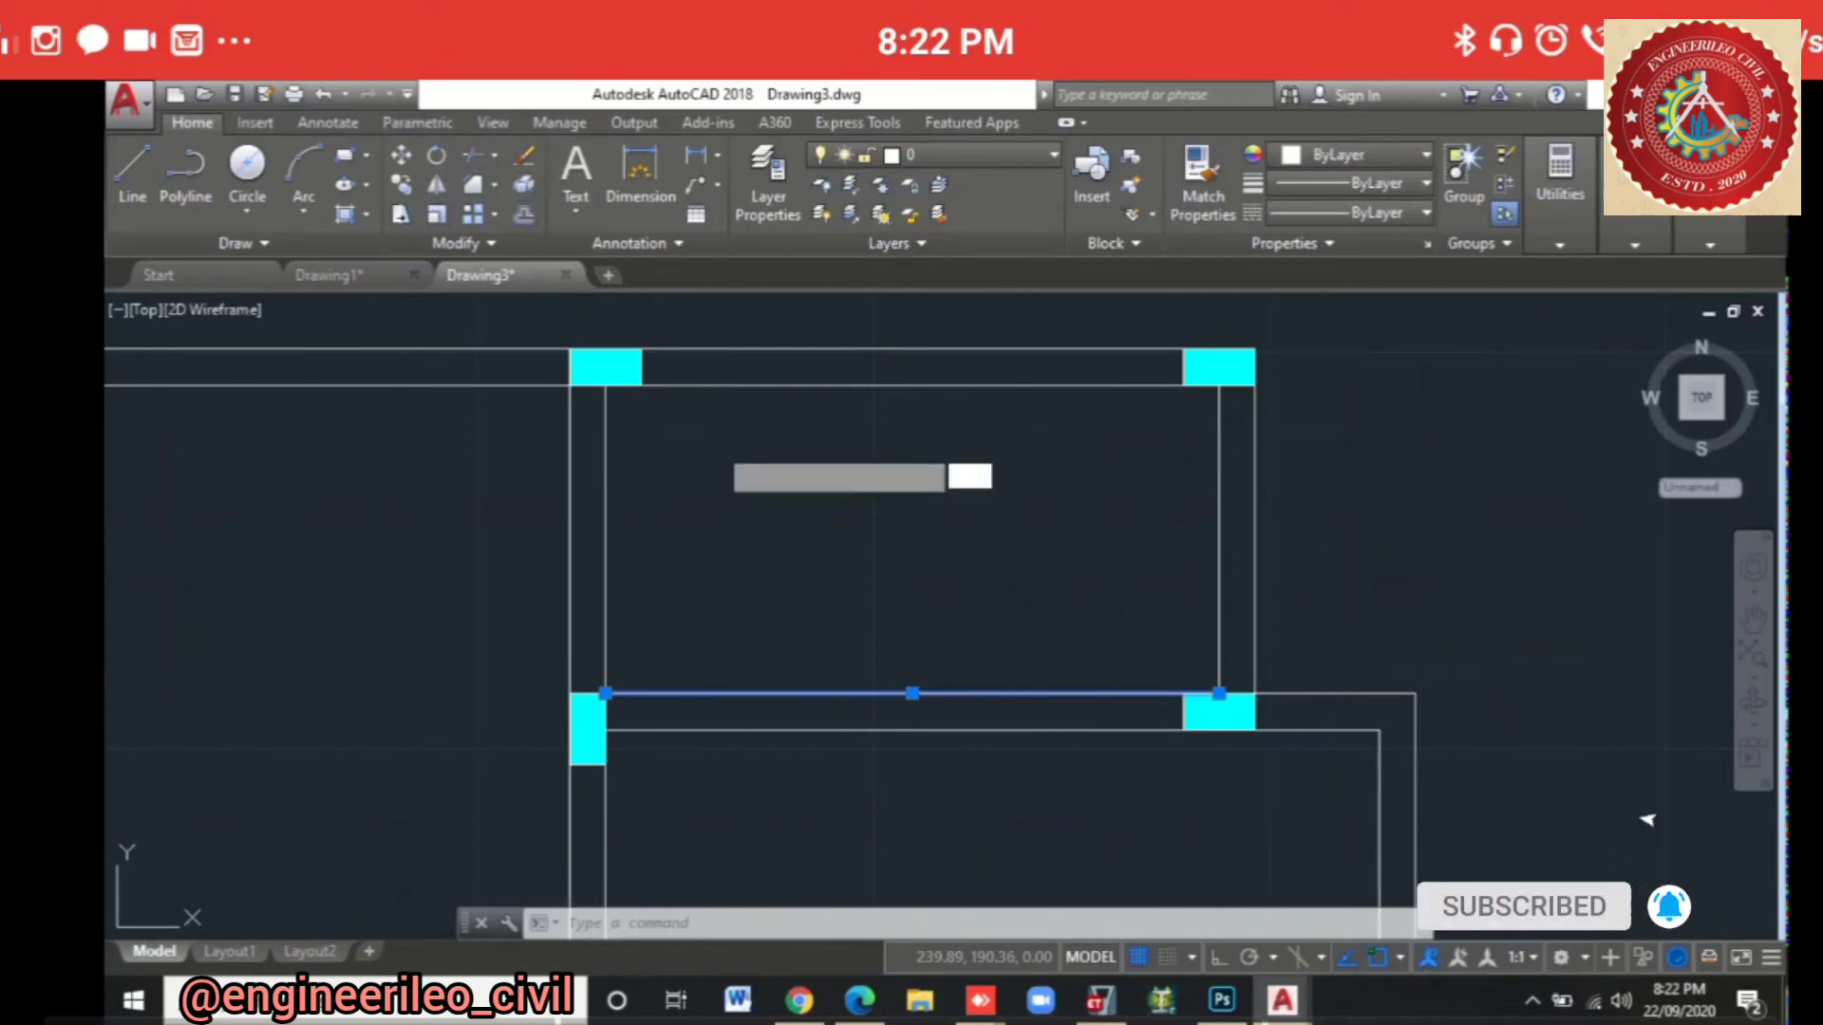
pyautogui.press('Return')
pyautogui.write('.9')
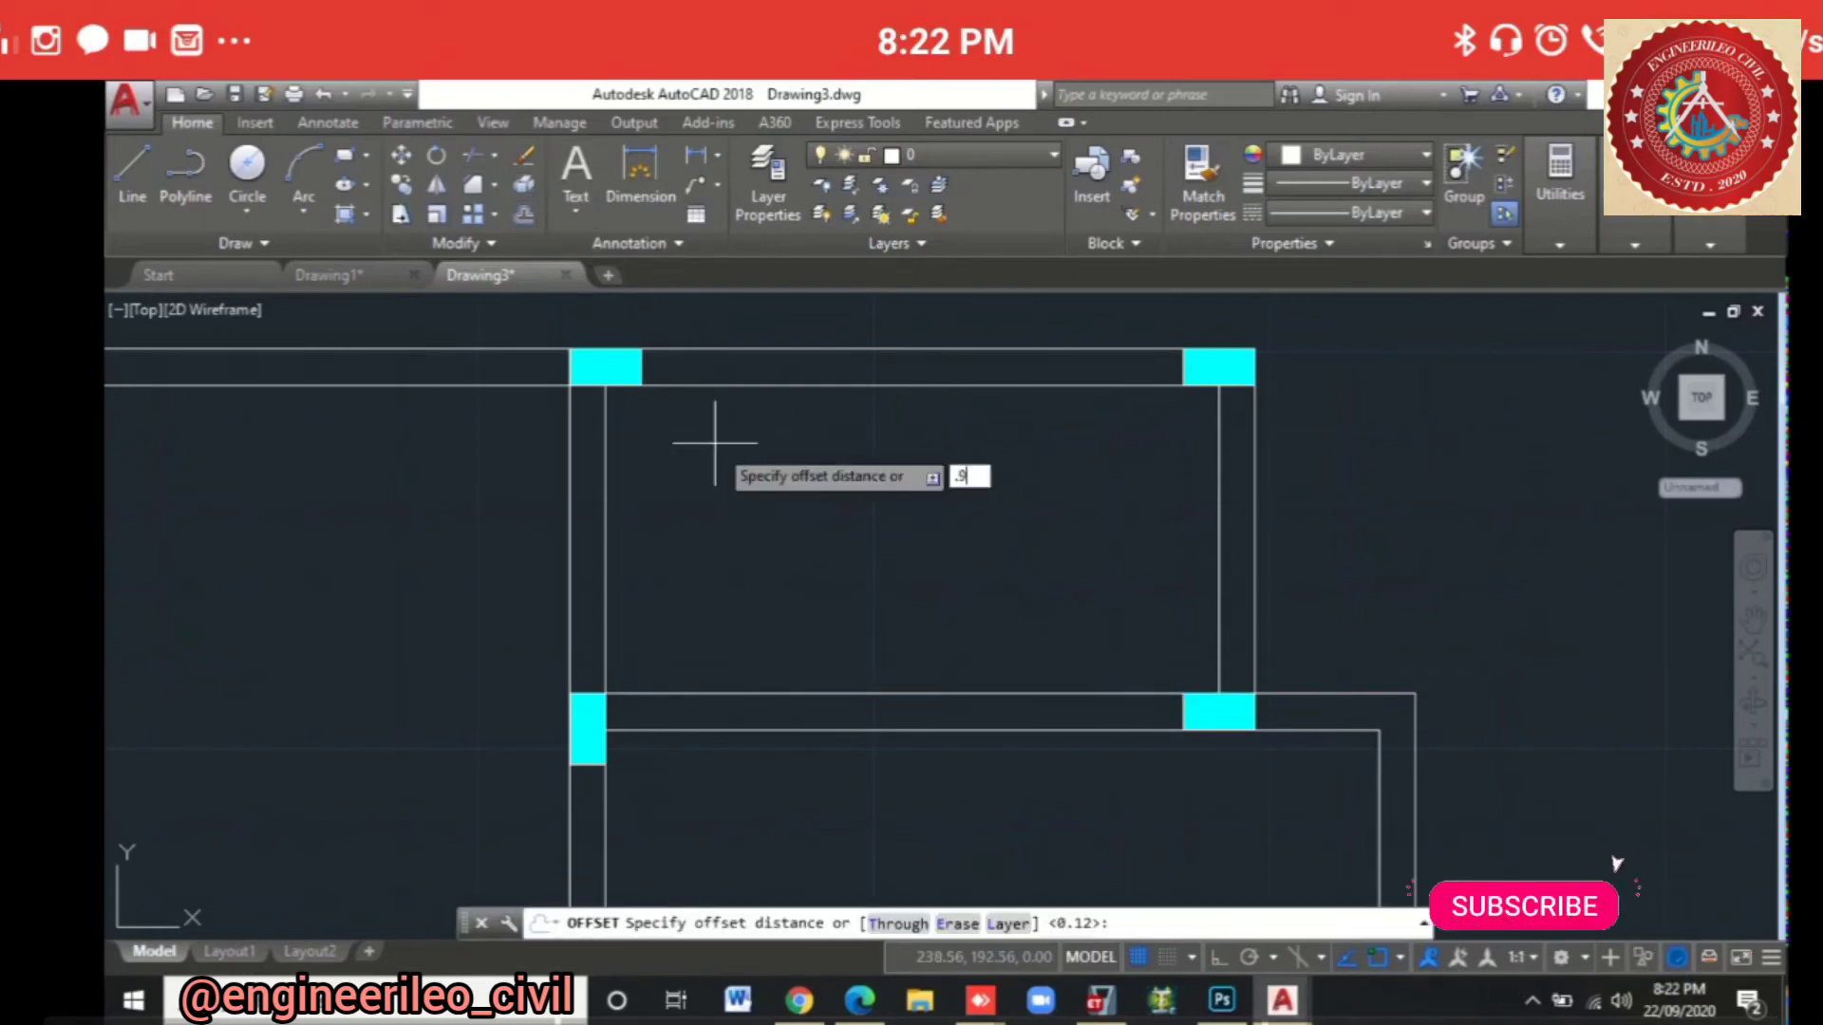
pyautogui.write('75')
pyautogui.press('Return')
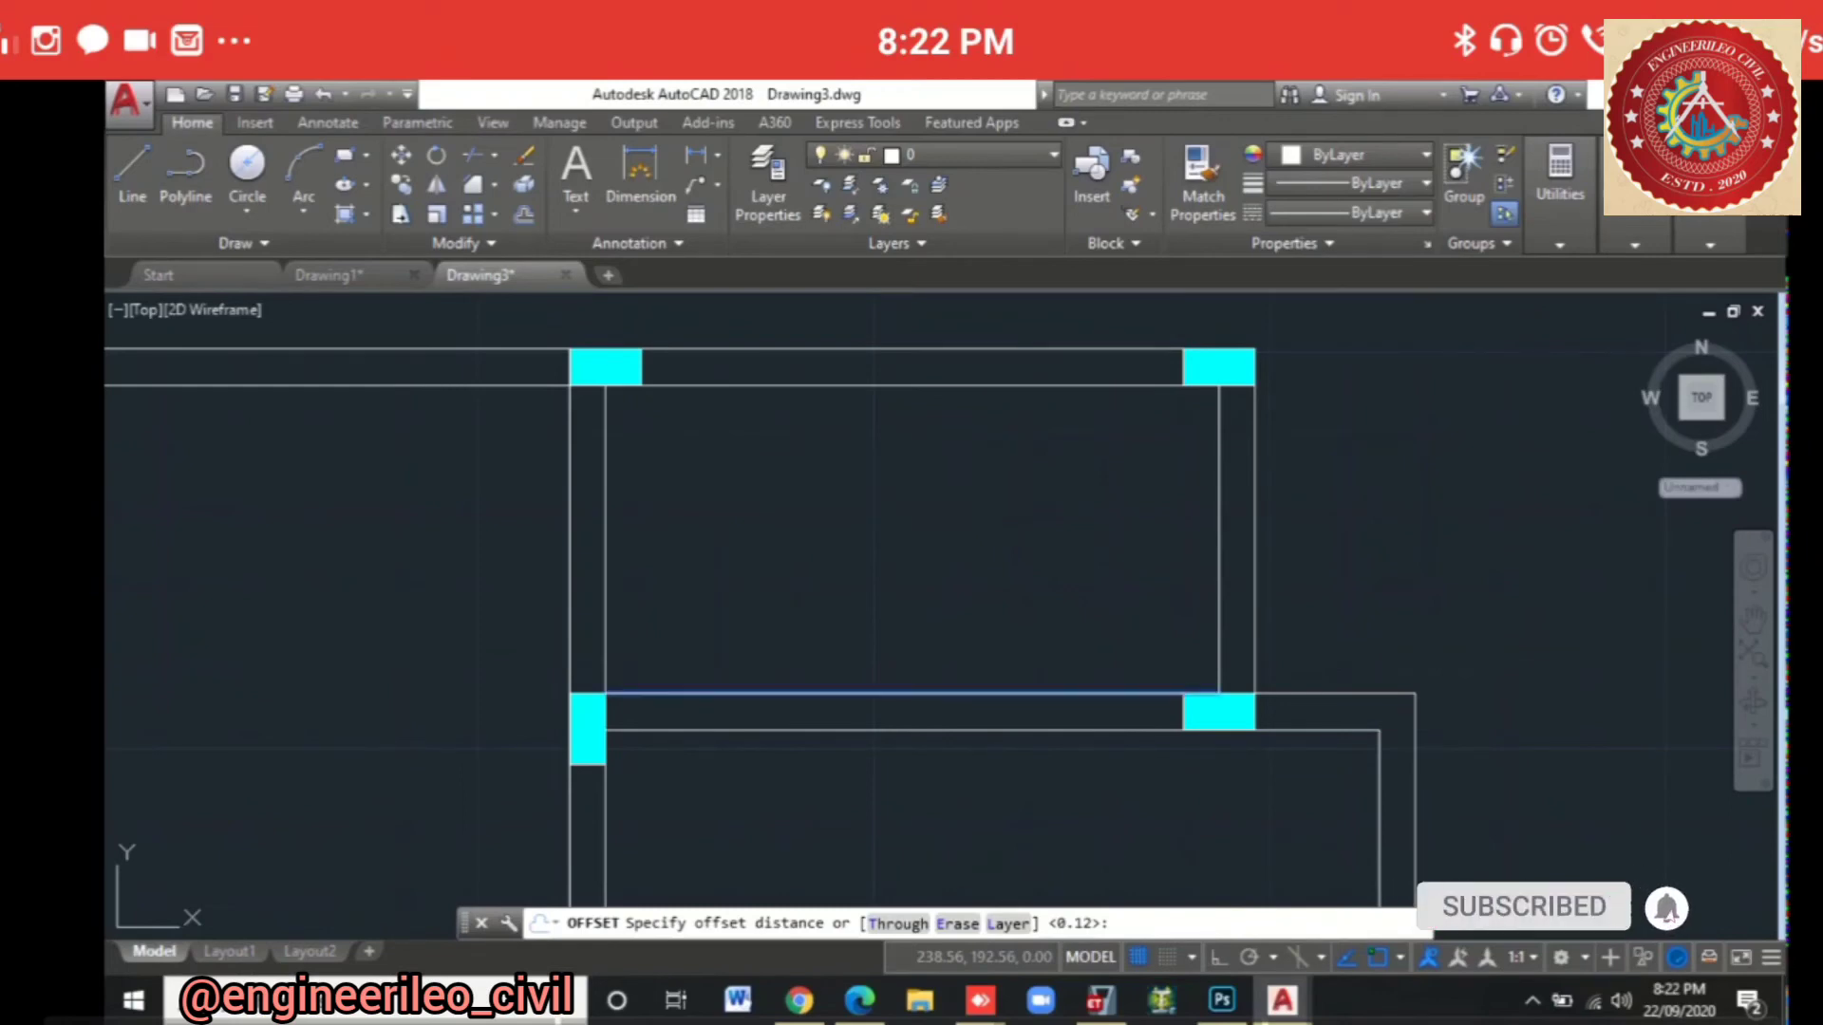
pyautogui.click(721, 693)
pyautogui.click(760, 436)
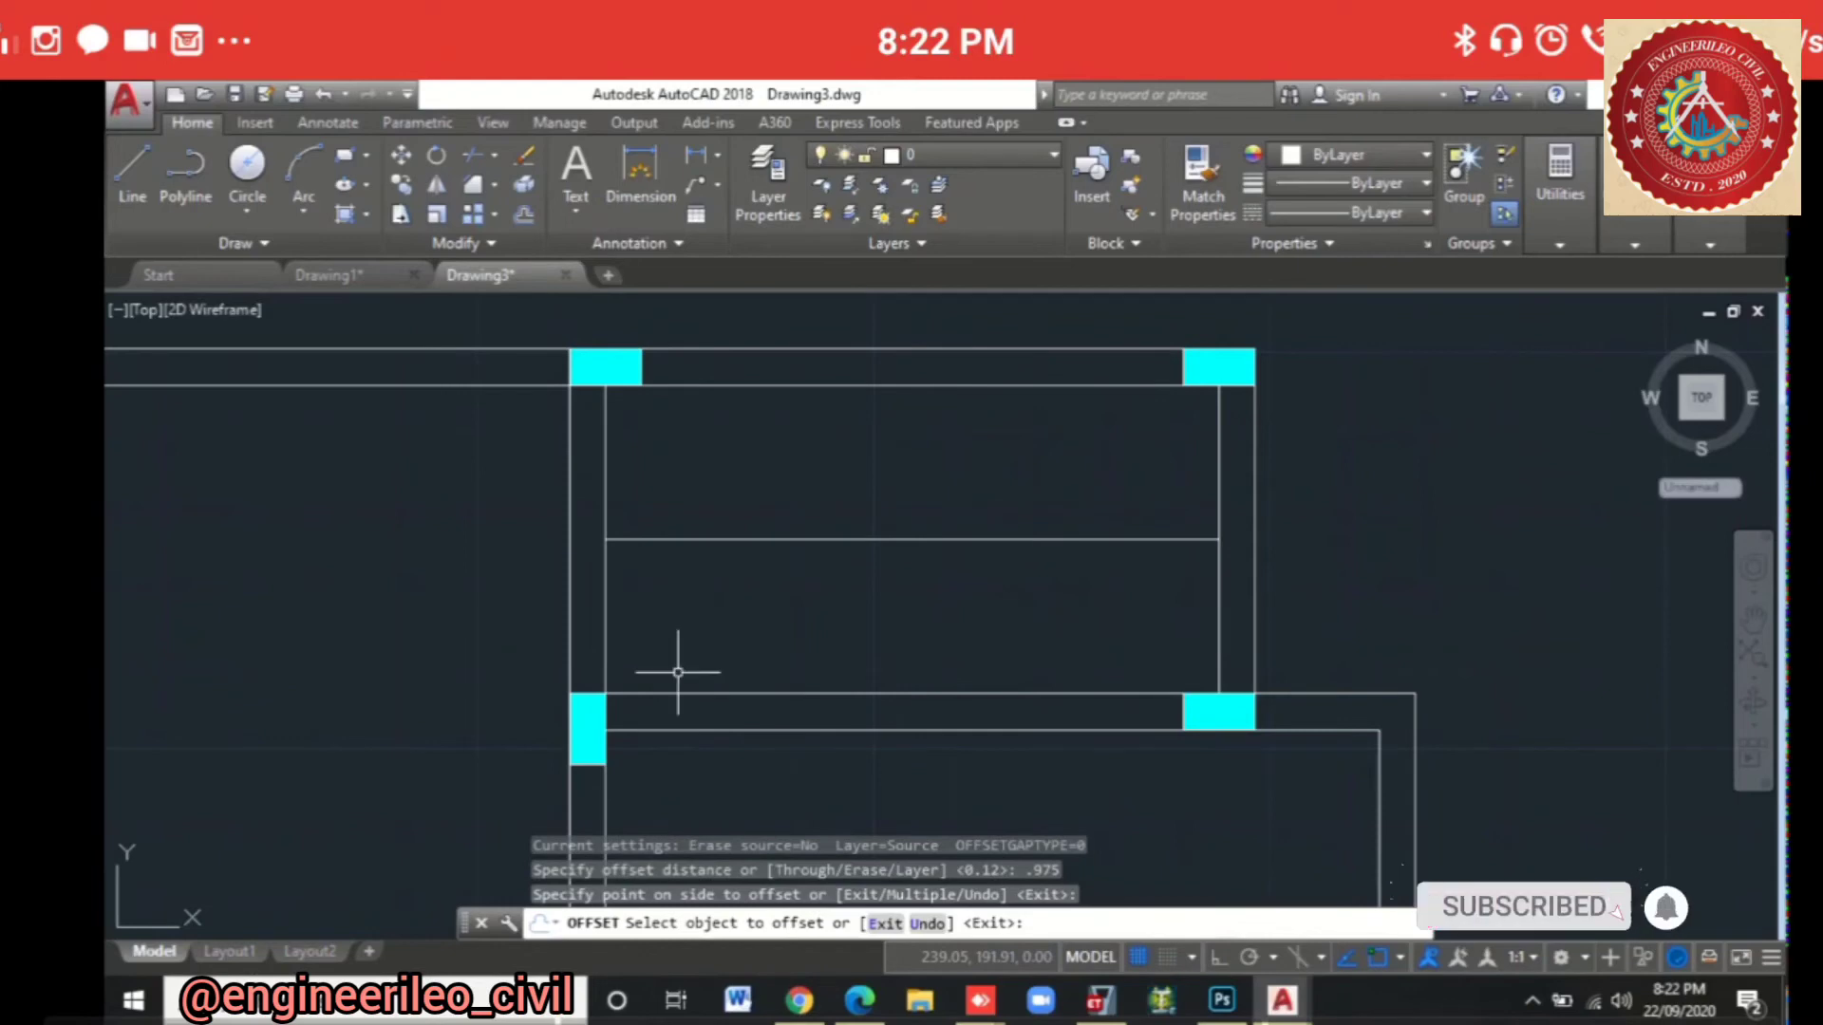
pyautogui.press('Escape')
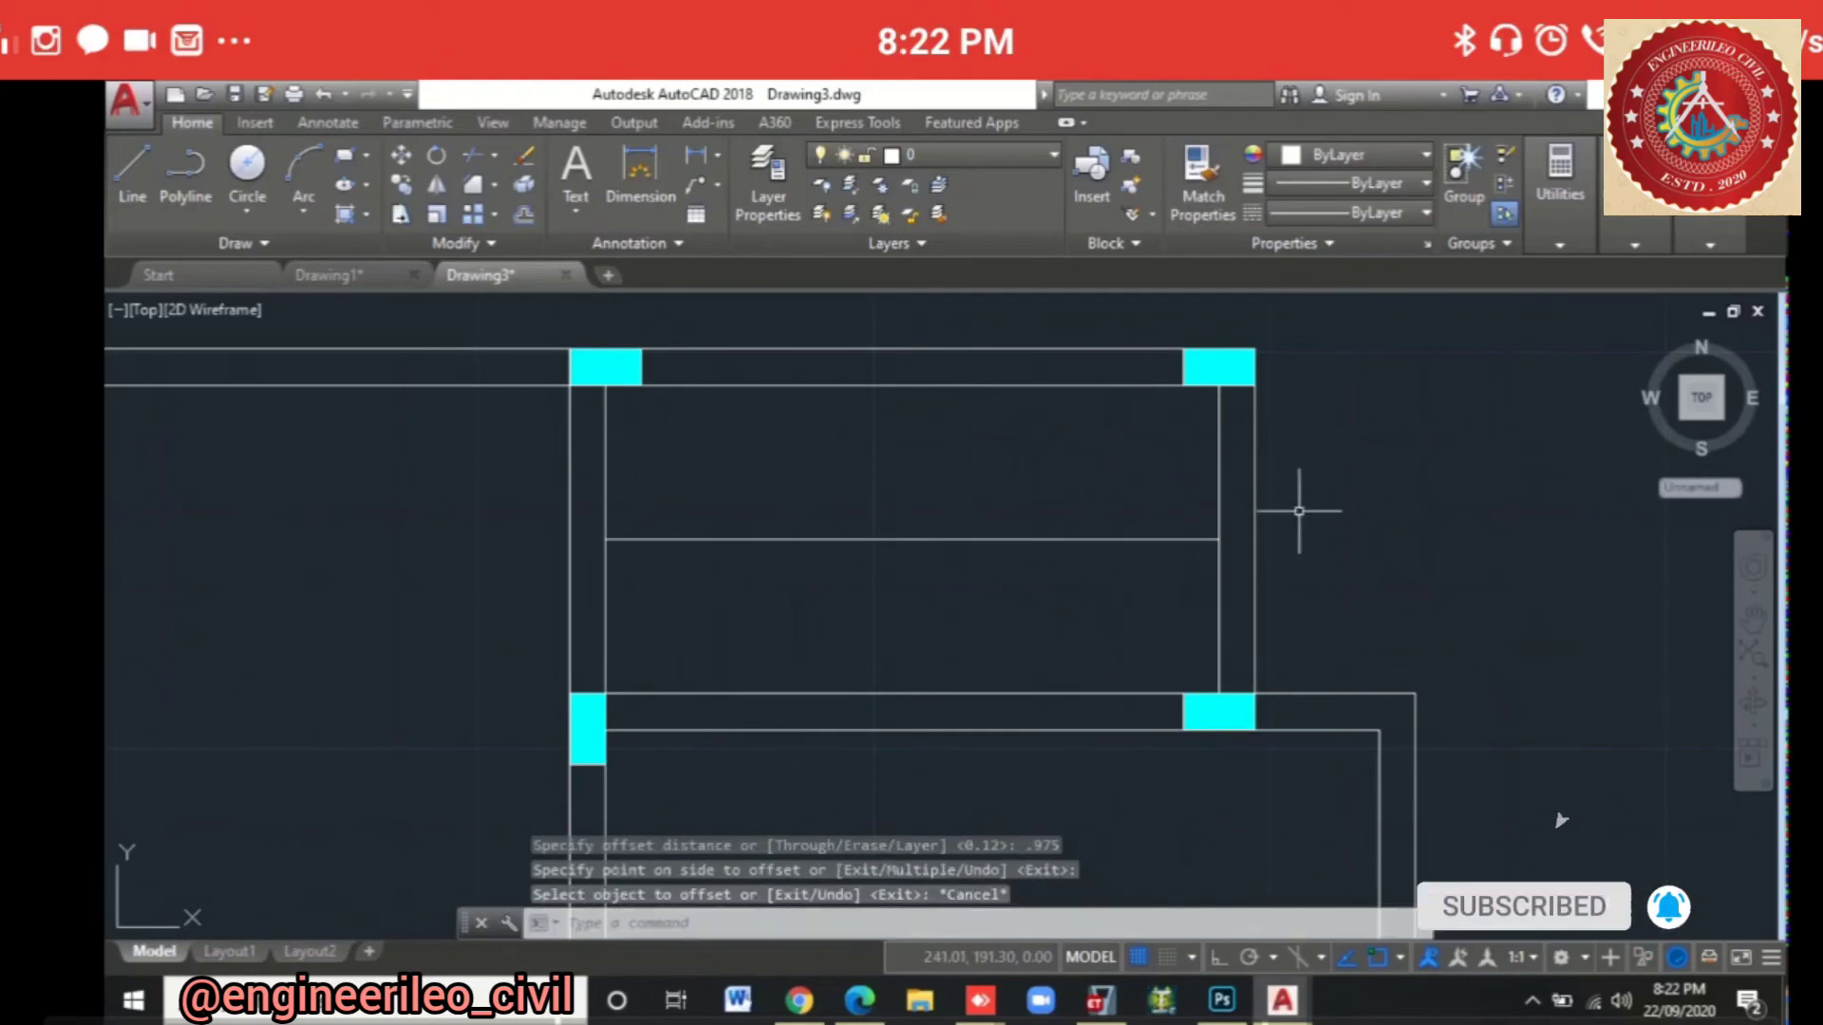
# Step: Offset the staircase room's right and left inner wall lines inward for landings, using the upper flight's width picked along the right wall
pyautogui.click(1220, 451)
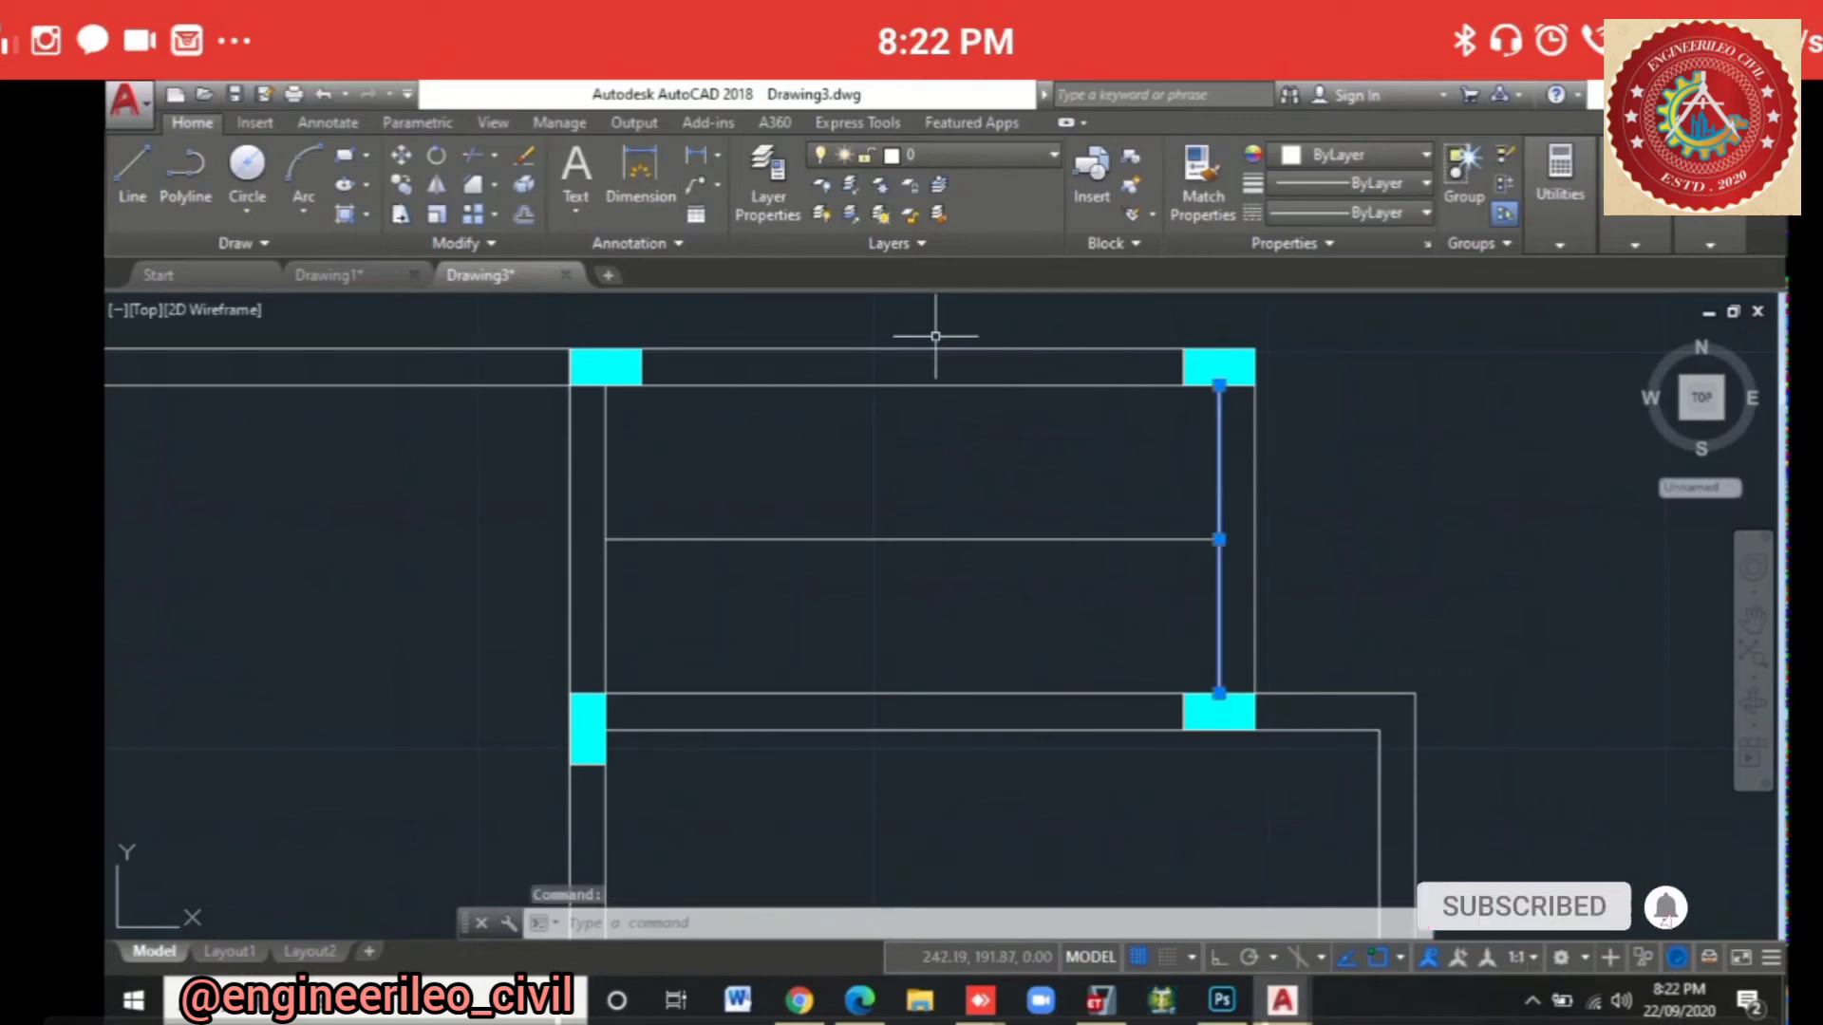
pyautogui.write('o')
pyautogui.press('Return')
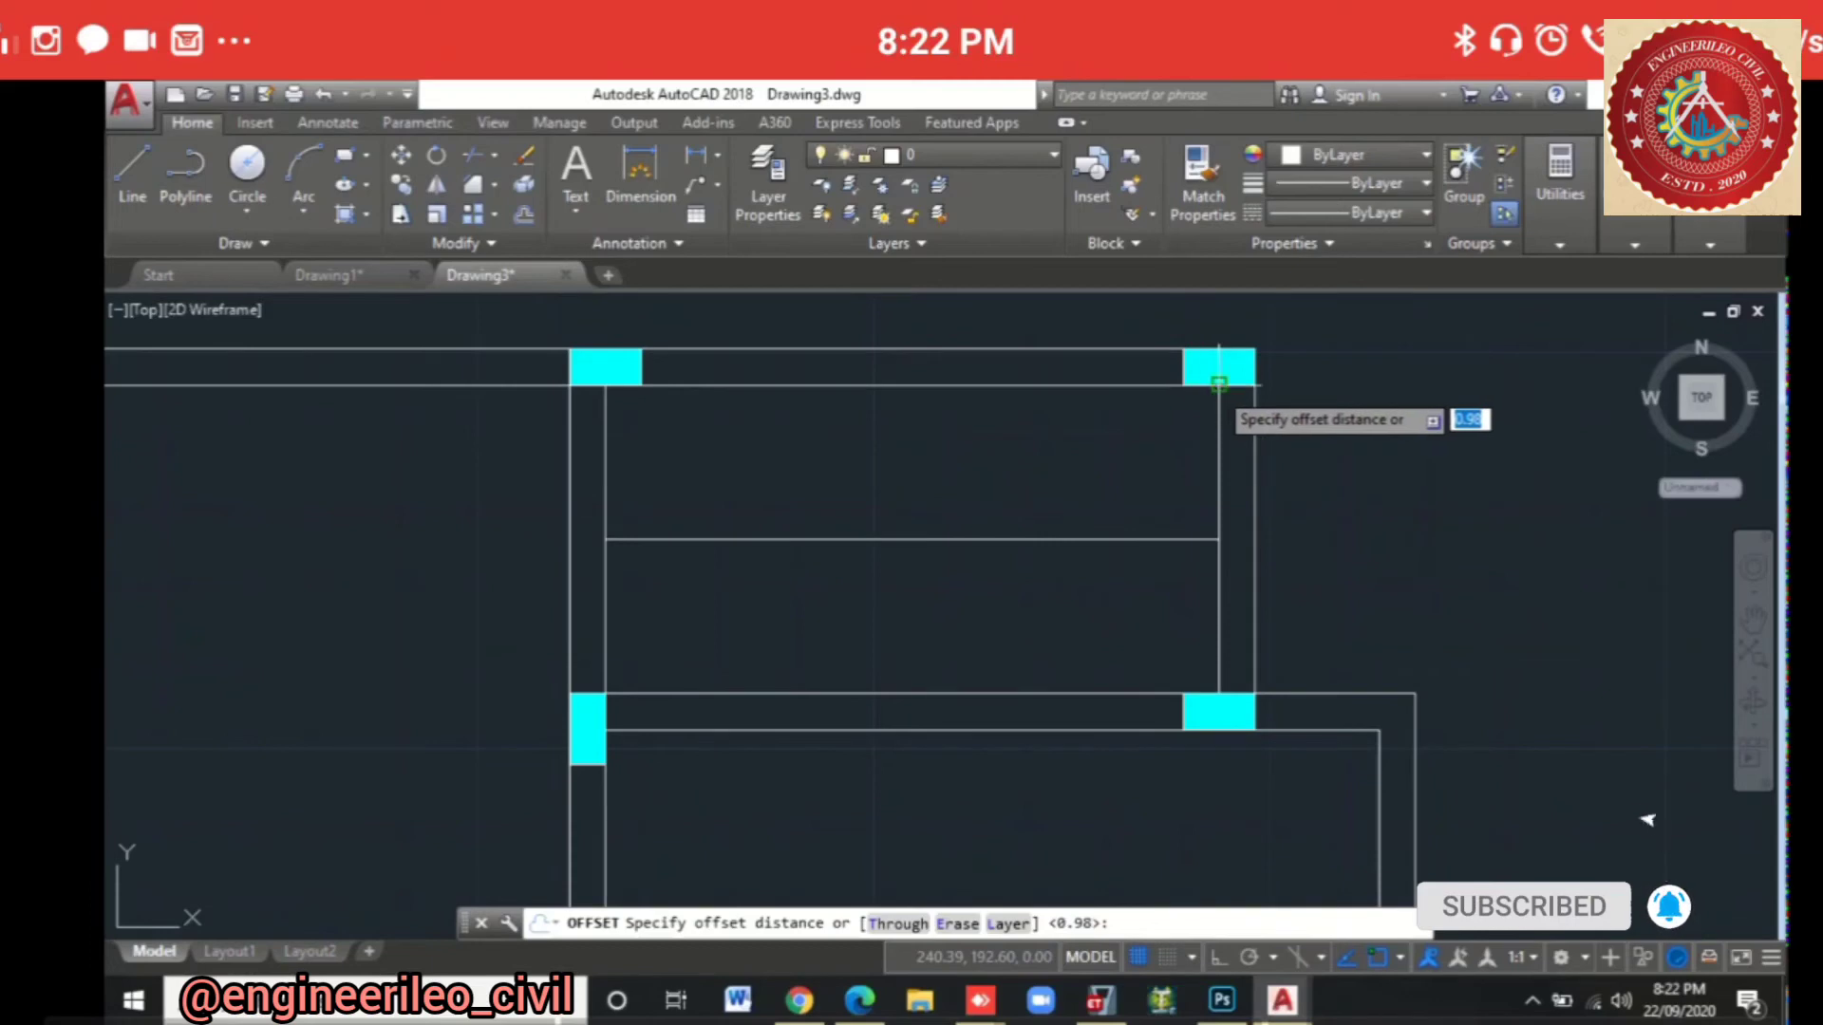
pyautogui.click(1219, 384)
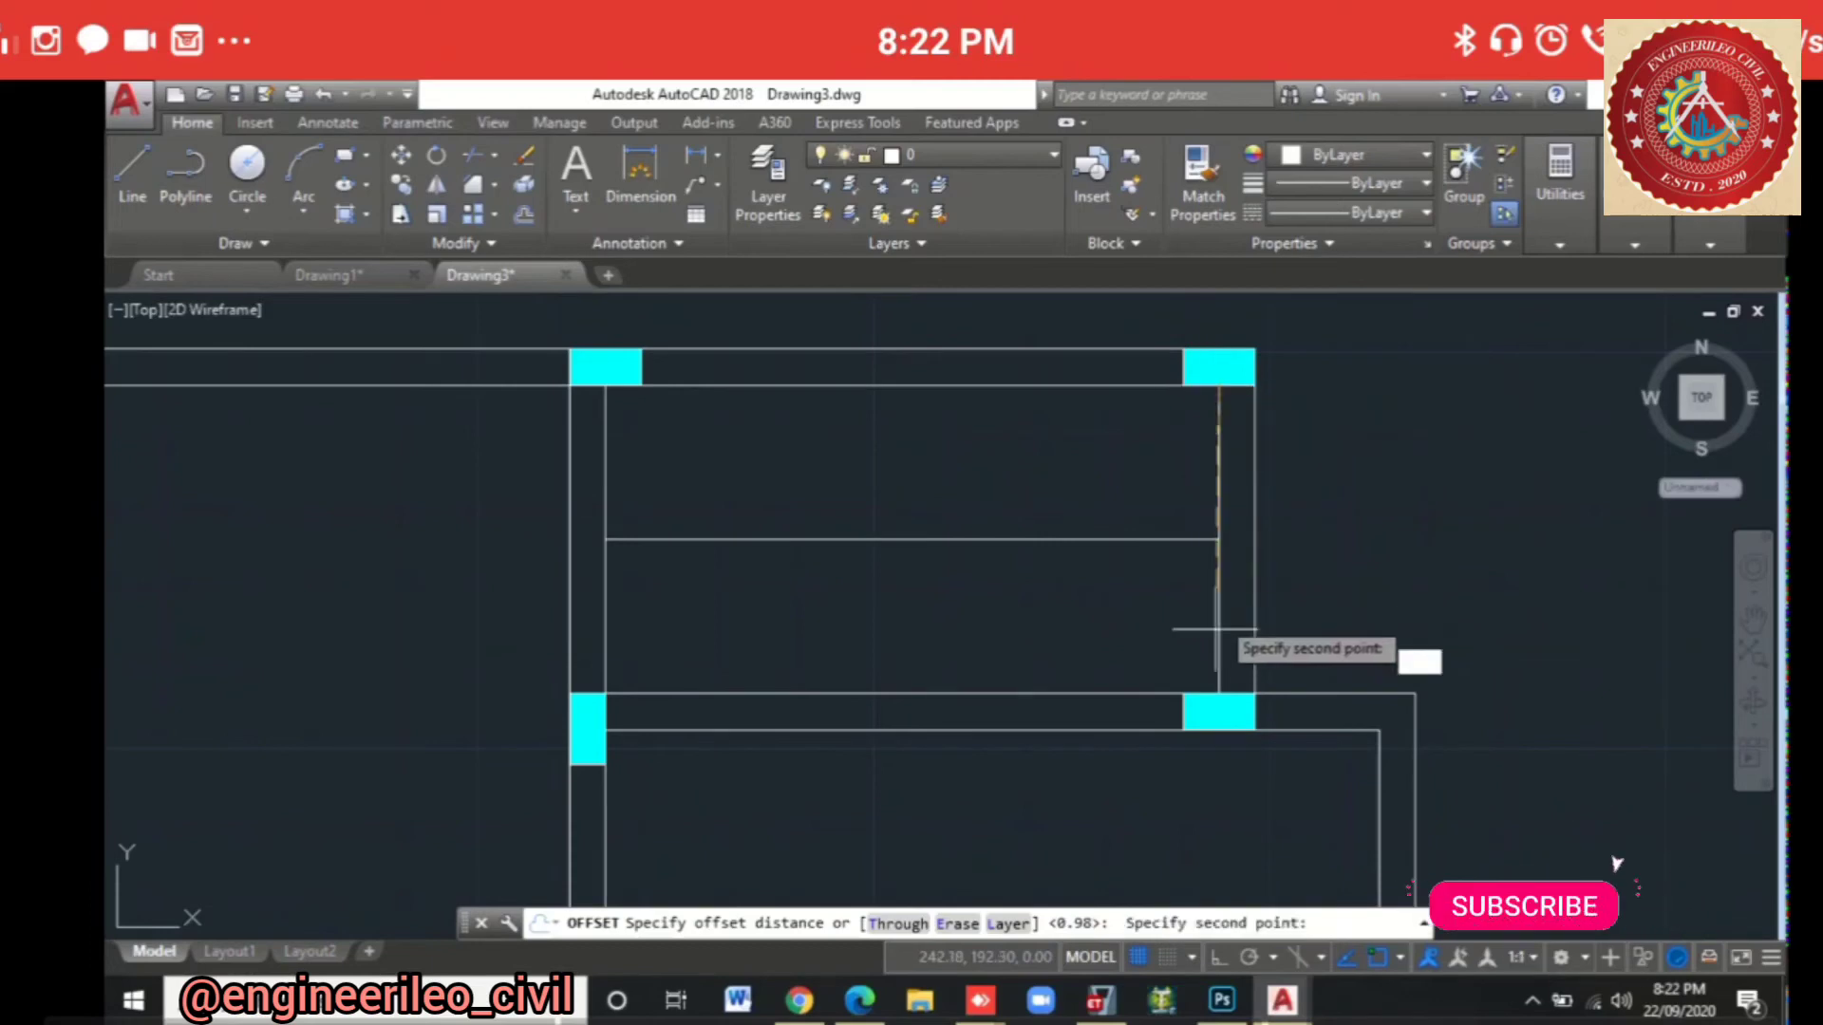
pyautogui.click(1219, 539)
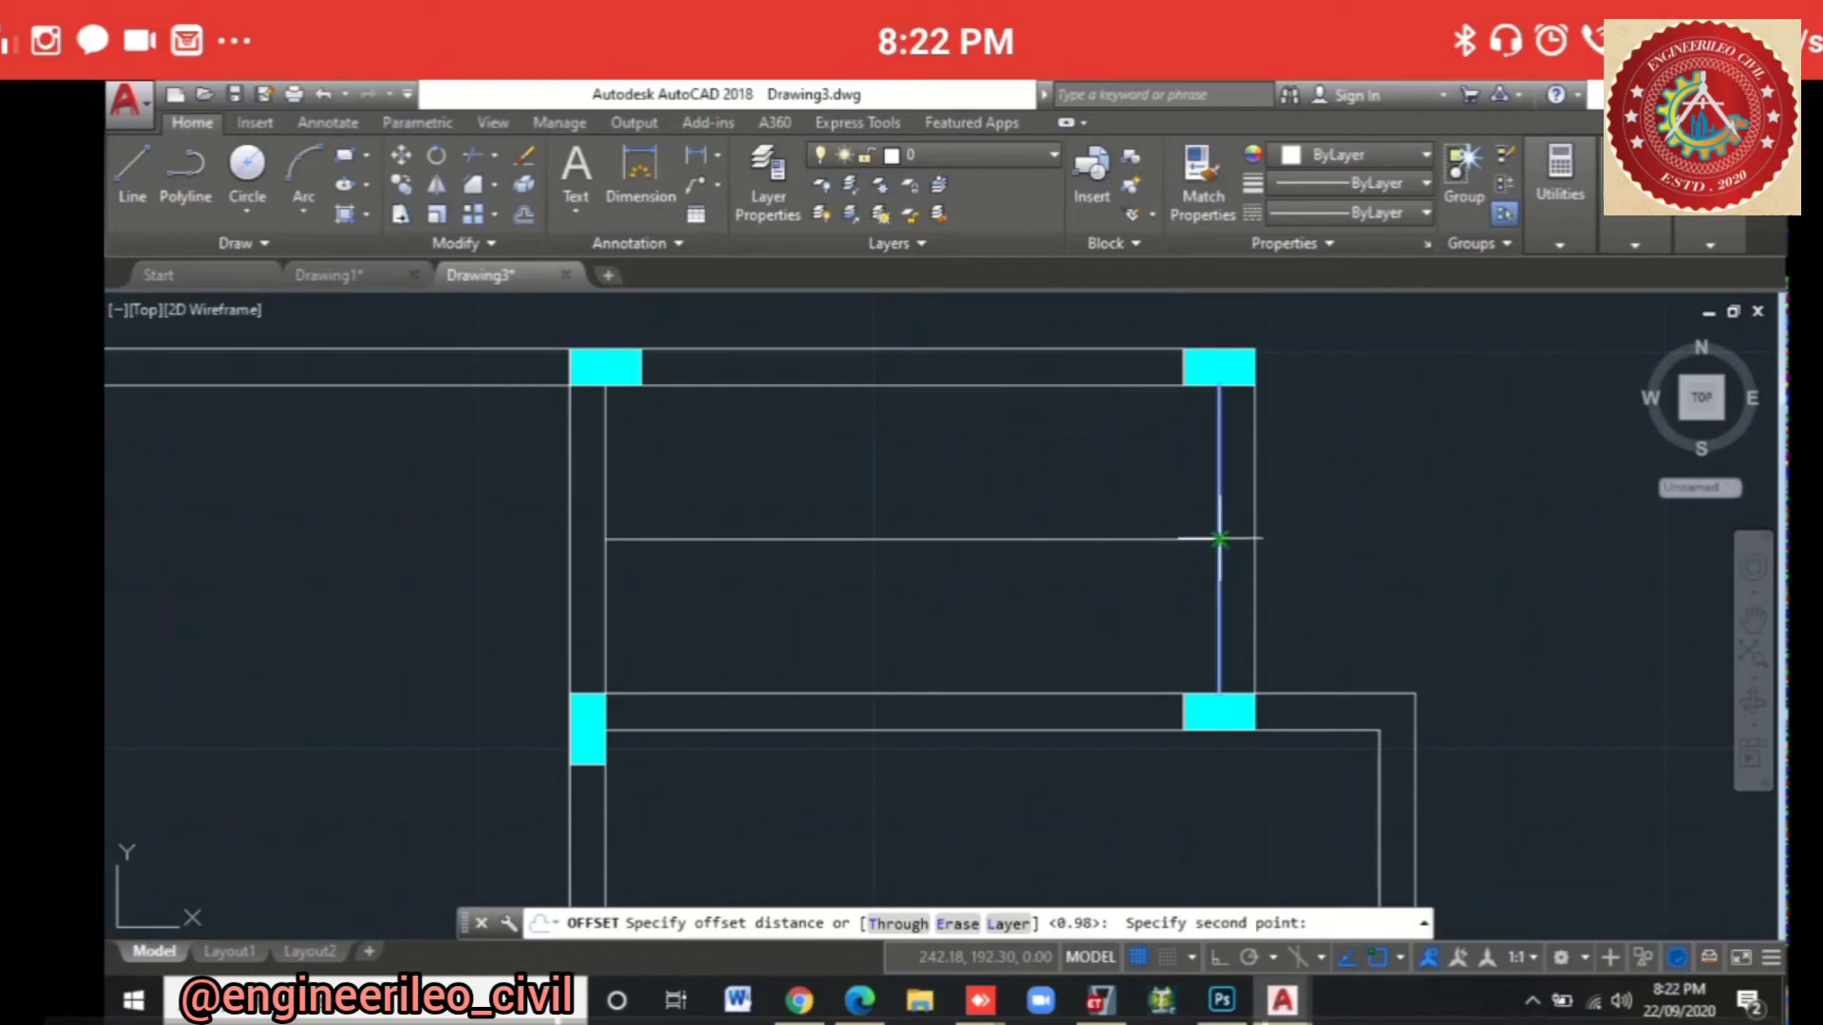
pyautogui.click(1218, 533)
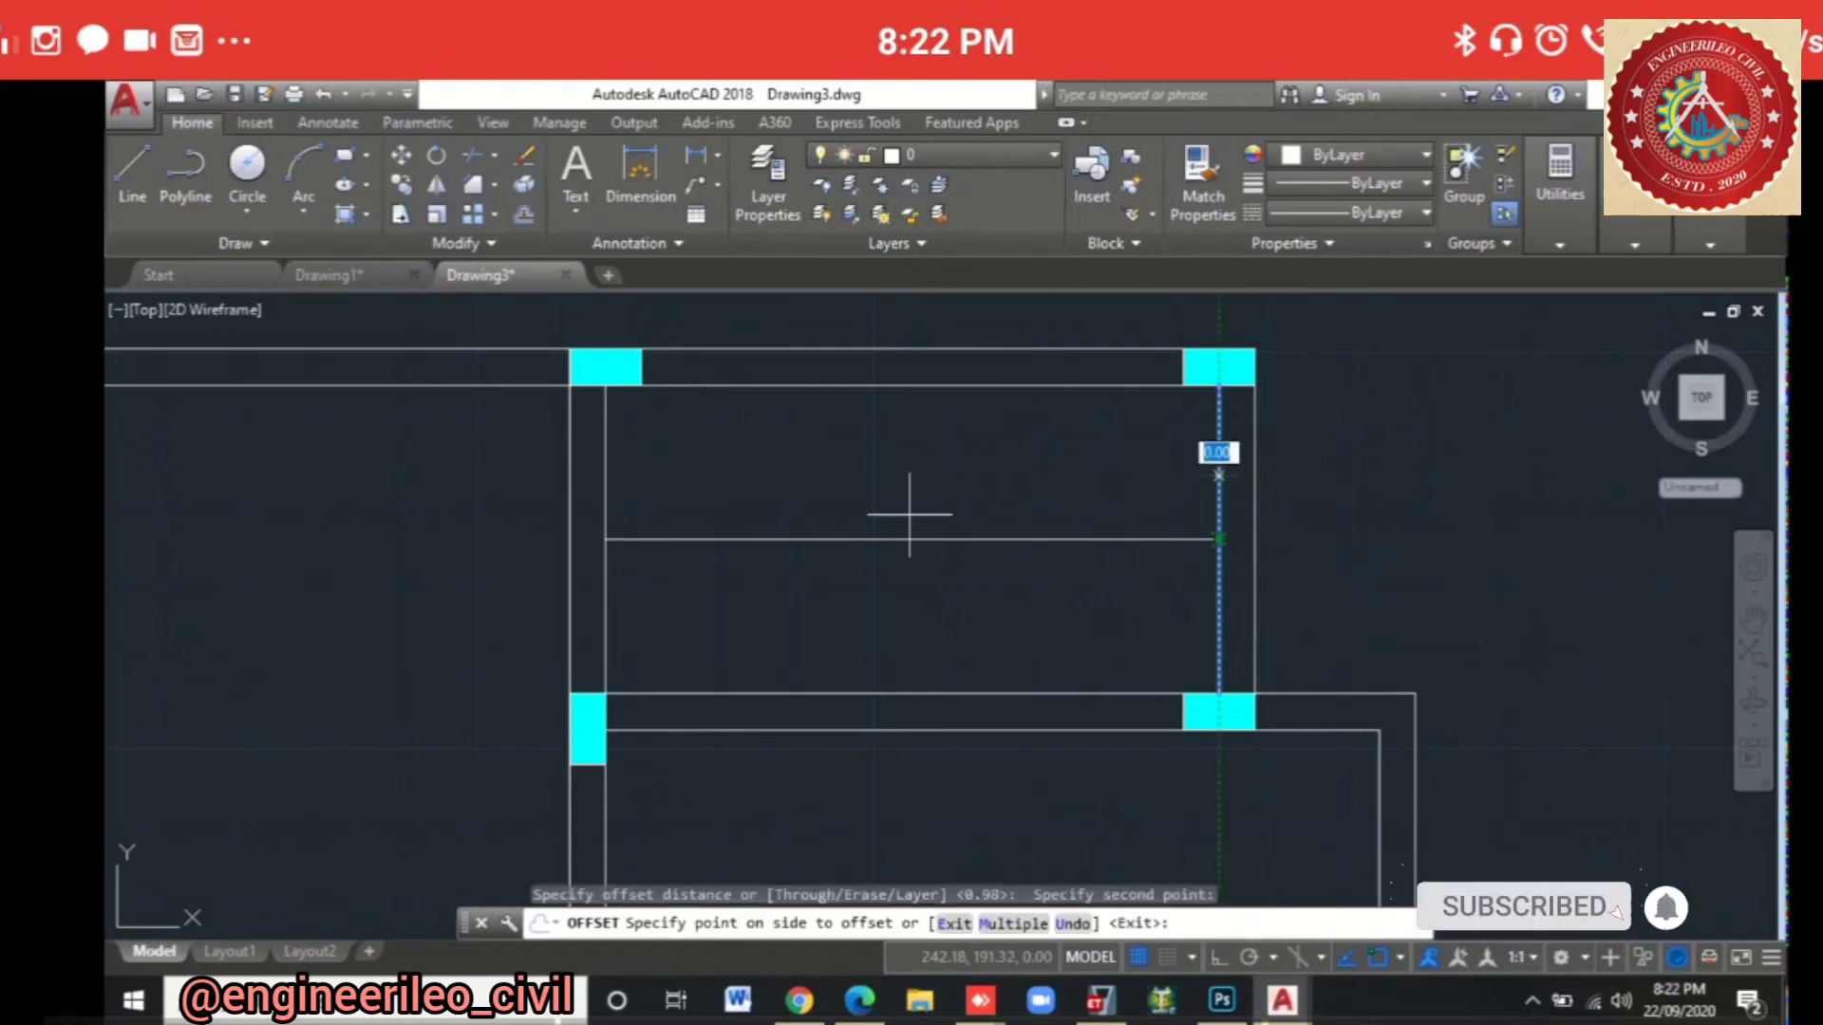
pyautogui.click(993, 494)
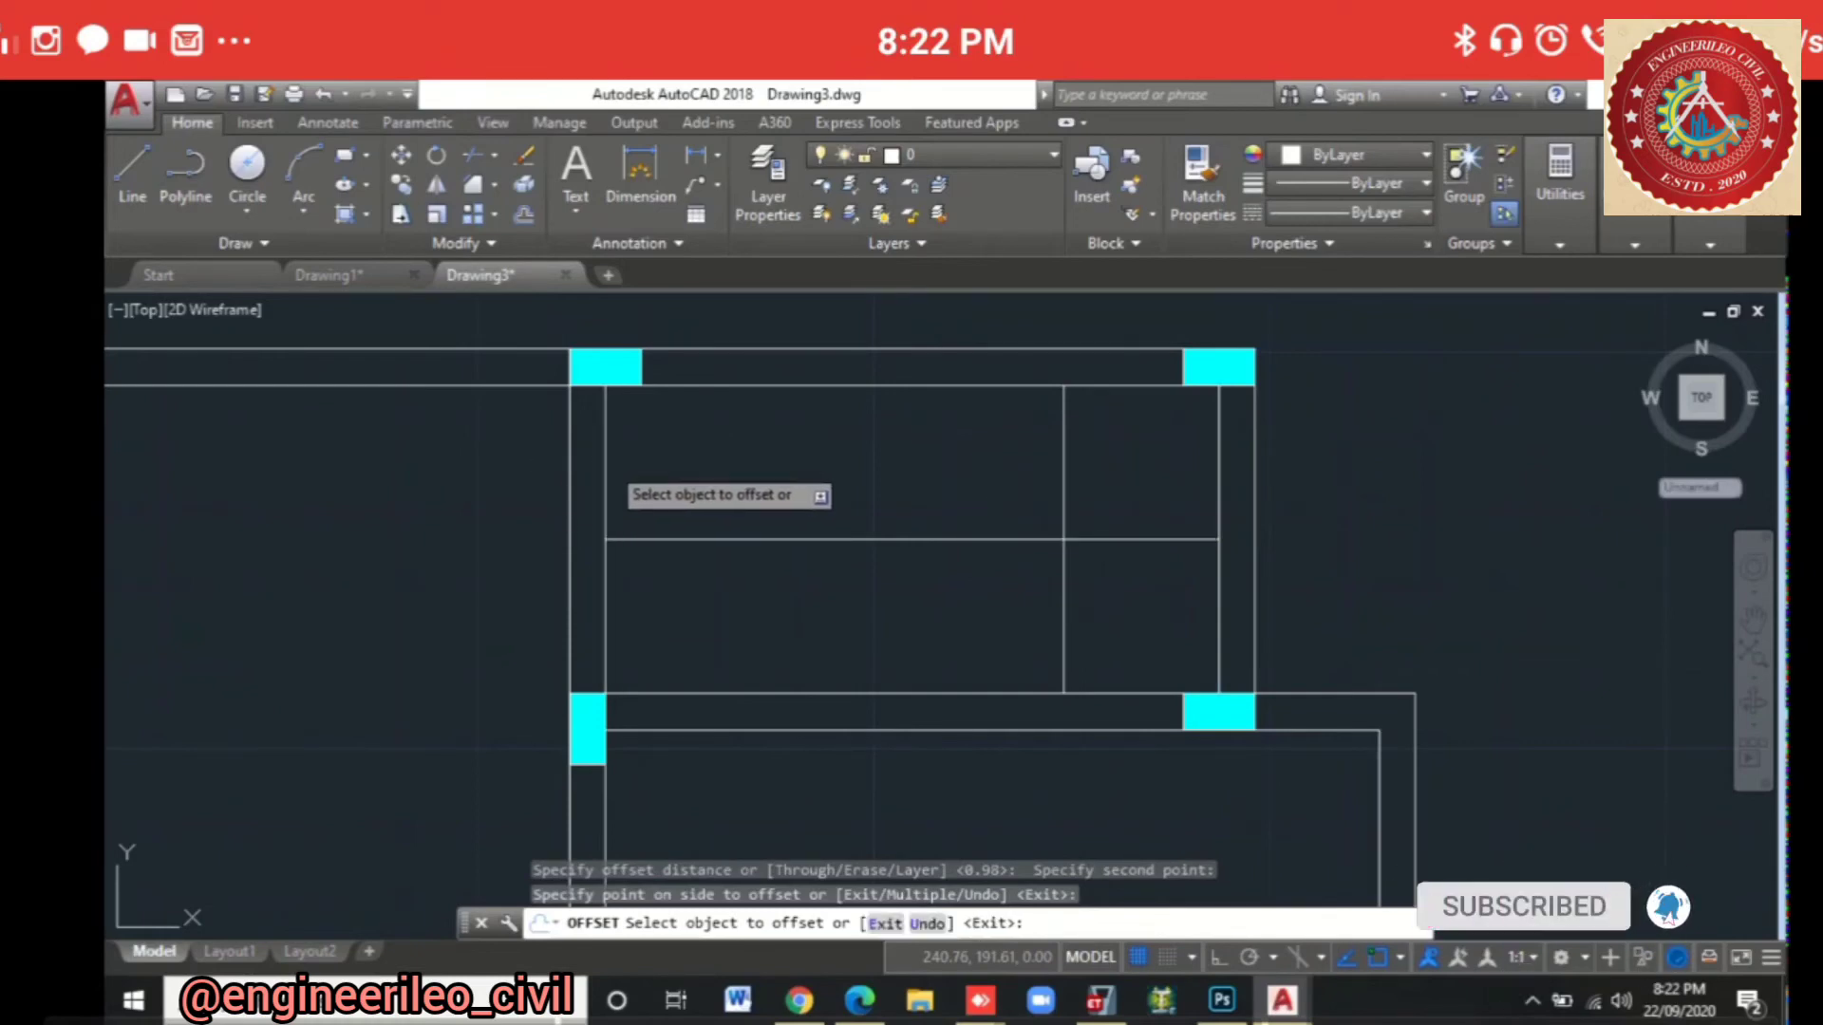
pyautogui.click(605, 459)
pyautogui.click(895, 488)
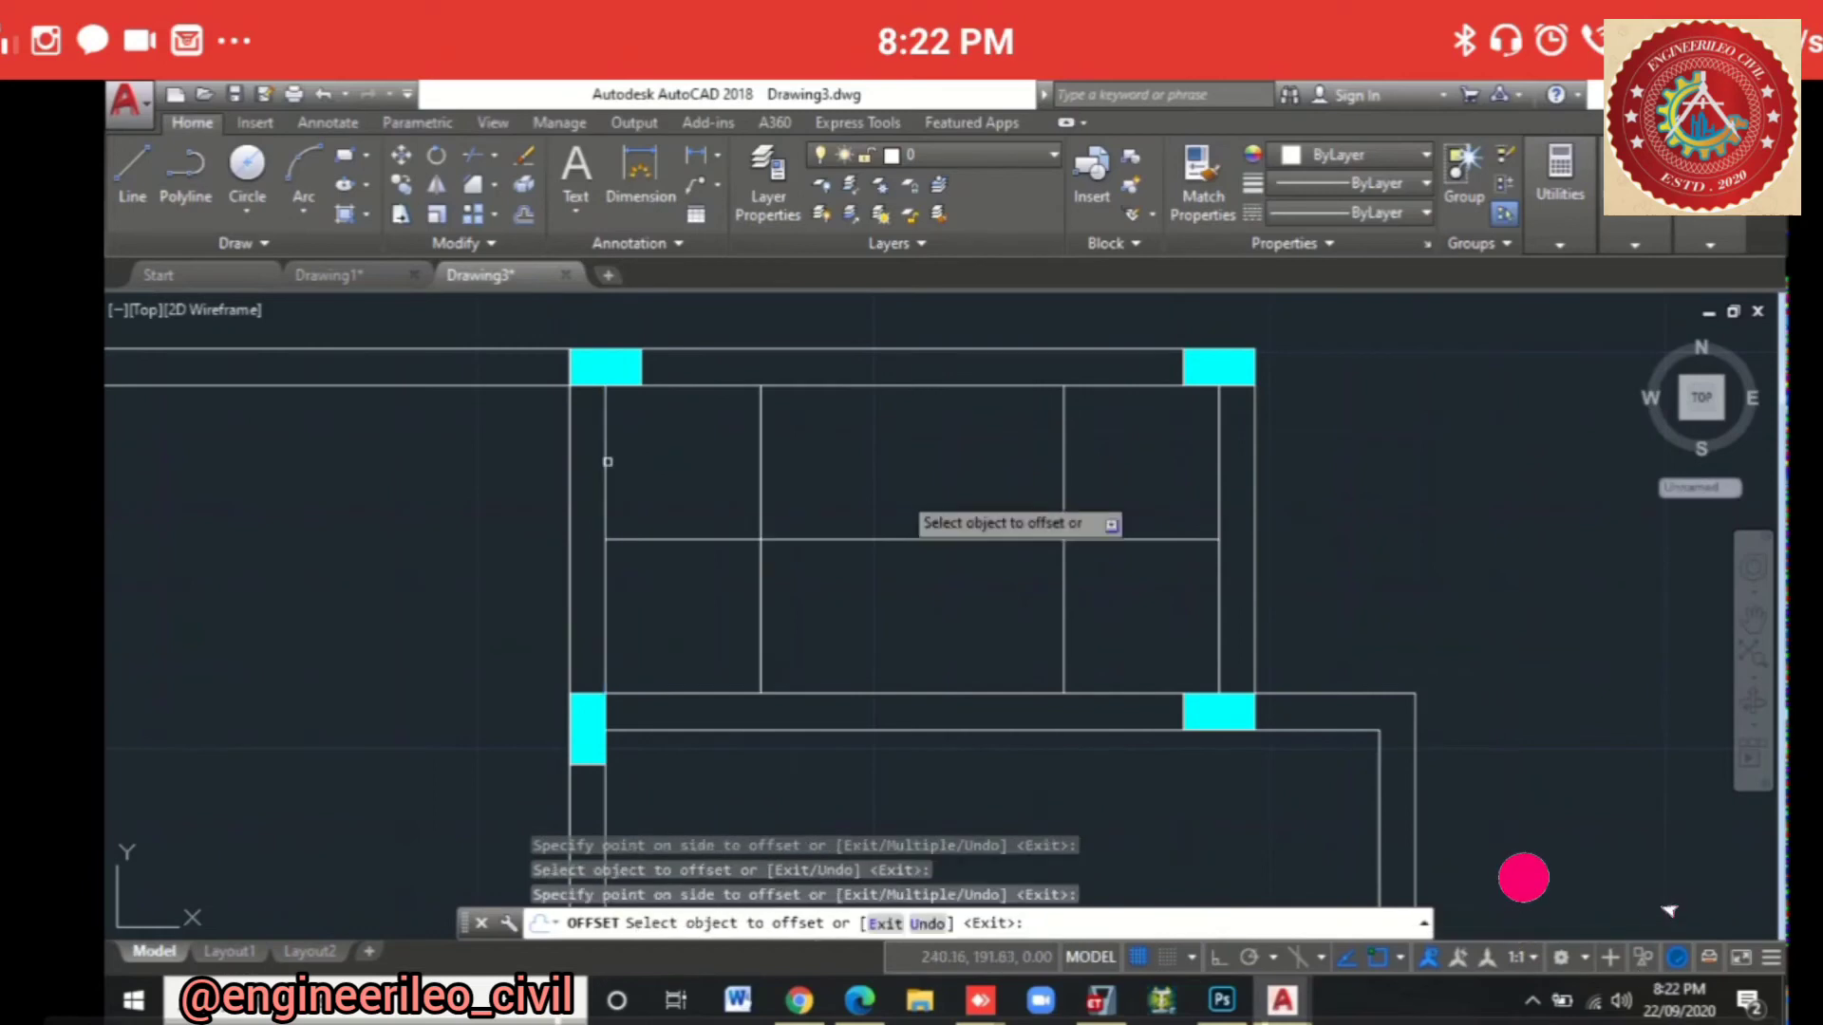
pyautogui.press('Escape')
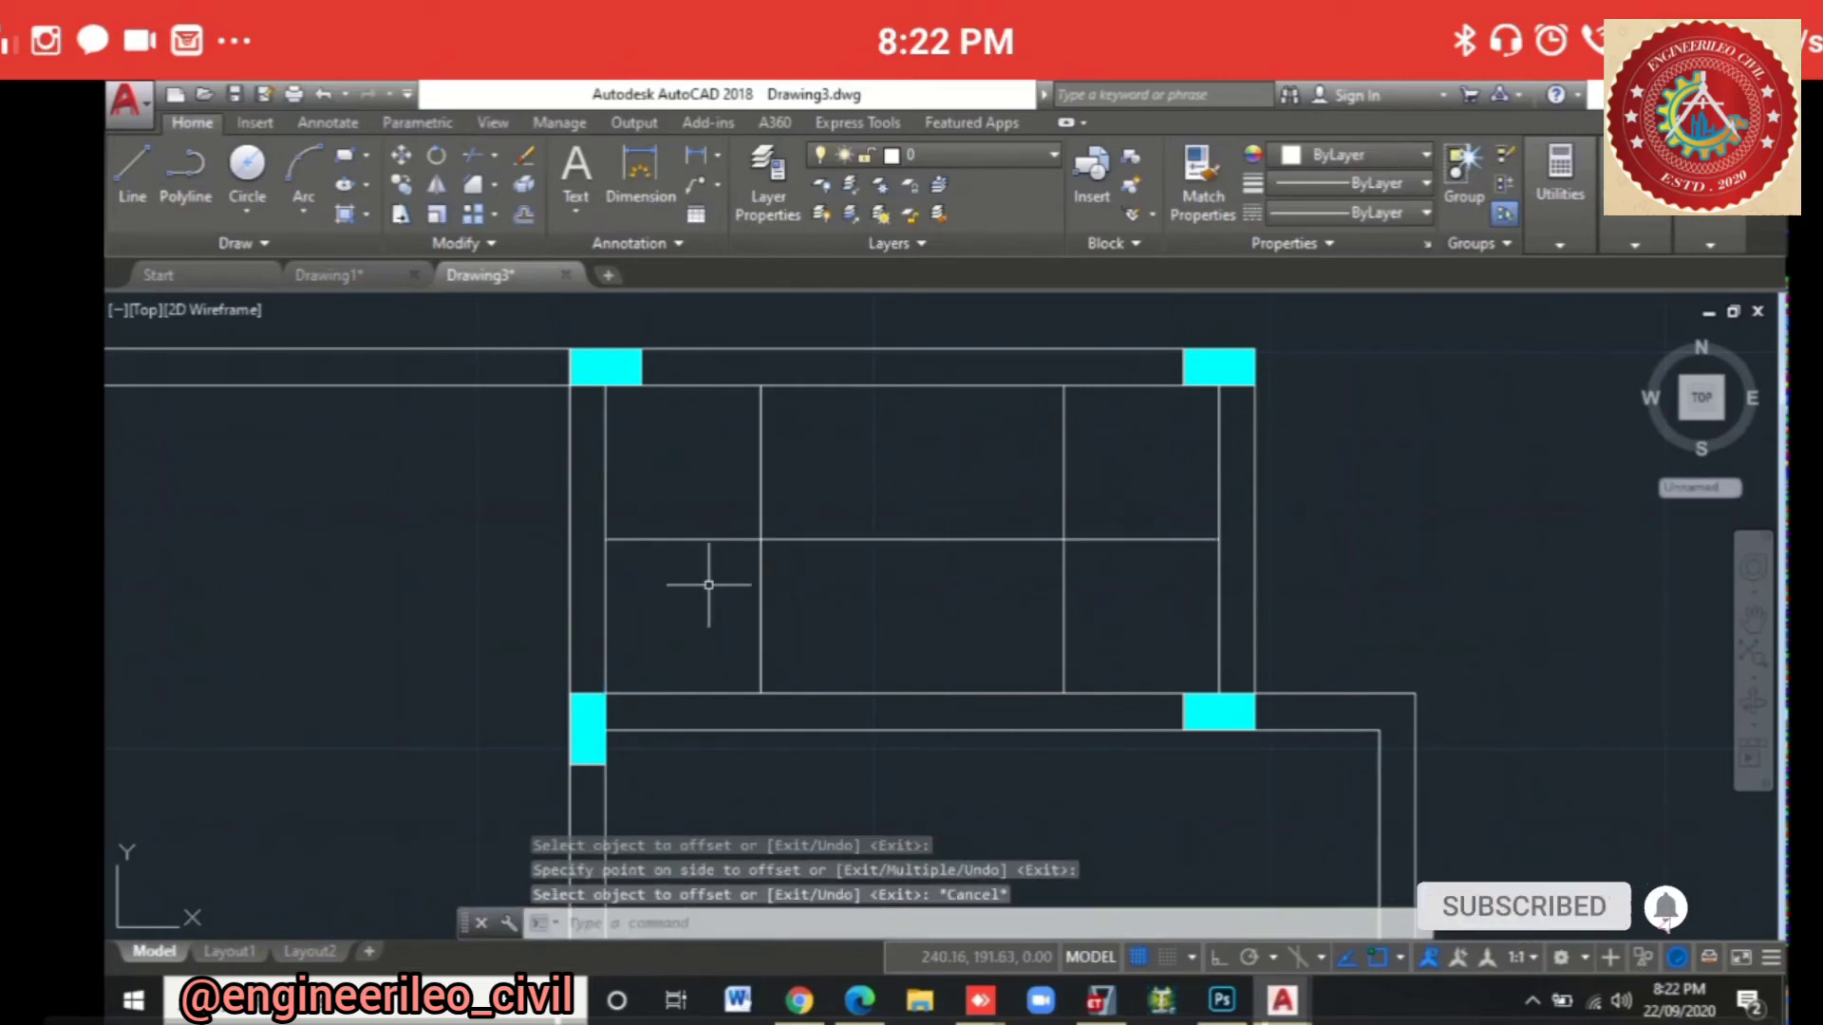
# Step: Offset the left landing line 0.23 to the right as the first tread, picking the distance along the upper-left column's right edge
pyautogui.click(761, 452)
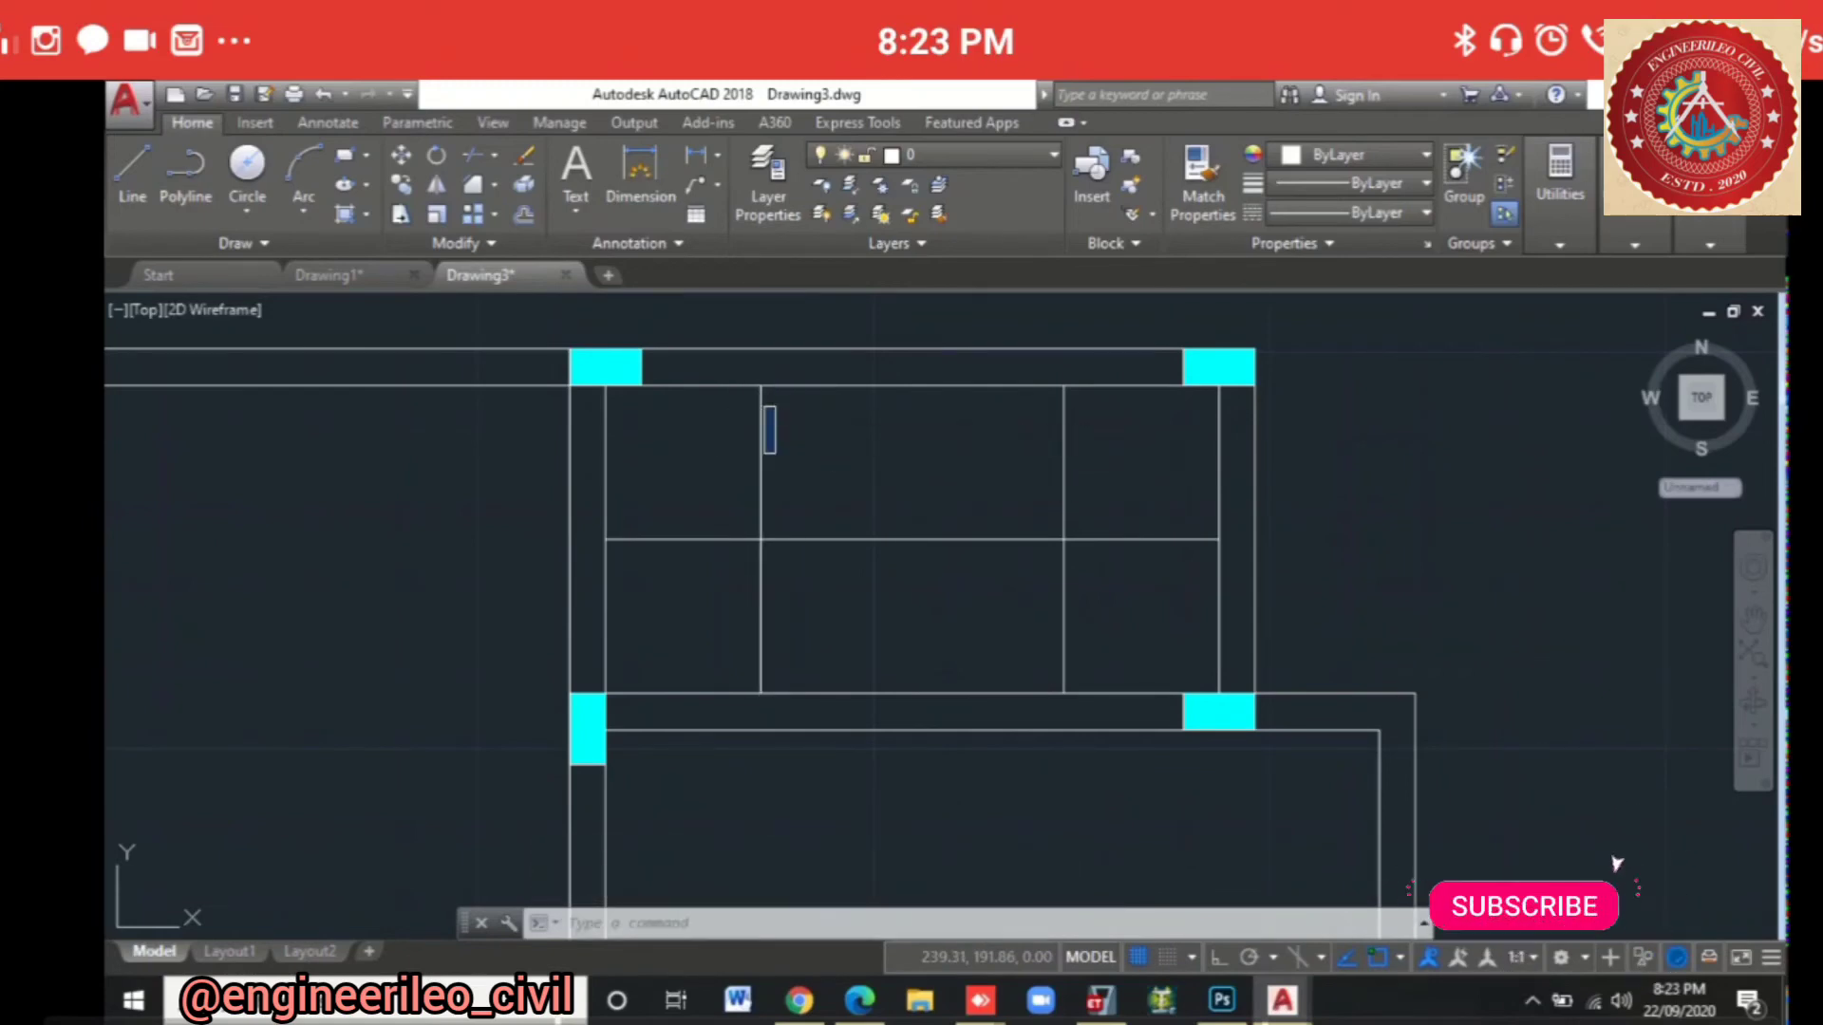
pyautogui.click(775, 381)
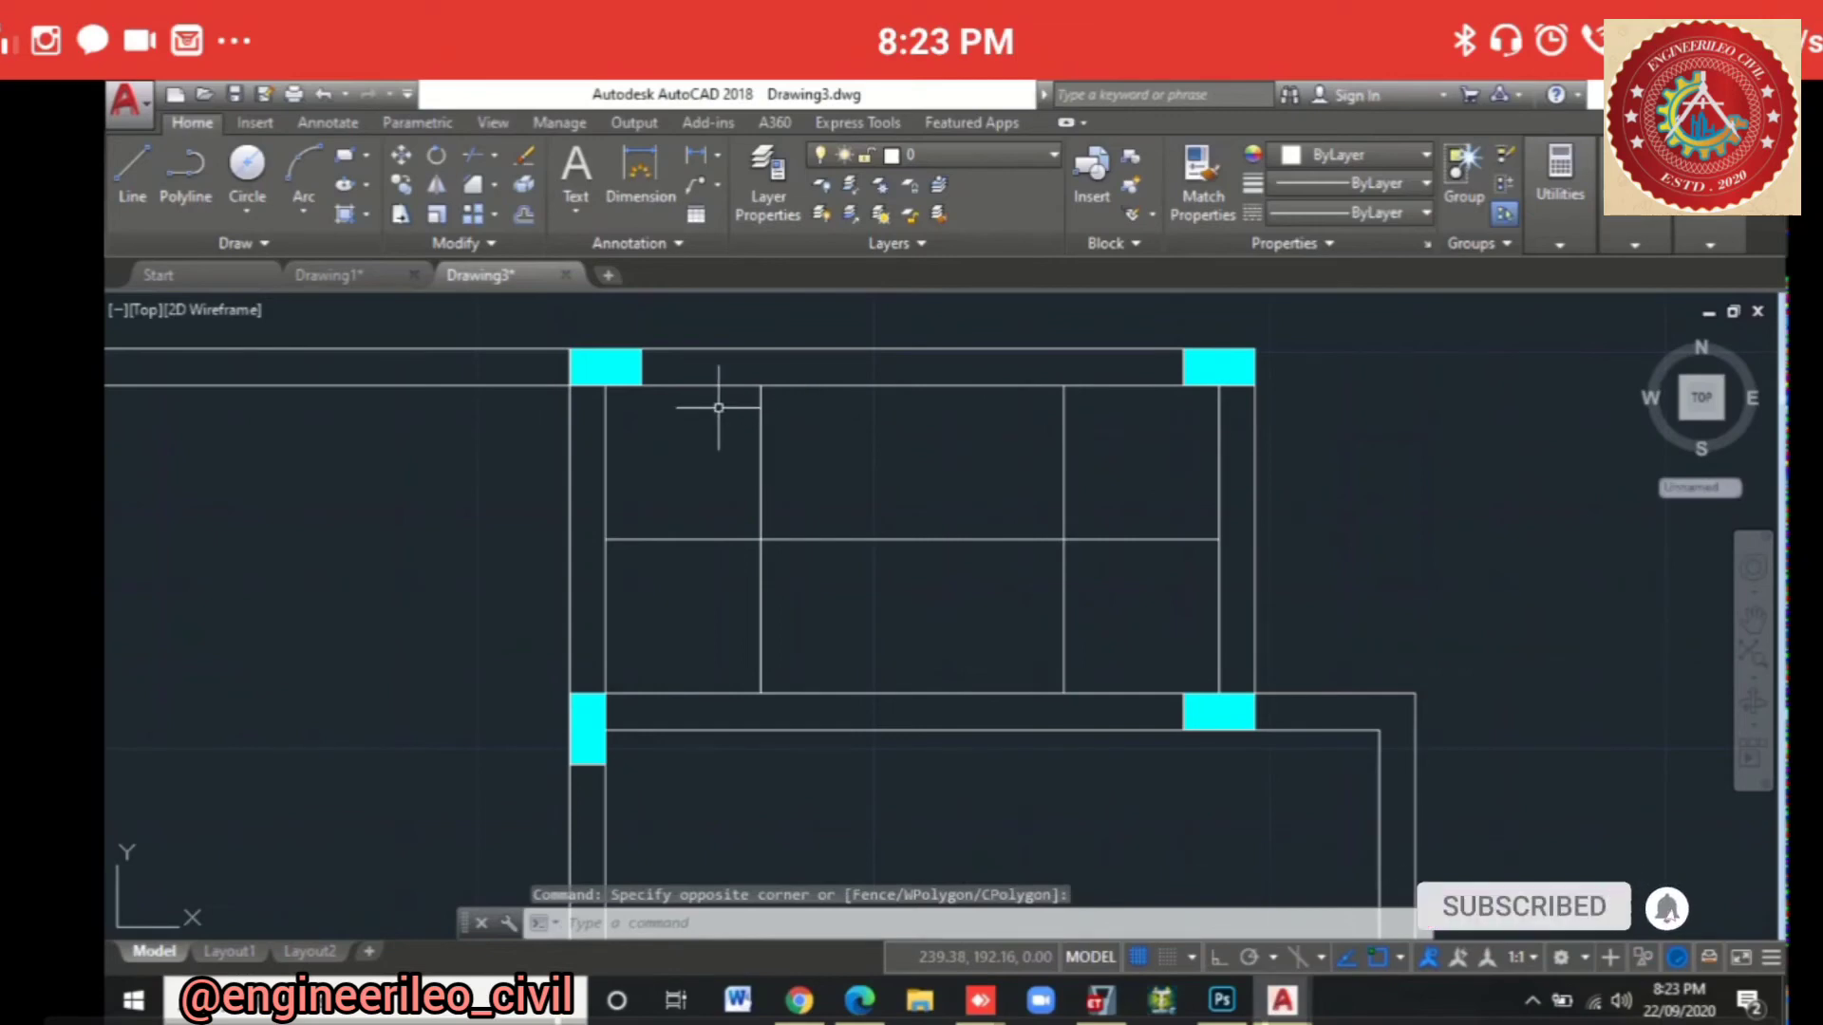
pyautogui.write('o')
pyautogui.press('Return')
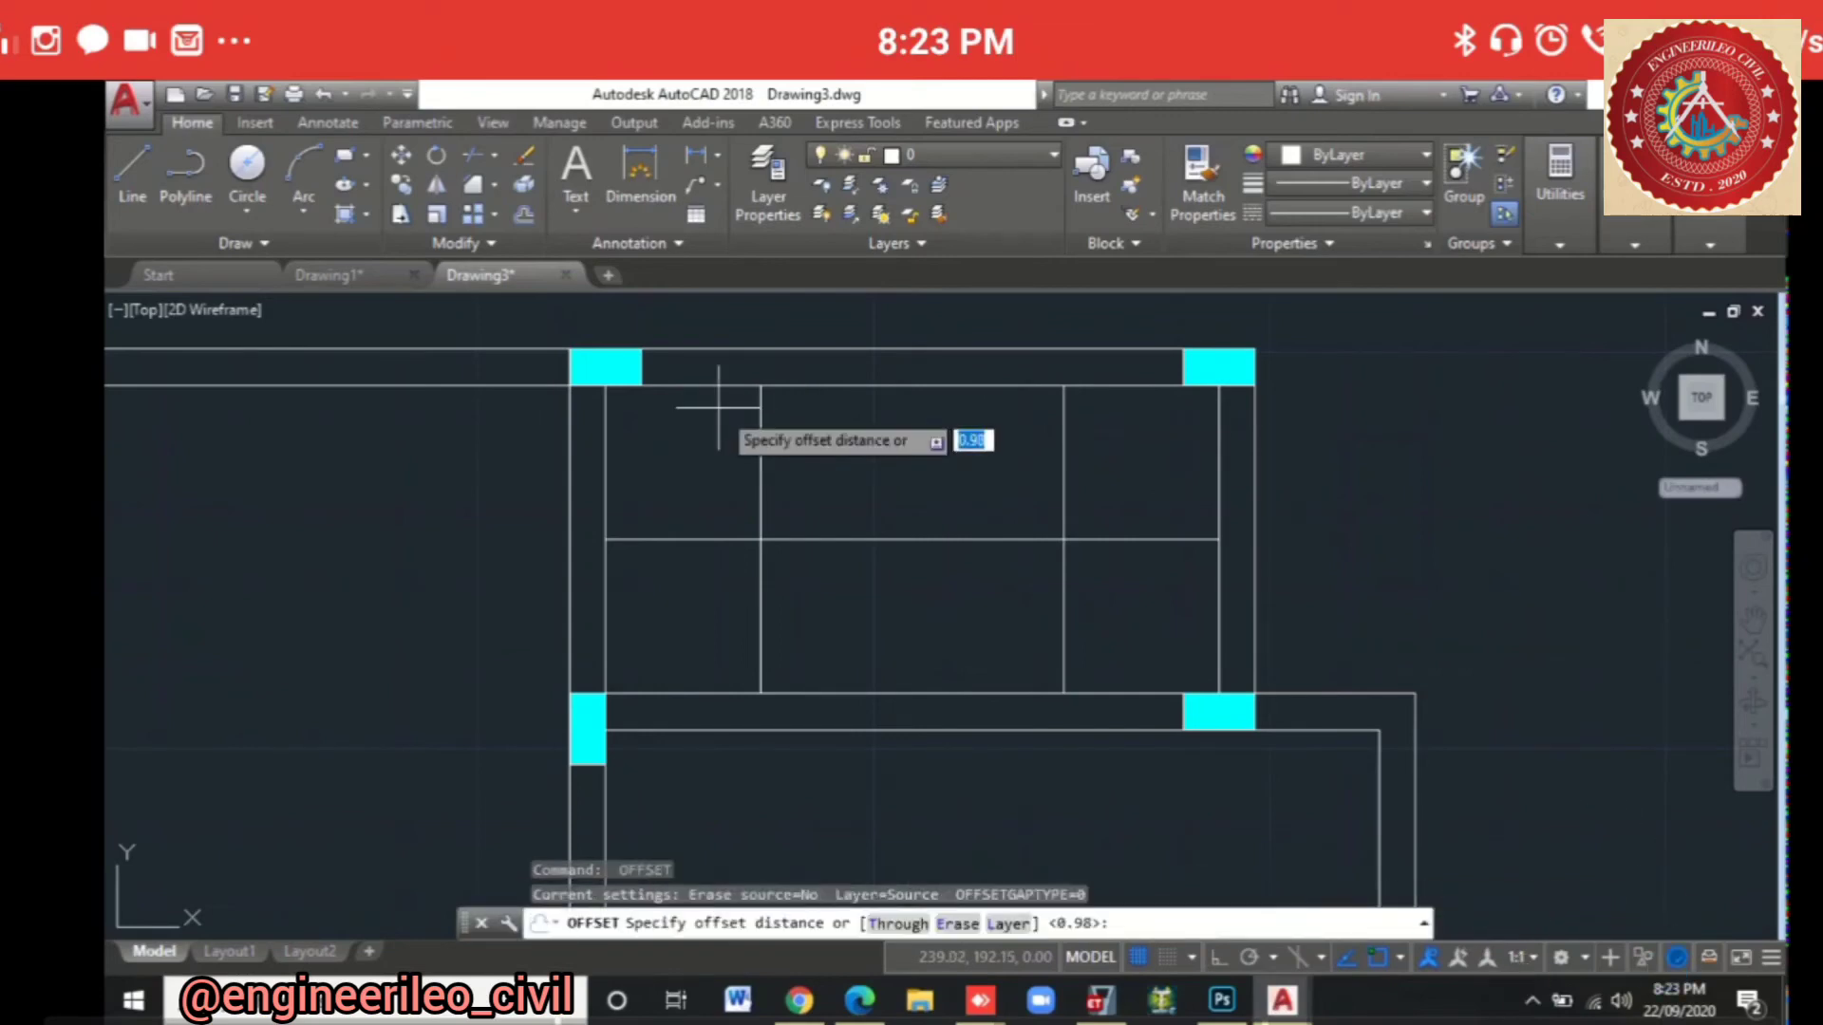
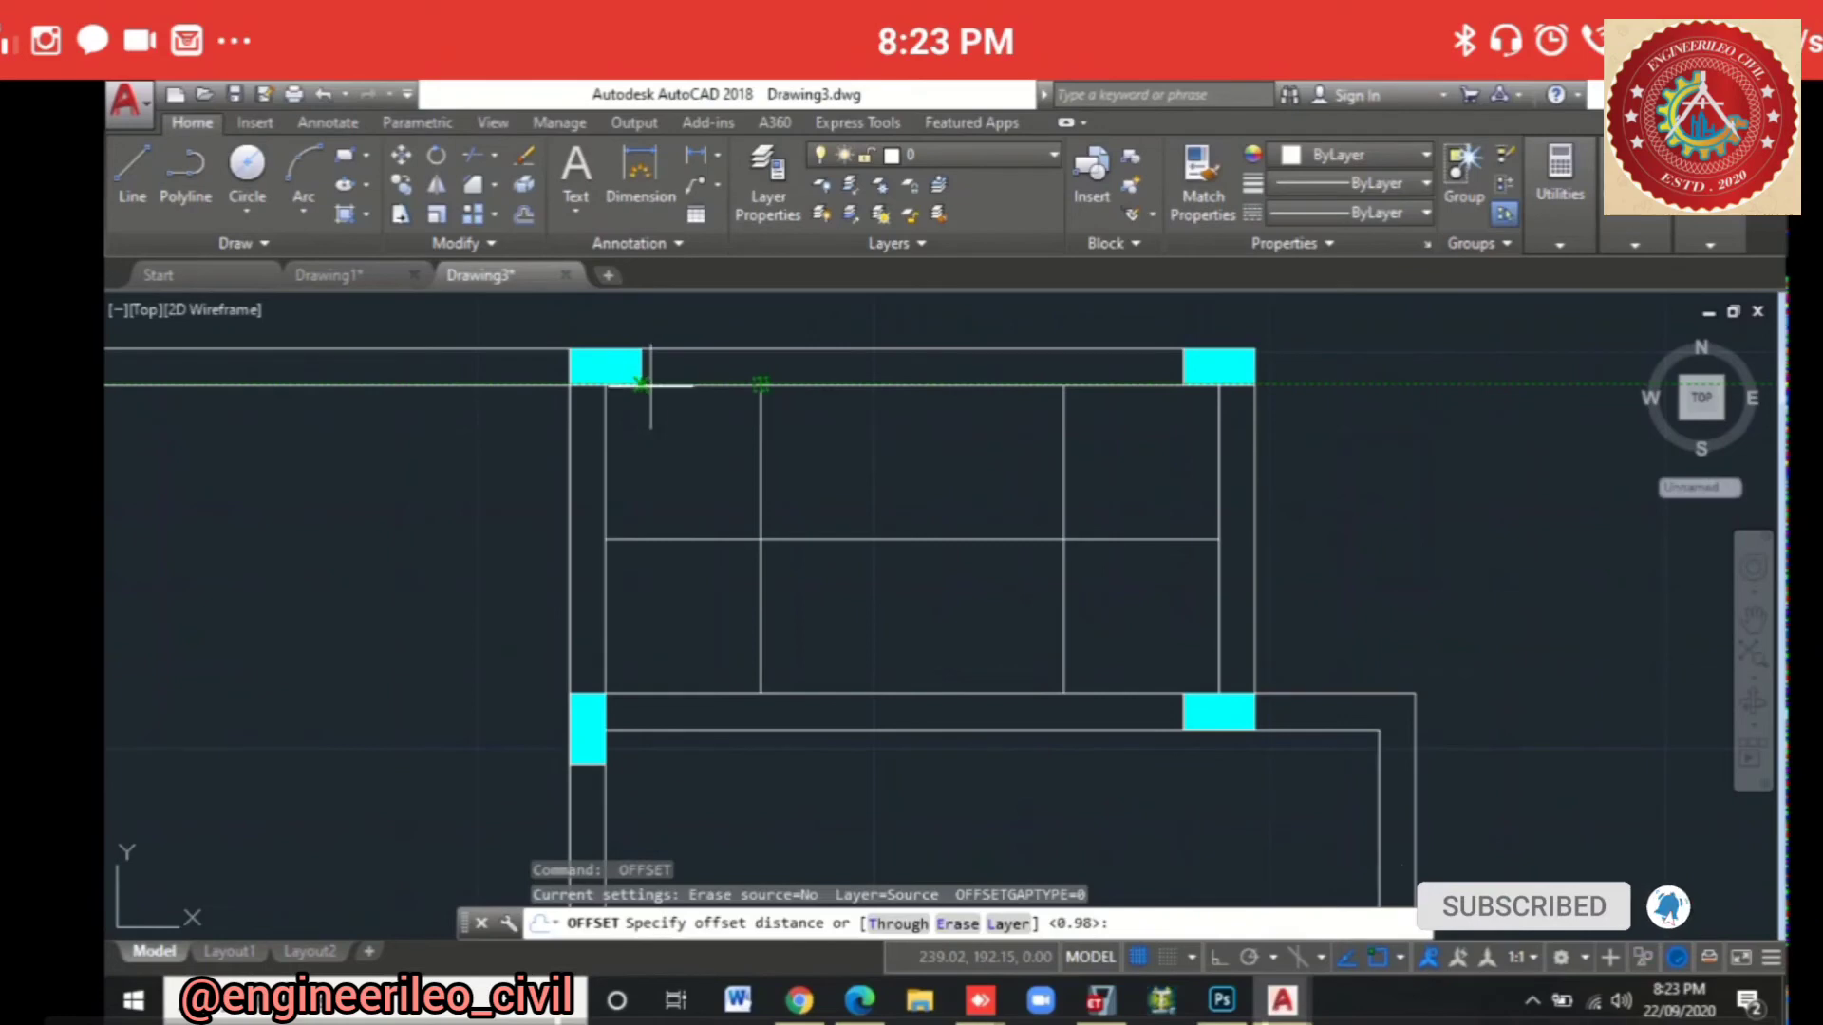
pyautogui.click(641, 385)
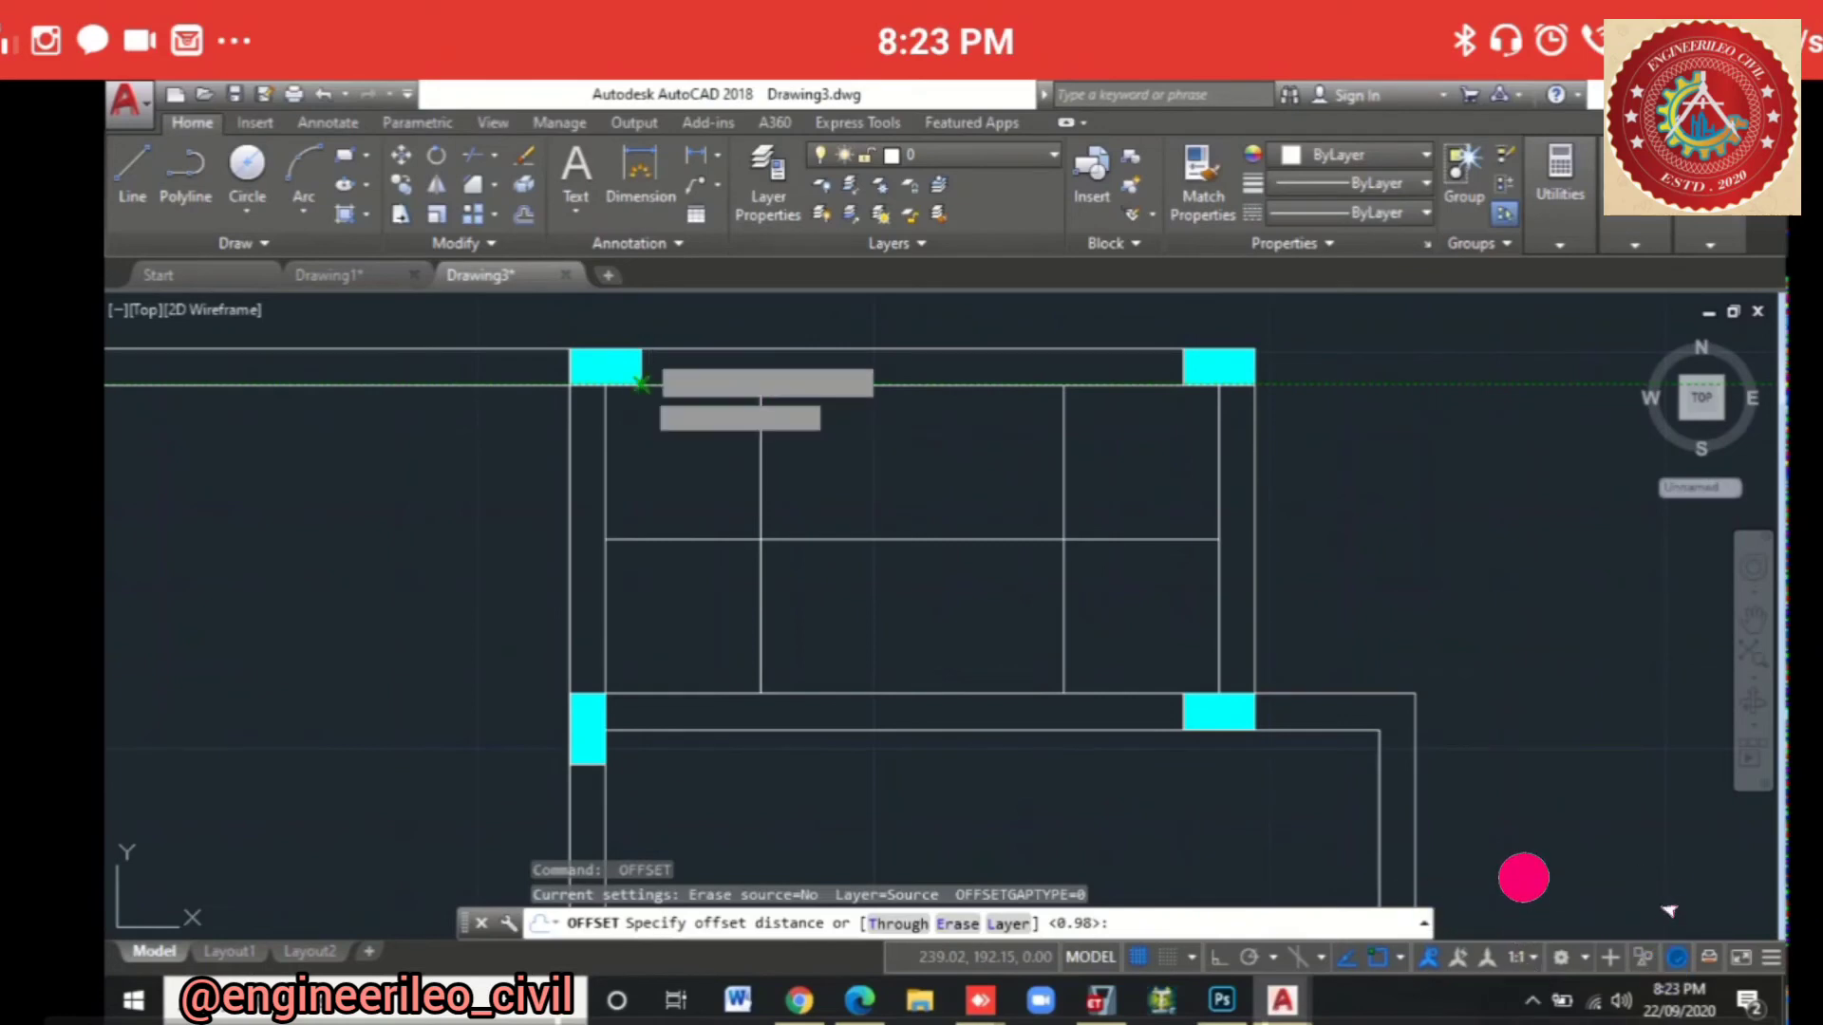
pyautogui.click(641, 349)
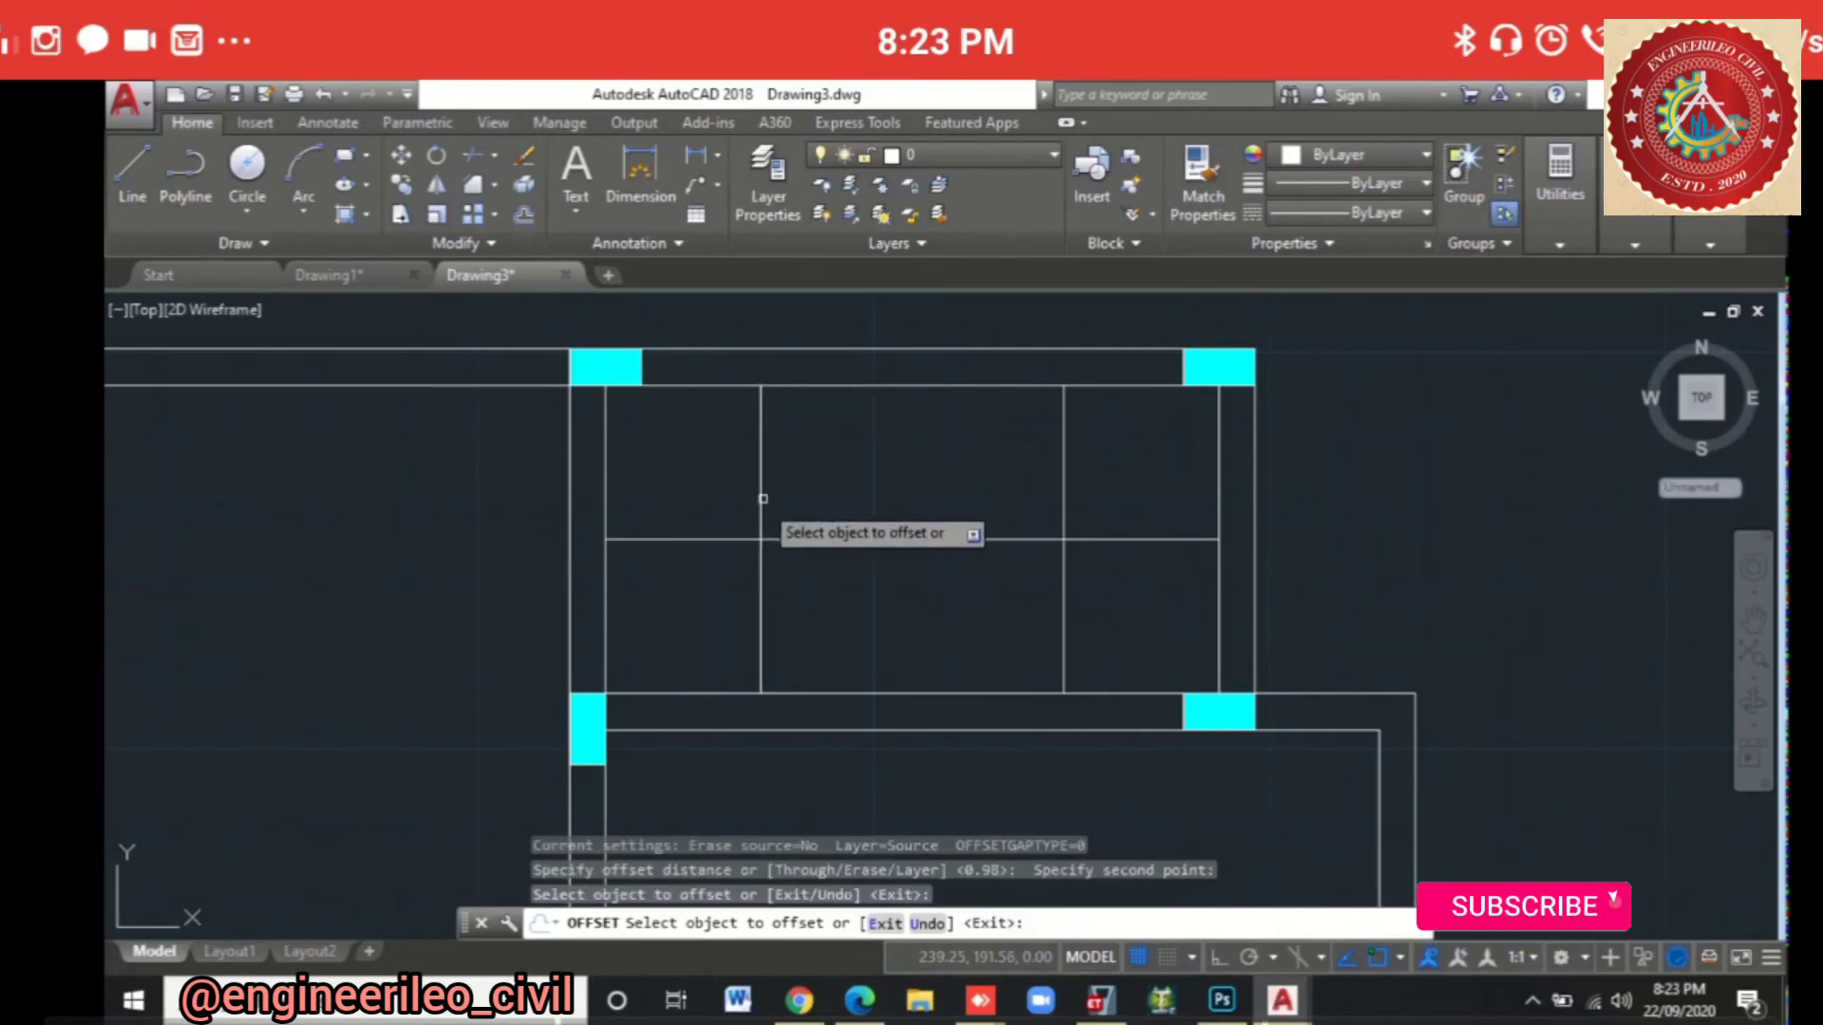
pyautogui.click(762, 498)
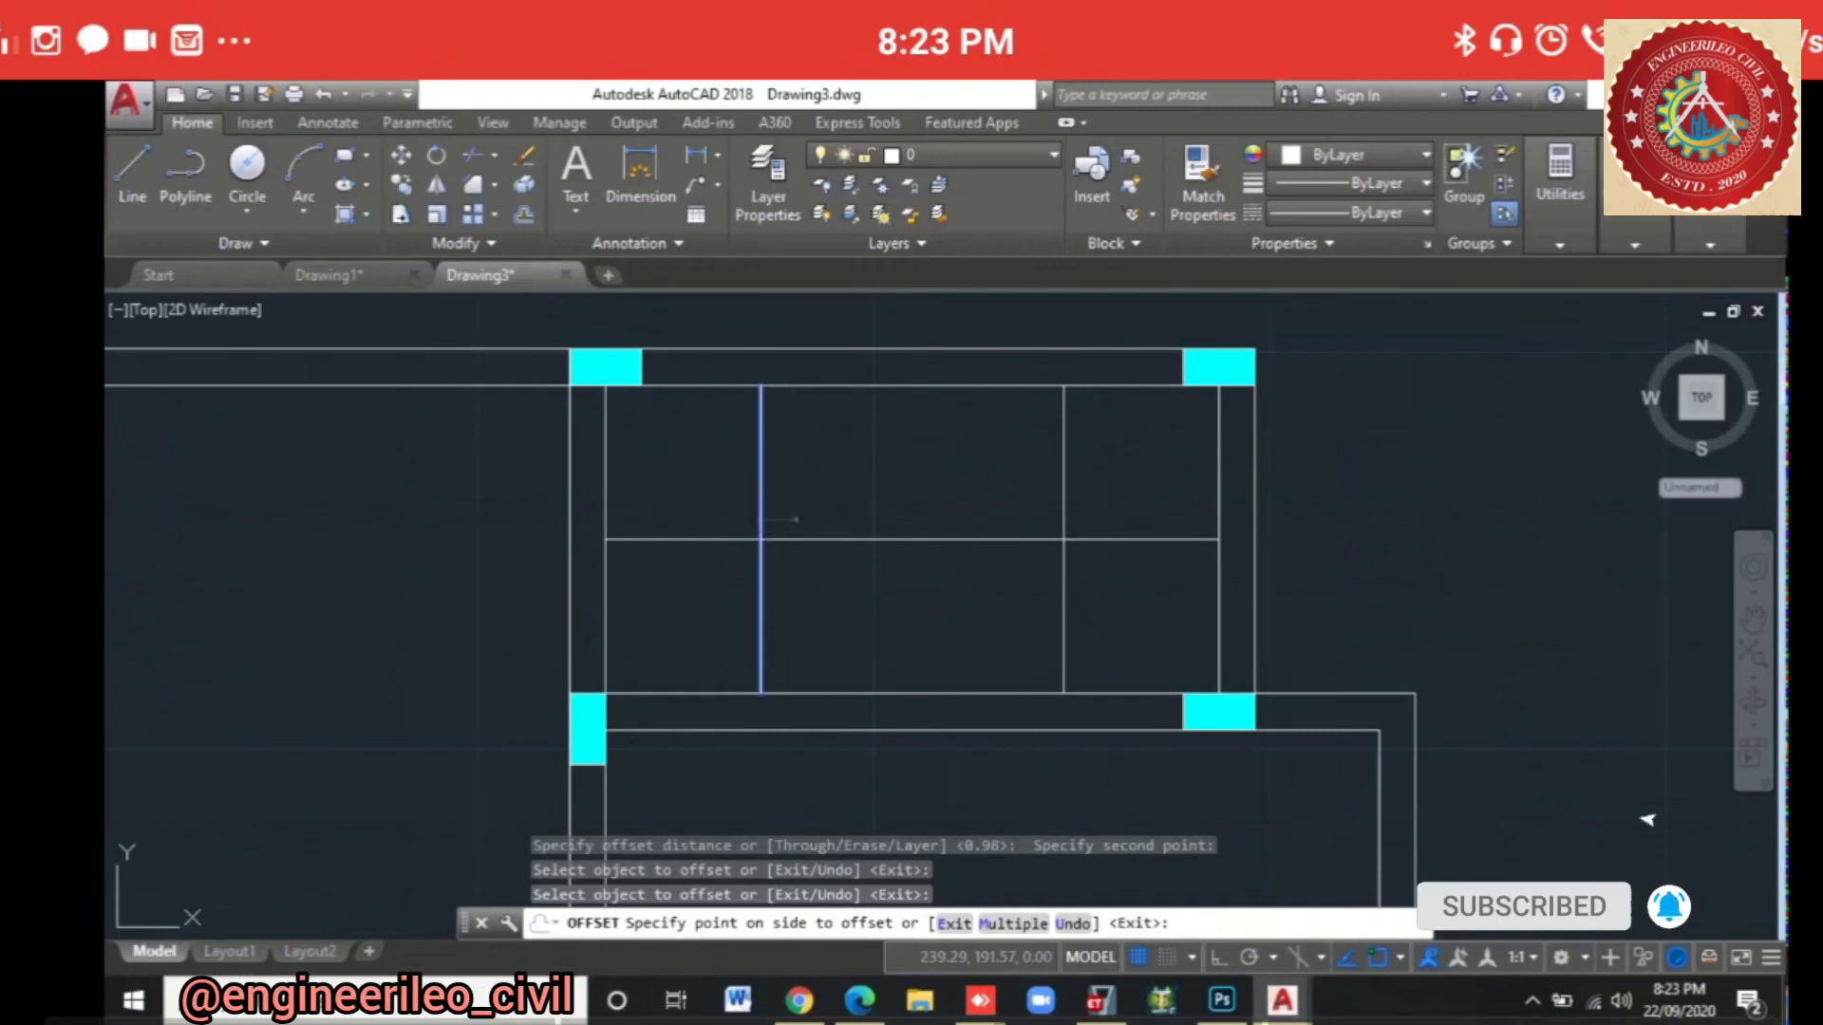
pyautogui.click(795, 519)
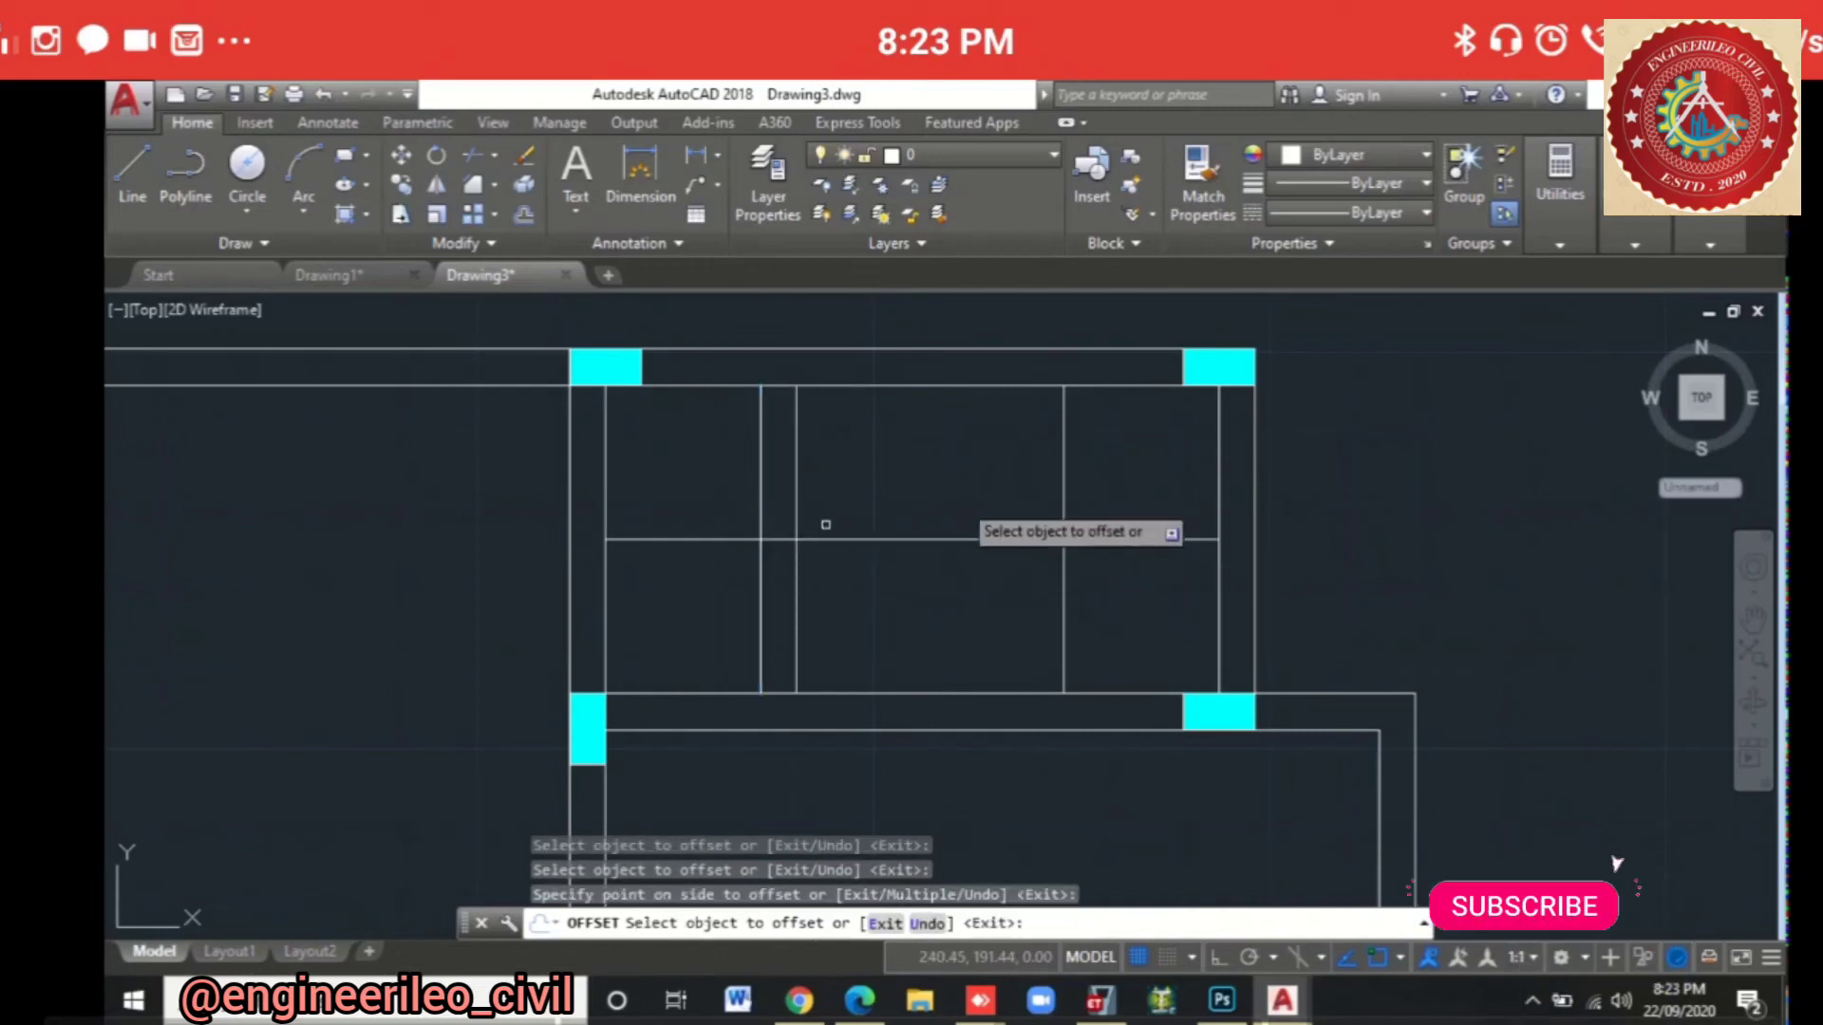
# Step: Offset the first tread line repeatedly to the right at 0.23 spacing to add six more treads across the stair flights
pyautogui.click(796, 484)
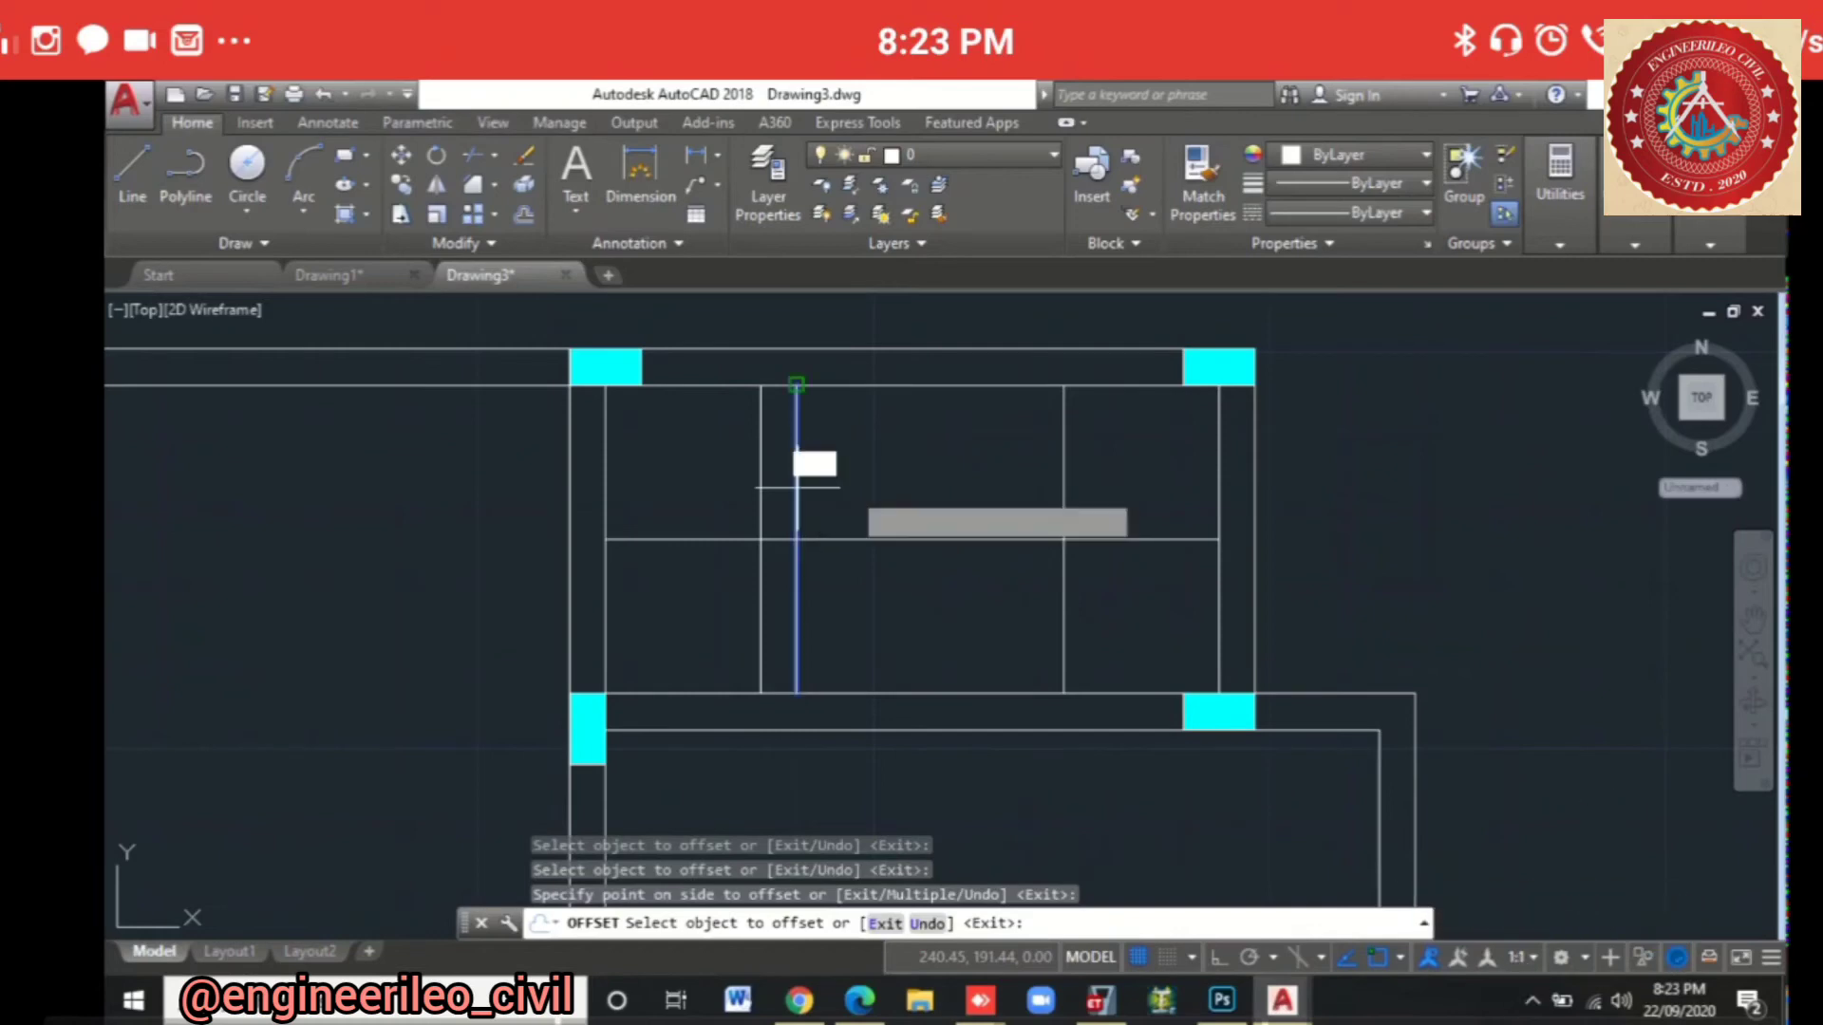
pyautogui.click(883, 486)
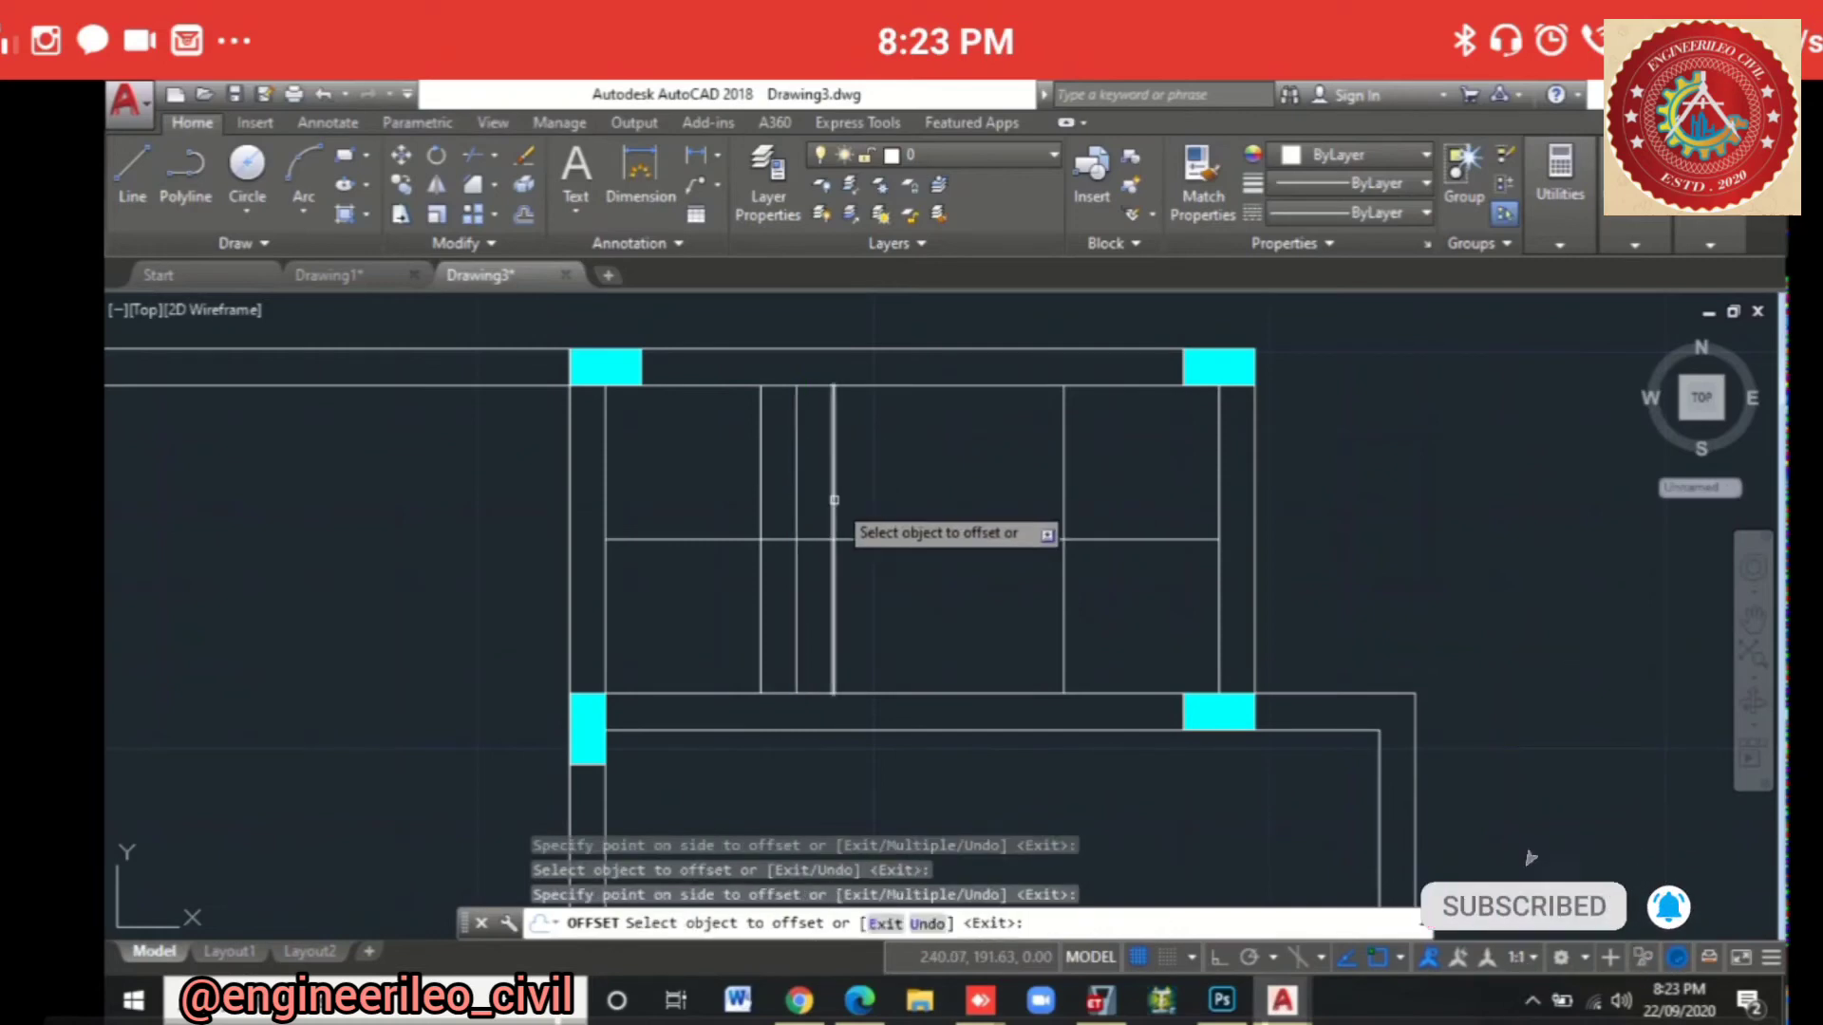
pyautogui.click(833, 500)
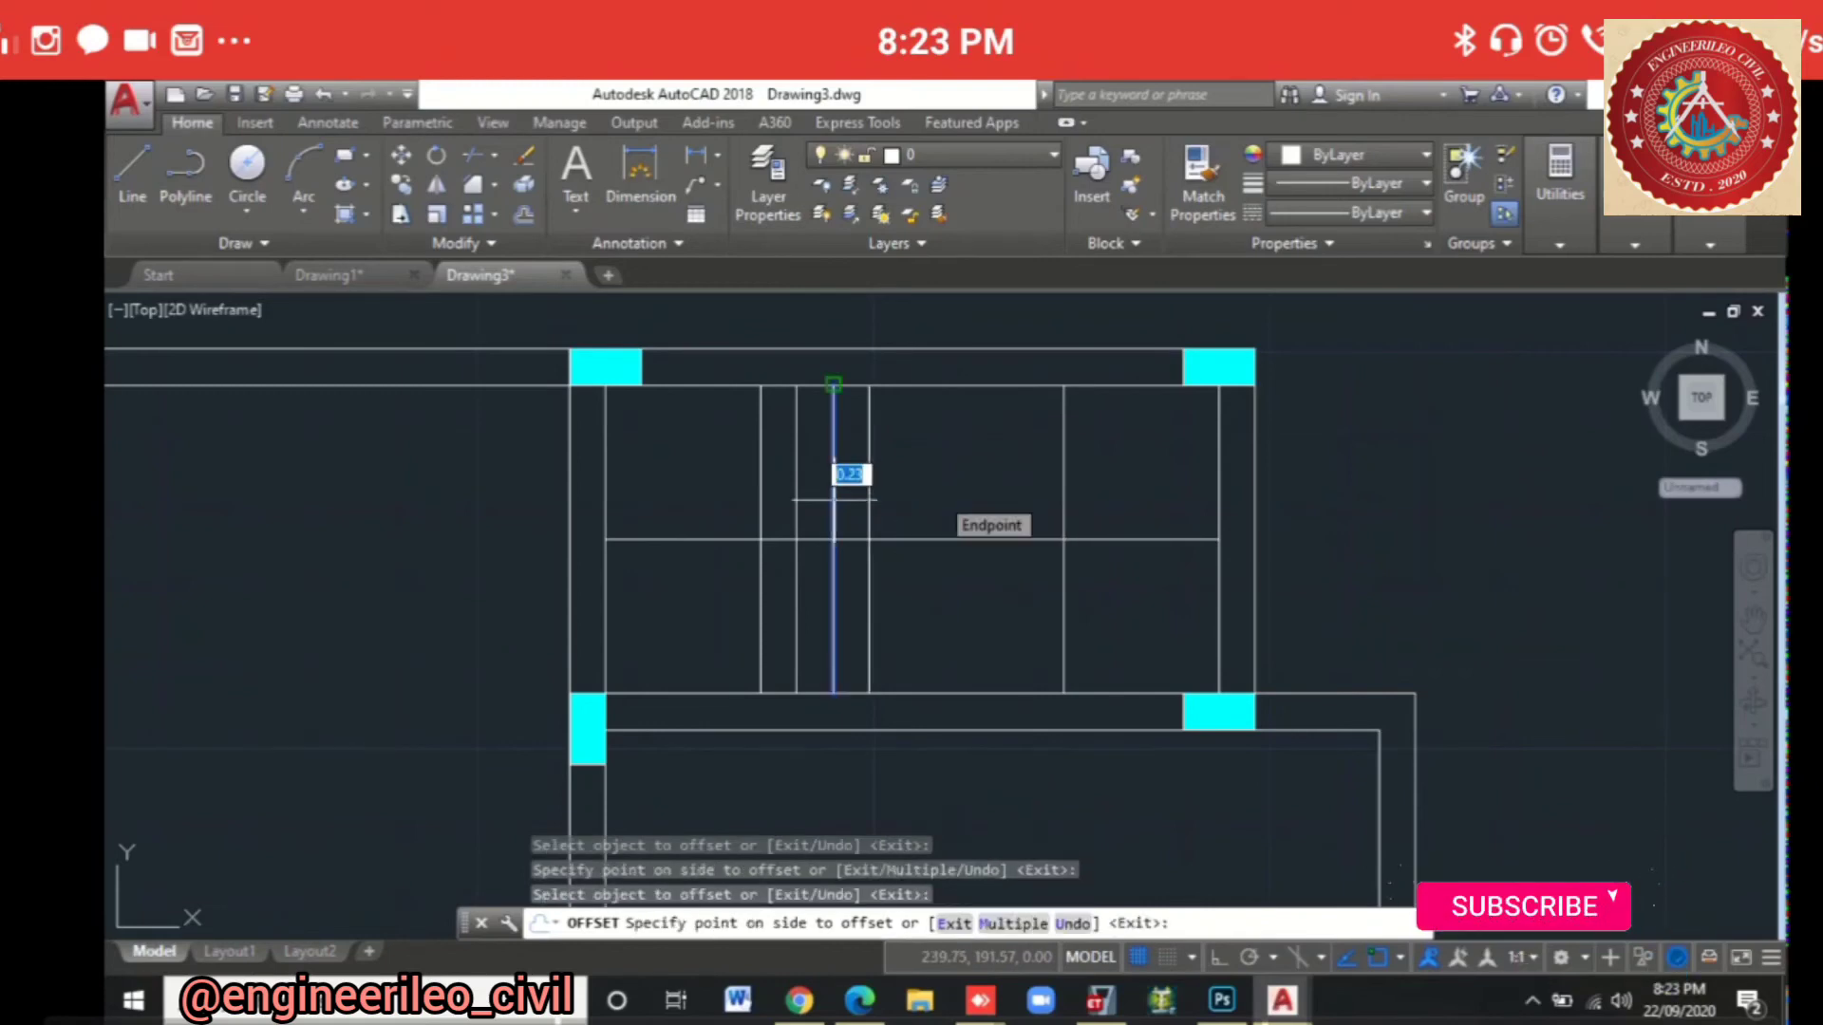
pyautogui.click(933, 491)
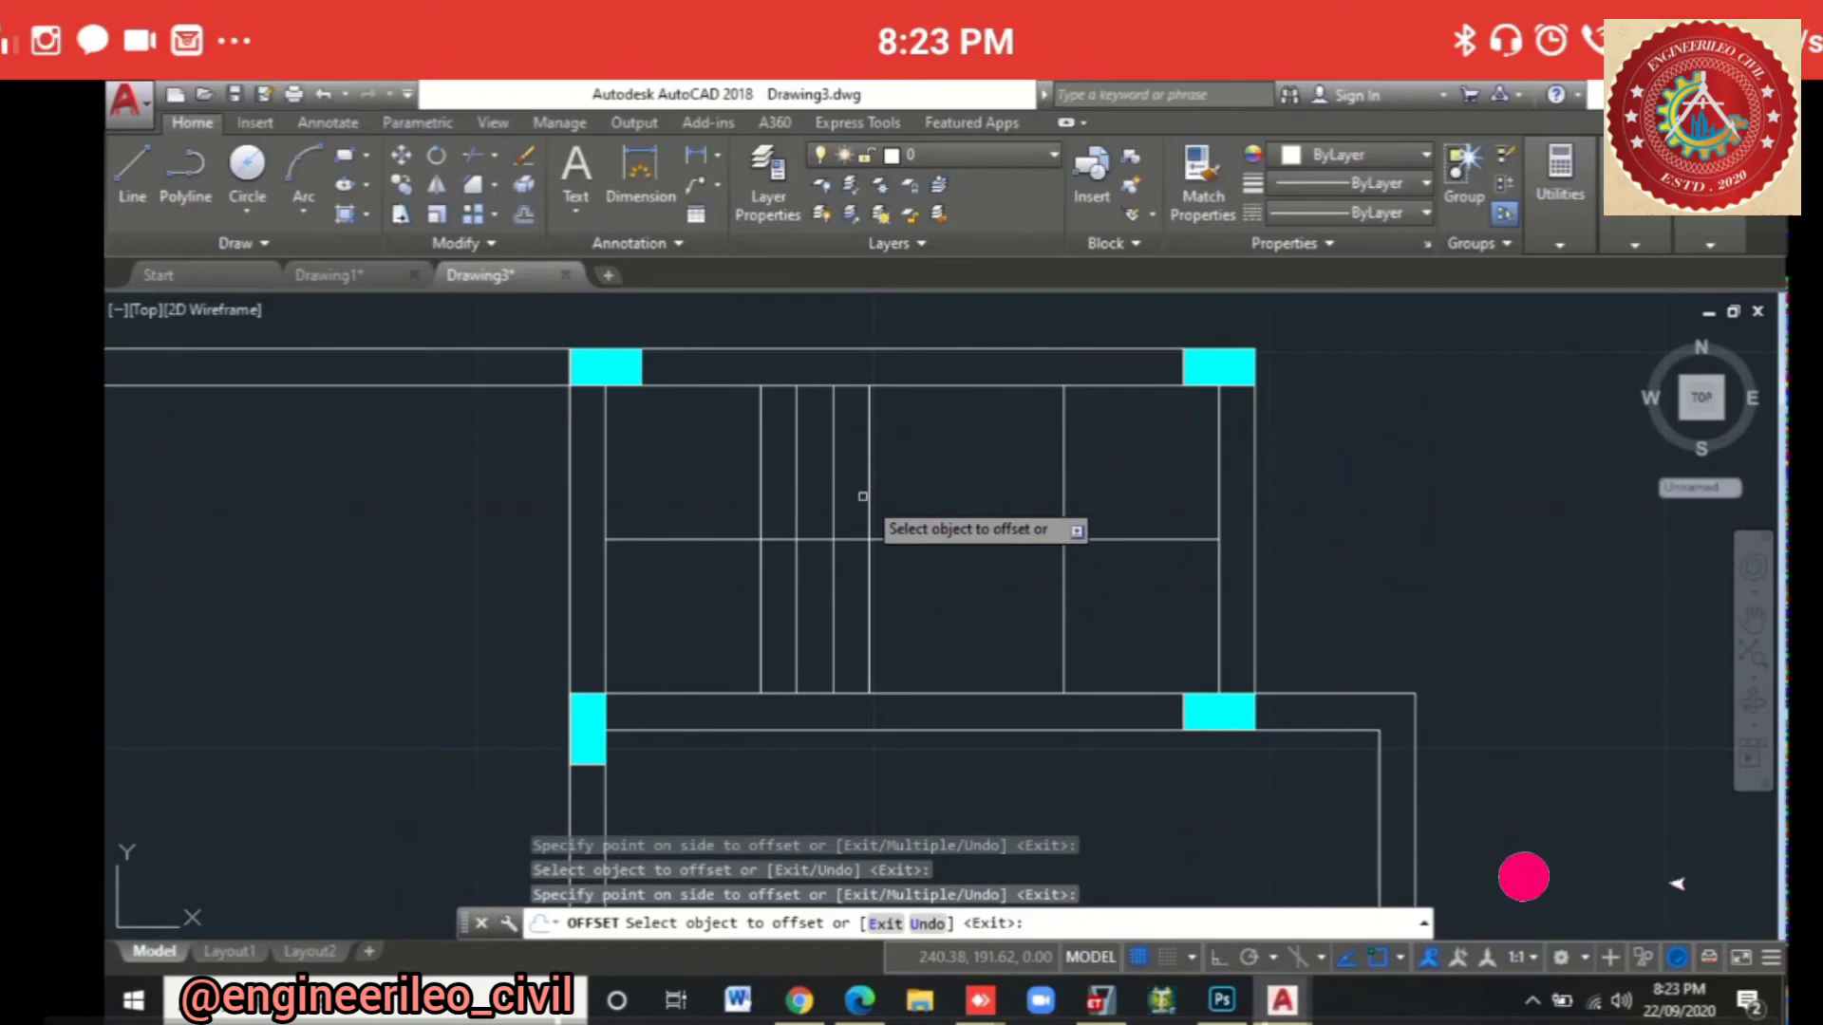
pyautogui.click(869, 495)
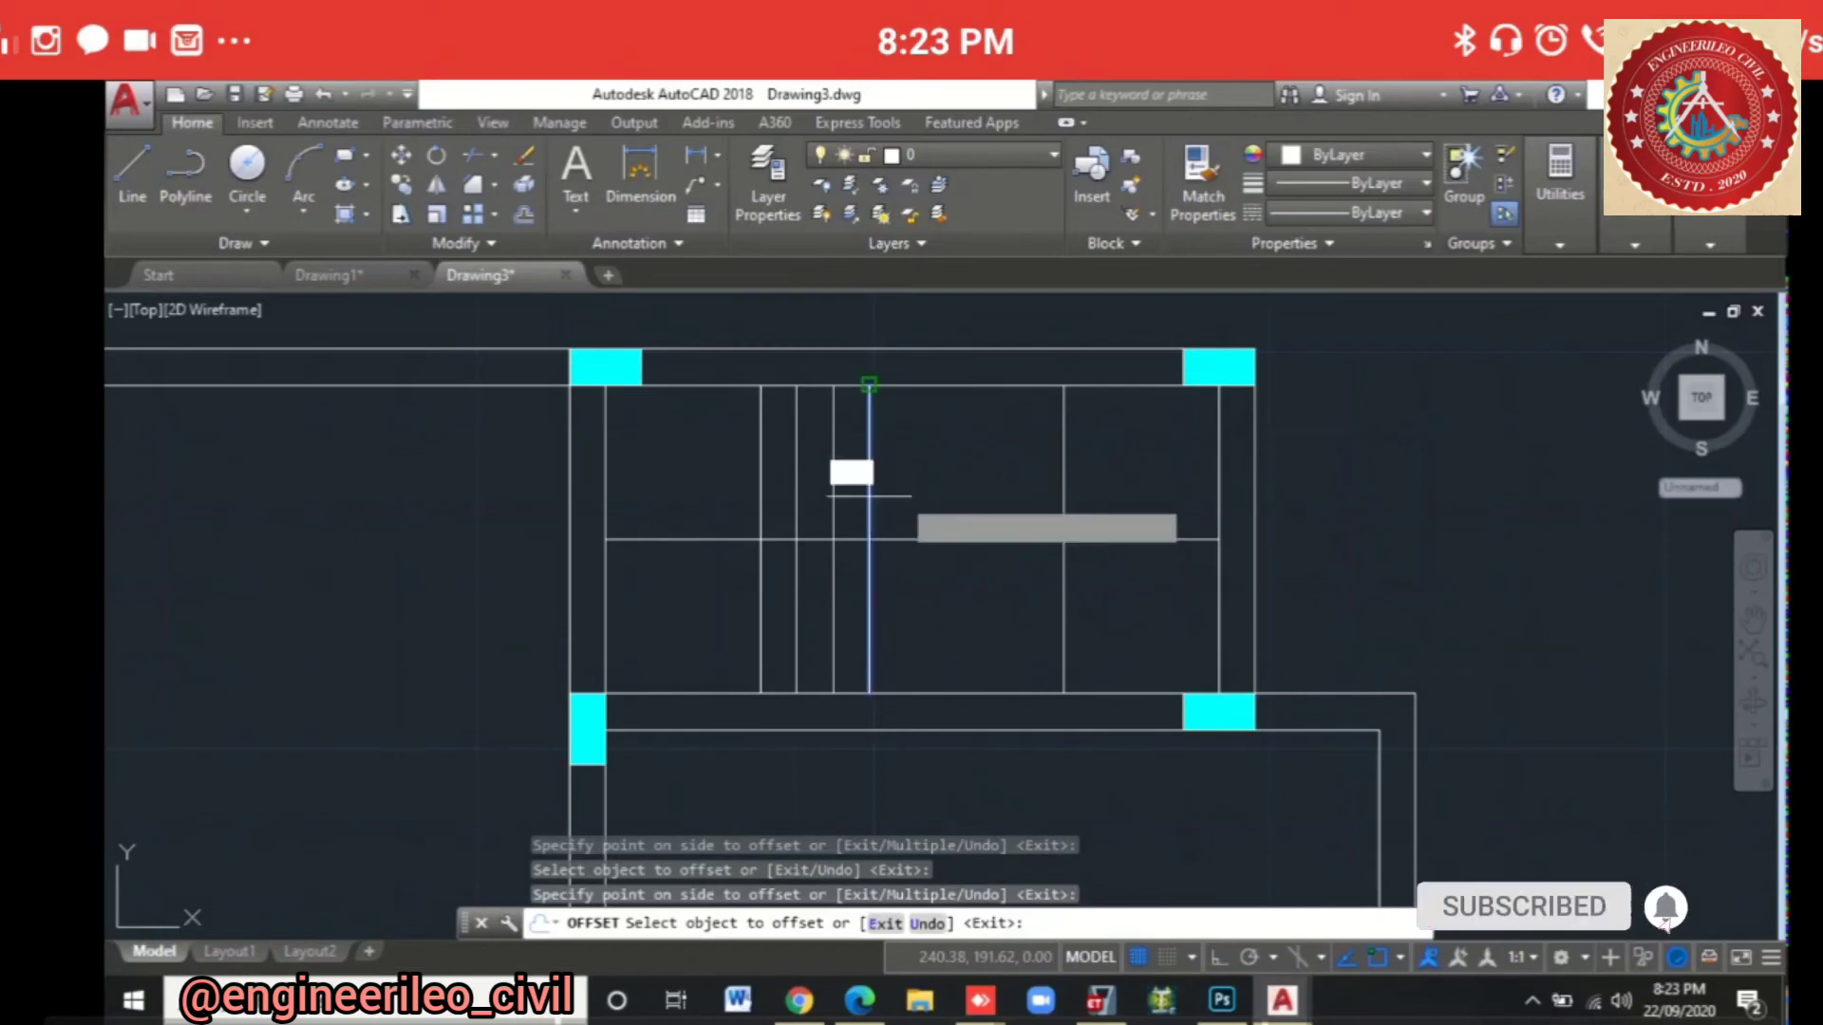
pyautogui.click(885, 493)
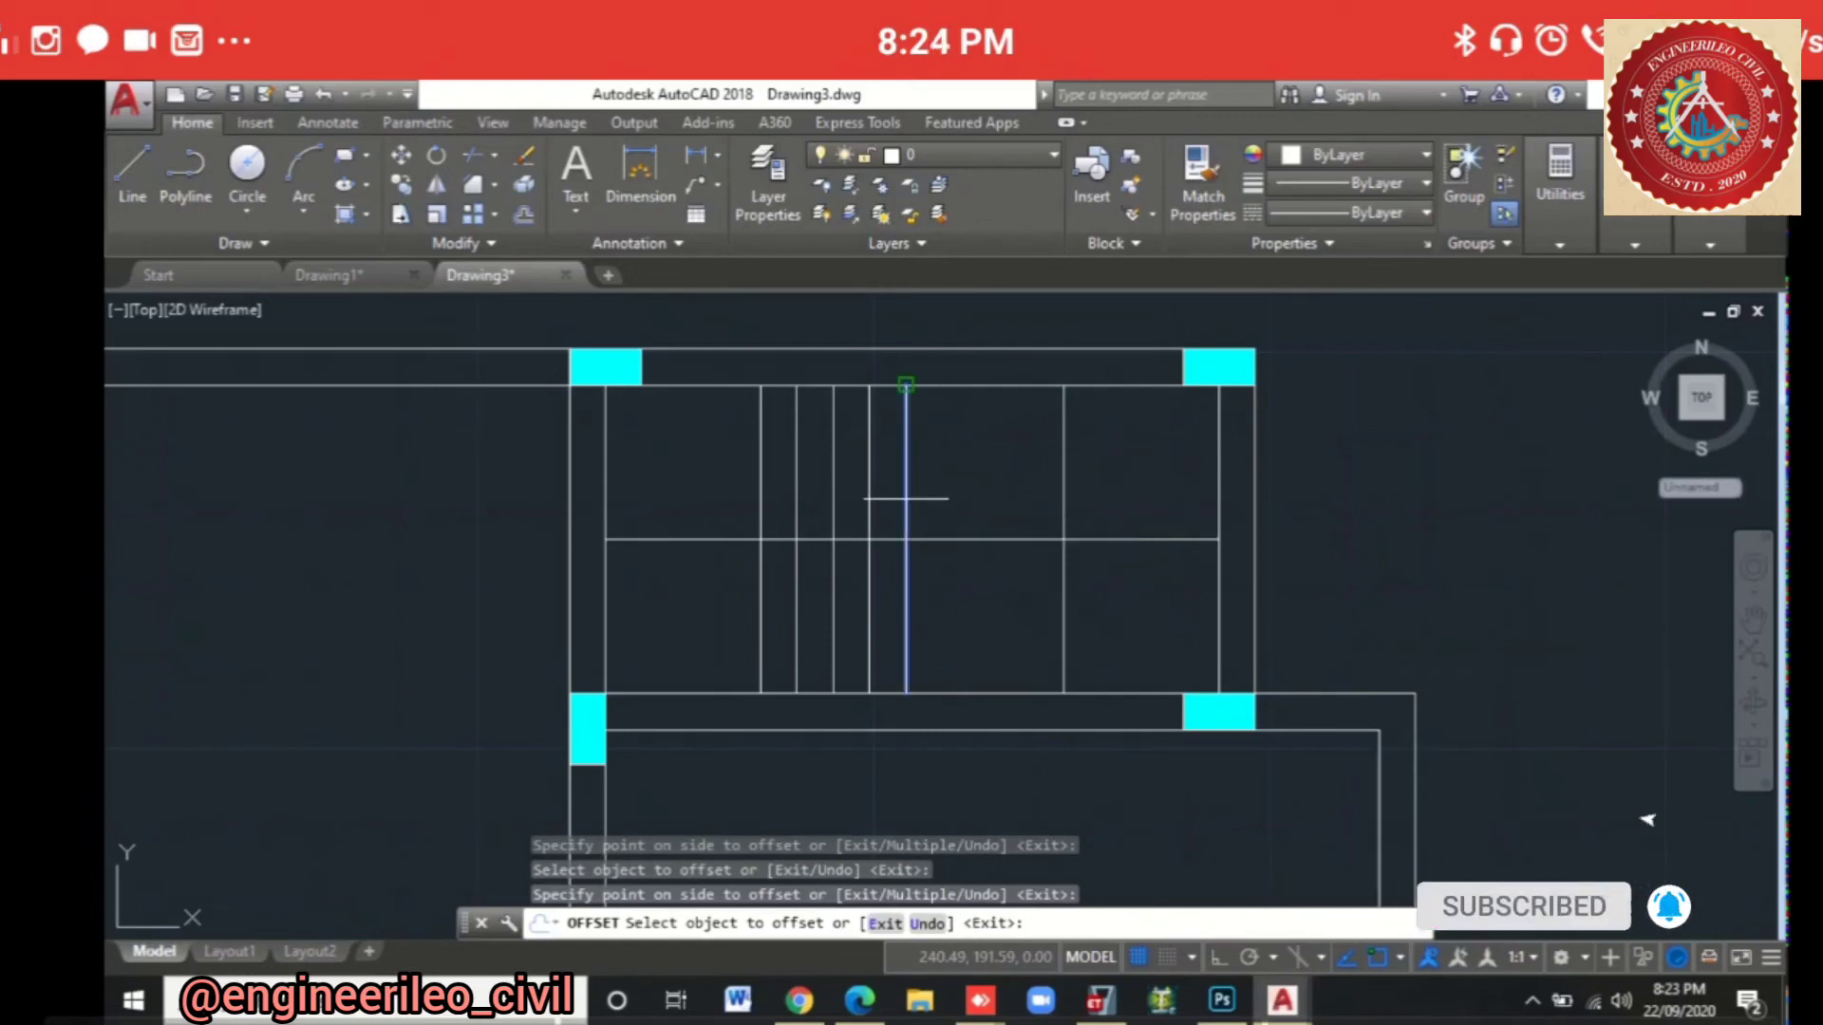
pyautogui.click(905, 498)
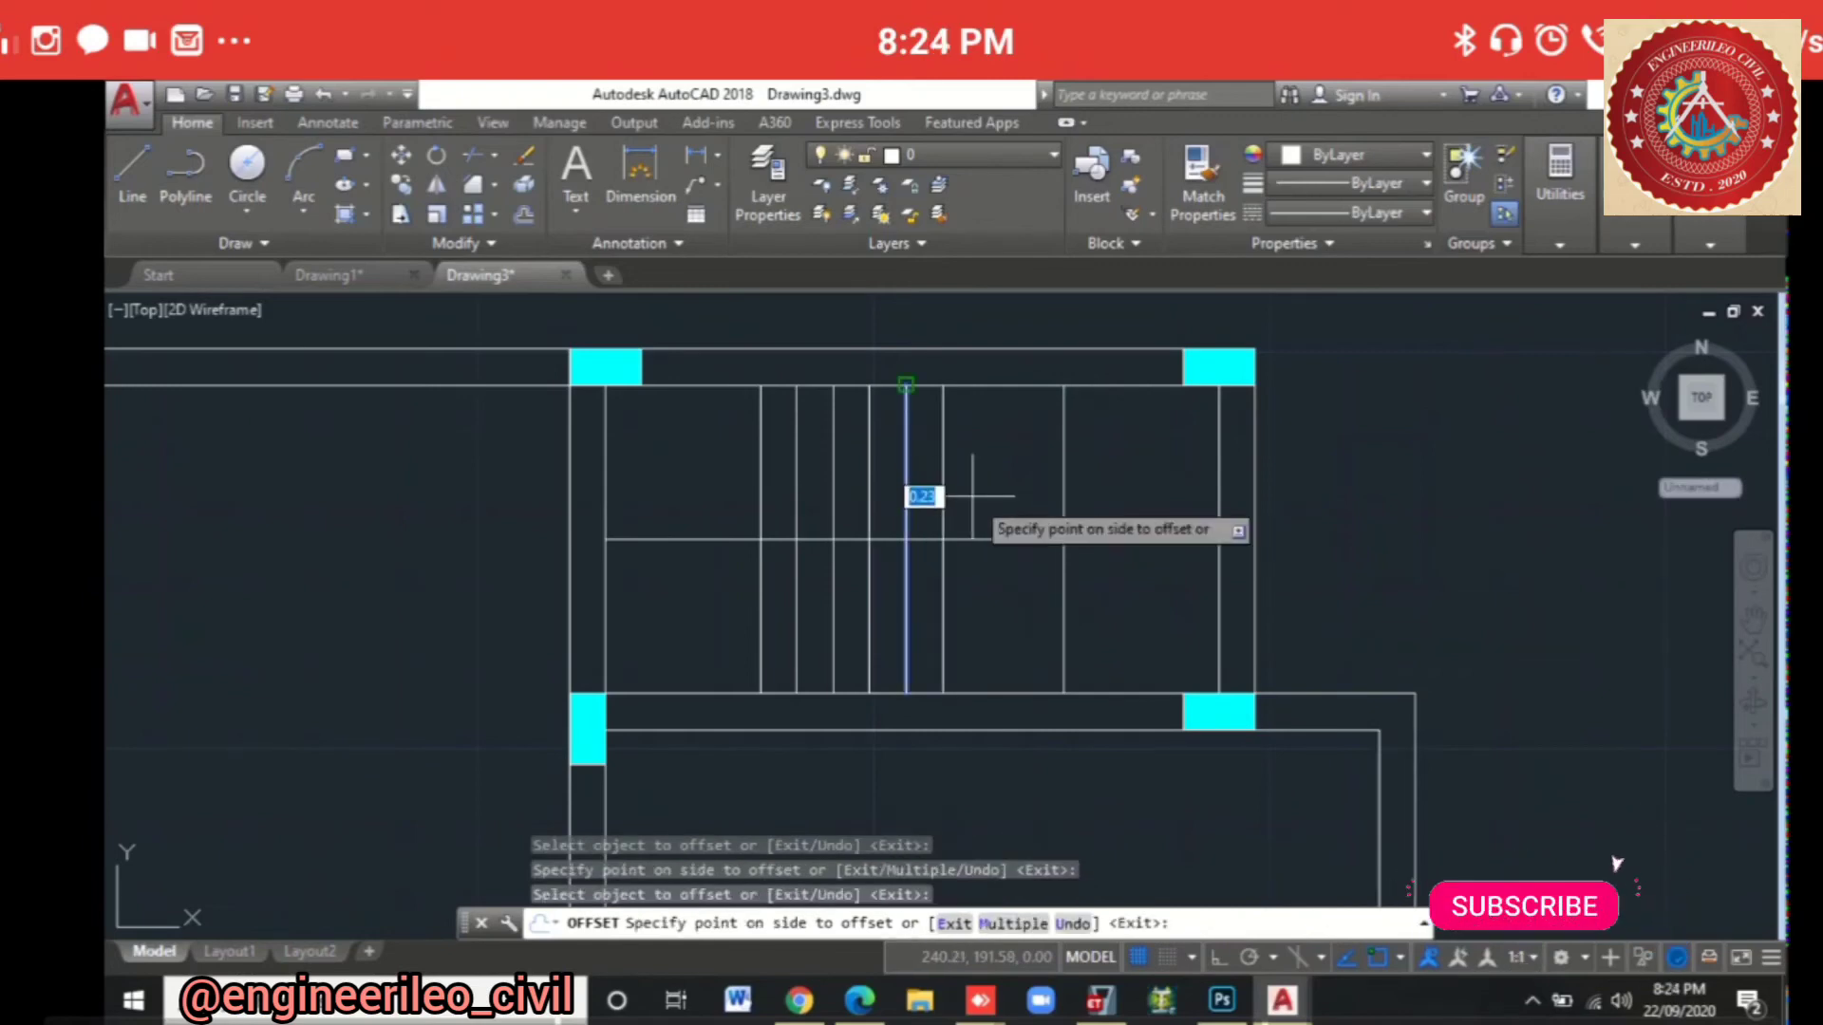
pyautogui.click(972, 496)
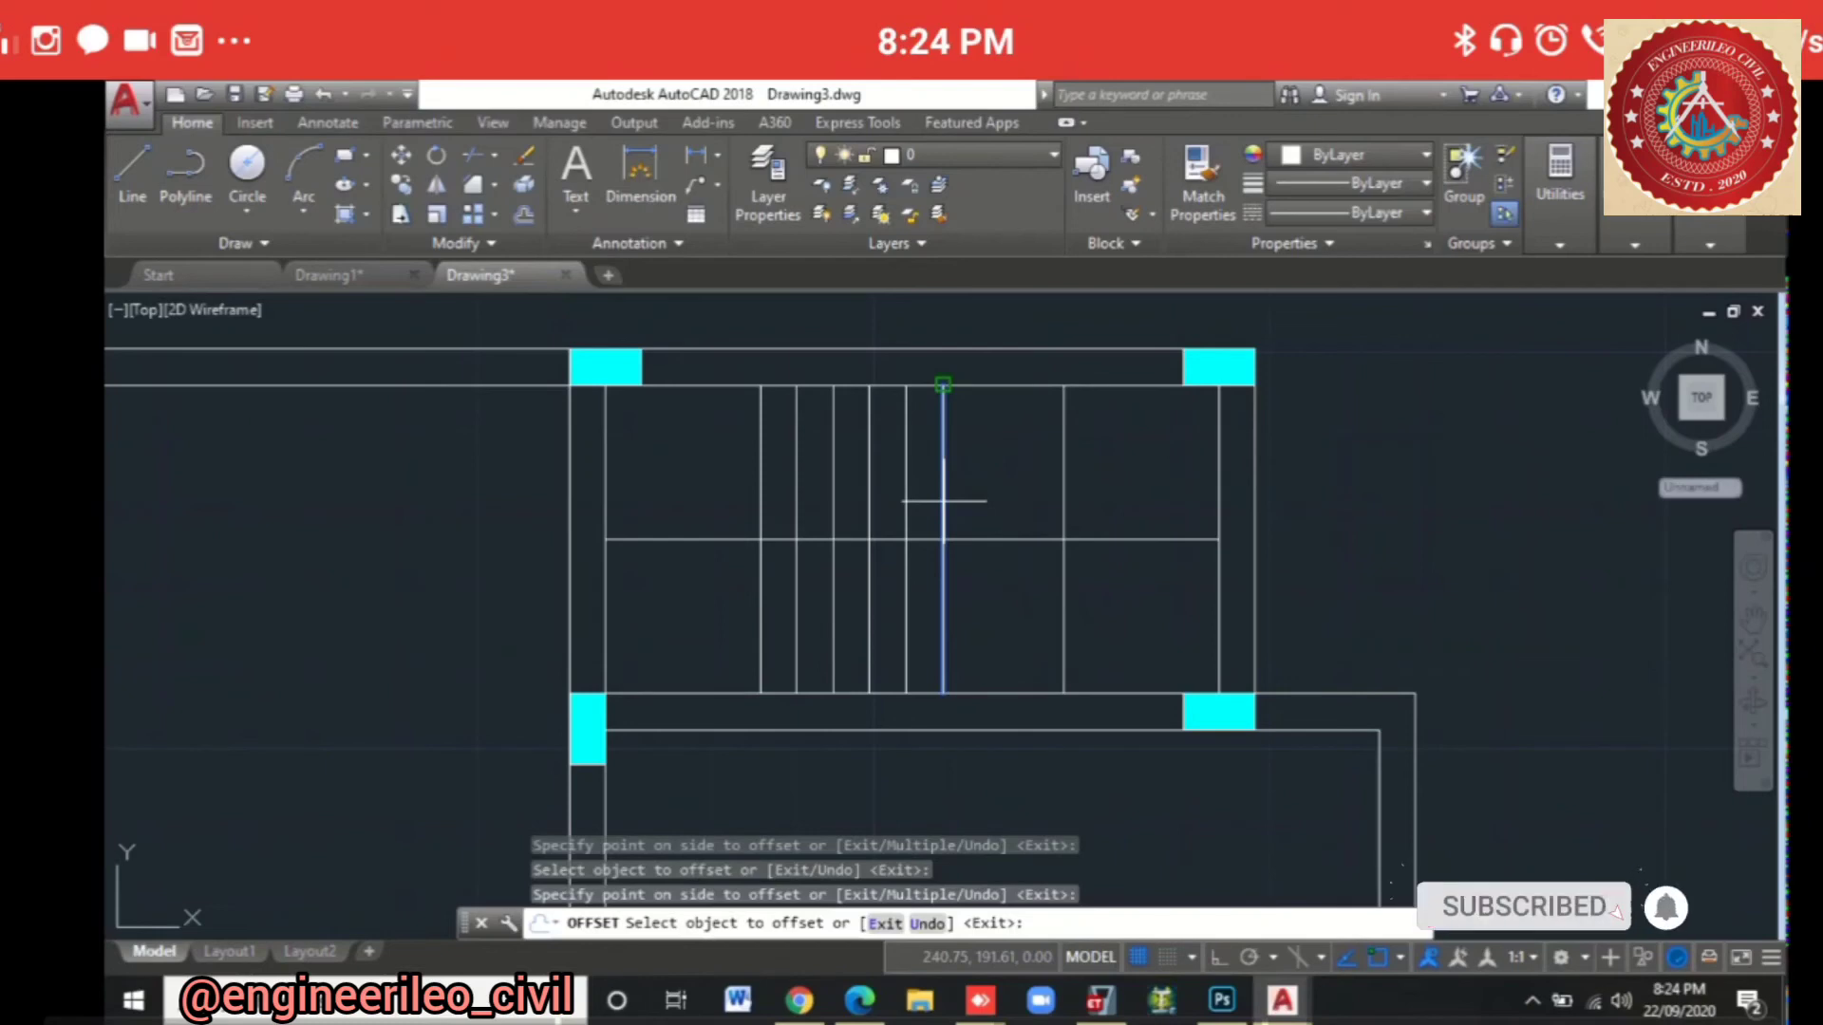
pyautogui.click(943, 500)
pyautogui.click(1007, 496)
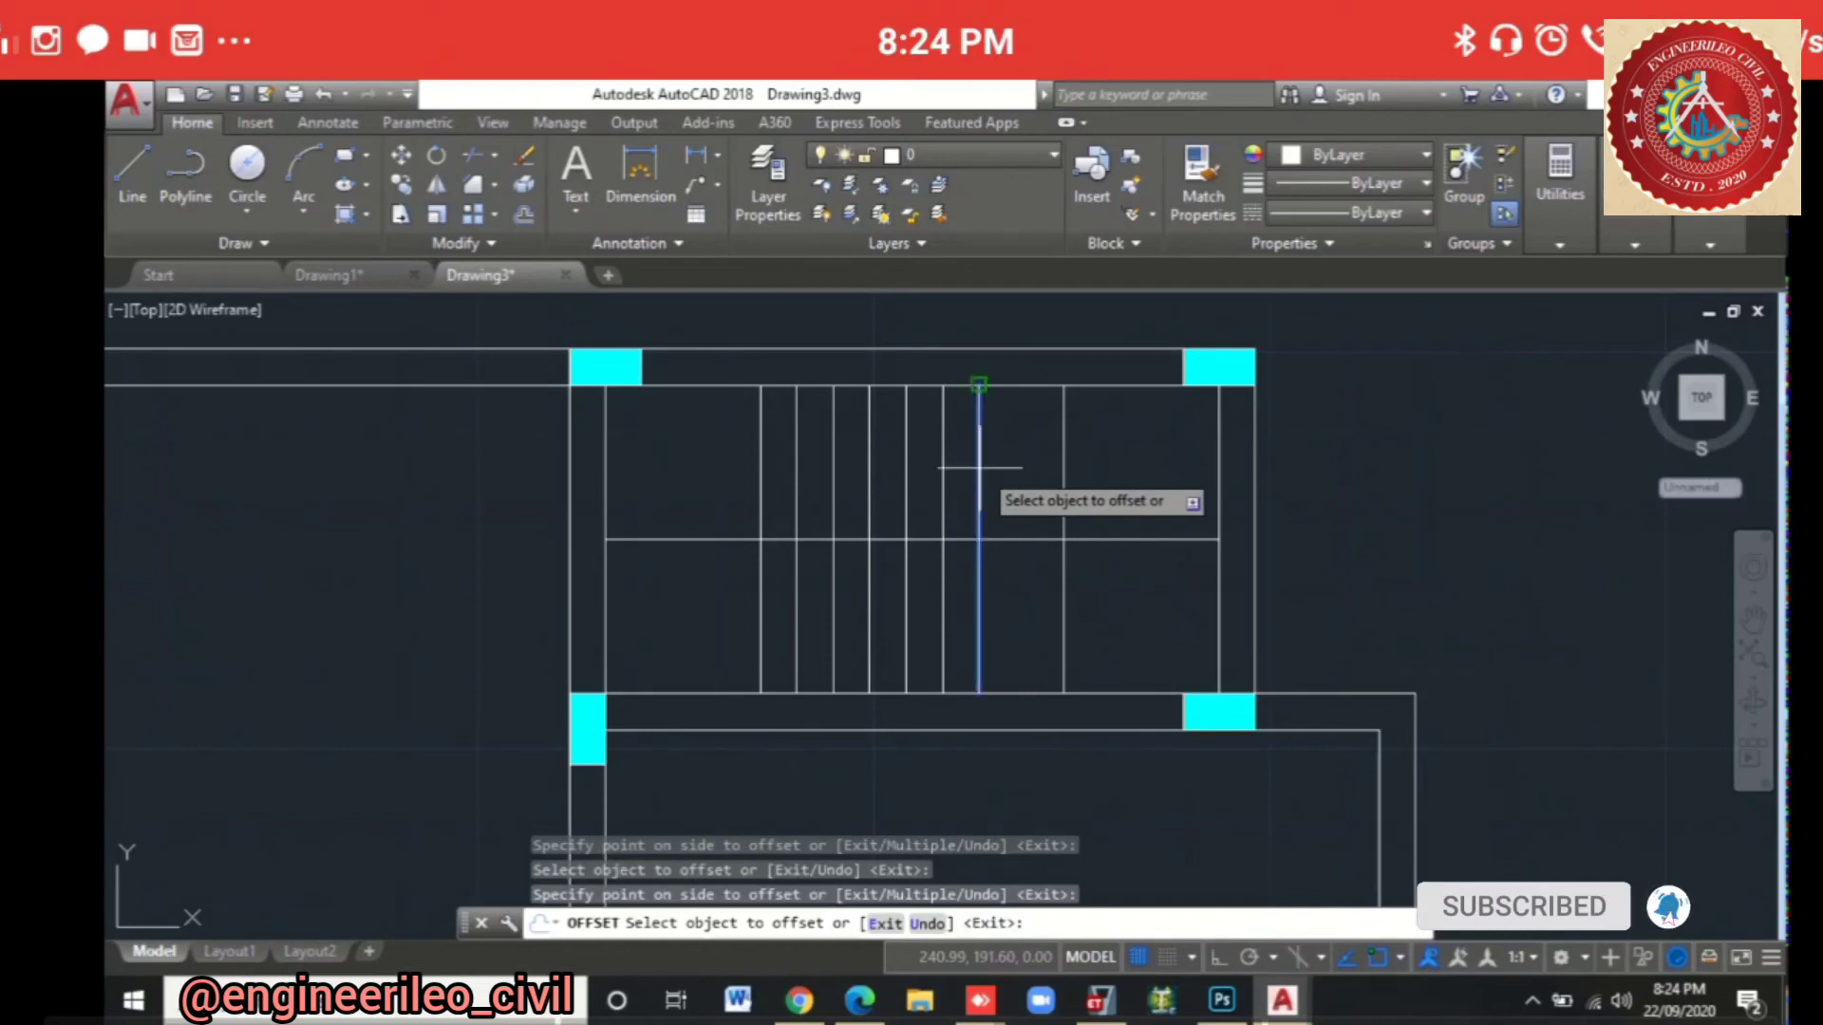
pyautogui.click(981, 397)
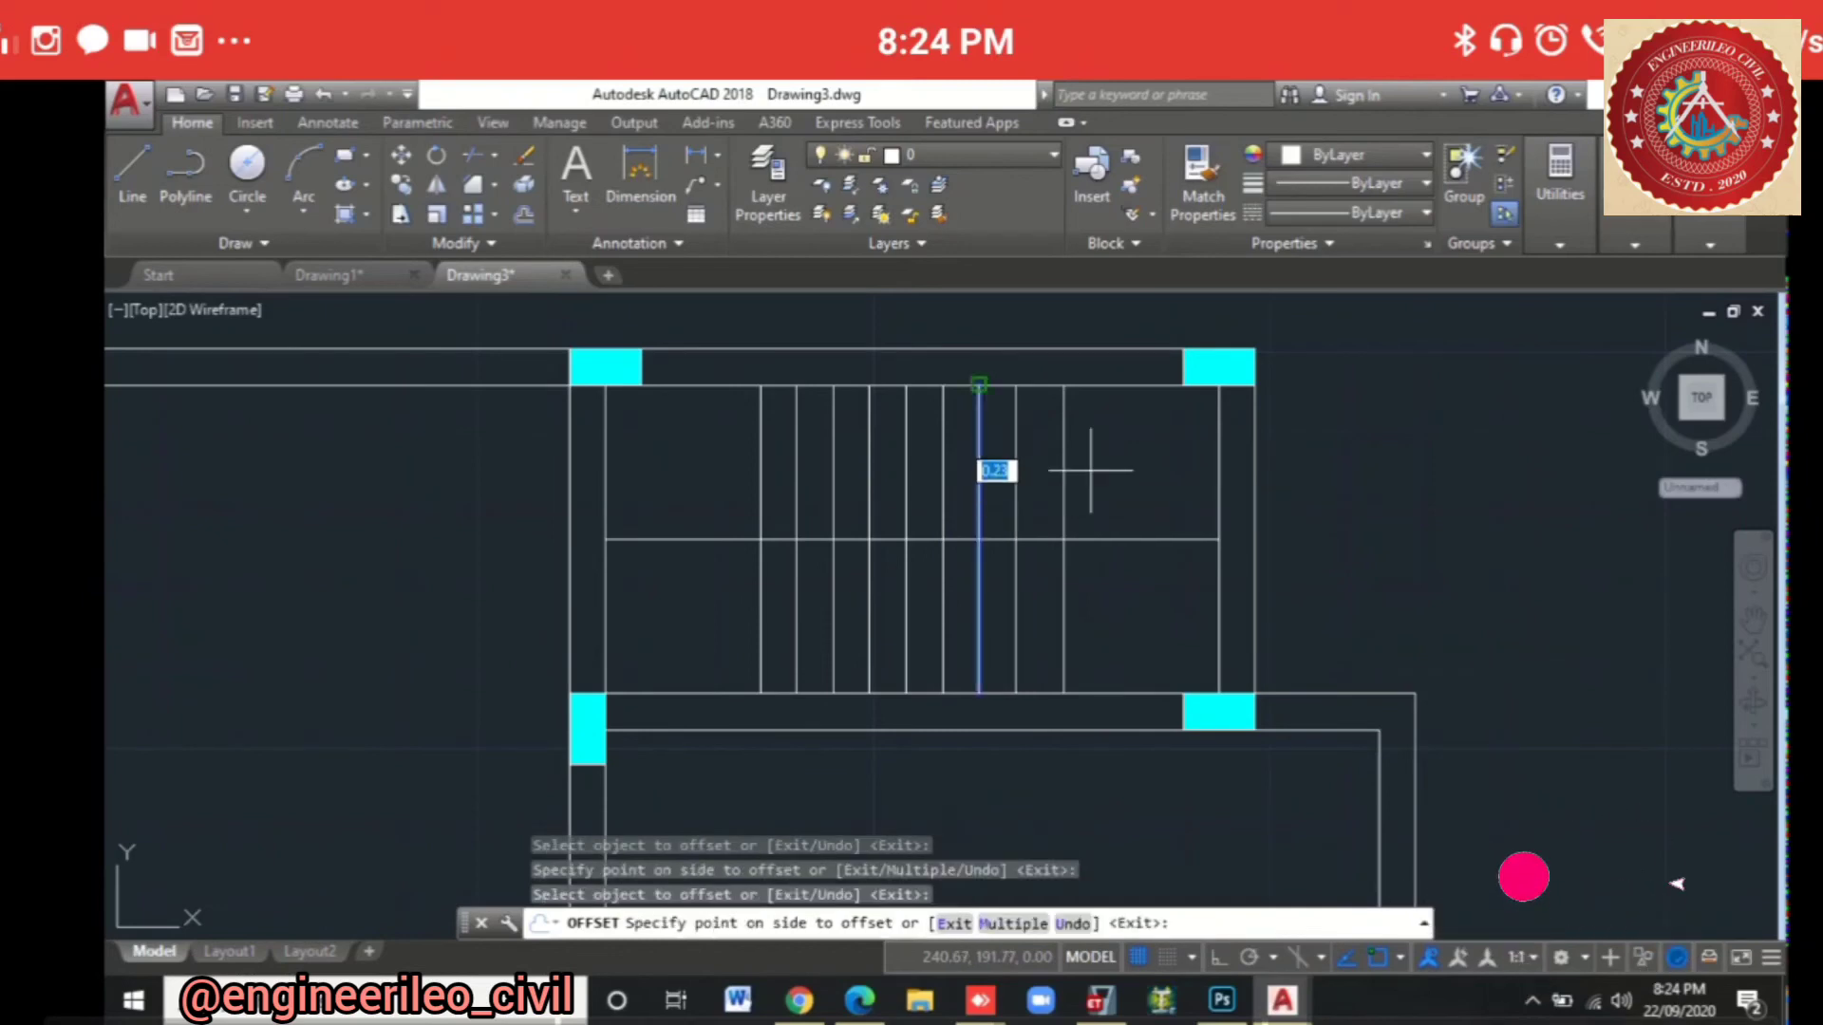
pyautogui.click(1014, 469)
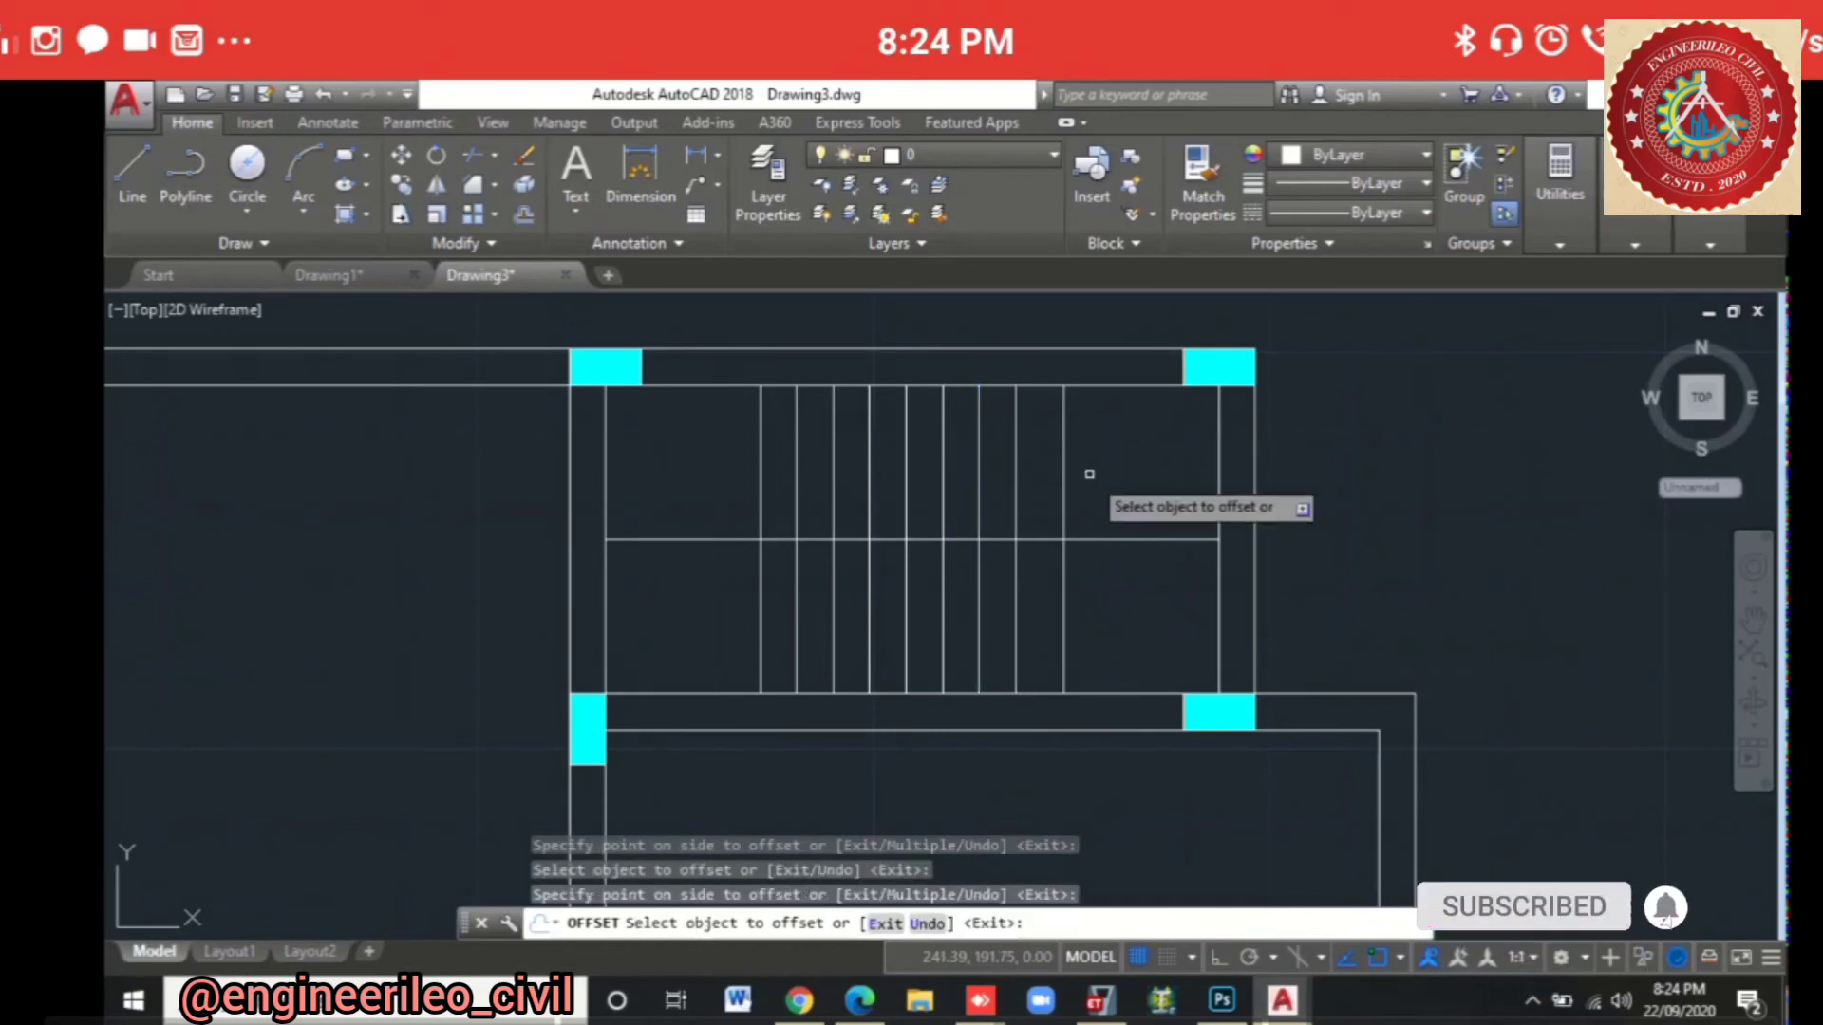
pyautogui.press('Escape')
# Step: Trim the flight divider line out of both landings so it spans only the treads between the two landing lines
pyautogui.scroll(-3, 942, 500)
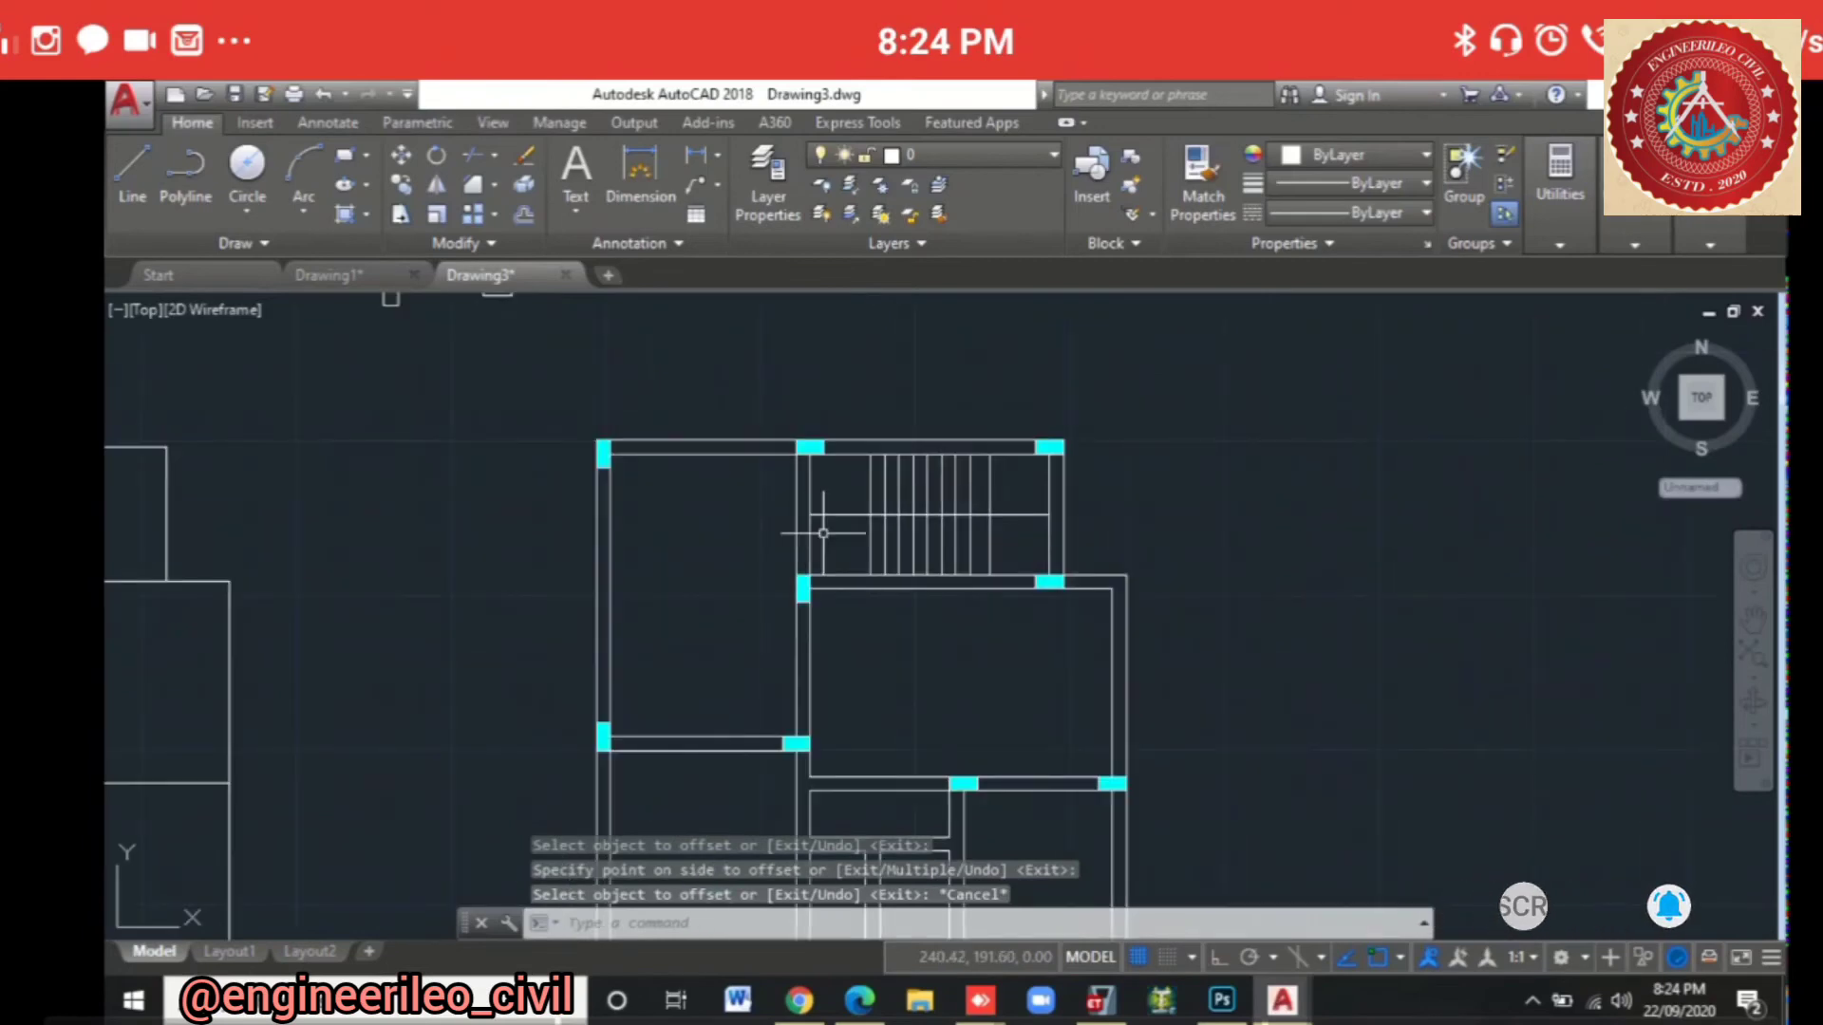
pyautogui.write('TR')
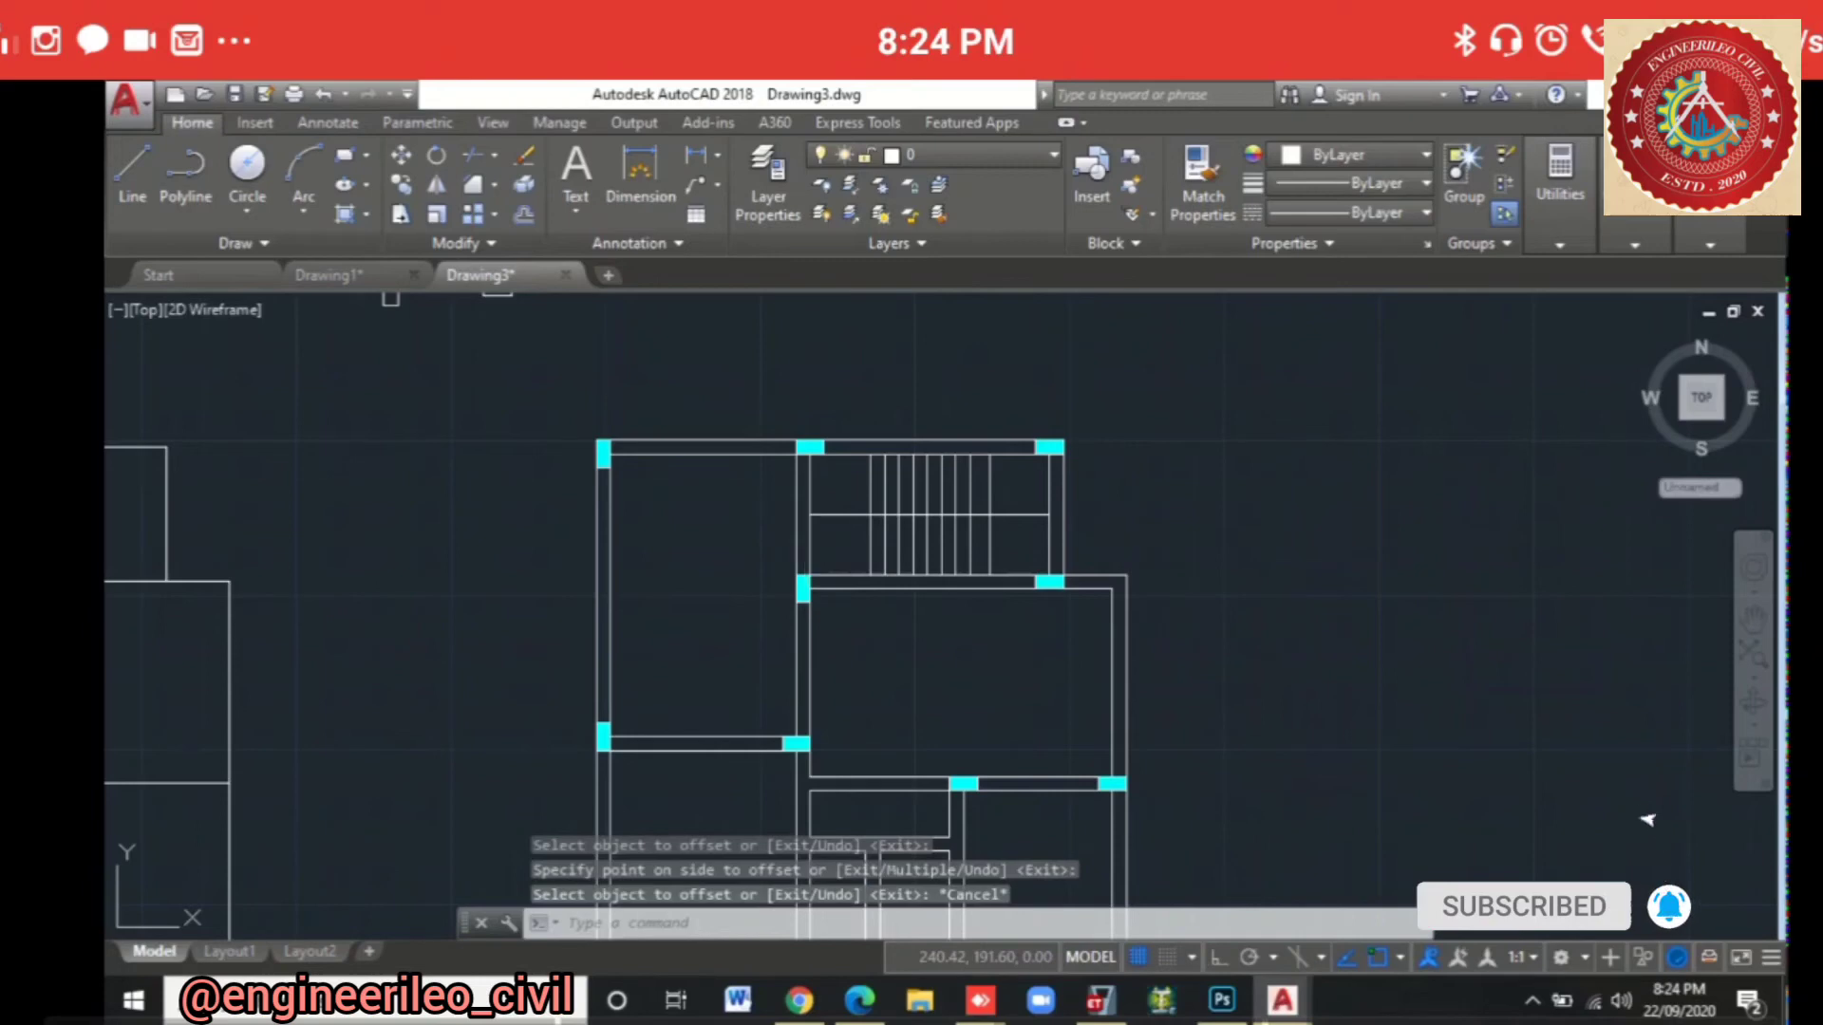
pyautogui.press('Return')
pyautogui.press('Return')
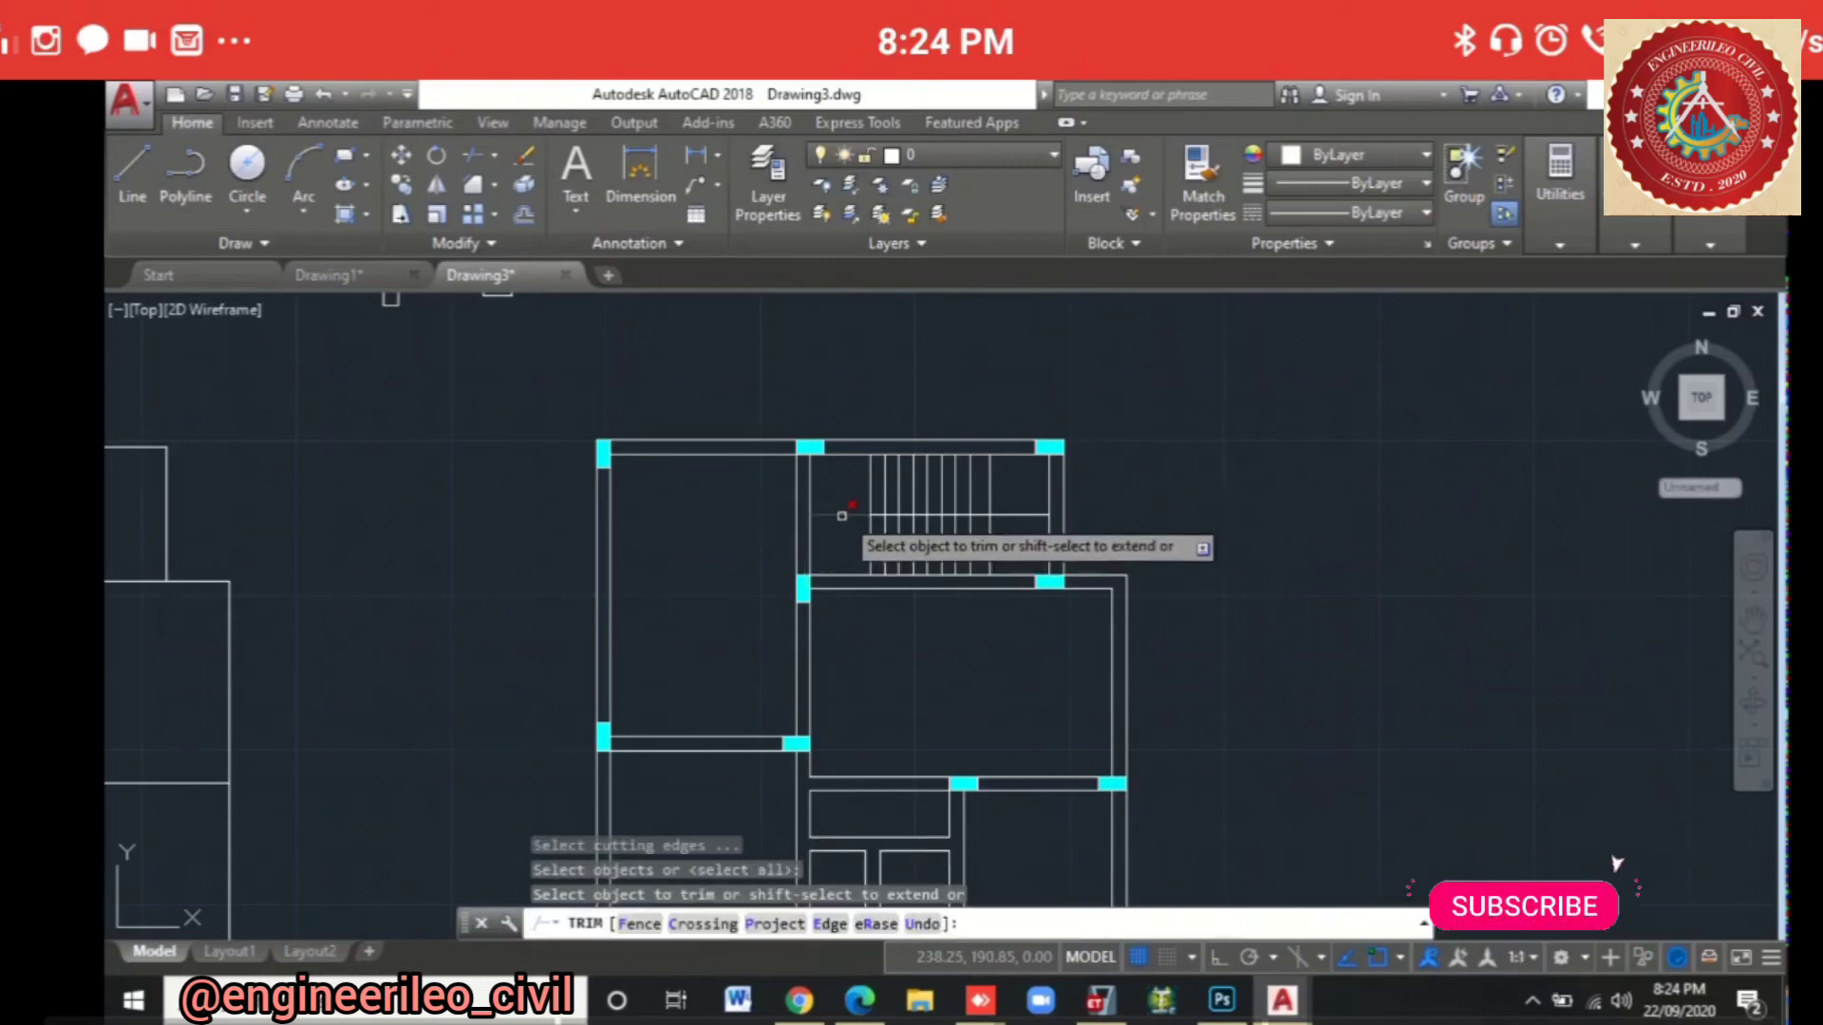
pyautogui.click(840, 514)
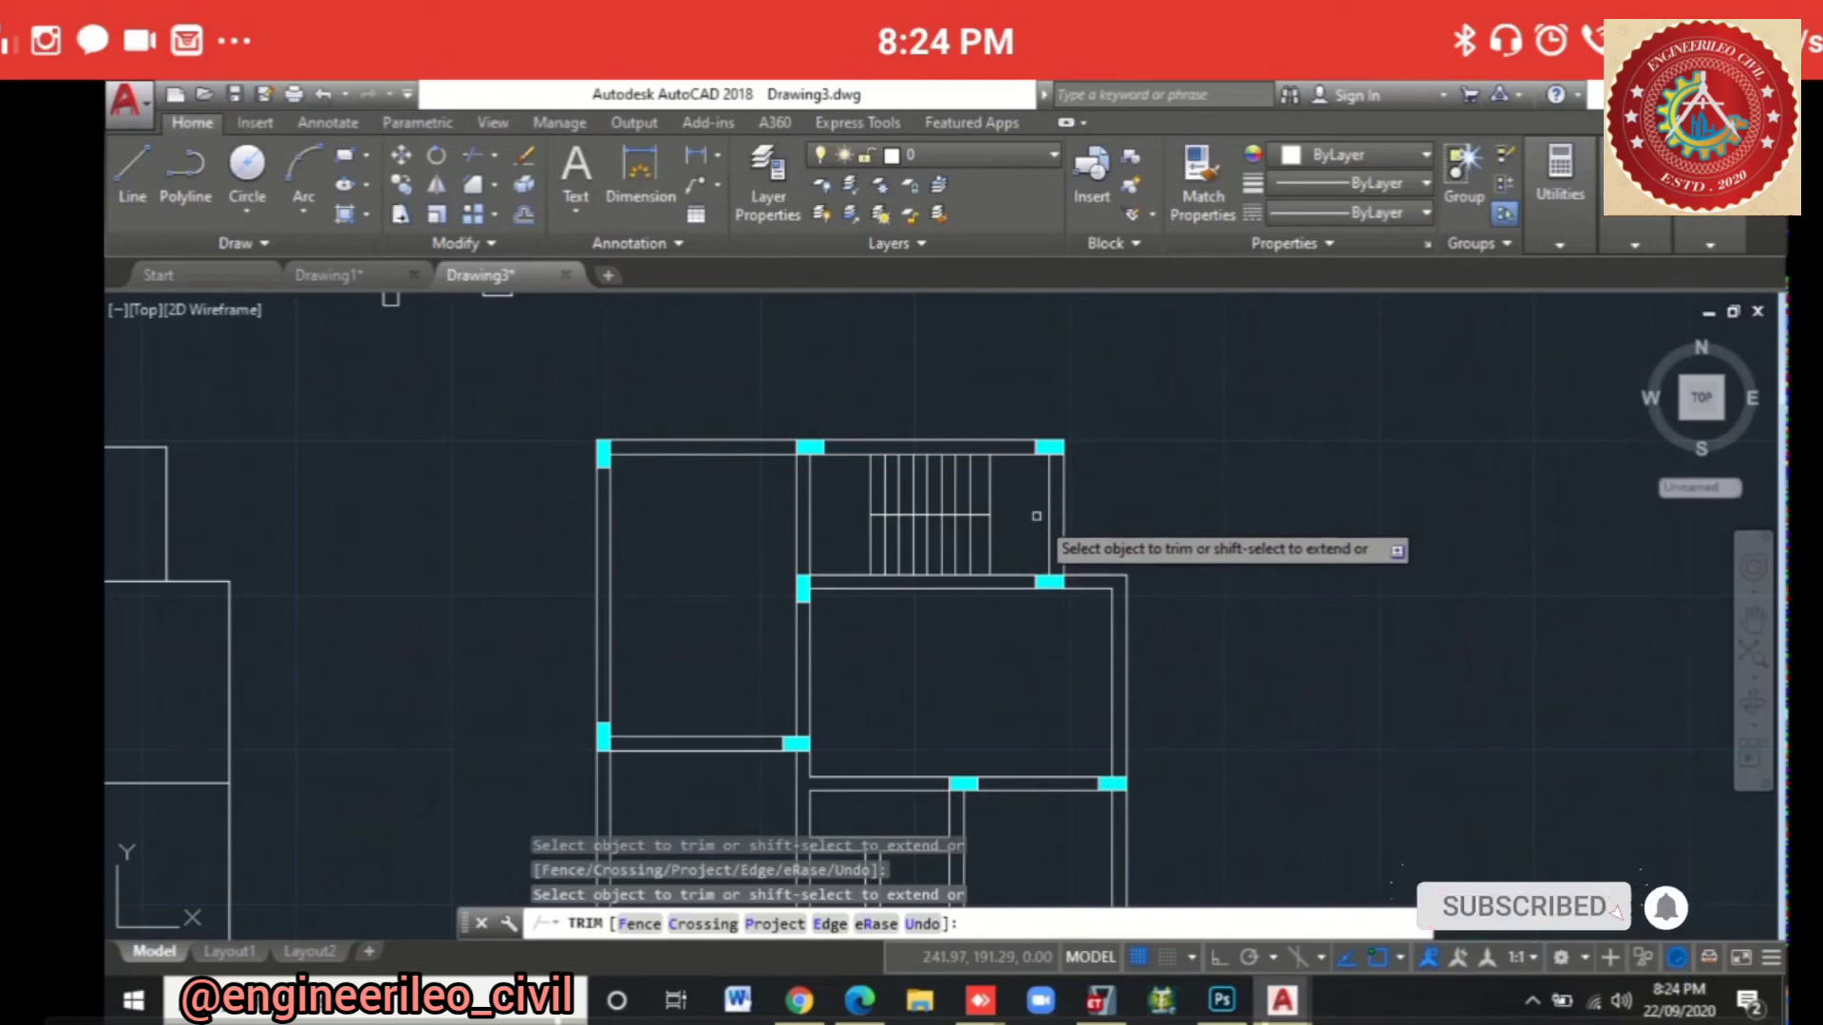
pyautogui.press('Escape')
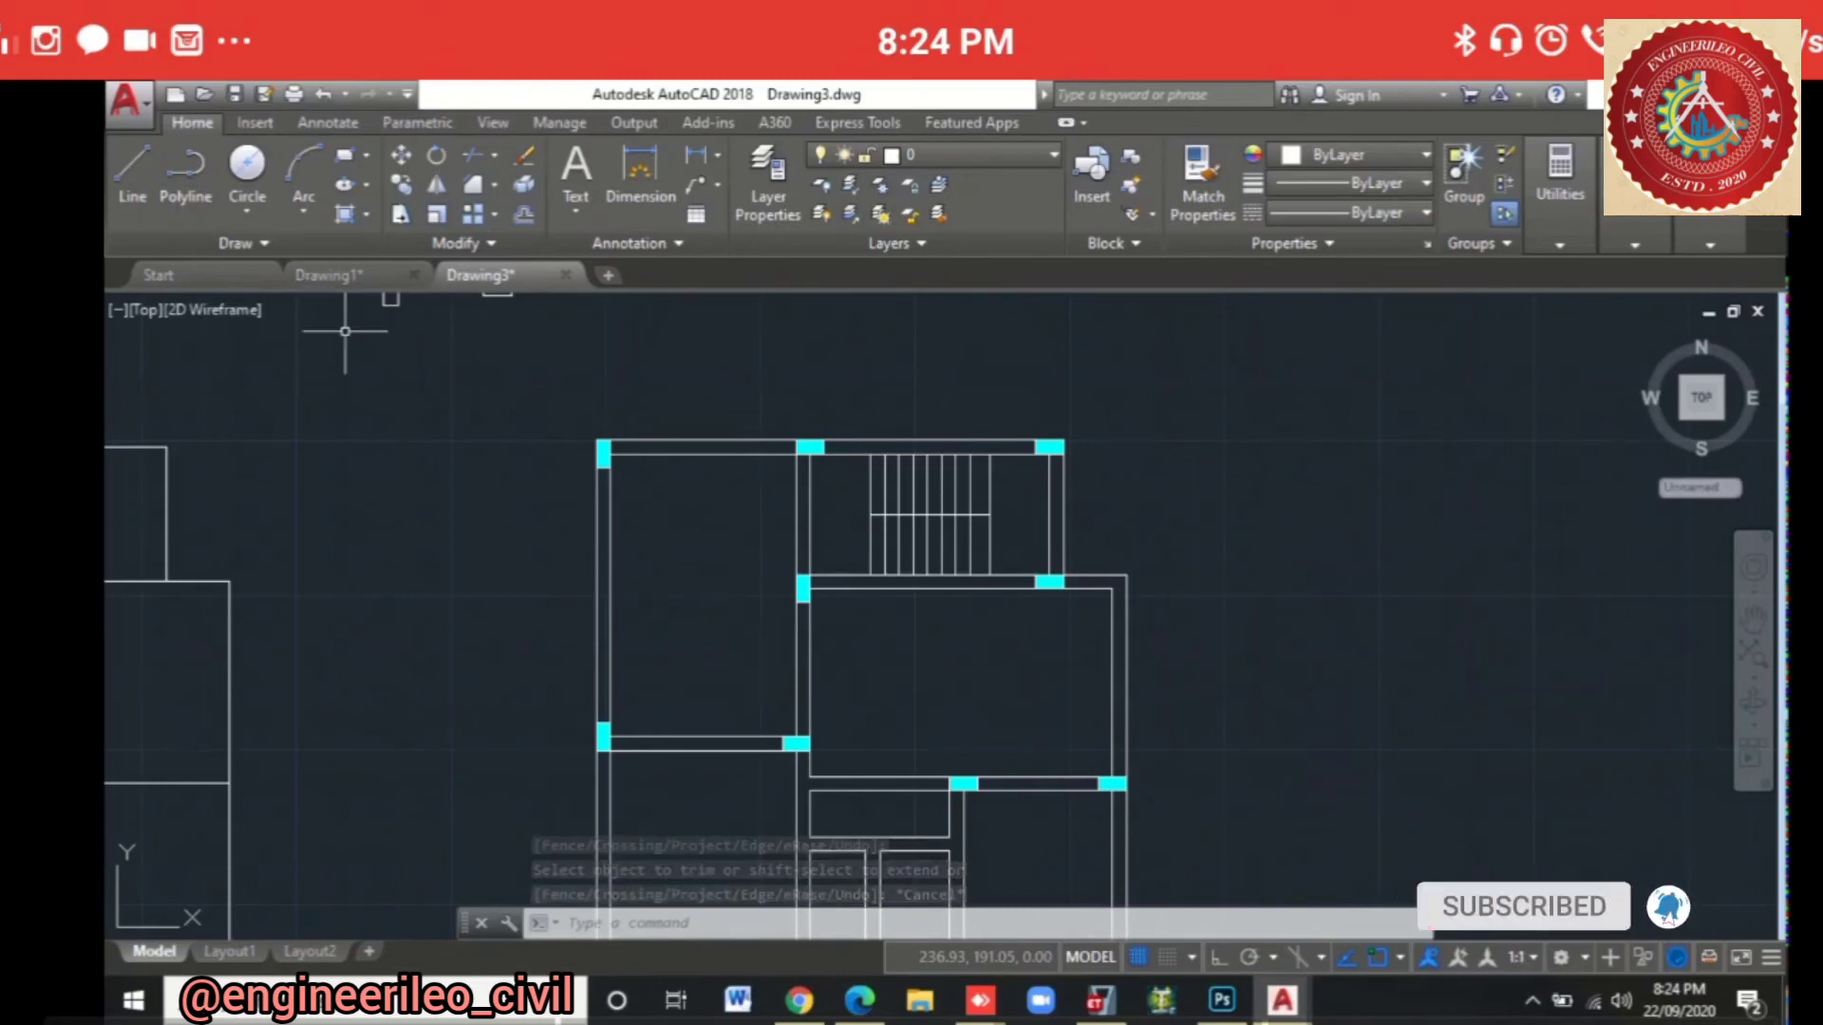
# Step: Draw an orthogonal stair direction line from the left landing: about 2.7 right through the lower flight, 1 up, and 1.3 back left
pyautogui.click(132, 171)
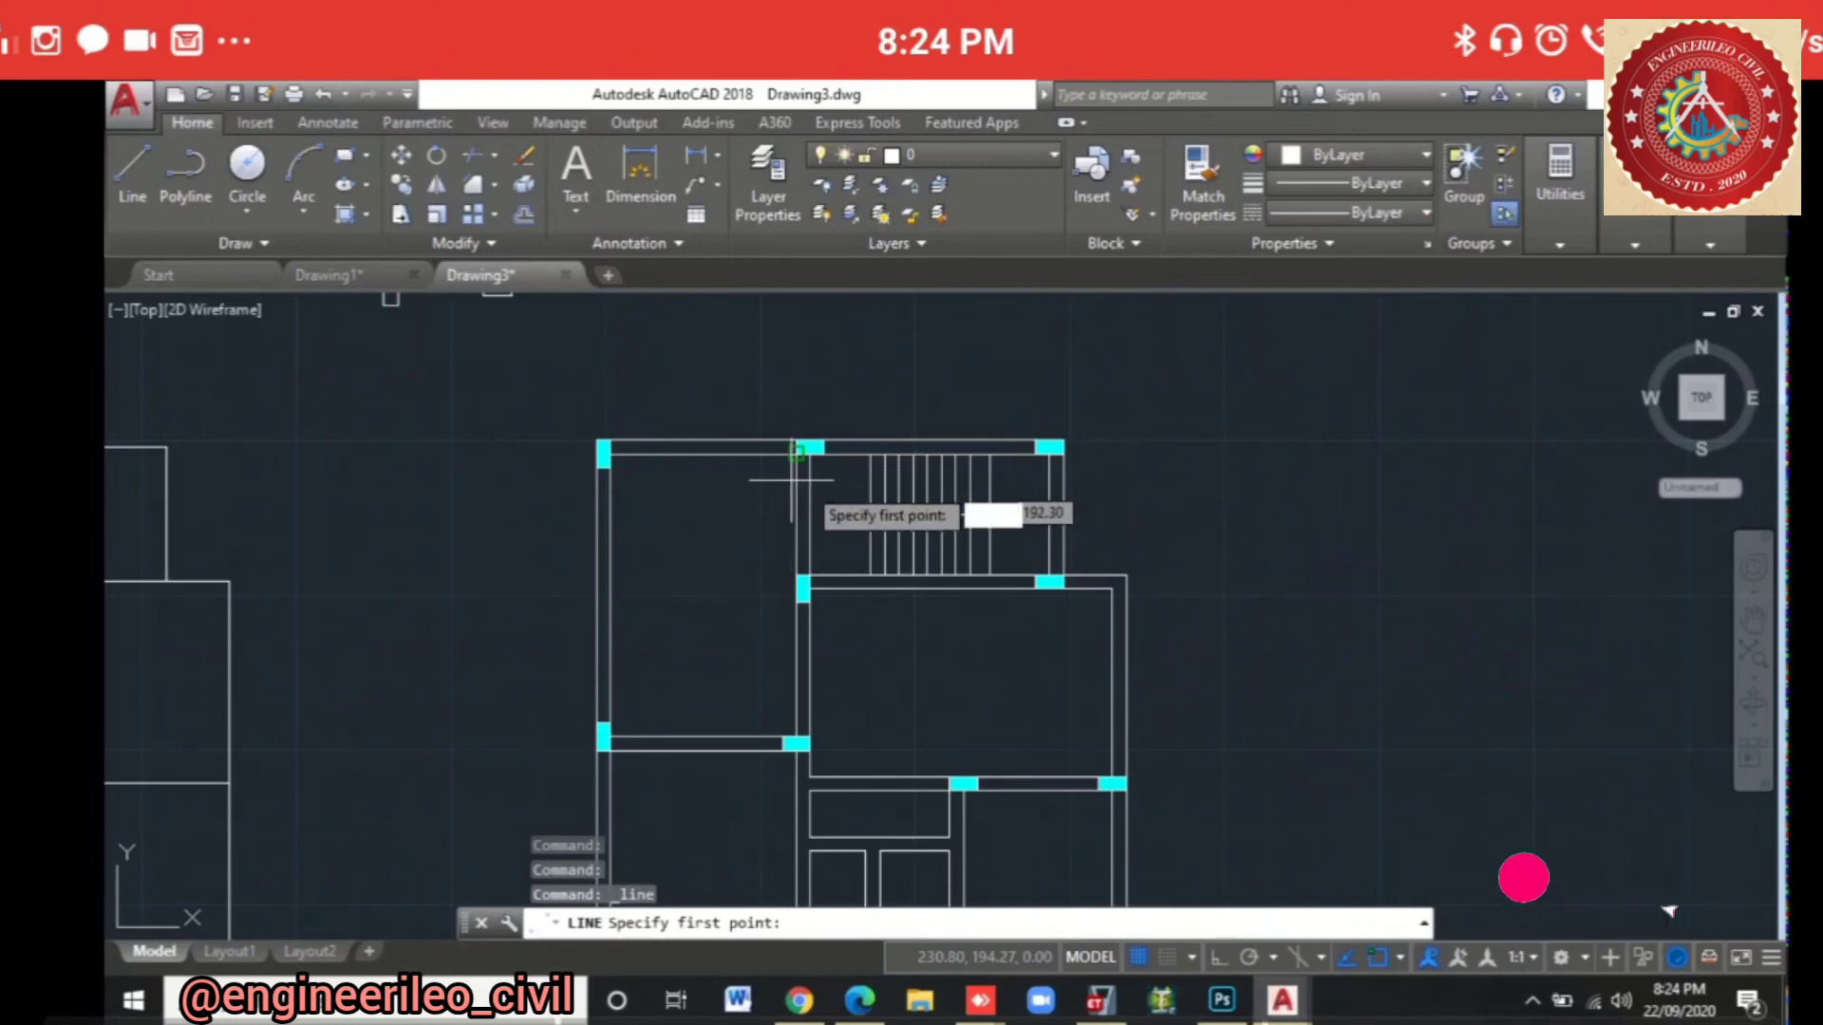
pyautogui.click(844, 540)
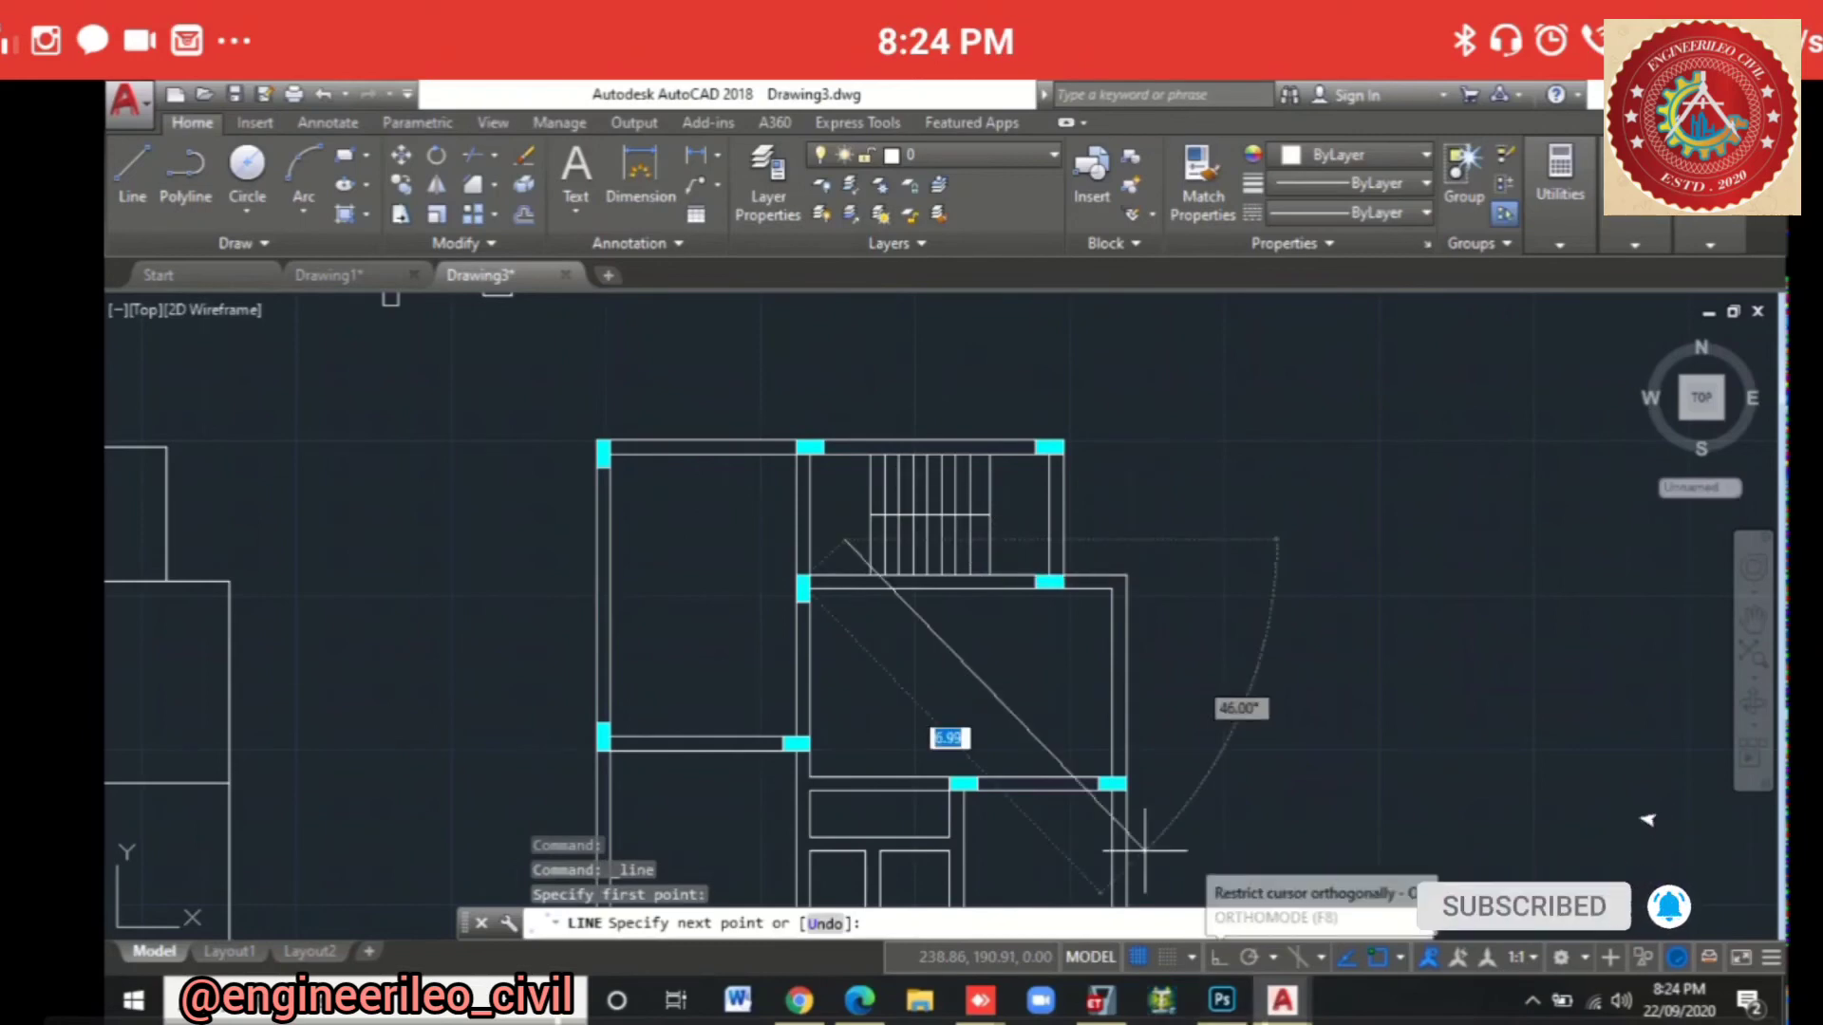
pyautogui.click(1218, 957)
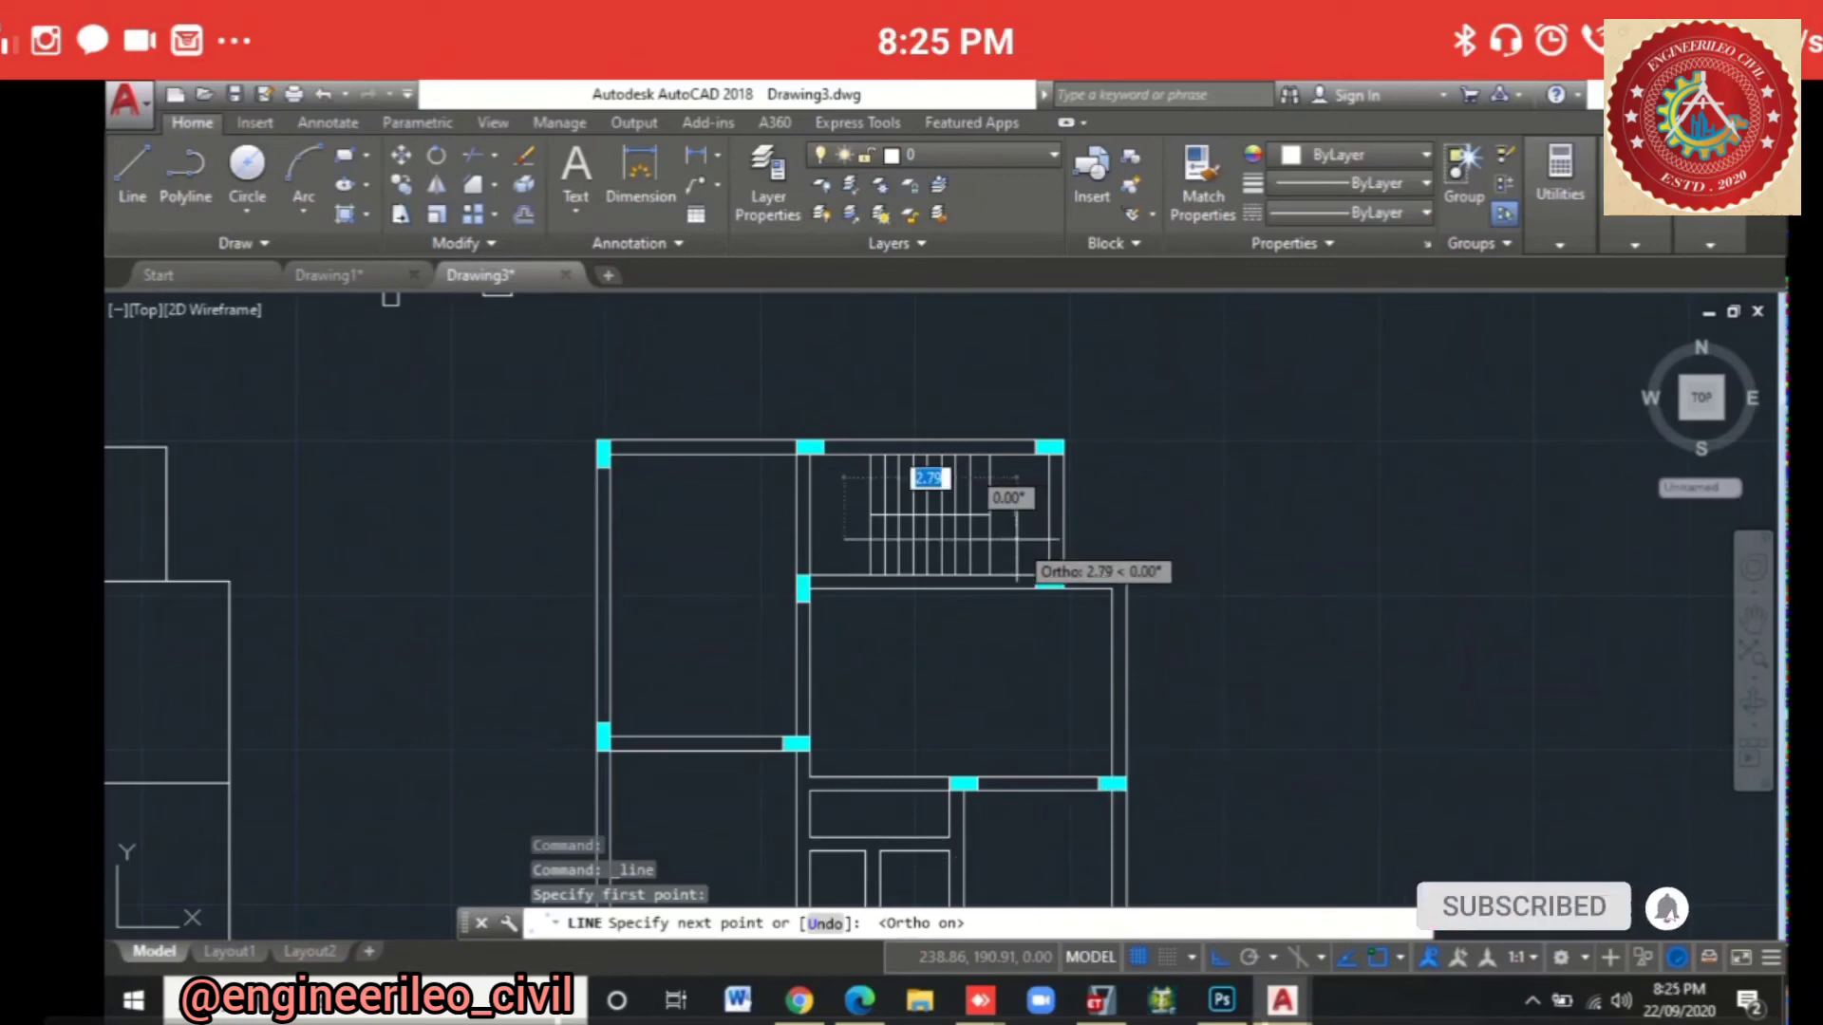
pyautogui.click(1012, 538)
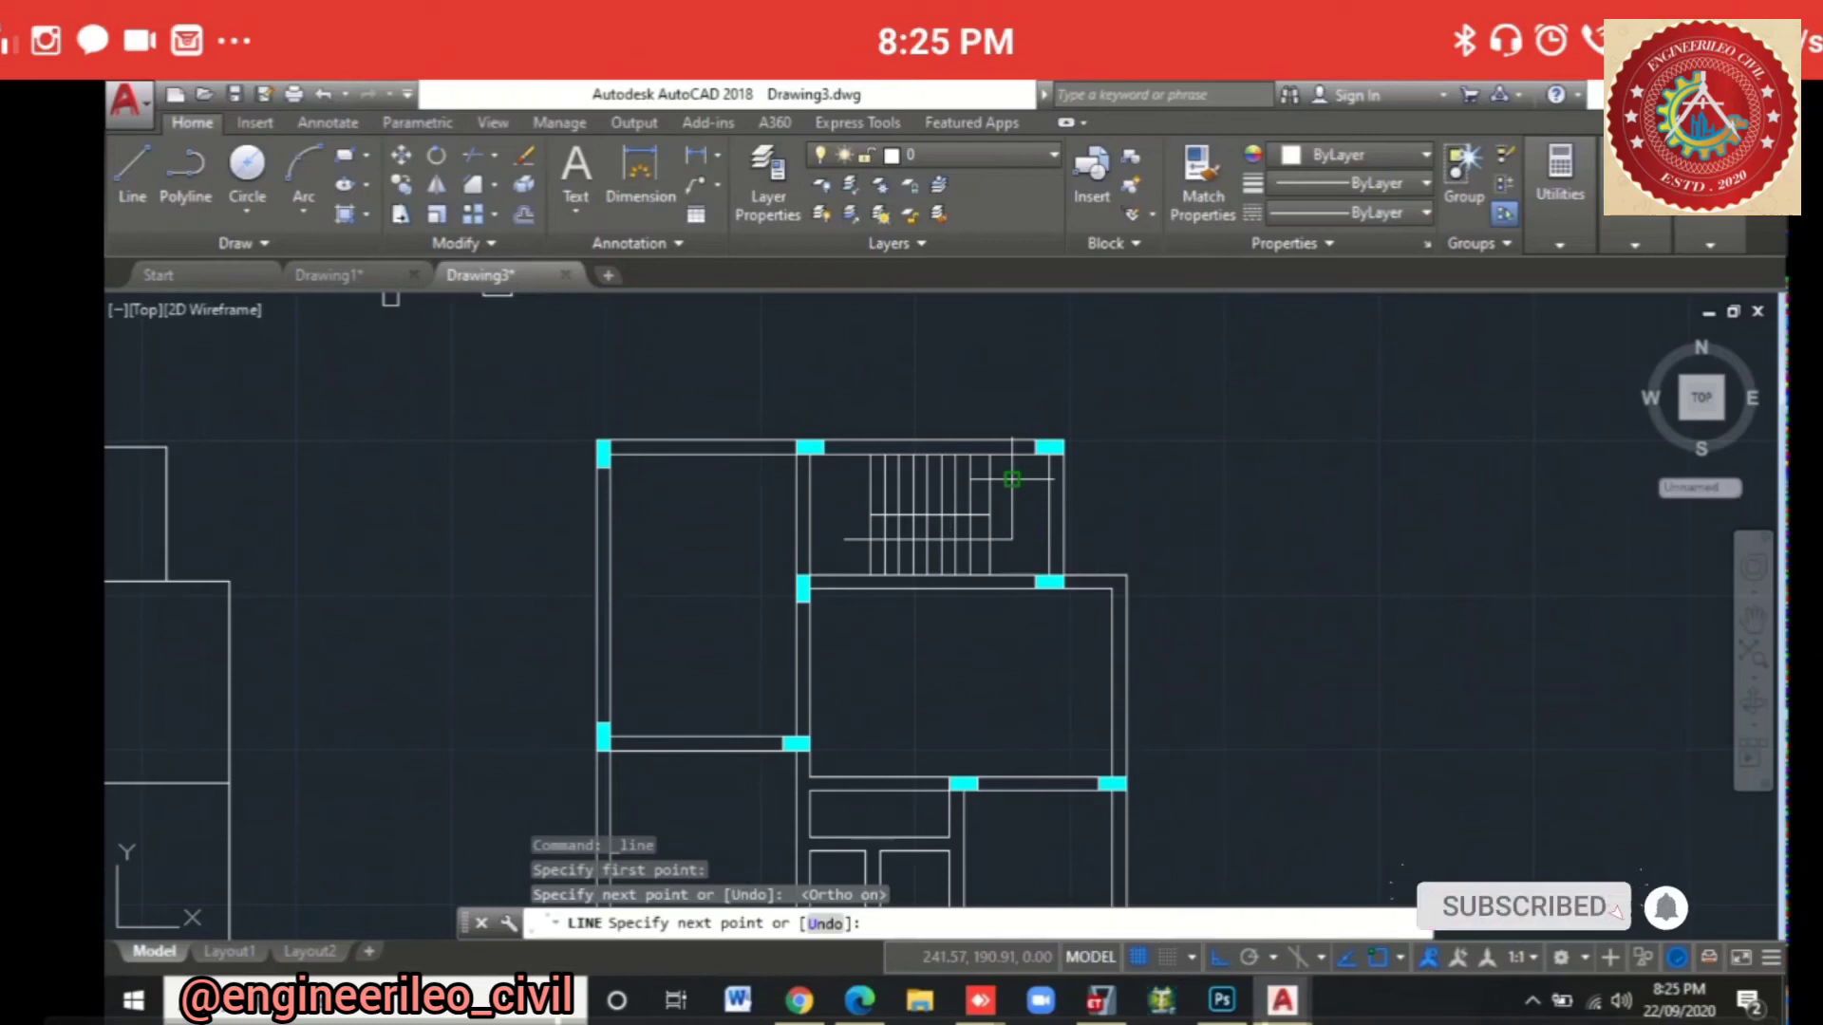
pyautogui.click(1012, 480)
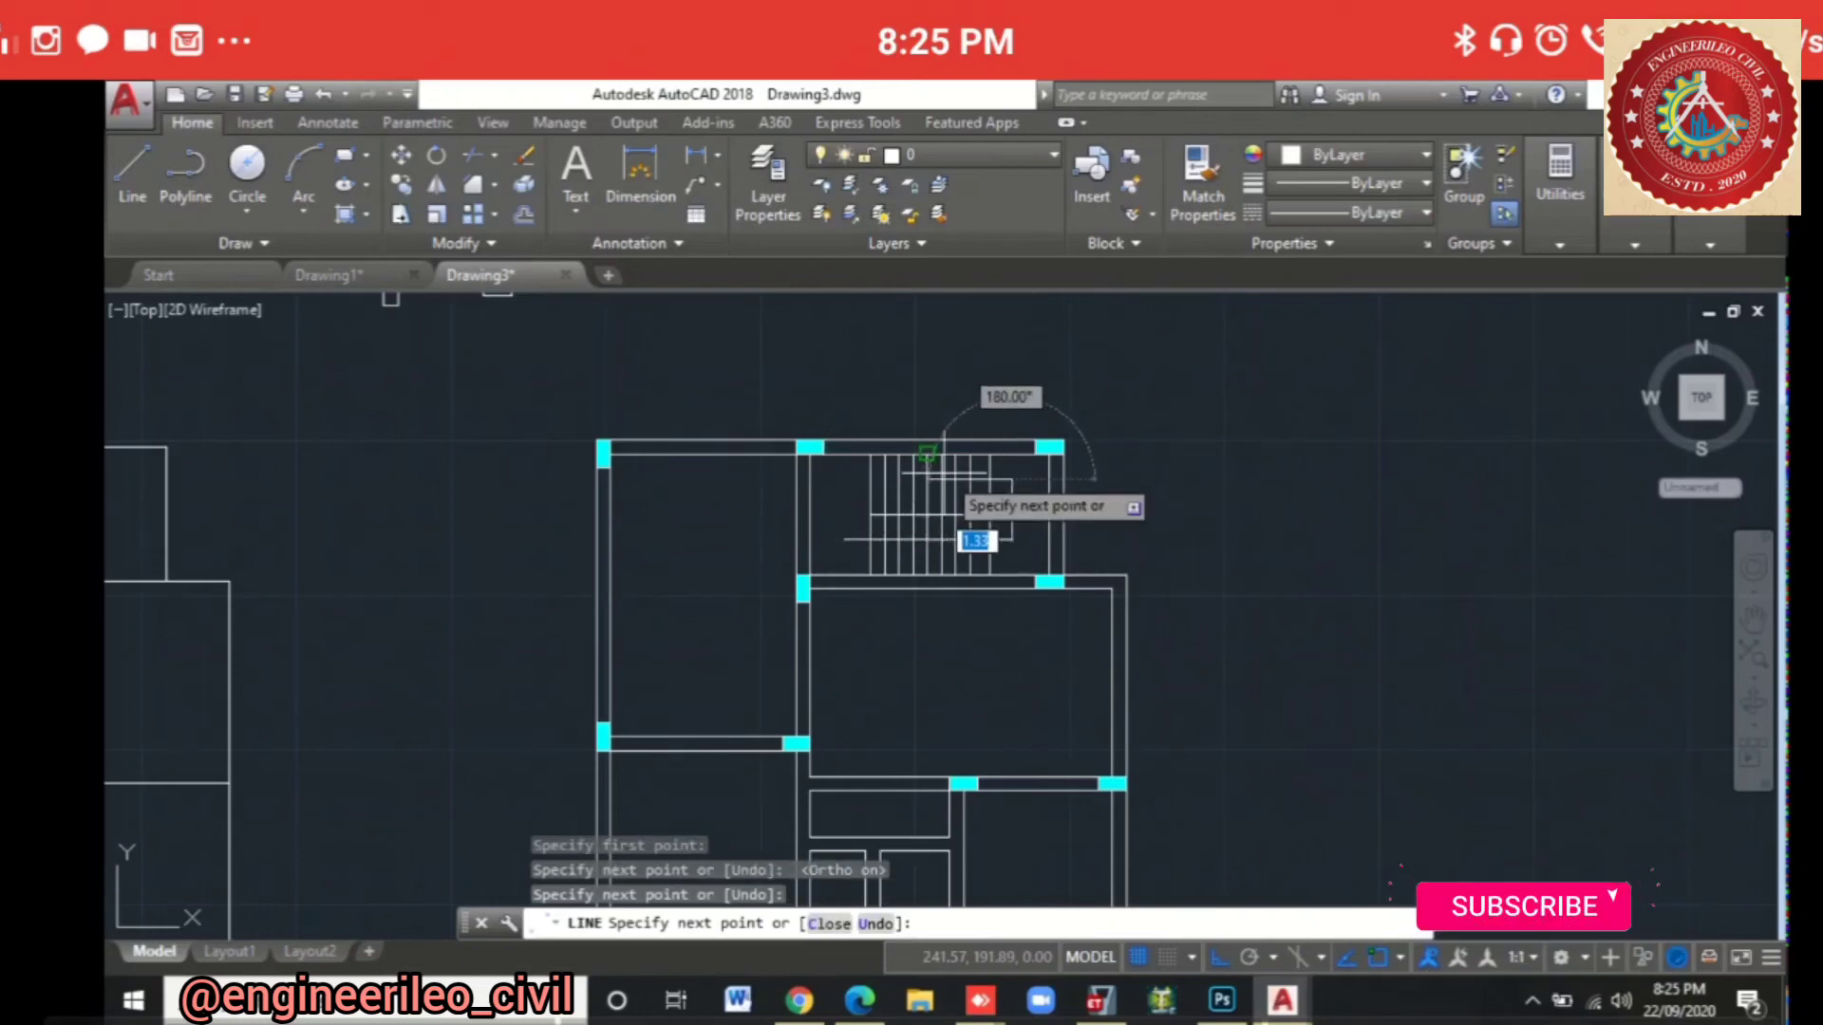
pyautogui.scroll(4, 934, 492)
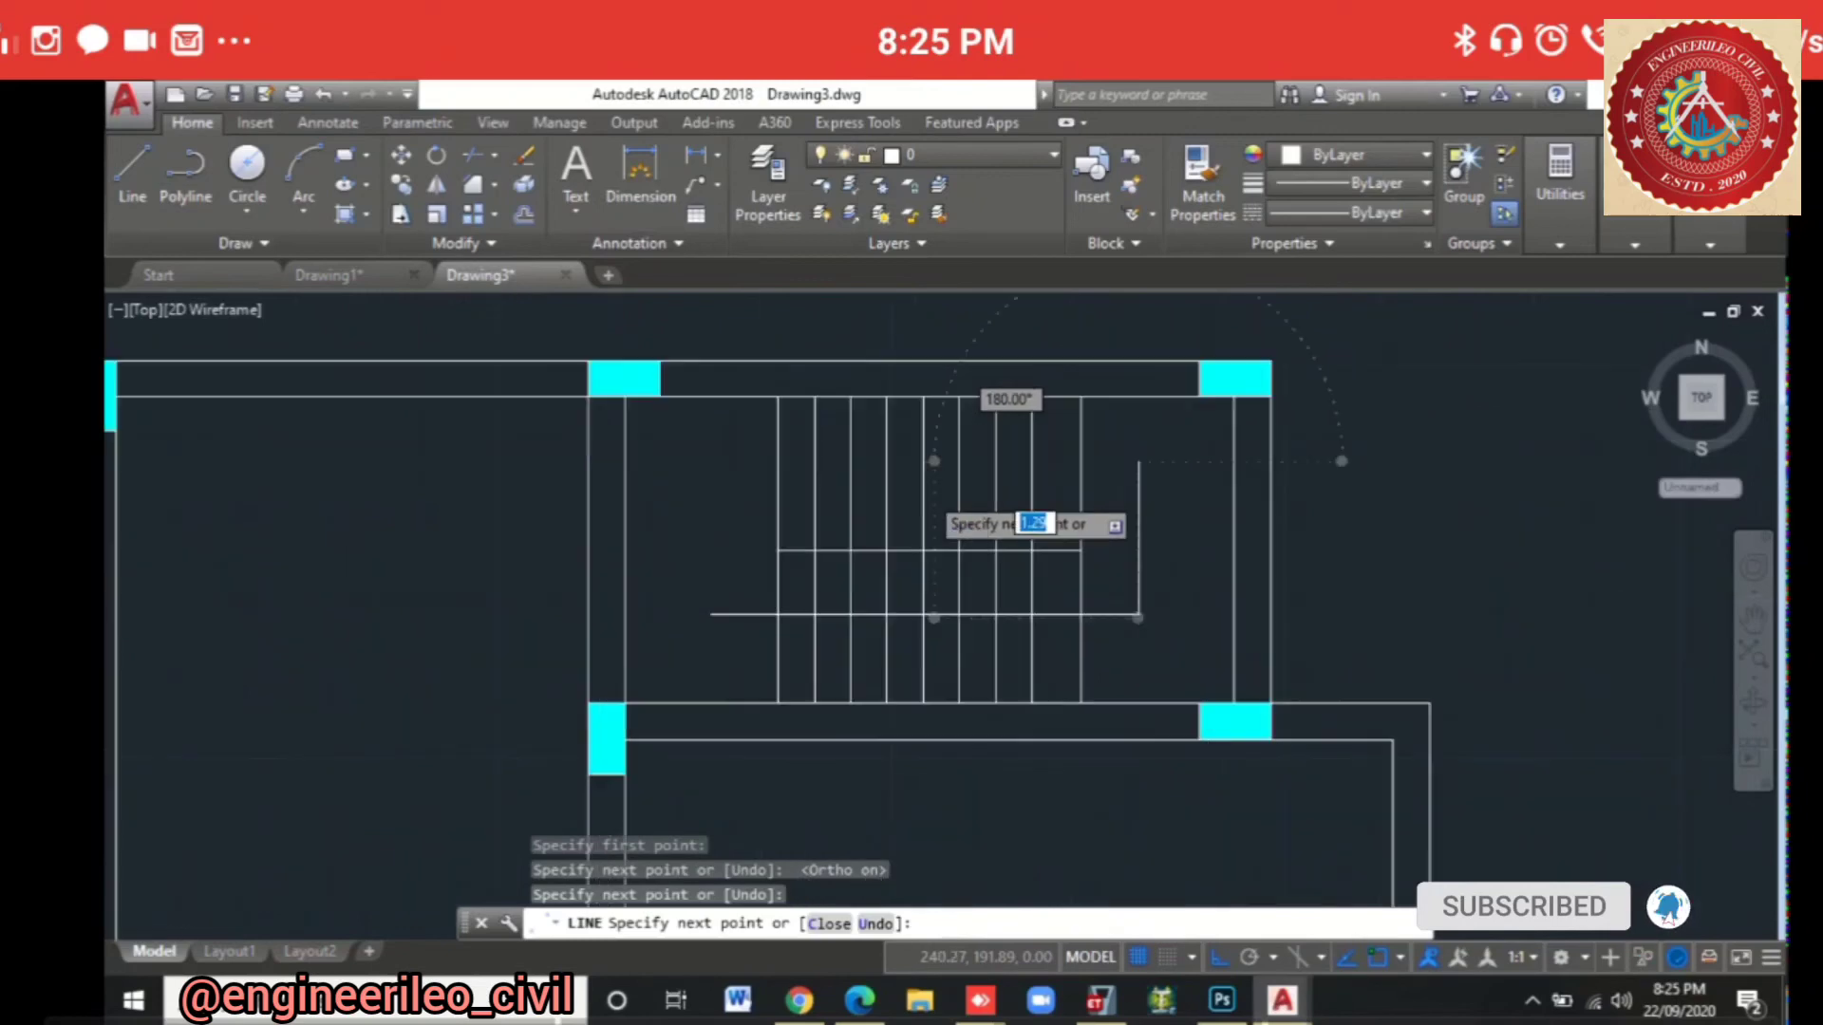
pyautogui.scroll(5, 926, 462)
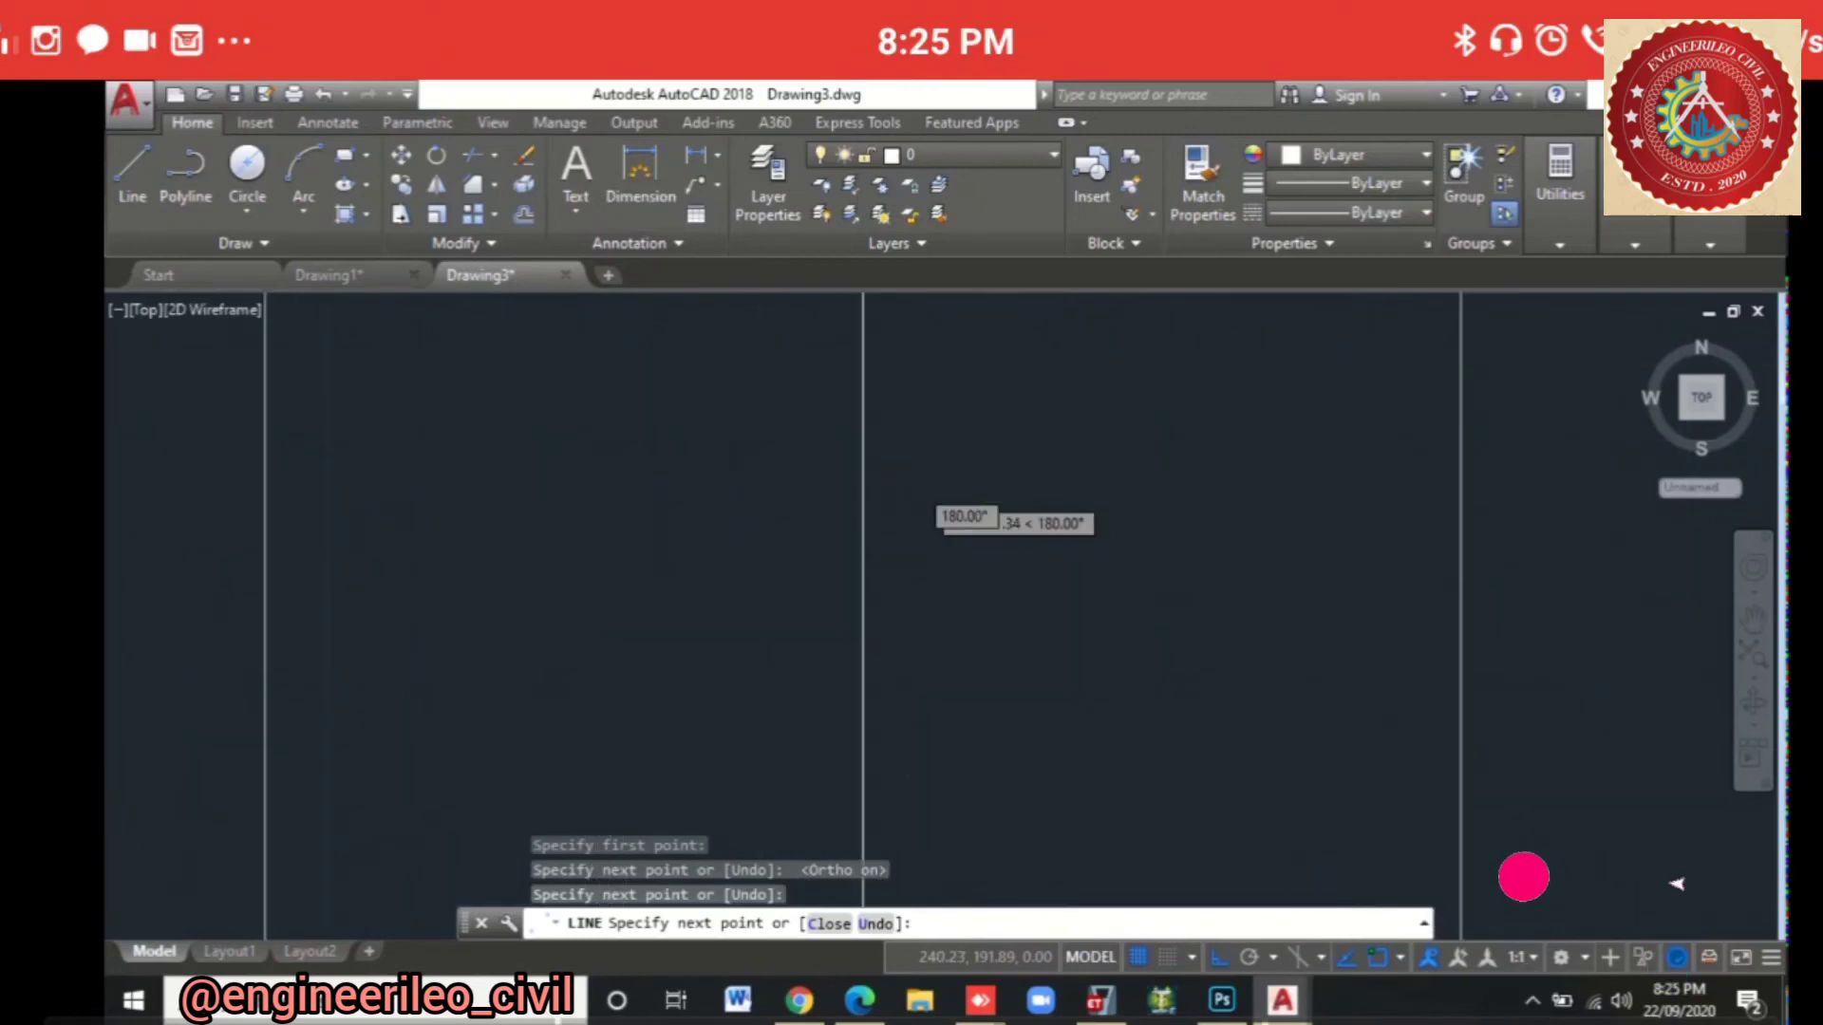
pyautogui.scroll(-8, 950, 447)
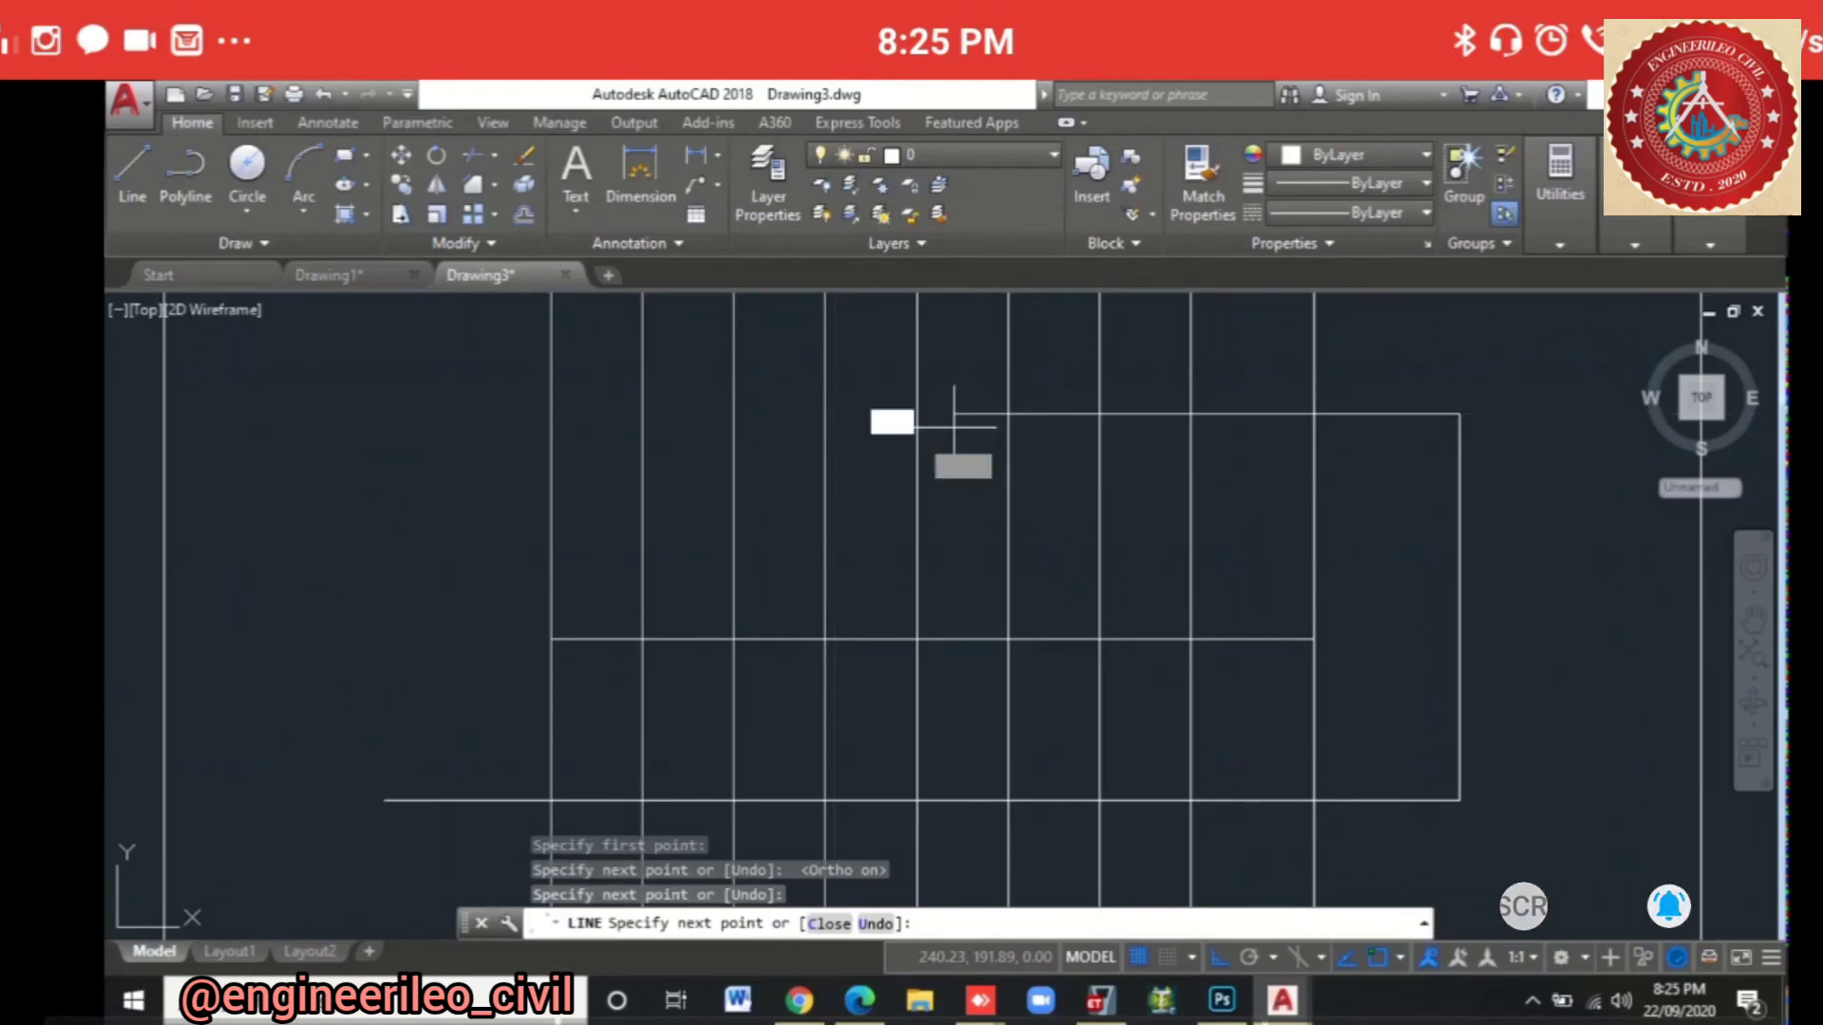
pyautogui.click(954, 427)
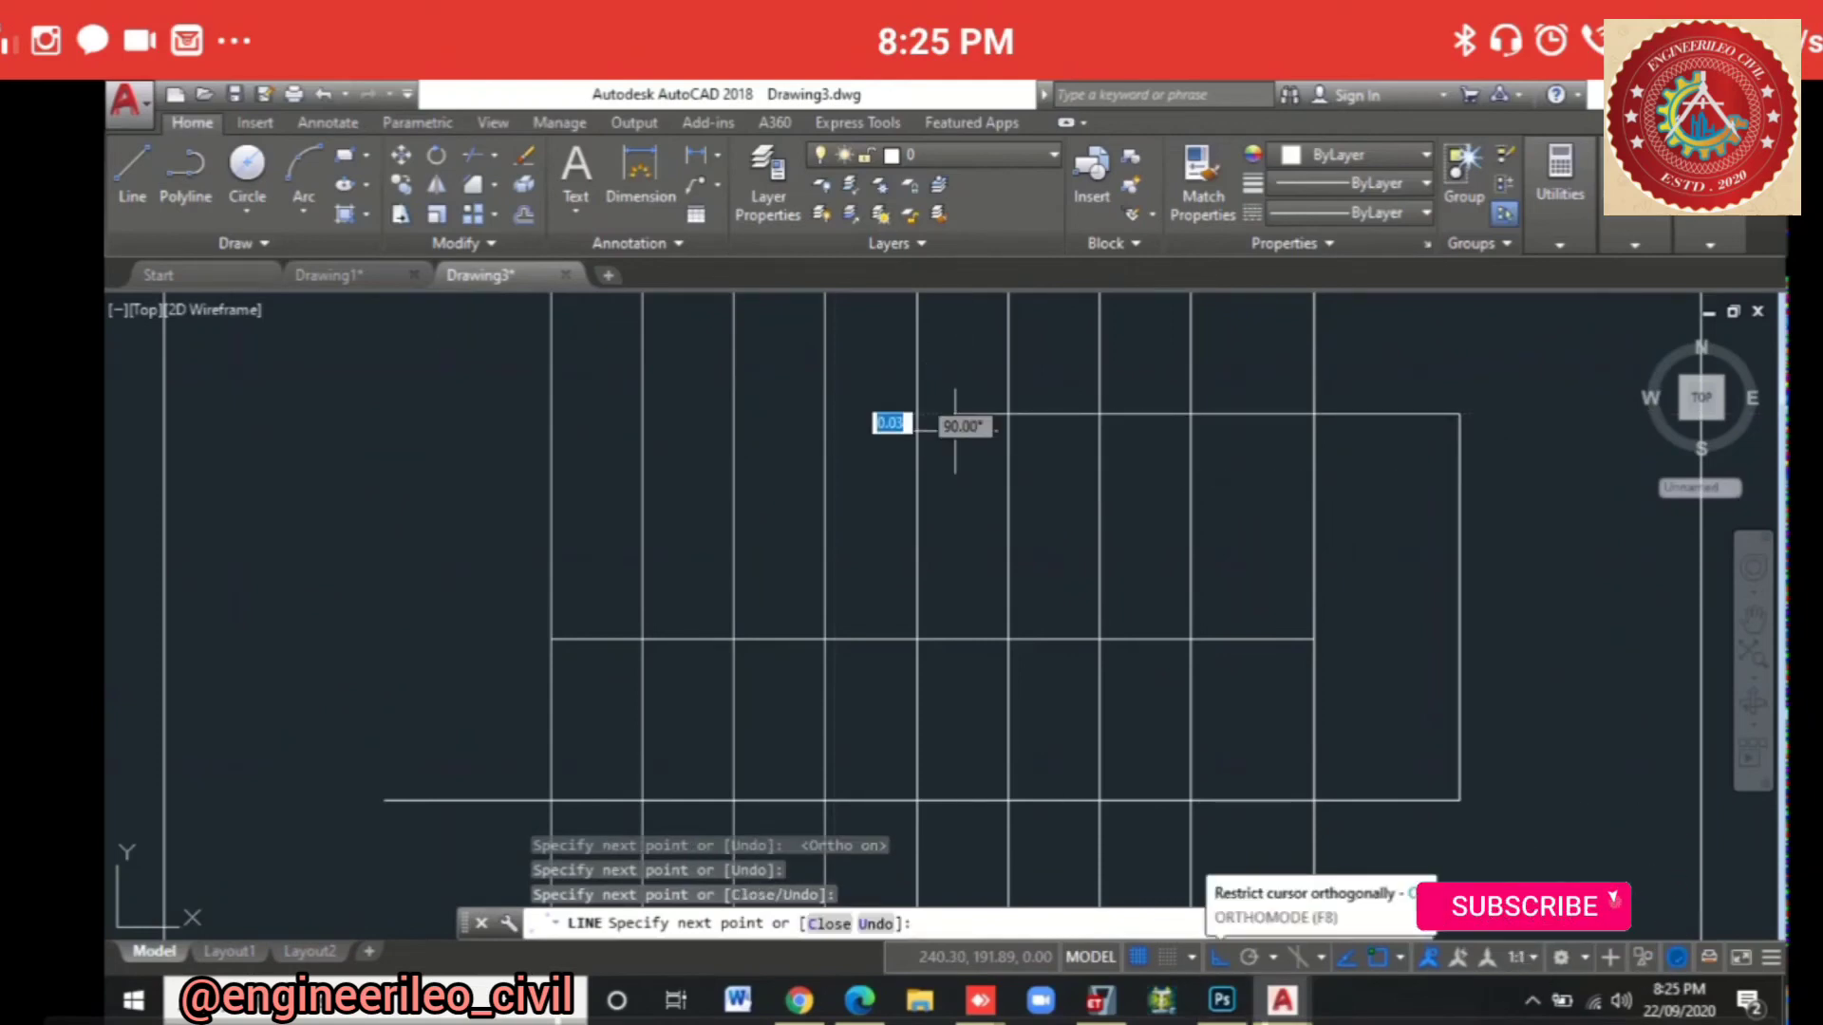
# Step: Turn ortho off and draw a short slanted arrowhead stroke down and to the right from the direction line's upper-flight end
pyautogui.moveTo(954, 427); pyautogui.dragTo(943, 486, button='middle')
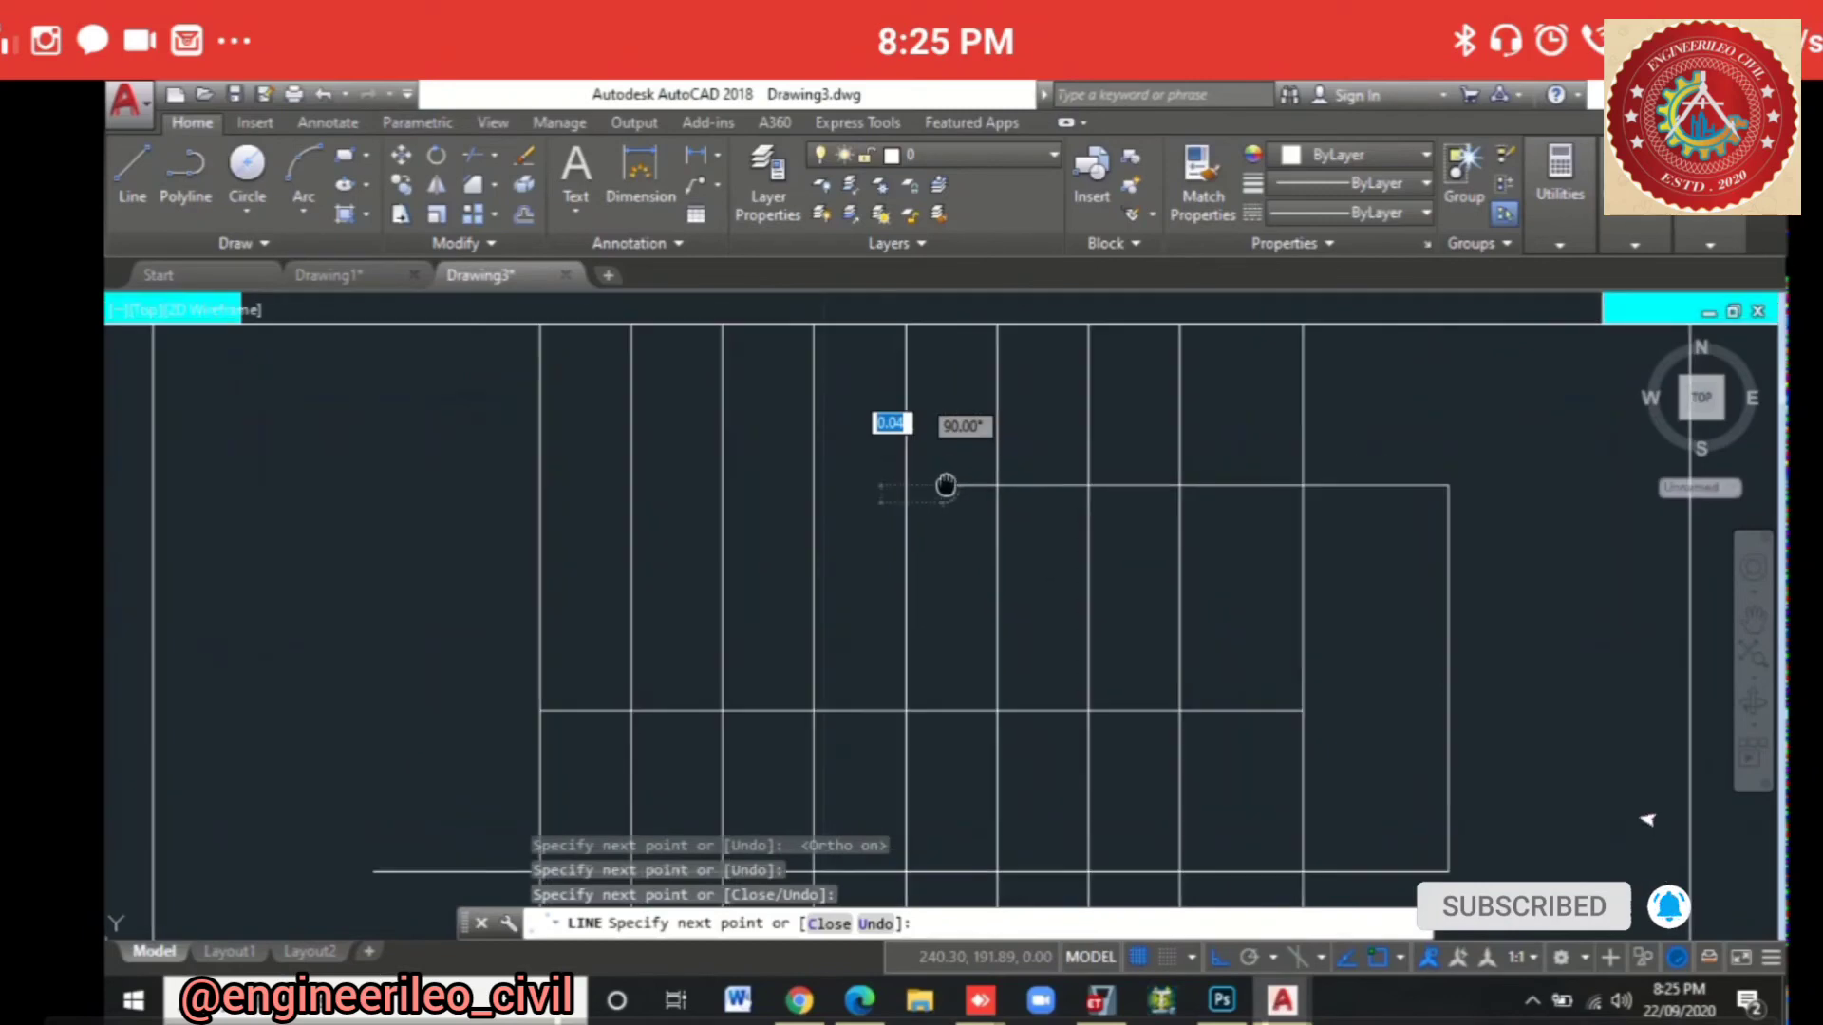
pyautogui.press('F8')
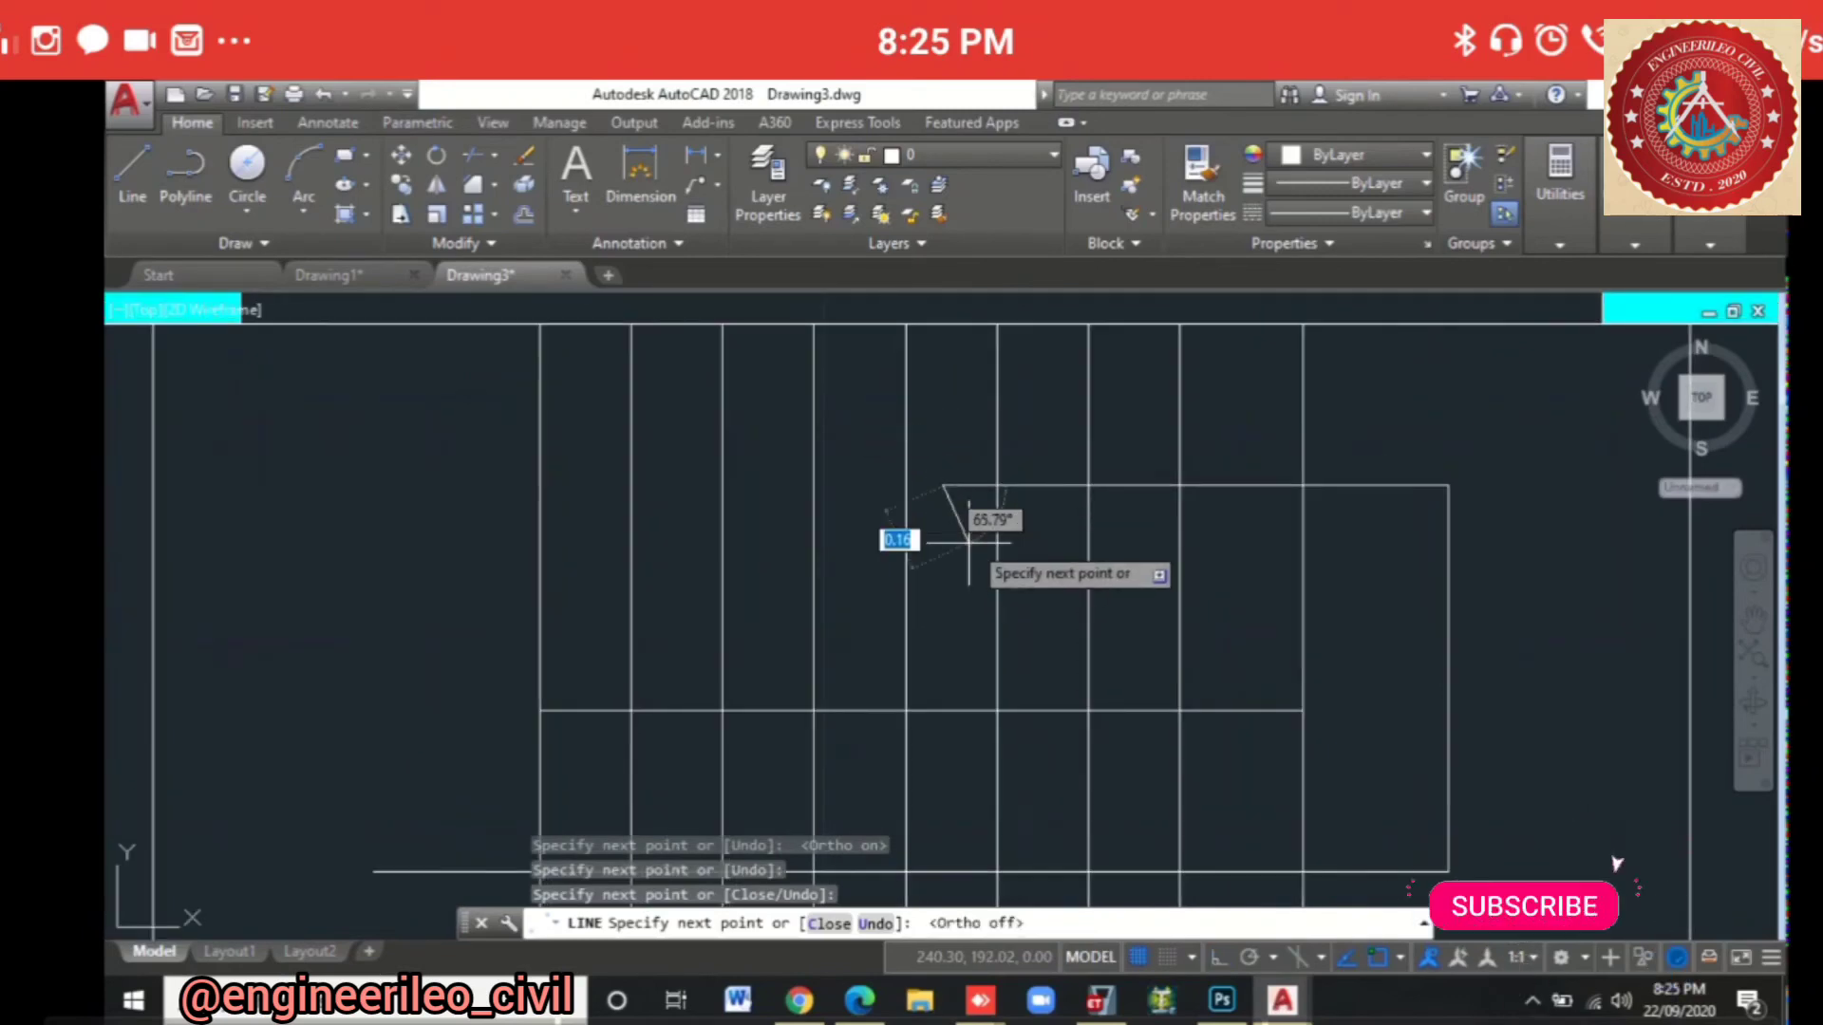
pyautogui.click(984, 503)
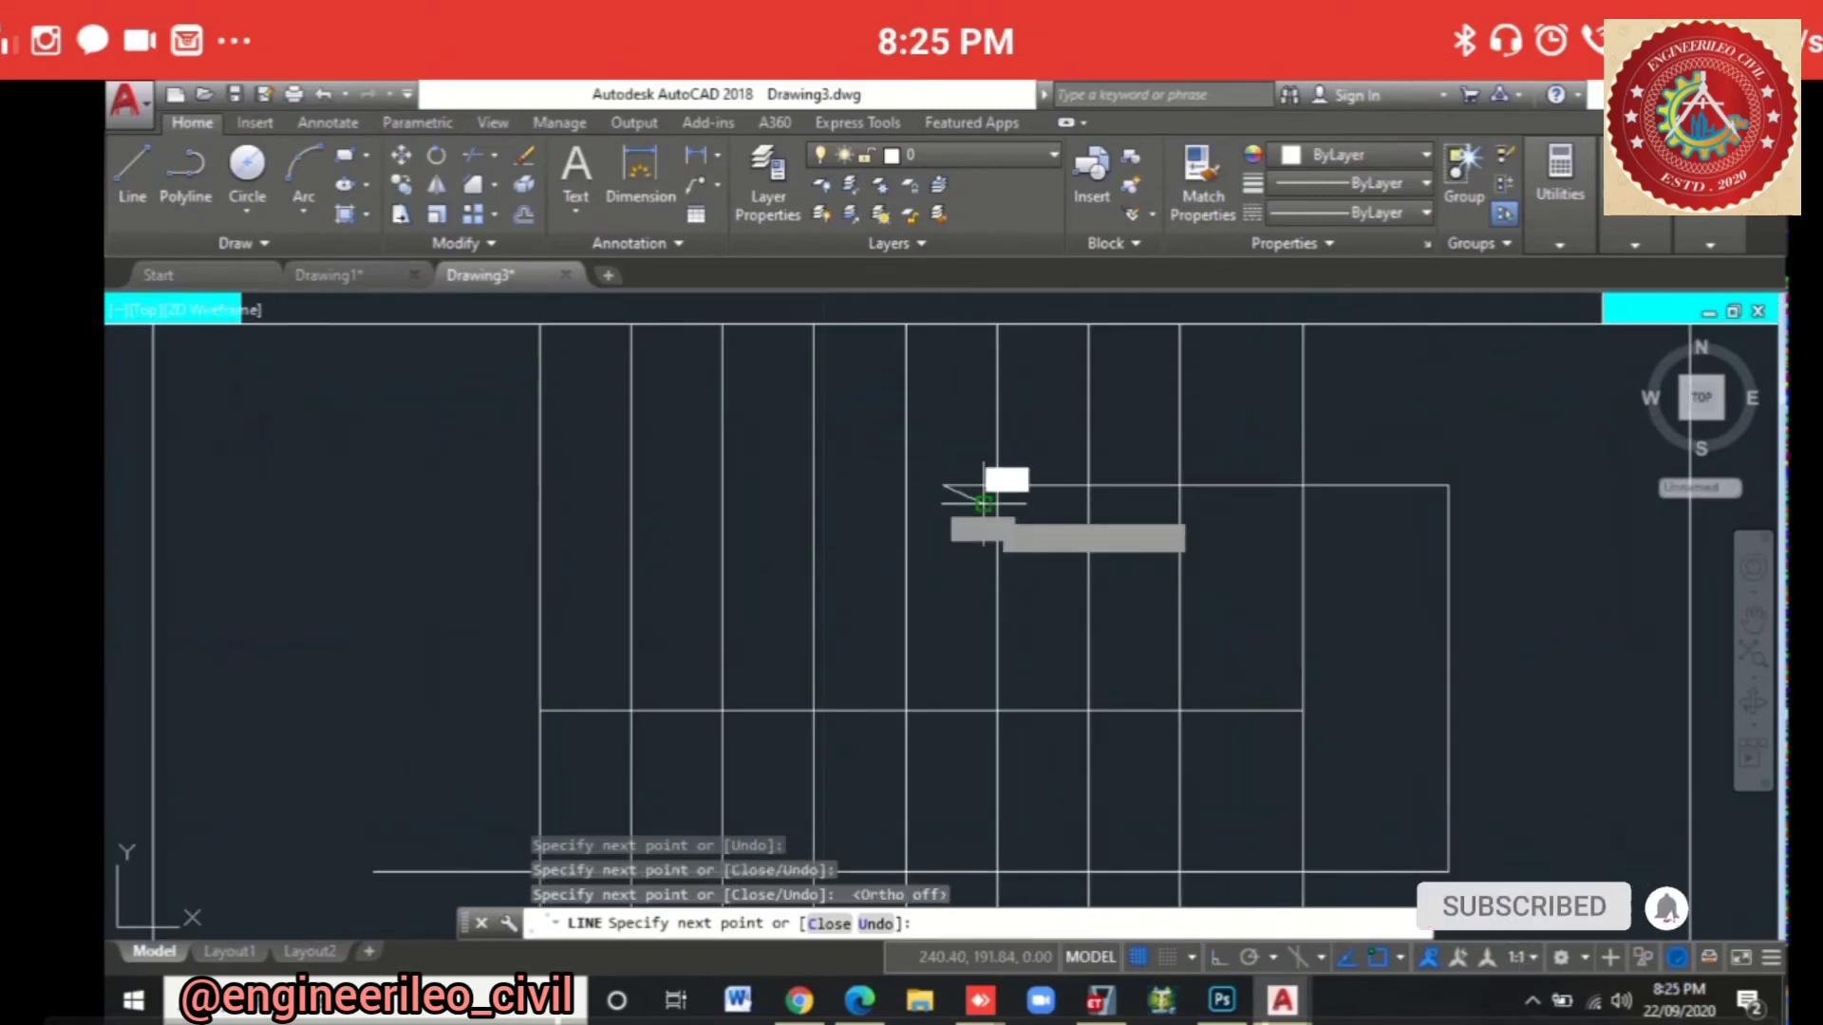
pyautogui.press('Escape')
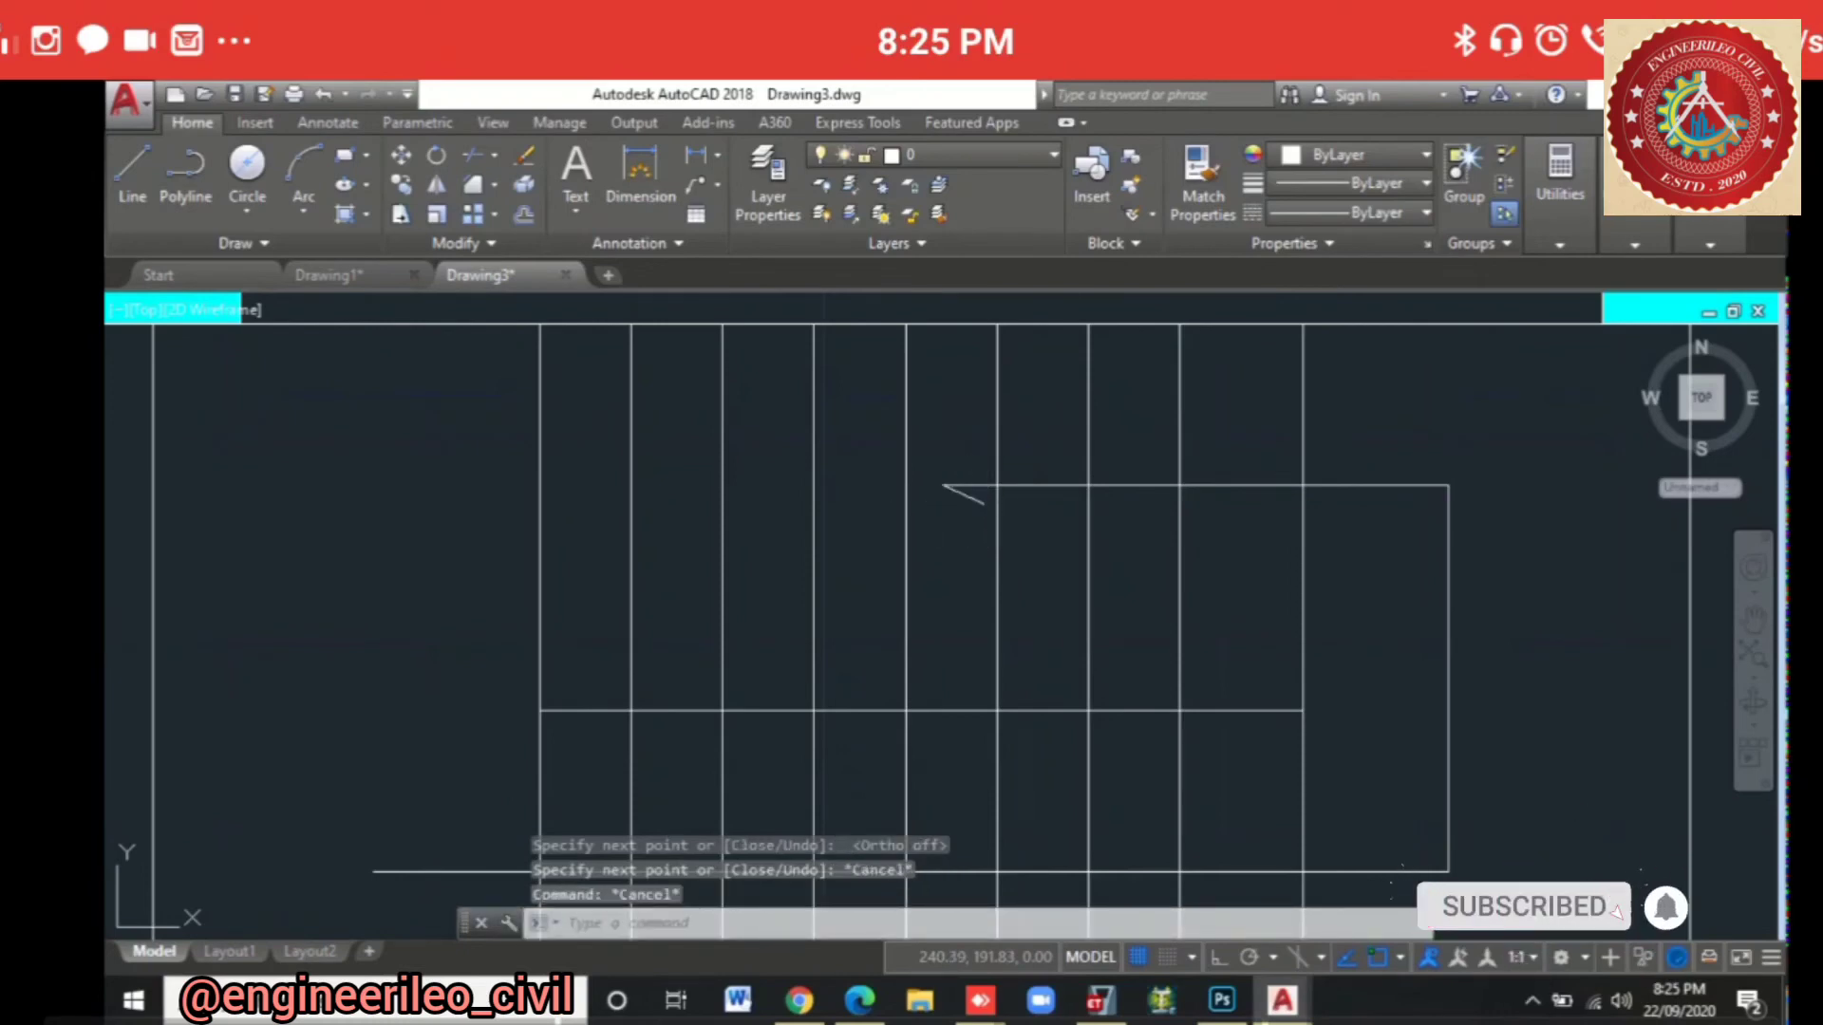
# Step: Try to mirror the arrowhead stroke about the direction line's horizontal segment in the upper flight
pyautogui.click(963, 494)
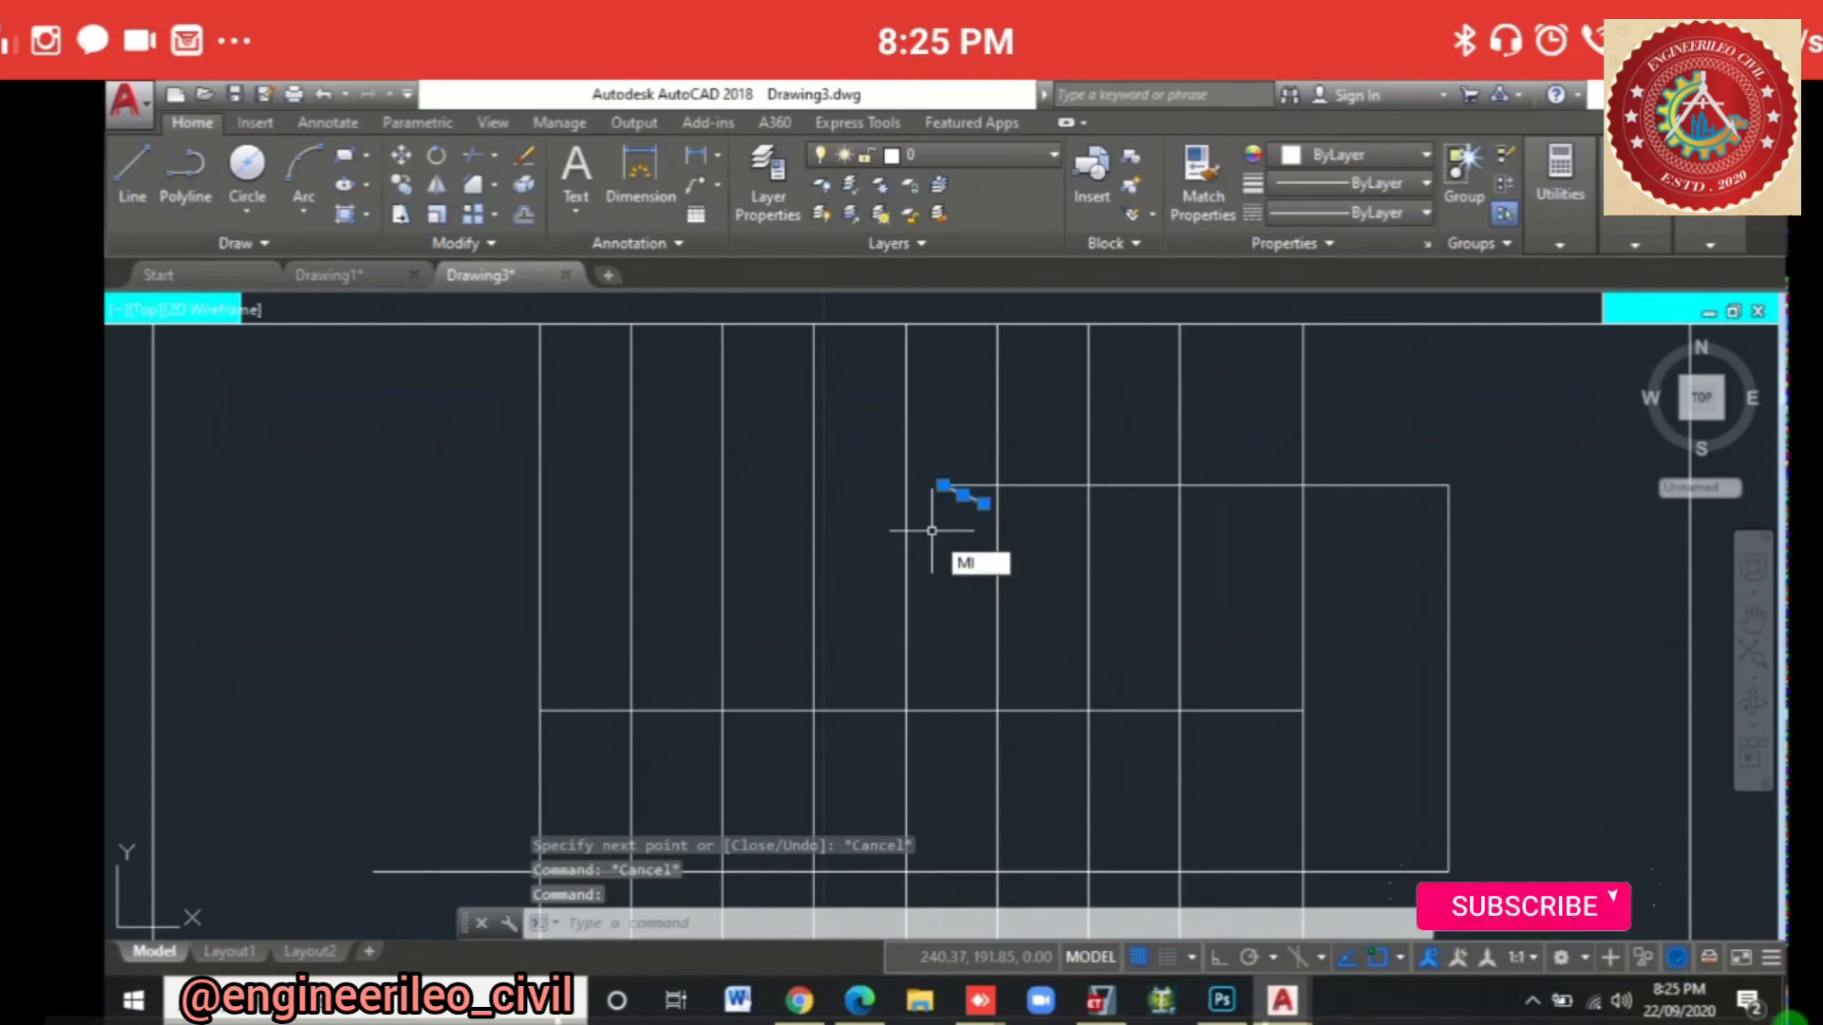
pyautogui.press('Return')
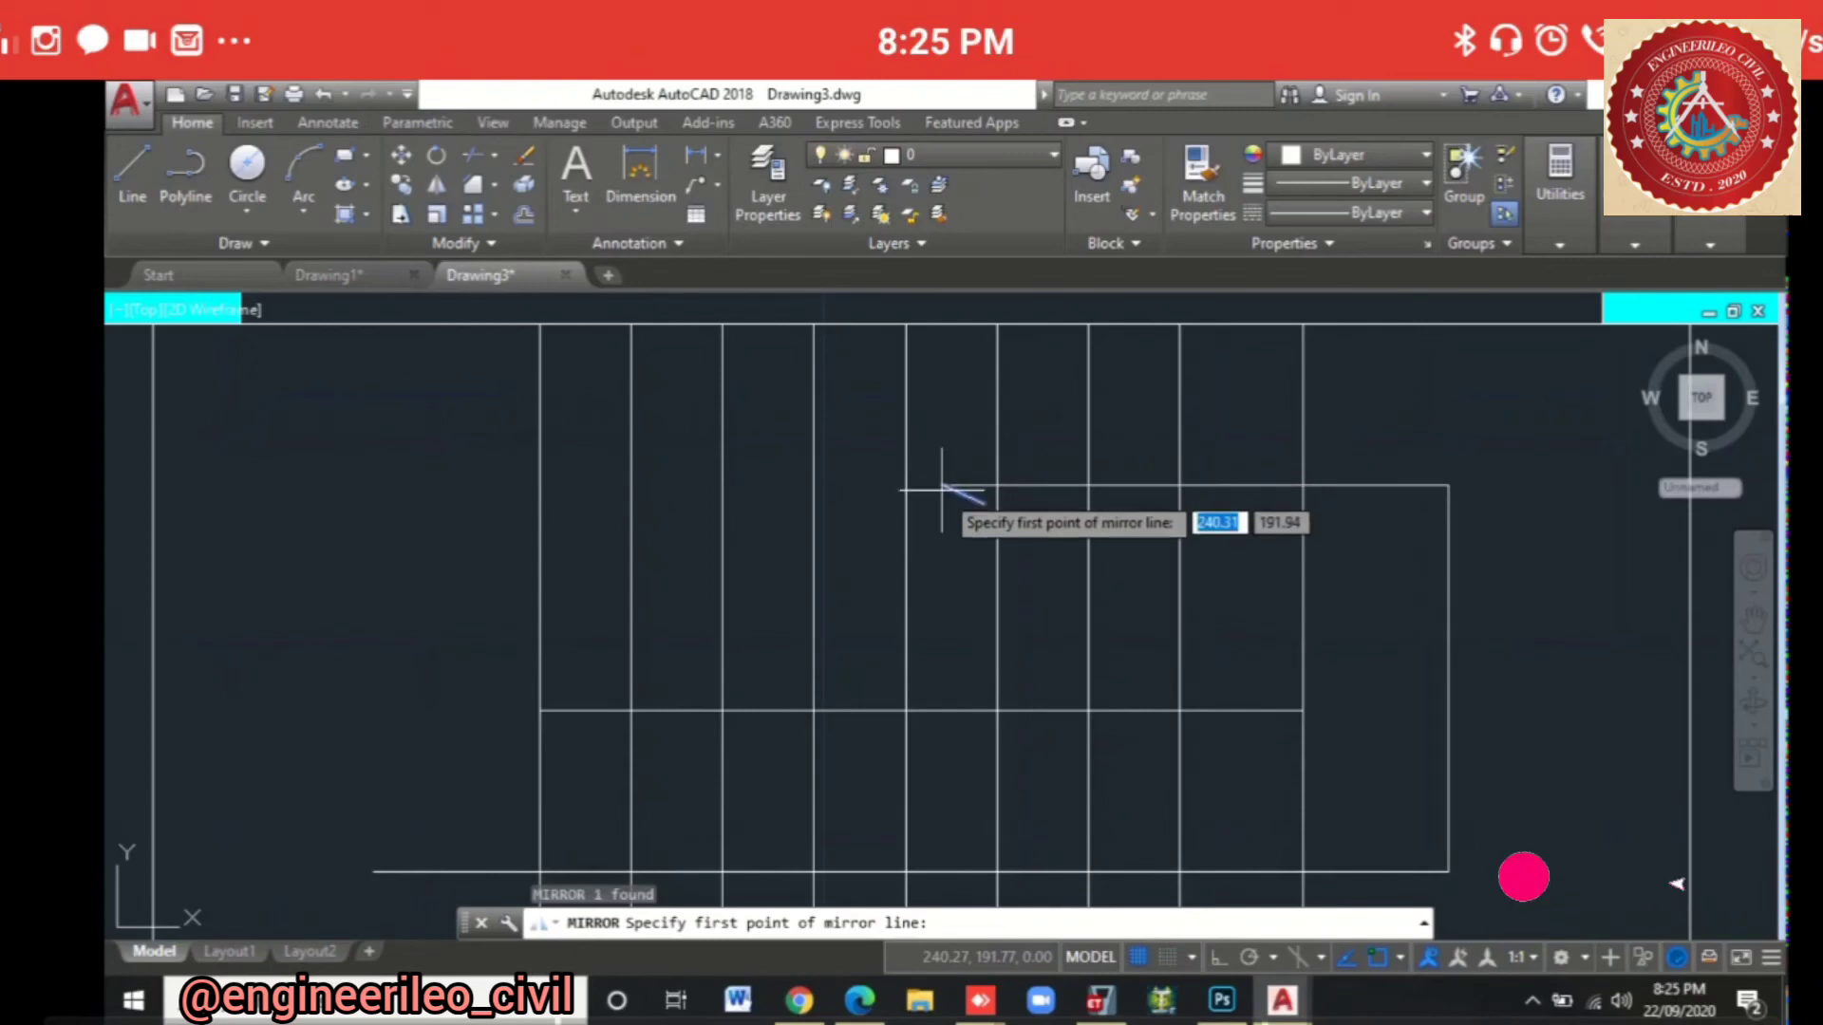
pyautogui.click(942, 491)
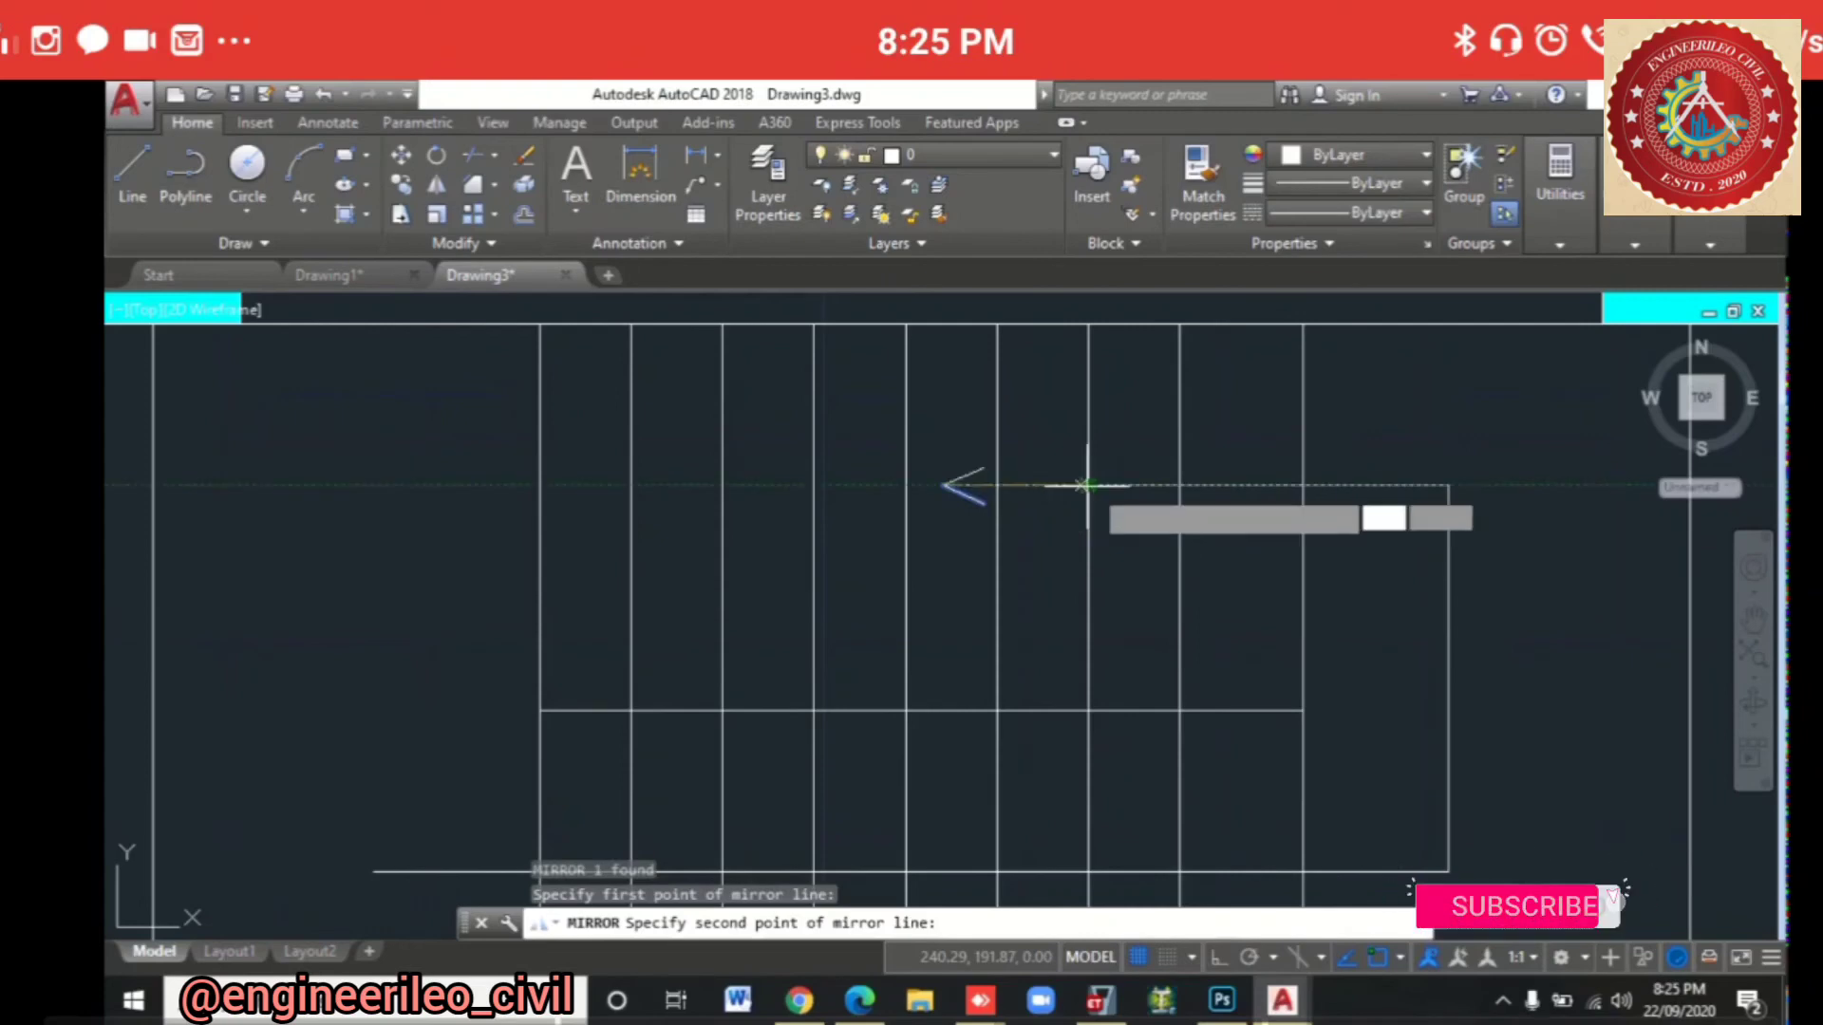
pyautogui.click(1087, 485)
pyautogui.press('Return')
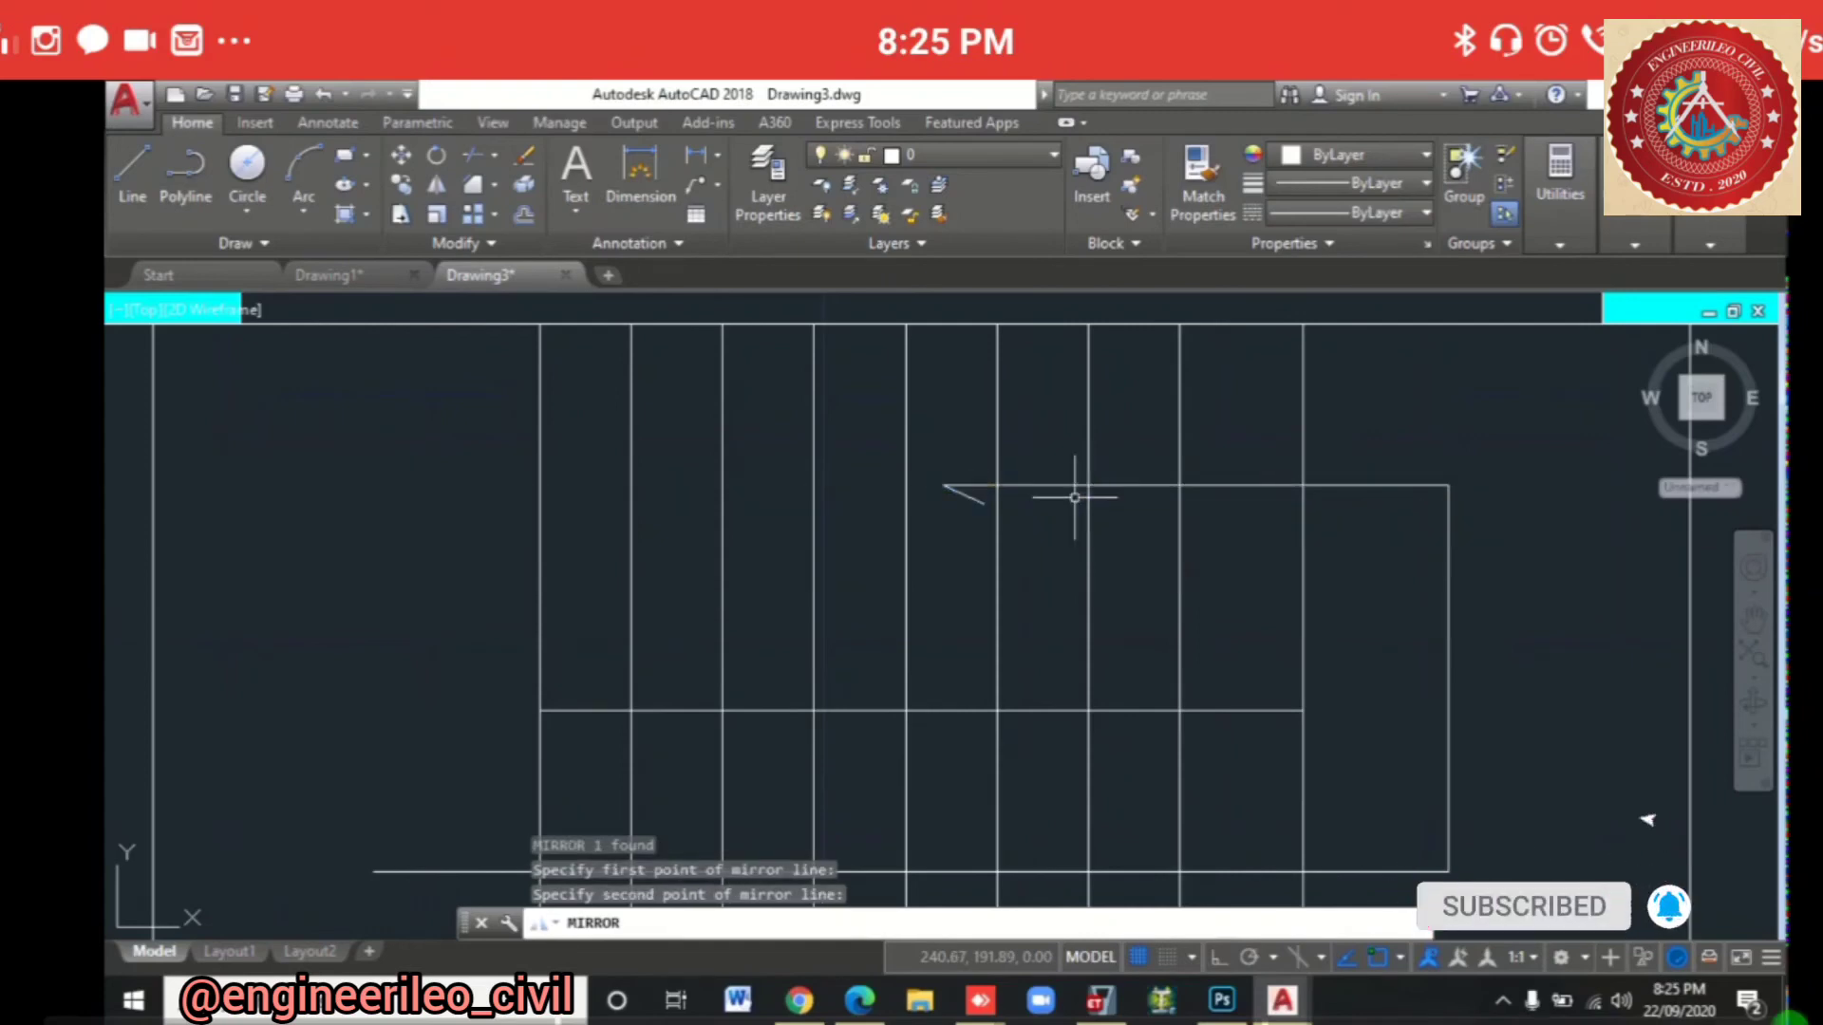
pyautogui.press('Escape')
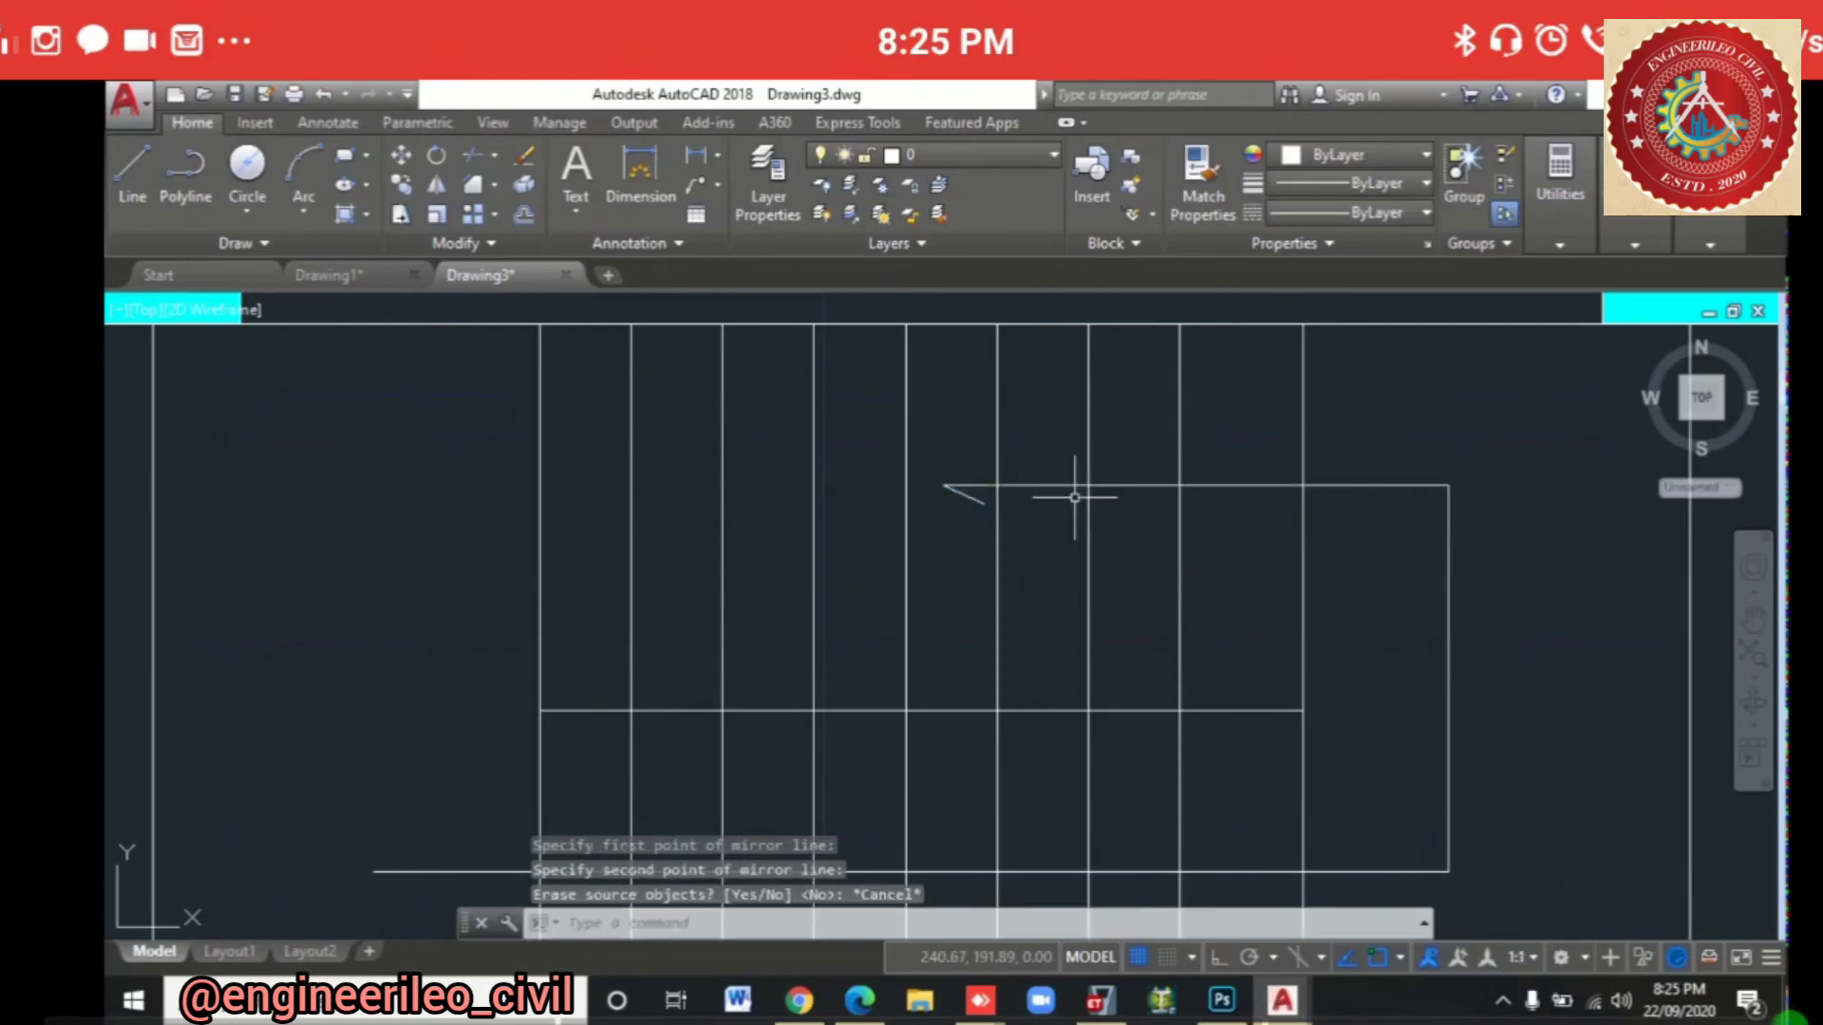
# Step: Mirror the arrowhead stroke about the direction line's horizontal segment in the upper flight, keeping the original stroke
pyautogui.click(982, 502)
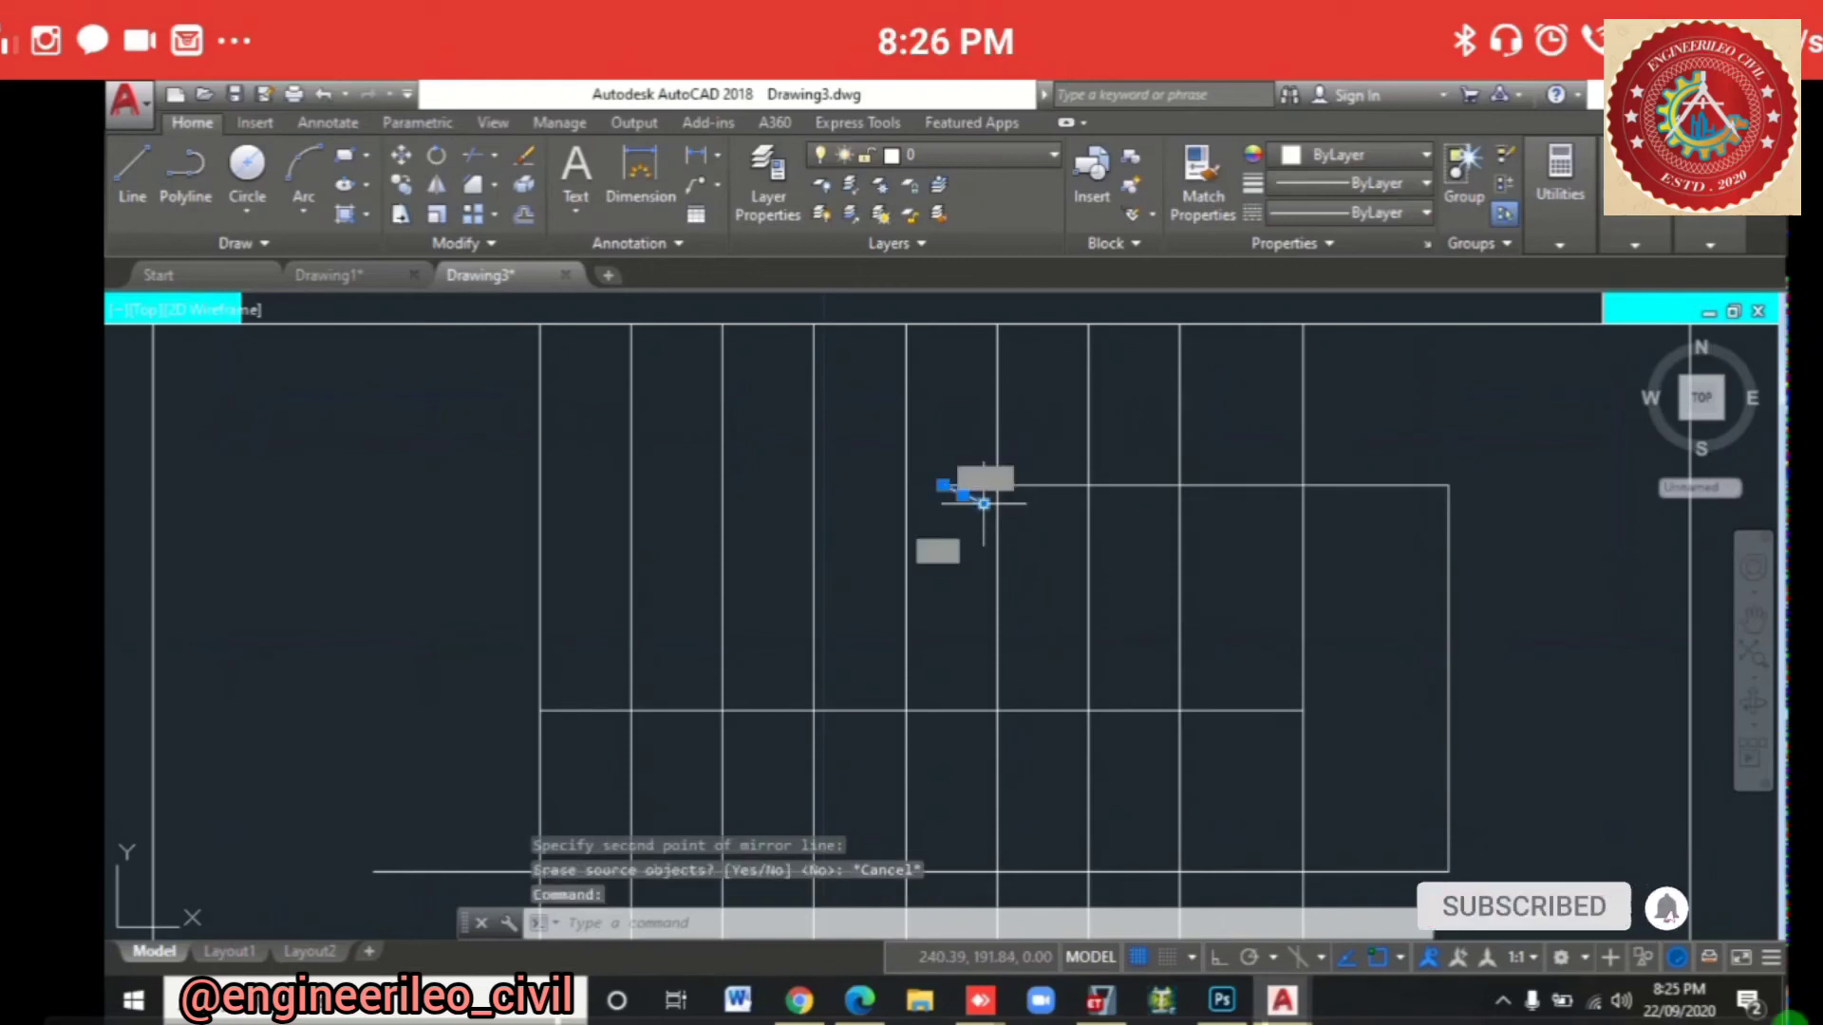
pyautogui.click(965, 495)
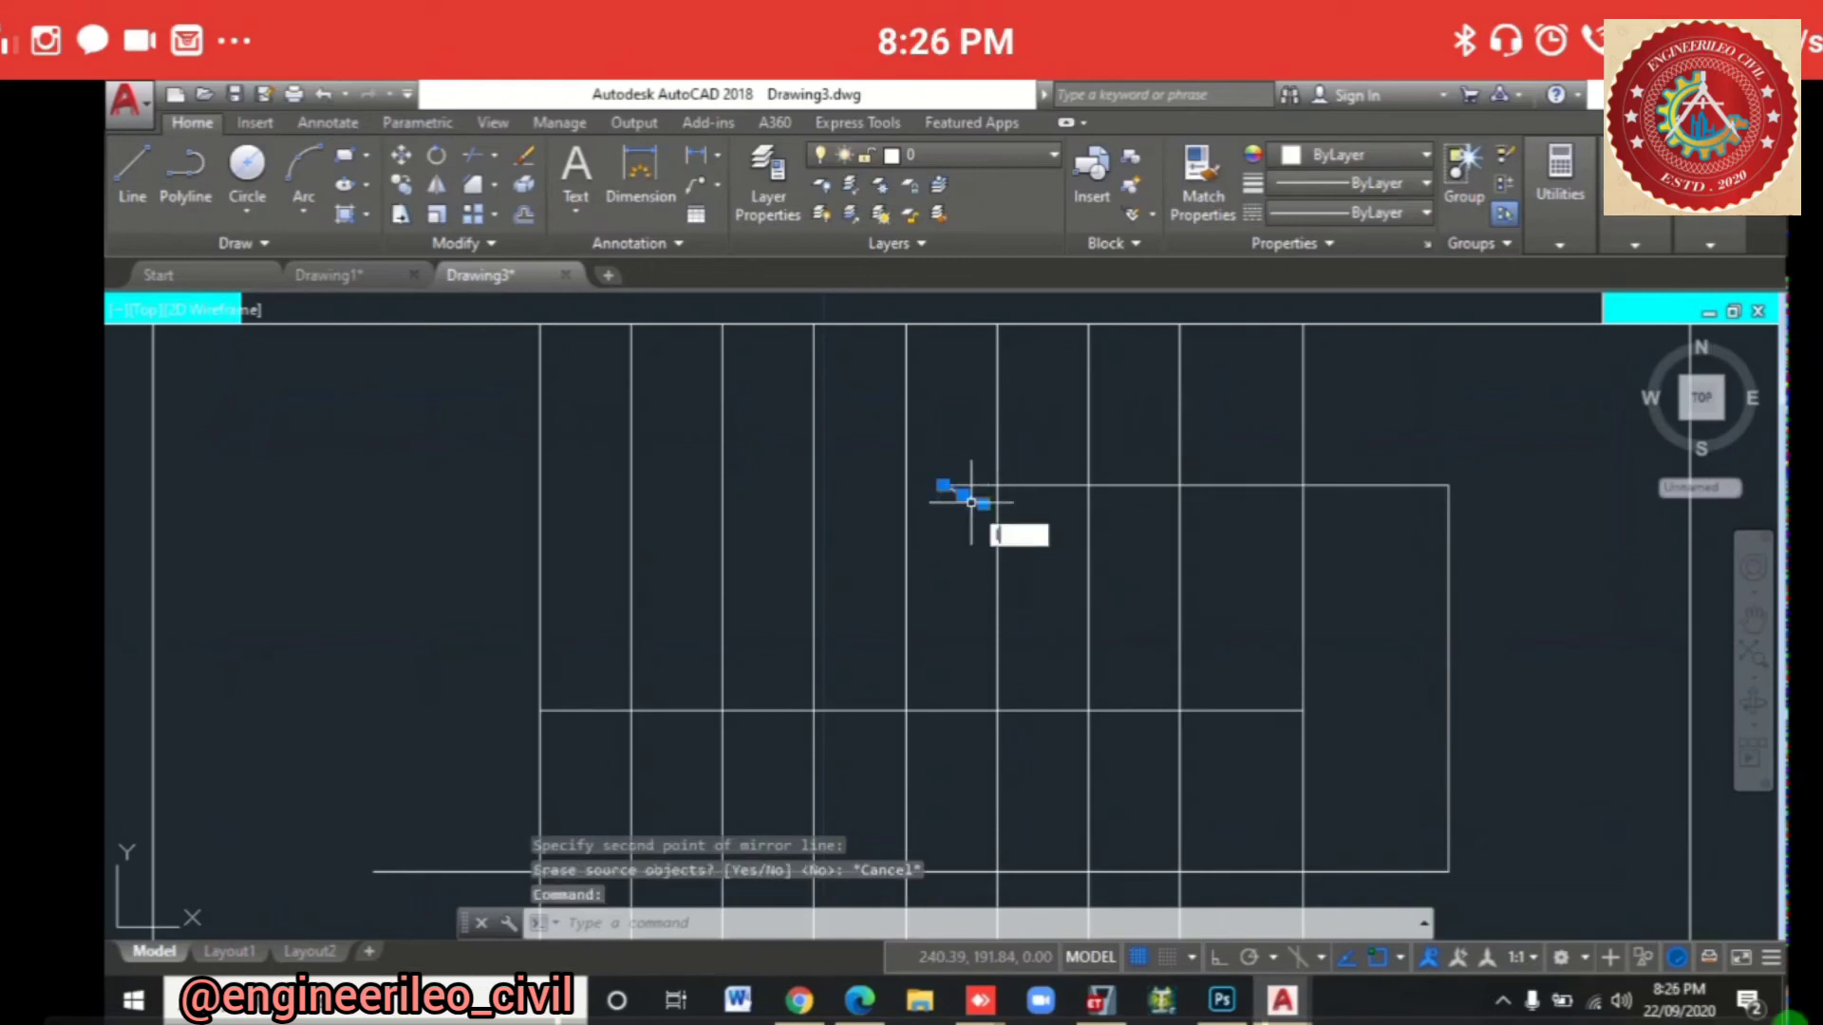
pyautogui.write('I')
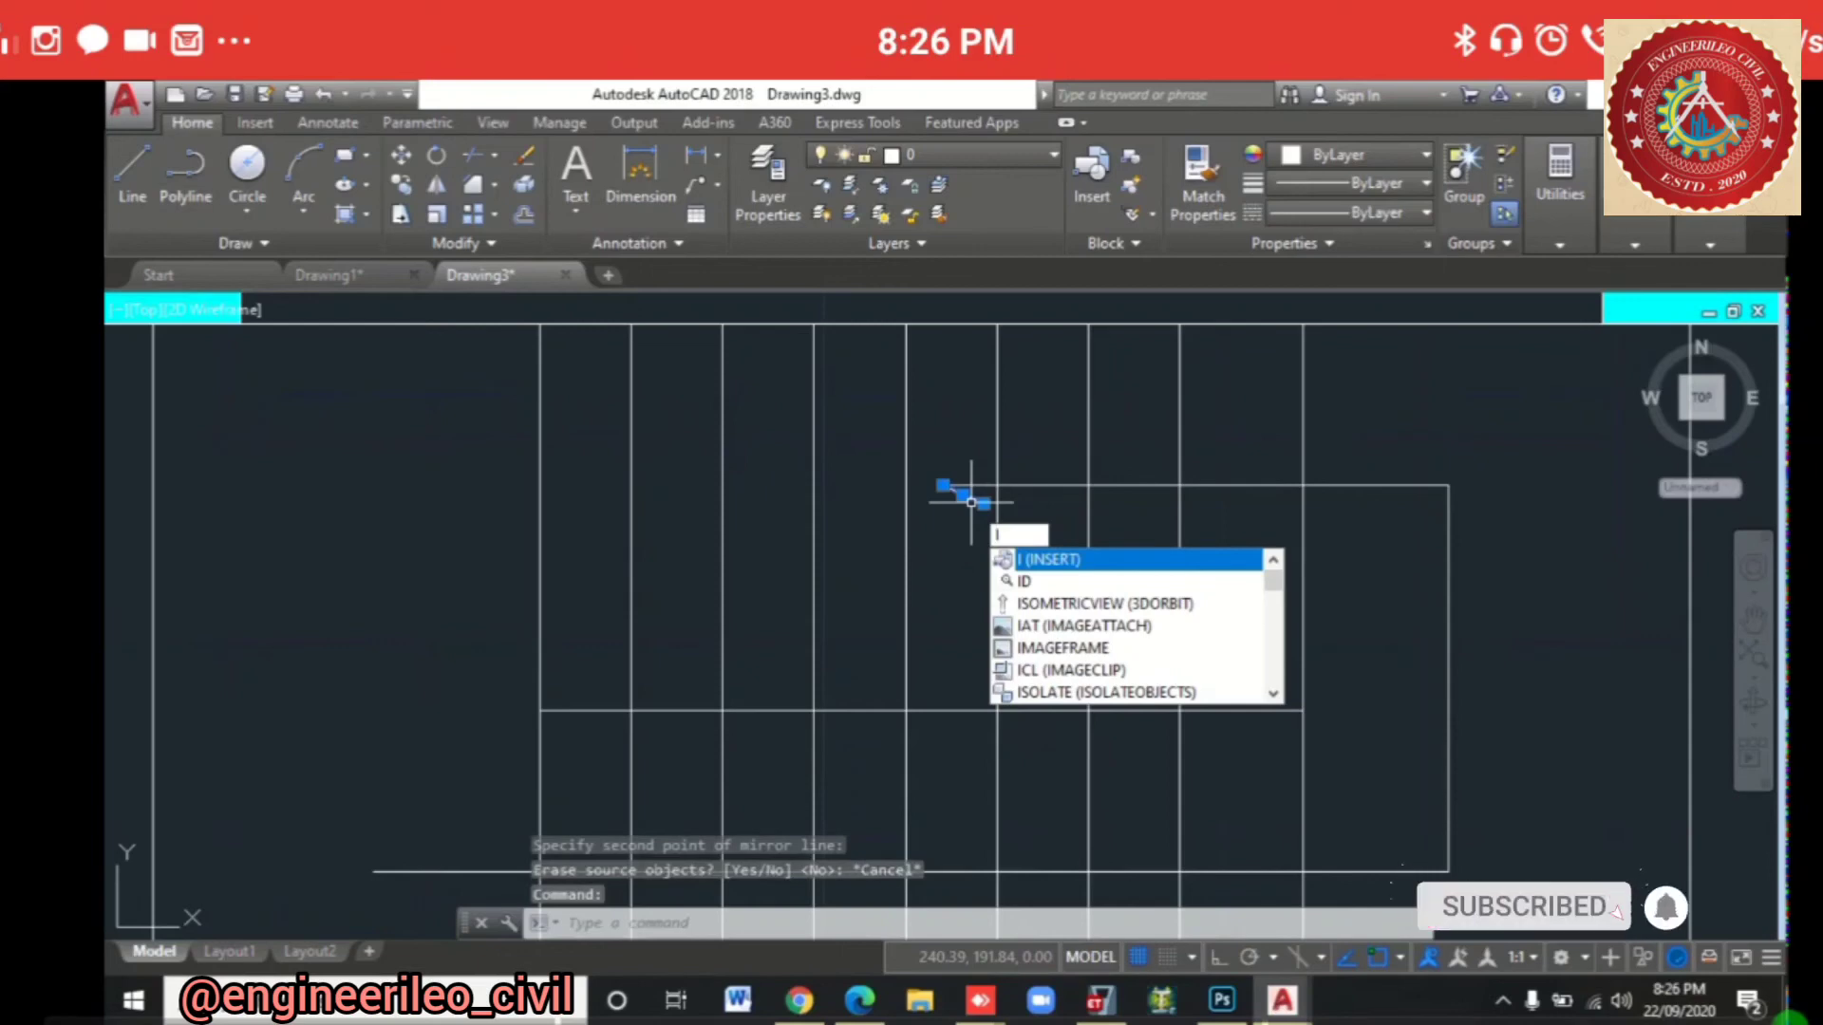
pyautogui.press('BackSpace')
pyautogui.write('M')
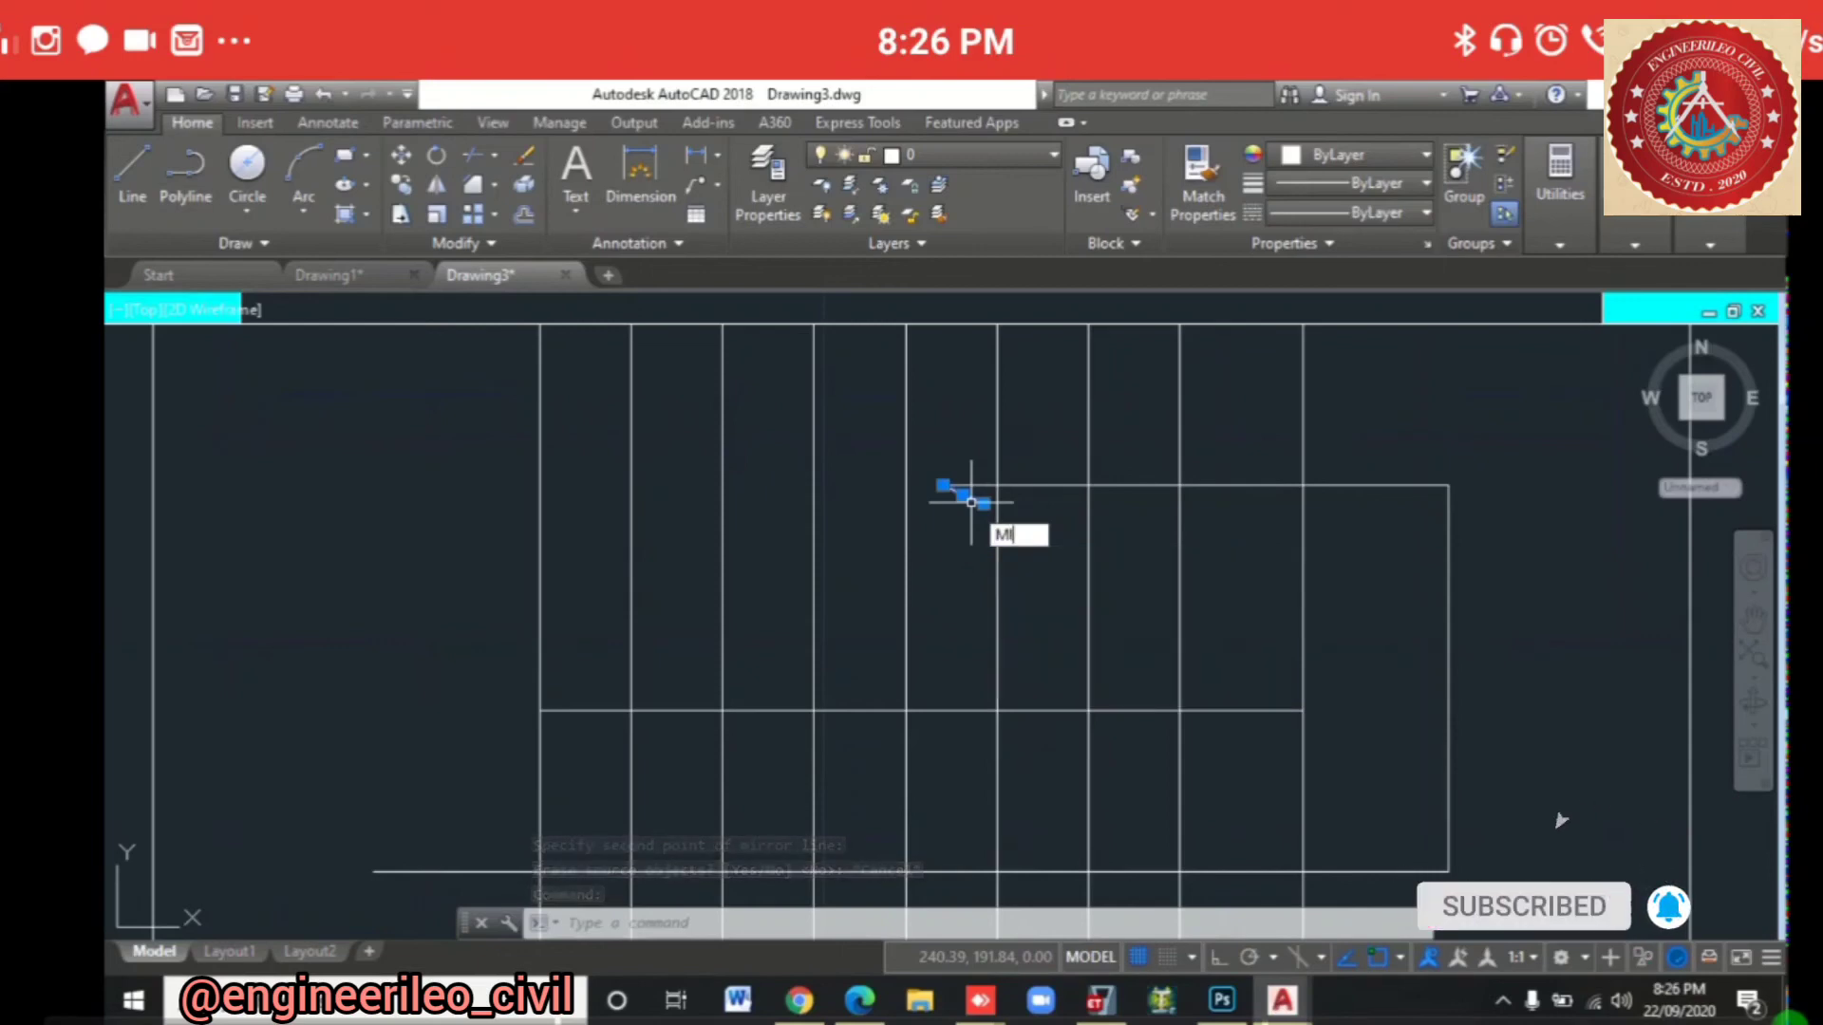
pyautogui.press('Return')
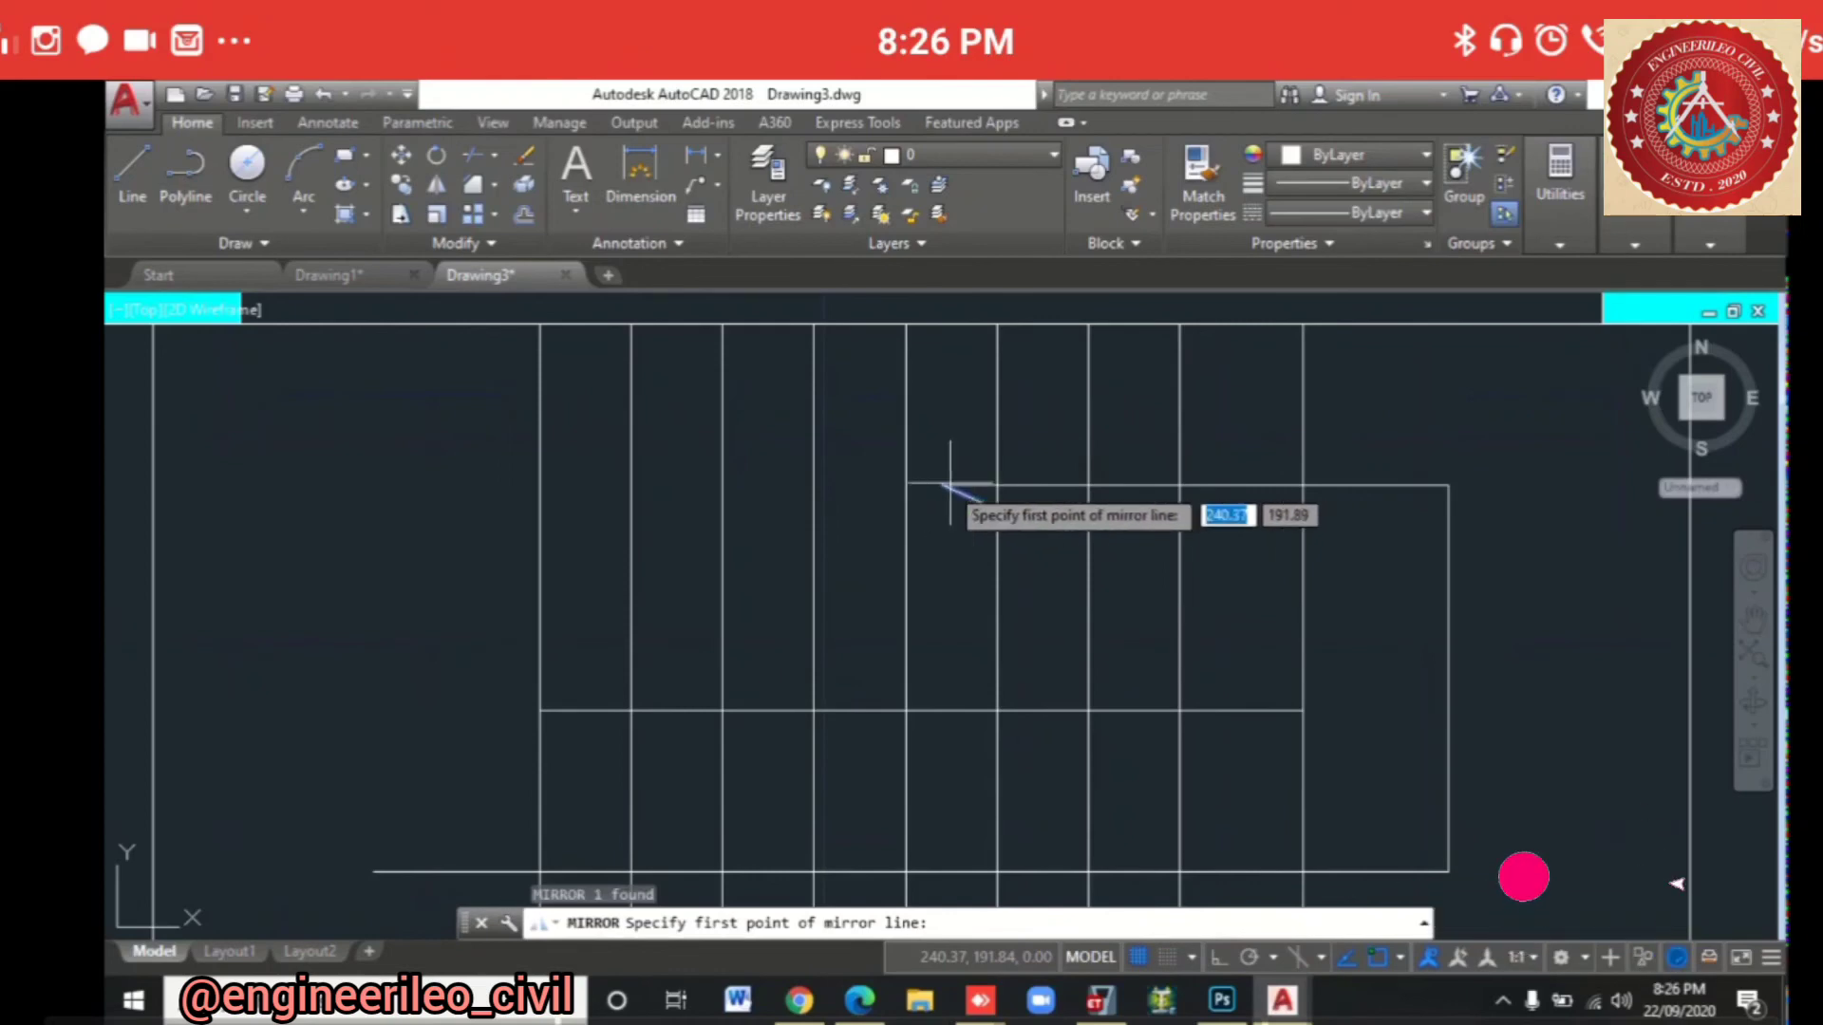
pyautogui.click(943, 485)
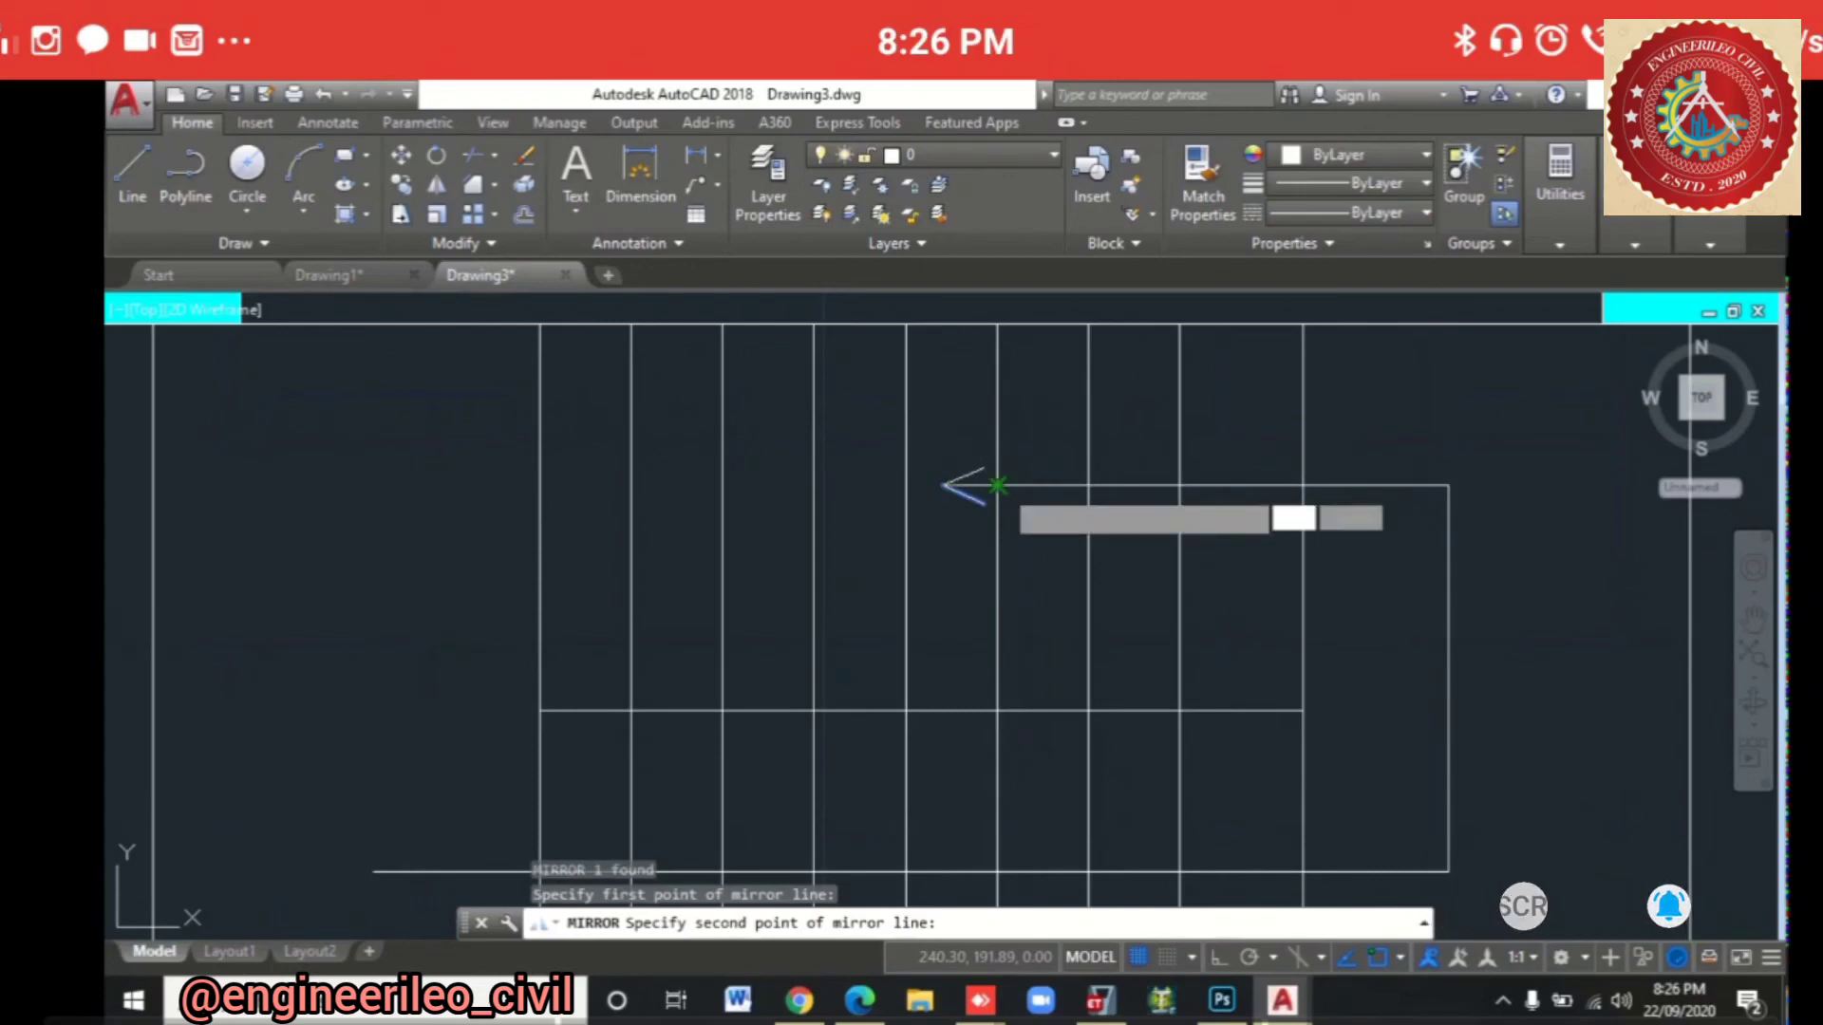
pyautogui.click(999, 485)
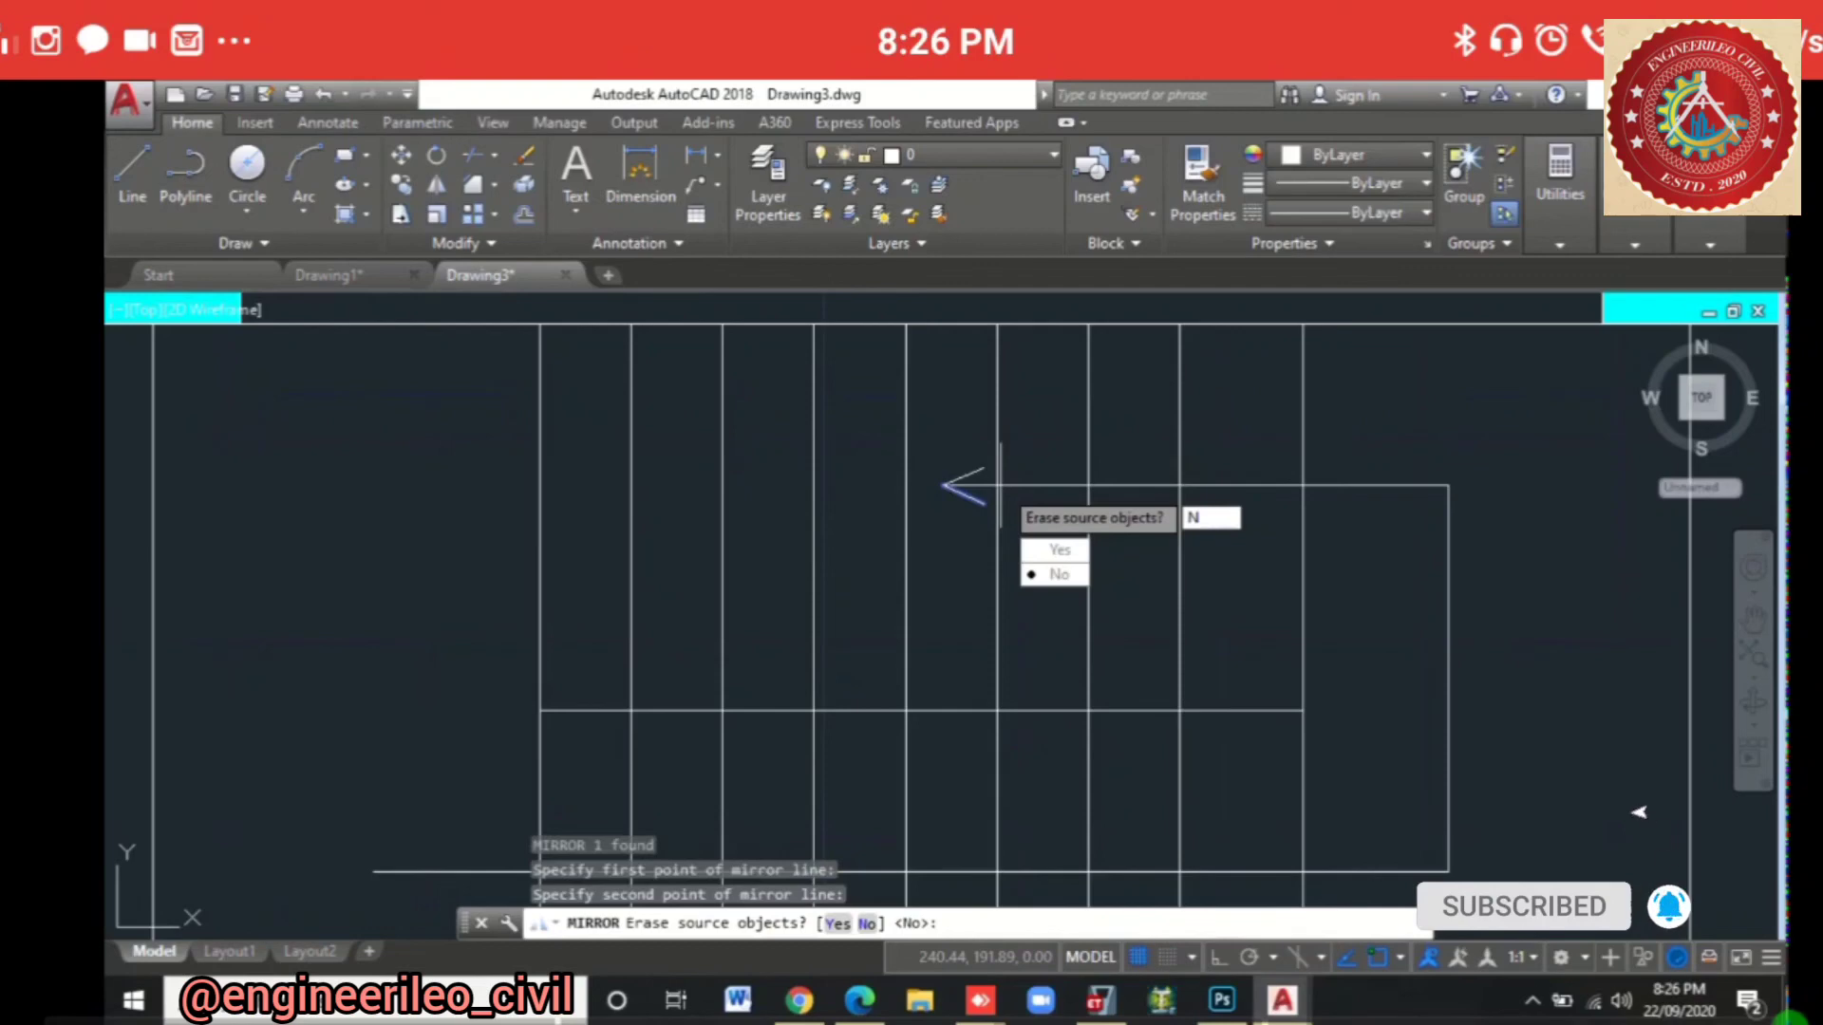
pyautogui.press('Return')
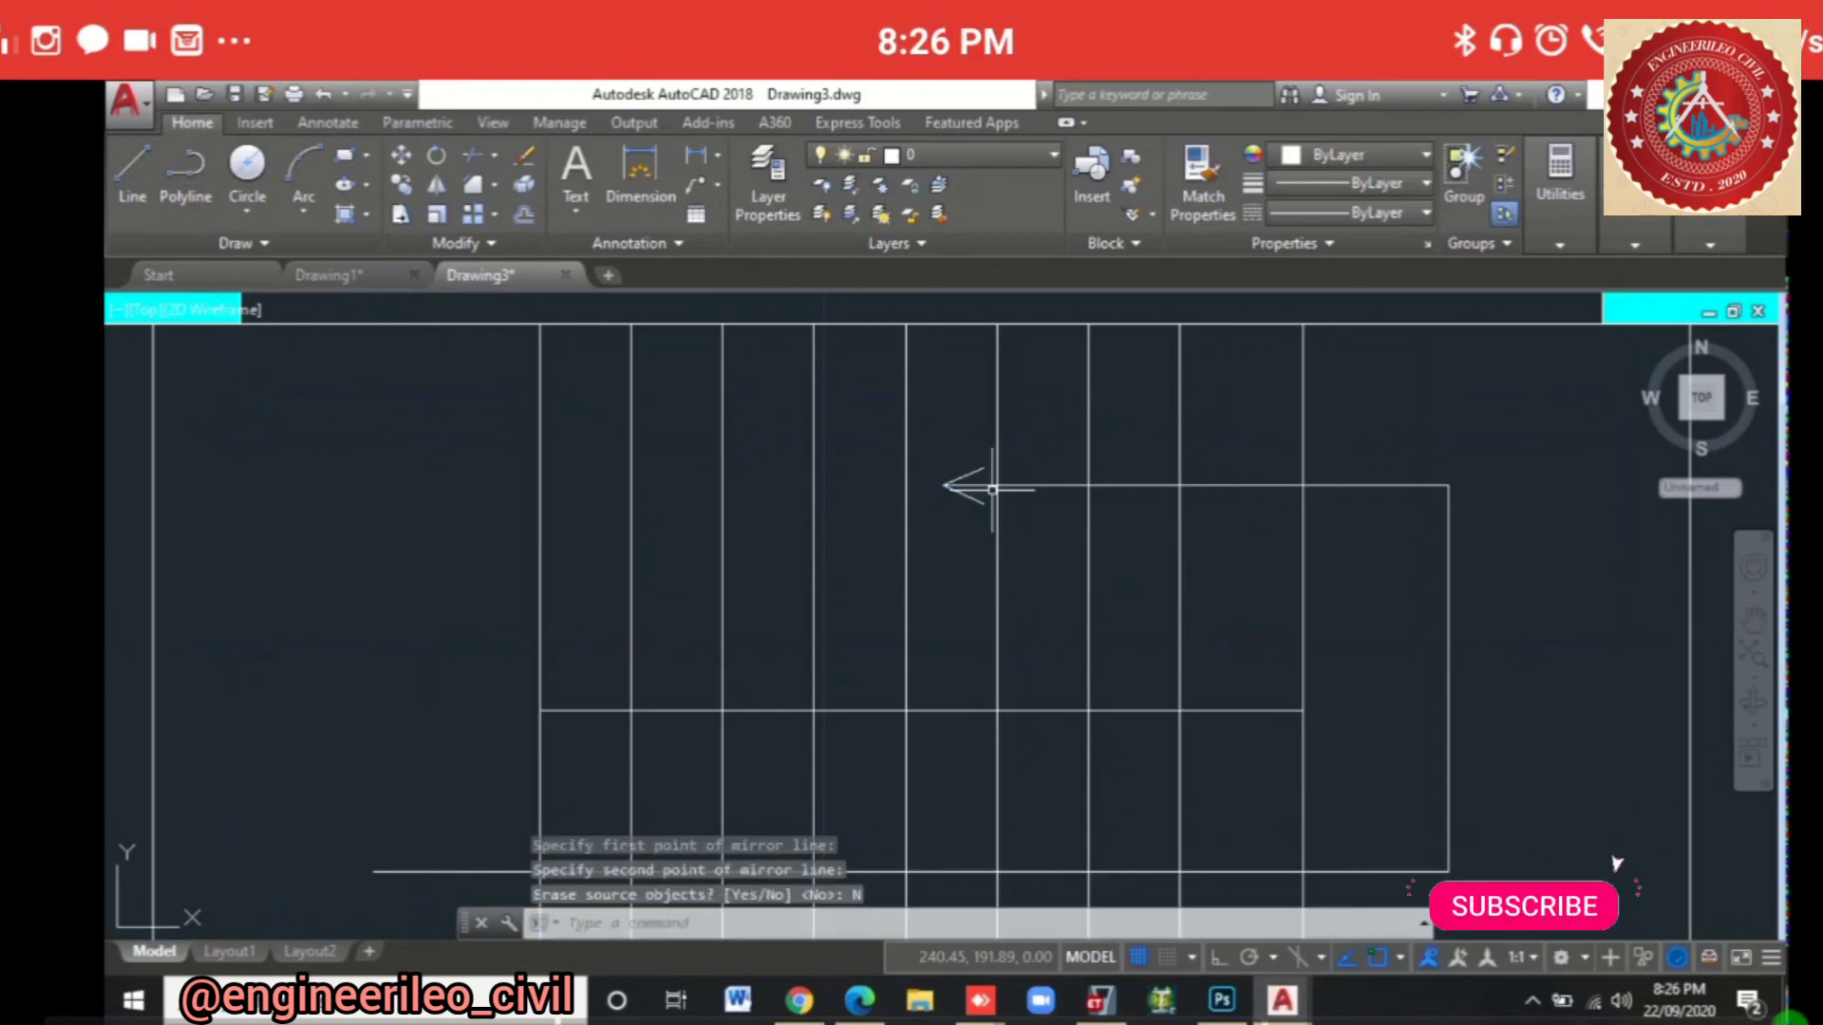
# Step: Delete the two small loose column rectangles lying above and between the two plans
pyautogui.scroll(-2, 825, 558)
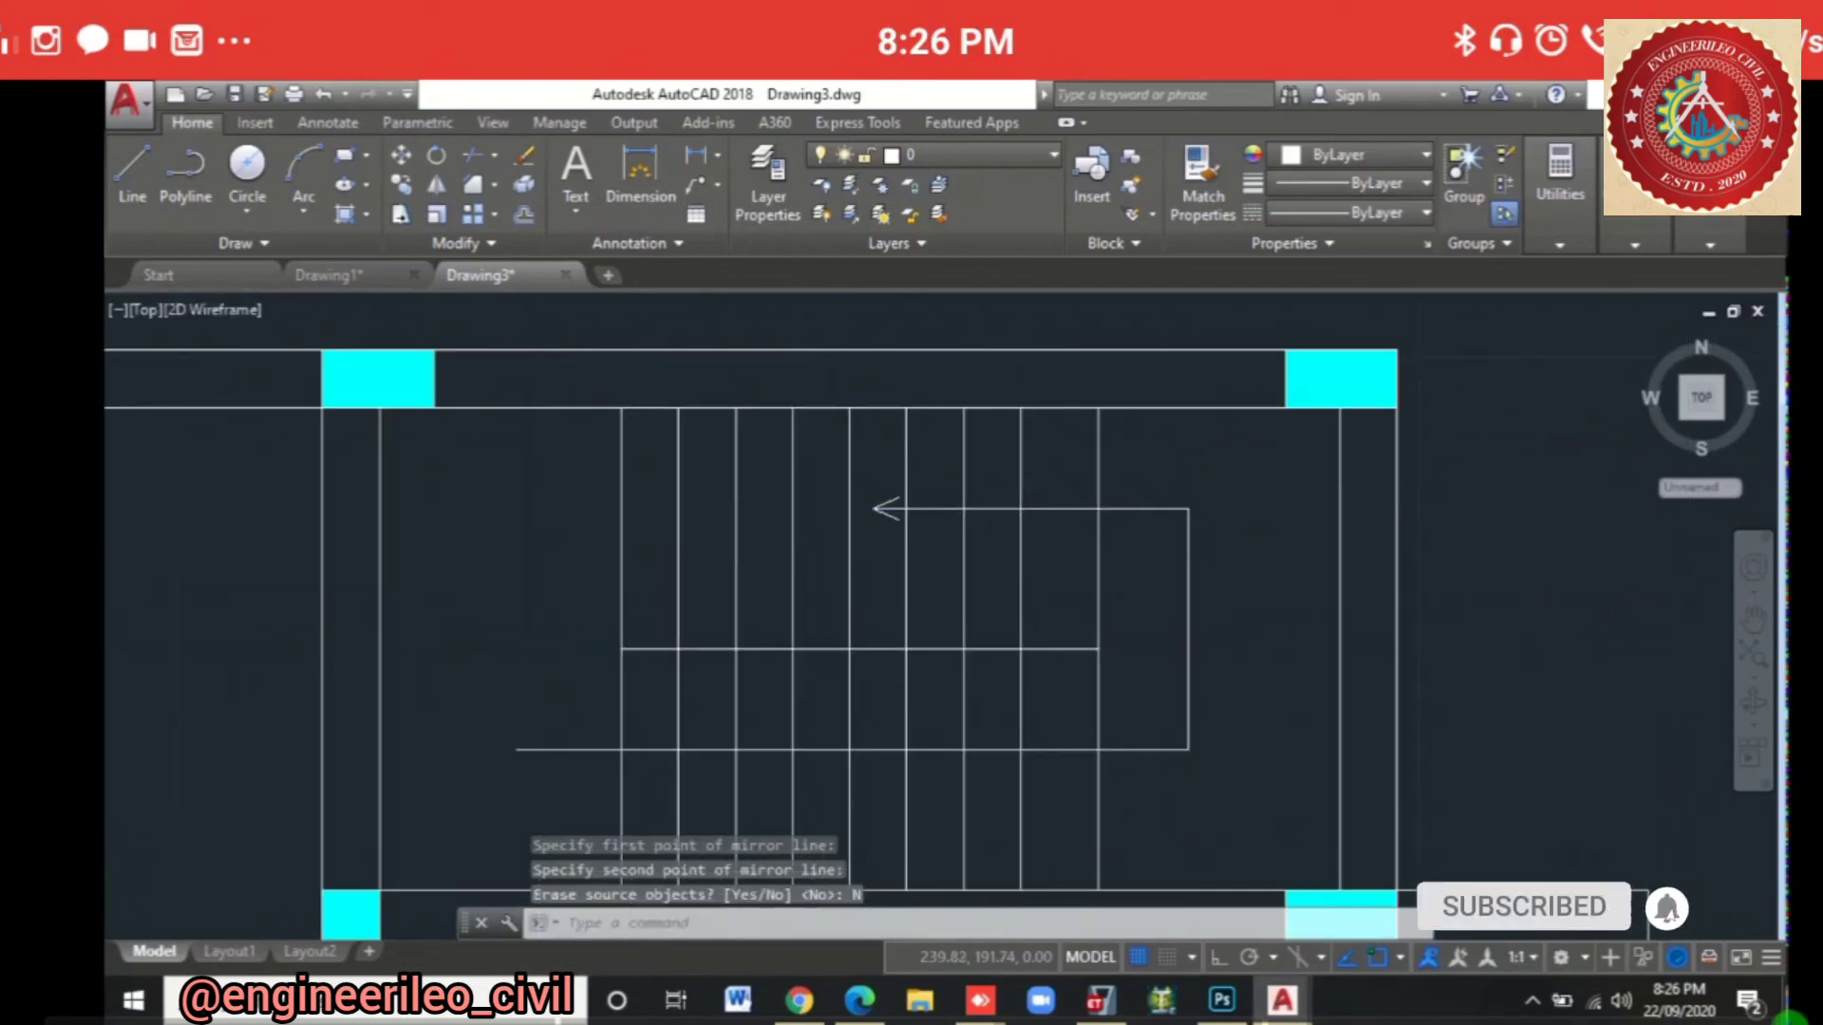
pyautogui.scroll(-4, 798, 615)
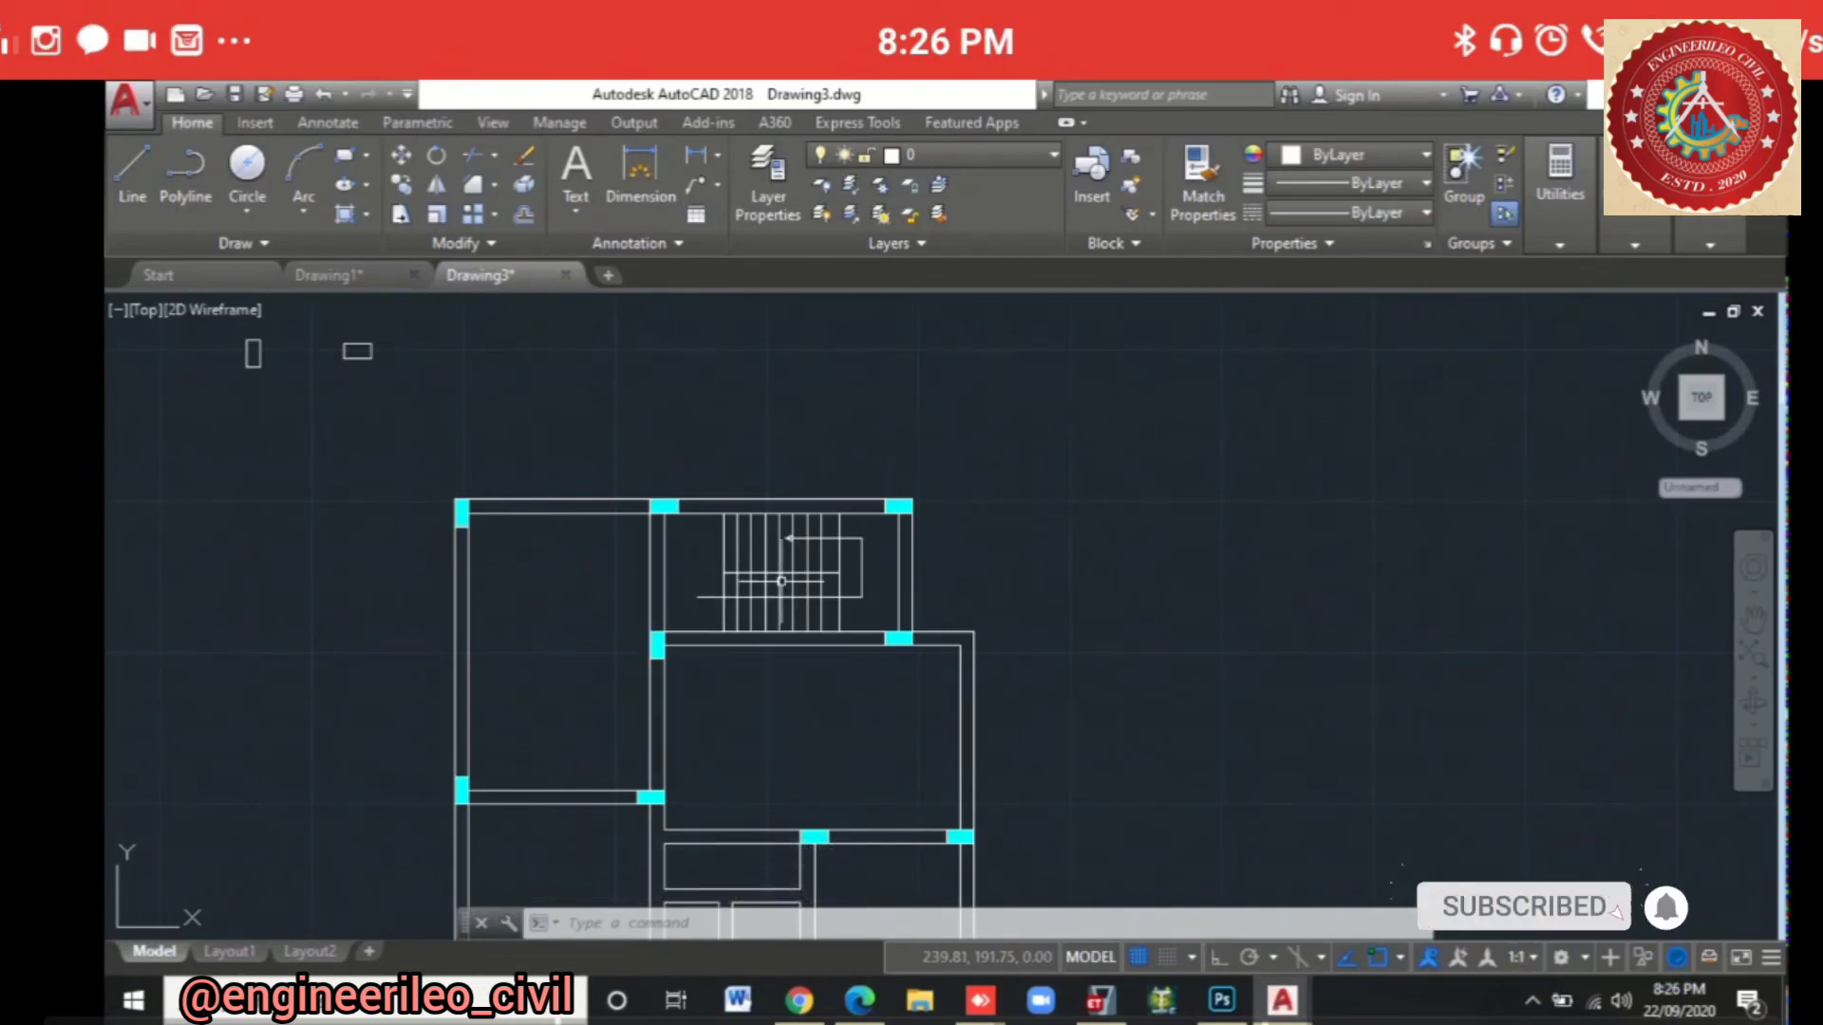
pyautogui.scroll(-3, 651, 616)
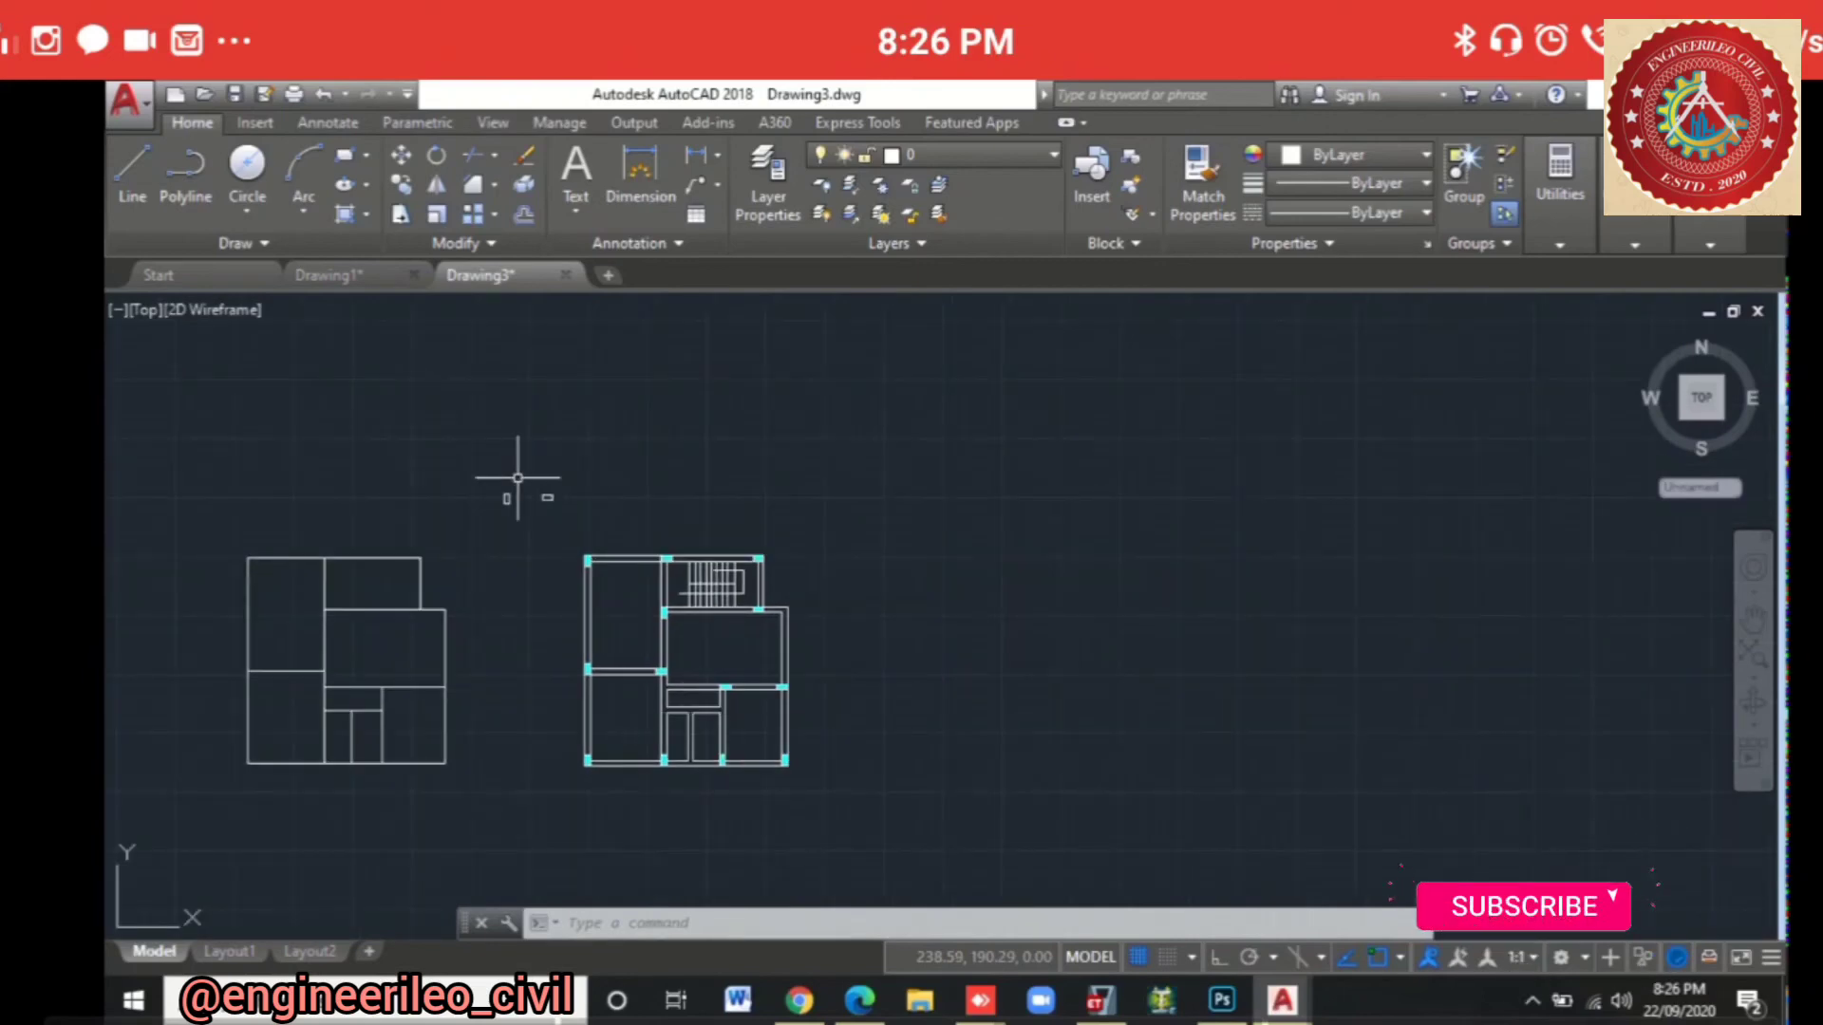
pyautogui.click(474, 471)
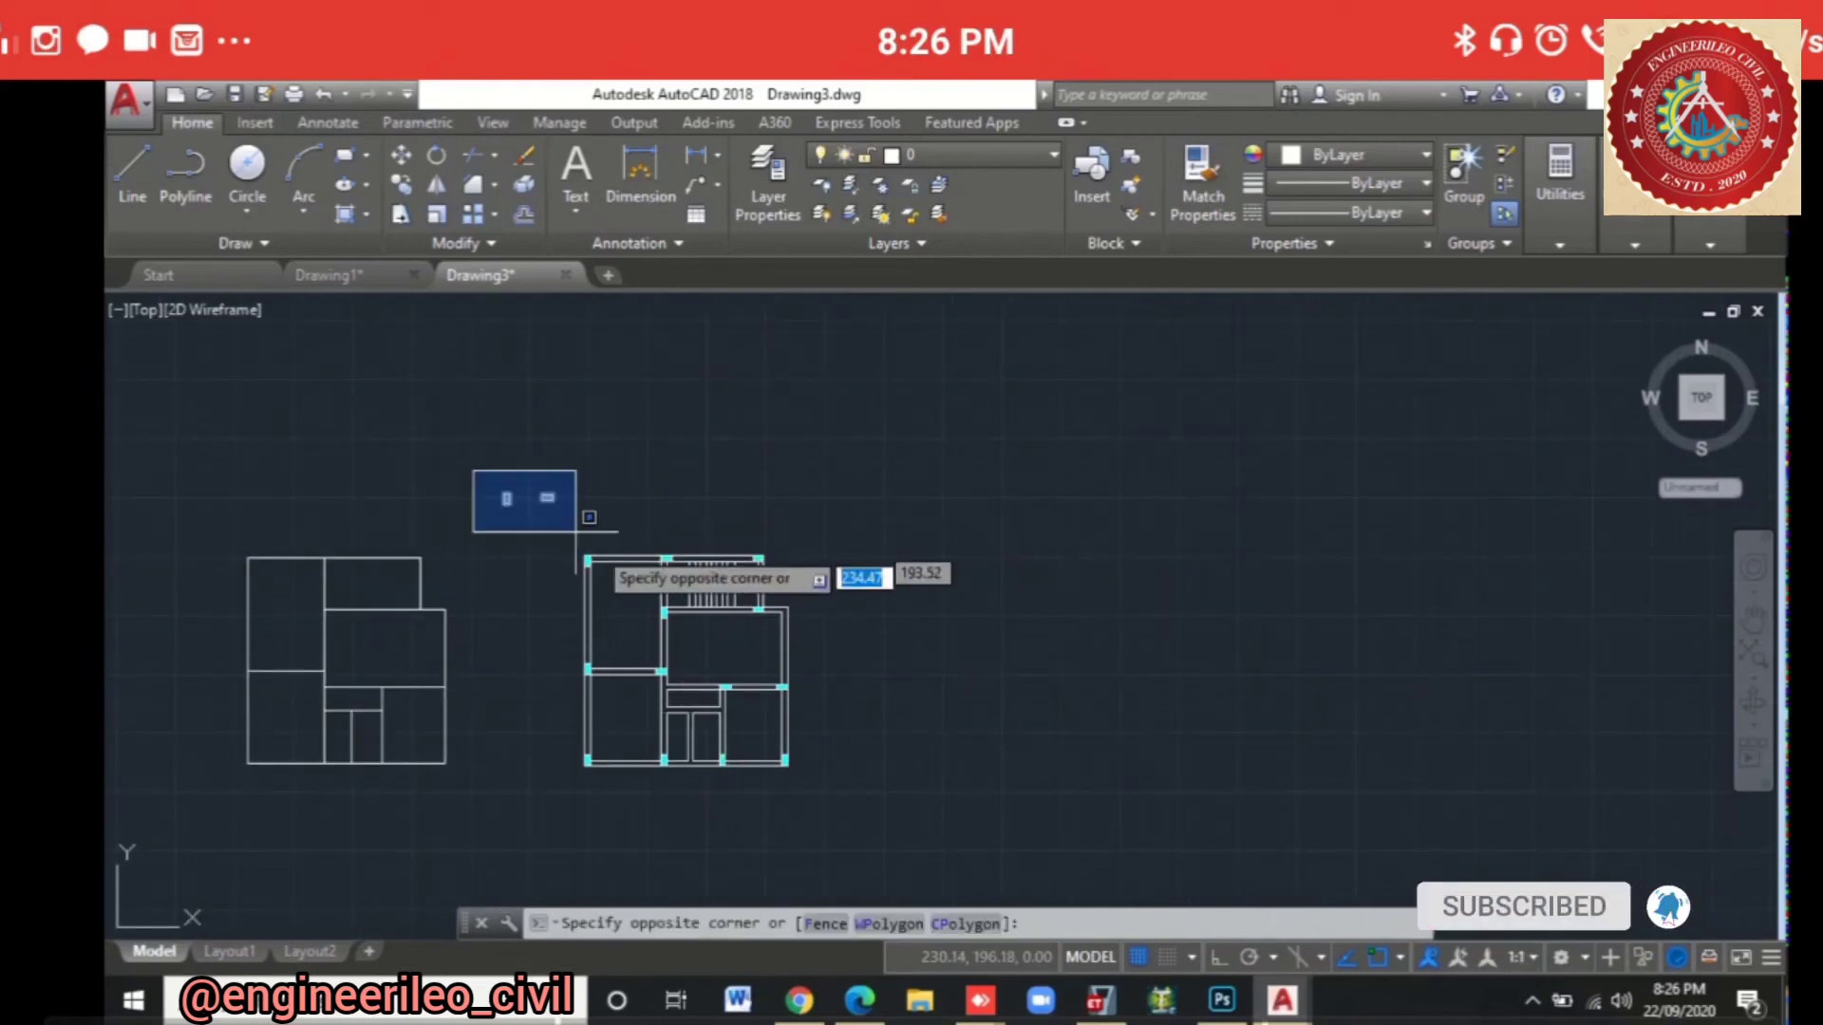
pyautogui.click(593, 547)
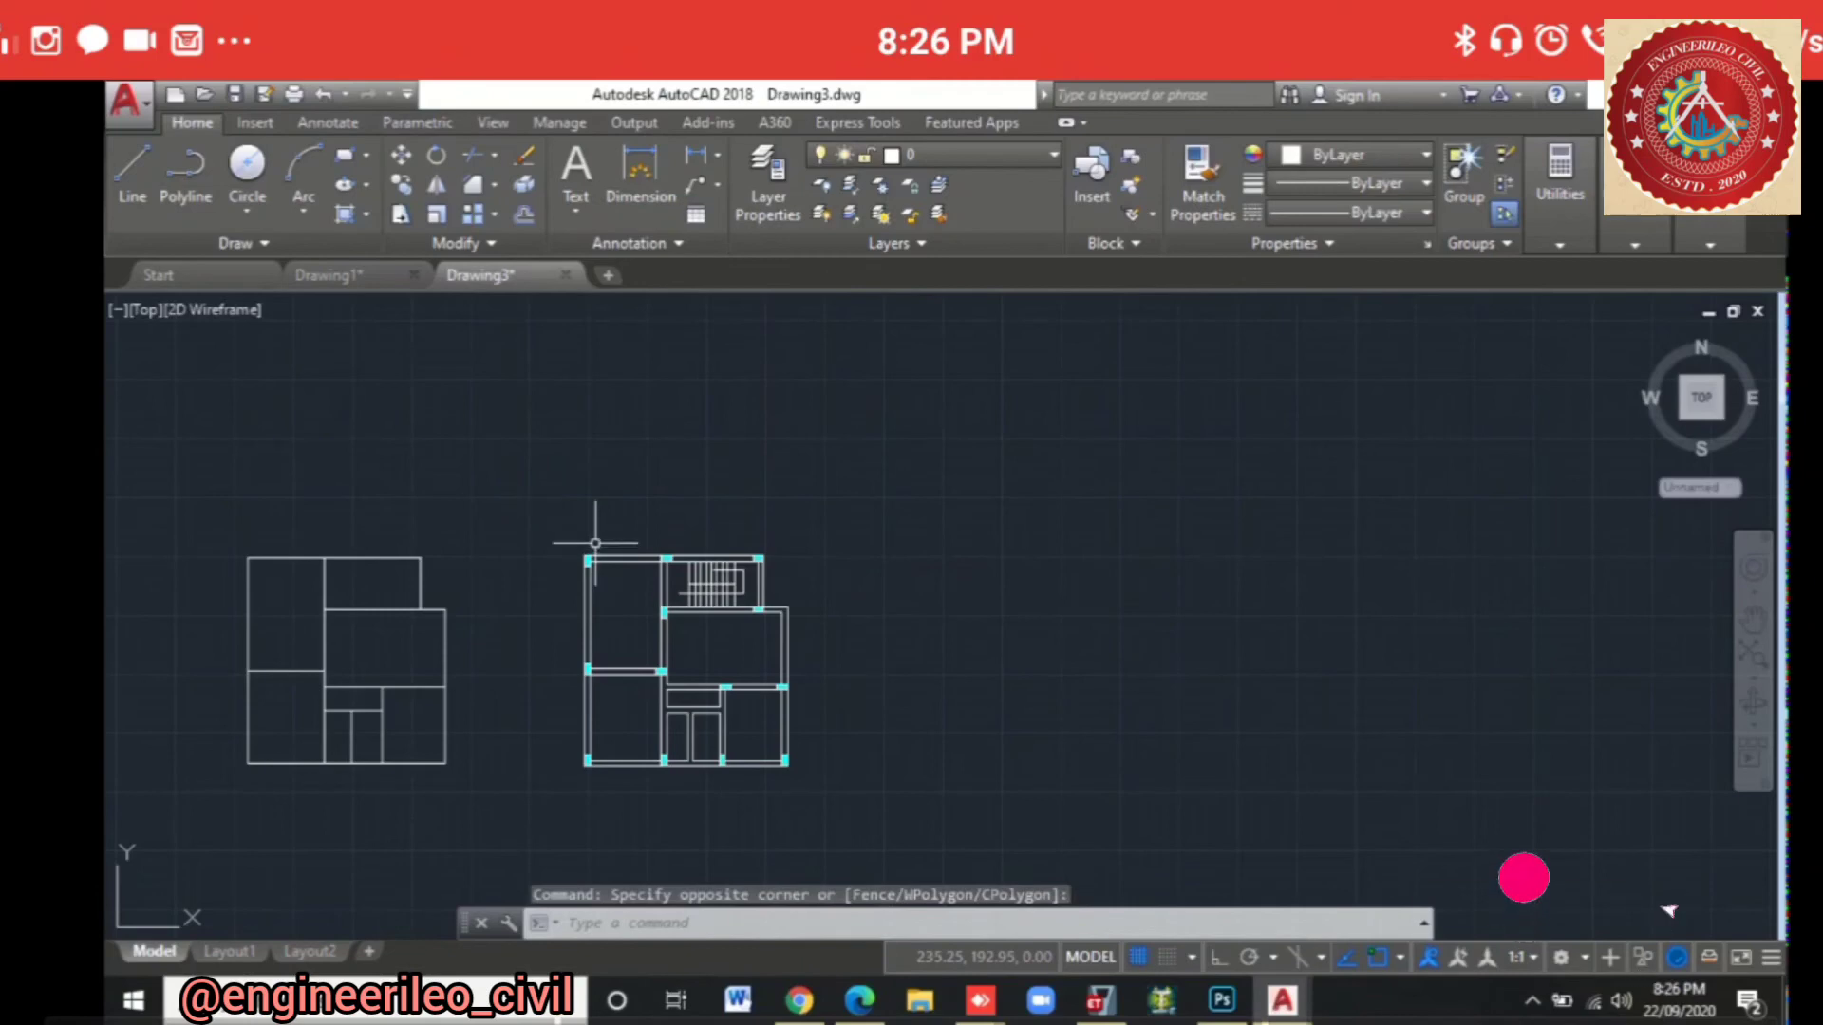
pyautogui.press('Delete')
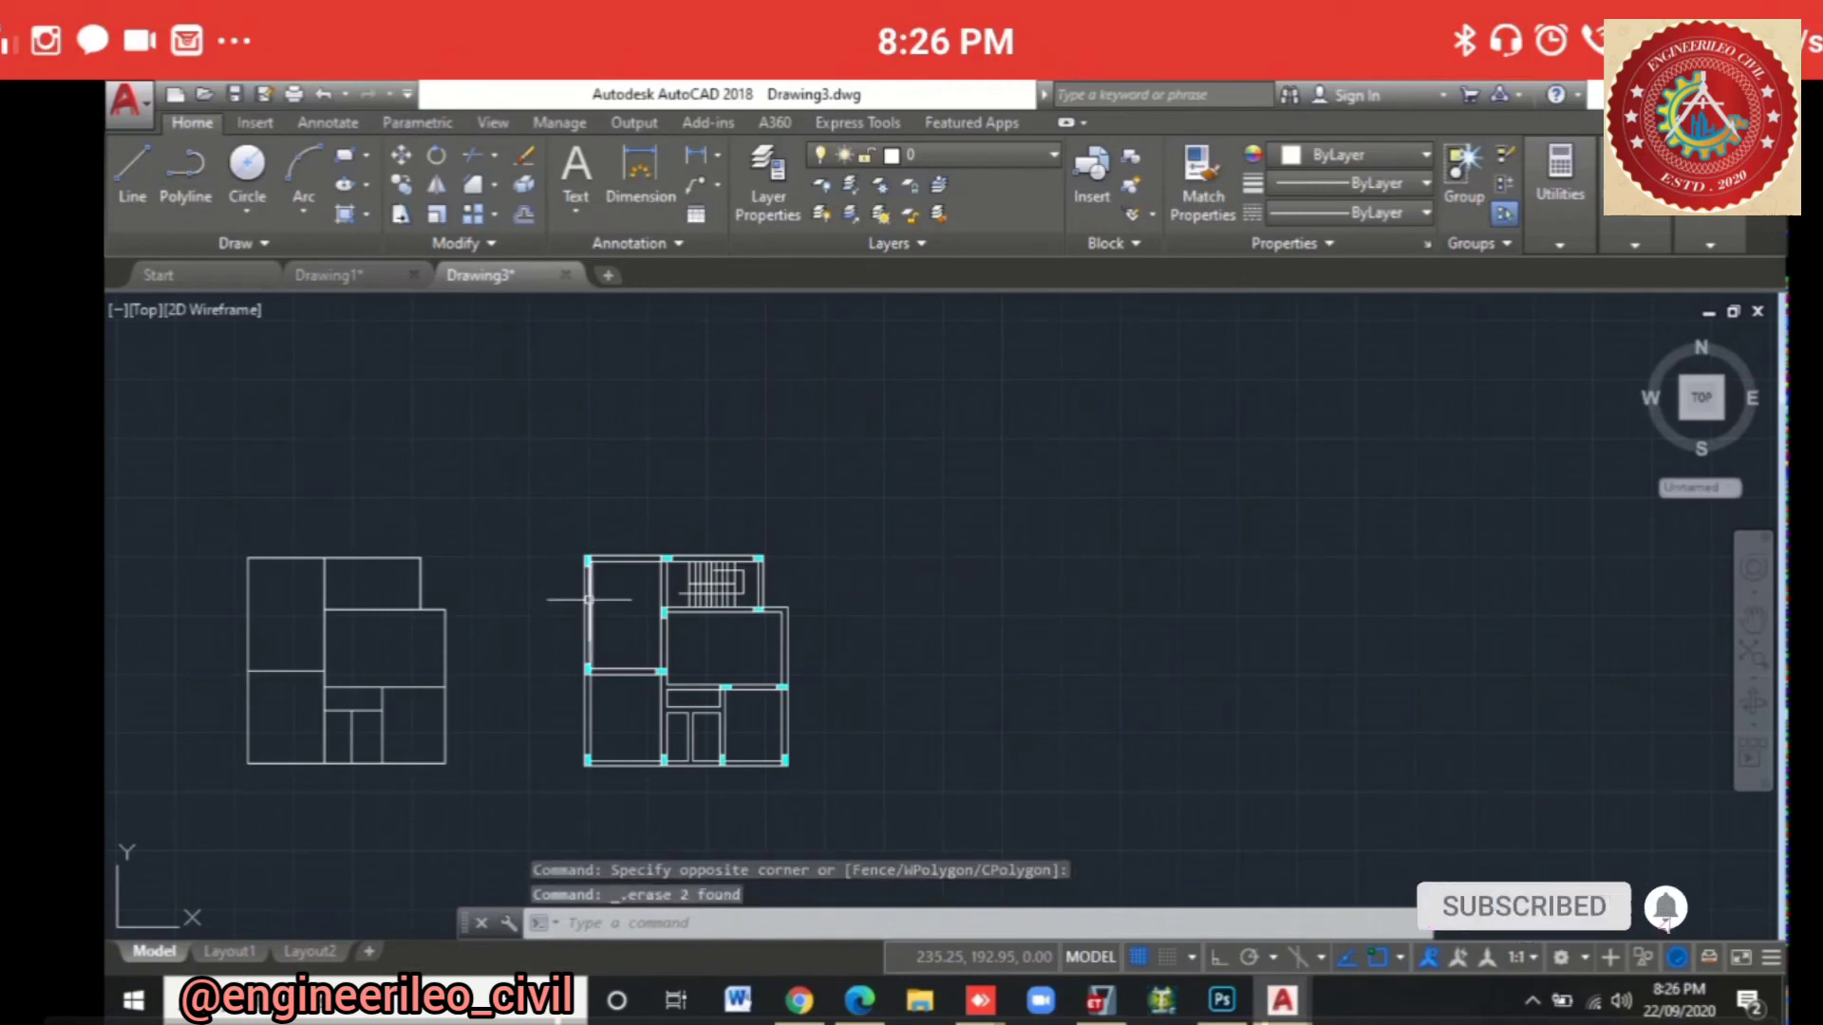
# Step: Add multiline text reading "BEDROOM" starting inside the upper-left room of the double-line plan
pyautogui.moveTo(589, 599)
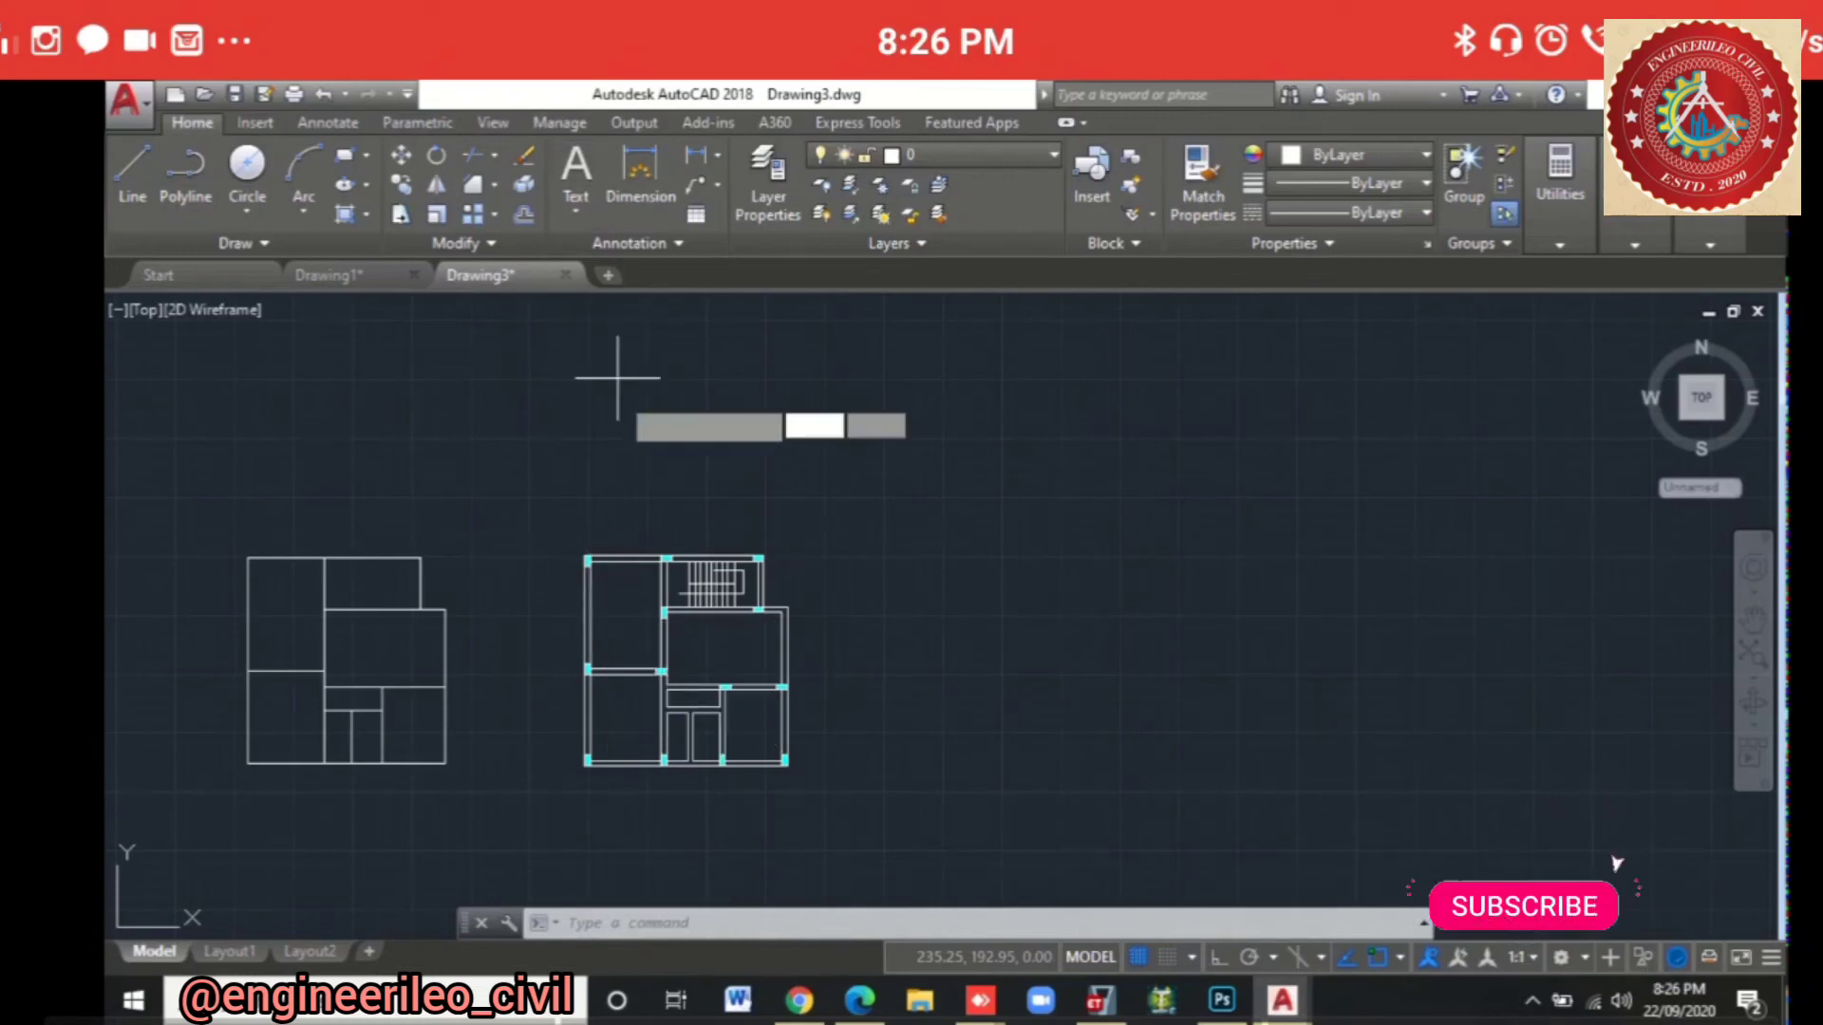
pyautogui.write('t')
pyautogui.press('Return')
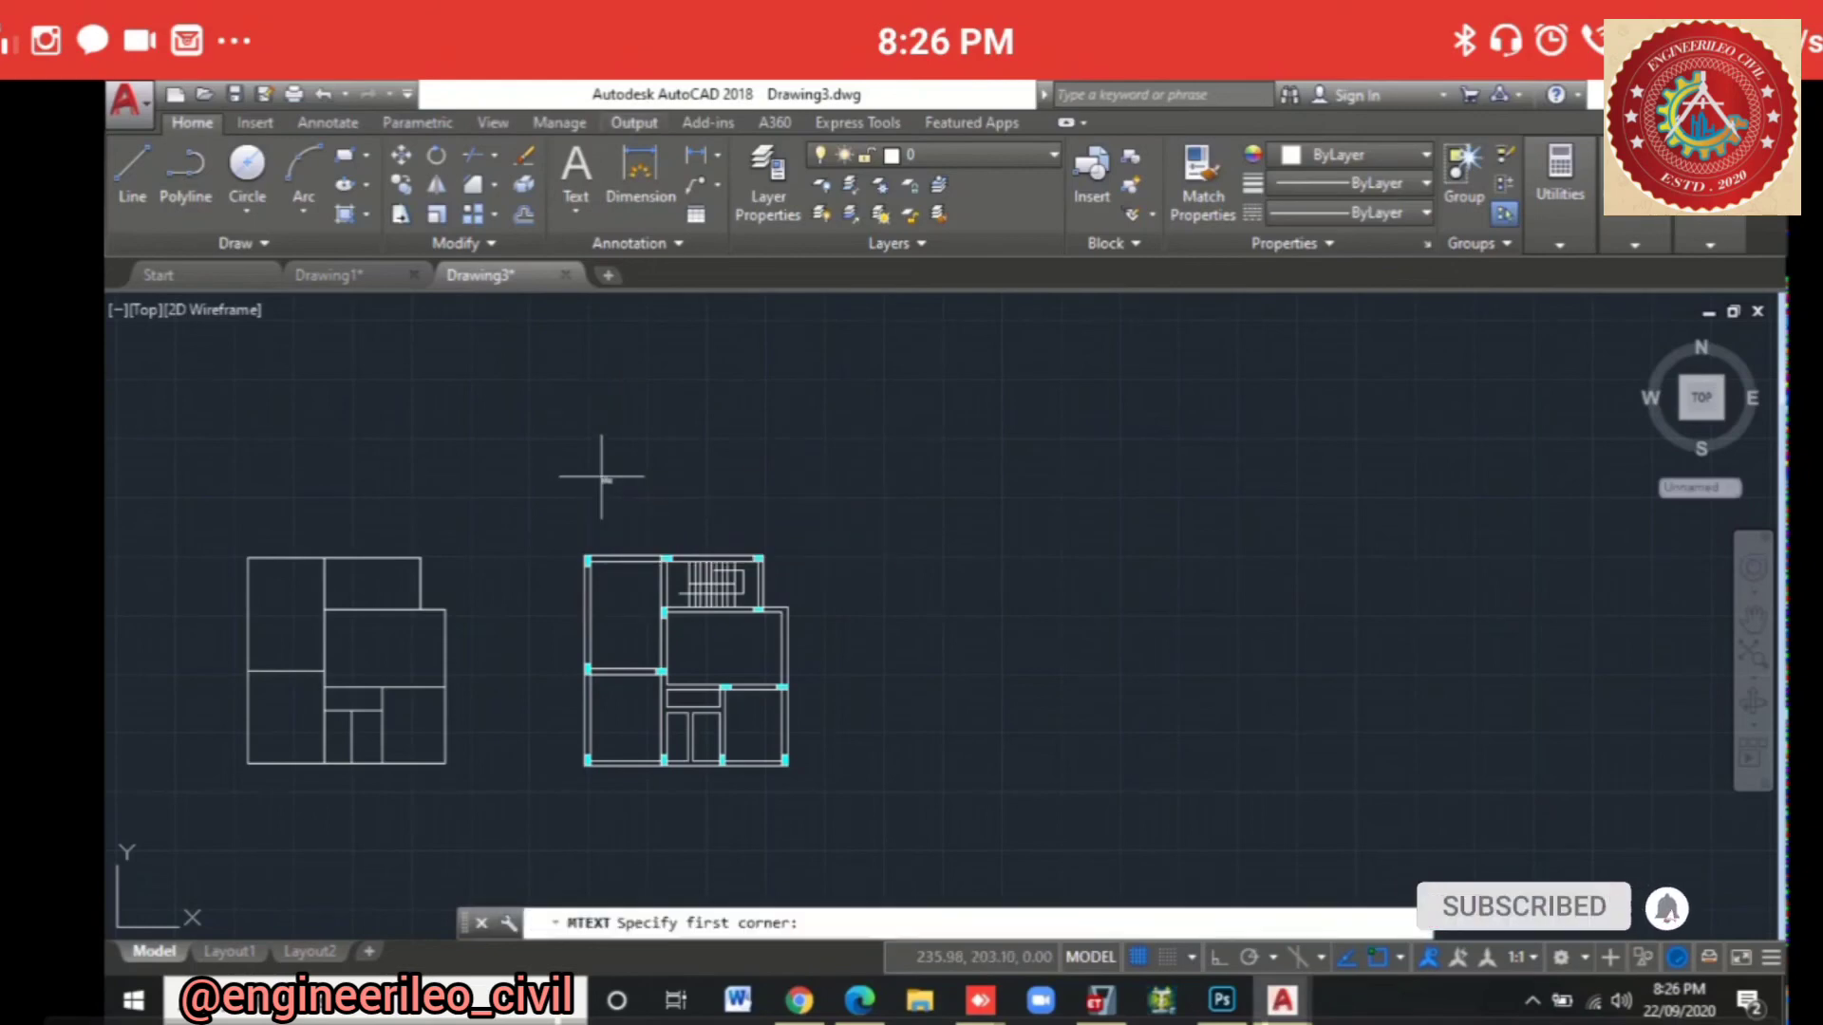
pyautogui.click(609, 595)
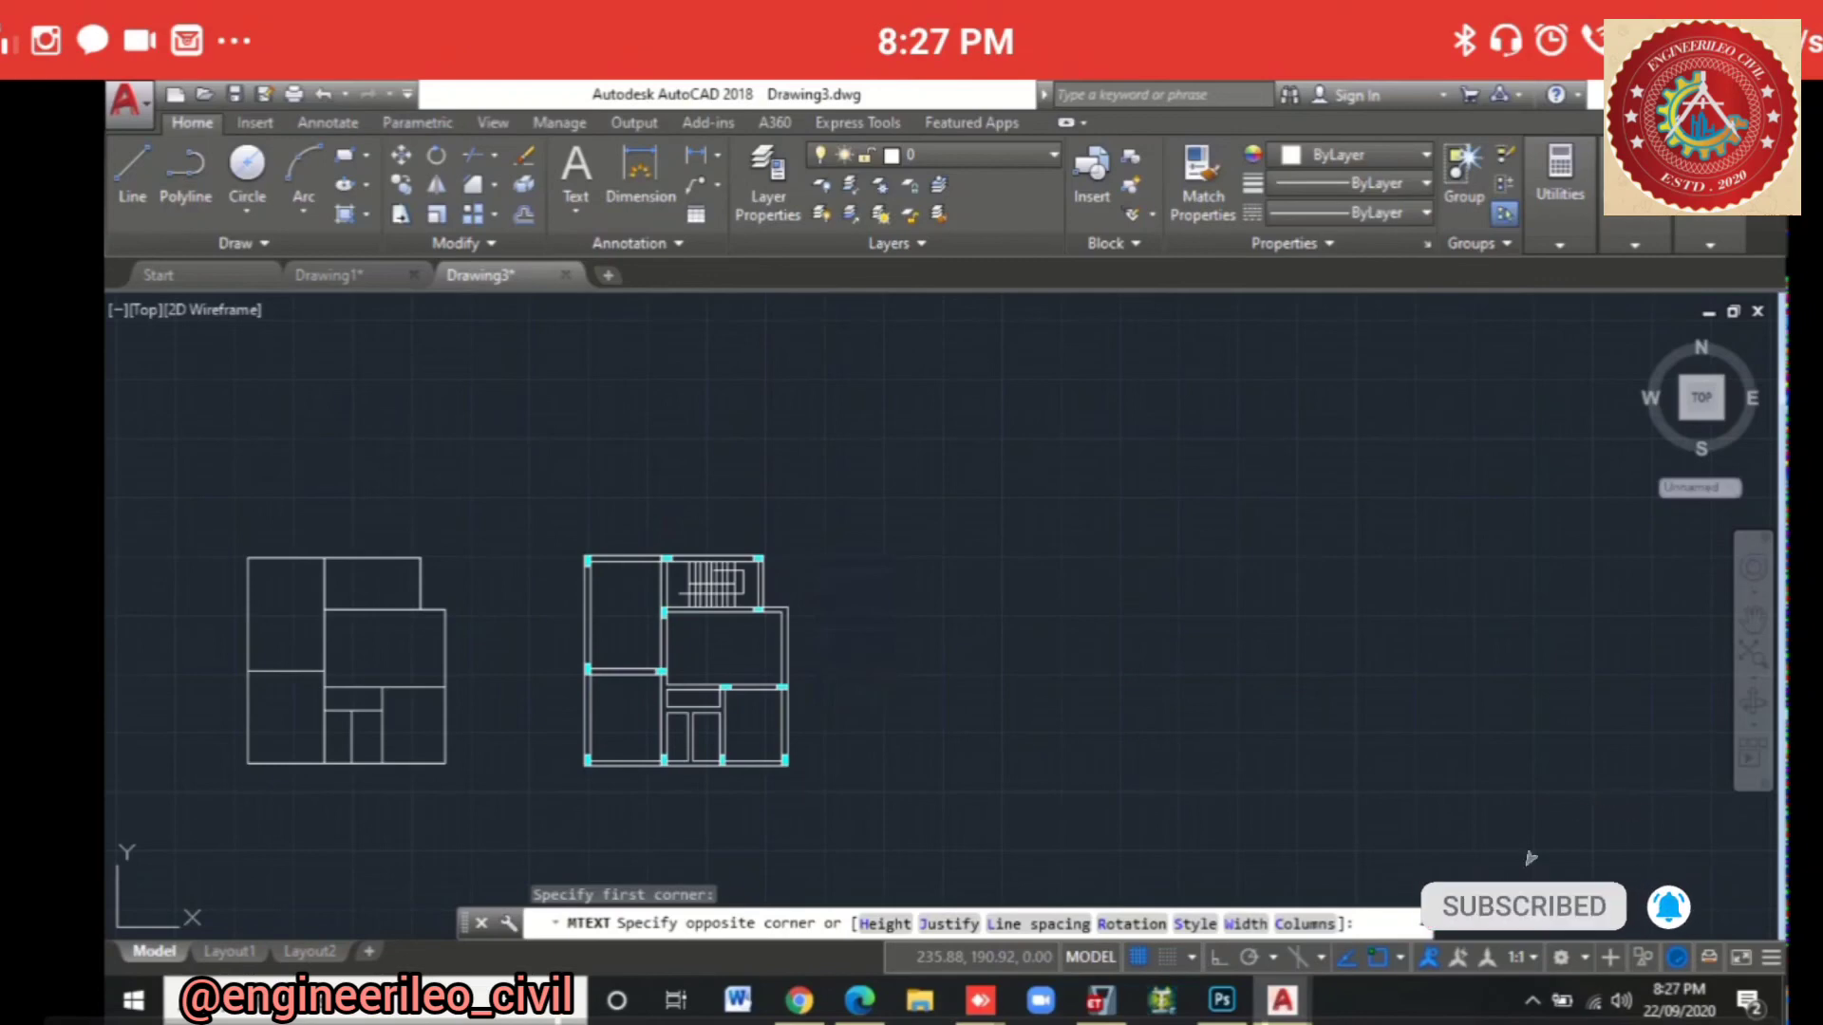
pyautogui.click(784, 617)
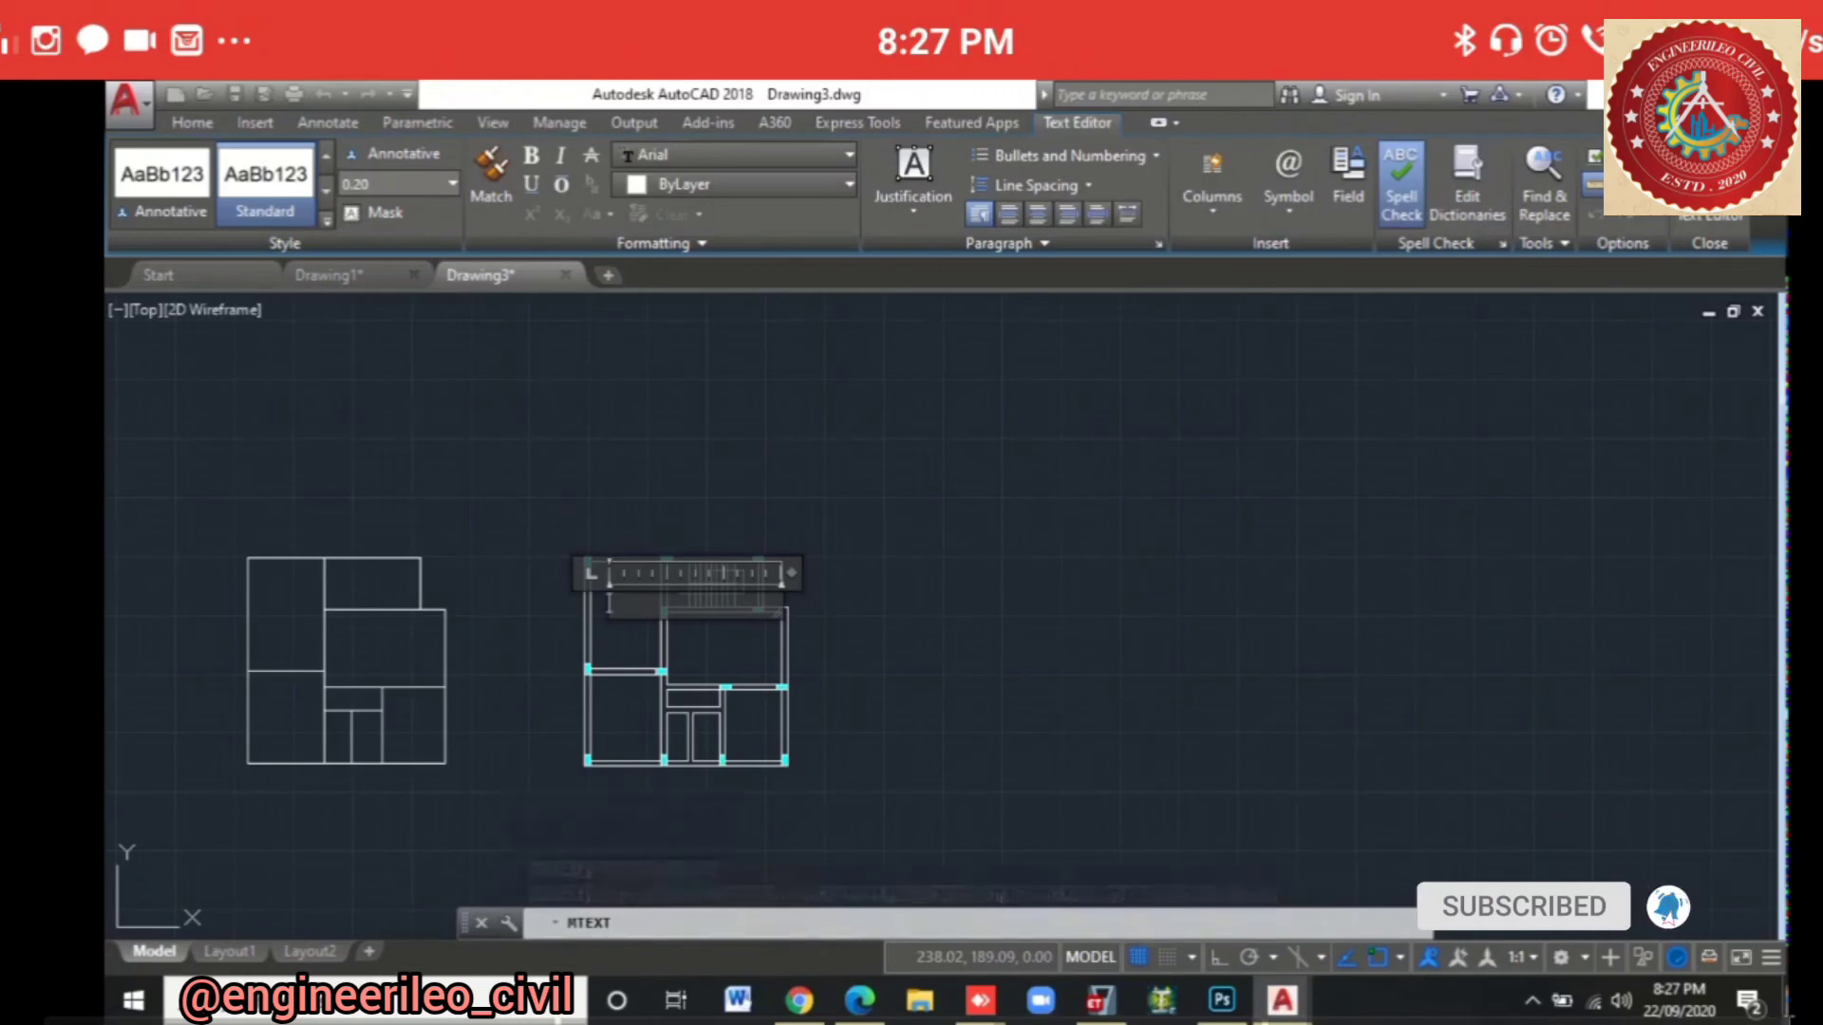
pyautogui.write('BEDRO')
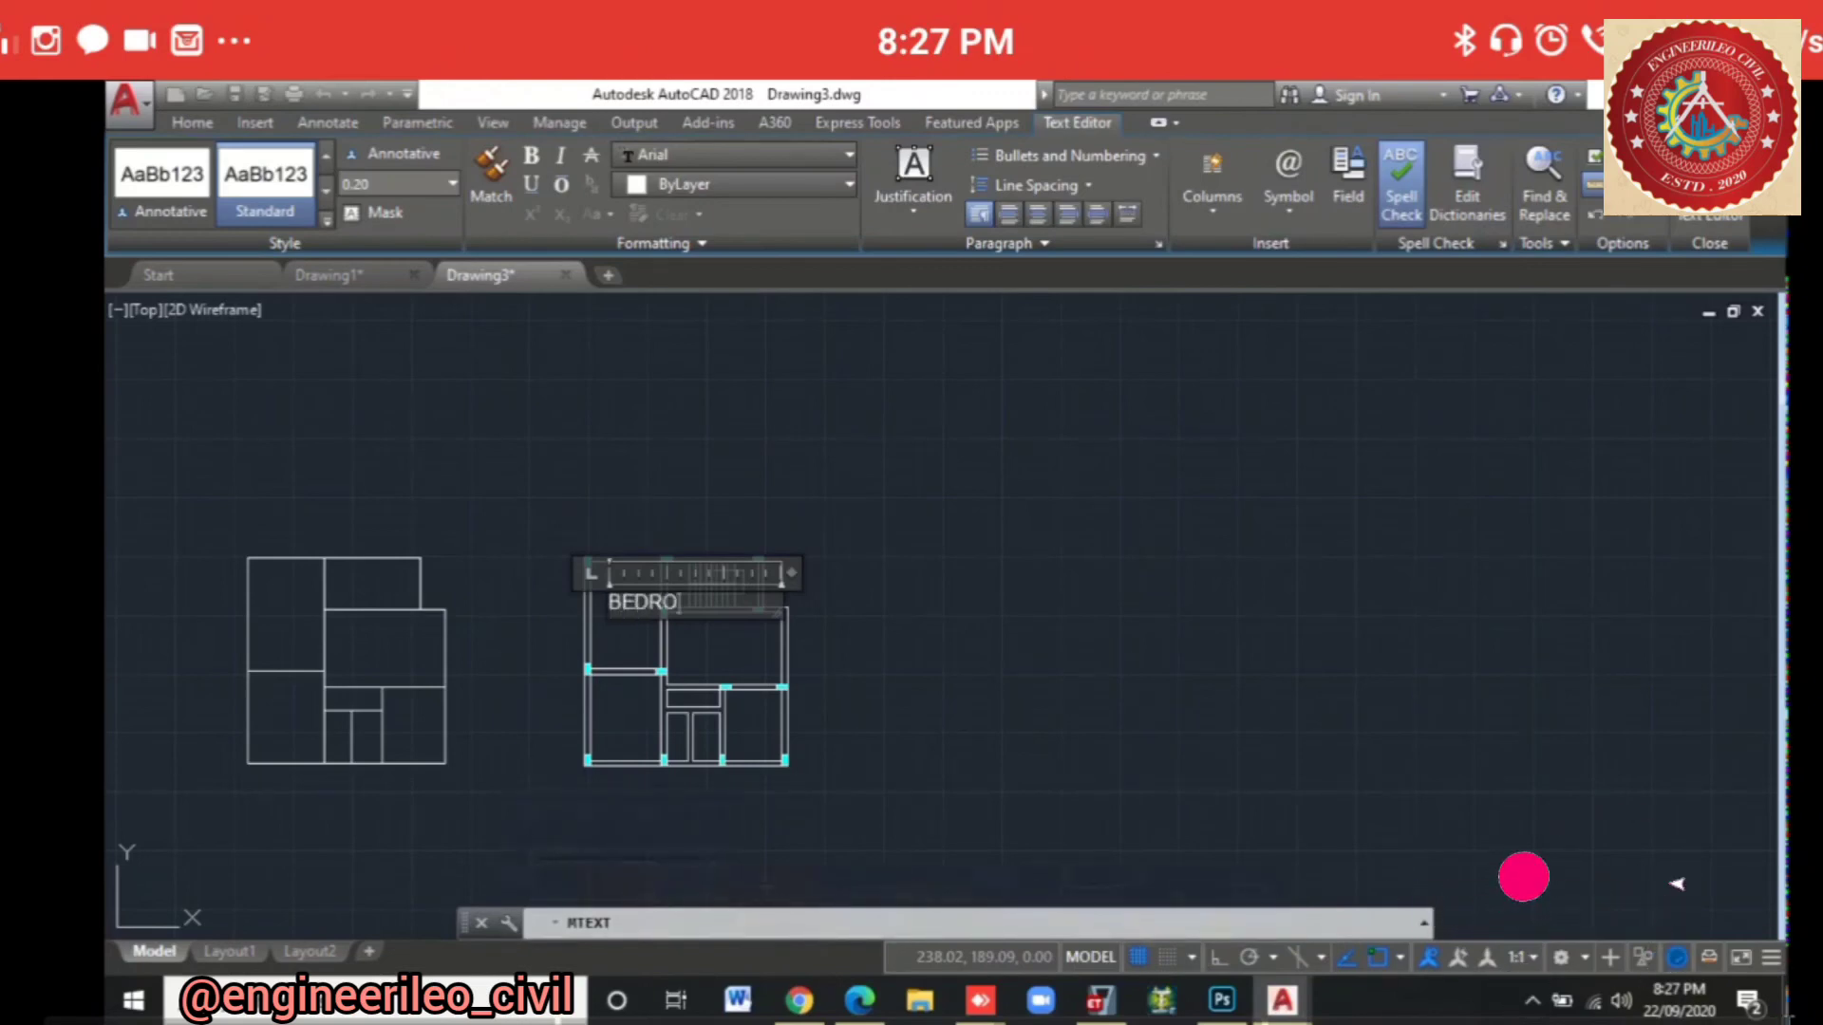
pyautogui.write('OM')
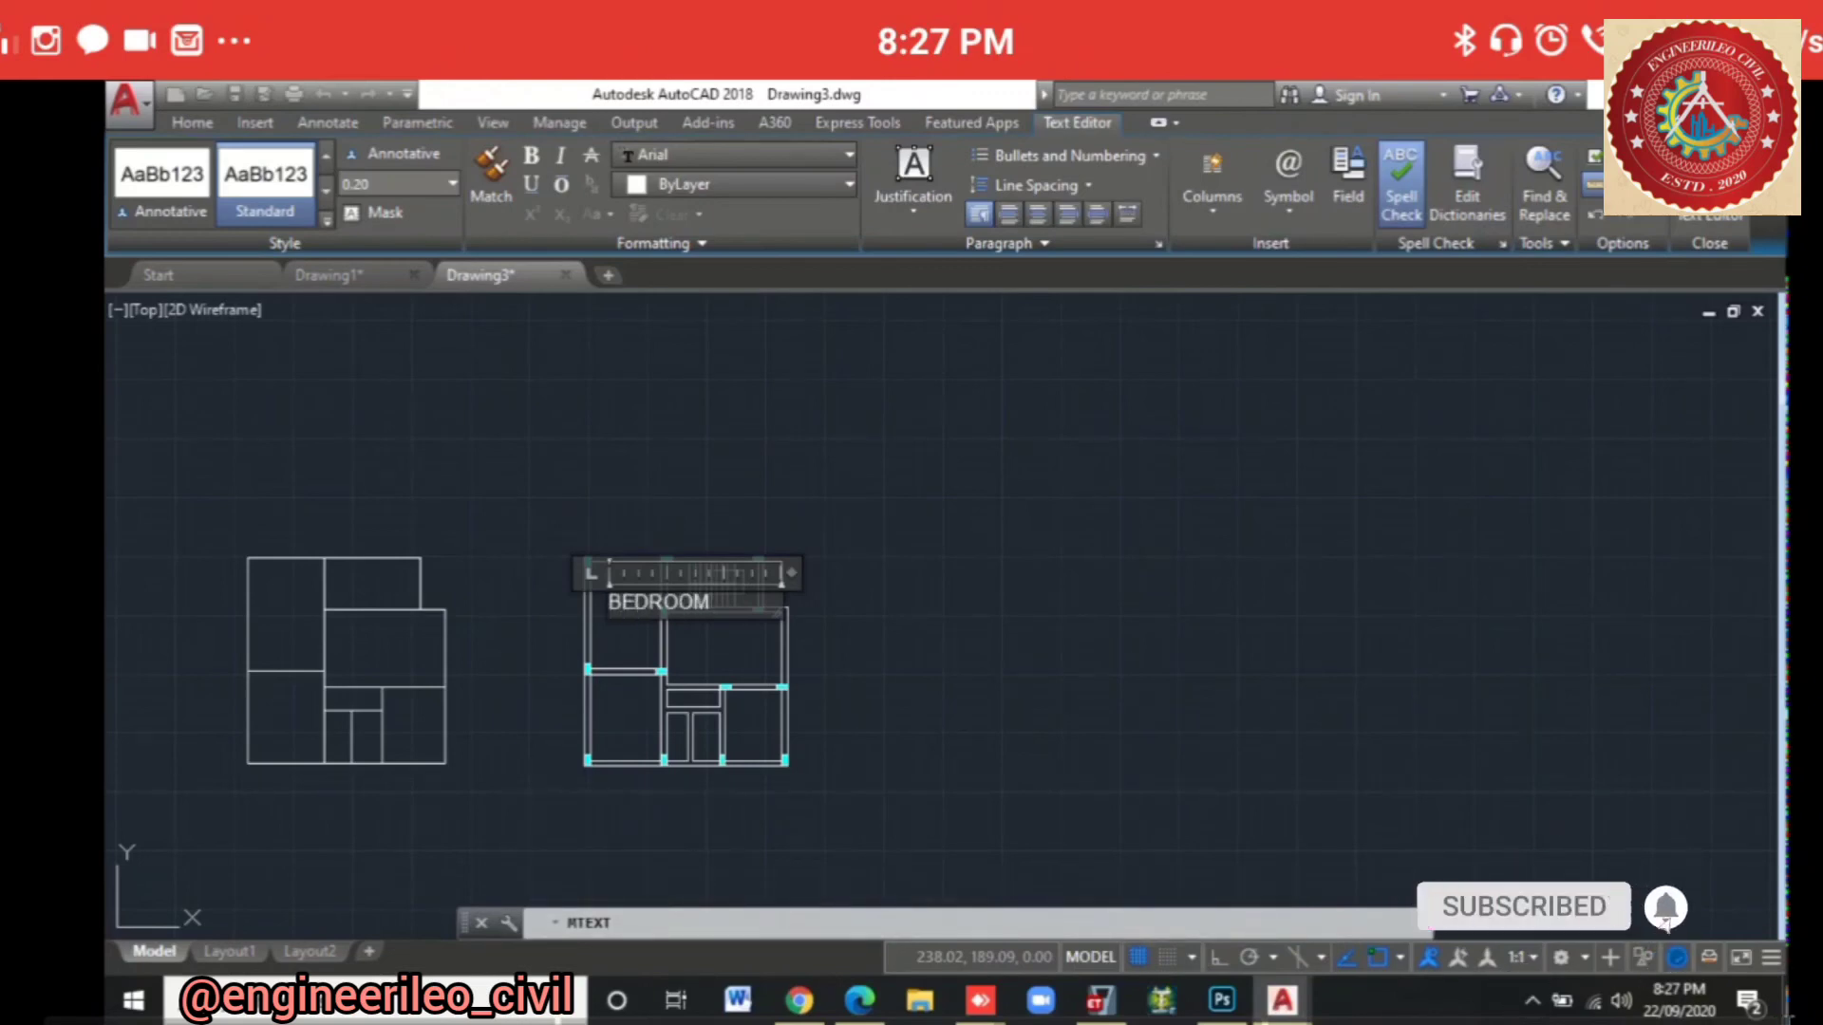
# Step: Set the whole BEDROOM label's text height to 0.5 and finish editing it
pyautogui.scroll(4, 612, 550)
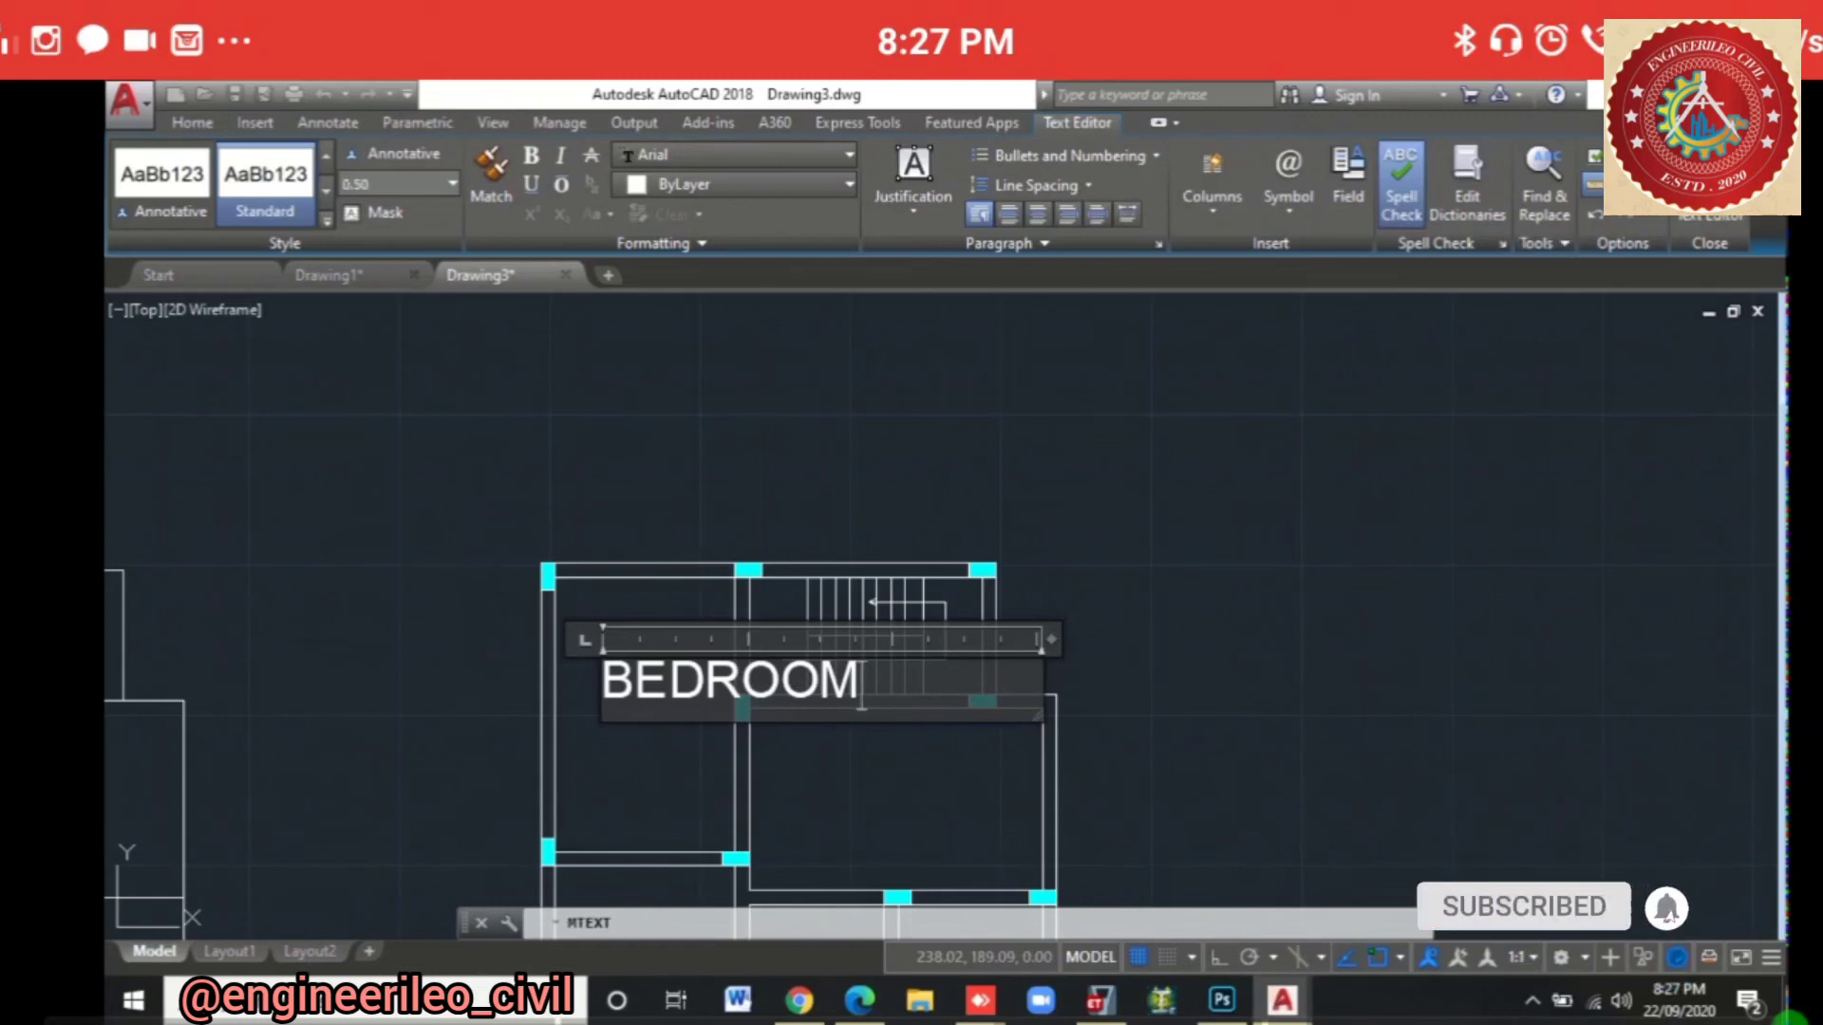
pyautogui.hotkey('ctrl', 'a')
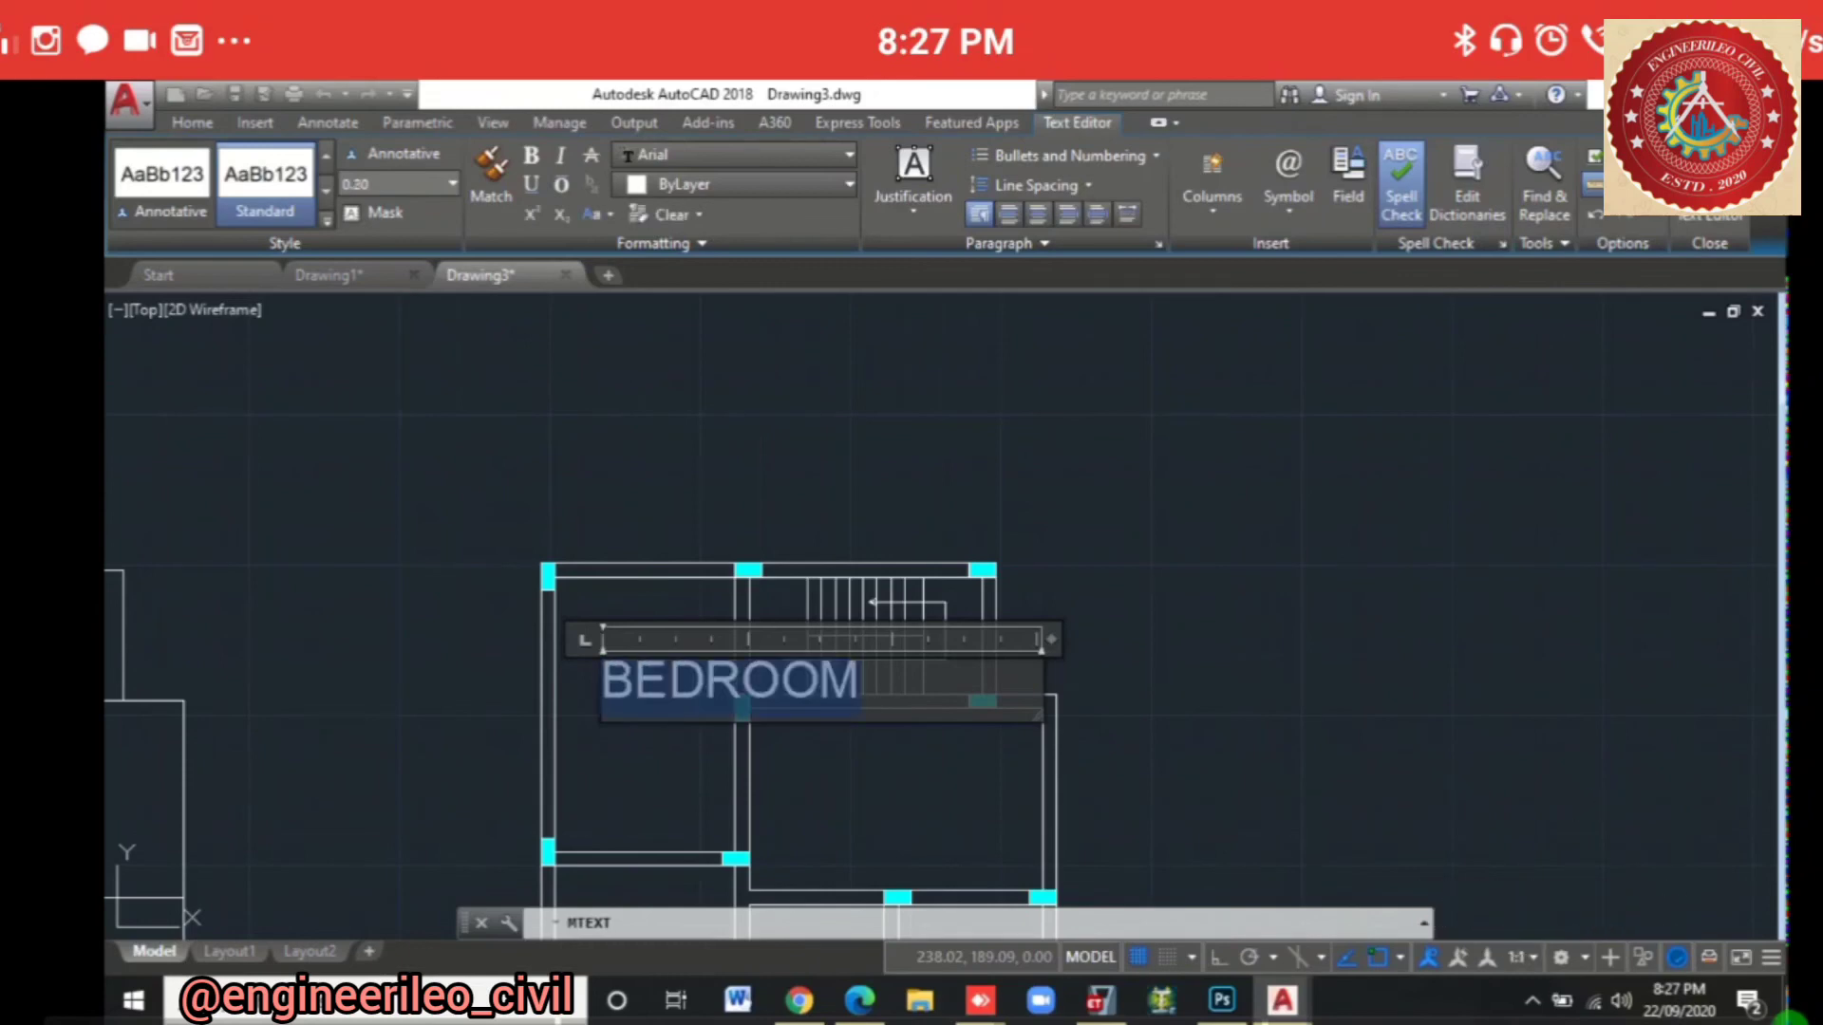
pyautogui.click(356, 183)
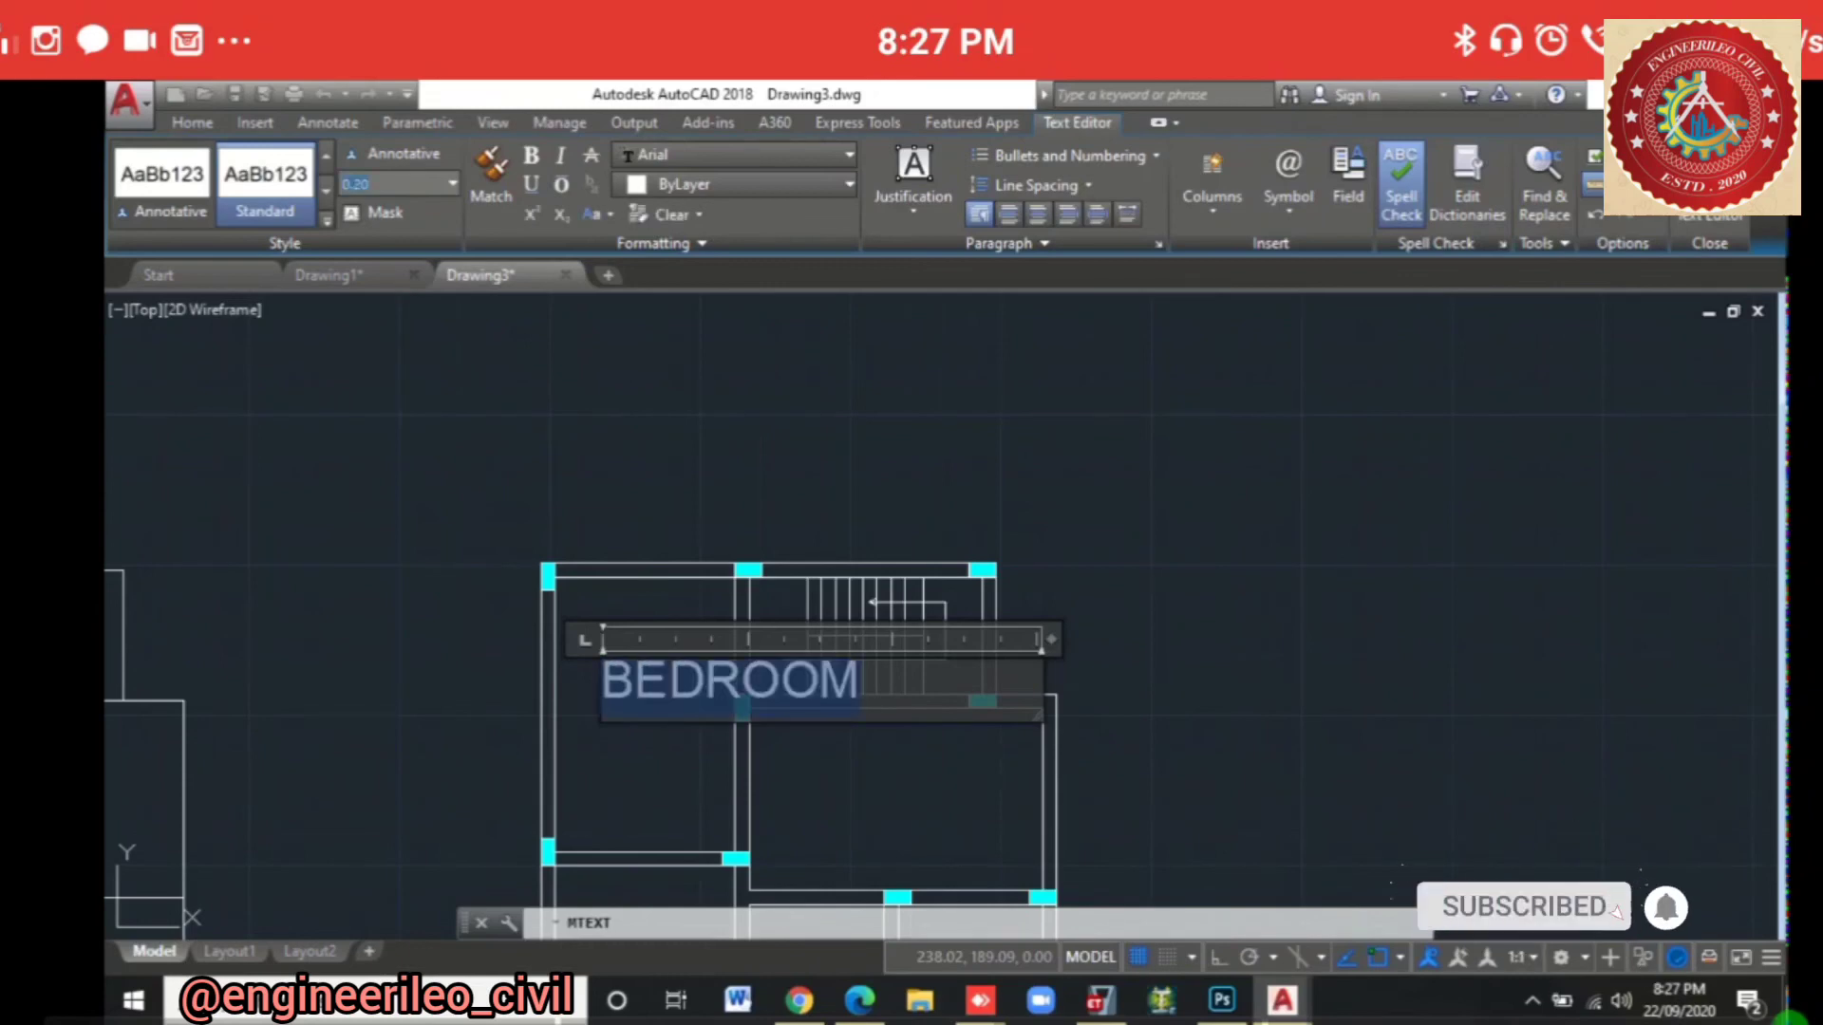
pyautogui.write('.5')
pyautogui.press('Return')
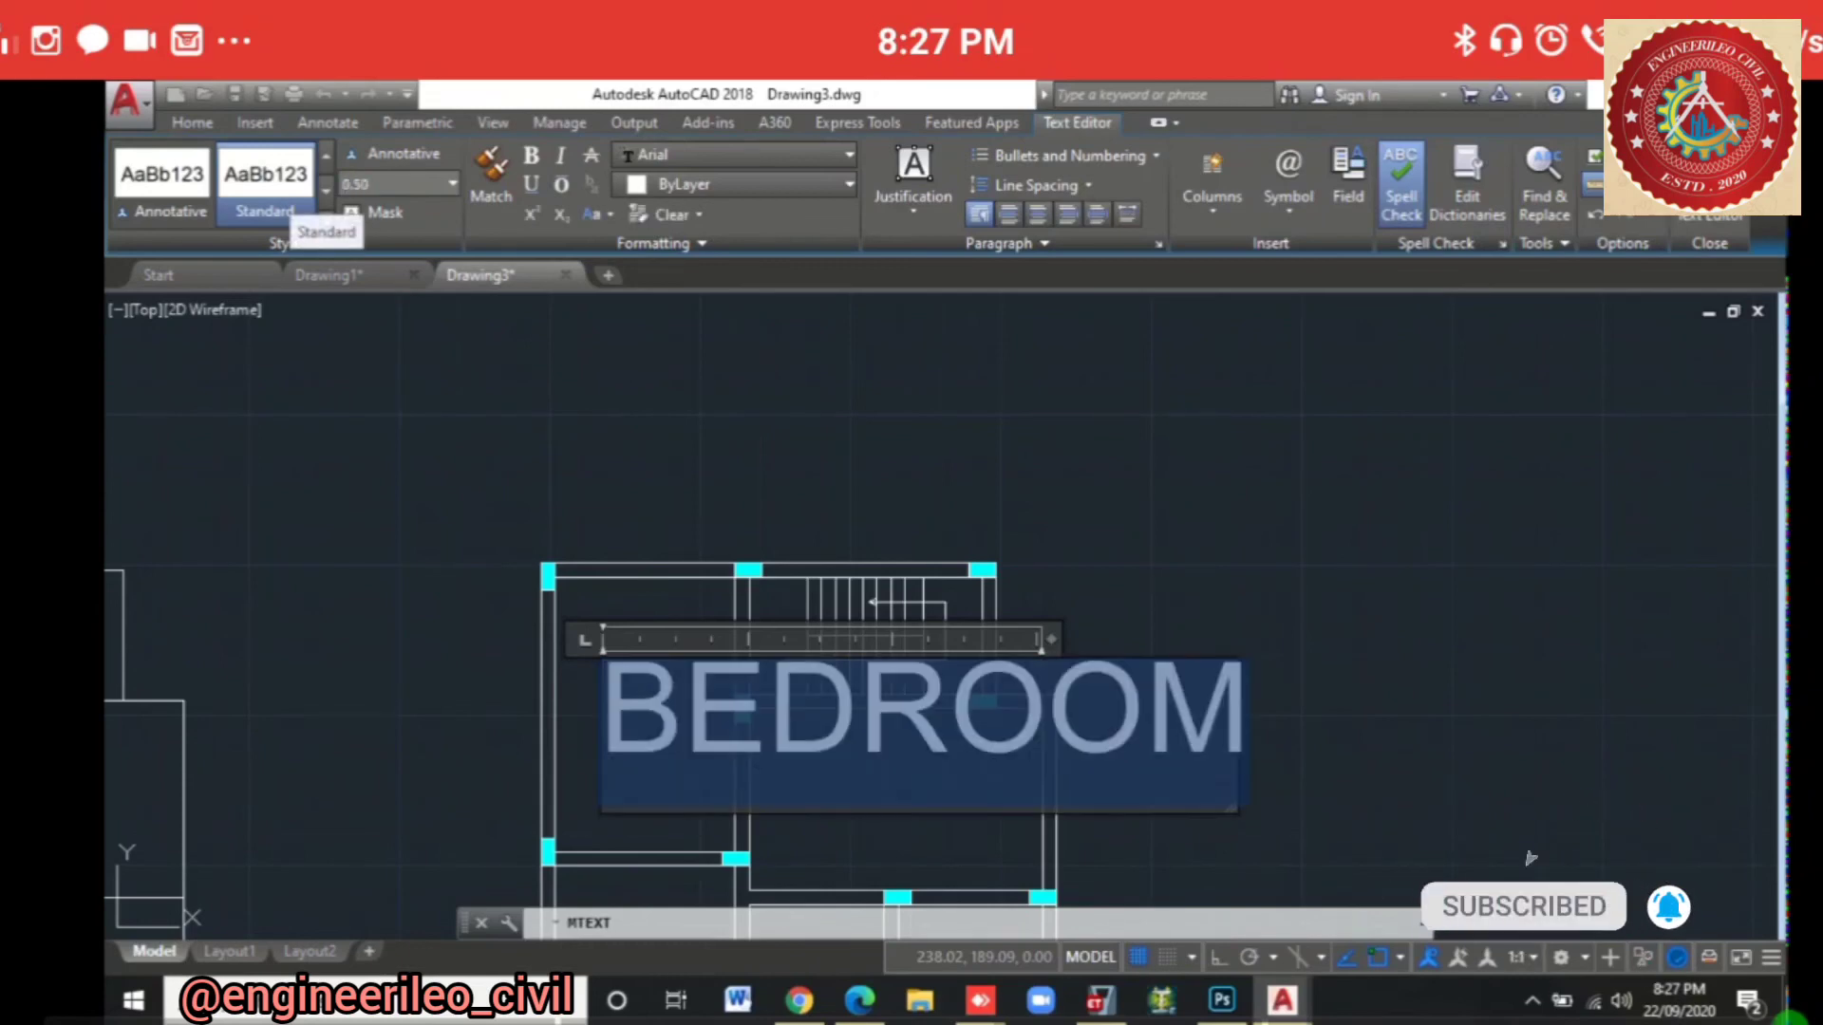
pyautogui.press('Escape')
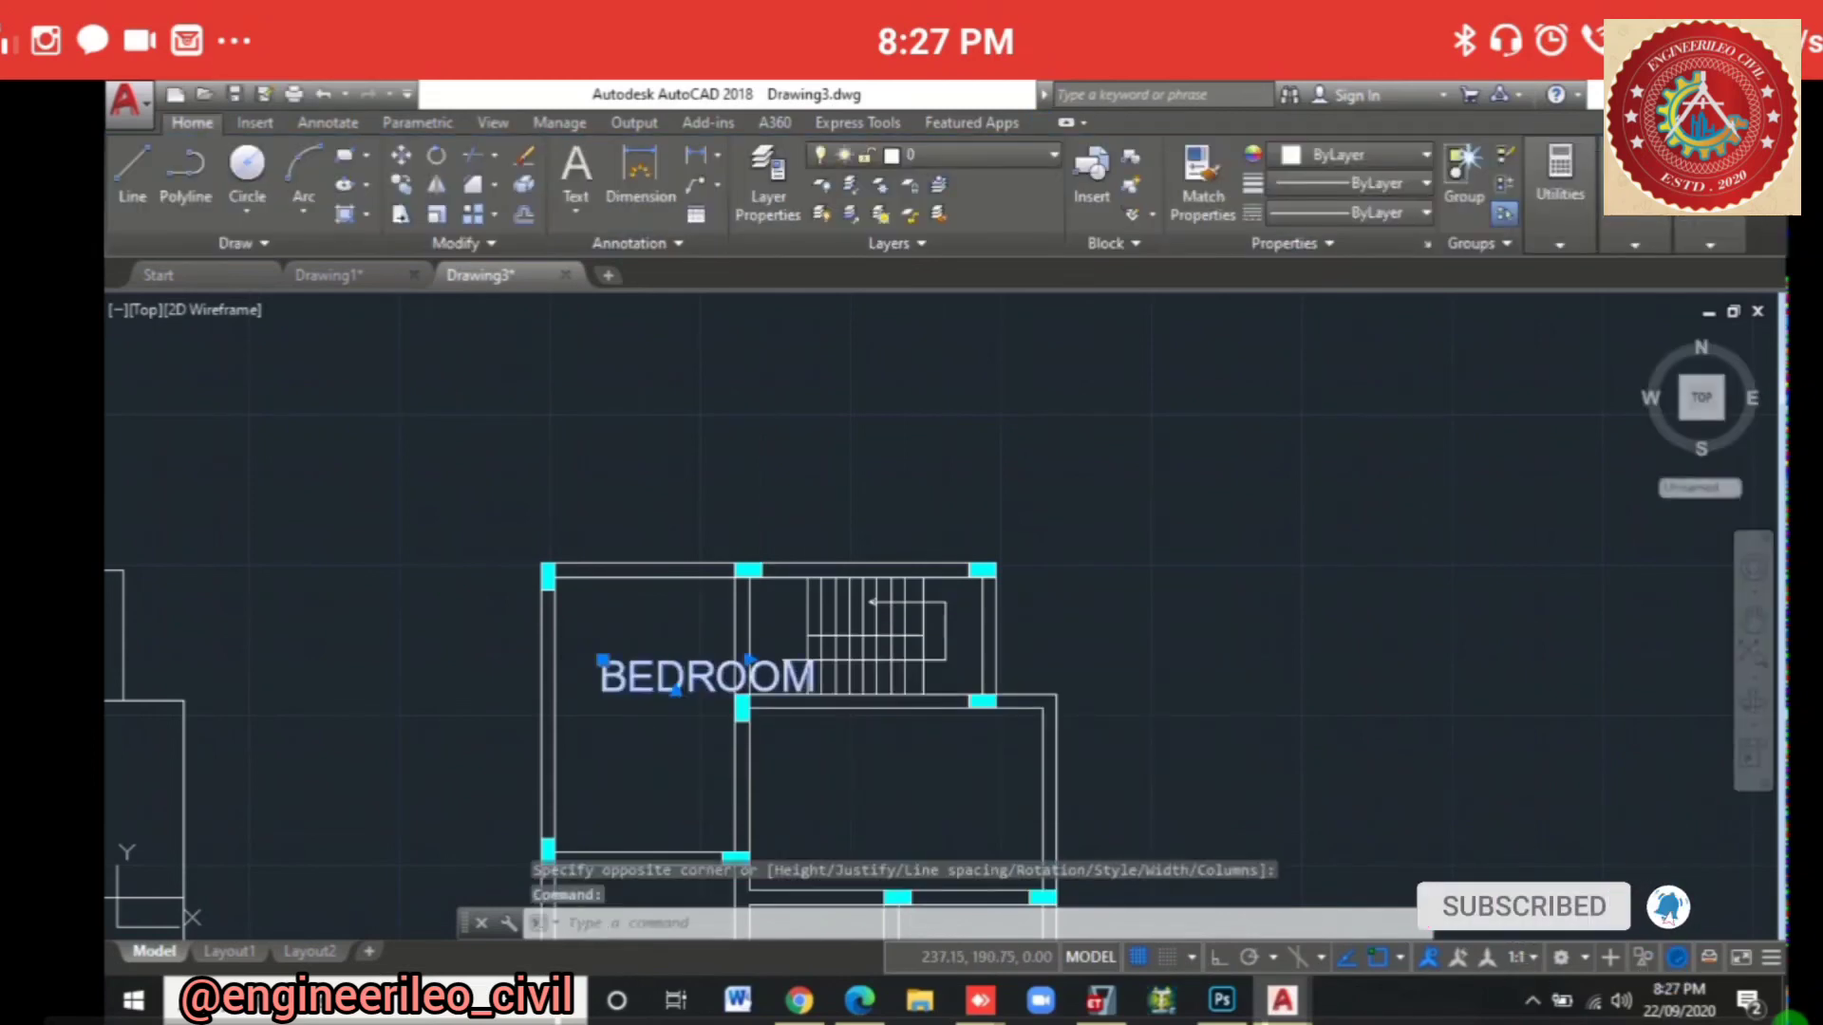
# Step: Set the BEDROOM label's text height to 0.23 so it fits inside the upper-left room
pyautogui.doubleClick(745, 672)
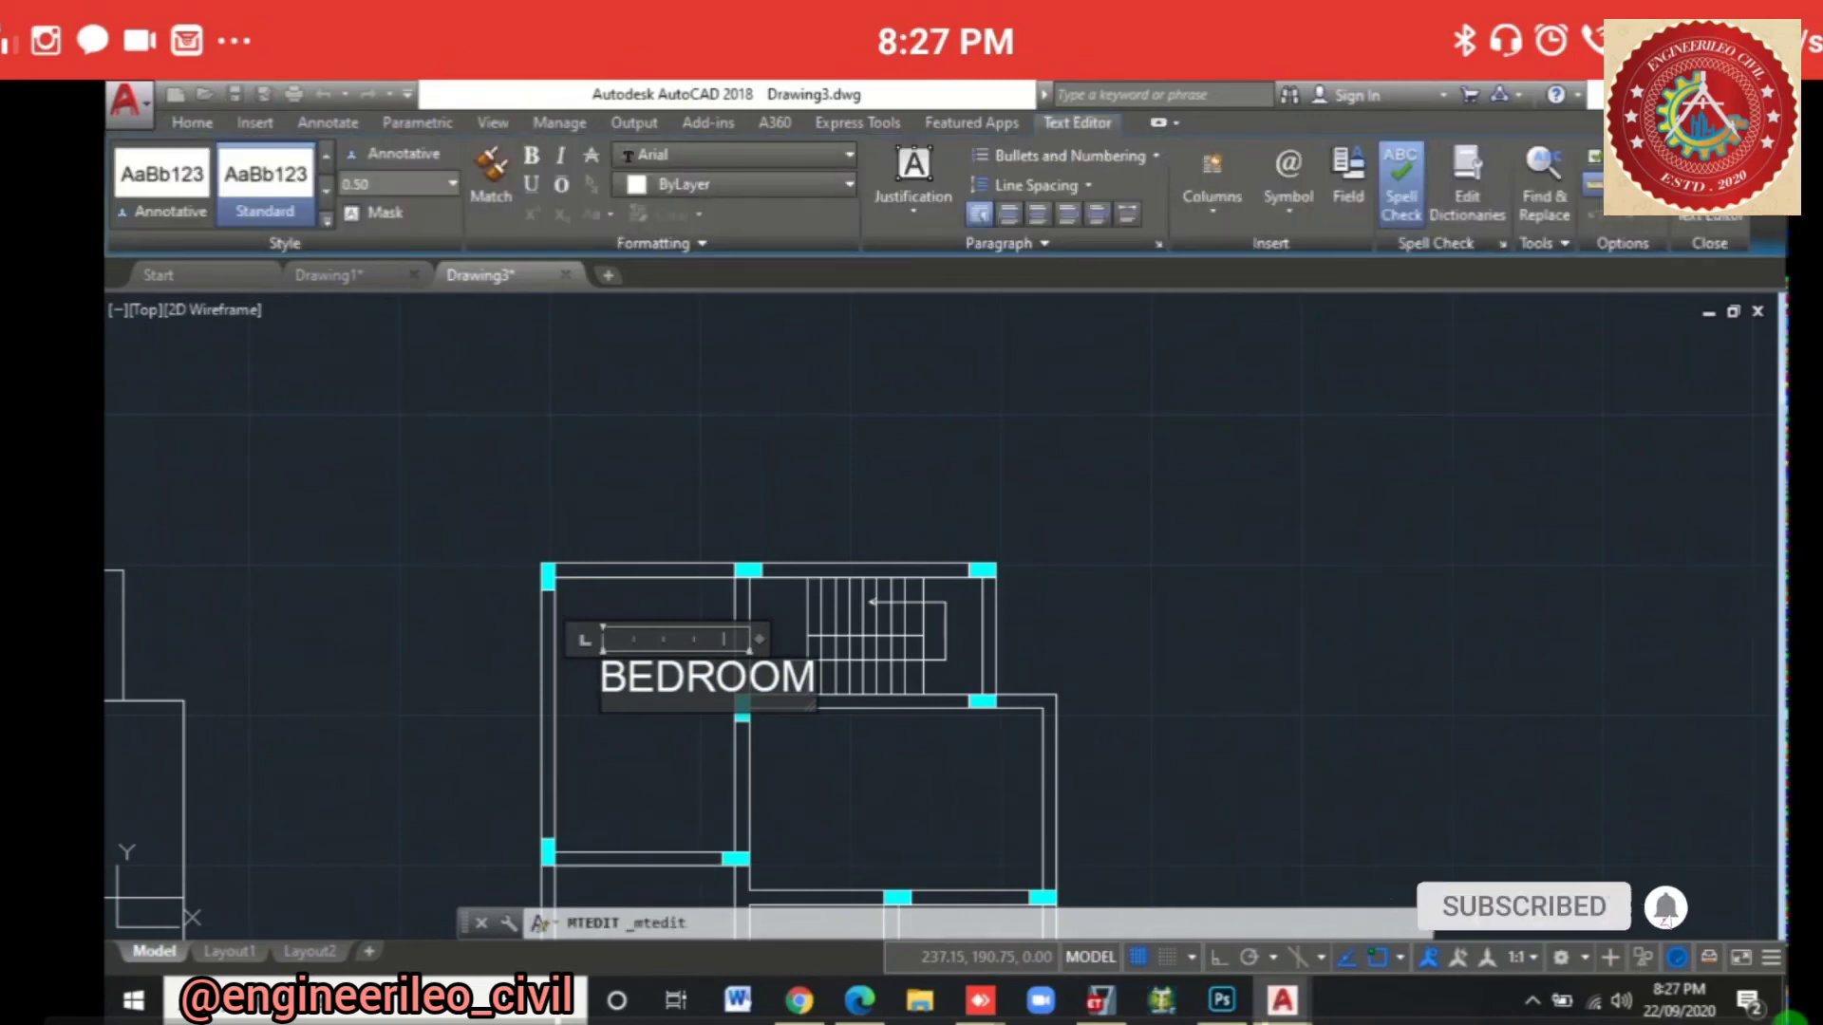
pyautogui.hotkey('ctrl', 'a')
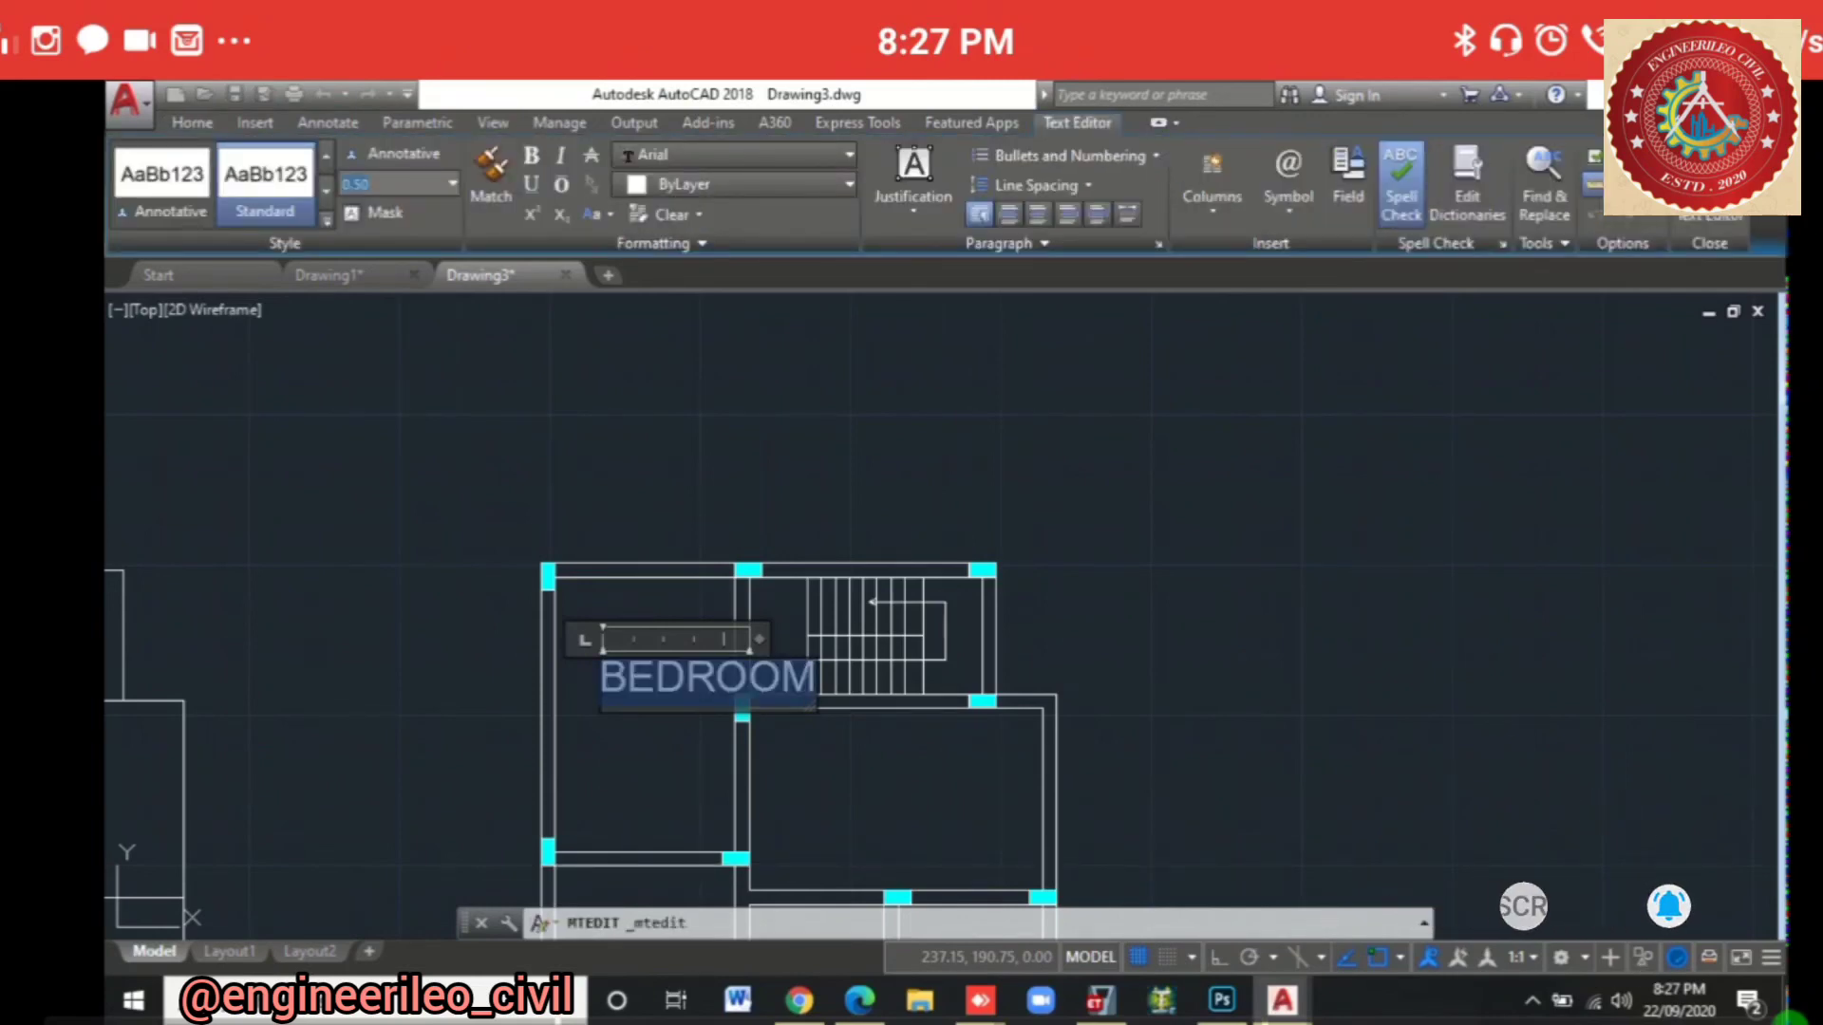
pyautogui.write('.23')
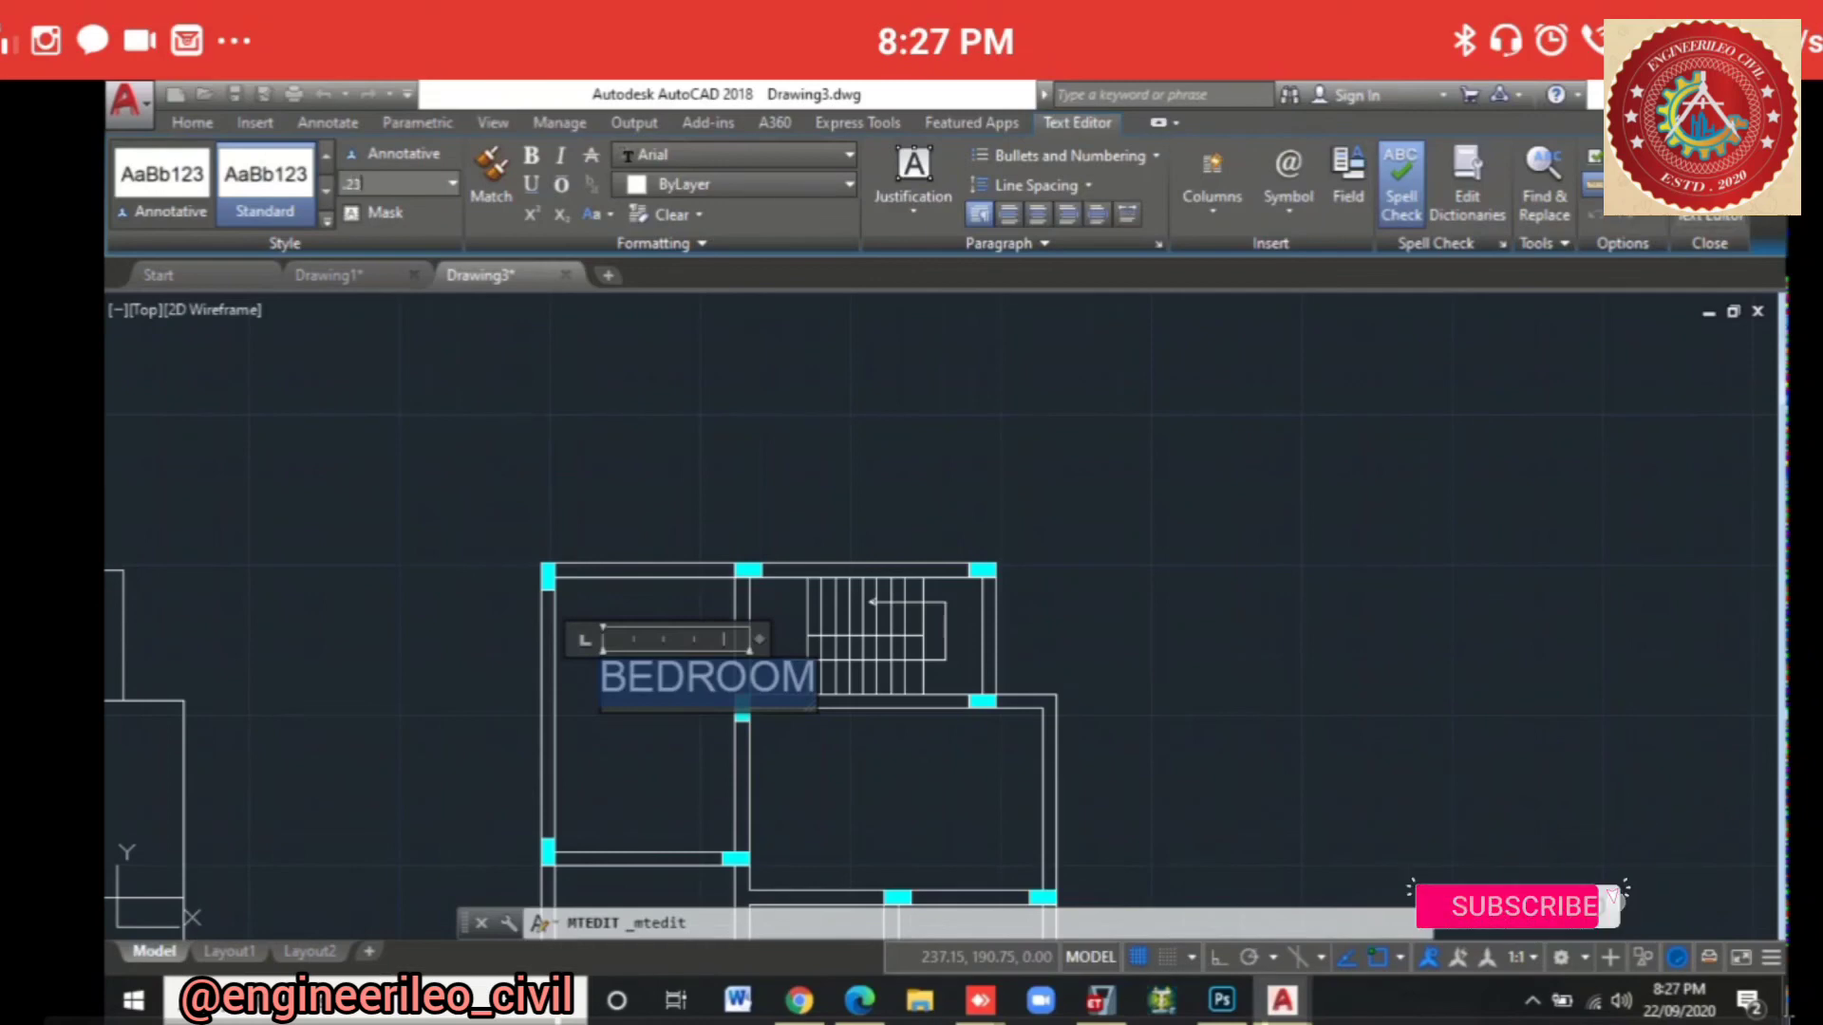
pyautogui.press('Return')
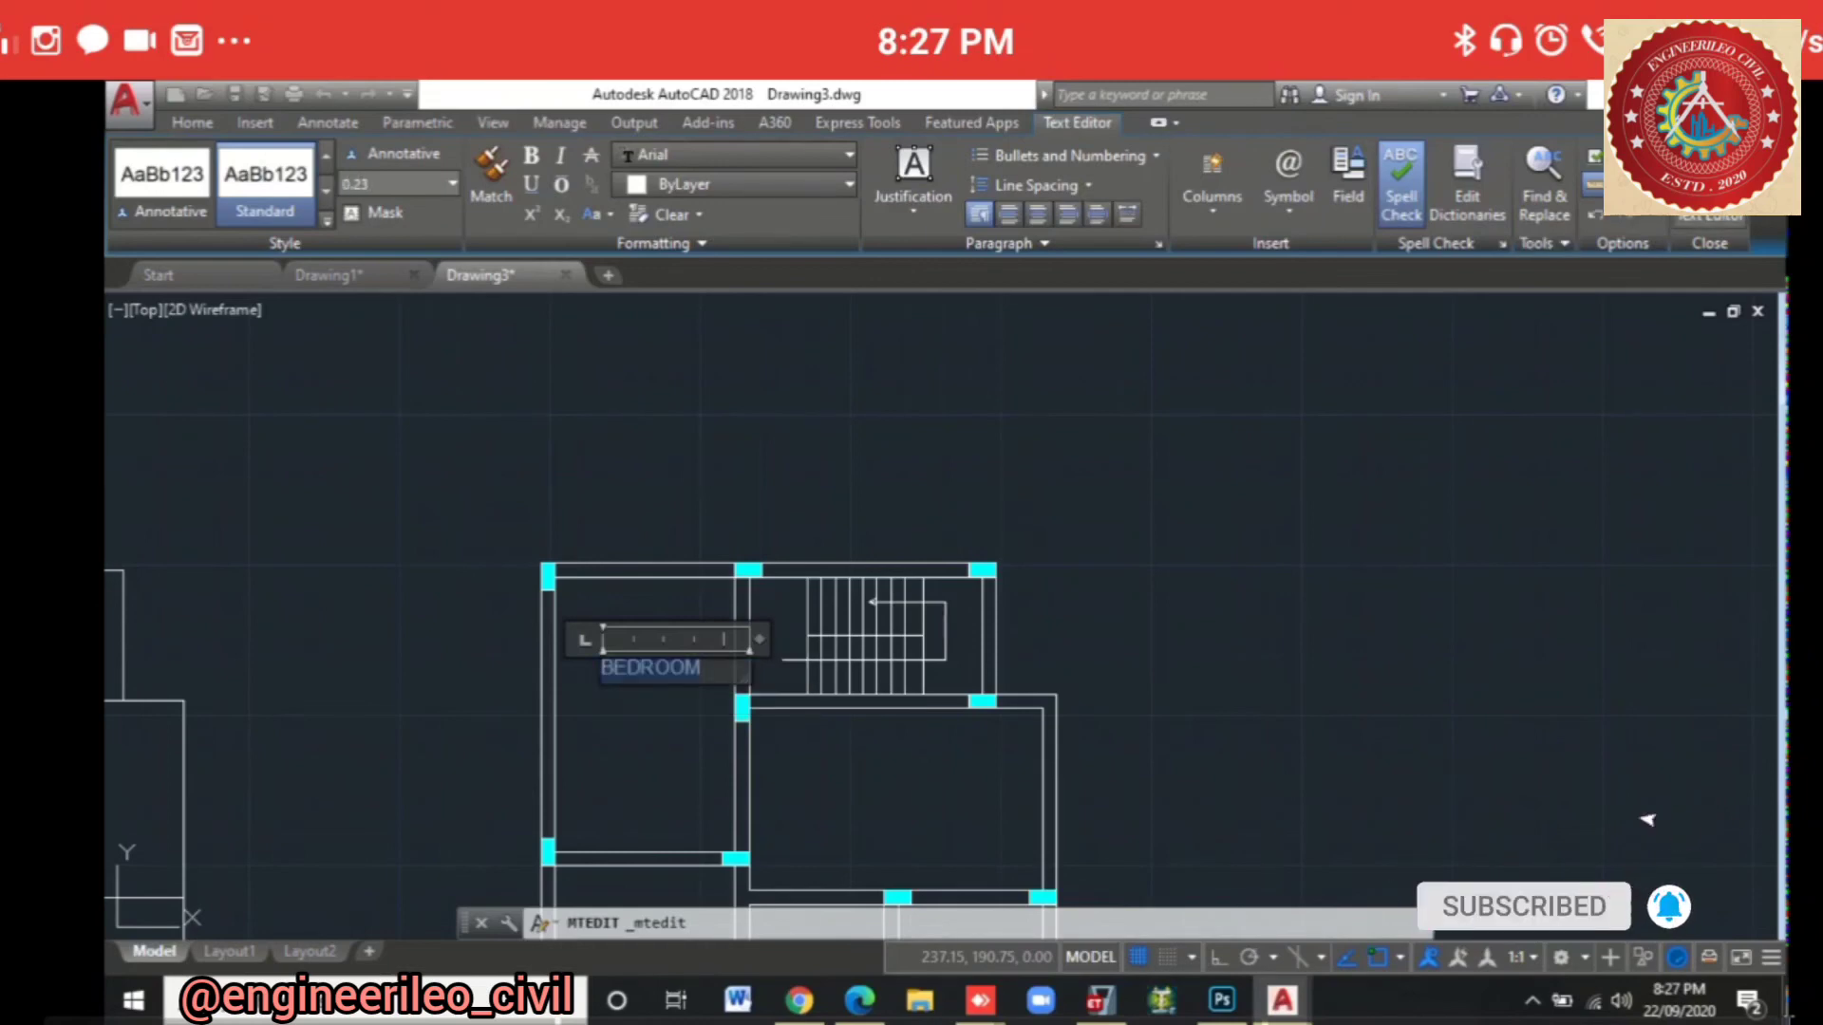
pyautogui.hotkey('ctrl', 'Return')
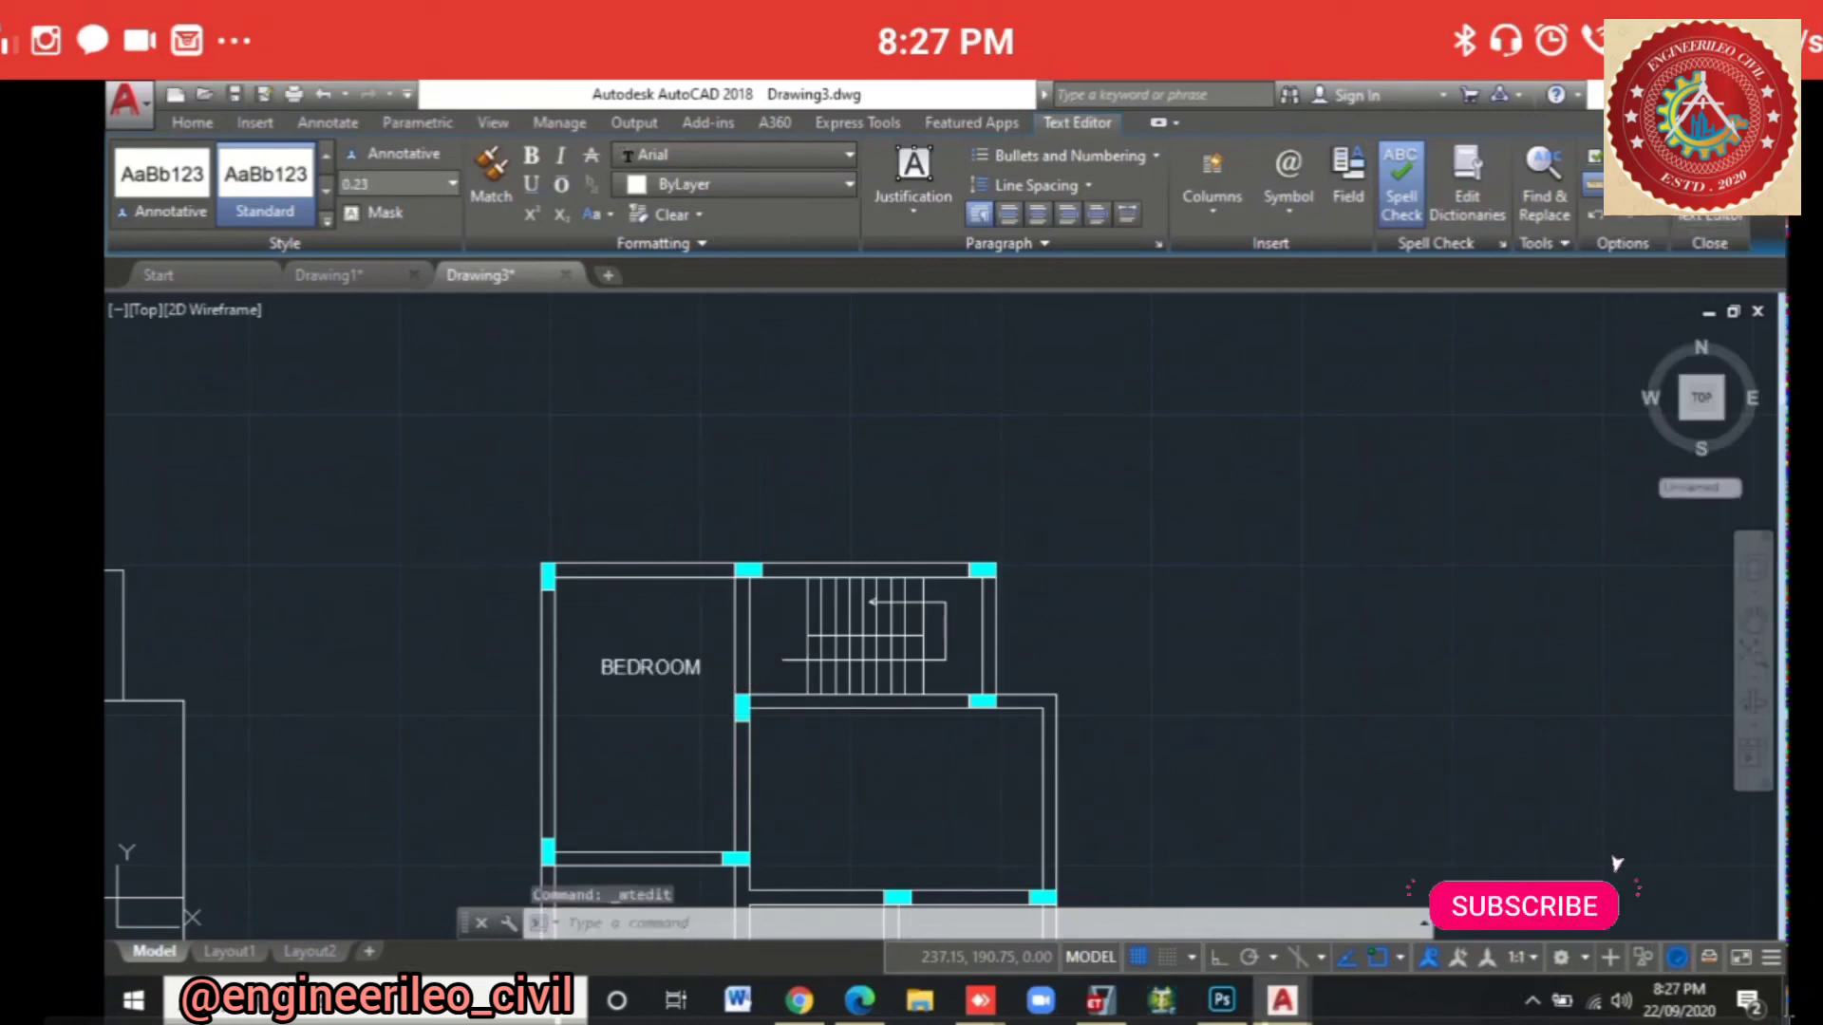
# Step: Add a second line with the room size "3 X 4.57" below BEDROOM in the upper-left room's label
pyautogui.click(665, 667)
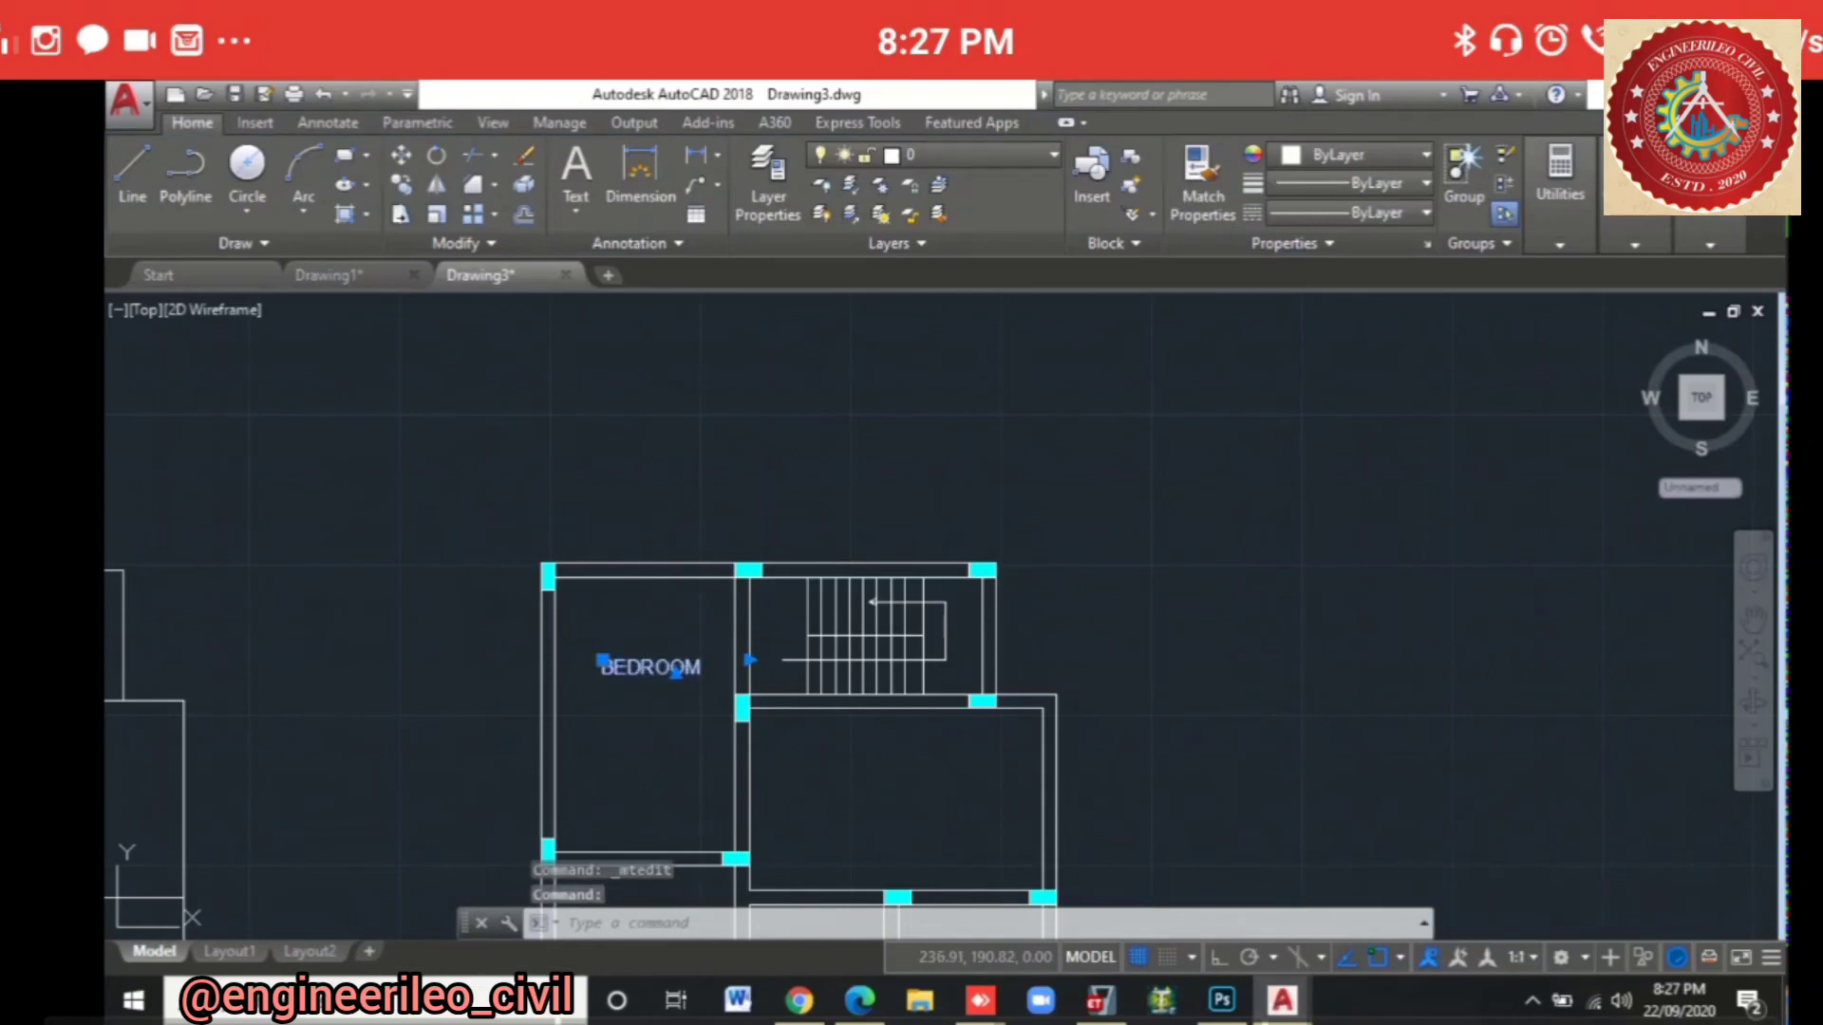
pyautogui.doubleClick(666, 667)
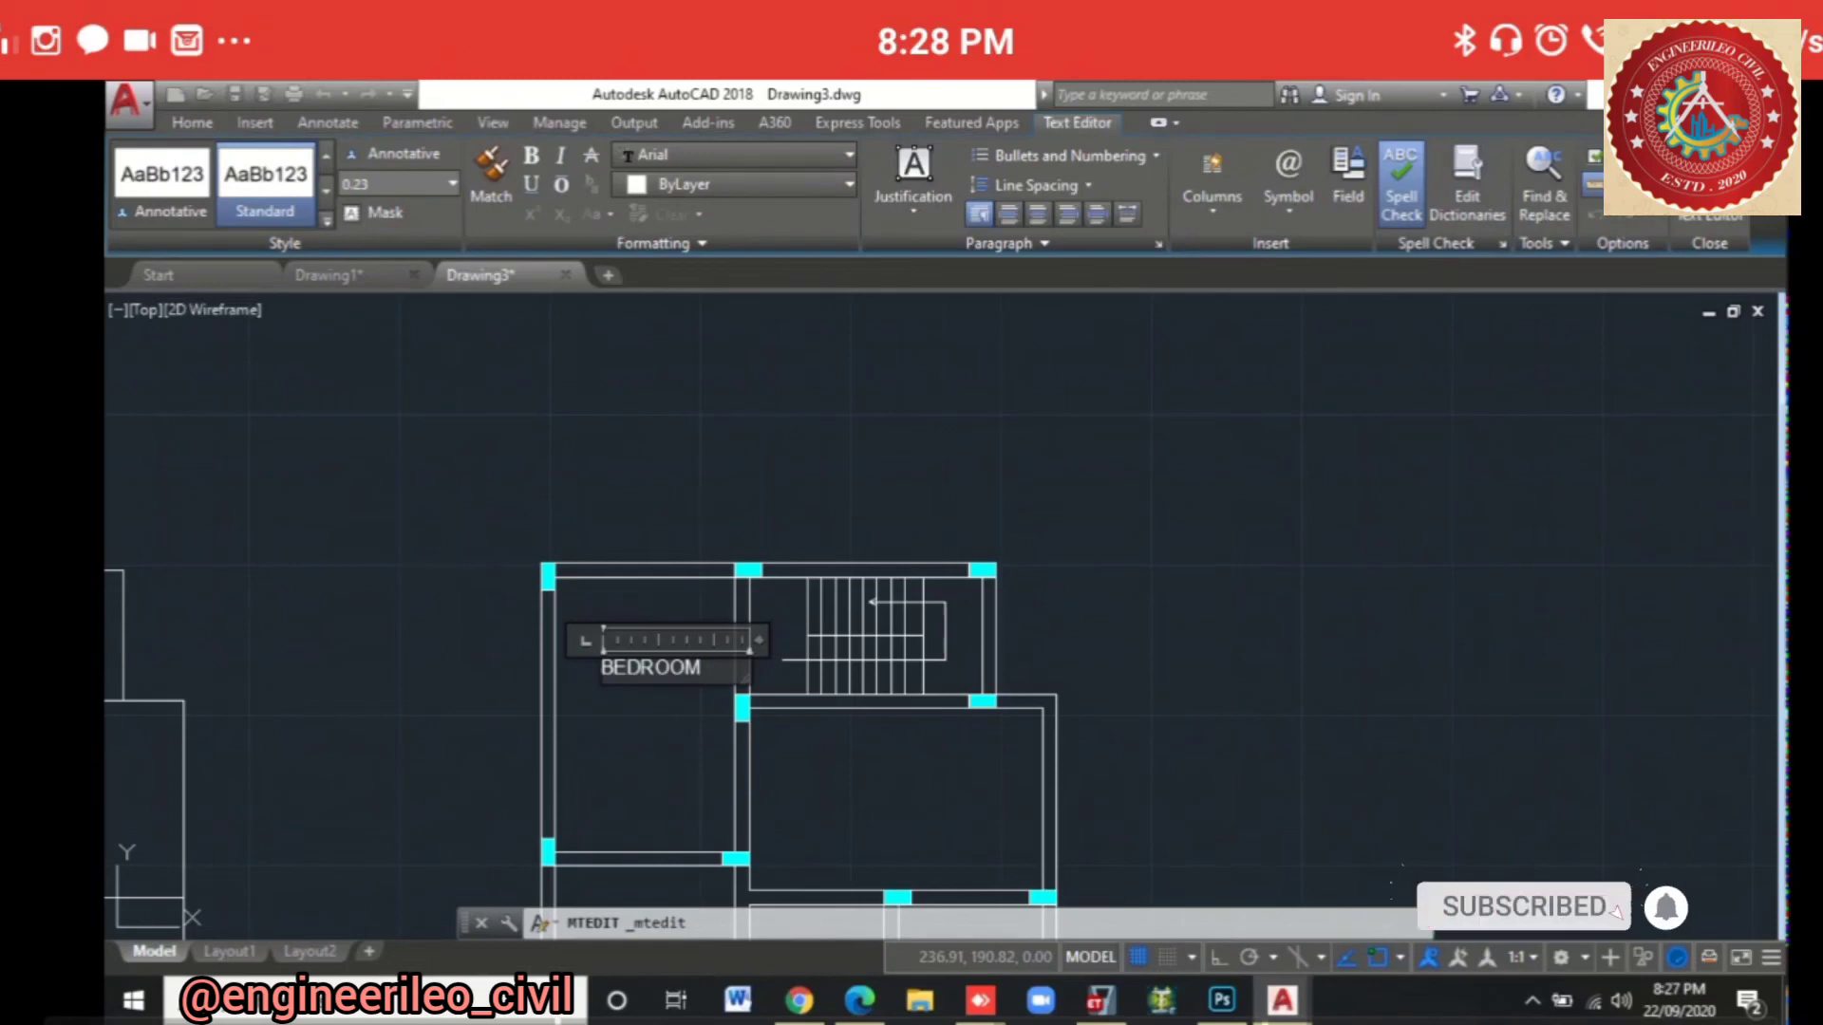
pyautogui.press('Return')
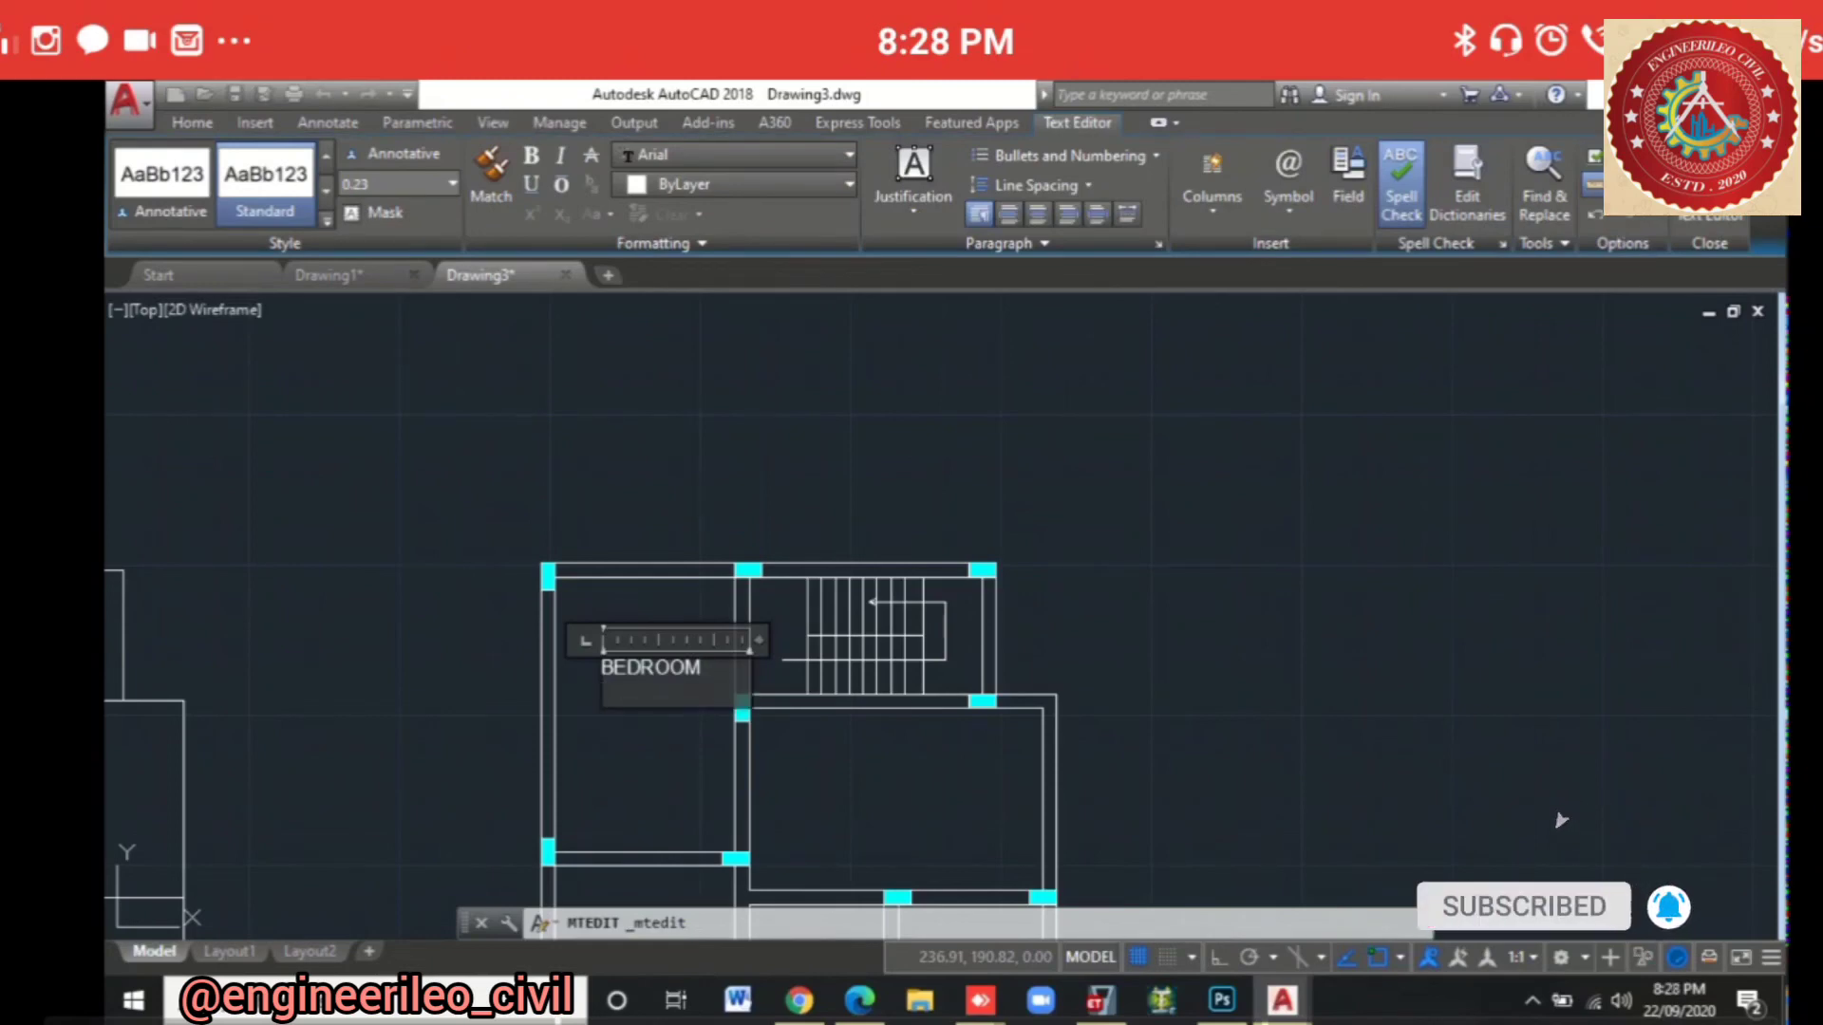
pyautogui.write('3 X')
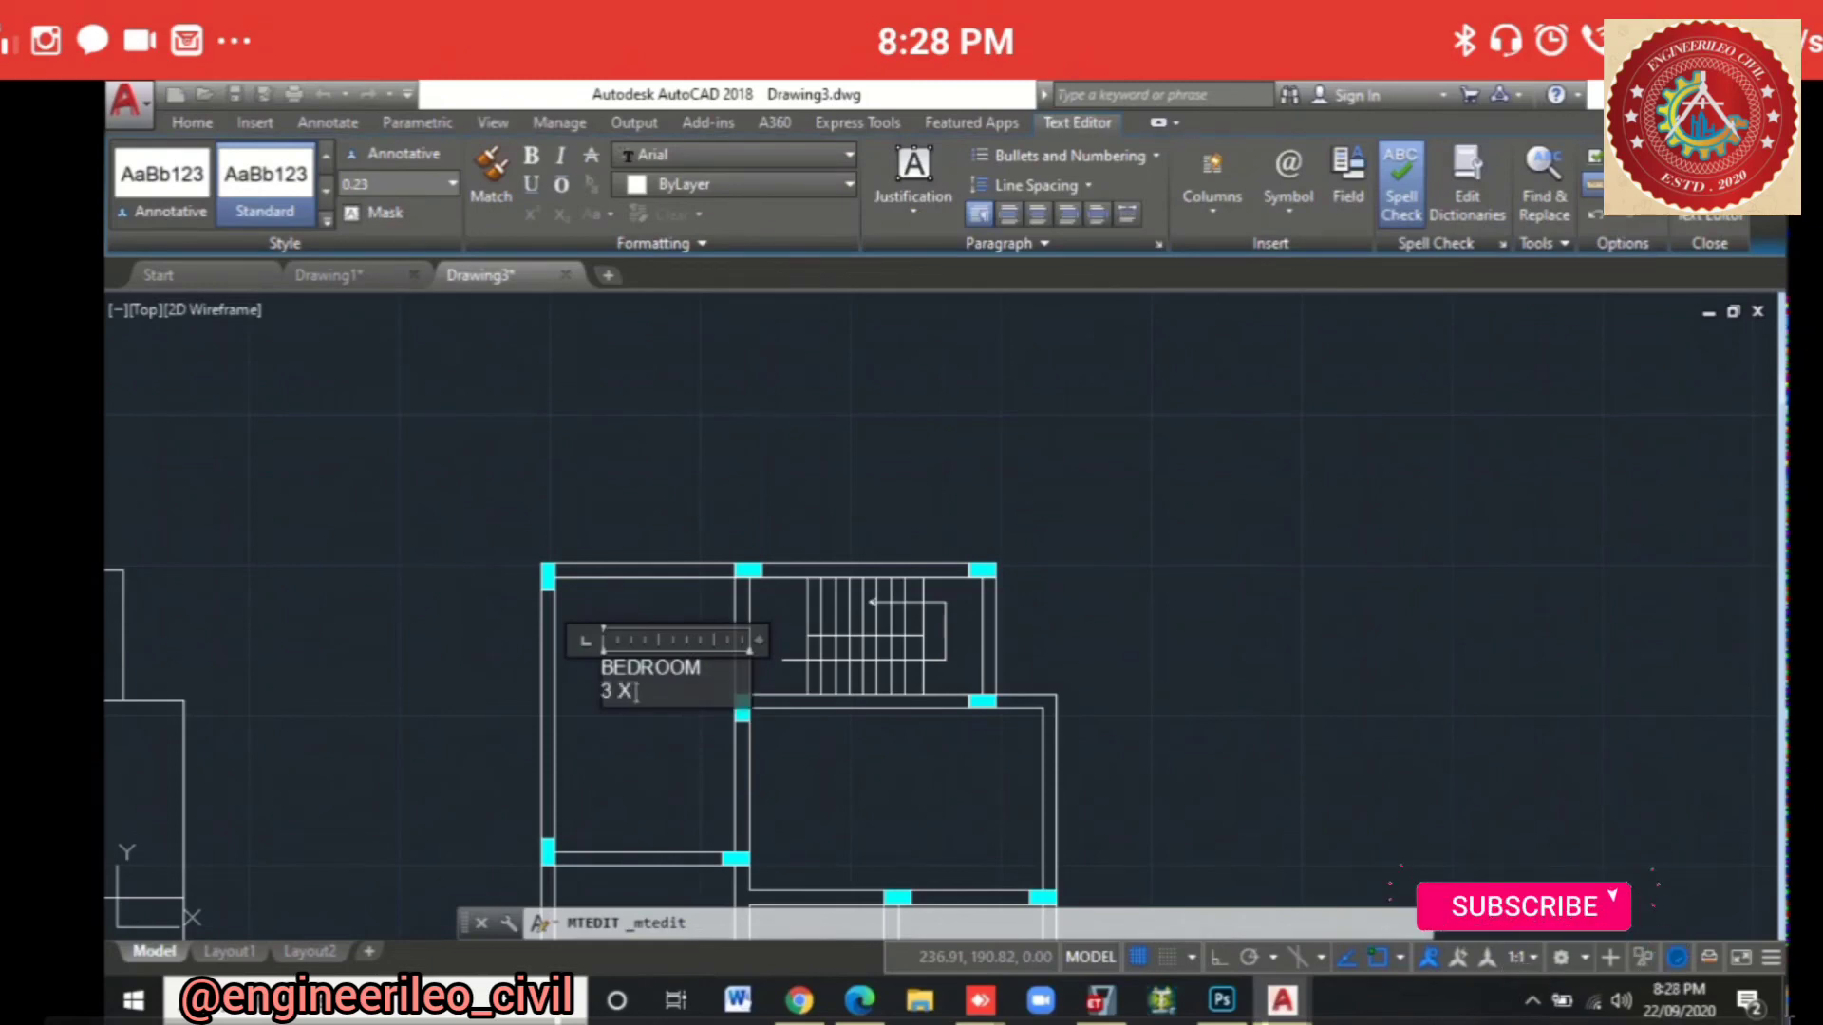
pyautogui.write(' 4.57')
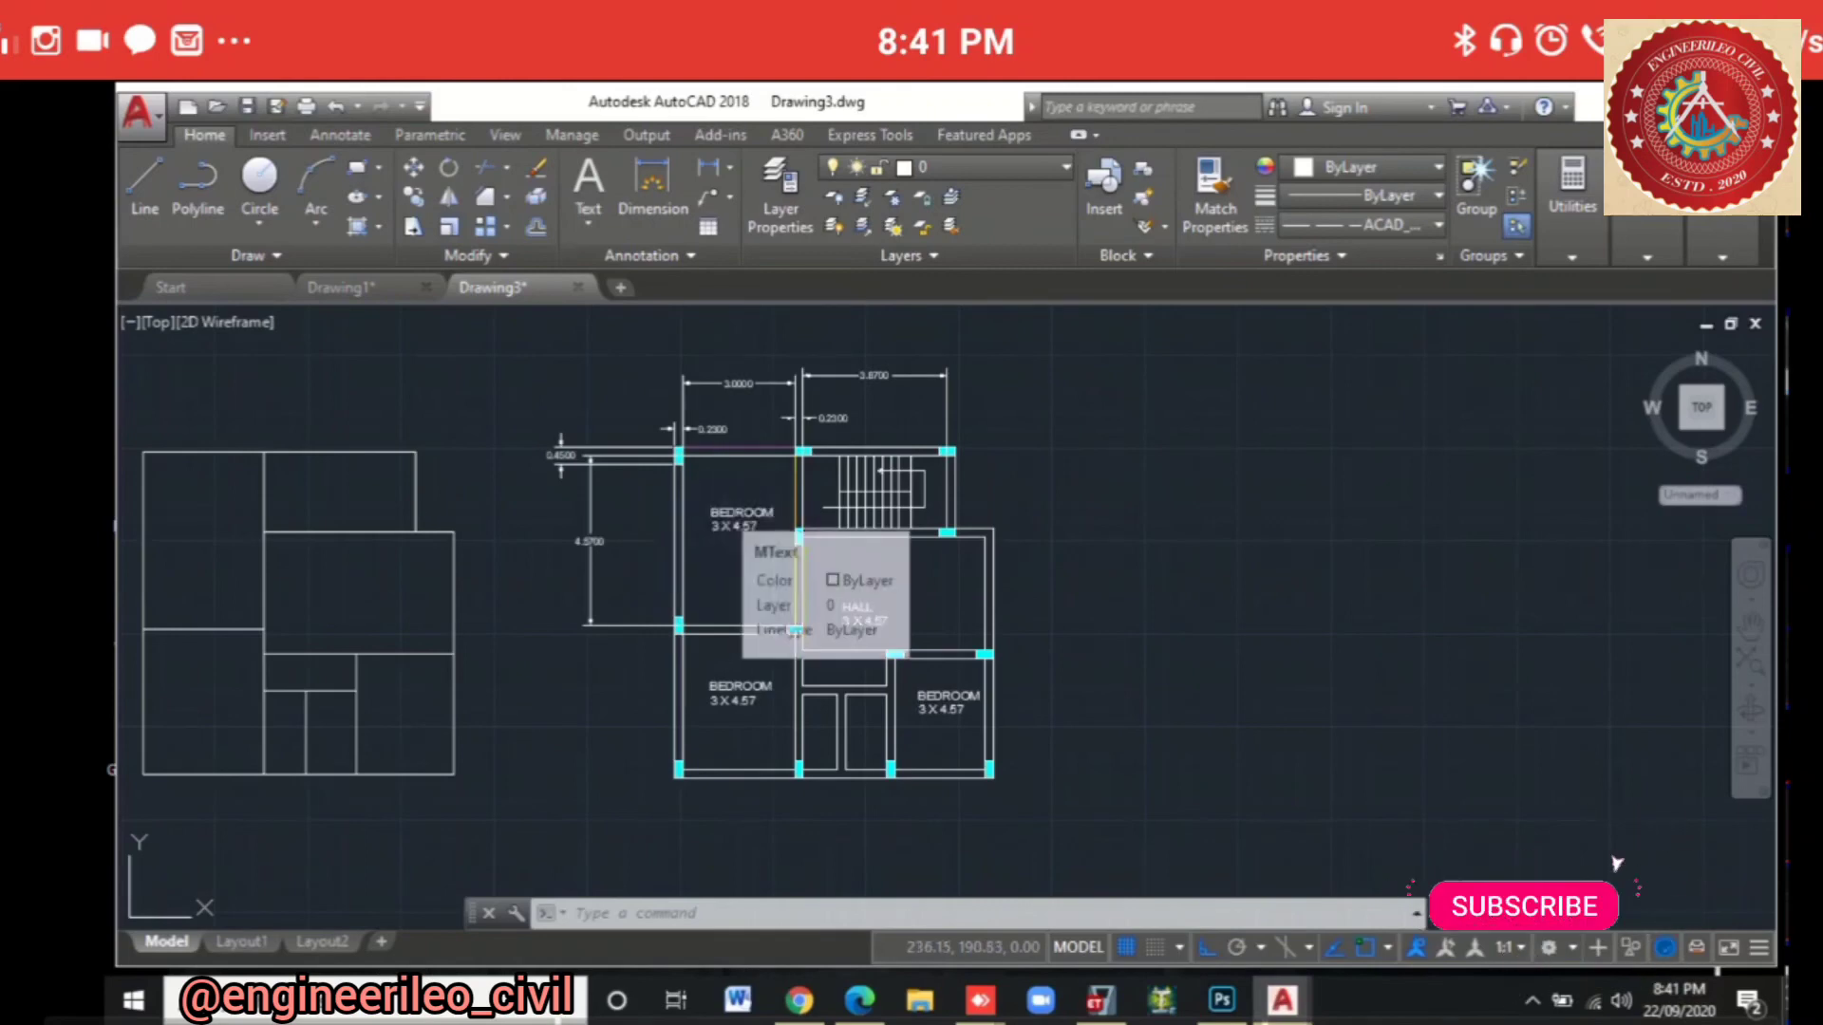
pyautogui.click(727, 517)
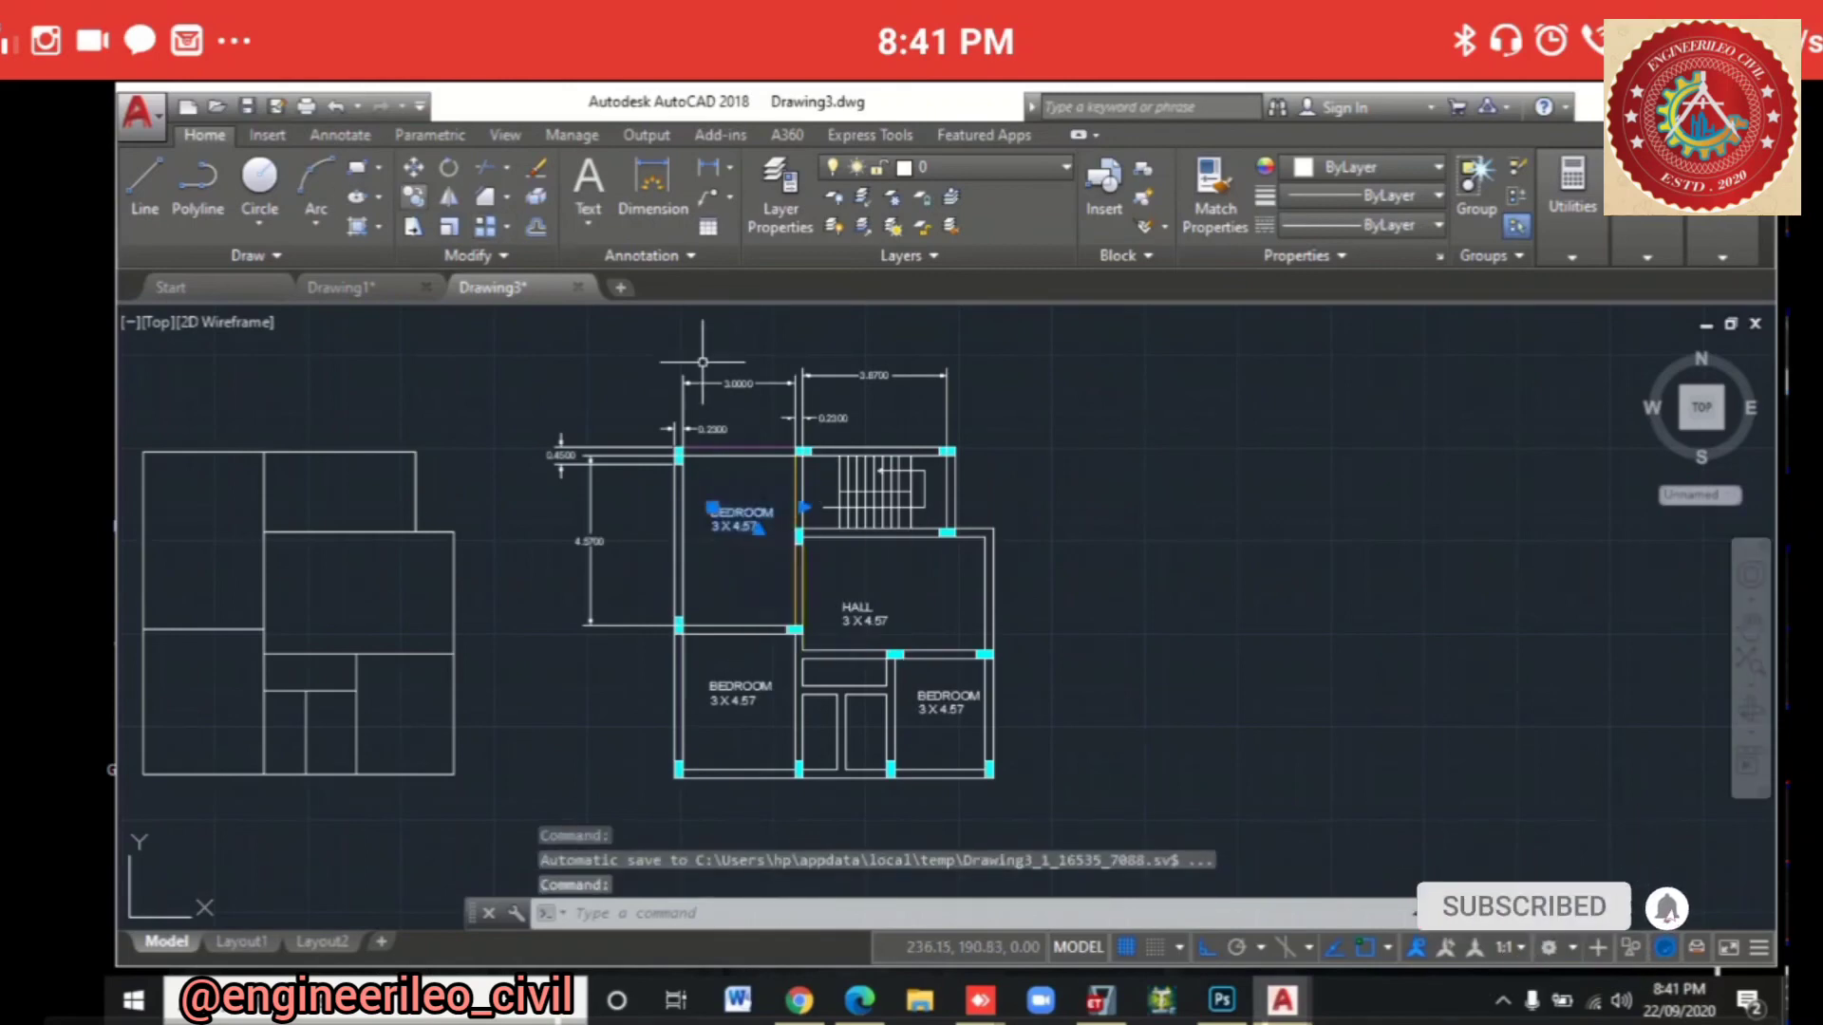
pyautogui.write('co')
pyautogui.press('Return')
pyautogui.click(714, 532)
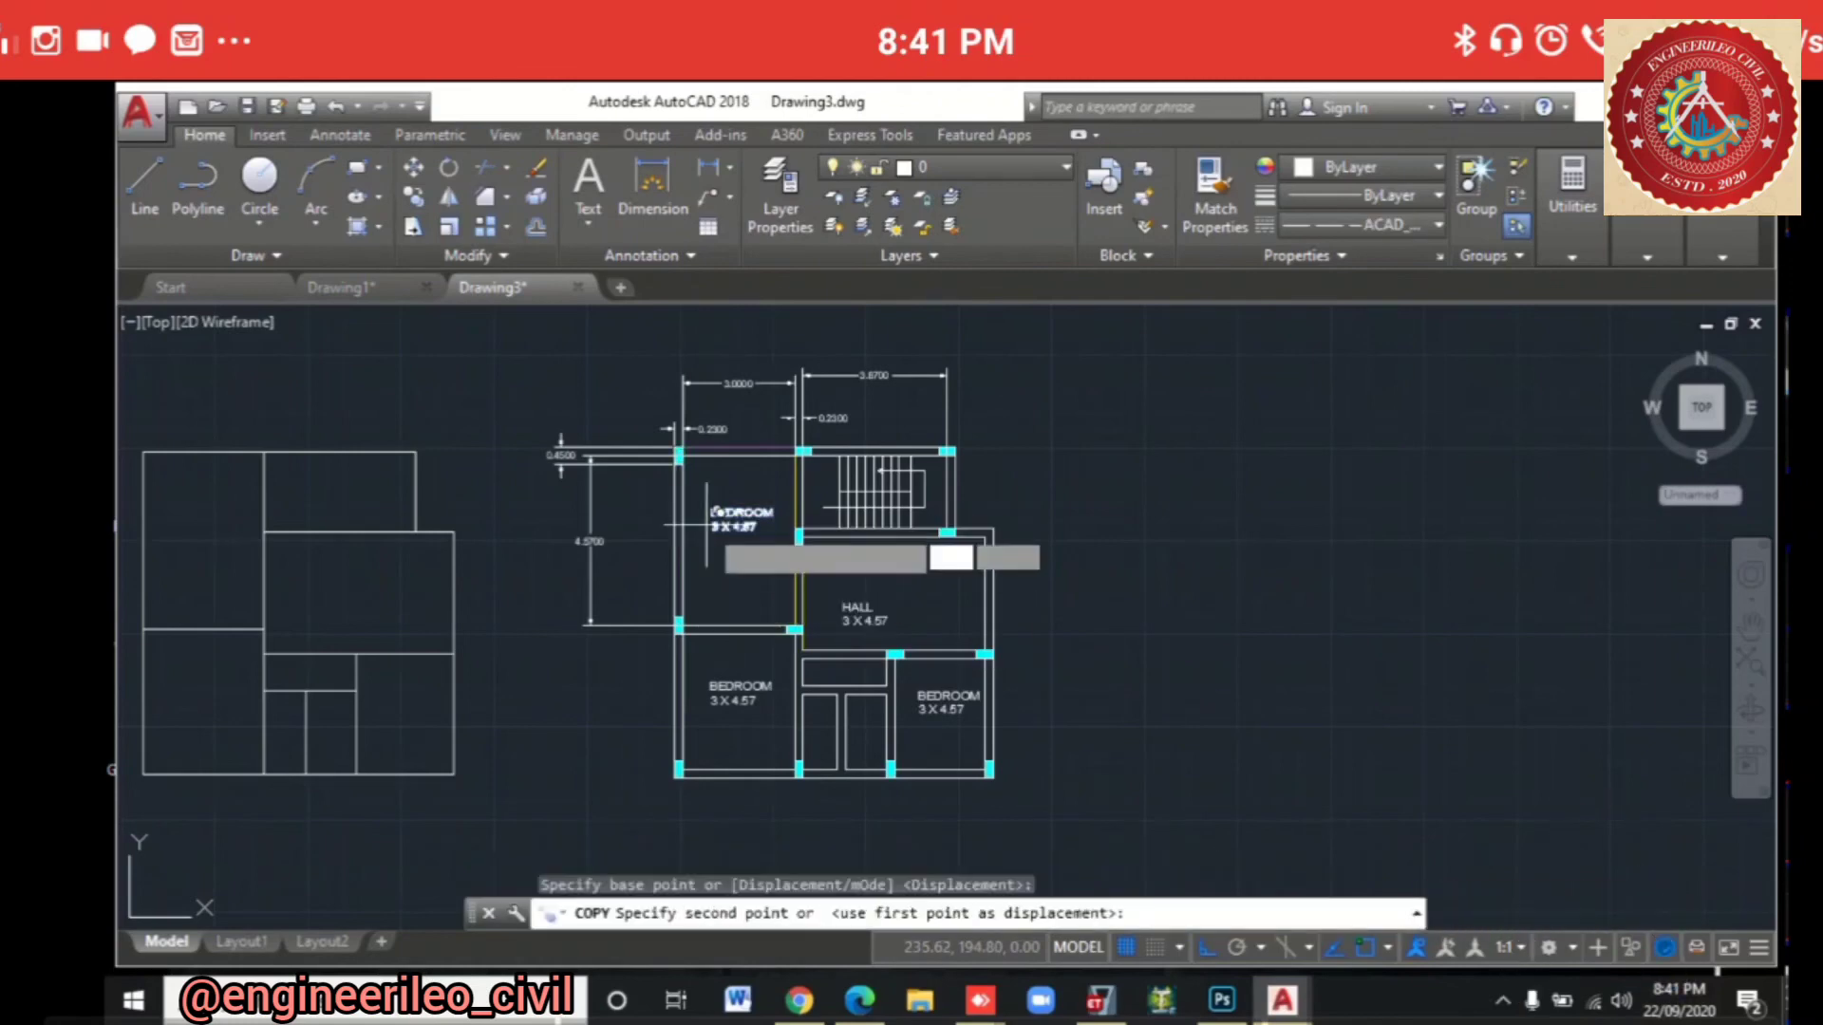
pyautogui.press('Escape')
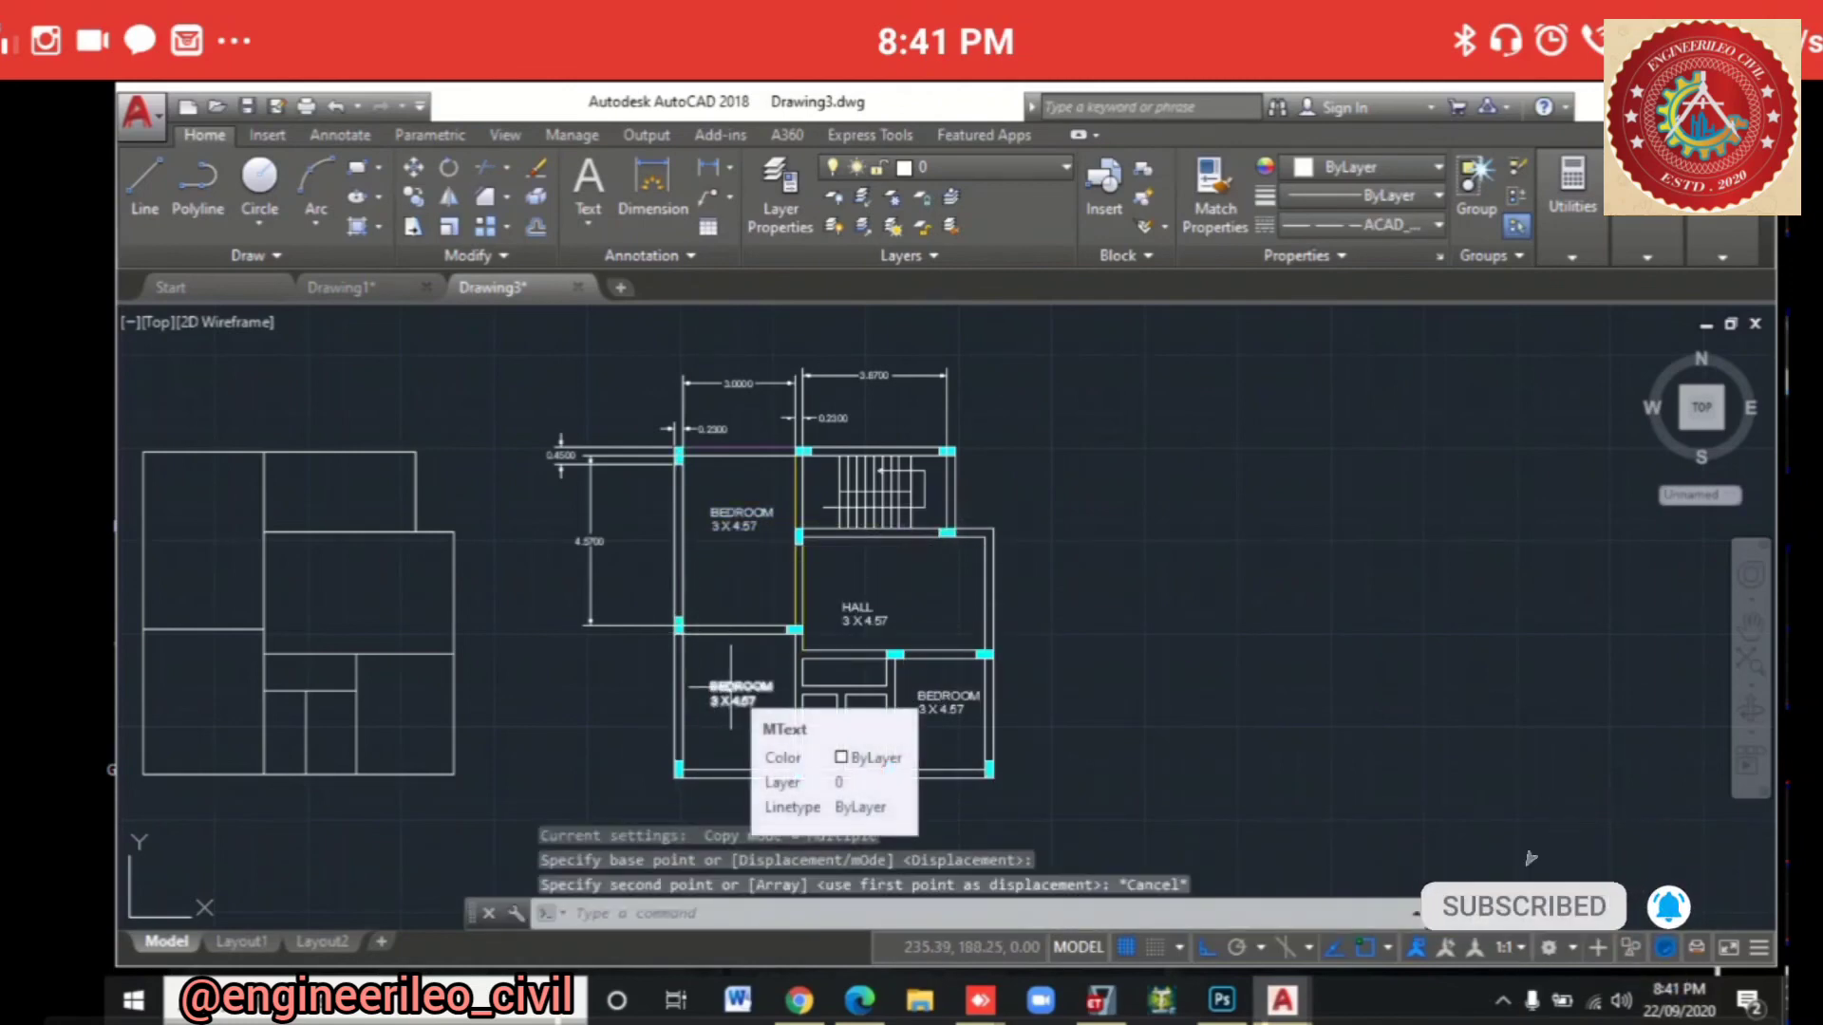
# Step: Replace BEDROOM with "KITCHEN" in the lower-left room's label, keeping the size line
pyautogui.click(705, 678)
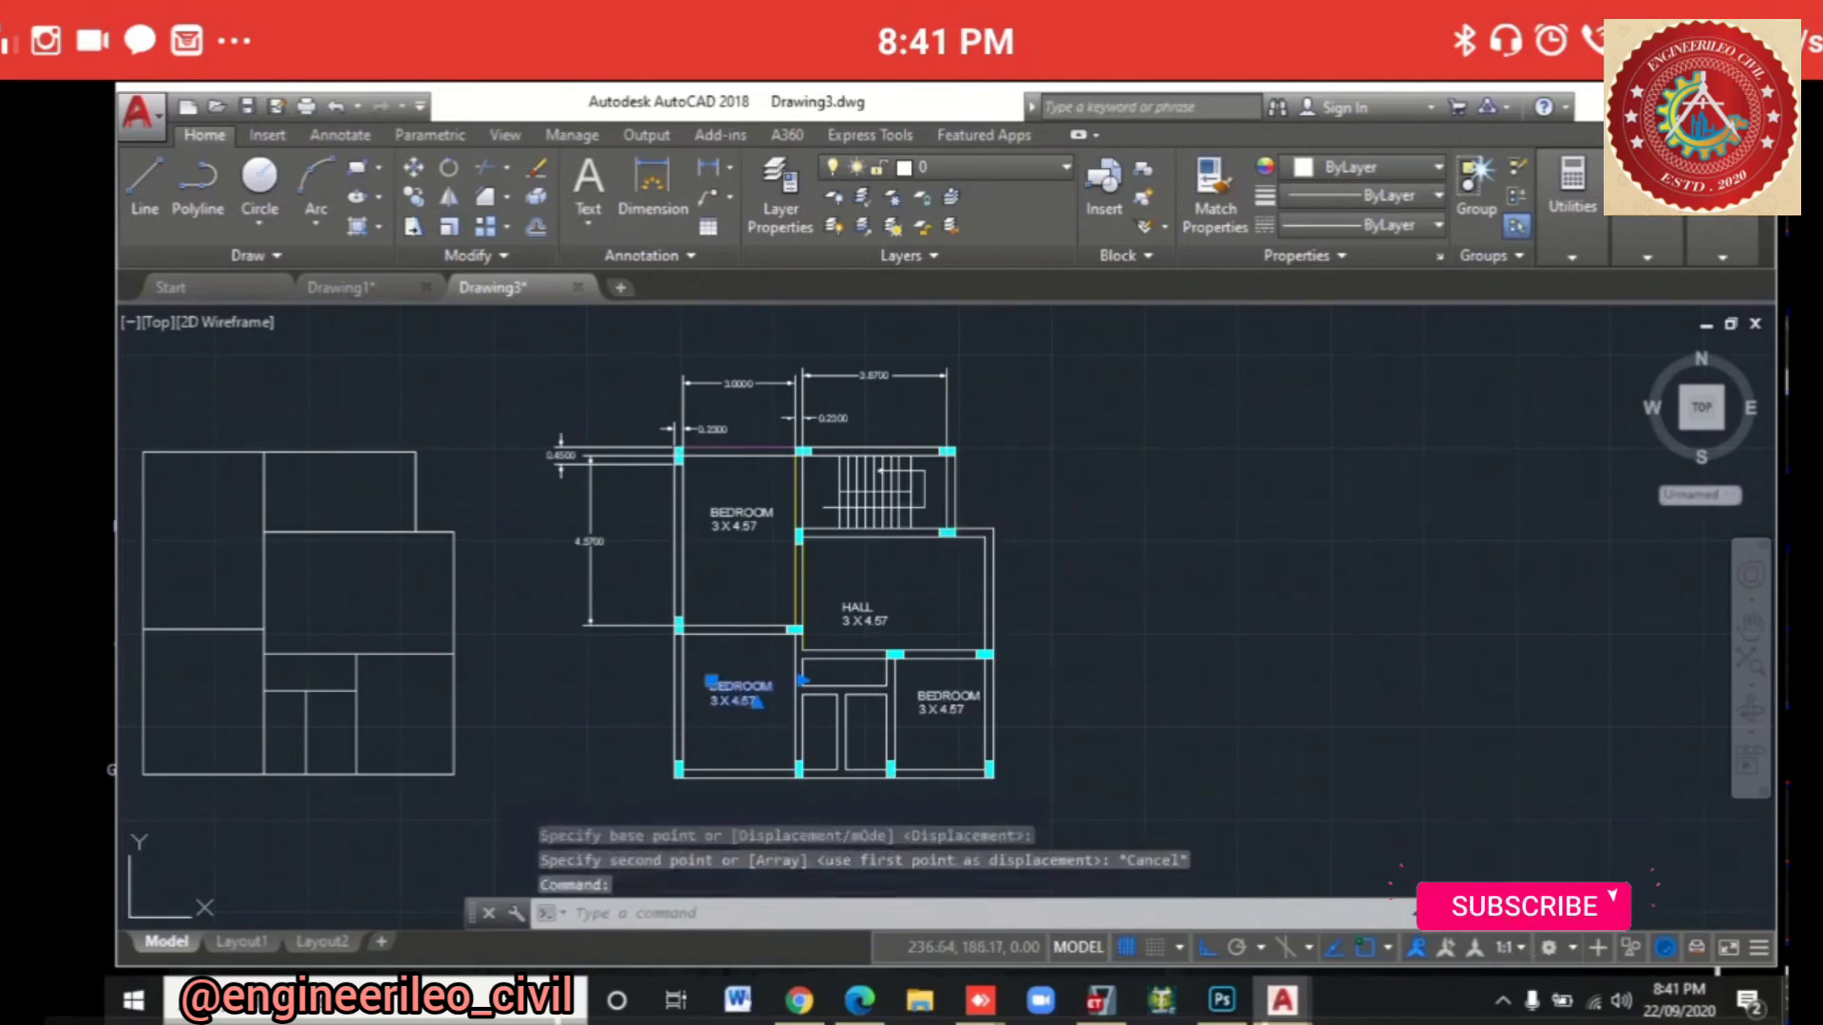
pyautogui.doubleClick(741, 690)
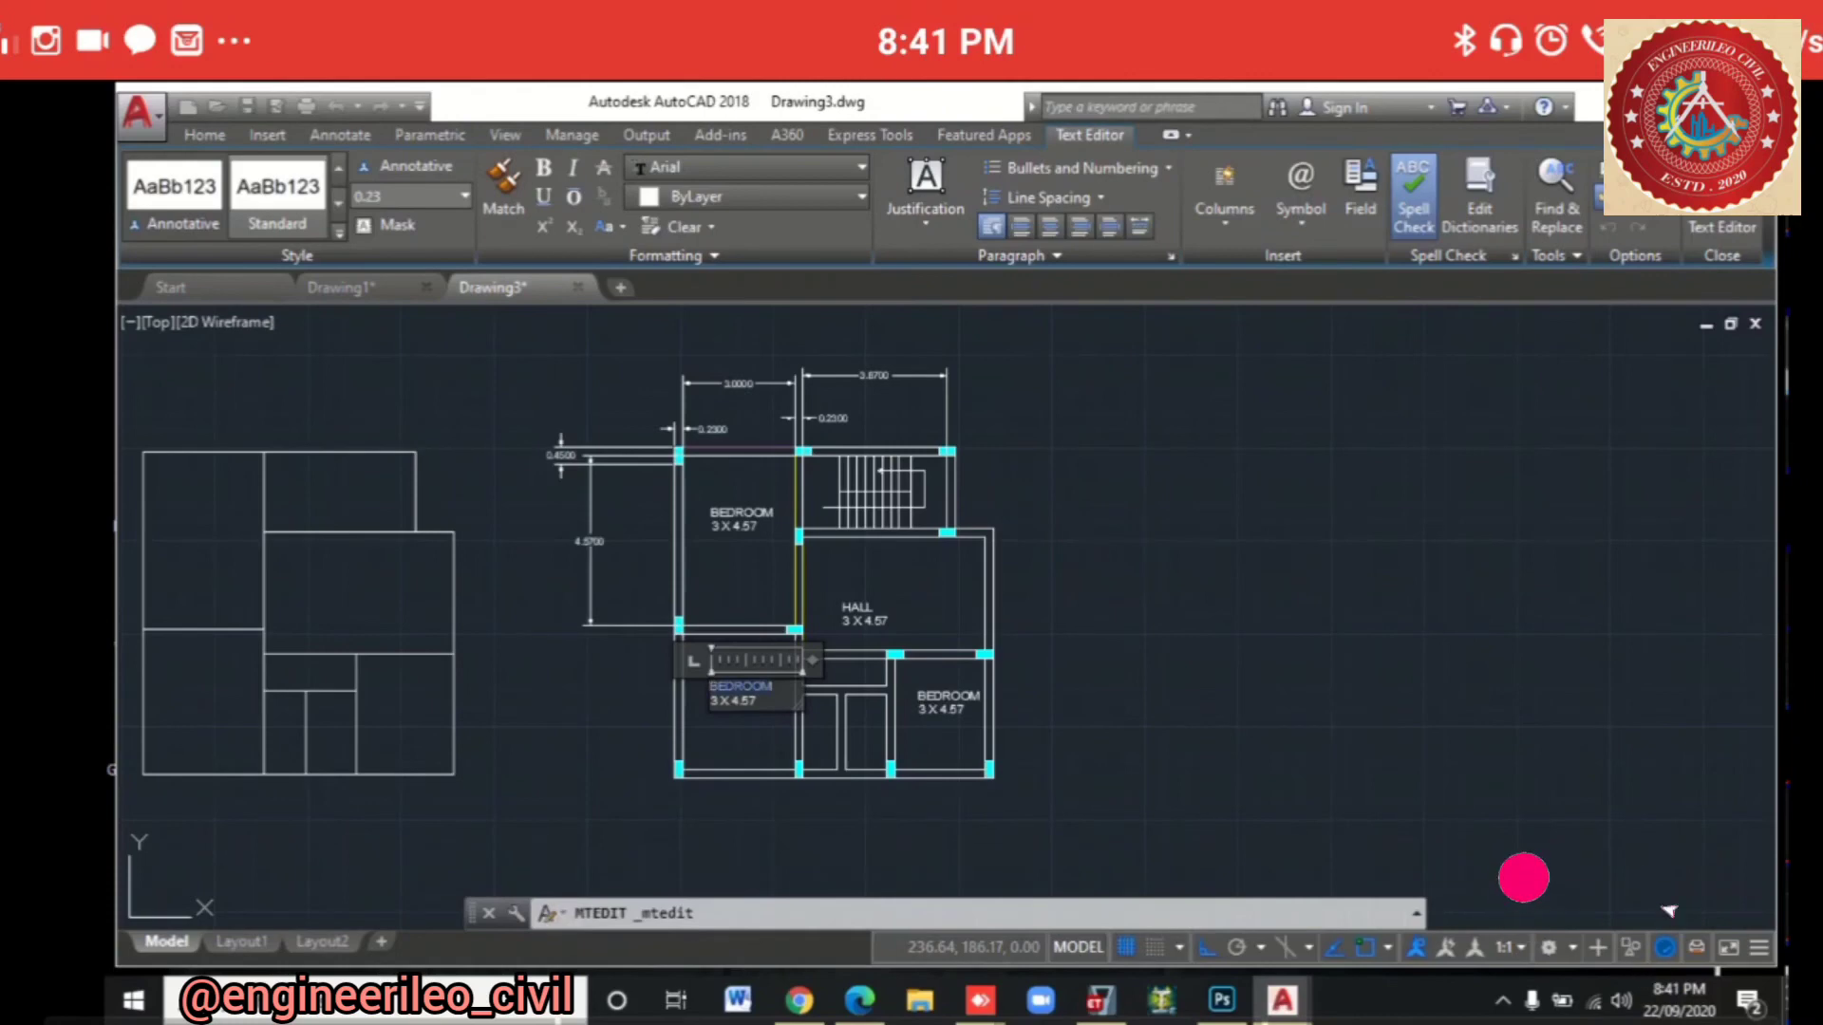
pyautogui.write('KITCH')
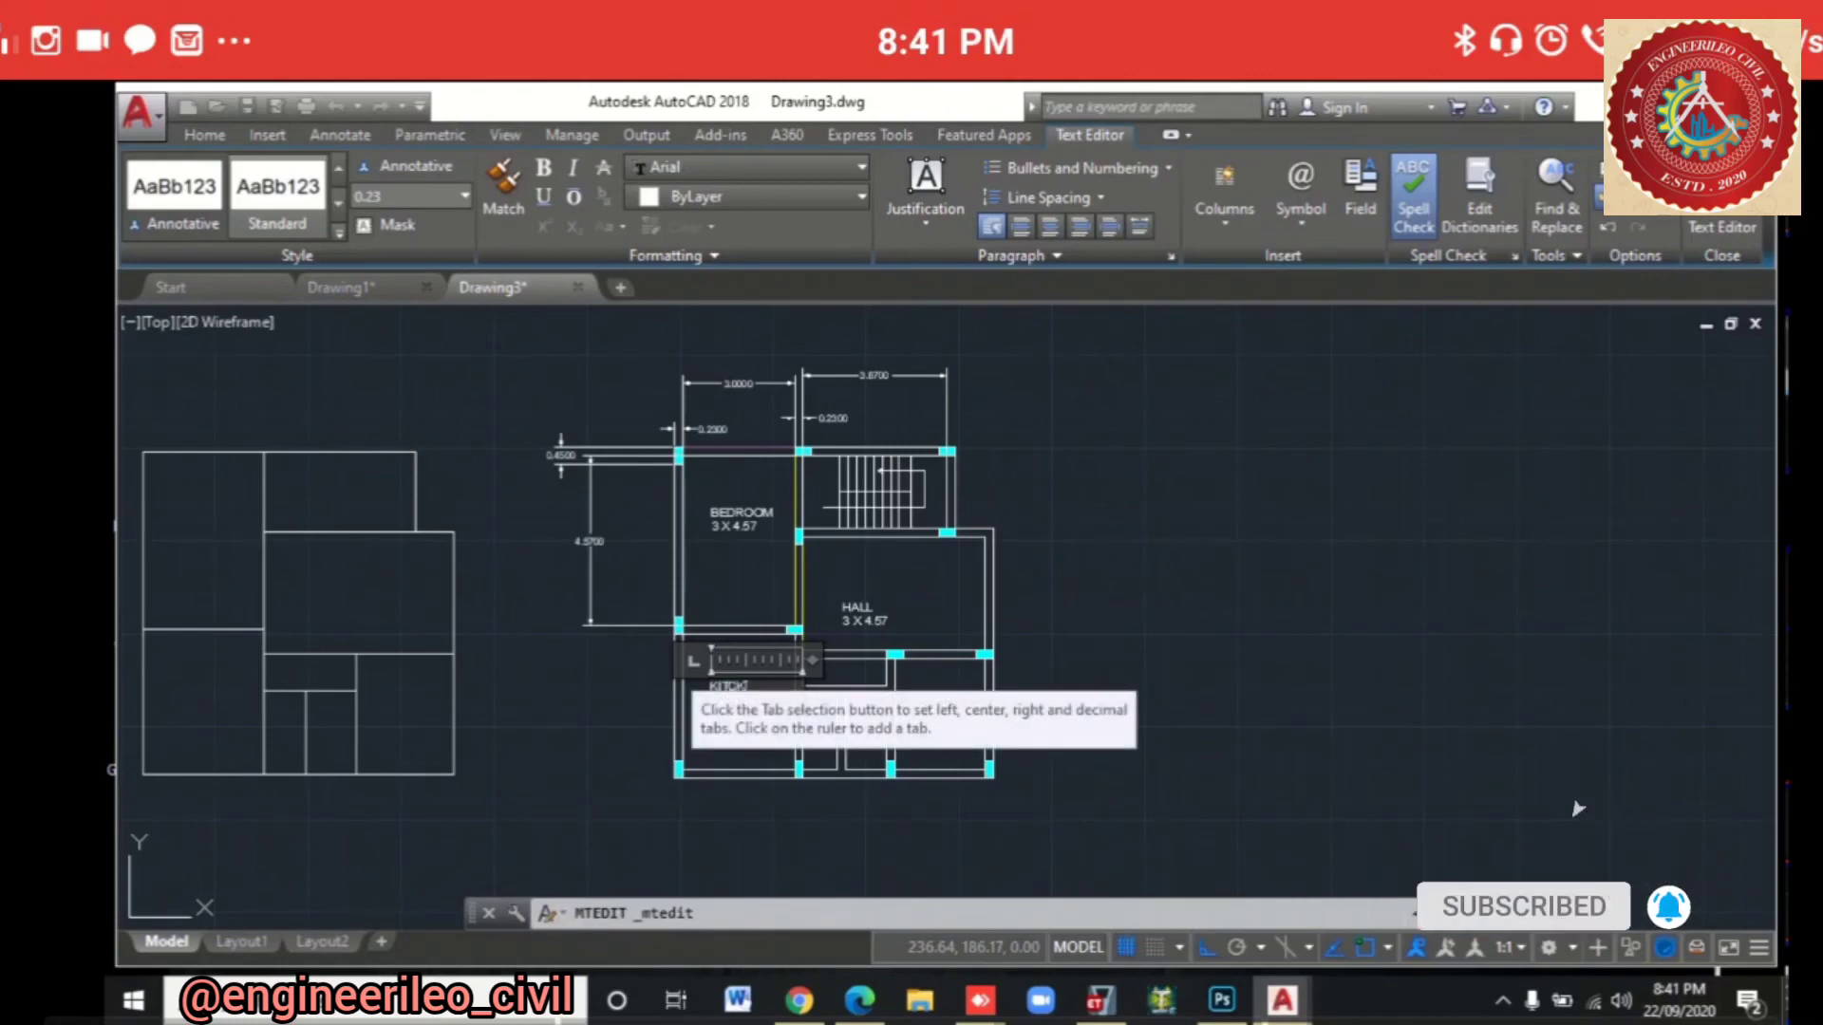
pyautogui.press('BackSpace')
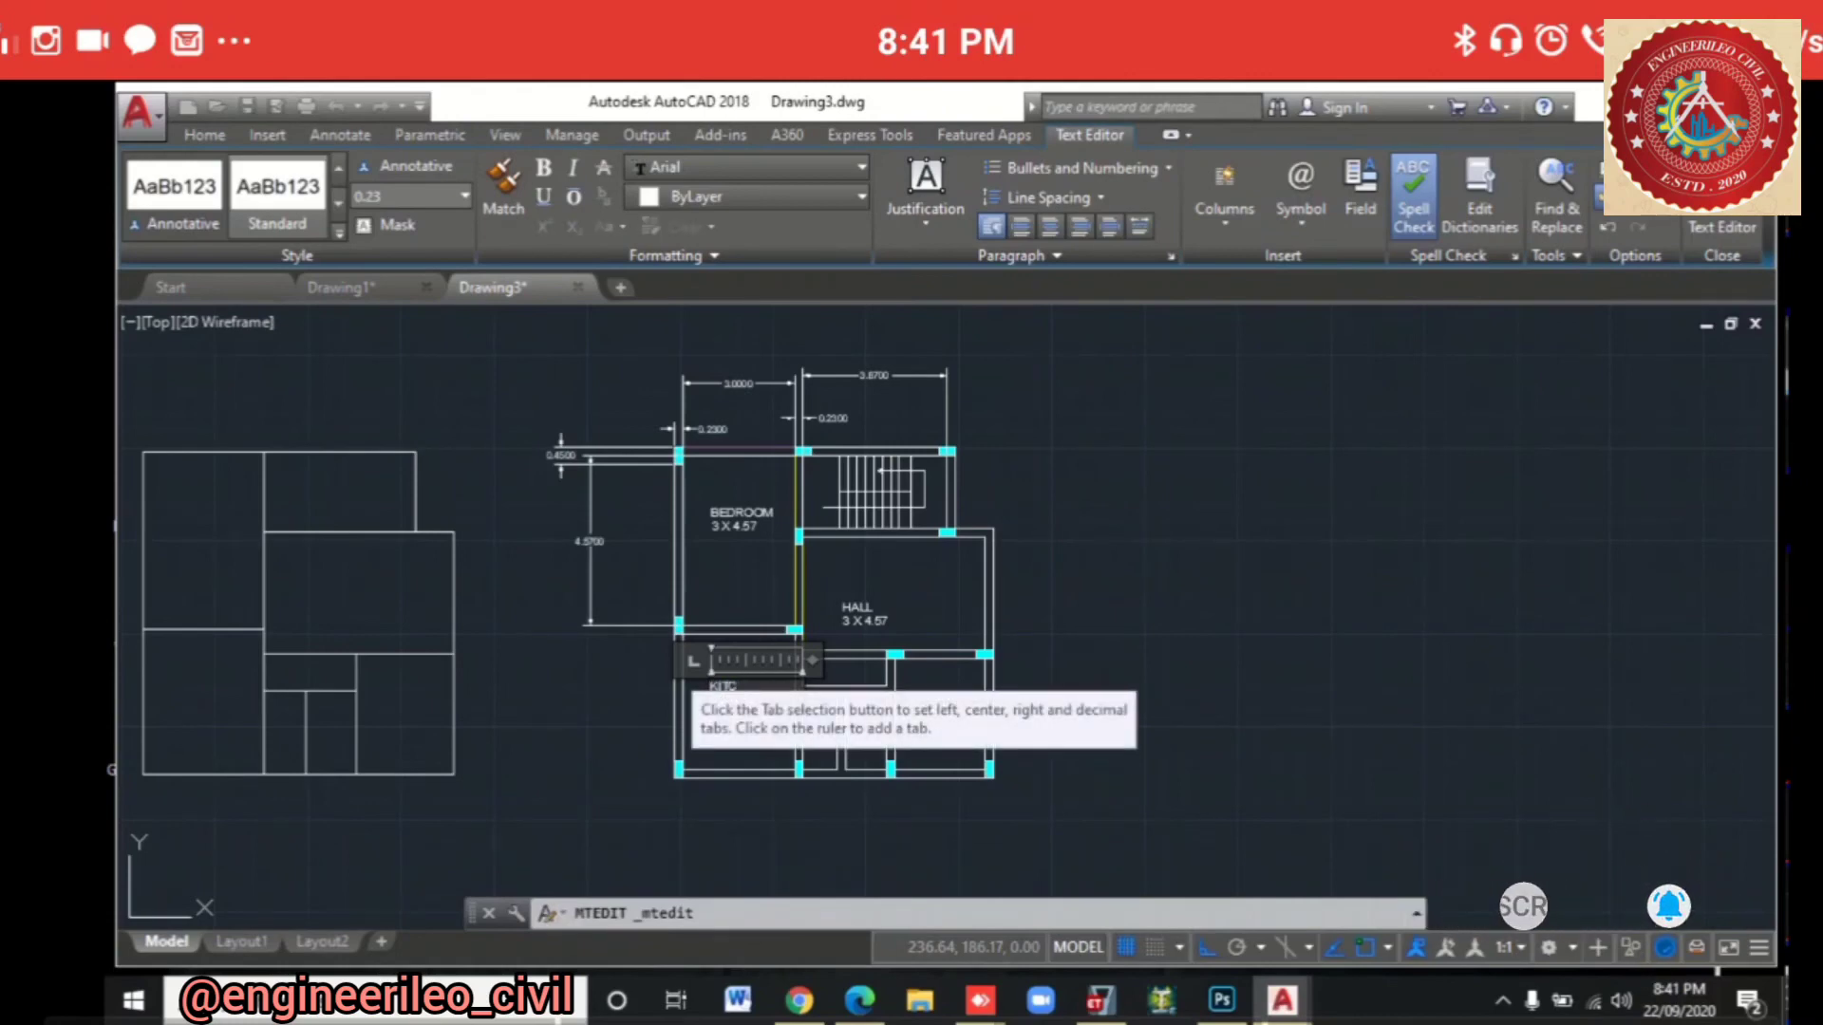
pyautogui.write('HEN')
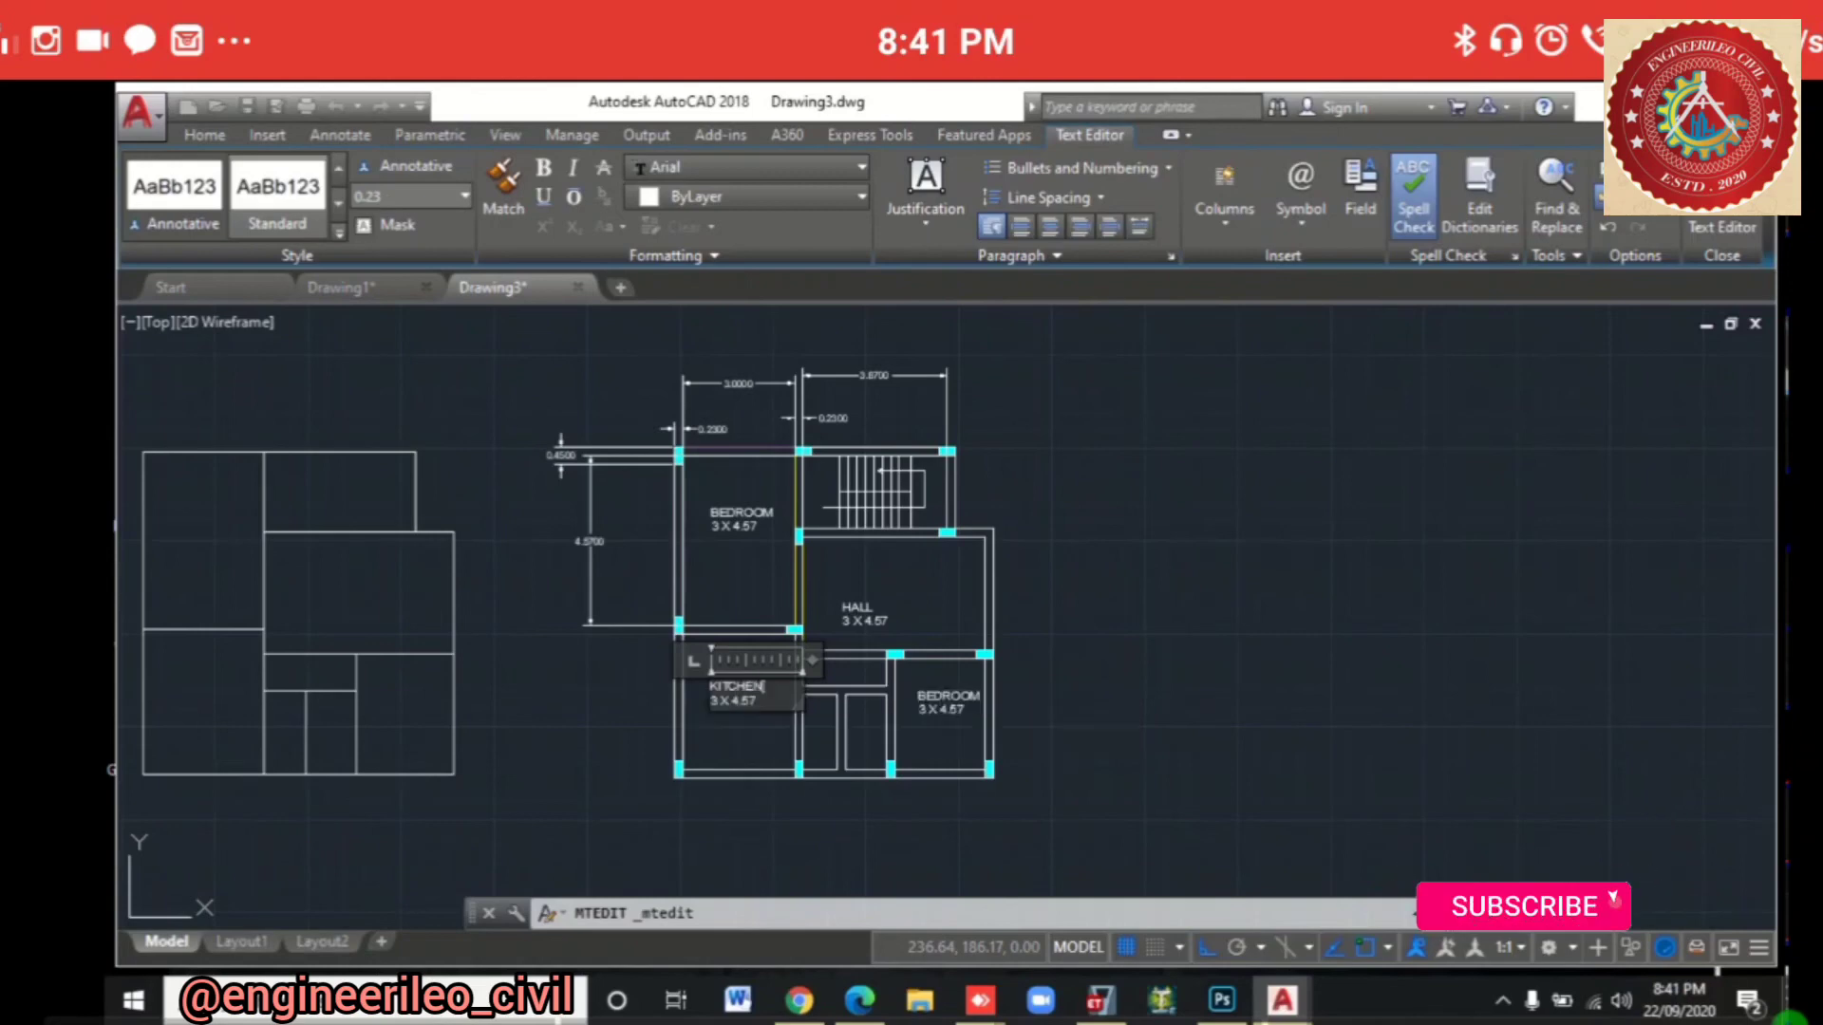
pyautogui.hotkey('ctrl', 'Return')
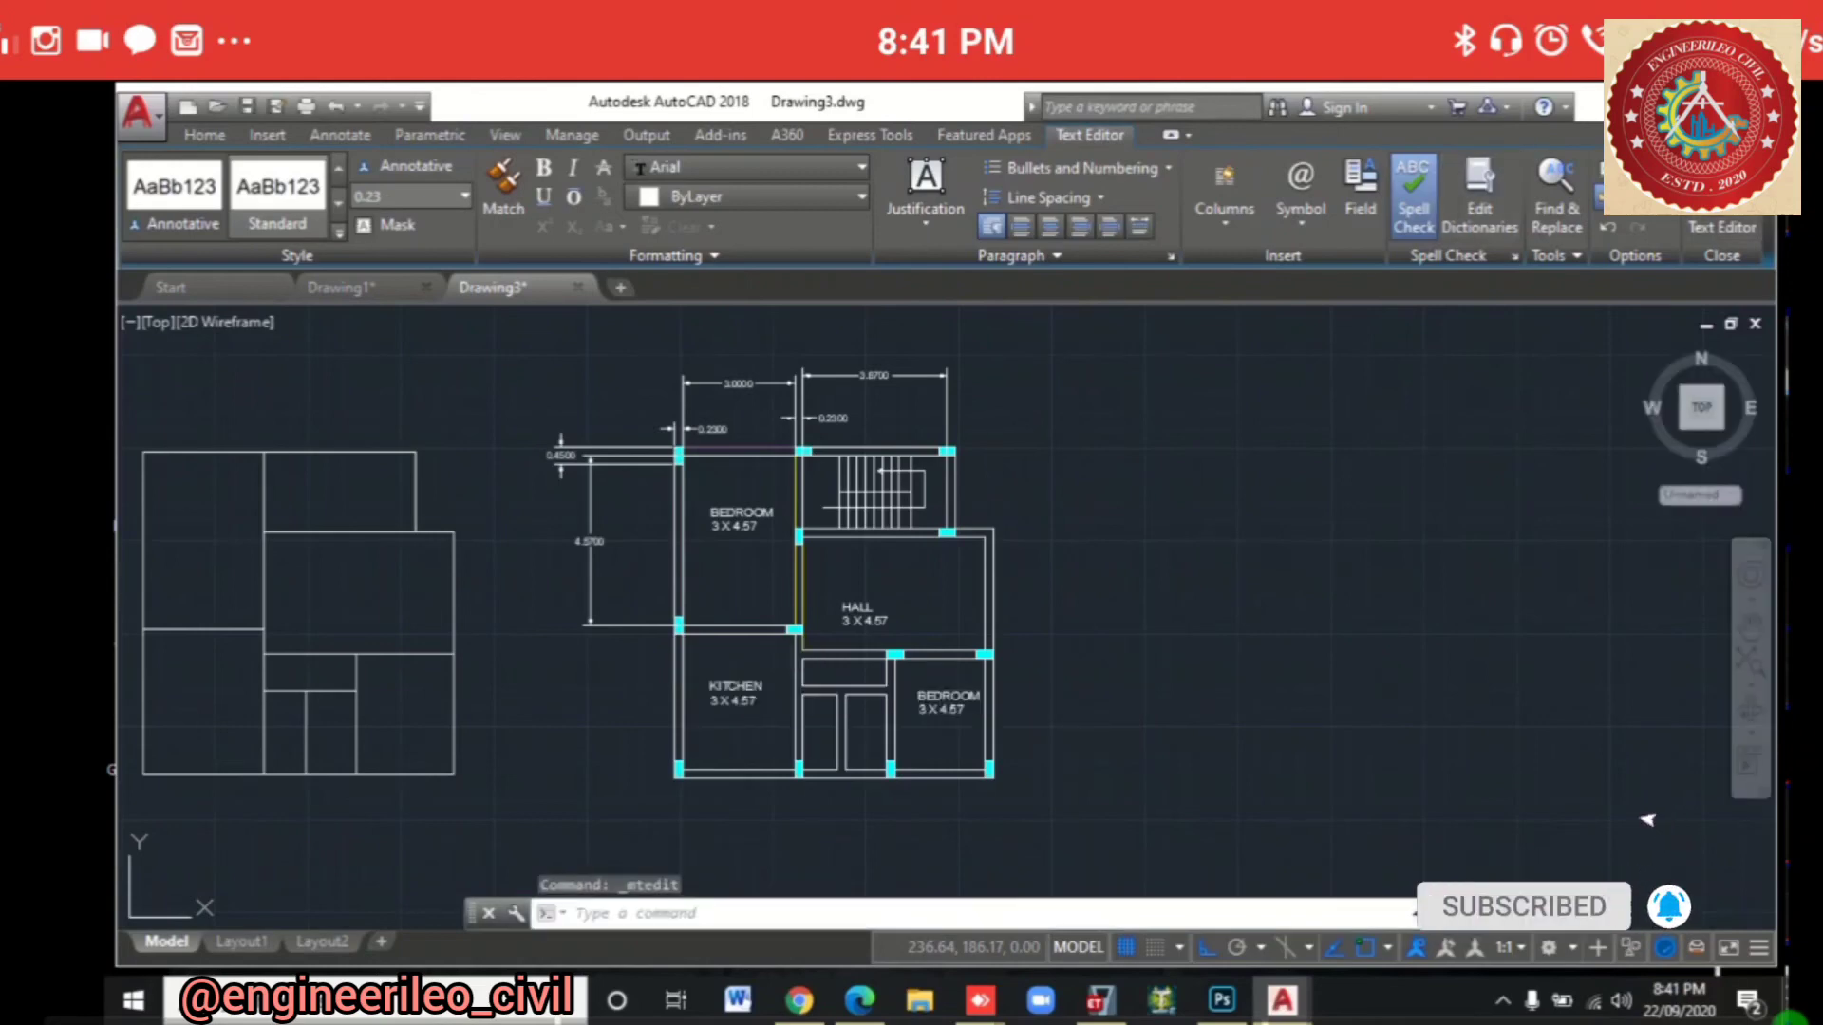
pyautogui.scroll(-2, 1616, 864)
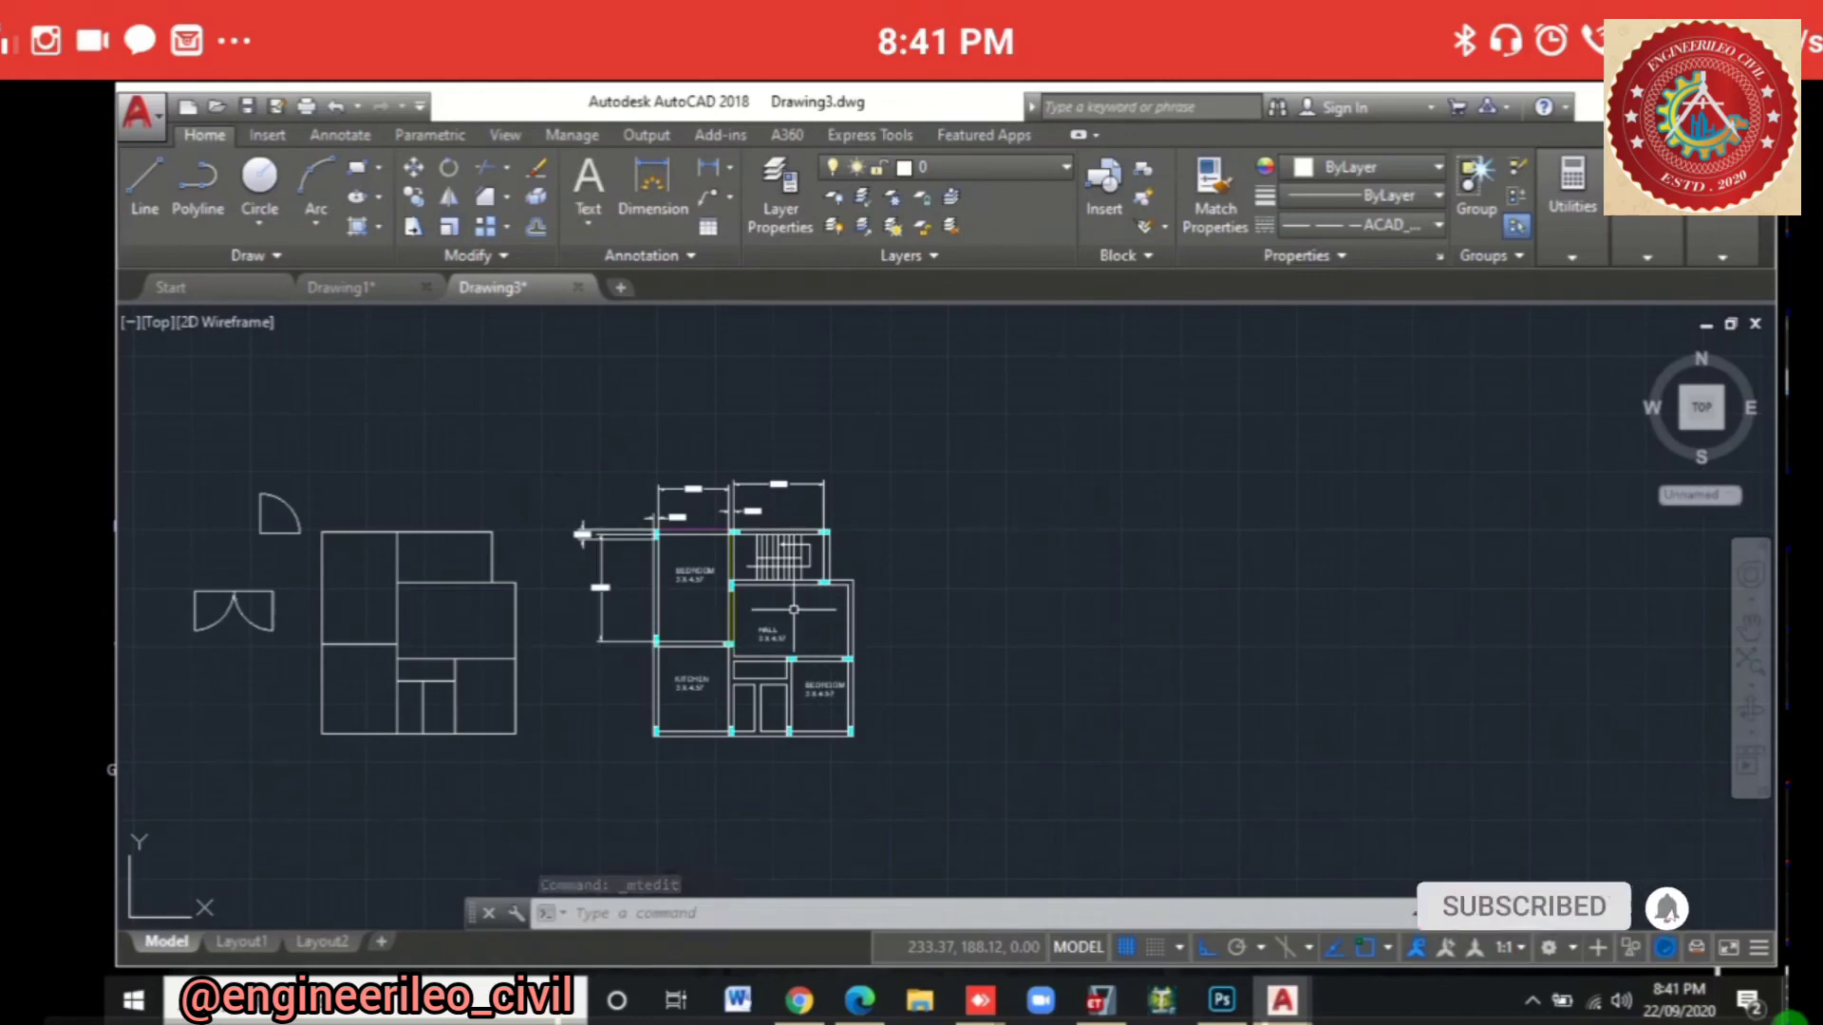
pyautogui.click(558, 472)
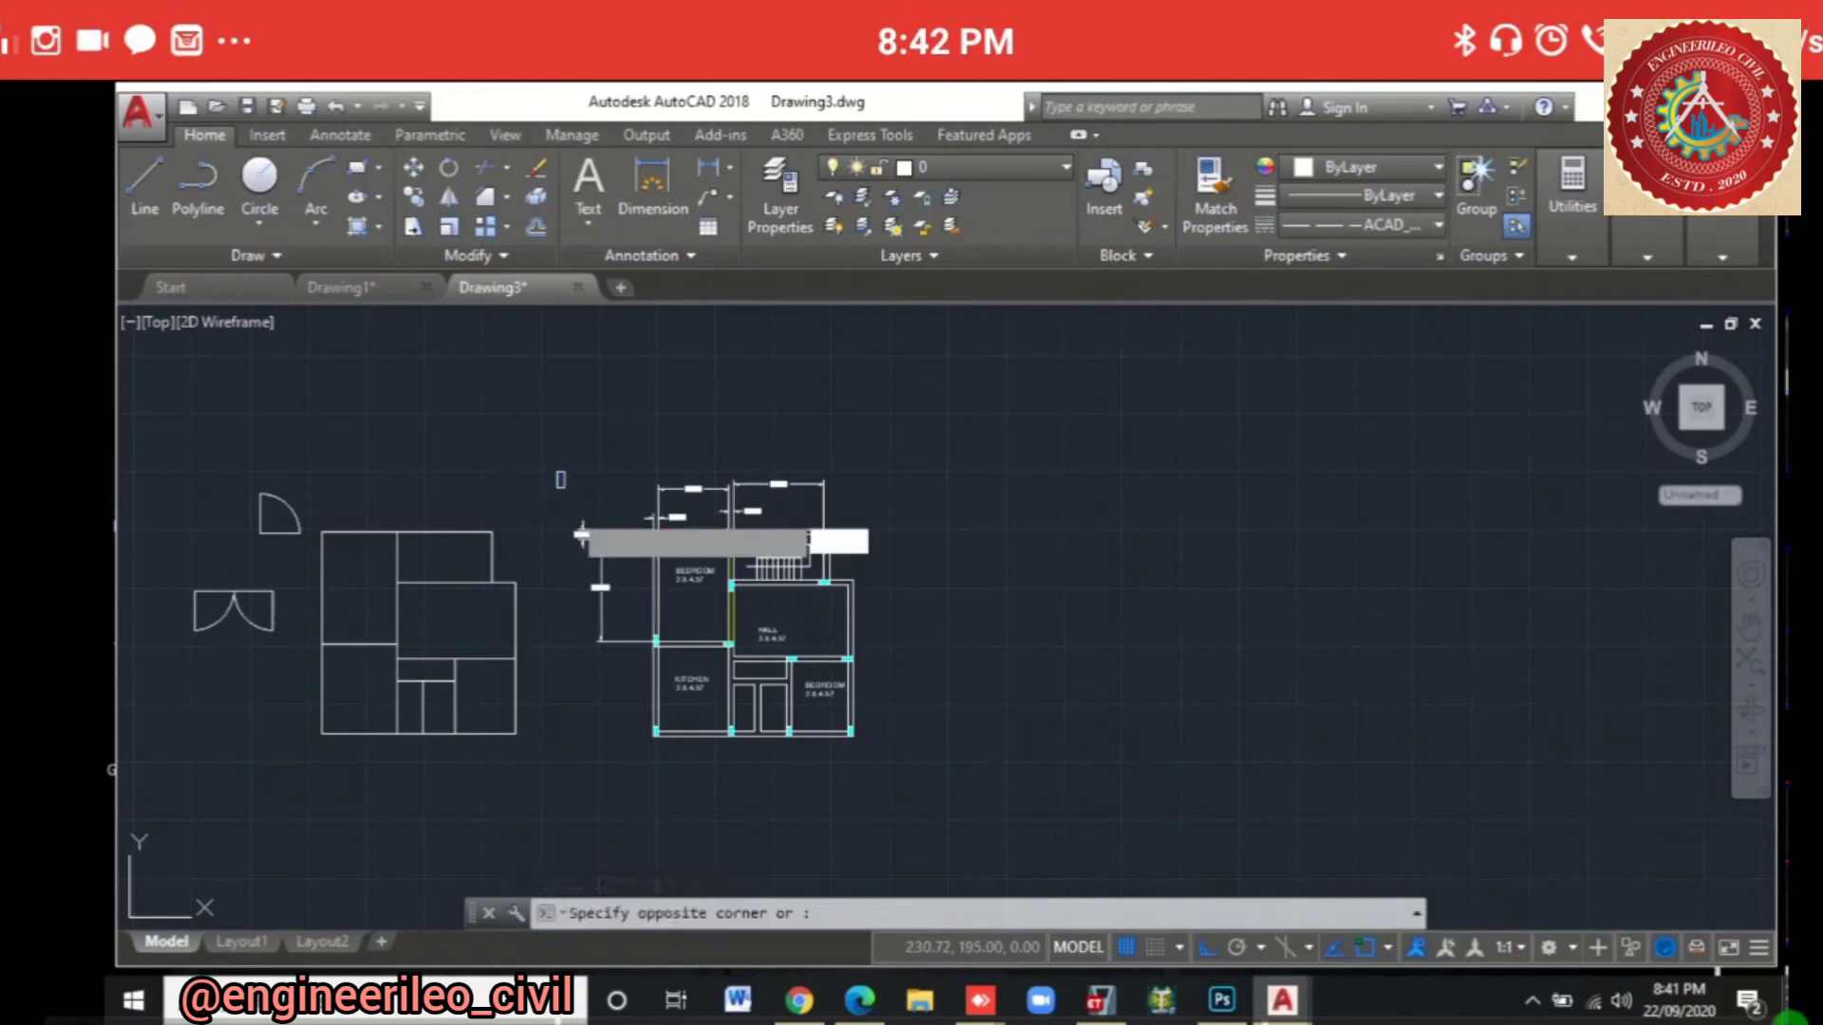
pyautogui.click(912, 784)
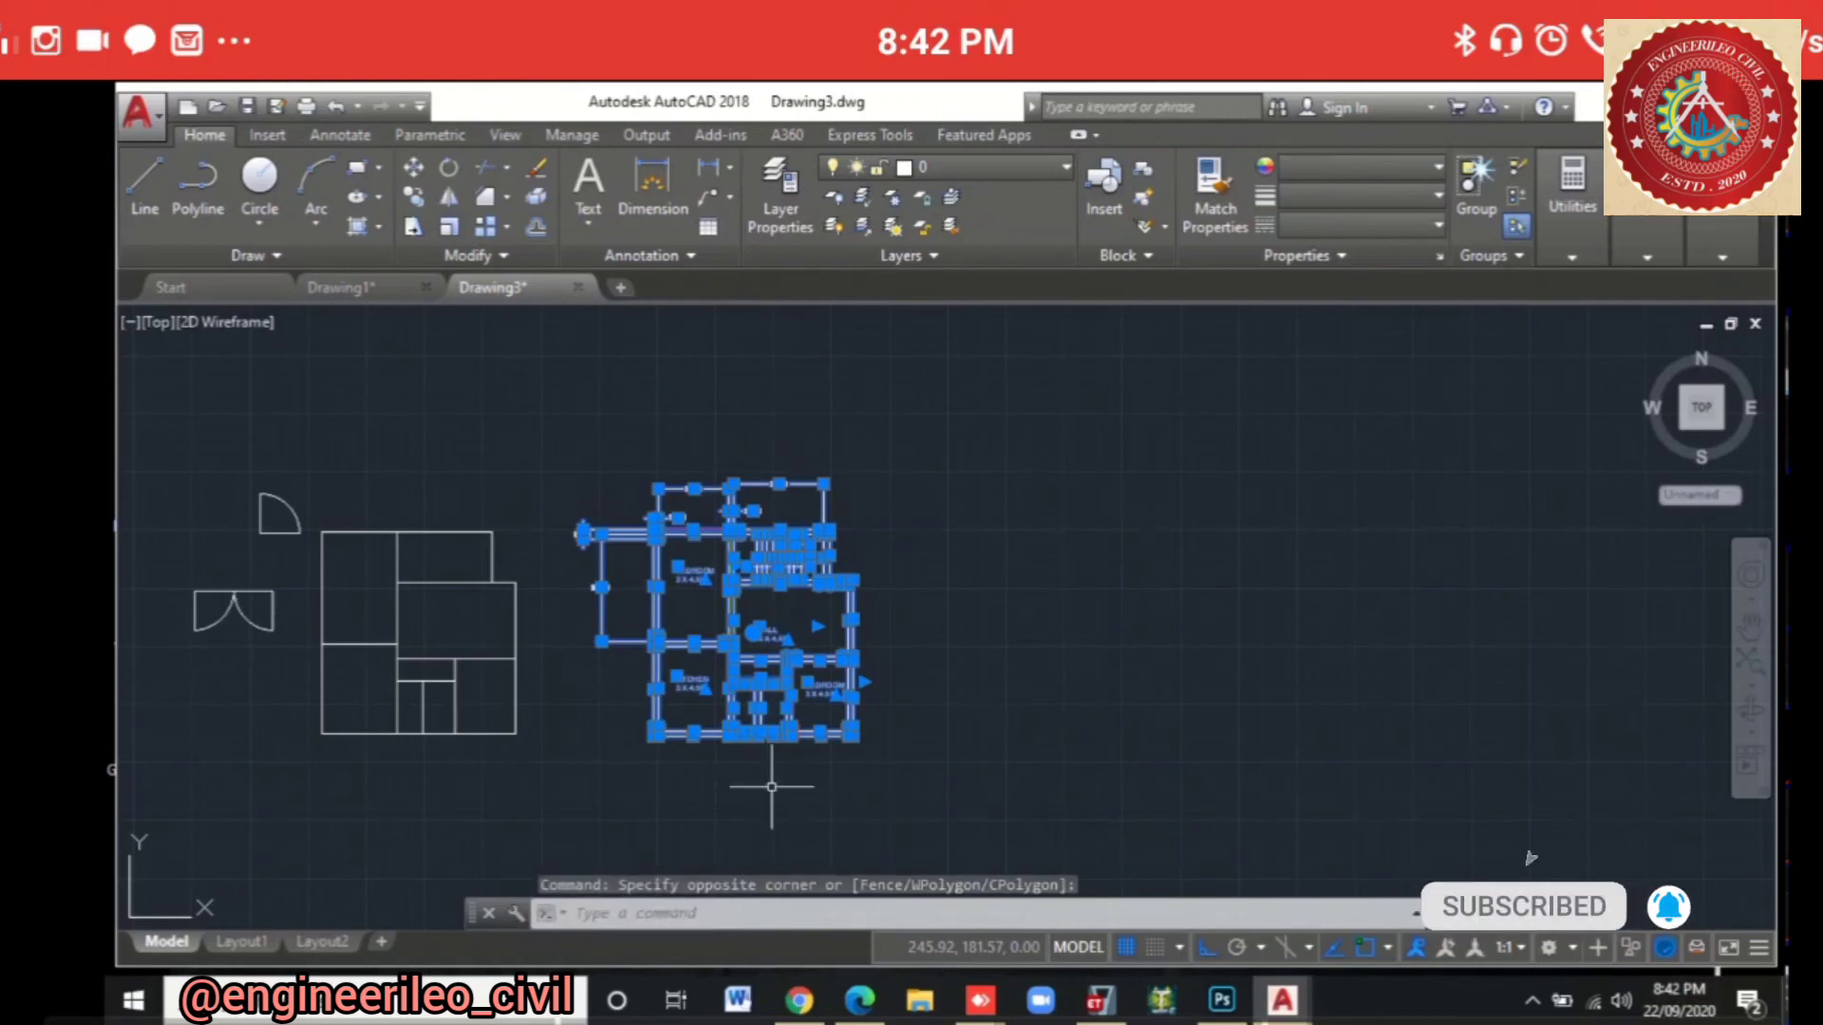
pyautogui.click(503, 412)
pyautogui.click(575, 360)
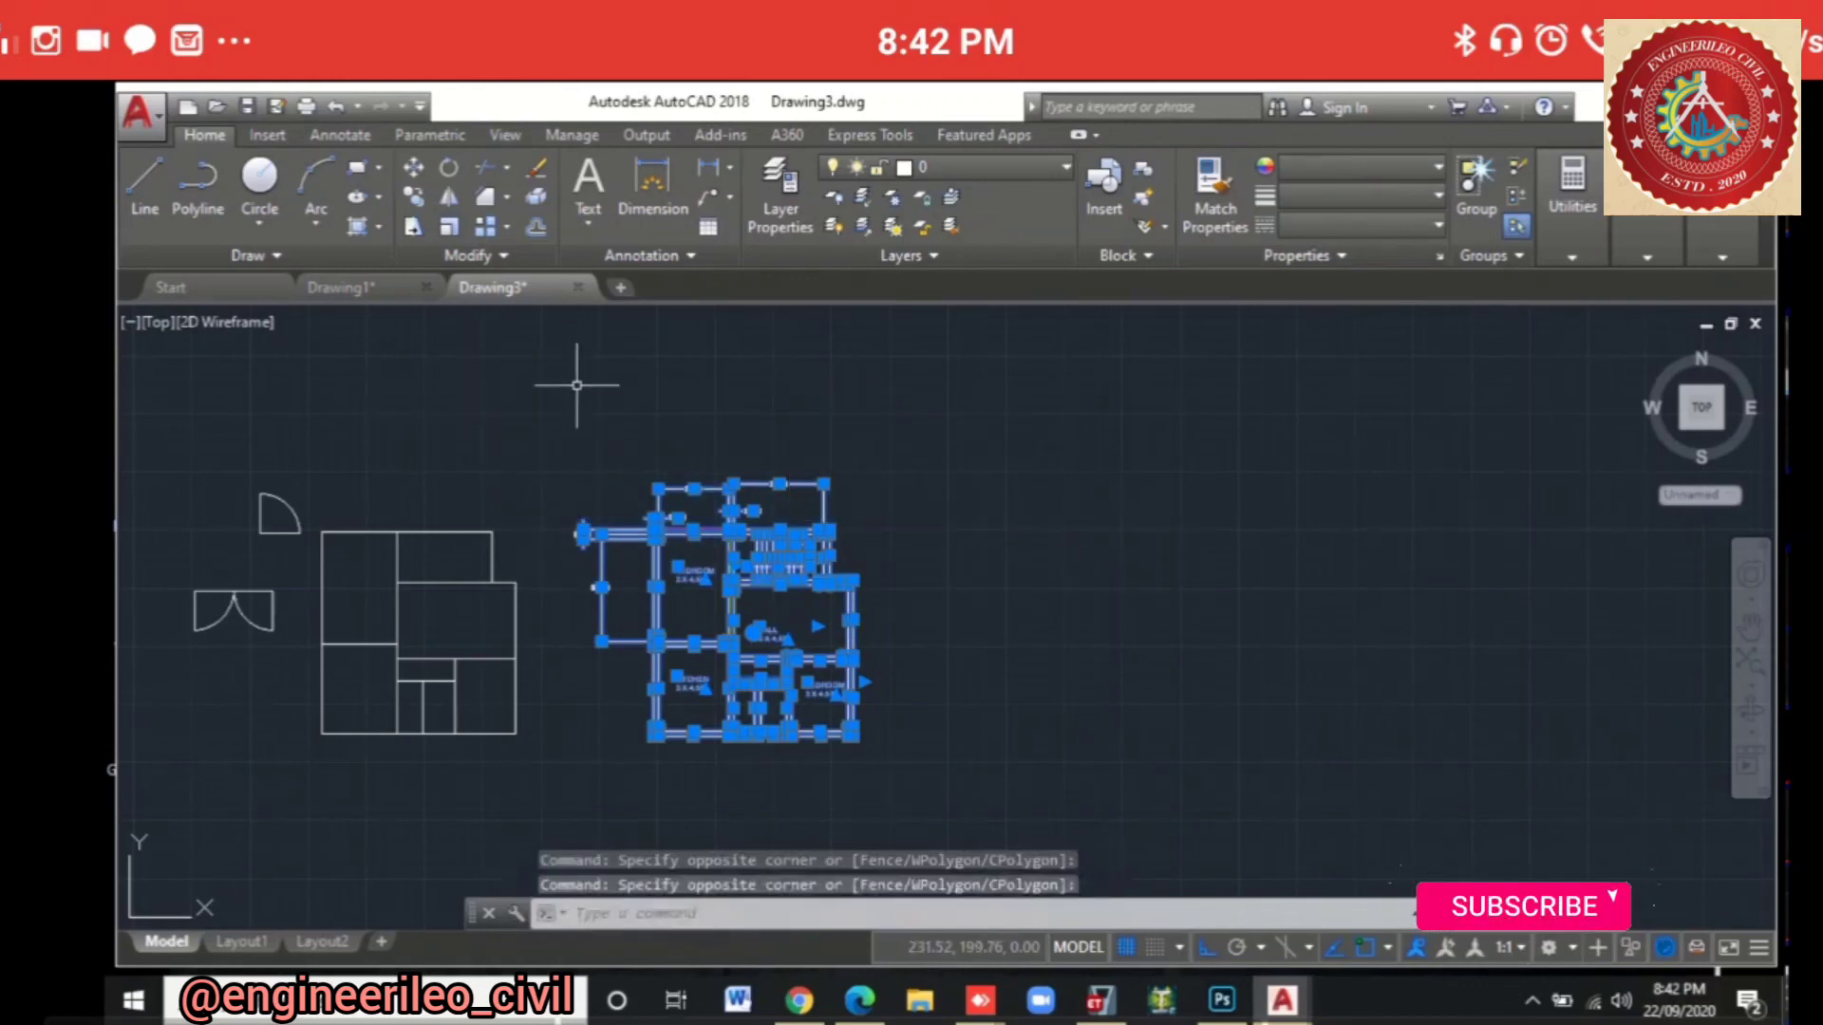
pyautogui.press('Escape')
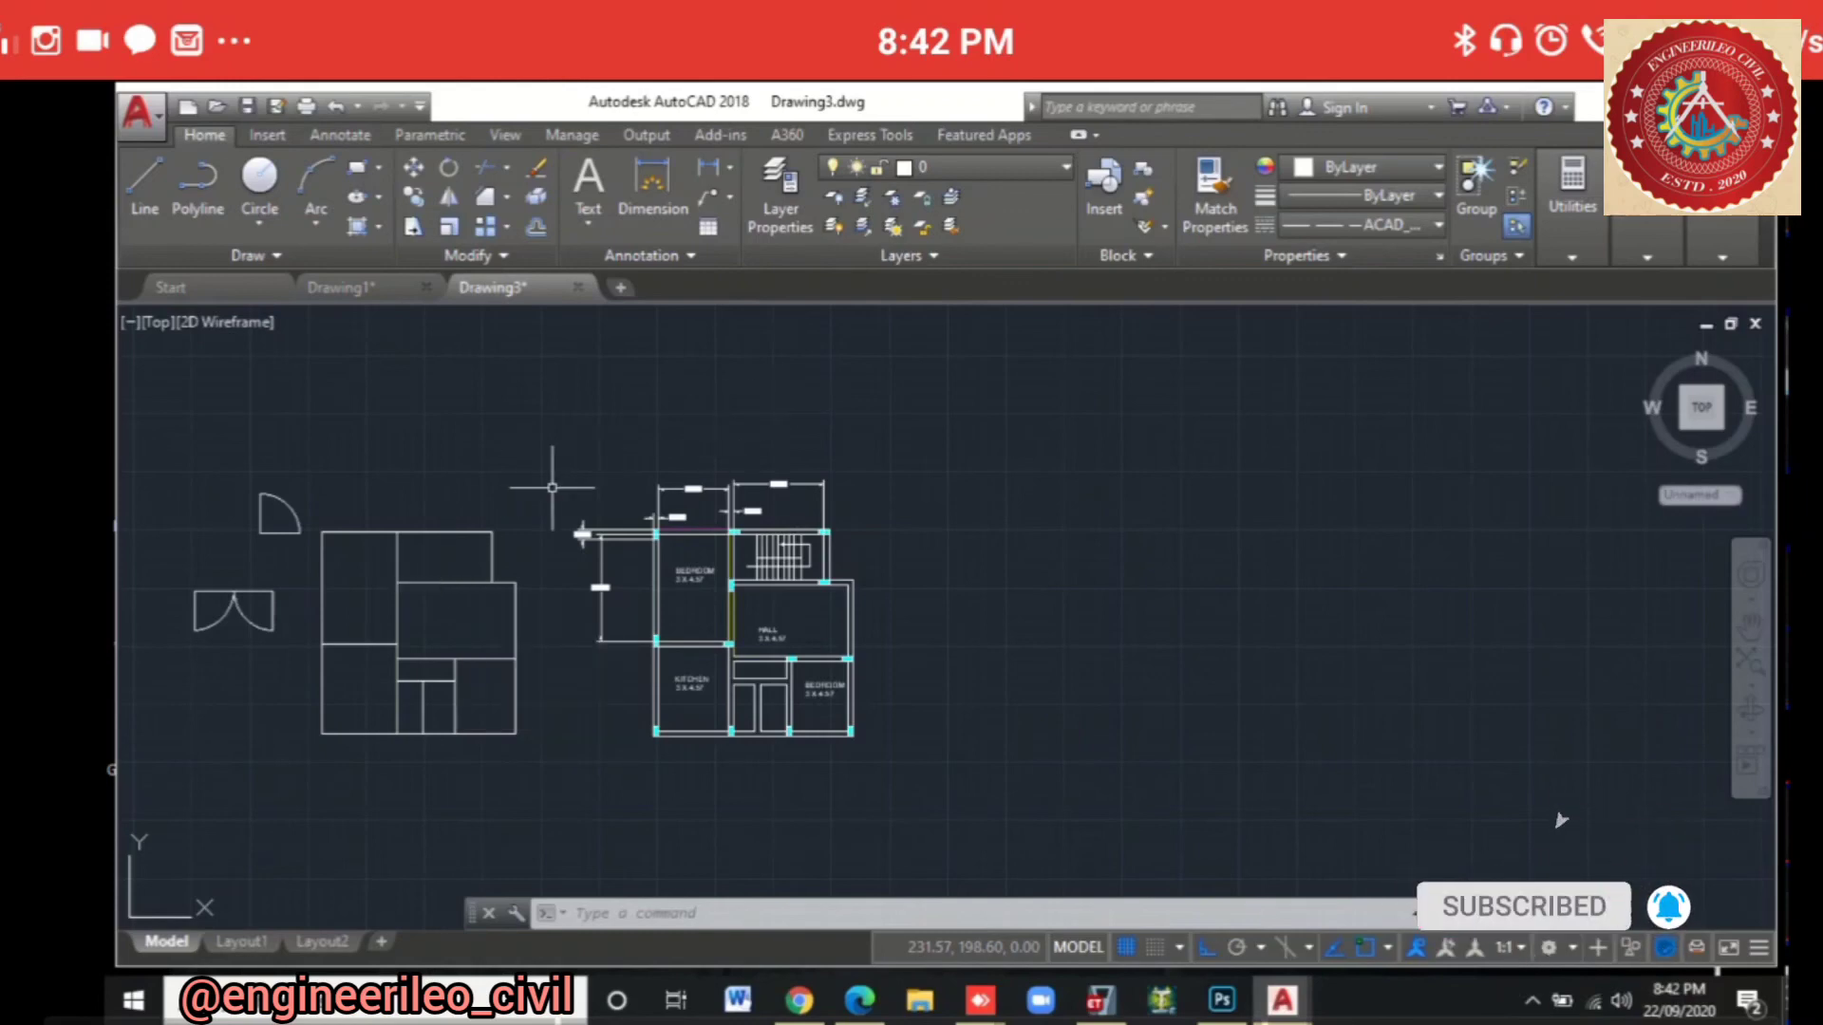
pyautogui.click(557, 437)
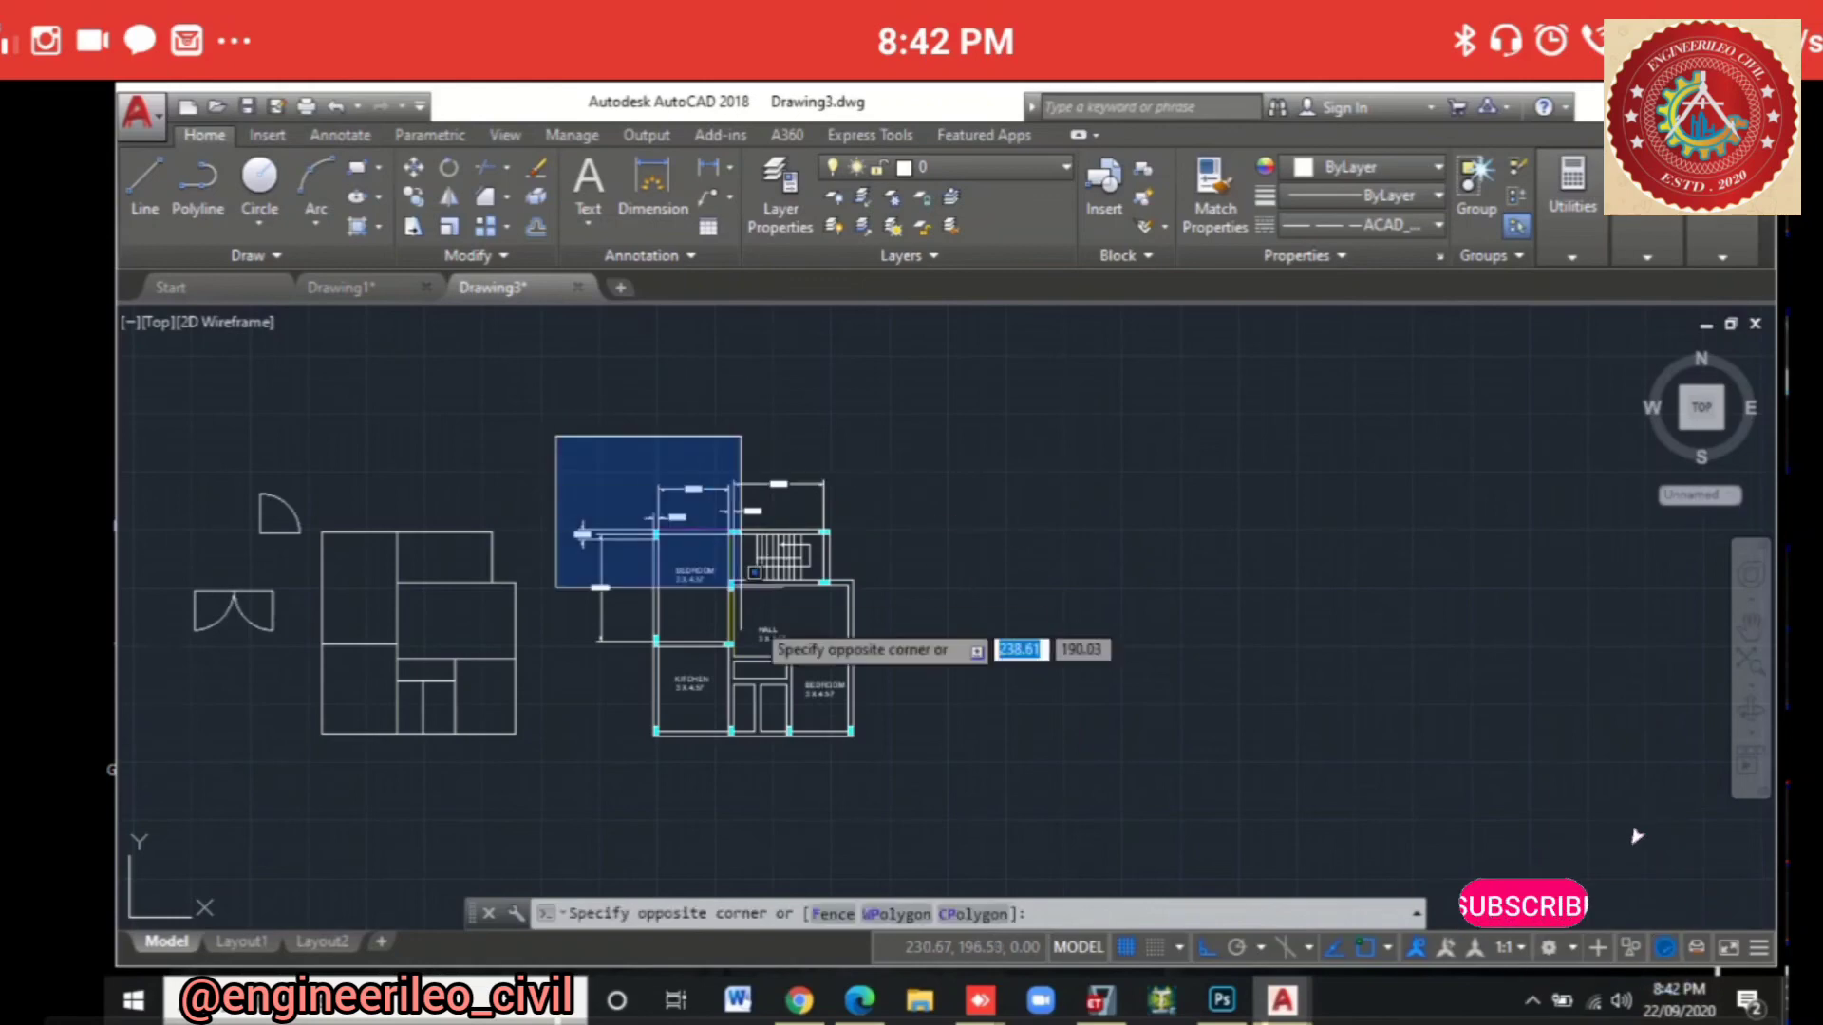
pyautogui.click(897, 791)
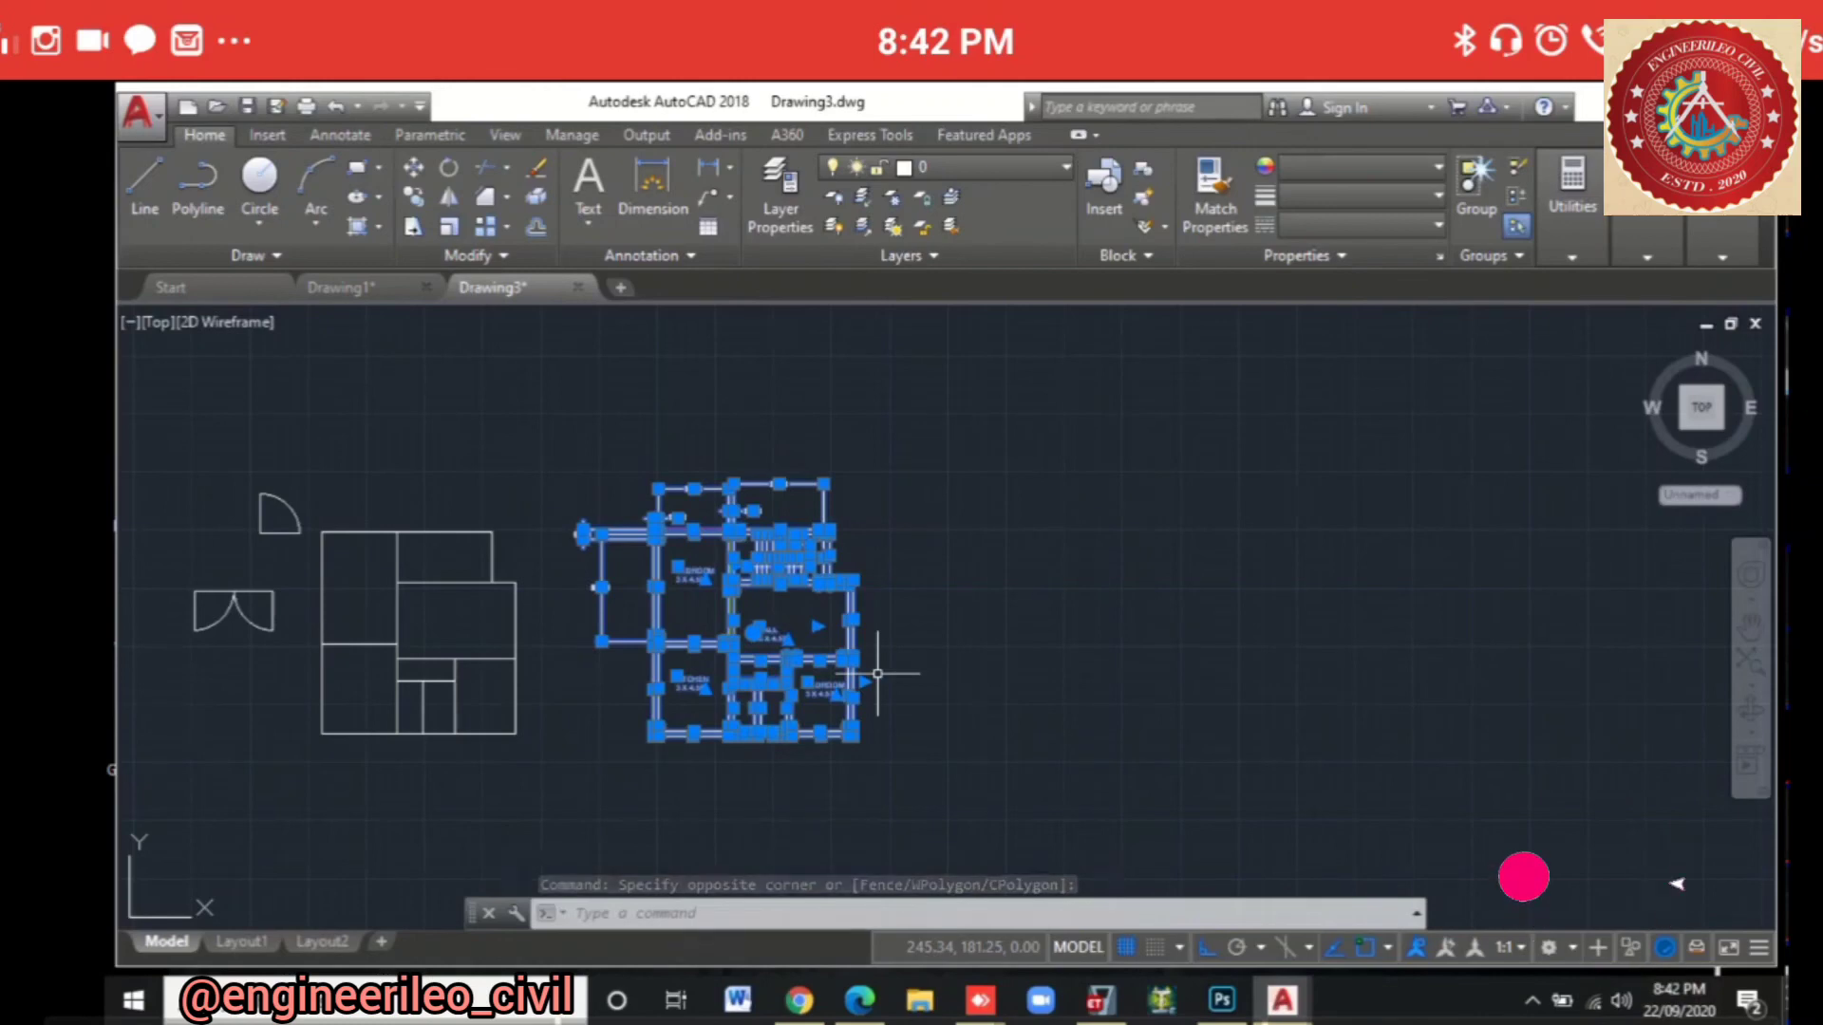
pyautogui.press('Escape')
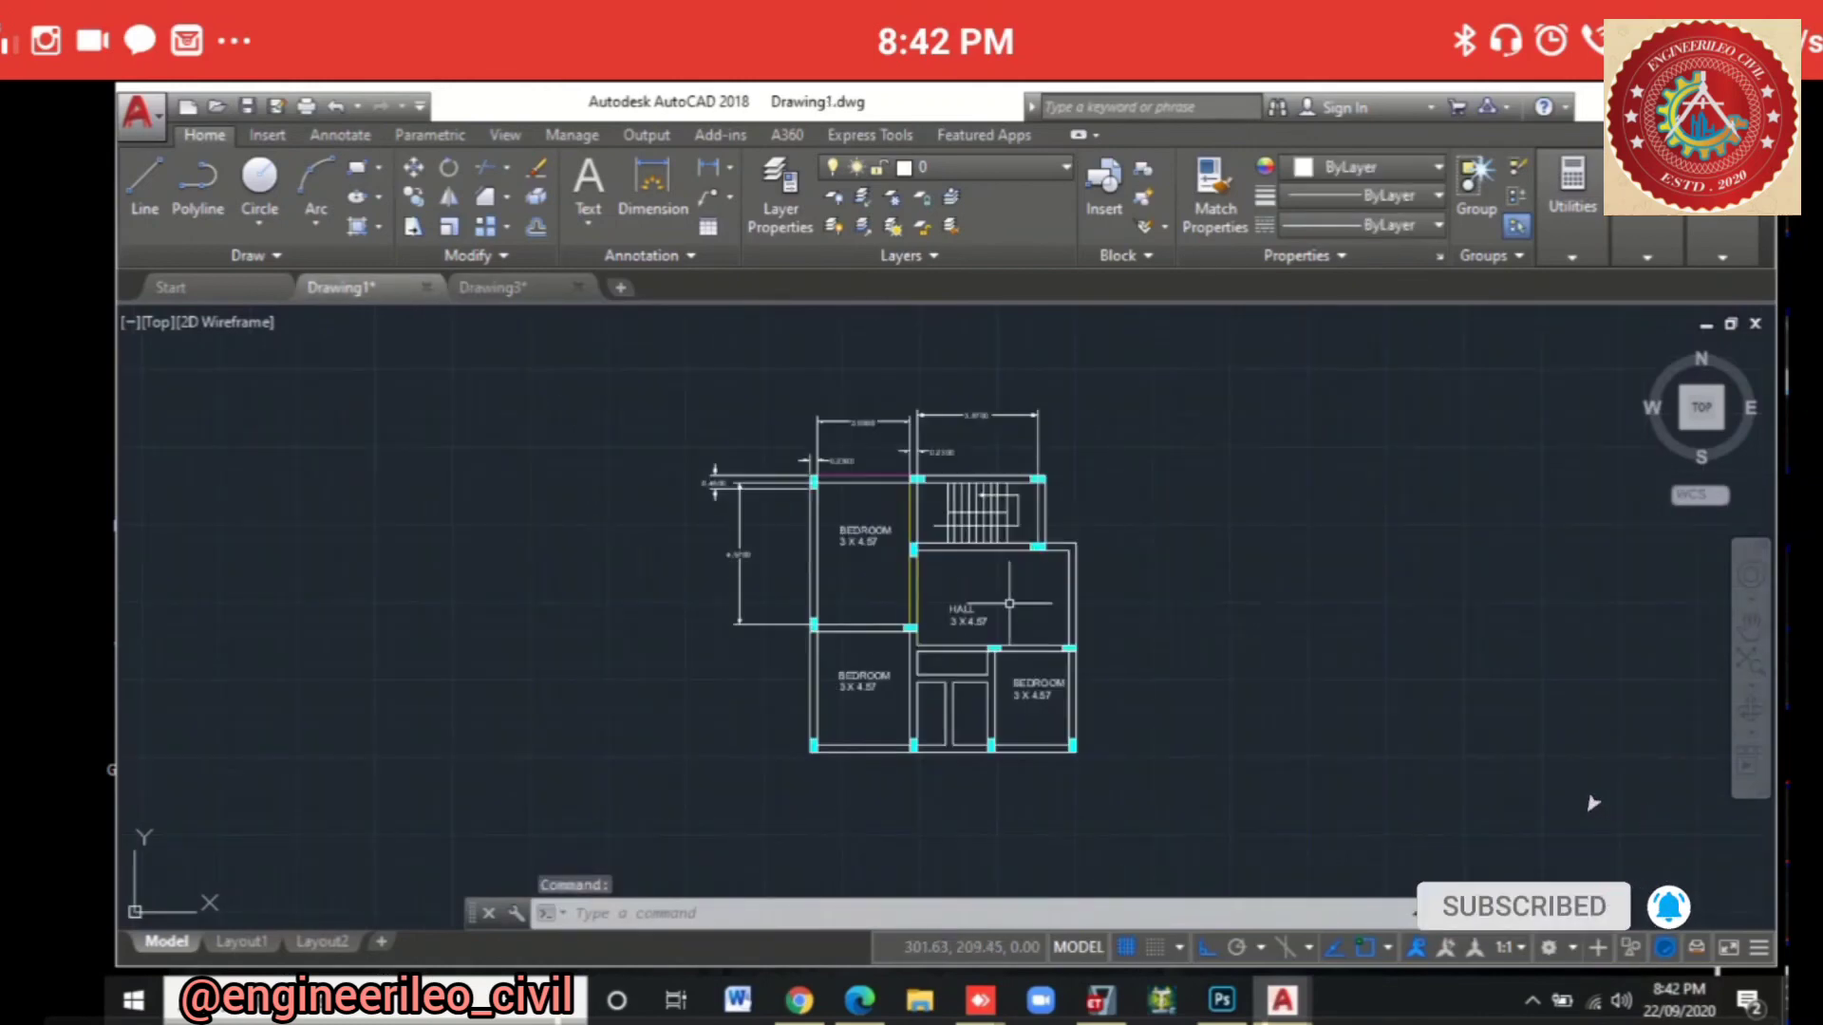
# Step: Erase the entire labelled house plan, including its dimensions, from Drawing1
pyautogui.click(683, 374)
pyautogui.click(1133, 847)
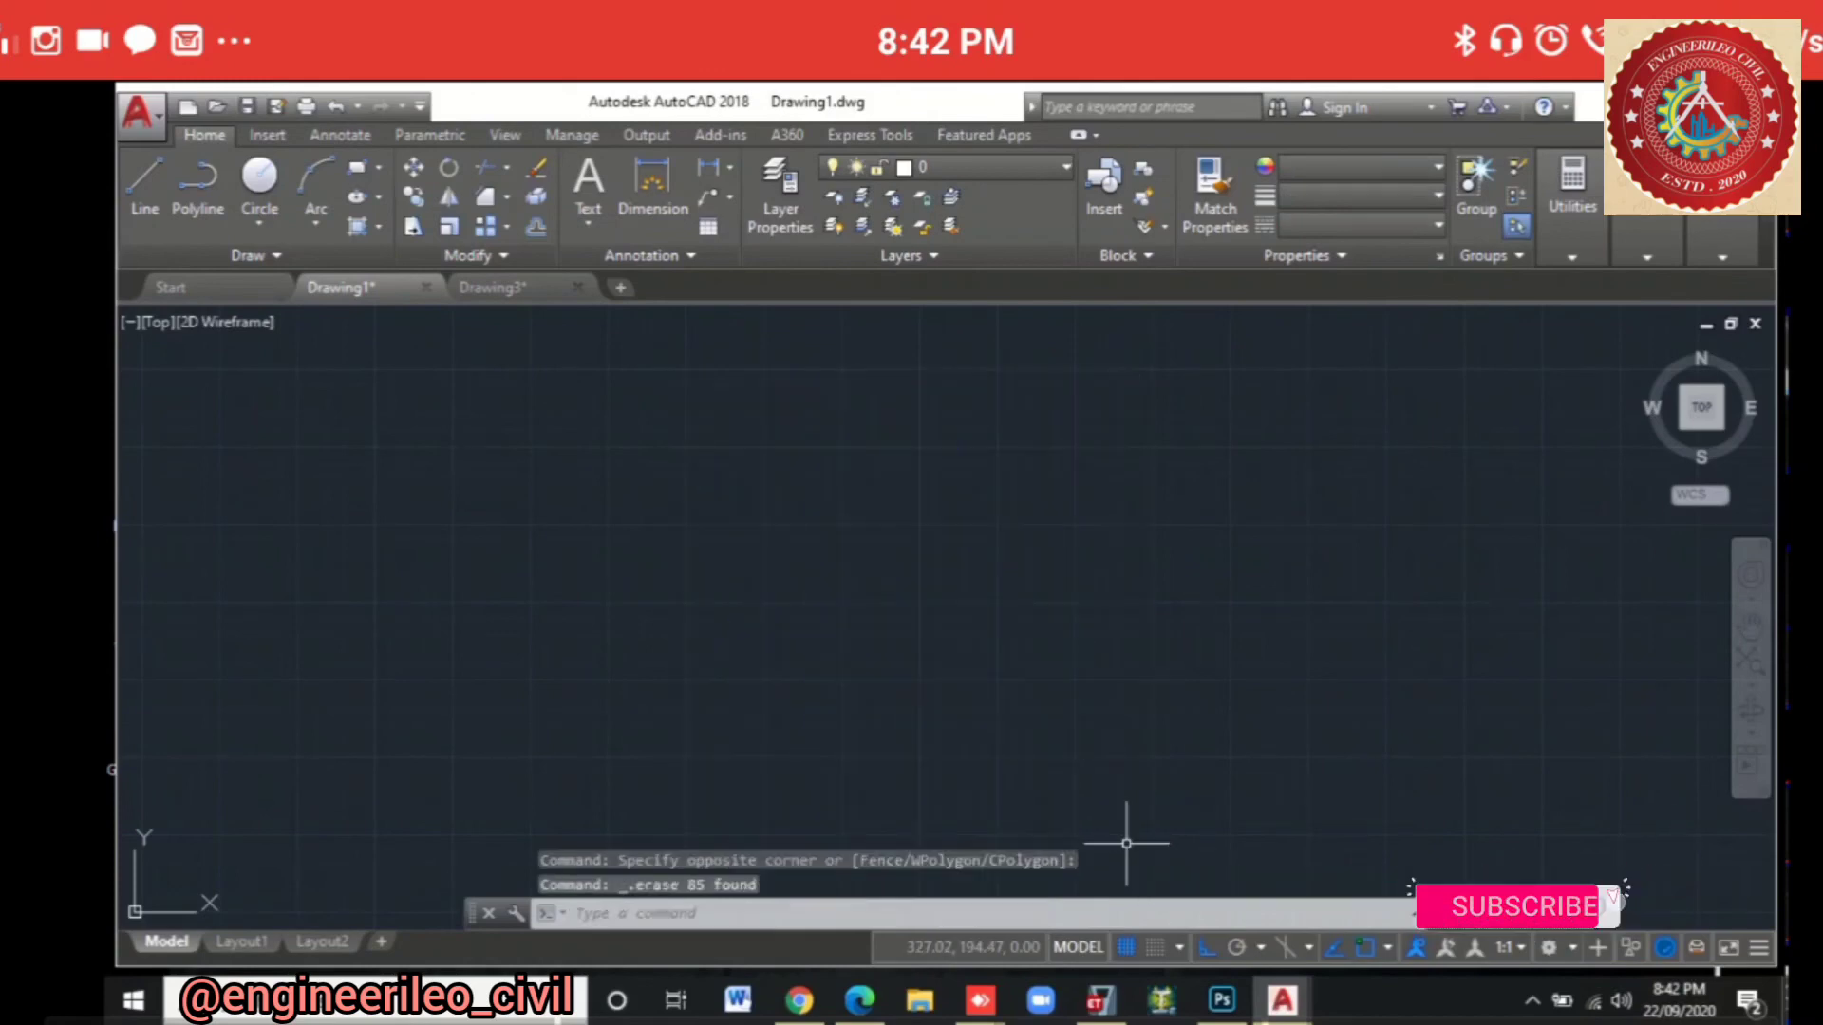
pyautogui.press('Delete')
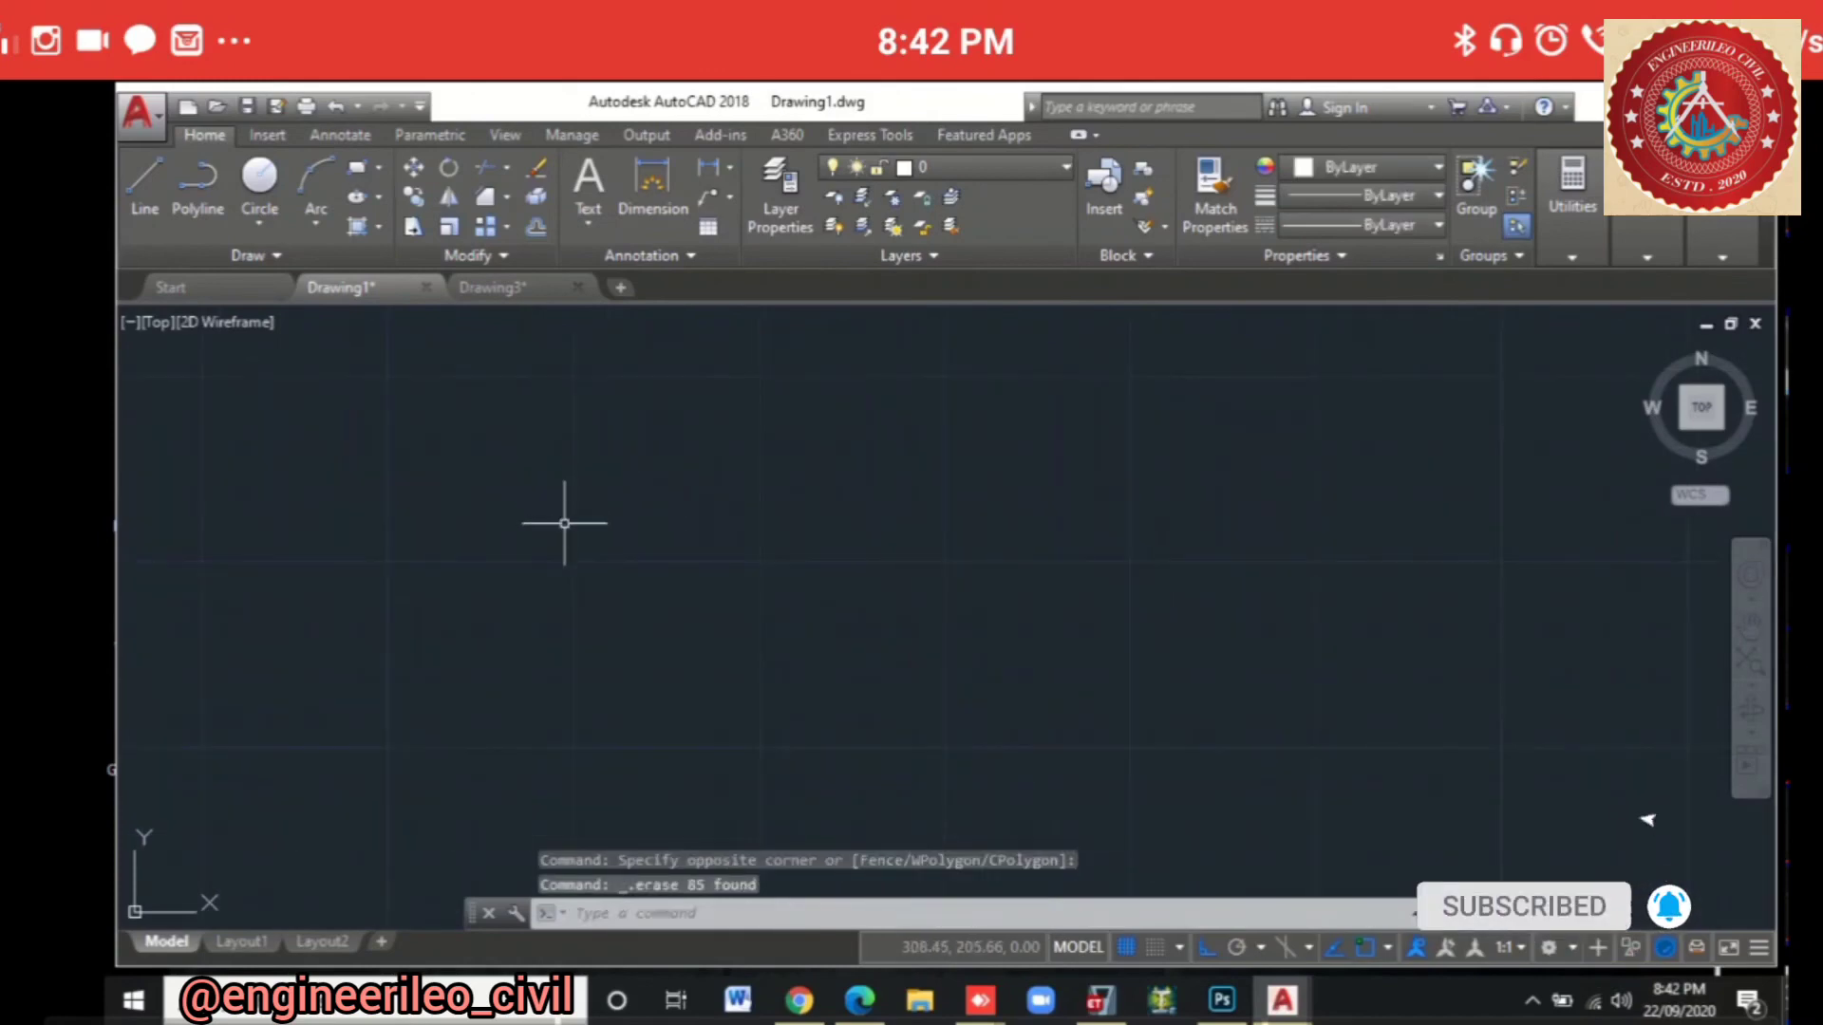
pyautogui.write('z')
pyautogui.press('Return')
pyautogui.write('a')
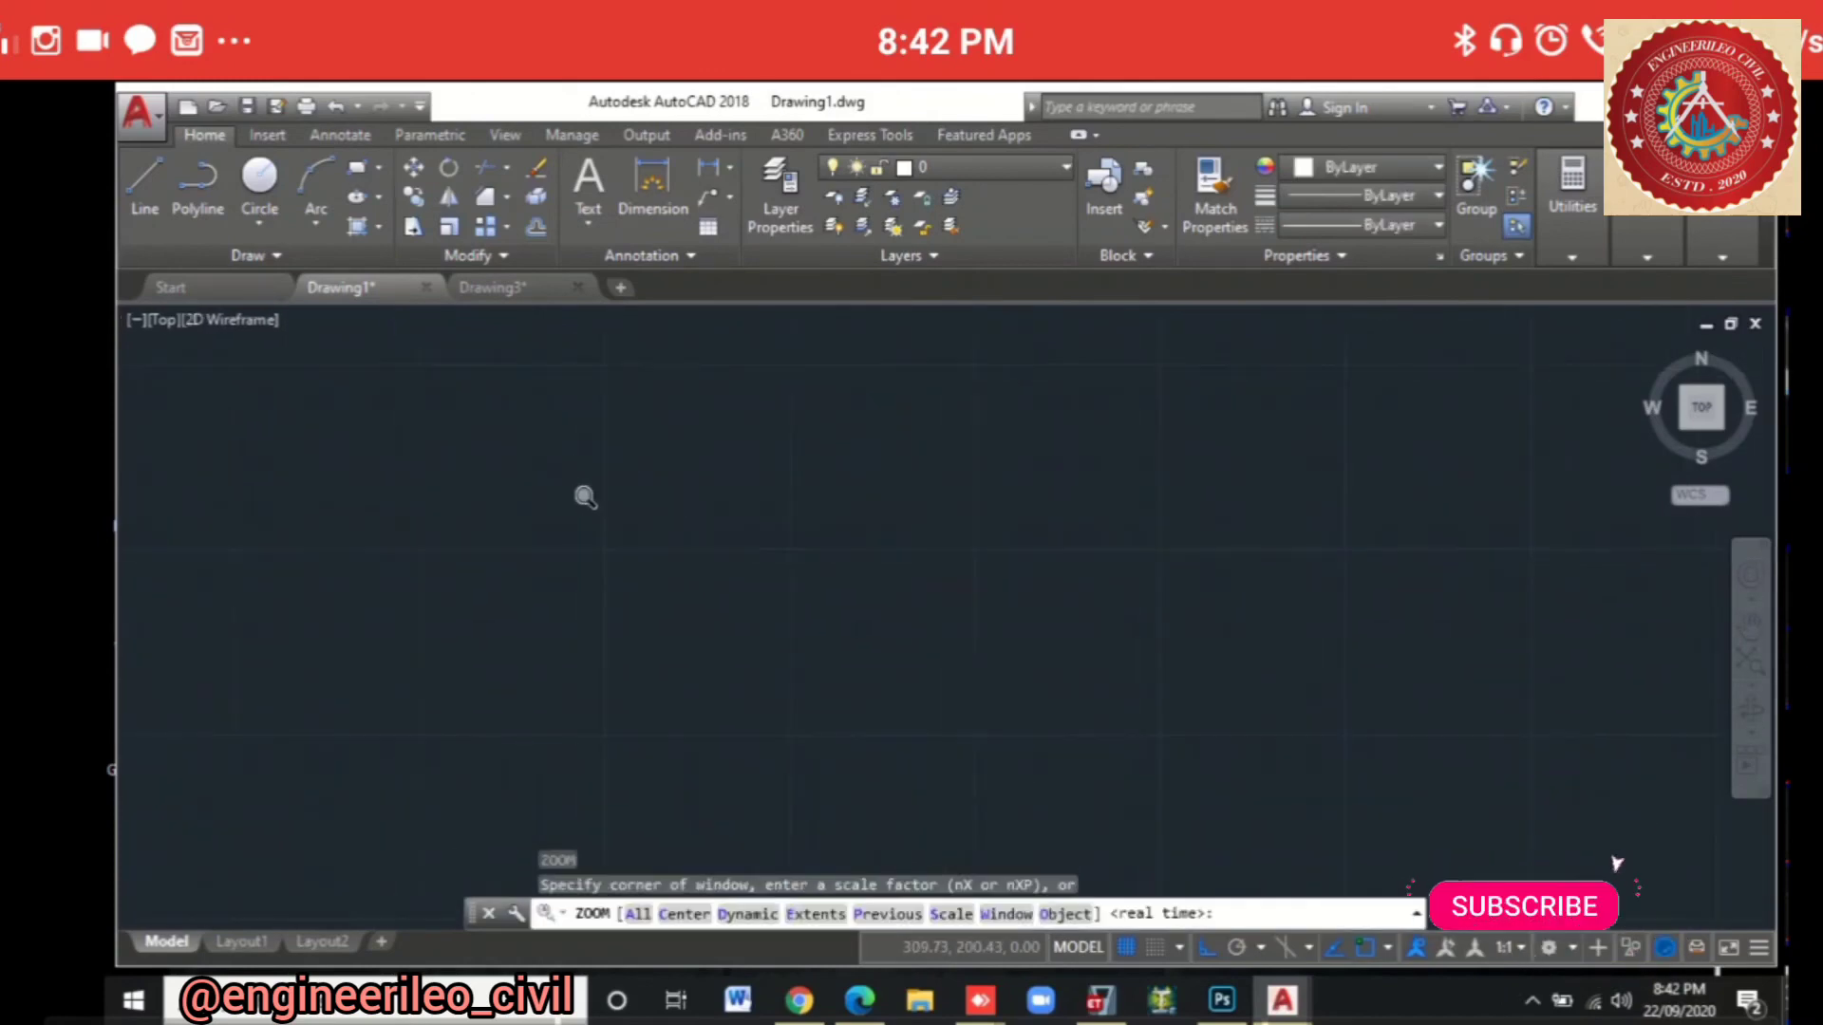
pyautogui.press('Return')
pyautogui.scroll(5, 1432, 589)
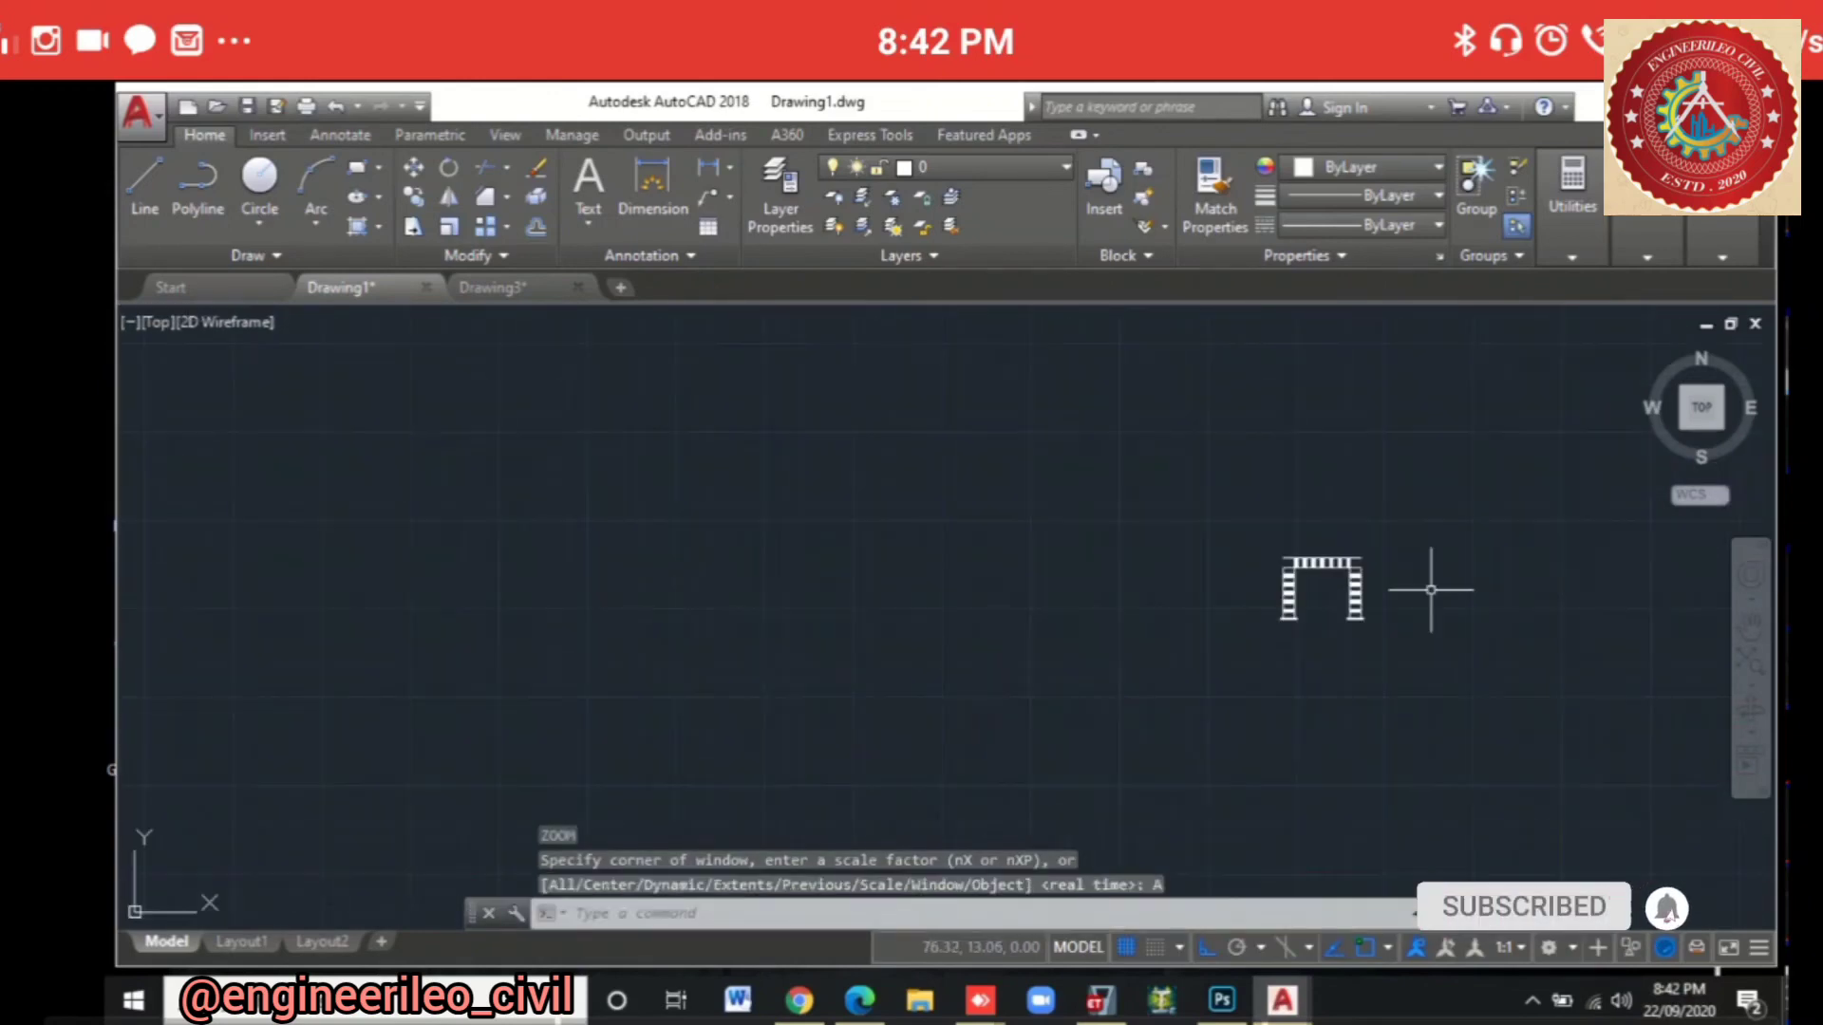
pyautogui.moveTo(1080, 661); pyautogui.dragTo(527, 655, button='middle')
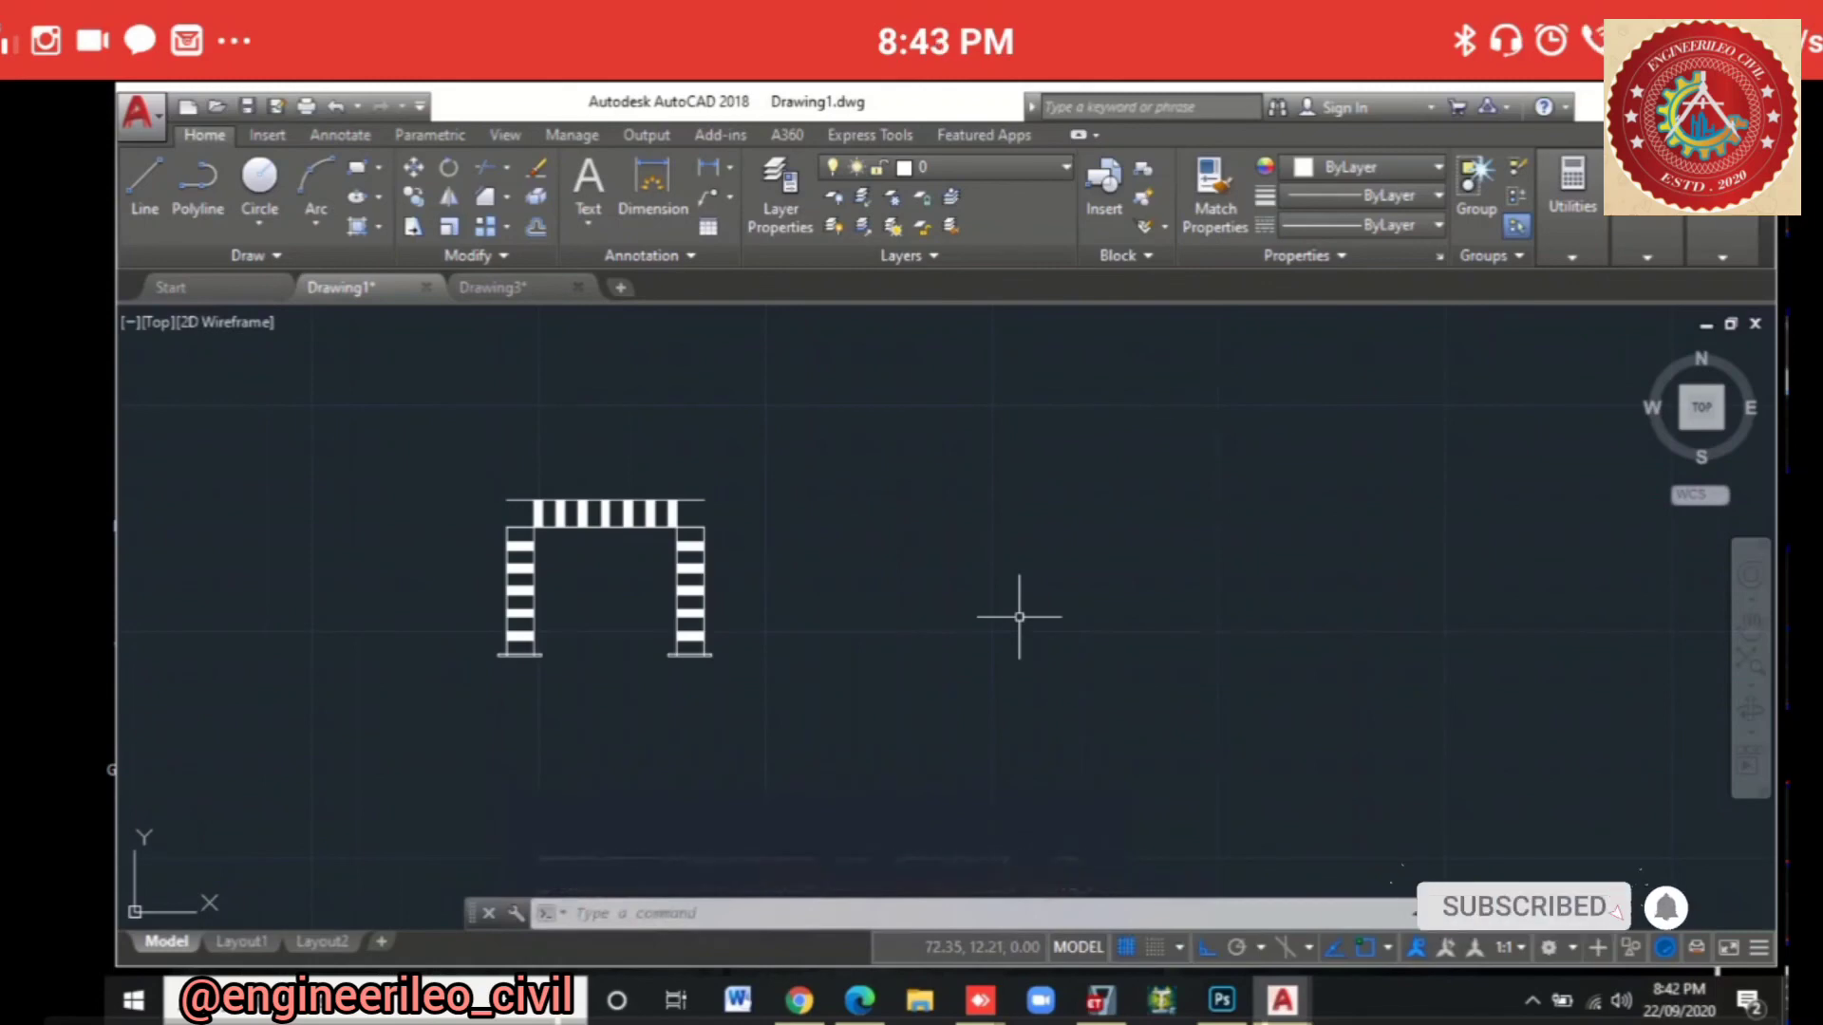
# Step: Try to write the complete dimensioned house plan from Drawing3 to a block file, browsing the Desktop as its destination
pyautogui.click(488, 287)
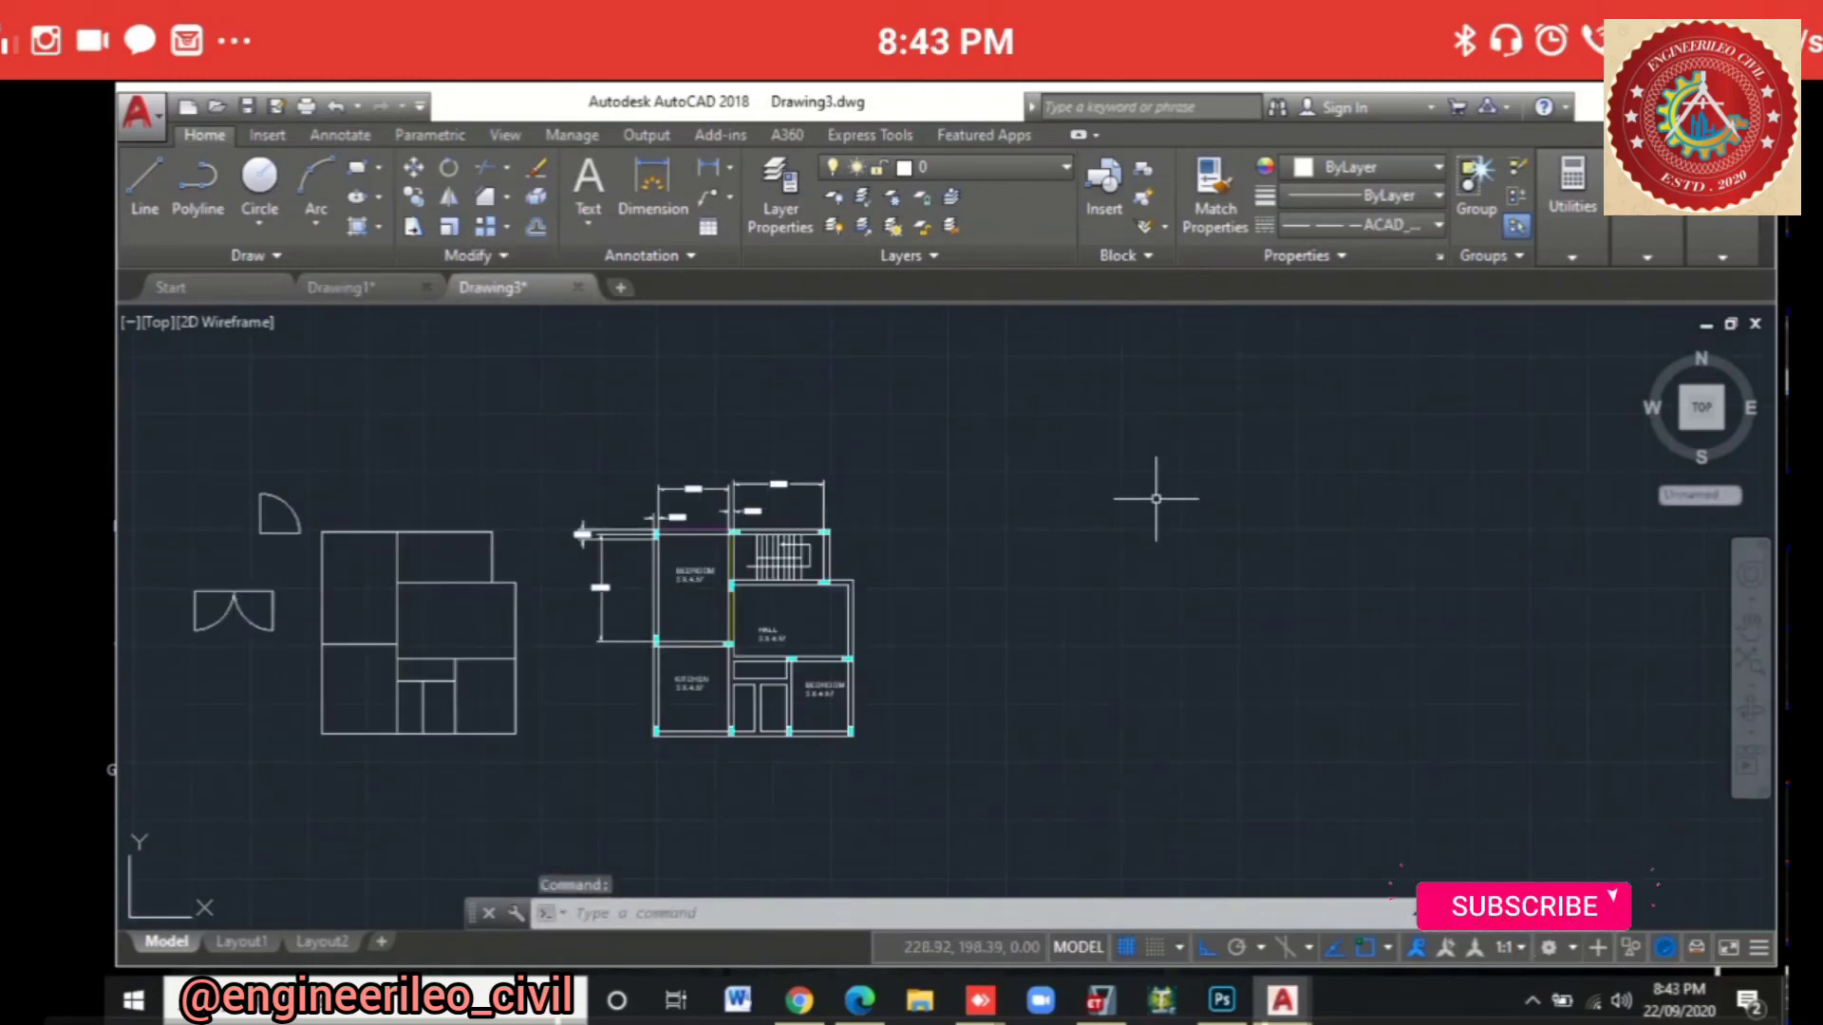
pyautogui.write('WBLOCK')
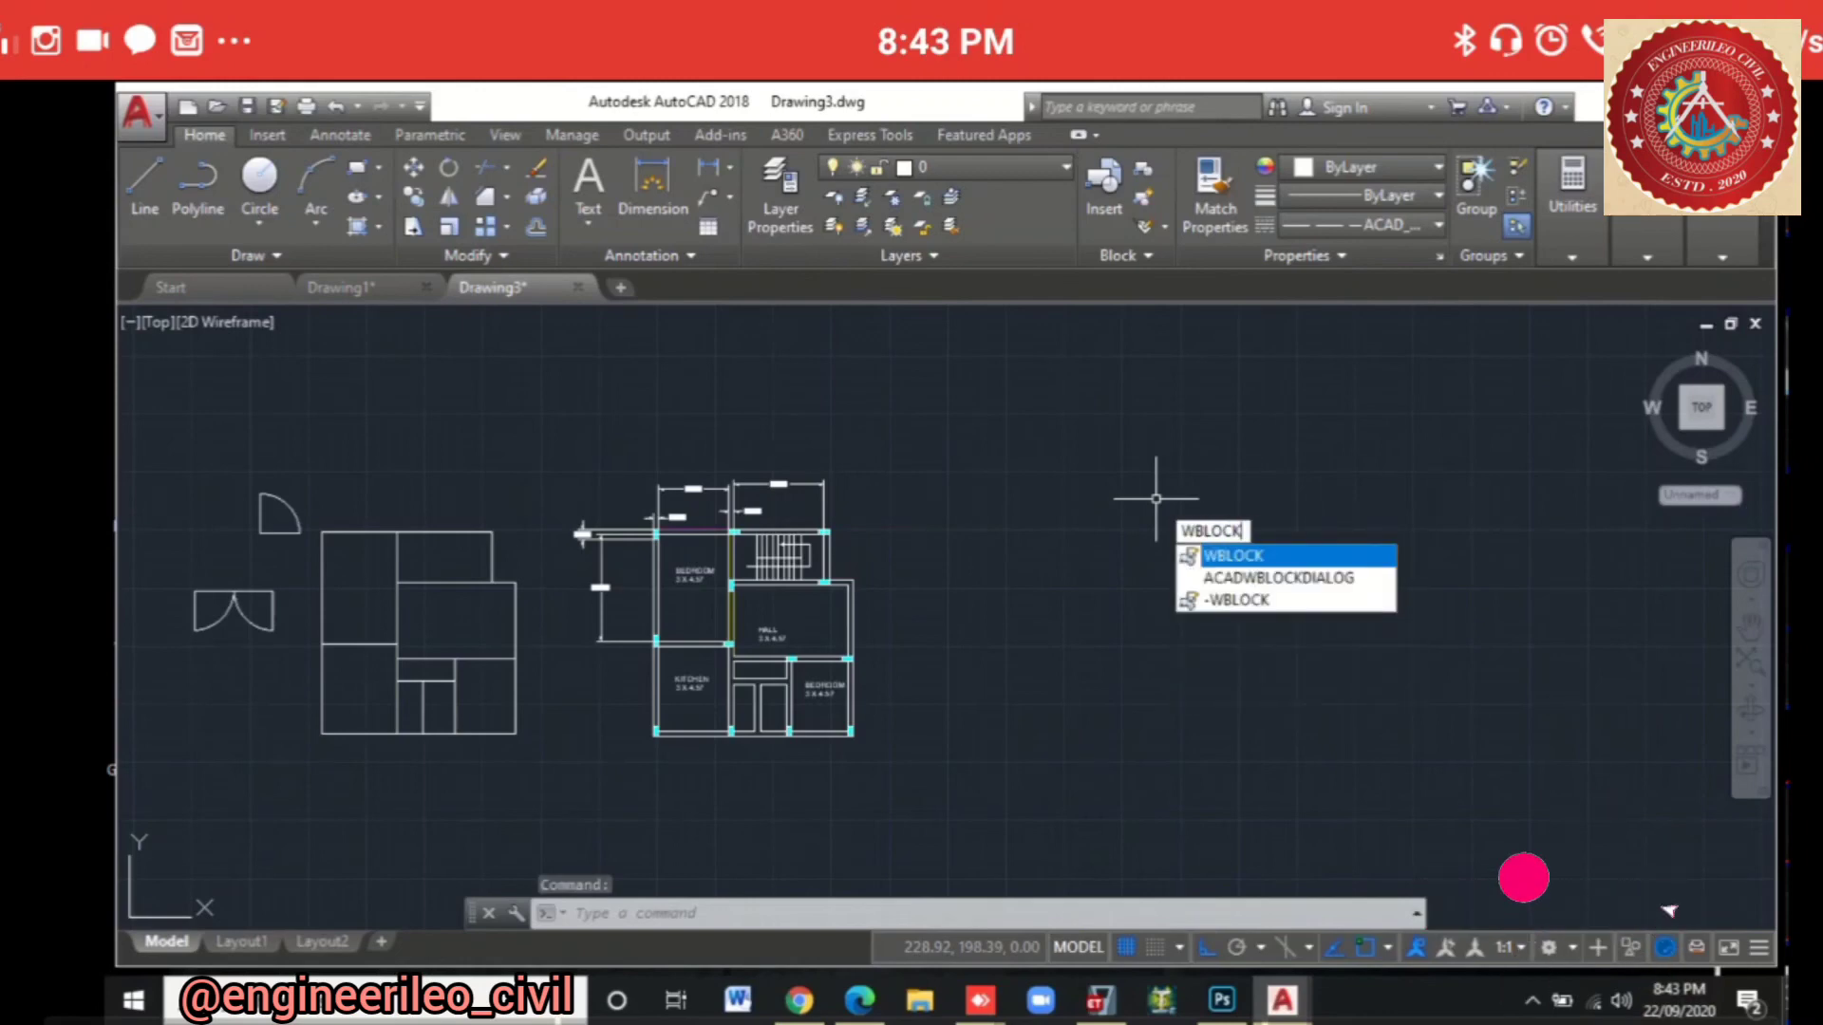
pyautogui.press('Return')
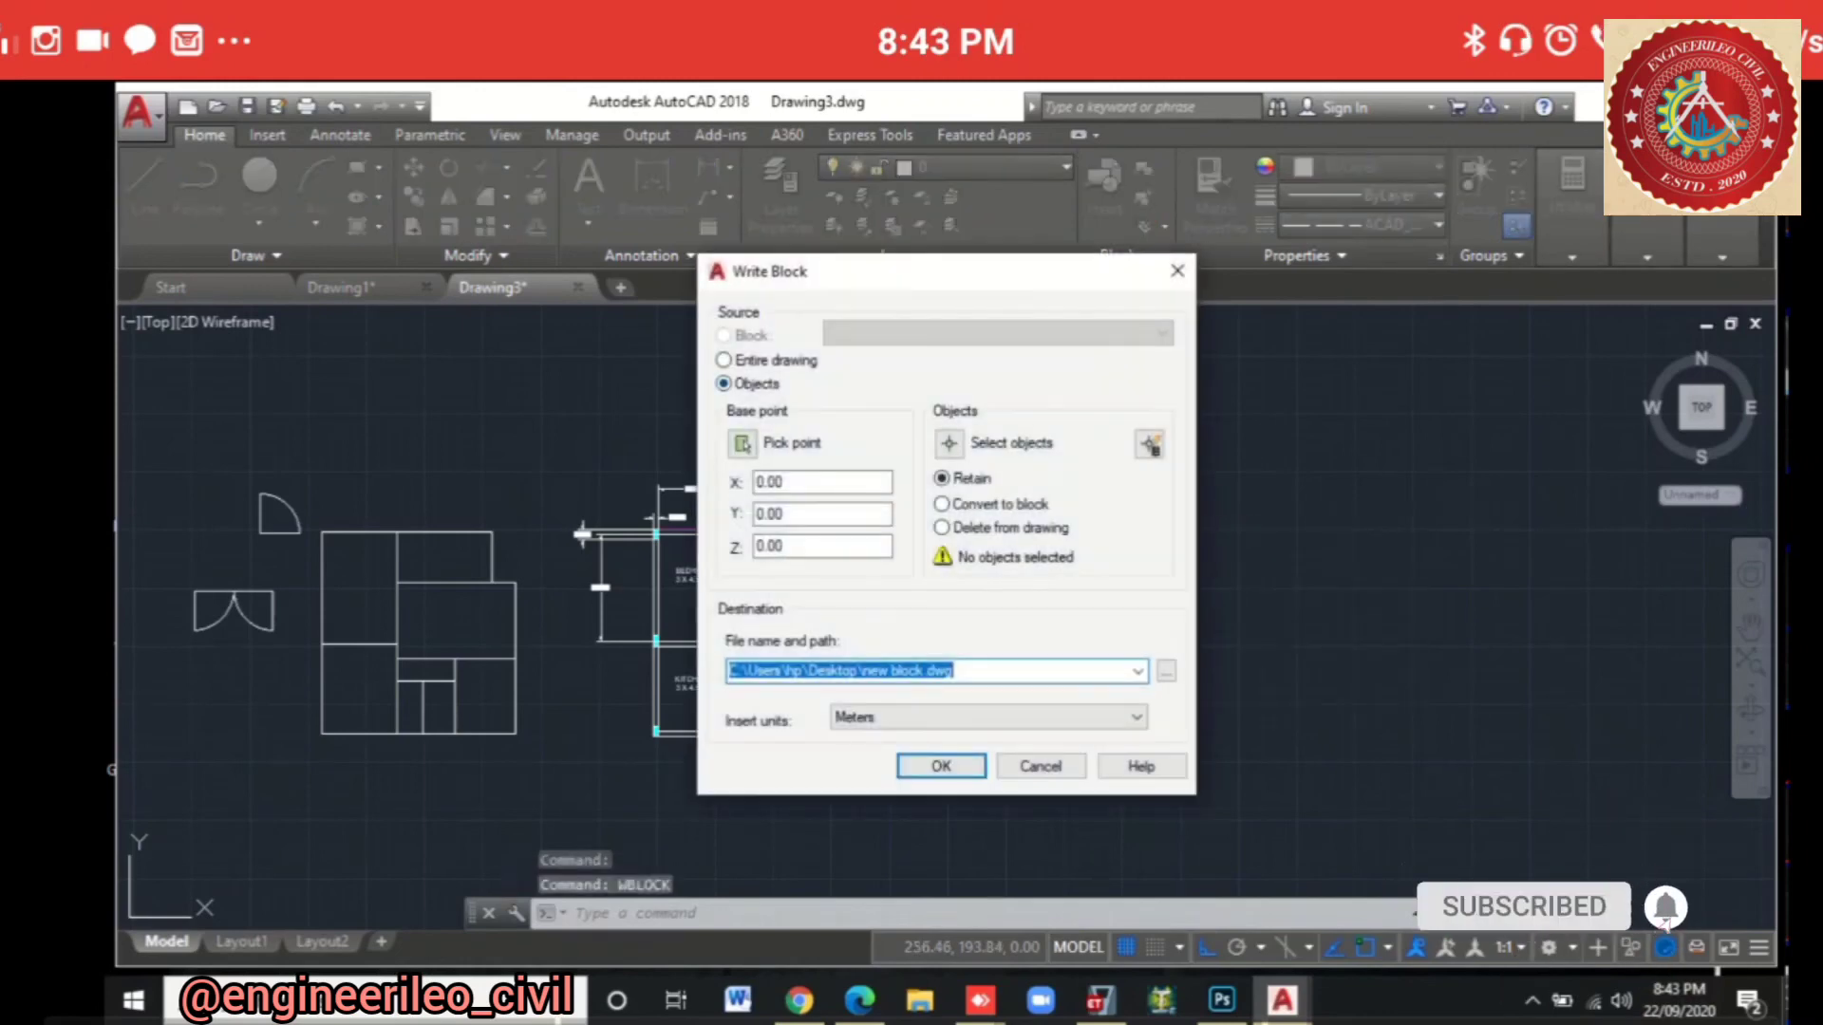
pyautogui.click(948, 442)
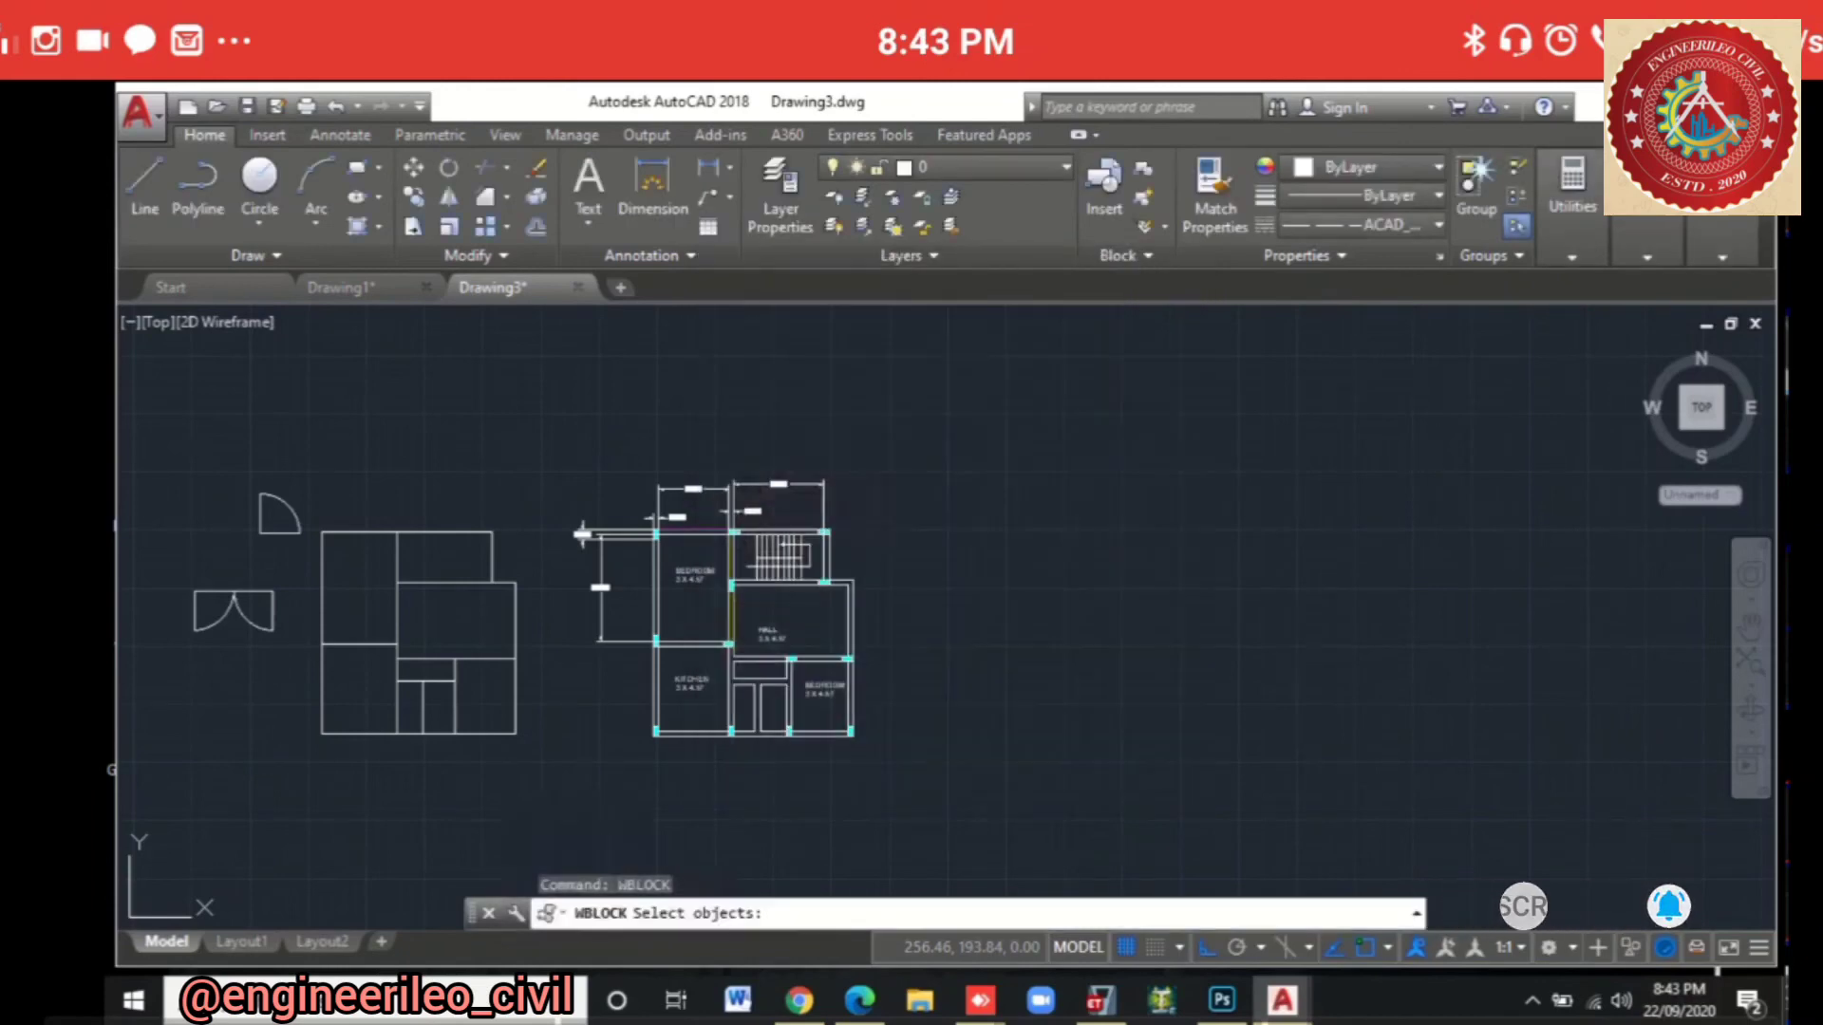
pyautogui.click(923, 401)
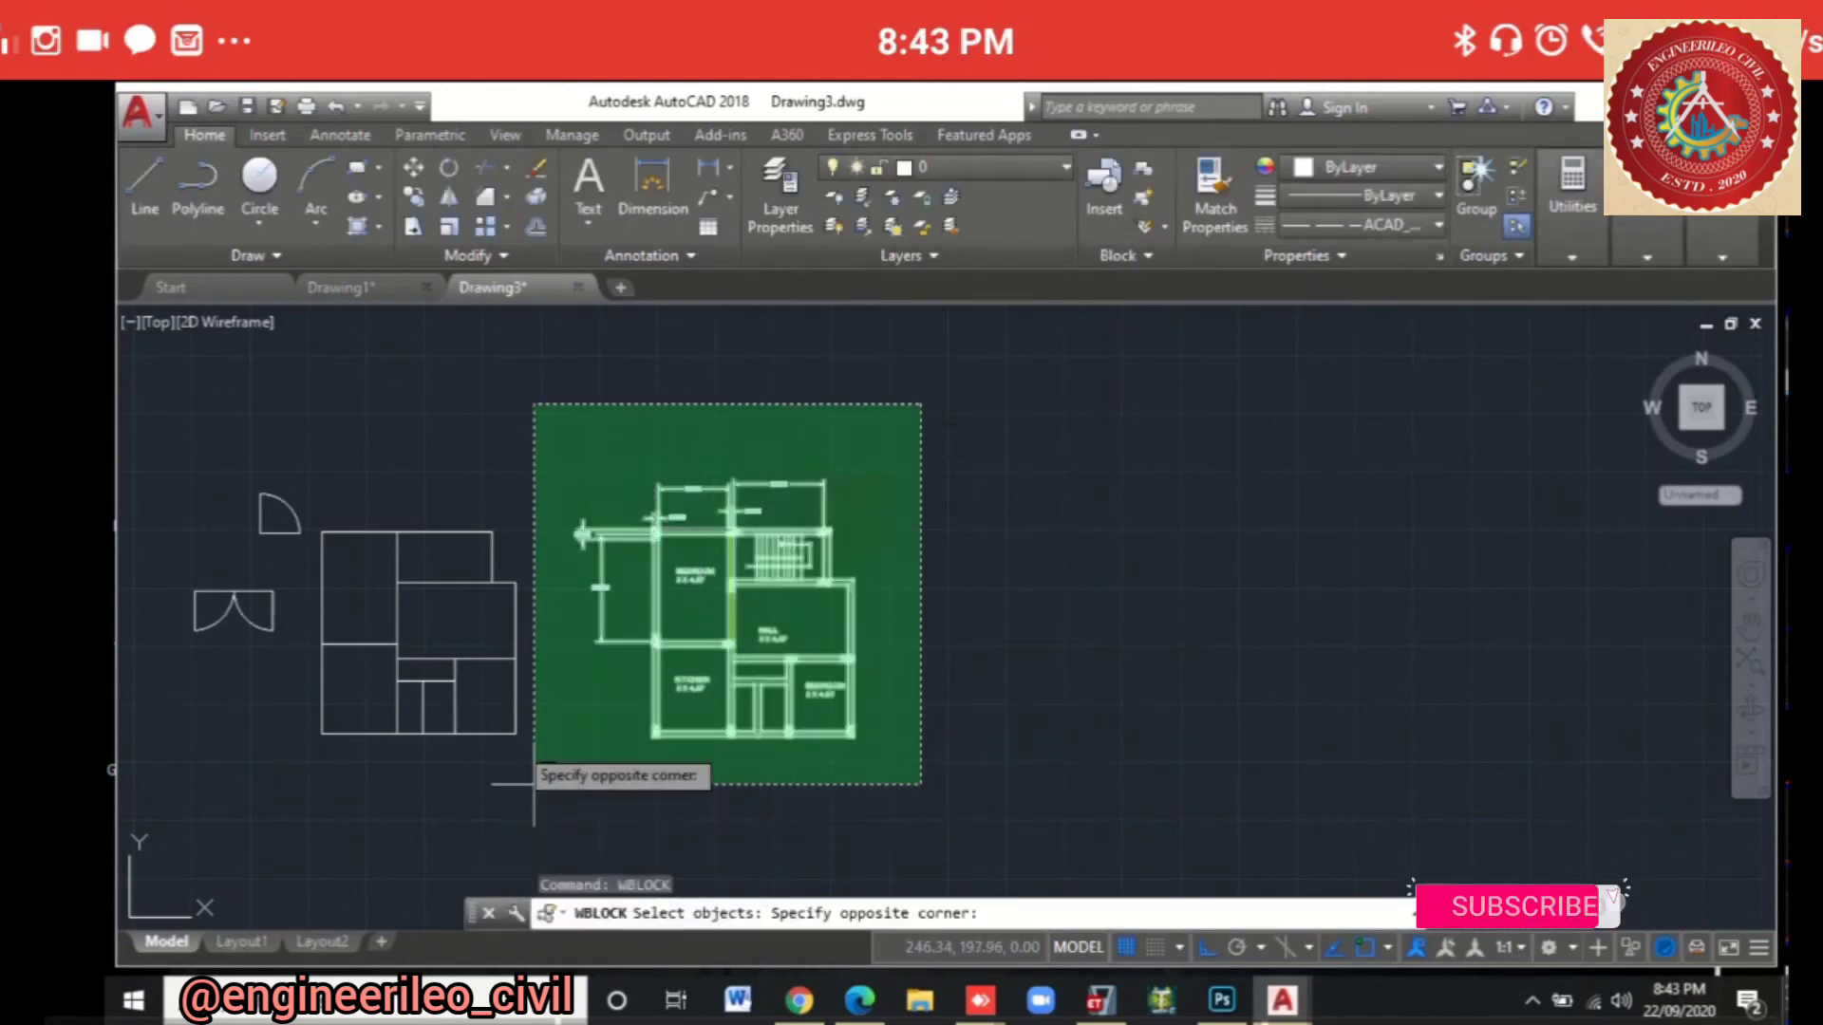
pyautogui.click(479, 794)
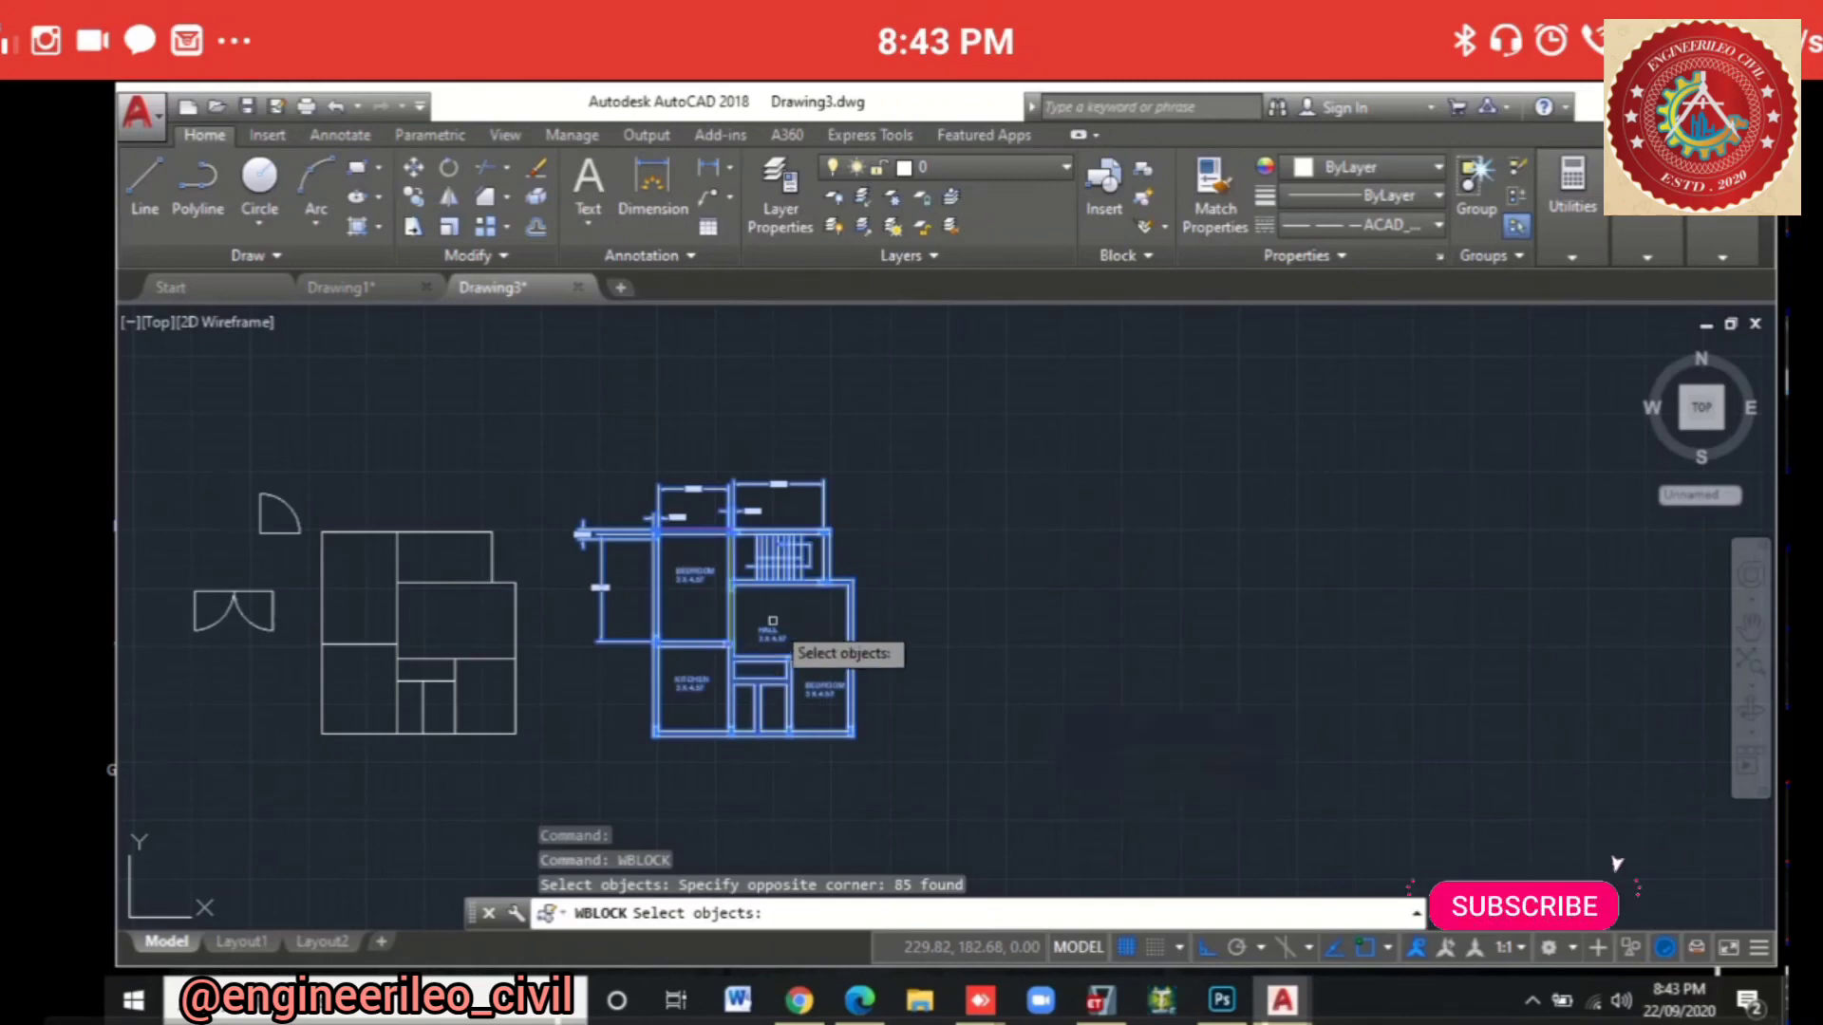
pyautogui.press('Return')
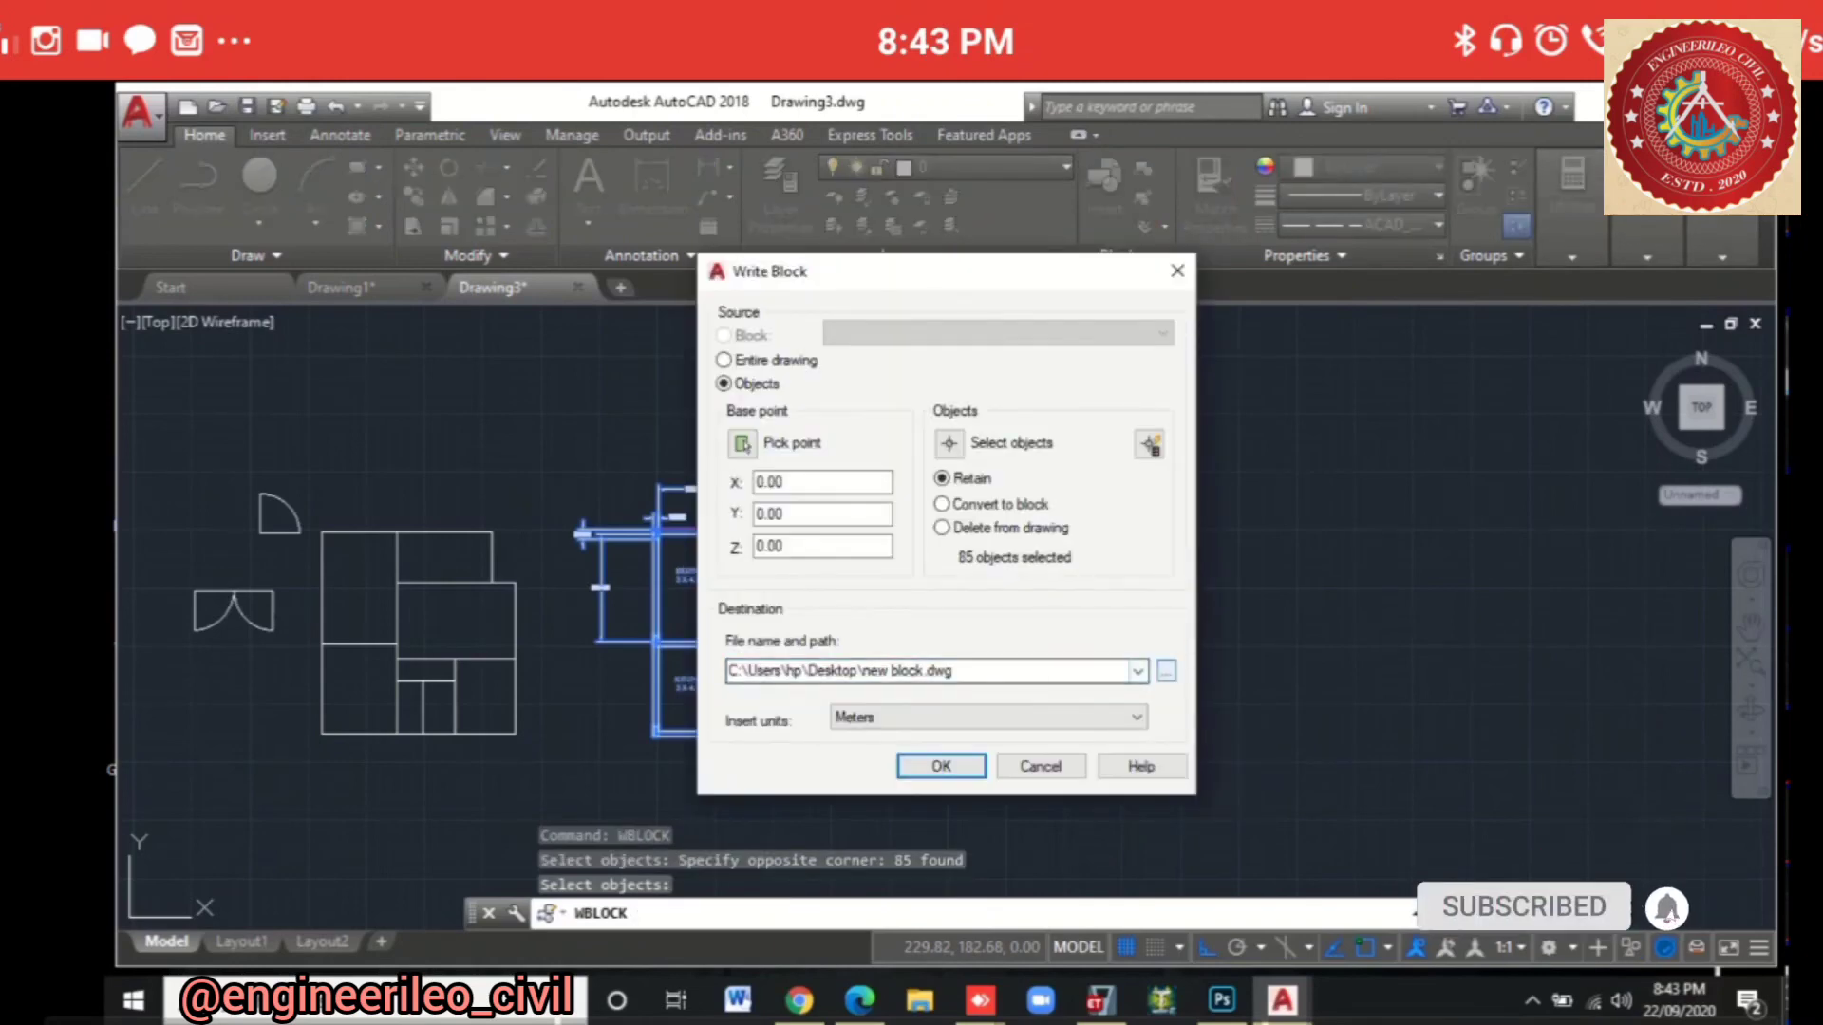
pyautogui.click(1166, 670)
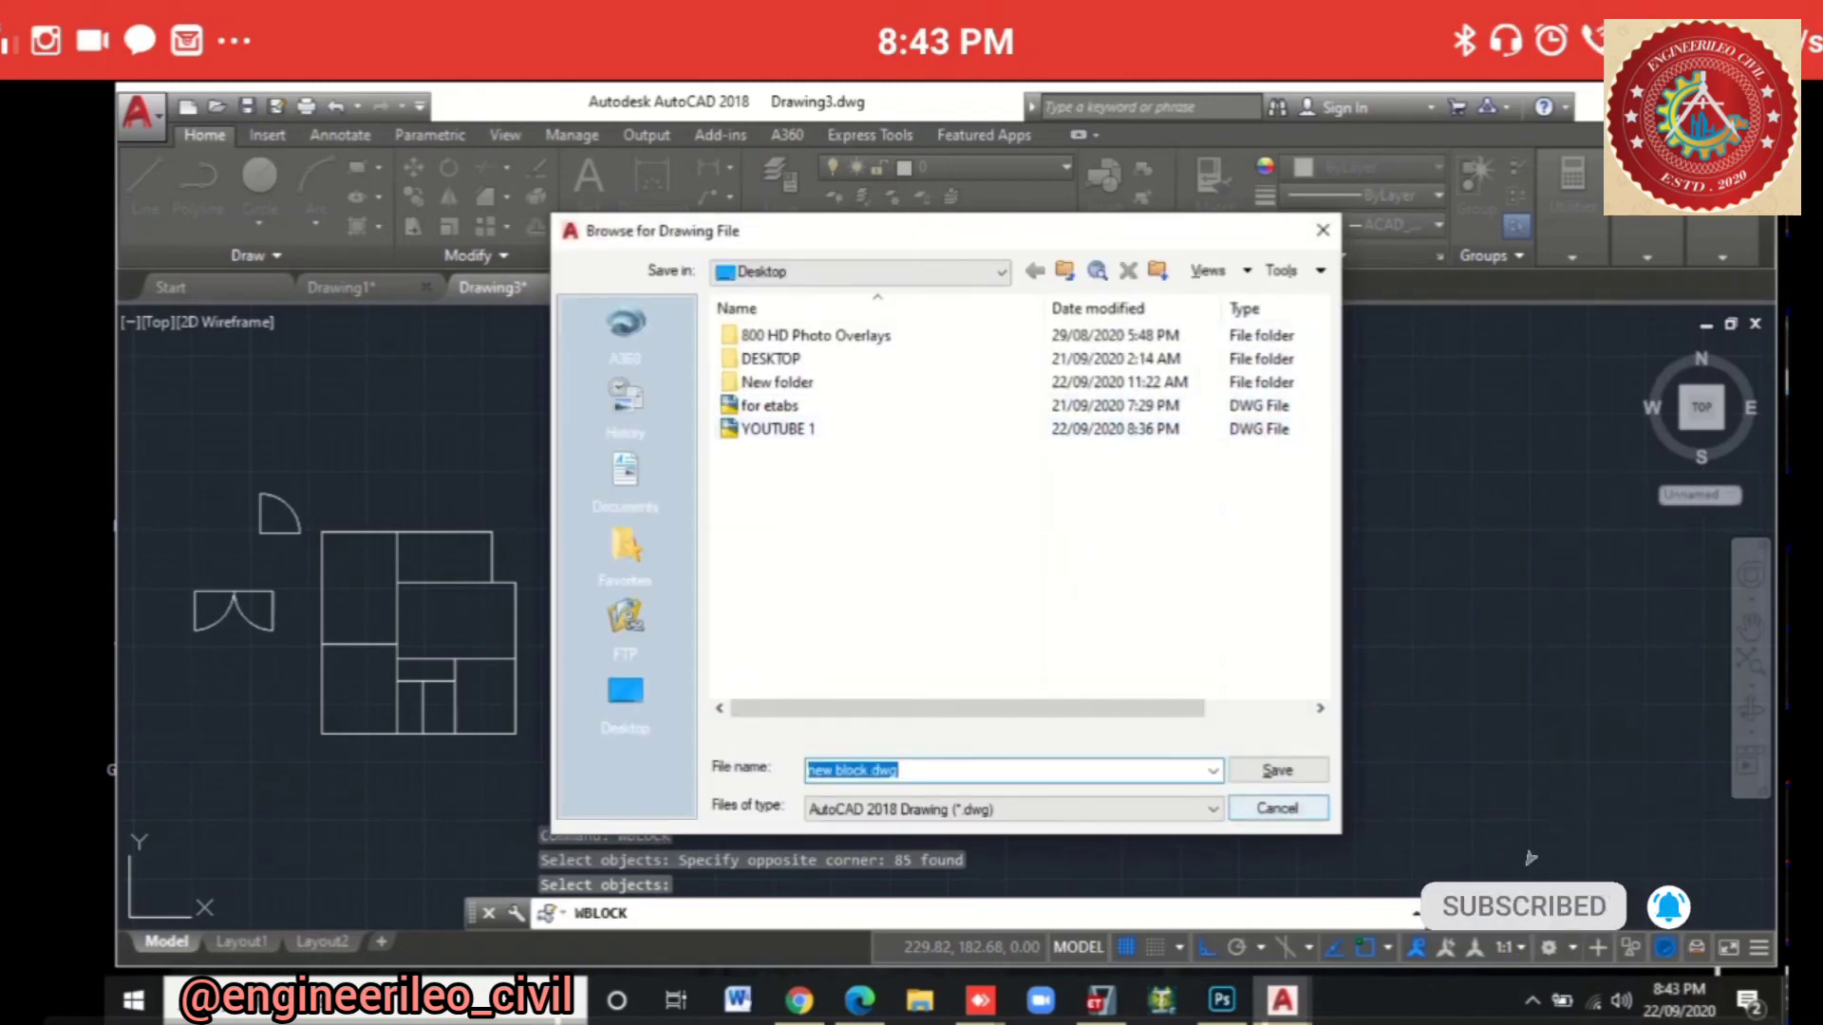
pyautogui.click(1277, 808)
pyautogui.click(1041, 765)
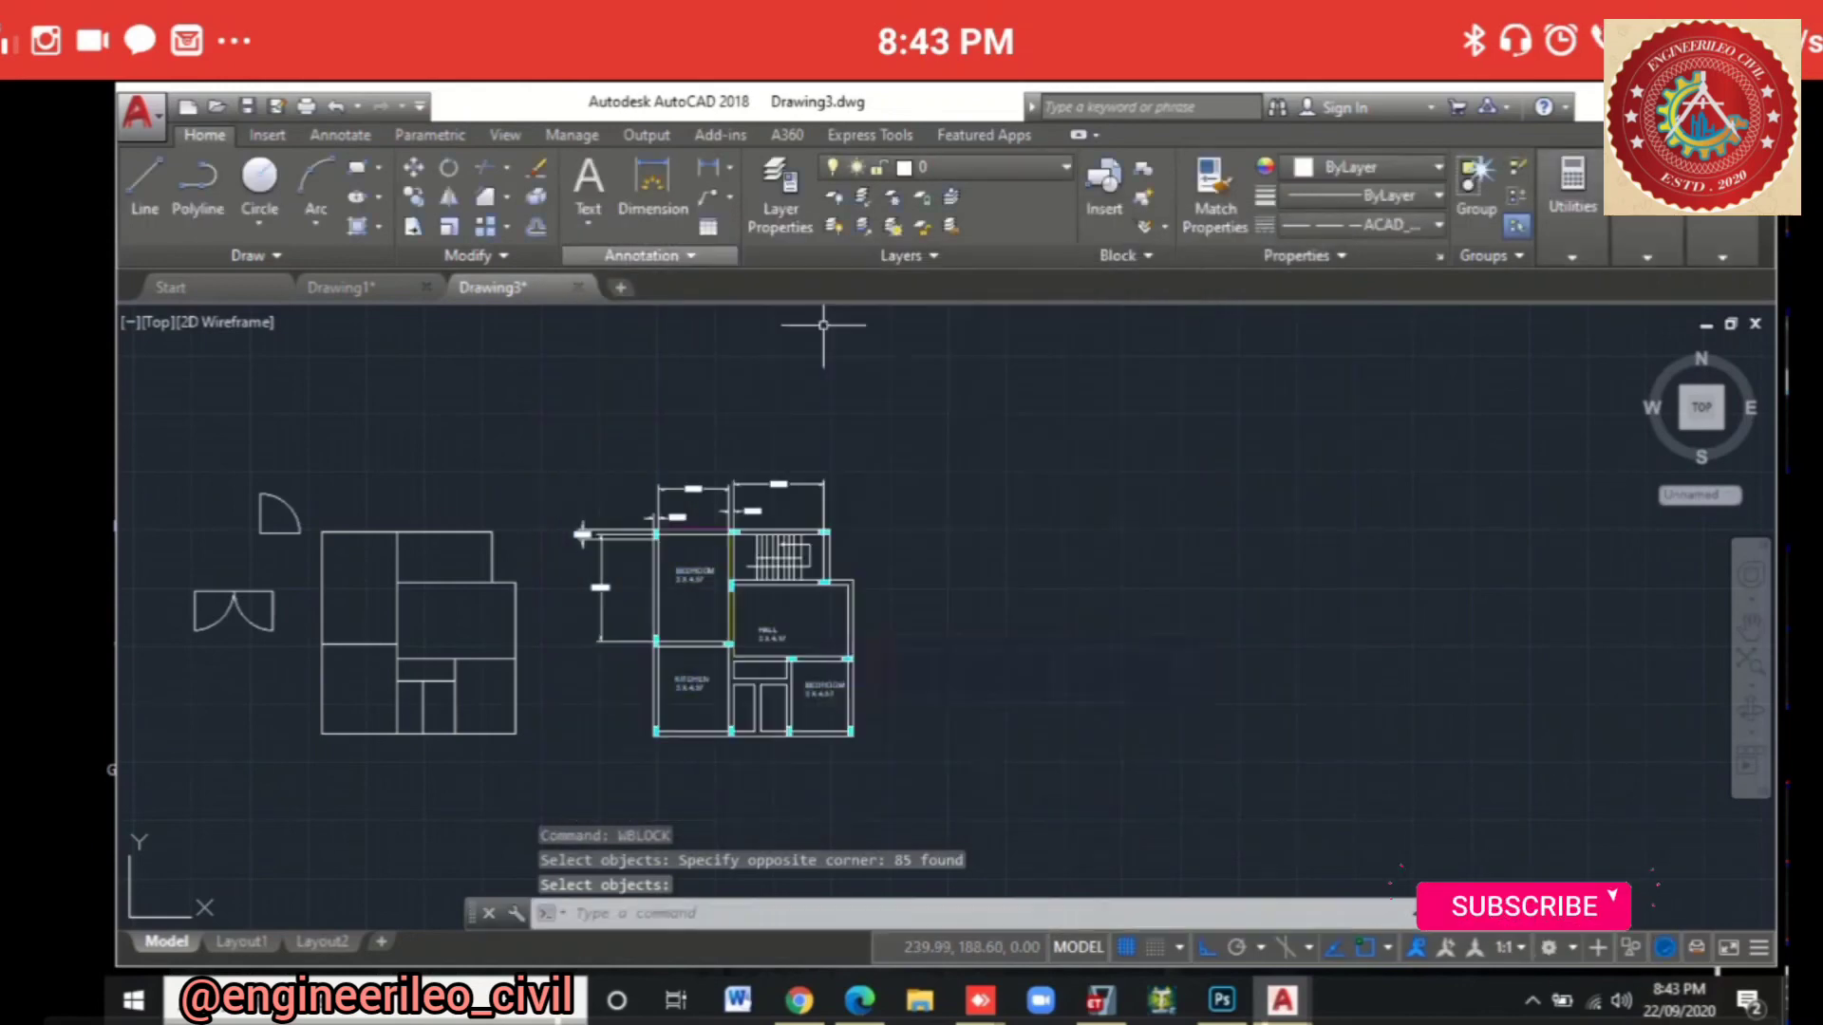
# Step: Insert the exploded YOUTUBE 1 block into Drawing1 at scale 1.00, using the base of the striped frame's right column as the insertion point
pyautogui.click(351, 286)
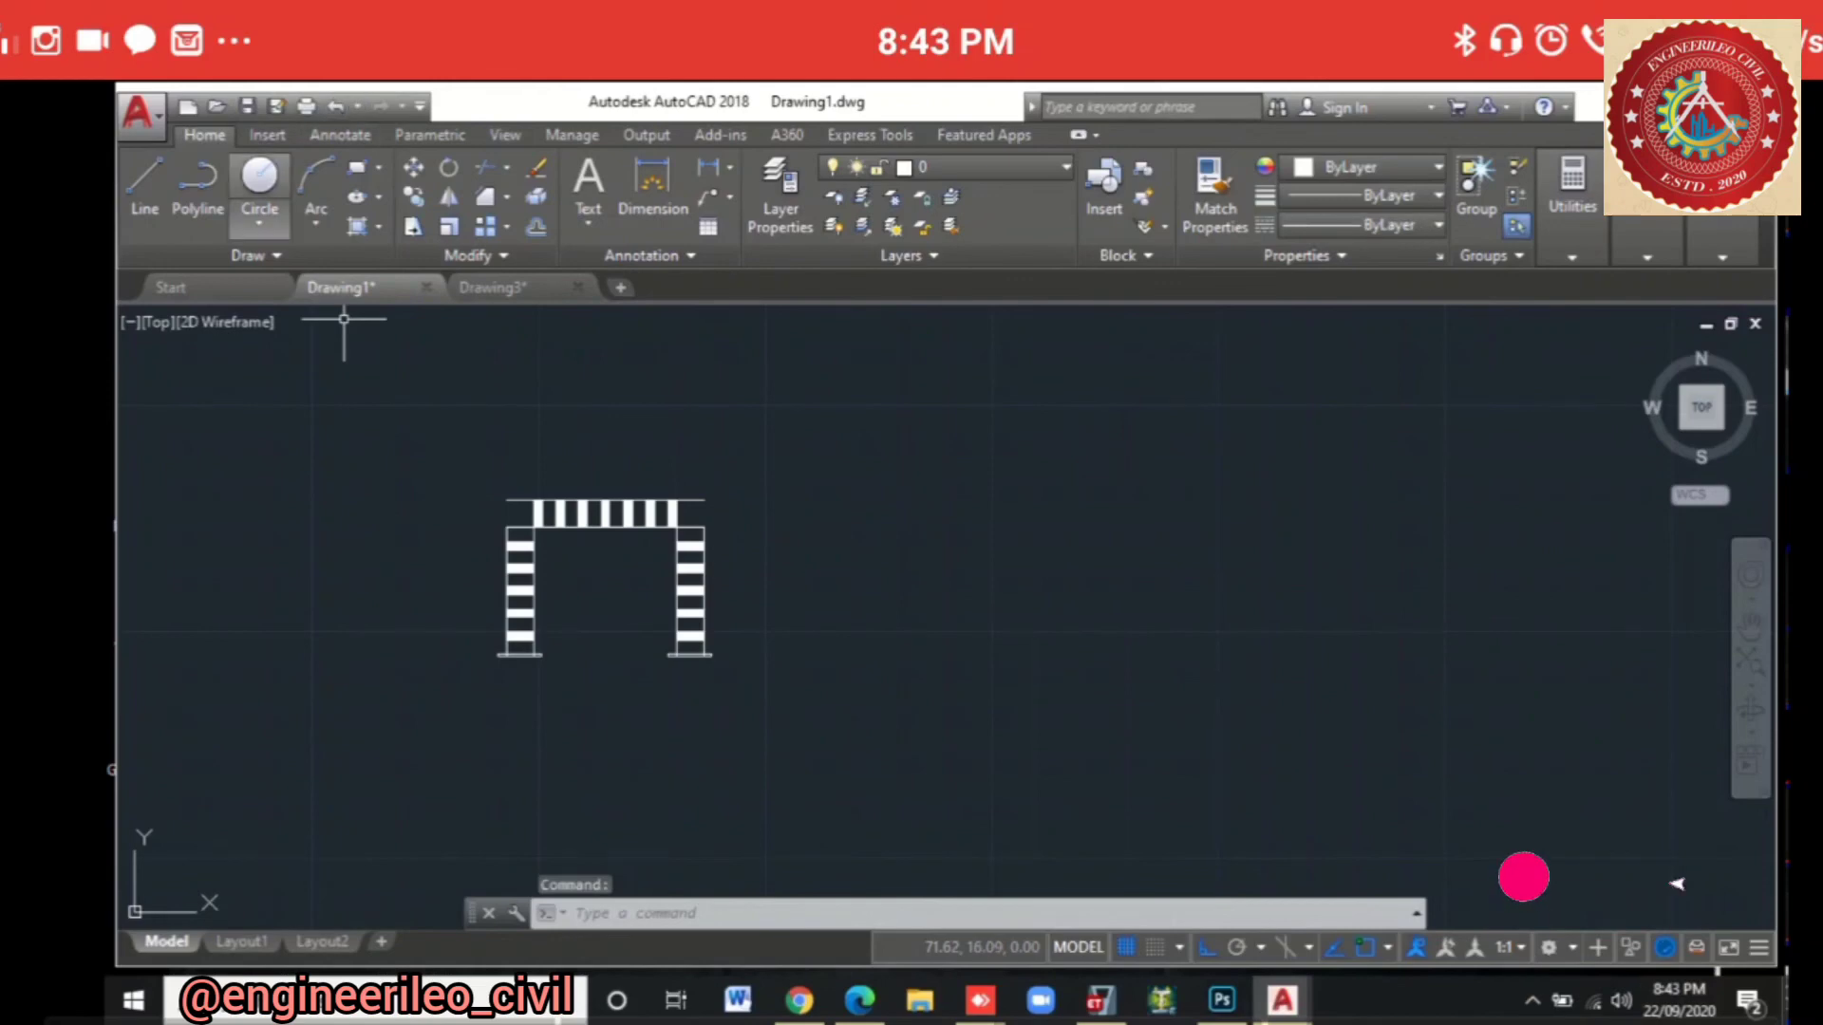
pyautogui.click(267, 135)
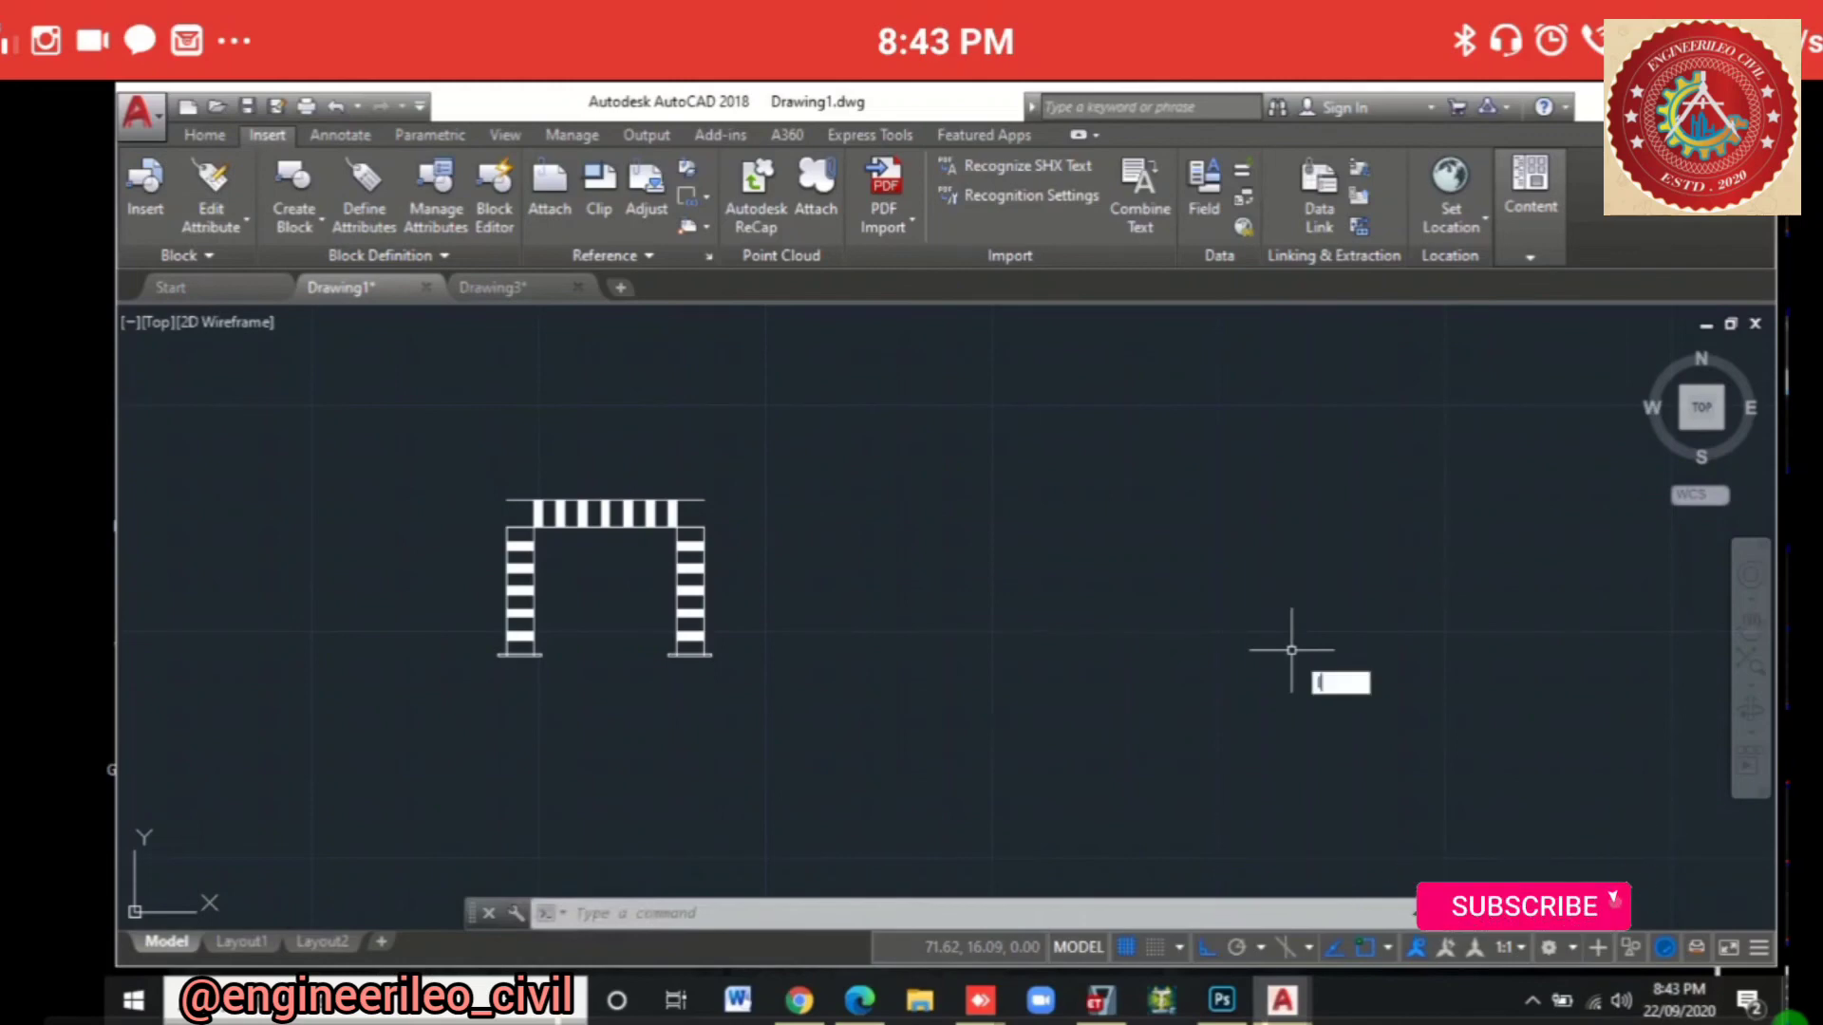
pyautogui.write('N')
pyautogui.press('Down')
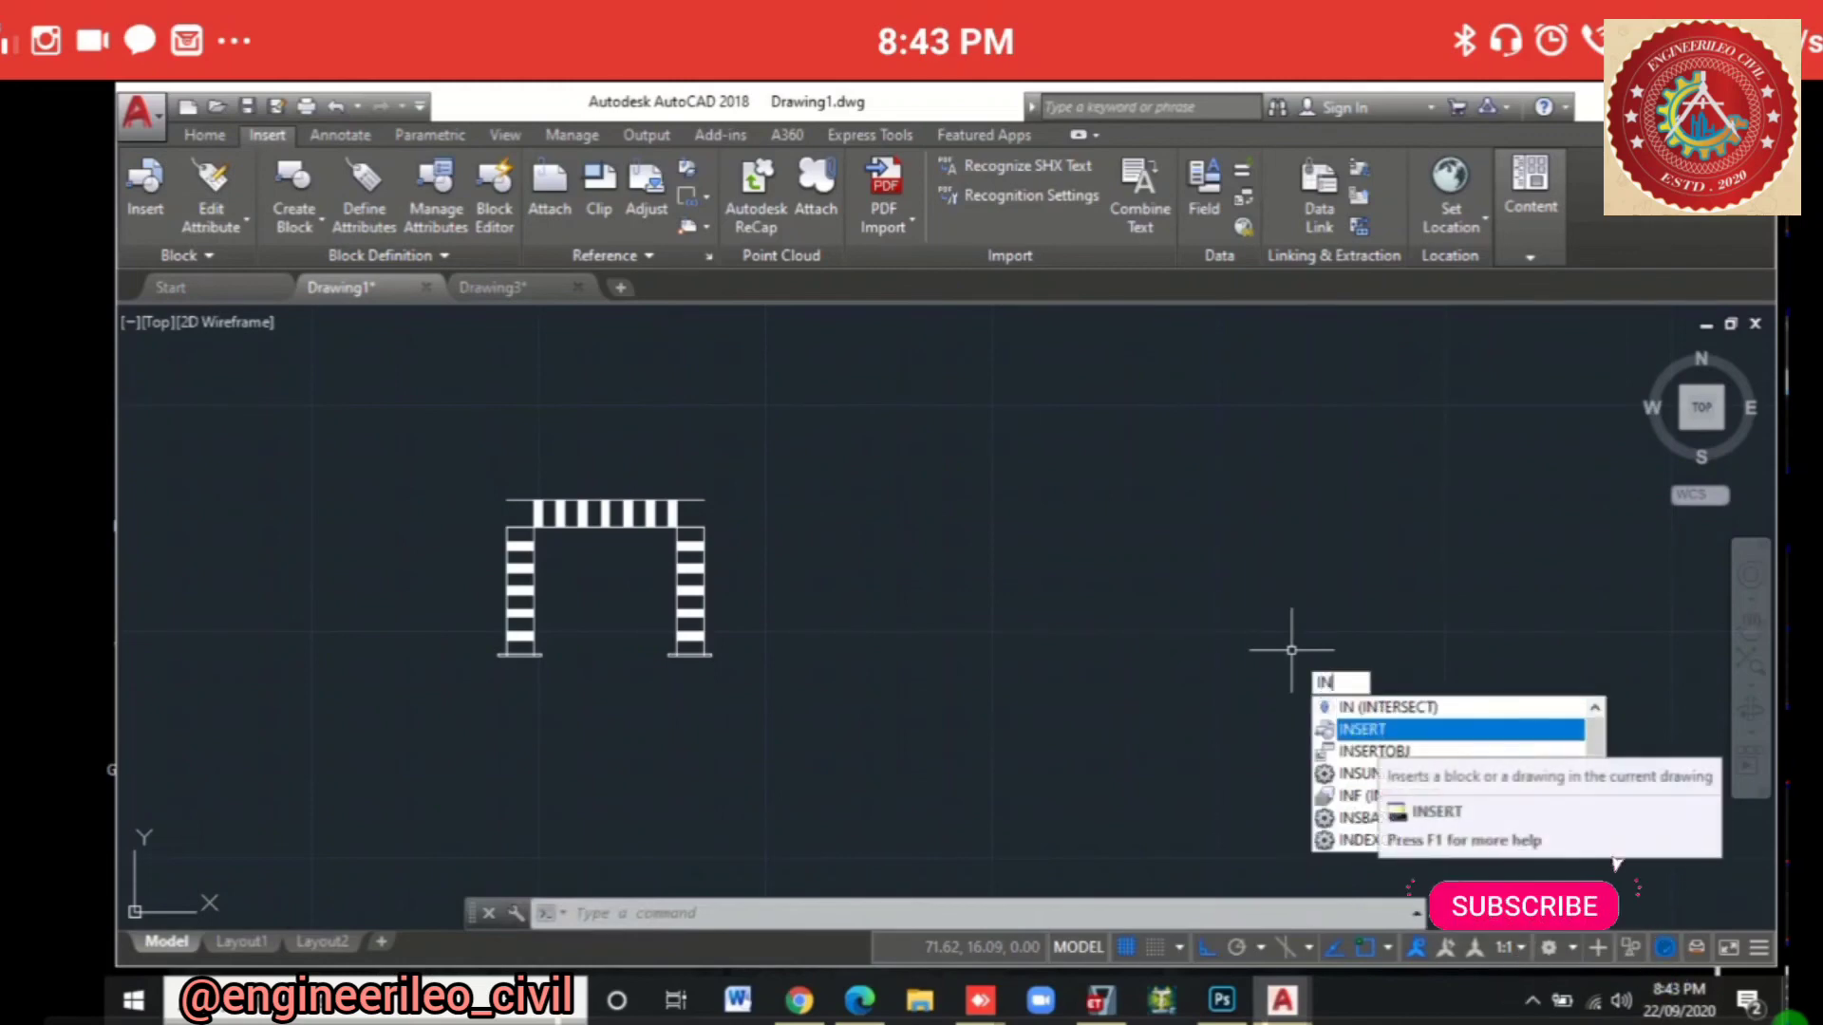
pyautogui.press('Return')
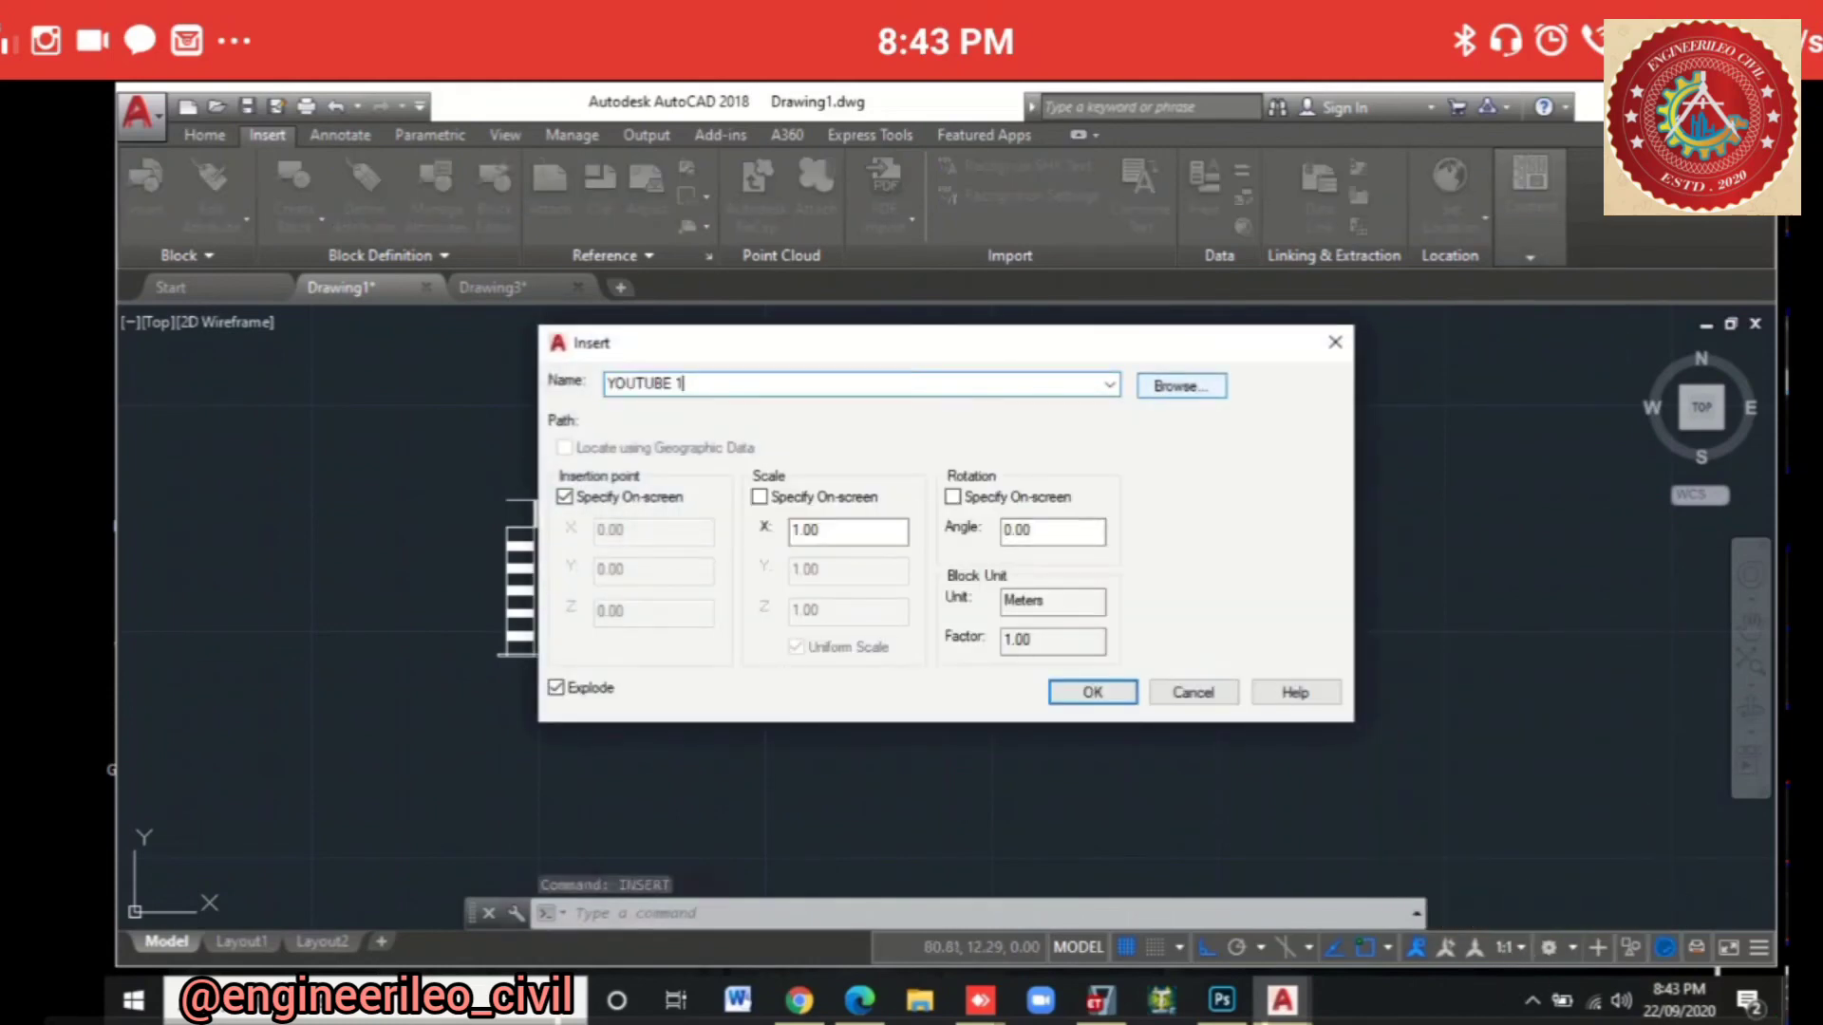
pyautogui.press('Return')
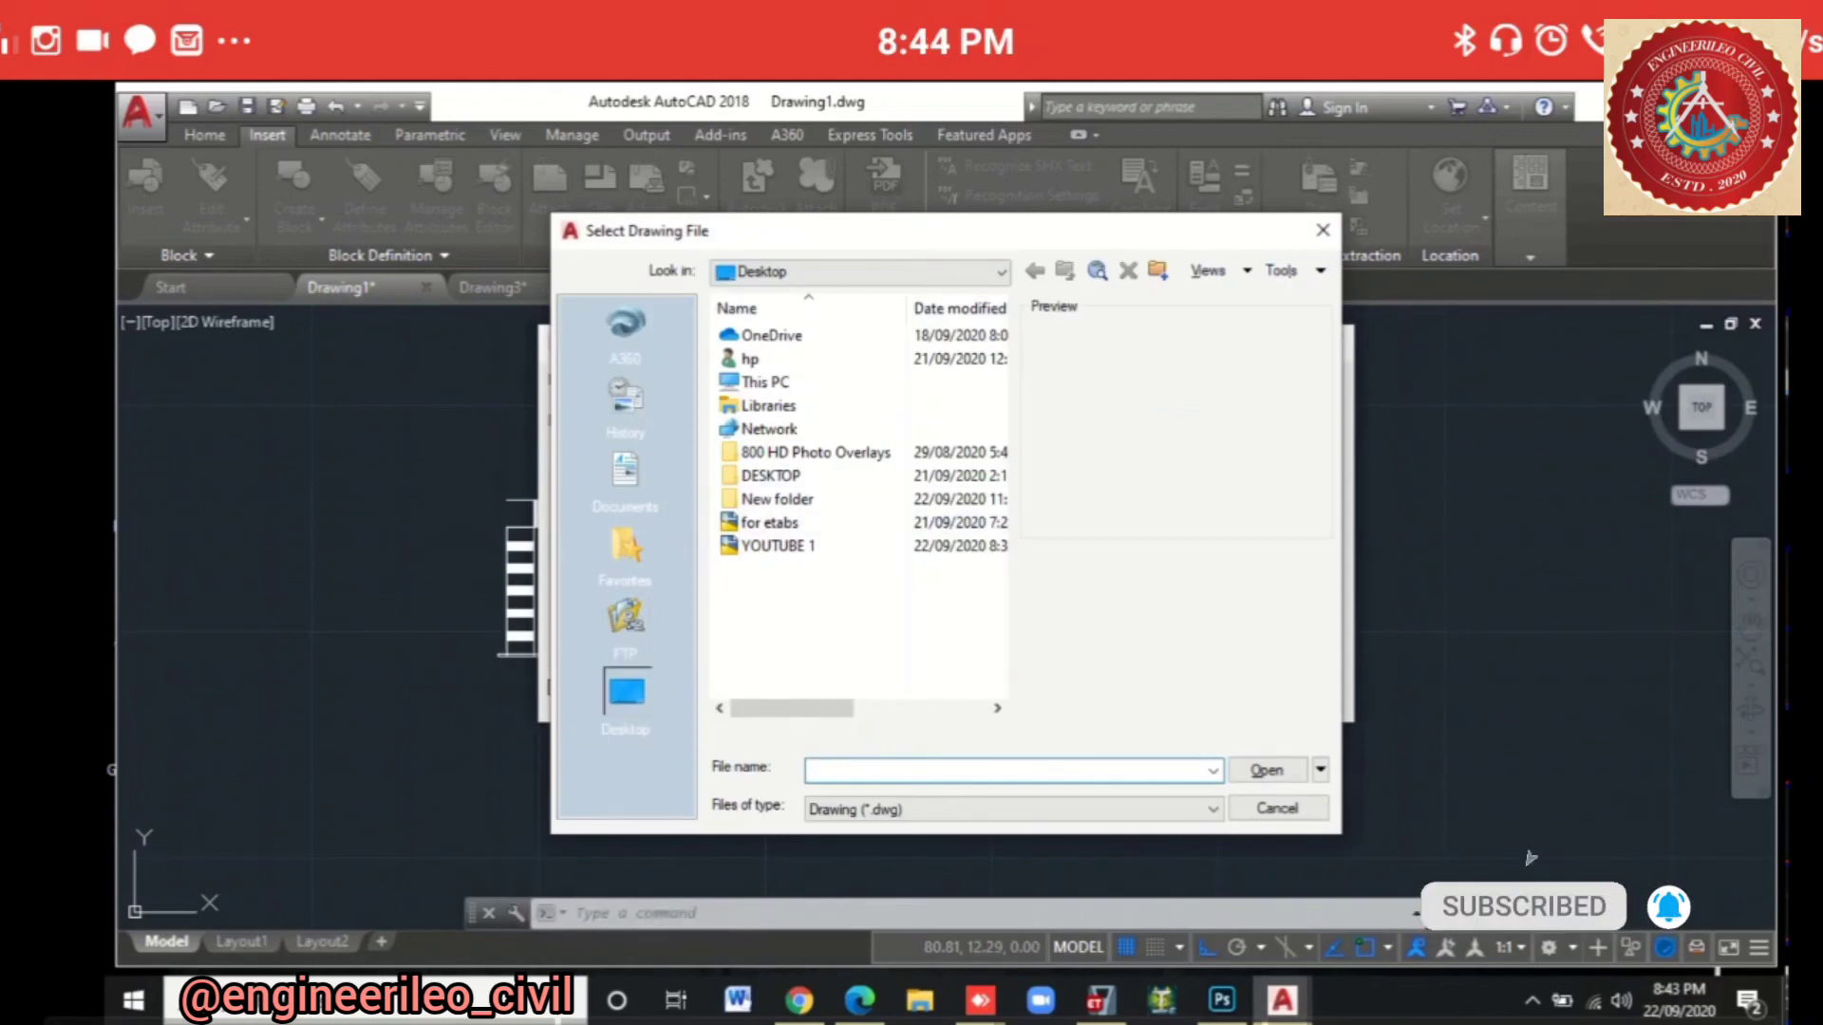
pyautogui.press('Escape')
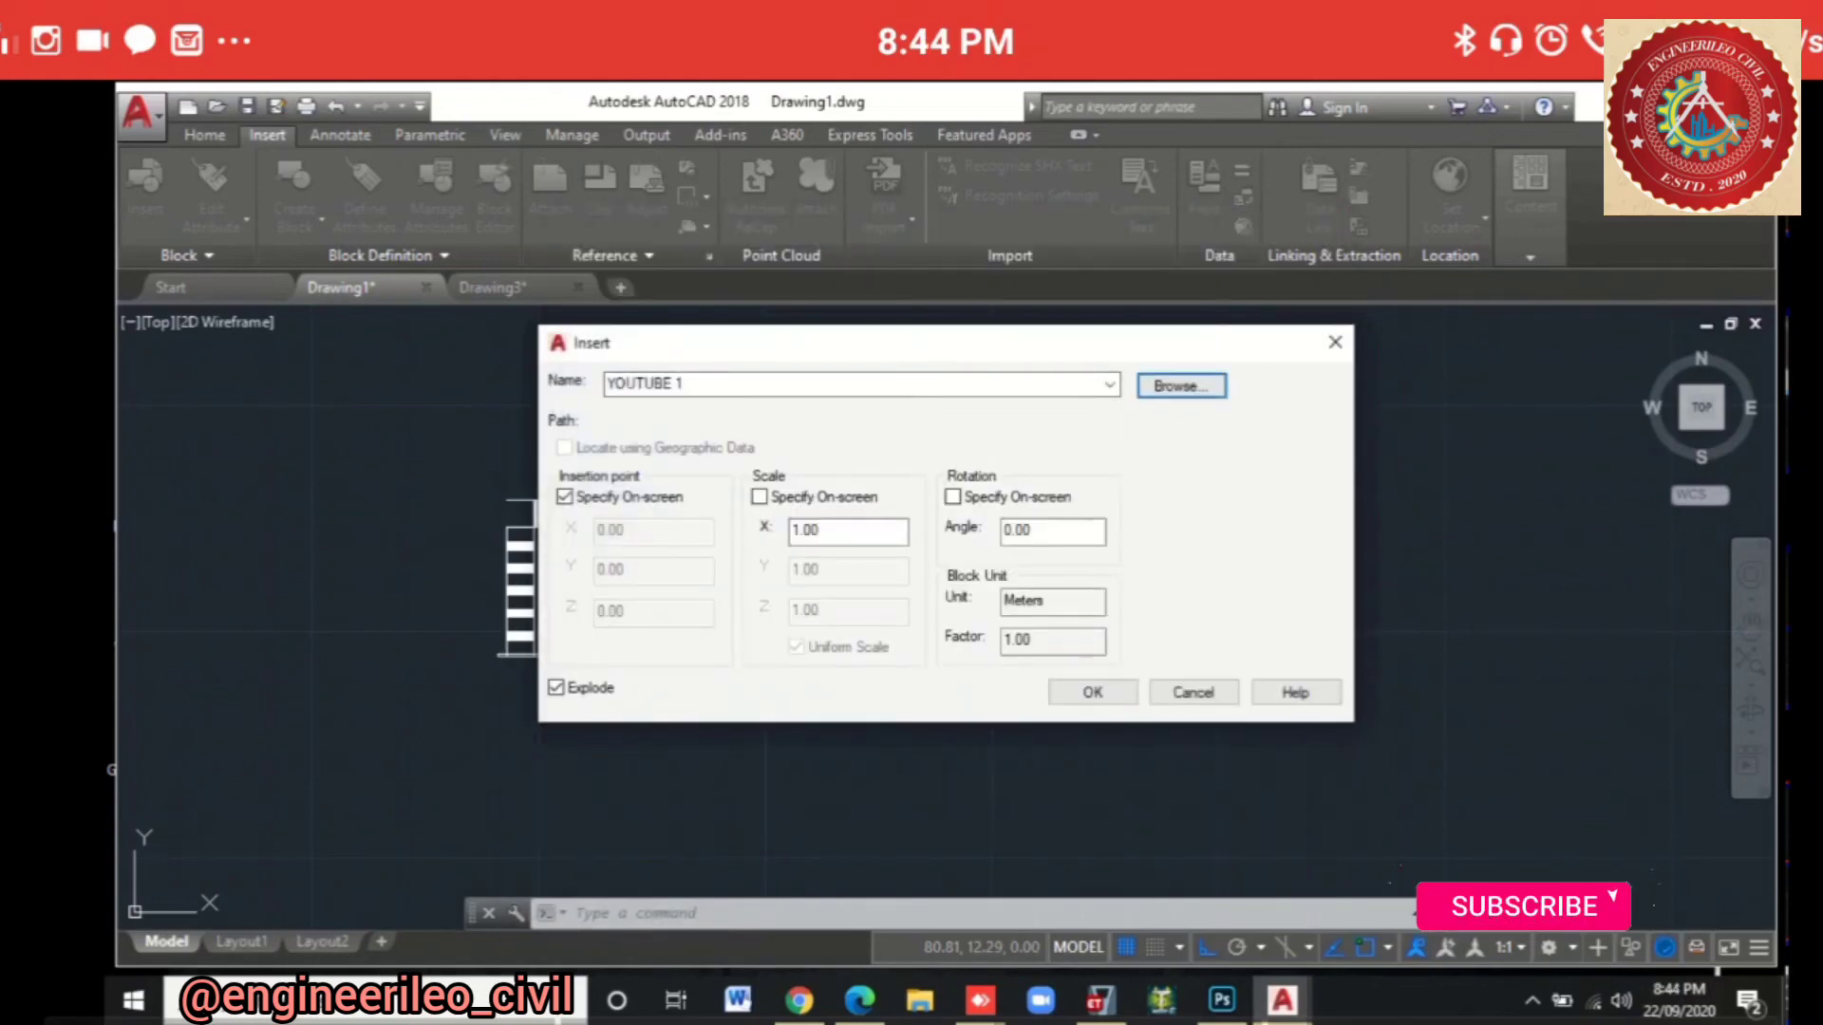
pyautogui.click(1116, 692)
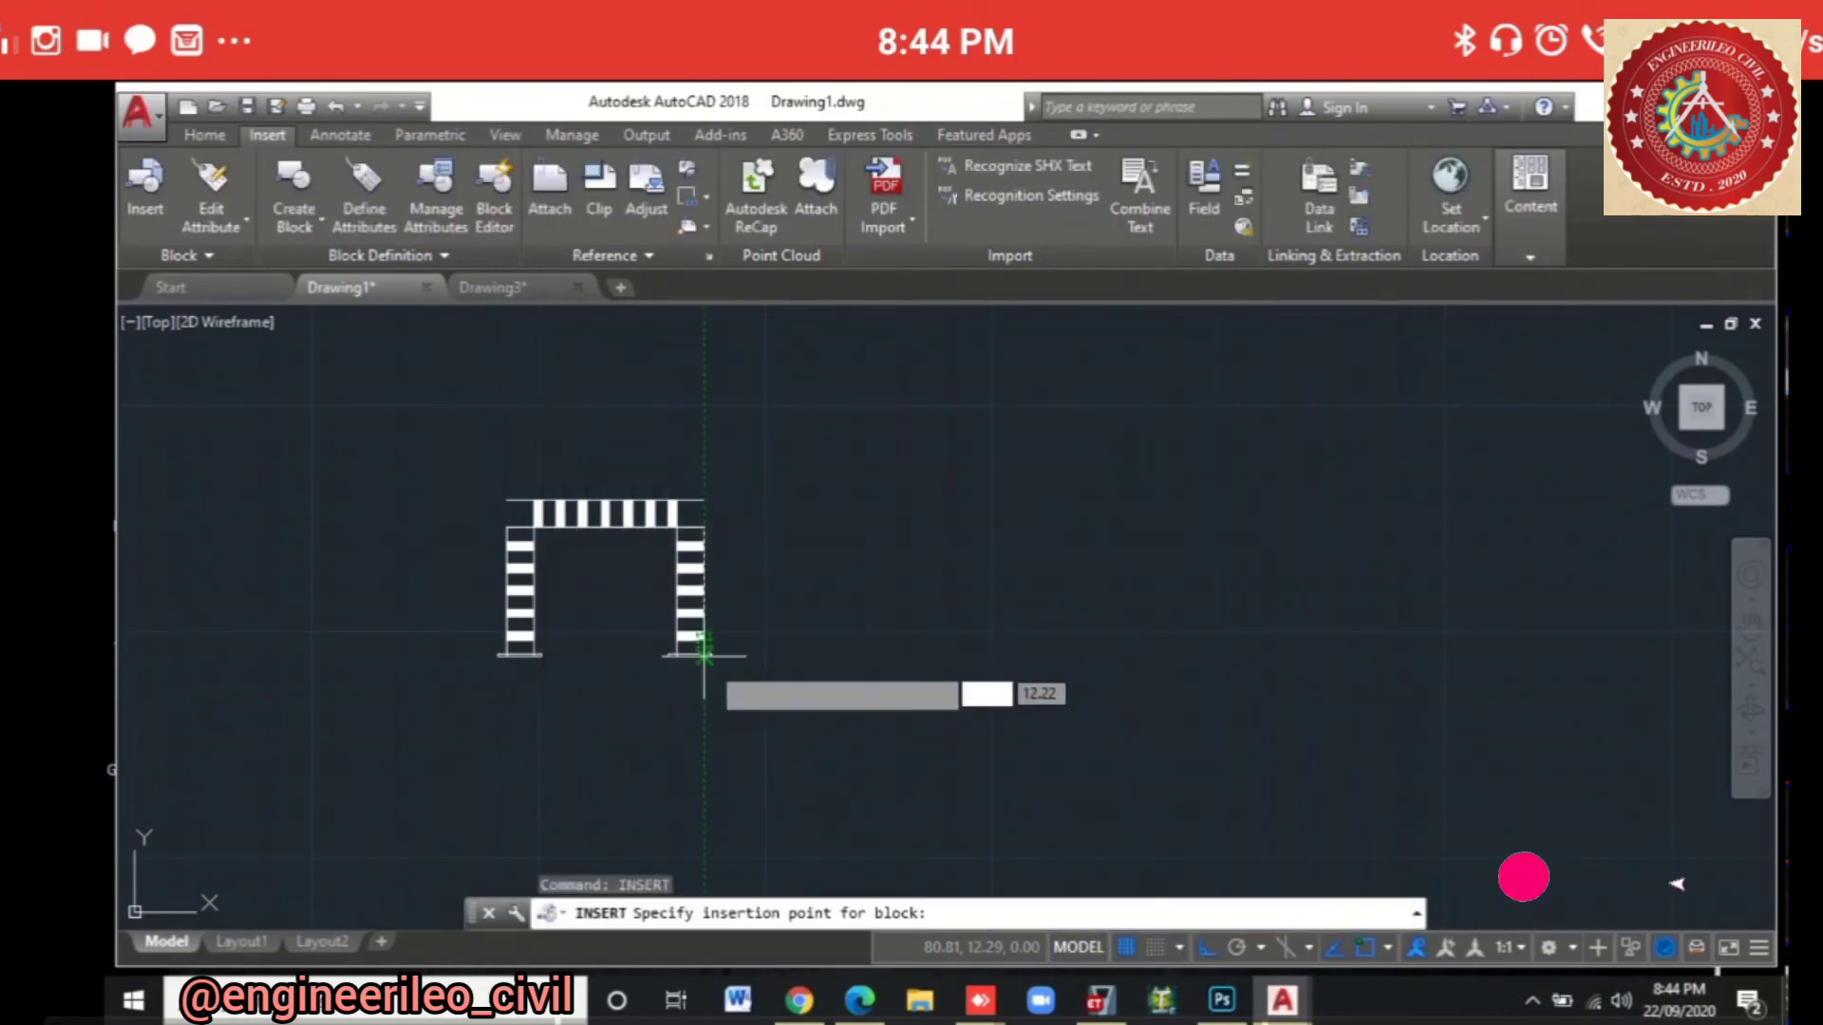
pyautogui.click(703, 653)
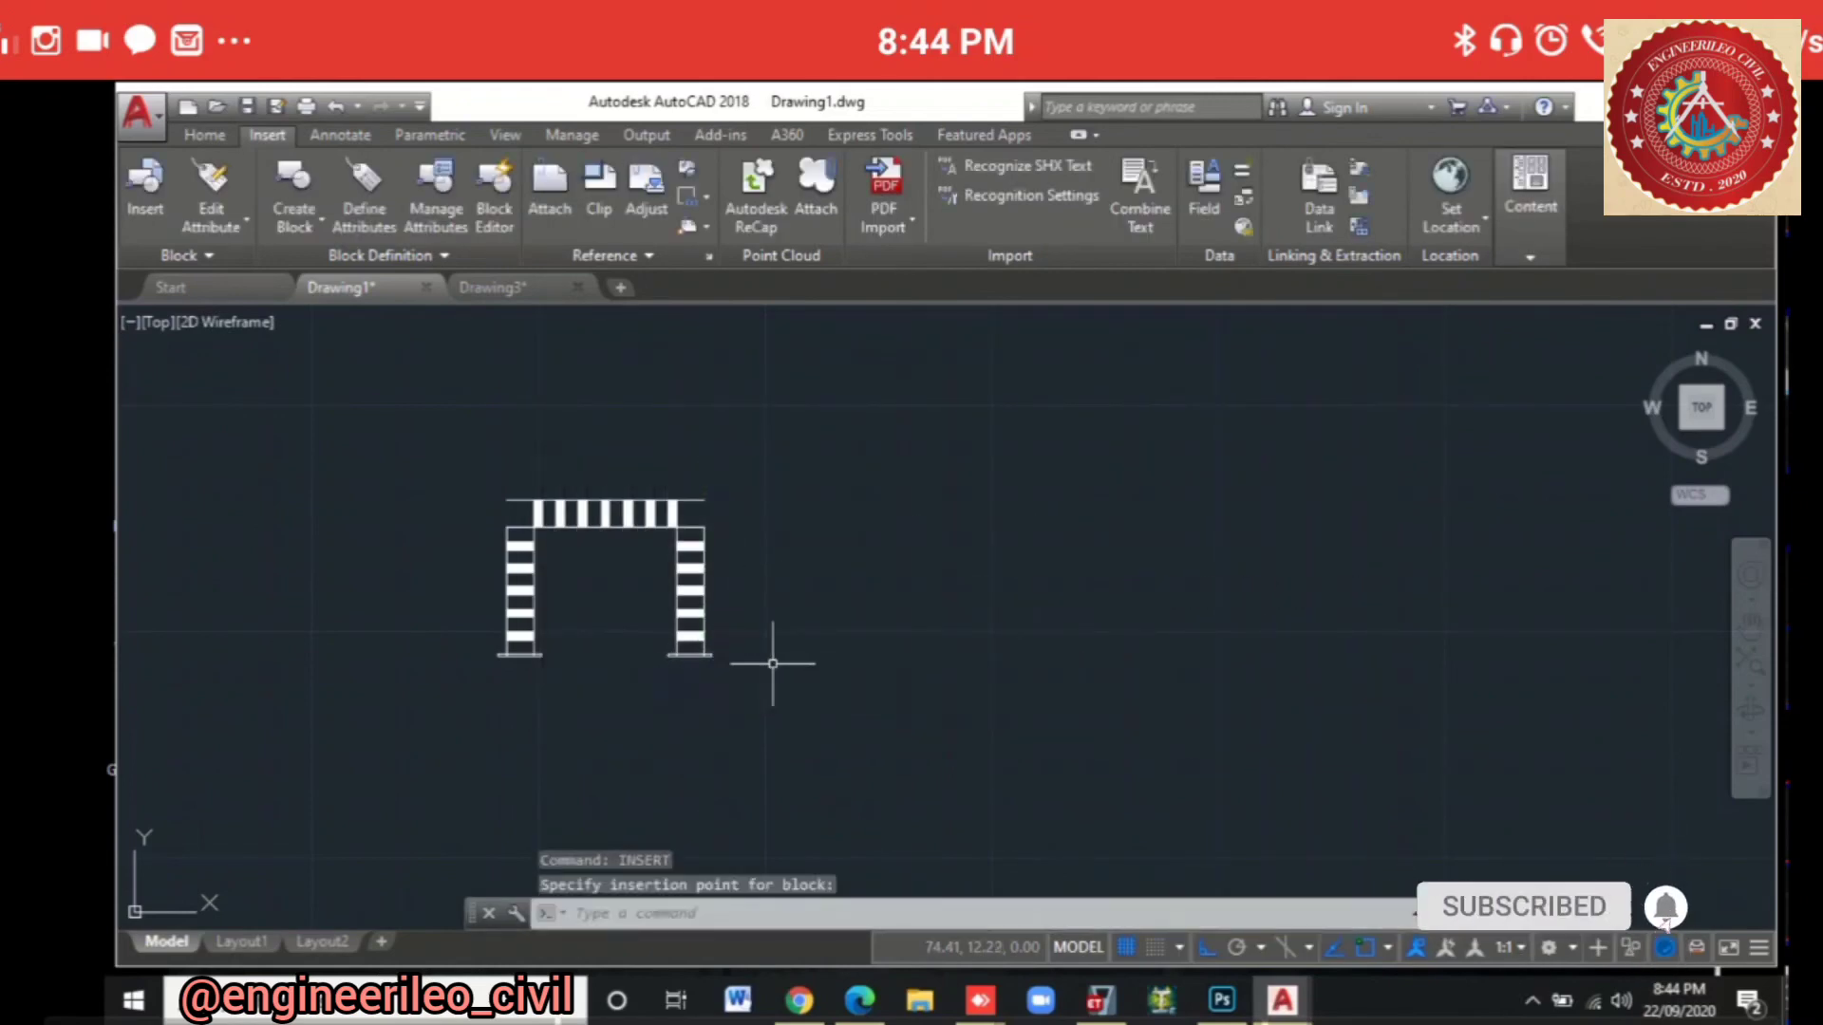
pyautogui.scroll(-5, 1040, 683)
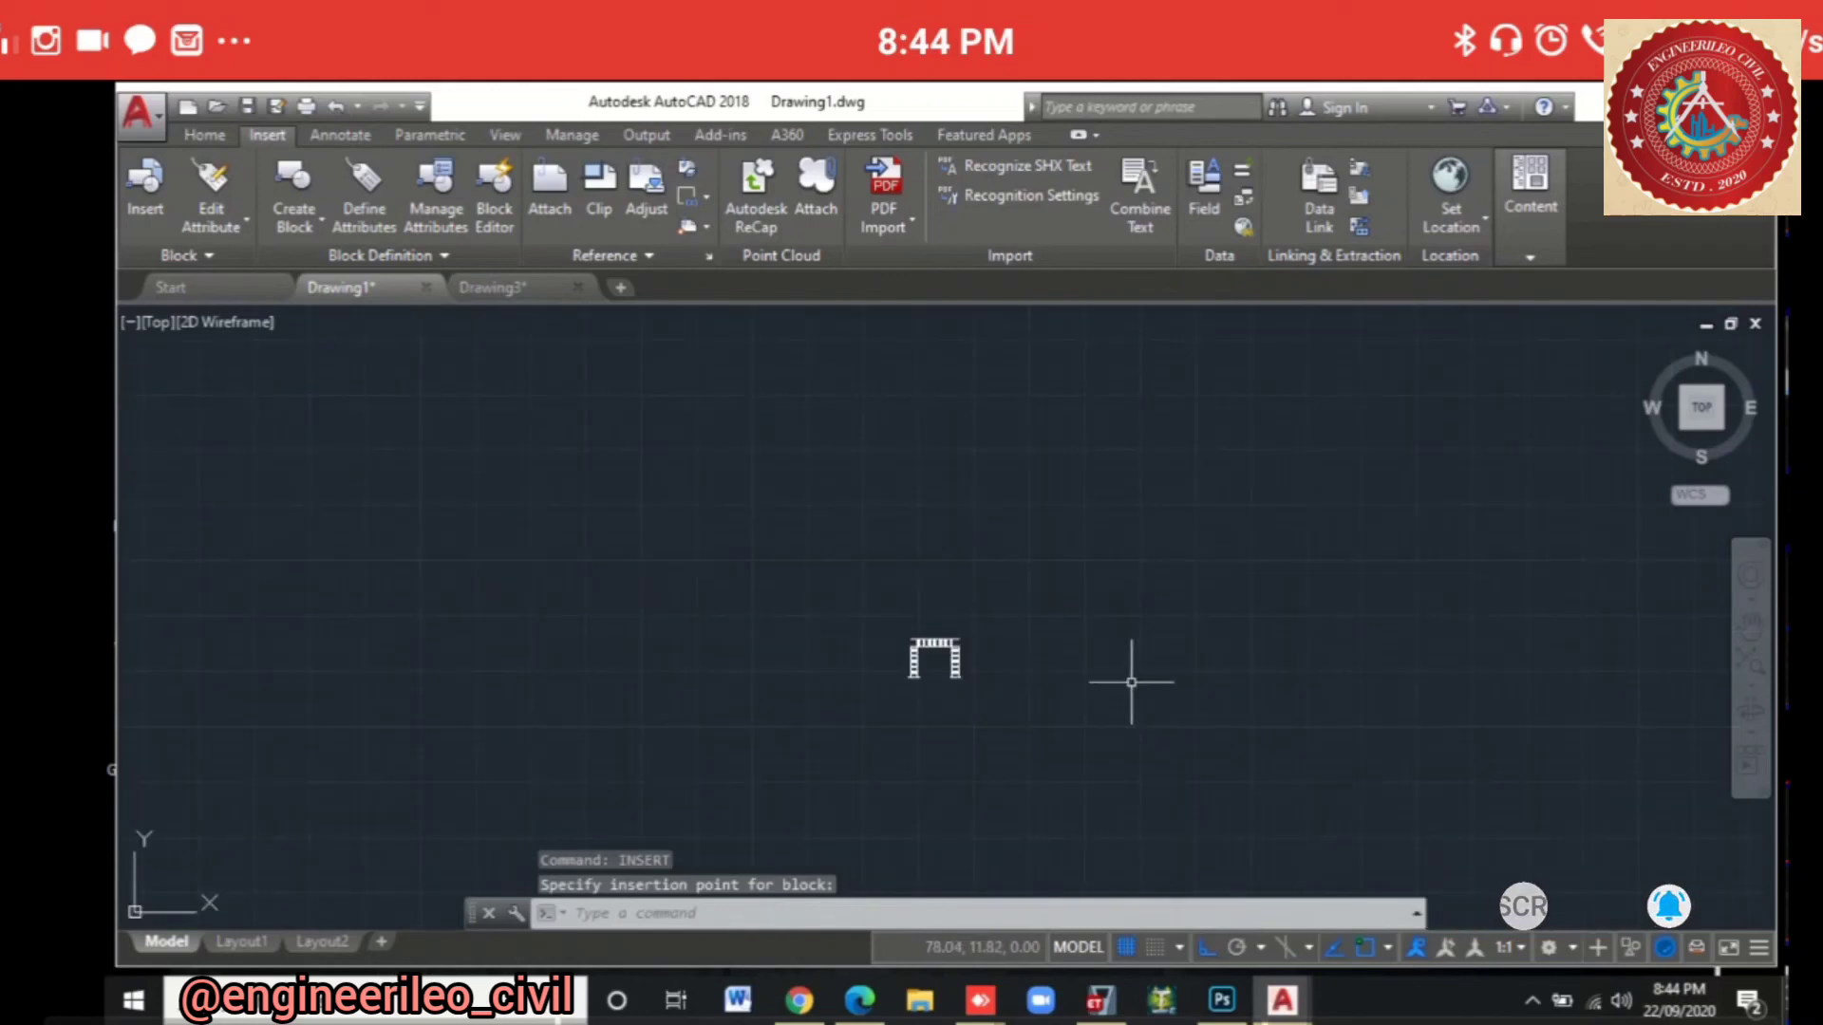
pyautogui.scroll(-5, 1101, 678)
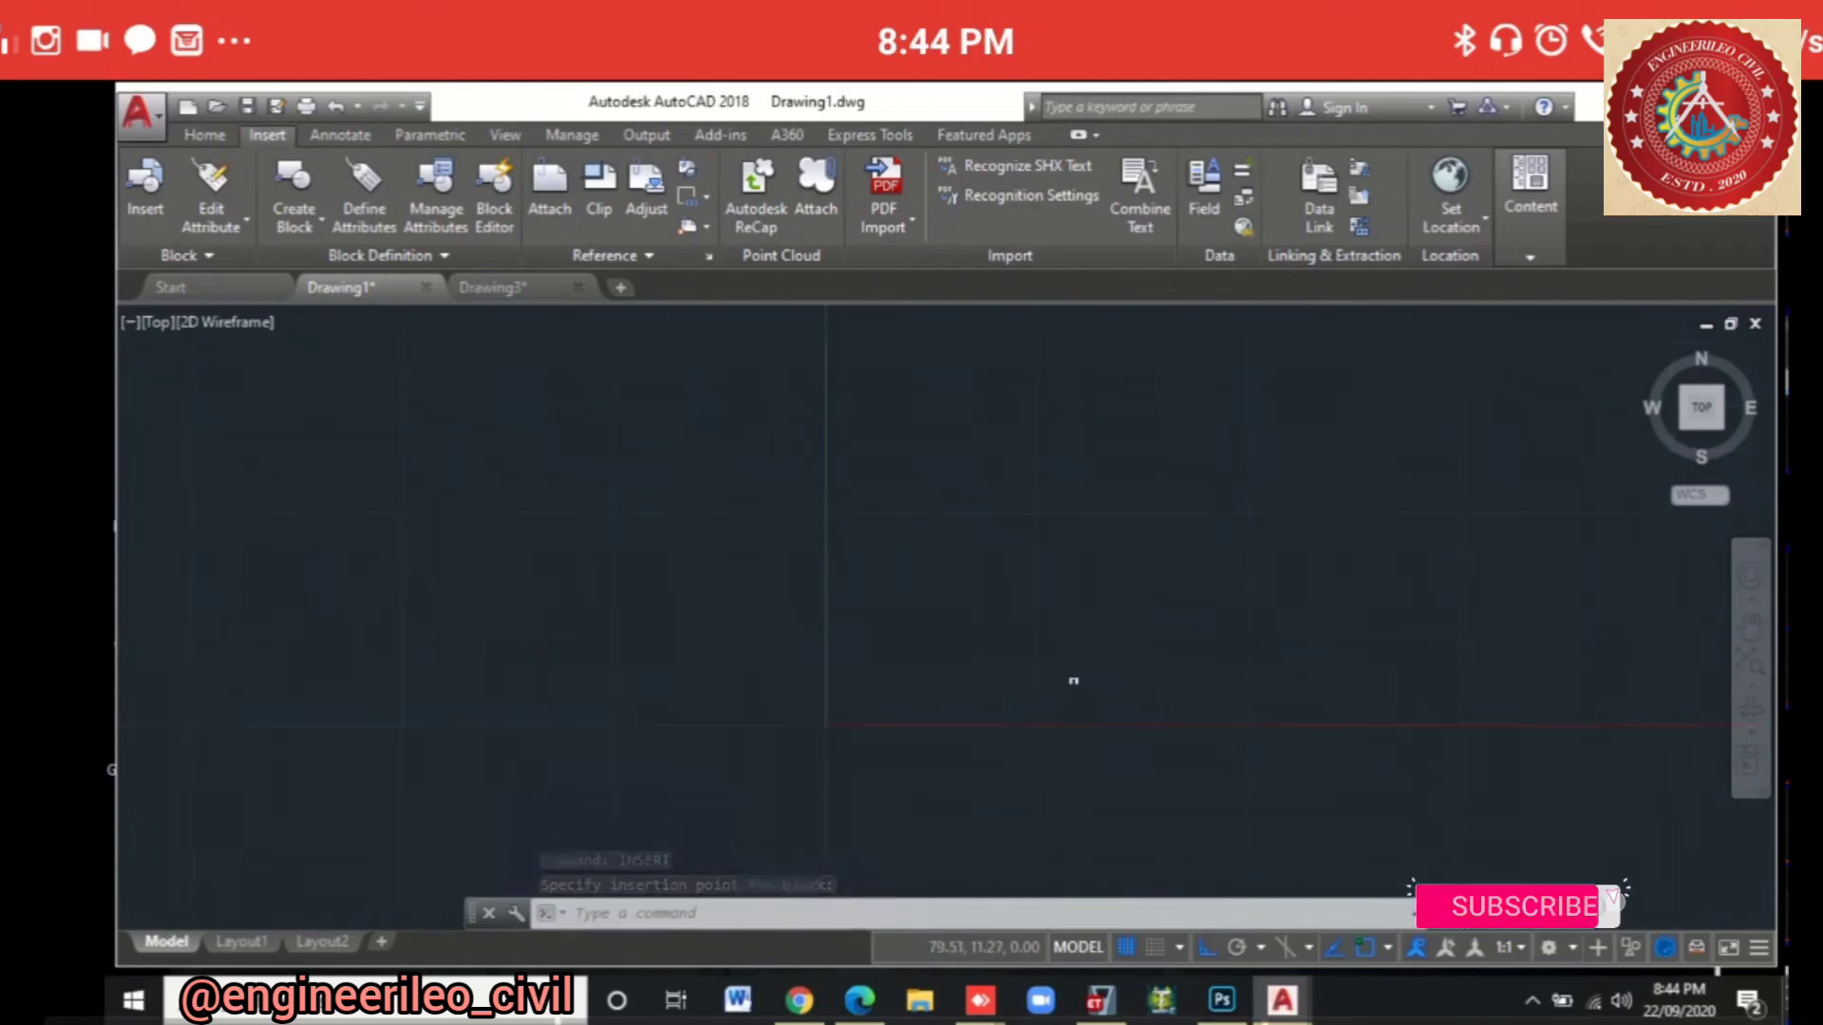
pyautogui.scroll(3, 1433, 429)
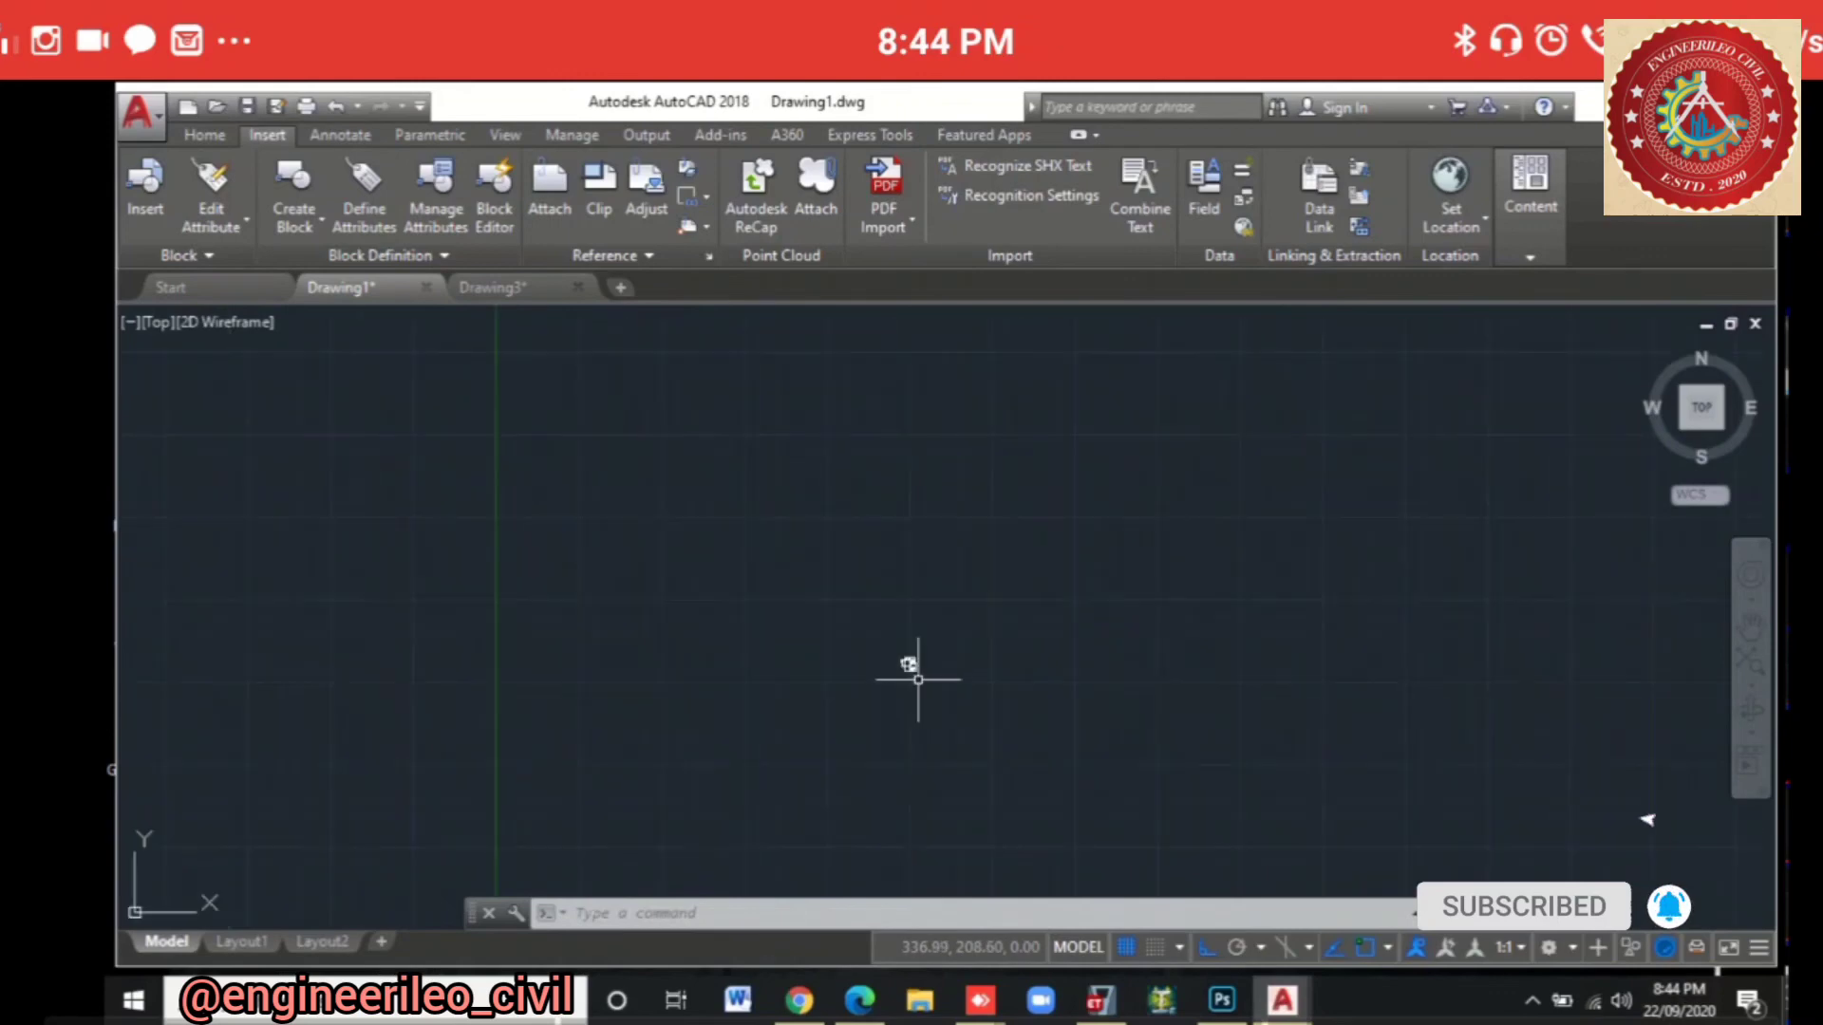
pyautogui.scroll(6, 918, 680)
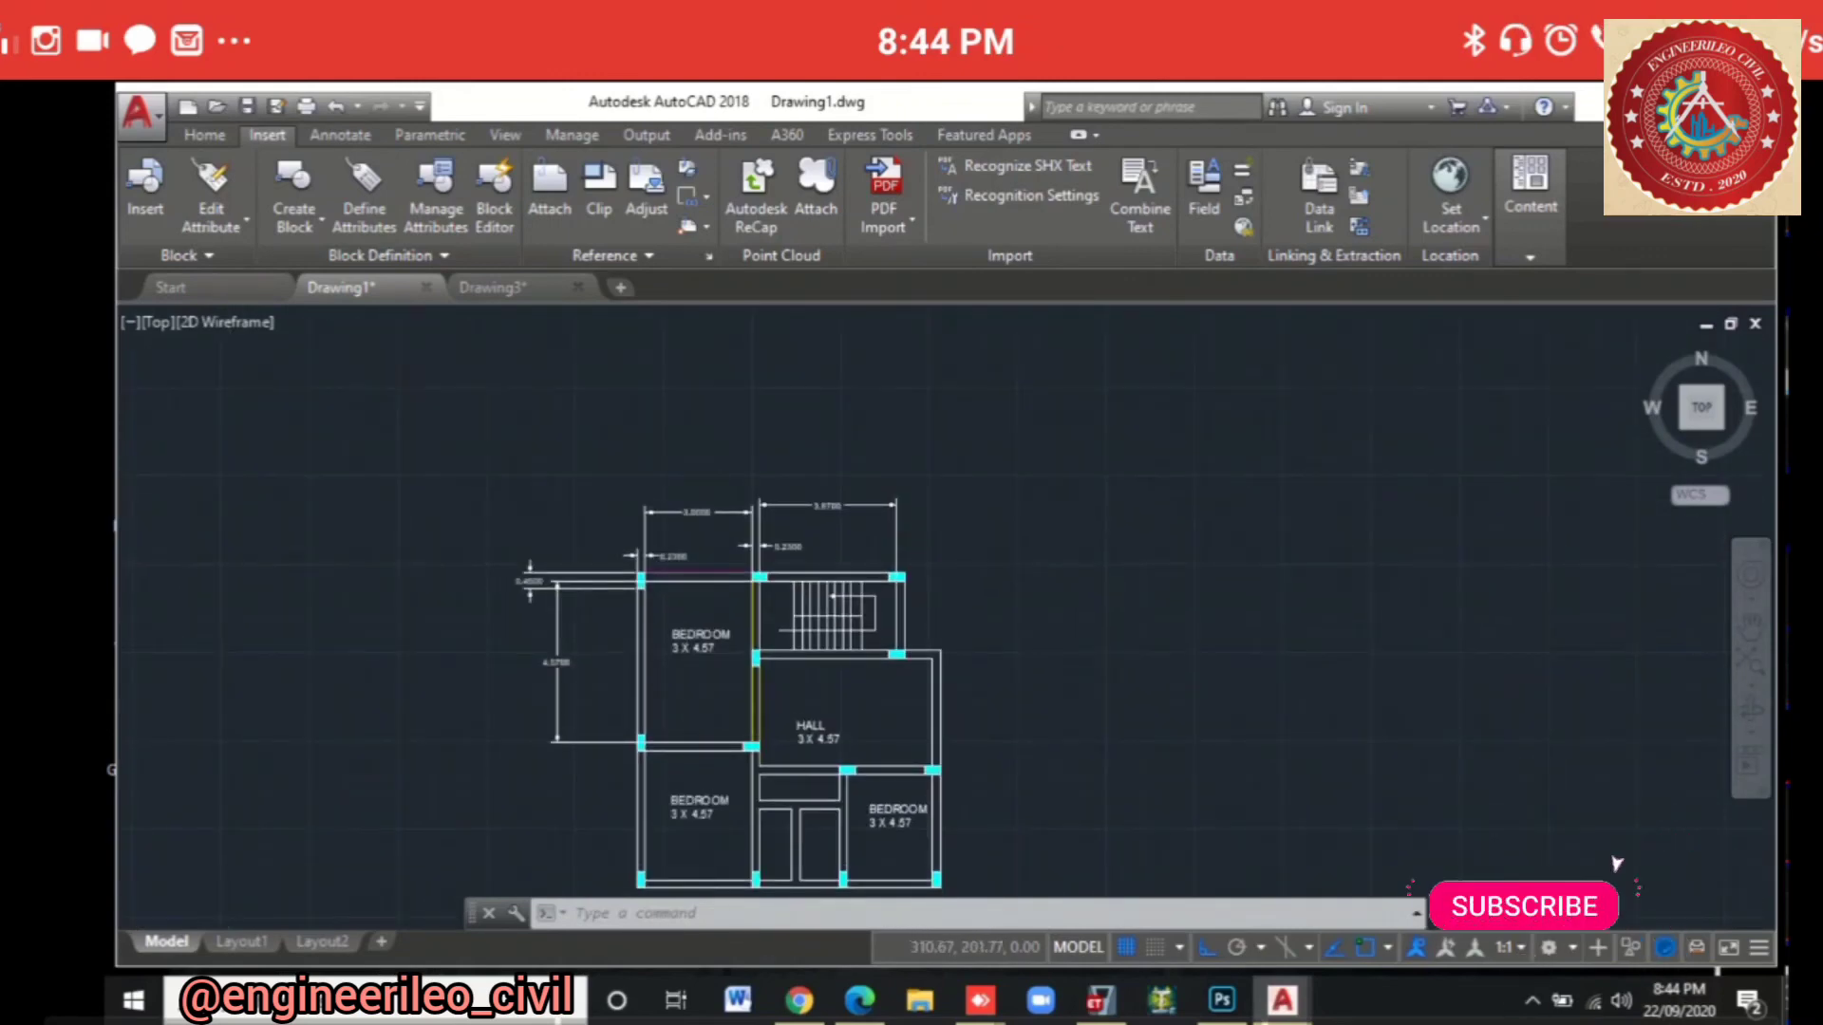
pyautogui.moveTo(805, 718); pyautogui.dragTo(808, 665, button='middle')
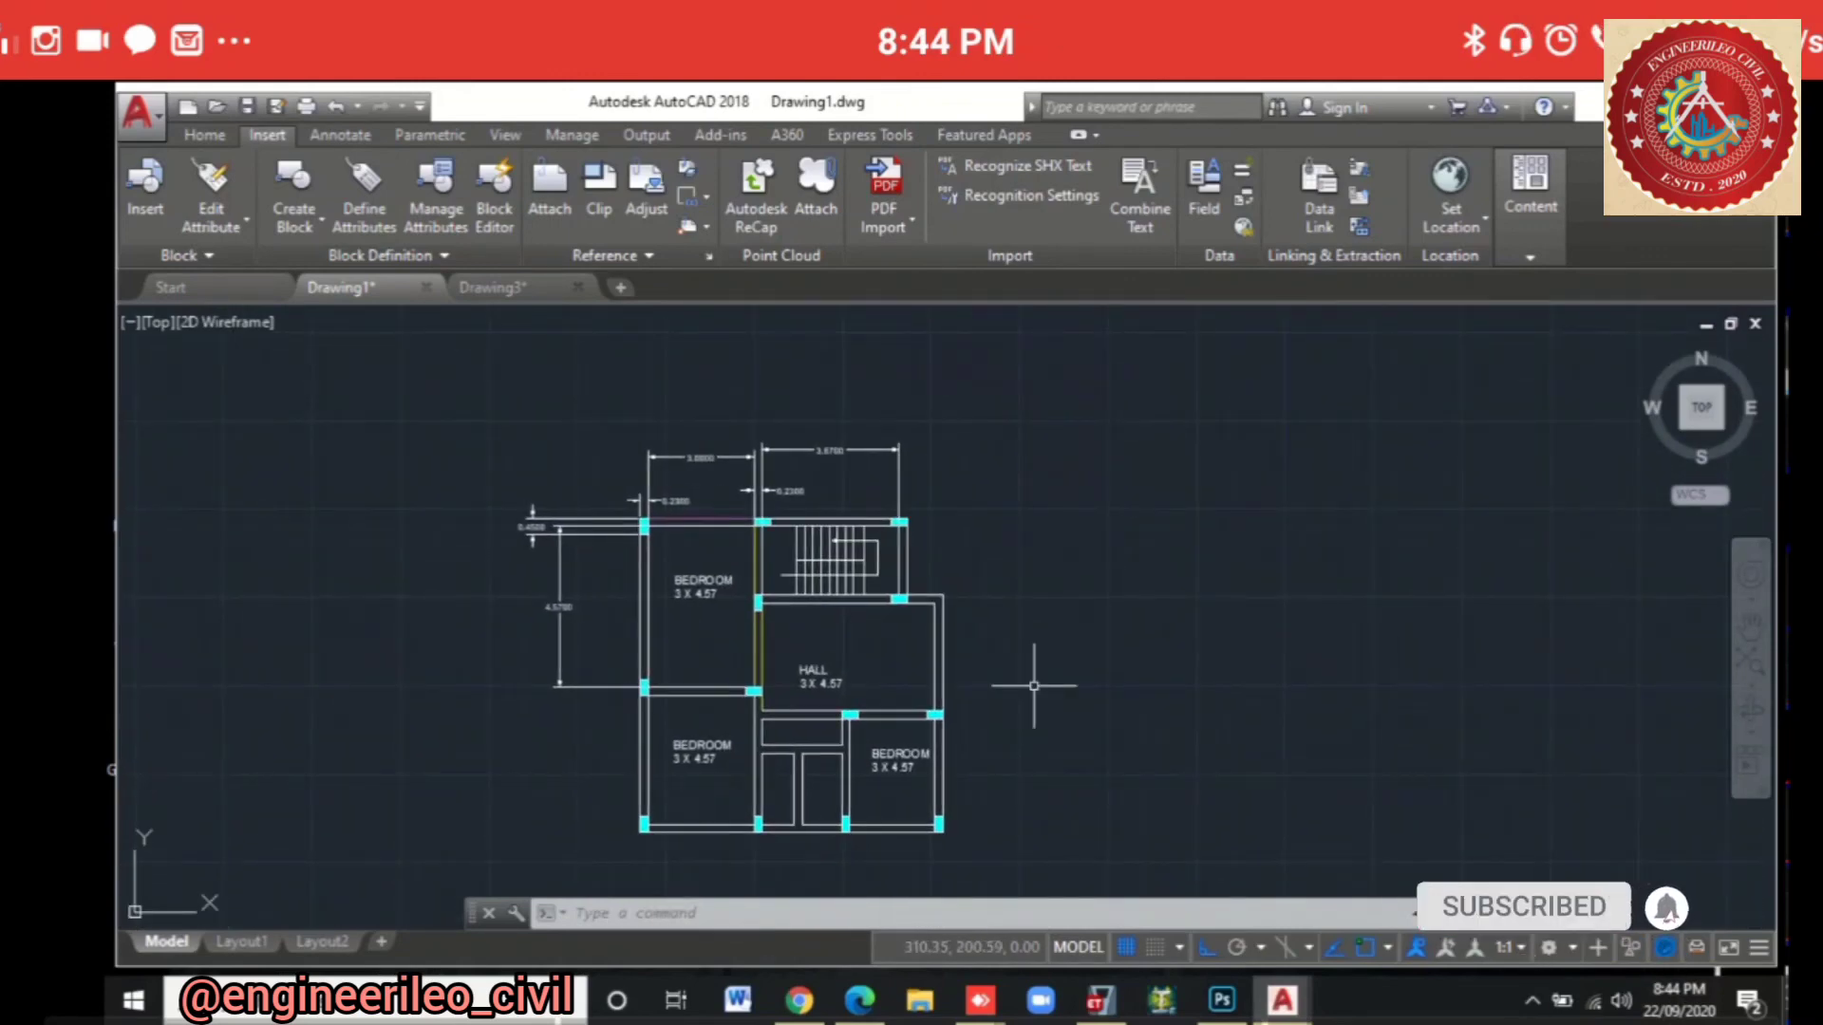